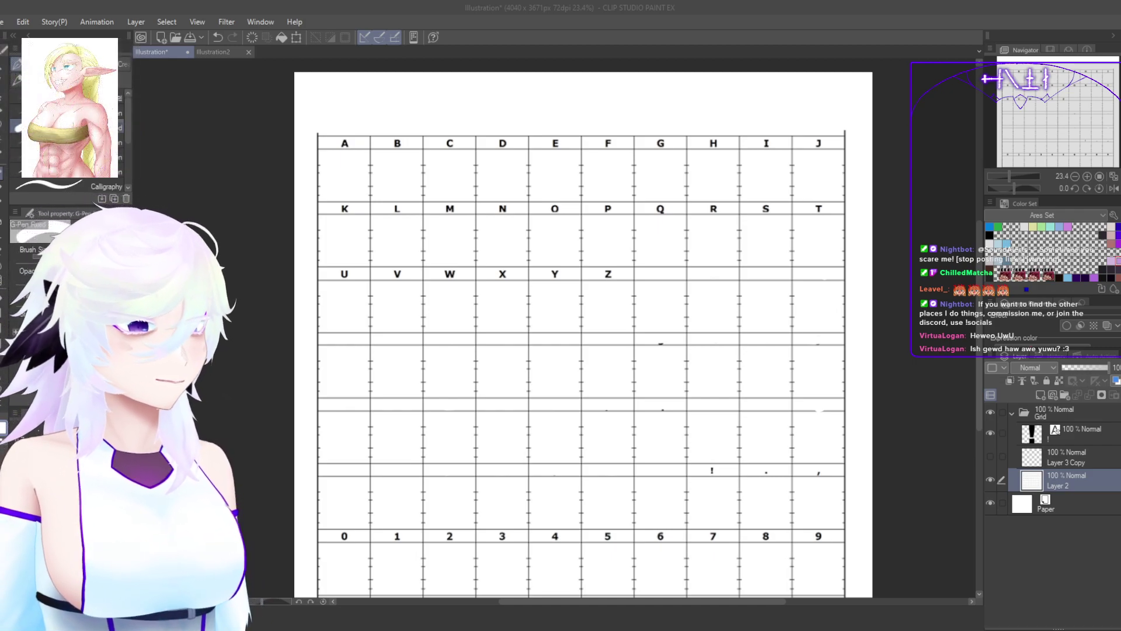
Step: On the blank Illustration2 canvas, create a concentric circle special ruler around the middle, about as wide as the canvas
left_click_drag(979, 411, 979, 415)
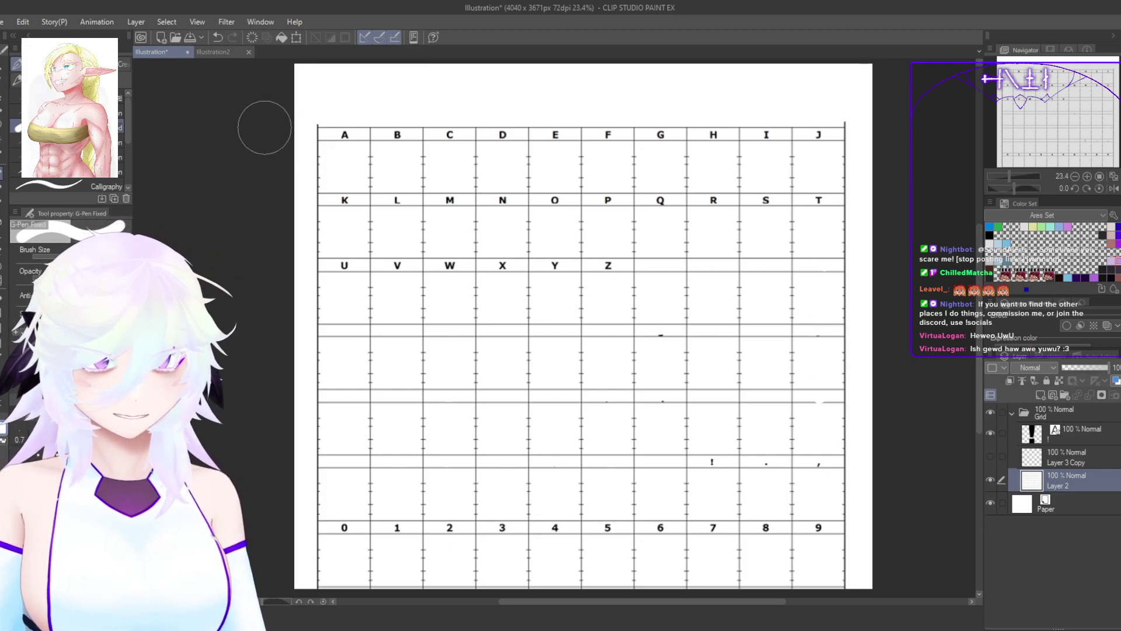
left_click(218, 52)
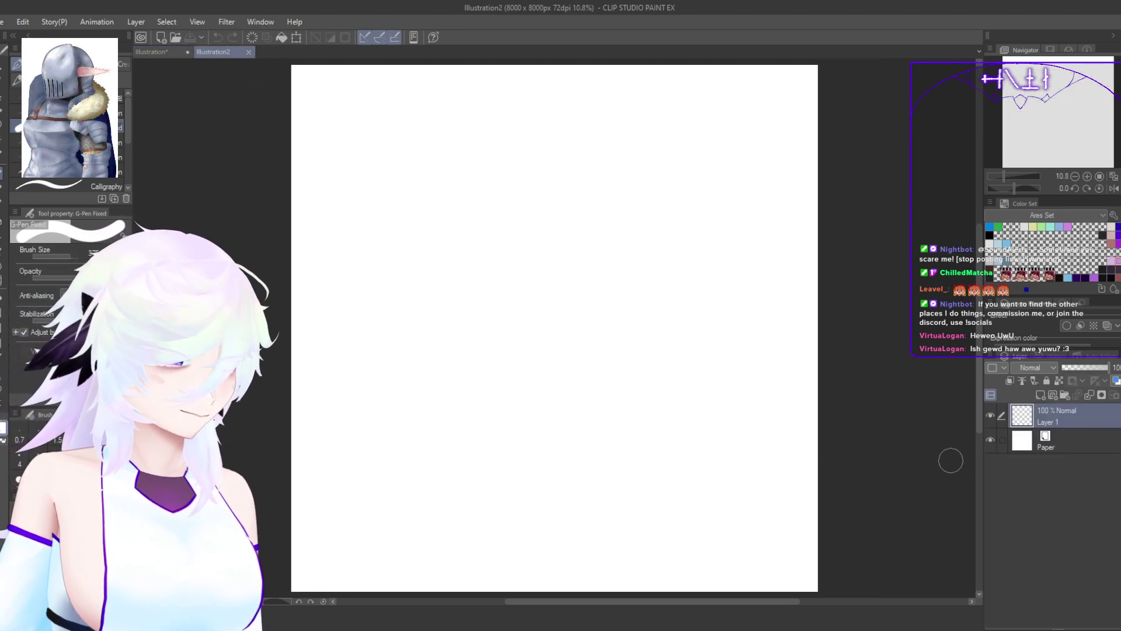
left_click_drag(908, 478, 917, 473)
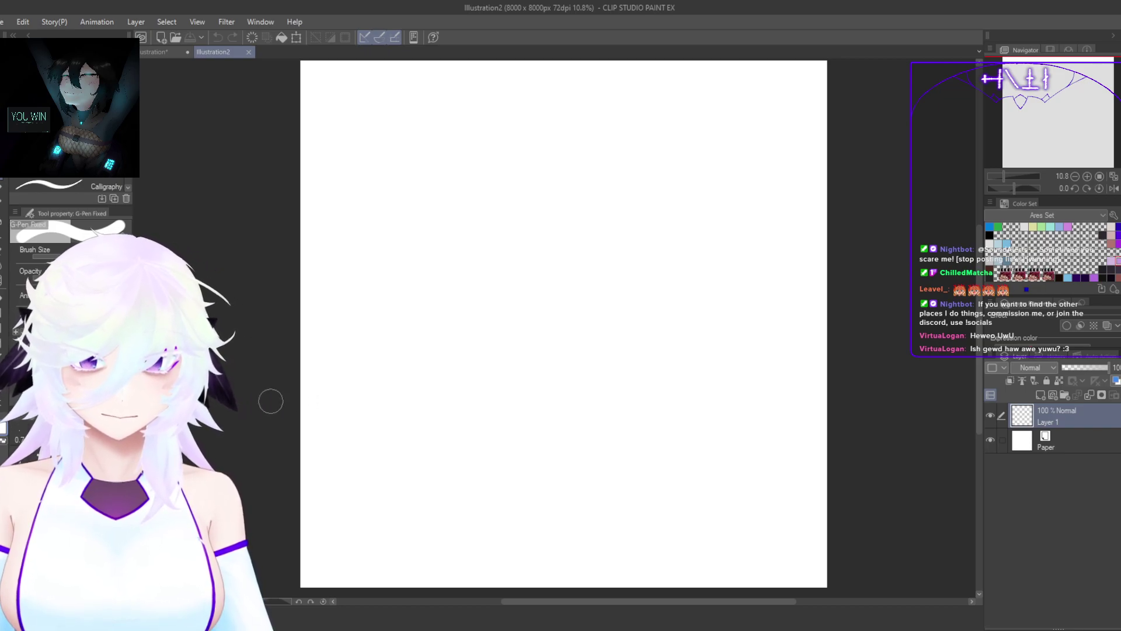
left_click(2, 357)
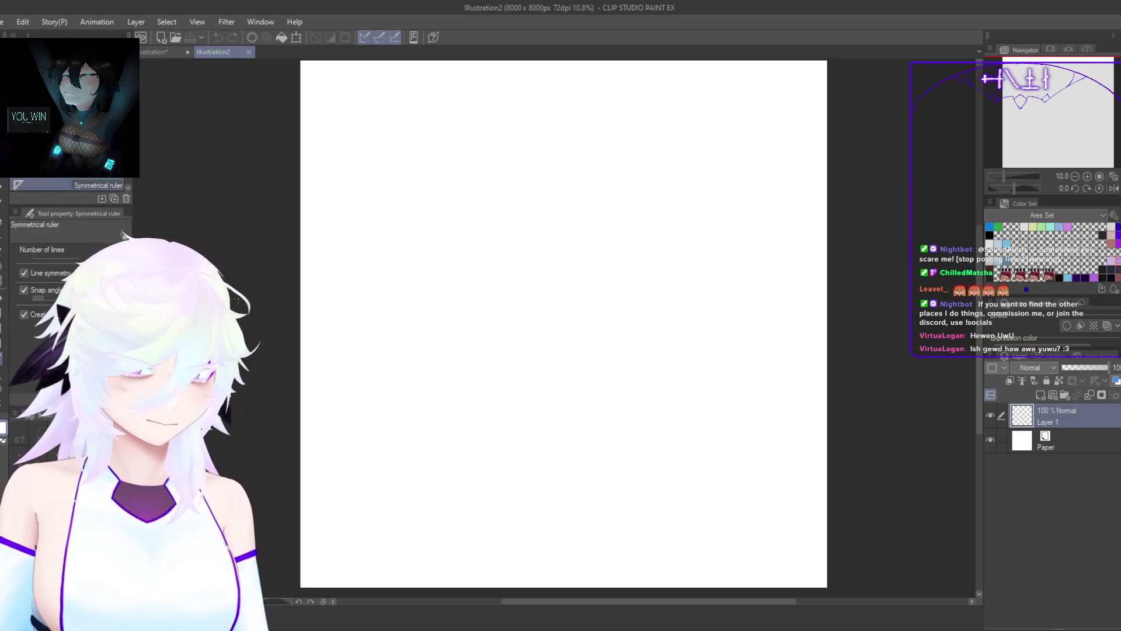
left_click(87, 146)
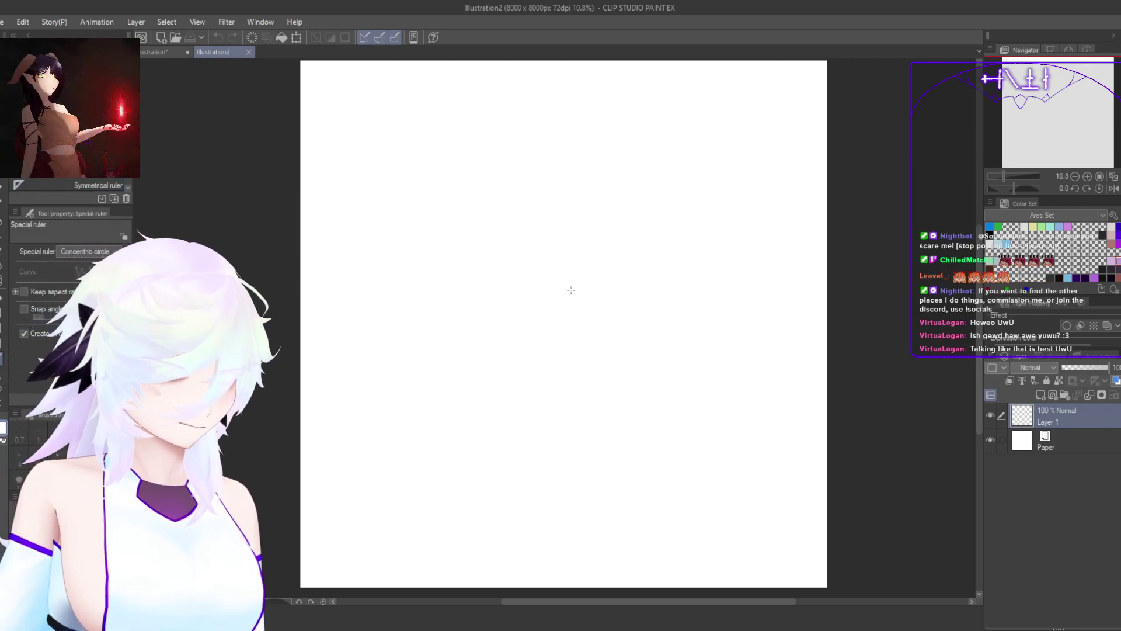
left_click_drag(570, 287, 864, 551)
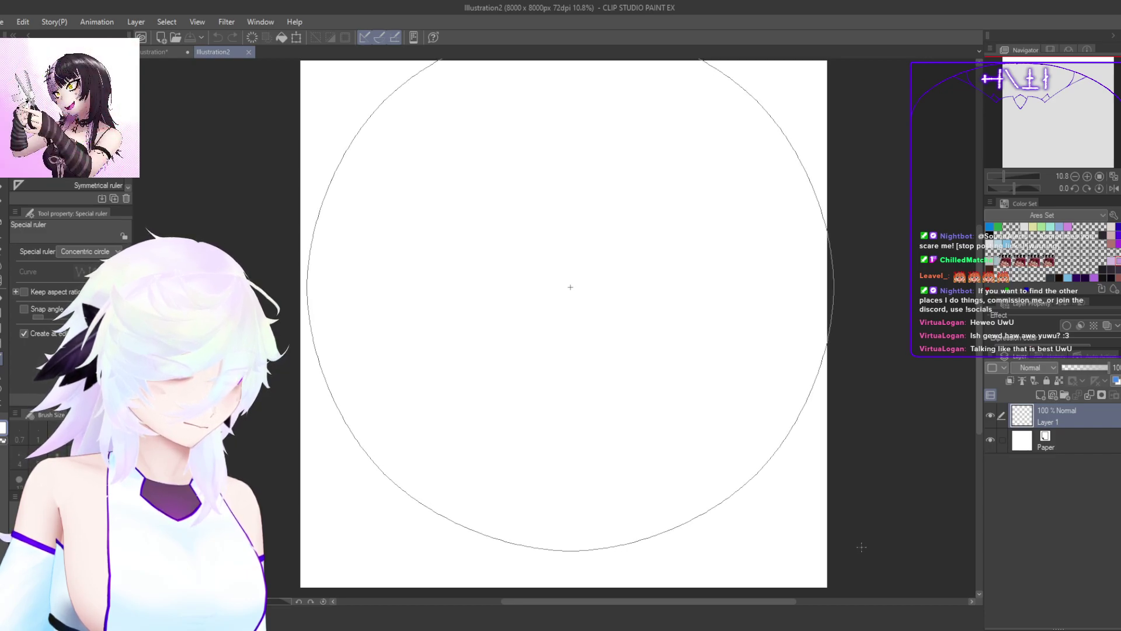
left_click_drag(860, 546, 859, 547)
scroll(816, 508, "down", 2)
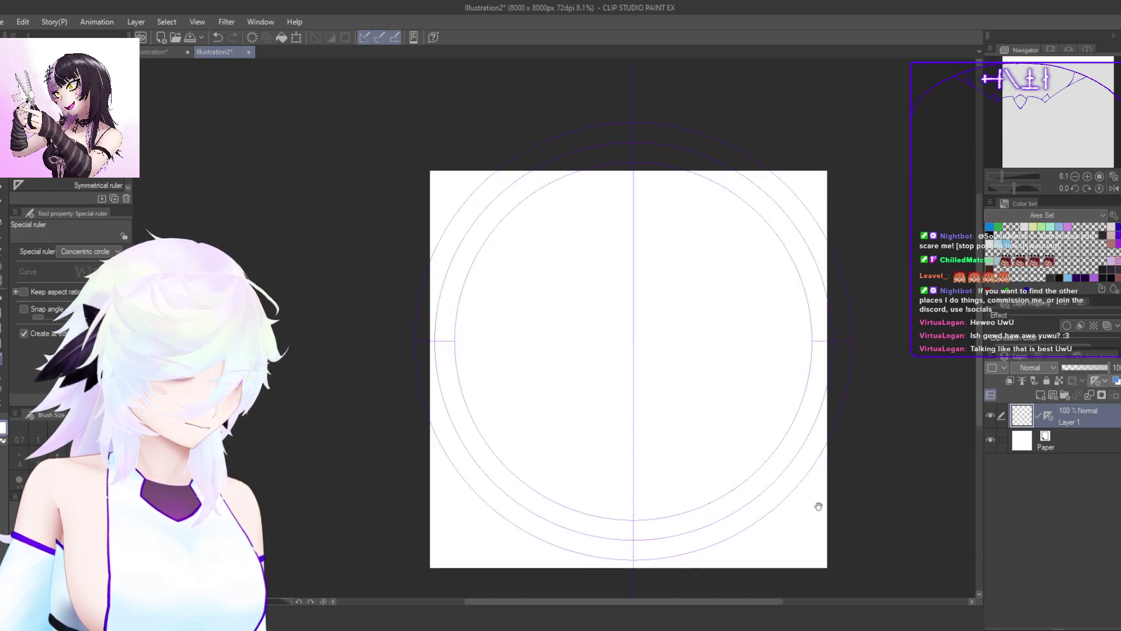
Step: Transform Layer 1 by moving it until the concentric circle ruler is centred on the canvas
key("ctrl+t")
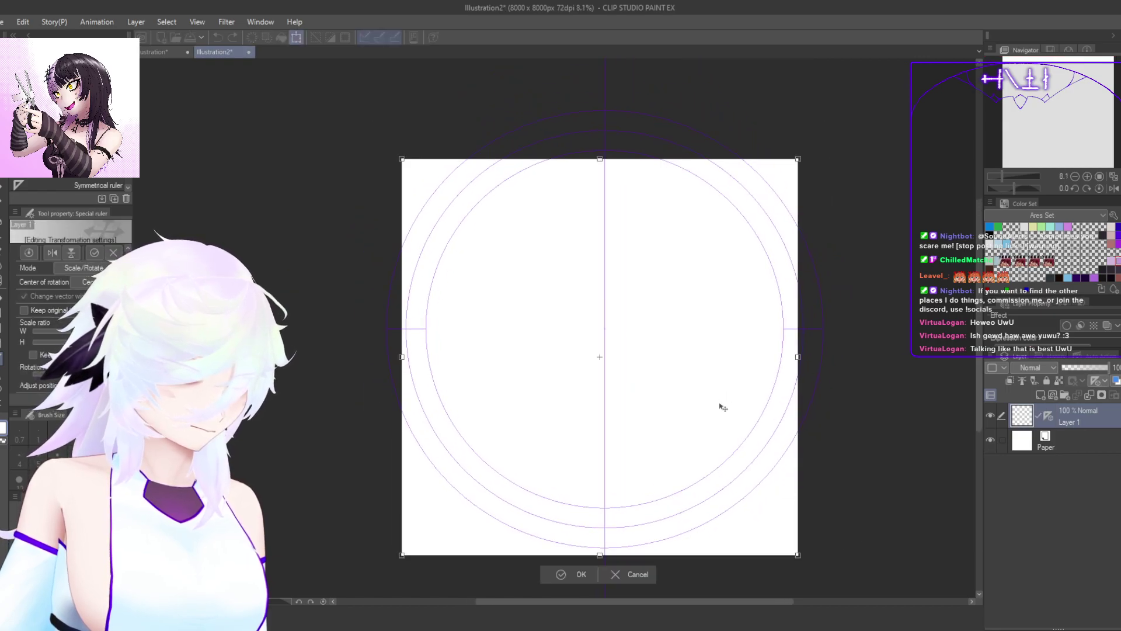
left_click_drag(714, 417, 677, 413)
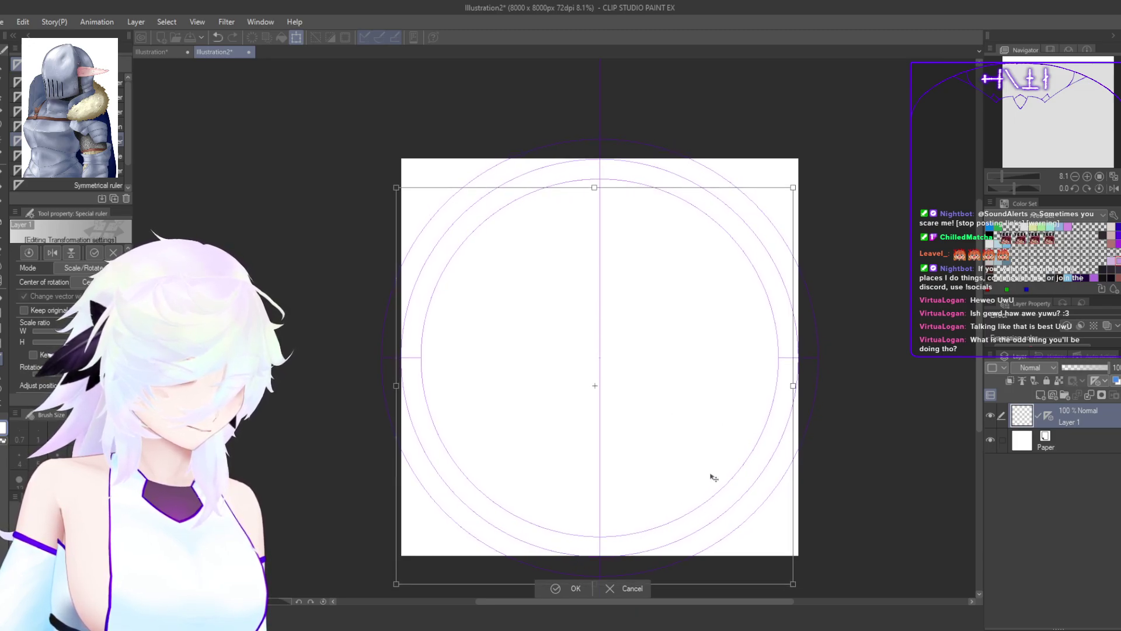
left_click_drag(662, 476, 661, 474)
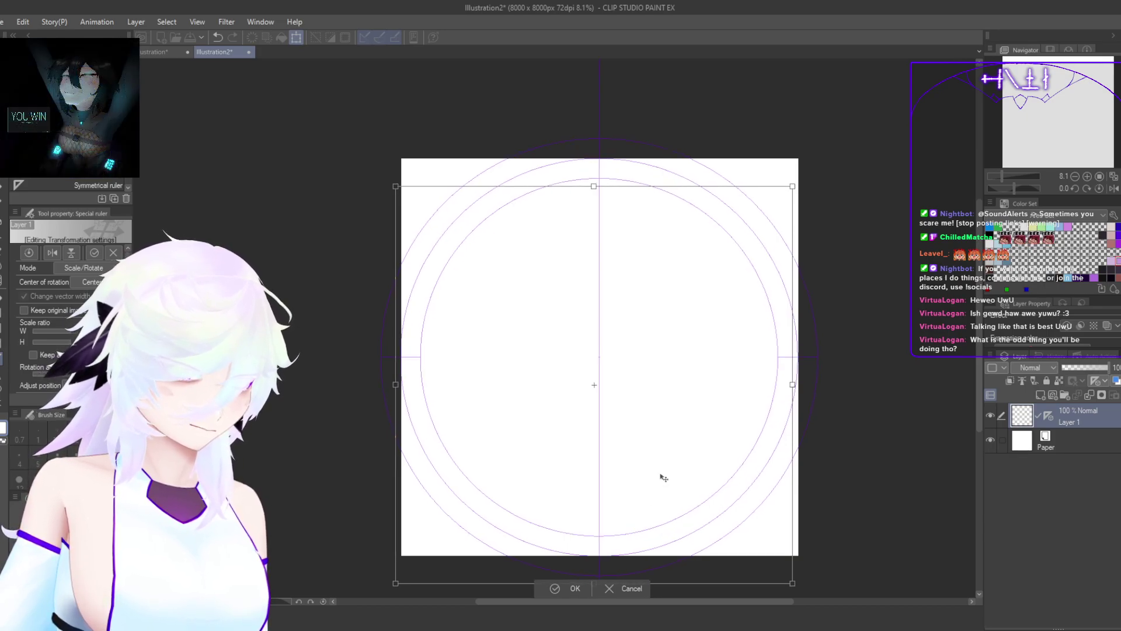
left_click(576, 588)
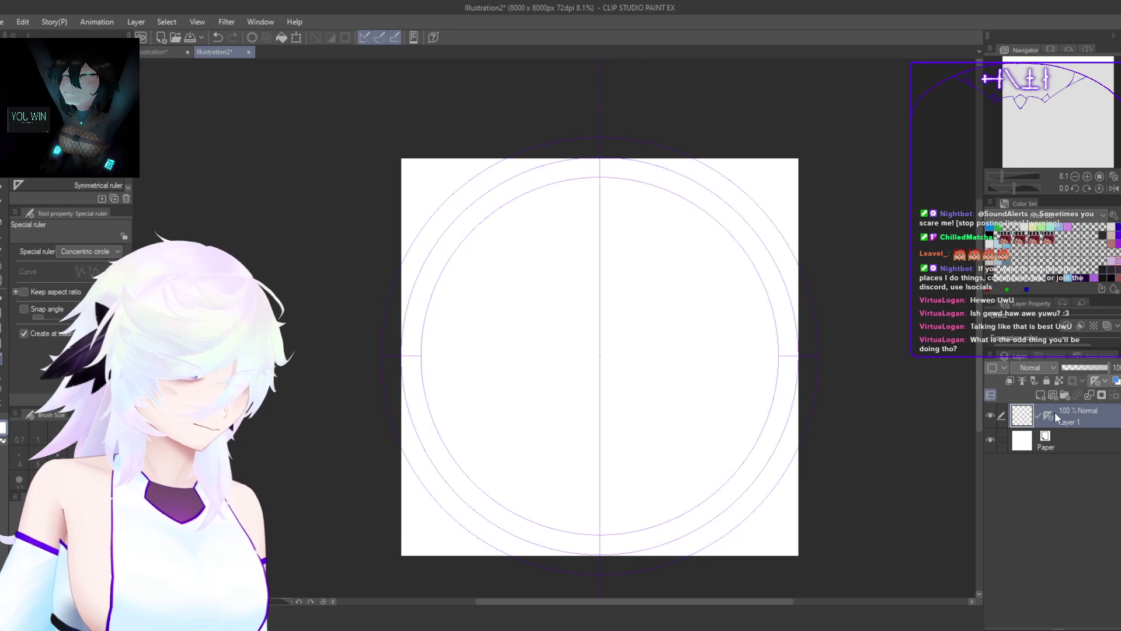
Step: Hide Layer 1 with its circle ruler to check the bare canvas, and show it again
left_click(990, 415)
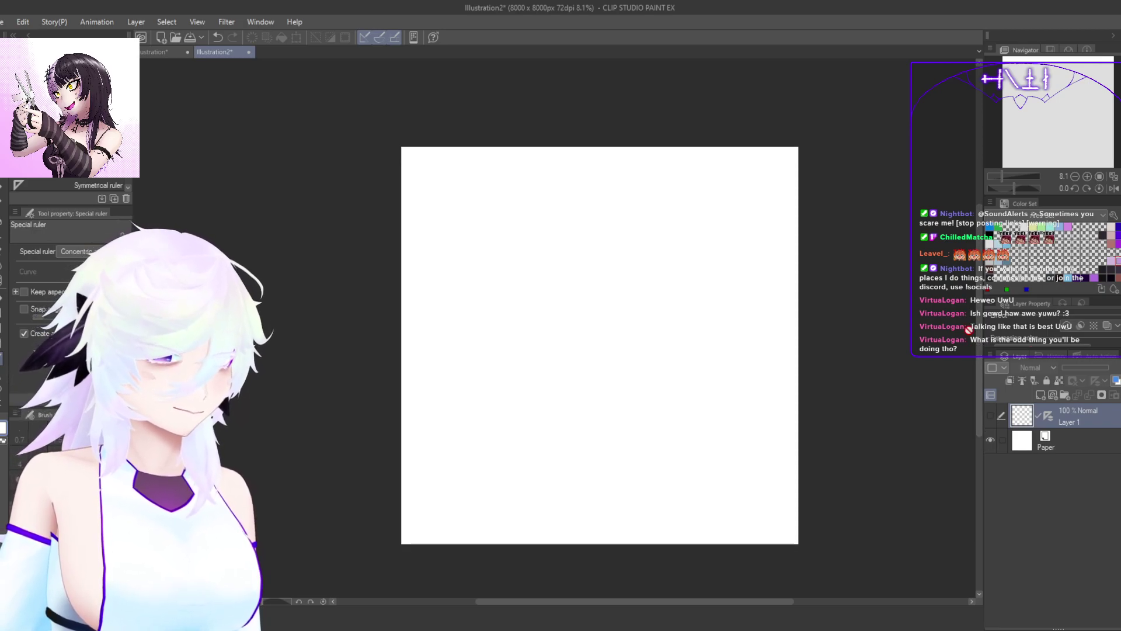
scroll(711, 409, "up", 1)
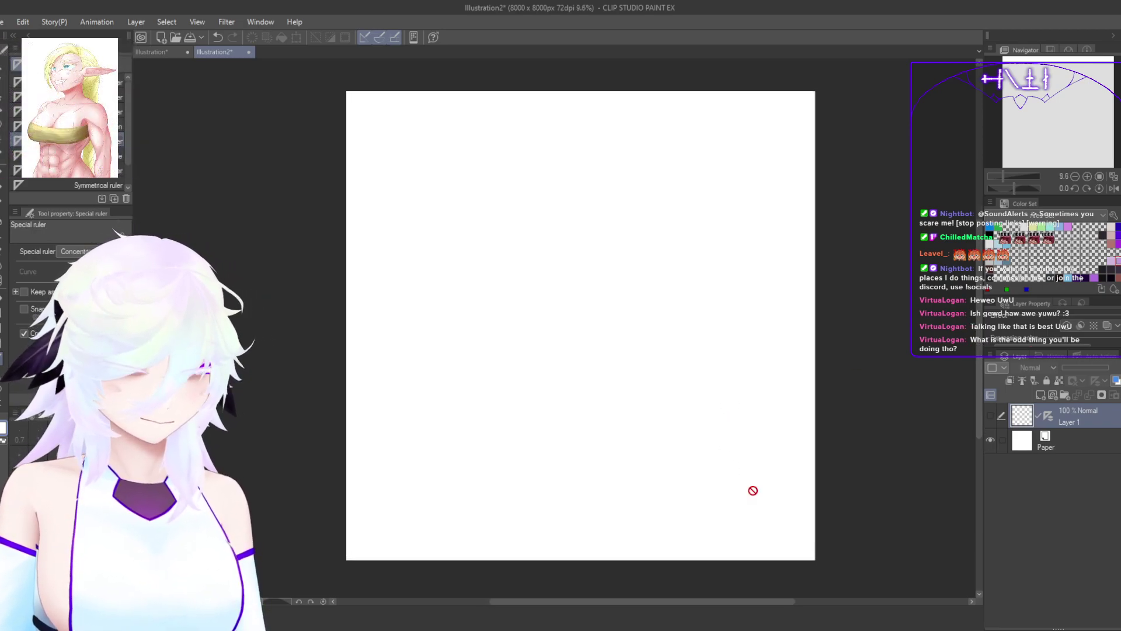
left_click(991, 414)
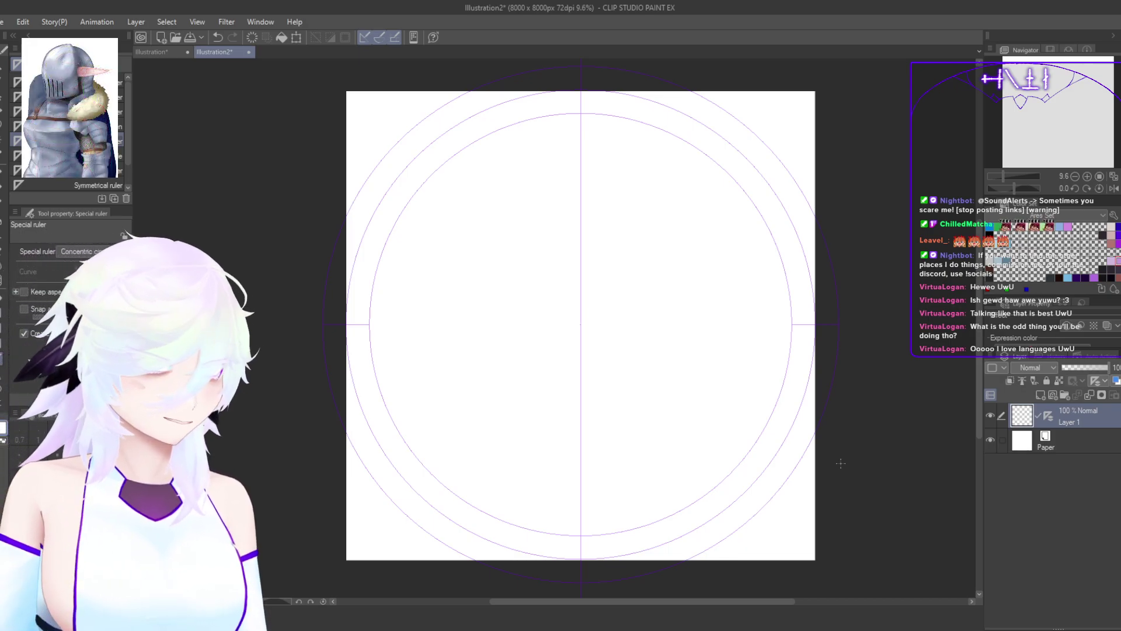
left_click_drag(980, 357, 980, 364)
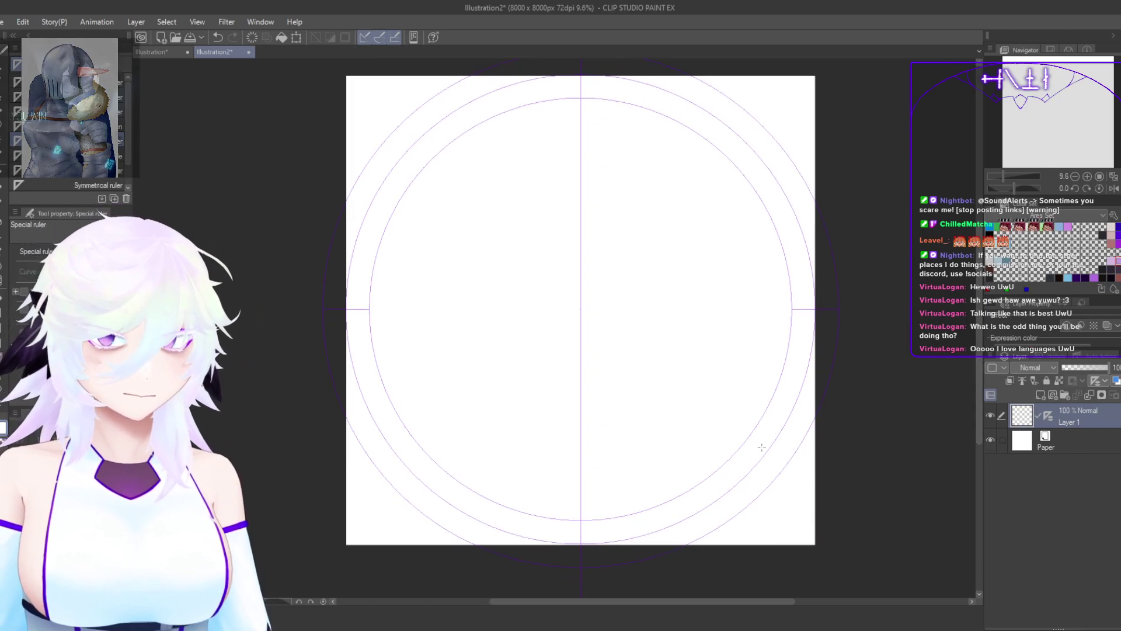
scroll(762, 449, "up", 1)
mouse_move(765, 455)
left_mouse_down()
mouse_move(769, 485)
mouse_move(772, 474)
left_mouse_up()
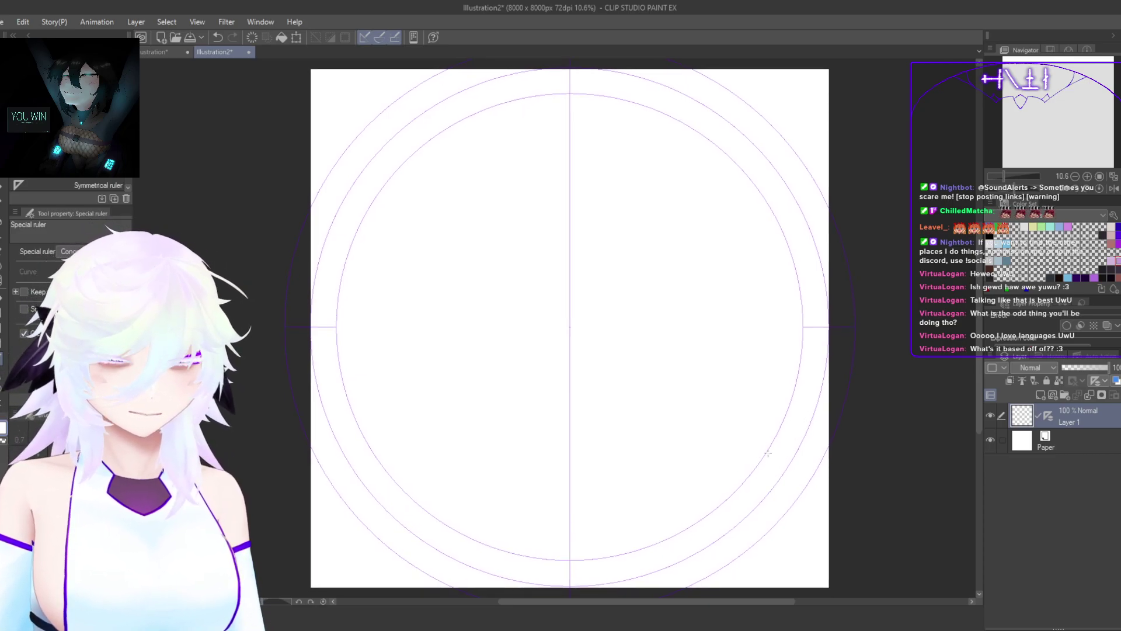
Step: Compare the letter grid document with the circle ruler canvas, ending on the letter grid
left_click(172, 52)
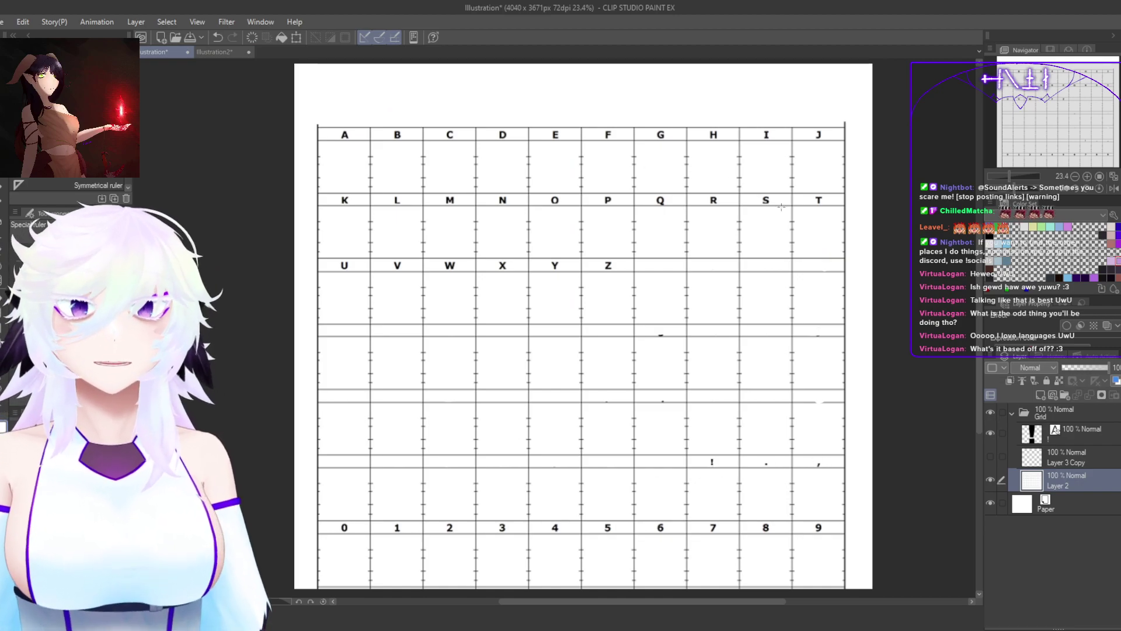
left_click(219, 52)
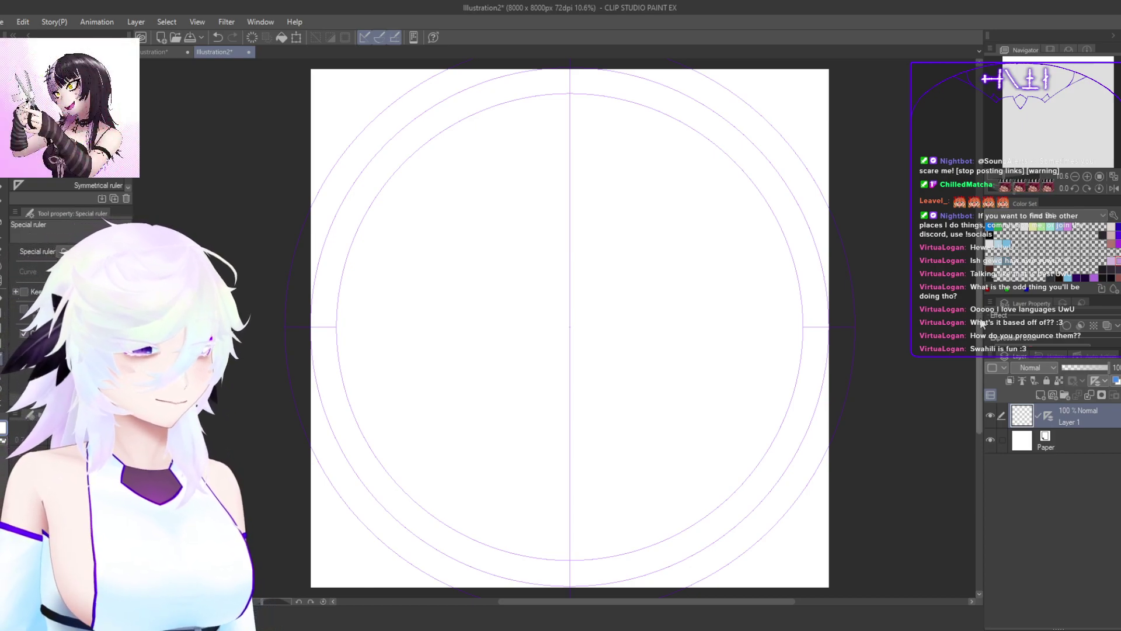
left_click_drag(981, 320, 980, 323)
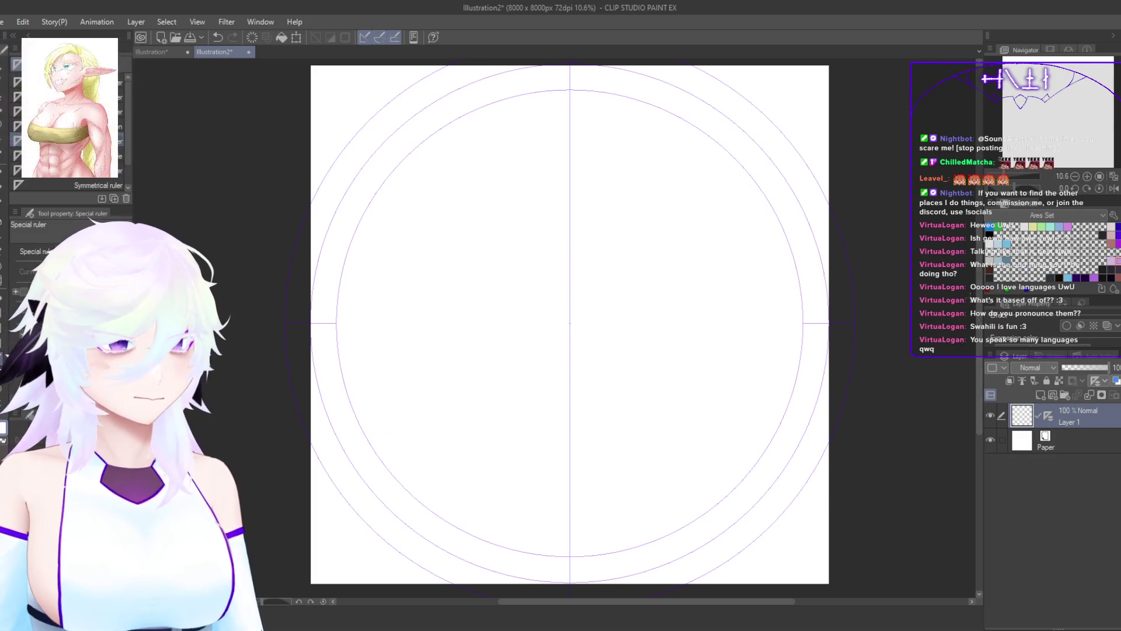
left_click_drag(837, 402, 847, 404)
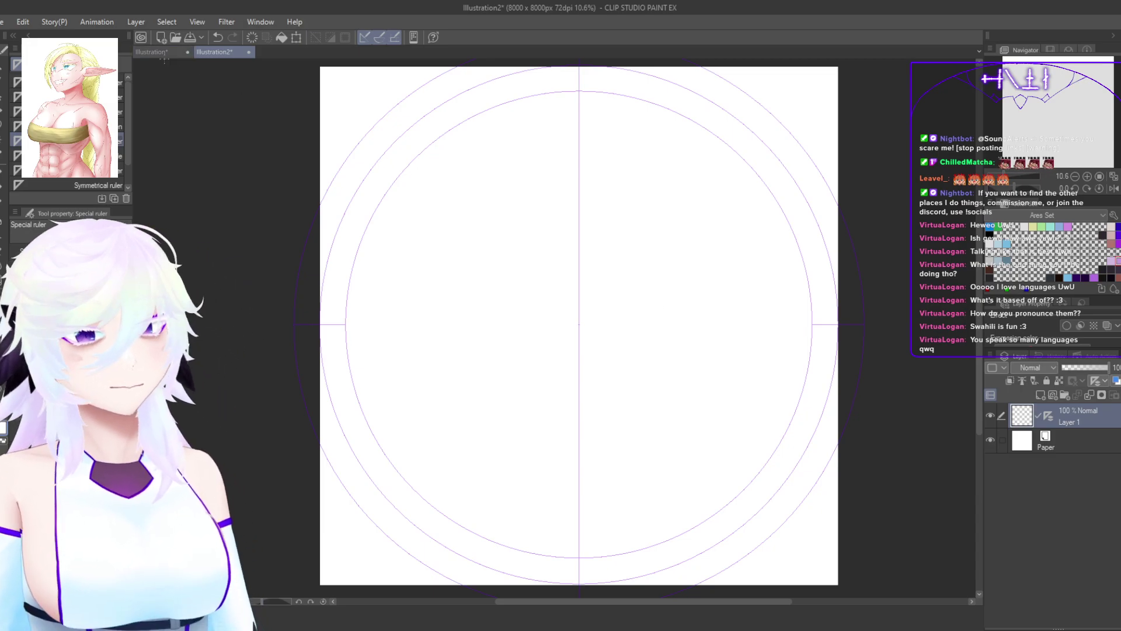
left_click(153, 52)
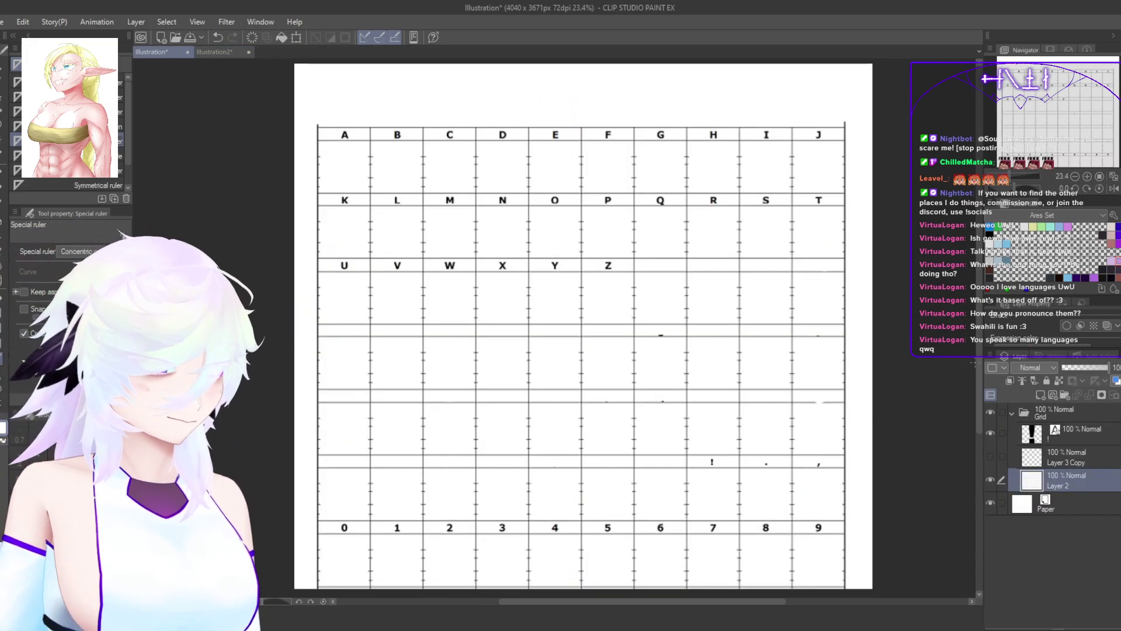
left_click_drag(978, 363, 979, 365)
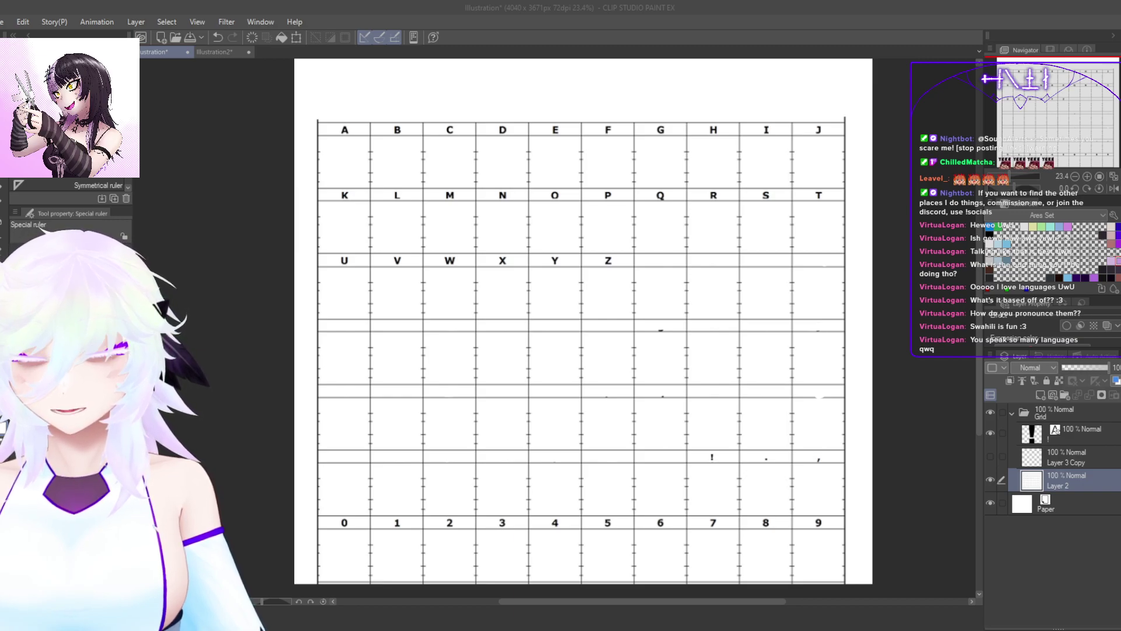
left_click_drag(981, 356, 980, 360)
left_click_drag(834, 425, 845, 479)
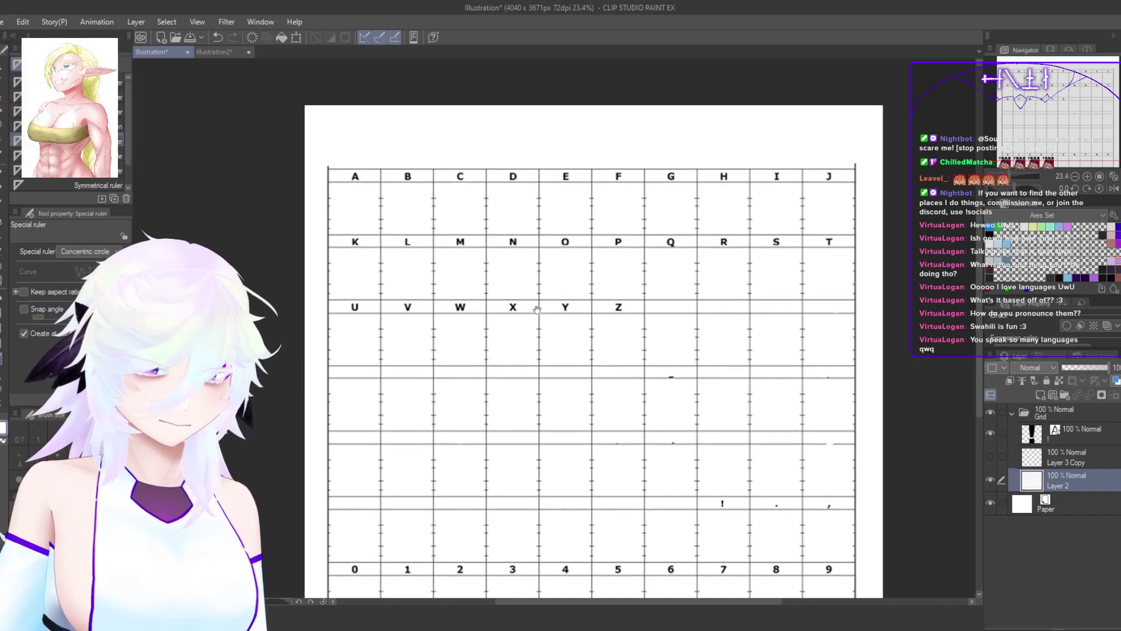
Step: Collapse the Grid folder and add a layer folder named Lettering above it, containing a new empty layer
left_click_drag(351, 193, 409, 194)
left_click_drag(801, 500, 839, 538)
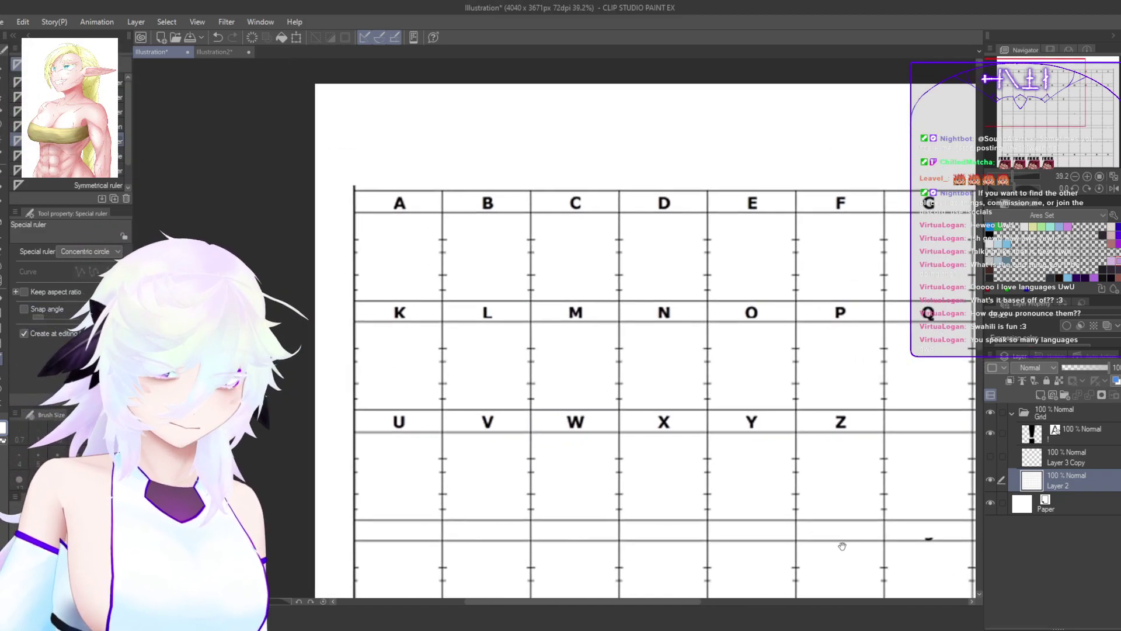
left_click(1013, 411)
left_click(1065, 394)
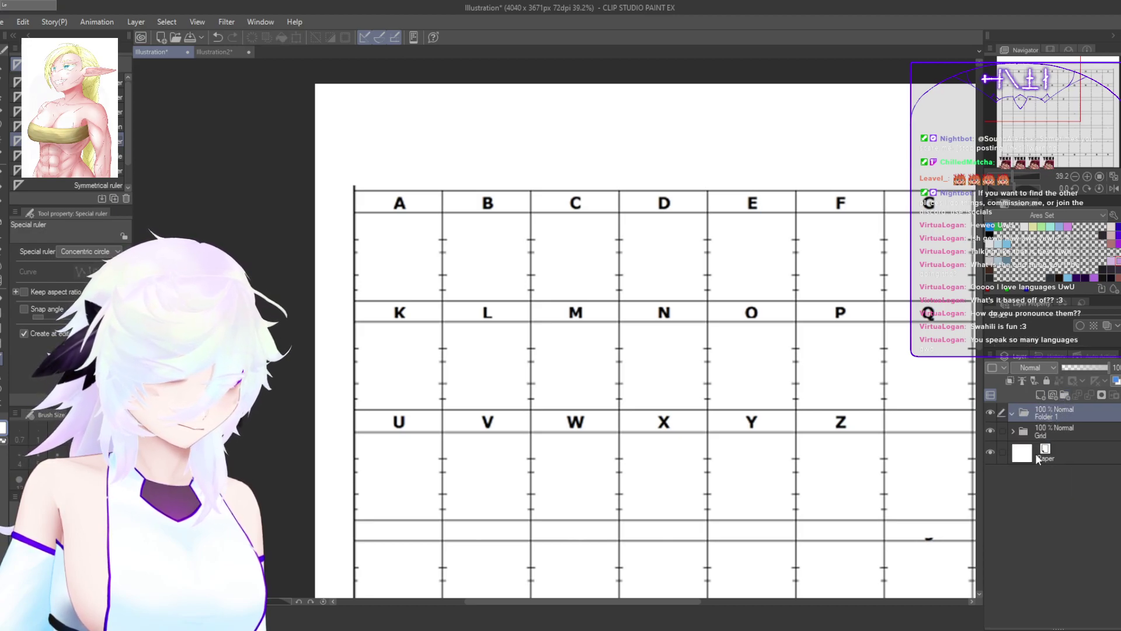
type("Lettering")
key("Return")
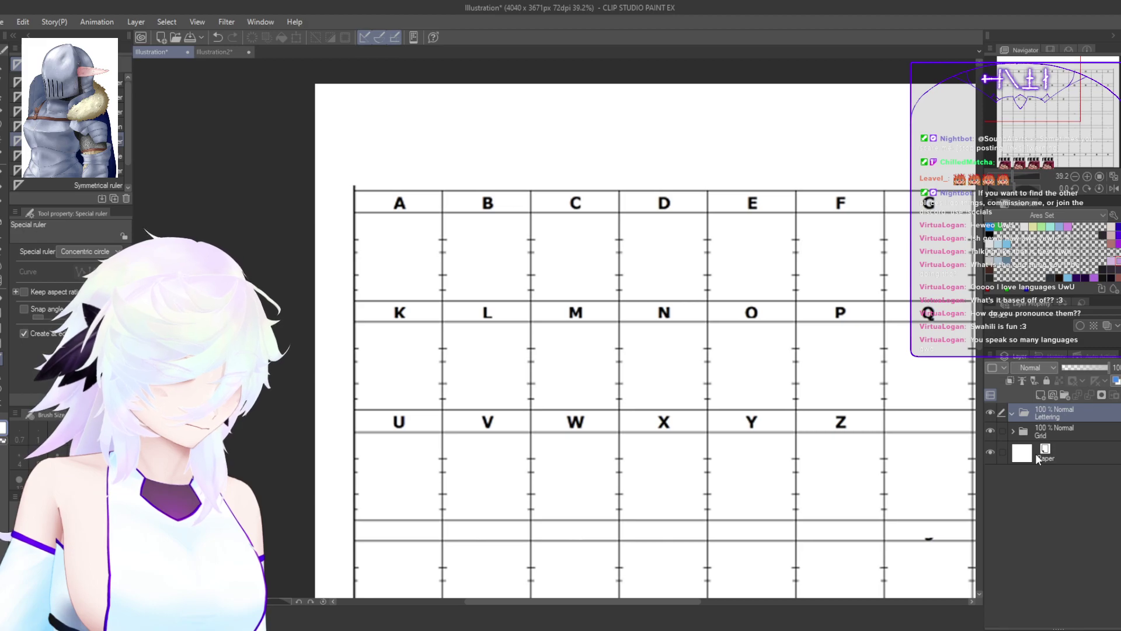
key("ctrl+shift+n")
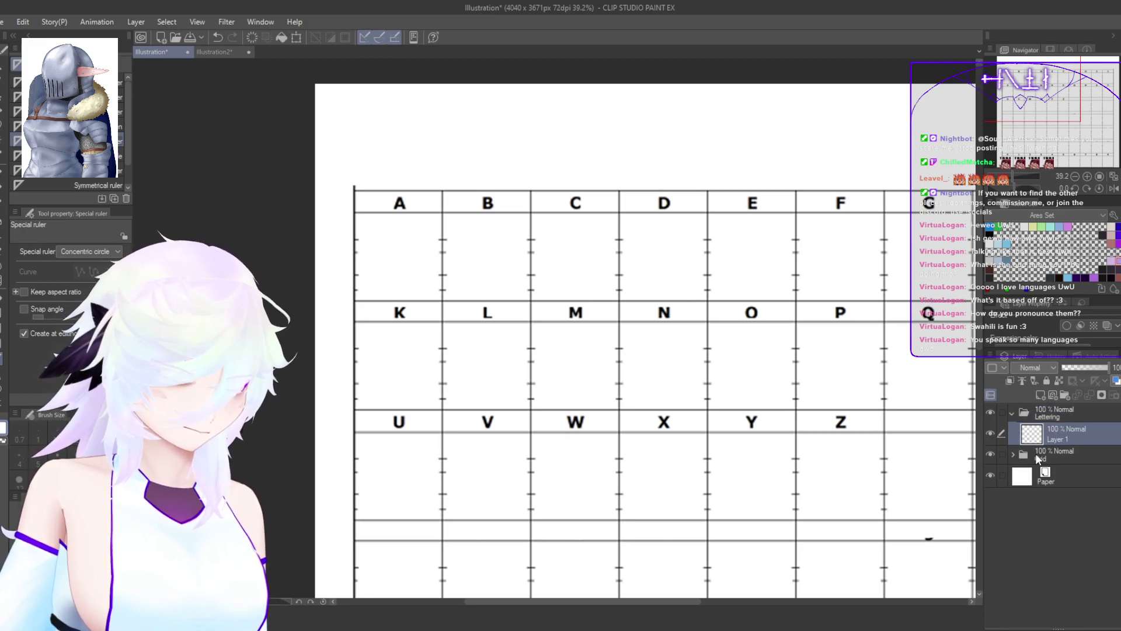
Step: Replace the G-pen with a rough-edged brush using black as drawing colour, and undo a test stroke made above the grid
left_click_drag(849, 495, 849, 497)
left_click_drag(792, 358, 724, 520)
key("p")
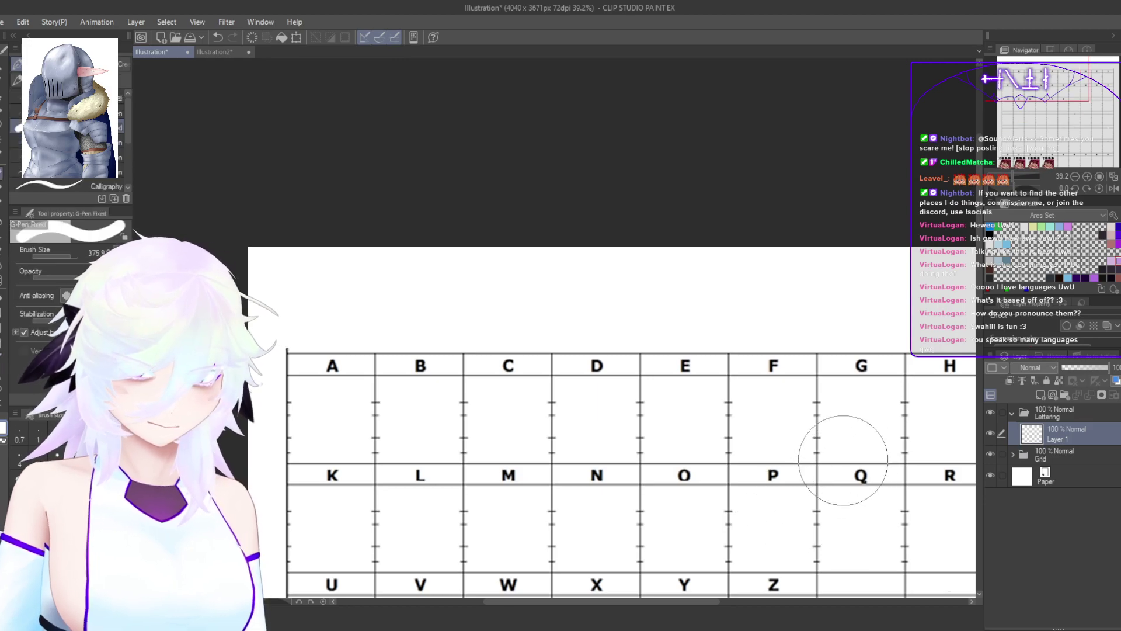
left_click(35, 80)
key("p")
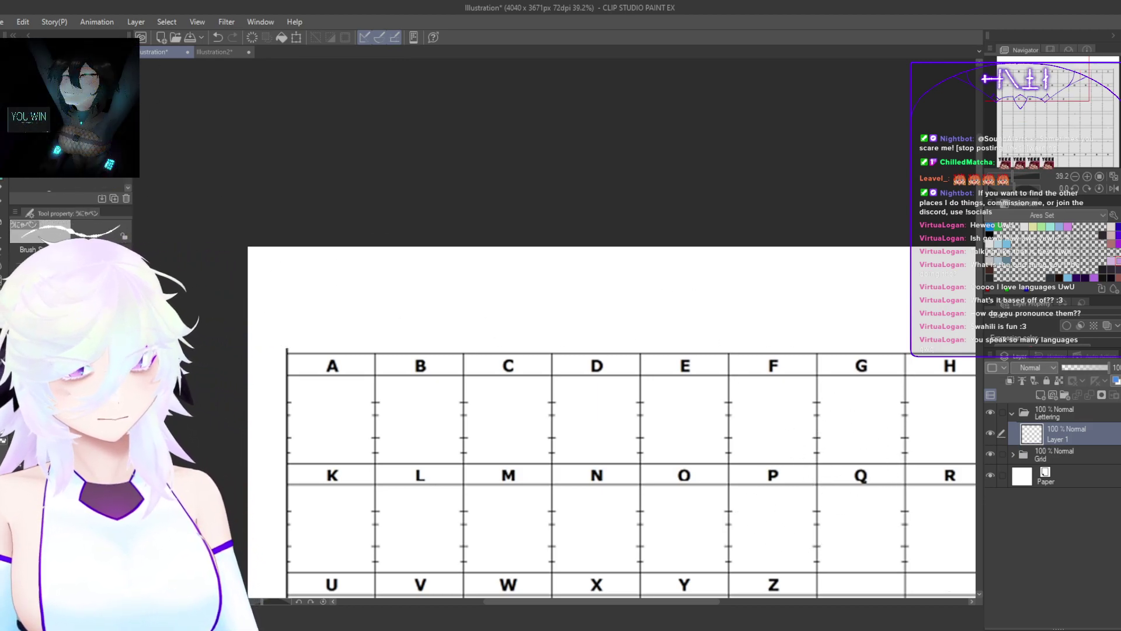
key("ctrl+z")
key("x")
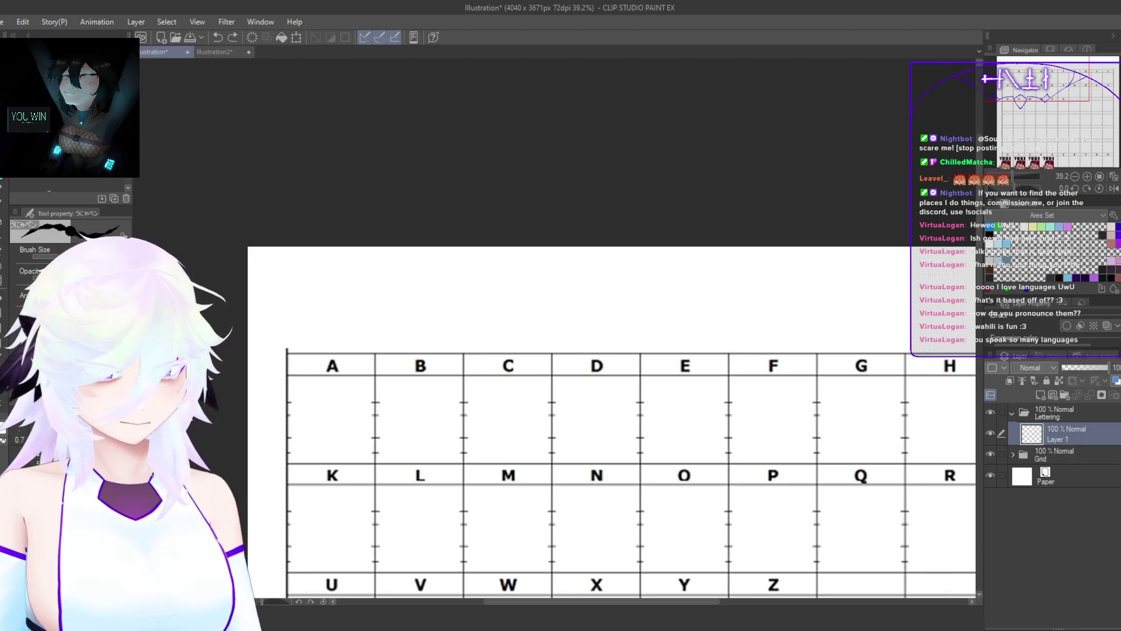
mouse_move(439, 266)
left_mouse_down()
mouse_move(460, 320)
mouse_move(496, 302)
left_mouse_up()
key("ctrl+z")
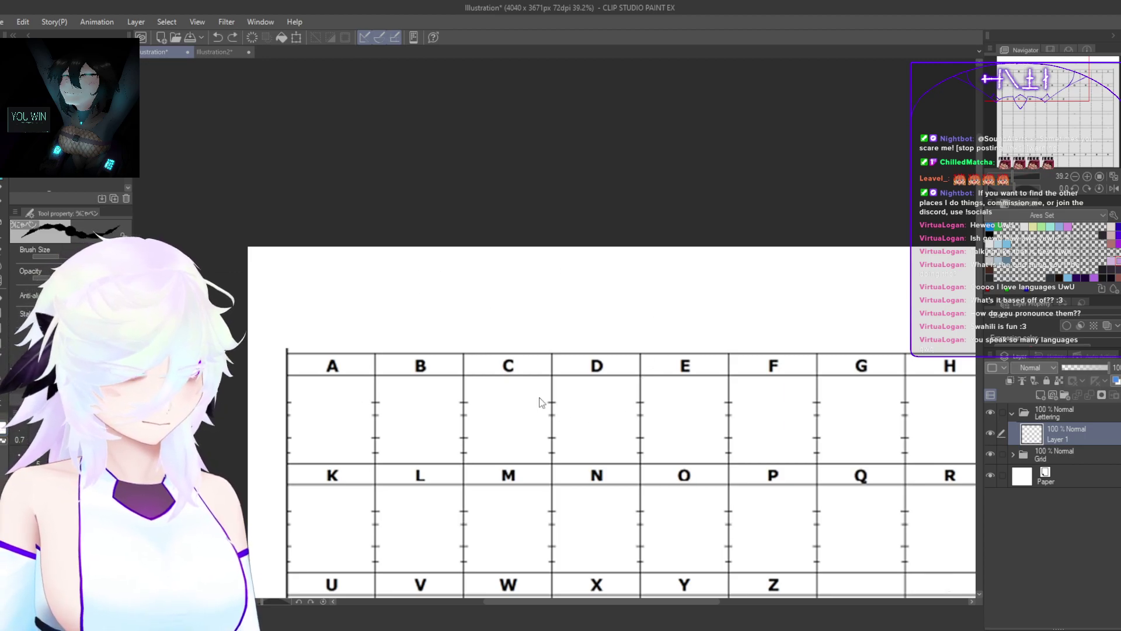
left_click_drag(386, 304, 490, 366)
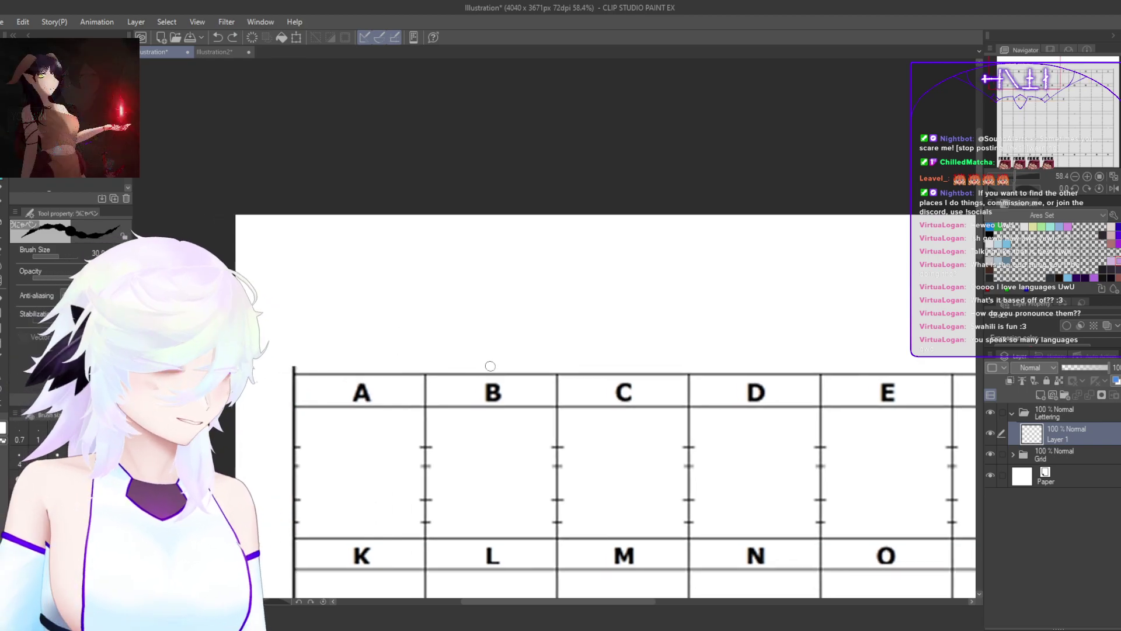
Step: Select the tapered line-art brush (線画ブラシ) and scribble test strokes in the blank area above columns B to D, undoing each one
left_click(70, 131)
mouse_move(546, 252)
left_mouse_down()
mouse_move(489, 289)
mouse_move(549, 277)
left_mouse_up()
key("ctrl+z")
mouse_move(464, 315)
left_mouse_down()
mouse_move(537, 275)
mouse_move(499, 314)
mouse_move(511, 324)
mouse_move(630, 299)
mouse_move(641, 257)
mouse_move(692, 333)
left_mouse_up()
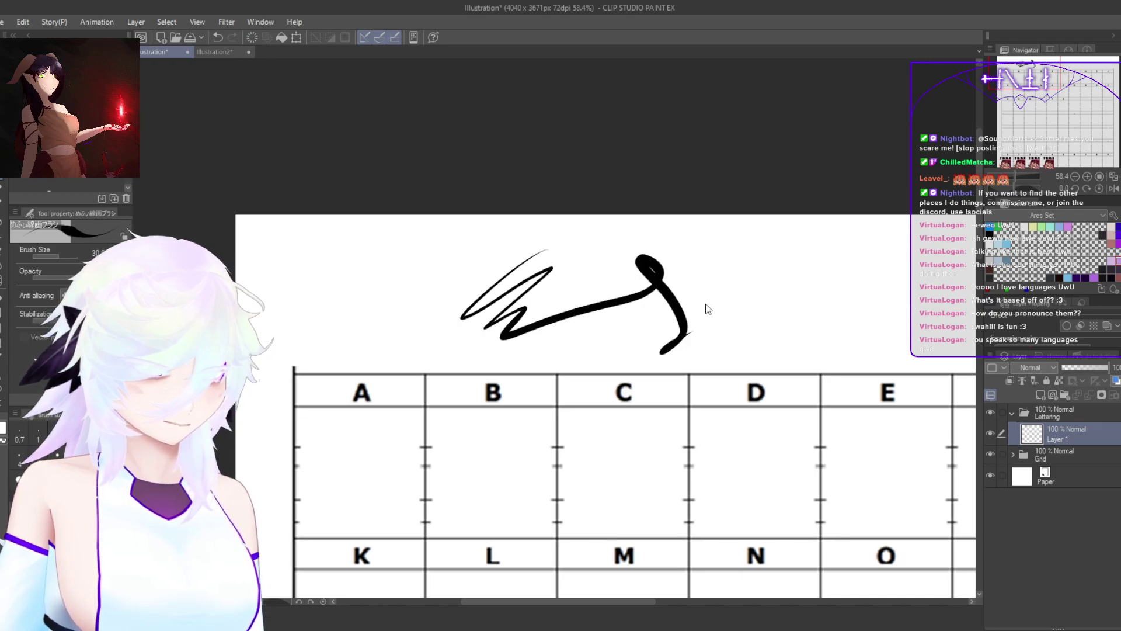
key("ctrl+z")
mouse_move(527, 258)
left_mouse_down()
mouse_move(503, 278)
mouse_move(515, 297)
mouse_move(539, 289)
mouse_move(497, 320)
mouse_move(544, 316)
mouse_move(562, 336)
left_mouse_up()
key("ctrl+z")
left_click_drag(426, 362, 507, 324)
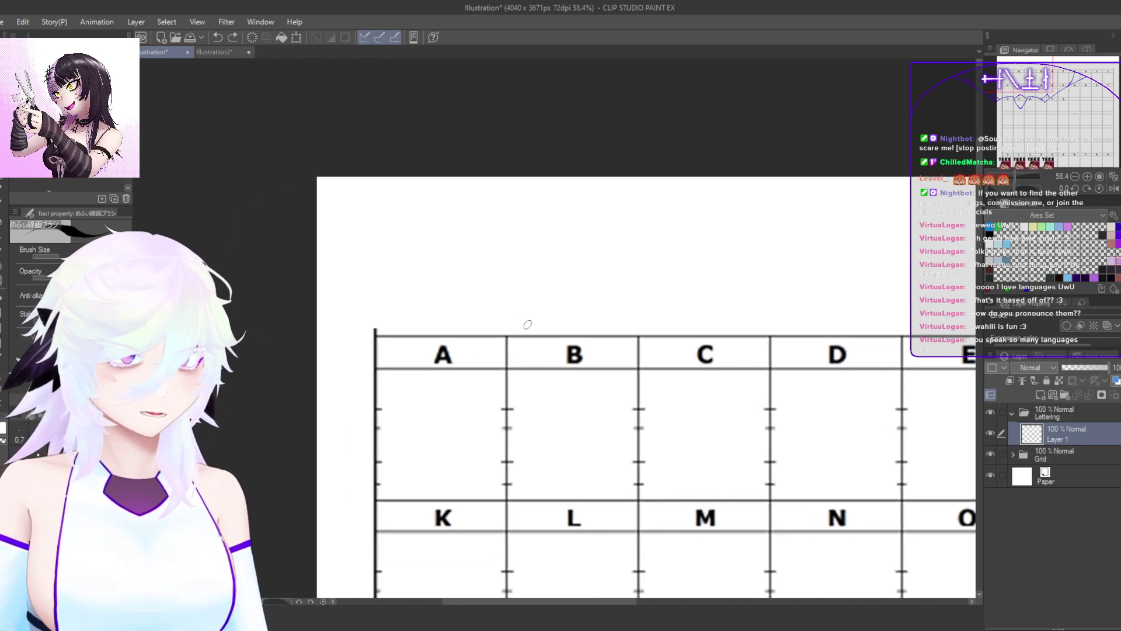
scroll(521, 376, "down", 3)
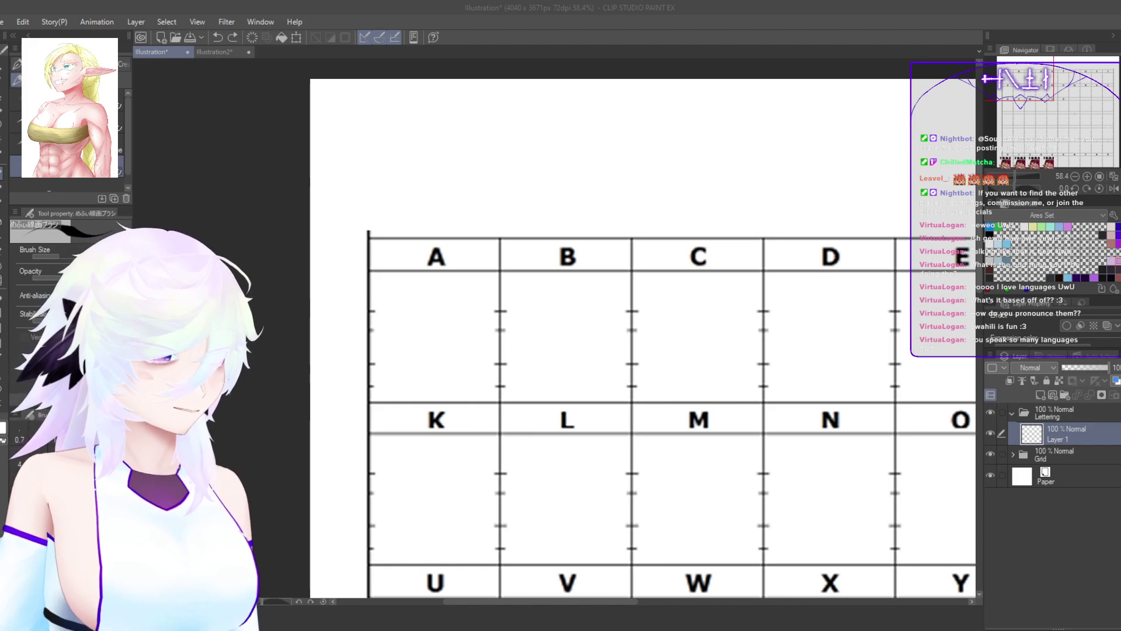
Step: Expand the Grid folder and add a new empty layer above Layer 1 in the Lettering folder
left_click(1013, 454)
left_click_drag(843, 377, 509, 317)
key("ctrl+shift+n")
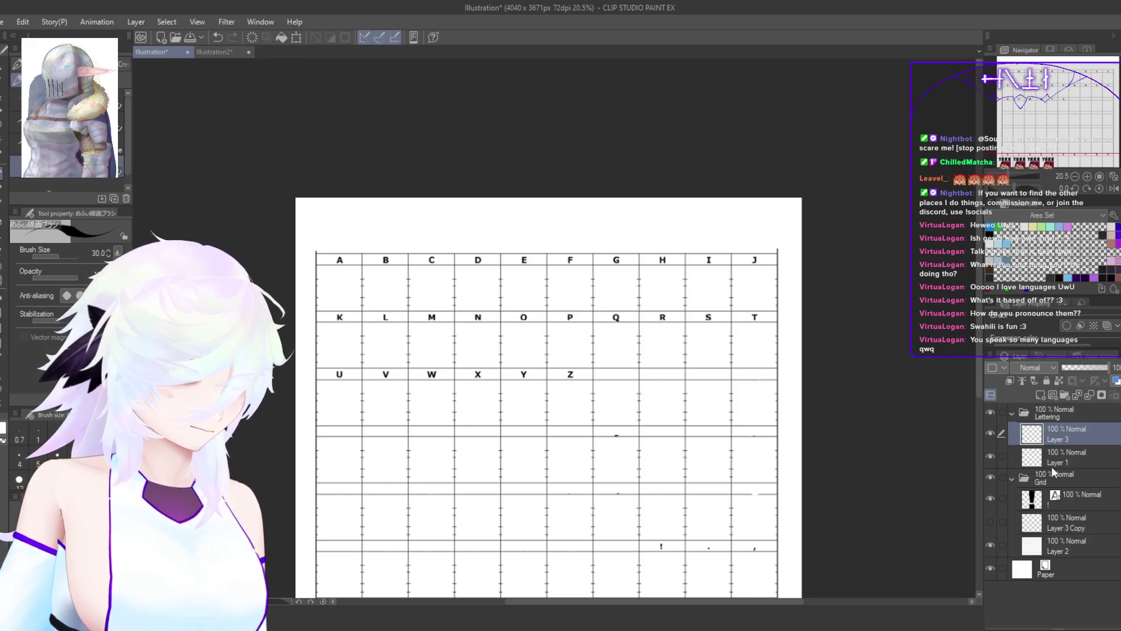
key("ctrl+z")
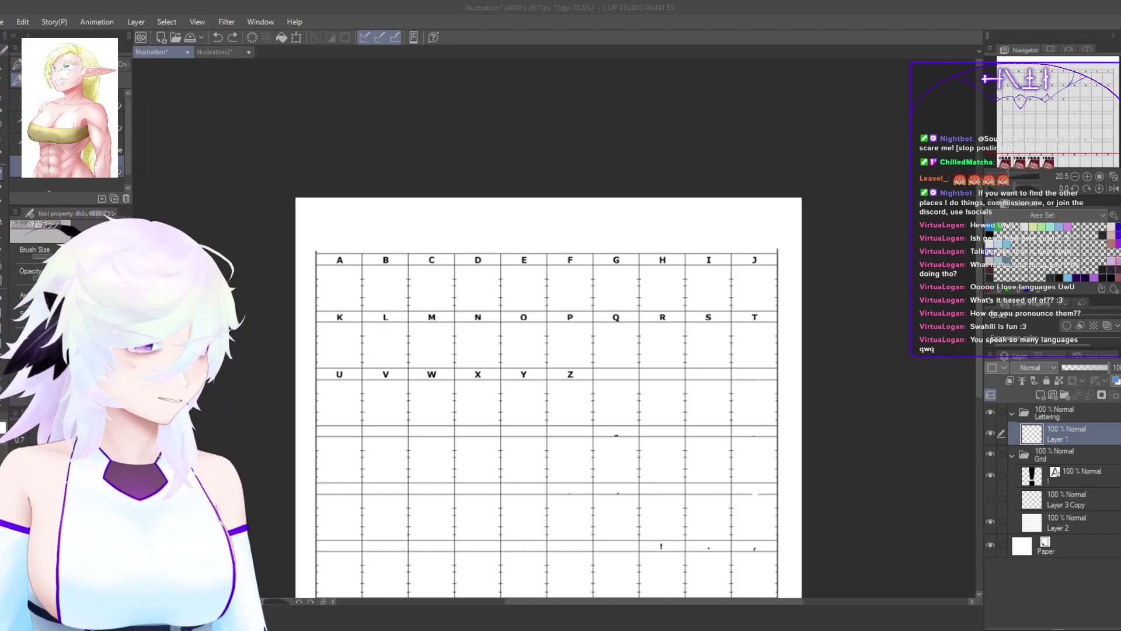
left_click(840, 255)
scroll(533, 263, "up", 5)
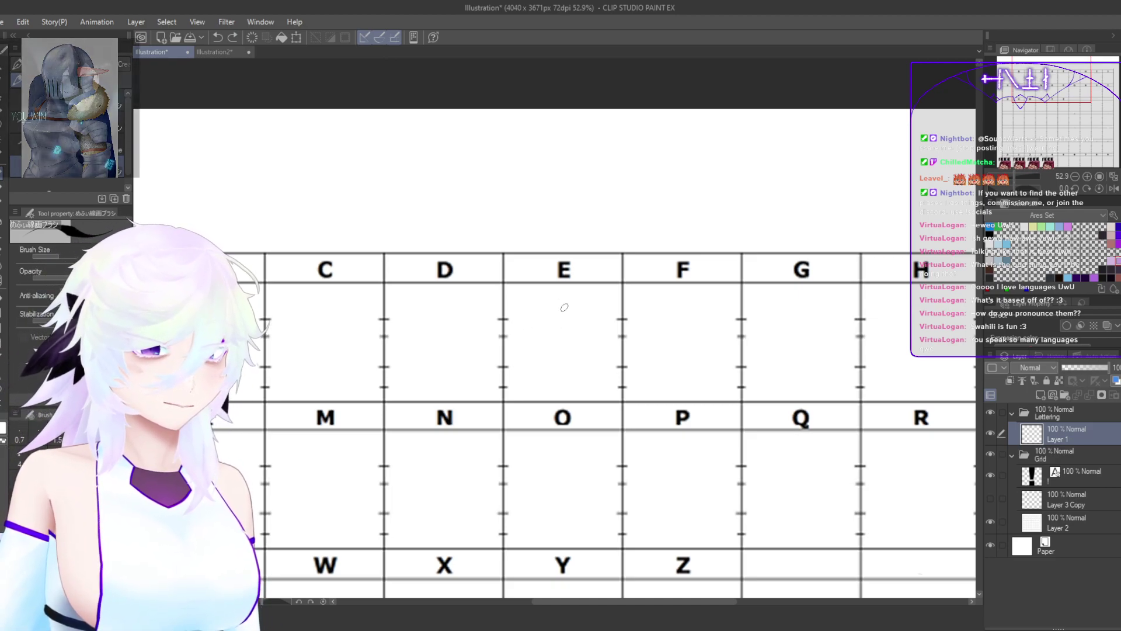
left_click_drag(590, 423, 631, 463)
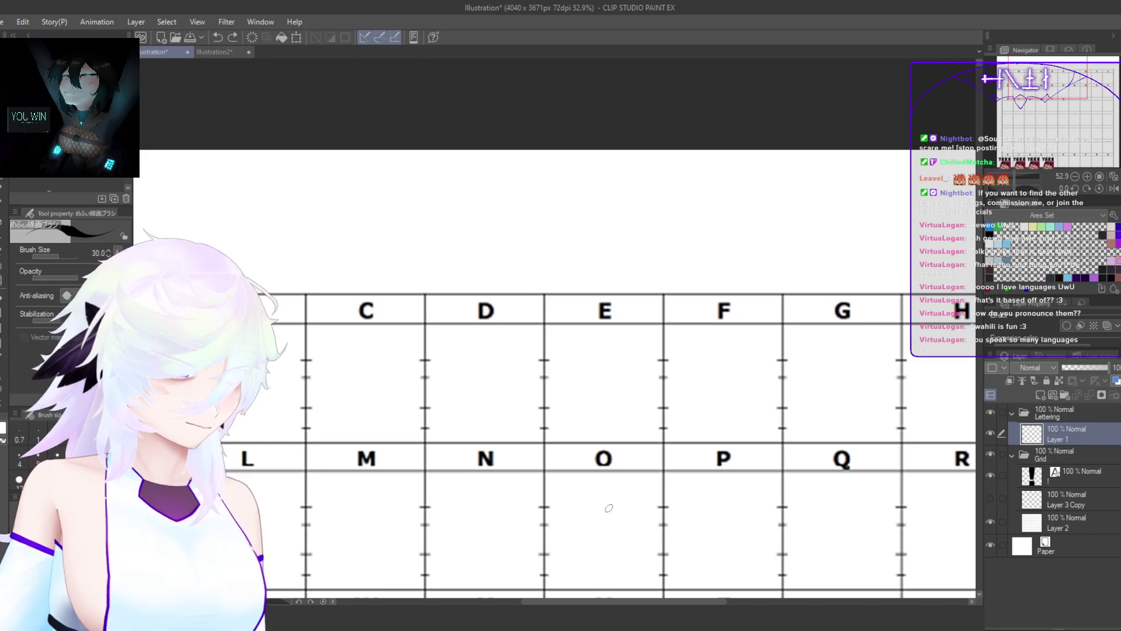
key("ctrl+shift+n")
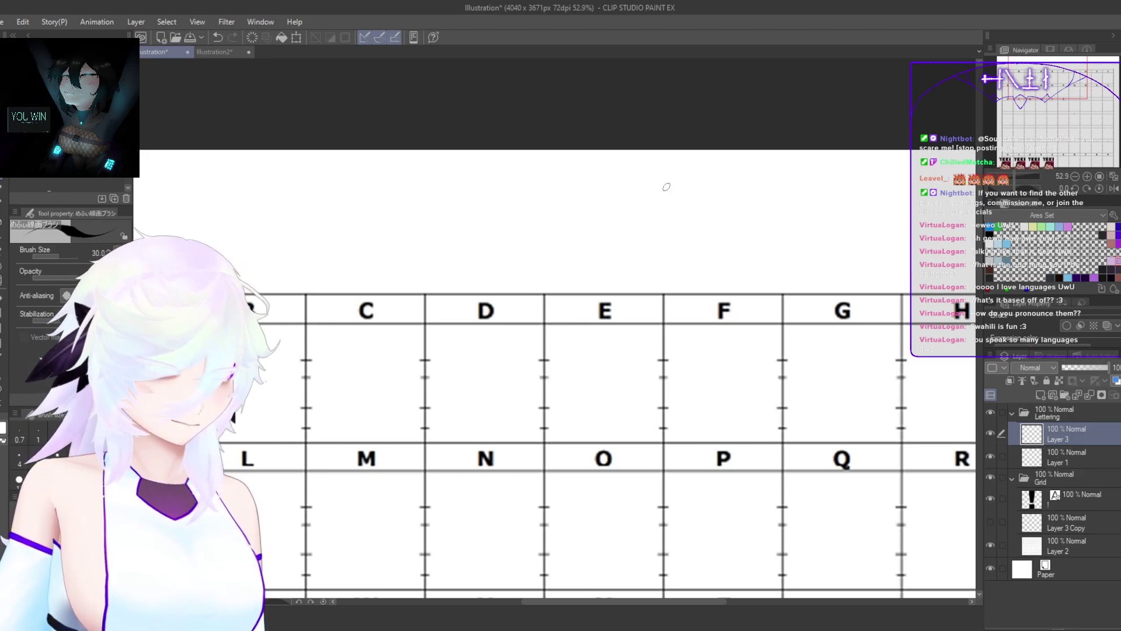
Step: Try out a curved glyph resembling a 3 in the blank area above column E
left_click_drag(534, 198, 576, 250)
key("ctrl+z")
mouse_move(538, 182)
left_mouse_down()
mouse_move(556, 203)
mouse_move(529, 229)
mouse_move(574, 208)
mouse_move(570, 175)
mouse_move(569, 215)
mouse_move(589, 200)
mouse_move(558, 237)
left_mouse_up()
key("ctrl+z")
key("ctrl+z")
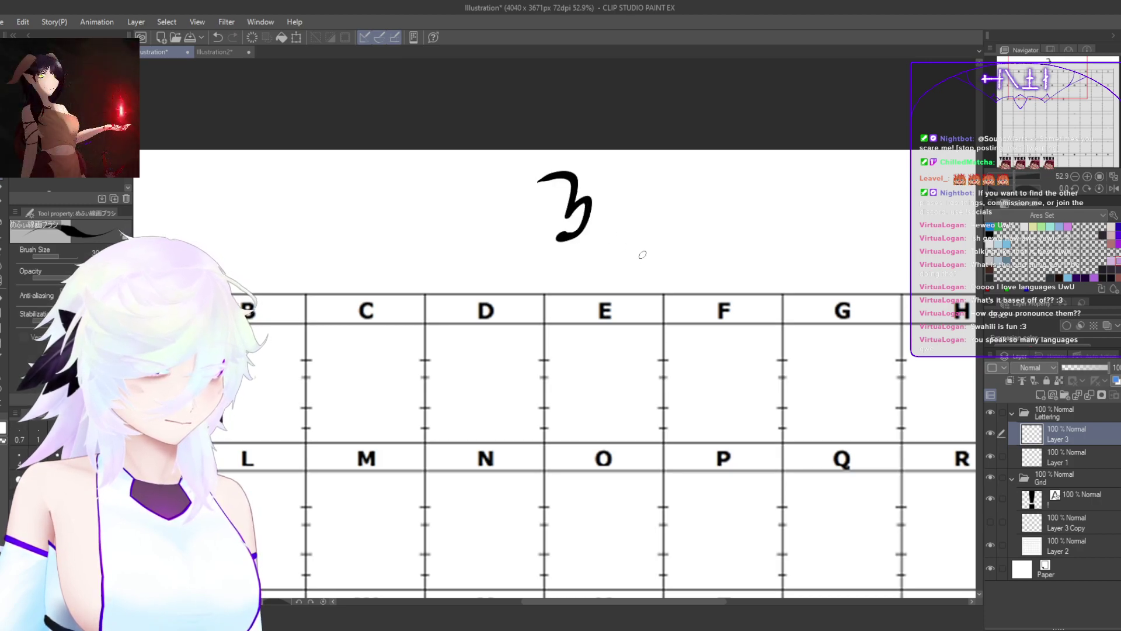
key("ctrl+z")
Step: Draw a tall glyph in the E cell, with a hooked upper stroke and a 2-like lower curve ending in a flat base
mouse_move(634, 369)
left_mouse_down()
mouse_move(624, 330)
mouse_move(584, 333)
left_mouse_up()
scroll(594, 316, "up", 3)
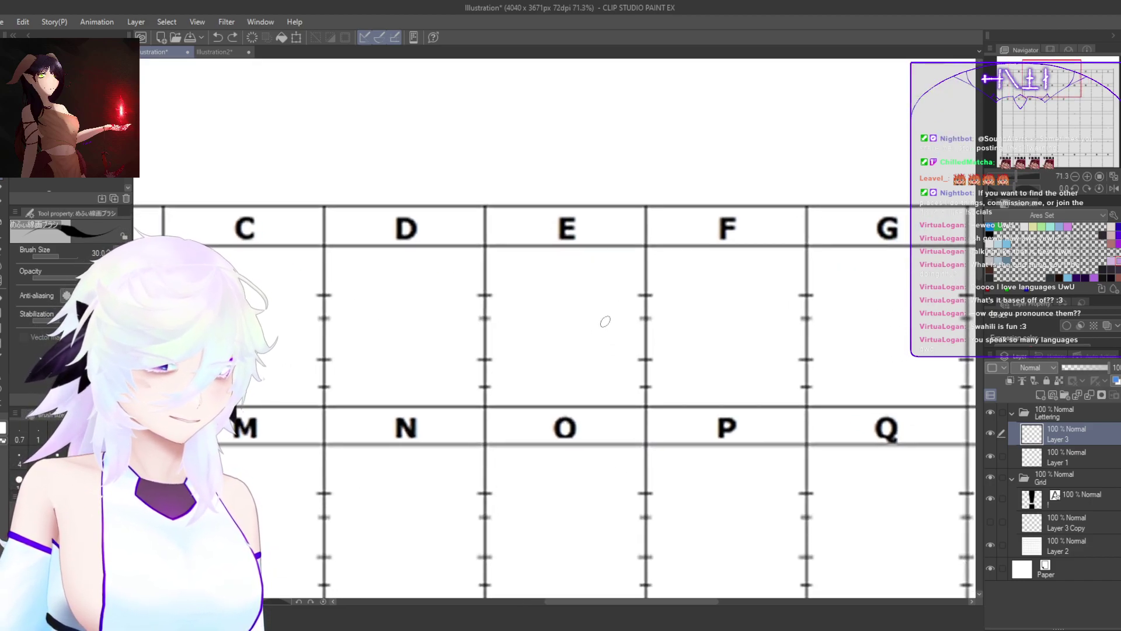
mouse_move(523, 283)
left_mouse_down()
mouse_move(561, 295)
mouse_move(553, 331)
mouse_move(552, 281)
mouse_move(541, 336)
mouse_move(546, 274)
mouse_move(545, 334)
mouse_move(562, 320)
mouse_move(542, 342)
mouse_move(589, 317)
mouse_move(560, 374)
mouse_move(601, 377)
left_mouse_up()
key("ctrl+z")
key("ctrl+z")
Step: Draw a short glyph in the A cell, with a hooked downstroke running into a flat base that curls up and back
mouse_move(809, 368)
left_mouse_down()
mouse_move(631, 404)
mouse_move(669, 369)
left_mouse_up()
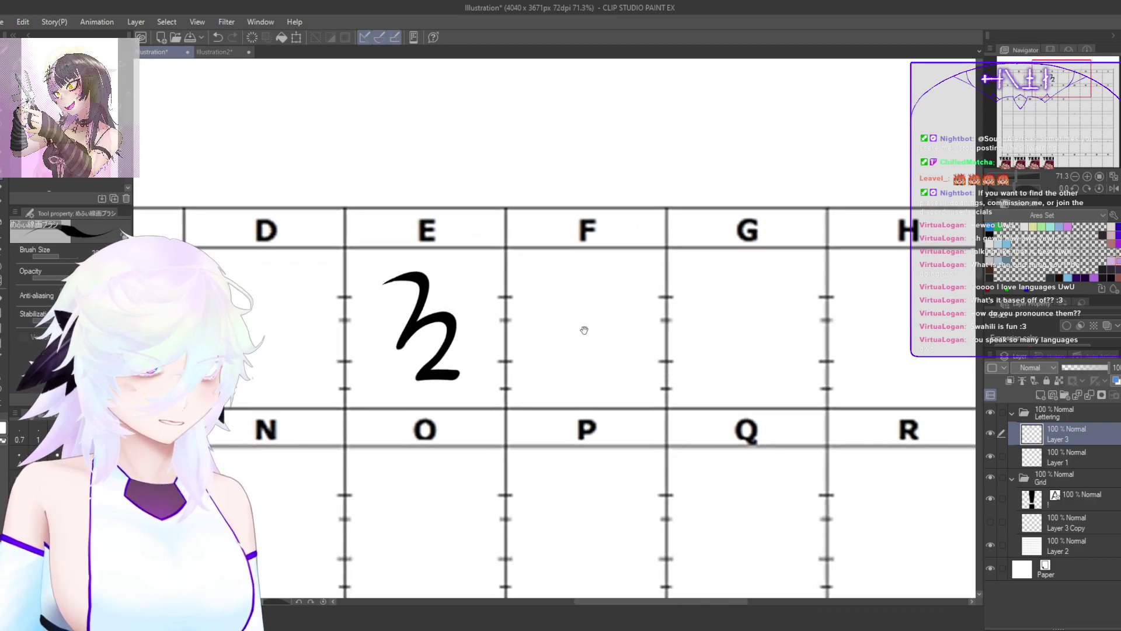
scroll(594, 355, "down", 1)
left_click_drag(586, 411, 929, 452)
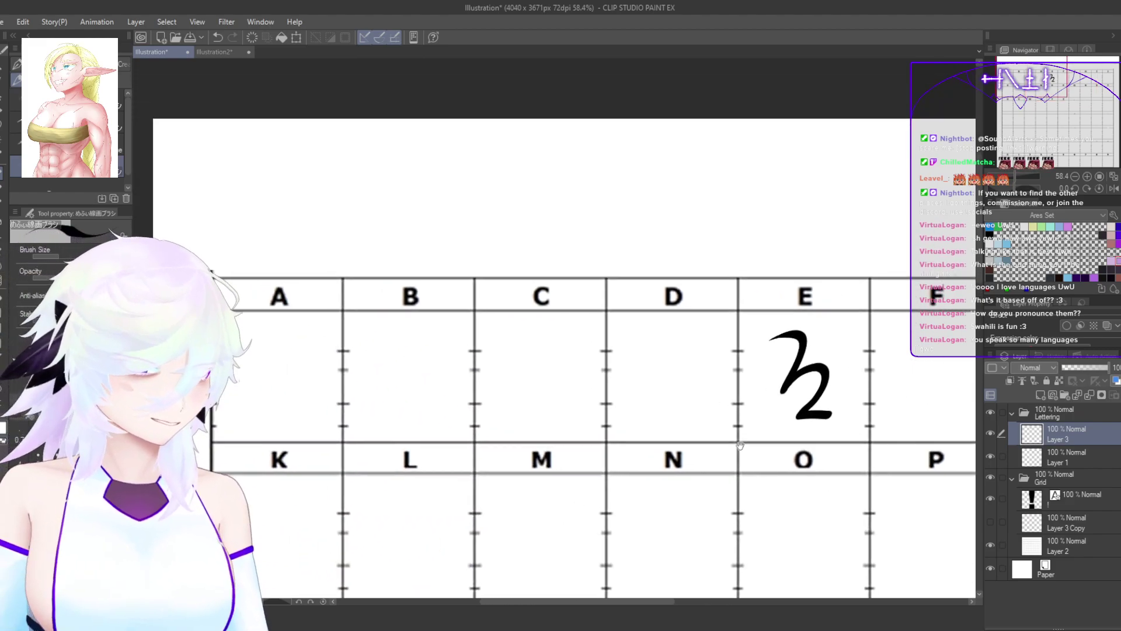
left_click_drag(574, 492, 771, 442)
scroll(491, 282, "up", 4)
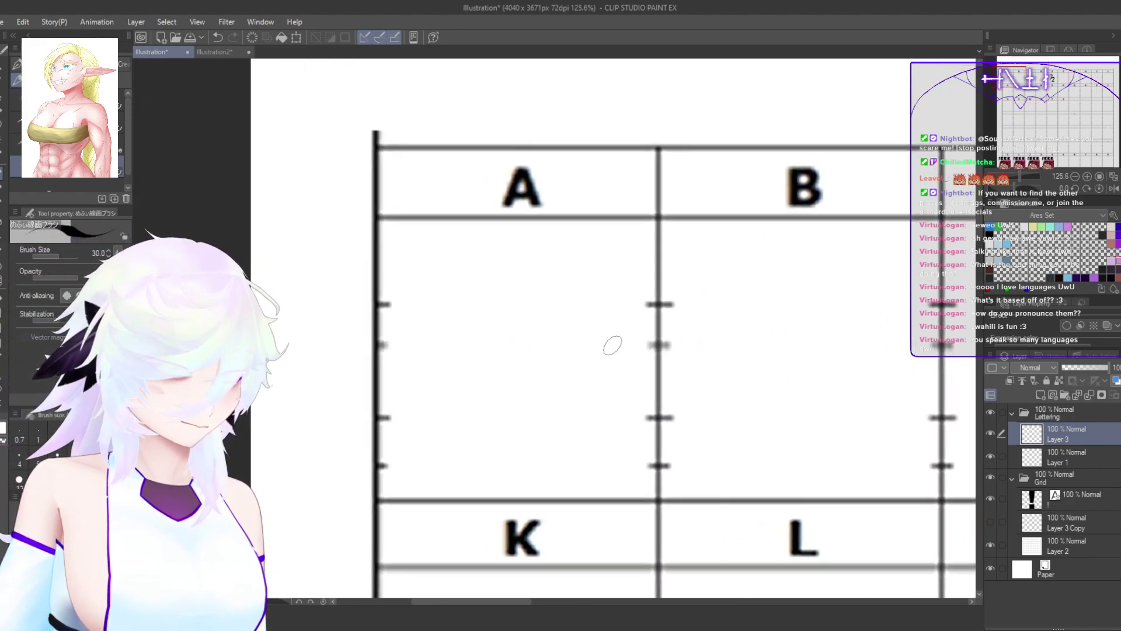
scroll(547, 434, "down", 1)
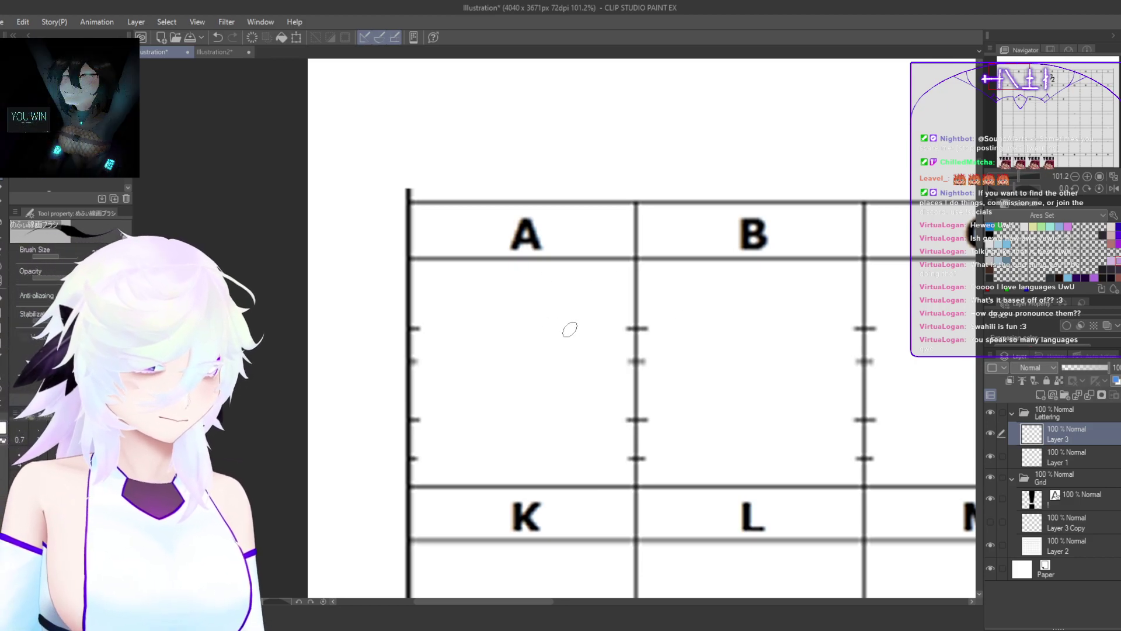
left_click_drag(628, 348, 274, 341)
scroll(532, 393, "down", 4)
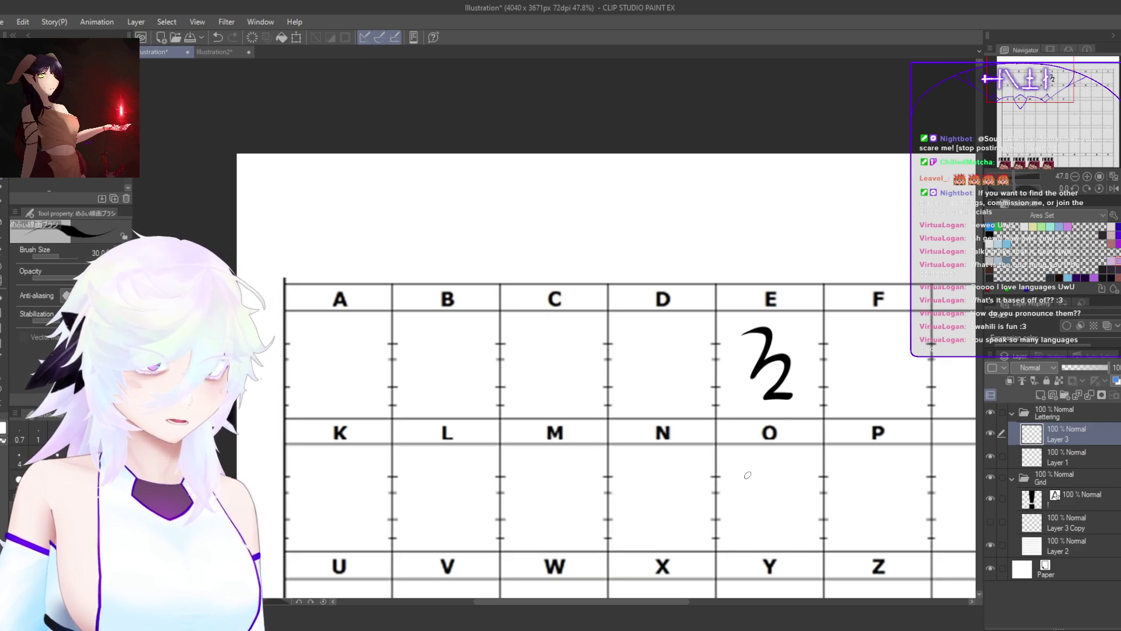
left_click_drag(447, 371, 493, 308)
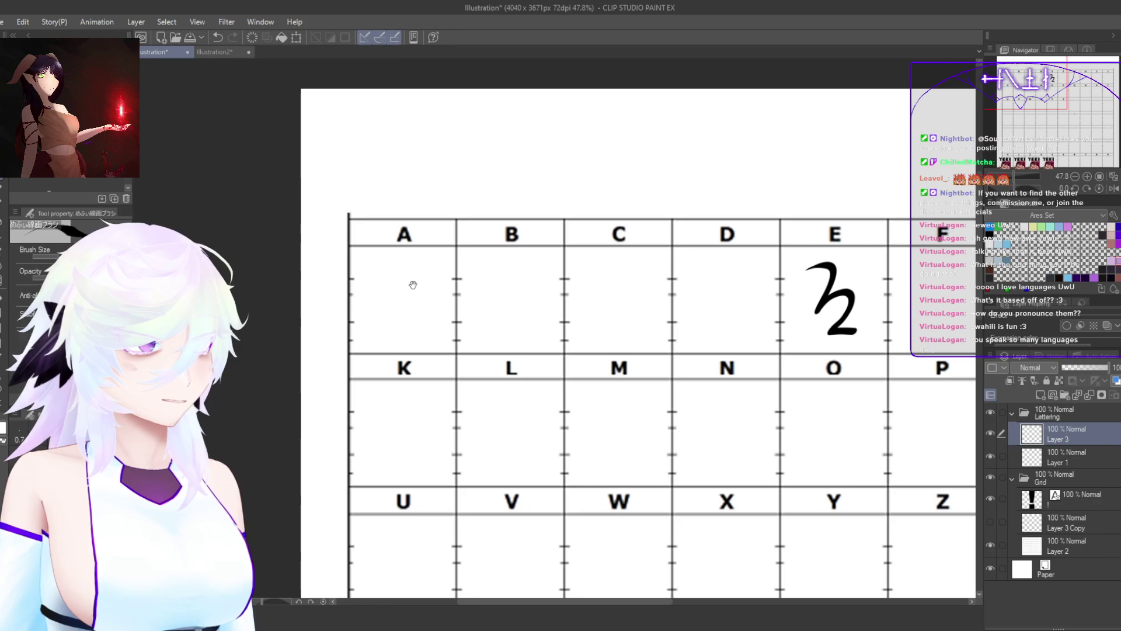
mouse_move(337, 289)
left_mouse_down()
mouse_move(378, 274)
mouse_move(381, 301)
mouse_move(395, 274)
mouse_move(385, 313)
left_mouse_up()
key("ctrl+z")
key("ctrl+z")
key("ctrl+z")
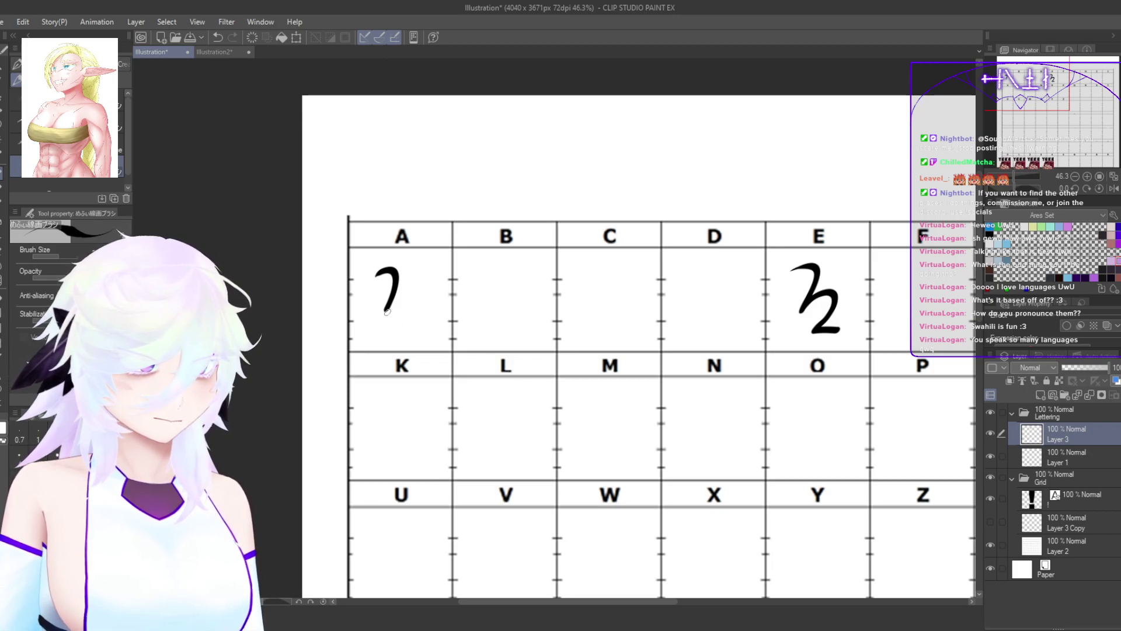
mouse_move(387, 311)
left_mouse_down()
mouse_move(421, 314)
mouse_move(431, 301)
mouse_move(417, 292)
left_mouse_up()
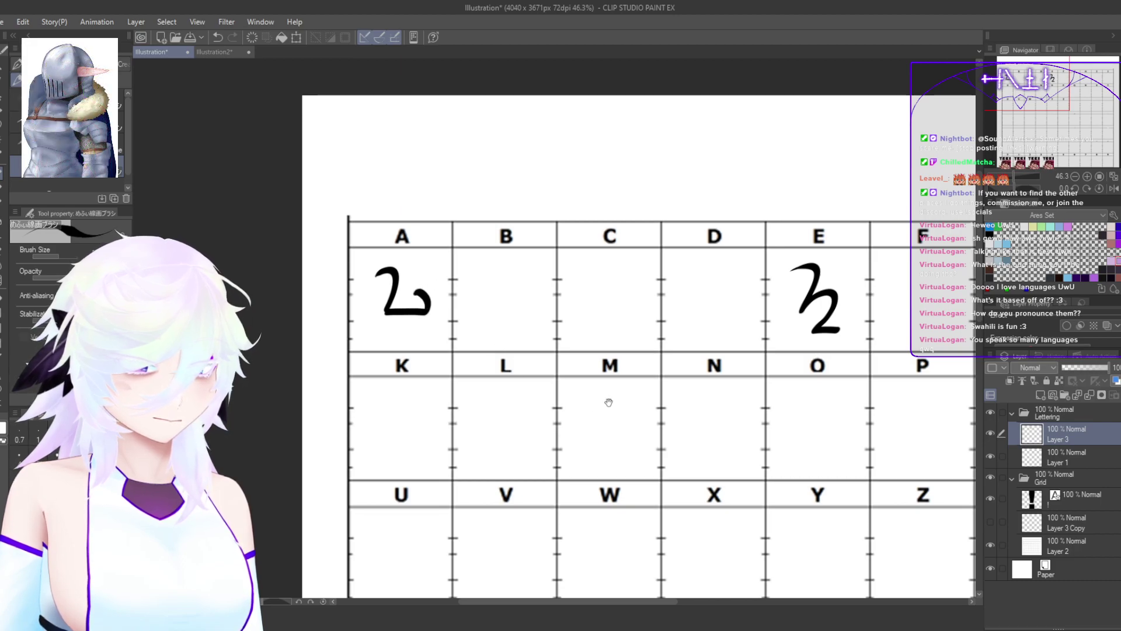
Step: Draw a glyph in the O cell, with a hooked downstroke flowing into a wide round bowl that curls back inward
left_click_drag(576, 399, 422, 448)
left_click_drag(764, 445, 719, 386)
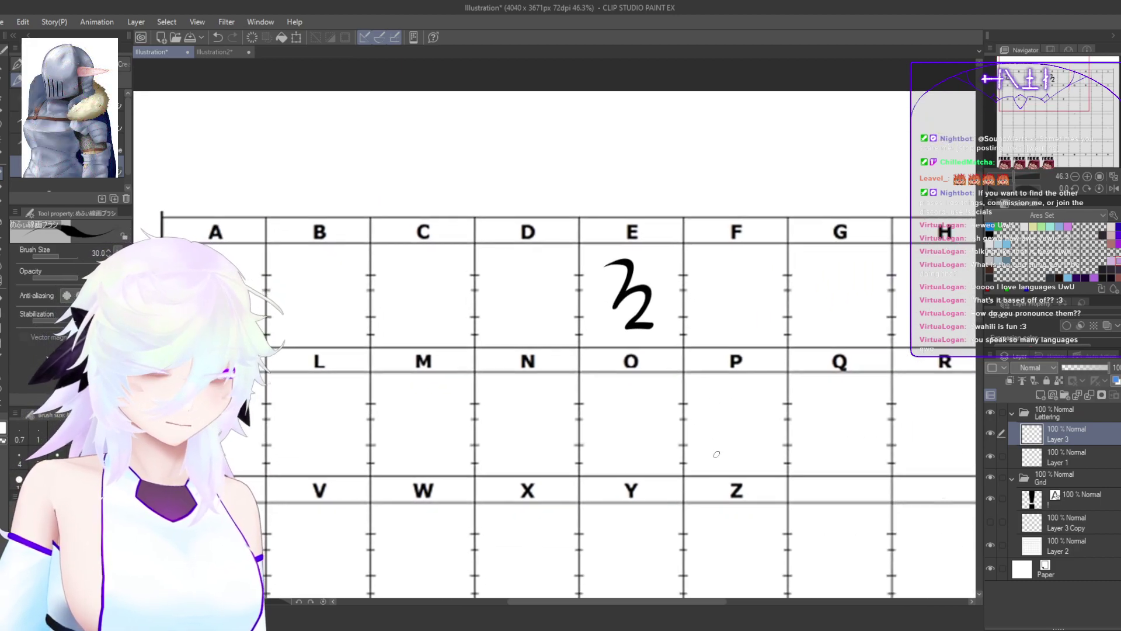
left_click_drag(746, 373, 689, 379)
left_click_drag(772, 441, 619, 391)
left_click_drag(466, 354, 522, 367)
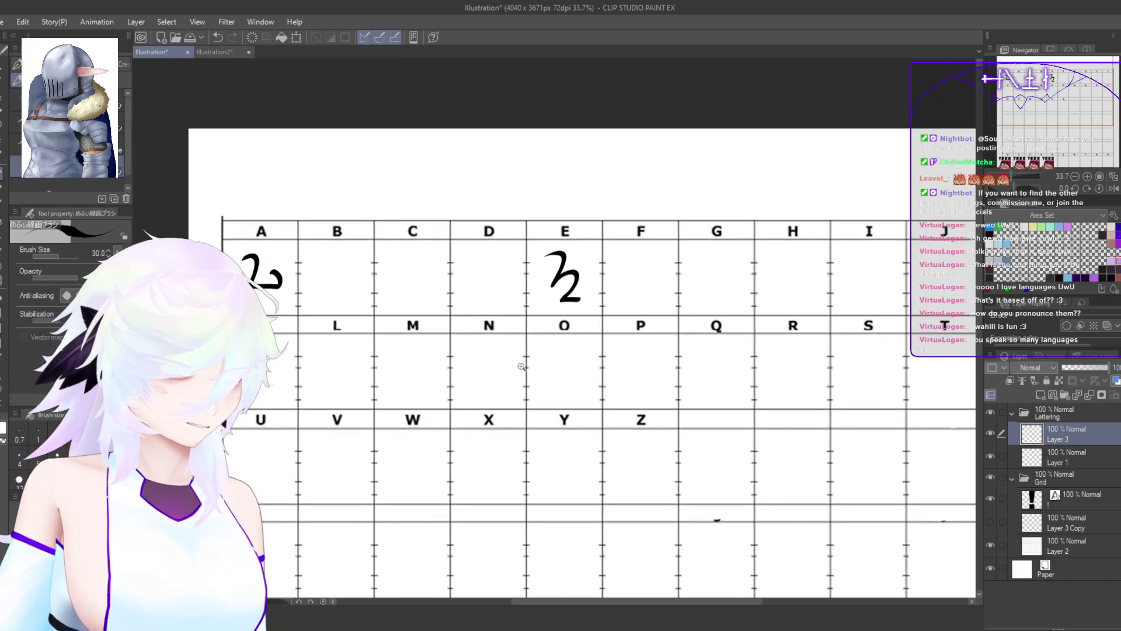
scroll(521, 366, "up", 2)
mouse_move(594, 354)
left_mouse_down()
mouse_move(604, 346)
mouse_move(620, 374)
mouse_move(620, 347)
mouse_move(613, 398)
mouse_move(600, 353)
mouse_move(604, 397)
left_mouse_up()
key("ctrl+z")
key("ctrl+z")
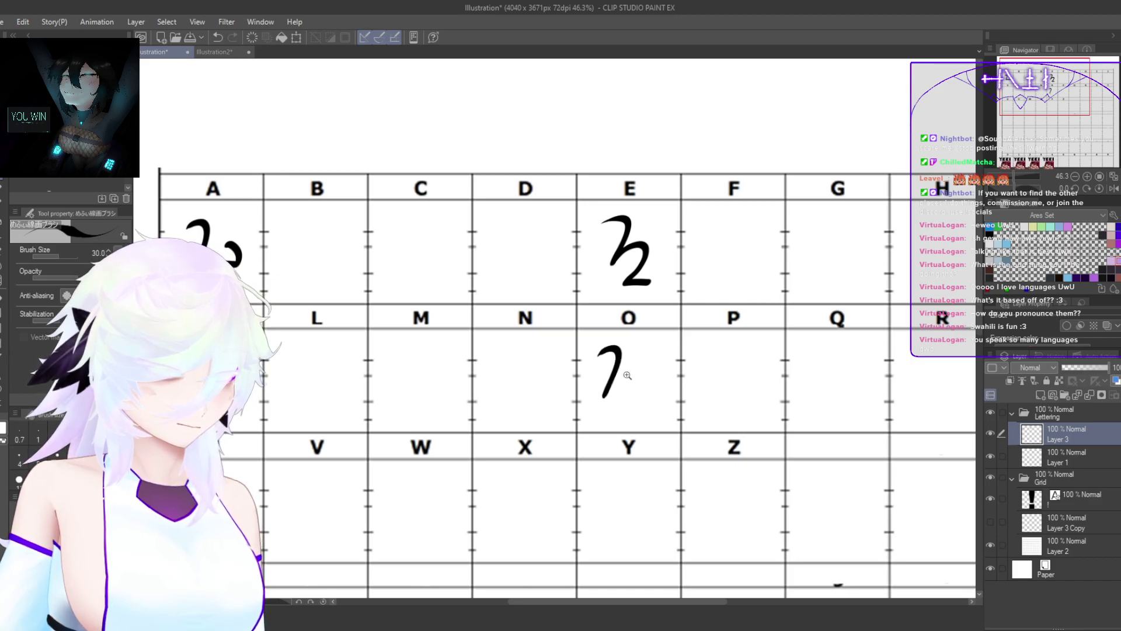
scroll(627, 375, "up", 2)
scroll(607, 400, "down", 3)
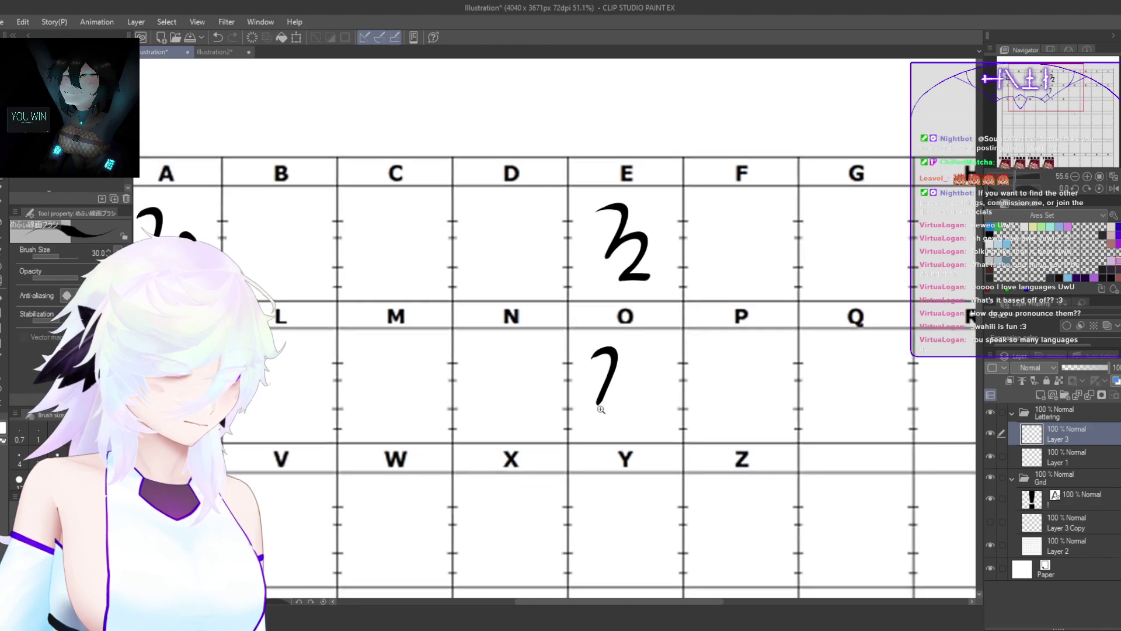
scroll(602, 409, "down", 1)
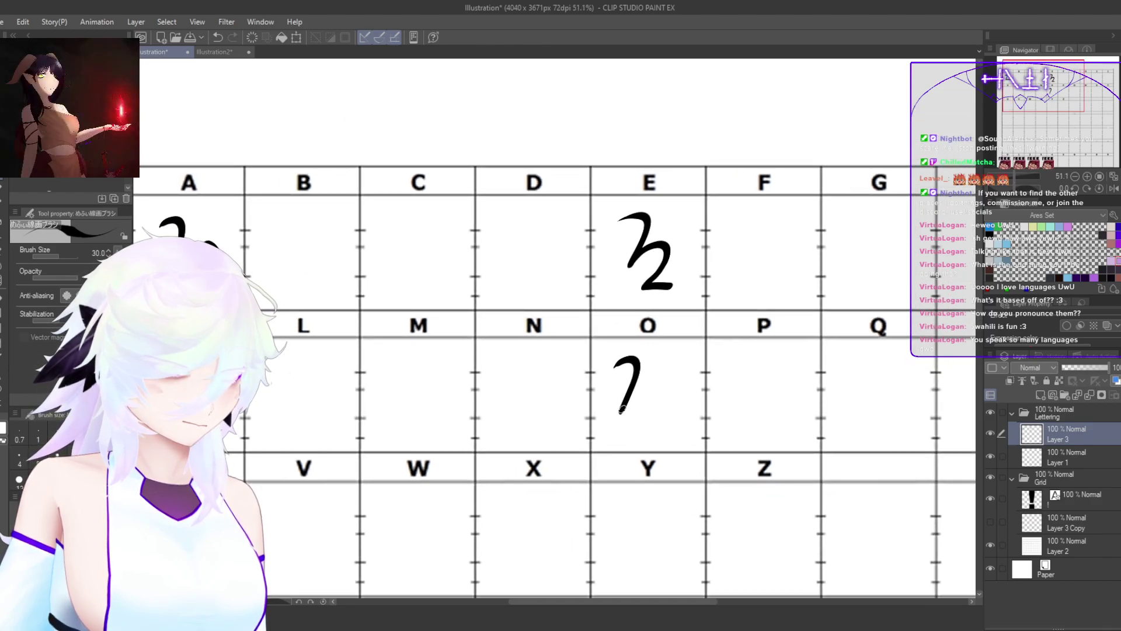
mouse_move(624, 407)
left_mouse_down()
mouse_move(644, 429)
mouse_move(668, 412)
mouse_move(621, 419)
mouse_move(646, 427)
mouse_move(644, 402)
left_mouse_up()
key("ctrl+z")
key("ctrl+z")
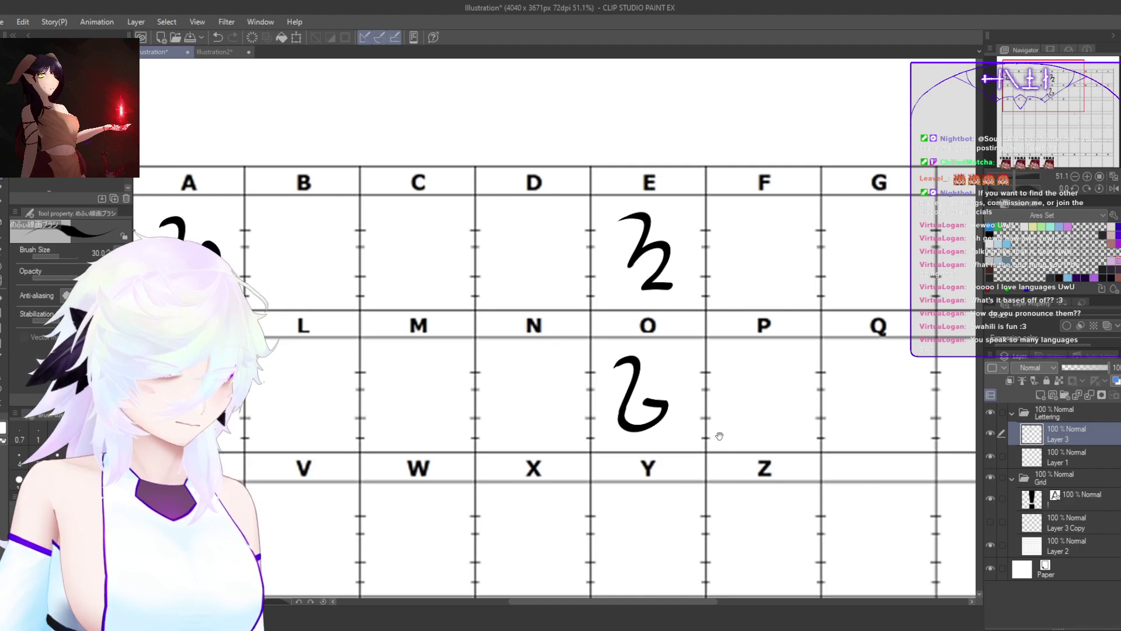
Step: Draw a glyph in the I cell, with a long slanted hooked downstroke and a wavy tail sweeping upward
left_click_drag(790, 521, 753, 485)
left_click(685, 469, "ctrl")
left_click_drag(678, 446, 619, 444)
left_click_drag(826, 346, 813, 259)
left_click(638, 378, "ctrl")
mouse_move(767, 310)
left_mouse_down()
mouse_move(700, 326)
mouse_move(675, 295)
mouse_move(657, 354)
left_mouse_up()
key("ctrl+z")
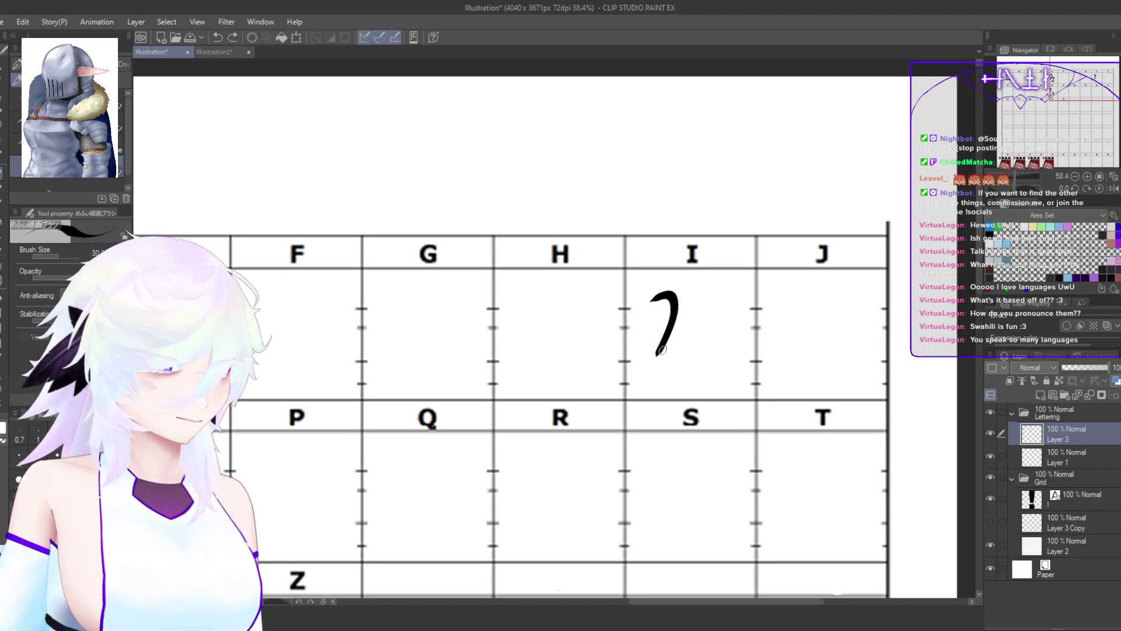
scroll(693, 360, "down", 2)
scroll(689, 367, "up", 2)
key("ctrl+z")
mouse_move(694, 369)
left_mouse_down()
mouse_move(663, 386)
mouse_move(698, 372)
left_mouse_up()
key("ctrl+z")
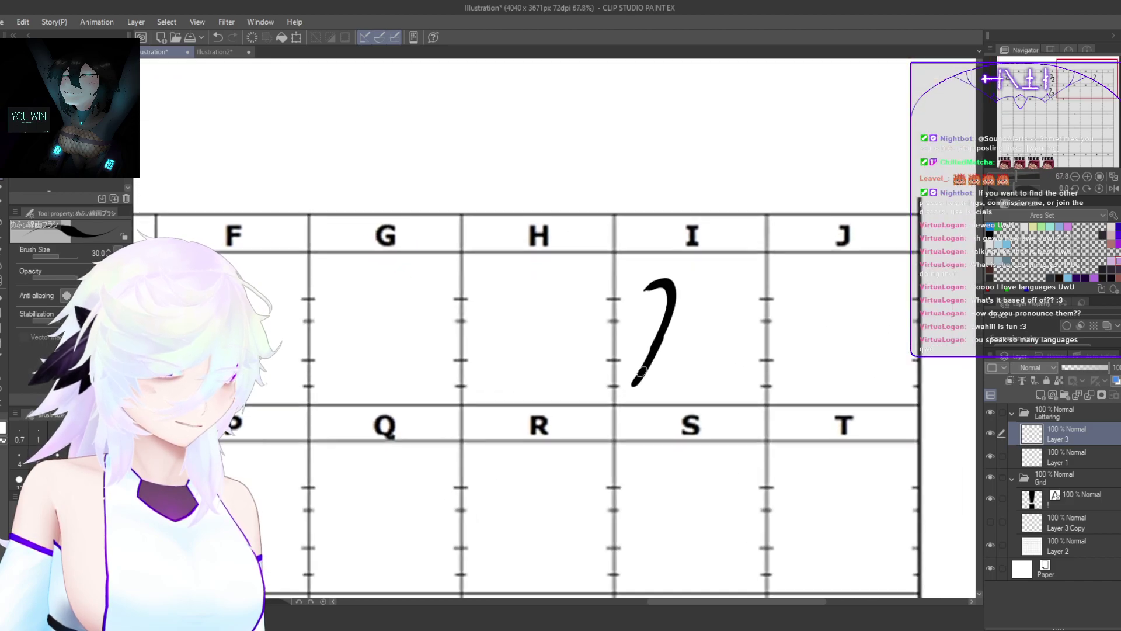
left_click_drag(689, 378, 737, 332)
Step: Draw a glyph in the U cell, with a hooked slanted downstroke continuing into a rounded U-shaped upward curve
mouse_move(709, 400)
left_mouse_down()
mouse_move(660, 446)
mouse_move(783, 393)
mouse_move(881, 431)
left_mouse_up()
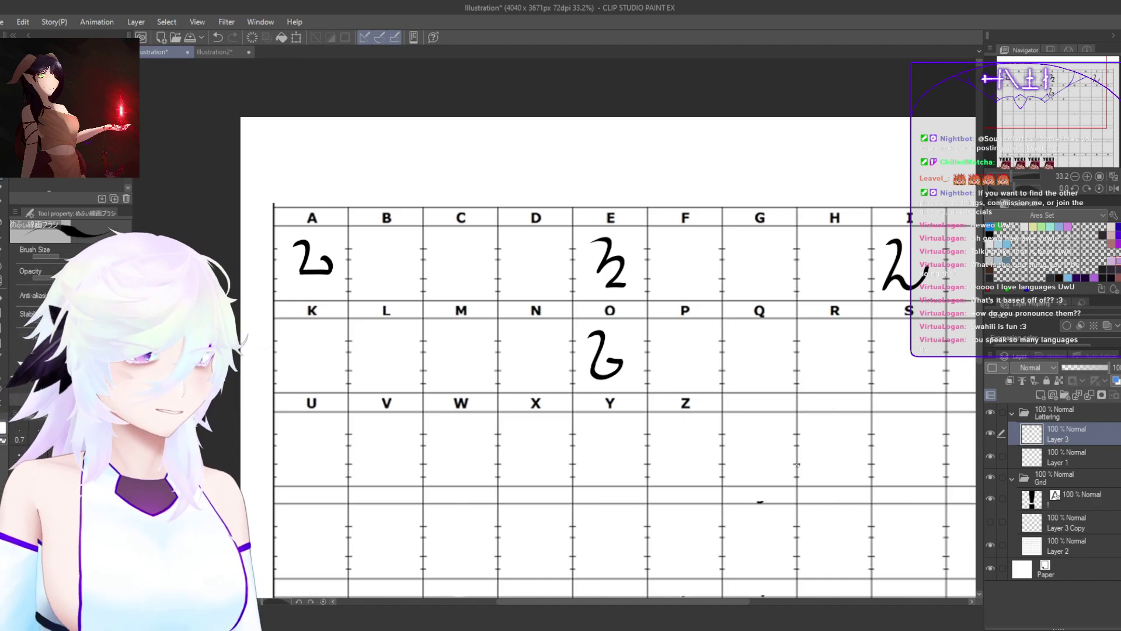
left_click_drag(705, 463, 812, 393)
left_click_drag(397, 365, 442, 335)
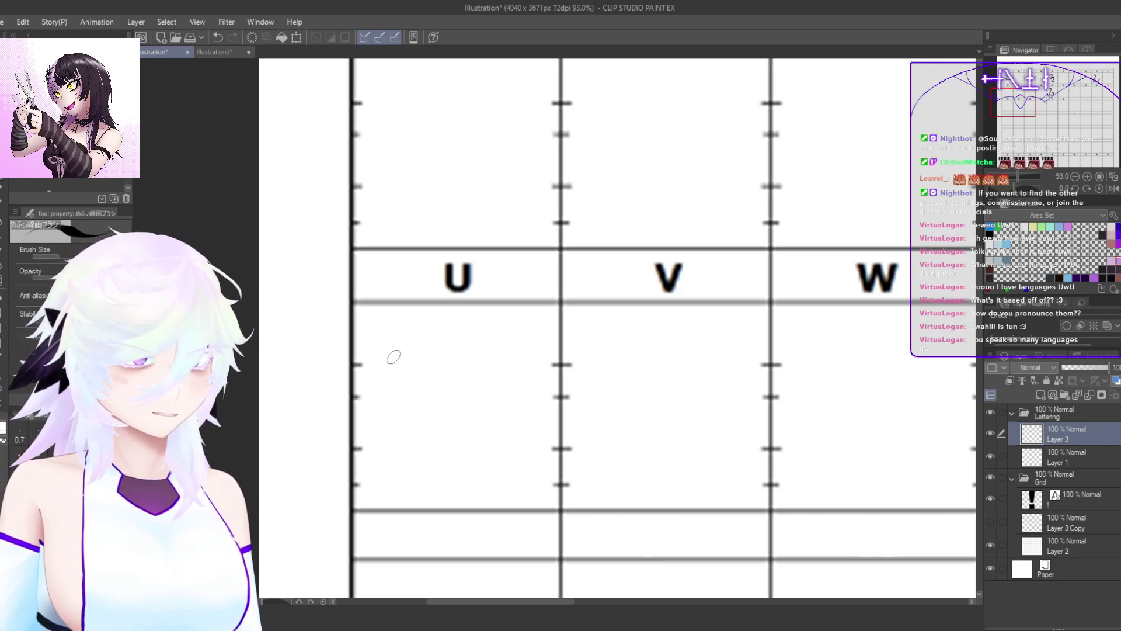
mouse_move(385, 359)
left_mouse_down()
mouse_move(420, 363)
mouse_move(409, 426)
mouse_move(423, 338)
mouse_move(404, 426)
left_mouse_up()
key("ctrl+z")
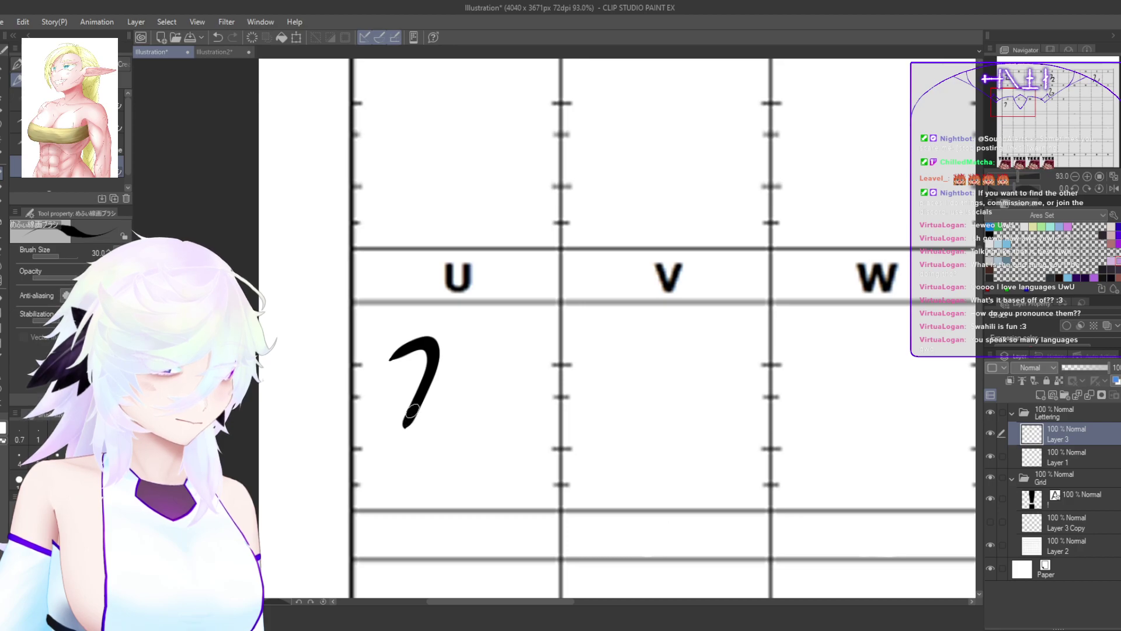
mouse_move(412, 410)
left_mouse_down()
mouse_move(420, 474)
mouse_move(487, 460)
mouse_move(501, 447)
mouse_move(483, 434)
mouse_move(493, 380)
left_mouse_up()
Step: Draw a narrow glyph in the R cell, with a short upper stroke joined to a long downstroke that hooks at its foot
left_click_drag(508, 437, 446, 501)
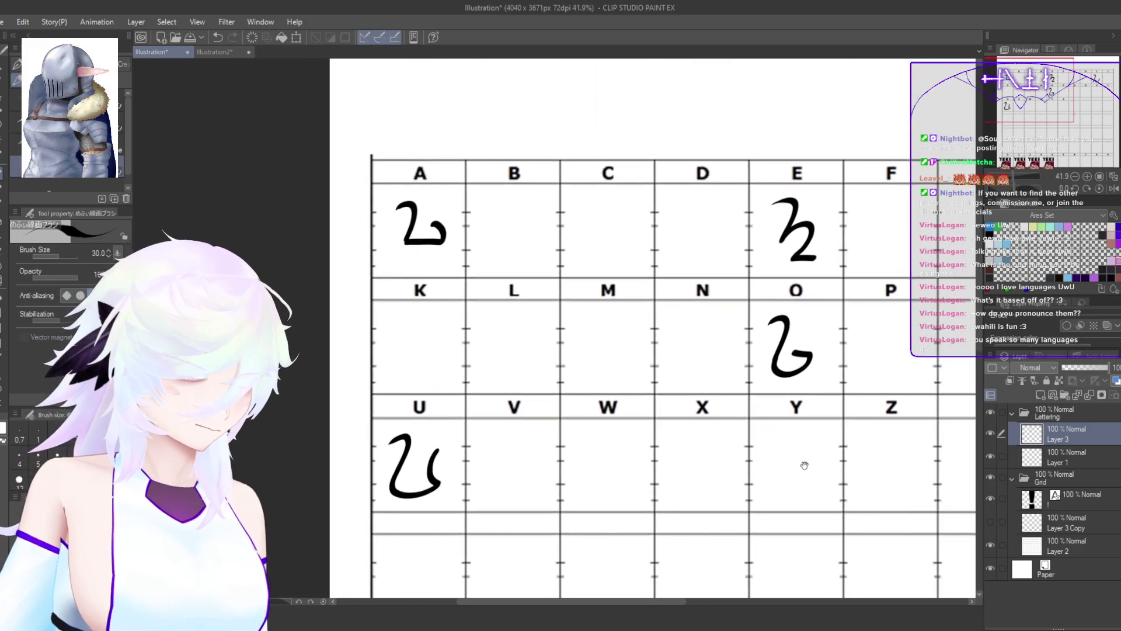
left_click_drag(806, 465, 731, 481)
left_click_drag(826, 509, 687, 502)
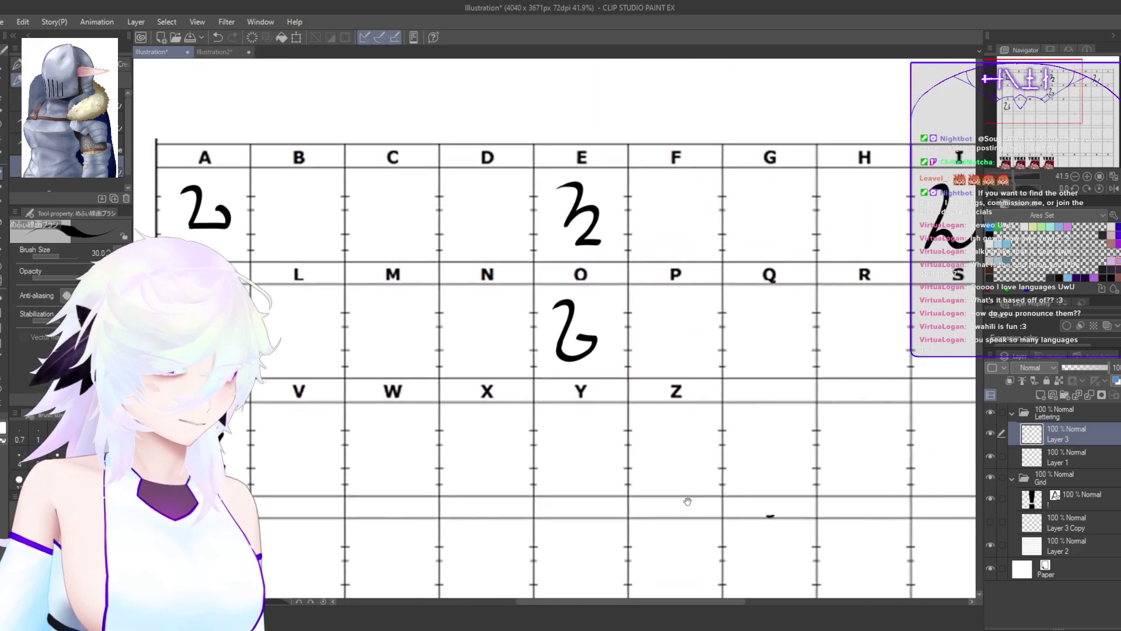
left_click_drag(728, 467, 704, 525)
scroll(697, 529, "down", 2)
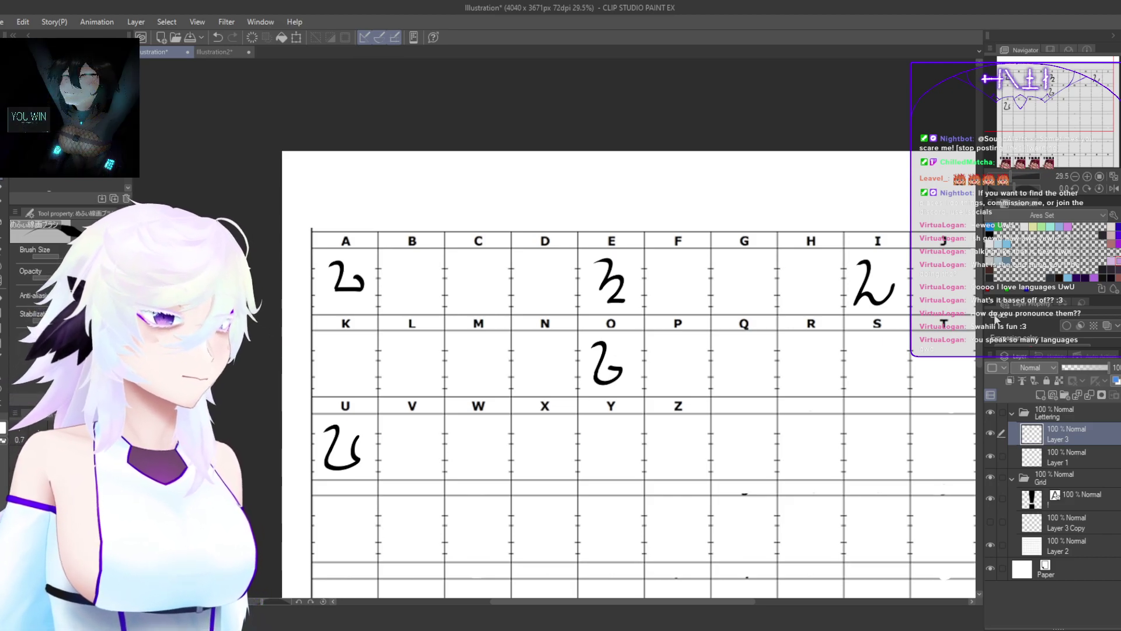
left_click_drag(804, 461, 768, 426)
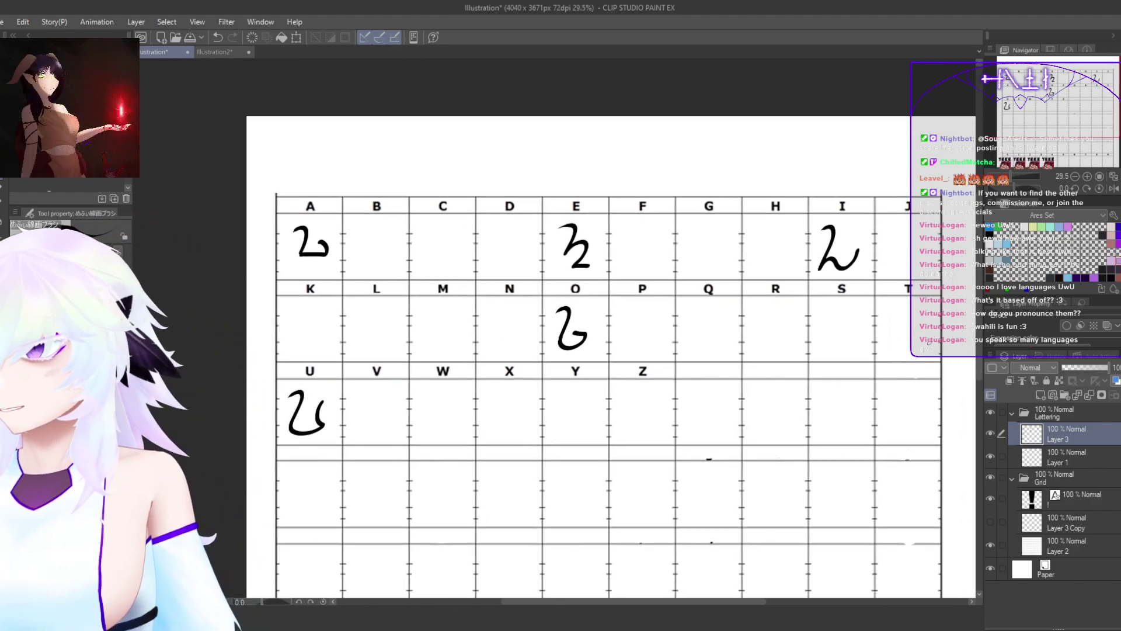
left_click_drag(773, 431, 777, 407)
left_click_drag(835, 384, 731, 451)
left_click_drag(660, 361, 708, 345)
left_click_drag(713, 407, 633, 380)
mouse_move(628, 297)
left_mouse_down()
mouse_move(639, 373)
mouse_move(656, 346)
mouse_move(662, 382)
mouse_move(646, 451)
mouse_move(630, 416)
left_mouse_up()
scroll(699, 458, "down", 3)
scroll(735, 435, "down", 3)
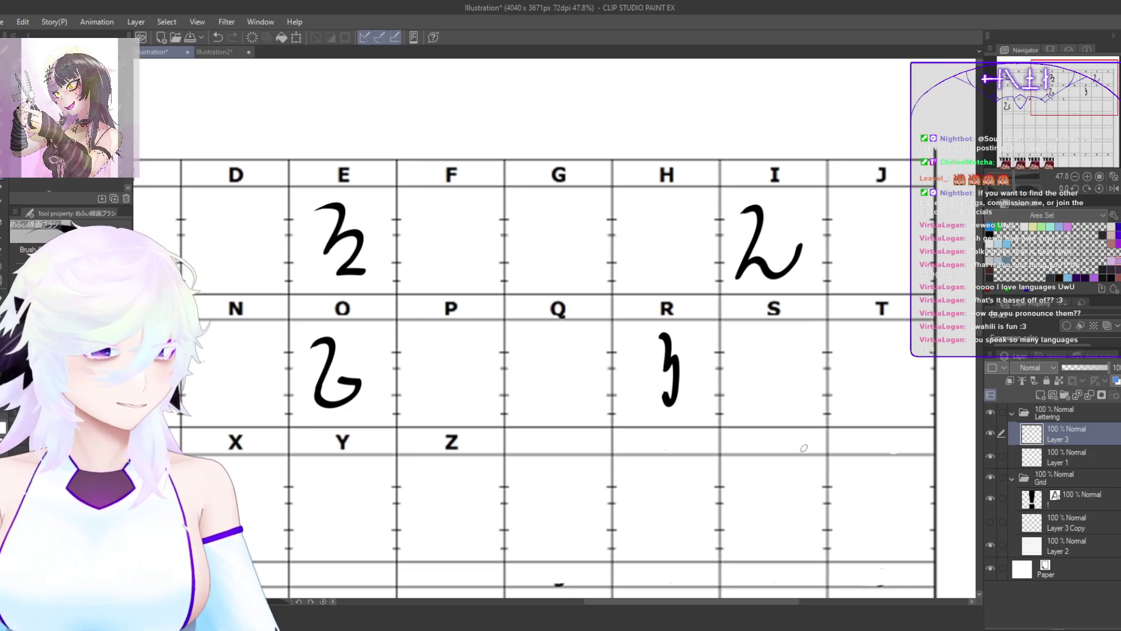
scroll(638, 425, "up", 5)
scroll(634, 341, "up", 2)
scroll(639, 397, "down", 1)
left_click_drag(575, 418, 620, 376)
key("ctrl+z")
mouse_move(564, 420)
left_mouse_down()
mouse_move(592, 373)
mouse_move(631, 355)
mouse_move(640, 428)
mouse_move(690, 428)
mouse_move(691, 385)
mouse_move(617, 317)
left_mouse_up()
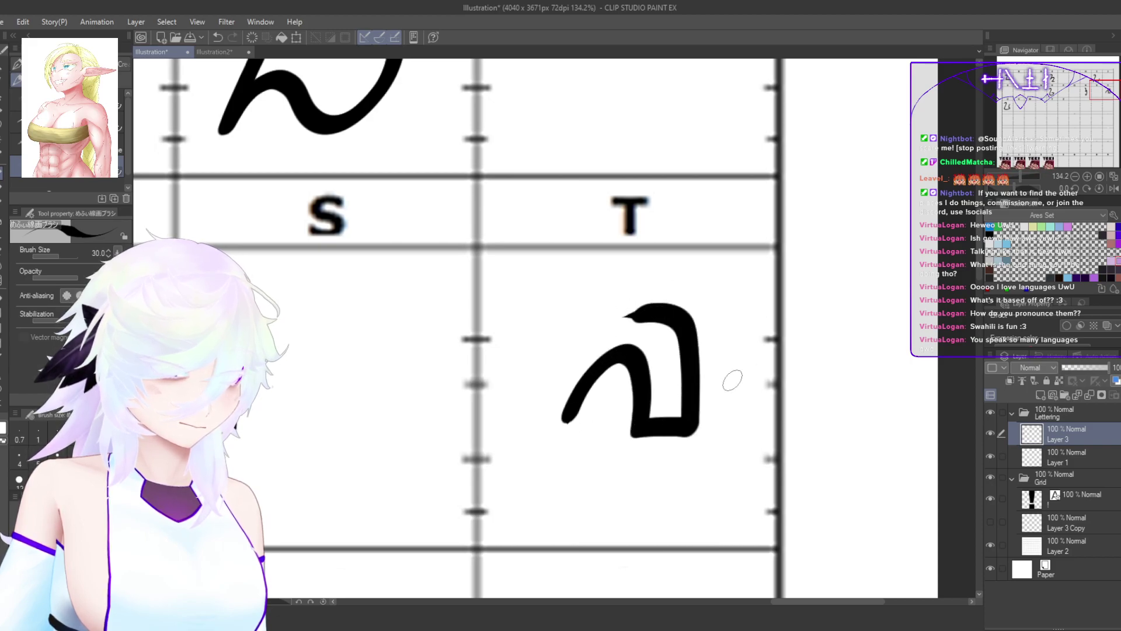
key("ctrl+z")
mouse_move(565, 414)
left_mouse_down()
mouse_move(581, 389)
mouse_move(633, 364)
mouse_move(643, 426)
mouse_move(677, 381)
mouse_move(665, 278)
left_mouse_up()
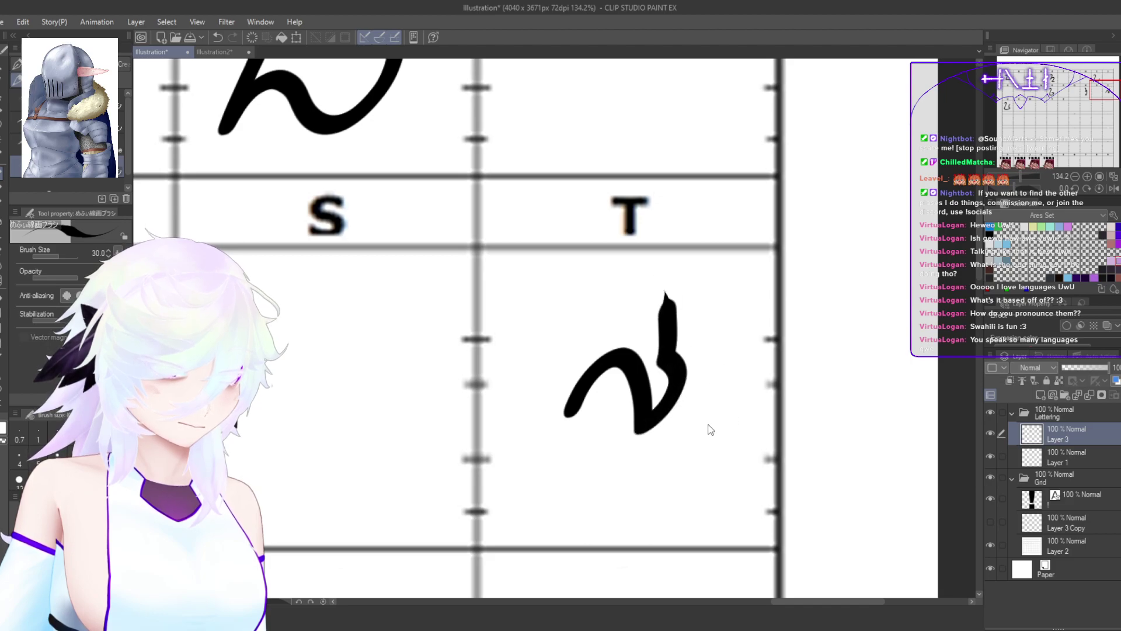
key("ctrl+z")
key("ctrl+z")
mouse_move(552, 419)
left_mouse_down()
mouse_move(597, 369)
mouse_move(645, 382)
mouse_move(656, 424)
mouse_move(673, 345)
mouse_move(614, 323)
mouse_move(613, 280)
left_mouse_up()
key("ctrl+z")
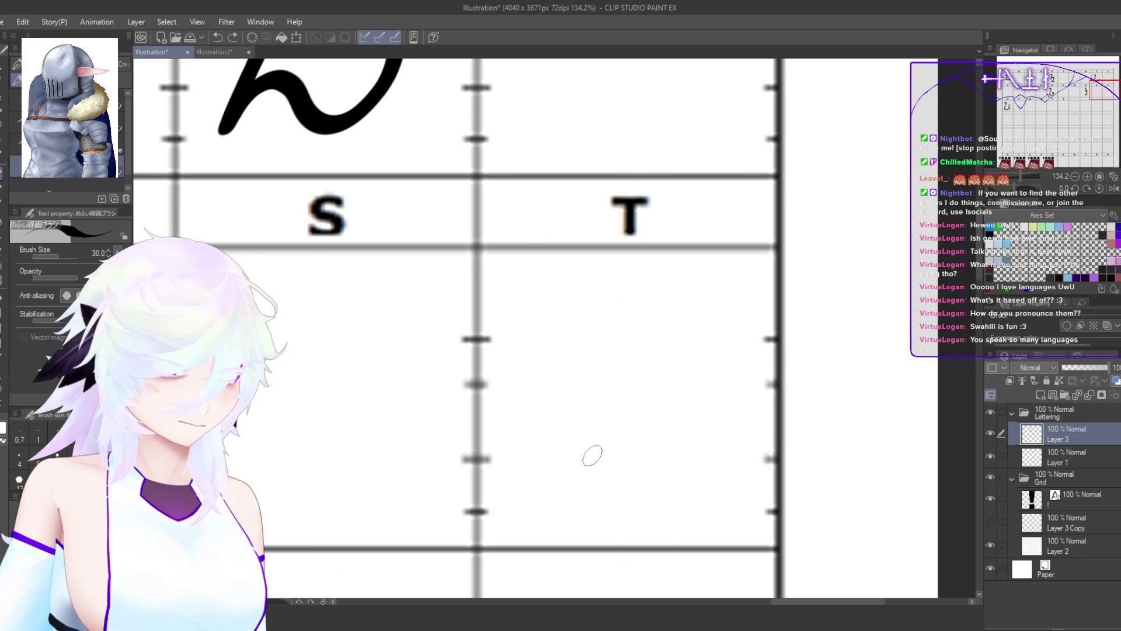
mouse_move(578, 398)
left_mouse_down()
mouse_move(583, 452)
mouse_move(629, 455)
mouse_move(641, 424)
mouse_move(661, 430)
mouse_move(692, 408)
left_mouse_up()
key("ctrl+z")
key("ctrl+z")
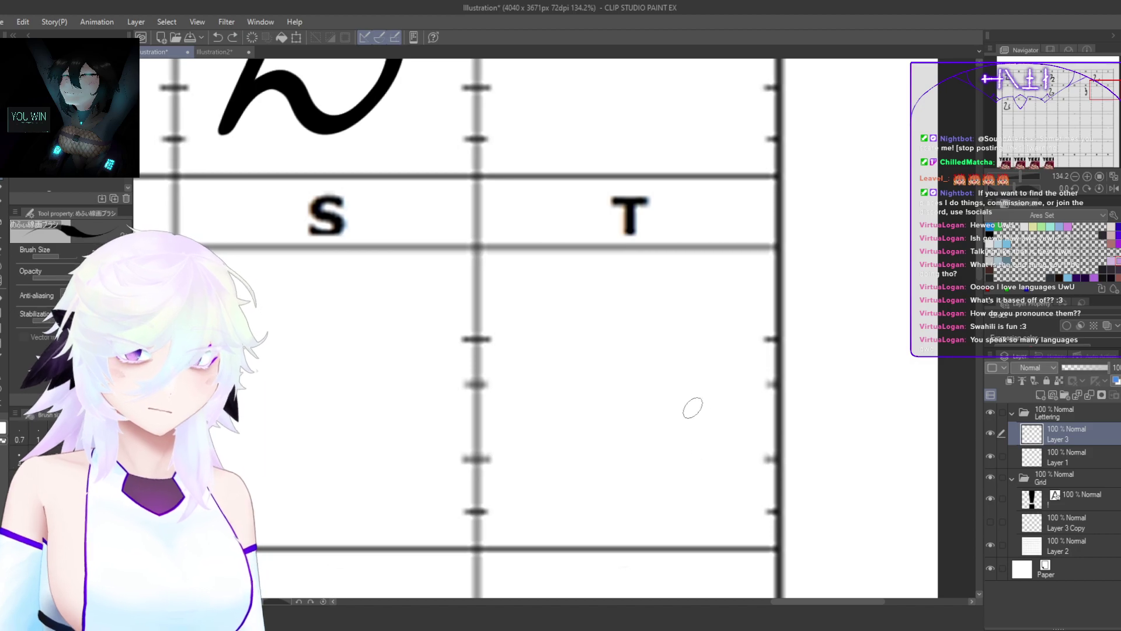
Step: Draw a glyph in the T cell, with a short slanted upper stroke, a sharp corner, a curved downstroke and a branch rising from its foot
mouse_move(641, 281)
left_mouse_down()
mouse_move(599, 348)
mouse_move(618, 395)
left_mouse_up()
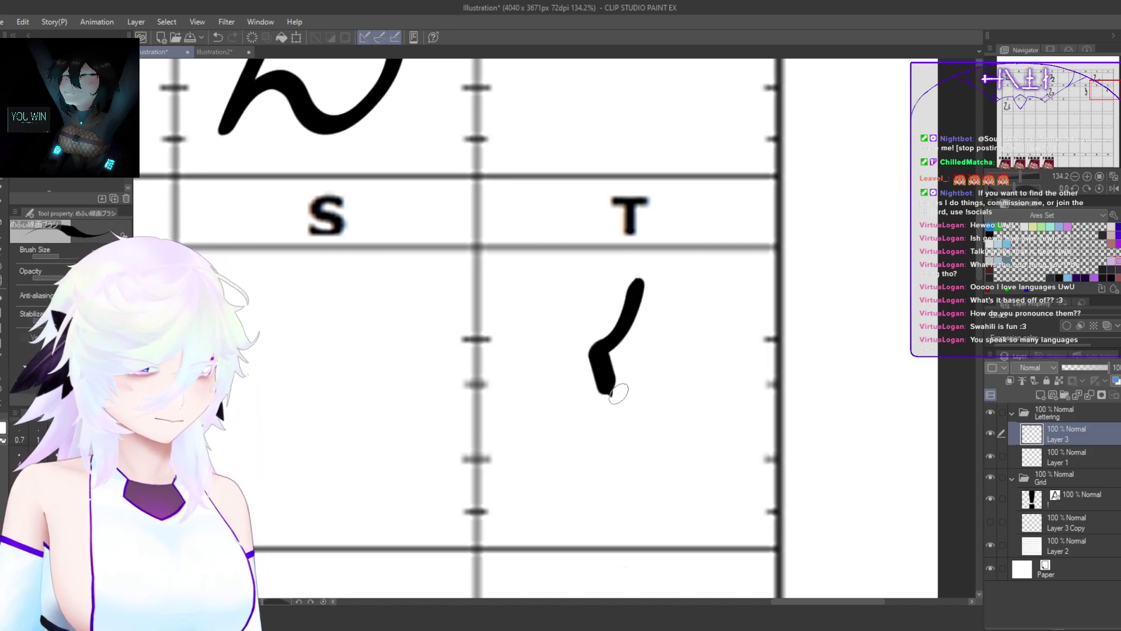
key("ctrl+z")
mouse_move(631, 288)
left_mouse_down()
mouse_move(599, 347)
mouse_move(638, 416)
mouse_move(644, 454)
mouse_move(657, 384)
left_mouse_up()
key("ctrl+z")
mouse_move(630, 295)
left_mouse_down()
mouse_move(581, 354)
mouse_move(604, 381)
mouse_move(632, 474)
mouse_move(663, 382)
left_mouse_up()
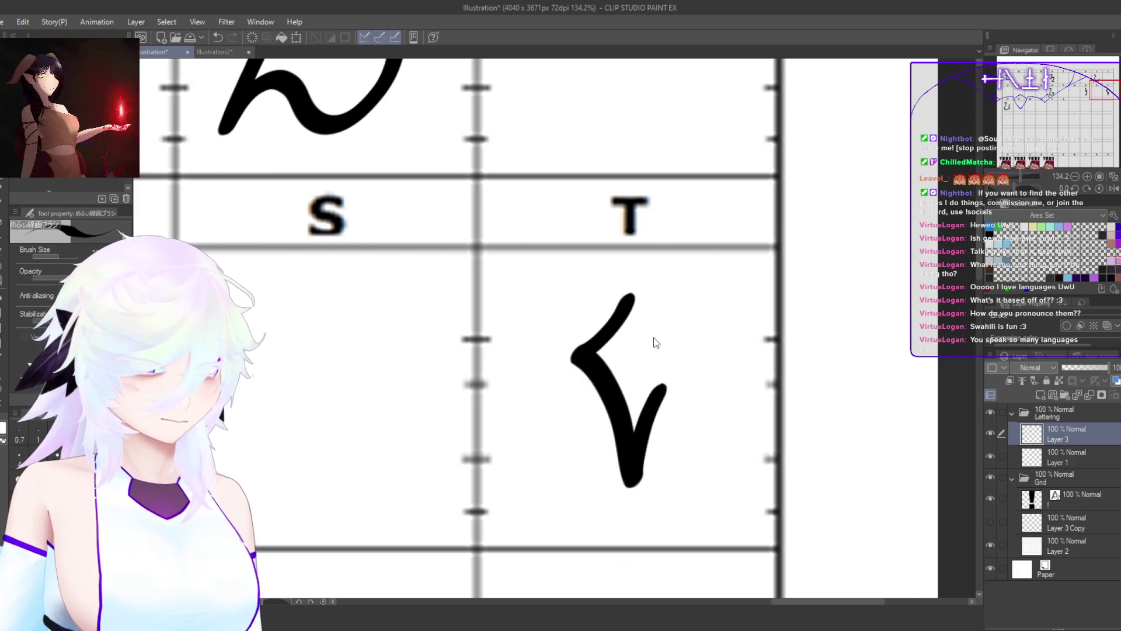
key("ctrl+z")
mouse_move(629, 297)
left_mouse_down()
mouse_move(581, 354)
mouse_move(614, 369)
mouse_move(632, 472)
mouse_move(678, 372)
left_mouse_up()
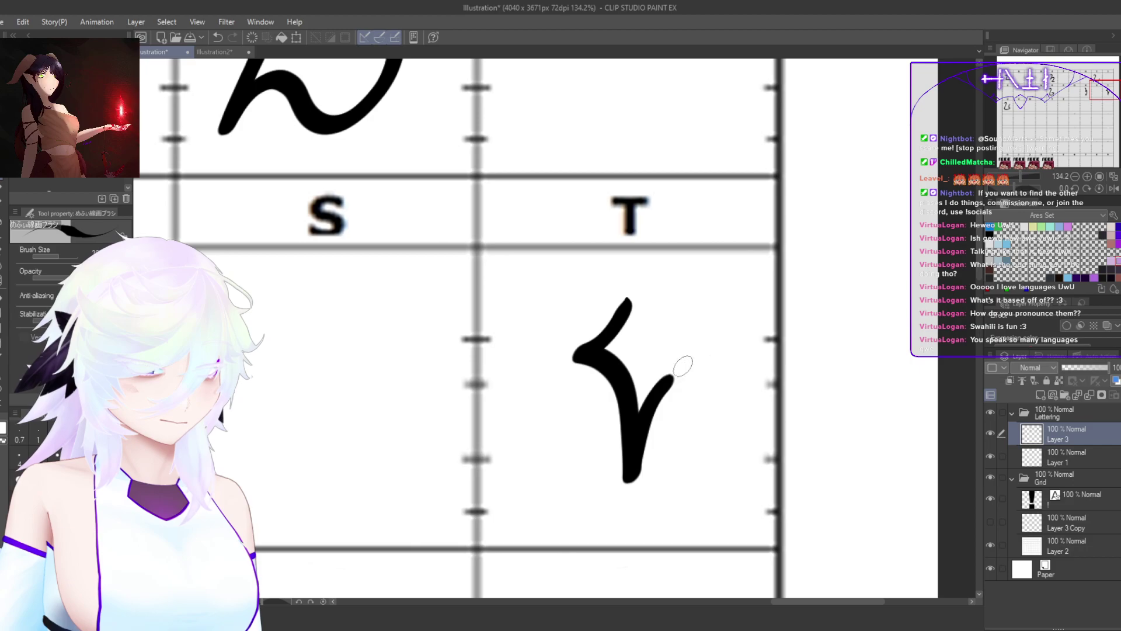
Step: Draw a glyph in the N cell, with a slanted upper stroke, a rounded bowl and a tail turning down at its lower-left end
left_click_drag(725, 498, 672, 552)
left_click_drag(751, 486, 821, 419)
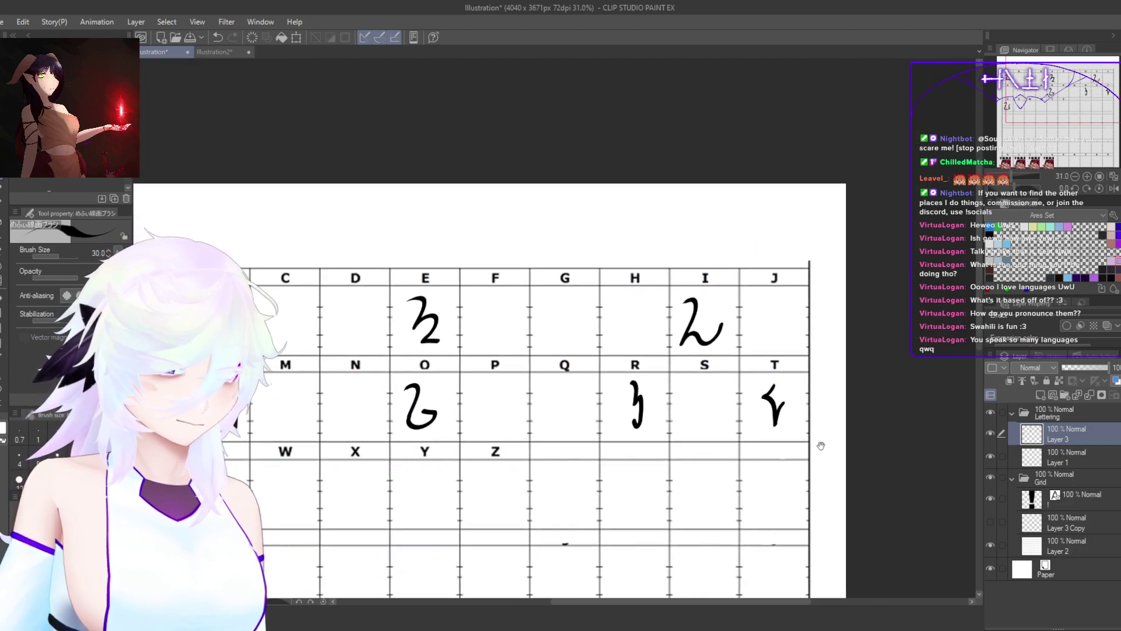
left_click_drag(737, 498, 802, 442)
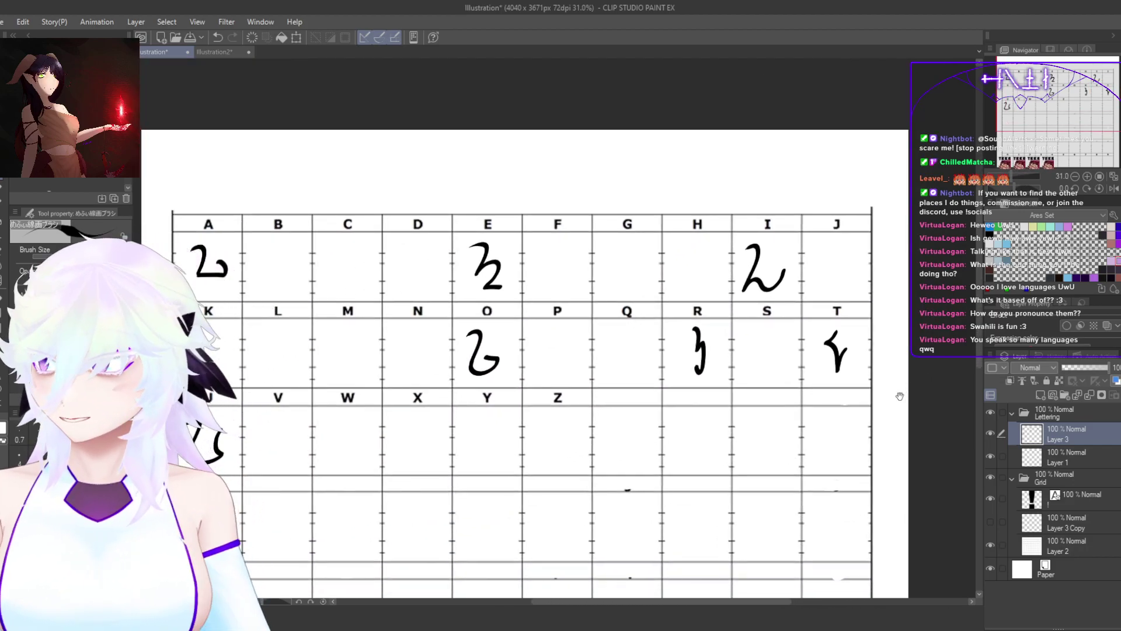
left_click_drag(709, 494, 869, 457)
left_click_drag(769, 505, 781, 539)
mouse_move(574, 340)
left_mouse_down()
mouse_move(633, 326)
mouse_move(582, 330)
left_mouse_up()
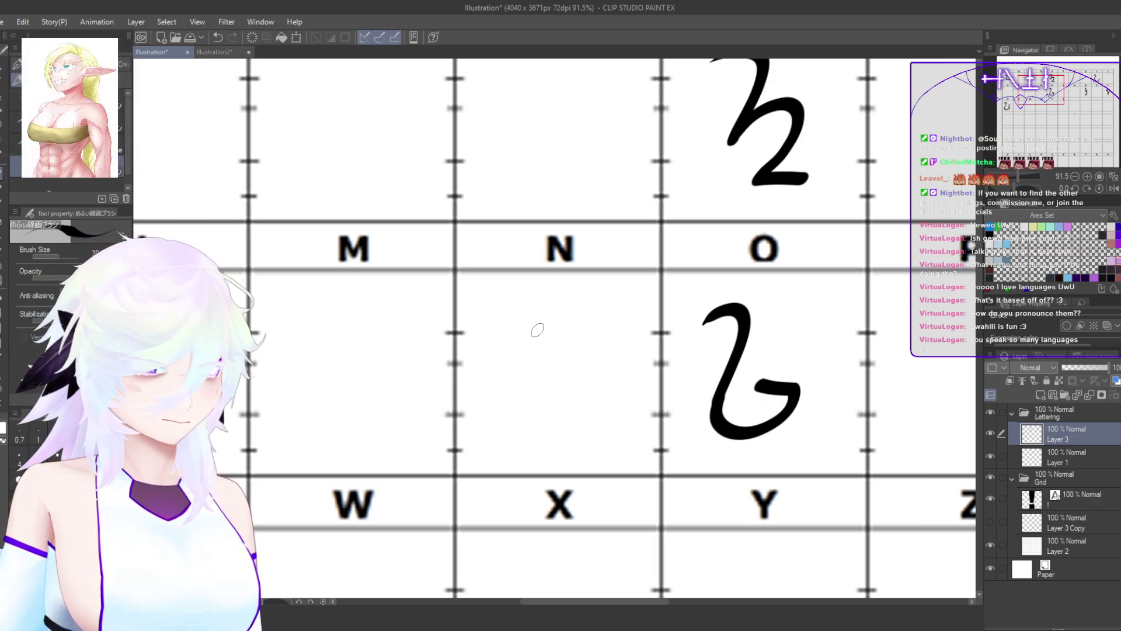
left_click_drag(557, 304, 541, 396)
key("ctrl+z")
mouse_move(537, 333)
left_mouse_down()
mouse_move(561, 300)
mouse_move(547, 362)
mouse_move(572, 373)
mouse_move(556, 405)
mouse_move(526, 419)
mouse_move(547, 437)
left_mouse_up()
left_click_drag(633, 448, 616, 465)
scroll(616, 466, "up", 3)
key("ctrl+z")
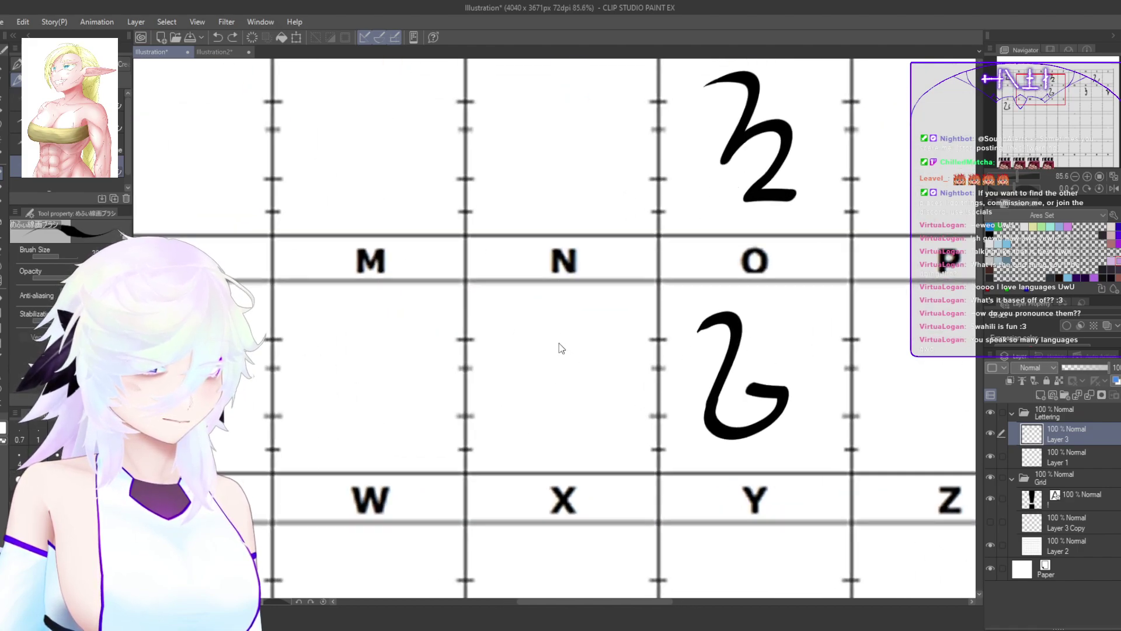
mouse_move(549, 335)
left_mouse_down()
mouse_move(560, 363)
mouse_move(570, 352)
mouse_move(592, 360)
mouse_move(585, 398)
mouse_move(551, 409)
mouse_move(541, 389)
mouse_move(533, 443)
left_mouse_up()
scroll(612, 446, "down", 5)
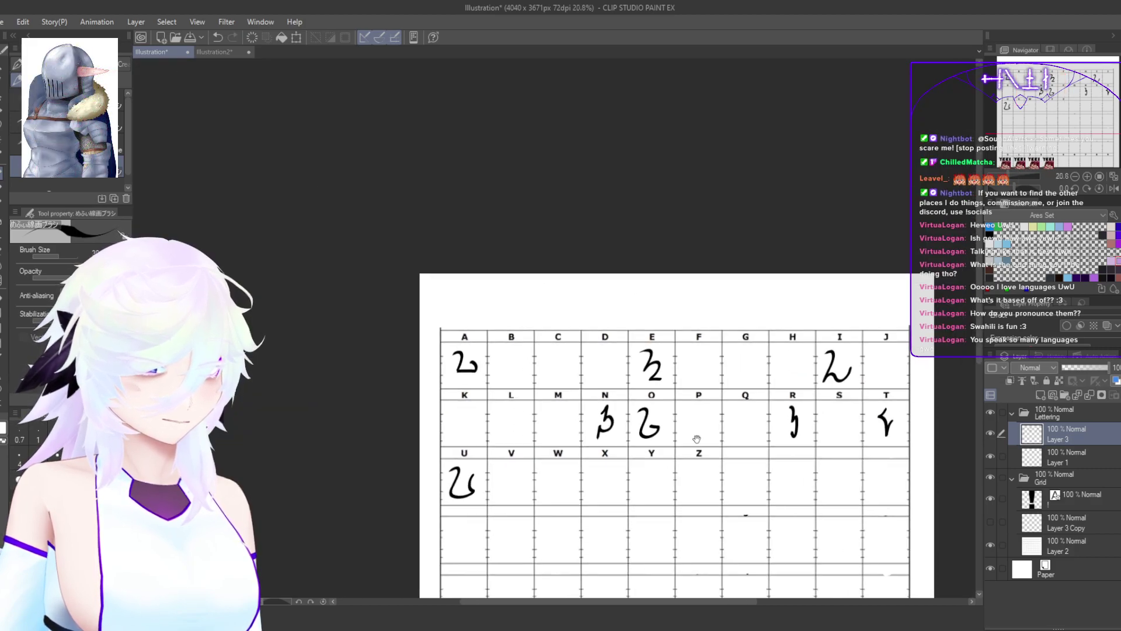
left_click_drag(731, 474, 743, 471)
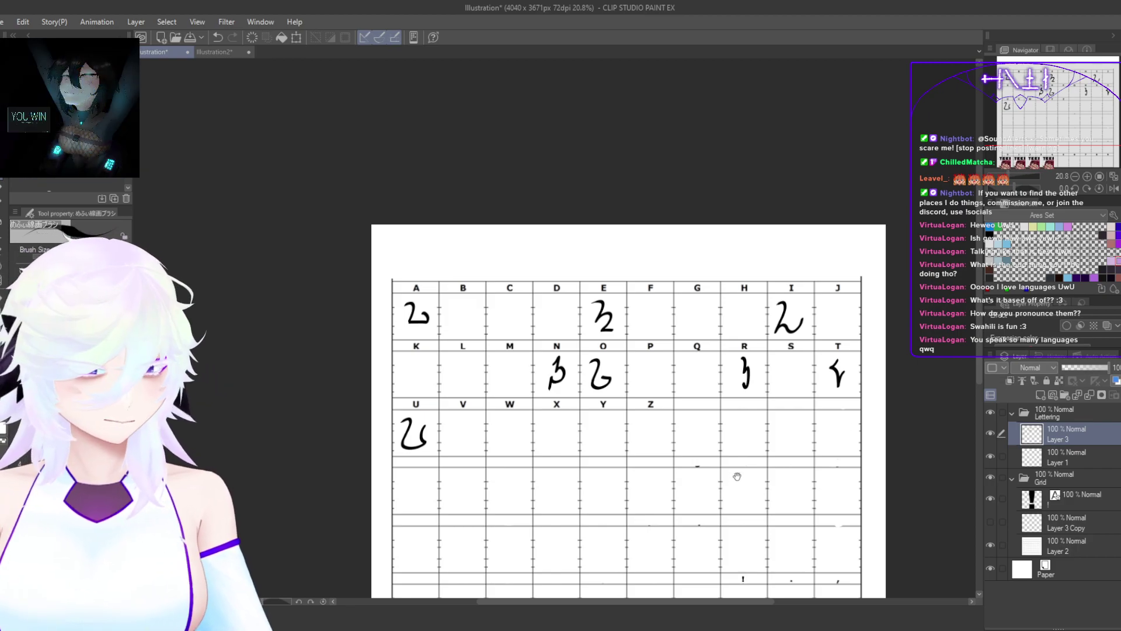
left_click_drag(795, 448, 713, 476)
left_click_drag(712, 384, 758, 363)
left_click_drag(799, 413, 588, 333)
scroll(593, 358, "up", 1)
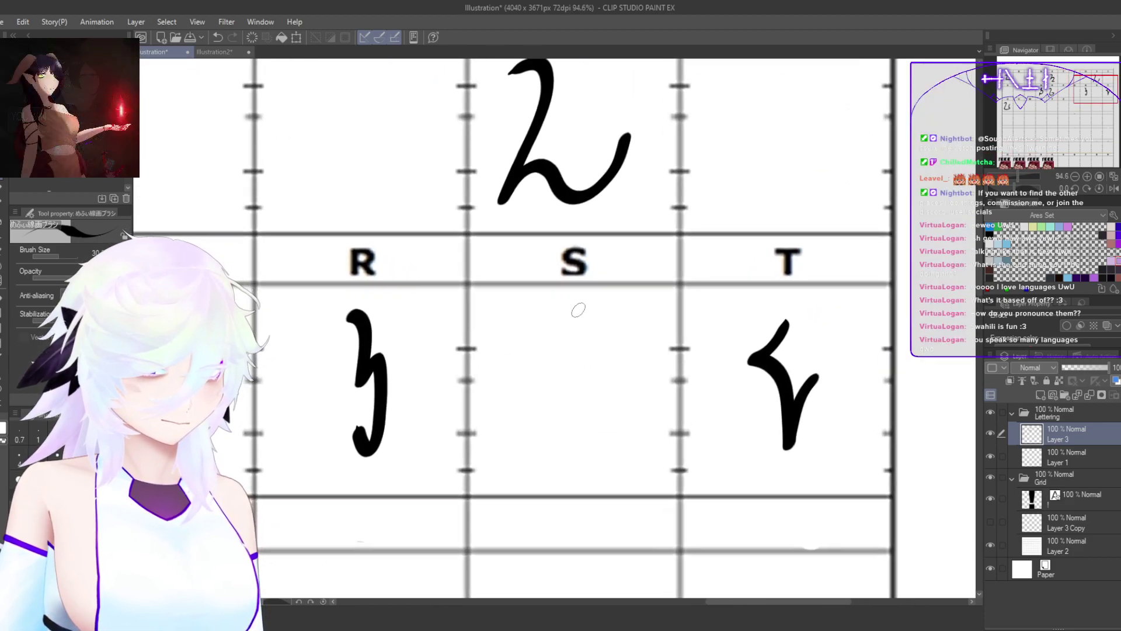
mouse_move(581, 306)
left_mouse_down()
mouse_move(555, 324)
mouse_move(546, 360)
mouse_move(570, 372)
mouse_move(591, 352)
mouse_move(587, 394)
mouse_move(569, 442)
mouse_move(551, 450)
mouse_move(594, 430)
left_mouse_up()
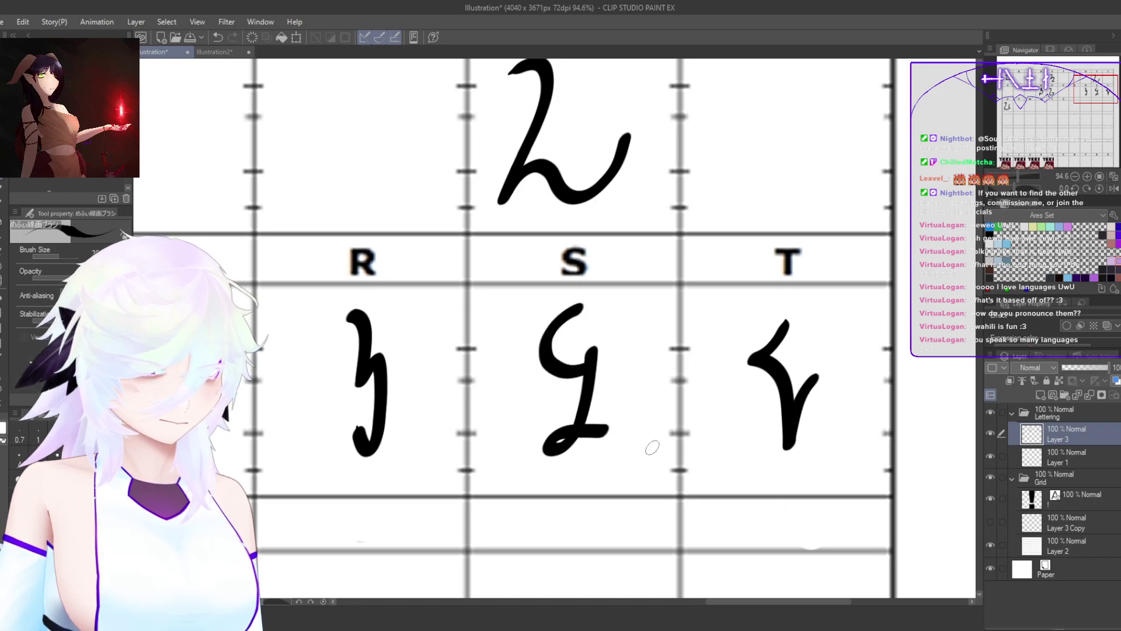
scroll(640, 446, "down", 3)
scroll(619, 463, "up", 4)
key("ctrl+z")
Step: Draw a compact glyph in the S cell, with an open upper curve joined to a short downstroke that bends right at its foot
mouse_move(627, 273)
left_mouse_down()
mouse_move(585, 302)
mouse_move(599, 364)
mouse_move(644, 336)
mouse_move(614, 434)
mouse_move(576, 471)
left_mouse_up()
key("ctrl+z")
mouse_move(635, 285)
left_mouse_down()
mouse_move(588, 344)
mouse_move(630, 347)
mouse_move(602, 479)
mouse_move(629, 430)
left_mouse_up()
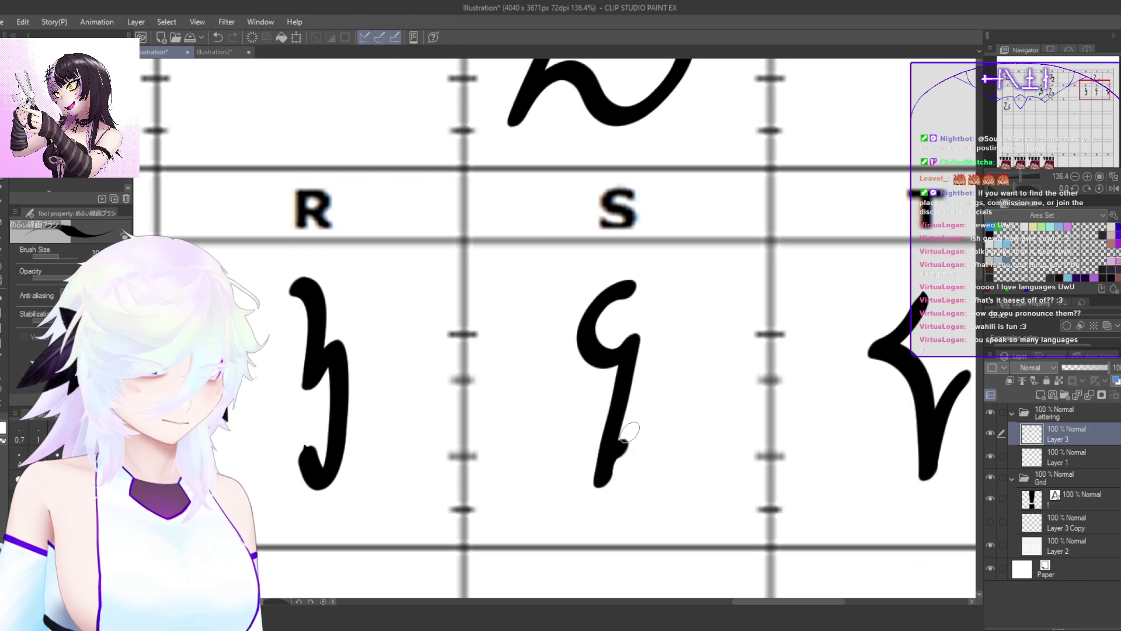
key("ctrl+z")
mouse_move(622, 293)
left_mouse_down()
mouse_move(584, 310)
mouse_move(636, 353)
mouse_move(610, 450)
mouse_move(618, 461)
left_mouse_up()
key("ctrl+z")
mouse_move(612, 295)
left_mouse_down()
mouse_move(631, 357)
mouse_move(620, 391)
mouse_move(648, 455)
mouse_move(620, 511)
left_mouse_up()
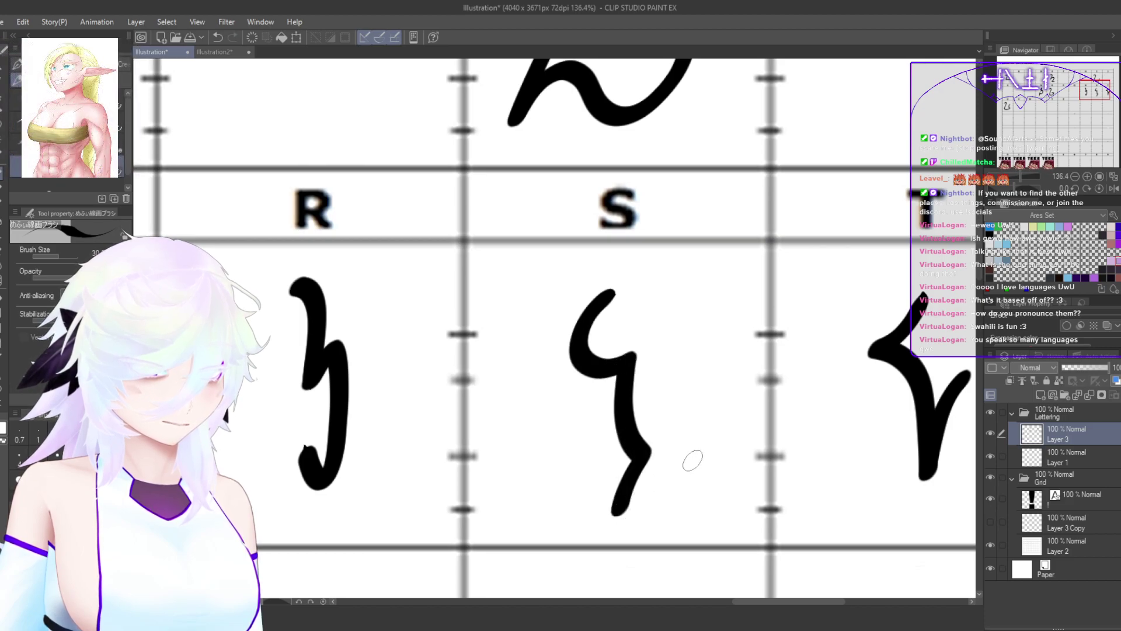
key("ctrl+z")
mouse_move(613, 295)
left_mouse_down()
mouse_move(581, 328)
mouse_move(629, 356)
mouse_move(648, 437)
left_mouse_up()
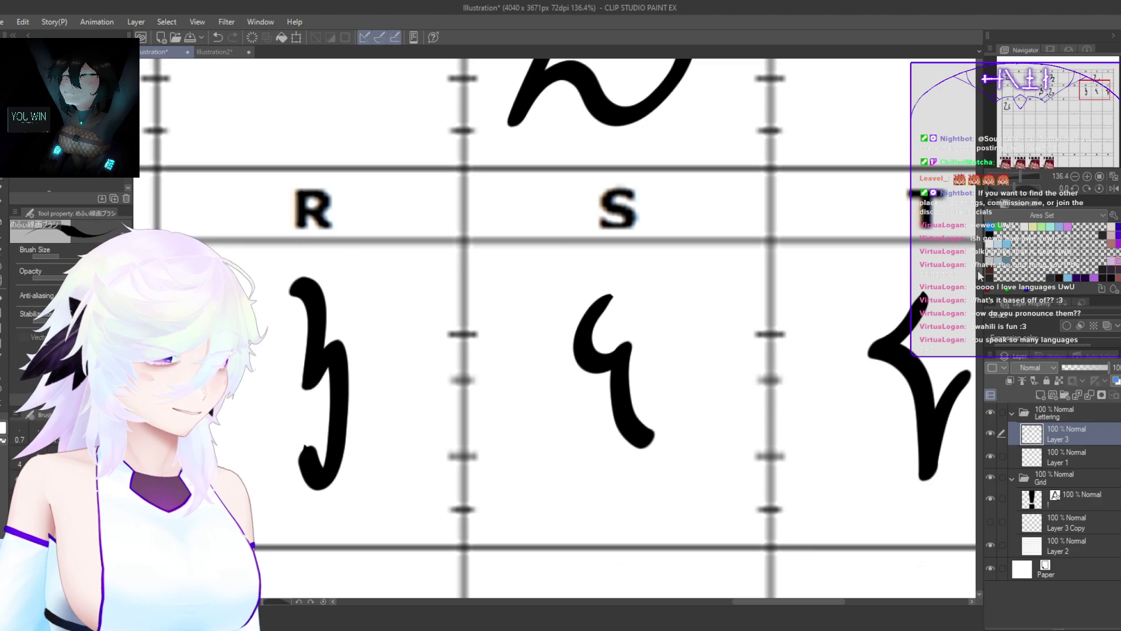
Step: Extend the foot of the S glyph with a short flick up to the right
left_click_drag(979, 271, 979, 271)
left_click_drag(739, 385, 662, 417)
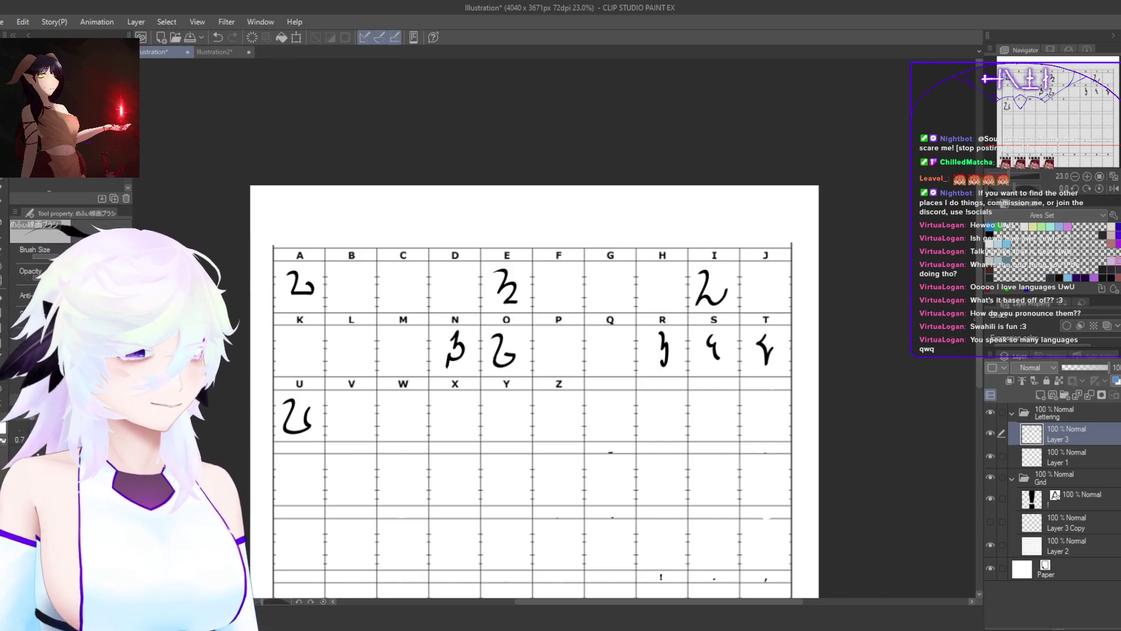
left_click_drag(808, 331, 809, 333)
left_click_drag(732, 352, 798, 337)
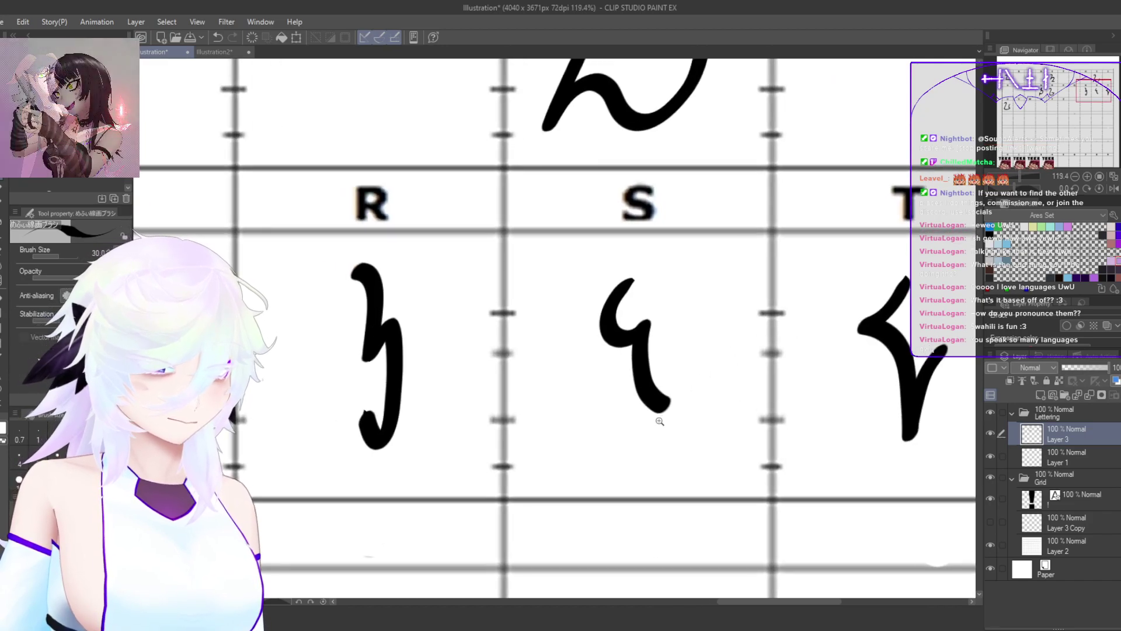
left_click_drag(661, 415, 677, 408)
scroll(677, 407, "down", 7)
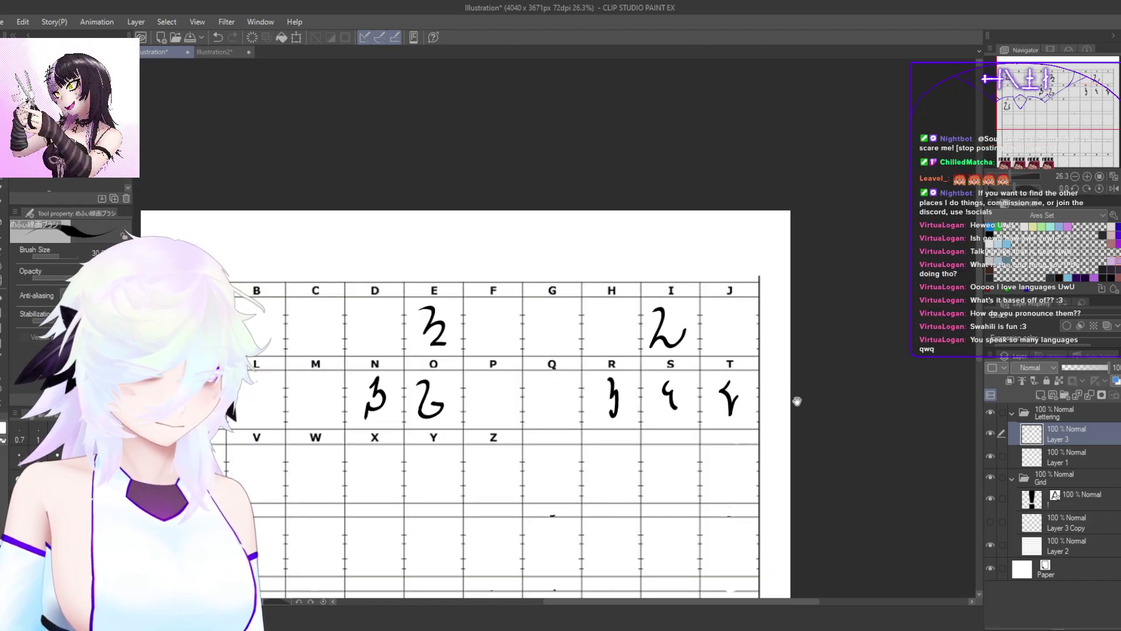
Step: Examine the glyphs drawn so far across the alphabet grid and the circular guides in the Illustration2 canvas
left_click_drag(665, 480, 684, 442)
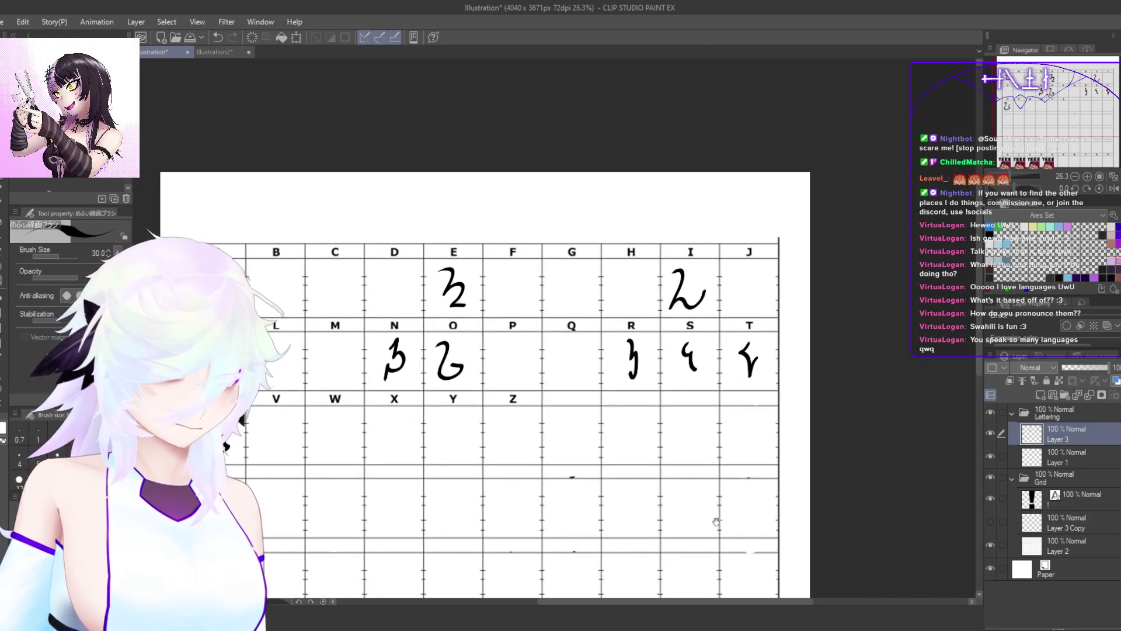
left_click_drag(594, 457, 674, 435)
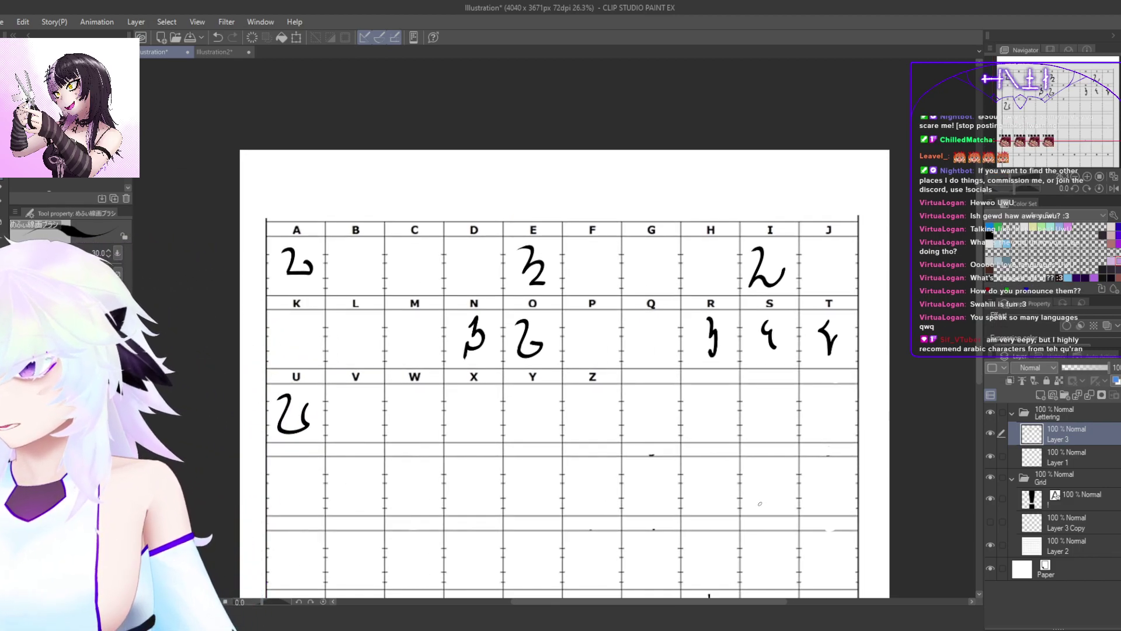
left_click_drag(628, 466, 745, 497)
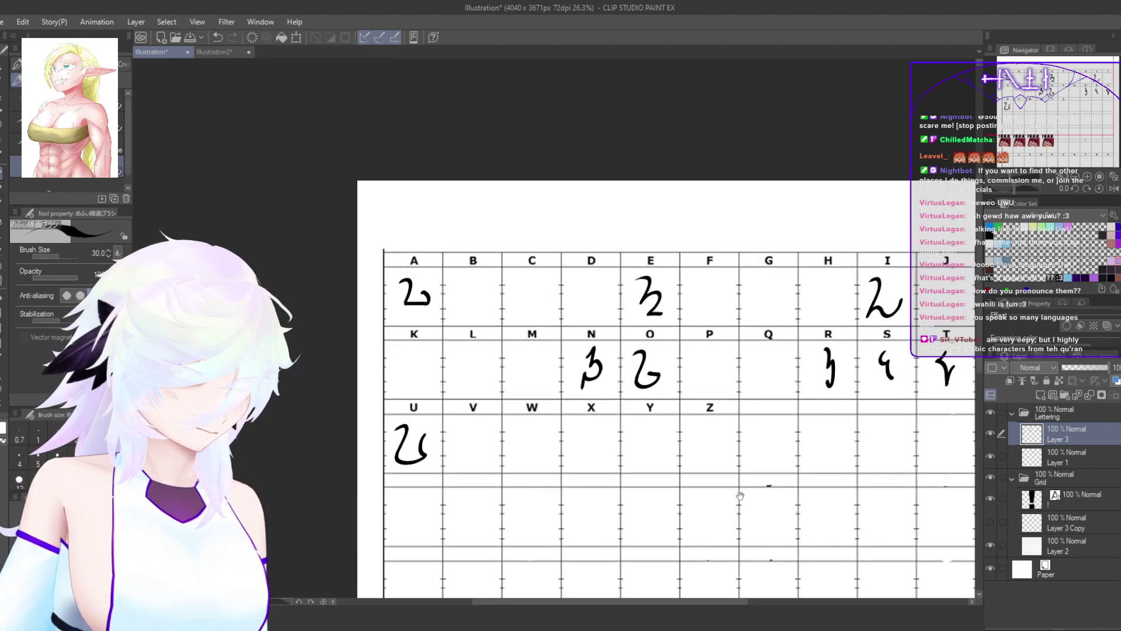
scroll(466, 375, "up", 6)
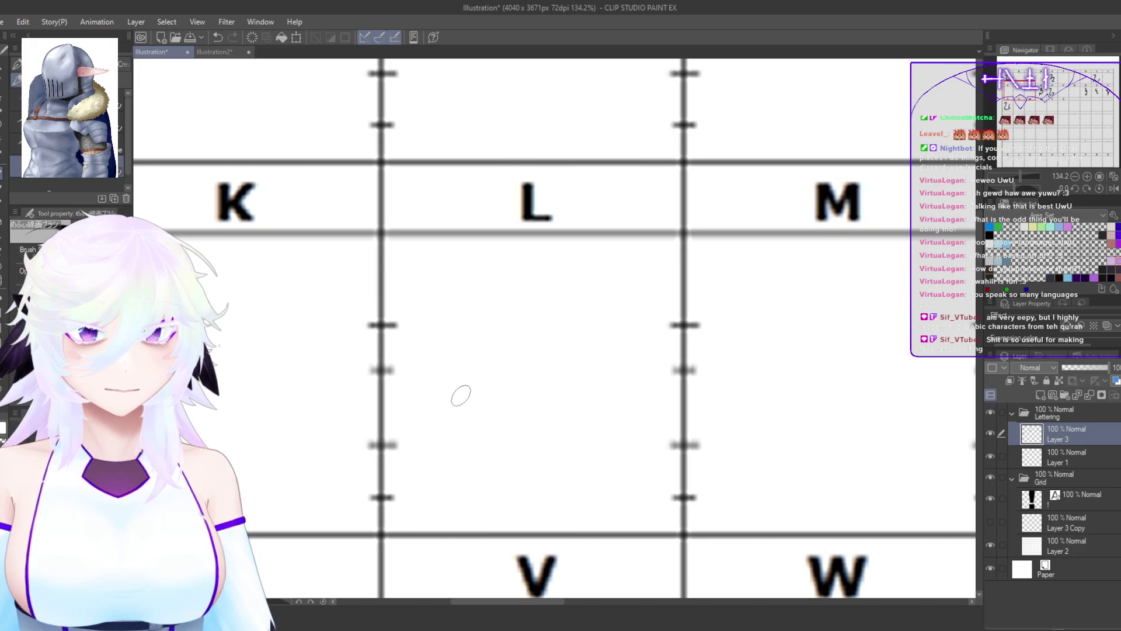
scroll(730, 410, "down", 6)
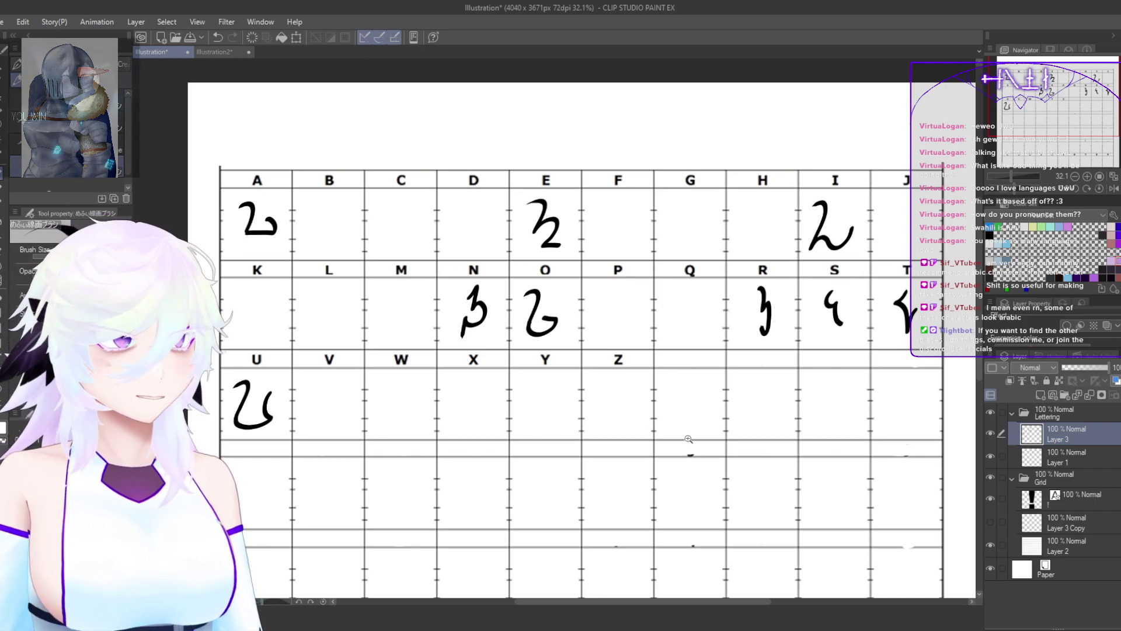
scroll(710, 449, "down", 2)
left_click_drag(651, 426, 744, 403)
left_click(496, 296, "ctrl")
scroll(497, 296, "up", 5)
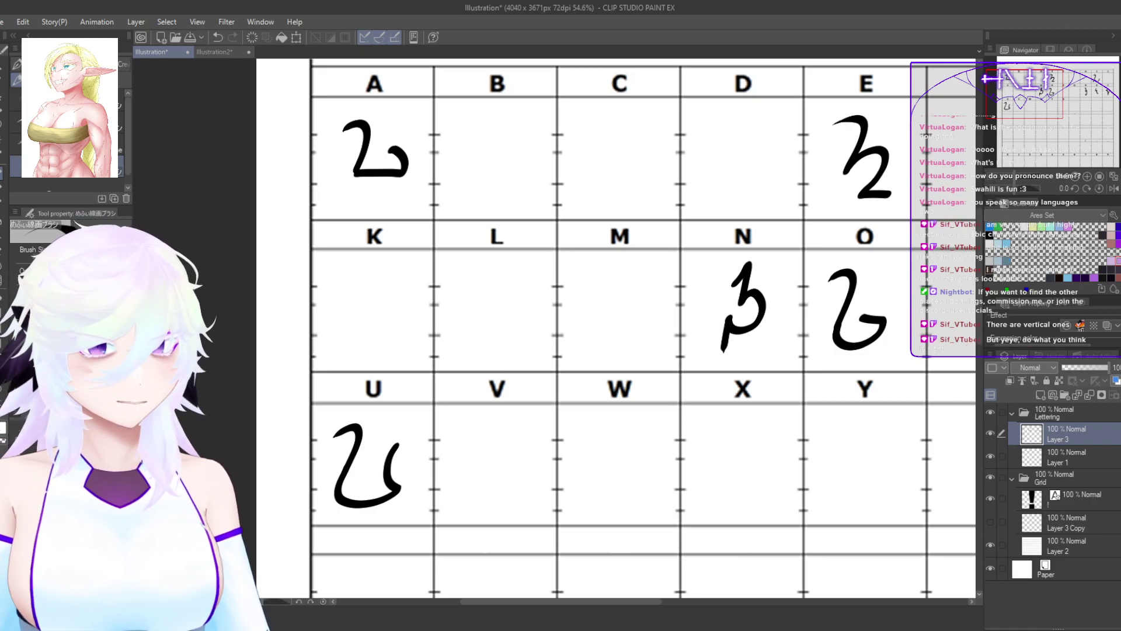
left_click(202, 53)
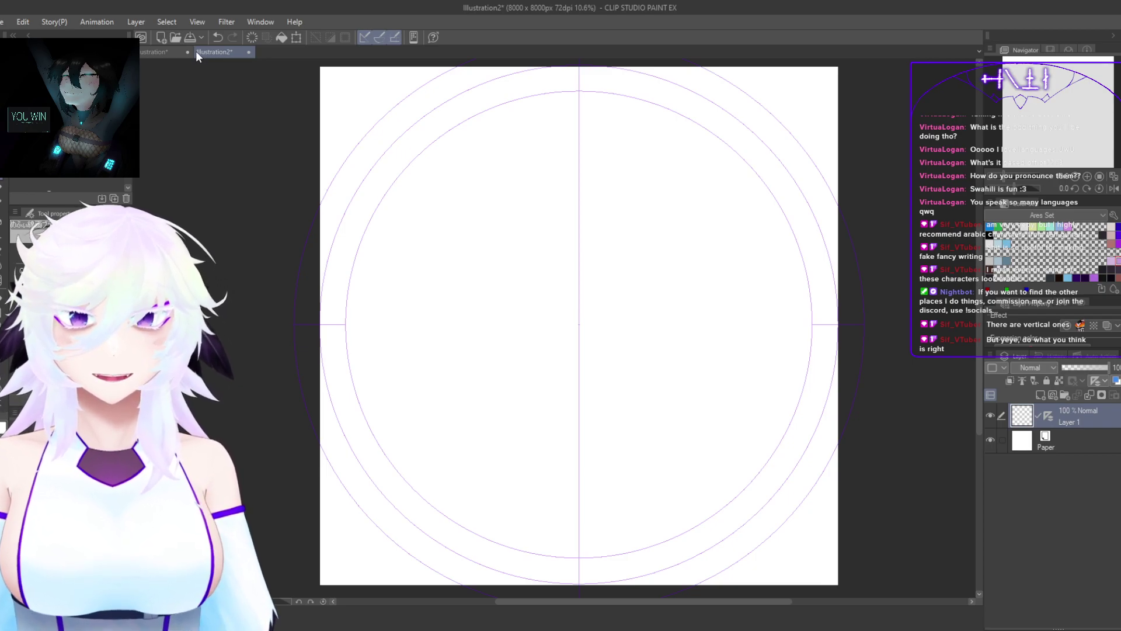
left_click(159, 51)
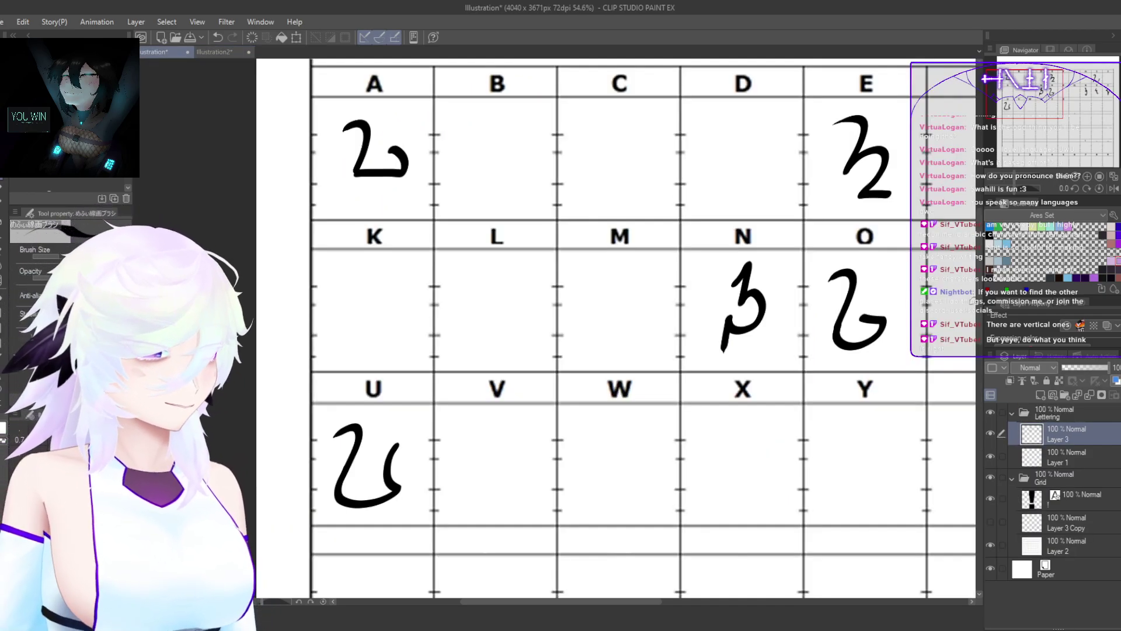
left_click_drag(790, 407, 790, 388)
left_click_drag(697, 467, 701, 496)
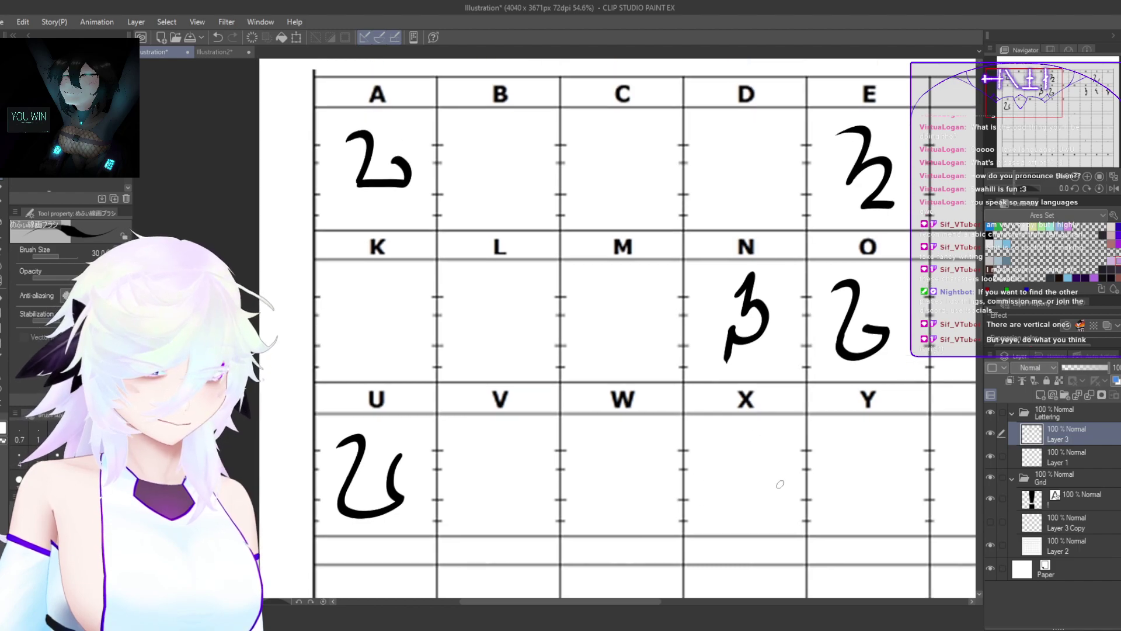
left_click(478, 323)
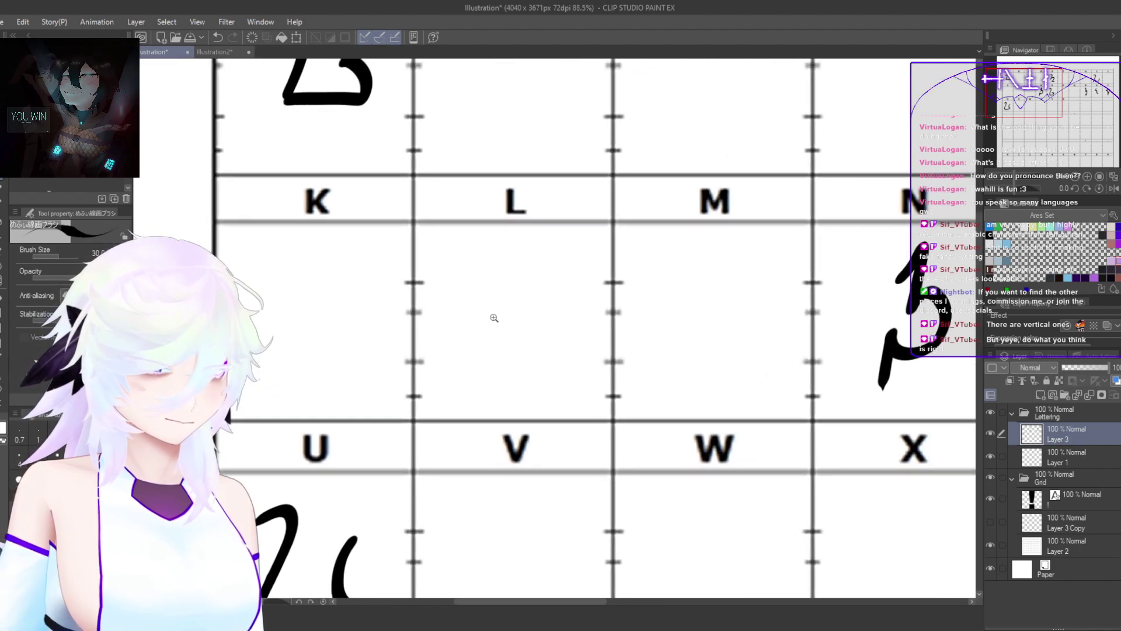
mouse_move(477, 294)
left_mouse_down()
mouse_move(480, 378)
mouse_move(503, 334)
mouse_move(562, 323)
left_mouse_up()
left_click_drag(572, 415, 505, 416)
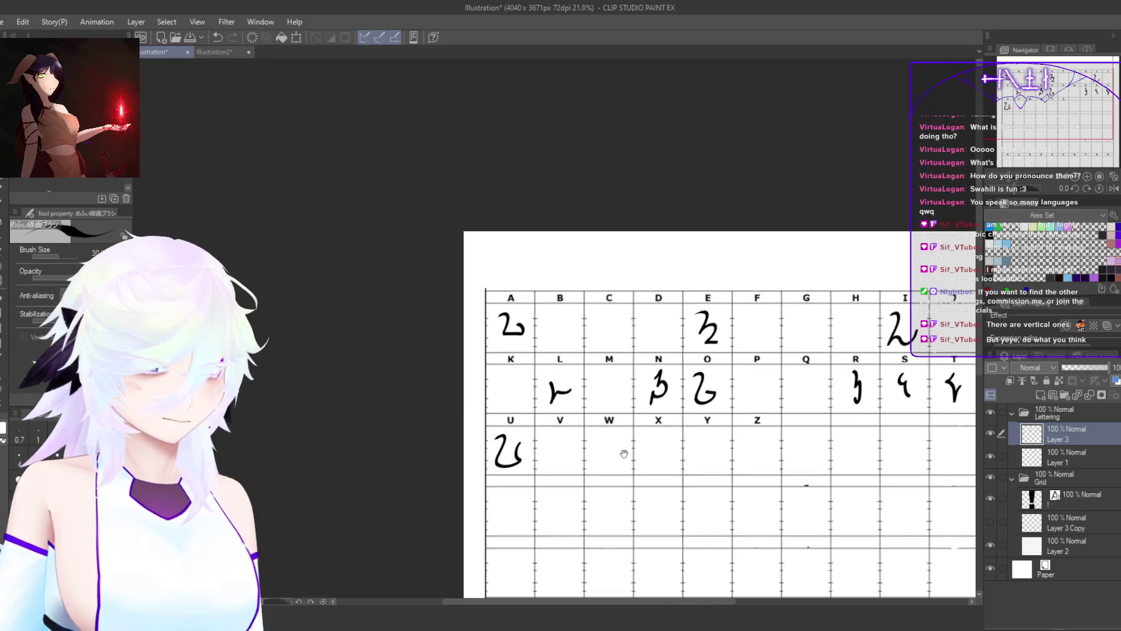
left_click_drag(618, 453, 505, 410)
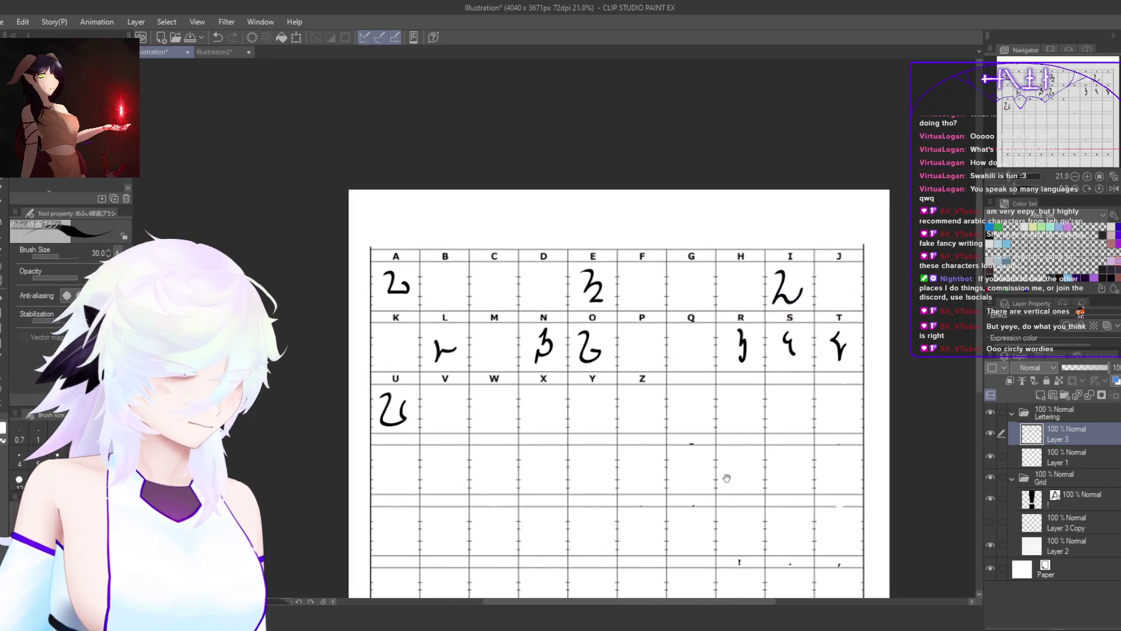
scroll(438, 352, "up", 8)
key("ctrl+z")
Step: Draw a glyph in the L cell, with a curved stroke dropping to a long stem, then rising to a peak and ending in a small upward hook
mouse_move(443, 290)
left_mouse_down()
mouse_move(449, 328)
mouse_move(441, 404)
mouse_move(472, 340)
mouse_move(464, 293)
mouse_move(479, 245)
left_mouse_up()
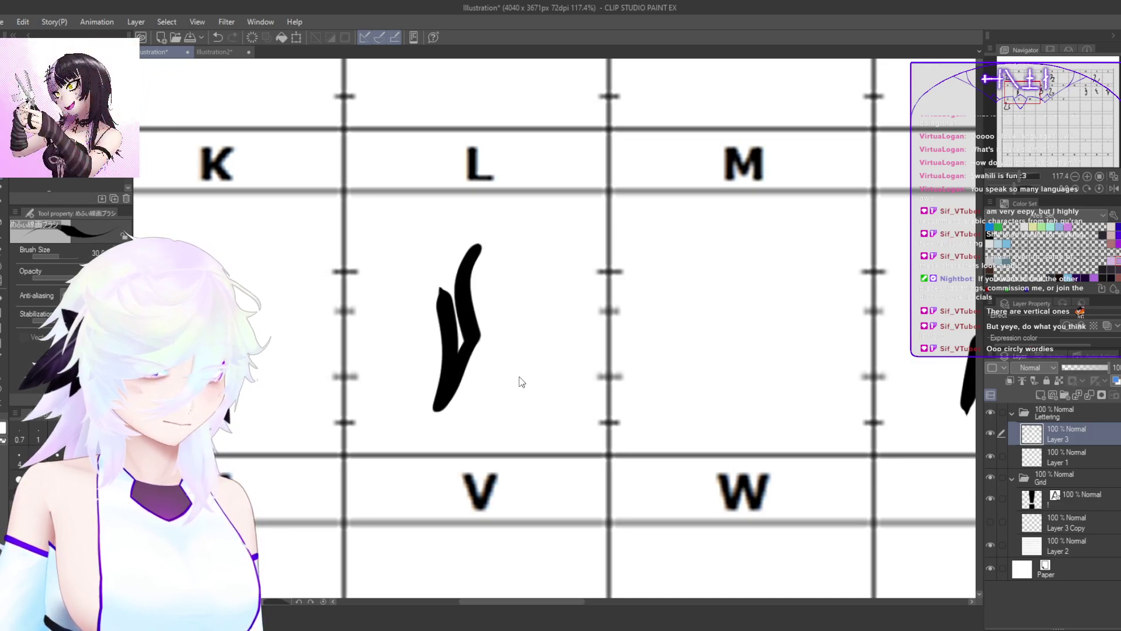
key("ctrl+z")
mouse_move(426, 311)
left_mouse_down()
mouse_move(450, 322)
mouse_move(461, 396)
mouse_move(487, 255)
mouse_move(492, 277)
mouse_move(513, 289)
mouse_move(521, 268)
left_mouse_up()
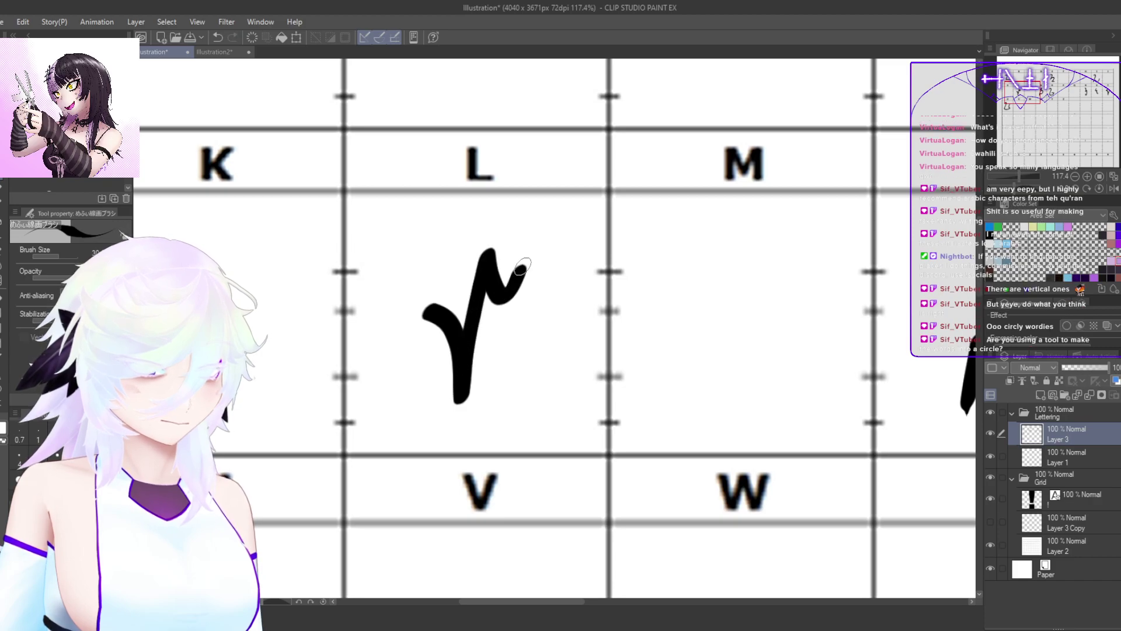
Step: Examine the glyphs drawn so far across the A to Z rows of the alphabet grid
scroll(521, 266, "down", 5)
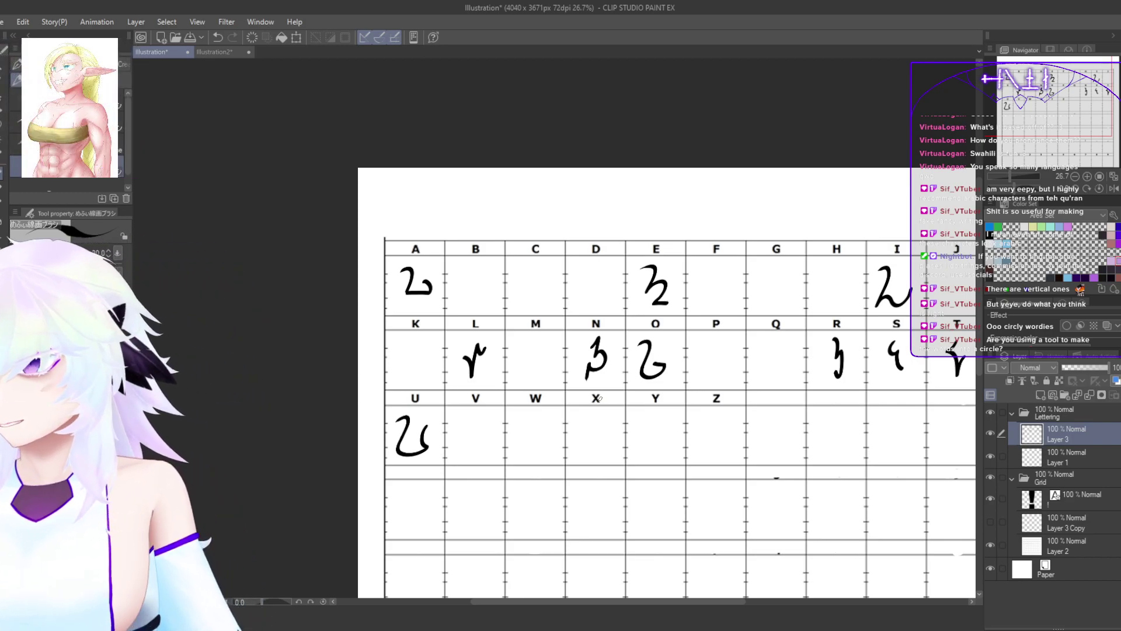
scroll(551, 342, "up", 5)
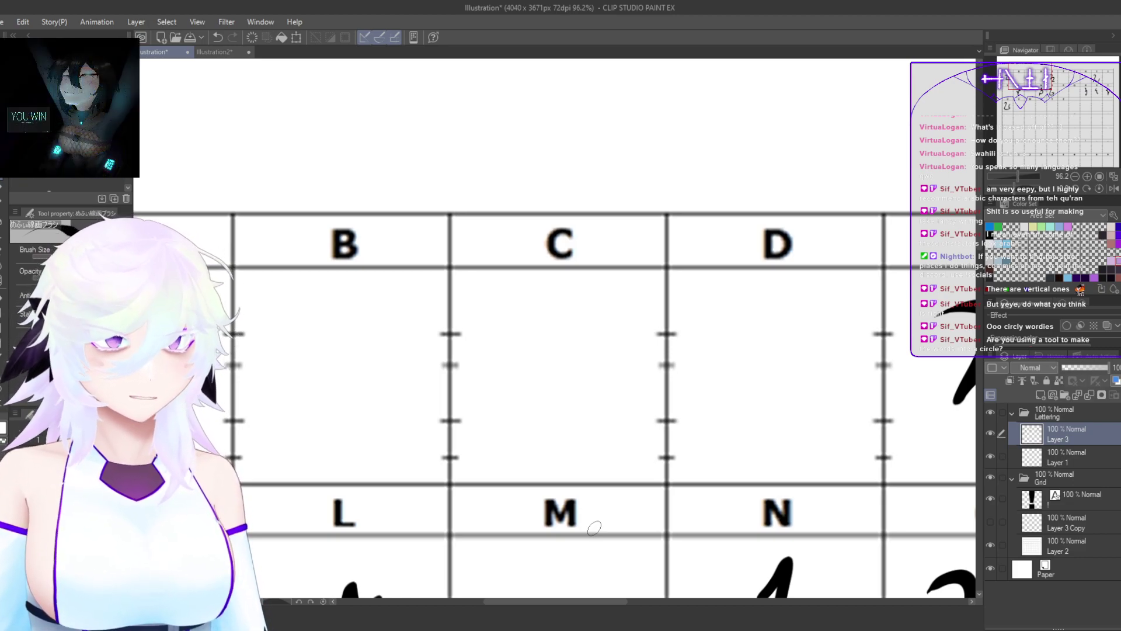
left_click_drag(758, 459, 704, 467)
left_click_drag(773, 501, 502, 275)
left_click_drag(642, 415, 626, 416)
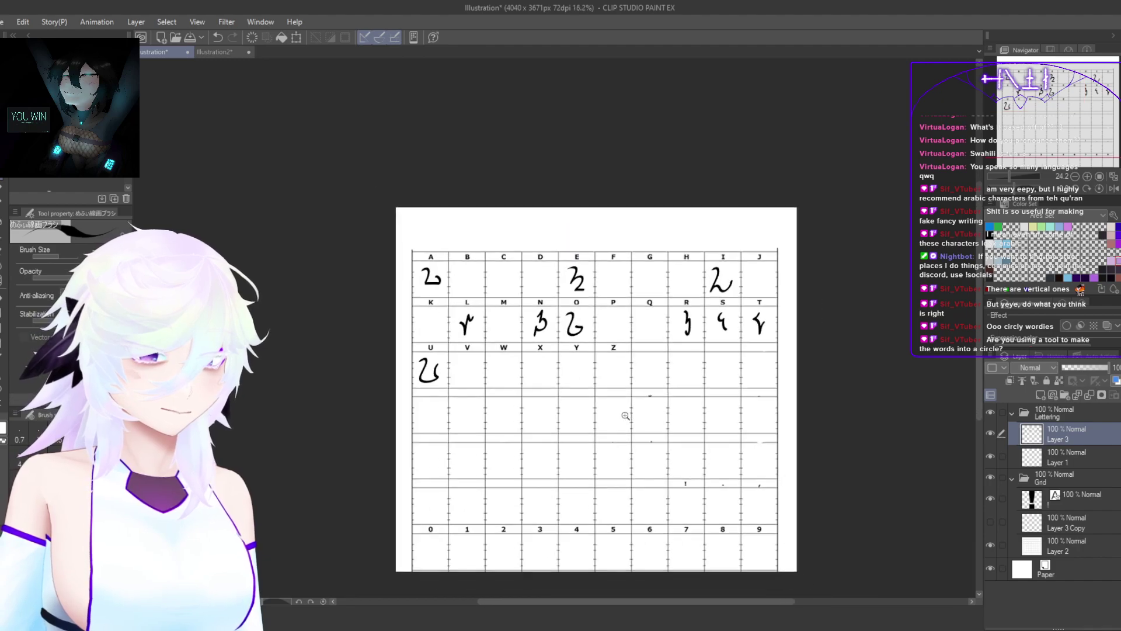
scroll(486, 275, "up", 5)
scroll(485, 275, "up", 1)
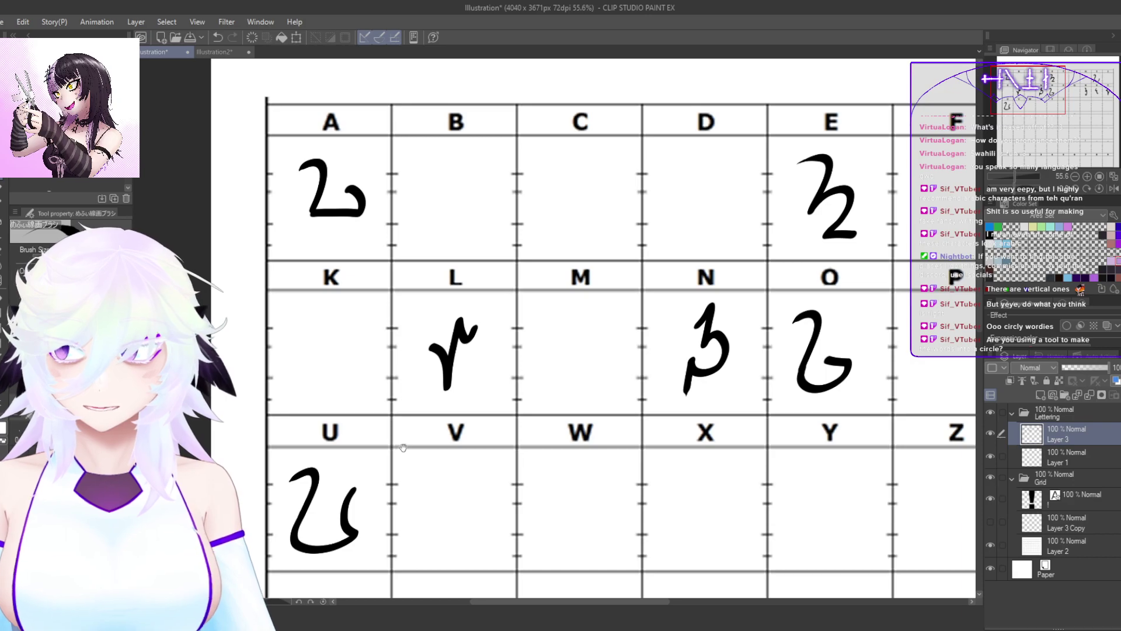
left_click_drag(383, 443, 419, 434)
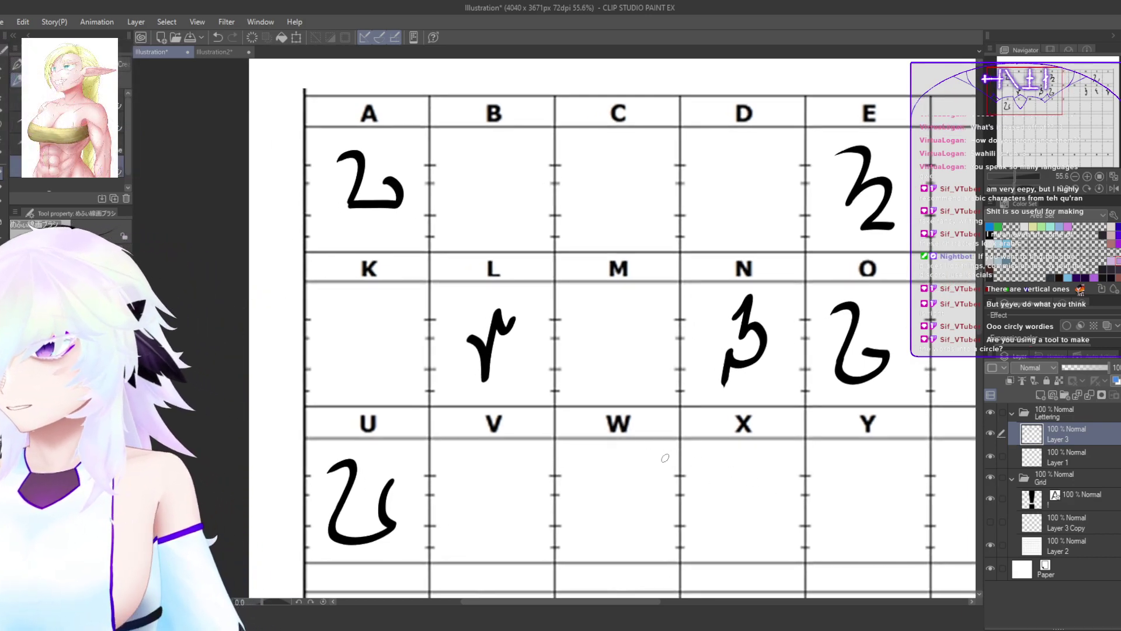
left_click_drag(613, 411, 485, 585)
left_click_drag(478, 346, 465, 371)
left_click_drag(474, 511, 474, 441)
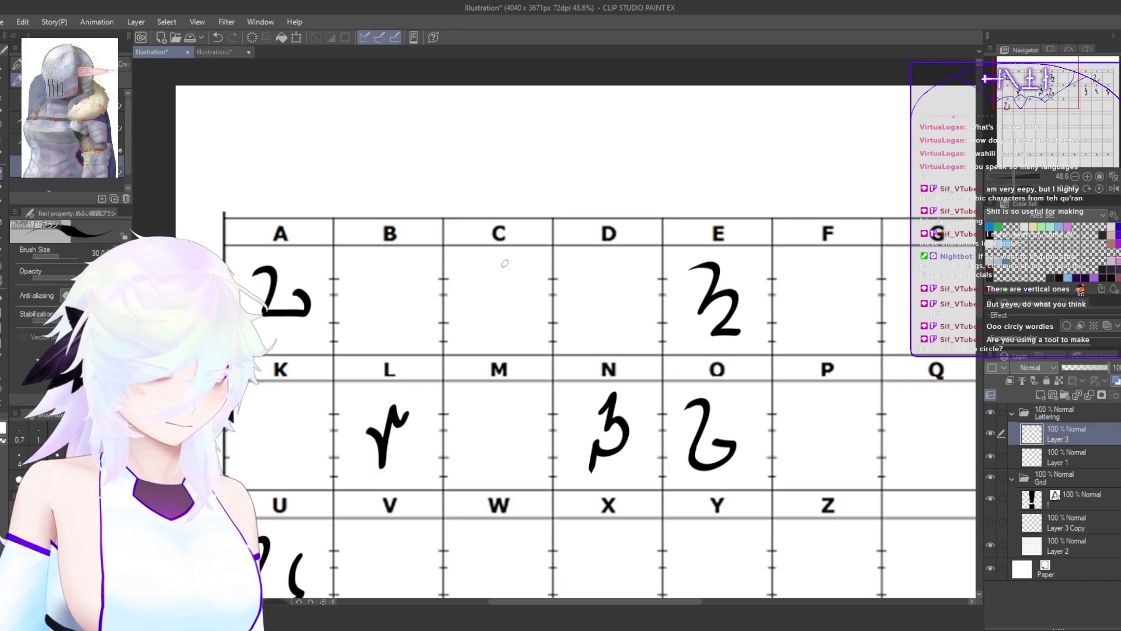
Step: Try a glyph in the C cell with an open upper curve leading down into two stacked bends
left_click_drag(508, 262, 481, 299)
key("ctrl+z")
mouse_move(513, 261)
left_mouse_down()
mouse_move(488, 295)
mouse_move(498, 282)
mouse_move(502, 318)
mouse_move(499, 308)
mouse_move(490, 345)
left_mouse_up()
key("ctrl+z")
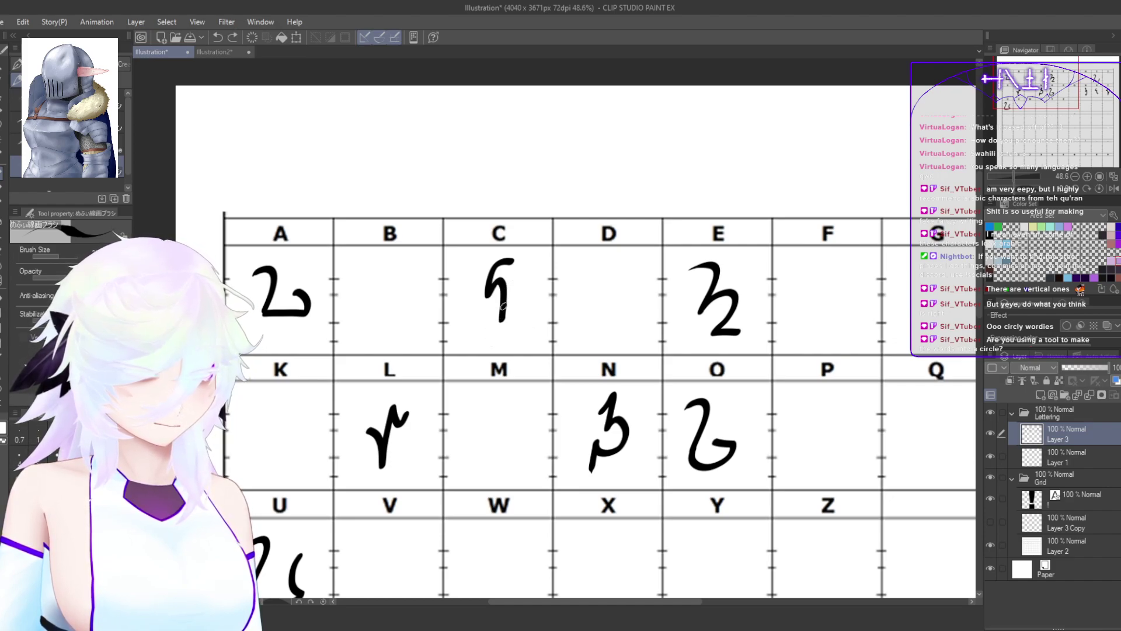
key("ctrl+z")
mouse_move(506, 262)
left_mouse_down()
mouse_move(488, 284)
mouse_move(501, 292)
mouse_move(490, 315)
mouse_move(505, 332)
mouse_move(497, 346)
left_mouse_up()
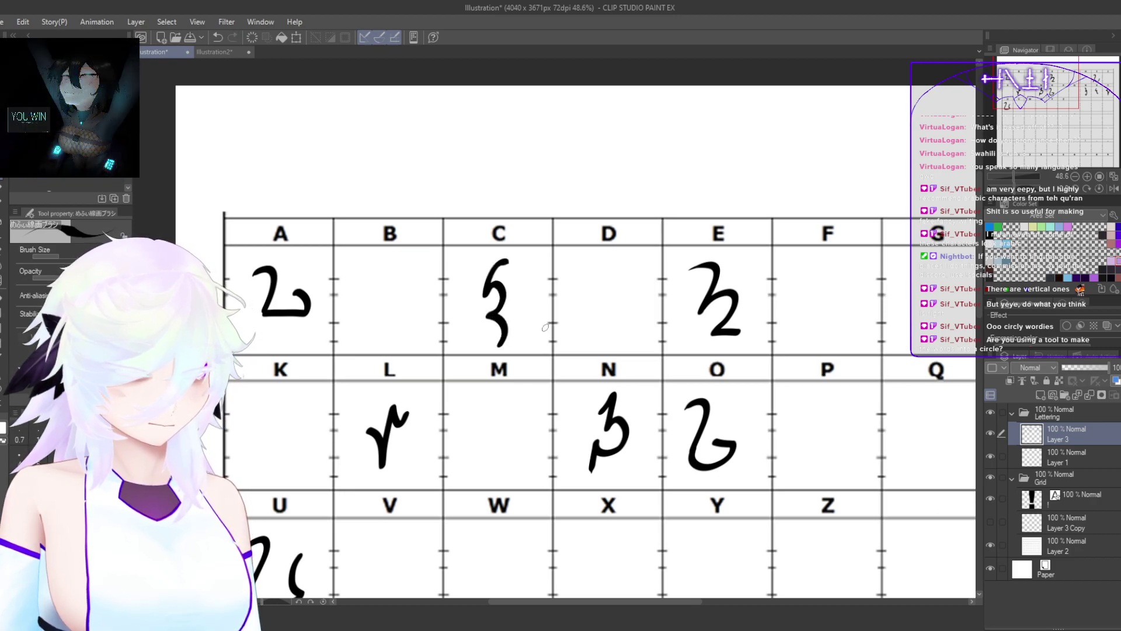
key("ctrl+z")
Step: Draw a glyph in the C cell, with a slanted stroke falling to the left and continuing into a rounded 3-like lower curve
scroll(543, 383, "up", 1)
mouse_move(498, 239)
left_mouse_down()
mouse_move(469, 280)
mouse_move(490, 268)
mouse_move(481, 294)
mouse_move(494, 310)
mouse_move(470, 328)
left_mouse_up()
key("ctrl+z")
scroll(497, 380, "down", 5)
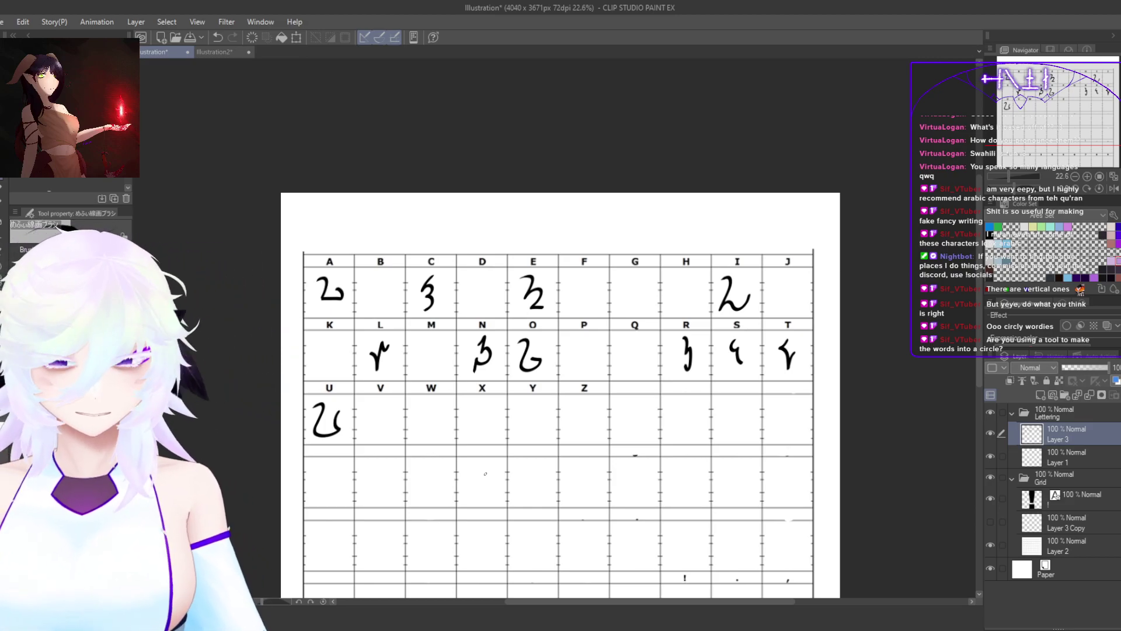
Step: Try a glyph in the D cell with a tall slanting stroke bending into a rounded lower curve
scroll(474, 274, "up", 6)
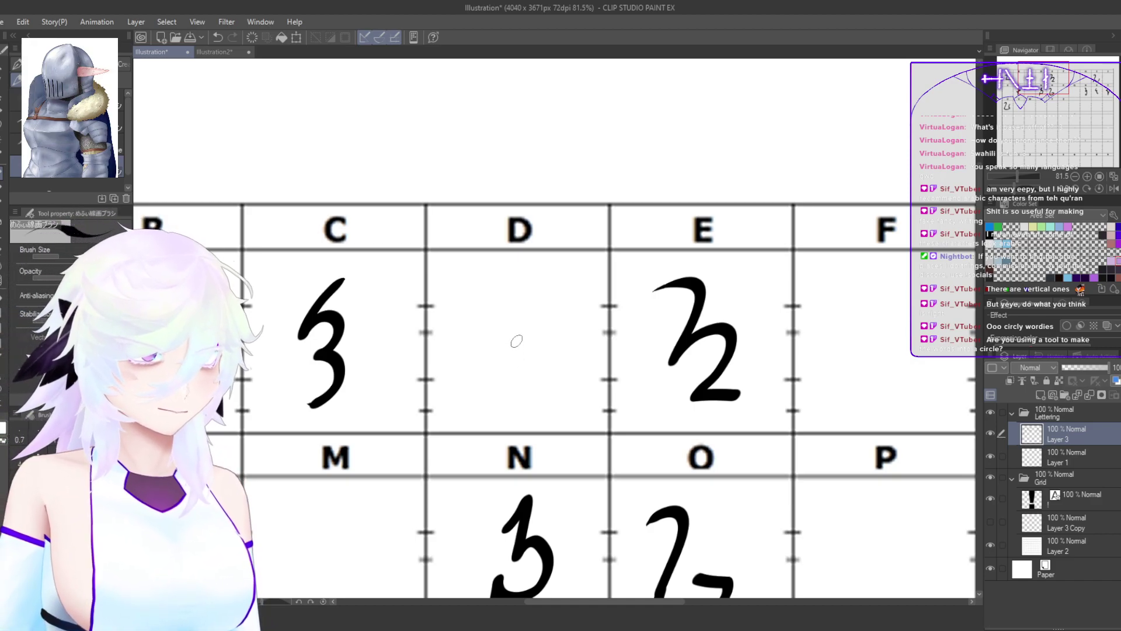
mouse_move(507, 314)
left_mouse_down()
mouse_move(534, 286)
mouse_move(498, 340)
left_mouse_up()
mouse_move(516, 303)
left_mouse_down()
mouse_move(553, 261)
mouse_move(503, 322)
left_mouse_up()
key("ctrl+z")
mouse_move(548, 258)
left_mouse_down()
mouse_move(494, 335)
mouse_move(543, 265)
mouse_move(515, 326)
mouse_move(489, 347)
mouse_move(537, 351)
mouse_move(553, 377)
mouse_move(551, 417)
mouse_move(525, 436)
mouse_move(516, 395)
mouse_move(496, 421)
left_mouse_up()
key("ctrl+z")
left_click_drag(592, 400, 576, 458)
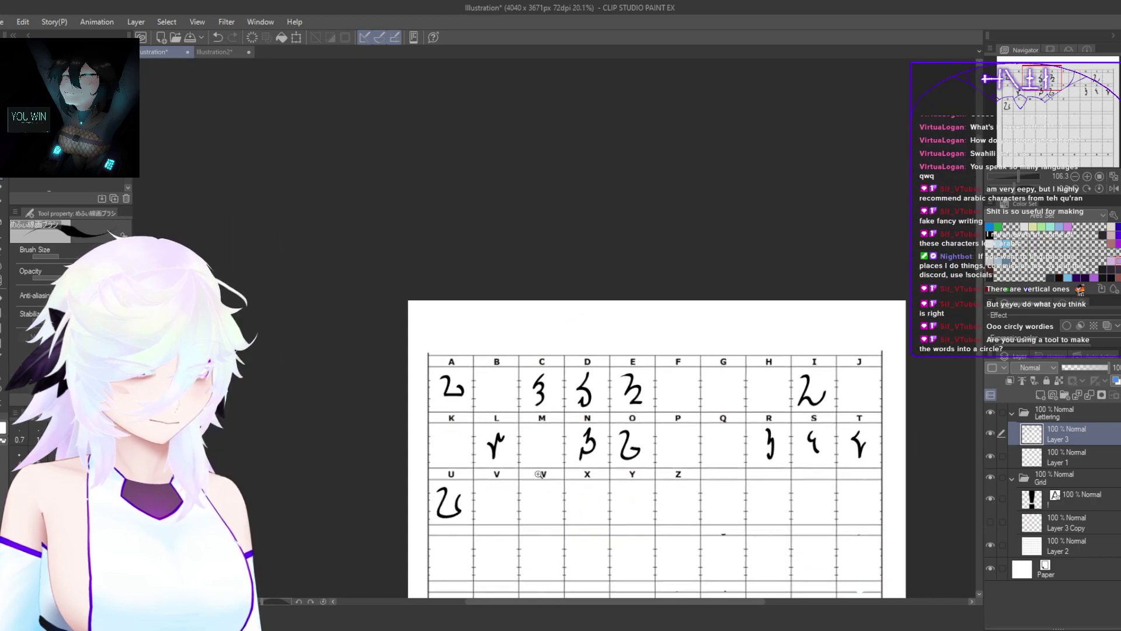
key("ctrl+z")
mouse_move(584, 387)
left_mouse_down()
mouse_move(612, 325)
mouse_move(521, 387)
mouse_move(601, 403)
mouse_move(588, 434)
mouse_move(608, 431)
left_mouse_up()
key("ctrl+z")
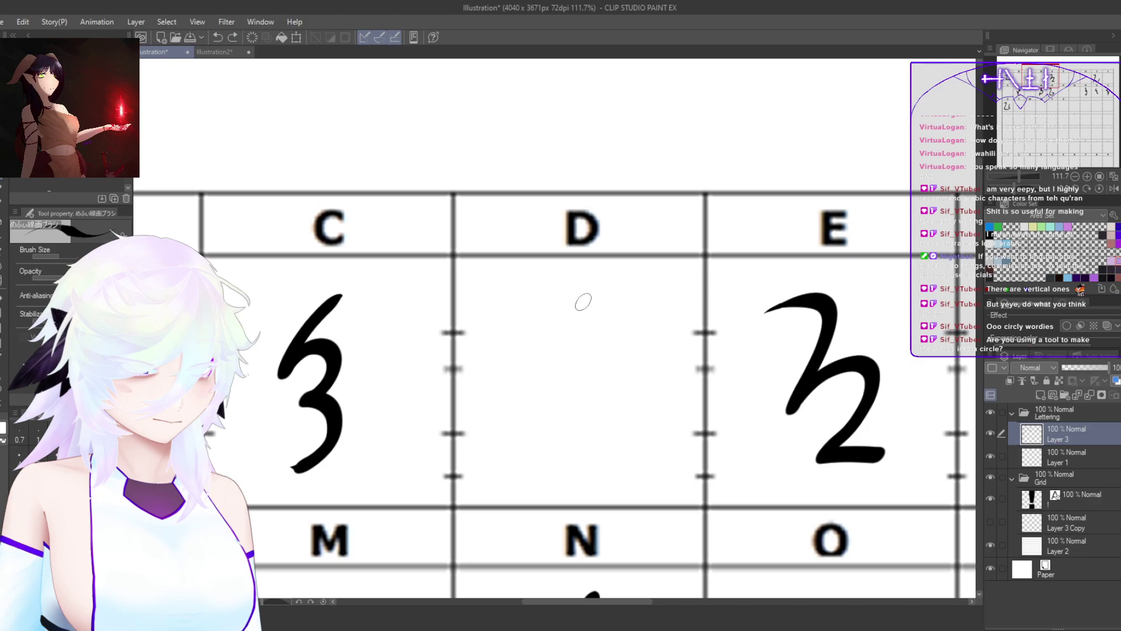
Step: Draw a two-part glyph in the D cell, with a curved downstroke ending in a flat base above a separate 7-like stroke
mouse_move(588, 309)
left_mouse_down()
mouse_move(592, 340)
mouse_move(556, 382)
mouse_move(597, 381)
left_mouse_up()
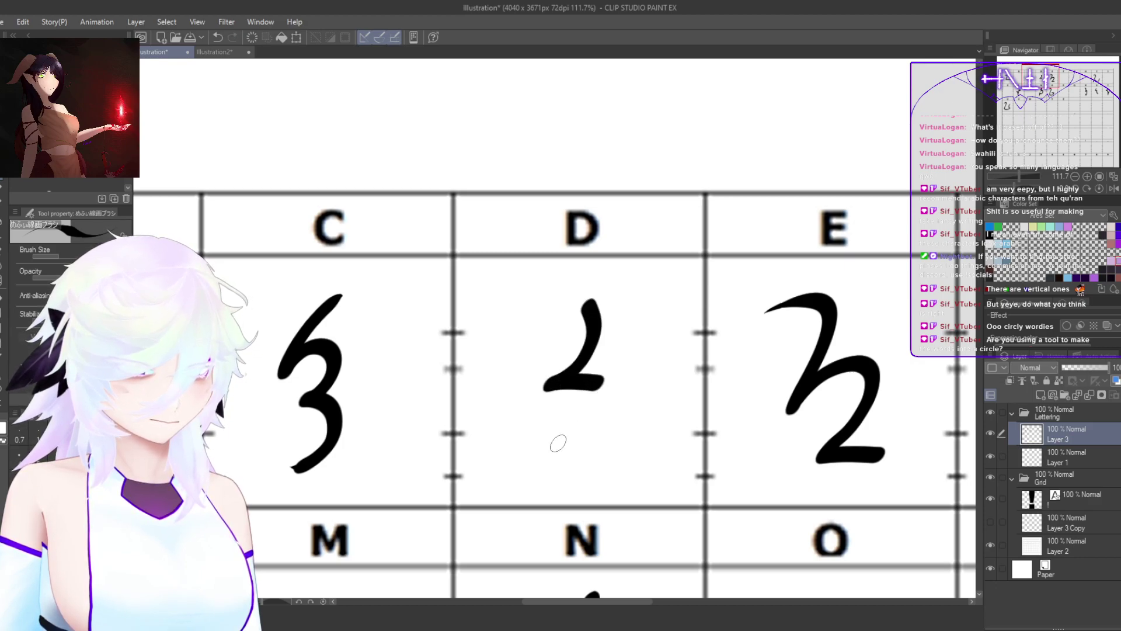
mouse_move(549, 421)
left_mouse_down()
mouse_move(583, 422)
mouse_move(593, 435)
mouse_move(565, 494)
left_mouse_up()
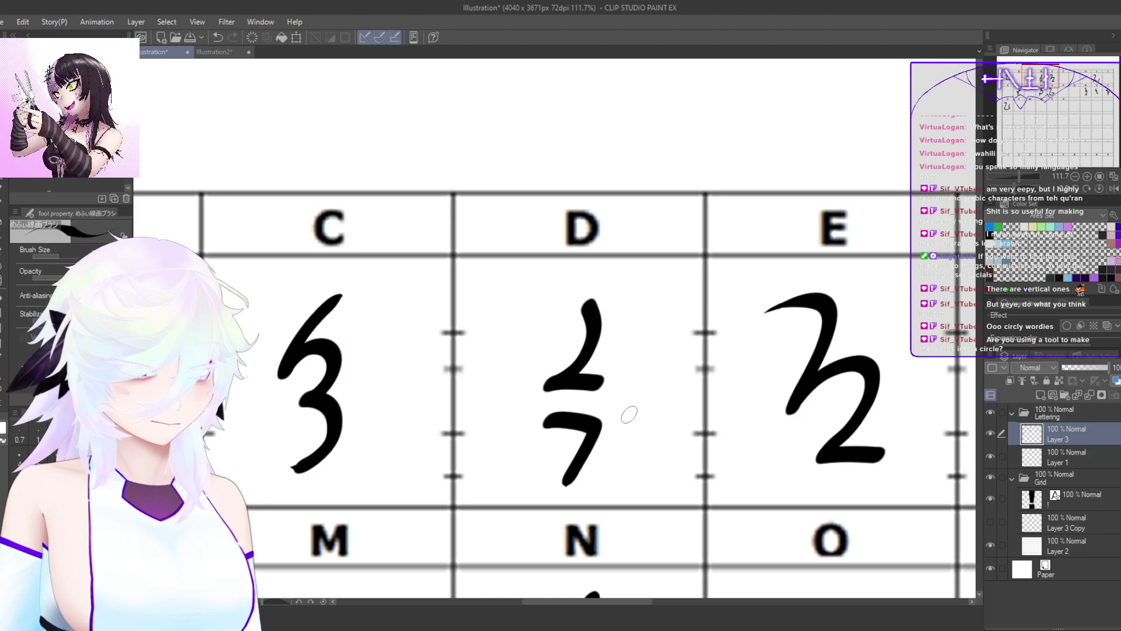
key("ctrl+z")
mouse_move(550, 420)
left_mouse_down()
mouse_move(583, 439)
mouse_move(565, 464)
left_mouse_up()
left_click_drag(645, 418, 601, 458)
left_click_drag(695, 435, 517, 392)
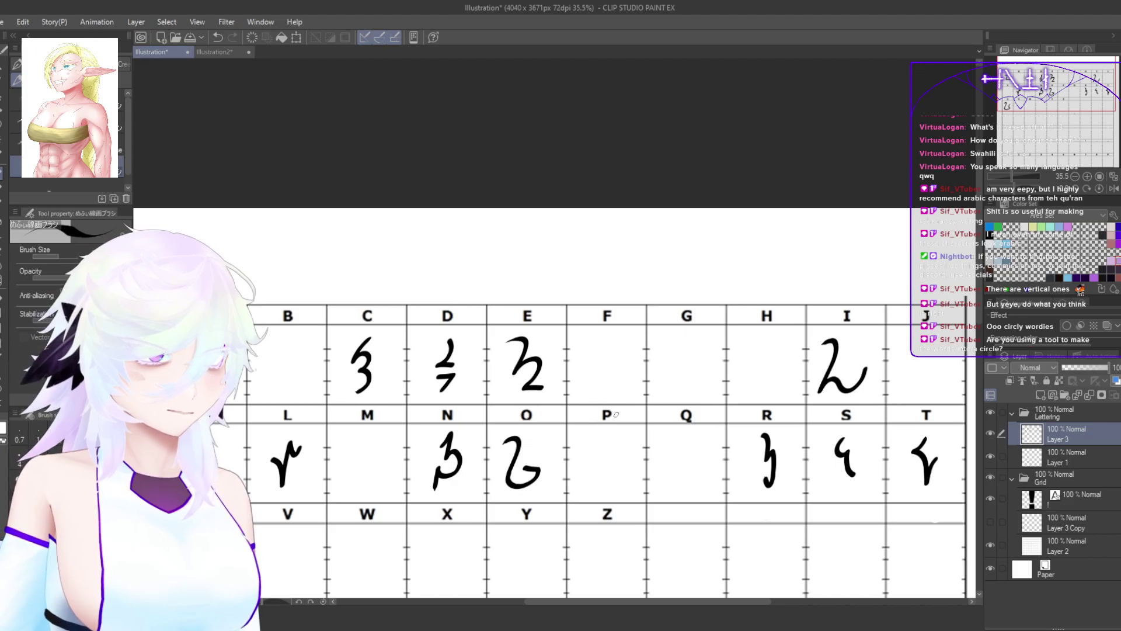
Step: Draw the main stroke of the P glyph, with a short upright tip kinking left into a long curve that sweeps down to the left
left_click_drag(742, 504, 705, 366)
mouse_move(521, 349)
left_mouse_down()
mouse_move(563, 340)
mouse_move(557, 361)
mouse_move(579, 342)
mouse_move(556, 312)
mouse_move(536, 358)
mouse_move(568, 349)
mouse_move(582, 365)
mouse_move(582, 392)
mouse_move(537, 461)
left_mouse_up()
key("ctrl+z")
key("ctrl+z")
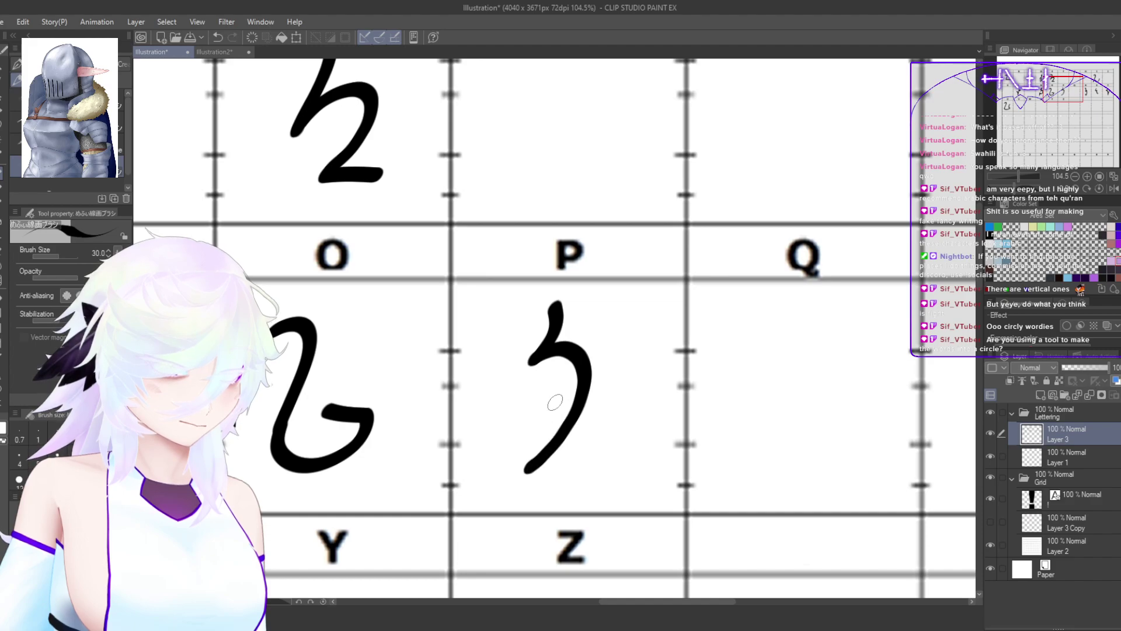
Step: Add a short slanted dot inside the curve of the P glyph
mouse_move(551, 394)
left_mouse_down()
mouse_move(526, 423)
mouse_move(547, 403)
mouse_move(537, 411)
left_mouse_up()
key("ctrl+z")
left_click(538, 393)
key("ctrl+z")
key("ctrl+z")
key("ctrl+z")
key("ctrl+z")
key("ctrl+z")
key("ctrl+z")
key("ctrl+z")
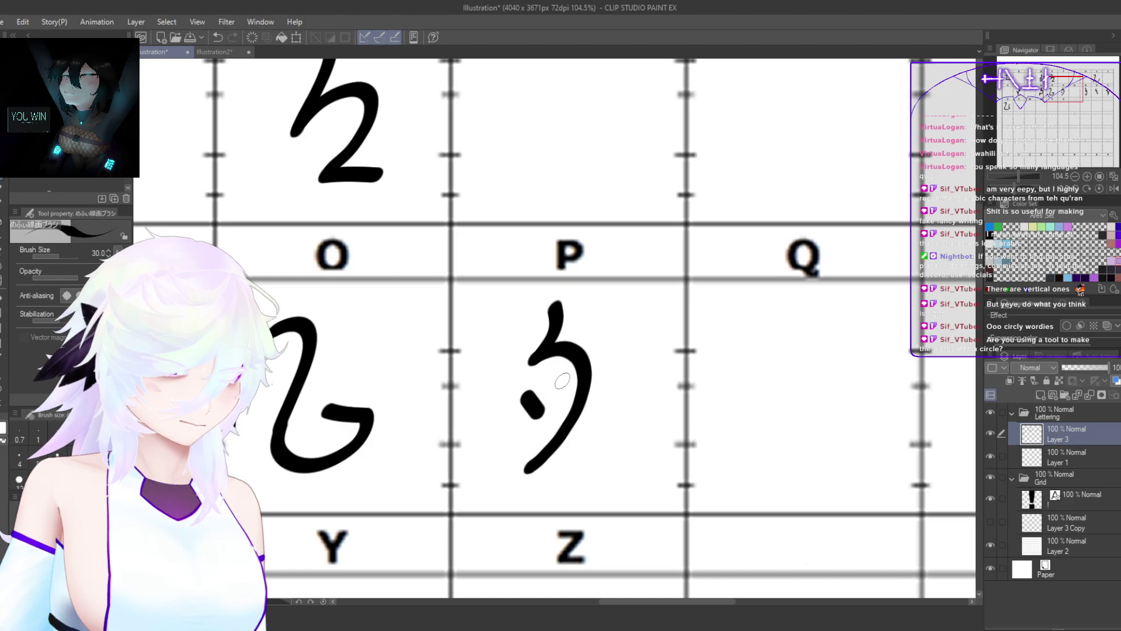
left_click_drag(622, 446, 576, 453)
left_click_drag(656, 466, 560, 408)
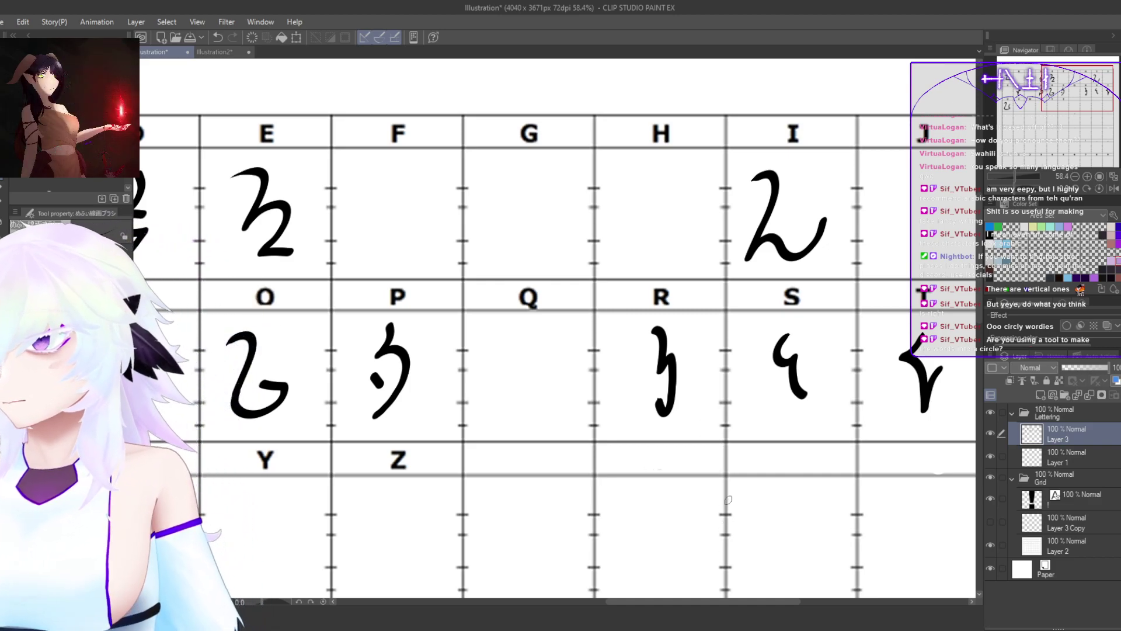
Step: Try an M glyph whose stroke rises right to a peak, drops long and hooks upward at its foot
left_click_drag(613, 448, 597, 455)
left_click_drag(595, 531, 686, 381)
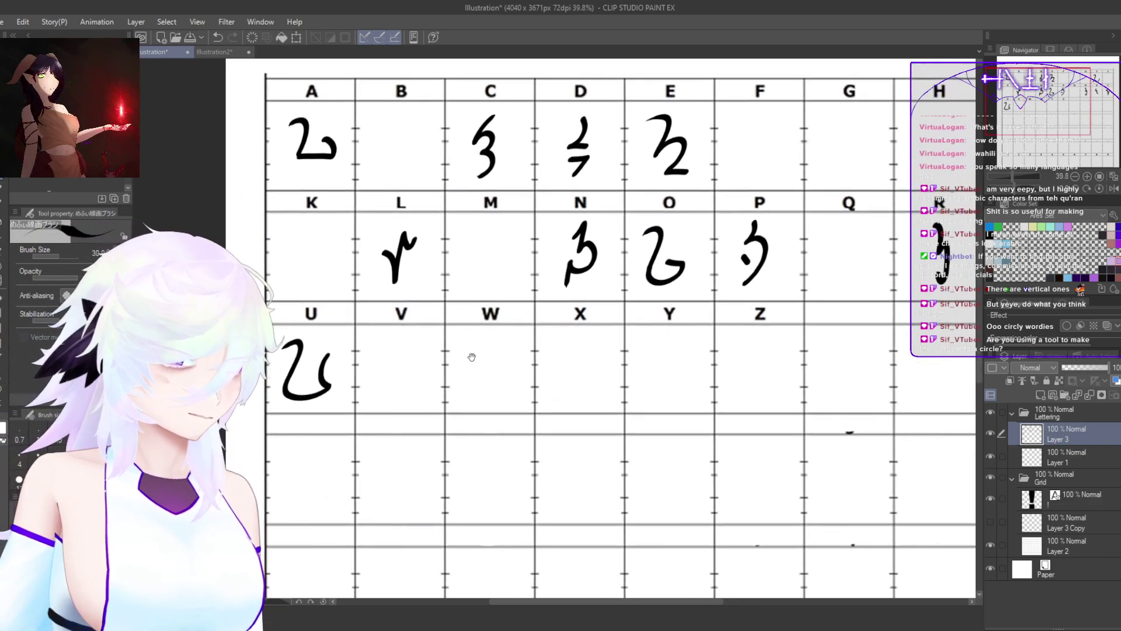
scroll(455, 359, "up", 5)
mouse_move(546, 412)
left_mouse_down()
mouse_move(548, 443)
mouse_move(544, 381)
left_mouse_up()
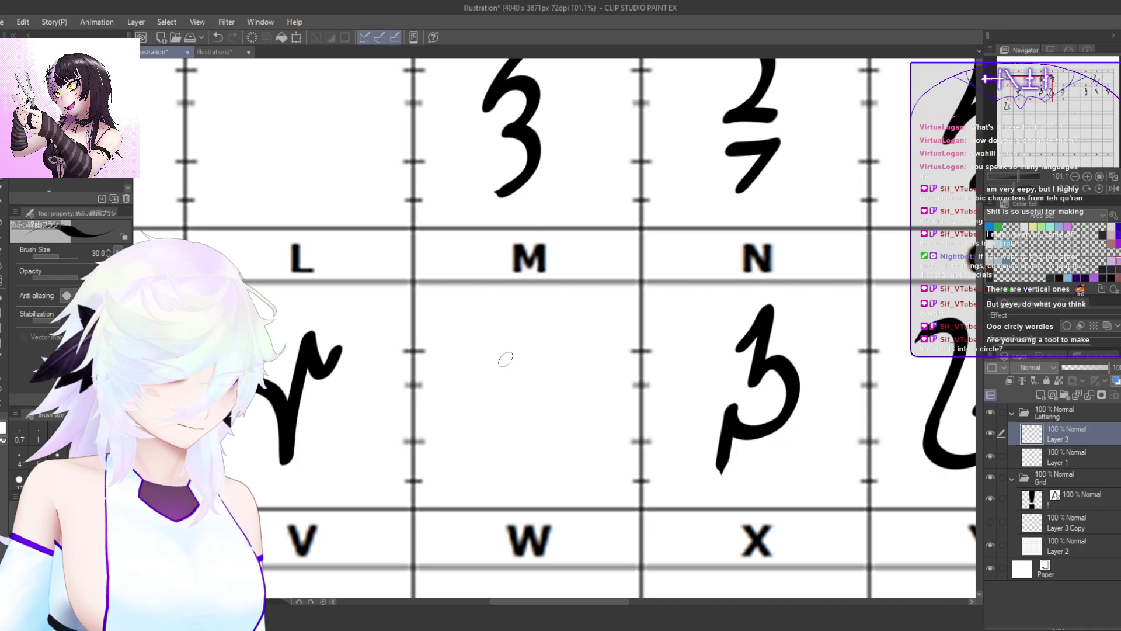
mouse_move(505, 359)
left_mouse_down()
mouse_move(522, 331)
mouse_move(540, 329)
mouse_move(537, 428)
mouse_move(546, 387)
mouse_move(529, 472)
left_mouse_up()
key("ctrl+z")
key("ctrl+z")
key("ctrl+z")
mouse_move(488, 359)
left_mouse_down()
mouse_move(509, 330)
mouse_move(492, 352)
mouse_move(524, 331)
mouse_move(519, 405)
mouse_move(535, 422)
mouse_move(560, 383)
left_mouse_up()
key("ctrl+z")
key("ctrl+z")
Step: Try different short bent marks beneath the hooked stroke in the M cell
mouse_move(498, 428)
left_mouse_down()
mouse_move(501, 469)
mouse_move(522, 483)
mouse_move(558, 444)
left_mouse_up()
scroll(589, 459, "down", 5)
scroll(514, 435, "up", 5)
key("ctrl+z")
mouse_move(496, 409)
left_mouse_down()
mouse_move(504, 465)
mouse_move(530, 429)
mouse_move(534, 461)
left_mouse_up()
key("ctrl+z")
key("ctrl+z")
mouse_move(503, 398)
left_mouse_down()
mouse_move(528, 473)
mouse_move(555, 426)
left_mouse_up()
key("ctrl+z")
mouse_move(506, 388)
left_mouse_down()
mouse_move(509, 418)
mouse_move(552, 458)
left_mouse_up()
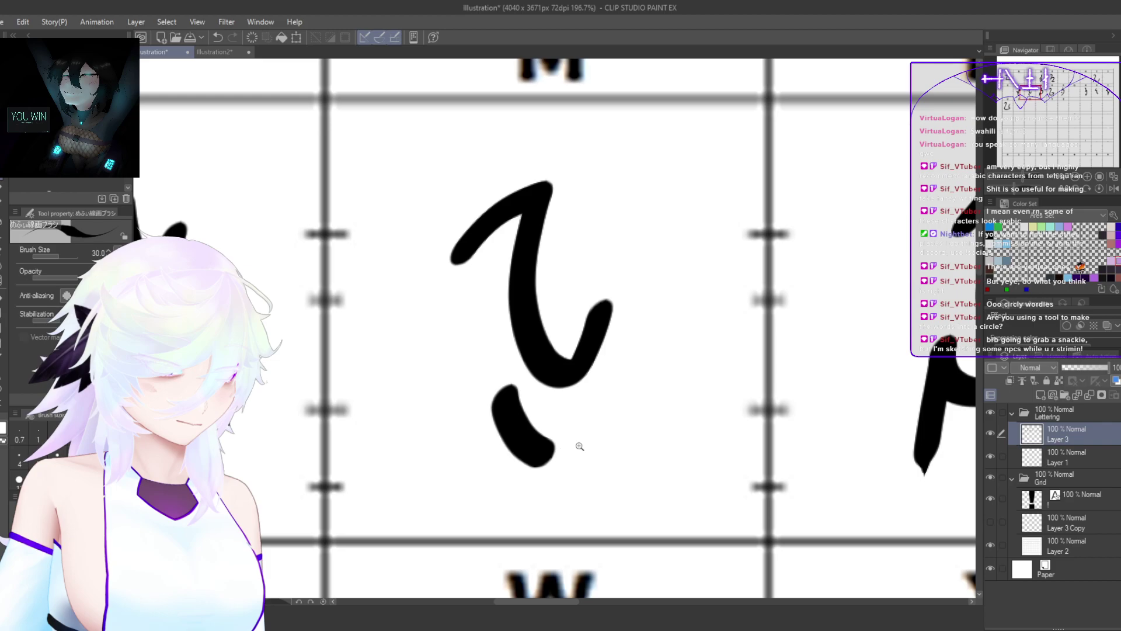
key("ctrl+z")
mouse_move(504, 392)
left_mouse_down()
mouse_move(524, 438)
mouse_move(543, 446)
mouse_move(510, 481)
left_mouse_up()
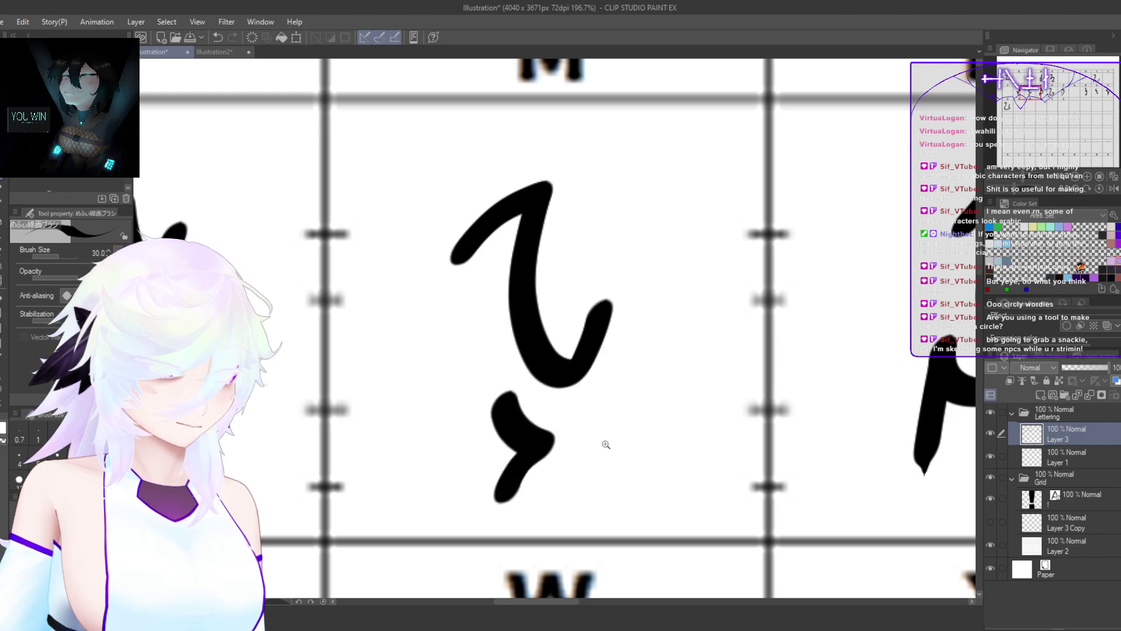
scroll(643, 455, "down", 6)
scroll(704, 469, "up", 5)
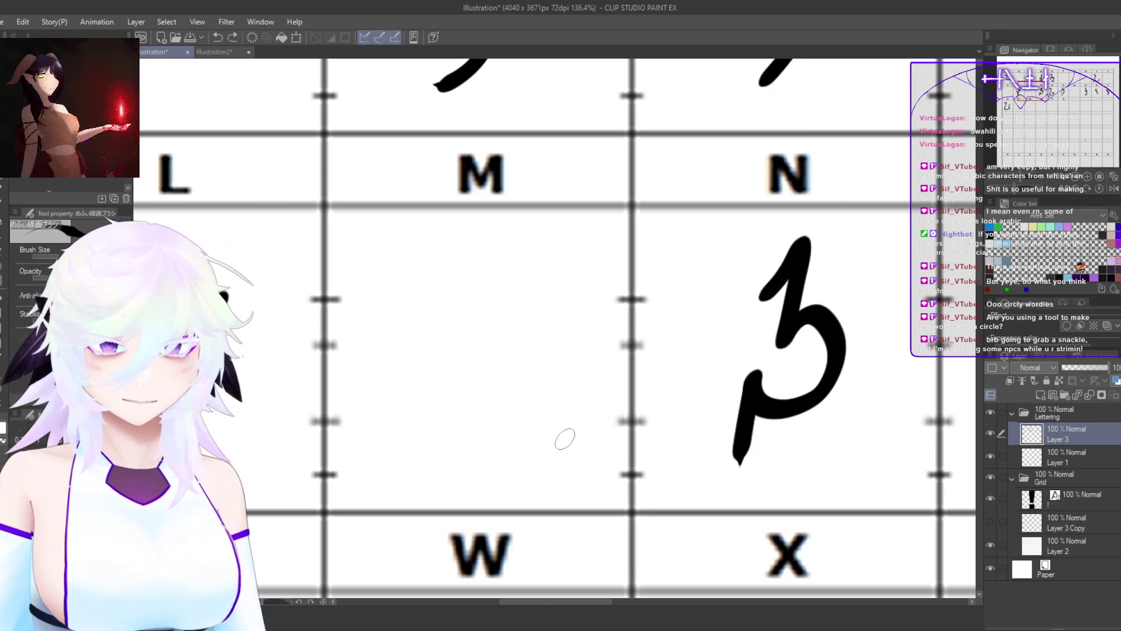
Step: Try an M glyph made of a tall curved stroke running down left into a small zigzag foot
left_click_drag(528, 337, 584, 332)
left_click_drag(538, 255, 539, 423)
key("ctrl+z")
mouse_move(538, 258)
left_mouse_down()
mouse_move(540, 363)
mouse_move(520, 455)
left_mouse_up()
key("ctrl+z")
mouse_move(542, 253)
left_mouse_down()
mouse_move(554, 289)
mouse_move(538, 401)
mouse_move(514, 436)
mouse_move(515, 385)
mouse_move(500, 396)
mouse_move(480, 447)
left_mouse_up()
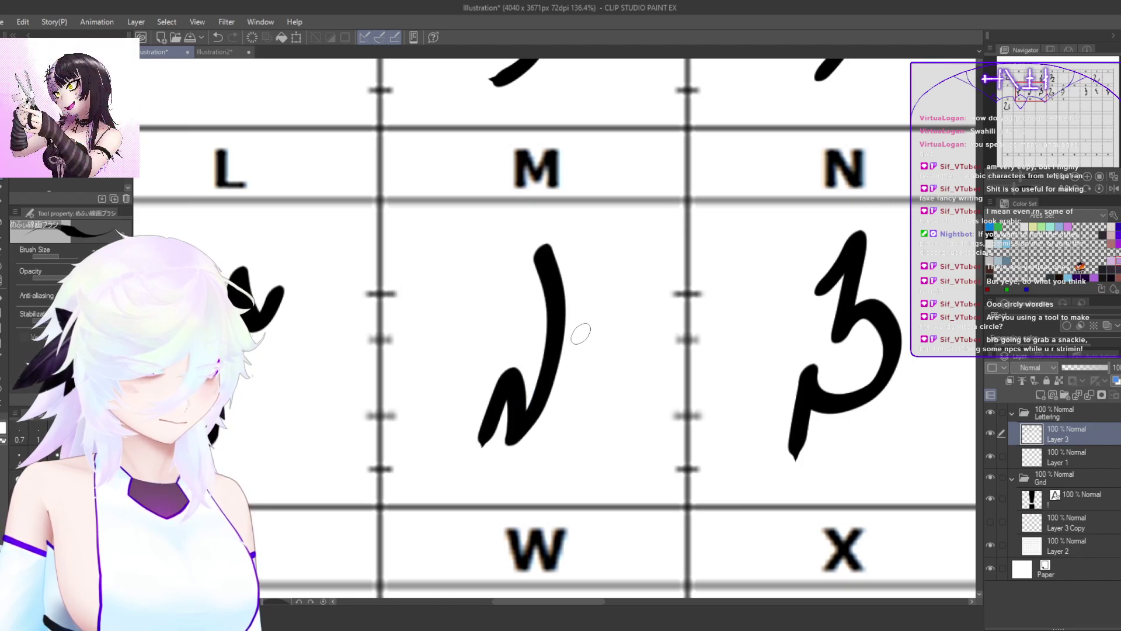
Step: Try a dot to the upper right of the M glyph's tall stroke, then undo it
scroll(646, 401, "down", 5)
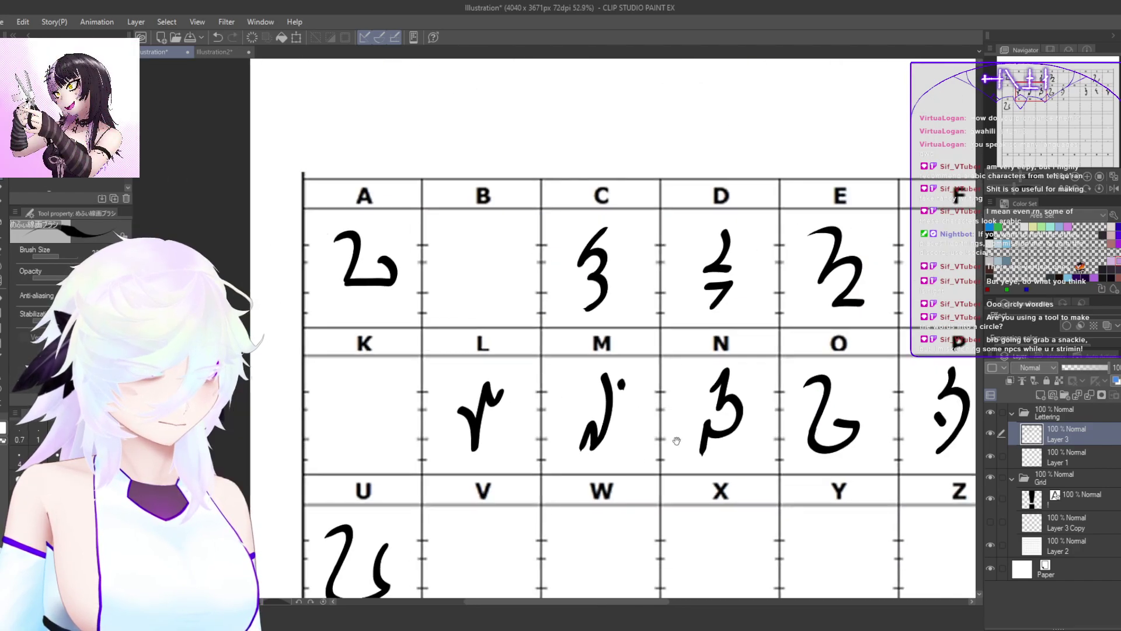
scroll(557, 375, "up", 6)
left_click(558, 379)
scroll(719, 452, "down", 5)
mouse_move(791, 425)
left_mouse_down()
mouse_move(671, 370)
mouse_move(496, 377)
left_mouse_up()
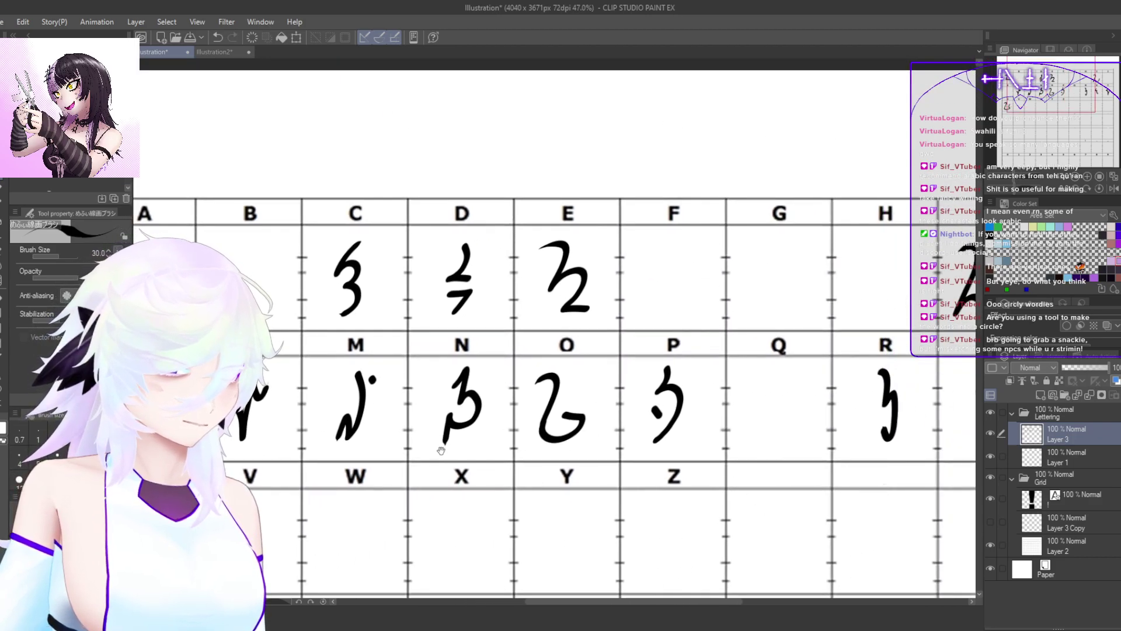
left_click_drag(440, 454, 546, 427)
key("ctrl+z")
key("ctrl+z")
Step: Draw the M glyph as a tall curved stroke with a zigzag foot, and place a dot left of its upper stem
scroll(521, 343, "up", 6)
mouse_move(483, 316)
left_mouse_down()
mouse_move(485, 428)
mouse_move(452, 505)
mouse_move(432, 433)
mouse_move(412, 514)
left_mouse_up()
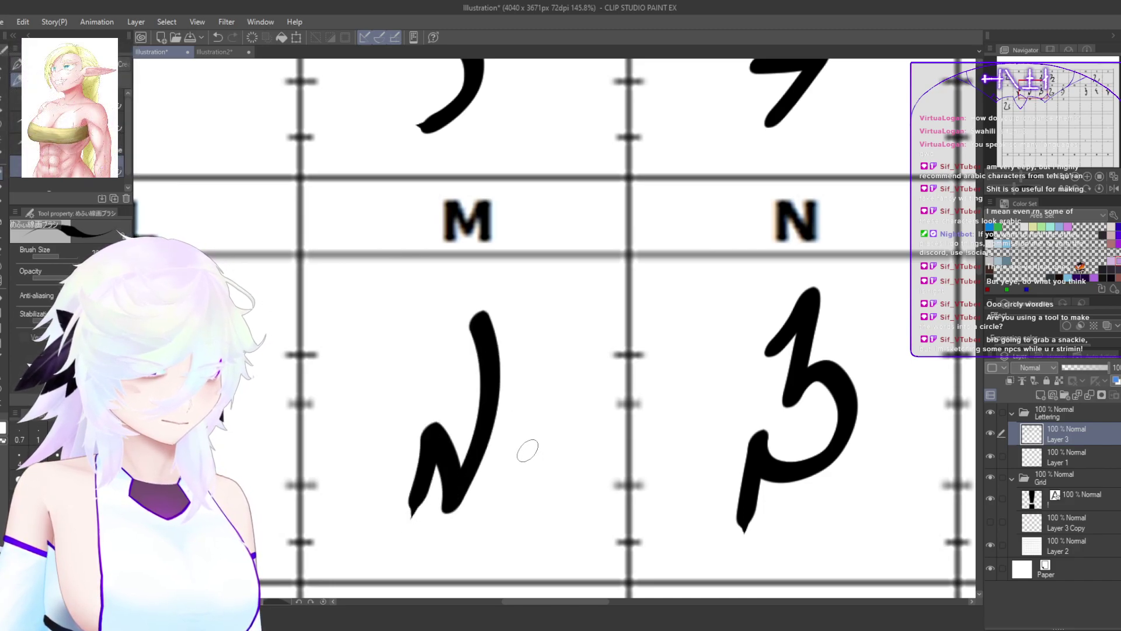
left_click(447, 343)
key("ctrl+z")
left_click(442, 354)
mouse_move(616, 469)
left_mouse_down()
mouse_move(577, 530)
mouse_move(444, 393)
left_mouse_up()
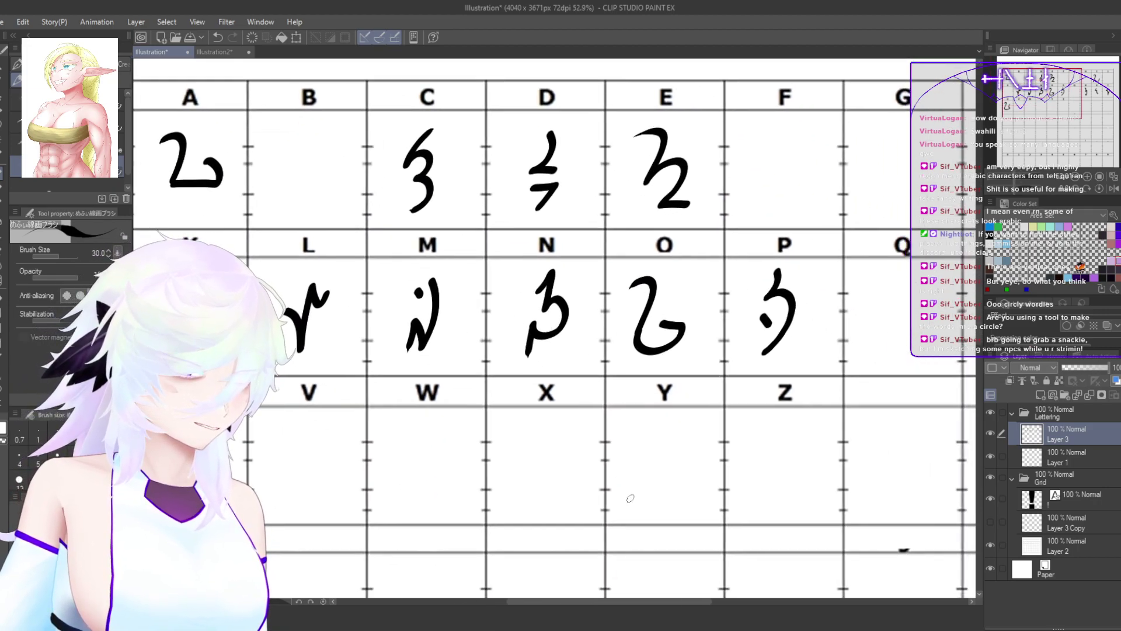
Step: Try a rounded glyph in the H cell, with a wide left curve closing into a small angular inner hook
left_click_drag(740, 457, 619, 485)
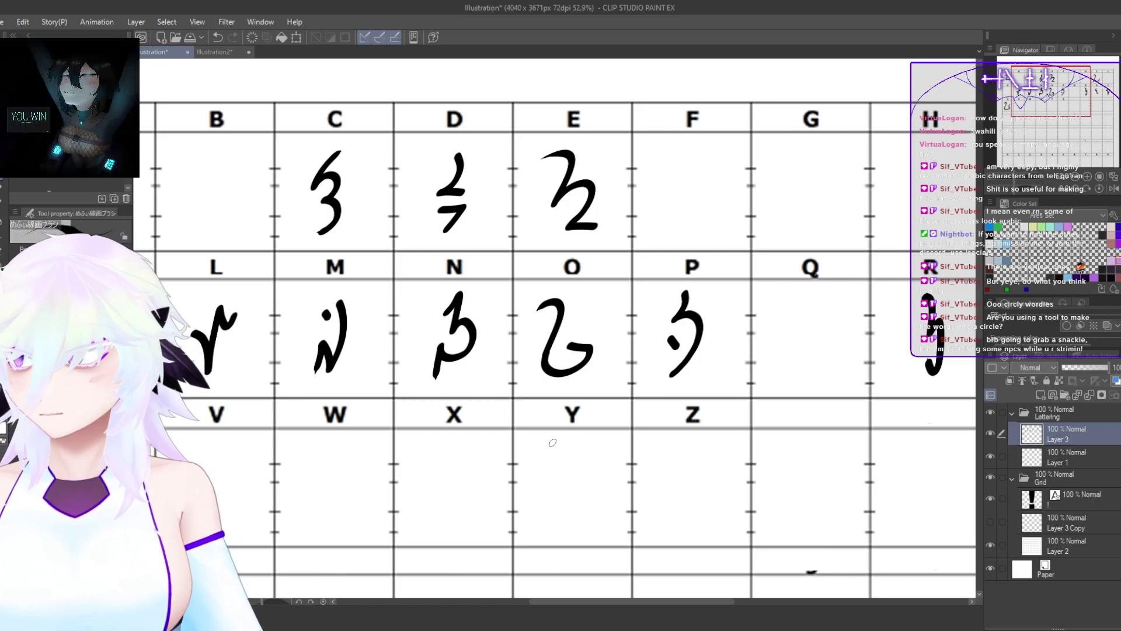
left_click_drag(717, 384, 307, 502)
left_click_drag(500, 273, 563, 390)
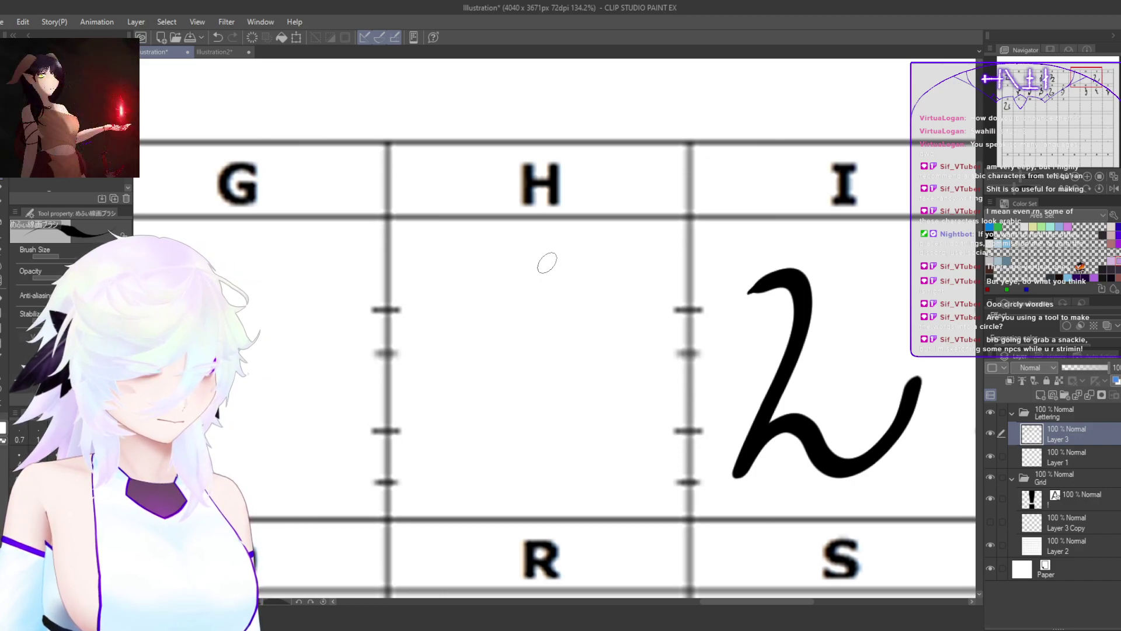
mouse_move(544, 331)
left_mouse_down()
mouse_move(494, 391)
mouse_move(516, 450)
mouse_move(554, 462)
mouse_move(560, 398)
mouse_move(548, 398)
mouse_move(578, 340)
left_mouse_up()
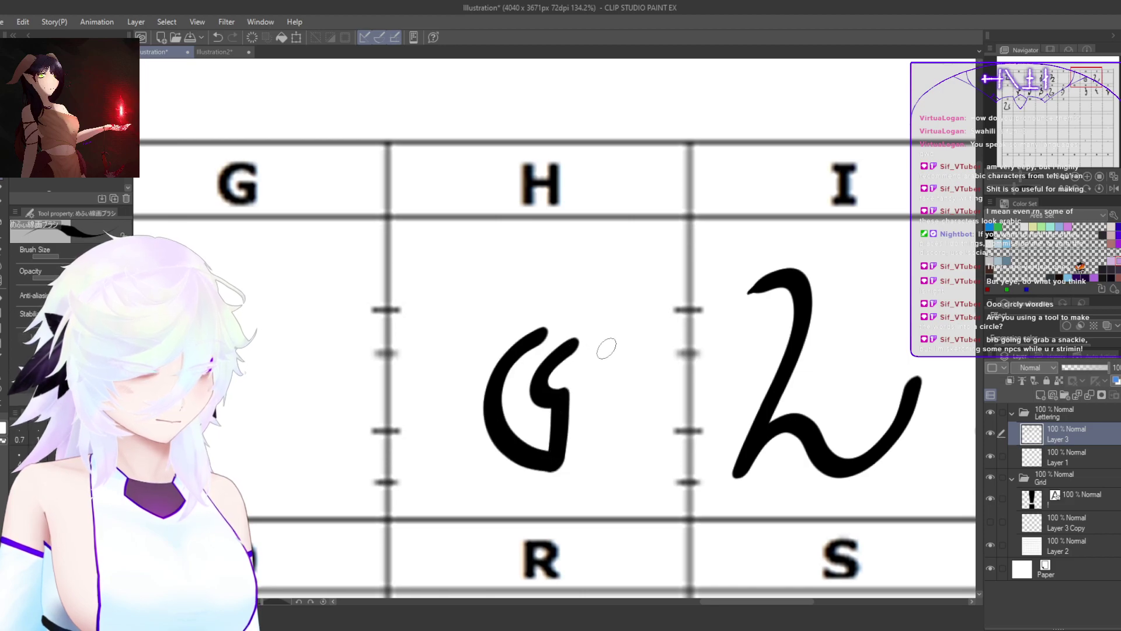
left_click_drag(516, 304, 525, 296)
left_click_drag(578, 414, 518, 520)
left_click_drag(574, 443, 645, 384)
key("ctrl+z")
key("ctrl+z")
key("ctrl+z")
scroll(629, 376, "up", 3)
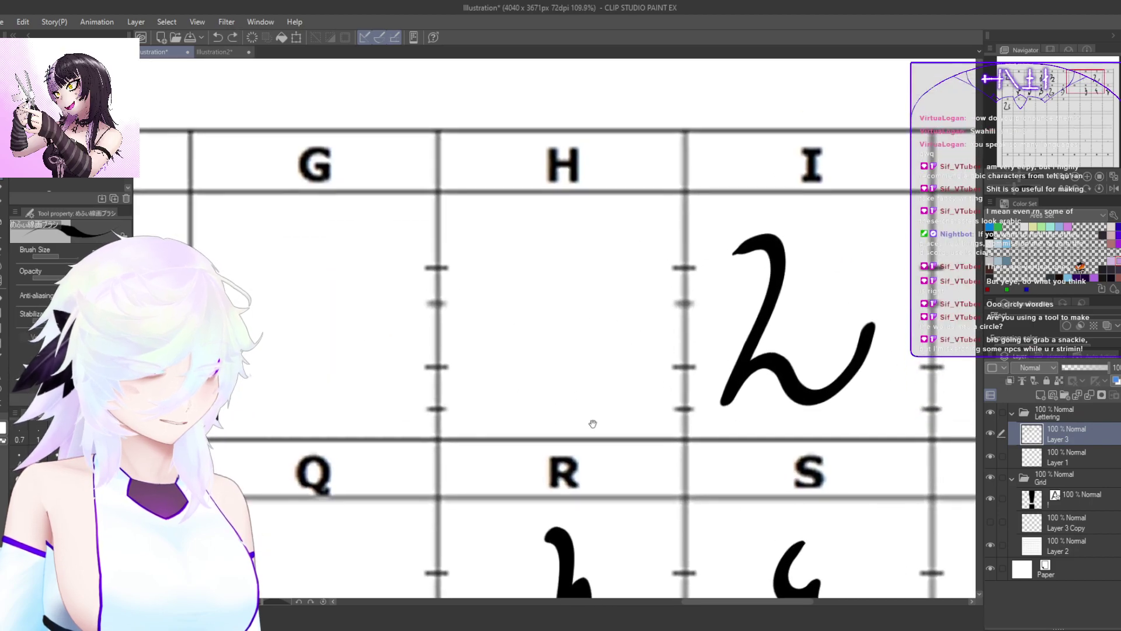
Step: Try an H glyph with a long slanted downstroke crossed by a second stroke that bends twice down to the right
mouse_move(557, 272)
left_mouse_down()
mouse_move(549, 358)
mouse_move(512, 437)
left_mouse_up()
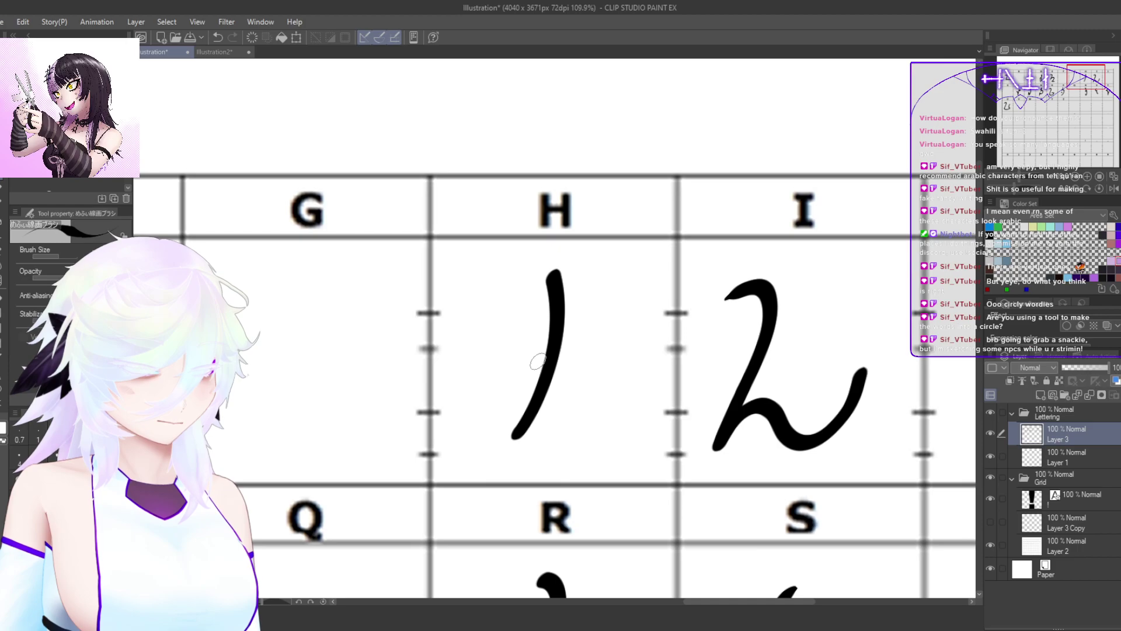
mouse_move(525, 371)
left_mouse_down()
mouse_move(590, 350)
mouse_move(558, 400)
mouse_move(571, 446)
left_mouse_up()
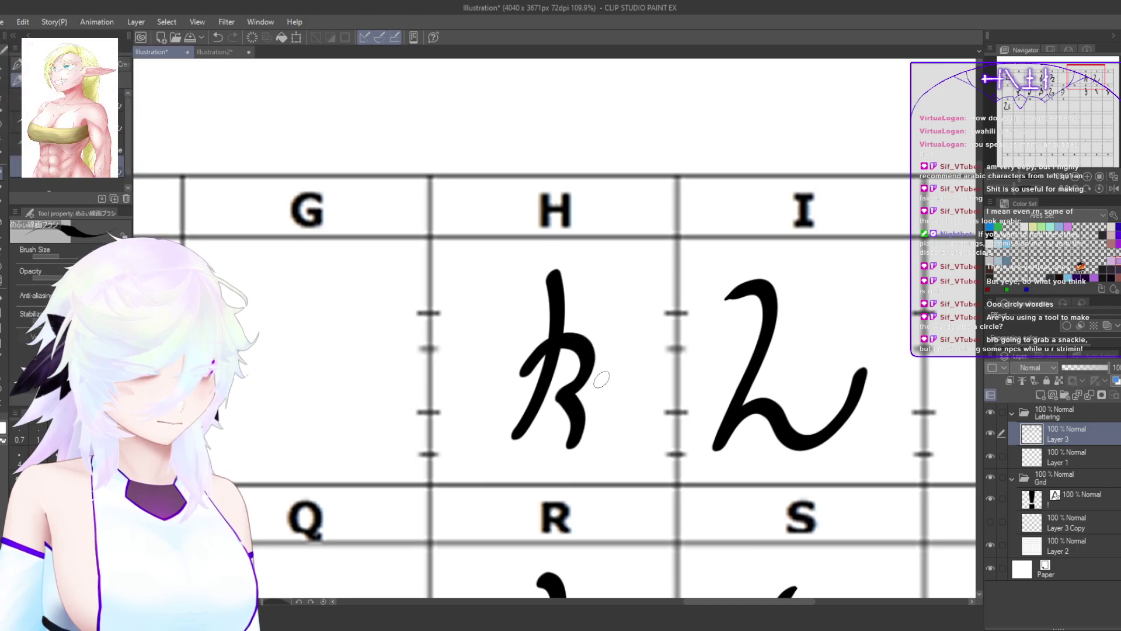
scroll(604, 373, "down", 5)
scroll(605, 374, "up", 5)
key("ctrl+z")
key("ctrl+z")
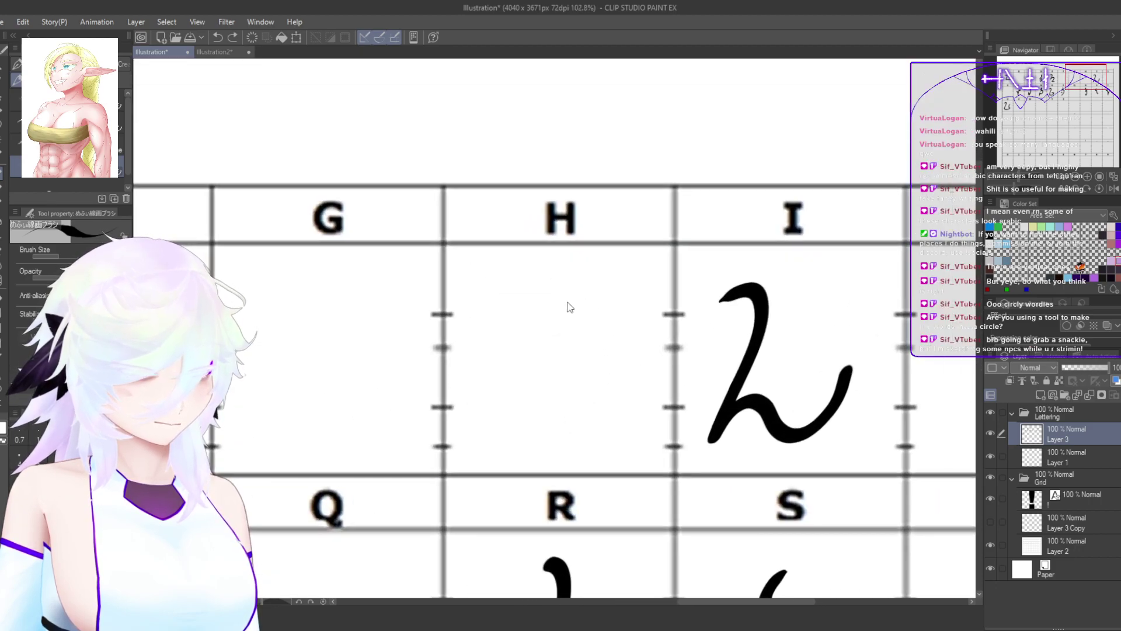
Step: Draw the upper part of the H glyph as a slanted top stroke with a left barb, curving down into an open hook
left_click_drag(522, 311, 552, 277)
key("ctrl+z")
mouse_move(514, 320)
left_mouse_down()
mouse_move(565, 279)
mouse_move(525, 412)
left_mouse_up()
key("ctrl+z")
mouse_move(512, 320)
left_mouse_down()
mouse_move(564, 283)
mouse_move(577, 376)
left_mouse_up()
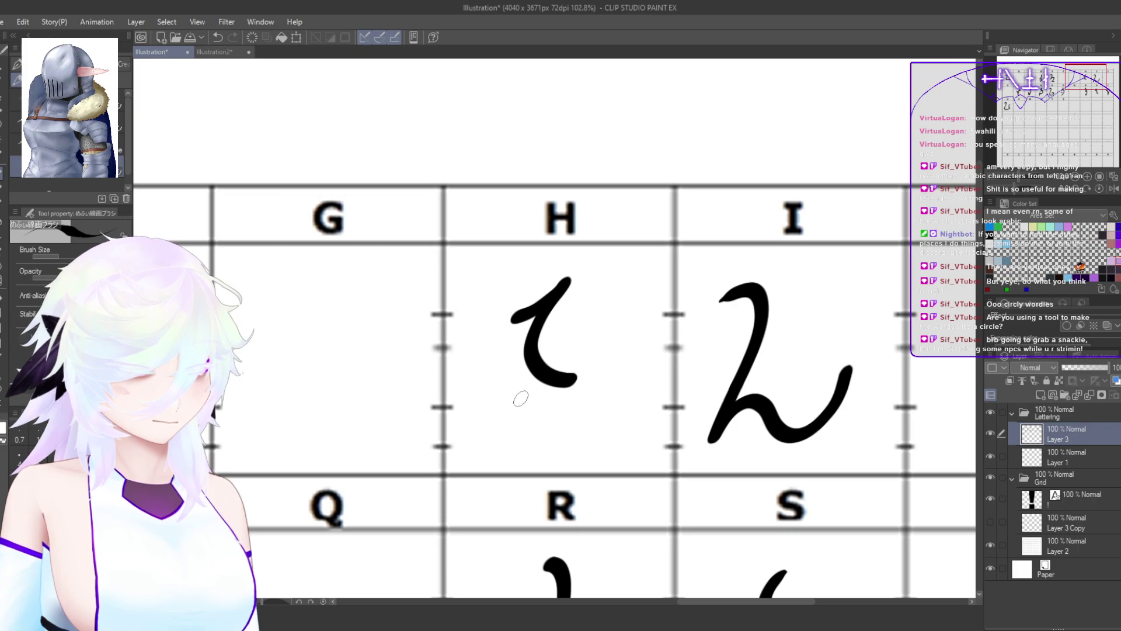
left_click_drag(524, 443, 462, 491)
left_click_drag(503, 523, 561, 466)
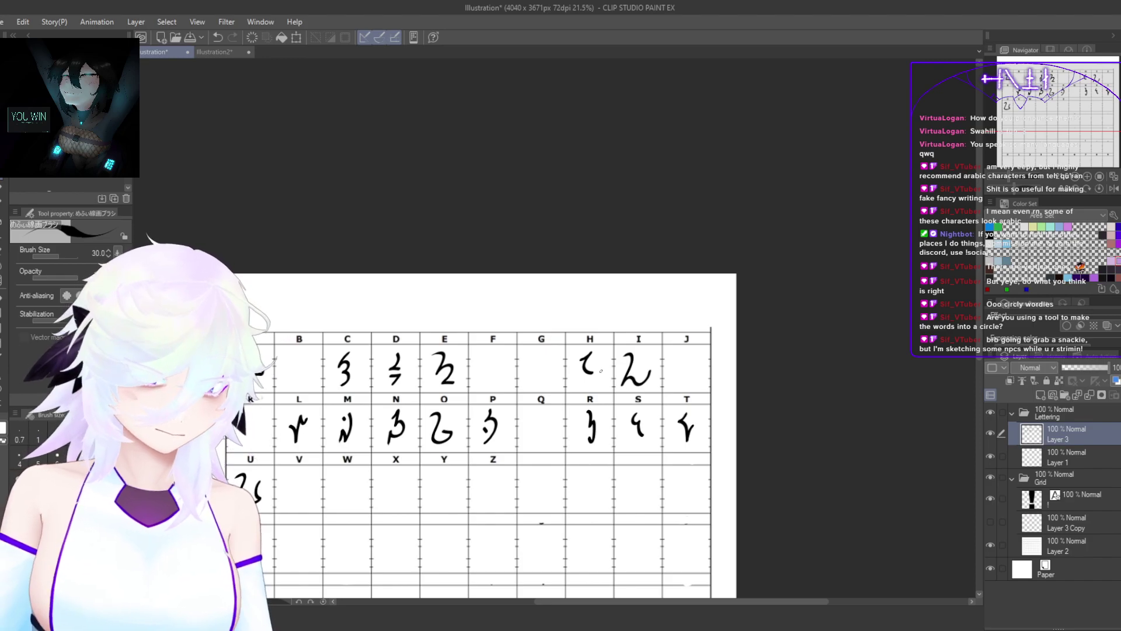
Step: Extend the H glyph with a straight tail running down from the right end of its lower curve
scroll(601, 374, "up", 5)
left_click_drag(600, 363, 594, 417)
key("ctrl+z")
left_click_drag(600, 362, 592, 424)
scroll(612, 408, "down", 5)
scroll(697, 413, "up", 4)
scroll(697, 413, "down", 2)
scroll(671, 432, "down", 3)
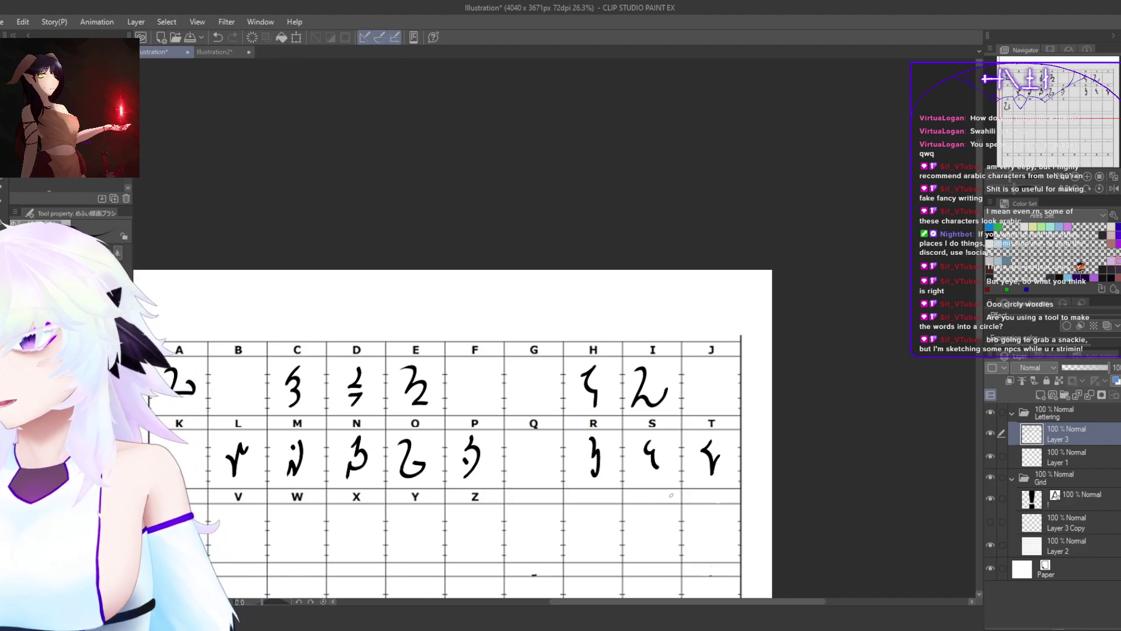
left_click_drag(559, 367, 605, 344)
left_click_drag(701, 365, 634, 373)
left_click_drag(579, 376, 591, 340)
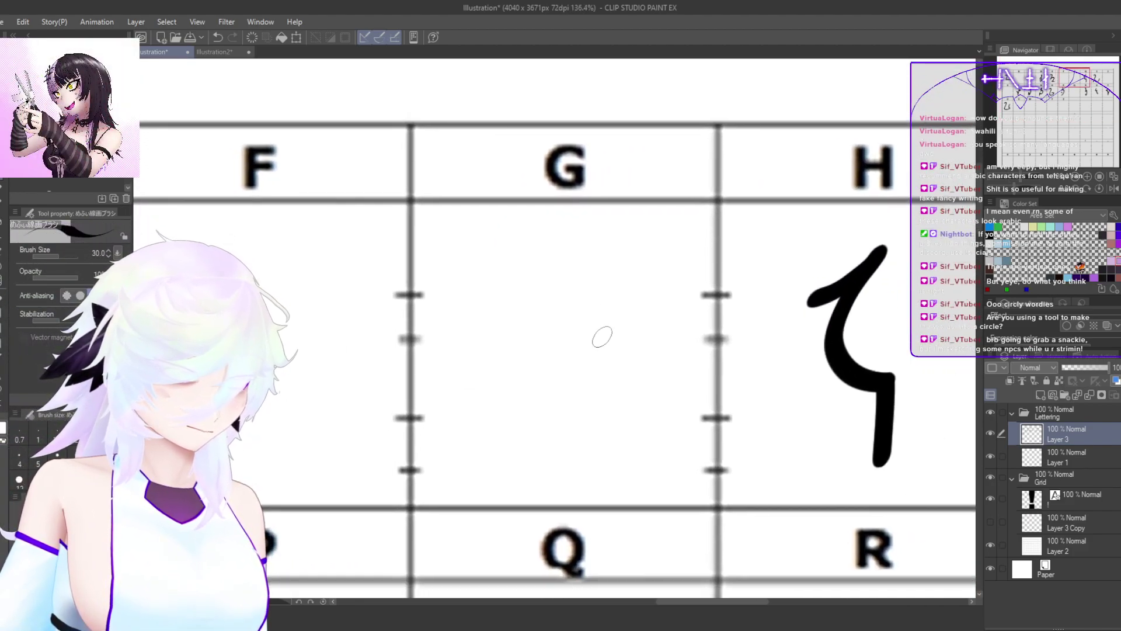
left_click_drag(517, 331, 592, 280)
key("ctrl+z")
left_click_drag(520, 333, 583, 284)
key("ctrl+z")
left_click_drag(519, 330, 591, 293)
key("ctrl+z")
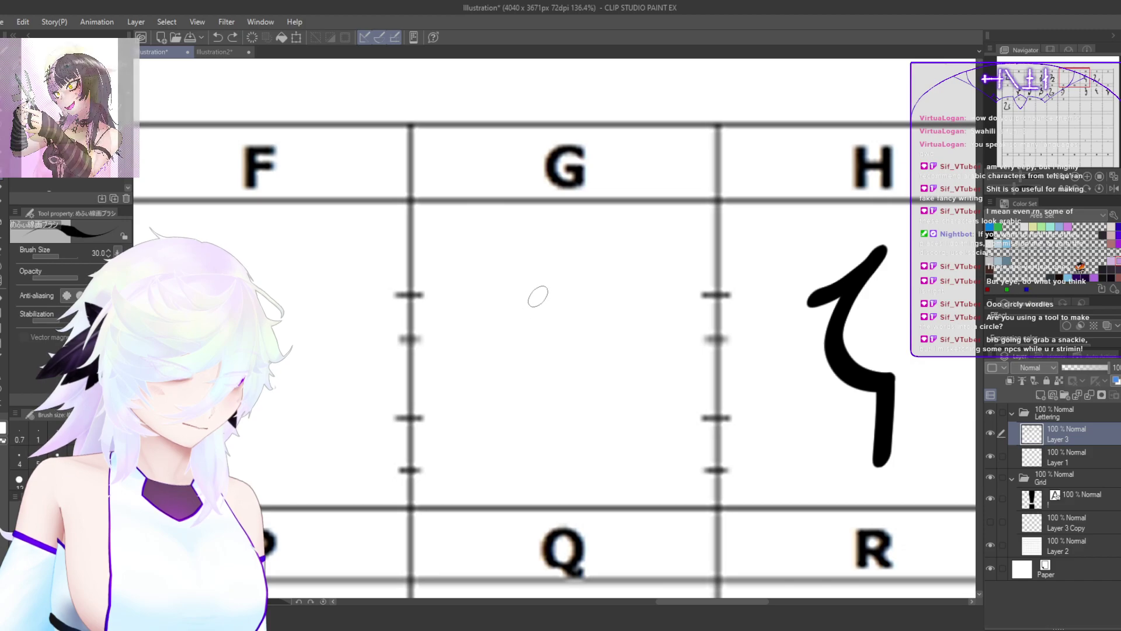
scroll(533, 383, "down", 5)
scroll(535, 372, "down", 2)
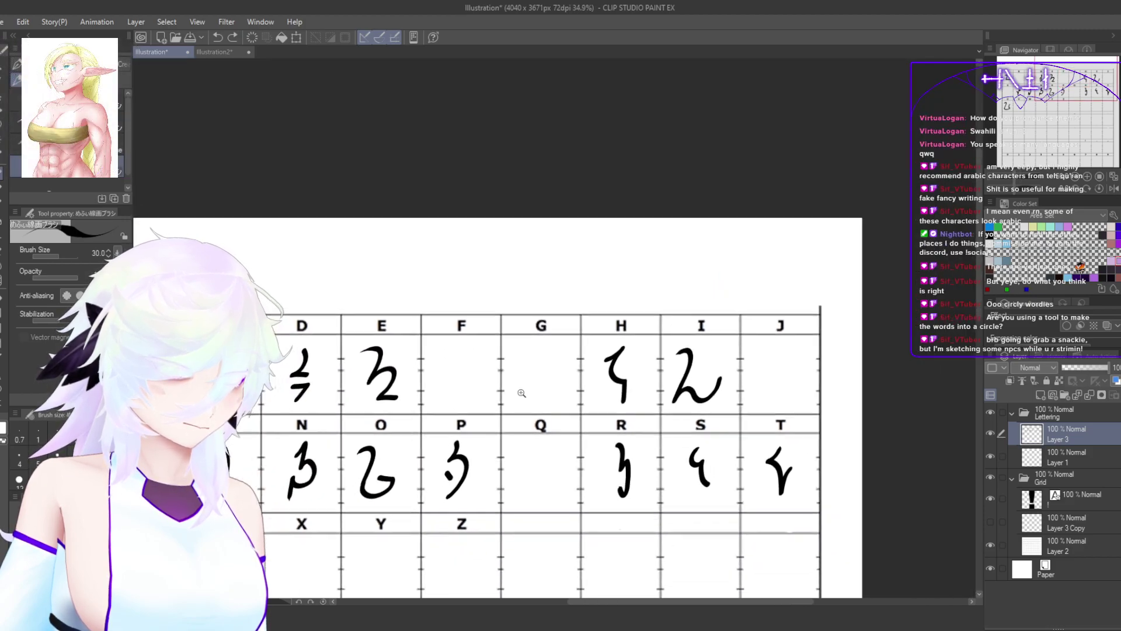
Step: Try a G glyph with a flat top bar, a diagonal curving into a small hook, and a short curved tail below
scroll(520, 396, "up", 5)
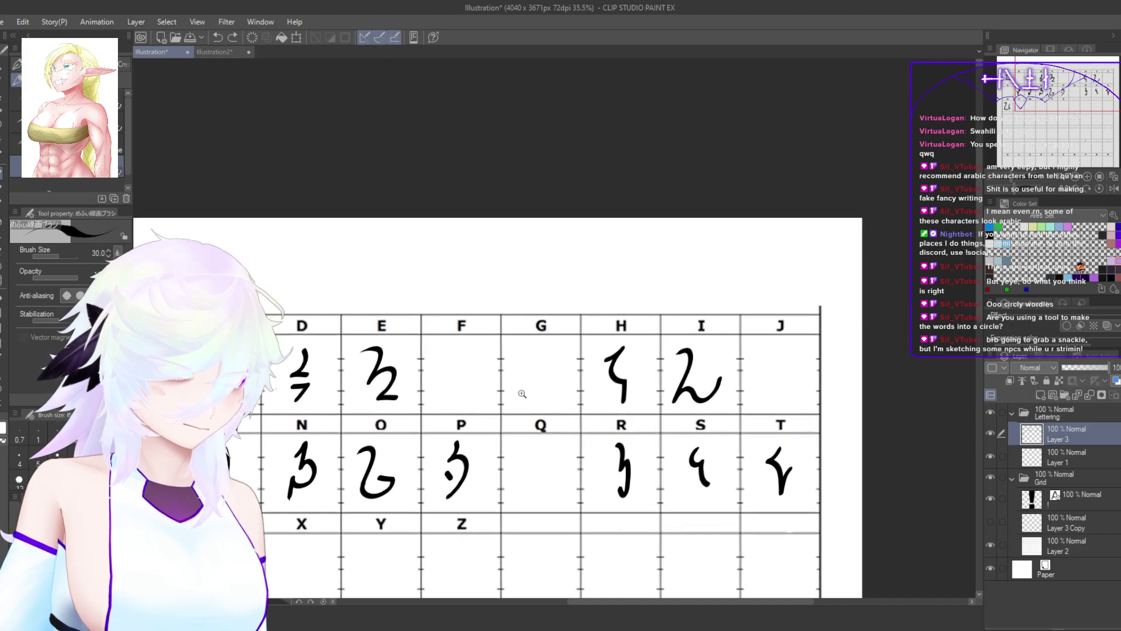
scroll(565, 364, "up", 1)
mouse_move(507, 296)
left_mouse_down()
mouse_move(587, 292)
mouse_move(524, 357)
mouse_move(541, 410)
mouse_move(565, 368)
mouse_move(557, 465)
left_mouse_up()
key("ctrl+z")
scroll(579, 431, "down", 4)
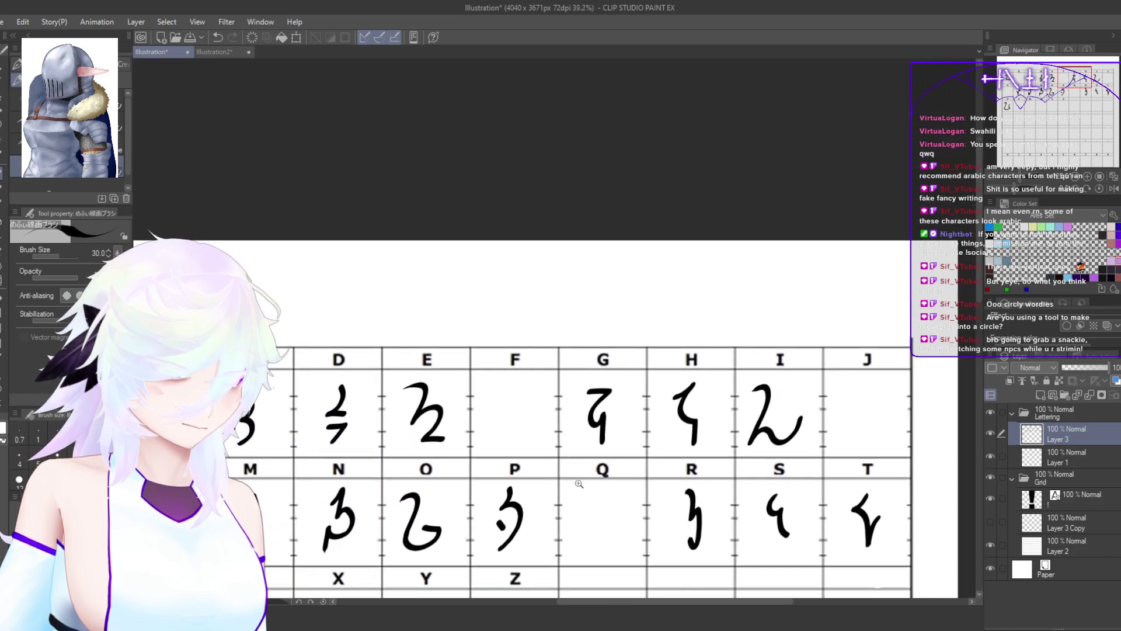
scroll(590, 420, "up", 4)
left_click_drag(567, 371, 578, 461)
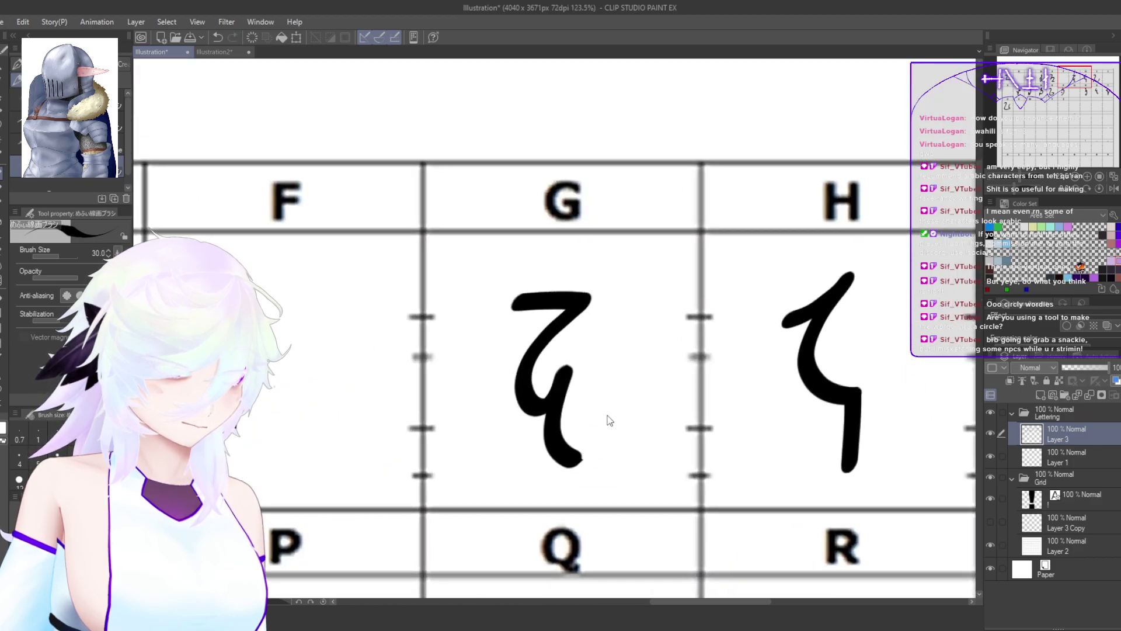
Step: Try a dot in place of the G glyph's lower tail, then undo the whole glyph
key("ctrl+z")
left_click_drag(581, 406, 575, 433)
key("ctrl+z")
left_click(577, 433)
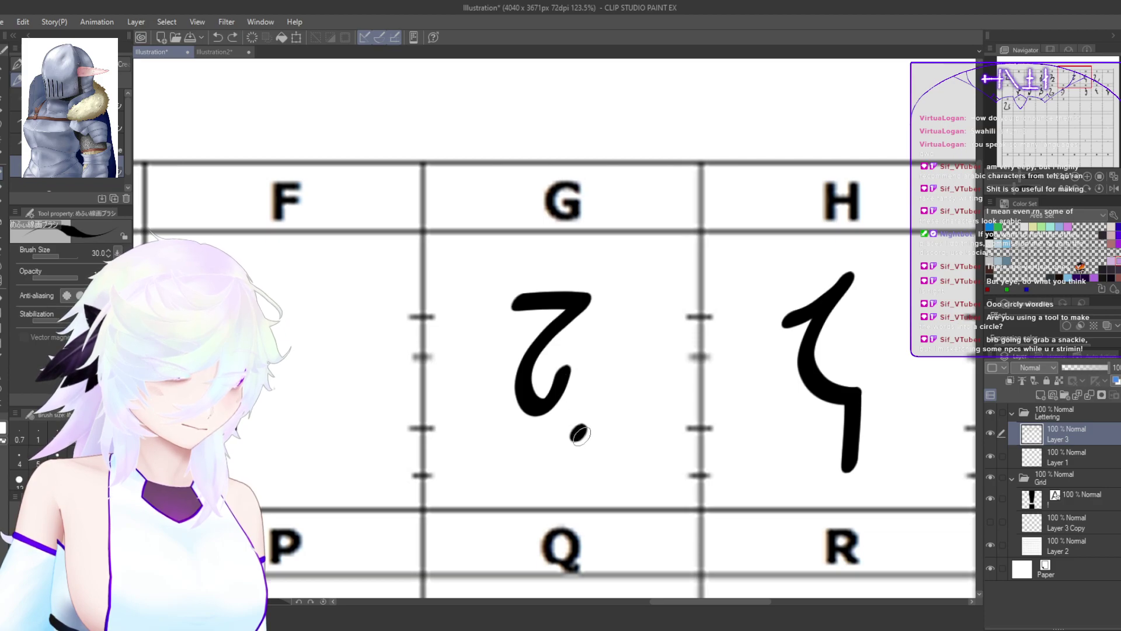
scroll(637, 453, "down", 4)
scroll(603, 488, "up", 5)
key("ctrl+z")
key("ctrl+z")
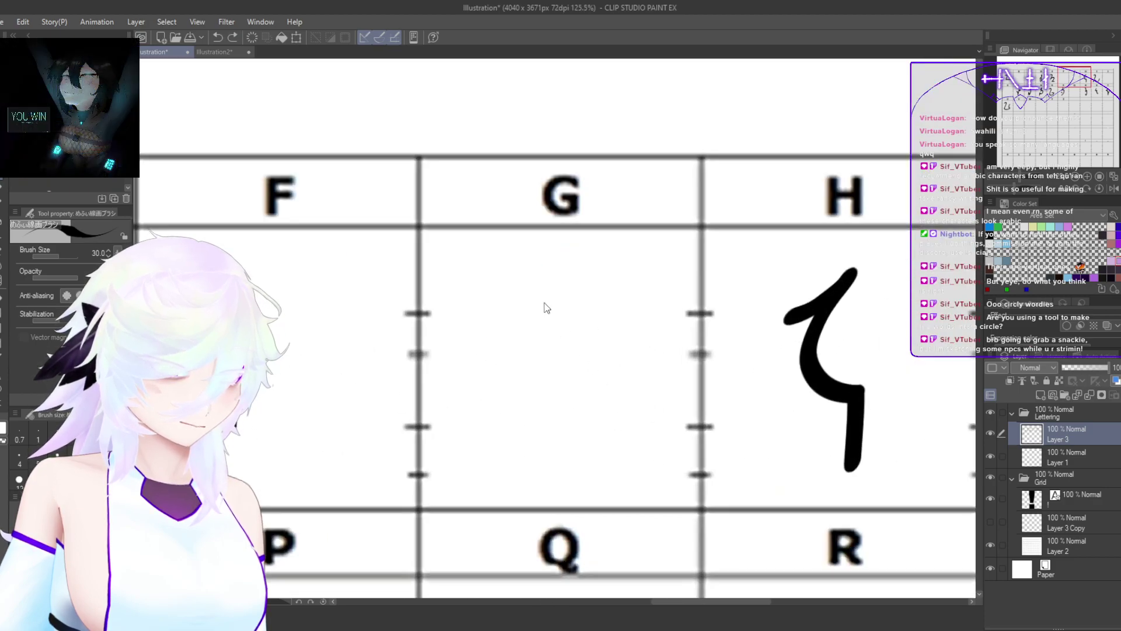
Step: Draw the G glyph as a flat top bar sweeping down into a large open hook, with a dot above the hook's end
mouse_move(519, 297)
left_mouse_down()
mouse_move(583, 299)
mouse_move(558, 324)
mouse_move(511, 429)
mouse_move(541, 479)
mouse_move(580, 441)
mouse_move(556, 407)
left_mouse_up()
key("ctrl+z")
left_click_drag(574, 370, 584, 358)
left_click_drag(643, 421, 608, 419)
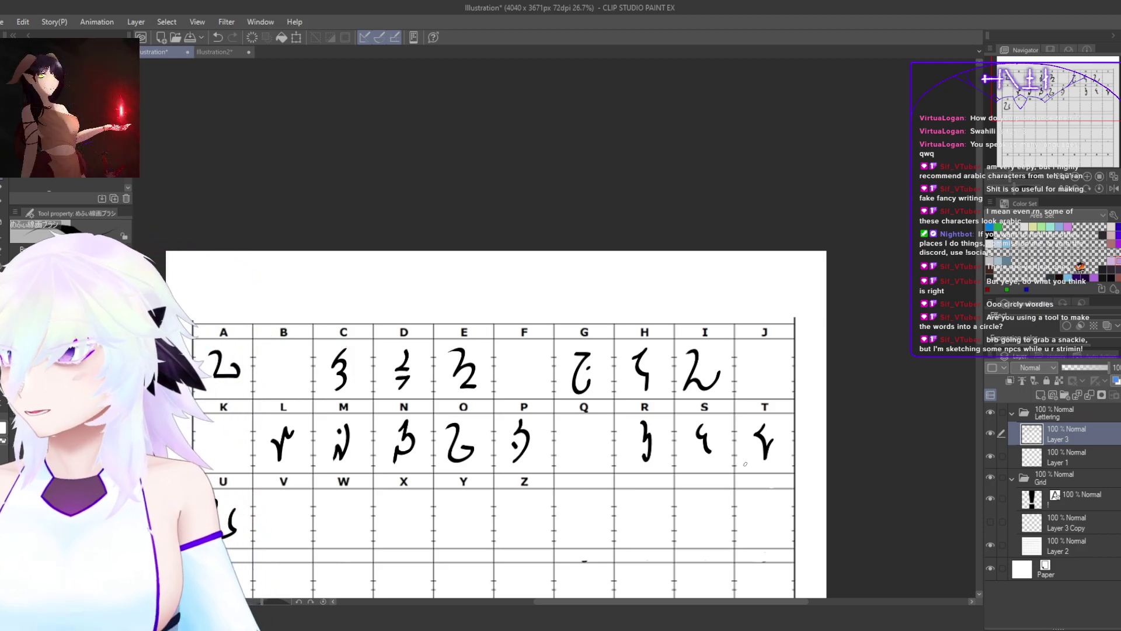
Step: Review the glyphs drawn so far across the grid and the empty B cell
left_click_drag(476, 473, 704, 453)
left_click_drag(485, 348, 543, 322)
left_click_drag(590, 366, 541, 351)
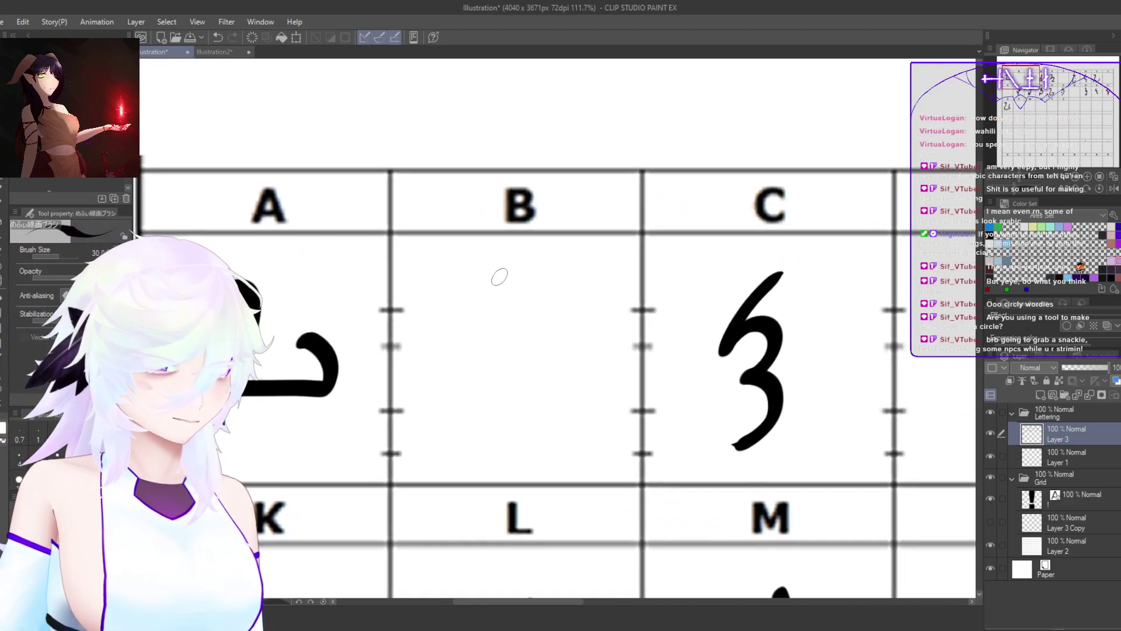
scroll(601, 359, "down", 9)
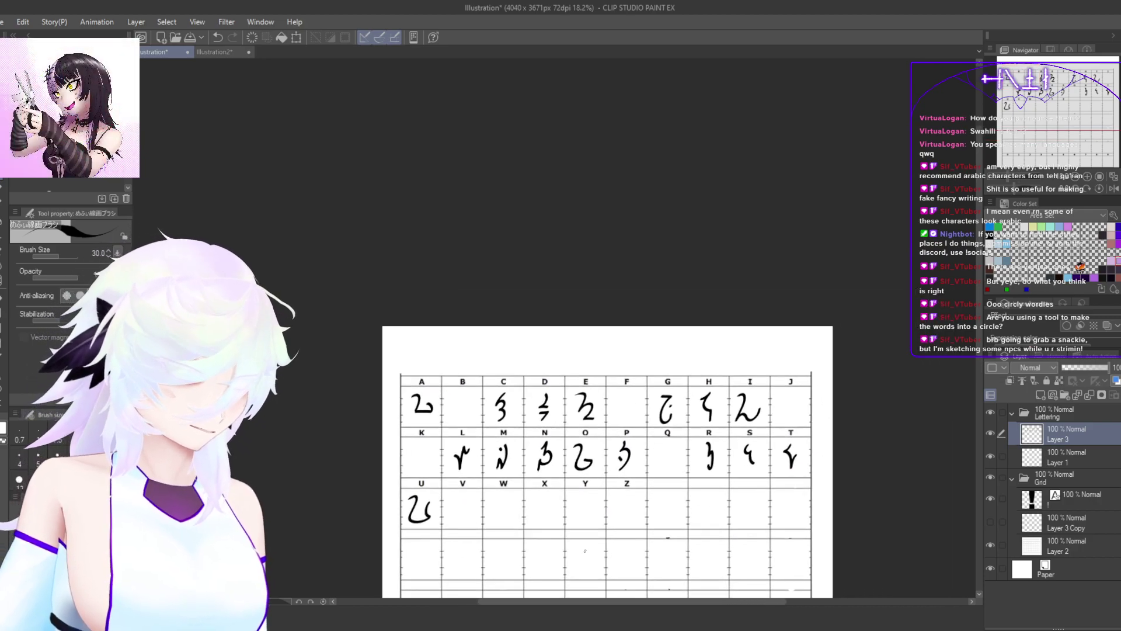
scroll(462, 403, "up", 5)
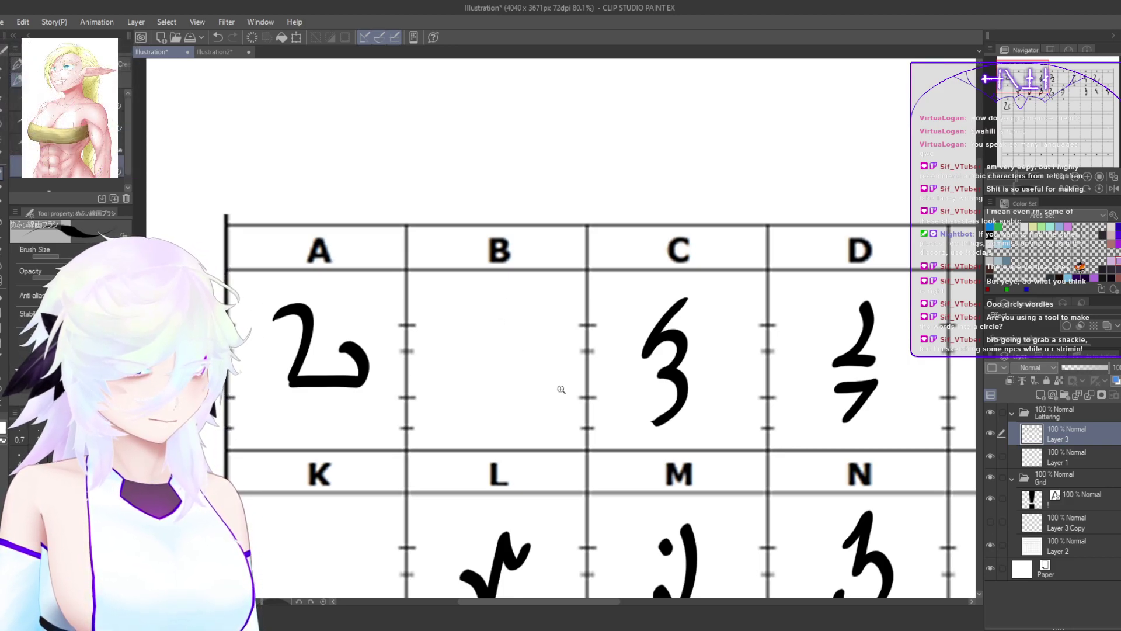
scroll(584, 416, "down", 5)
left_click_drag(645, 413, 555, 345)
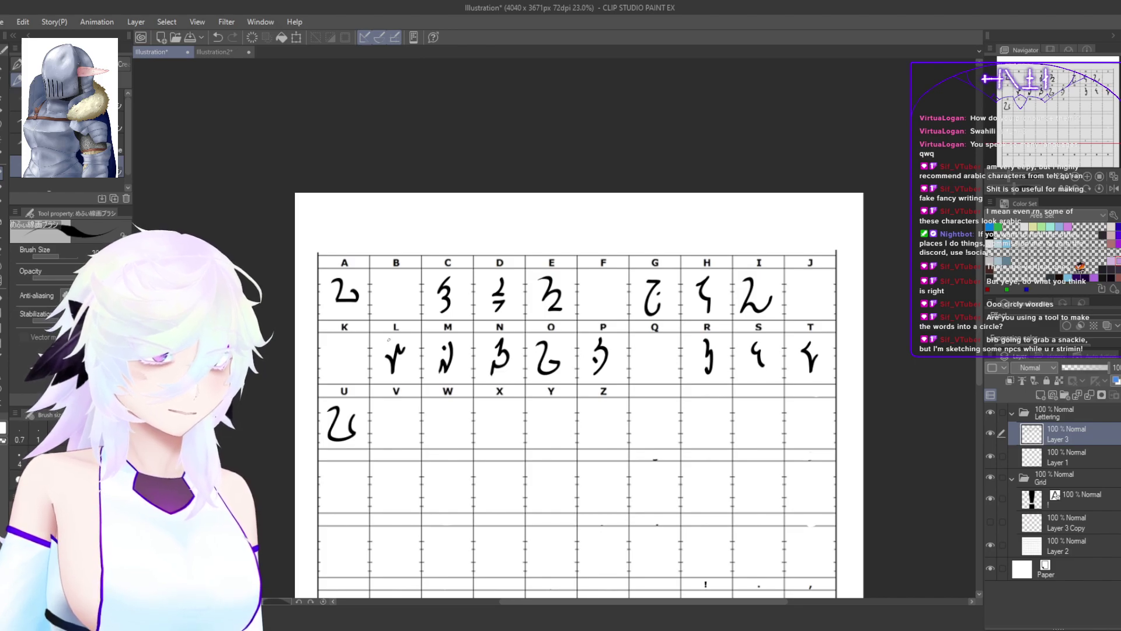
Step: Try a K glyph built like the C glyph, with a slanted top stroke, stacked curves and a small added dot
scroll(342, 344, "up", 6)
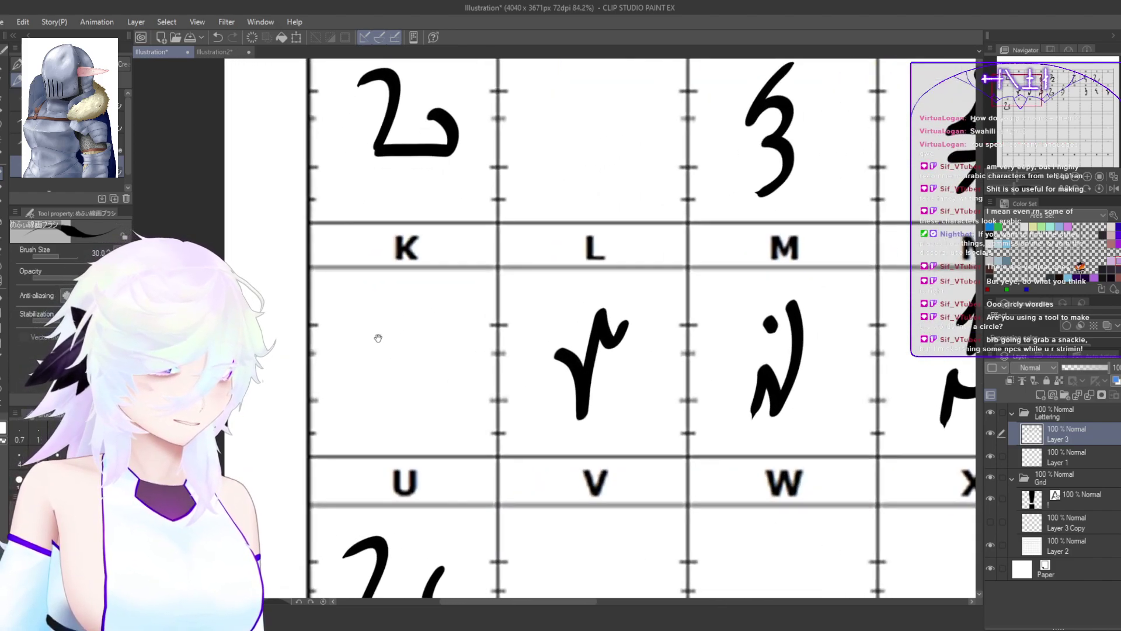
mouse_move(448, 344)
left_mouse_down()
mouse_move(414, 397)
mouse_move(446, 383)
mouse_move(467, 402)
mouse_move(439, 432)
mouse_move(461, 438)
left_mouse_up()
key("ctrl+z")
mouse_move(453, 340)
left_mouse_down()
mouse_move(425, 391)
mouse_move(452, 379)
mouse_move(458, 412)
mouse_move(435, 421)
mouse_move(453, 432)
mouse_move(418, 448)
left_mouse_up()
key("ctrl+z")
mouse_move(448, 342)
left_mouse_down()
mouse_move(414, 399)
mouse_move(462, 386)
mouse_move(426, 468)
mouse_move(413, 460)
left_mouse_up()
scroll(473, 352, "up", 2)
left_click(472, 353)
scroll(537, 424, "down", 10)
left_click_drag(577, 424, 508, 383)
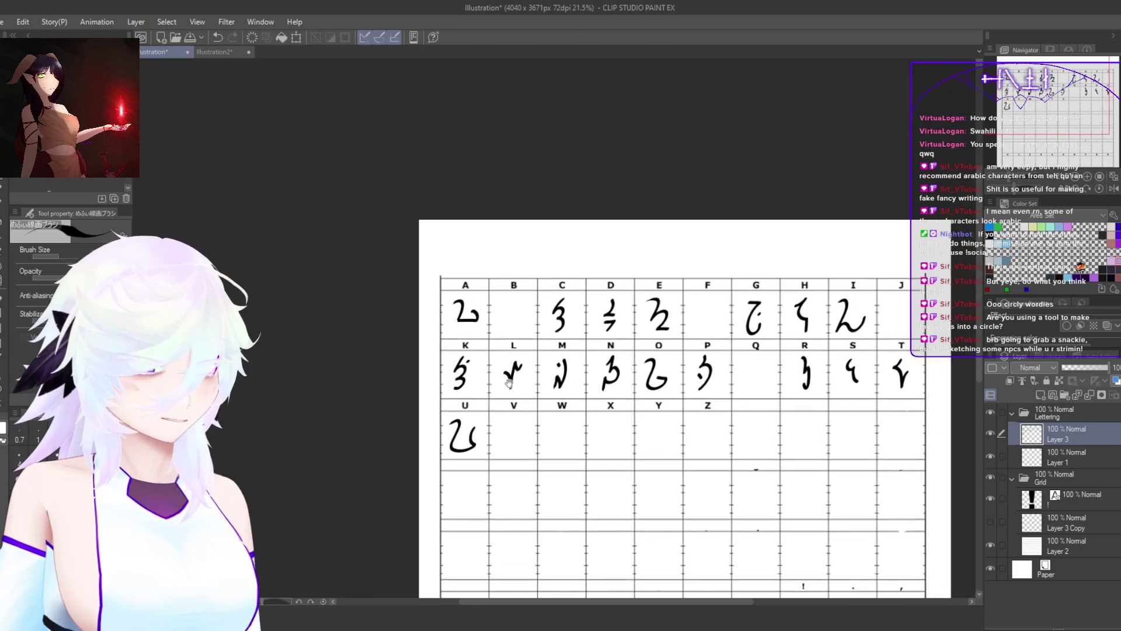
Step: Compare the K glyph with the rest of the alphabet, then undo its strokes to empty the K cell
scroll(759, 449, "up", 2)
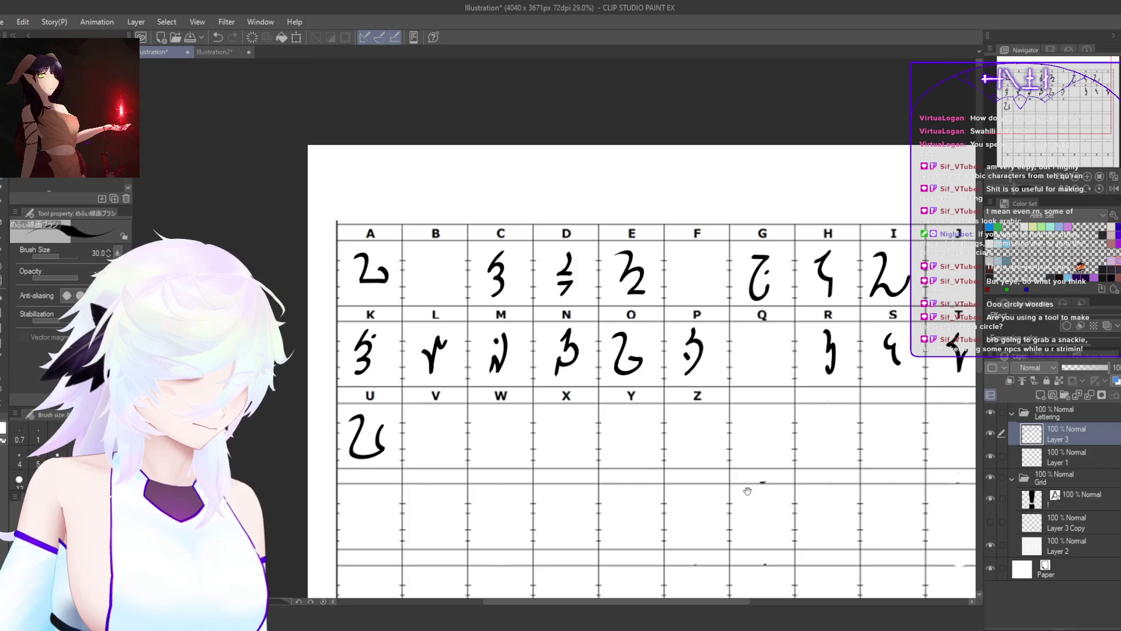
scroll(497, 365, "up", 3)
mouse_move(607, 442)
left_mouse_down()
mouse_move(594, 454)
mouse_move(618, 456)
left_mouse_up()
scroll(617, 456, "down", 3)
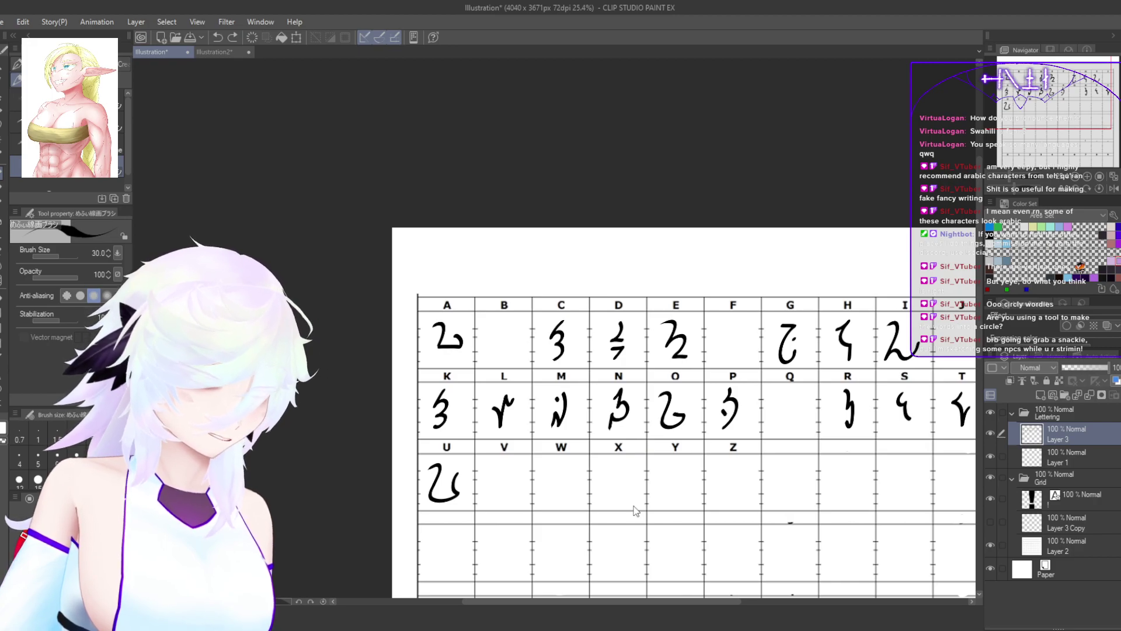
key("ctrl+z")
Step: Try a B glyph shaped like a fork, with a short left arm and a tall curved right arm, then undo it
left_click(508, 330)
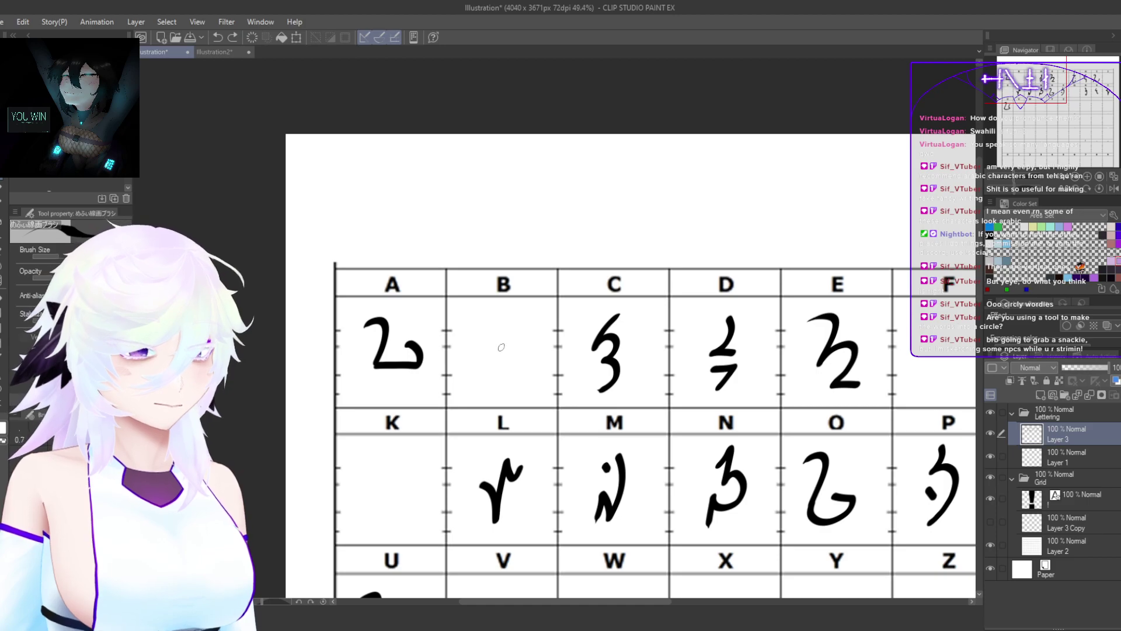
left_click(497, 330)
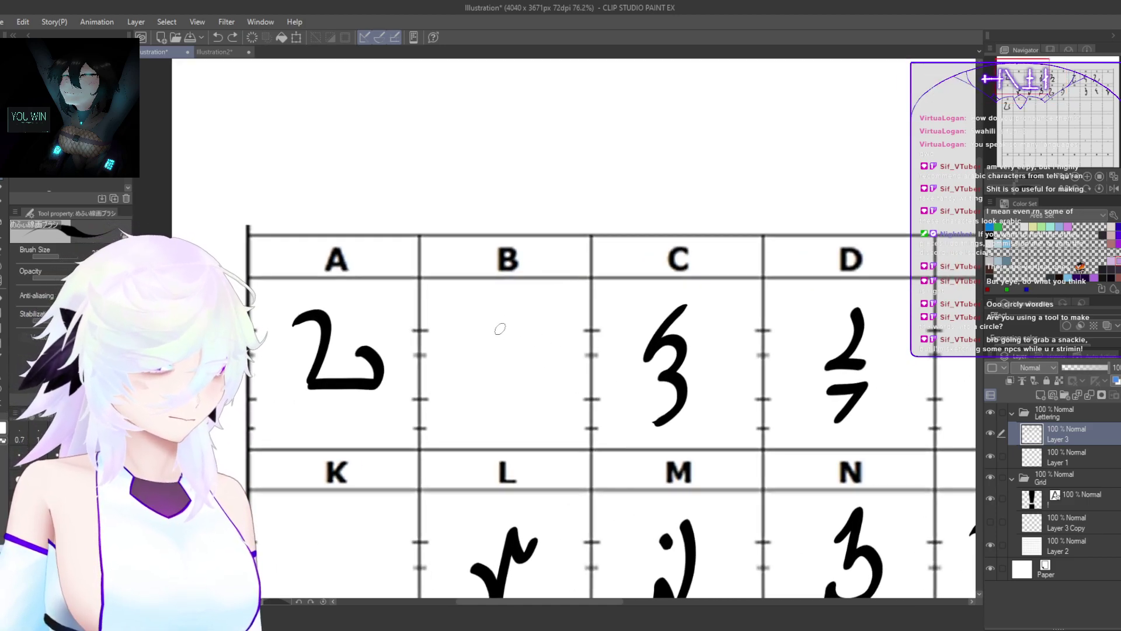
left_click_drag(473, 336, 517, 330)
key("ctrl+z")
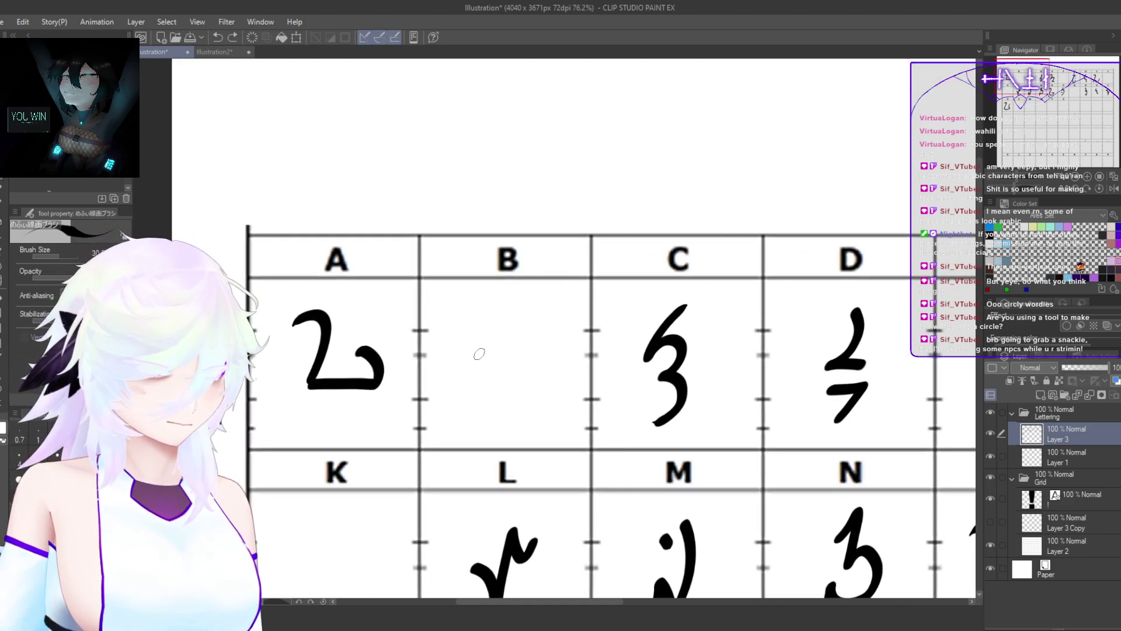
key("ctrl+z")
mouse_move(472, 363)
left_mouse_down()
mouse_move(500, 375)
mouse_move(508, 409)
mouse_move(514, 340)
left_mouse_up()
key("ctrl+z")
mouse_move(506, 408)
left_mouse_down()
mouse_move(512, 342)
mouse_move(534, 320)
left_mouse_up()
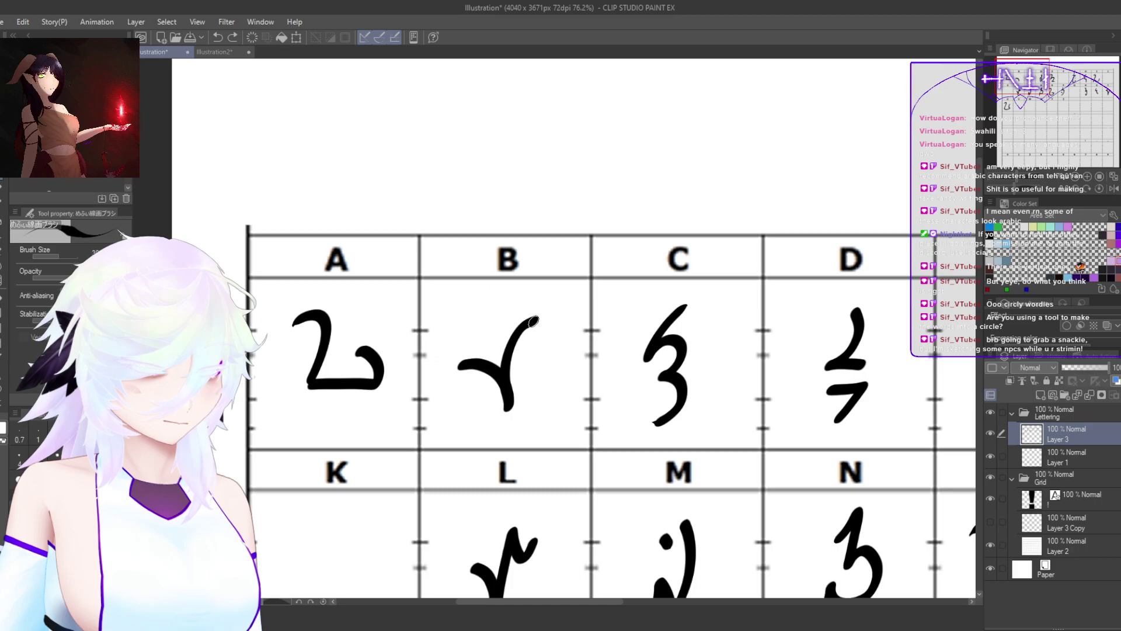
key("ctrl+z")
key("ctrl+z")
Step: Draw the B glyph as a forked angular shape with a small dot beside it
mouse_move(466, 368)
left_mouse_down()
mouse_move(500, 387)
mouse_move(507, 401)
mouse_move(481, 383)
mouse_move(501, 412)
mouse_move(508, 361)
mouse_move(535, 343)
mouse_move(501, 330)
mouse_move(495, 304)
left_mouse_up()
key("ctrl+z")
scroll(597, 439, "down", 5)
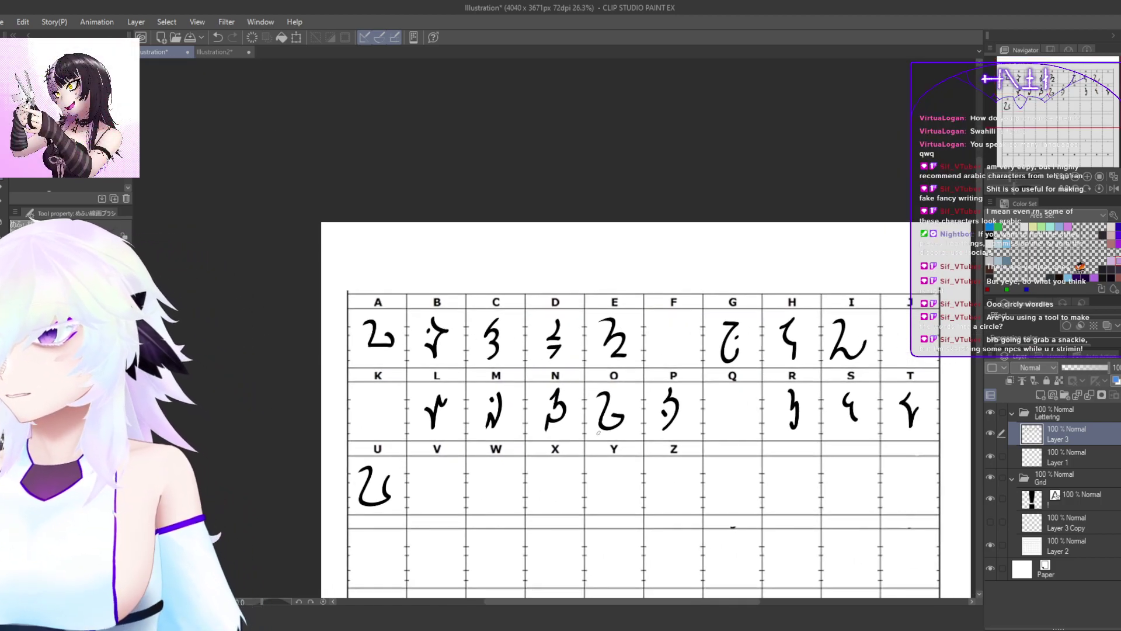
Step: Draw the F glyph as a curved upper stroke with a barbed foot, plus a second stroke bending into a short vertical stem
left_click_drag(693, 345, 611, 345)
scroll(588, 333, "up", 7)
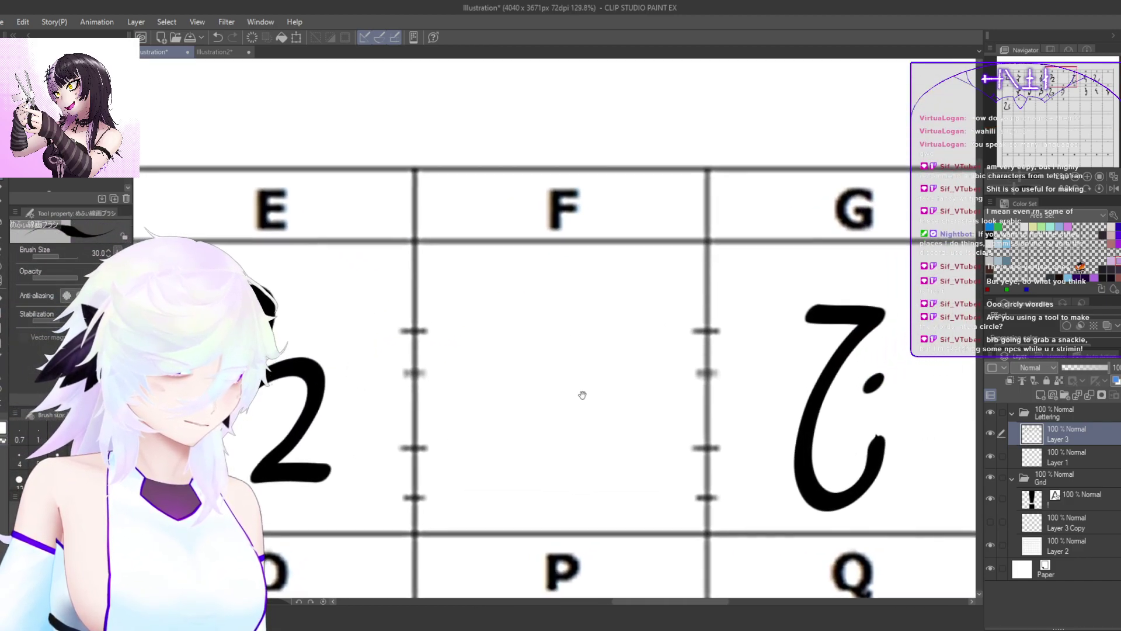
mouse_move(524, 300)
left_mouse_down()
mouse_move(540, 394)
mouse_move(511, 299)
mouse_move(537, 318)
mouse_move(537, 294)
mouse_move(518, 334)
mouse_move(520, 393)
mouse_move(546, 369)
mouse_move(582, 398)
mouse_move(553, 430)
mouse_move(572, 462)
mouse_move(570, 504)
left_mouse_up()
key("ctrl+z")
key("ctrl+z")
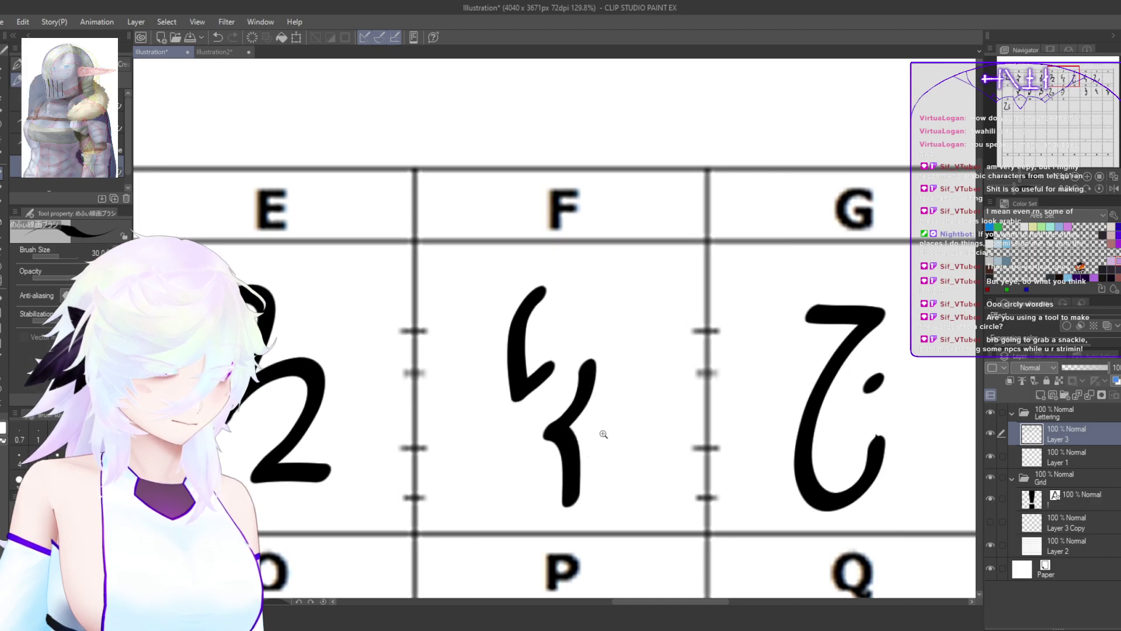
left_click_drag(603, 434, 514, 446)
left_click_drag(617, 490, 612, 415)
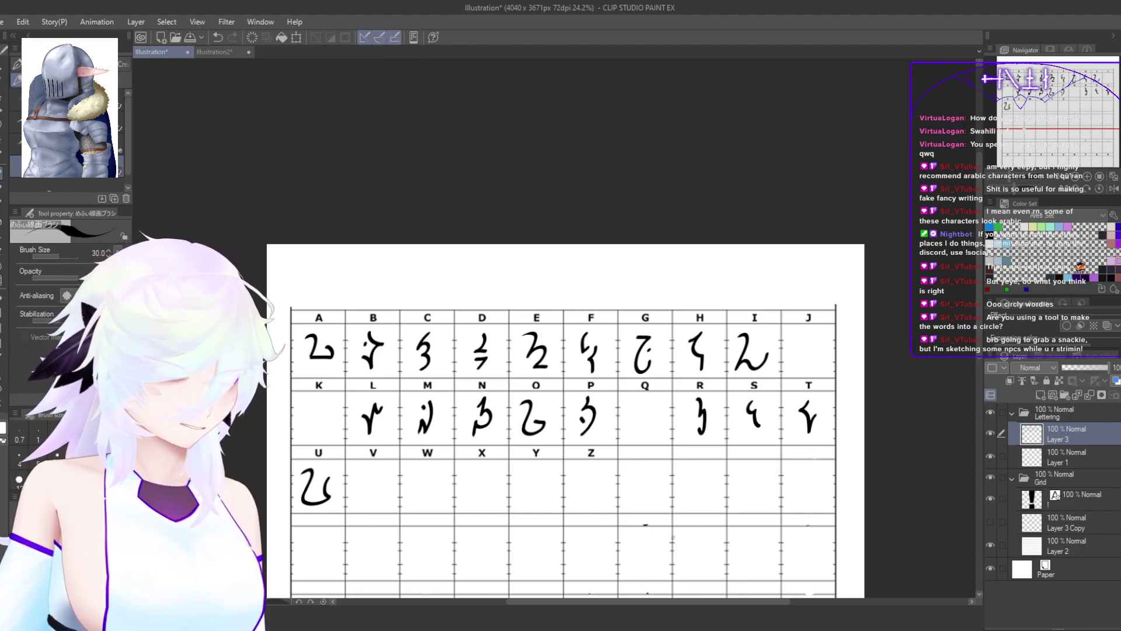
Step: Draw the Y glyph as a tall stem with a pointed loop at its lower left and a short bar crossing to the right
scroll(710, 380, "up", 2)
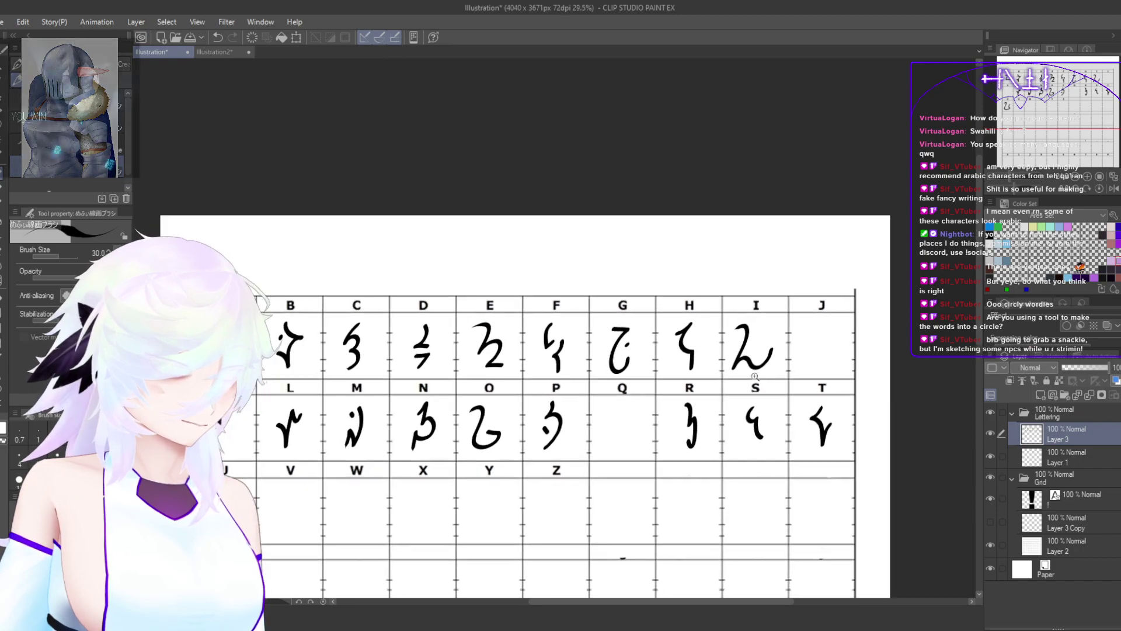
left_click_drag(599, 523, 719, 448)
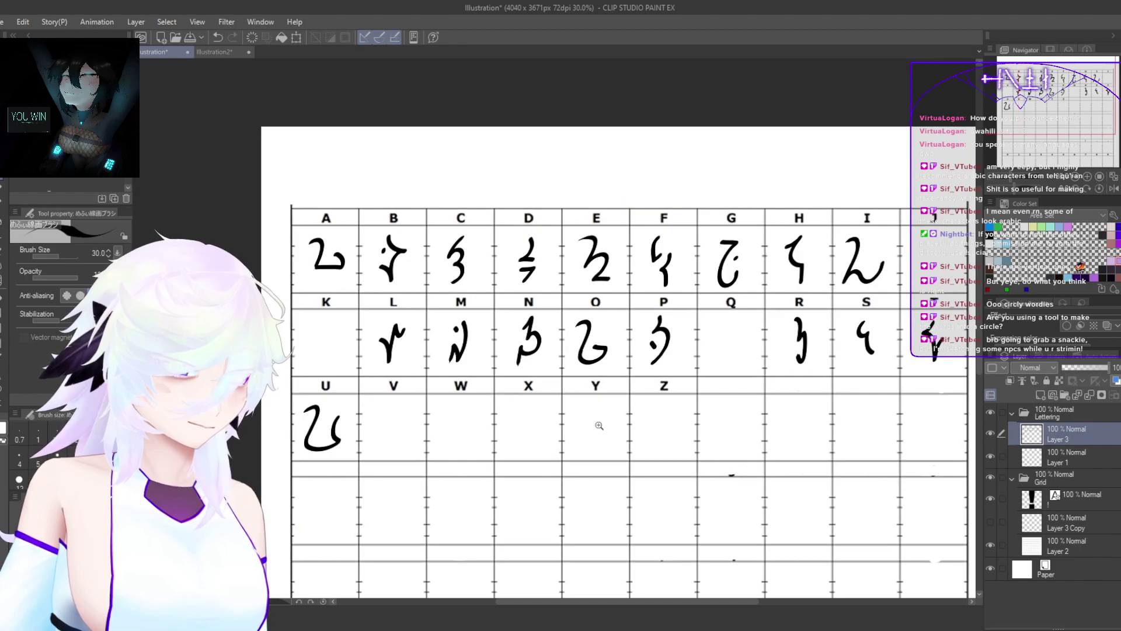
scroll(613, 427, "up", 6)
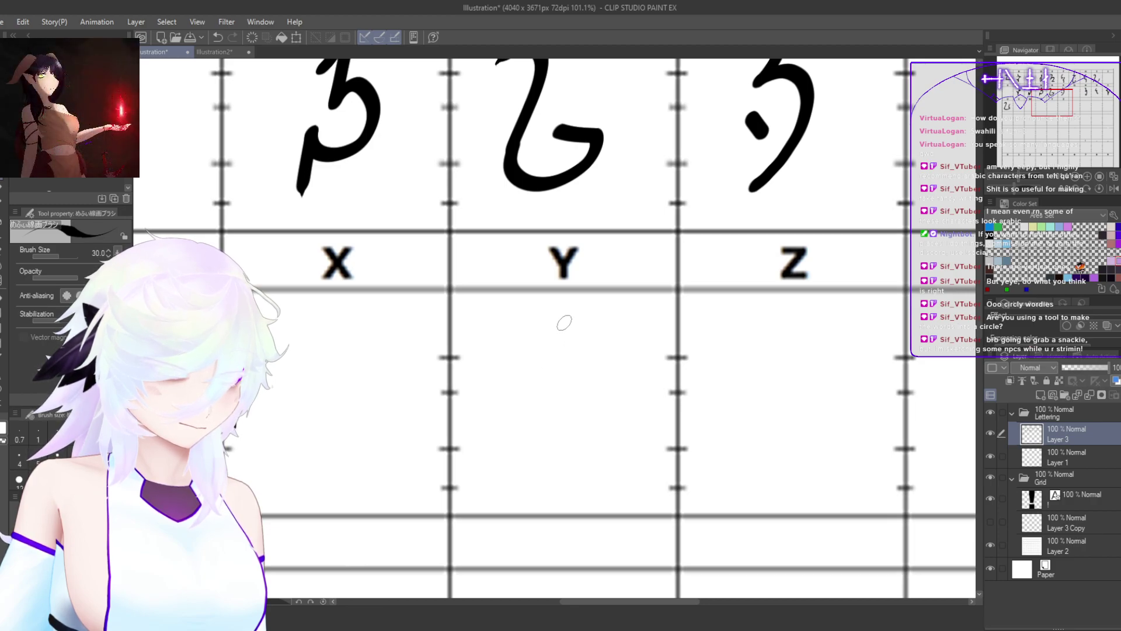
mouse_move(564, 322)
left_mouse_down()
mouse_move(562, 424)
mouse_move(566, 328)
mouse_move(563, 407)
mouse_move(527, 461)
mouse_move(545, 418)
mouse_move(605, 419)
left_mouse_up()
key("ctrl+z")
key("ctrl+z")
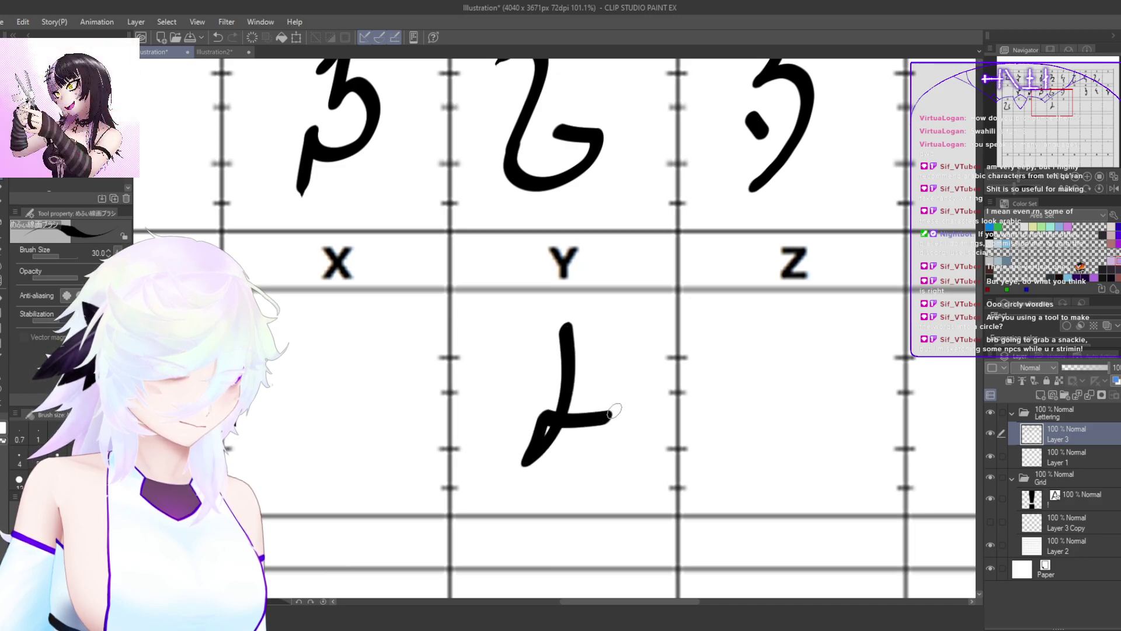
key("ctrl+z")
mouse_move(568, 333)
left_mouse_down()
mouse_move(574, 395)
mouse_move(520, 473)
mouse_move(525, 419)
mouse_move(616, 423)
left_mouse_up()
scroll(701, 528, "down", 5)
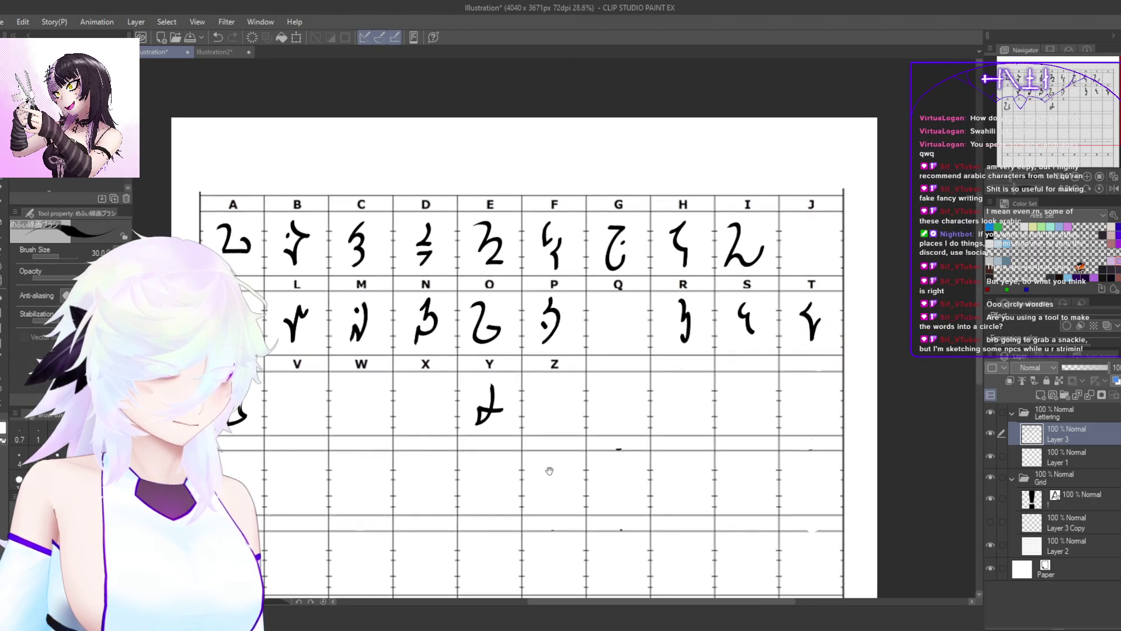
scroll(526, 418, "up", 4)
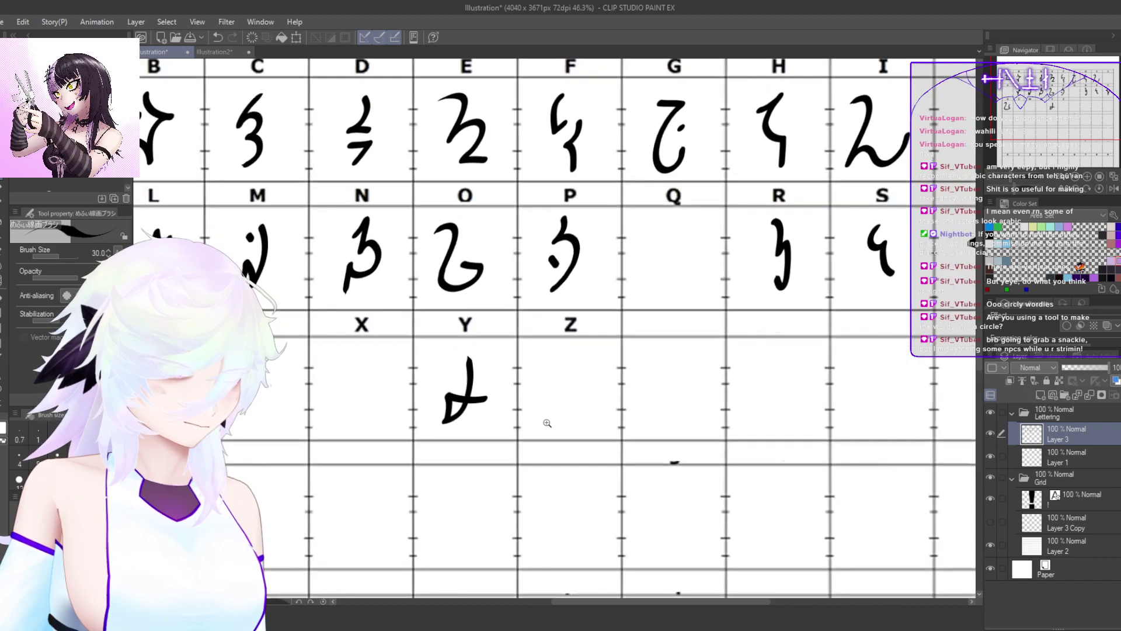
left_click_drag(561, 416, 605, 423)
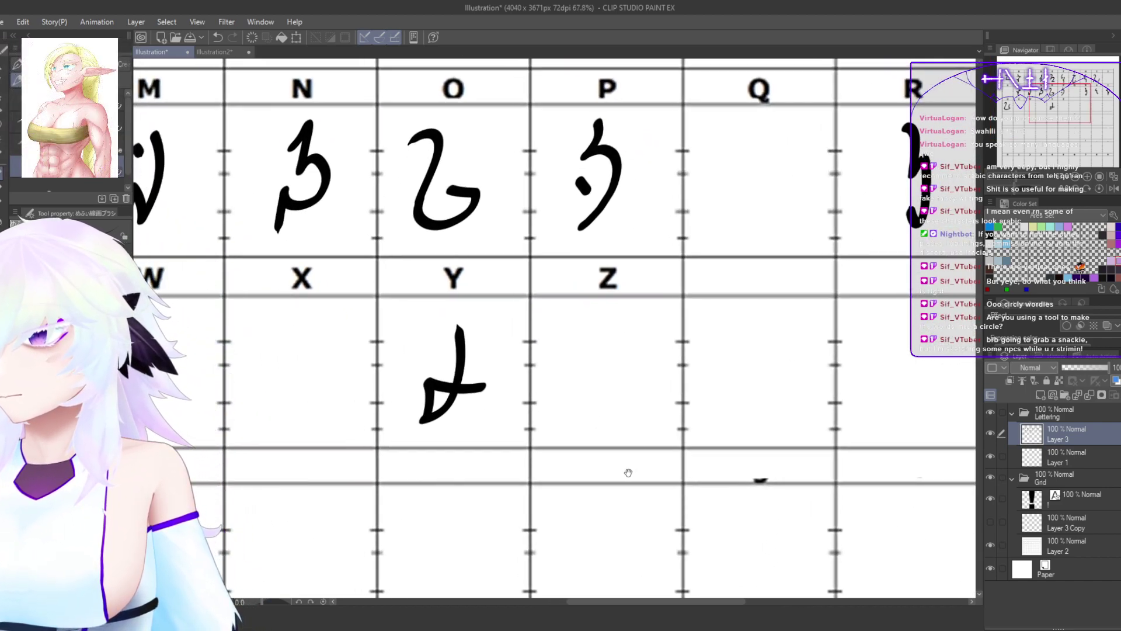
Step: Try a W glyph as a slanted, slightly bent stem with a short curved arm branching to the right, then undo it
left_click_drag(498, 501, 835, 507)
left_click_drag(585, 461, 619, 458)
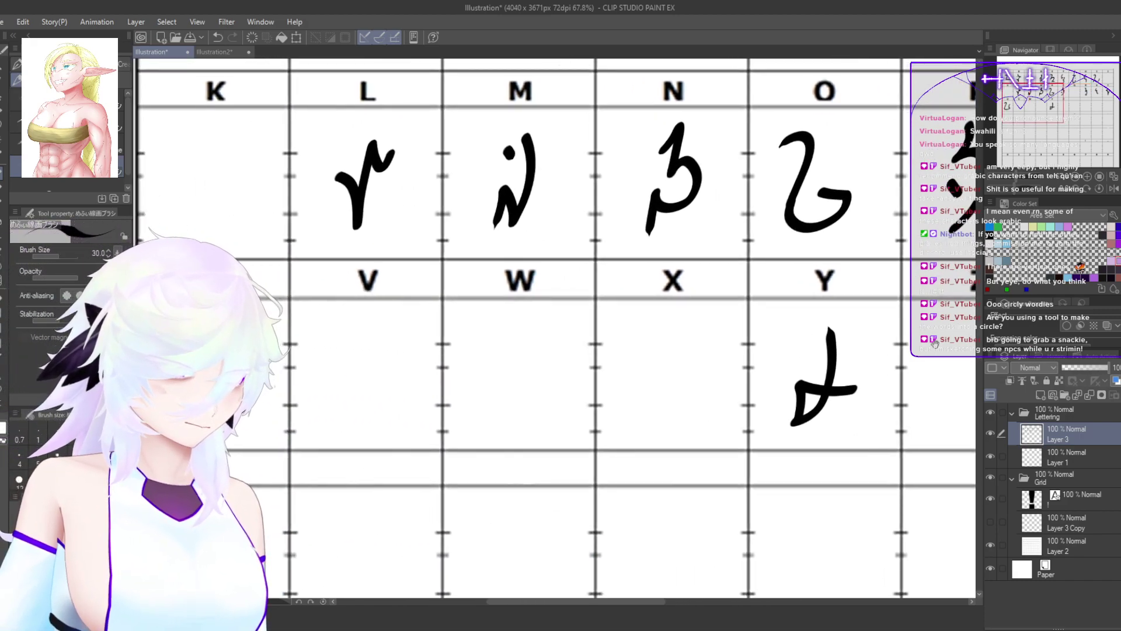
mouse_move(498, 343)
left_mouse_down()
mouse_move(524, 344)
mouse_move(479, 333)
mouse_move(495, 446)
left_mouse_up()
key("ctrl+z")
mouse_move(483, 327)
left_mouse_down()
mouse_move(493, 374)
mouse_move(477, 487)
mouse_move(513, 423)
mouse_move(560, 416)
left_mouse_up()
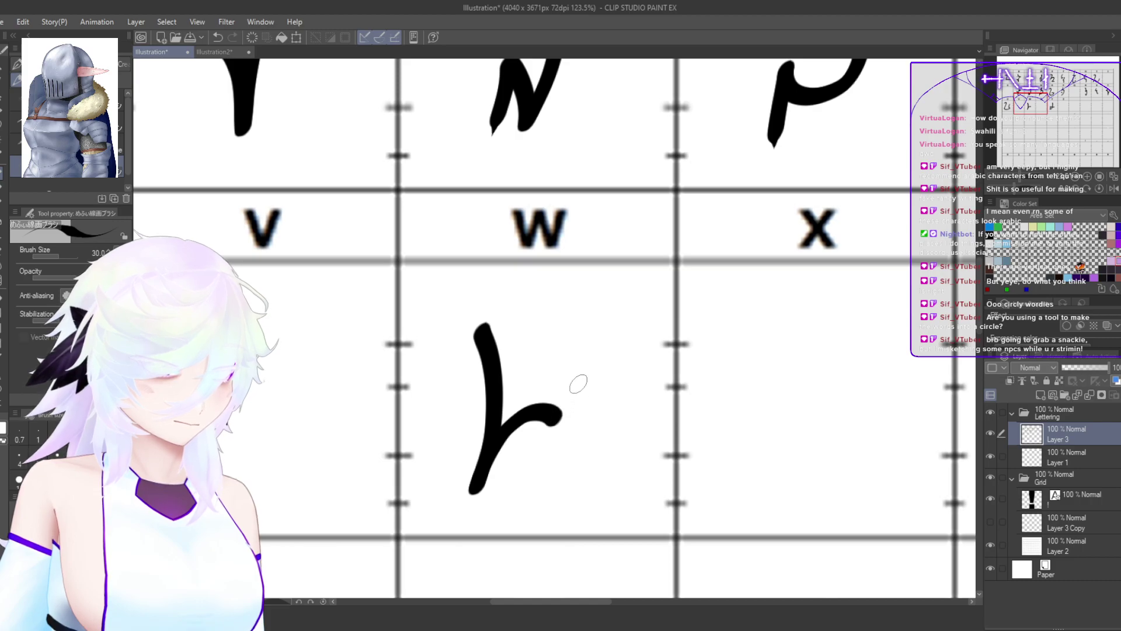
mouse_move(578, 351)
left_mouse_down()
mouse_move(574, 447)
mouse_move(541, 463)
mouse_move(576, 453)
left_mouse_up()
key("ctrl+z")
key("ctrl+z")
mouse_move(528, 457)
left_mouse_down()
mouse_move(584, 456)
mouse_move(536, 524)
mouse_move(616, 449)
left_mouse_up()
key("ctrl+z")
key("ctrl+z")
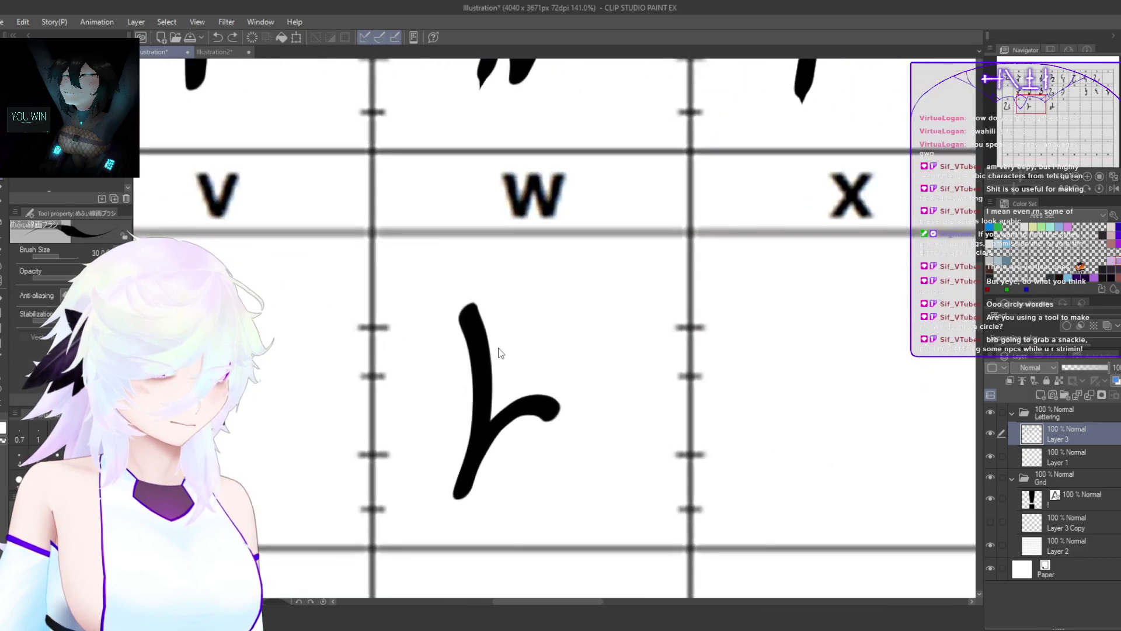
mouse_move(462, 298)
left_mouse_down()
mouse_move(483, 372)
mouse_move(459, 460)
mouse_move(526, 412)
mouse_move(567, 447)
mouse_move(593, 426)
left_mouse_up()
key("ctrl+z")
Step: Try a W glyph as a hooked upper curve joined to a rounded arch that sweeps down to the left, then undo it
mouse_move(447, 311)
left_mouse_down()
mouse_move(495, 377)
mouse_move(473, 451)
mouse_move(497, 412)
mouse_move(555, 401)
mouse_move(570, 450)
mouse_move(530, 501)
left_mouse_up()
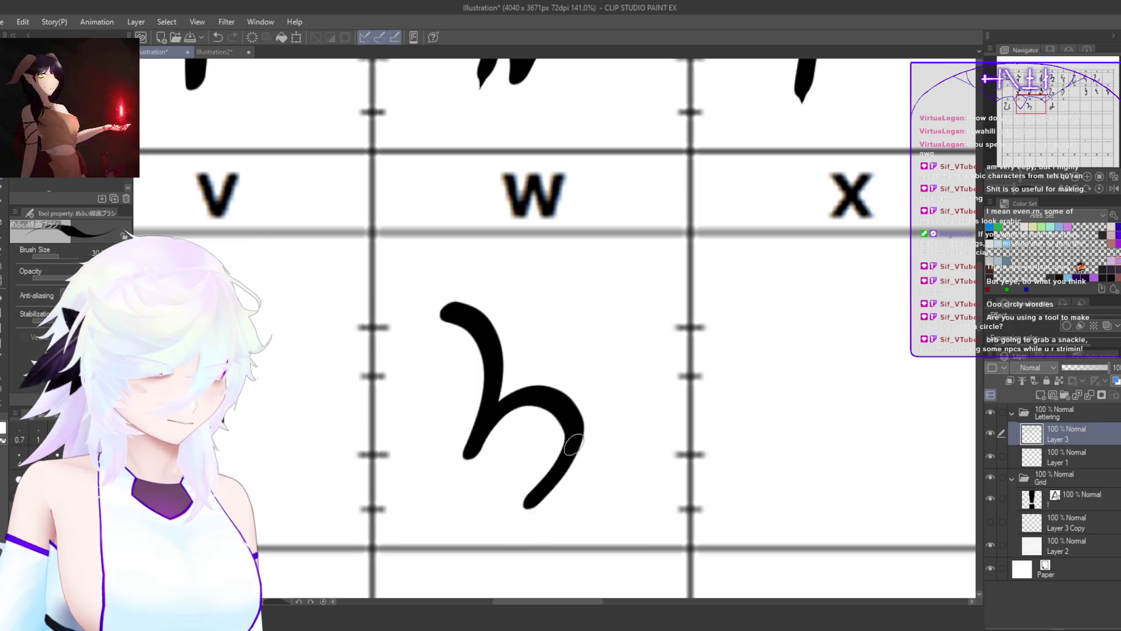
mouse_move(539, 334)
left_mouse_down()
mouse_move(582, 351)
mouse_move(549, 325)
mouse_move(585, 370)
left_mouse_up()
key("ctrl+z")
left_click_drag(646, 401, 572, 488)
left_click_drag(687, 499, 529, 506)
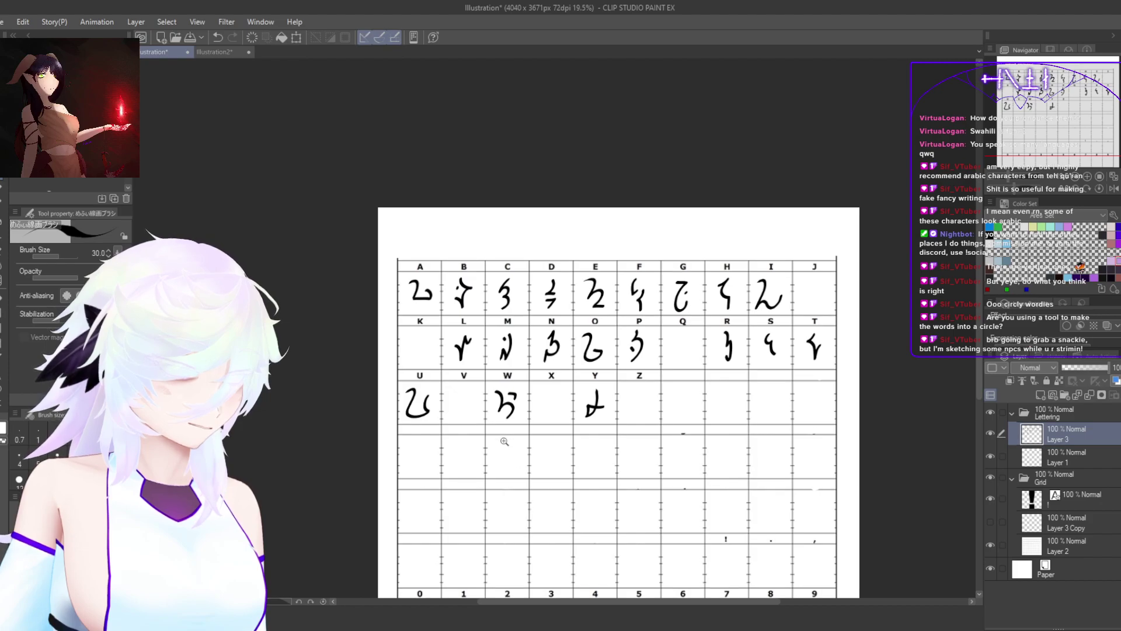
left_click_drag(496, 415, 621, 374)
key("ctrl+z")
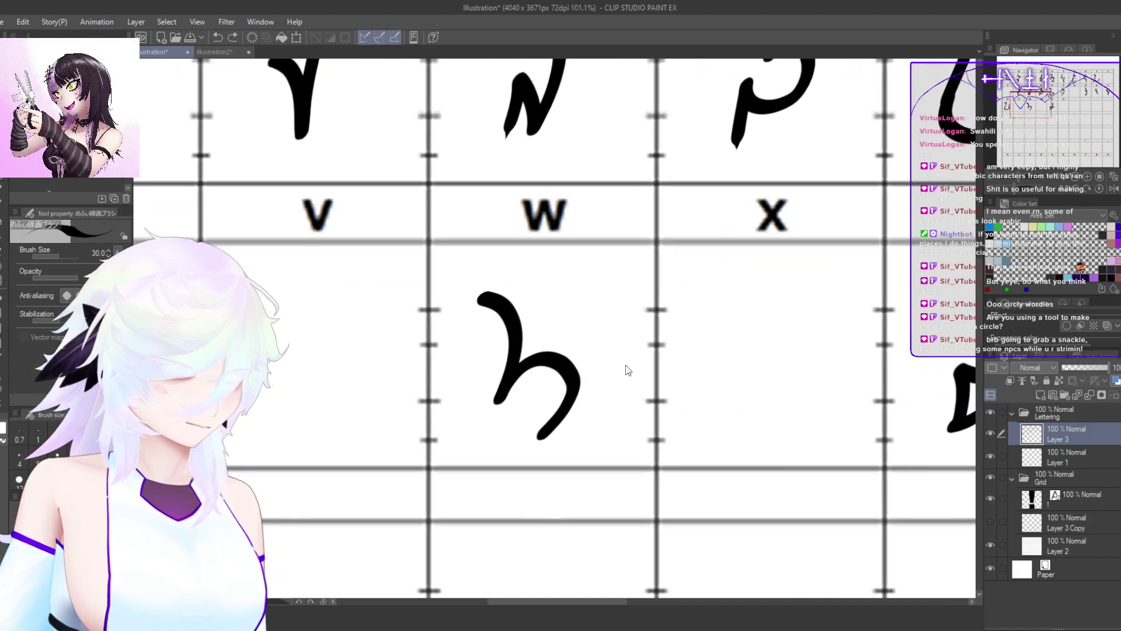
key("ctrl+z")
Step: Try W glyphs built from stacked small curves, one with a flat tail and one with a descending tail, then undo them
mouse_move(487, 297)
left_mouse_down()
mouse_move(506, 313)
mouse_move(500, 350)
mouse_move(520, 364)
mouse_move(498, 408)
mouse_move(543, 390)
mouse_move(578, 392)
left_mouse_up()
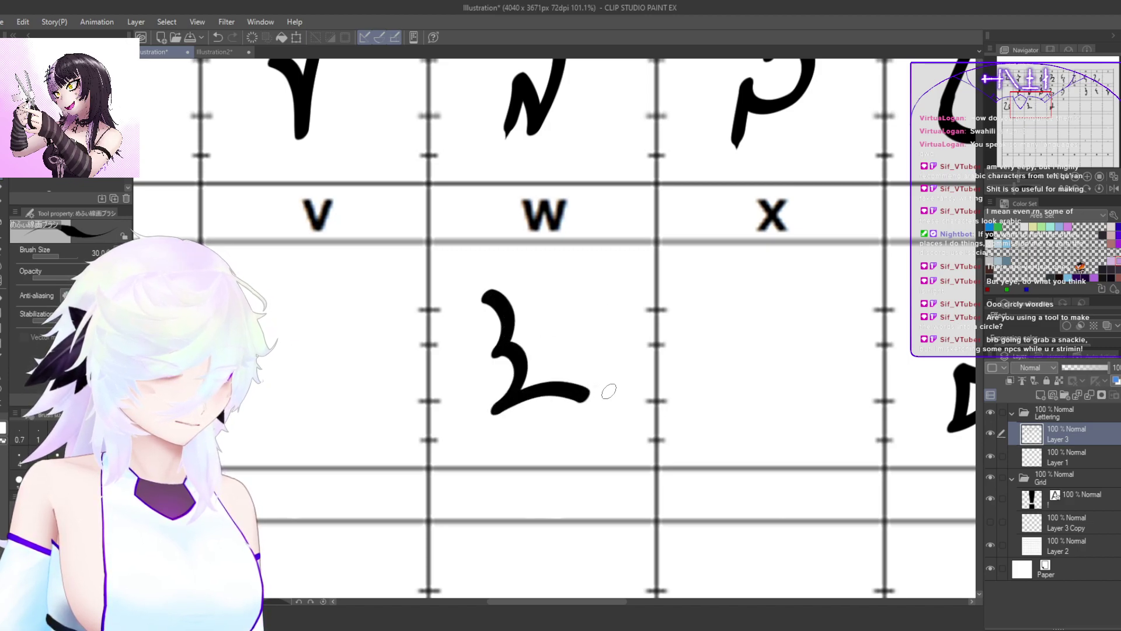
key("ctrl+z")
mouse_move(519, 283)
left_mouse_down()
mouse_move(544, 298)
mouse_move(529, 344)
mouse_move(552, 354)
mouse_move(554, 387)
mouse_move(523, 418)
mouse_move(525, 447)
mouse_move(561, 441)
mouse_move(527, 472)
left_mouse_up()
scroll(561, 438, "down", 5)
left_click_drag(582, 473, 439, 461)
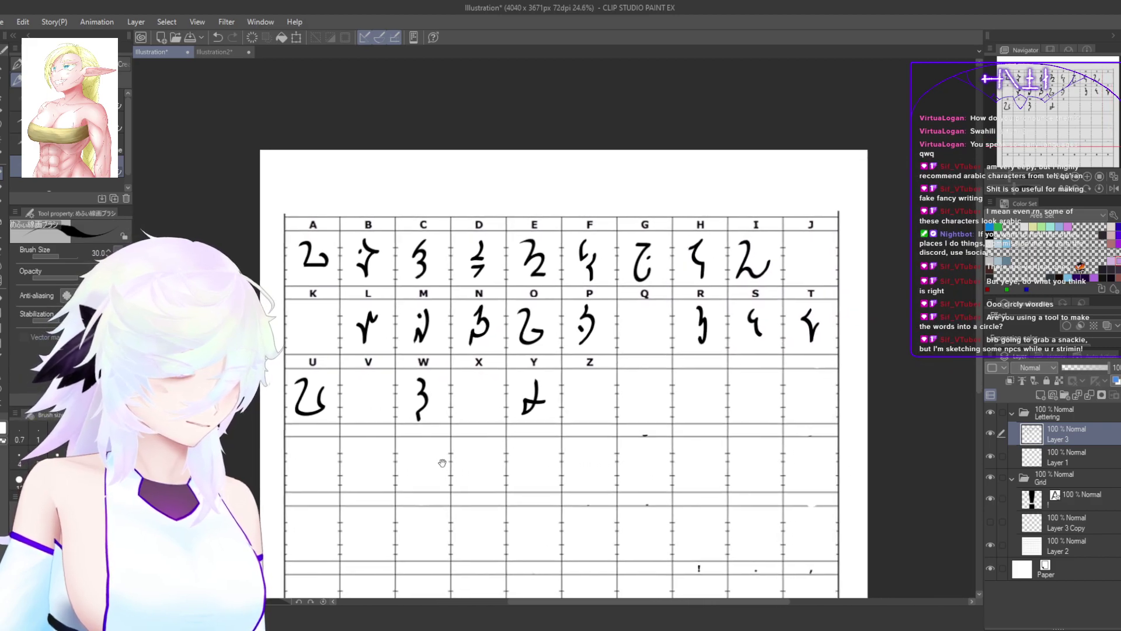
scroll(440, 461, "up", 4)
scroll(508, 395, "up", 4)
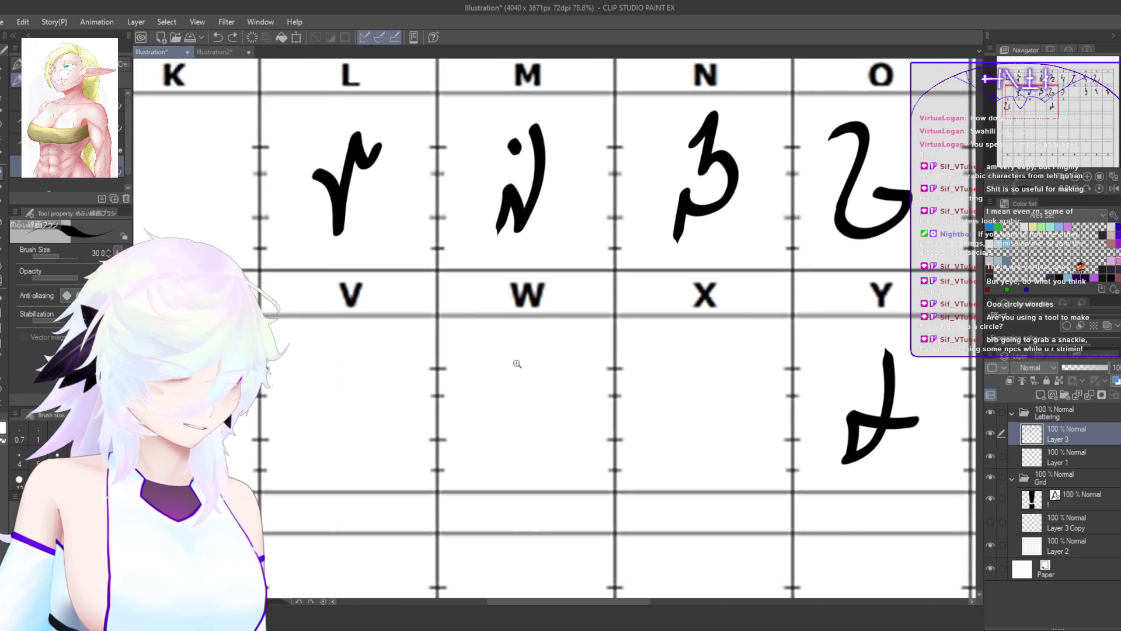
Step: Try a W glyph shaped like a numeral one, a single upright stem with a short hook at its upper left, then undo it
mouse_move(510, 388)
left_mouse_down()
mouse_move(528, 355)
mouse_move(539, 375)
mouse_move(527, 482)
mouse_move(559, 436)
mouse_move(535, 404)
mouse_move(496, 420)
mouse_move(522, 473)
mouse_move(555, 445)
mouse_move(569, 409)
left_mouse_up()
key("ctrl+z")
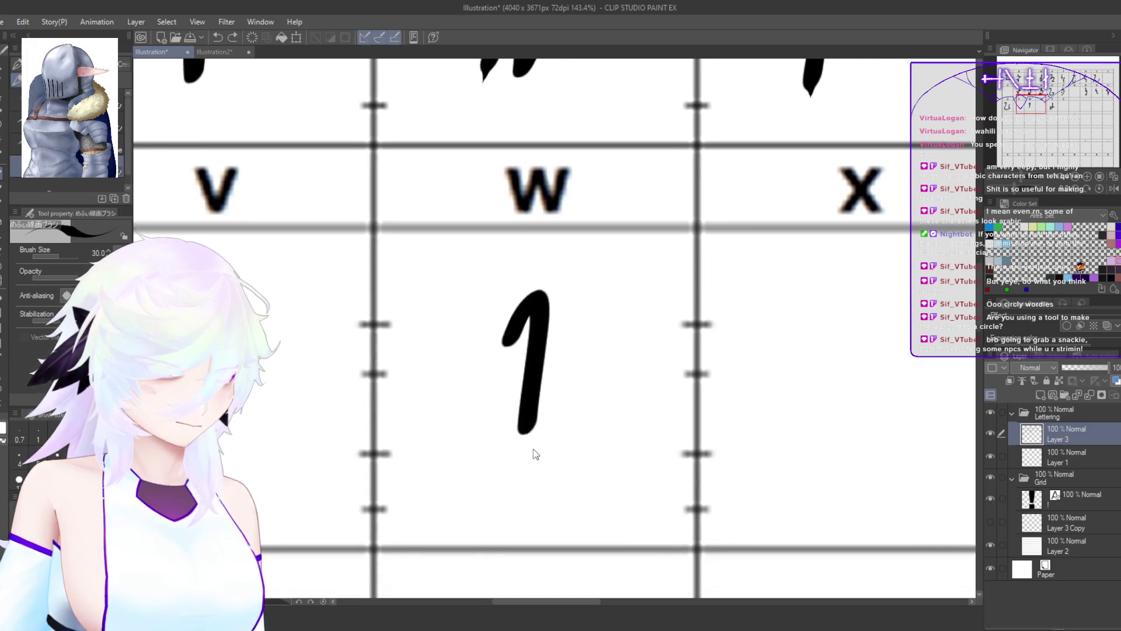
key("ctrl+z")
mouse_move(503, 343)
left_mouse_down()
mouse_move(530, 345)
mouse_move(509, 487)
left_mouse_up()
key("ctrl+z")
left_click_drag(507, 343, 514, 452)
key("ctrl+z")
Step: Try a hooked upright W stem with a short separate stroke on its right side, then undo both strokes
mouse_move(507, 343)
left_mouse_down()
mouse_move(534, 326)
mouse_move(511, 472)
left_mouse_up()
mouse_move(532, 392)
left_mouse_down()
mouse_move(572, 382)
mouse_move(519, 407)
left_mouse_up()
mouse_move(605, 472)
left_mouse_down()
mouse_move(500, 476)
mouse_move(543, 468)
left_mouse_up()
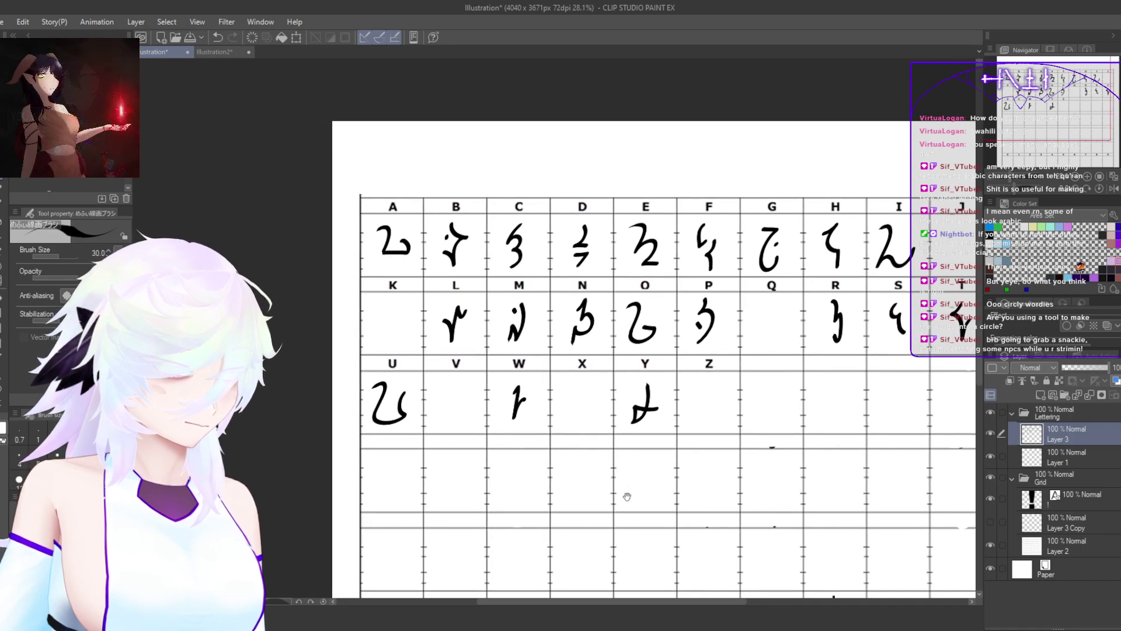
scroll(520, 397, "up", 3)
key("ctrl+z")
key("ctrl+z")
Step: Draw the W glyph as an upright stem with two short barbs on its left side and a small dot to its right
scroll(535, 385, "up", 3)
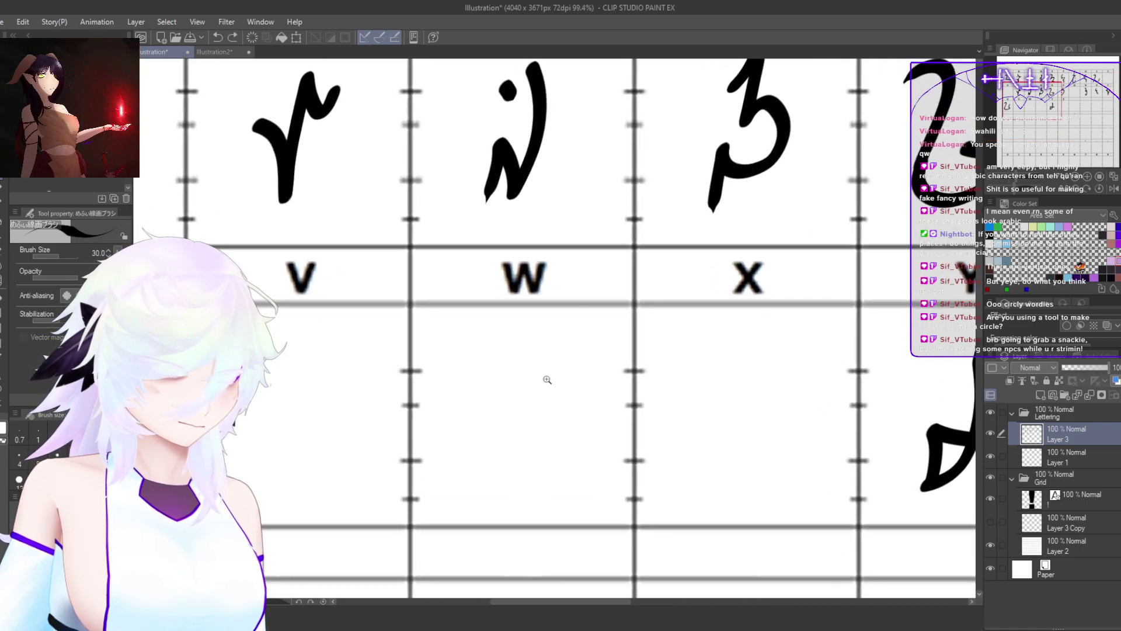
mouse_move(490, 374)
left_mouse_down()
mouse_move(517, 355)
mouse_move(515, 472)
mouse_move(499, 429)
mouse_move(491, 466)
left_mouse_up()
key("ctrl+z")
key("ctrl+z")
key("ctrl+z")
mouse_move(480, 403)
left_mouse_down()
mouse_move(506, 368)
mouse_move(508, 462)
mouse_move(503, 429)
left_mouse_up()
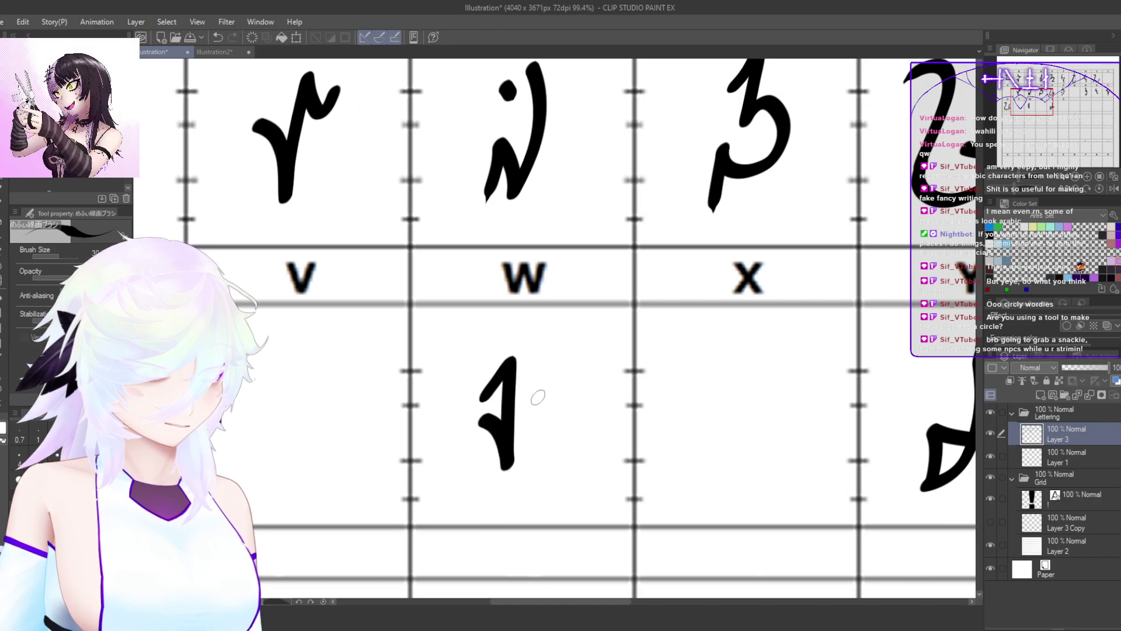
scroll(589, 478, "down", 5)
left_click_drag(664, 474, 513, 420)
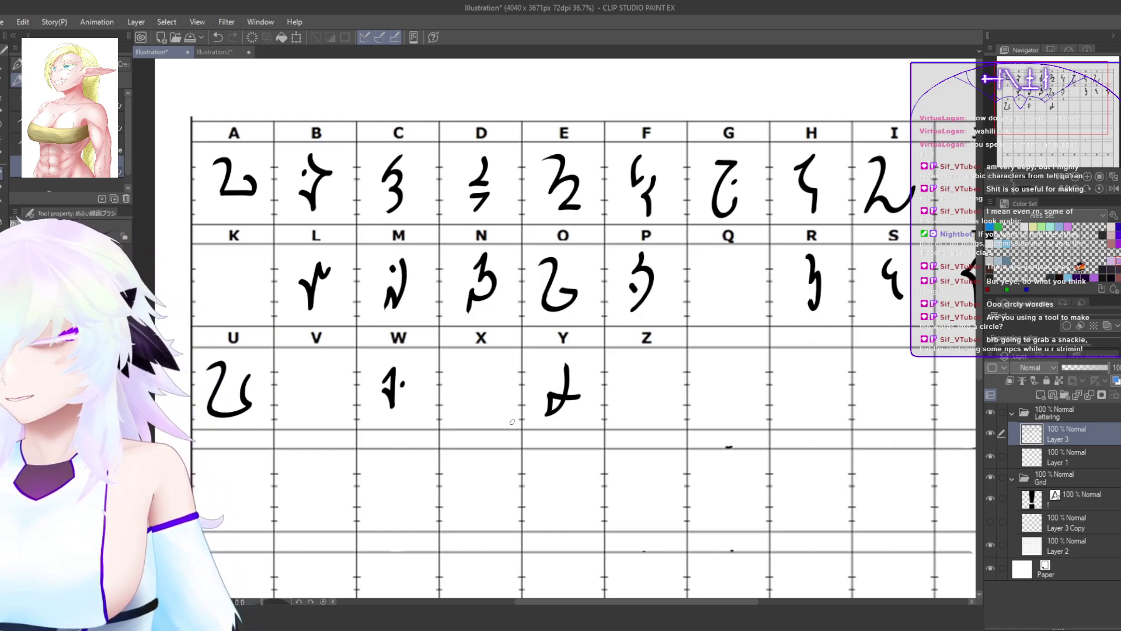
Step: Try a K glyph as a short-capped curve hooking up at its lower left, with extra inner or enclosing strokes, then undo the extras
left_click_drag(287, 403, 522, 481)
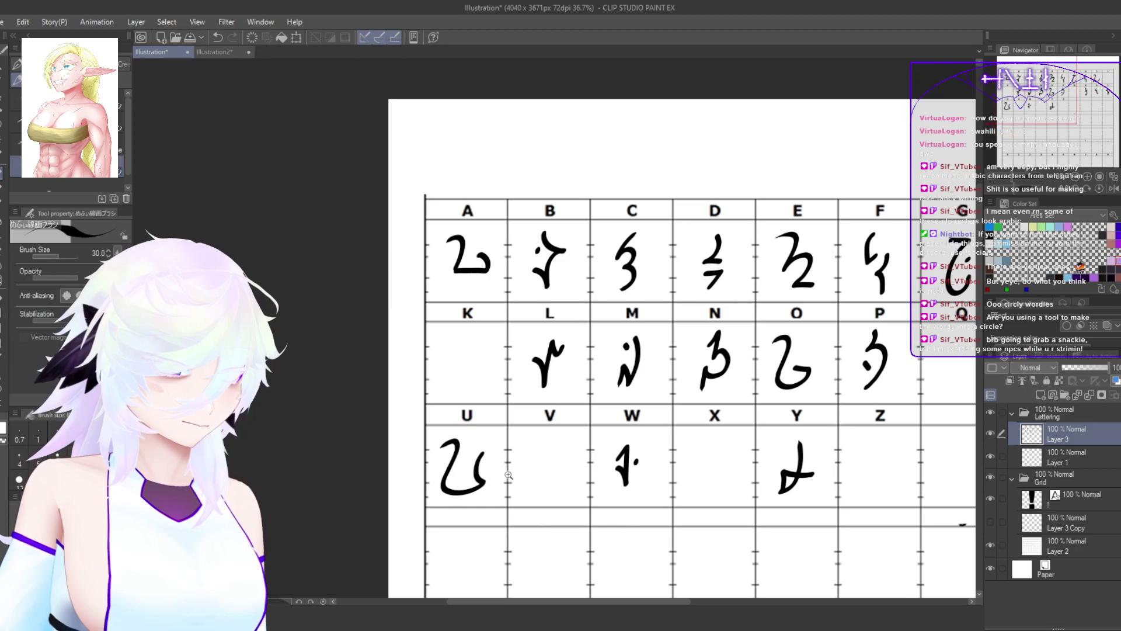
left_click_drag(441, 374, 501, 352)
left_click_drag(520, 367, 475, 401)
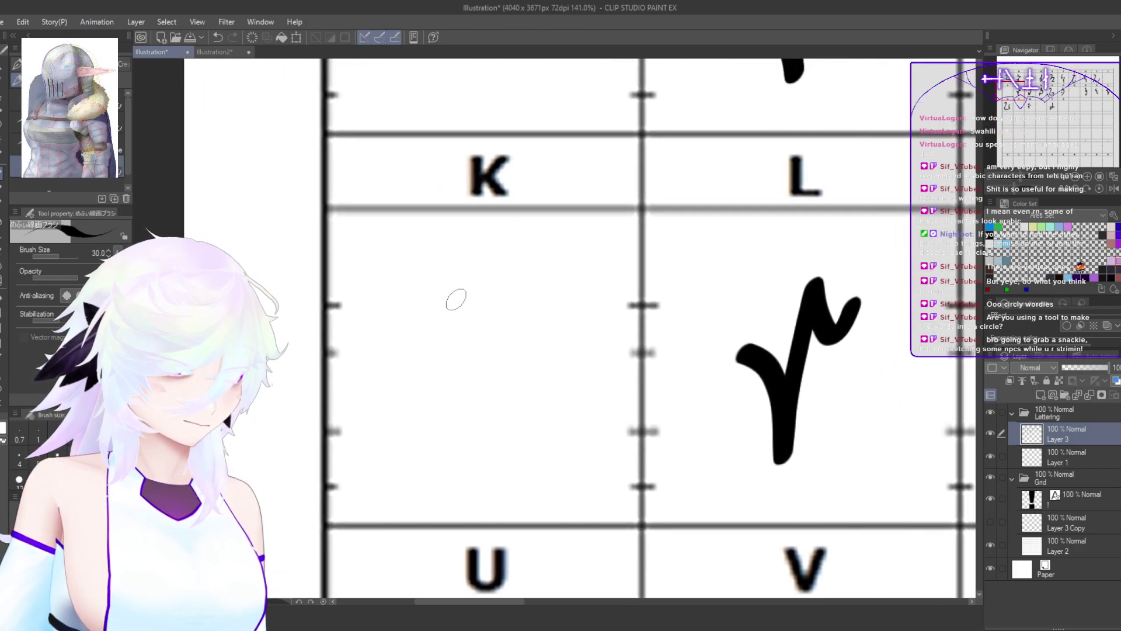
left_click_drag(442, 279, 459, 318)
key("ctrl+z")
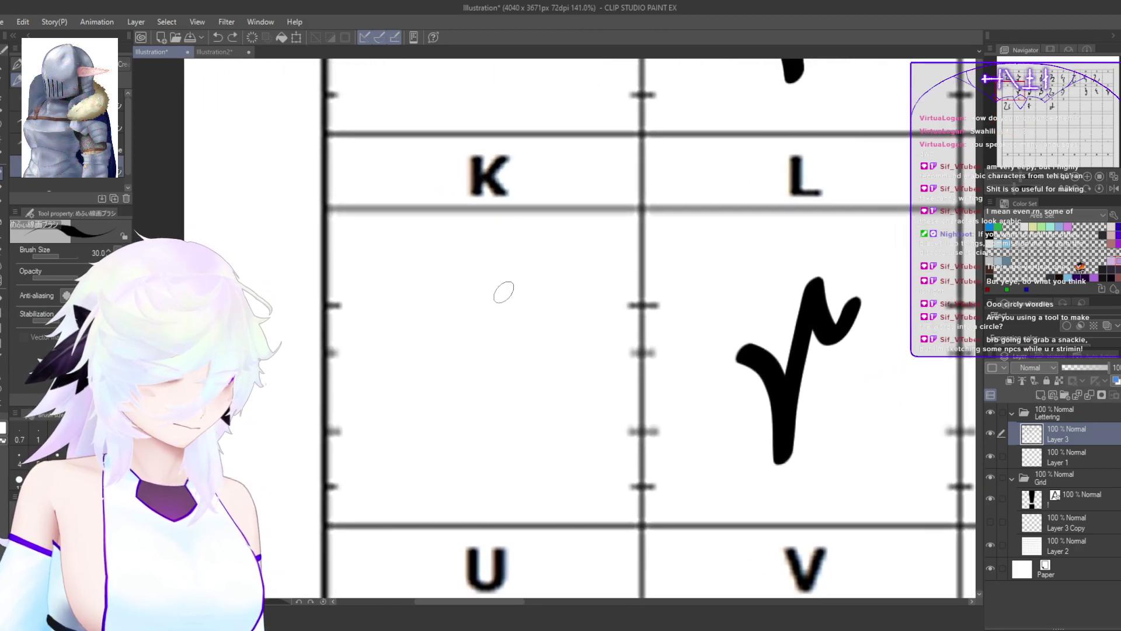
mouse_move(519, 279)
left_mouse_down()
mouse_move(462, 281)
mouse_move(502, 390)
mouse_move(460, 420)
mouse_move(465, 395)
left_mouse_up()
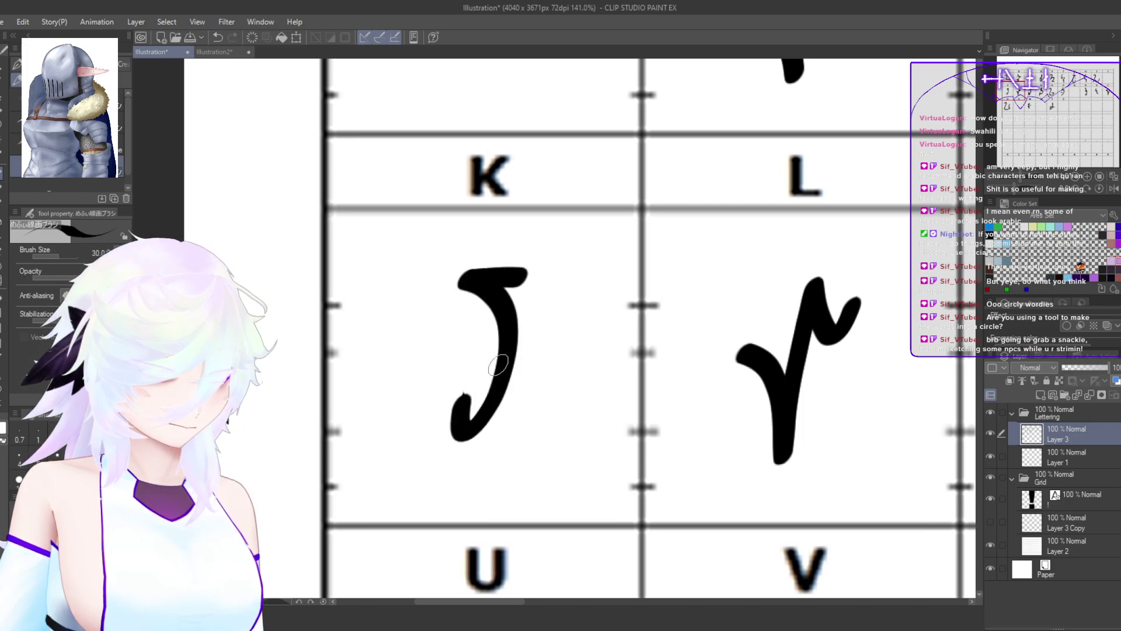
mouse_move(477, 353)
left_mouse_down()
mouse_move(437, 370)
mouse_move(436, 456)
mouse_move(510, 462)
left_mouse_up()
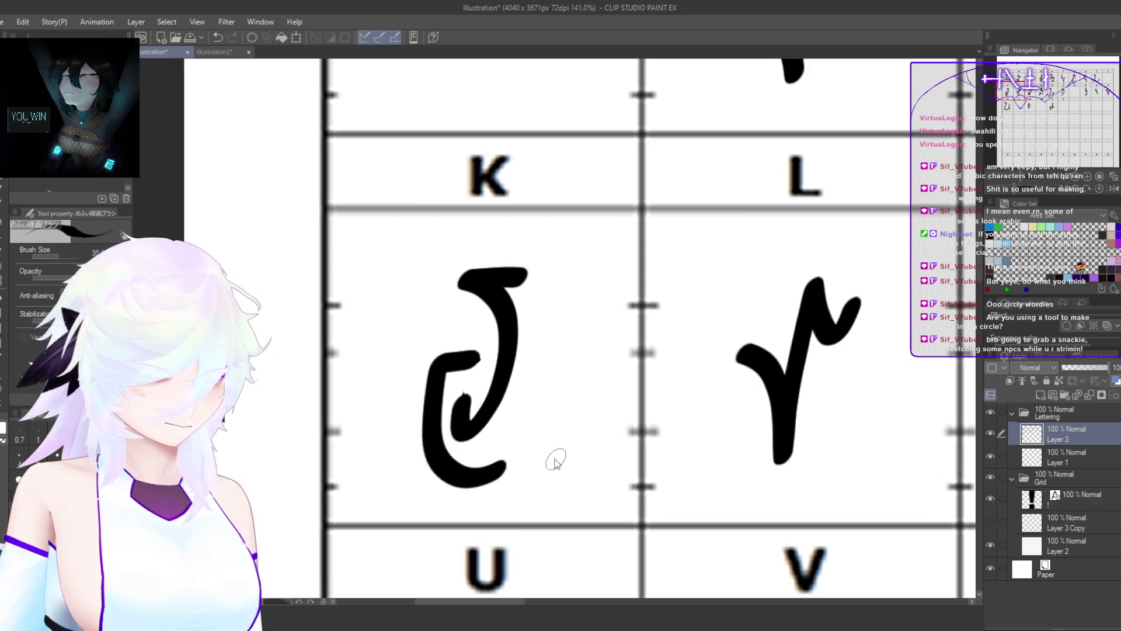
key("ctrl+z")
left_click_drag(472, 369, 480, 328)
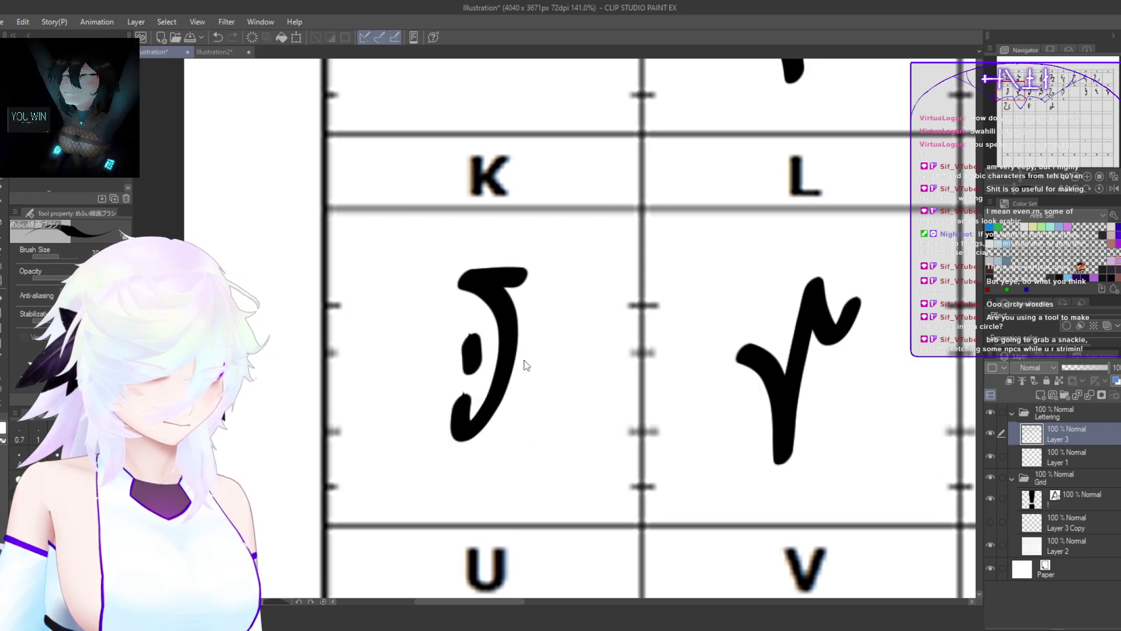
key("ctrl+z")
Step: Try different secondary strokes beside the lower part of the K glyph's hooked curve, then undo the attempt
left_click_drag(519, 407, 496, 476)
key("ctrl+z")
mouse_move(531, 384)
left_mouse_down()
mouse_move(504, 483)
mouse_move(513, 466)
left_mouse_up()
left_click_drag(598, 468, 410, 347)
mouse_move(519, 396)
left_mouse_down()
mouse_move(470, 450)
mouse_move(521, 403)
left_mouse_up()
key("ctrl+z")
Step: Try a K glyph as a short bar over a right-bulging curve with a second lower stroke, then undo it
scroll(333, 291, "up", 4)
mouse_move(519, 287)
left_mouse_down()
mouse_move(461, 289)
mouse_move(501, 313)
mouse_move(505, 364)
mouse_move(456, 407)
left_mouse_up()
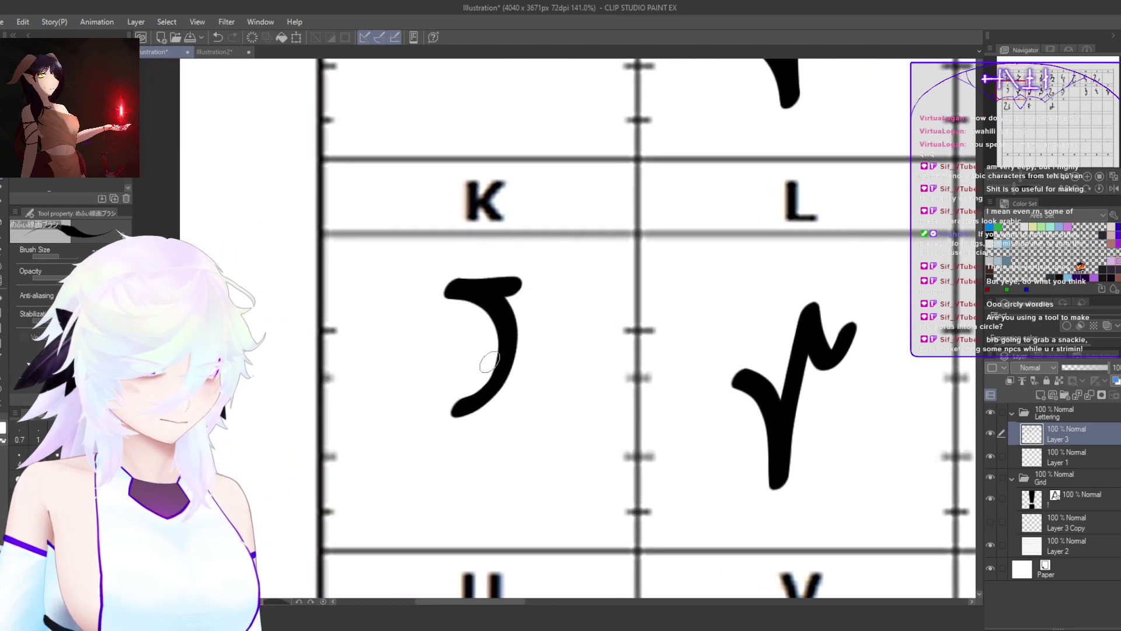
mouse_move(465, 349)
left_mouse_down()
mouse_move(434, 359)
mouse_move(454, 479)
mouse_move(467, 486)
mouse_move(425, 352)
mouse_move(452, 437)
mouse_move(496, 455)
left_mouse_up()
key("ctrl+z")
key("ctrl+z")
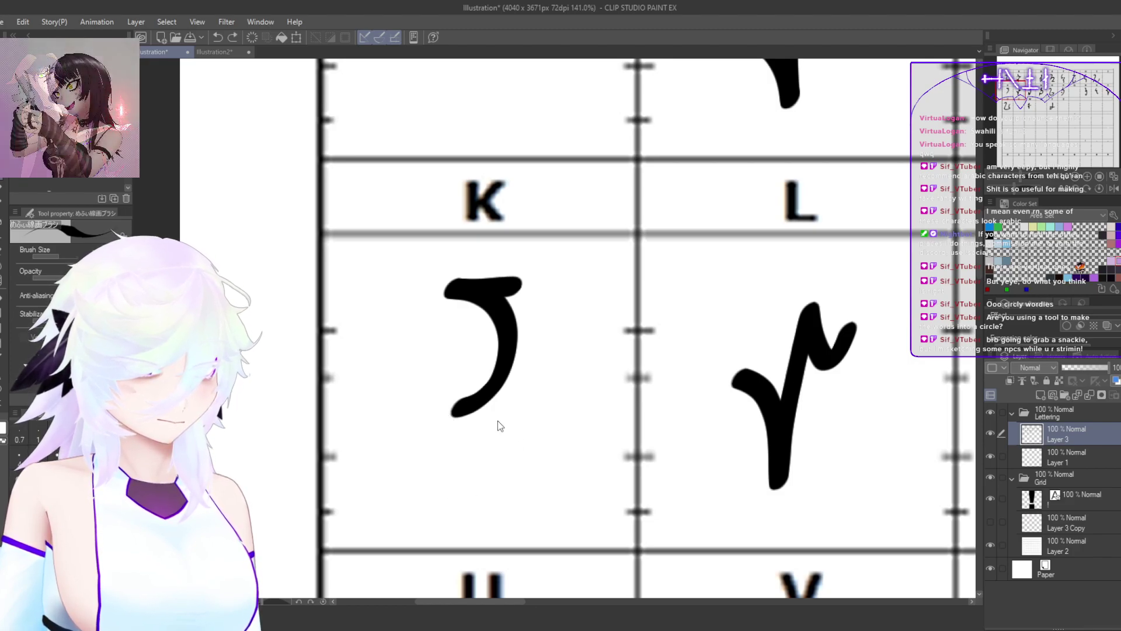
key("ctrl+z")
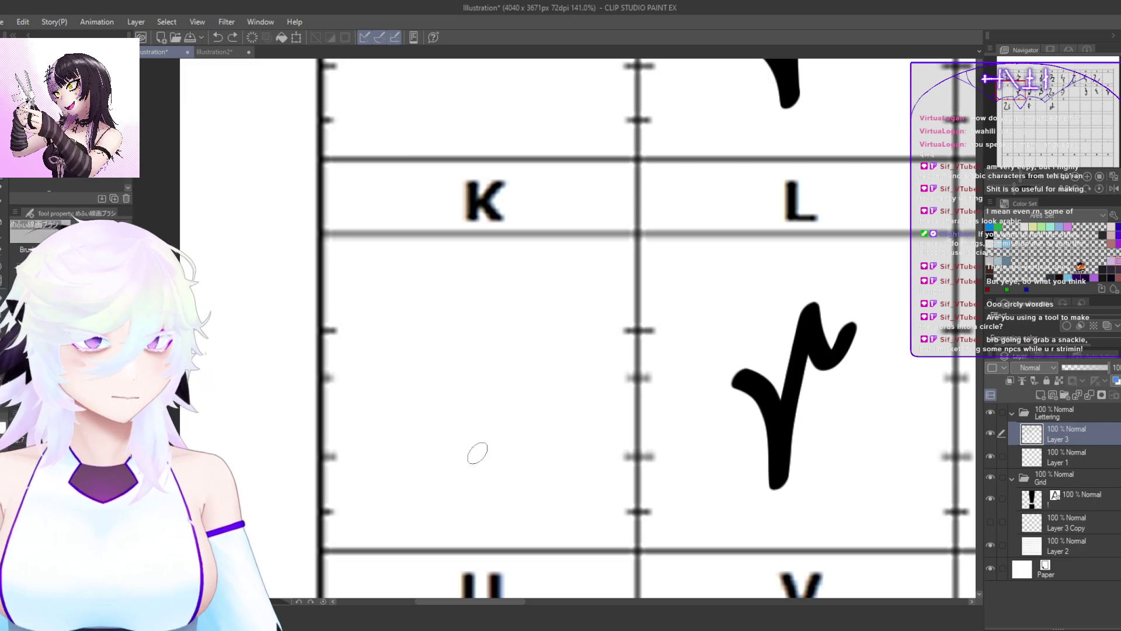
Step: Try a K glyph as a tall stem with a rounded hook bending right at its upper end, then undo it
left_click_drag(512, 318, 468, 380)
key("ctrl+z")
mouse_move(510, 318)
left_mouse_down()
mouse_move(494, 287)
mouse_move(467, 362)
mouse_move(476, 404)
left_mouse_up()
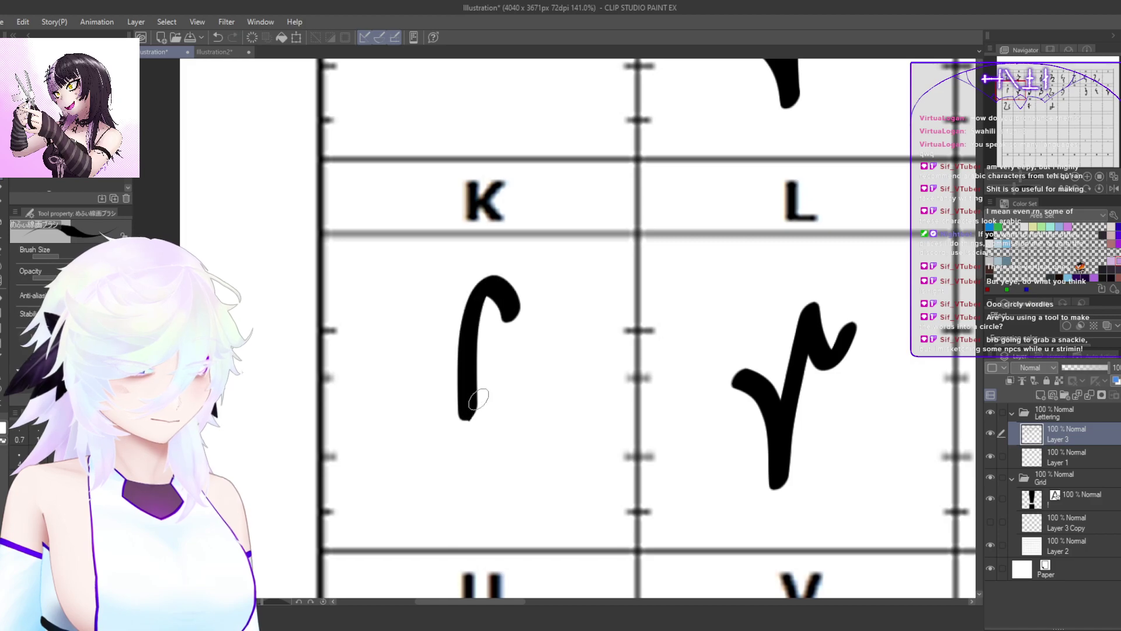
key("ctrl+z")
Step: Draw the K glyph as a C-shaped upper hook joined to a long descending stem, with a small dot at its lower right
mouse_move(511, 305)
left_mouse_down()
mouse_move(494, 290)
mouse_move(454, 455)
mouse_move(468, 503)
left_mouse_up()
key("ctrl+z")
mouse_move(480, 381)
left_mouse_down()
mouse_move(449, 412)
mouse_move(443, 517)
left_mouse_up()
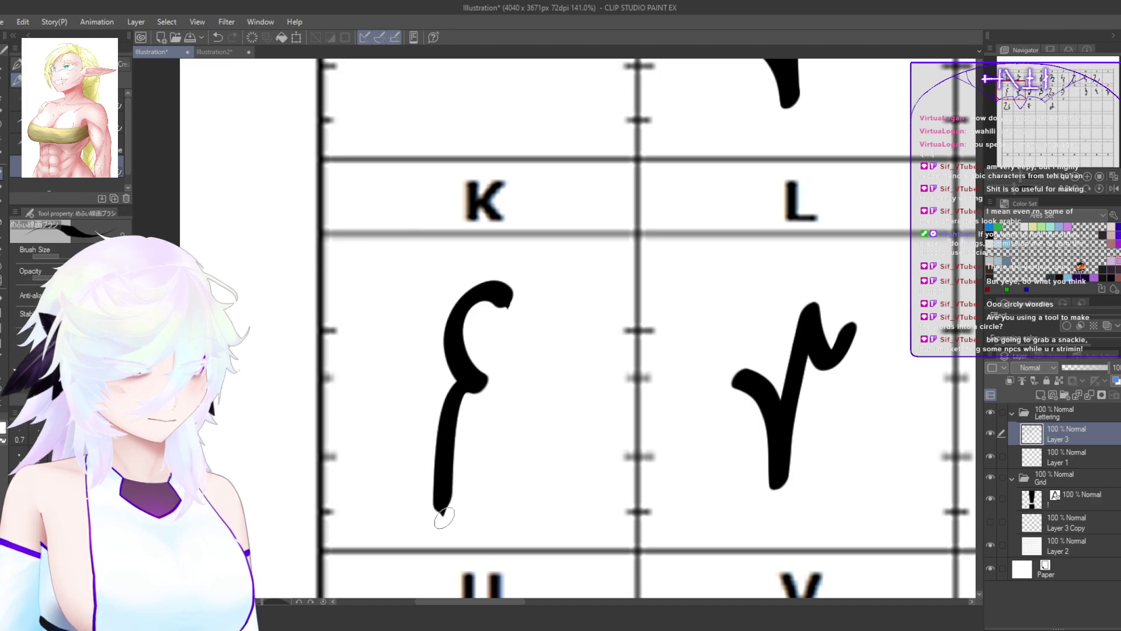
scroll(496, 431, "down", 6)
left_click_drag(626, 478, 587, 477)
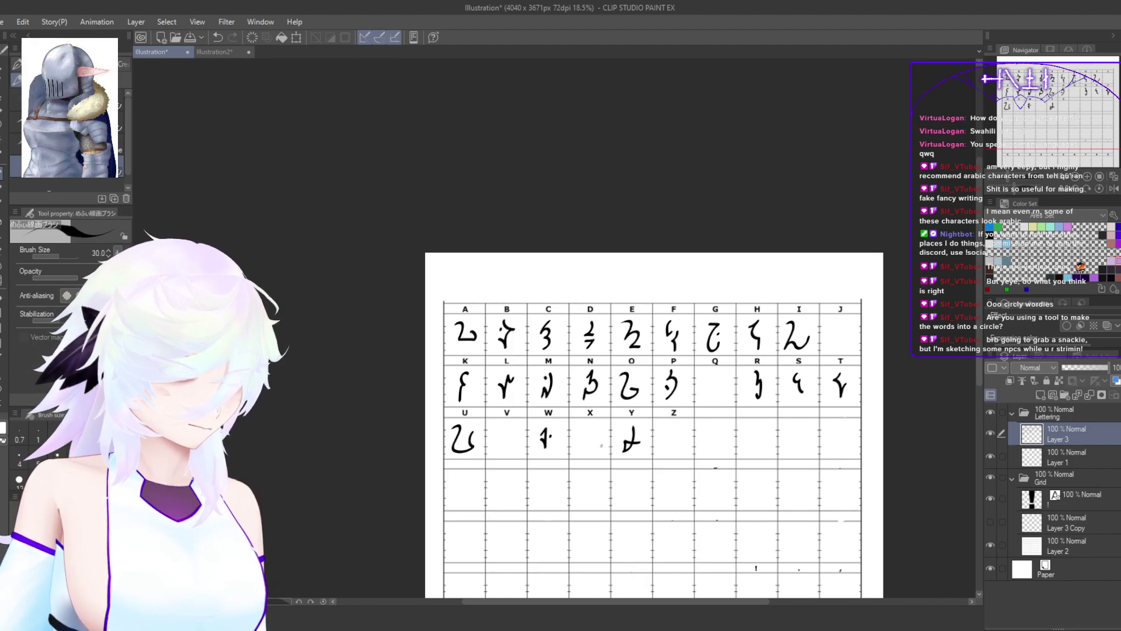
scroll(459, 389, "up", 8)
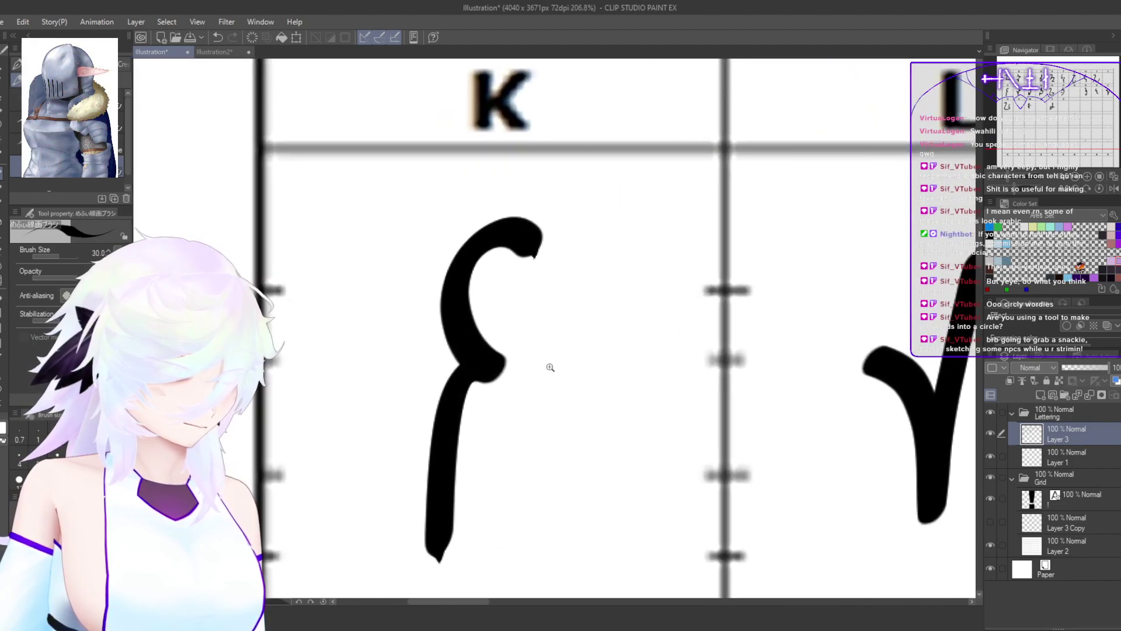
left_click(515, 450)
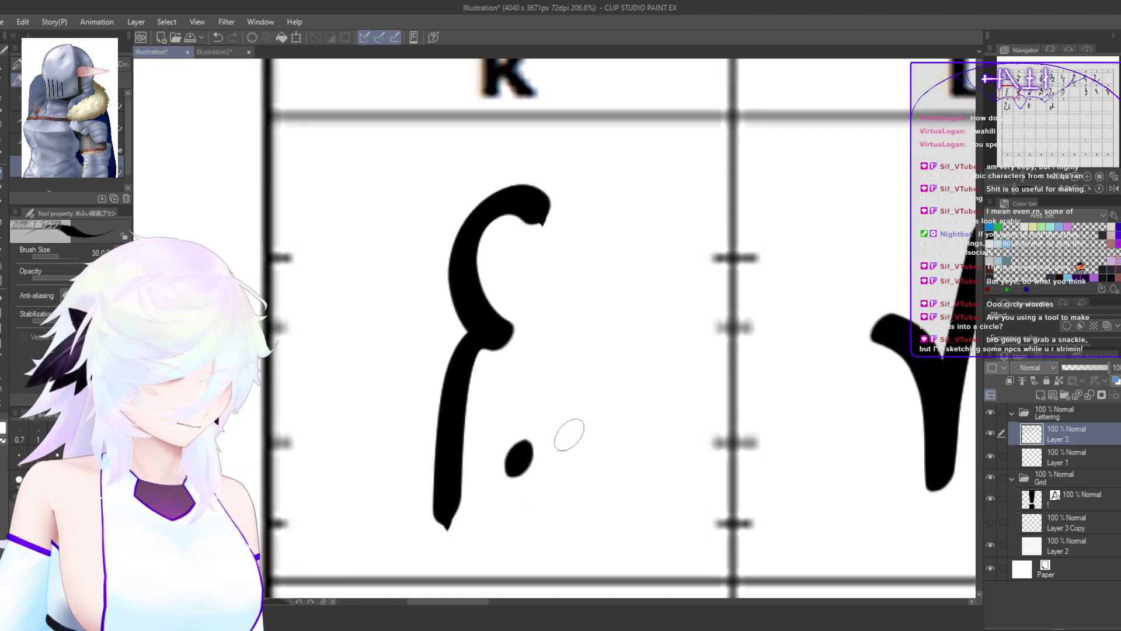
scroll(526, 420, "down", 5)
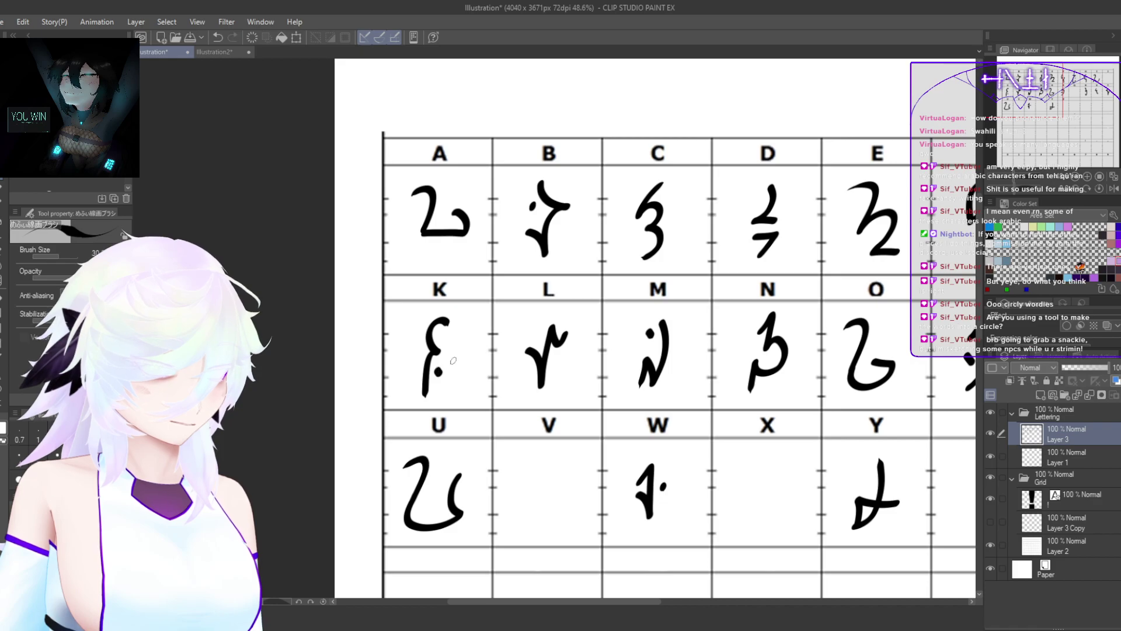
Step: Draw the V glyph as a tall curved stem ending in a flat base line, with a second shorter upright stroke on the right
left_click_drag(471, 448, 409, 448)
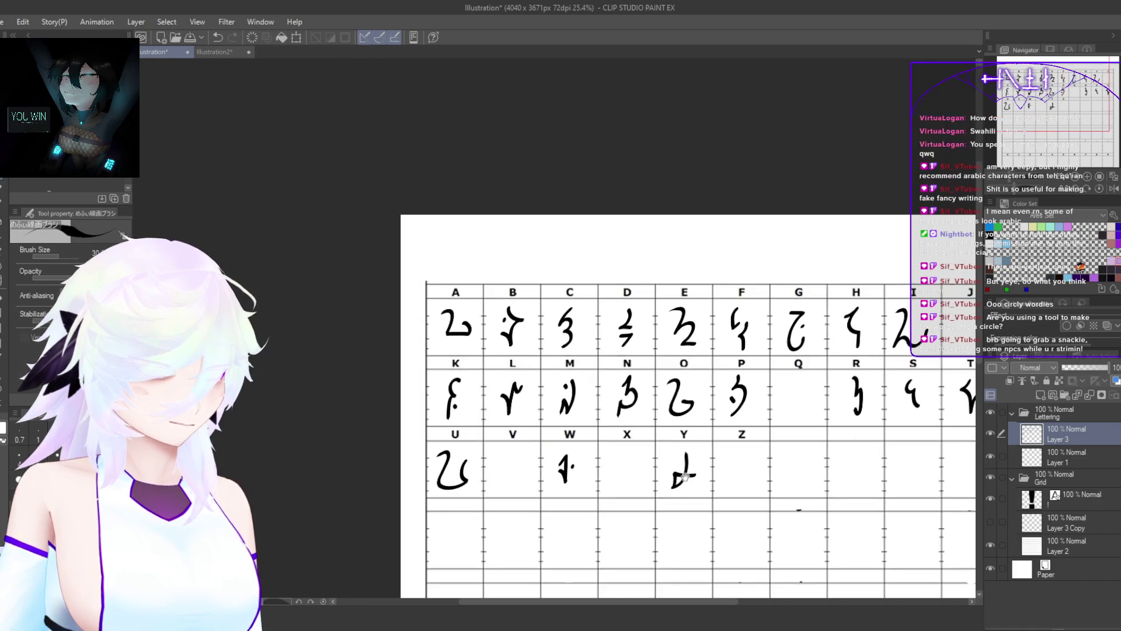
left_click_drag(712, 534, 596, 459)
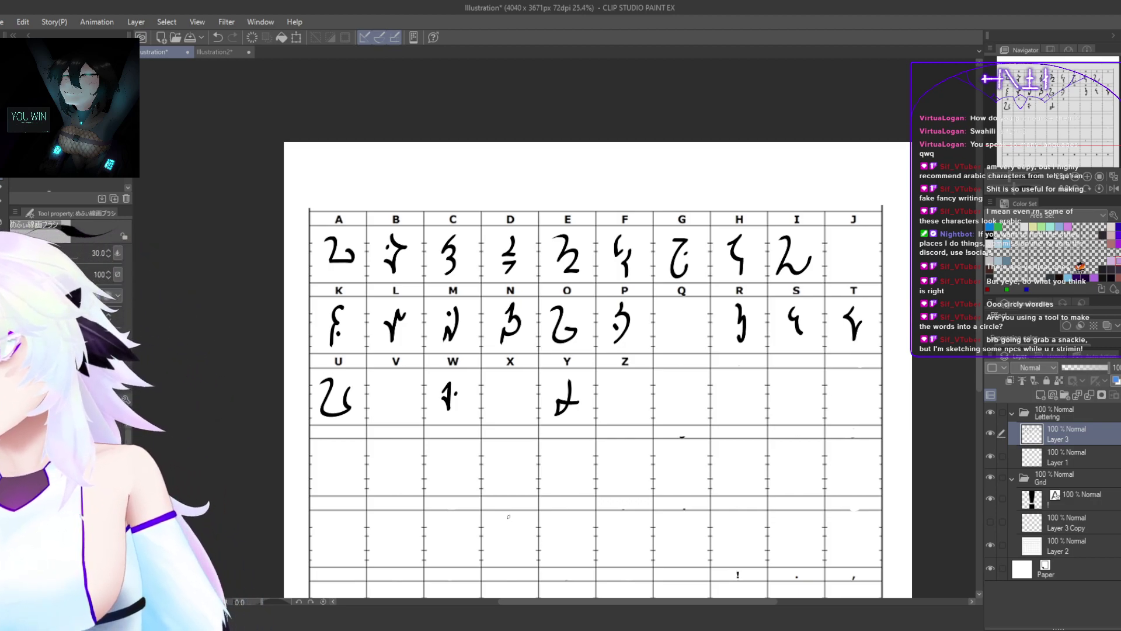
left_click_drag(494, 450, 594, 450)
left_click_drag(488, 393, 561, 389)
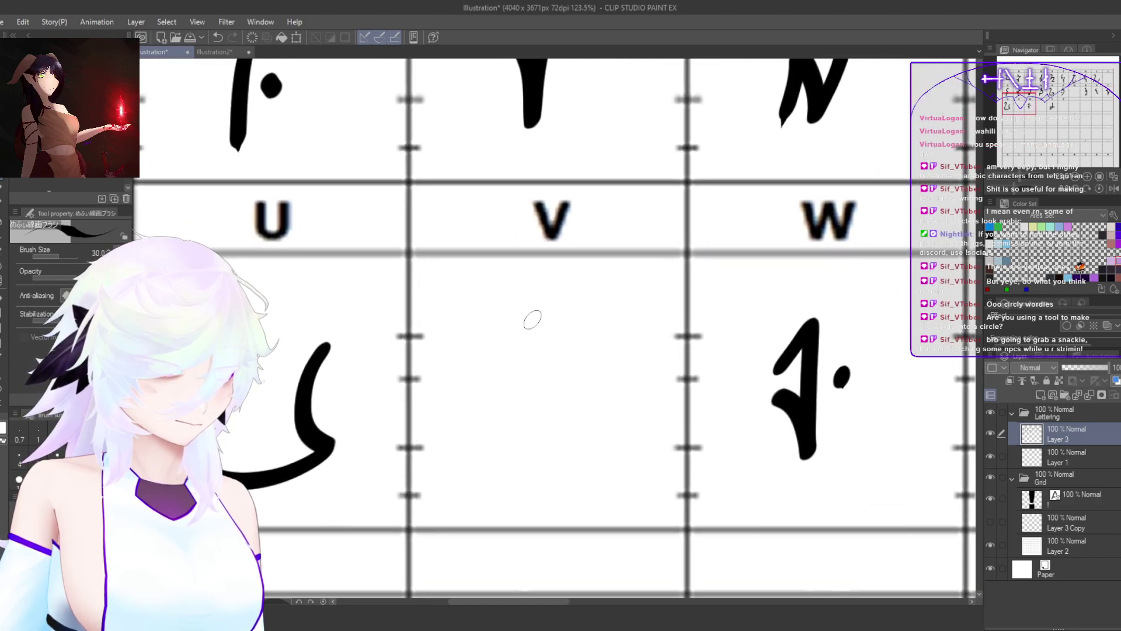
mouse_move(546, 309)
left_mouse_down()
mouse_move(527, 427)
mouse_move(485, 477)
mouse_move(464, 476)
mouse_move(621, 464)
left_mouse_up()
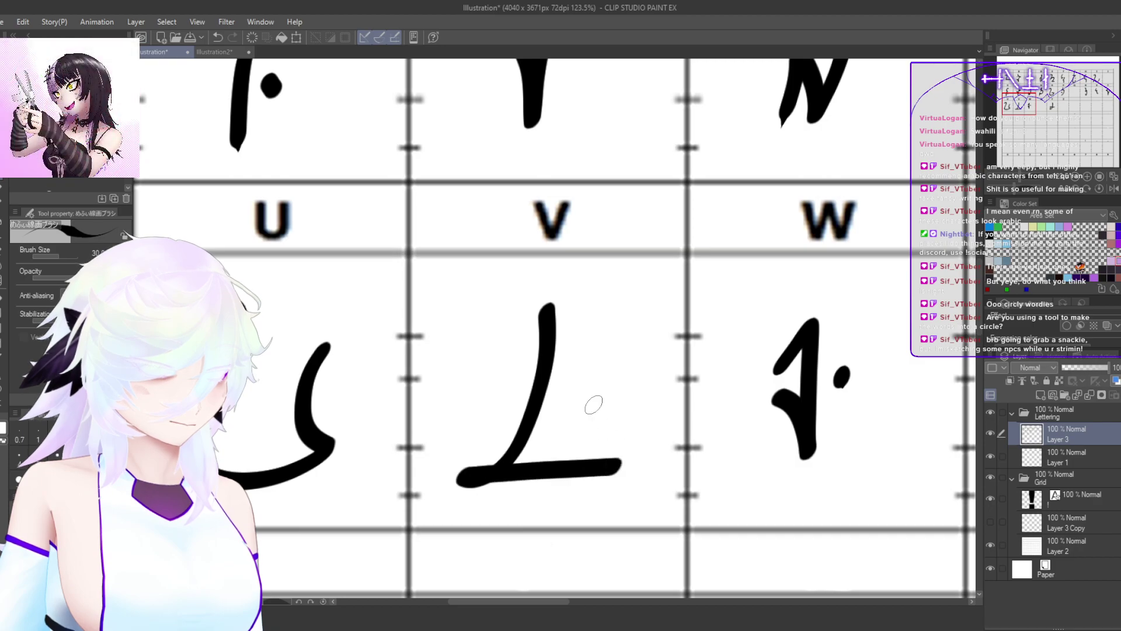
key("ctrl+z")
mouse_move(546, 305)
left_mouse_down()
mouse_move(543, 384)
mouse_move(501, 463)
mouse_move(478, 474)
mouse_move(606, 471)
left_mouse_up()
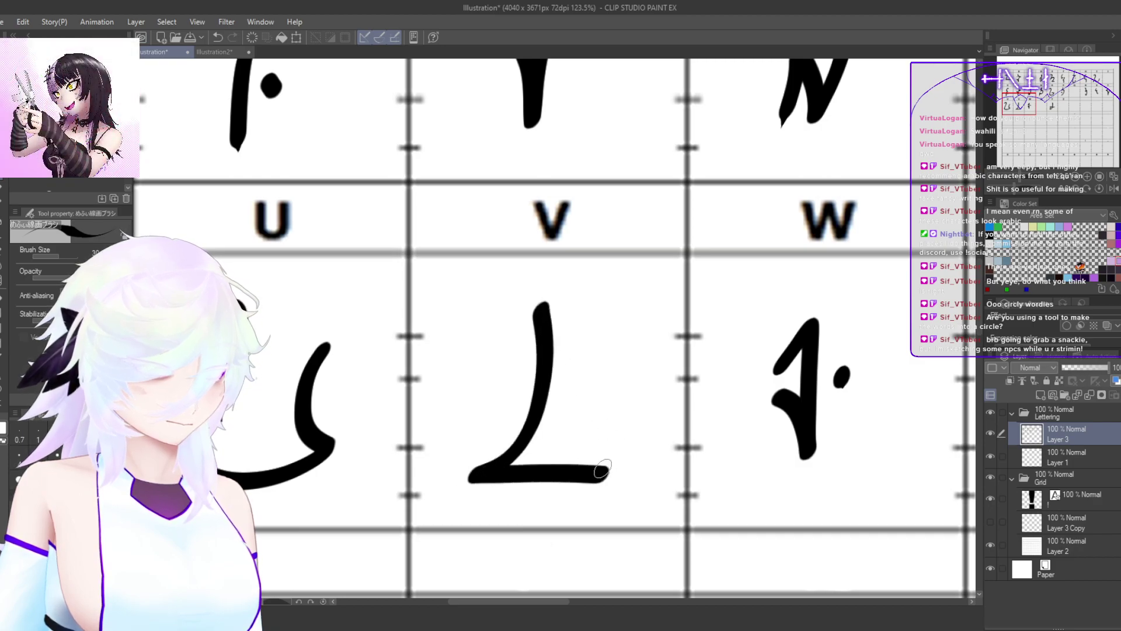
mouse_move(591, 330)
left_mouse_down()
mouse_move(596, 408)
mouse_move(574, 424)
left_mouse_up()
scroll(656, 457, "down", 8)
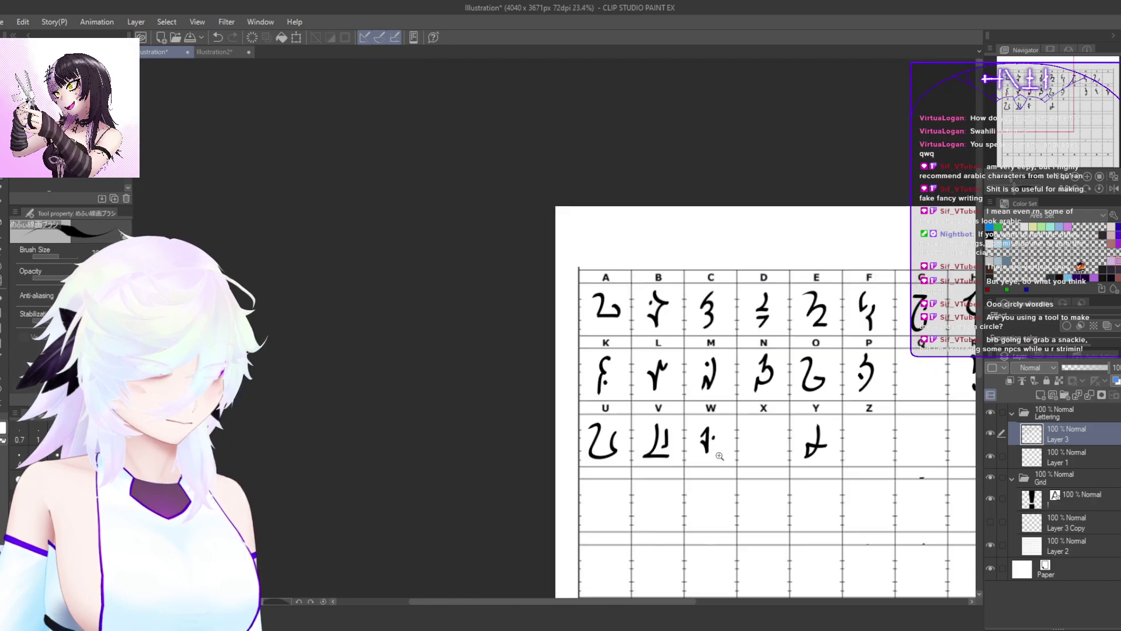
Step: Draw the X glyph as a stem with a small upper-left hook, a rounded arch at its lower right and a dot on the left
left_click_drag(814, 468, 676, 415)
left_click_drag(631, 549, 532, 526)
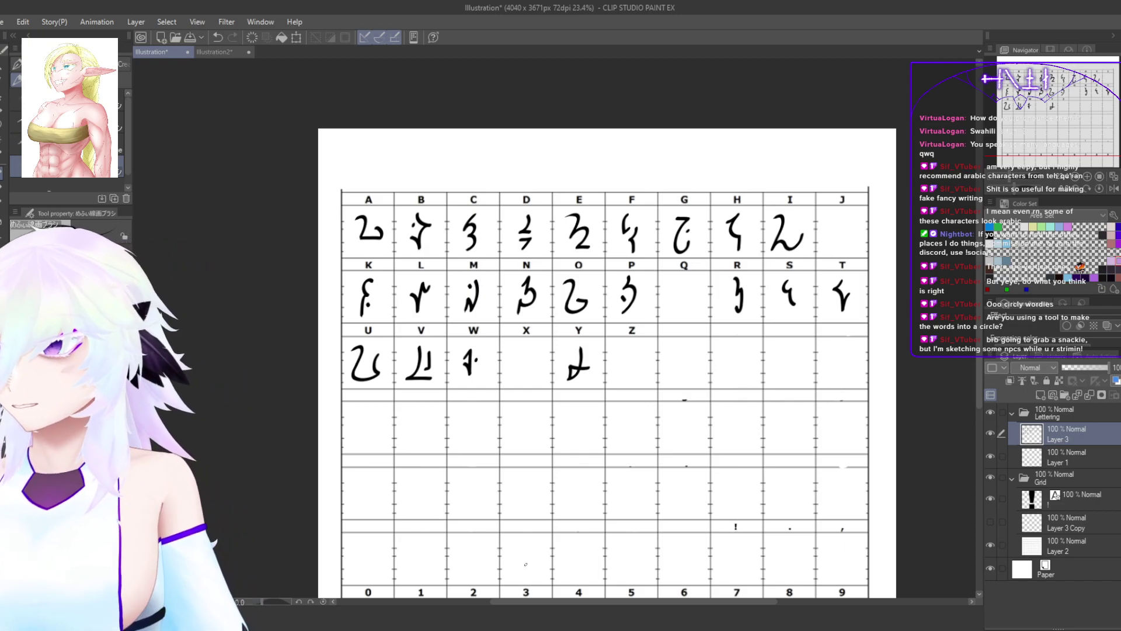
scroll(526, 358, "up", 5)
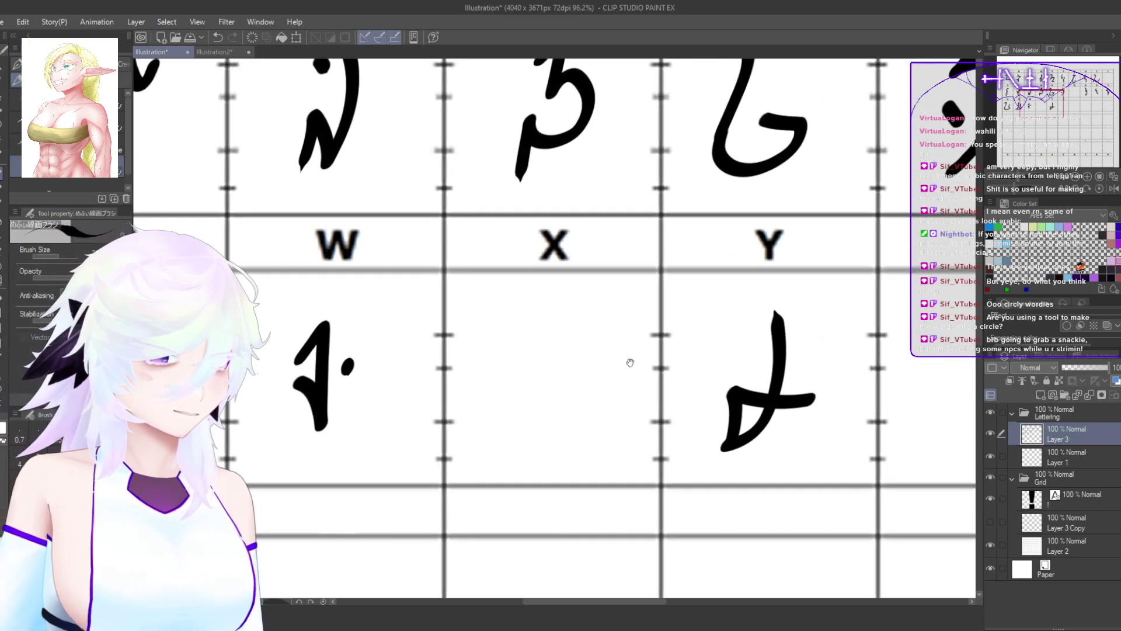
scroll(491, 366, "up", 2)
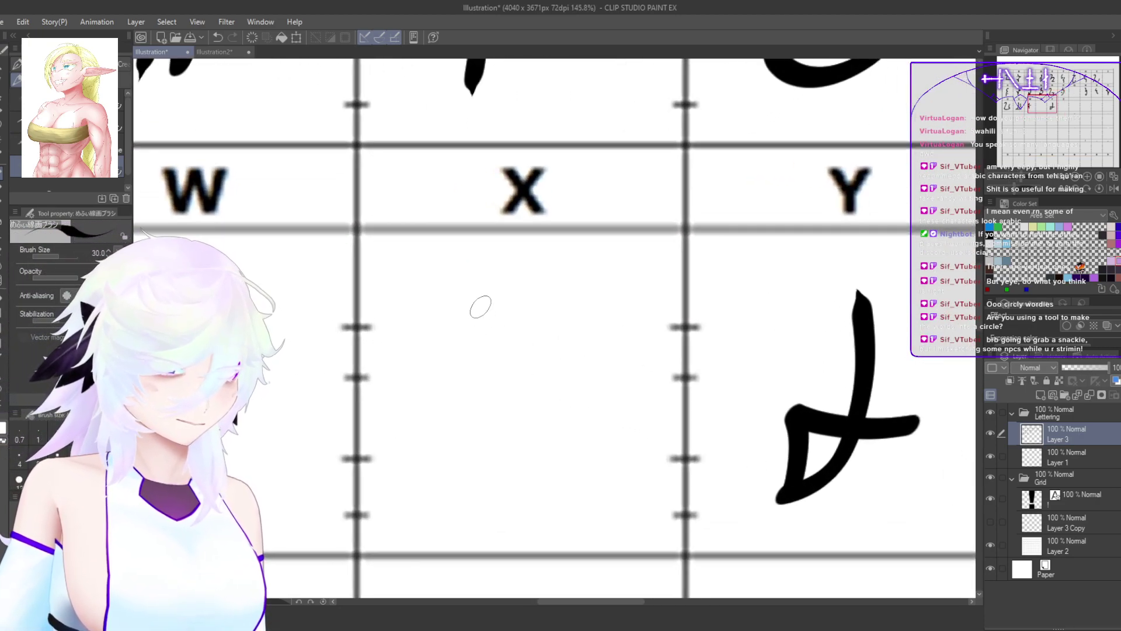
mouse_move(477, 300)
left_mouse_down()
mouse_move(524, 306)
mouse_move(521, 459)
left_mouse_up()
key("ctrl+z")
key("ctrl+z")
mouse_move(469, 295)
left_mouse_down()
mouse_move(511, 309)
mouse_move(505, 450)
mouse_move(529, 412)
mouse_move(552, 470)
left_mouse_up()
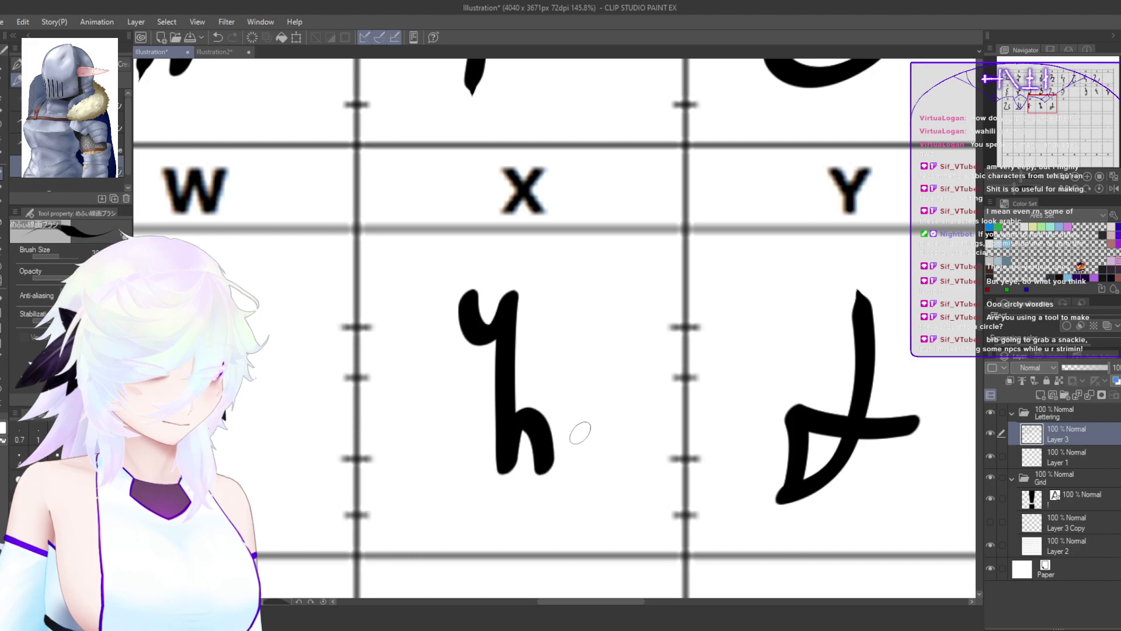
left_click_drag(468, 415, 480, 403)
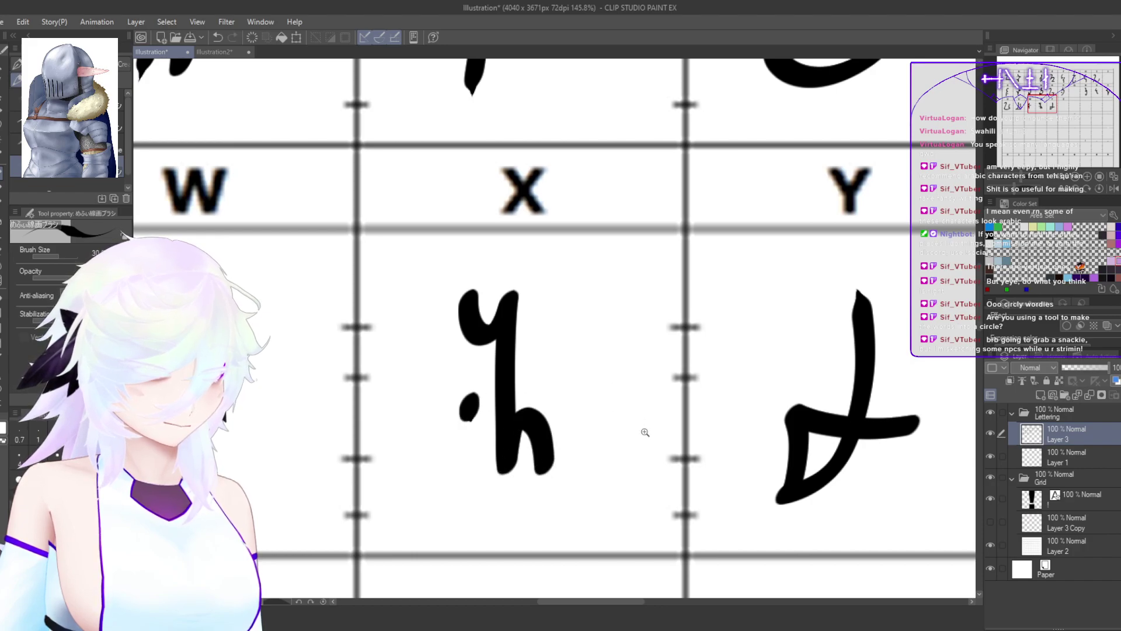
Step: Try a Z glyph as a straight upright stem with a small rounded hook at its lower right, then undo it
left_click_drag(646, 430, 544, 432)
left_click_drag(730, 430, 568, 437)
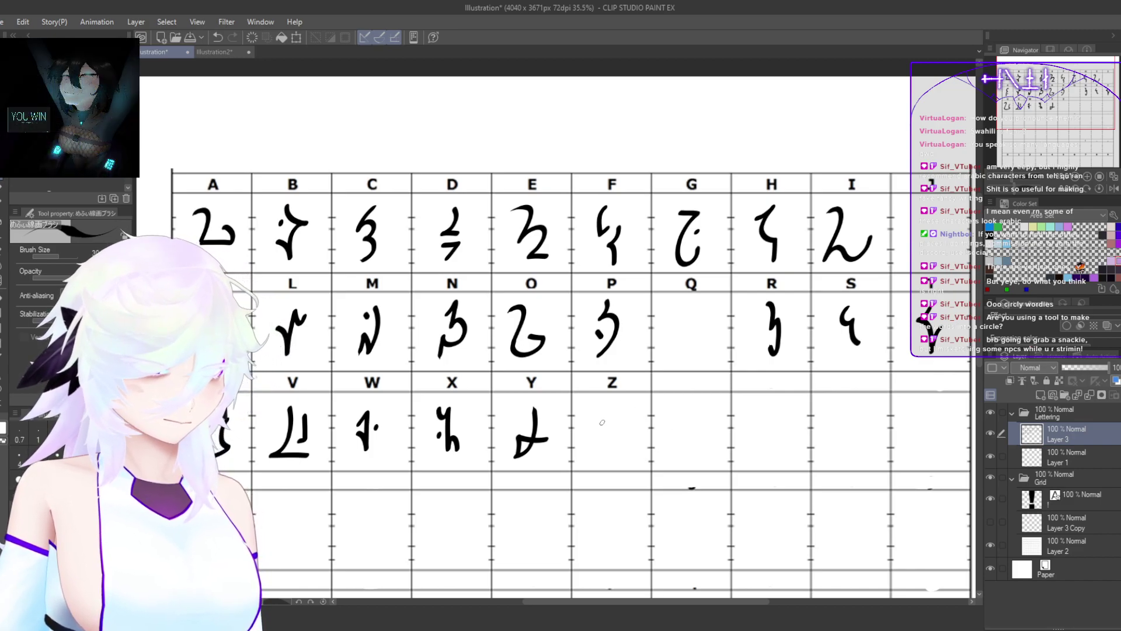
left_click_drag(591, 442, 531, 403)
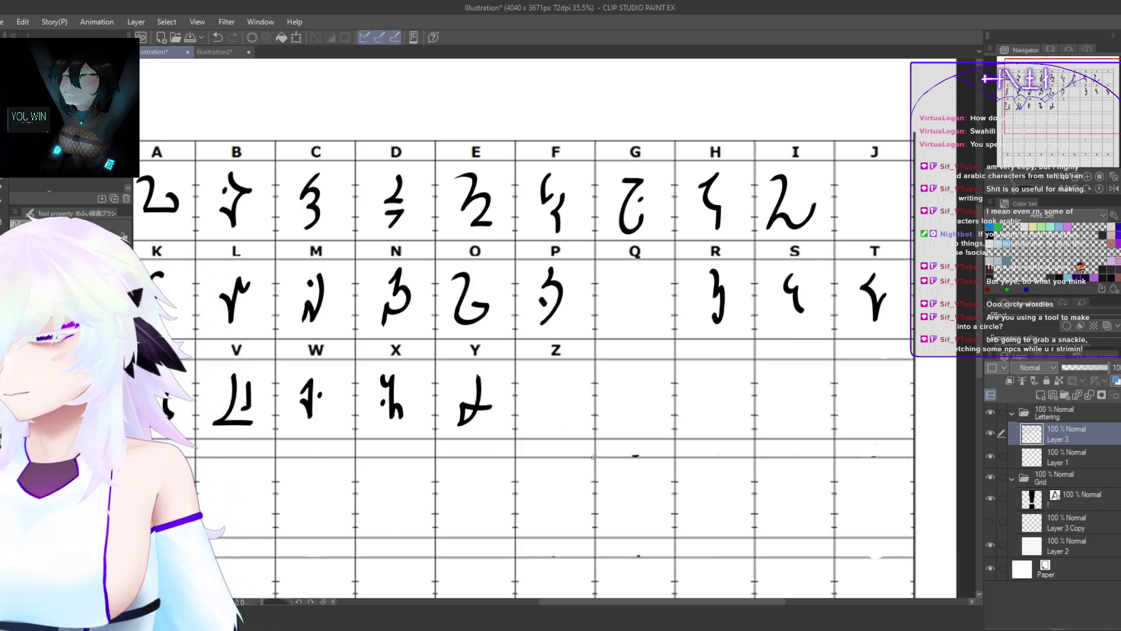
scroll(563, 403, "up", 7)
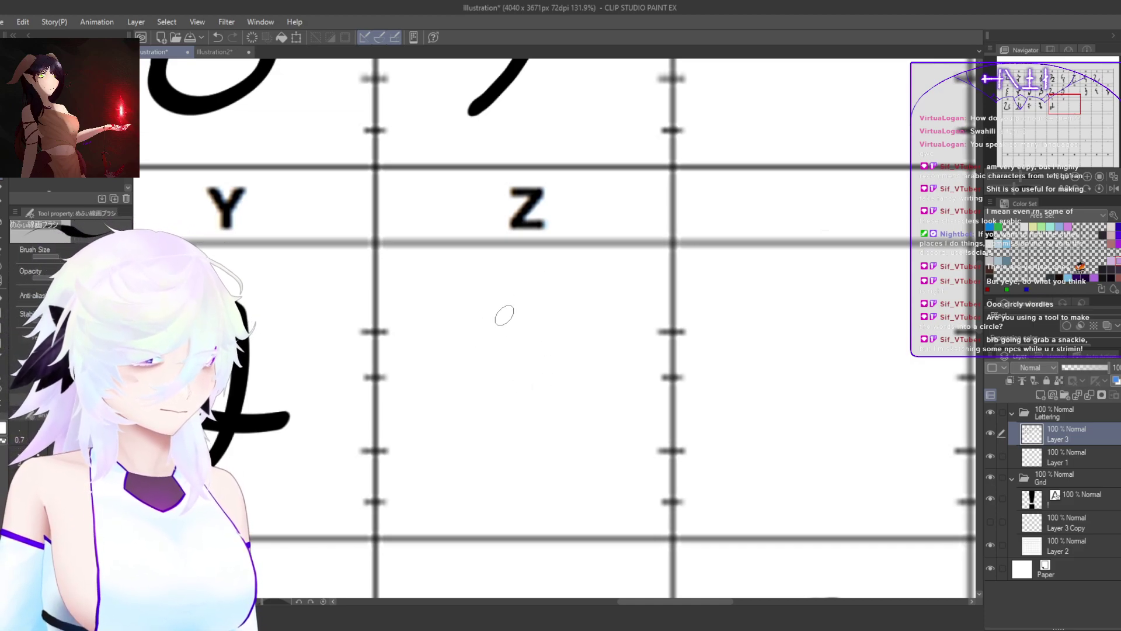
mouse_move(477, 358)
left_mouse_down()
mouse_move(528, 301)
mouse_move(513, 481)
left_mouse_up()
key("ctrl+z")
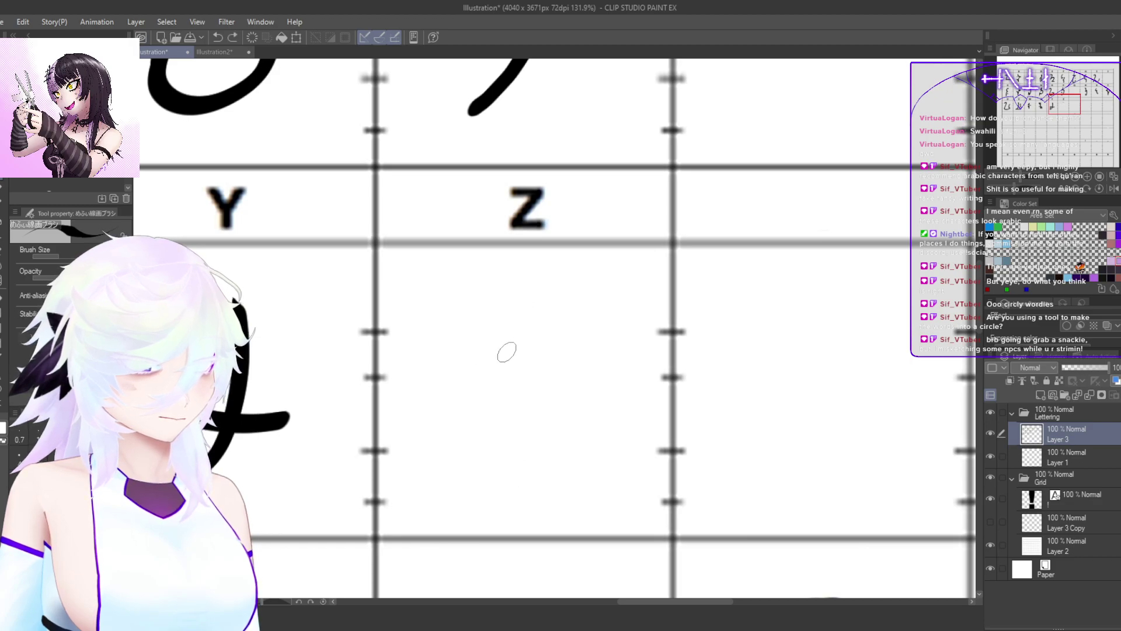
mouse_move(552, 347)
left_mouse_down()
mouse_move(515, 301)
mouse_move(500, 467)
left_mouse_up()
key("ctrl+z")
mouse_move(546, 348)
left_mouse_down()
mouse_move(516, 302)
mouse_move(513, 447)
mouse_move(528, 451)
mouse_move(505, 491)
mouse_move(517, 335)
mouse_move(524, 367)
left_mouse_up()
key("ctrl+z")
key("ctrl+z")
left_click_drag(535, 438, 555, 433)
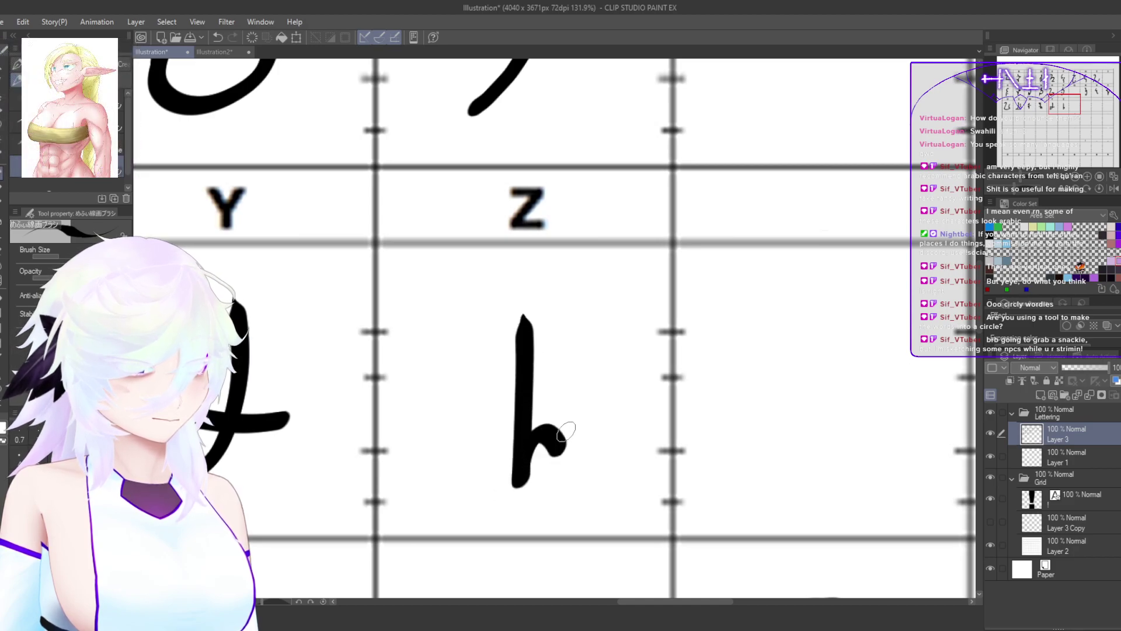
key("ctrl+z")
Step: Try a Z glyph as an upright stem with a short rising branch at its base and a stroke across the stem, then undo it
mouse_move(514, 322)
left_mouse_down()
mouse_move(514, 487)
mouse_move(551, 432)
left_mouse_up()
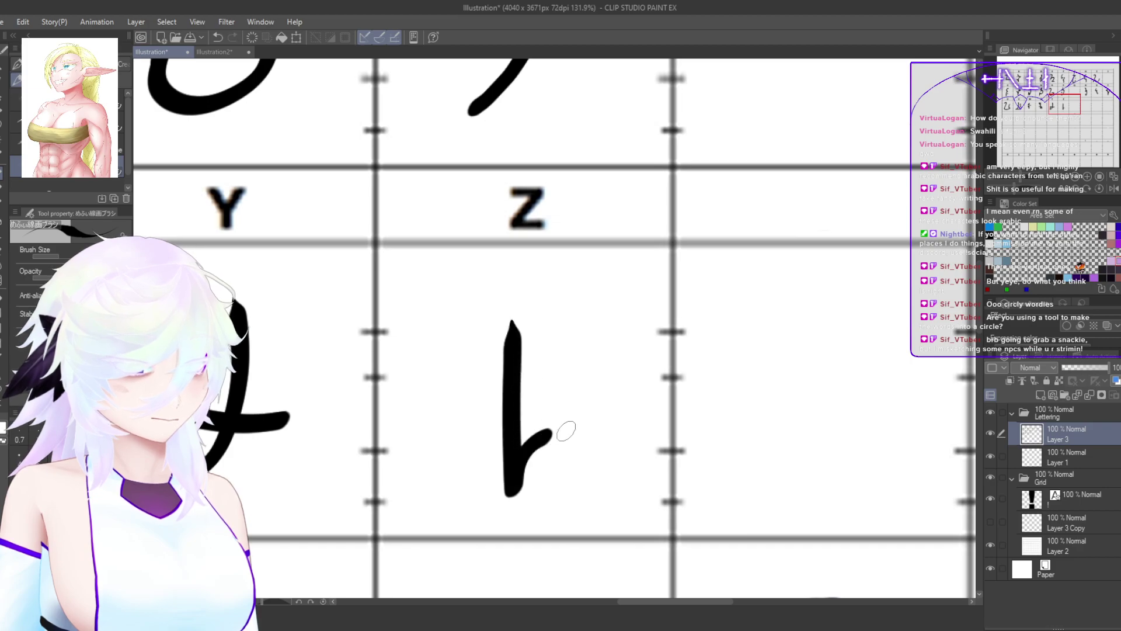
left_click_drag(463, 365, 591, 358)
key("ctrl+z")
mouse_move(473, 366)
left_mouse_down()
mouse_move(565, 300)
mouse_move(514, 310)
mouse_move(502, 388)
mouse_move(470, 450)
left_mouse_up()
key("ctrl+z")
key("ctrl+z")
key("ctrl+z")
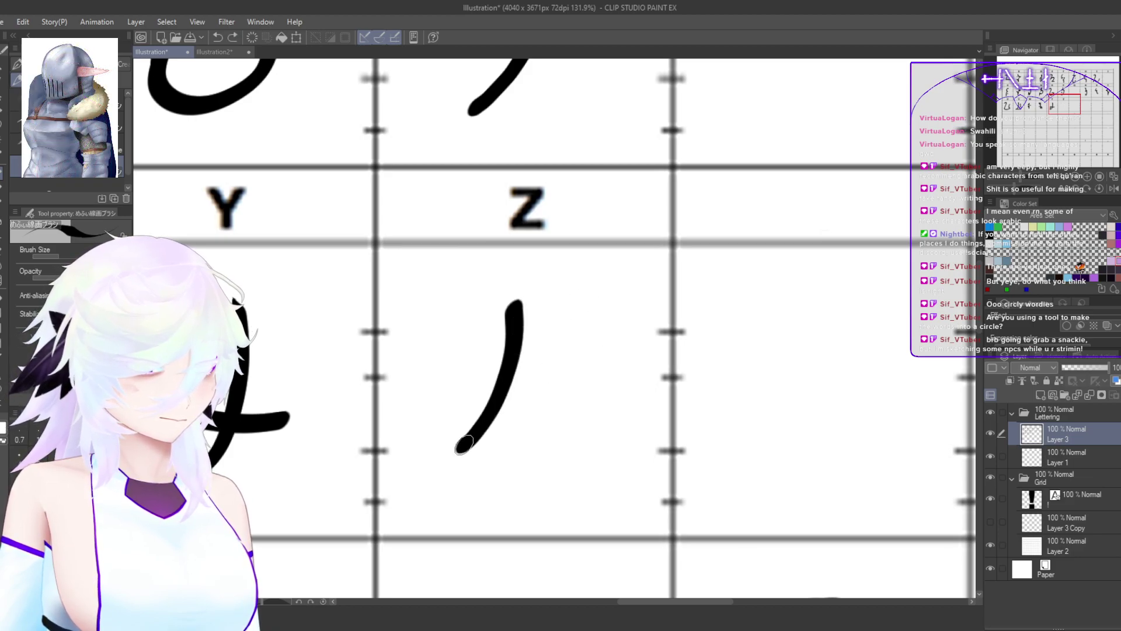
Step: Try a Z glyph starting from a single curved stroke sweeping down to the lower left, then undo it
key("ctrl+z")
mouse_move(522, 314)
left_mouse_down()
mouse_move(484, 379)
mouse_move(465, 388)
left_mouse_up()
key("ctrl+z")
mouse_move(523, 319)
left_mouse_down()
mouse_move(519, 360)
mouse_move(472, 385)
mouse_move(565, 379)
mouse_move(515, 398)
mouse_move(511, 472)
left_mouse_up()
key("ctrl+z")
mouse_move(528, 286)
left_mouse_down()
mouse_move(514, 319)
mouse_move(488, 329)
mouse_move(543, 330)
left_mouse_up()
key("ctrl+z")
mouse_move(528, 289)
left_mouse_down()
mouse_move(497, 334)
mouse_move(555, 338)
left_mouse_up()
key("ctrl+z")
Step: Draw the Z glyph as a short slanted top stroke meeting a crossbar, with an open C-shaped curve beneath
mouse_move(527, 292)
left_mouse_down()
mouse_move(486, 337)
mouse_move(556, 343)
mouse_move(517, 357)
mouse_move(507, 449)
mouse_move(532, 439)
mouse_move(512, 486)
mouse_move(480, 489)
left_mouse_up()
key("ctrl+z")
mouse_move(526, 299)
left_mouse_down()
mouse_move(485, 344)
mouse_move(569, 345)
mouse_move(553, 344)
mouse_move(514, 390)
mouse_move(517, 449)
left_mouse_up()
key("ctrl+z")
key("ctrl+z")
mouse_move(566, 342)
left_mouse_down()
mouse_move(491, 444)
mouse_move(525, 478)
mouse_move(520, 468)
mouse_move(469, 536)
left_mouse_up()
scroll(469, 536, "up", 1)
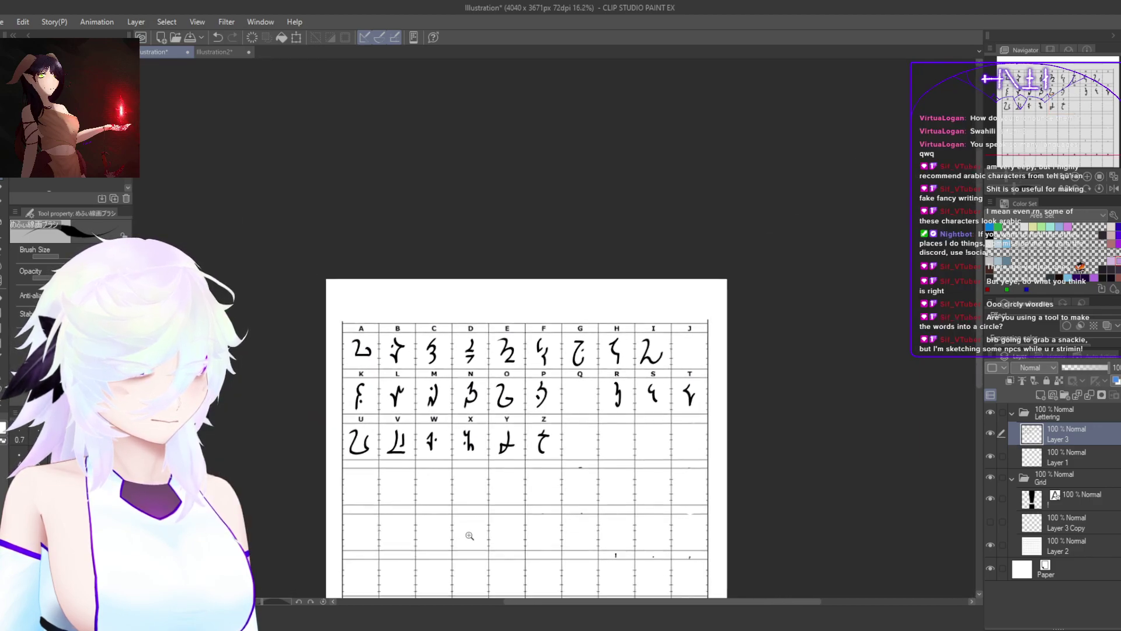
scroll(478, 533, "up", 4)
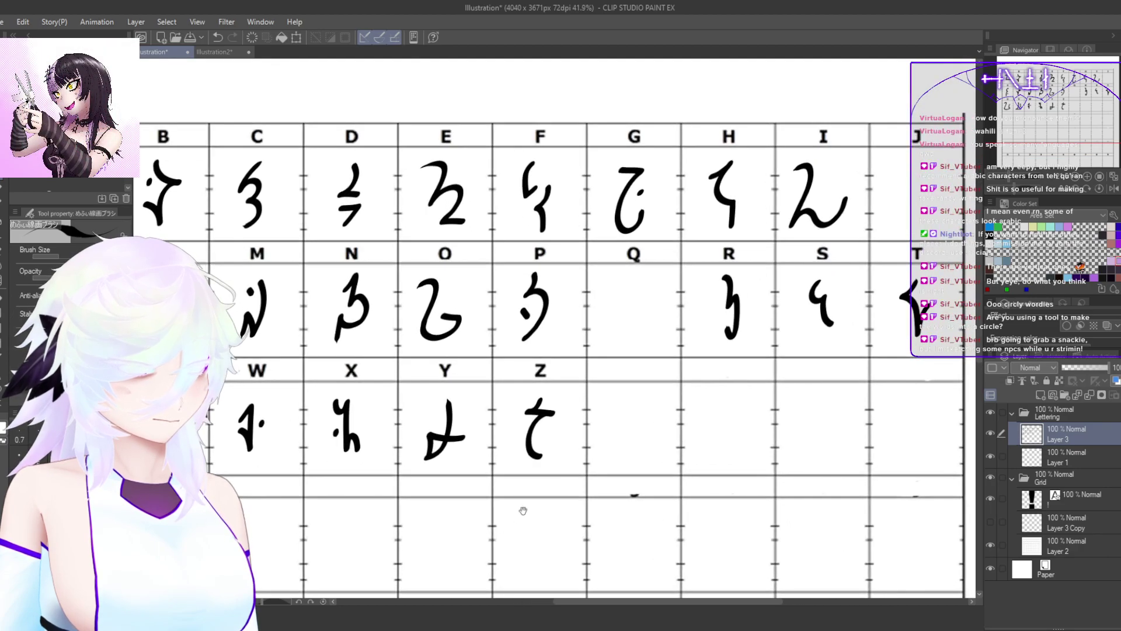
Step: Try a J glyph as a curved stem reaching a flat base with a short upward stroke on the right, then undo it
left_click_drag(522, 510, 456, 470)
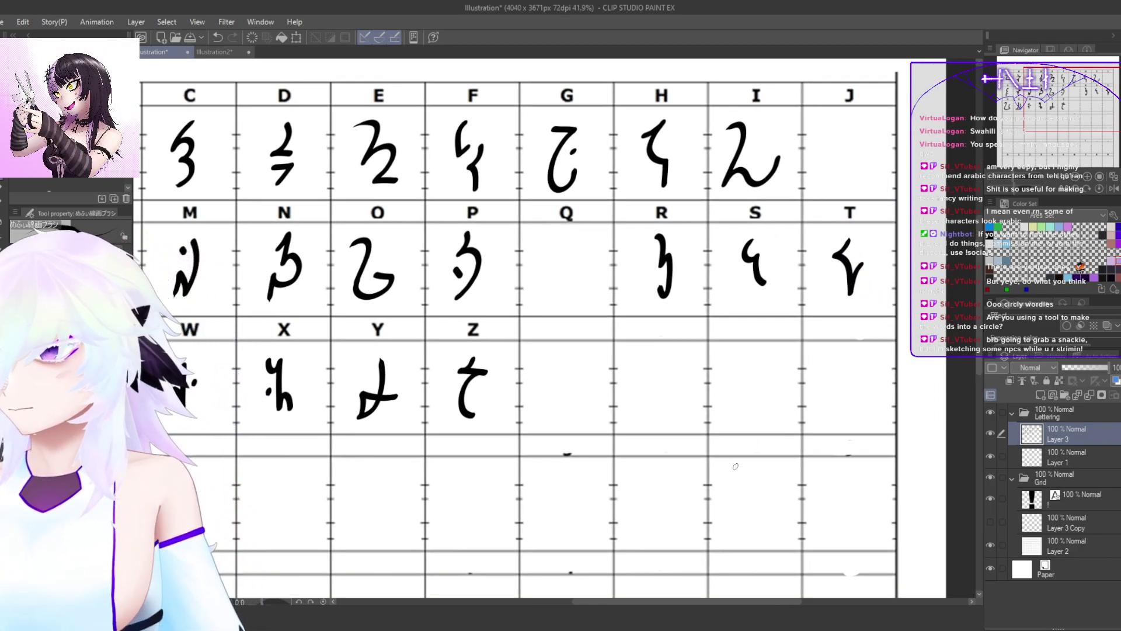
left_click_drag(703, 240, 442, 399)
left_click_drag(599, 292, 638, 268)
left_click_drag(592, 351, 573, 403)
scroll(573, 402, "up", 6)
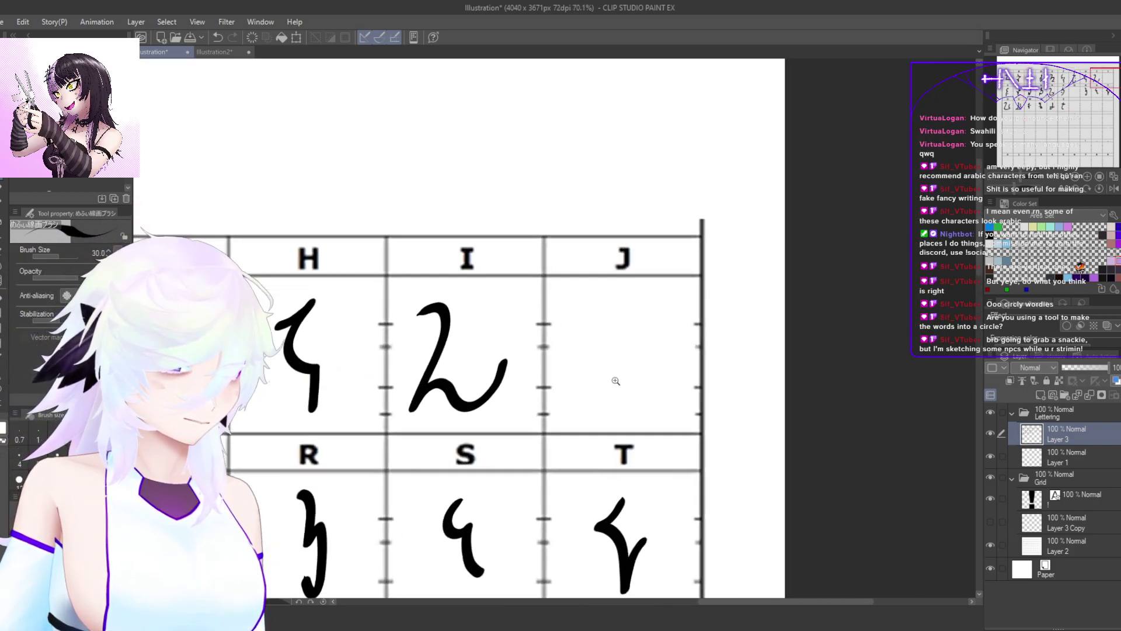
scroll(630, 413, "down", 5)
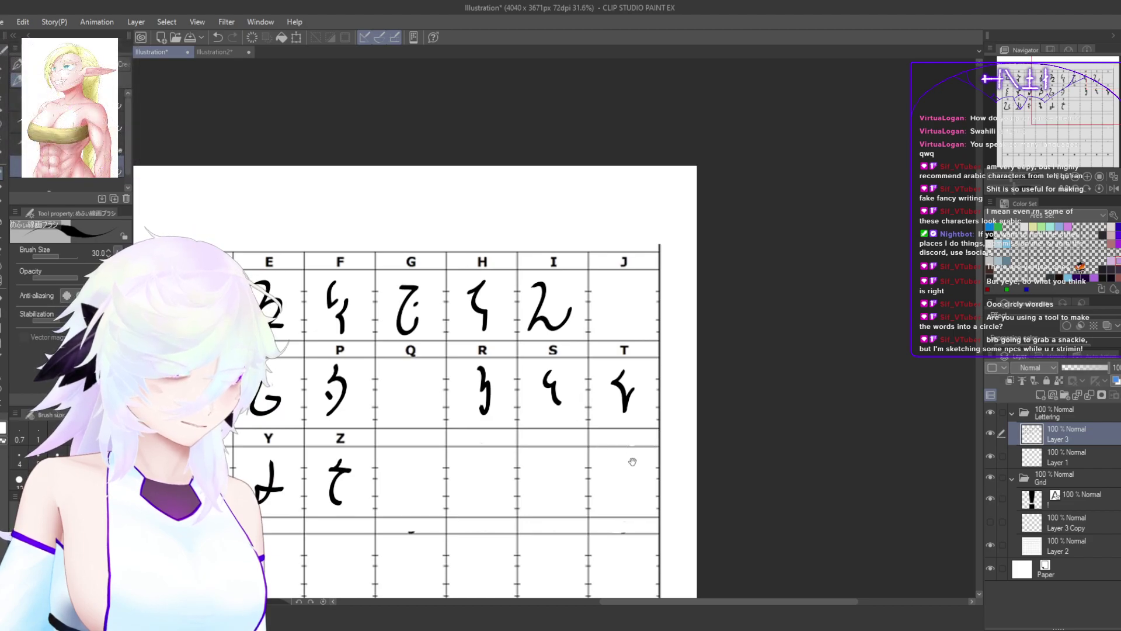
left_click_drag(576, 467, 504, 546)
scroll(546, 352, "up", 5)
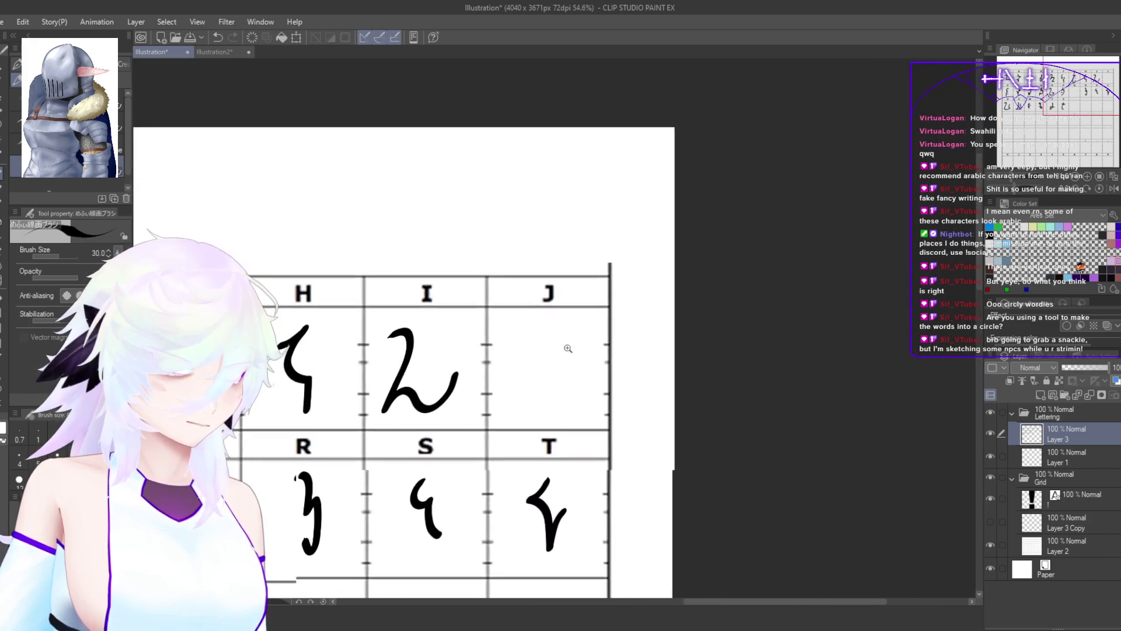
scroll(535, 403, "up", 3)
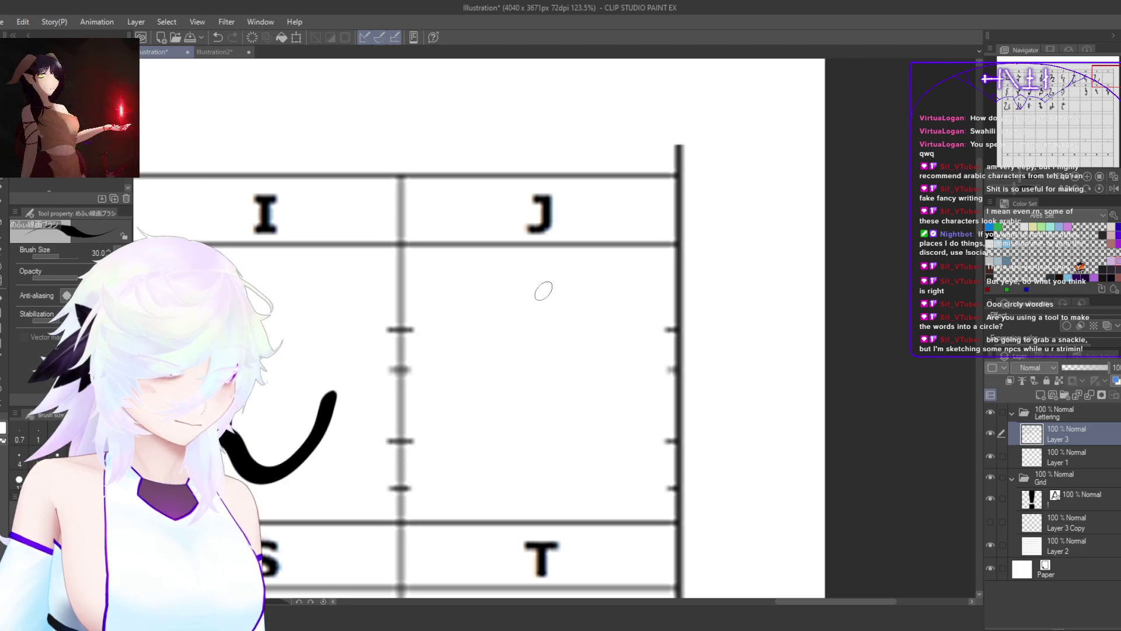
mouse_move(542, 293)
left_mouse_down()
mouse_move(542, 323)
mouse_move(547, 292)
mouse_move(560, 346)
left_mouse_up()
key("ctrl+z")
key("ctrl+z")
mouse_move(533, 290)
left_mouse_down()
mouse_move(562, 363)
mouse_move(546, 435)
mouse_move(508, 447)
mouse_move(580, 445)
mouse_move(589, 384)
left_mouse_up()
key("ctrl+z")
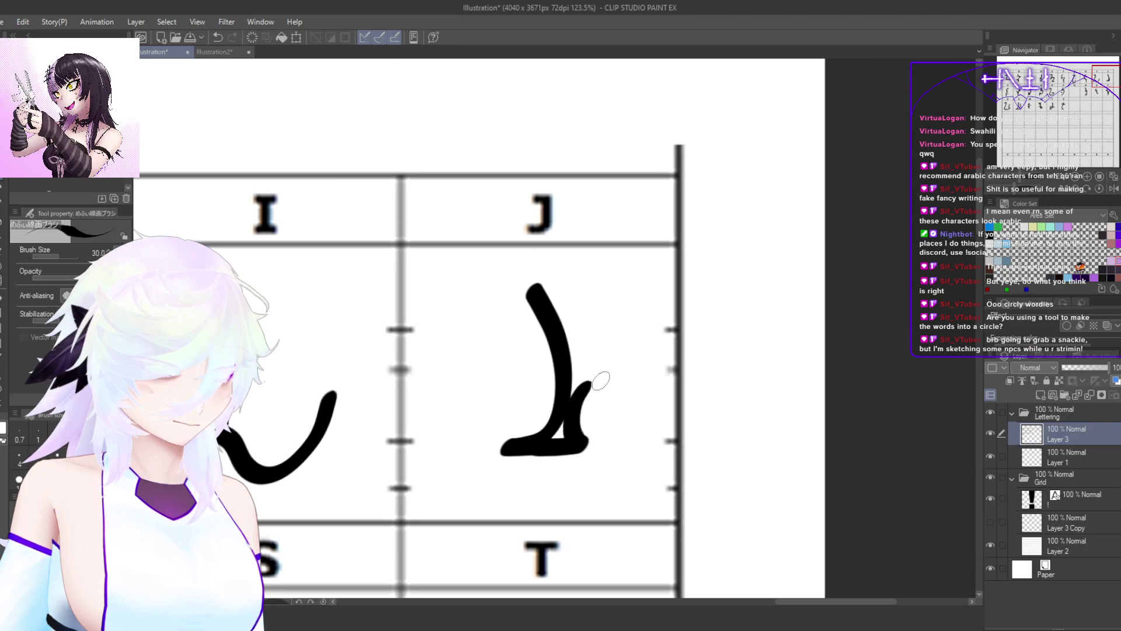
key("ctrl+z")
key("ctrl+z")
key("ctrl+z")
Step: Redraw the J glyph as a tall stem running into a flat base with a short right tail, and check it in a flipped view
mouse_move(542, 286)
left_mouse_down()
mouse_move(559, 352)
mouse_move(504, 441)
mouse_move(573, 445)
mouse_move(560, 435)
mouse_move(584, 374)
left_mouse_up()
key("h")
key("h")
mouse_move(611, 469)
left_mouse_down()
mouse_move(557, 515)
mouse_move(550, 442)
left_mouse_up()
left_click_drag(595, 367, 574, 385)
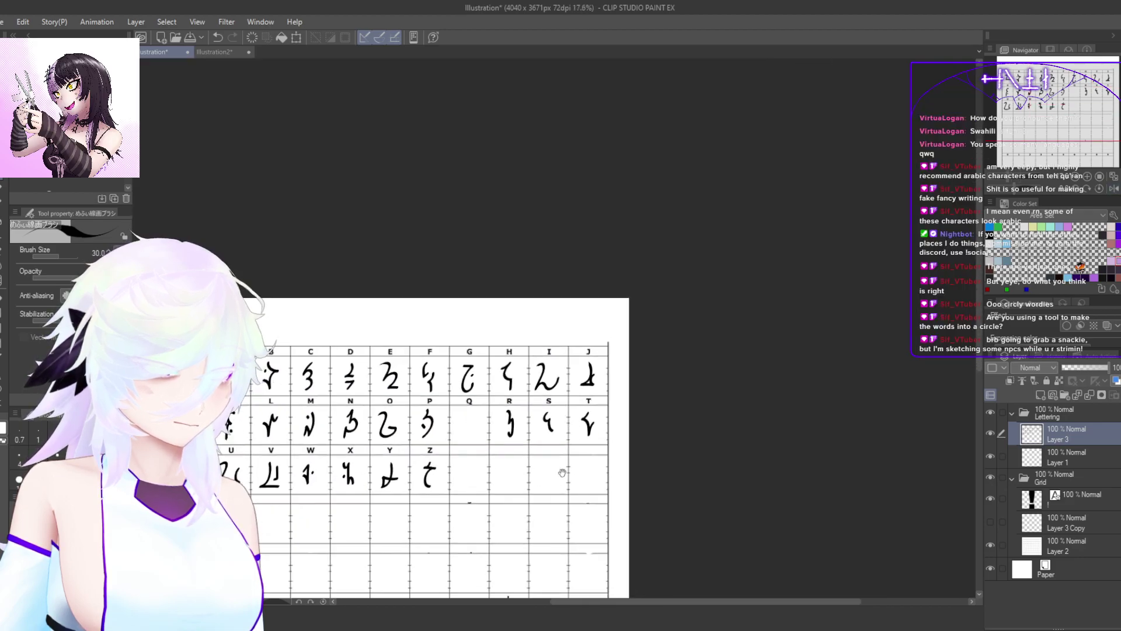
Step: Draw the Q glyph as a long stroke slanting down to the left with a short hook on its left and a dot at its lower right
left_click_drag(564, 471, 662, 444)
scroll(523, 416, "up", 5)
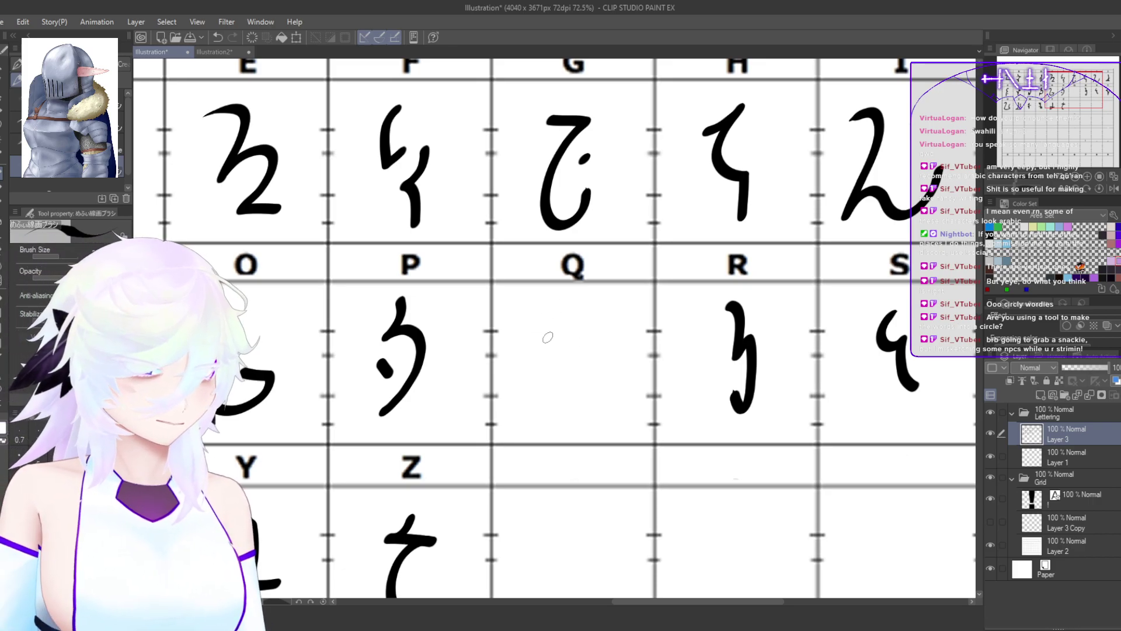
left_click_drag(580, 303, 559, 381)
key("ctrl+z")
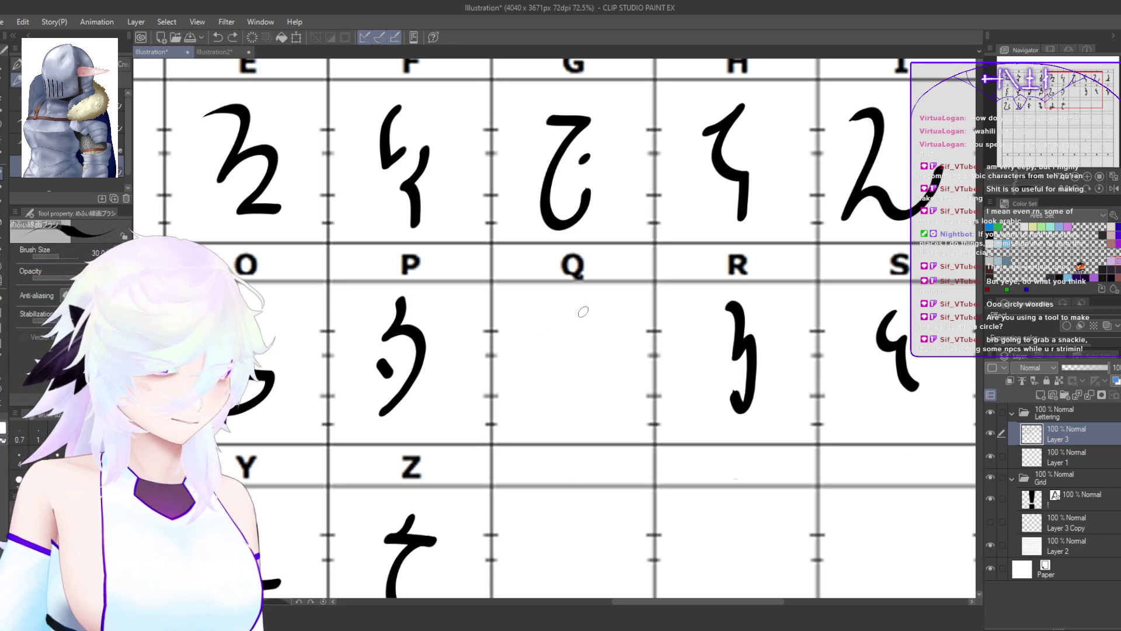
mouse_move(588, 305)
left_mouse_down()
mouse_move(582, 340)
mouse_move(533, 408)
mouse_move(551, 384)
mouse_move(533, 353)
left_mouse_up()
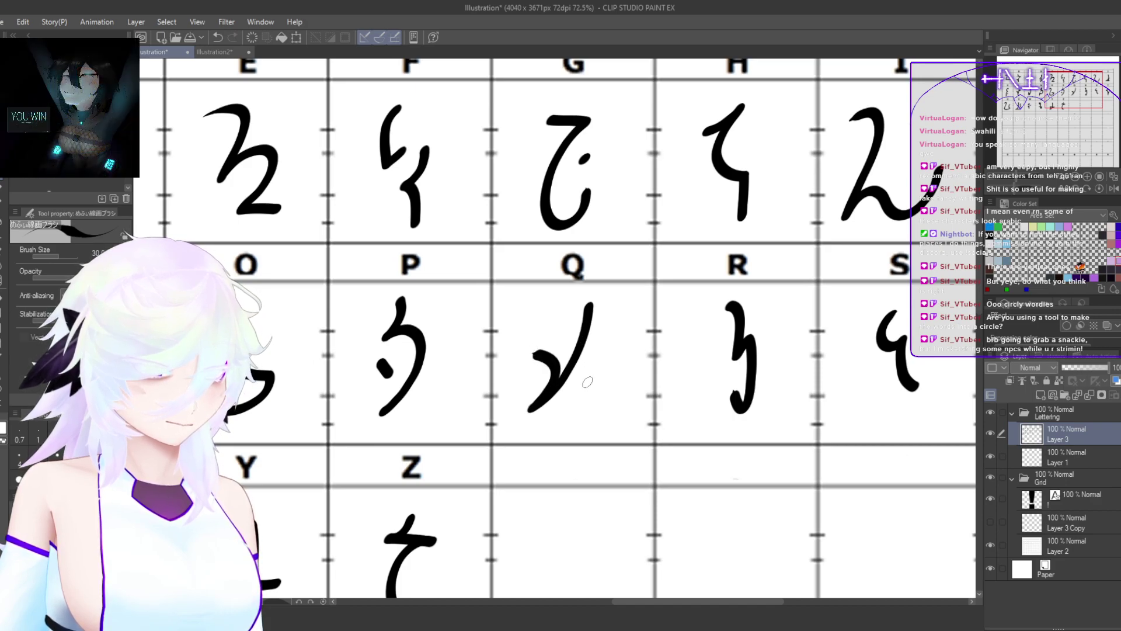
scroll(640, 432, "down", 8)
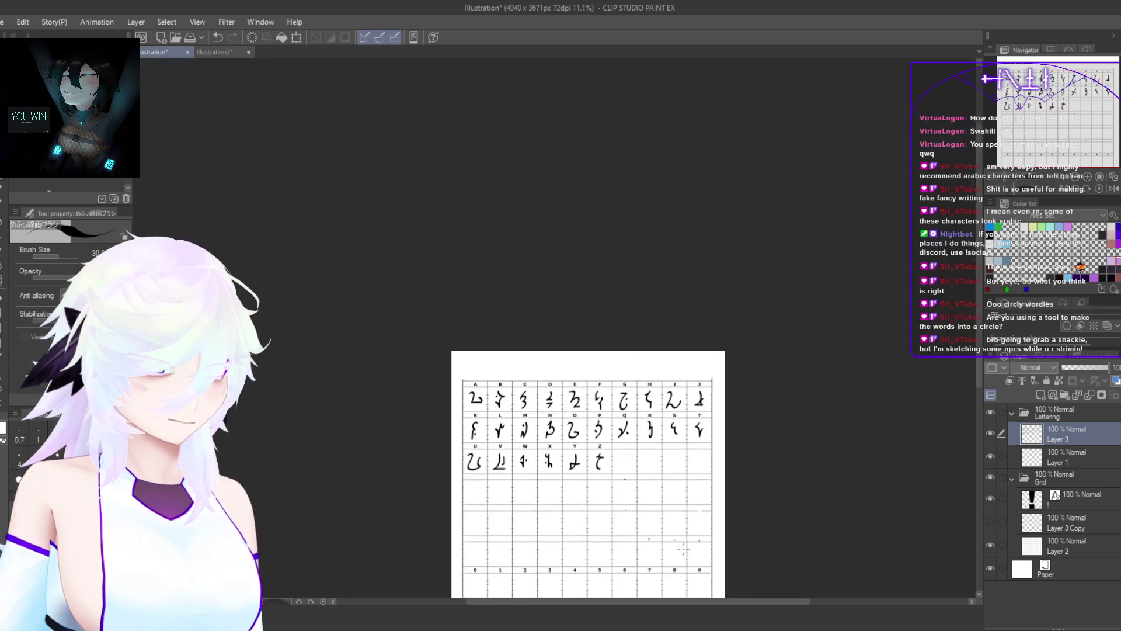
Step: Review the full A to Z glyph set and the empty punctuation and number cells of the grid
scroll(683, 549, "up", 3)
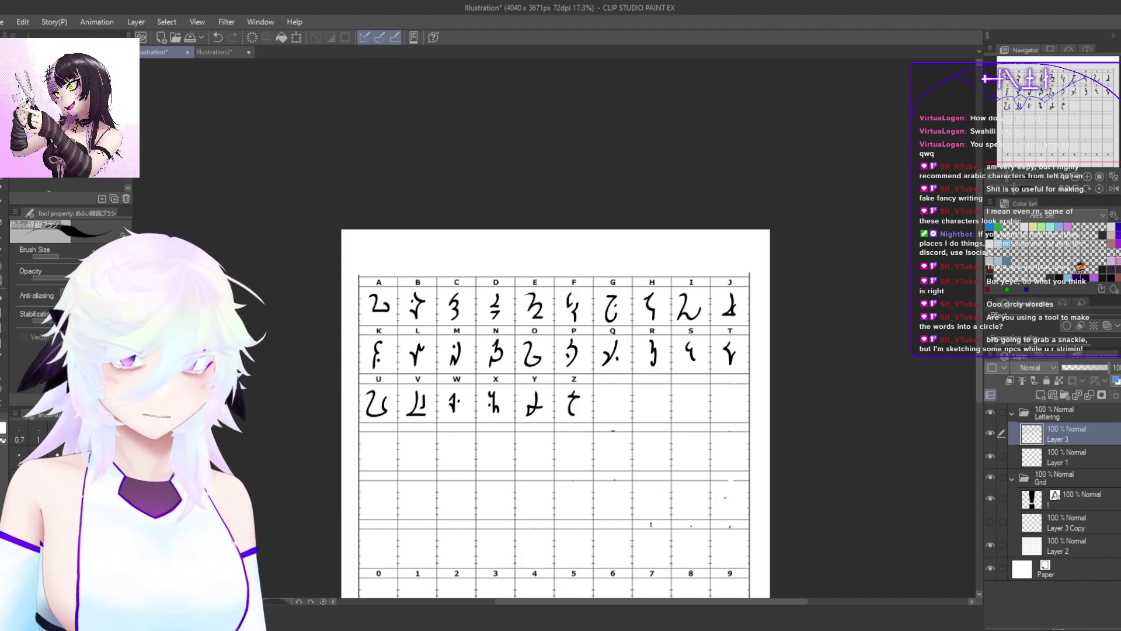
scroll(558, 373, "down", 5)
left_click_drag(796, 533, 659, 444)
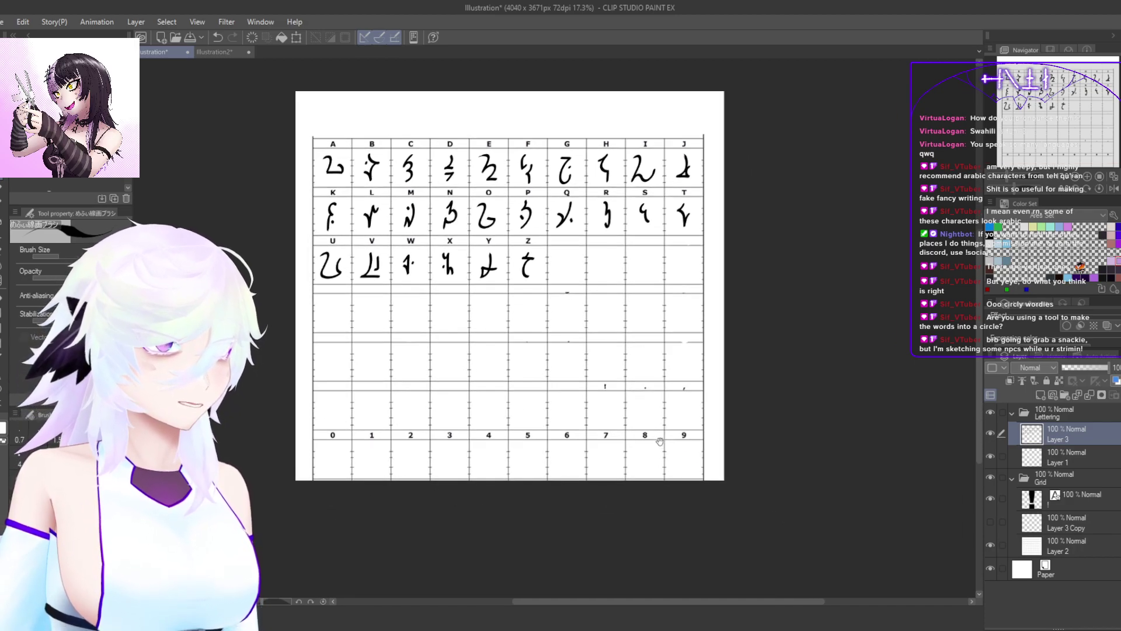
left_click_drag(595, 374, 615, 377)
left_click_drag(607, 438, 596, 413)
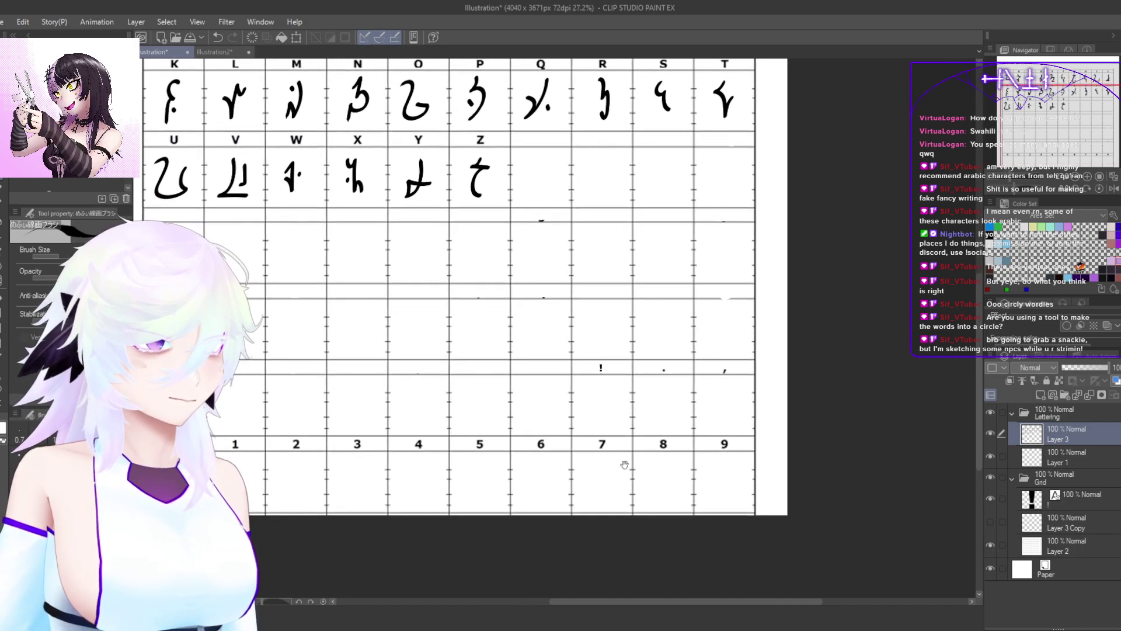
left_click_drag(618, 465, 642, 515)
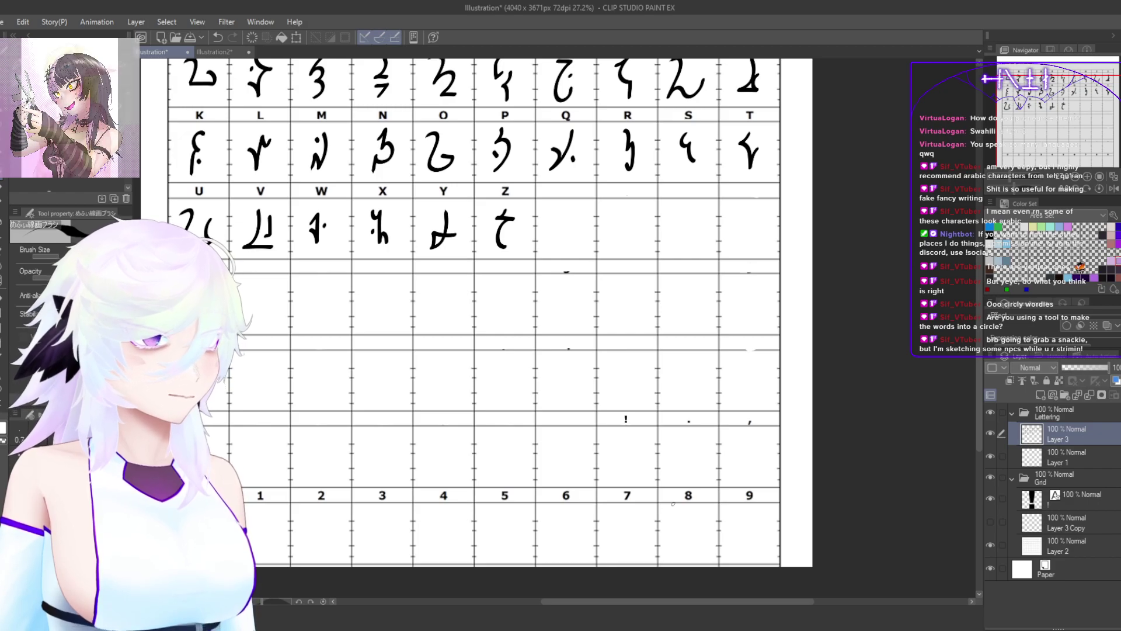
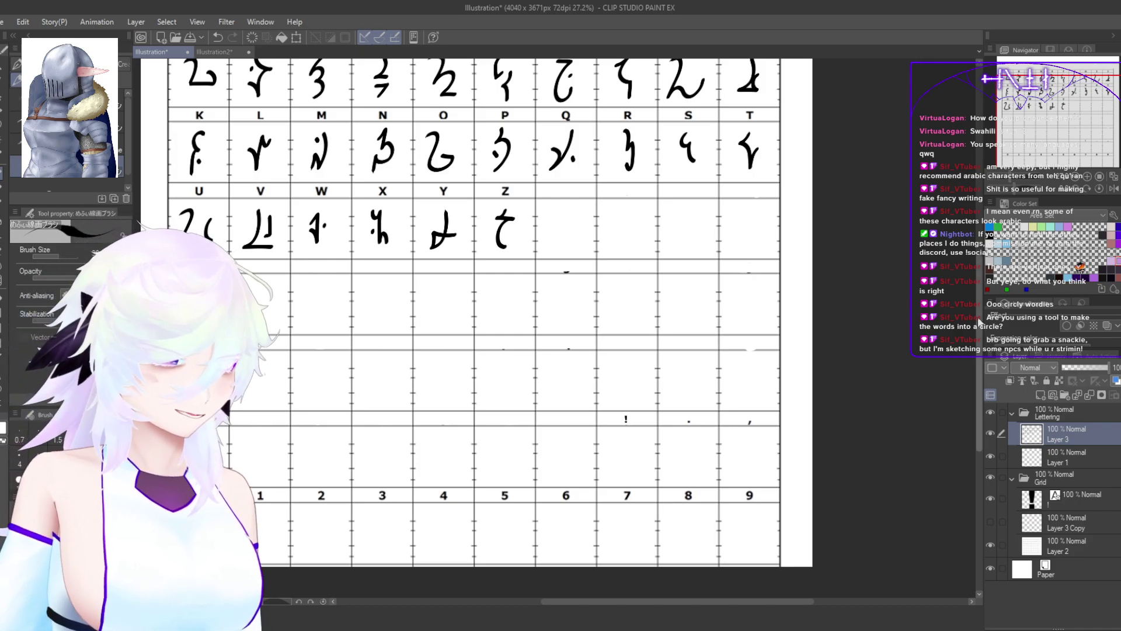
left_click_drag(980, 324, 979, 342)
left_click_drag(841, 390, 830, 402)
left_click_drag(830, 401, 683, 446)
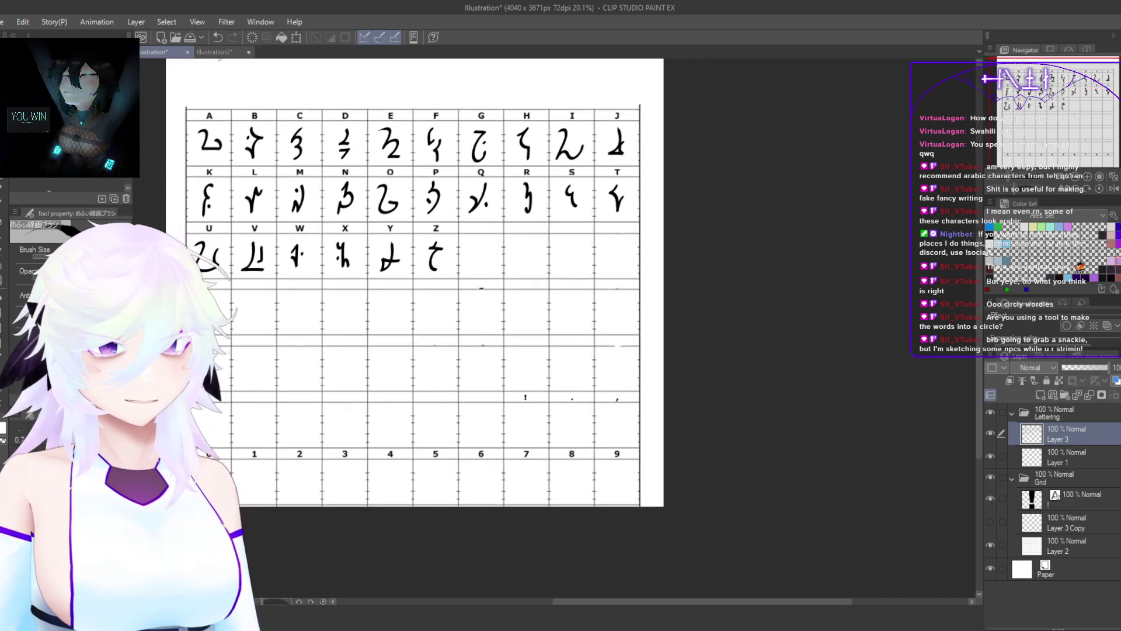
Step: Switch to the Illustration2 canvas, toggle Layer 1's visibility to check its contents, and rename the layer Circle Ruler
left_click(218, 52)
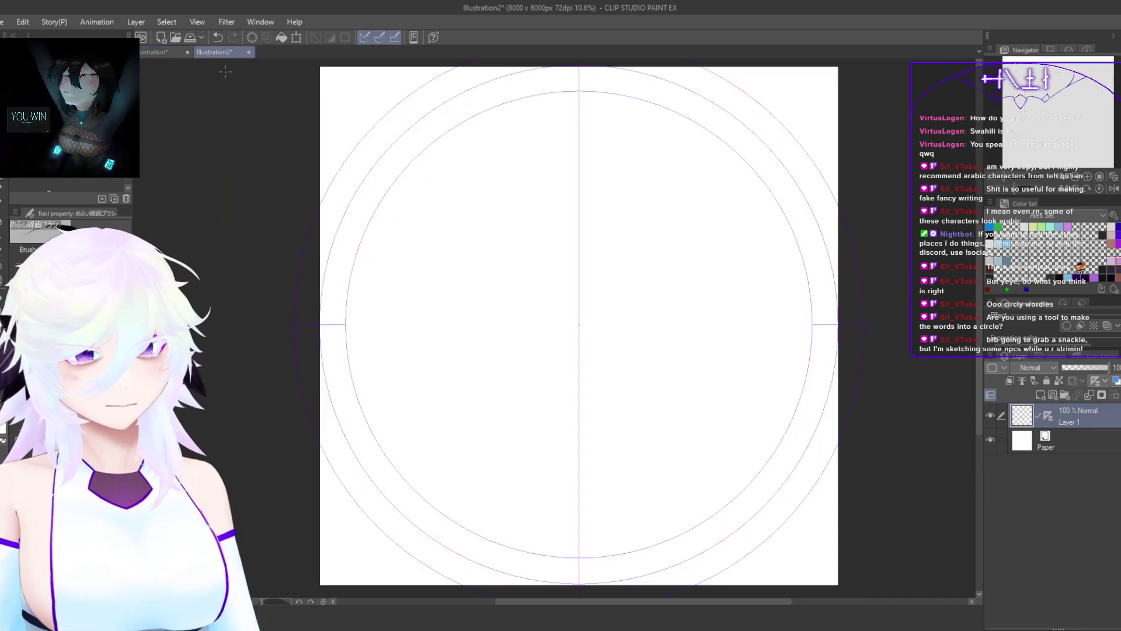
left_click(990, 415)
left_click_drag(607, 280, 556, 273)
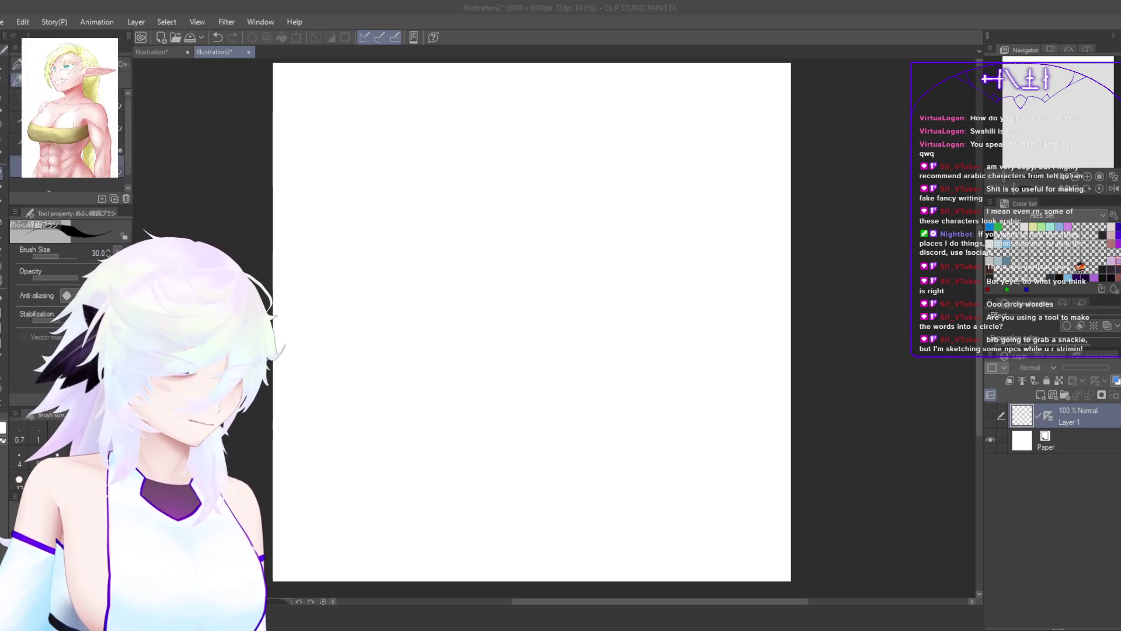
left_click(990, 416)
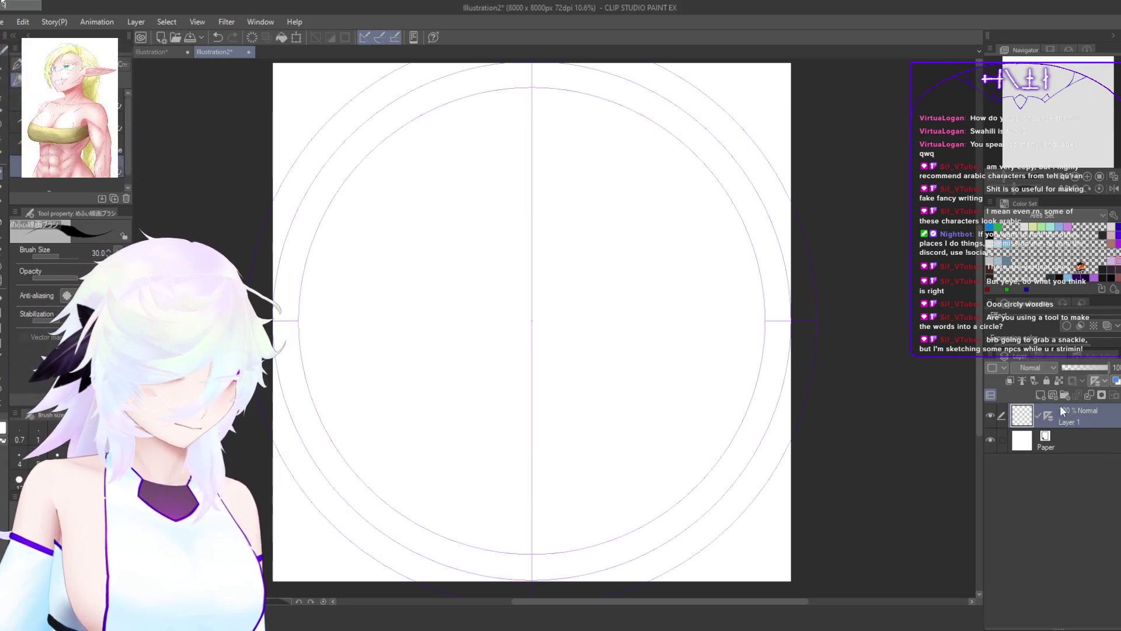
key("Return")
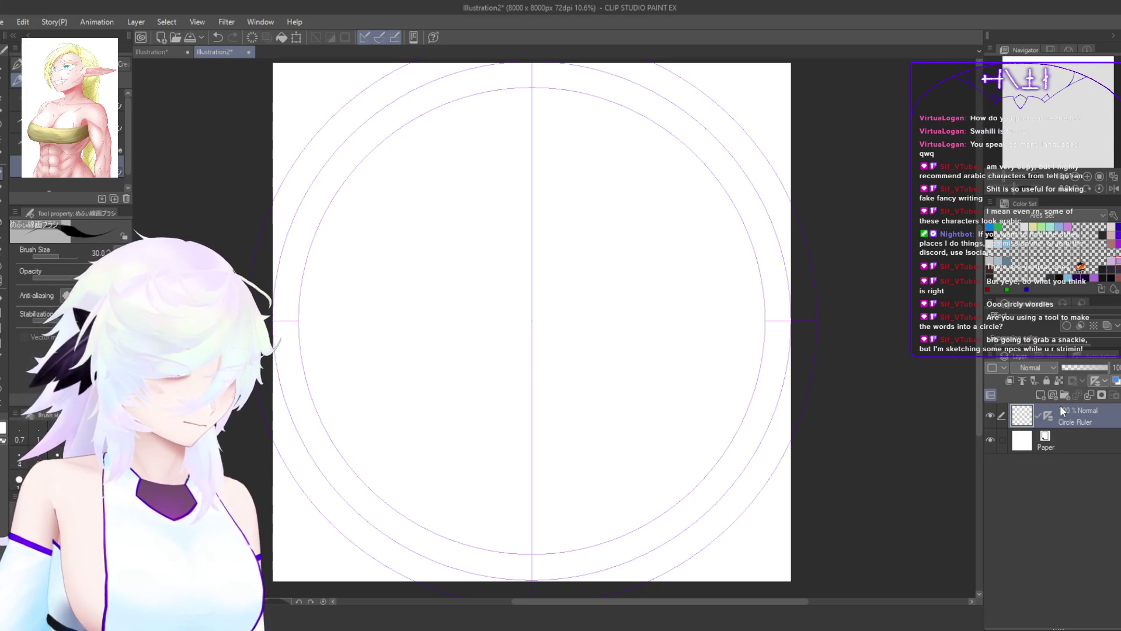
Step: Add a new raster layer above the Circle Ruler layer and name it Rules
key("ctrl+shift+n")
double_click(1056, 421)
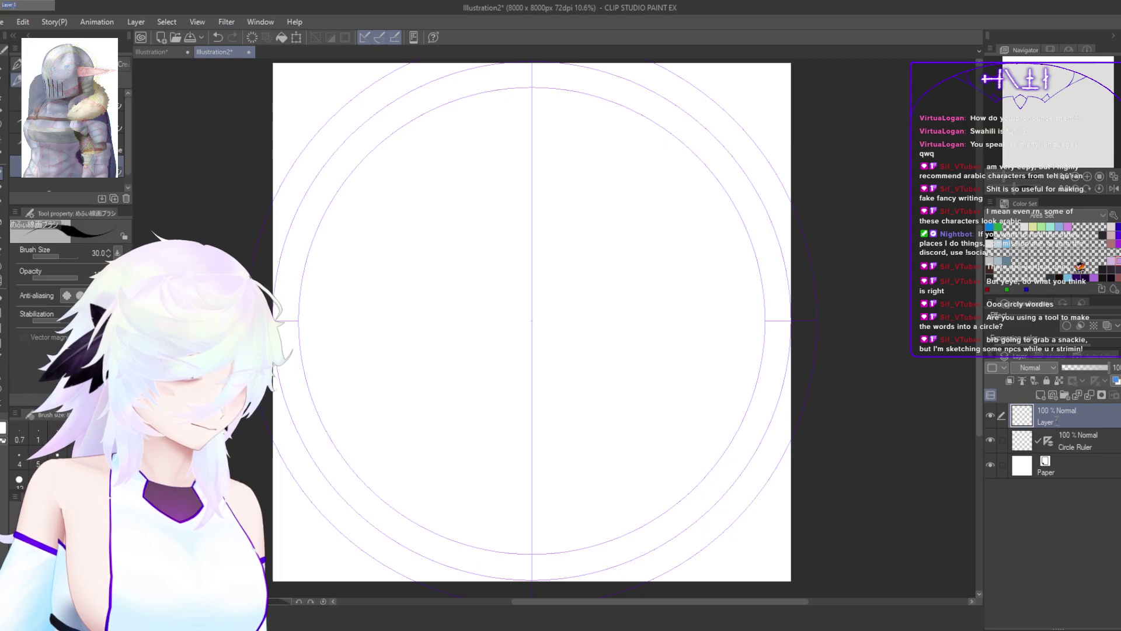
type("Rules")
key("Return")
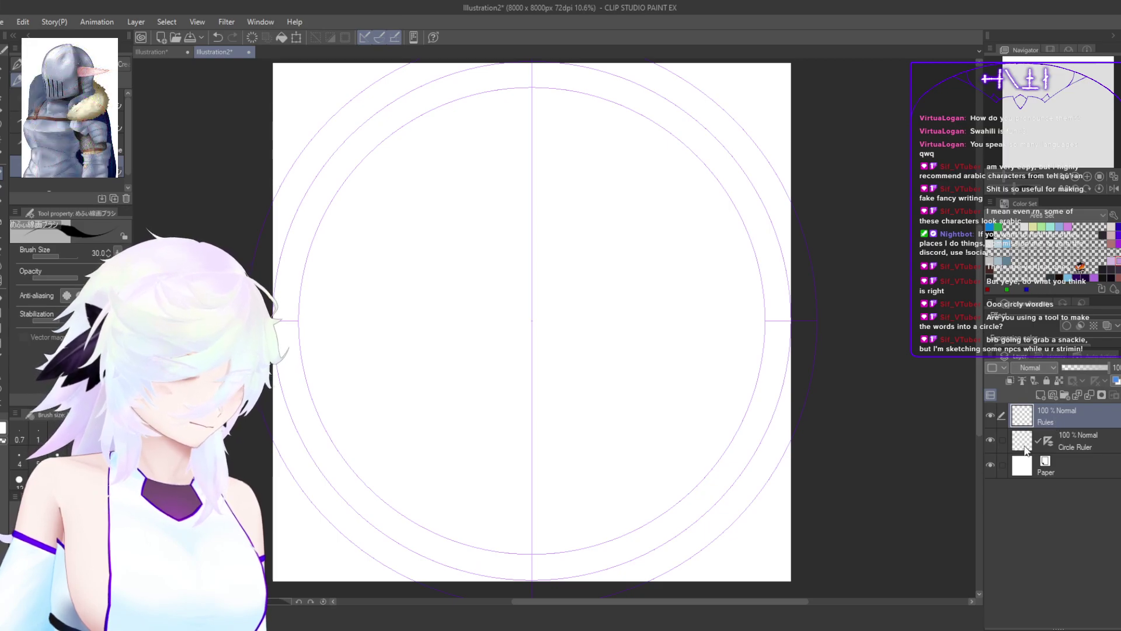
left_click(5, 380)
left_click(463, 83)
type("asdasd")
key("BackSpace")
key("BackSpace")
key("BackSpace")
key("BackSpace")
key("BackSpace")
key("BackSpace")
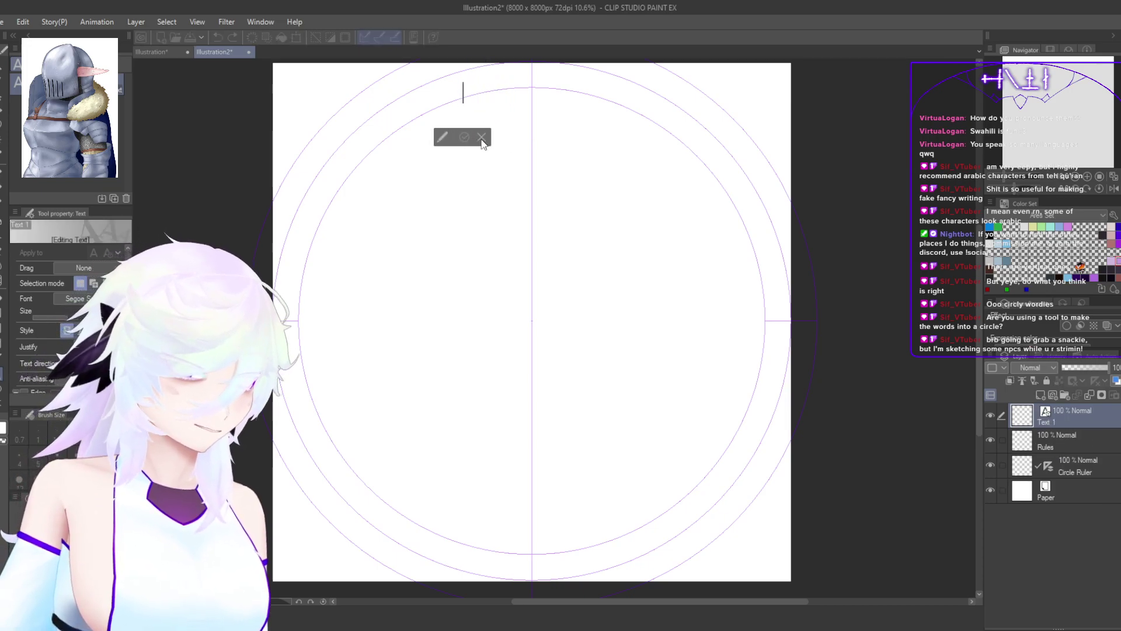
left_click(482, 139)
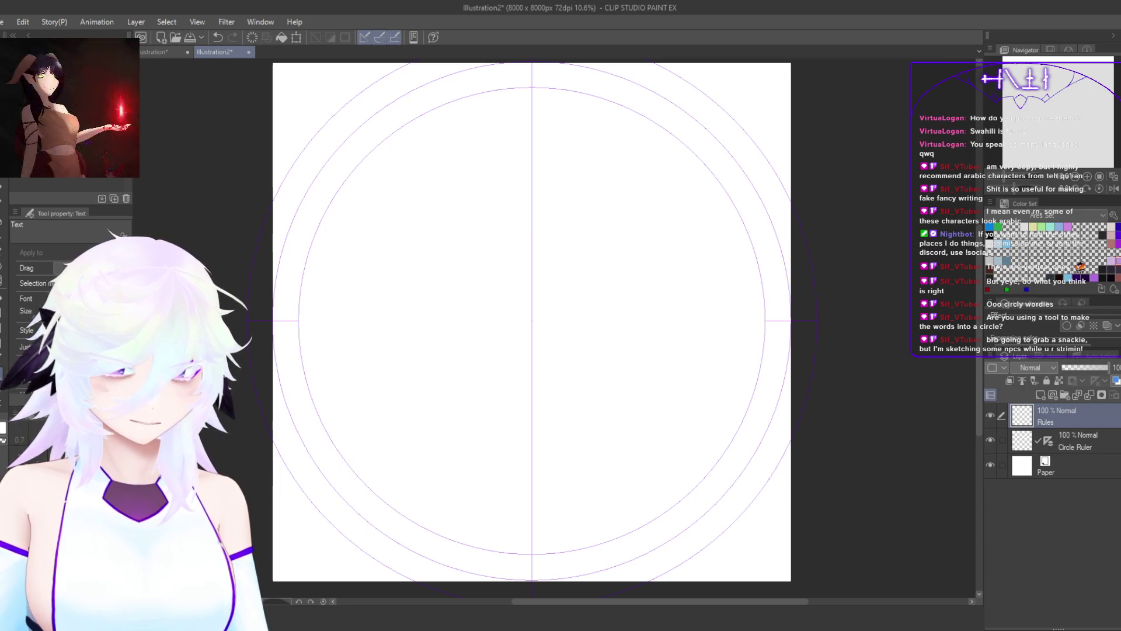
Step: Hide the Circle Ruler layer and add the bold text heading "LANGUAGE GRAMMAR RULES" in the canvas's upper-left corner
left_click(990, 439)
left_click_drag(473, 193, 485, 212)
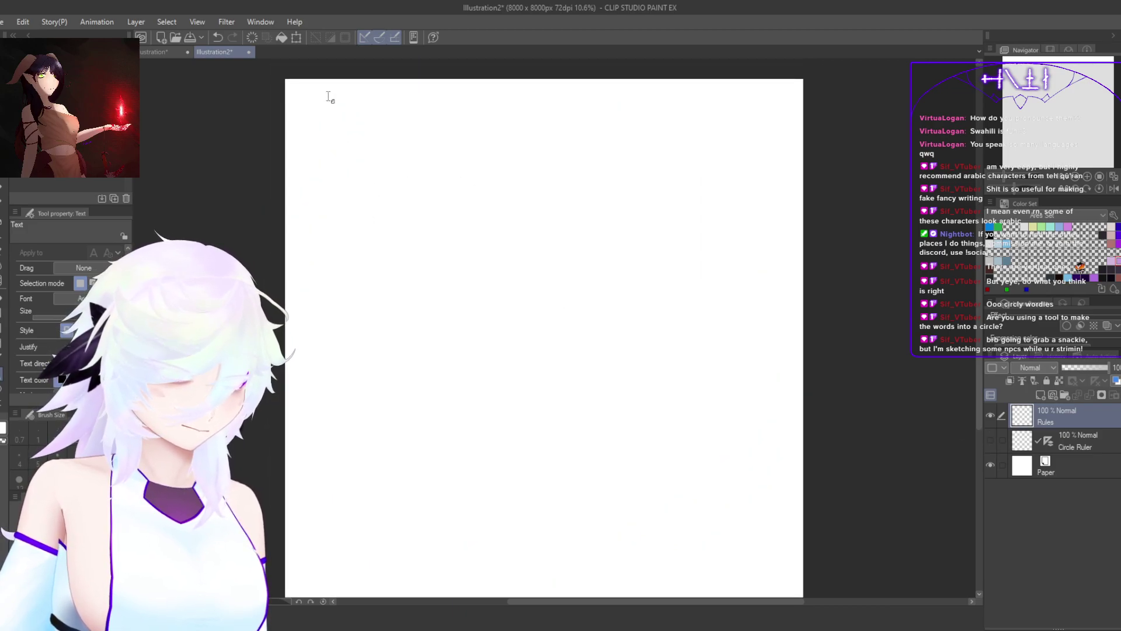
scroll(302, 85, "up", 3)
left_click(300, 87)
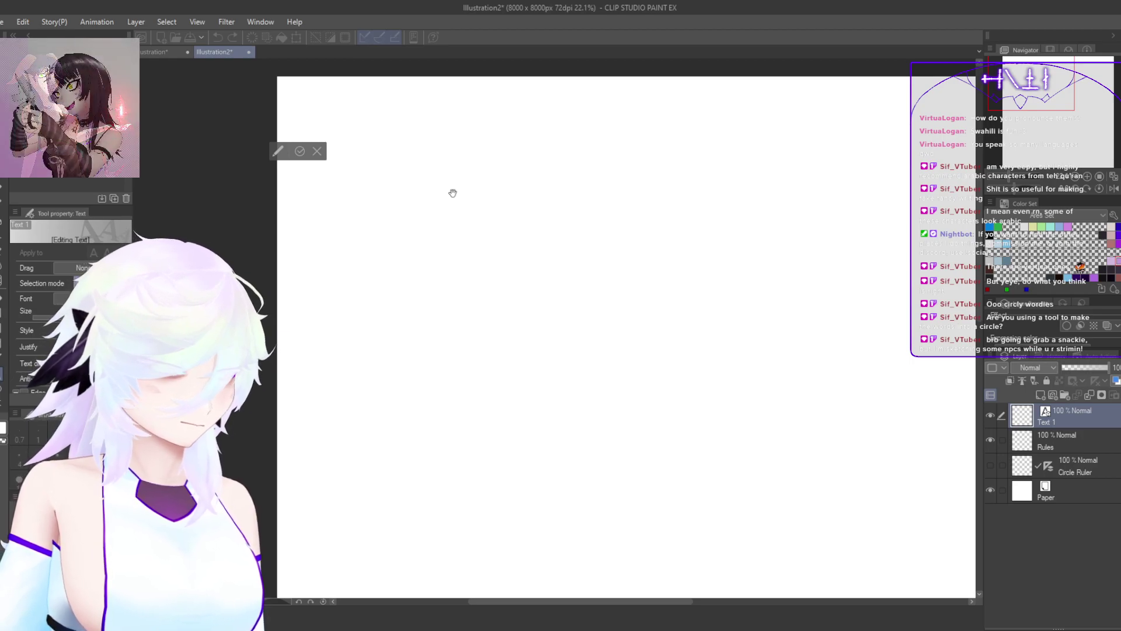
type("LANGU")
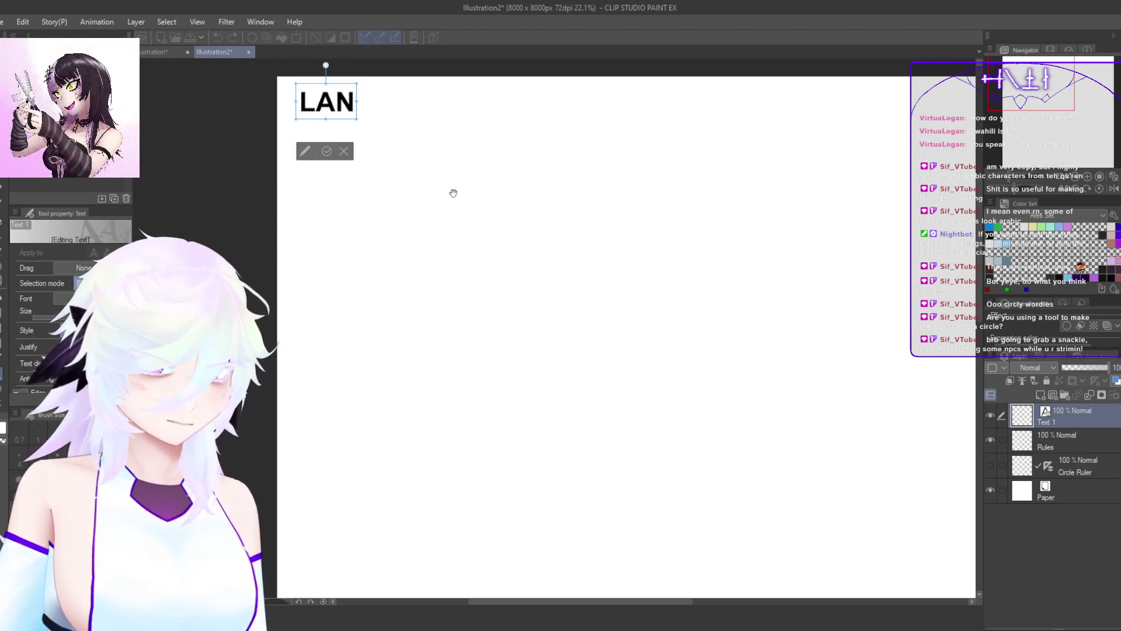
key("BackSpace")
type("GUAGE ")
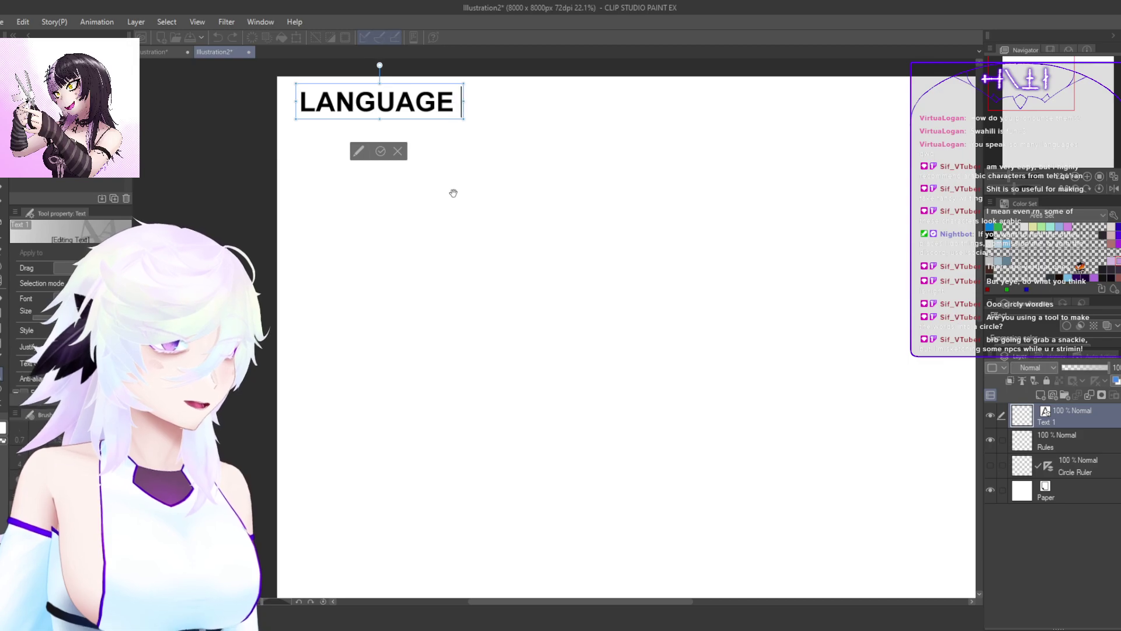
type("GRAMMAR RULES")
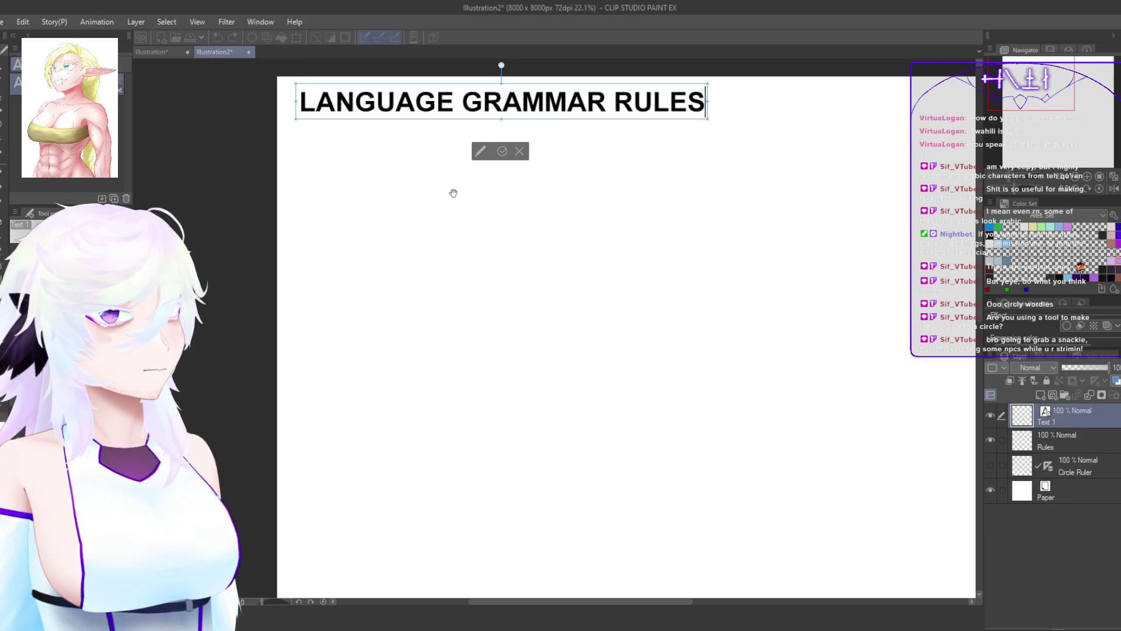
key("Return")
key("Return")
type("1")
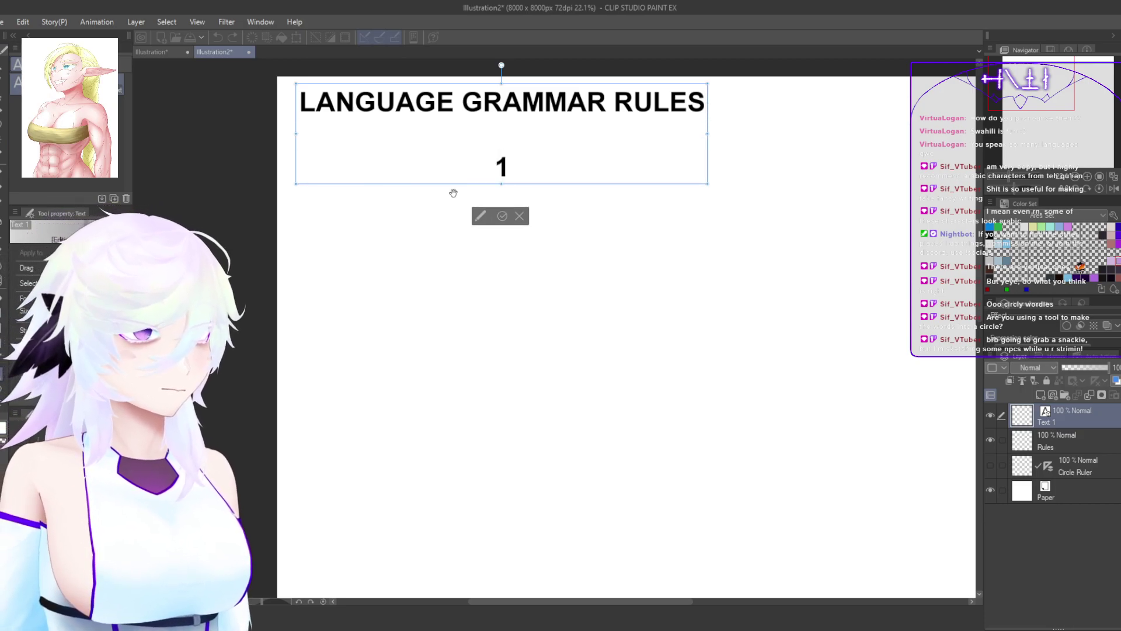
key("BackSpace")
key("BackSpace")
key("BackSpace")
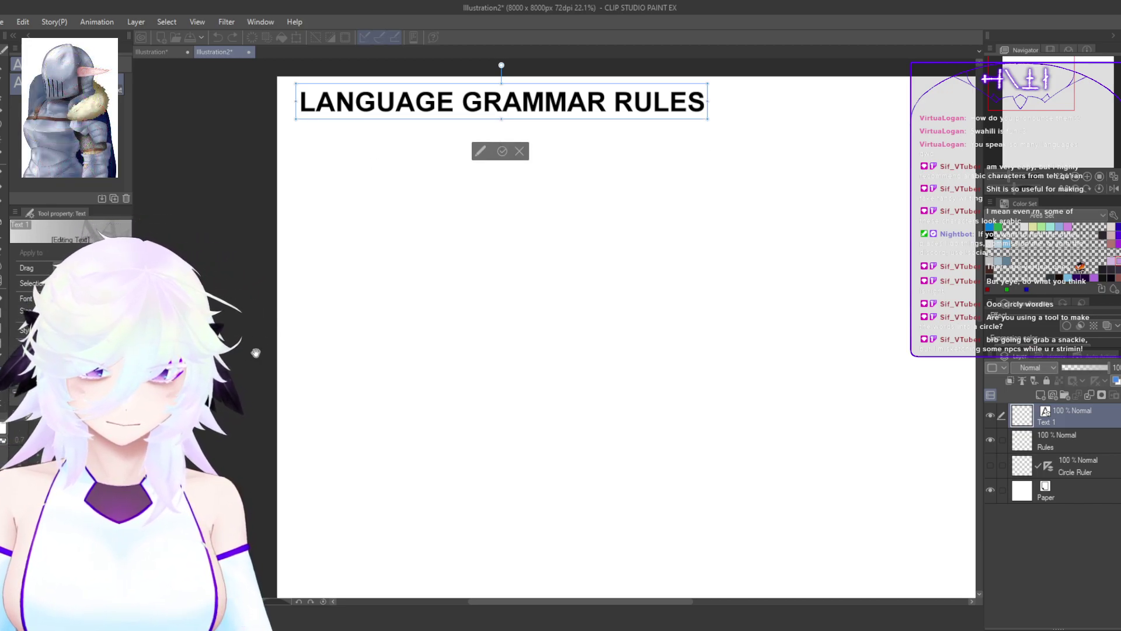
key("Return")
type("1")
key("BackSpace")
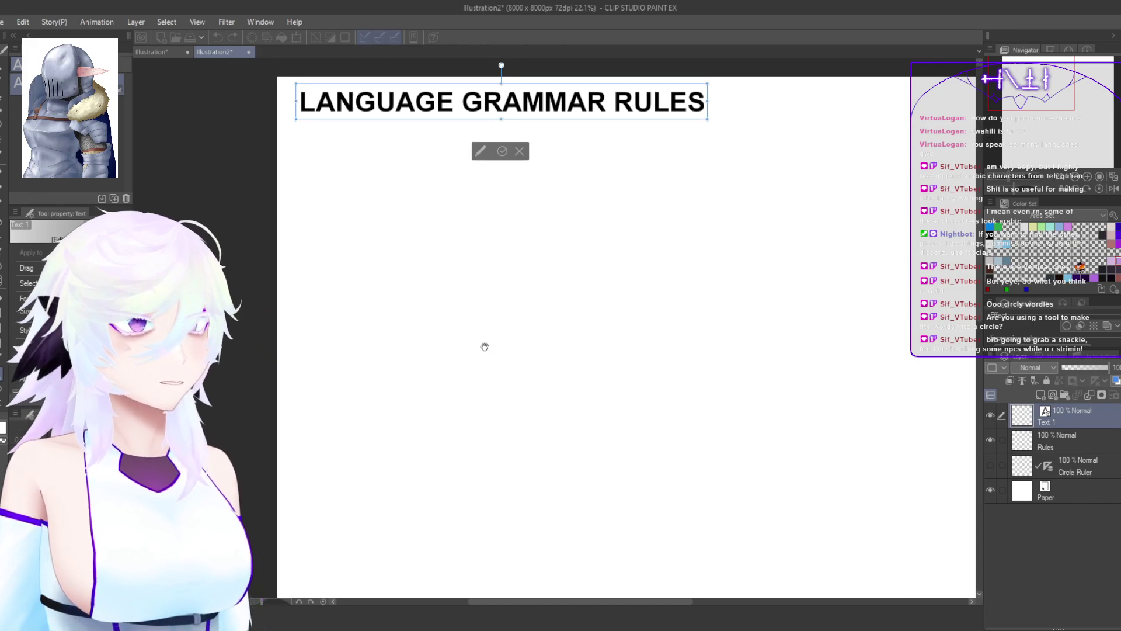
Step: Below the heading, leave a blank line and write in regular weight "1: Written parts are contained within a double circle"
key("Return")
type("1")
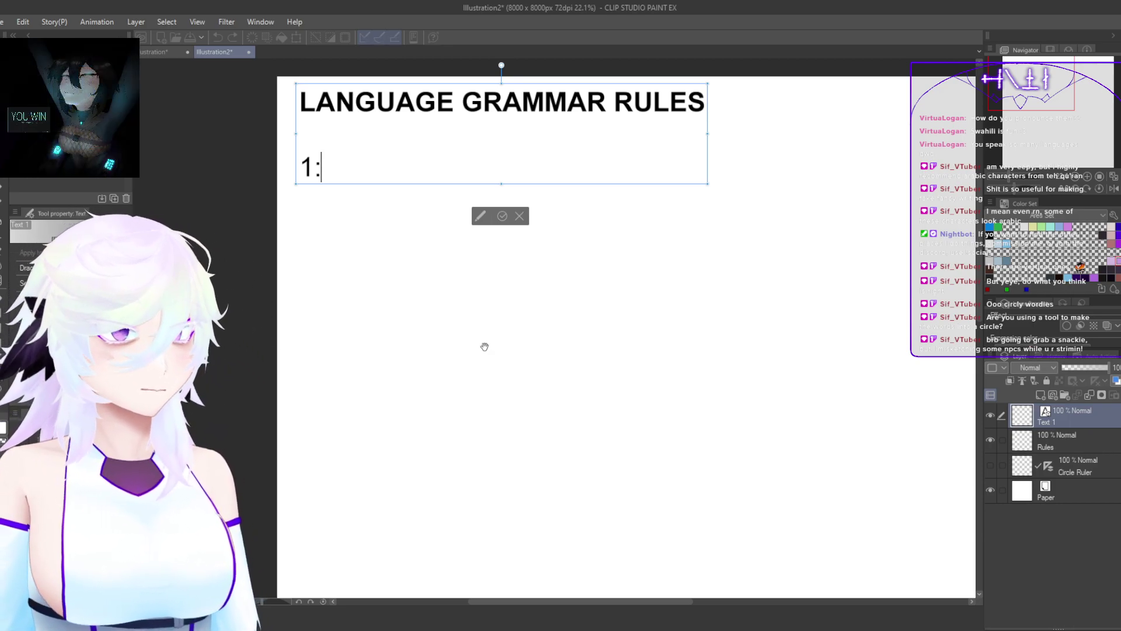
type(":Tex")
key("BackSpace")
key("BackSpace")
key("BackSpace")
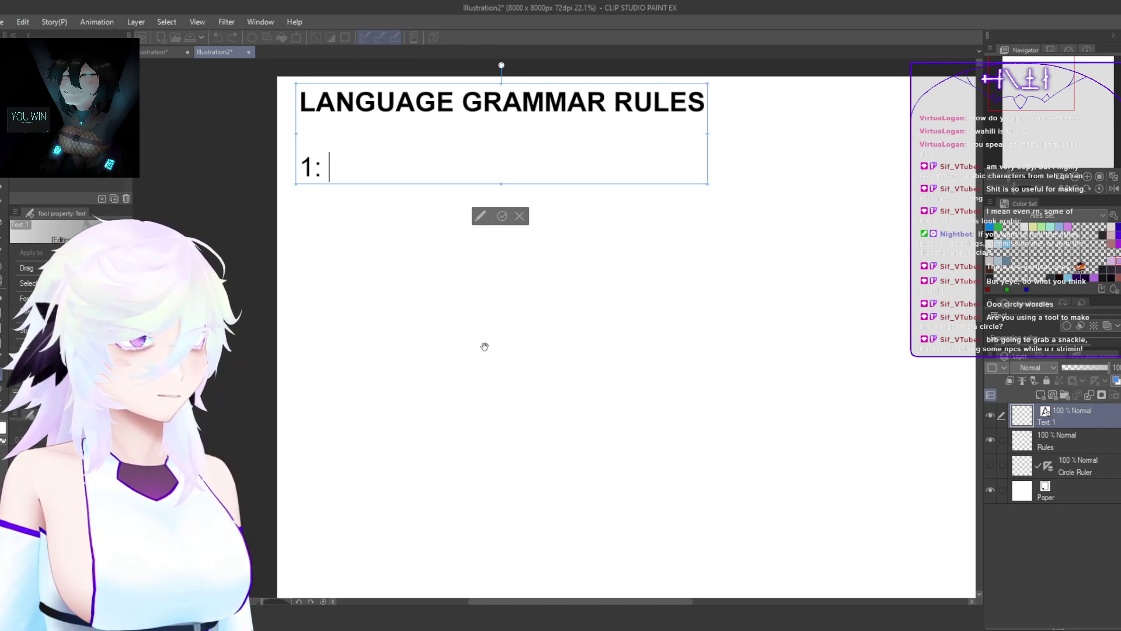
type("W")
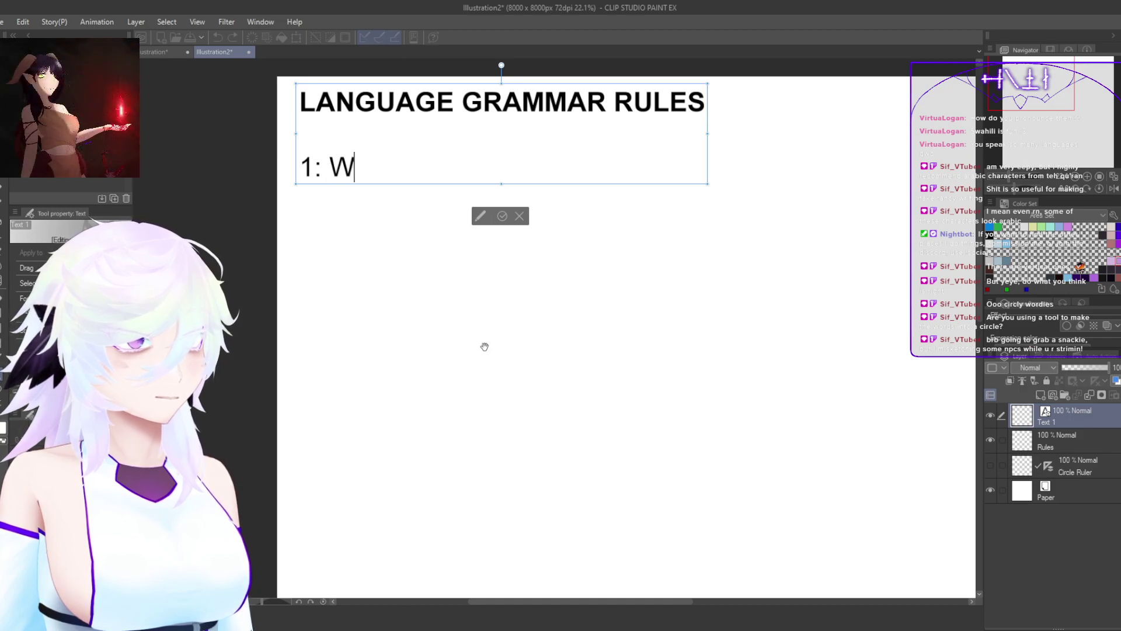
type("ritten parts ")
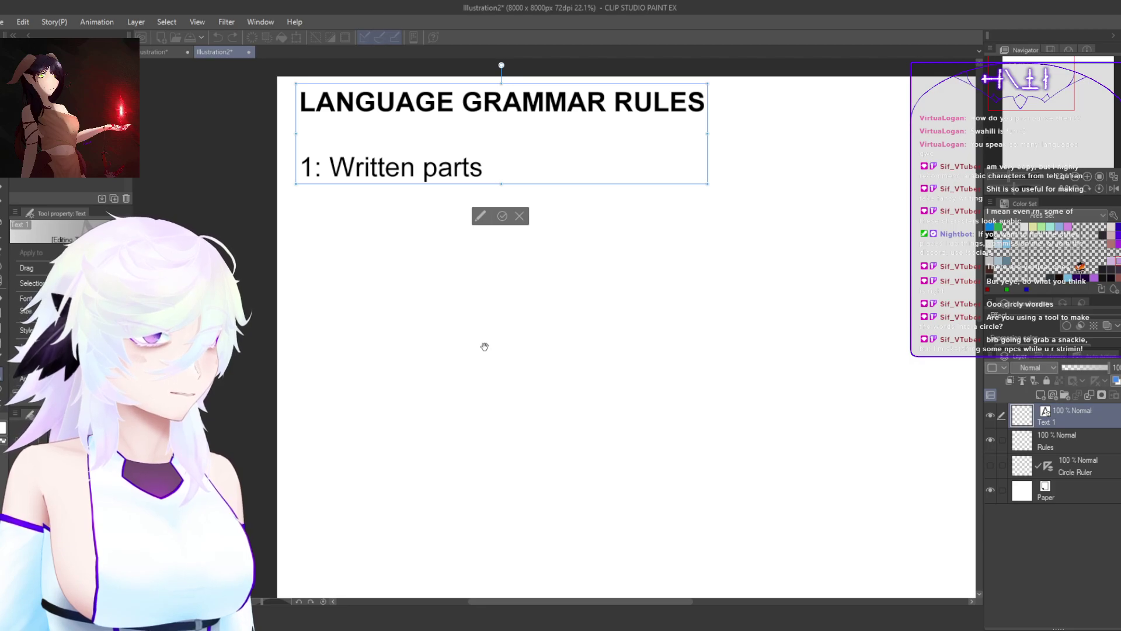
type("are conta")
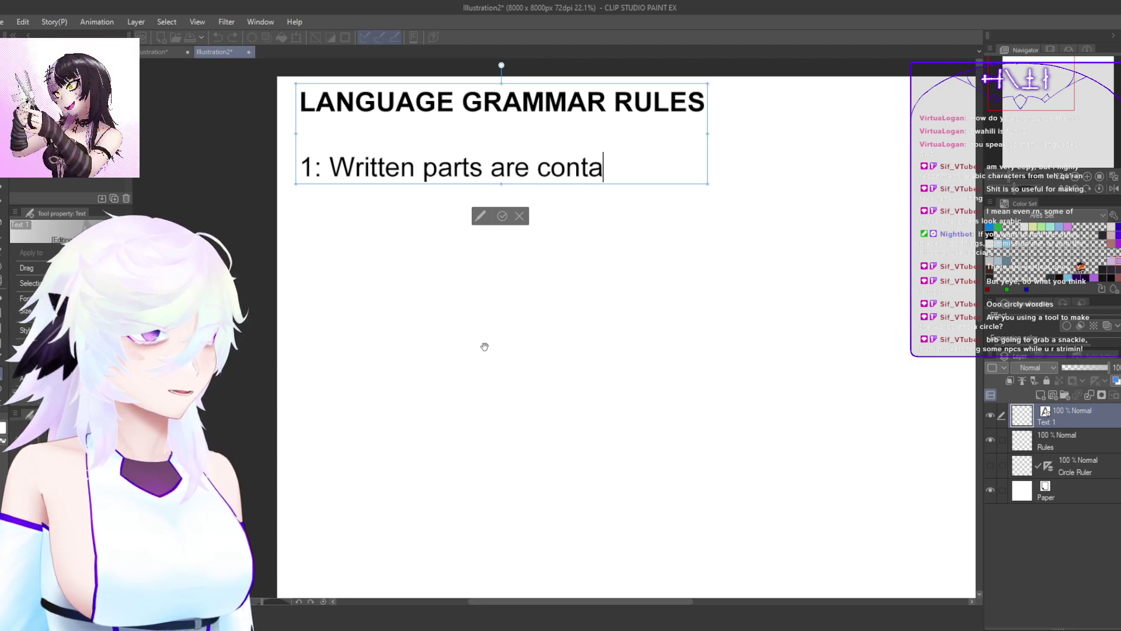
type("ined within a doub")
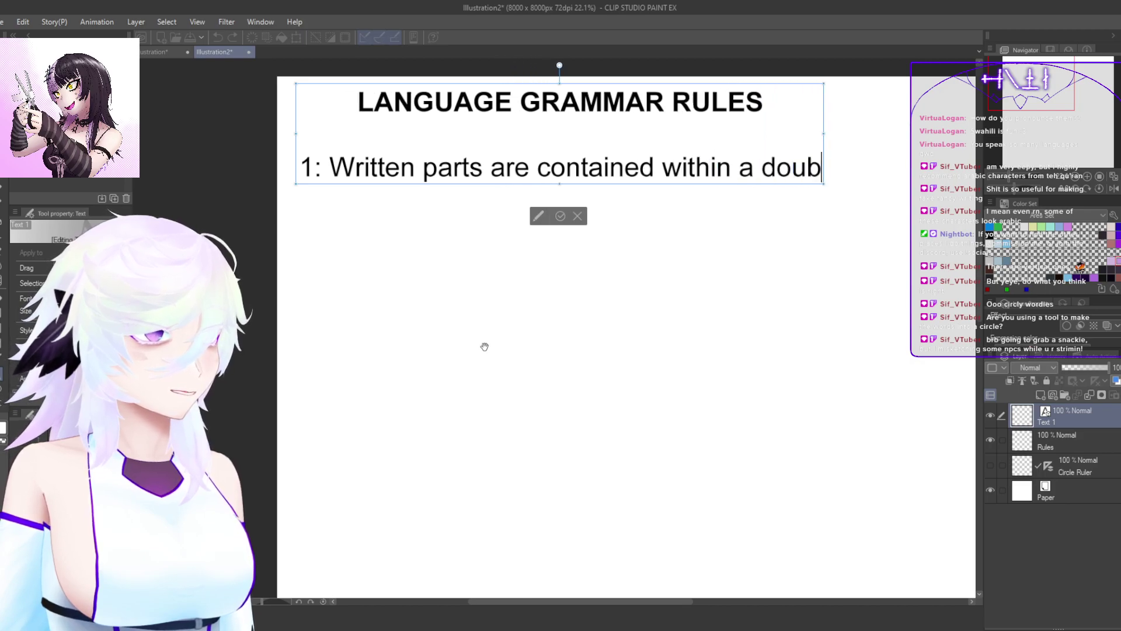
type("le circle")
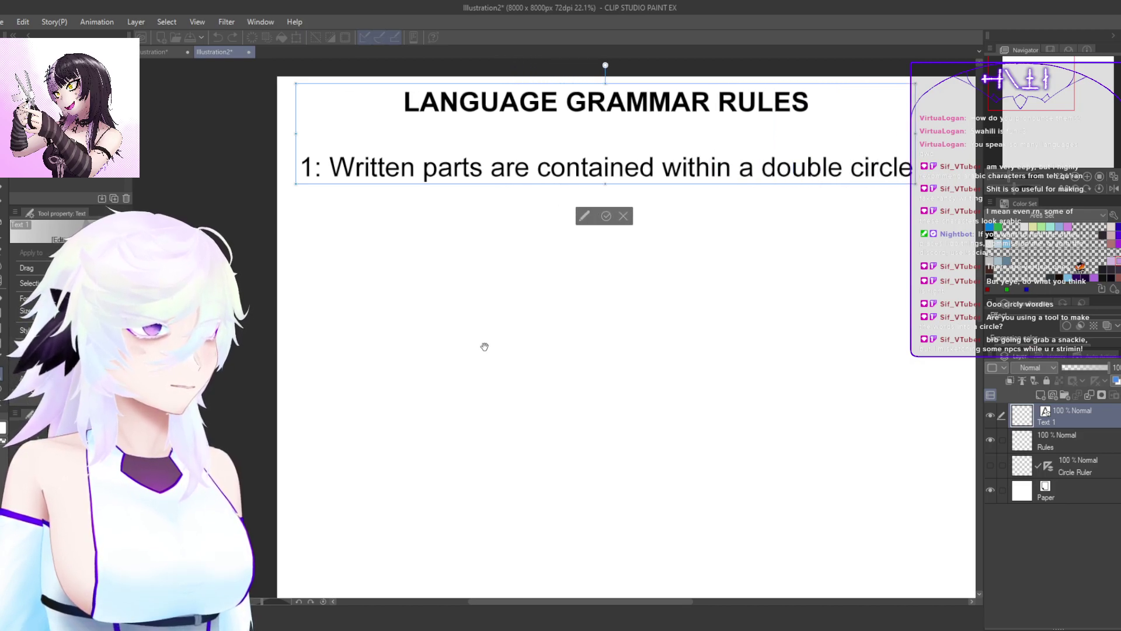
Step: Left-align the whole text block and end rule 1 with a period
key("ctrl+a")
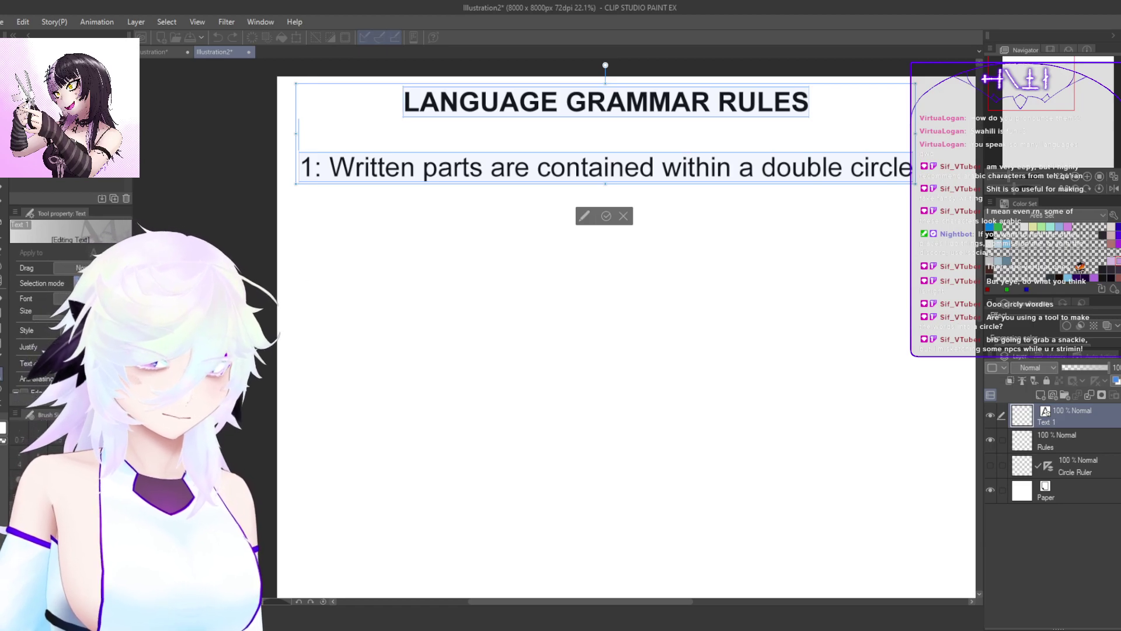
left_click(68, 346)
left_click(827, 167)
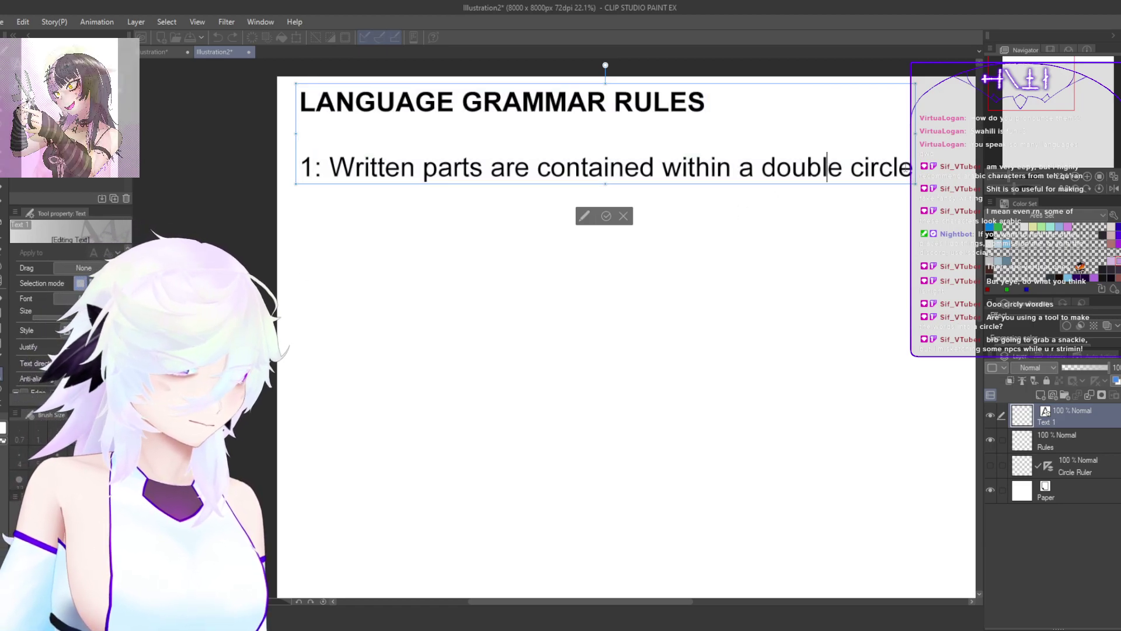
type(".")
Step: Add rule 2 after a blank line: "2: In cases of colon or semicolon use, an inner circle is added with the words."
key("Return")
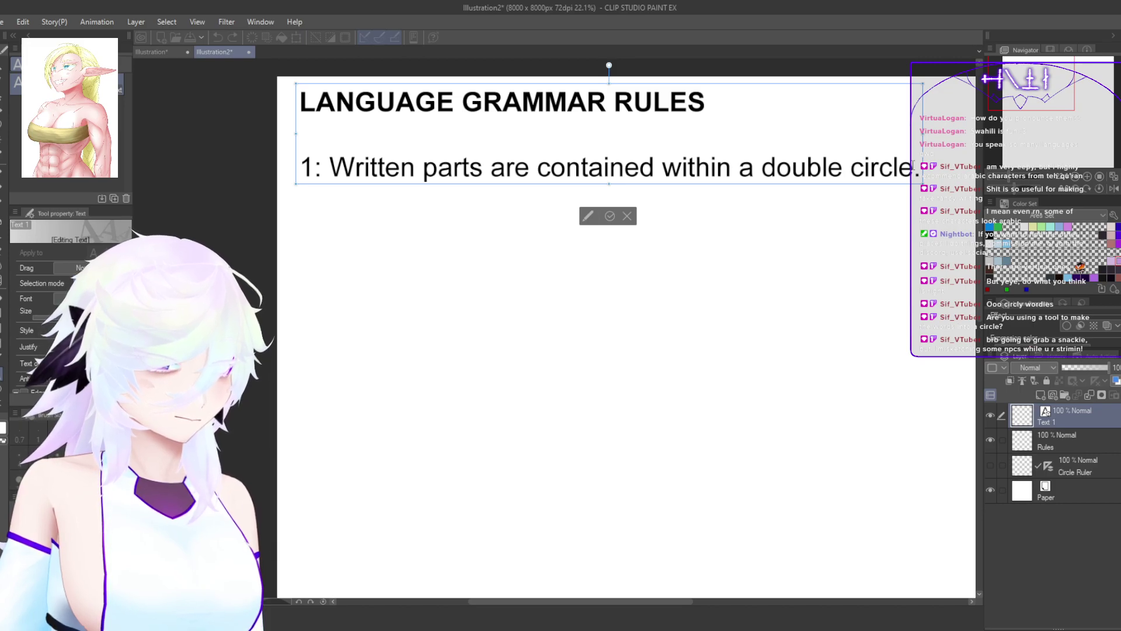
key("Return")
type("2:")
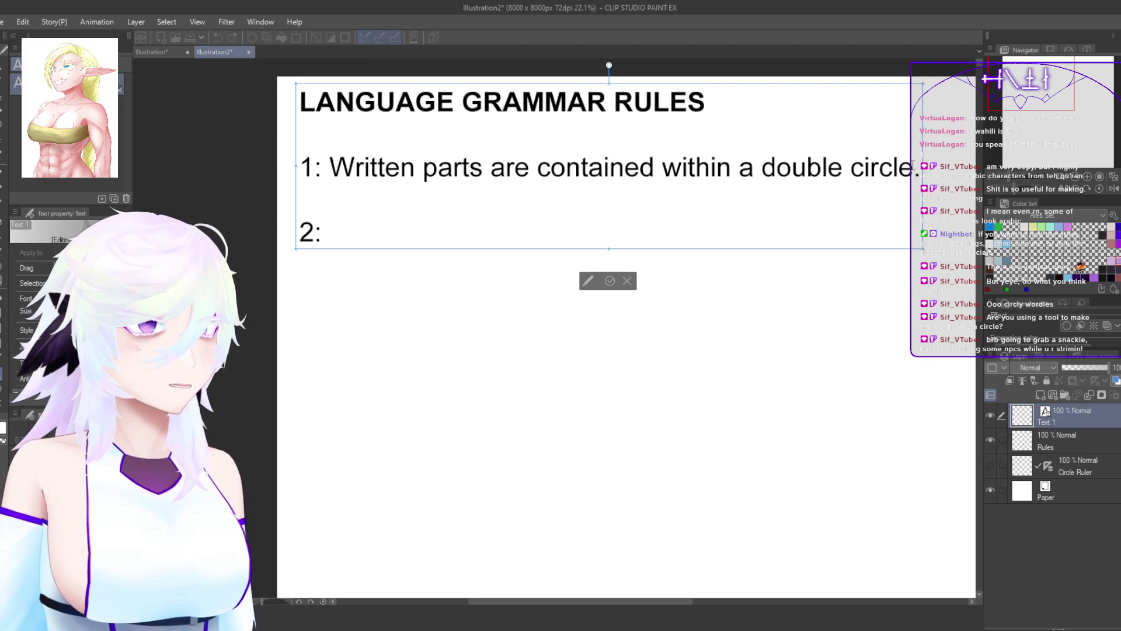
type(" In cases")
type(" of colon or sem")
type("icolon use")
type(", ")
type("a se")
key("BackSpace")
key("BackSpace")
key("BackSpace")
type("an inner circle is")
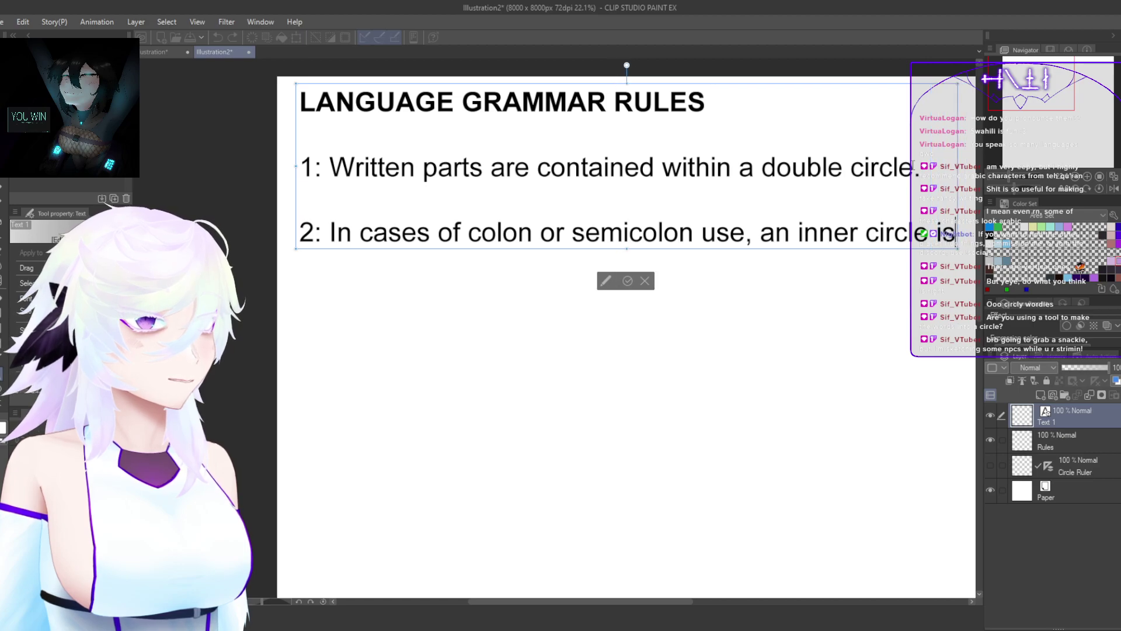
key("Return")
type("added wi")
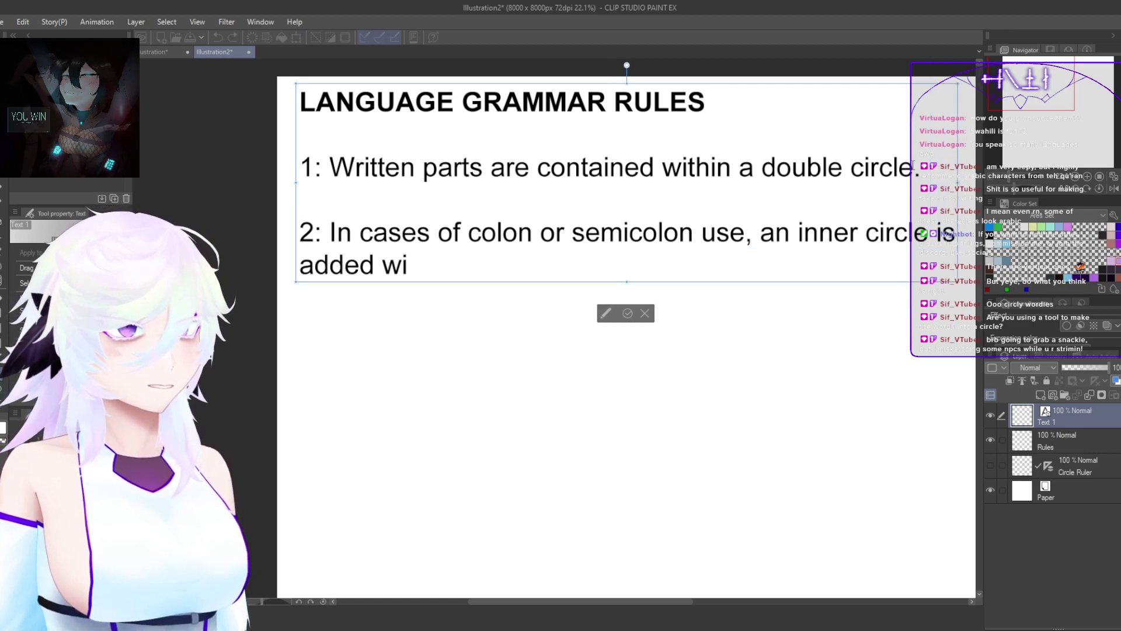
type("th the words.")
key("Return")
Step: Begin rule 3 after a blank line below rule 2 with the text "3: No portmanteaus"
scroll(867, 488, "down", 6)
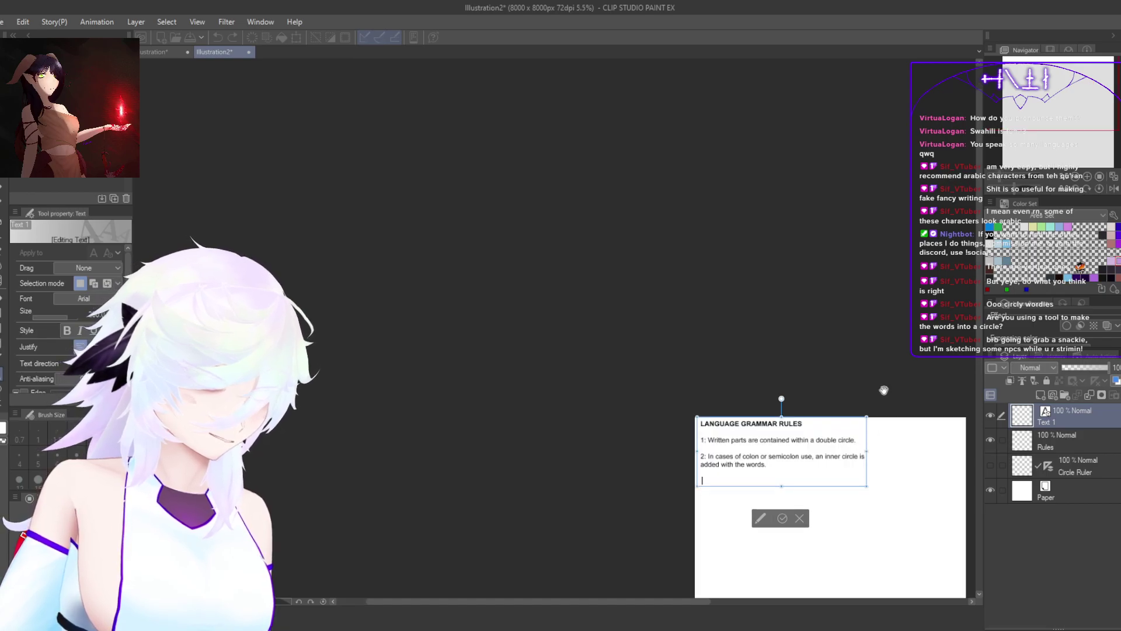
left_click_drag(886, 391, 826, 346)
left_click_drag(726, 258, 693, 244)
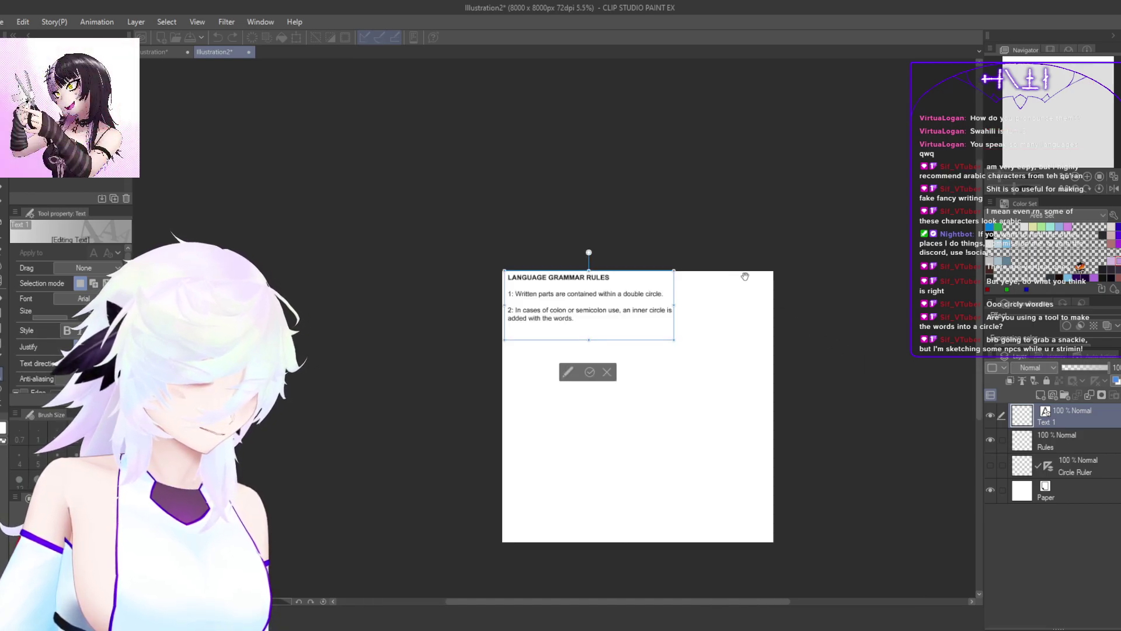
left_click_drag(743, 275, 729, 248)
scroll(688, 361, "up", 2)
scroll(687, 361, "up", 1)
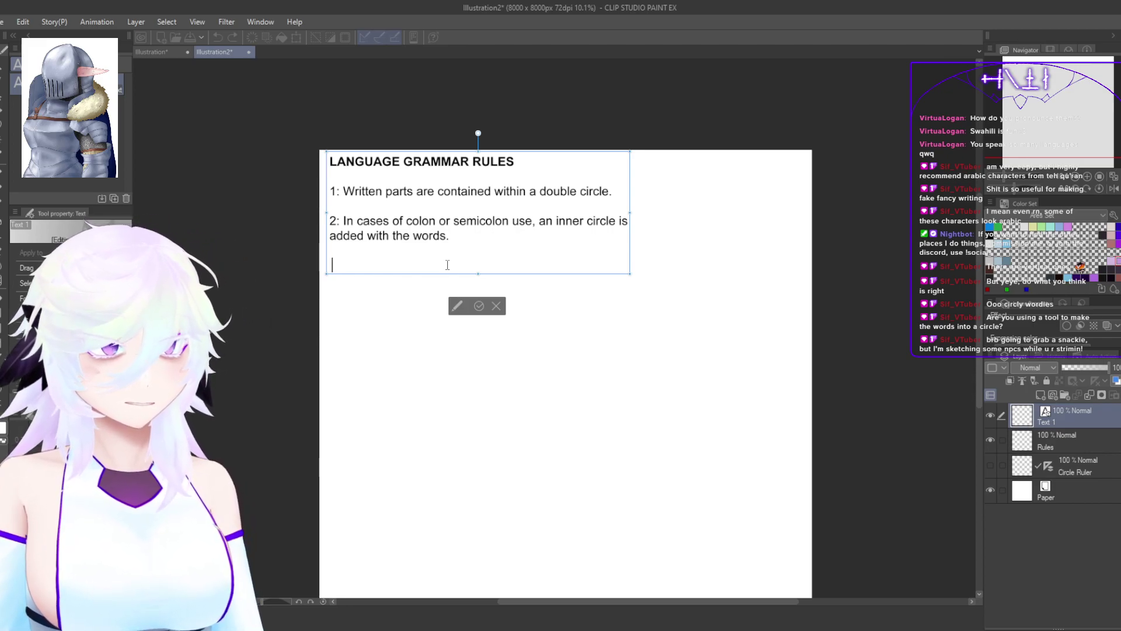
key("BackSpace")
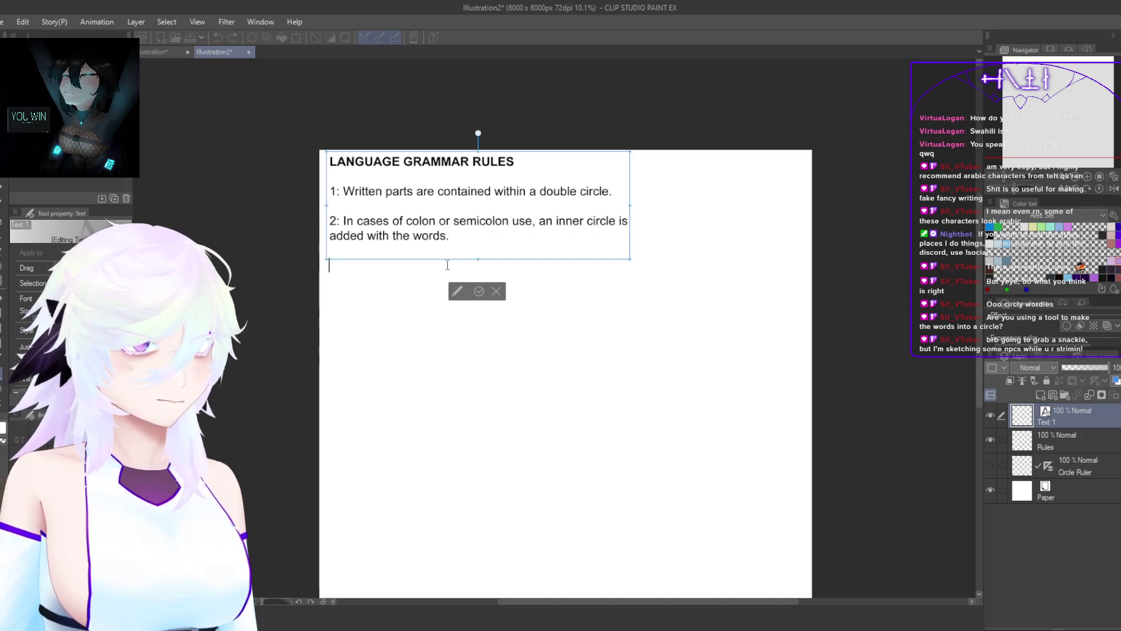
type("3:")
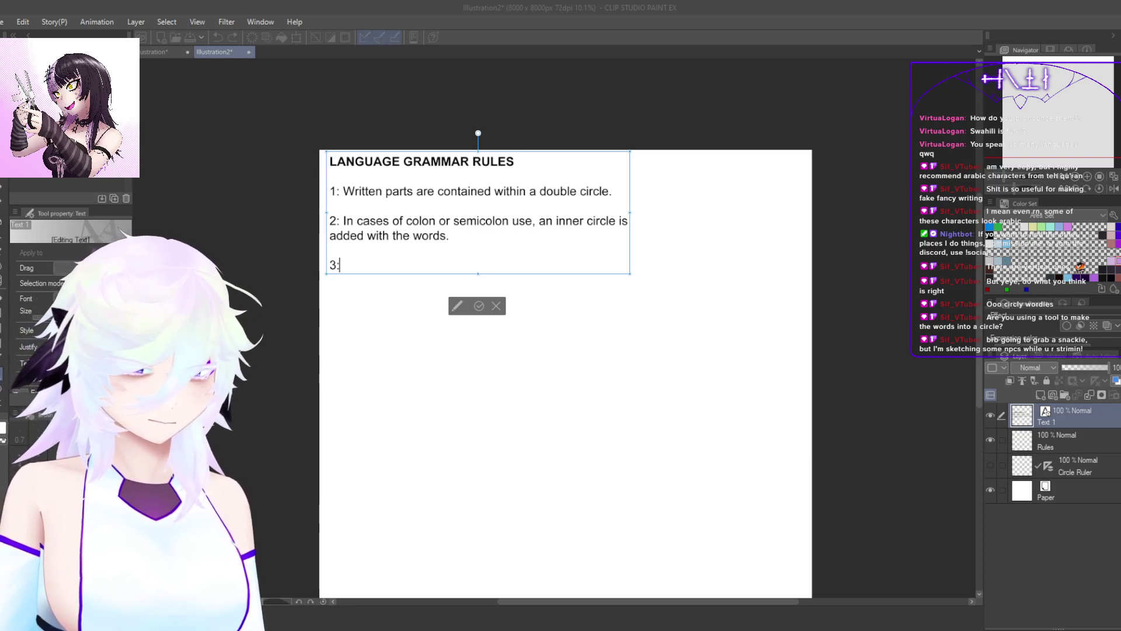
left_click(417, 266)
type("No")
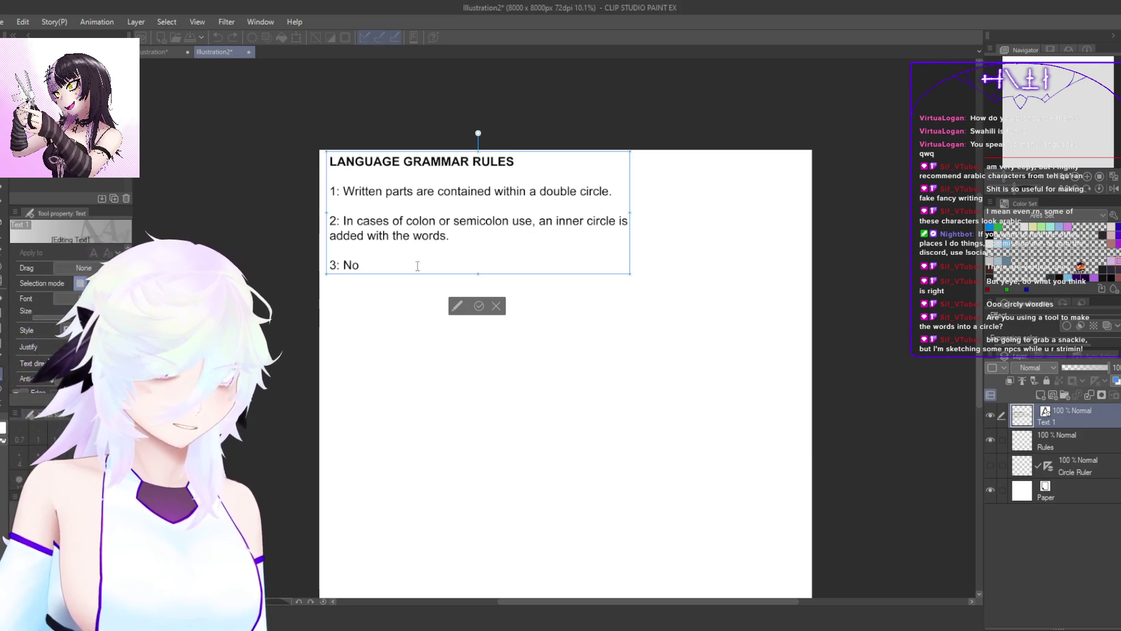
type(" portm")
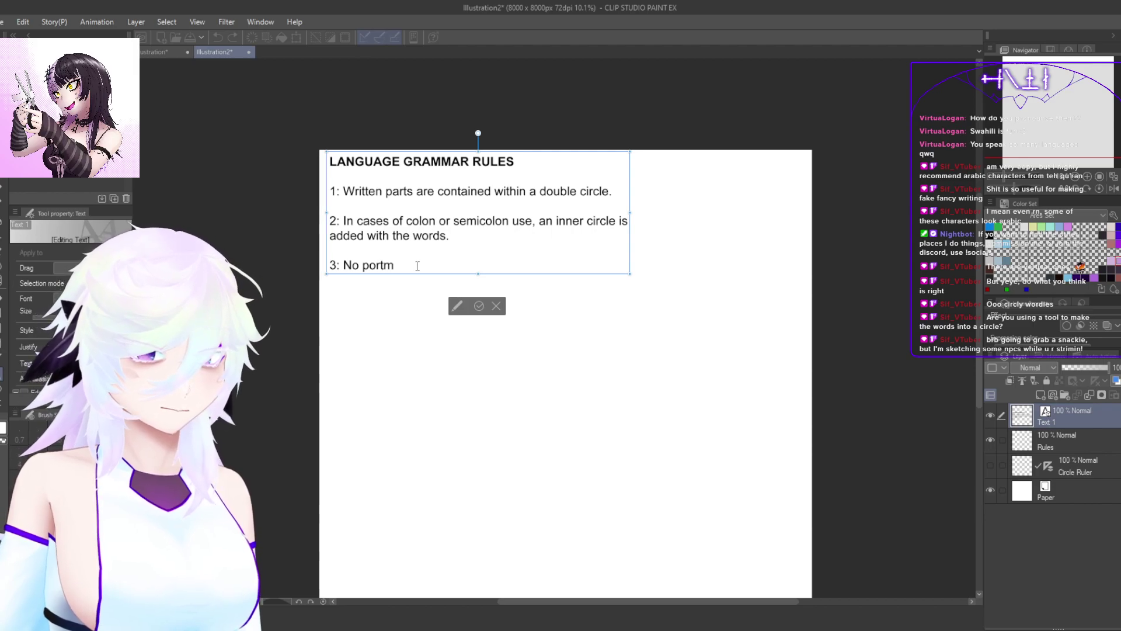
type("anteaus")
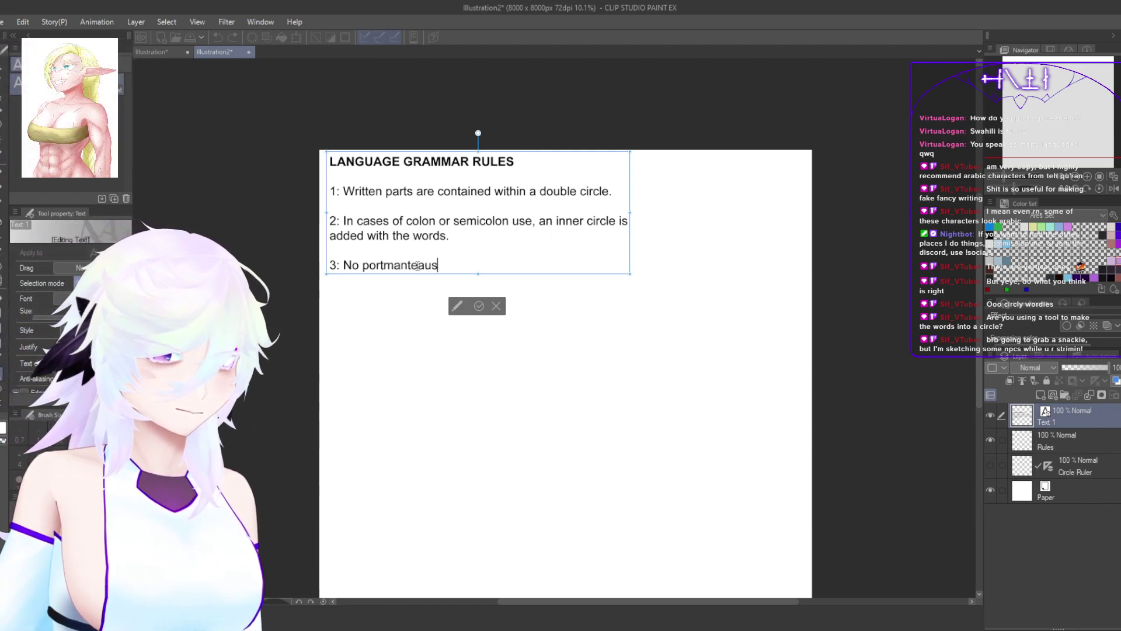
Step: Complete rule 3 with the example ", eg Fireball = ball of fire.", including the closing period
type(", eg")
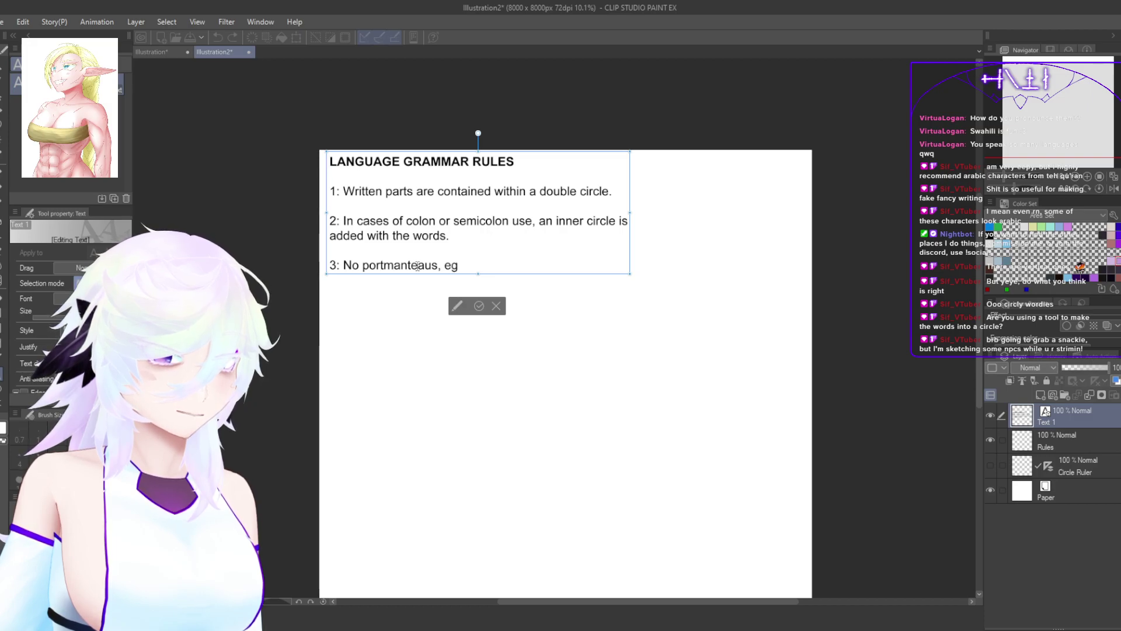
type(" Fireball ")
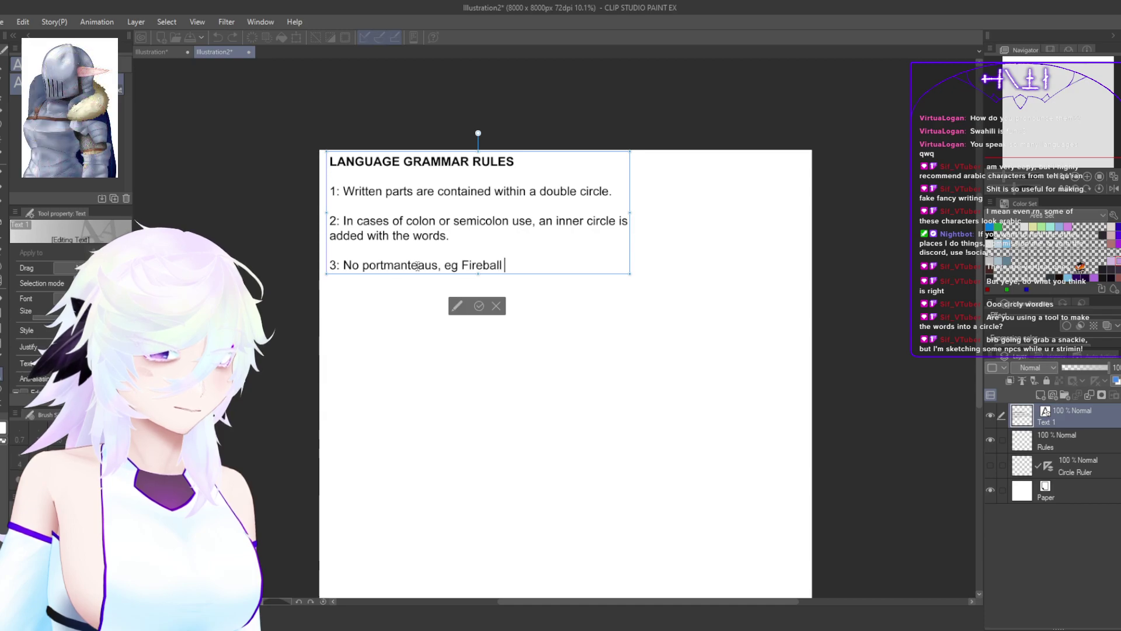
type("= ball of fire")
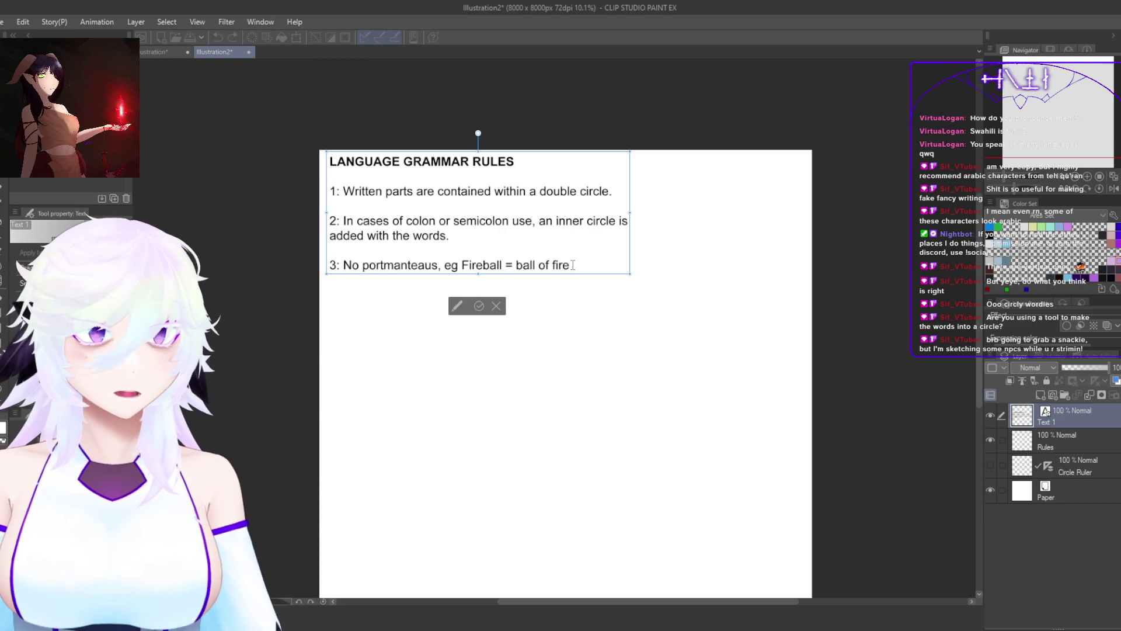
left_click(633, 245)
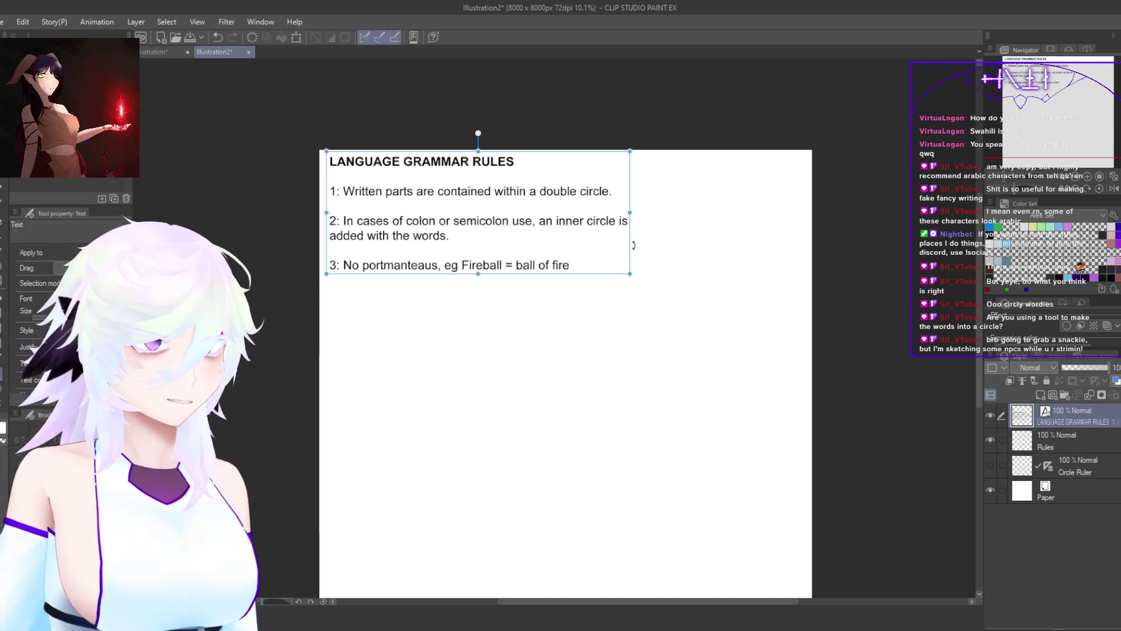
left_click(599, 268)
type(".")
Step: Leave a blank line below rule 3 and start rule 4 with "4:"
key("Return")
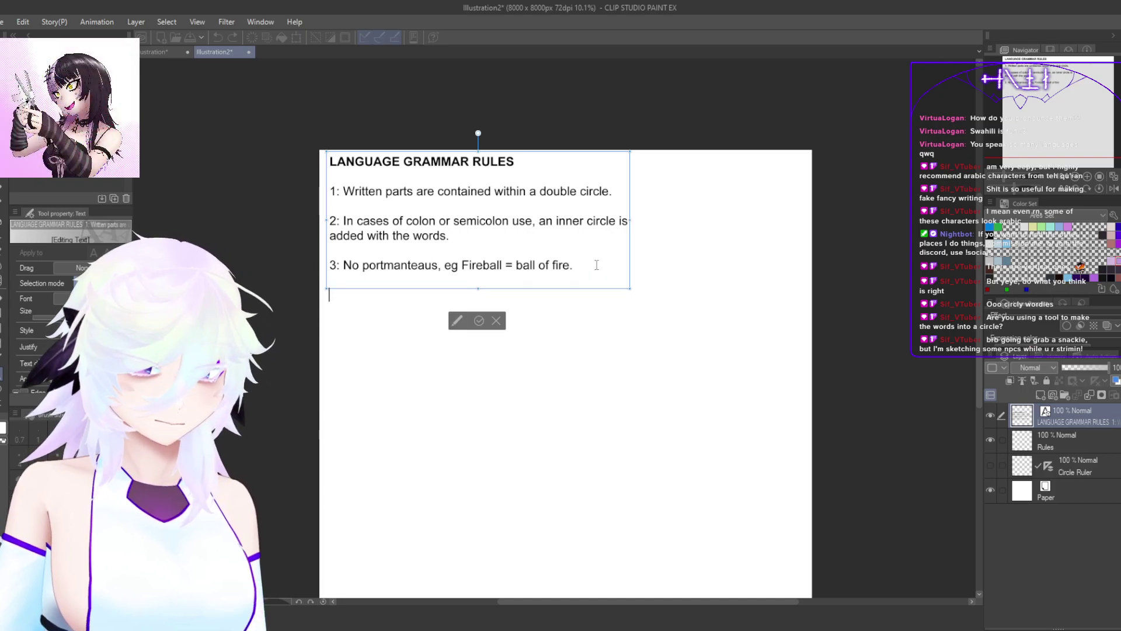
key("Return")
type("4:")
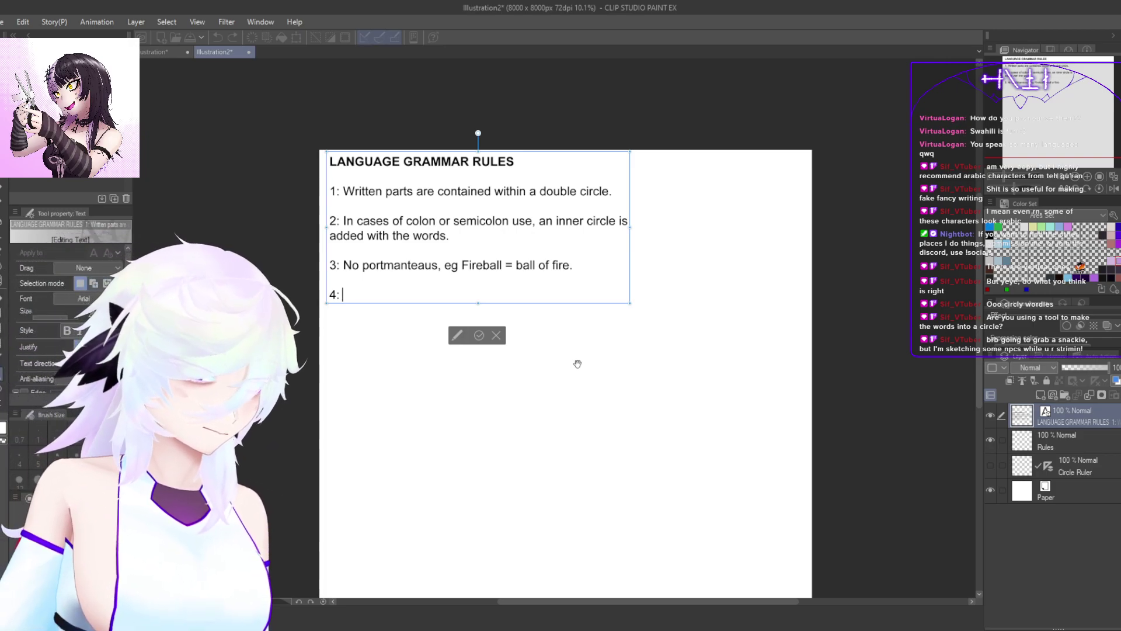
Step: Add a new layer above the grammar rules text and name it "Notes"
left_click(1082, 438)
left_click(1070, 390)
double_click(1056, 418)
type("Notes")
key("Return")
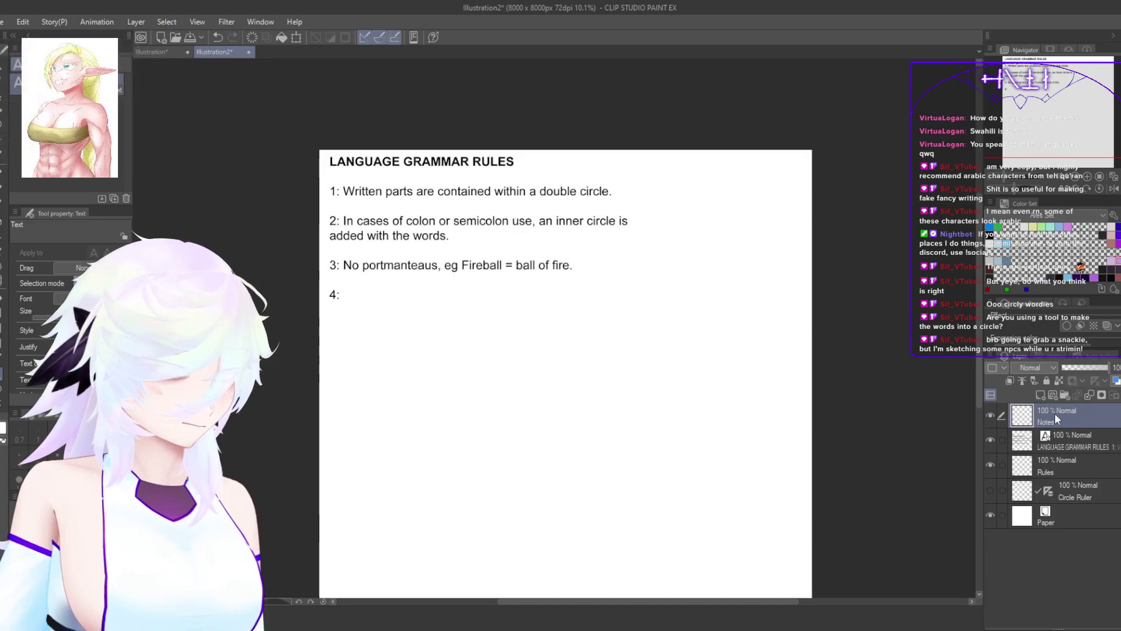
Step: On the Notes layer, sketch a freehand double circle below and to the right of rule 3, with a zigzag line between its rings
key("p")
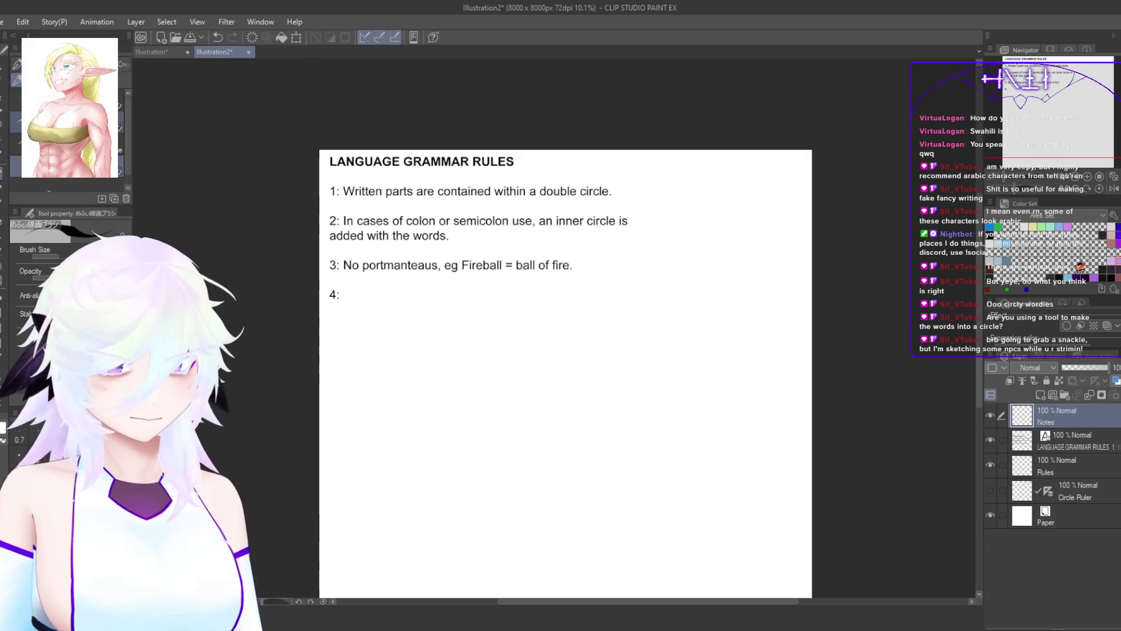
left_click(70, 122)
mouse_move(692, 330)
left_mouse_down()
mouse_move(701, 403)
mouse_move(692, 351)
mouse_move(643, 466)
mouse_move(701, 315)
left_mouse_up()
key("ctrl+z")
scroll(689, 357, "up", 4)
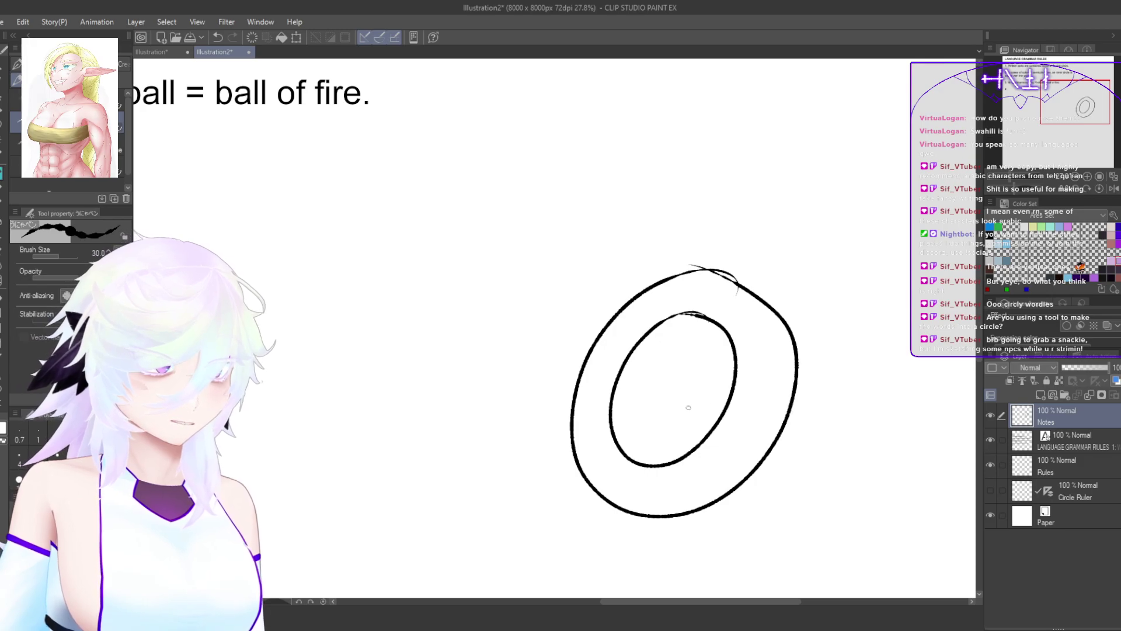
mouse_move(627, 315)
left_mouse_down()
mouse_move(726, 302)
mouse_move(751, 335)
mouse_move(753, 414)
mouse_move(689, 489)
mouse_move(612, 482)
mouse_move(594, 422)
mouse_move(600, 365)
mouse_move(619, 338)
left_mouse_up()
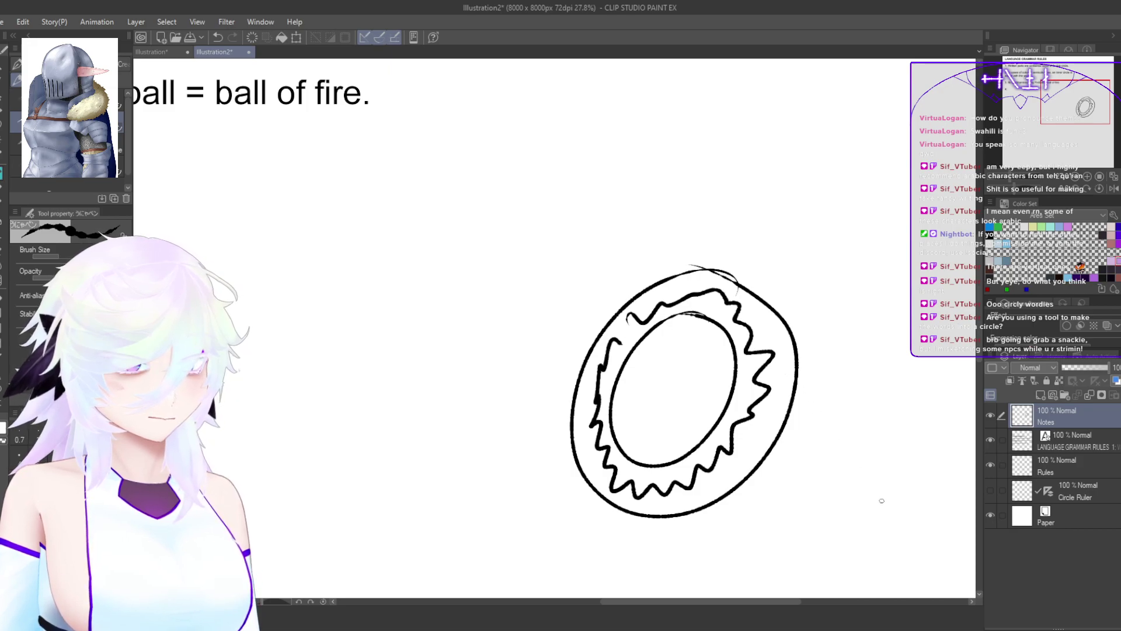
Step: Draw a freehand triangle inside the inner circle of the sketch
left_click_drag(704, 318, 614, 433)
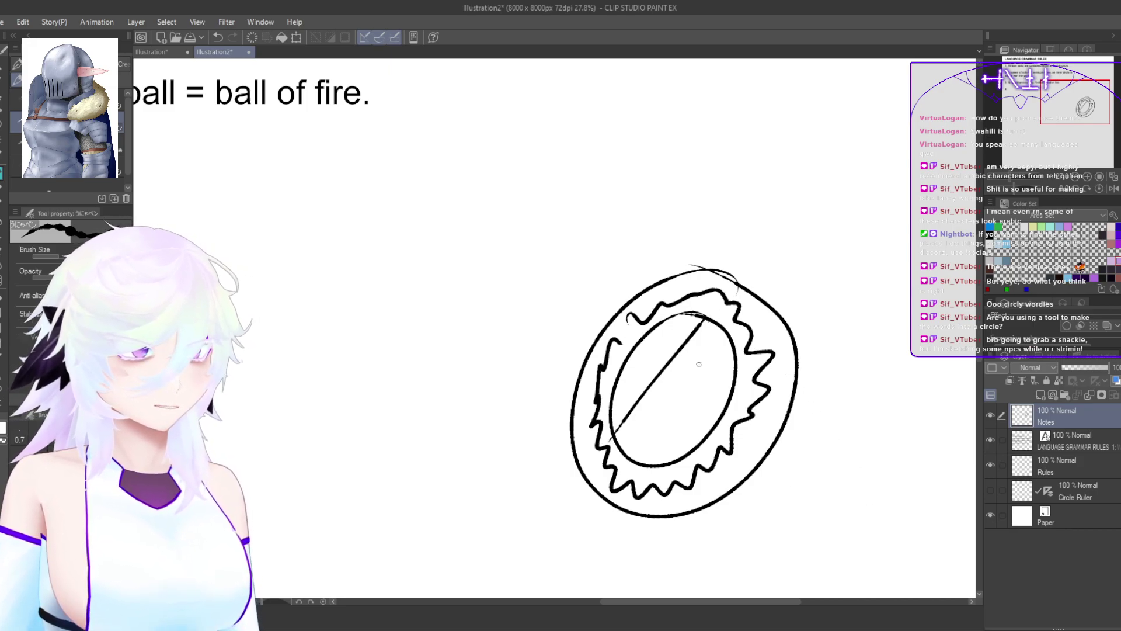
key("ctrl+z")
mouse_move(696, 316)
left_mouse_down()
mouse_move(610, 414)
mouse_move(696, 433)
mouse_move(713, 415)
mouse_move(694, 318)
left_mouse_up()
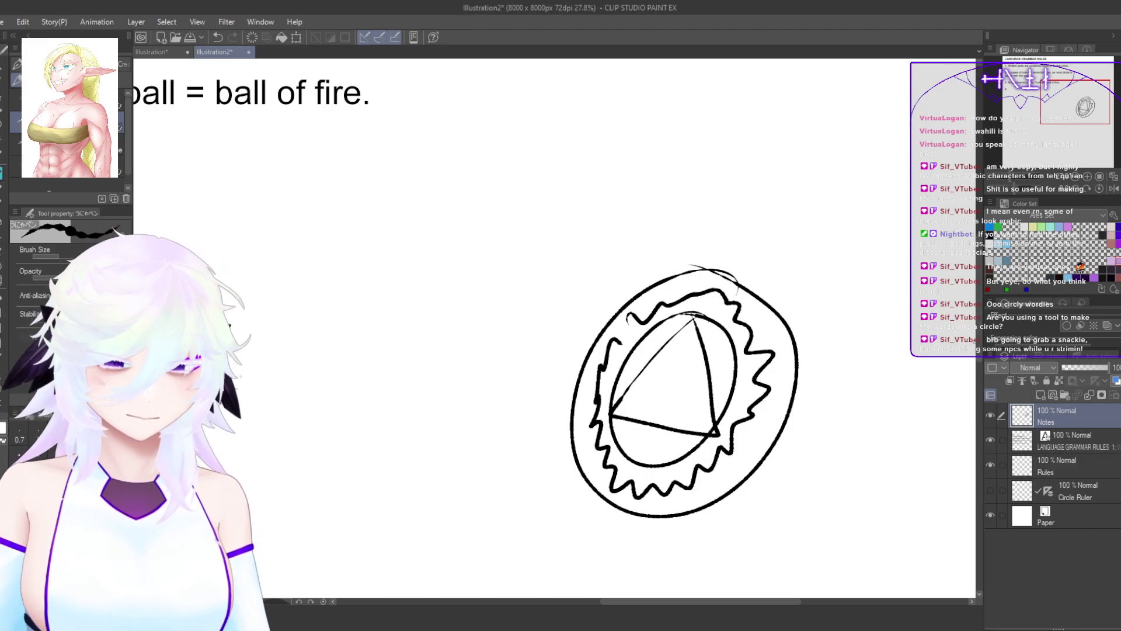
scroll(788, 390, "down", 5)
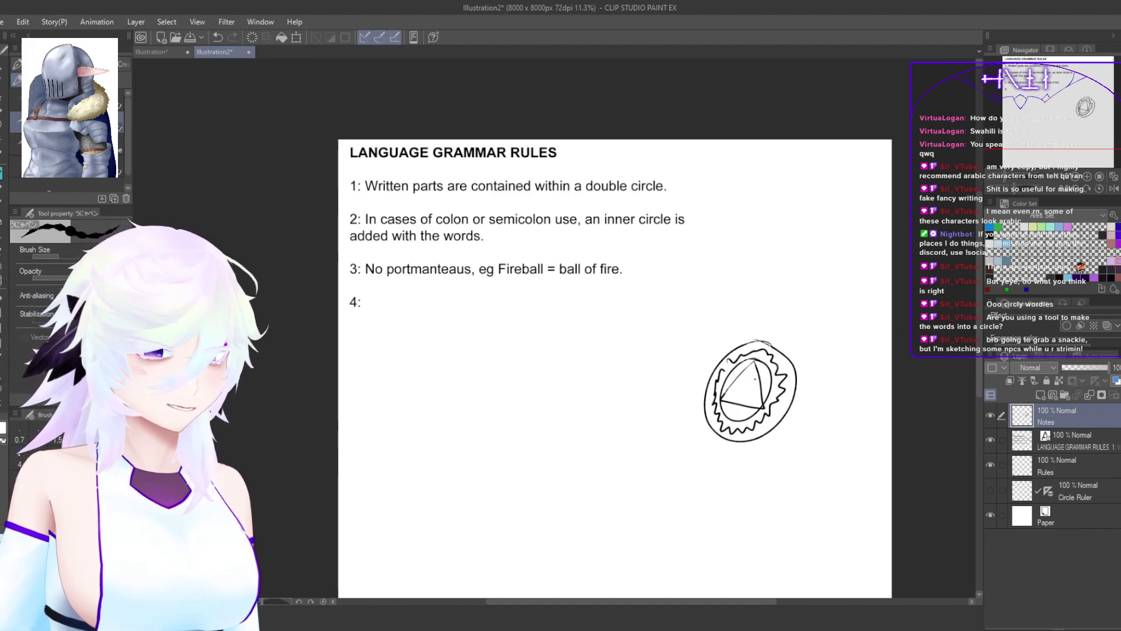
scroll(654, 394, "up", 4)
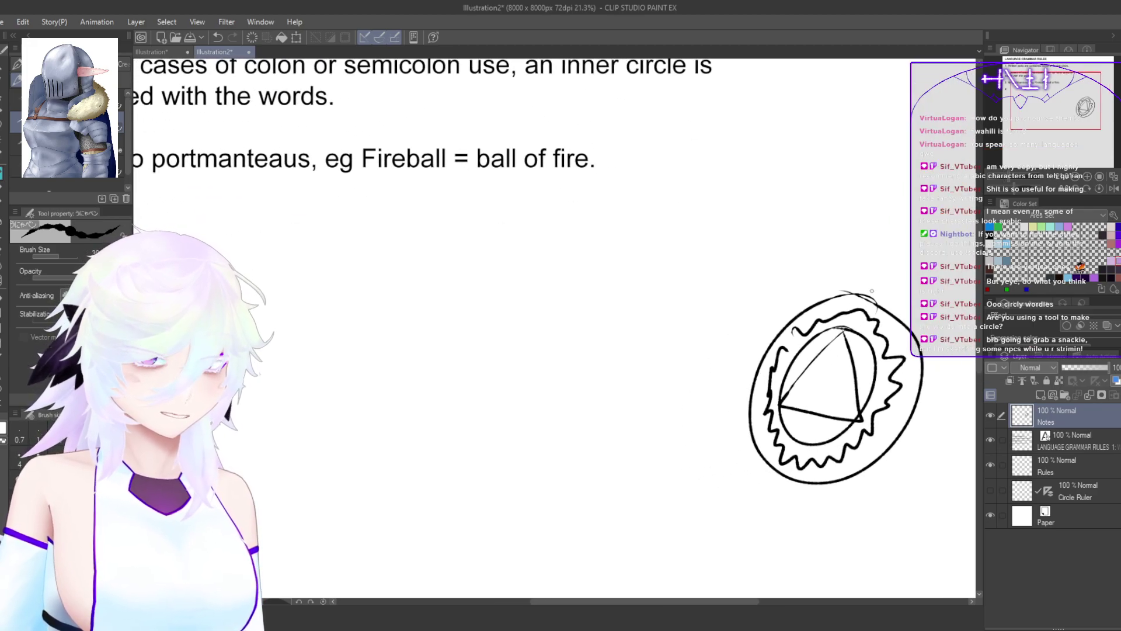
scroll(816, 393, "down", 2)
scroll(816, 394, "up", 1)
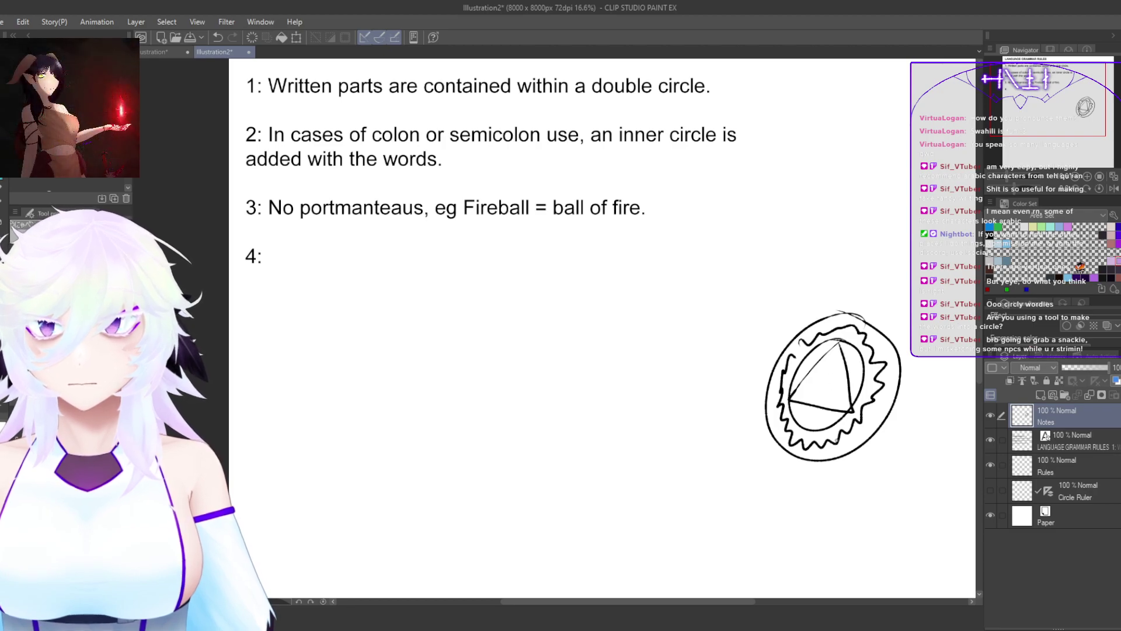
left_click_drag(893, 325, 846, 361)
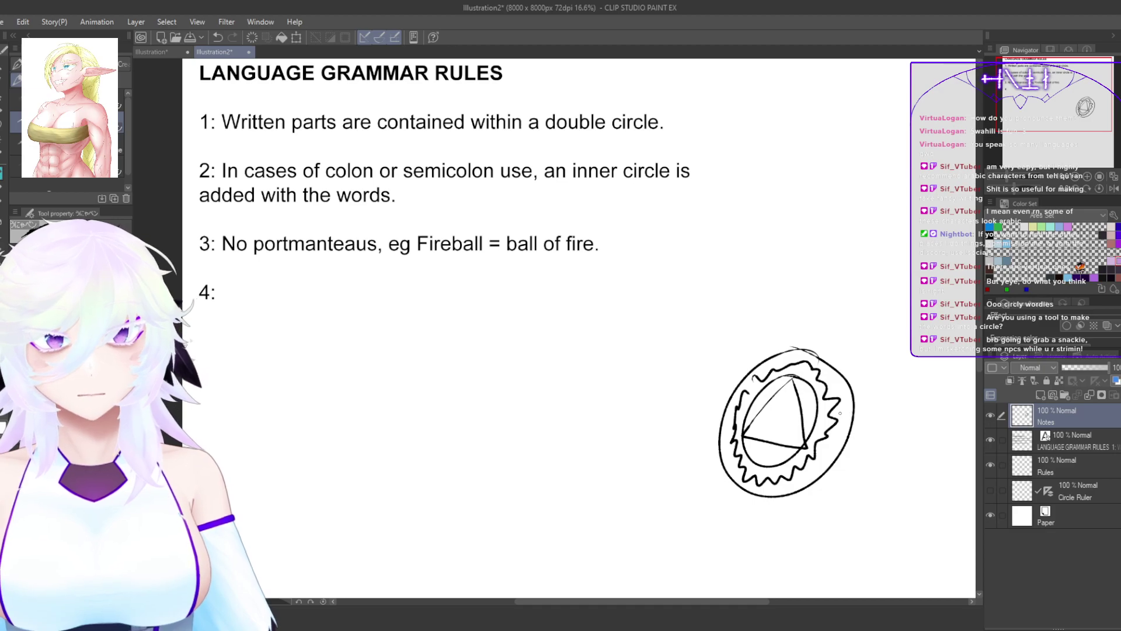
left_click_drag(839, 449, 872, 421)
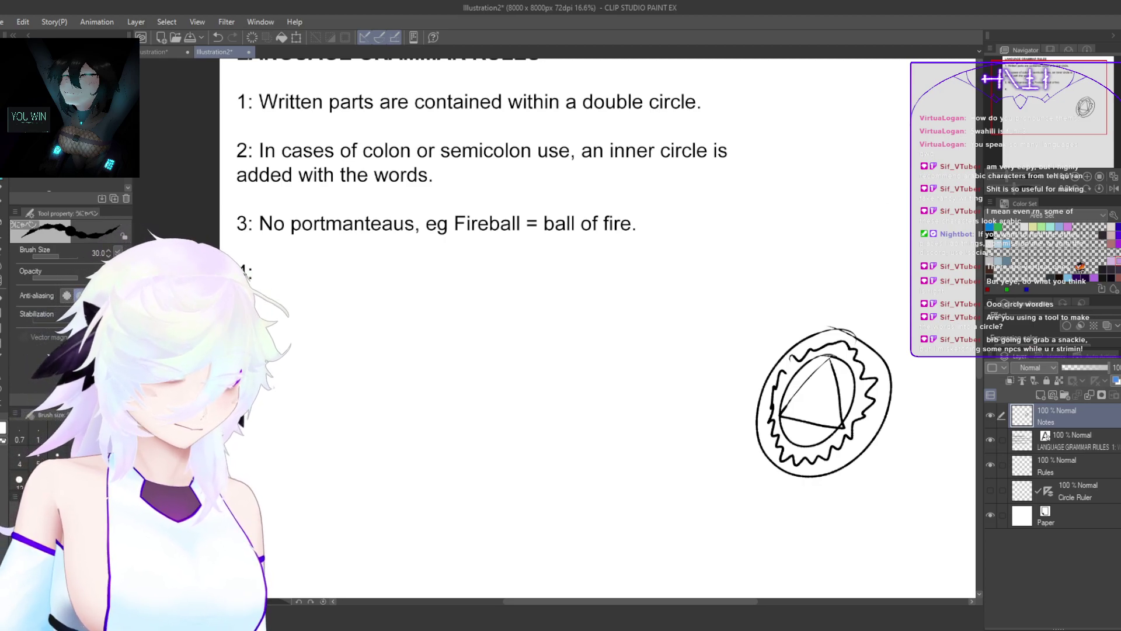
Step: Return to the grammar rules text layer and continue rule 4 with "Line rules;"
left_click(309, 277)
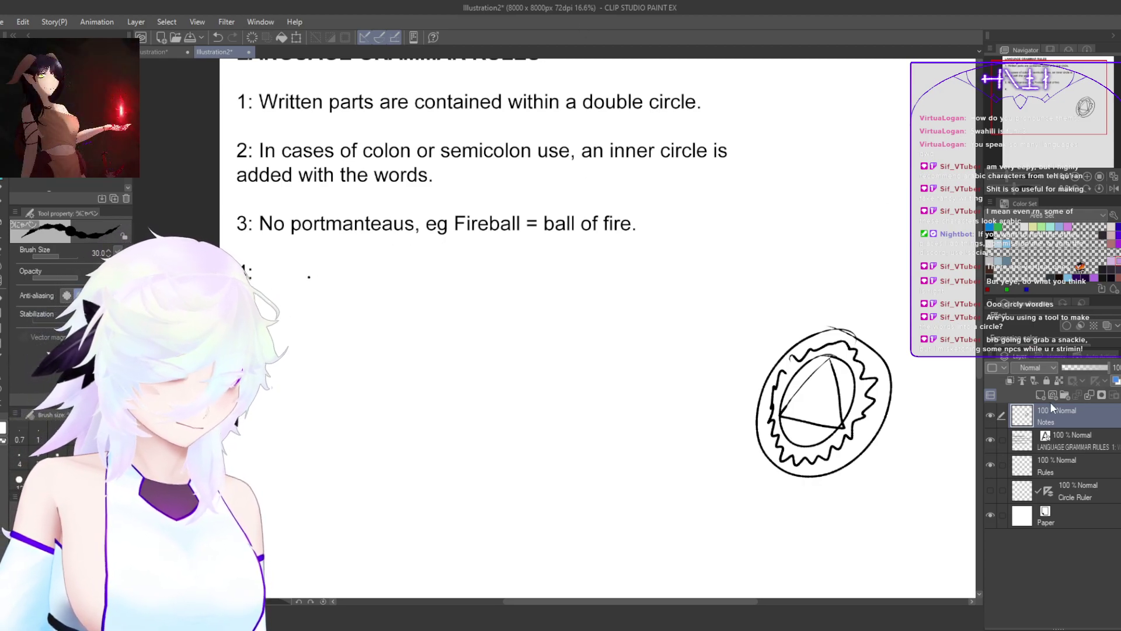
left_click(1067, 436)
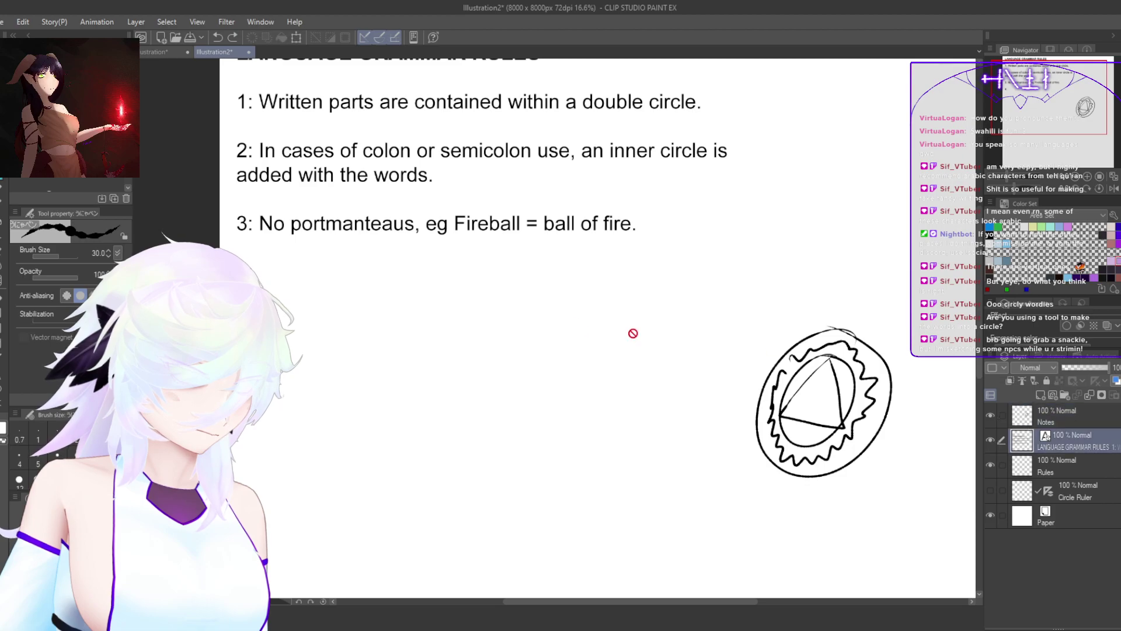
key("t")
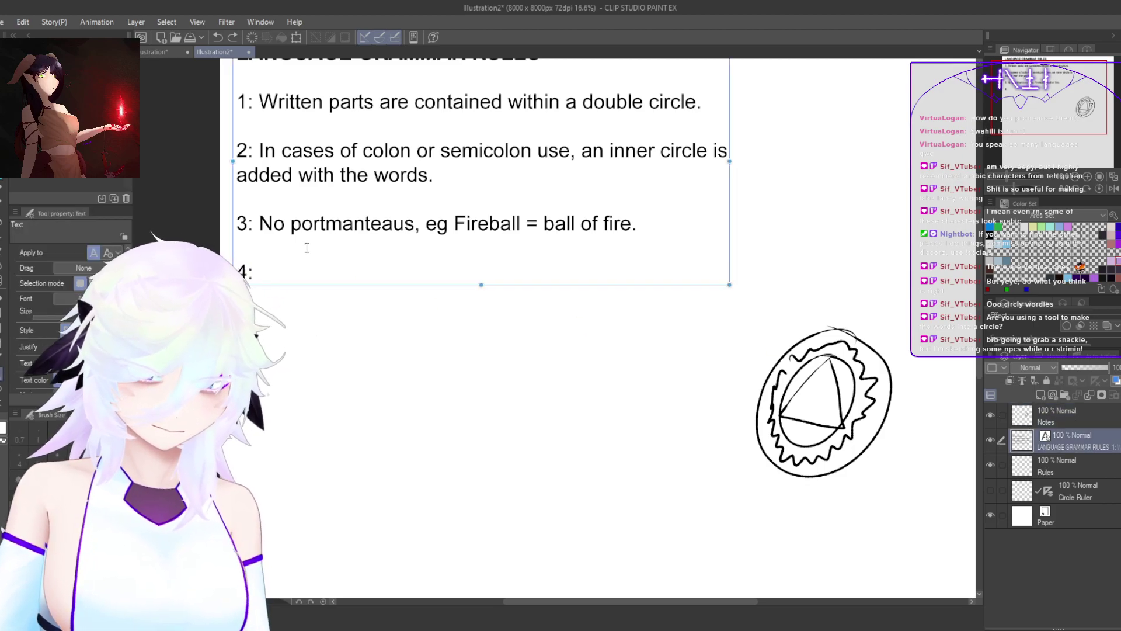
left_click(283, 273)
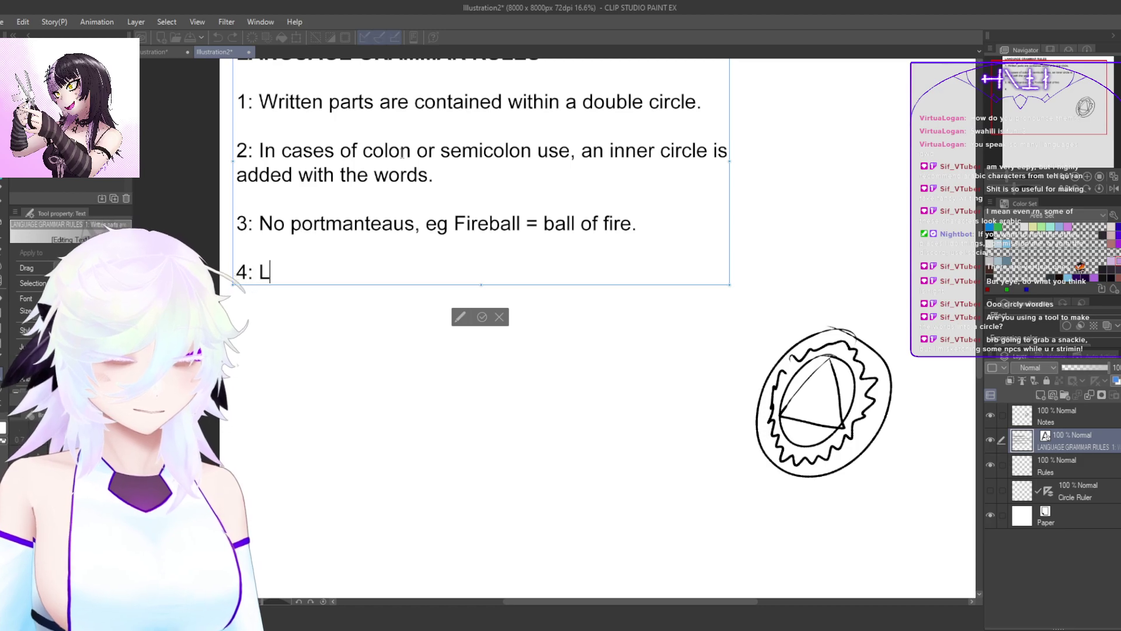
type("ine")
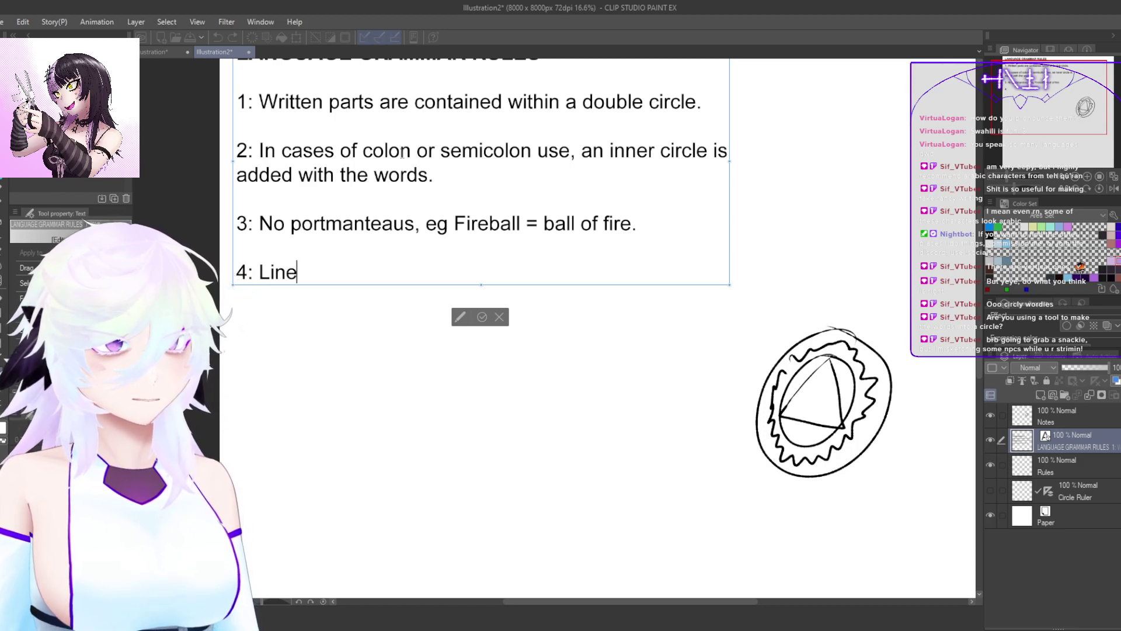
type(" rules;")
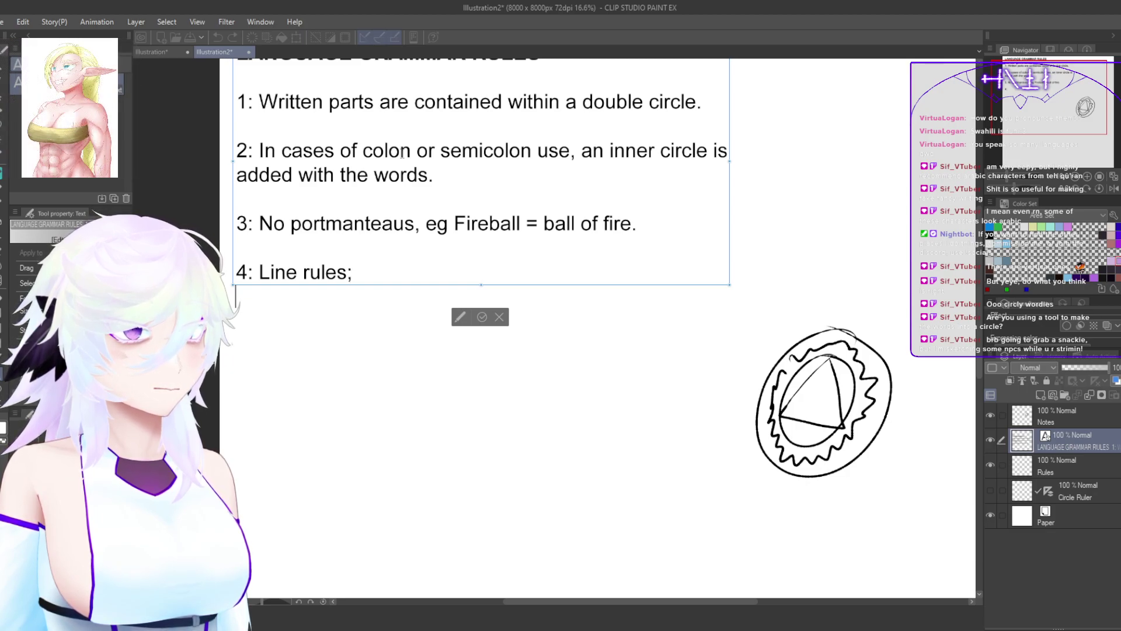
Step: Start an indented sub-item under rule 4 reading "-3 Lines ="
key("Return")
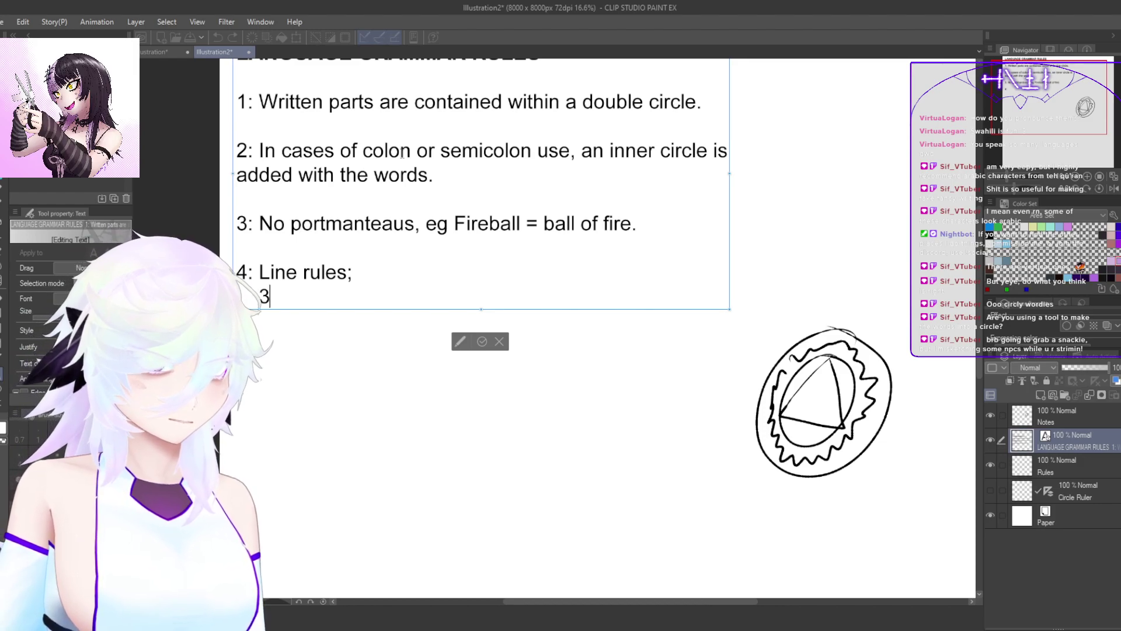
type("-")
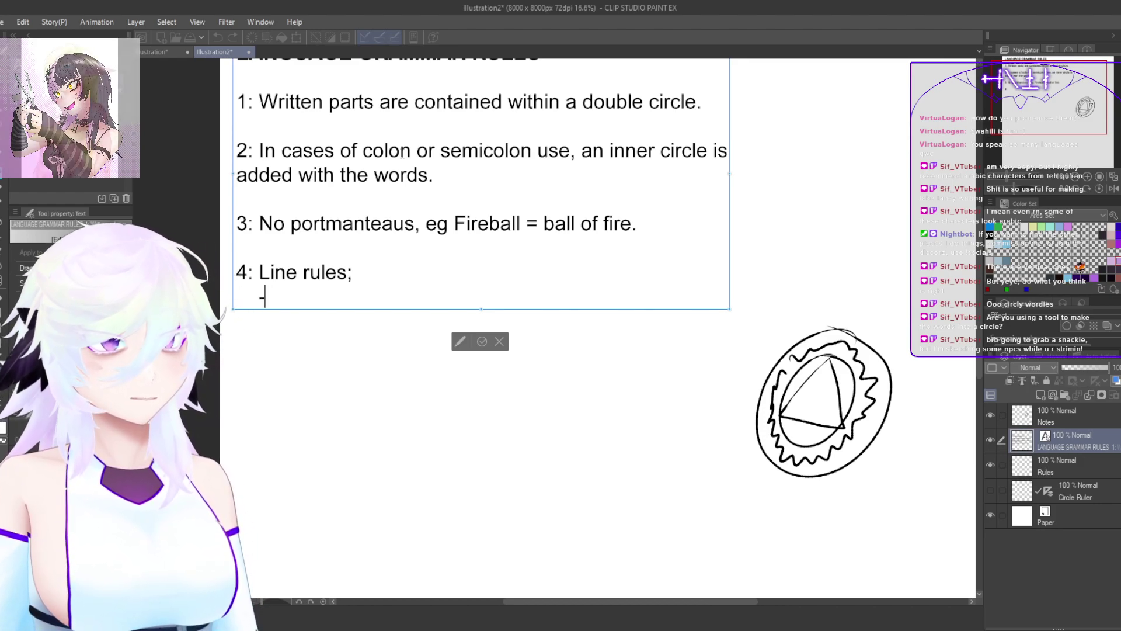
type("3 Lines =")
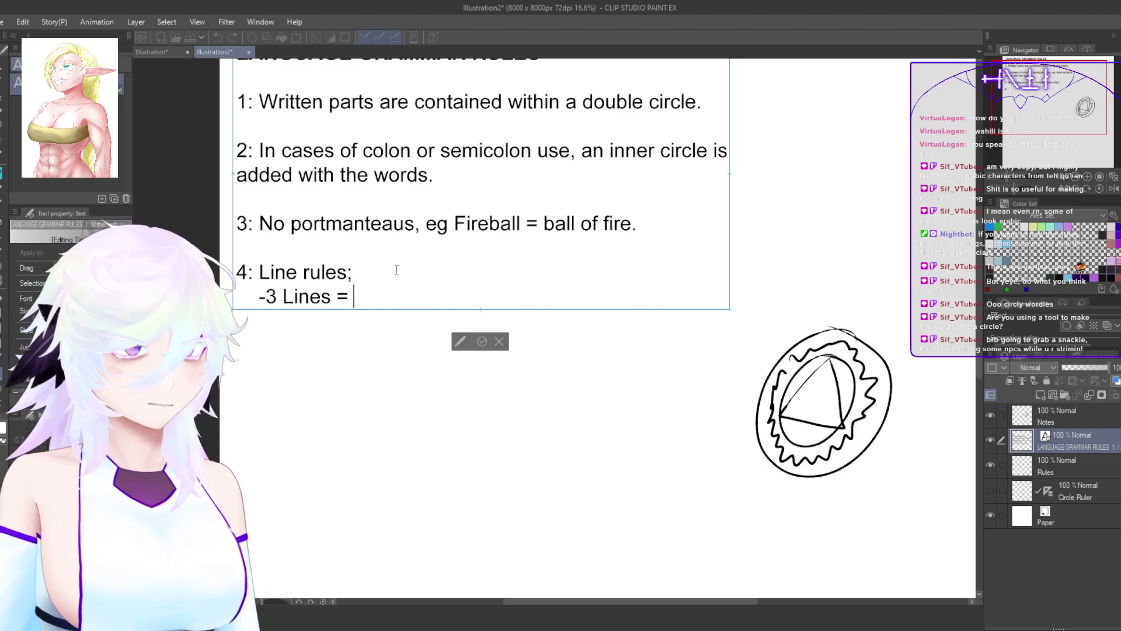
Step: Extend the rule 4 heading after "Line rules;" with "Number indicates the scope / perspective of the circle."
left_click(370, 274)
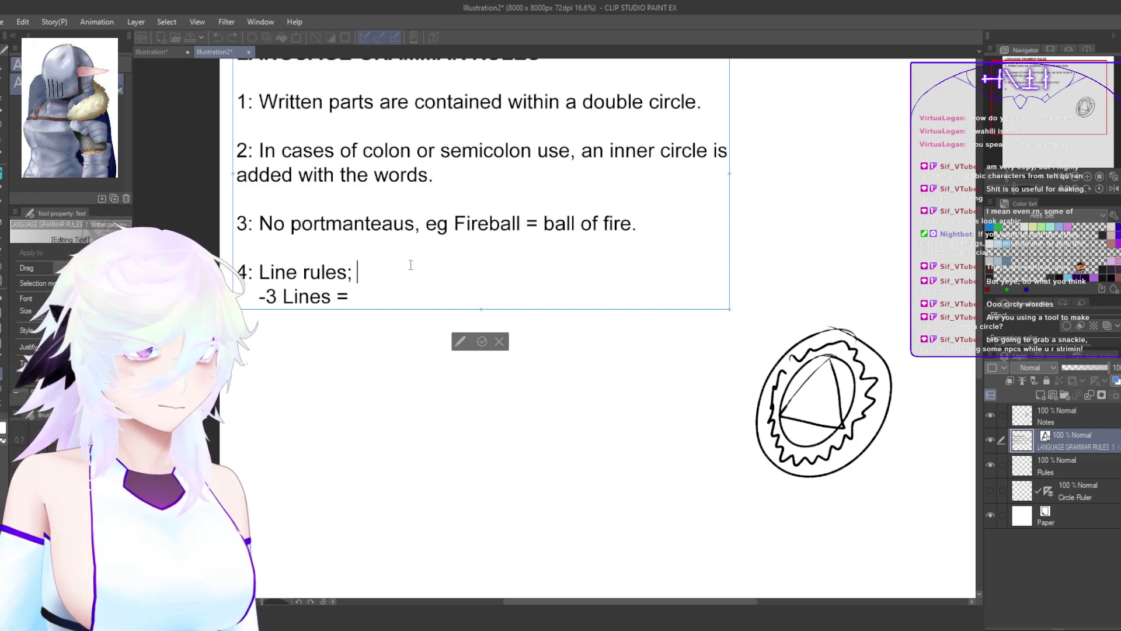
type("Number i")
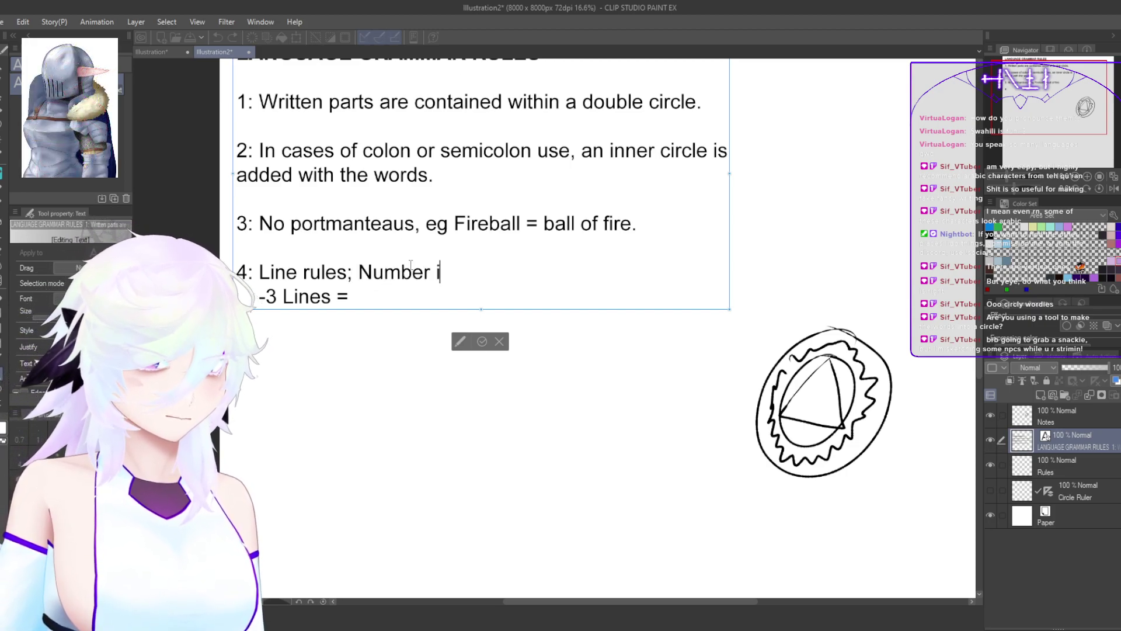
type("ndicates t")
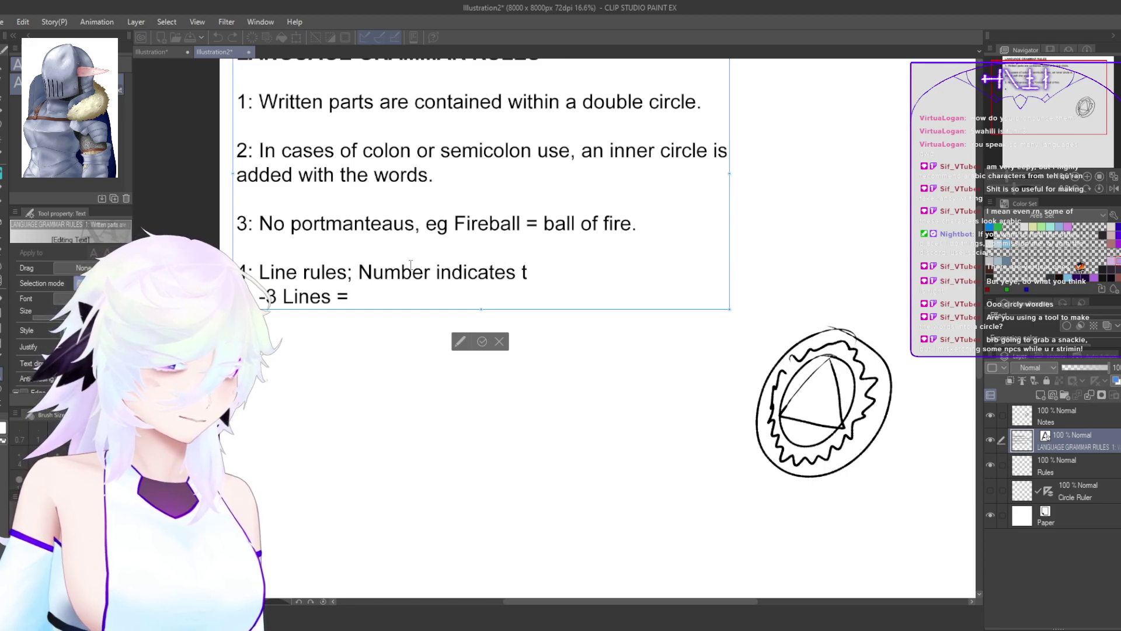
type("he sc")
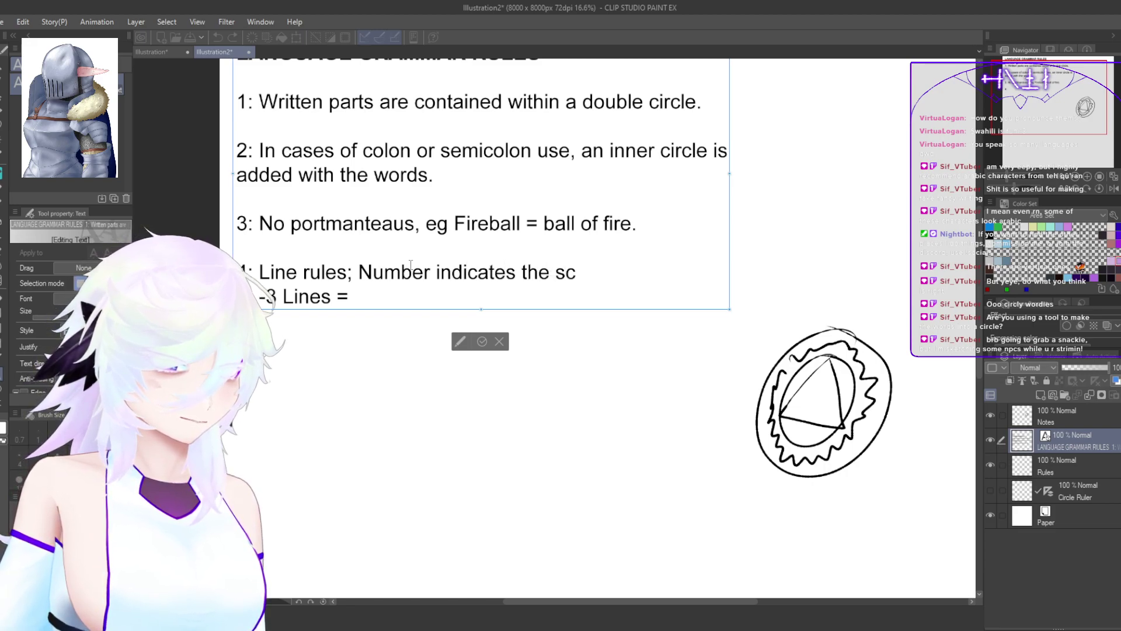
type("ope / ")
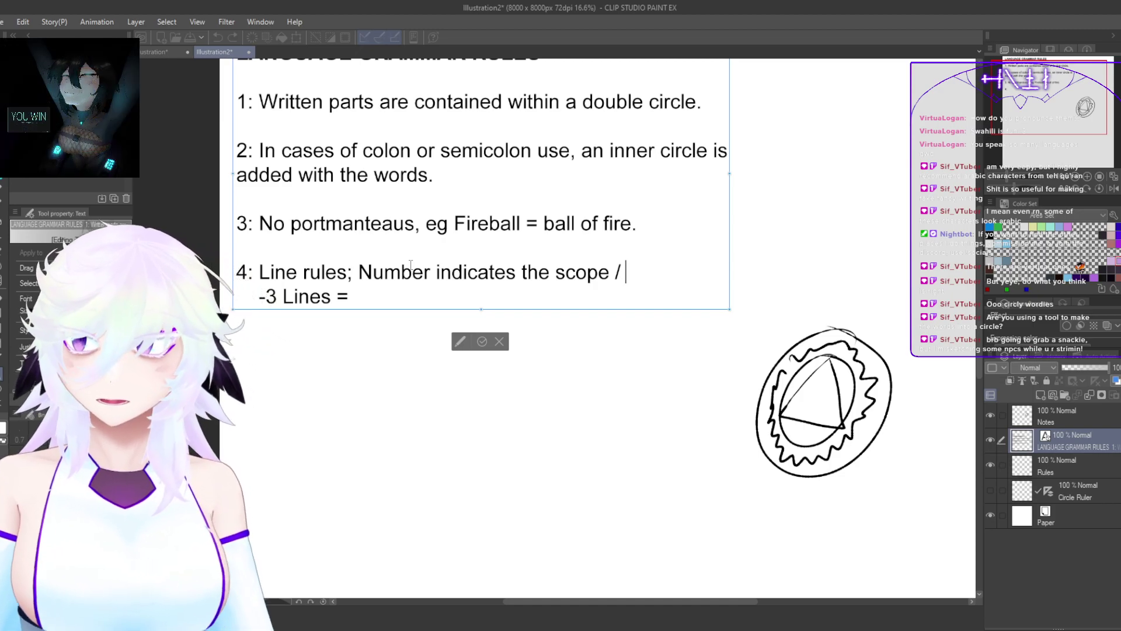
type("perspect")
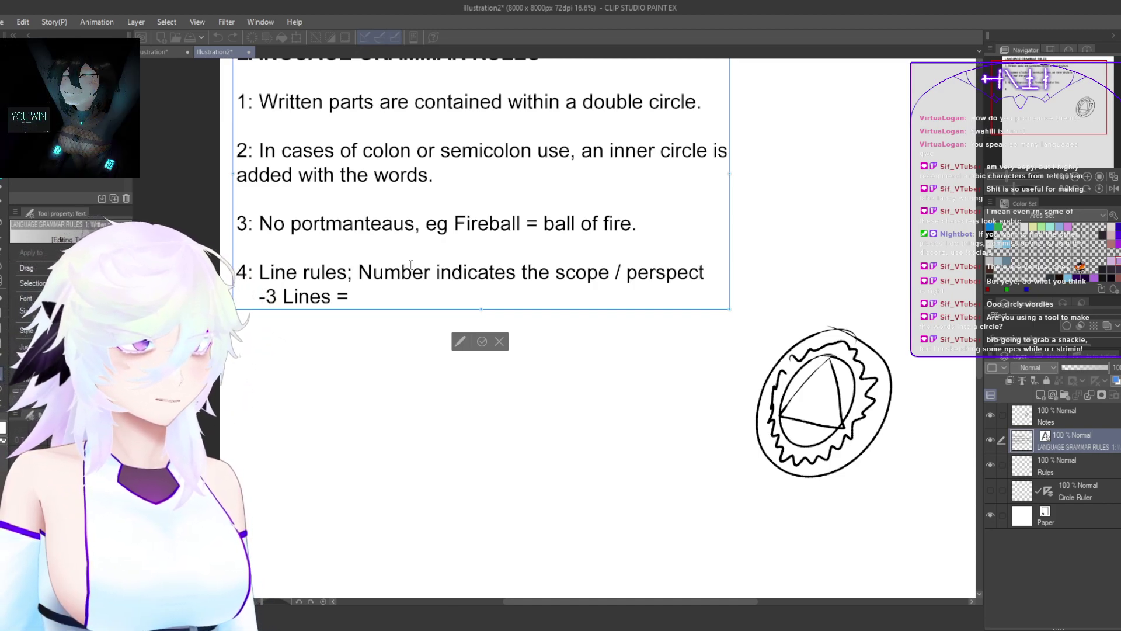
type("ive of the ")
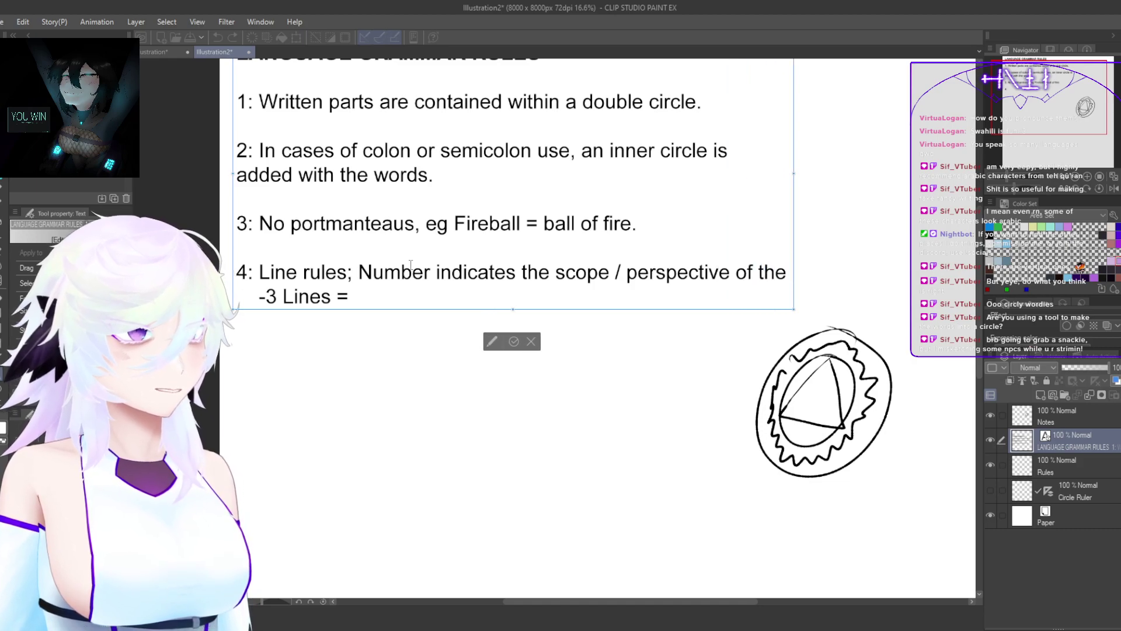
type("circle.")
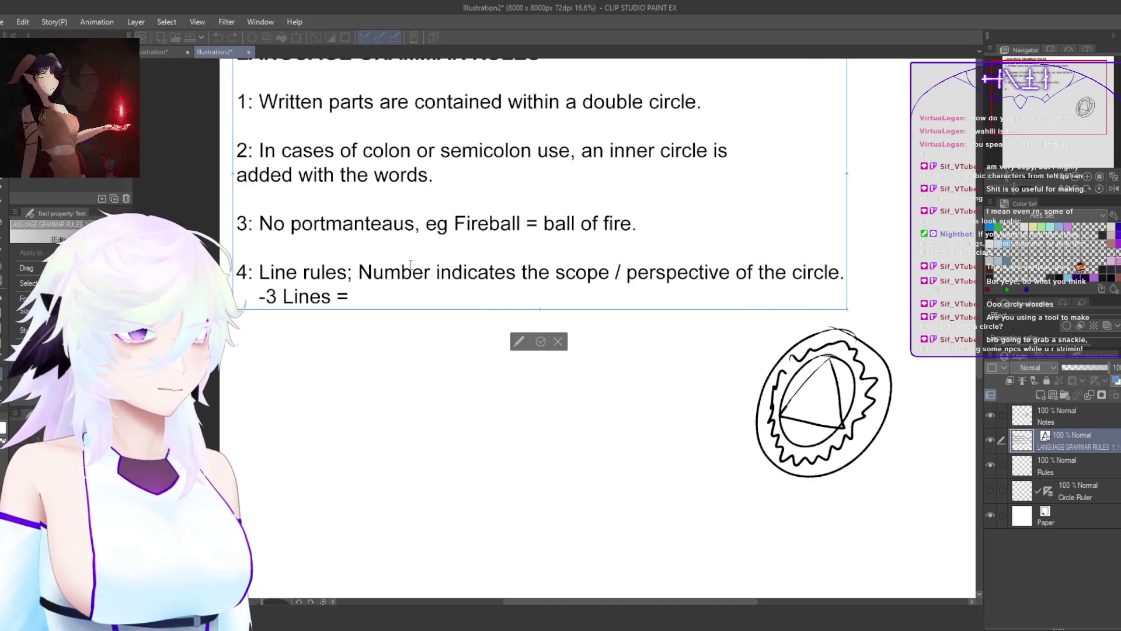
Step: Complete the "-3 Lines =" sub-item with "First person / self"
left_click(416, 295)
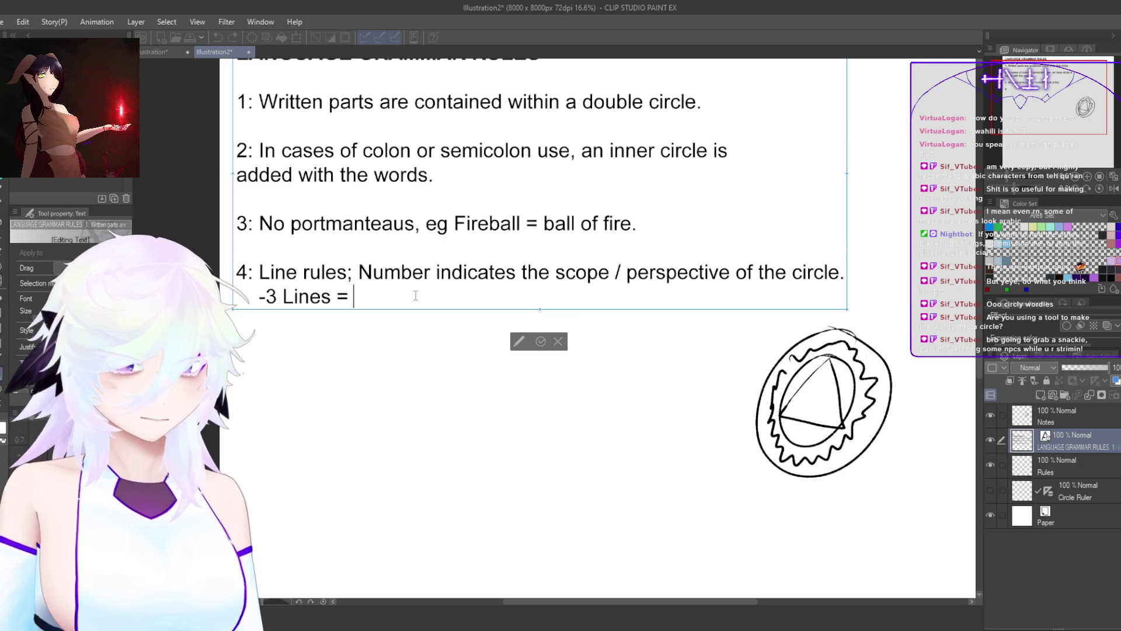
type("F")
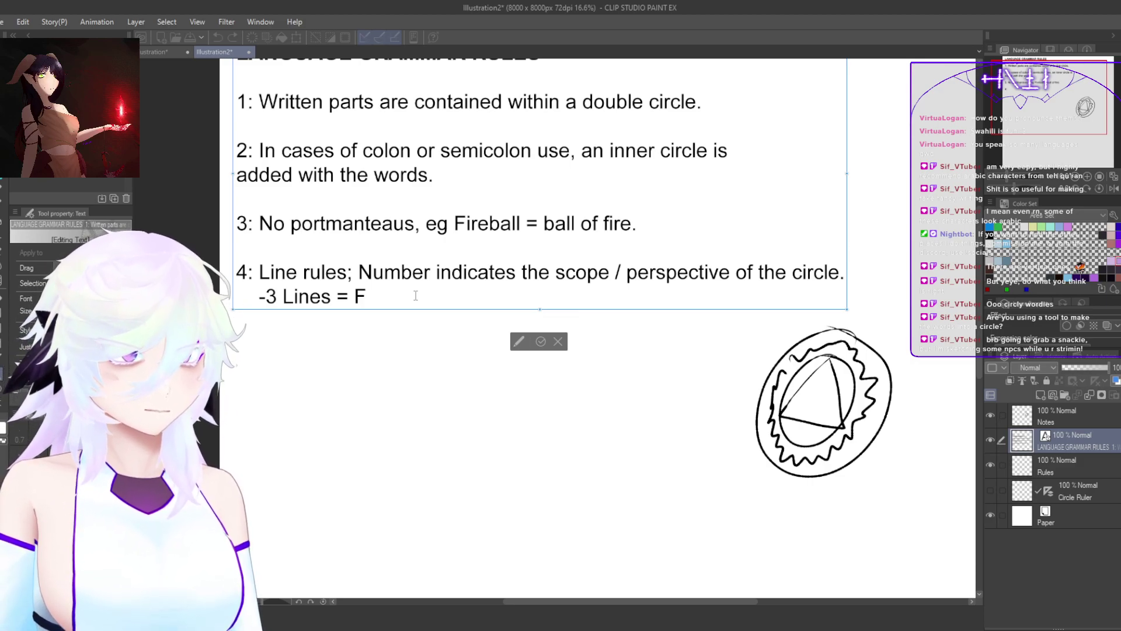
type("irst persons /")
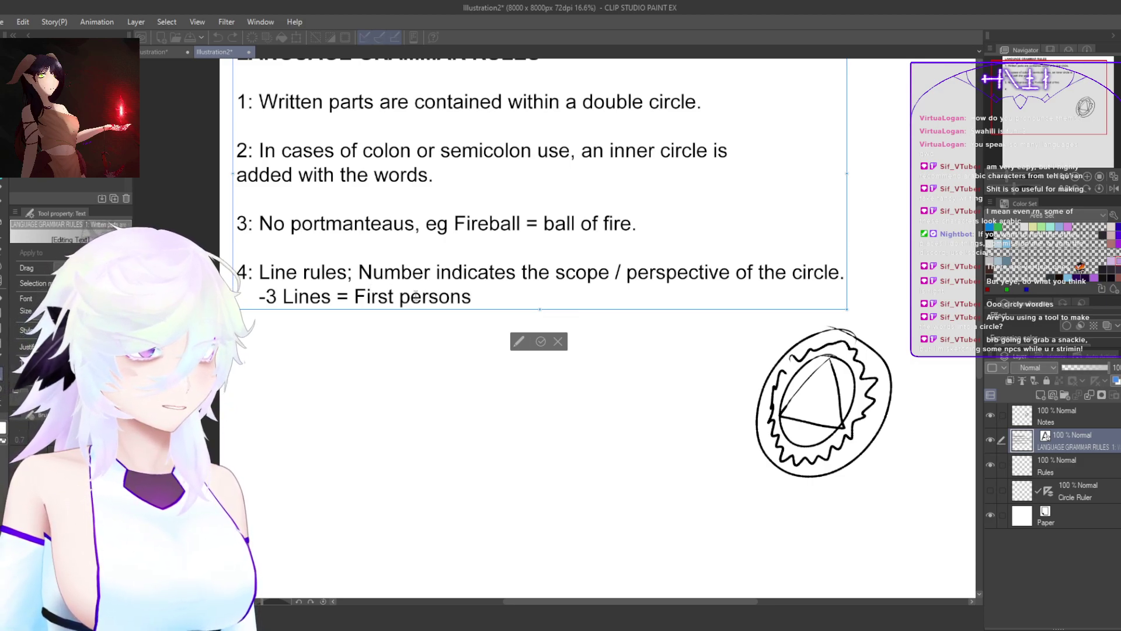
key("BackSpace")
key("BackSpace")
key("BackSpace")
key("BackSpace")
type("/ self")
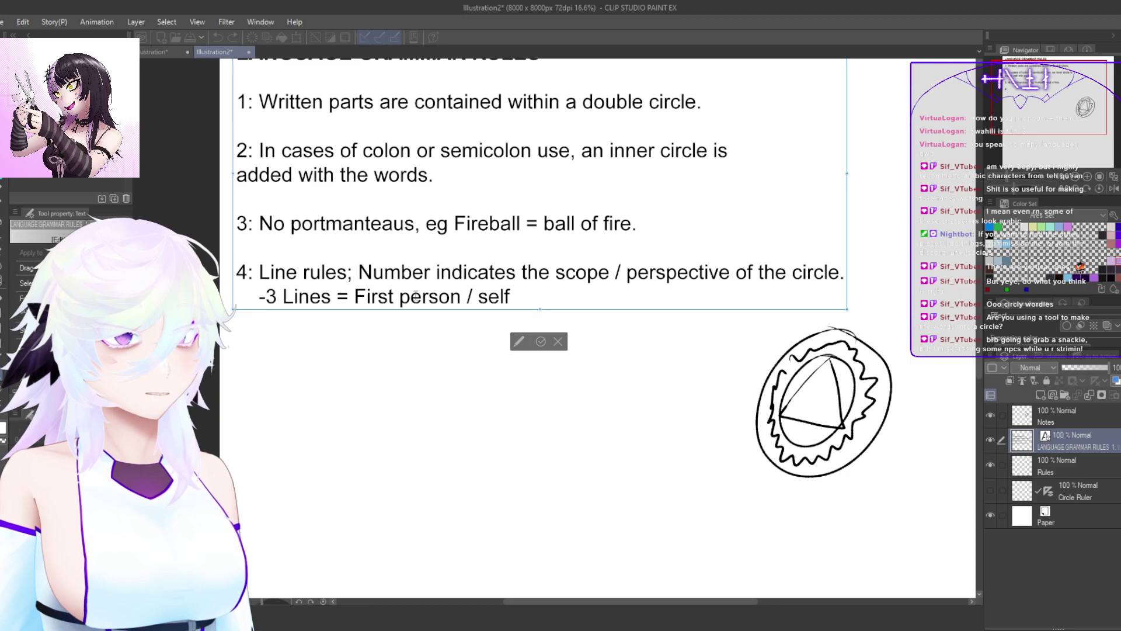
Step: Add the sub-item "-4 Lines = Second Person / self from other's view" under rule 4
type("-4 Lines = Second Person")
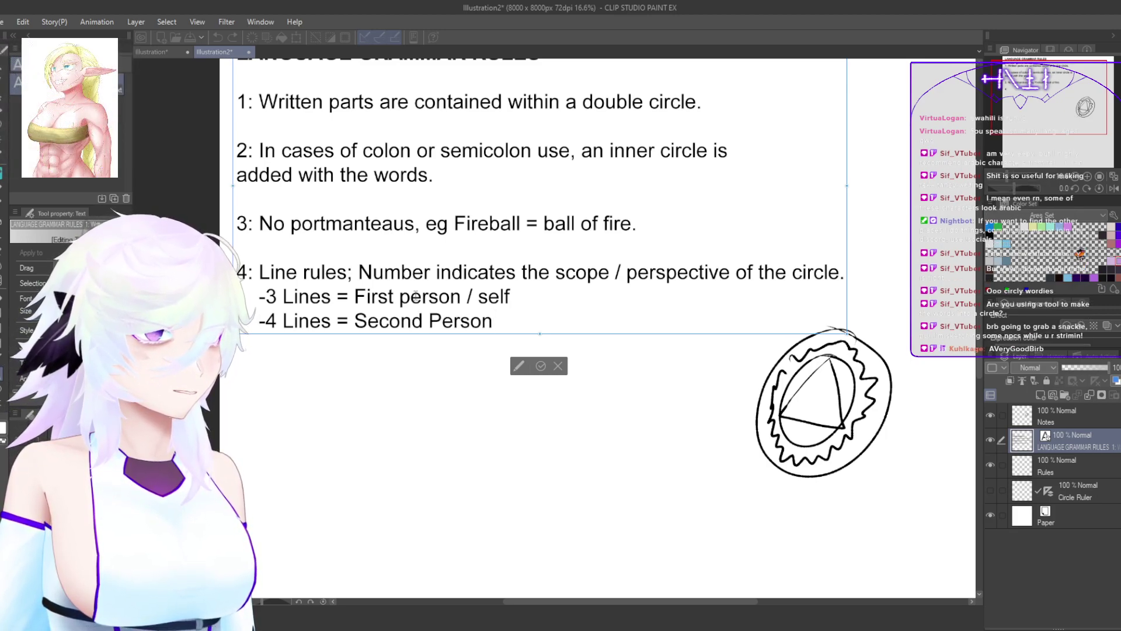
type(" / self")
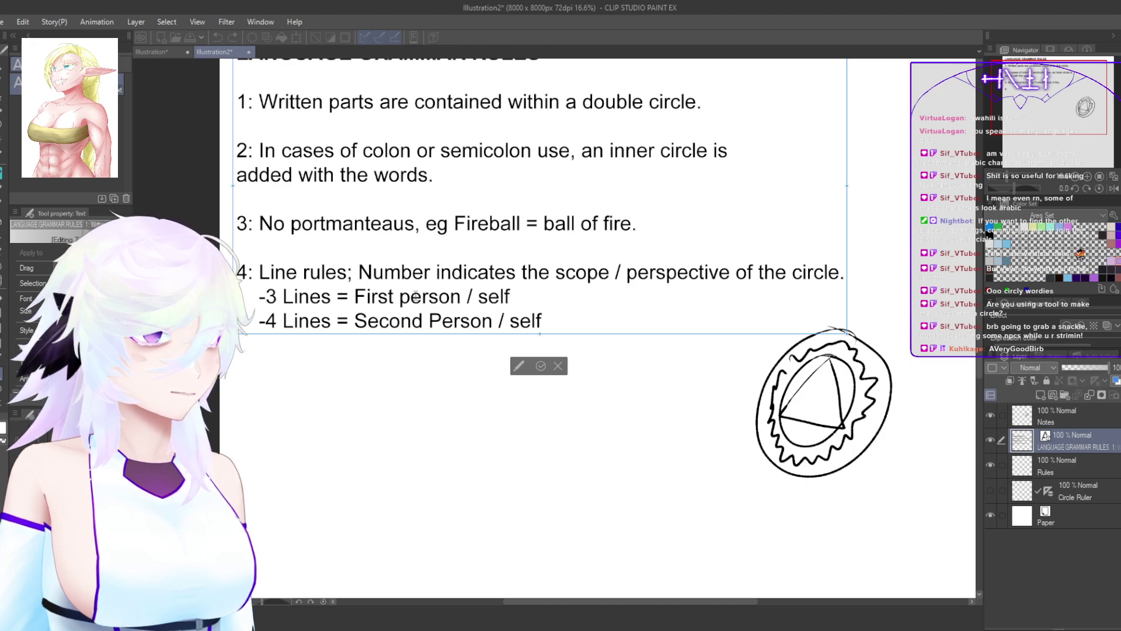
type(" from other's view")
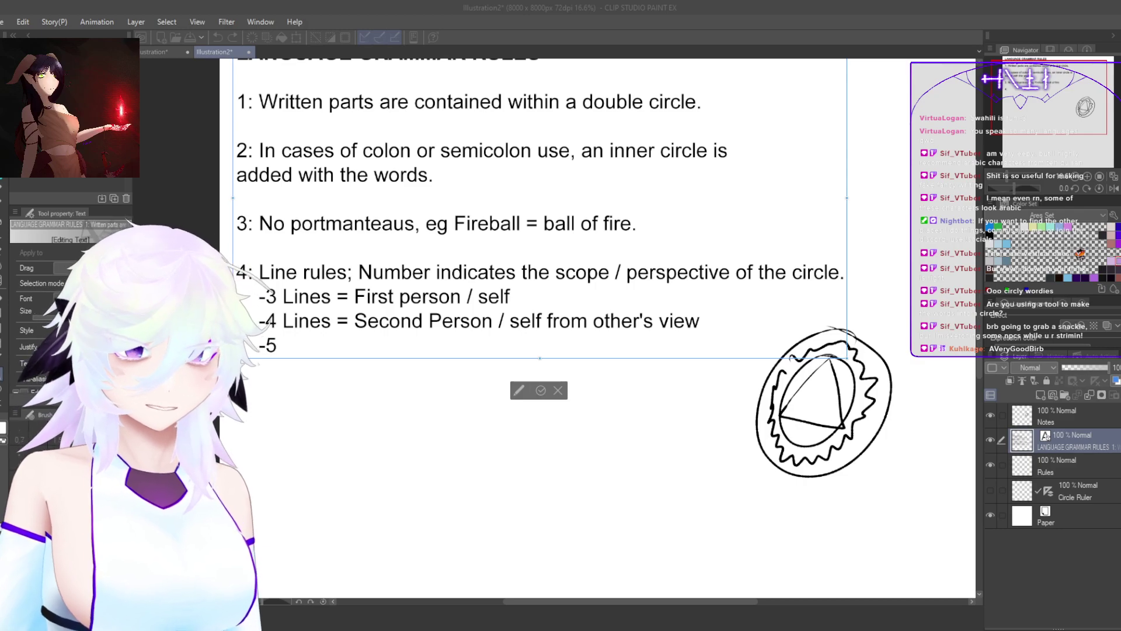
Step: Write the next rule 4 sub-item as "-5 Lines = Third Person / Other"
key("alt+Tab")
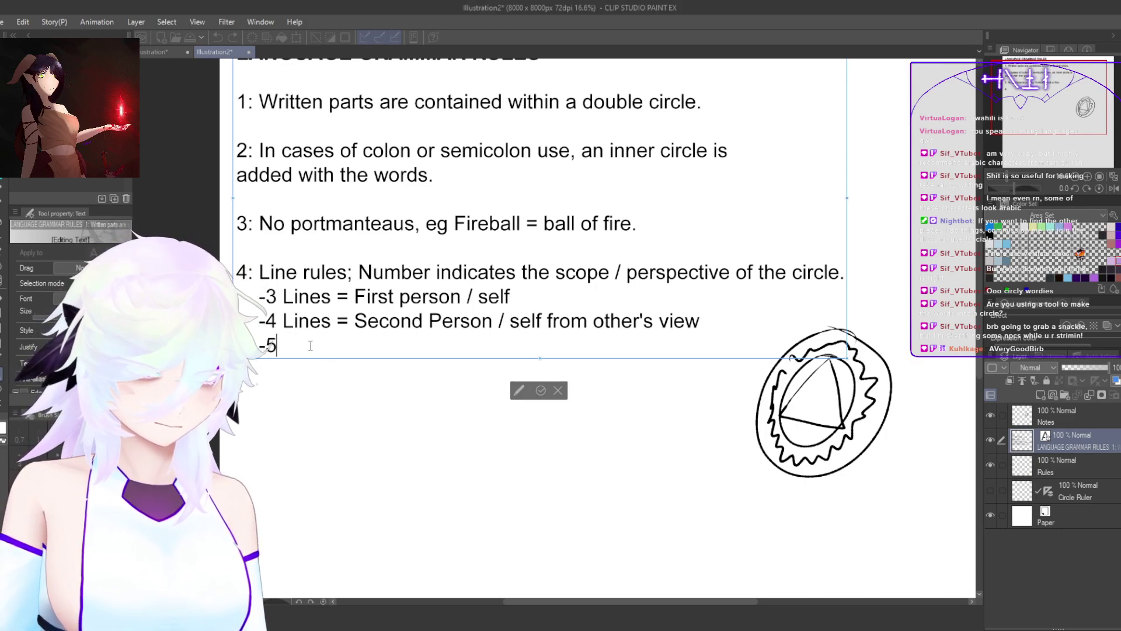
type("Lines =")
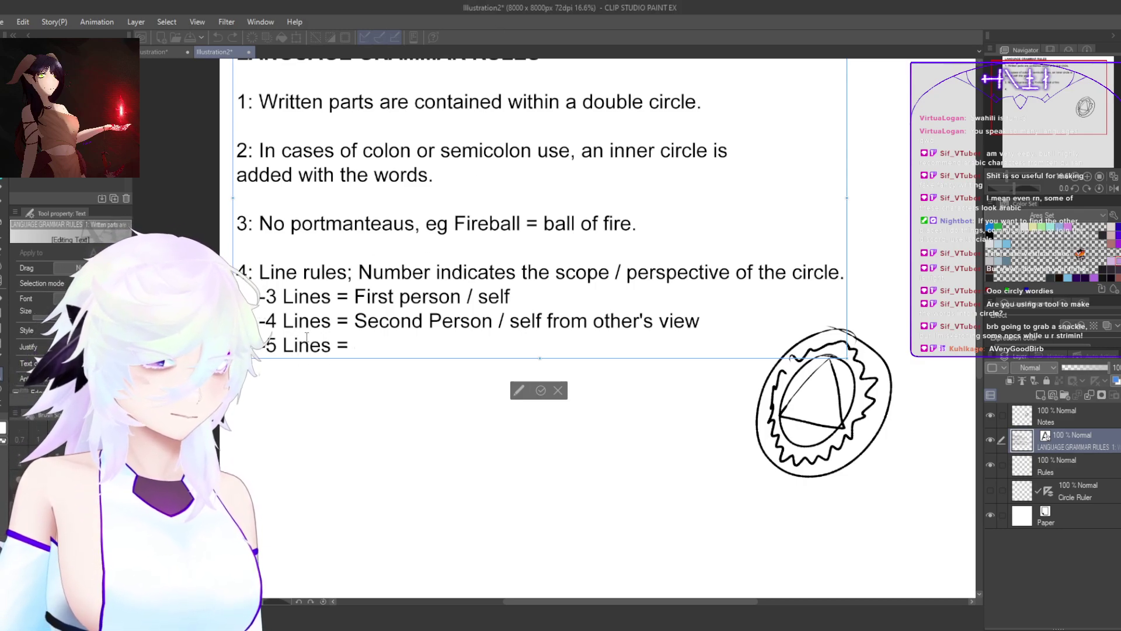
type(" Third Pe")
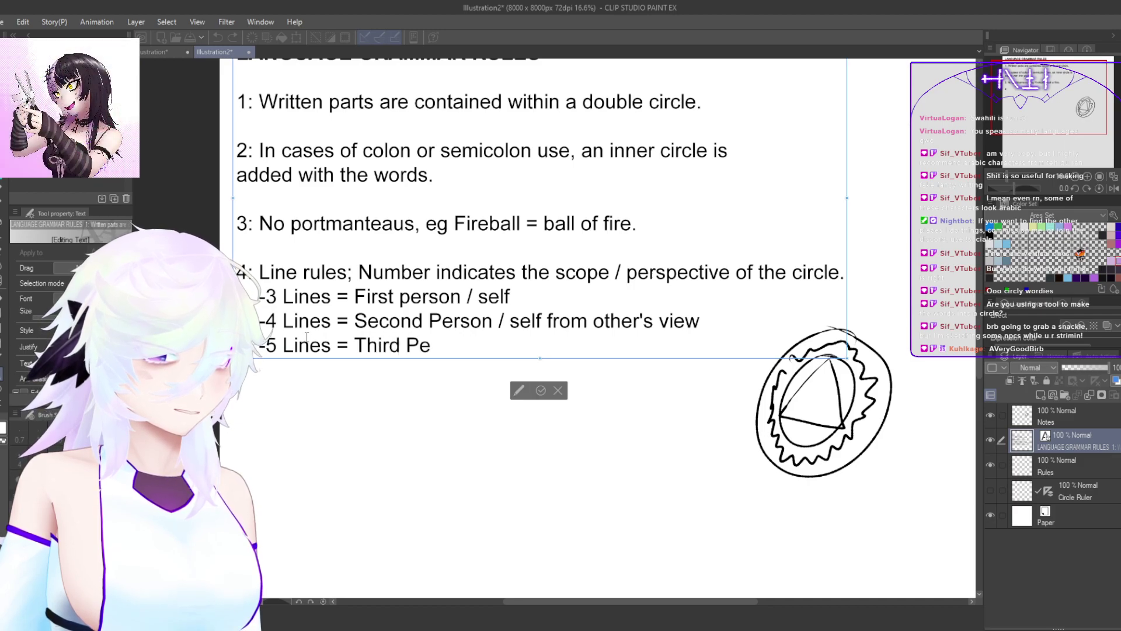
type("rson / ")
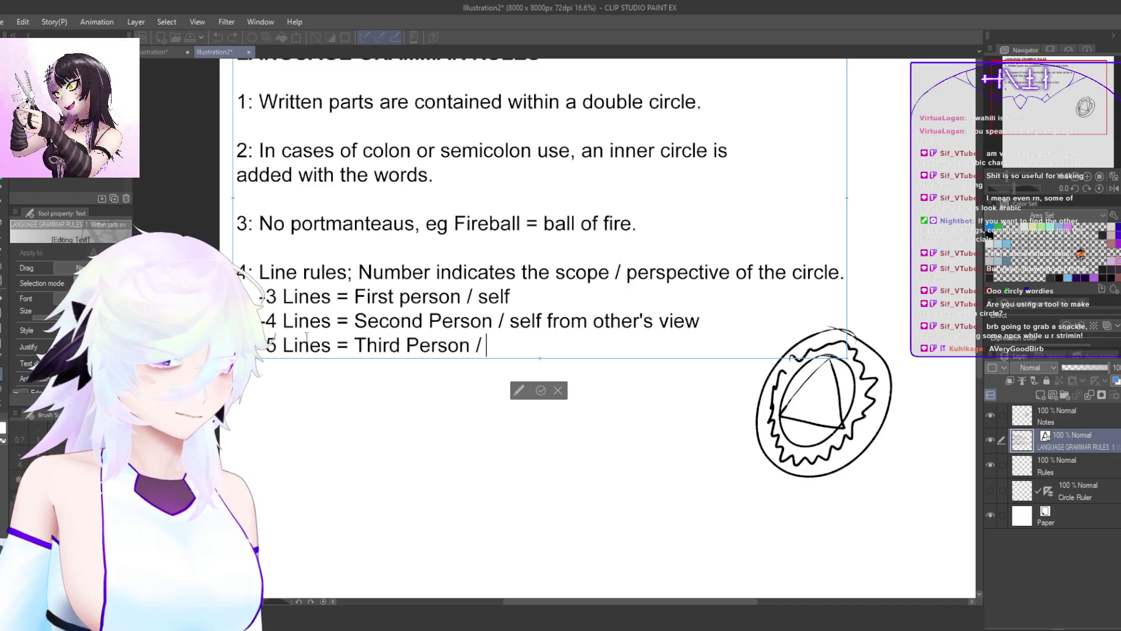
type("Other")
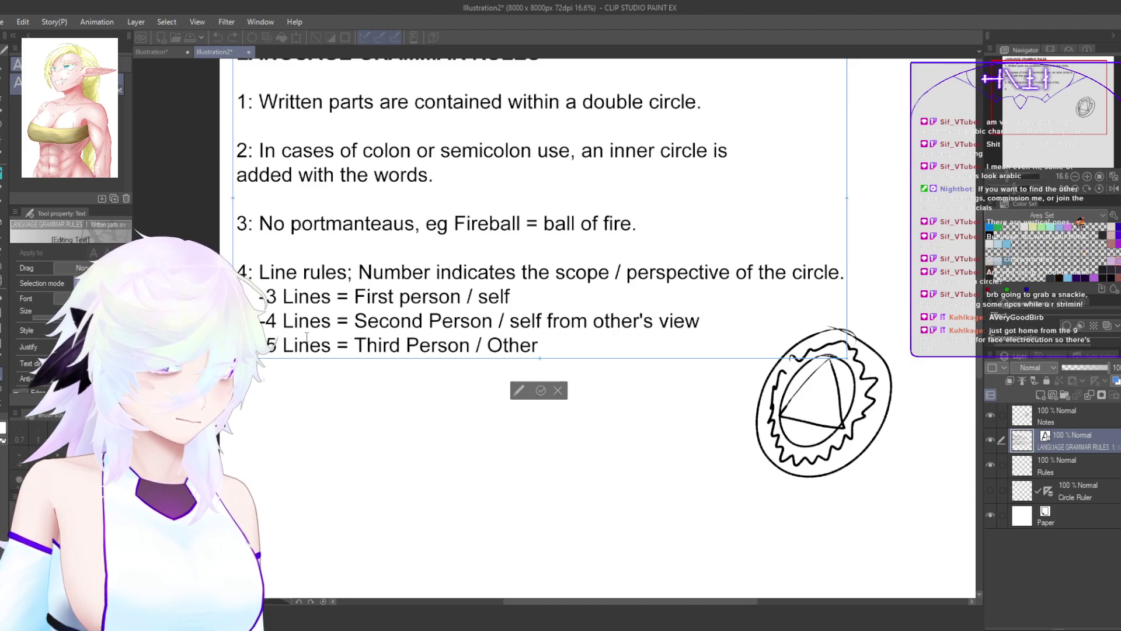
Step: Add a further rule 4 sub-item reading "-6 Lines = Fourth Person / Metaview"
key("Return")
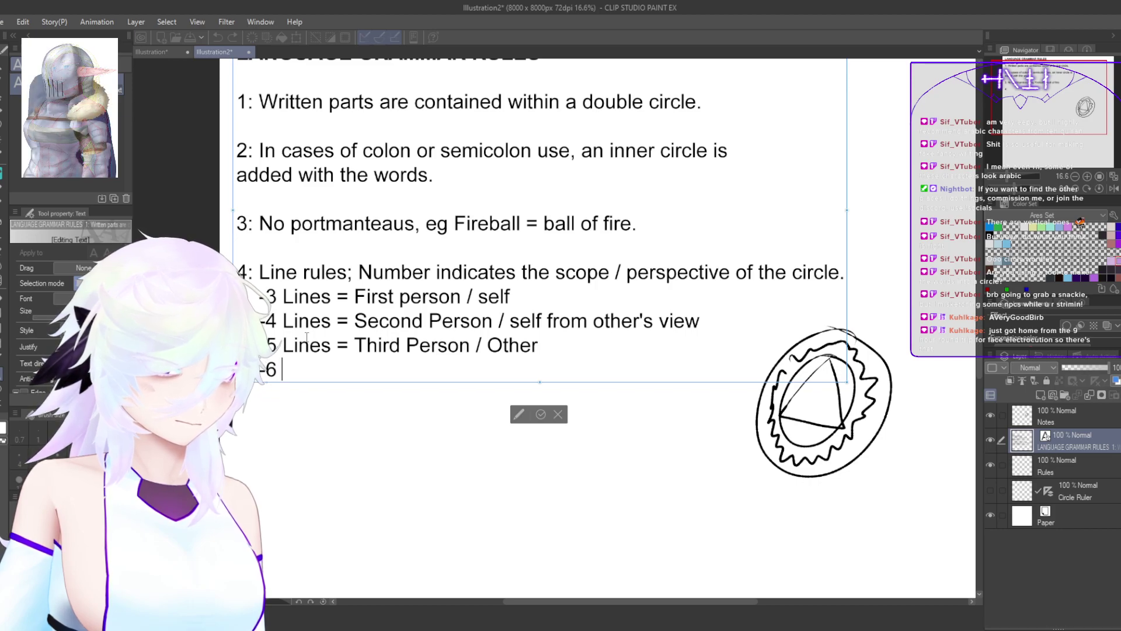
type("6 Lines = F")
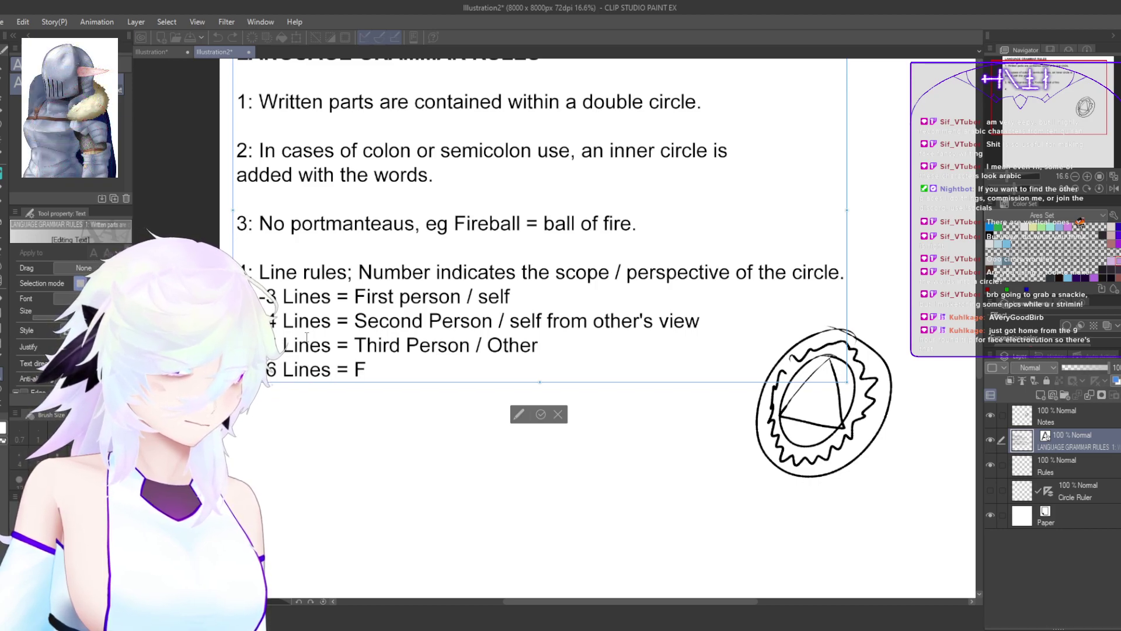
type("ourth Perso")
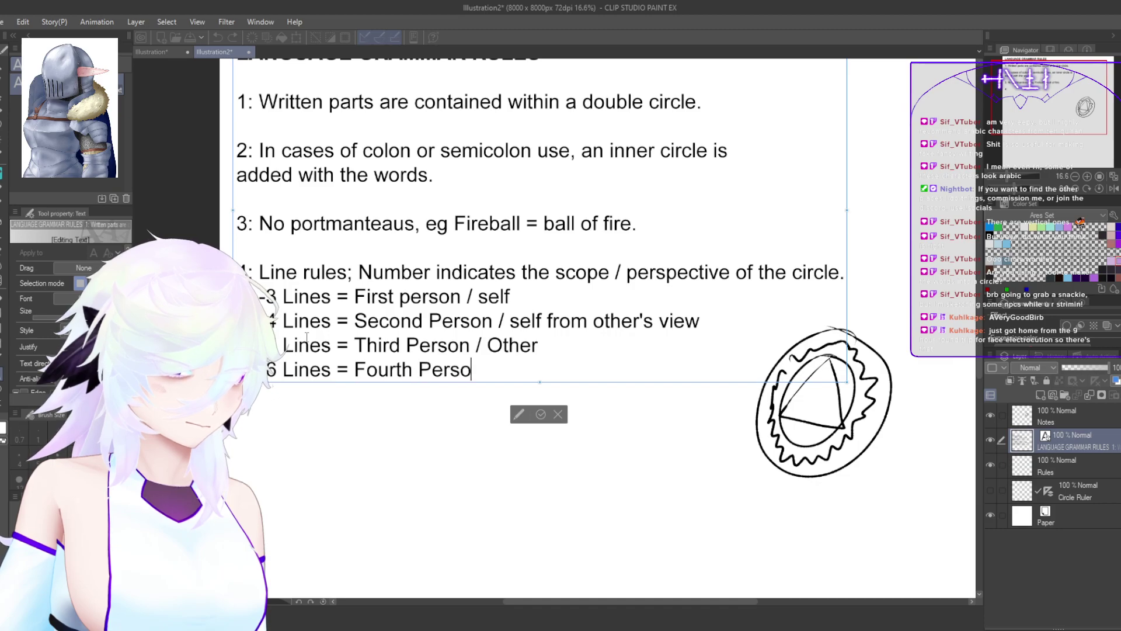
type("n /")
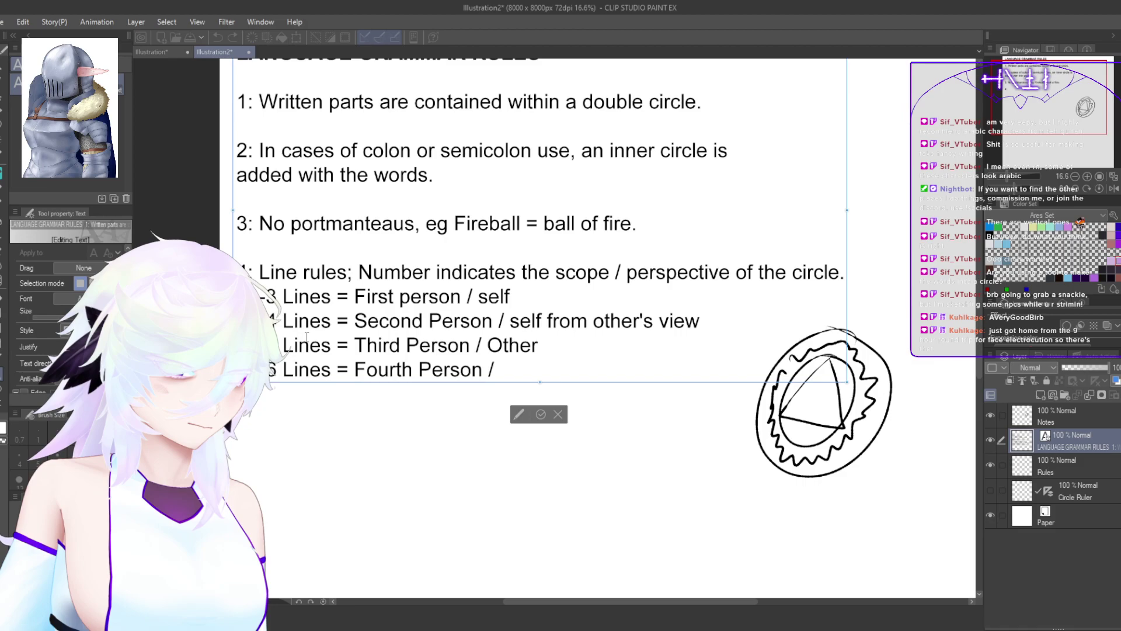
type(" M")
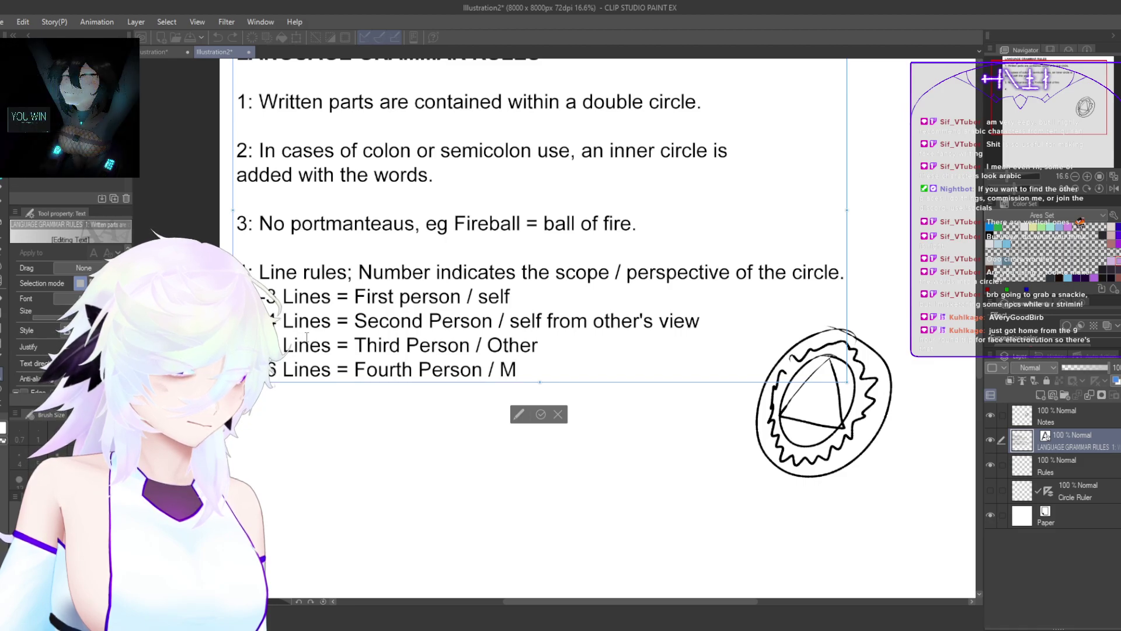
type("etaview /")
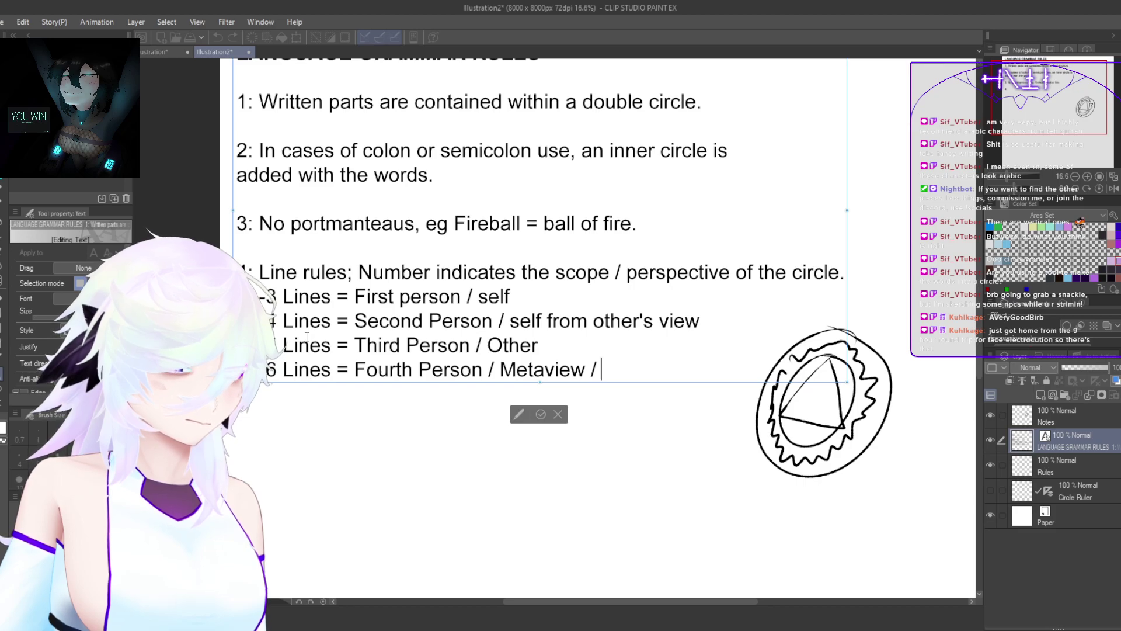
key("BackSpace")
key("BackSpace")
key("BackSpace")
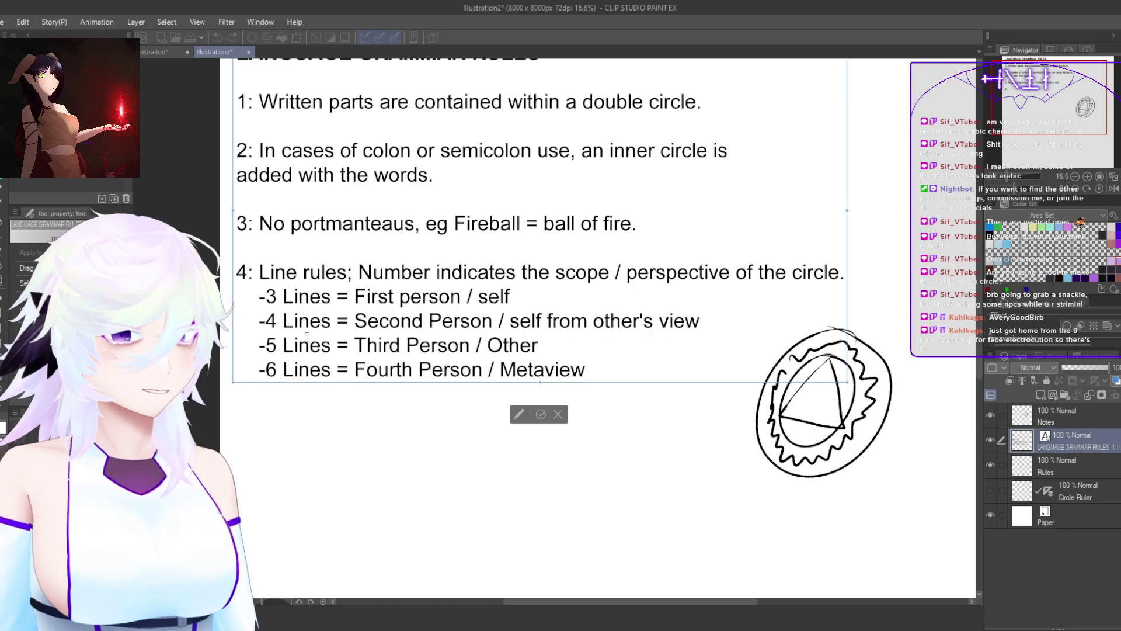
Step: Start rule 5 below the line-count list, separated by a blank line, with "5: Crossed lines indicates"
key("Return")
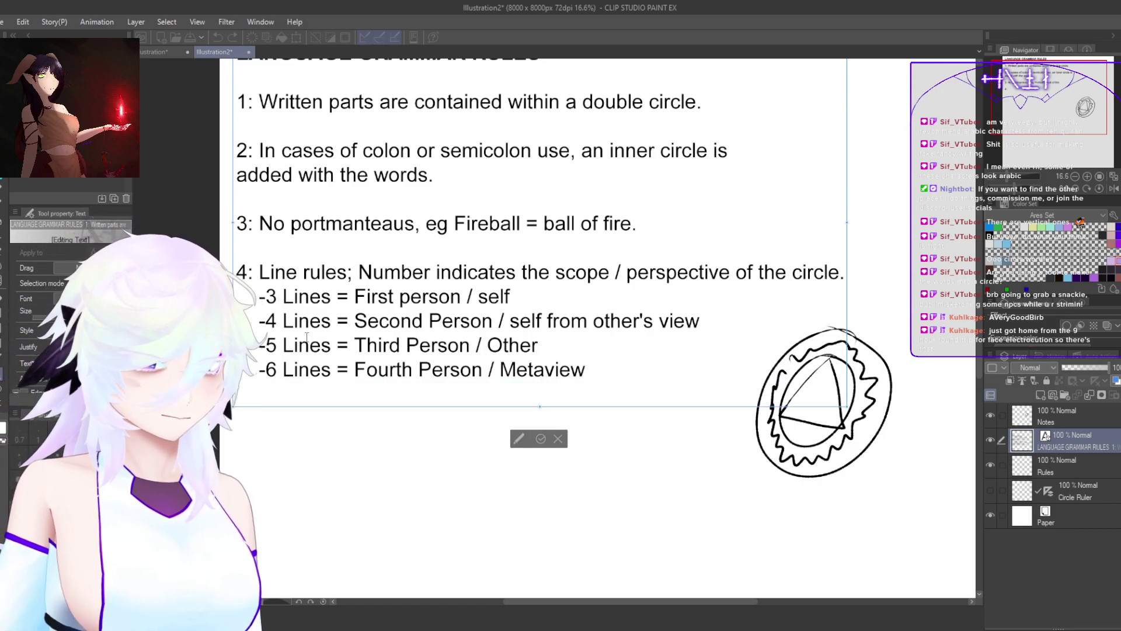
key("Return")
type("3")
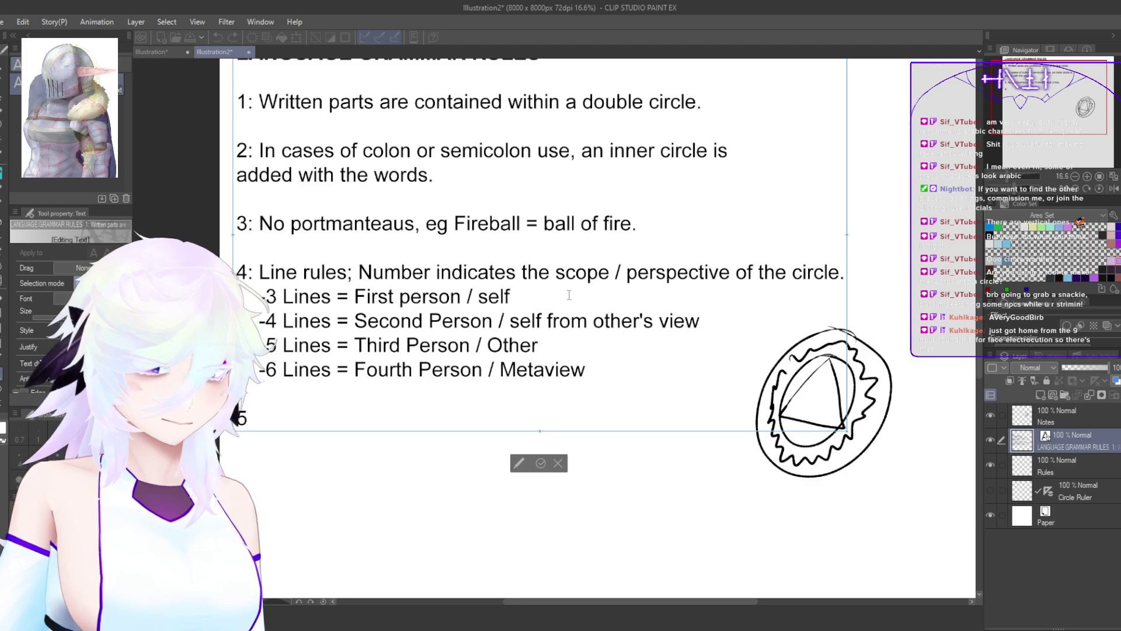
type(":")
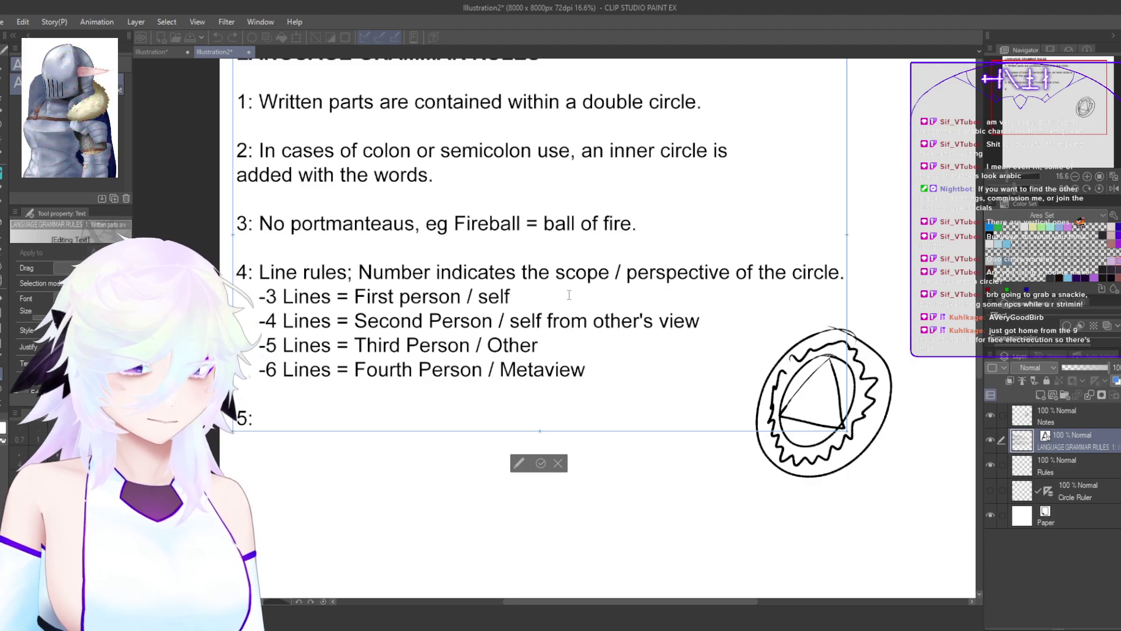
type(" Cross")
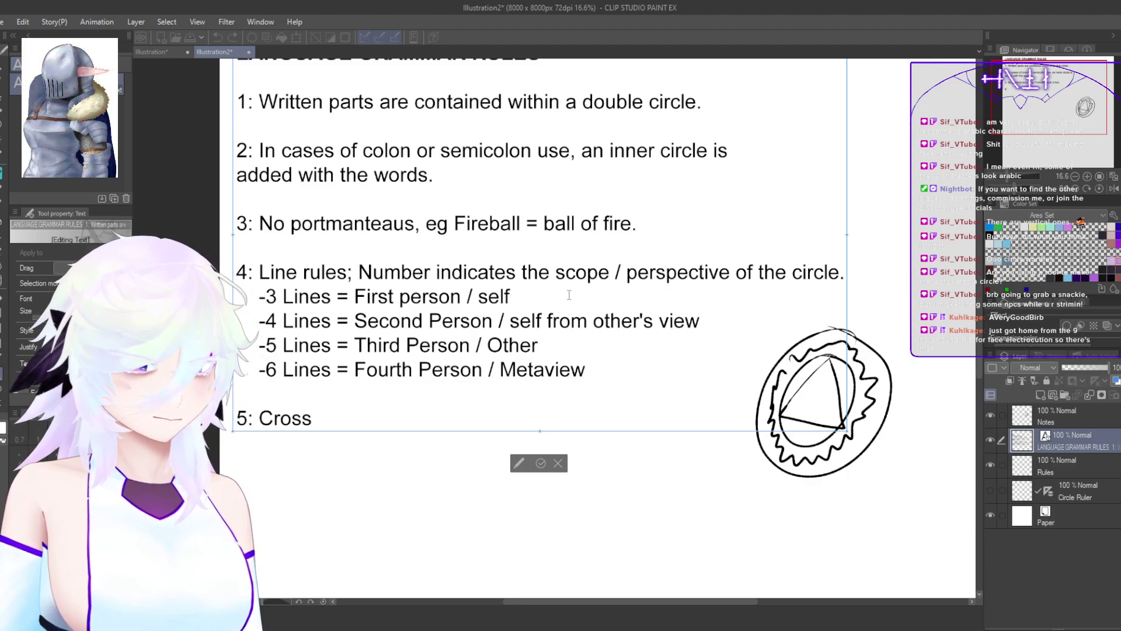
type("ed lines inda")
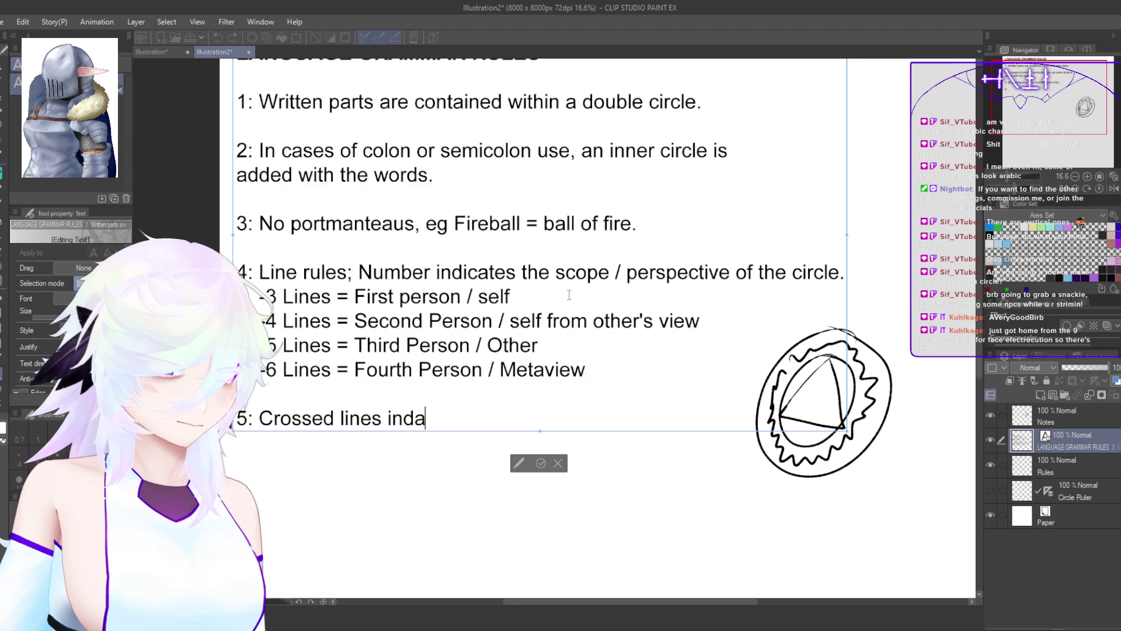
key("BackSpace")
type("icates")
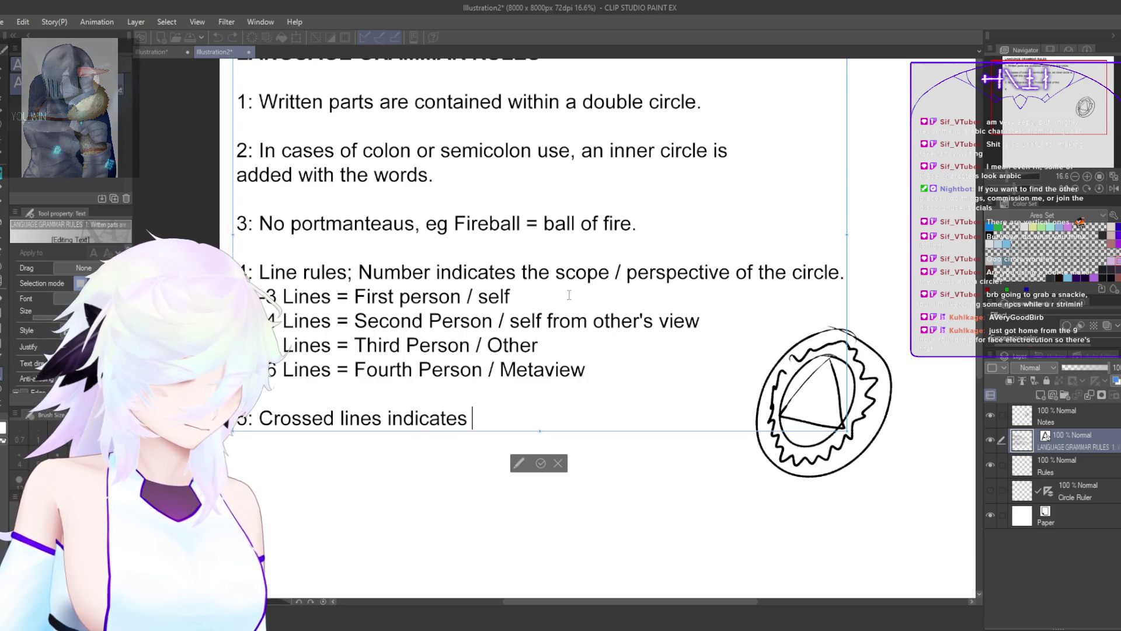
Step: Complete rule 5 with "main subject being animate/inanimate"
type(" main suv")
key("BackSpace")
type("b")
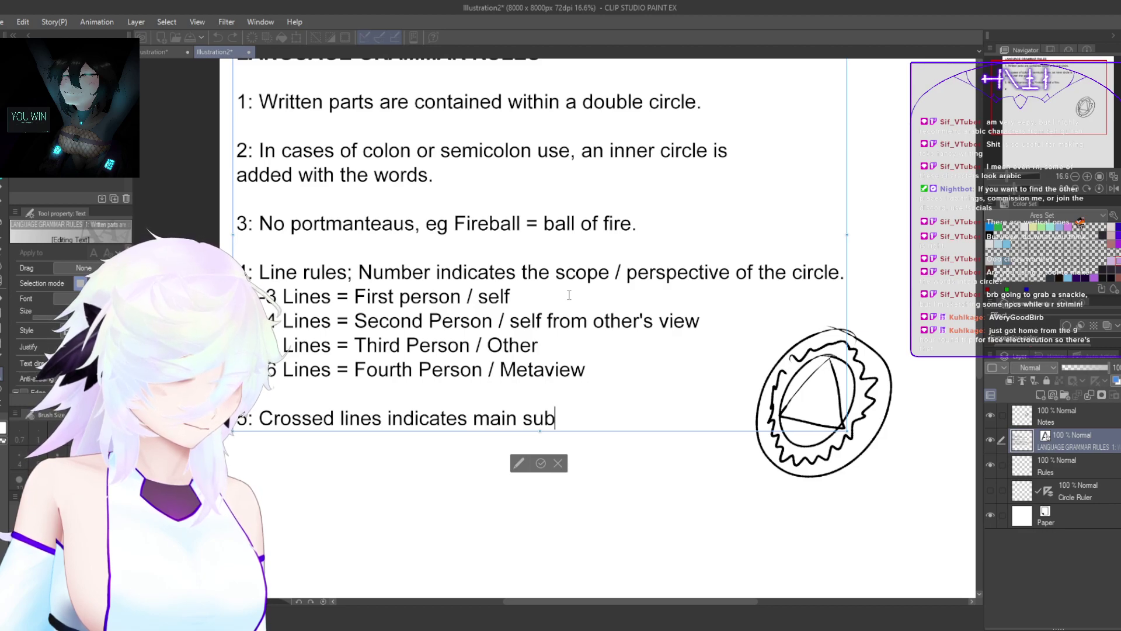
type("ject being animate/inanimae")
key("BackSpace")
key("BackSpace")
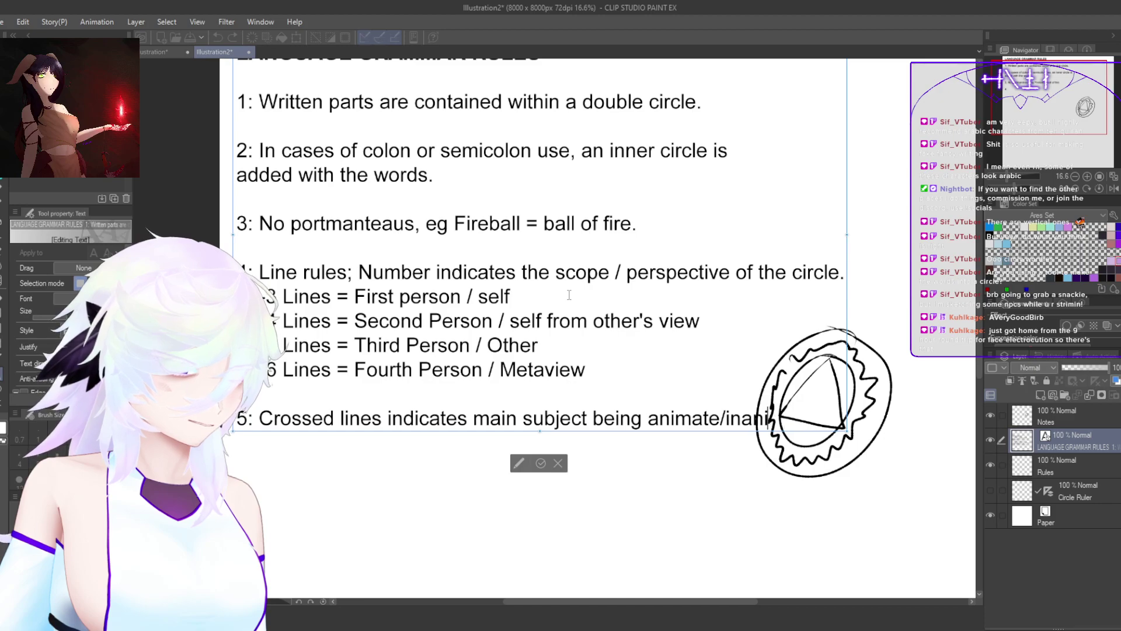
type("ate")
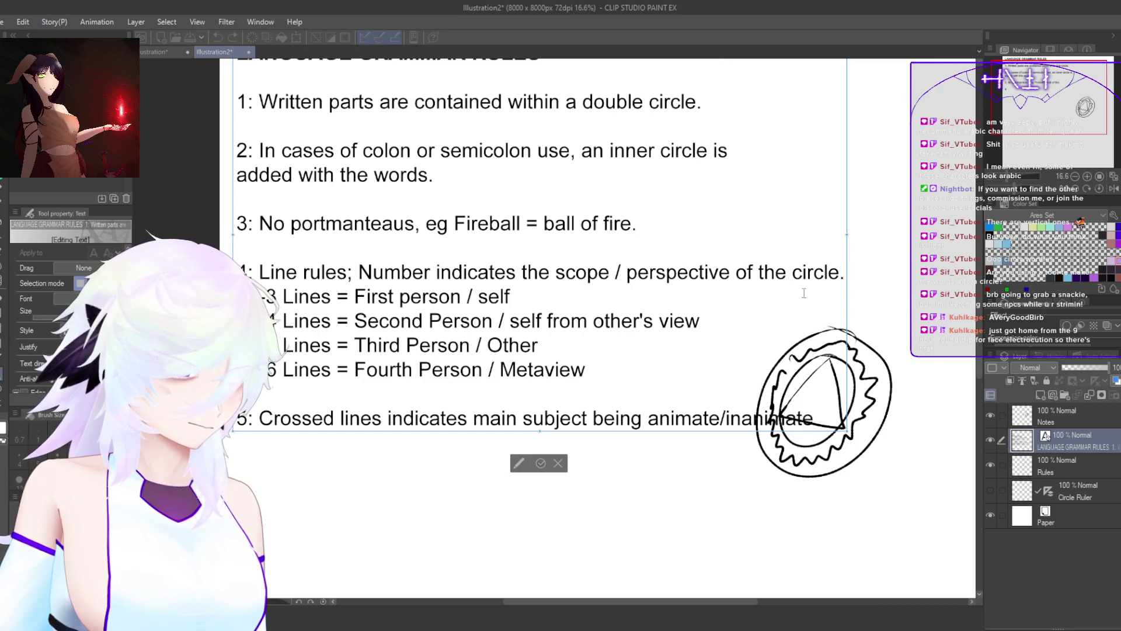
Step: Hide the Notes layer and resume editing the grammar rules text on a new line after rule 5
left_click(992, 416)
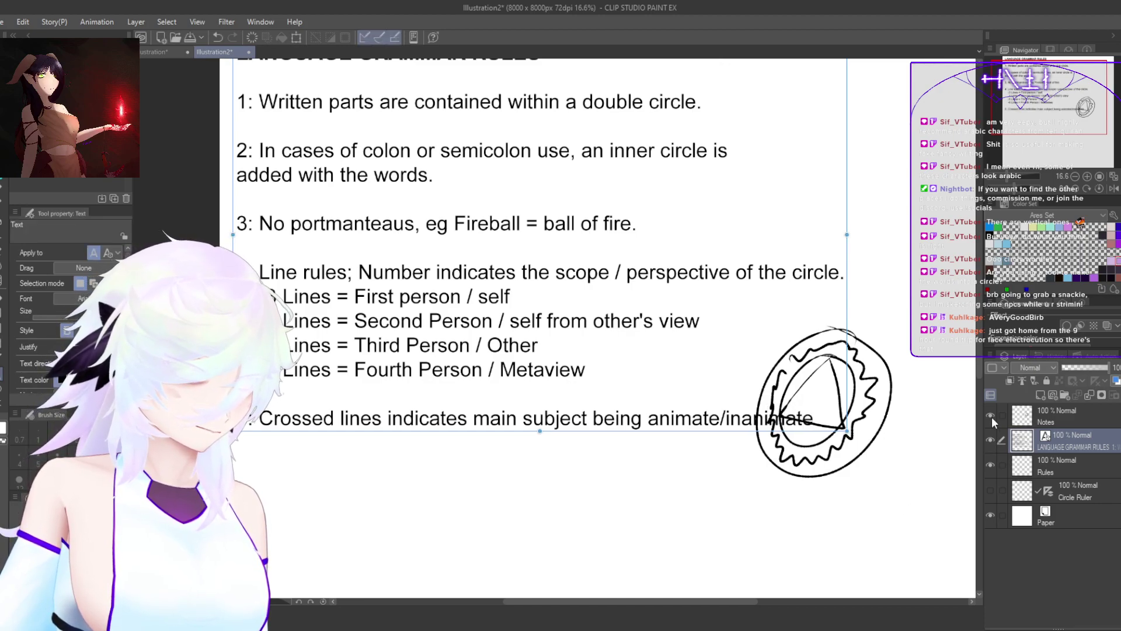
left_click(989, 416)
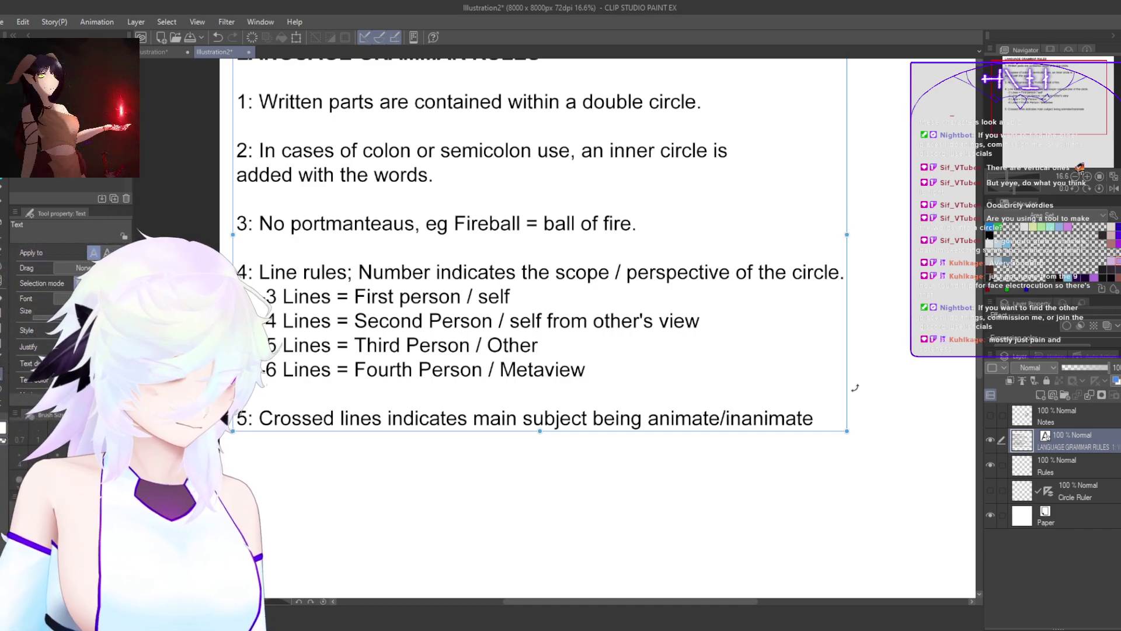
left_click(819, 419)
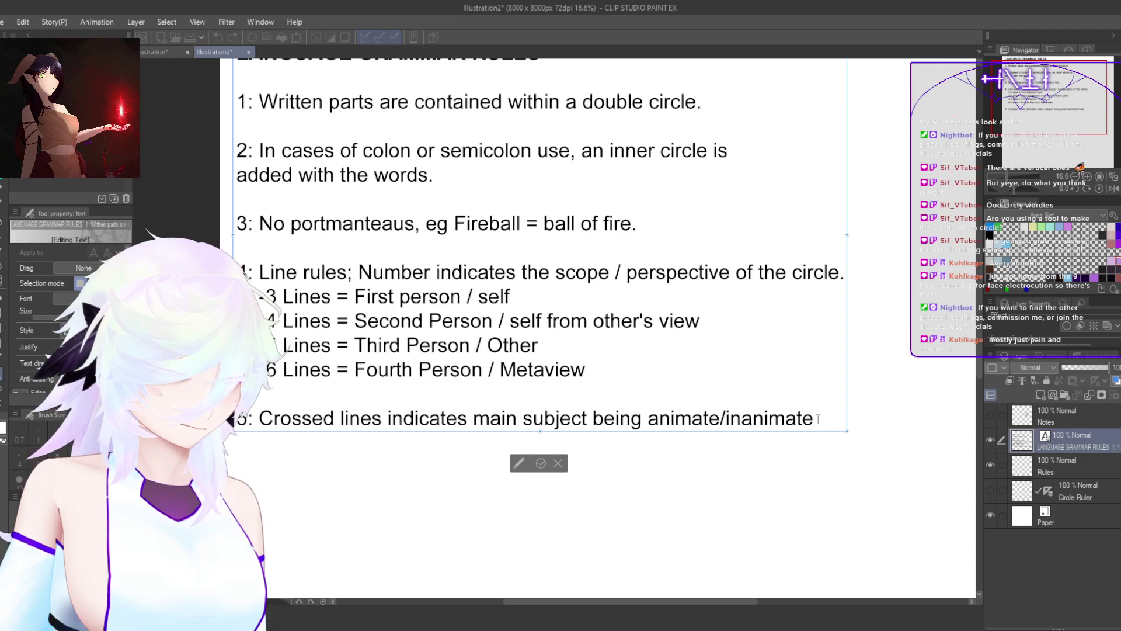
key("Return")
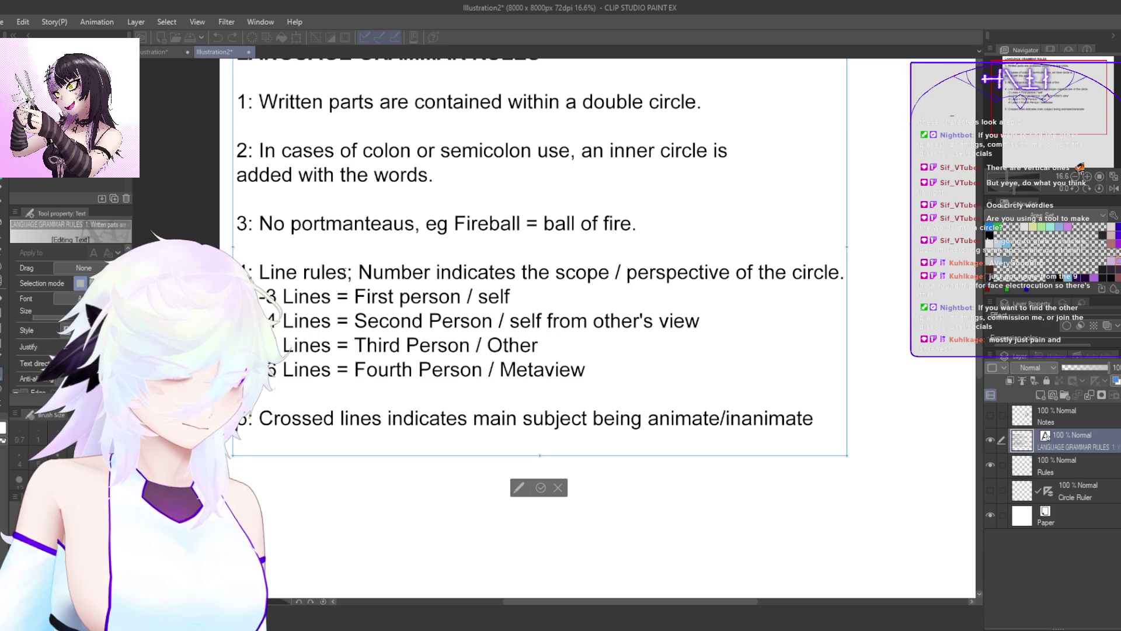
left_click(662, 229)
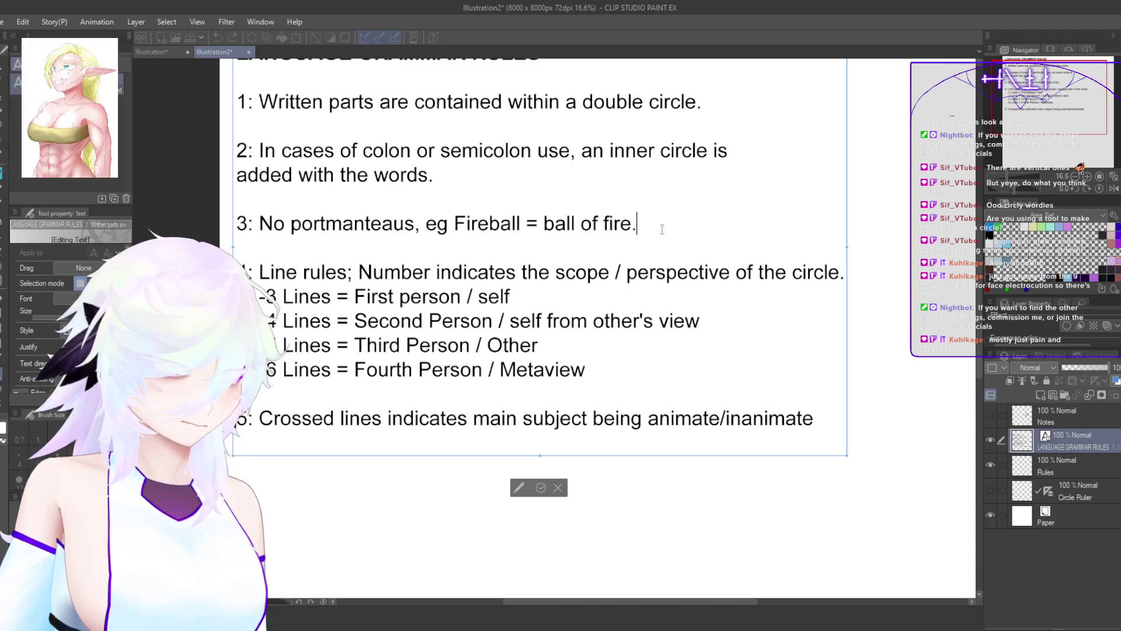
key("Return")
key("Return")
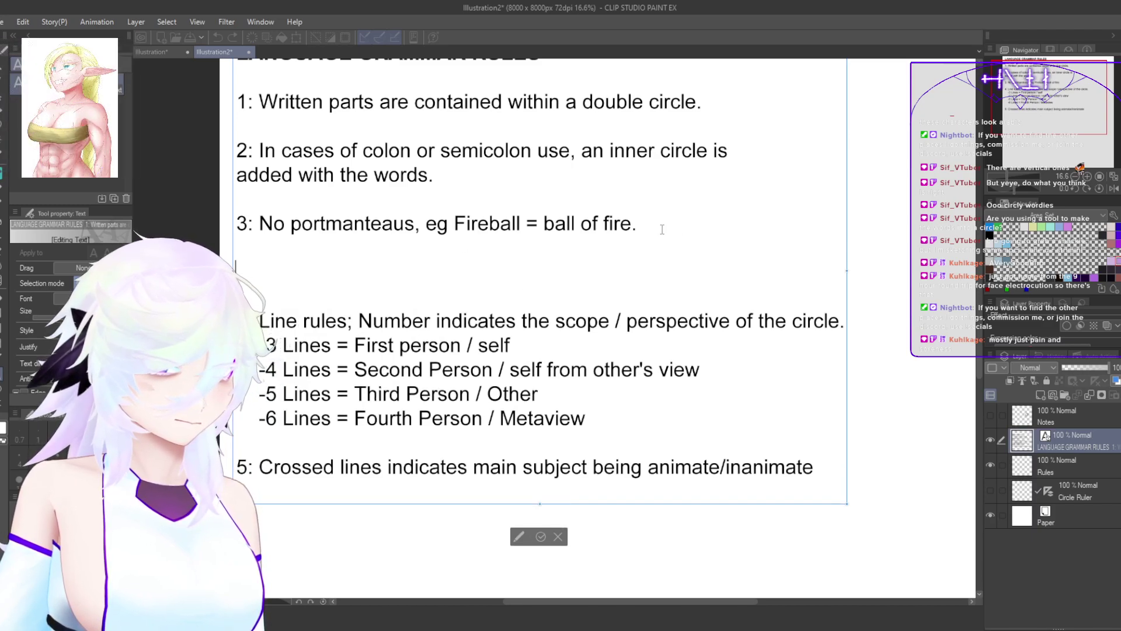
key("BackSpace")
key("BackSpace")
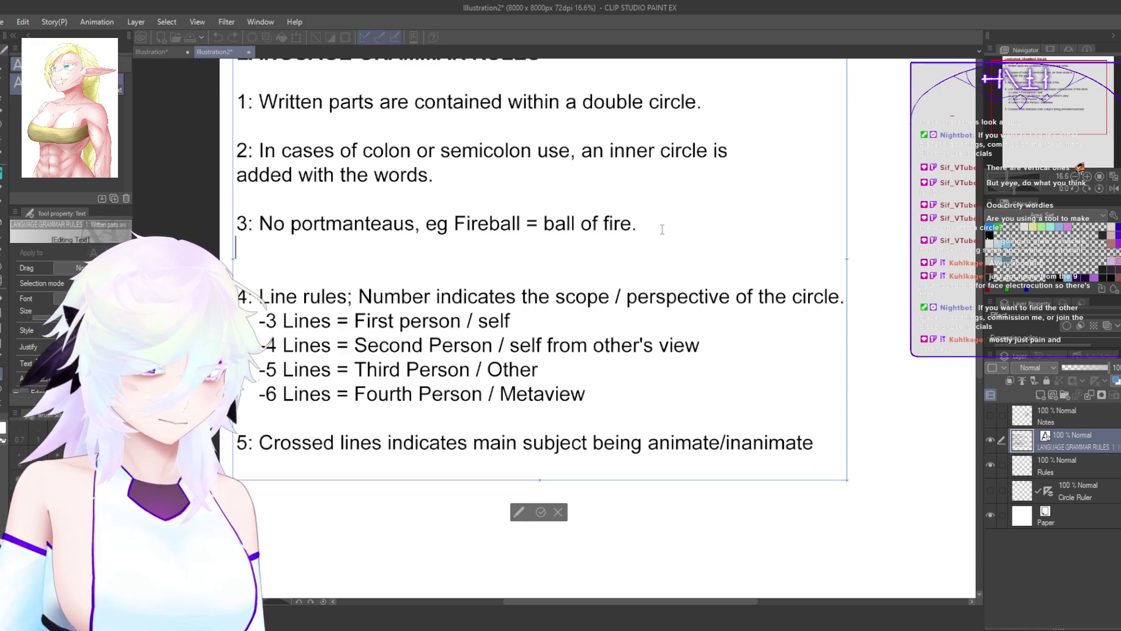
left_click(638, 367)
key("Return")
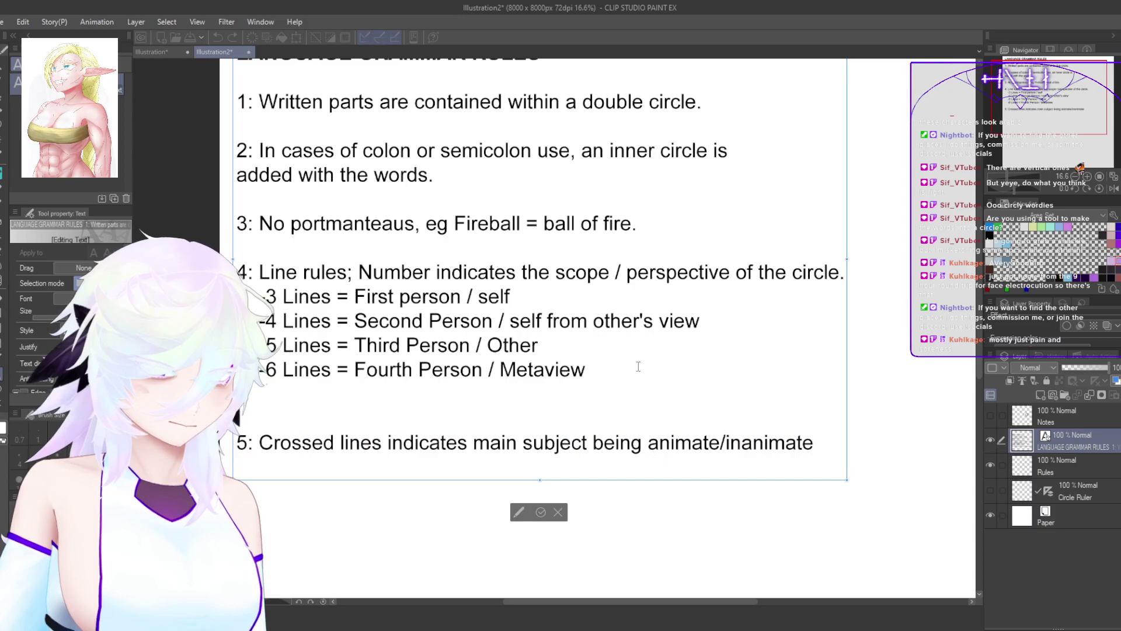
key("BackSpace")
Step: Add a sixth rule, separated by a blank line, reading "6: Lines must be immediately within the circle they apply to."
left_click(824, 418)
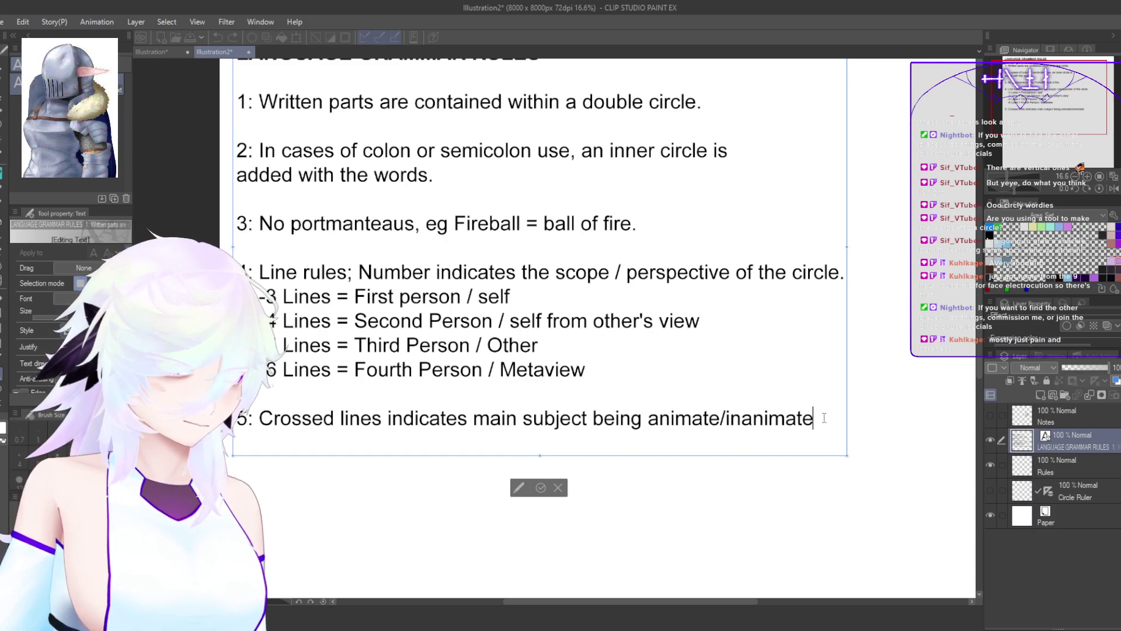
key("Return")
key("Return")
type("6: Lines must ")
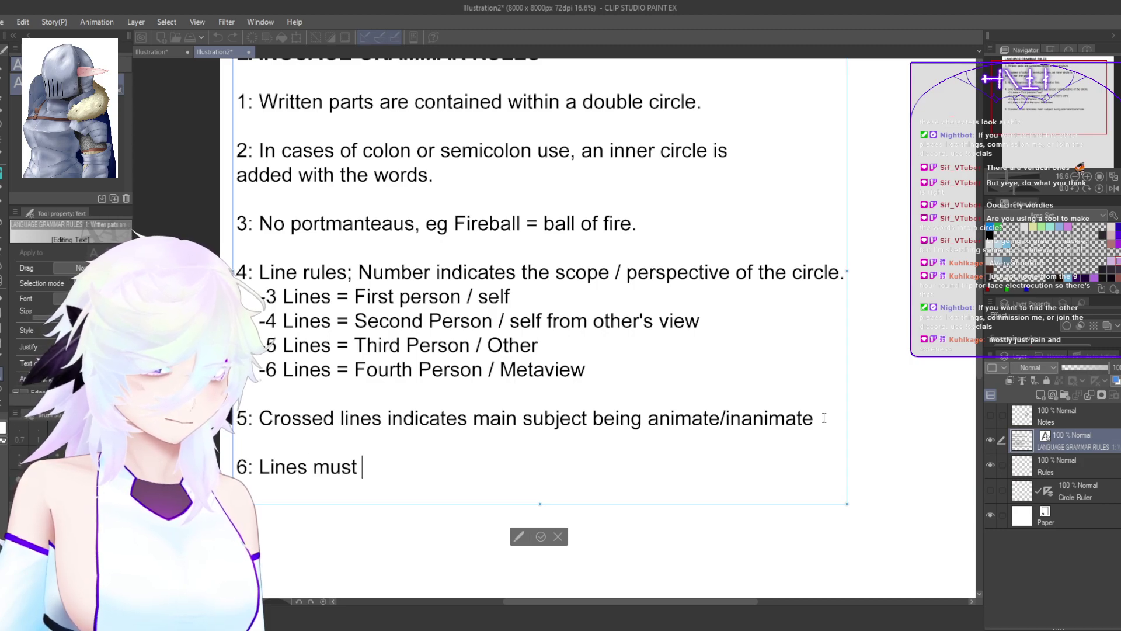
type("be im")
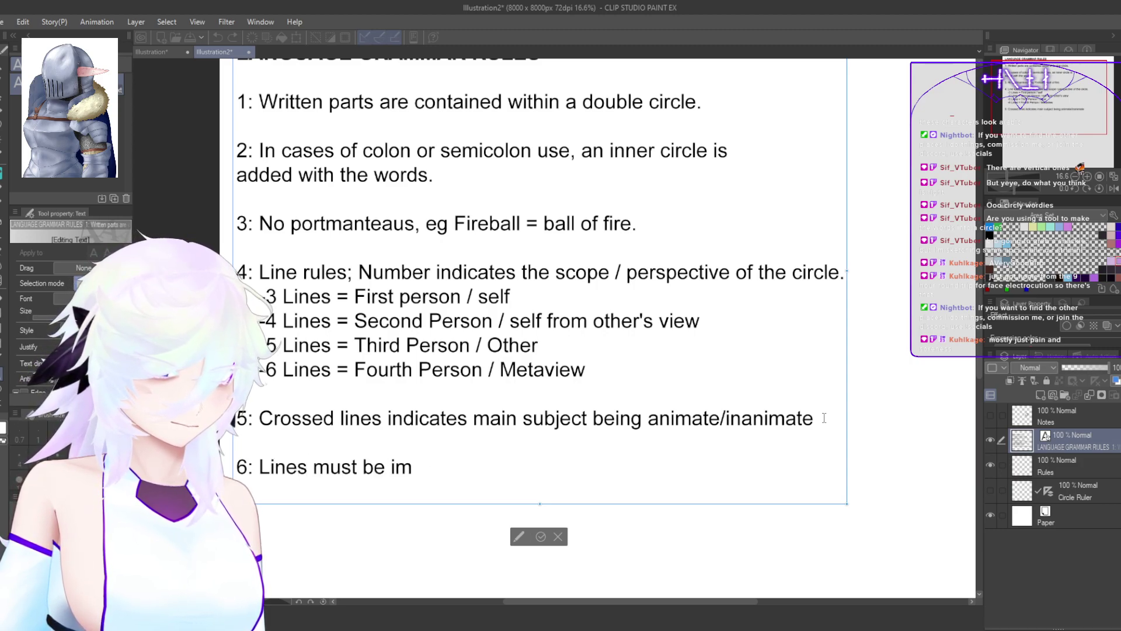
type("mediately within the")
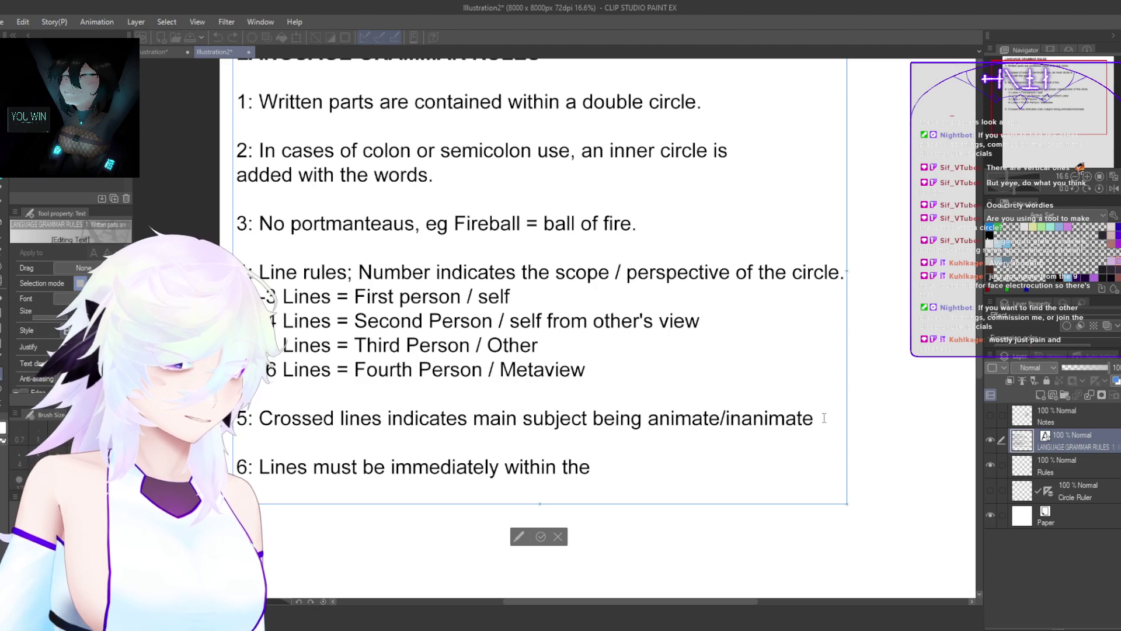
type(" circle they appl")
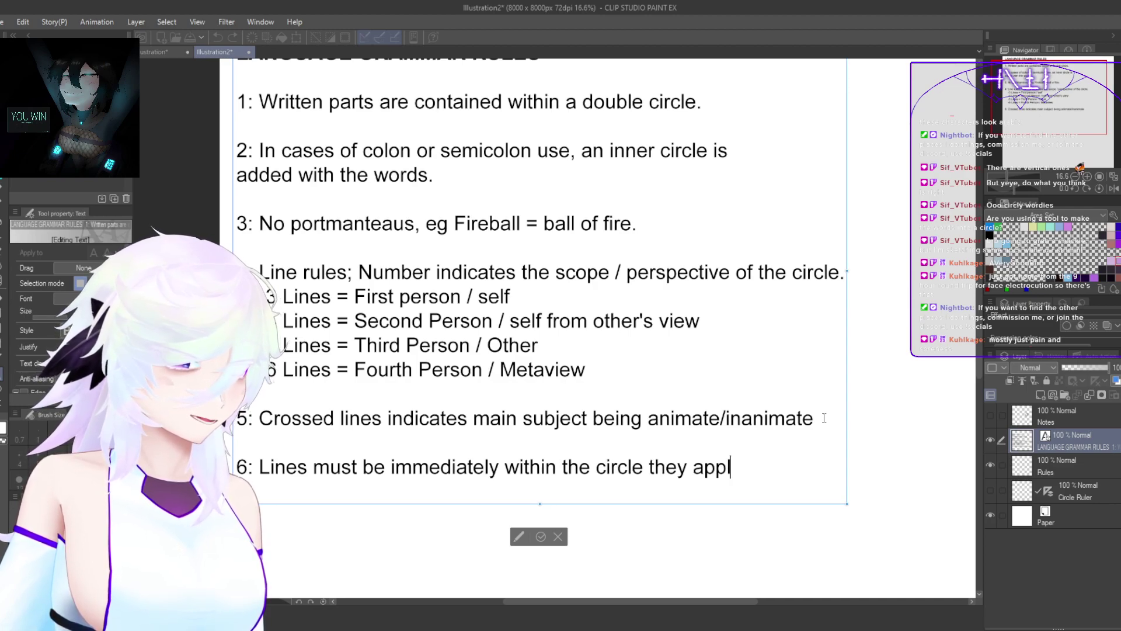
type("y to.")
Step: Add rule 7 below a blank line, reading "7: Central symbol to act as a signature in all but 3 line circles"
key("Return")
key("Return")
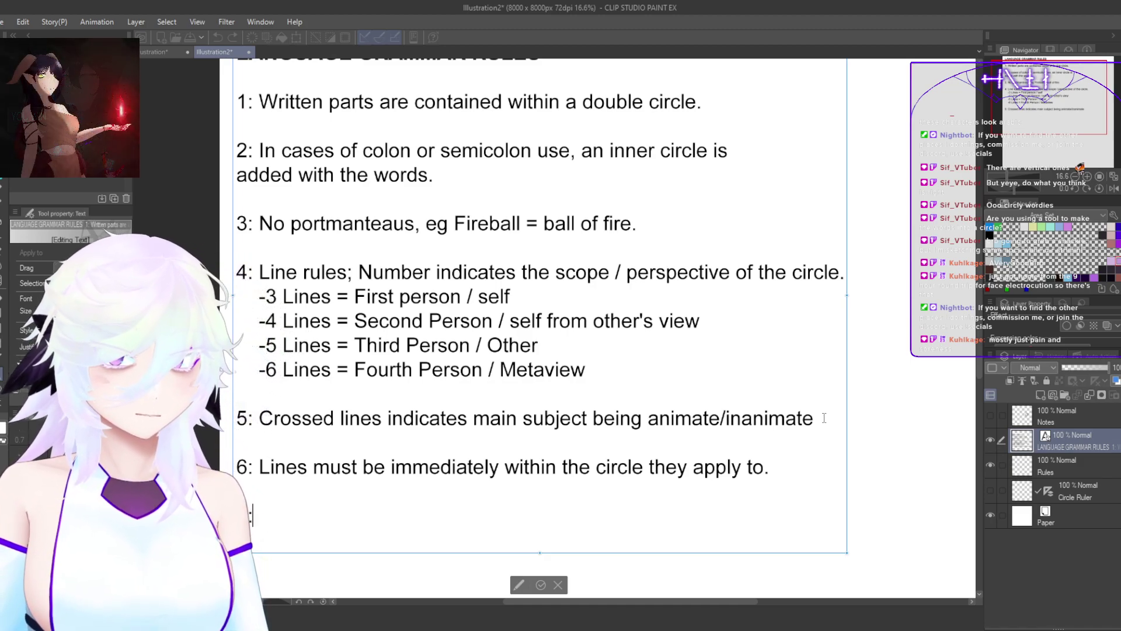
type("7:")
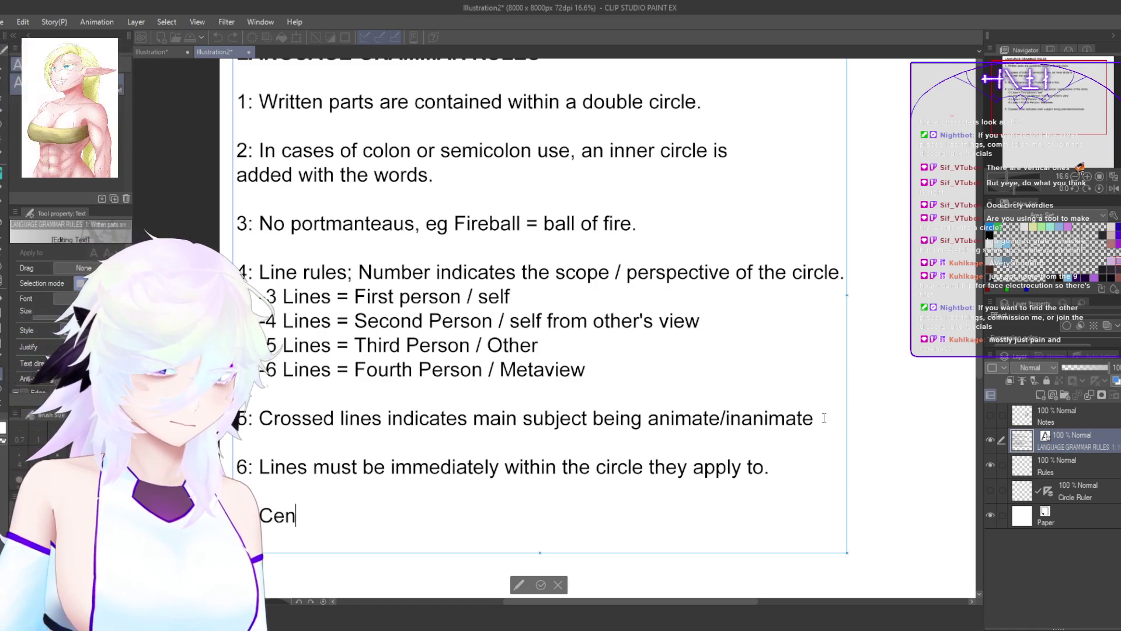
type("al symbol")
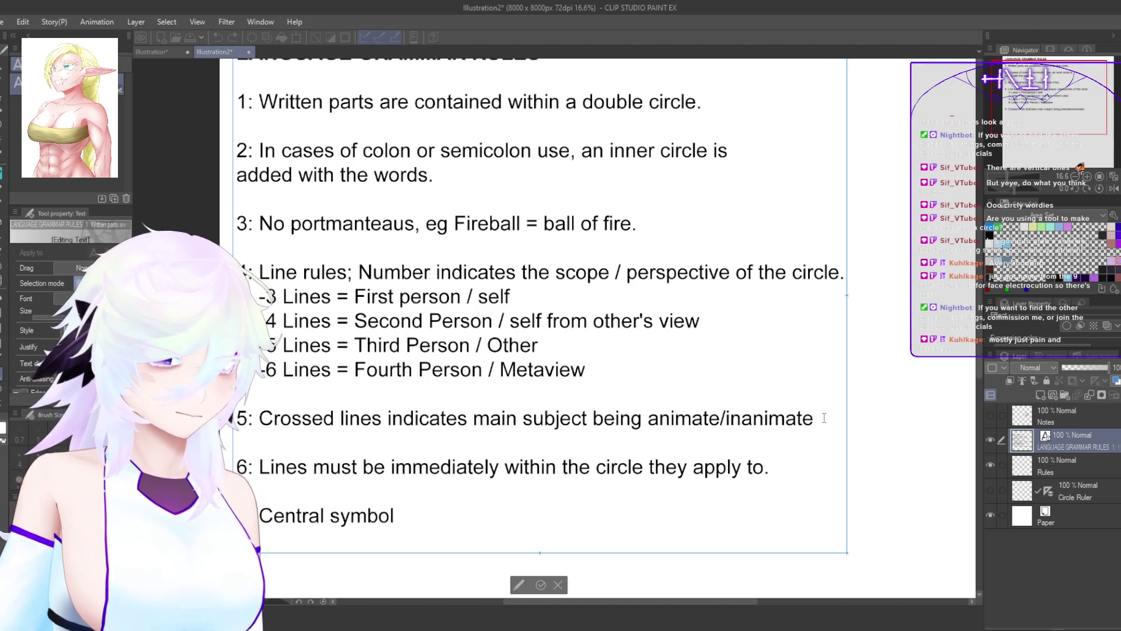
type(" to ")
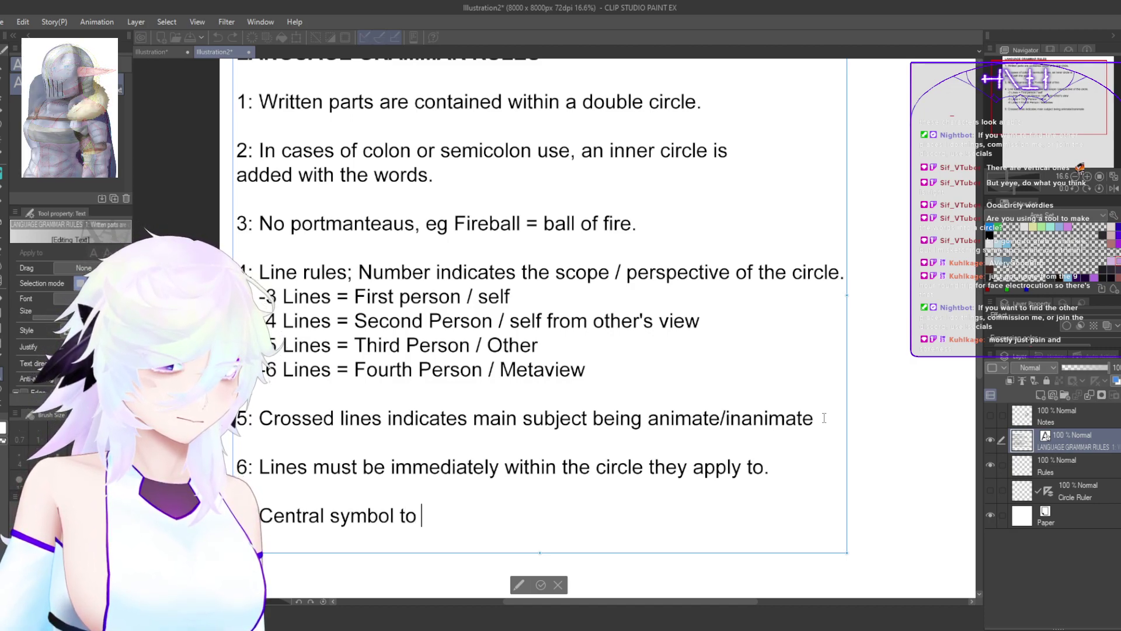
type("act as a signatu")
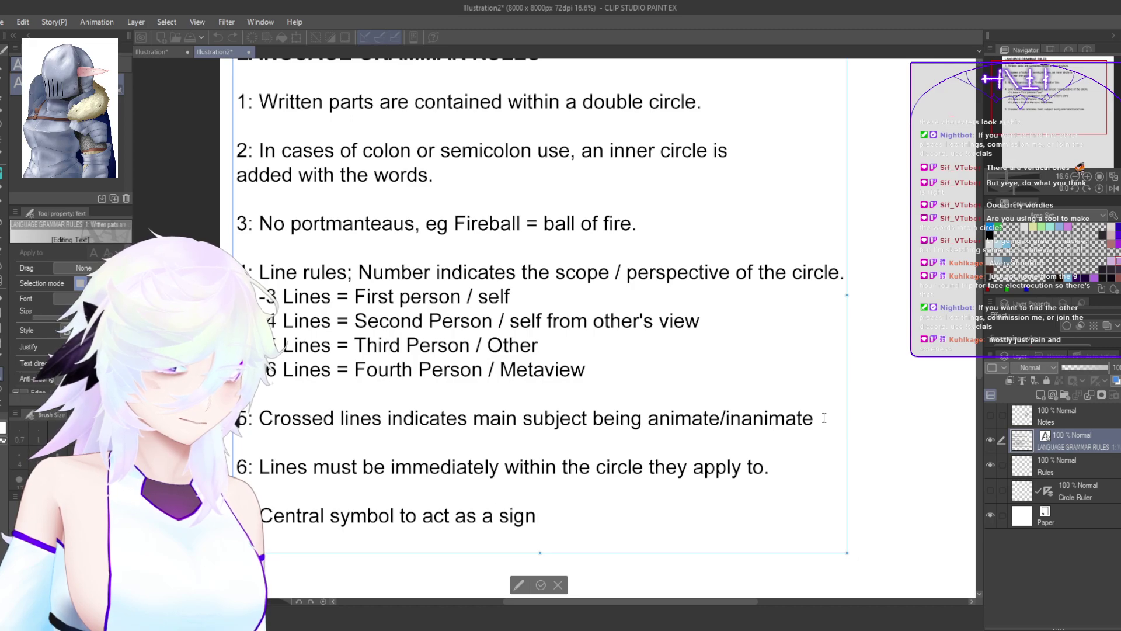
key("BackSpace")
key("BackSpace")
key("BackSpace")
type("atur")
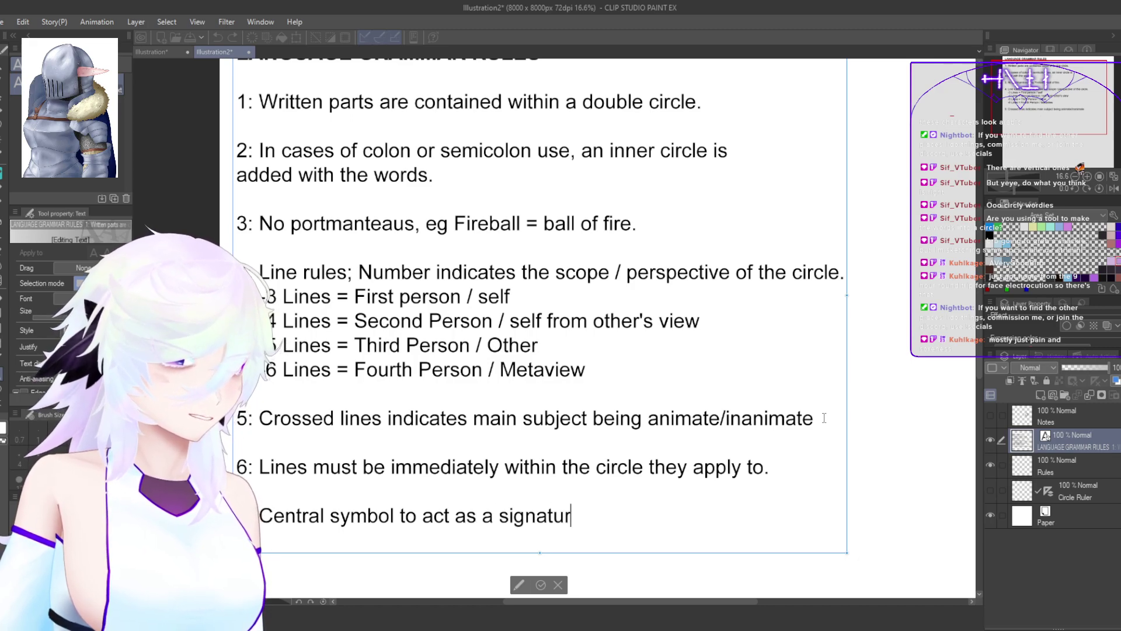
type("e in a")
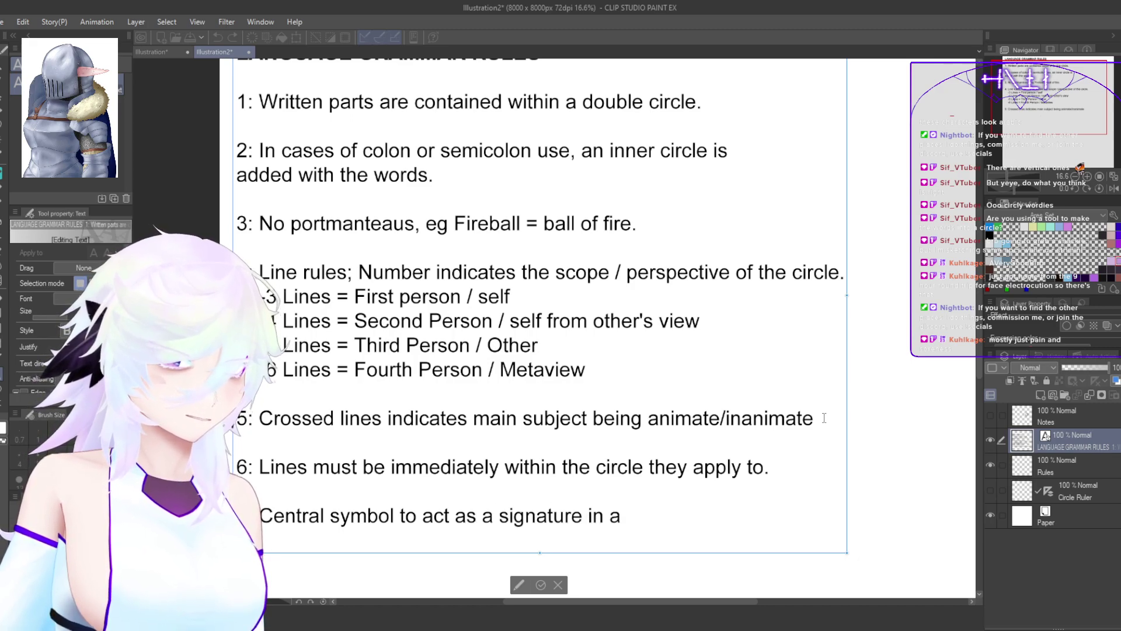
type("ll but 3 line circles")
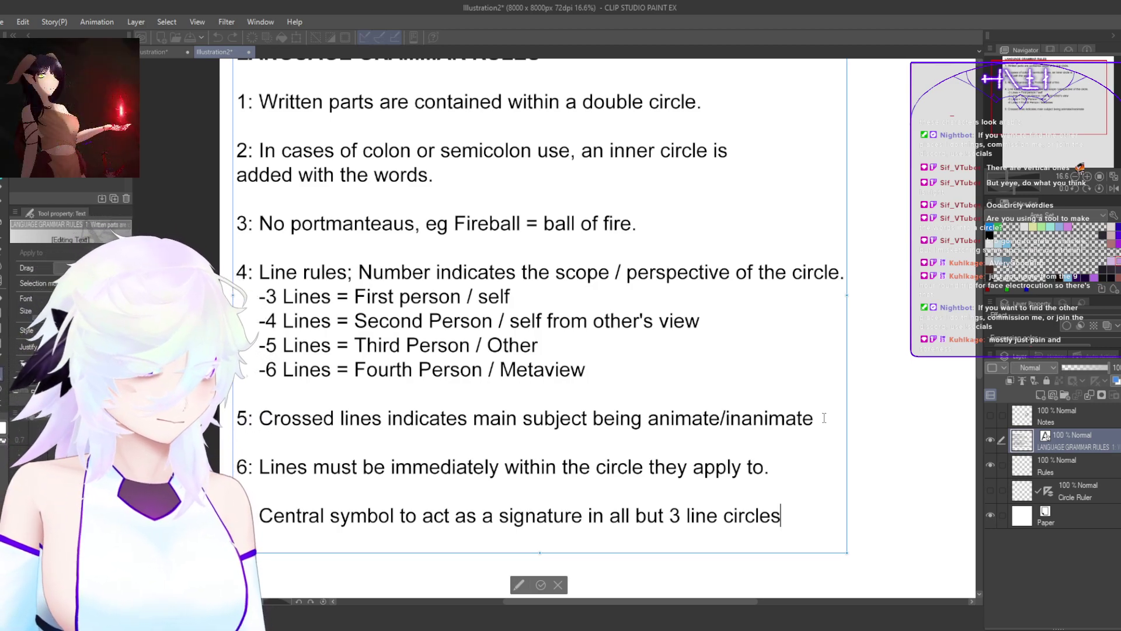
Step: Add an eighth rule below a blank line, reading "8: Circles intersecting the main circles can be used as a sort of parenthesis"
key("Return")
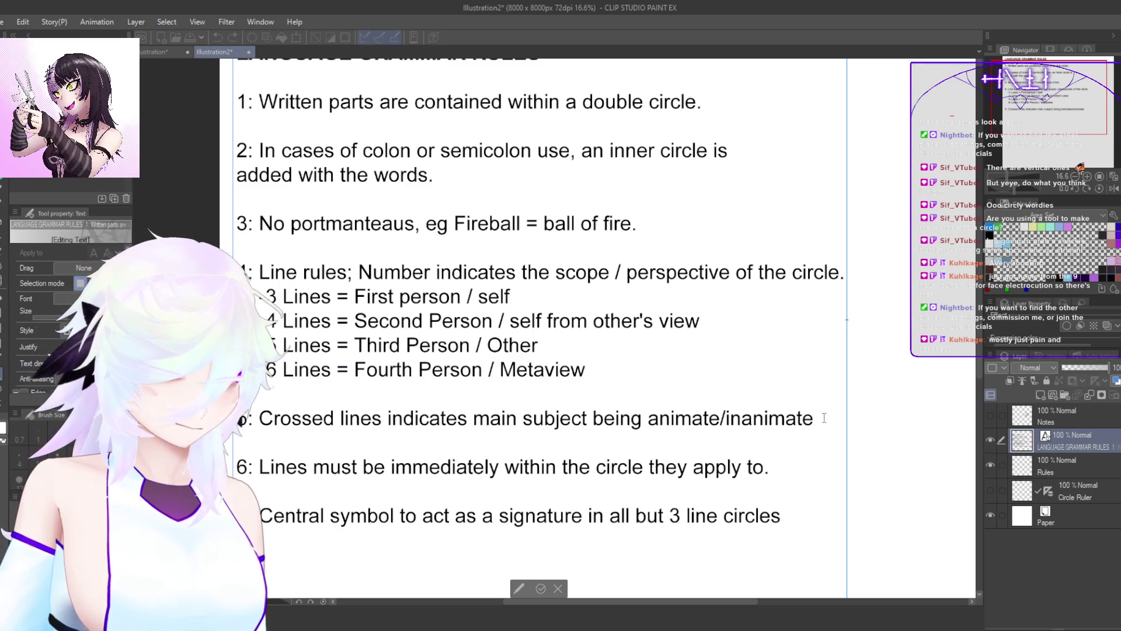
type("Circles int")
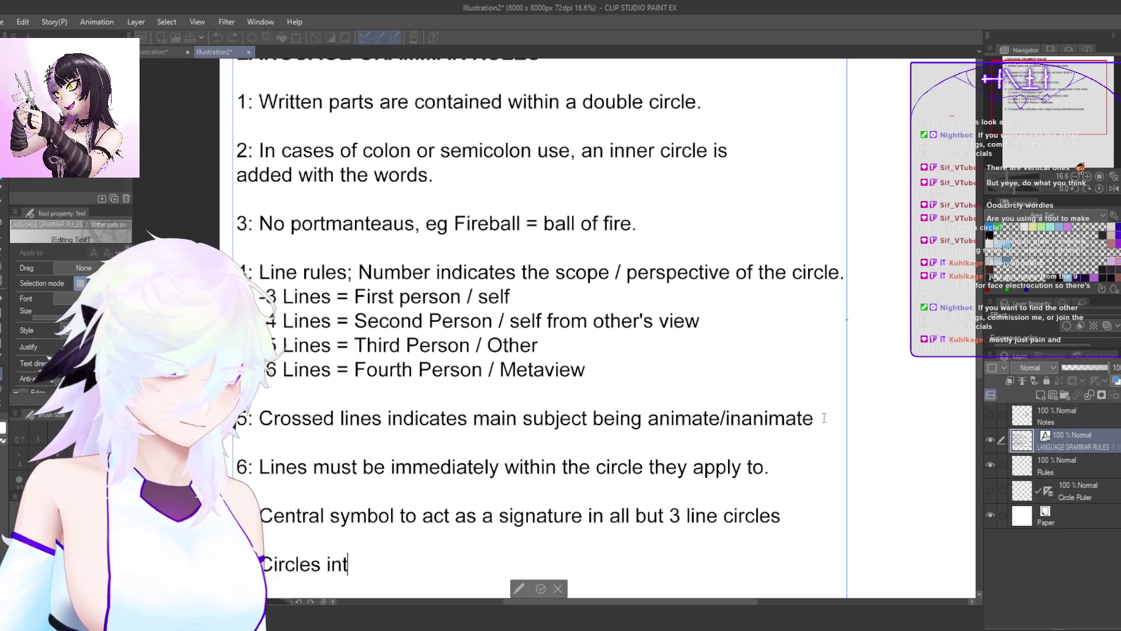
type("ersecting")
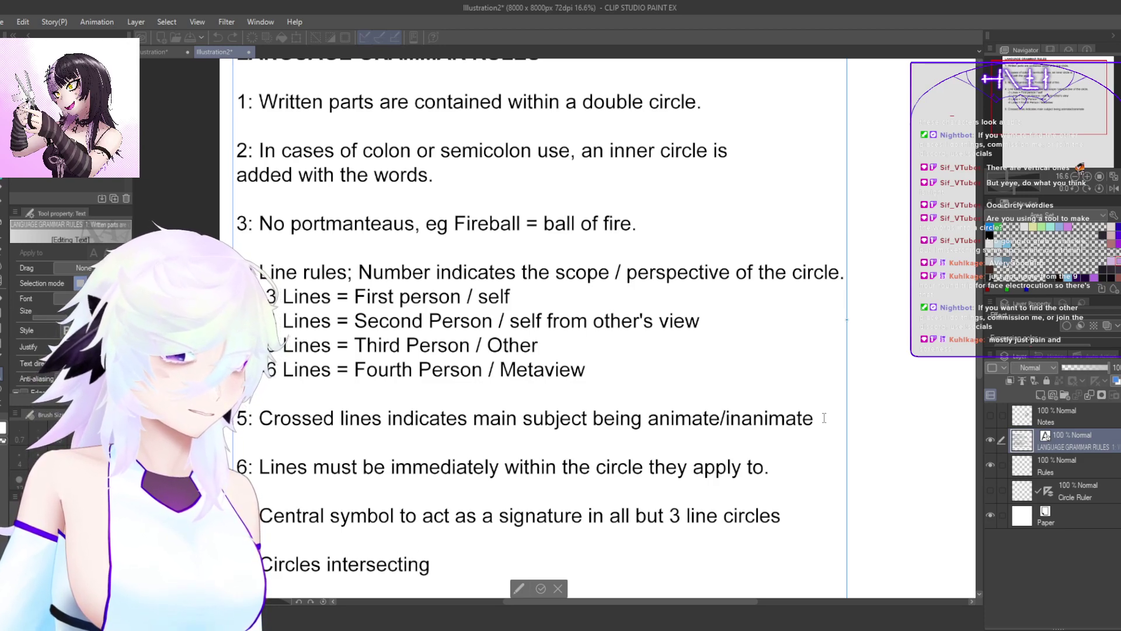
type(" the main circles ")
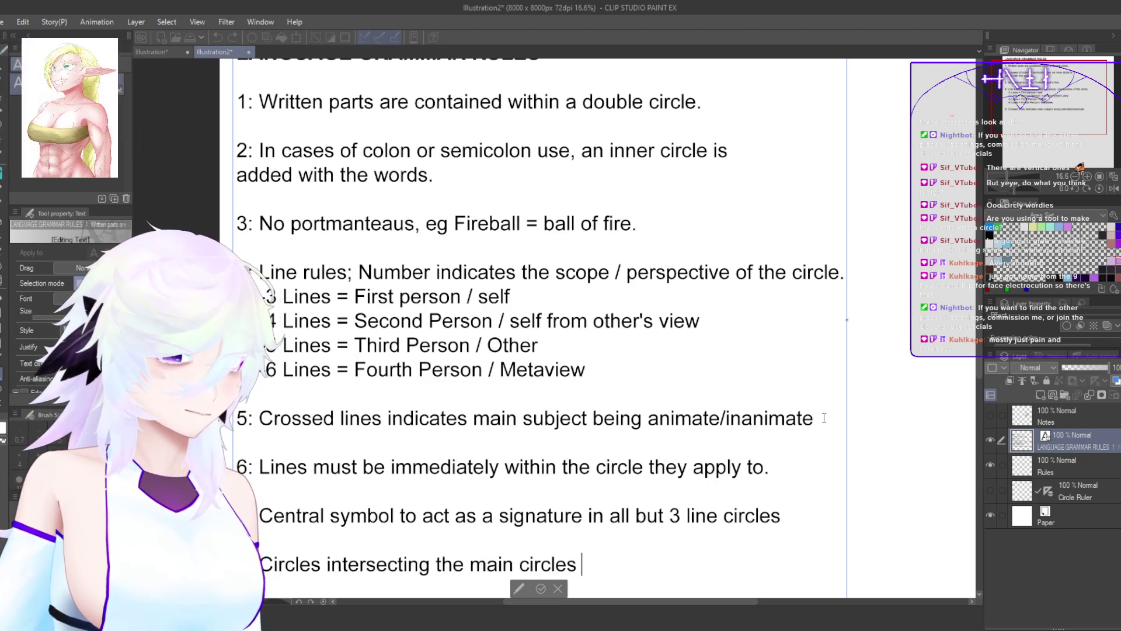
type("can be used as a s")
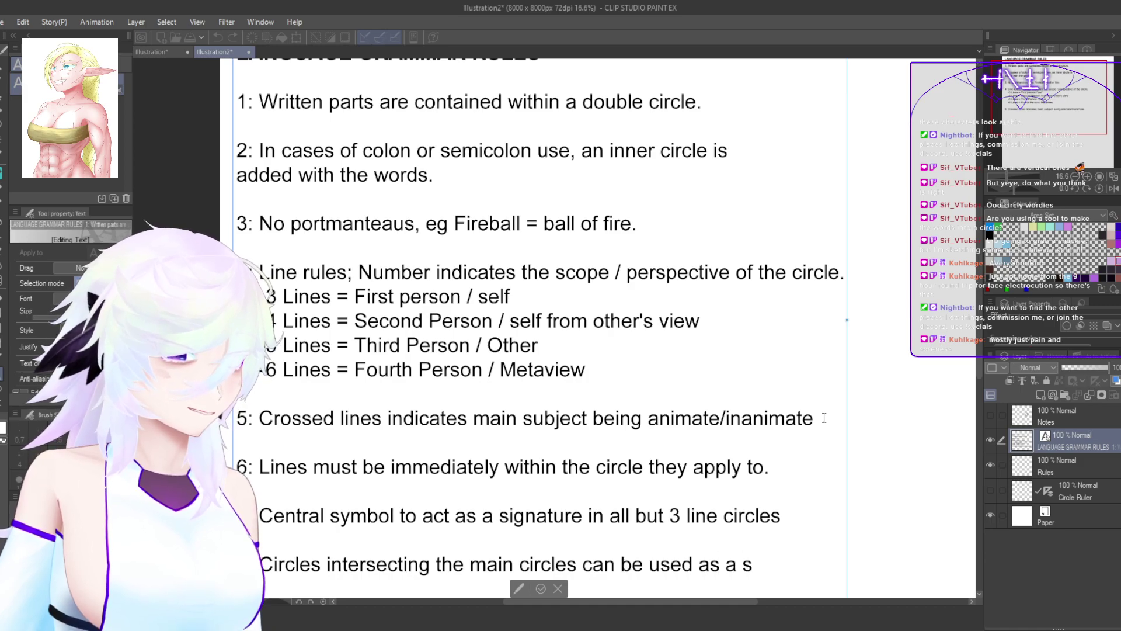
type("ort of ")
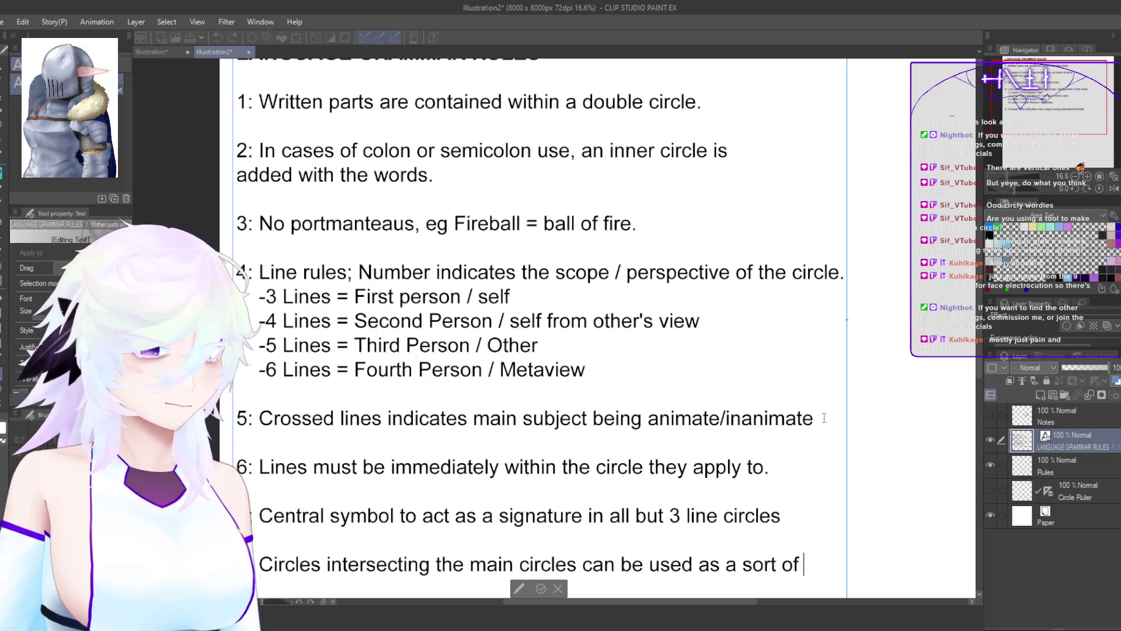
type("parenthesis")
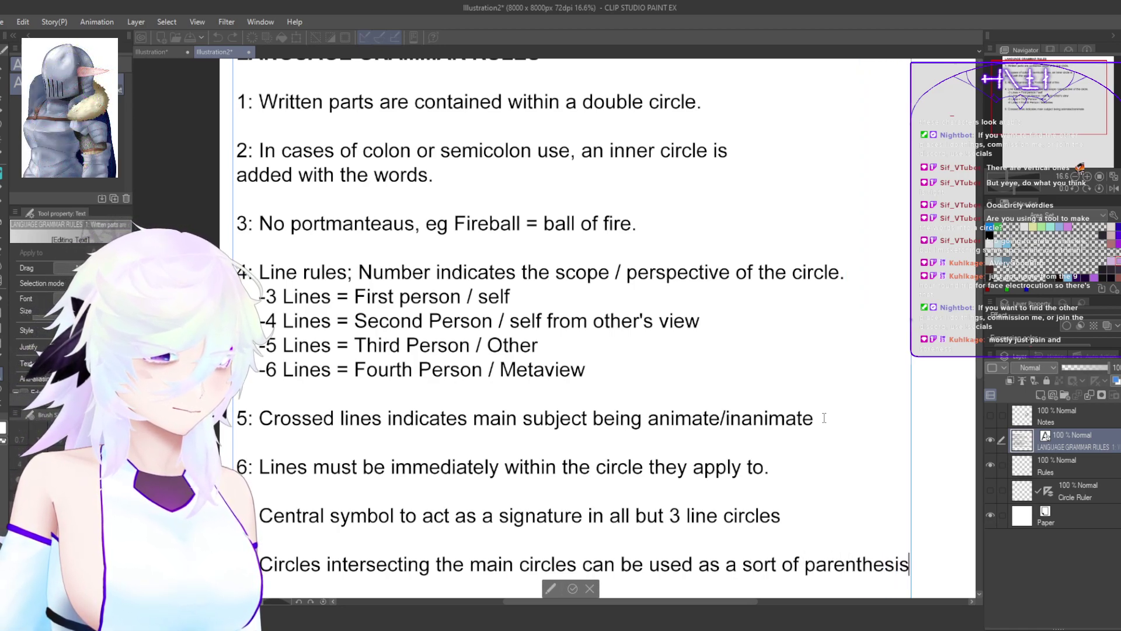
Step: Break rule 8 before "parenthesis" so that word starts a second line, and end the sentence with a period
key("Left")
key("Left")
key("Left")
key("Left")
key("Left")
key("Left")
key("Left")
key("Left")
key("Left")
key("Left")
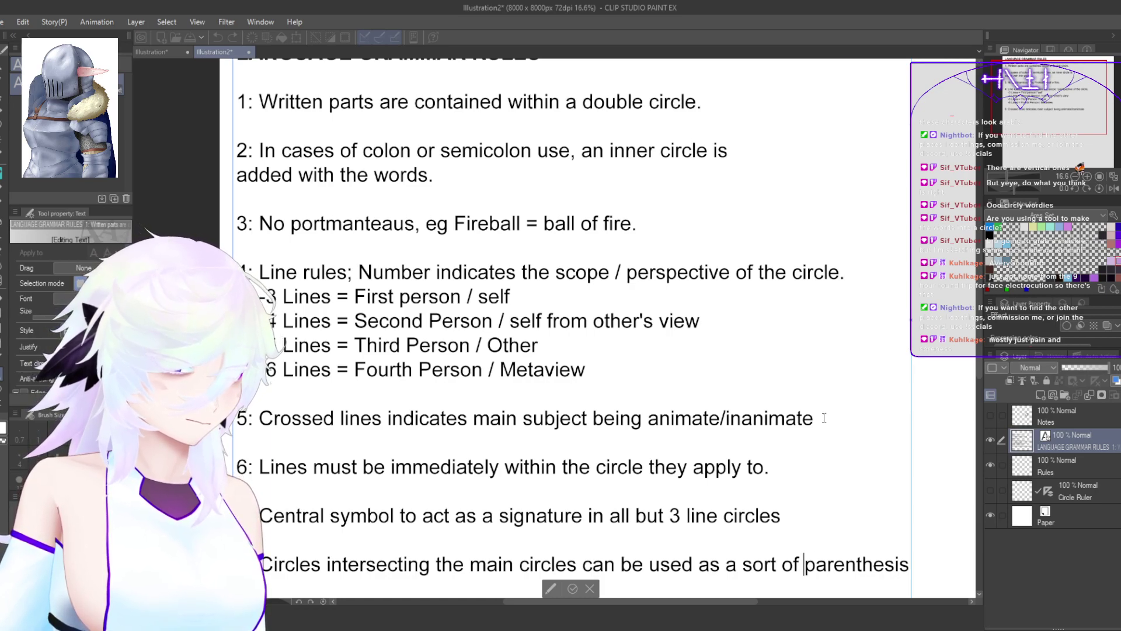
key("Return")
key("Right")
key("Right")
key("Right")
key("Right")
key("Right")
key("Right")
key("Right")
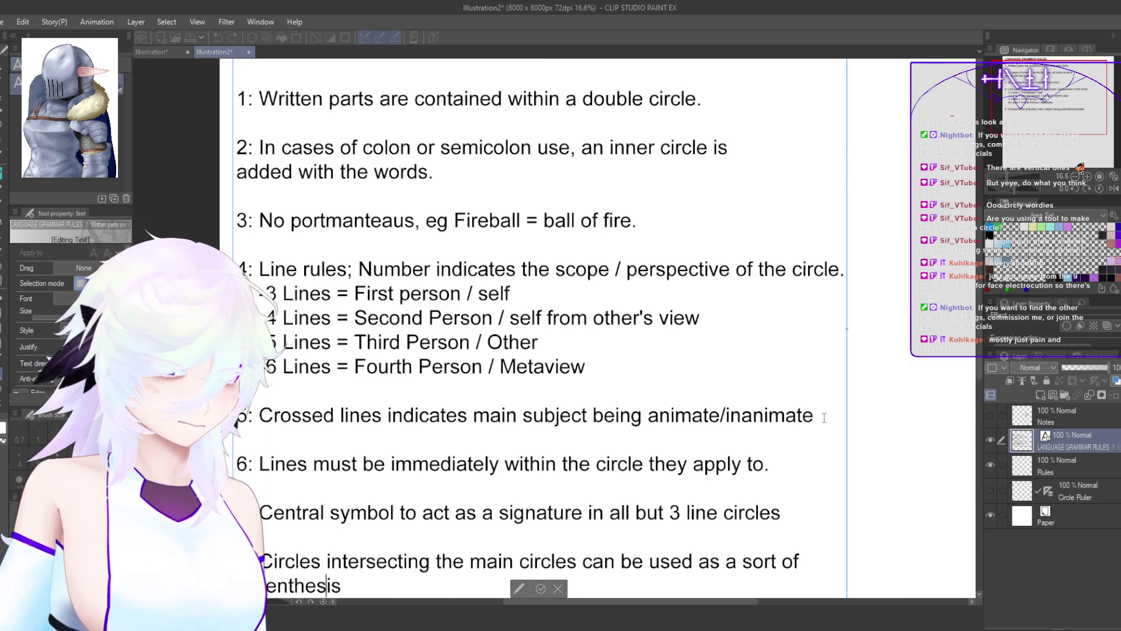
type(".")
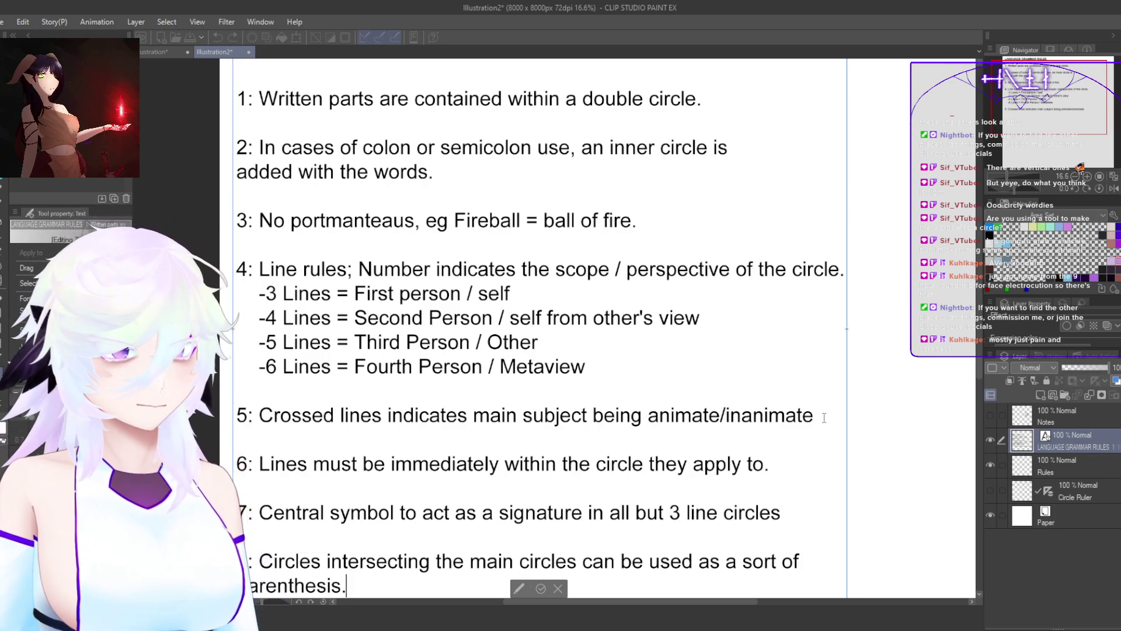
Step: Append "Lines optional for these." to rule 8 and add a blank line with a new line below it
scroll(770, 274, "down", 9)
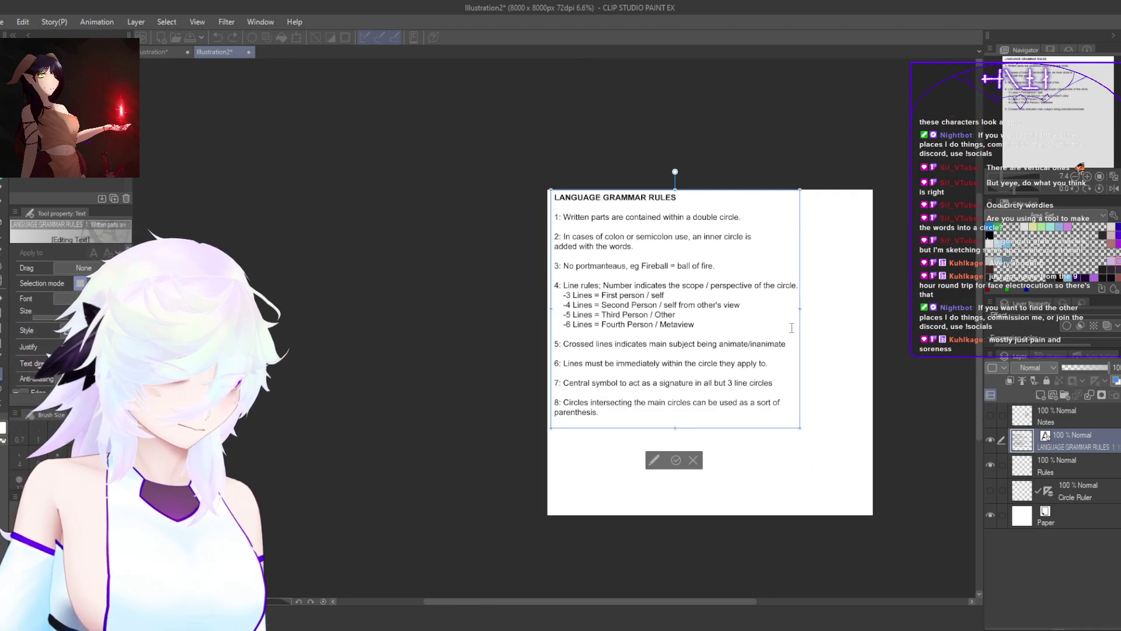
scroll(882, 447, "up", 5)
scroll(851, 397, "down", 2)
scroll(841, 354, "up", 2)
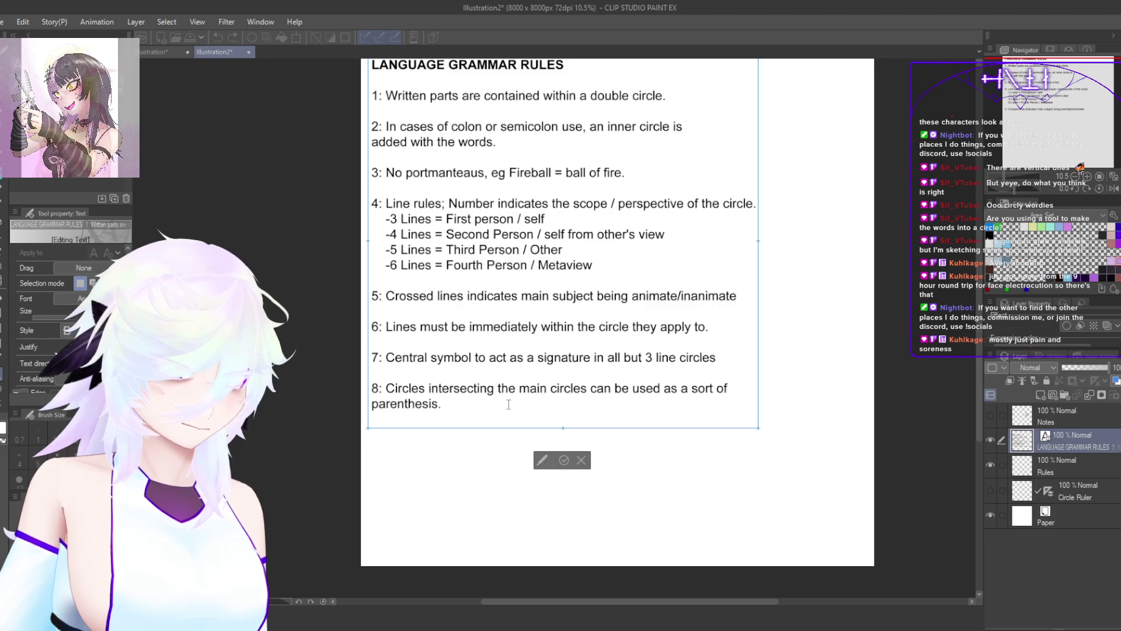
type("Lines ")
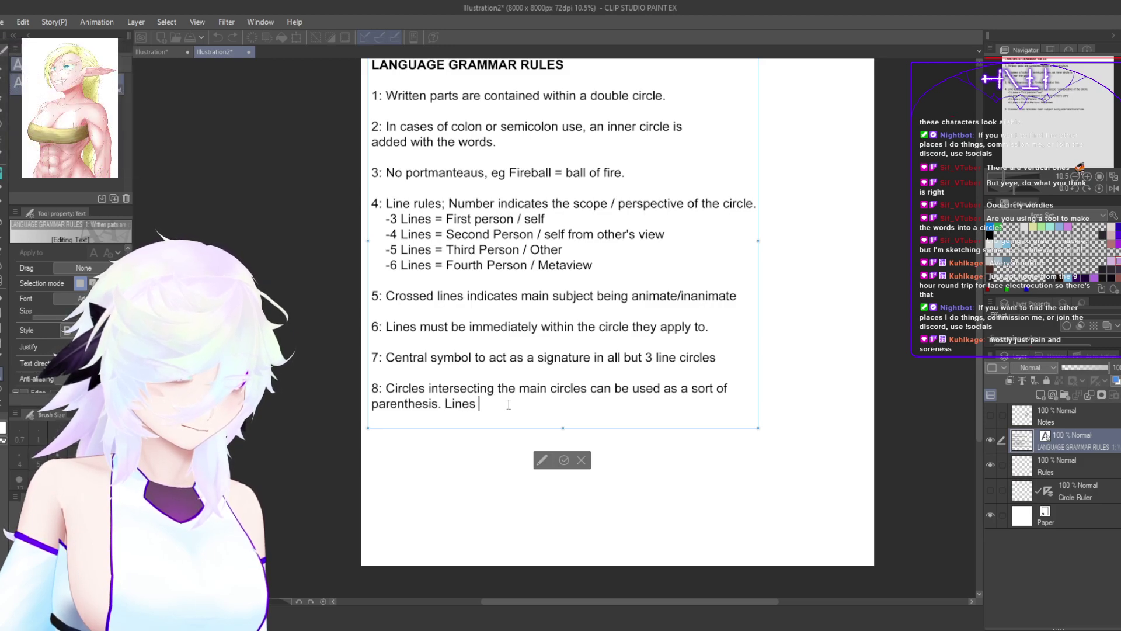
type("optional for these.")
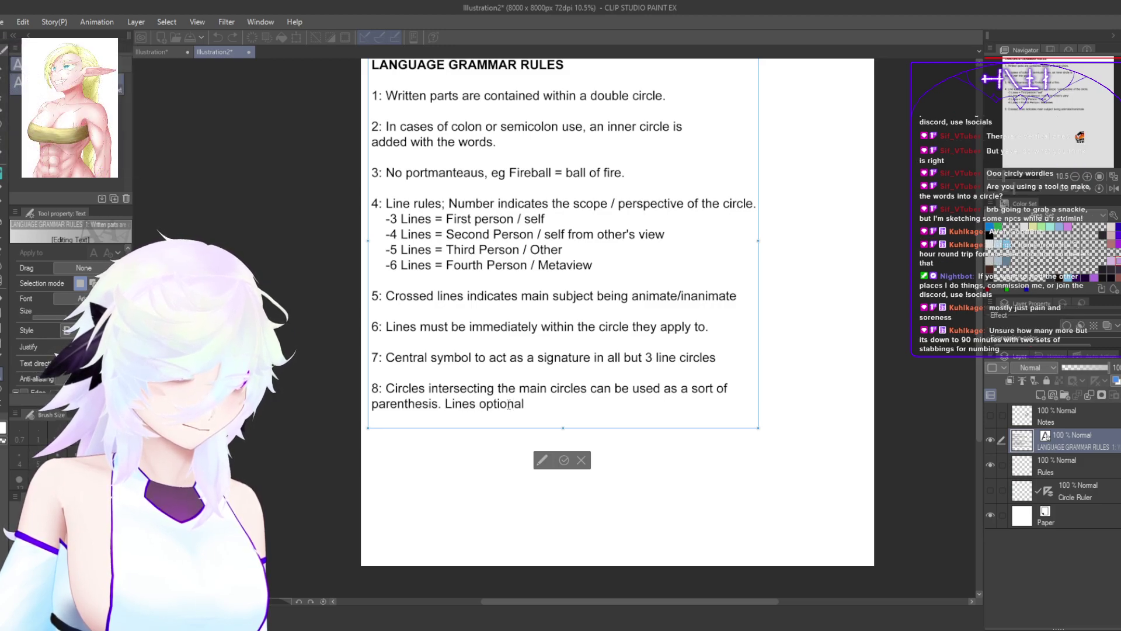
key("Return")
key("Return")
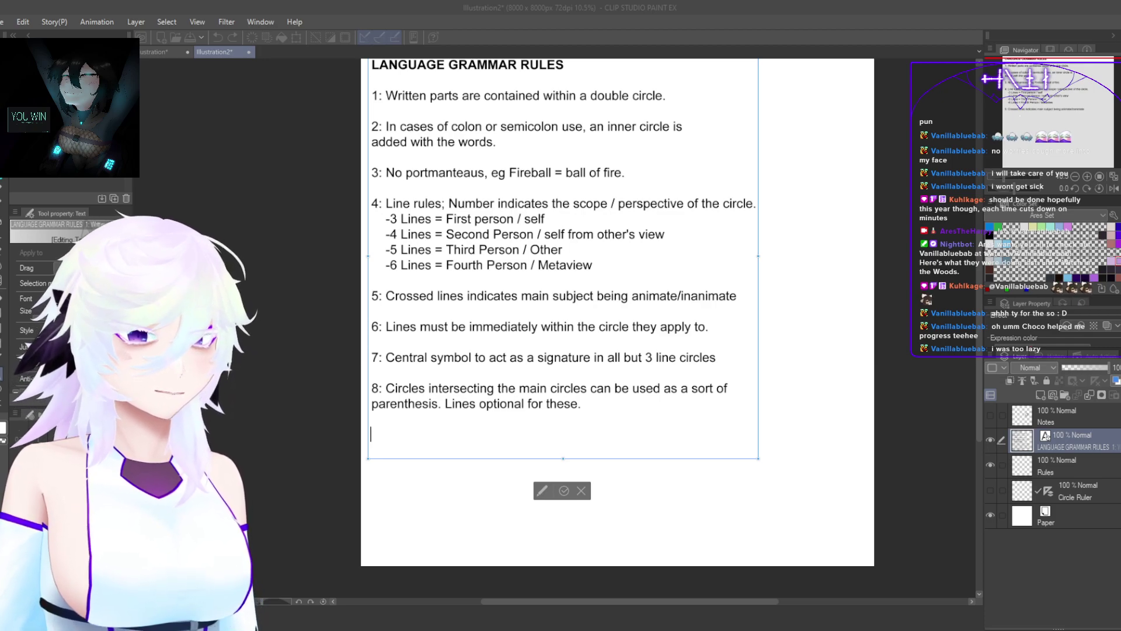
Step: Reread the grammar rules text from rule 3 through rule 8, checking the wording of each rule
scroll(609, 107, "down", 5)
scroll(606, 79, "up", 9)
scroll(559, 316, "down", 1)
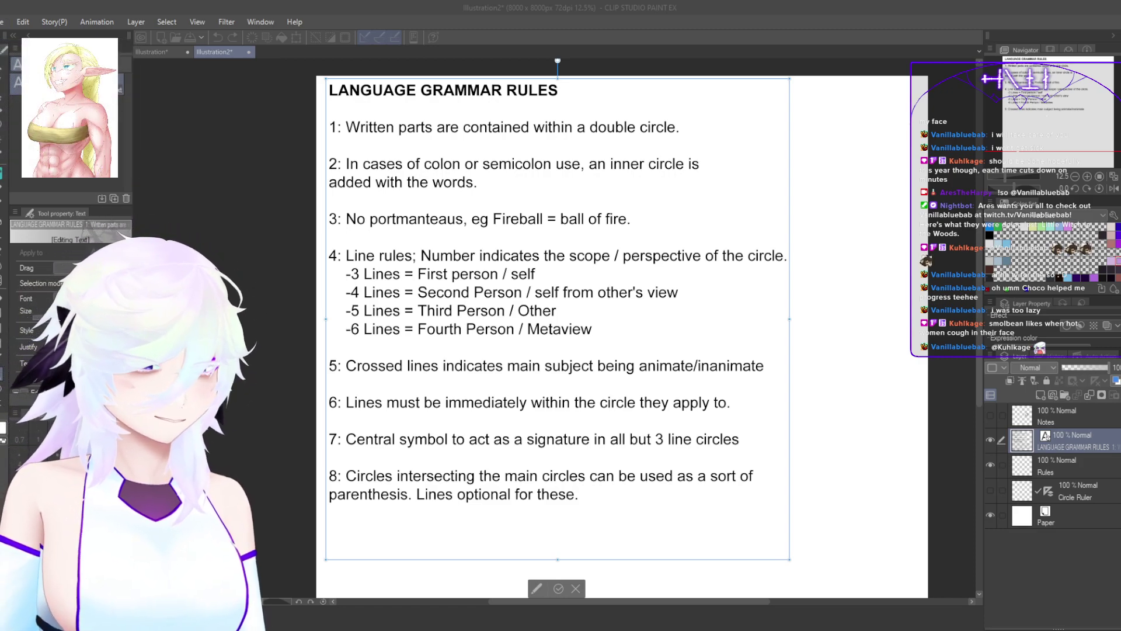
left_click(775, 66)
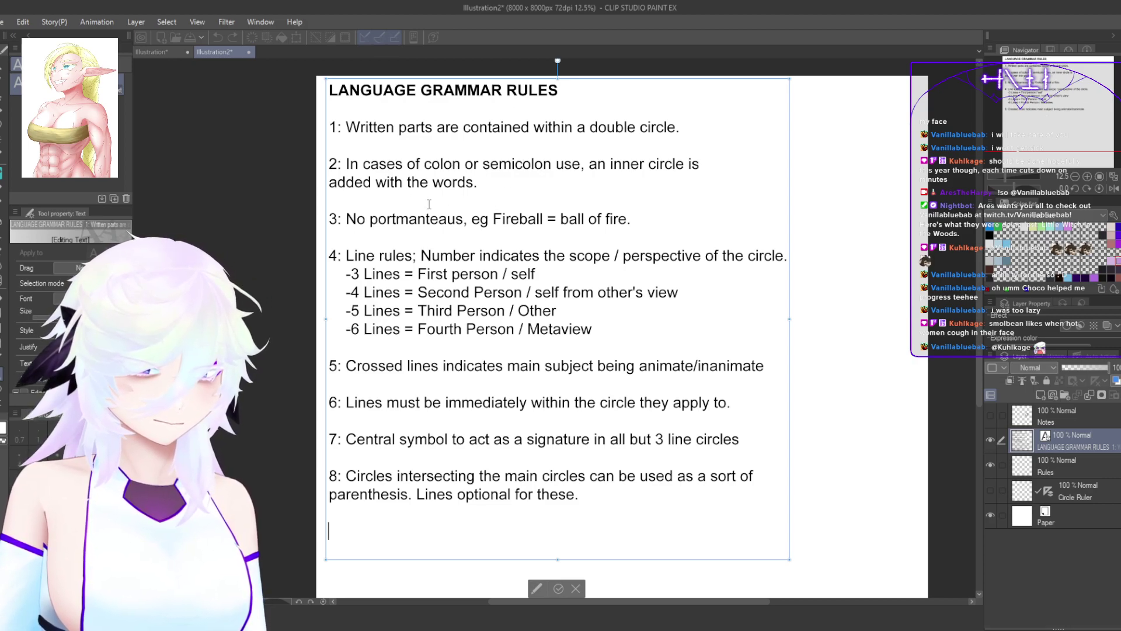
left_click_drag(346, 219, 643, 227)
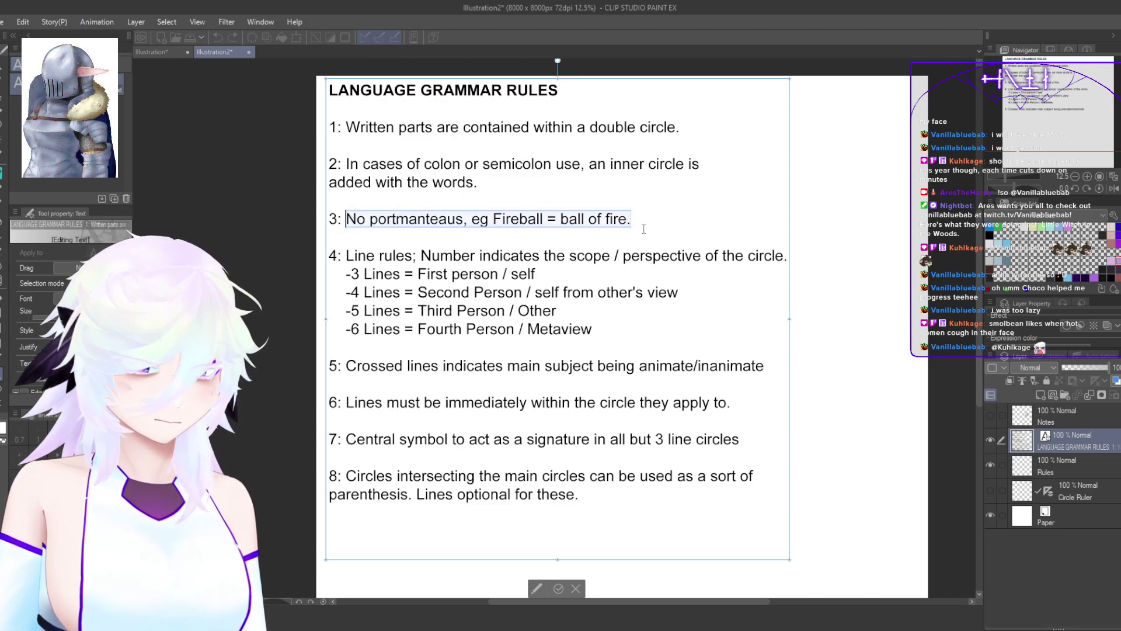
left_click(602, 222)
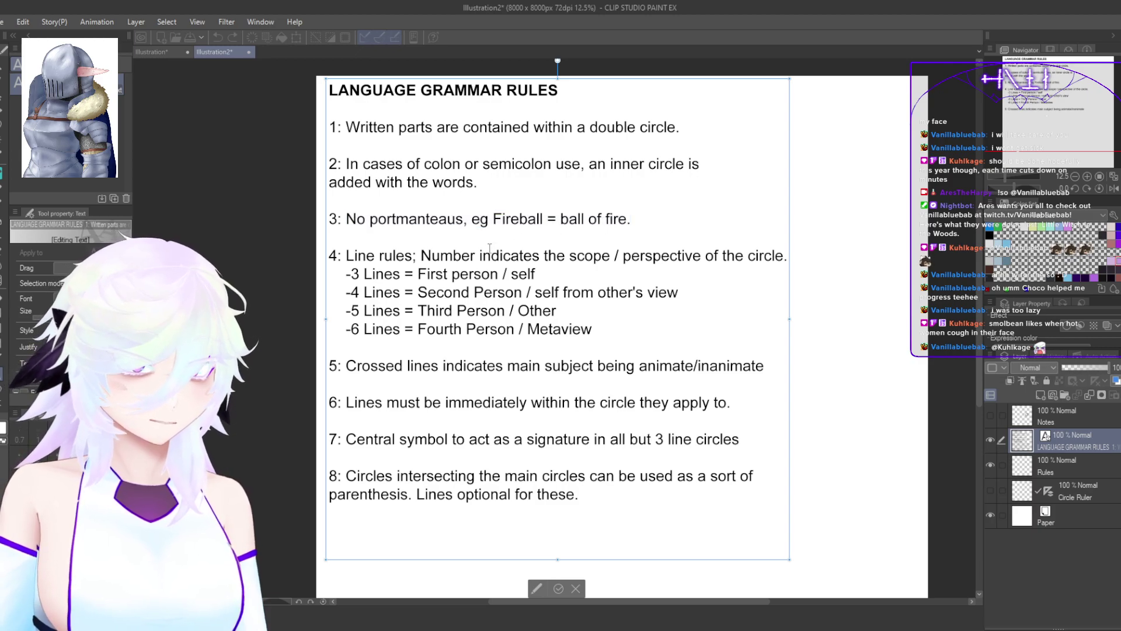
left_click_drag(375, 256, 611, 247)
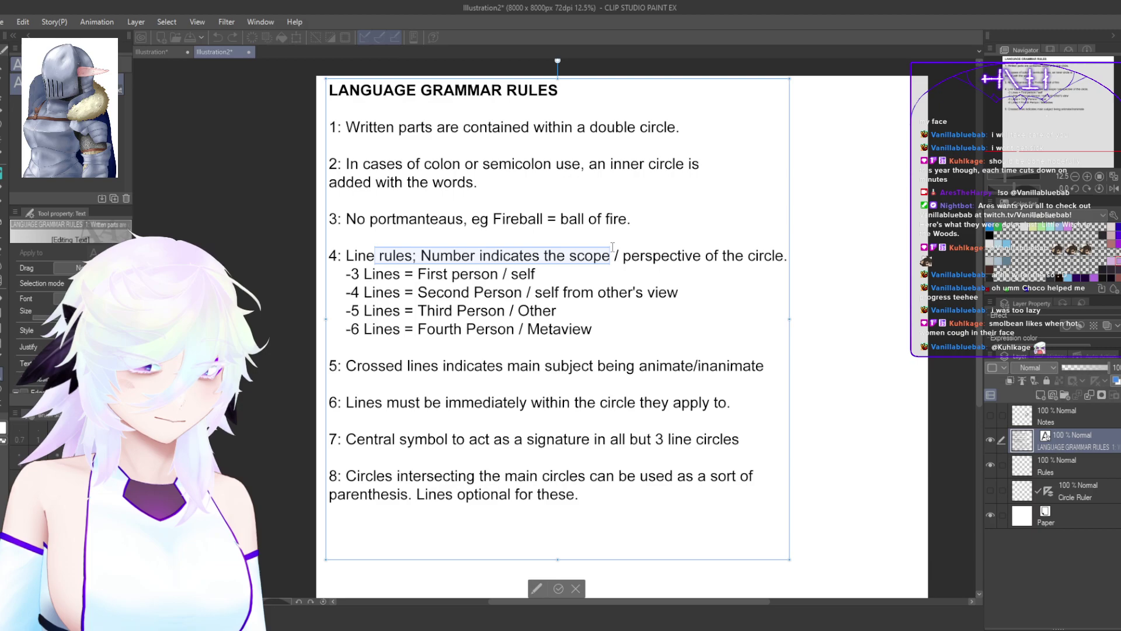
left_click_drag(369, 366, 608, 365)
left_click_drag(432, 403, 730, 403)
left_click(494, 439)
left_click_drag(377, 439, 671, 439)
left_click(563, 439)
left_click_drag(382, 476, 664, 476)
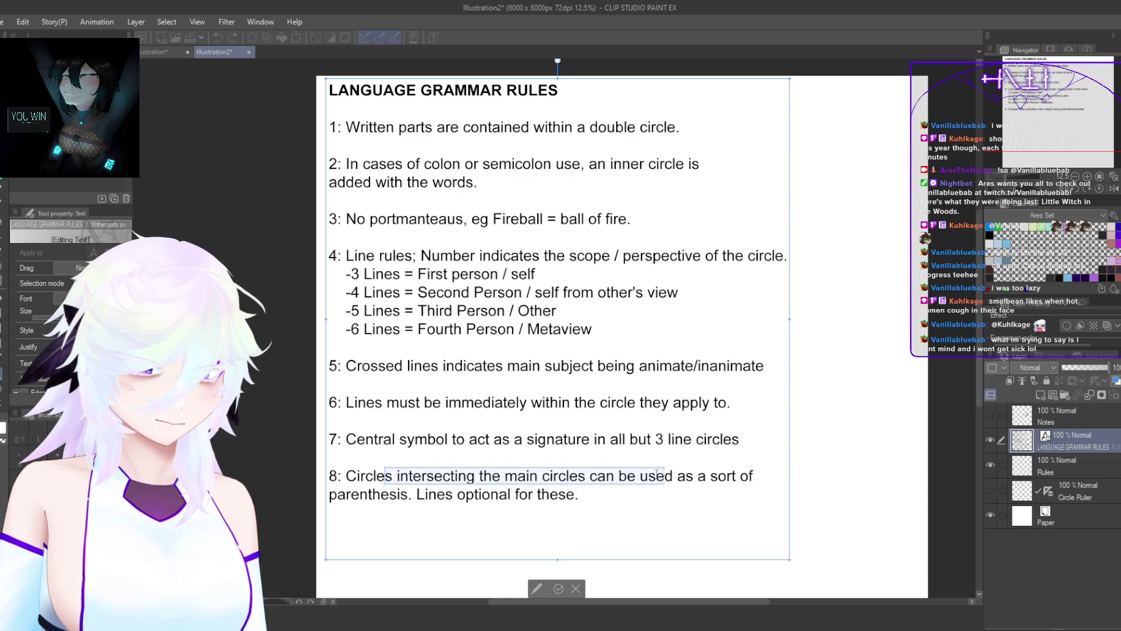
left_click(506, 476)
left_click_drag(435, 476, 689, 477)
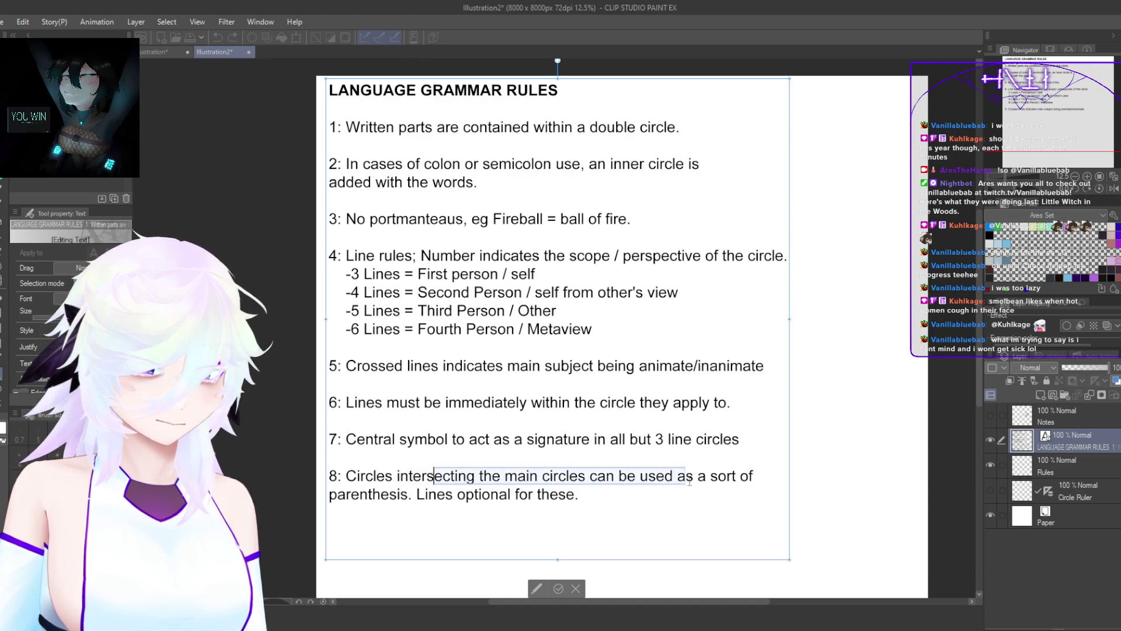
left_click(507, 495)
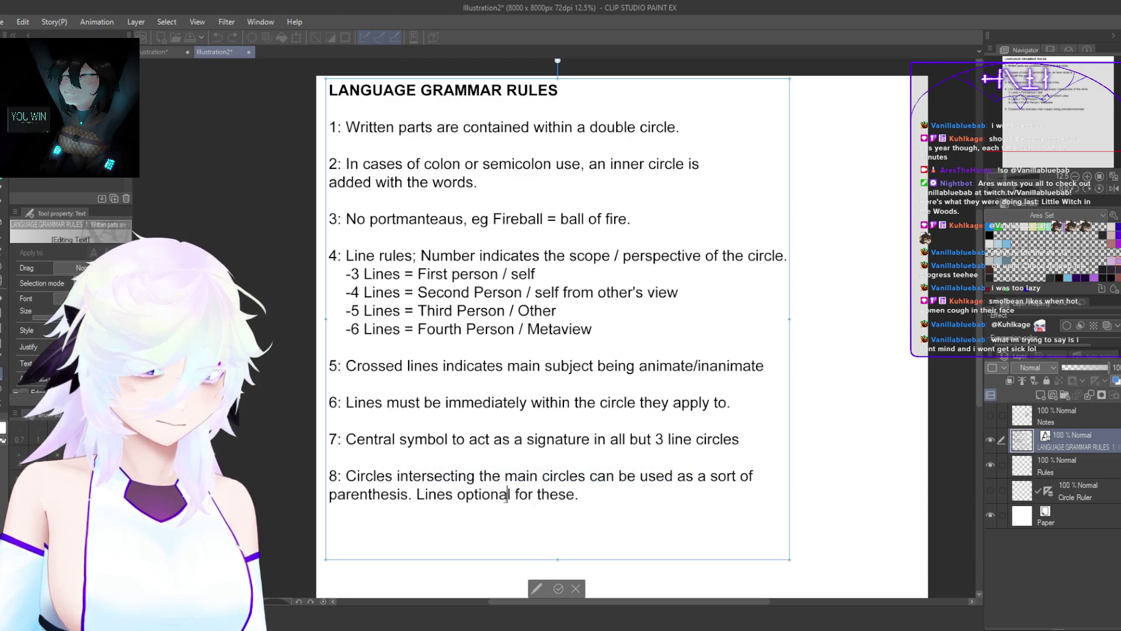
scroll(535, 444, "down", 2)
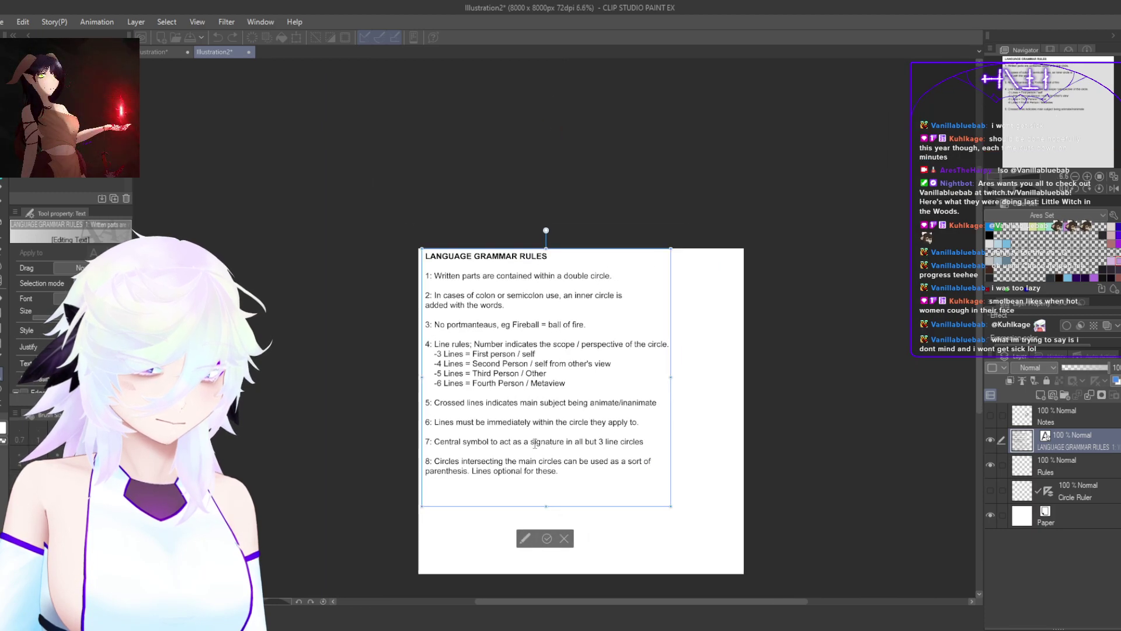
scroll(535, 444, "up", 1)
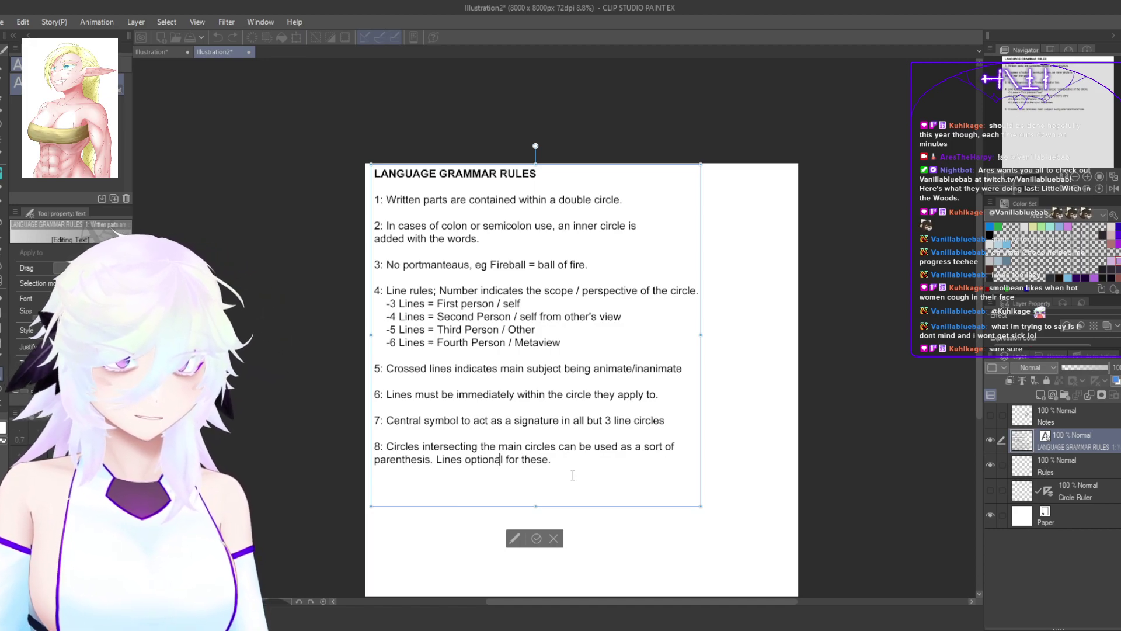
Step: Switch to the alphabet chart canvas and ready the drawing brush on Layer 3 for the punctuation cells
left_click(159, 51)
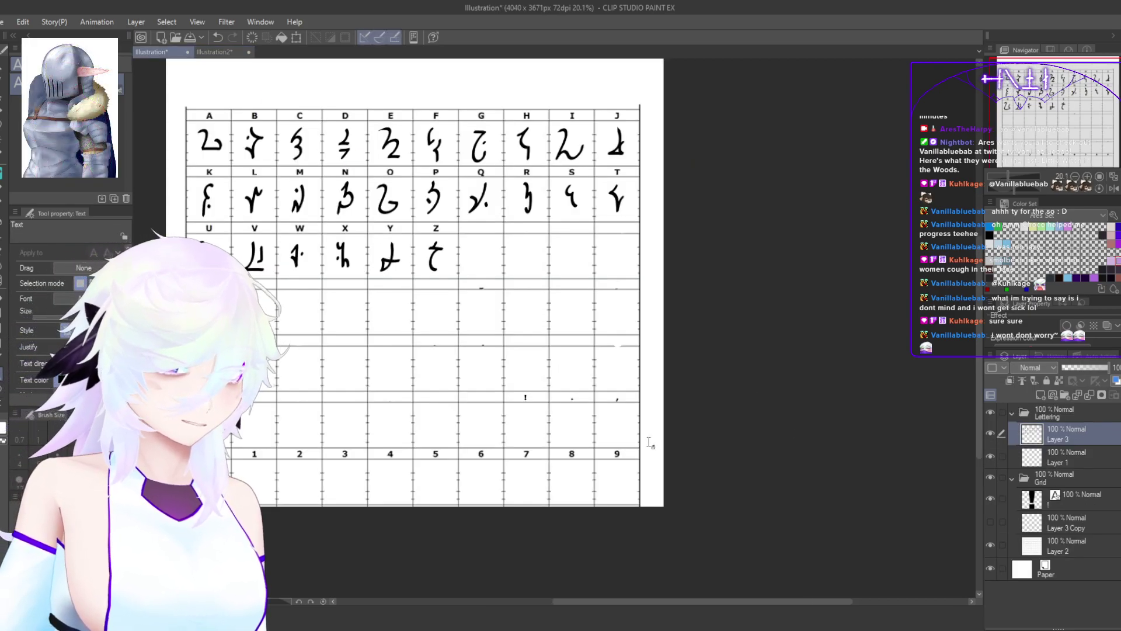
left_click_drag(609, 489, 676, 485)
left_click_drag(631, 421, 683, 445)
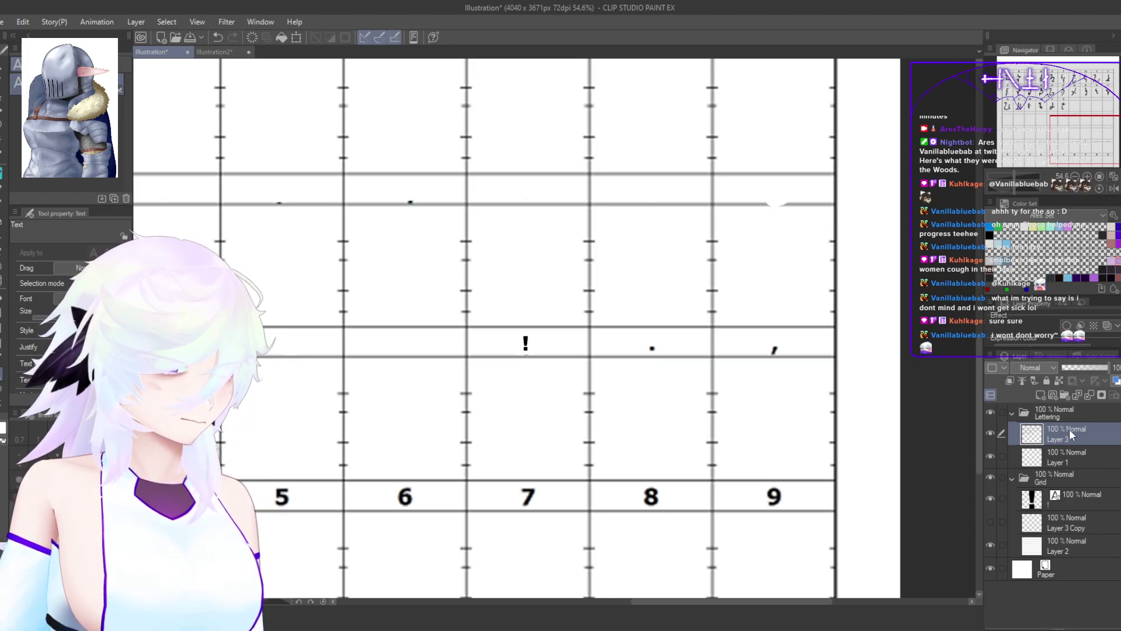
key("p")
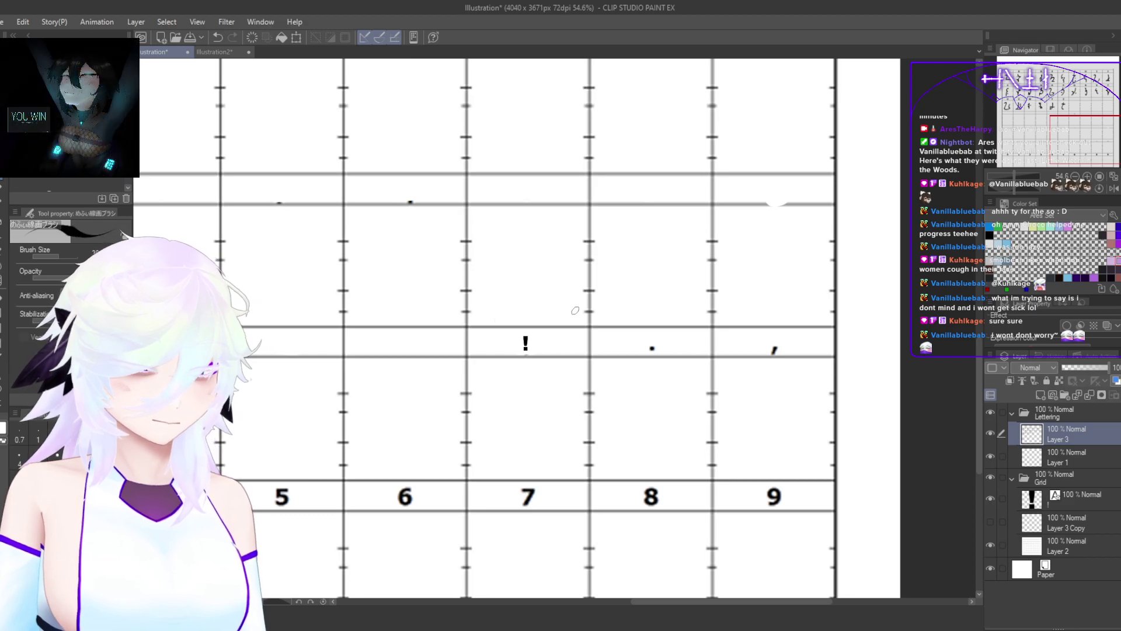
scroll(635, 457, "down", 3)
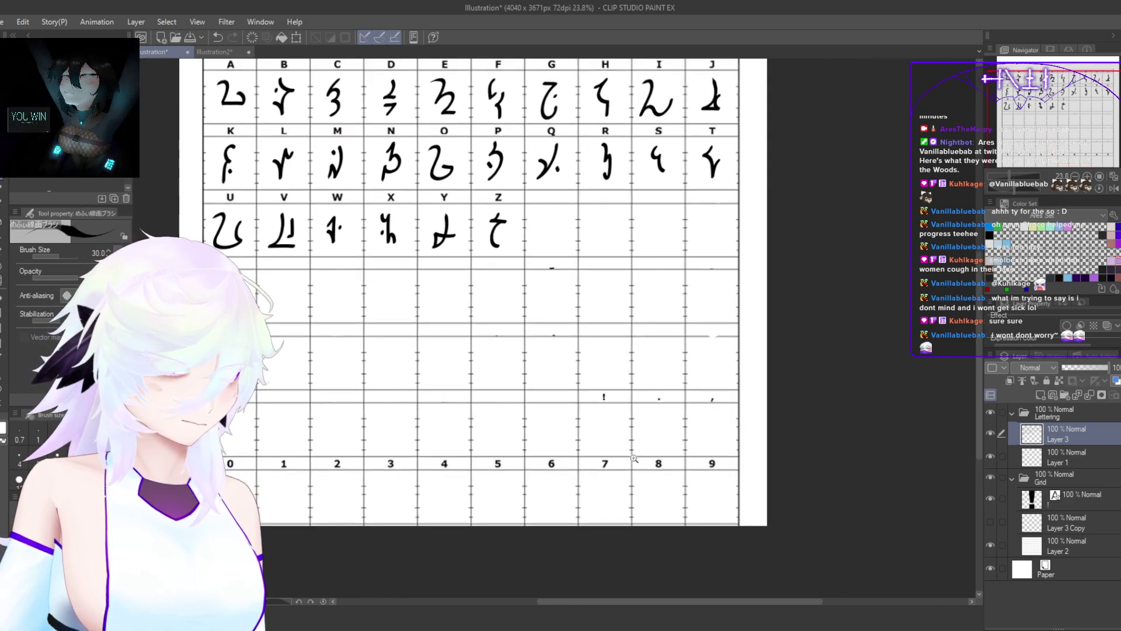
scroll(673, 409, "up", 4)
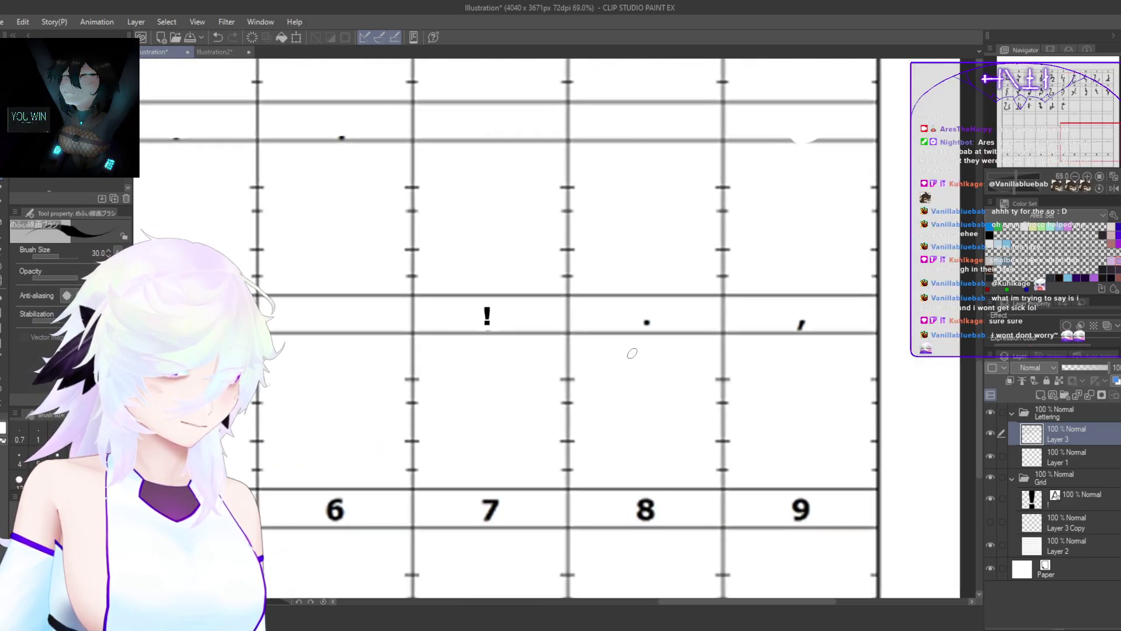
left_click_drag(625, 357, 636, 458)
key("ctrl+z")
mouse_move(625, 356)
left_mouse_down()
mouse_move(647, 387)
mouse_move(624, 453)
left_mouse_up()
mouse_move(678, 422)
left_mouse_down()
mouse_move(612, 463)
mouse_move(650, 451)
mouse_move(630, 469)
left_mouse_up()
key("ctrl+z")
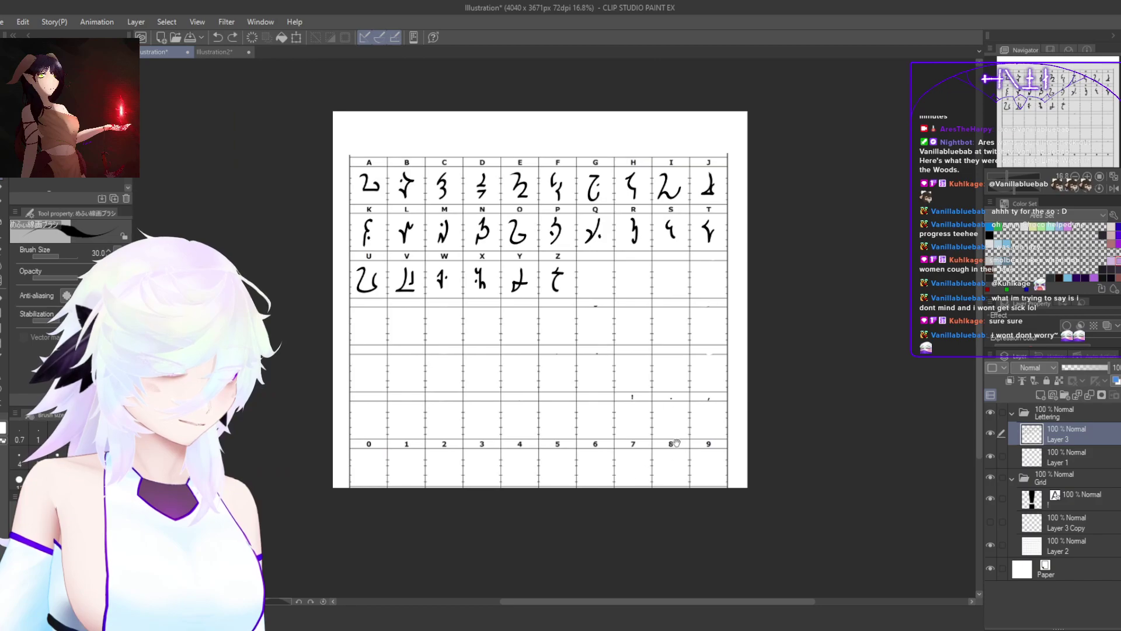
left_click_drag(679, 510, 646, 513)
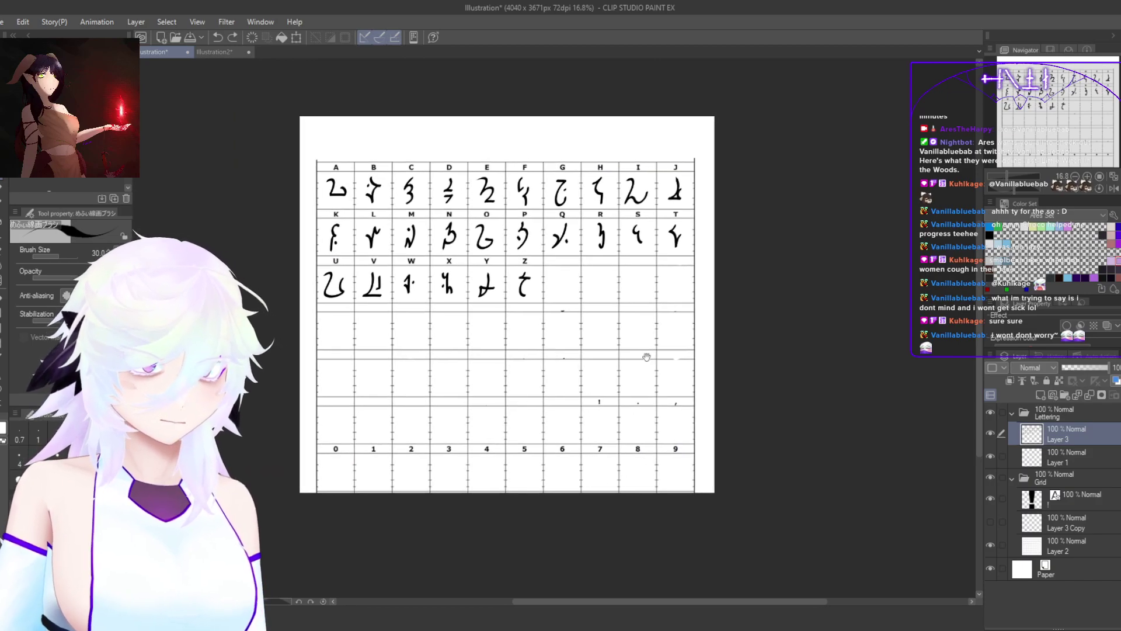
scroll(645, 390, "up", 4)
scroll(672, 381, "up", 5)
mouse_move(649, 376)
left_mouse_down()
mouse_move(672, 330)
mouse_move(621, 333)
left_mouse_up()
scroll(696, 380, "down", 6)
scroll(672, 402, "up", 3)
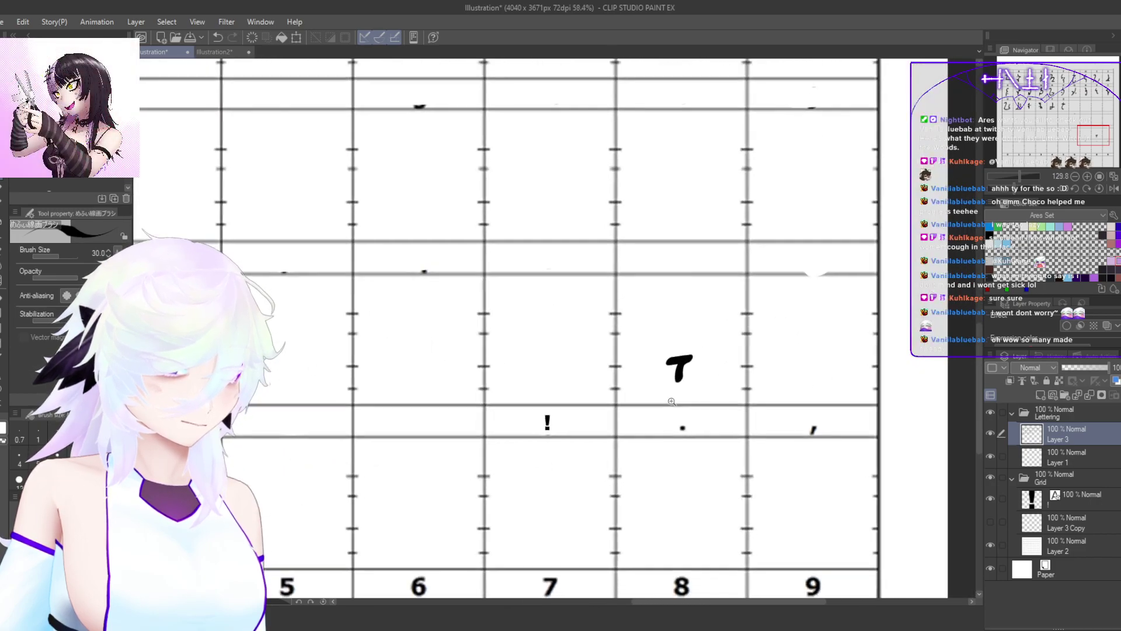
scroll(672, 401, "down", 2)
scroll(686, 373, "up", 4)
key("ctrl+z")
key("ctrl+z")
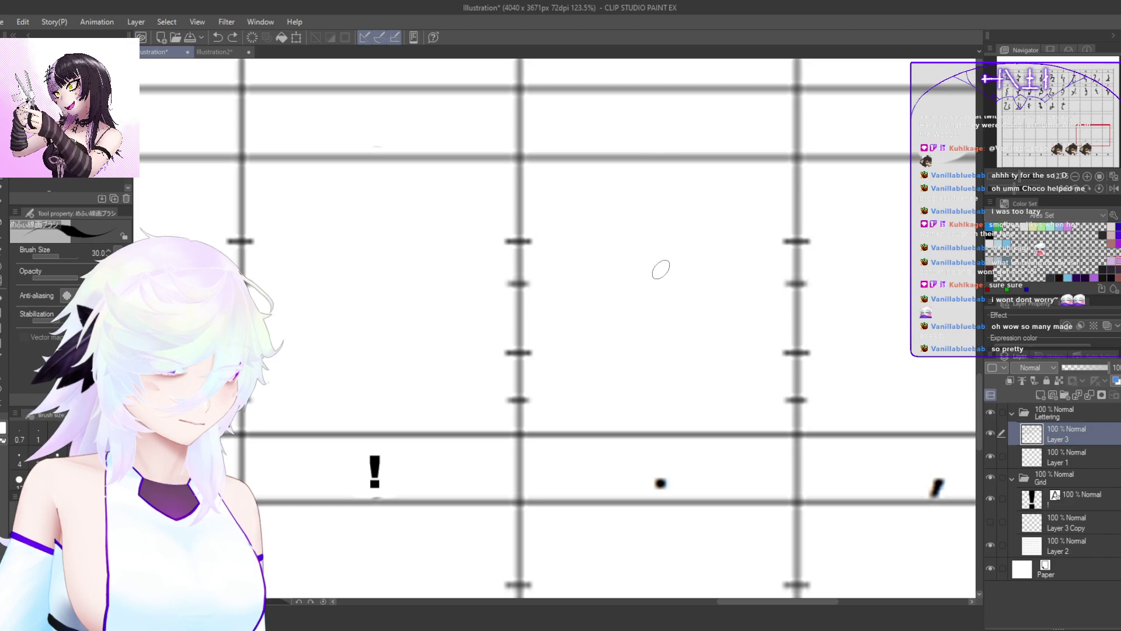
Step: Draw a small T-shaped symbol with a short stem in the empty cell directly above the period label
mouse_move(659, 258)
left_mouse_down()
mouse_move(683, 215)
mouse_move(629, 221)
left_mouse_up()
scroll(673, 328, "down", 6)
scroll(674, 327, "down", 2)
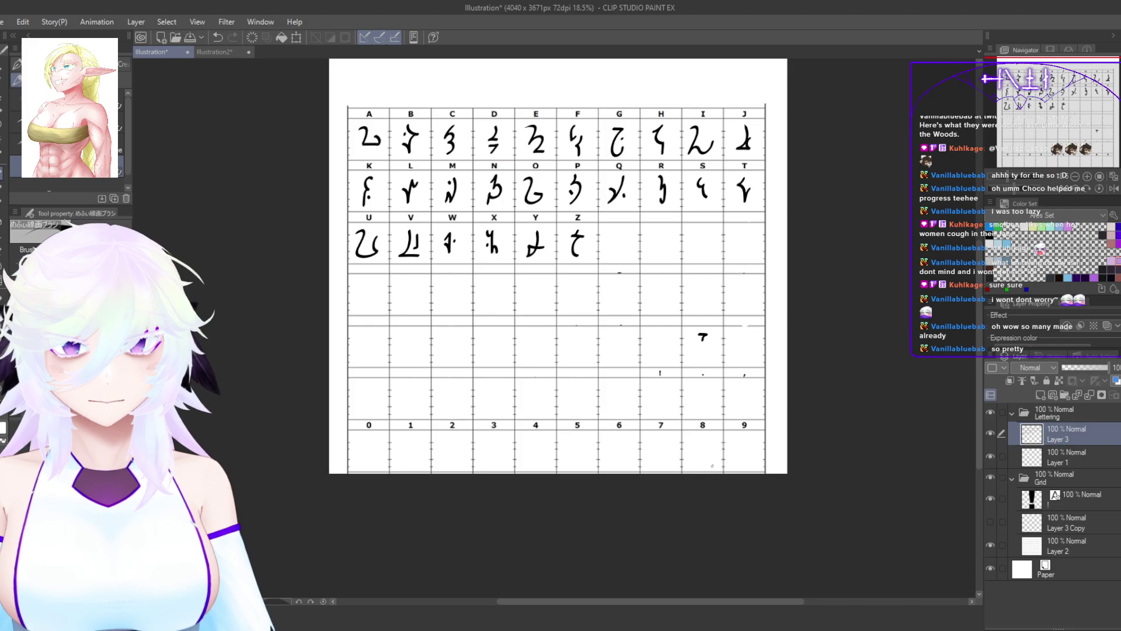
Step: Review the eight language grammar rules on the Illustration2 canvas and return to the punctuation rows of the alphabet chart
left_click_drag(752, 403, 784, 478)
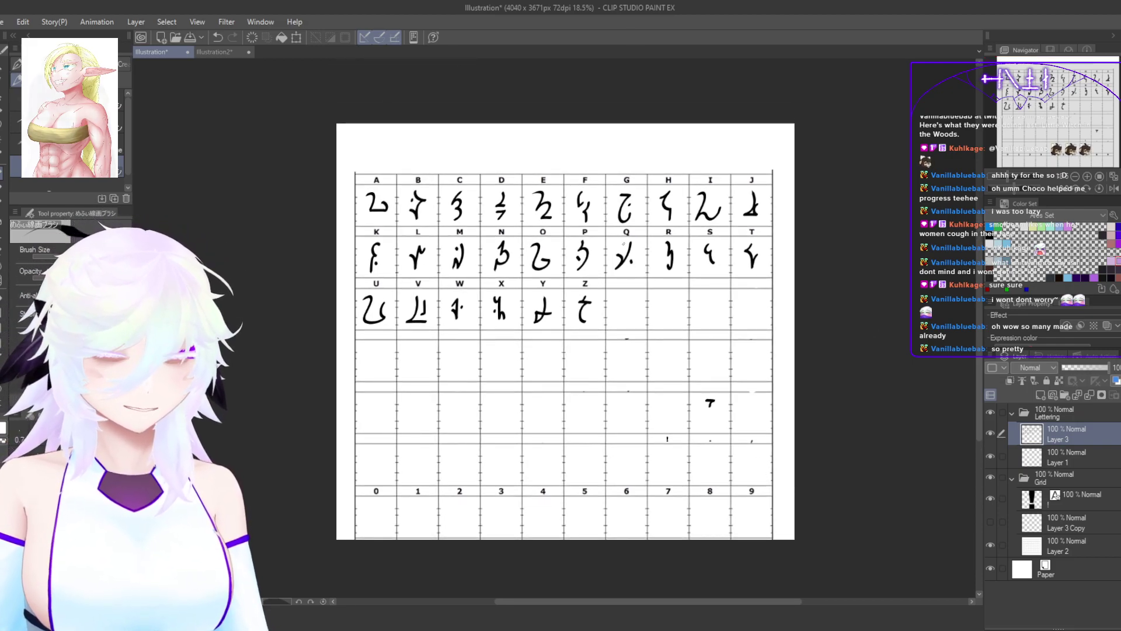
left_click(212, 51)
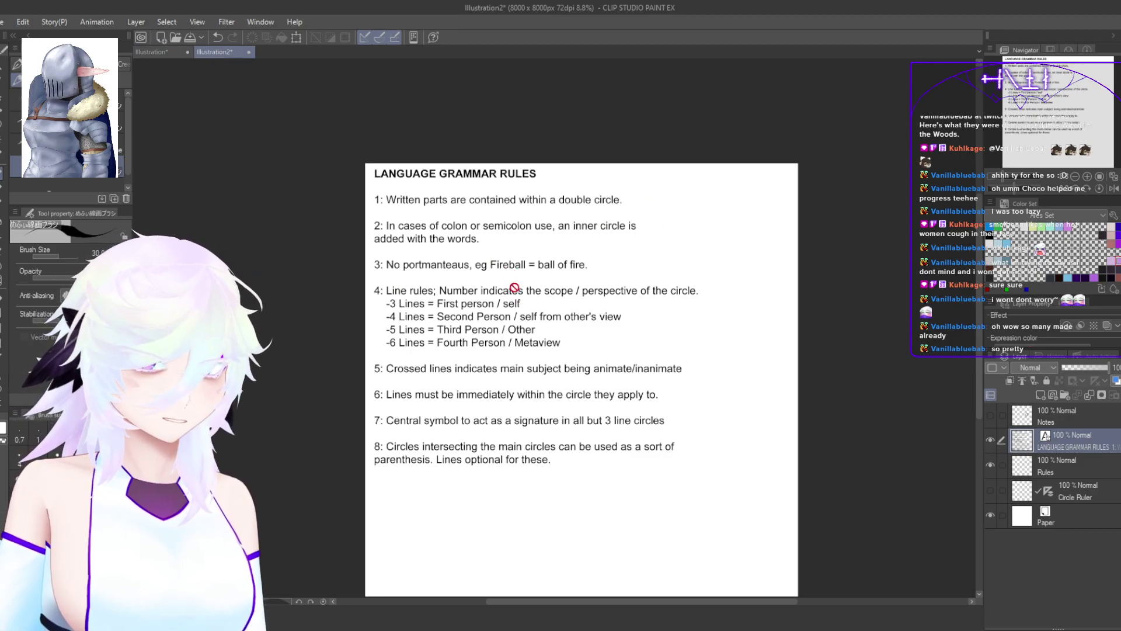
scroll(530, 331, "down", 3)
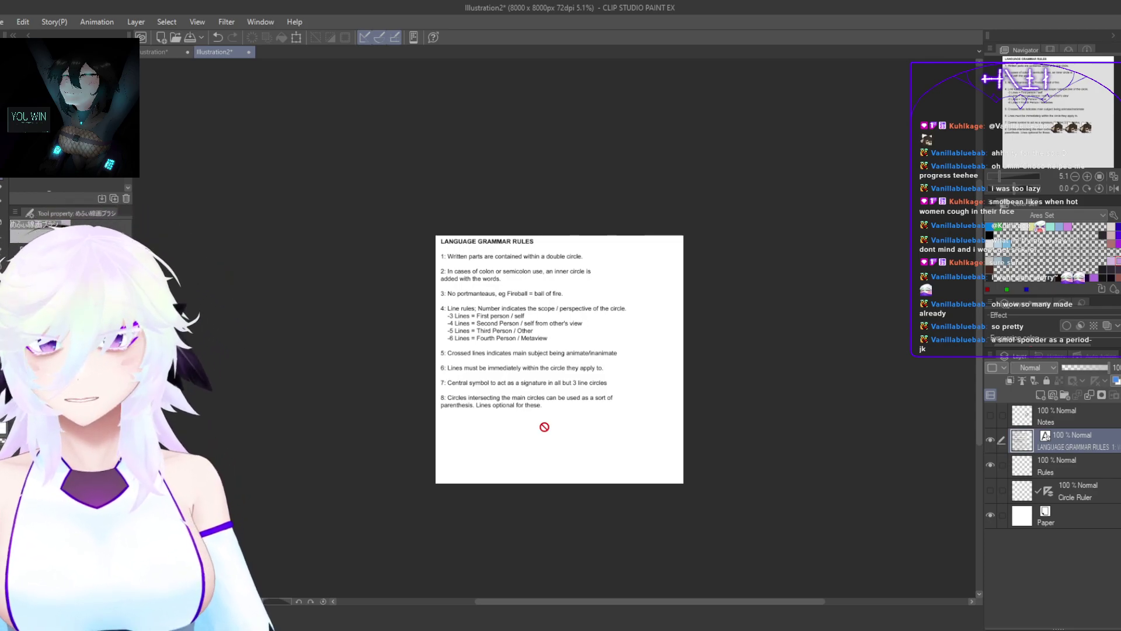
scroll(533, 405, "up", 2)
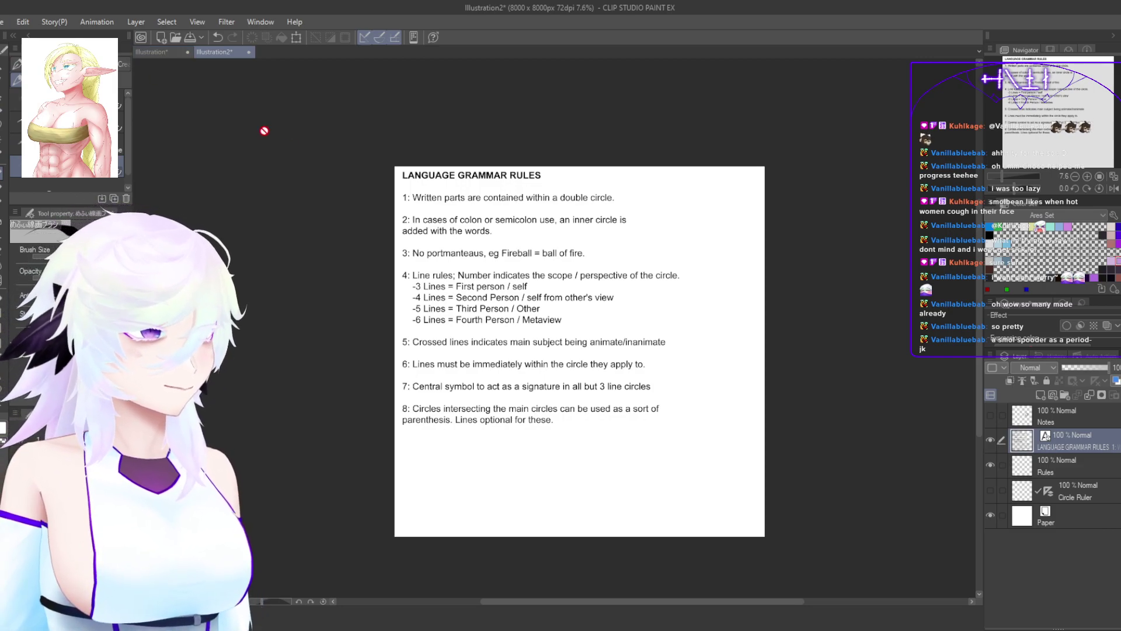
left_click(143, 52)
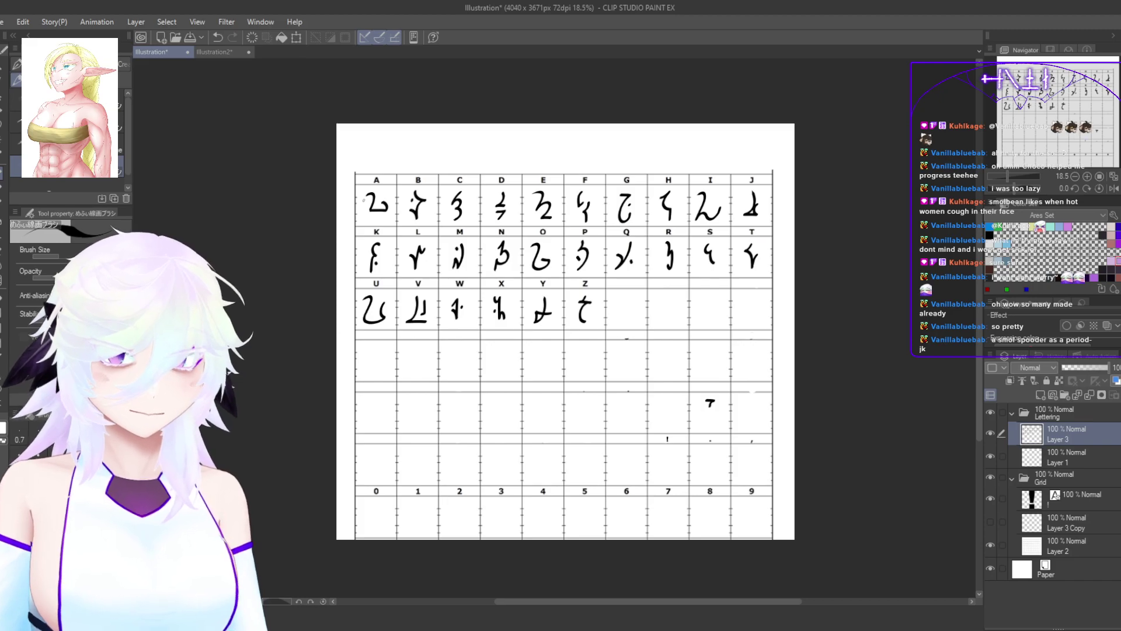
left_click_drag(979, 375, 980, 366)
left_click_drag(756, 467, 796, 478)
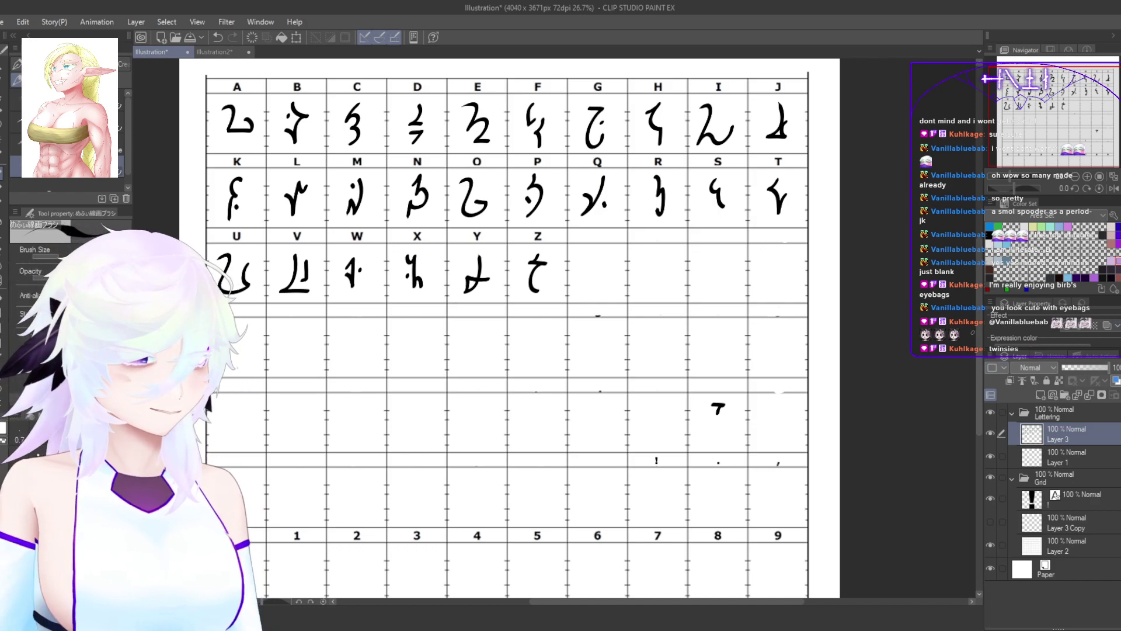
Step: Switch to the grammar rules document and extend its canvas downward to a height of 16000 px
left_click_drag(980, 337, 980, 347)
scroll(859, 422, "down", 2)
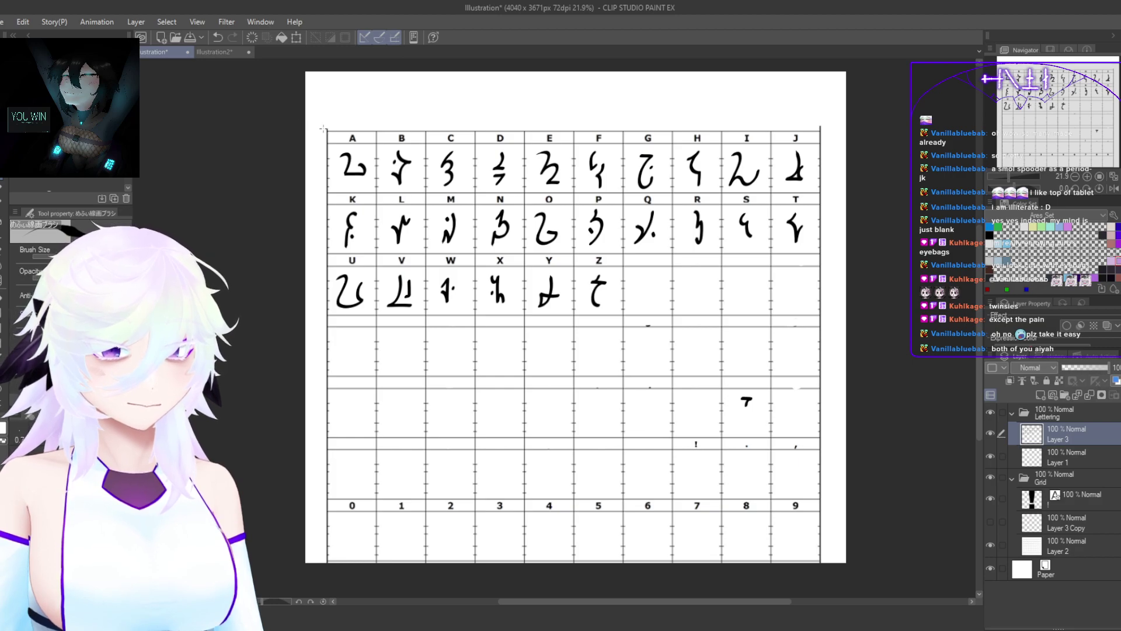
left_click(220, 51)
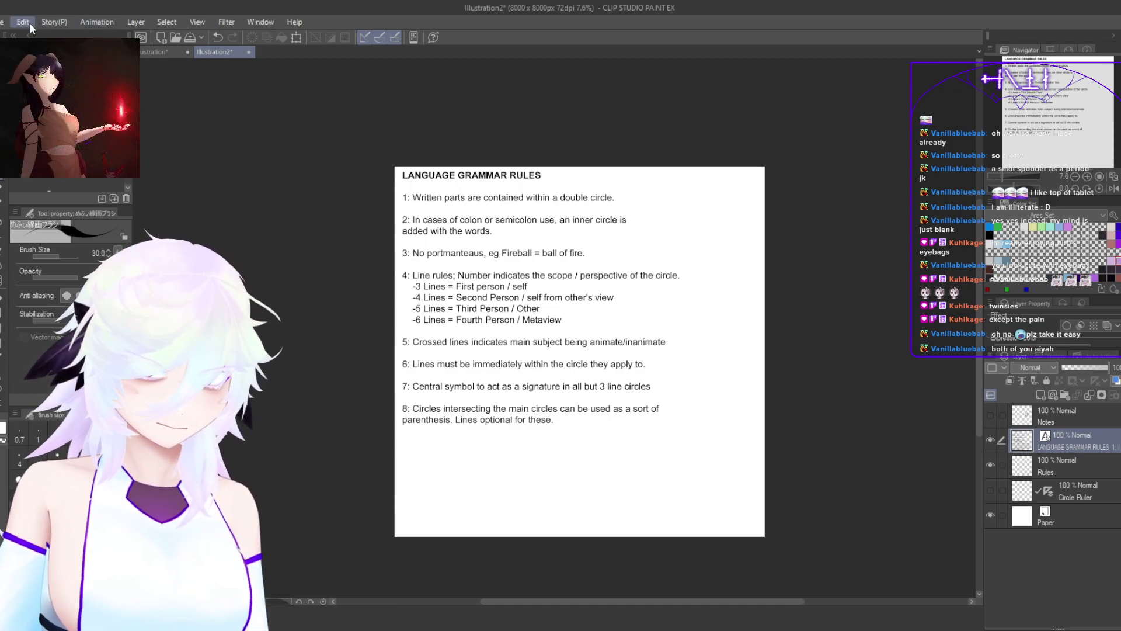
key("ctrl+t")
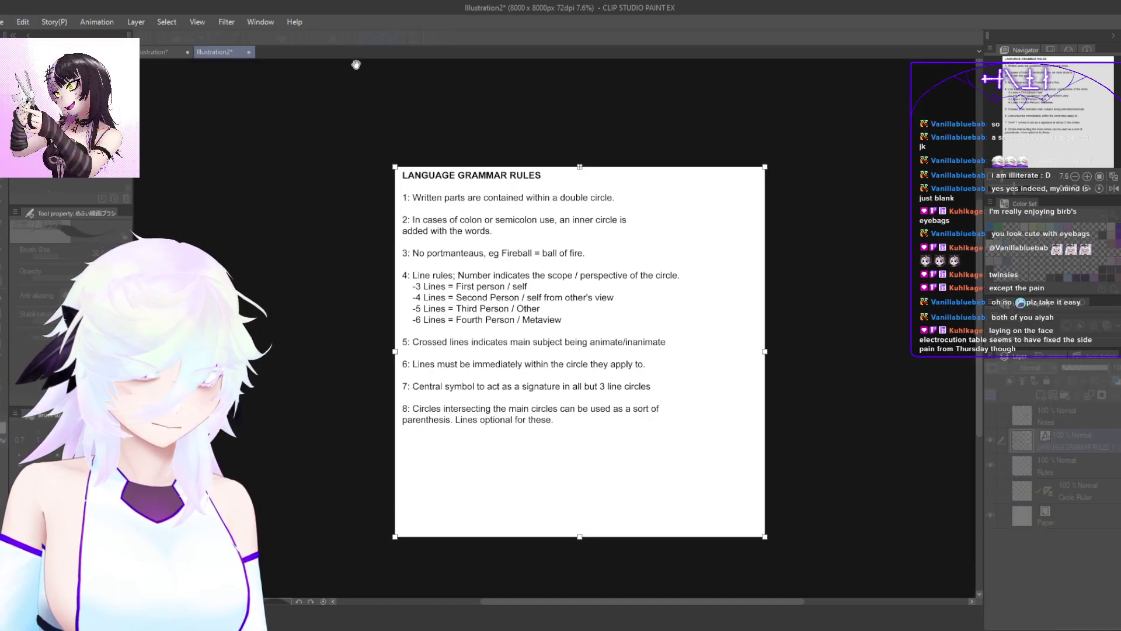
type("1600")
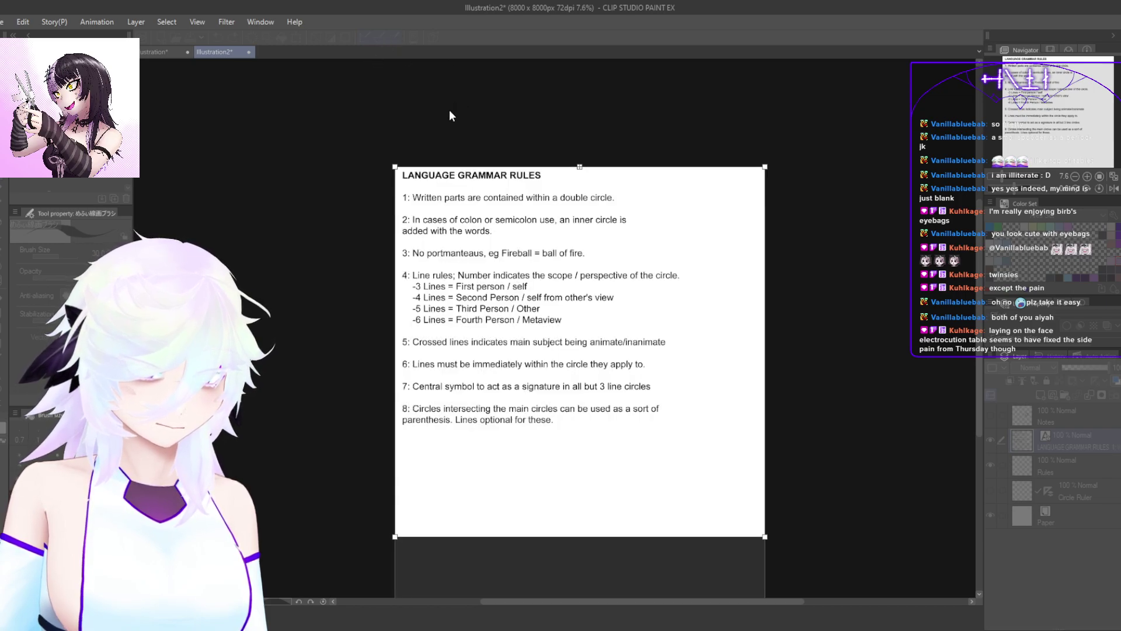
left_click(450, 110)
left_click_drag(603, 388, 579, 178)
scroll(578, 179, "down", 2)
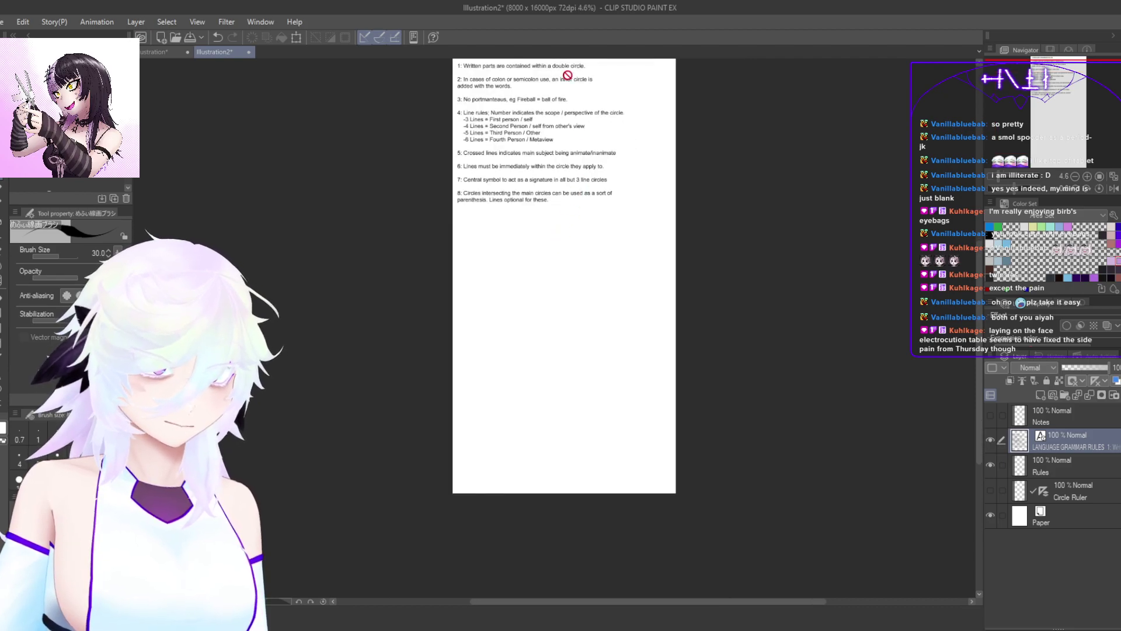
Step: Show the Circle Ruler layer and shrink the grammar rules text to fit the page's left half below the circles
scroll(570, 80, "up", 2)
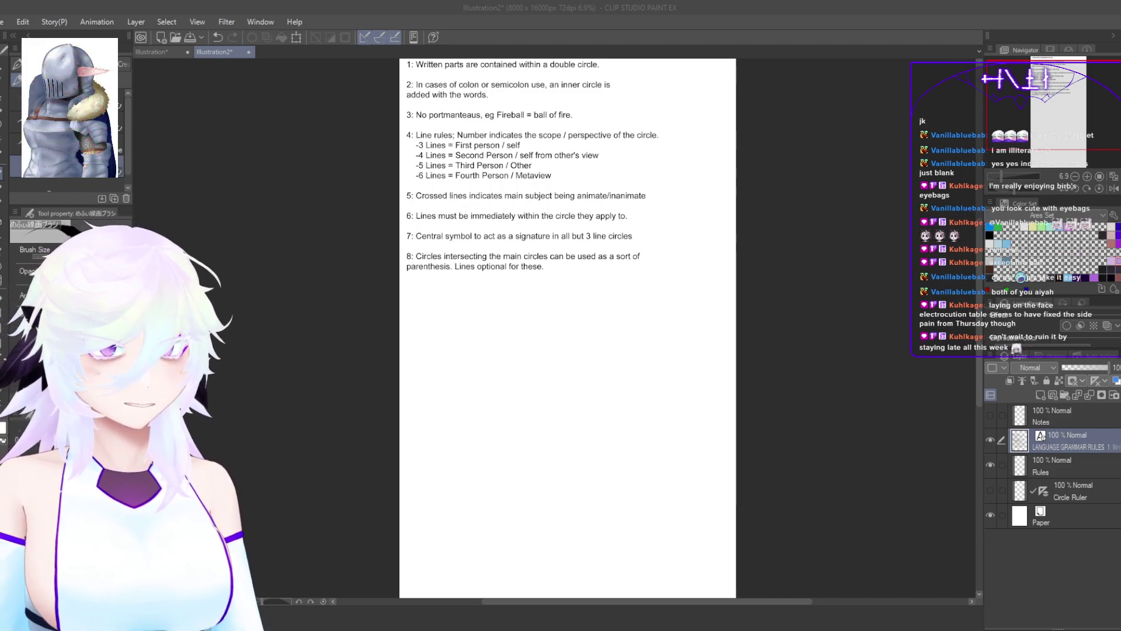
scroll(517, 111, "down", 5)
scroll(524, 86, "up", 5)
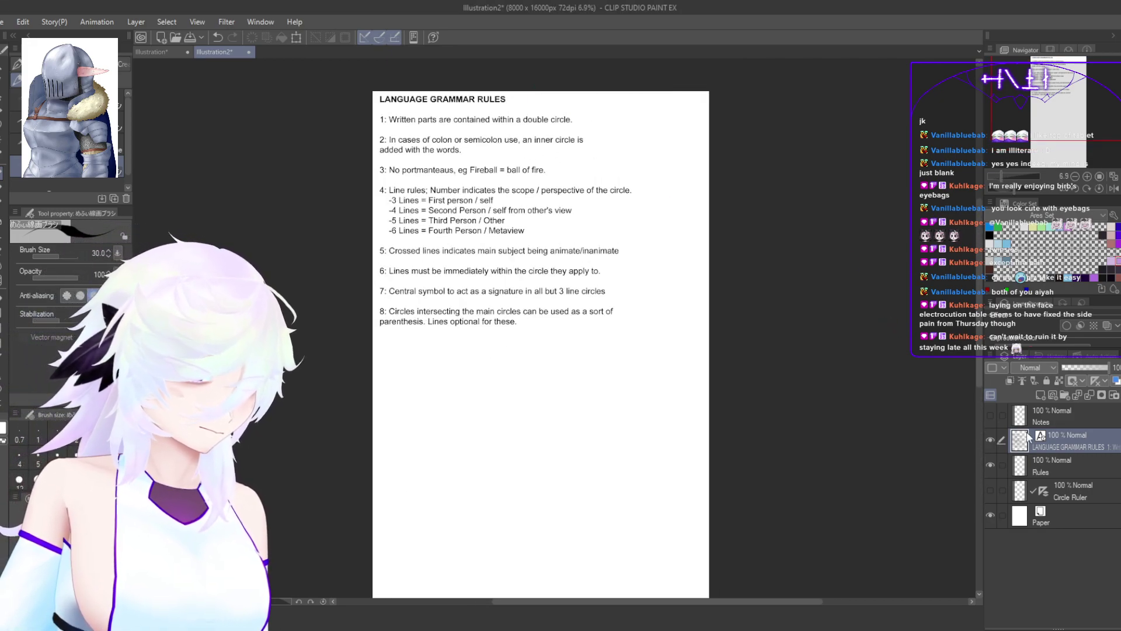
left_click(991, 490)
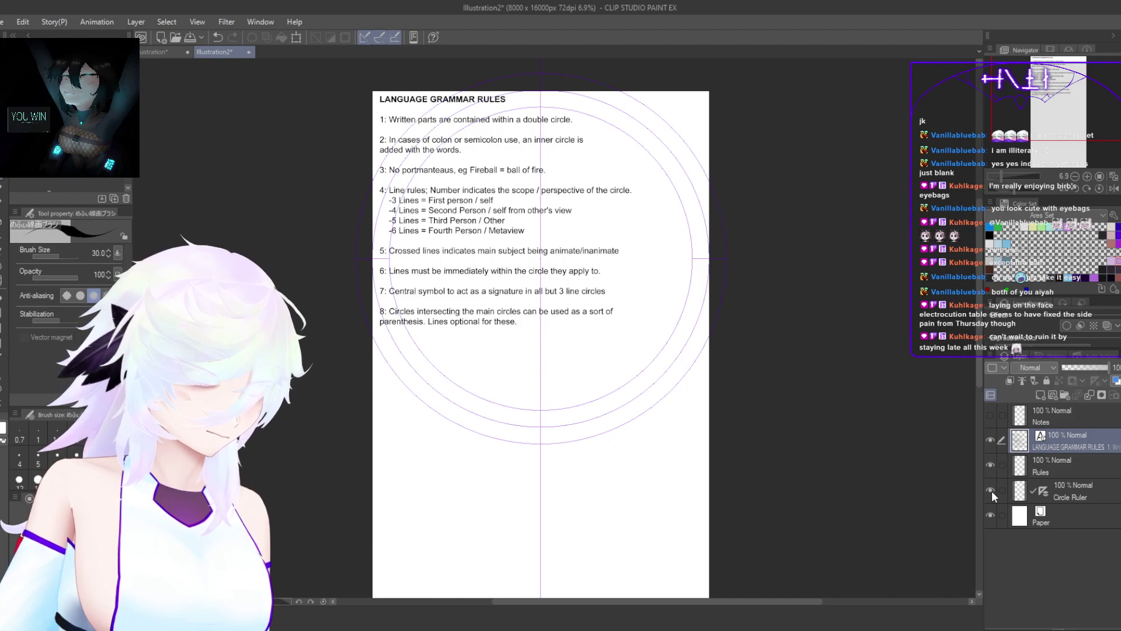
key("ctrl")
key("ctrl+t")
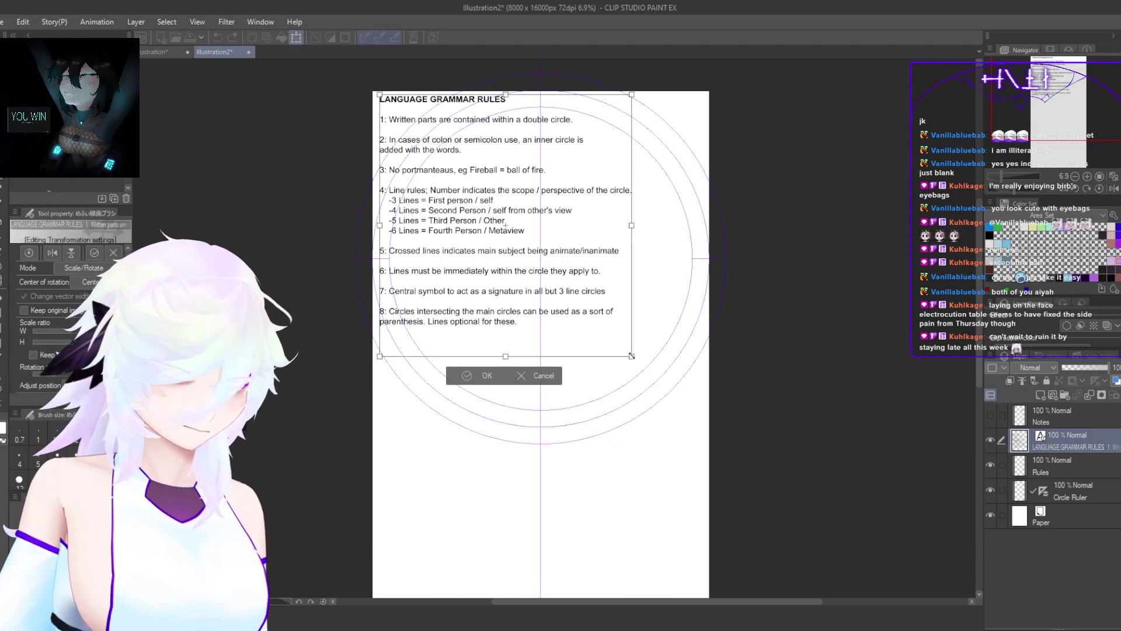
left_click_drag(633, 358, 514, 264)
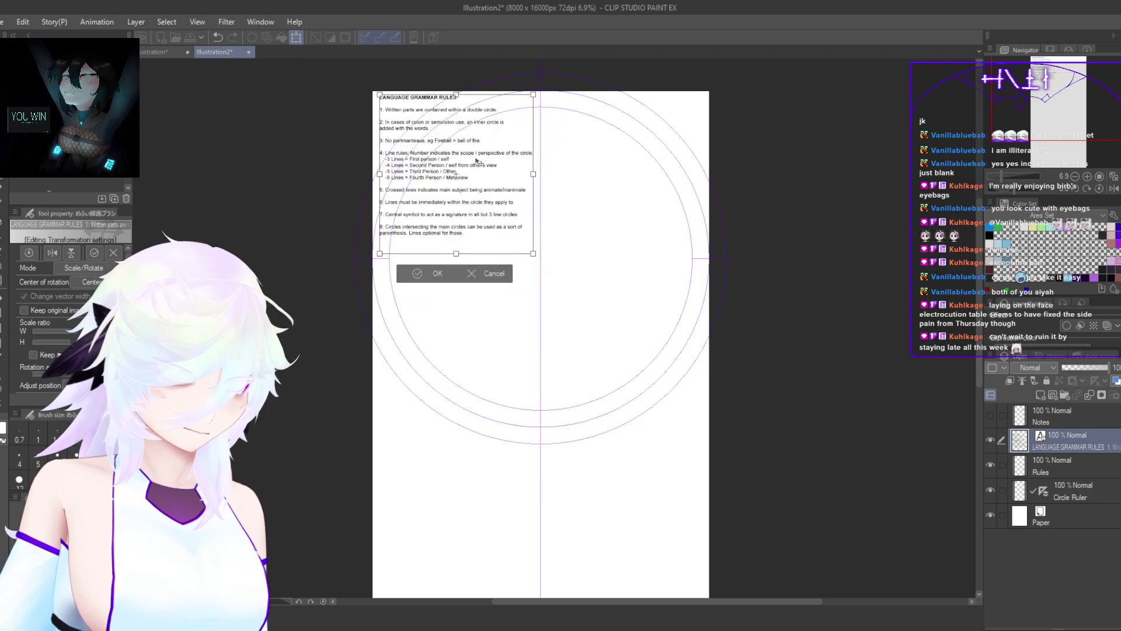
left_click_drag(477, 161, 488, 472)
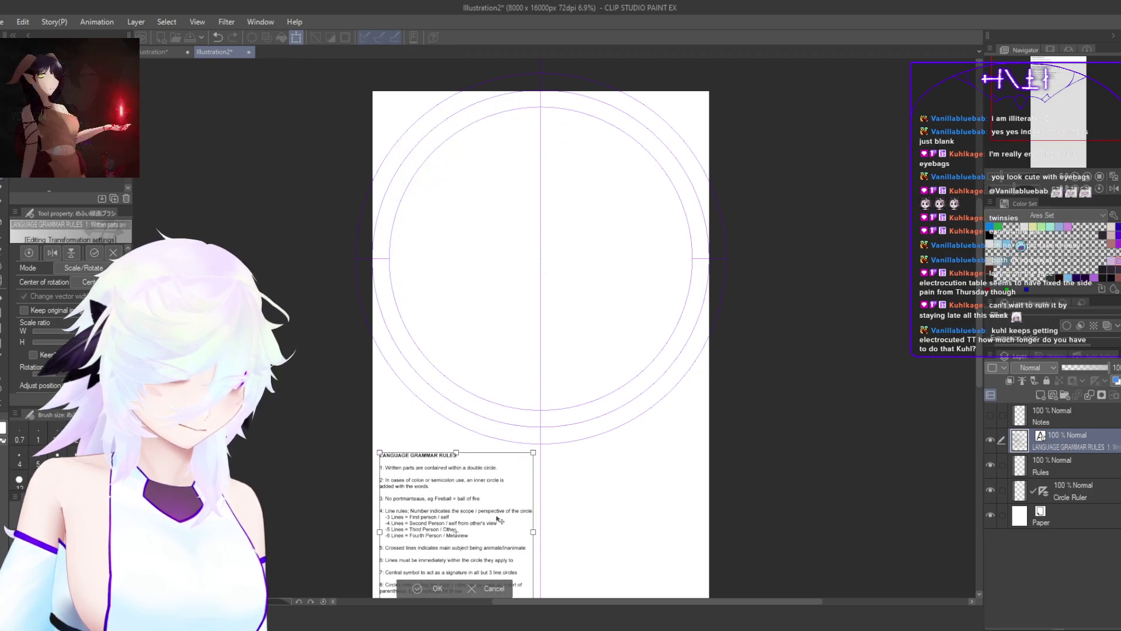
scroll(570, 482, "down", 2)
scroll(595, 574, "up", 1)
left_click(440, 573)
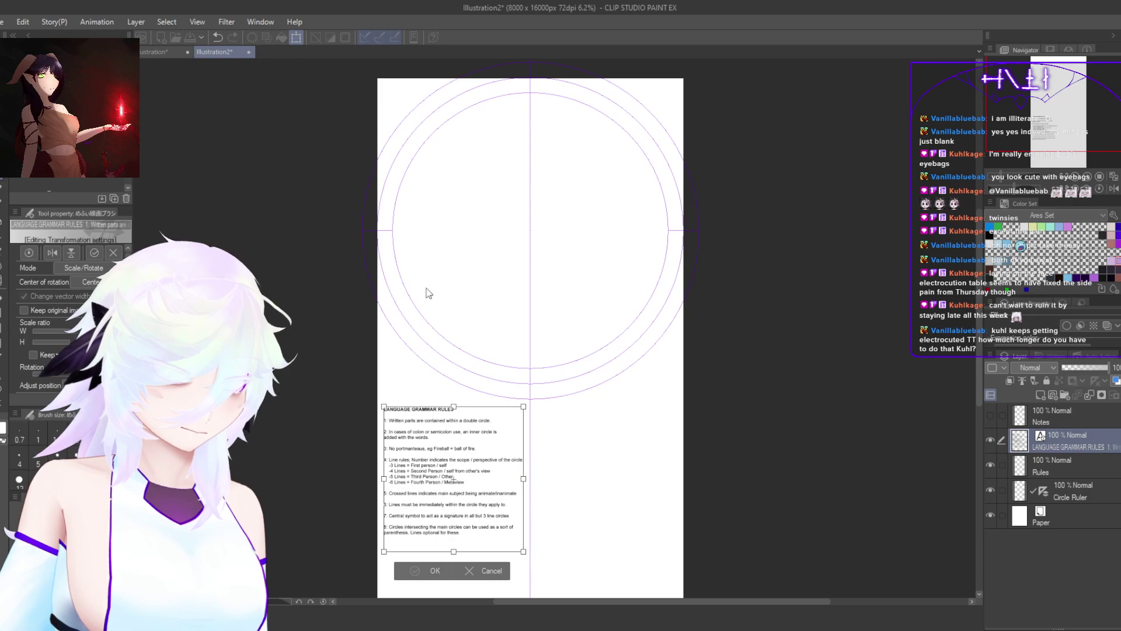
Step: In the alphabet grid document, create a new folder and put the collapsed Lettering and Grid folders inside it
left_click(174, 52)
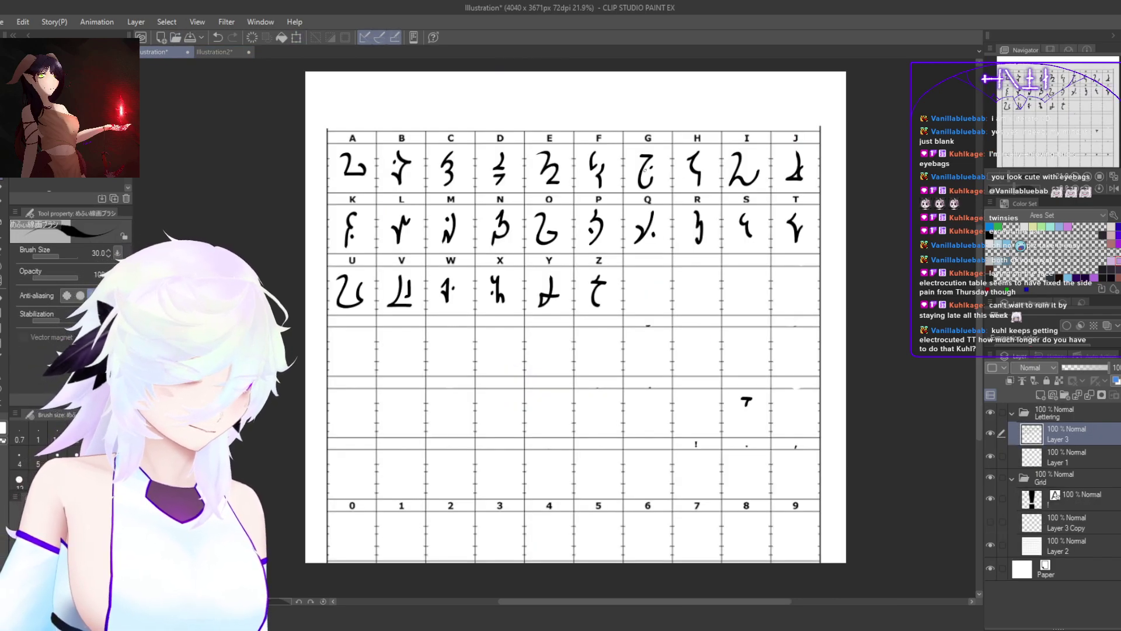
scroll(274, 327, "up", 1)
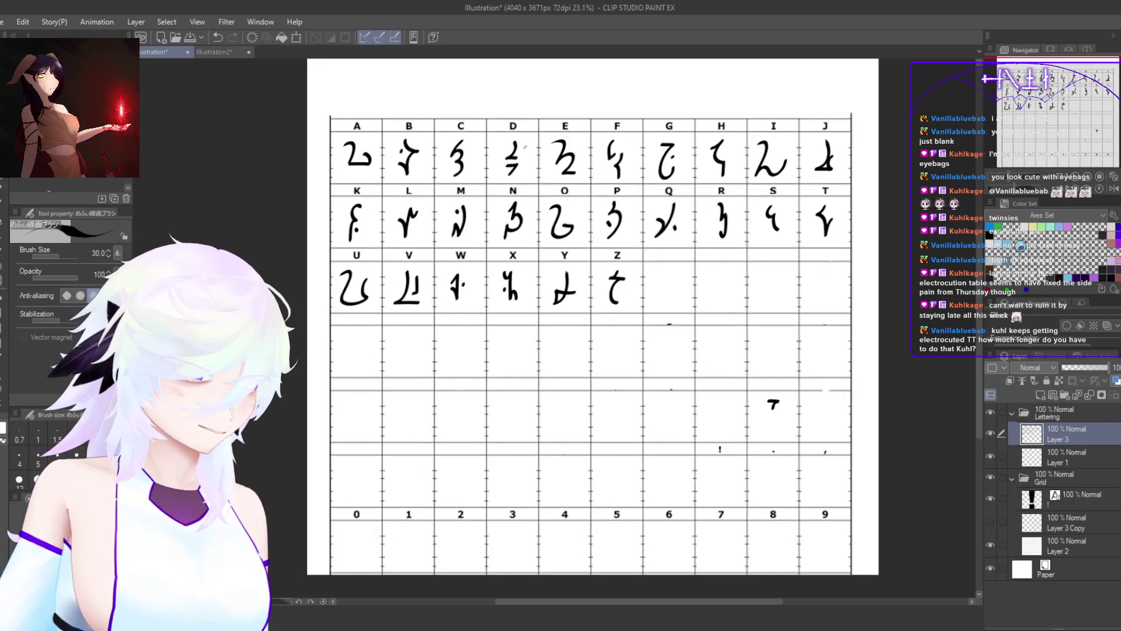
left_click(1013, 412)
left_click(1013, 432)
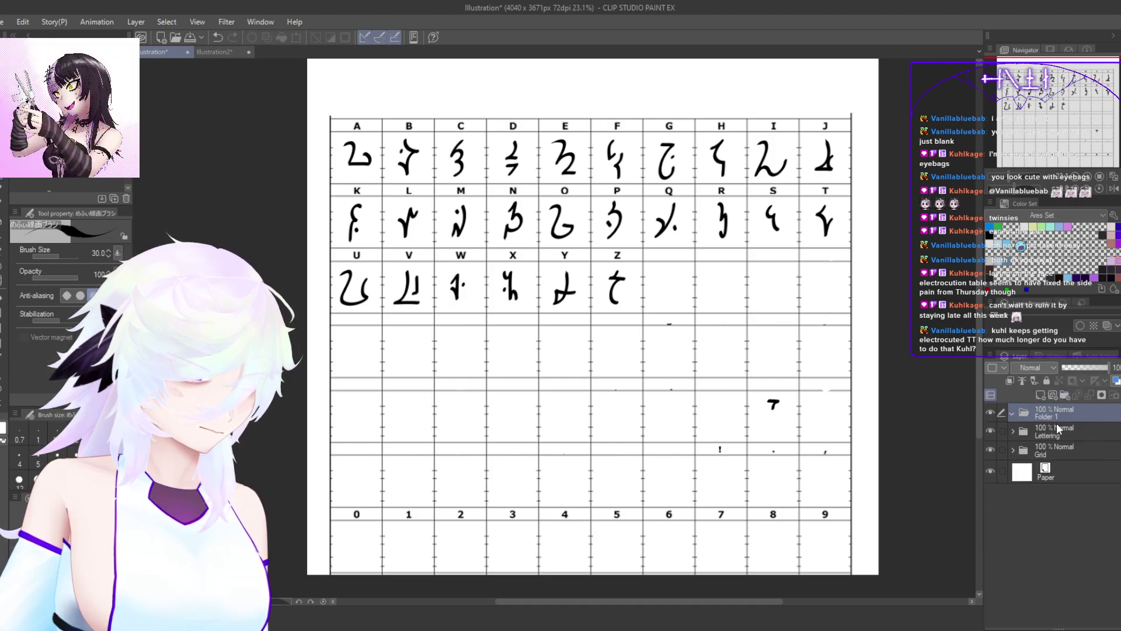
left_click(1057, 428)
left_click(1058, 445, "shift")
left_click_drag(1056, 427, 1057, 413)
left_click(1060, 415)
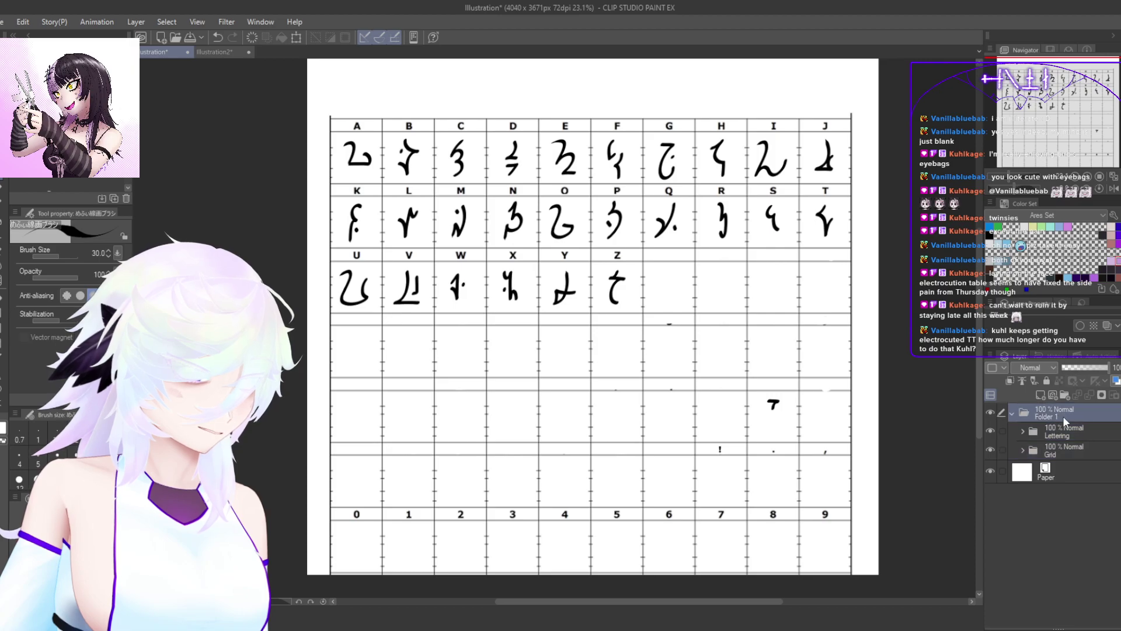
Step: Paste the alphabet grid folder into the grammar rules document, placing it small beside the rules text below the circles
left_click(222, 54)
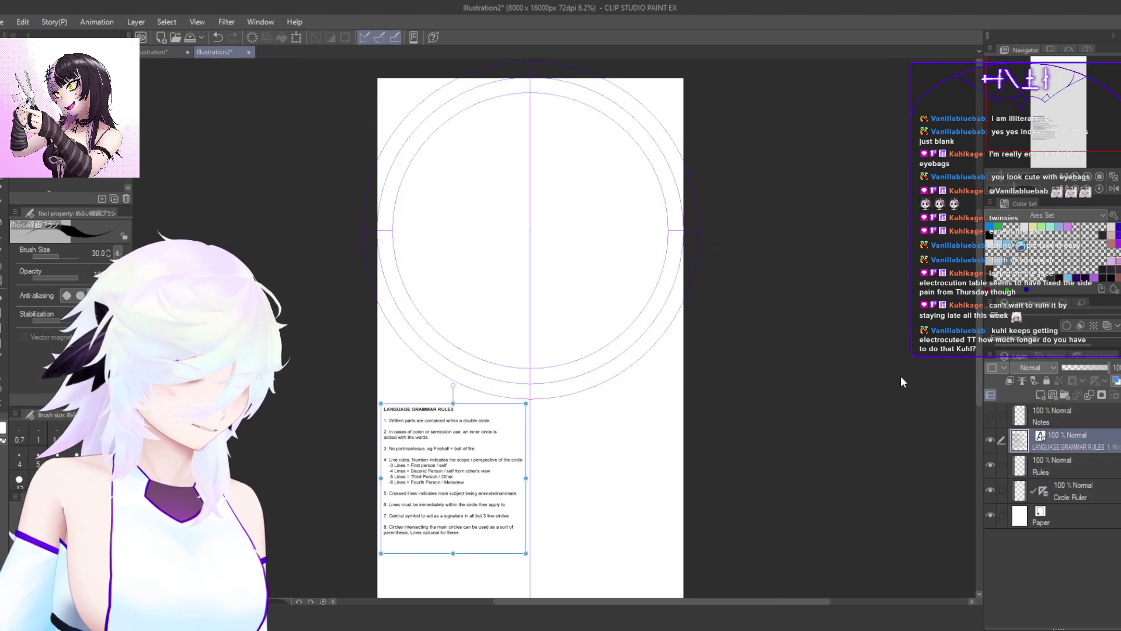
key("ctrl+v")
key("ctrl+t")
left_click_drag(484, 131, 638, 462)
left_click(583, 563)
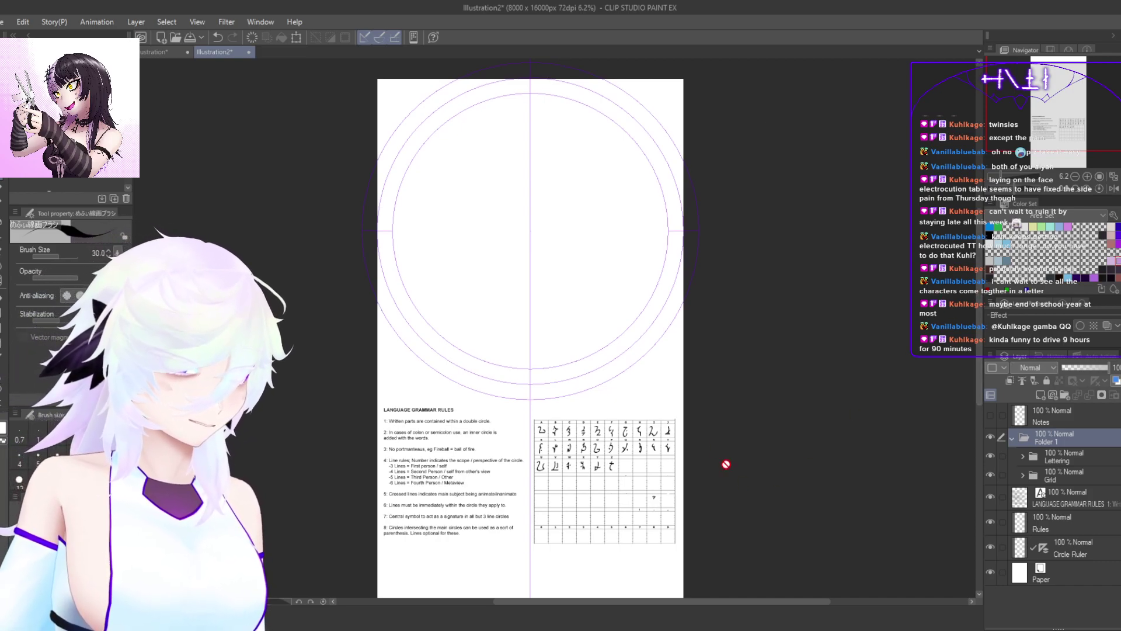
left_click_drag(725, 469, 746, 476)
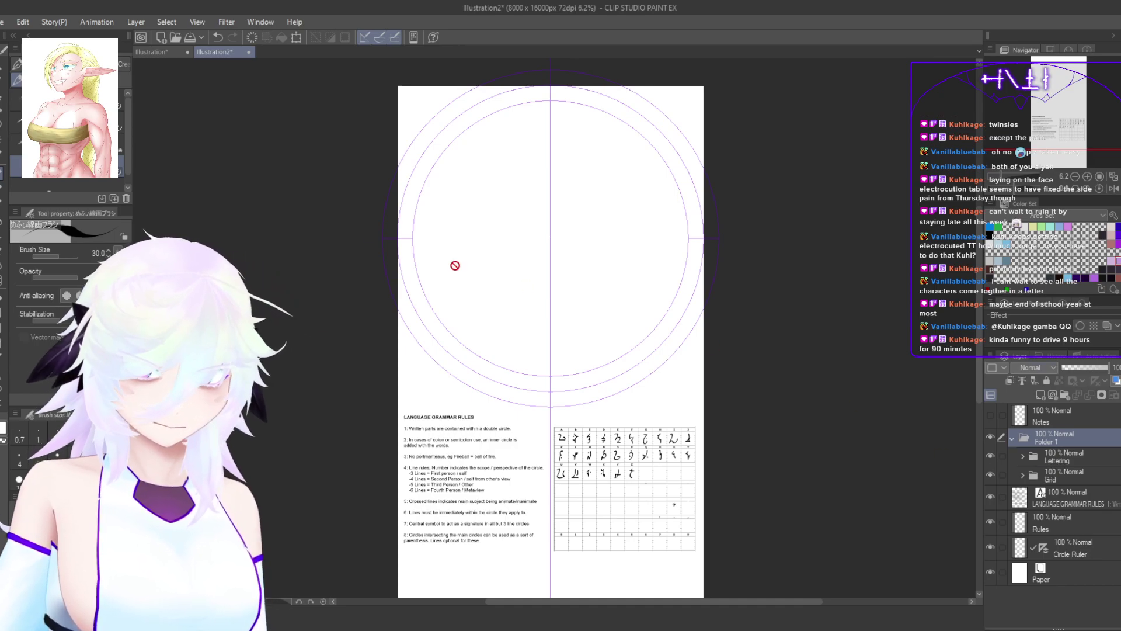
Step: Rename the grammar rules text layer to Rules and delete the old Rules layer beneath it
left_click(70, 122)
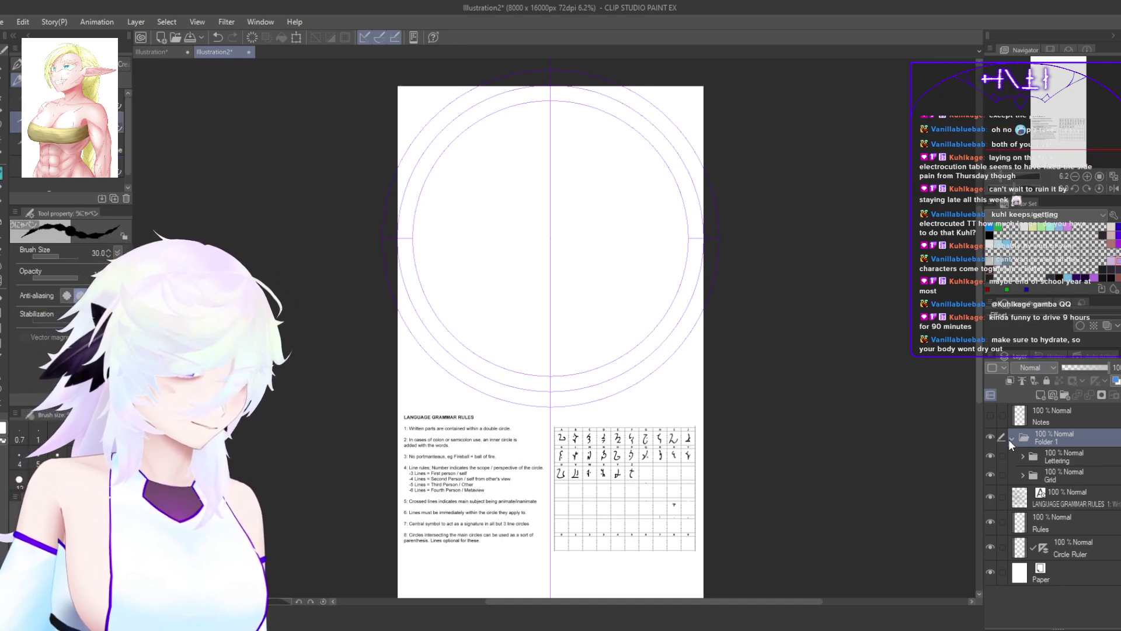
left_click(1012, 439)
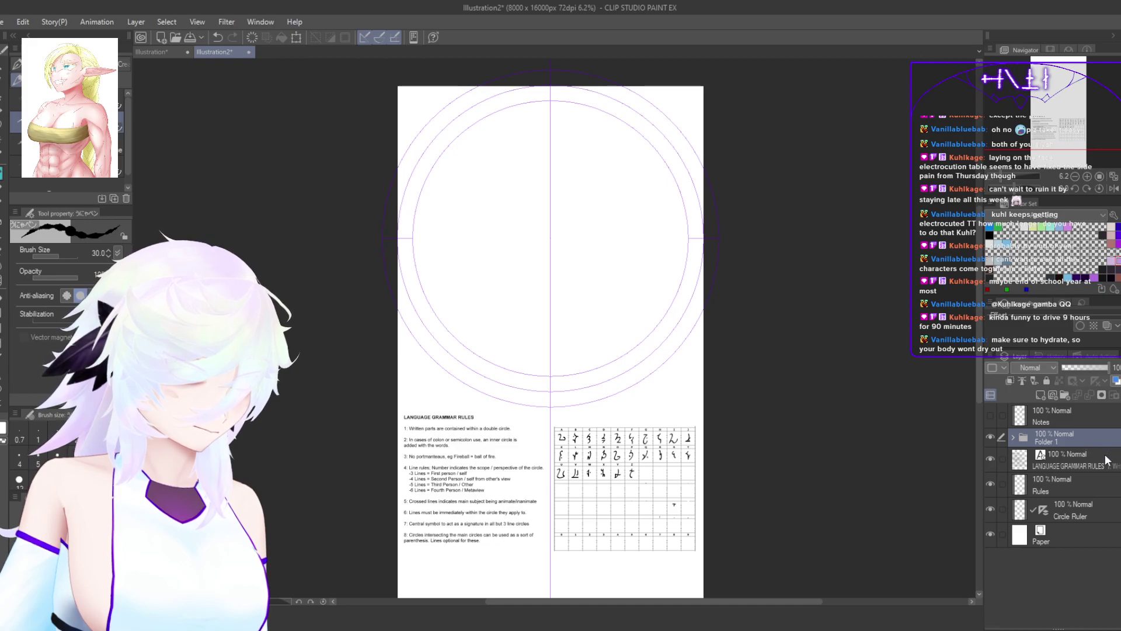
left_click(1081, 463)
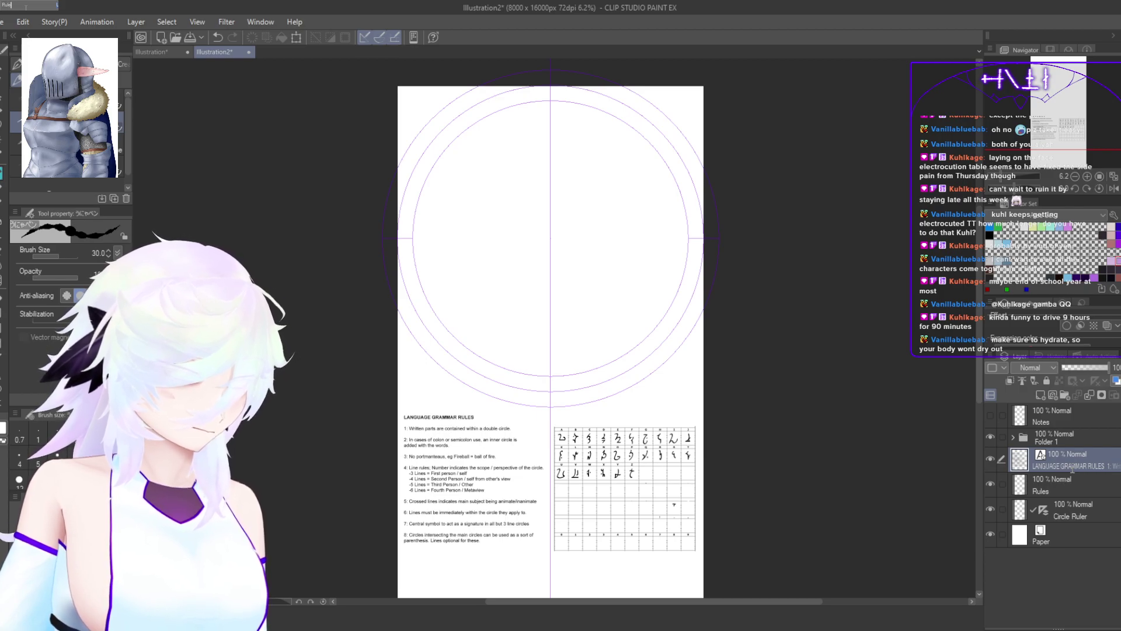
left_click(1072, 483)
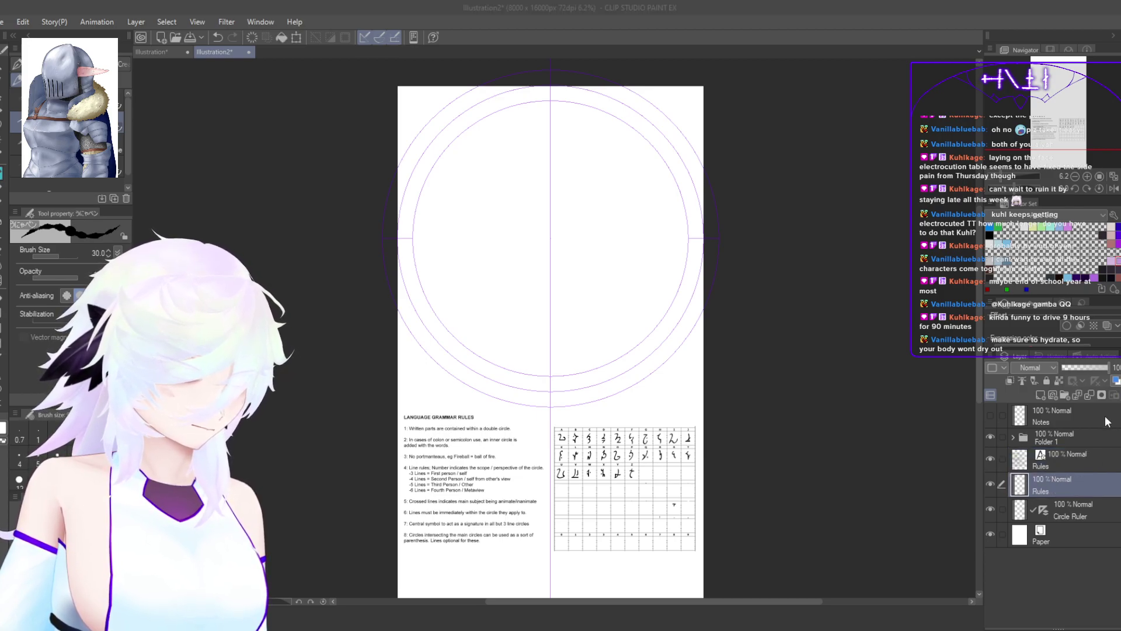
left_click(603, 252)
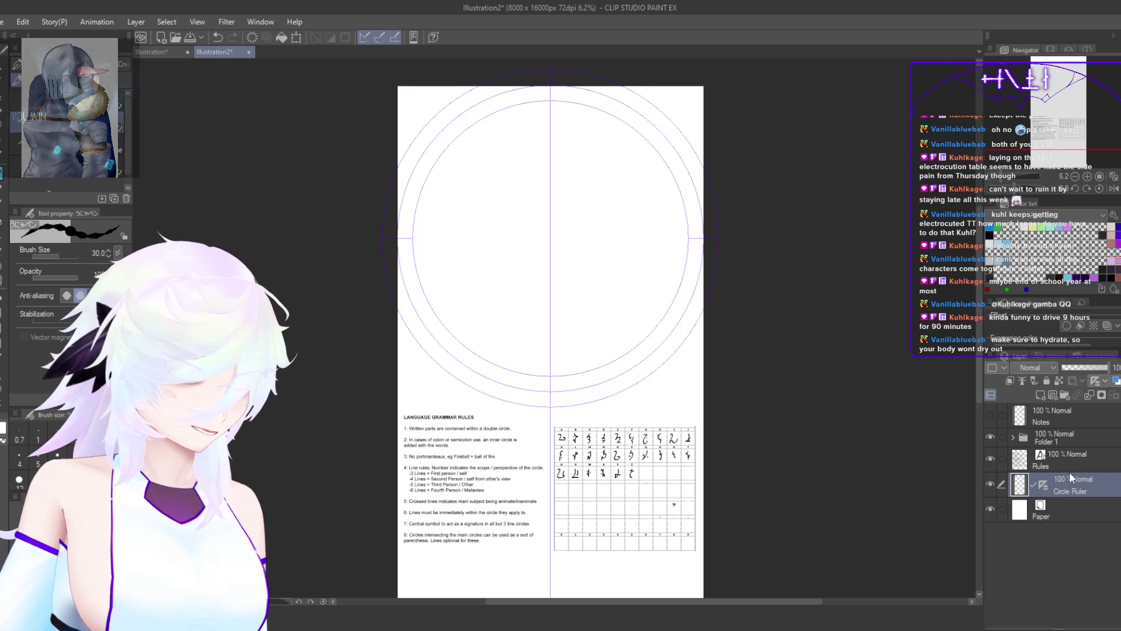
Step: Move the Notes layer directly above the Rules text layer and create a folder named "Rules + Notes" above it
left_click_drag(1069, 420, 1060, 446)
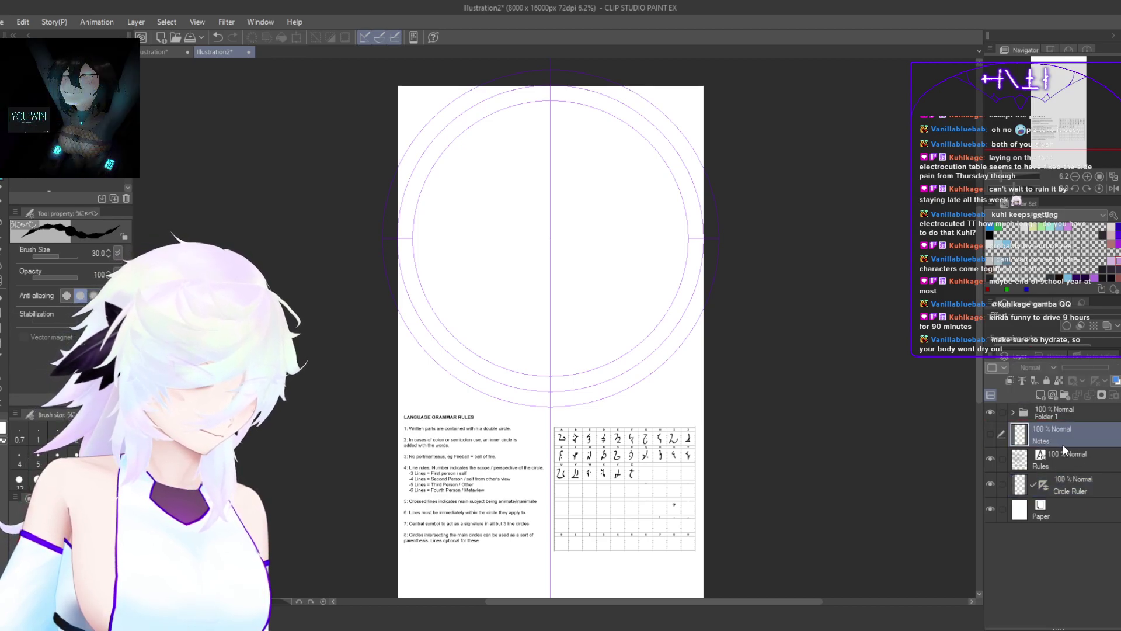
left_click(1065, 395)
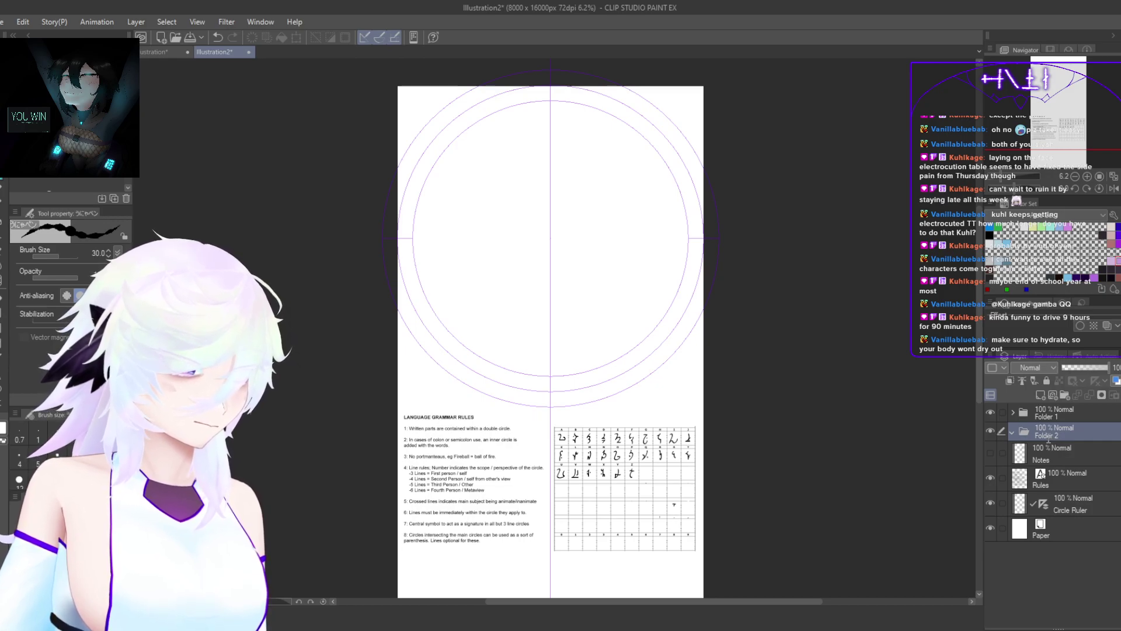
type("Rules + Notes")
key("Return")
Step: Put the Notes and Rules layers inside the Rules + Notes folder and collapse it
left_click(1065, 456)
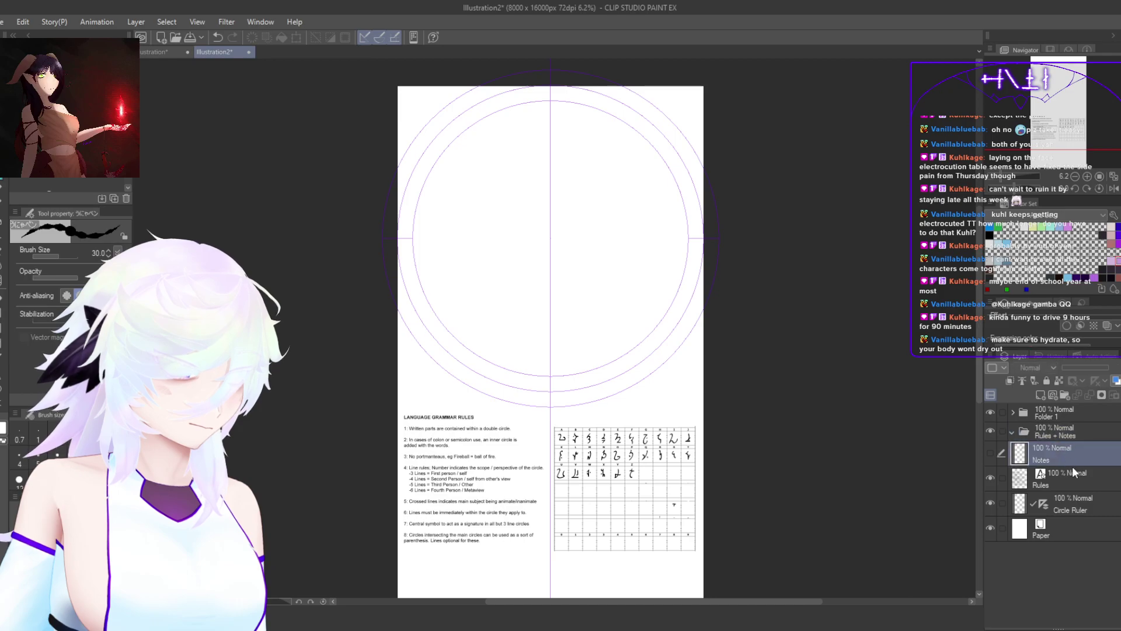
left_click(1070, 467, "shift")
left_click_drag(1070, 460, 1077, 429)
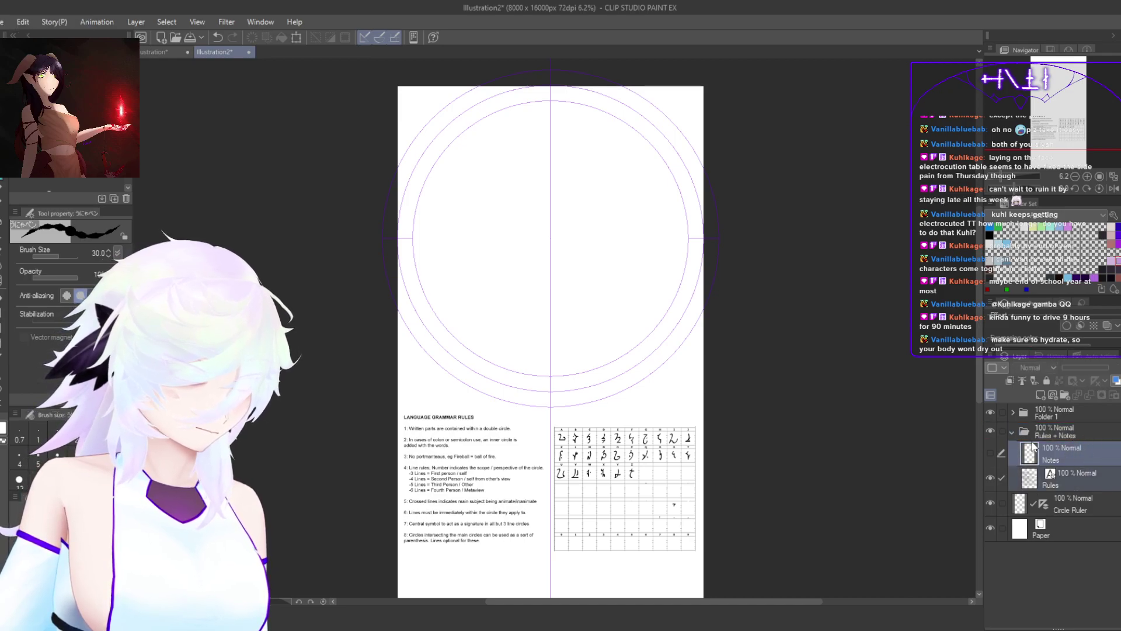
left_click(1013, 432)
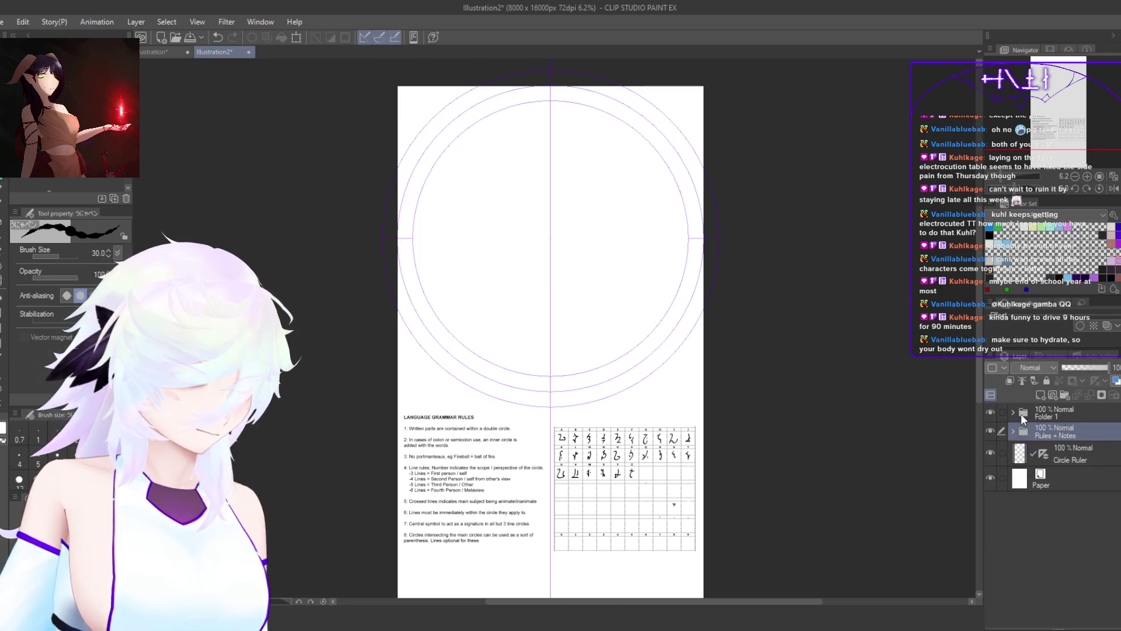
Step: Rename Folder 1, which holds the alphabet grid, to "Lettering"
scroll(545, 257, "up", 2)
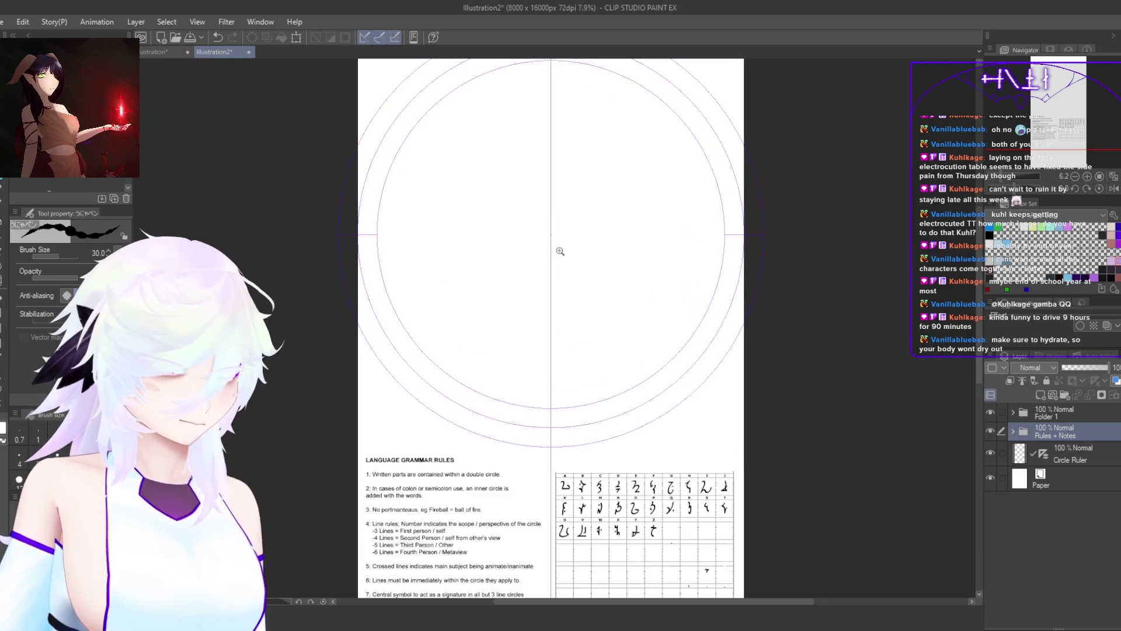
left_click_drag(558, 292, 567, 394)
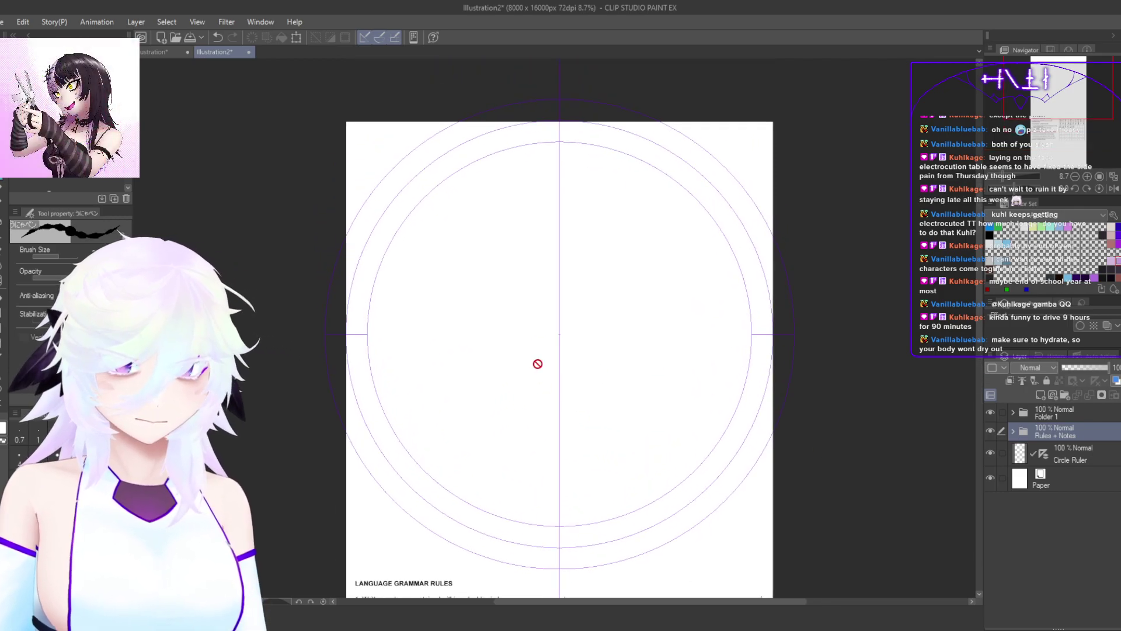
left_click(1057, 411)
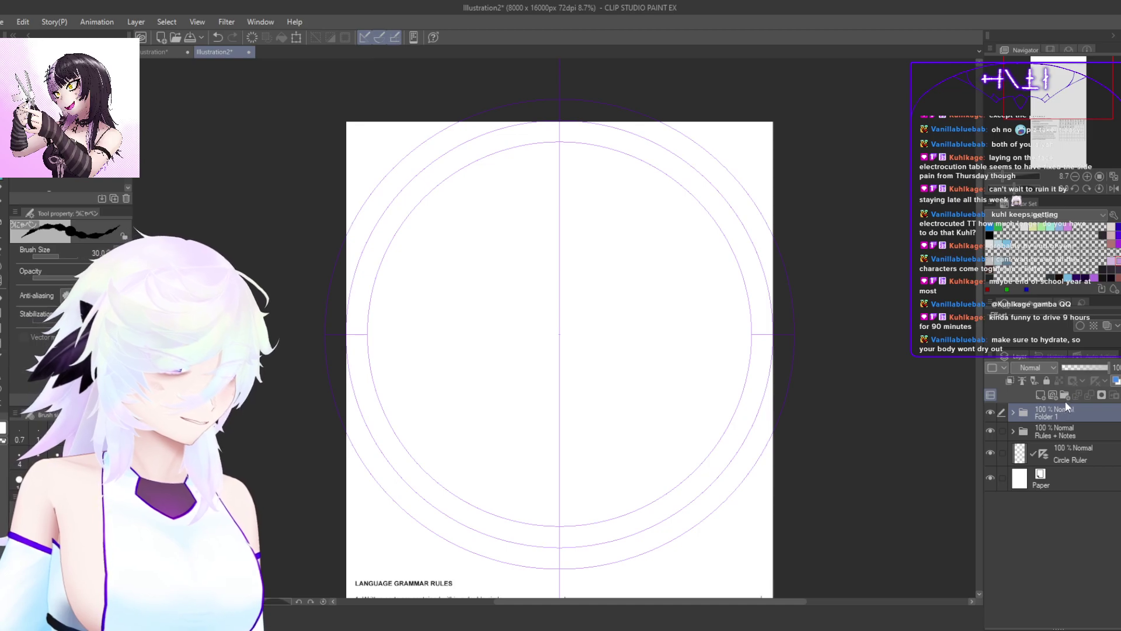
type("Lettering")
key("Return")
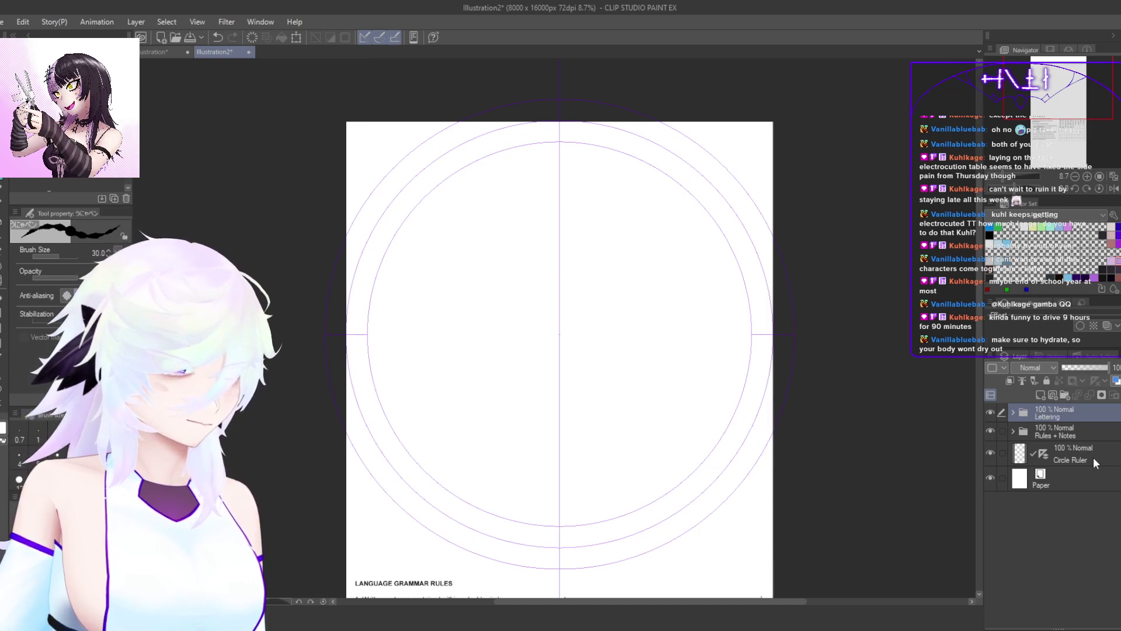
Step: Create a new folder named "Tests" above the Lettering folder
left_click(1064, 394)
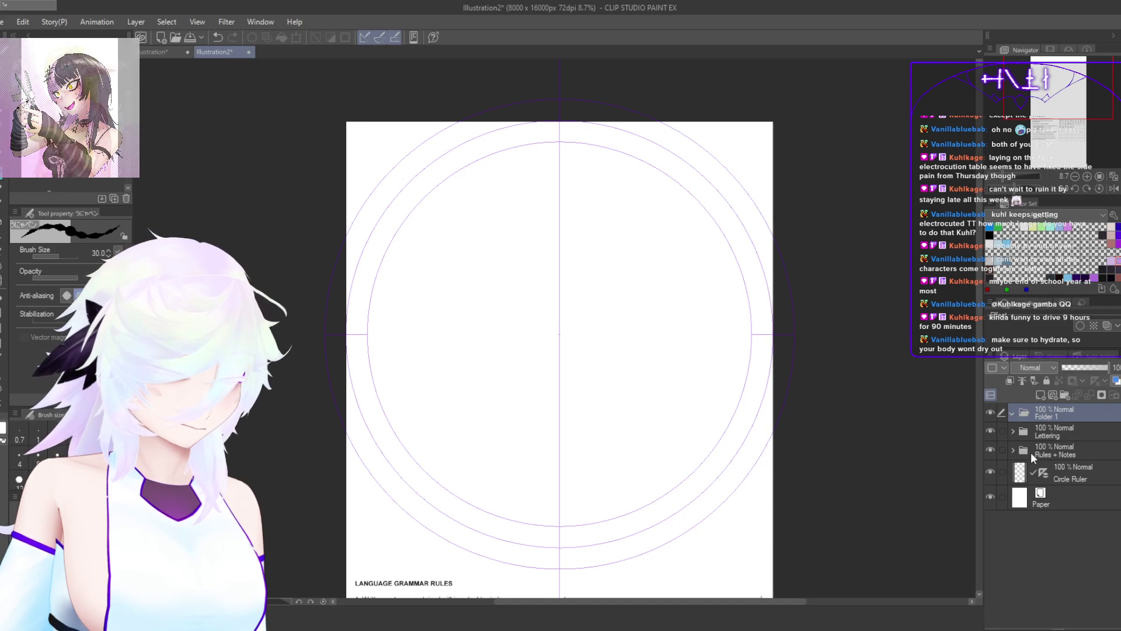
type("Tests")
key("Return")
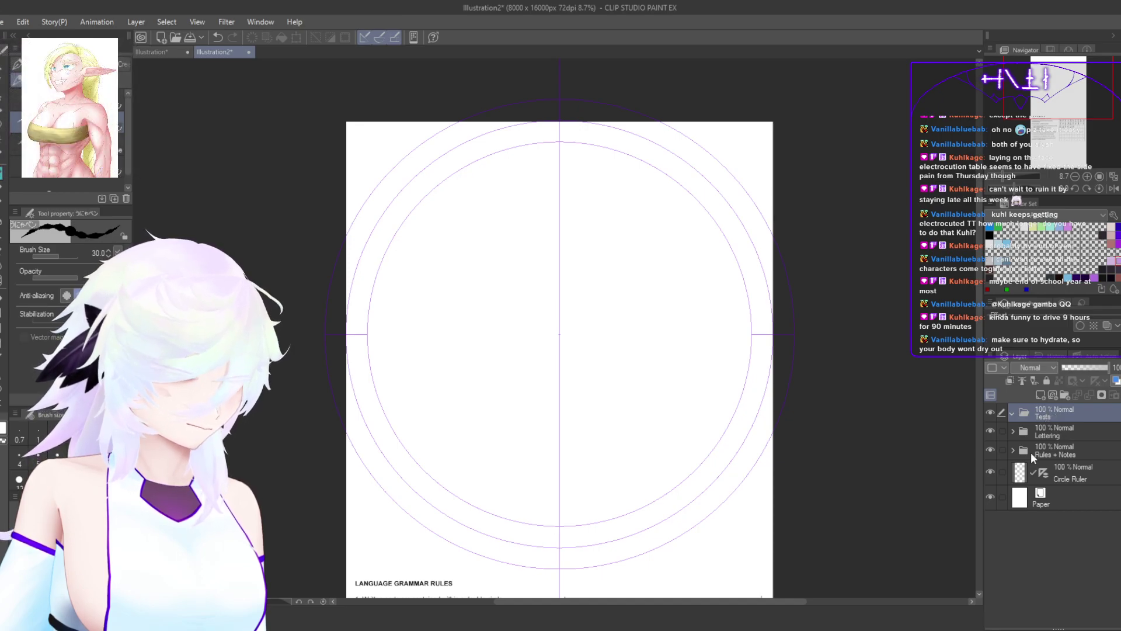
Step: Add a new layer inside the Tests folder and rename it "Test 1"
key("ctrl+shift+n")
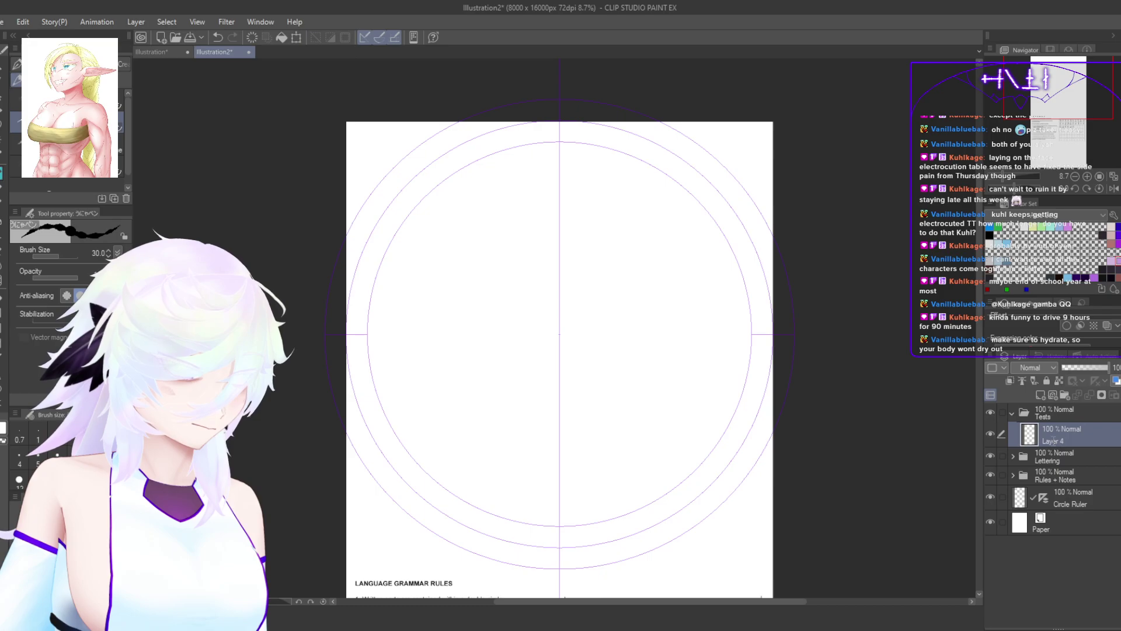
double_click(1052, 441)
type("Tes")
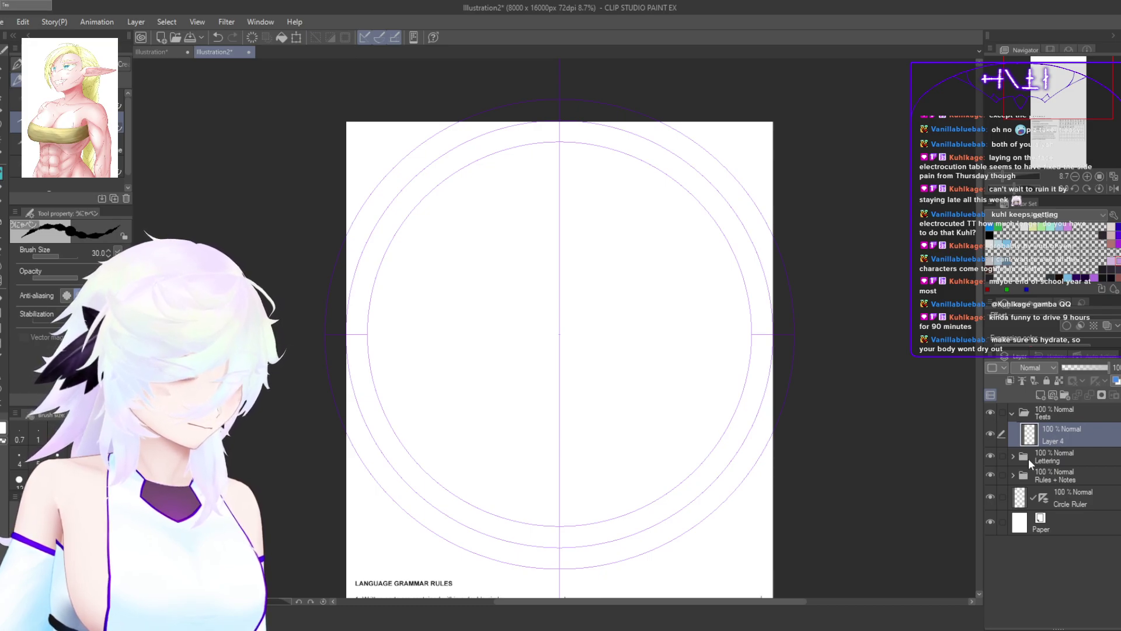
type("t 1")
key("Return")
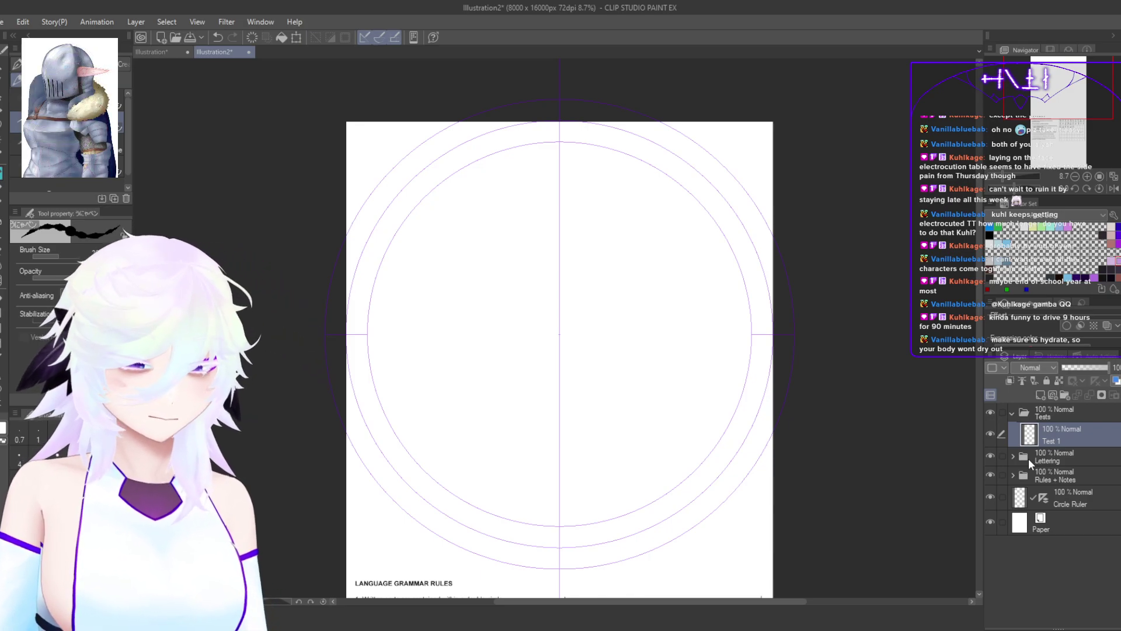
Step: Draw two closely spaced concentric black circles on the Test 1 layer along the circle ruler, just inside its inner guide
left_click_drag(980, 291, 980, 290)
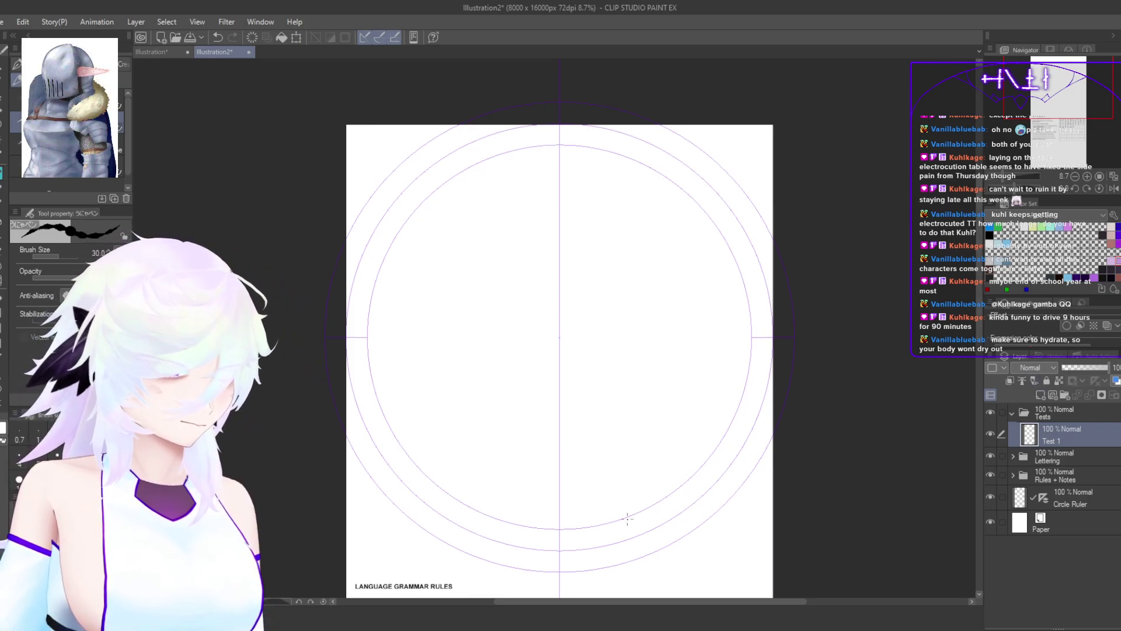
mouse_move(560, 158)
left_mouse_down()
mouse_move(409, 256)
mouse_move(508, 475)
mouse_move(646, 220)
mouse_move(561, 159)
left_mouse_up()
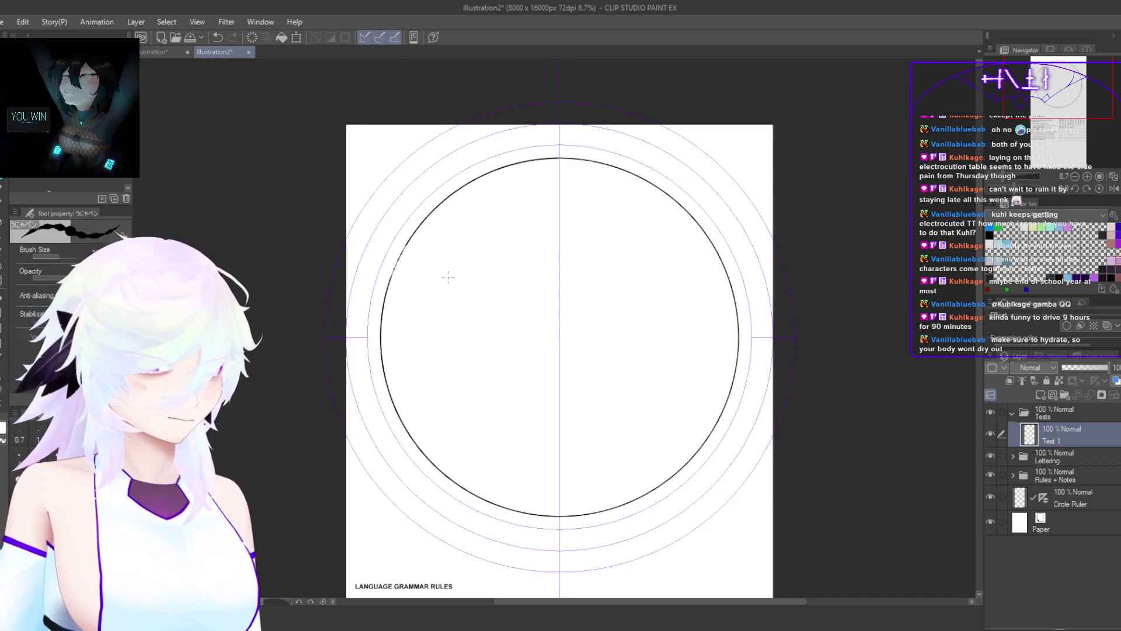
scroll(404, 245, "up", 4)
left_click_drag(415, 245, 369, 381)
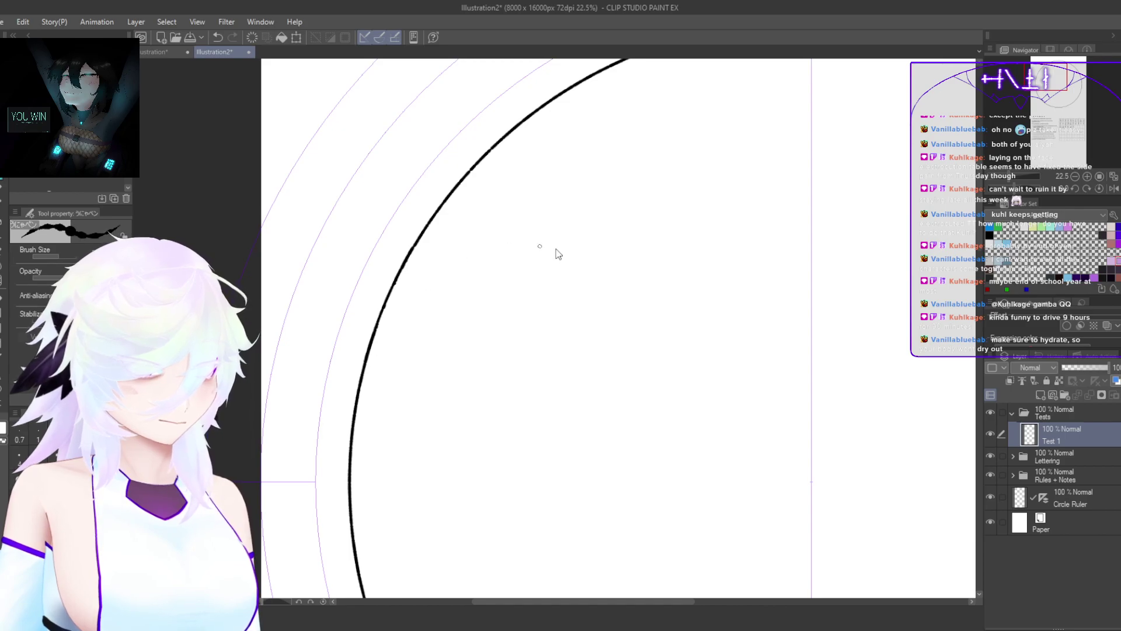
scroll(539, 246, "down", 4)
mouse_move(617, 179)
left_mouse_down()
mouse_move(426, 452)
mouse_move(724, 211)
mouse_move(618, 179)
mouse_move(696, 148)
left_mouse_up()
left_click_drag(693, 336, 601, 262)
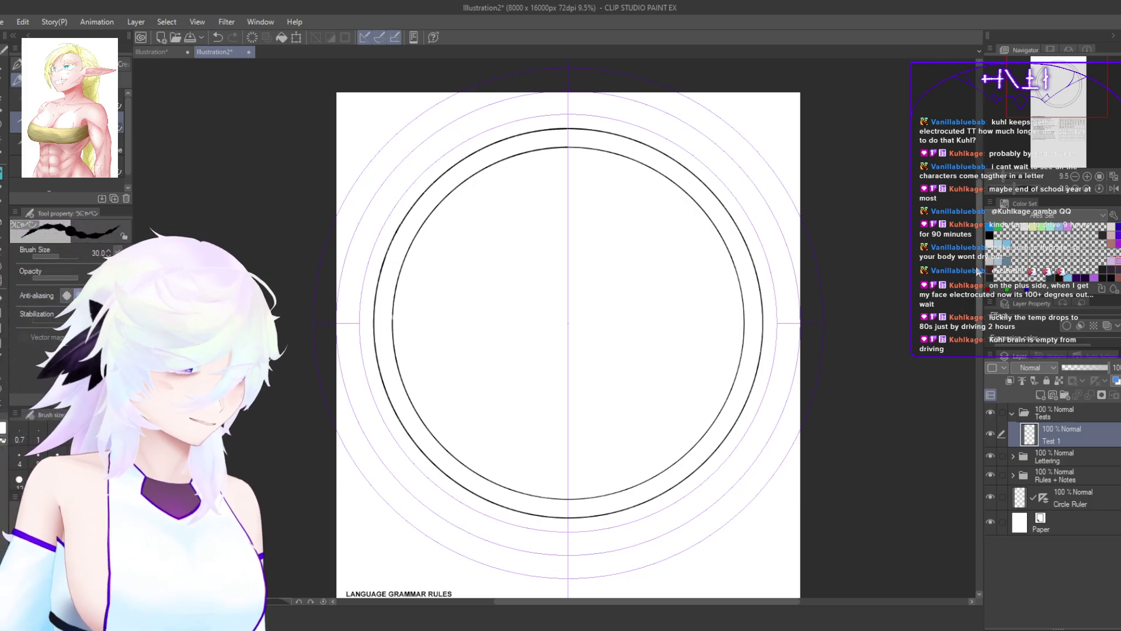
Step: Hide the Circle Ruler layer so that only the drawn double circle shows
scroll(718, 376, "up", 2)
left_click_drag(704, 405, 726, 368)
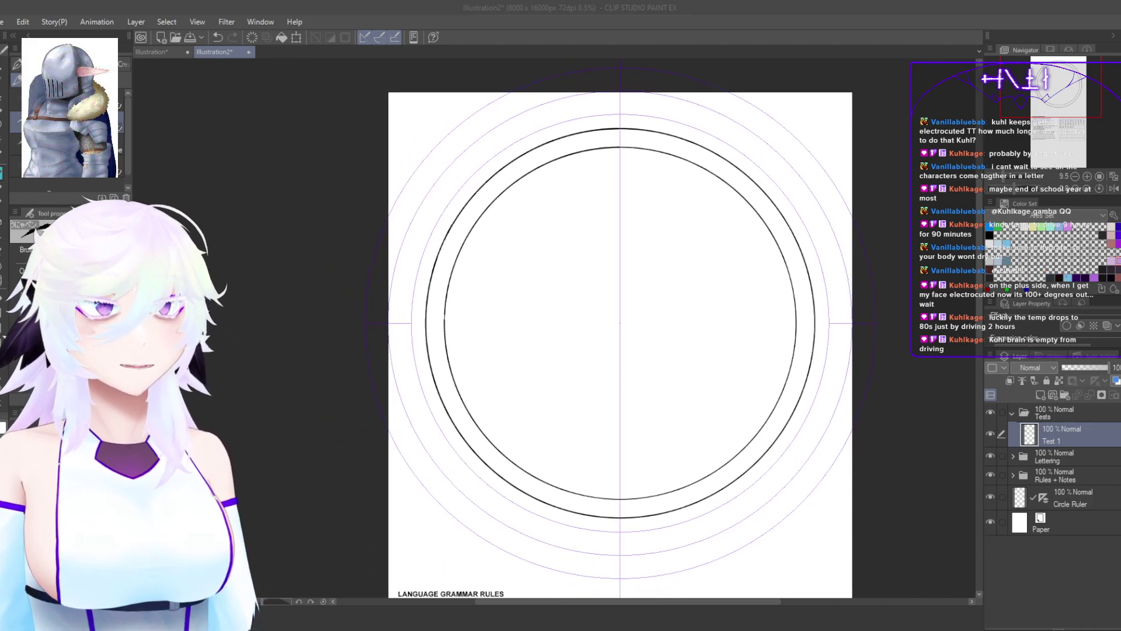
left_click(570, 8)
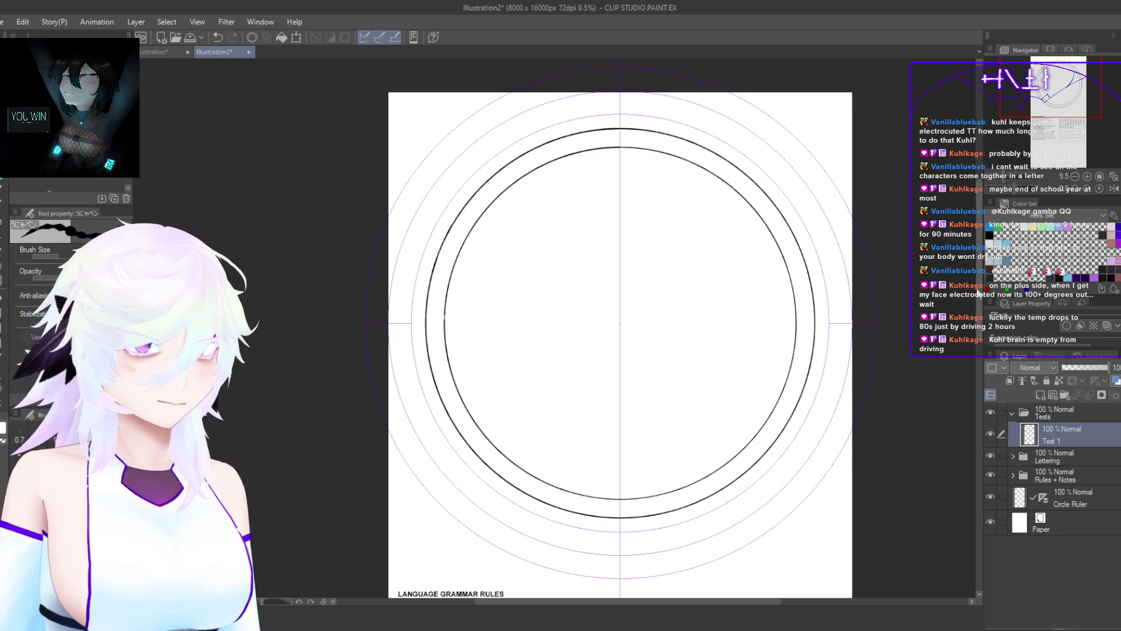
scroll(716, 436, "up", 2)
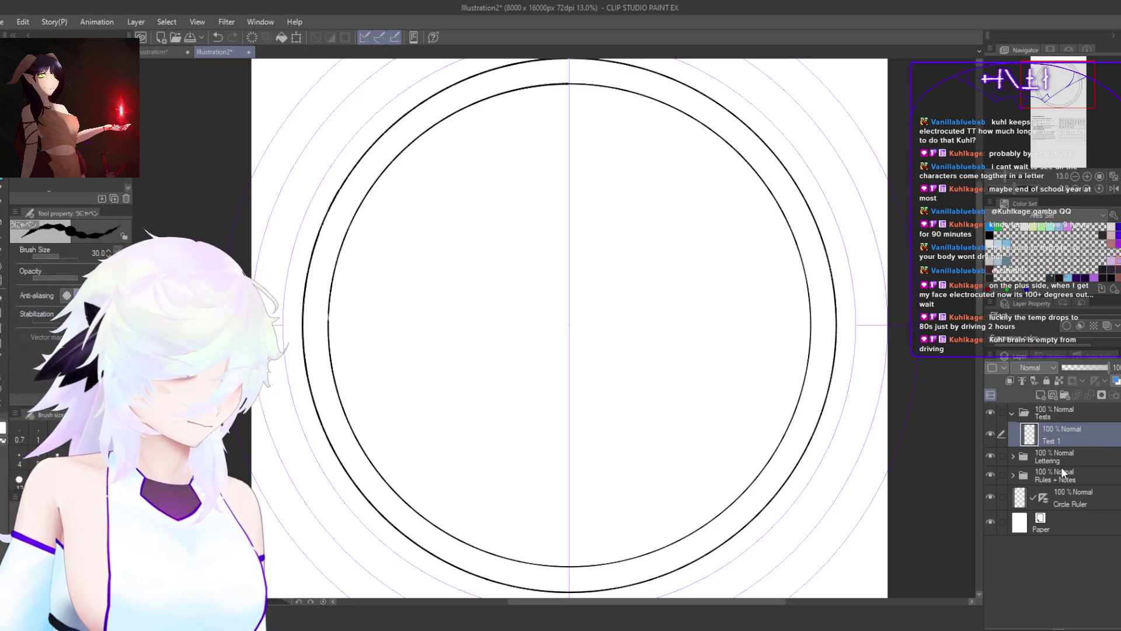
left_click(991, 497)
left_click_drag(774, 501, 777, 532)
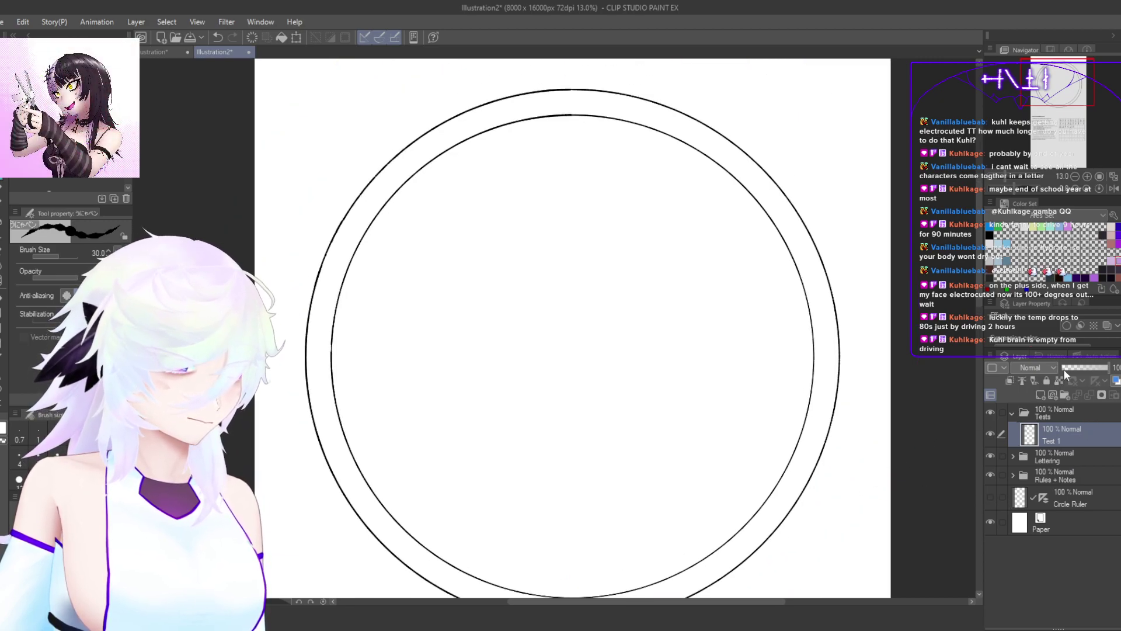
Step: Add a new layer above Test 1 and start a text object near the top inside the inner circle
key("ctrl+shift+n")
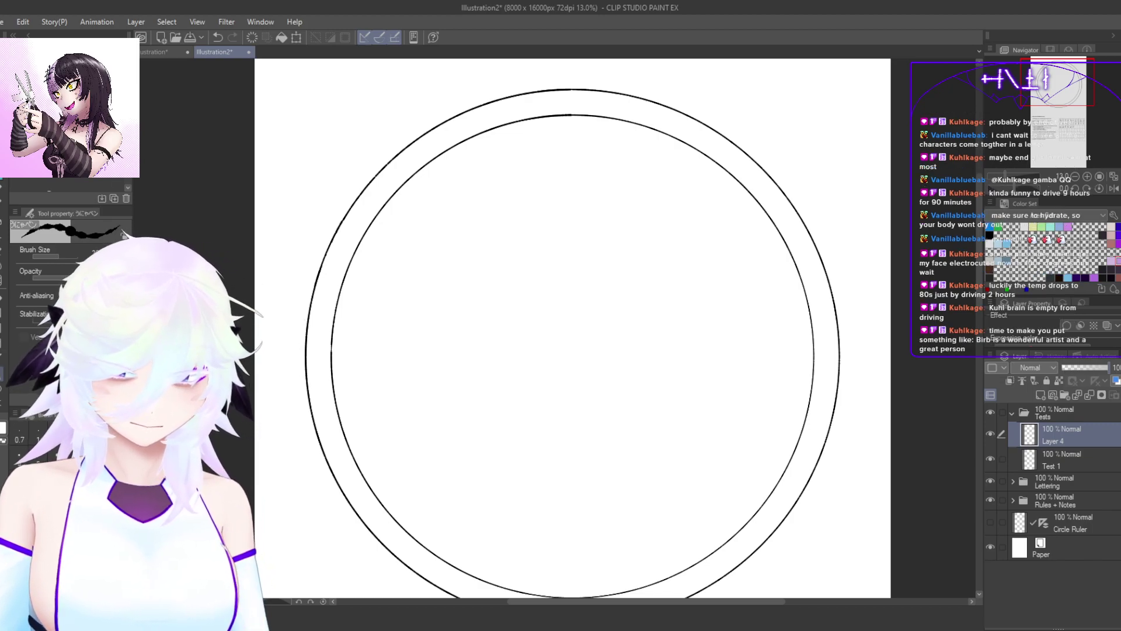
key("t")
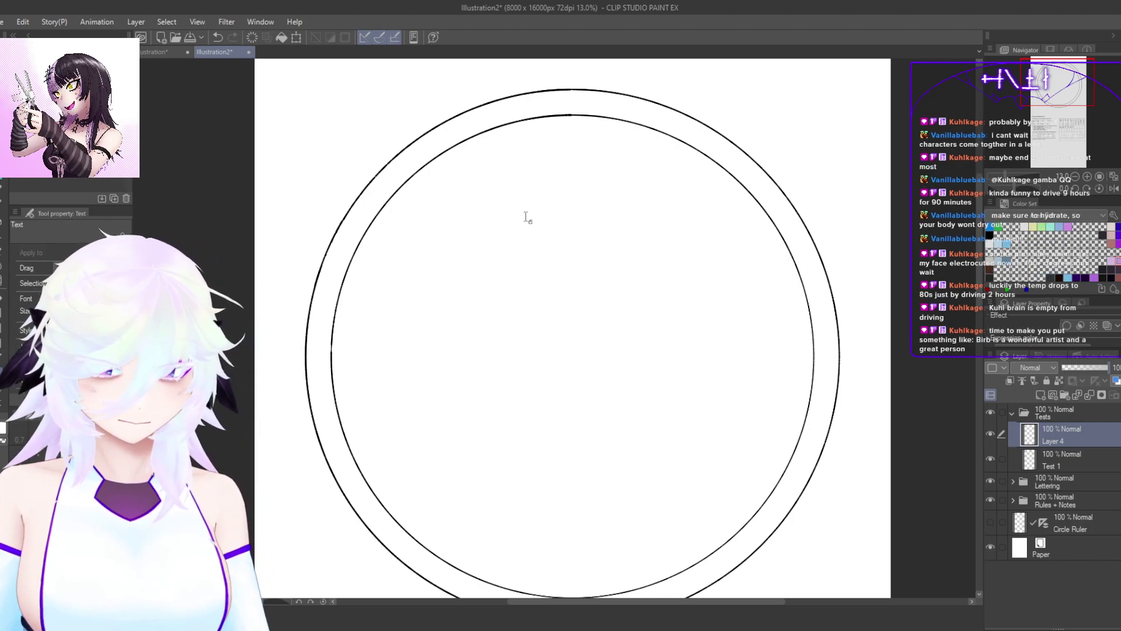
left_click(561, 194)
type("asdasd")
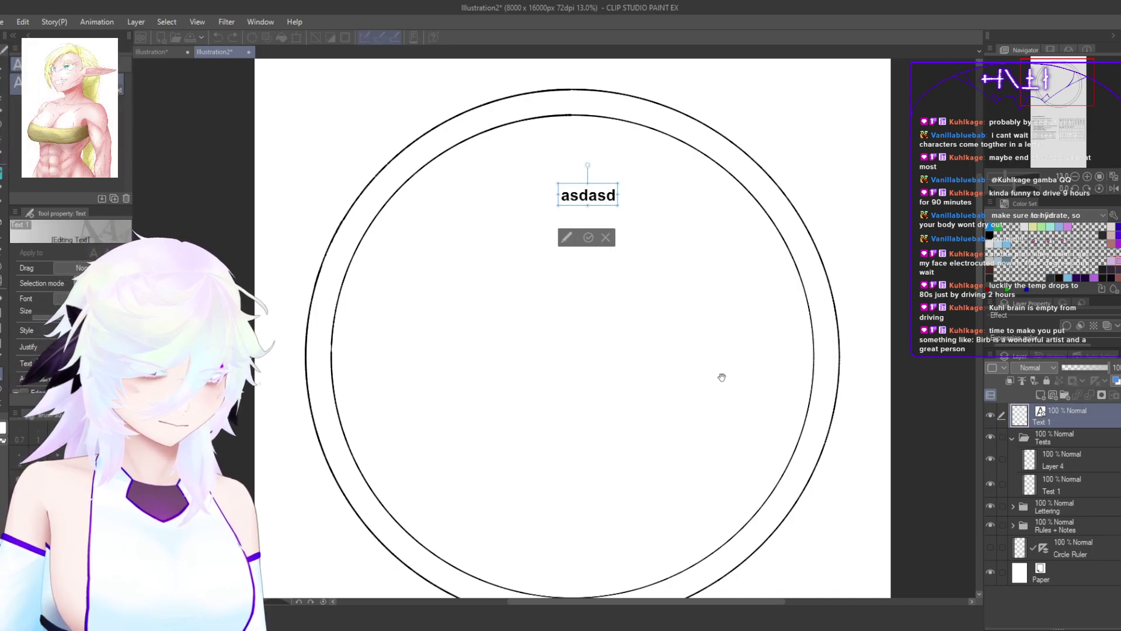
key("BackSpace")
key("BackSpace")
key("BackSpace")
key("BackSpace")
key("BackSpace")
key("BackSpace")
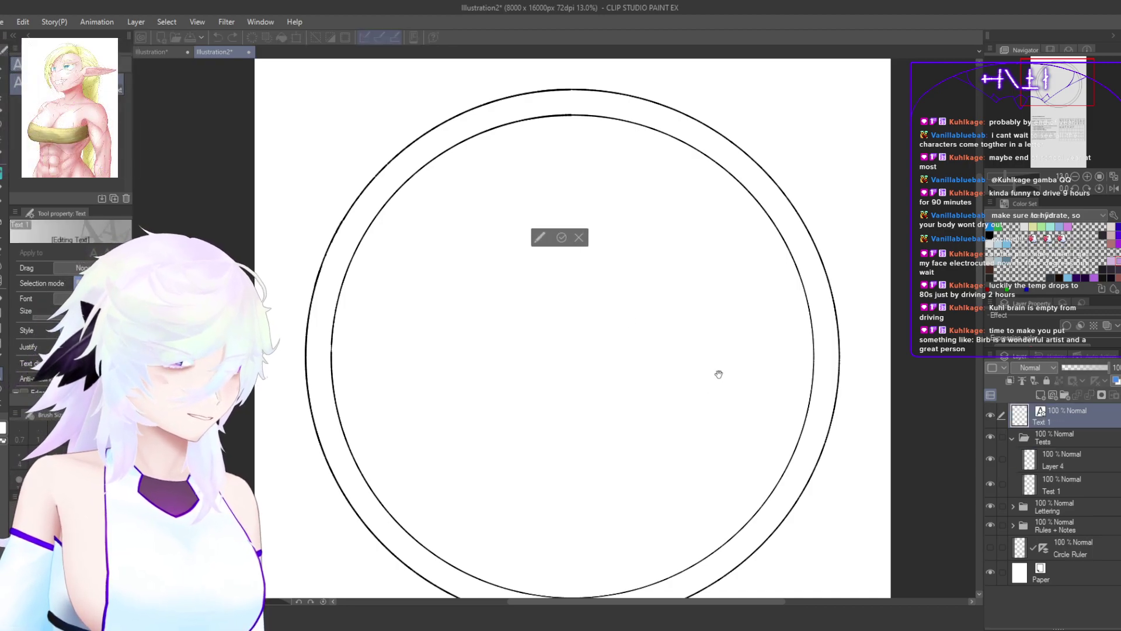
Step: Move the text object to the lower part of the inner circle and clear its contents
scroll(715, 368, "down", 5)
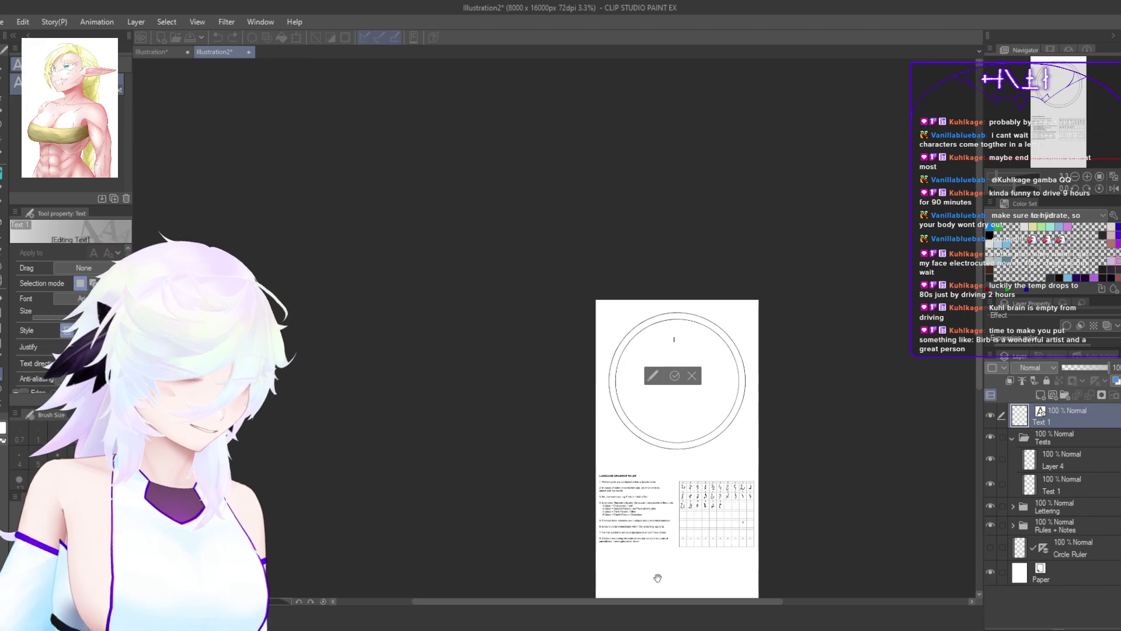
scroll(657, 578, "up", 3)
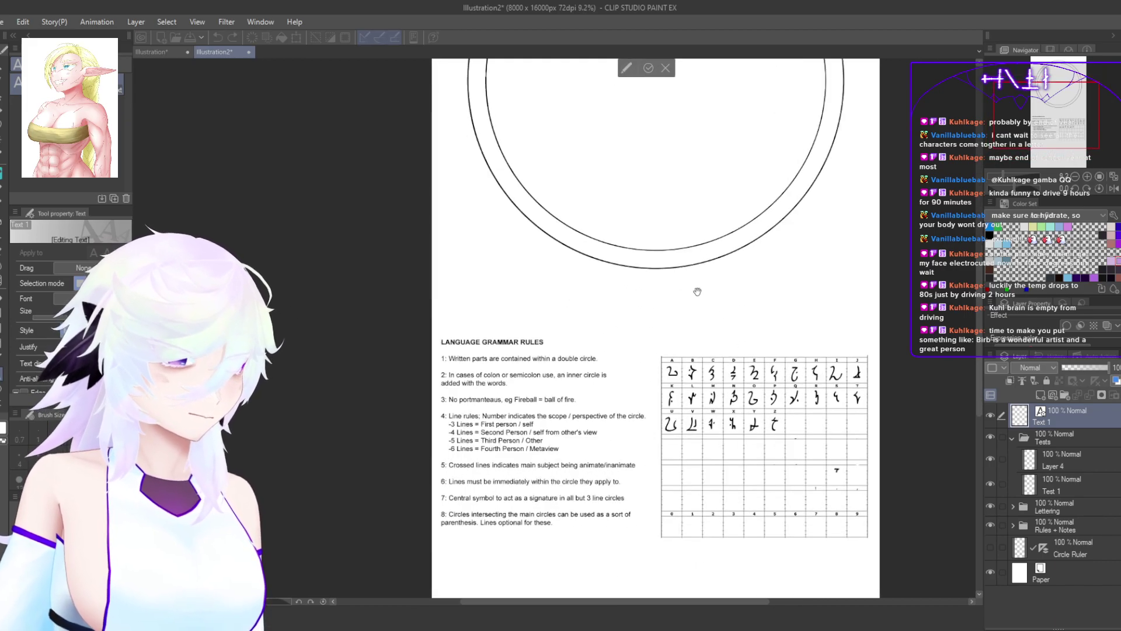
scroll(691, 140, "up", 3)
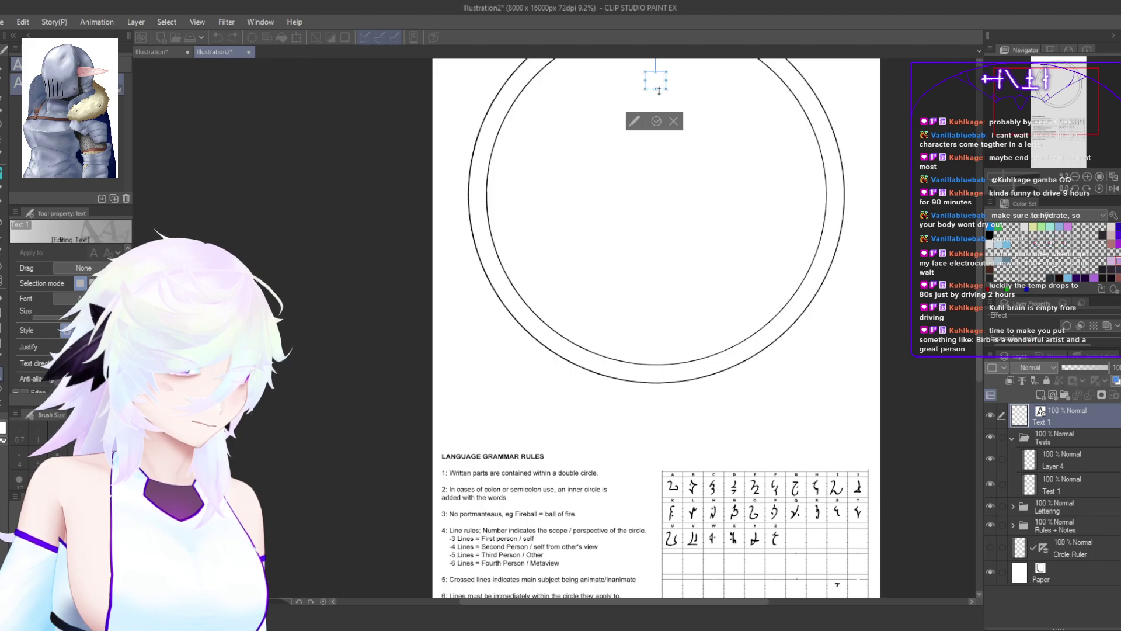
scroll(661, 71, "up", 3)
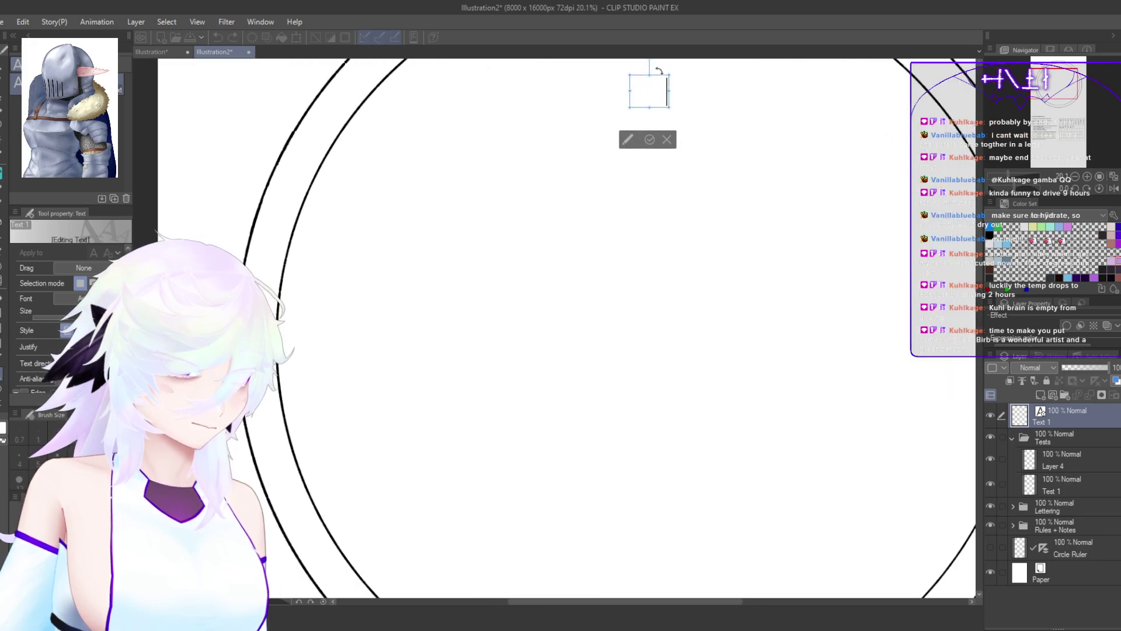
left_click_drag(661, 71, 571, 553)
scroll(605, 533, "down", 10)
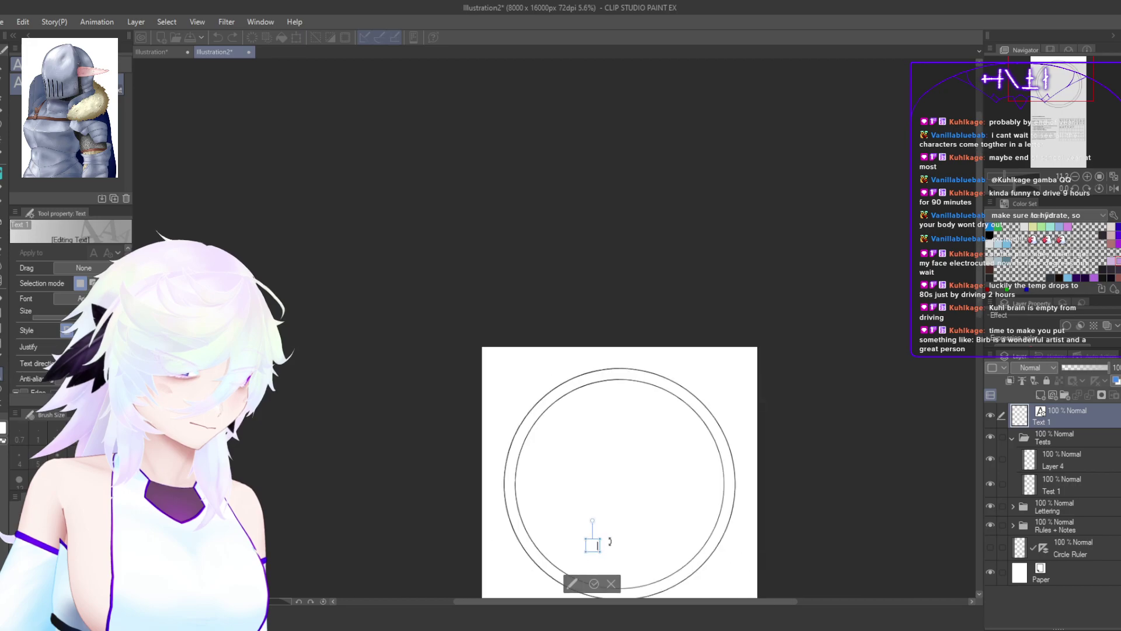
scroll(645, 577, "up", 9)
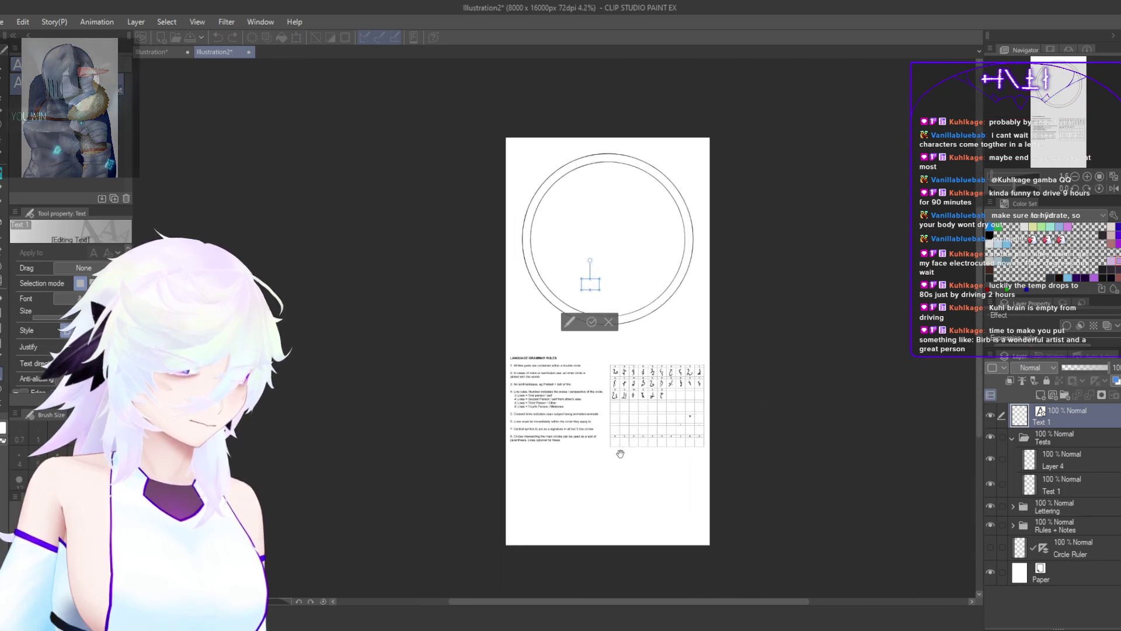
scroll(539, 436, "down", 1)
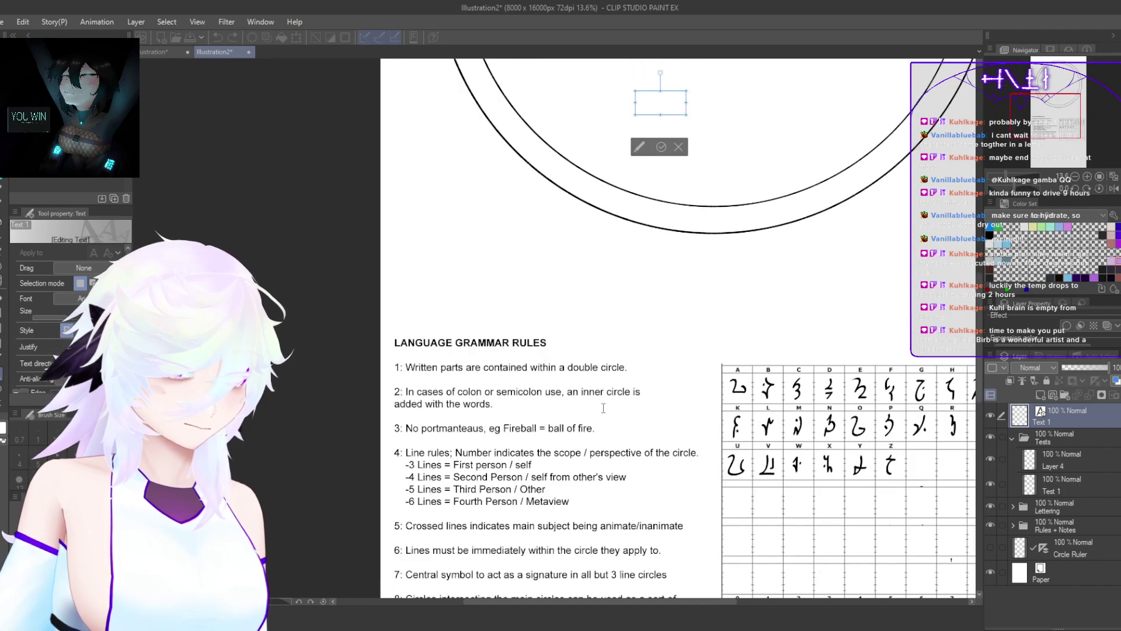
key("ctrl+a")
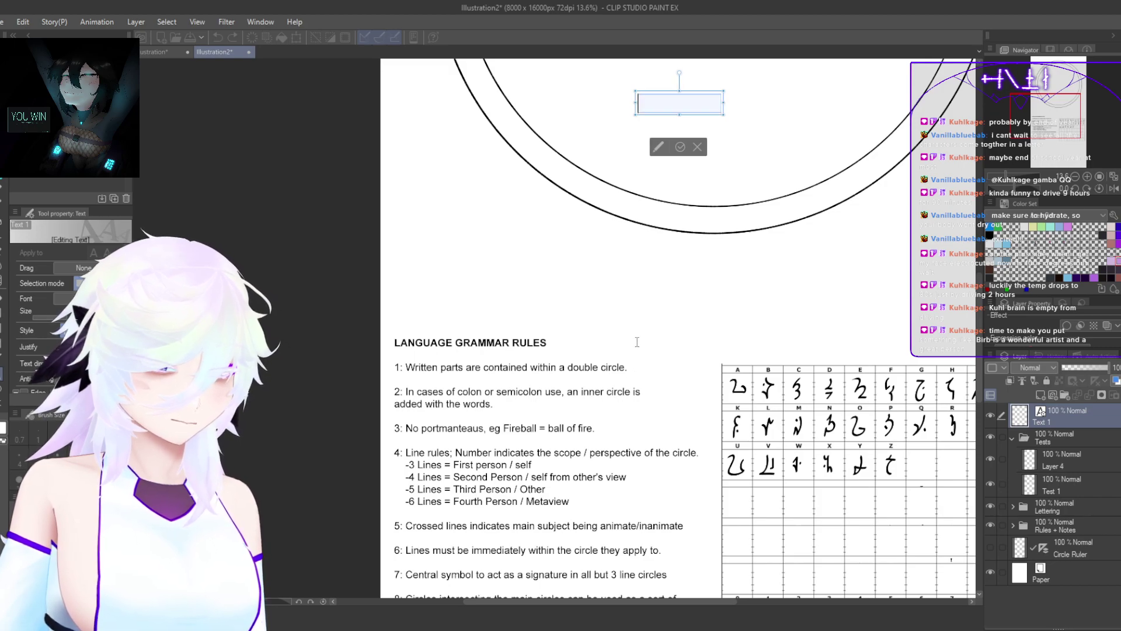
key("BackSpace")
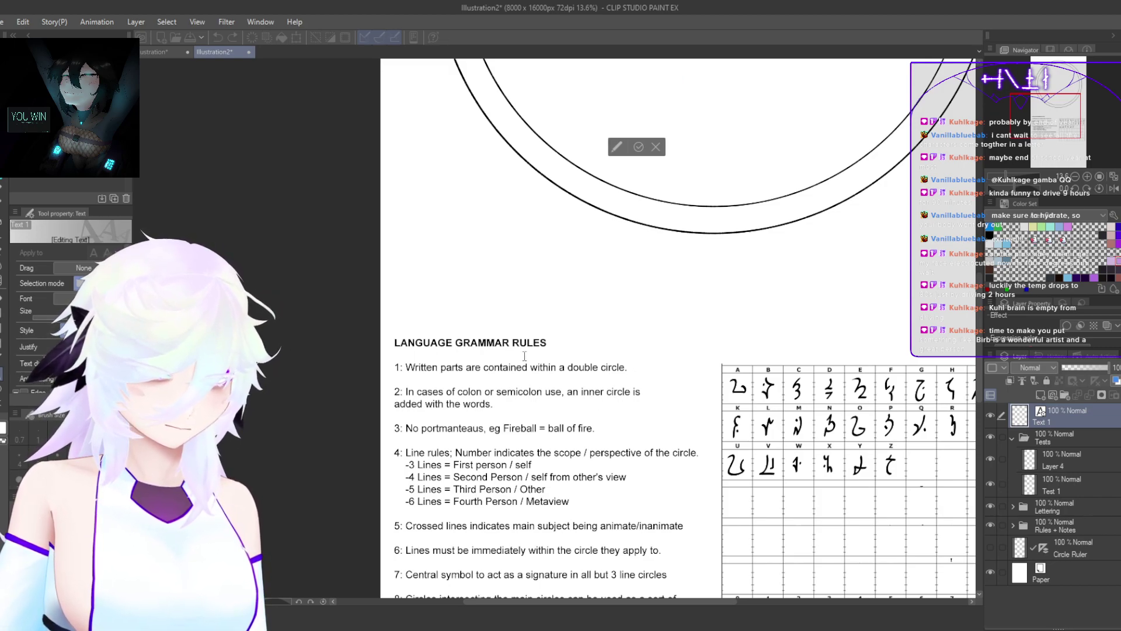
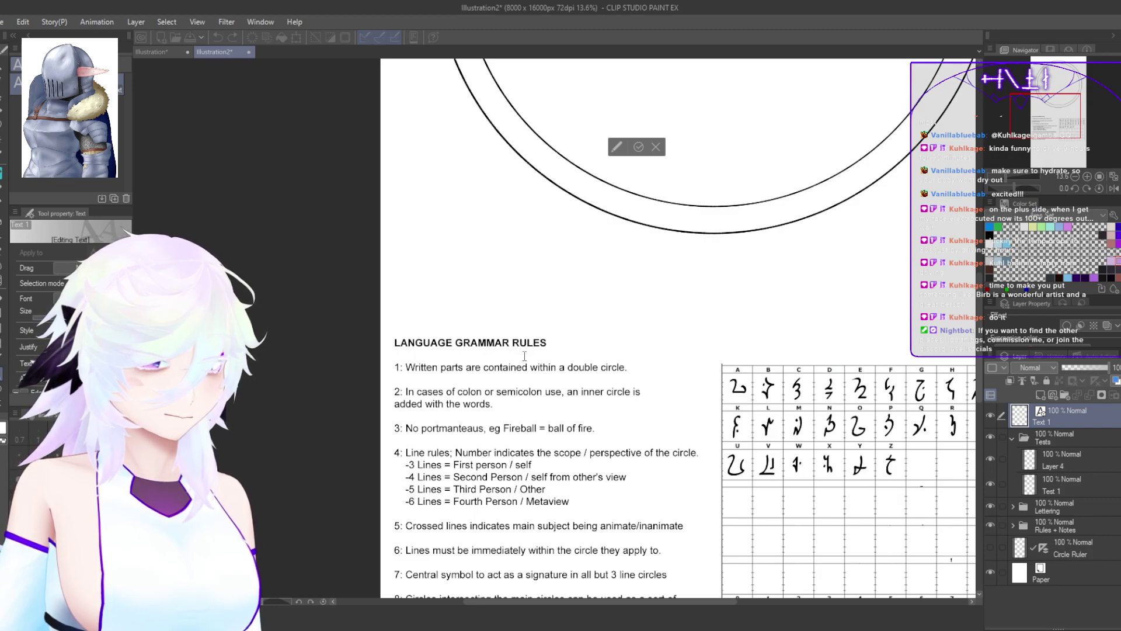
Step: Enter "Create a ball of fire within the circle." as the first line of the text object
type("Create a ball of fire")
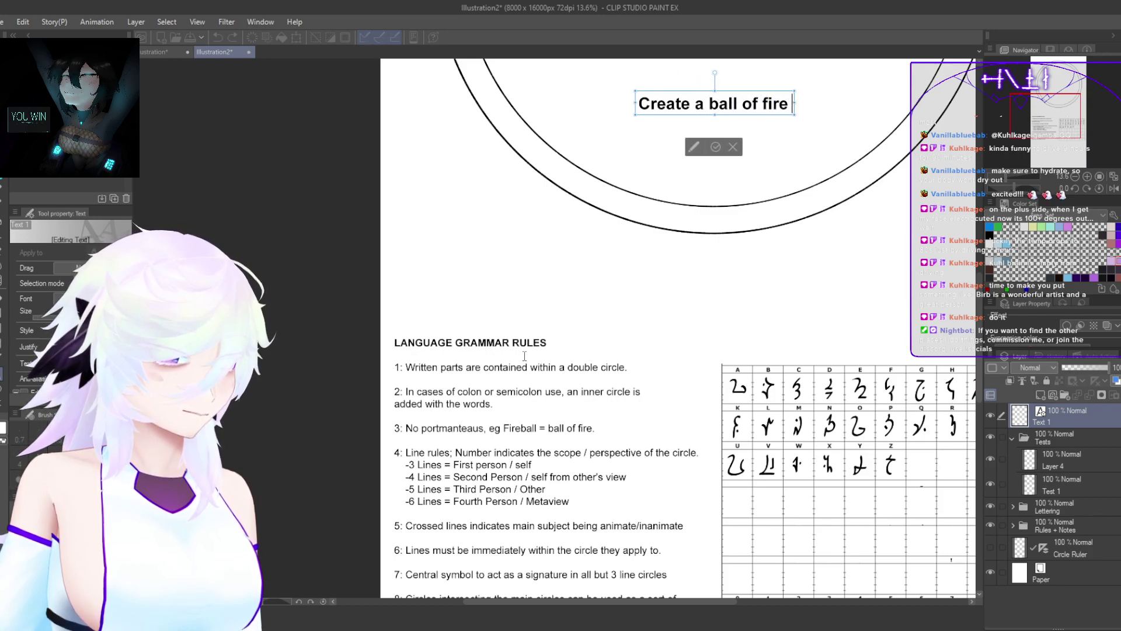
type(" within the")
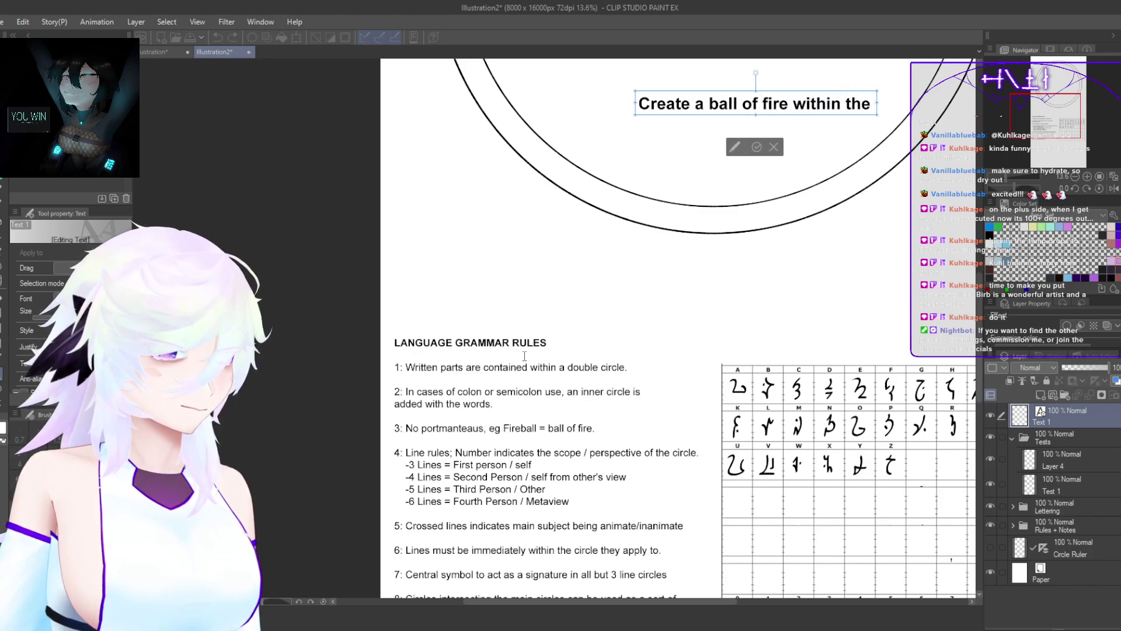
type(" cicle")
key("BackSpace")
key("BackSpace")
key("BackSpace")
type("r")
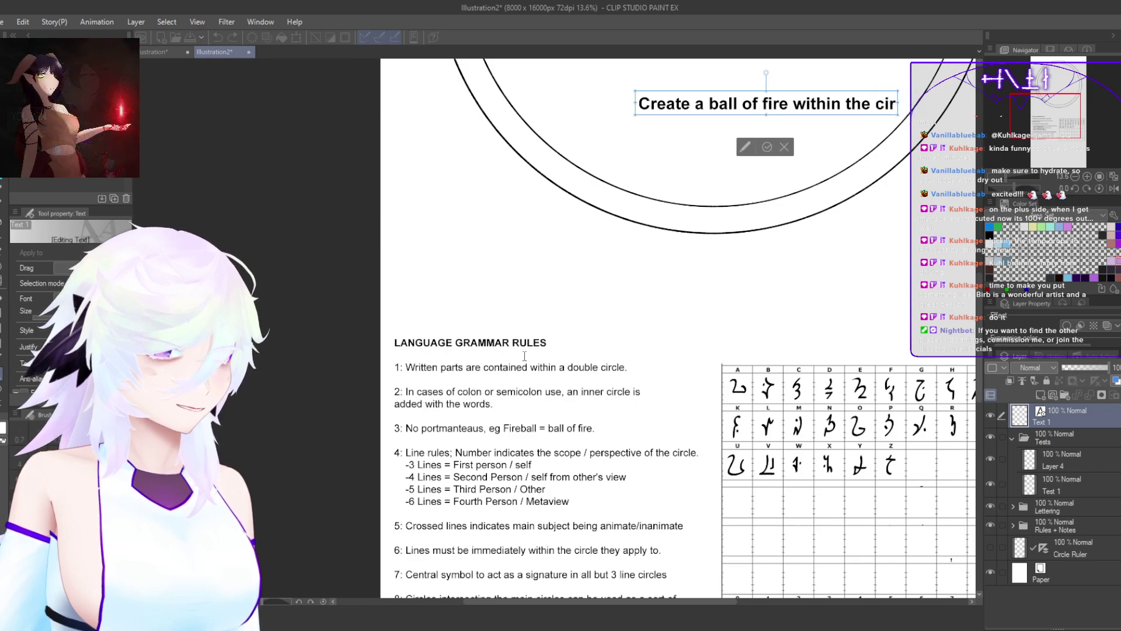
type("cle")
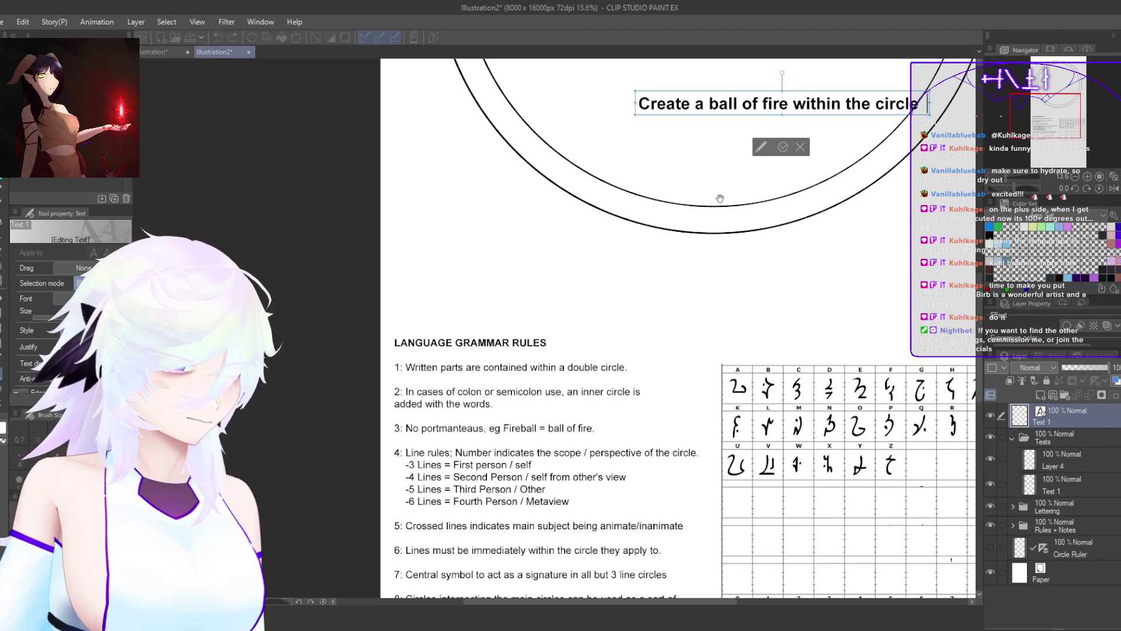
key("BackSpace")
left_click_drag(720, 198, 580, 342)
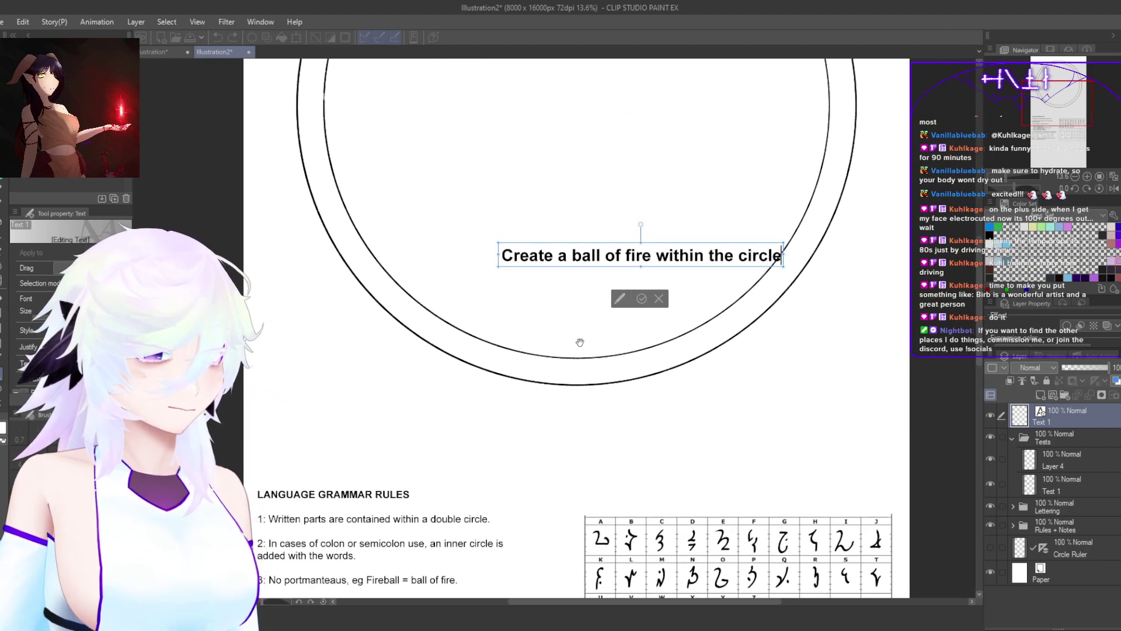
type(".")
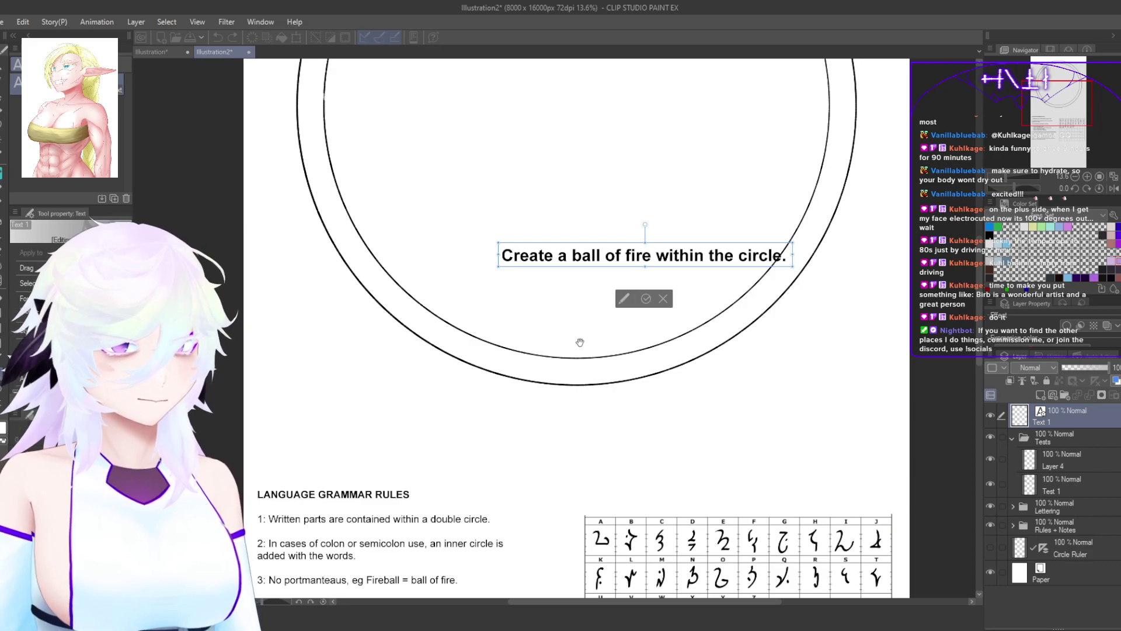
key("BackSpace")
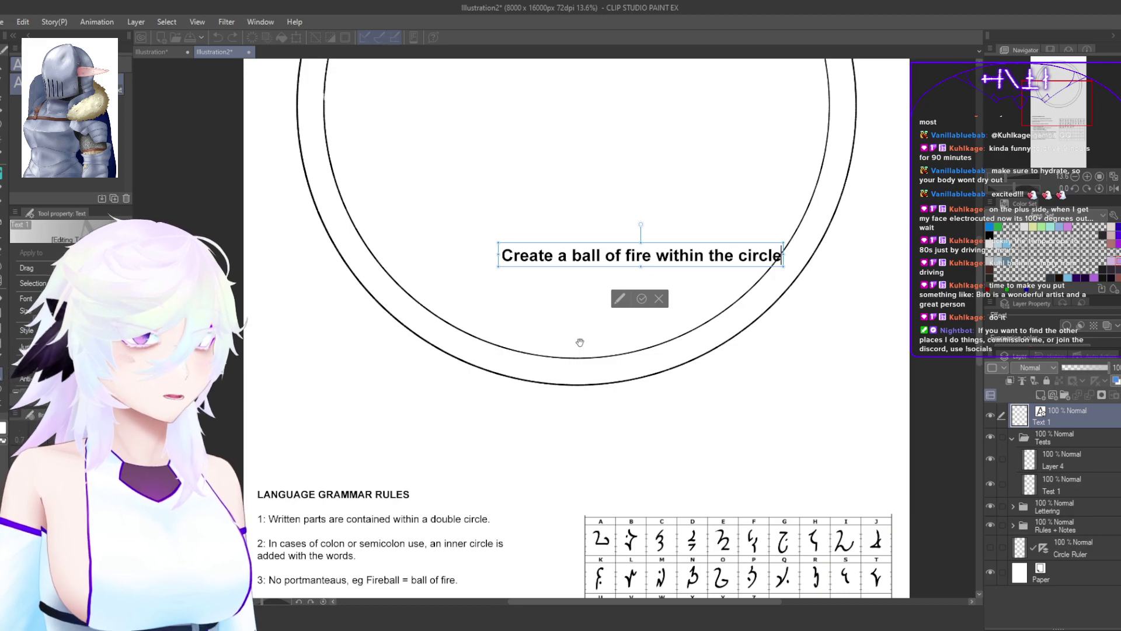
type(".")
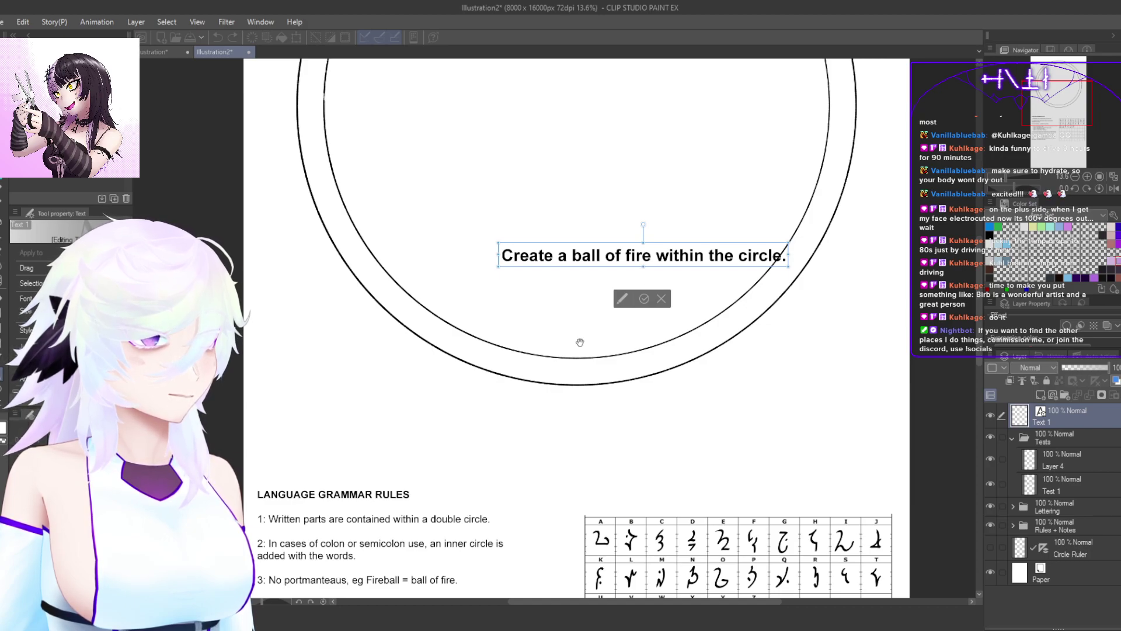
Step: Add a second line to the text reading "Compress the ball of fire."
key("Return")
type("Compress")
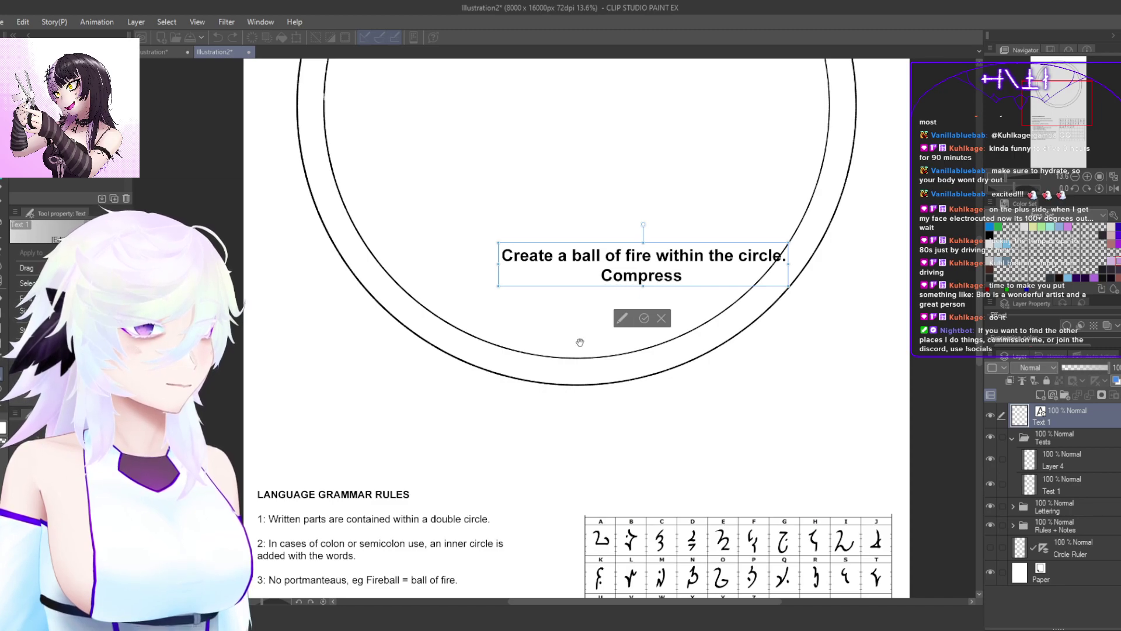
type(" the ball of")
type("fire.")
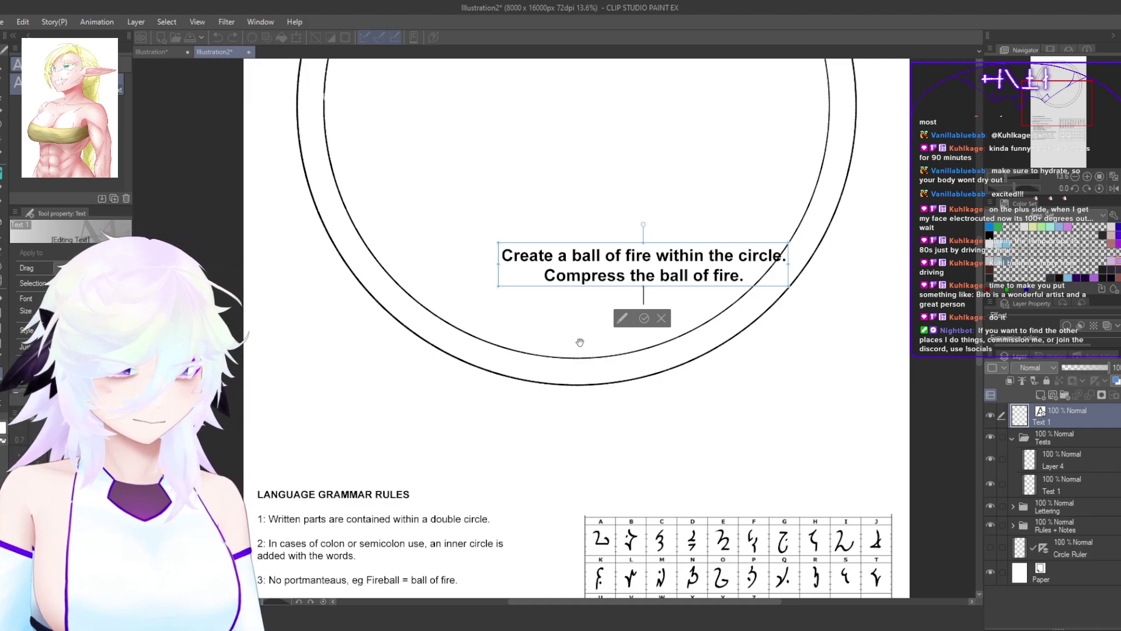
Step: Add a third line to the text reading "Expel the ball of fire upward."
key("Return")
type("Ex[e;")
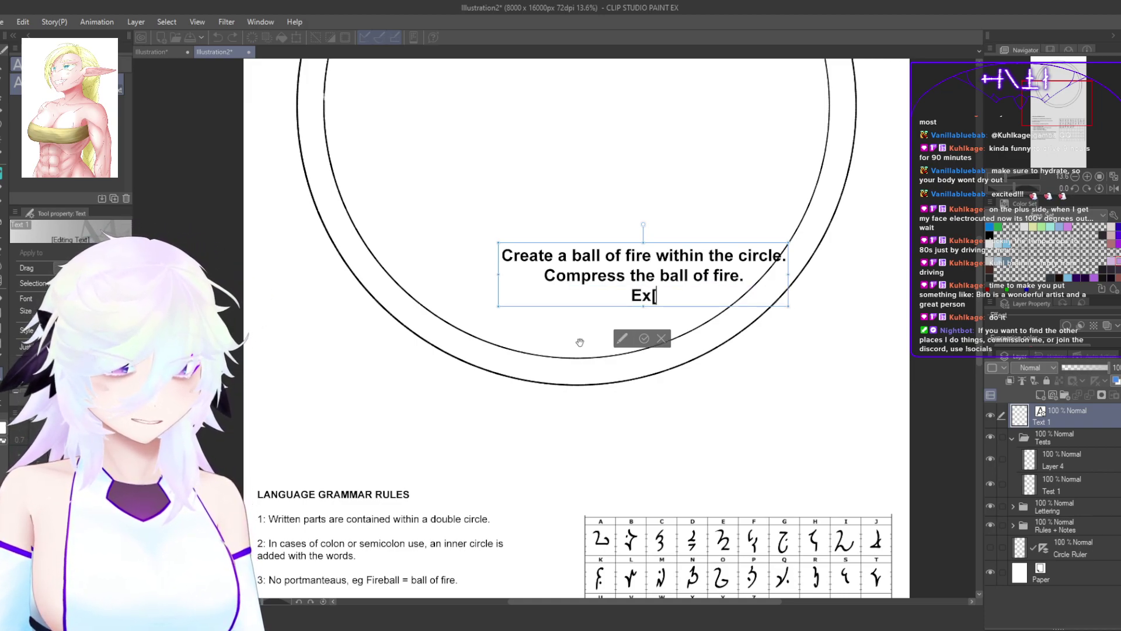
key("BackSpace")
key("BackSpace")
key("BackSpace")
type("pell")
key("BackSpace")
type("the ")
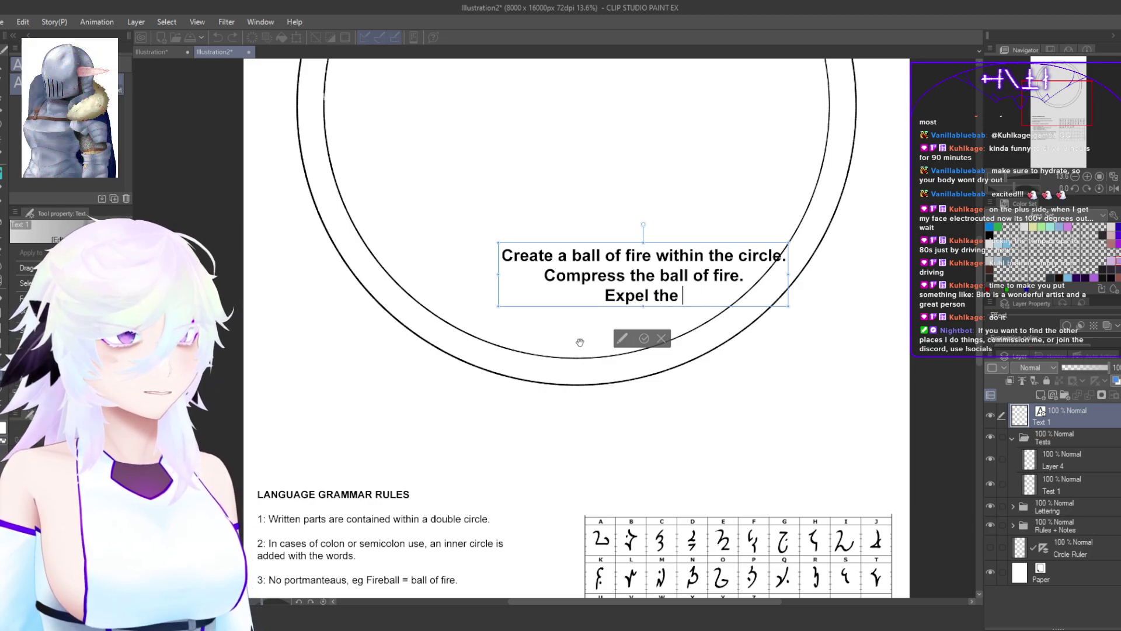
type("ball of fire f")
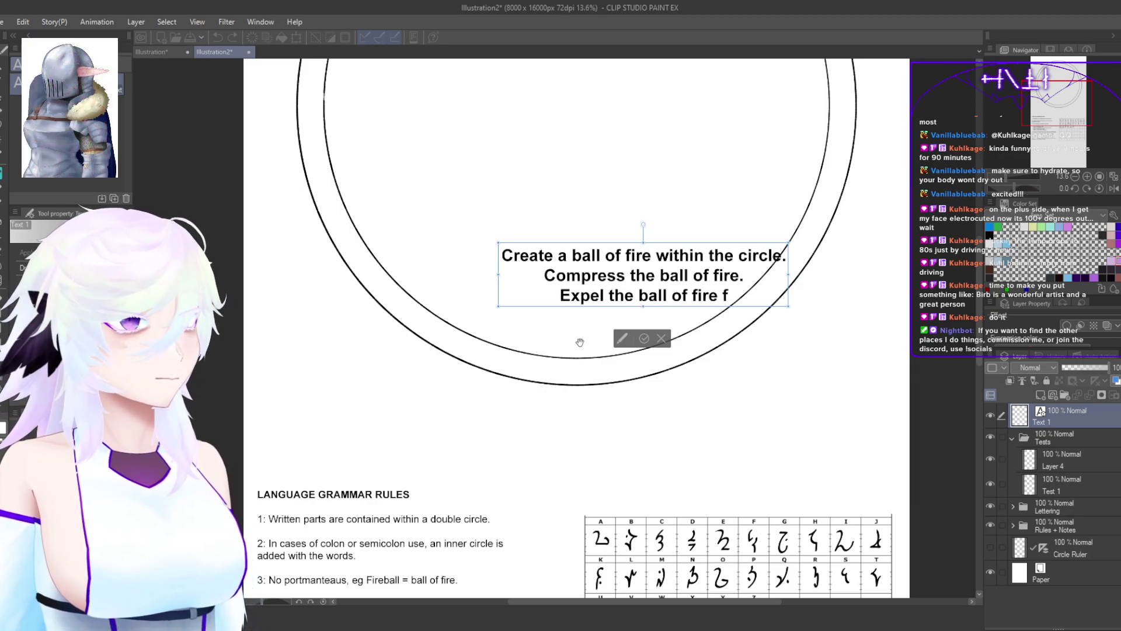
key("BackSpace")
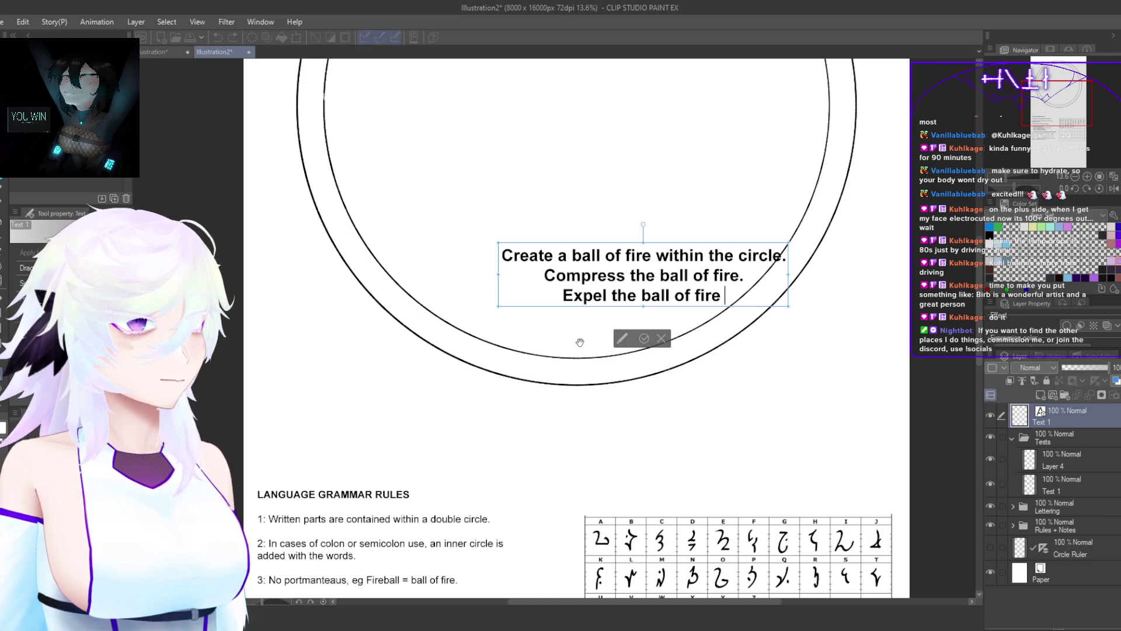
type("upward")
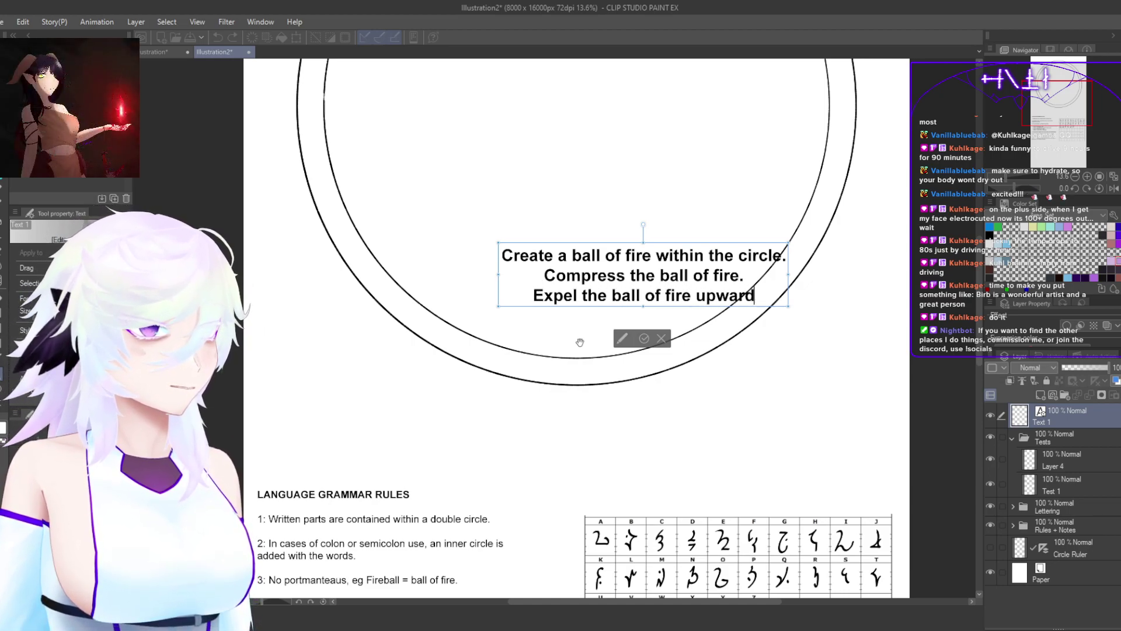
type(".")
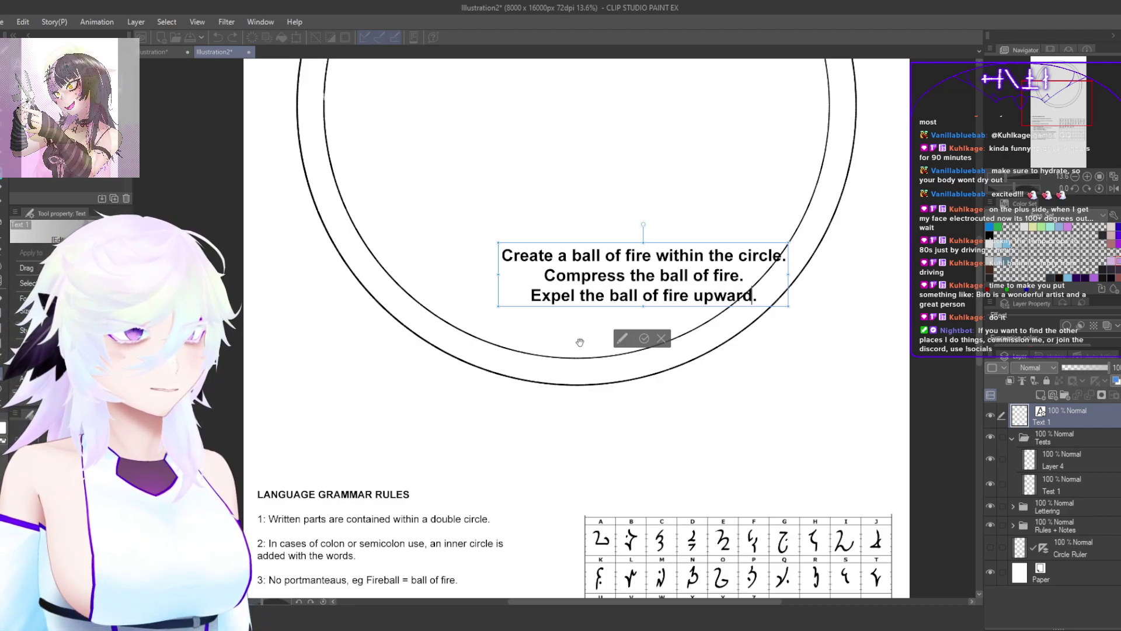
Step: Reword the third line to read "Expel the ball of fire in the direction of up."
key("BackSpace")
key("BackSpace")
key("BackSpace")
key("BackSpace")
key("BackSpace")
key("BackSpace")
key("BackSpace")
key("BackSpace")
key("BackSpace")
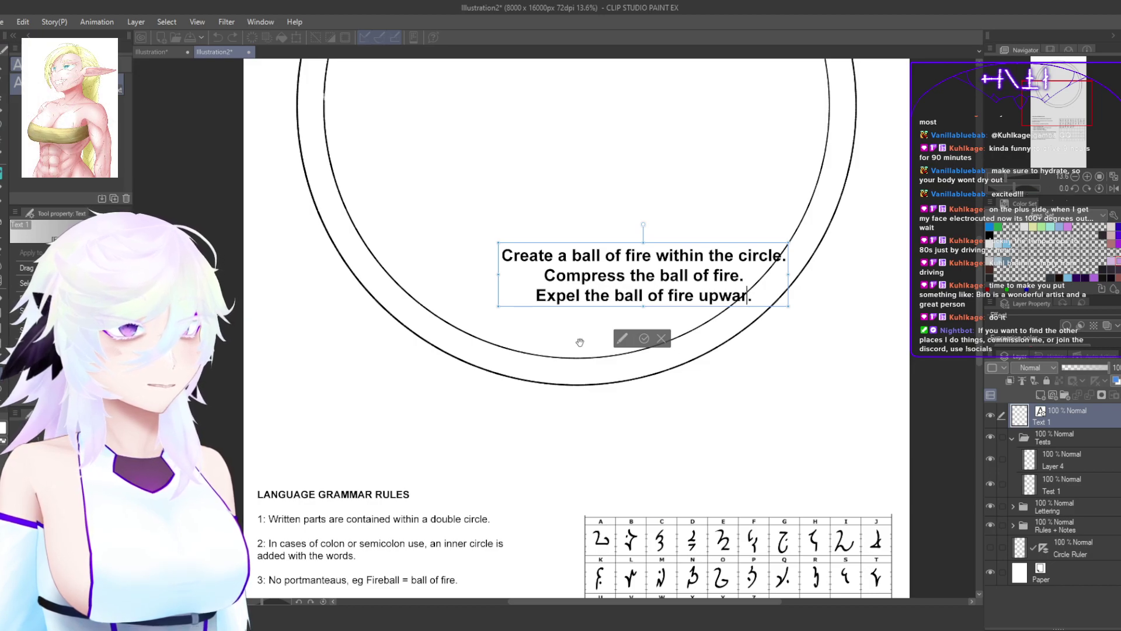
type("re om")
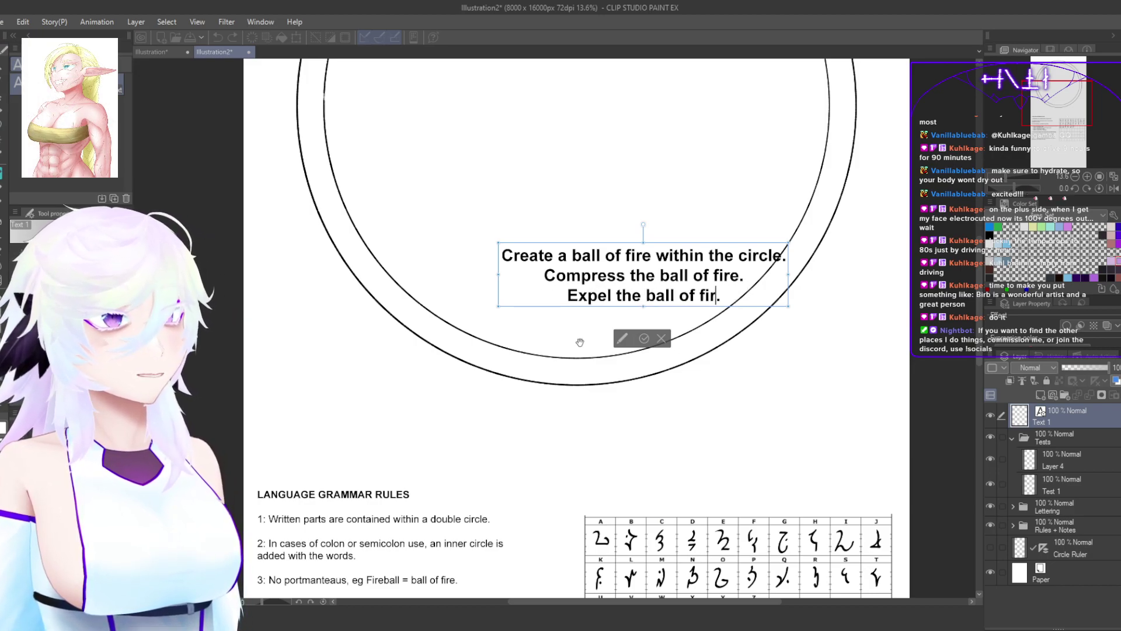
key("BackSpace")
key("BackSpace")
type("in the direc")
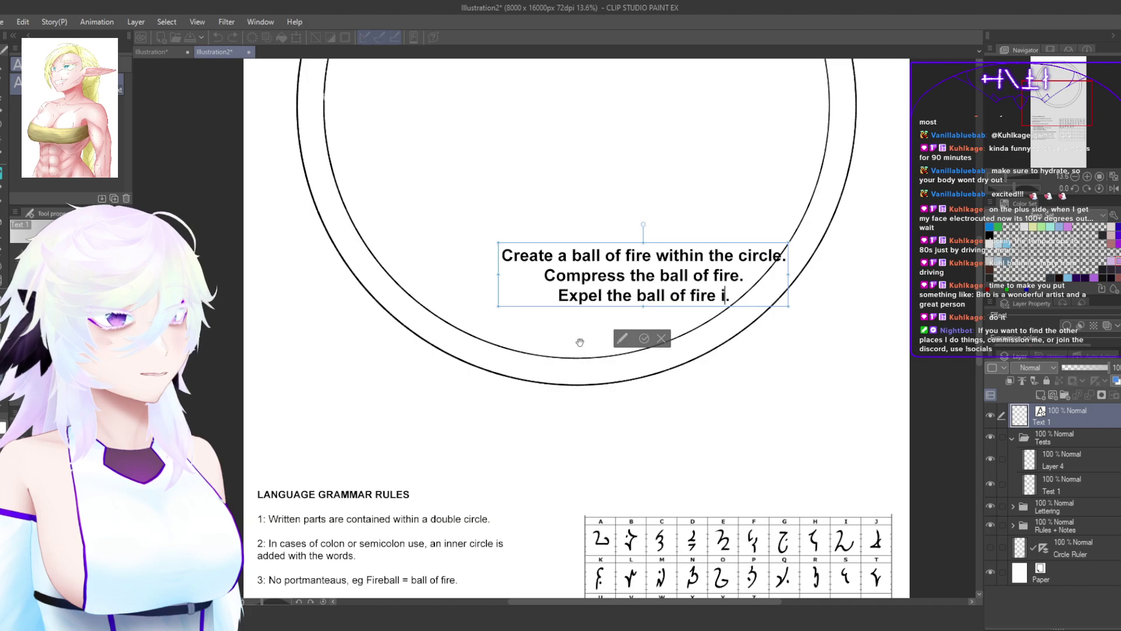
type("tion of up")
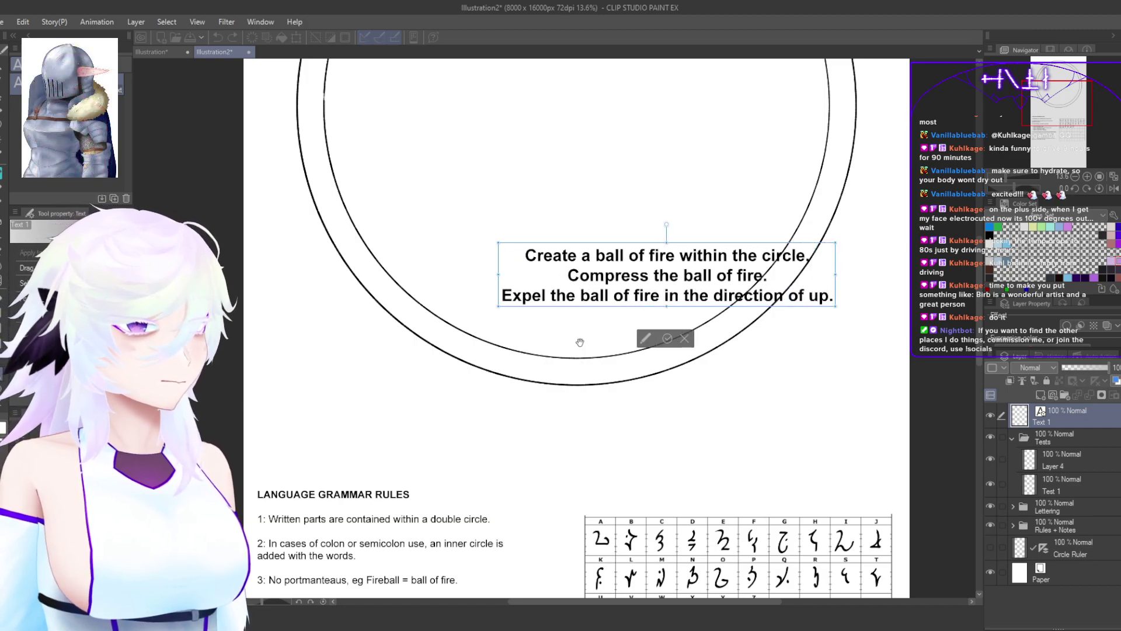
Step: Add a fourth line to the text reading "Release the compressed fire upon impact."
key("Return")
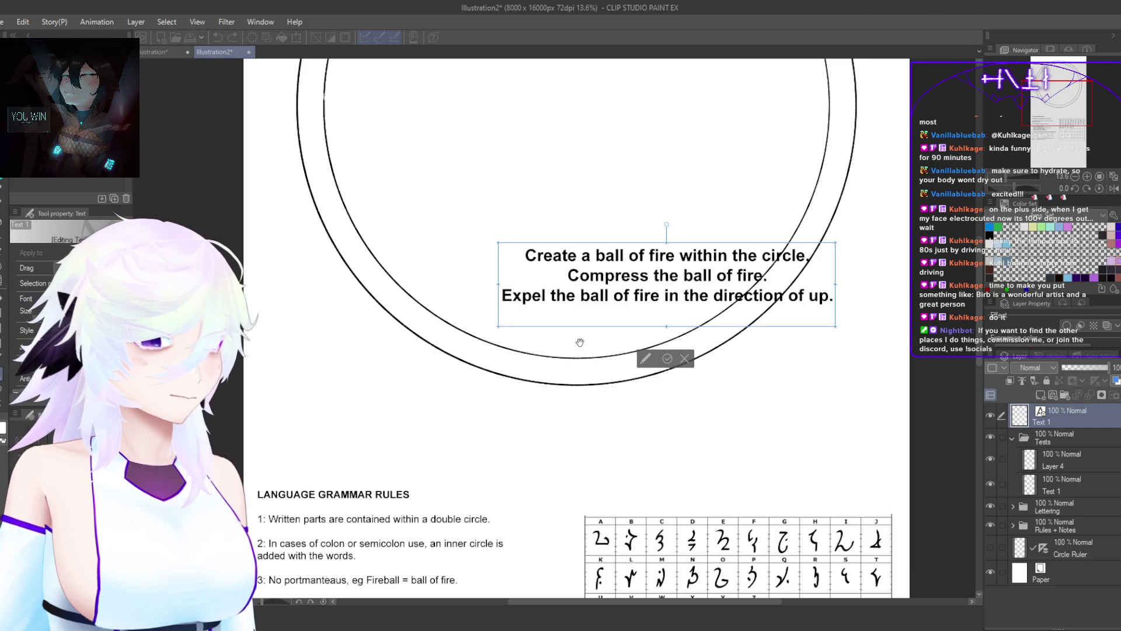
type("Real")
key("BackSpace")
key("BackSpace")
type("l")
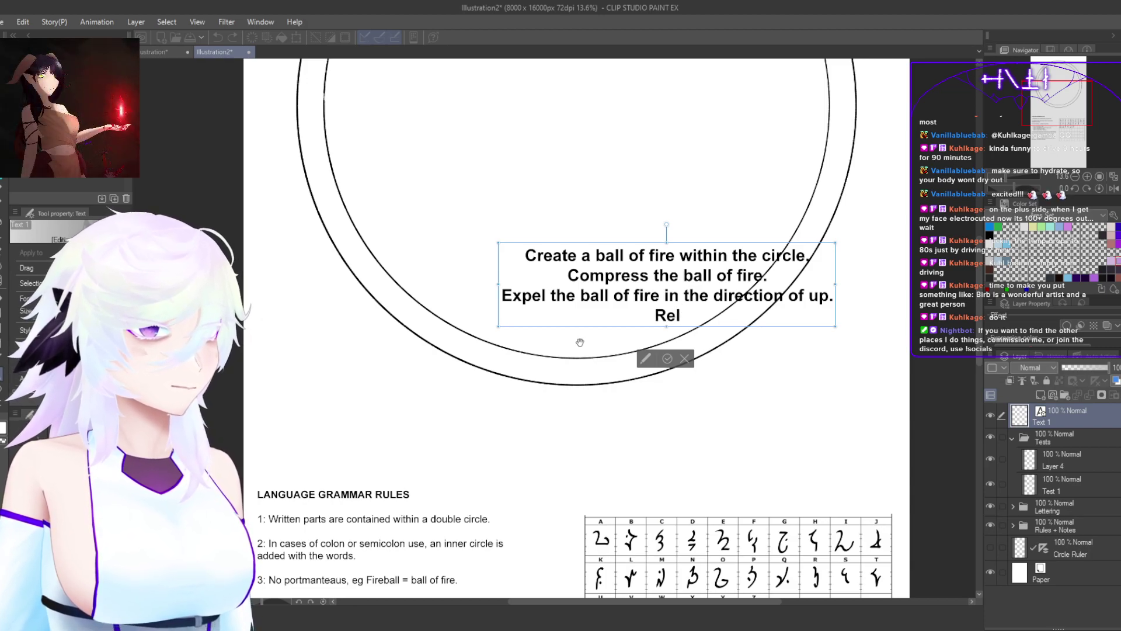
type("ease the compr")
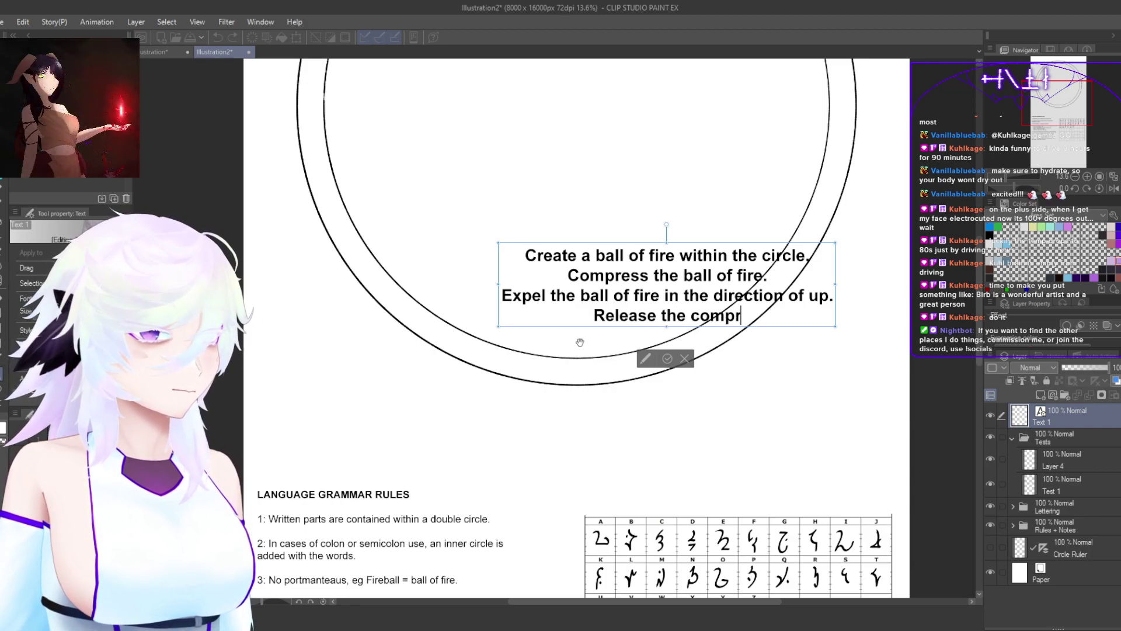
type("essed fire ")
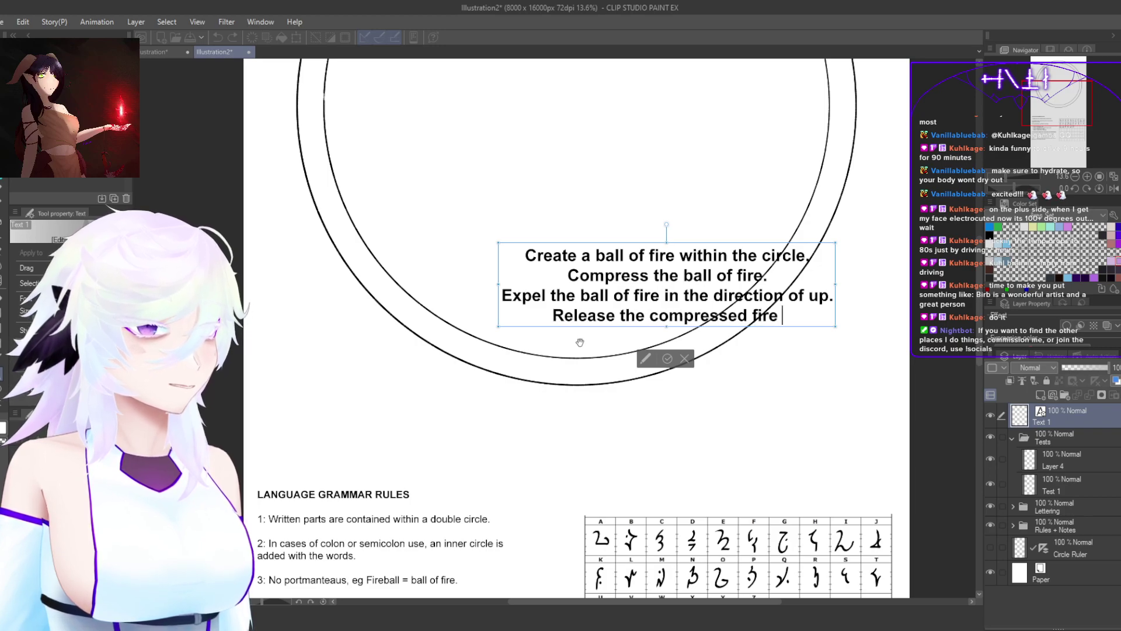
type("upon impact")
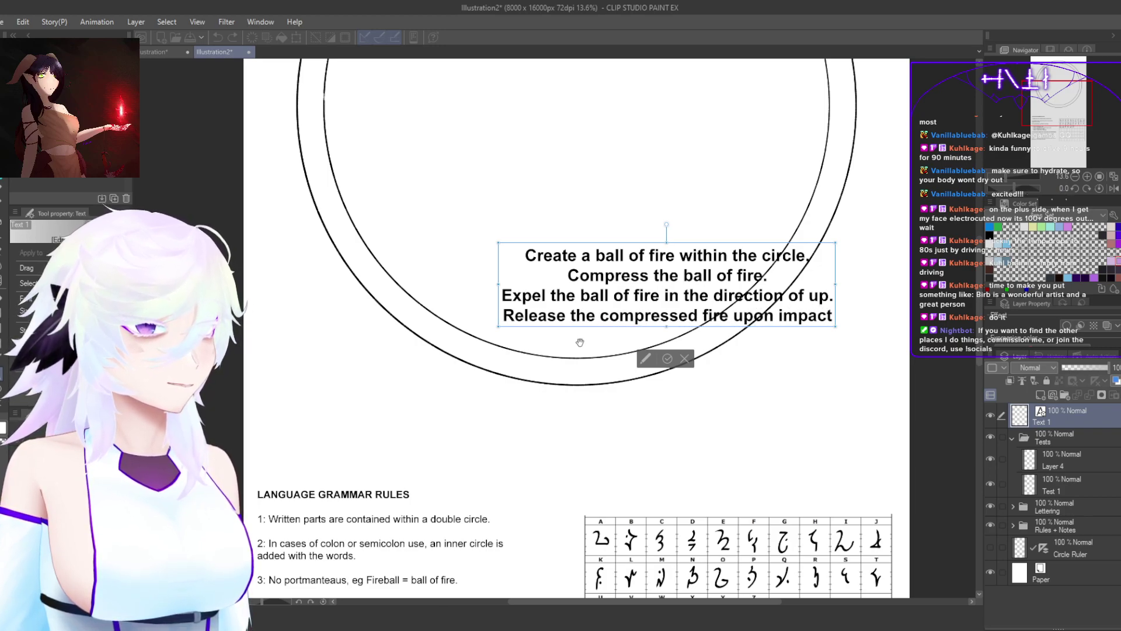
type("./")
key("BackSpace")
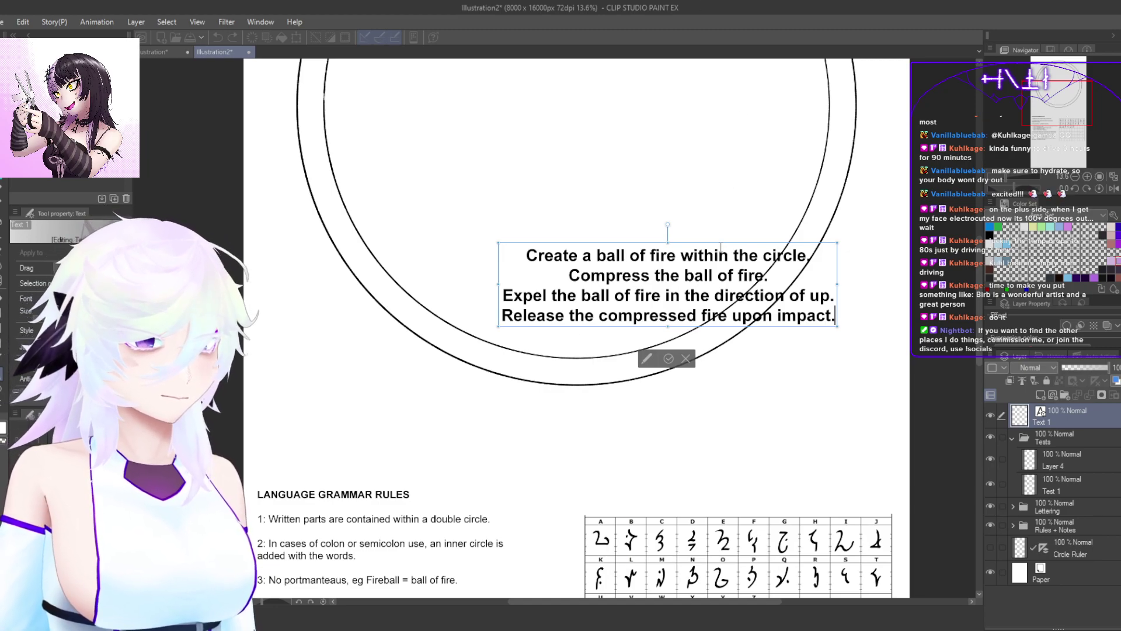
Step: Move the four-line text object to the middle of the inner circle
left_click_drag(722, 248, 624, 97)
scroll(657, 177, "down", 4)
scroll(660, 181, "down", 2)
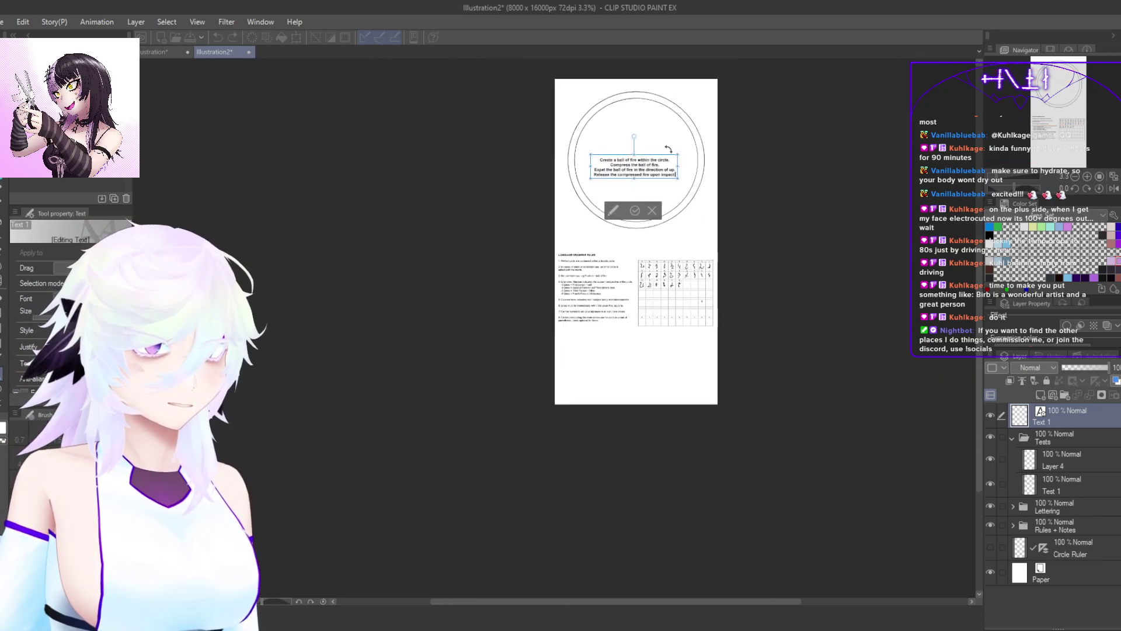
scroll(672, 82, "up", 3)
scroll(612, 92, "up", 1)
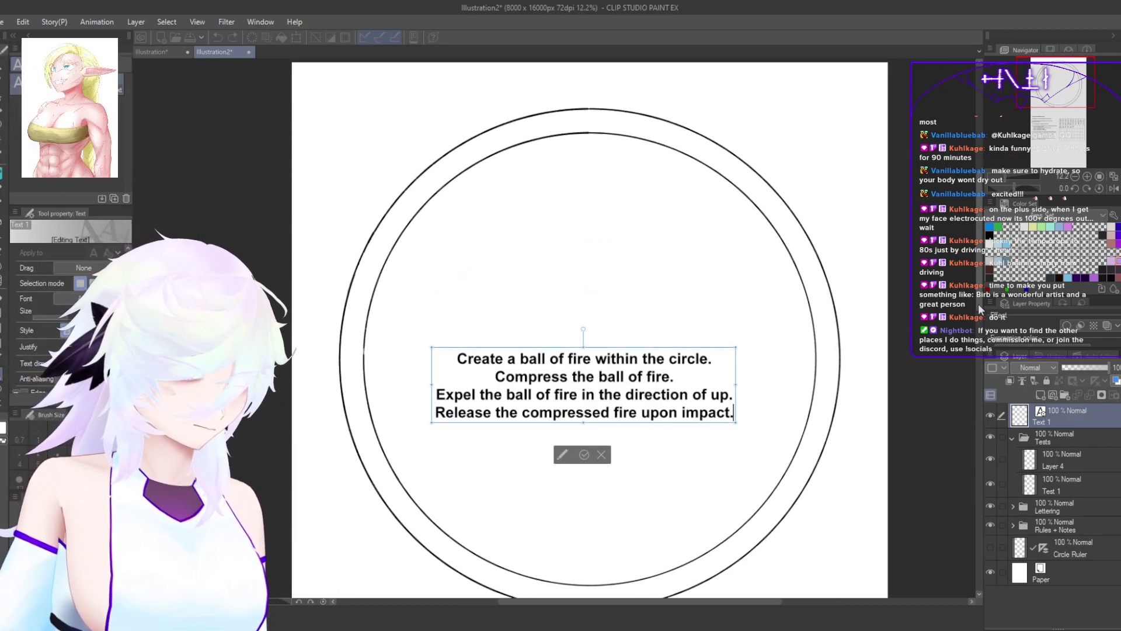
Step: Commit the text object and switch to the Pen tool
left_click_drag(852, 414, 840, 344)
left_click_drag(838, 445, 821, 459)
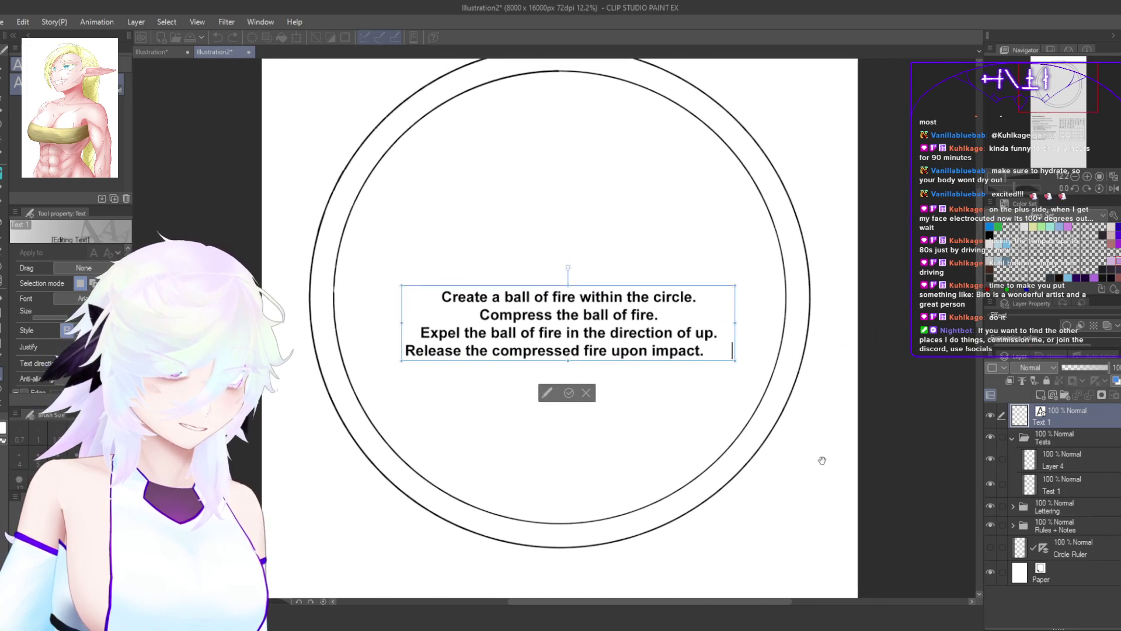
left_click(569, 392)
scroll(730, 438, "down", 2)
key("p")
left_click_drag(792, 456, 768, 432)
left_click_drag(786, 475, 749, 461)
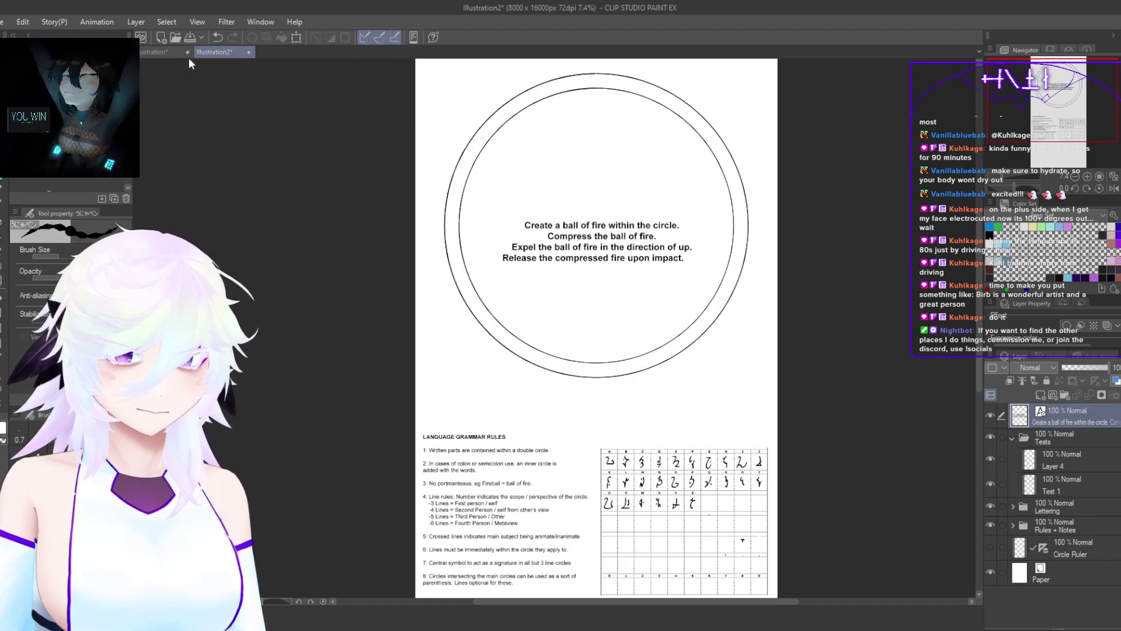
Step: Examine the grammar rules and alphabet chart, and compare the letter chart in the other open illustration with the spell text
scroll(701, 527, "down", 3)
scroll(694, 563, "up", 3)
scroll(693, 562, "up", 2)
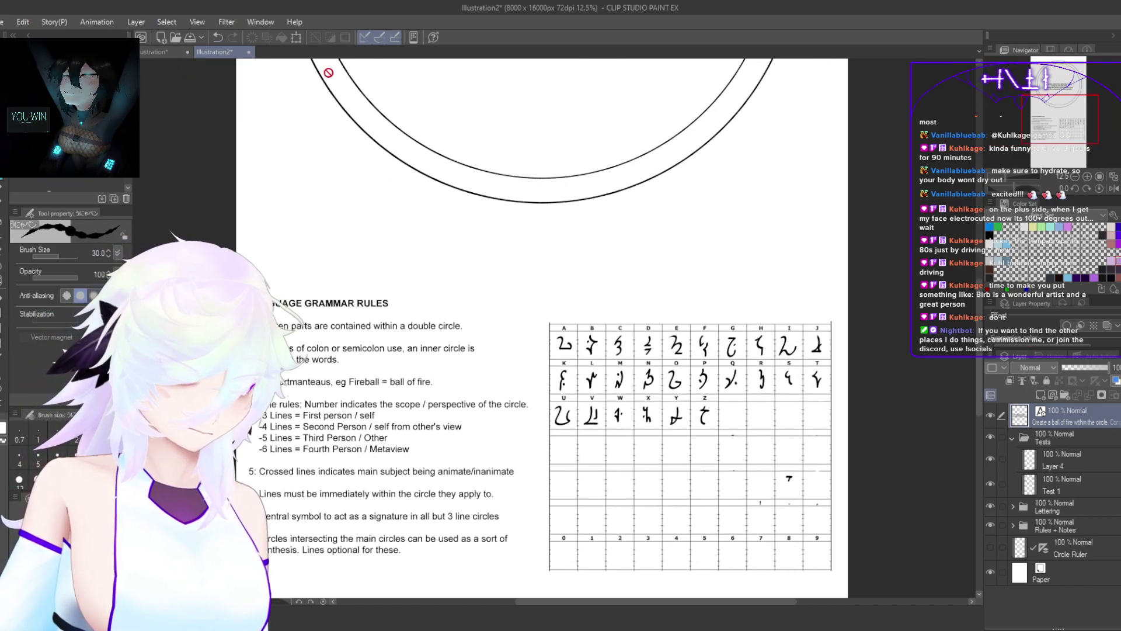
scroll(672, 535, "down", 2)
scroll(682, 568, "up", 2)
scroll(683, 568, "up", 2)
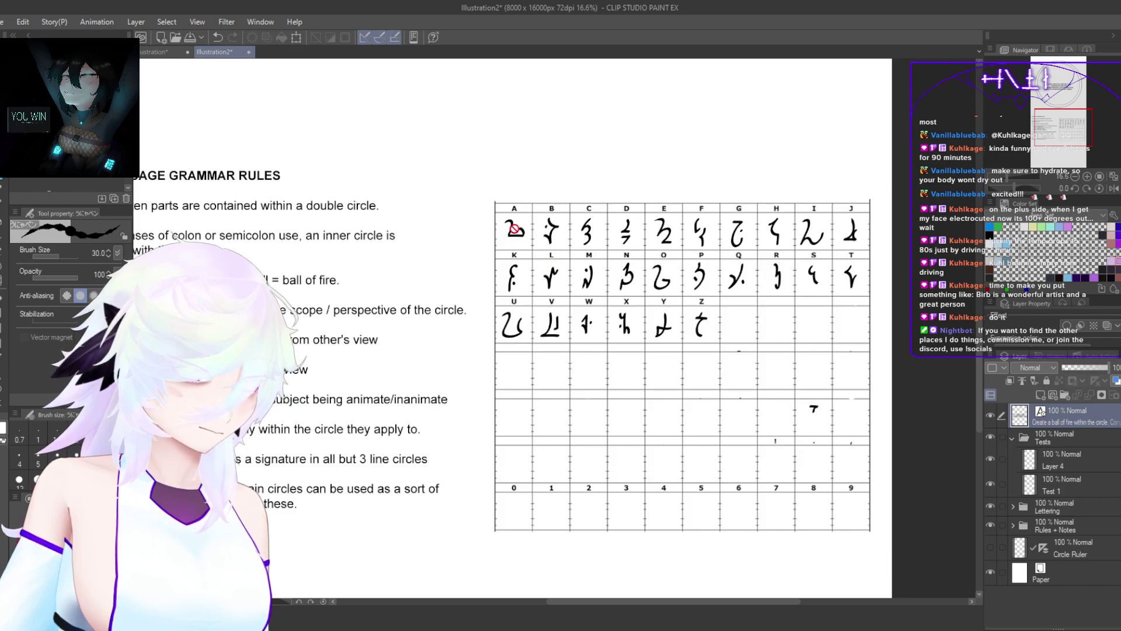
left_click(163, 51)
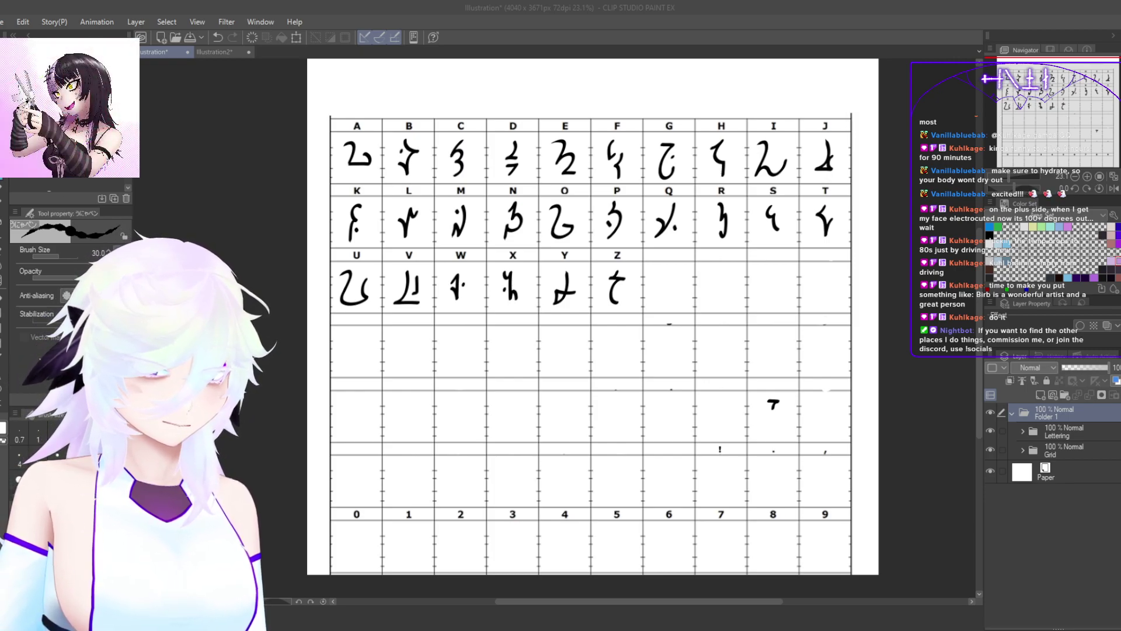
left_click(164, 59)
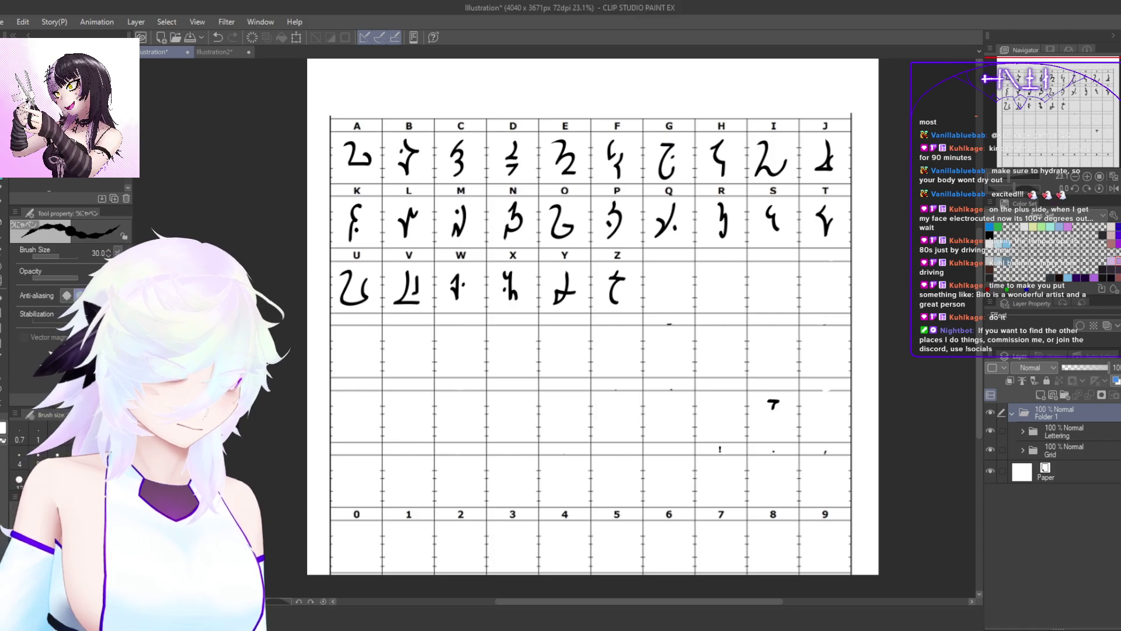
left_click(221, 52)
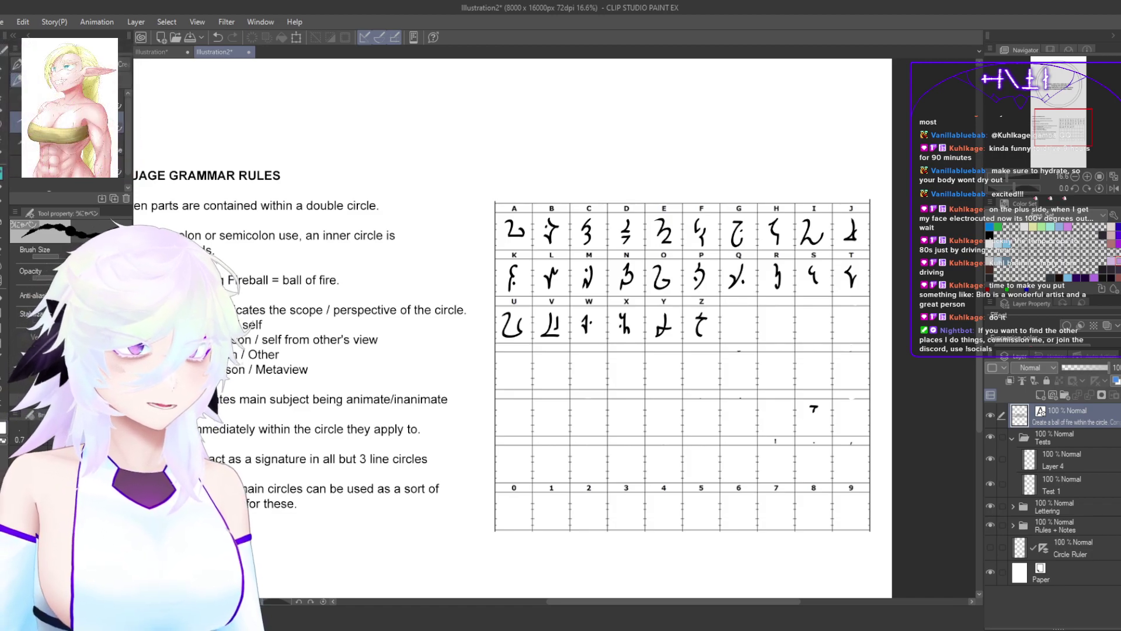
scroll(483, 251, "down", 12)
scroll(474, 146, "up", 10)
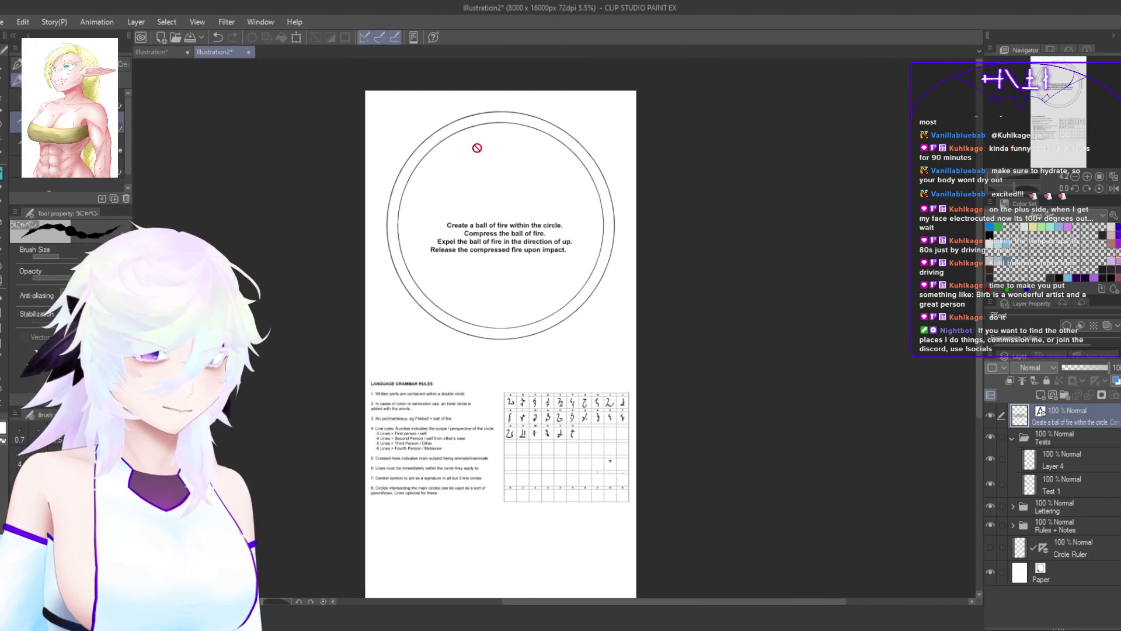
scroll(522, 146, "up", 2)
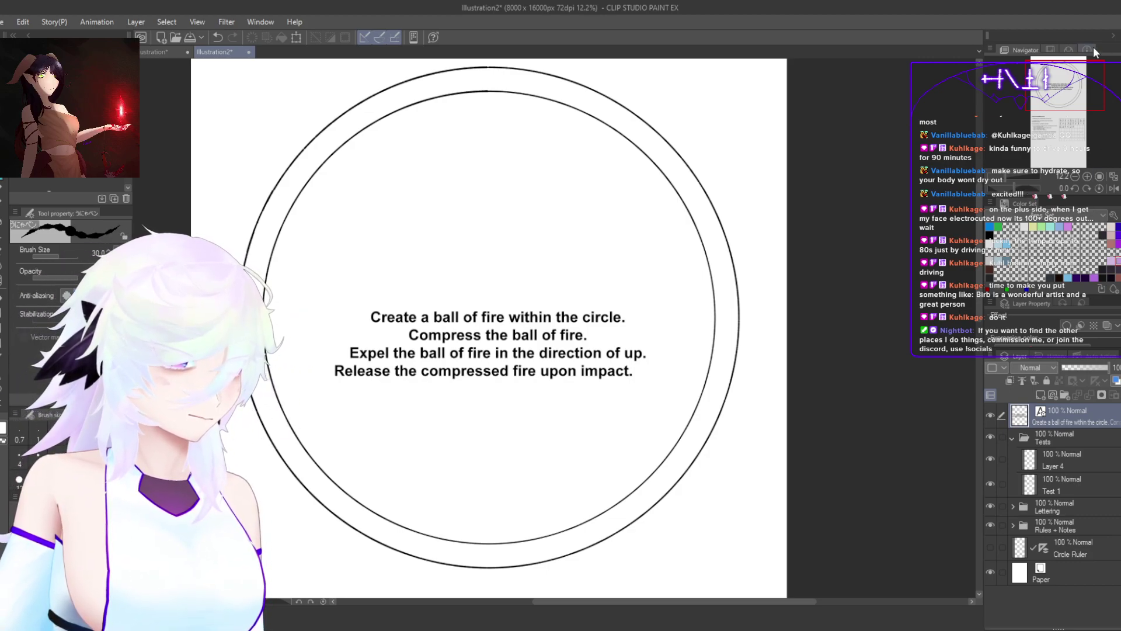
left_click(1049, 51)
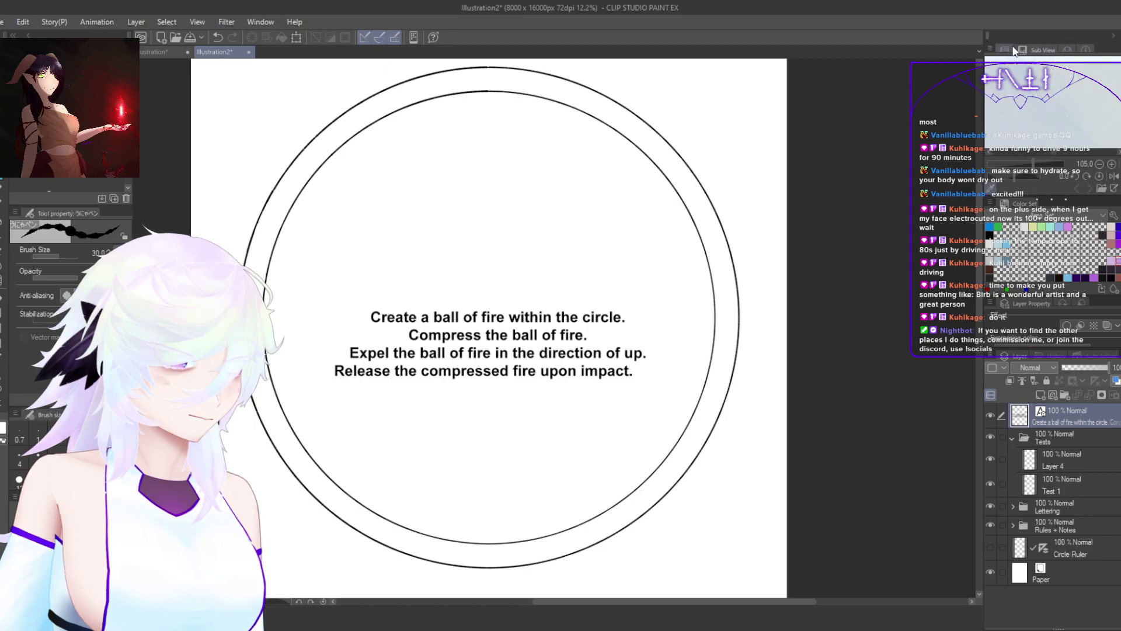
left_click(1065, 49)
left_click(1091, 51)
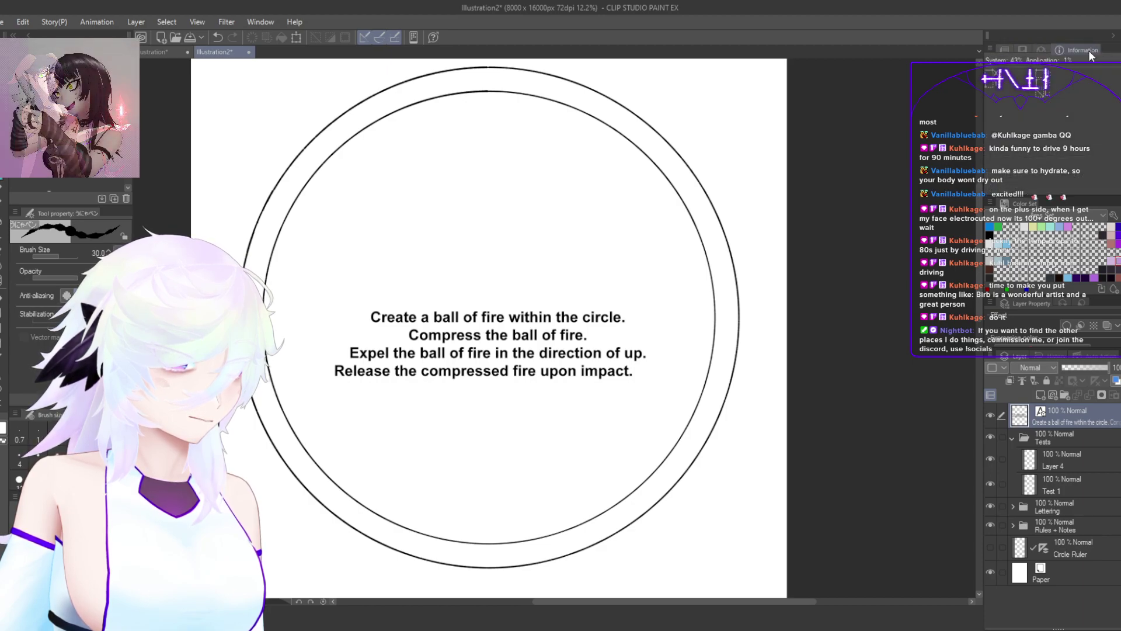
left_click(1002, 49)
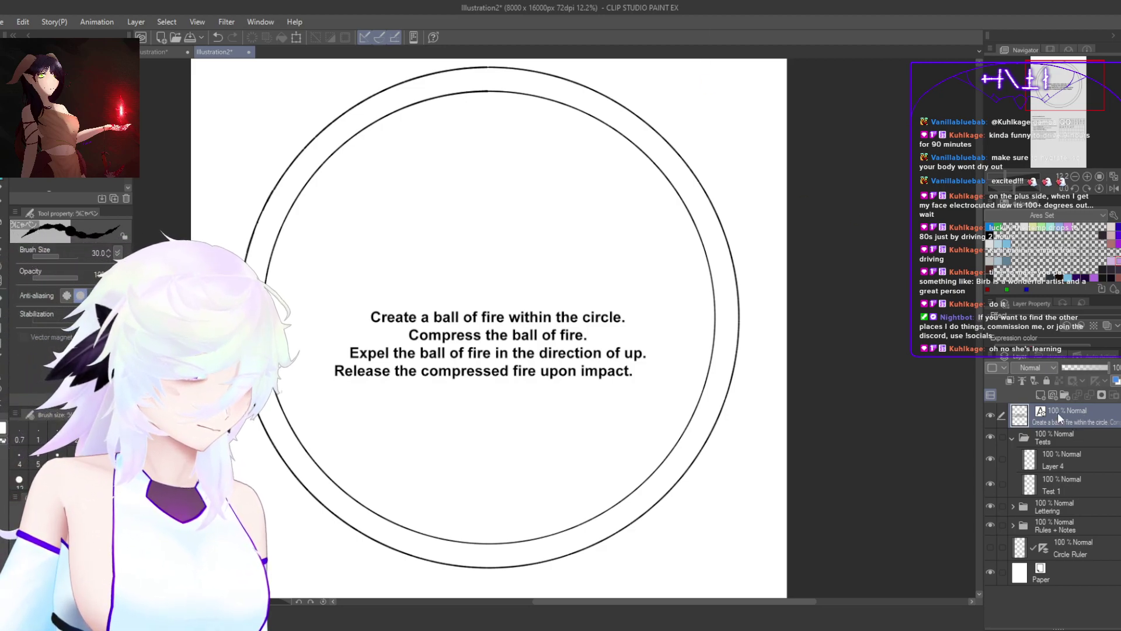
Step: Add a new layer directly above the spell text layer
scroll(395, 153, "down", 9)
scroll(333, 108, "up", 12)
scroll(663, 224, "down", 4)
scroll(826, 268, "up", 1)
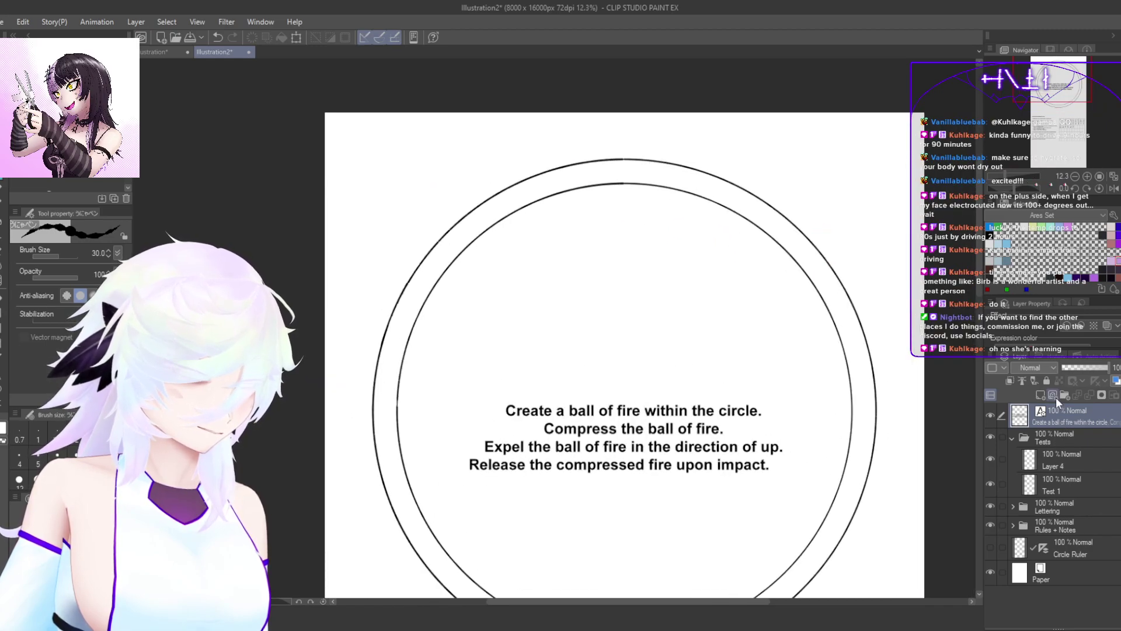
left_click(1055, 396)
Step: Try drawing a freehand horizontal line across the upper part of the inner circle above the spell text
left_click_drag(538, 250, 762, 251)
key("ctrl+z")
left_click_drag(493, 278, 781, 268)
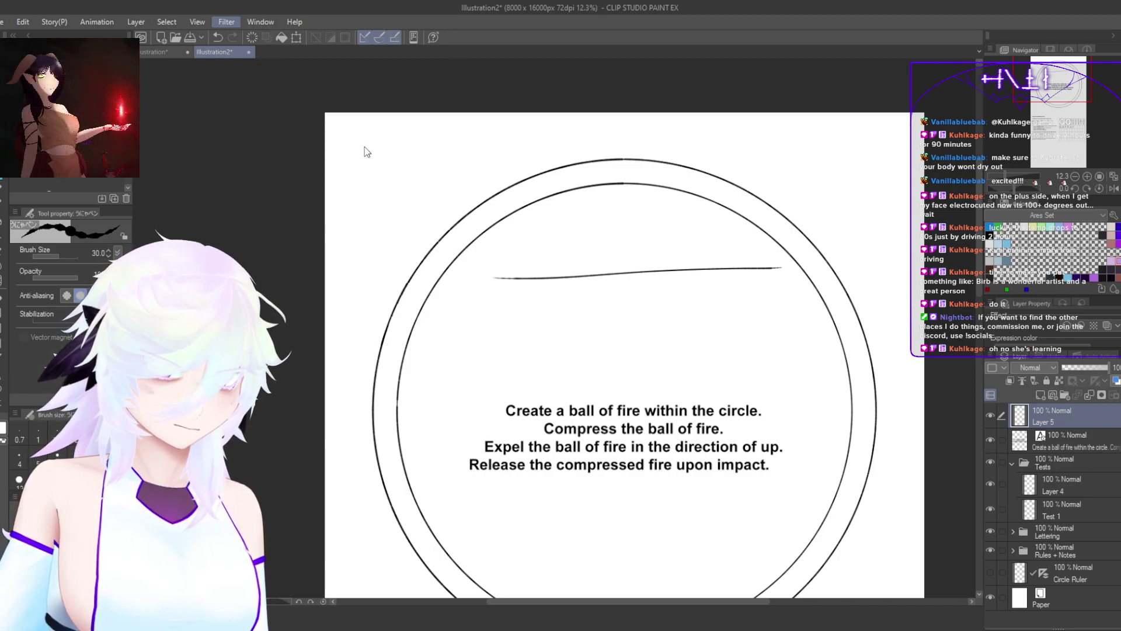
key("ctrl+z")
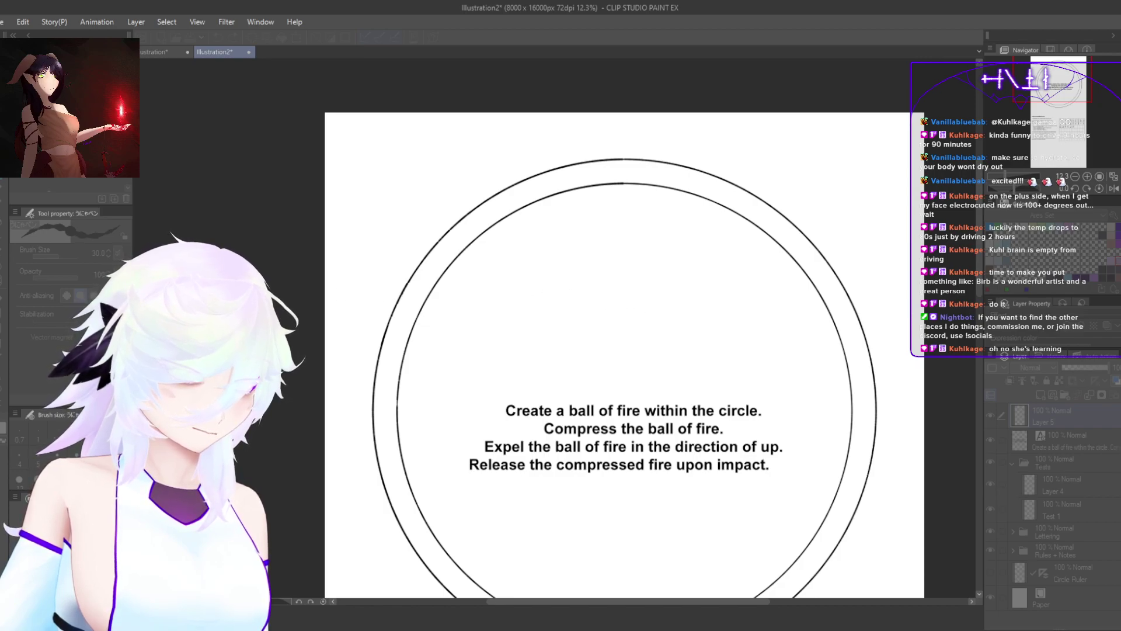
scroll(408, 399, "down", 6)
scroll(391, 429, "up", 4)
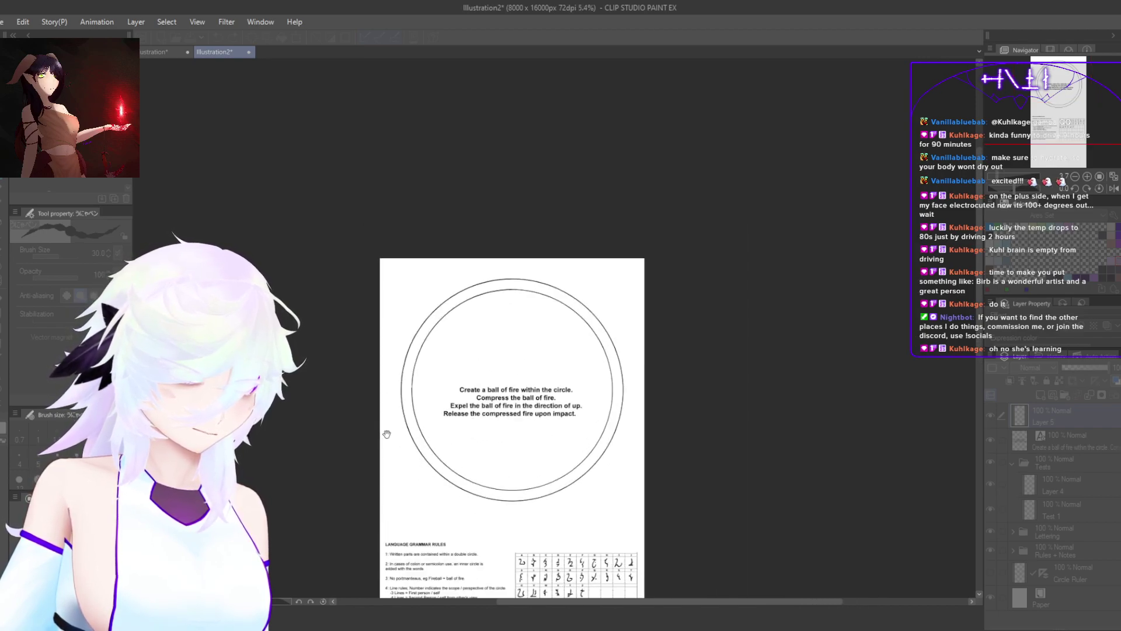
scroll(380, 400, "up", 2)
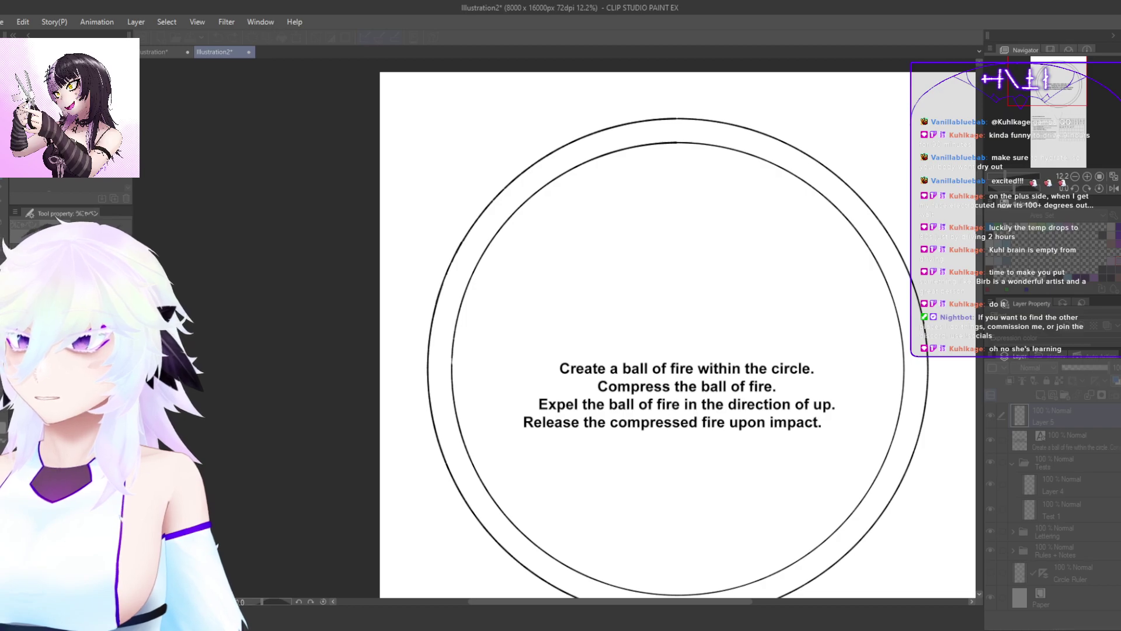
Step: Undo the stray curved stroke below the circle and examine the grammar rules and alphabet chart
scroll(738, 261, "down", 4)
scroll(738, 261, "up", 4)
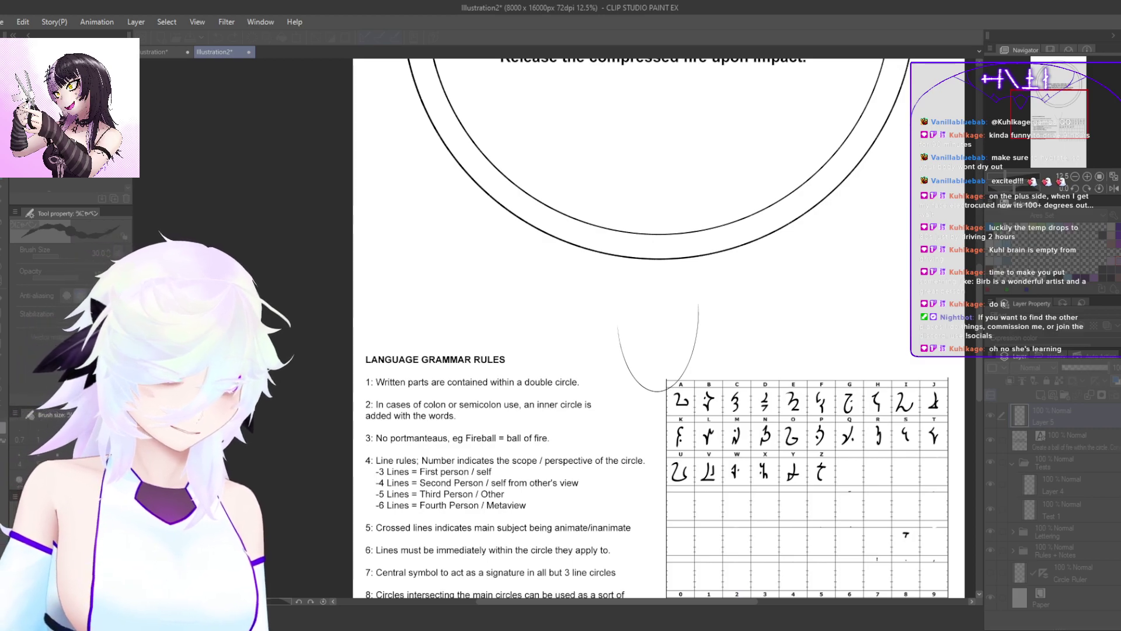
key("ctrl+z")
scroll(584, 219, "down", 5)
scroll(584, 146, "up", 4)
scroll(546, 327, "down", 3)
scroll(546, 327, "up", 4)
scroll(541, 98, "up", 1)
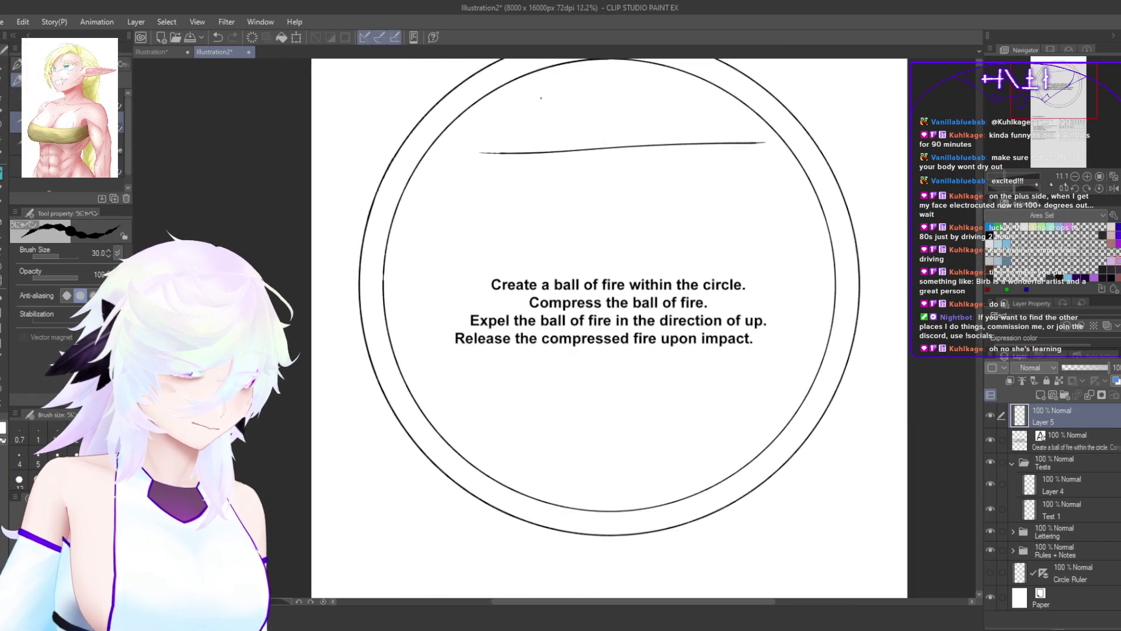
Step: Erase the freehand horizontal line above the spell text inside the inner circle
left_click_drag(681, 178, 645, 242)
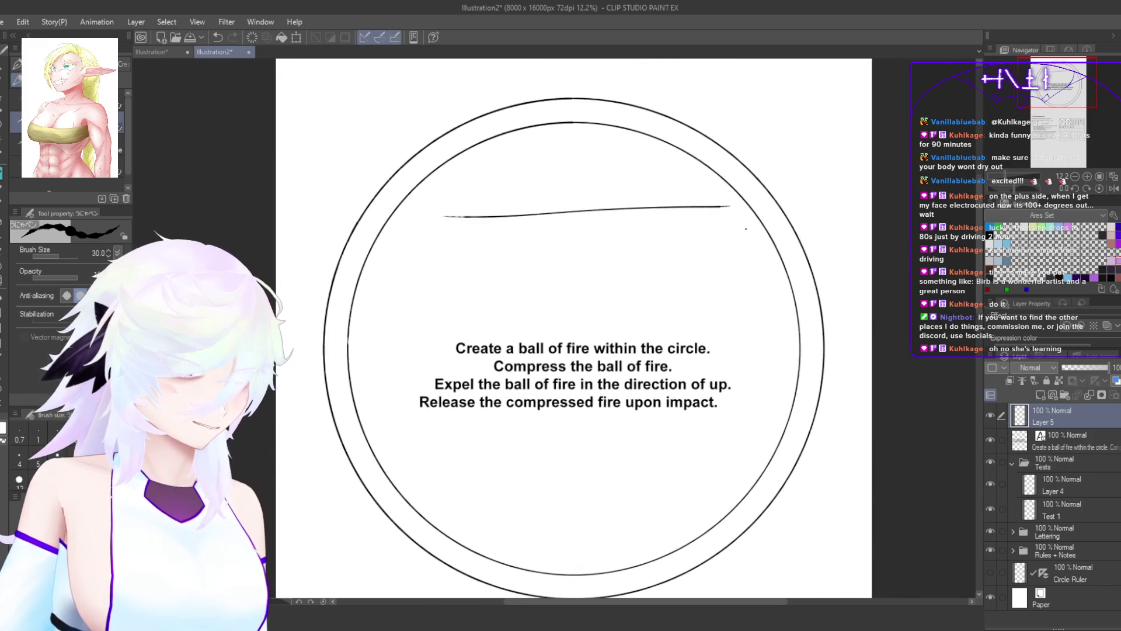
key("e")
left_click_drag(754, 213, 468, 222)
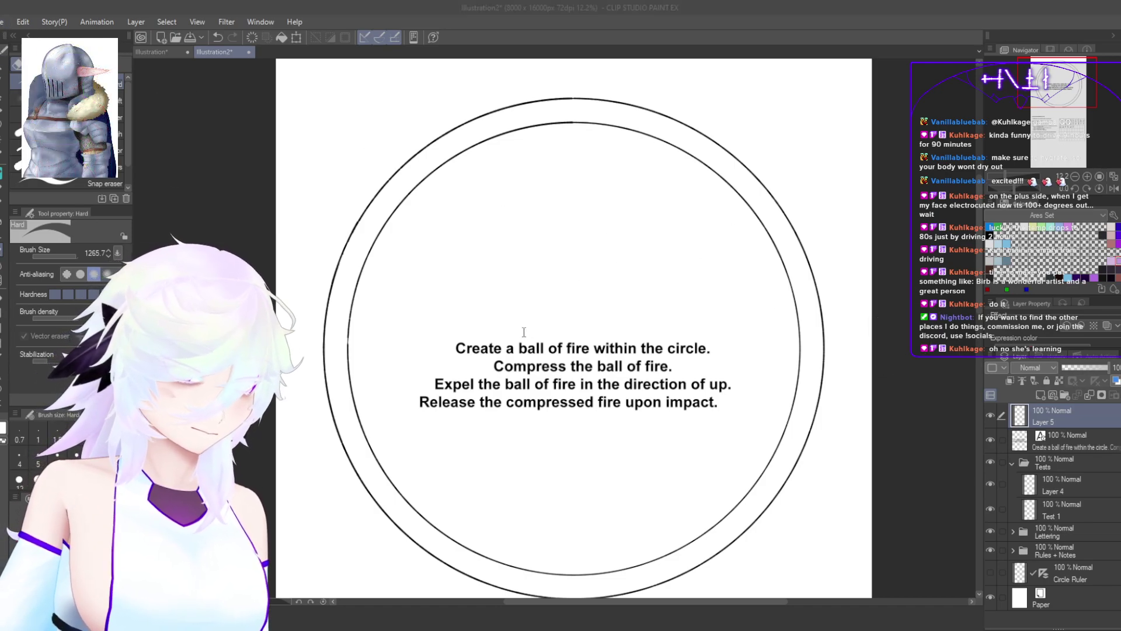
Step: Create a new 8000 x 8000 px, 72 dpi illustration and copy the four-line spell text from Illustration2 into it
left_click(635, 216)
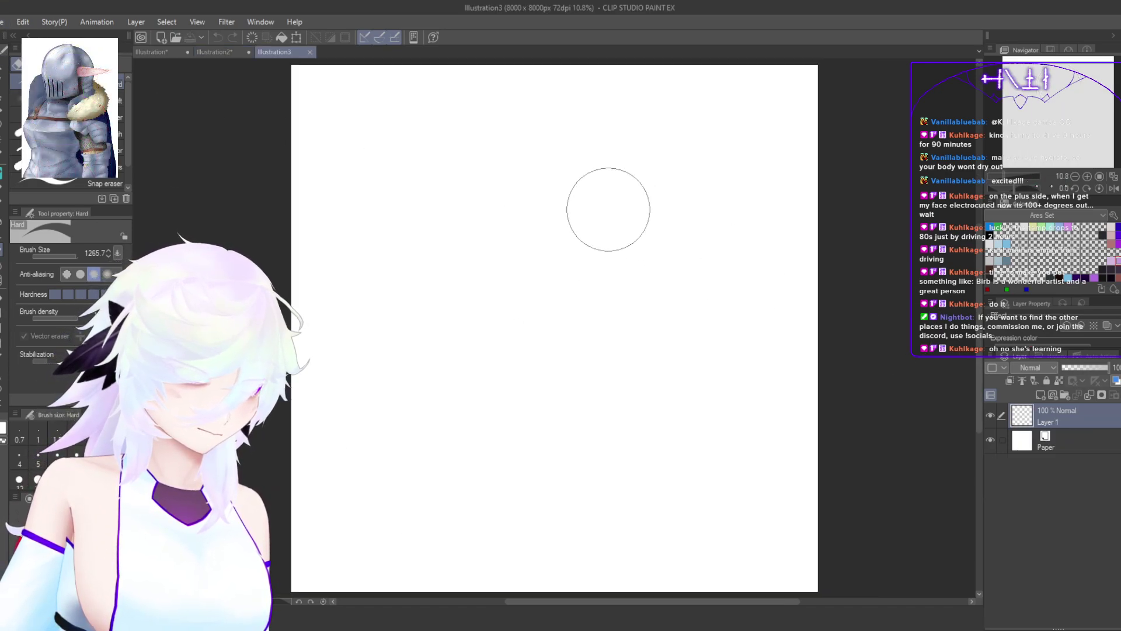
left_click(214, 52)
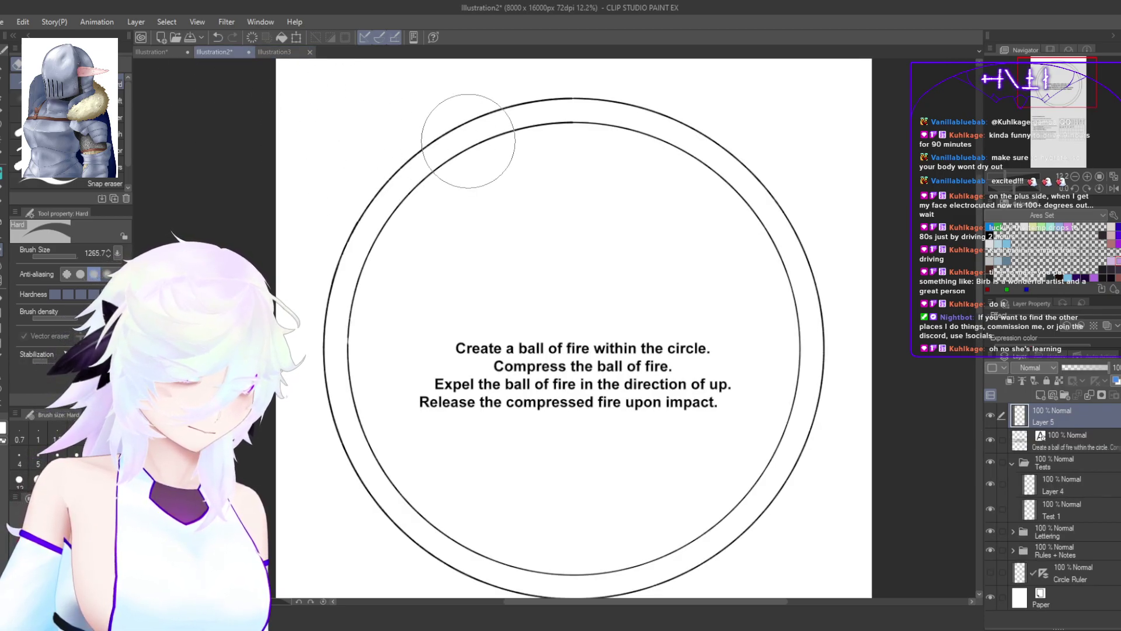
scroll(498, 148, "down", 6)
scroll(513, 111, "up", 8)
scroll(509, 111, "down", 1)
scroll(510, 111, "down", 1)
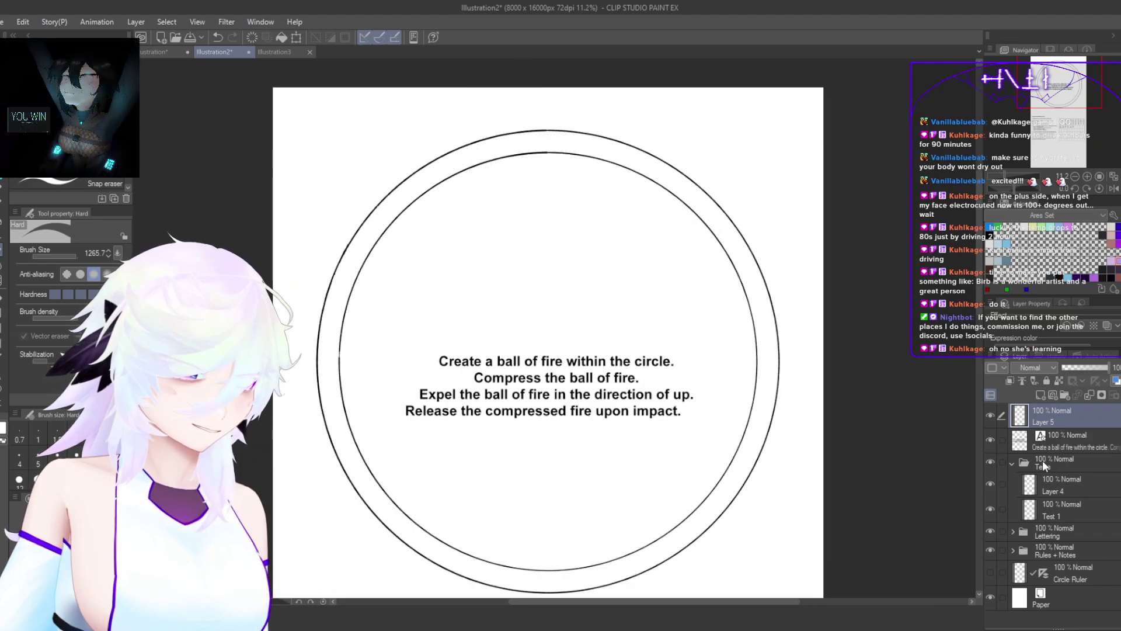
left_click(272, 53)
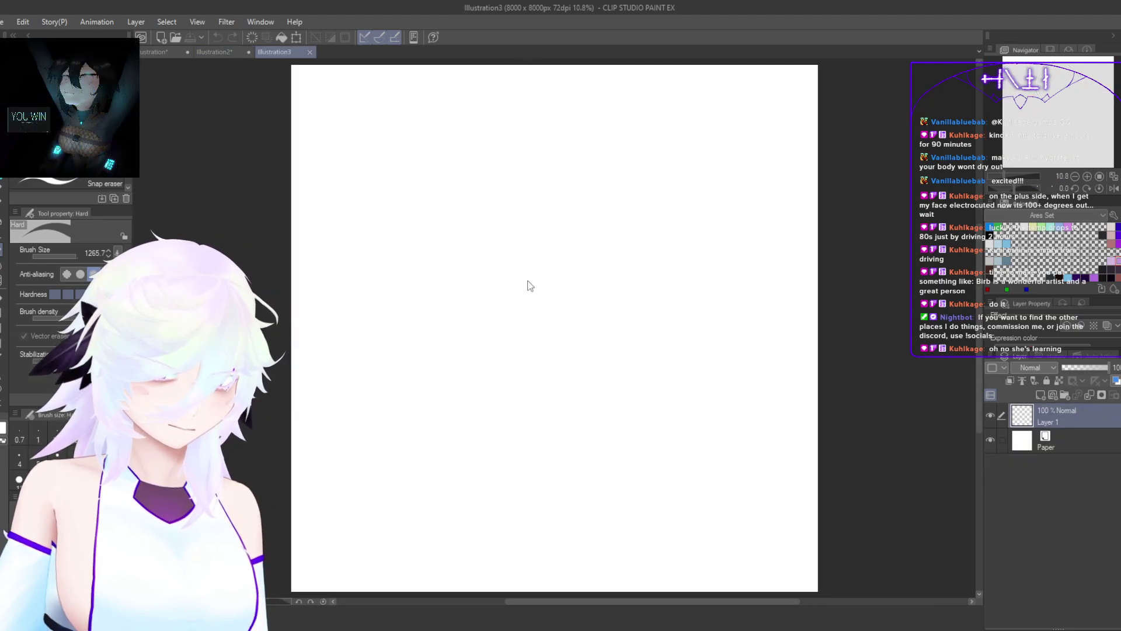
type("Create a ball of fire within the circle. Compress the ball of fire. Expel the ball of fire in the direction of up. Release the compressed fire upon impact.")
Step: Move the copied spell text from the middle of the canvas to its upper part
left_click_drag(552, 213, 556, 310)
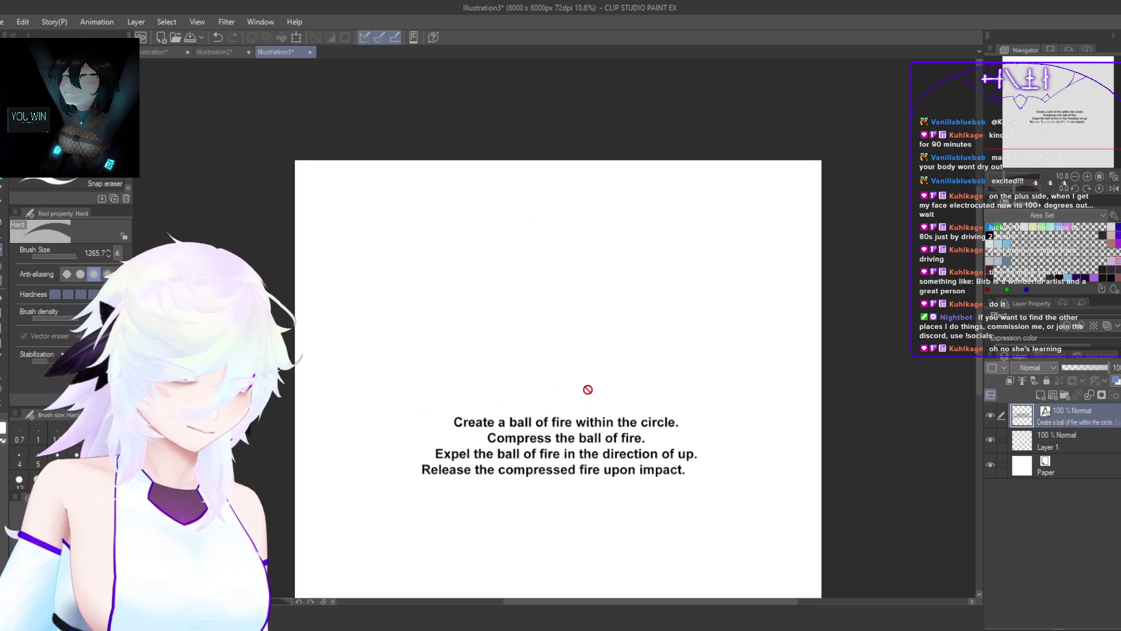
key("ctrl+t")
left_click_drag(637, 431, 627, 337)
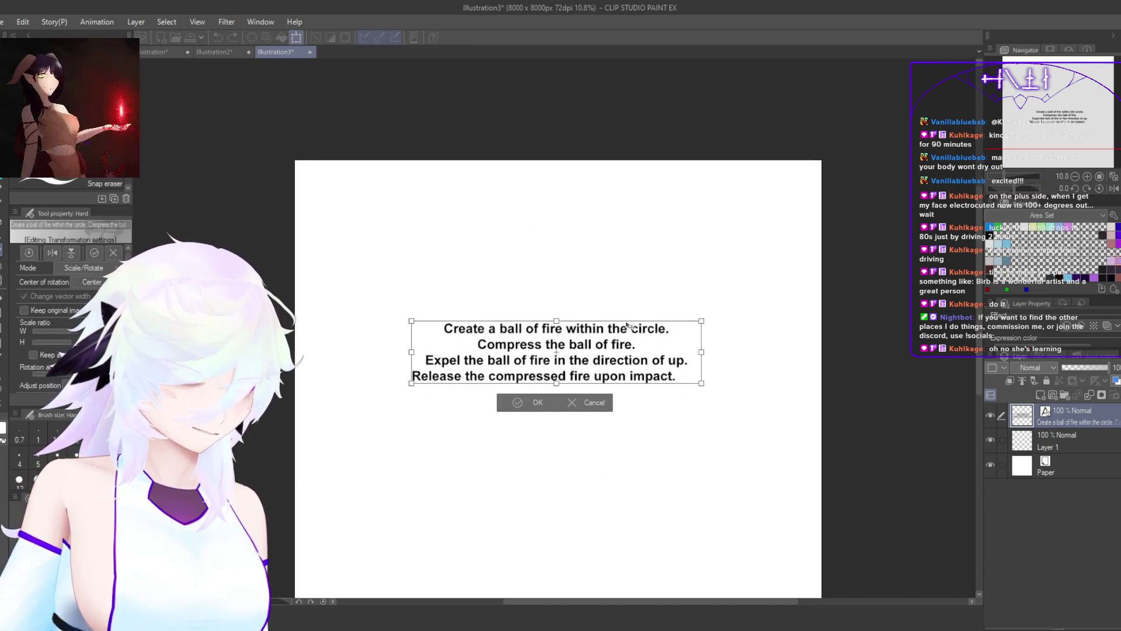
left_click(547, 402)
left_click(1069, 442)
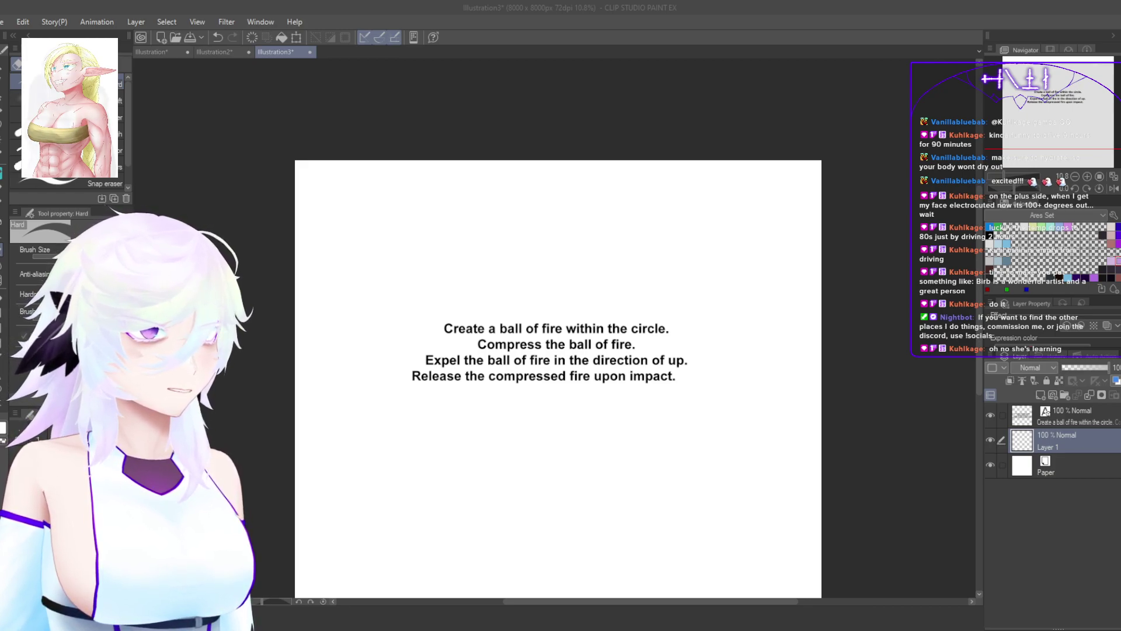
left_click_drag(601, 267, 600, 272)
scroll(497, 260, "up", 2)
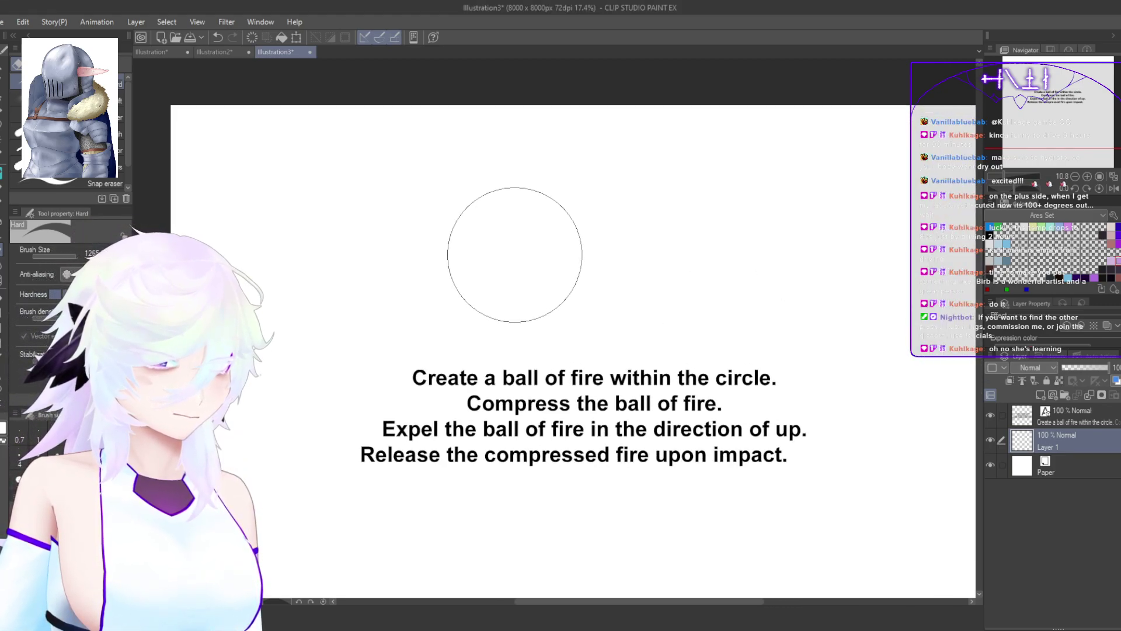
Step: Remove the line breaks in the spell text so its four sentences form one line separated by spaces
left_click(1072, 423)
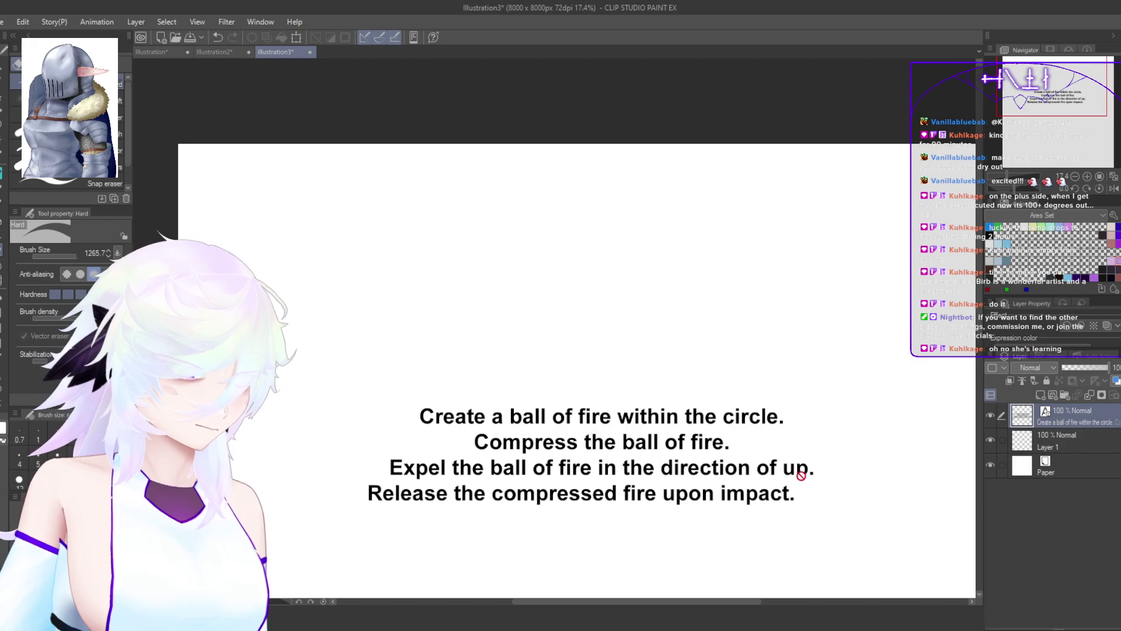
scroll(796, 497, "down", 2)
scroll(780, 450, "up", 1)
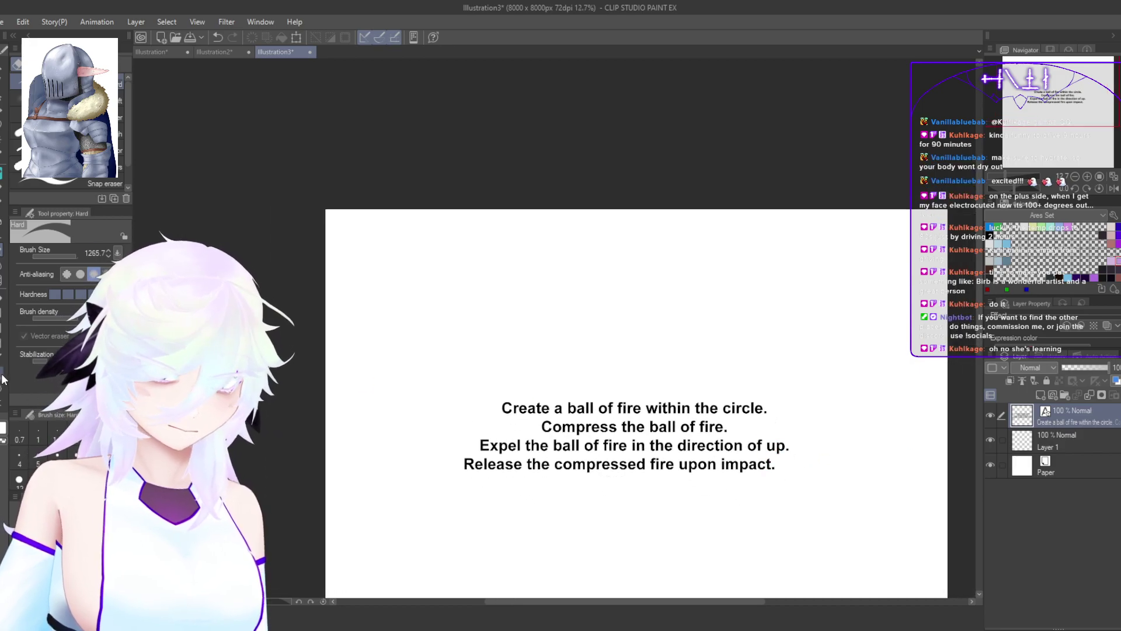
left_click(2, 375)
left_click(649, 427)
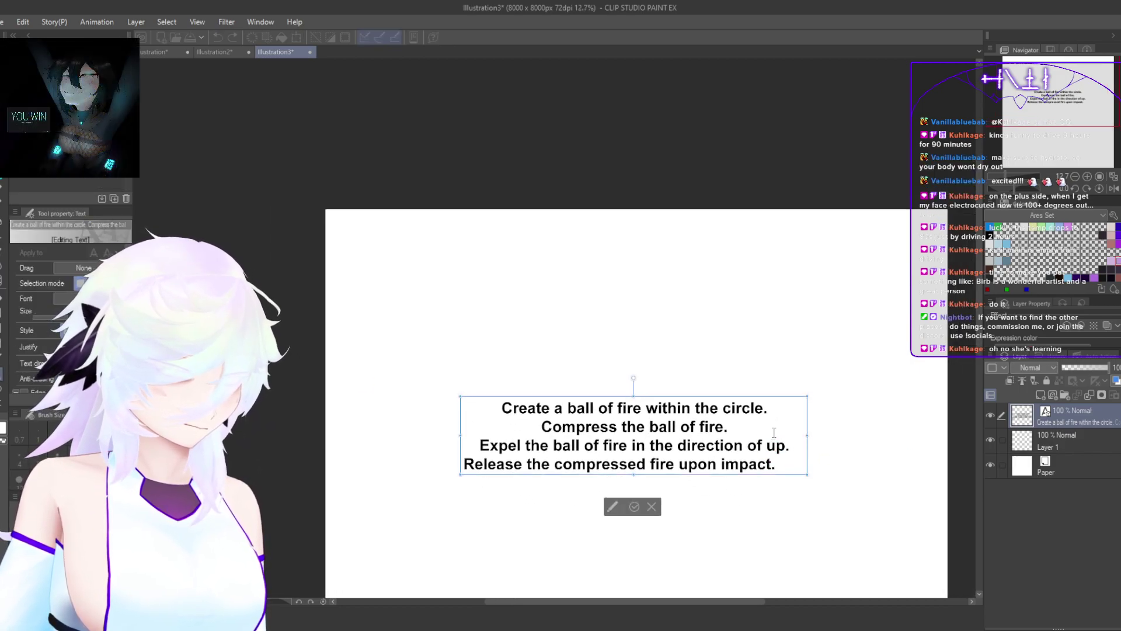
key("BackSpace")
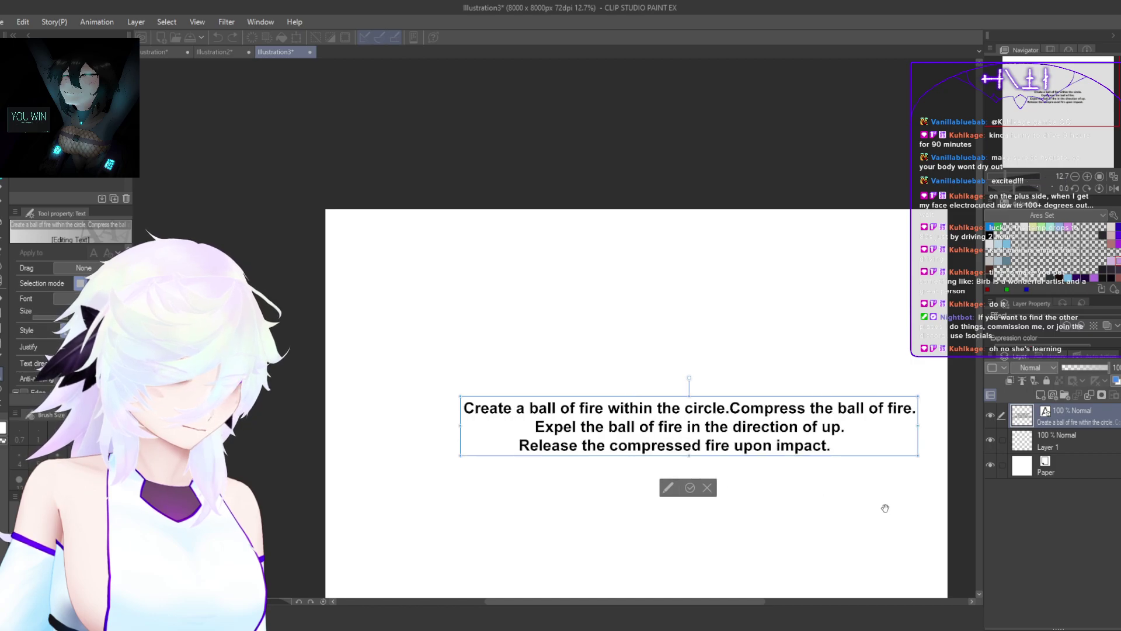
left_click(538, 427)
key("BackSpace")
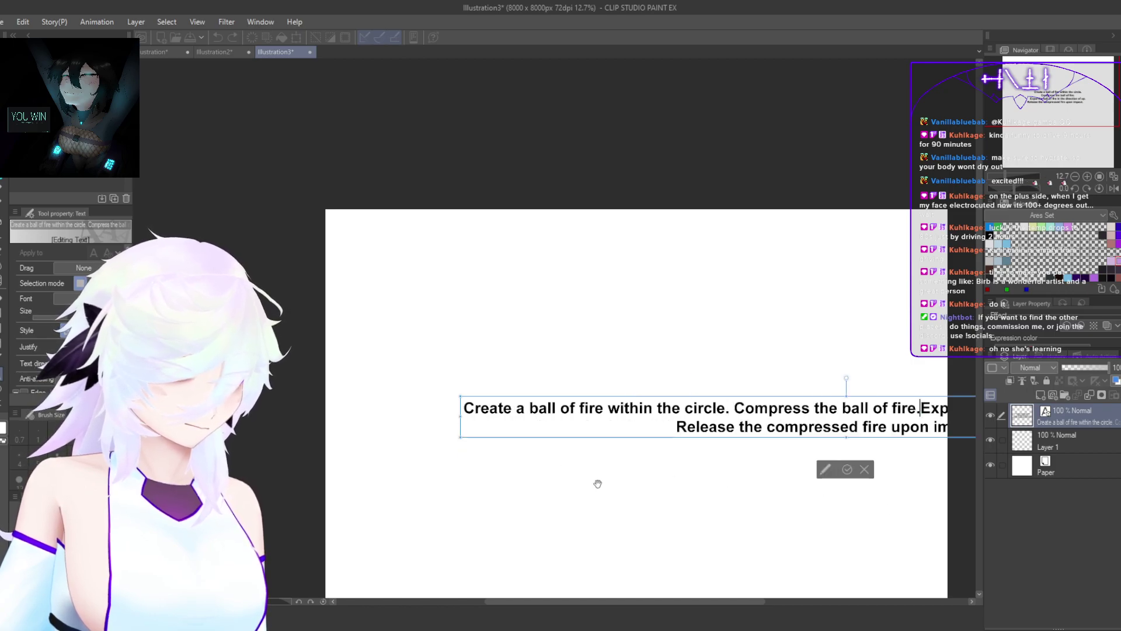
left_click_drag(877, 401, 717, 296)
left_click(519, 324)
key("BackSpace")
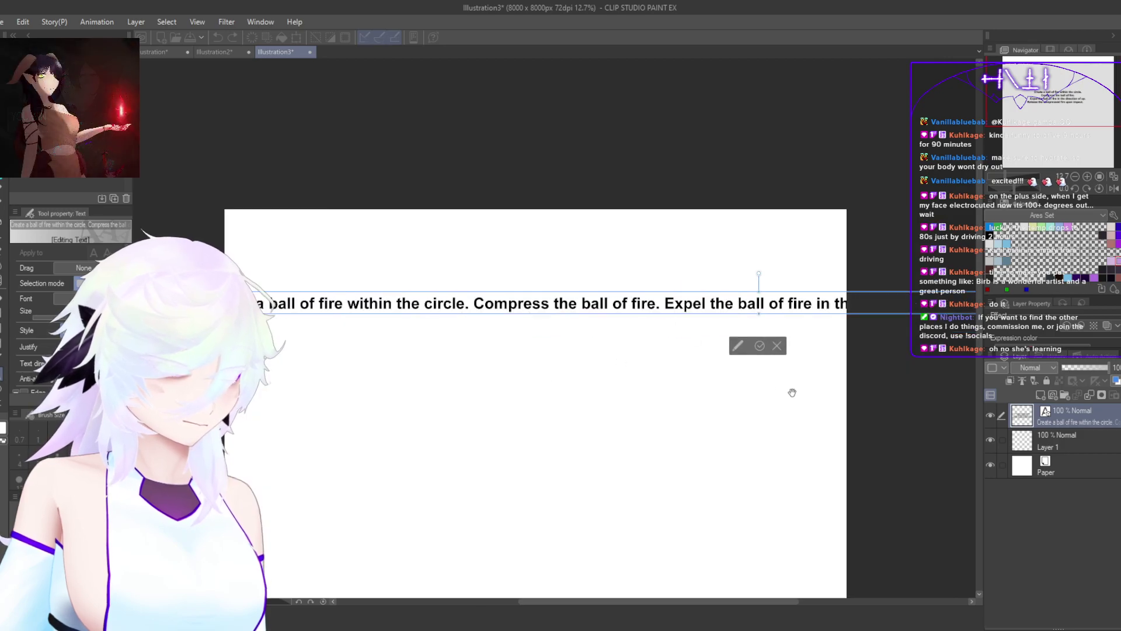
Step: Shrink the single-line spell text and position it within the canvas width near the upper edge
left_click_drag(787, 363, 734, 442)
left_click(734, 365)
left_click_drag(735, 442, 703, 424)
left_click_drag(798, 401, 641, 399)
left_click_drag(834, 352, 554, 349)
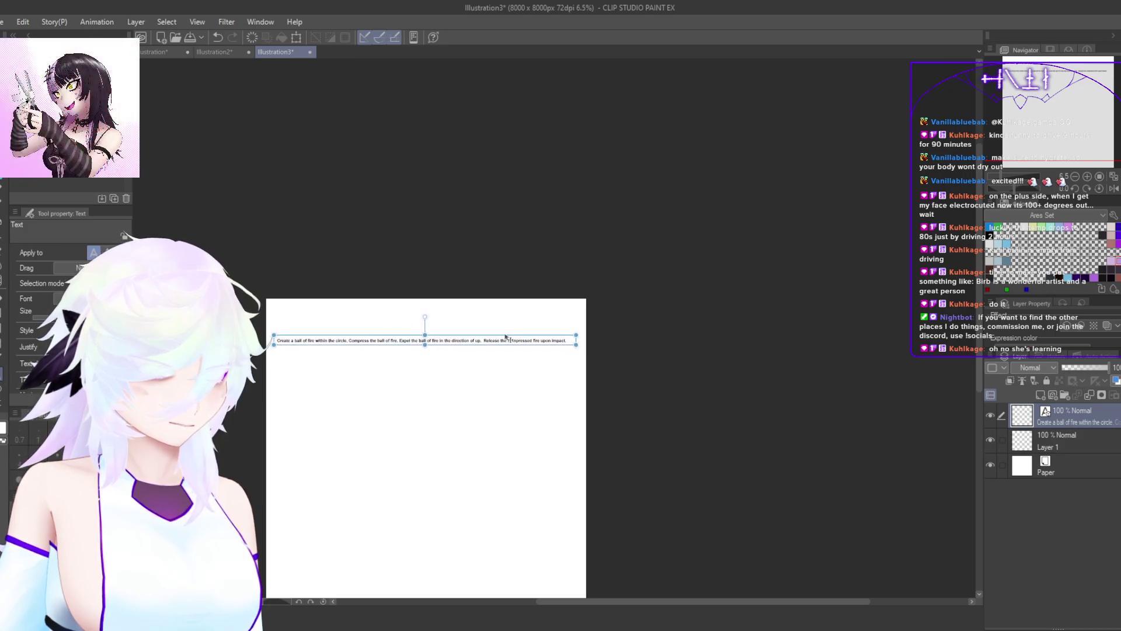
Step: Stretch the spell text line across the full canvas width and make its letters taller
scroll(395, 413, "up", 1)
left_click_drag(435, 428, 547, 479)
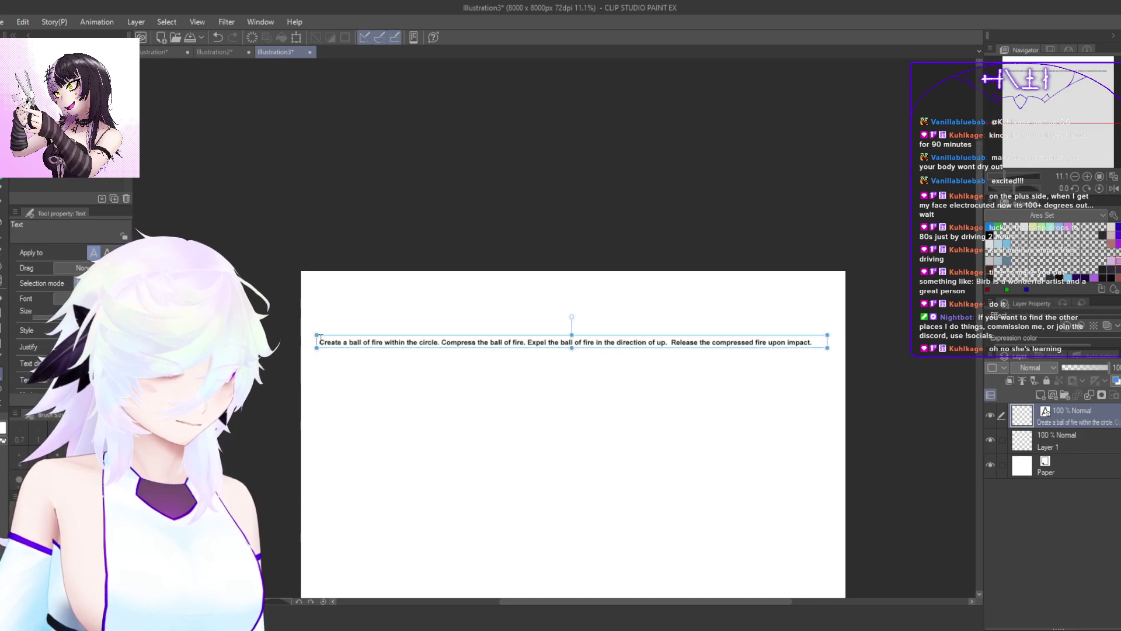
left_click_drag(311, 332, 302, 322)
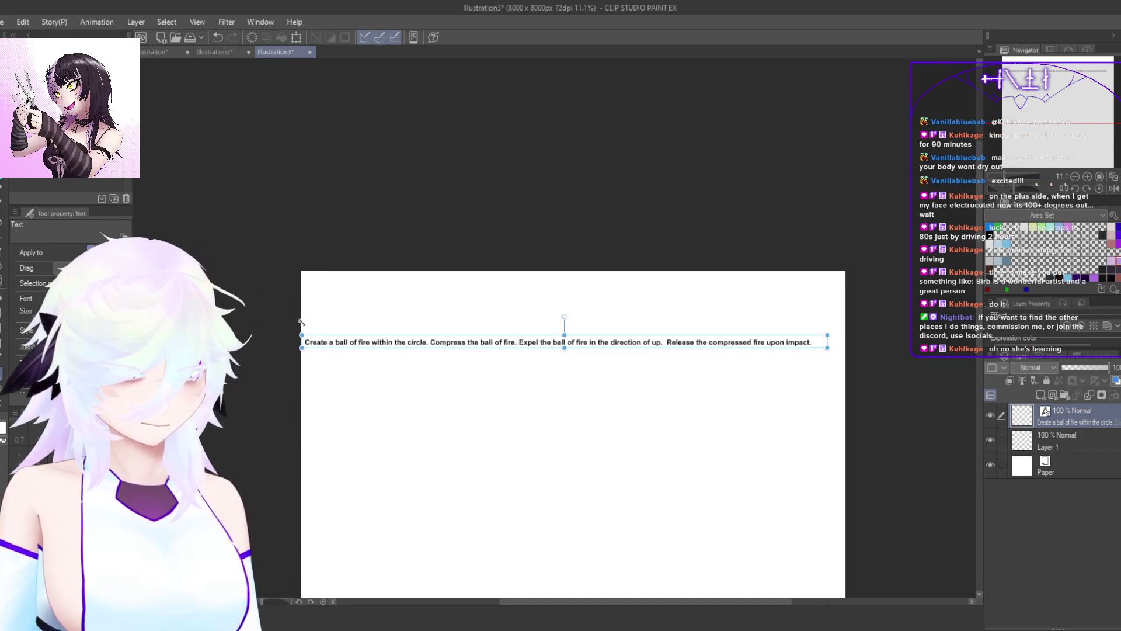
left_click_drag(828, 348, 858, 356)
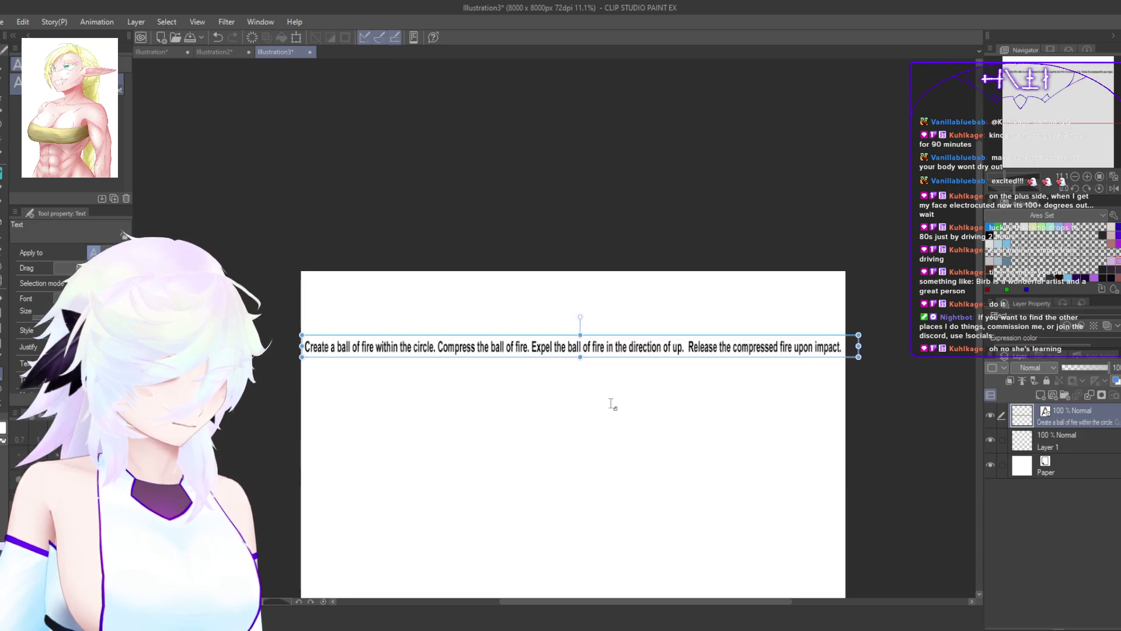
Step: On Layer 1, handwrite the script letters for C, R and E beneath "Create" with the line-art brush at size 10
left_click(1068, 434)
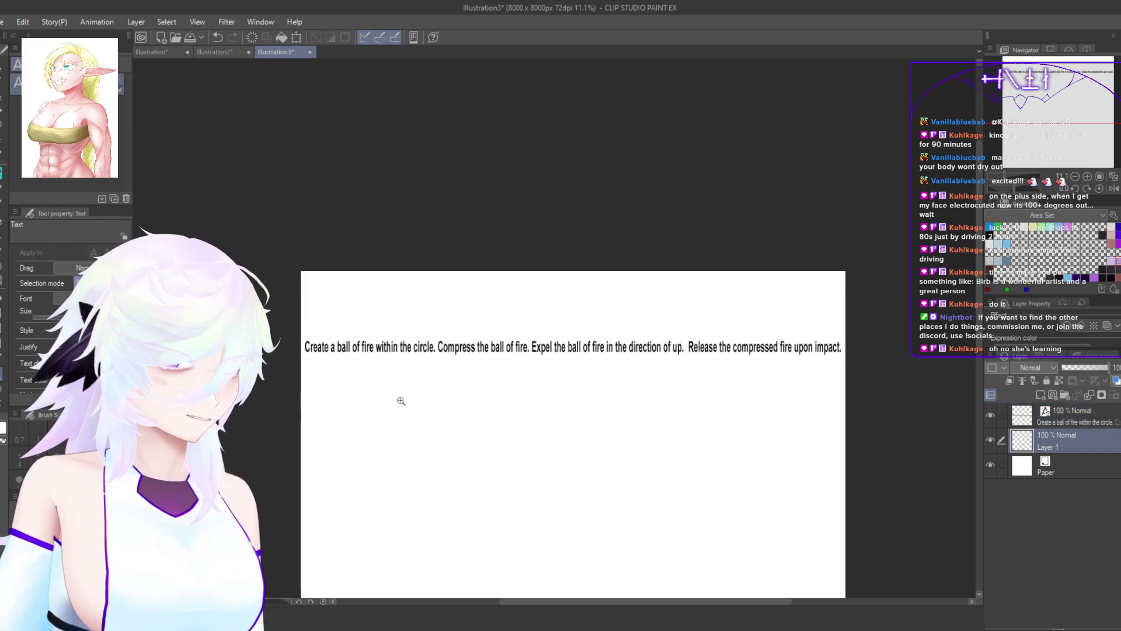
scroll(418, 403, "up", 6)
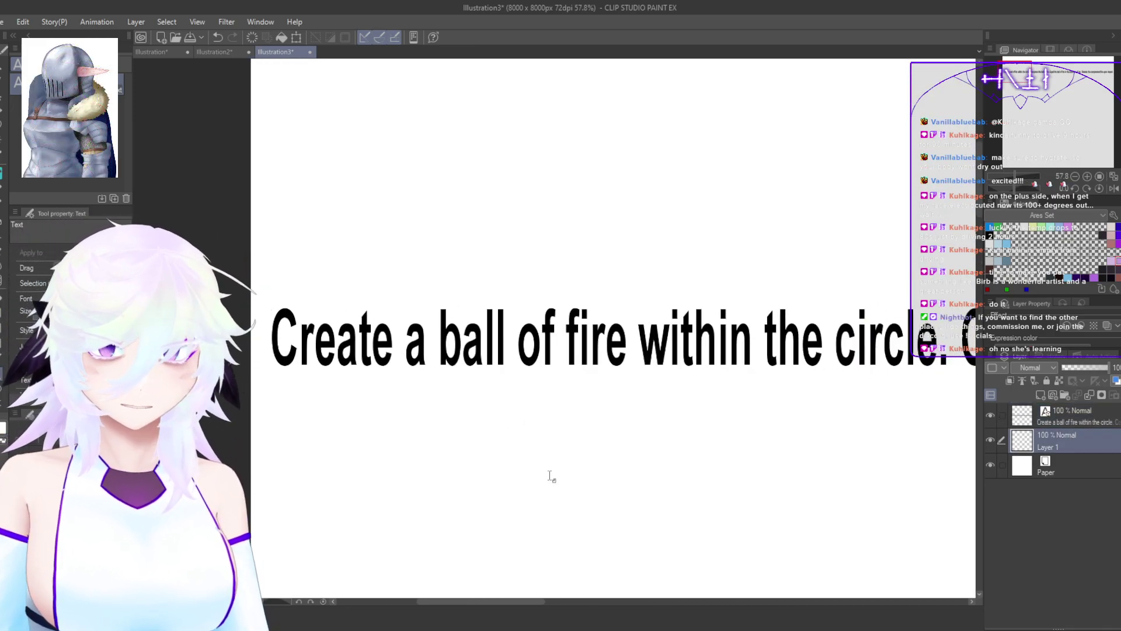
key("p")
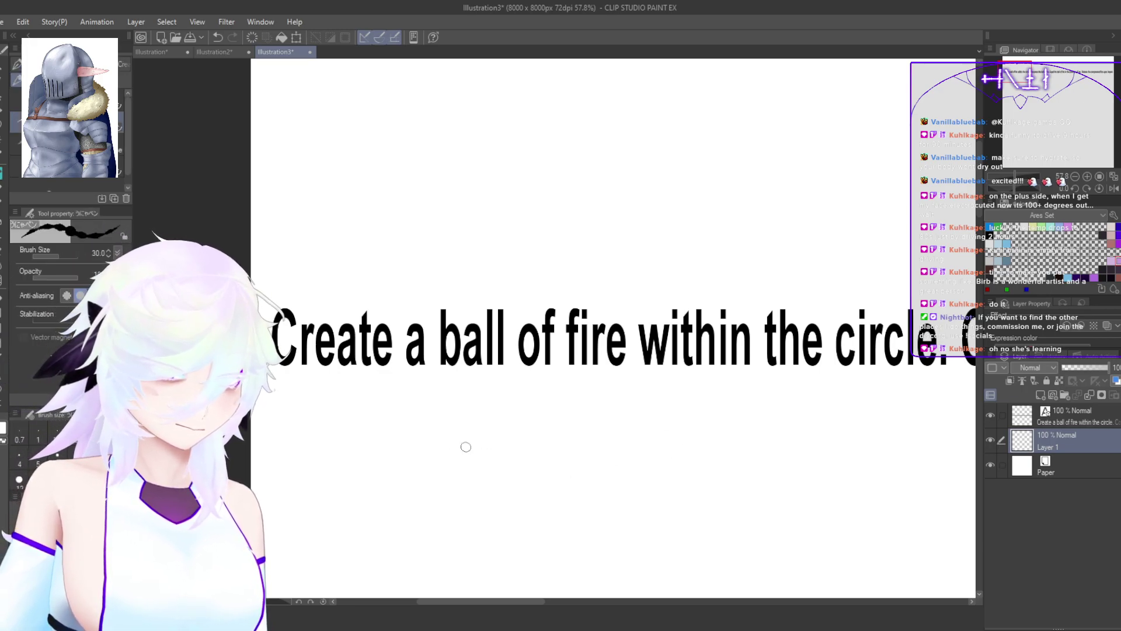
mouse_move(300, 390)
left_mouse_down()
mouse_move(379, 406)
mouse_move(391, 388)
mouse_move(366, 444)
mouse_move(408, 407)
mouse_move(388, 397)
mouse_move(372, 403)
mouse_move(410, 433)
mouse_move(372, 458)
left_mouse_up()
left_click(113, 169)
key("ctrl+z")
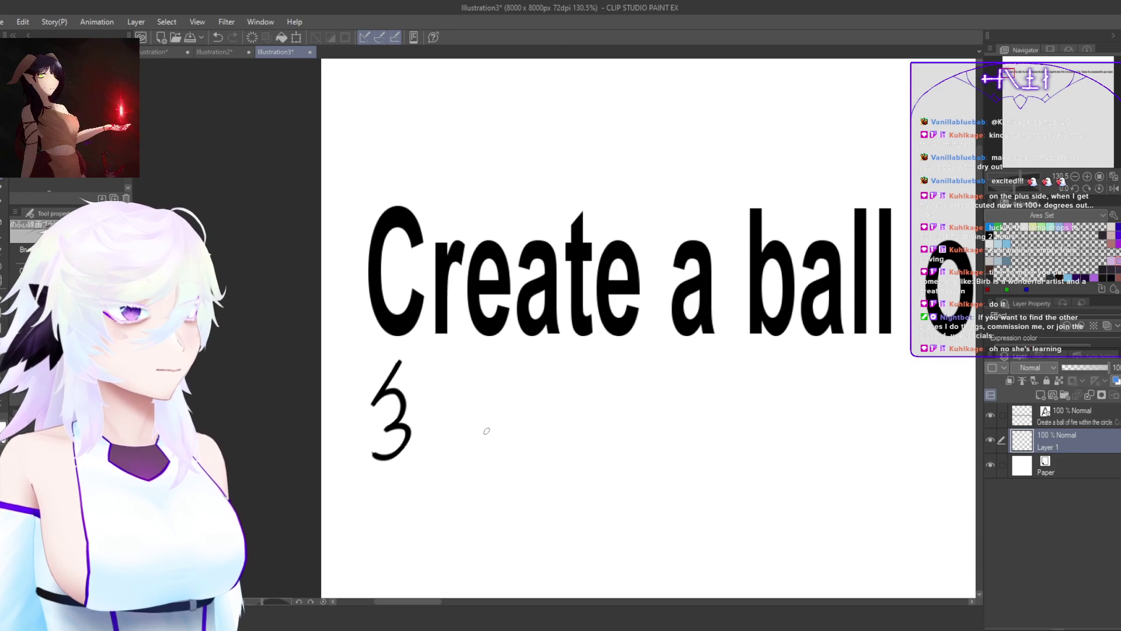
mouse_move(439, 366)
left_mouse_down()
mouse_move(444, 408)
mouse_move(448, 398)
mouse_move(458, 412)
mouse_move(444, 442)
left_mouse_up()
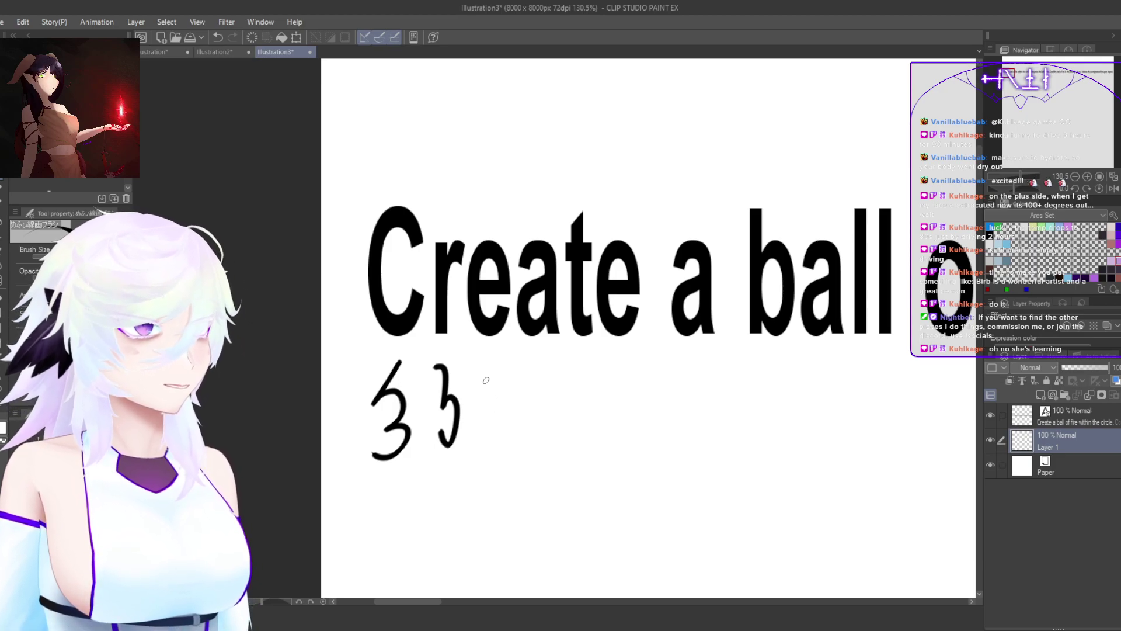
mouse_move(474, 376)
left_mouse_down()
mouse_move(495, 386)
mouse_move(478, 413)
mouse_move(512, 430)
mouse_move(482, 447)
mouse_move(506, 446)
mouse_move(528, 423)
left_mouse_up()
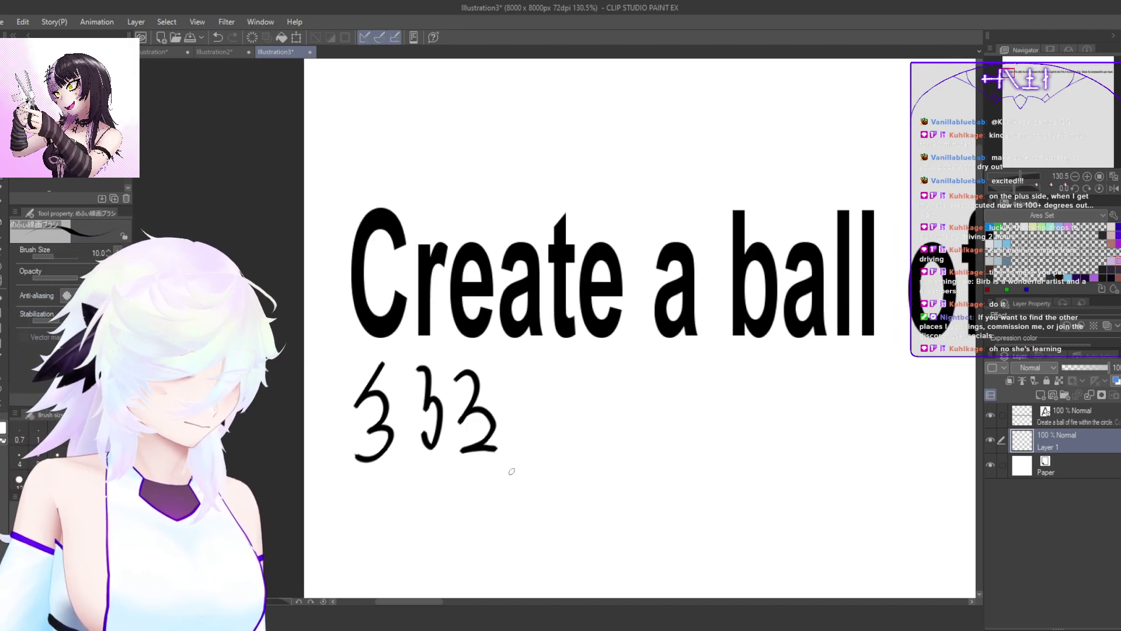
Step: Lasso and transform the third and first script letters in turn so their heights match the middle letter, and clear the selection
key("m")
mouse_move(456, 463)
left_mouse_down()
mouse_move(546, 409)
mouse_move(445, 403)
mouse_move(453, 462)
left_mouse_up()
key("ctrl+t")
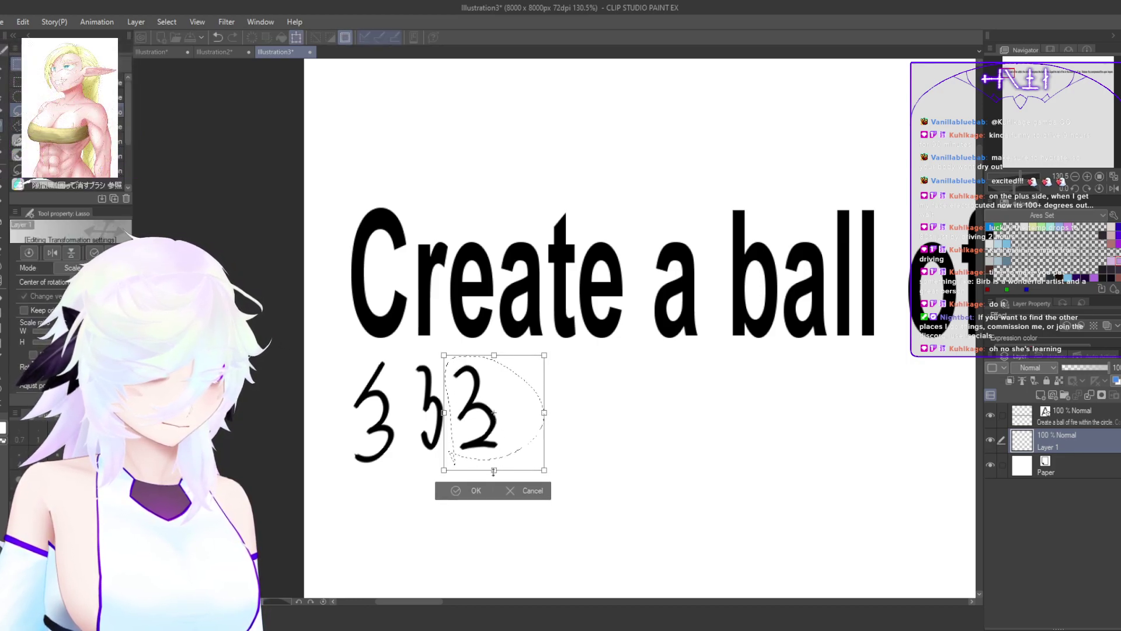
left_click(476, 489)
left_click(394, 478)
mouse_move(402, 448)
left_mouse_down()
mouse_move(376, 464)
mouse_move(327, 370)
mouse_move(397, 355)
mouse_move(359, 458)
left_mouse_up()
key("ctrl+t")
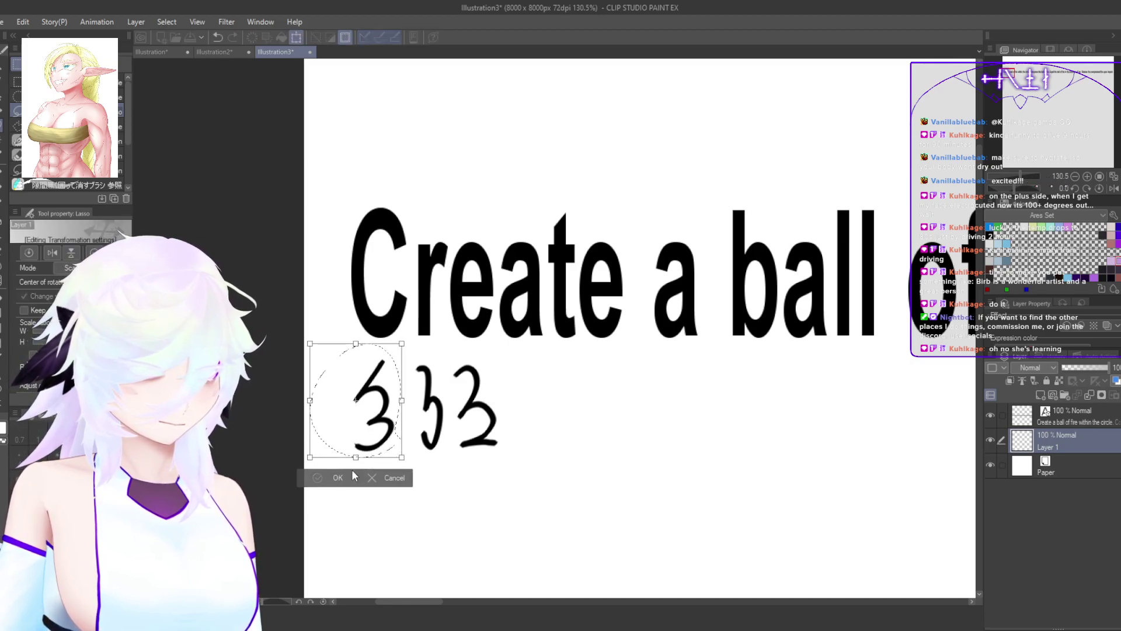
left_click(345, 477)
key("ctrl+d")
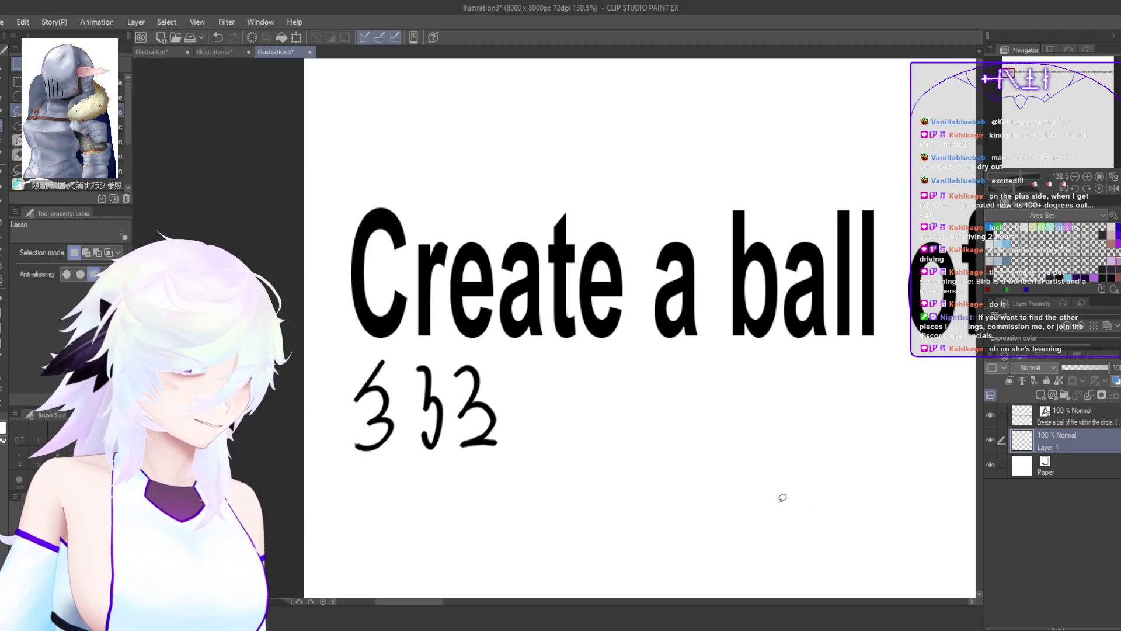
Step: Add a new layer above Layer 1, draw a straight horizontal baseline across the full canvas width beneath the spell text, and reselect Layer 1
key("ctrl+shift+n")
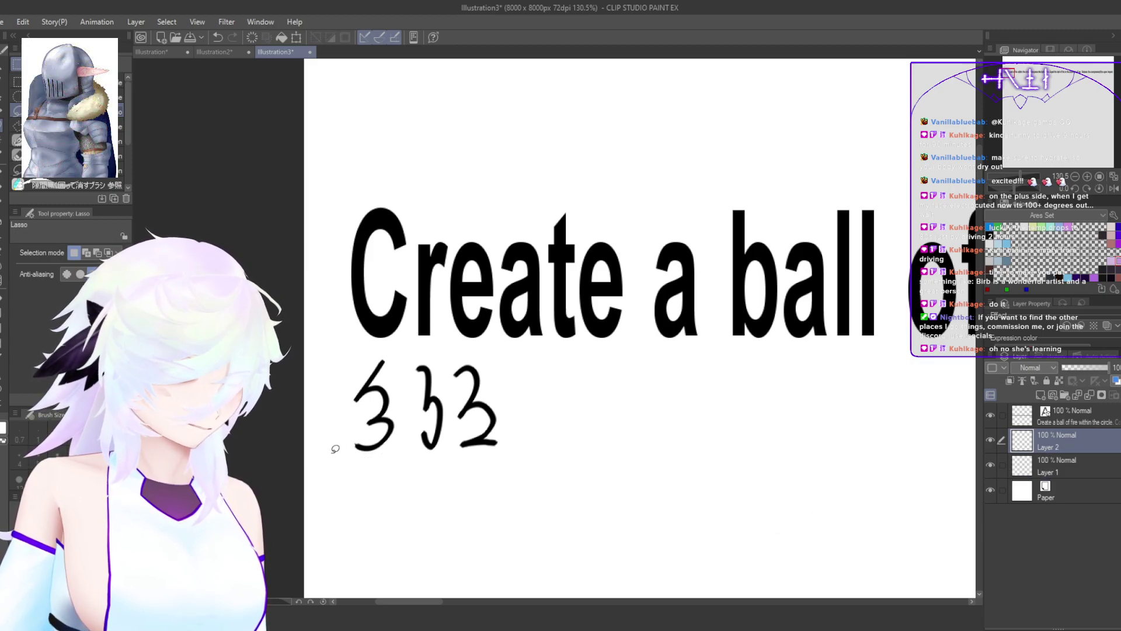
key("p")
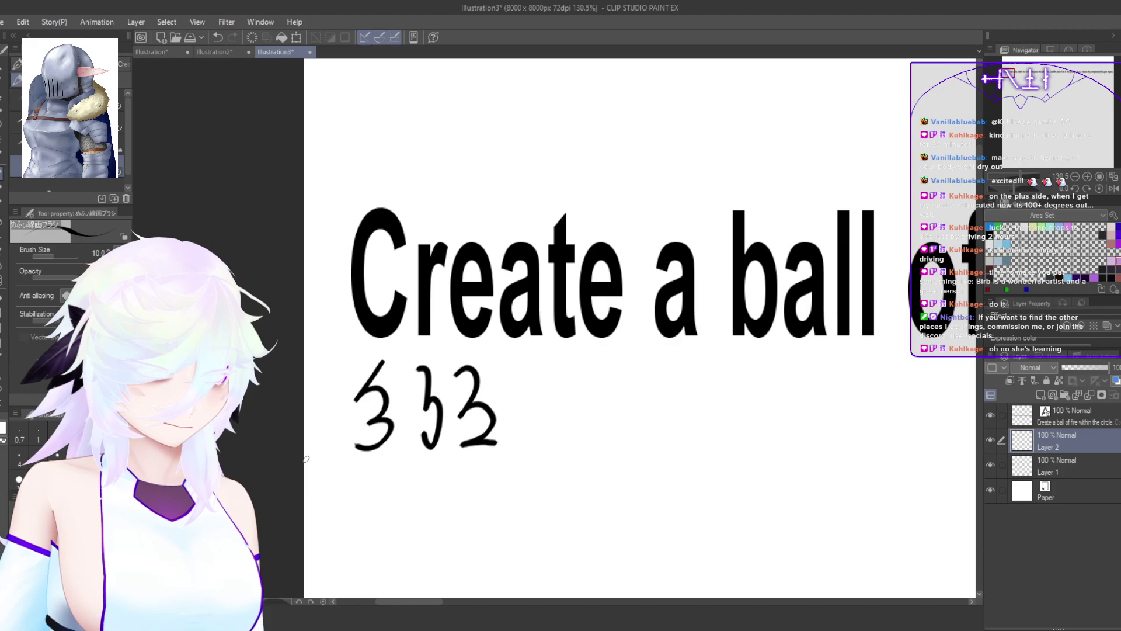
left_click_drag(609, 455, 497, 451)
left_click_drag(673, 483, 271, 426)
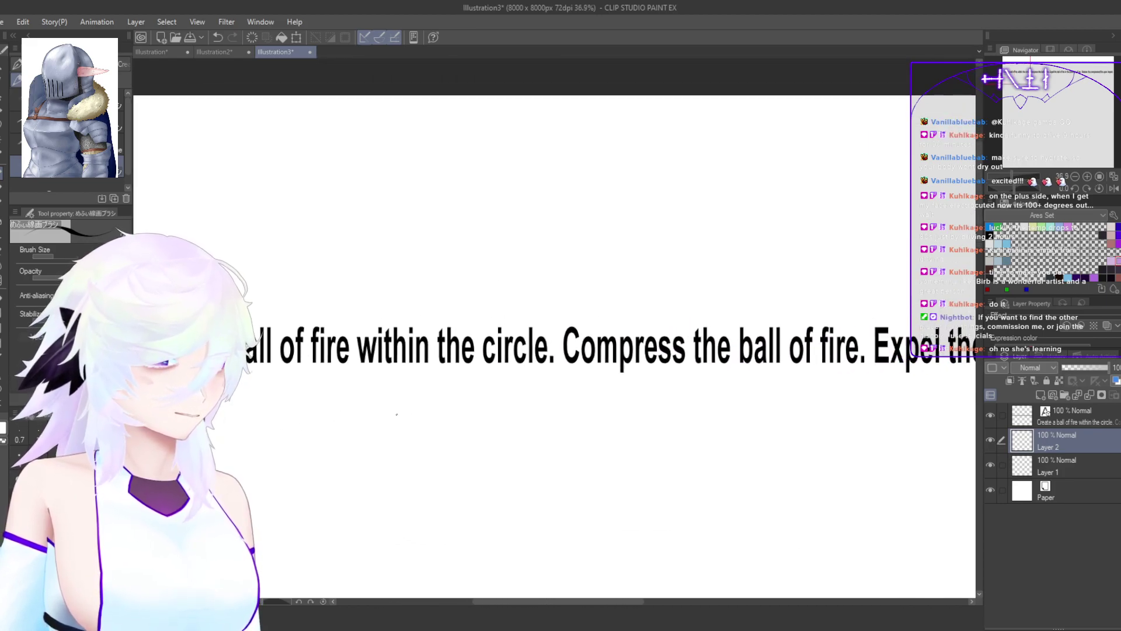
left_click_drag(768, 434, 397, 419)
mouse_move(671, 428)
left_mouse_down()
mouse_move(631, 418)
mouse_move(373, 418)
left_mouse_up()
left_click_drag(650, 429, 285, 413)
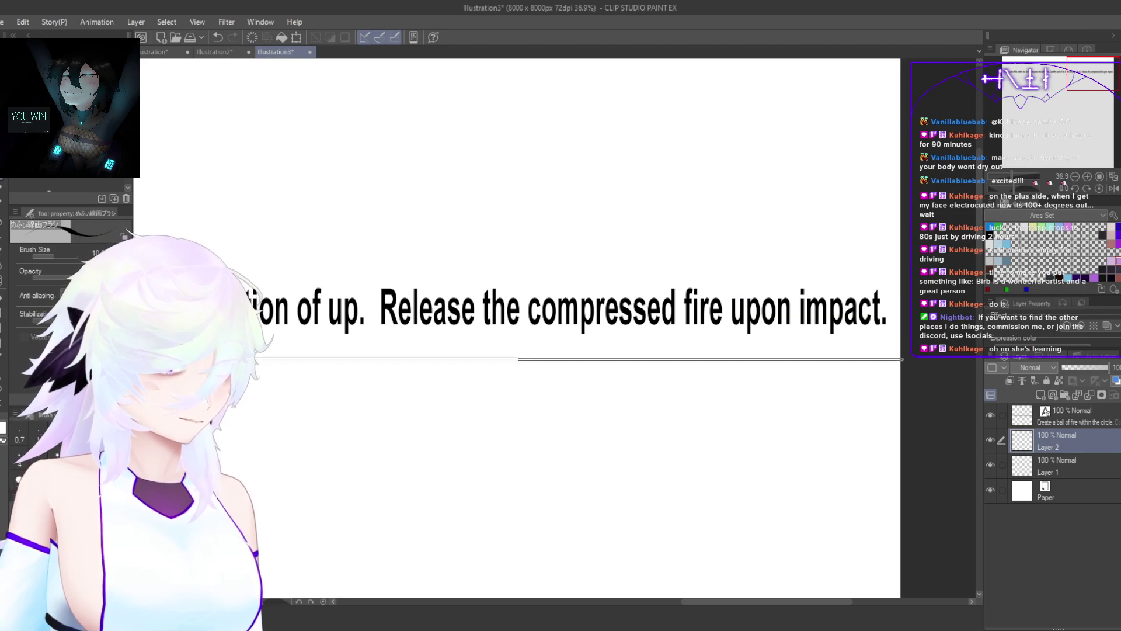
left_click_drag(904, 355, 904, 356)
left_click_drag(515, 466, 870, 455)
left_click_drag(330, 458, 923, 471)
left_click(1069, 463)
left_click_drag(395, 469, 864, 488)
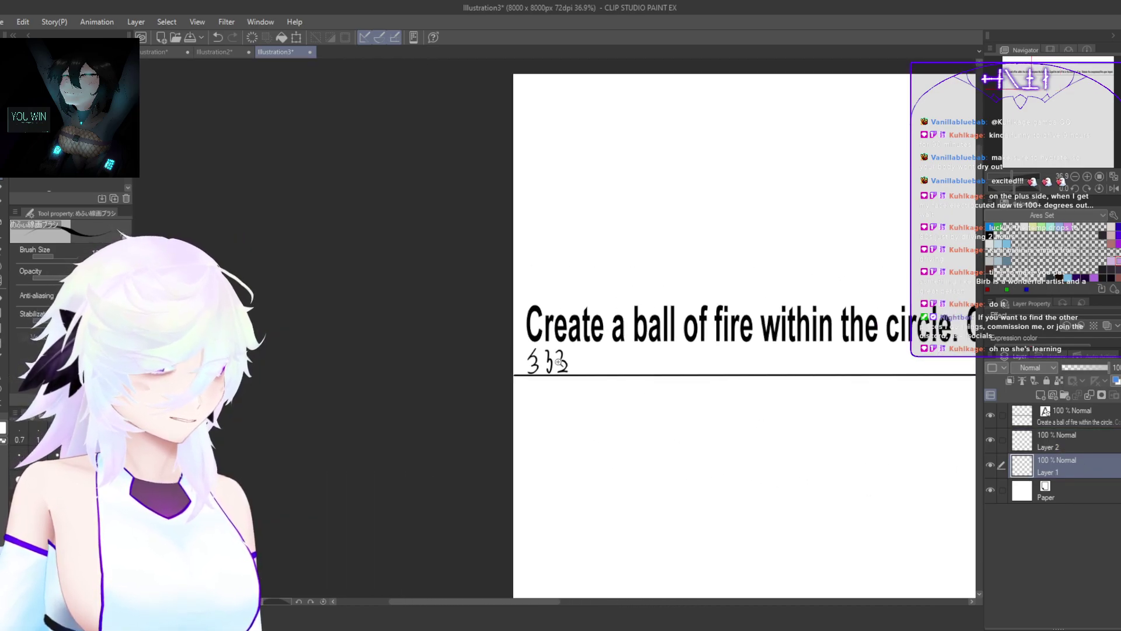
Step: Handwrite the script letters for A, T and E above the baseline to complete the word "Create"
left_click_drag(558, 363, 665, 330)
left_click_drag(678, 399, 514, 445)
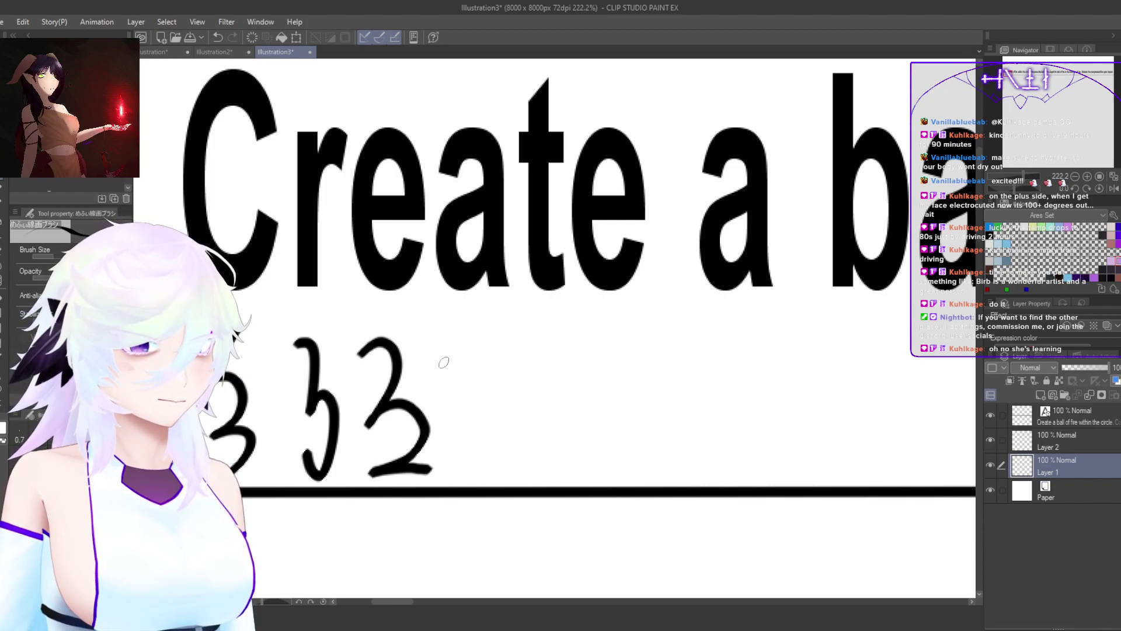
mouse_move(443, 363)
left_mouse_down()
mouse_move(469, 367)
mouse_move(452, 414)
mouse_move(516, 411)
mouse_move(498, 386)
left_mouse_up()
left_click_drag(556, 444, 518, 408)
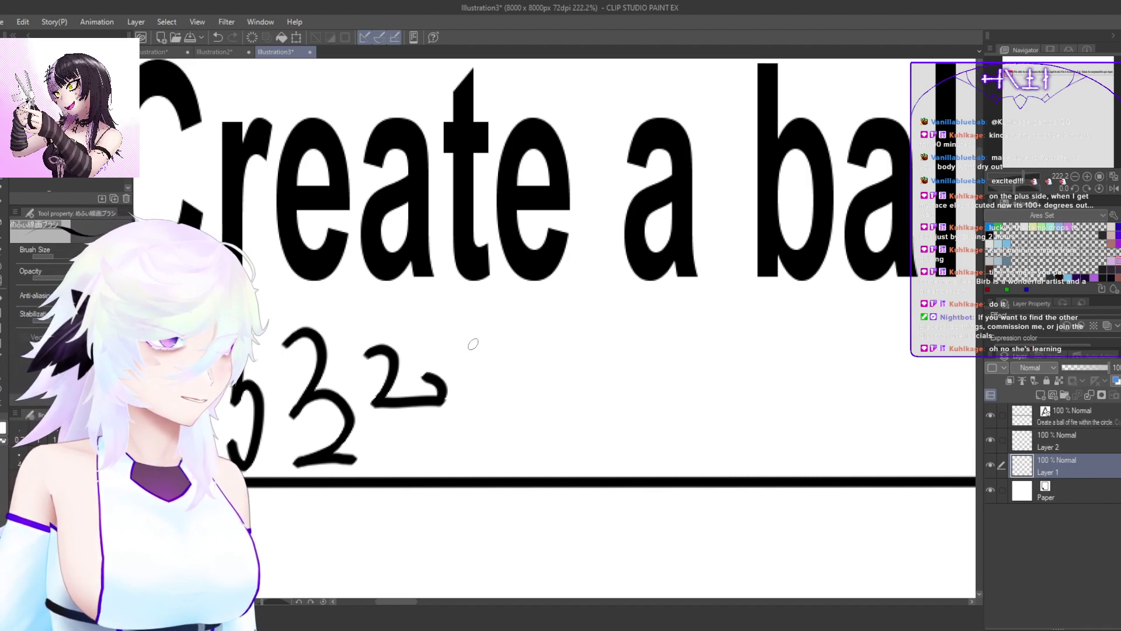
mouse_move(476, 342)
left_mouse_down()
mouse_move(461, 369)
mouse_move(475, 393)
mouse_move(469, 435)
mouse_move(496, 387)
left_mouse_up()
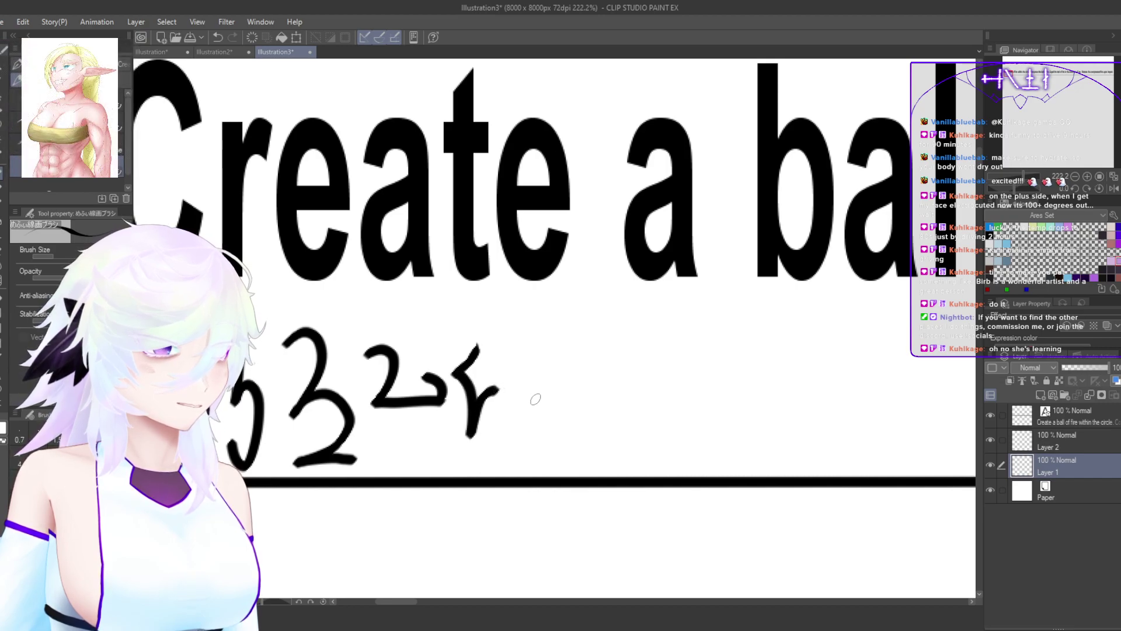
left_click_drag(531, 428, 520, 423)
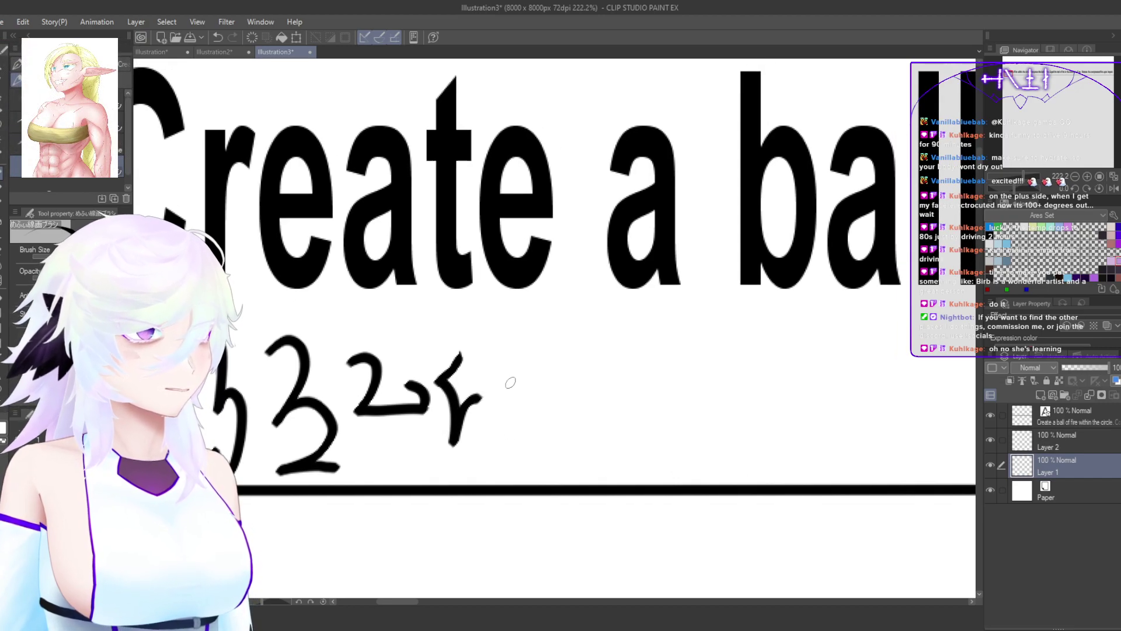
mouse_move(489, 350)
left_mouse_down()
mouse_move(518, 381)
mouse_move(494, 427)
mouse_move(535, 392)
mouse_move(550, 406)
mouse_move(518, 453)
mouse_move(552, 453)
left_mouse_up()
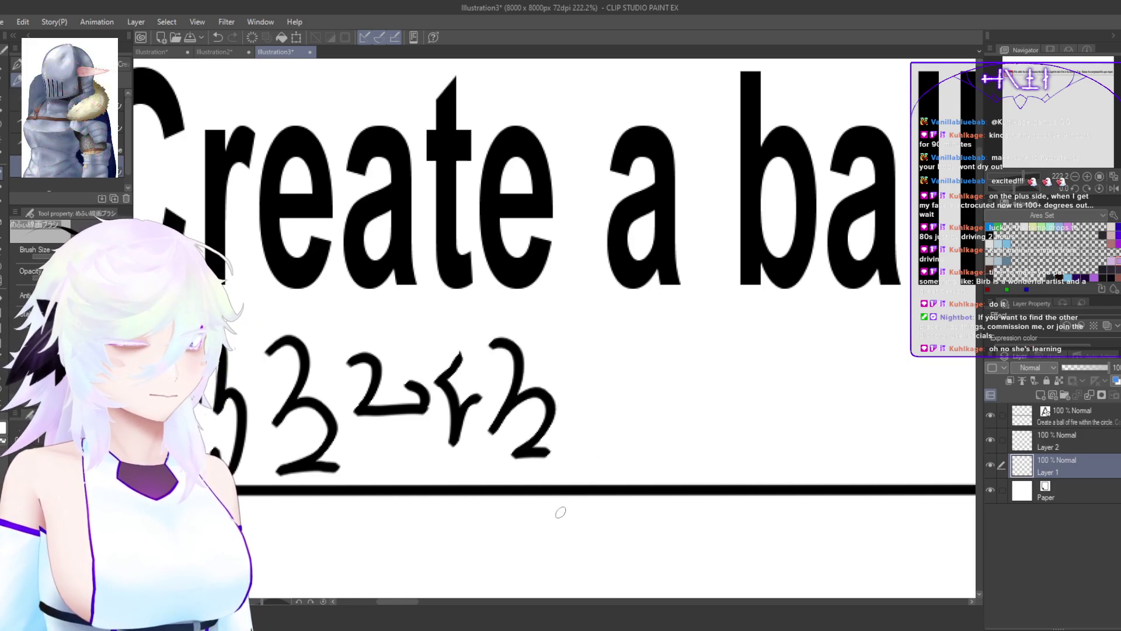
Step: Handwrite the script letter for the single word "a" after a gap following "Create"
left_click_drag(636, 436, 463, 446)
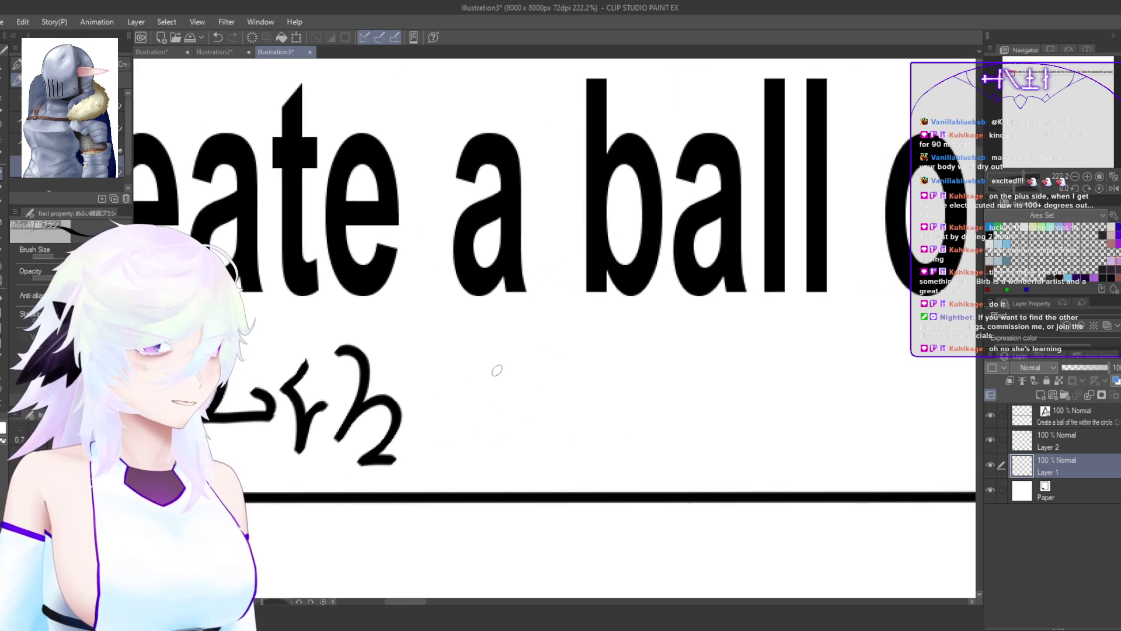
mouse_move(459, 364)
left_mouse_down()
mouse_move(492, 370)
mouse_move(459, 442)
mouse_move(538, 440)
mouse_move(544, 421)
mouse_move(517, 397)
left_mouse_up()
left_click_drag(640, 429, 531, 463)
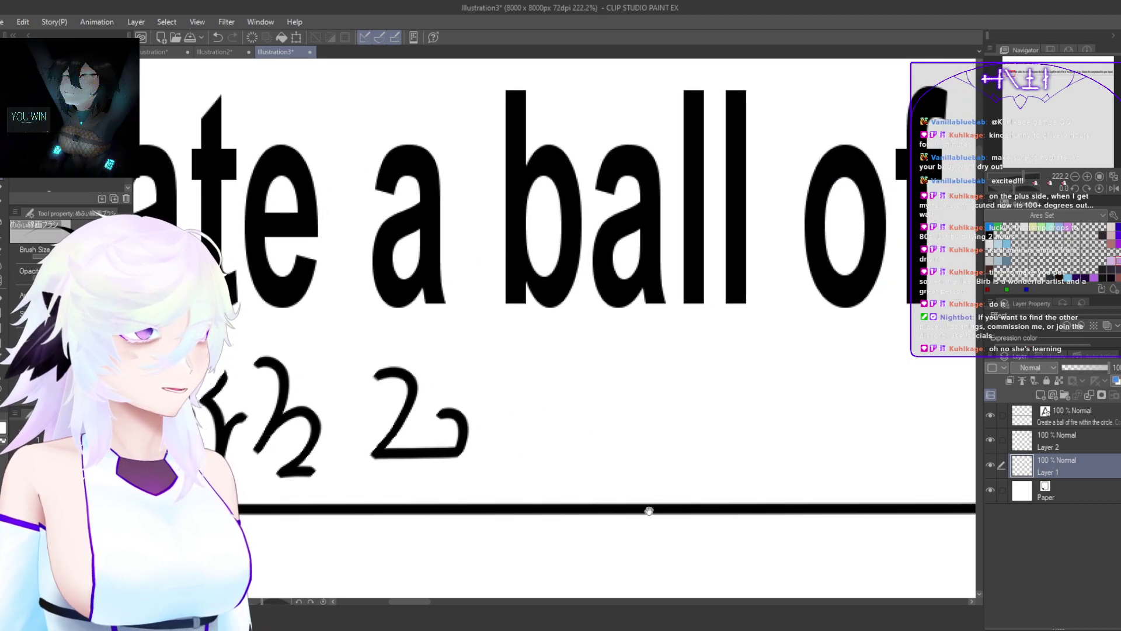
Step: Lasso and transform the script T and final E of "Create" so they extend down to match the taller letters, and clear the selection
scroll(468, 521, "down", 6)
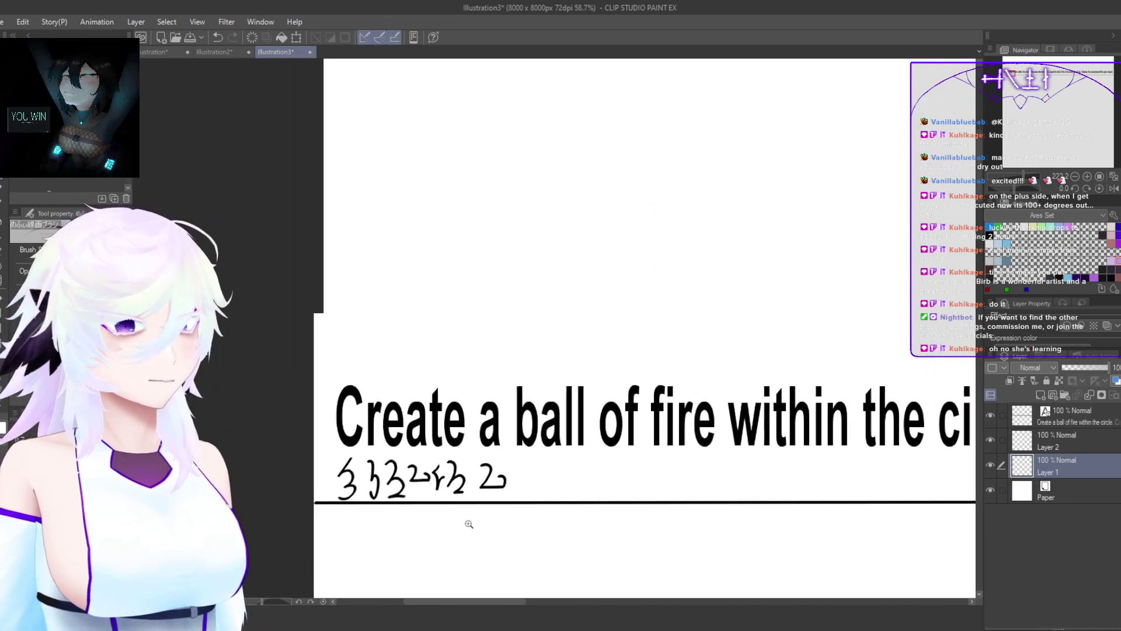
scroll(486, 515, "up", 6)
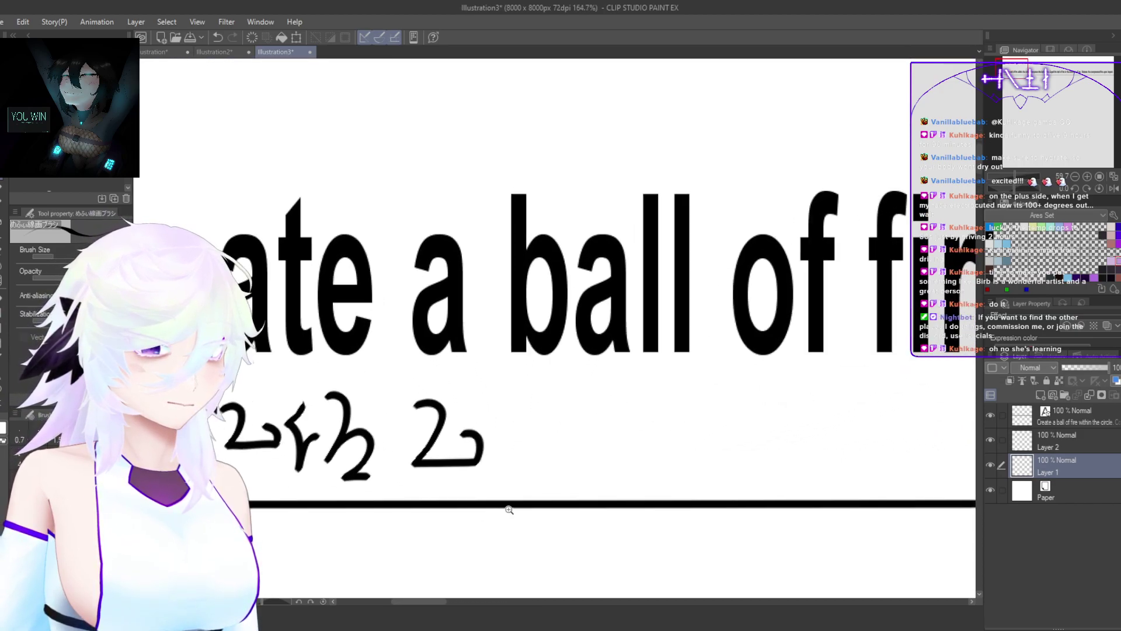
mouse_move(518, 507)
left_mouse_down()
mouse_move(533, 520)
mouse_move(753, 475)
left_mouse_up()
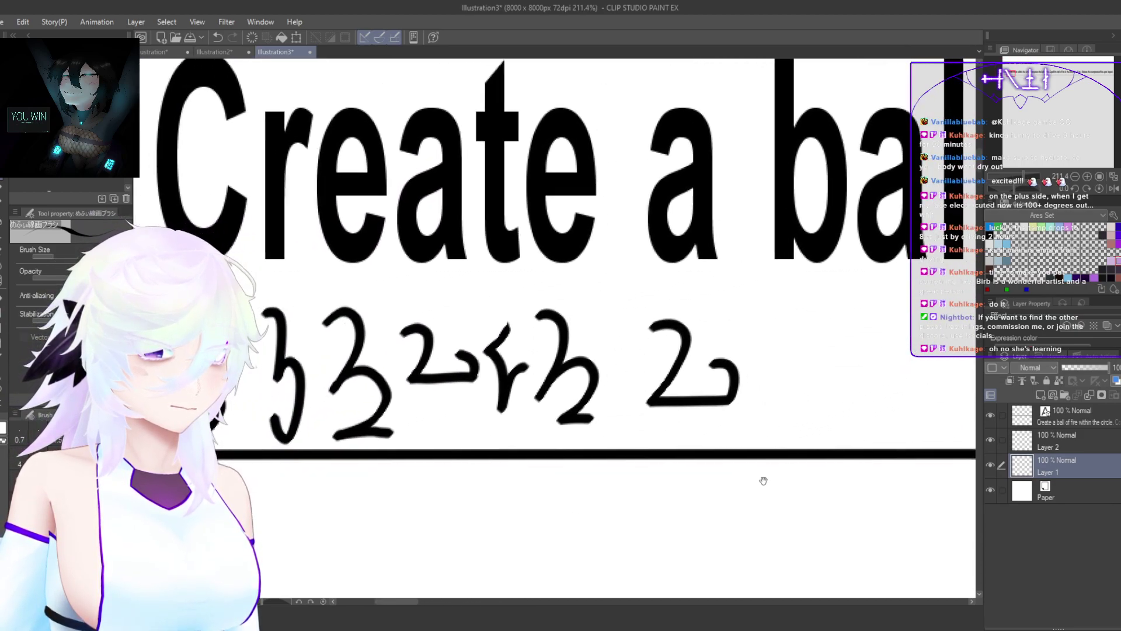
key("m")
mouse_move(616, 425)
left_mouse_down()
mouse_move(568, 436)
mouse_move(532, 395)
mouse_move(552, 351)
mouse_move(527, 309)
mouse_move(621, 297)
mouse_move(629, 411)
mouse_move(581, 455)
left_mouse_up()
key("ctrl+t")
left_click(546, 476)
left_click_drag(500, 430, 547, 386)
mouse_move(511, 307)
left_mouse_down()
mouse_move(496, 433)
mouse_move(520, 450)
mouse_move(520, 477)
left_mouse_up()
key("ctrl+t")
key("ctrl+d")
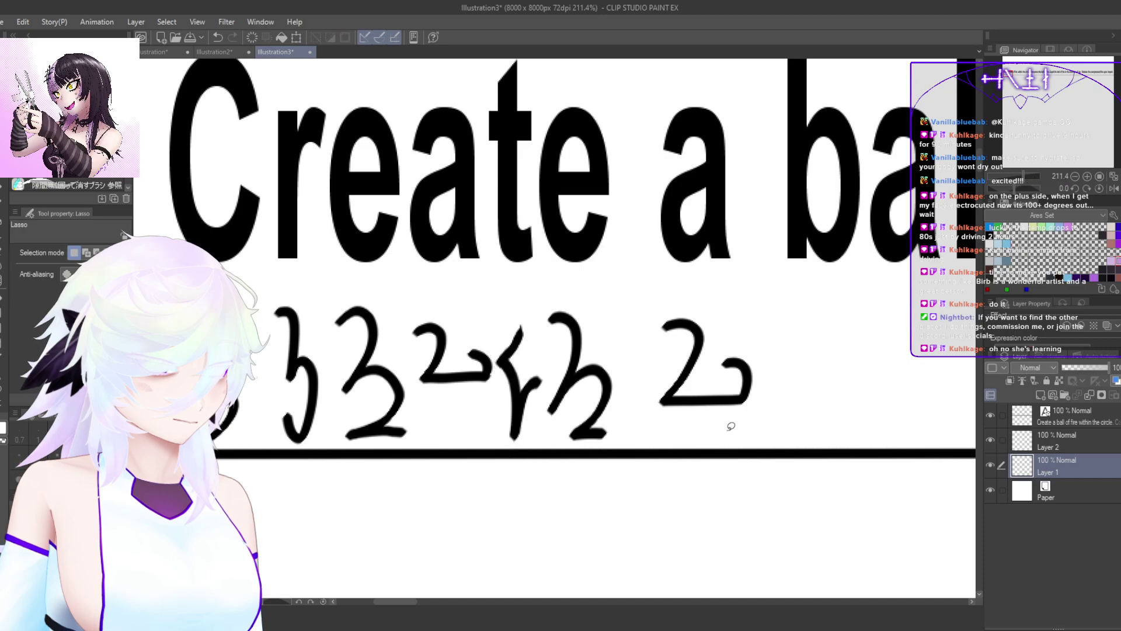
Step: Lasso the script letter for the word "a", scale it down slightly, and clear the selection
left_click_drag(730, 430, 651, 431)
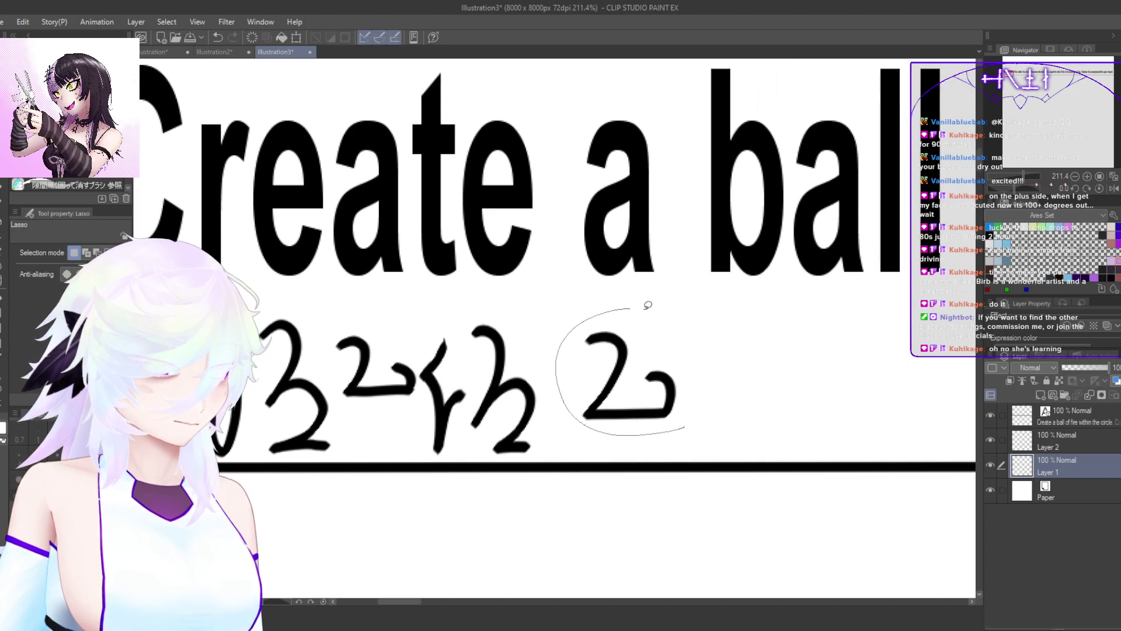
left_click_drag(638, 304, 701, 403)
key("ctrl+t")
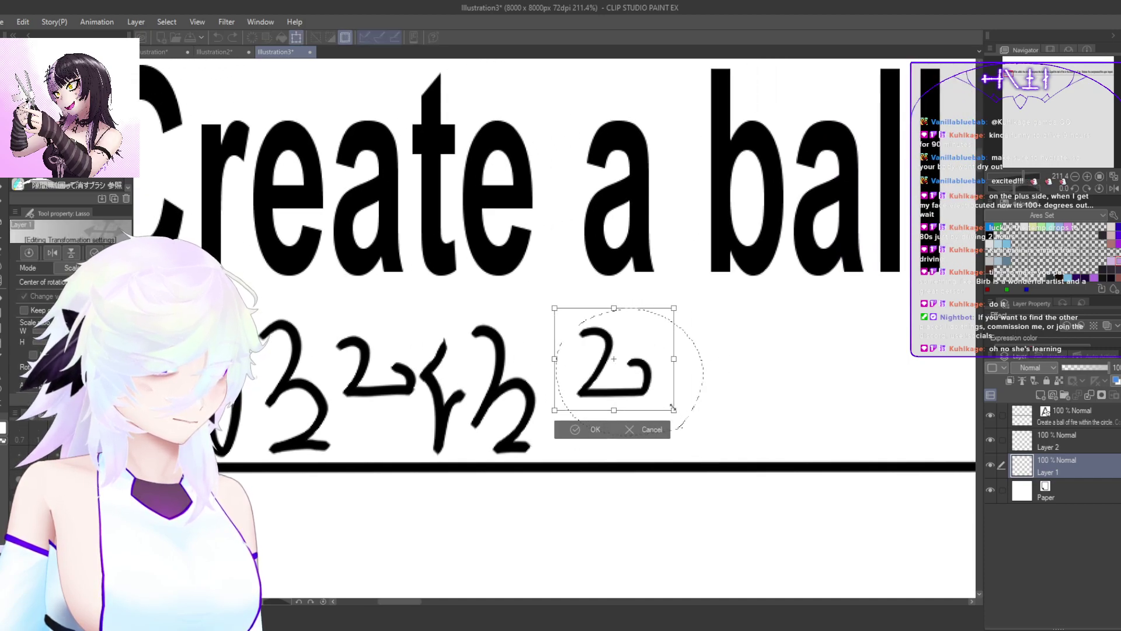
left_click(629, 423)
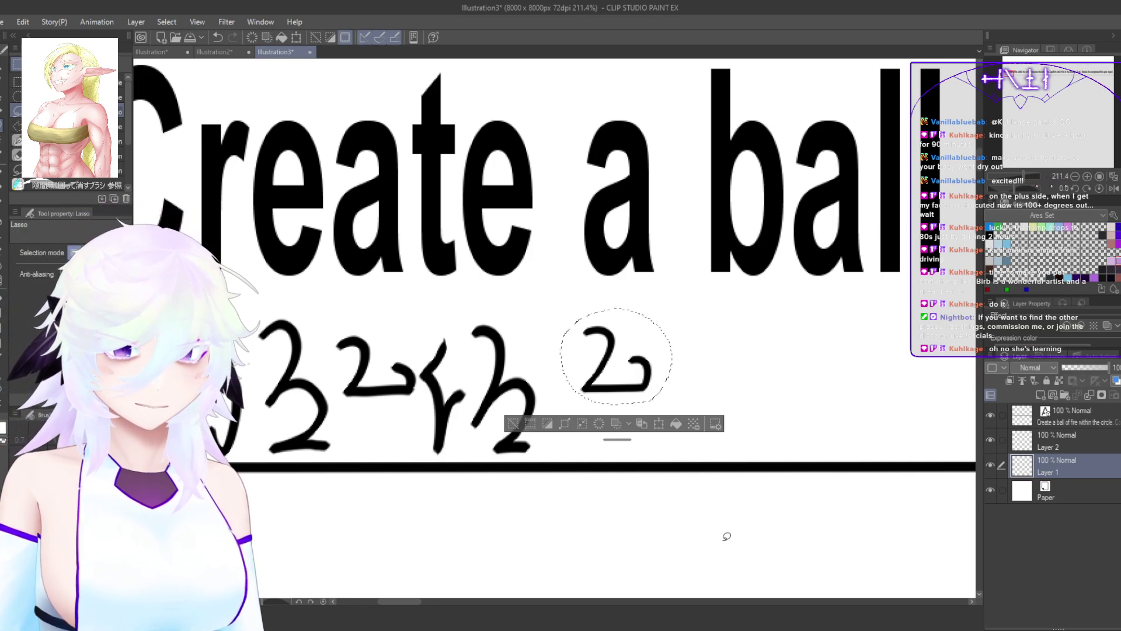
key("ctrl+d")
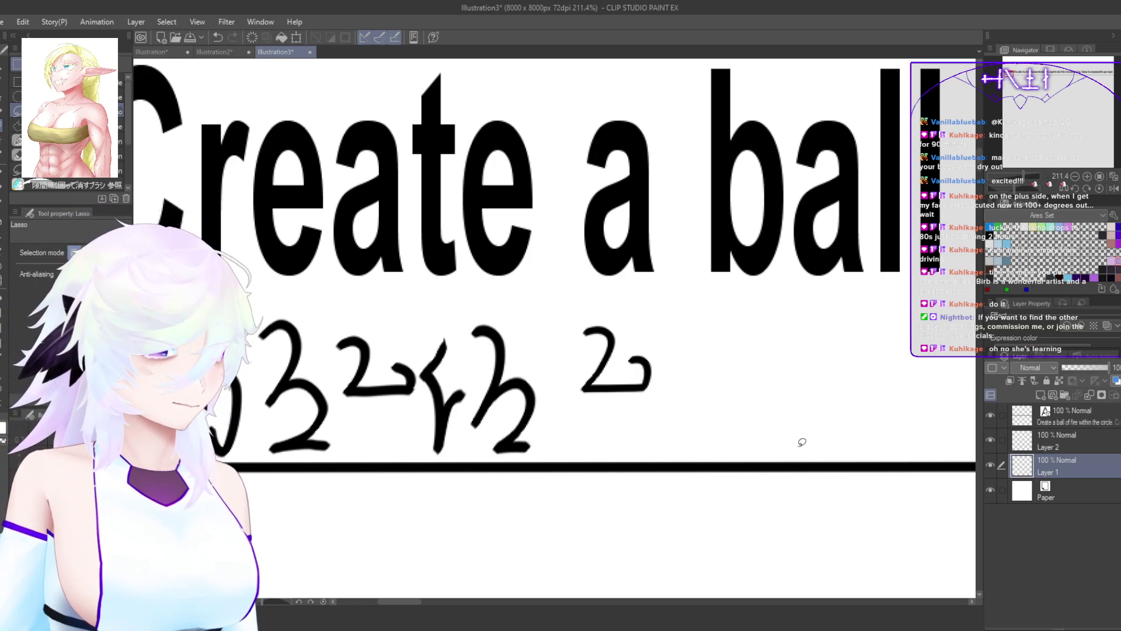
Step: Handwrite the script letters for B and A of "ball" with the line-art brush, undoing and redrawing faulty strokes
key("p")
mouse_move(737, 374)
left_mouse_down()
mouse_move(541, 376)
mouse_move(549, 415)
left_mouse_up()
scroll(531, 388, "down", 1)
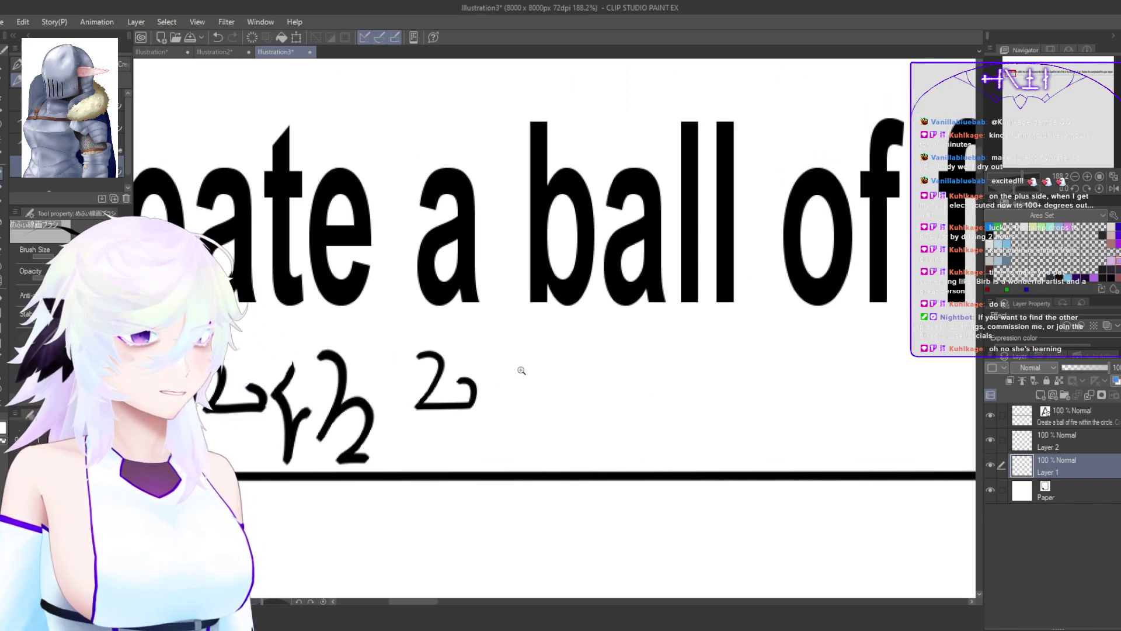
scroll(521, 371, "up", 1)
mouse_move(554, 347)
left_mouse_down()
mouse_move(587, 375)
mouse_move(551, 467)
mouse_move(516, 428)
left_mouse_up()
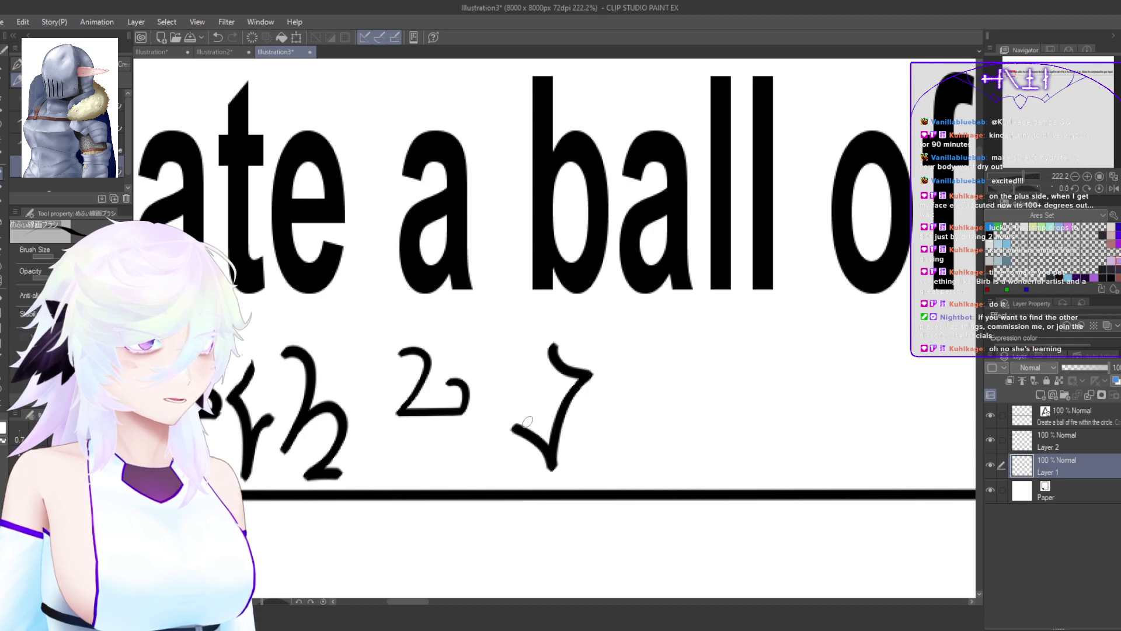
mouse_move(612, 450)
left_mouse_down()
mouse_move(541, 445)
mouse_move(524, 426)
left_mouse_up()
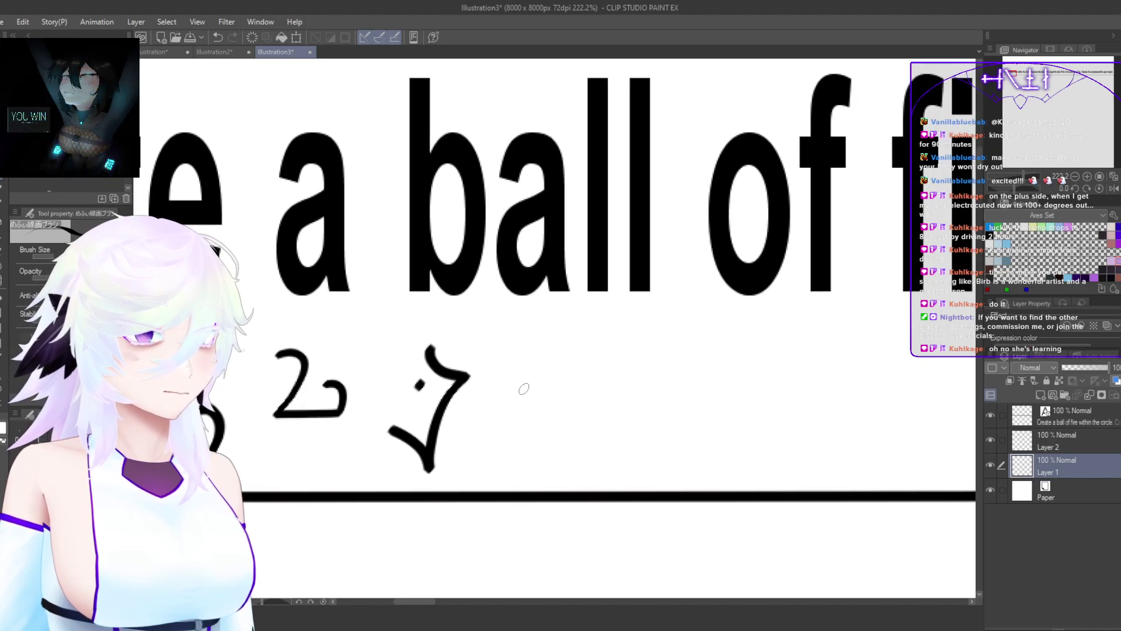
mouse_move(497, 371)
left_mouse_down()
mouse_move(524, 373)
mouse_move(518, 412)
mouse_move(493, 433)
mouse_move(567, 423)
mouse_move(572, 402)
mouse_move(506, 366)
mouse_move(513, 401)
mouse_move(496, 419)
mouse_move(564, 408)
mouse_move(553, 383)
mouse_move(515, 376)
mouse_move(501, 426)
mouse_move(545, 421)
mouse_move(505, 368)
mouse_move(508, 421)
mouse_move(567, 418)
mouse_move(552, 383)
mouse_move(505, 369)
mouse_move(521, 394)
mouse_move(499, 424)
mouse_move(567, 419)
mouse_move(569, 401)
mouse_move(554, 390)
mouse_move(582, 418)
mouse_move(528, 424)
left_mouse_up()
key("ctrl+z")
key("ctrl+z")
key("ctrl+z")
key("ctrl+z")
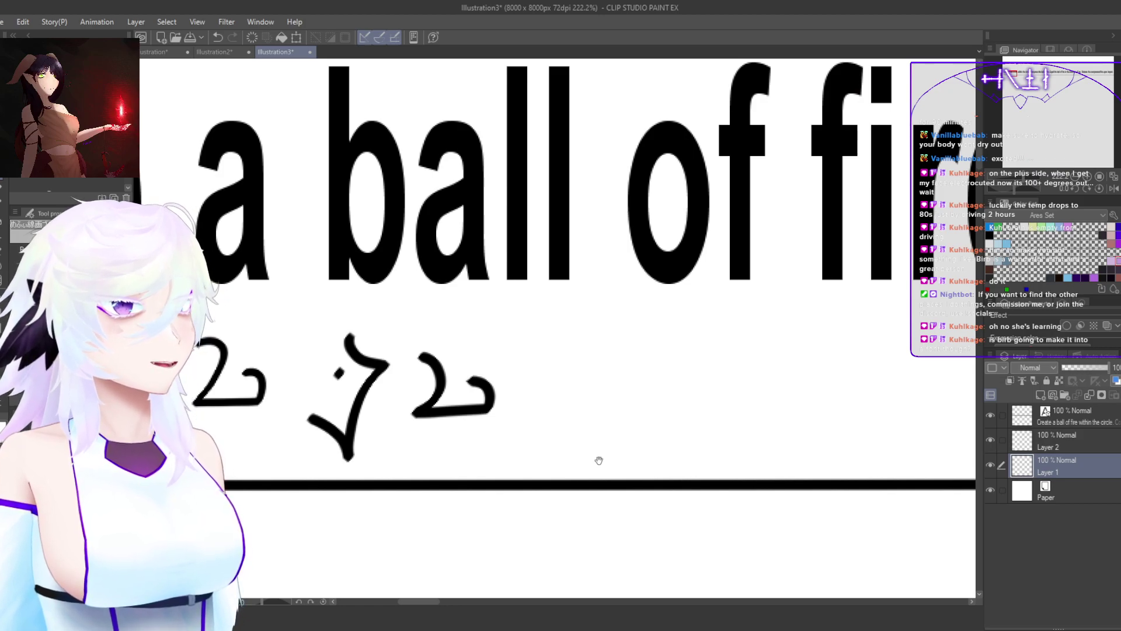
left_click_drag(579, 438, 535, 431)
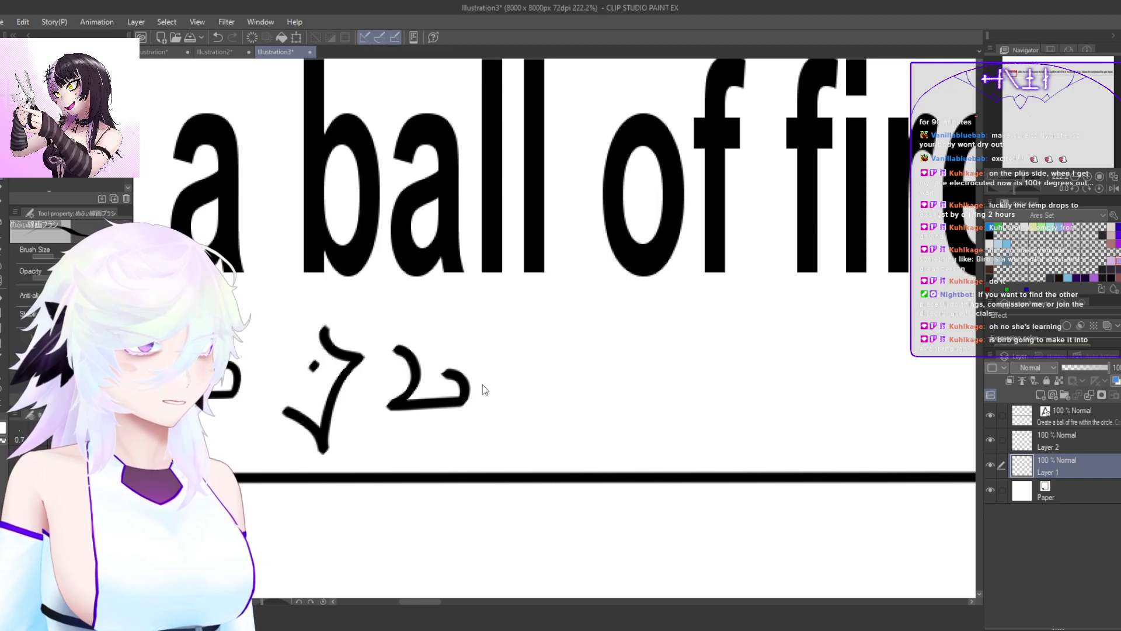
Step: Handwrite the two script L letters of "ball" after the A, undoing and redrawing the faulty attempts
mouse_move(480, 383)
left_mouse_down()
mouse_move(496, 440)
mouse_move(506, 355)
mouse_move(528, 345)
left_mouse_up()
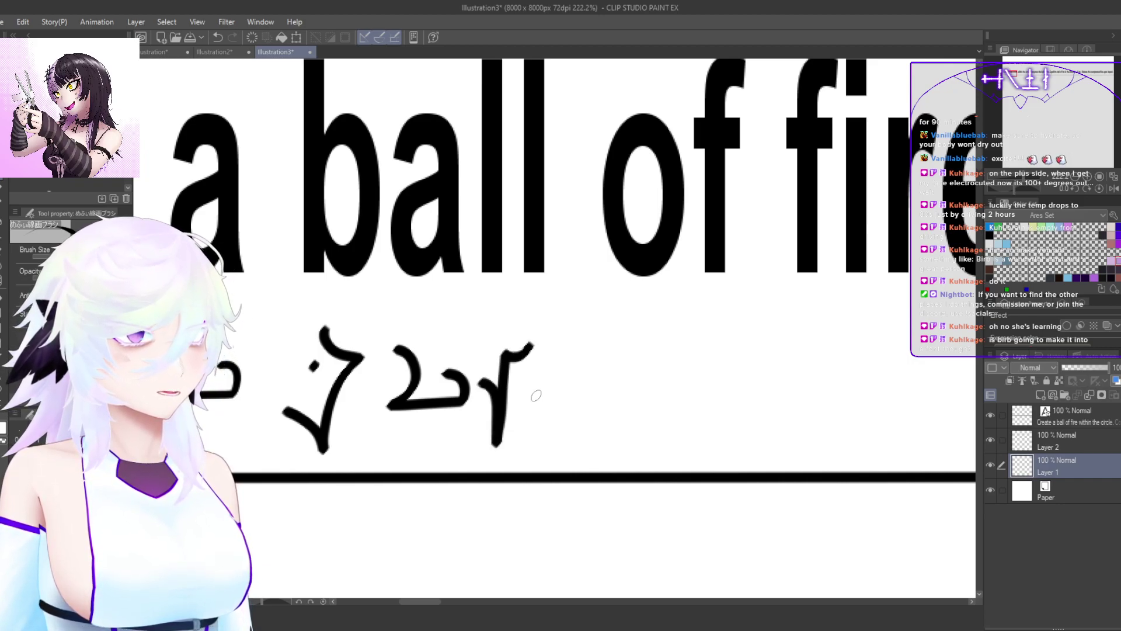
key("ctrl+z")
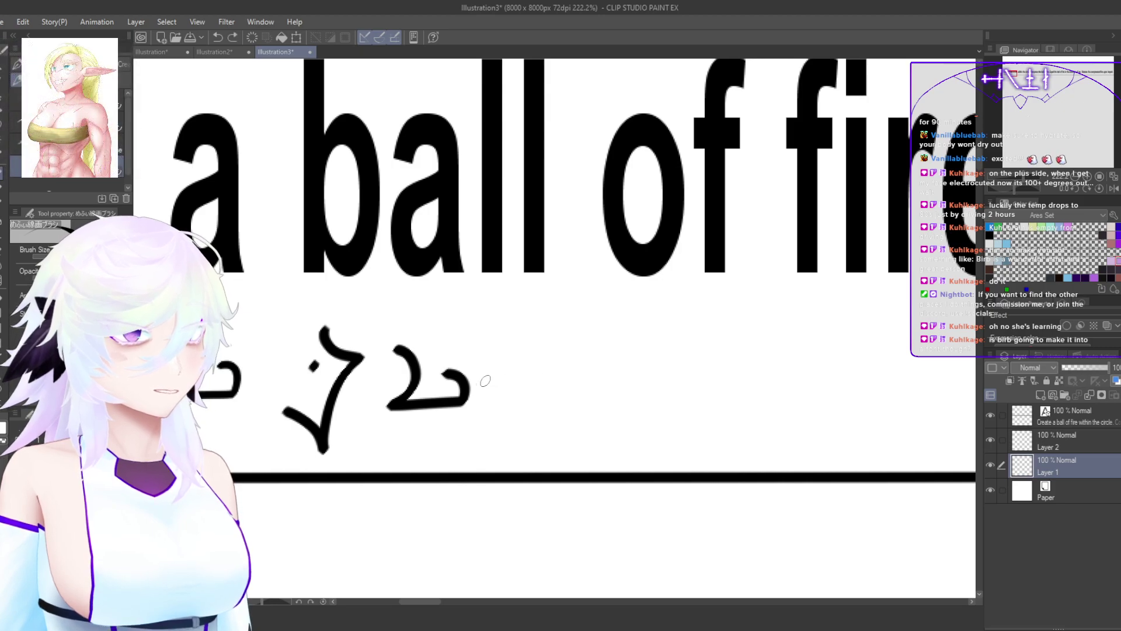
mouse_move(483, 381)
left_mouse_down()
mouse_move(494, 441)
mouse_move(501, 339)
mouse_move(507, 372)
mouse_move(523, 346)
mouse_move(544, 452)
mouse_move(550, 354)
mouse_move(568, 342)
mouse_move(564, 324)
mouse_move(568, 353)
mouse_move(535, 384)
mouse_move(540, 451)
mouse_move(548, 350)
mouse_move(554, 370)
mouse_move(577, 344)
left_mouse_up()
key("ctrl+z")
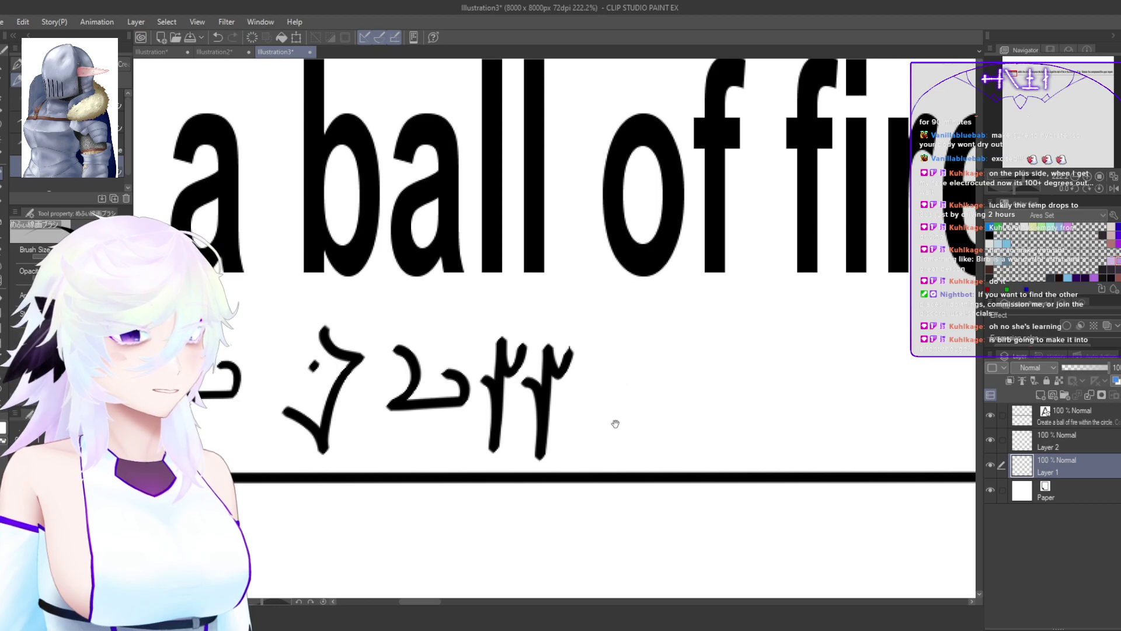
Step: Handwrite the script letters for O and F to form the word "of" above the baseline
left_click_drag(616, 423, 520, 420)
mouse_move(499, 334)
left_mouse_down()
mouse_move(524, 354)
mouse_move(506, 409)
mouse_move(512, 445)
mouse_move(557, 429)
mouse_move(566, 401)
mouse_move(554, 402)
mouse_move(568, 429)
mouse_move(596, 410)
mouse_move(577, 430)
mouse_move(537, 421)
left_mouse_up()
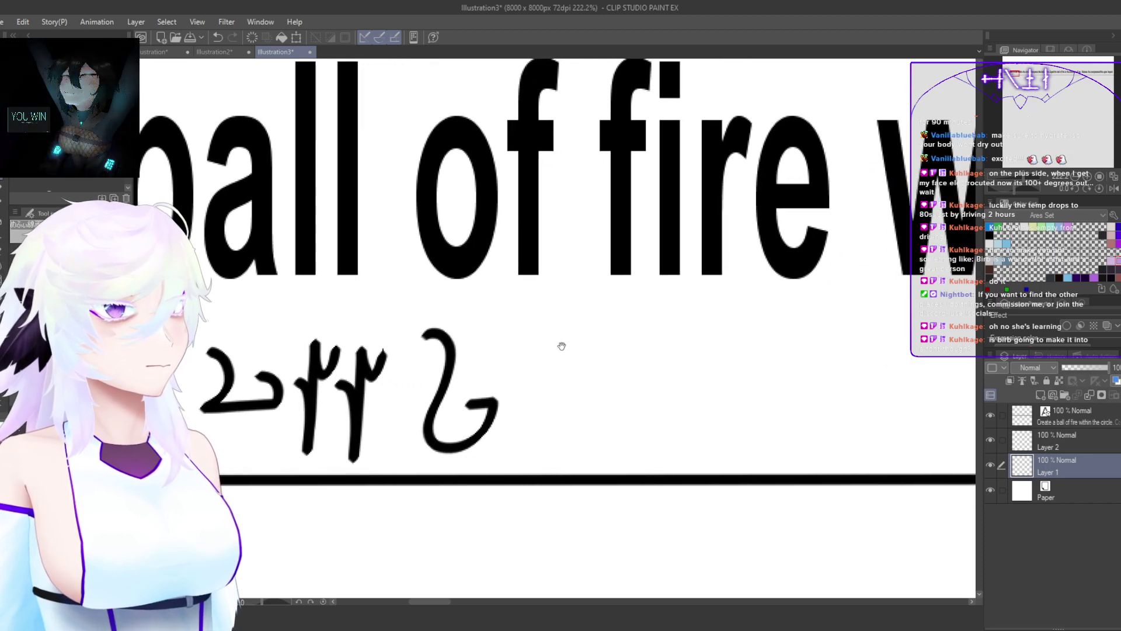
mouse_move(538, 315)
left_mouse_down()
mouse_move(523, 334)
mouse_move(520, 368)
mouse_move(537, 348)
mouse_move(531, 400)
mouse_move(547, 423)
mouse_move(546, 454)
left_mouse_up()
left_click_drag(648, 389, 531, 421)
Step: Handwrite the script letters for F and I of "fire", undoing and redrawing the faulty strokes
left_click_drag(527, 329, 500, 376)
key("ctrl+z")
mouse_move(526, 331)
left_mouse_down()
mouse_move(508, 376)
mouse_move(530, 355)
mouse_move(523, 409)
mouse_move(505, 426)
left_mouse_up()
key("ctrl+z")
mouse_move(528, 375)
left_mouse_down()
mouse_move(504, 414)
mouse_move(520, 423)
mouse_move(525, 473)
left_mouse_up()
mouse_move(560, 433)
left_mouse_down()
mouse_move(525, 429)
mouse_move(533, 393)
left_mouse_up()
mouse_move(498, 338)
left_mouse_down()
mouse_move(520, 380)
mouse_move(494, 449)
left_mouse_up()
key("ctrl+z")
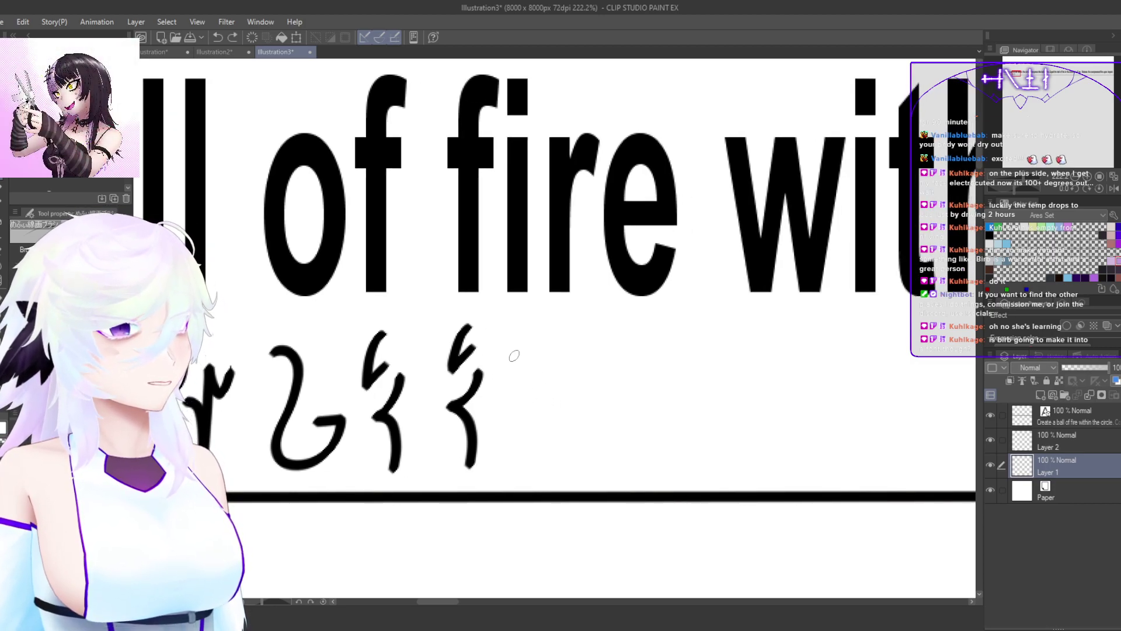
mouse_move(500, 331)
left_mouse_down()
mouse_move(524, 373)
mouse_move(503, 460)
mouse_move(522, 427)
mouse_move(556, 457)
mouse_move(573, 427)
mouse_move(522, 417)
left_mouse_up()
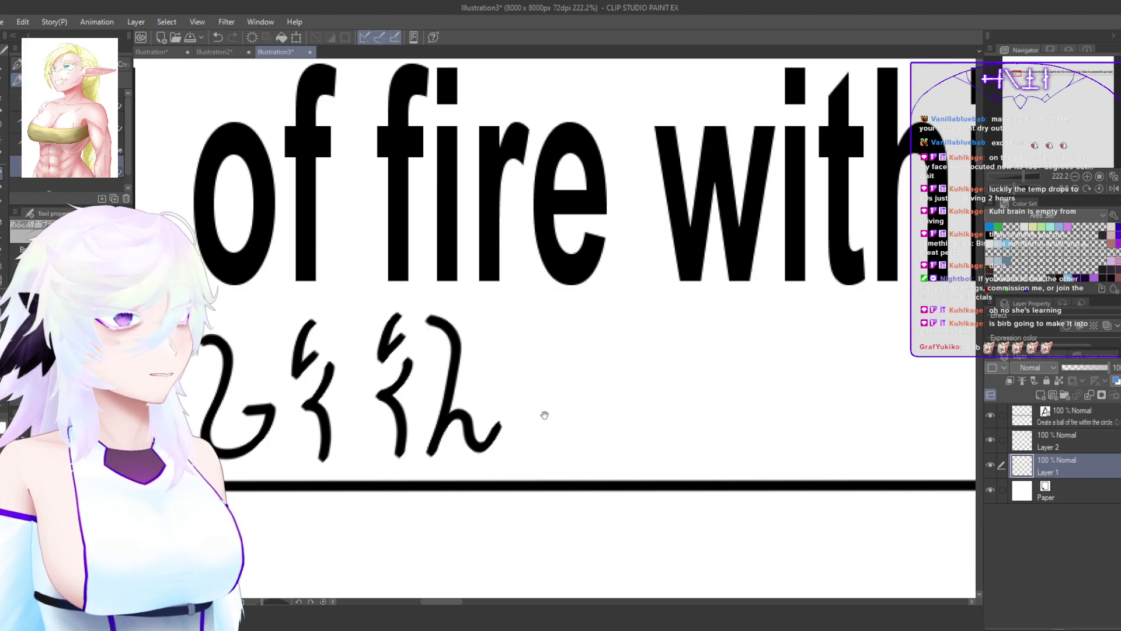
Step: Handwrite the script letters for R and E to finish the word "fire", redrawing the E after undoing it
left_click_drag(544, 414, 581, 400)
key("ctrl+z")
mouse_move(524, 305)
left_mouse_down()
mouse_move(536, 349)
mouse_move(541, 333)
mouse_move(554, 338)
mouse_move(562, 383)
mouse_move(557, 433)
mouse_move(526, 425)
left_mouse_up()
mouse_move(531, 370)
left_mouse_down()
mouse_move(511, 332)
mouse_move(522, 354)
mouse_move(509, 393)
mouse_move(542, 378)
mouse_move(560, 396)
mouse_move(540, 434)
mouse_move(509, 456)
mouse_move(549, 453)
left_mouse_up()
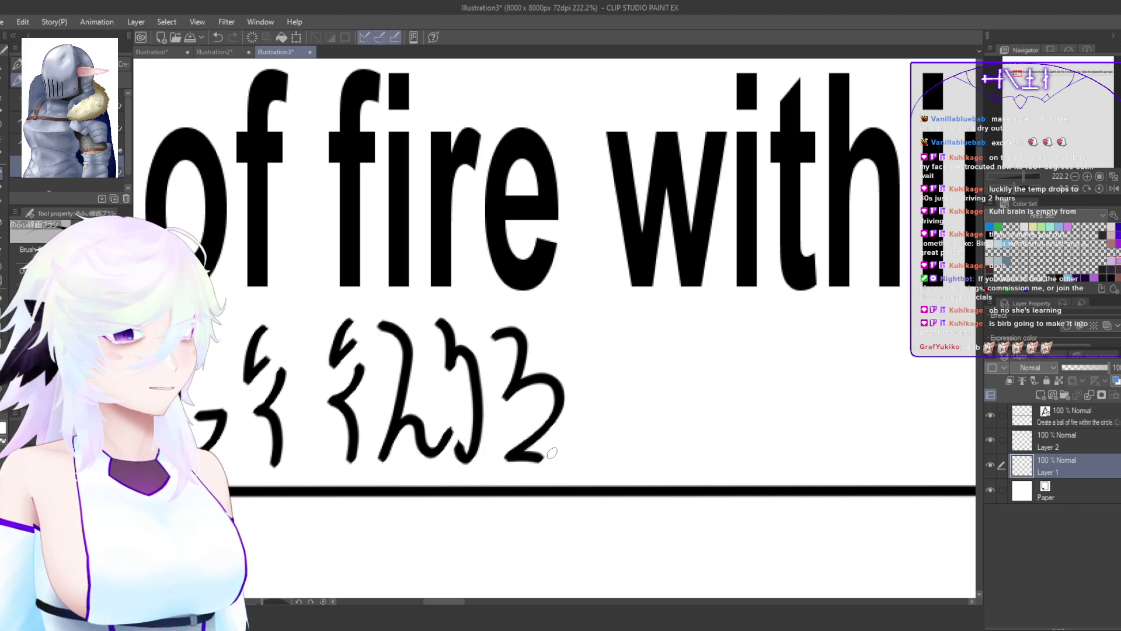
key("ctrl+z")
mouse_move(500, 336)
left_mouse_down()
mouse_move(526, 357)
mouse_move(502, 392)
mouse_move(528, 372)
mouse_move(551, 397)
mouse_move(529, 455)
mouse_move(503, 462)
mouse_move(563, 458)
mouse_move(544, 478)
mouse_move(652, 431)
left_mouse_up()
scroll(652, 431, "up", 5)
mouse_move(586, 334)
left_mouse_down()
mouse_move(590, 423)
mouse_move(631, 411)
mouse_move(622, 448)
mouse_move(586, 465)
mouse_move(659, 447)
left_mouse_up()
scroll(658, 447, "down", 1)
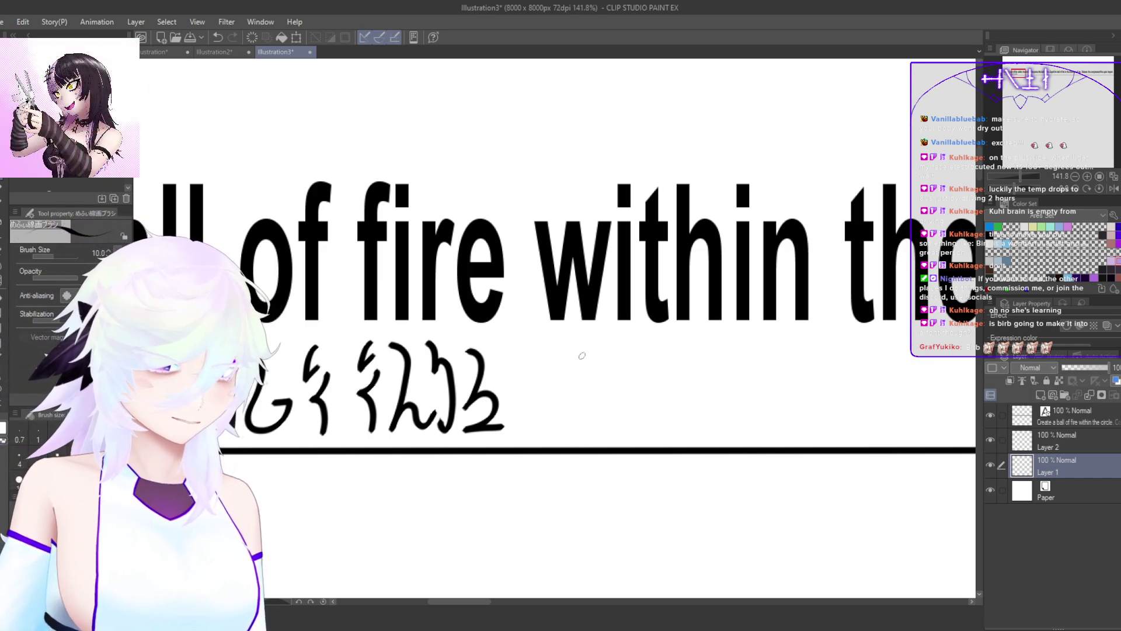
Step: Handwrite the script letter for W, including its dot, after a gap to start the word "within"
left_click_drag(571, 378, 593, 358)
left_click_drag(585, 396, 513, 402)
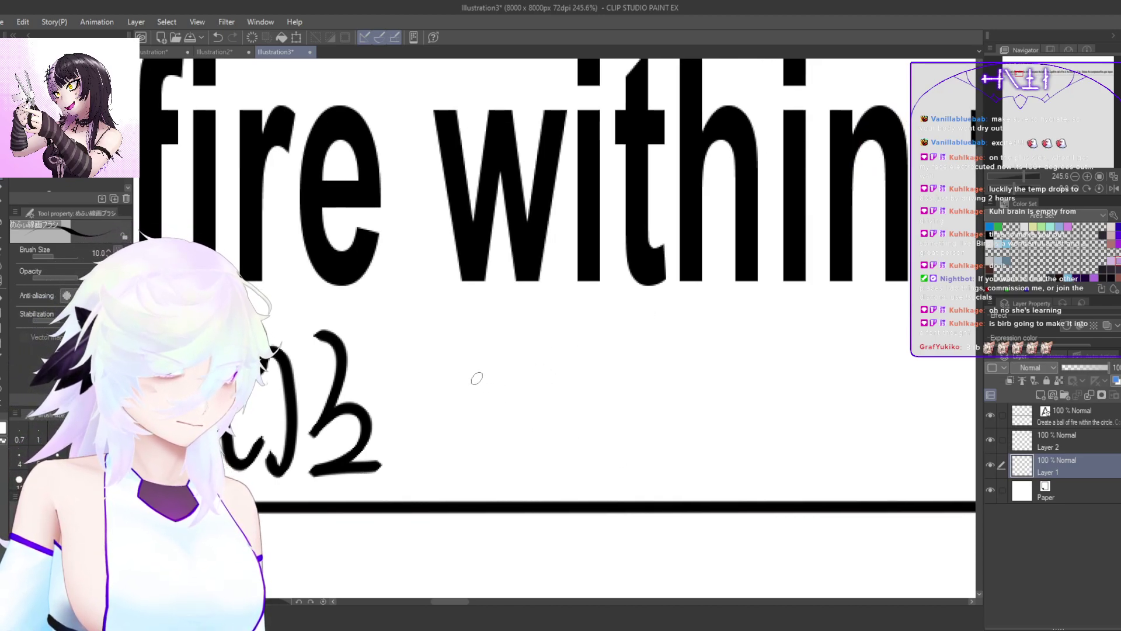
mouse_move(474, 383)
left_mouse_down()
mouse_move(502, 364)
mouse_move(497, 444)
mouse_move(469, 416)
mouse_move(493, 437)
left_mouse_up()
left_click_drag(593, 416, 520, 439)
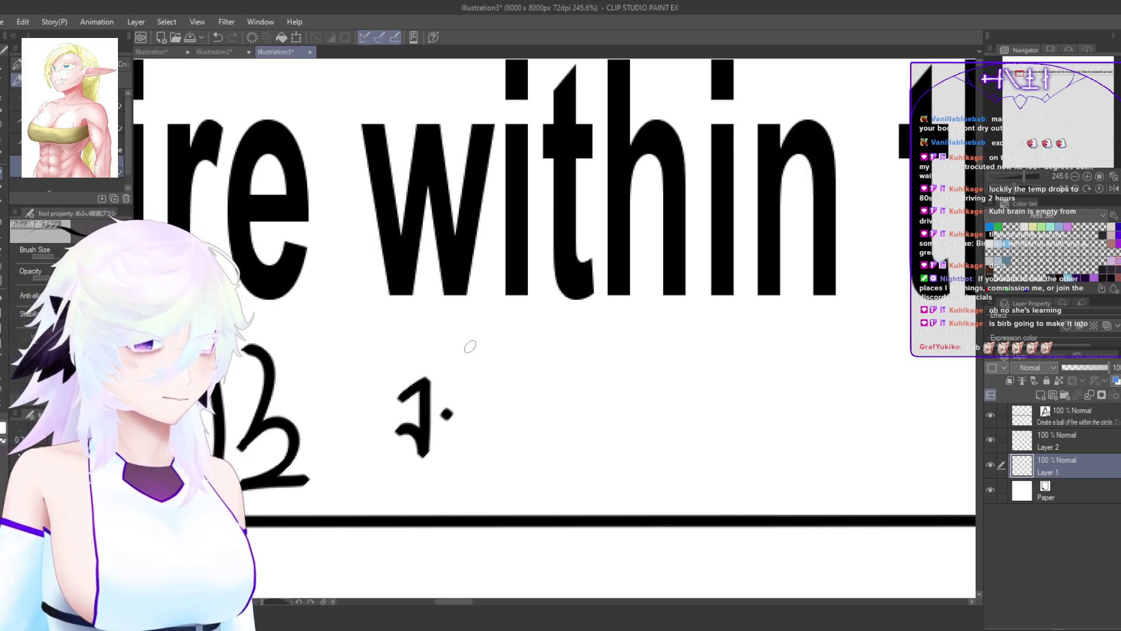
Step: Handwrite the script letter for the first I of "within" after the W, undoing and redrawing it until well shaped
mouse_move(460, 366)
left_mouse_down()
mouse_move(483, 352)
mouse_move(498, 365)
mouse_move(473, 458)
mouse_move(492, 430)
mouse_move(517, 428)
mouse_move(531, 455)
left_mouse_up()
key("ctrl+z")
mouse_move(473, 365)
left_mouse_down()
mouse_move(506, 390)
mouse_move(480, 489)
mouse_move(519, 452)
mouse_move(538, 473)
mouse_move(572, 470)
mouse_move(587, 453)
left_mouse_up()
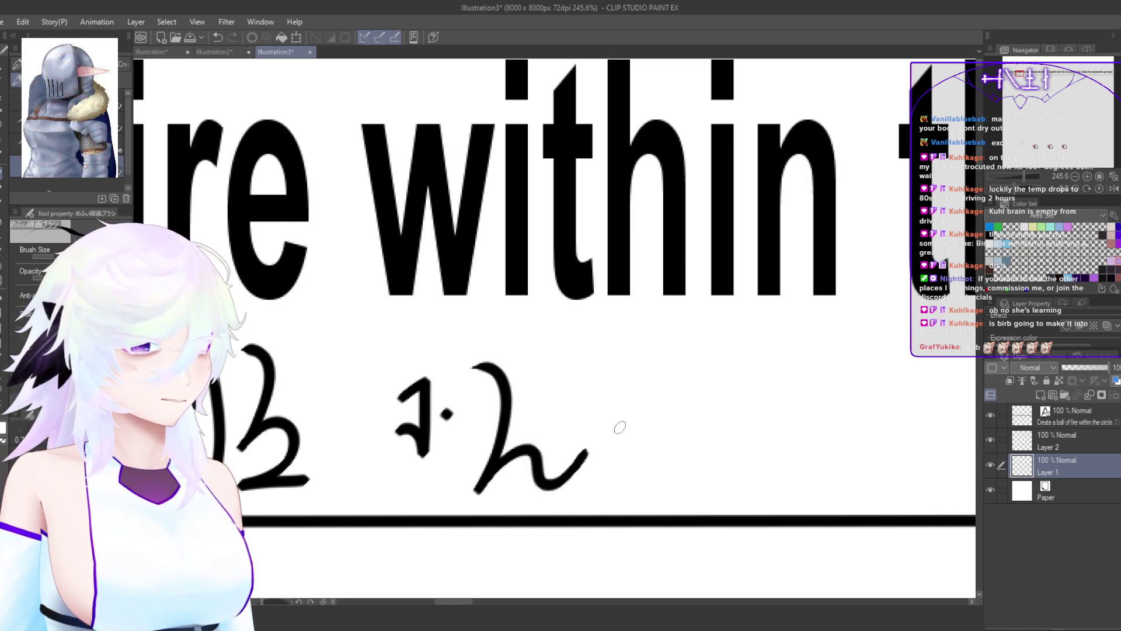
key("ctrl+z")
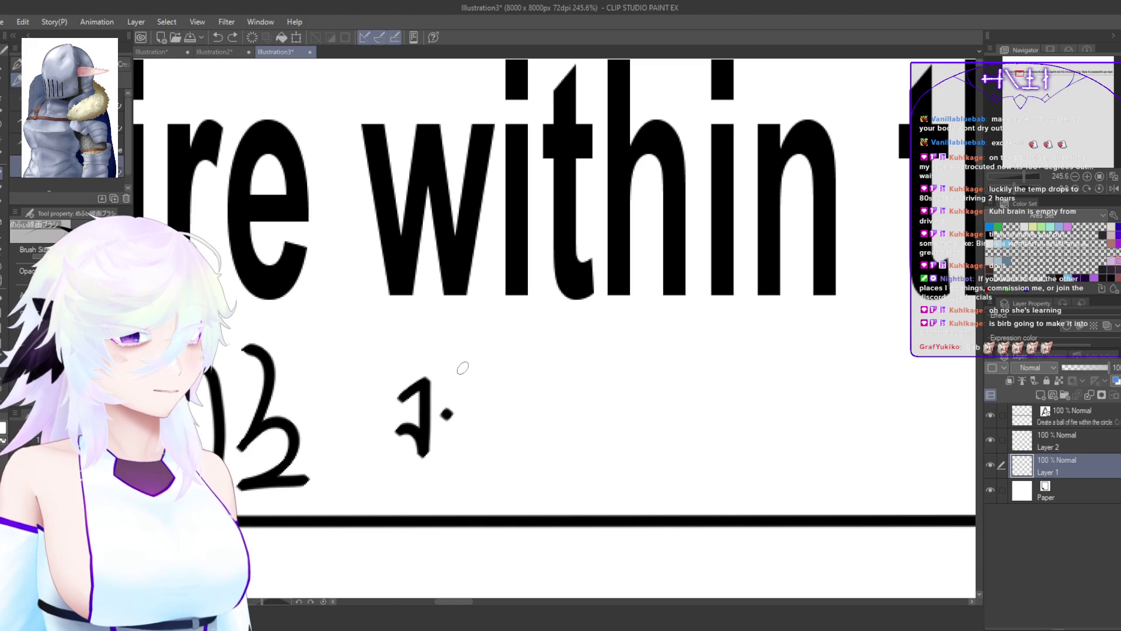
mouse_move(460, 362)
left_mouse_down()
mouse_move(483, 381)
mouse_move(471, 460)
mouse_move(494, 444)
left_mouse_up()
key("ctrl+z")
mouse_move(453, 365)
left_mouse_down()
mouse_move(475, 428)
mouse_move(449, 491)
mouse_move(492, 459)
mouse_move(498, 484)
mouse_move(522, 478)
left_mouse_up()
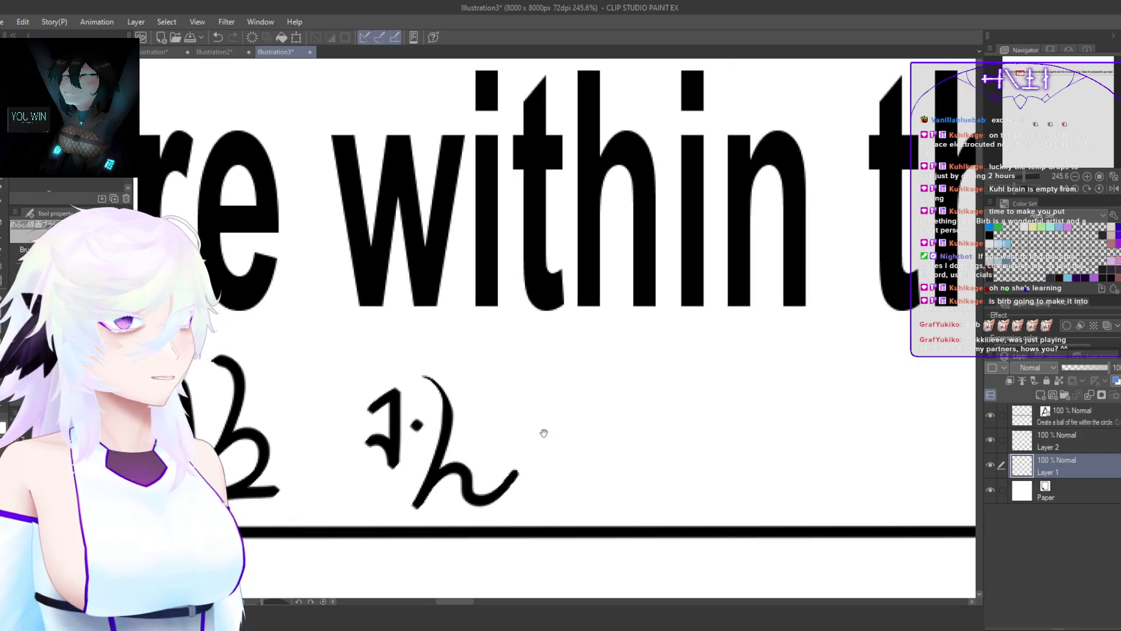
Step: Handwrite the script letter for T of "within" after the first I, undoing and redrawing the faulty strokes
left_click_drag(545, 432, 518, 407)
mouse_move(525, 350)
left_mouse_down()
mouse_move(499, 375)
mouse_move(521, 393)
mouse_move(515, 380)
mouse_move(501, 480)
left_mouse_up()
key("ctrl+z")
key("ctrl+z")
mouse_move(524, 350)
left_mouse_down()
mouse_move(503, 401)
mouse_move(523, 416)
mouse_move(513, 493)
left_mouse_up()
key("ctrl+z")
mouse_move(523, 361)
left_mouse_down()
mouse_move(507, 397)
mouse_move(528, 488)
mouse_move(550, 402)
left_mouse_up()
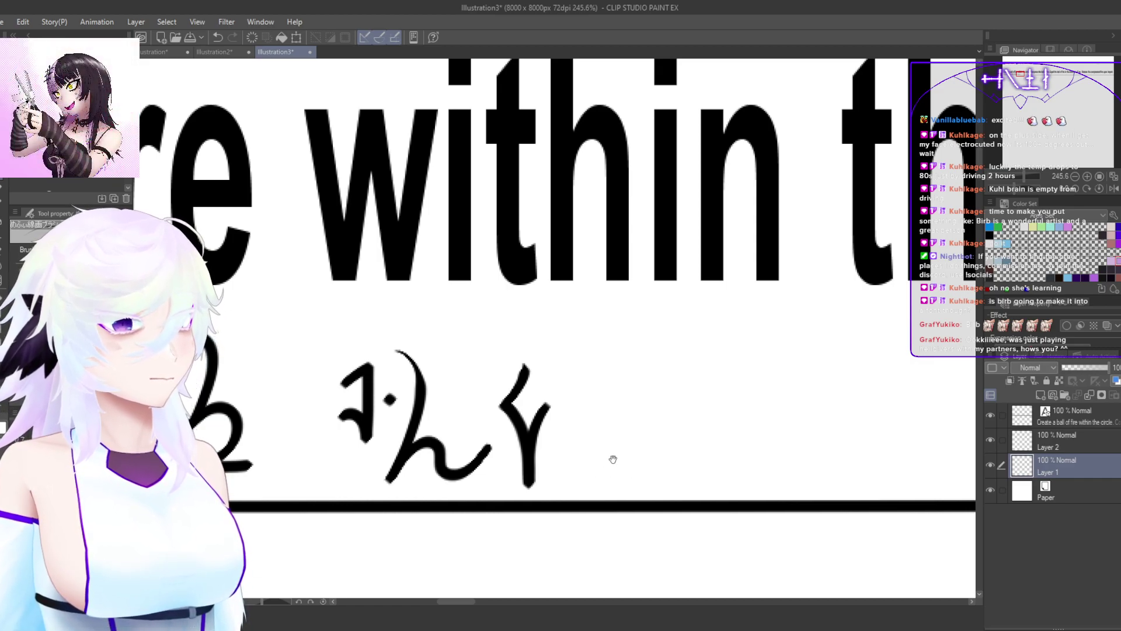
Step: Save the second illustration, with the circle, under a Magic Circle name and return to the spell transcription illustration
left_click_drag(615, 457, 551, 453)
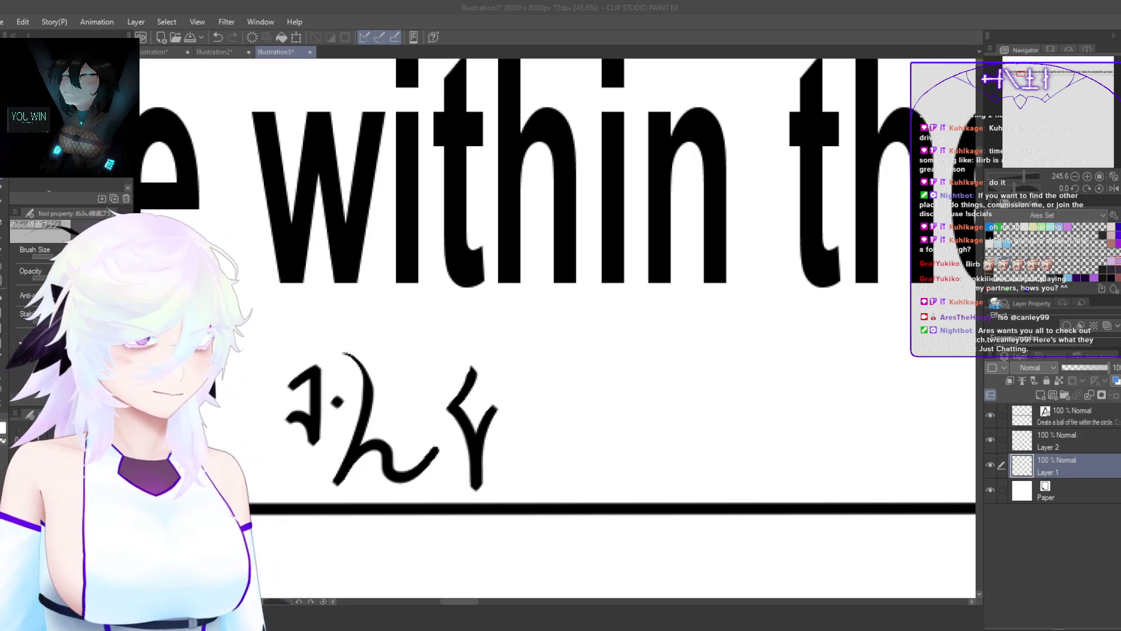
left_click_drag(717, 459, 718, 488)
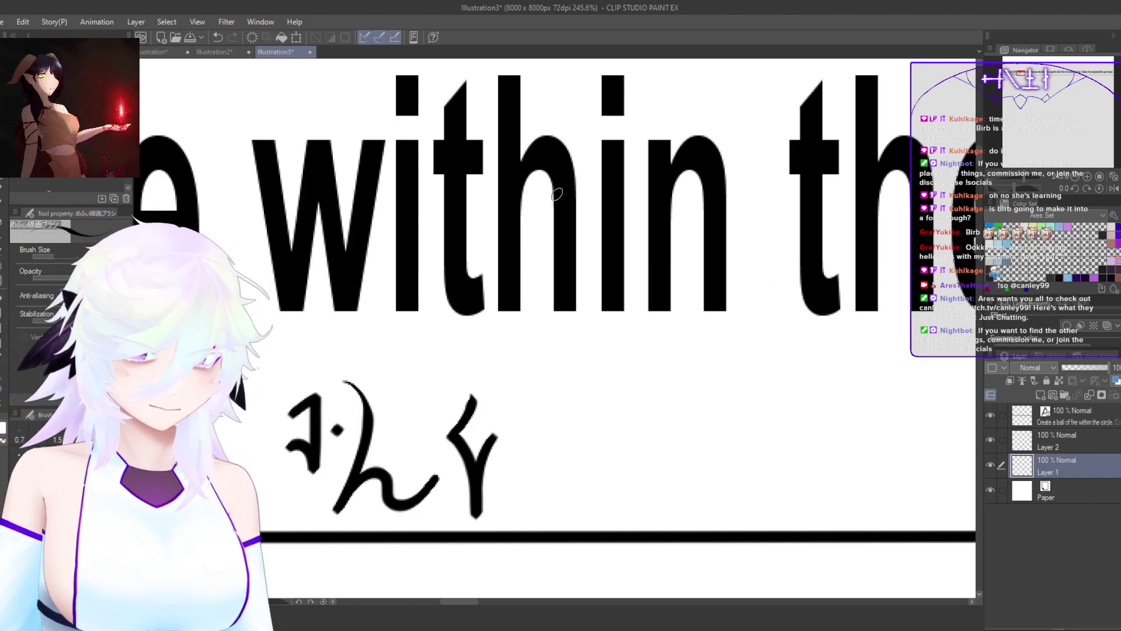
left_click(202, 51)
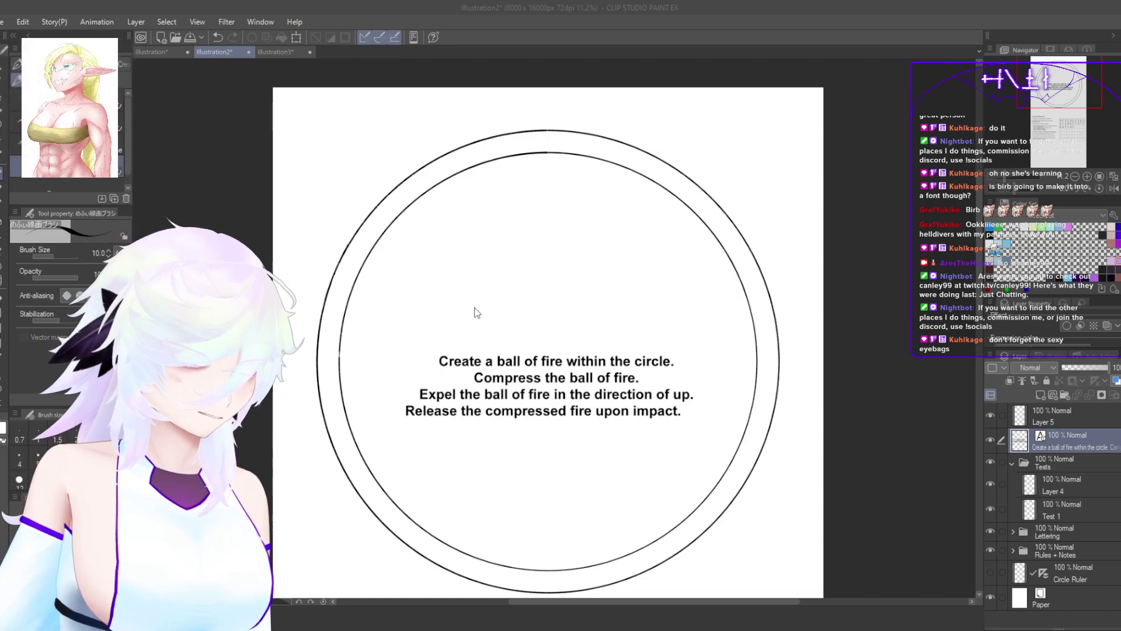
left_click(274, 52)
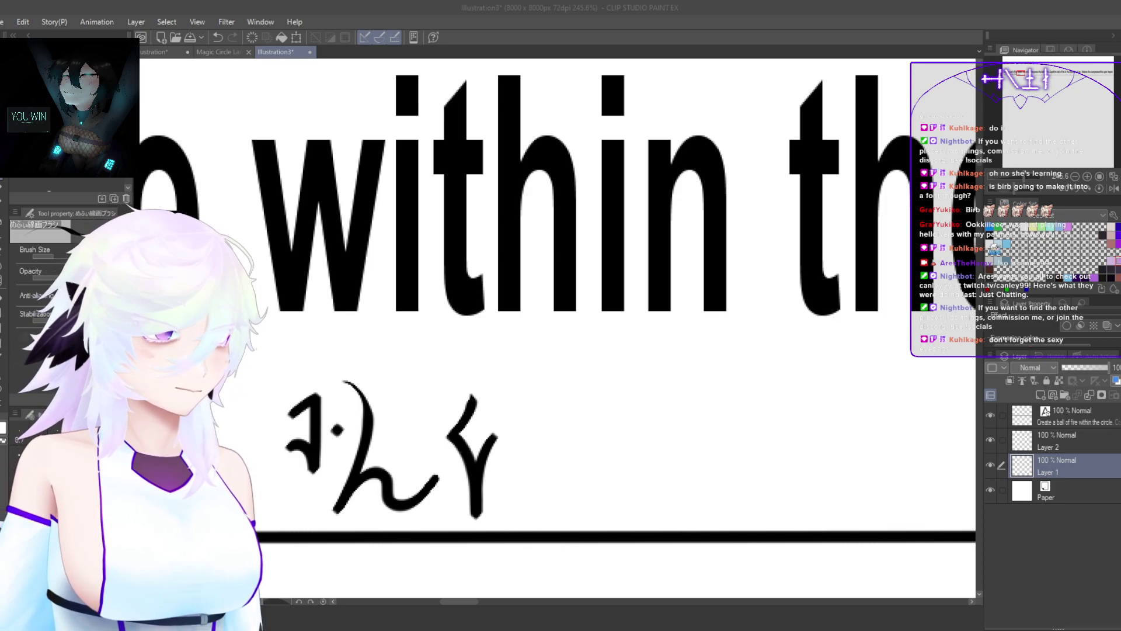
Step: Handwrite the script letters for H and the second I of "within", redrawing the H after undoing it
scroll(672, 297, "down", 2)
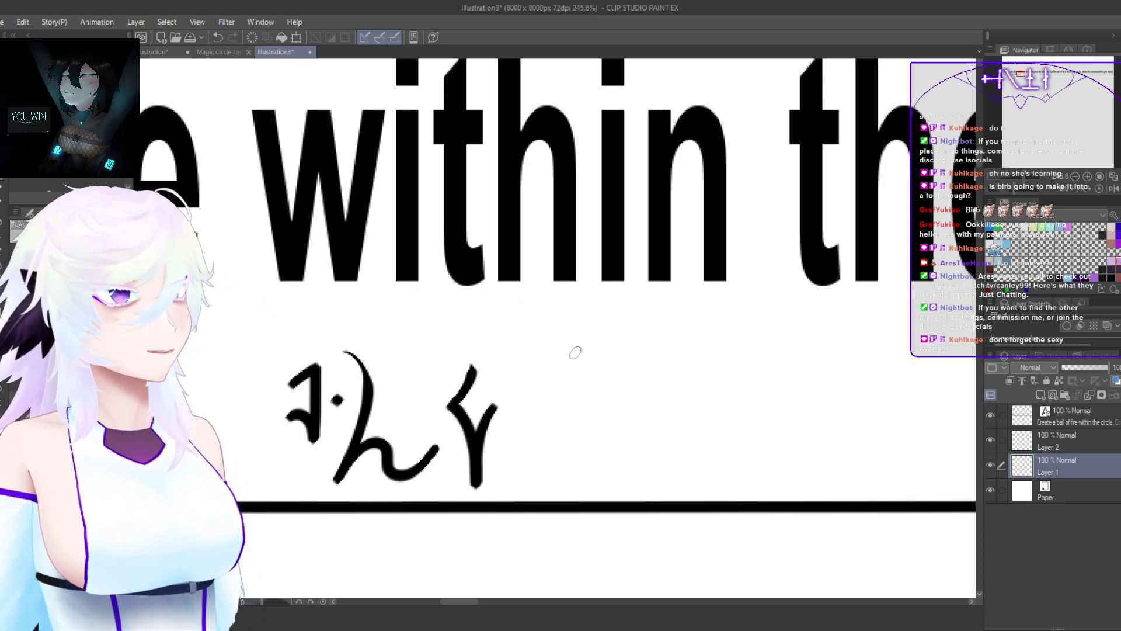
key("ctrl+z")
mouse_move(520, 372)
left_mouse_down()
mouse_move(551, 348)
mouse_move(520, 432)
mouse_move(557, 437)
mouse_move(550, 485)
left_mouse_up()
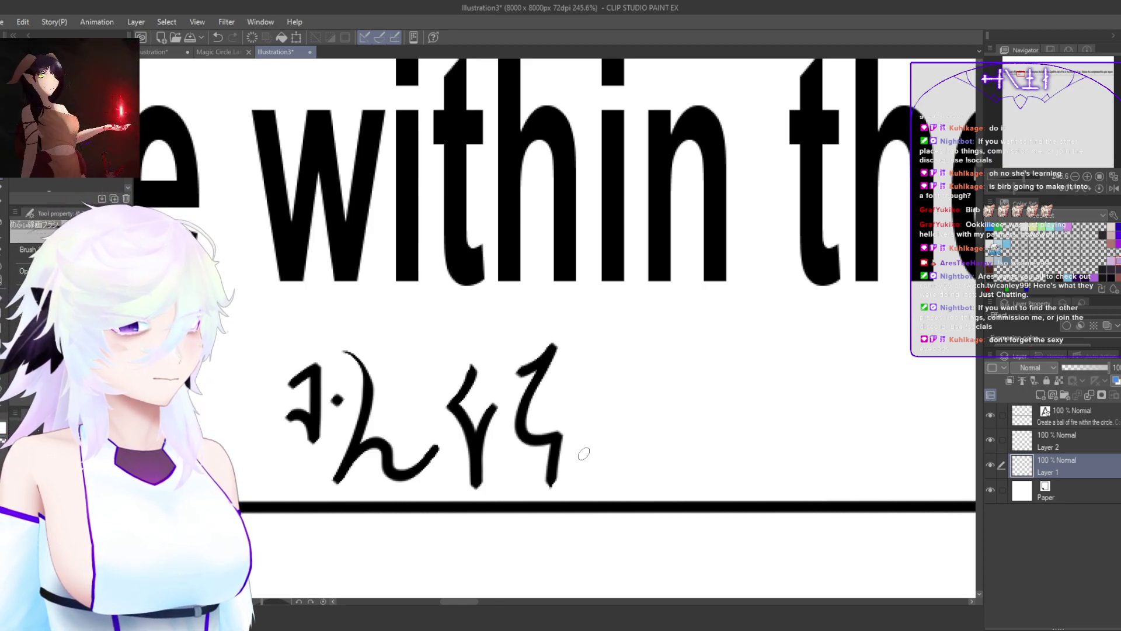
left_click_drag(609, 465, 560, 483)
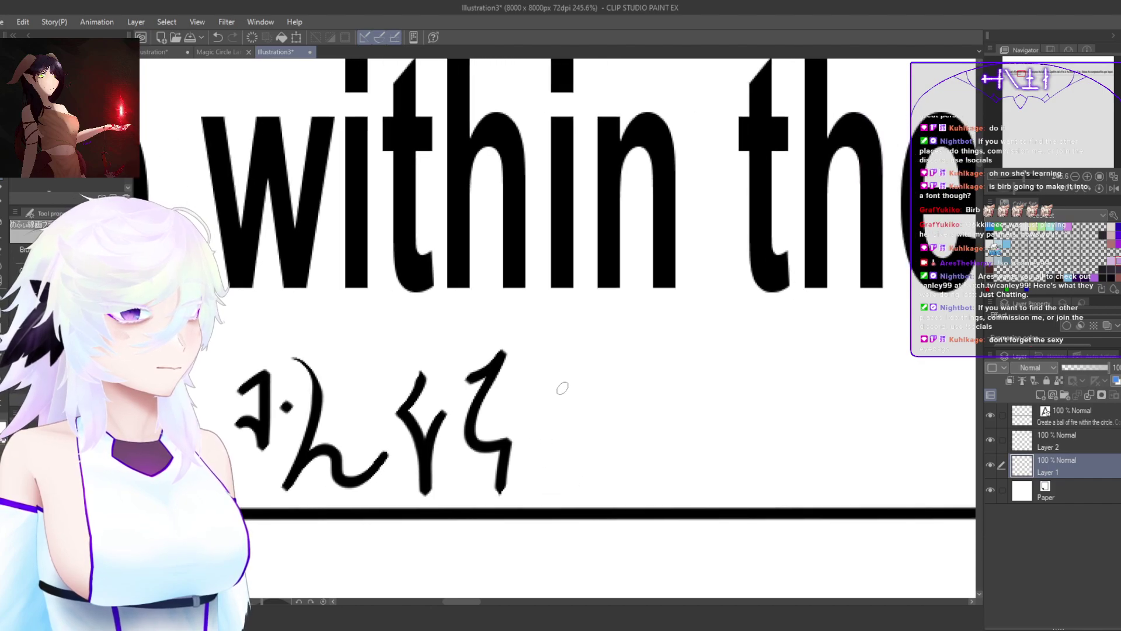
mouse_move(540, 348)
left_mouse_down()
mouse_move(555, 397)
mouse_move(535, 473)
mouse_move(559, 442)
mouse_move(608, 468)
mouse_move(626, 441)
mouse_move(590, 465)
left_mouse_up()
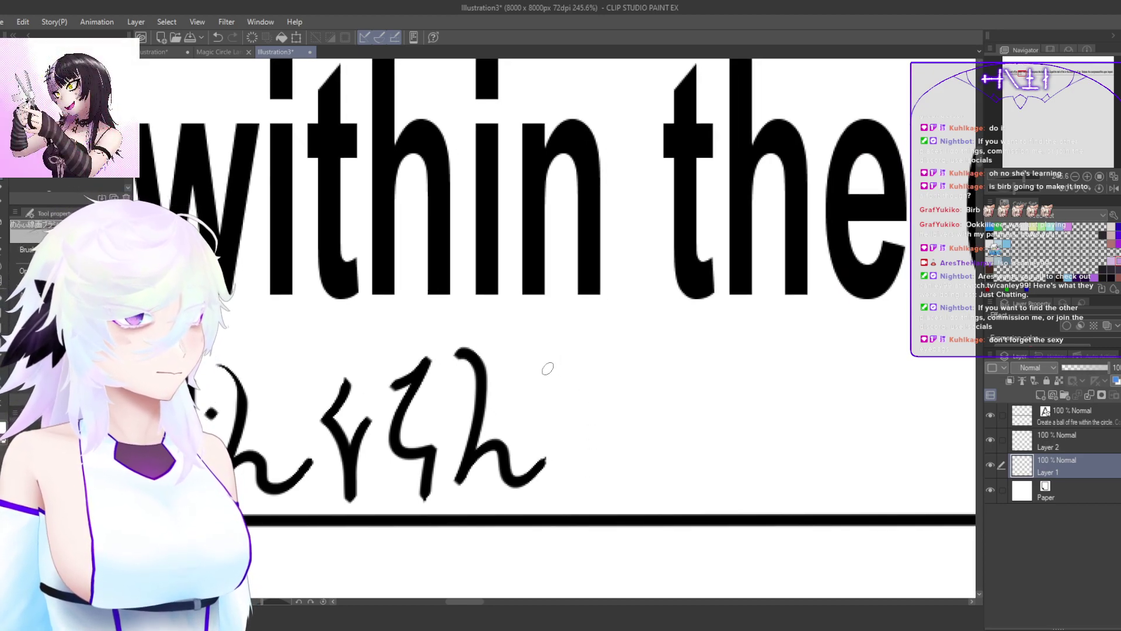
Step: Handwrite the script letter for N to finish the word "within", undoing the faulty attempts first
mouse_move(546, 371)
left_mouse_down()
mouse_move(567, 351)
mouse_move(561, 408)
mouse_move(589, 387)
mouse_move(602, 425)
mouse_move(567, 474)
left_mouse_up()
key("ctrl+z")
key("ctrl+z")
mouse_move(546, 369)
left_mouse_down()
mouse_move(570, 341)
mouse_move(573, 392)
mouse_move(561, 403)
mouse_move(588, 434)
mouse_move(555, 447)
mouse_move(554, 427)
mouse_move(547, 503)
left_mouse_up()
key("ctrl+z")
mouse_move(559, 385)
left_mouse_down()
mouse_move(583, 430)
mouse_move(552, 443)
mouse_move(541, 502)
left_mouse_up()
Step: Handwrite the script letter for T after a gap to start the word "the", undoing and redrawing faulty versions
left_click_drag(625, 455, 564, 470)
left_click_drag(634, 479, 537, 466)
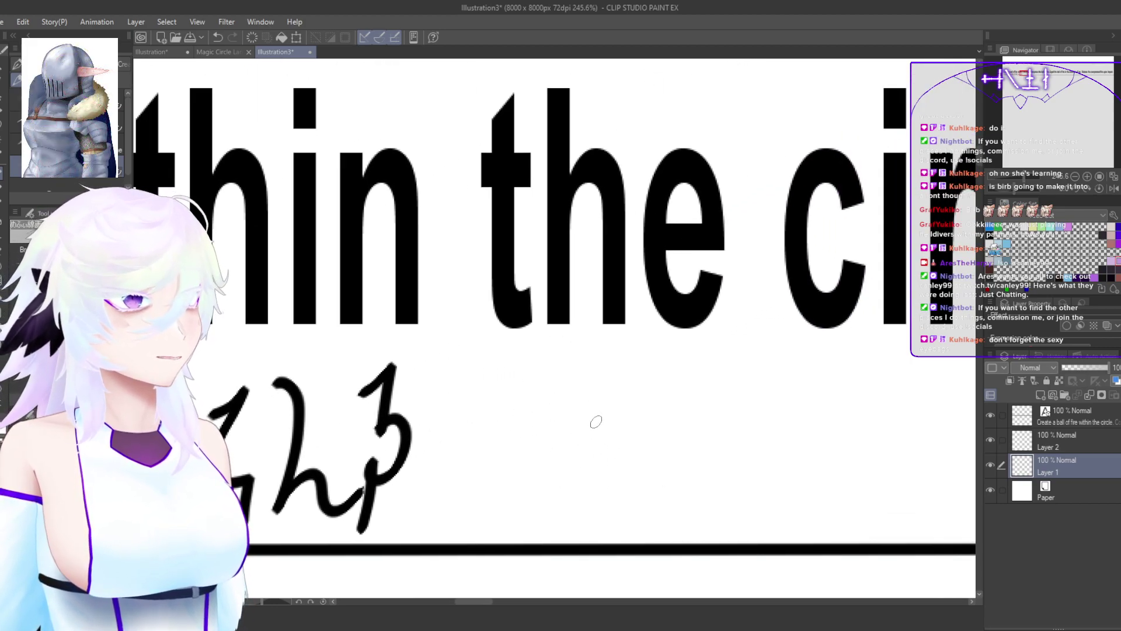
mouse_move(517, 379)
left_mouse_down()
mouse_move(492, 420)
mouse_move(514, 450)
mouse_move(514, 505)
left_mouse_up()
key("ctrl+z")
left_click_drag(516, 400, 495, 455)
key("ctrl+z")
mouse_move(519, 402)
left_mouse_down()
mouse_move(479, 449)
mouse_move(502, 464)
mouse_move(508, 516)
left_mouse_up()
key("ctrl+z")
mouse_move(517, 398)
left_mouse_down()
mouse_move(494, 445)
mouse_move(512, 474)
mouse_move(514, 525)
mouse_move(545, 433)
mouse_move(573, 431)
mouse_move(507, 427)
left_mouse_up()
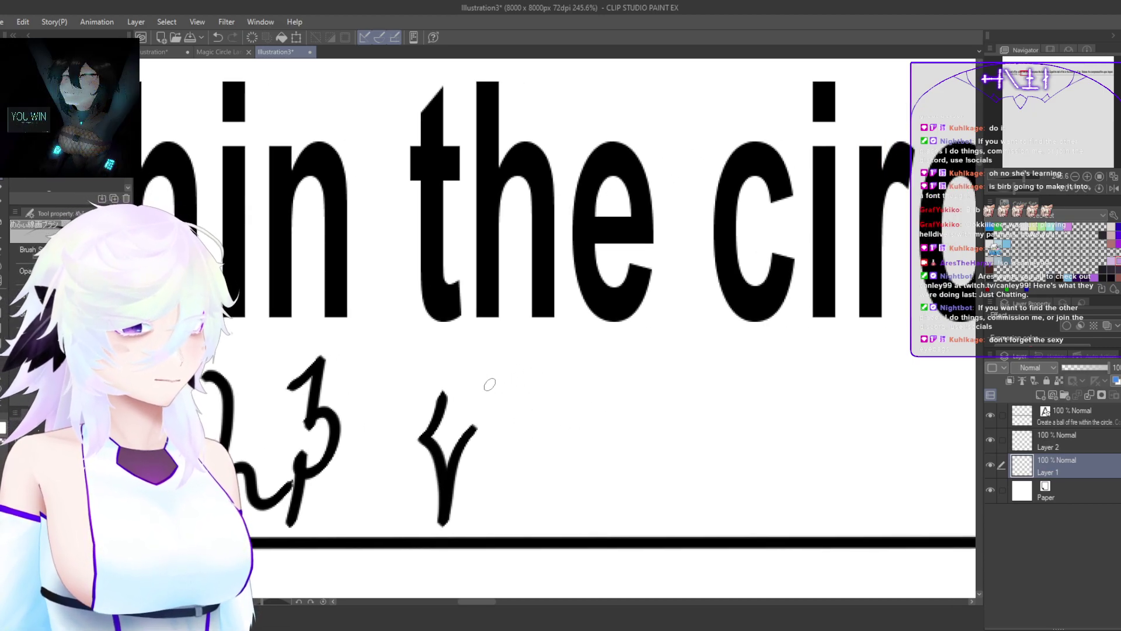
Step: Handwrite the script letter for H of "the", undoing and redrawing it until its strokes look right
left_click_drag(491, 384, 526, 364)
key("ctrl+z")
key("ctrl+z")
mouse_move(495, 403)
left_mouse_down()
mouse_move(520, 376)
mouse_move(497, 439)
mouse_move(520, 452)
mouse_move(538, 442)
mouse_move(530, 517)
left_mouse_up()
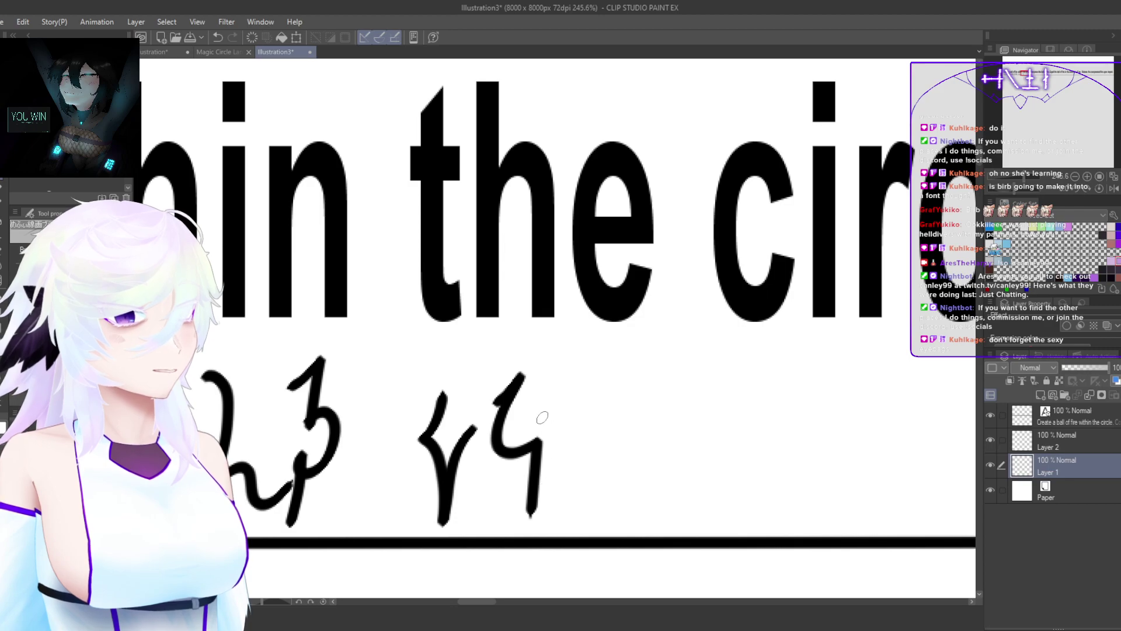
key("ctrl+z")
key("ctrl+z")
key("ctrl+z")
mouse_move(495, 402)
left_mouse_down()
mouse_move(519, 380)
mouse_move(497, 451)
mouse_move(526, 444)
mouse_move(524, 524)
left_mouse_up()
left_click_drag(578, 459, 528, 453)
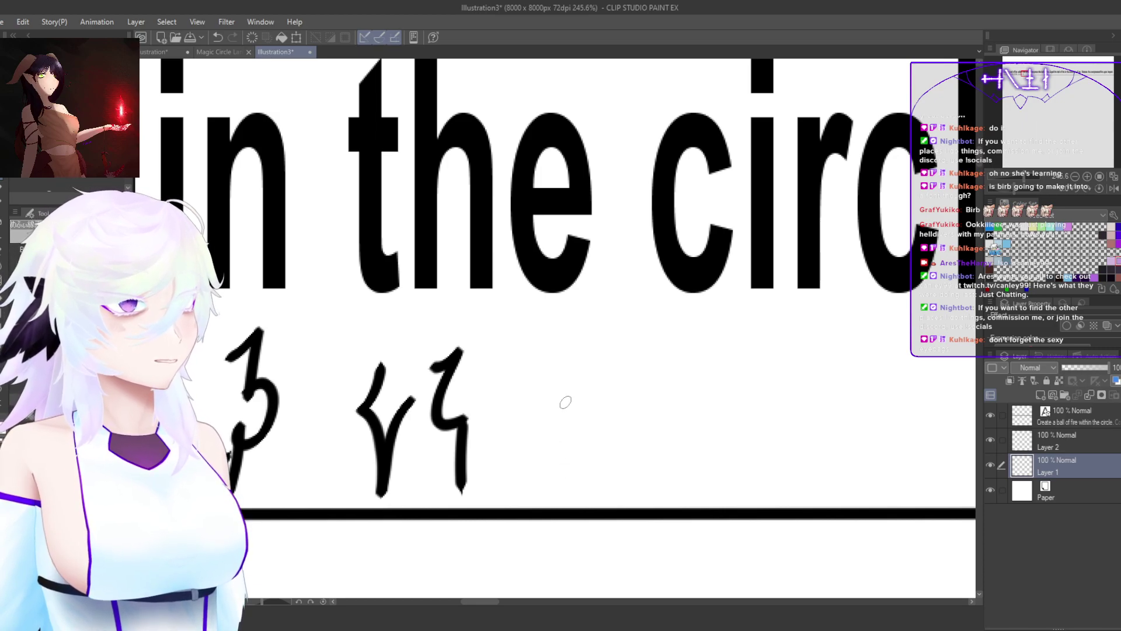
Step: Handwrite the script letter for E to finish the word "the", redrawing it after undoing the faulty strokes
mouse_move(510, 357)
left_mouse_down()
mouse_move(531, 348)
mouse_move(545, 365)
mouse_move(532, 408)
left_mouse_up()
key("ctrl+z")
mouse_move(526, 359)
left_mouse_down()
mouse_move(556, 368)
mouse_move(548, 426)
left_mouse_up()
key("ctrl+z")
mouse_move(517, 380)
left_mouse_down()
mouse_move(535, 359)
mouse_move(559, 360)
mouse_move(518, 442)
mouse_move(571, 426)
mouse_move(576, 453)
mouse_move(521, 493)
mouse_move(578, 489)
left_mouse_up()
Step: Handwrite the script letter for C after a gap to start the word "circle", undoing the first attempt
left_click_drag(645, 468, 538, 462)
left_click_drag(619, 498, 606, 510)
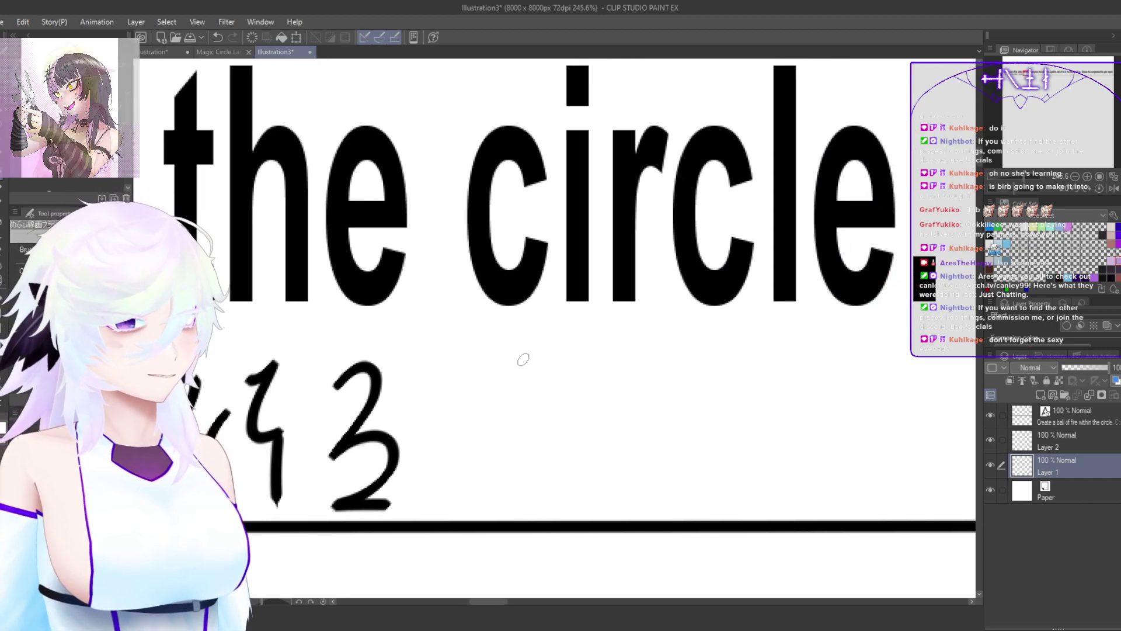
mouse_move(520, 347)
left_mouse_down()
mouse_move(480, 397)
mouse_move(500, 382)
mouse_move(530, 392)
mouse_move(496, 431)
mouse_move(525, 465)
mouse_move(482, 492)
left_mouse_up()
key("ctrl+z")
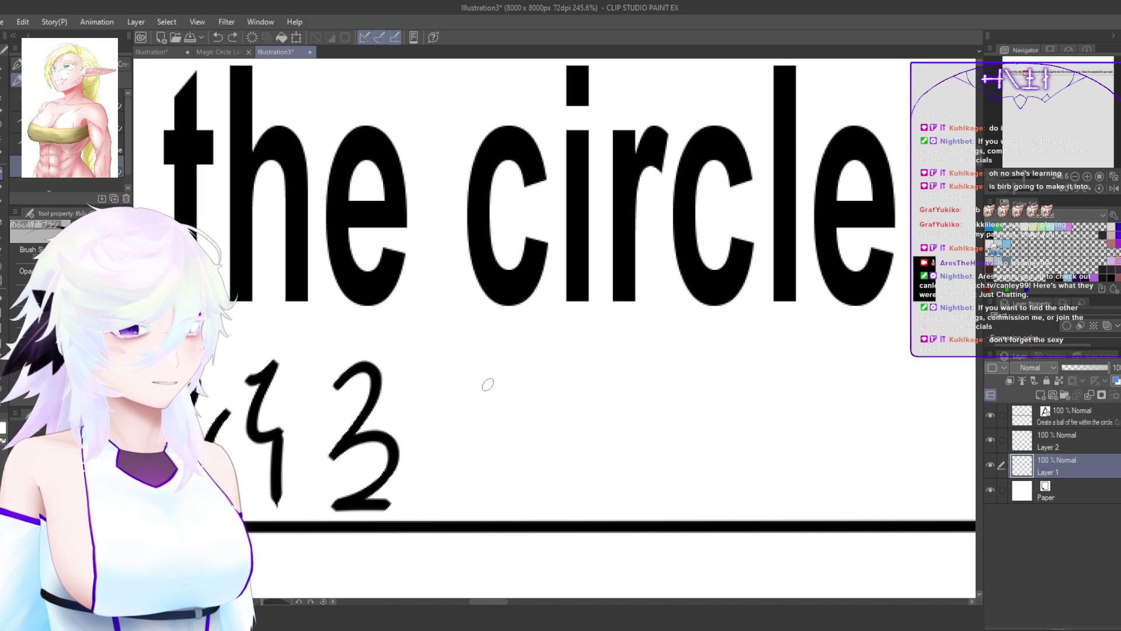
mouse_move(505, 368)
left_mouse_down()
mouse_move(470, 412)
mouse_move(517, 430)
mouse_move(501, 462)
mouse_move(466, 472)
left_mouse_up()
mouse_move(561, 471)
left_mouse_down()
mouse_move(515, 460)
mouse_move(543, 460)
left_mouse_up()
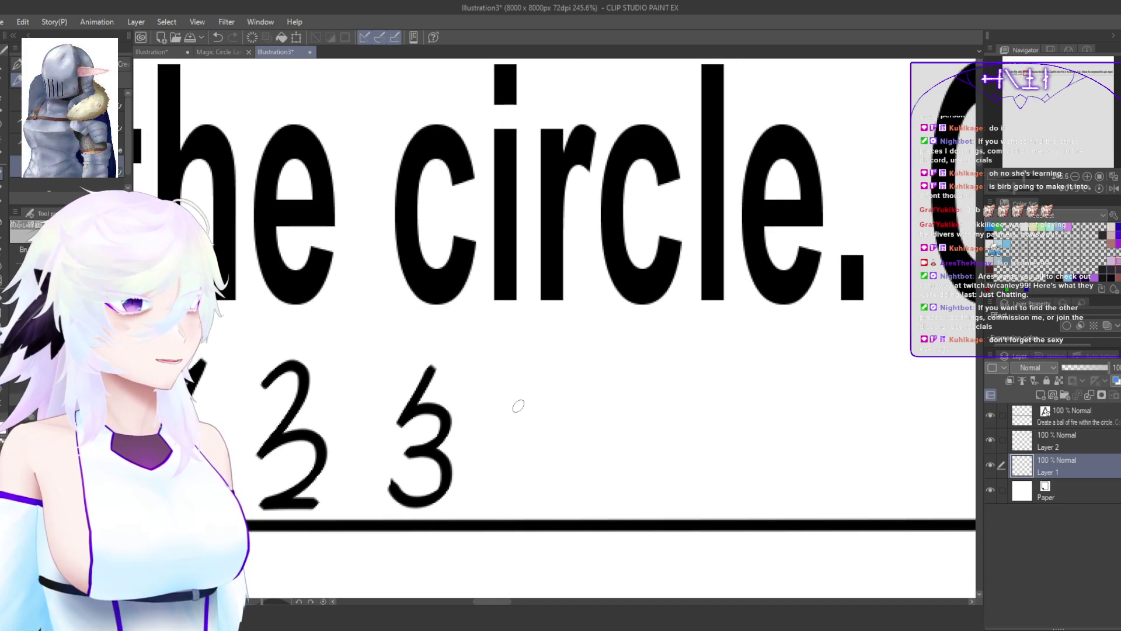
Step: Handwrite the script letter for I of "circle", undoing the faulty versions and redrawing it beside the first C
mouse_move(477, 370)
left_mouse_down()
mouse_move(500, 420)
mouse_move(477, 485)
mouse_move(520, 473)
mouse_move(559, 491)
left_mouse_up()
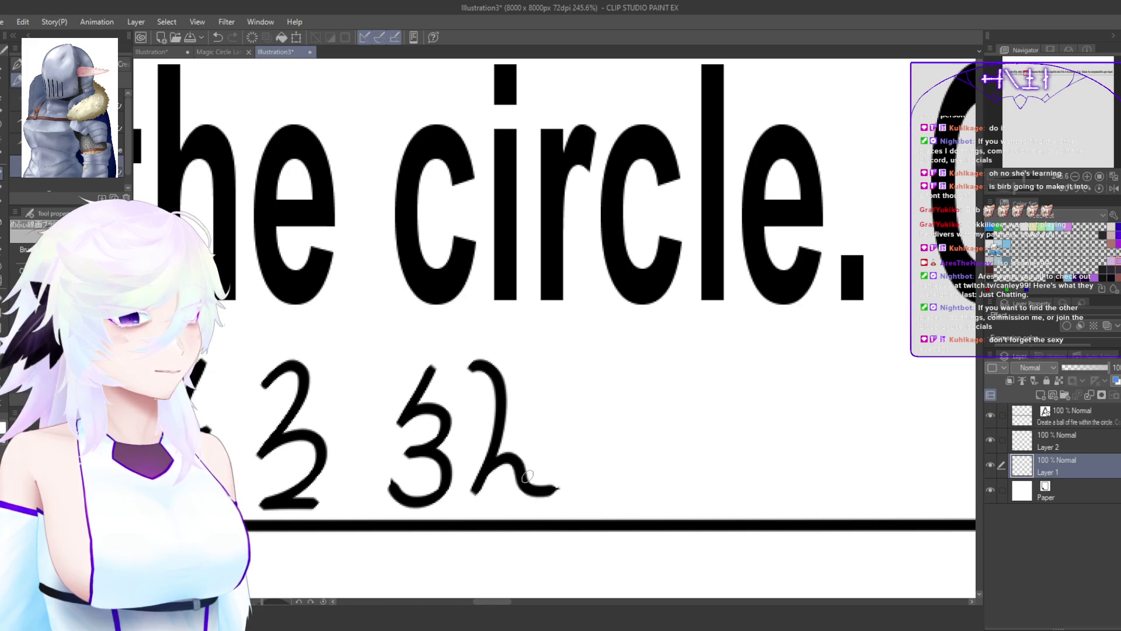
key("ctrl+z")
key("ctrl+z")
mouse_move(490, 375)
left_mouse_down()
mouse_move(514, 385)
mouse_move(474, 493)
mouse_move(535, 487)
left_mouse_up()
key("ctrl+z")
mouse_move(488, 369)
left_mouse_down()
mouse_move(503, 426)
mouse_move(469, 493)
mouse_move(511, 413)
mouse_move(486, 486)
left_mouse_up()
key("ctrl+z")
key("ctrl+z")
mouse_move(467, 372)
left_mouse_down()
mouse_move(502, 380)
mouse_move(474, 496)
left_mouse_up()
Step: Handwrite the script letters for R and the second C of "circle", undoing and redrawing the R
mouse_move(489, 456)
left_mouse_down()
mouse_move(517, 476)
mouse_move(563, 445)
mouse_move(509, 434)
mouse_move(513, 420)
mouse_move(502, 418)
left_mouse_up()
left_click_drag(455, 321, 464, 321)
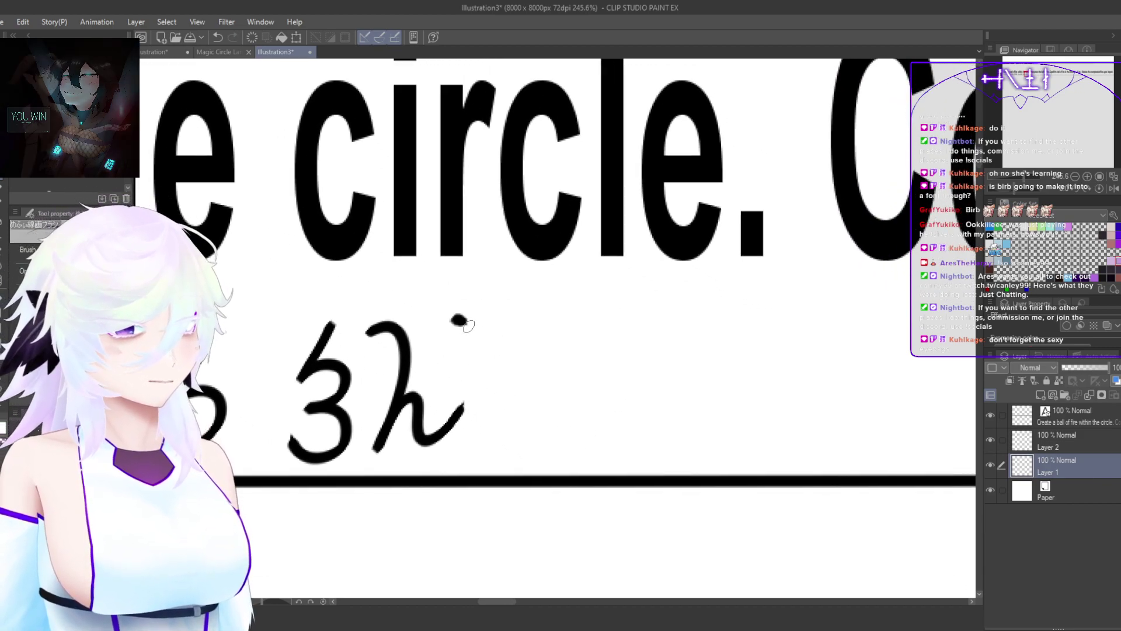
key("ctrl+z")
key("ctrl+z")
left_click_drag(450, 393, 542, 374)
mouse_move(443, 327)
left_mouse_down()
mouse_move(473, 323)
mouse_move(453, 453)
mouse_move(477, 335)
mouse_move(453, 443)
mouse_move(504, 433)
mouse_move(539, 408)
mouse_move(532, 418)
left_mouse_up()
key("ctrl+z")
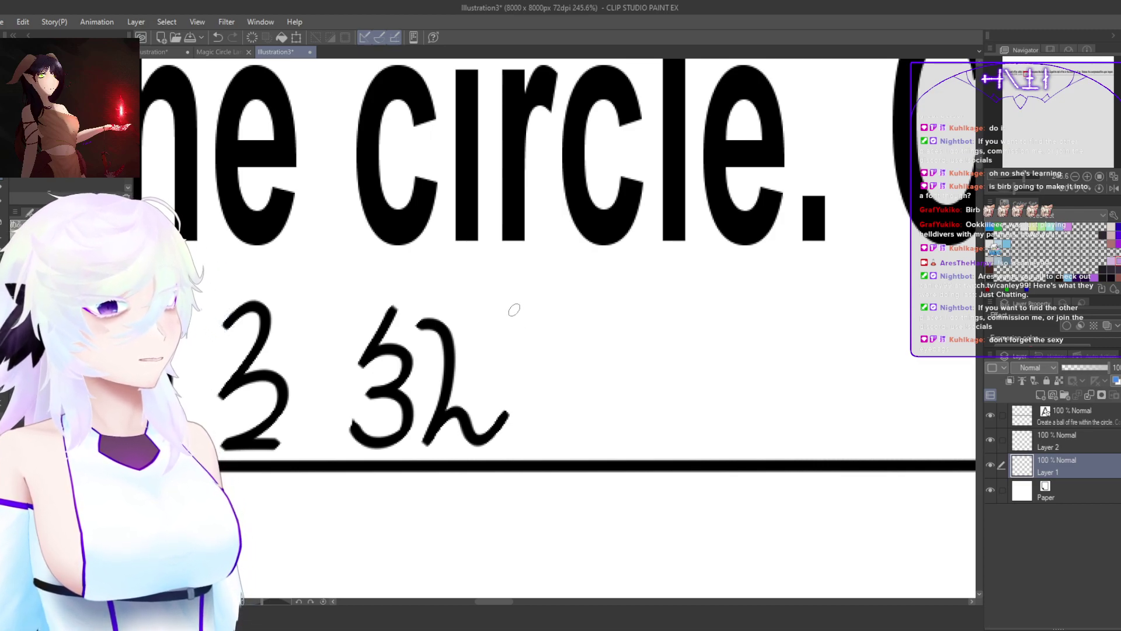
mouse_move(513, 310)
left_mouse_down()
mouse_move(547, 416)
mouse_move(514, 421)
mouse_move(548, 432)
mouse_move(499, 423)
left_mouse_up()
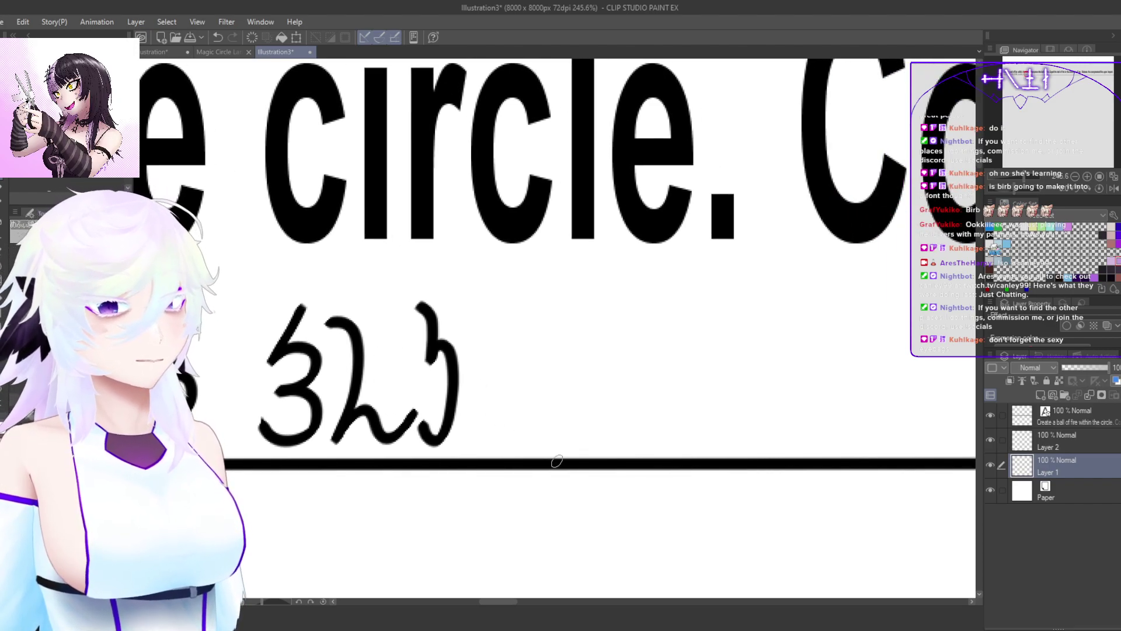
mouse_move(516, 302)
left_mouse_down()
mouse_move(481, 355)
mouse_move(507, 340)
mouse_move(521, 368)
mouse_move(491, 396)
mouse_move(507, 435)
mouse_move(468, 424)
left_mouse_up()
Step: Handwrite the script letter for L of "circle", undoing and redrawing it until it stands just above the baseline
mouse_move(576, 411)
left_mouse_down()
mouse_move(524, 422)
mouse_move(546, 436)
left_mouse_up()
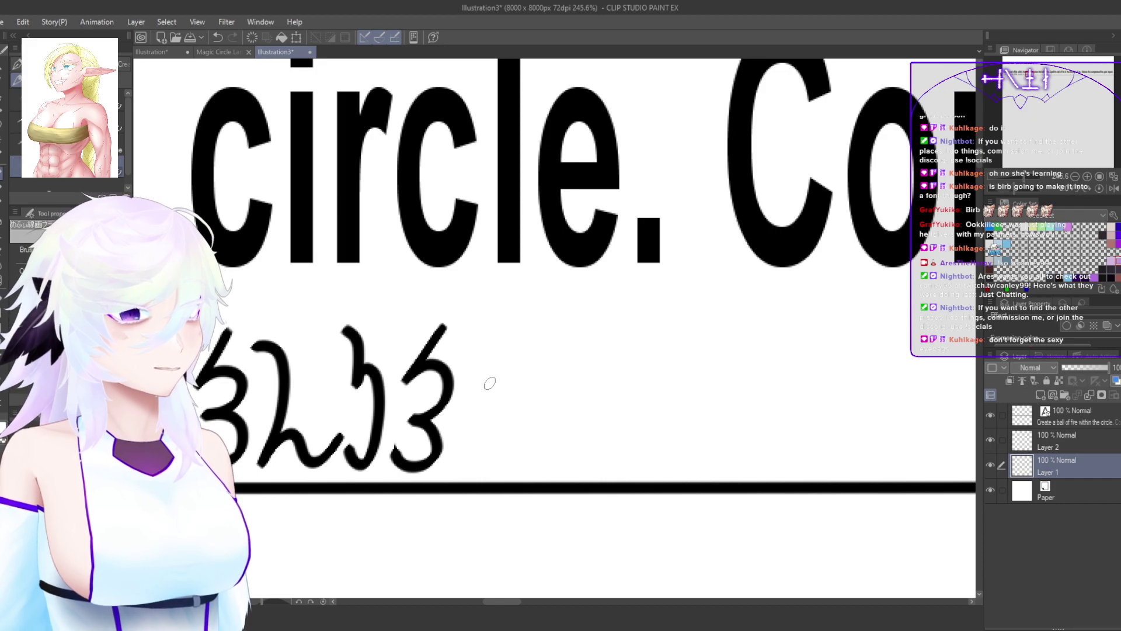
mouse_move(489, 383)
left_mouse_down()
mouse_move(507, 439)
mouse_move(517, 340)
mouse_move(547, 338)
left_mouse_up()
key("ctrl+z")
mouse_move(493, 397)
left_mouse_down()
mouse_move(512, 427)
mouse_move(509, 466)
left_mouse_up()
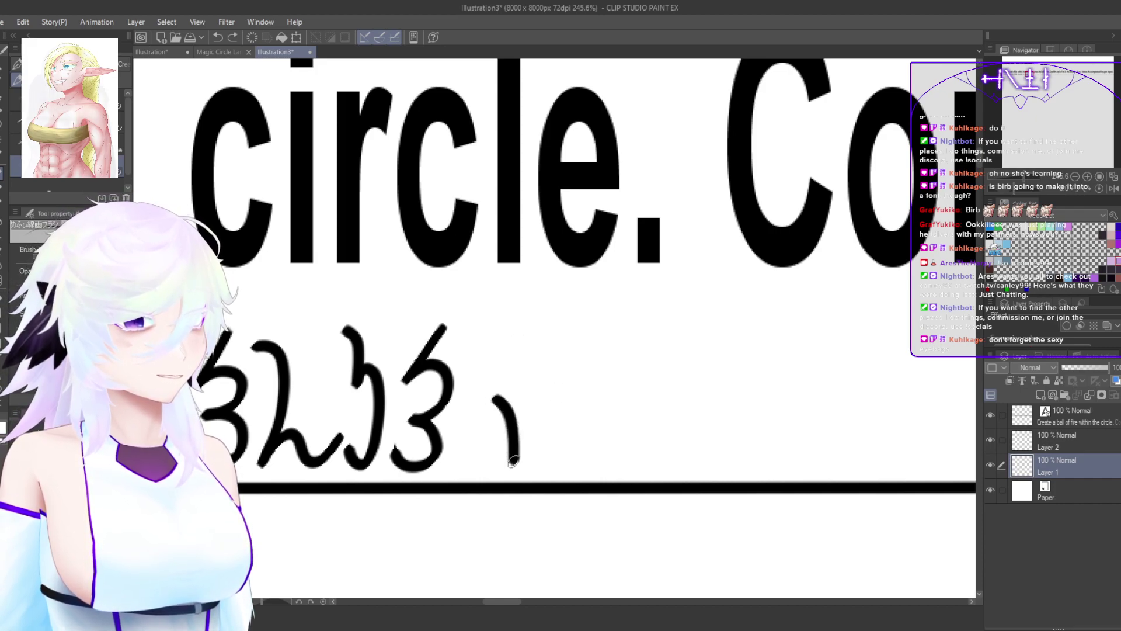
key("ctrl+z")
mouse_move(492, 409)
left_mouse_down()
mouse_move(508, 459)
mouse_move(515, 360)
mouse_move(536, 337)
left_mouse_up()
key("ctrl+z")
mouse_move(482, 412)
left_mouse_down()
mouse_move(507, 463)
mouse_move(536, 338)
left_mouse_up()
key("ctrl+z")
mouse_move(482, 412)
left_mouse_down()
mouse_move(511, 419)
mouse_move(519, 349)
mouse_move(542, 346)
left_mouse_up()
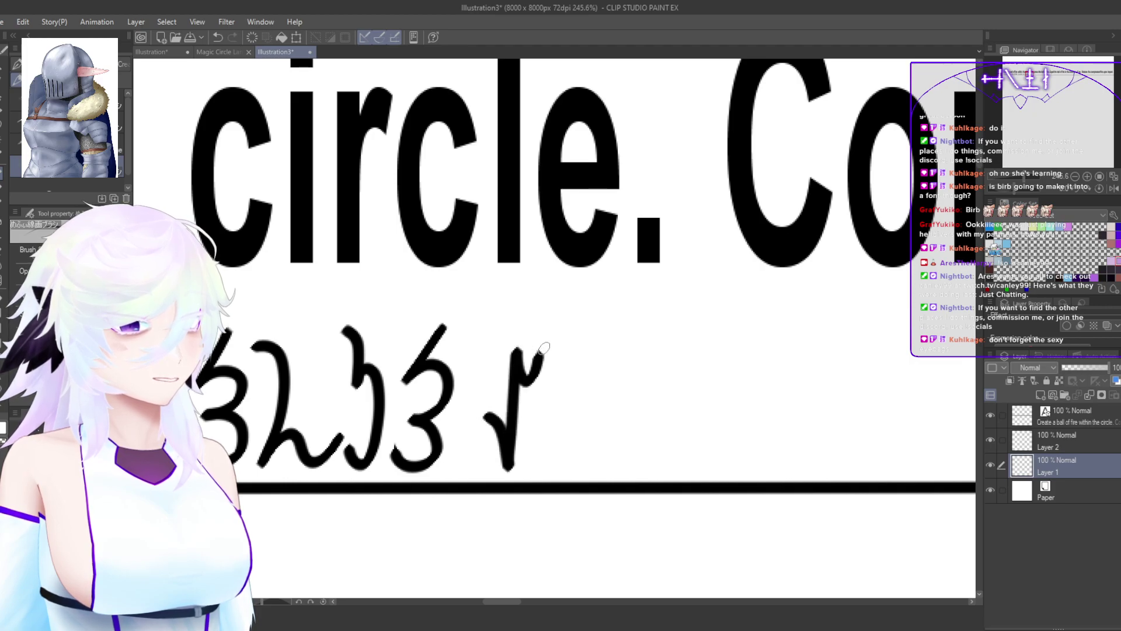
Step: Handwrite the script letter for E to finish the word "circle", undoing the faulty attempt
left_click_drag(571, 424, 514, 293)
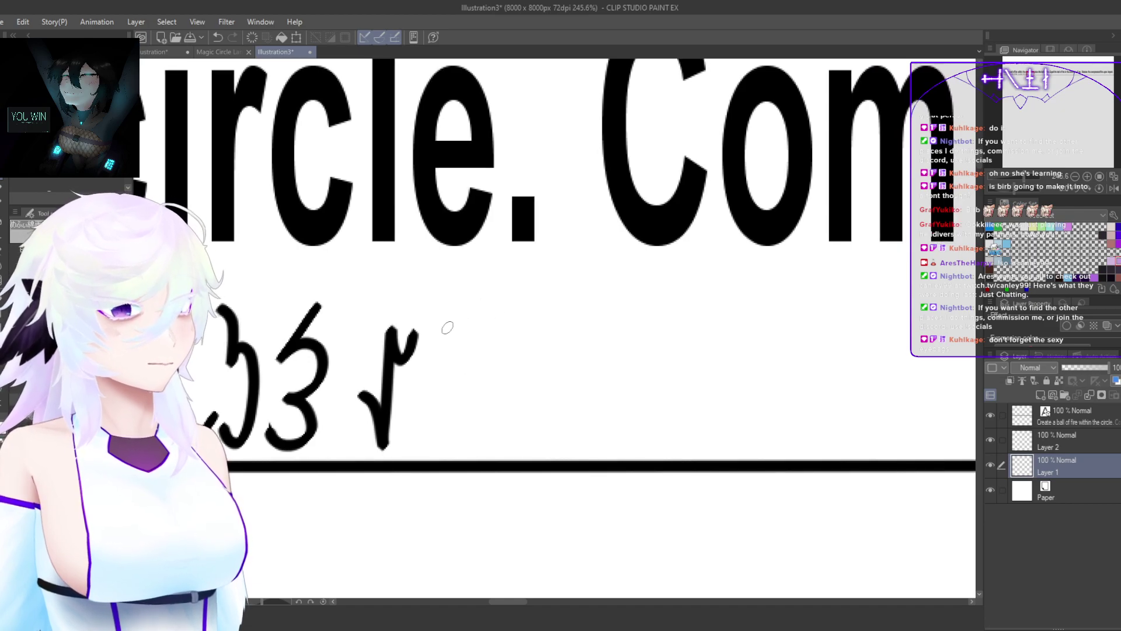
mouse_move(435, 337)
left_mouse_down()
mouse_move(472, 327)
mouse_move(443, 397)
mouse_move(501, 442)
mouse_move(497, 492)
left_mouse_up()
key("ctrl+z")
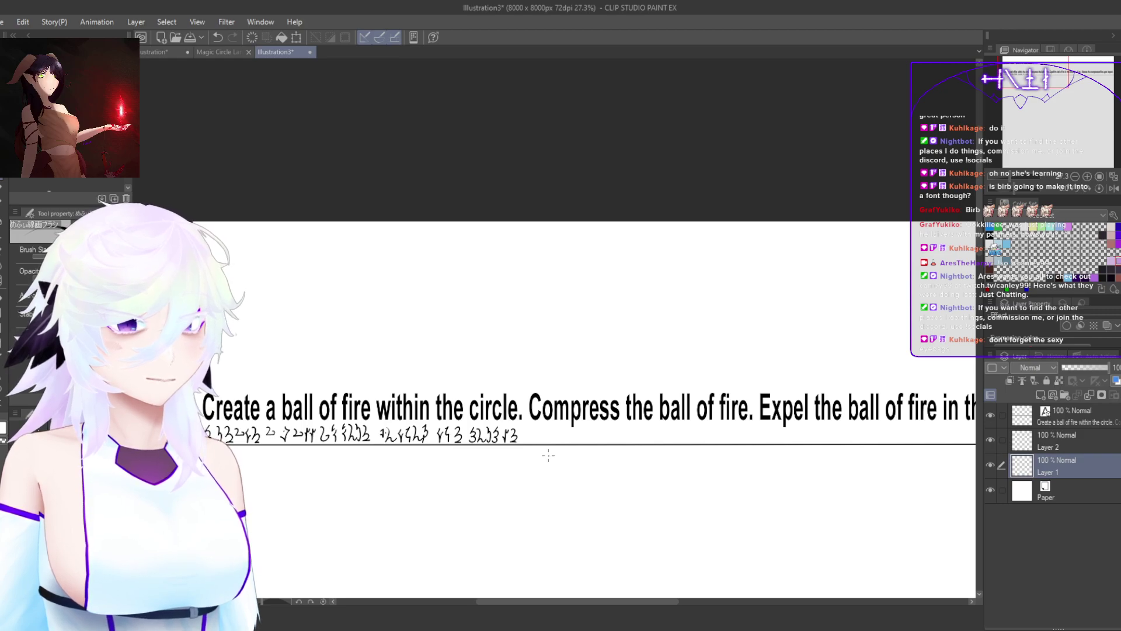
Step: Lasso the script N at the end of "within" and move it down closer to the baseline, then deselect
scroll(434, 434, "up", 8)
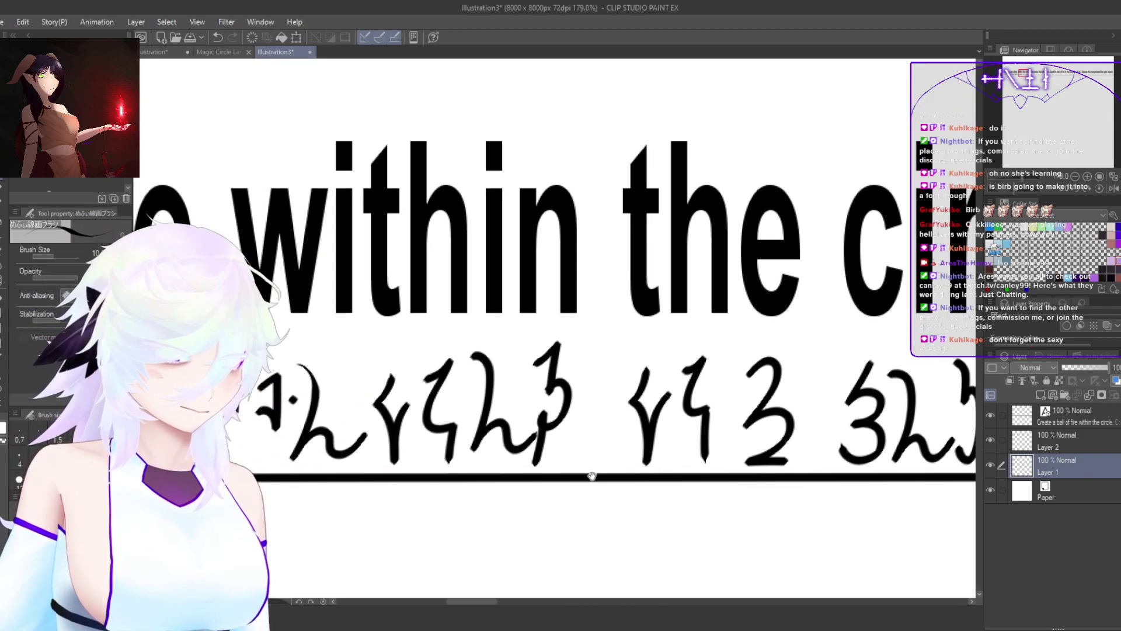
key("m")
mouse_move(535, 446)
left_mouse_down()
mouse_move(529, 350)
mouse_move(571, 453)
mouse_move(558, 467)
left_mouse_up()
scroll(555, 424, "up", 5)
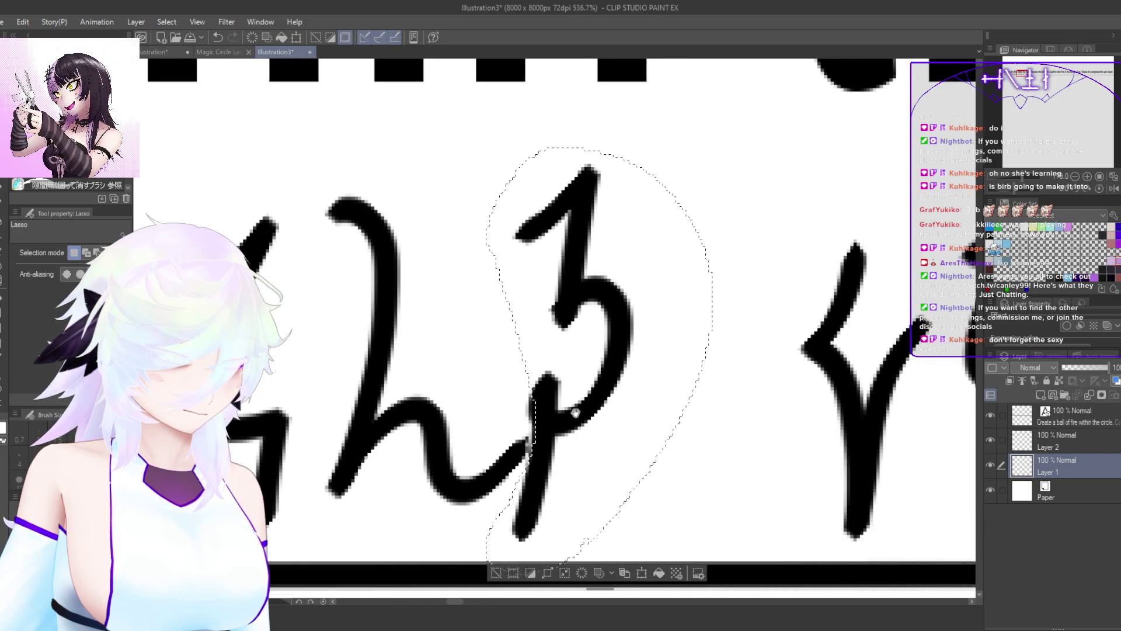
mouse_move(542, 385)
left_mouse_down()
mouse_move(527, 398)
mouse_move(527, 474)
mouse_move(547, 449)
mouse_move(529, 440)
mouse_move(524, 467)
left_mouse_up()
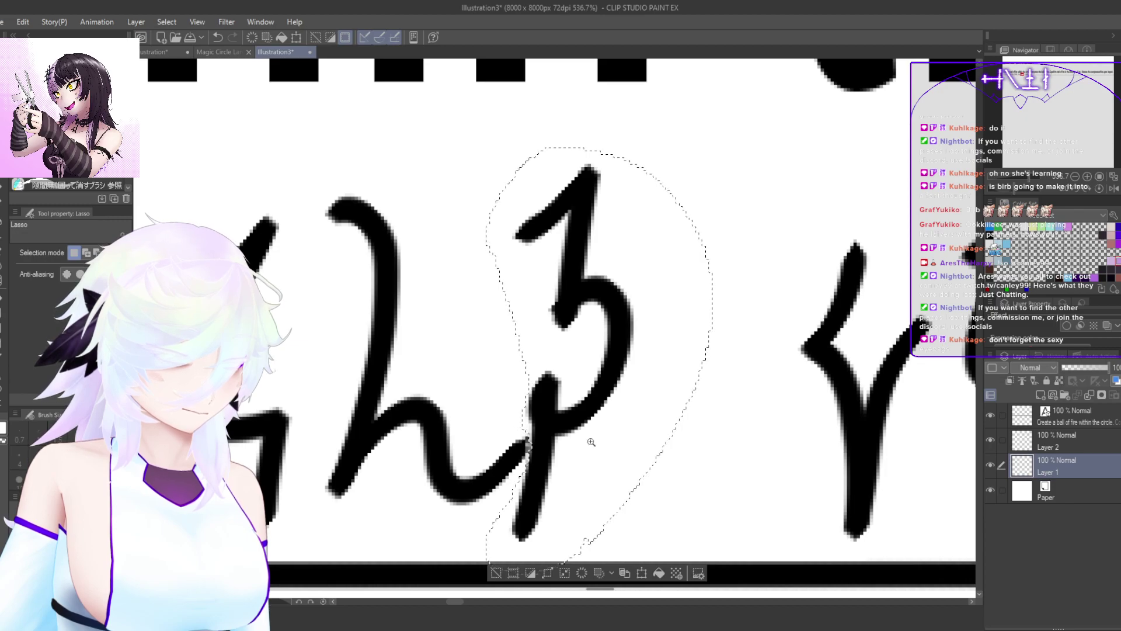
scroll(593, 443, "down", 2)
key("ctrl+t")
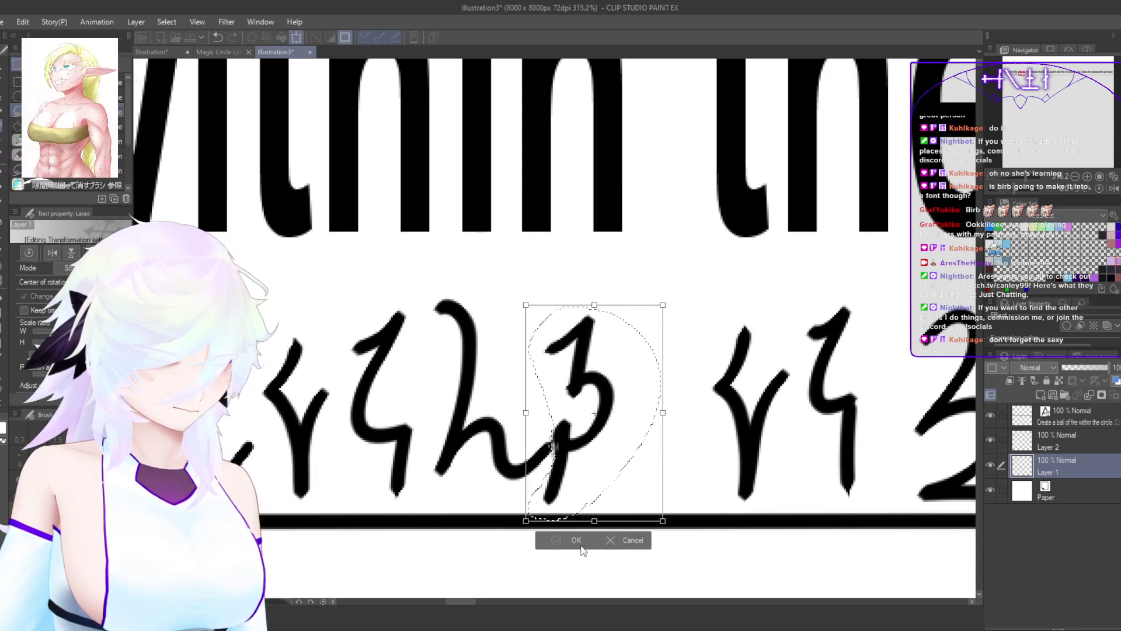
key("Return")
key("ctrl+d")
Step: Lasso the second script I of "within", shift it down and slightly away from the N, and clear the selection
mouse_move(512, 315)
left_mouse_down()
mouse_move(438, 289)
mouse_move(425, 363)
mouse_move(423, 460)
mouse_move(495, 506)
left_mouse_up()
mouse_move(554, 456)
left_mouse_down()
mouse_move(554, 418)
mouse_move(490, 277)
left_mouse_up()
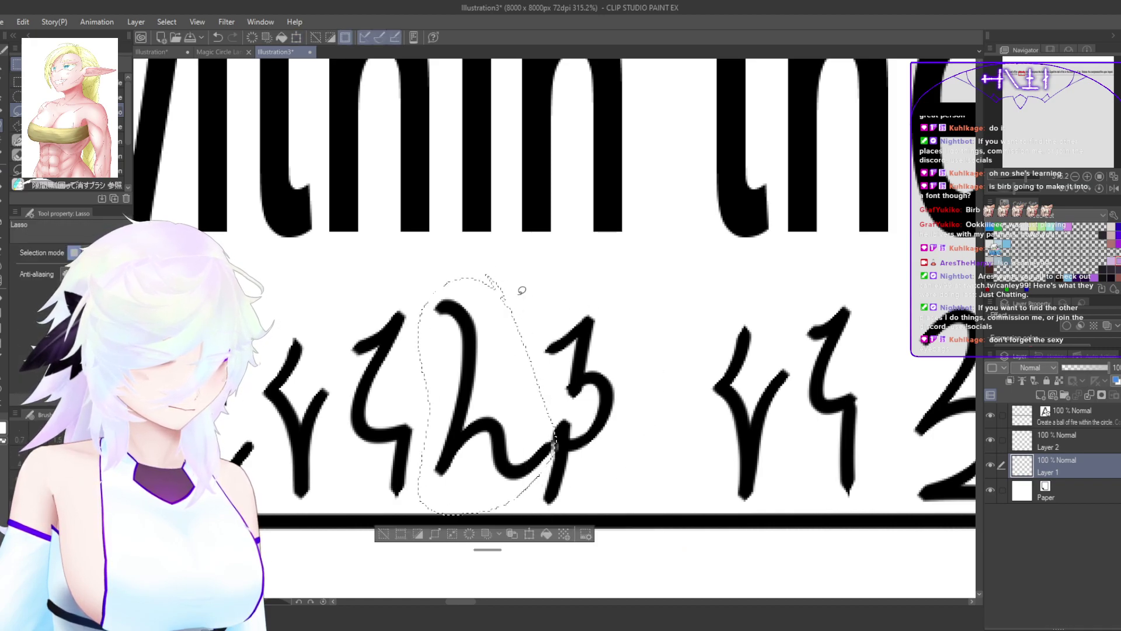
key("ctrl+t")
left_click_drag(529, 495, 524, 496)
key("Return")
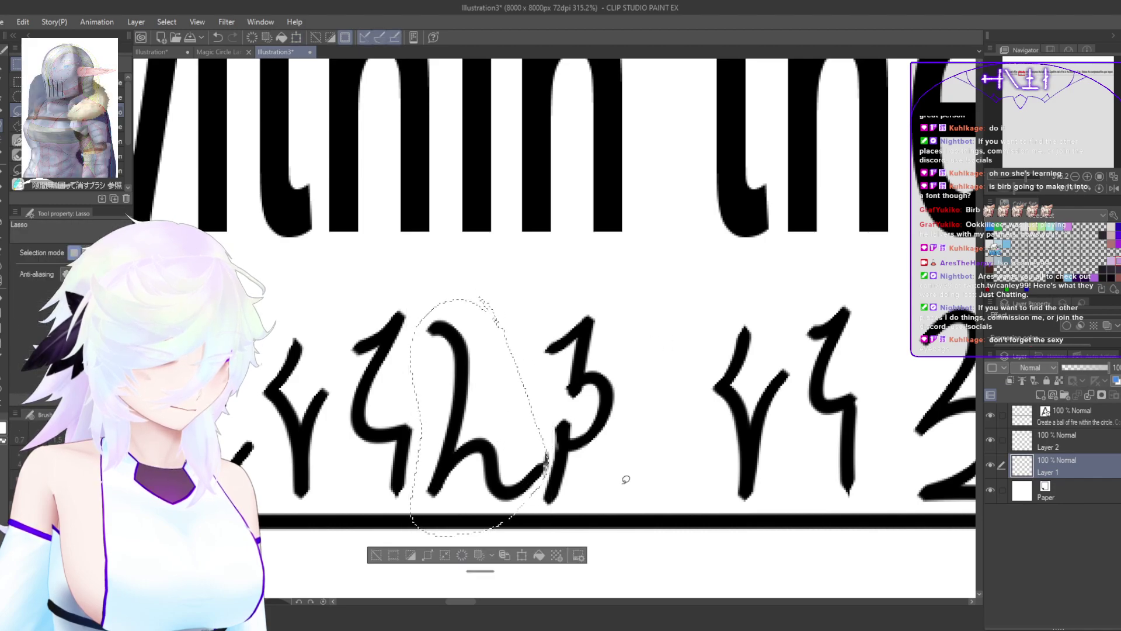
key("ctrl+d")
scroll(597, 450, "down", 8)
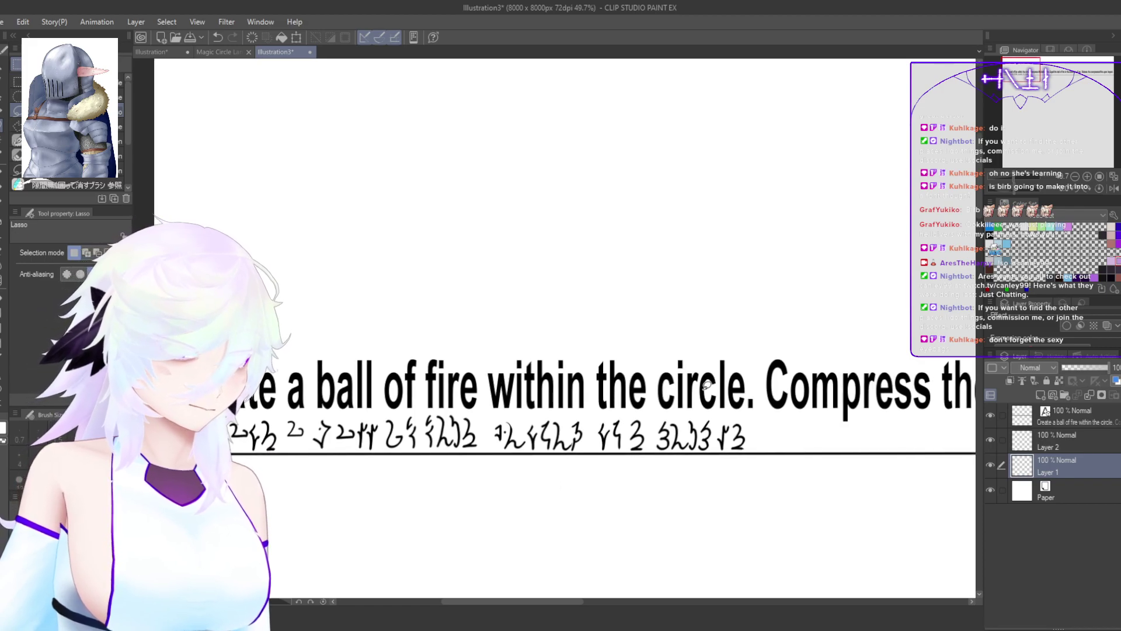
Step: Lasso the script word "fire" and slightly reduce its height from the top, clearing the selection
scroll(439, 445, "up", 6)
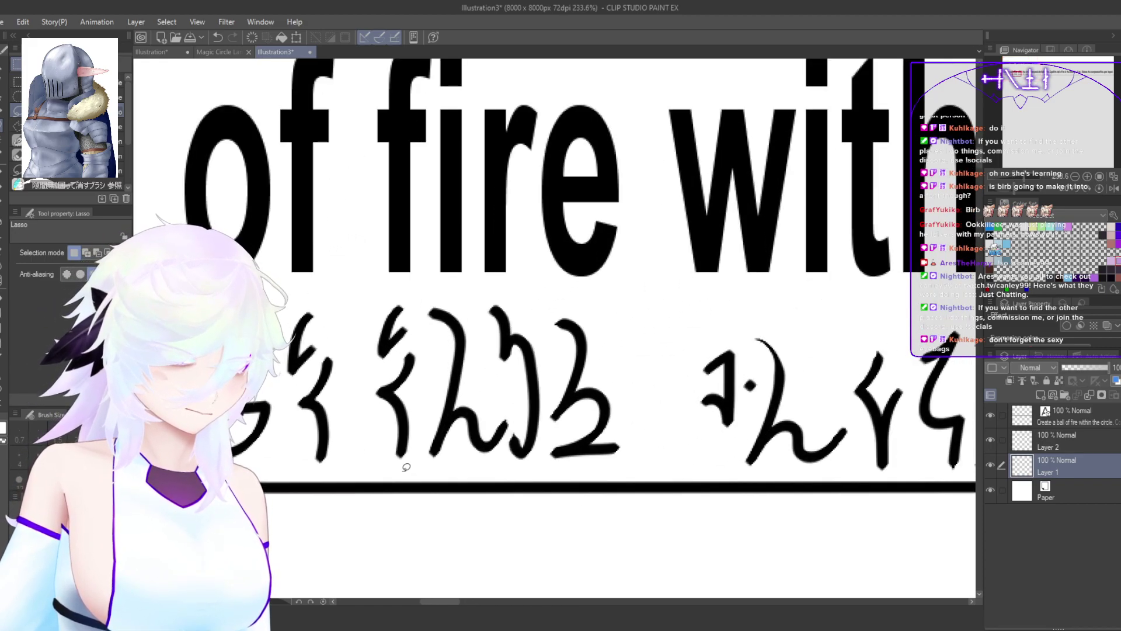
mouse_move(433, 464)
left_mouse_down()
mouse_move(669, 419)
mouse_move(614, 317)
mouse_move(503, 289)
mouse_move(353, 306)
mouse_move(369, 414)
mouse_move(390, 476)
left_mouse_up()
key("ctrl+t")
left_click_drag(499, 287, 498, 300)
left_click(488, 512)
key("ctrl+d")
scroll(741, 484, "down", 3)
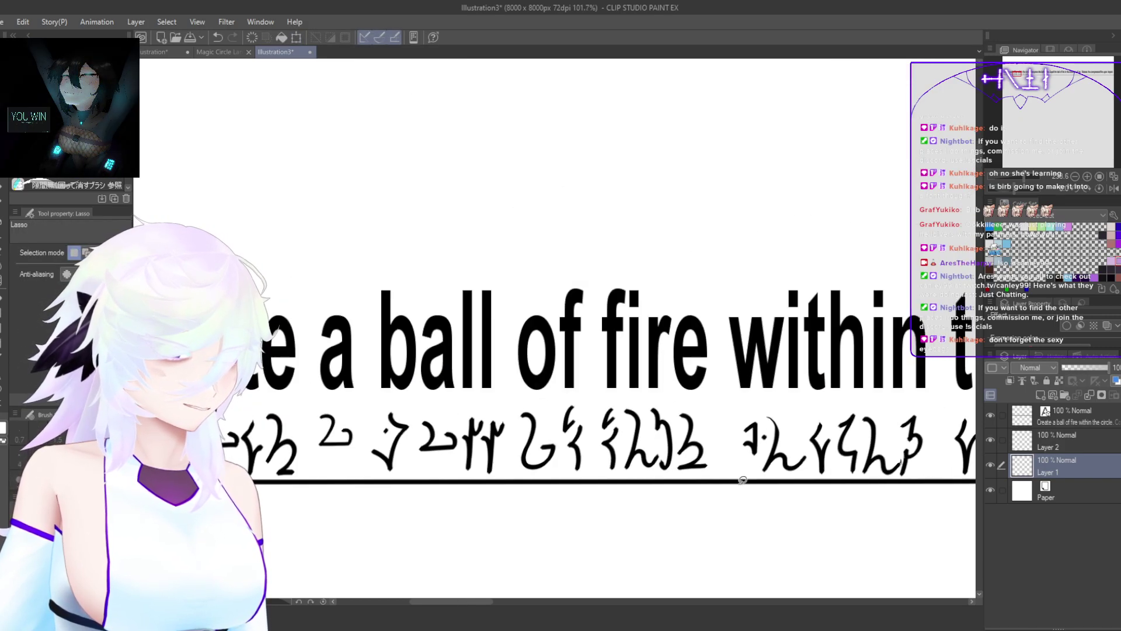
Step: Lasso the script words "of fire" together, squash them slightly downward toward the baseline, and clear the selection
left_click_drag(748, 509, 482, 465)
scroll(607, 491, "down", 2)
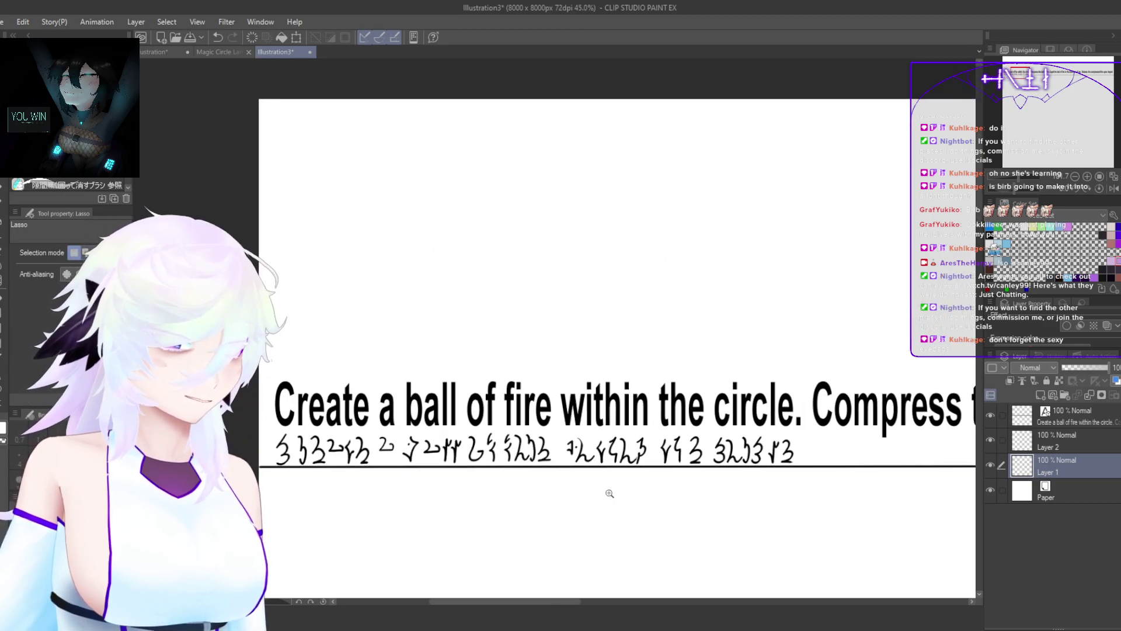
scroll(510, 461, "up", 4)
mouse_move(376, 467)
left_mouse_down()
mouse_move(639, 468)
mouse_move(692, 385)
mouse_move(427, 353)
mouse_move(369, 461)
left_mouse_up()
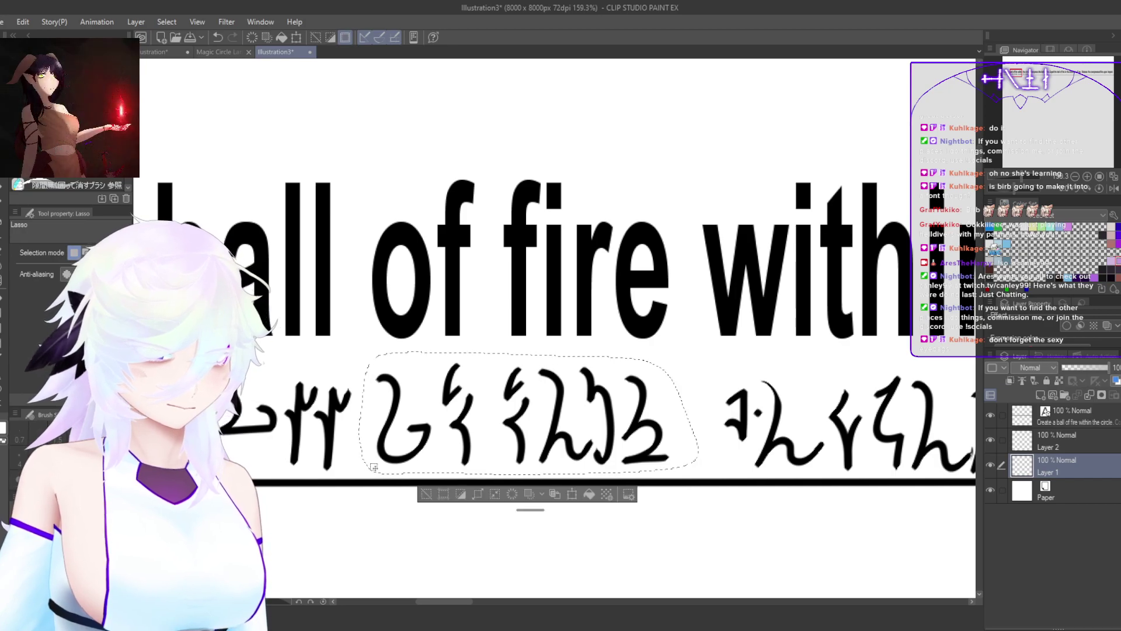
key("ctrl+t")
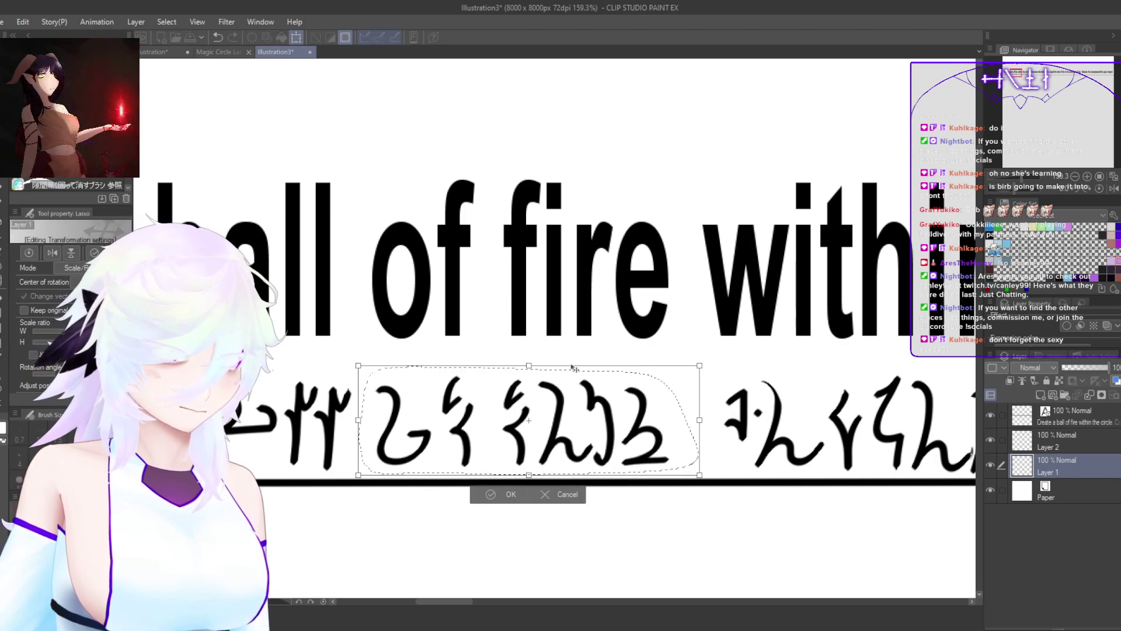
left_click(511, 500)
key("ctrl+d")
Step: On Layer 2, draw a straight horizontal guideline between the English sentence and the script, running to the canvas's far edge
scroll(700, 514, "down", 4)
left_click_drag(743, 525, 676, 508)
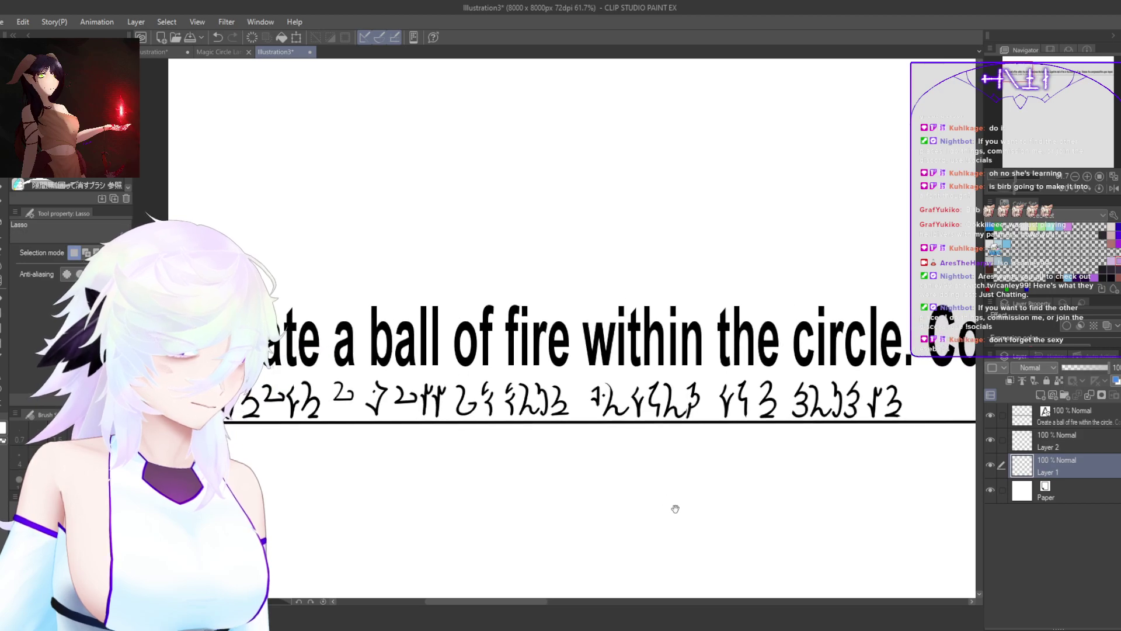
left_click(1067, 443)
scroll(178, 378, "up", 3)
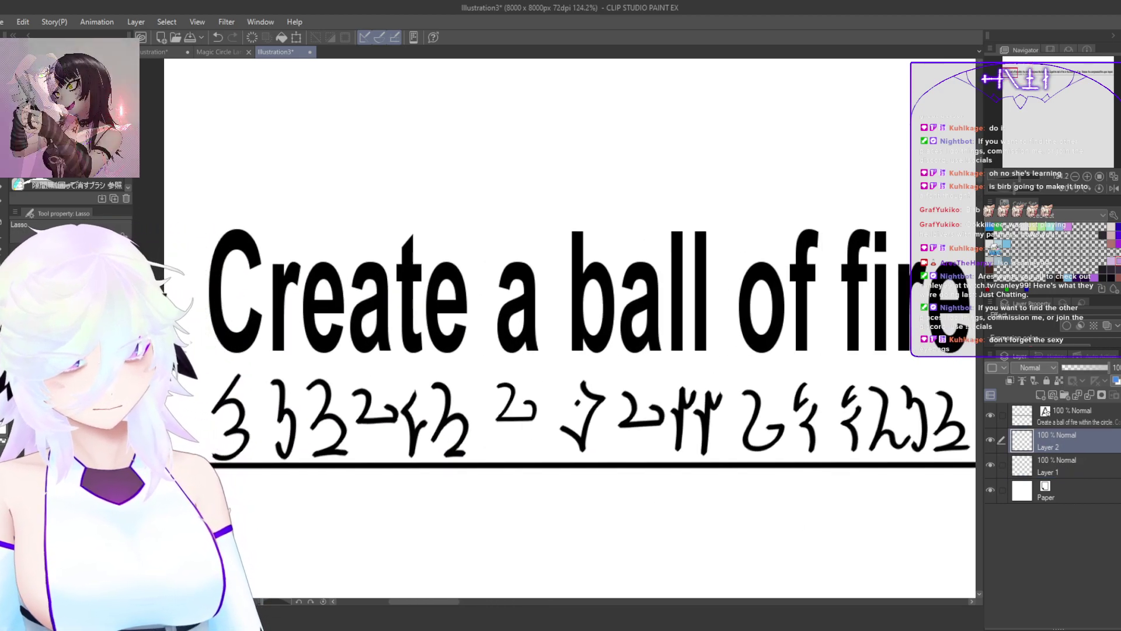
key("p")
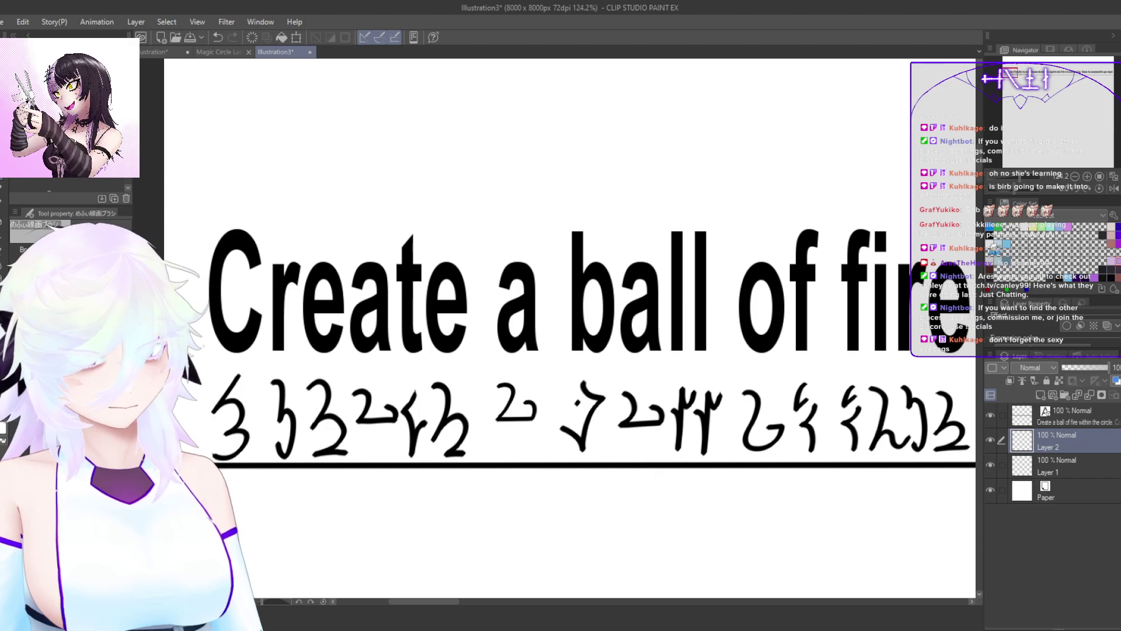
scroll(603, 426, "down", 4)
left_click_drag(714, 450, 210, 414)
left_click_drag(900, 397, 340, 383)
left_click_drag(804, 402, 203, 402)
left_click_drag(853, 412, 269, 384)
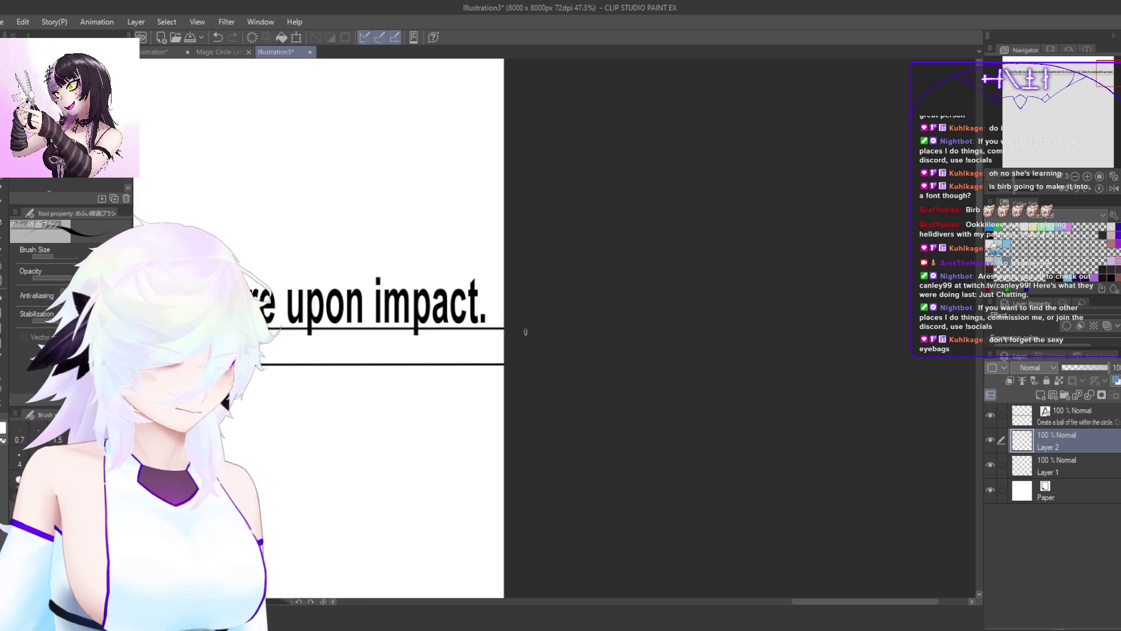
Step: On Layer 1, handwrite the script full stop high after "circle", undoing the first attempt and redrawing it
scroll(476, 392, "down", 4)
left_click_drag(415, 427, 803, 456)
scroll(358, 408, "up", 4)
left_click_drag(566, 462, 515, 500)
left_click_drag(583, 461, 490, 451)
scroll(489, 451, "up", 1)
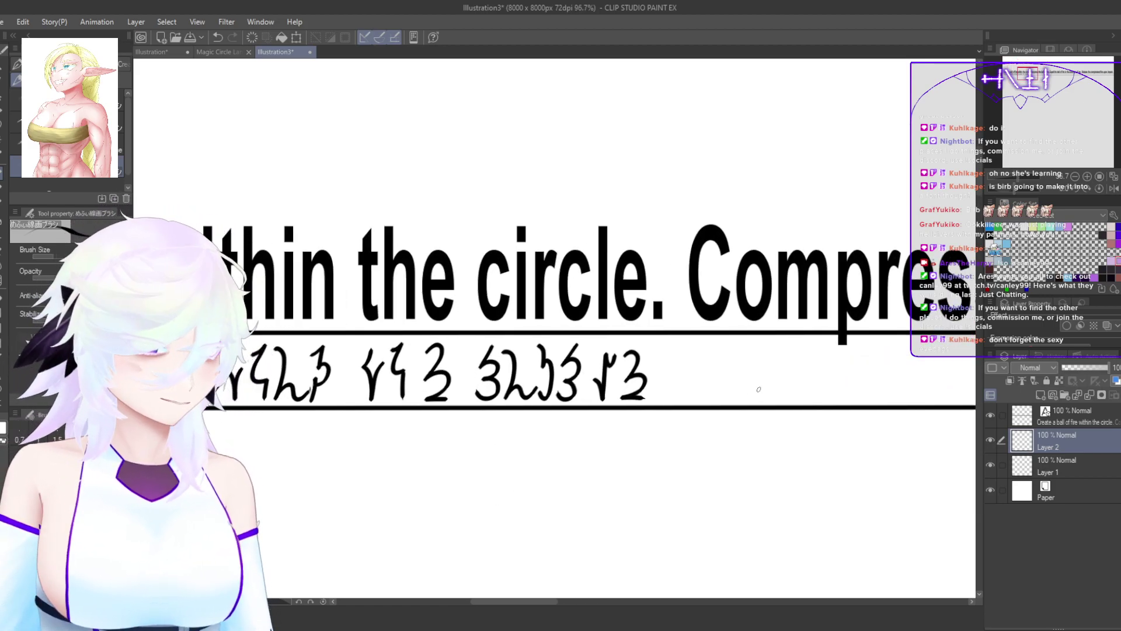
scroll(664, 387, "up", 3)
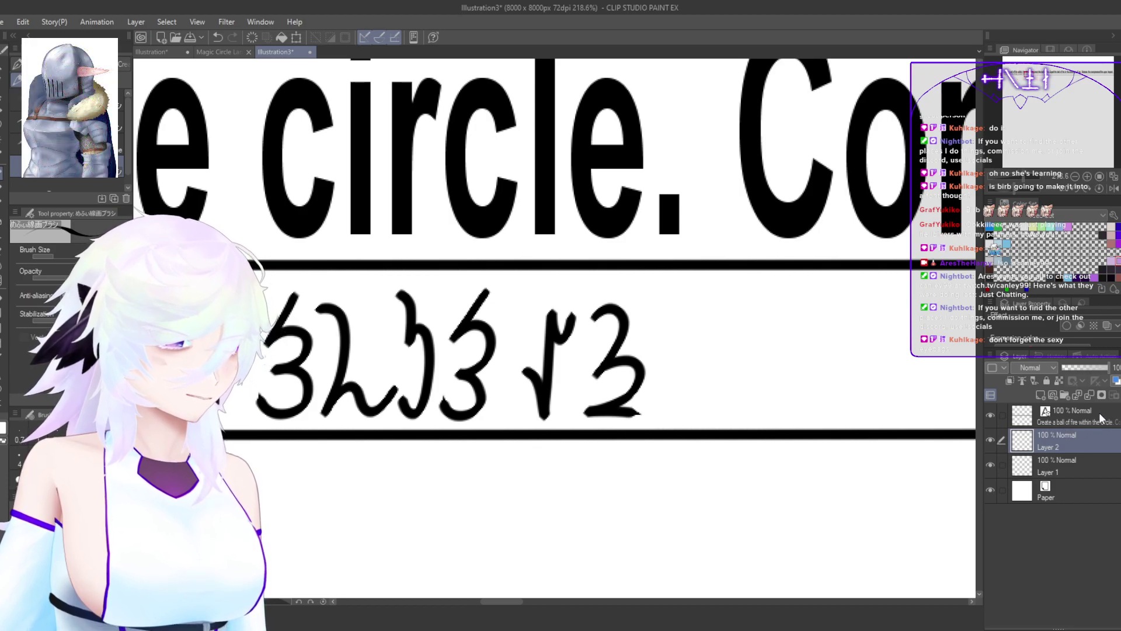
left_click(1101, 417)
left_click_drag(708, 460, 638, 468)
left_click(1038, 473)
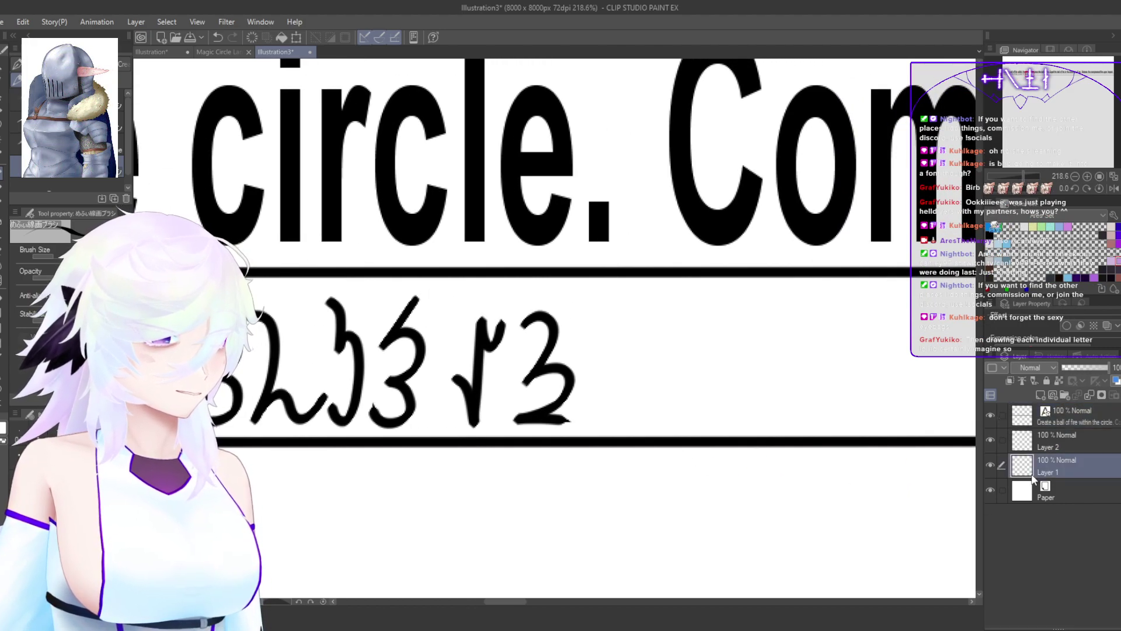
scroll(582, 396, "up", 5)
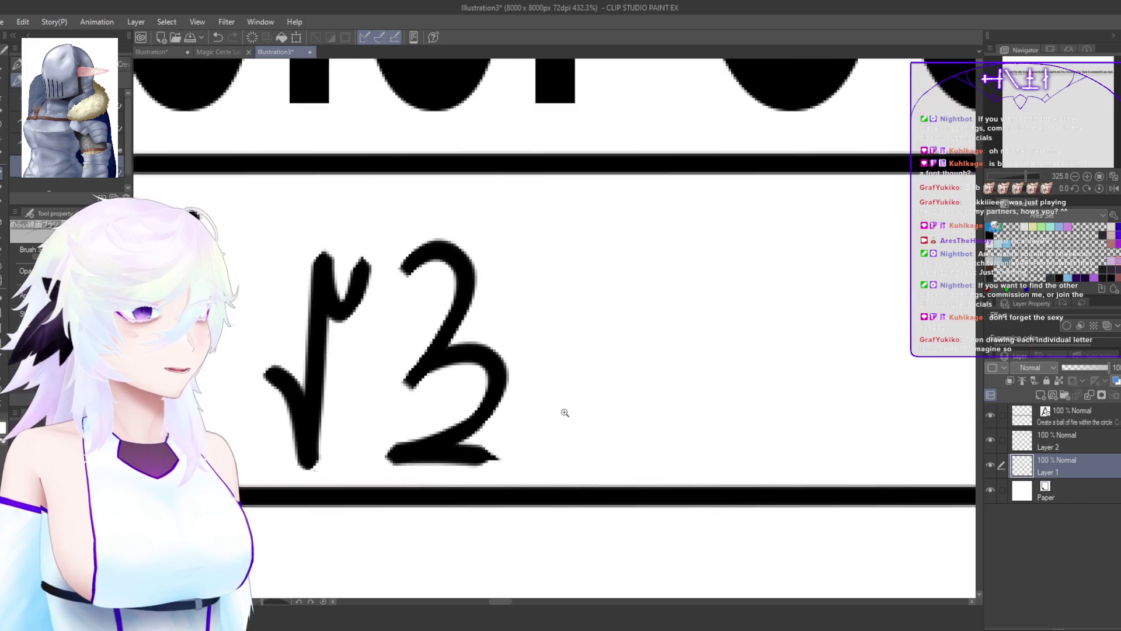
mouse_move(533, 232)
left_mouse_down()
mouse_move(571, 227)
mouse_move(533, 229)
mouse_move(570, 226)
mouse_move(545, 279)
left_mouse_up()
key("ctrl+z")
key("ctrl+z")
mouse_move(535, 227)
left_mouse_down()
mouse_move(572, 232)
mouse_move(555, 266)
left_mouse_up()
scroll(606, 286, "down", 9)
left_click_drag(685, 413, 595, 455)
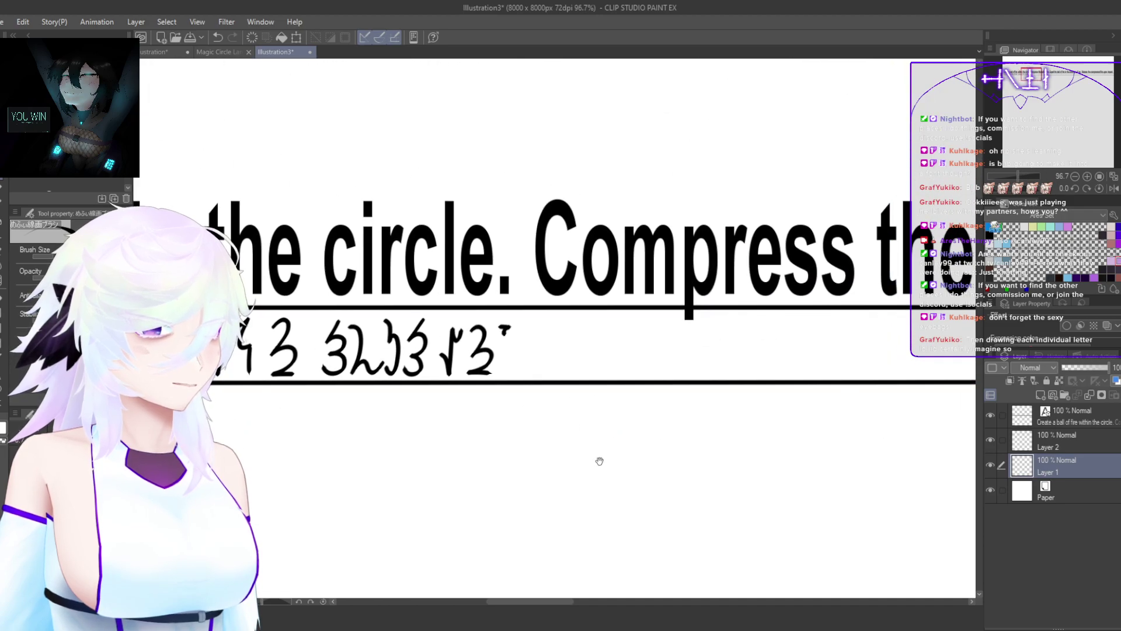
Step: Examine the spacing and size of the script line against the English sentence and the two guidelines
scroll(544, 345, "up", 3)
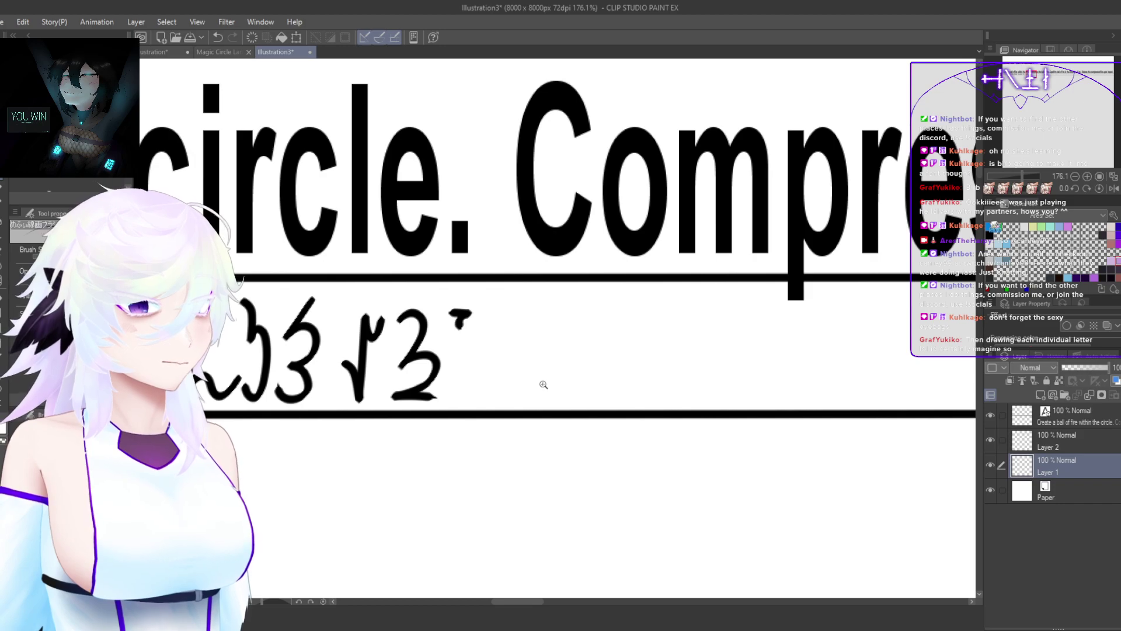
left_click_drag(559, 388, 420, 409)
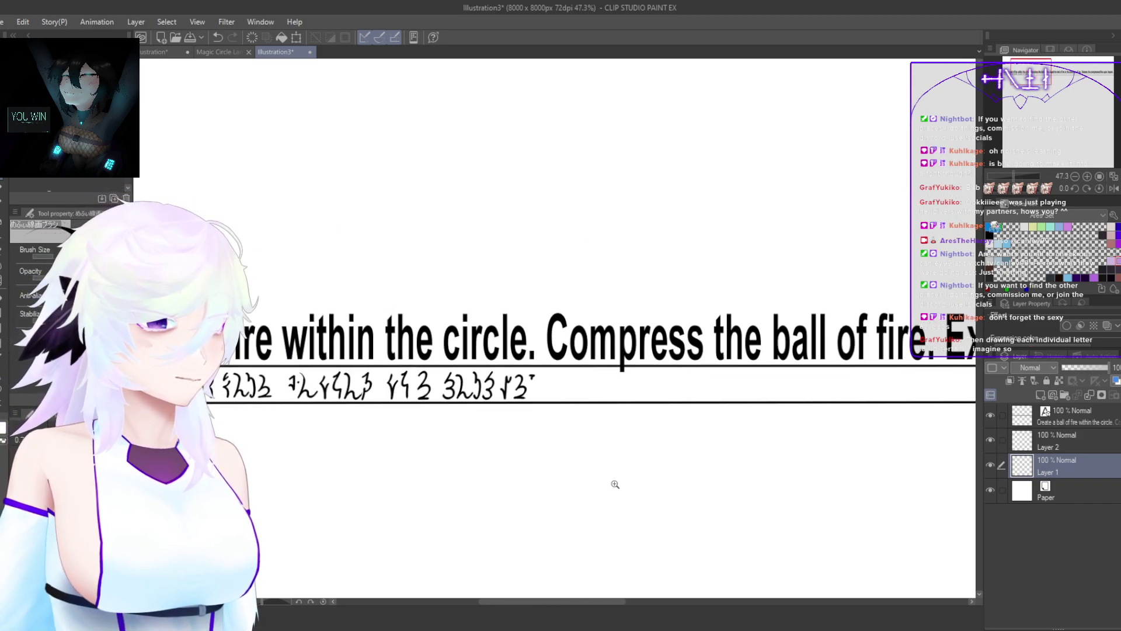
left_click_drag(611, 481, 468, 497)
left_click_drag(745, 523, 517, 405)
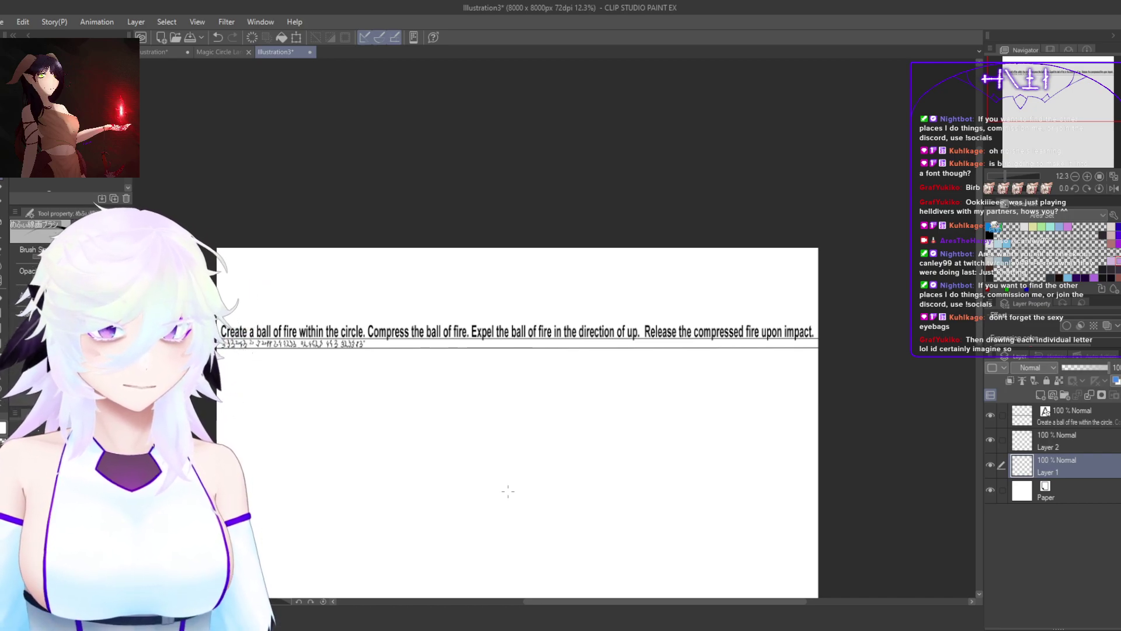
scroll(372, 343, "up", 10)
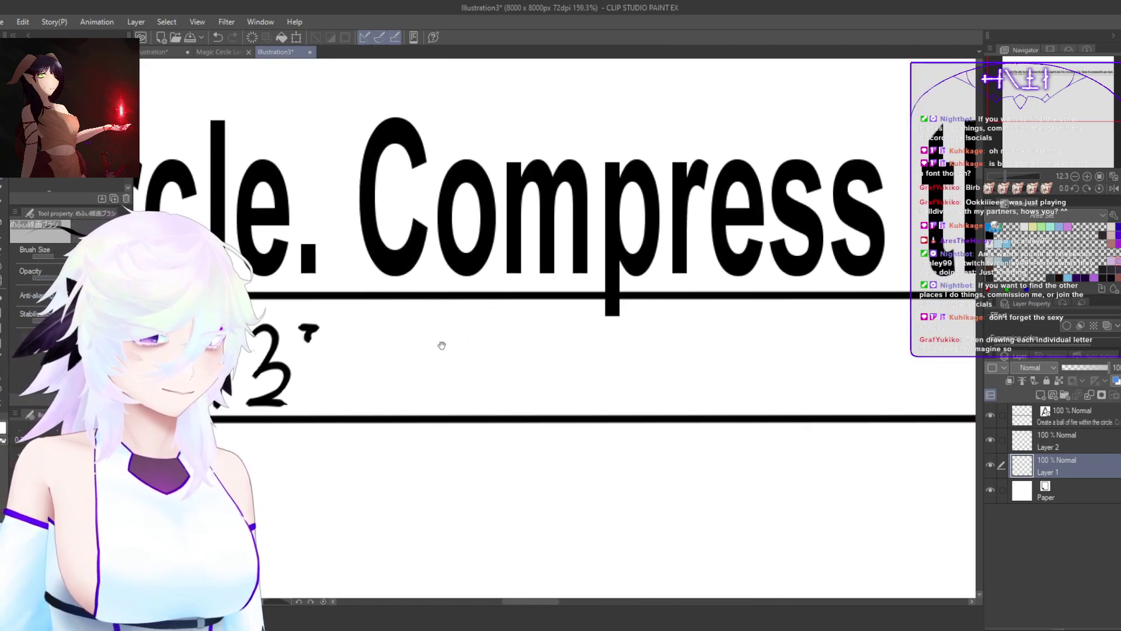
scroll(489, 407, "up", 2)
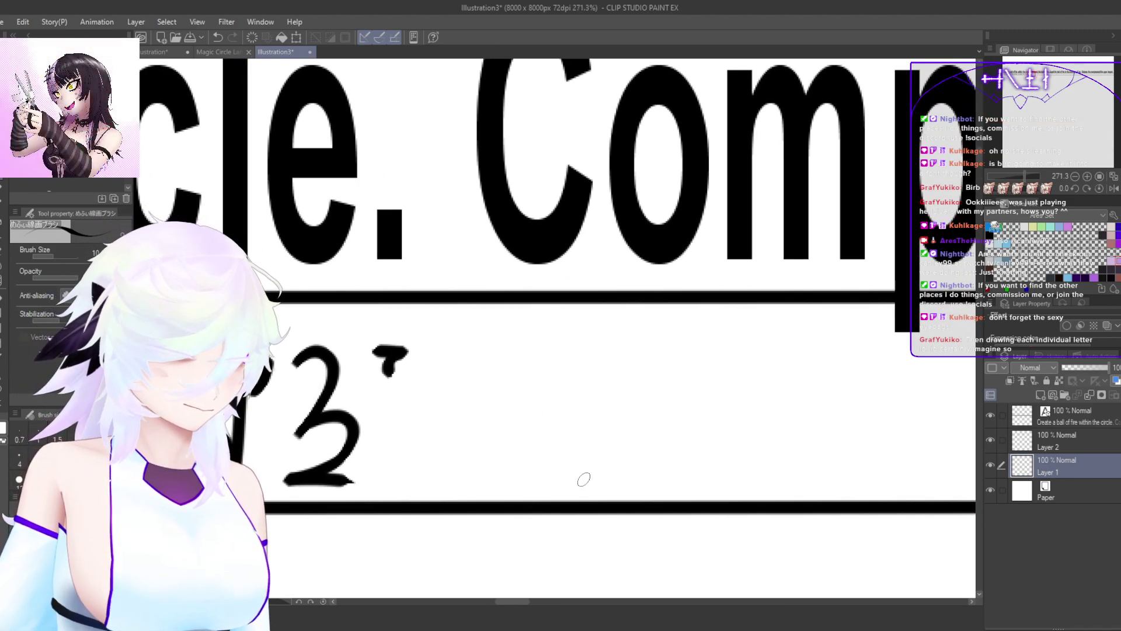
scroll(583, 478, "down", 8)
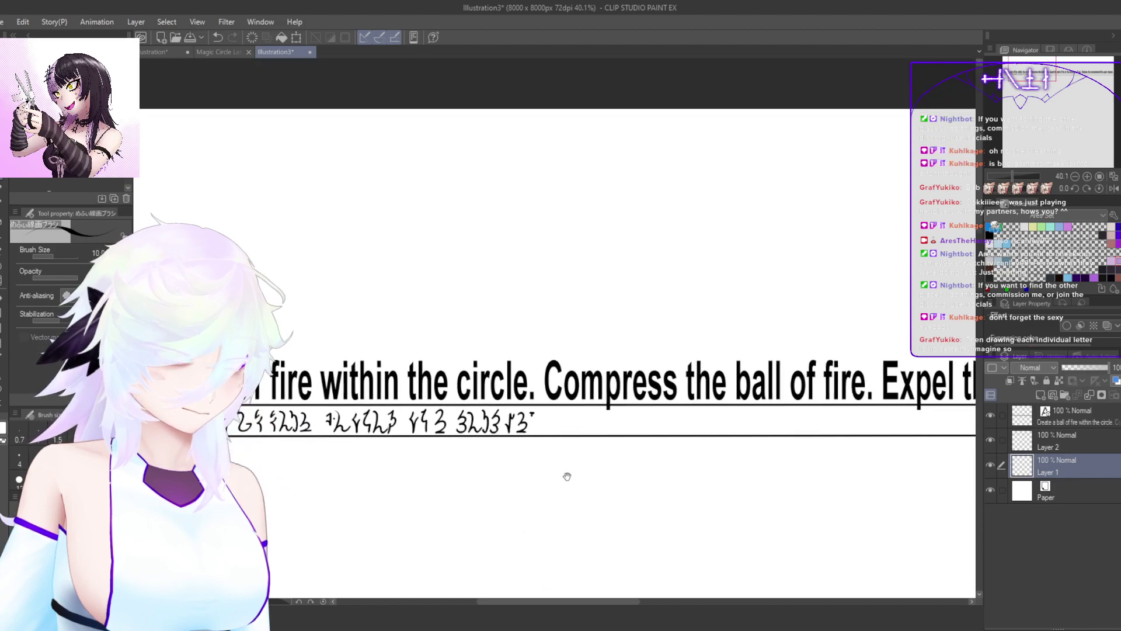
scroll(555, 480, "down", 2)
scroll(573, 483, "up", 2)
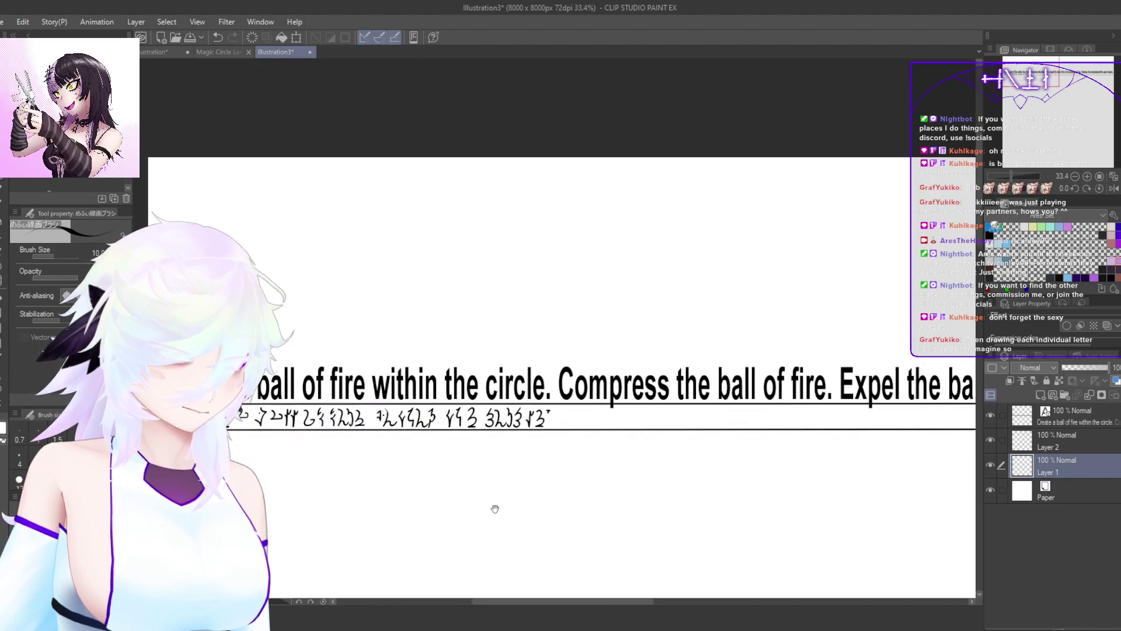
left_click_drag(499, 508, 576, 518)
left_click_drag(241, 442, 501, 465)
key("m")
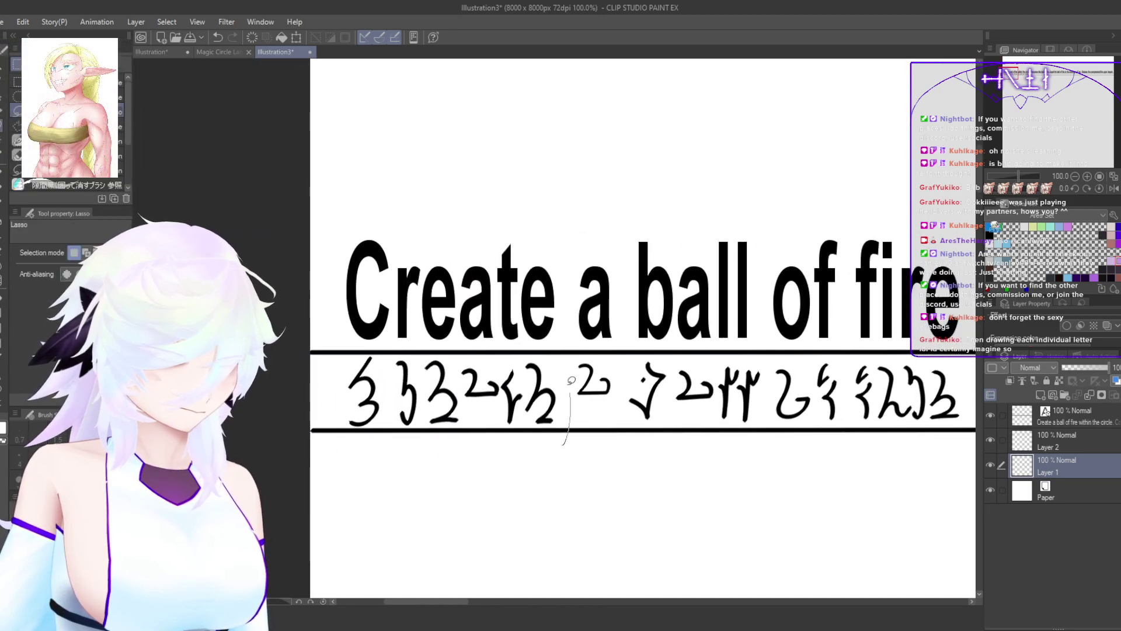
left_click_drag(281, 378, 565, 496)
key("ctrl+t")
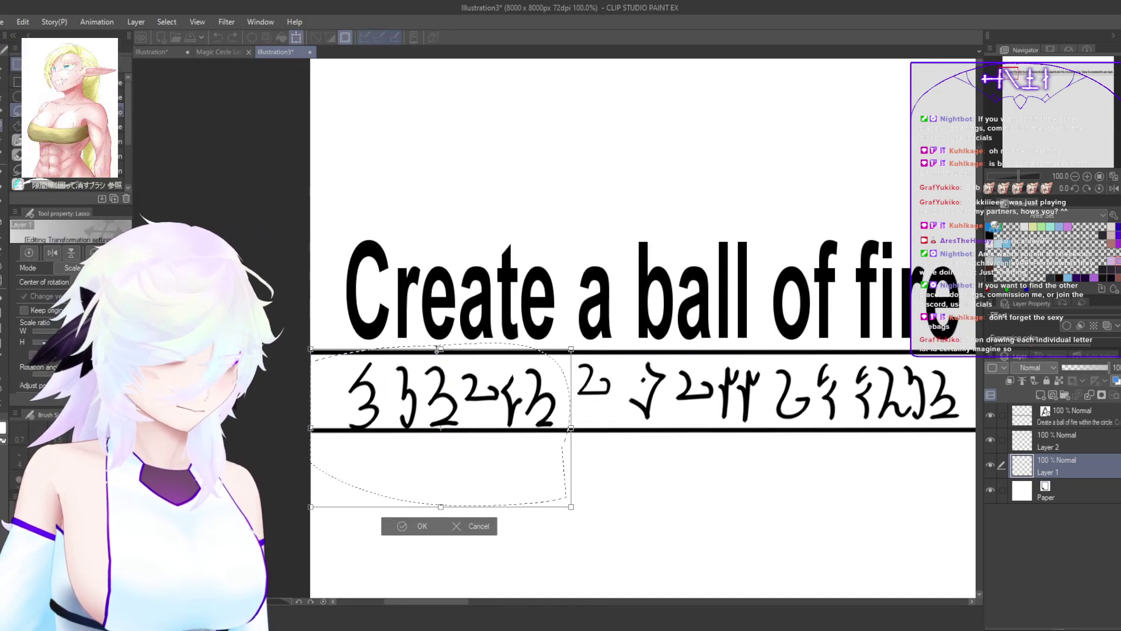
left_click_drag(437, 354, 441, 362)
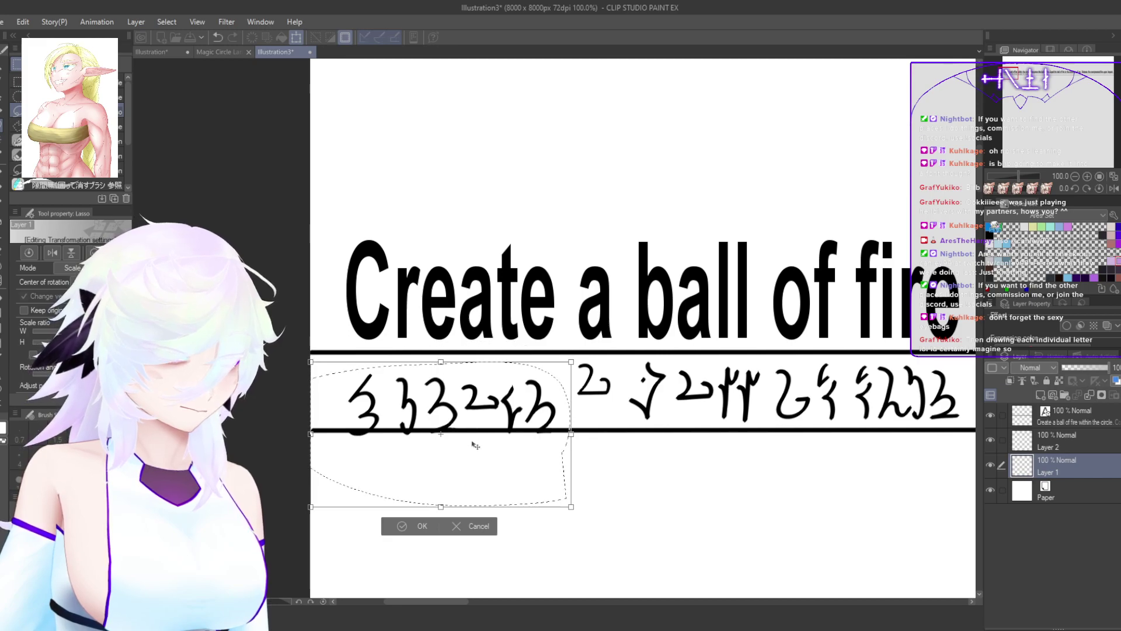
key("ctrl+z")
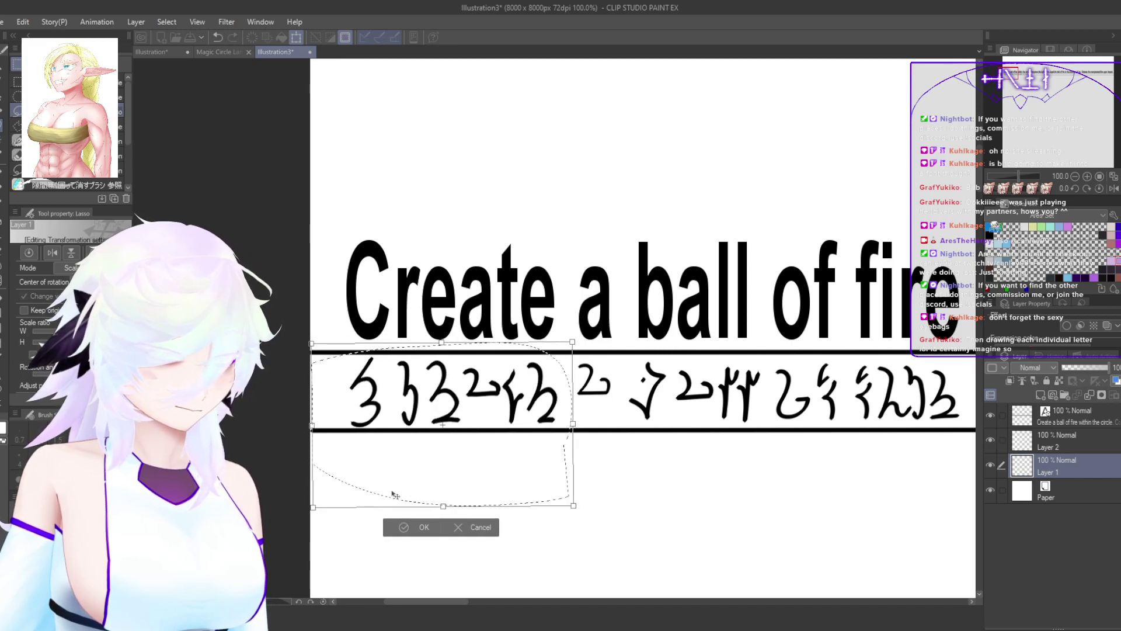
left_click(481, 527)
Step: Select the script word "Create" with a rectangle, slightly reduce its height from the top, and clear the selection
key("m")
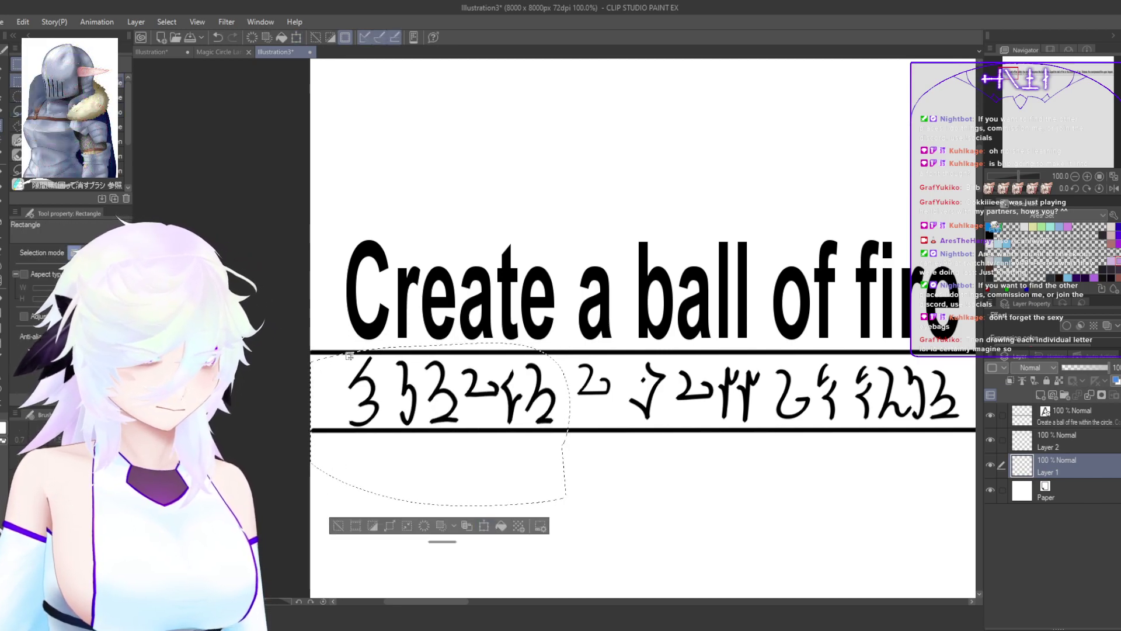
left_click_drag(336, 349, 562, 436)
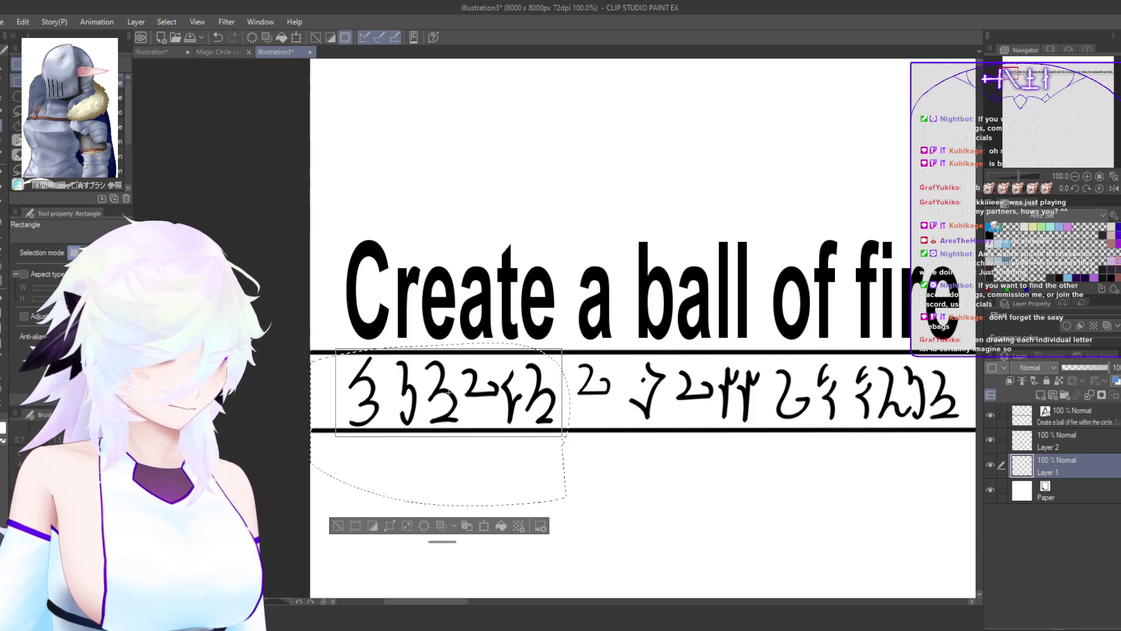
key("ctrl+t")
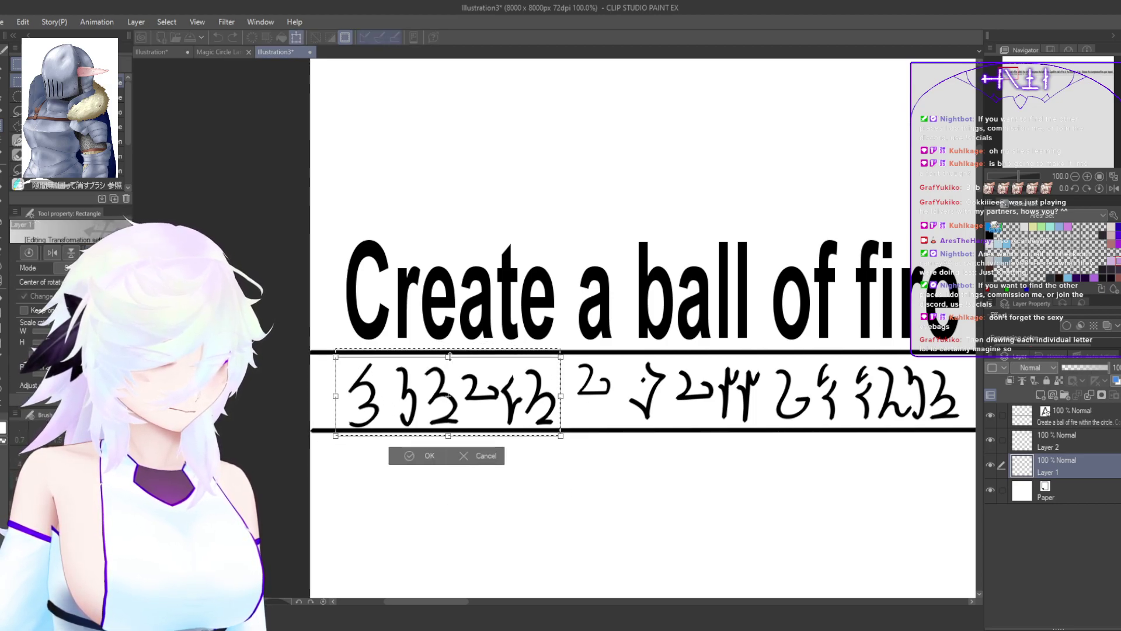
left_click(430, 456)
left_click(1051, 444)
key("ctrl+d")
Step: Select the whole upper guideline on Layer 2 with a rectangle, nudge it slightly upward, and clear the selection
left_click_drag(646, 470, 284, 418)
left_click_drag(423, 435, 374, 452)
left_click_drag(401, 460, 281, 432)
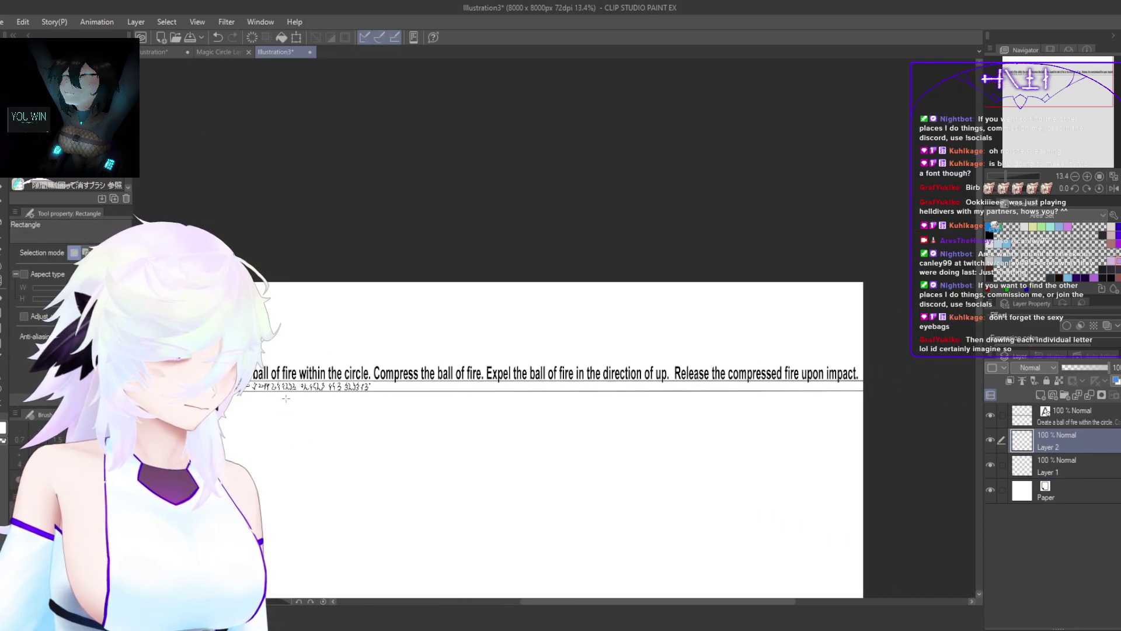
left_click_drag(201, 361, 870, 384)
left_click(579, 401)
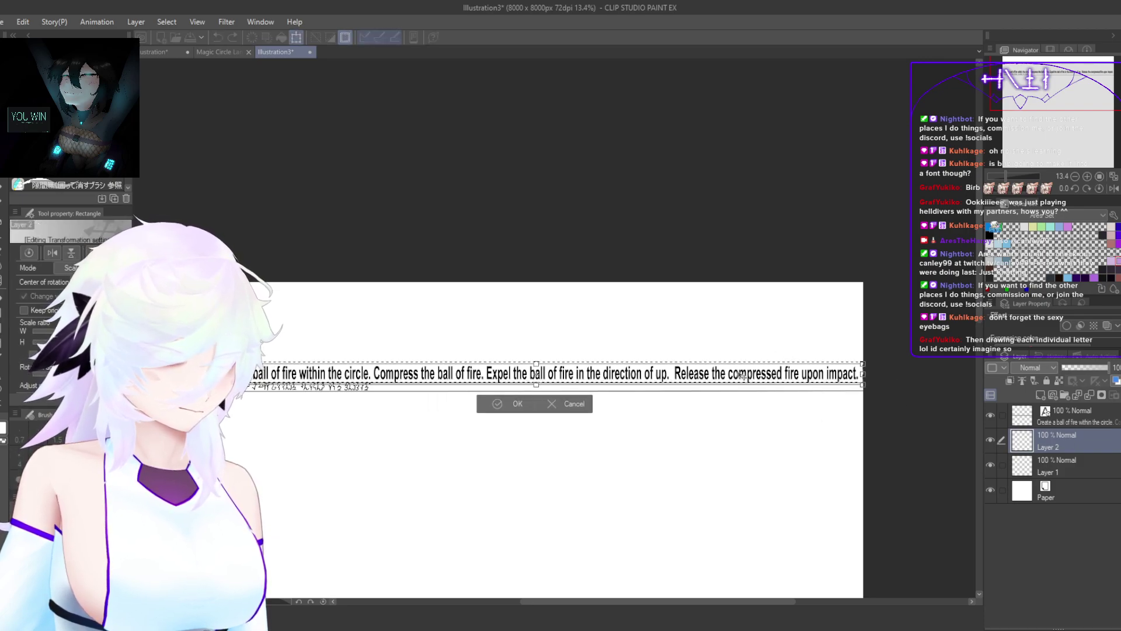
left_click(260, 423)
left_click_drag(260, 424, 476, 483)
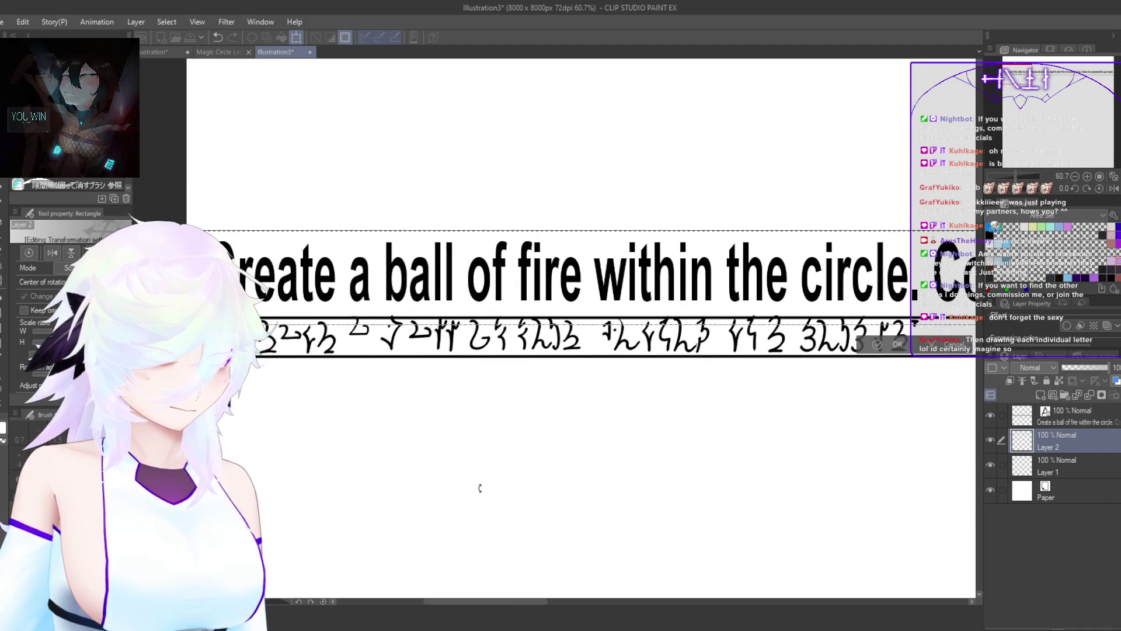
key("Up")
key("Up")
key("Up")
key("Up")
key("Up")
key("Up")
key("Up")
key("Up")
key("Up")
key("Up")
key("Up")
key("Up")
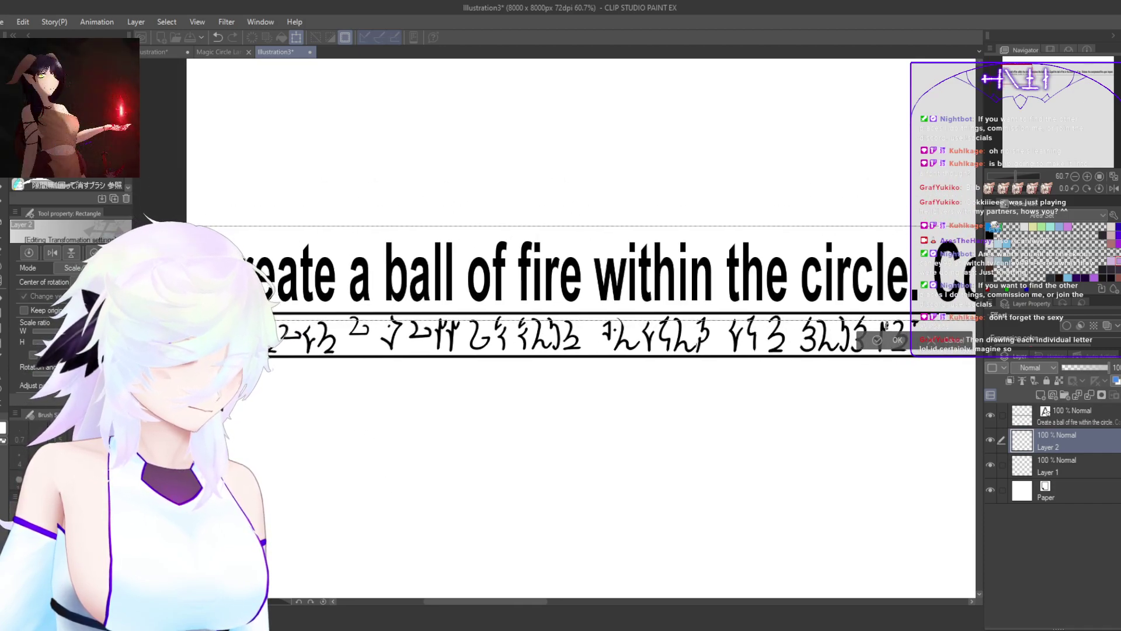
left_click(884, 342)
key("ctrl+d")
Step: On Layer 1, select the first script letter of "ball" with a rectangle, transform it slightly to fit between the guidelines, and deselect
left_click_drag(645, 382, 689, 403)
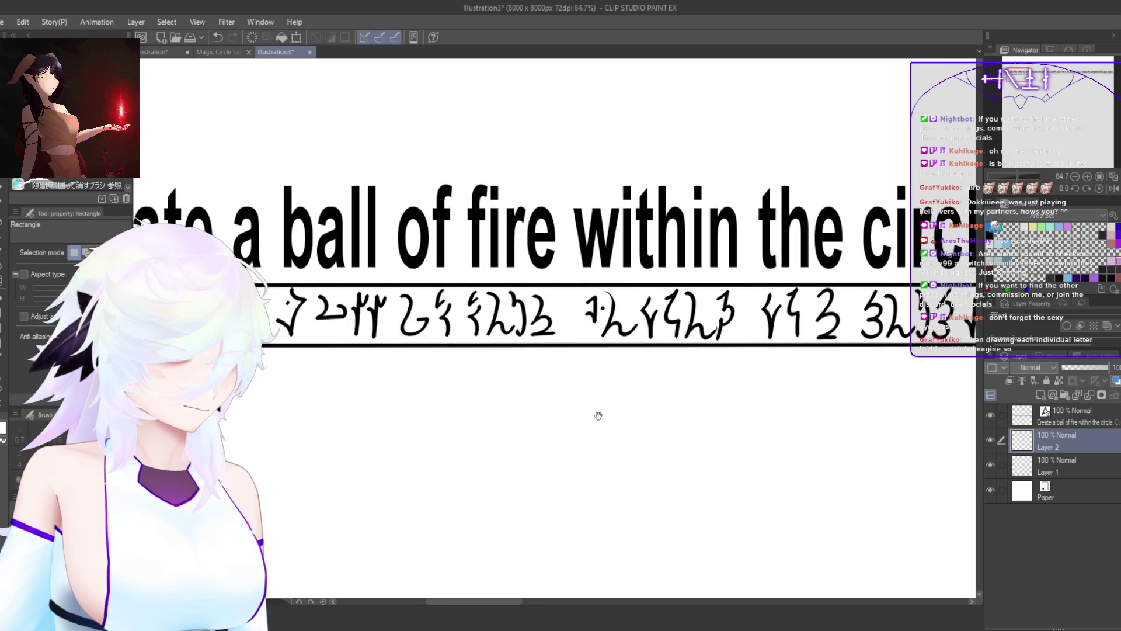
left_click_drag(598, 408, 704, 442)
left_click(1054, 423)
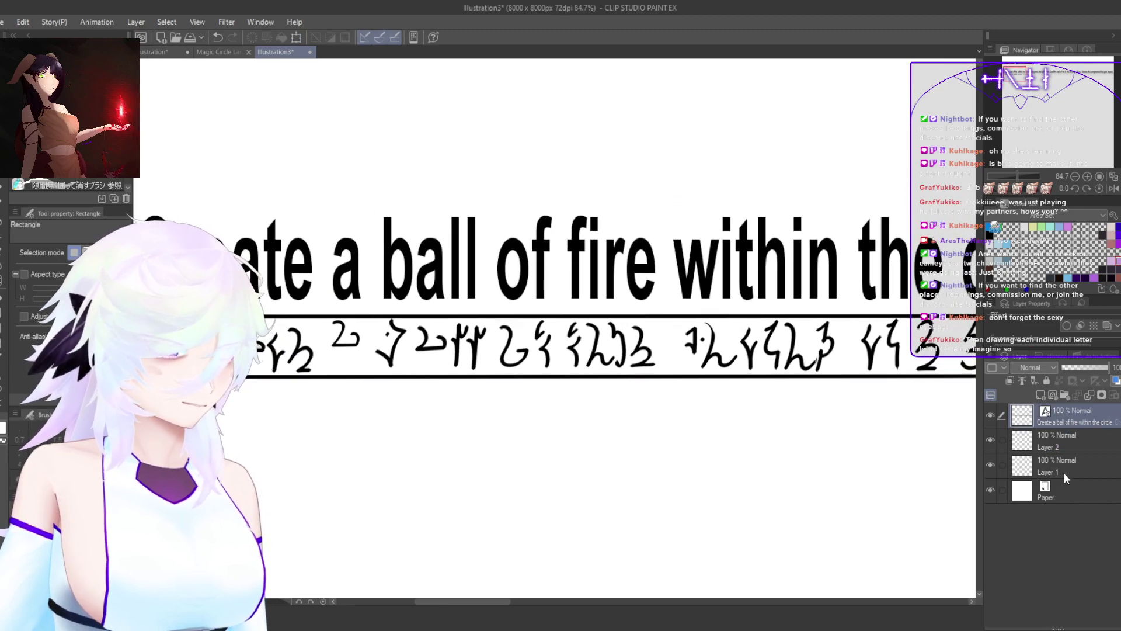
left_click(1035, 476)
scroll(448, 420, "up", 3)
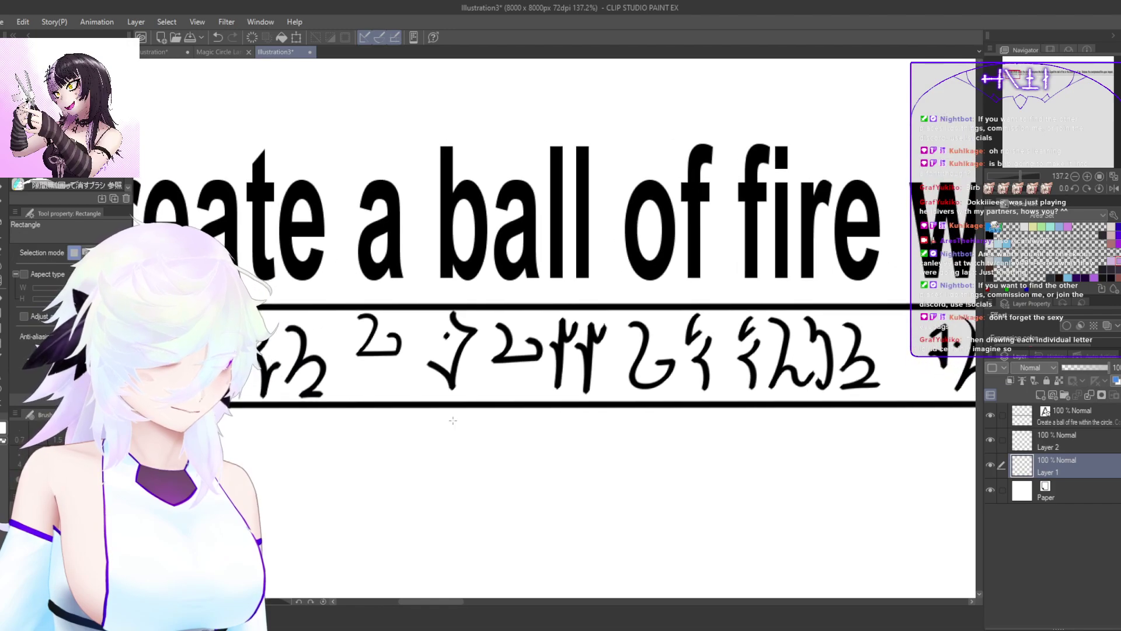
mouse_move(474, 391)
left_mouse_down()
mouse_move(428, 299)
mouse_move(474, 343)
mouse_move(486, 413)
mouse_move(470, 384)
left_mouse_up()
key("ctrl+d")
key("ctrl+t")
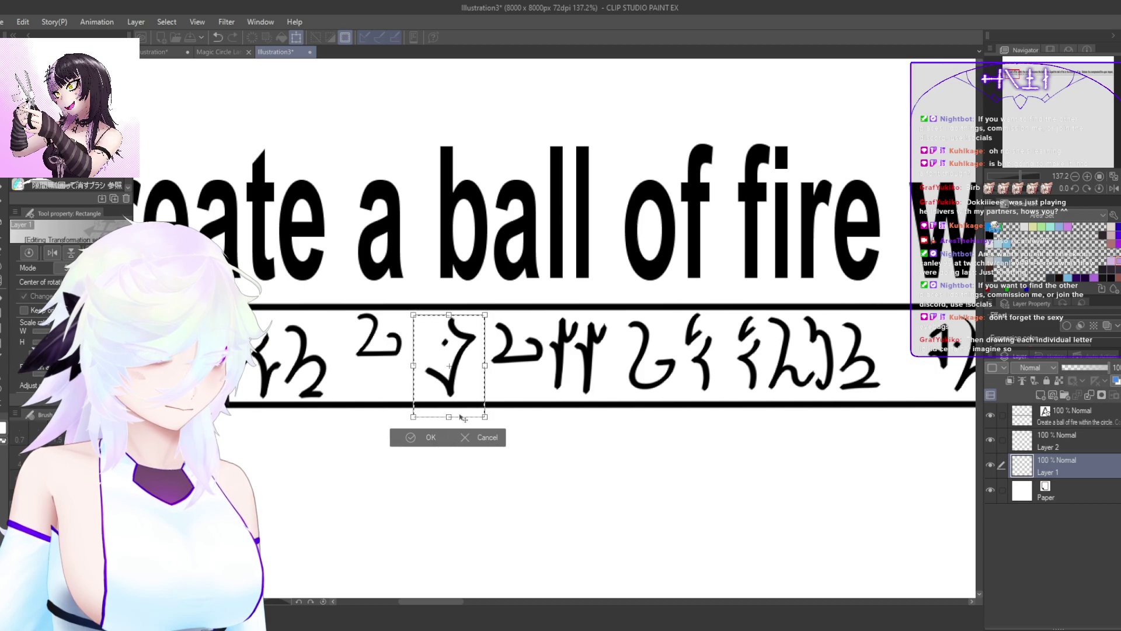
left_click(427, 438)
key("ctrl+d")
Step: Select the last script letter of "the" with a rectangle, slightly reduce its height with a transform, and clear the selection
left_click_drag(662, 420, 512, 414)
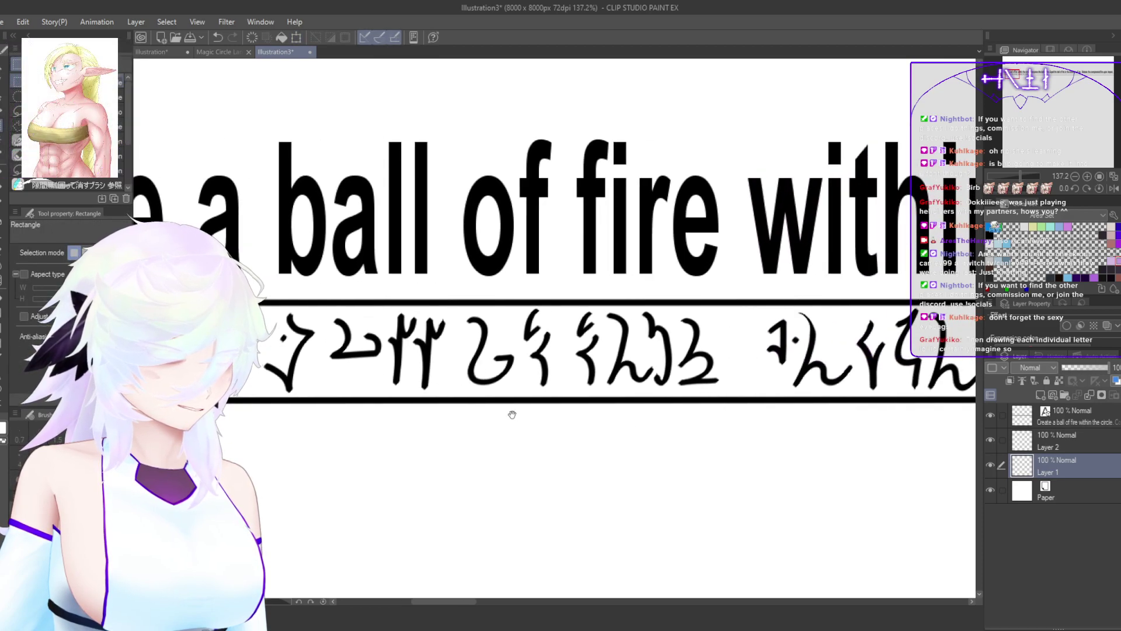
left_click_drag(672, 435, 359, 459)
left_click_drag(795, 447, 493, 418)
left_click_drag(783, 426, 623, 438)
left_click_drag(695, 440, 594, 448)
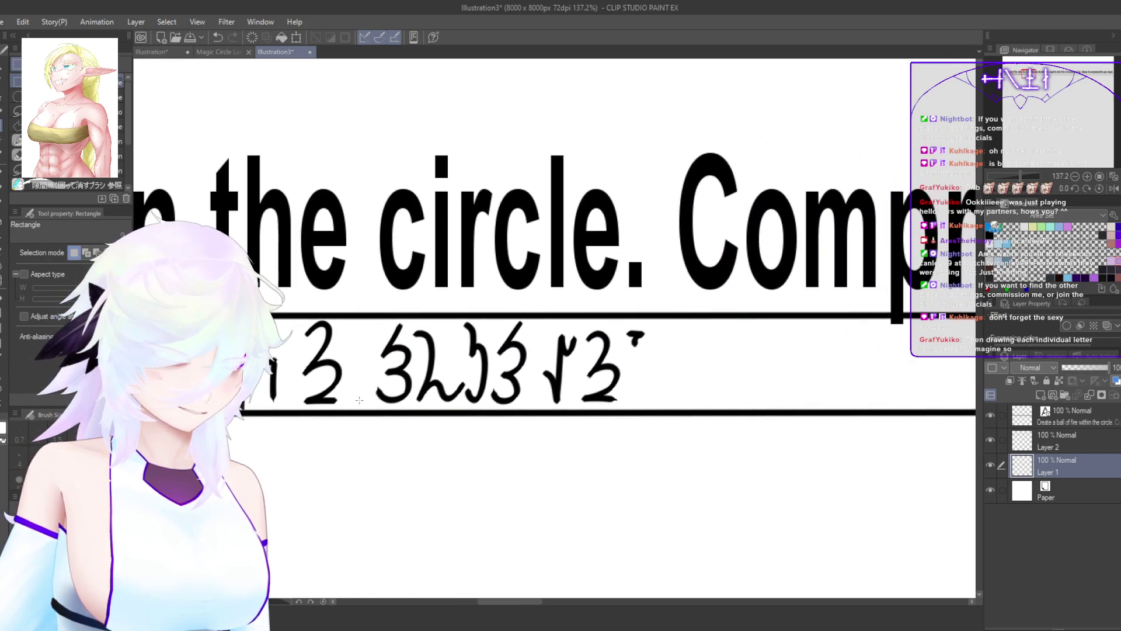
left_click_drag(358, 423, 288, 312)
key("ctrl+t")
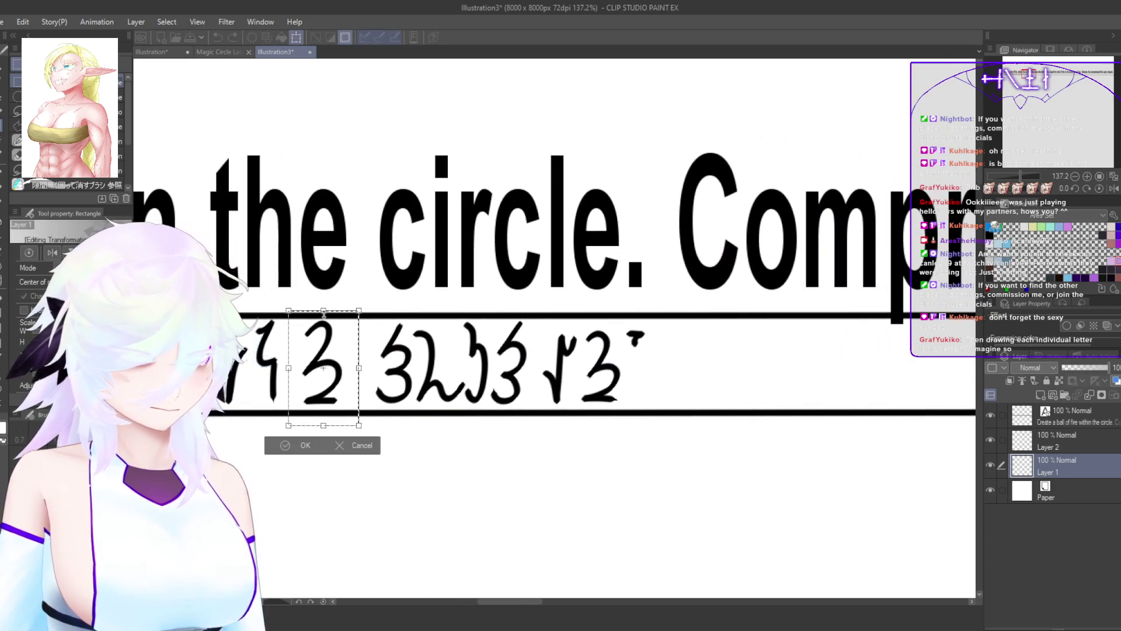
left_click_drag(333, 375, 333, 369)
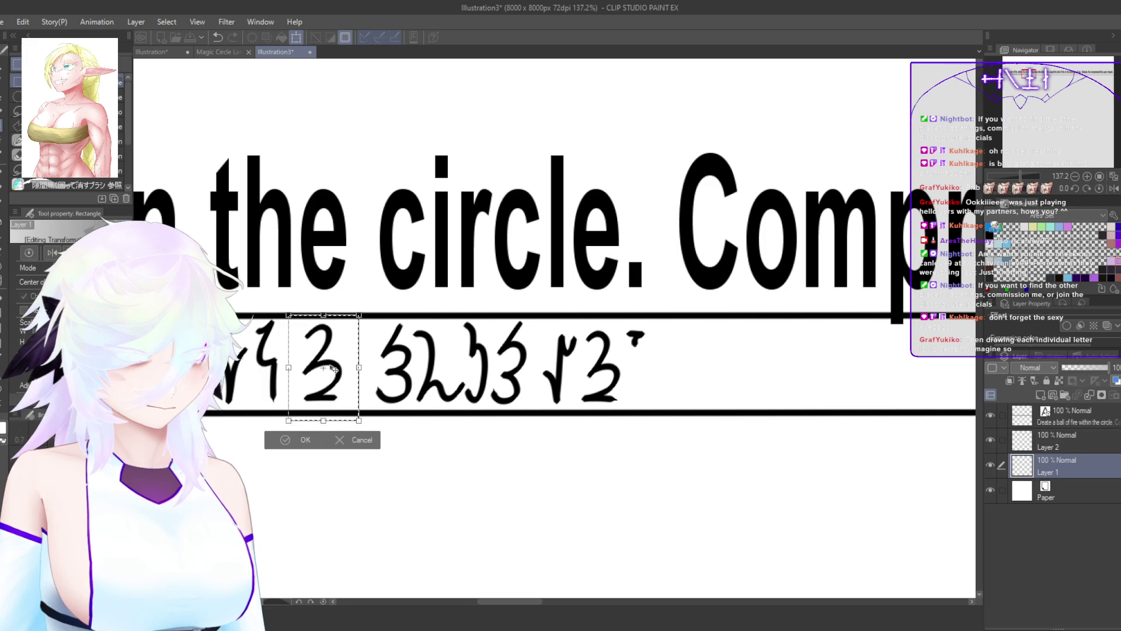
left_click(313, 445)
key("ctrl+d")
Step: Handwrite the script letter C of "Compress" after the full stop with the pen, undoing and redrawing the first attempts
left_click_drag(716, 459, 555, 488)
key("p")
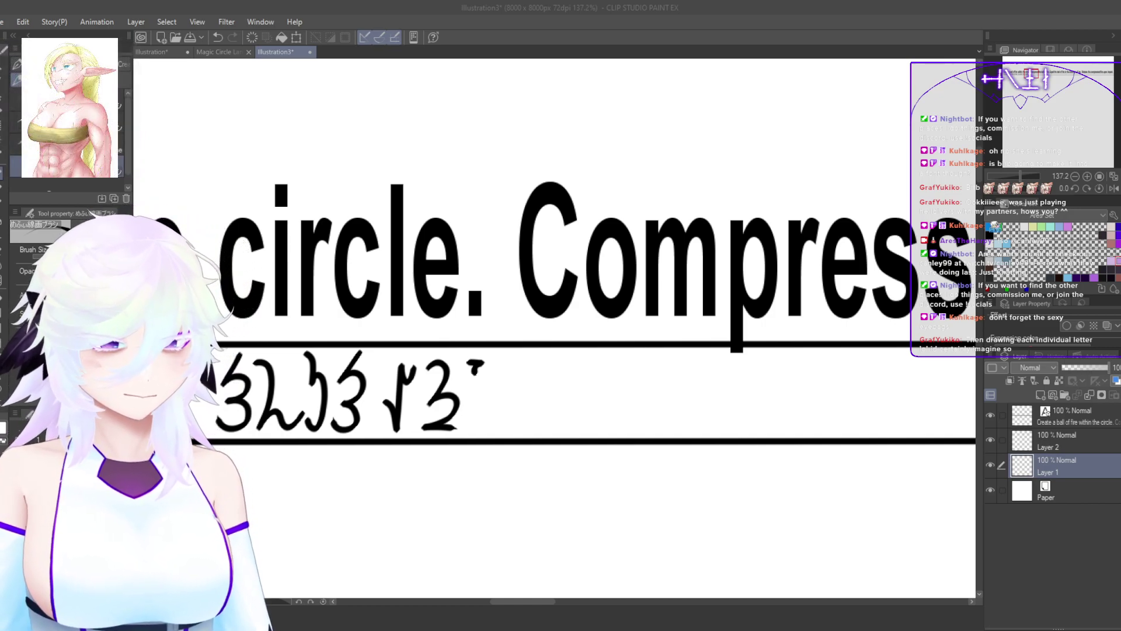
left_click(497, 15)
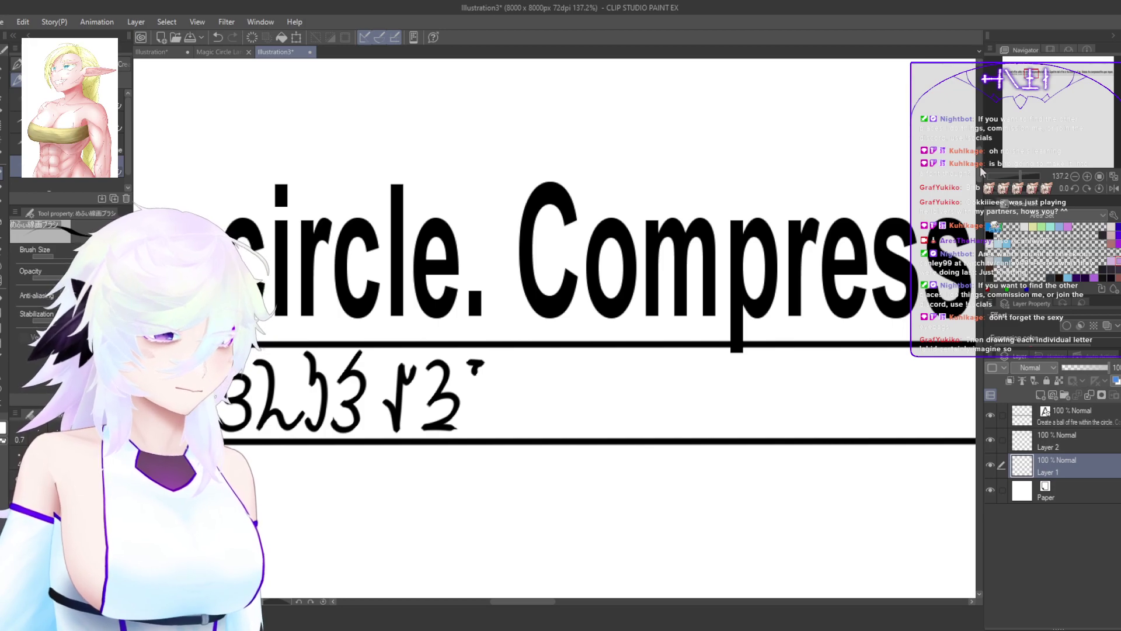
scroll(535, 366, "up", 6)
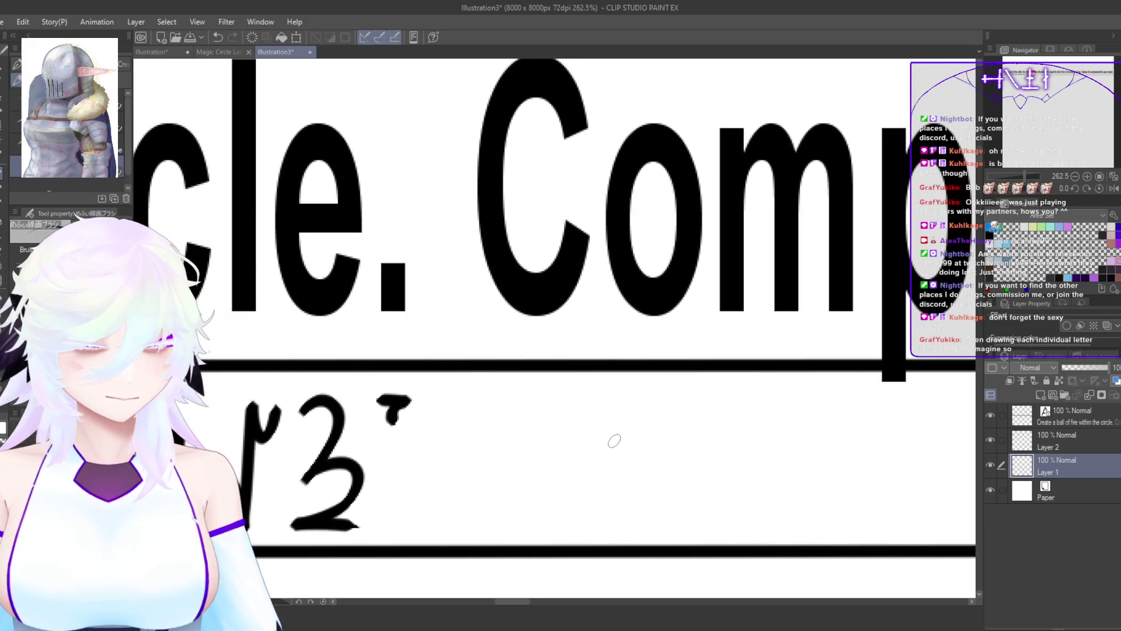
scroll(539, 421, "down", 3)
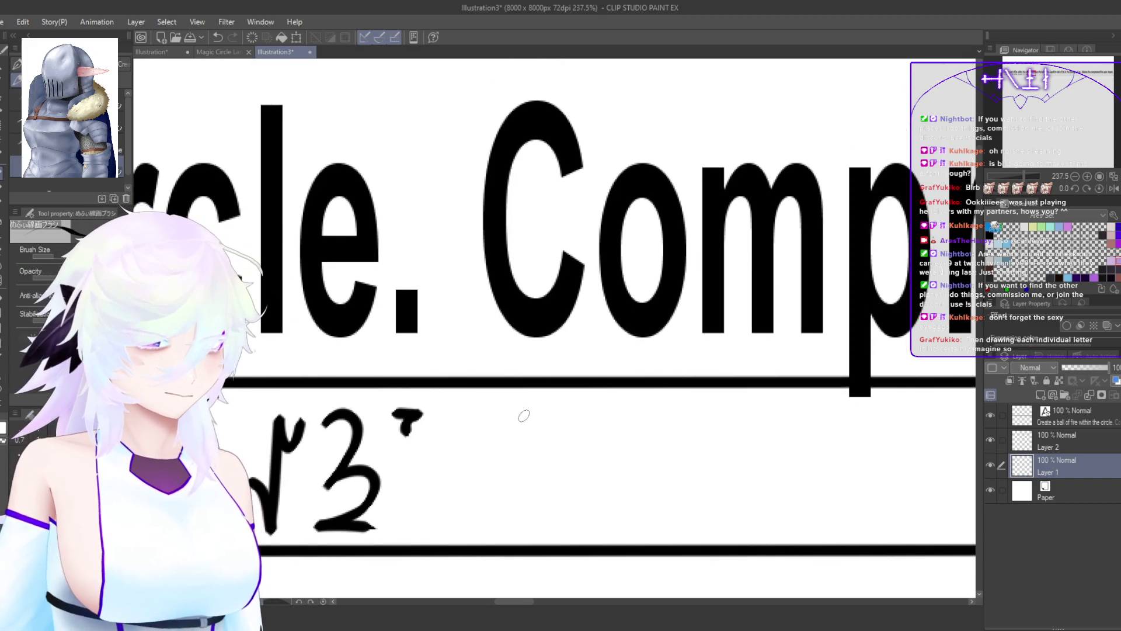
key("ctrl+z")
mouse_move(532, 404)
left_mouse_down()
mouse_move(508, 435)
mouse_move(567, 441)
mouse_move(549, 489)
left_mouse_up()
key("ctrl+z")
key("ctrl+z")
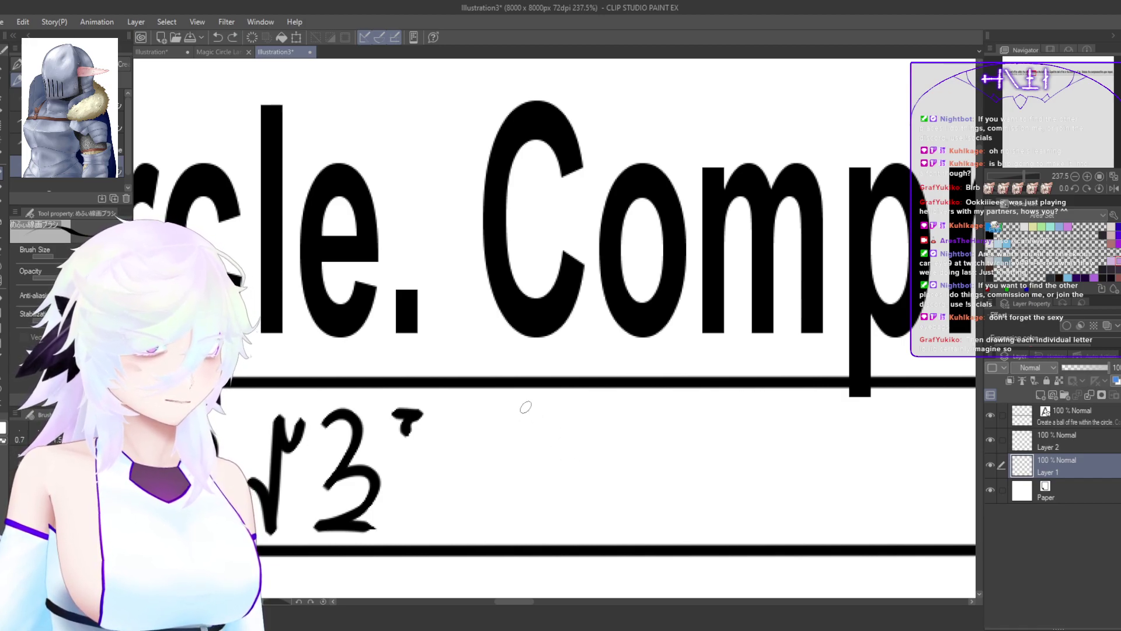
mouse_move(530, 402)
left_mouse_down()
mouse_move(496, 444)
mouse_move(537, 446)
mouse_move(507, 480)
mouse_move(519, 487)
mouse_move(523, 525)
left_mouse_up()
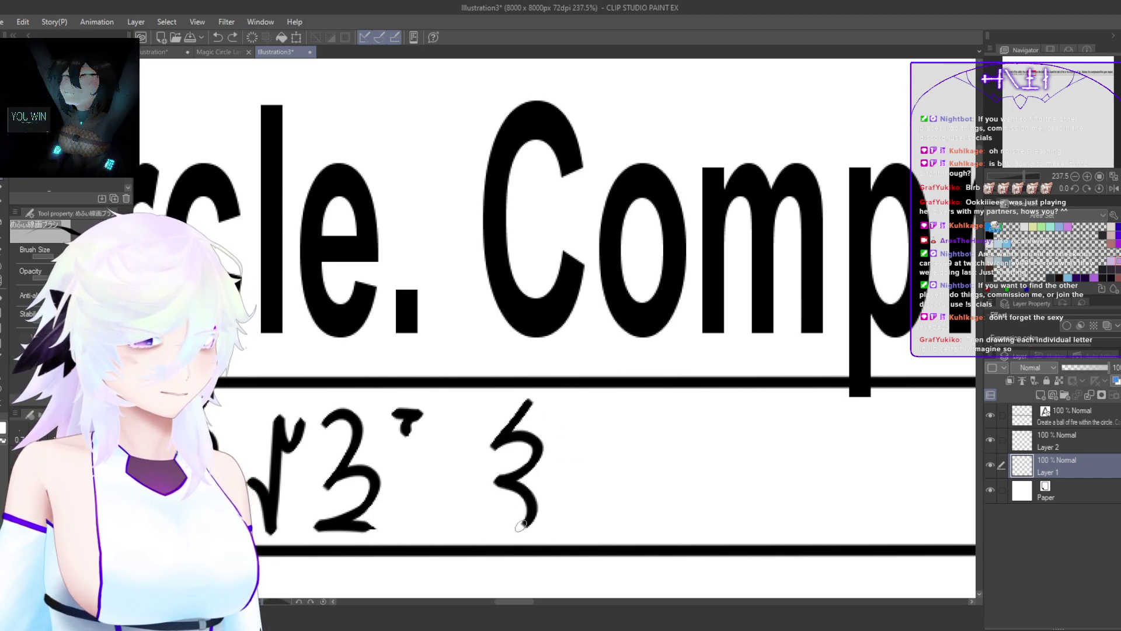
Step: Handwrite the script letter o of "Compress" after the C, undoing the first attempts and redrawing it
scroll(513, 444, "up", 4)
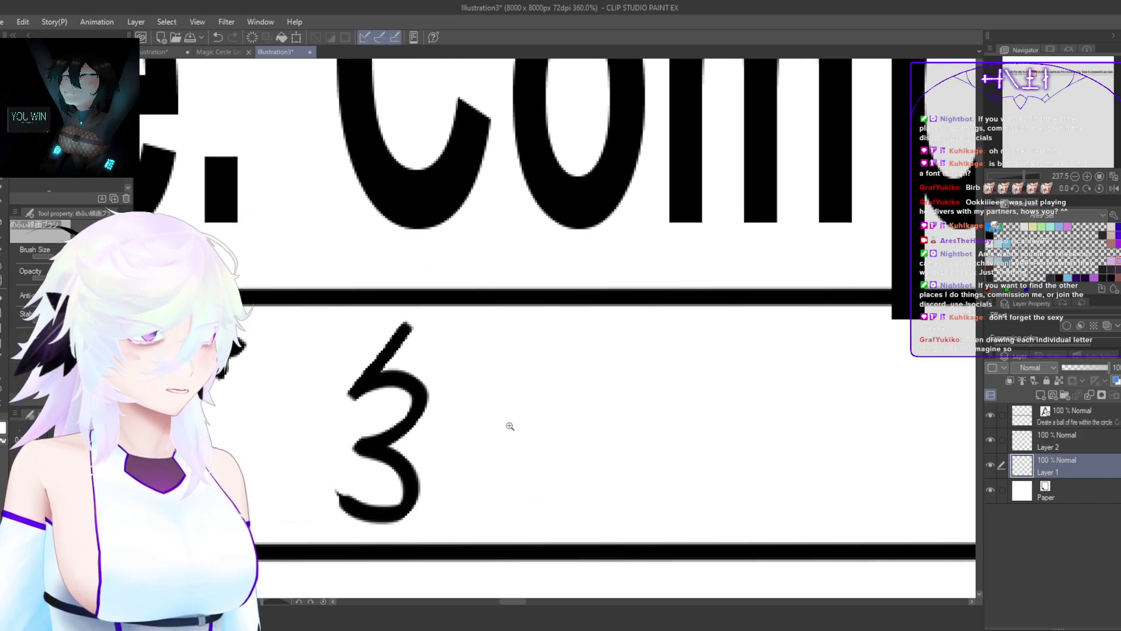
mouse_move(474, 344)
left_mouse_down()
mouse_move(520, 364)
mouse_move(483, 341)
mouse_move(512, 450)
mouse_move(553, 504)
mouse_move(591, 435)
left_mouse_up()
key("ctrl+z")
key("ctrl+z")
mouse_move(502, 353)
left_mouse_down()
mouse_move(547, 358)
mouse_move(510, 339)
mouse_move(551, 353)
mouse_move(545, 422)
mouse_move(498, 509)
left_mouse_up()
key("ctrl+z")
key("ctrl+z")
mouse_move(501, 334)
left_mouse_down()
mouse_move(539, 376)
mouse_move(499, 476)
mouse_move(534, 519)
mouse_move(579, 485)
mouse_move(590, 454)
mouse_move(558, 452)
left_mouse_up()
Step: Handwrite the script letter m of "Compress" after the o, redrawing its stroke once and adding the dot above it
mouse_move(669, 454)
left_mouse_down()
mouse_move(577, 488)
mouse_move(523, 483)
mouse_move(554, 428)
left_mouse_up()
scroll(553, 484, "up", 1)
scroll(553, 483, "down", 2)
mouse_move(582, 359)
left_mouse_down()
mouse_move(577, 454)
mouse_move(560, 477)
mouse_move(559, 442)
mouse_move(521, 477)
left_mouse_up()
key("ctrl+z")
mouse_move(589, 349)
left_mouse_down()
mouse_move(588, 401)
mouse_move(557, 464)
mouse_move(544, 428)
mouse_move(529, 474)
left_mouse_up()
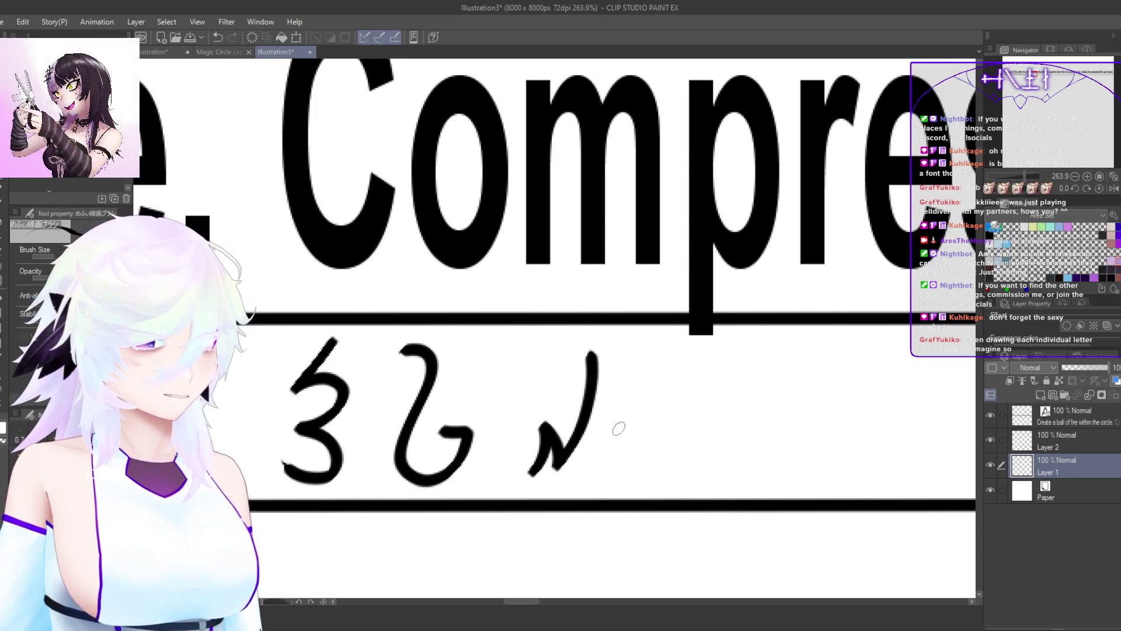
left_click(557, 375)
mouse_move(619, 459)
left_mouse_down()
mouse_move(507, 496)
mouse_move(564, 420)
left_mouse_up()
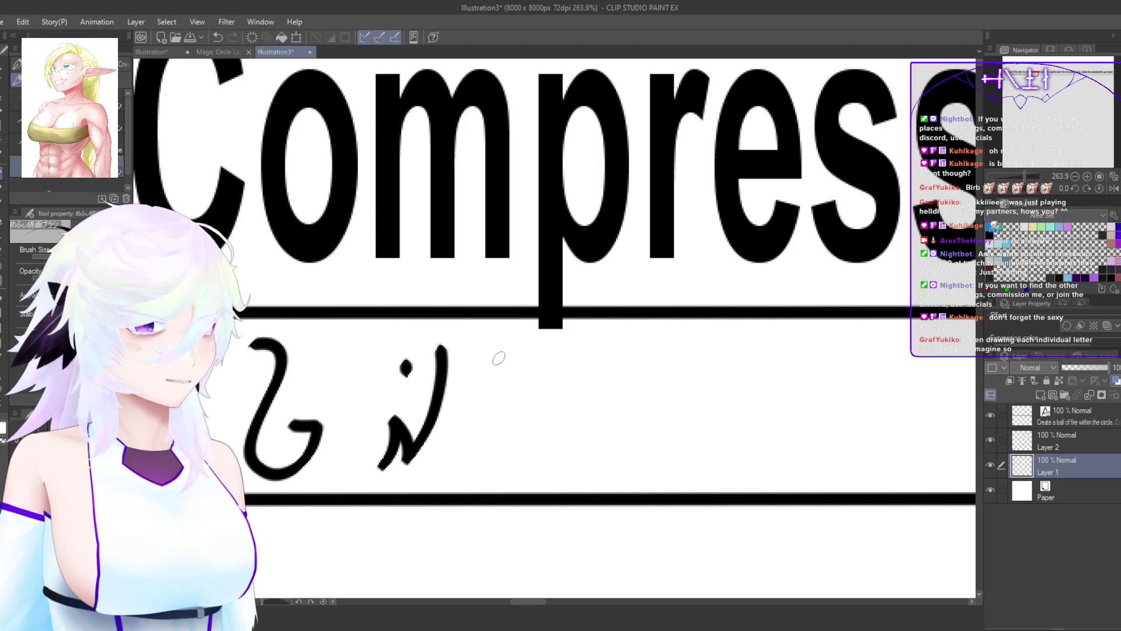
left_click_drag(506, 356, 476, 405)
key("ctrl+z")
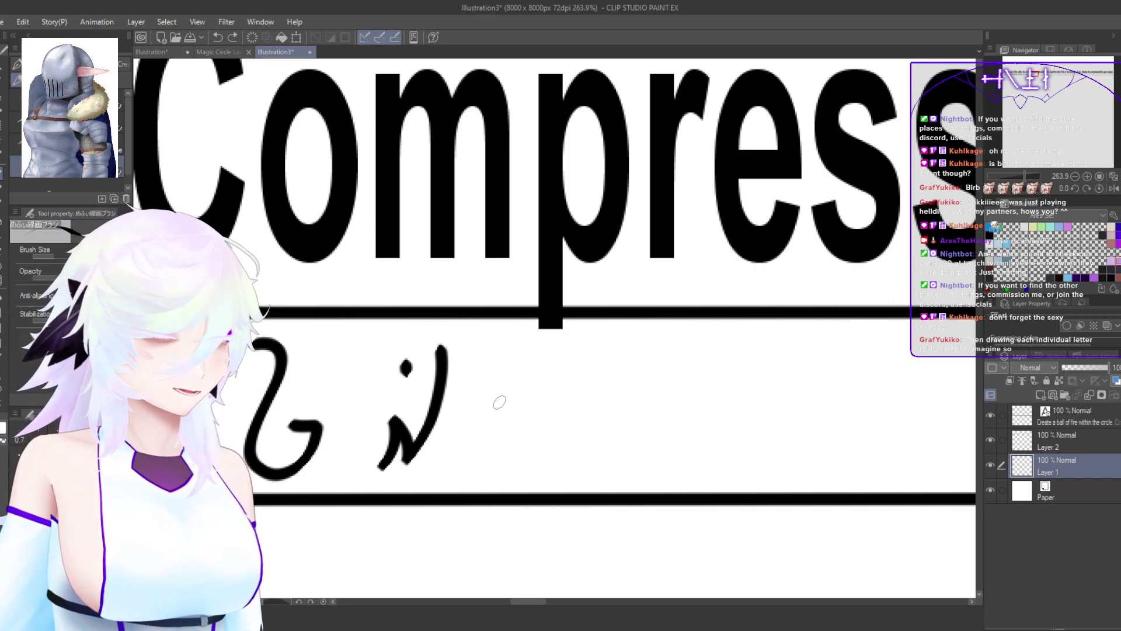
Step: Lasso the script letter m, move it closer to the o with a transform, and clear the selection
left_click_drag(463, 407, 671, 444)
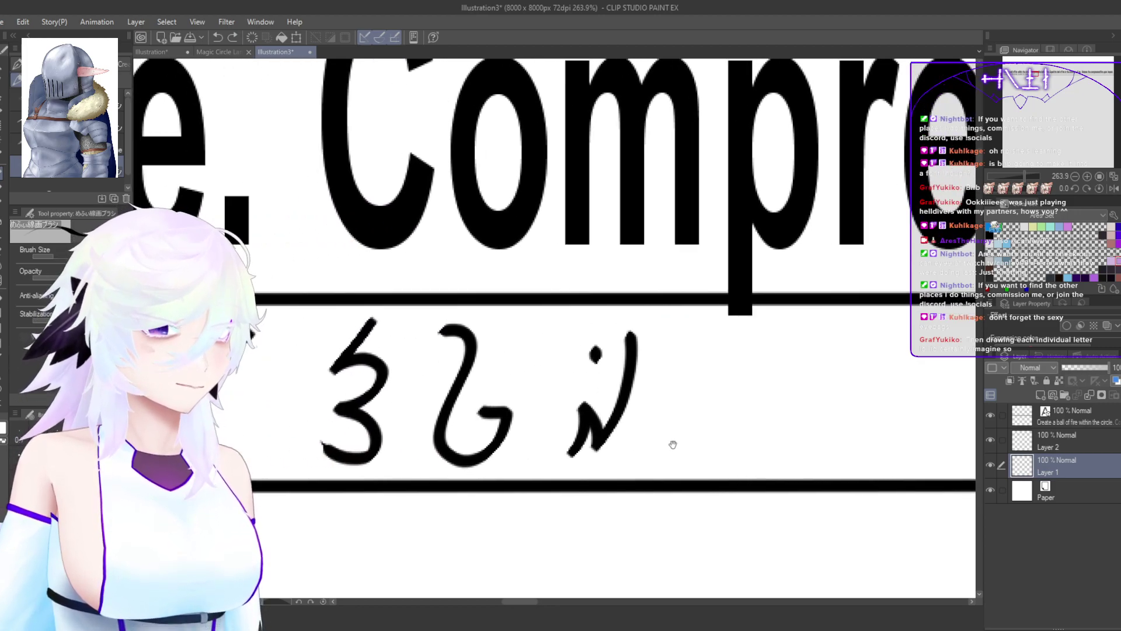
key("m")
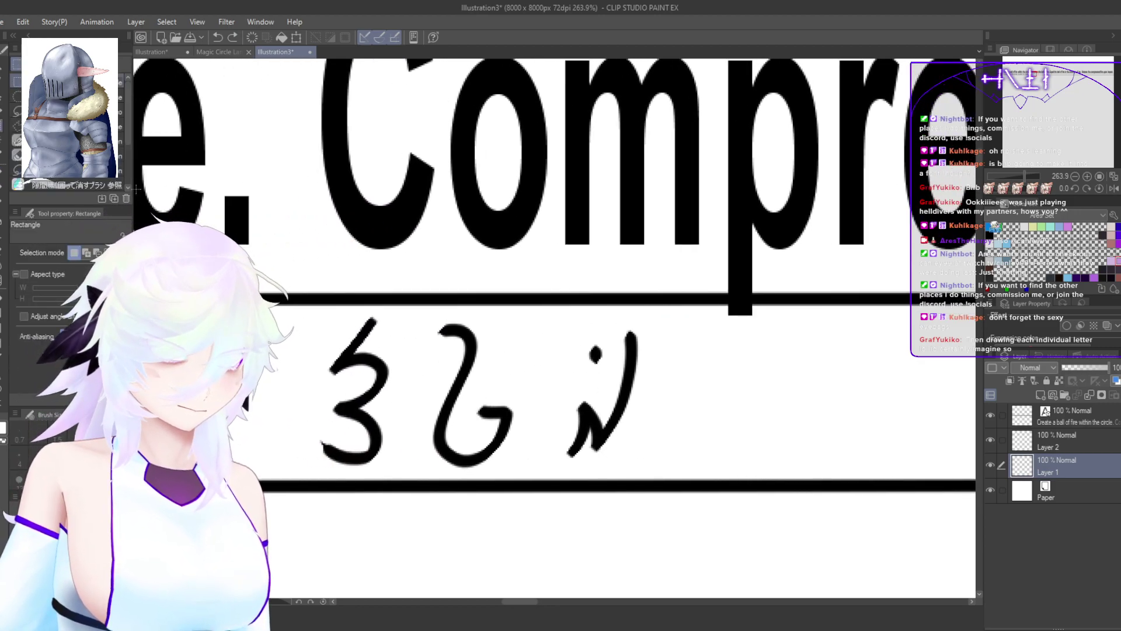
key("m")
mouse_move(634, 462)
left_mouse_down()
mouse_move(528, 402)
mouse_move(629, 319)
mouse_move(635, 456)
mouse_move(598, 428)
left_mouse_up()
key("ctrl+t")
left_click_drag(688, 409, 687, 411)
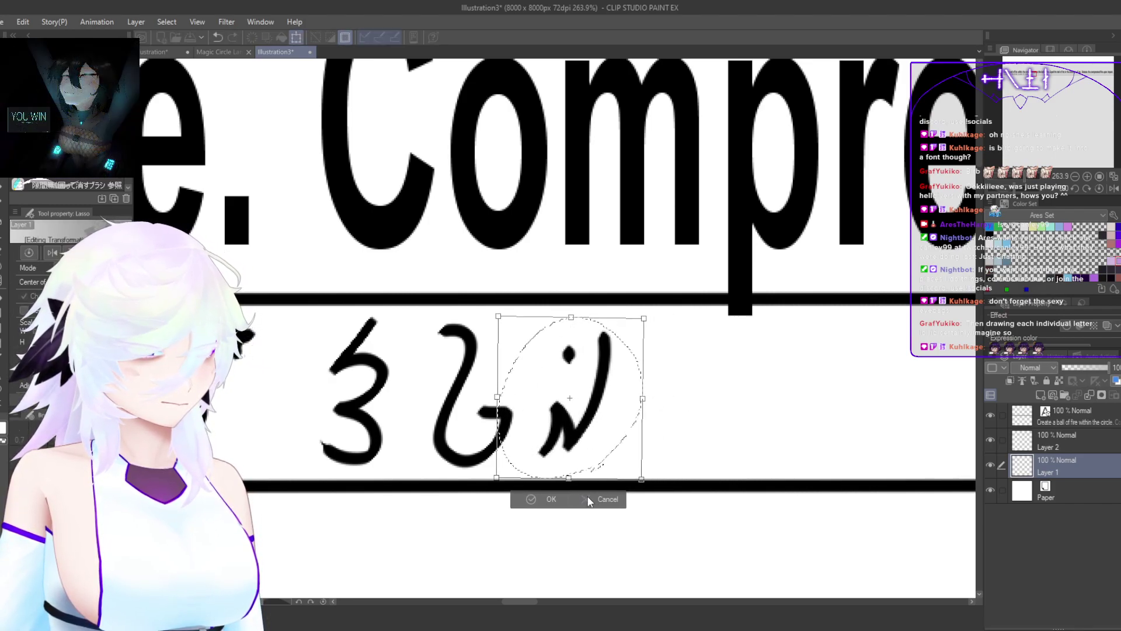
left_click(532, 499)
key("ctrl+d")
Step: Lasso the script letters o and m together, shift them closer to the C, and clear the selection
mouse_move(679, 451)
left_mouse_down()
mouse_move(407, 356)
mouse_move(656, 417)
mouse_move(629, 464)
left_mouse_up()
left_click_drag(600, 401, 581, 403)
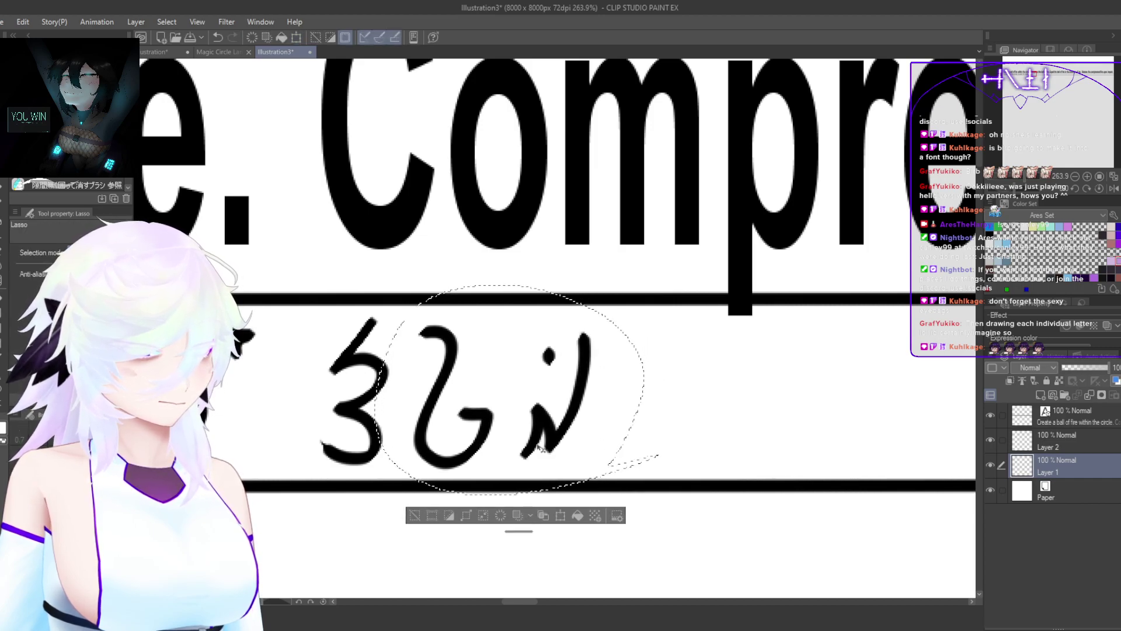
key("ctrl+d")
Step: Handwrite the script letter p of "Compress" with its dot, undoing and redrawing the strokes until they sit beside the m
left_click_drag(636, 436, 537, 462)
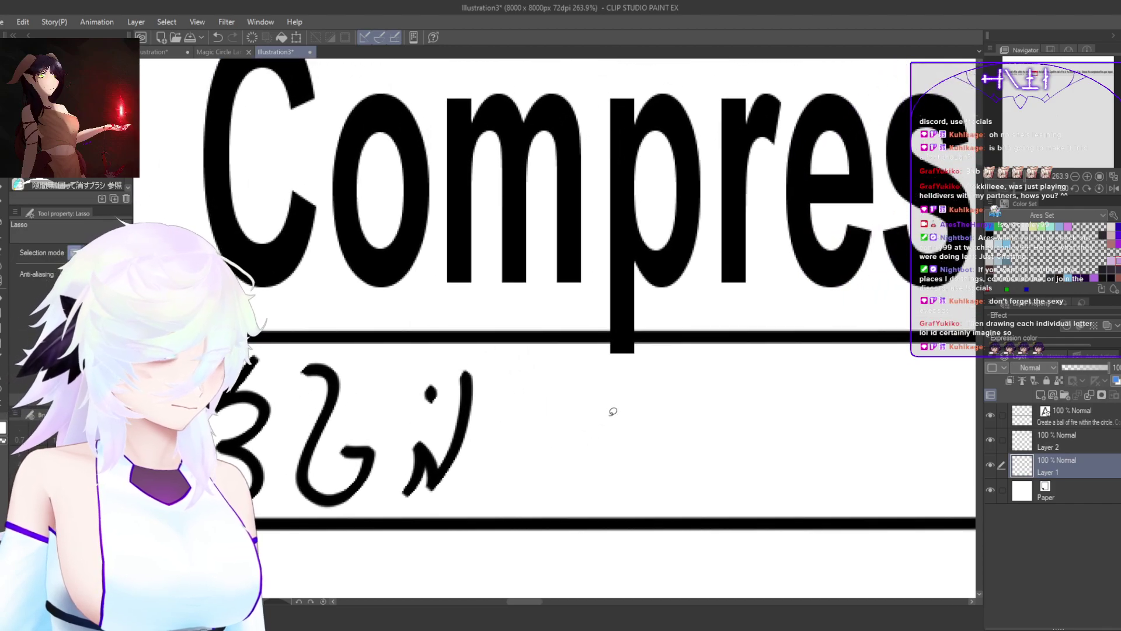
key("p")
left_click_drag(520, 417, 490, 402)
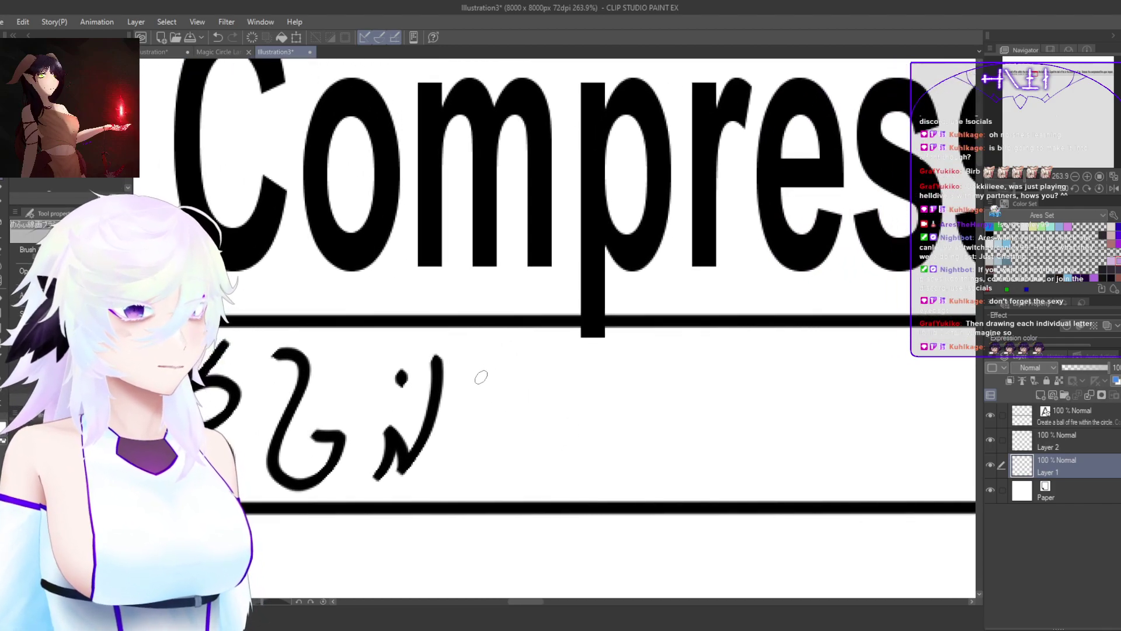
key("ctrl+z")
left_click_drag(500, 361, 463, 401)
key("ctrl+z")
mouse_move(498, 357)
left_mouse_down()
mouse_move(473, 391)
mouse_move(502, 394)
mouse_move(517, 426)
mouse_move(458, 475)
left_mouse_up()
key("ctrl+z")
mouse_move(494, 365)
left_mouse_down()
mouse_move(473, 400)
mouse_move(489, 398)
mouse_move(494, 436)
mouse_move(449, 475)
left_mouse_up()
left_click(460, 439)
key("ctrl+z")
left_click(457, 440)
Step: Handwrite the script letters r and e of "Compress" after the p, redrawing the r once
left_click_drag(547, 458, 521, 452)
mouse_move(573, 423)
left_mouse_down()
mouse_move(517, 443)
mouse_move(484, 416)
mouse_move(521, 406)
mouse_move(561, 433)
mouse_move(504, 404)
left_mouse_up()
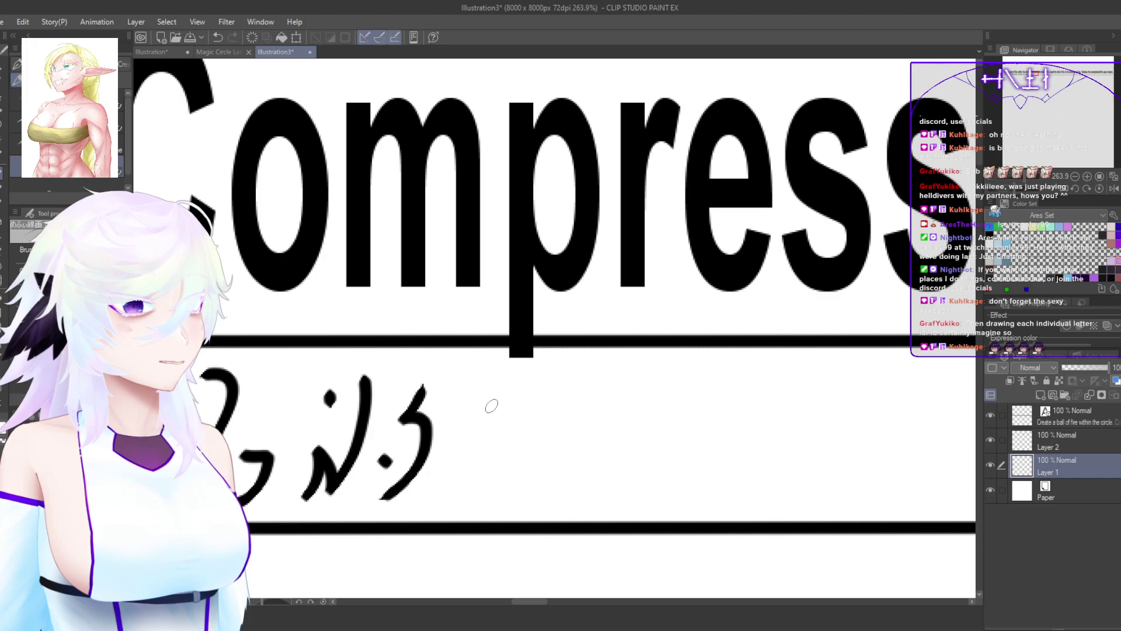
mouse_move(463, 390)
left_mouse_down()
mouse_move(469, 438)
mouse_move(484, 414)
mouse_move(498, 439)
mouse_move(478, 489)
left_mouse_up()
key("ctrl+z")
mouse_move(462, 385)
left_mouse_down()
mouse_move(474, 433)
mouse_move(486, 419)
mouse_move(494, 448)
mouse_move(479, 495)
mouse_move(454, 471)
left_mouse_up()
mouse_move(526, 445)
left_mouse_down()
mouse_move(521, 464)
mouse_move(520, 436)
left_mouse_up()
mouse_move(470, 373)
left_mouse_down()
mouse_move(490, 378)
mouse_move(504, 421)
mouse_move(477, 468)
mouse_move(519, 485)
mouse_move(498, 497)
mouse_move(558, 489)
mouse_move(560, 464)
mouse_move(494, 444)
mouse_move(544, 469)
mouse_move(546, 484)
left_mouse_up()
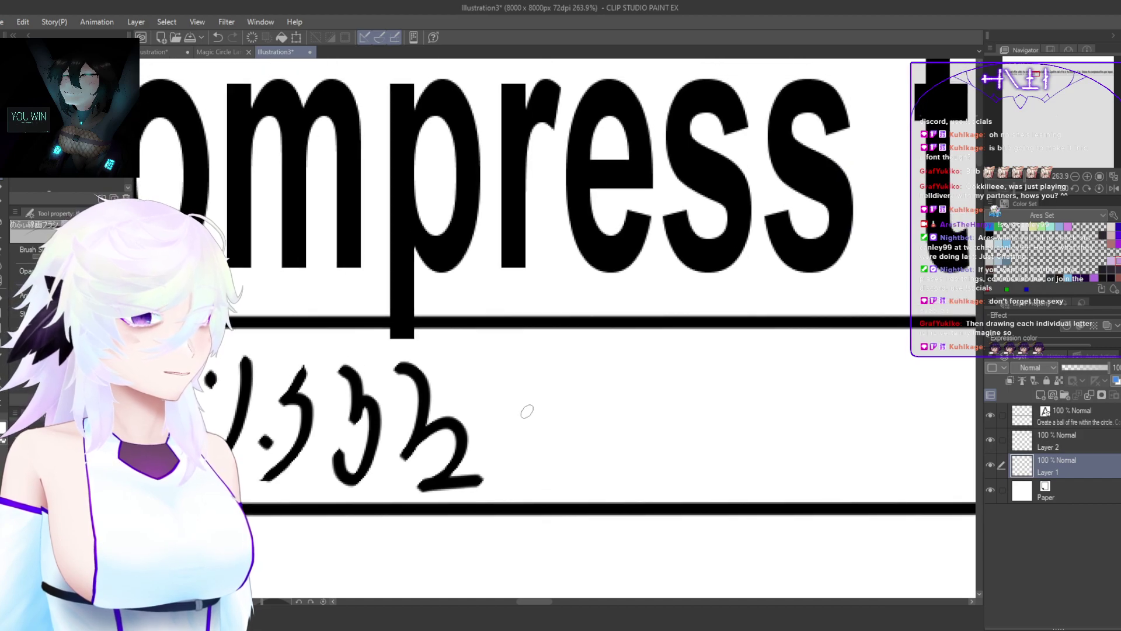
Step: Handwrite the two small script s letters ending "Compress", then lasso and transform them to sit beside the e
mouse_move(510, 373)
left_mouse_down()
mouse_move(508, 411)
mouse_move(529, 400)
mouse_move(527, 431)
mouse_move(548, 442)
mouse_move(526, 381)
mouse_move(548, 390)
mouse_move(543, 431)
mouse_move(583, 441)
mouse_move(566, 455)
mouse_move(493, 447)
mouse_move(478, 352)
mouse_move(589, 384)
mouse_move(561, 423)
left_mouse_up()
key("ctrl+z")
key("m")
key("ctrl+t")
key("Return")
scroll(572, 426, "down", 4)
scroll(520, 475, "up", 3)
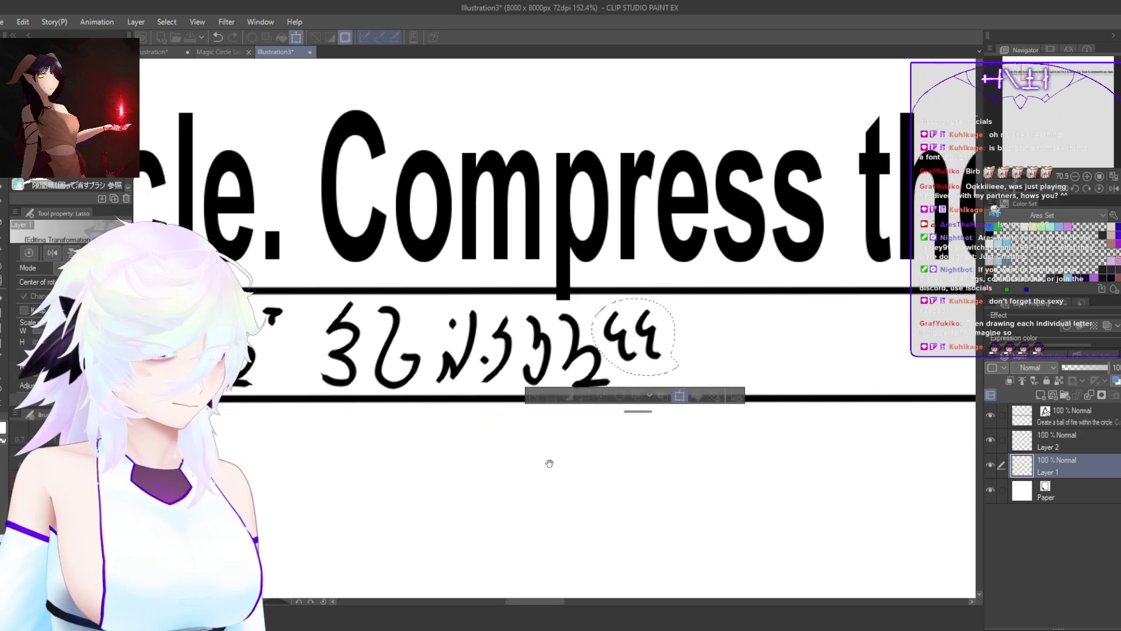
left_click(618, 397)
key("ctrl+d")
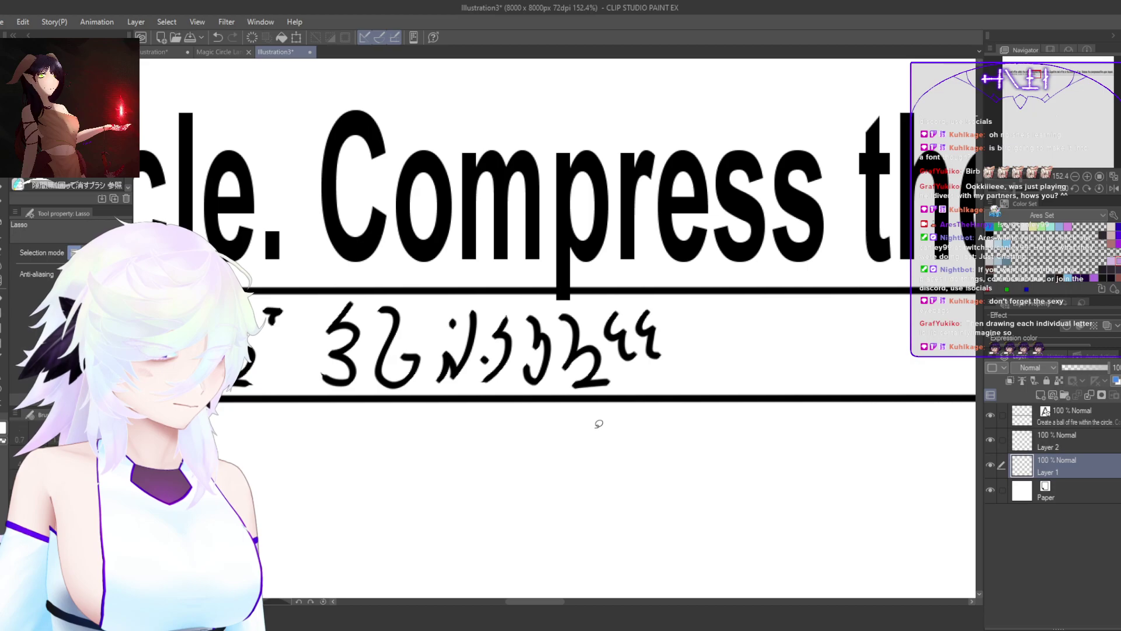
Step: Lasso the script letters m, p, r and e of "Compress", stretch them slightly downward, and clear the selection
mouse_move(620, 375)
left_mouse_down()
mouse_move(563, 297)
mouse_move(425, 347)
mouse_move(519, 445)
mouse_move(608, 406)
left_mouse_up()
key("ctrl+t")
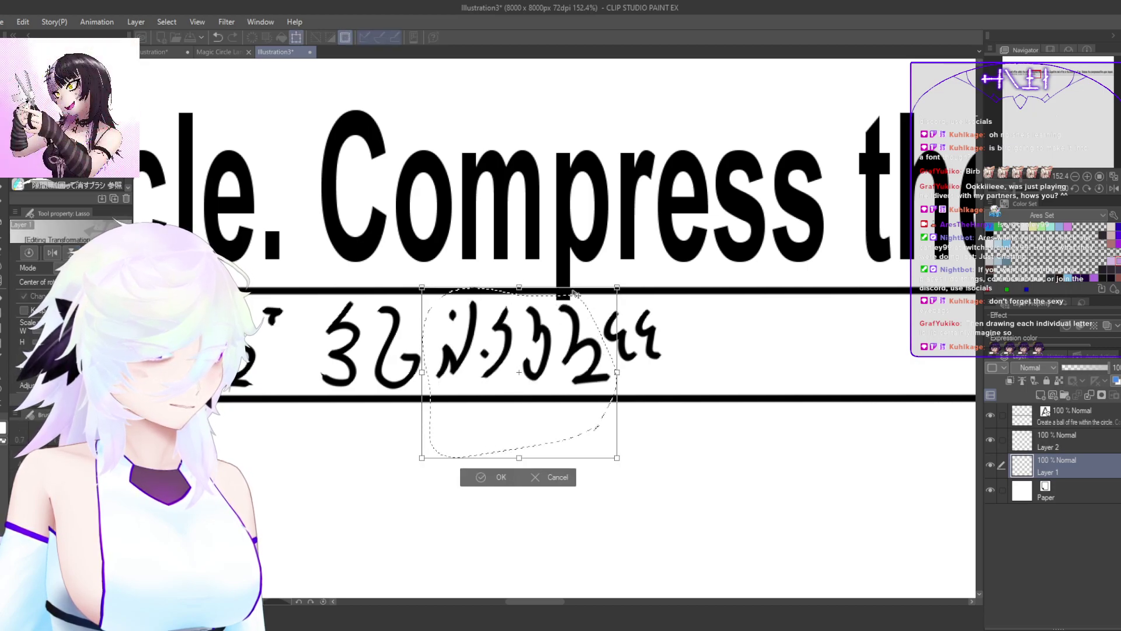
left_click_drag(520, 459, 522, 468)
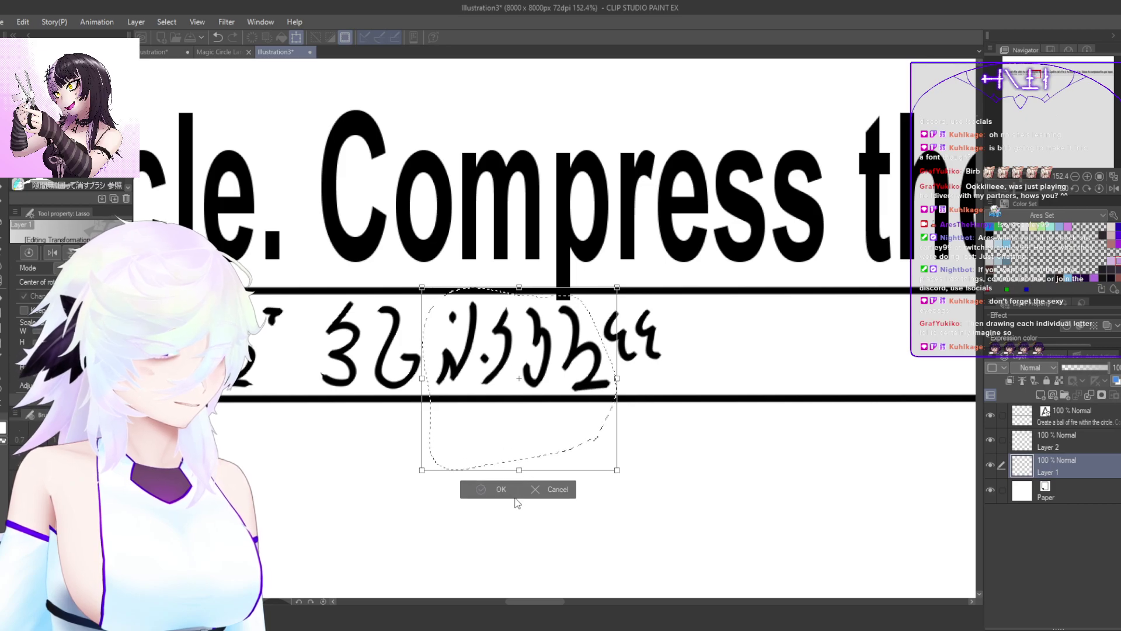
left_click(504, 490)
key("ctrl+d")
Step: Lasso the two script s letters of "Compress", stretch them slightly downward with a transform, and clear the selection
mouse_move(674, 380)
left_mouse_down()
mouse_move(603, 438)
mouse_move(528, 431)
mouse_move(590, 318)
mouse_move(611, 403)
mouse_move(596, 409)
left_mouse_up()
left_click(587, 414)
key("ctrl+t")
left_click(521, 468)
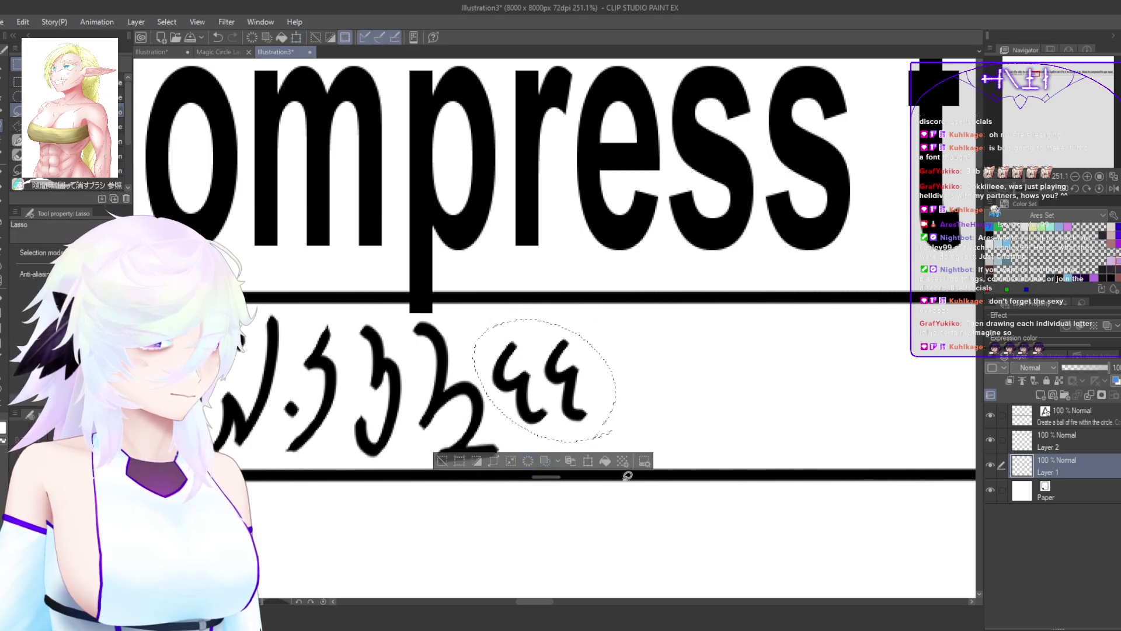
key("ctrl+d")
Step: Handwrite the script letter t of "the" after "Compress" with the pen, undoing the first attempt and redrawing it
mouse_move(725, 432)
left_mouse_down()
mouse_move(554, 473)
mouse_move(500, 453)
left_mouse_up()
key("i")
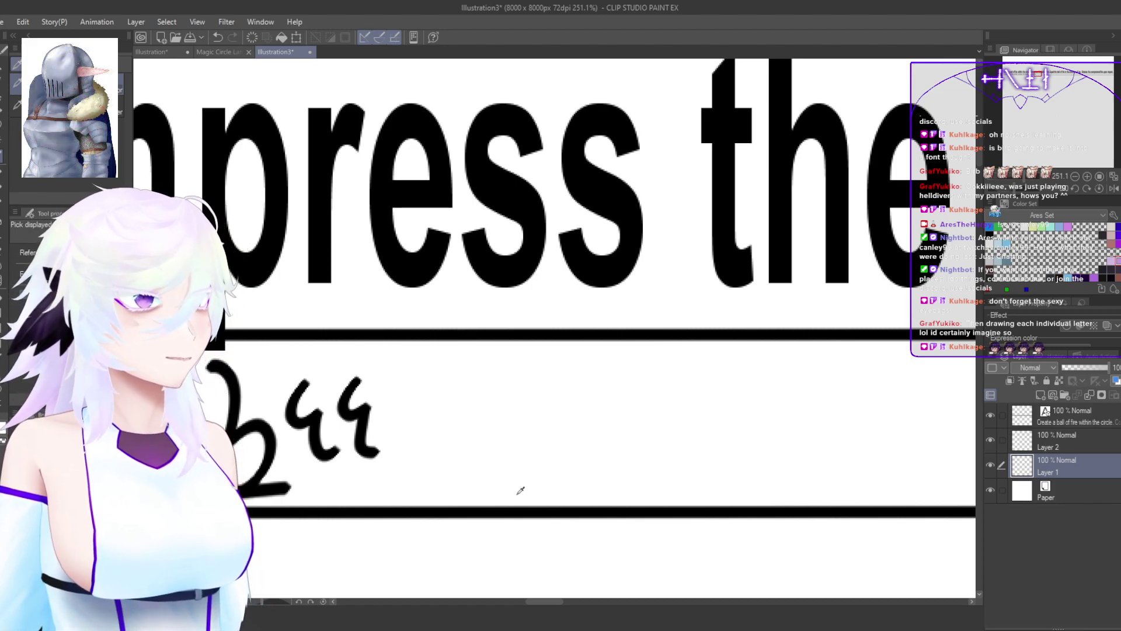
key("p")
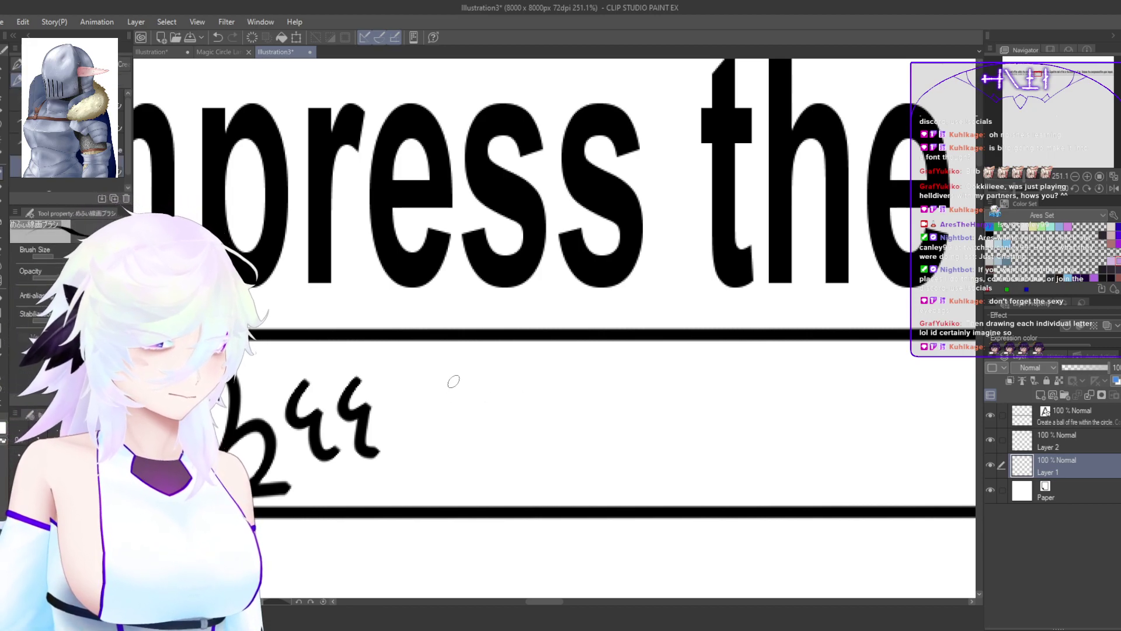
mouse_move(457, 367)
left_mouse_down()
mouse_move(438, 414)
mouse_move(462, 450)
mouse_move(463, 493)
mouse_move(495, 422)
left_mouse_up()
key("ctrl+z")
key("ctrl+z")
left_click_drag(465, 493, 489, 424)
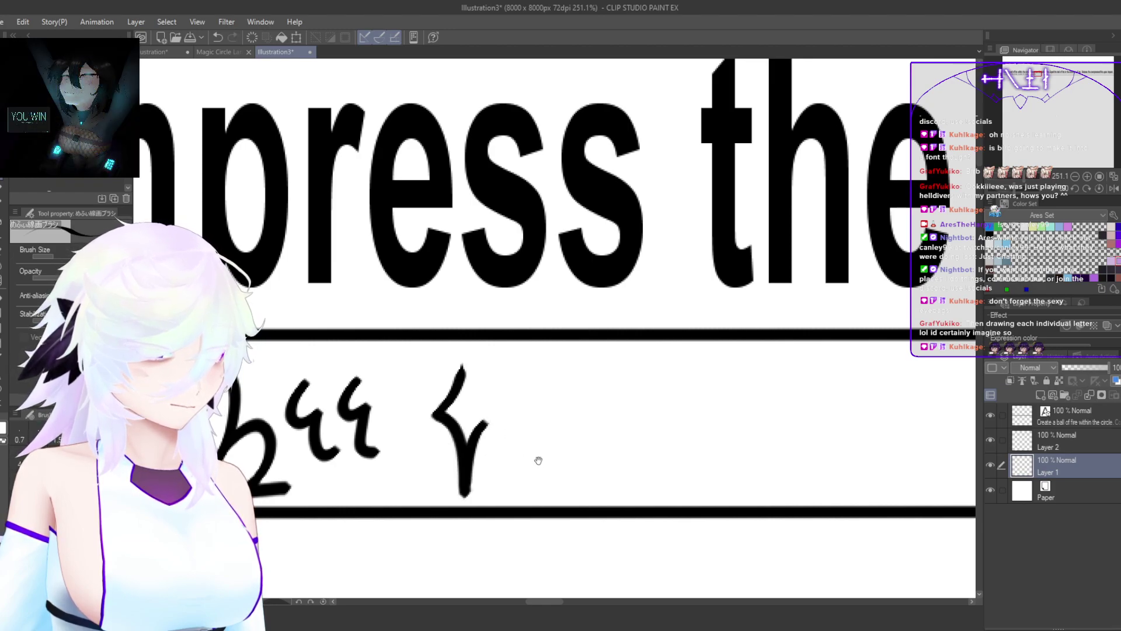
Step: Handwrite the script letters h and e to complete "the" after "Compress", undoing the first strokes and redrawing them
left_click_drag(539, 461, 521, 447)
mouse_move(485, 367)
left_mouse_down()
mouse_move(495, 359)
mouse_move(500, 418)
mouse_move(521, 408)
mouse_move(502, 358)
mouse_move(504, 373)
mouse_move(484, 372)
mouse_move(483, 413)
mouse_move(526, 422)
mouse_move(533, 465)
mouse_move(528, 443)
mouse_move(496, 447)
left_mouse_up()
key("ctrl+z")
key("ctrl+z")
mouse_move(490, 374)
left_mouse_down()
mouse_move(522, 379)
mouse_move(501, 431)
mouse_move(519, 423)
mouse_move(548, 437)
mouse_move(518, 482)
mouse_move(565, 483)
left_mouse_up()
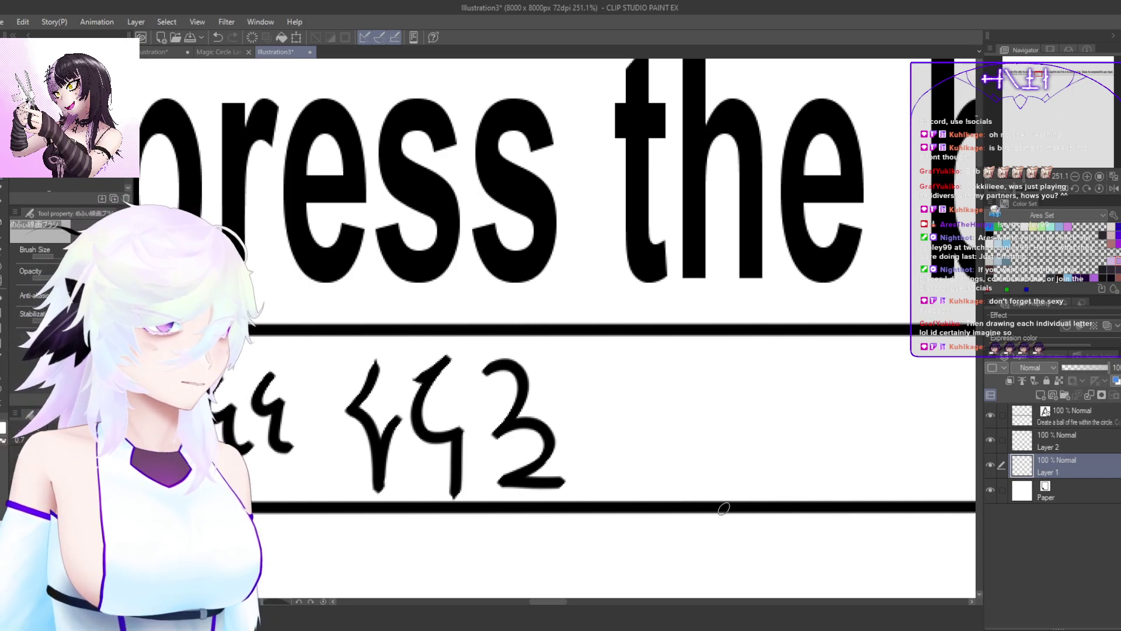
Step: Handwrite the script letter b of "ball" after "the", undoing the first attempt and adding its dot on the redrawn letter
left_click_drag(636, 442, 543, 446)
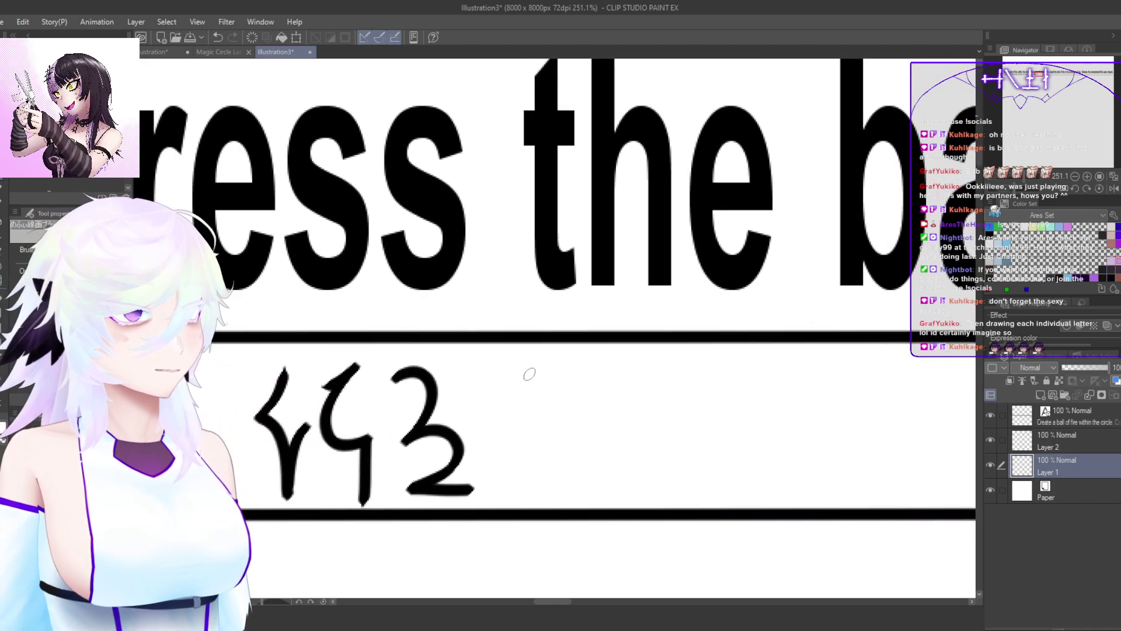
mouse_move(524, 368)
left_mouse_down()
mouse_move(561, 399)
mouse_move(536, 444)
mouse_move(546, 484)
mouse_move(488, 456)
left_mouse_up()
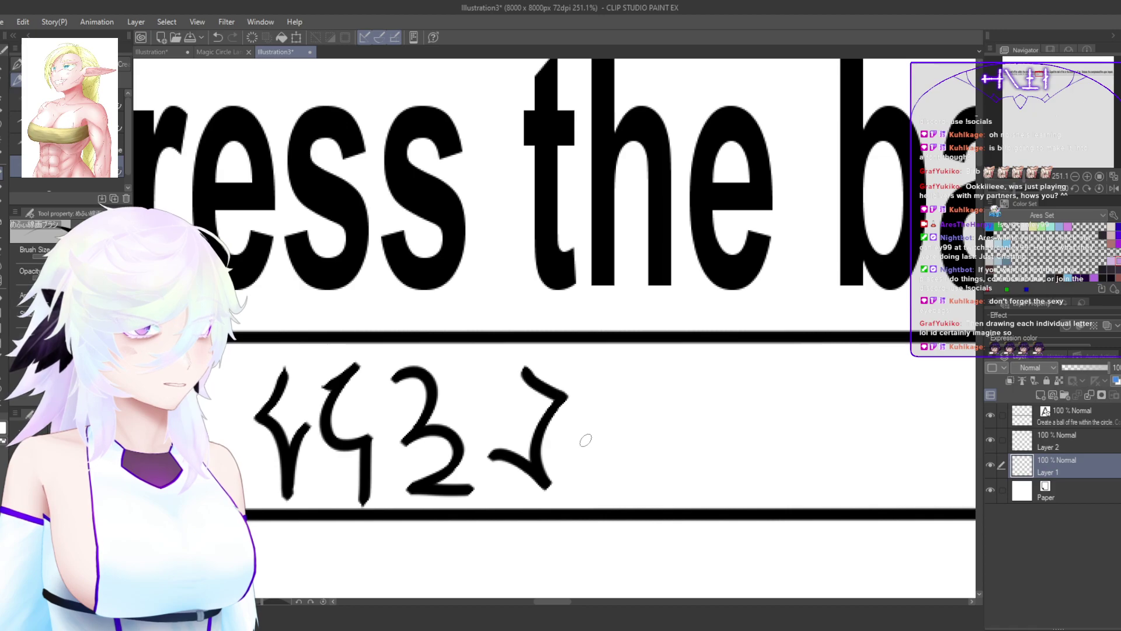
key("ctrl+z")
mouse_move(524, 367)
left_mouse_down()
mouse_move(563, 411)
mouse_move(533, 441)
mouse_move(522, 492)
left_mouse_up()
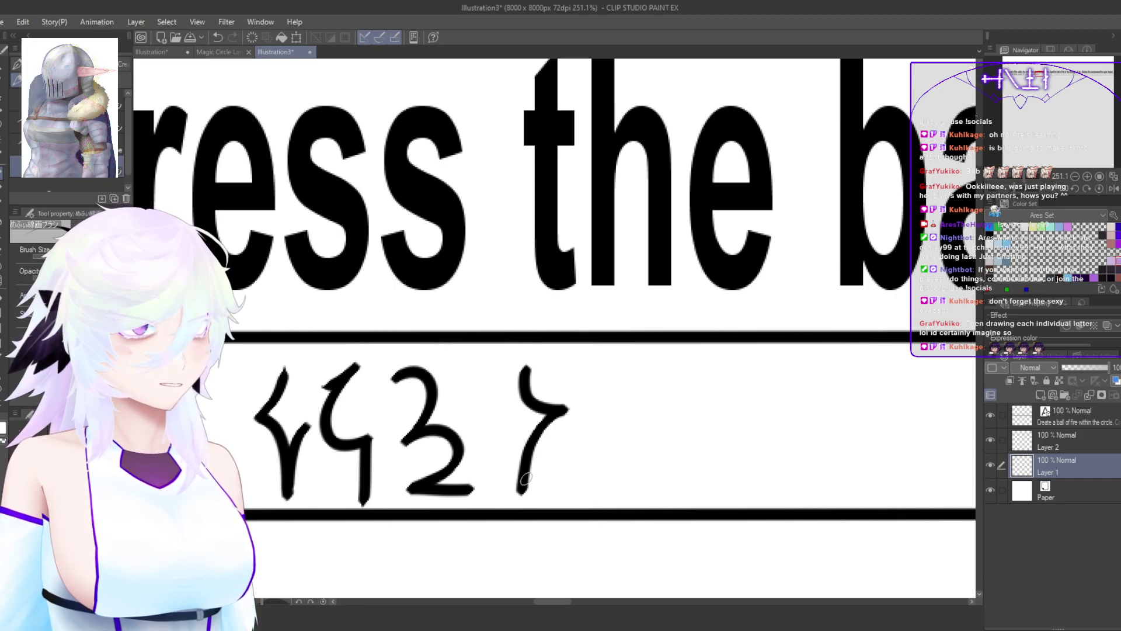
left_click_drag(496, 453, 519, 477)
left_click_drag(506, 408, 512, 420)
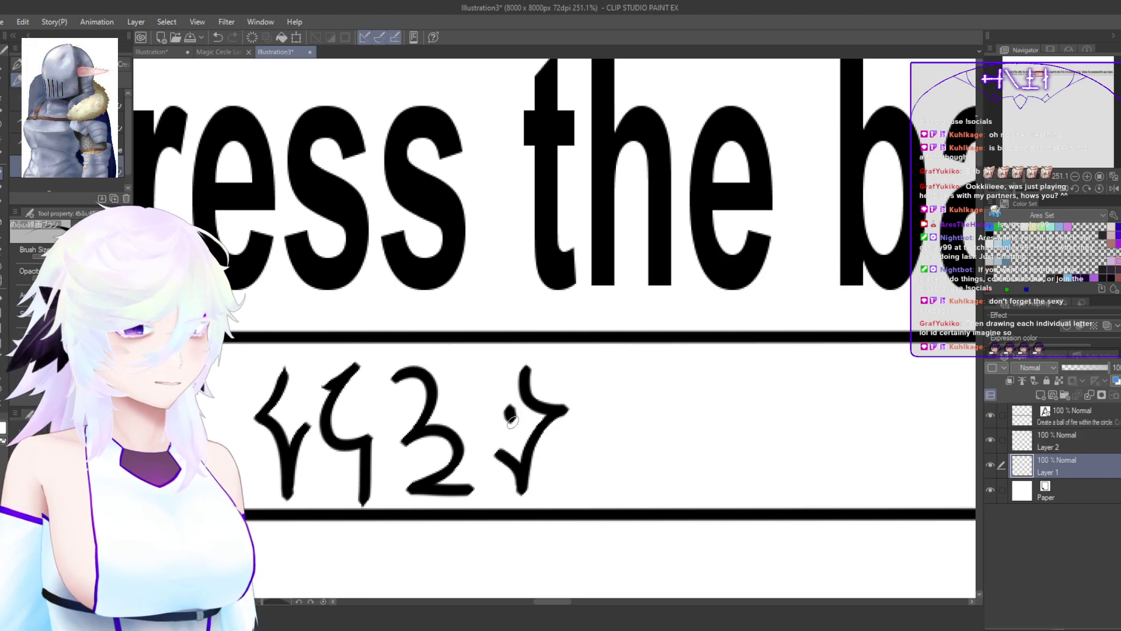
Step: Lasso the script letter b, move it slightly away from "the" to widen the word gap, and clear the selection
mouse_move(647, 486)
left_mouse_down()
mouse_move(581, 474)
mouse_move(556, 484)
left_mouse_up()
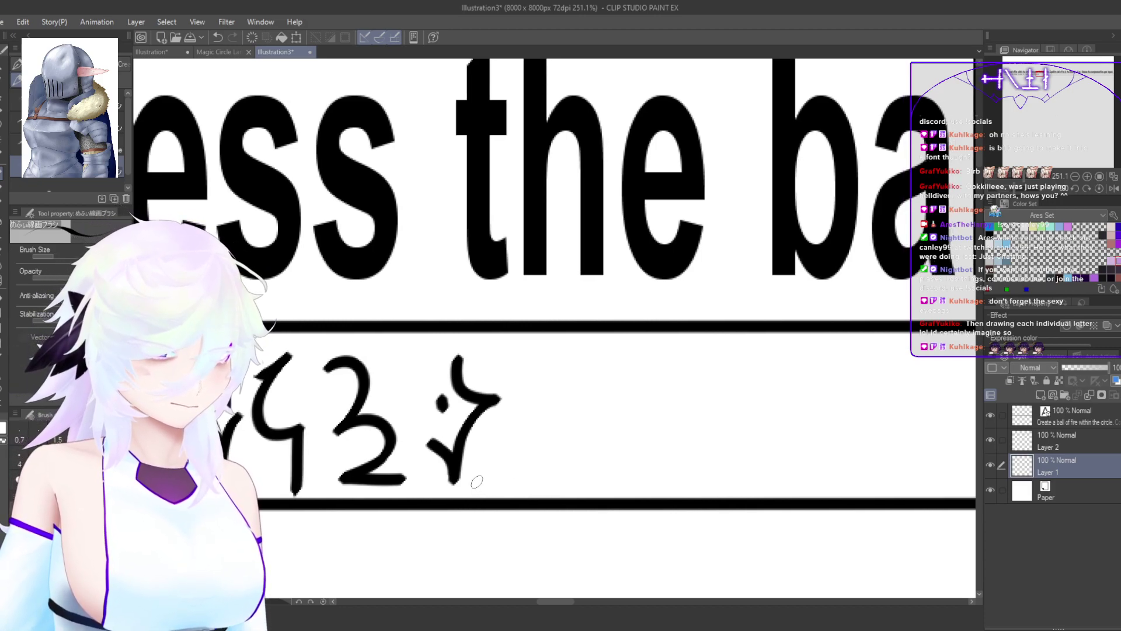
key("m")
mouse_move(467, 474)
left_mouse_down()
mouse_move(463, 483)
mouse_move(480, 336)
mouse_move(517, 448)
left_mouse_up()
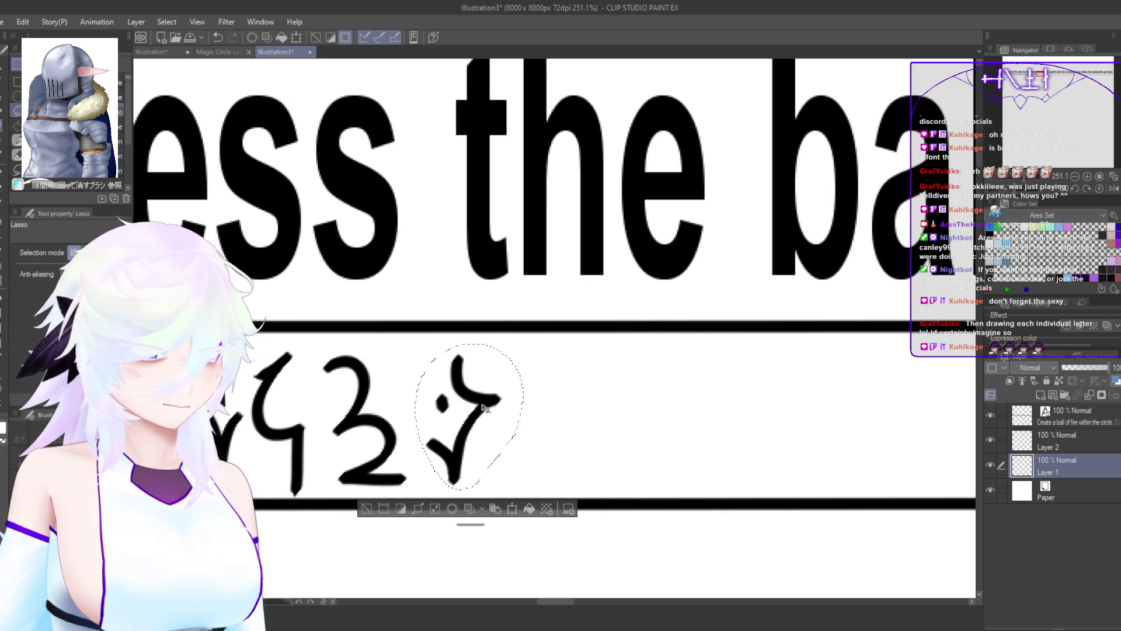
left_click_drag(500, 403, 521, 405)
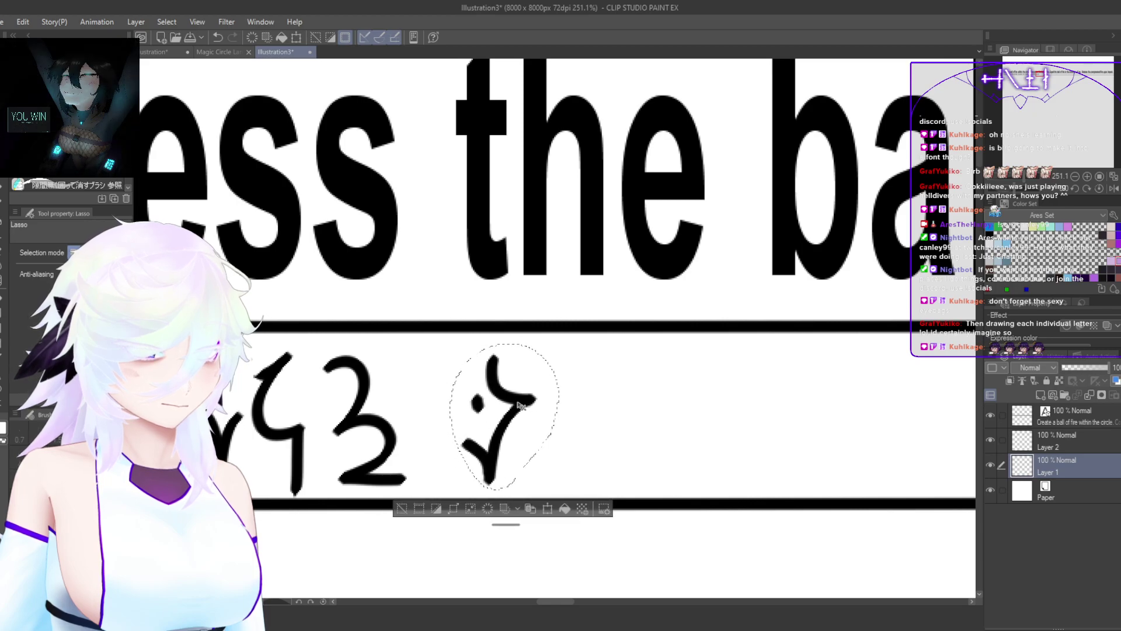
left_click(507, 539)
Step: Handwrite the script letter a of "ball" after the b, undoing the first attempt and redrawing it
left_click_drag(565, 403, 488, 409)
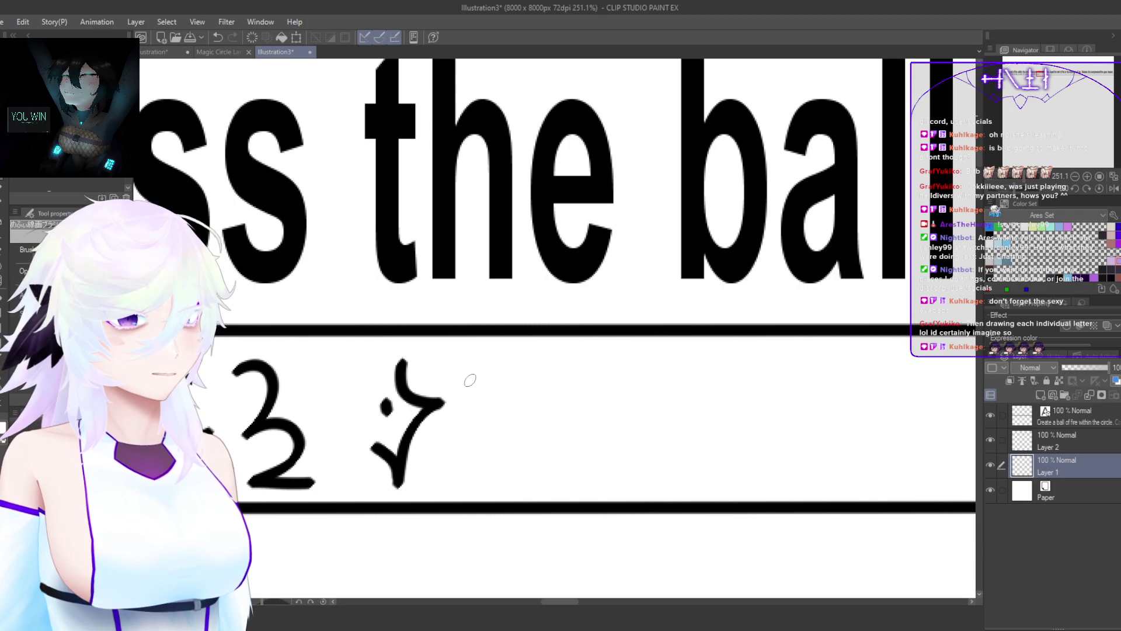
key("ctrl+z")
mouse_move(463, 381)
left_mouse_down()
mouse_move(492, 379)
mouse_move(458, 446)
mouse_move(537, 446)
mouse_move(548, 428)
mouse_move(529, 402)
left_mouse_up()
Step: Handwrite the two script l letters to complete "ball", undoing and redrawing the strokes that do not fit
mouse_move(586, 432)
left_mouse_down()
mouse_move(518, 445)
mouse_move(529, 445)
left_mouse_up()
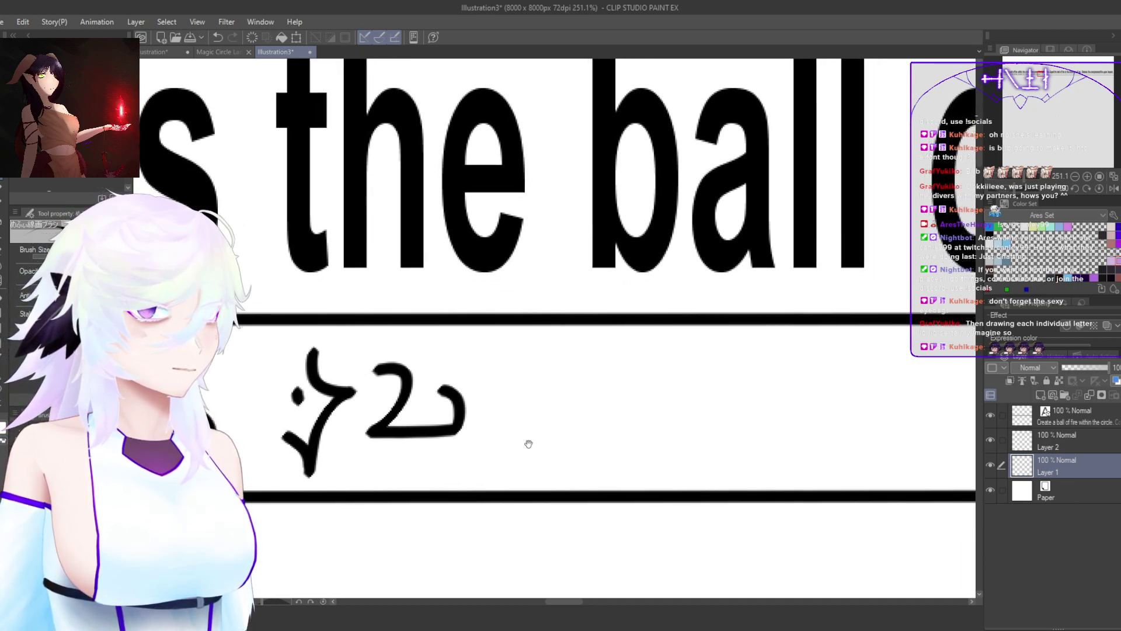
mouse_move(486, 415)
left_mouse_down()
mouse_move(507, 455)
mouse_move(514, 376)
left_mouse_up()
key("ctrl+z")
key("ctrl+z")
key("ctrl+z")
mouse_move(482, 421)
left_mouse_down()
mouse_move(493, 429)
mouse_move(535, 367)
mouse_move(559, 363)
left_mouse_up()
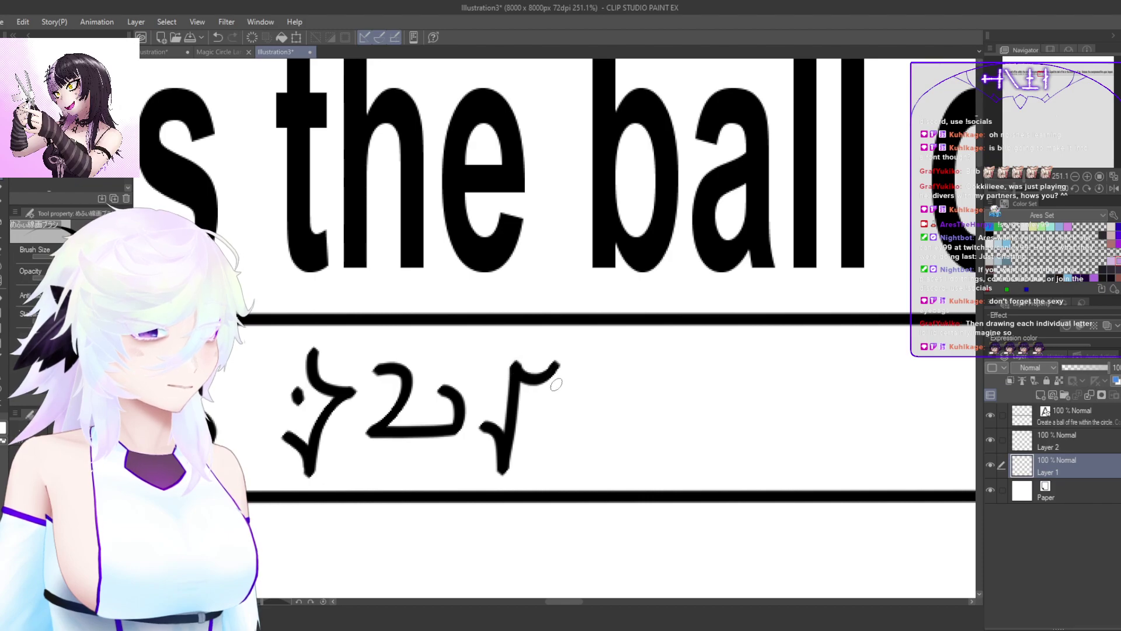
key("ctrl+z")
mouse_move(482, 421)
left_mouse_down()
mouse_move(514, 447)
mouse_move(503, 470)
mouse_move(512, 368)
mouse_move(529, 382)
mouse_move(559, 359)
left_mouse_up()
key("ctrl+z")
mouse_move(570, 445)
left_mouse_down()
mouse_move(515, 419)
mouse_move(518, 445)
left_mouse_up()
key("ctrl+z")
mouse_move(498, 405)
left_mouse_down()
mouse_move(515, 442)
mouse_move(526, 355)
mouse_move(572, 345)
left_mouse_up()
left_click_drag(600, 410, 582, 448)
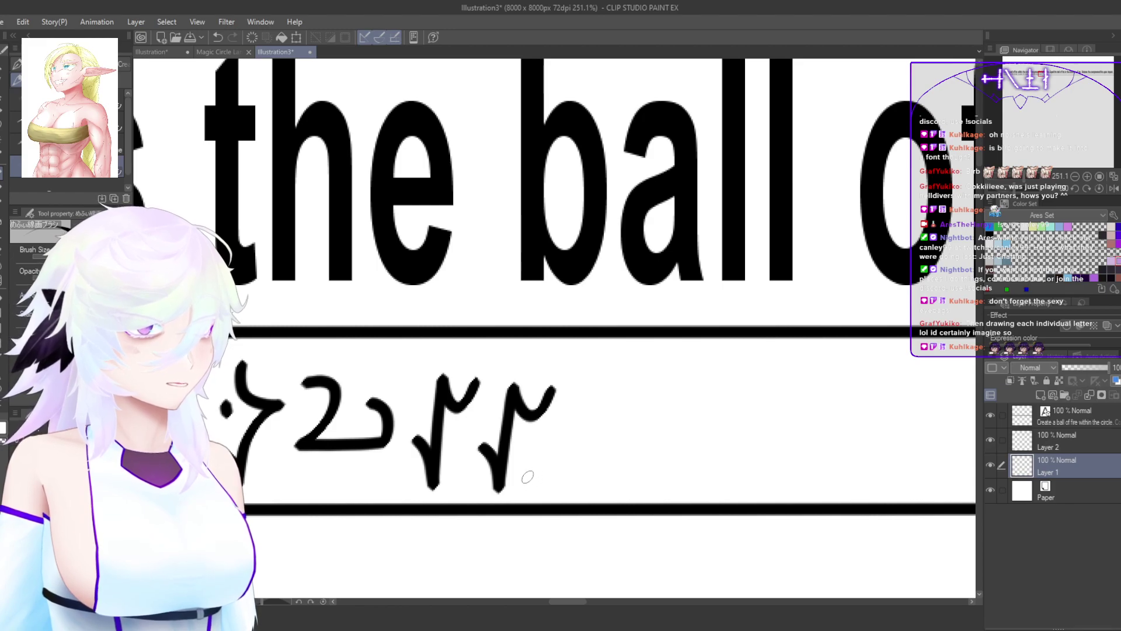
Step: Lasso the two script l letters of "ball", stretch them slightly upward with a transform, and clear the selection
key("m")
mouse_move(547, 464)
left_mouse_down()
mouse_move(416, 471)
mouse_move(552, 363)
mouse_move(550, 491)
left_mouse_up()
left_click_drag(584, 360, 584, 347)
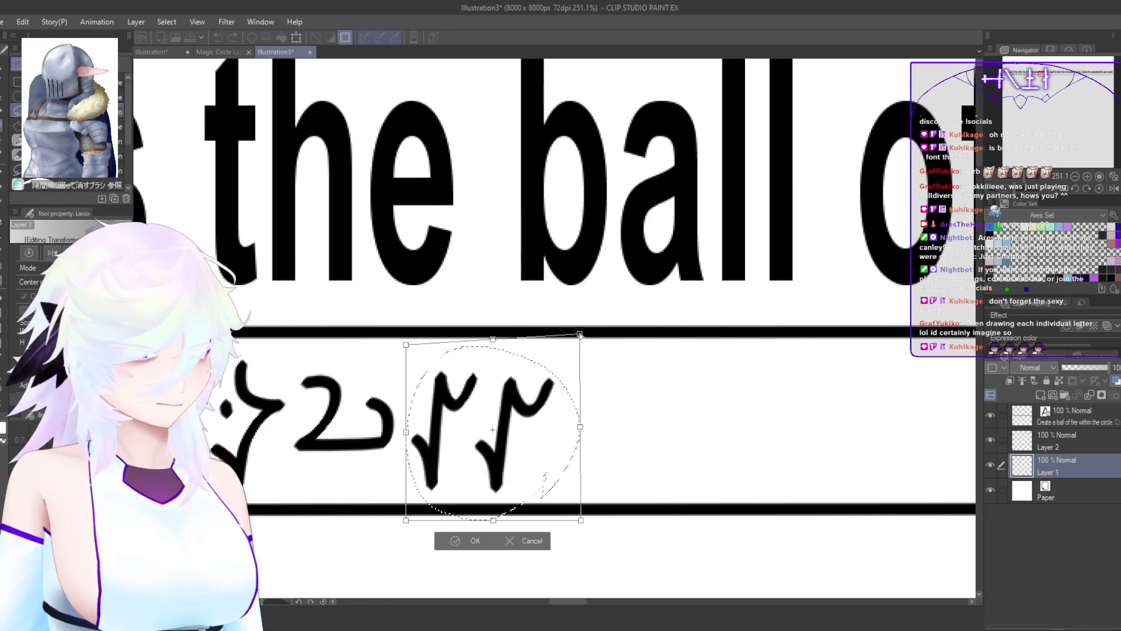
left_click(486, 538)
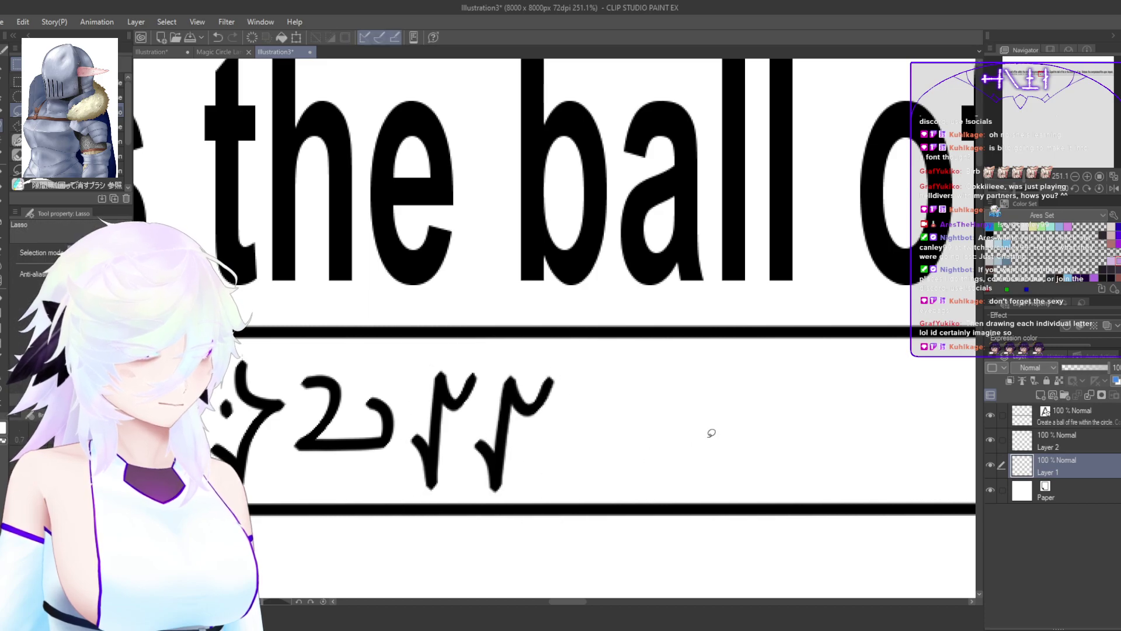
Step: Lasso the script "ball of fire" in the first sentence, copy it, and paste it as a new layer
scroll(637, 431, "right", 3)
key("b")
left_click_drag(563, 435, 438, 488)
left_click_drag(467, 504, 815, 437)
left_click_drag(580, 473, 893, 435)
scroll(744, 432, "left", 10)
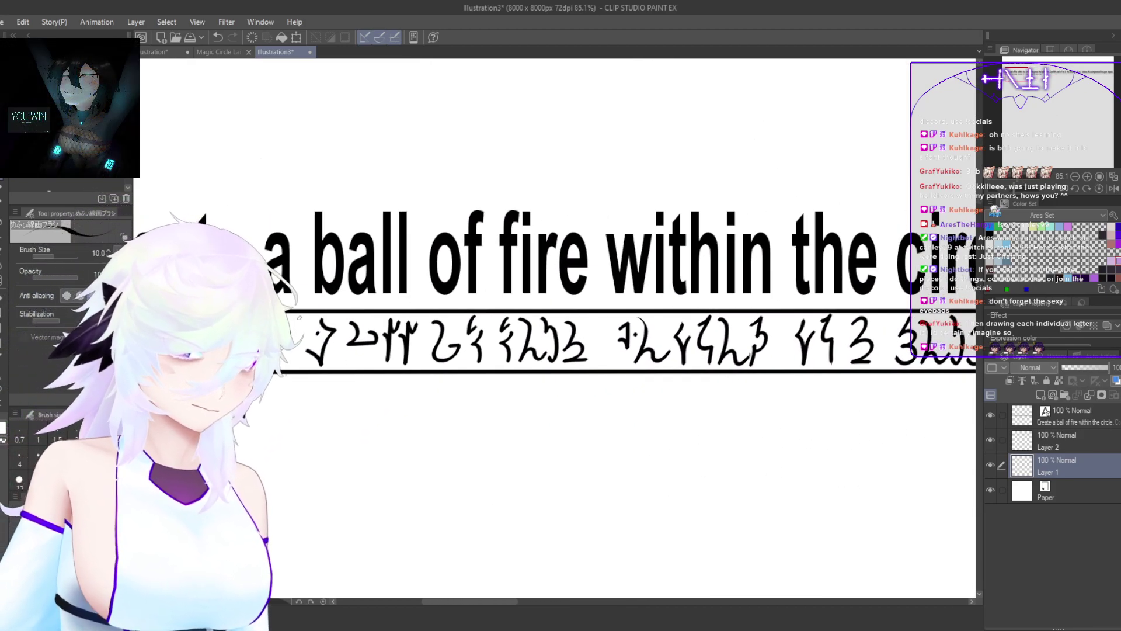
key("m")
mouse_move(303, 310)
left_mouse_down()
mouse_move(487, 419)
mouse_move(592, 394)
mouse_move(610, 336)
mouse_move(550, 301)
mouse_move(312, 299)
left_mouse_up()
left_click(741, 404)
scroll(773, 403, "right", 20)
scroll(375, 390, "down", 4)
left_click_drag(378, 391, 470, 385)
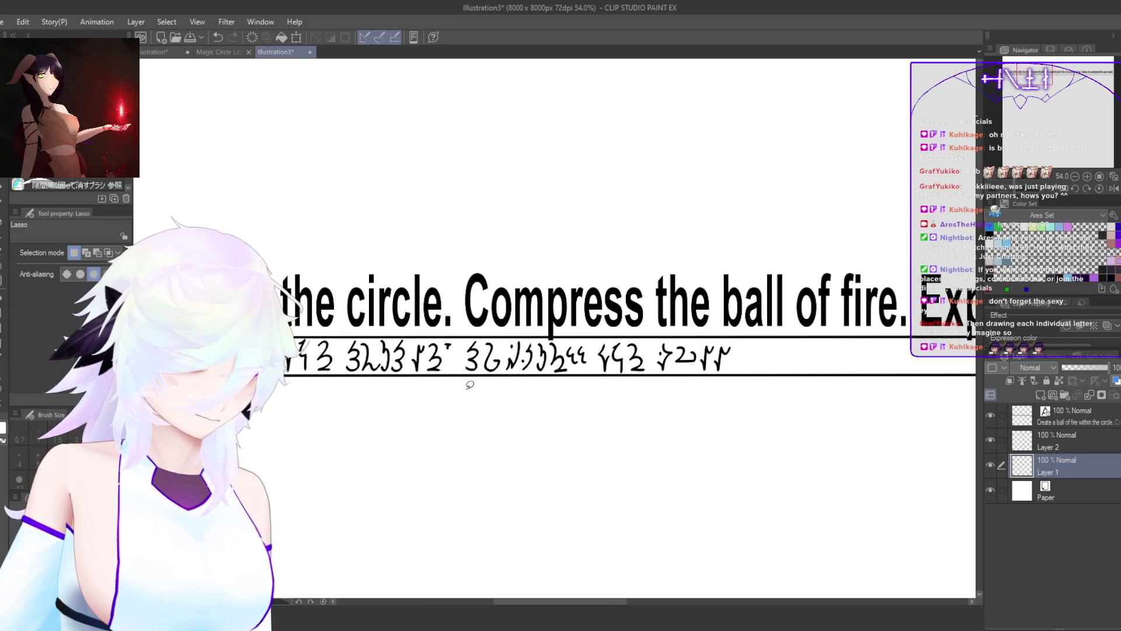
key("ctrl+v")
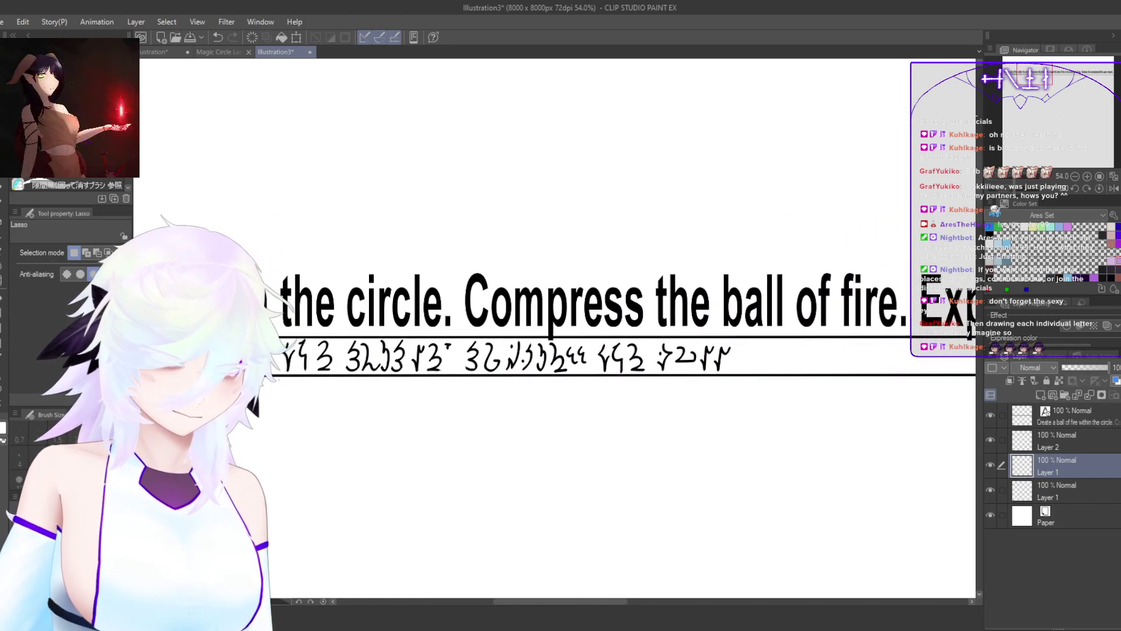
Step: Move the pasted script "ball of fire" along the guidelines to directly after "Compress the" and confirm the transform
scroll(568, 391, "down", 4)
key("ctrl+t")
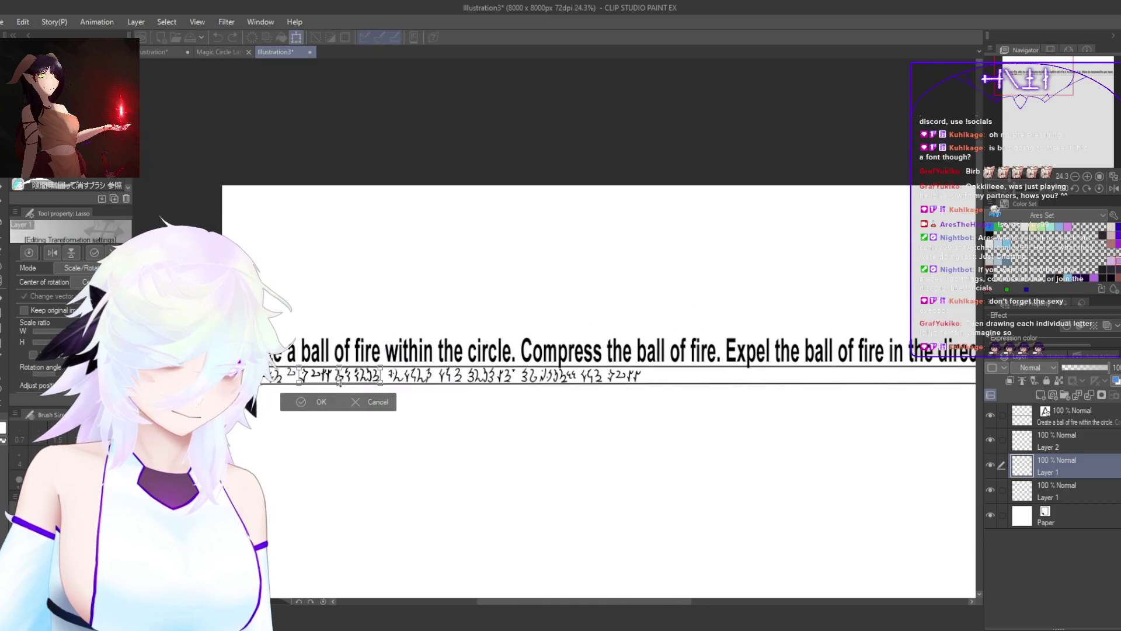
left_click_drag(360, 380, 745, 354)
scroll(626, 409, "up", 3)
left_click(687, 385)
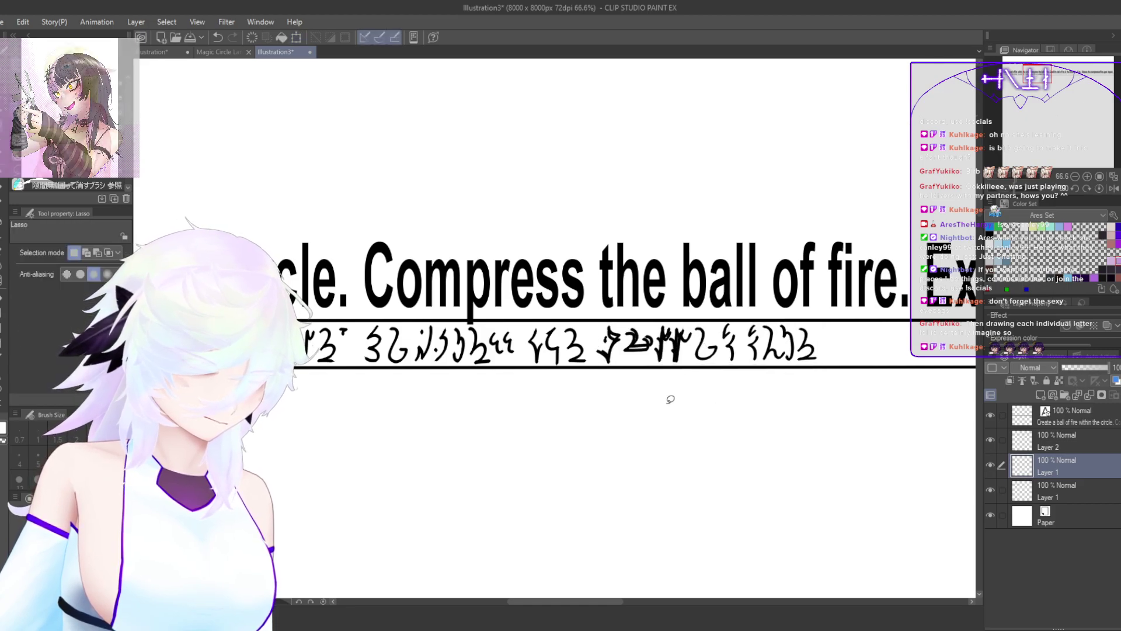
Step: Erase the handwritten script "ball" on the lower Layer 1 beneath the pasted "ball of fire"
scroll(677, 387, "up", 3)
left_click(1074, 493)
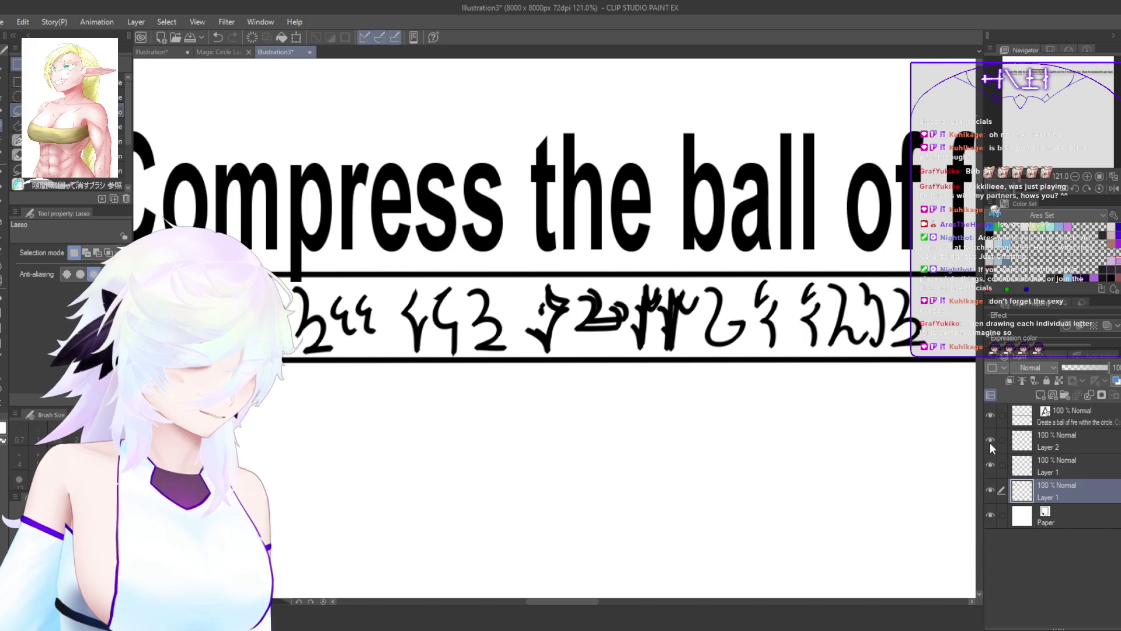
key("e")
mouse_move(690, 322)
left_mouse_down()
mouse_move(686, 293)
mouse_move(603, 286)
mouse_move(588, 310)
left_mouse_up()
mouse_move(751, 437)
left_mouse_down()
mouse_move(541, 470)
mouse_move(460, 518)
left_mouse_up()
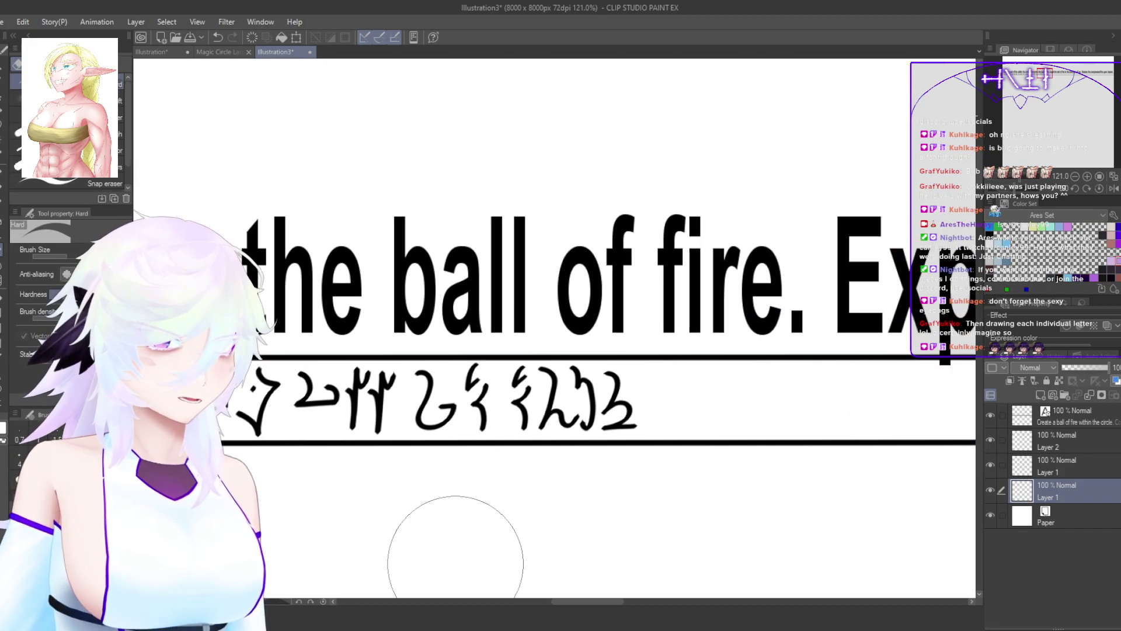
Step: Merge the pasted "ball of fire" layer down into the original Layer 1 and return to the pen
key("p")
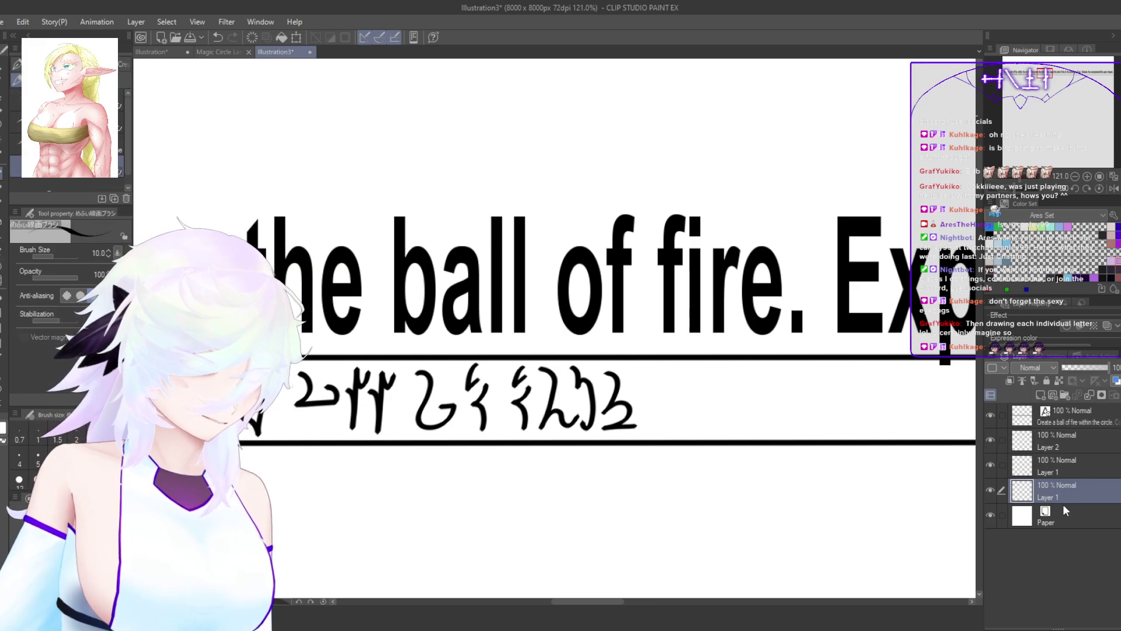
left_click(1113, 467)
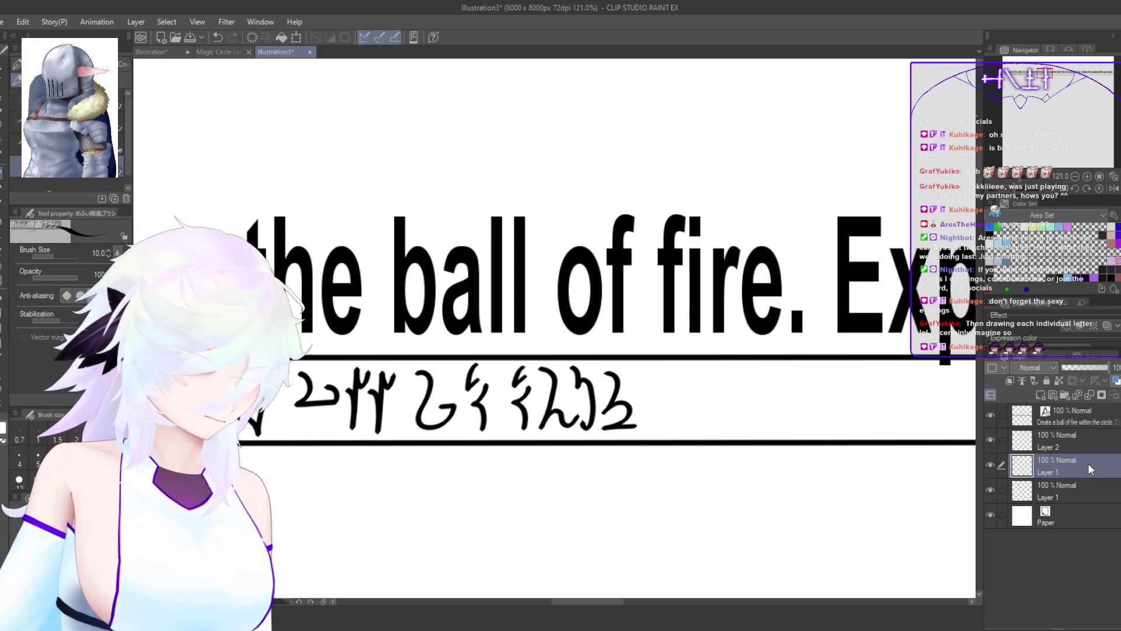
left_click(1089, 397)
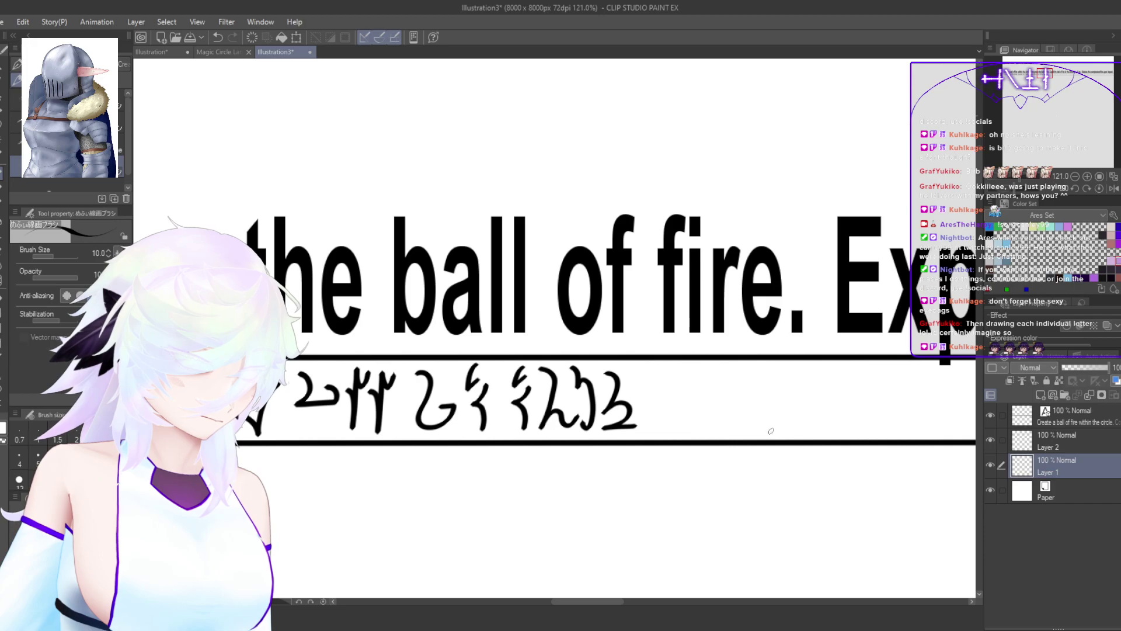
Step: Draw the script full-stop mark near the upper guideline after "fire" to end the second sentence
scroll(649, 374, "up", 6)
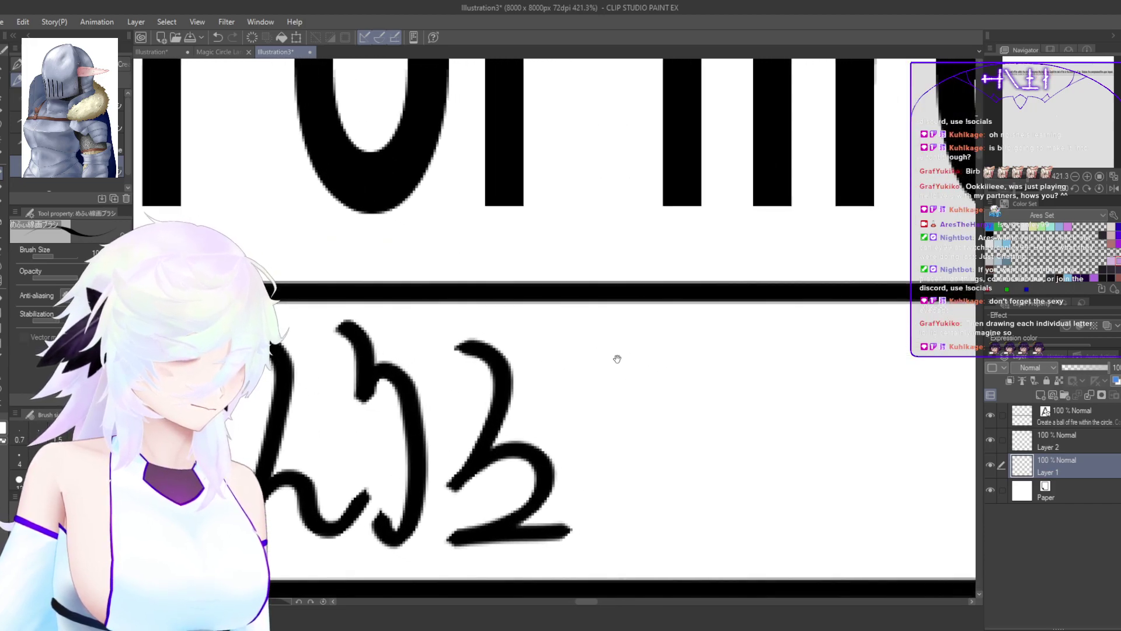
mouse_move(556, 334)
left_mouse_down()
mouse_move(607, 333)
mouse_move(582, 372)
left_mouse_up()
scroll(641, 368, "down", 7)
scroll(576, 422, "down", 2)
Step: Handwrite the script letter E of "Expel" after the full-stop mark, undoing the first attempts and redrawing it
left_click_drag(684, 451, 599, 446)
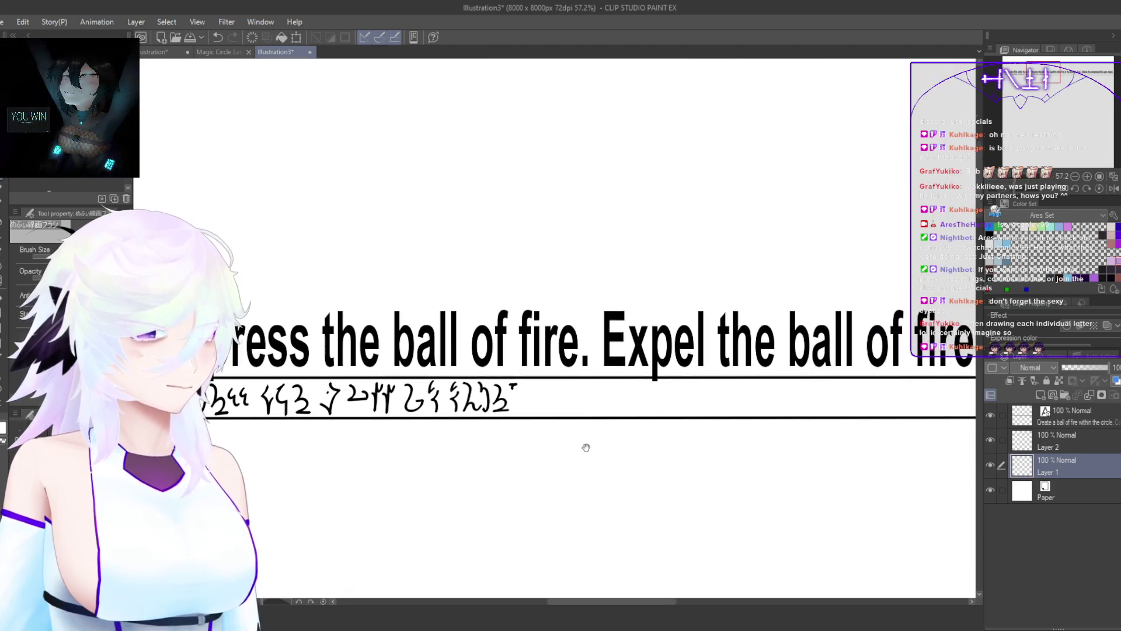
scroll(569, 399, "up", 2)
left_click_drag(719, 484, 675, 481)
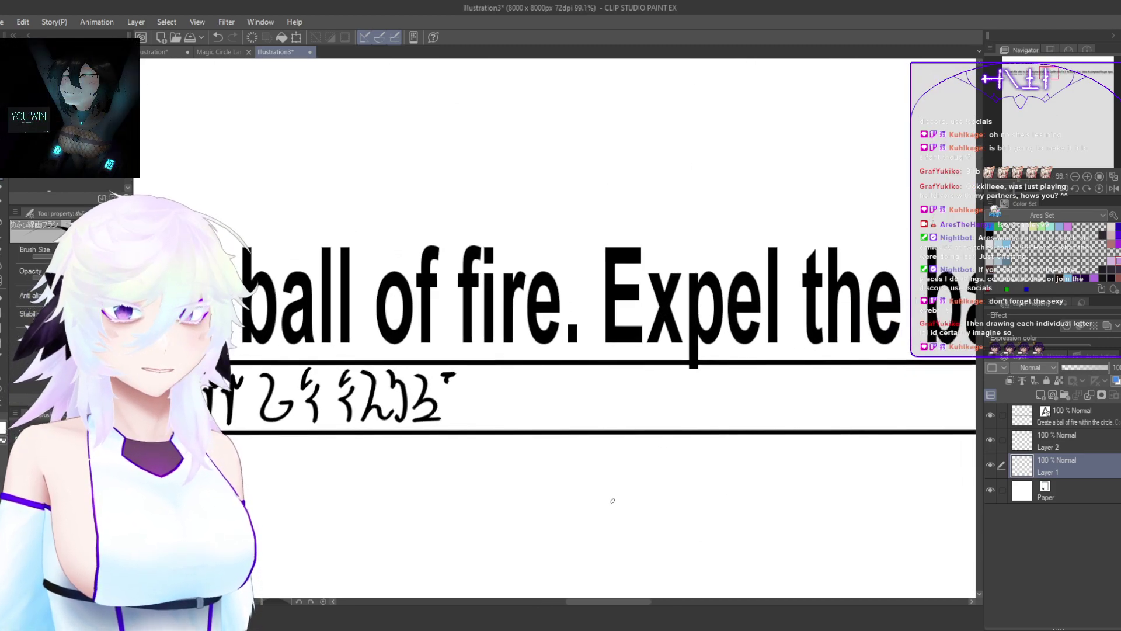
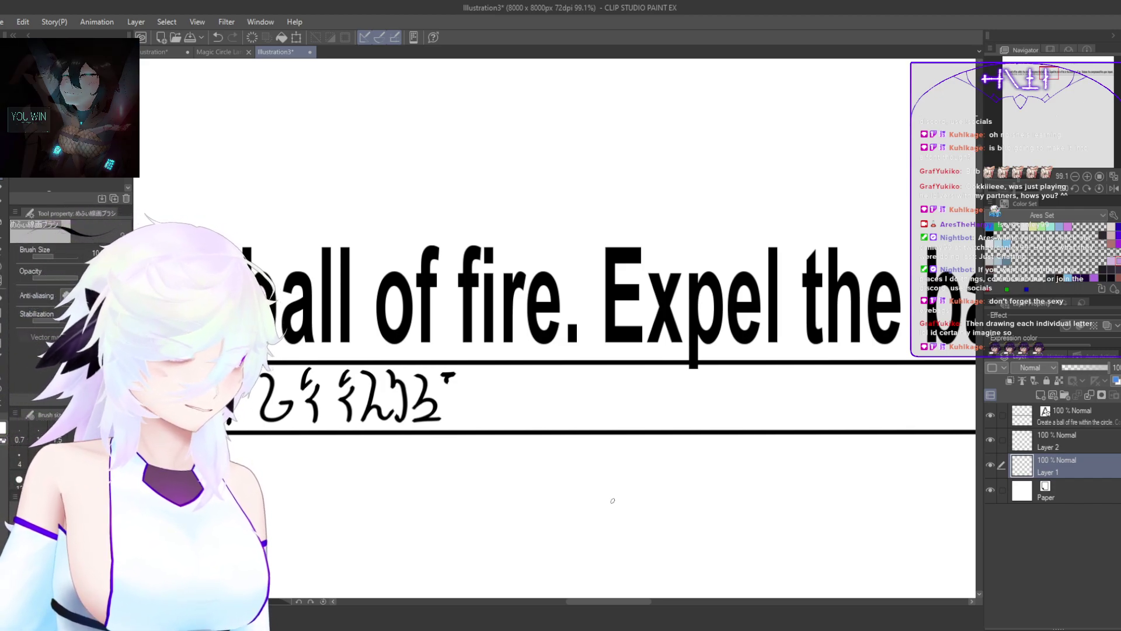
left_click_drag(466, 381, 446, 448)
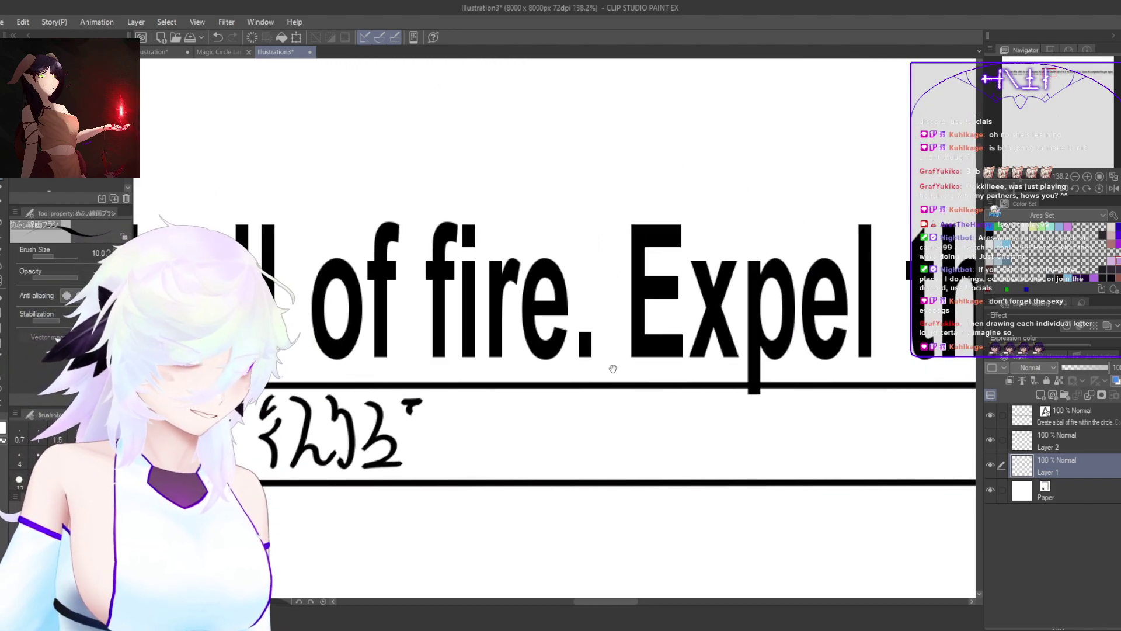
left_click_drag(486, 407, 467, 399)
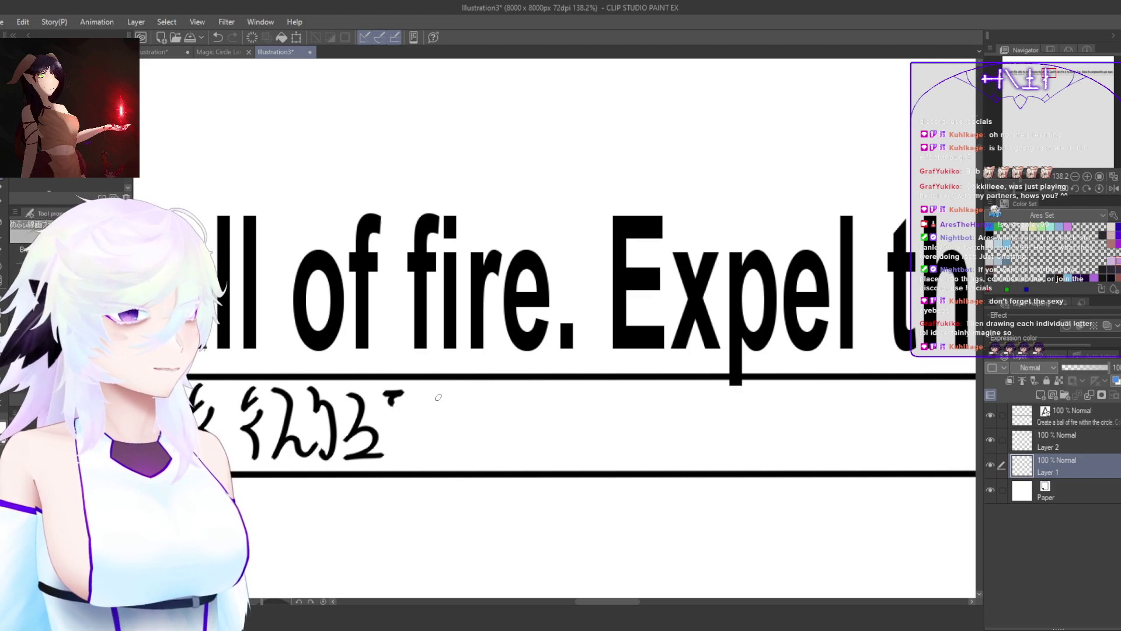
mouse_move(433, 404)
left_mouse_down()
mouse_move(462, 403)
mouse_move(451, 445)
left_mouse_up()
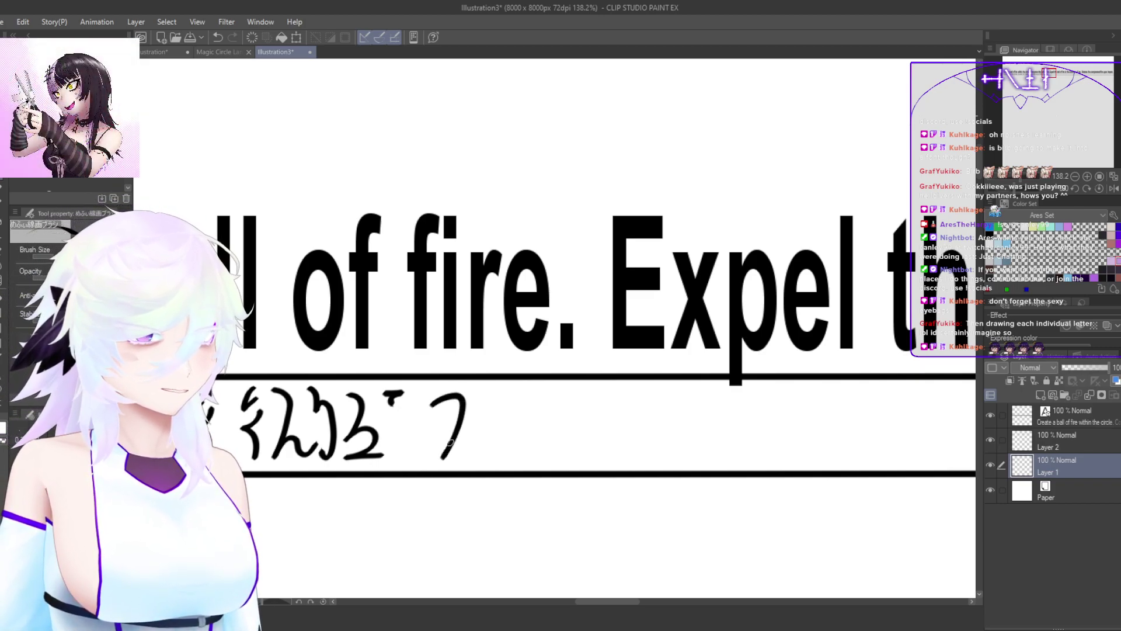
key("ctrl+z")
mouse_move(447, 398)
left_mouse_down()
mouse_move(453, 424)
mouse_move(442, 441)
mouse_move(450, 400)
mouse_move(435, 444)
mouse_move(467, 426)
mouse_move(439, 461)
mouse_move(471, 459)
left_mouse_up()
key("ctrl+z")
scroll(505, 438, "up", 5)
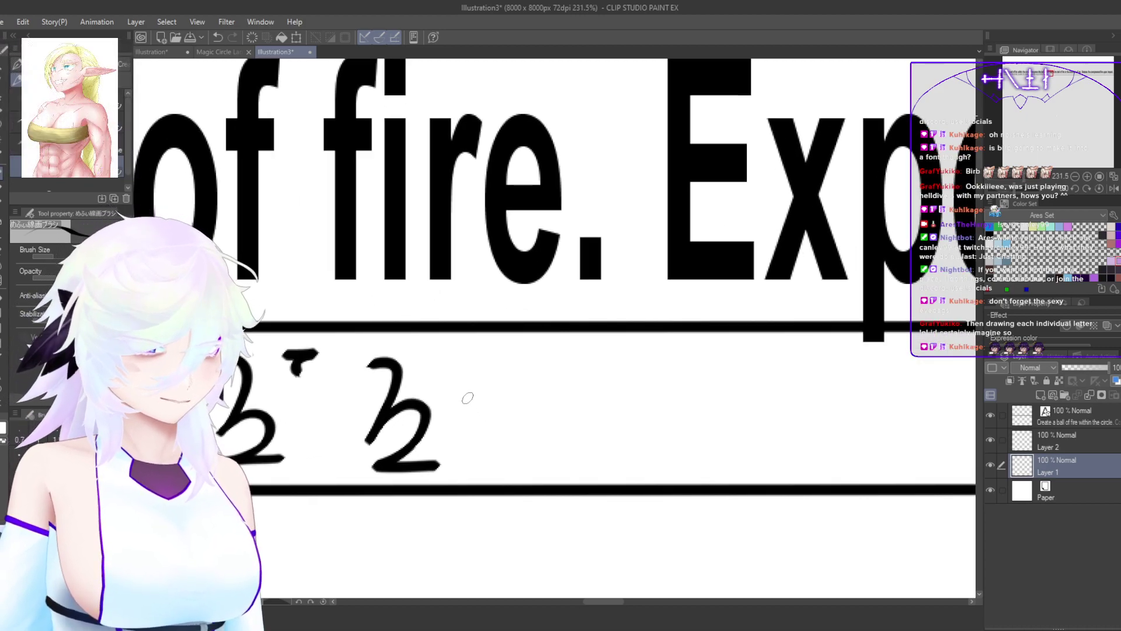
Step: Handwrite the script letter x of "Expel" after the E, undoing the short first versions and redrawing it taller with its side dot
mouse_move(469, 394)
left_mouse_down()
mouse_move(478, 464)
mouse_move(492, 445)
mouse_move(497, 469)
left_mouse_up()
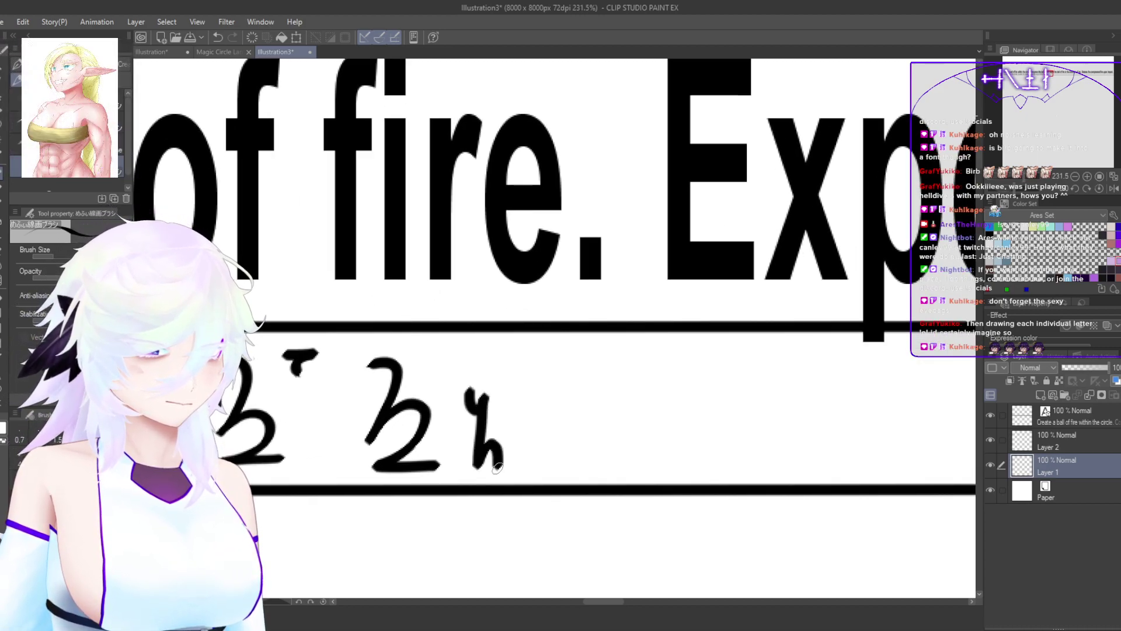
left_click(461, 430)
left_click_drag(565, 435, 525, 435)
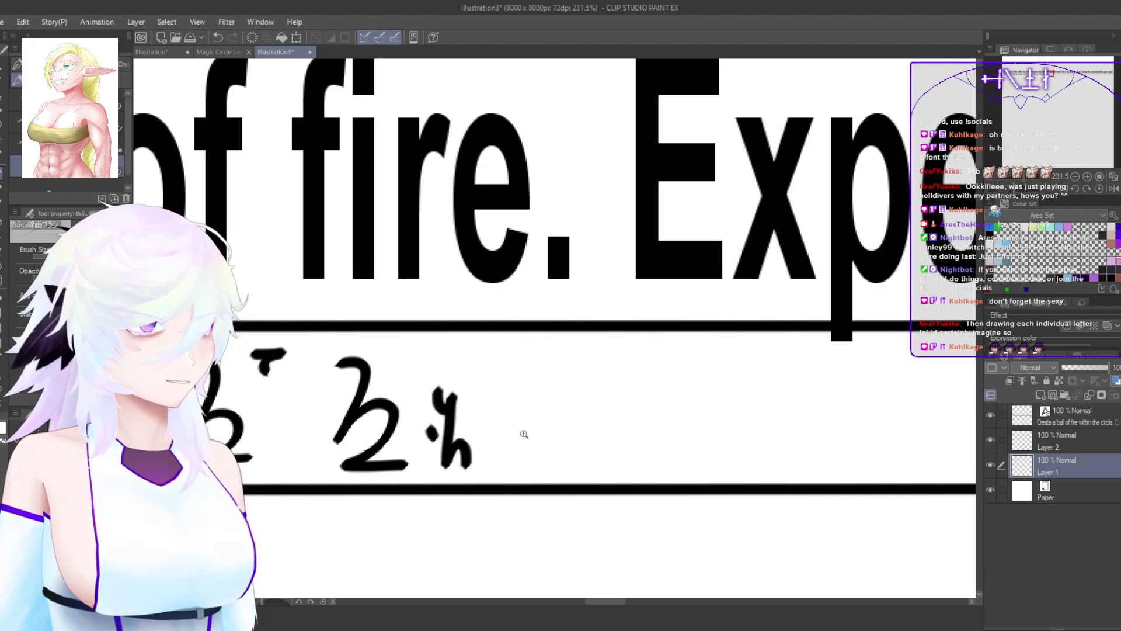
mouse_move(524, 433)
left_mouse_down()
mouse_move(468, 433)
mouse_move(543, 432)
left_mouse_up()
key("ctrl+z")
key("ctrl+z")
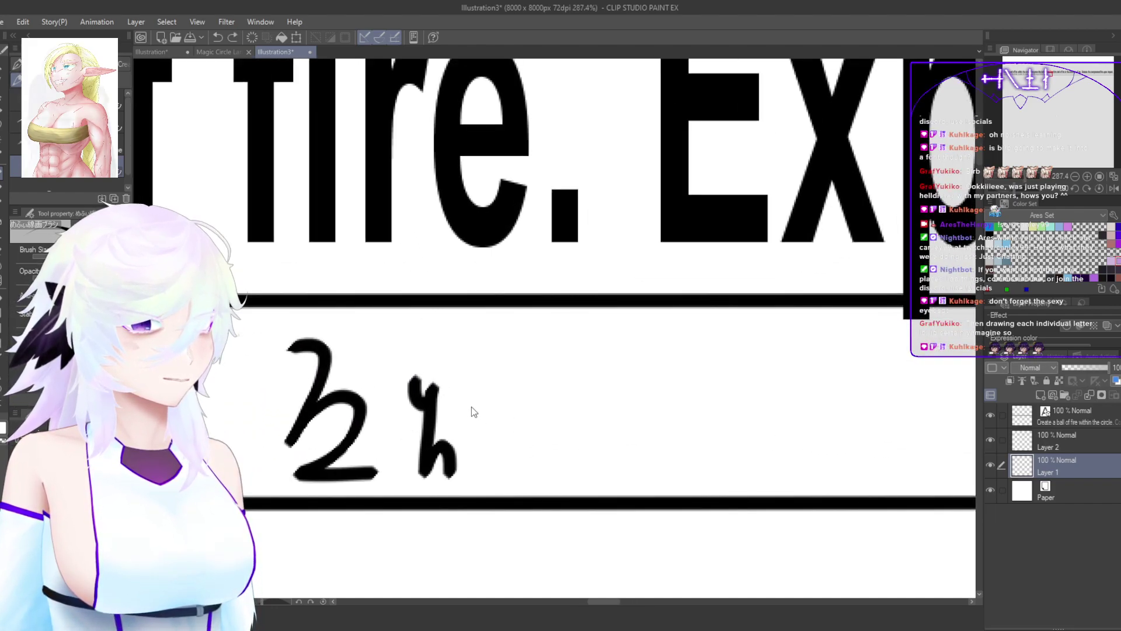
left_click_drag(409, 349, 419, 388)
key("ctrl+z")
mouse_move(408, 343)
left_mouse_down()
mouse_move(408, 372)
mouse_move(426, 381)
mouse_move(434, 356)
mouse_move(433, 459)
mouse_move(449, 458)
mouse_move(460, 417)
left_mouse_up()
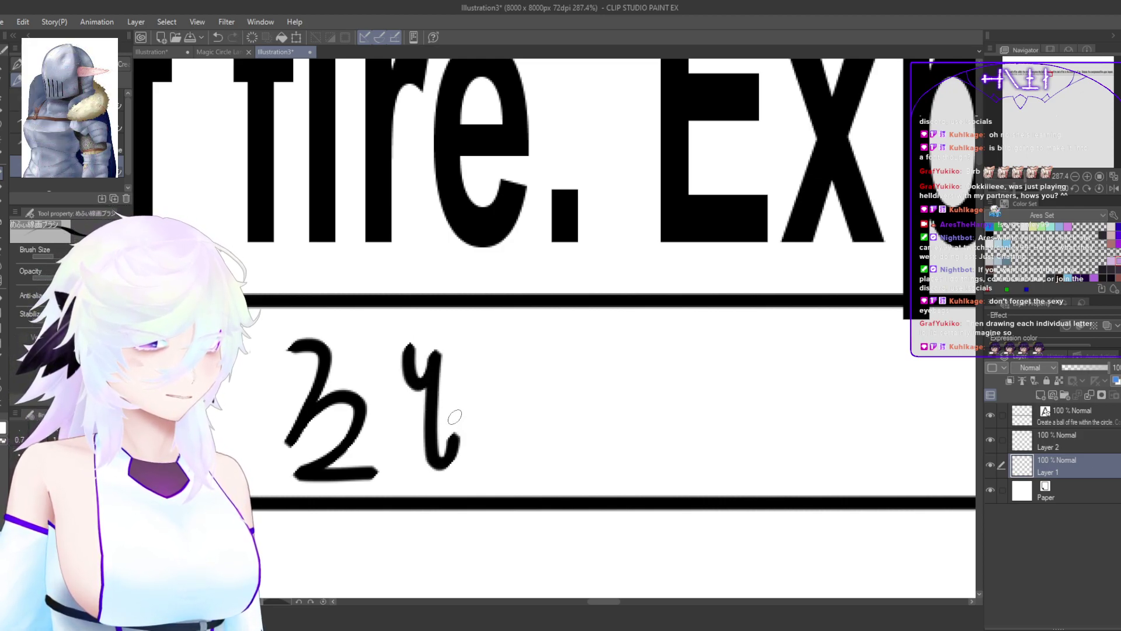
key("ctrl+z")
mouse_move(409, 345)
left_mouse_down()
mouse_move(415, 392)
mouse_move(432, 366)
mouse_move(428, 450)
mouse_move(451, 430)
mouse_move(464, 467)
left_mouse_up()
left_click_drag(400, 421, 410, 431)
Step: Handwrite the script letters p, with its side dot, and e of "Expel" after the x
left_click_drag(556, 457, 516, 449)
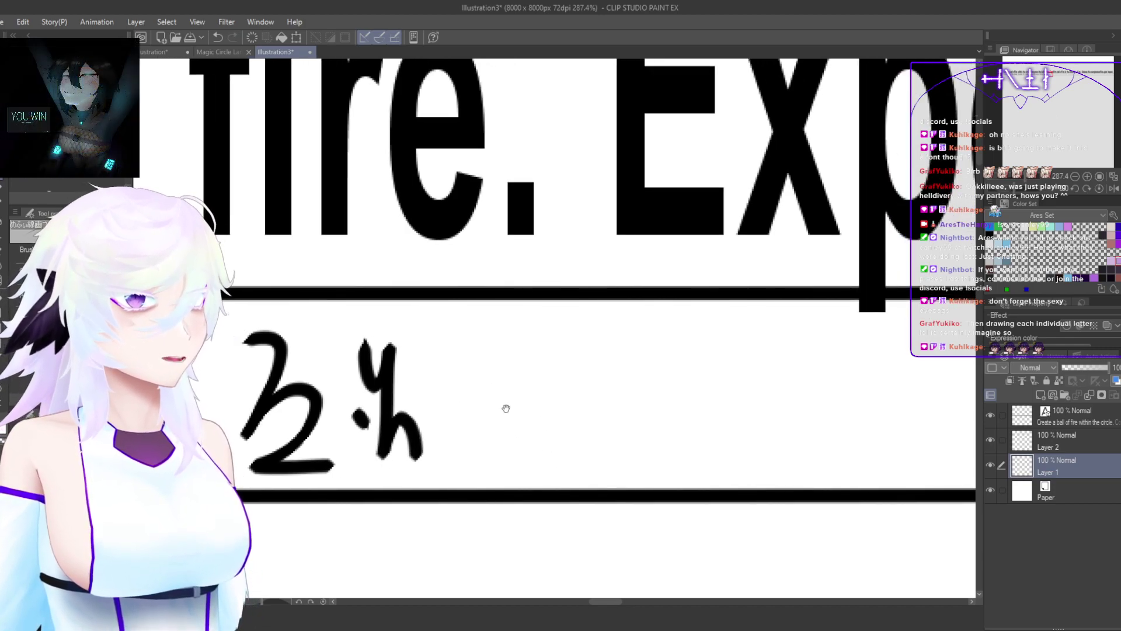
mouse_move(468, 341)
left_mouse_down()
mouse_move(444, 377)
mouse_move(470, 381)
mouse_move(476, 428)
mouse_move(445, 464)
left_mouse_up()
left_click_drag(439, 400, 453, 410)
scroll(559, 446, "down", 3)
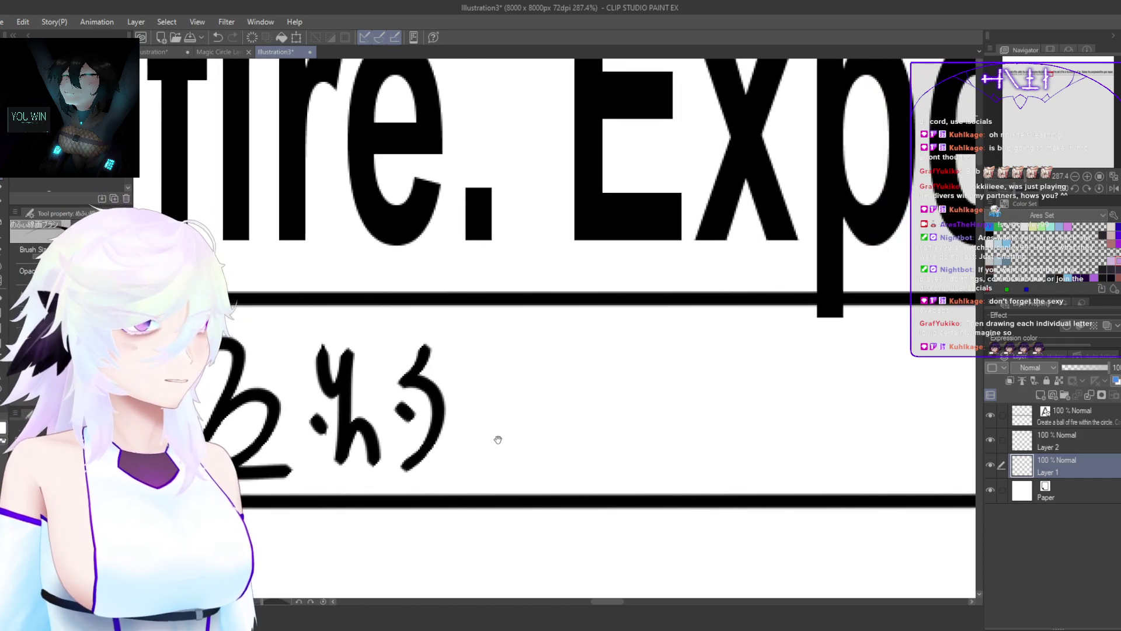
scroll(486, 492, "down", 1)
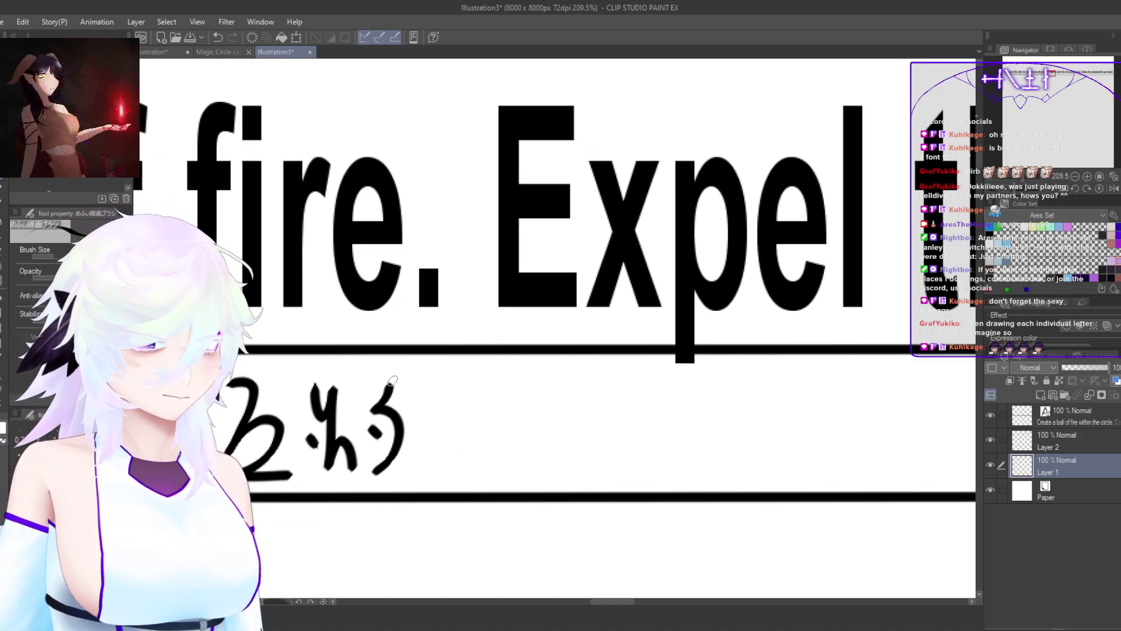
mouse_move(420, 386)
left_mouse_down()
mouse_move(437, 429)
mouse_move(424, 453)
mouse_move(450, 437)
mouse_move(473, 447)
mouse_move(441, 477)
mouse_move(487, 473)
mouse_move(518, 456)
left_mouse_up()
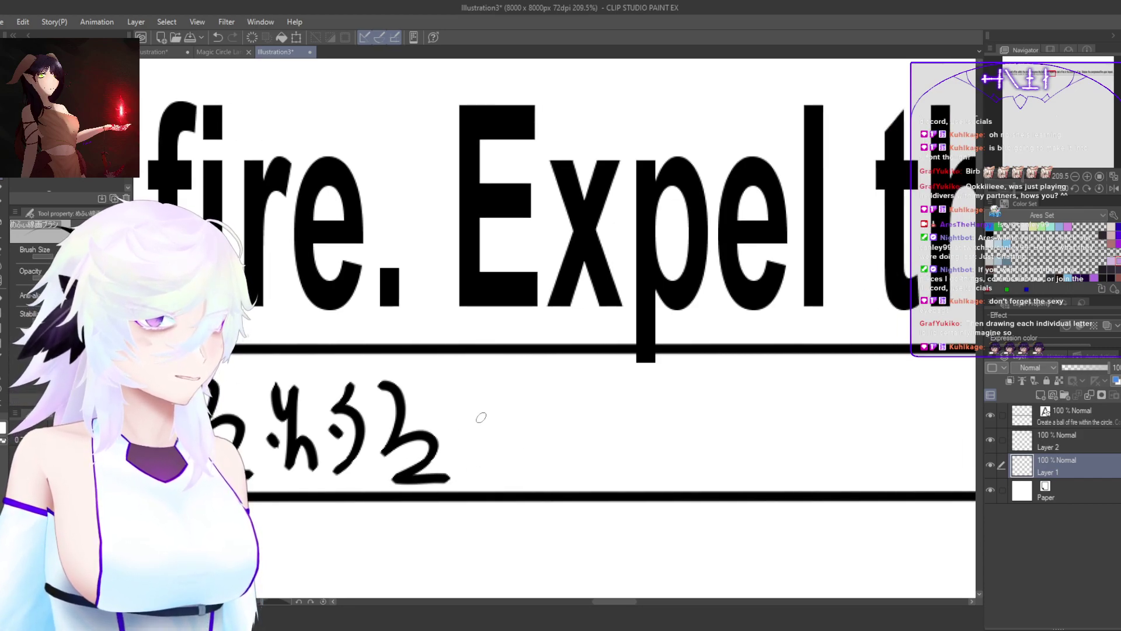
Step: Handwrite the script letter l to finish "Expel", undoing the first attempts and redrawing it with a hooked top
left_click_drag(460, 421, 476, 474)
mouse_move(496, 392)
left_mouse_down()
mouse_move(465, 438)
mouse_move(476, 482)
left_mouse_up()
key("ctrl+z")
key("ctrl+z")
key("ctrl+z")
mouse_move(460, 430)
left_mouse_down()
mouse_move(474, 473)
mouse_move(489, 389)
mouse_move(529, 385)
left_mouse_up()
key("ctrl+z")
mouse_move(461, 435)
left_mouse_down()
mouse_move(475, 475)
mouse_move(496, 386)
mouse_move(497, 408)
mouse_move(523, 384)
left_mouse_up()
Step: Lasso the script phrase "the ball of fire" without its full stop, copy it and place the pasted copy after "Expel"
left_click_drag(594, 426, 526, 420)
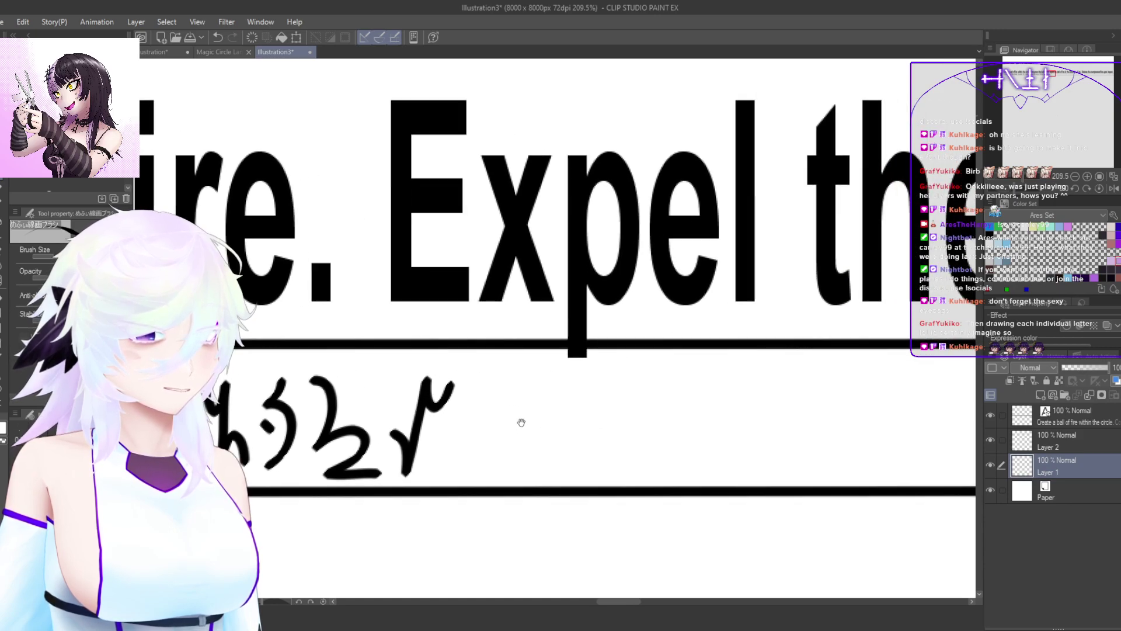
scroll(495, 425, "up", 2)
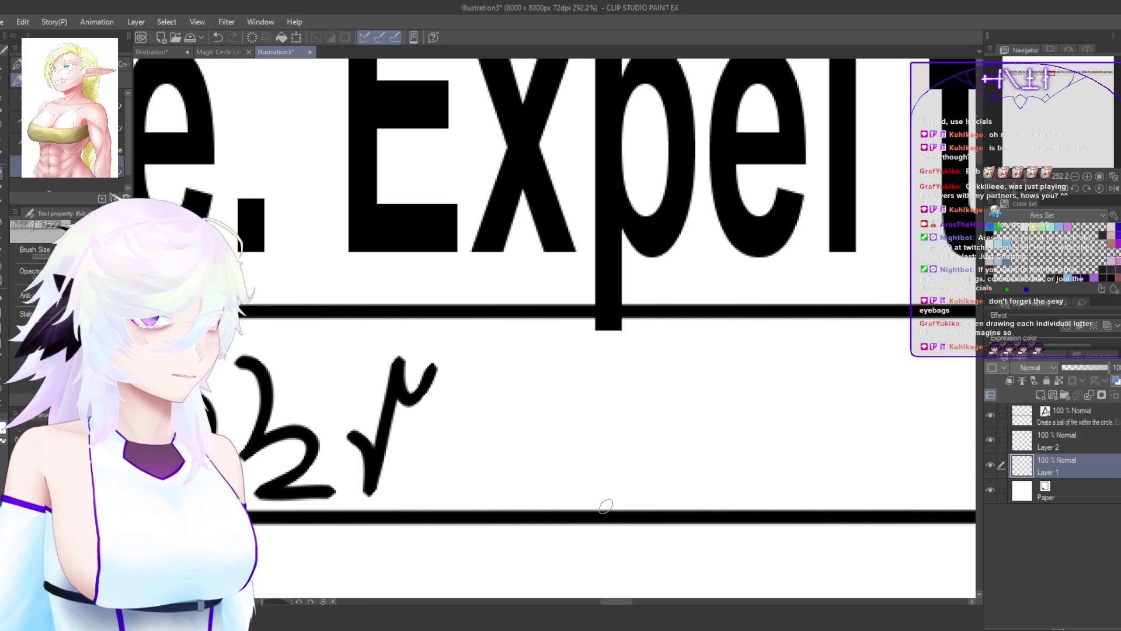
left_click_drag(671, 442, 724, 481)
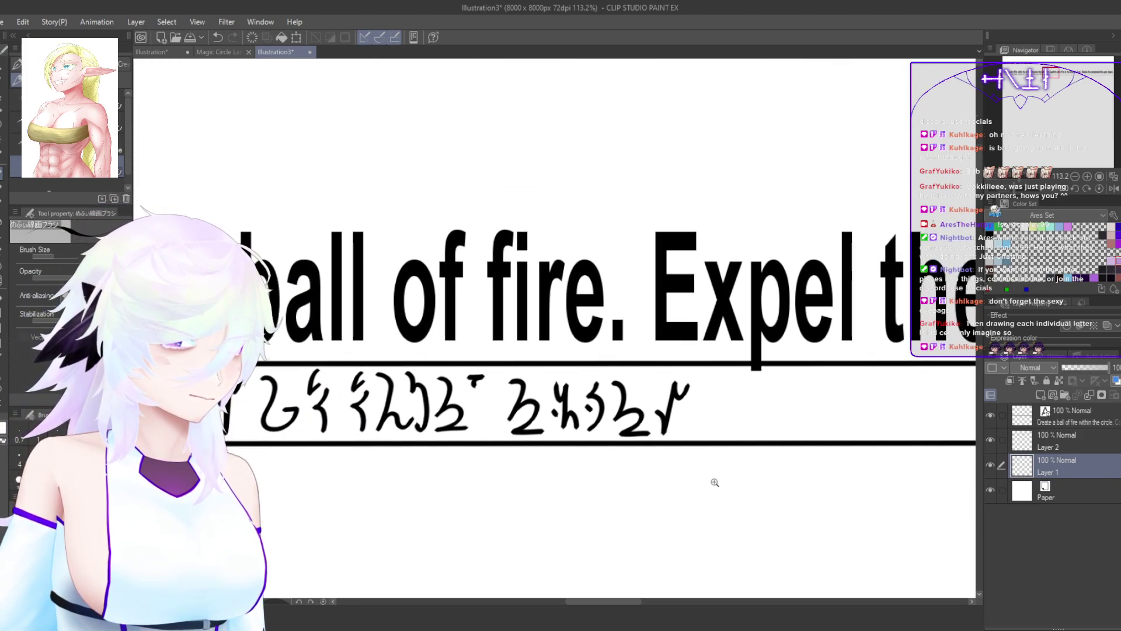
scroll(724, 480, "down", 2)
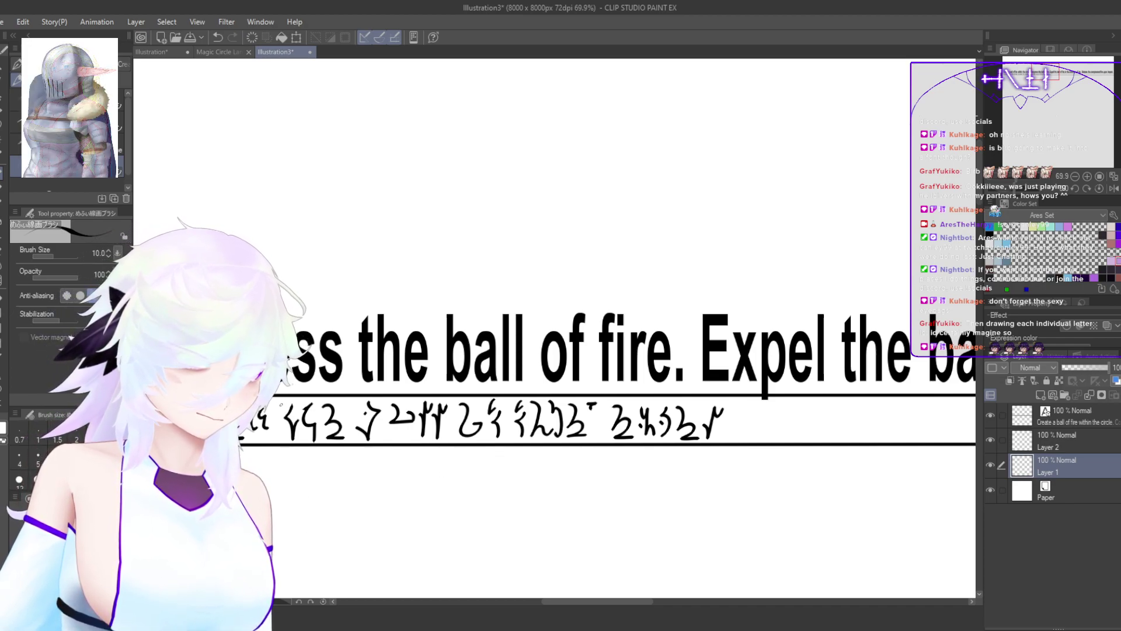
key("m")
mouse_move(278, 404)
left_mouse_down()
mouse_move(287, 436)
mouse_move(356, 477)
mouse_move(498, 488)
mouse_move(558, 474)
left_mouse_up()
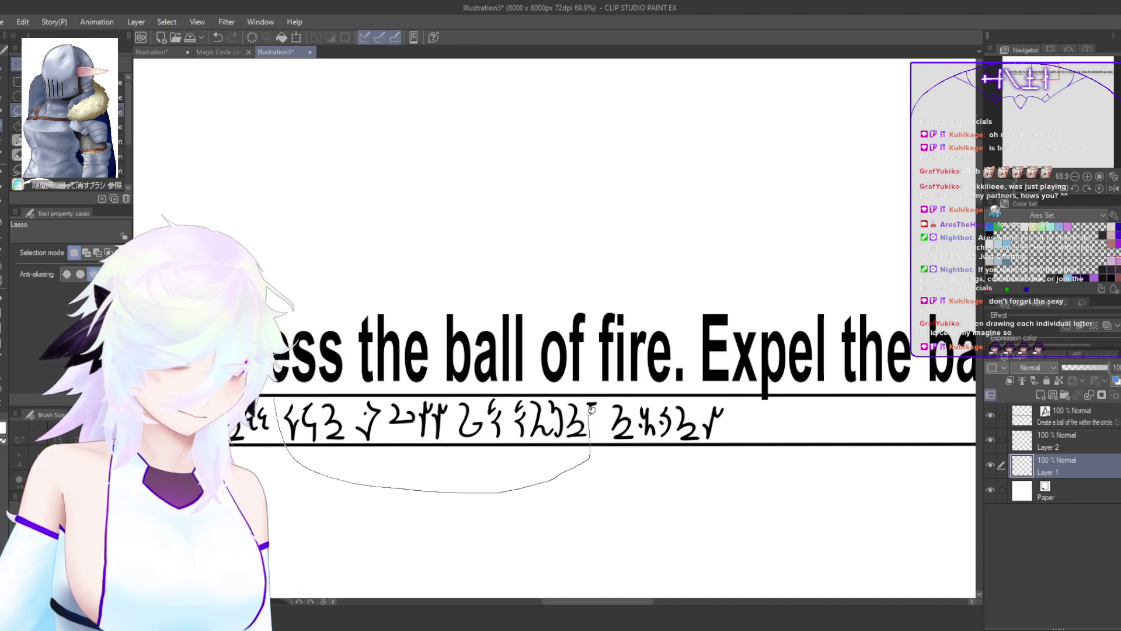
left_click_drag(574, 387, 504, 378)
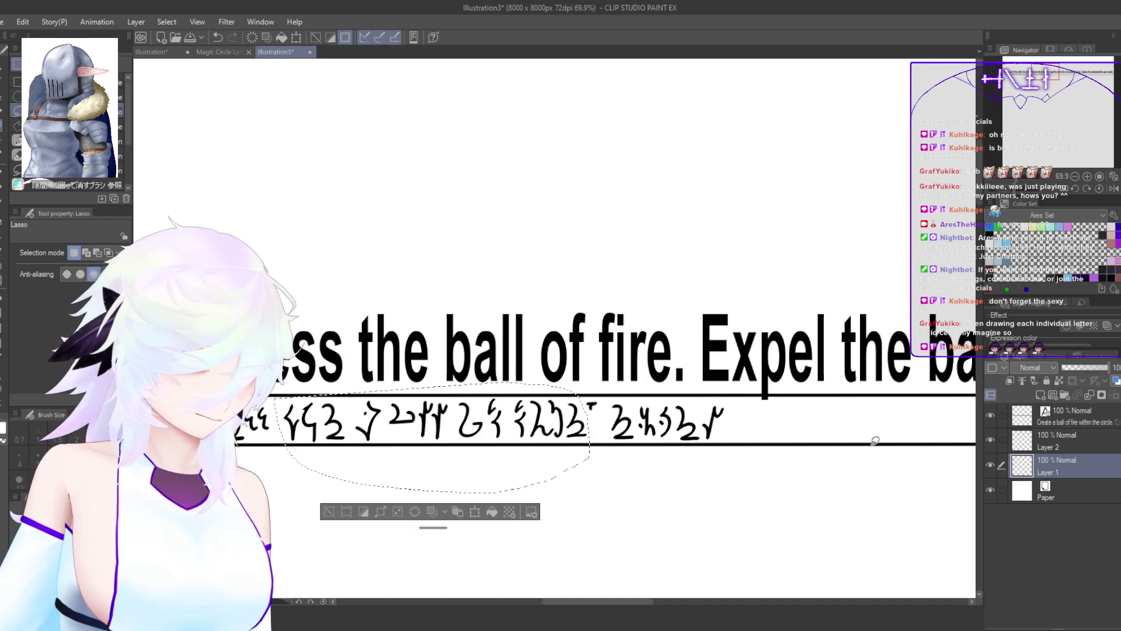
key("ctrl+c")
key("ctrl+v")
key("ctrl+t")
left_click_drag(434, 439, 880, 447)
key("Return")
Step: Merge the pasted "the ball of fire" layer down into the original Layer 1, clear the selection and return to the pen
mouse_move(666, 503)
left_mouse_down()
mouse_move(468, 485)
mouse_move(343, 488)
mouse_move(256, 505)
left_mouse_up()
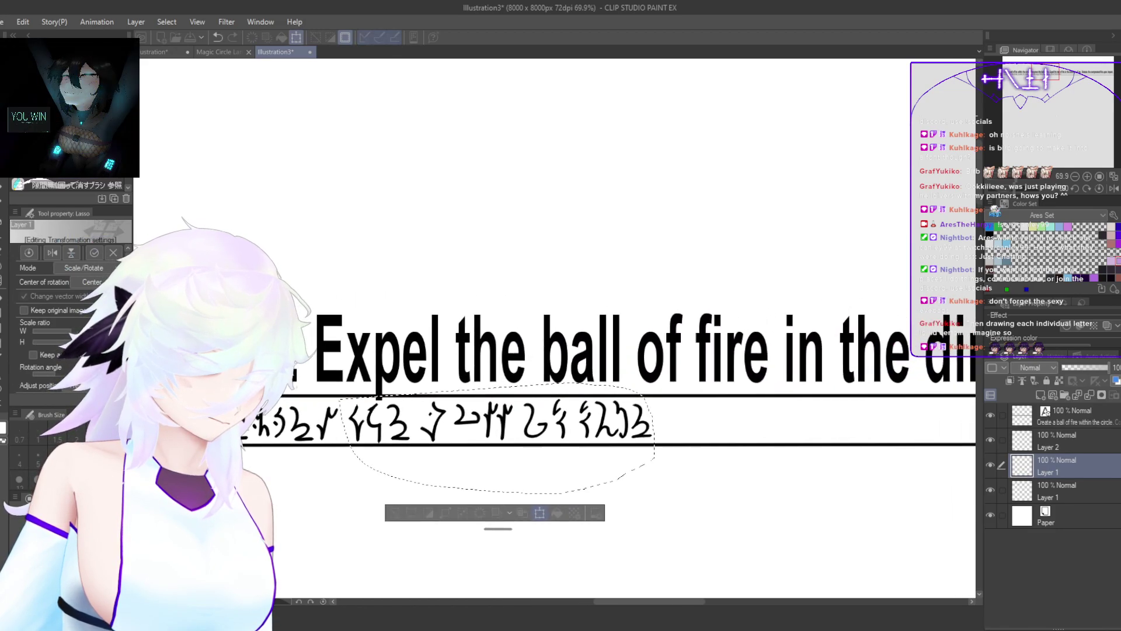
scroll(729, 412, "up", 3)
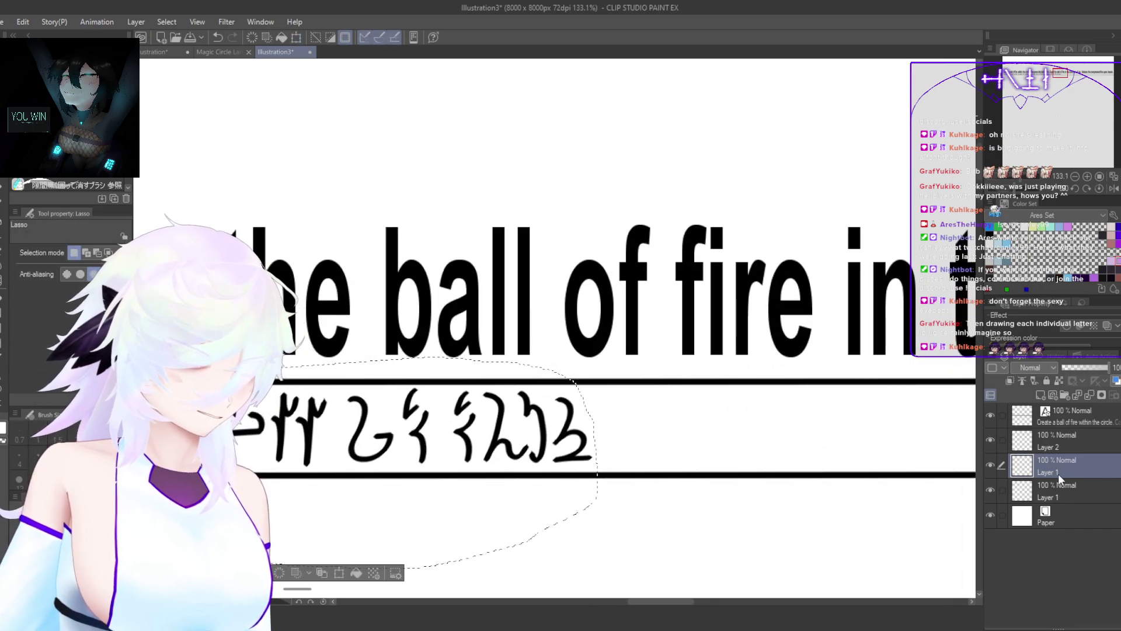
left_click(1090, 396)
key("ctrl+d")
mouse_move(799, 412)
left_mouse_down()
mouse_move(652, 457)
mouse_move(579, 455)
left_mouse_up()
key("p")
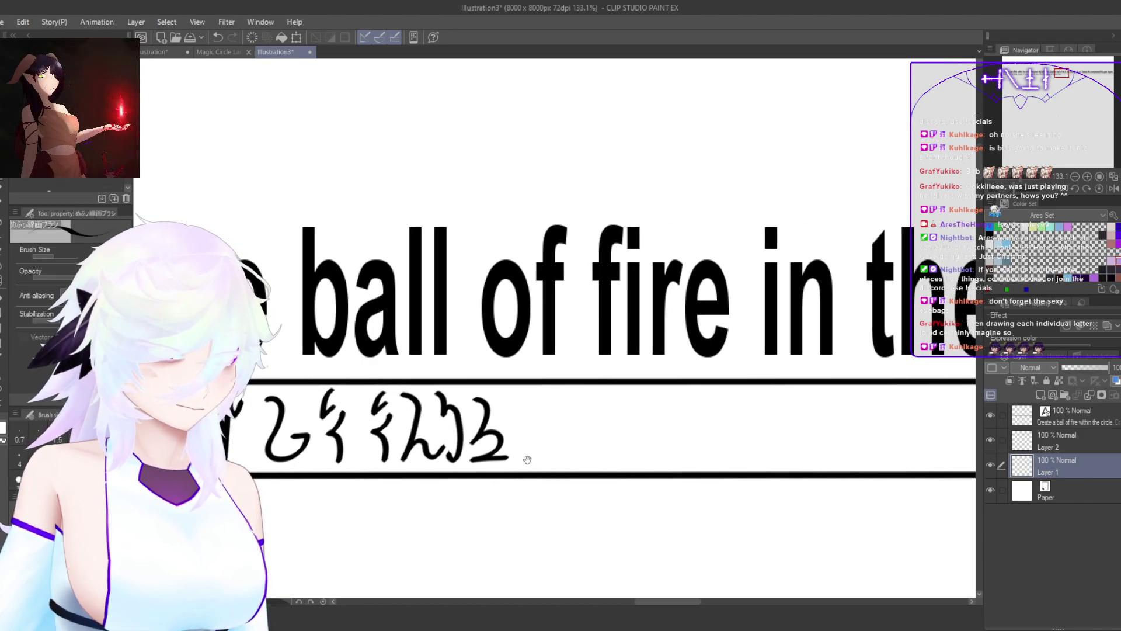
Step: Handwrite the script letter i of "in" after "fire", undoing the first stroke and redrawing it
scroll(514, 453, "up", 3)
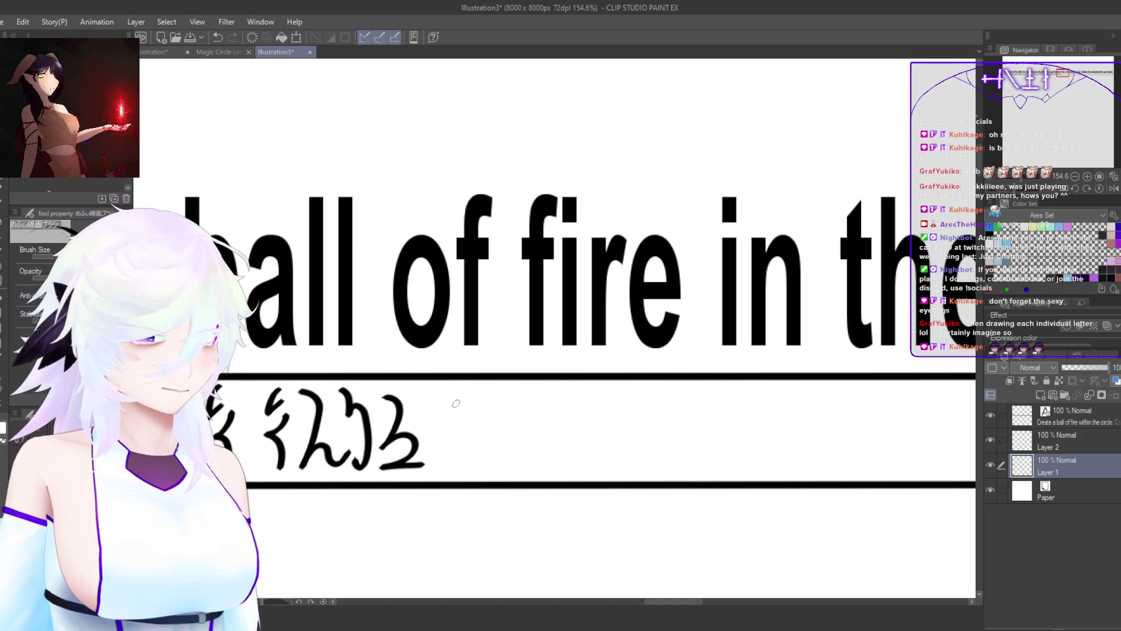
left_click_drag(453, 403, 461, 453)
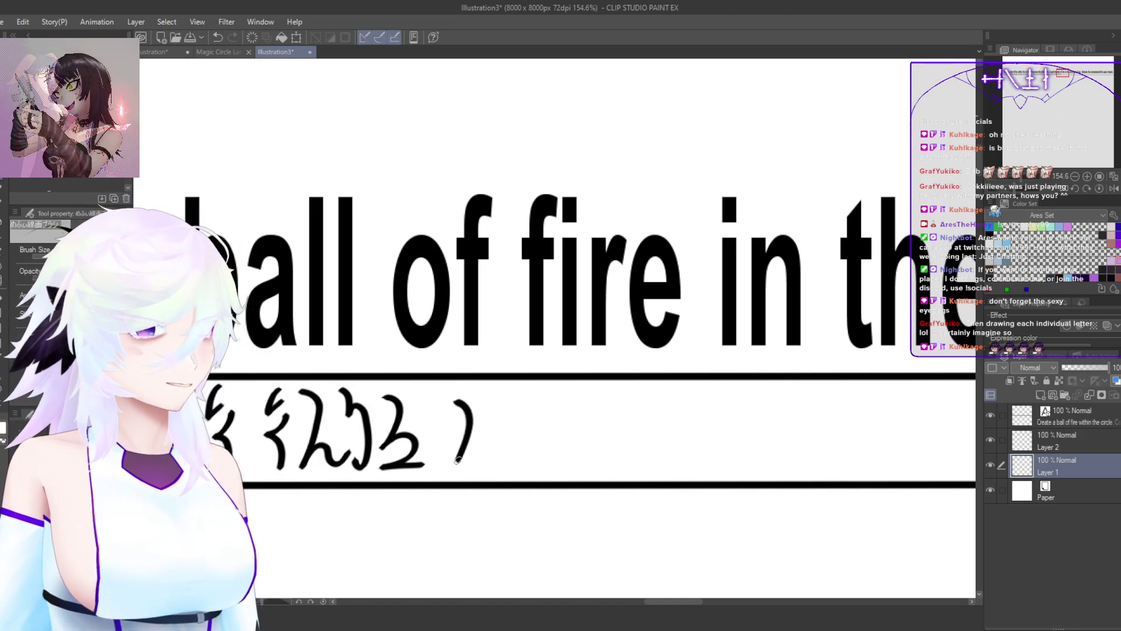
key("ctrl+z")
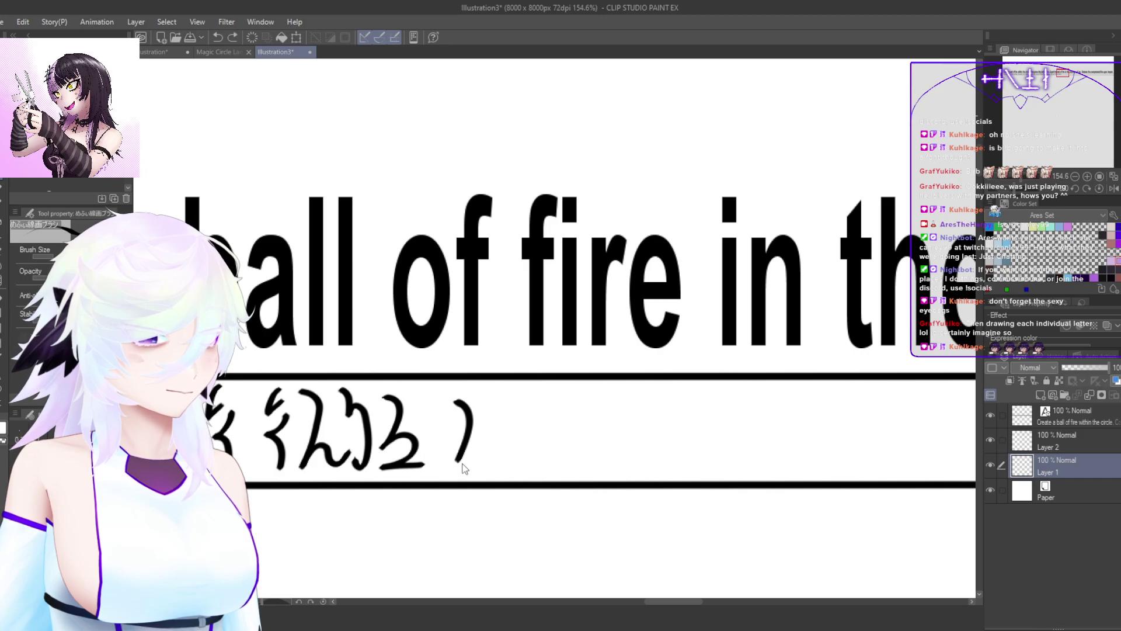
mouse_move(485, 455)
left_mouse_down()
mouse_move(523, 455)
mouse_move(506, 453)
left_mouse_up()
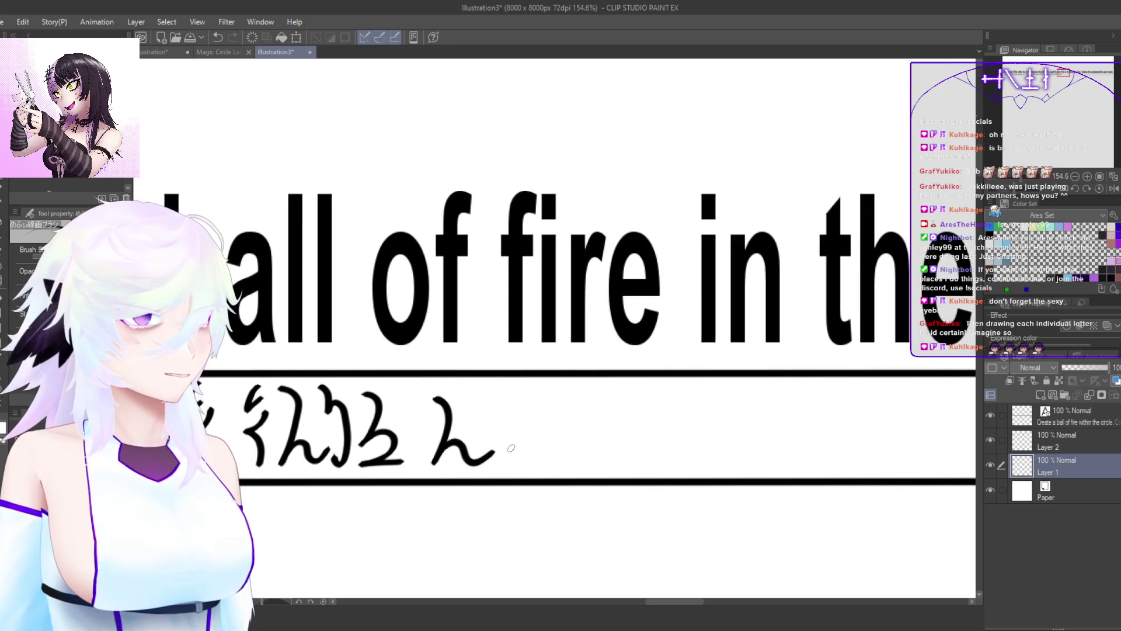
Step: Handwrite the script letter n to finish "in", undoing the small first version and redrawing it taller
mouse_move(521, 420)
left_mouse_down()
mouse_move(535, 435)
mouse_move(506, 448)
left_mouse_up()
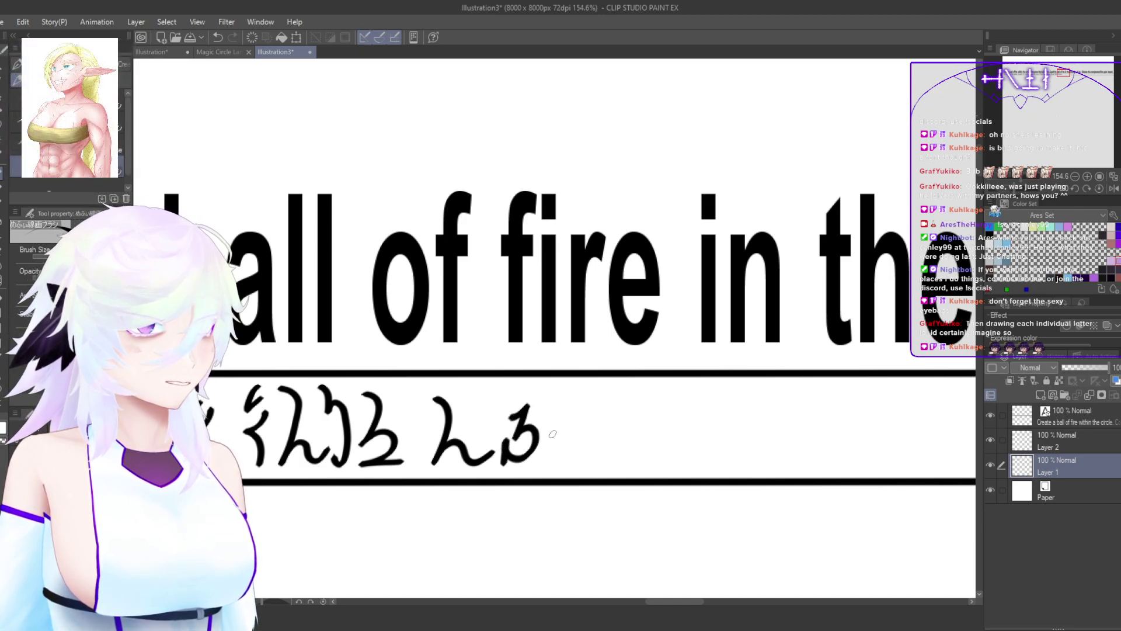
key("ctrl+z")
key("ctrl+z")
key("ctrl+y")
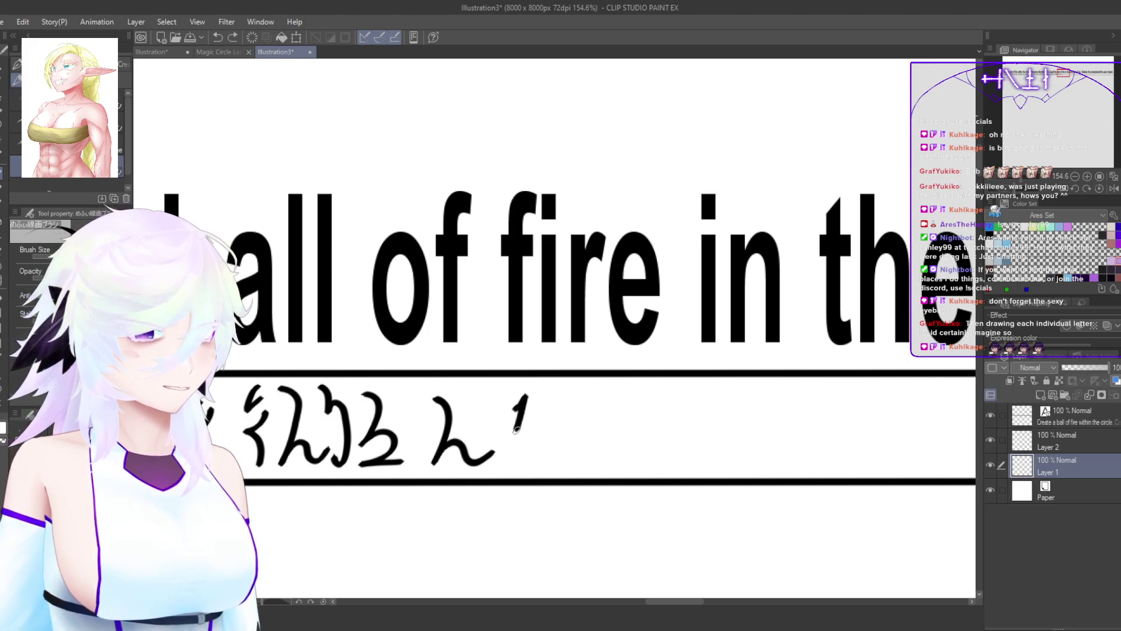
key("ctrl+z")
mouse_move(524, 395)
left_mouse_down()
mouse_move(516, 432)
mouse_move(533, 420)
mouse_move(531, 448)
mouse_move(507, 446)
mouse_move(500, 474)
left_mouse_up()
Step: Lasso the script word "the" from before "ball of fire", copy it, place the pasted copy after "in" and clear the selection
mouse_move(591, 453)
left_mouse_down()
mouse_move(529, 469)
mouse_move(497, 457)
left_mouse_up()
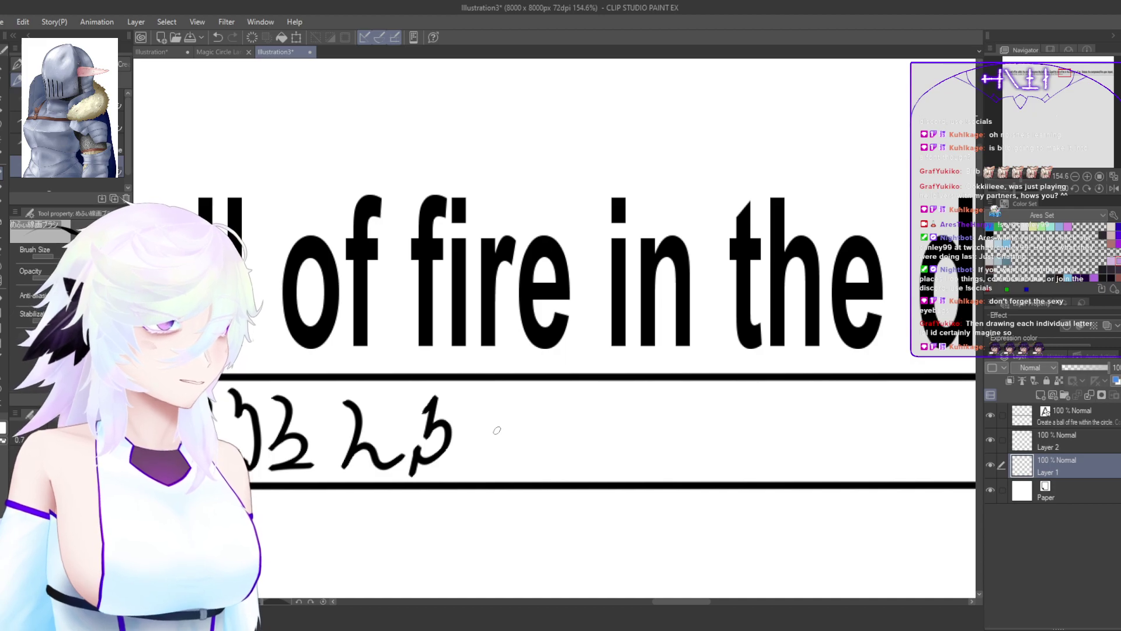
scroll(857, 325, "down", 4)
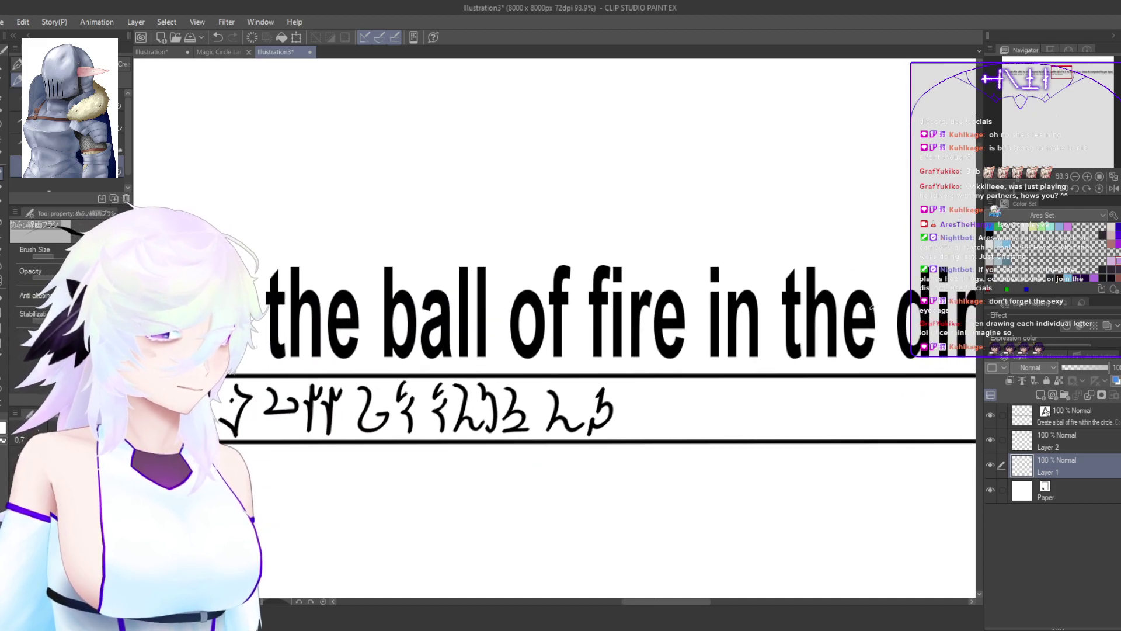
scroll(324, 349, "down", 3)
left_click_drag(255, 457, 318, 455)
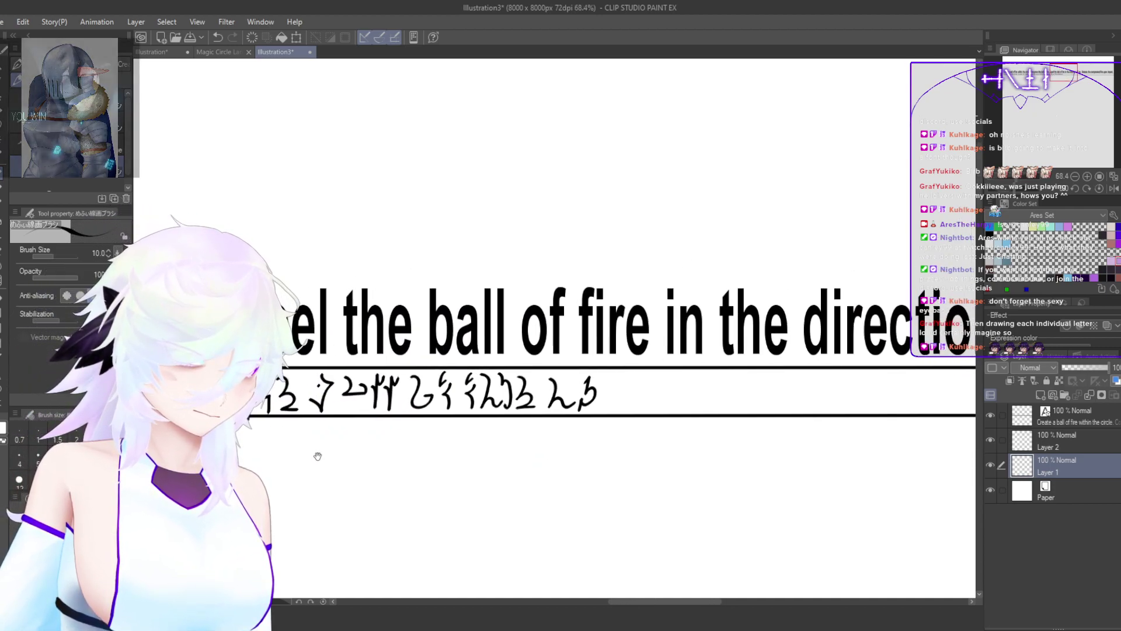
key("m")
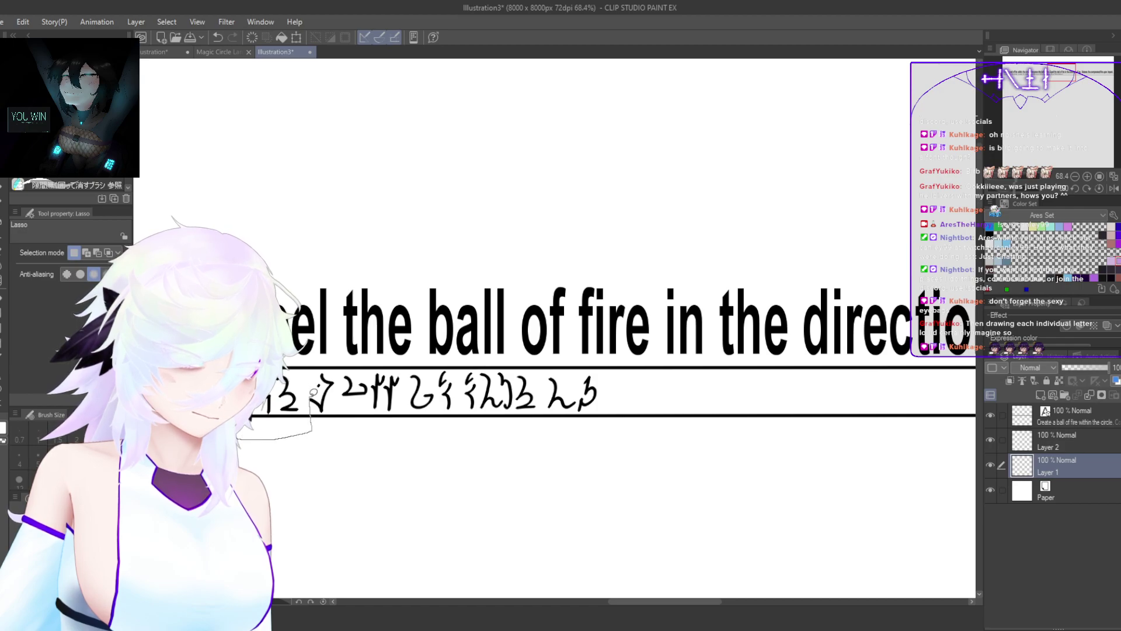
left_click_drag(237, 435, 257, 375)
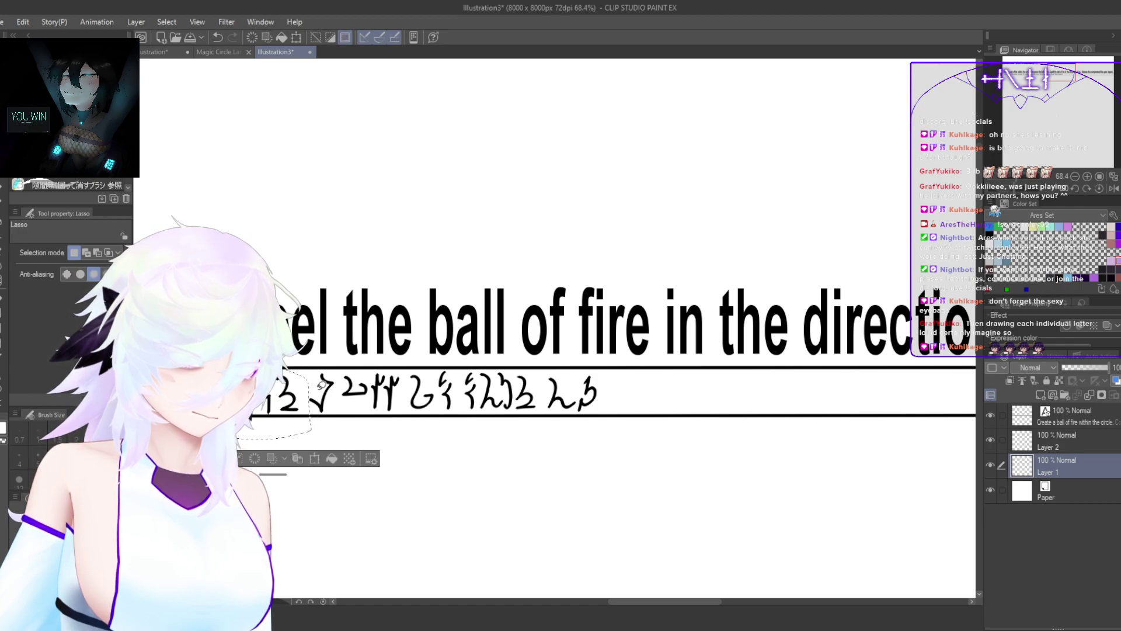
key("ctrl+c")
key("ctrl+v")
key("ctrl+t")
mouse_move(305, 404)
left_mouse_down()
mouse_move(664, 407)
mouse_move(606, 430)
mouse_move(551, 429)
left_mouse_up()
left_click(618, 459)
key("ctrl+d")
Step: Remove the stray speck after the pasted "the" and merge the pasted layer down into the original Layer 1
scroll(536, 416, "up", 5)
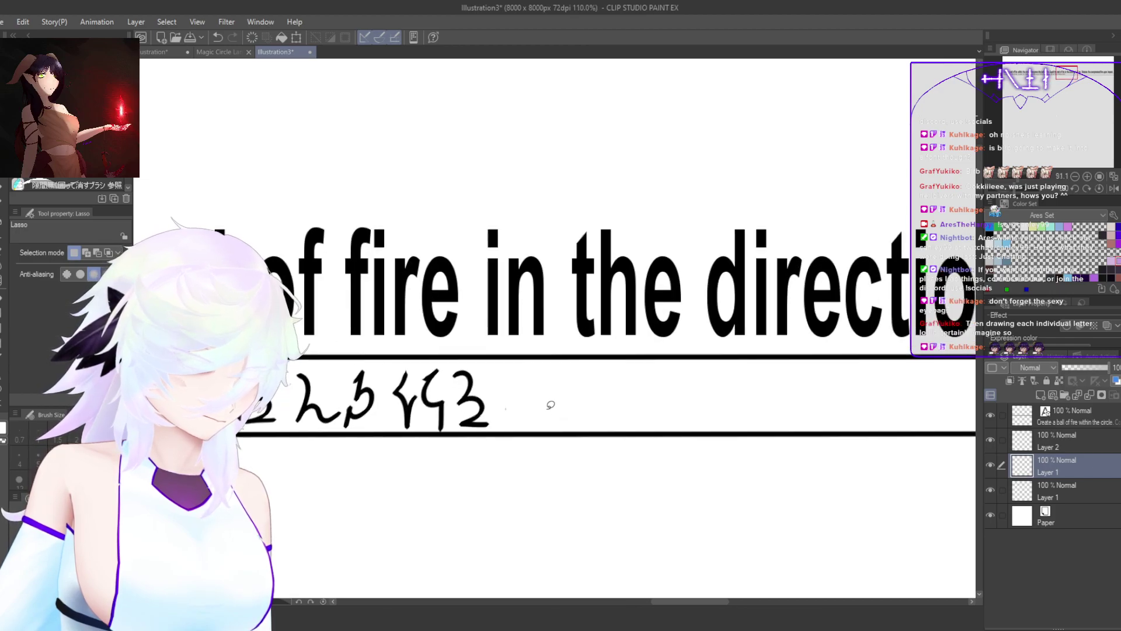
key("p")
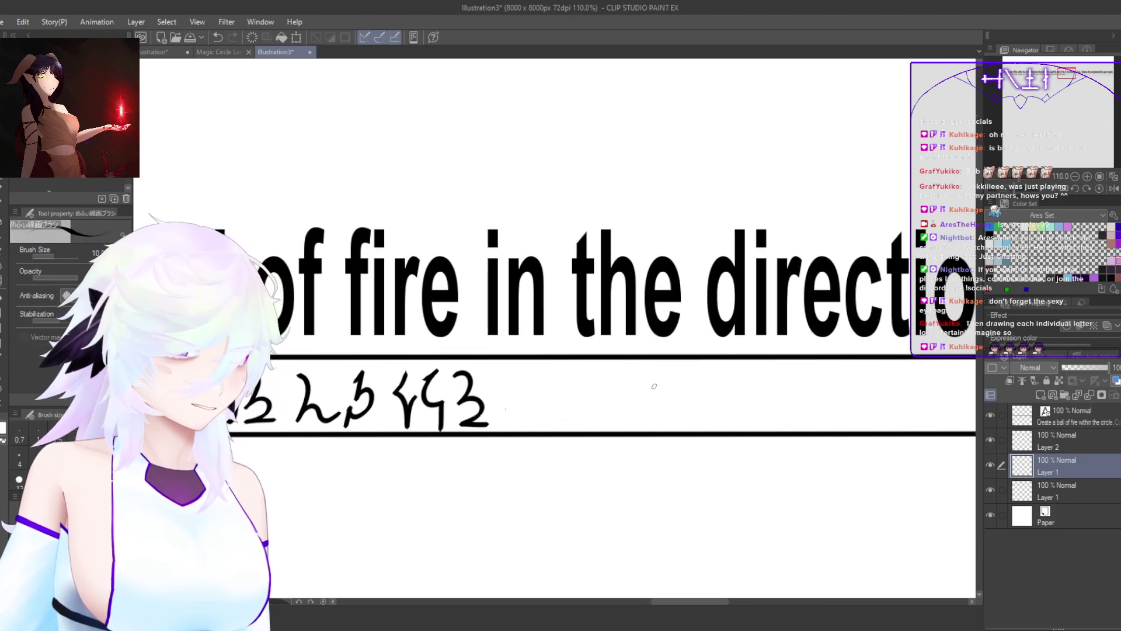
scroll(517, 392, "up", 4)
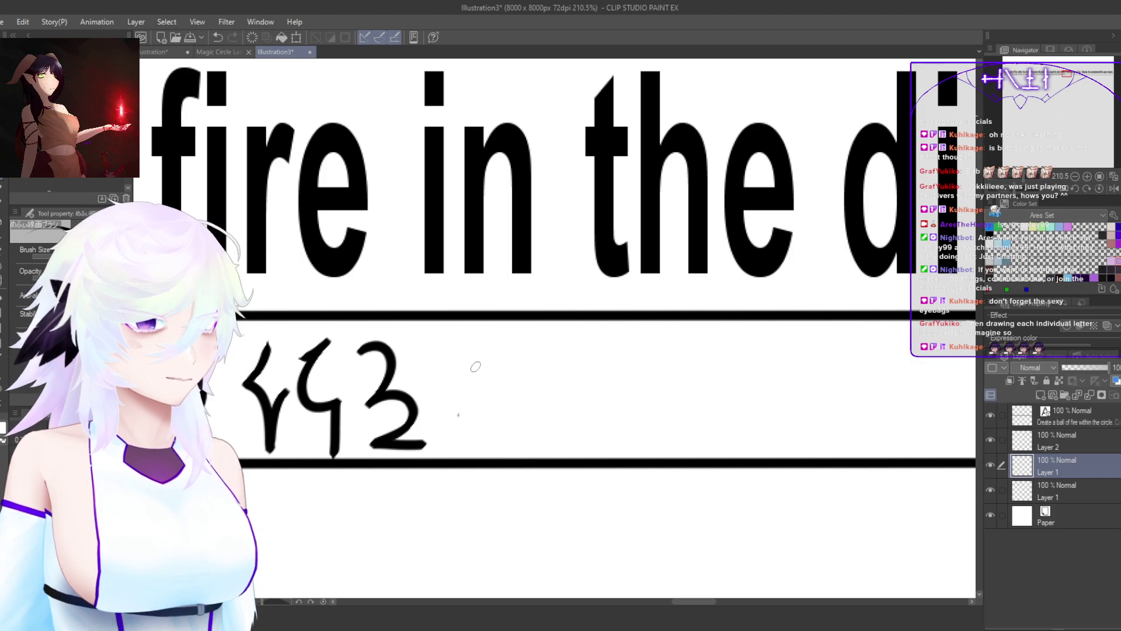
left_click_drag(469, 350, 462, 374)
key("ctrl+z")
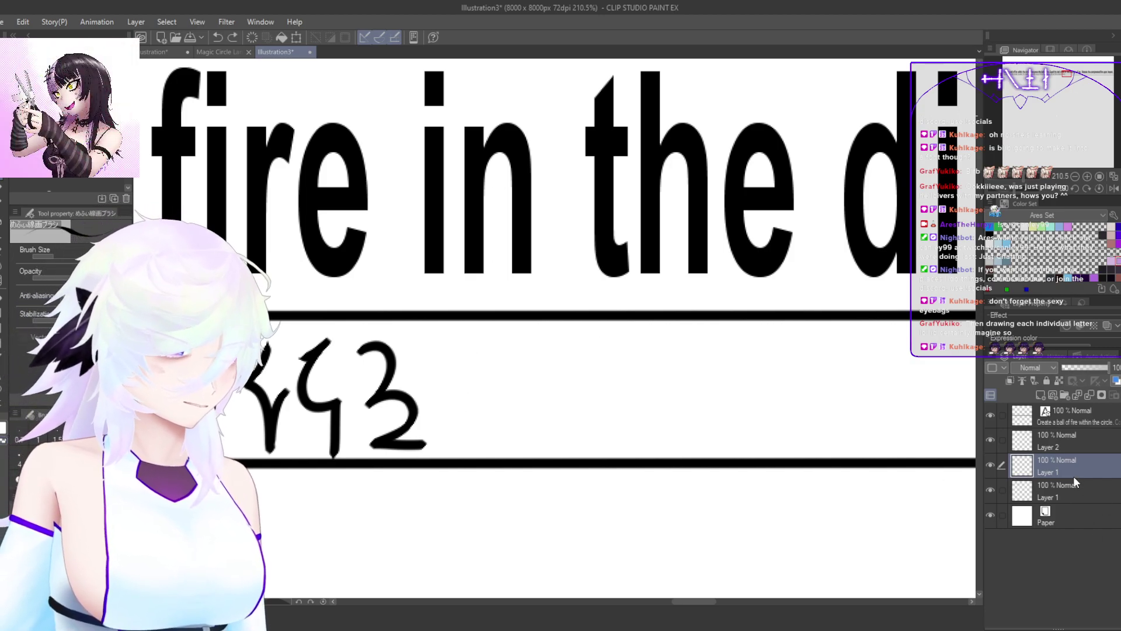
left_click(1090, 395)
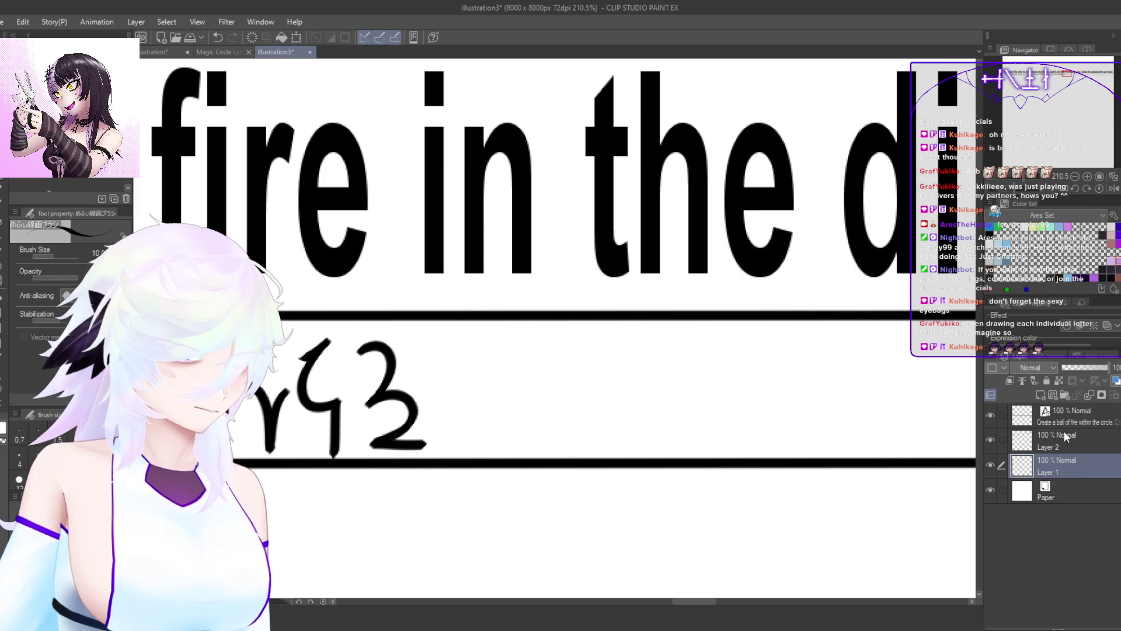
Step: Handwrite the script letter d of "direction" after "the", undoing and redrawing its strokes, and lasso the finished letter
mouse_move(483, 346)
left_mouse_down()
mouse_move(451, 396)
mouse_move(482, 400)
left_mouse_up()
key("ctrl+z")
key("ctrl+z")
mouse_move(465, 348)
left_mouse_down()
mouse_move(478, 389)
mouse_move(455, 396)
mouse_move(503, 398)
mouse_move(479, 370)
mouse_move(467, 390)
mouse_move(501, 397)
left_mouse_up()
key("ctrl+z")
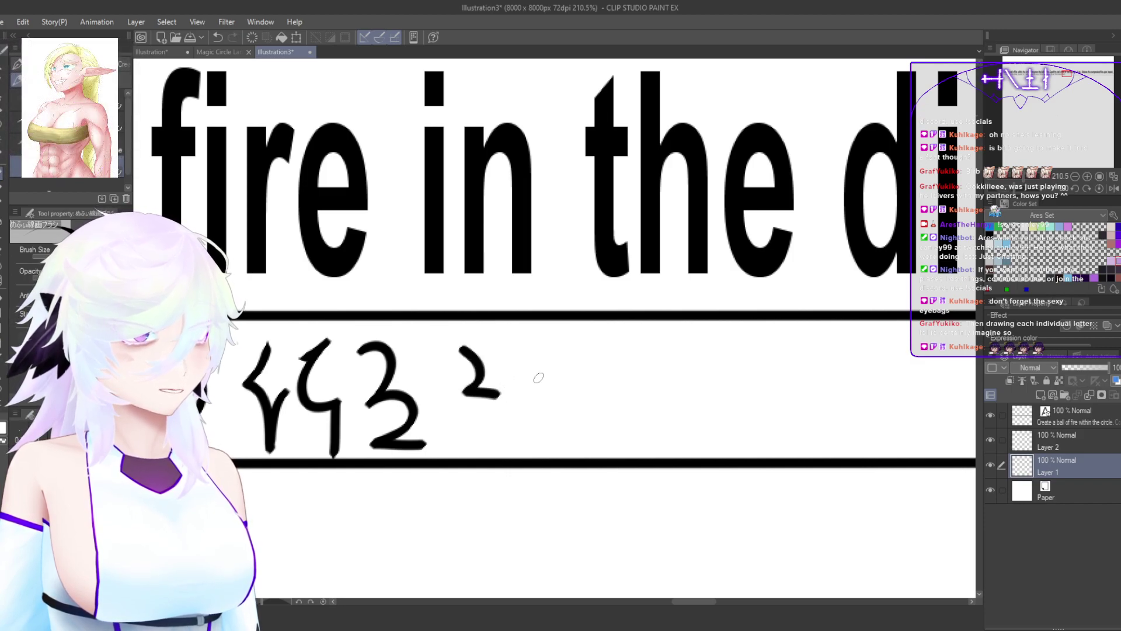
key("ctrl+z")
mouse_move(463, 349)
left_mouse_down()
mouse_move(474, 385)
mouse_move(456, 394)
mouse_move(470, 355)
mouse_move(449, 394)
mouse_move(494, 390)
mouse_move(466, 444)
mouse_move(484, 409)
mouse_move(461, 436)
left_mouse_up()
key("ctrl+z")
key("ctrl+z")
mouse_move(541, 420)
left_mouse_down()
mouse_move(430, 442)
mouse_move(492, 376)
mouse_move(495, 433)
left_mouse_up()
key("m")
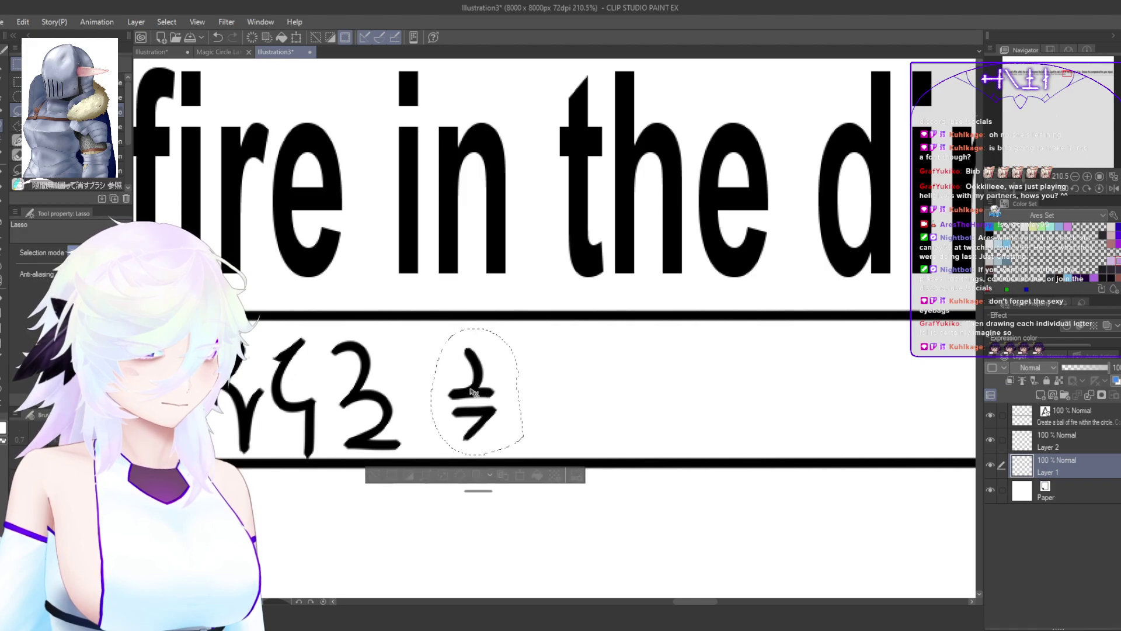
Step: Enlarge the lassoed script letter d slightly with a transform, apply it and clear the selection
key("ctrl+t")
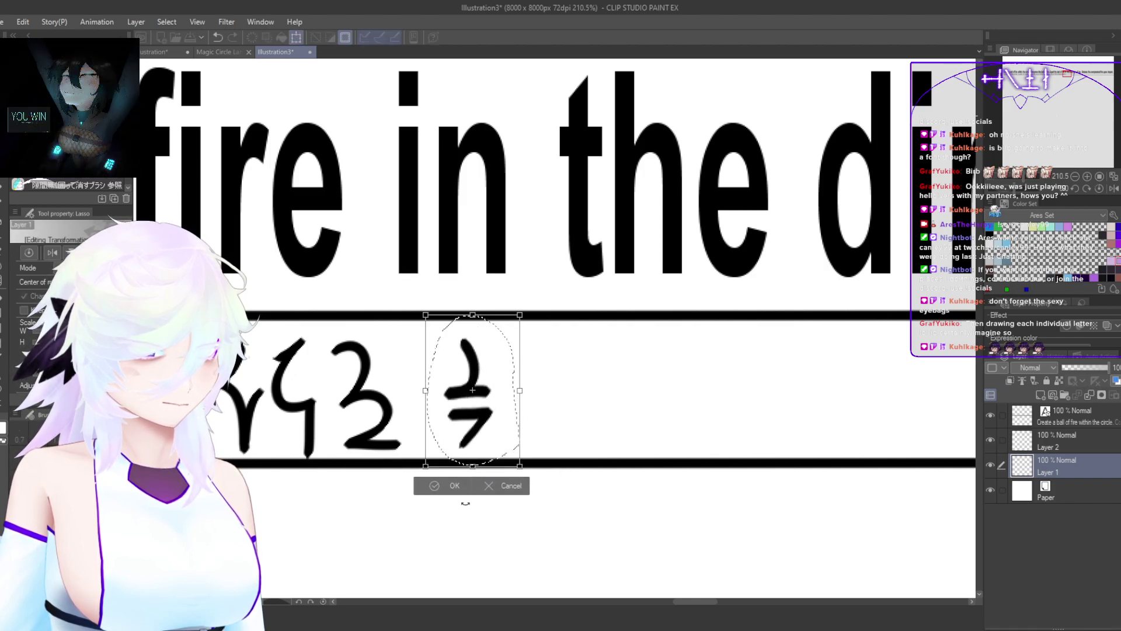
left_click(435, 480)
left_click(586, 474)
Step: Handwrite the script letter i after the d of "direction", undoing the small first version and redrawing it wider
key("p")
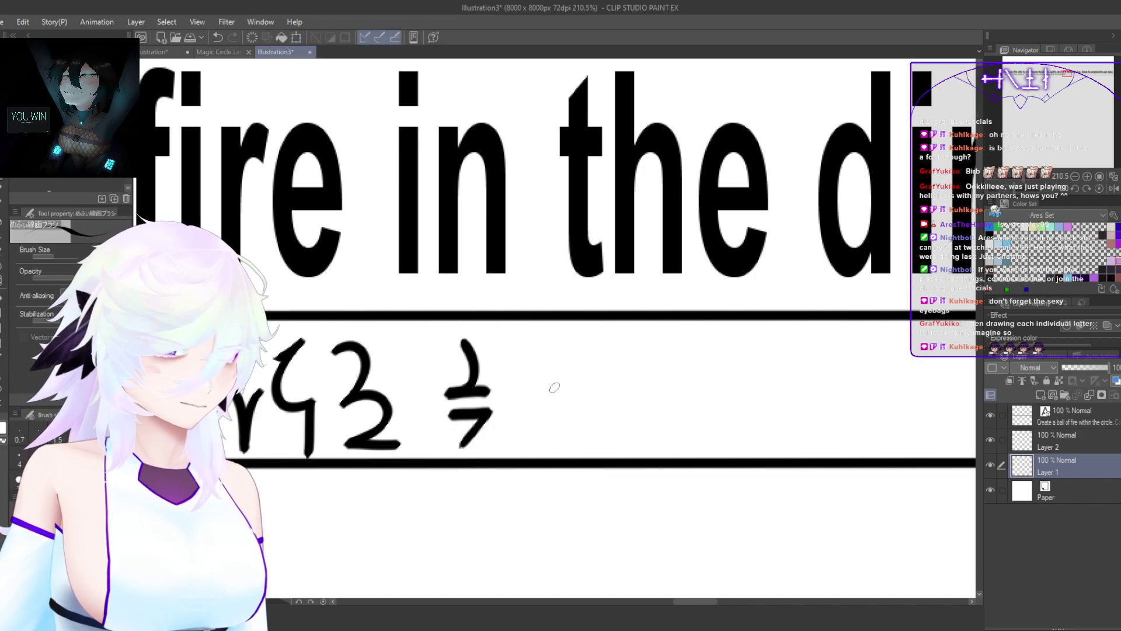
left_click_drag(526, 421, 456, 394)
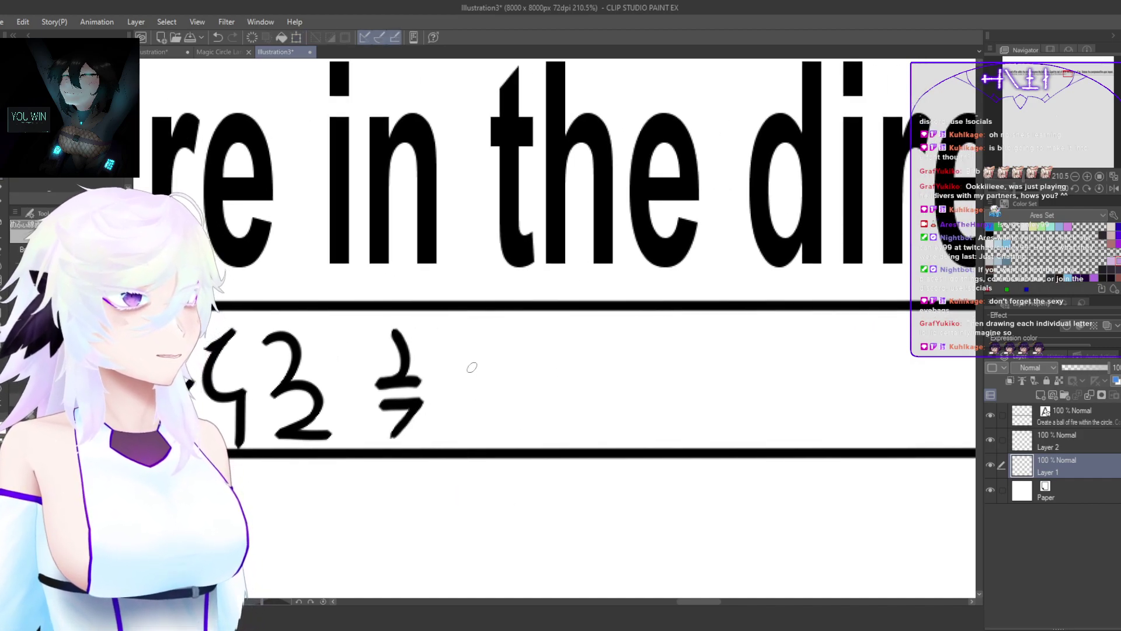
mouse_move(435, 335)
left_mouse_down()
mouse_move(458, 378)
mouse_move(445, 423)
mouse_move(478, 399)
left_mouse_up()
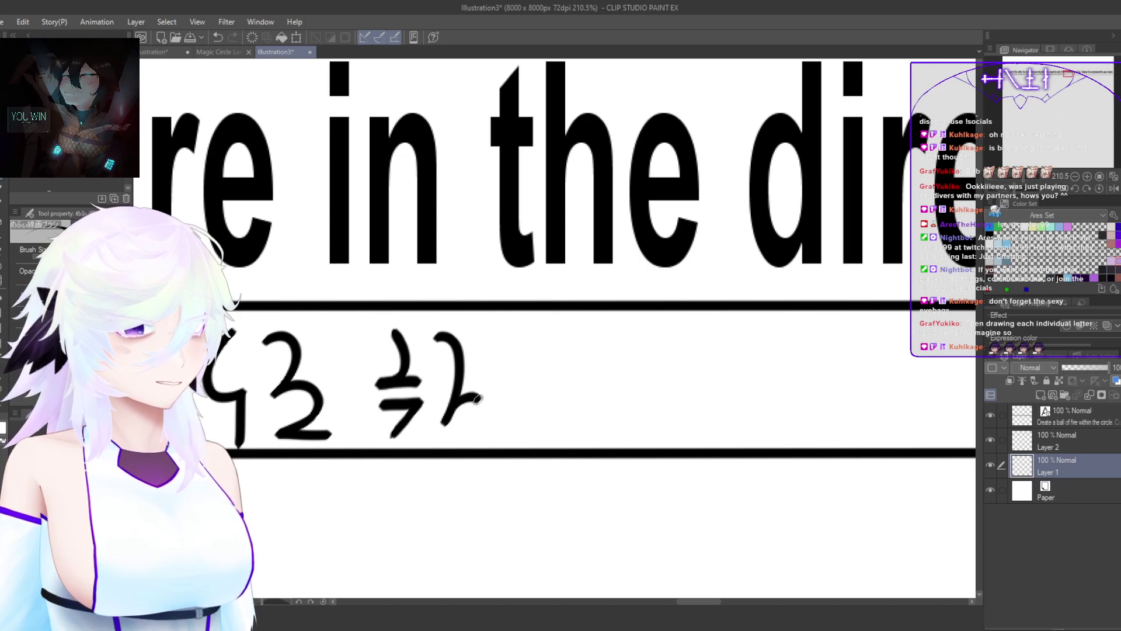
key("ctrl+z")
mouse_move(435, 346)
left_mouse_down()
mouse_move(461, 337)
mouse_move(467, 350)
mouse_move(433, 435)
mouse_move(488, 416)
mouse_move(525, 414)
mouse_move(523, 426)
left_mouse_up()
key("ctrl+z")
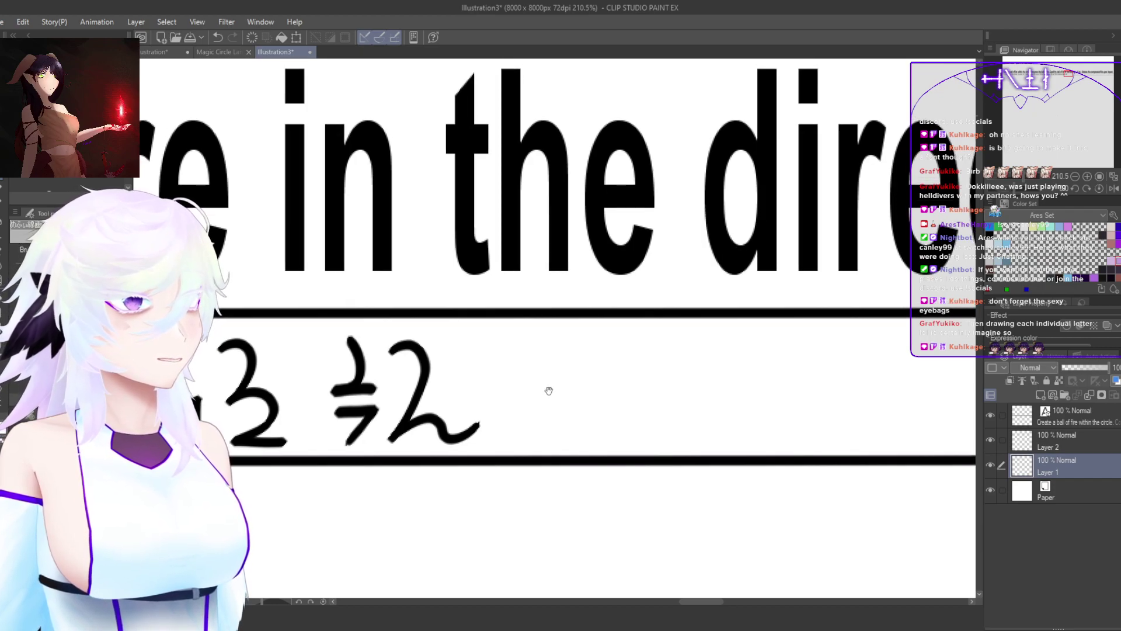
Step: Handwrite the script letters r and e of "direction" between the guidelines, undoing and redrawing strokes
mouse_move(481, 348)
left_mouse_down()
mouse_move(490, 388)
mouse_move(497, 378)
mouse_move(510, 393)
mouse_move(492, 447)
mouse_move(484, 418)
left_mouse_up()
key("ctrl+z")
mouse_move(495, 379)
left_mouse_down()
mouse_move(490, 444)
mouse_move(484, 425)
mouse_move(551, 421)
mouse_move(501, 420)
left_mouse_up()
mouse_move(477, 361)
left_mouse_down()
mouse_move(495, 352)
mouse_move(478, 441)
left_mouse_up()
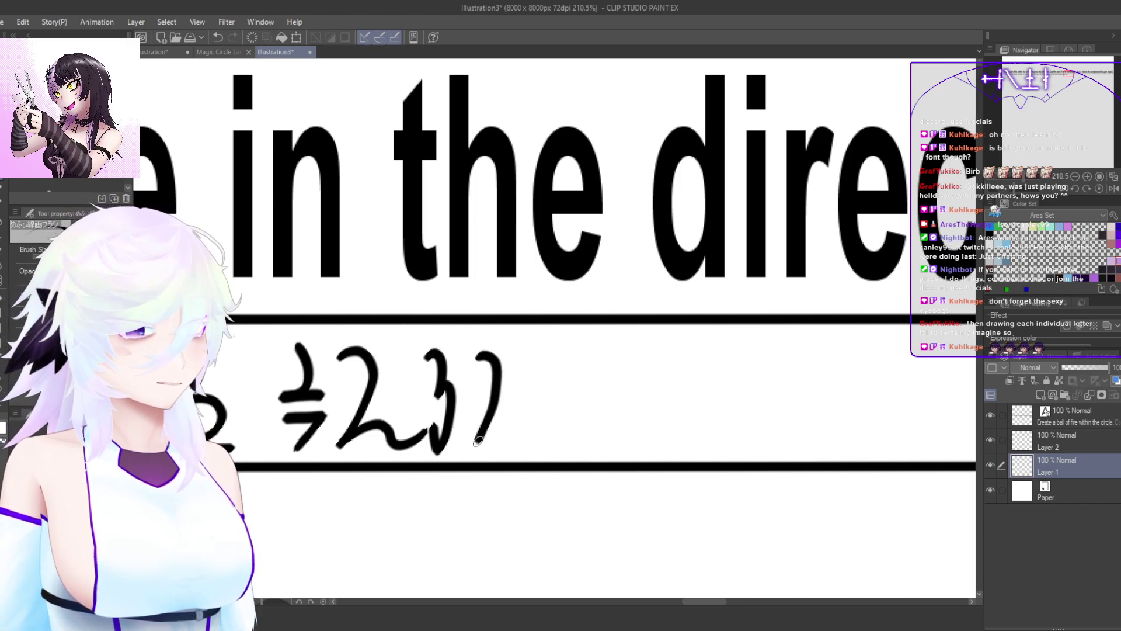
key("ctrl+z")
mouse_move(476, 347)
left_mouse_down()
mouse_move(486, 408)
mouse_move(517, 395)
mouse_move(517, 427)
mouse_move(491, 444)
mouse_move(525, 445)
mouse_move(524, 425)
mouse_move(551, 419)
mouse_move(521, 426)
left_mouse_up()
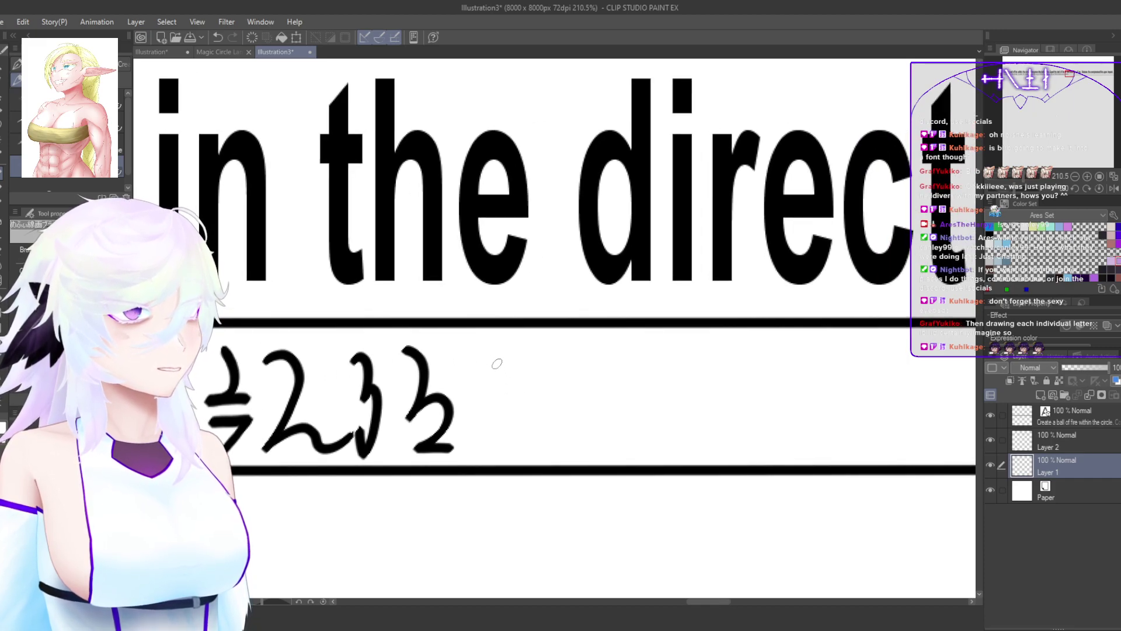
Step: Handwrite the script letters c and t of "direction", undoing and redrawing the t
mouse_move(494, 351)
left_mouse_down()
mouse_move(472, 379)
mouse_move(500, 382)
mouse_move(482, 411)
mouse_move(501, 437)
mouse_move(467, 446)
left_mouse_up()
mouse_move(555, 421)
left_mouse_down()
mouse_move(524, 413)
mouse_move(518, 426)
left_mouse_up()
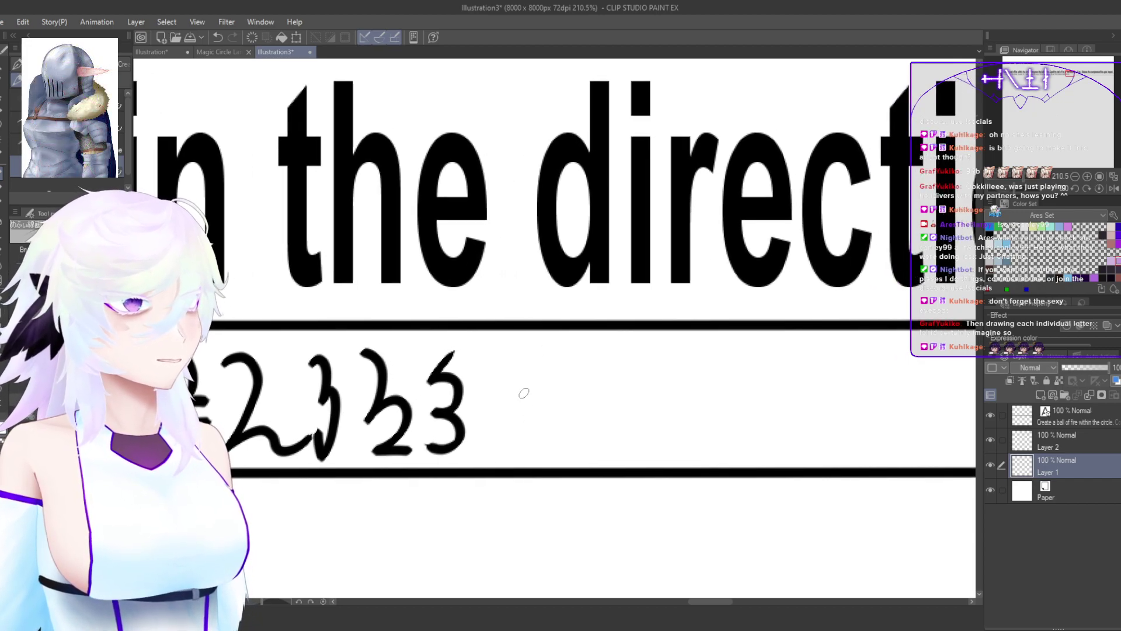
mouse_move(505, 358)
left_mouse_down()
mouse_move(485, 389)
mouse_move(511, 430)
mouse_move(511, 459)
mouse_move(519, 399)
left_mouse_up()
mouse_move(506, 360)
left_mouse_down()
mouse_move(525, 375)
mouse_move(509, 444)
left_mouse_up()
key("ctrl+z")
Step: Handwrite the script letters i, o and n to finish the word "direction"
mouse_move(506, 357)
left_mouse_down()
mouse_move(528, 391)
mouse_move(514, 442)
mouse_move(523, 425)
mouse_move(546, 420)
mouse_move(565, 441)
mouse_move(595, 420)
mouse_move(560, 398)
mouse_move(521, 402)
mouse_move(562, 410)
mouse_move(534, 394)
left_mouse_up()
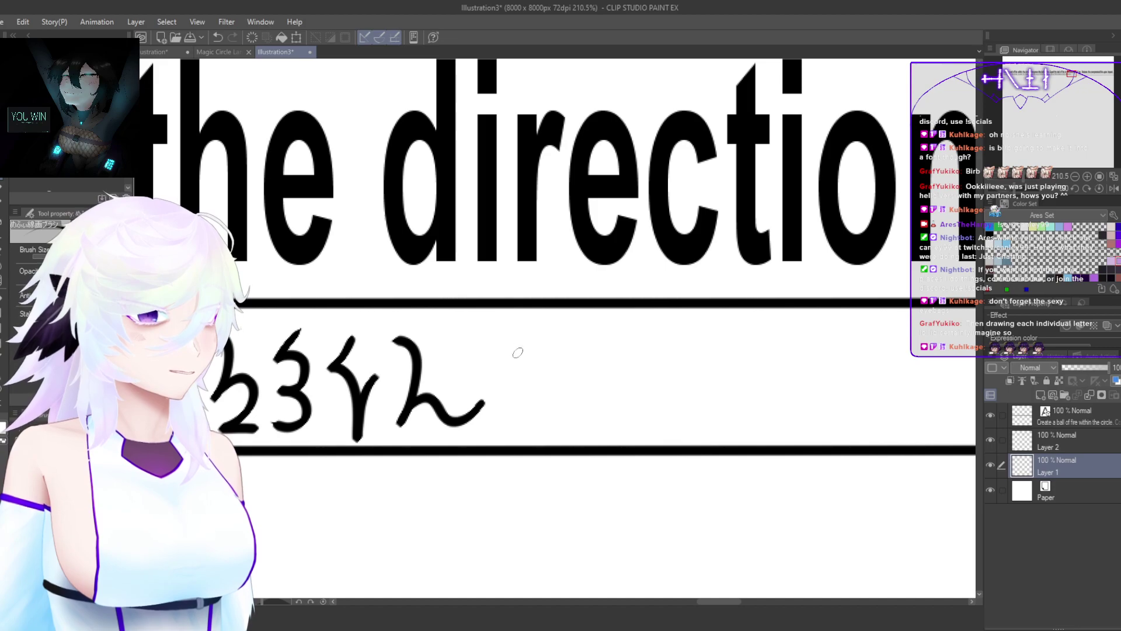
mouse_move(479, 338)
left_mouse_down()
mouse_move(504, 347)
mouse_move(501, 409)
mouse_move(513, 426)
mouse_move(536, 407)
mouse_move(544, 388)
mouse_move(529, 390)
mouse_move(545, 380)
mouse_move(568, 409)
mouse_move(522, 407)
mouse_move(549, 400)
mouse_move(527, 413)
left_mouse_up()
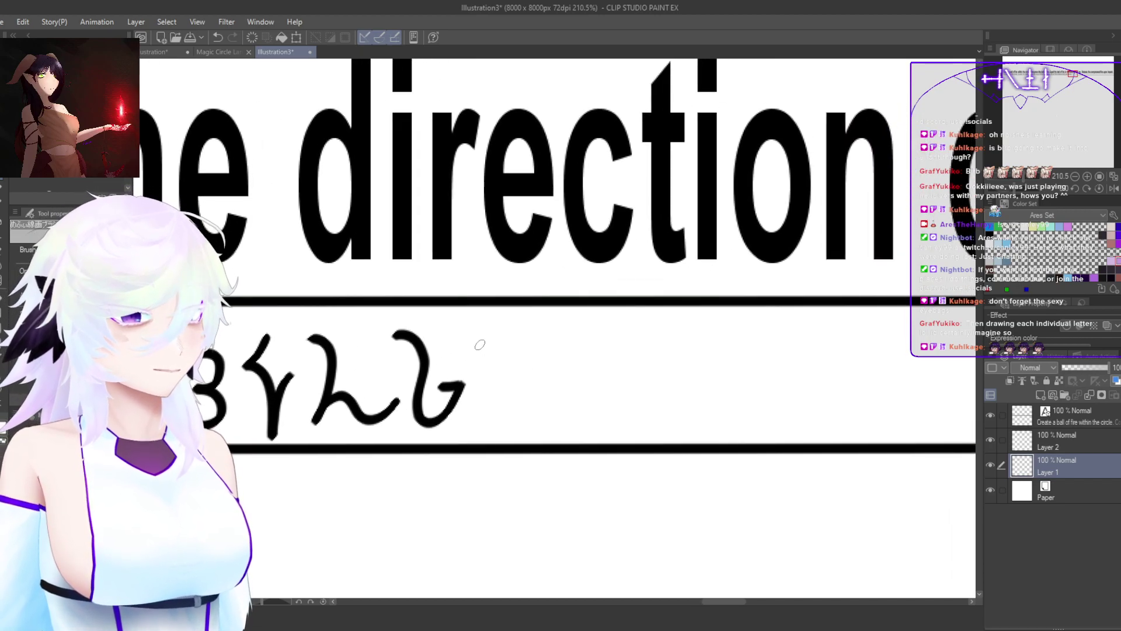
mouse_move(478, 346)
left_mouse_down()
mouse_move(496, 329)
mouse_move(489, 373)
mouse_move(505, 369)
mouse_move(499, 408)
mouse_move(481, 421)
mouse_move(477, 395)
mouse_move(468, 428)
left_mouse_up()
key("ctrl+z")
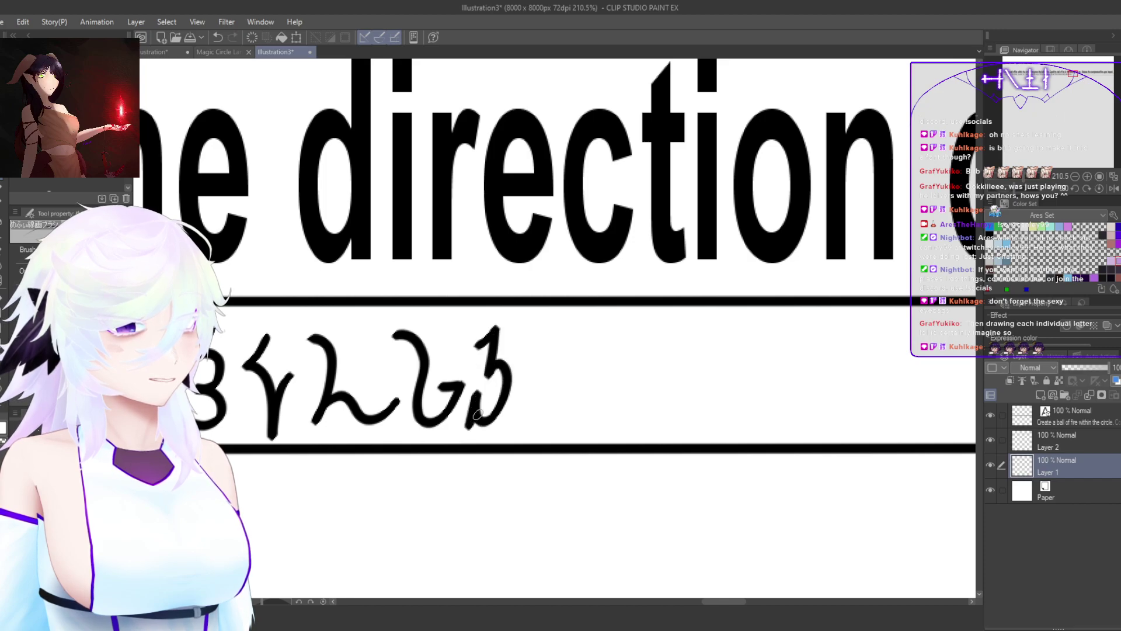
left_click_drag(542, 426, 495, 439)
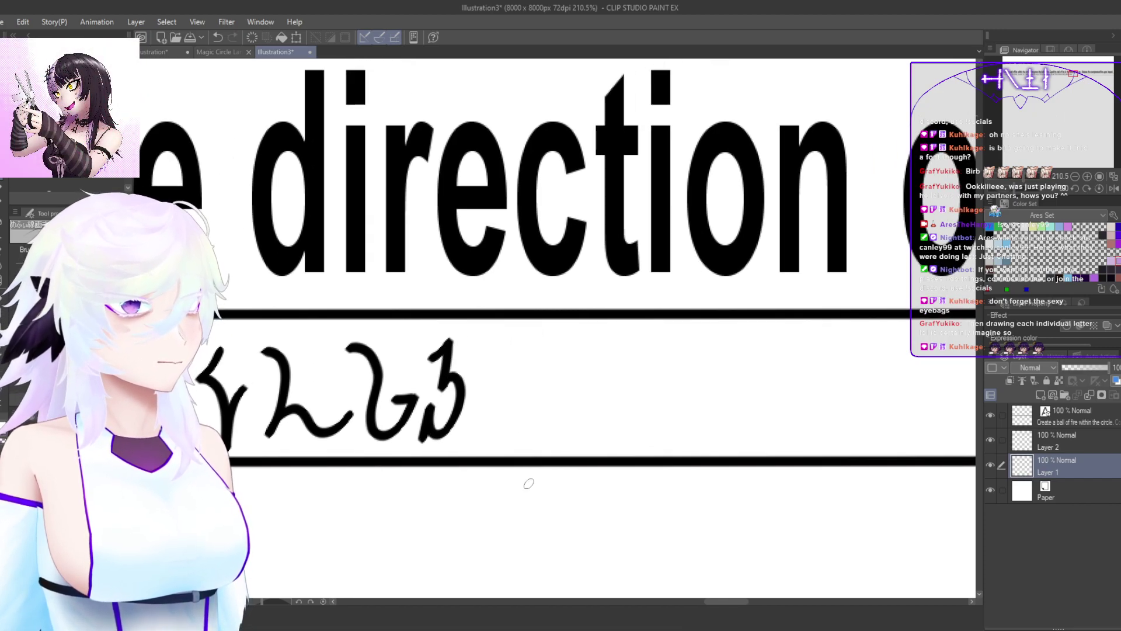
scroll(529, 484, "right", 3)
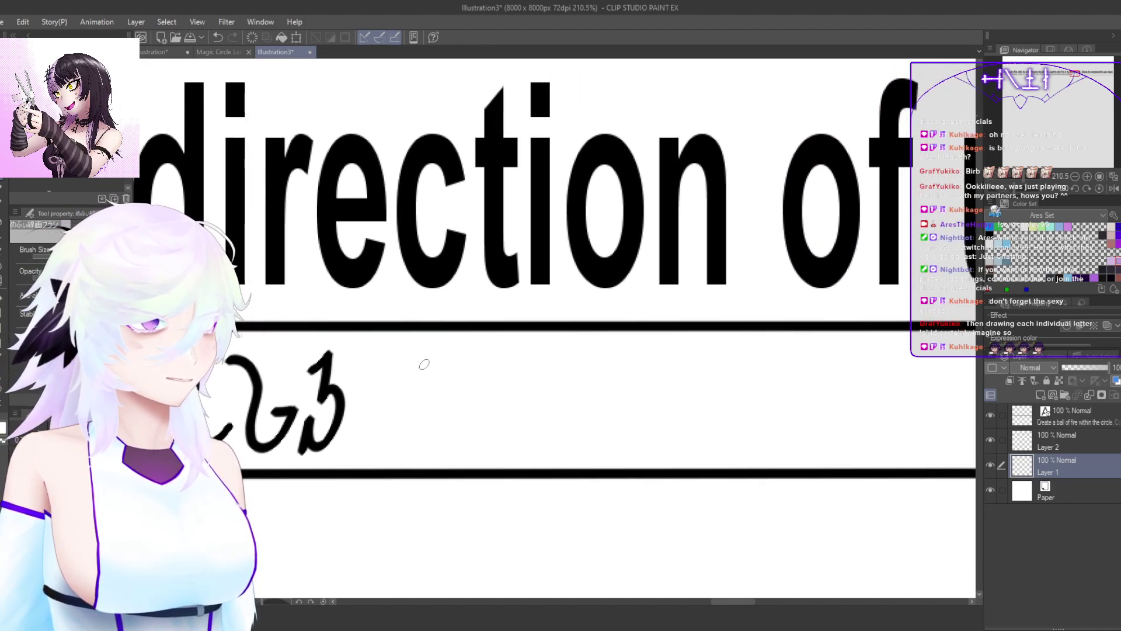
Step: Handwrite the script word "of" after "direction", leaving a word gap before it
mouse_move(410, 359)
left_mouse_down()
mouse_move(424, 440)
mouse_move(453, 438)
mouse_move(470, 411)
mouse_move(444, 409)
left_mouse_up()
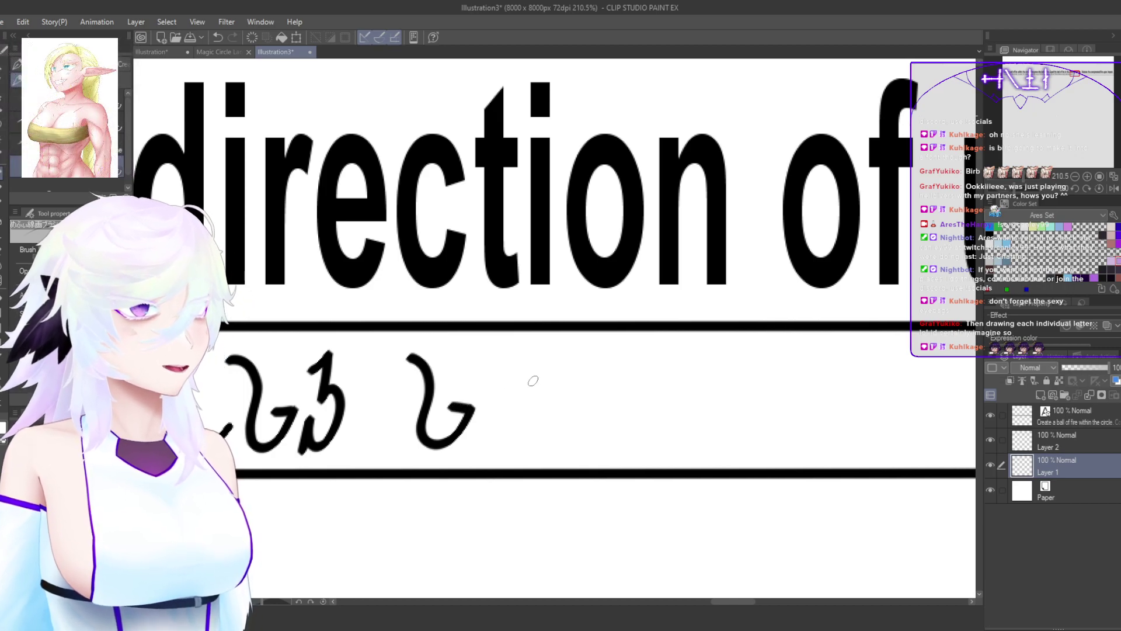
mouse_move(514, 349)
left_mouse_down()
mouse_move(495, 392)
mouse_move(513, 379)
mouse_move(528, 388)
mouse_move(511, 420)
mouse_move(517, 461)
left_mouse_up()
left_click_drag(603, 403, 491, 438)
left_click_drag(537, 407, 575, 405)
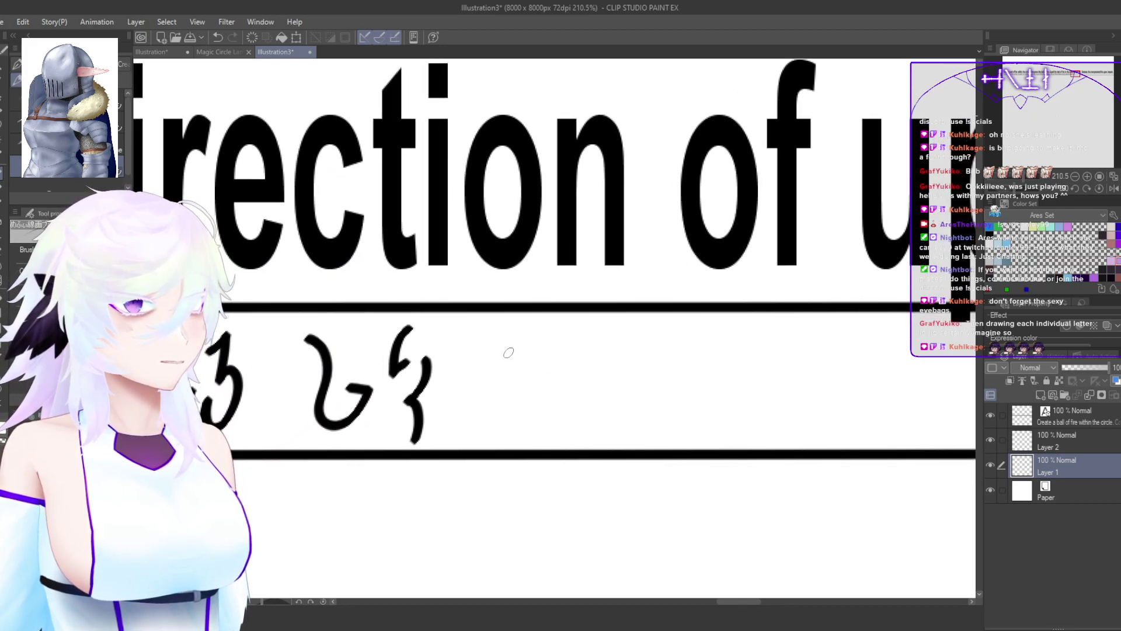
Step: Handwrite the script letter u of "up" after "of", undoing and redrawing its closing upstroke
mouse_move(473, 335)
left_mouse_down()
mouse_move(488, 391)
mouse_move(524, 432)
mouse_move(548, 423)
mouse_move(519, 410)
mouse_move(549, 373)
left_mouse_up()
key("ctrl+z")
mouse_move(550, 429)
left_mouse_down()
mouse_move(529, 395)
mouse_move(546, 369)
left_mouse_up()
key("ctrl+z")
left_click_drag(550, 427, 539, 370)
key("ctrl+z")
left_click_drag(549, 427, 548, 369)
left_click_drag(598, 421, 548, 412)
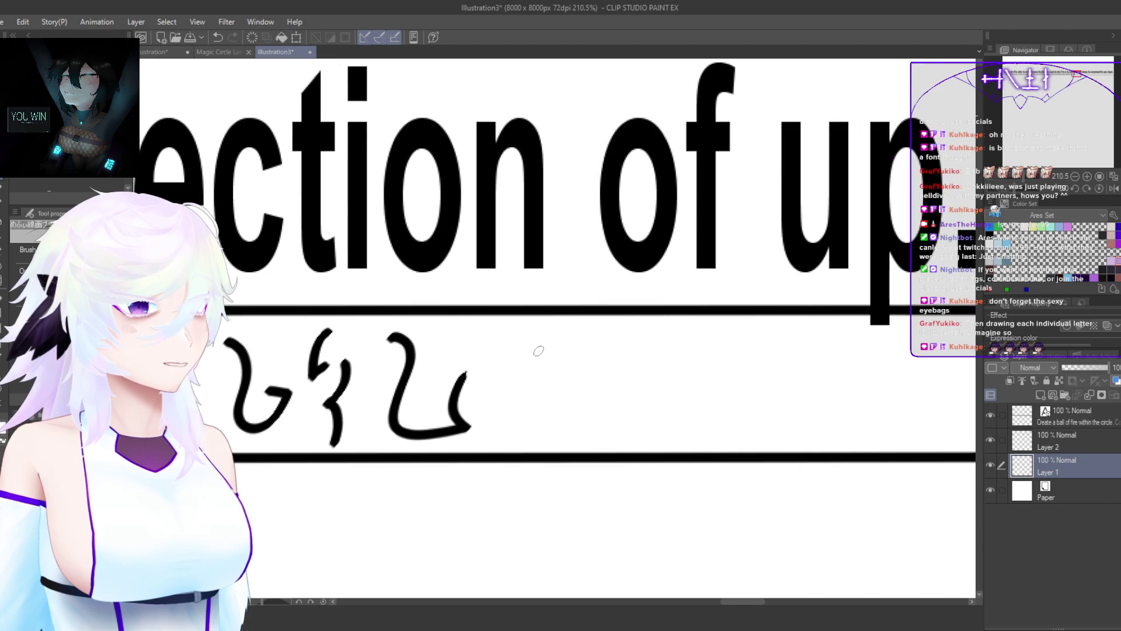
Step: Handwrite the script letter p with its dot and add the small raised period mark after "up"
mouse_move(502, 339)
left_mouse_down()
mouse_move(493, 368)
mouse_move(512, 365)
mouse_move(523, 394)
mouse_move(482, 443)
left_mouse_up()
left_click_drag(489, 392, 487, 388)
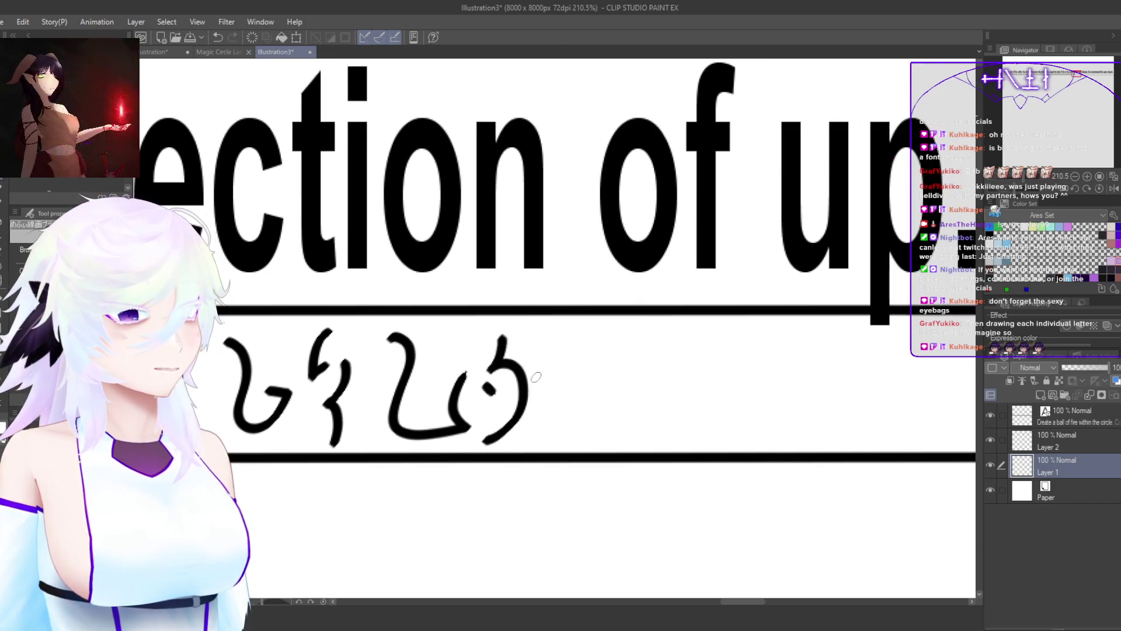
mouse_move(544, 340)
left_mouse_down()
mouse_move(558, 337)
mouse_move(554, 355)
left_mouse_up()
mouse_move(613, 387)
left_mouse_down()
mouse_move(555, 453)
mouse_move(555, 372)
mouse_move(607, 402)
left_mouse_up()
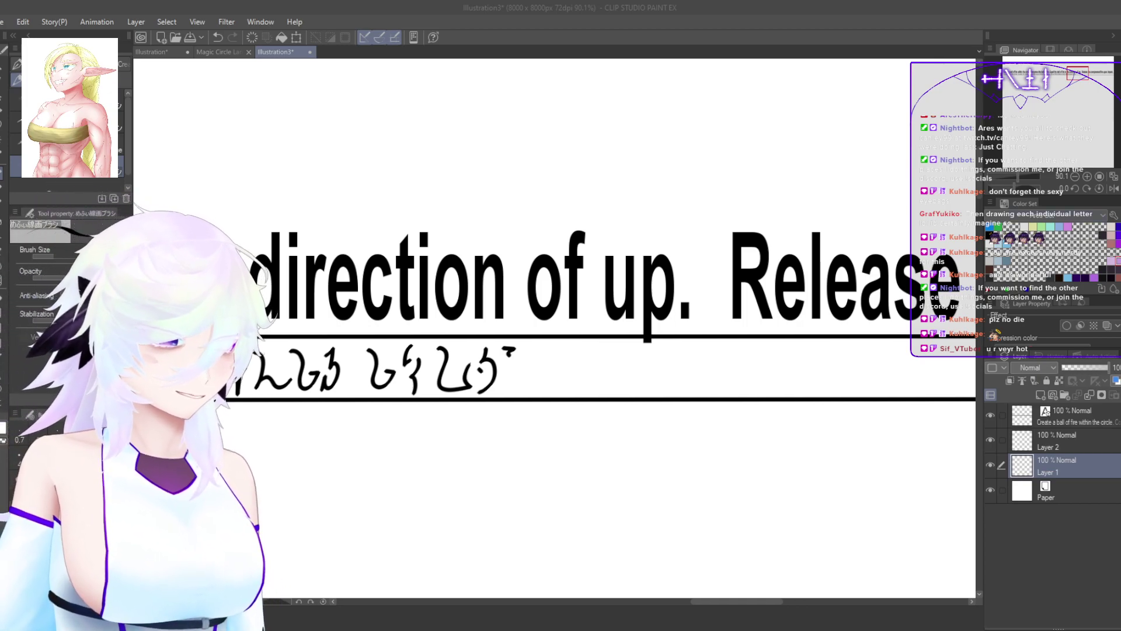
left_click(664, 370)
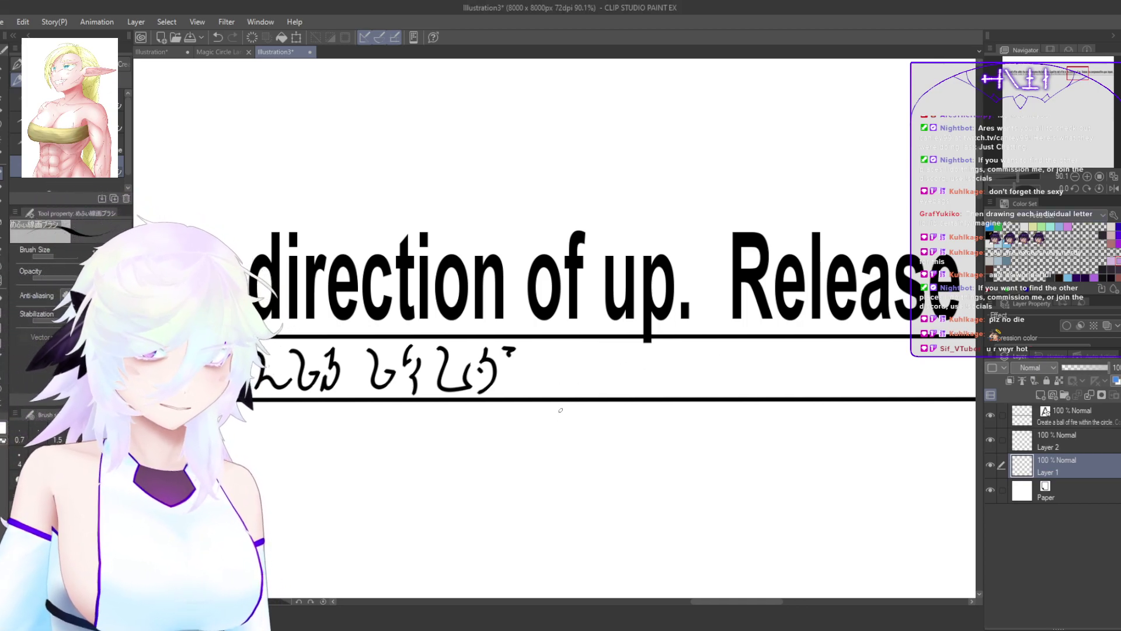
left_click_drag(572, 383, 497, 376)
scroll(498, 375, "up", 2)
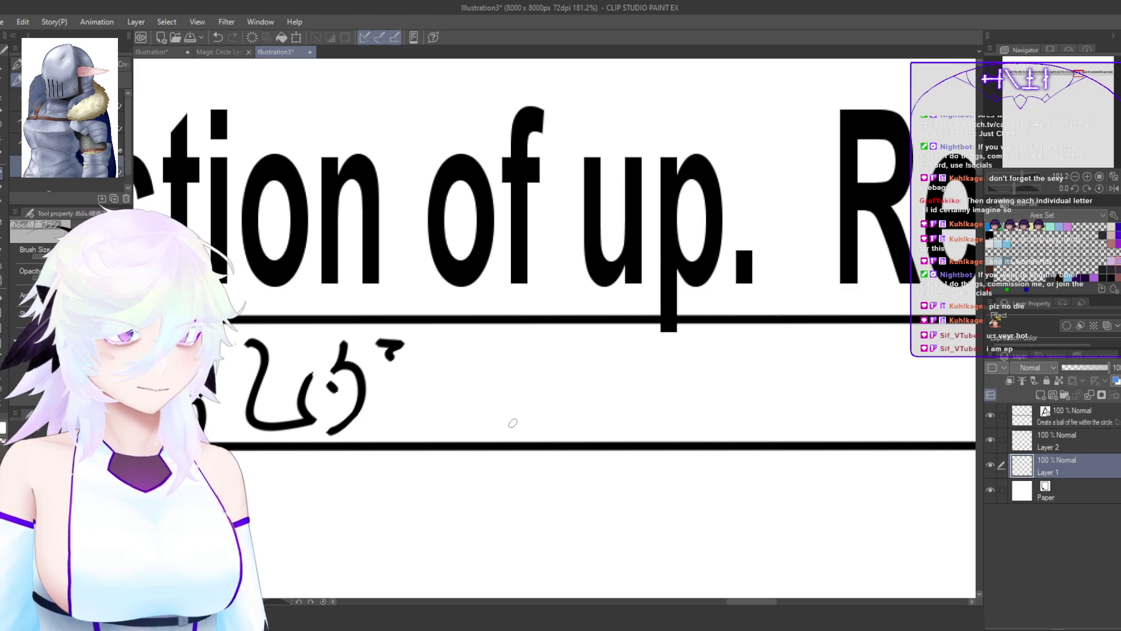
scroll(513, 423, "down", 10)
scroll(432, 479, "up", 4)
scroll(432, 479, "up", 5)
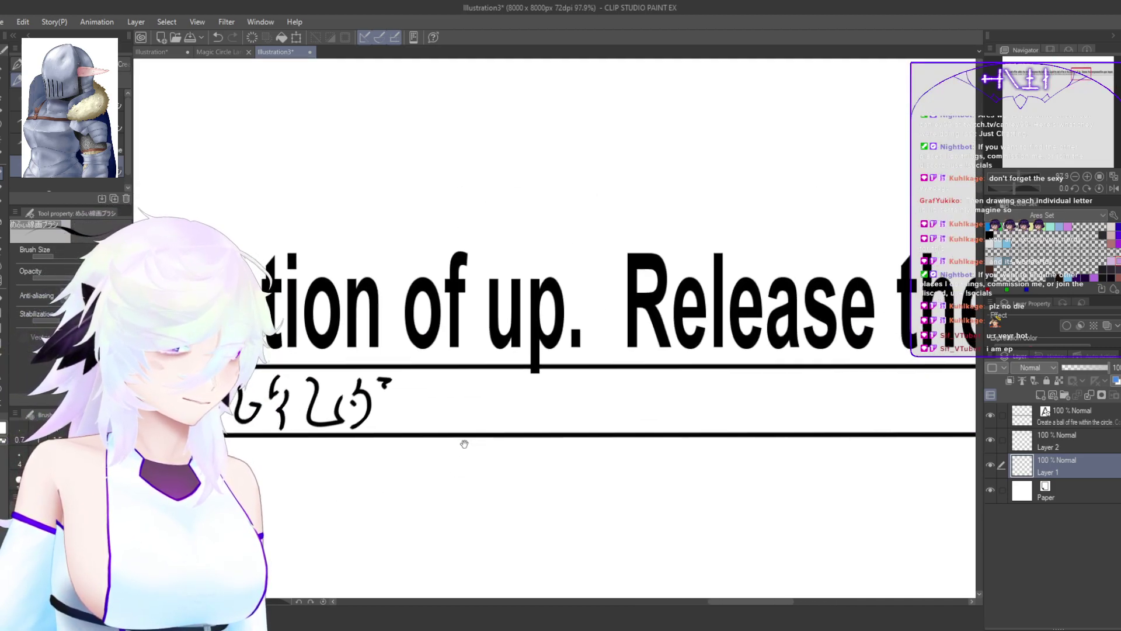
scroll(427, 392, "up", 2)
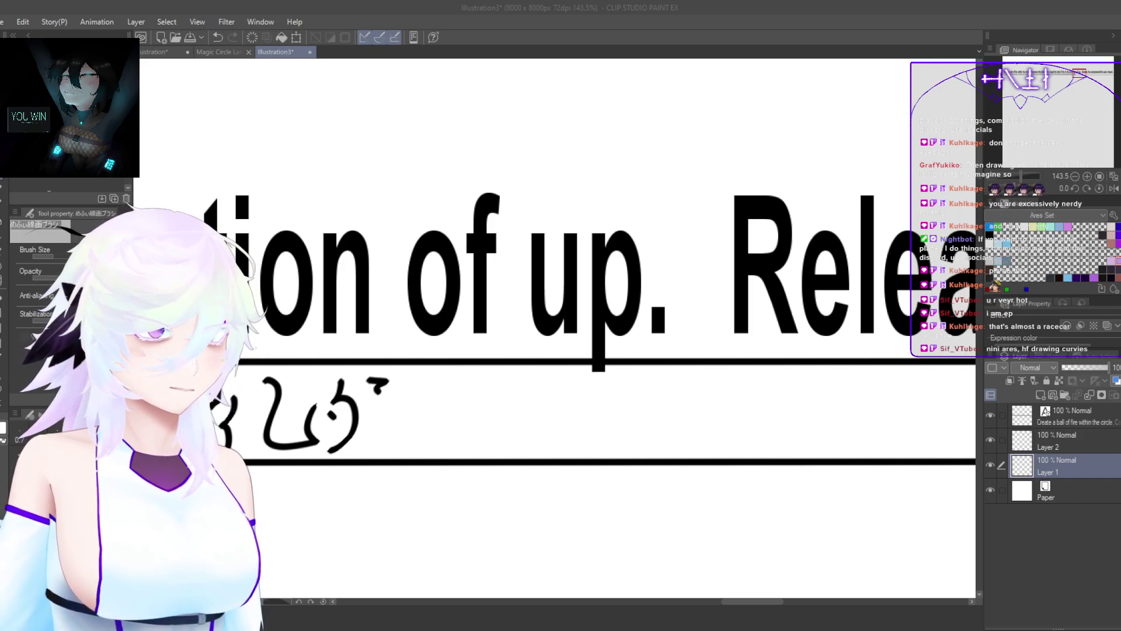
Step: Handwrite the script letters R and e to begin "Release" after the period mark, undoing and redrawing the R
left_click(435, 389)
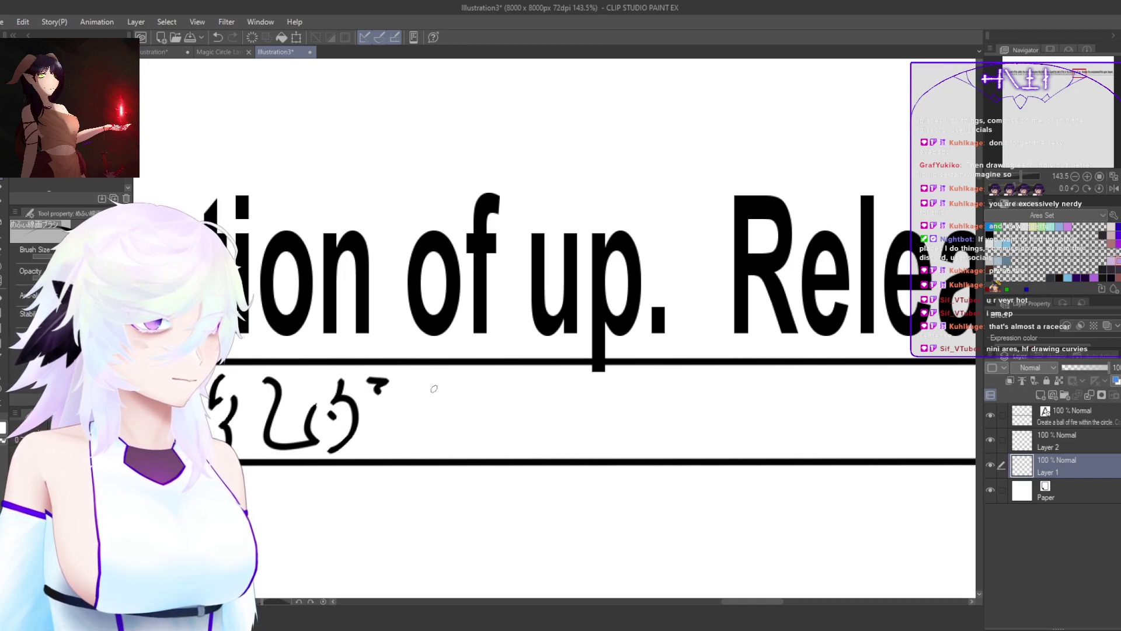
mouse_move(433, 383)
left_mouse_down()
mouse_move(443, 415)
mouse_move(440, 382)
mouse_move(458, 426)
mouse_move(445, 451)
mouse_move(441, 437)
mouse_move(492, 409)
mouse_move(451, 438)
left_mouse_up()
key("ctrl+z")
key("ctrl+z")
scroll(488, 418, "up", 3)
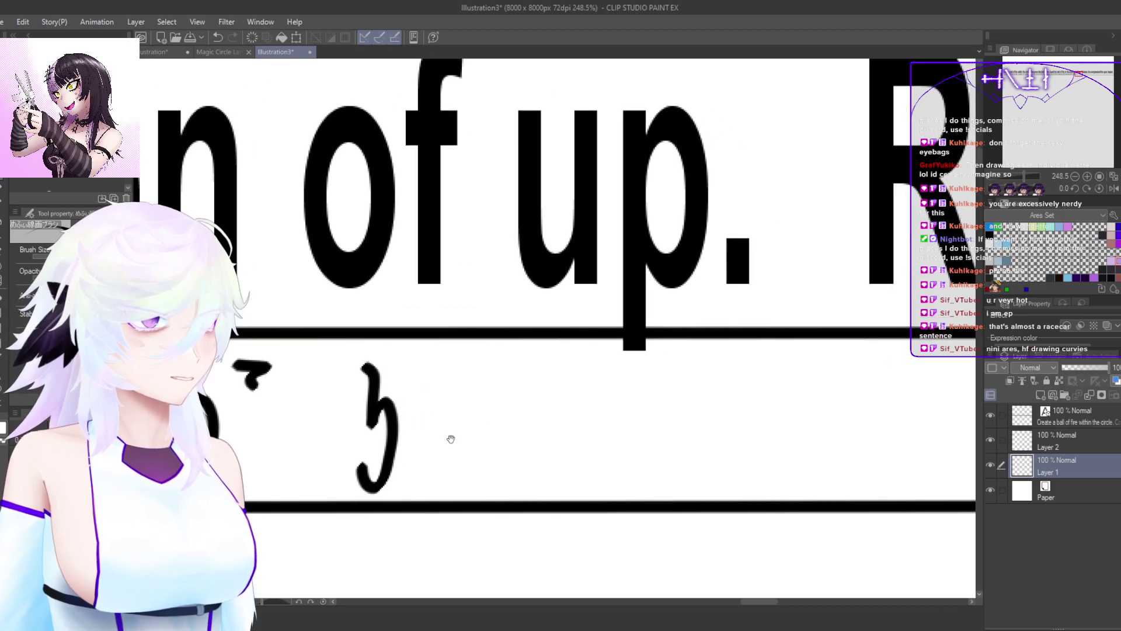
mouse_move(415, 368)
left_mouse_down()
mouse_move(447, 382)
mouse_move(439, 443)
mouse_move(479, 435)
mouse_move(454, 477)
mouse_move(503, 486)
left_mouse_up()
left_click_drag(544, 447, 493, 441)
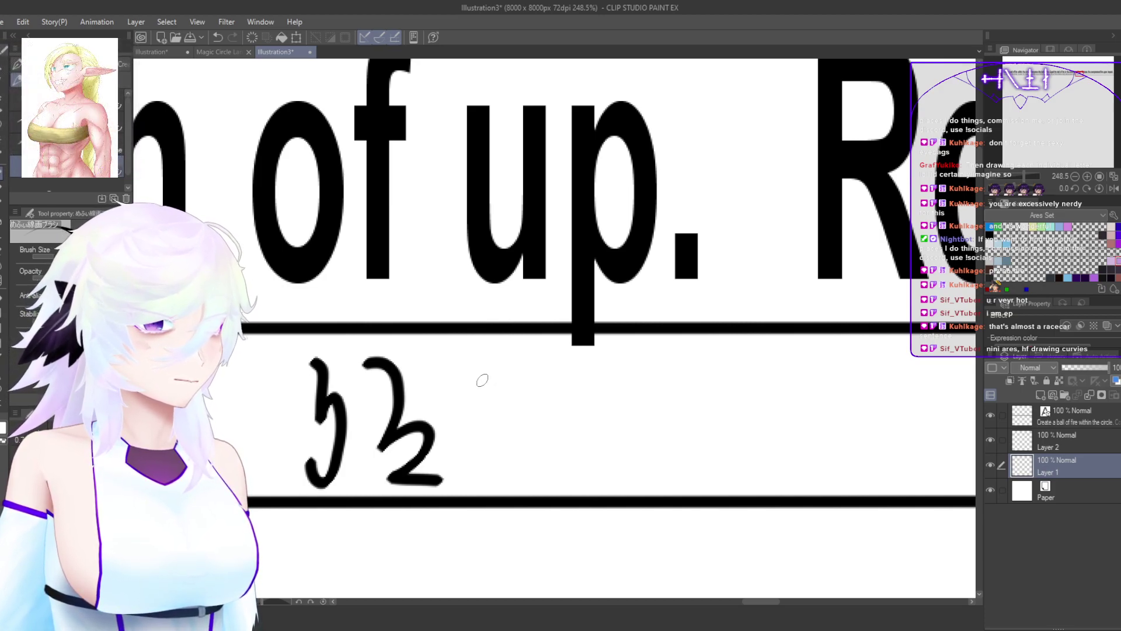
Step: Handwrite the script letters l, e, a and s of "Release", undoing and redrawing the l
mouse_move(465, 413)
left_mouse_down()
mouse_move(492, 466)
mouse_move(470, 423)
mouse_move(484, 472)
mouse_move(500, 371)
mouse_move(503, 390)
mouse_move(543, 382)
left_mouse_up()
key("ctrl+z")
left_click_drag(555, 426, 505, 432)
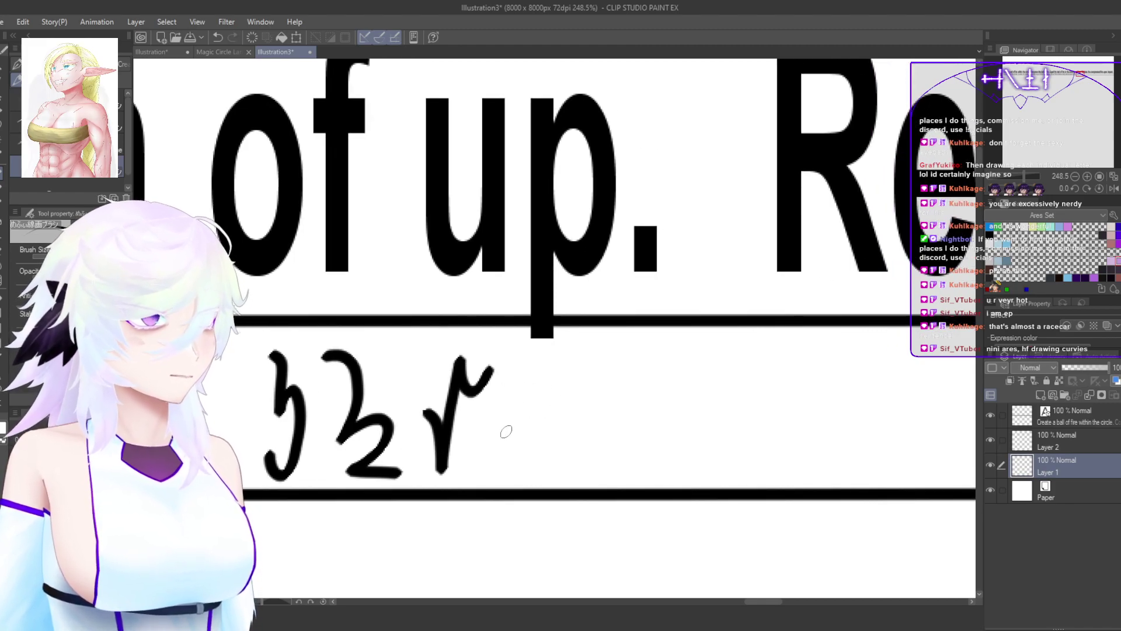
mouse_move(515, 379)
left_mouse_down()
mouse_move(518, 433)
mouse_move(560, 418)
mouse_move(552, 457)
mouse_move(521, 470)
mouse_move(572, 475)
left_mouse_up()
left_click_drag(628, 424, 540, 420)
mouse_move(499, 367)
left_mouse_down()
mouse_move(503, 419)
mouse_move(581, 413)
mouse_move(567, 389)
mouse_move(611, 414)
mouse_move(509, 422)
mouse_move(534, 412)
mouse_move(535, 448)
mouse_move(557, 450)
mouse_move(534, 447)
mouse_move(561, 462)
mouse_move(579, 457)
mouse_move(547, 466)
mouse_move(519, 458)
left_mouse_up()
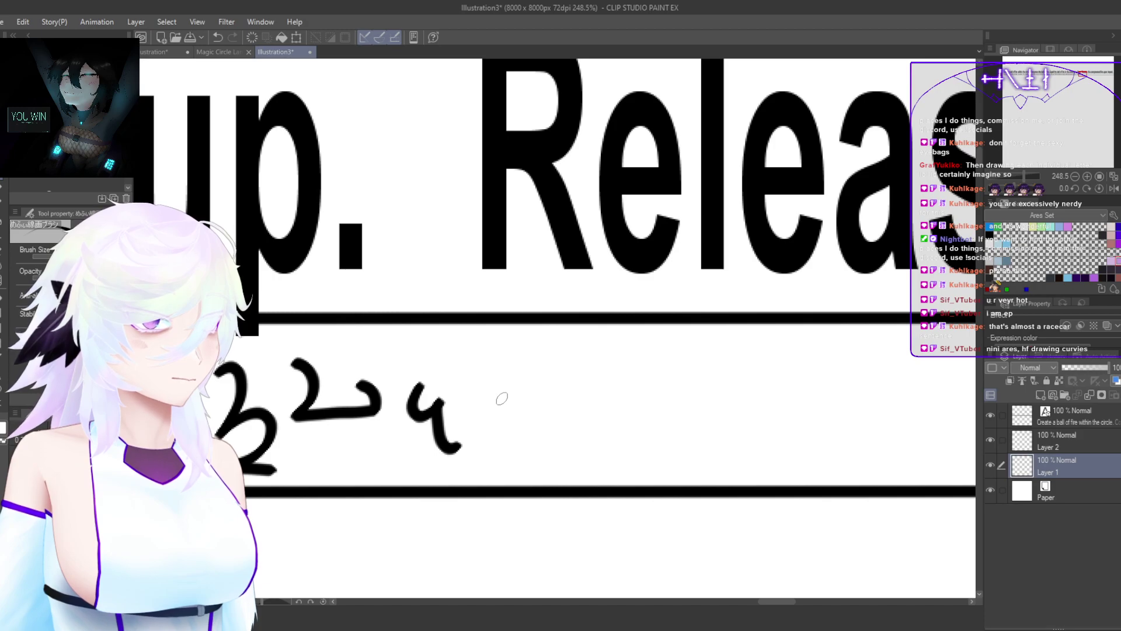
Step: Handwrite the final script letter e of "Release", undoing and redrawing it until it fits between the guidelines
mouse_move(480, 364)
left_mouse_down()
mouse_move(515, 354)
mouse_move(501, 445)
mouse_move(524, 420)
mouse_move(503, 356)
mouse_move(507, 404)
mouse_move(491, 441)
mouse_move(524, 401)
mouse_move(550, 408)
mouse_move(502, 465)
mouse_move(558, 467)
left_mouse_up()
key("ctrl+z")
key("ctrl+z")
mouse_move(480, 357)
left_mouse_down()
mouse_move(506, 380)
mouse_move(491, 433)
mouse_move(537, 430)
mouse_move(524, 466)
mouse_move(493, 469)
mouse_move(570, 465)
left_mouse_up()
scroll(583, 443, "right", 2)
key("ctrl+z")
mouse_move(385, 361)
left_mouse_down()
mouse_move(413, 390)
mouse_move(389, 425)
mouse_move(435, 421)
left_mouse_up()
key("ctrl+z")
mouse_move(391, 350)
left_mouse_down()
mouse_move(419, 351)
mouse_move(417, 393)
mouse_move(387, 433)
mouse_move(439, 422)
left_mouse_up()
key("ctrl+z")
mouse_move(393, 348)
left_mouse_down()
mouse_move(415, 393)
mouse_move(392, 435)
mouse_move(433, 406)
mouse_move(435, 434)
mouse_move(403, 465)
mouse_move(445, 463)
left_mouse_up()
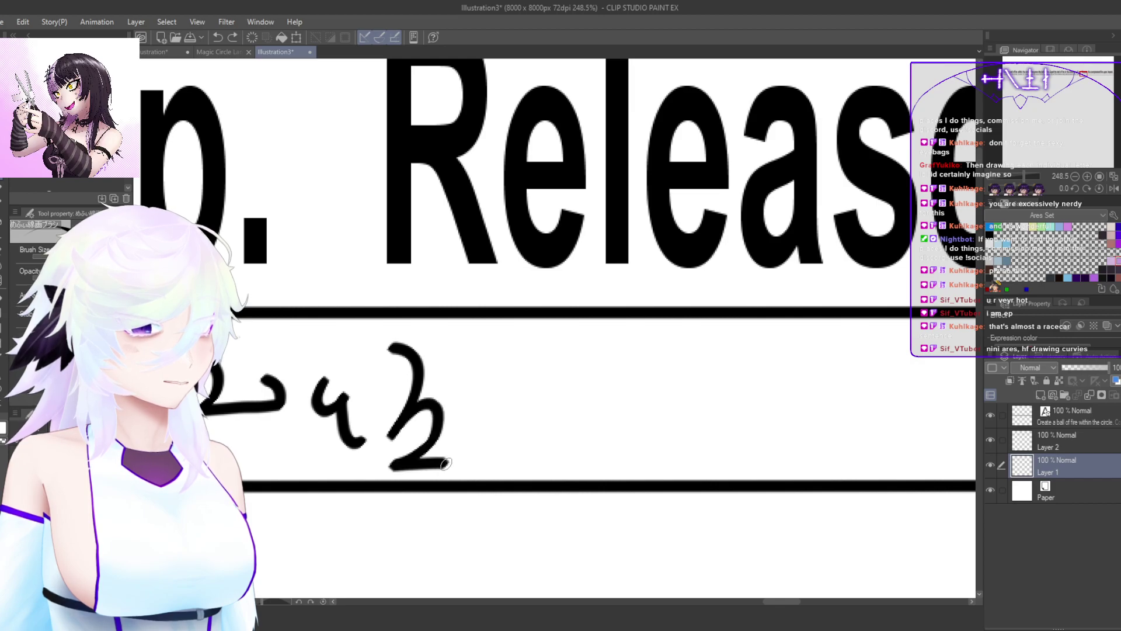
Step: Lasso the script word "the" from before "direction", copy it, place the pasted copy after "Release" and clear the selection
left_click_drag(560, 444, 797, 432)
key("m")
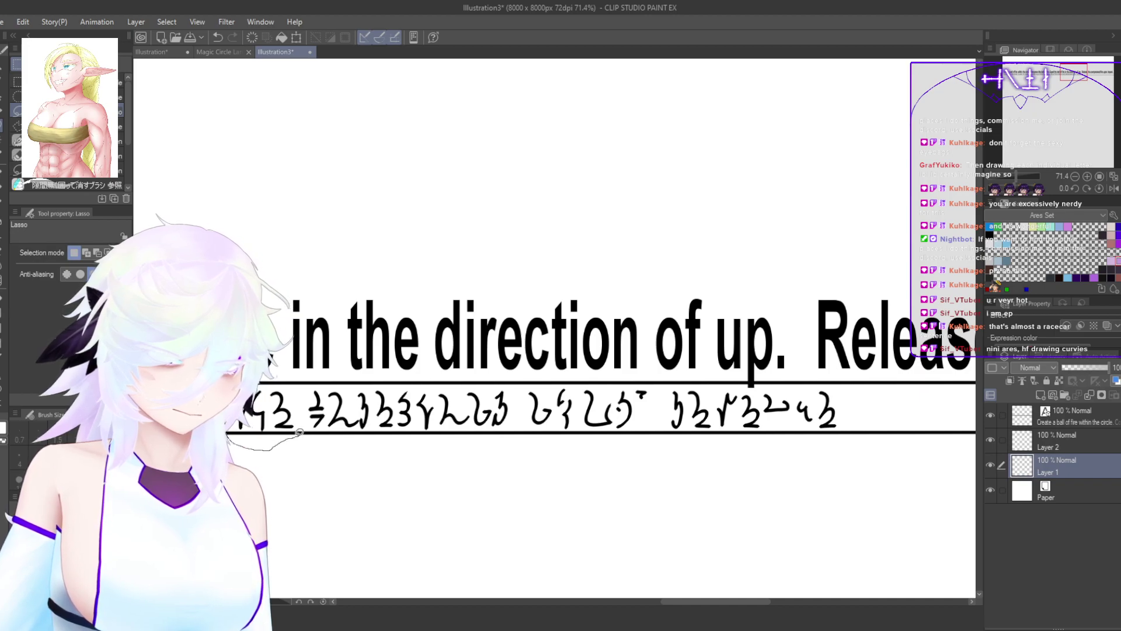
left_click_drag(297, 374, 296, 375)
key("ctrl+c")
key("ctrl+v")
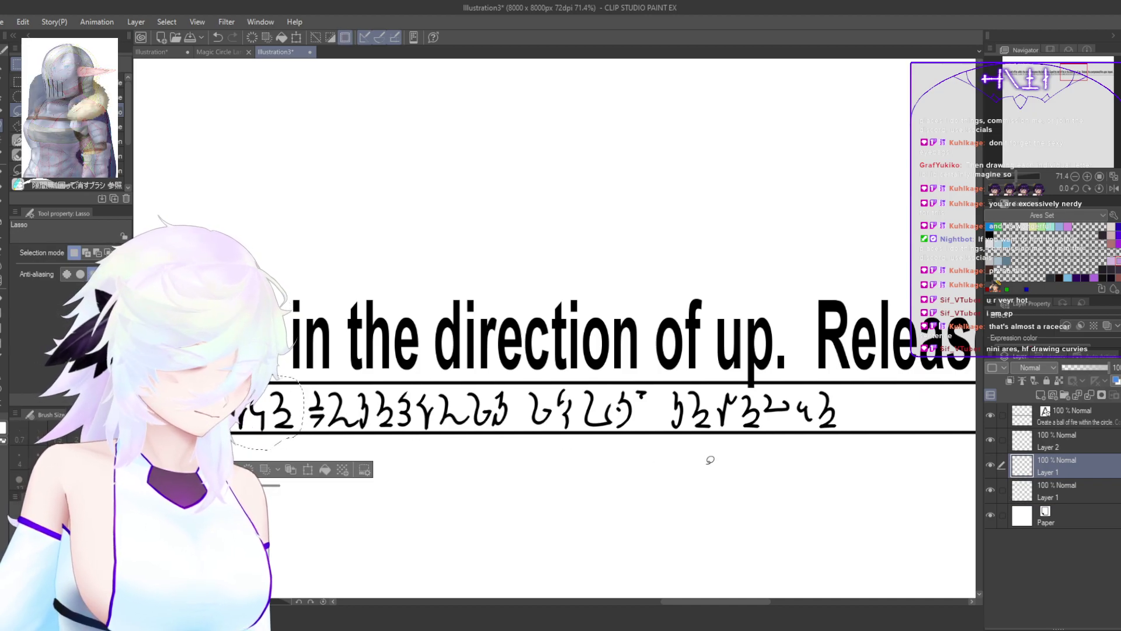
key("ctrl+t")
left_click_drag(261, 422, 875, 442)
left_click(867, 471)
left_click_drag(874, 508, 458, 502)
Step: Handwrite the first script letter of the word after the pasted "the", undoing and redrawing it several times
scroll(511, 438, "up", 6)
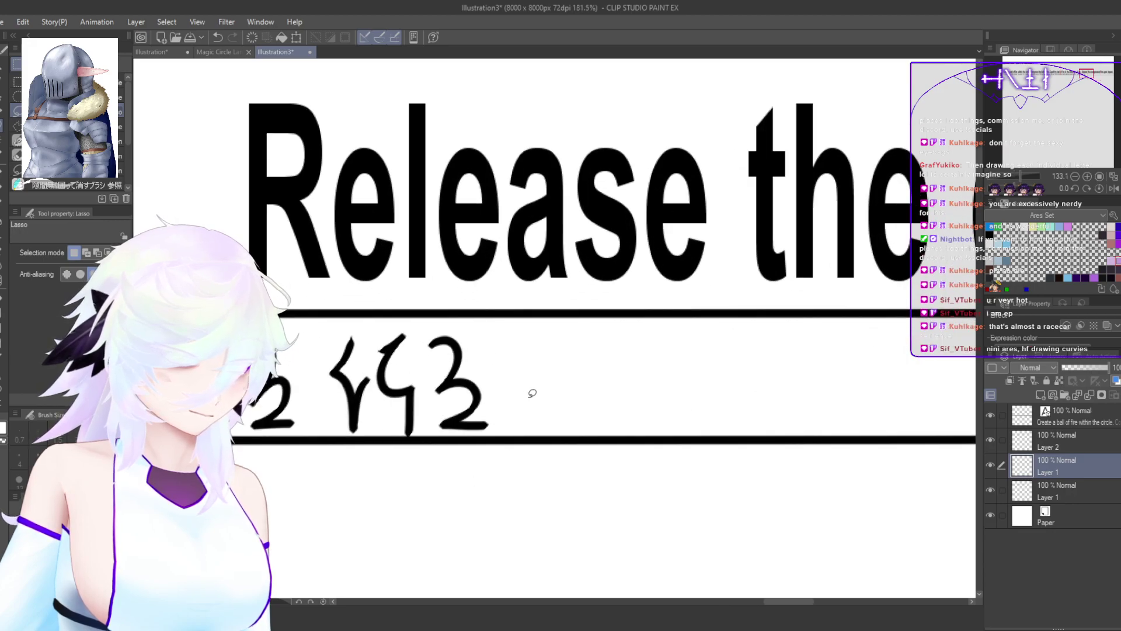
key("b")
mouse_move(549, 325)
left_mouse_down()
mouse_move(514, 316)
mouse_move(482, 350)
left_mouse_up()
key("ctrl+z")
mouse_move(512, 316)
left_mouse_down()
mouse_move(478, 362)
mouse_move(513, 359)
mouse_move(490, 397)
mouse_move(515, 419)
mouse_move(480, 439)
mouse_move(487, 346)
mouse_move(513, 343)
mouse_move(506, 379)
mouse_move(489, 384)
mouse_move(519, 399)
mouse_move(498, 435)
mouse_move(461, 416)
left_mouse_up()
key("ctrl+z")
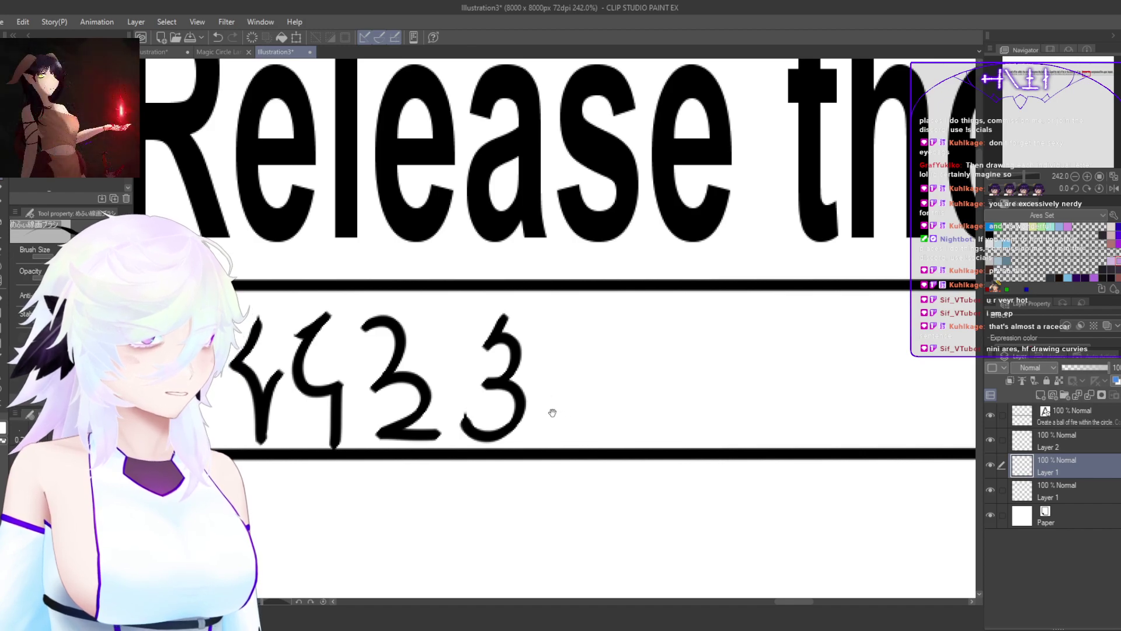
left_click_drag(543, 407, 540, 420)
key("ctrl+z")
mouse_move(500, 321)
left_mouse_down()
mouse_move(475, 366)
mouse_move(504, 355)
mouse_move(512, 381)
mouse_move(481, 407)
mouse_move(506, 422)
mouse_move(461, 431)
left_mouse_up()
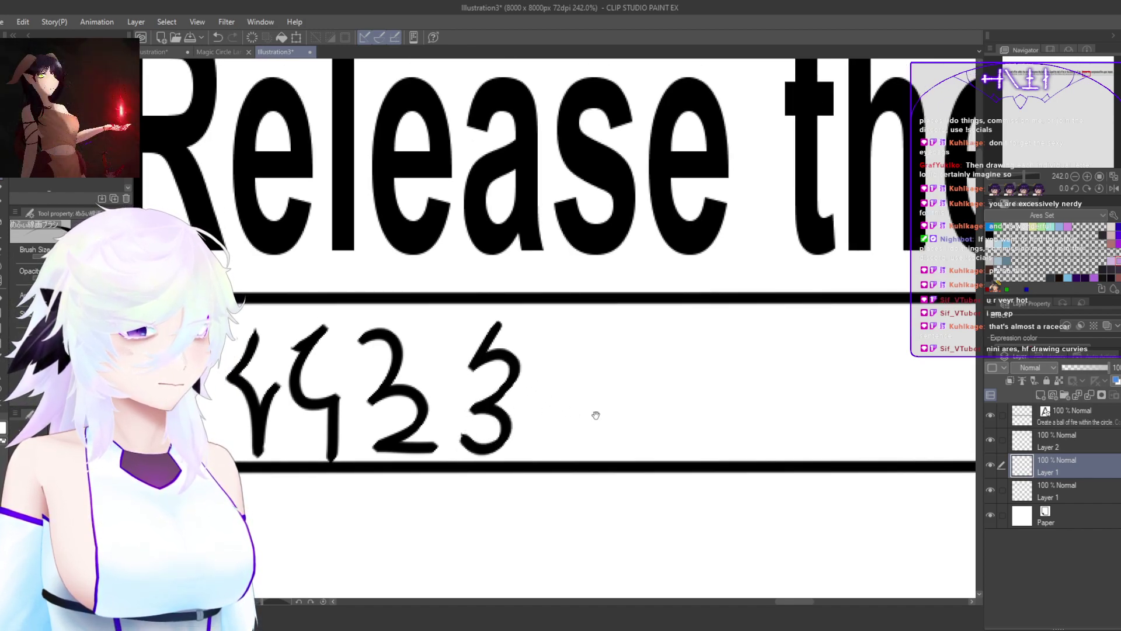
left_click_drag(594, 414, 540, 420)
key("ctrl+z")
mouse_move(445, 322)
left_mouse_down()
mouse_move(430, 355)
mouse_move(455, 371)
mouse_move(430, 404)
mouse_move(458, 402)
mouse_move(448, 437)
left_mouse_up()
left_click_drag(516, 411, 549, 419)
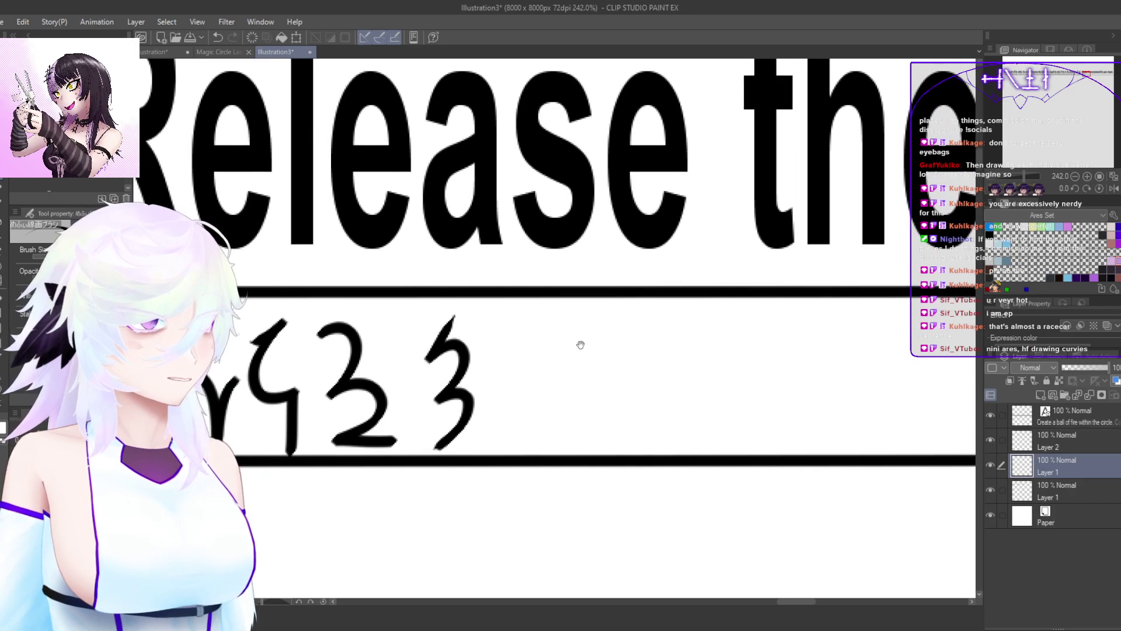
Step: Handwrite the script letters o, m and p of "compressed" between the guidelines
mouse_move(498, 319)
left_mouse_down()
mouse_move(511, 424)
mouse_move(549, 424)
mouse_move(572, 396)
mouse_move(544, 397)
mouse_move(586, 411)
mouse_move(509, 415)
left_mouse_up()
mouse_move(543, 329)
left_mouse_down()
mouse_move(545, 366)
mouse_move(526, 425)
mouse_move(517, 432)
mouse_move(514, 402)
mouse_move(490, 445)
left_mouse_up()
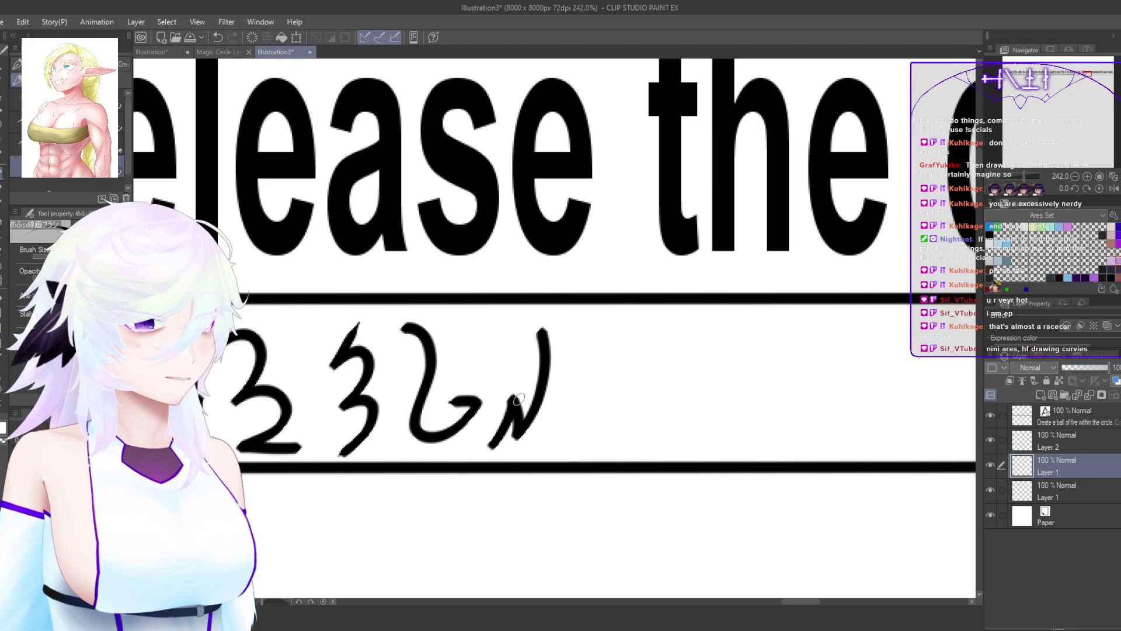
left_click_drag(592, 430, 480, 423)
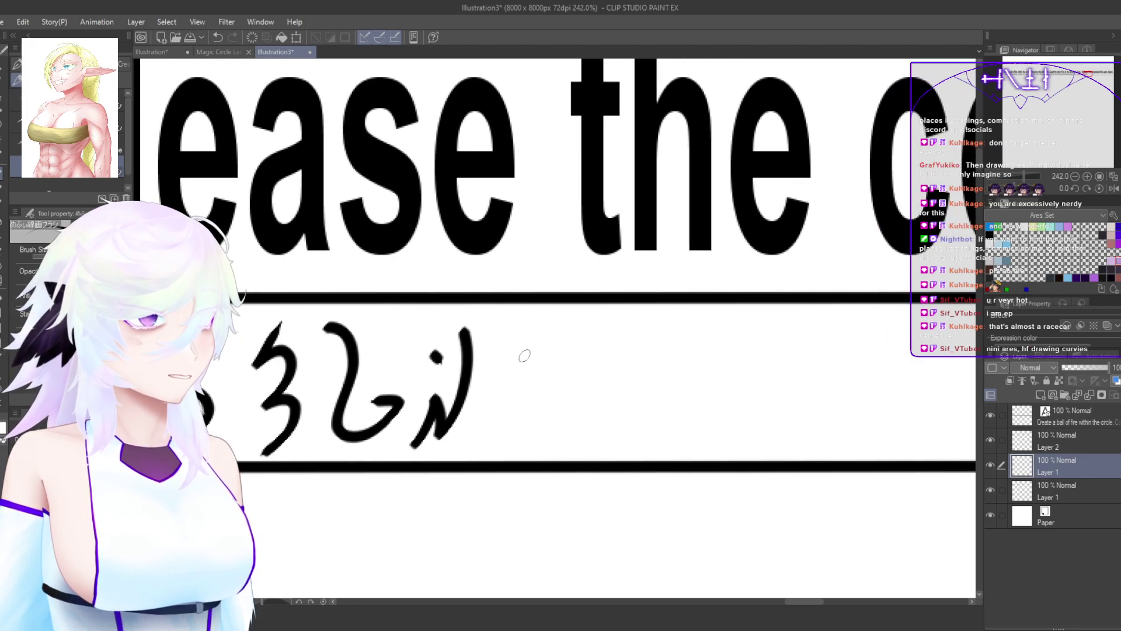
mouse_move(512, 330)
left_mouse_down()
mouse_move(503, 371)
mouse_move(523, 367)
mouse_move(534, 405)
mouse_move(489, 446)
left_mouse_up()
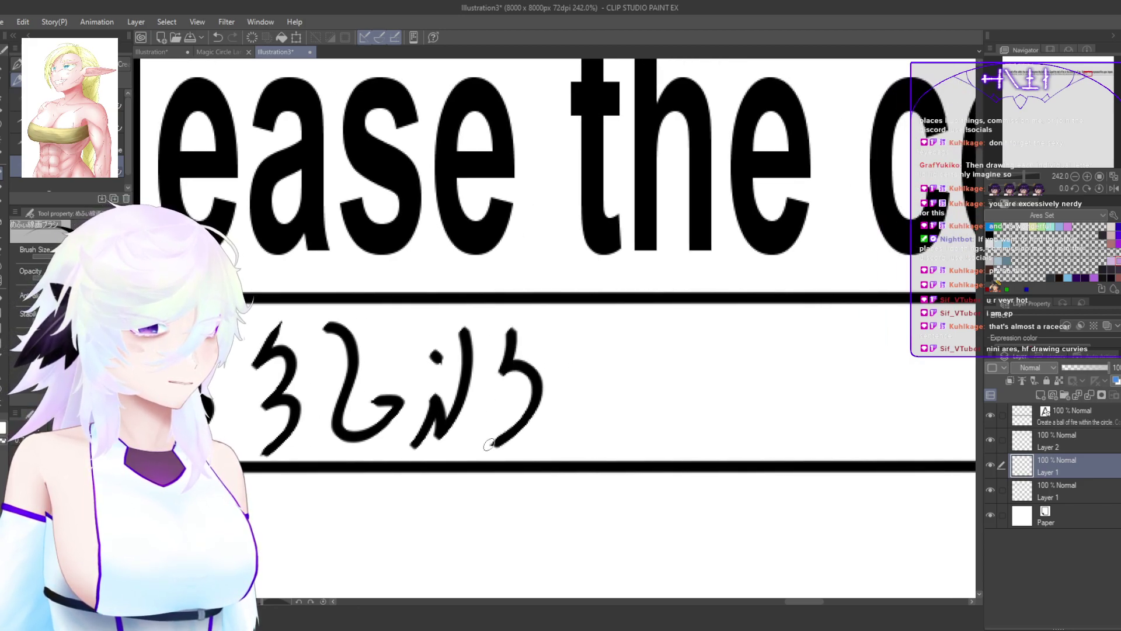
left_click_drag(573, 425, 480, 416)
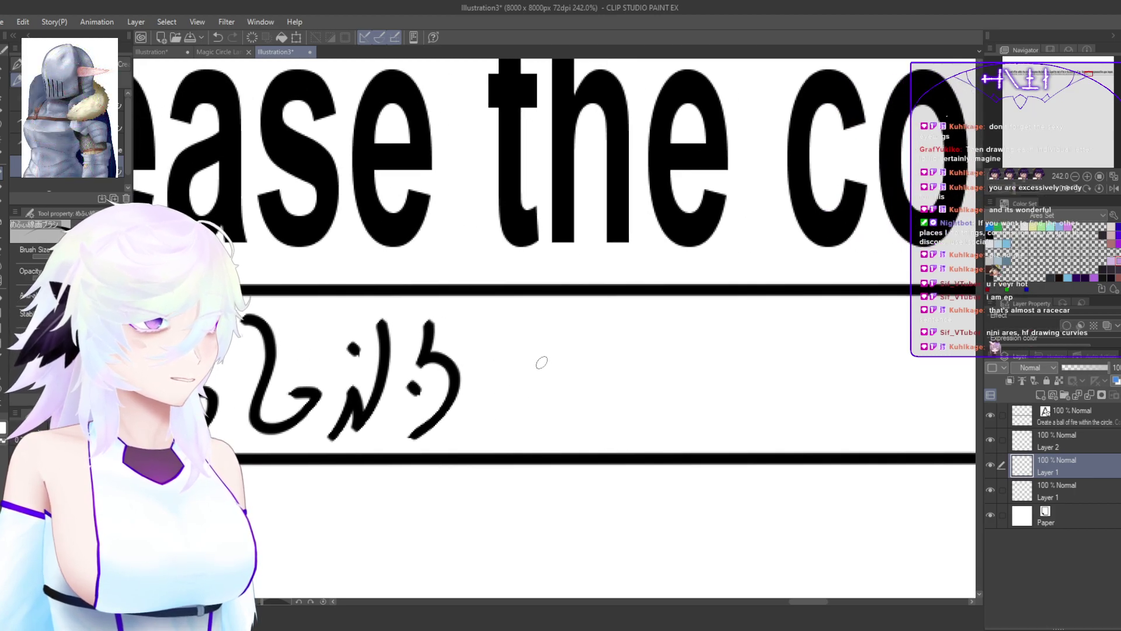
Step: Handwrite the script letters r, e and the double s of "compressed", undoing and redrawing the first s
mouse_move(479, 325)
left_mouse_down()
mouse_move(508, 403)
mouse_move(489, 436)
mouse_move(480, 407)
mouse_move(485, 426)
left_mouse_up()
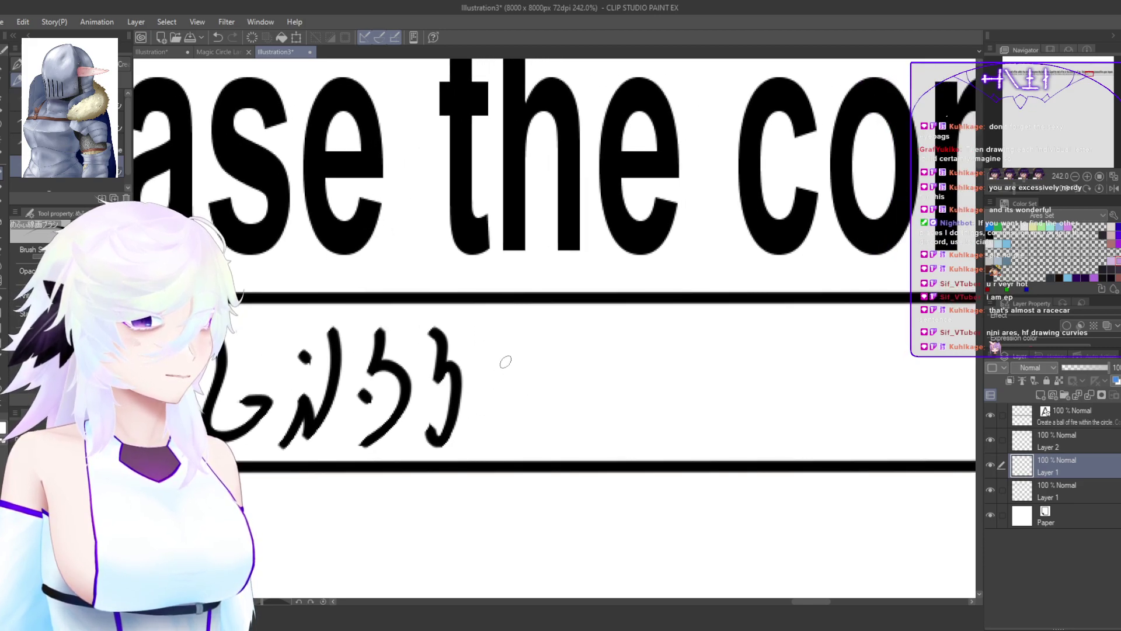
mouse_move(482, 333)
left_mouse_down()
mouse_move(501, 372)
mouse_move(484, 409)
mouse_move(500, 394)
mouse_move(526, 394)
mouse_move(492, 441)
mouse_move(545, 437)
left_mouse_up()
left_click_drag(592, 407, 532, 402)
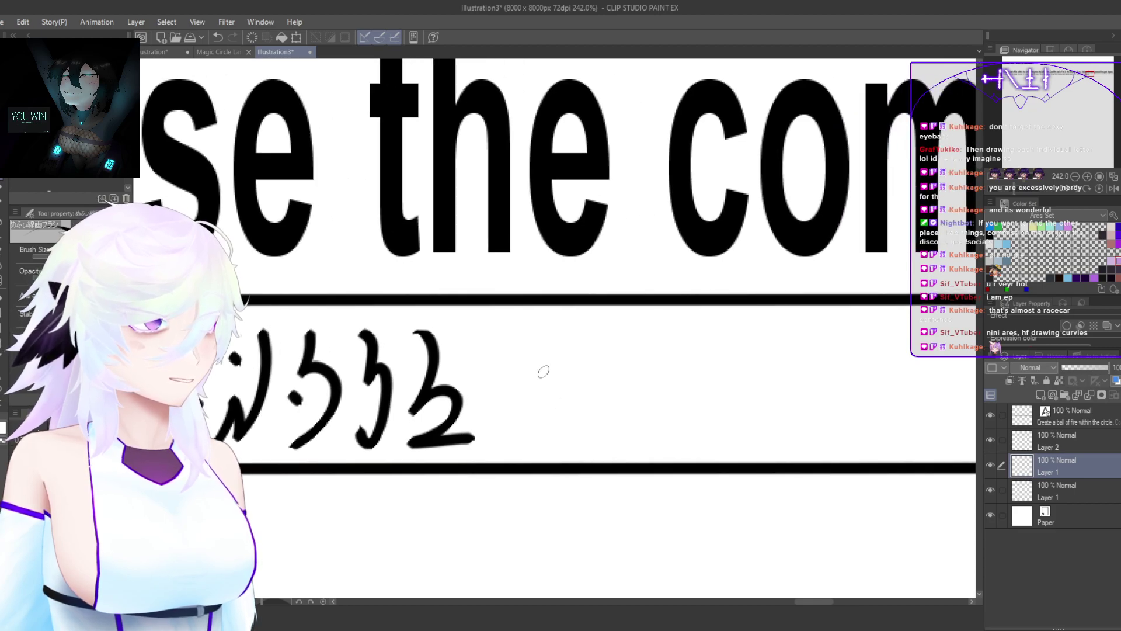
key("ctrl+z")
mouse_move(506, 349)
left_mouse_down()
mouse_move(495, 378)
mouse_move(514, 415)
left_mouse_up()
mouse_move(530, 346)
left_mouse_down()
mouse_move(533, 373)
mouse_move(549, 378)
mouse_move(549, 413)
mouse_move(581, 380)
mouse_move(498, 383)
left_mouse_up()
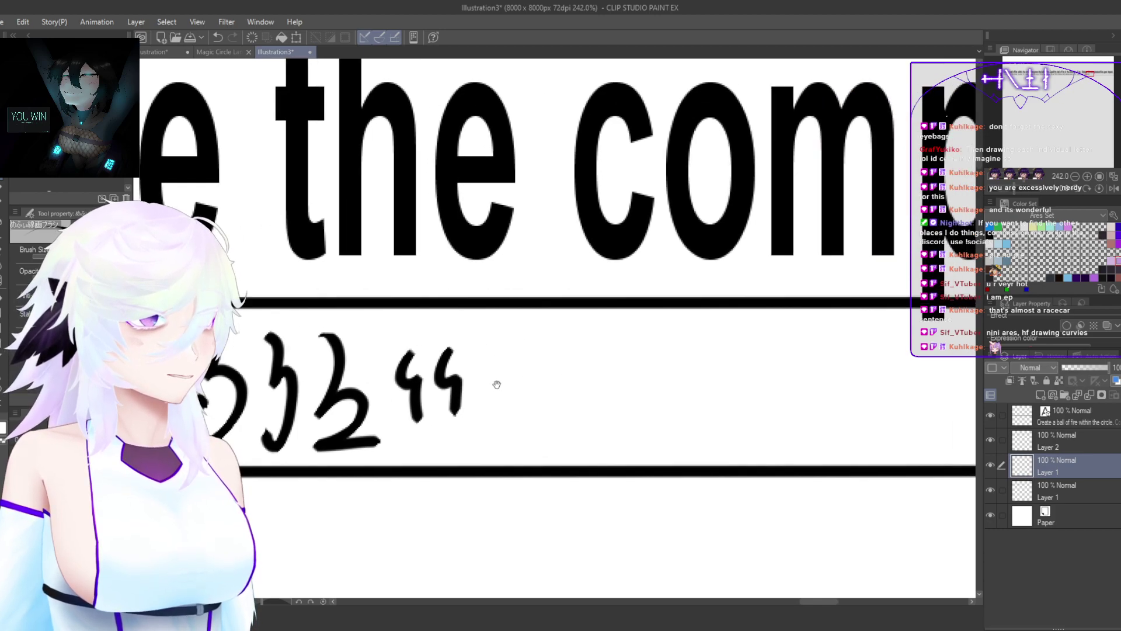
Step: Handwrite the final script letters e and d of "compressed", undoing and redrawing strokes of both
mouse_move(490, 327)
left_mouse_down()
mouse_move(500, 378)
mouse_move(481, 416)
mouse_move(492, 330)
mouse_move(492, 390)
mouse_move(510, 383)
mouse_move(531, 403)
mouse_move(485, 437)
mouse_move(566, 416)
left_mouse_up()
key("ctrl+z")
key("ctrl+z")
mouse_move(438, 337)
left_mouse_down()
mouse_move(465, 333)
mouse_move(472, 365)
mouse_move(441, 410)
mouse_move(485, 400)
mouse_move(454, 444)
mouse_move(508, 435)
left_mouse_up()
mouse_move(581, 407)
left_mouse_down()
mouse_move(530, 410)
mouse_move(538, 421)
left_mouse_up()
mouse_move(484, 338)
left_mouse_down()
mouse_move(483, 381)
mouse_move(511, 384)
mouse_move(494, 405)
mouse_move(511, 409)
mouse_move(496, 444)
mouse_move(490, 414)
mouse_move(513, 415)
mouse_move(495, 449)
left_mouse_up()
key("ctrl+z")
left_click_drag(573, 431, 501, 438)
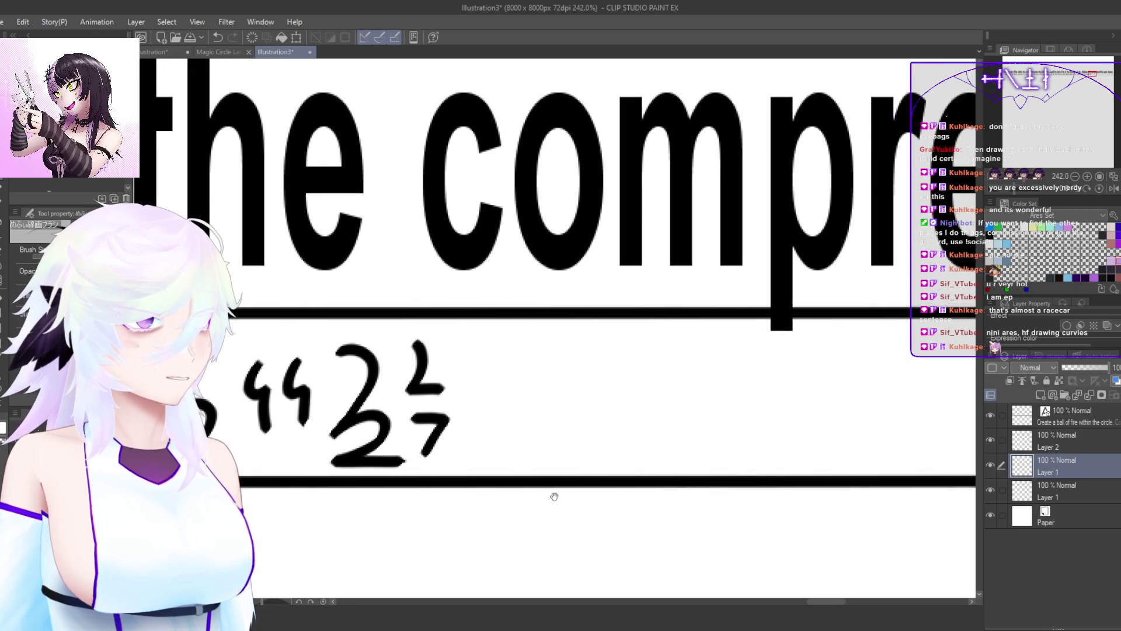
Step: After a word gap, handwrite the script letters f and i of "fire" between the guidelines
left_click_drag(647, 444, 606, 445)
left_click_drag(730, 451, 640, 421)
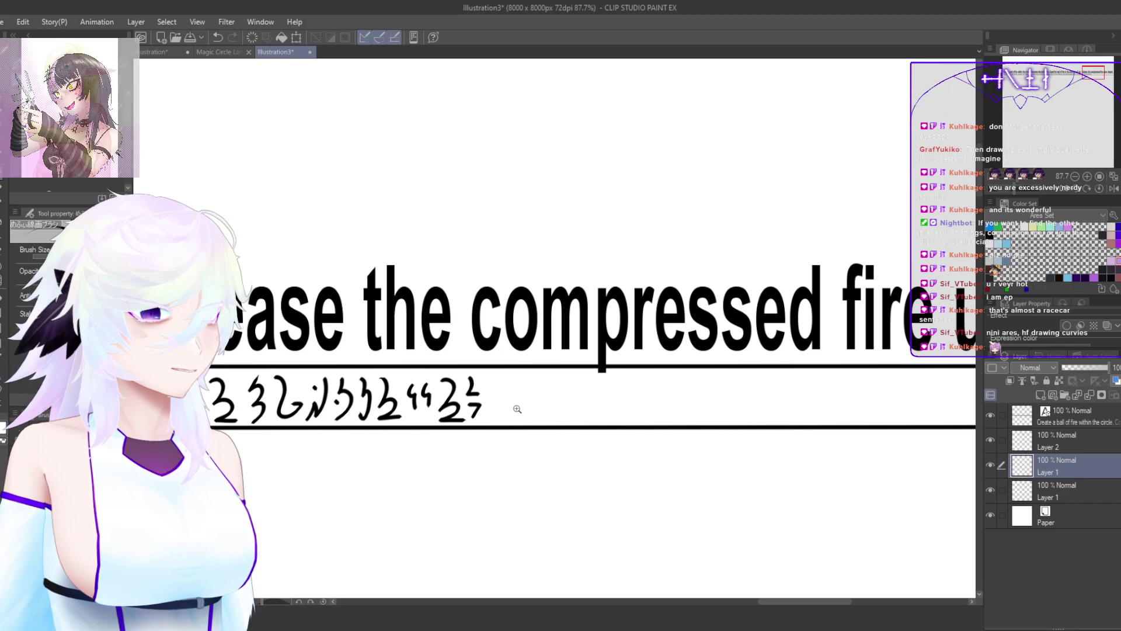
left_click_drag(497, 403, 539, 383)
scroll(539, 384, "up", 1)
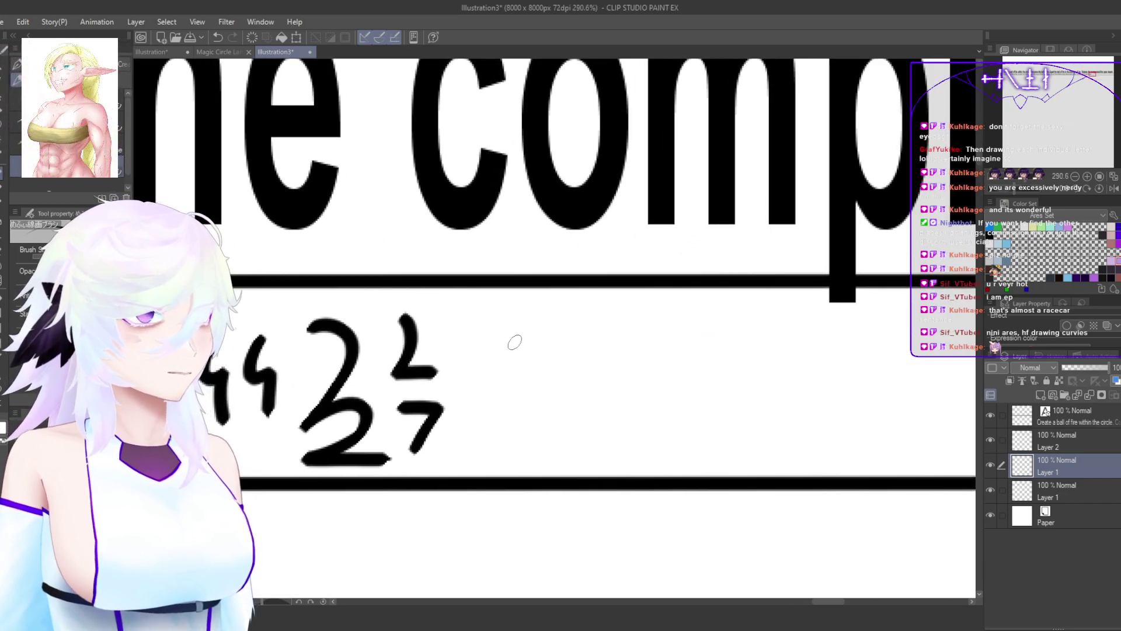
mouse_move(510, 320)
left_mouse_down()
mouse_move(498, 379)
mouse_move(522, 351)
mouse_move(524, 460)
left_mouse_up()
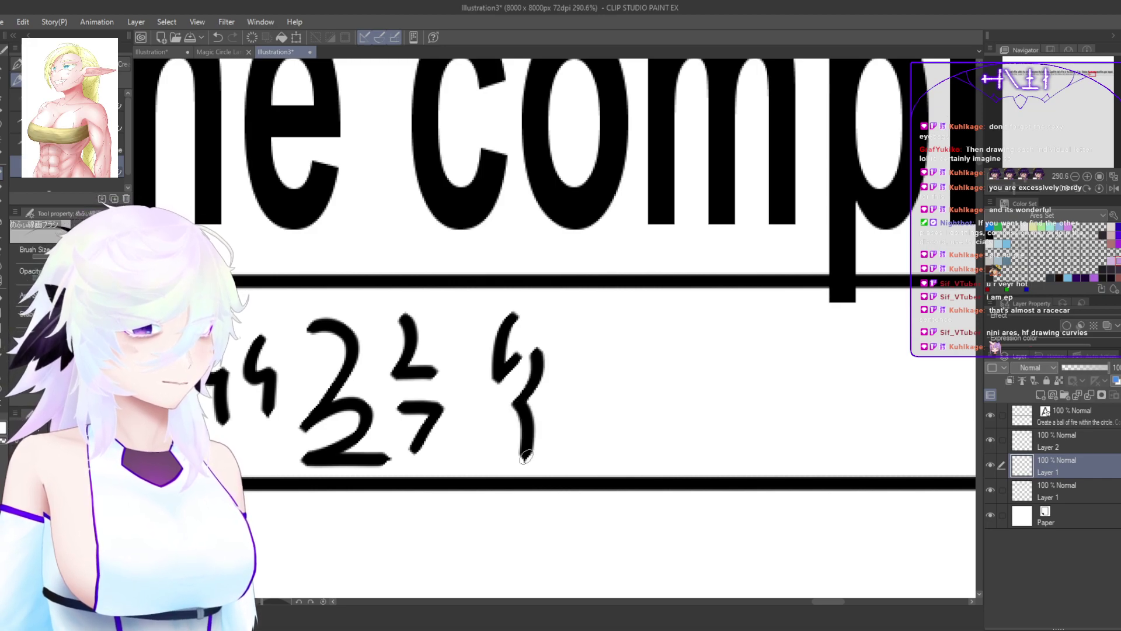
left_click_drag(600, 405, 529, 427)
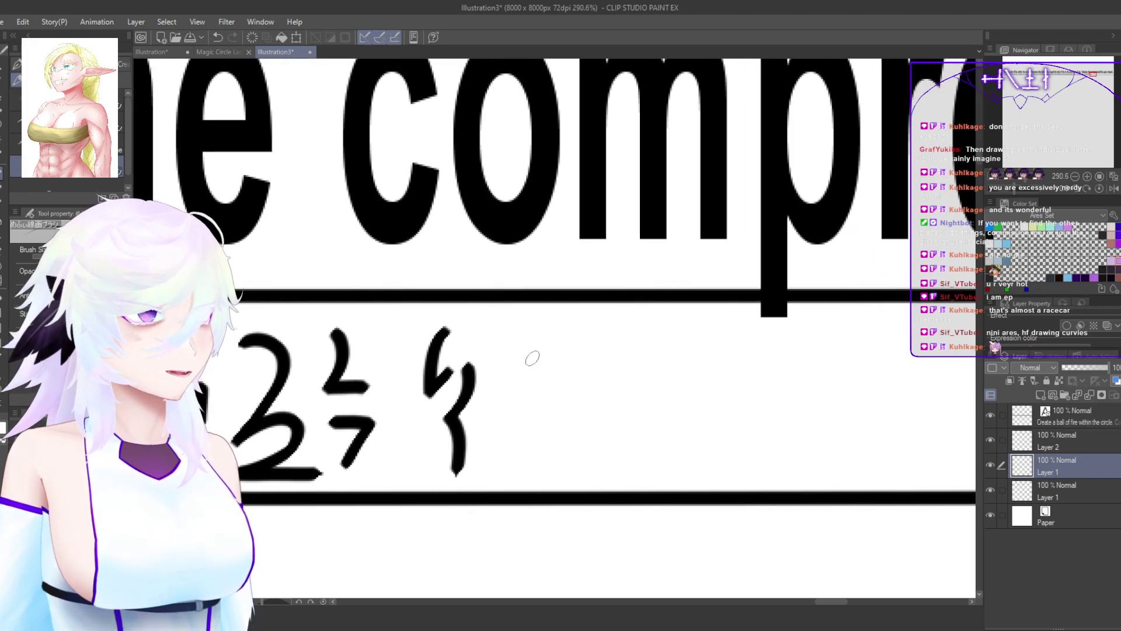
mouse_move(503, 336)
left_mouse_down()
mouse_move(523, 357)
mouse_move(498, 462)
mouse_move(543, 425)
mouse_move(591, 444)
mouse_move(532, 412)
left_mouse_up()
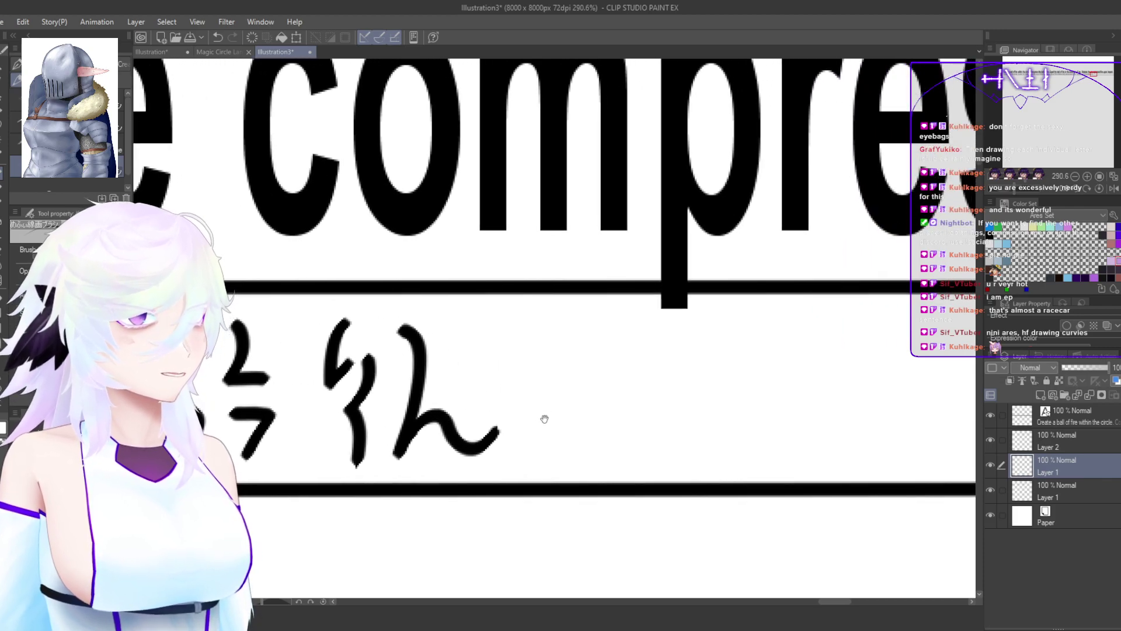
Step: Handwrite the script letters r and e of "fire", undoing and redrawing the r until its shape is right
mouse_move(506, 334)
left_mouse_down()
mouse_move(543, 435)
mouse_move(506, 428)
left_mouse_up()
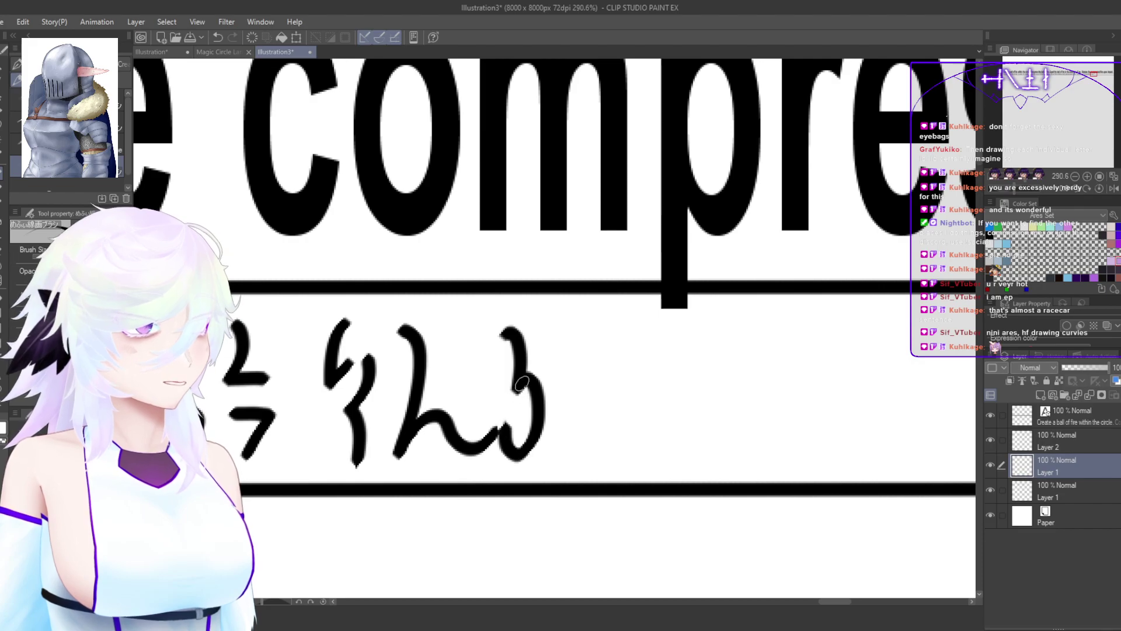
key("ctrl+z")
mouse_move(506, 332)
left_mouse_down()
mouse_move(525, 401)
mouse_move(548, 393)
mouse_move(514, 456)
mouse_move(511, 429)
left_mouse_up()
key("ctrl+z")
mouse_move(510, 333)
left_mouse_down()
mouse_move(526, 390)
mouse_move(547, 373)
mouse_move(536, 467)
mouse_move(512, 419)
left_mouse_up()
mouse_move(584, 407)
left_mouse_down()
mouse_move(547, 396)
mouse_move(525, 420)
left_mouse_up()
mouse_move(493, 330)
left_mouse_down()
mouse_move(521, 368)
mouse_move(493, 421)
mouse_move(585, 462)
mouse_move(514, 444)
left_mouse_up()
left_click_drag(506, 435, 483, 456)
Step: Handwrite the script letters u and p of "upon" after a word gap, undoing and redrawing both letters
left_click_drag(533, 423, 602, 403)
mouse_move(457, 396)
left_mouse_down()
mouse_move(483, 378)
mouse_move(498, 387)
mouse_move(480, 438)
mouse_move(554, 461)
left_mouse_up()
key("ctrl+z")
mouse_move(470, 361)
left_mouse_down()
mouse_move(482, 450)
mouse_move(500, 471)
mouse_move(528, 467)
mouse_move(488, 386)
mouse_move(489, 470)
mouse_move(560, 465)
mouse_move(547, 431)
mouse_move(586, 393)
left_mouse_up()
key("ctrl+z")
left_click_drag(595, 435, 511, 414)
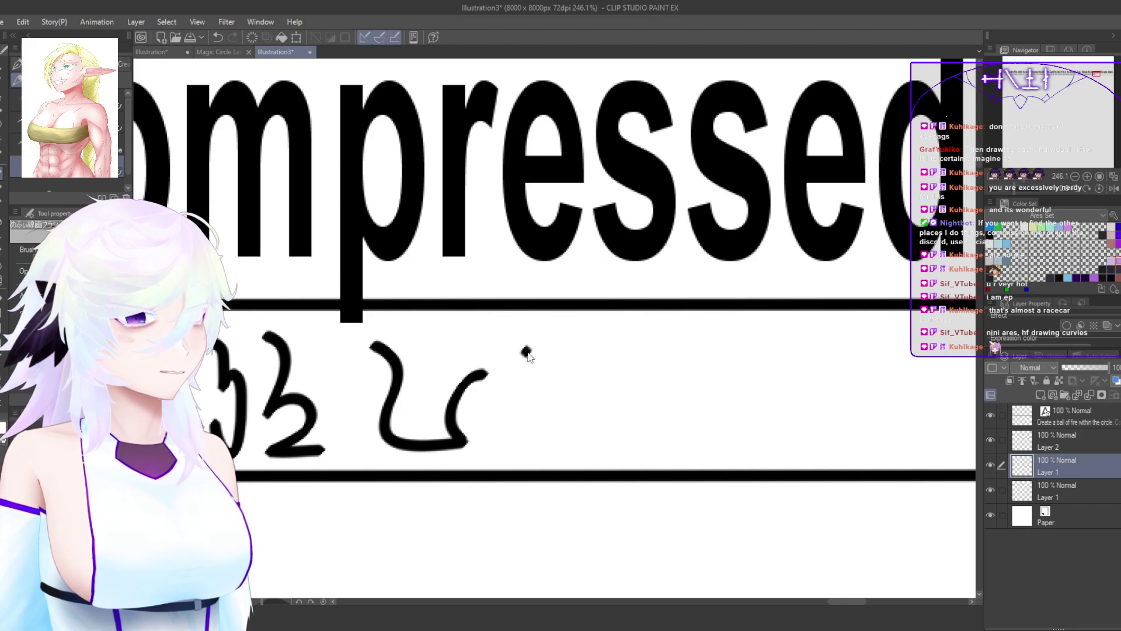
left_click_drag(525, 350, 510, 380)
key("ctrl+z")
mouse_move(527, 336)
left_mouse_down()
mouse_move(511, 381)
mouse_move(540, 416)
mouse_move(510, 463)
left_mouse_up()
mouse_move(501, 396)
left_mouse_down()
mouse_move(512, 410)
mouse_move(568, 421)
mouse_move(506, 416)
left_mouse_up()
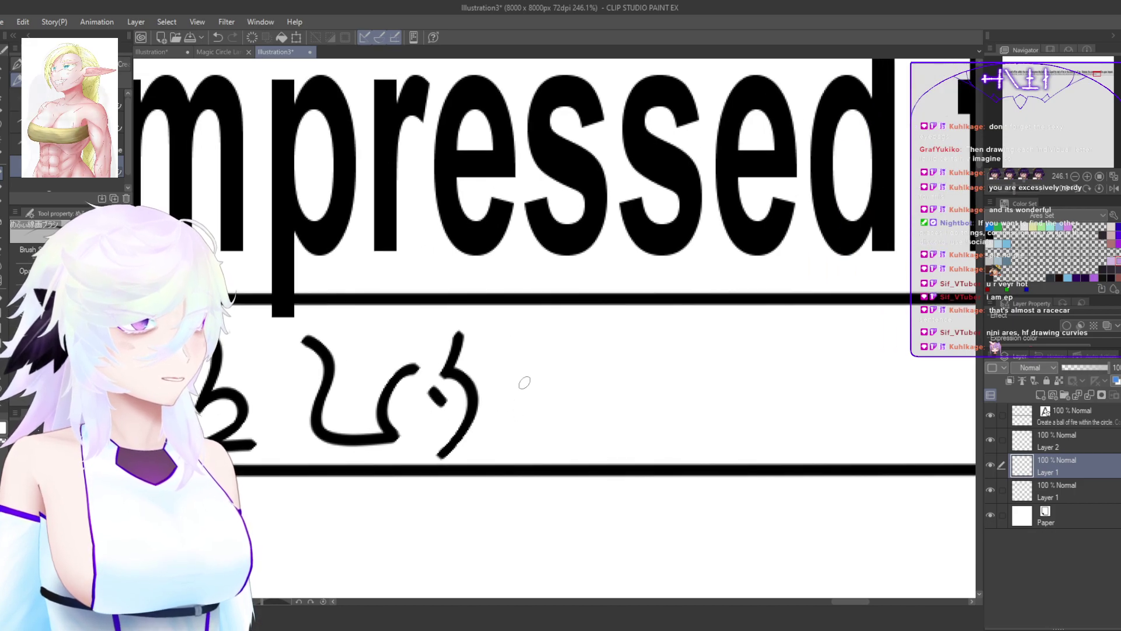
Step: Handwrite the script letters o and n of "upon", undoing and redrawing the o
mouse_move(500, 334)
left_mouse_down()
mouse_move(527, 412)
mouse_move(522, 448)
left_mouse_up()
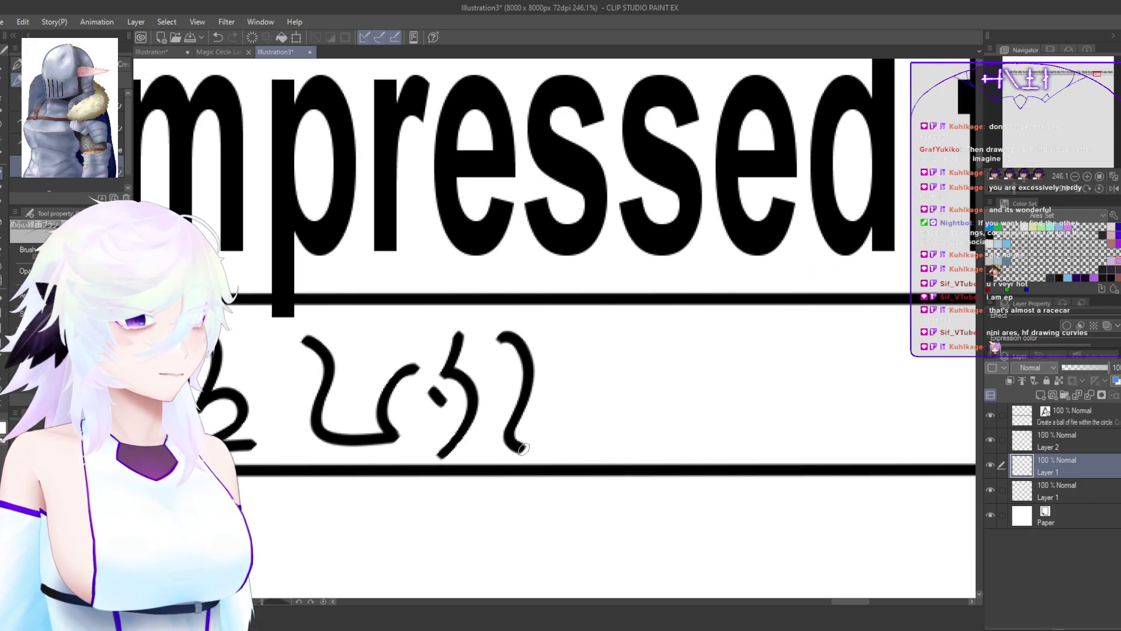
key("ctrl+z")
mouse_move(497, 338)
left_mouse_down()
mouse_move(531, 357)
mouse_move(523, 447)
mouse_move(580, 403)
mouse_move(550, 399)
left_mouse_up()
mouse_move(628, 388)
left_mouse_down()
mouse_move(527, 401)
mouse_move(531, 415)
mouse_move(507, 405)
left_mouse_up()
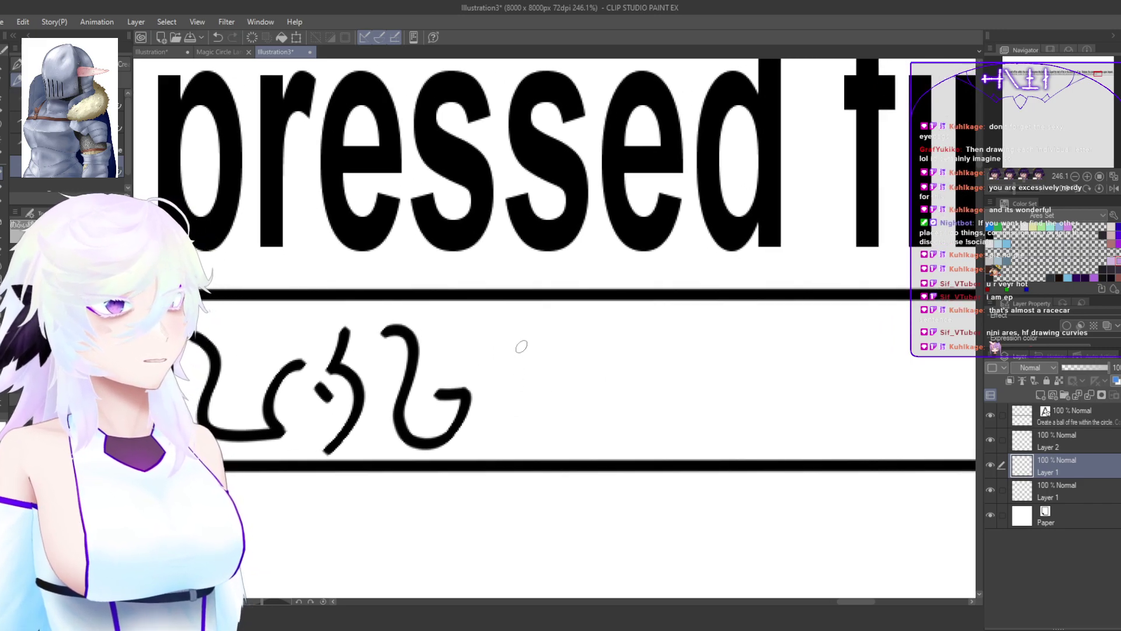
mouse_move(495, 344)
left_mouse_down()
mouse_move(522, 329)
mouse_move(504, 388)
mouse_move(512, 432)
mouse_move(486, 416)
mouse_move(477, 455)
left_mouse_up()
left_click_drag(573, 371, 517, 405)
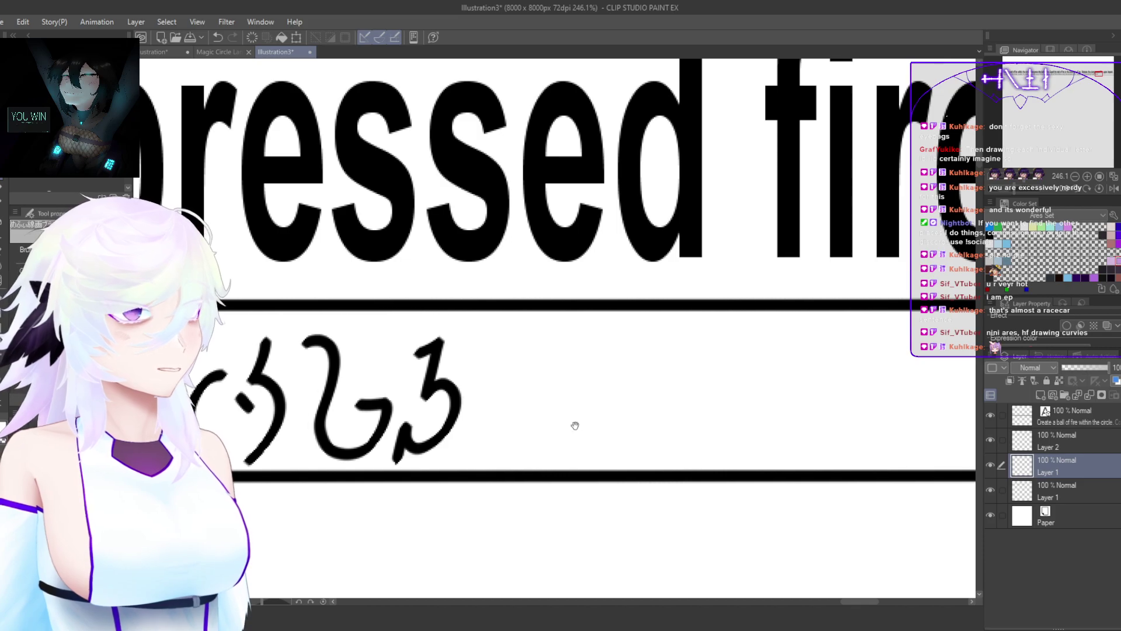
left_click_drag(578, 425, 530, 428)
Step: After a word gap, handwrite the script letters i and m of "impact", with a dot above the m
mouse_move(476, 340)
left_mouse_down()
mouse_move(496, 374)
mouse_move(472, 437)
left_mouse_up()
mouse_move(523, 436)
left_mouse_down()
mouse_move(572, 416)
mouse_move(510, 383)
left_mouse_up()
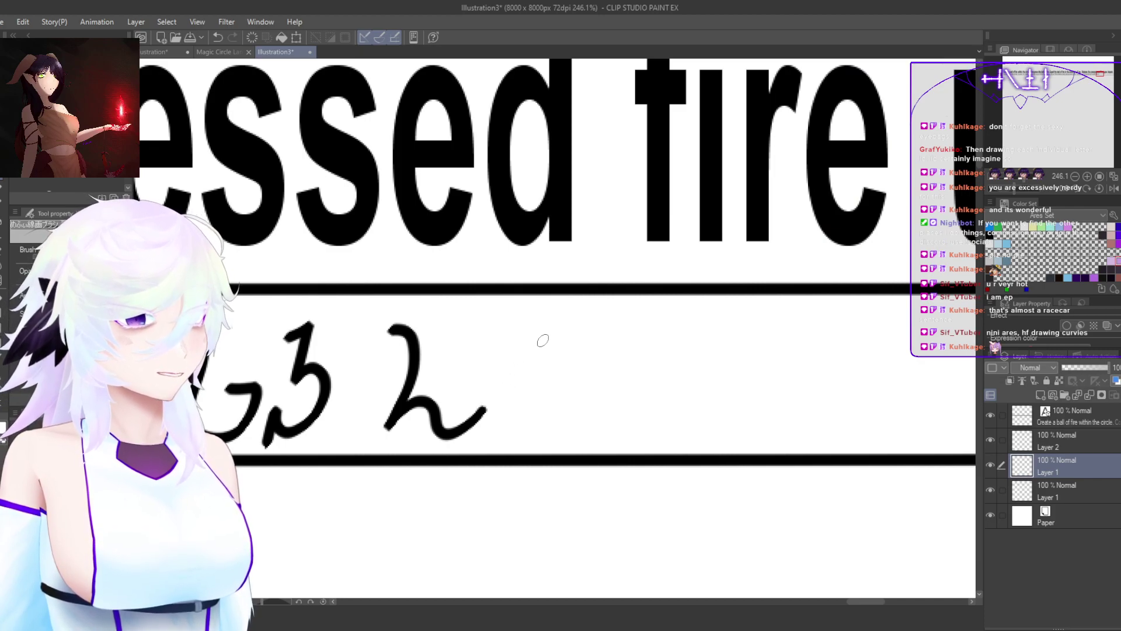
mouse_move(552, 336)
left_mouse_down()
mouse_move(552, 400)
mouse_move(530, 432)
mouse_move(520, 400)
mouse_move(500, 440)
left_mouse_up()
left_click_drag(517, 350, 530, 365)
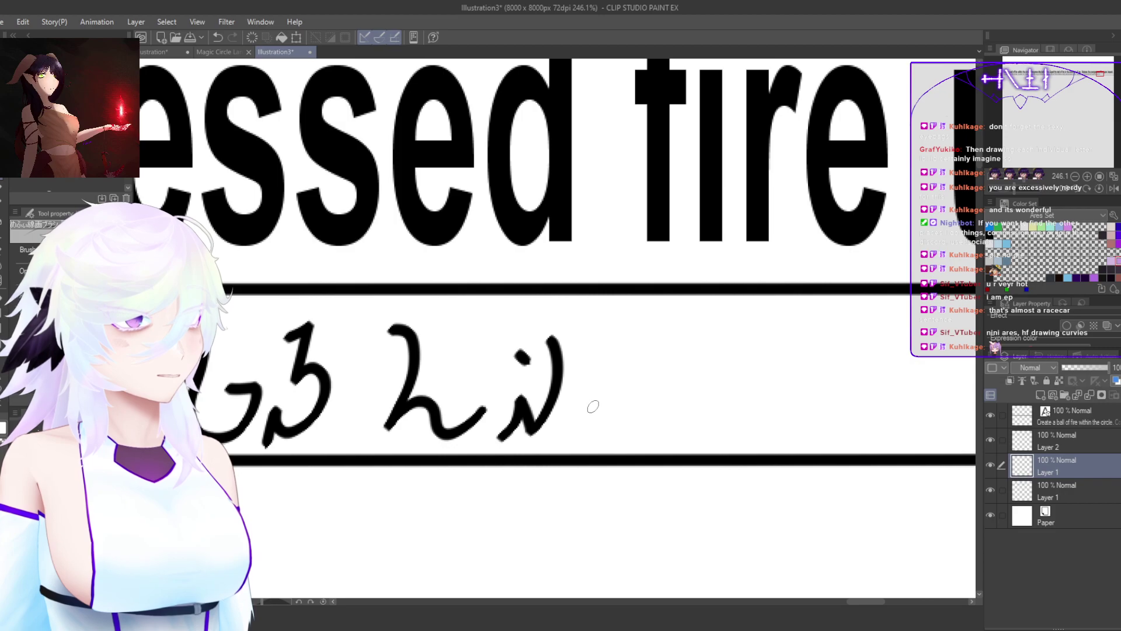
mouse_move(599, 399)
left_mouse_down()
mouse_move(524, 410)
mouse_move(557, 403)
left_mouse_up()
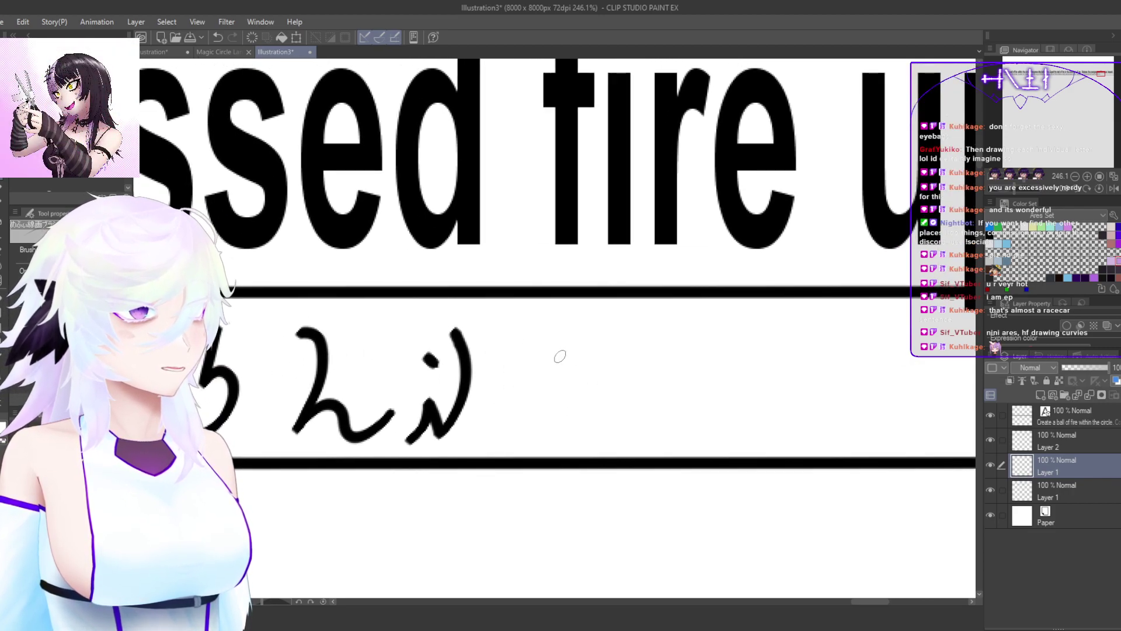
Step: Handwrite the script letter p of "impact" with its dot, undoing and redrawing it
mouse_move(521, 337)
left_mouse_down()
mouse_move(500, 368)
mouse_move(513, 367)
mouse_move(524, 404)
mouse_move(480, 442)
left_mouse_up()
left_click(494, 385)
key("ctrl+z")
key("ctrl+z")
key("ctrl+z")
mouse_move(514, 337)
left_mouse_down()
mouse_move(499, 376)
mouse_move(522, 369)
mouse_move(523, 409)
mouse_move(488, 448)
left_mouse_up()
left_click(494, 397)
mouse_move(563, 407)
left_mouse_down()
mouse_move(512, 410)
mouse_move(497, 398)
left_mouse_up()
Step: Handwrite the last script letters a, c and t of "impact", undoing and redrawing the c
mouse_move(487, 346)
left_mouse_down()
mouse_move(505, 362)
mouse_move(494, 393)
mouse_move(561, 396)
mouse_move(560, 351)
left_mouse_up()
mouse_move(609, 388)
left_mouse_down()
mouse_move(551, 375)
mouse_move(540, 341)
mouse_move(522, 374)
mouse_move(559, 367)
mouse_move(555, 404)
mouse_move(509, 463)
left_mouse_up()
key("ctrl+z")
mouse_move(545, 328)
left_mouse_down()
mouse_move(525, 357)
mouse_move(539, 351)
mouse_move(544, 377)
mouse_move(523, 404)
mouse_move(561, 396)
mouse_move(522, 431)
left_mouse_up()
left_click_drag(627, 399, 522, 392)
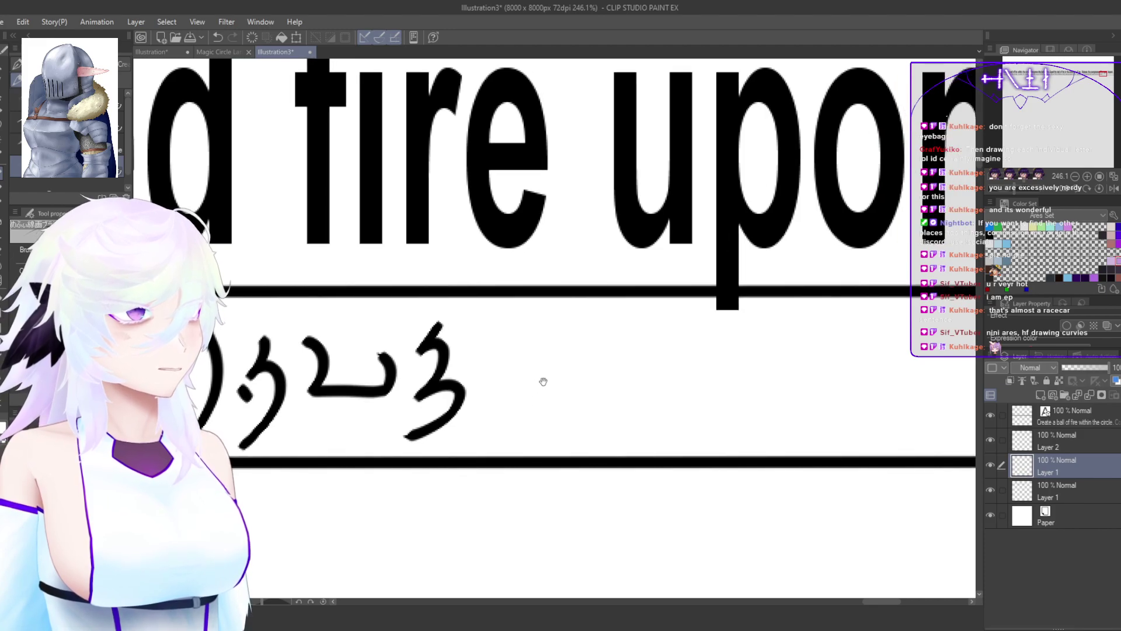
mouse_move(508, 333)
left_mouse_down()
mouse_move(487, 374)
mouse_move(513, 445)
mouse_move(531, 380)
mouse_move(564, 407)
mouse_move(538, 418)
left_mouse_up()
mouse_move(530, 329)
left_mouse_down()
mouse_move(558, 334)
mouse_move(548, 355)
left_mouse_up()
Step: Merge all visible layers into a single layer and start a scale and rotate transformation on it
mouse_move(623, 370)
left_mouse_down()
mouse_move(533, 467)
mouse_move(560, 501)
left_mouse_up()
left_click_drag(573, 501, 723, 446)
scroll(722, 446, "up", 2)
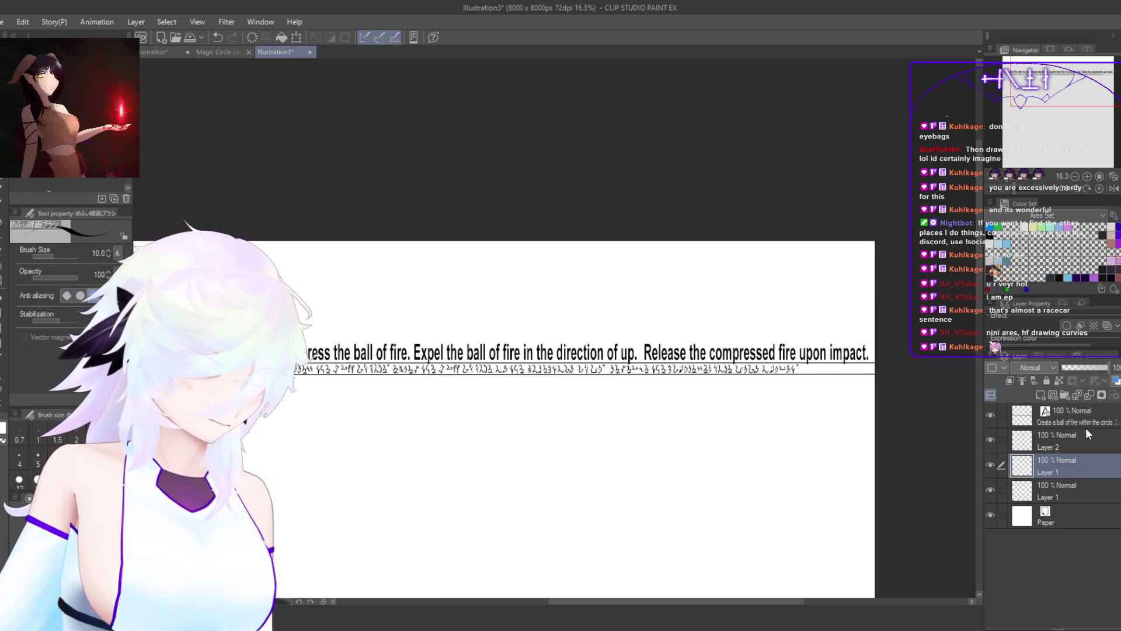
key("ctrl+shift+e")
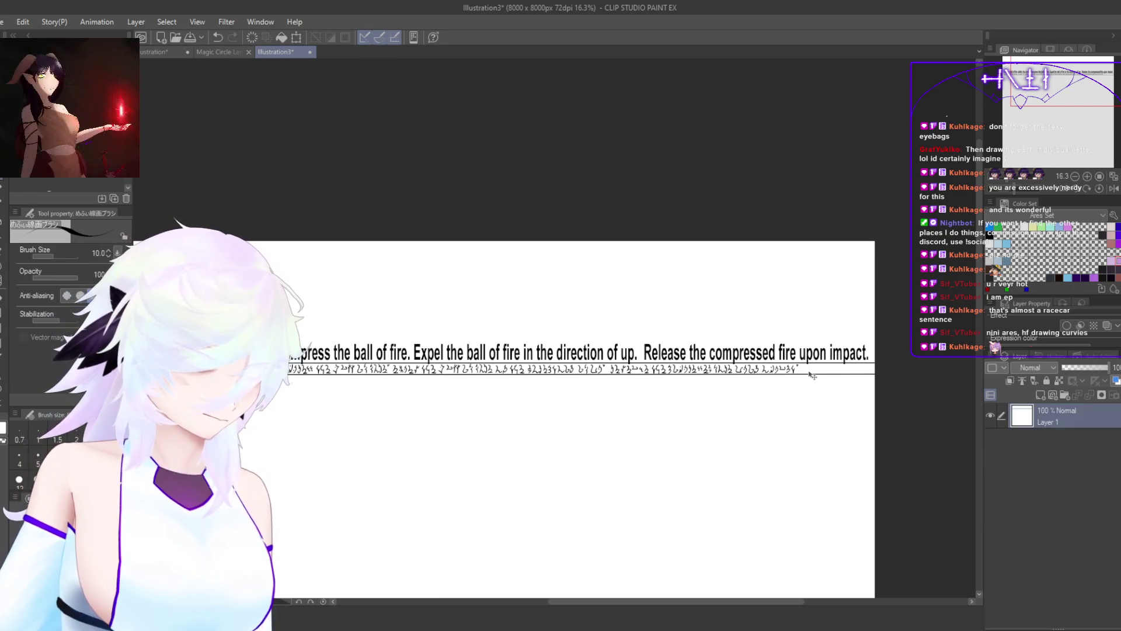
key("ctrl+t")
scroll(527, 578, "down", 8)
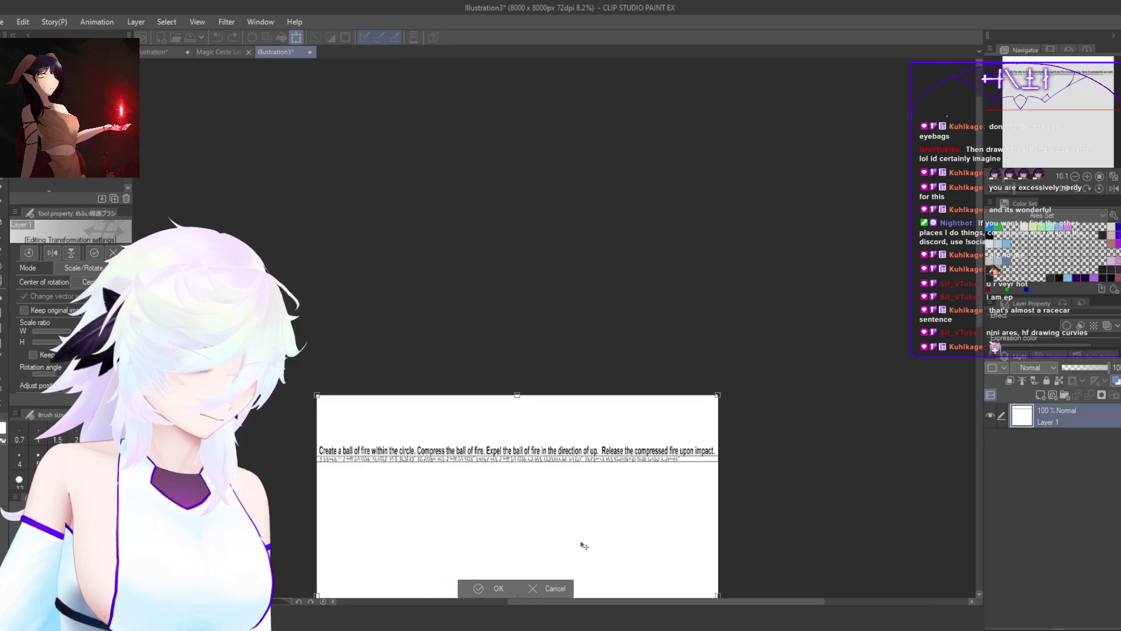
Step: Cancel the transformation and undo the layer merge and the extra copy of Layer 1
left_click(591, 589)
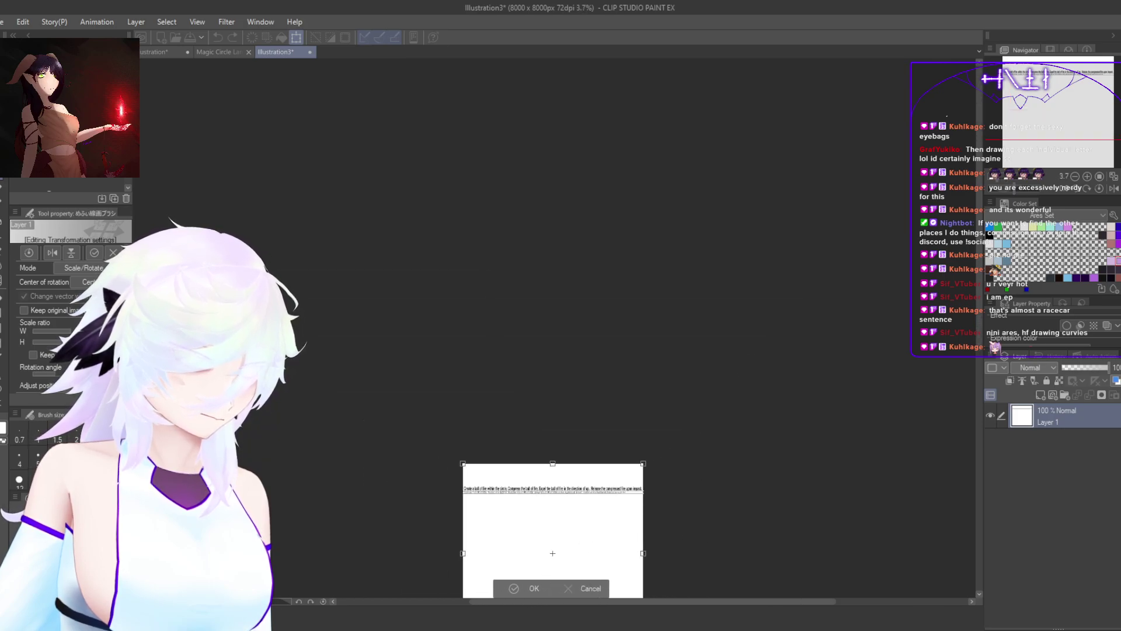
key("ctrl+z")
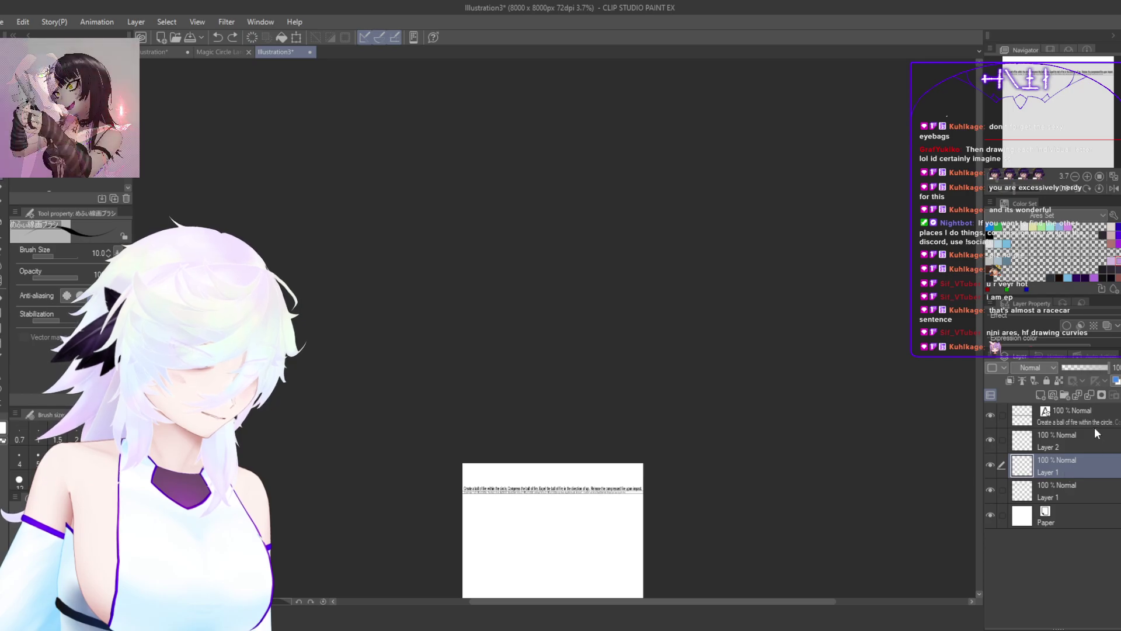
left_click(1089, 396)
left_click_drag(705, 525, 711, 445)
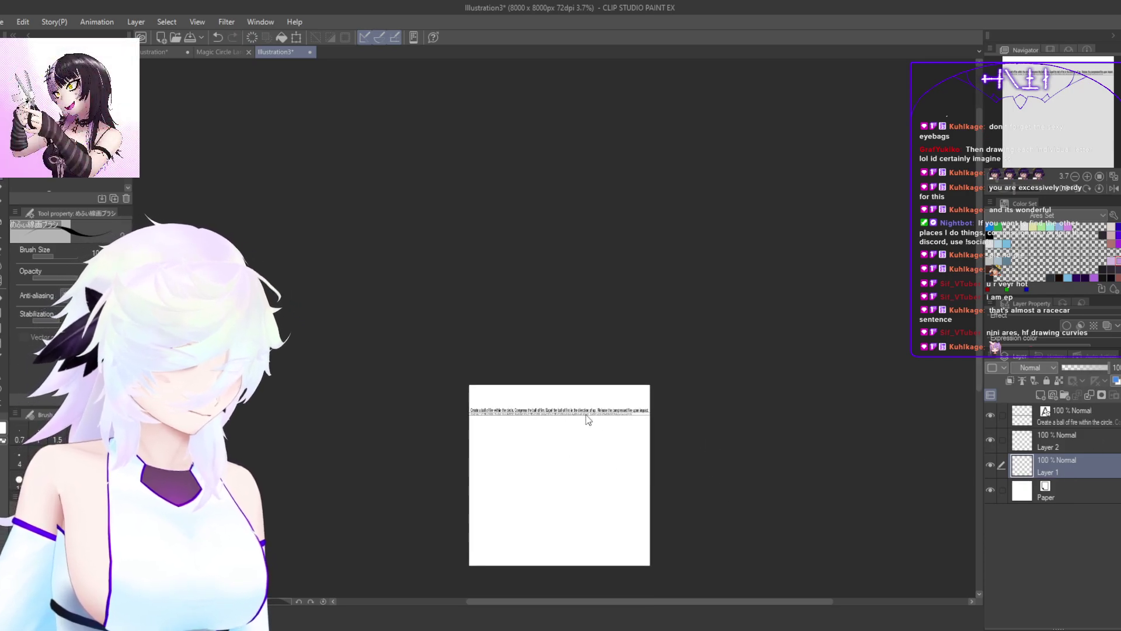
Step: Stretch the glyph line on Layer 1 so its end reaches the right edge of the canvas
scroll(584, 421, "up", 4)
key("ctrl+t")
scroll(683, 374, "up", 4)
left_click_drag(669, 384, 834, 394)
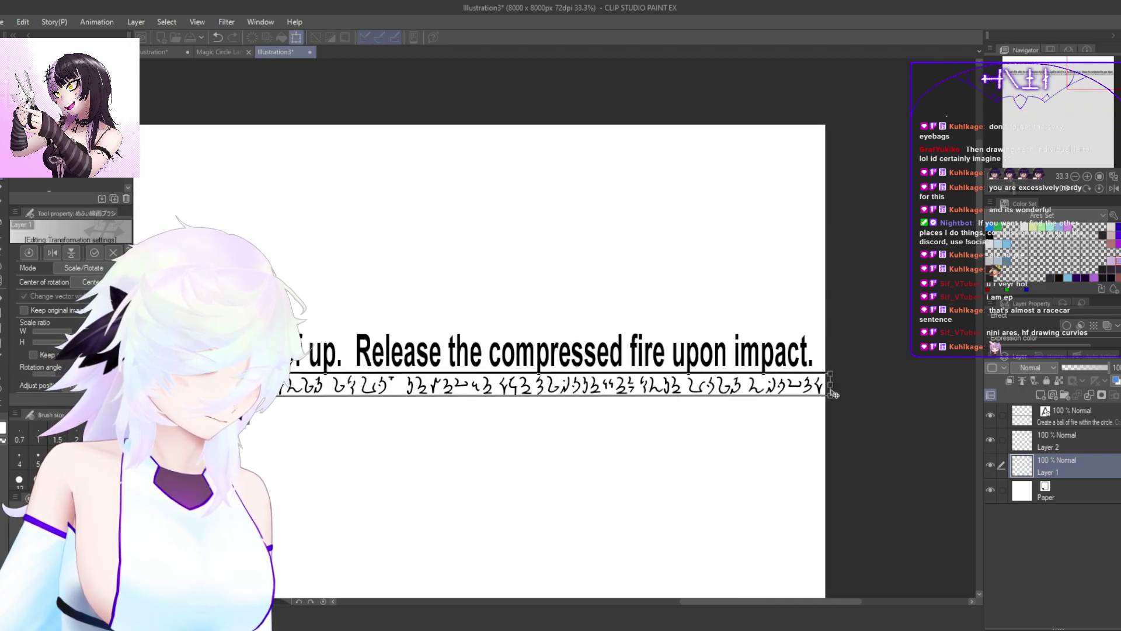
key("Return")
Step: Stretch the start of the glyph line on Layer 1 out to the left edge of the canvas
scroll(363, 485, "down", 4)
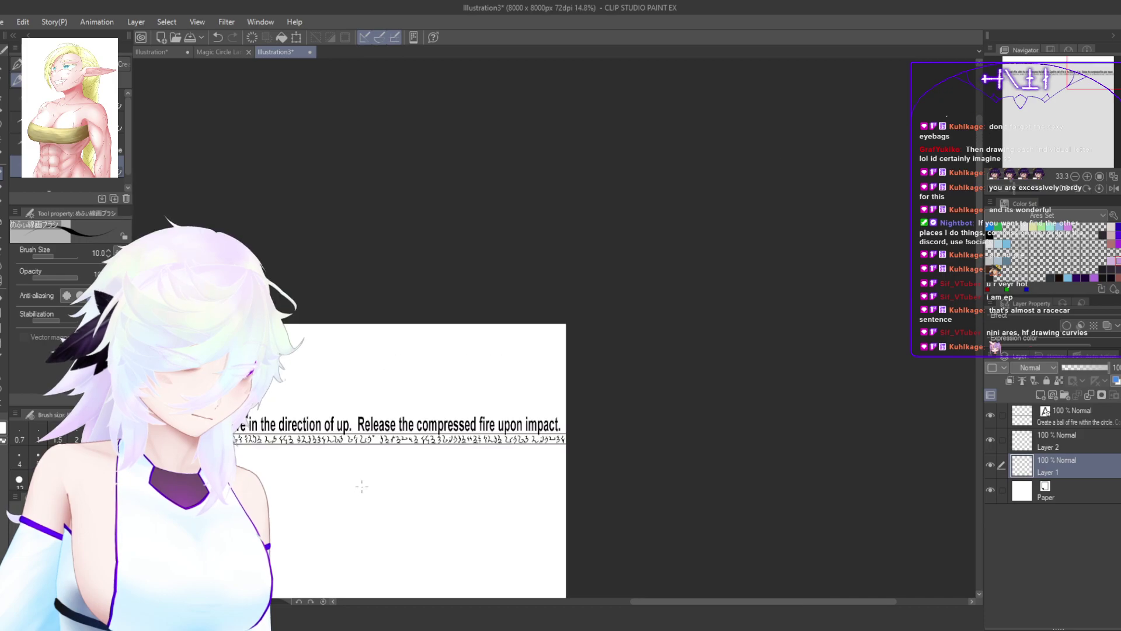
scroll(363, 486, "up", 4)
scroll(426, 431, "up", 1)
key("ctrl+t")
left_click_drag(404, 404, 392, 404)
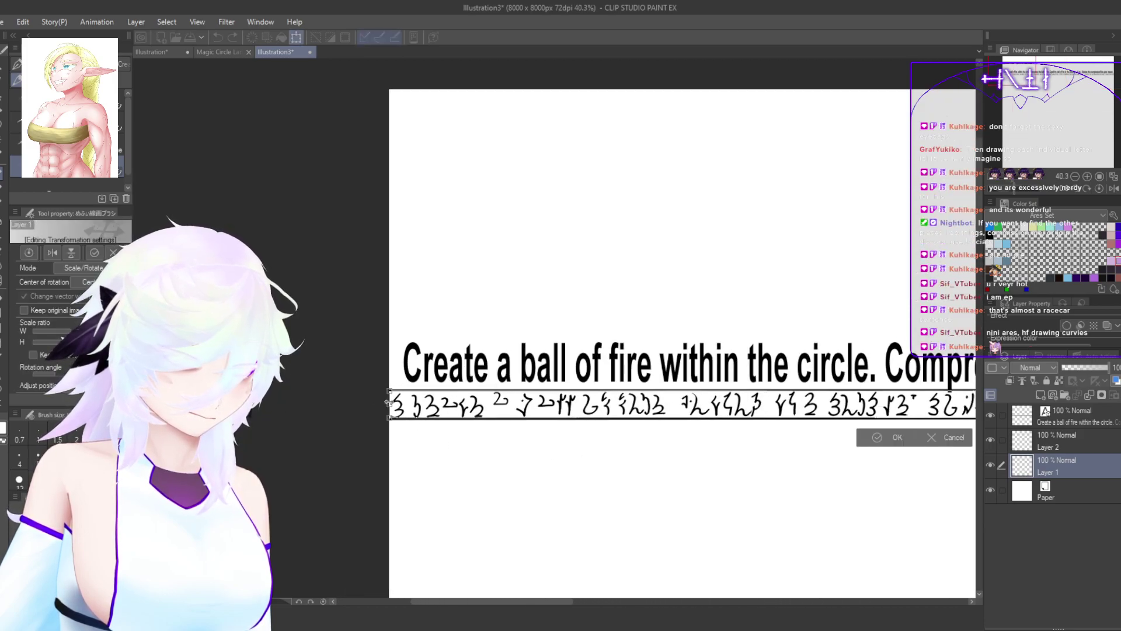
left_click(893, 439)
Step: Paste a duplicate of the glyph-line layer, Layer 1
scroll(780, 476, "down", 5)
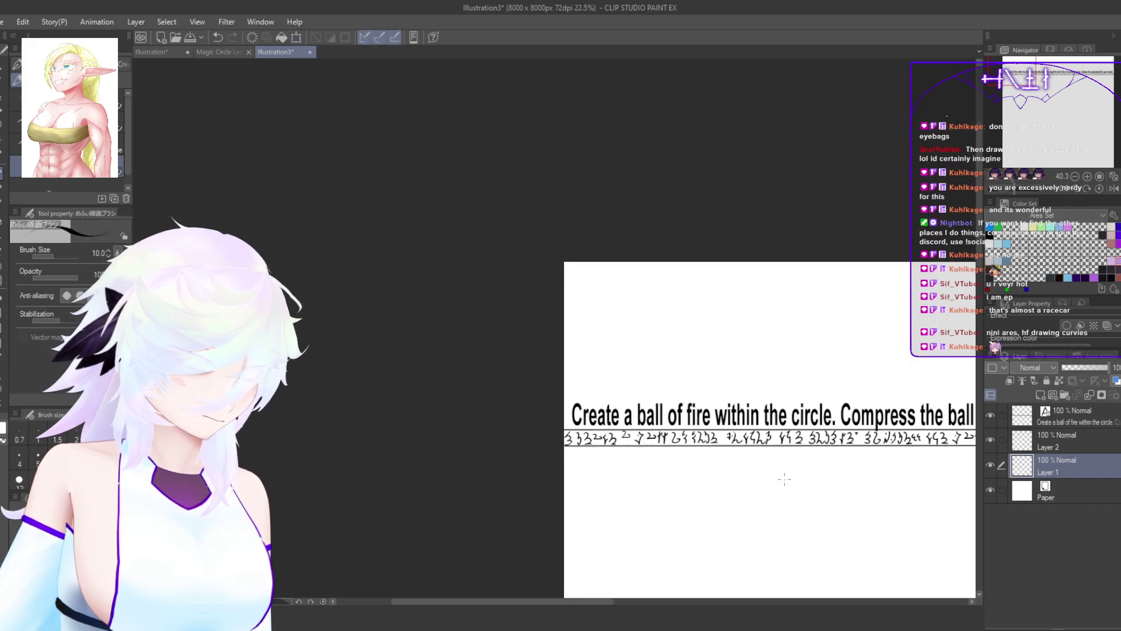
left_click_drag(769, 483, 400, 335)
scroll(451, 338, "down", 1)
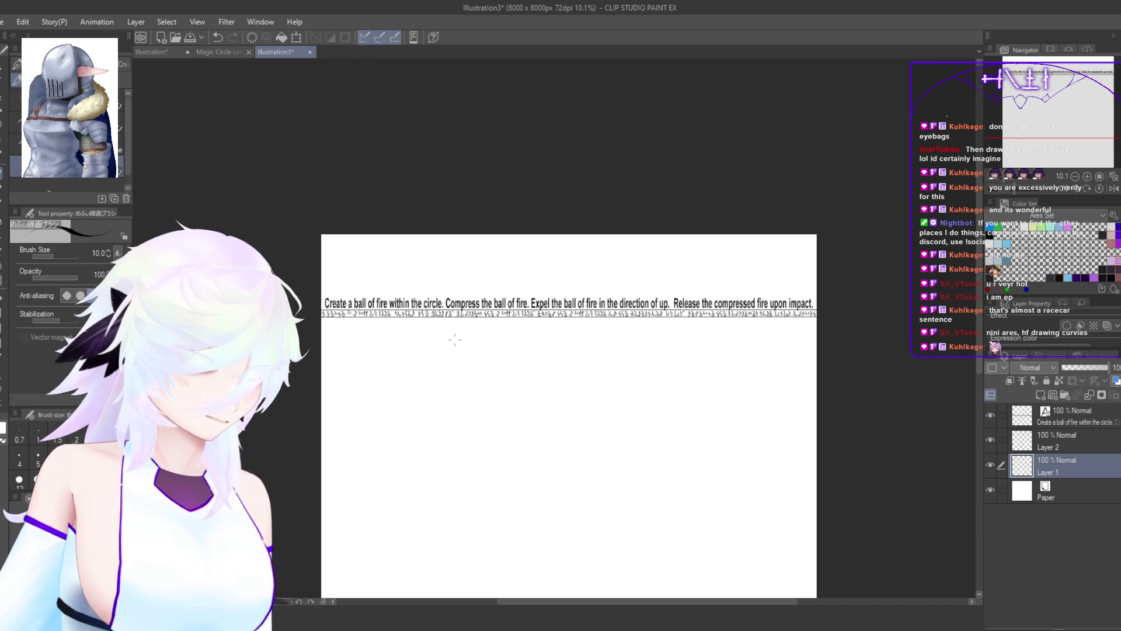
key("ctrl+v")
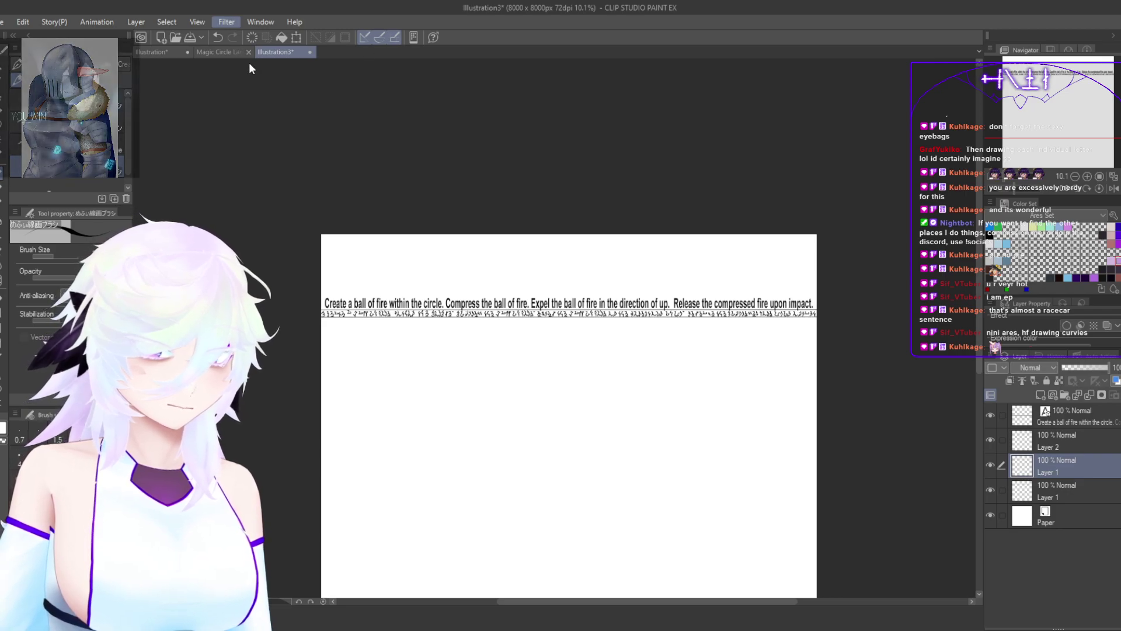
Step: Try wrapping the duplicated glyph line into a ring with the polar coordinates distortion filter
left_click(368, 144)
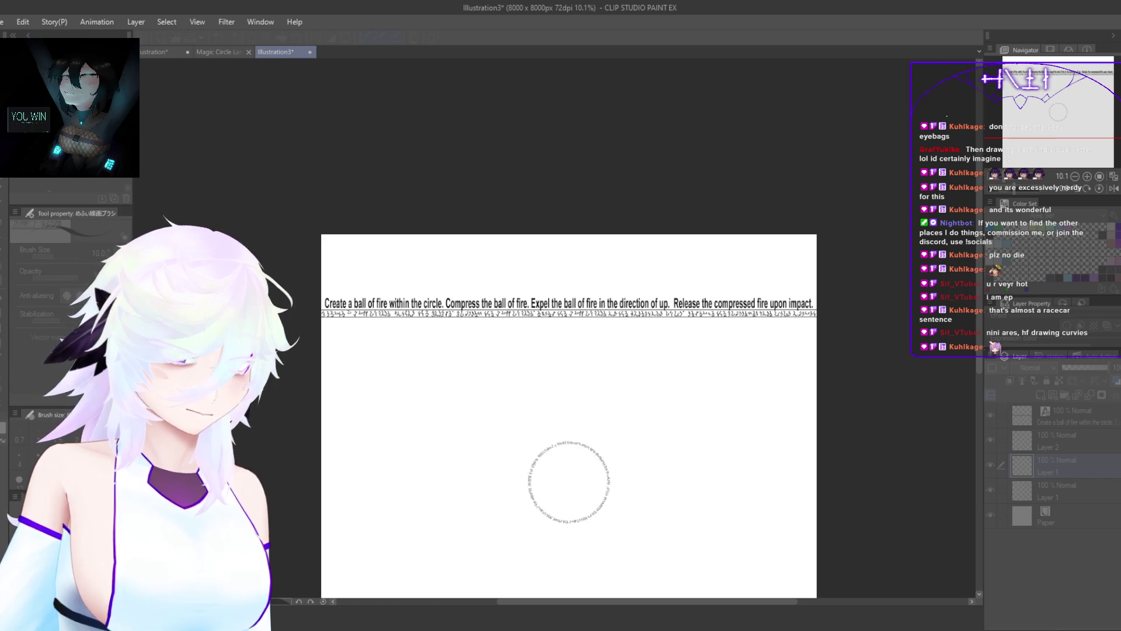
scroll(603, 545, "up", 5)
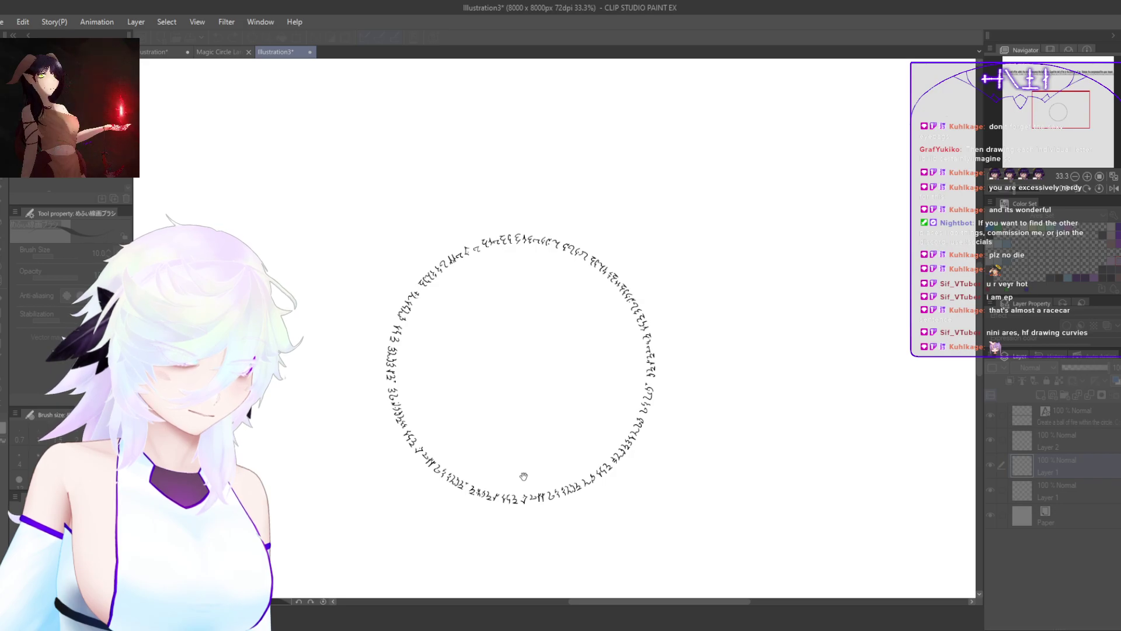
scroll(524, 476, "down", 5)
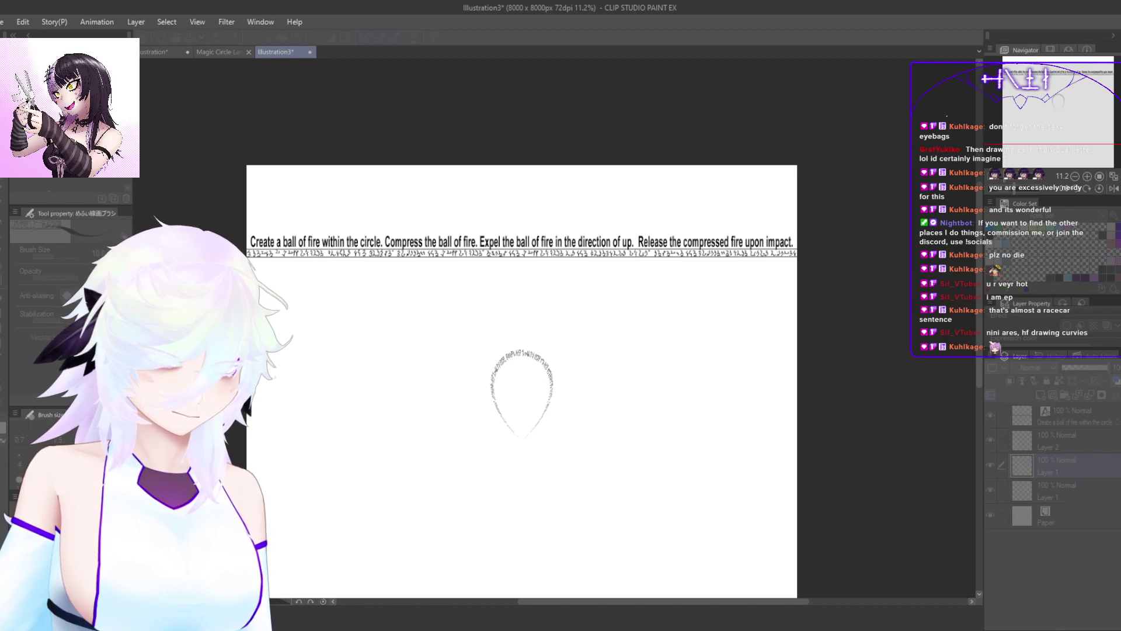
key("ctrl+z")
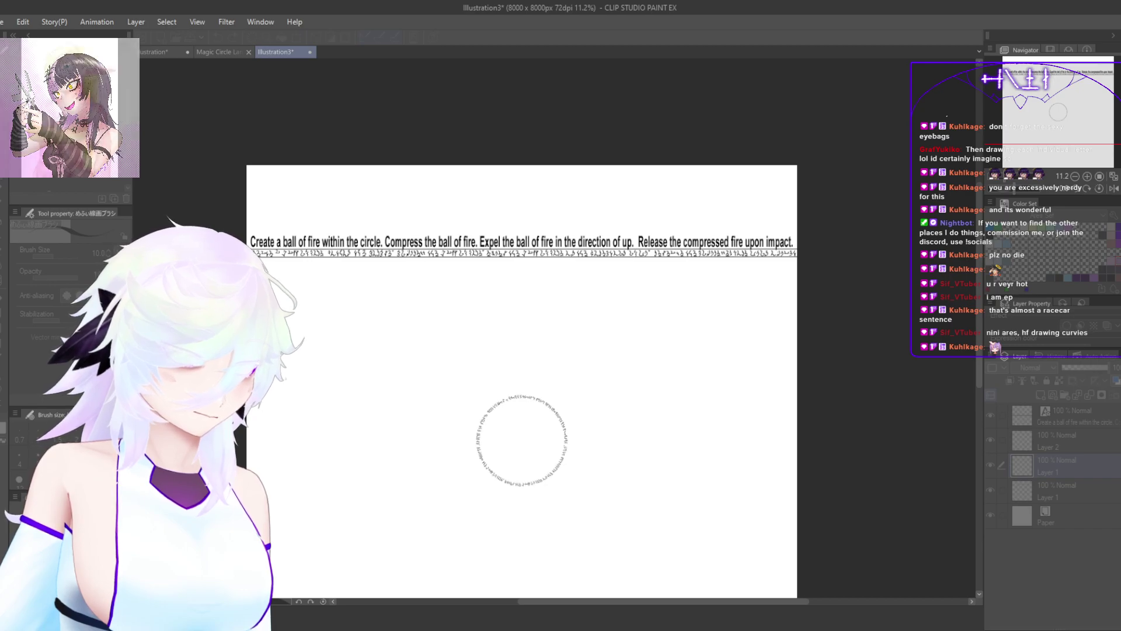
key("ctrl+z")
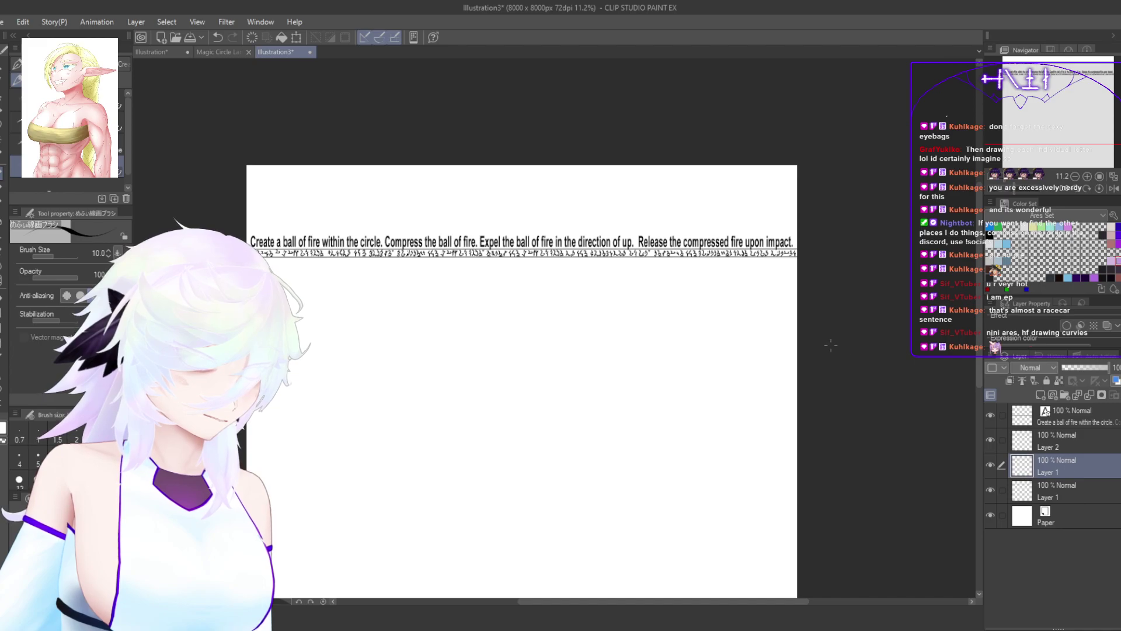
Step: Move the duplicated glyph line down to mid-canvas and try wrapping it into a larger ring with the distortion filter
key("ctrl+t")
left_click_drag(605, 255, 613, 456)
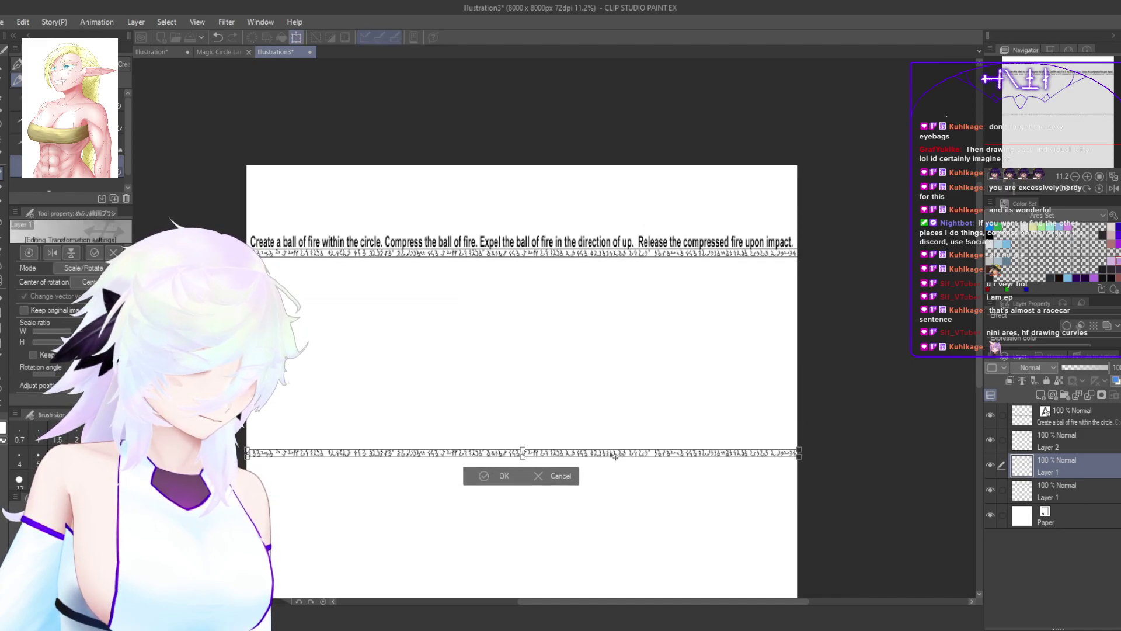
left_click(504, 477)
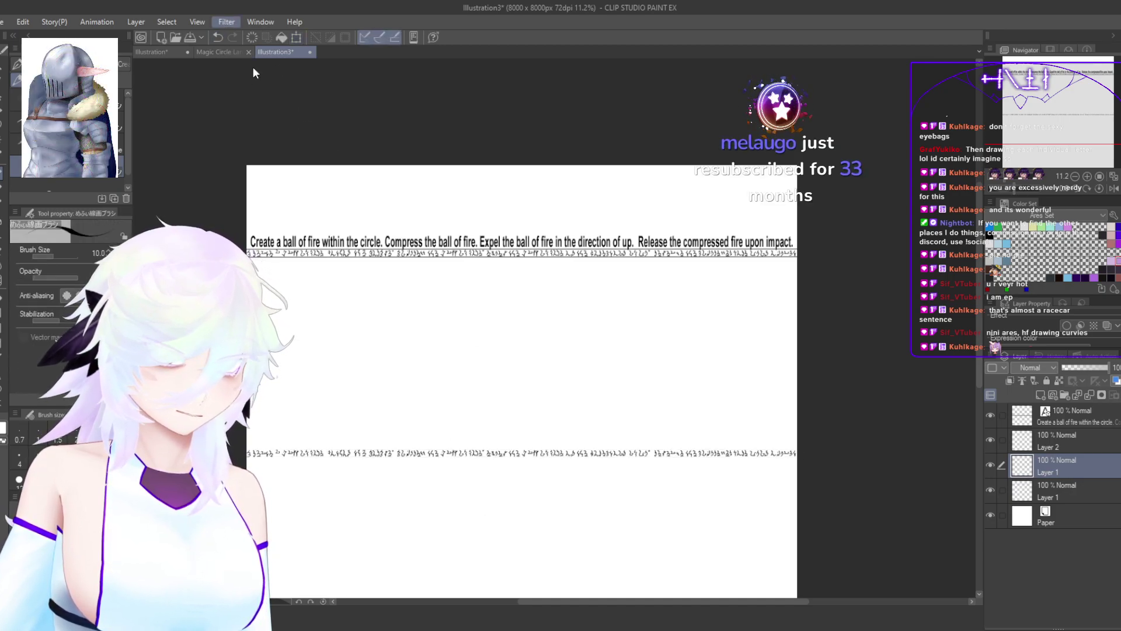
left_click(376, 145)
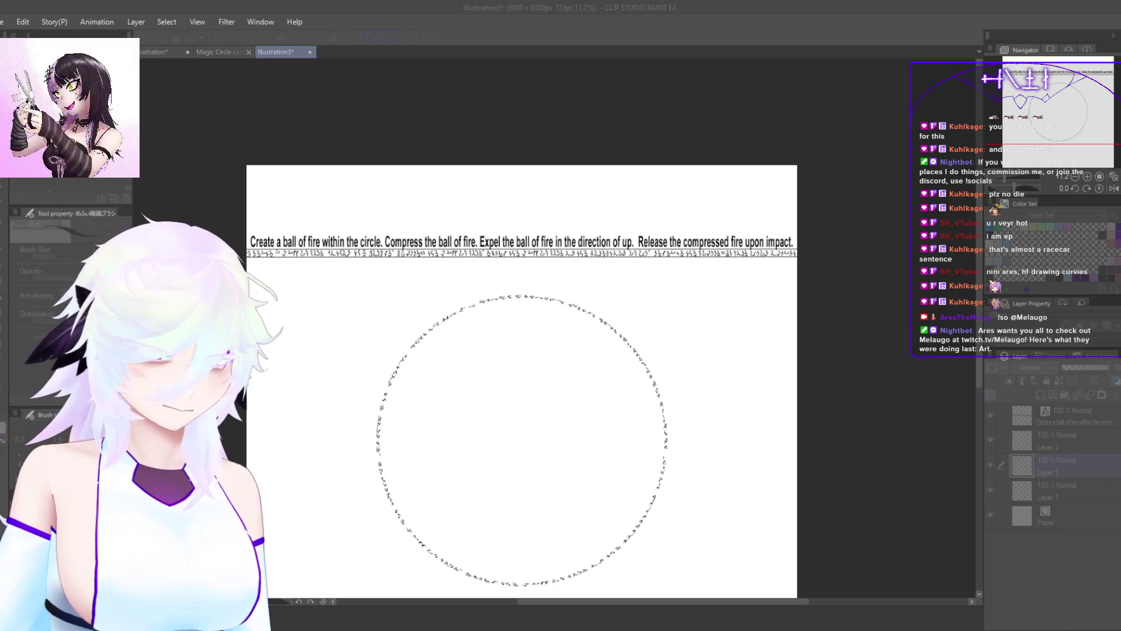
key("Escape")
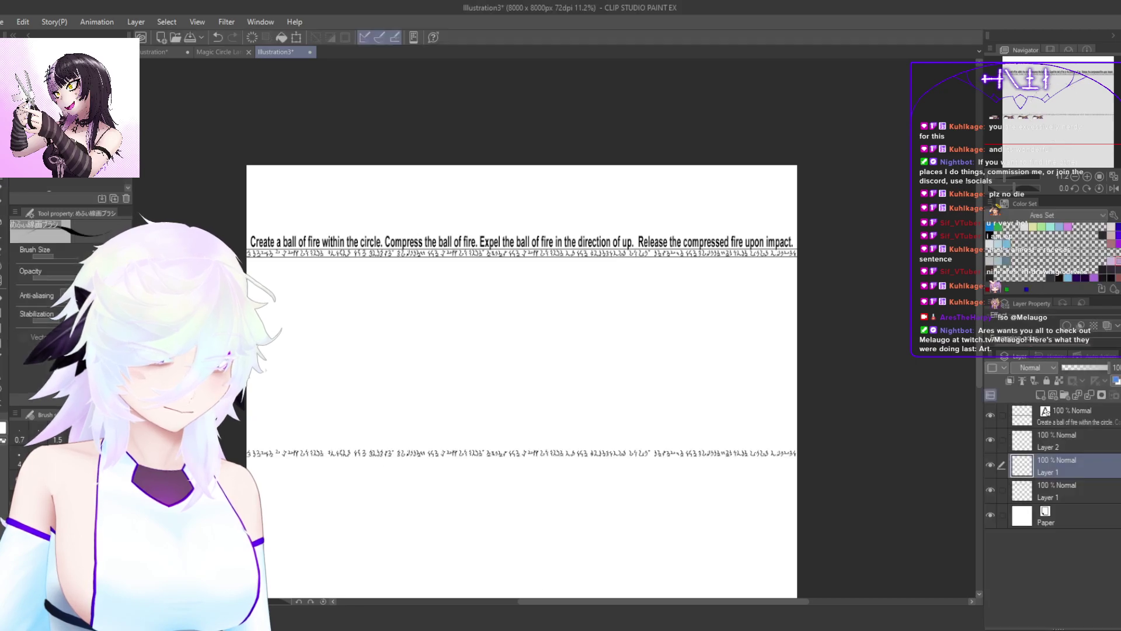
Step: Move the duplicated glyph line near the canvas's lower edge, try the ring distortion there, and undo the repositioning
scroll(485, 428, "down", 4)
scroll(461, 496, "up", 5)
scroll(496, 484, "down", 2)
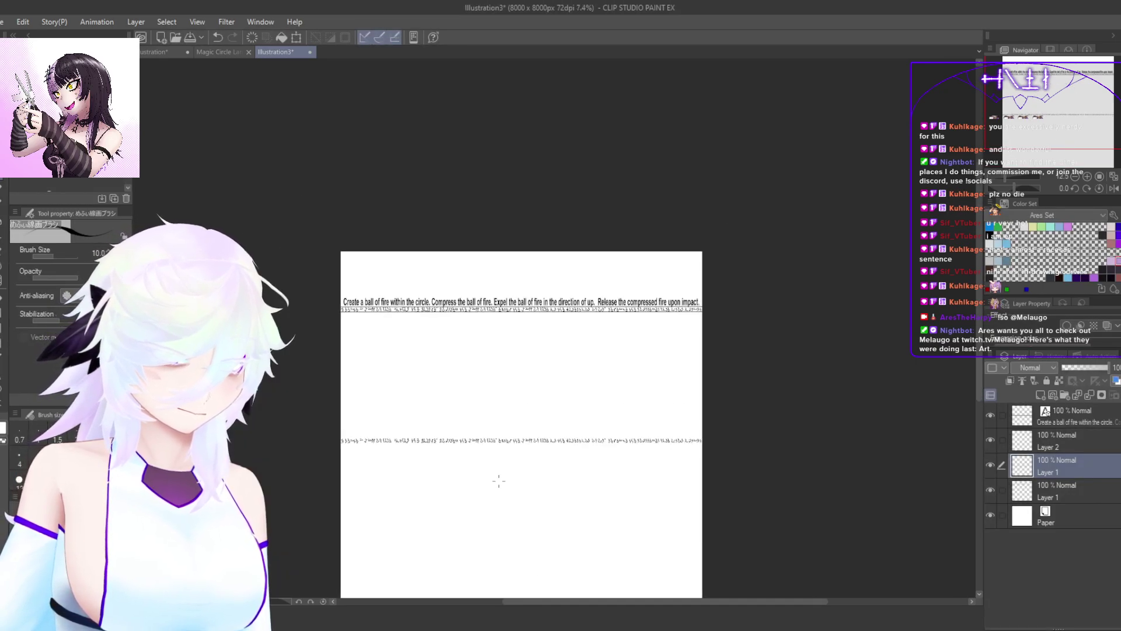
left_click_drag(561, 462, 567, 551)
scroll(448, 280, "up", 2)
key("ctrl+t")
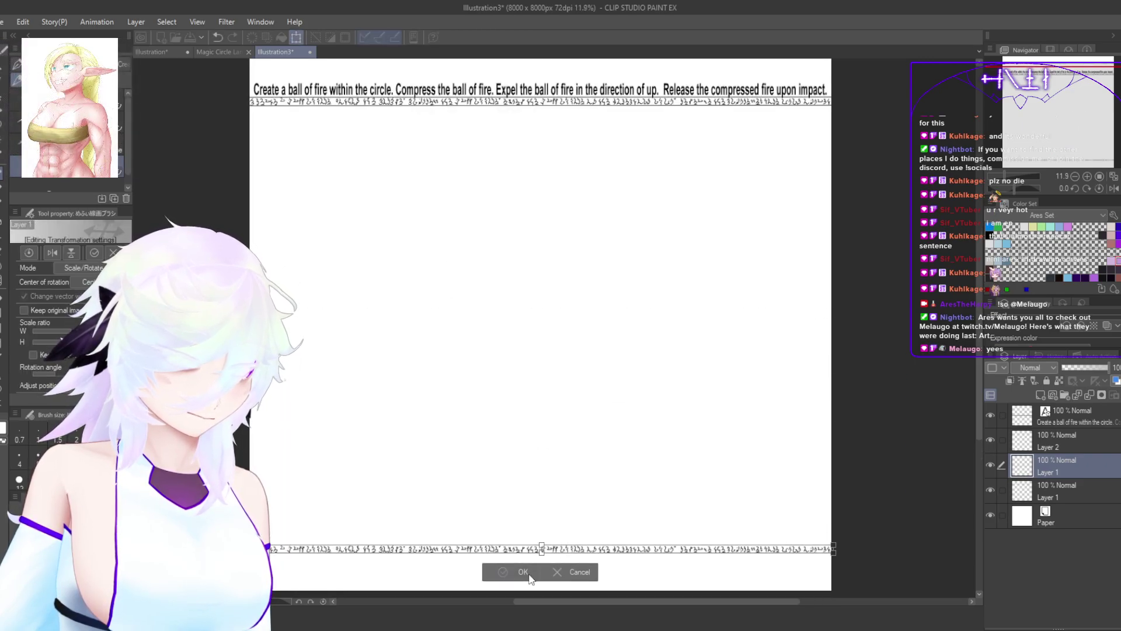
left_click(521, 572)
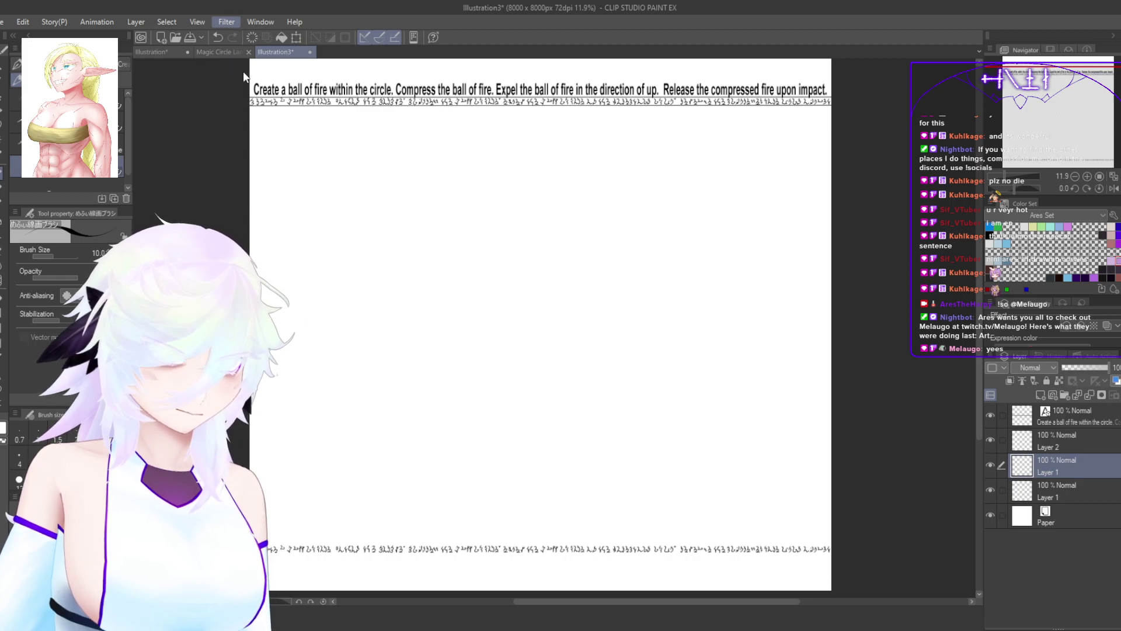
left_click(381, 140)
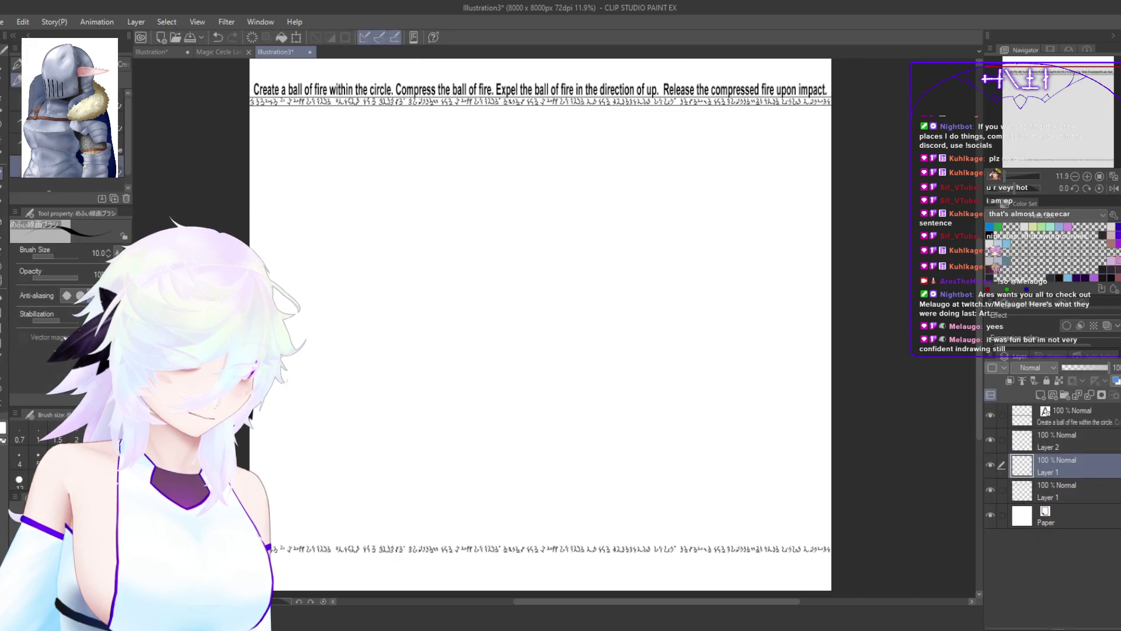
key("ctrl+z")
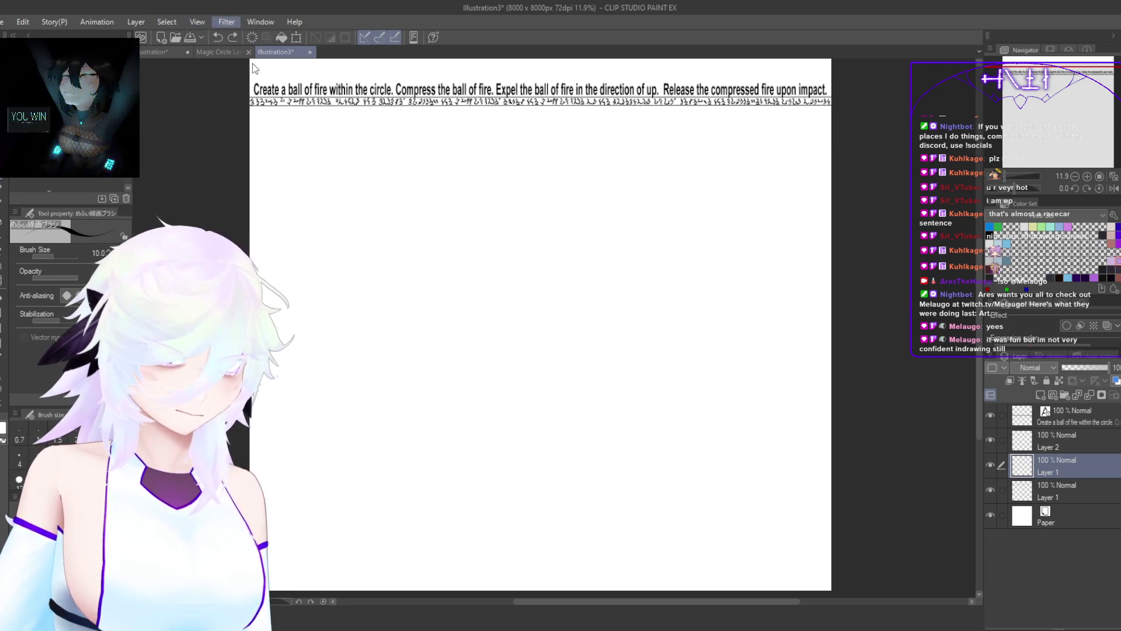
Step: Wrap the duplicated glyph line into a small ring with polar coordinates distortion and paste it into the Magic Circle Language document
left_click(378, 149)
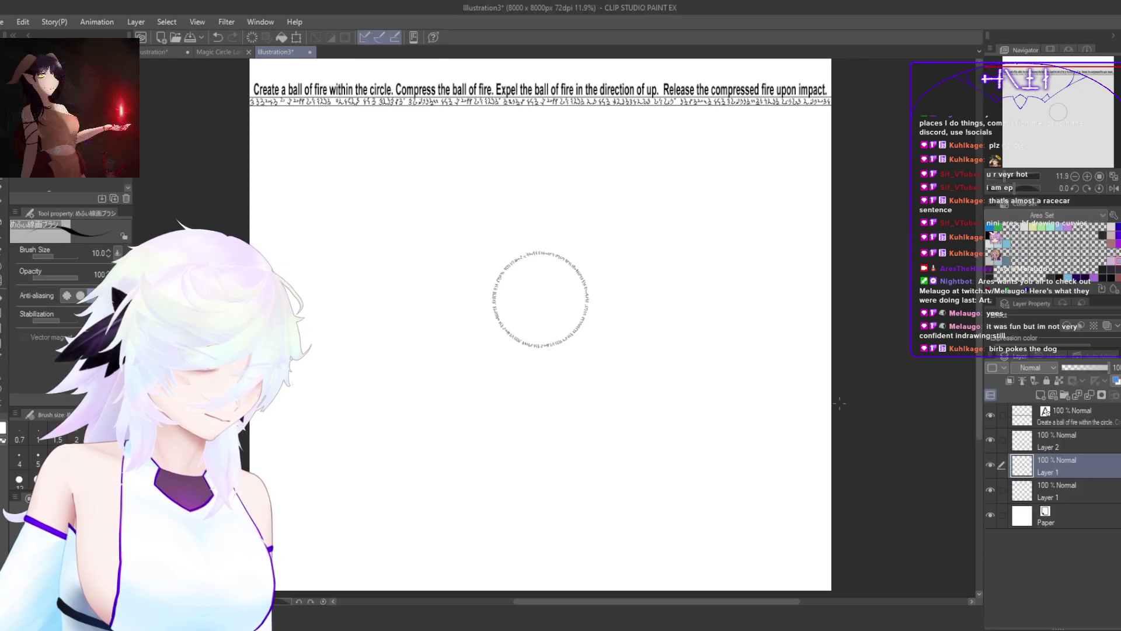
left_click(214, 51)
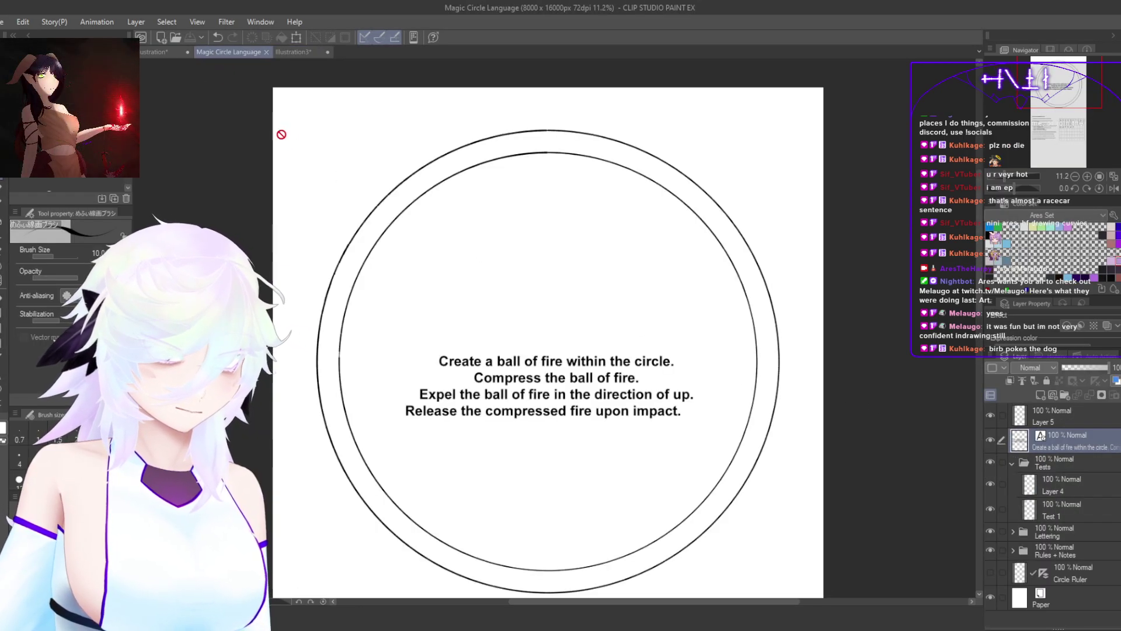
key("ctrl+shift+n")
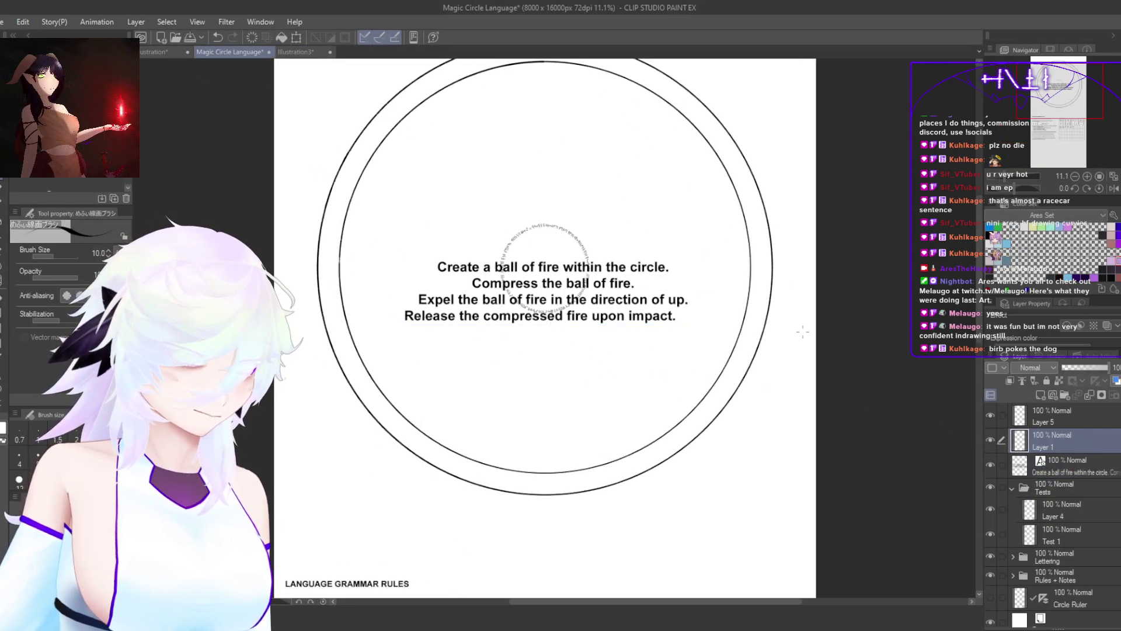
Step: Try transforming the pasted glyph ring inside the large double circle, switching to the hard eraser between attempts
key("ctrl+t")
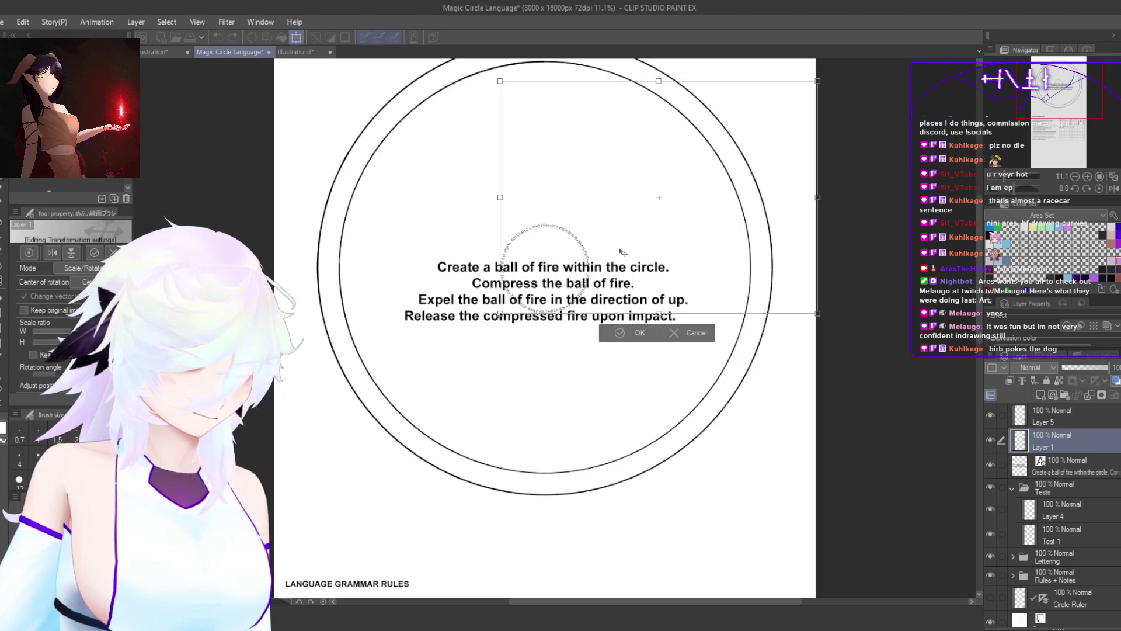
left_click(687, 334)
left_click_drag(675, 316, 679, 360)
key("e")
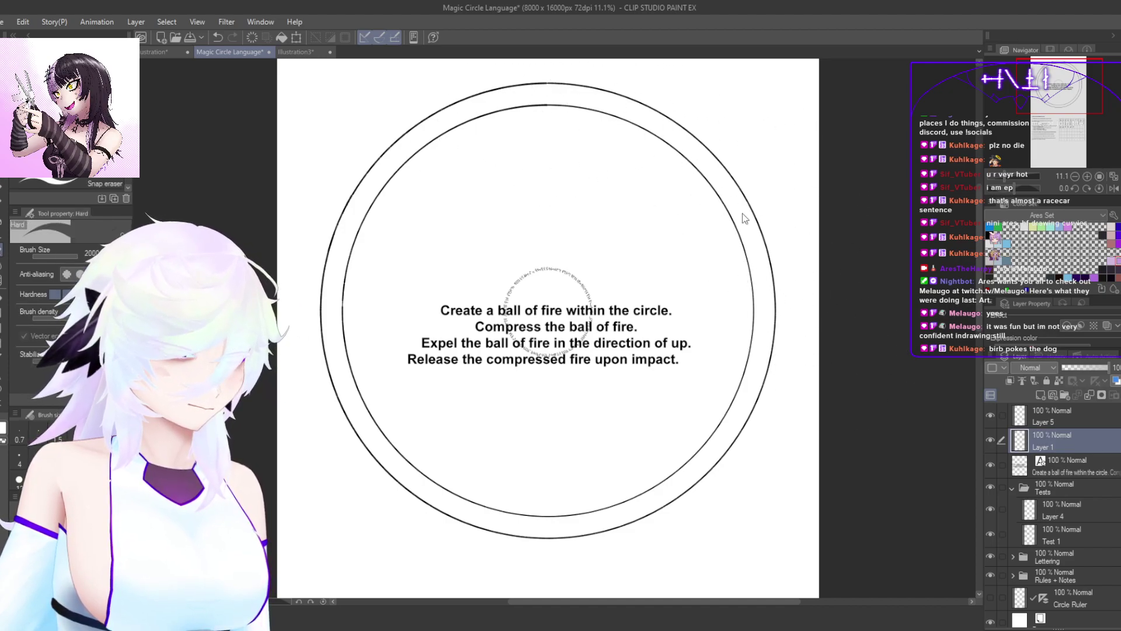
key("ctrl+t")
left_click_drag(779, 318, 713, 405)
left_click(636, 463)
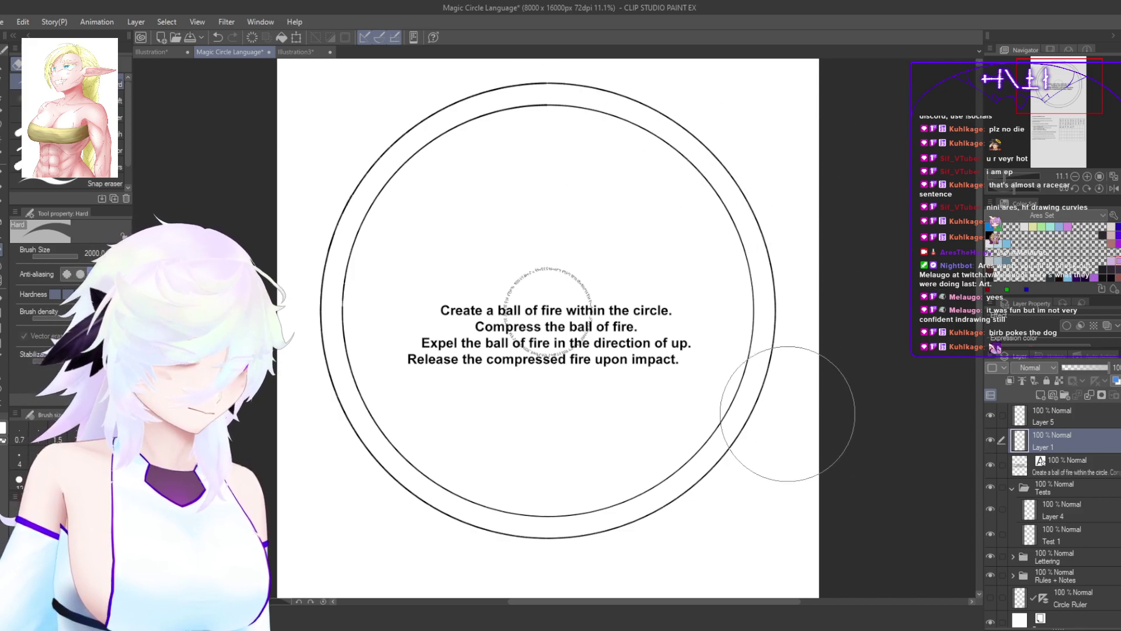
Step: Try shifting the pasted glyph ring to the left and erasing beside it, and undo these changes
key("ctrl+t")
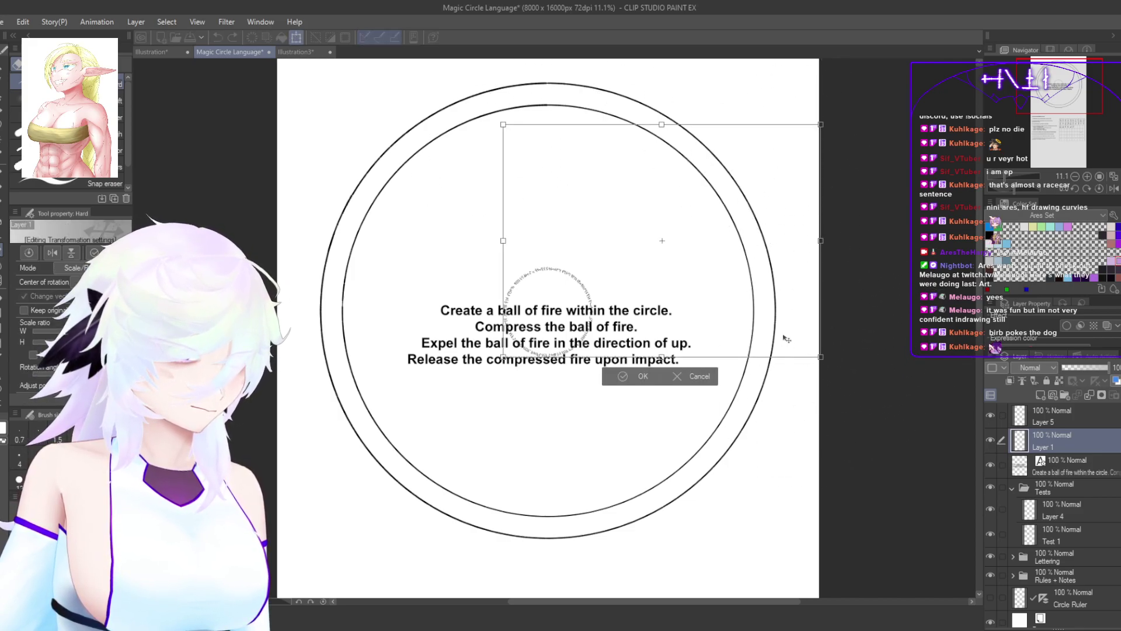
left_click_drag(783, 338, 747, 342)
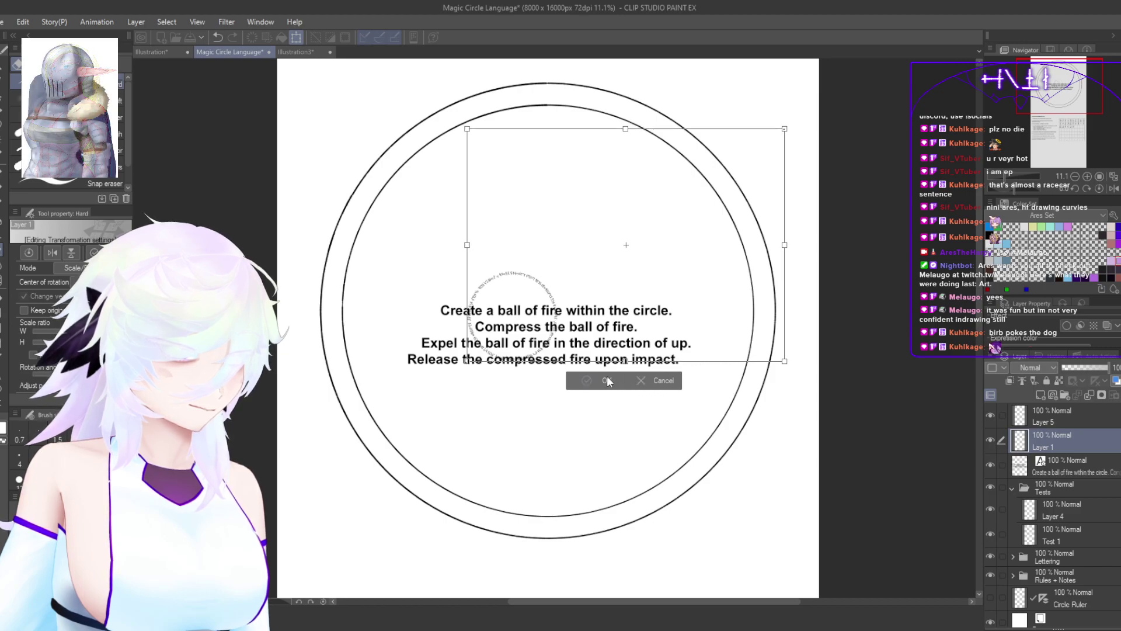
left_click(658, 381)
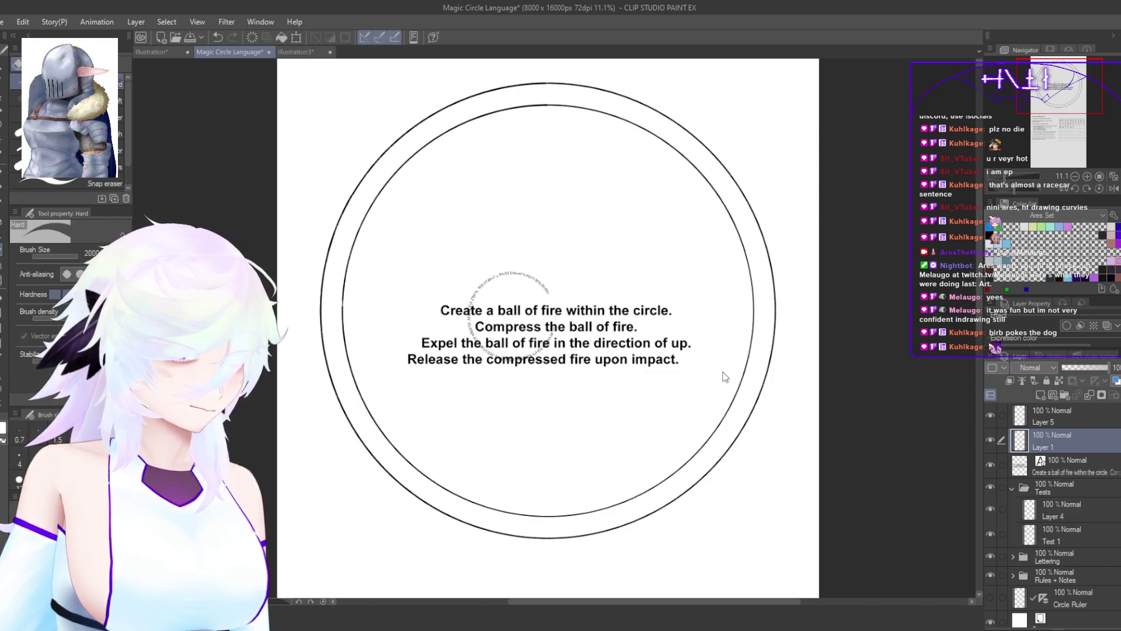
key("ctrl+z")
key("ctrl+z")
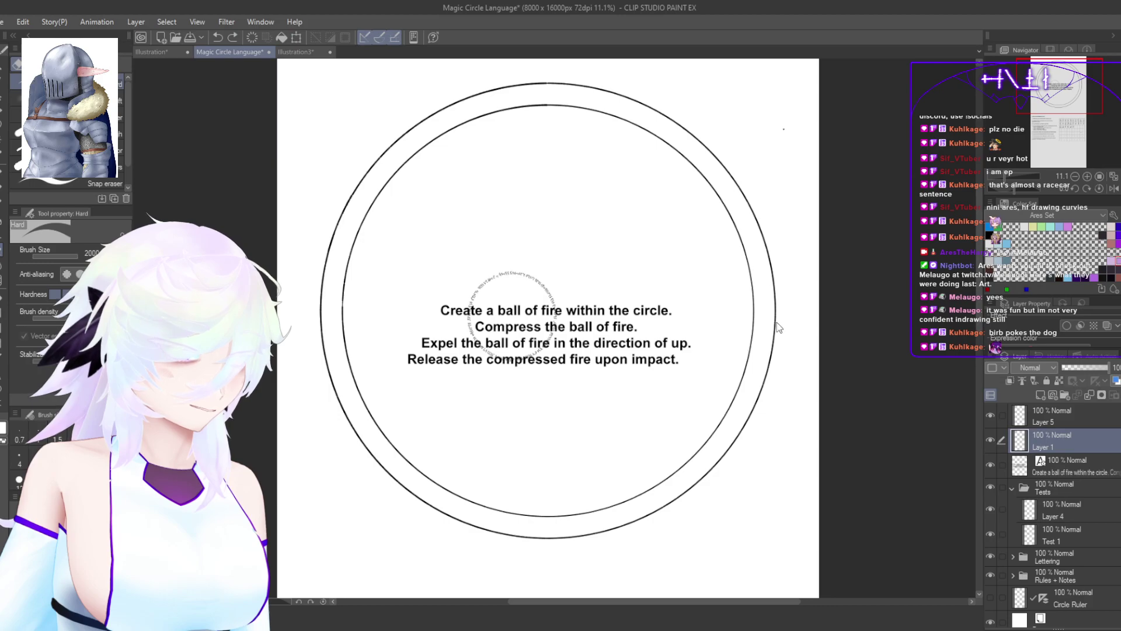
key("ctrl+y")
Step: Move the pasted glyph ring slightly left and down over the spell text
key("ctrl+t")
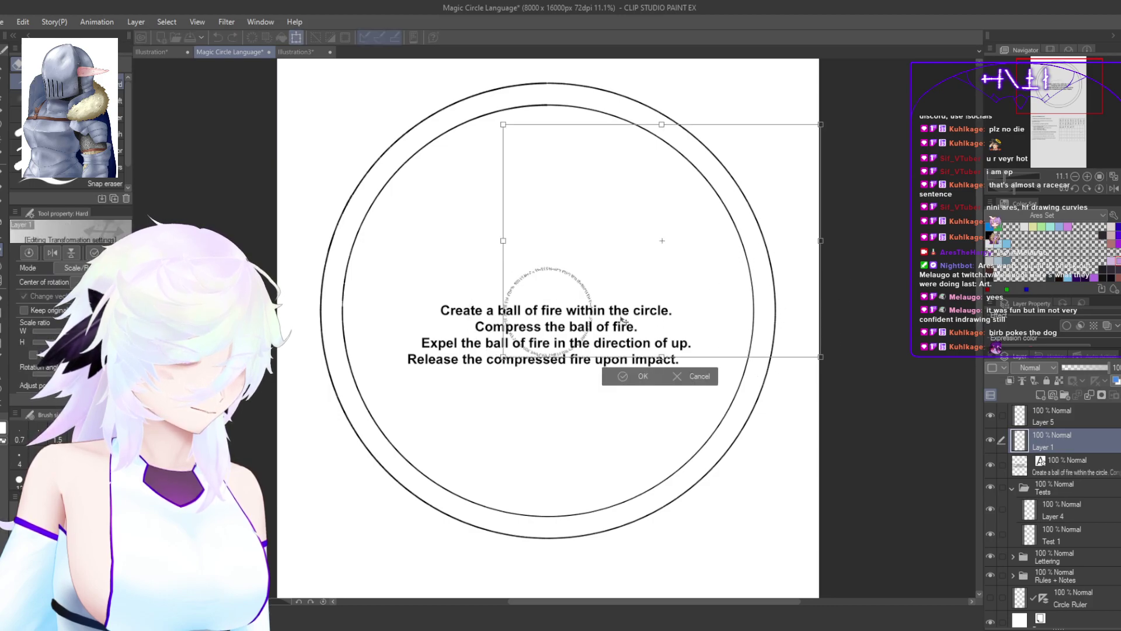
left_click(611, 381)
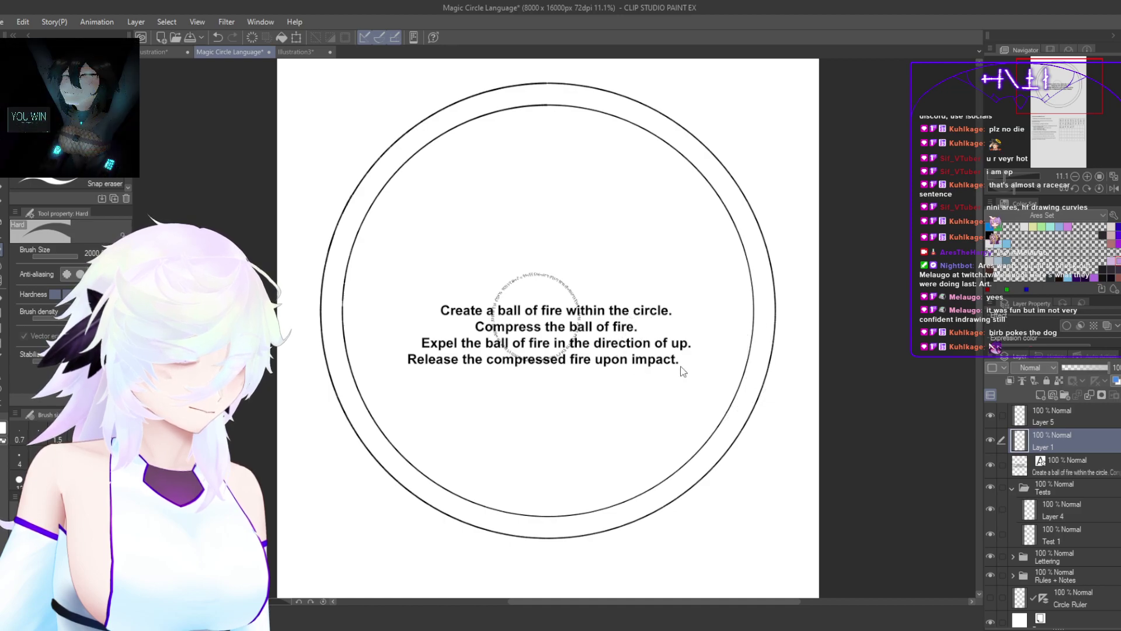
Step: Enlarge the glyph ring to fill the band between the two large circles, and hide the English spell text layer
key("ctrl+t")
left_click_drag(581, 363, 731, 514)
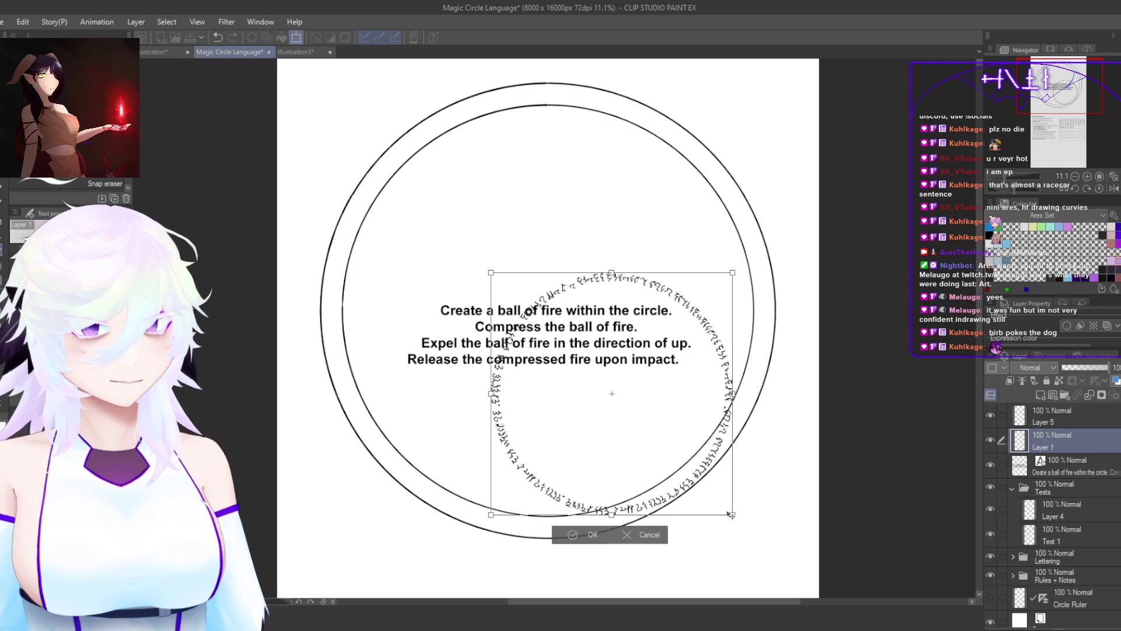
left_click_drag(494, 266, 372, 105)
left_click_drag(529, 516, 529, 536)
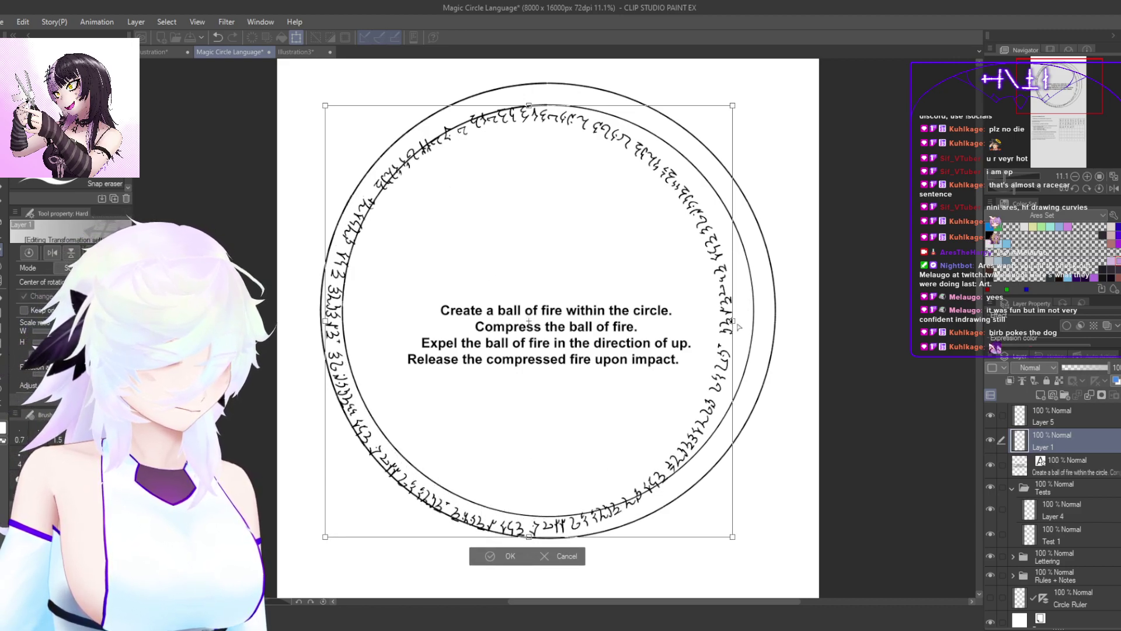
key("ctrl+z")
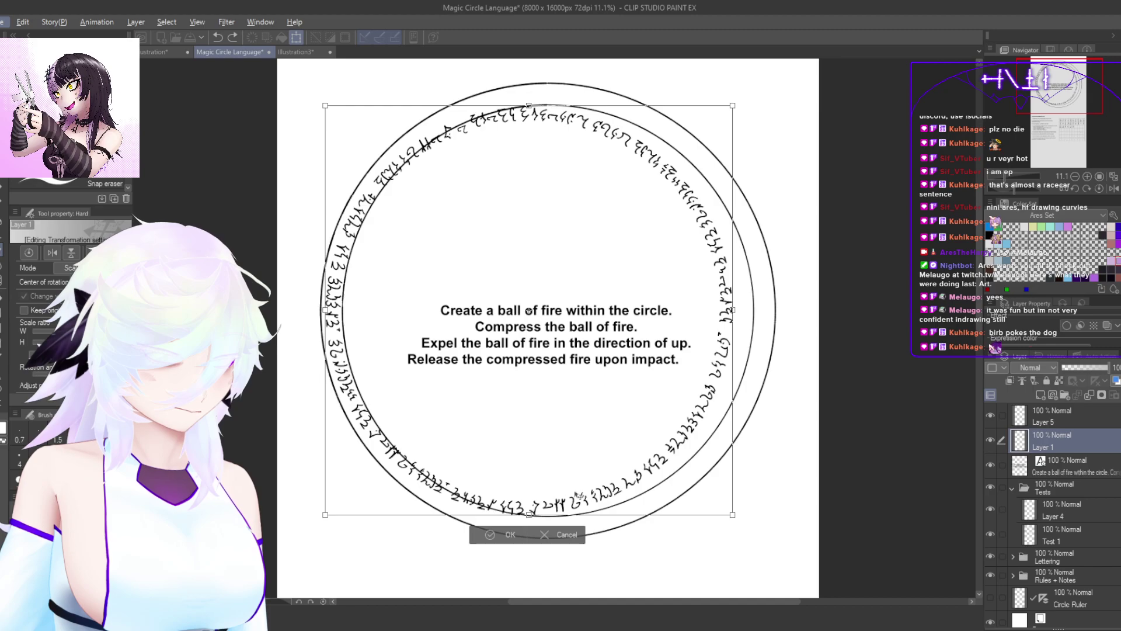
left_click_drag(733, 515, 773, 536)
key("ctrl+z")
key("ctrl+z")
key("ctrl+y")
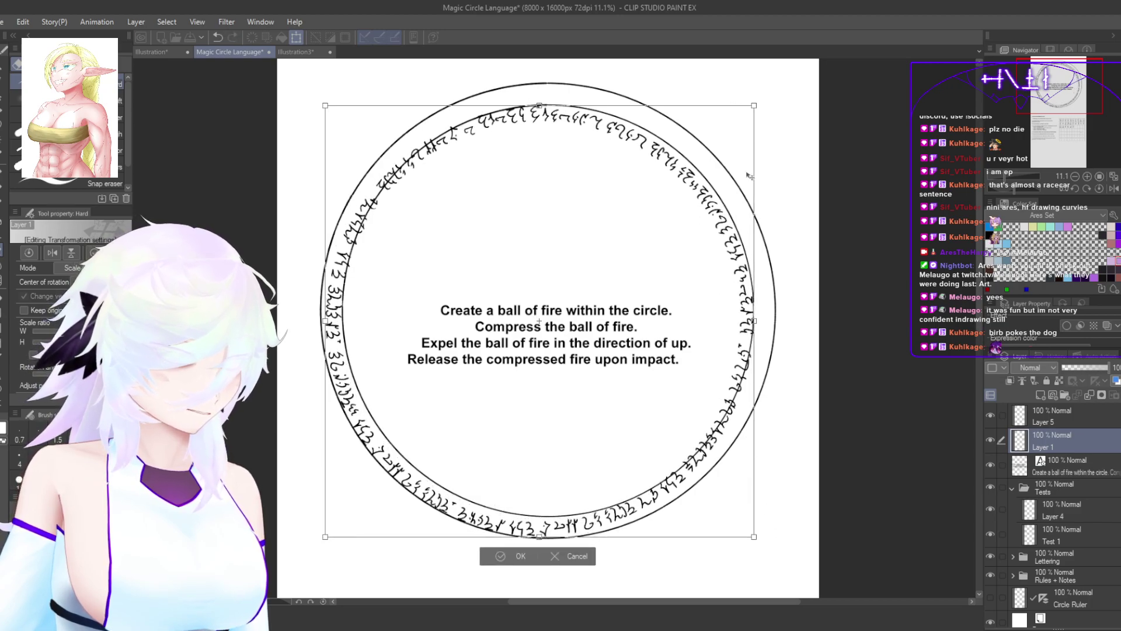
left_click_drag(754, 106, 778, 87)
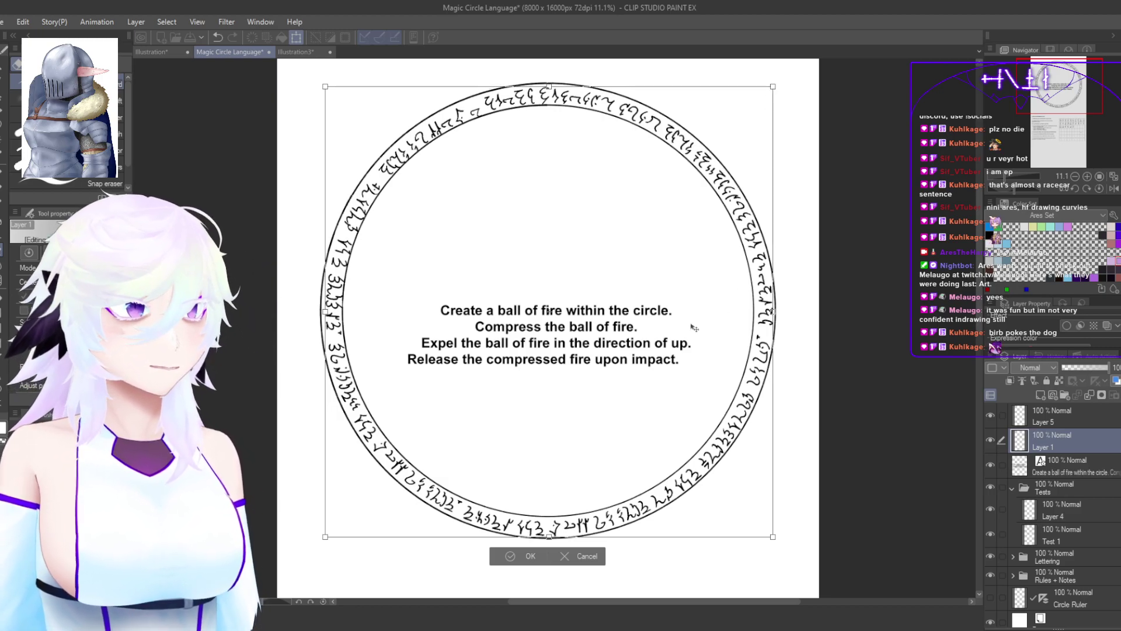
left_click_drag(692, 330, 691, 333)
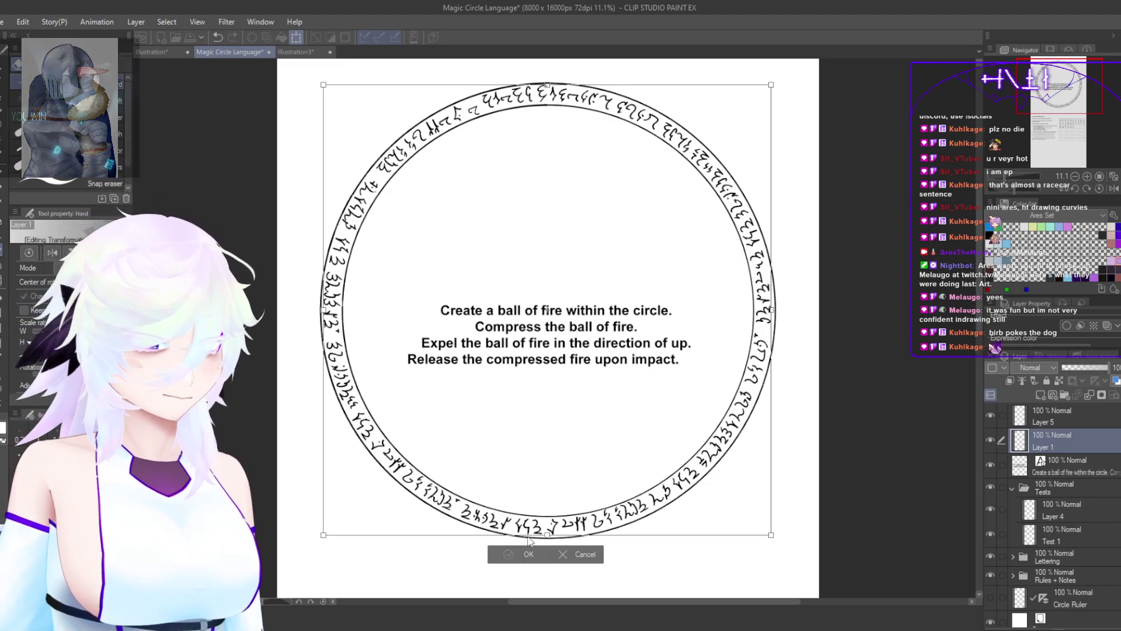
left_click(526, 554)
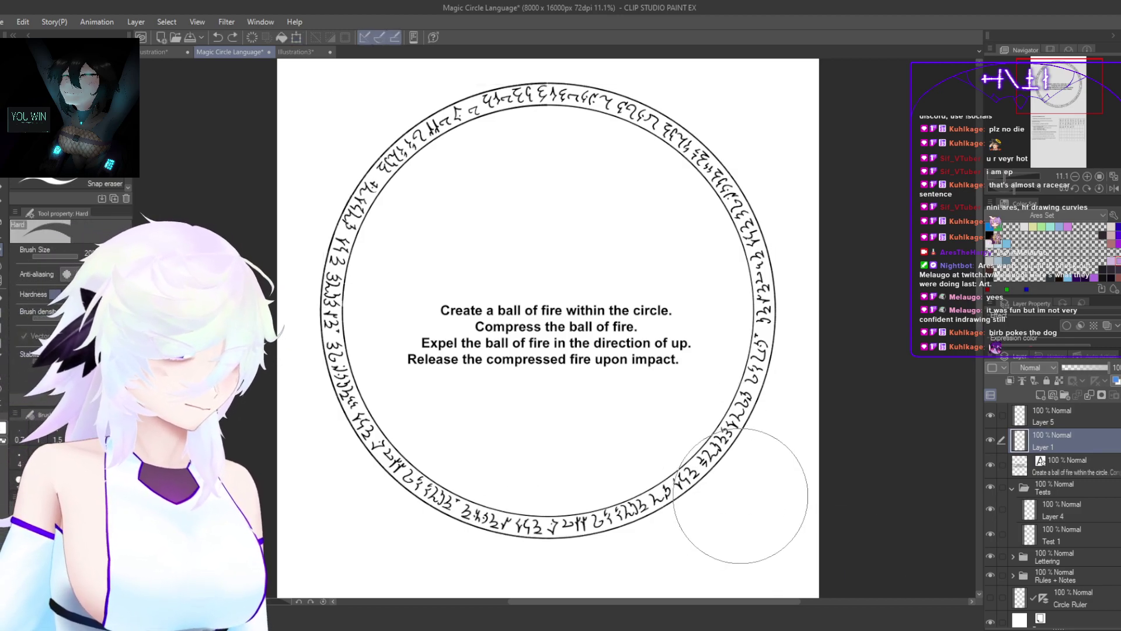
left_click(991, 464)
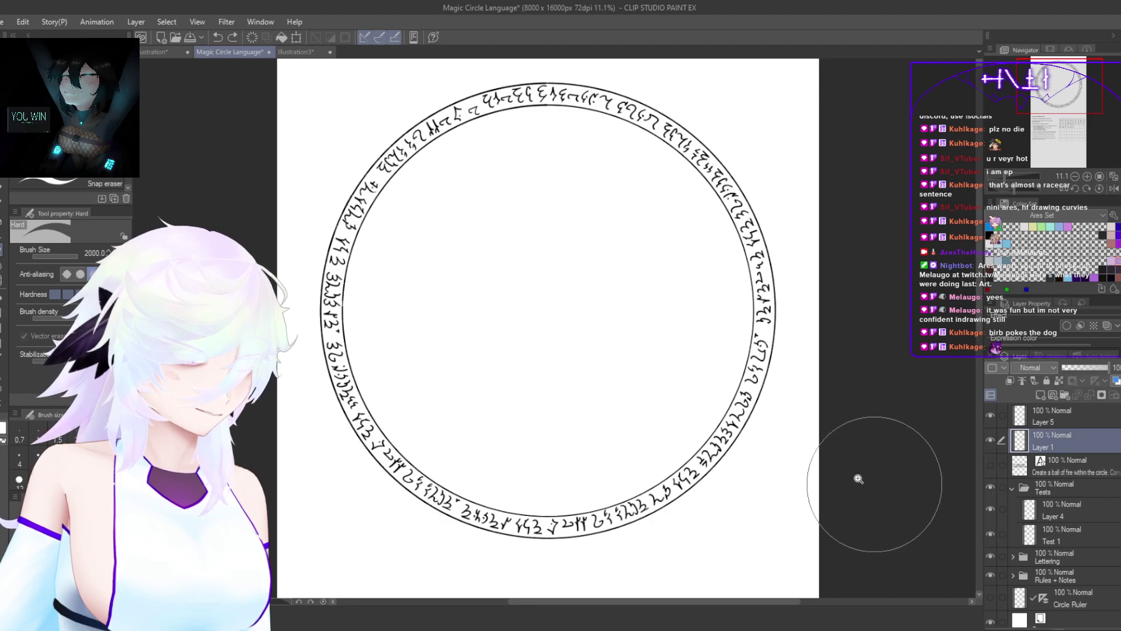
Step: In the Rules text layer of the Rules + Notes folder, remove "animate/" from rule 5 so it ends with "inanimate"
scroll(611, 351, "down", 5)
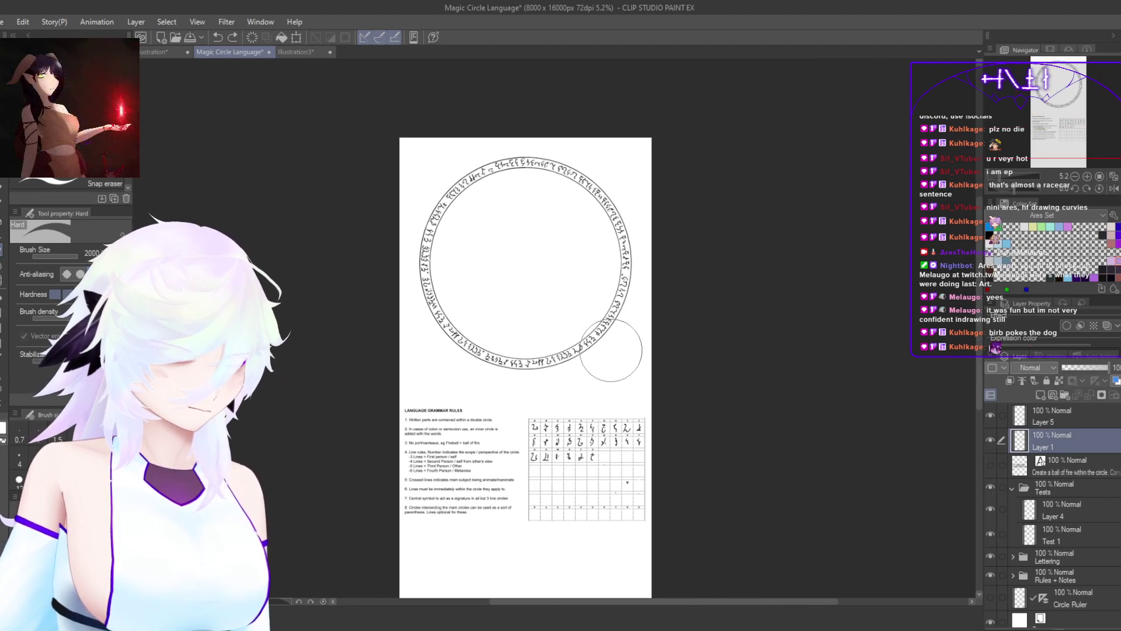
scroll(534, 451, "up", 4)
left_click_drag(560, 508, 597, 455)
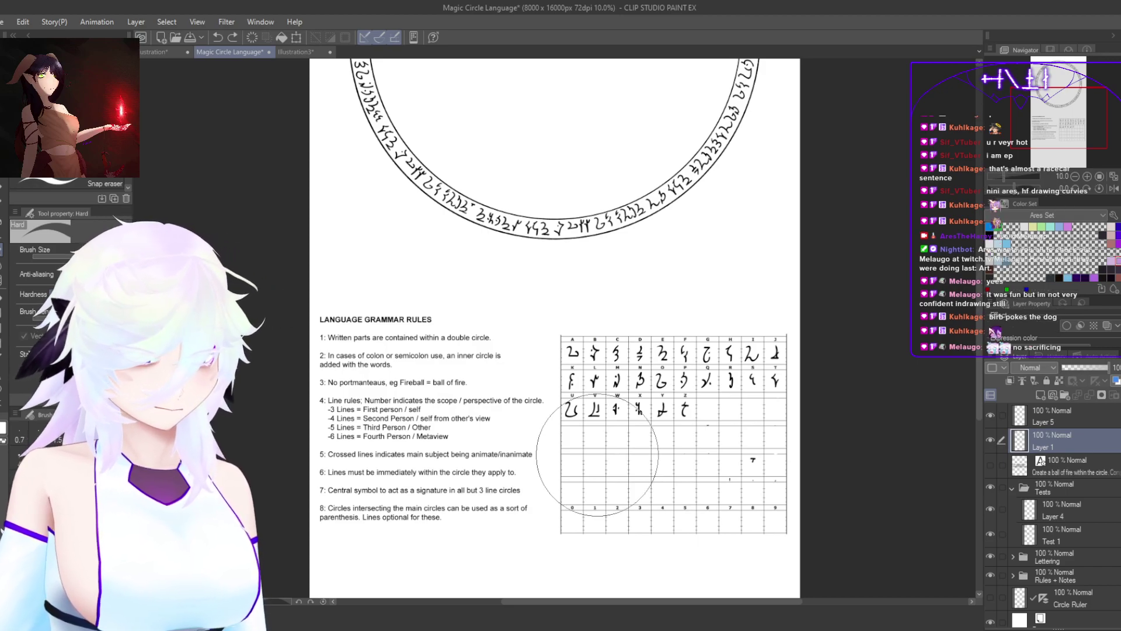
left_click_drag(622, 226, 662, 270)
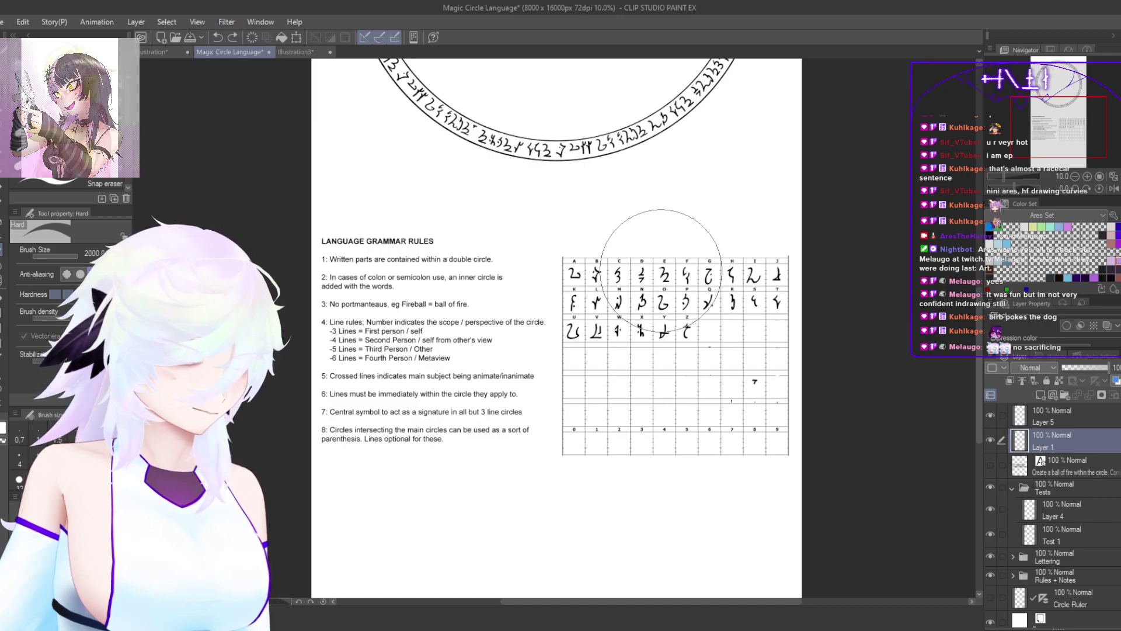
scroll(368, 403, "up", 4)
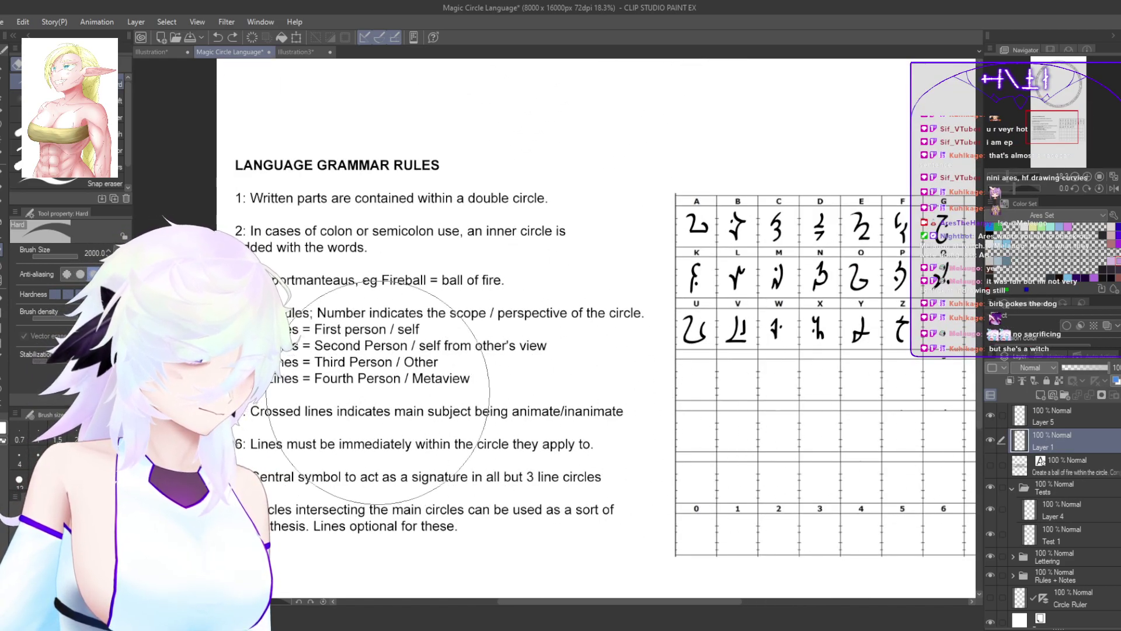
scroll(1054, 520, "down", 1)
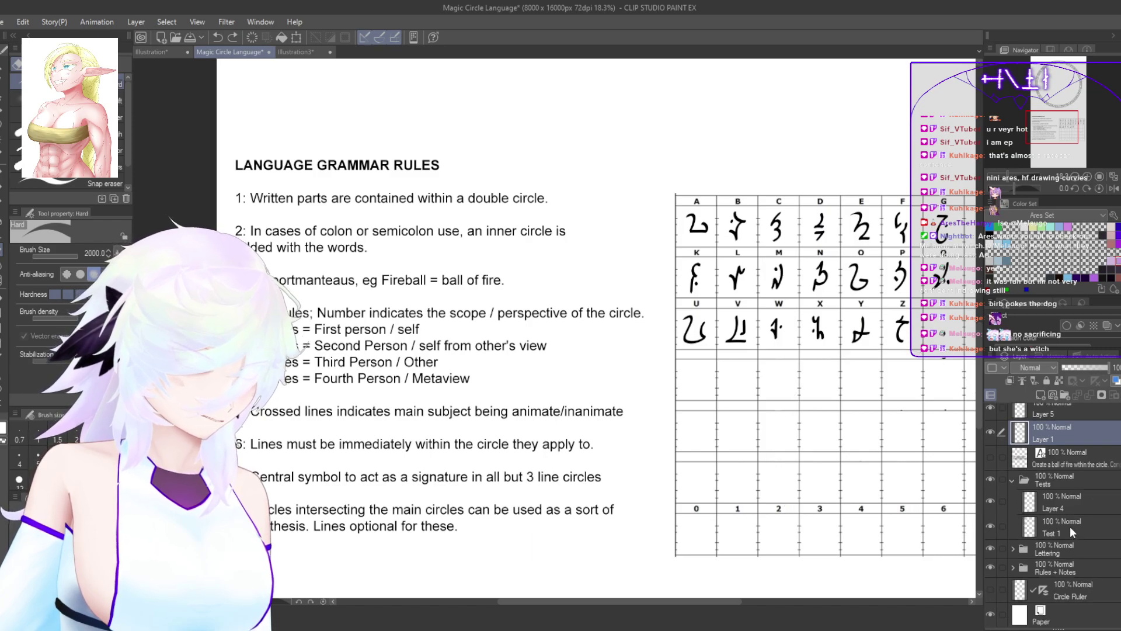
left_click(1012, 566)
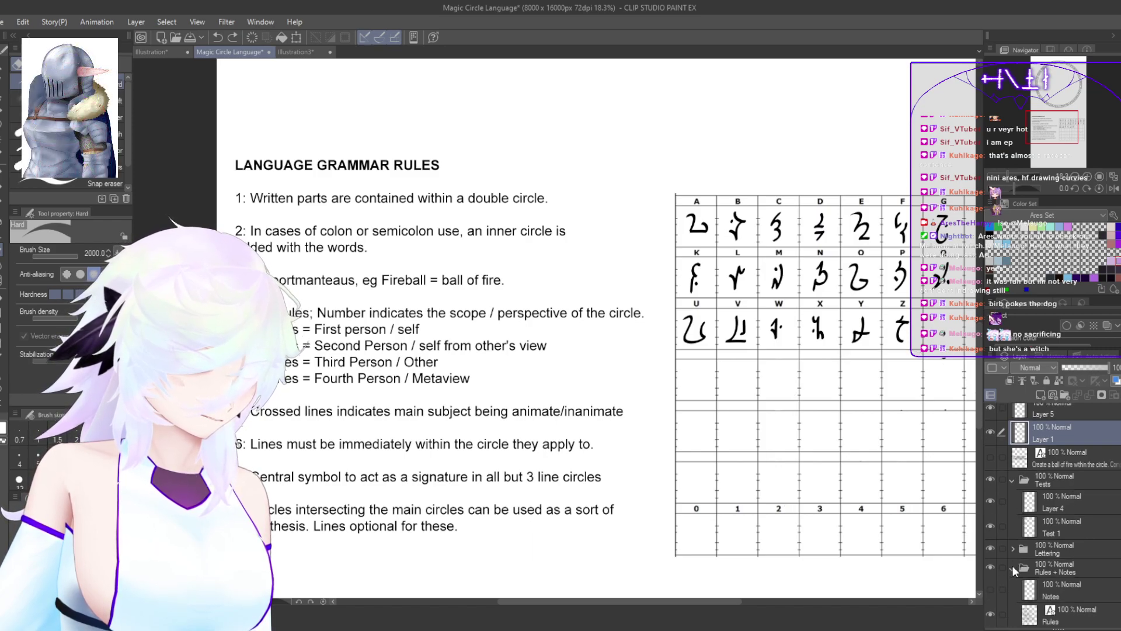
scroll(1011, 565, "down", 3)
left_click(1084, 568)
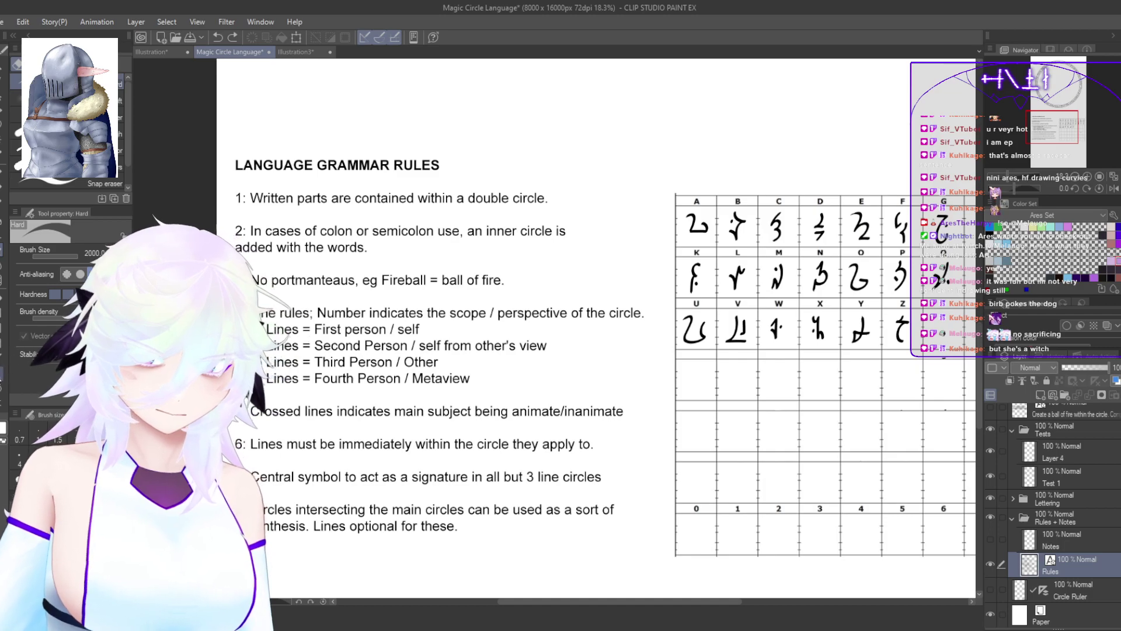
key("t")
double_click(525, 411)
double_click(609, 410)
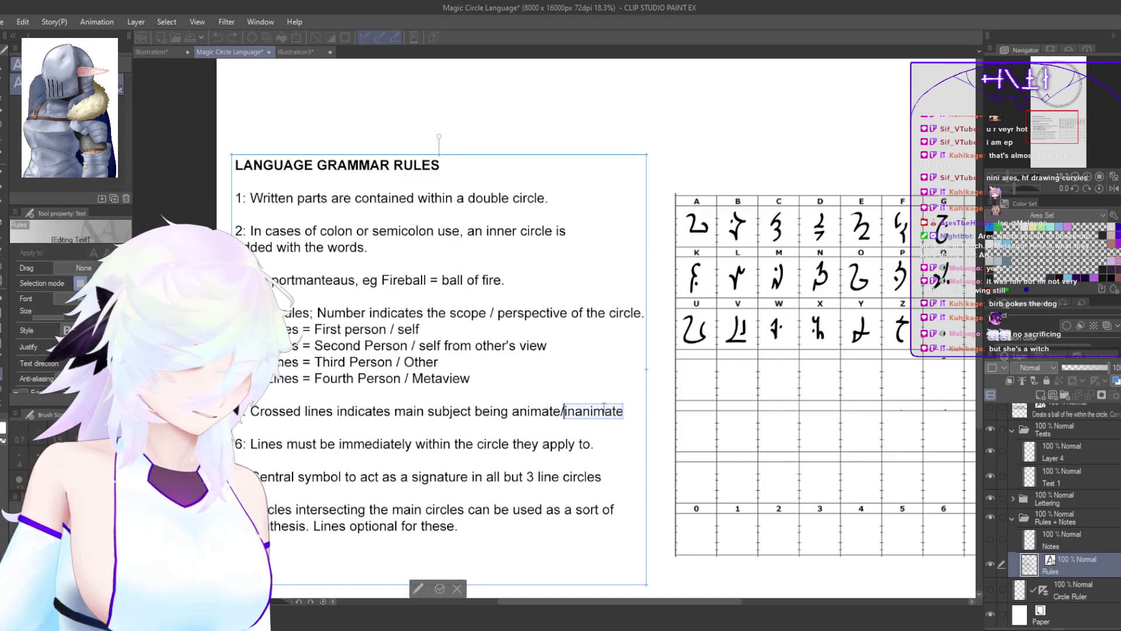
double_click(547, 411)
key("BackSpace")
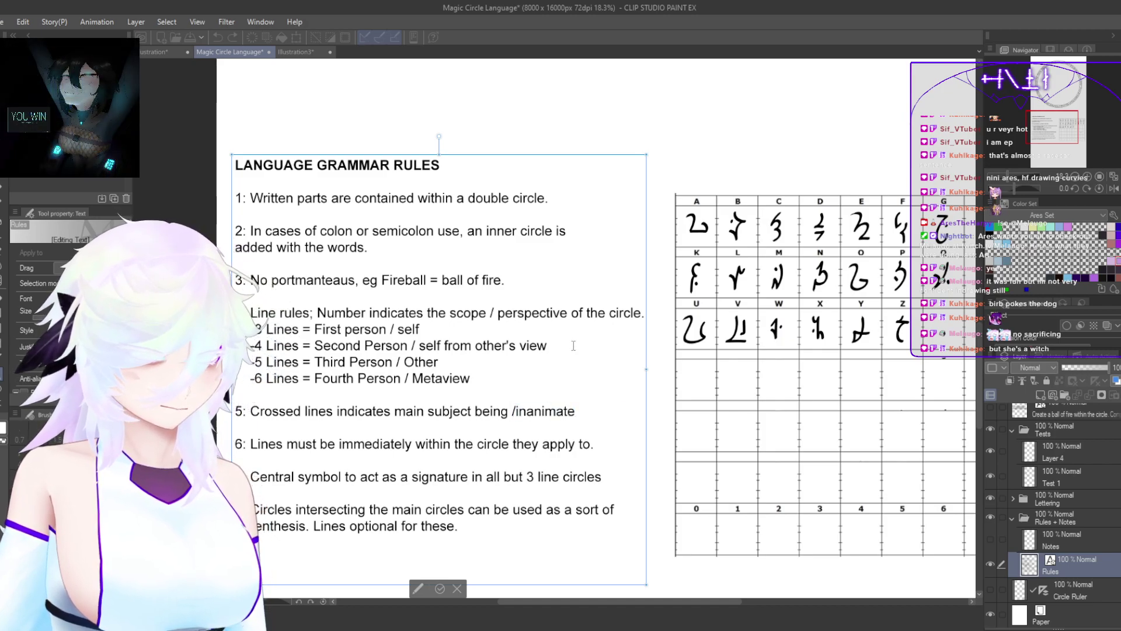
key("Delete")
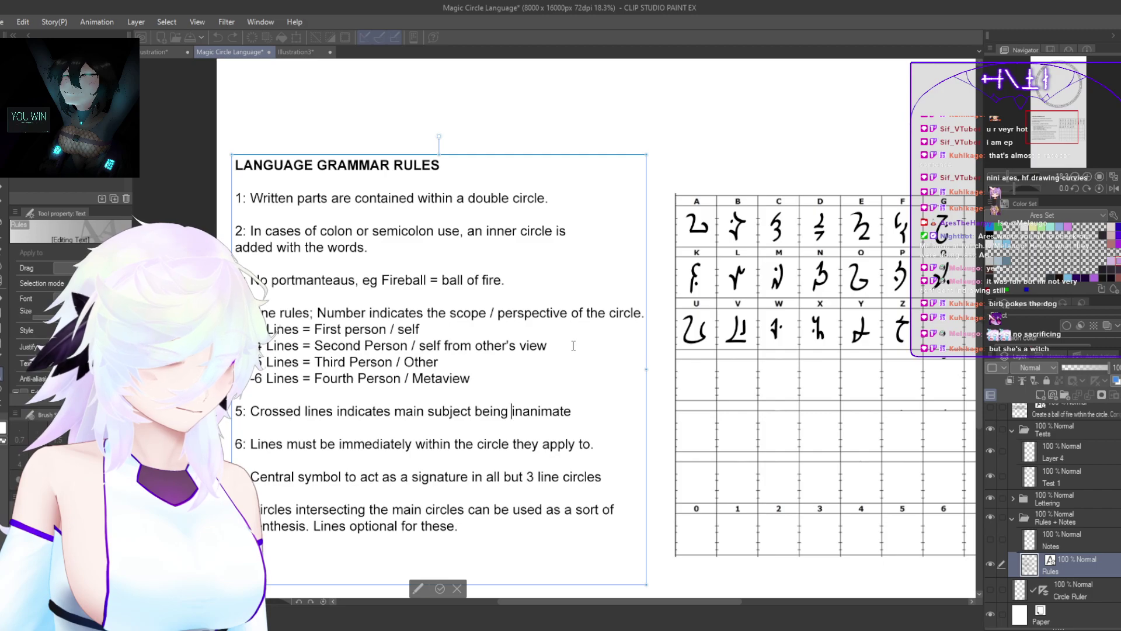
Step: Add a comma after "inanimate" in rule 5, continue on a new line with "uncrossed for animate.", and commit the text
left_click(587, 410)
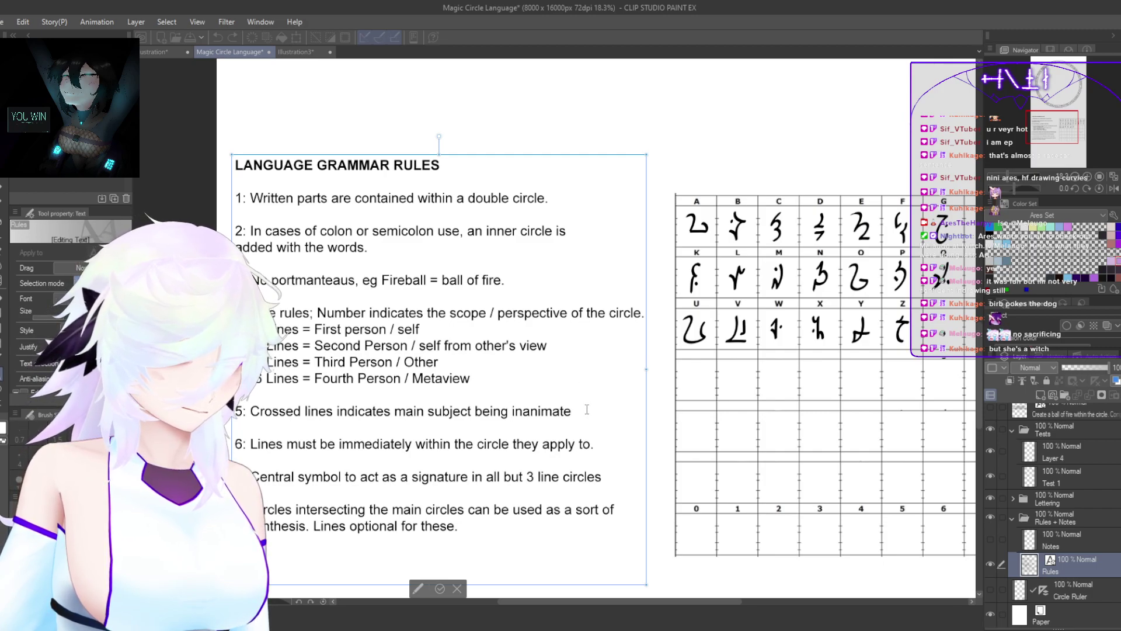
type(",")
key("Return")
type("U")
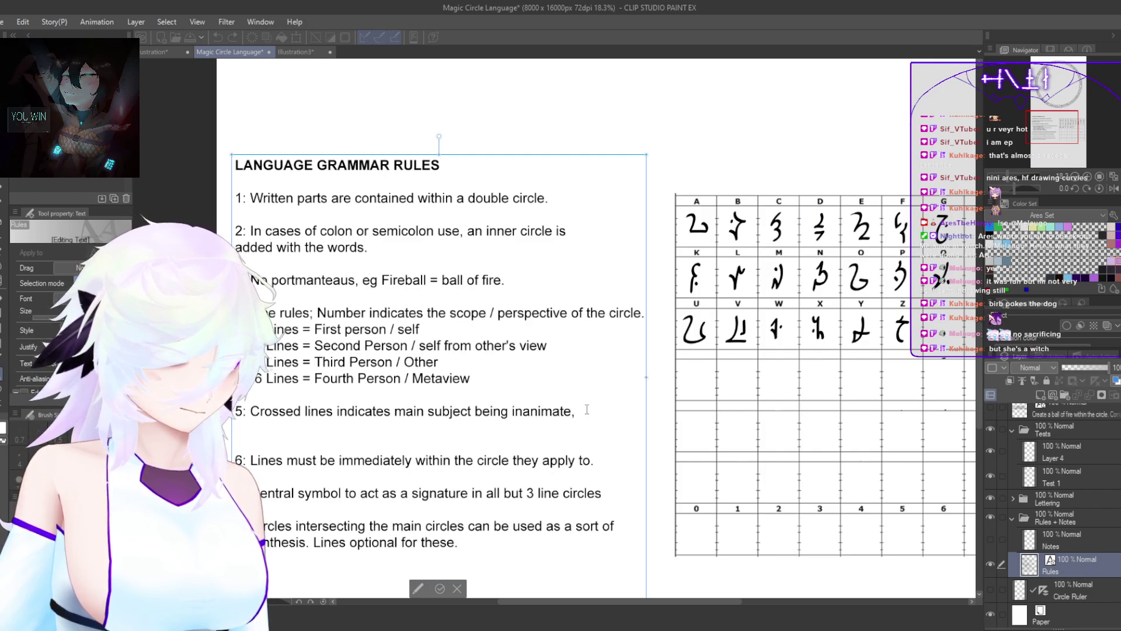
type("ncrossed for animat")
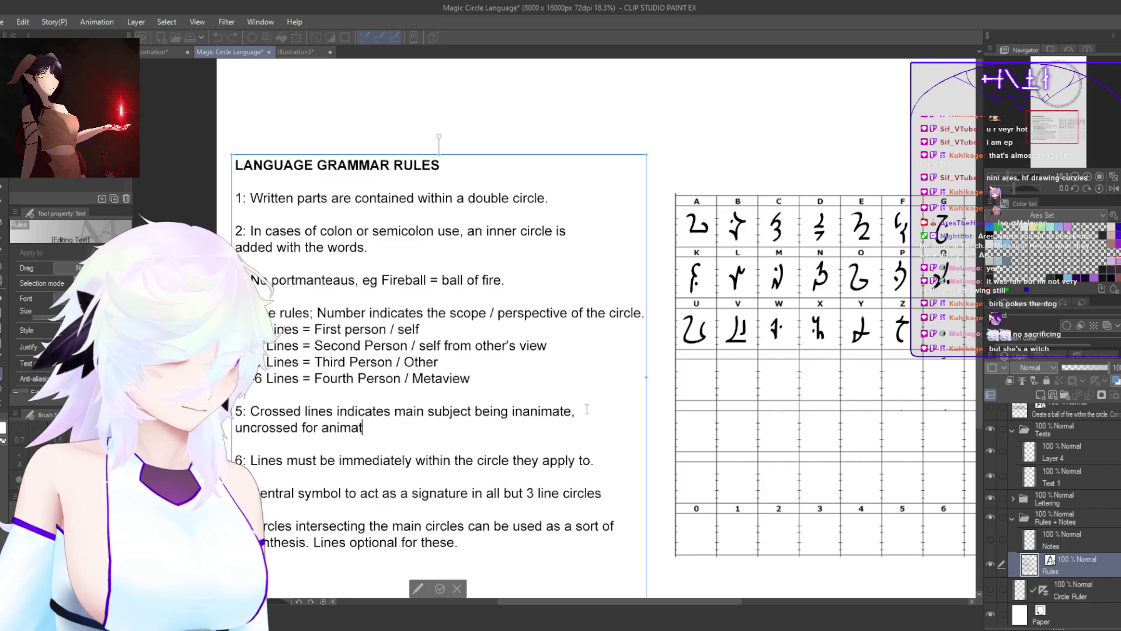
type("e.")
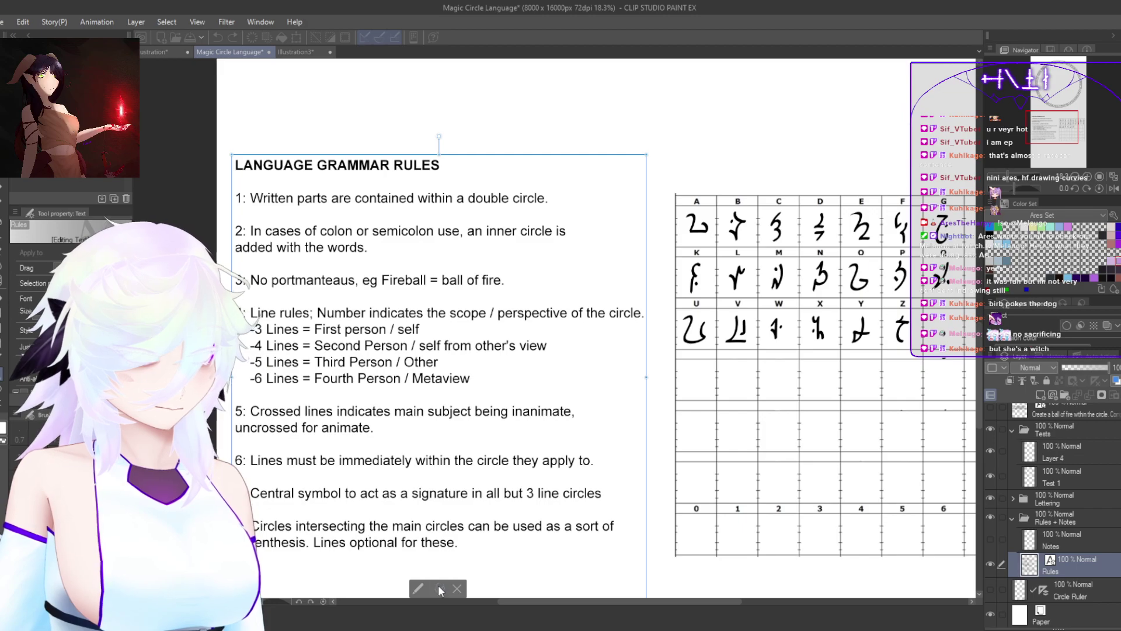
left_click(439, 588)
Step: Collapse the Rules + Notes folder and move Layer 5, Layer 1 and the spell text layer into the Tests folder
left_click_drag(732, 404, 608, 511)
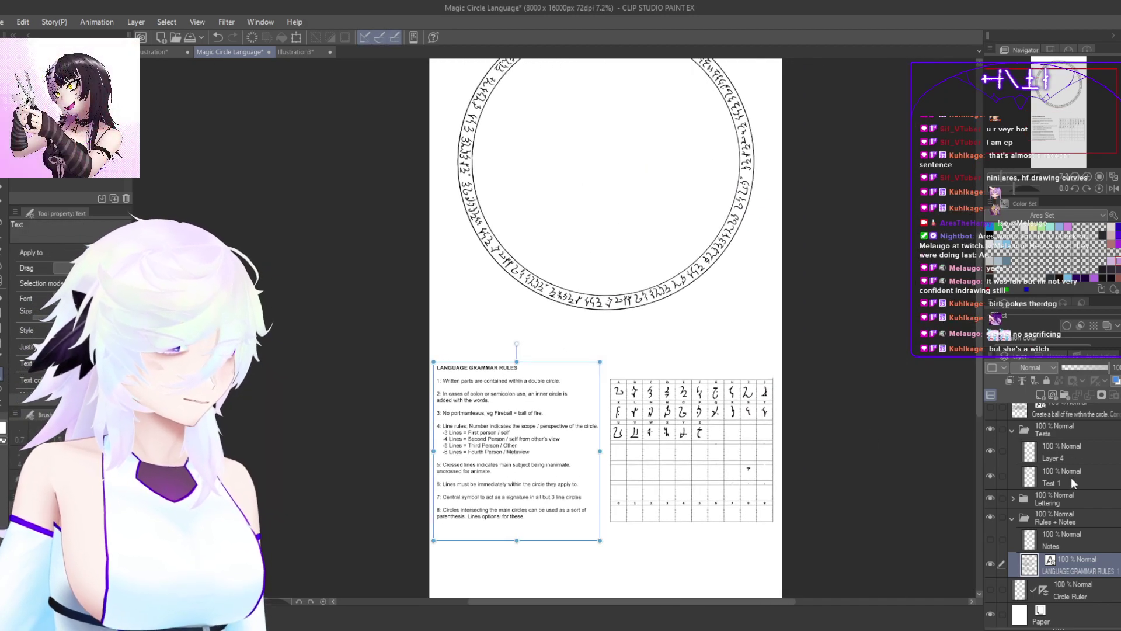
left_click(1013, 431)
left_click(1013, 519)
left_click(1013, 485)
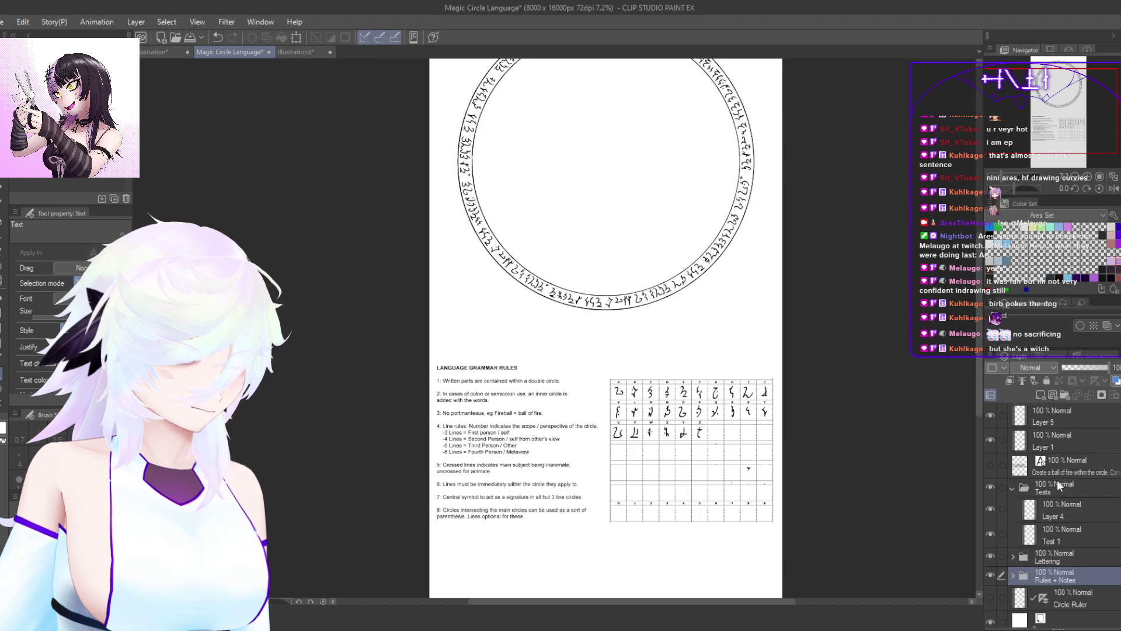
left_click(1077, 425)
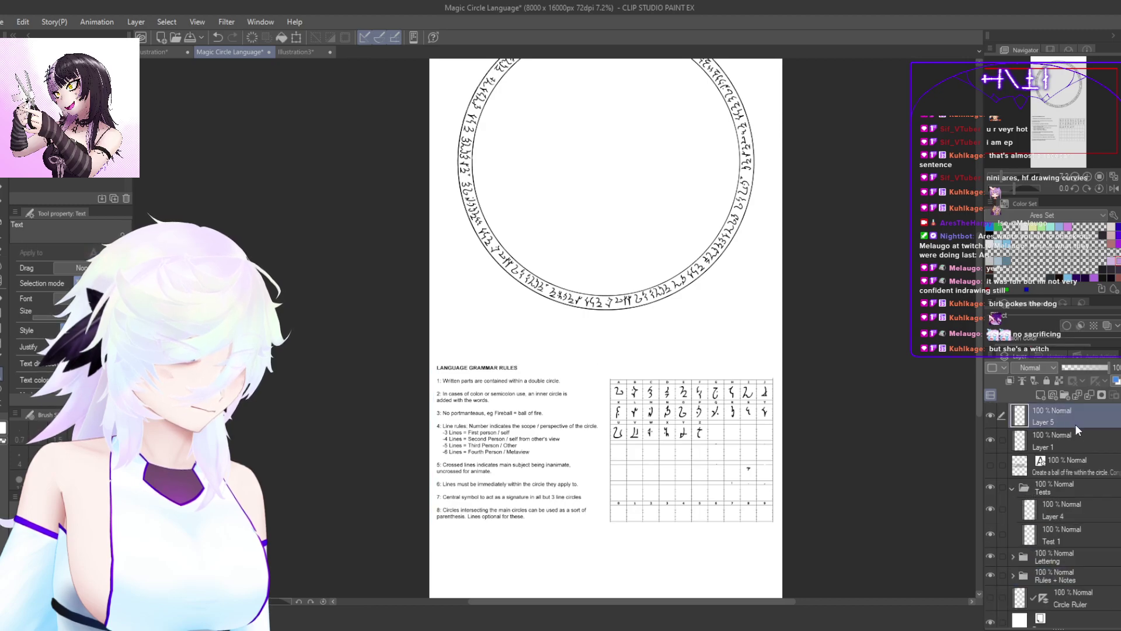
left_click(1090, 465, "shift")
left_click_drag(1084, 415, 1073, 500)
Step: Delete Layer 1, which holds the glyph ring, from the Tests folder
left_click_drag(733, 285, 691, 417)
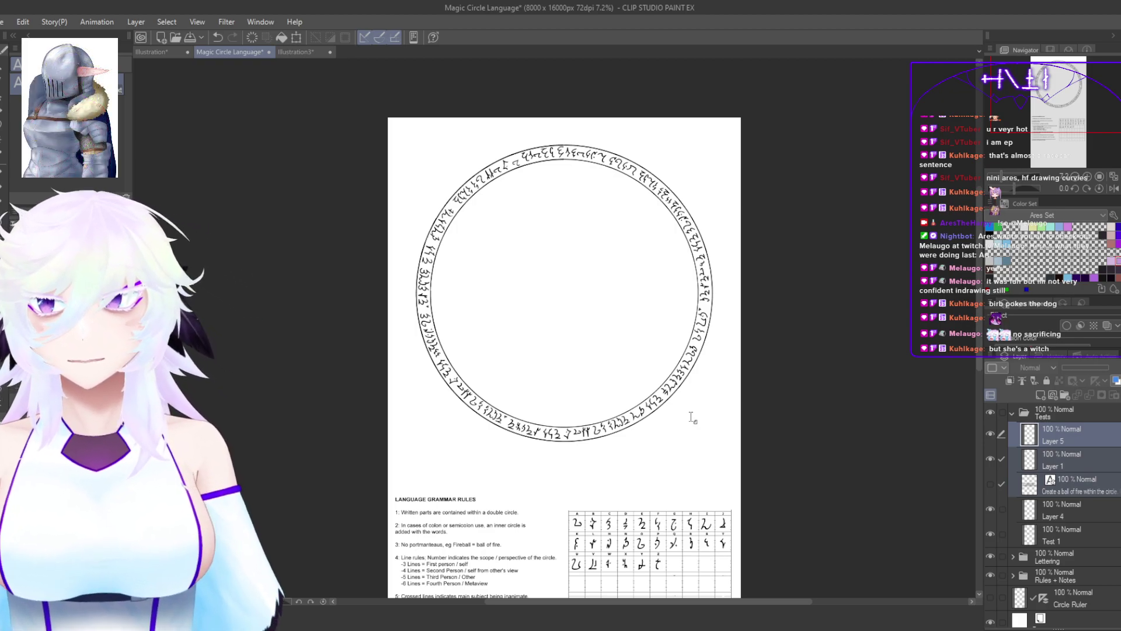
left_click_drag(977, 293, 977, 296)
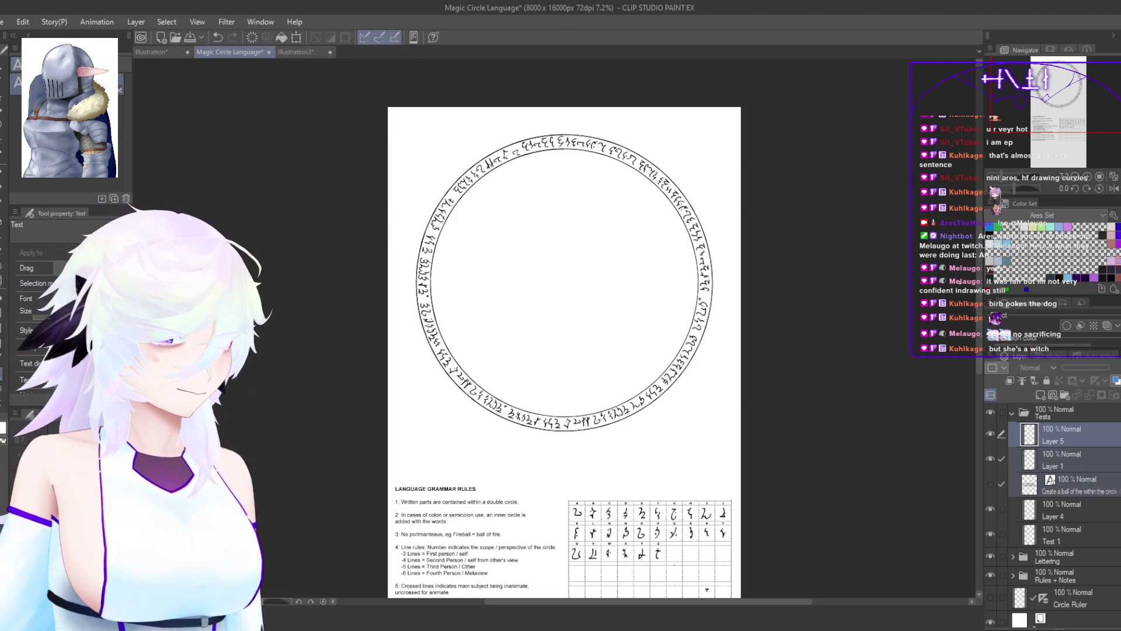
left_click_drag(567, 316, 597, 334)
left_click_drag(601, 398, 601, 489)
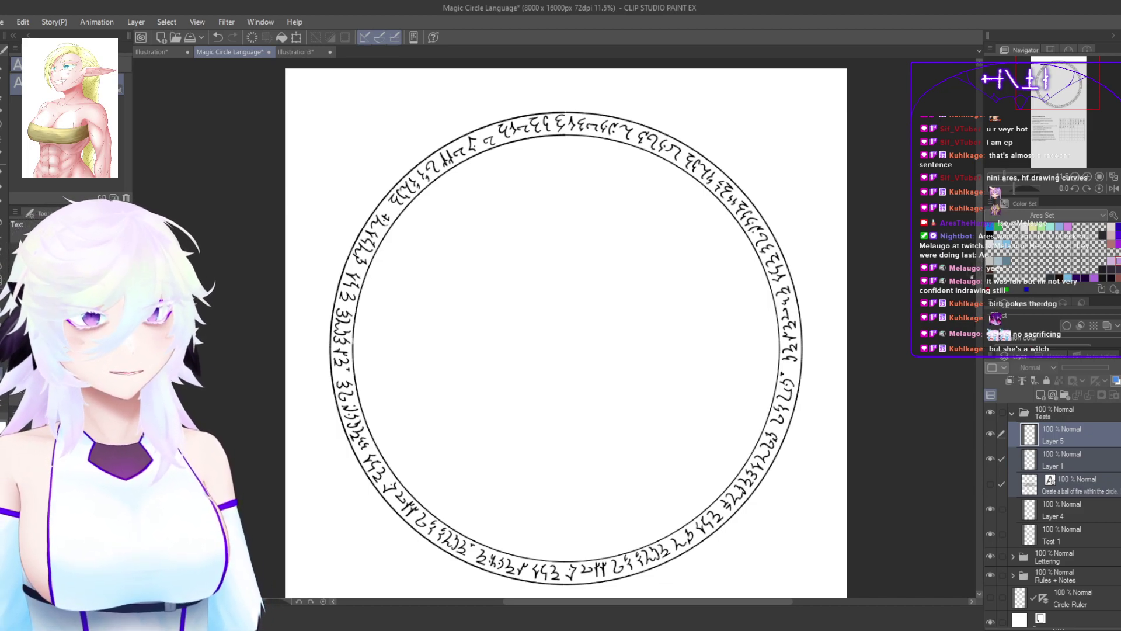
left_click_drag(785, 380, 846, 353)
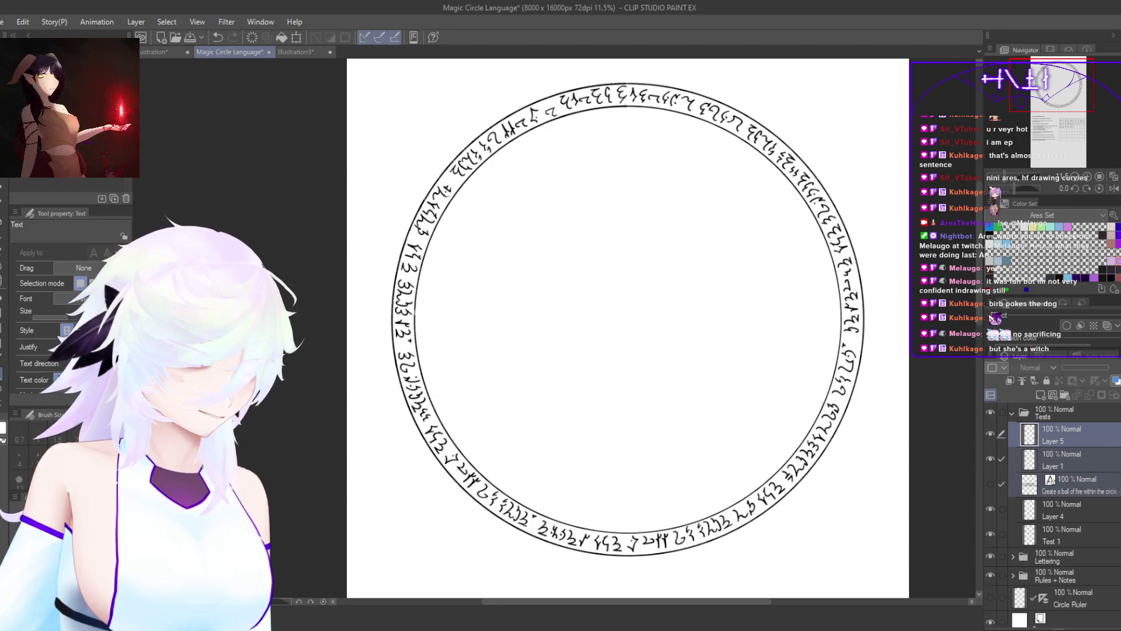
scroll(1064, 508, "down", 1)
scroll(1064, 508, "up", 1)
scroll(1064, 508, "up", 1)
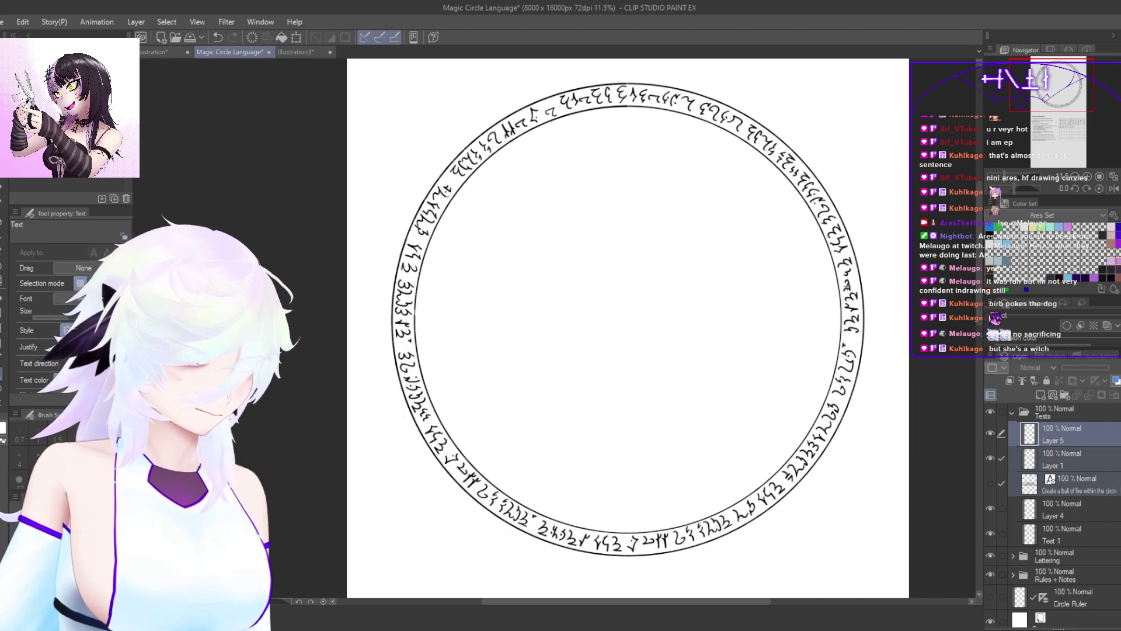
left_click(1069, 465)
left_click(1120, 395)
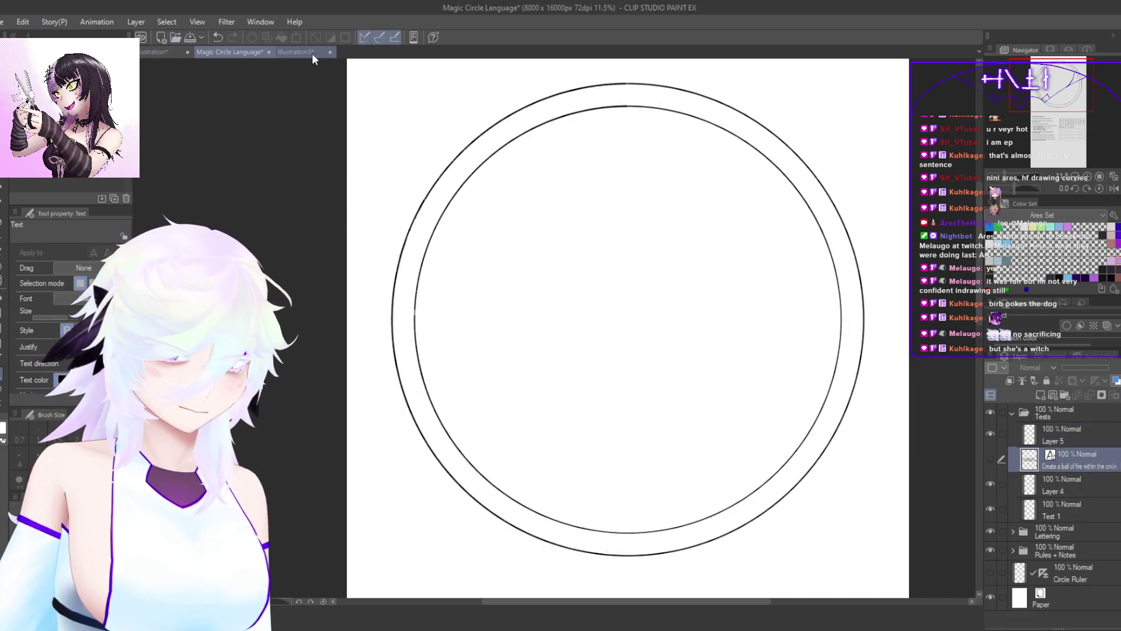
Step: In the Illustration3 document, flip the glyph line layer vertically and bend it into a ring with a distortion filter
left_click(295, 52)
scroll(422, 79, "up", 1)
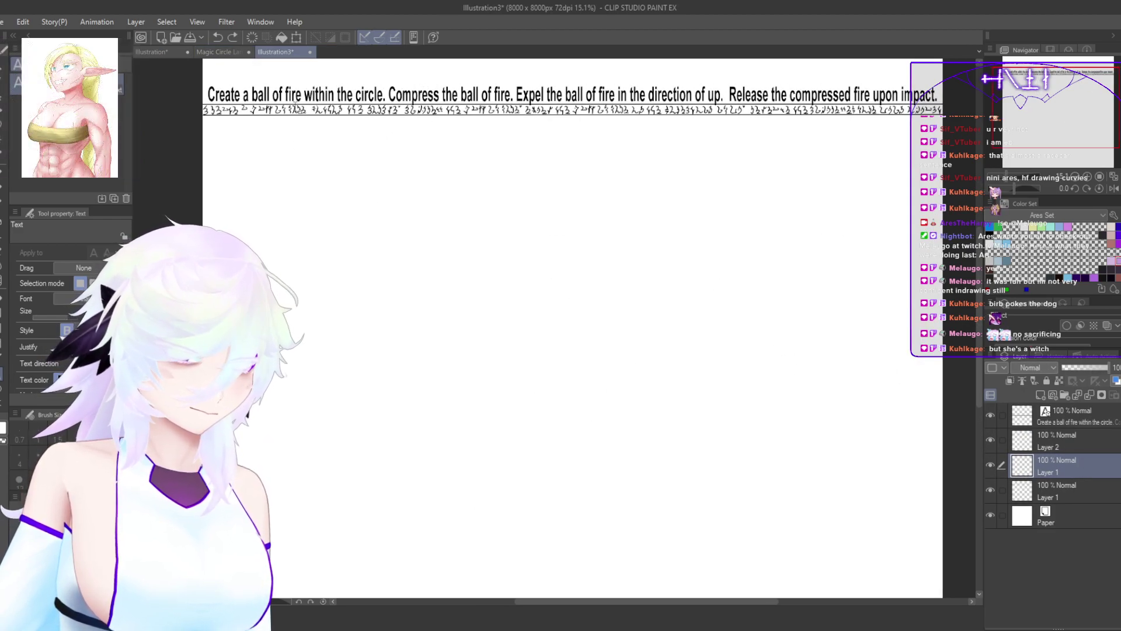
key("ctrl+t")
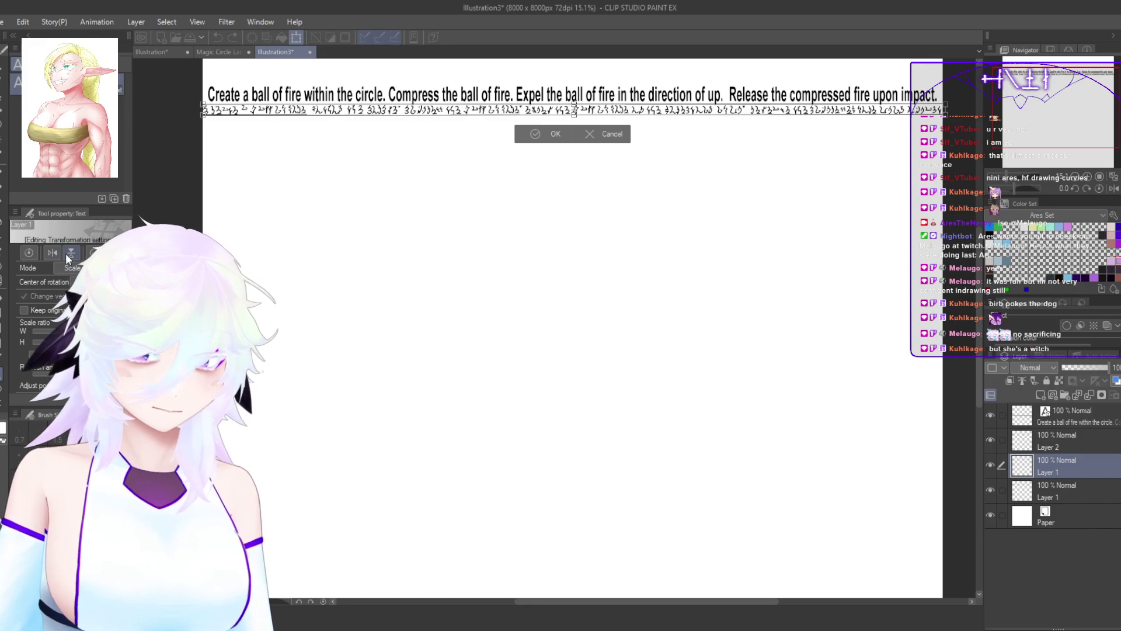
left_click(546, 134)
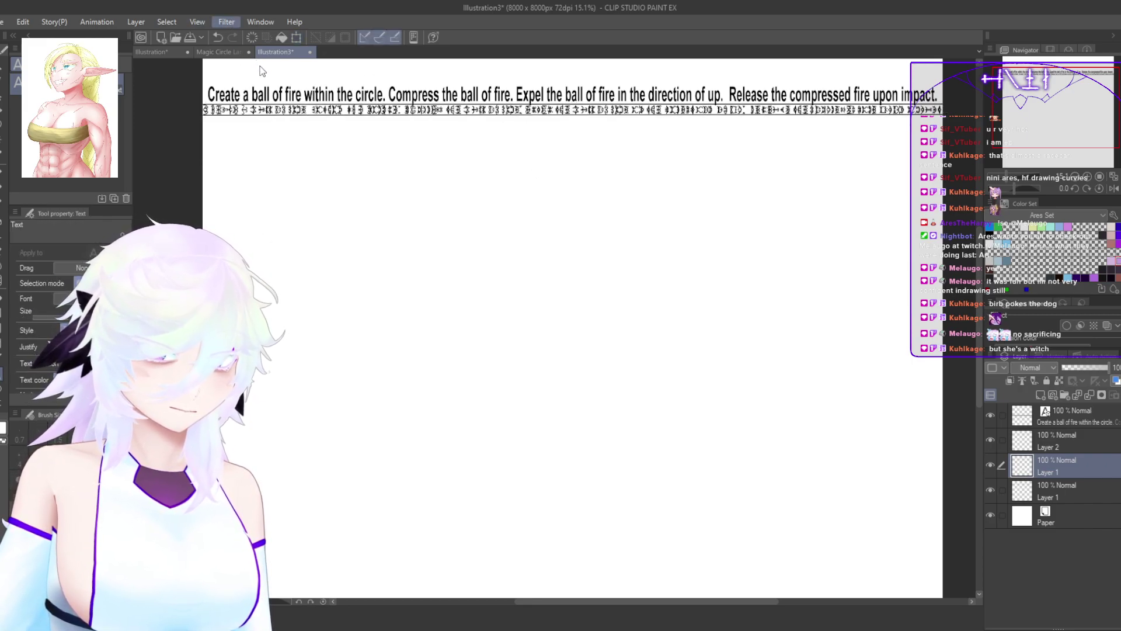
left_click(372, 138)
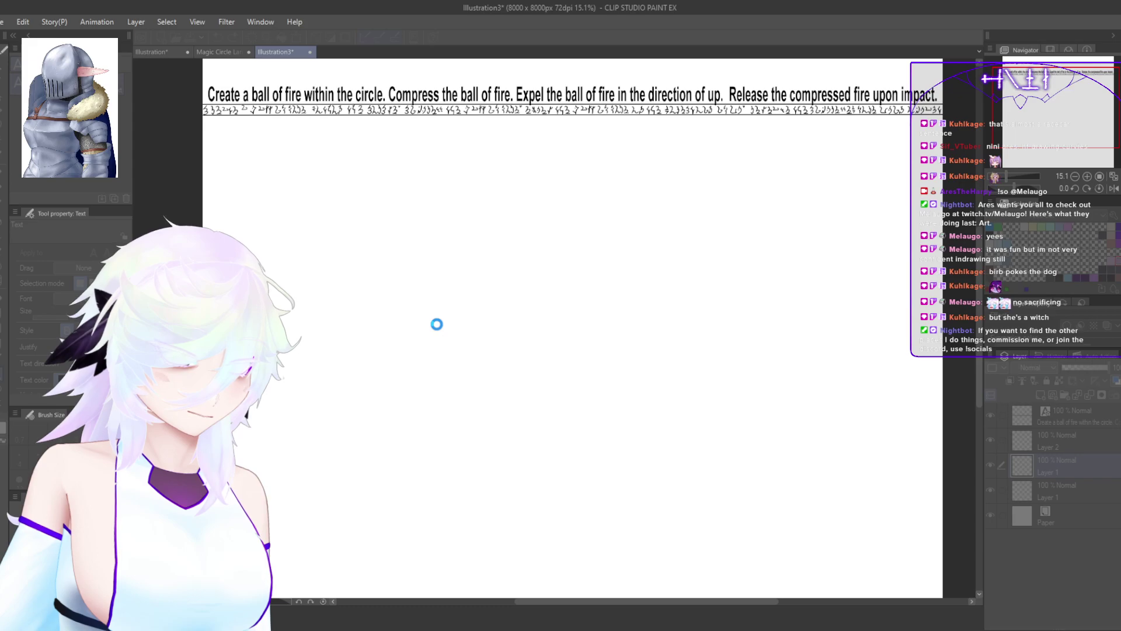
left_click(513, 341)
scroll(512, 341, "up", 5)
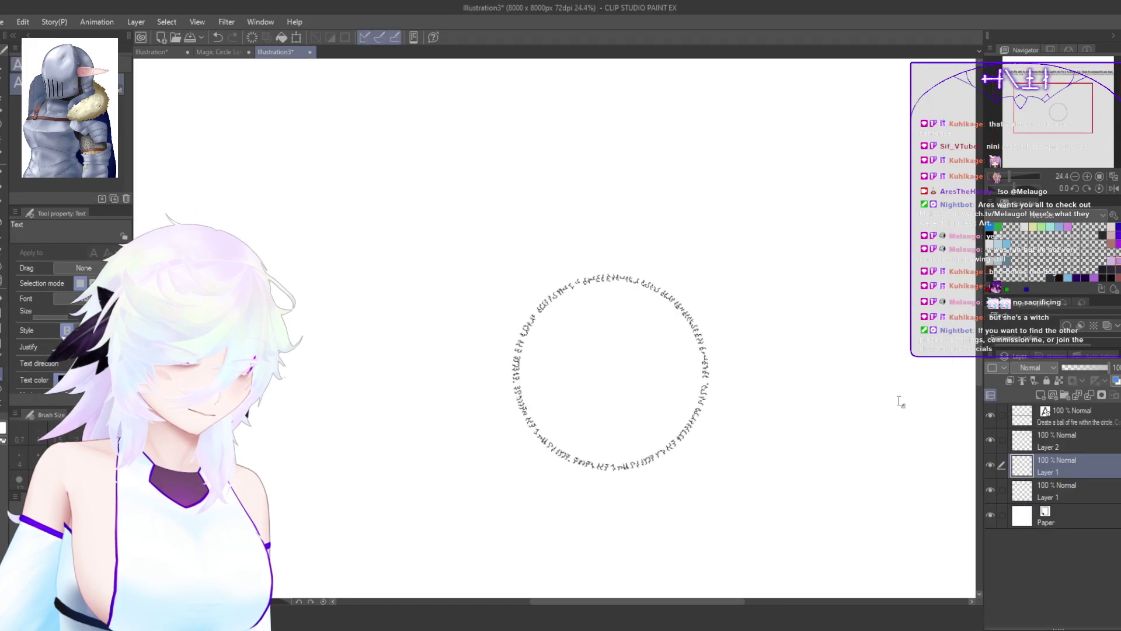
Step: Paste the glyph ring as a new layer in the Tests folder of the Magic Circle Language document
left_click(225, 52)
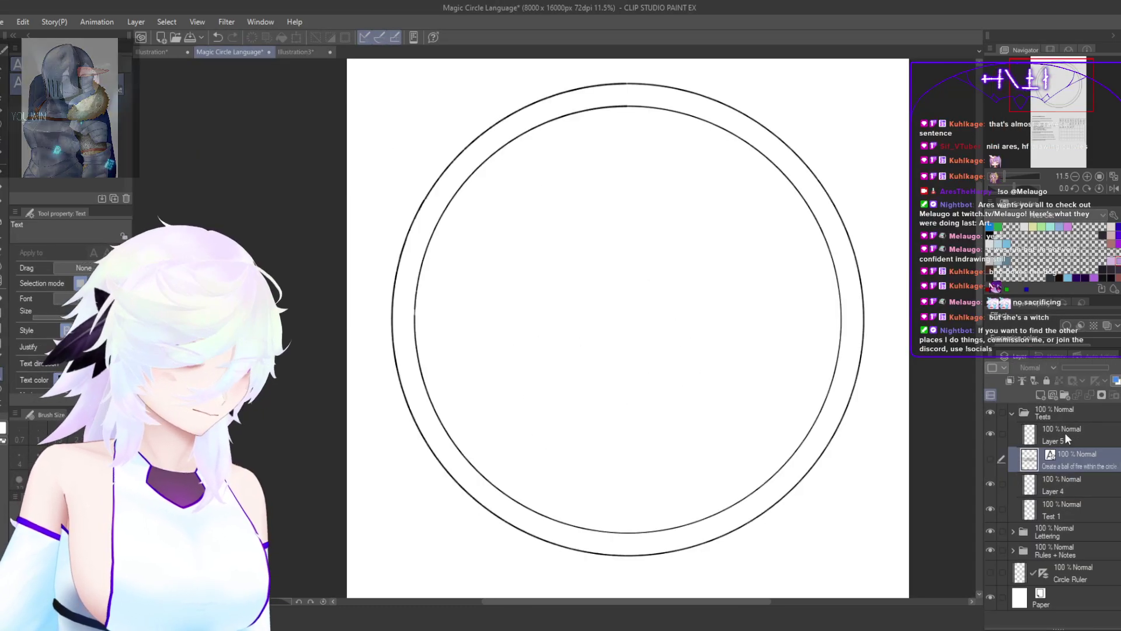
key("ctrl+v")
key("ctrl+t")
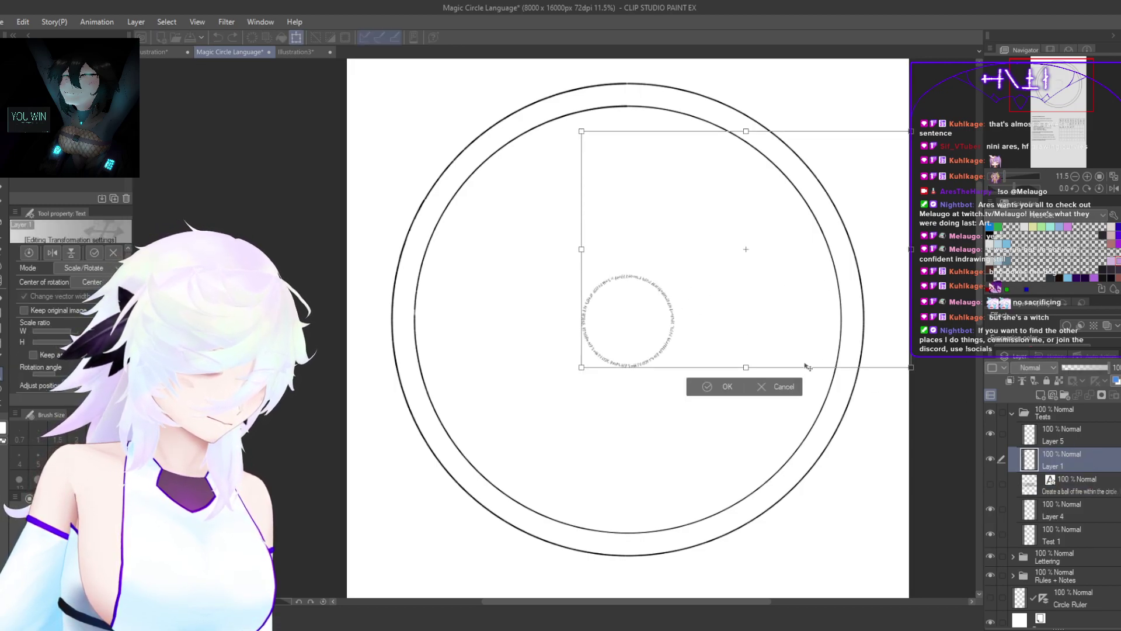
left_click_drag(829, 335, 811, 340)
left_click(767, 389)
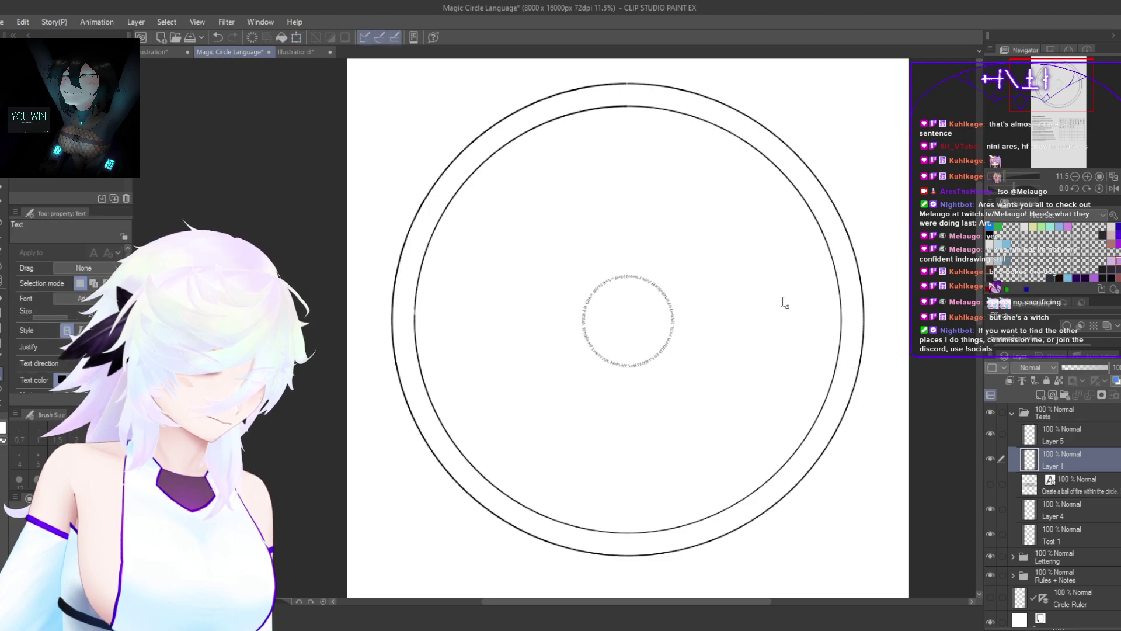
Step: Try to isolate the glyph ring from stray marks on its layer with an inverted lasso selection
key("m")
mouse_move(719, 354)
left_mouse_down()
mouse_move(525, 208)
mouse_move(581, 373)
mouse_move(711, 320)
left_mouse_up()
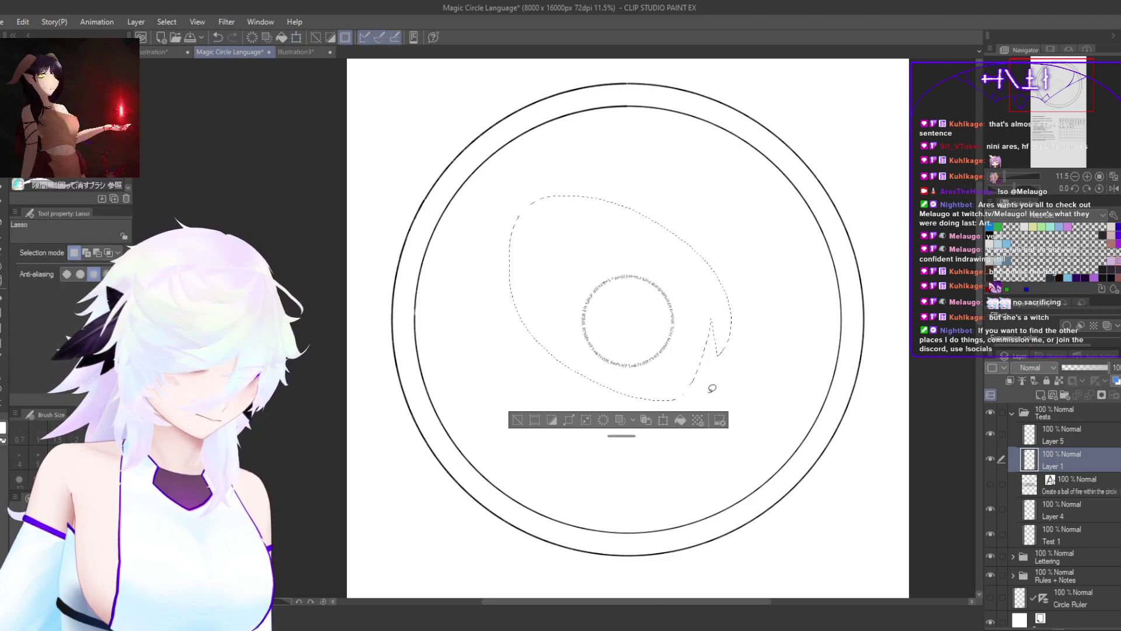
left_click(551, 420)
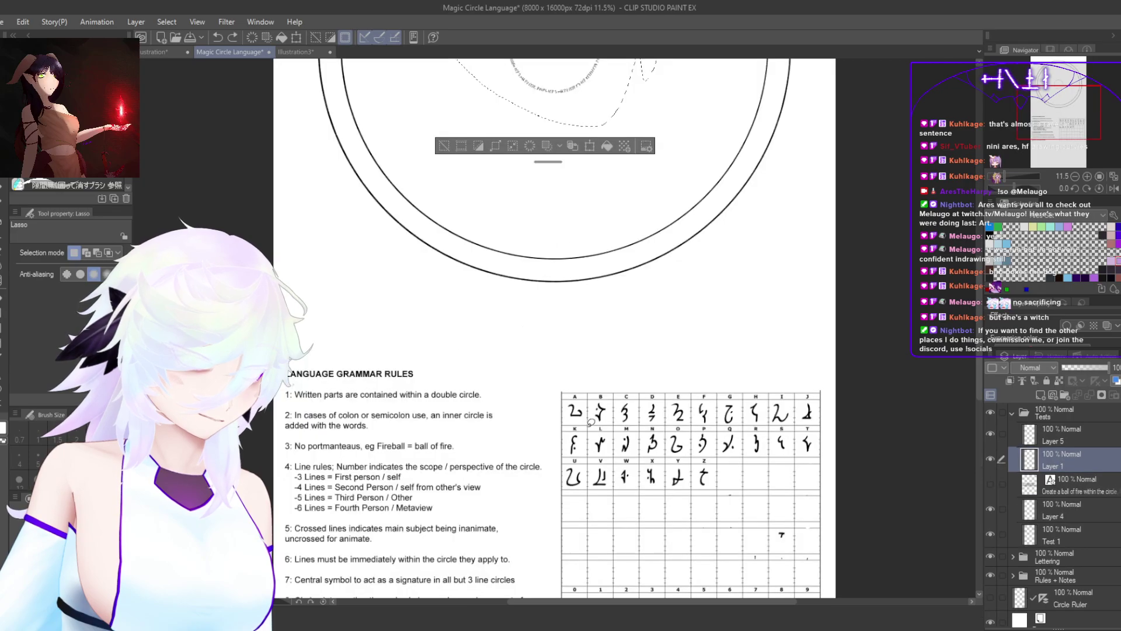
key("ctrl+z")
left_click_drag(611, 283, 637, 441)
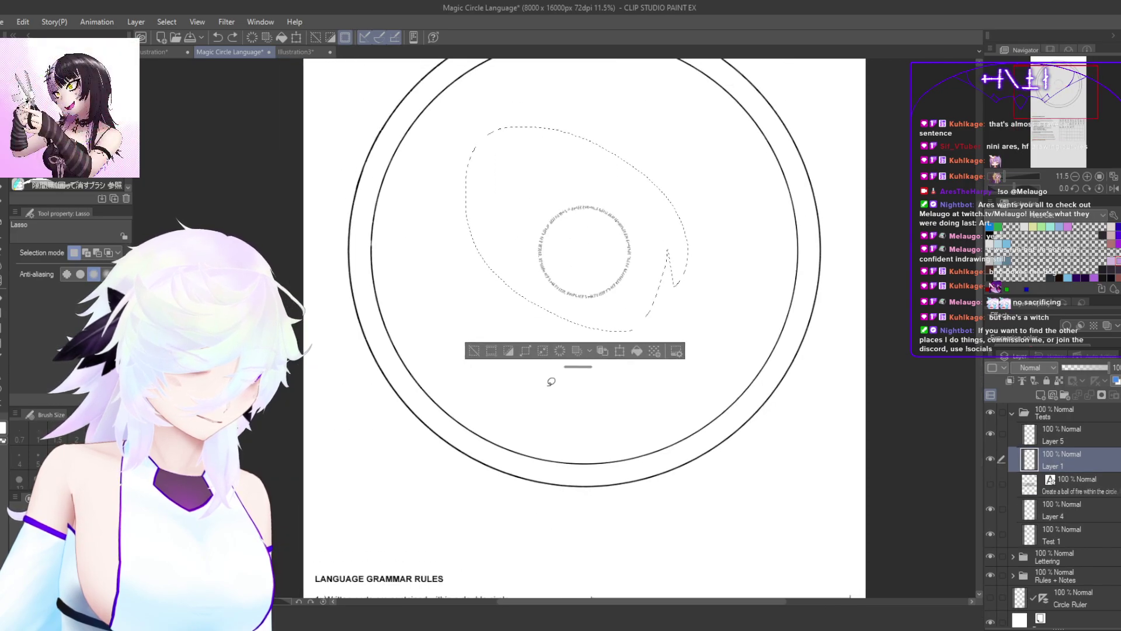
left_click(513, 354)
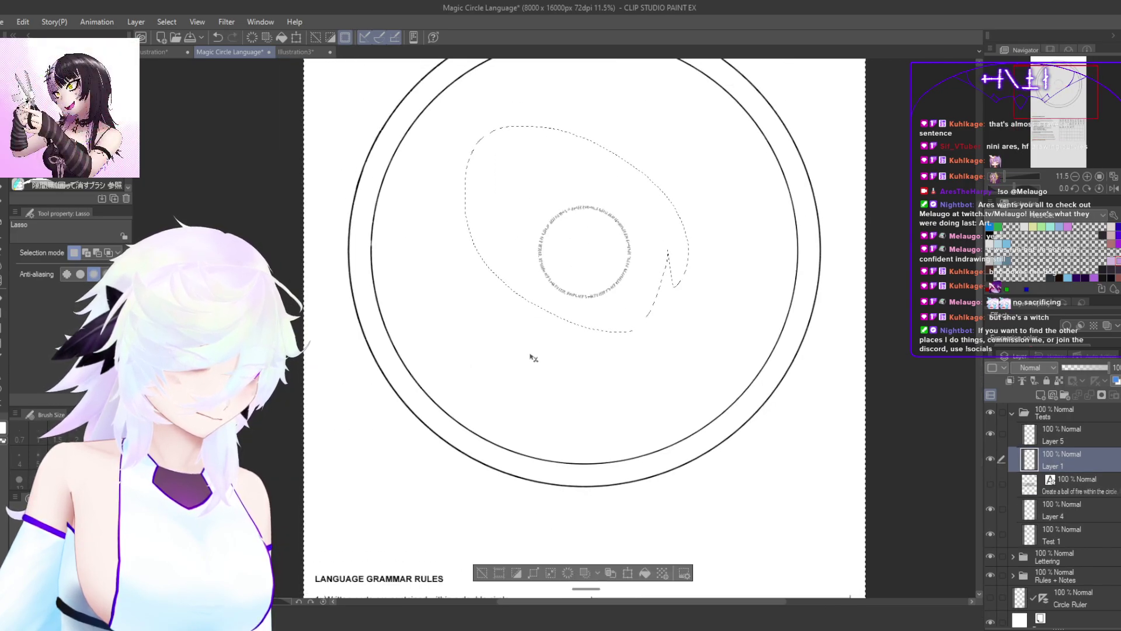
key("ctrl+d")
Step: Shift the glyph ring down and to the left, and erase the stray marks on its layer with the Hard eraser
key("ctrl+t")
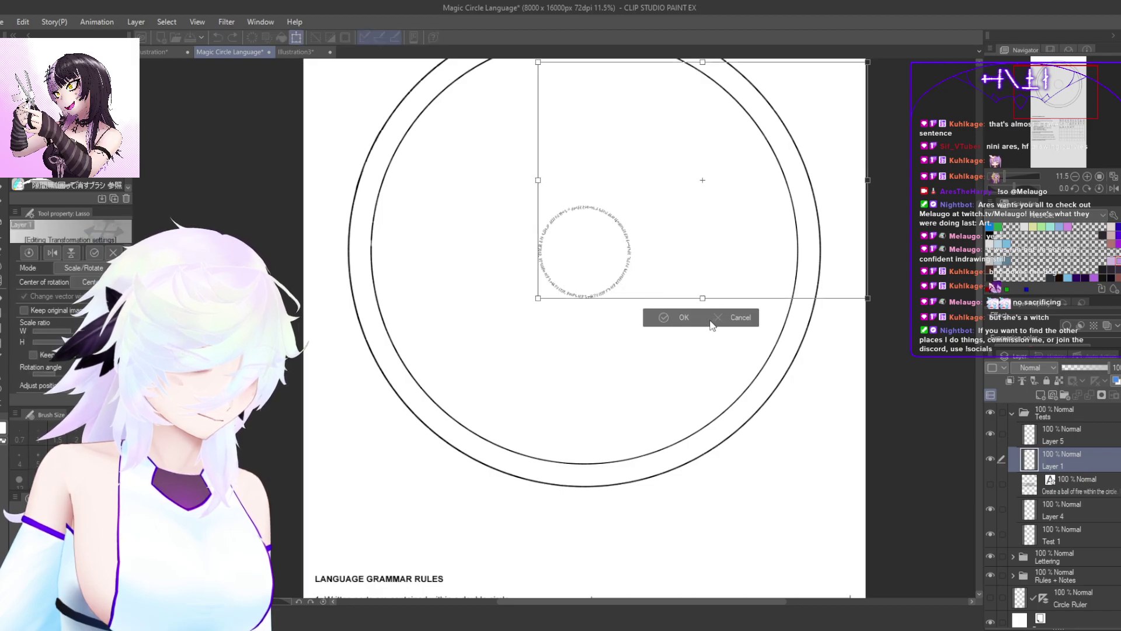
left_click_drag(779, 250, 737, 285)
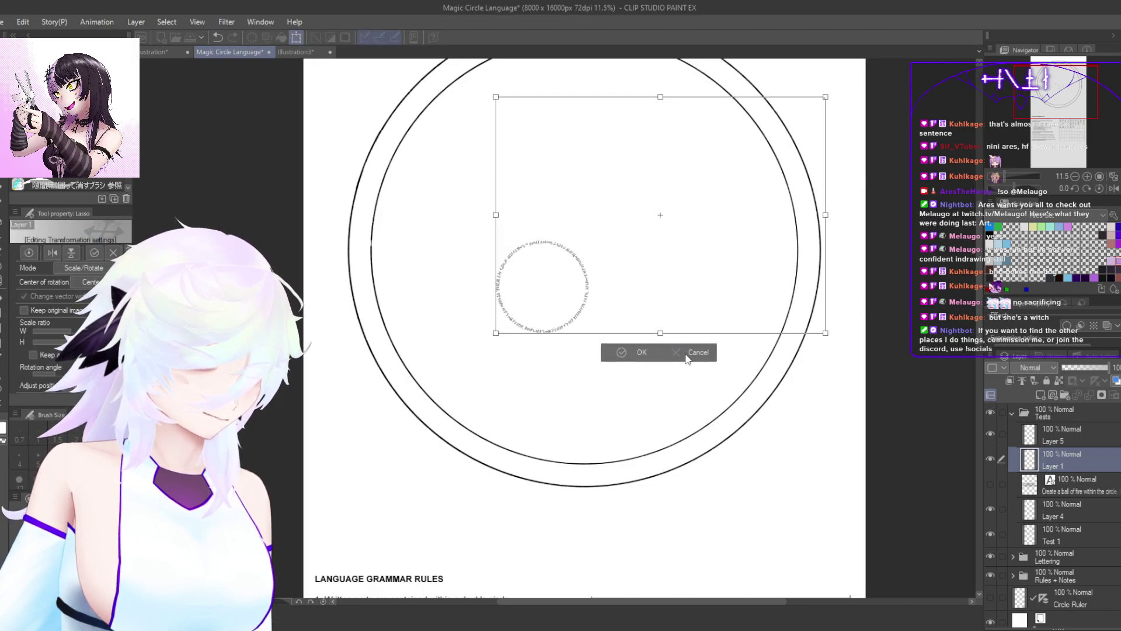
left_click(638, 352)
key("e")
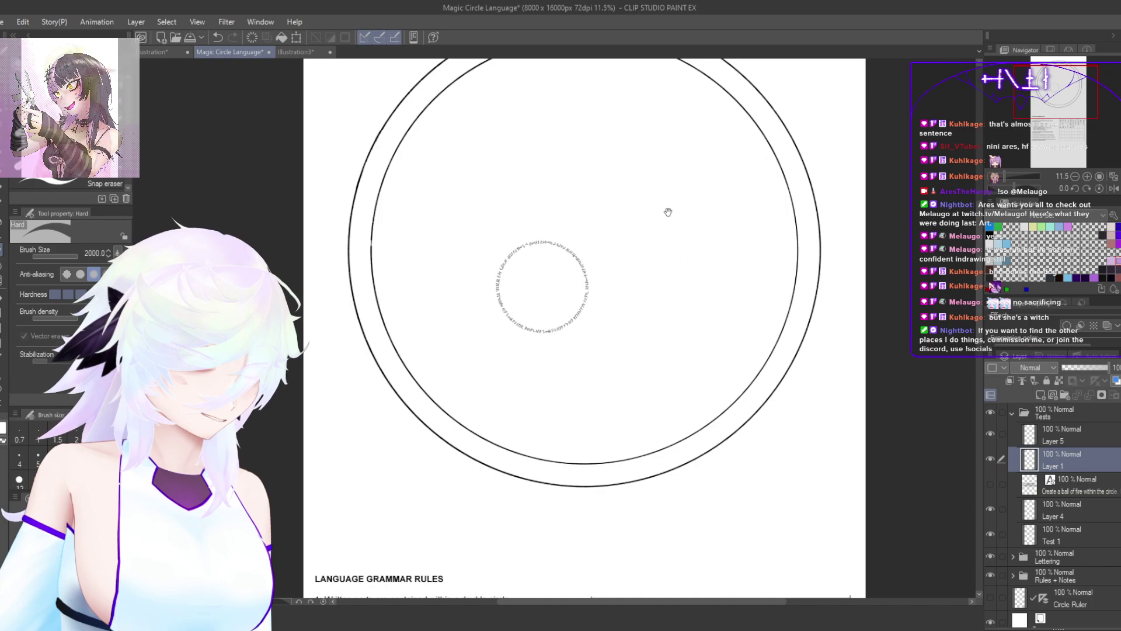
left_click_drag(665, 208, 676, 260)
Step: Scale and position the glyph ring so the glyphs sit between the inner and outer lines of the double circle
key("ctrl+t")
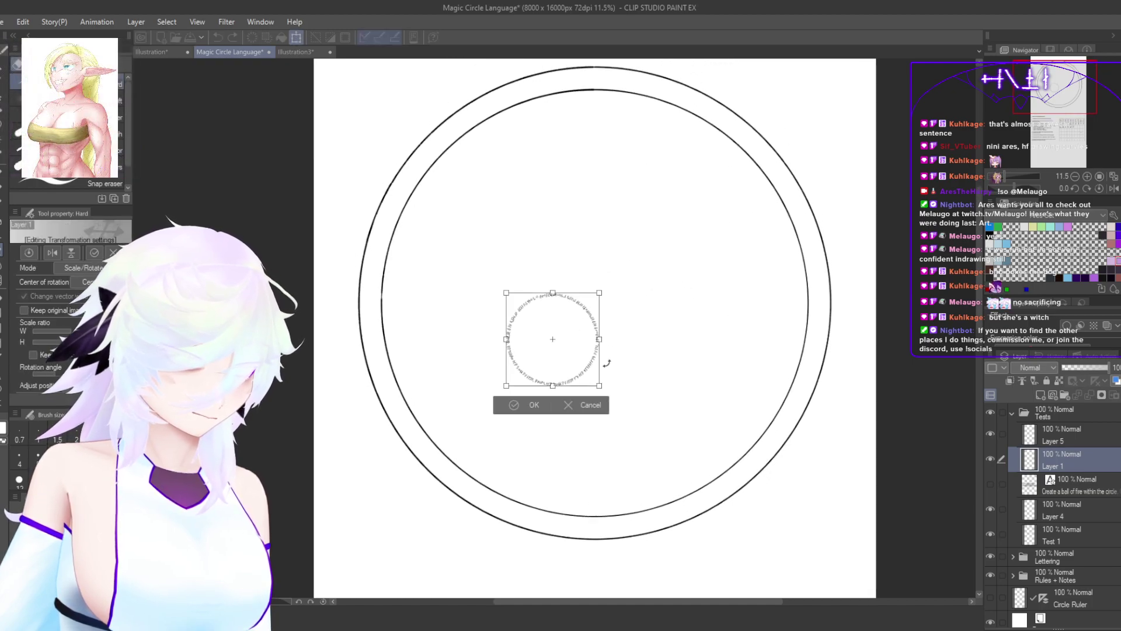
left_click_drag(599, 386, 752, 484)
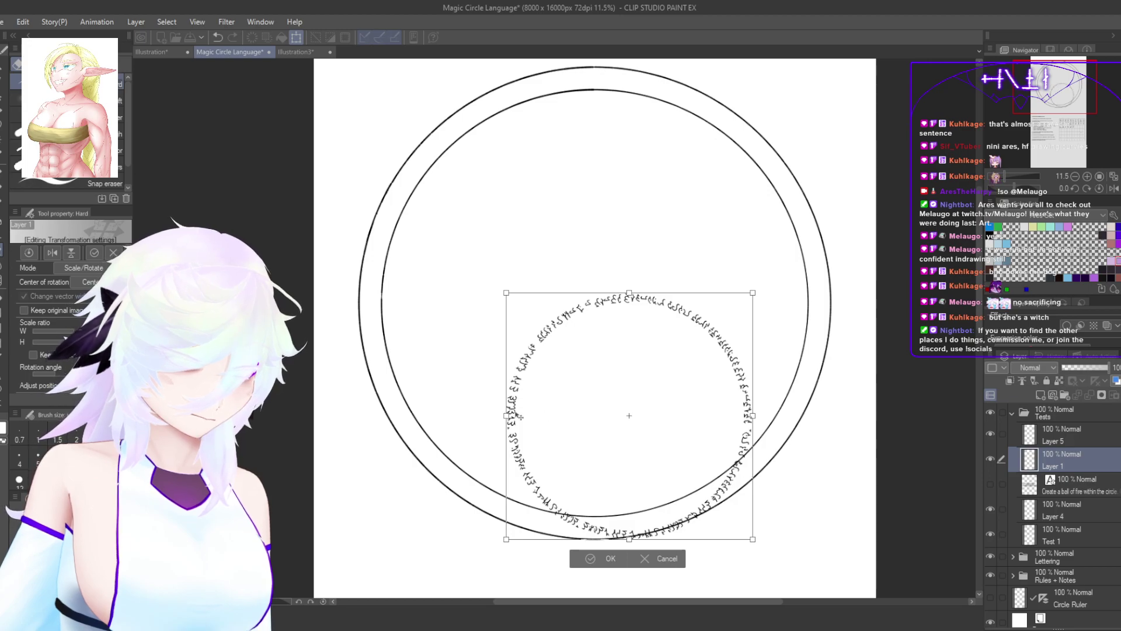
left_click_drag(507, 294, 358, 209)
left_click_drag(752, 146, 826, 103)
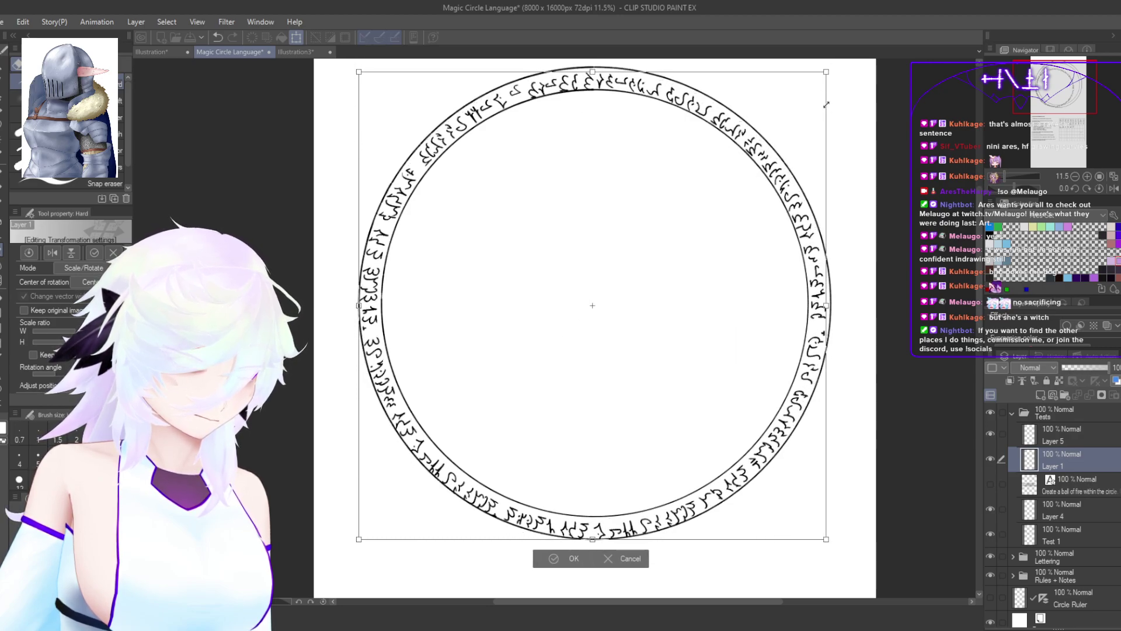
left_click_drag(358, 539, 362, 536)
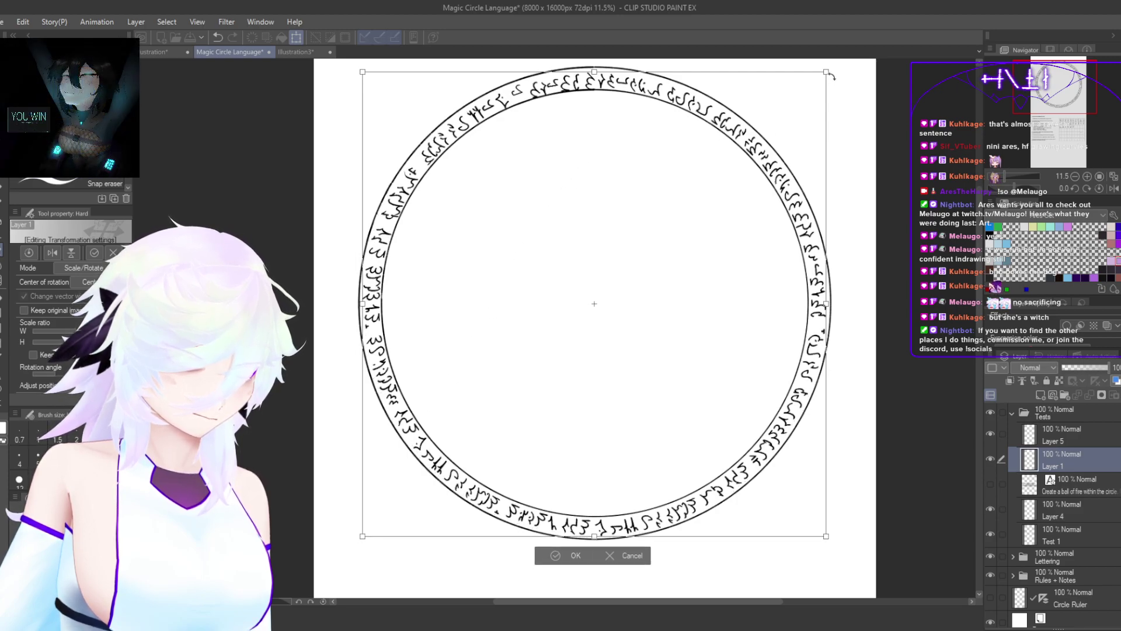
left_click_drag(826, 71, 829, 69)
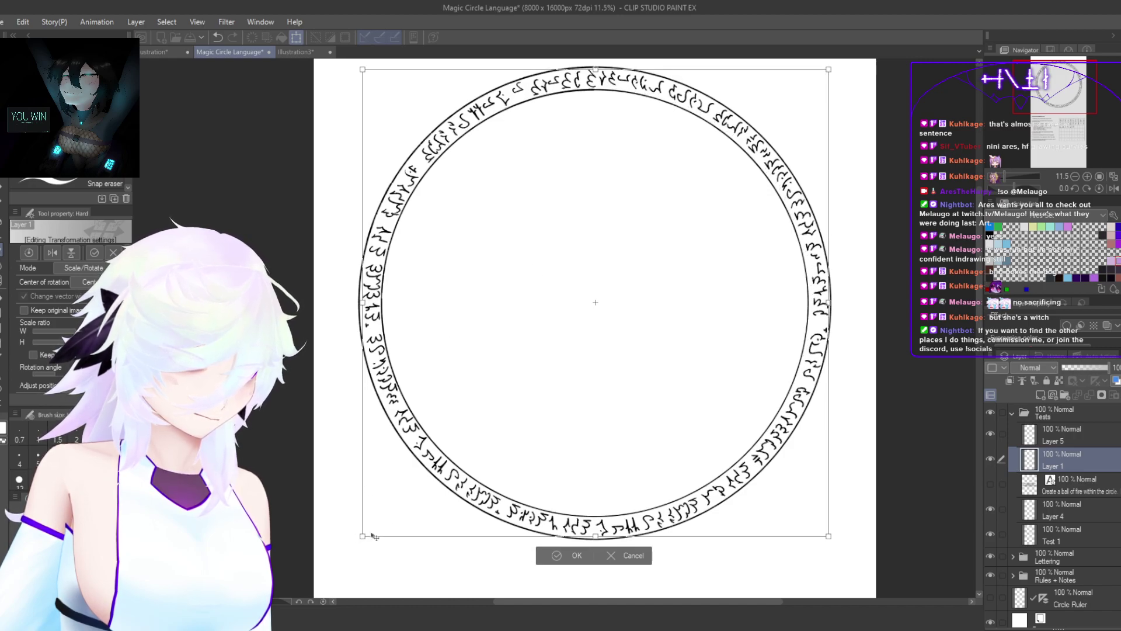
key("Left")
key("Left")
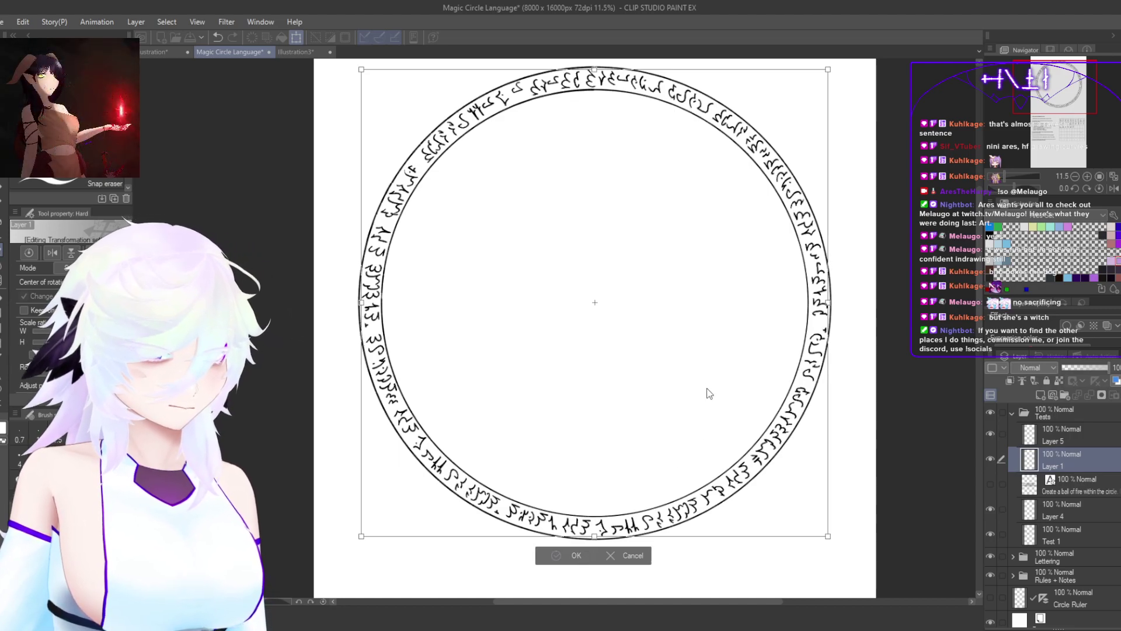
left_click(568, 555)
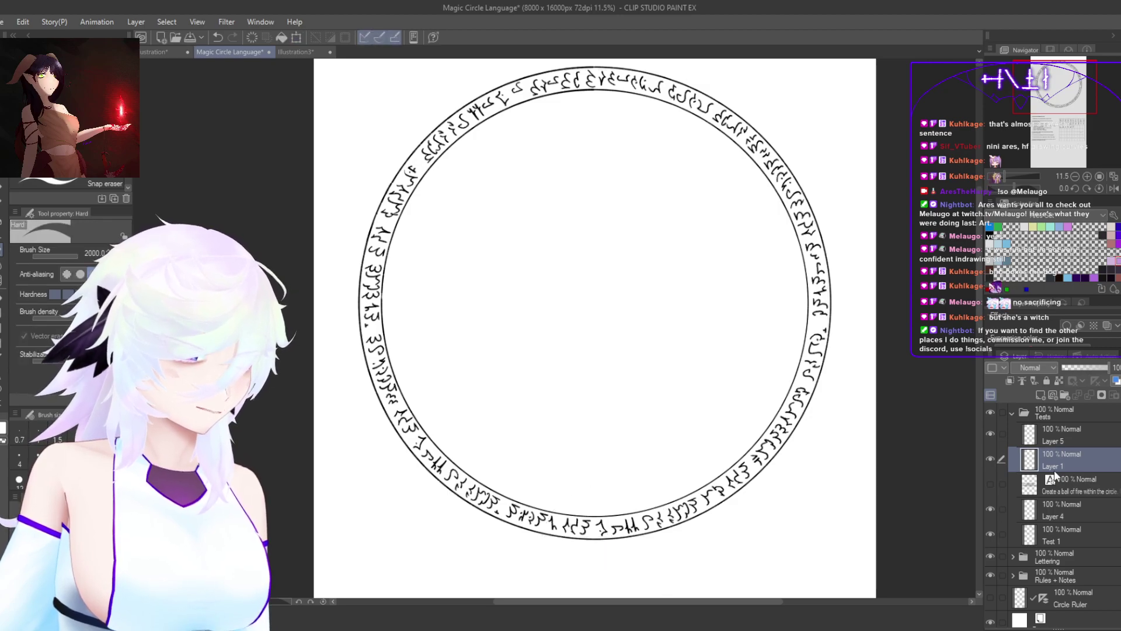
Step: Add a new layer above the glyph ring layer and check the line rules in the language grammar rules
key("ctrl+shift+n")
left_click_drag(720, 465, 718, 73)
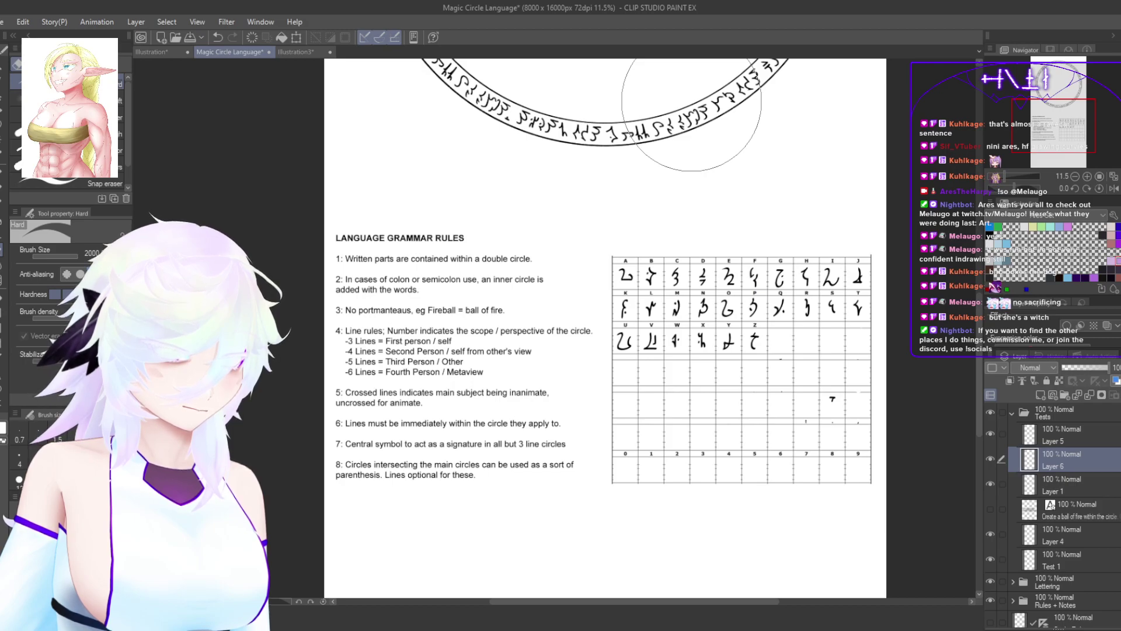
left_click_drag(595, 268, 567, 509)
left_click_drag(664, 333, 640, 515)
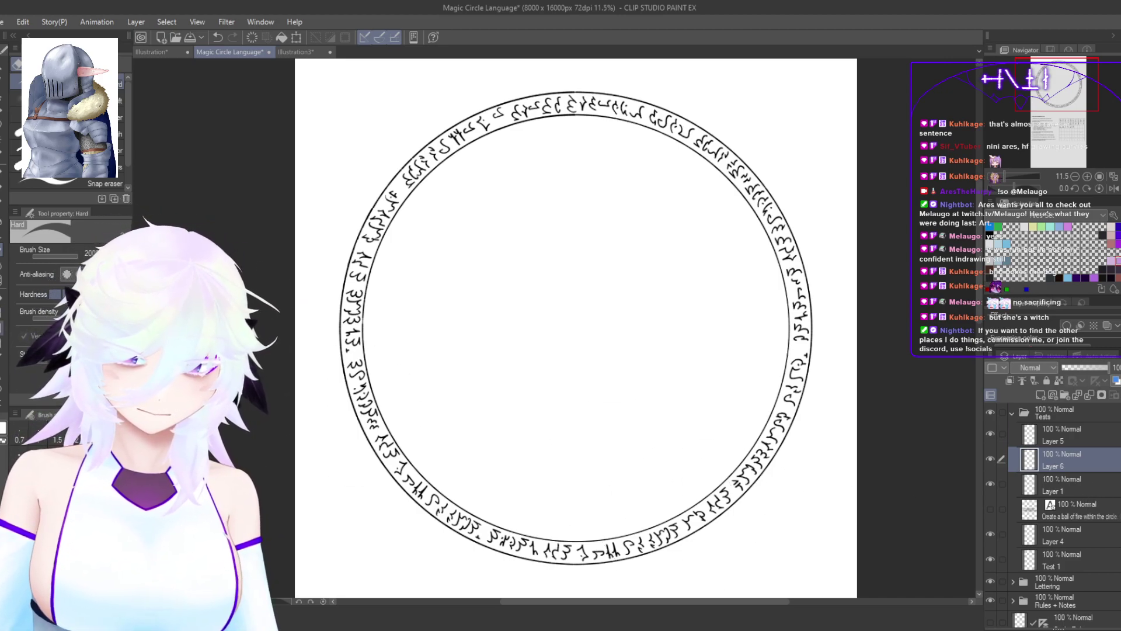
Step: Try a polygon inside the circle, undo it, set the number of corners to 5, and draw a large pentagon across the inner circle
left_click(1, 328)
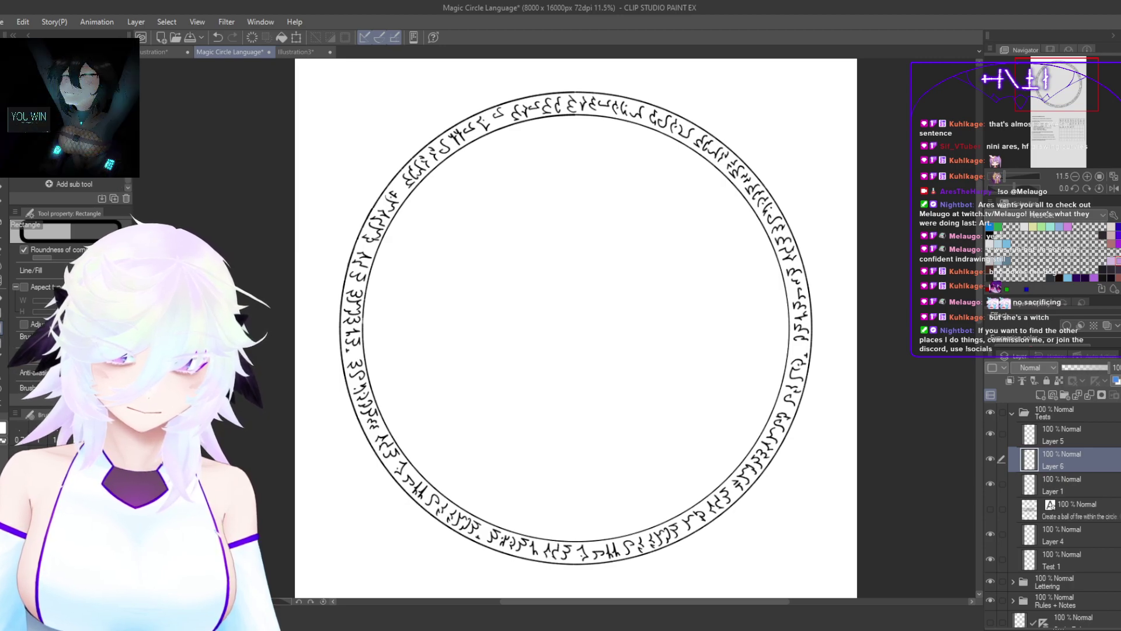
left_click(70, 167)
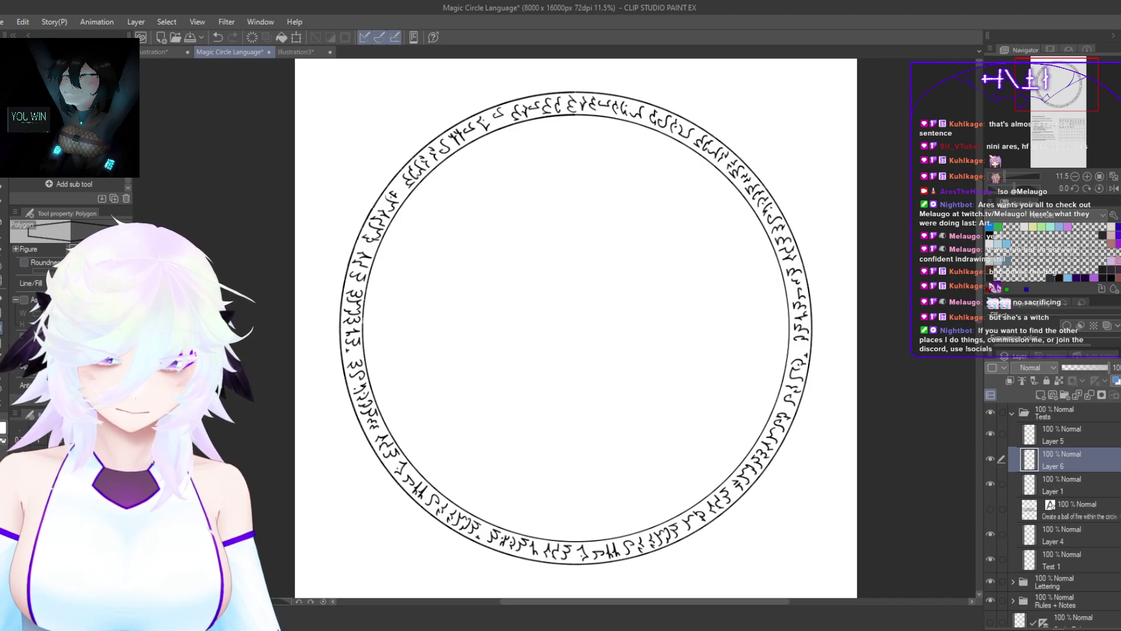
left_click_drag(546, 206, 690, 388)
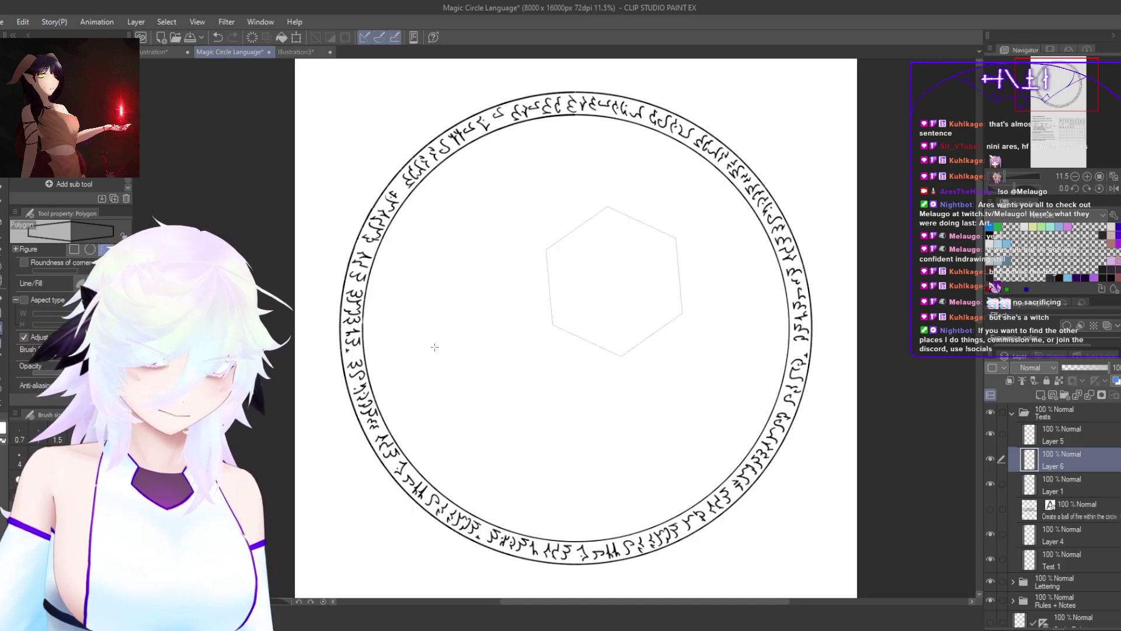
key("ctrl+z")
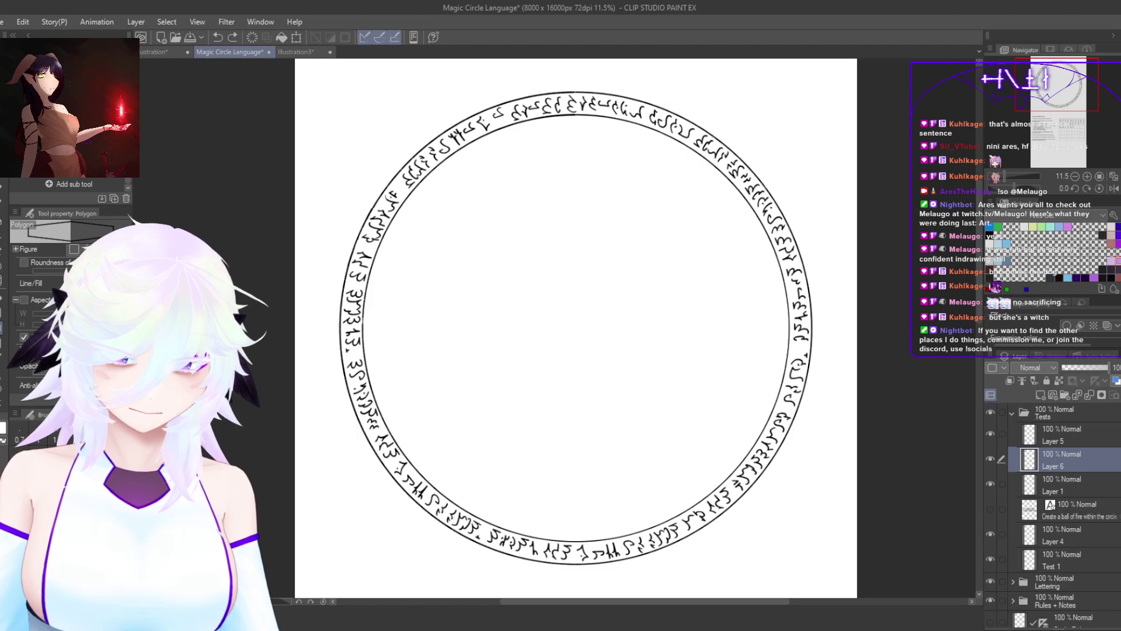
left_click(16, 252)
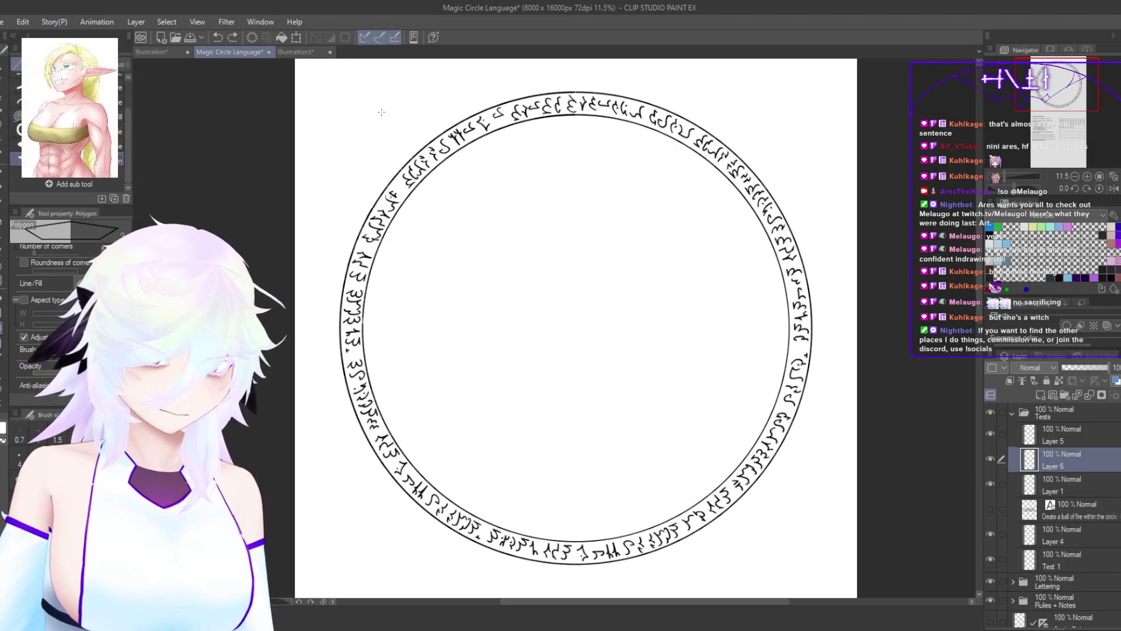
left_click_drag(370, 118, 827, 545)
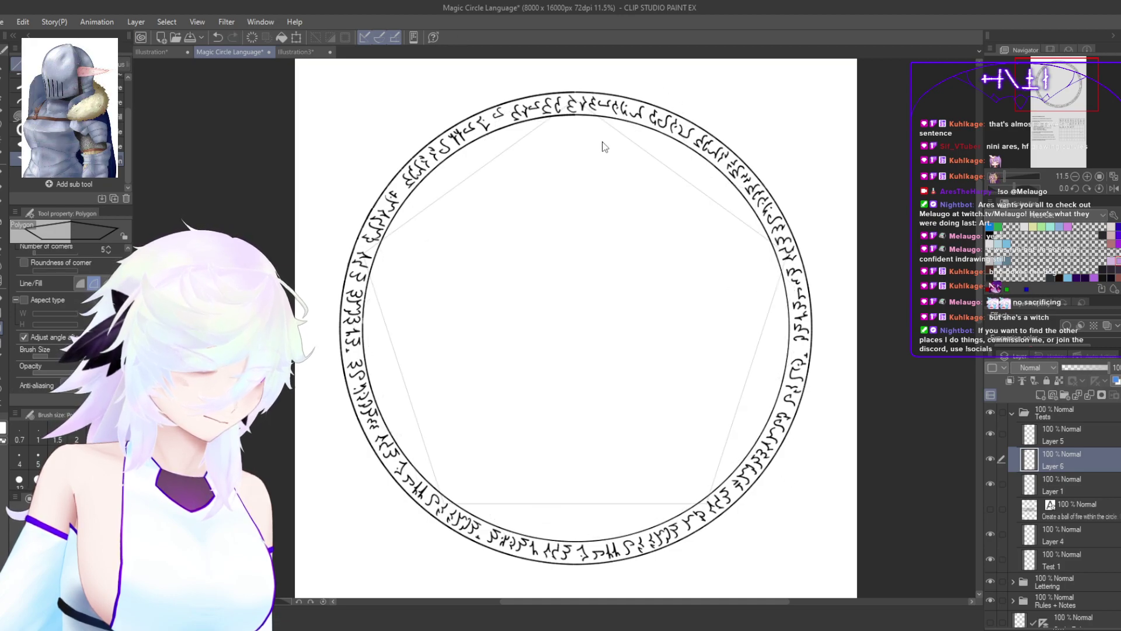
Step: Transform the pentagon, narrowing and repositioning it so its corners sit on the inner circle
key("ctrl+t")
left_click_drag(363, 100, 379, 114)
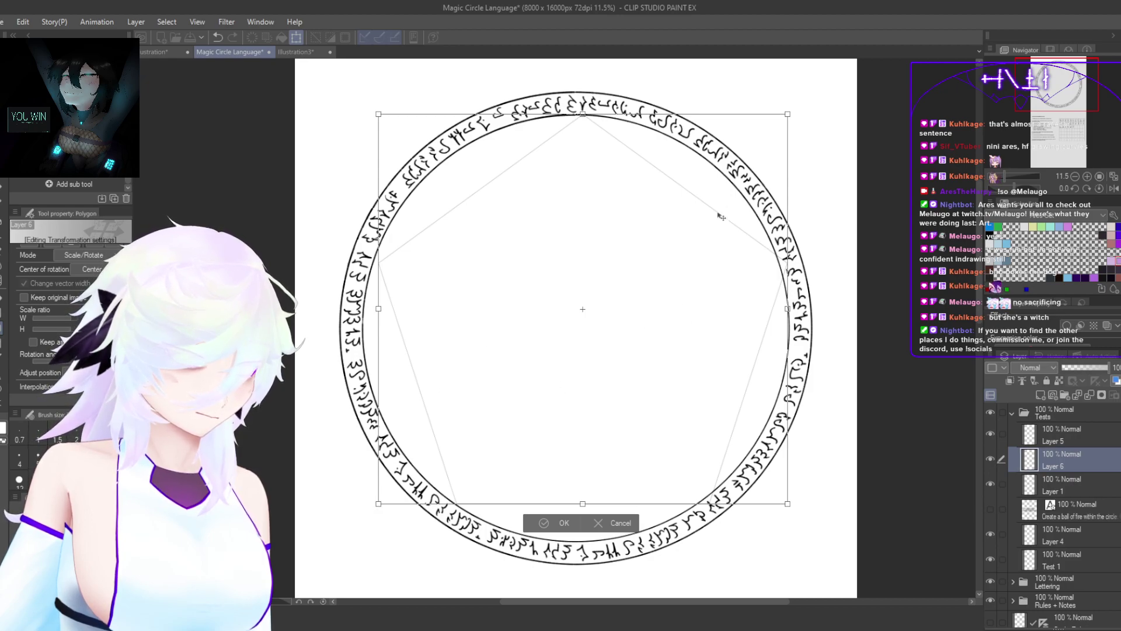
left_click_drag(783, 118, 776, 122)
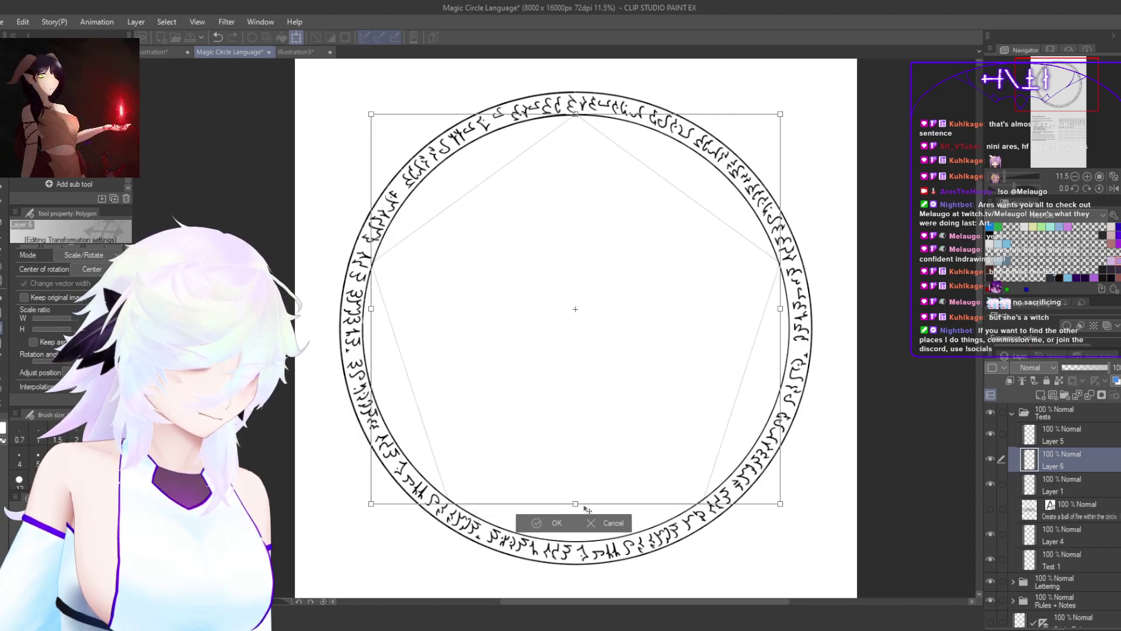
left_click_drag(575, 503, 576, 498)
left_click_drag(619, 355, 622, 360)
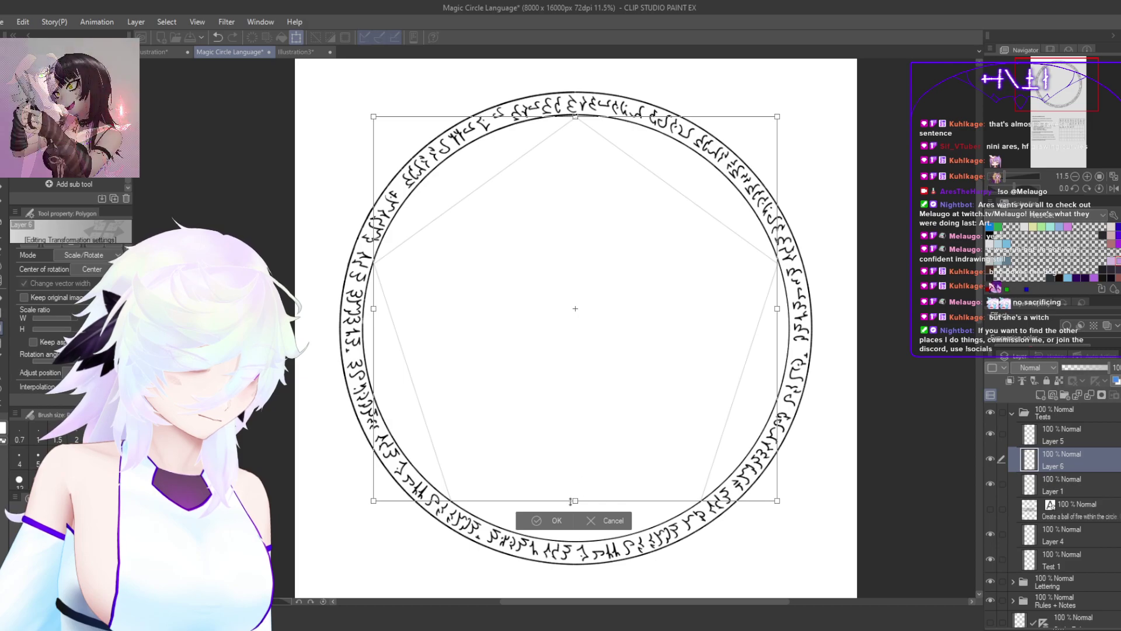
left_click_drag(574, 501, 574, 504)
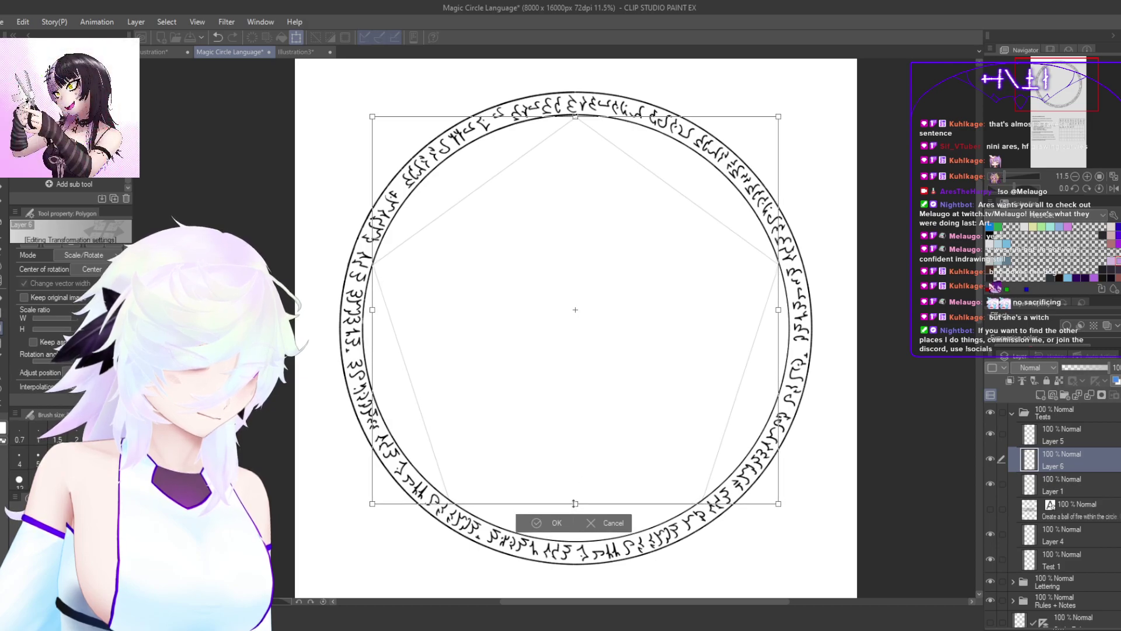
left_click_drag(592, 465, 592, 464)
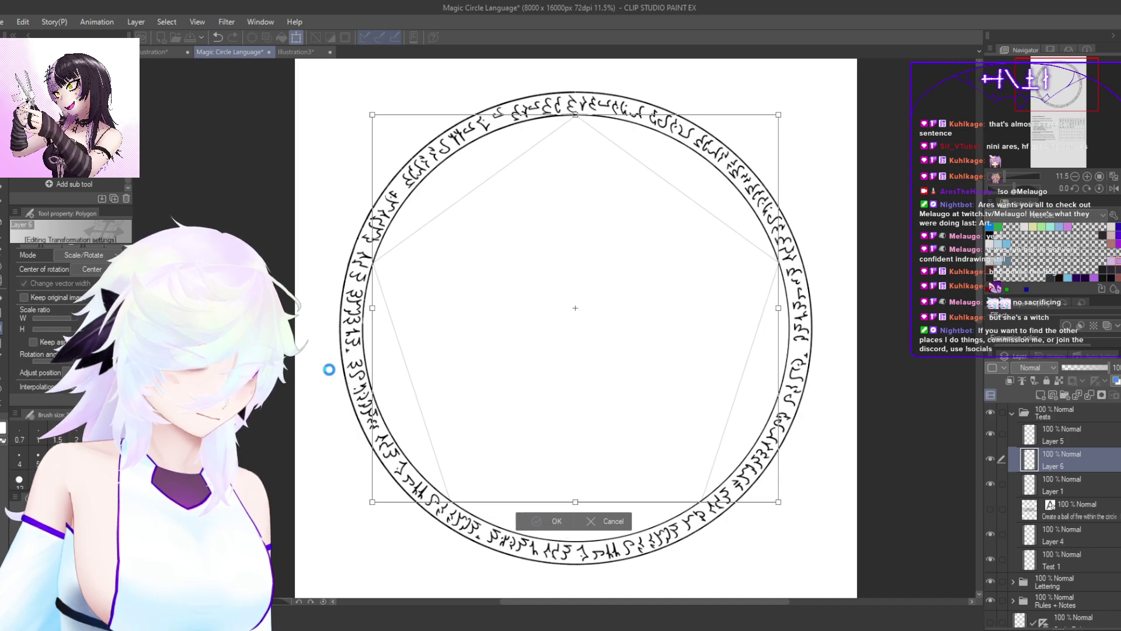
key("Return")
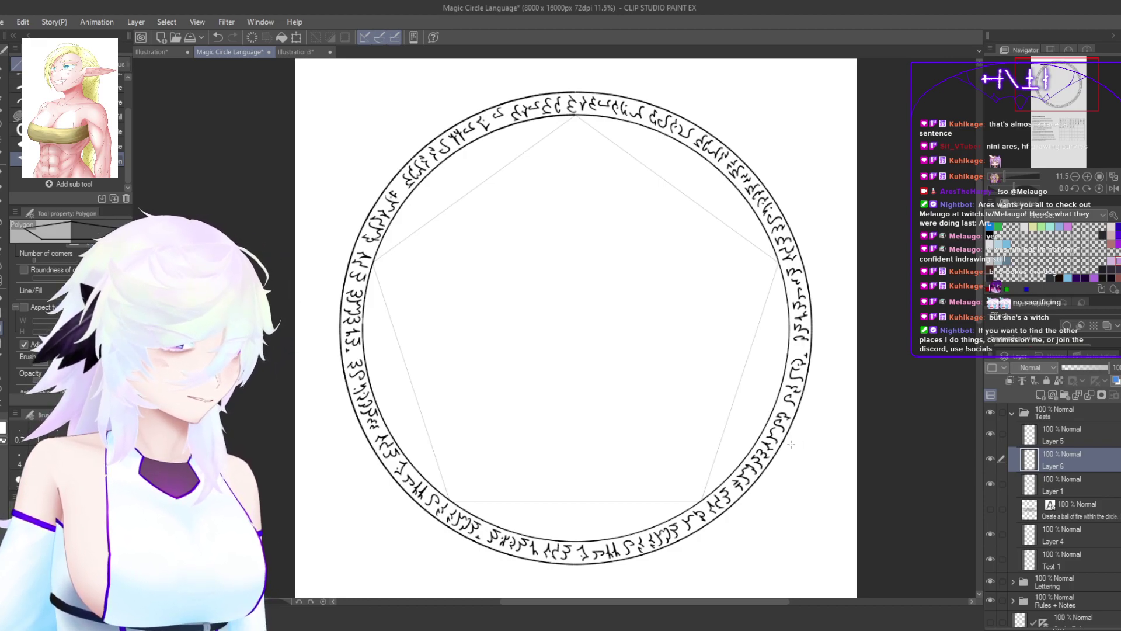
Step: Draw a straight brush line from the pentagon's top corner to its lower-left corner
left_click(617, 317, "ctrl")
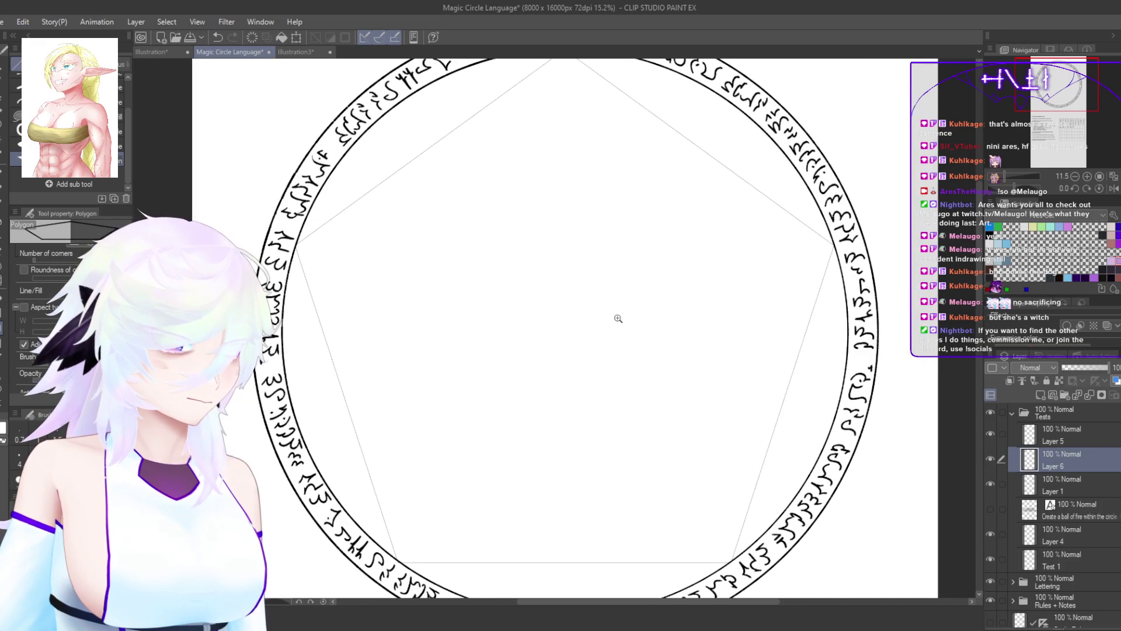
left_click(623, 378, "ctrl")
scroll(806, 488, "down", 3)
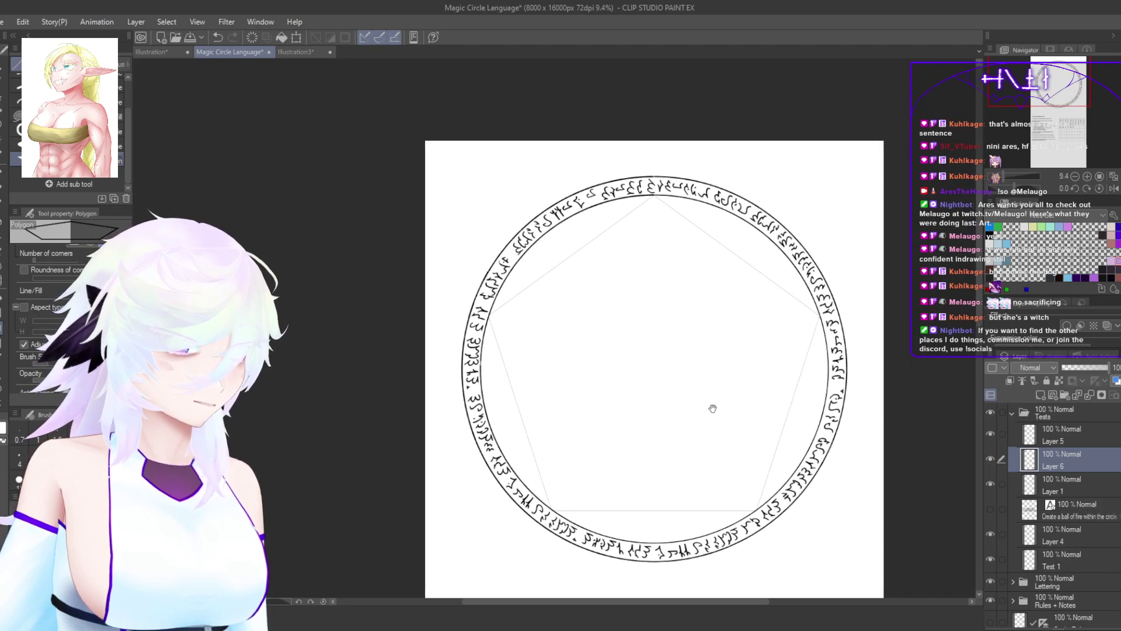
key("p")
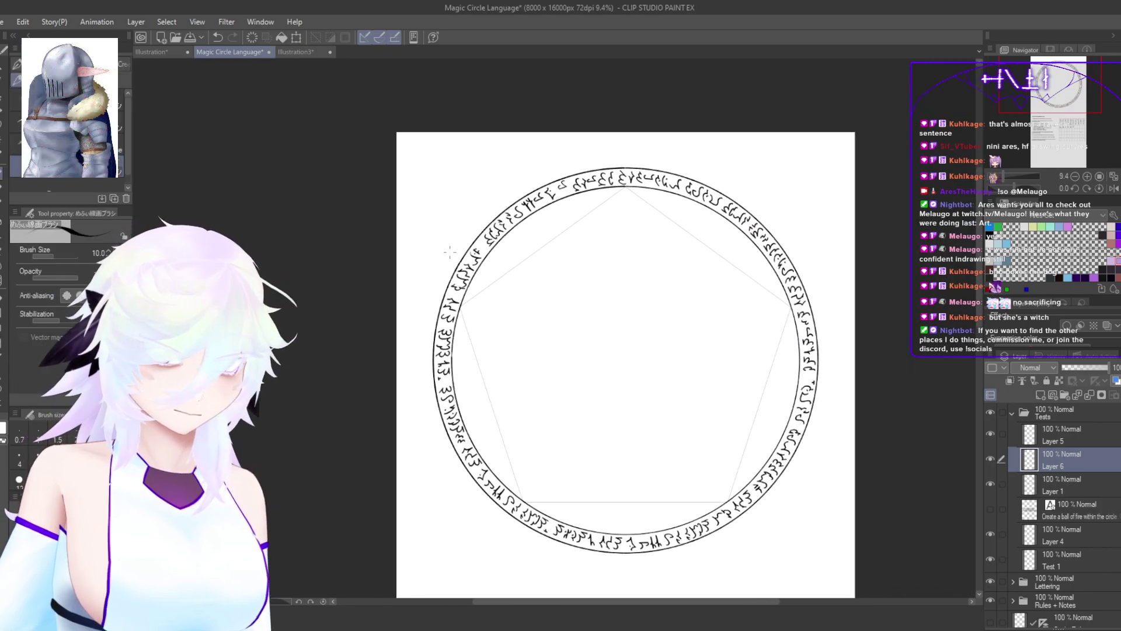
scroll(630, 188, "up", 7)
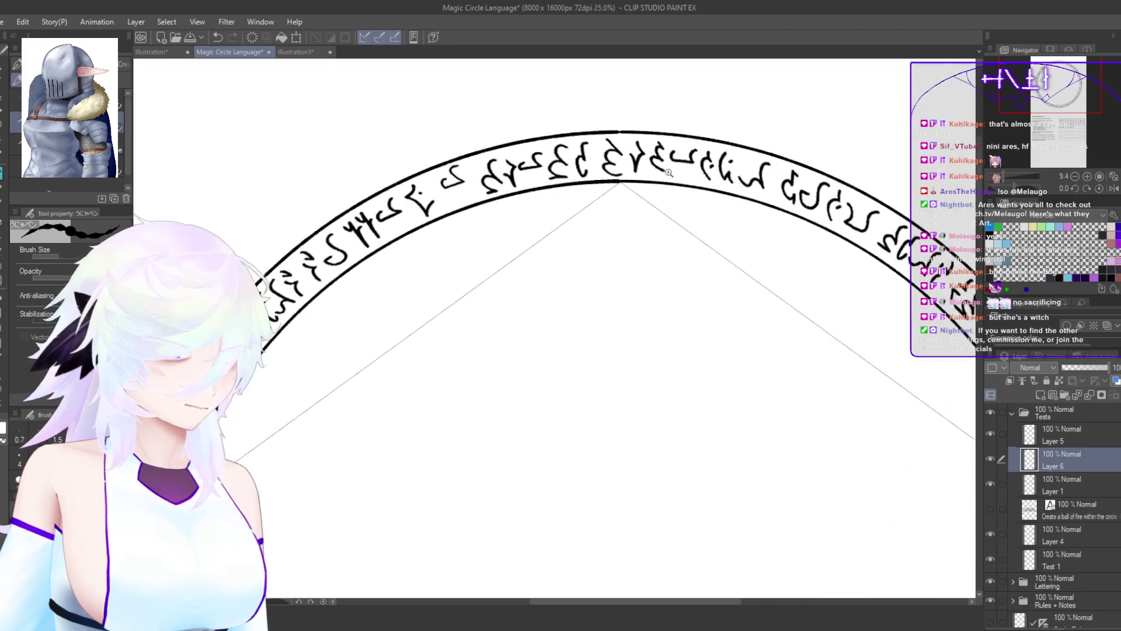
scroll(589, 298, "down", 7)
left_click_drag(541, 506, 506, 358)
scroll(506, 358, "up", 5)
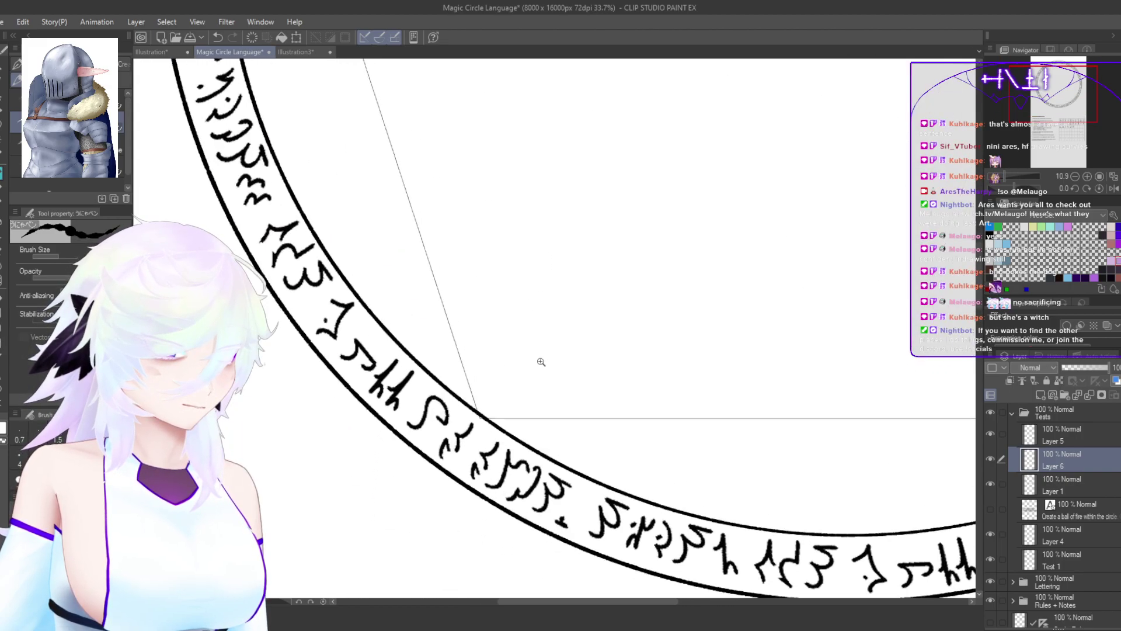
left_click(455, 458, "shift")
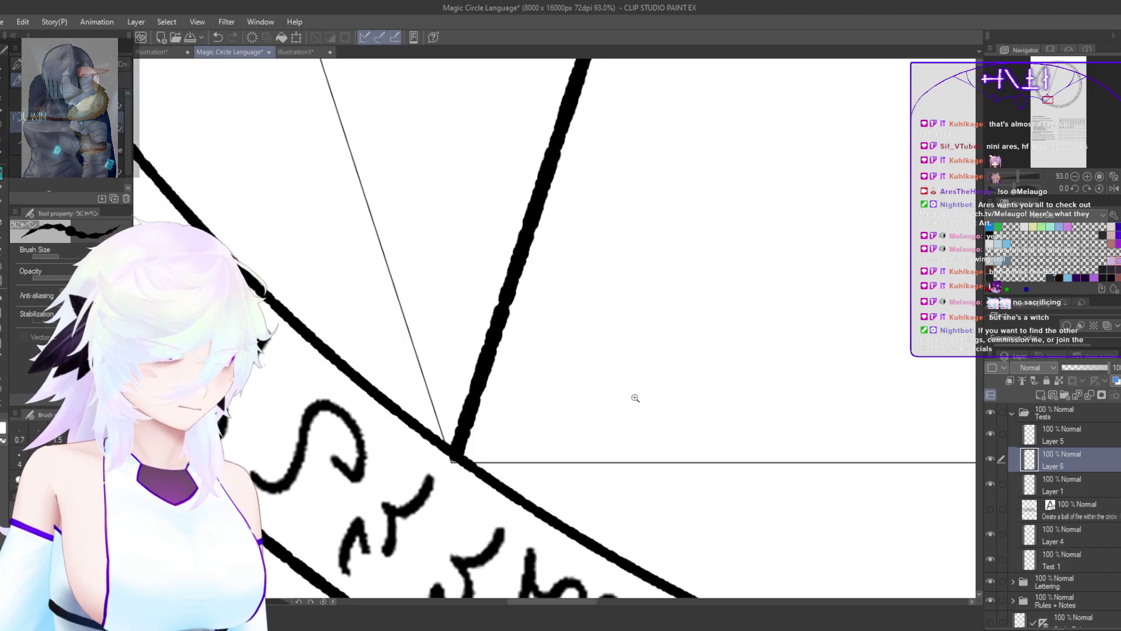
Step: Continue the star with straight lines from the lower-left corner to the upper-right corner and across to the upper-left corner
left_click_drag(664, 397, 554, 454)
left_click_drag(761, 341, 648, 368)
left_click_drag(656, 365, 689, 367)
scroll(689, 368, "up", 8)
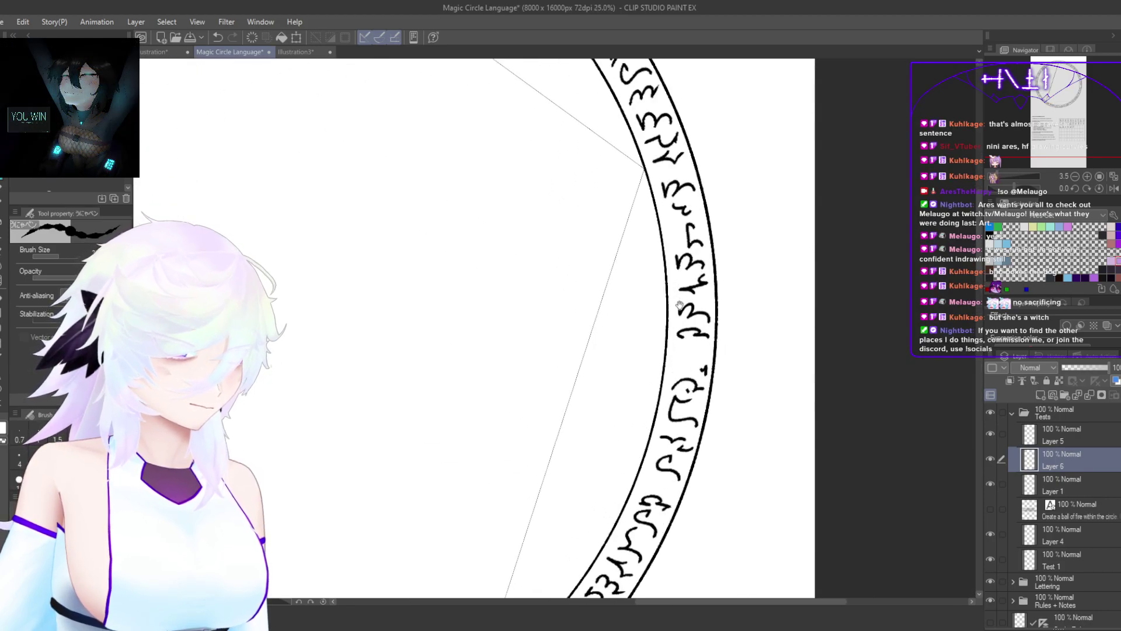
left_click(645, 308)
scroll(643, 316, "down", 9)
scroll(508, 327, "up", 9)
left_click(407, 384, "shift")
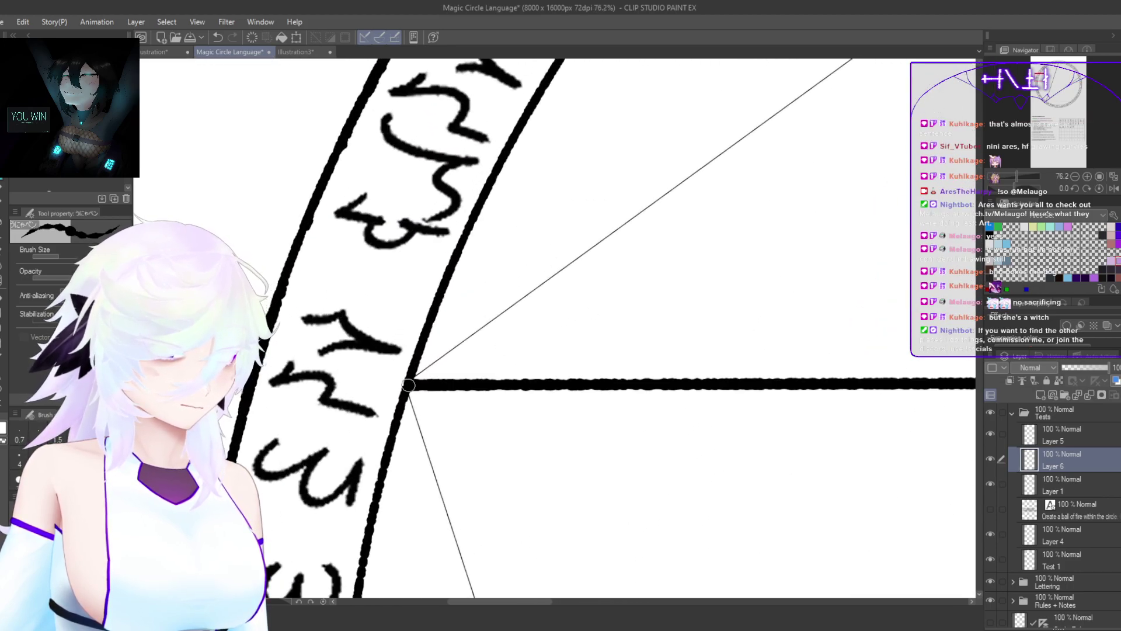
Step: Close the star with straight lines from the upper-left corner to the lower-right corner and back to the top corner
scroll(646, 403, "down", 6)
left_click_drag(846, 470, 445, 184)
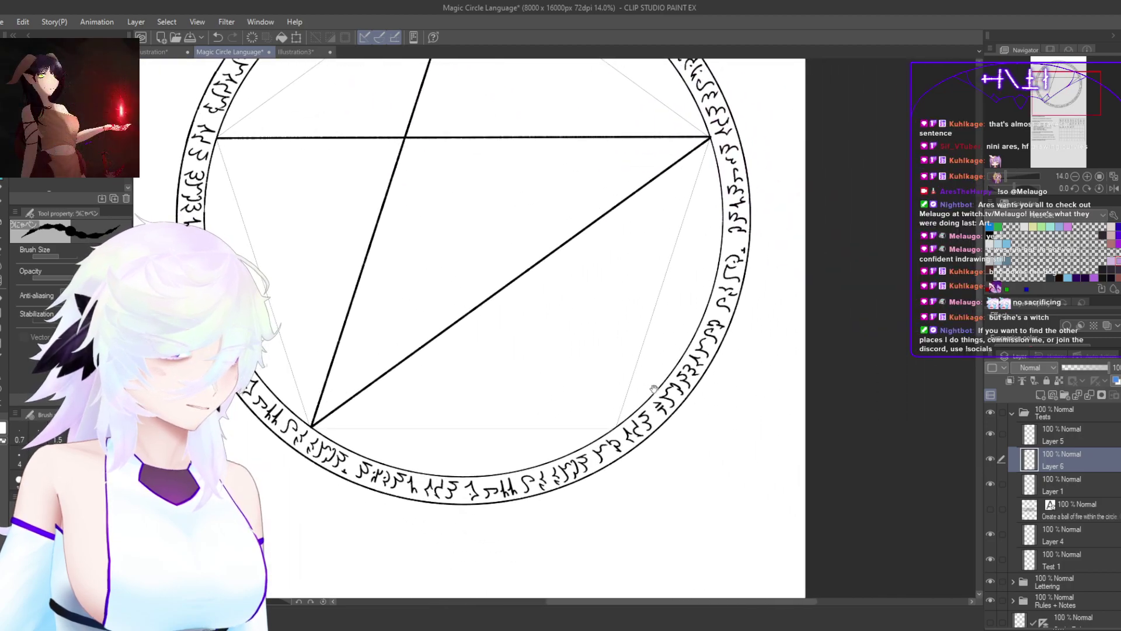
scroll(636, 406, "up", 8)
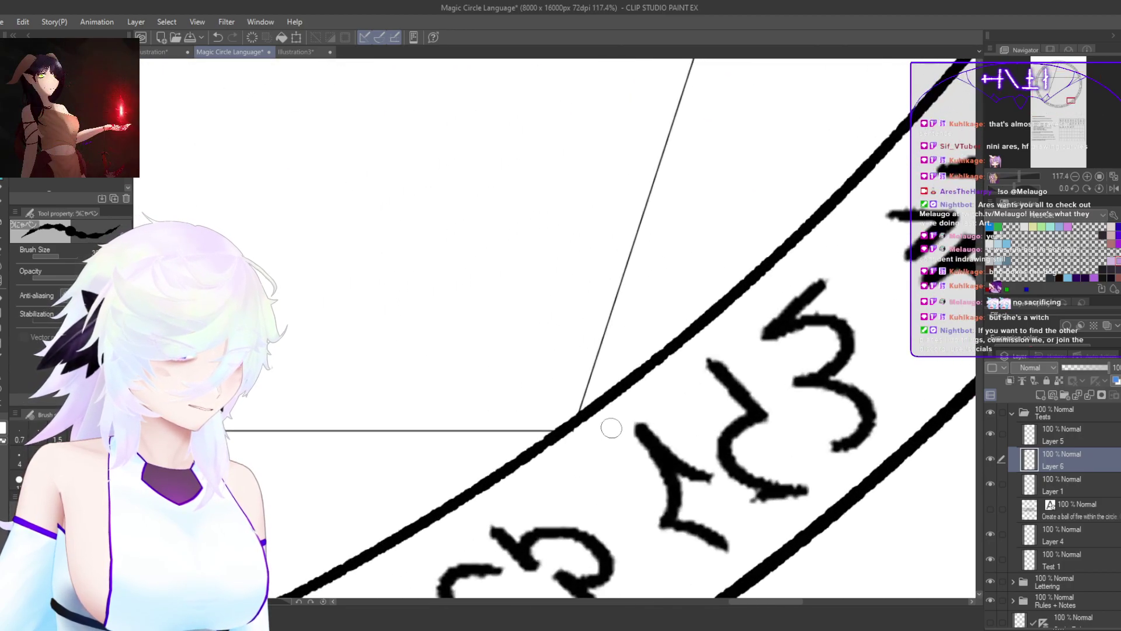
left_click(570, 424, "shift")
scroll(649, 372, "down", 10)
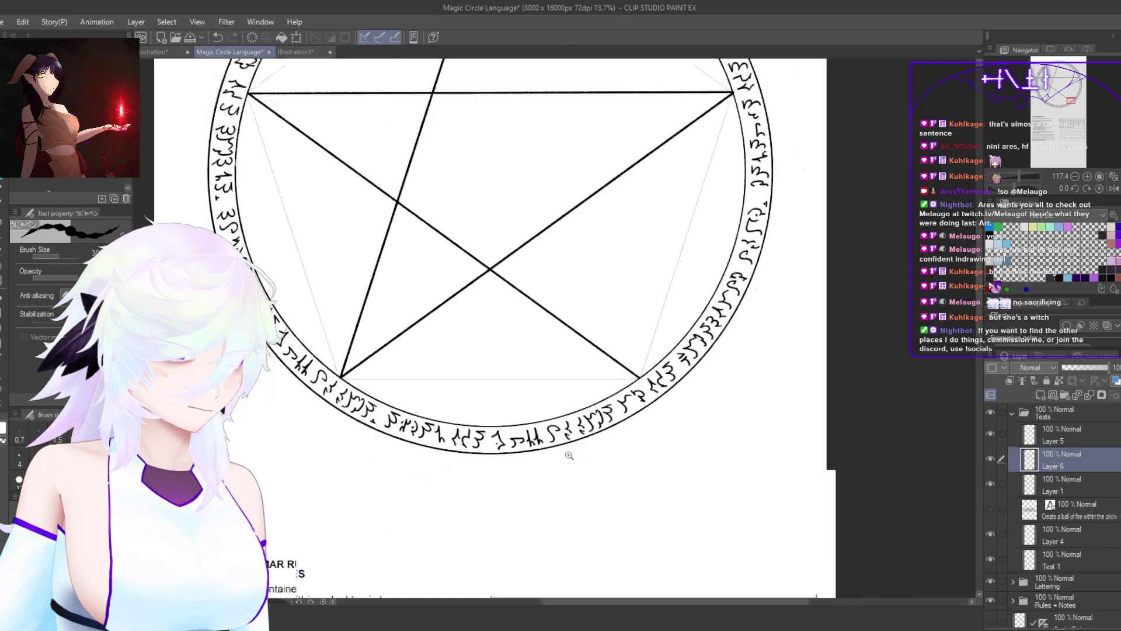
left_click_drag(618, 395, 604, 549)
scroll(546, 285, "up", 9)
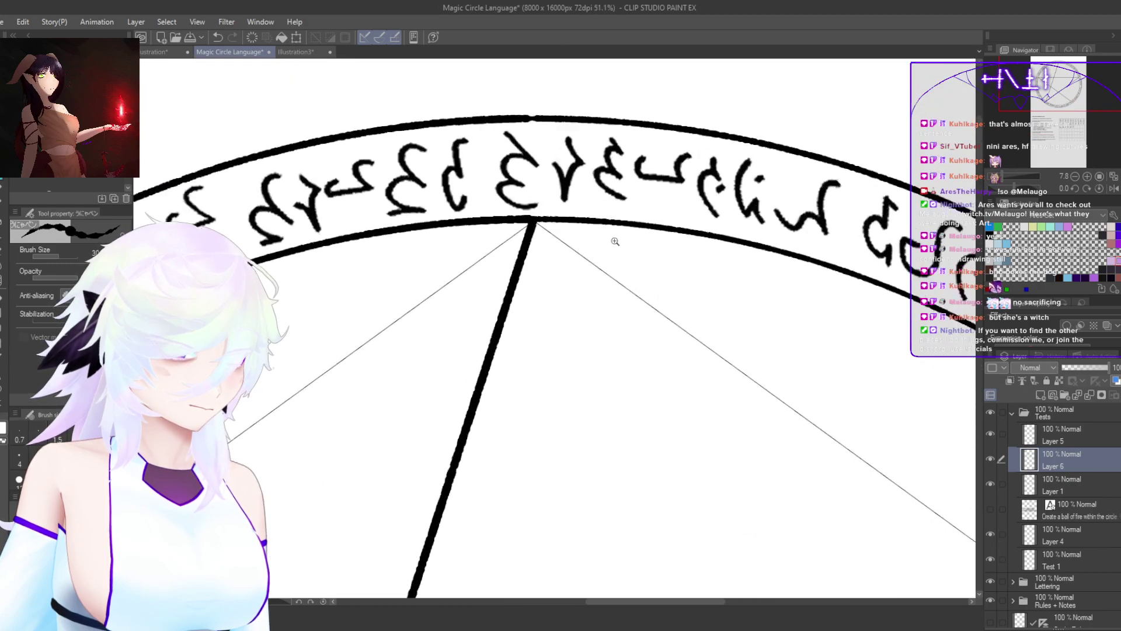
left_click(531, 178)
scroll(601, 458, "down", 10)
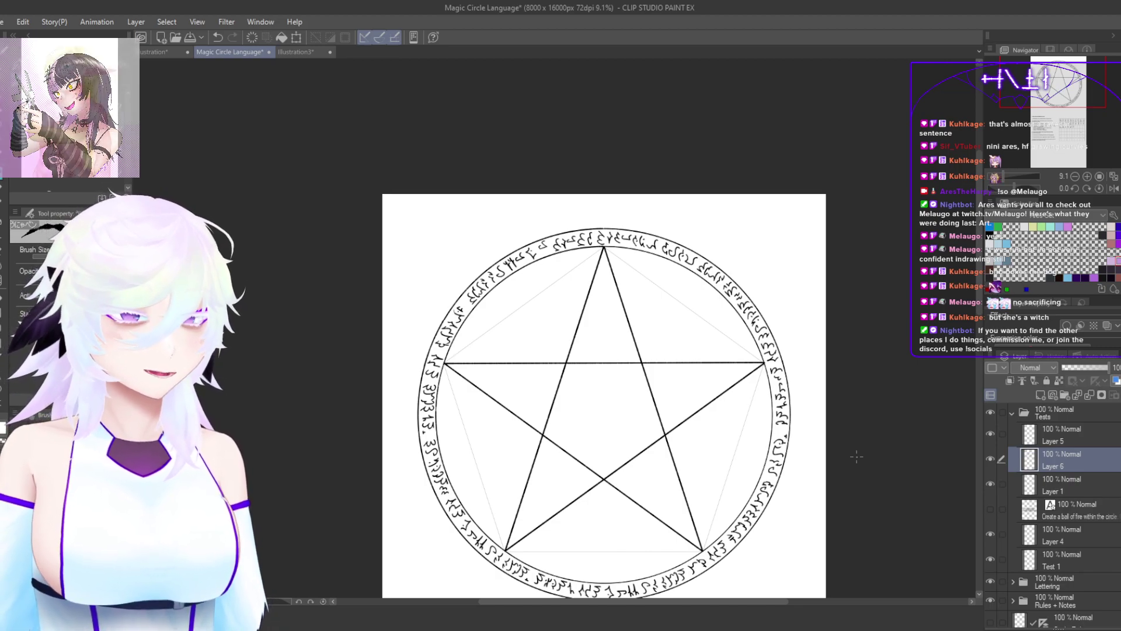
Step: Lock the transparent pixels of Layer 6 and paint the star and pentagon lines white with G-Pen Fixed at size 2000
left_click(1059, 381)
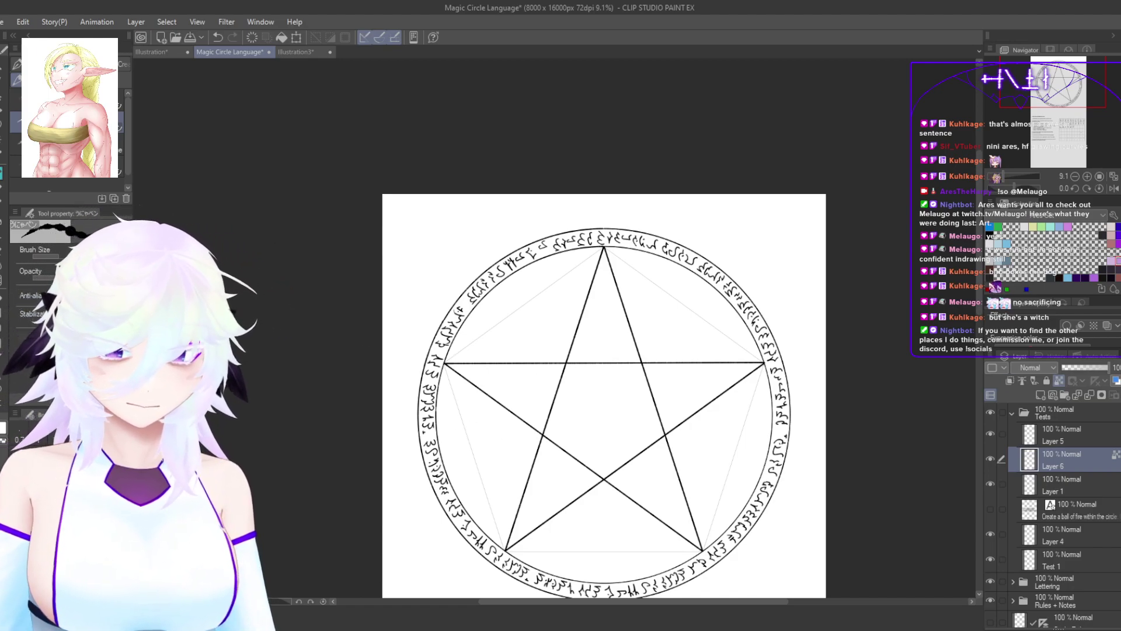
scroll(273, 426, "down", 3)
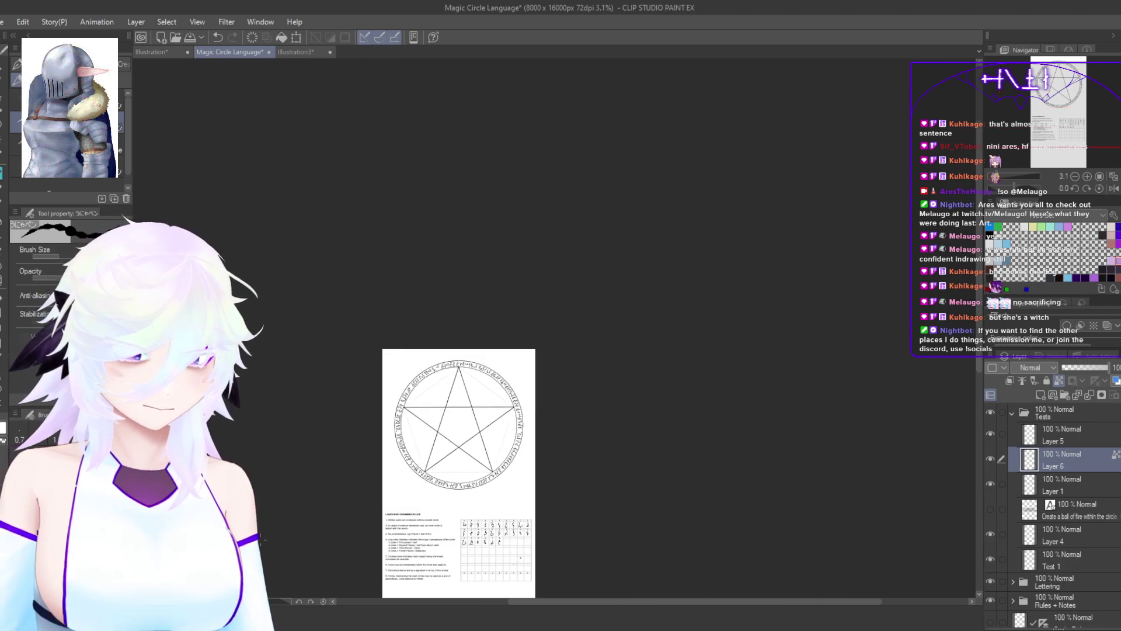
scroll(483, 412, "up", 2)
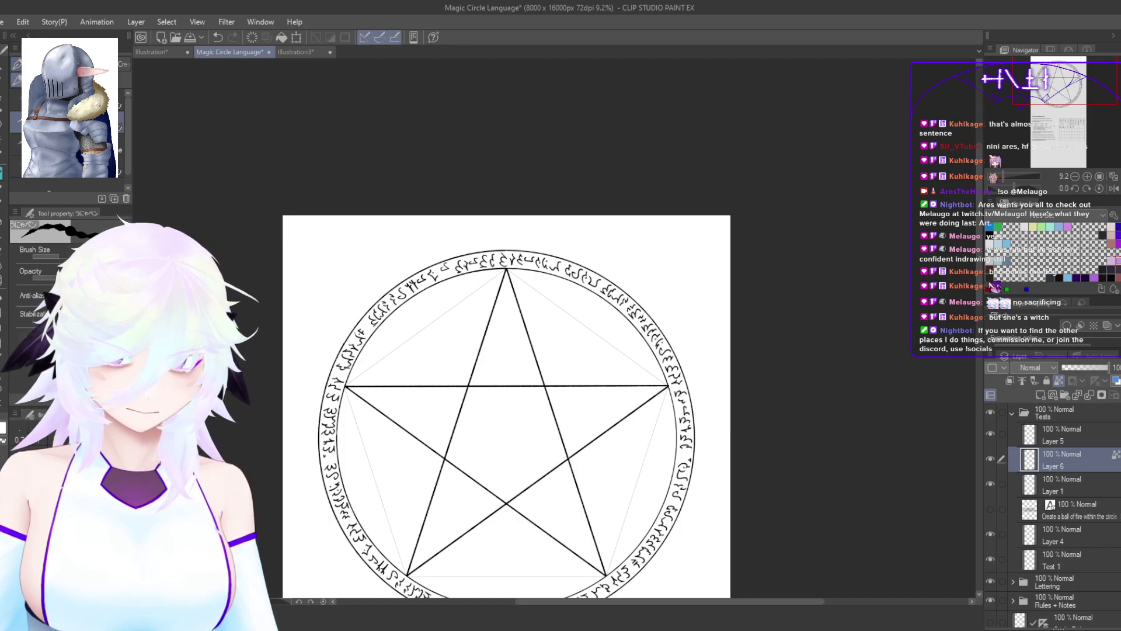
left_click(17, 64)
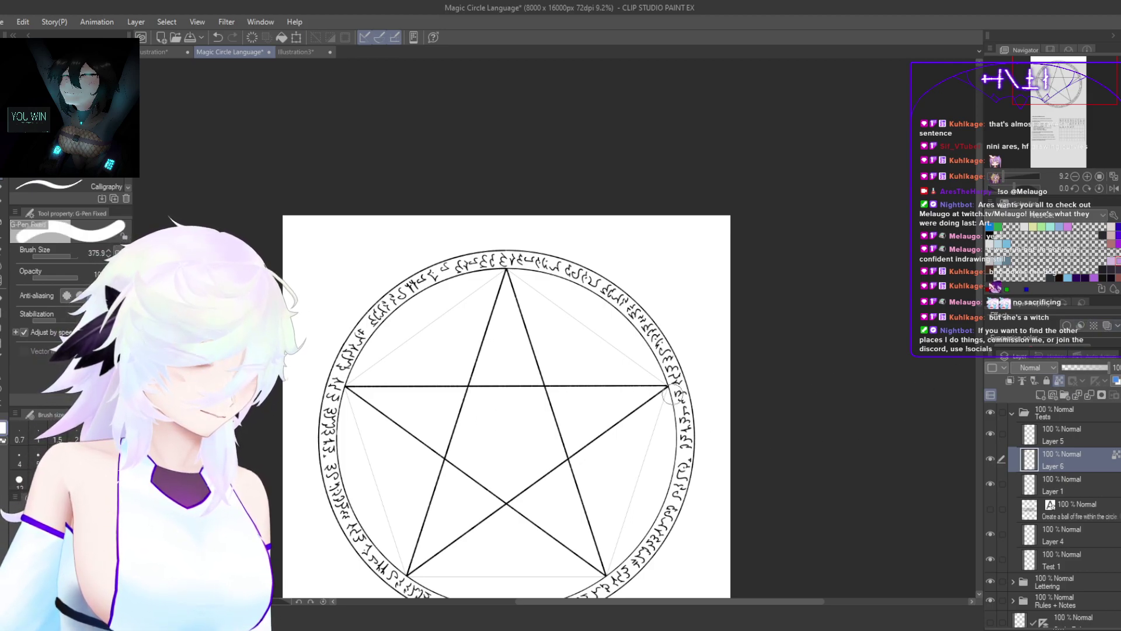
mouse_move(570, 370)
left_mouse_down()
mouse_move(614, 321)
mouse_move(608, 292)
mouse_move(800, 313)
mouse_move(720, 483)
mouse_move(459, 525)
left_mouse_up()
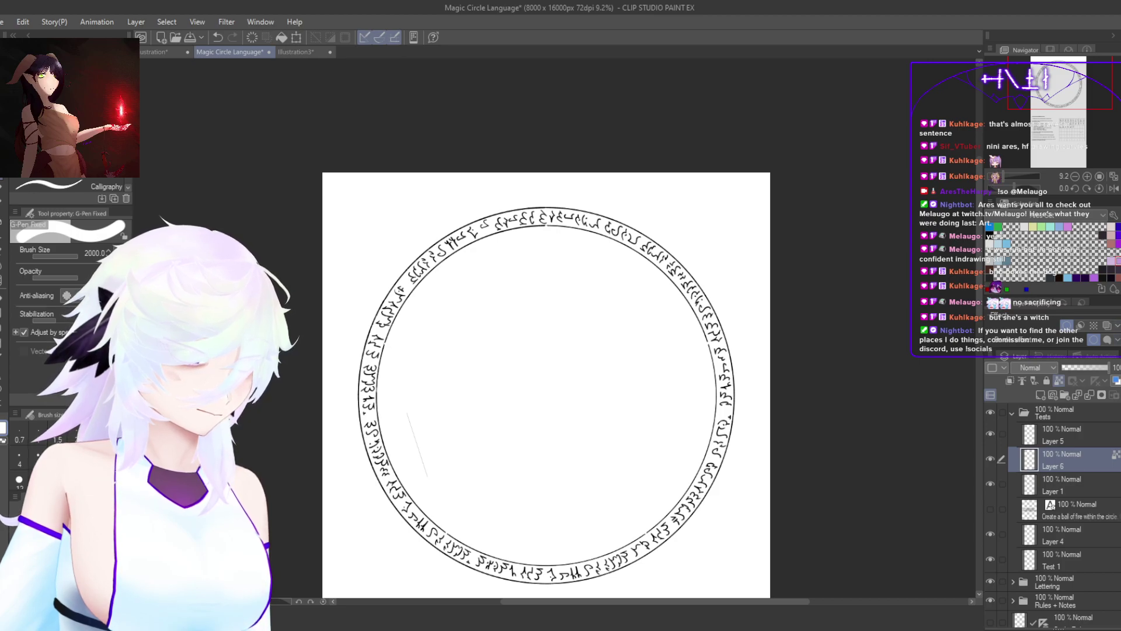
Step: Try a black border effect with an edge thickness of 15 around the white star and pentagon lines
scroll(1036, 336, "down", 2)
key("x")
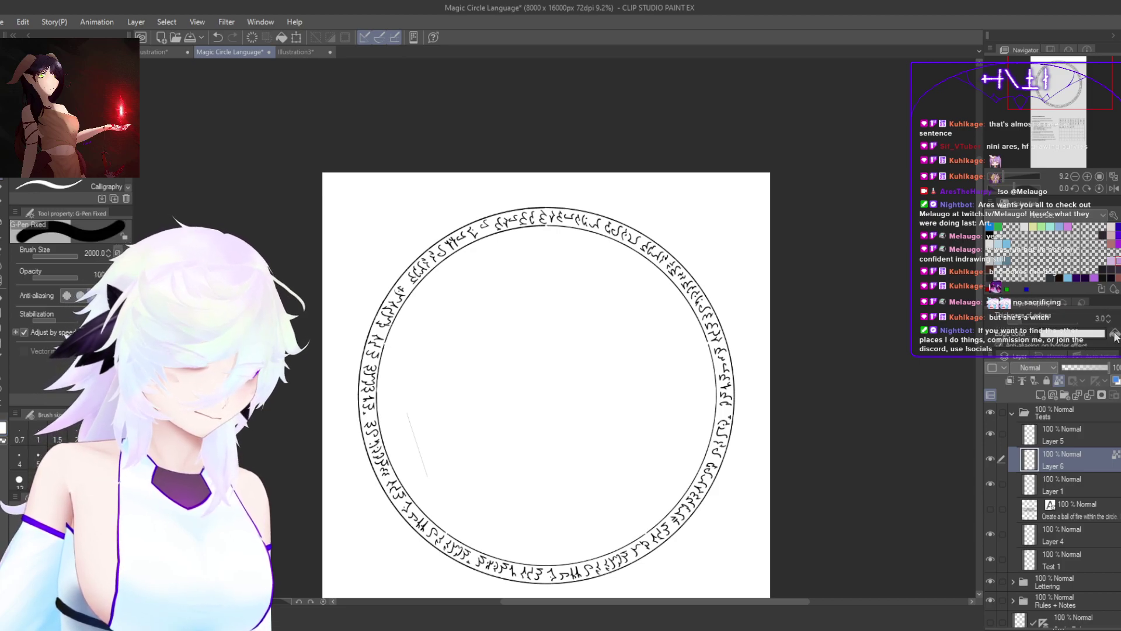
left_click(1116, 337)
scroll(1111, 319, "up", 11)
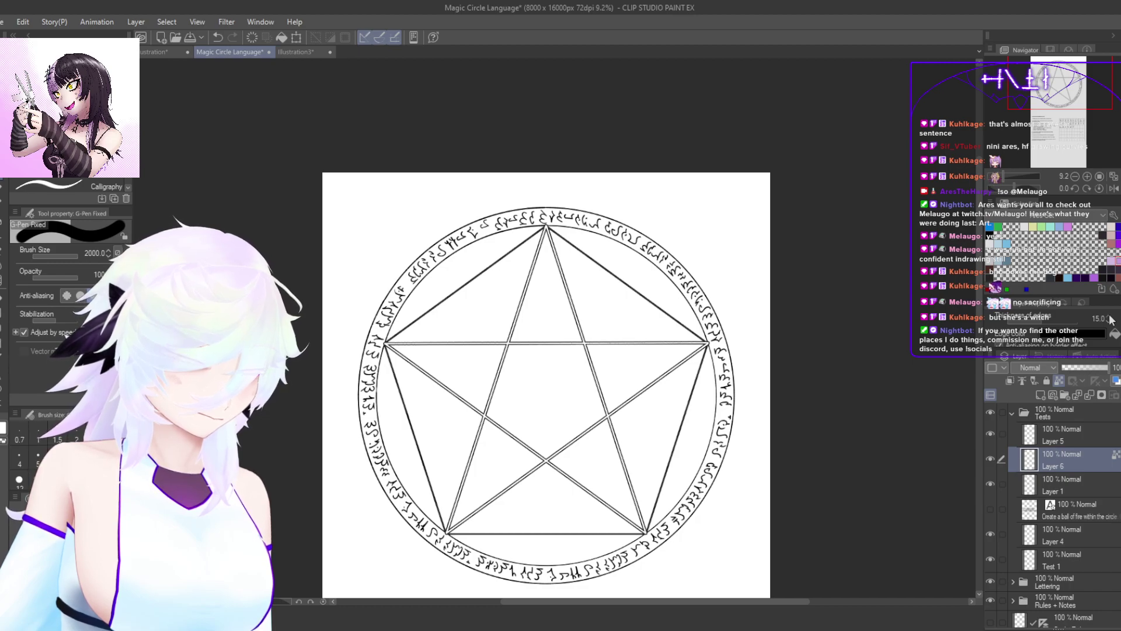
scroll(1112, 319, "down", 12)
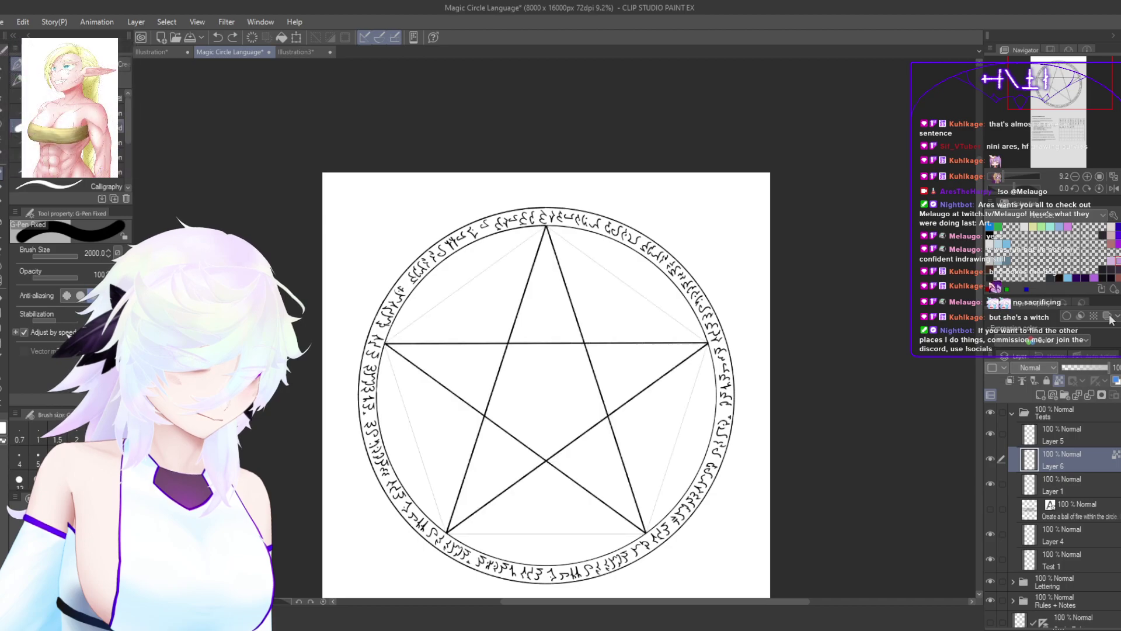
Step: Undo the recolouring and the star lines back to the plain thin pentagon
key("ctrl+z")
key("ctrl+z")
key("ctrl+z")
key("ctrl+z")
key("ctrl+z")
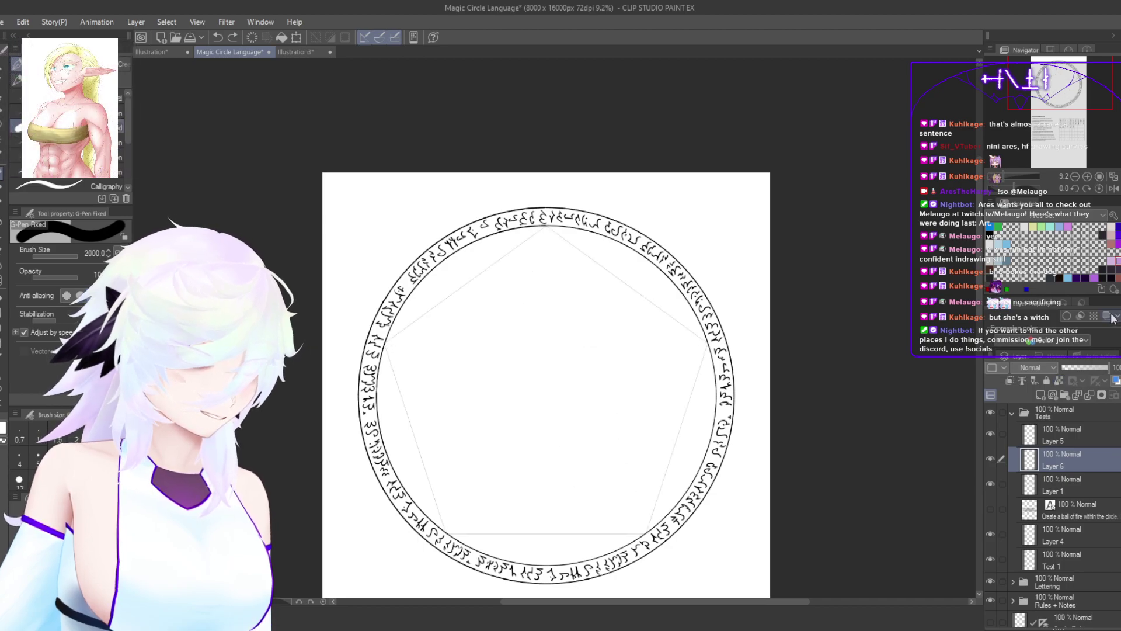
Step: Add a new layer above the pentagon layer and give it a border effect with a black edge colour
key("ctrl+shift+n")
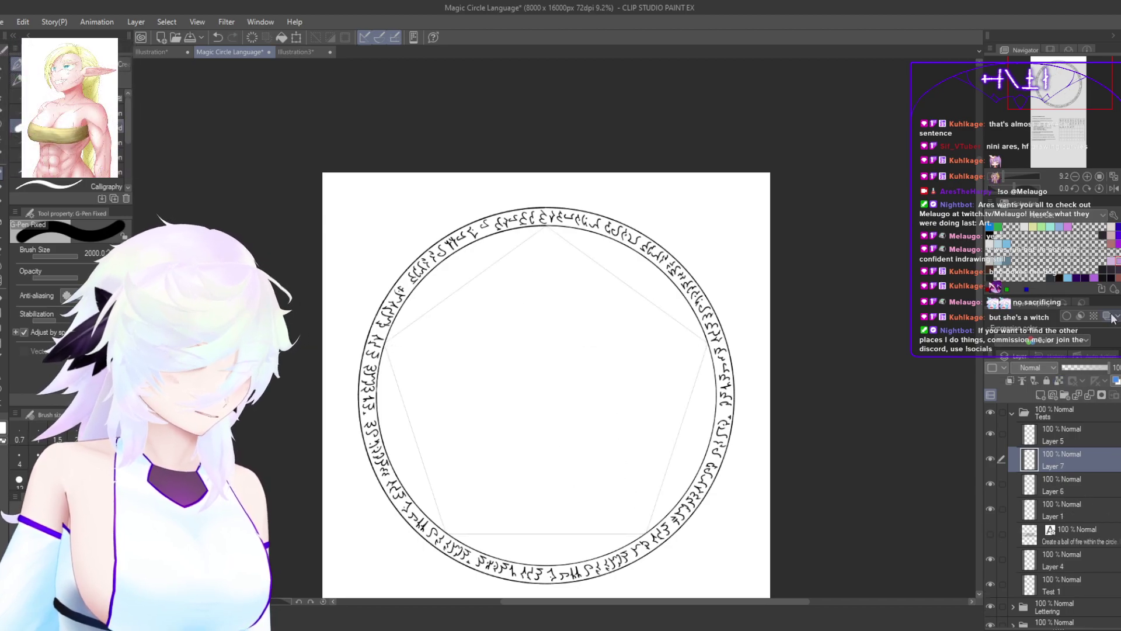
left_click(1067, 316)
scroll(1117, 330, "down", 3)
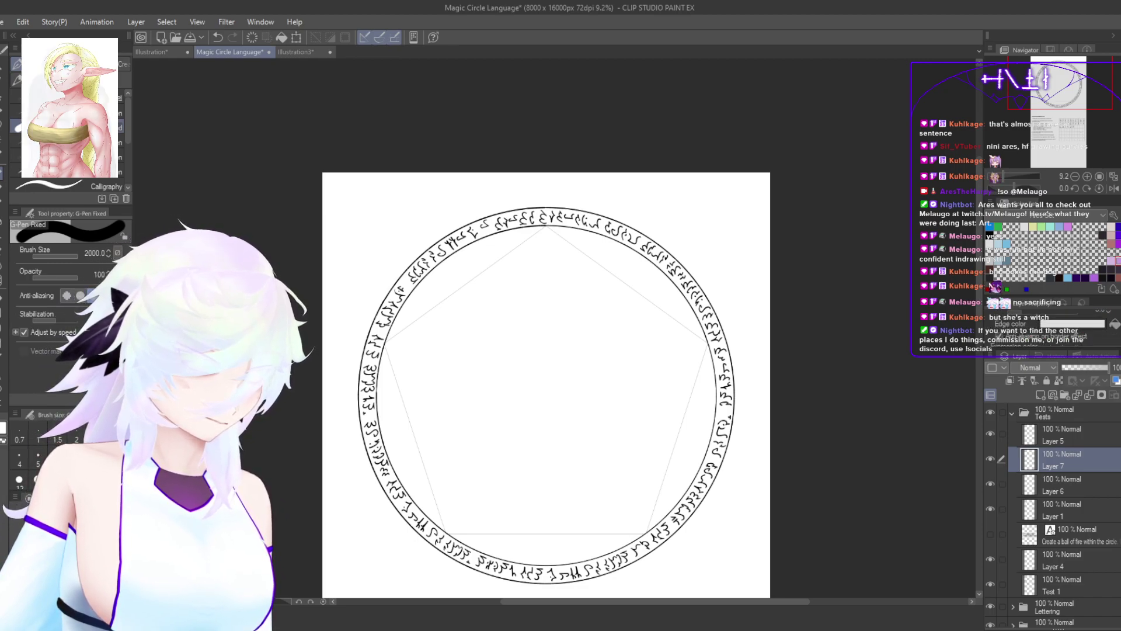
left_click(1115, 325)
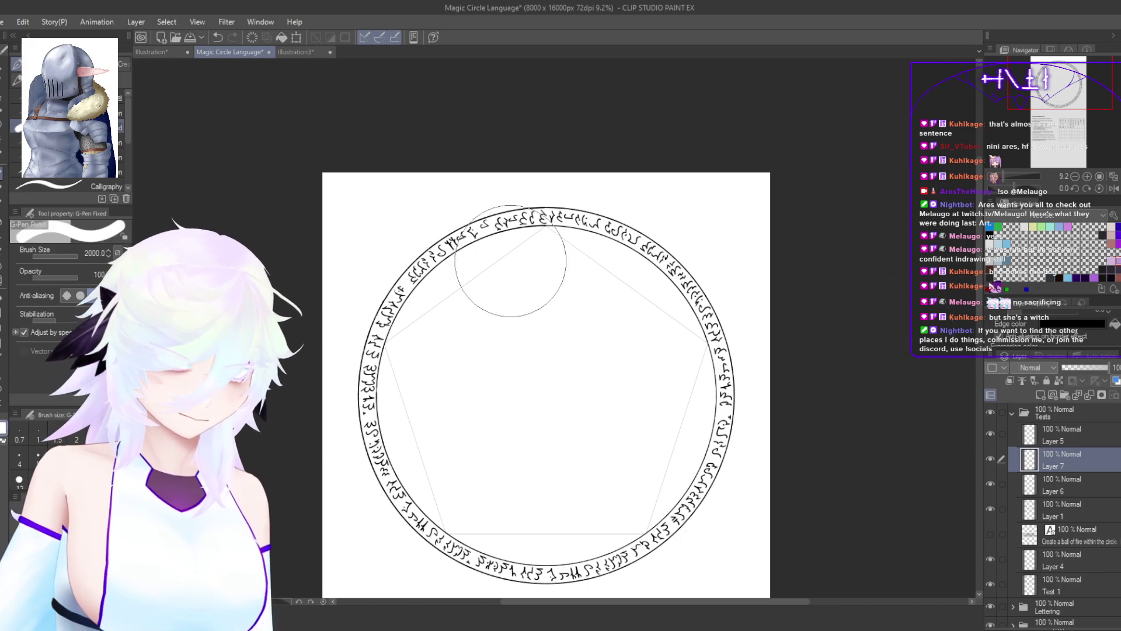
Step: Draw connected white star lines at brush size 30 from the pentagon's top corner to the lower-left corner, then to the upper-right corner
left_click(17, 80)
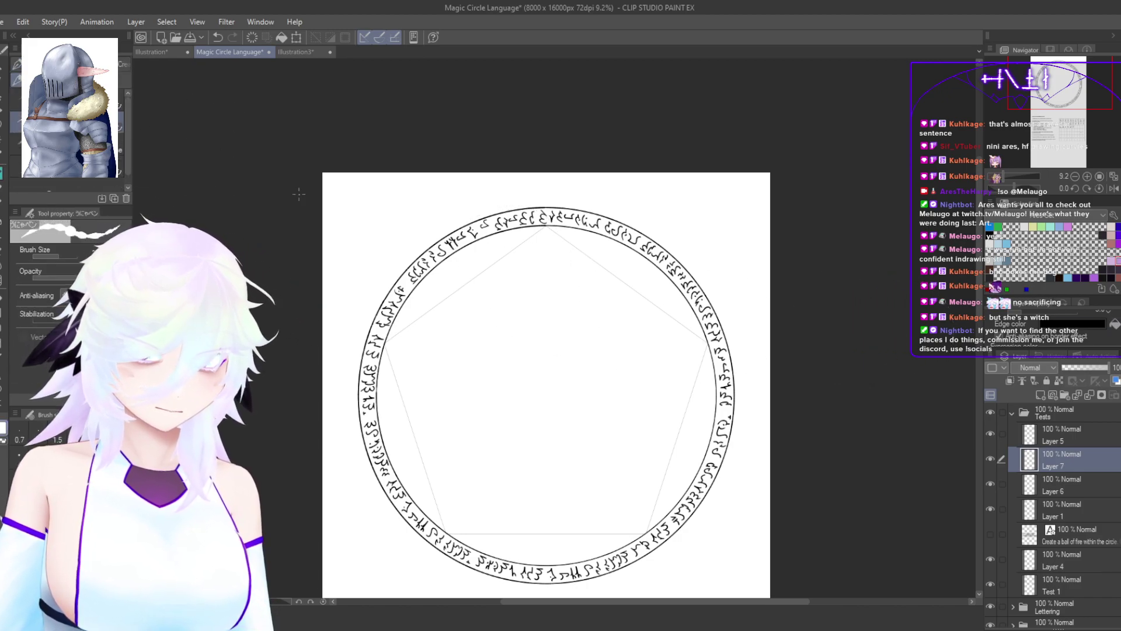
scroll(551, 239, "up", 10)
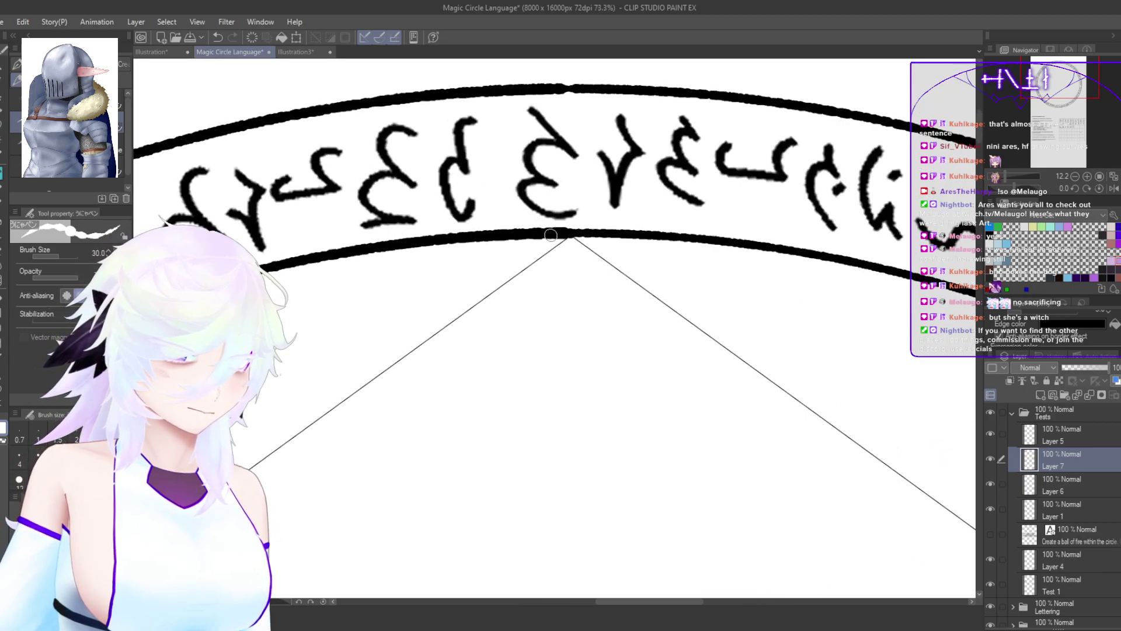
scroll(550, 232, "up", 3)
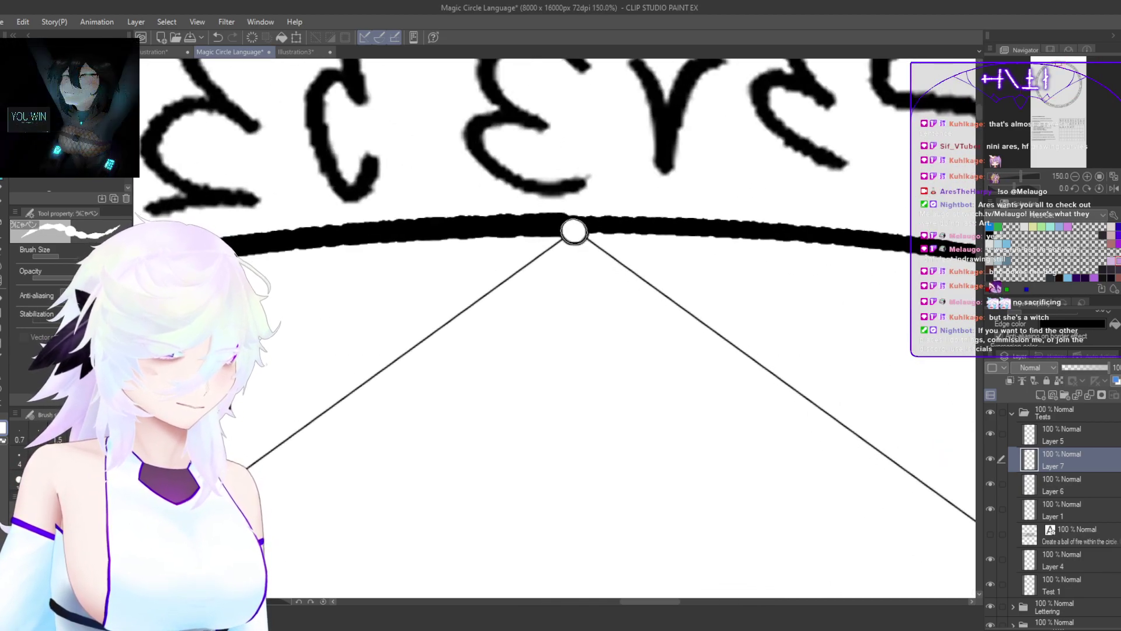
key("ctrl+z")
scroll(603, 254, "down", 8)
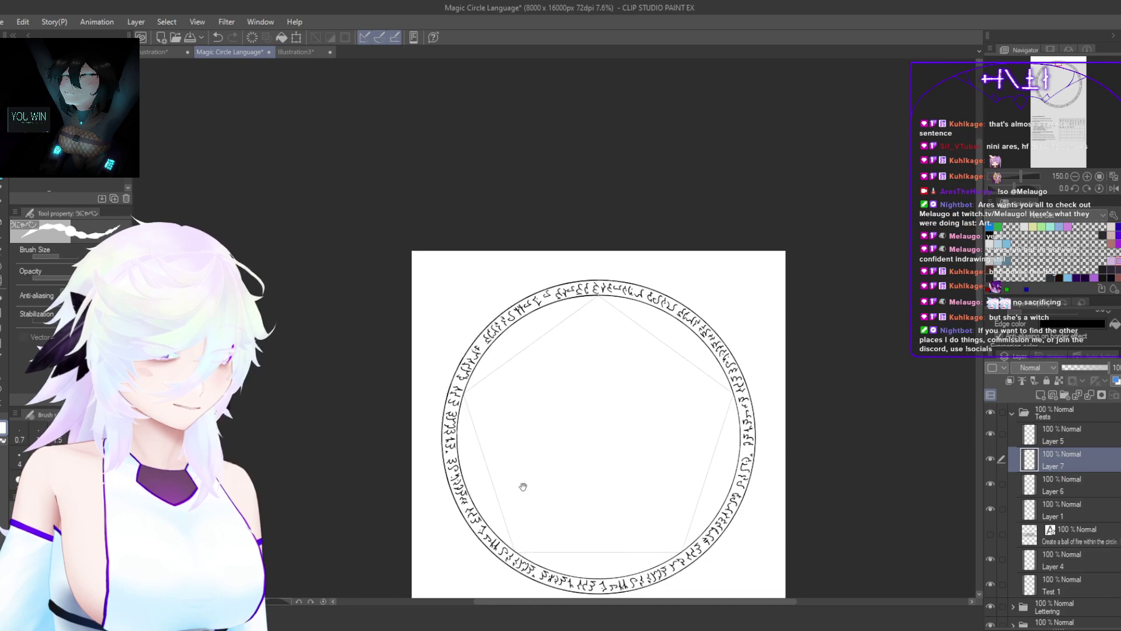
scroll(502, 373, "up", 7)
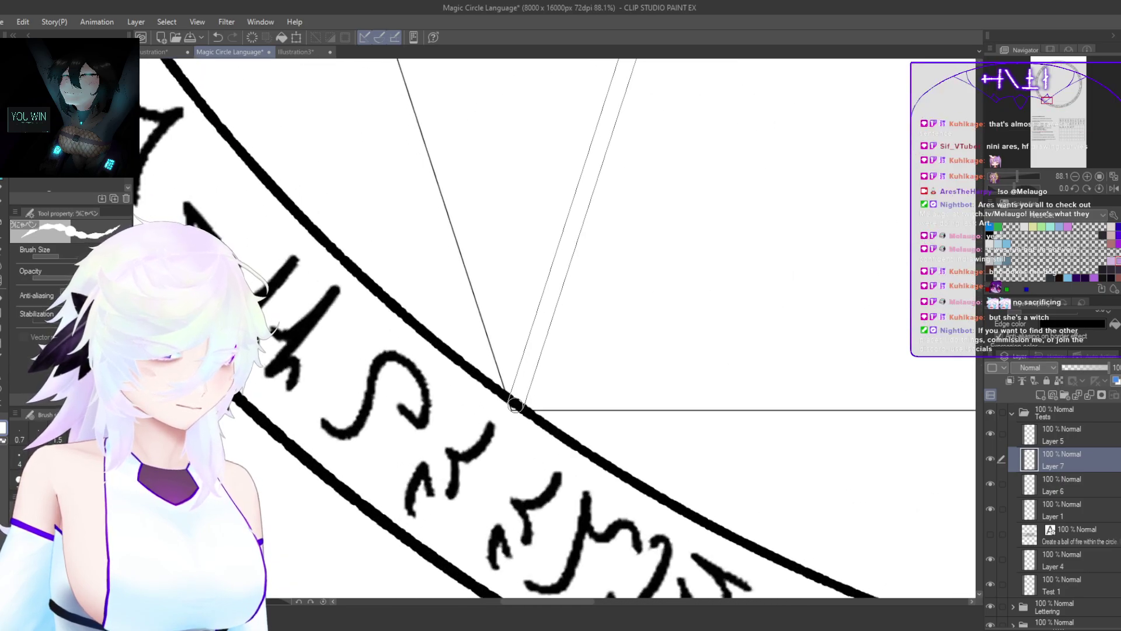
scroll(648, 406, "down", 5)
left_click_drag(828, 408, 365, 453)
left_click_drag(593, 330, 548, 538)
left_click_drag(640, 281, 708, 266)
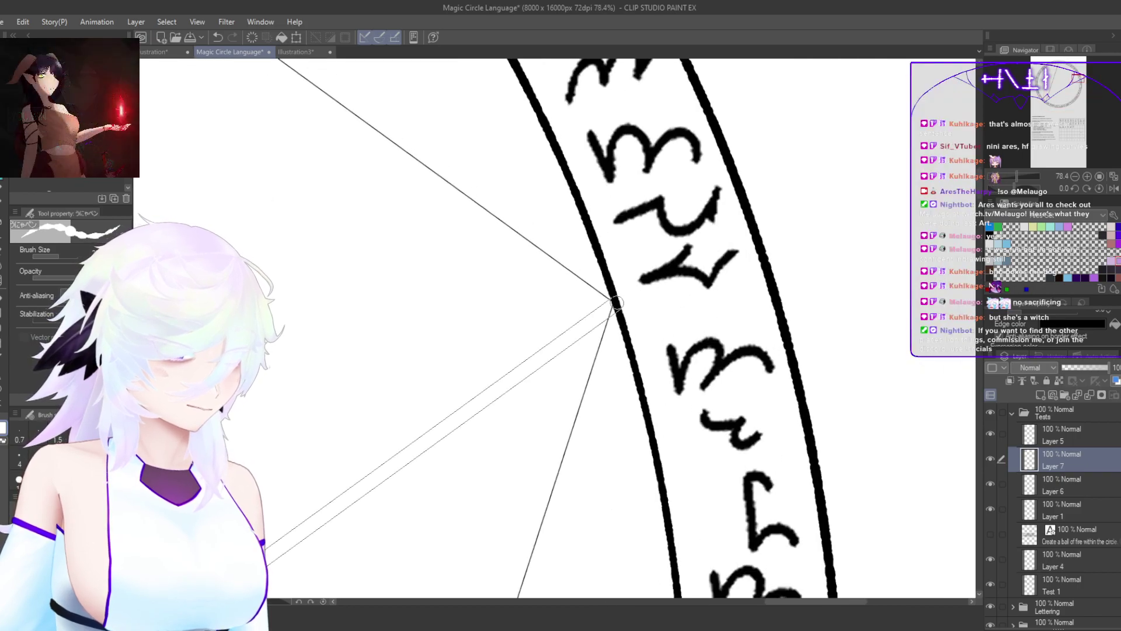
left_click(616, 301, "shift")
Step: Continue the star with straight lines across to the upper-left pentagon corner and down to the lower-right corner
left_click_drag(610, 361, 507, 437)
scroll(616, 349, "up", 12)
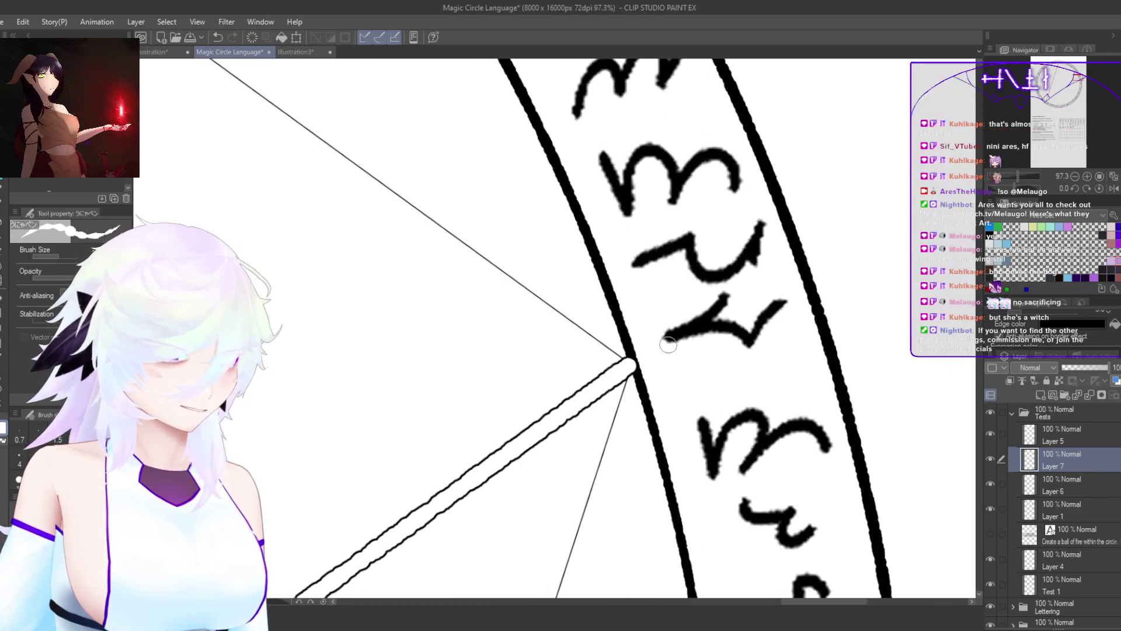
scroll(633, 366, "down", 10)
left_click_drag(289, 360, 418, 344)
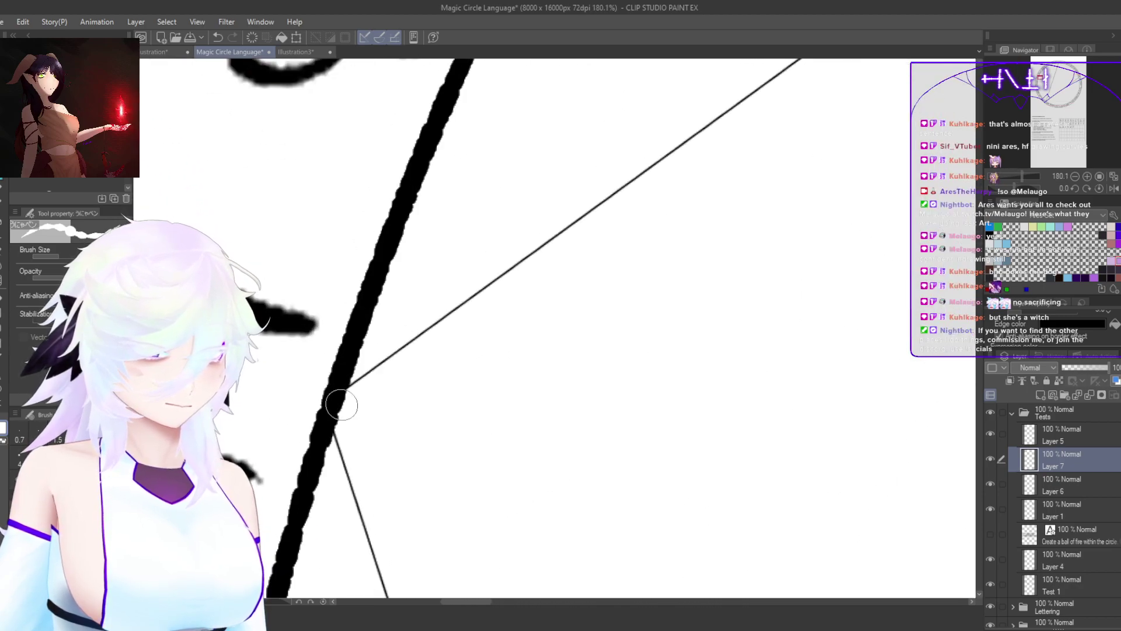
left_click(339, 405, "shift")
left_click_drag(554, 387, 463, 459)
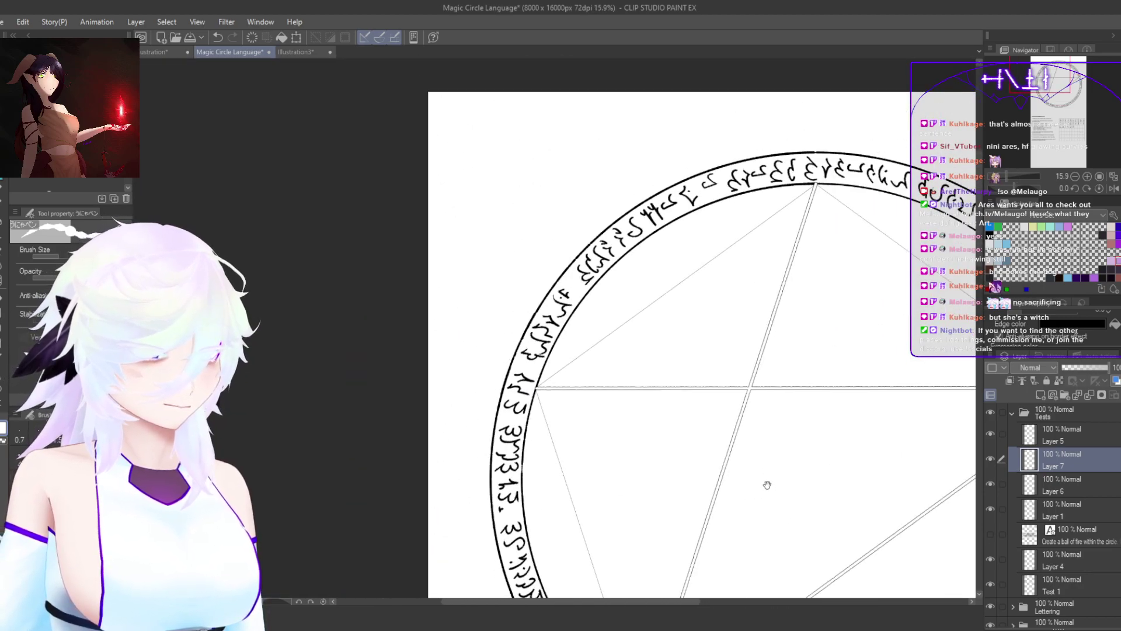
left_click_drag(769, 487, 381, 199)
mouse_move(607, 427)
left_mouse_down()
mouse_move(688, 421)
mouse_move(608, 432)
left_mouse_up()
left_click(611, 475, "shift")
Step: Close the star with a straight line from the lower-right corner back up to the top corner
left_click_drag(605, 248, 663, 576)
left_click_drag(619, 333, 684, 584)
left_click_drag(519, 237, 591, 203)
left_click(511, 228, "shift")
left_click_drag(642, 368, 593, 428)
scroll(592, 427, "down", 3)
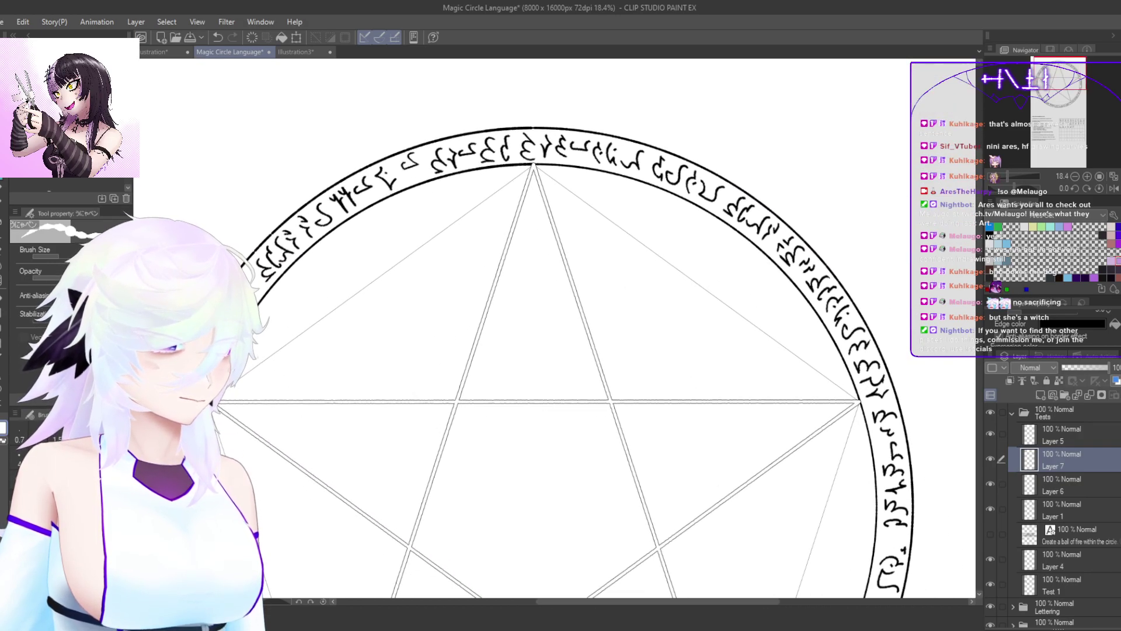
Step: Hide the pentagon guide layer, Layer 6, and set the star layer's border thickness to 15
left_click(991, 483)
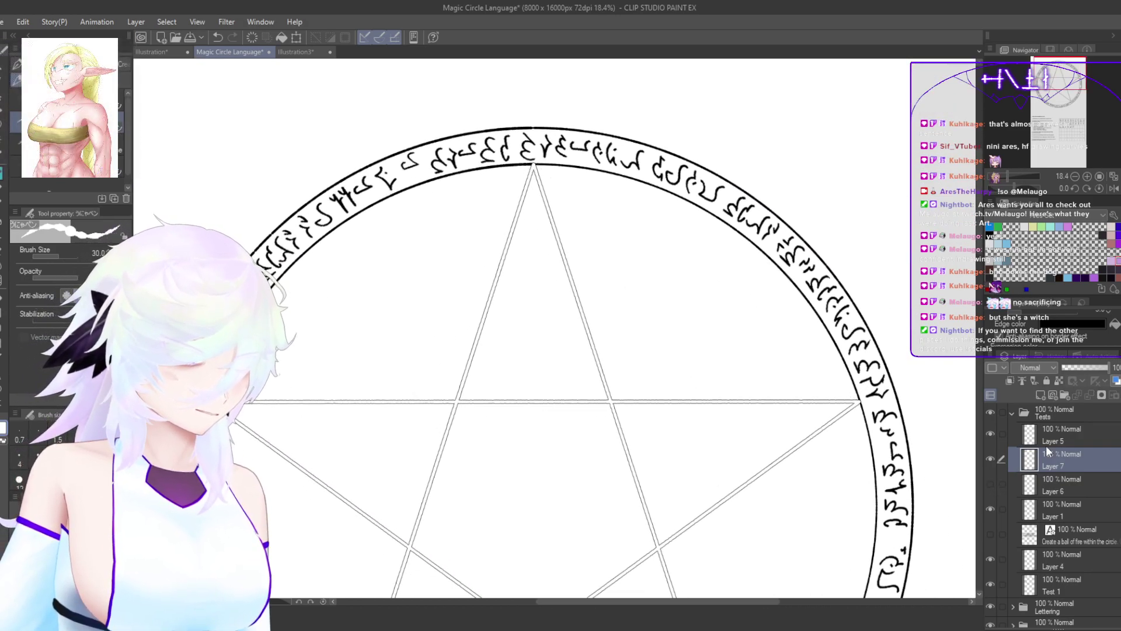
scroll(1052, 329, "down", 1)
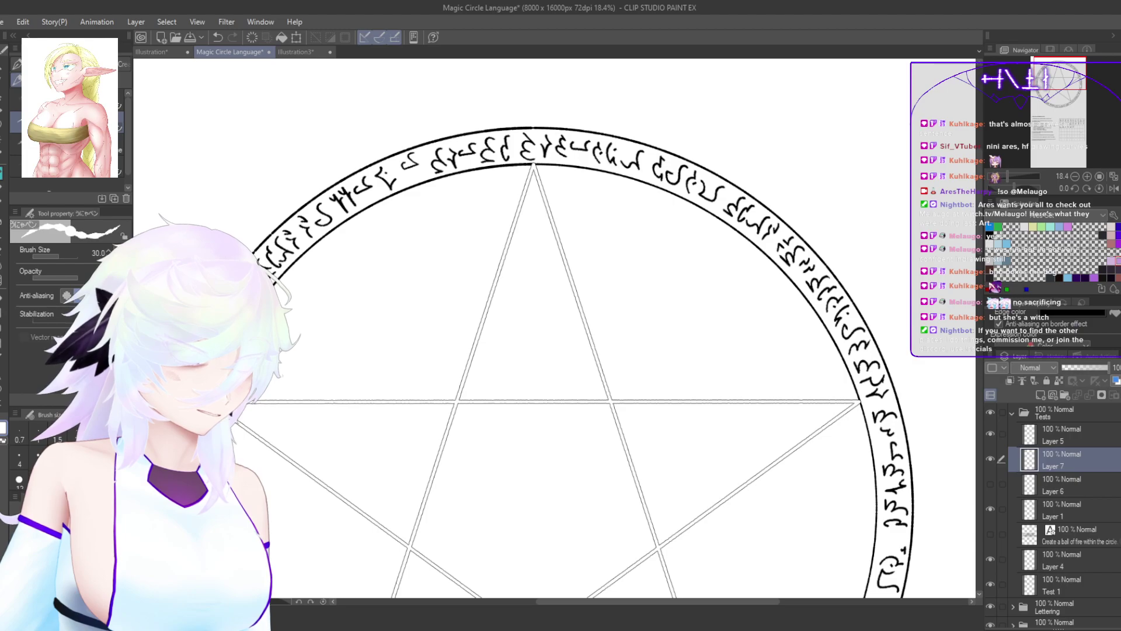
scroll(1053, 329, "up", 2)
left_click(1108, 319)
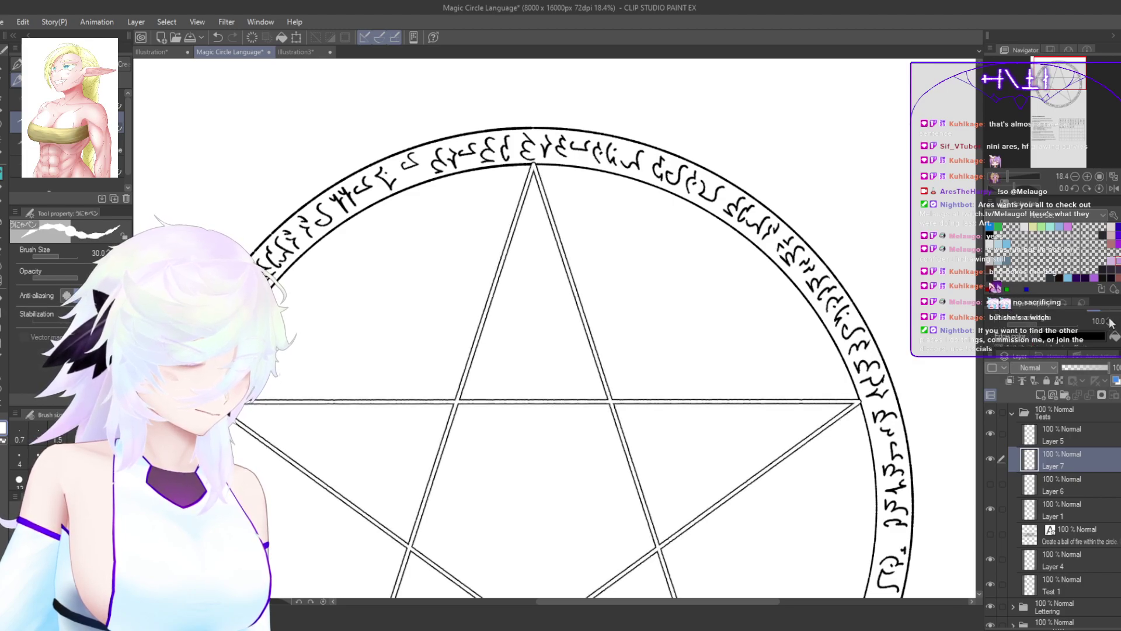
left_click(1109, 321)
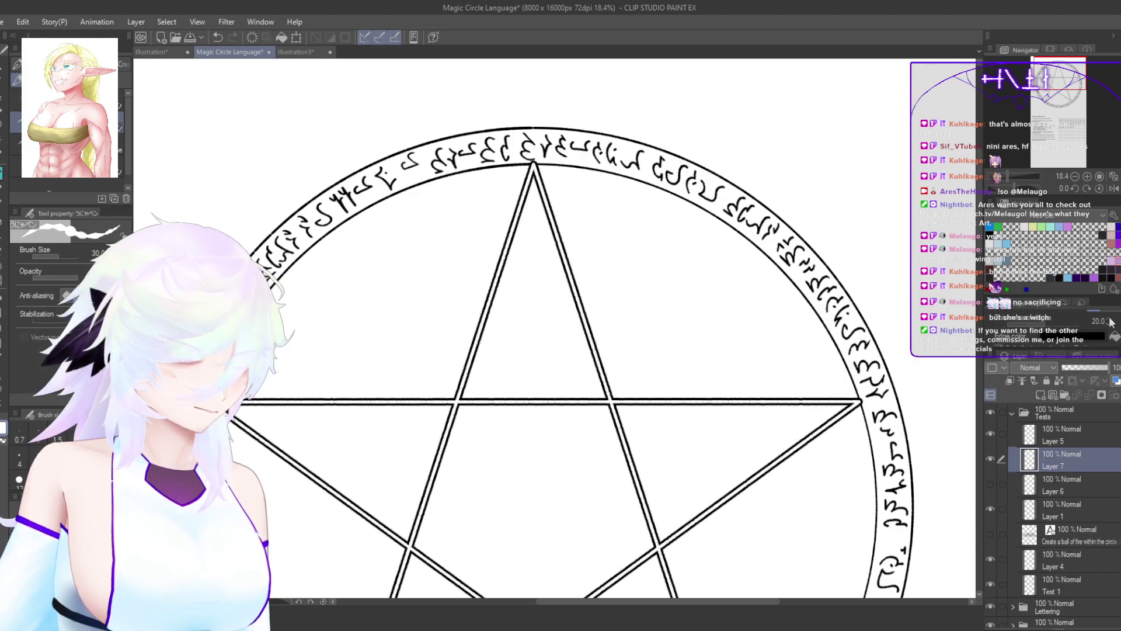
left_click(1110, 326)
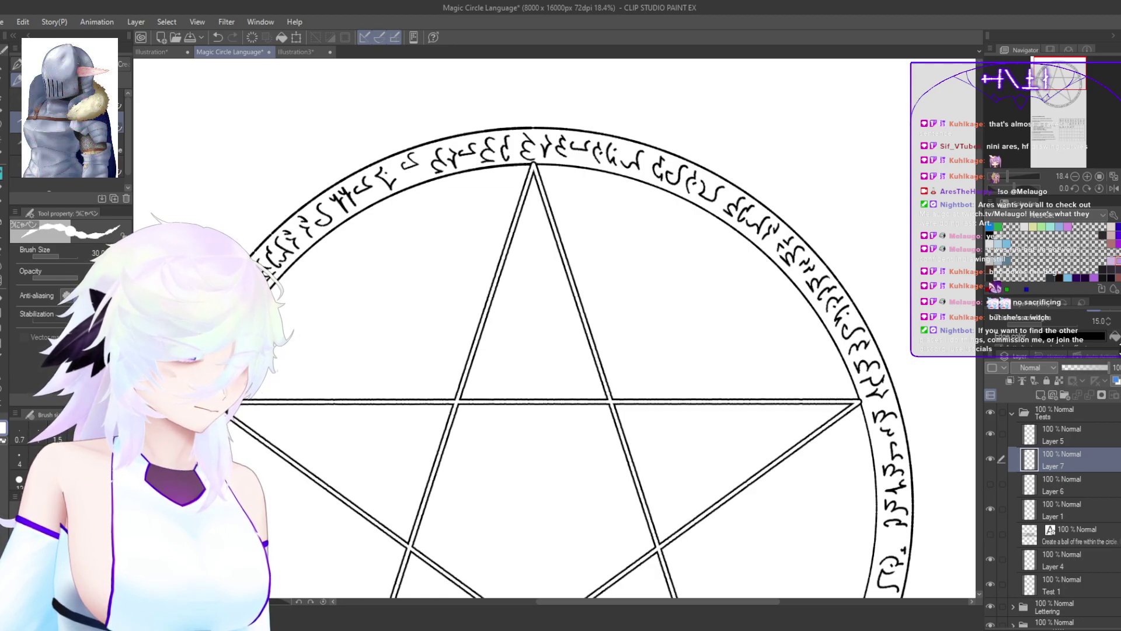
Step: Move the star layer below the Test 1 layer and erase the star tips that poke into the glyph ring
left_click_drag(1077, 517, 1076, 591)
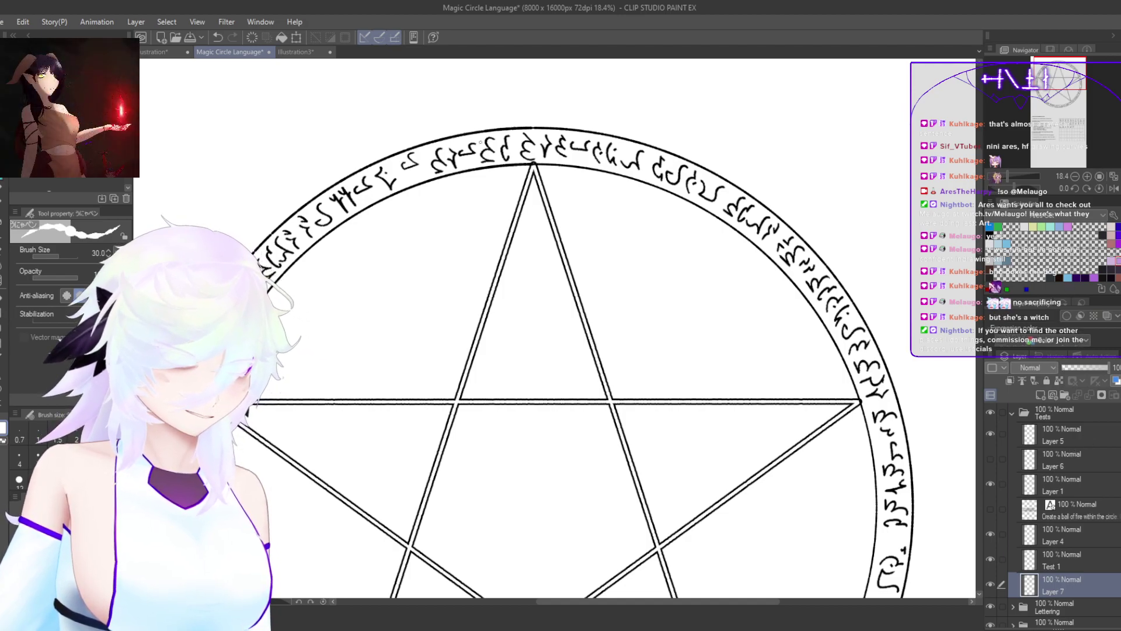
scroll(538, 150, "up", 6)
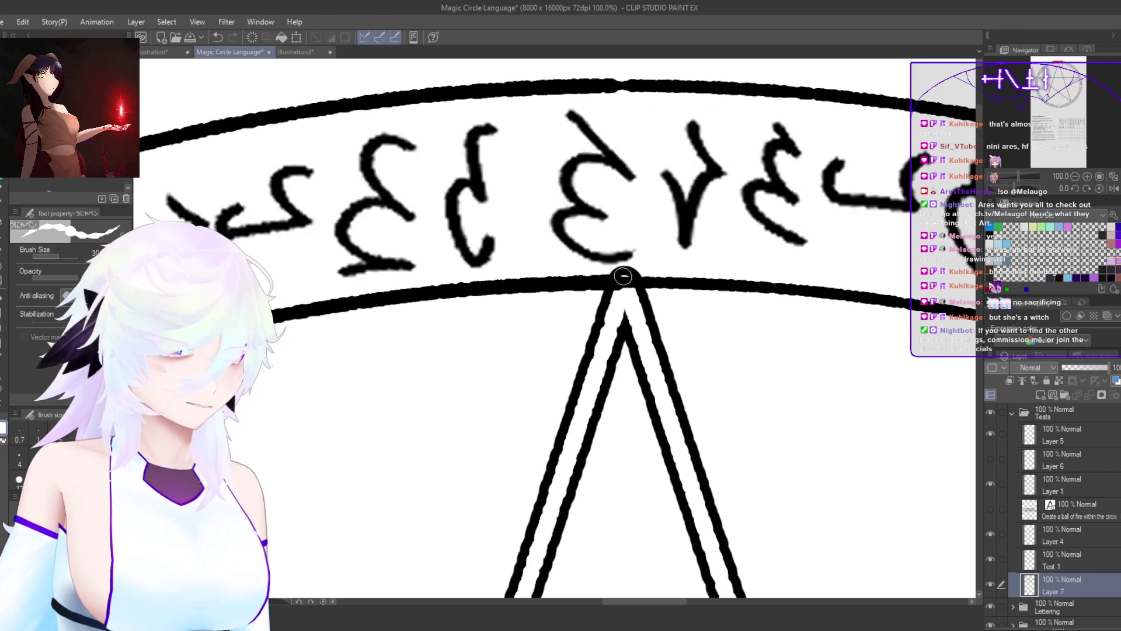
scroll(697, 274, "down", 8)
scroll(516, 367, "up", 5)
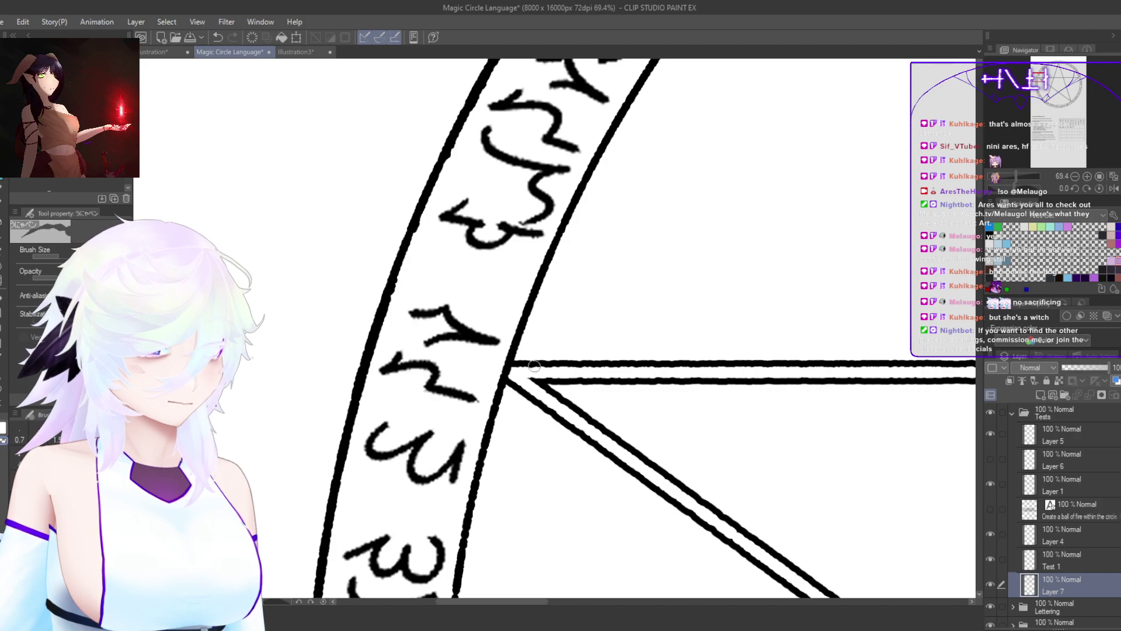
scroll(534, 366, "down", 5)
scroll(561, 404, "up", 6)
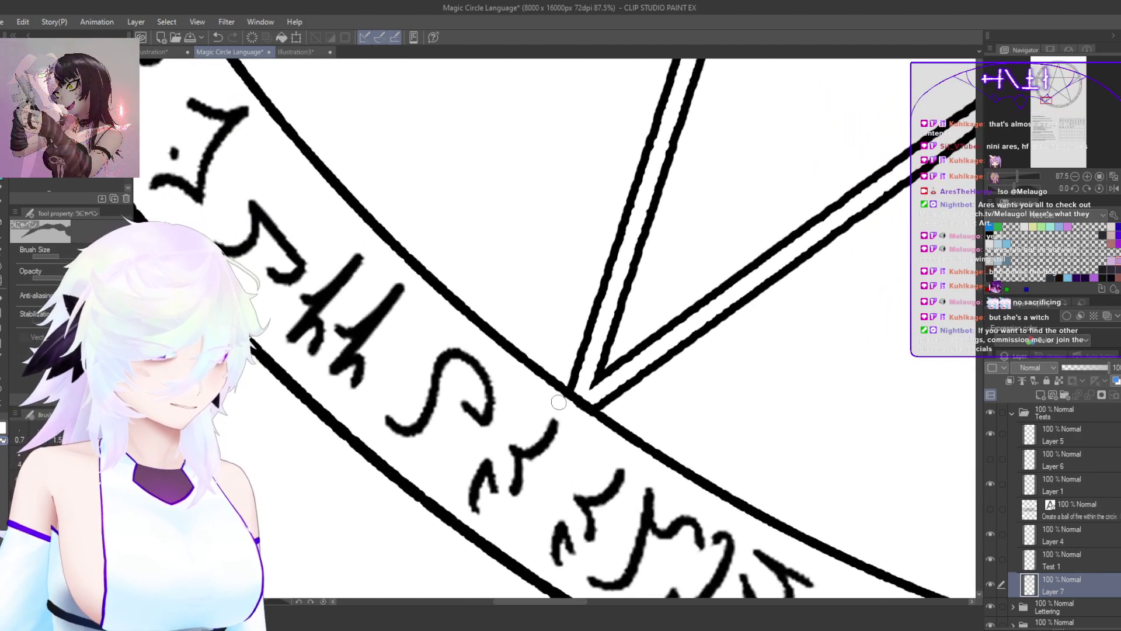
scroll(663, 432, "down", 6)
scroll(633, 380, "up", 5)
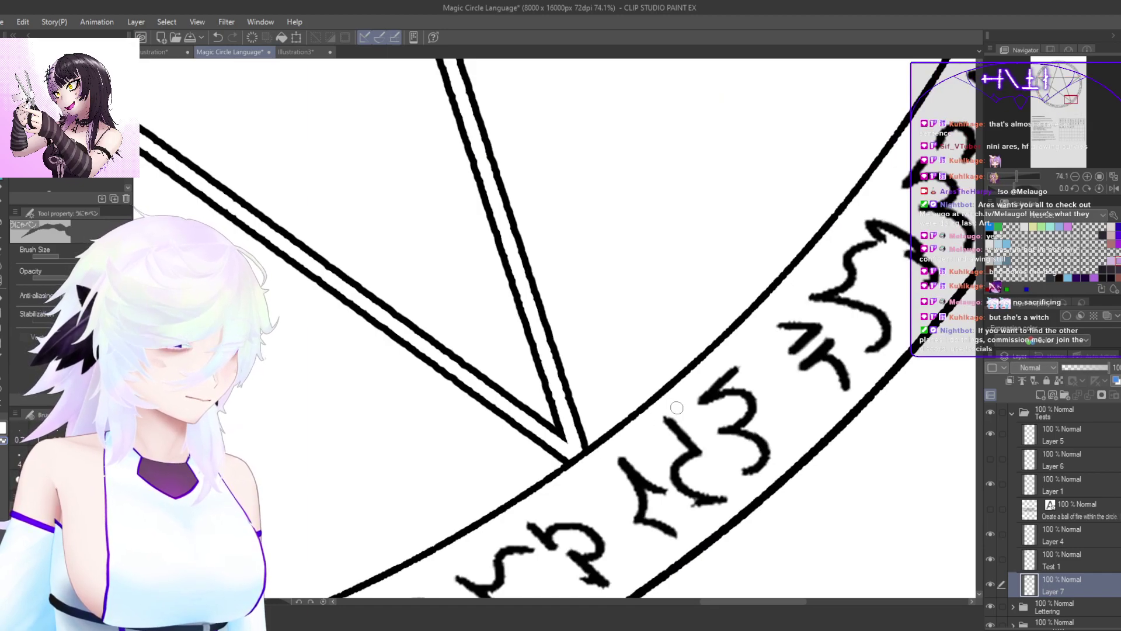
scroll(677, 407, "down", 5)
scroll(684, 514, "up", 6)
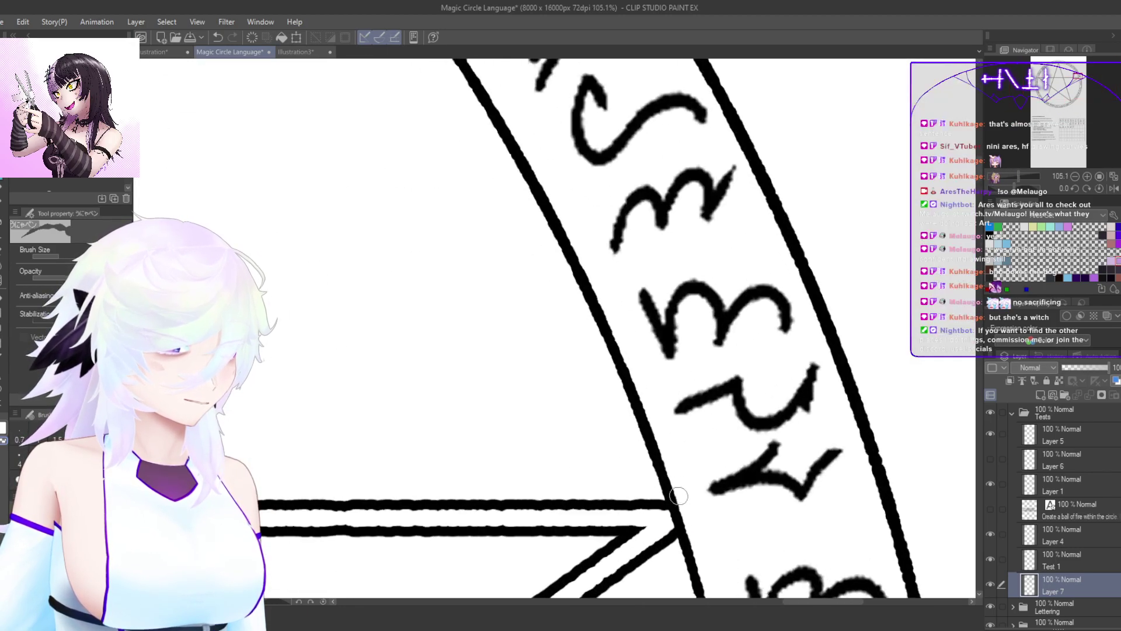
scroll(708, 505, "down", 6)
scroll(672, 350, "up", 3)
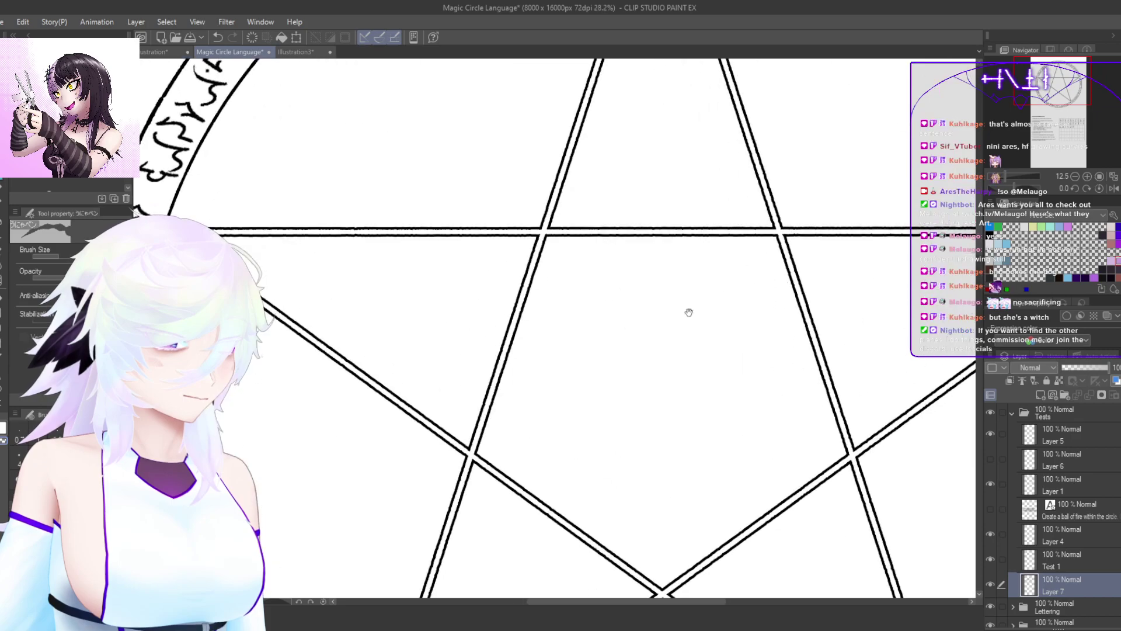
Step: Add a new layer above the star layer for pencil drawing and give it a black border effect with a thickness of 11
key("p")
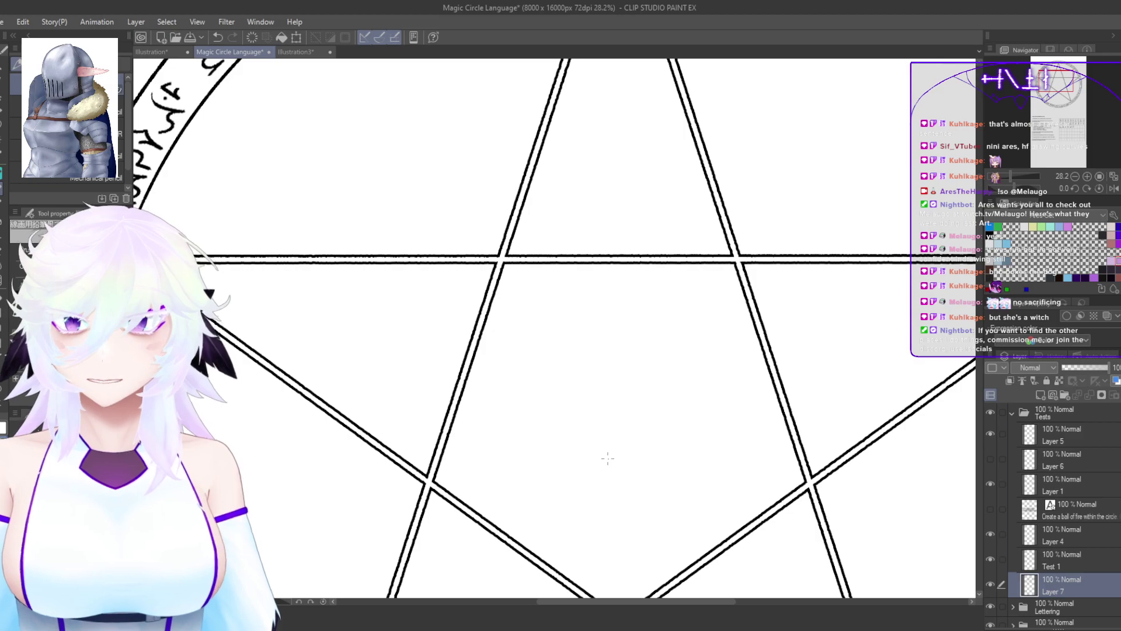
left_click_drag(633, 413, 556, 363)
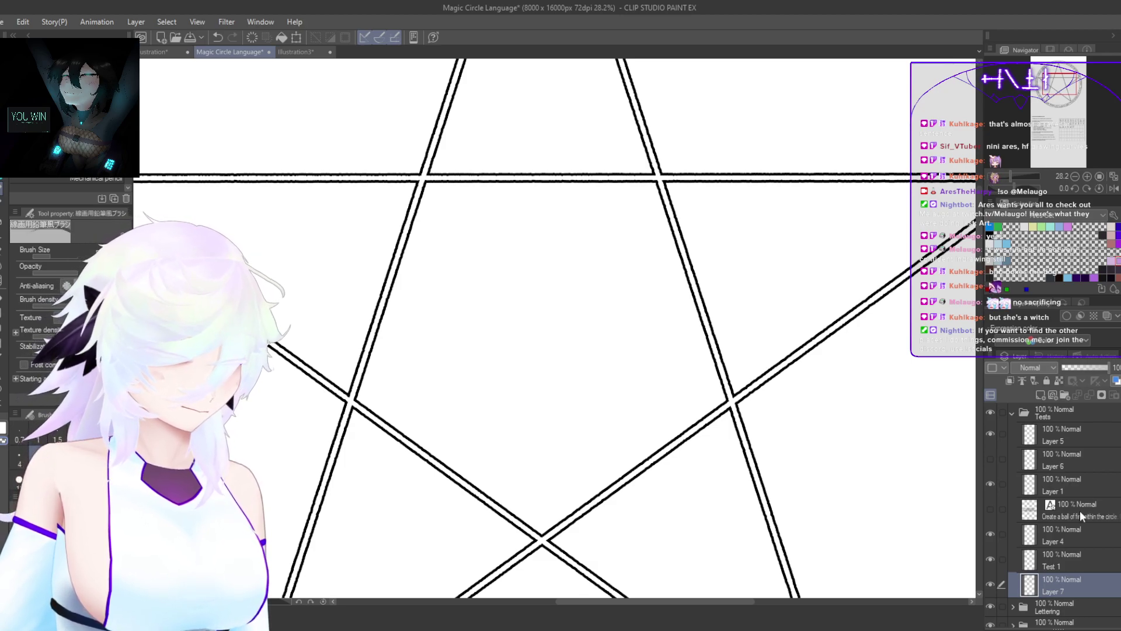
key("ctrl+shift+n")
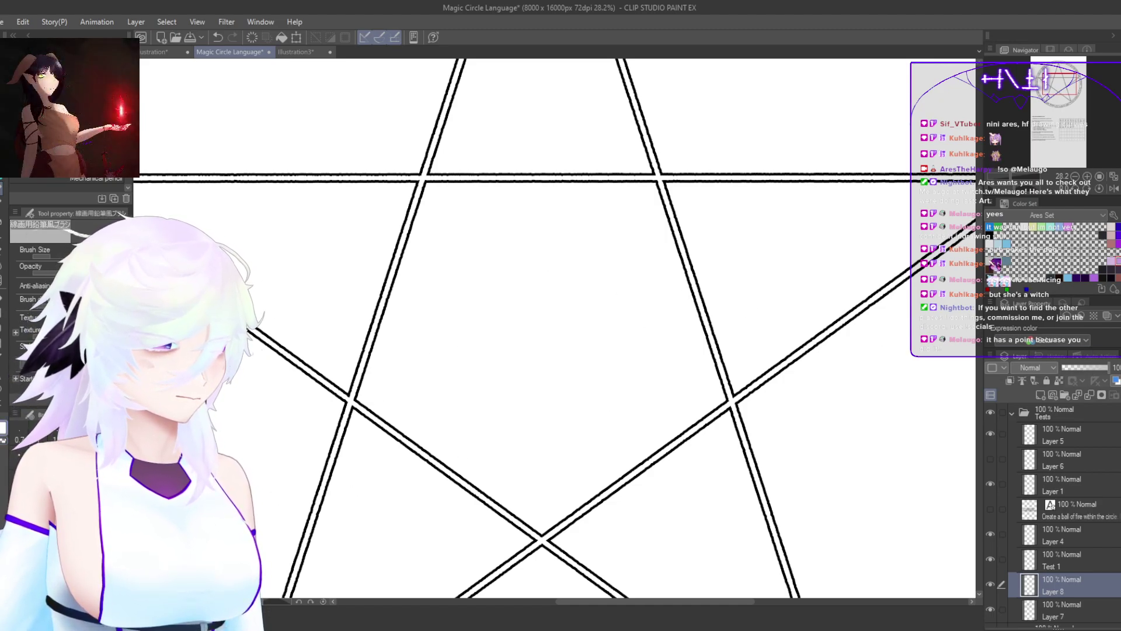
left_click(1067, 315)
scroll(1057, 330, "down", 2)
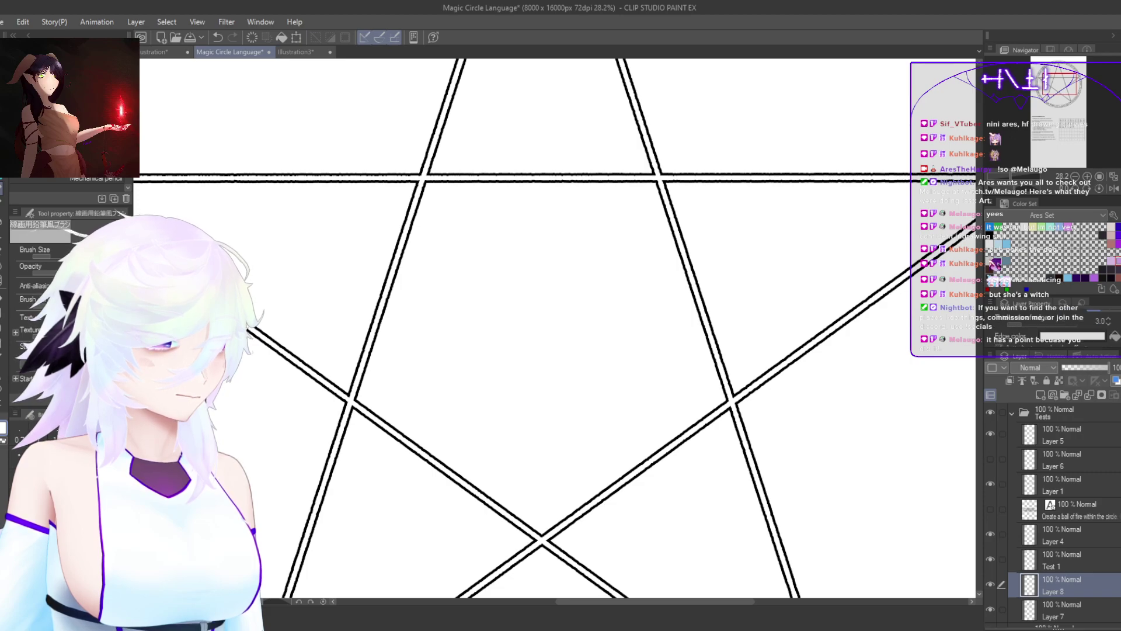
left_click(1114, 336)
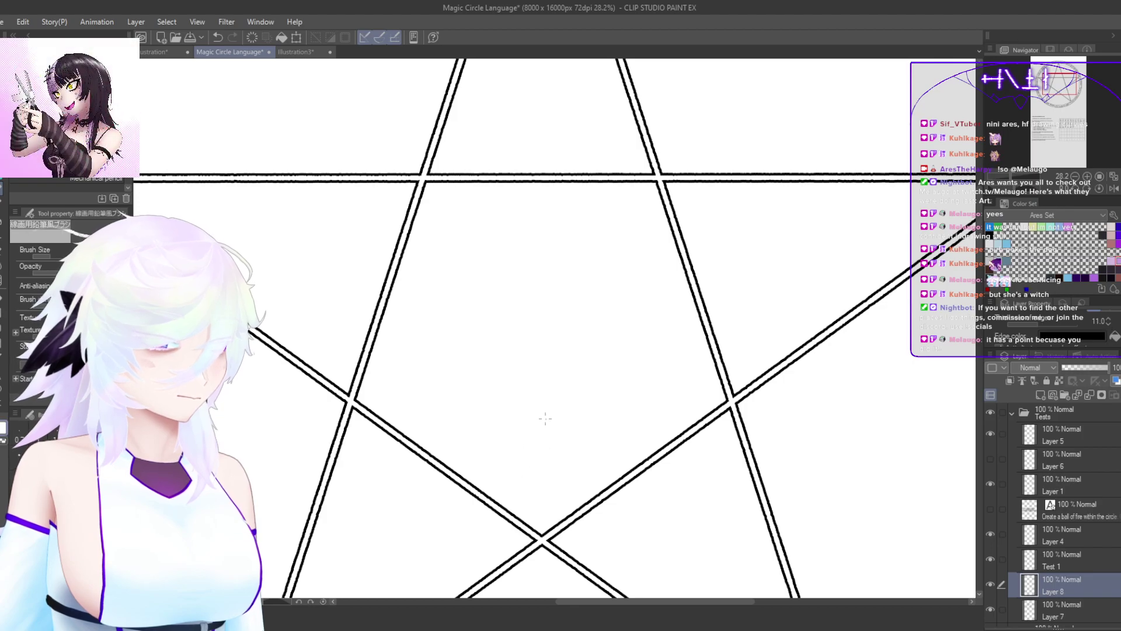
Step: Try several large hooked curve strokes for a central symbol inside the star's inner pentagon, undoing each one
mouse_move(522, 270)
left_mouse_down()
mouse_move(476, 274)
mouse_move(485, 342)
left_mouse_up()
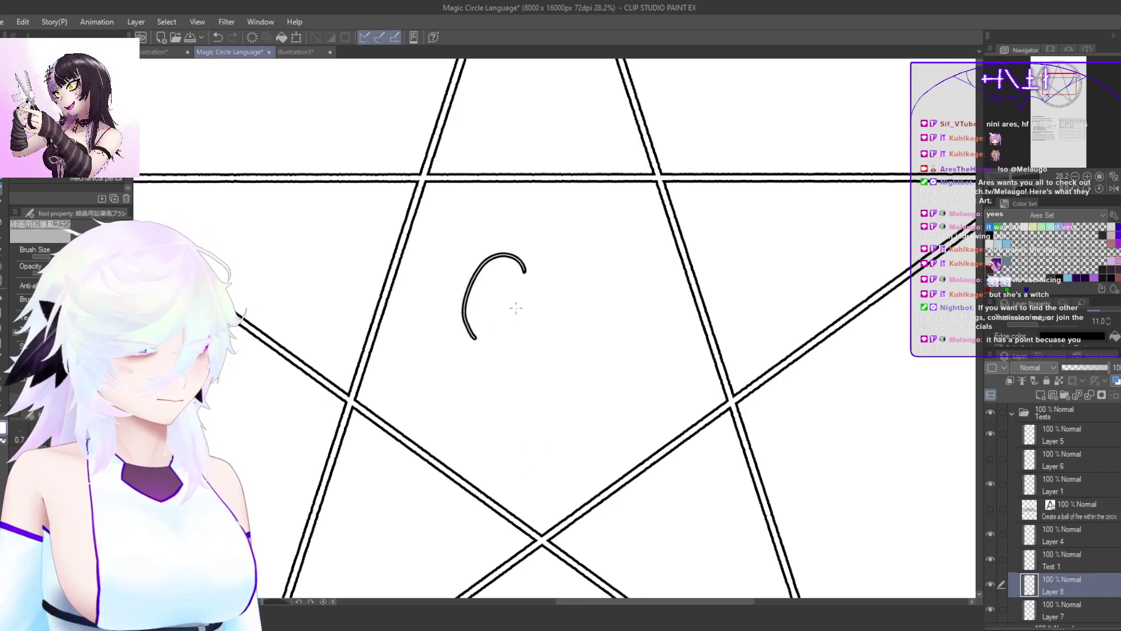
key("ctrl+z")
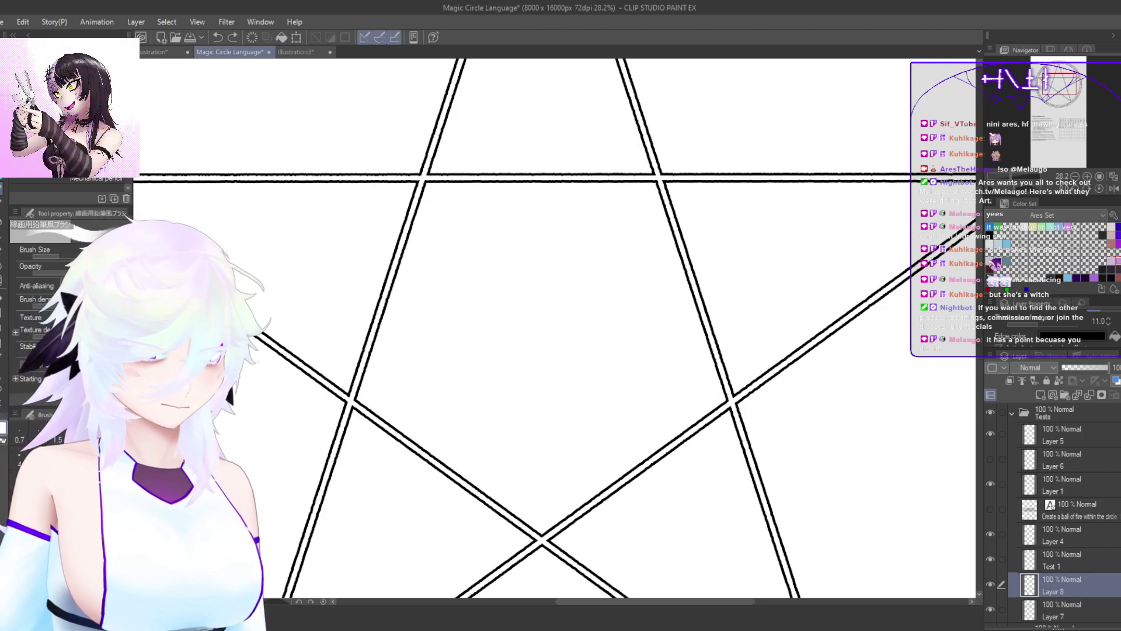
left_click_drag(554, 256, 486, 328)
key("ctrl+z")
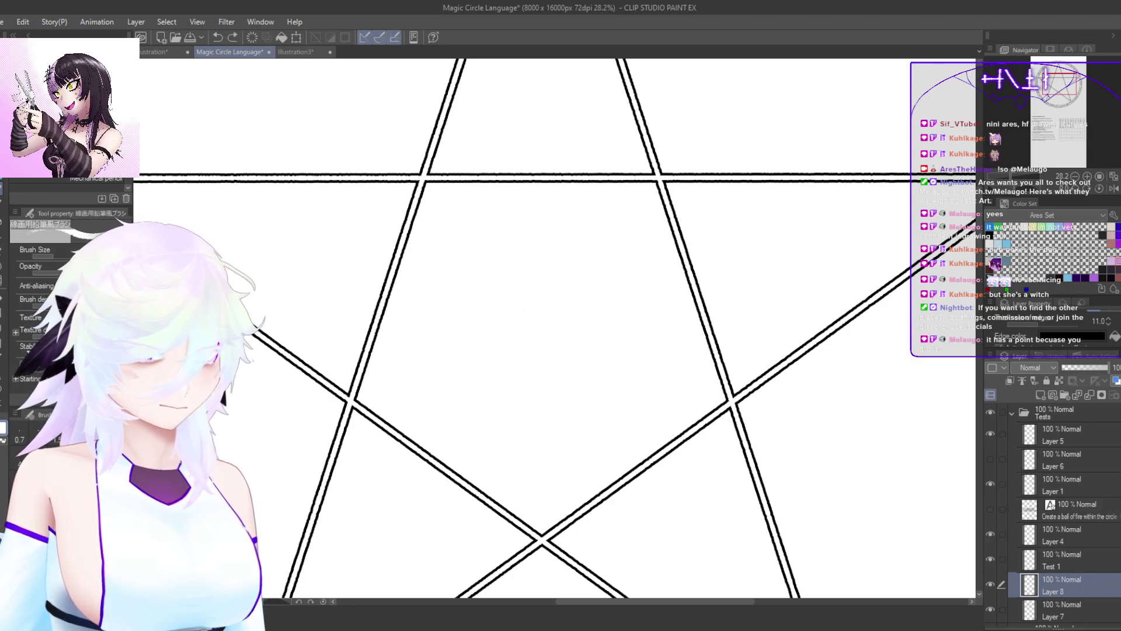
left_click_drag(575, 249, 484, 295)
key("ctrl+z")
mouse_move(582, 246)
left_mouse_down()
mouse_move(570, 236)
mouse_move(474, 303)
left_mouse_up()
key("ctrl+z")
mouse_move(555, 264)
left_mouse_down()
mouse_move(514, 253)
mouse_move(455, 344)
mouse_move(563, 271)
mouse_move(517, 244)
mouse_move(452, 353)
left_mouse_up()
key("ctrl+z")
key("ctrl+z")
mouse_move(547, 240)
left_mouse_down()
mouse_move(565, 276)
mouse_move(447, 368)
left_mouse_up()
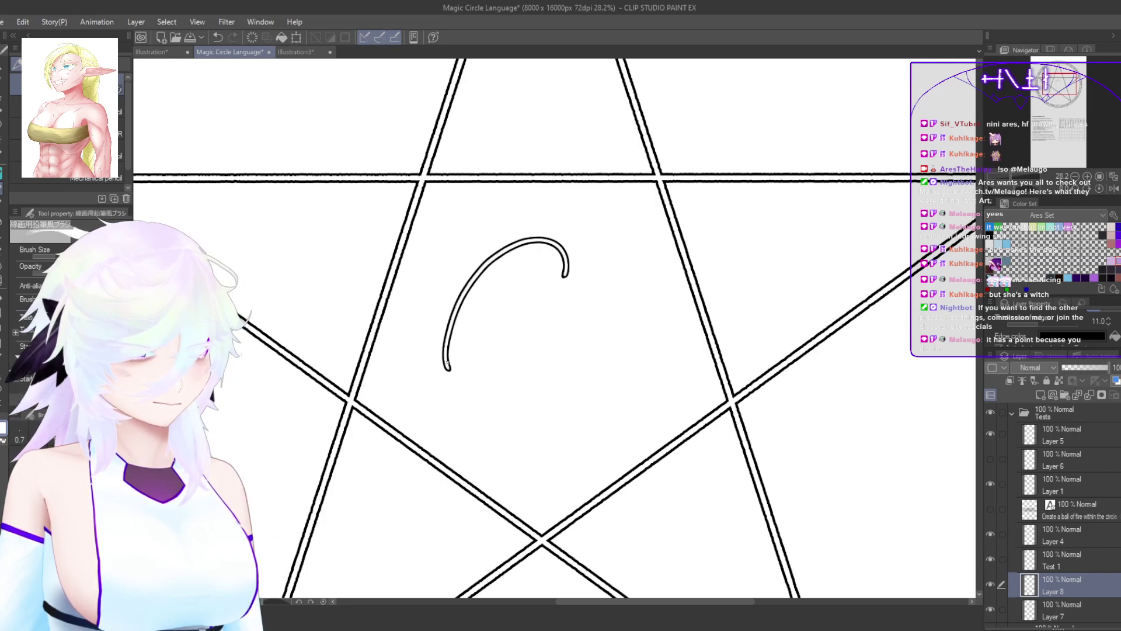
key("ctrl+z")
Step: Try smaller C-shaped strokes for the central symbol with the whole star in view, then undo them all
scroll(517, 344, "down", 3)
mouse_move(559, 292)
left_mouse_down()
mouse_move(525, 295)
mouse_move(500, 342)
left_mouse_up()
key("ctrl+z")
left_click_drag(561, 291, 500, 349)
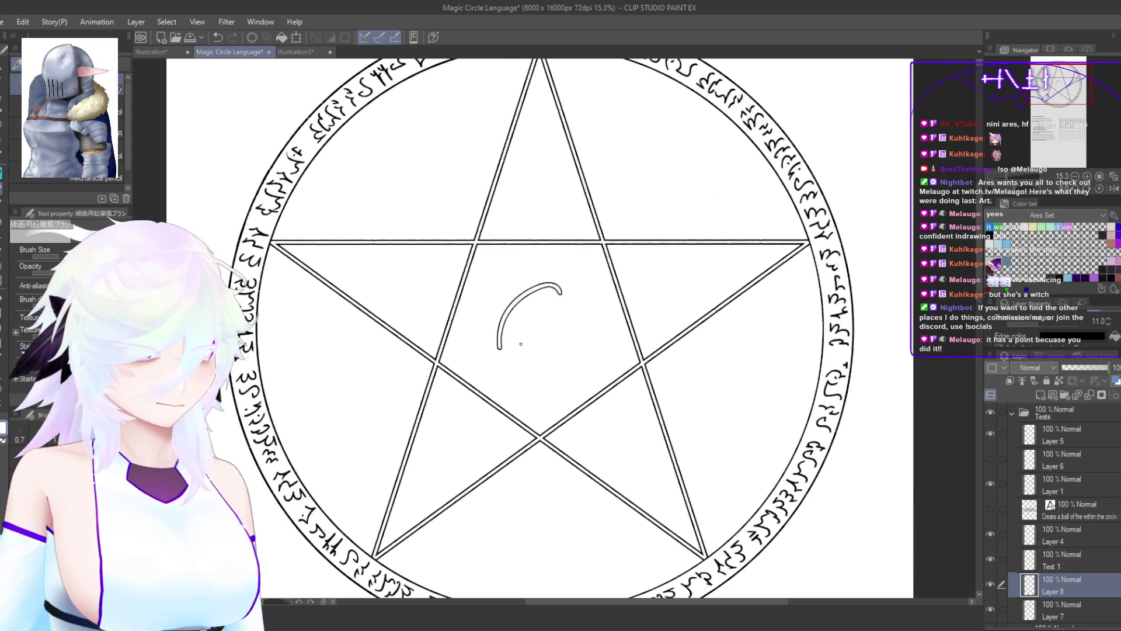
key("ctrl+z")
mouse_move(546, 299)
left_mouse_down()
mouse_move(504, 320)
mouse_move(507, 351)
left_mouse_up()
key("ctrl+z")
mouse_move(549, 295)
left_mouse_down()
mouse_move(505, 305)
mouse_move(503, 354)
left_mouse_up()
key("ctrl+z")
mouse_move(557, 301)
left_mouse_down()
mouse_move(512, 348)
mouse_move(564, 311)
mouse_move(549, 326)
left_mouse_up()
scroll(549, 326, "down", 2)
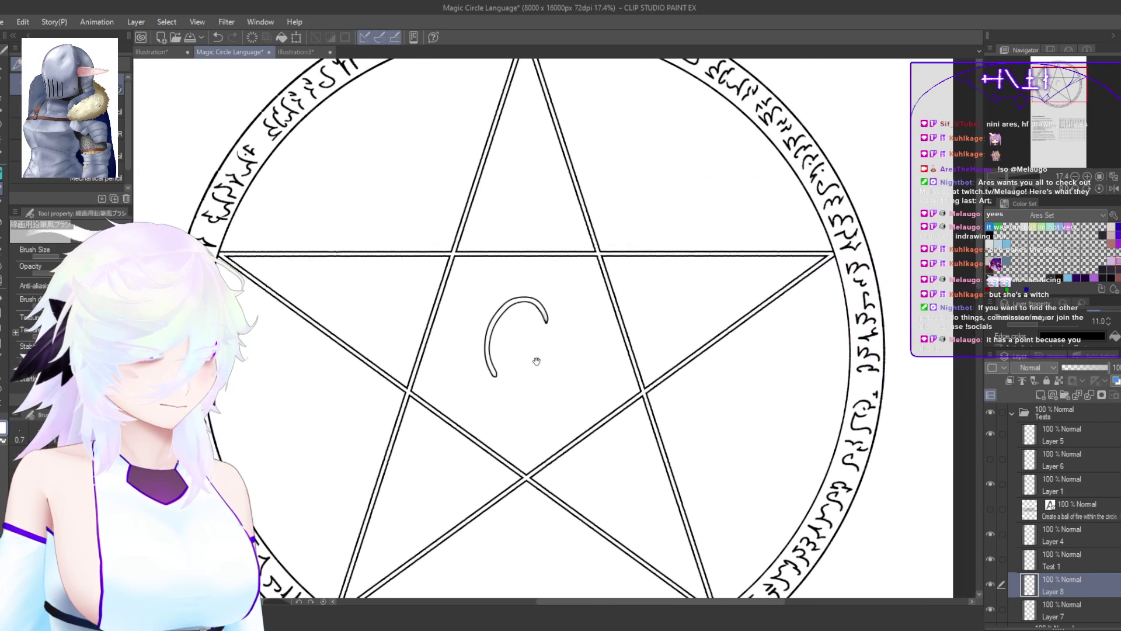
mouse_move(500, 384)
left_mouse_down()
mouse_move(590, 311)
mouse_move(542, 379)
mouse_move(515, 369)
mouse_move(547, 368)
mouse_move(593, 318)
left_mouse_up()
key("ctrl+z")
key("ctrl+z")
key("ctrl+z")
key("ctrl+z")
key("ctrl+z")
Step: Review the language grammar rules and glyph table below the magic circle
left_click_drag(606, 436, 564, 447)
left_click_drag(619, 487, 579, 123)
left_click_drag(576, 515, 588, 519)
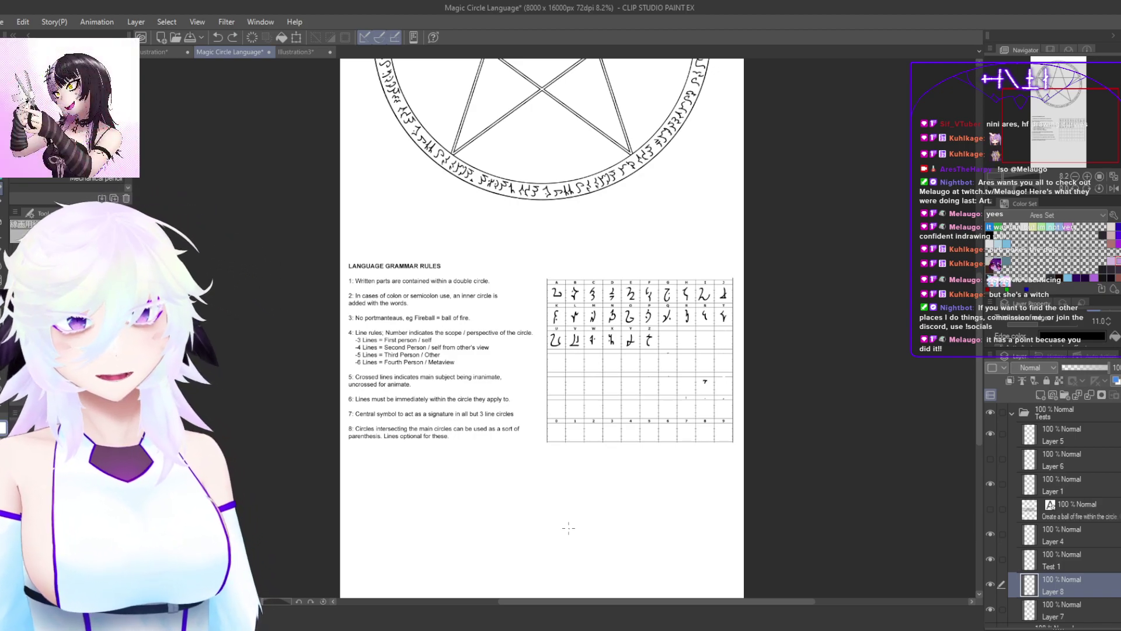
left_click_drag(819, 464, 791, 546)
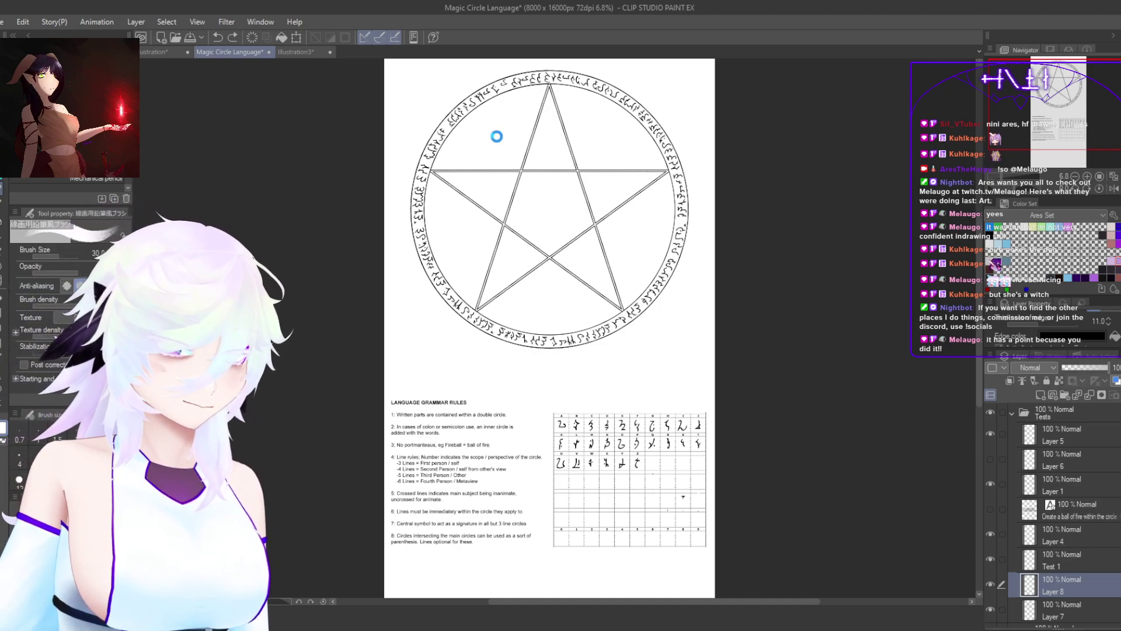
Step: Save the magic circle document and examine the letter glyph table beneath the circle
key("ctrl+s")
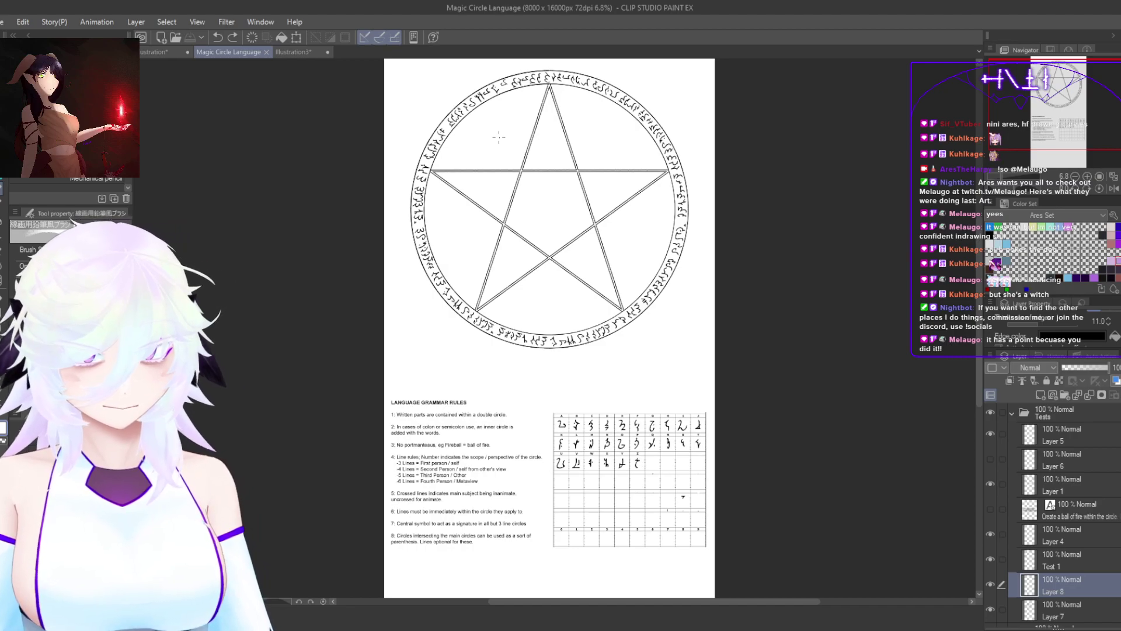
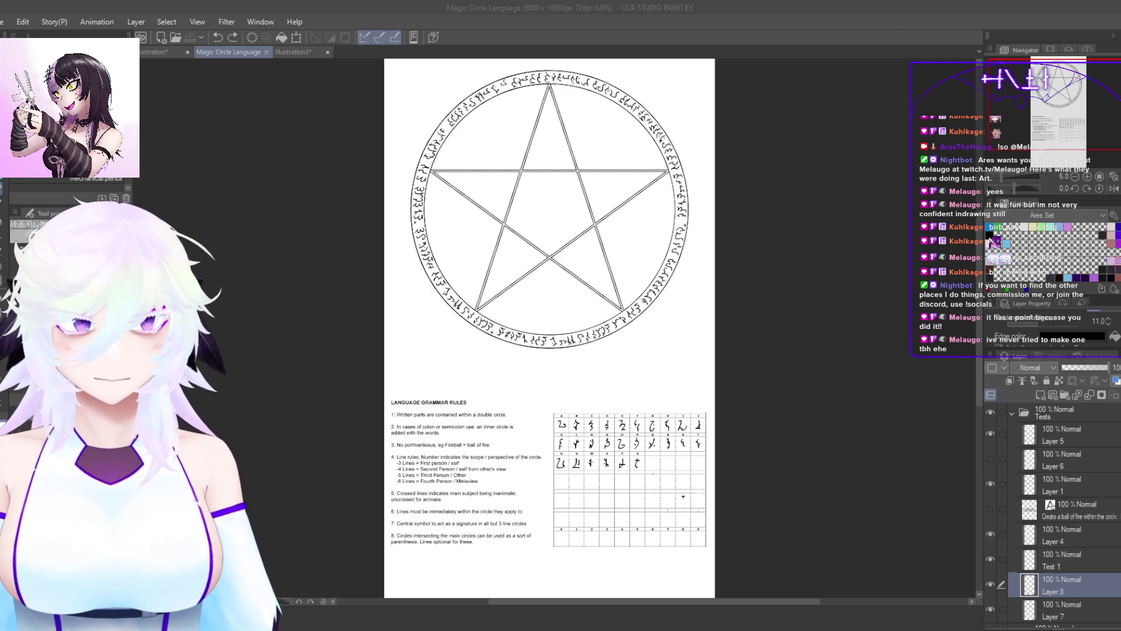
scroll(522, 207, "down", 5)
scroll(522, 207, "up", 1)
scroll(613, 406, "up", 15)
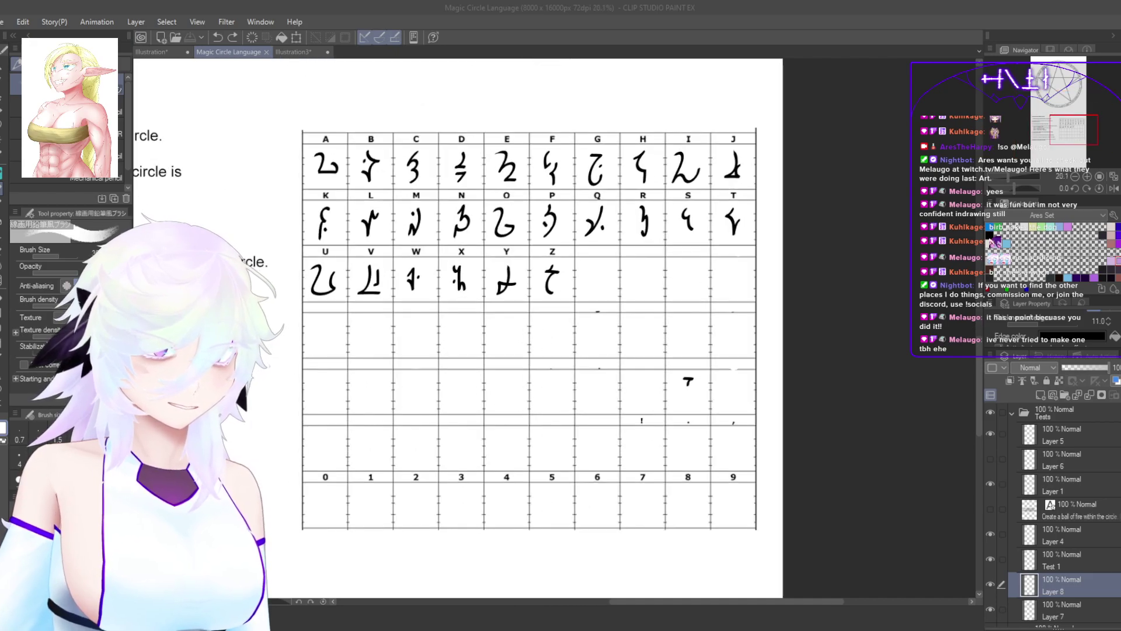
scroll(626, 411, "up", 2)
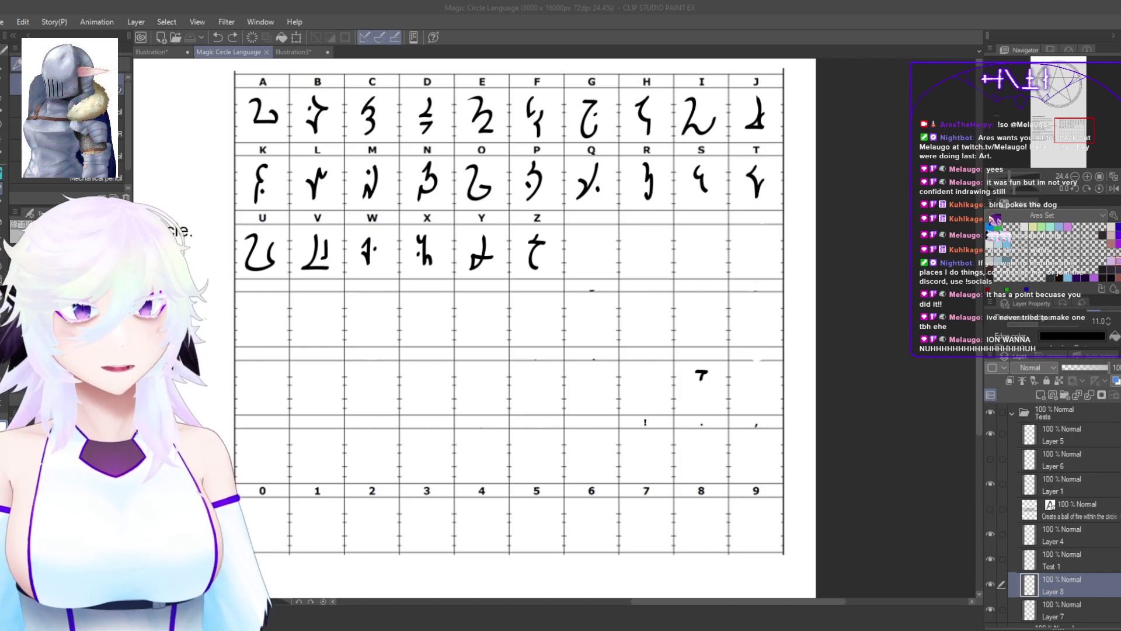
scroll(558, 395, "down", 10)
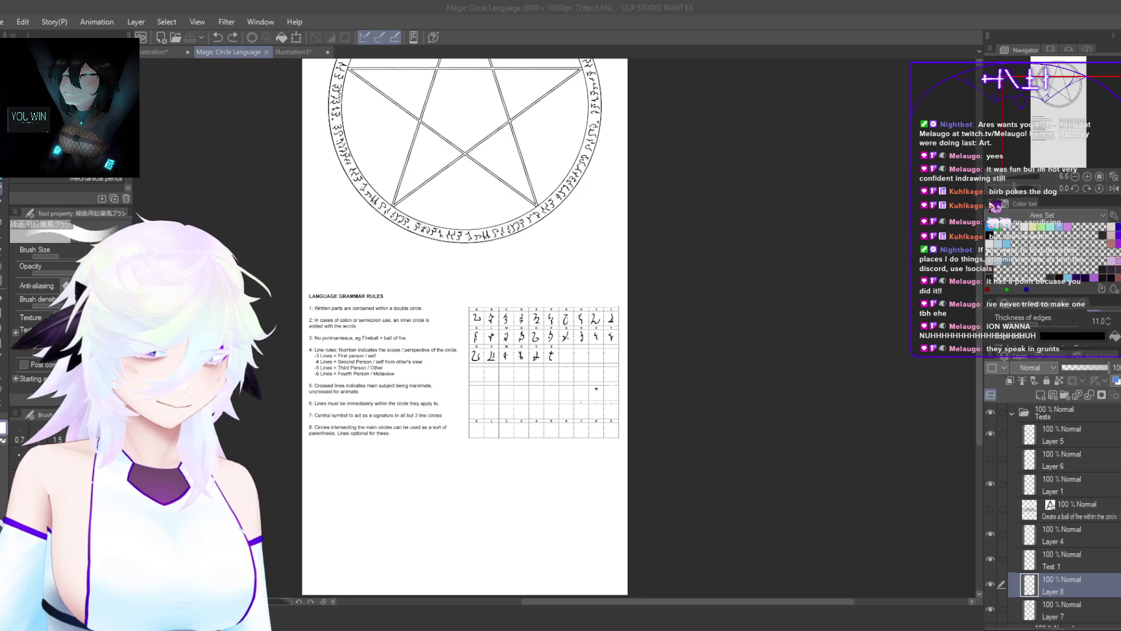
scroll(302, 68, "up", 1)
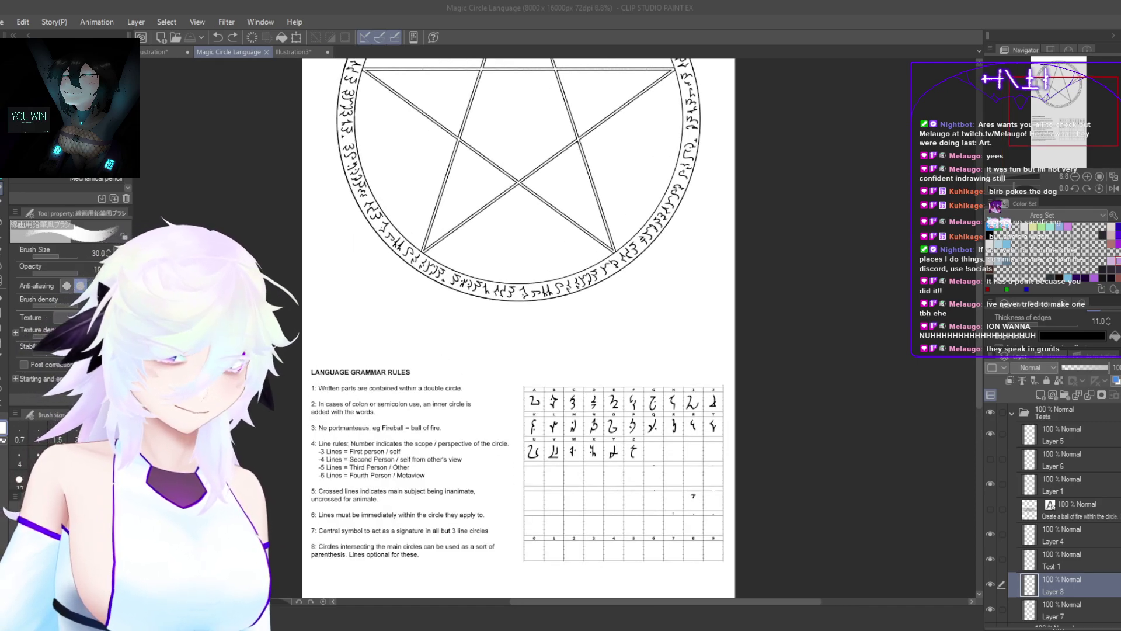
left_click_drag(379, 145, 417, 364)
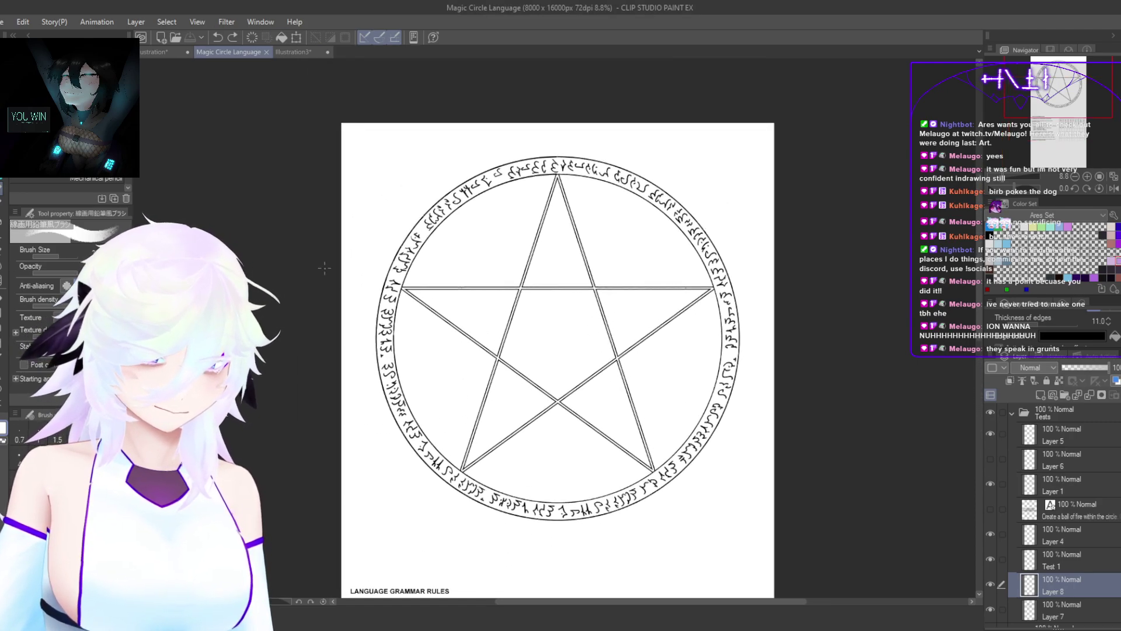
Step: Close the separate glyph-grid and glyph-ring illustrations, keeping only Magic Circle Language open
left_click(159, 51)
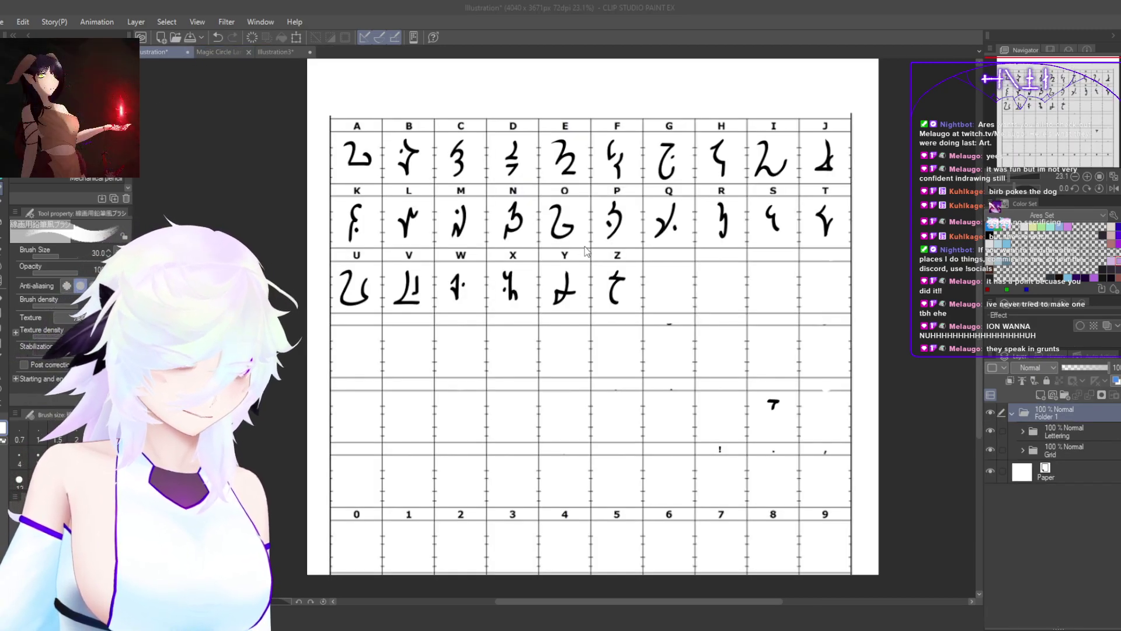
left_click(234, 53)
left_click(233, 53)
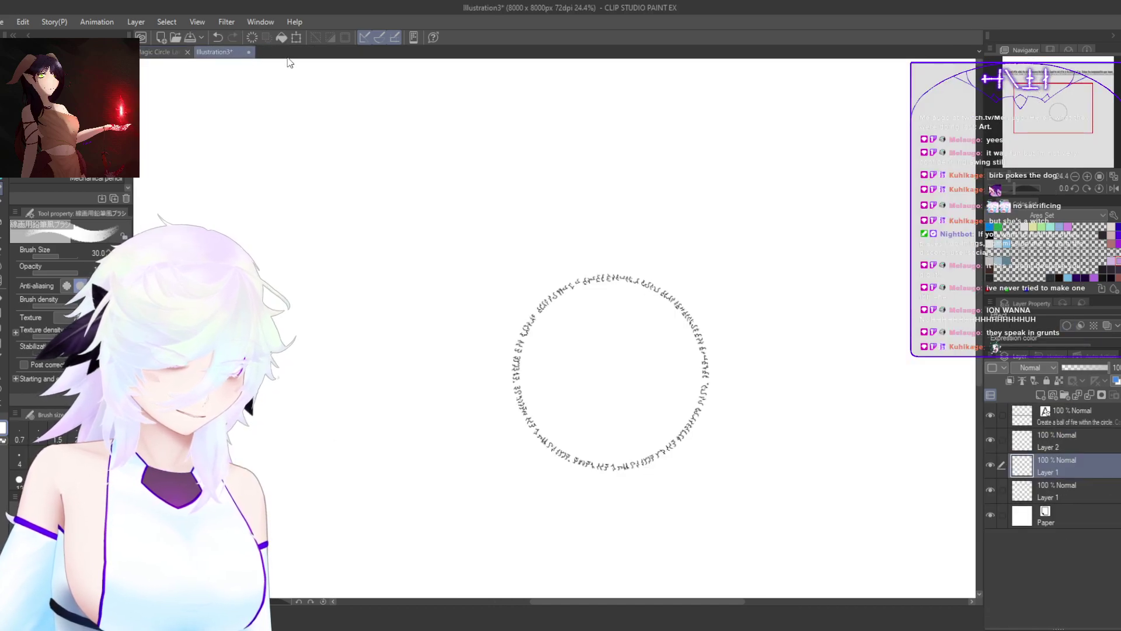
left_click(250, 53)
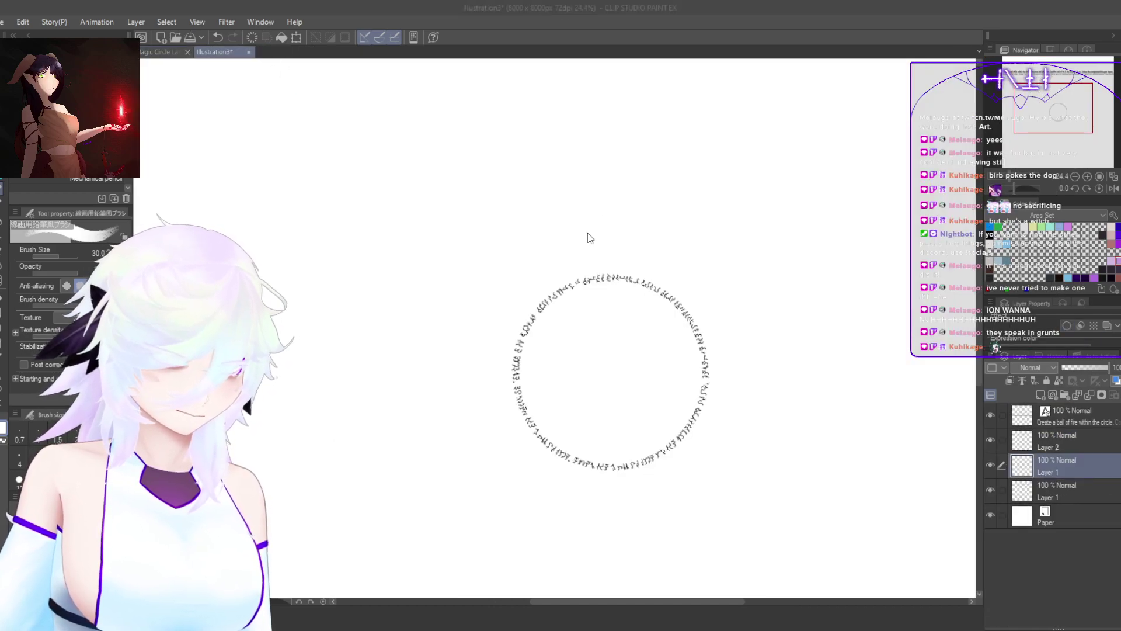
Step: Crop the blank canvas below the grammar rules and glyph table to a height of about 12299 px, and save the document
scroll(416, 234, "down", 3)
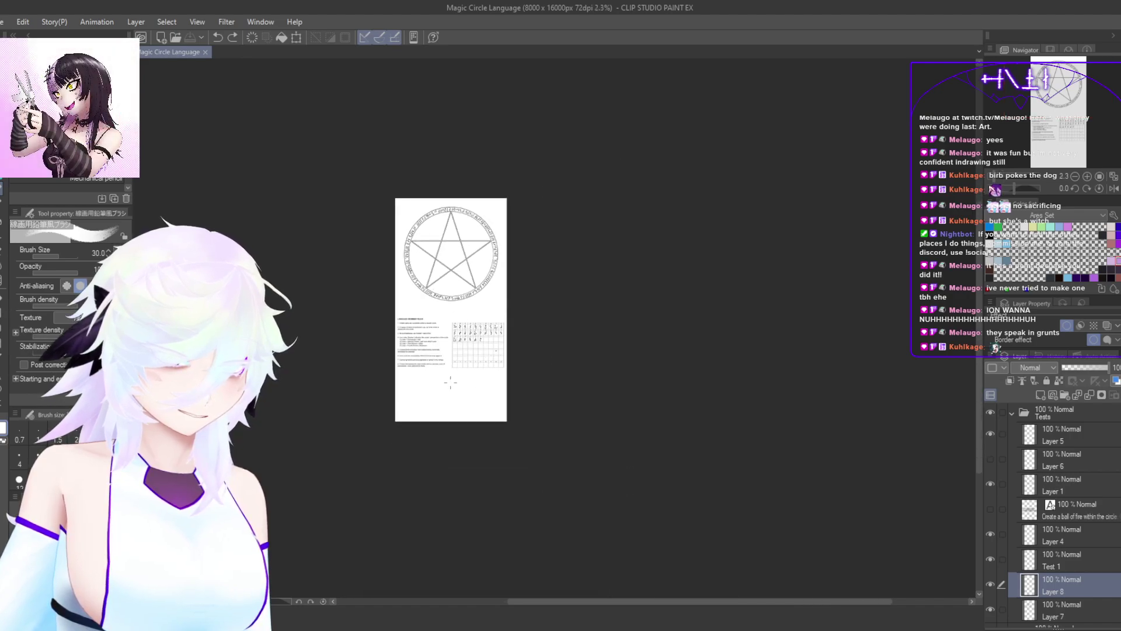
scroll(421, 362, "up", 10)
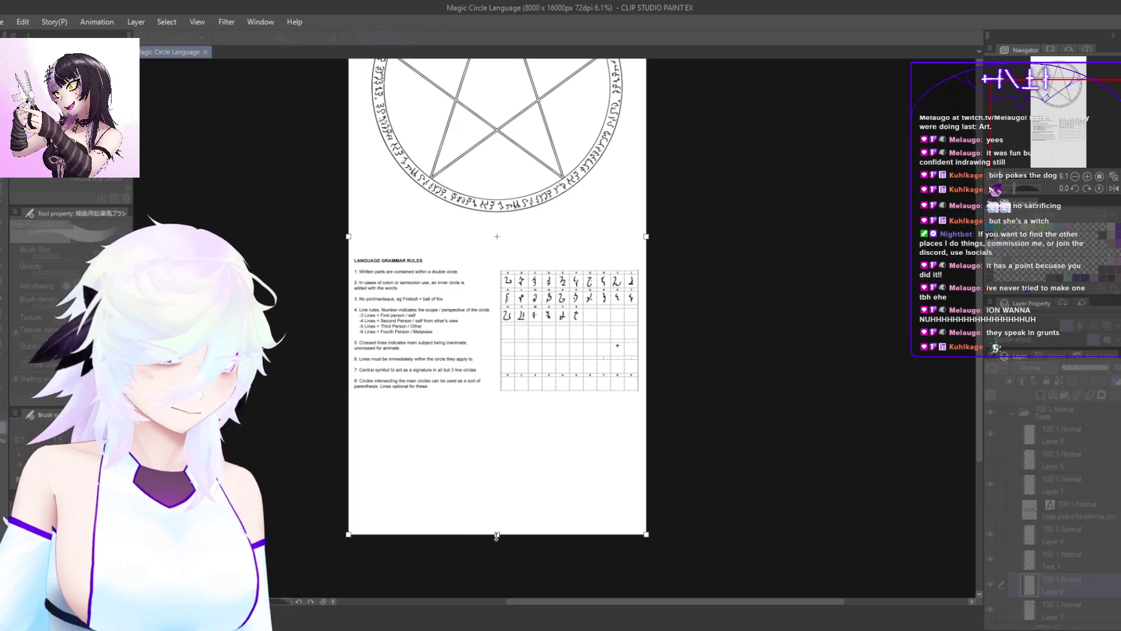
left_click_drag(497, 533, 507, 396)
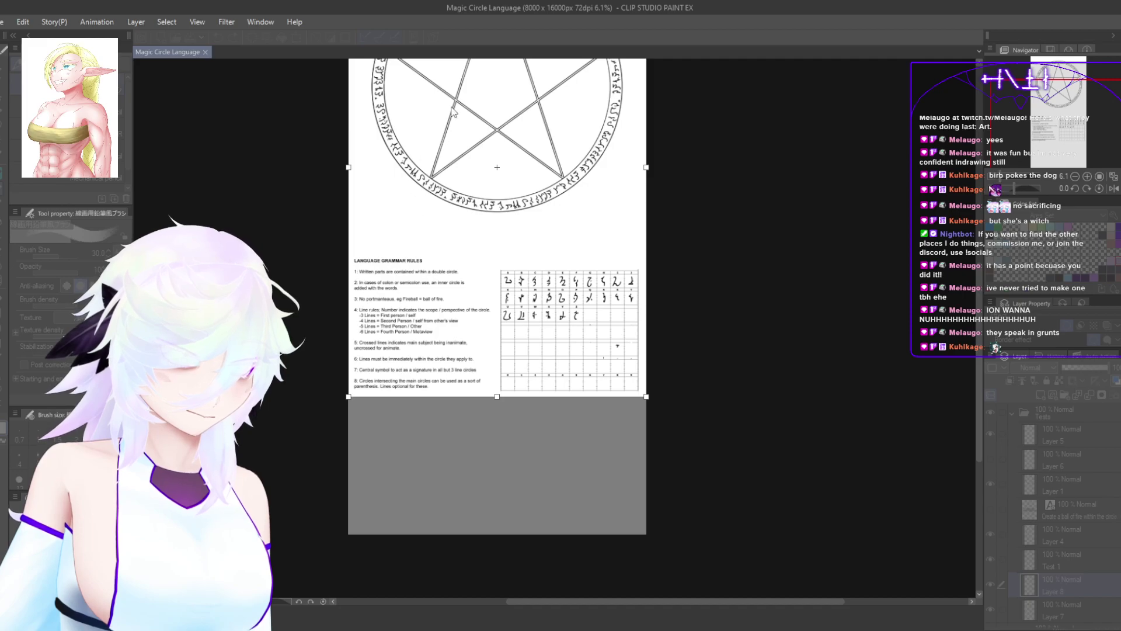
key("Return")
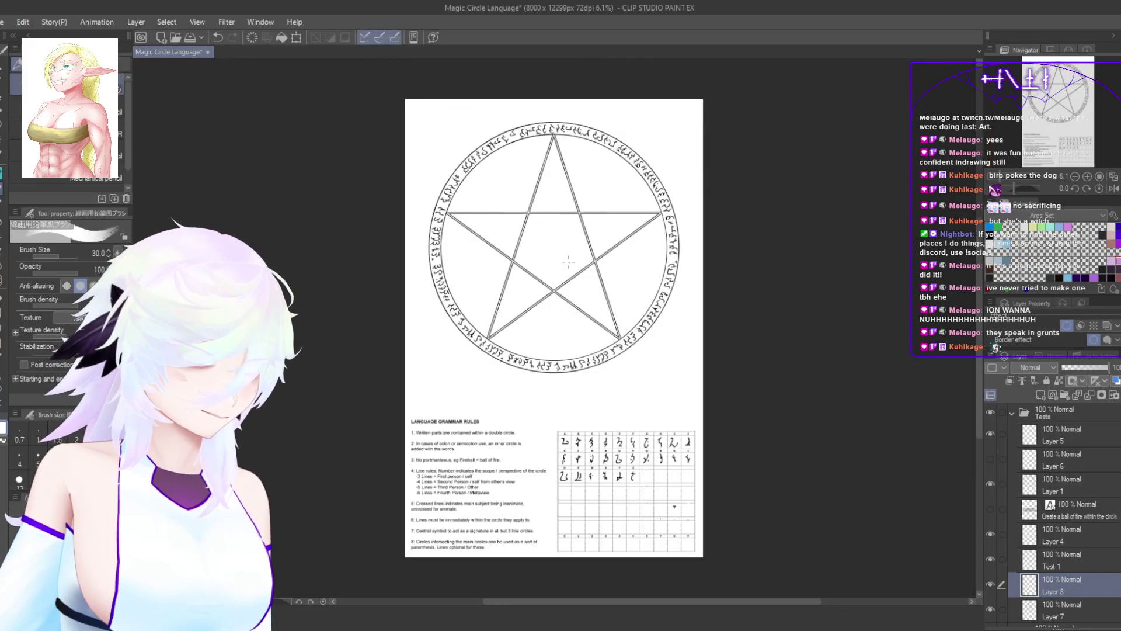
key("ctrl+s")
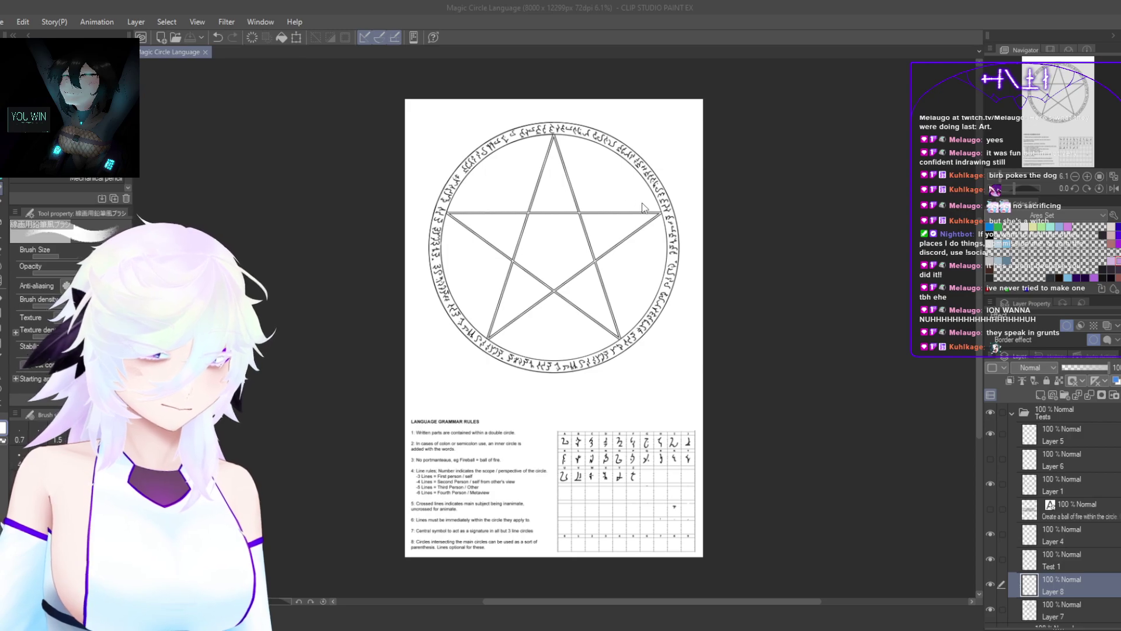
Step: Create a new blank 8000 x 8000 px illustration at 72 dpi and switch to the pen for sketching
left_click(663, 210)
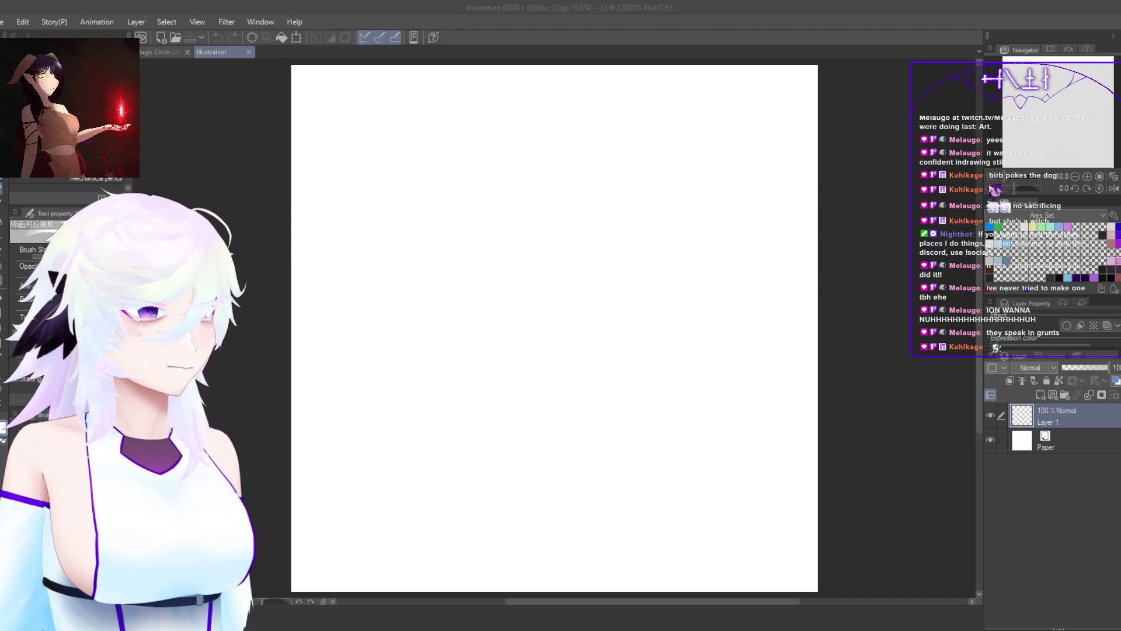
left_click_drag(979, 393, 980, 391)
mouse_move(468, 175)
left_mouse_down()
mouse_move(491, 150)
mouse_move(481, 157)
left_mouse_up()
left_click_drag(488, 207, 493, 258)
key("p")
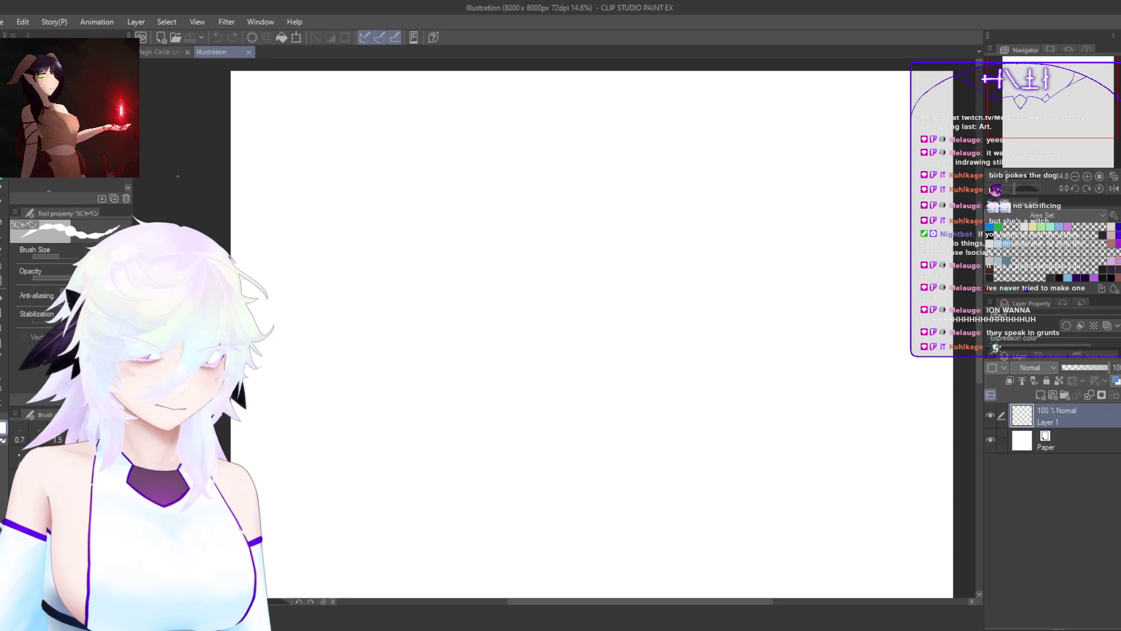
Step: Try a few single, mostly vertical pen strokes on the blank canvas, undoing each one
left_click_drag(419, 309, 406, 376)
key("ctrl+z")
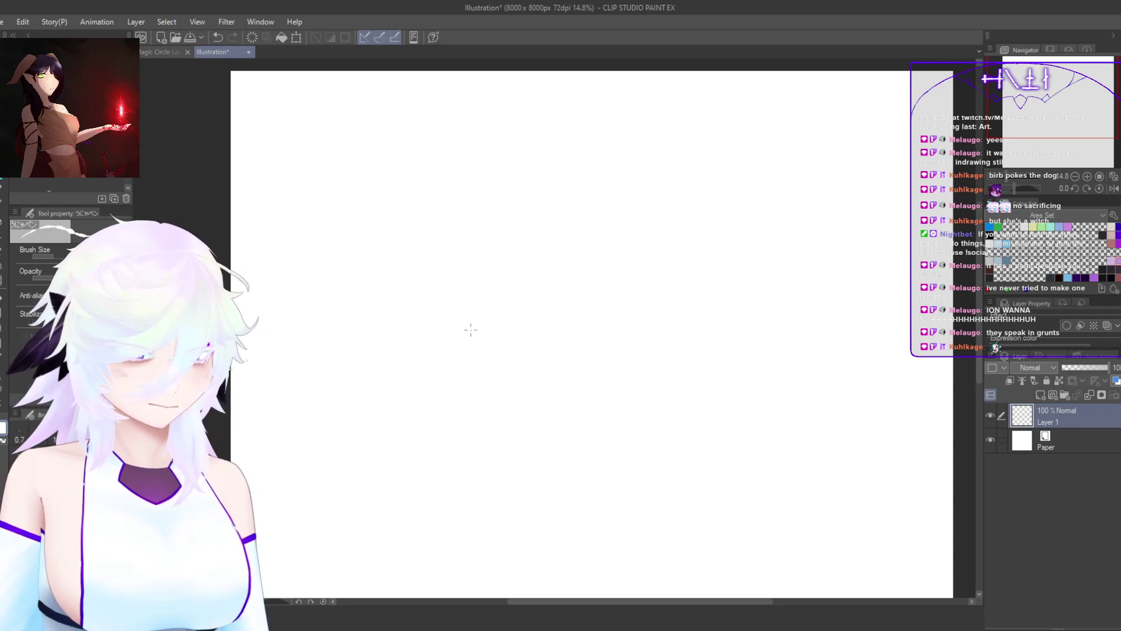
left_click_drag(444, 241, 445, 345)
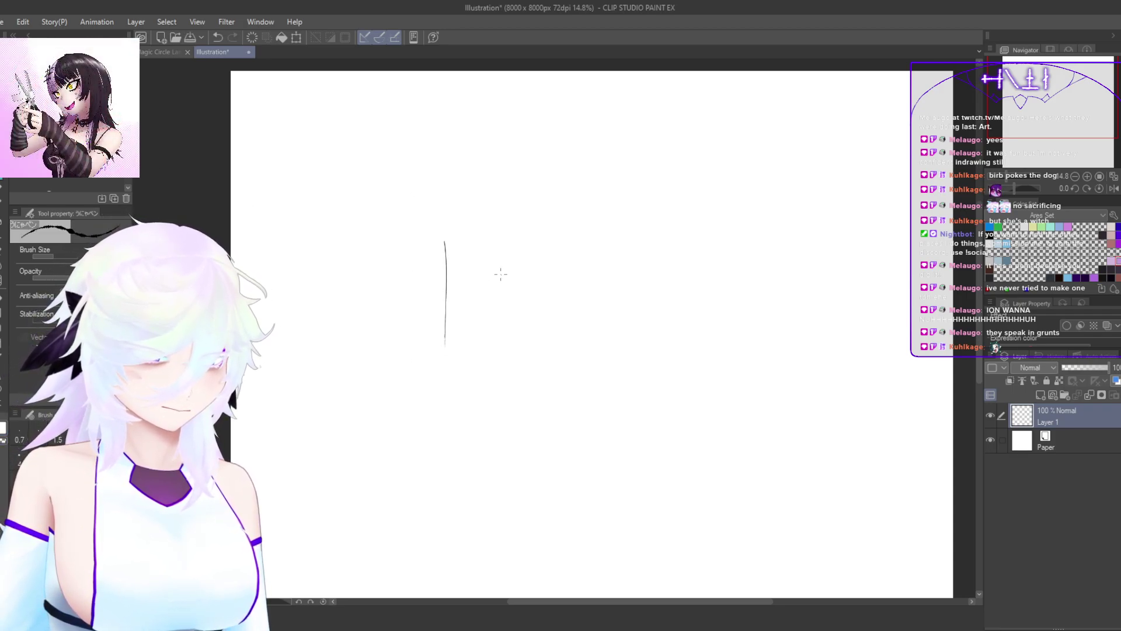
key("ctrl+z")
scroll(481, 240, "up", 5)
left_click_drag(498, 228, 495, 321)
key("ctrl+z")
scroll(513, 302, "up", 1)
key("ctrl+z")
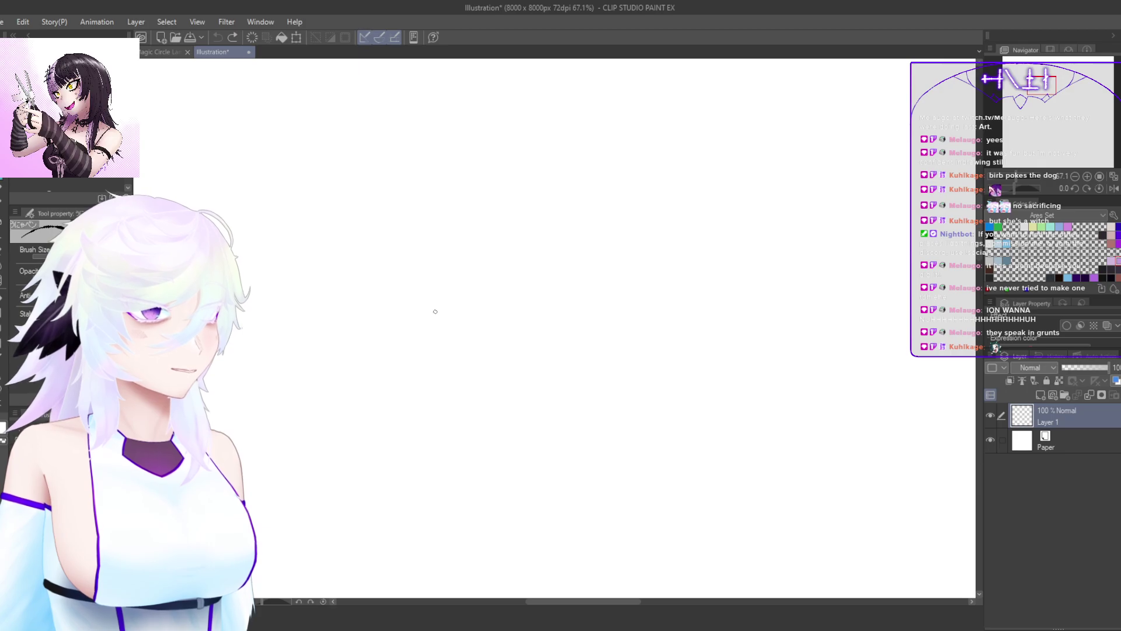
Step: Draw a row of line glyphs: a horizontal crossed by a short and a long vertical, a small cross, a tick, and a horizontal with split verticals
mouse_move(358, 284)
left_mouse_down()
mouse_move(498, 280)
mouse_move(375, 302)
left_mouse_up()
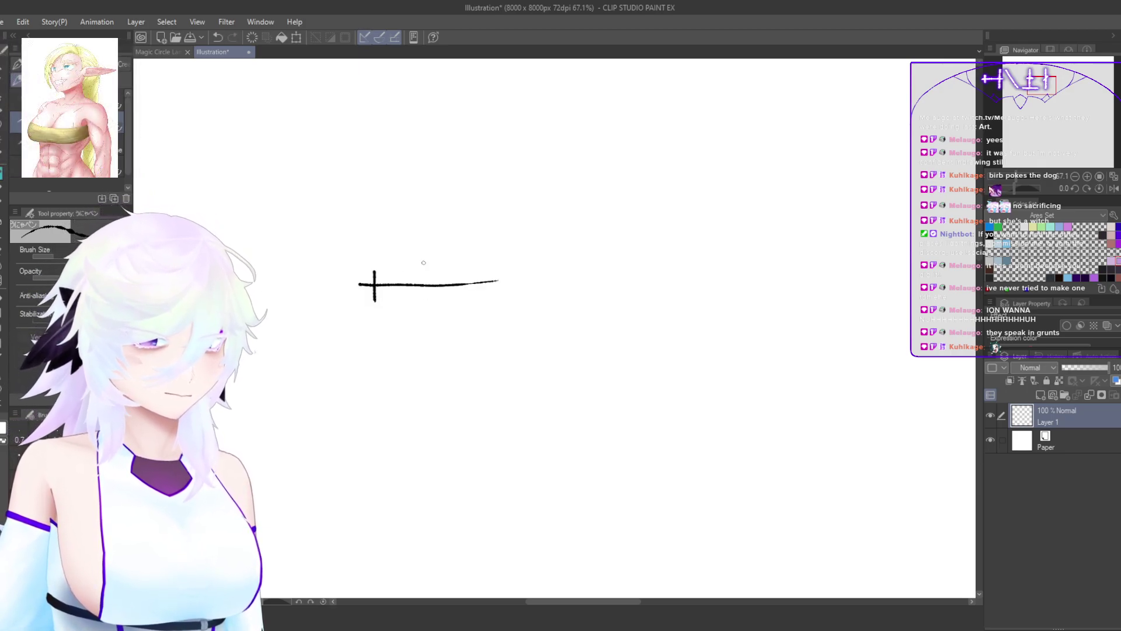
left_click_drag(477, 245, 479, 336)
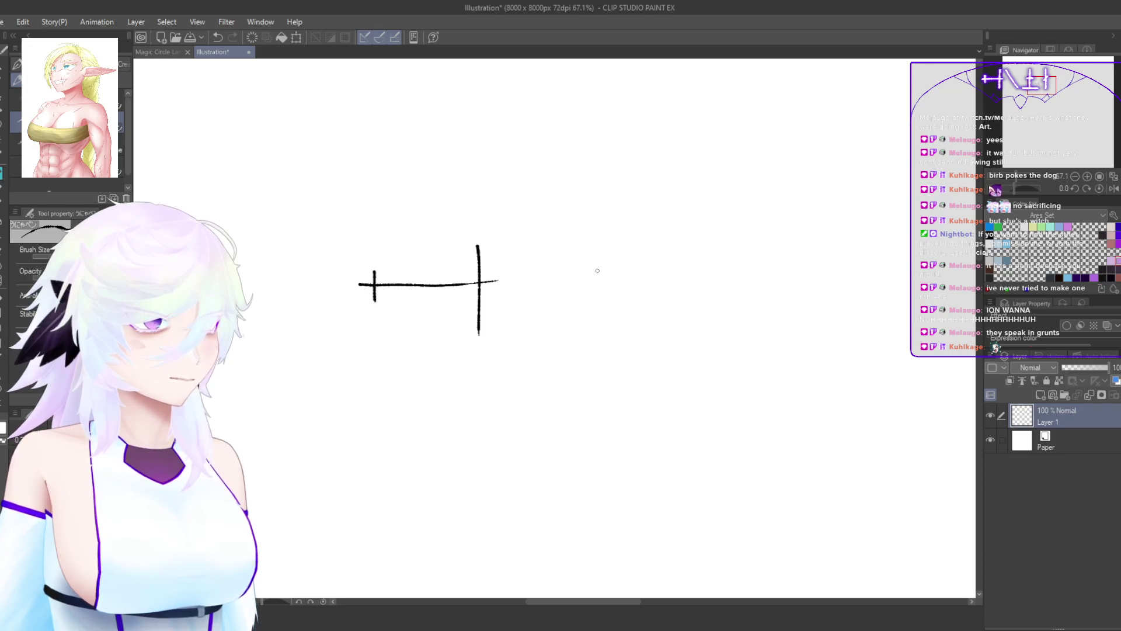
left_click_drag(532, 277, 653, 270)
key("ctrl+z")
mouse_move(538, 276)
left_mouse_down()
mouse_move(644, 269)
mouse_move(589, 285)
left_mouse_up()
key("ctrl+z")
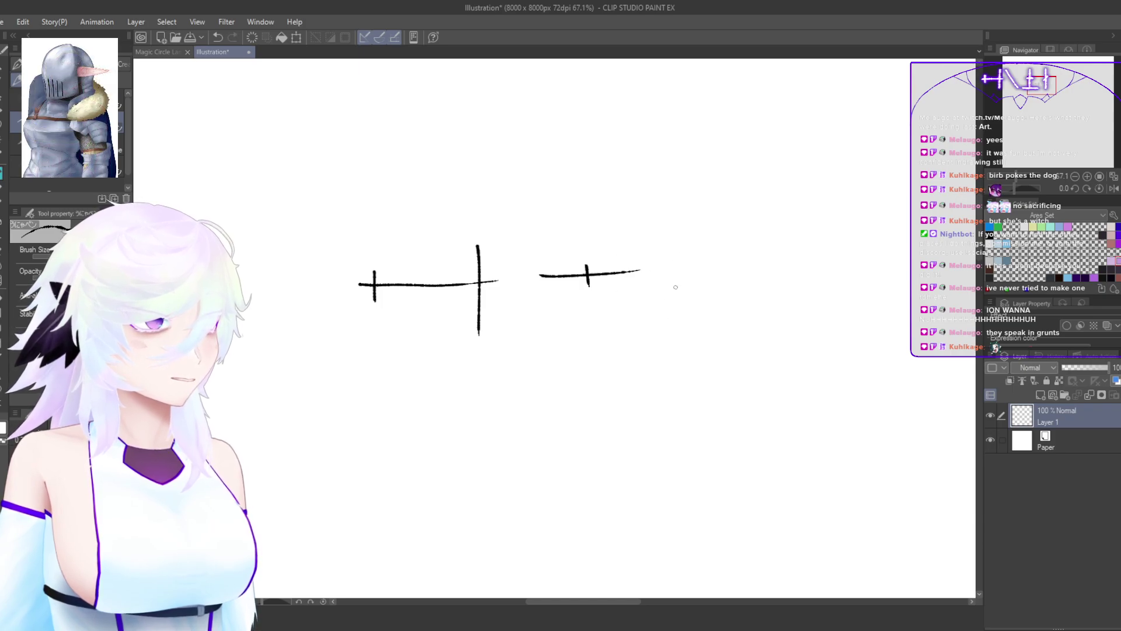
mouse_move(674, 252)
left_mouse_down()
mouse_move(674, 282)
mouse_move(796, 255)
mouse_move(750, 251)
mouse_move(757, 307)
left_mouse_up()
Step: Draw a second row below with a tall vertical crossed near its top and a plain tall vertical beside it
left_click_drag(581, 425, 554, 417)
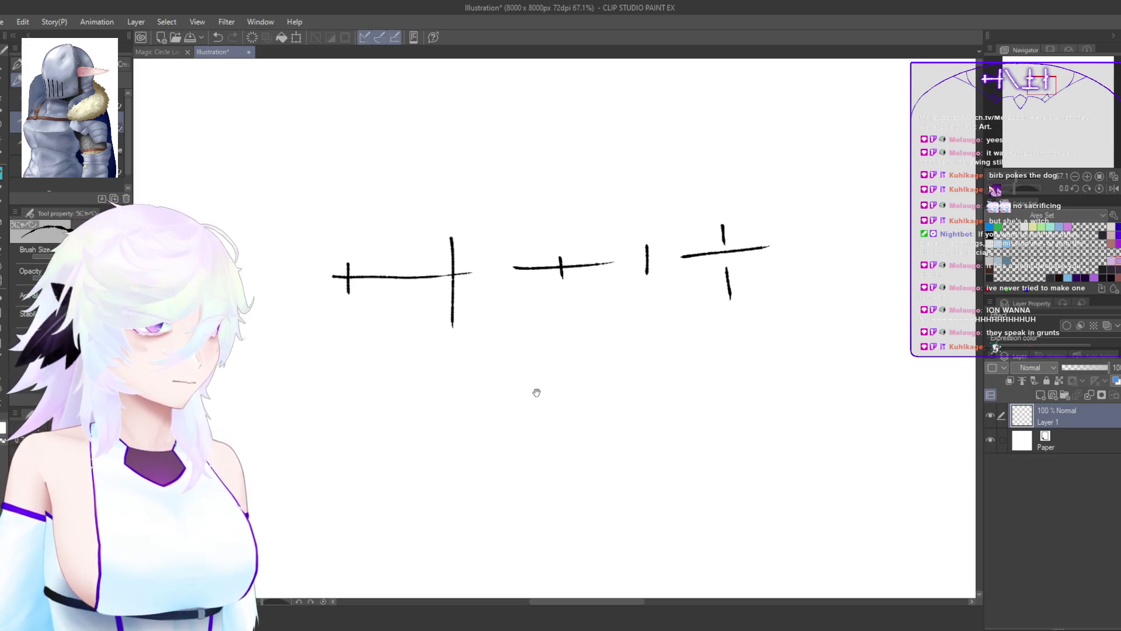
left_click_drag(480, 386, 480, 457)
key("ctrl+z")
left_click_drag(481, 380, 480, 473)
left_click_drag(455, 394, 513, 394)
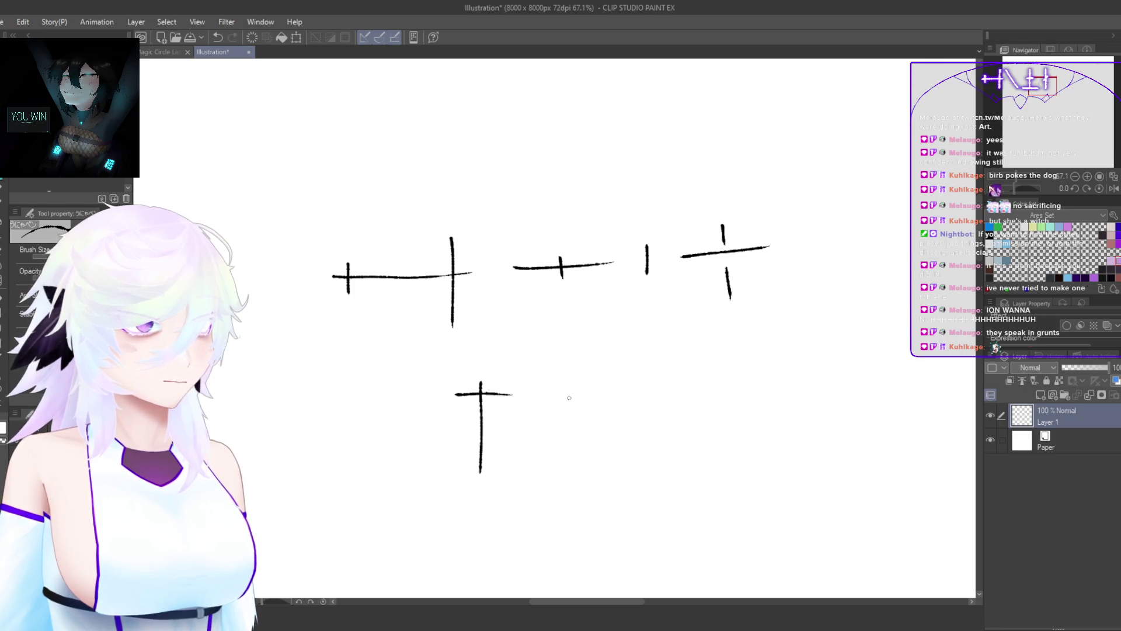
left_click_drag(564, 381, 564, 490)
Step: Draw a third row with a T-shaped glyph ticked at its crossbar's right end, a short vertical tick and a small plus
scroll(644, 432, "up", 2)
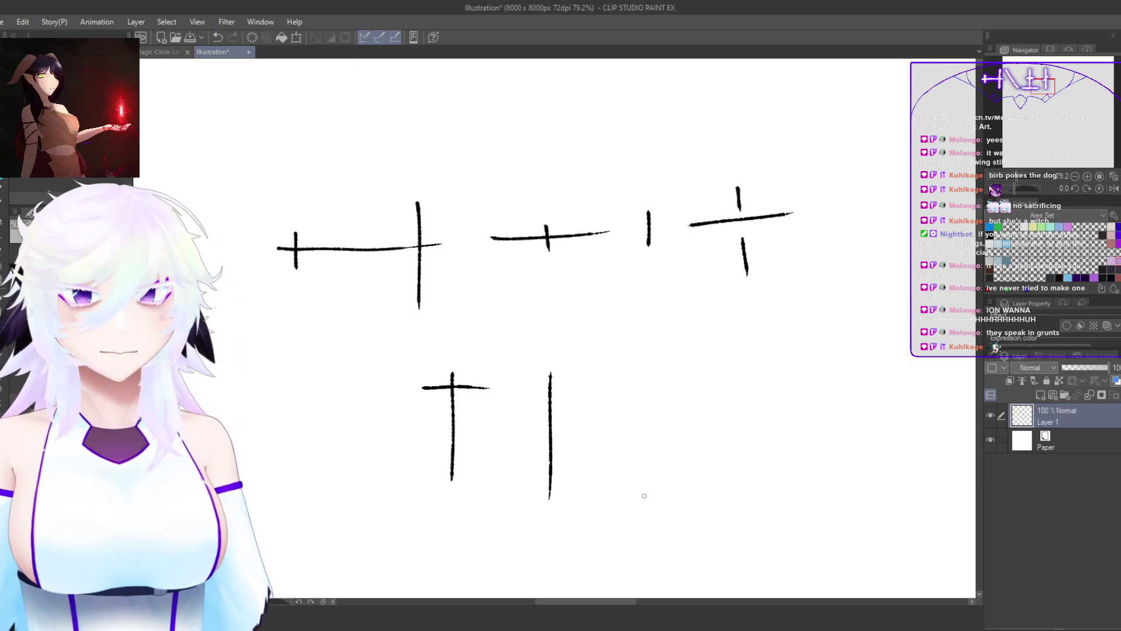
left_click_drag(648, 435, 683, 358)
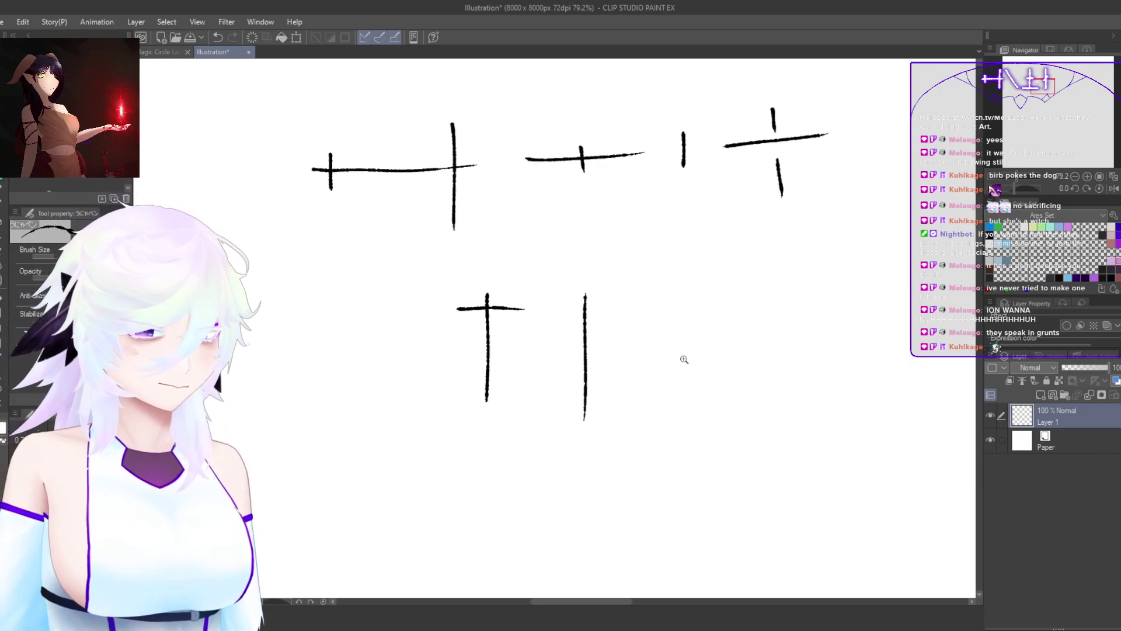
scroll(684, 358, "down", 3)
left_click_drag(584, 476, 586, 461)
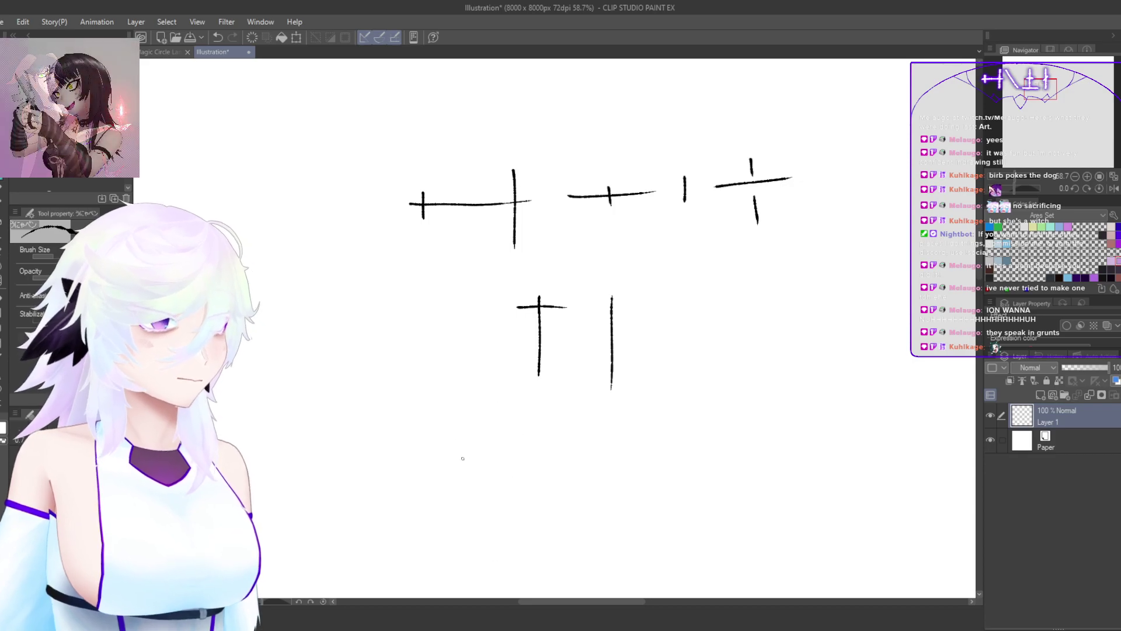
mouse_move(438, 437)
left_mouse_down()
mouse_move(439, 519)
mouse_move(492, 445)
left_mouse_up()
key("ctrl+z")
mouse_move(396, 446)
left_mouse_down()
mouse_move(488, 444)
mouse_move(472, 463)
left_mouse_up()
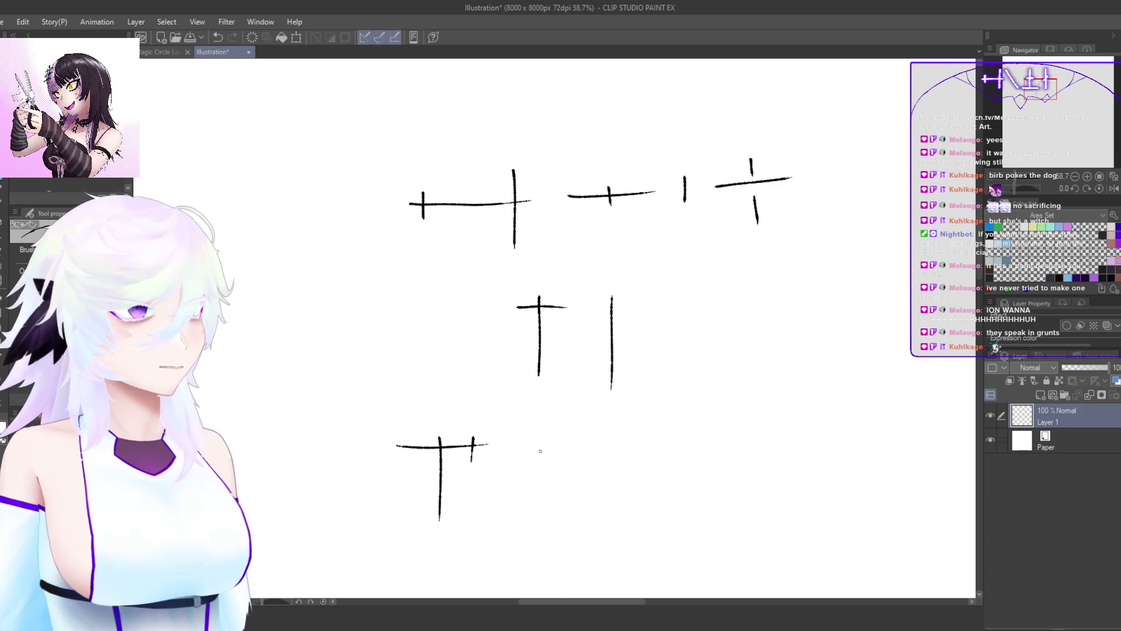
left_click_drag(503, 472, 505, 489)
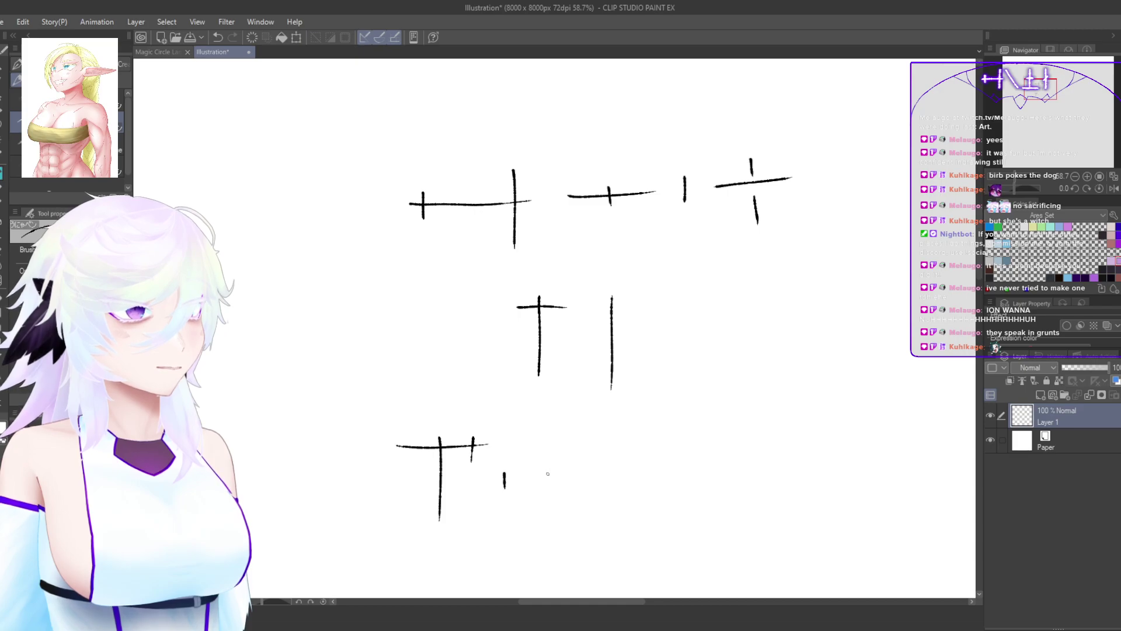
left_click_drag(542, 468, 541, 492)
left_click_drag(534, 480, 557, 479)
key("ctrl+z")
key("ctrl+z")
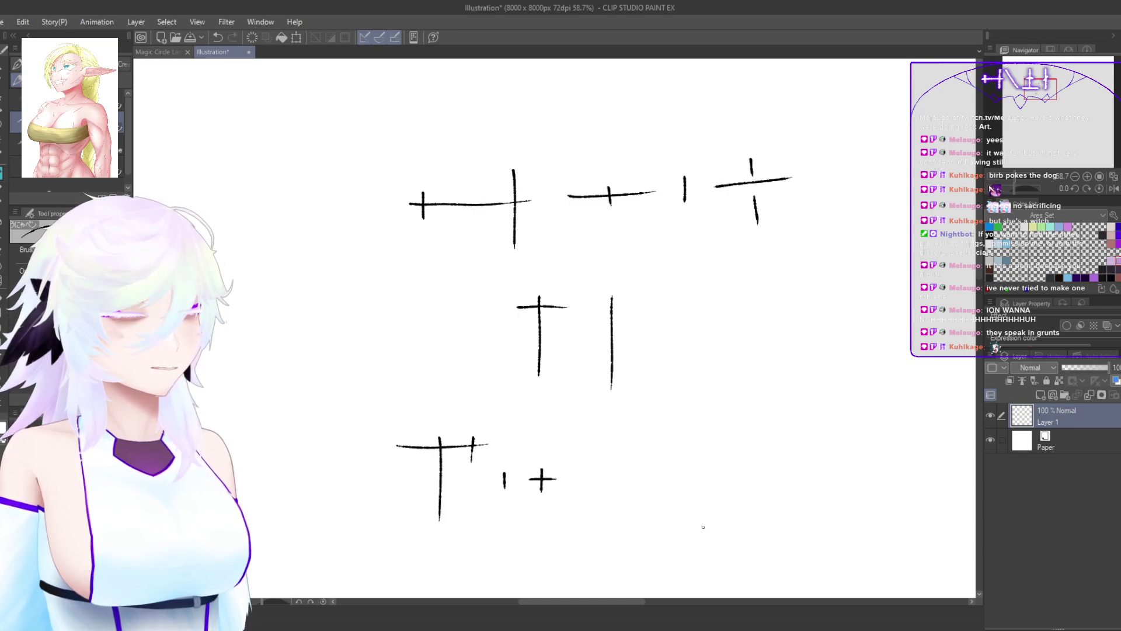
Step: Lasso the third row of glyphs, move it right to sit under the second row, and deselect it
key("m")
mouse_move(566, 524)
left_mouse_down()
mouse_move(601, 413)
mouse_move(628, 462)
left_mouse_up()
left_click_drag(531, 480, 607, 484)
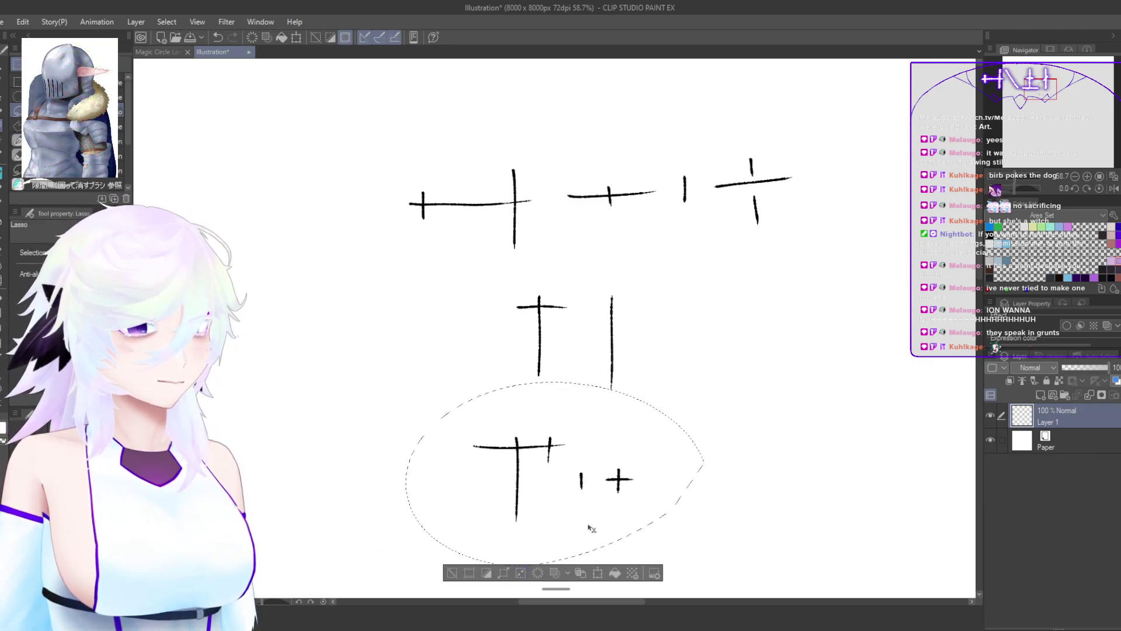
left_click(698, 513)
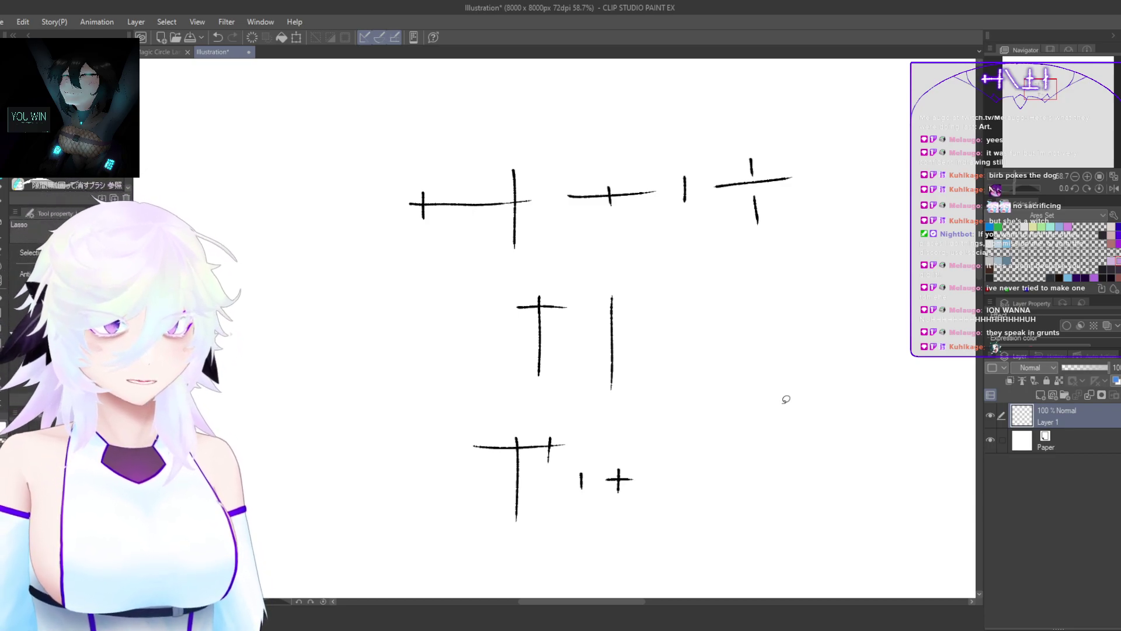
Step: Erase all three rows of line glyphs with a very large hard eraser
scroll(724, 430, "down", 3)
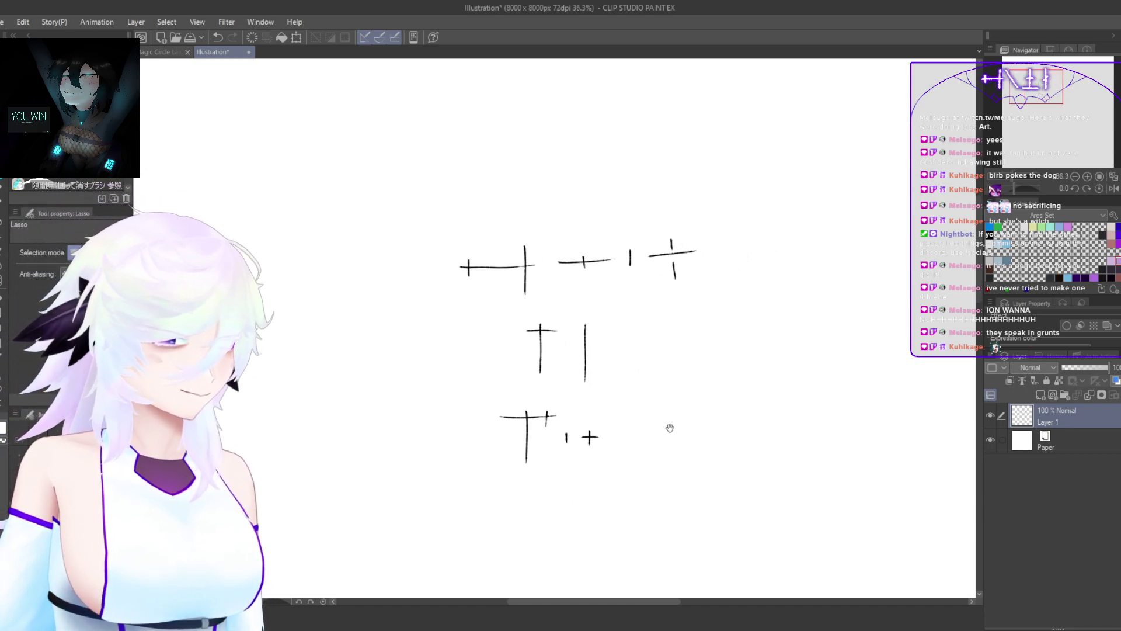
key("e")
mouse_move(805, 347)
left_mouse_down()
mouse_move(585, 376)
mouse_move(221, 592)
left_mouse_up()
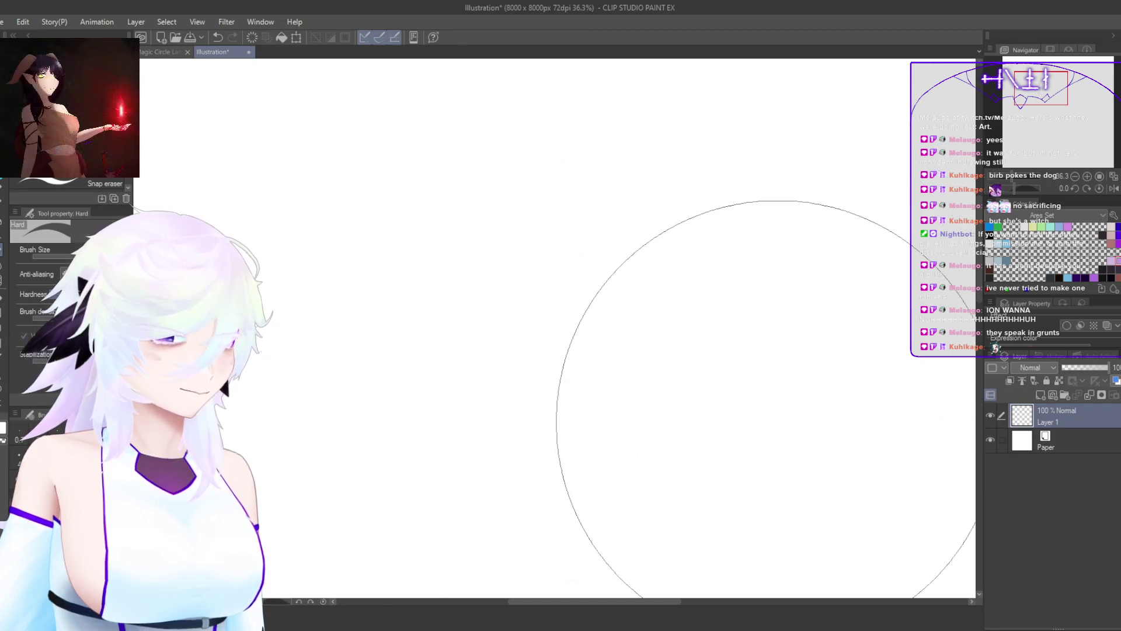
key("b")
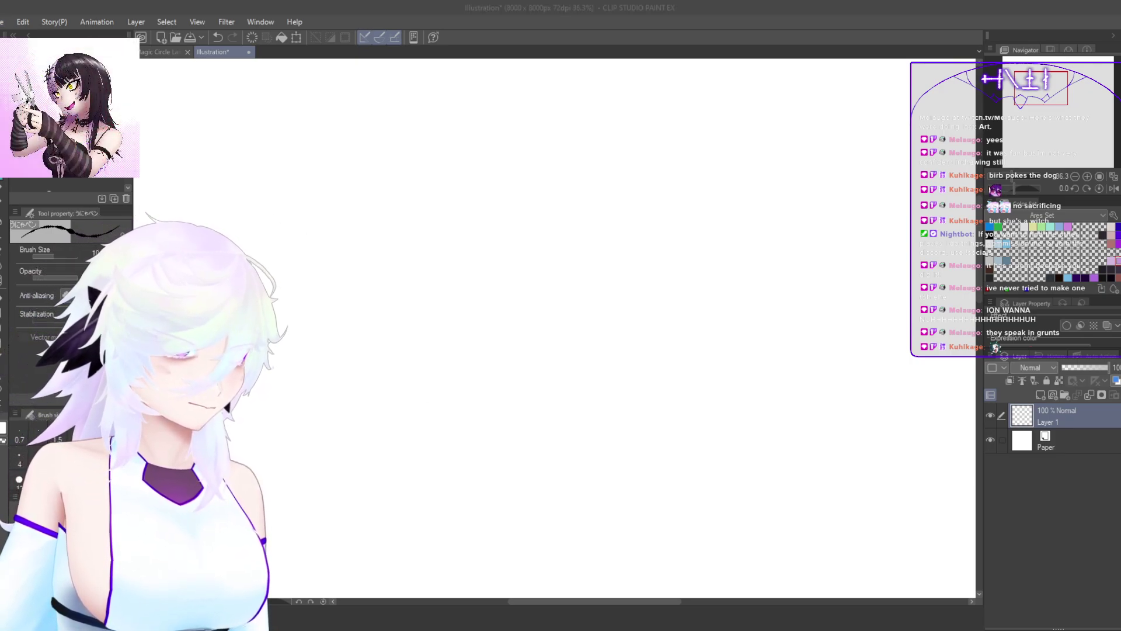
left_click(569, 14)
key("ctrl+z")
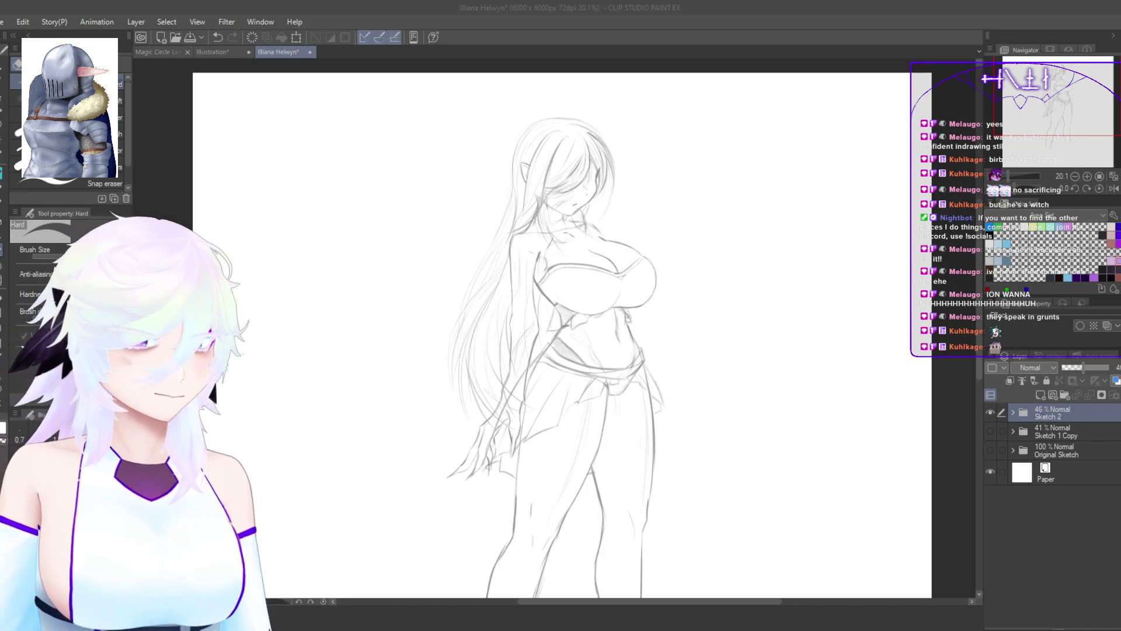
Step: Choose the textured pencil brush, expand the Sketch 2 folder and add a new layer above Layer 27
left_click_drag(634, 188, 633, 198)
left_click_drag(579, 160, 658, 212)
key("h")
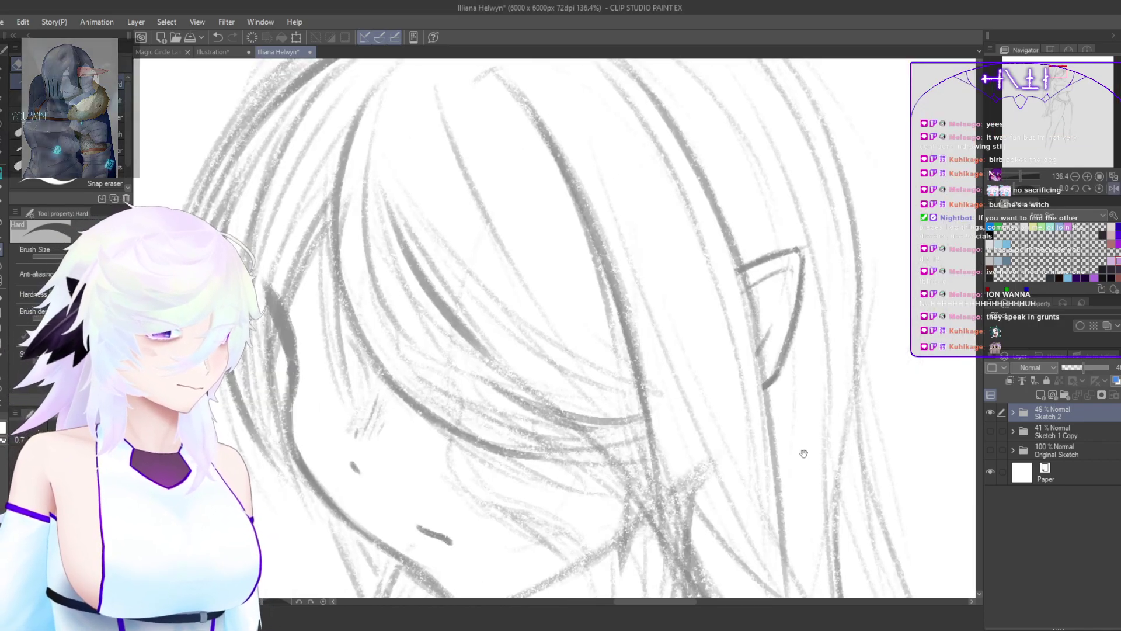
left_click_drag(804, 454, 884, 440)
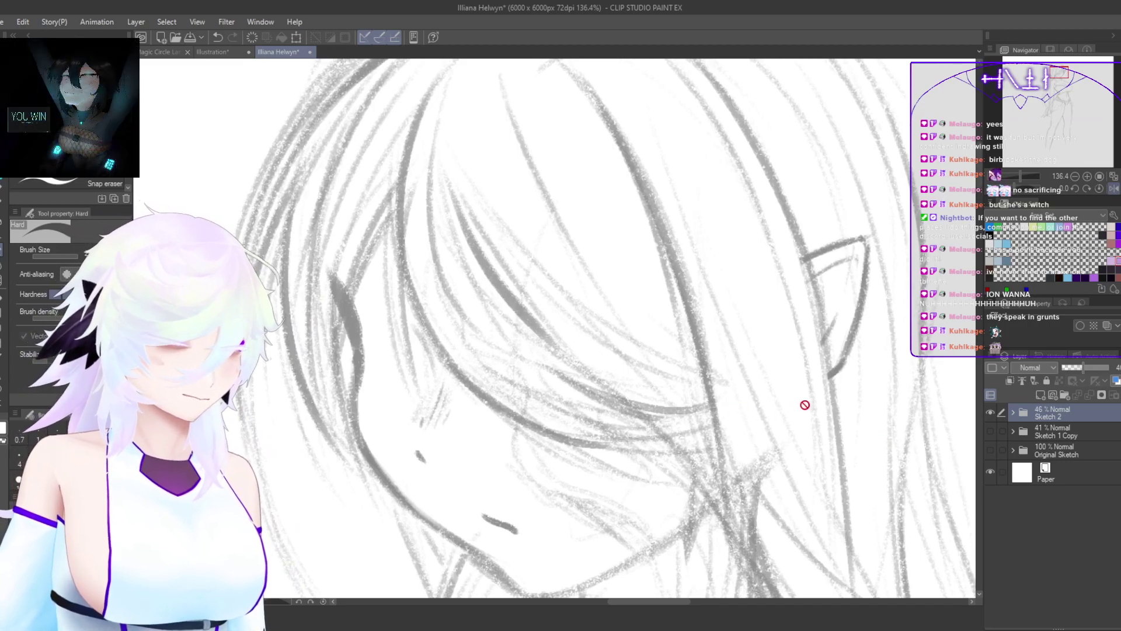
key("p")
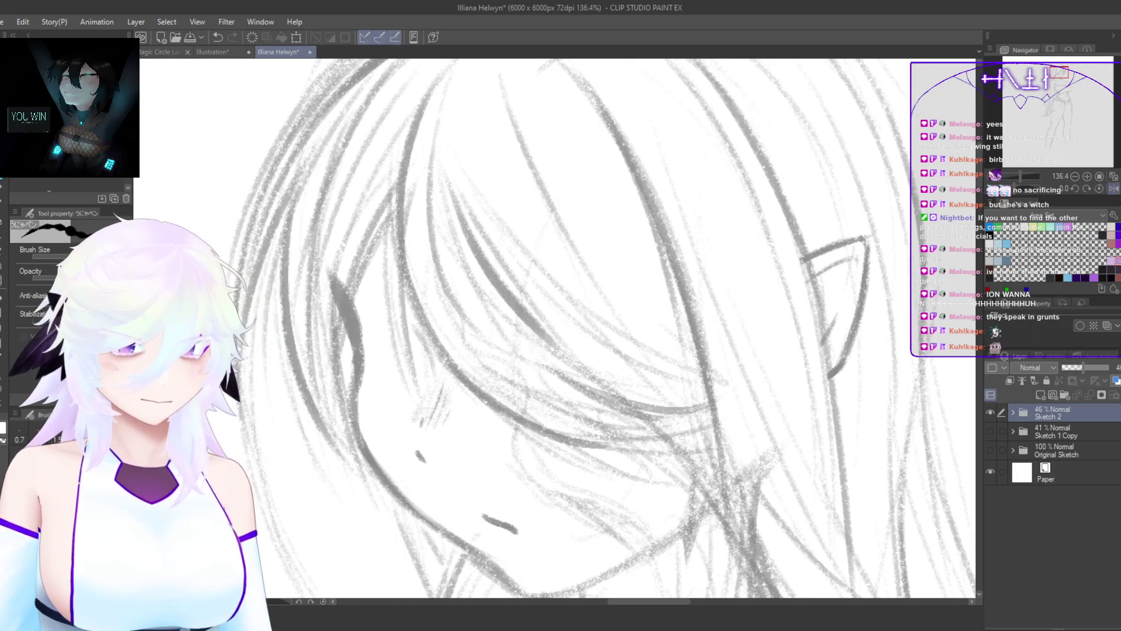
key("p")
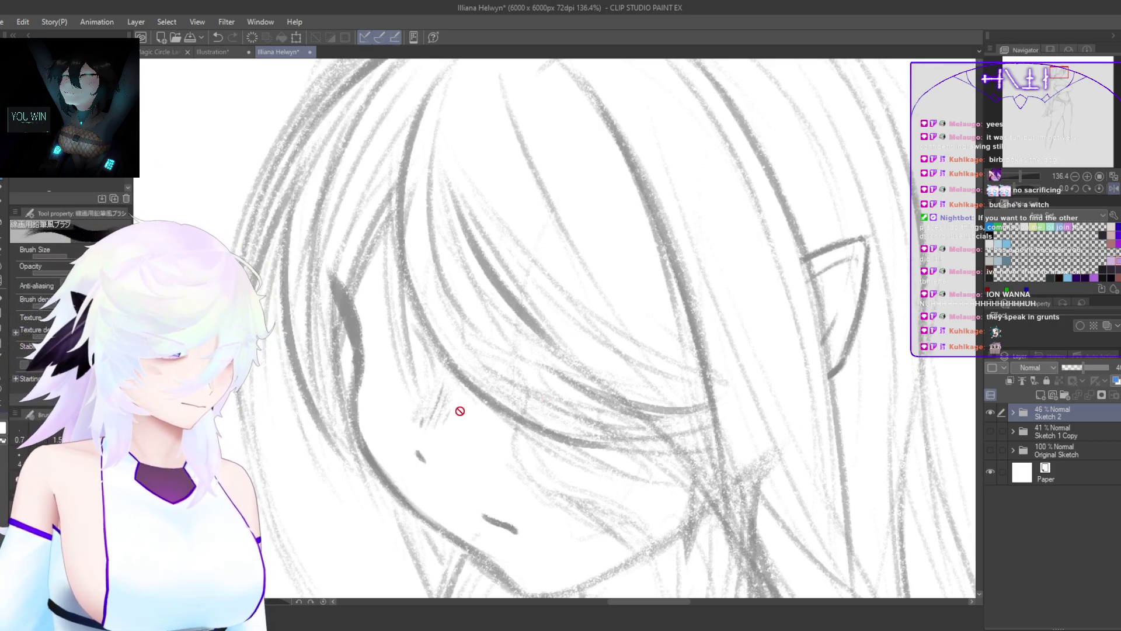
left_click(1014, 413)
left_click(1081, 439)
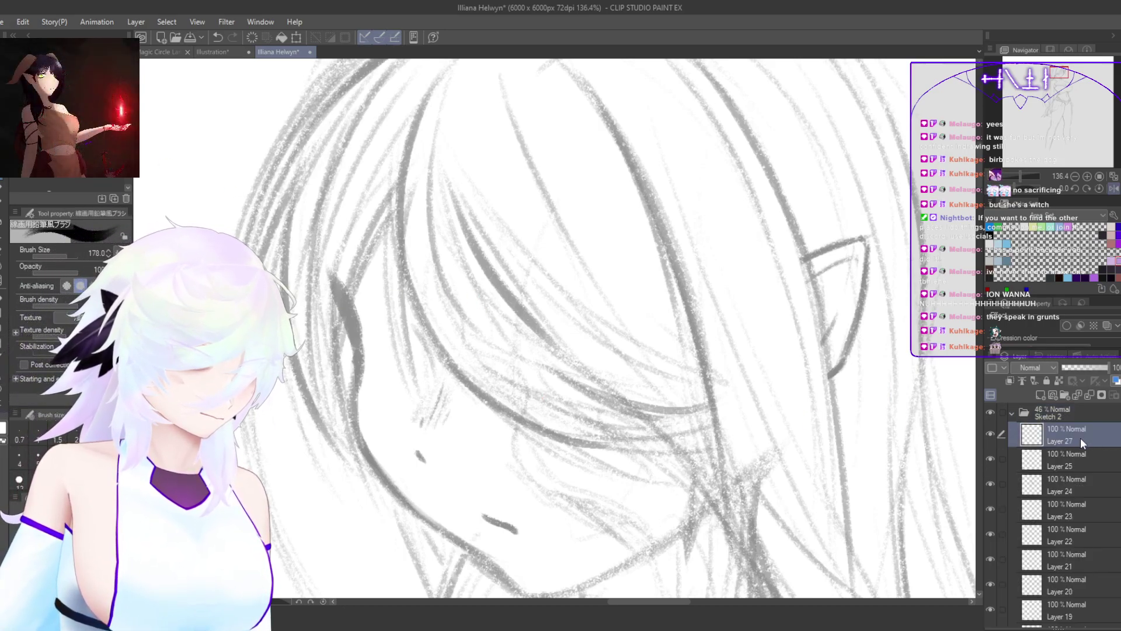
key("ctrl+shift+n")
Step: Shorten the waist-and-legs sketch on Layer 17 slightly by raising its lower edge, and apply the transformation
left_click_drag(632, 357, 588, 384)
scroll(589, 384, "down", 4)
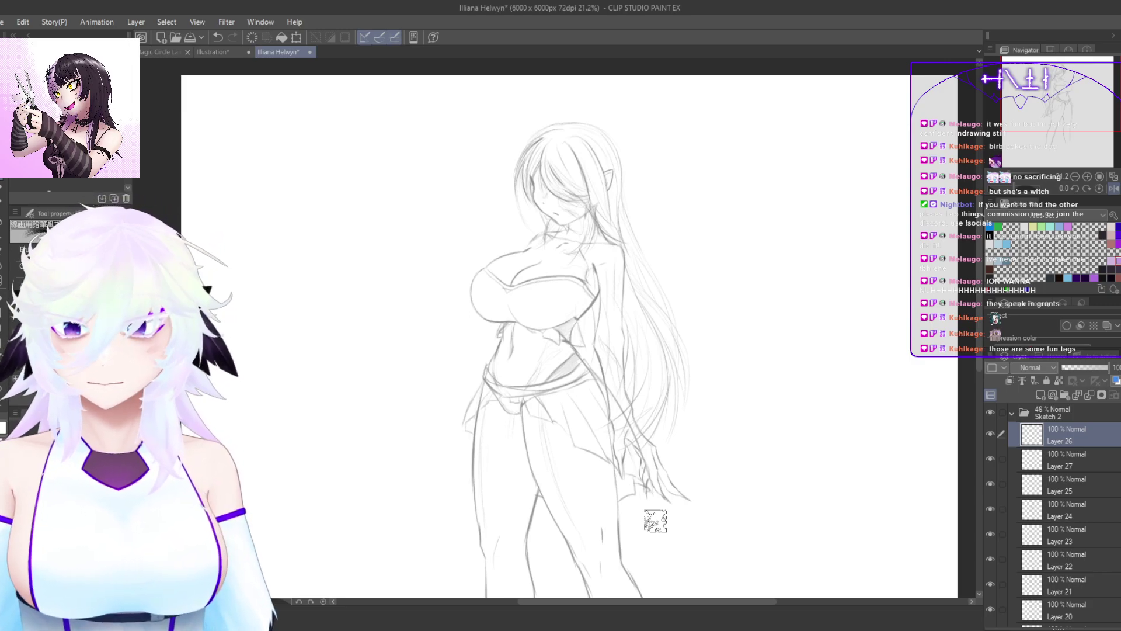
left_click_drag(761, 471, 747, 507)
left_click_drag(747, 507, 700, 459)
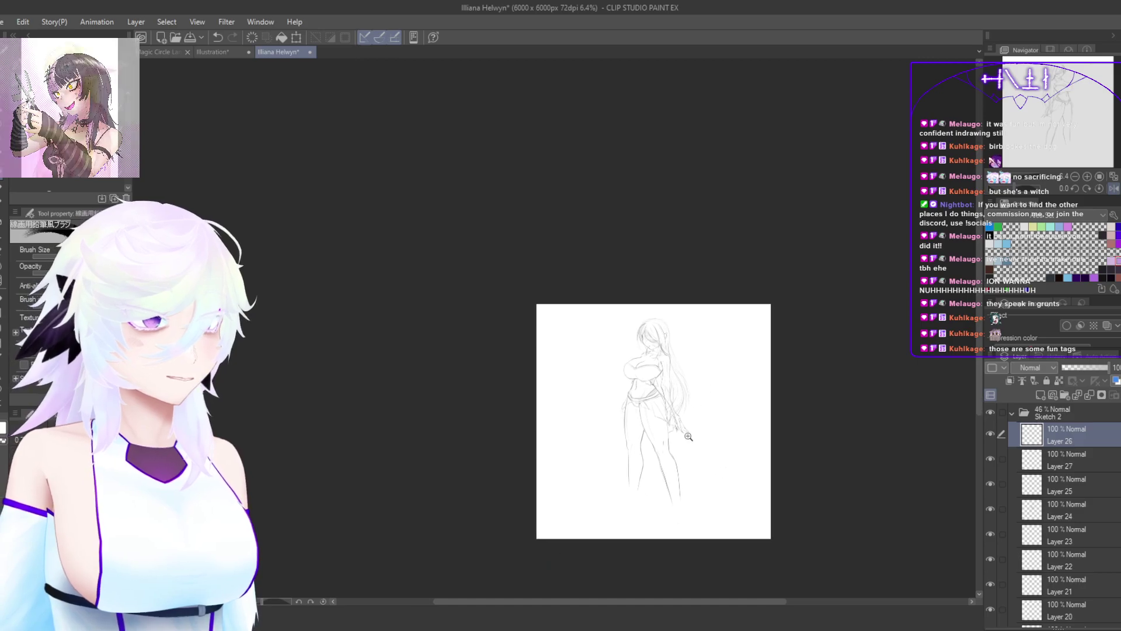
scroll(689, 435, "up", 4)
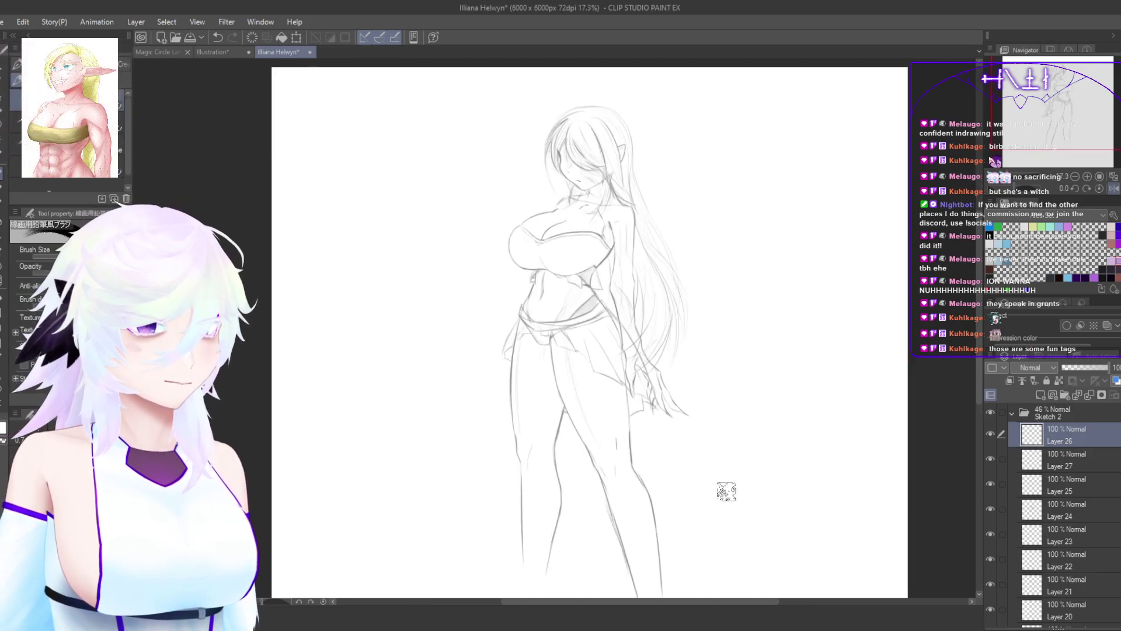
scroll(637, 456, "down", 2)
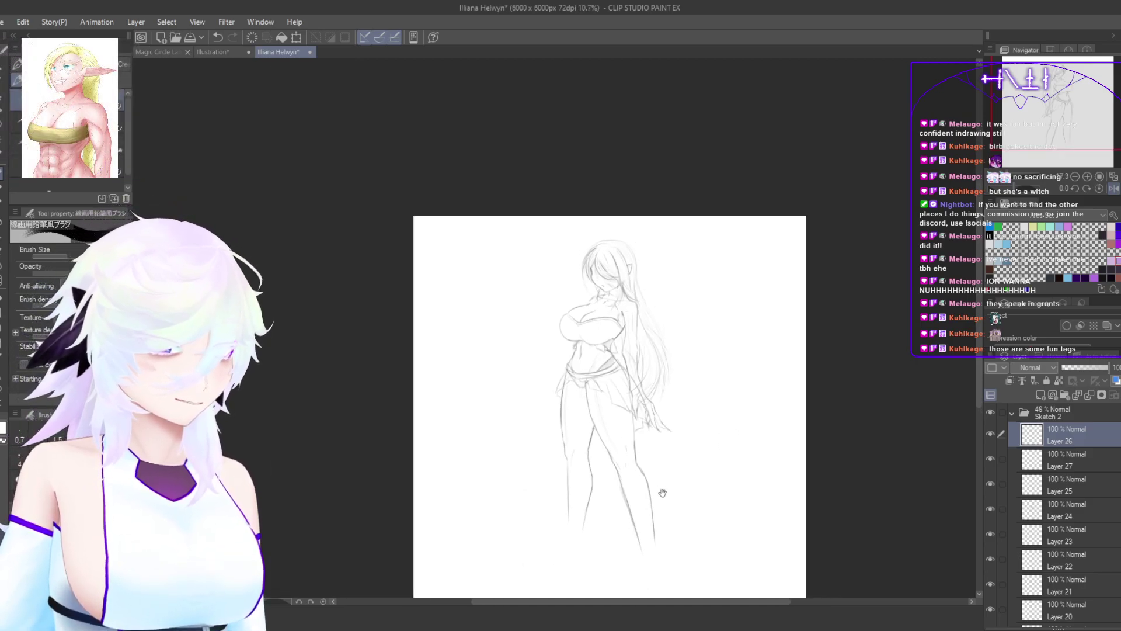
scroll(608, 444, "up", 2)
key("ctrl+t")
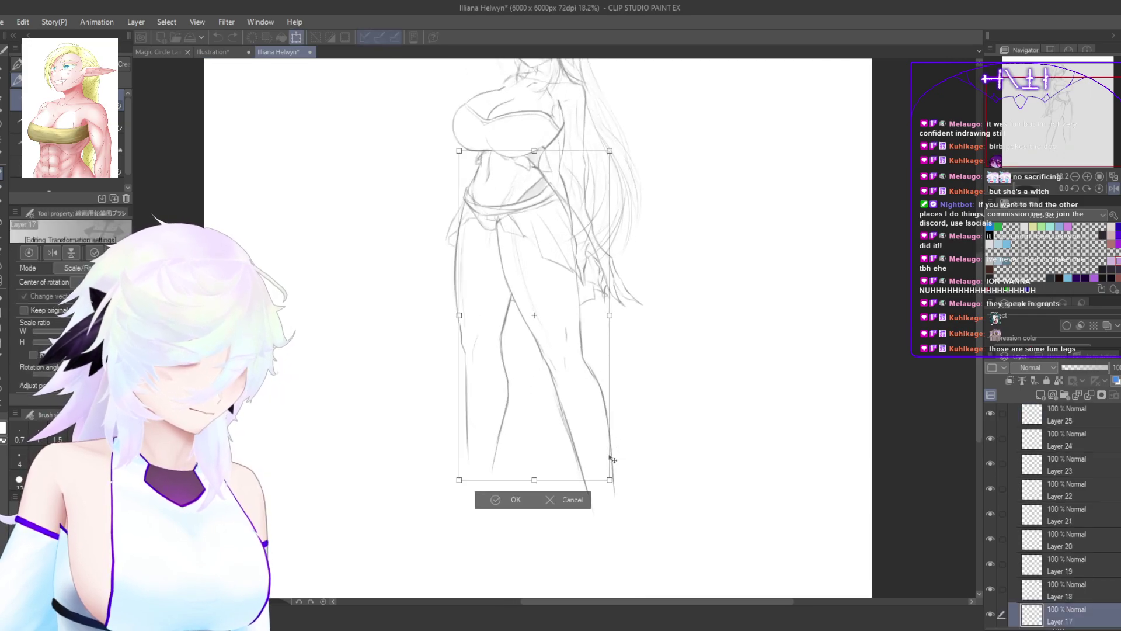
left_click_drag(534, 476, 535, 467)
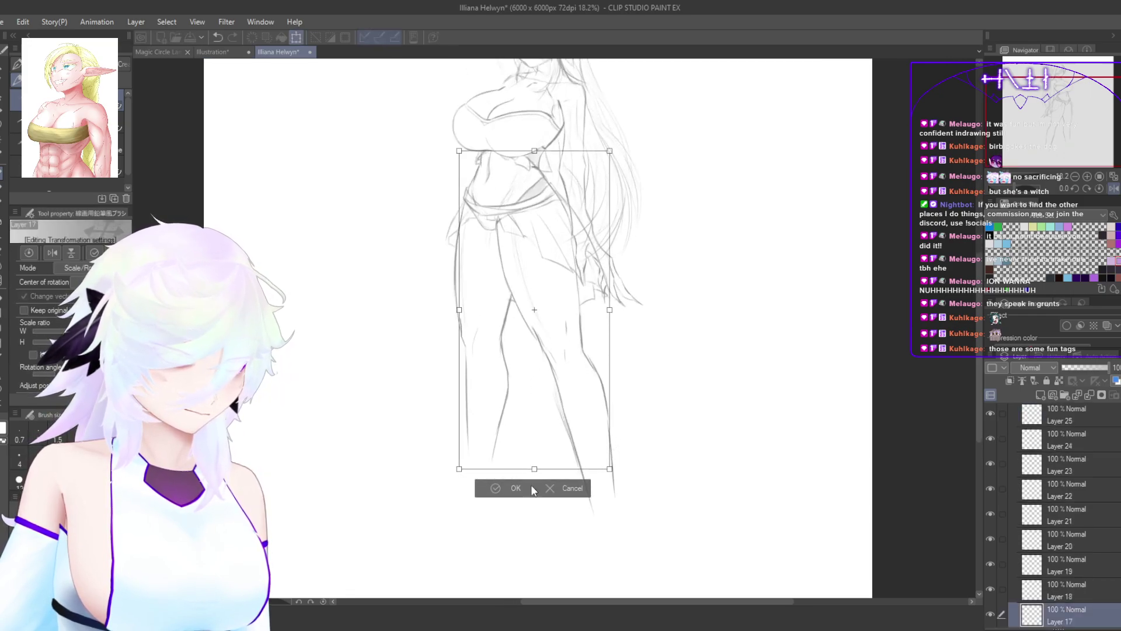
left_click(512, 493)
Step: Make the empty Layer 26 above Layer 27 in the Sketch 2 folder active for drawing on the face
scroll(530, 502, "down", 3)
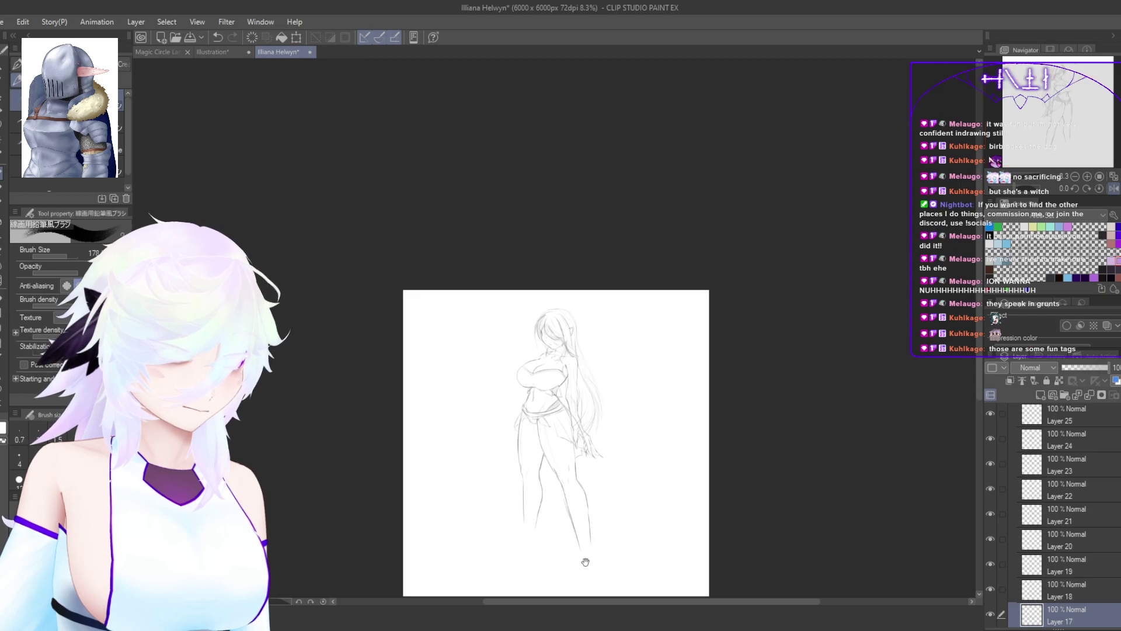
scroll(594, 341, "up", 5)
scroll(594, 341, "up", 1)
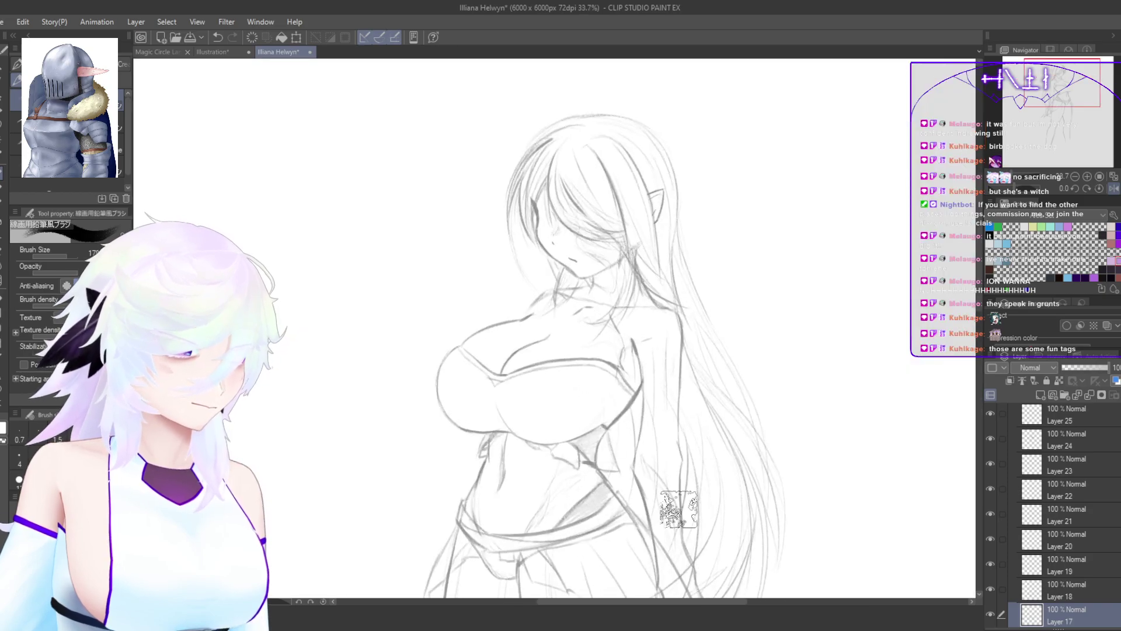
scroll(1081, 497, "up", 3)
left_click(1080, 436)
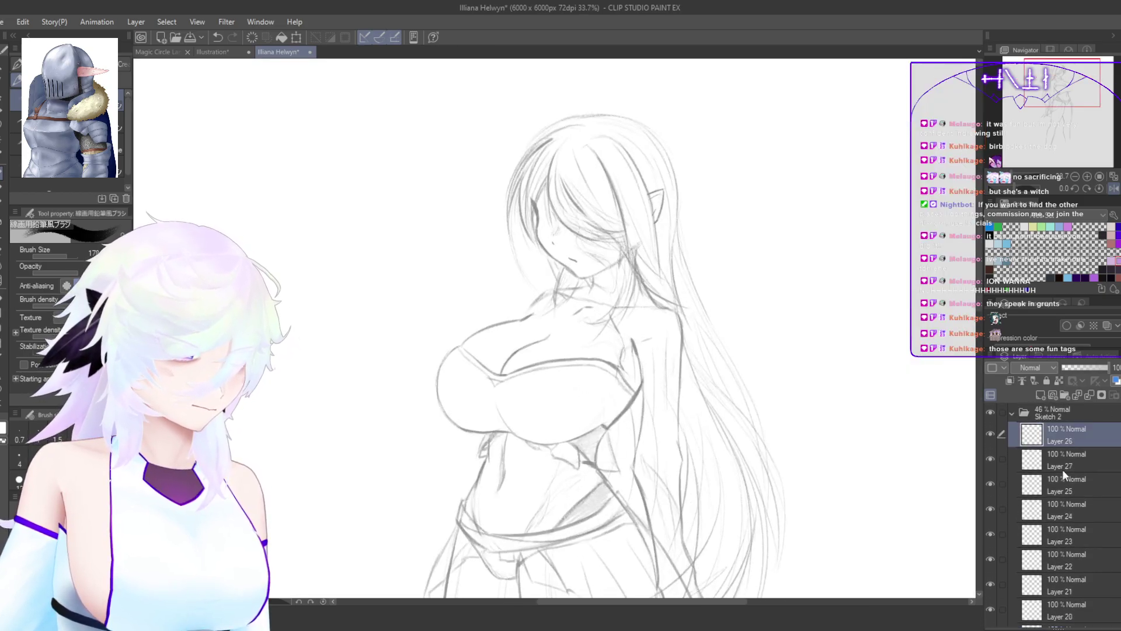
scroll(584, 211, "up", 8)
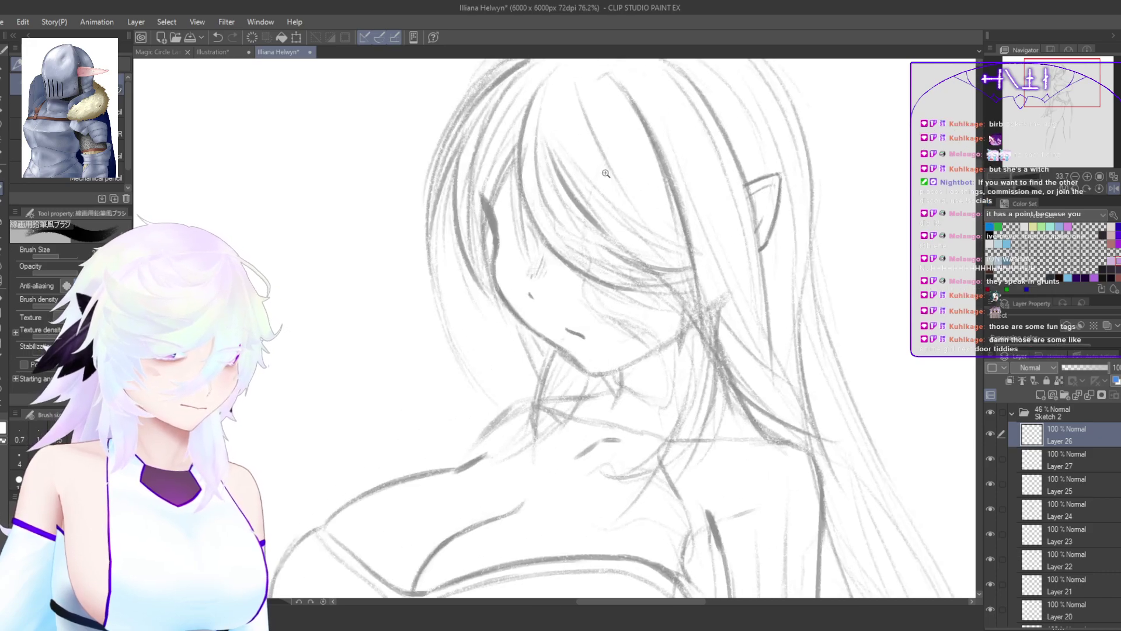
left_click_drag(557, 199, 535, 319)
key("ctrl+z")
mouse_move(527, 199)
left_mouse_down()
mouse_move(526, 346)
mouse_move(567, 431)
left_mouse_up()
key("ctrl+z")
key("ctrl+z")
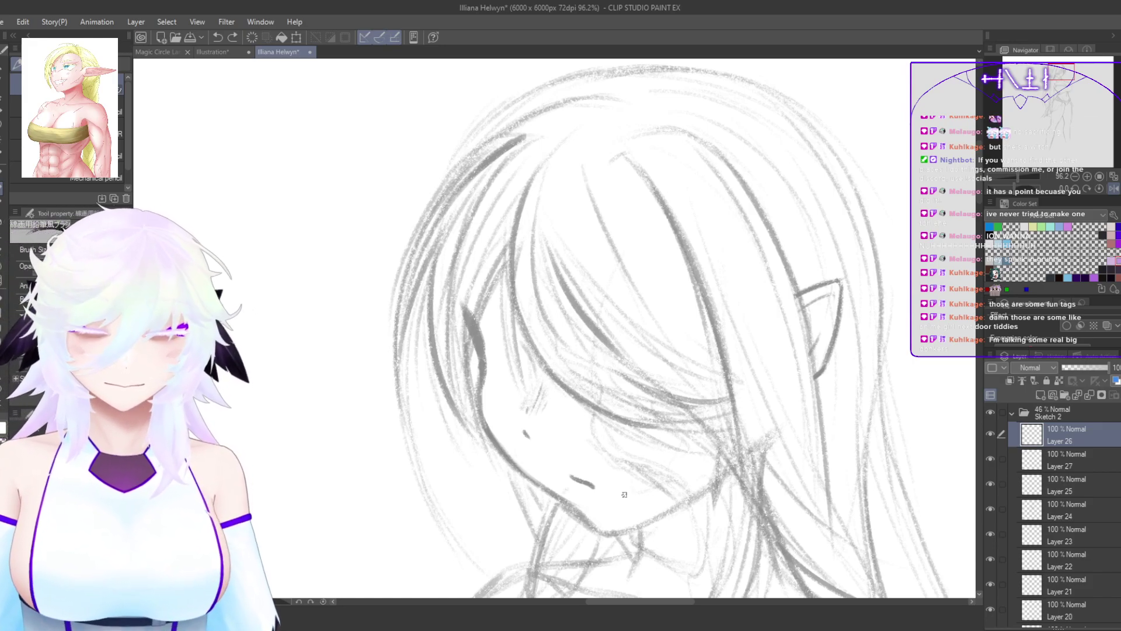
Step: Examine the head and face sketch in normal and mirrored orientation, both close up and with the torso in view
left_click_drag(979, 182, 979, 180)
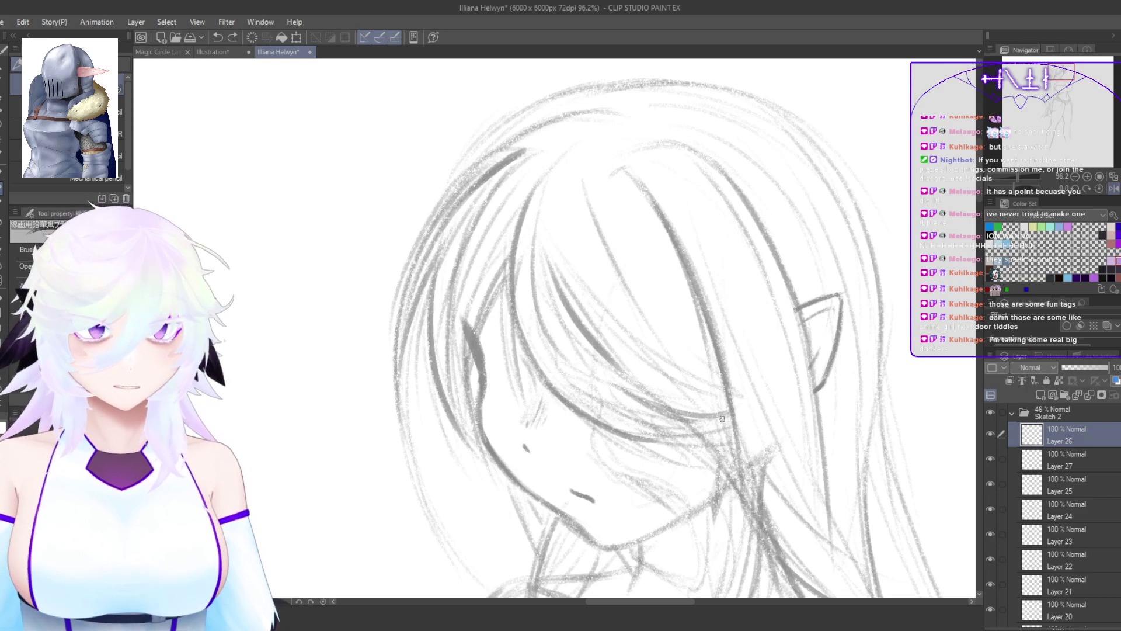
left_click_drag(531, 317, 631, 327)
key("h")
left_click_drag(759, 482, 835, 377)
scroll(835, 421, "down", 5)
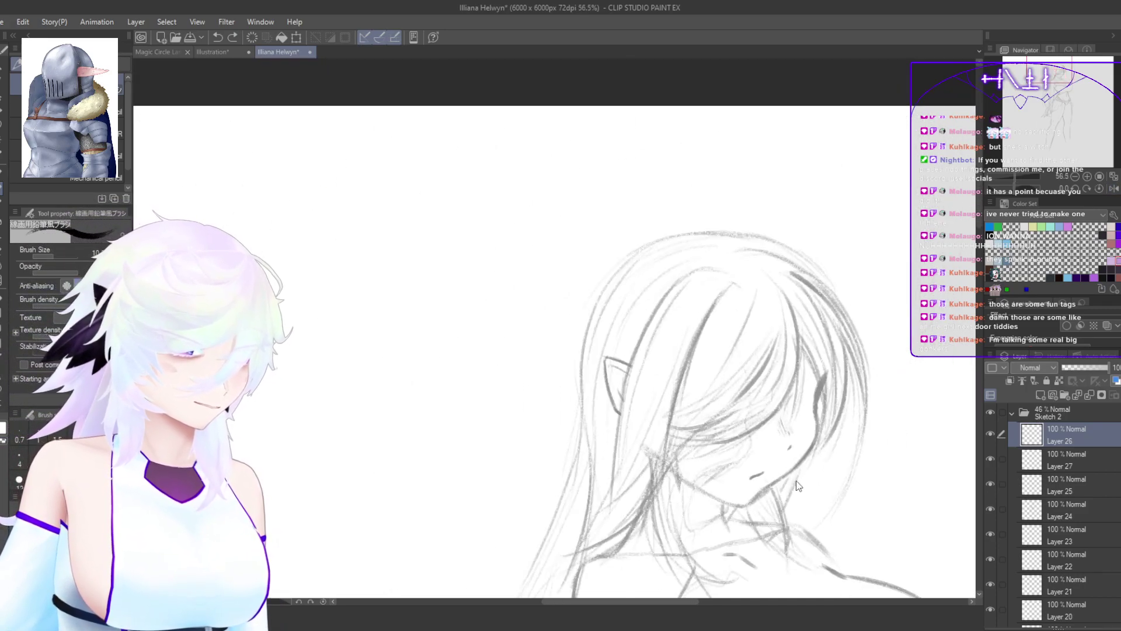
left_click_drag(830, 493, 818, 464)
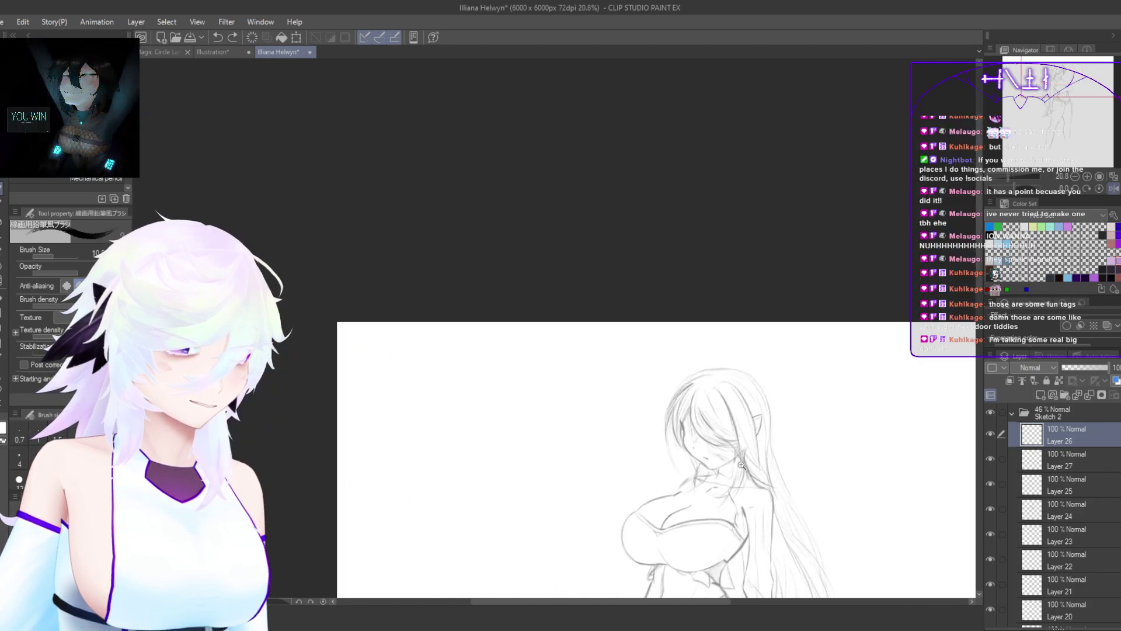
left_click_drag(747, 466, 923, 496)
left_click_drag(923, 496, 784, 424)
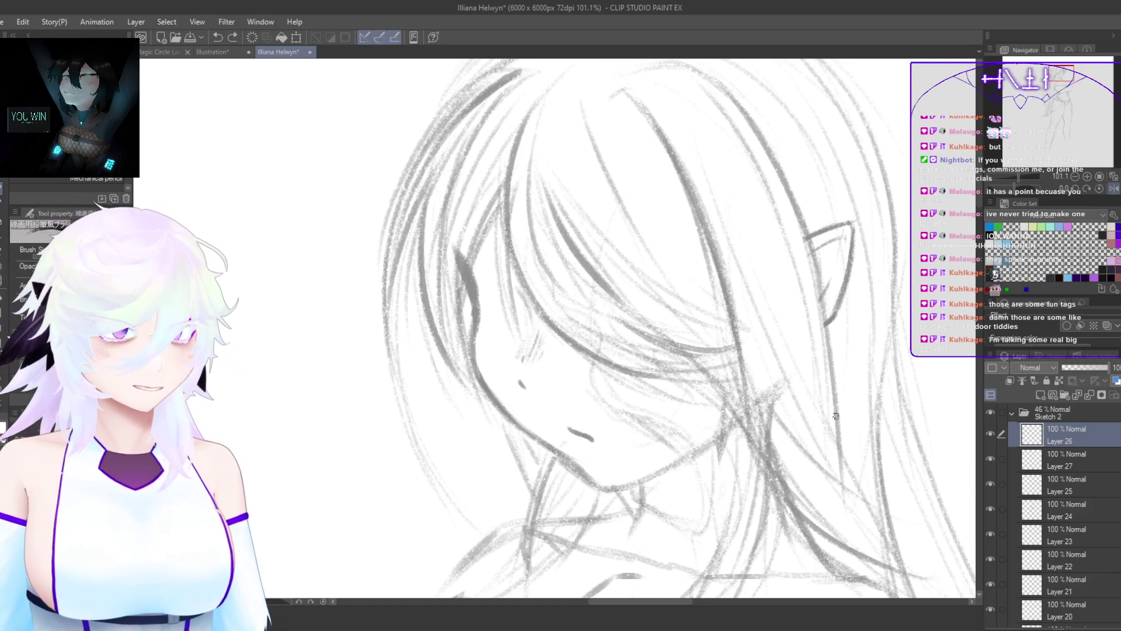
left_click_drag(840, 407, 812, 456)
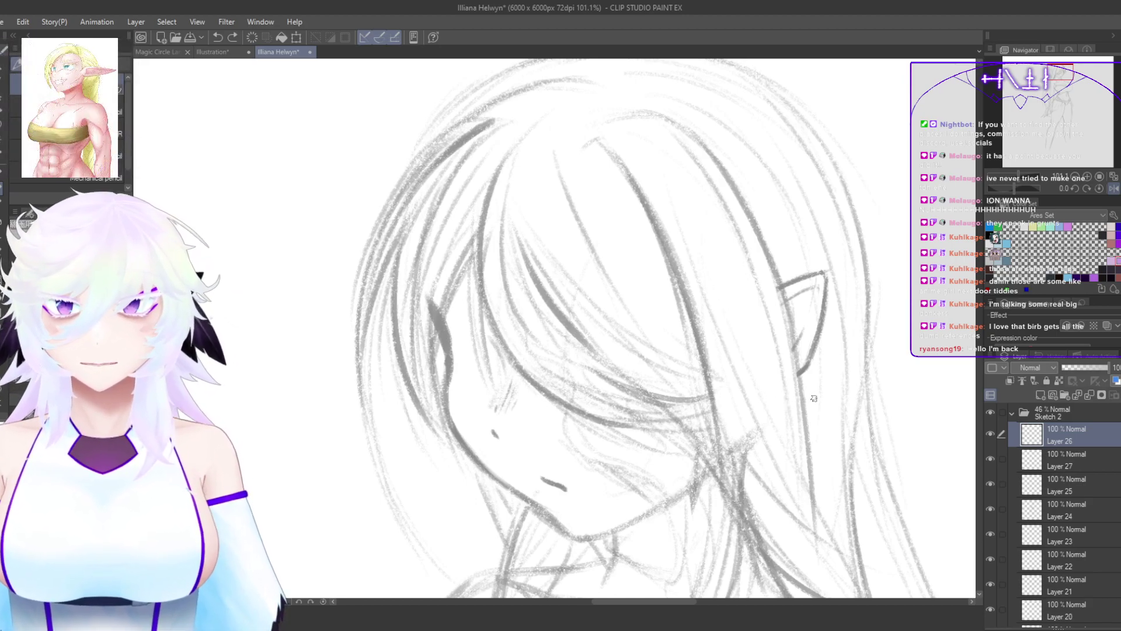
left_click_drag(821, 412, 701, 416)
left_click_drag(853, 495, 776, 443)
left_click_drag(689, 357, 736, 352)
left_click_drag(721, 405, 689, 402)
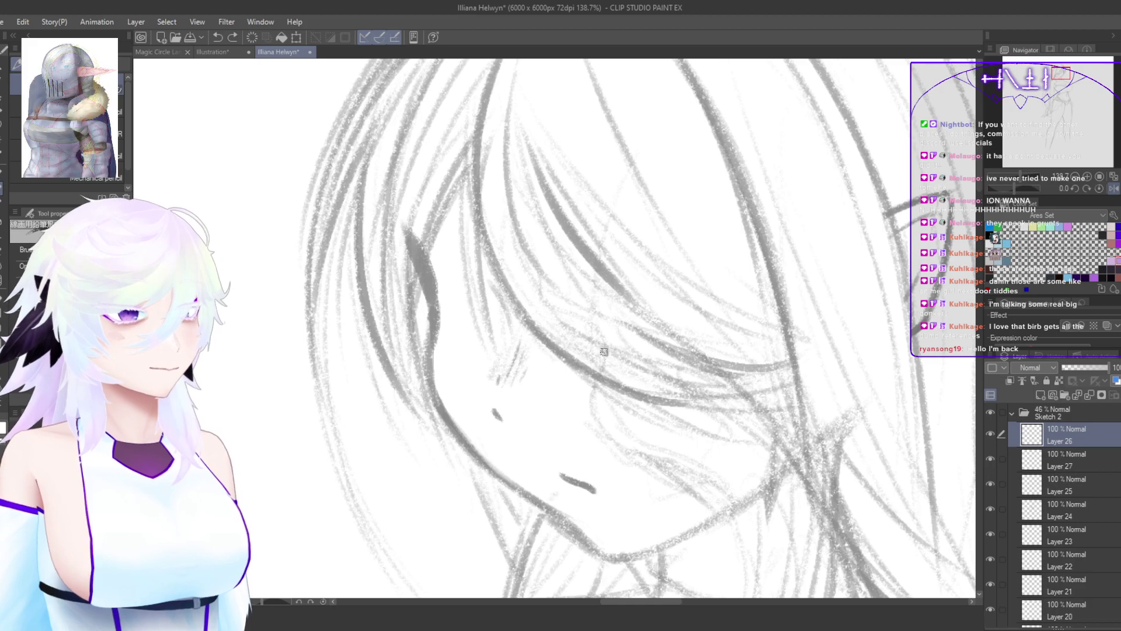
key("h")
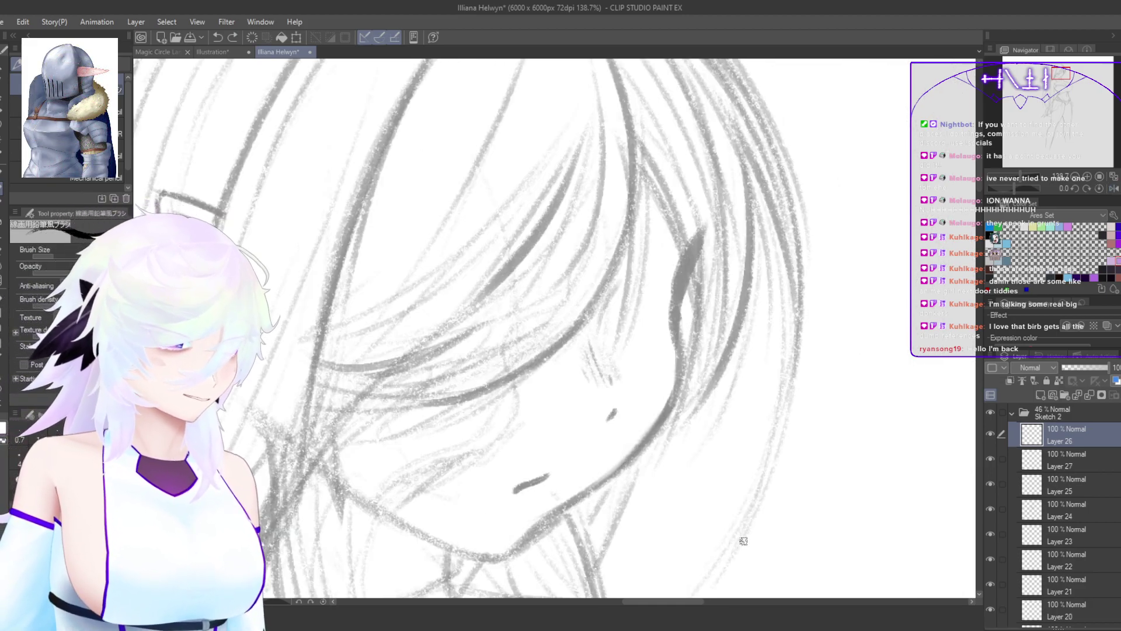
left_click_drag(881, 378, 503, 405)
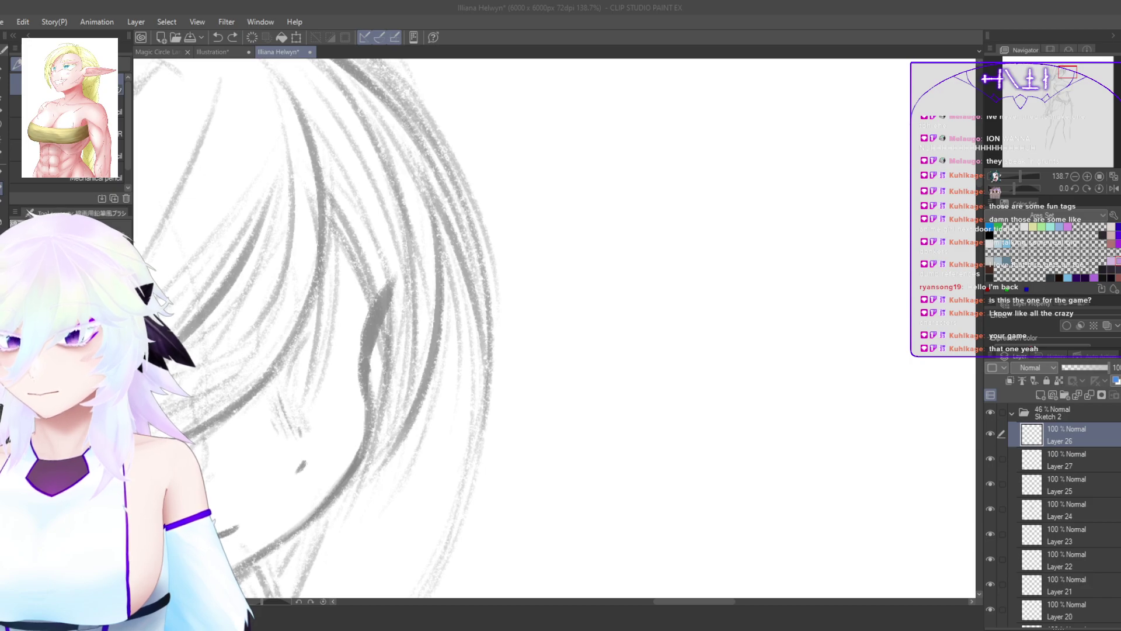
Step: Try a short slanted upper-lid stroke for the uncovered eye, between the nose and the far edge of the face
left_click(679, 327)
key("h")
mouse_move(824, 343)
left_mouse_down()
mouse_move(771, 327)
mouse_move(546, 370)
mouse_move(695, 402)
mouse_move(747, 349)
left_mouse_up()
key("h")
left_click_drag(767, 239, 640, 348)
key("ctrl+z")
mouse_move(779, 216)
left_mouse_down()
mouse_move(624, 359)
mouse_move(723, 282)
left_mouse_up()
key("ctrl+z")
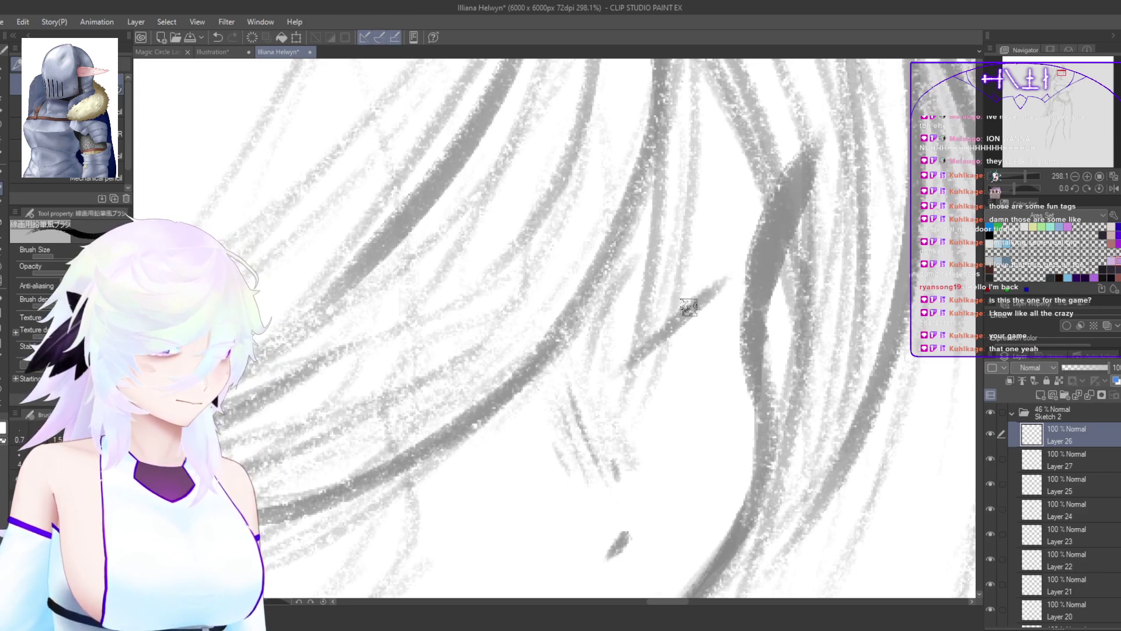
left_click_drag(629, 367, 783, 225)
key("h")
Step: Try slanted upper-lid strokes and corner and lower outlines for the eye beneath the long bangs, with the canvas tilted
left_click_drag(864, 296, 847, 237, "shift")
mouse_move(654, 357)
left_mouse_down()
mouse_move(532, 388)
mouse_move(671, 325)
left_mouse_up()
key("ctrl+z")
left_click_drag(543, 399, 643, 349)
key("ctrl+z")
mouse_move(544, 395)
left_mouse_down()
mouse_move(775, 280)
mouse_move(736, 289)
mouse_move(762, 277)
left_mouse_up()
key("ctrl+z")
left_click_drag(584, 373, 842, 225)
key("ctrl+z")
mouse_move(561, 385)
left_mouse_down()
mouse_move(631, 286)
mouse_move(724, 242)
left_mouse_up()
left_click_drag(613, 289, 818, 226)
key("ctrl+z")
key("ctrl+z")
mouse_move(563, 392)
left_mouse_down()
mouse_move(606, 303)
mouse_move(763, 259)
left_mouse_up()
key("ctrl+z")
mouse_move(619, 317)
left_mouse_down()
mouse_move(803, 239)
mouse_move(816, 281)
mouse_move(781, 365)
left_mouse_up()
key("ctrl+z")
key("ctrl+z")
key("ctrl+z")
left_click_drag(832, 229, 803, 365)
left_click_drag(571, 393, 744, 376)
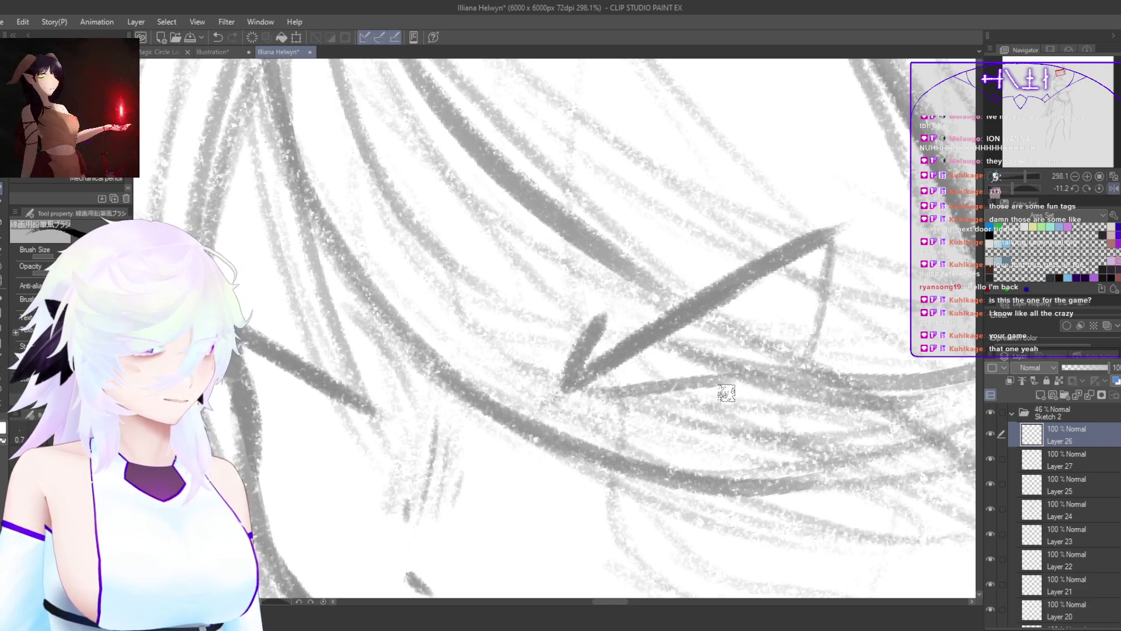
Step: Undo the latest strokes of the hair-covered eye and clear the remaining eyelid lines from the layer
key("ctrl+z")
key("ctrl+z")
key("ctrl+z")
key("ctrl+z")
key("ctrl+z")
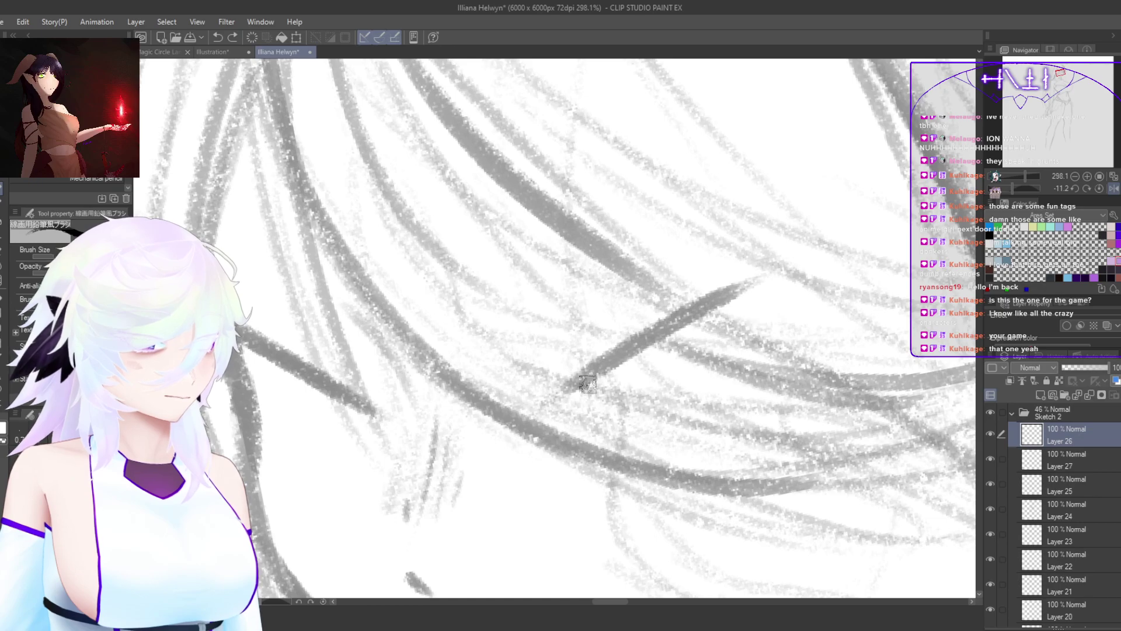
left_click_drag(587, 382, 795, 268)
key("ctrl+z")
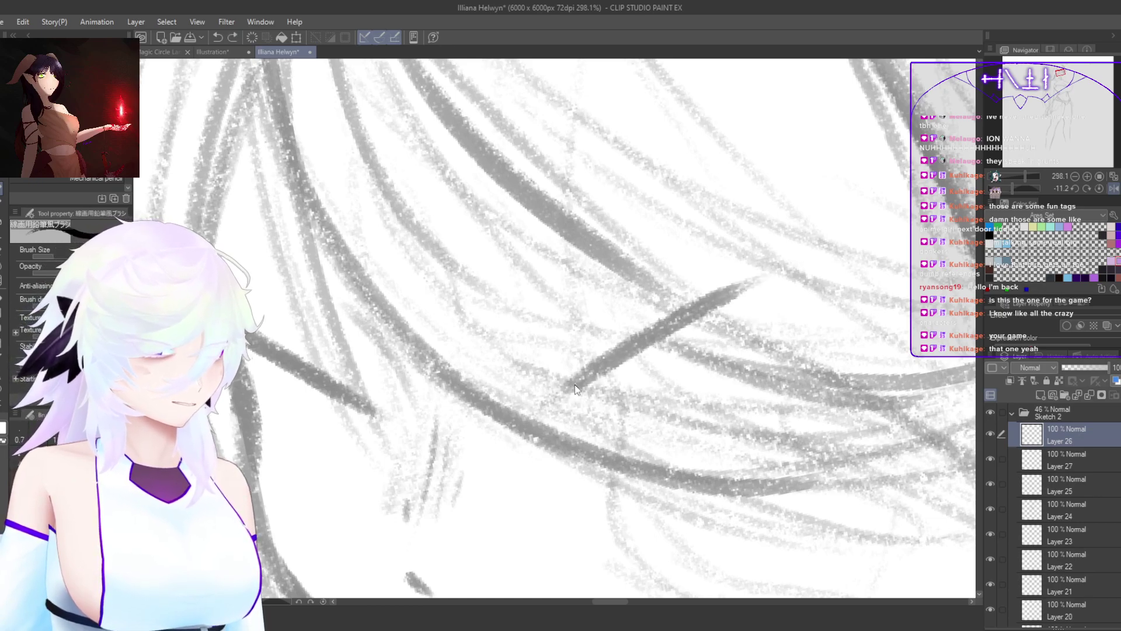
key("e")
key("Delete")
Step: Try vertical blue guidelines over the bangs and beside the nose to mark the eye positions
left_click_drag(661, 358, 675, 330)
scroll(674, 330, "down", 8)
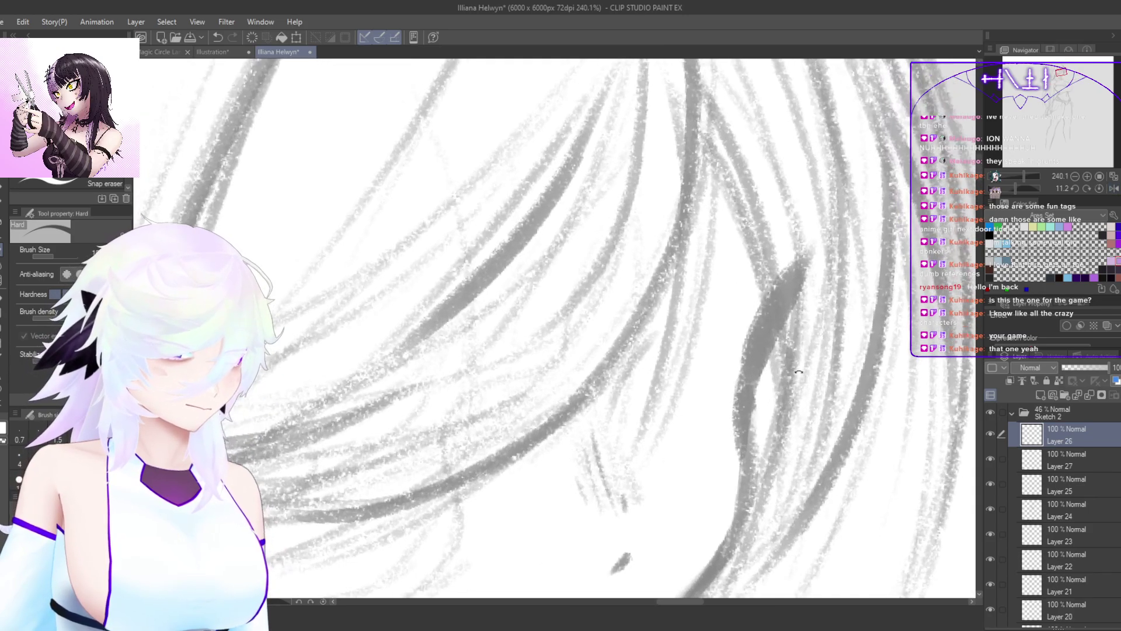
scroll(780, 427, "up", 3)
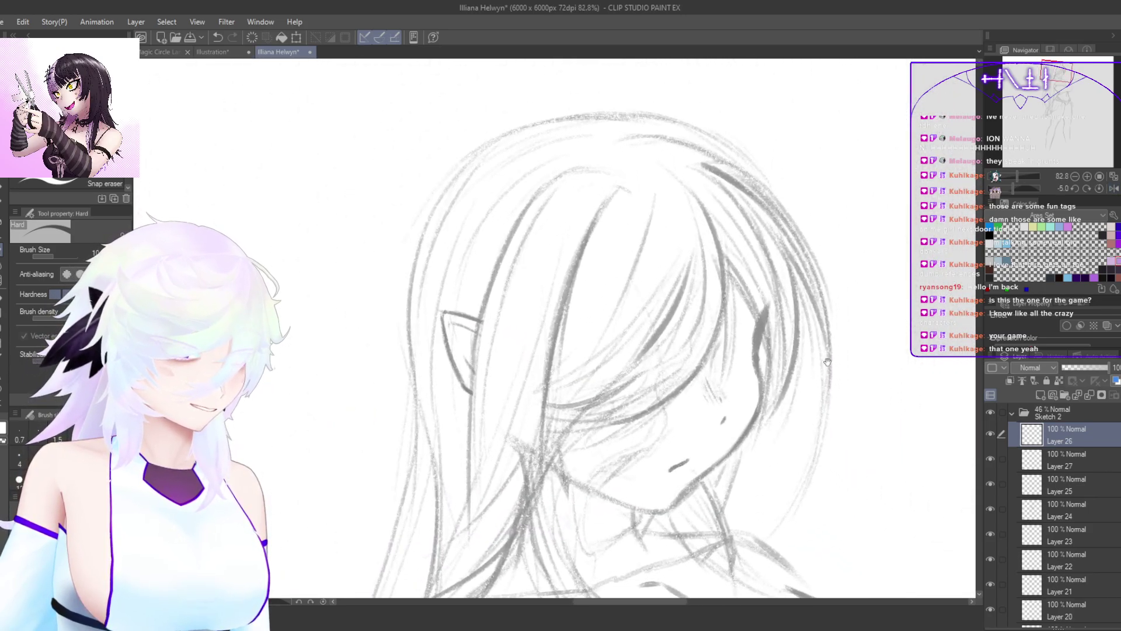
scroll(818, 358, "up", 5)
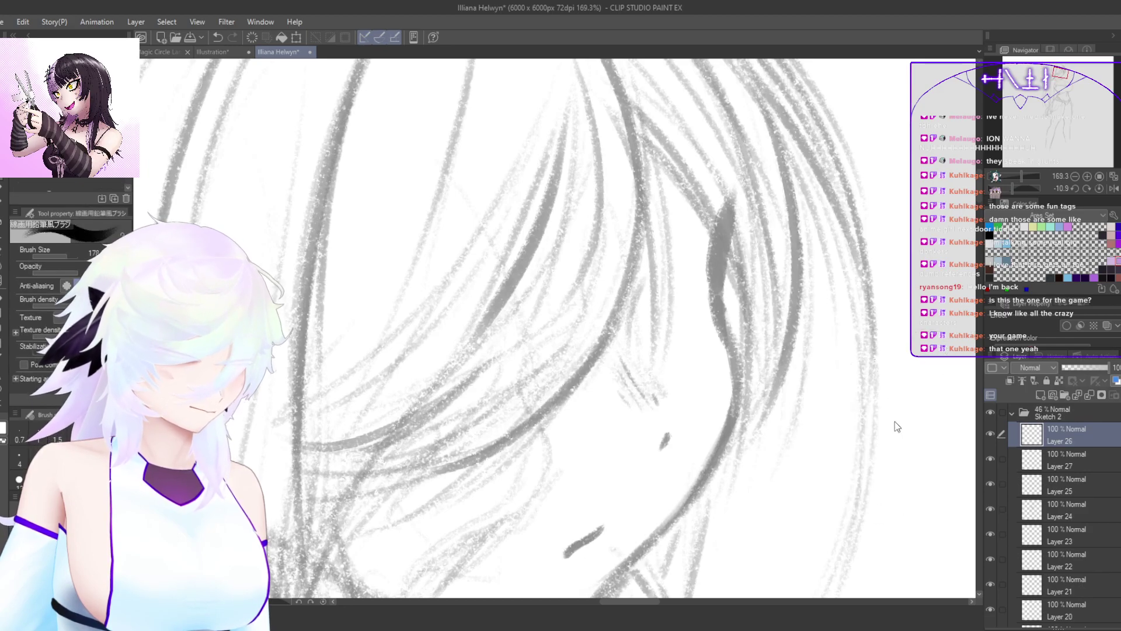
key("h")
key("p")
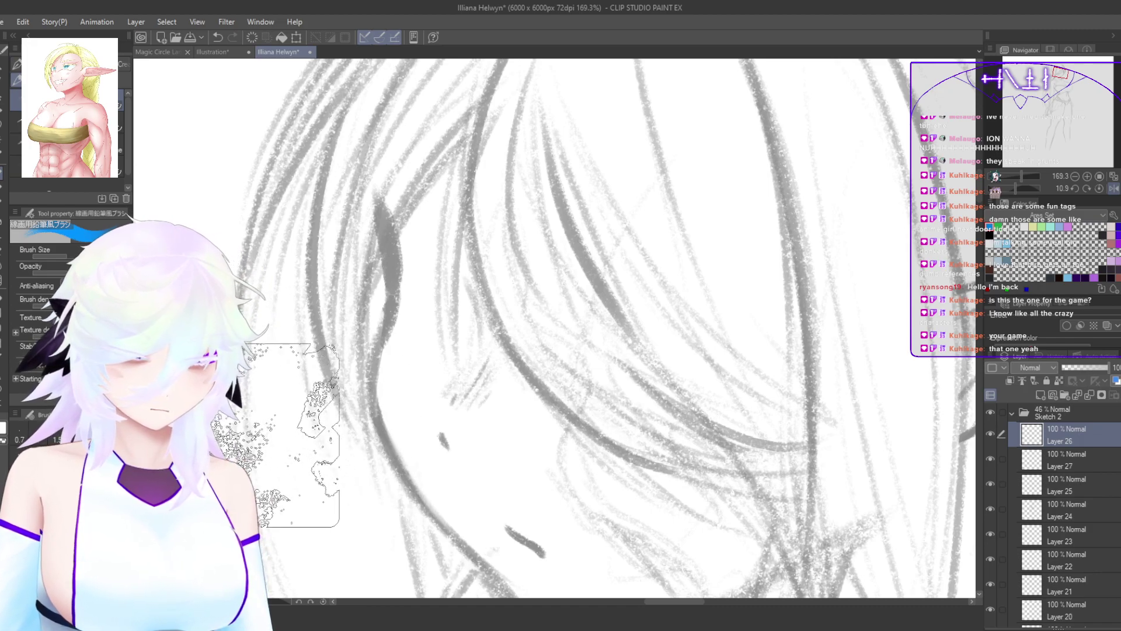
left_click_drag(584, 253, 573, 476)
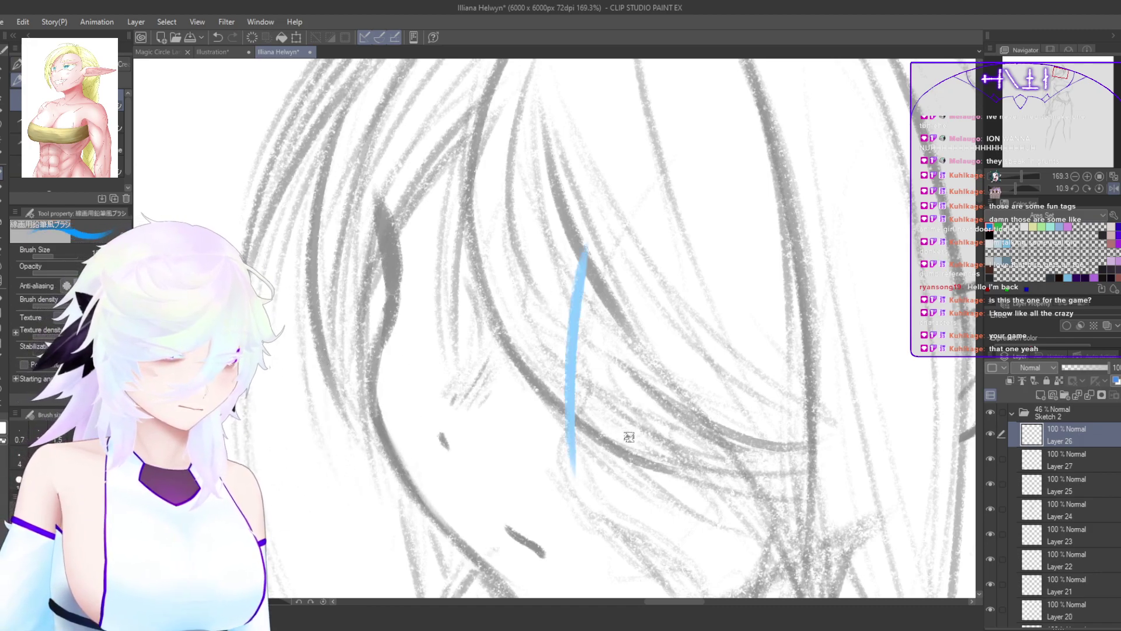
key("ctrl+z")
left_click_drag(514, 292, 432, 331)
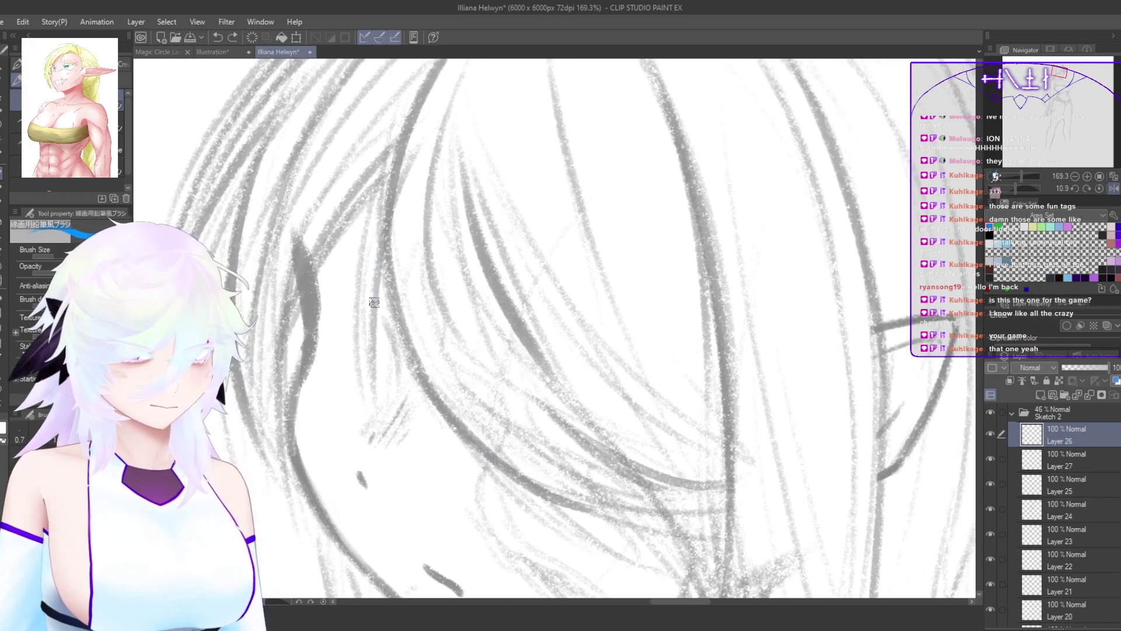
left_click_drag(380, 229, 388, 449)
key("ctrl+z")
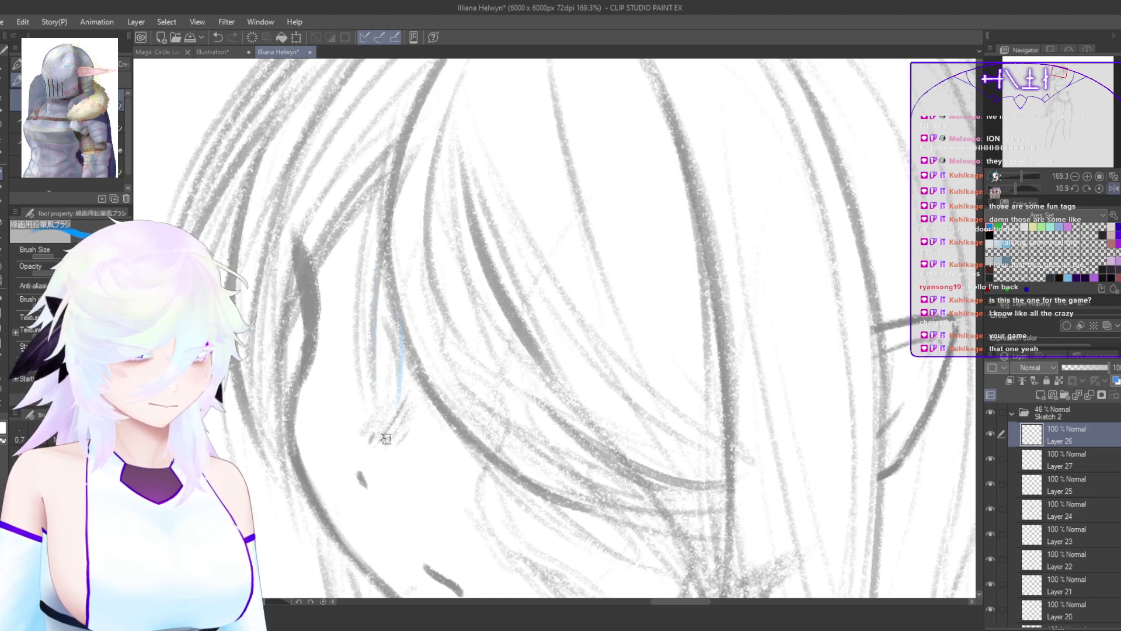
Step: Sketch faint vertical blue guidelines for the inner corner and outer limit of the uncovered eye at the far edge of the face
left_click_drag(409, 295, 391, 442)
mouse_move(386, 267)
left_mouse_down()
mouse_move(410, 355)
mouse_move(398, 400)
left_mouse_up()
left_click_drag(390, 265, 392, 375)
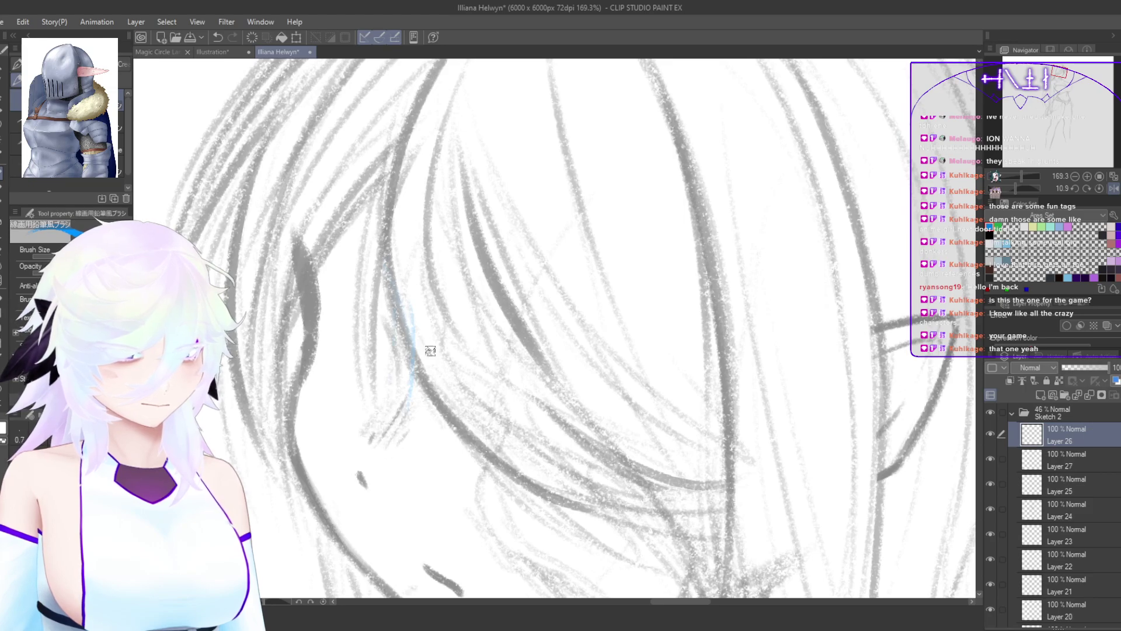
left_click_drag(496, 252, 488, 402)
left_click_drag(394, 261, 388, 408)
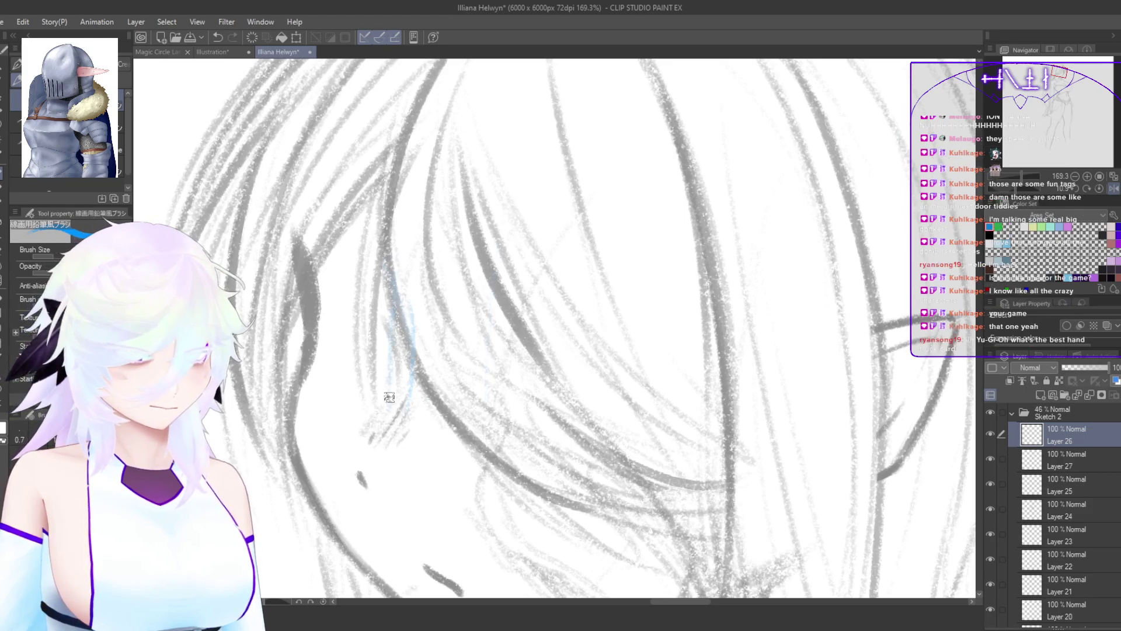
left_click_drag(322, 227, 307, 425)
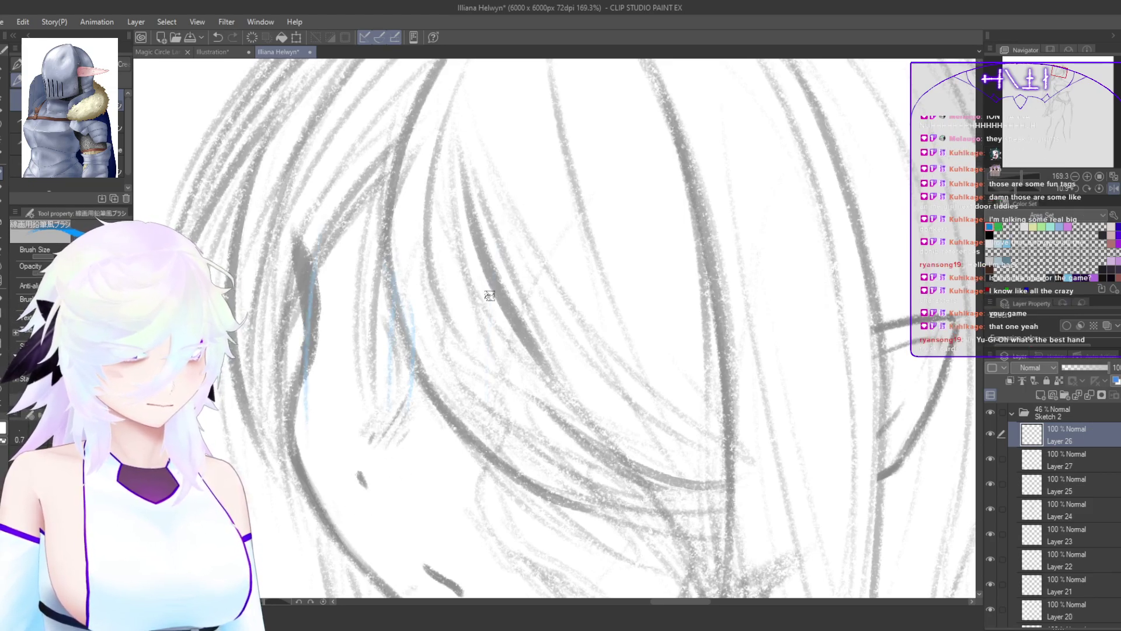
Step: Draw vertical blue guidelines marking the inner and outer limits of the eye beneath the long bangs
left_click_drag(514, 254, 485, 473)
mouse_move(669, 275)
left_mouse_down()
mouse_move(638, 514)
mouse_move(635, 458)
left_mouse_up()
left_click_drag(674, 257, 665, 309)
Step: Draw a curved blue guideline across the face, crossing the vertical eye markers from the far edge toward the ear
left_click_drag(828, 342, 783, 204)
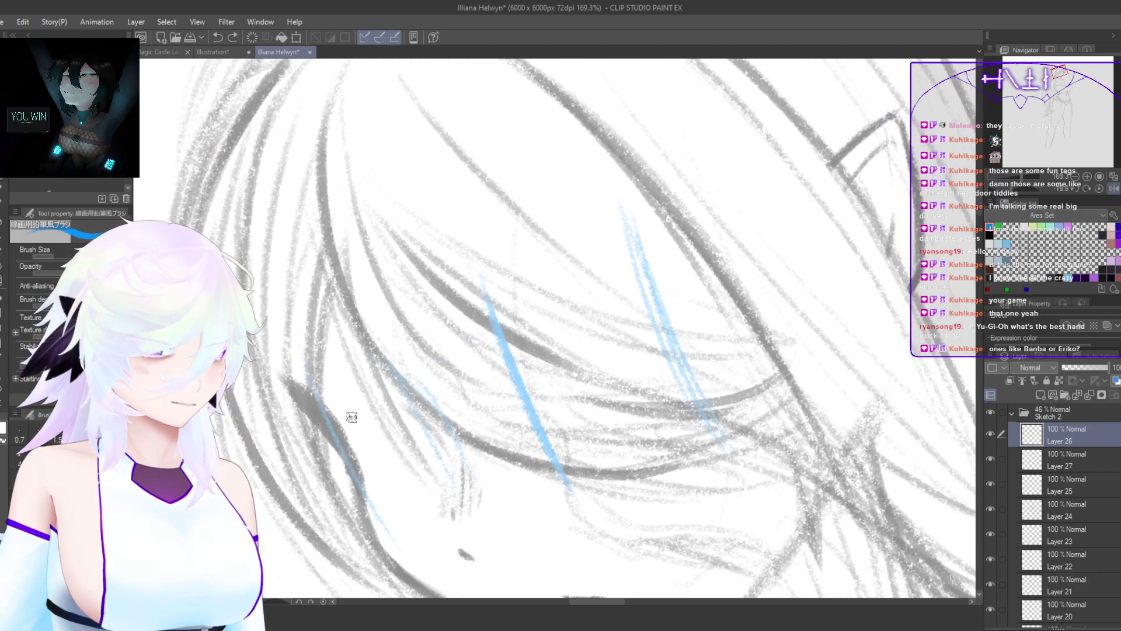
left_click_drag(693, 362, 684, 346)
mouse_move(328, 390)
left_mouse_down()
mouse_move(493, 346)
mouse_move(676, 260)
left_mouse_up()
mouse_move(471, 518)
left_mouse_down()
mouse_move(362, 400)
mouse_move(533, 120)
left_mouse_up()
key("ctrl+z")
key("ctrl+z")
left_click_drag(736, 168, 534, 428)
left_click_drag(587, 335, 513, 520)
left_click_drag(716, 187, 646, 250)
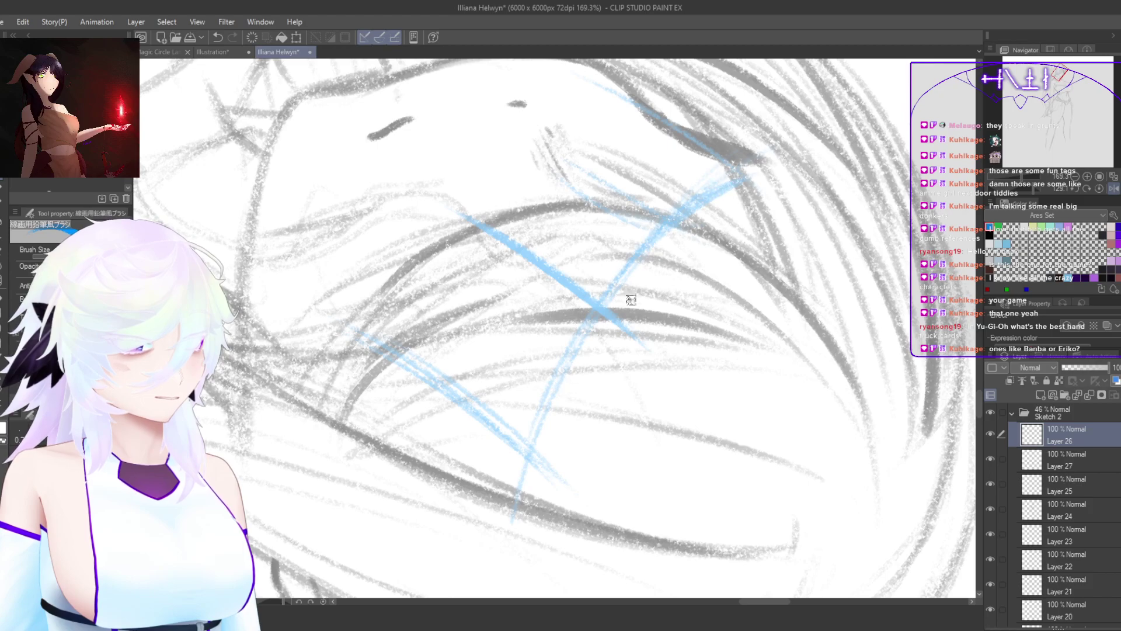
key("minus")
key("minus")
left_click_drag(666, 333, 690, 347)
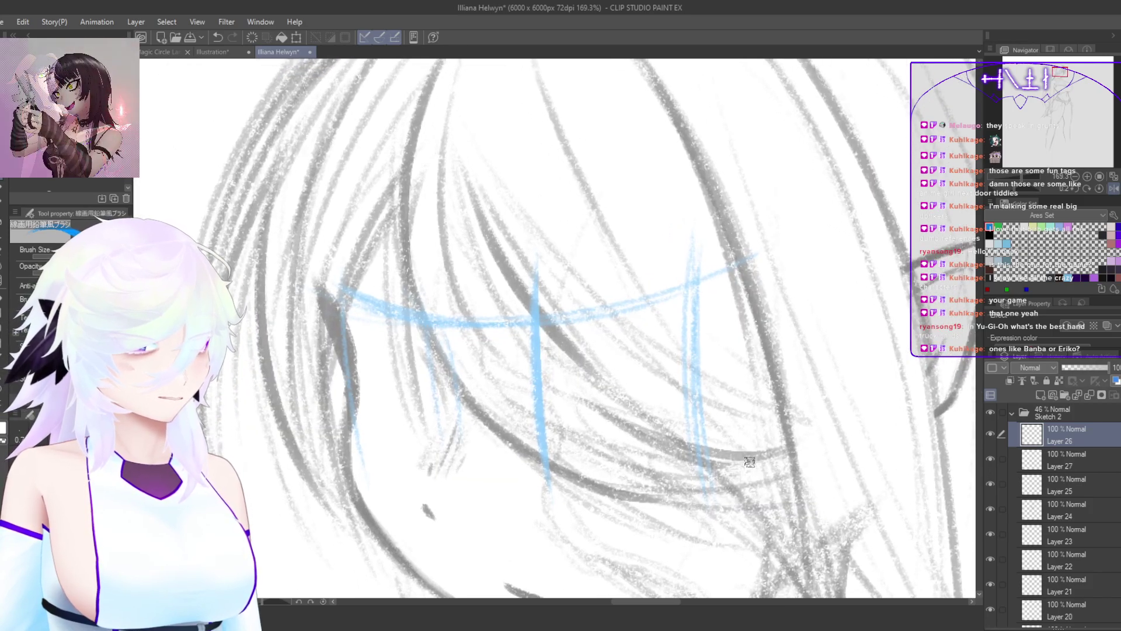
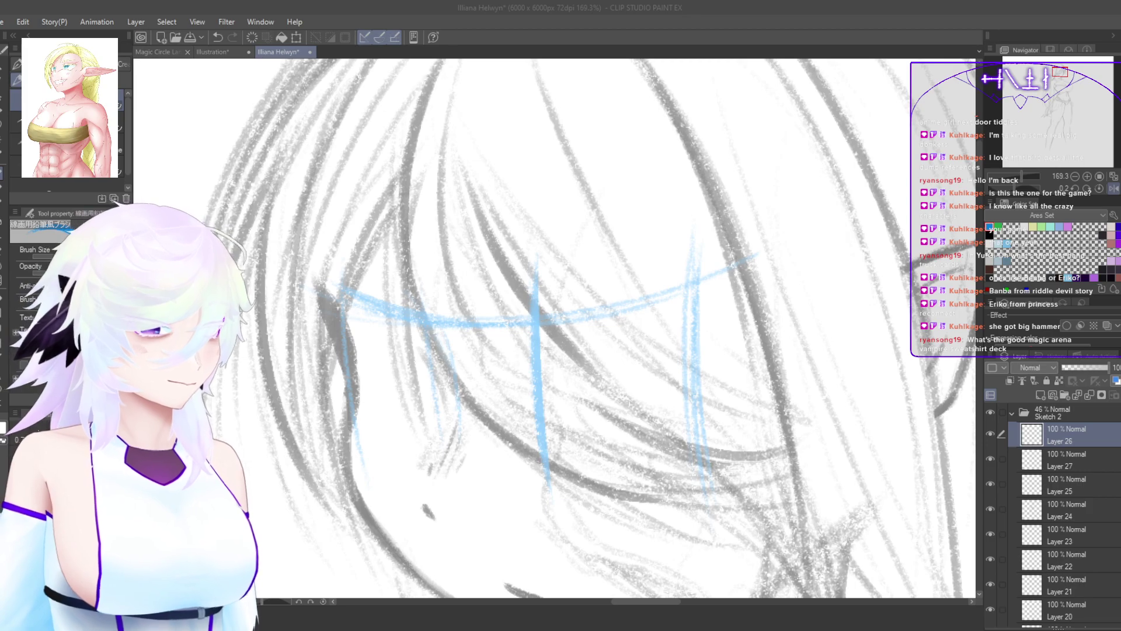
Step: Redraw the outer vertical guideline of the hair-covered eye slightly closer to the ear and erase most of the old one
left_click(906, 423)
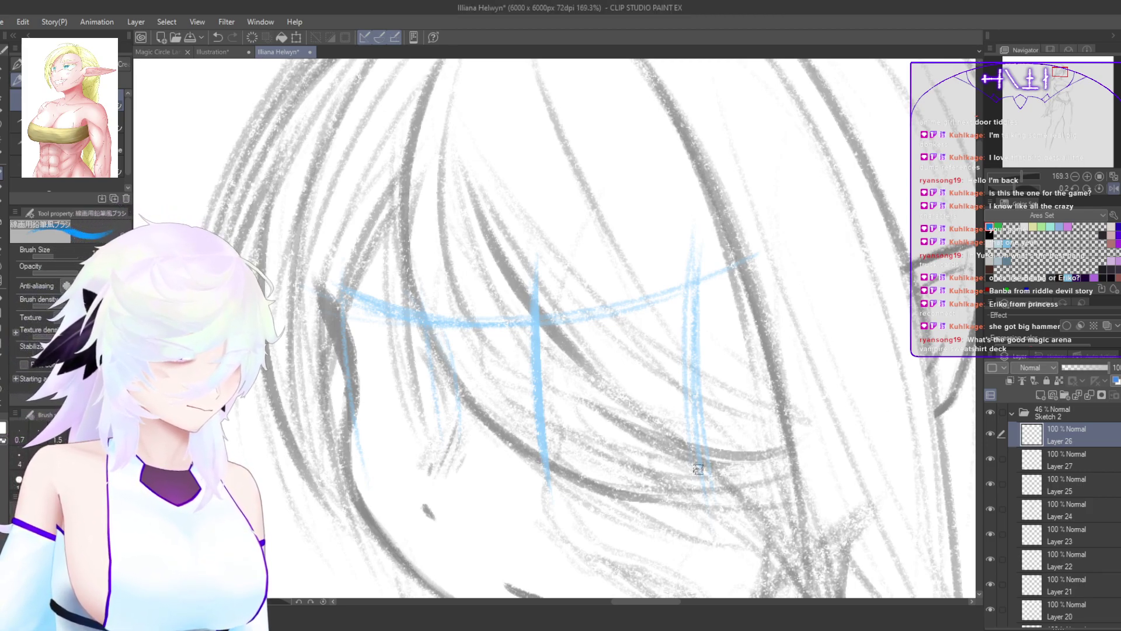
mouse_move(722, 275)
left_mouse_down()
mouse_move(714, 479)
mouse_move(724, 261)
mouse_move(724, 448)
mouse_move(715, 339)
mouse_move(709, 383)
left_mouse_up()
key("c")
mouse_move(689, 310)
left_mouse_down()
mouse_move(702, 441)
mouse_move(687, 438)
left_mouse_up()
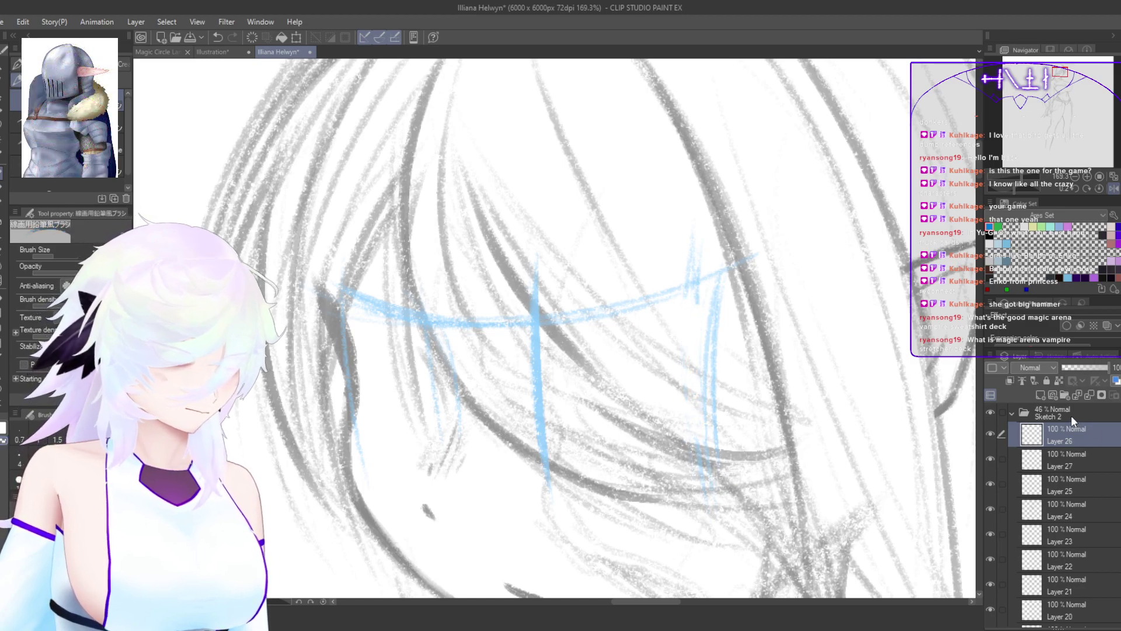
Step: Add a new layer above the guideline layer and try steep dark upper-lid strokes for the hair-covered eye
key("ctrl+shift+n")
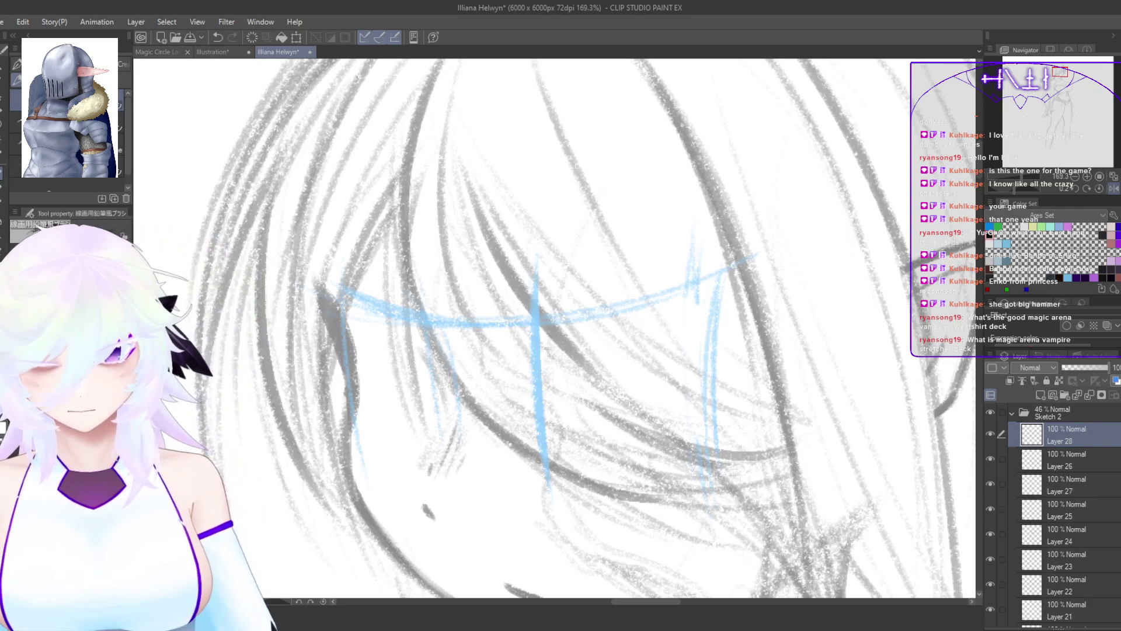
left_click_drag(711, 345, 549, 464)
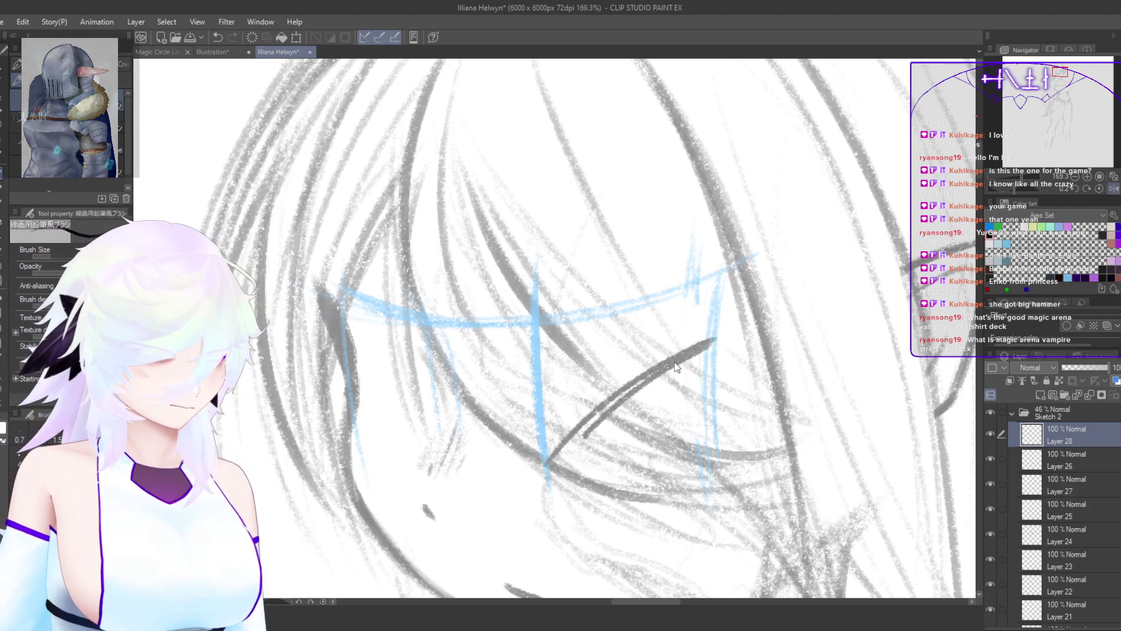
key("ctrl+z")
key("ctrl+z")
Step: Draw a gently slanted upper-lid line for the hair-covered eye, spanning its two vertical guidelines
left_click_drag(753, 379, 780, 319)
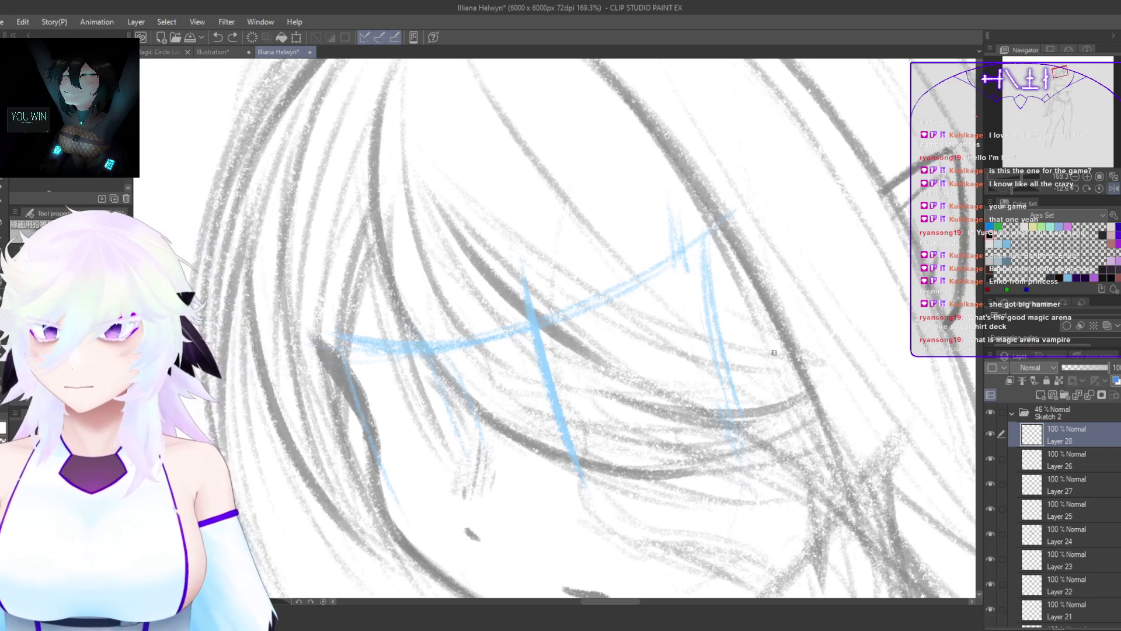
scroll(568, 395, "up", 2)
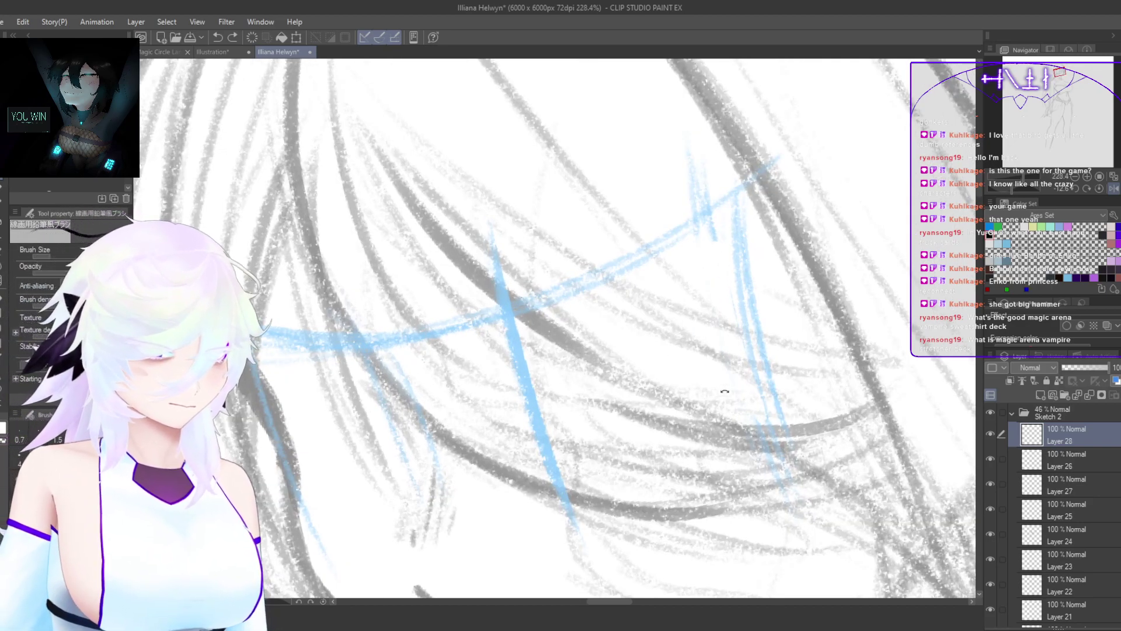
left_click_drag(725, 391, 704, 420)
left_click_drag(511, 390, 686, 353)
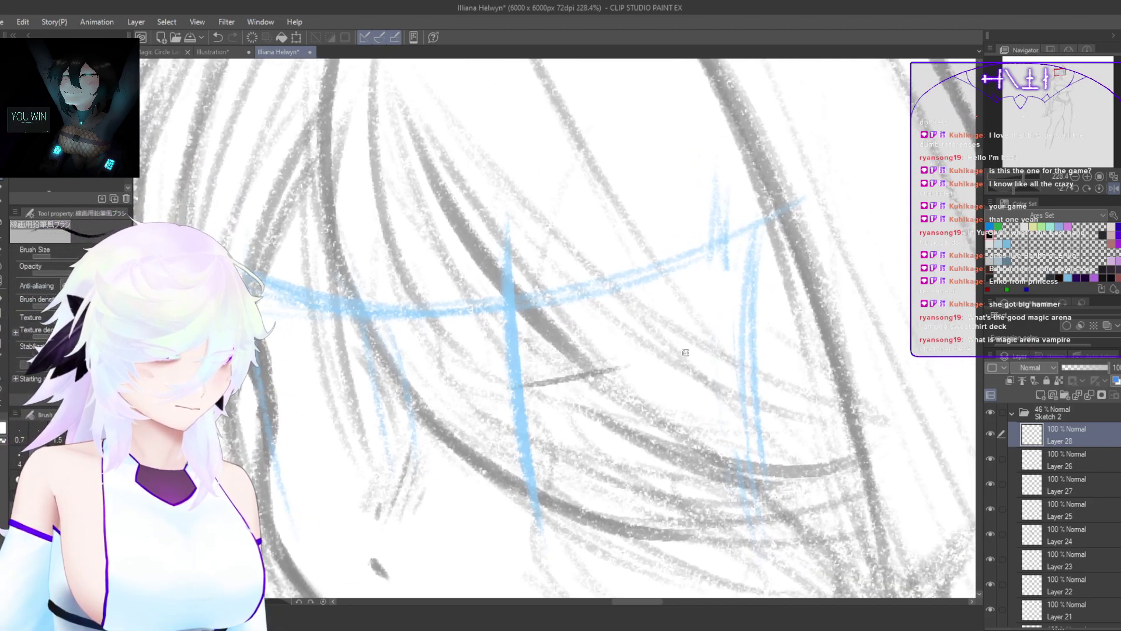
key("ctrl+z")
left_click_drag(512, 390, 731, 339)
key("ctrl+z")
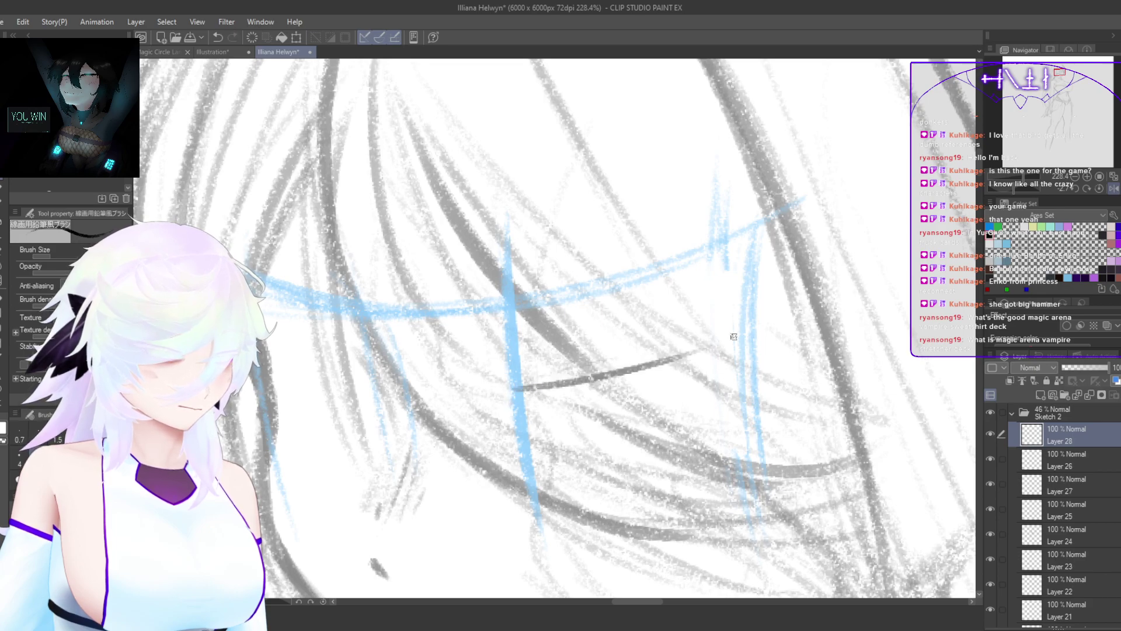
mouse_move(593, 379)
left_mouse_down()
mouse_move(745, 340)
mouse_move(736, 347)
left_mouse_up()
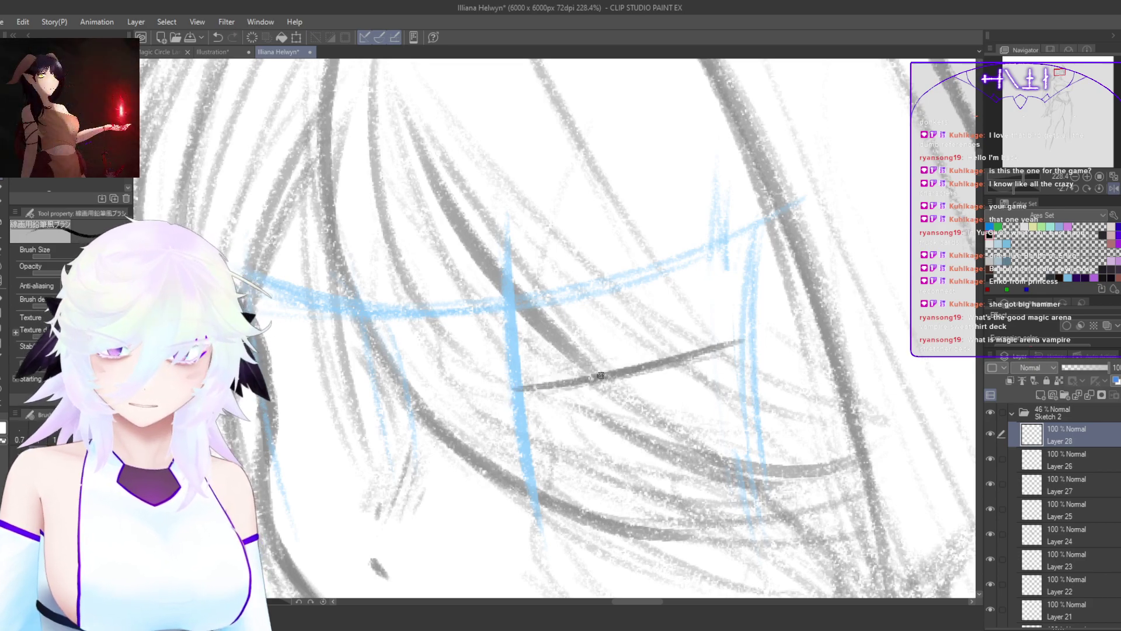
Step: Add the inner corner, shallow lower lid and slanted outer edge of the hair-covered eye, and check it mirrored
mouse_move(556, 382)
left_mouse_down()
mouse_move(513, 427)
mouse_move(608, 439)
mouse_move(571, 444)
mouse_move(640, 435)
left_mouse_up()
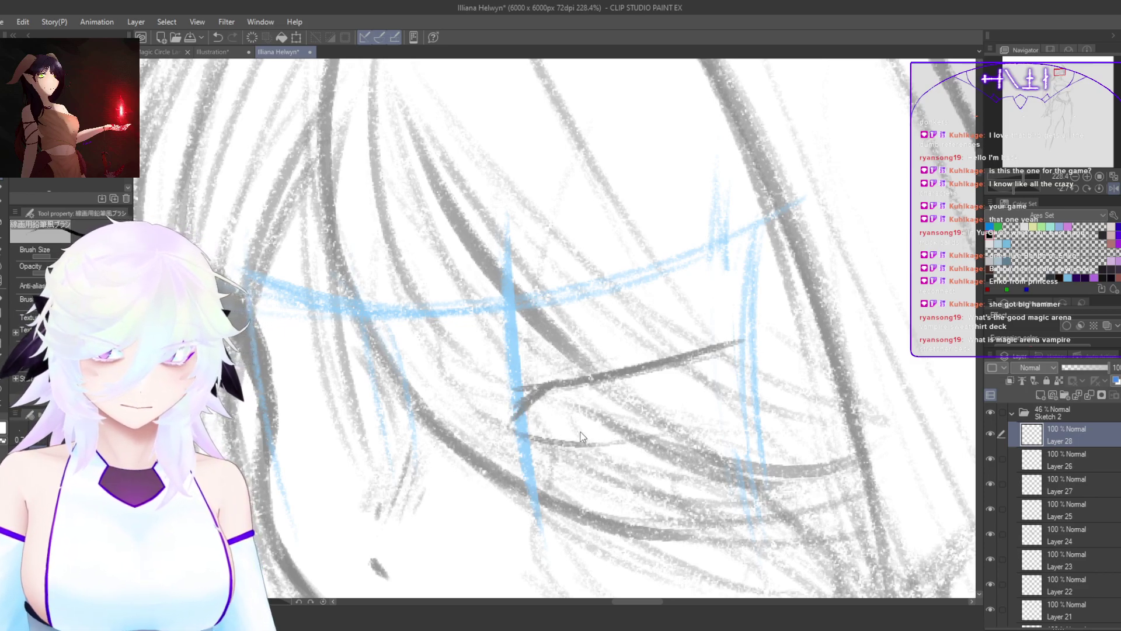
mouse_move(525, 432)
left_mouse_down()
mouse_move(557, 446)
mouse_move(637, 441)
left_mouse_up()
mouse_move(566, 447)
left_mouse_down()
mouse_move(743, 357)
mouse_move(650, 437)
left_mouse_up()
left_click_drag(741, 351, 649, 436)
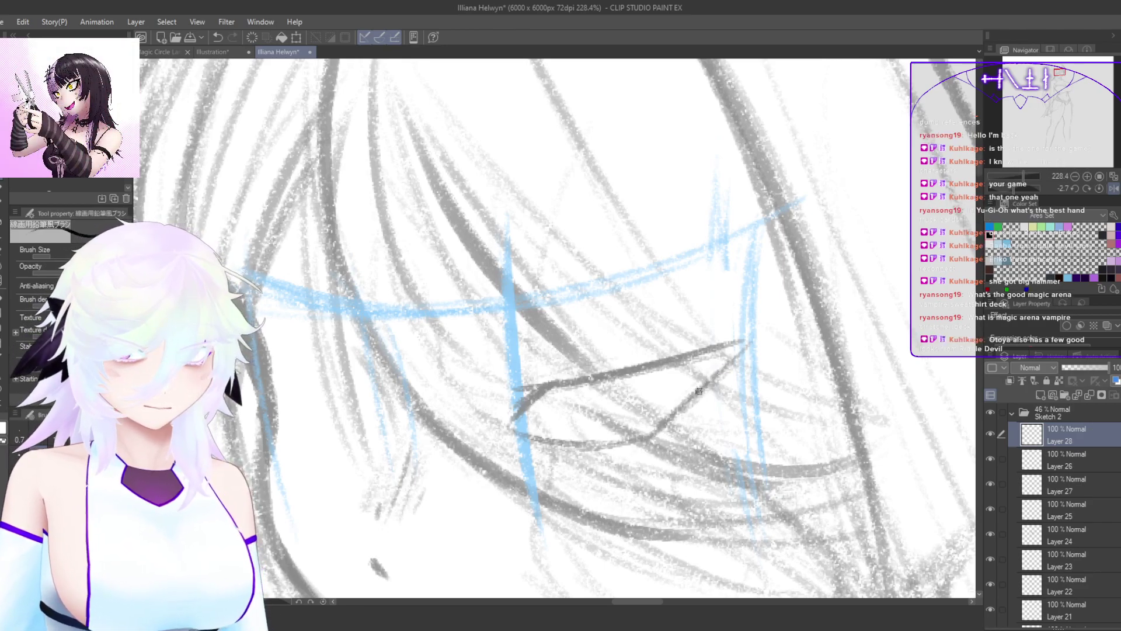
key("h")
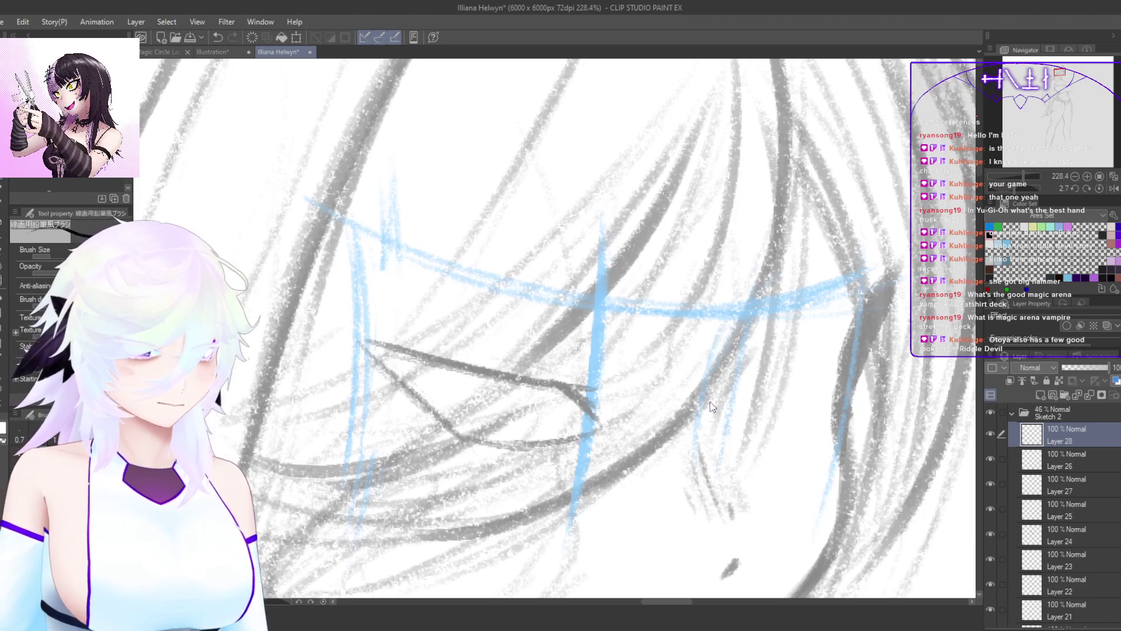
key("h")
Step: Transform the hair-covered eye outline, skewing it slightly and moving it a little upward
mouse_move(712, 407)
left_mouse_down()
mouse_move(629, 458)
mouse_move(708, 413)
left_mouse_up()
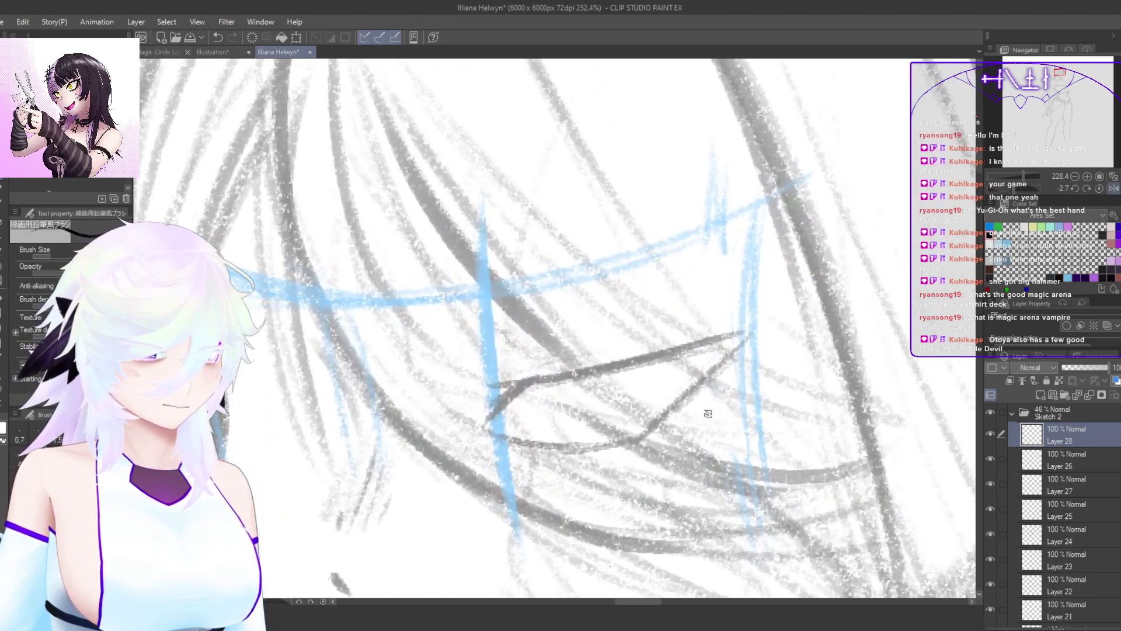
key("ctrl+t")
left_click_drag(618, 337, 602, 330)
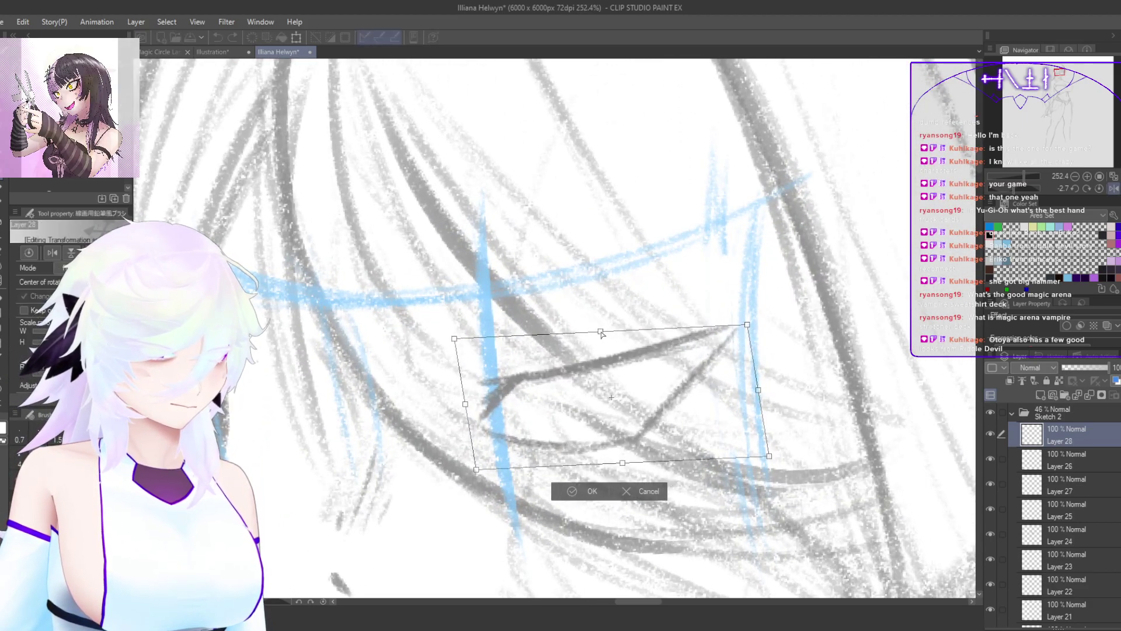
left_click_drag(627, 435, 631, 429)
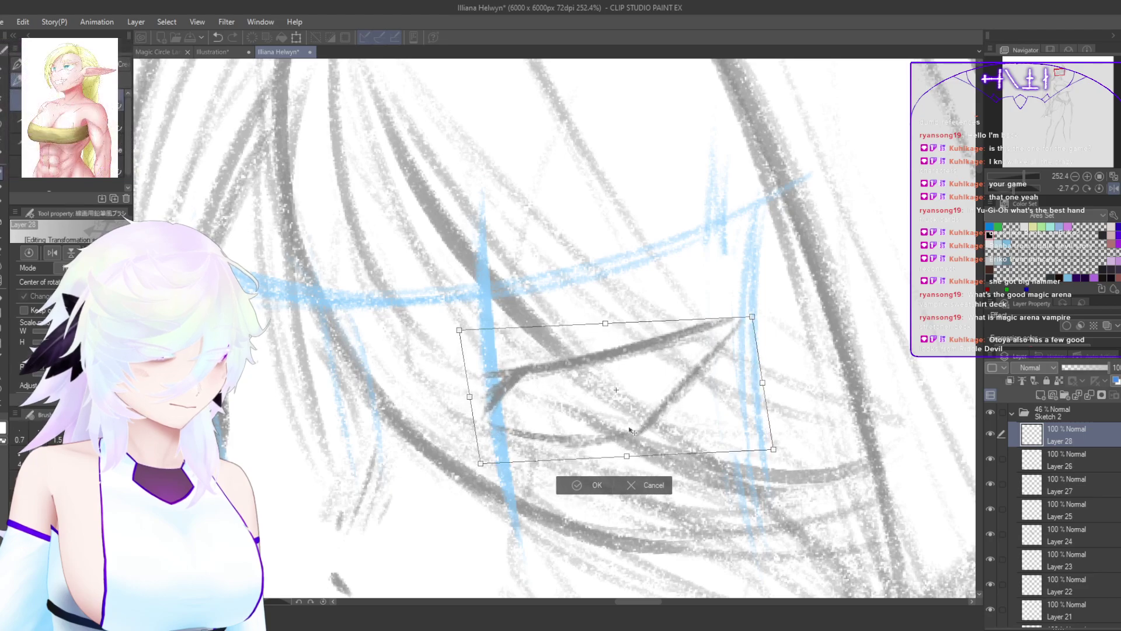
left_click(597, 485)
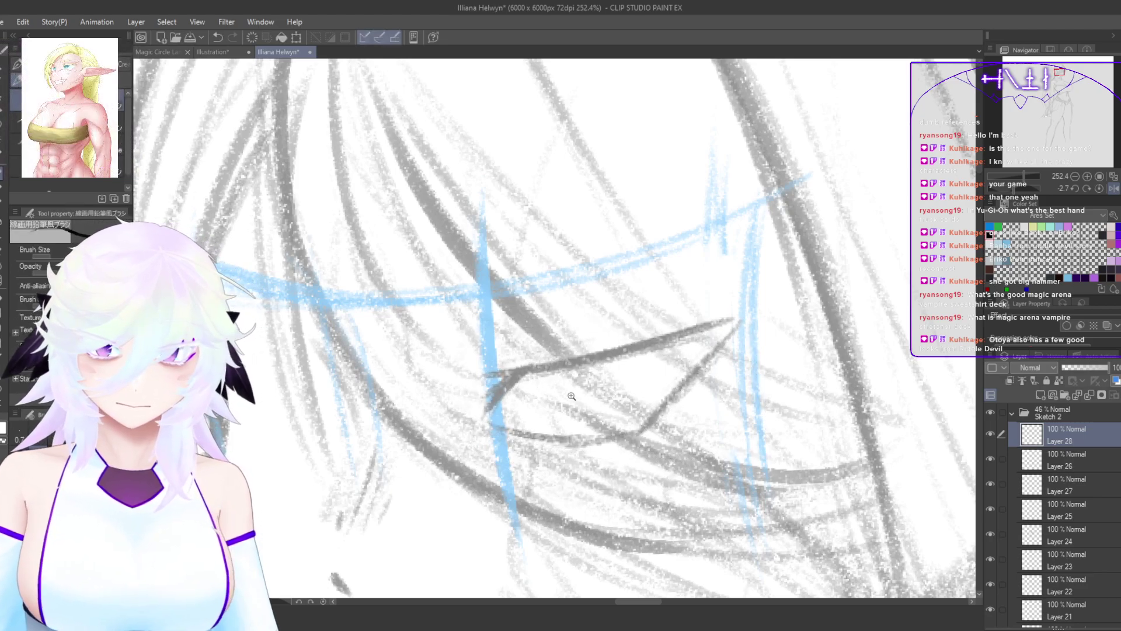
Step: Thicken the upper lid of the hair-covered eye with repeated strokes and extend its inner tip toward the nose
left_click_drag(526, 387, 575, 382)
left_click_drag(427, 386, 594, 354)
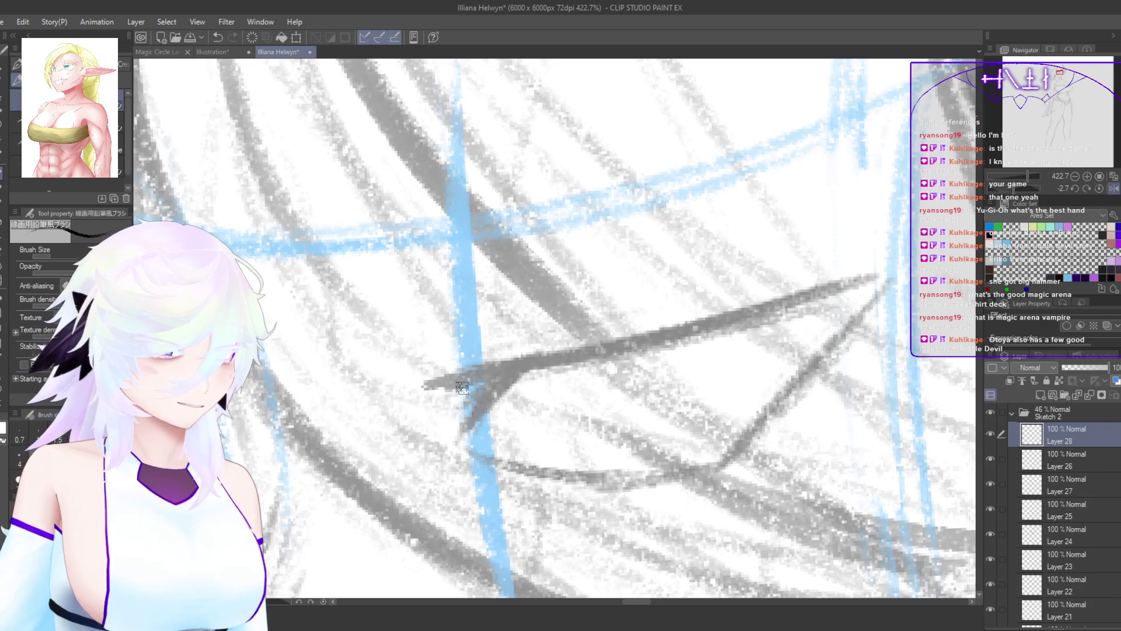
left_click_drag(463, 390, 717, 315)
left_click_drag(518, 359, 799, 290)
left_click_drag(685, 317, 864, 275)
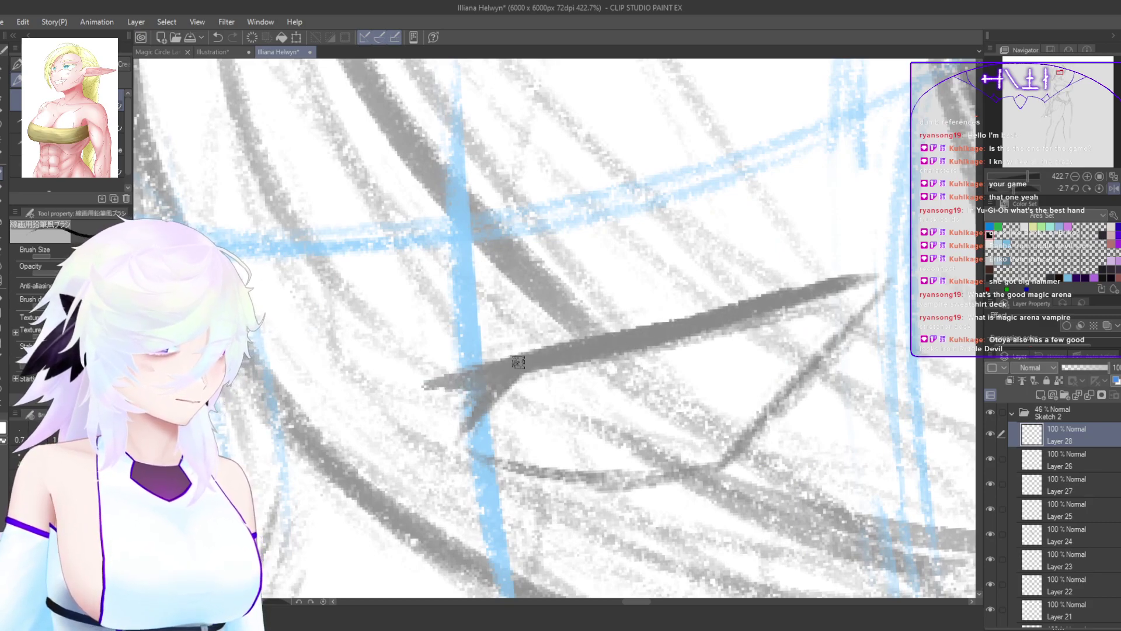
left_click_drag(517, 362, 873, 271)
Step: Try a slanted upper-lid stroke for the uncovered eye with the canvas mirrored
key("h")
left_click_drag(821, 353, 671, 330)
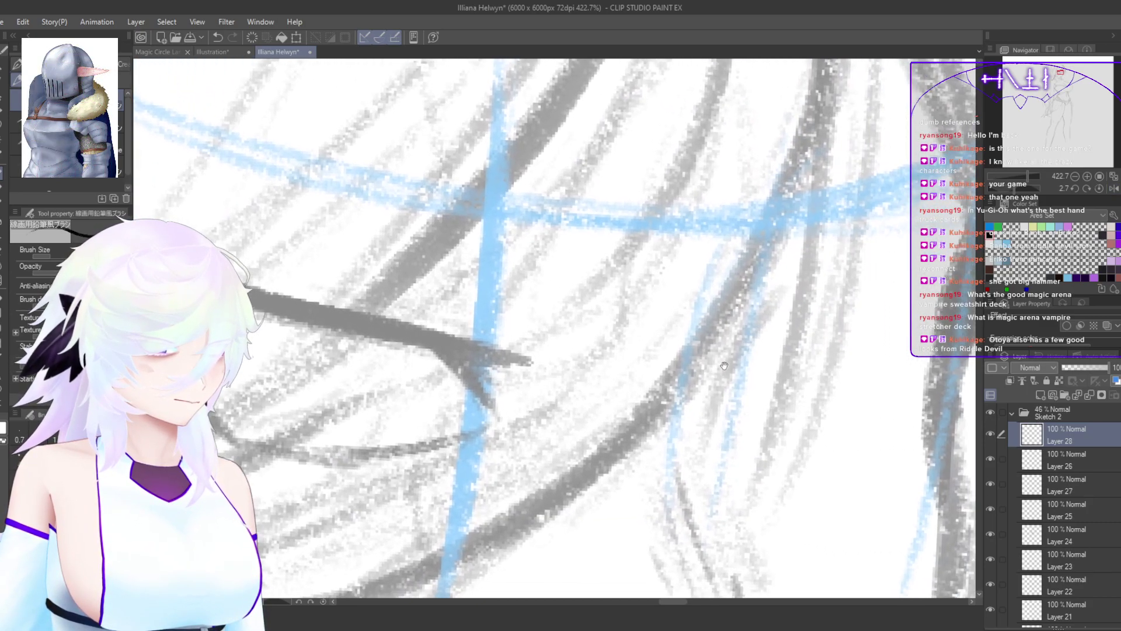
mouse_move(790, 382)
left_mouse_down()
mouse_move(672, 395)
mouse_move(758, 351)
left_mouse_up()
key("ctrl+z")
left_click_drag(697, 382, 821, 329)
key("ctrl+z")
key("ctrl+z")
key("ctrl+z")
key("ctrl+z")
Step: Draw the slanted upper lid, inner corner and short lower lid of the uncovered eye, and restore the unmirrored view
mouse_move(699, 378)
left_mouse_down()
mouse_move(824, 336)
mouse_move(718, 371)
mouse_move(846, 321)
left_mouse_up()
left_click_drag(744, 364, 837, 319)
mouse_move(817, 329)
left_mouse_down()
mouse_move(716, 375)
mouse_move(718, 394)
mouse_move(786, 420)
left_mouse_up()
key("ctrl+z")
key("ctrl+z")
left_click_drag(706, 425, 800, 417)
mouse_move(836, 355)
left_mouse_down()
mouse_move(824, 398)
mouse_move(717, 414)
mouse_move(780, 415)
left_mouse_up()
key("h")
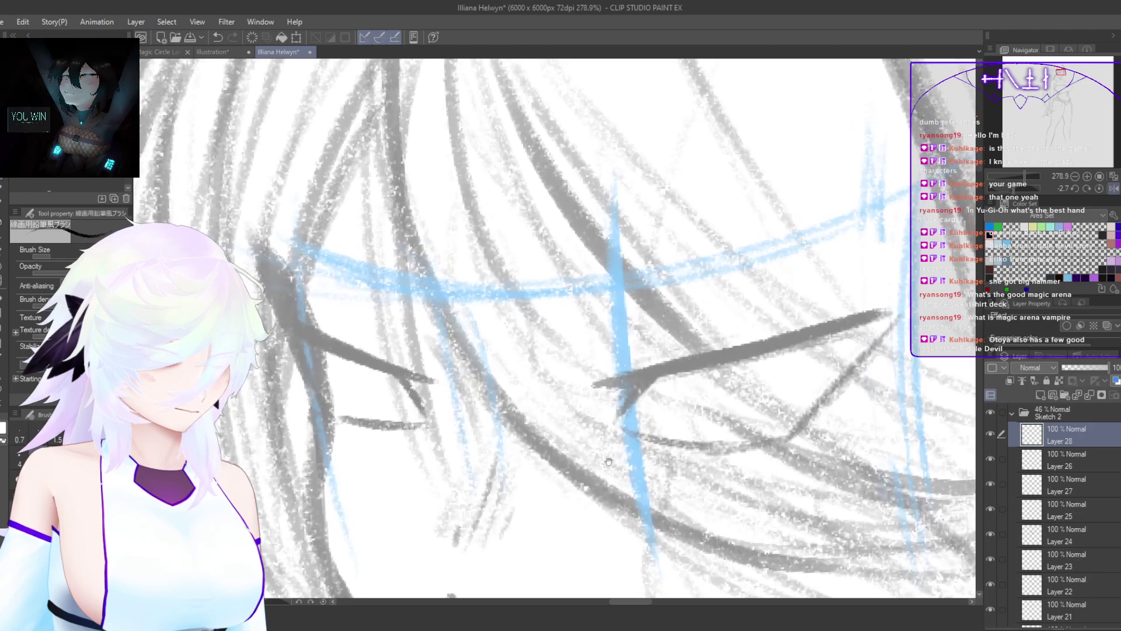
Step: Lasso the uncovered eye and transform it, enlarging it slightly toward the nose, then deselect it
mouse_move(460, 417)
left_mouse_down()
mouse_move(521, 423)
mouse_move(303, 423)
mouse_move(535, 394)
left_mouse_up()
key("m")
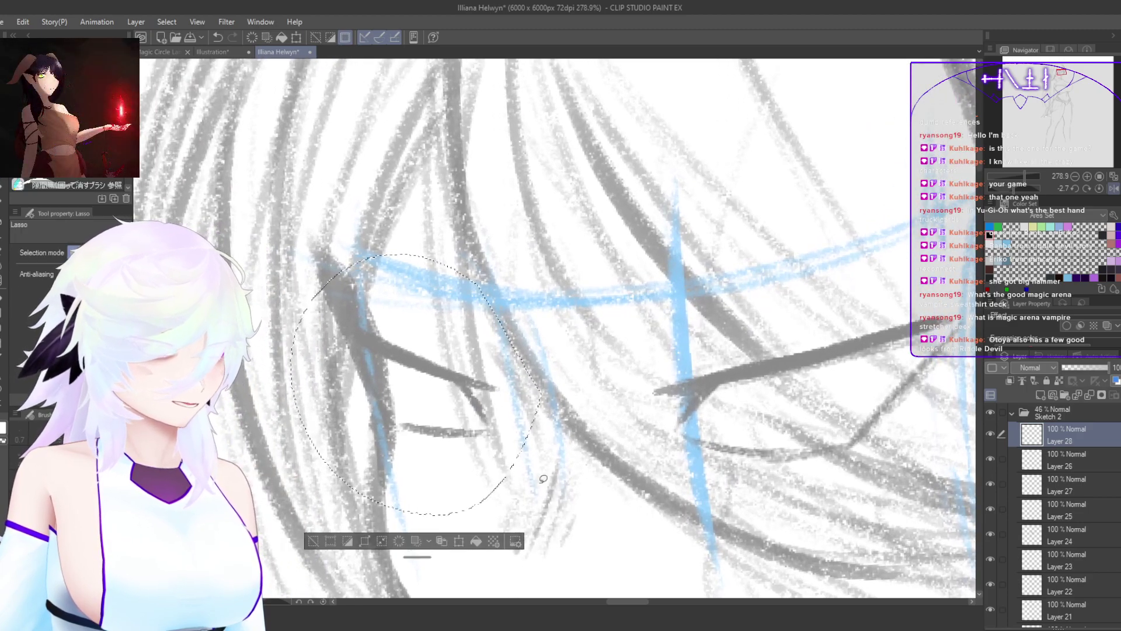
key("ctrl+t")
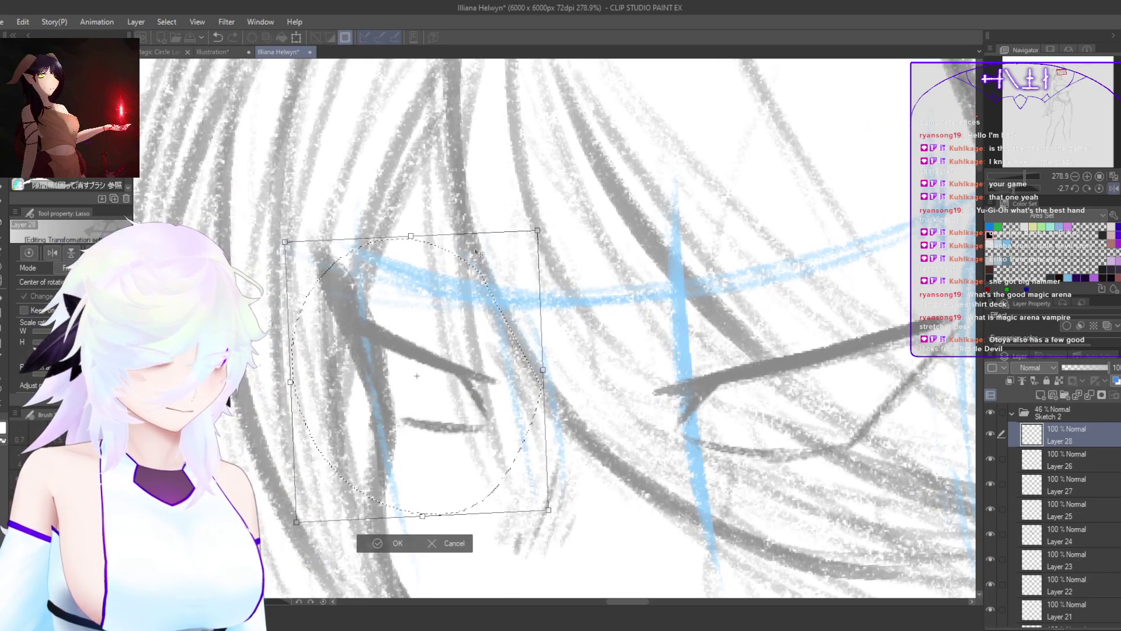
left_click_drag(405, 532, 432, 528)
left_click_drag(441, 486, 450, 493)
mouse_move(304, 393)
left_mouse_down()
mouse_move(315, 393)
mouse_move(296, 394)
left_mouse_up()
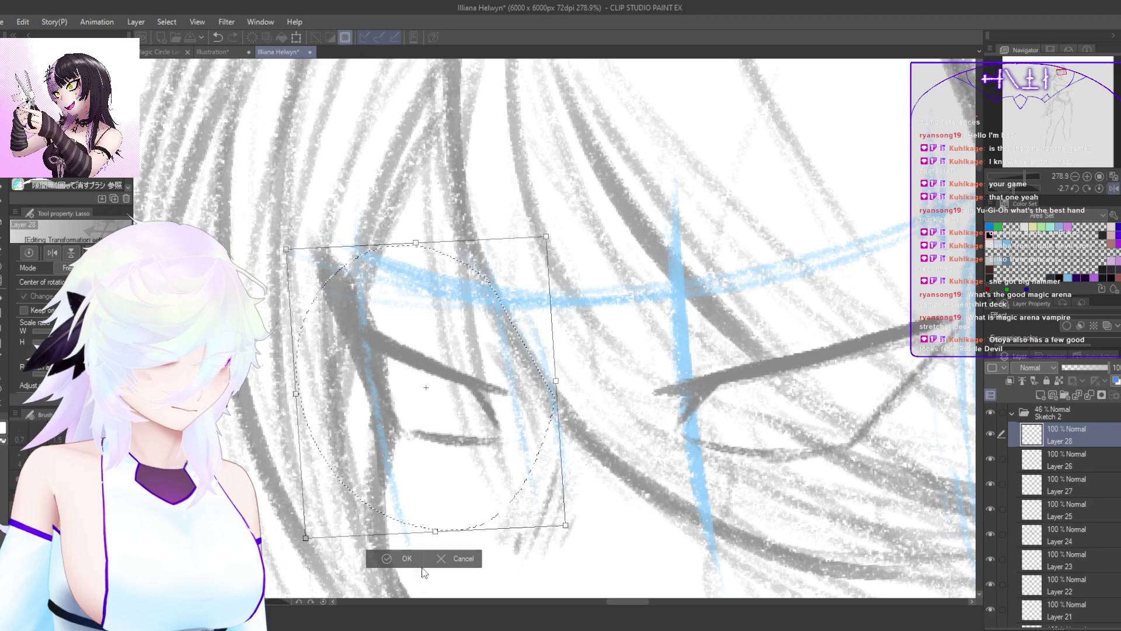
key("h")
mouse_move(713, 474)
left_mouse_down()
mouse_move(651, 476)
mouse_move(705, 454)
mouse_move(704, 443)
left_mouse_up()
left_click(671, 546)
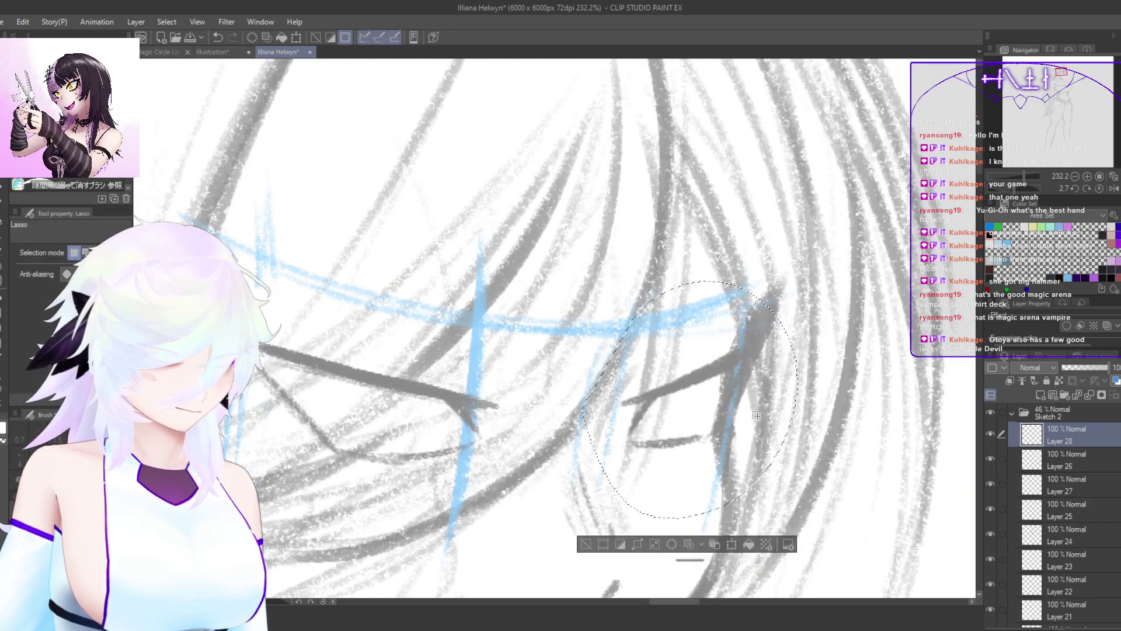
key("p")
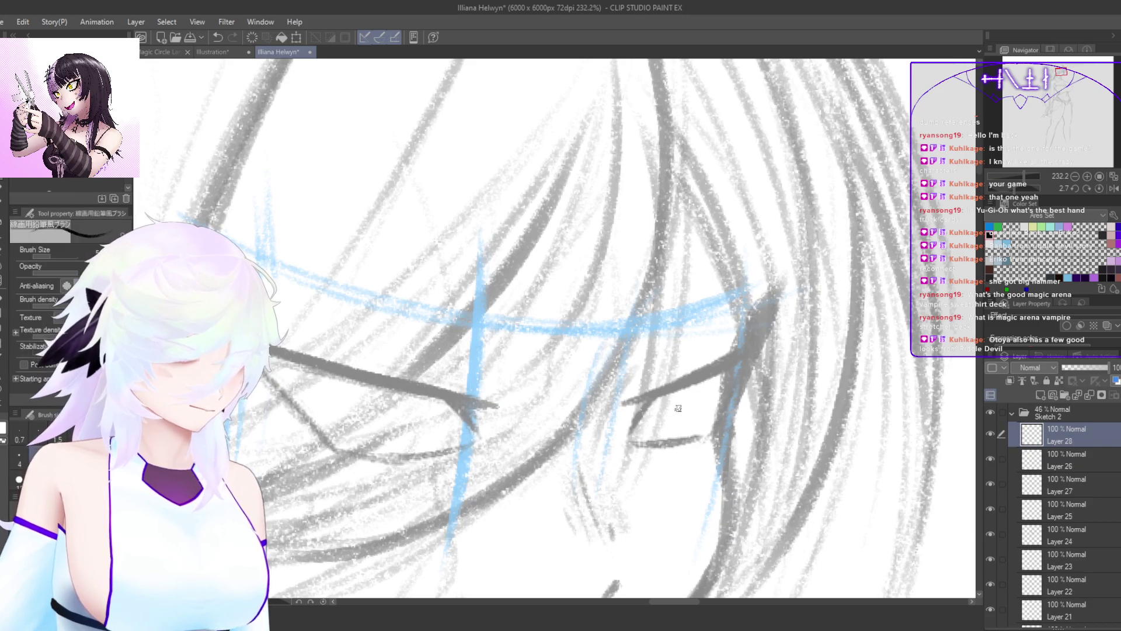
Step: Draw a slanted brow line above each eye, sloping down toward the nose
left_click_drag(658, 351, 666, 447)
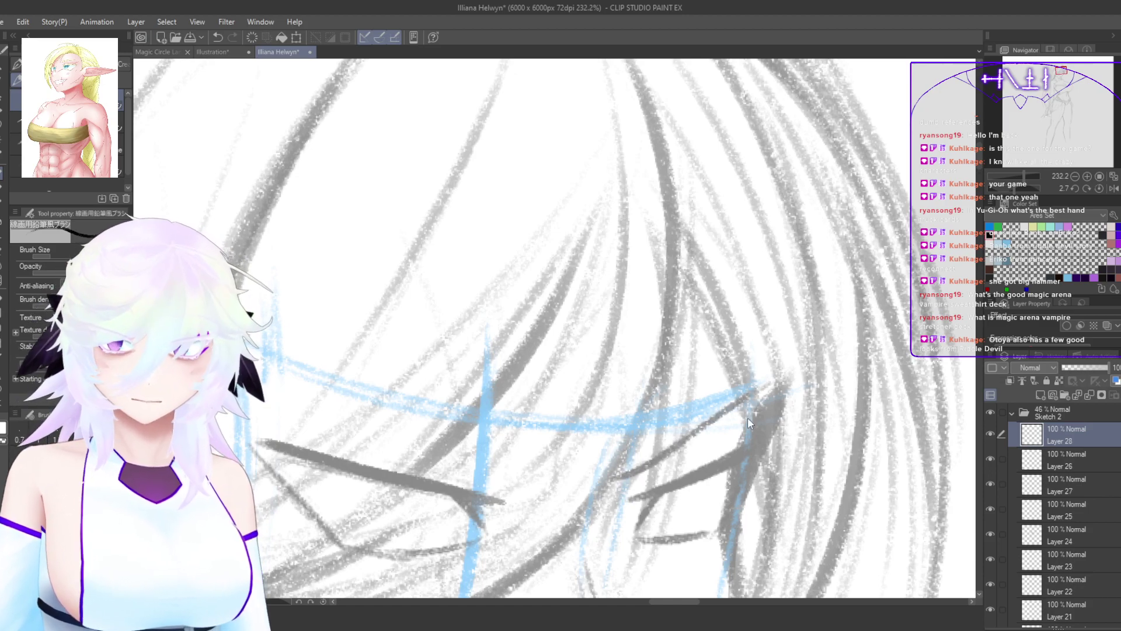
key("h")
left_click_drag(780, 432, 746, 409)
left_click_drag(559, 444, 630, 404)
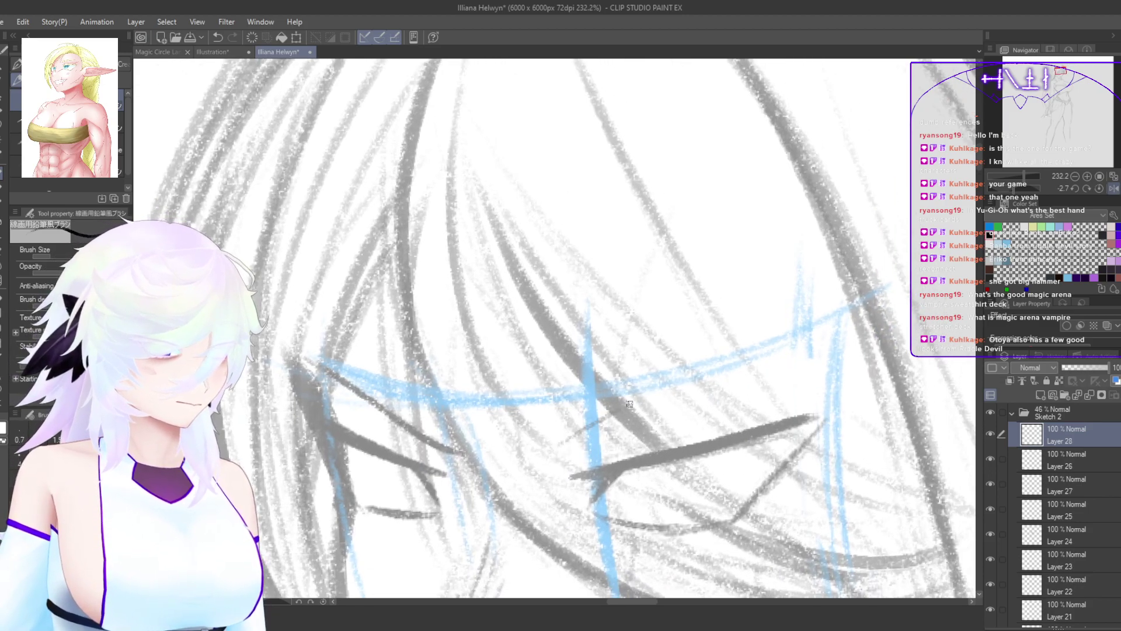
mouse_move(537, 444)
left_mouse_down()
mouse_move(622, 407)
mouse_move(547, 449)
mouse_move(685, 374)
mouse_move(616, 413)
mouse_move(695, 373)
mouse_move(815, 338)
left_mouse_up()
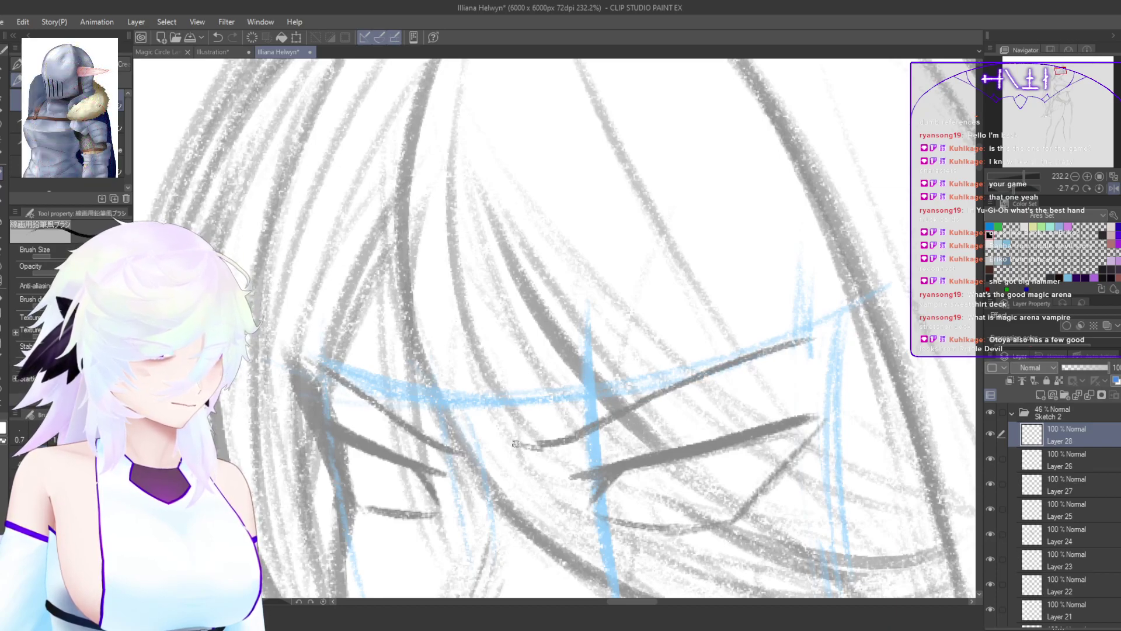
key("h")
scroll(731, 432, "up", 4)
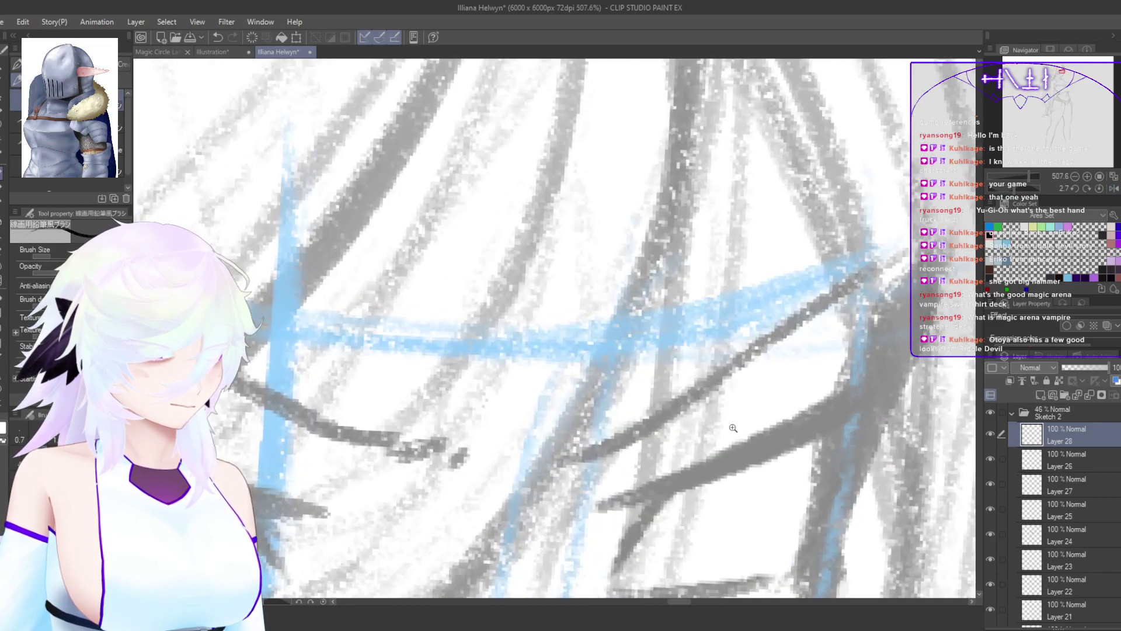
scroll(673, 438, "down", 5)
scroll(673, 439, "up", 4)
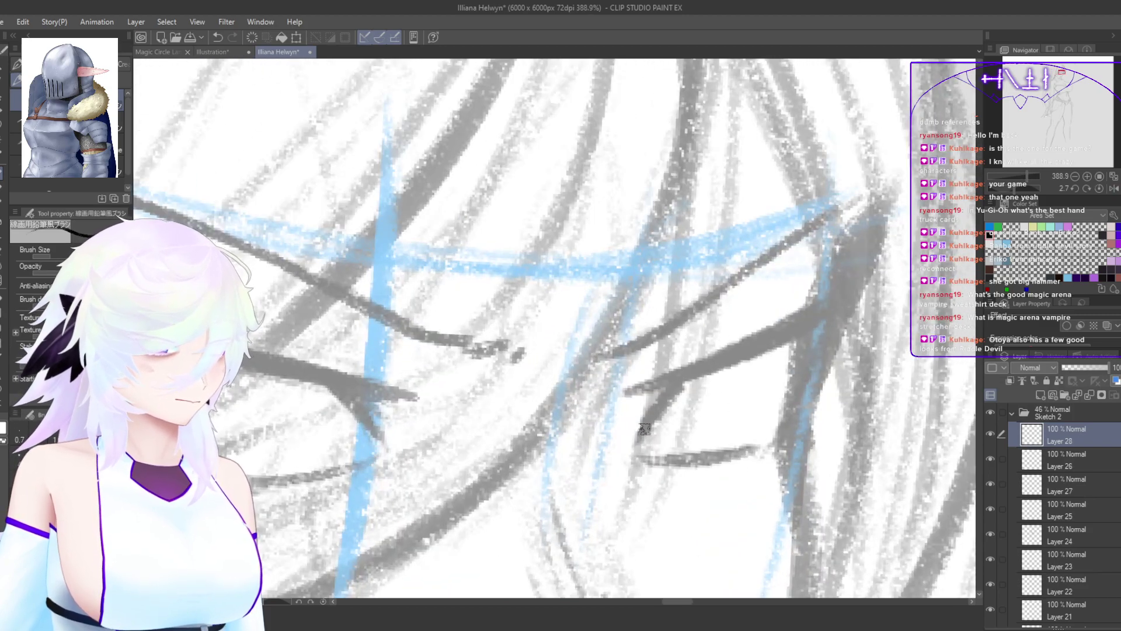
key("ctrl+t")
left_click_drag(808, 516, 787, 508)
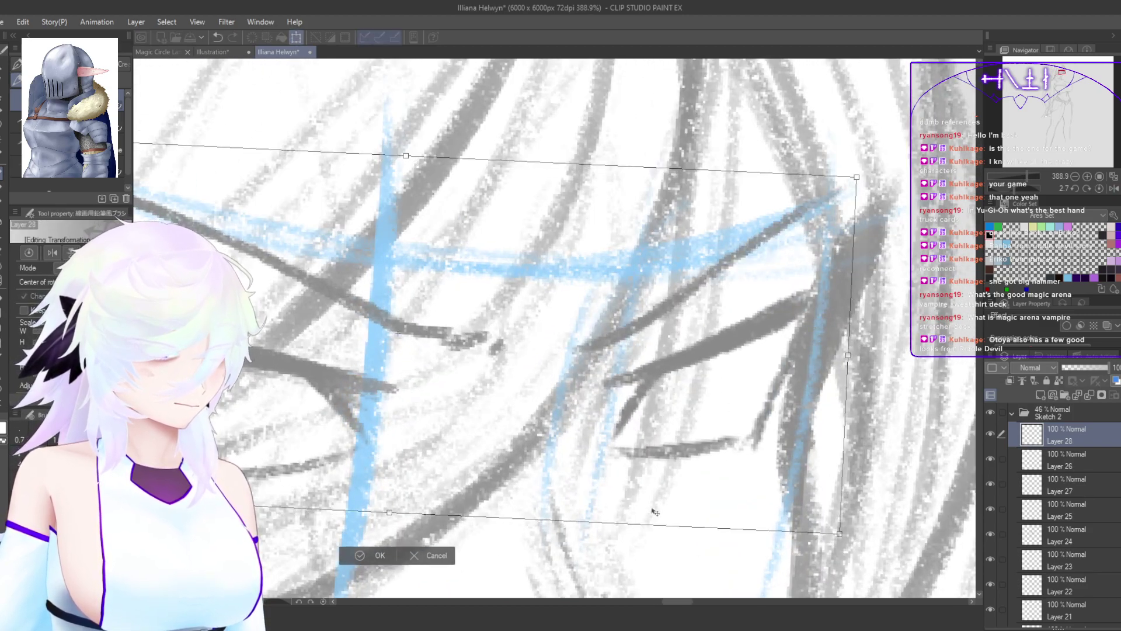
left_click(438, 556)
Step: Extend the outer ends of both upper lids and redraw the hair-covered eye's outer edge as a curve down to the lower lid
mouse_move(648, 397)
left_mouse_down()
mouse_move(748, 330)
mouse_move(890, 276)
mouse_move(866, 288)
left_mouse_up()
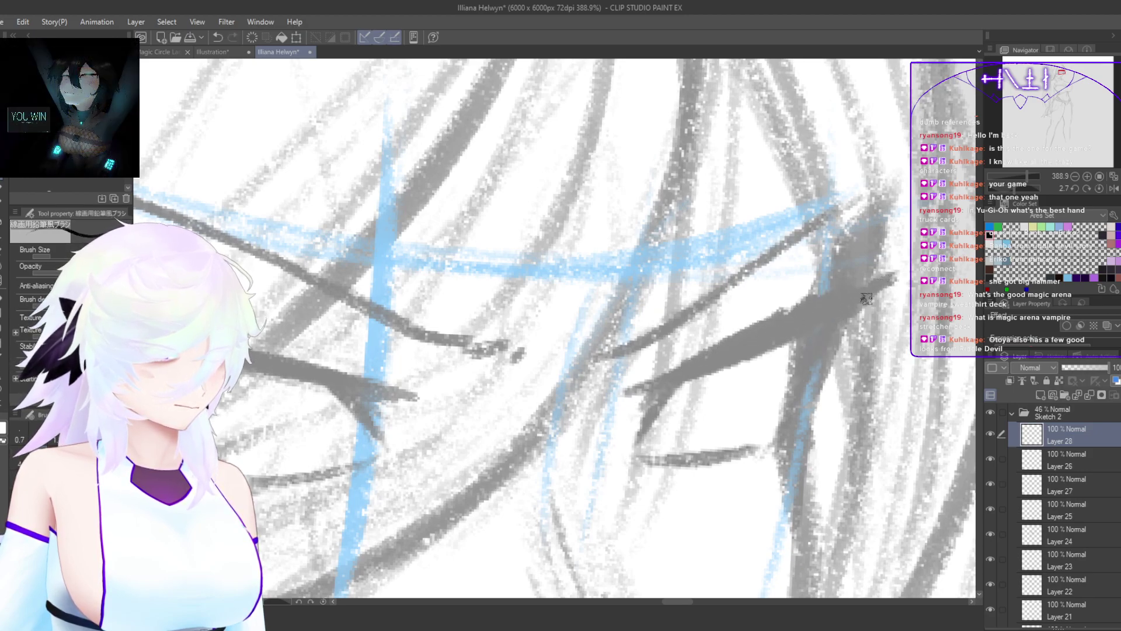
key("h")
left_click_drag(883, 408, 646, 401)
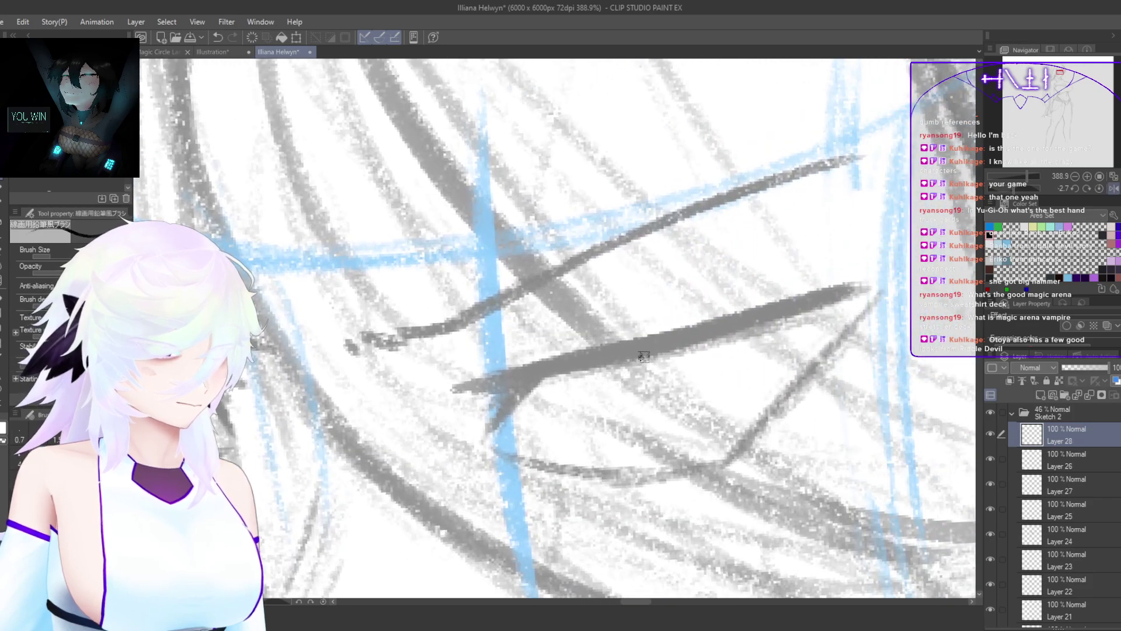
mouse_move(671, 346)
left_mouse_down()
mouse_move(892, 273)
mouse_move(799, 354)
left_mouse_up()
left_click_drag(876, 283, 780, 404)
left_click_drag(850, 308, 777, 403)
left_click_drag(880, 286, 780, 400)
mouse_move(843, 303)
left_mouse_down()
mouse_move(780, 317)
mouse_move(837, 304)
mouse_move(826, 330)
mouse_move(855, 328)
mouse_move(786, 422)
mouse_move(833, 332)
mouse_move(746, 461)
left_mouse_up()
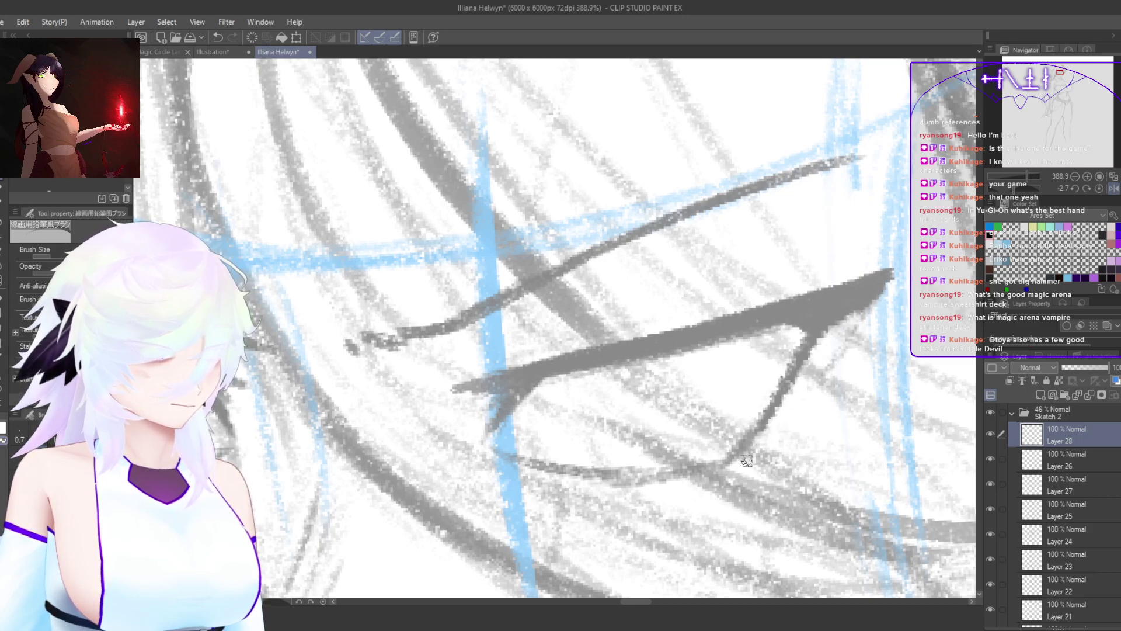
left_click_drag(890, 288, 826, 337)
left_click_drag(910, 271, 817, 343)
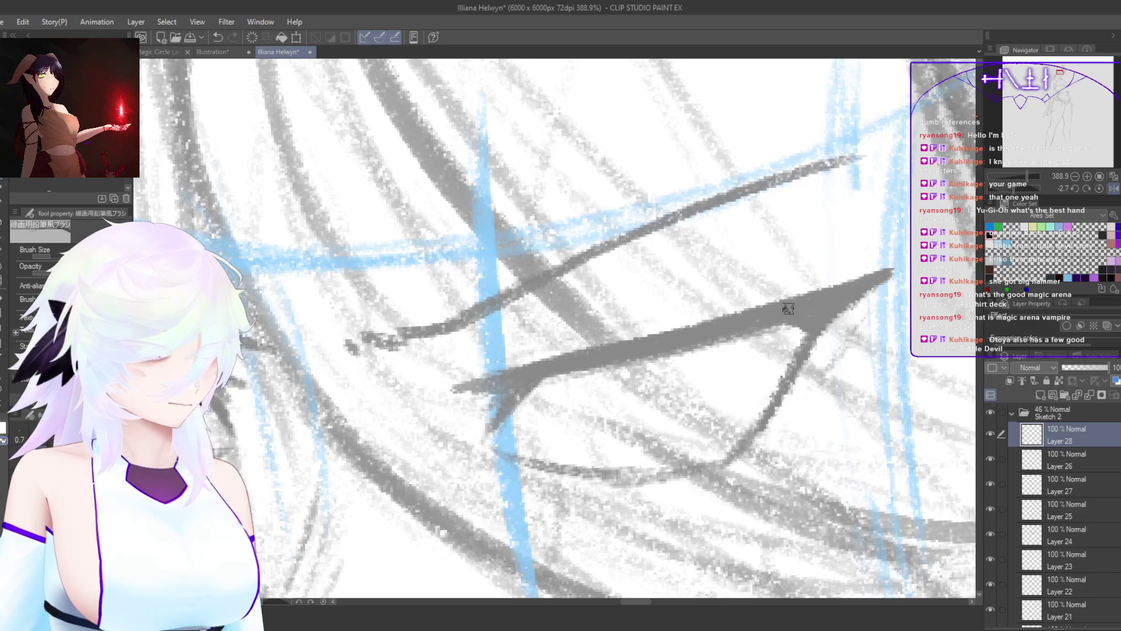
Step: Thin the outer edge line of the hair-covered eye between the upper and lower lids
key("h")
key("h")
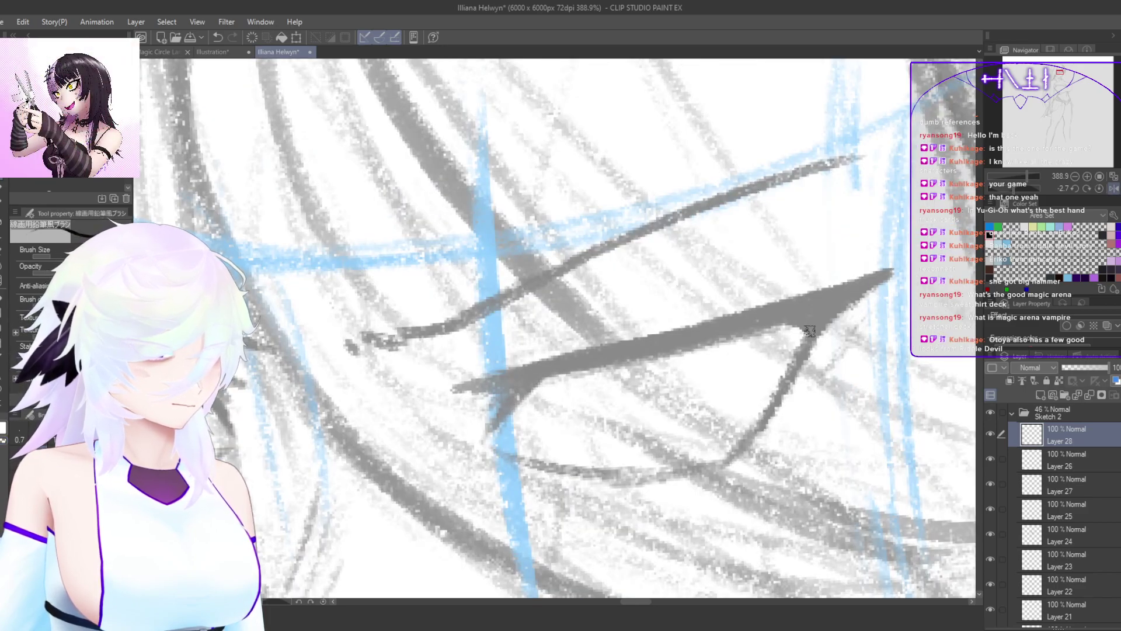
left_click_drag(808, 331, 800, 353)
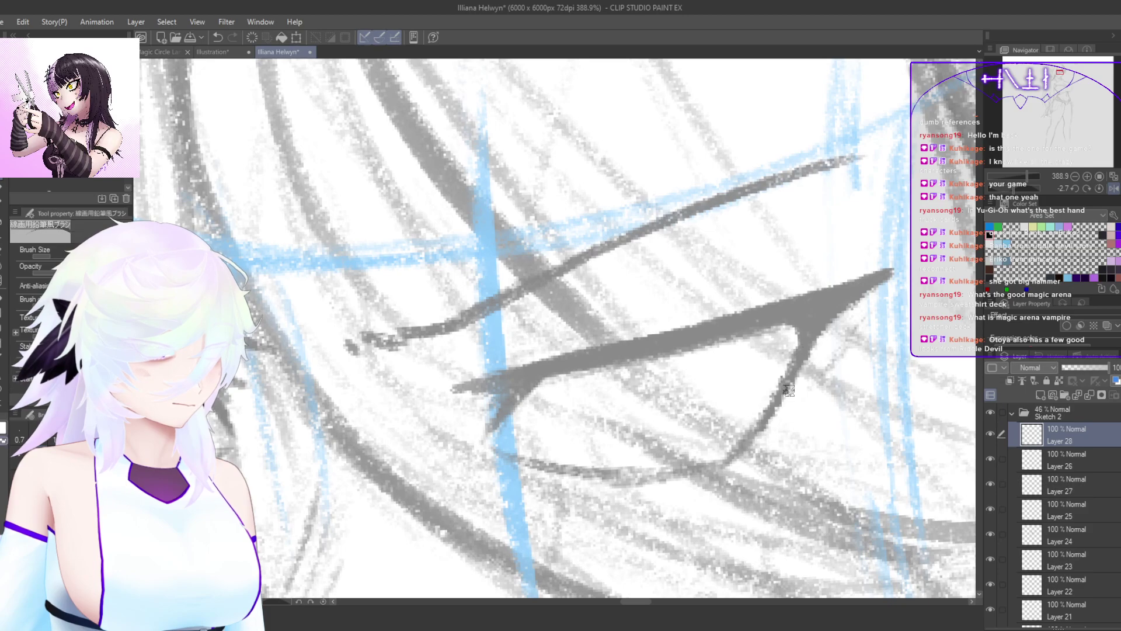
mouse_move(789, 390)
left_mouse_down()
mouse_move(743, 435)
mouse_move(776, 413)
mouse_move(748, 445)
left_mouse_up()
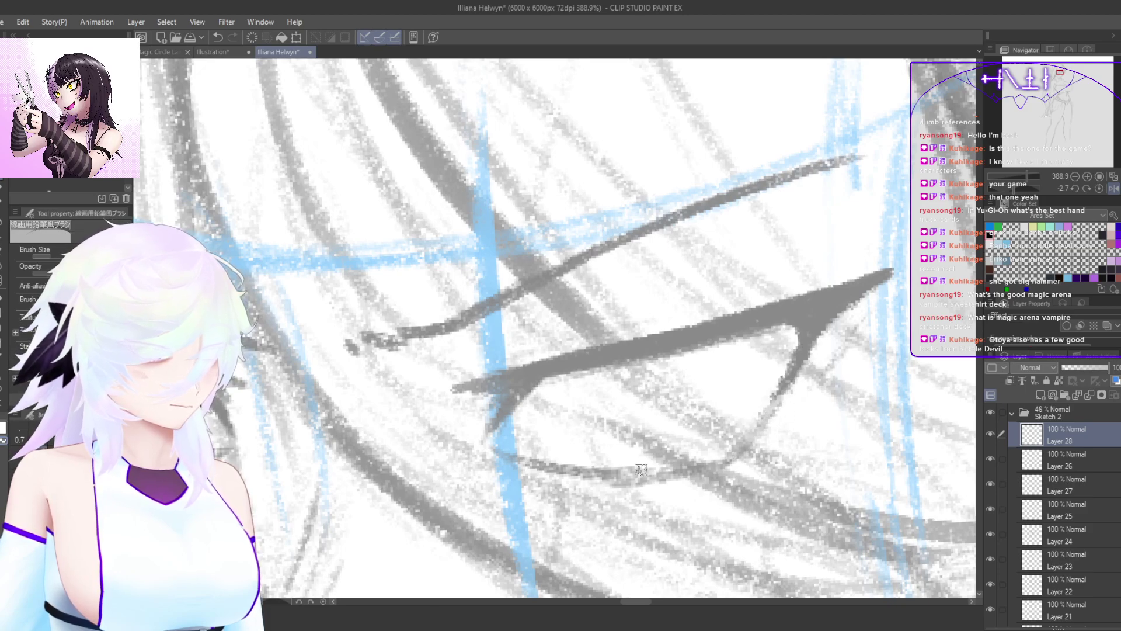
Step: Add short strokes that widen the outer end of the uncovered eye's upper lid
key("h")
left_click_drag(829, 476, 592, 441)
left_click_drag(830, 325, 838, 366)
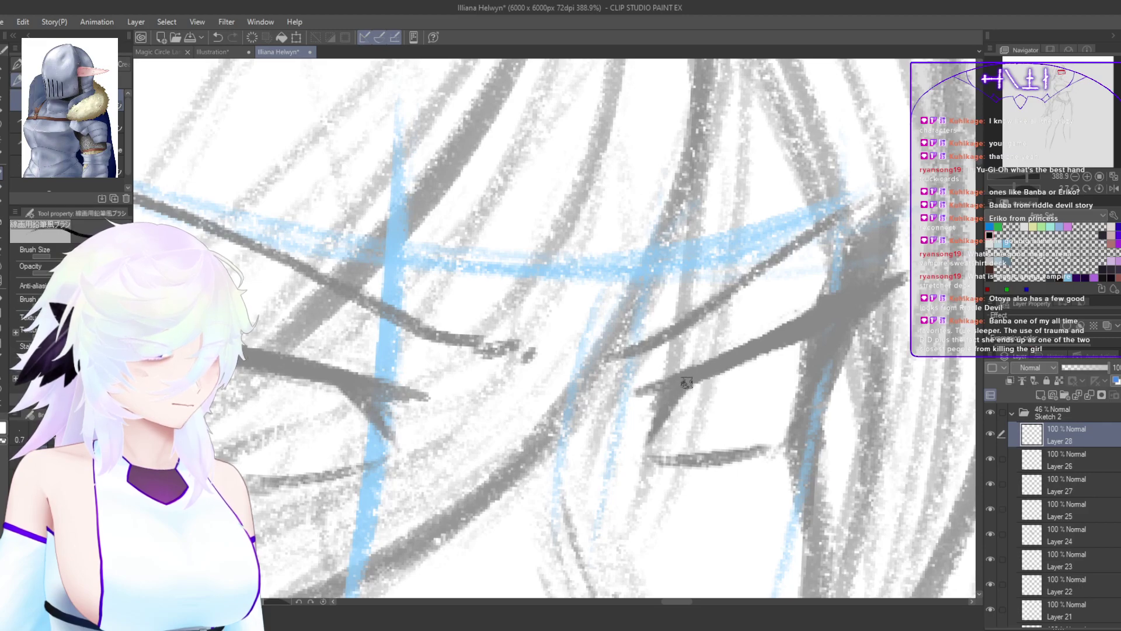
left_click_drag(862, 313, 927, 286)
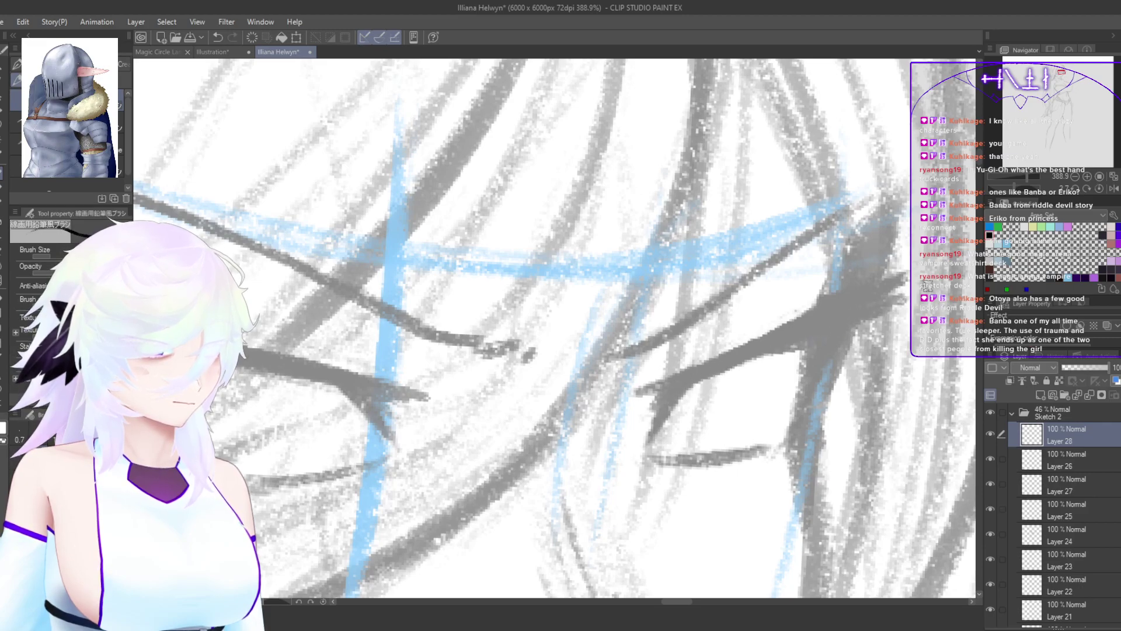
Step: Thicken the hair-covered eye's upper lid and flare its outer end with lash strokes, checking it in the mirrored view
key("h")
mouse_move(912, 359)
left_mouse_down()
mouse_move(696, 341)
mouse_move(785, 334)
left_mouse_up()
key("ctrl+z")
mouse_move(677, 339)
left_mouse_down()
mouse_move(811, 322)
mouse_move(909, 268)
left_mouse_up()
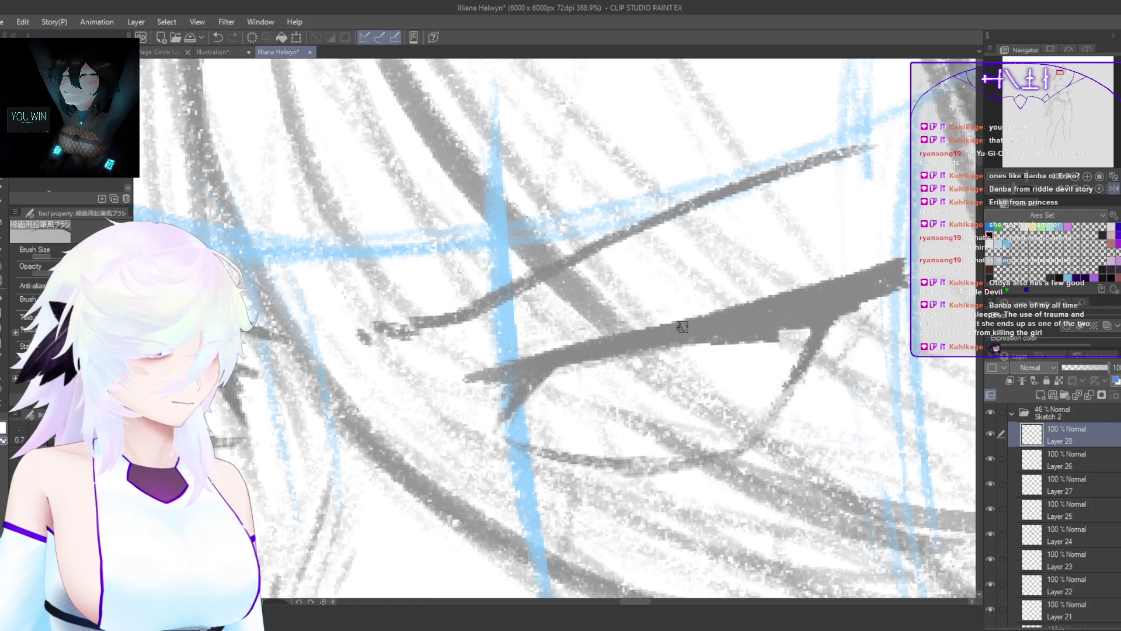
left_click_drag(695, 327, 821, 298)
key("h")
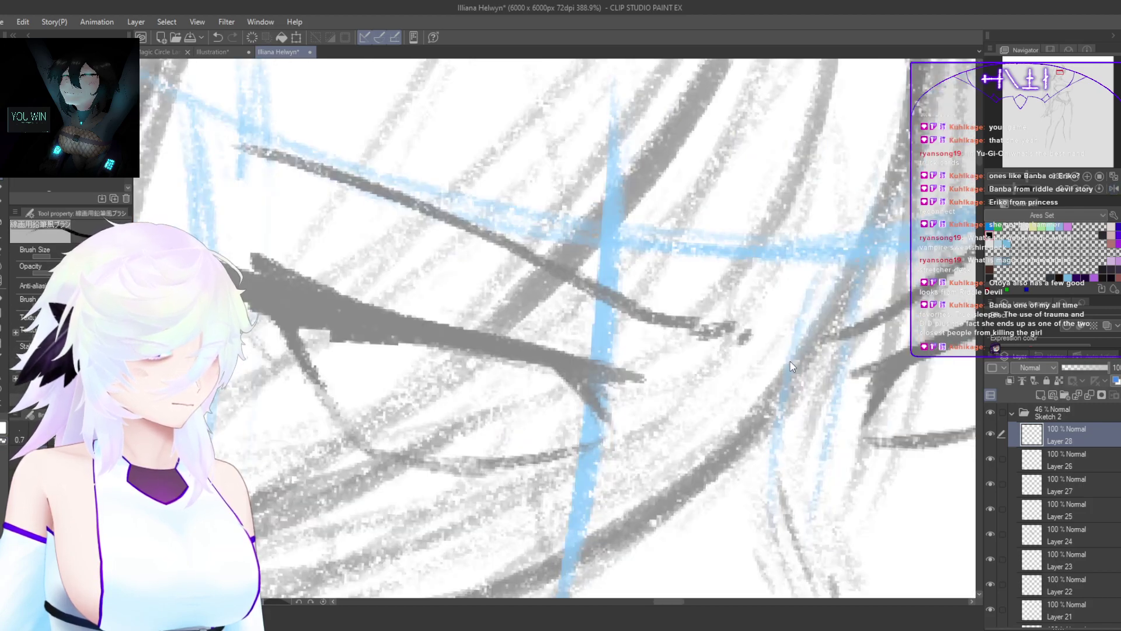
key("h")
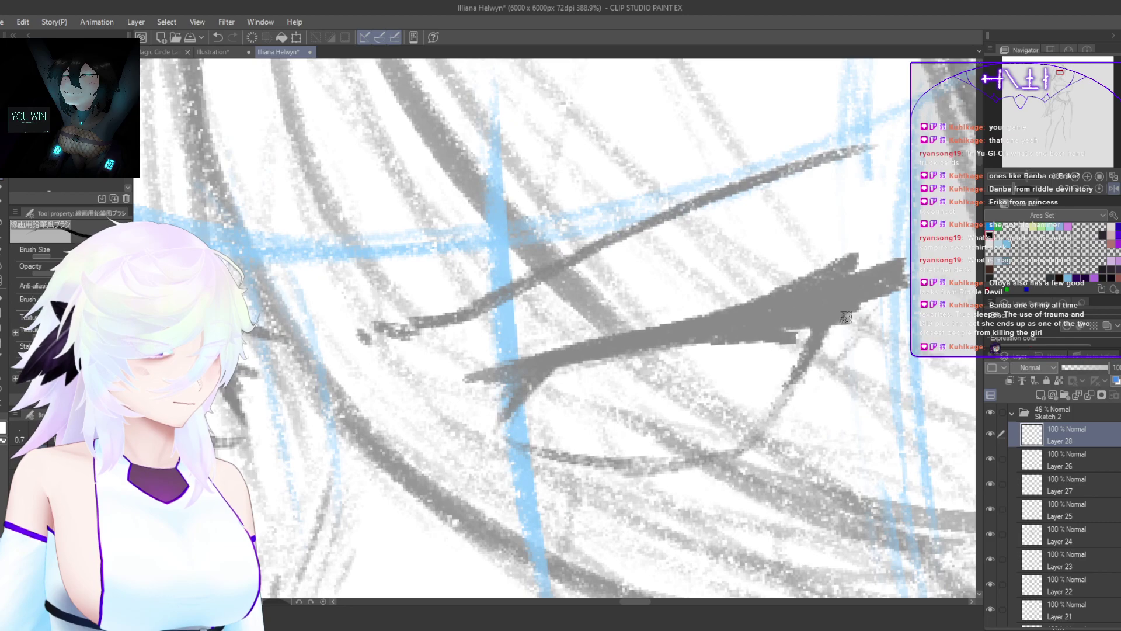
left_click_drag(851, 317, 876, 307)
key("h")
key("h")
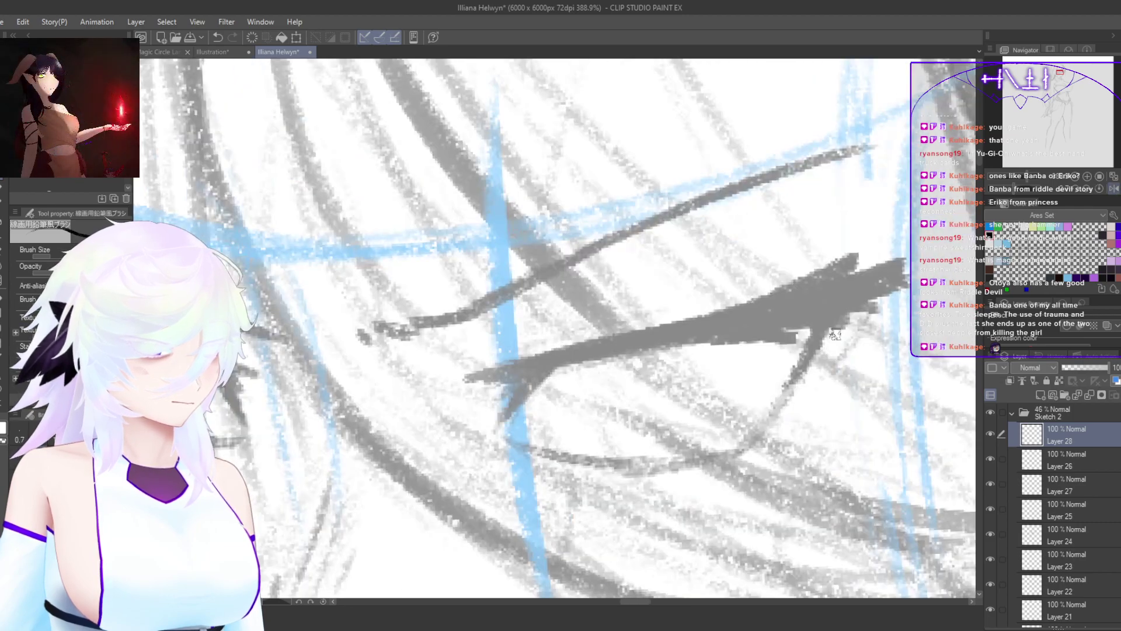
Step: Bend the inner tip of the hair-covered eye's upper lid downward and trim the inner tip of the uncovered eye's upper lid
left_click_drag(621, 354, 703, 325)
mouse_move(636, 335)
left_mouse_down()
mouse_move(575, 396)
mouse_move(576, 380)
left_mouse_up()
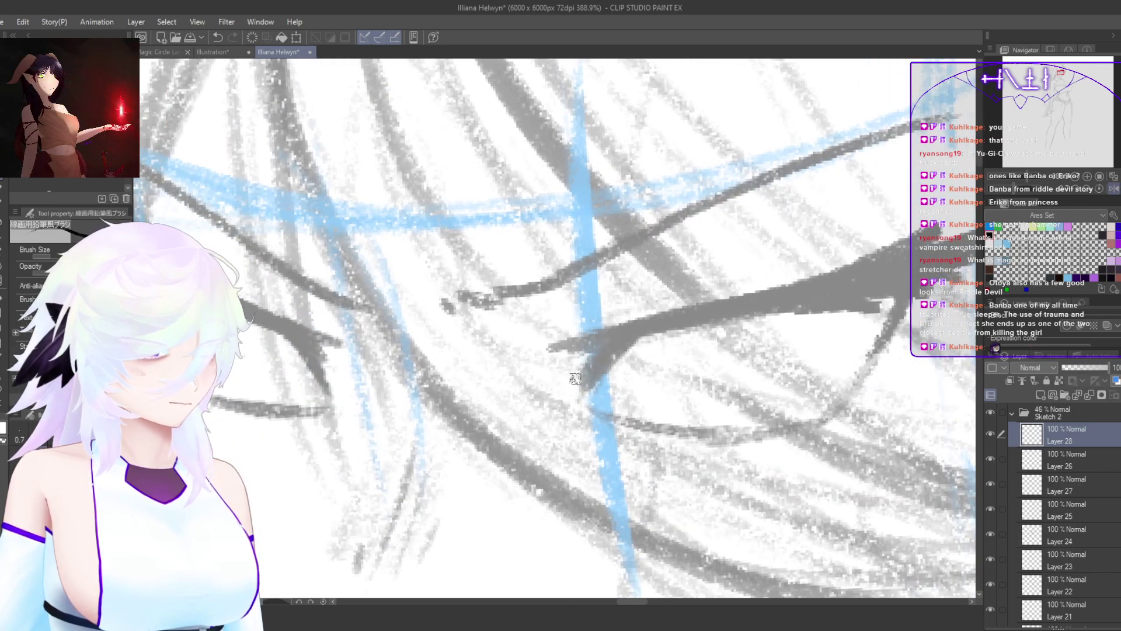
key("ctrl+z")
key("ctrl+z")
left_click_drag(643, 329, 562, 364)
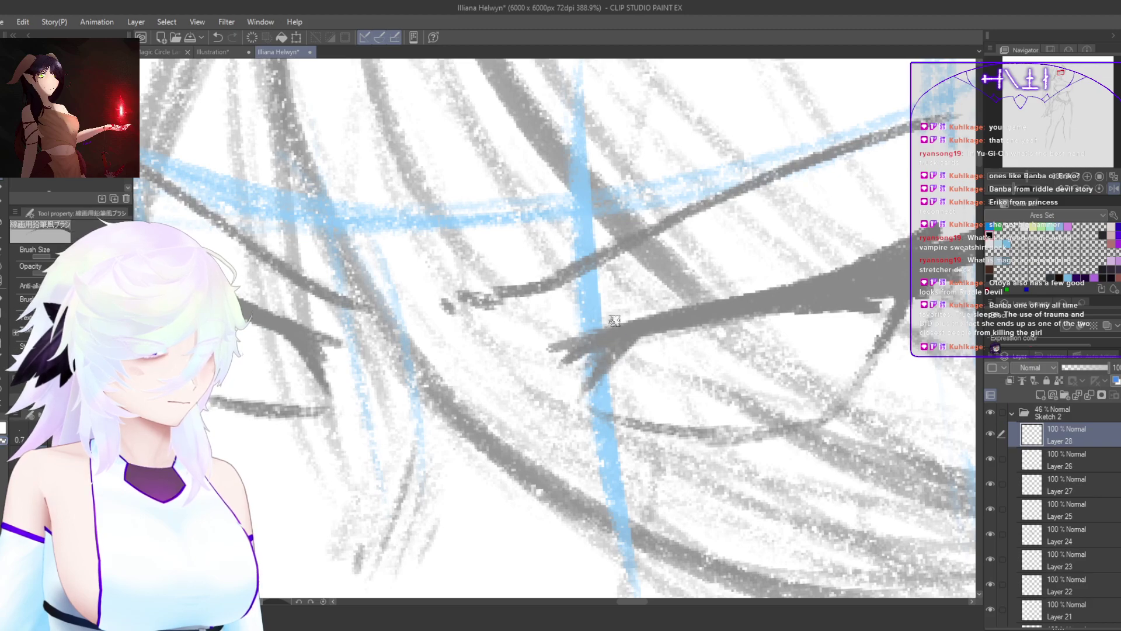
left_click_drag(615, 320, 530, 367)
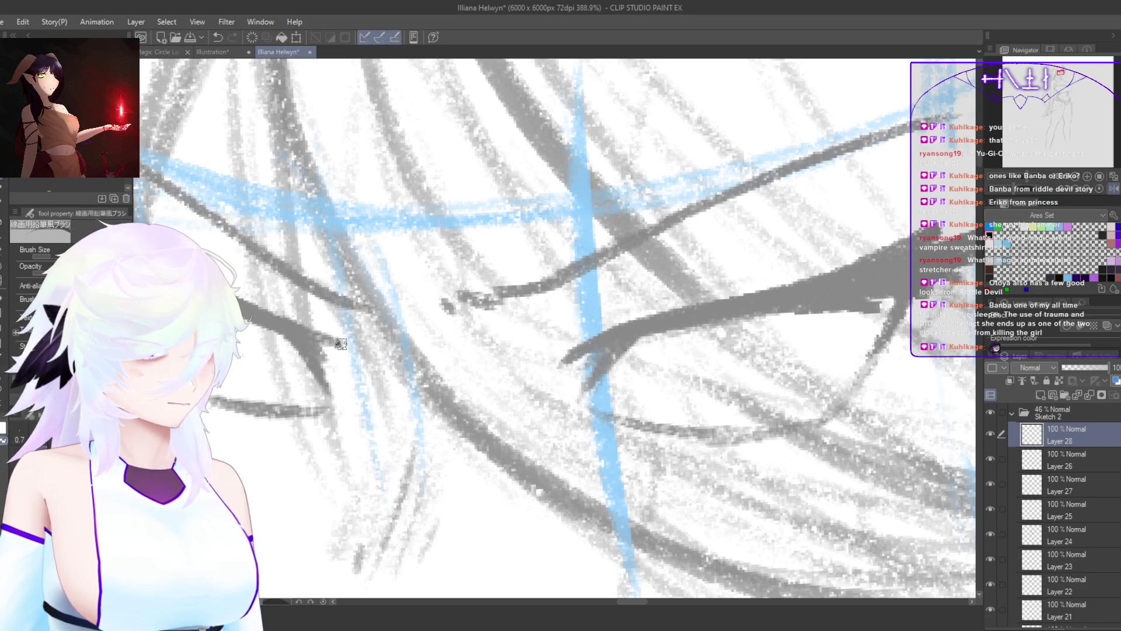
mouse_move(296, 330)
left_mouse_down()
mouse_move(329, 355)
mouse_move(342, 343)
left_mouse_up()
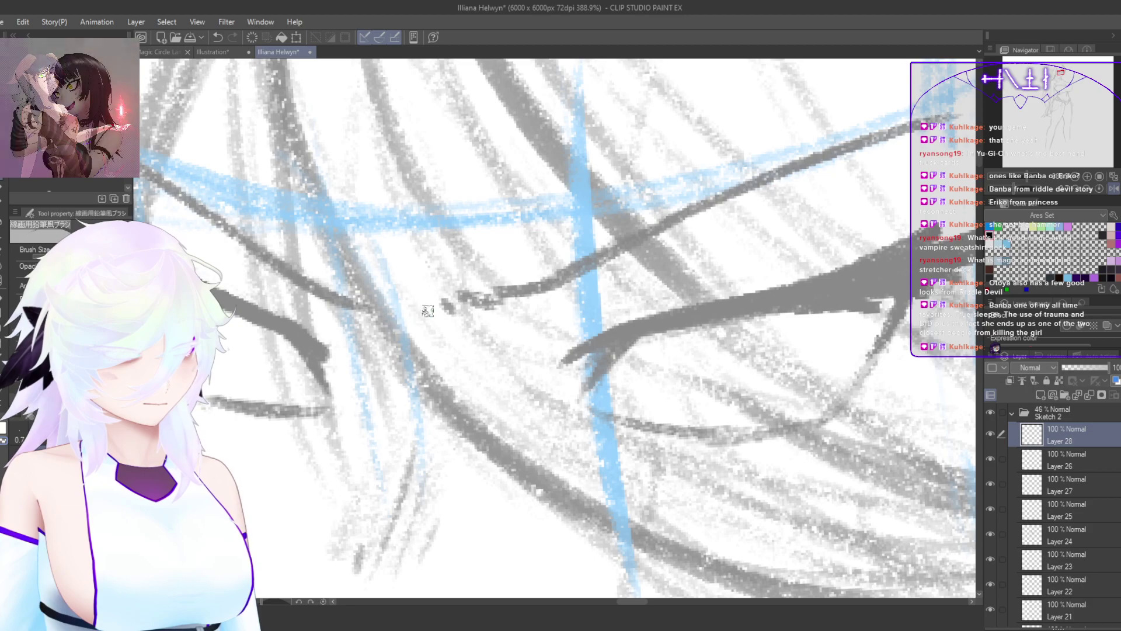
key("h")
key("h")
left_click_drag(773, 448, 750, 437)
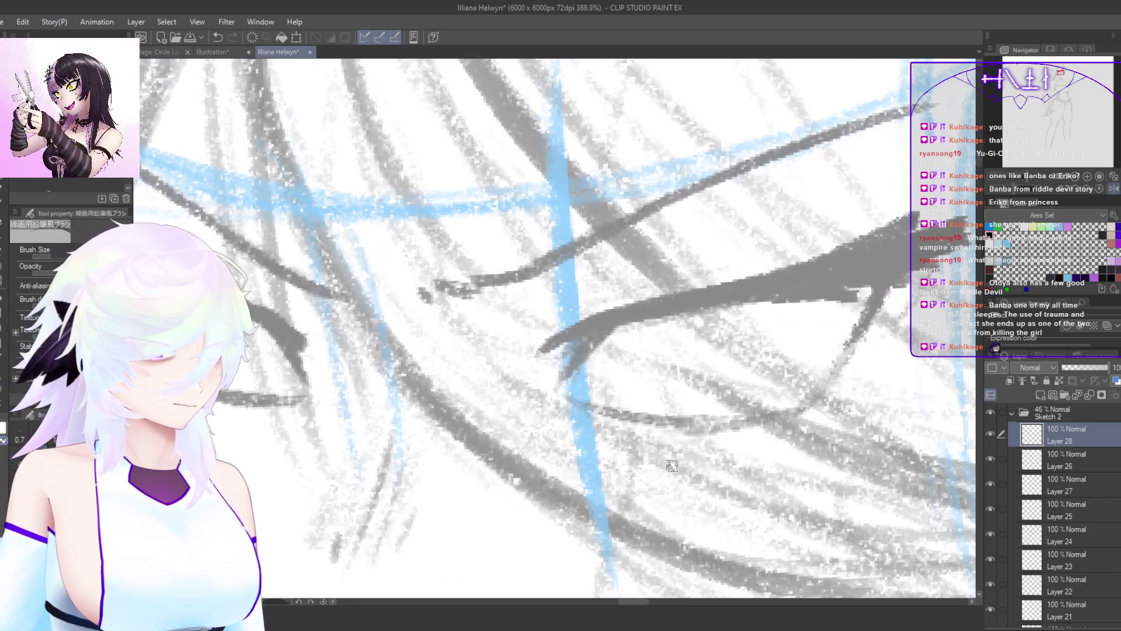
Step: Thin and clean up the lower lid line of the uncovered eye with repeated strokes along its length
left_click_drag(397, 459, 506, 554)
key("h")
left_click_drag(474, 301, 530, 241)
left_click_drag(496, 316, 502, 390)
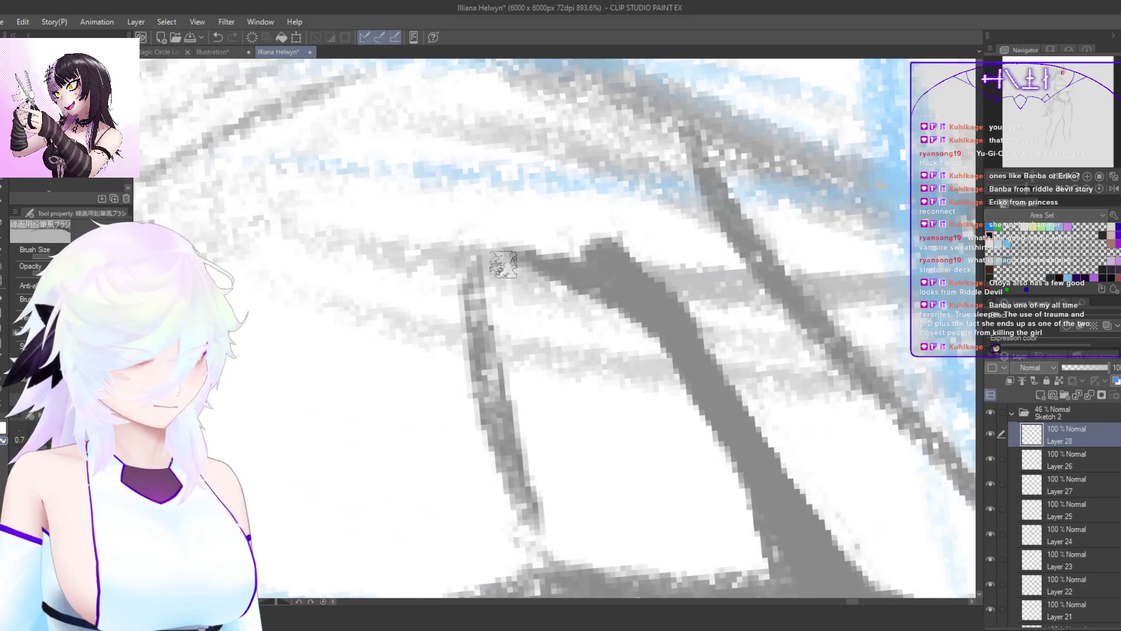
left_click_drag(478, 251, 492, 442)
left_click_drag(492, 315, 509, 431)
left_click_drag(501, 272, 503, 441)
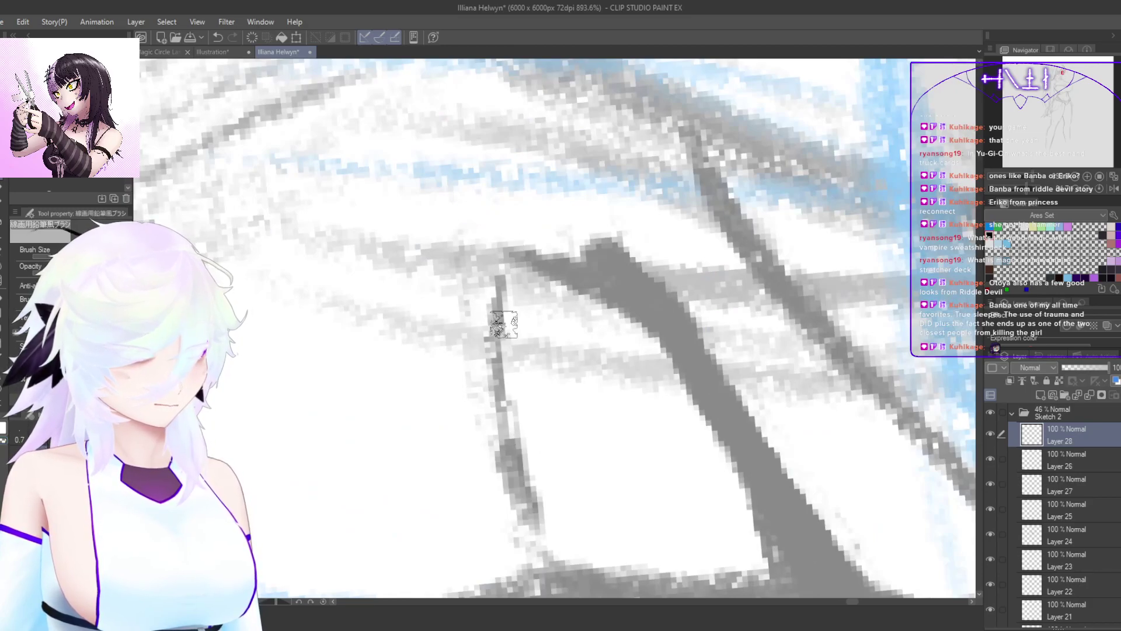
left_click_drag(500, 324, 516, 491)
left_click_drag(500, 276, 513, 458)
scroll(551, 441, "down", 8)
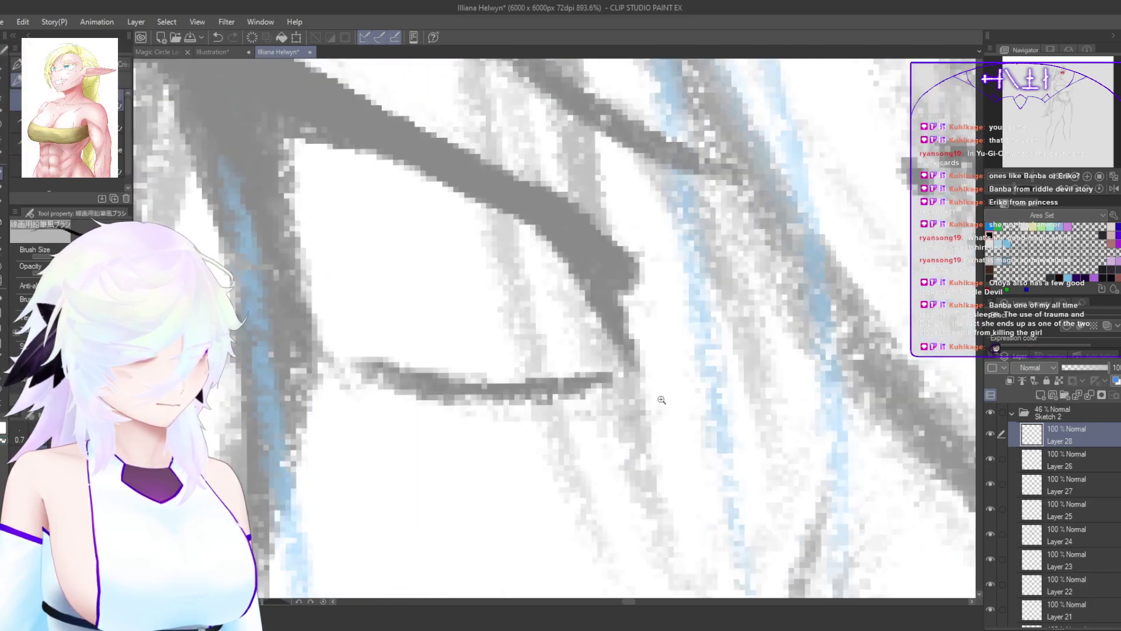
scroll(619, 470, "up", 3)
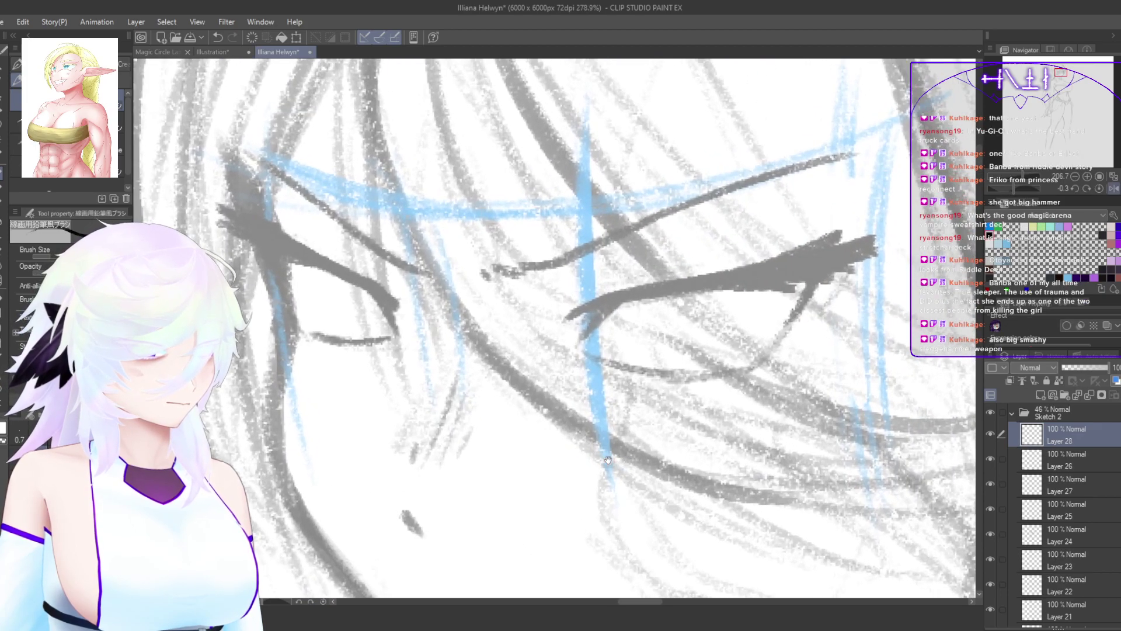
Step: Lasso the uncovered eye again, stretch it slightly with a transform, and clear the selection
left_click_drag(515, 405, 630, 423)
key("m")
mouse_move(544, 353)
left_mouse_down()
mouse_move(380, 432)
mouse_move(563, 239)
mouse_move(559, 359)
left_mouse_up()
key("ctrl+t")
left_click_drag(432, 448, 434, 462)
left_click_drag(471, 442, 476, 440)
left_click_drag(297, 294, 292, 294)
left_click(413, 483)
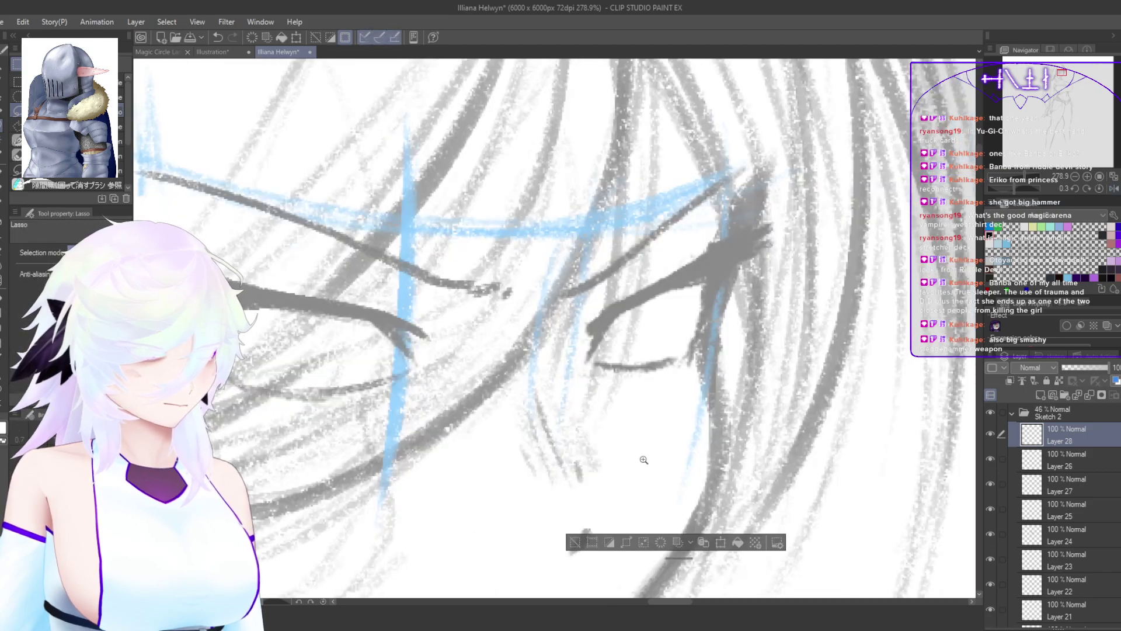
key("ctrl+d")
left_click_drag(600, 464, 750, 489)
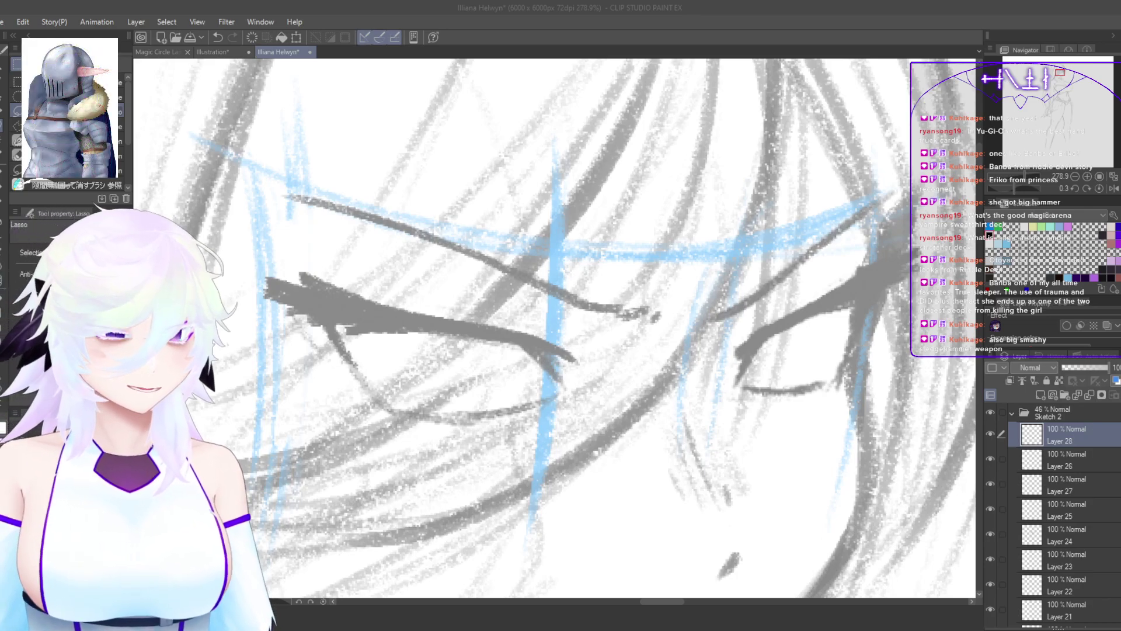
Step: Thicken the underside of the larger, hair-crossed eye's upper lid with overlapping strokes running down to its inner corner
left_click_drag(902, 387, 906, 290)
key("h")
left_click_drag(657, 295, 700, 292)
left_click_drag(611, 341, 782, 251)
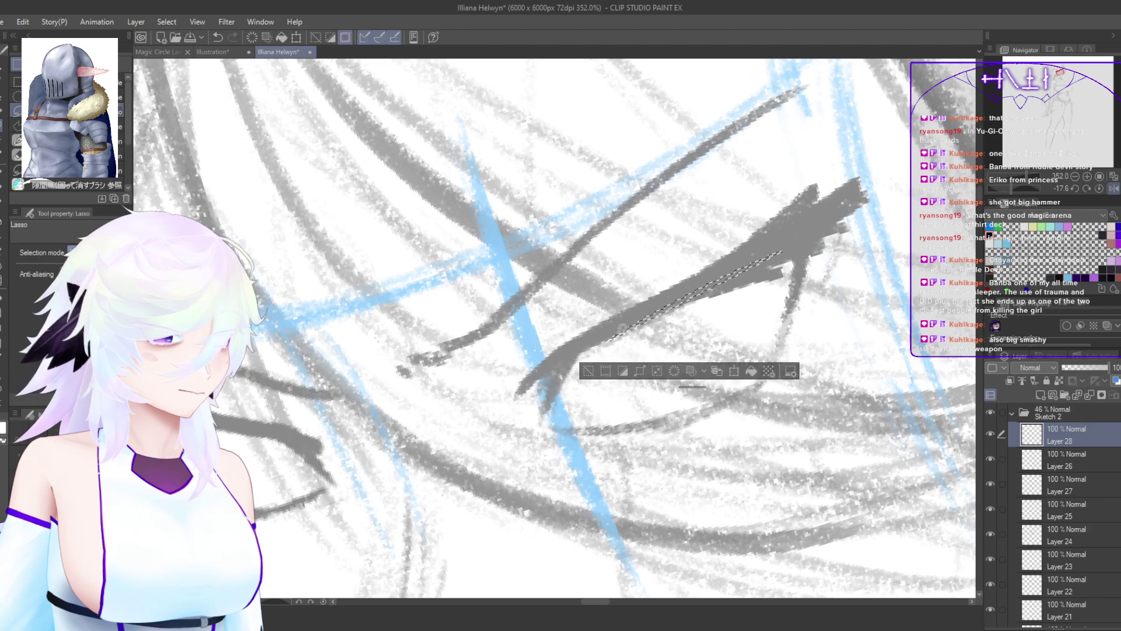
key("ctrl+d")
key("p")
left_click_drag(806, 205, 650, 304)
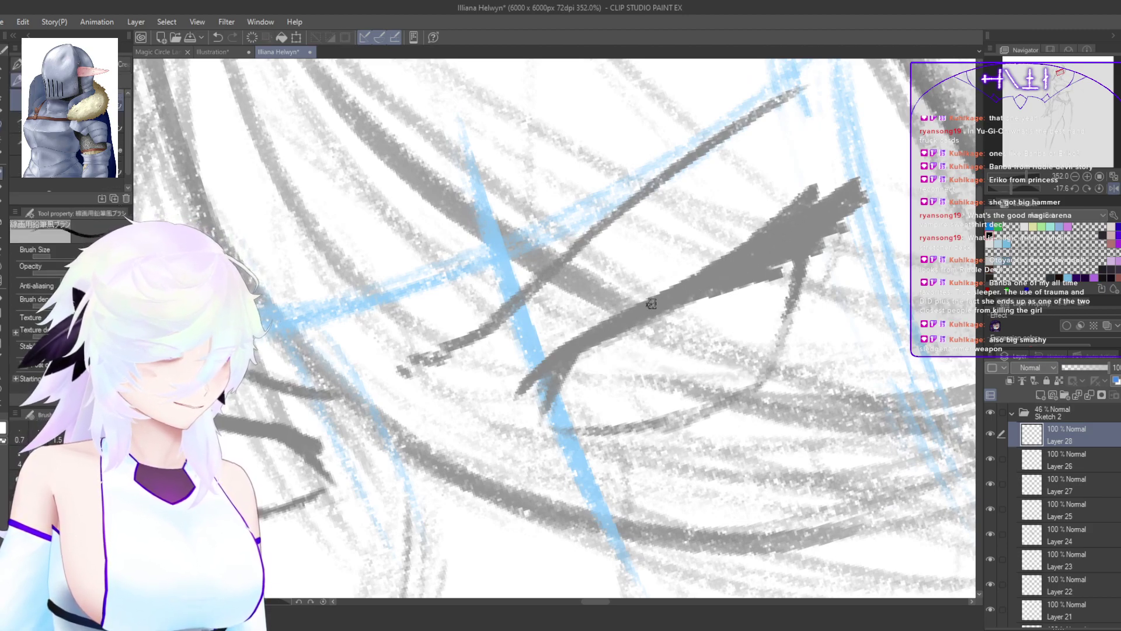
left_click_drag(779, 227, 615, 315)
left_click_drag(719, 281, 549, 379)
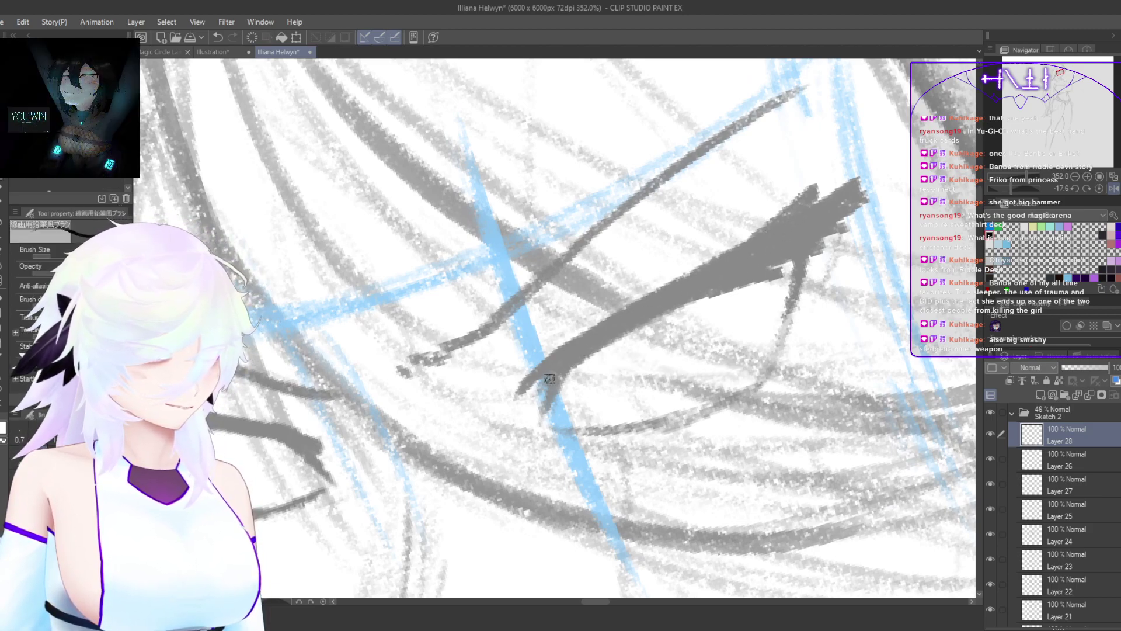
left_click_drag(672, 292, 563, 381)
left_click_drag(607, 338, 586, 362)
left_click_drag(641, 315, 606, 357)
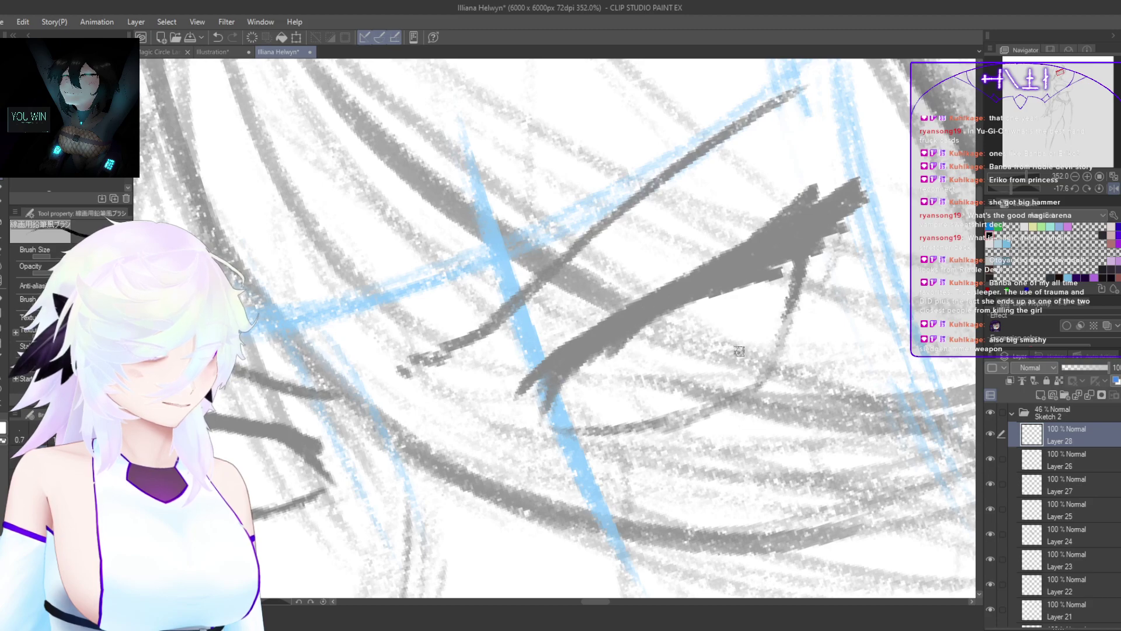
Step: Thicken the underside of the smaller far eye's upper lid with short strokes, checking the shape in mirrored and normal views
mouse_move(455, 400)
left_mouse_down()
mouse_move(648, 348)
mouse_move(736, 344)
left_mouse_up()
scroll(450, 372, "up", 3)
left_click_drag(469, 375, 435, 388)
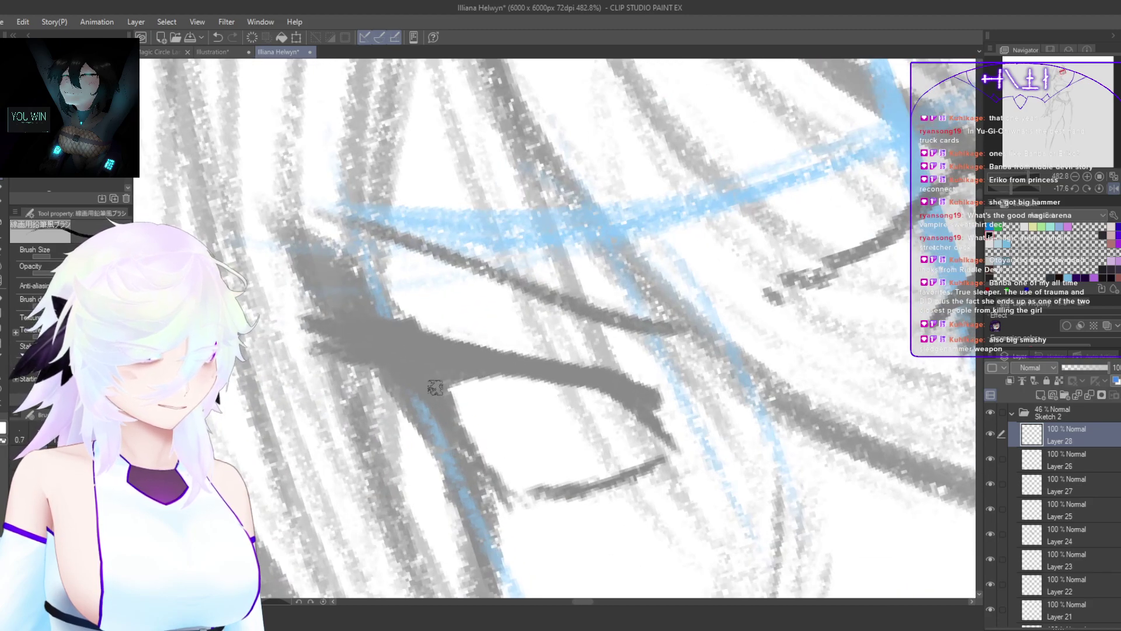
left_click_drag(507, 376, 476, 384)
mouse_move(517, 375)
left_mouse_down()
mouse_move(482, 385)
mouse_move(515, 382)
left_mouse_up()
mouse_move(562, 374)
left_mouse_down()
mouse_move(544, 391)
mouse_move(595, 391)
mouse_move(637, 426)
mouse_move(624, 386)
mouse_move(629, 447)
mouse_move(591, 392)
mouse_move(454, 387)
left_mouse_up()
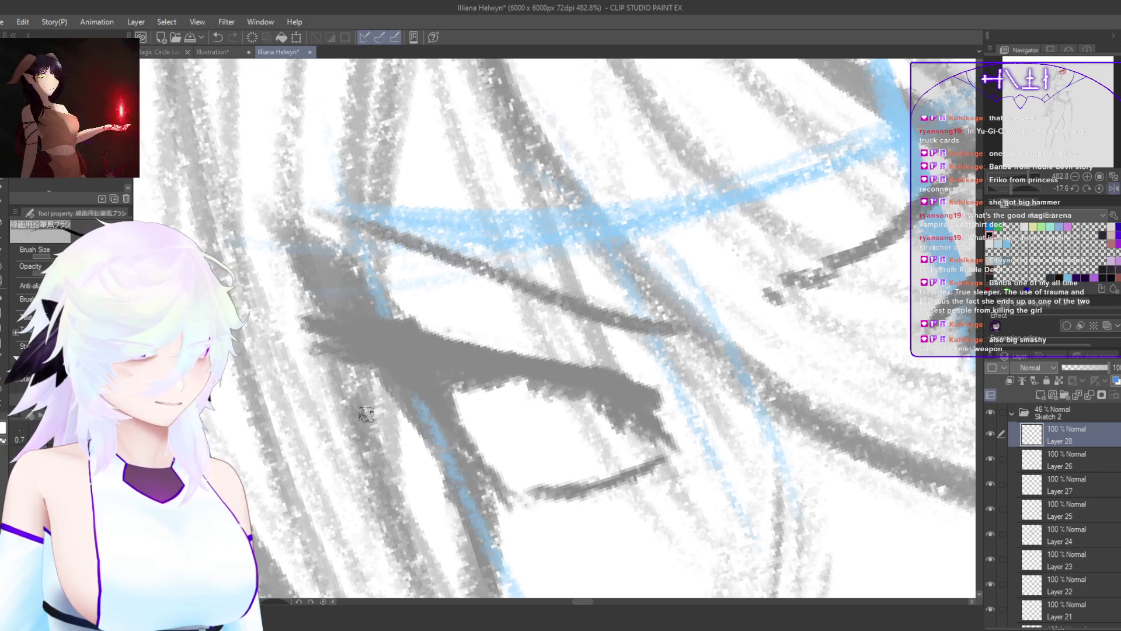
key("h")
double_click(809, 447)
key("h")
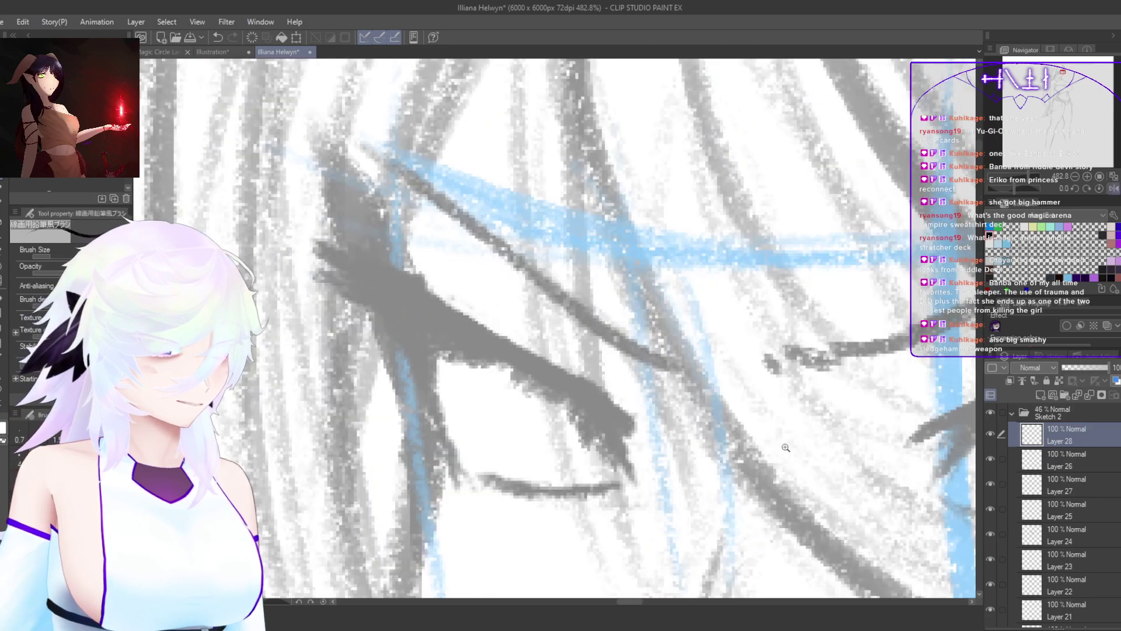
mouse_move(809, 447)
left_mouse_down()
mouse_move(689, 374)
mouse_move(681, 380)
mouse_move(768, 373)
left_mouse_up()
left_click_drag(430, 335, 486, 334)
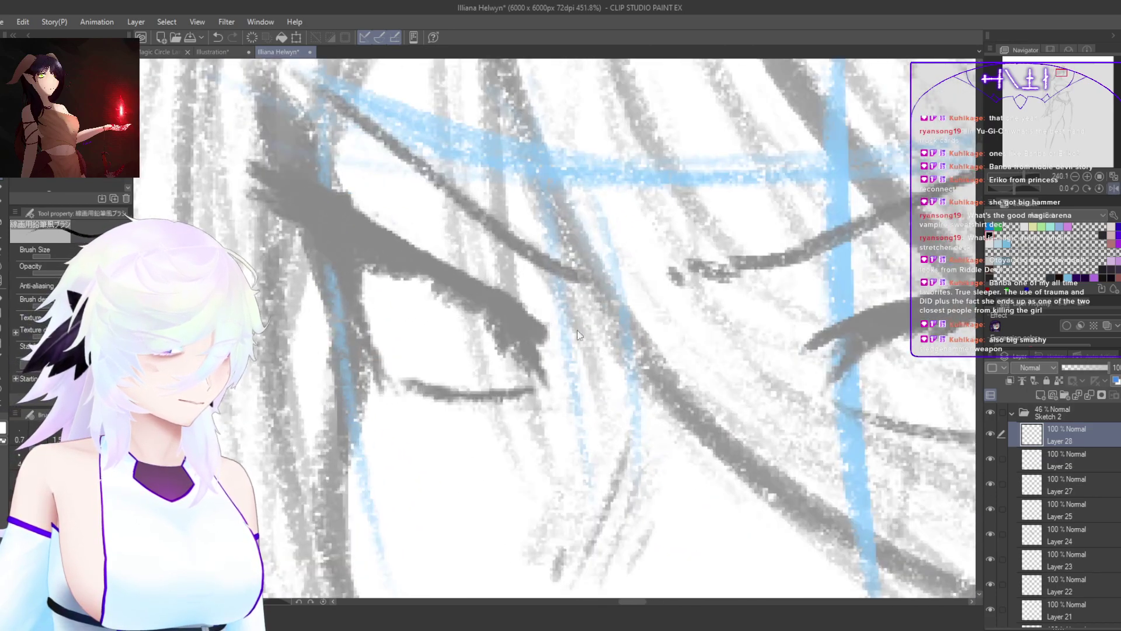
Step: Trim the excess under the smaller eye's upper lid near the inner corner and touch up the lid's outer underside
key("h")
key("c")
mouse_move(719, 281)
left_mouse_down()
mouse_move(619, 315)
mouse_move(656, 281)
mouse_move(732, 267)
left_mouse_up()
key("h")
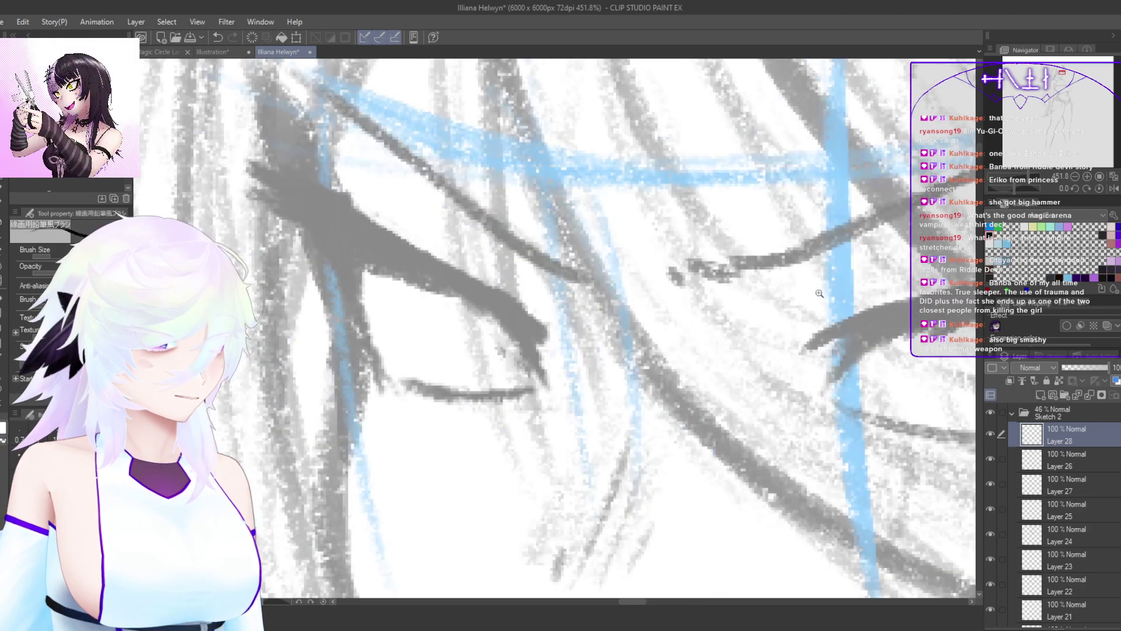
key("h")
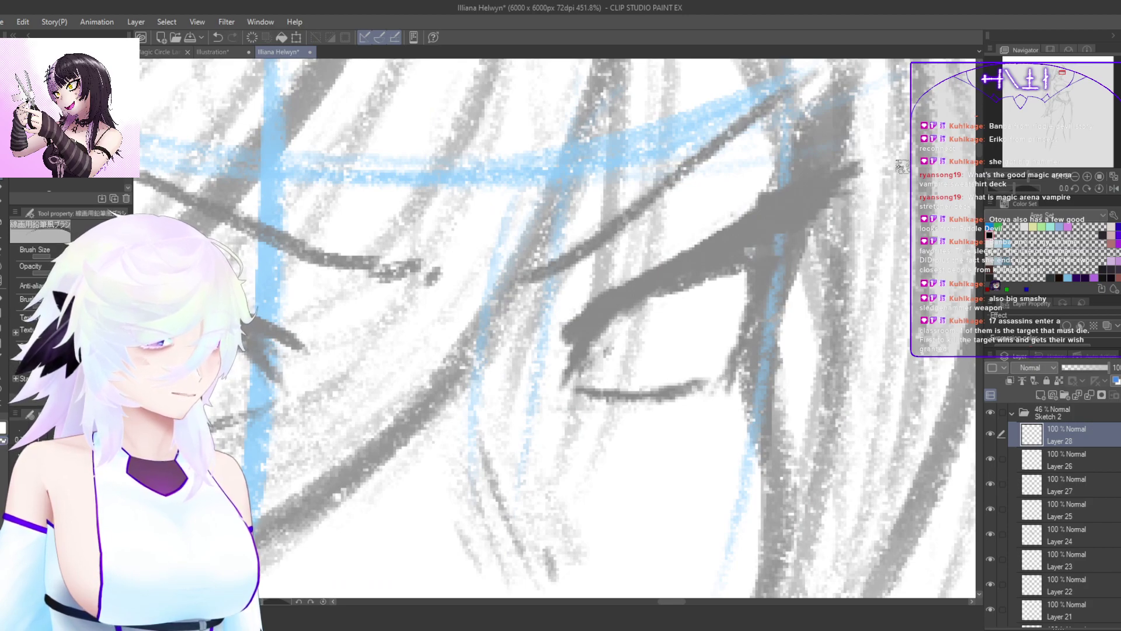
left_click_drag(740, 273, 696, 286)
Step: Darken the larger eye's lower lid line from its inner end around to the outer corner
key("h")
mouse_move(794, 324)
left_mouse_down()
mouse_move(724, 348)
mouse_move(800, 362)
left_mouse_up()
mouse_move(776, 412)
left_mouse_down()
mouse_move(686, 345)
mouse_move(488, 335)
left_mouse_up()
left_click_drag(688, 404, 549, 407)
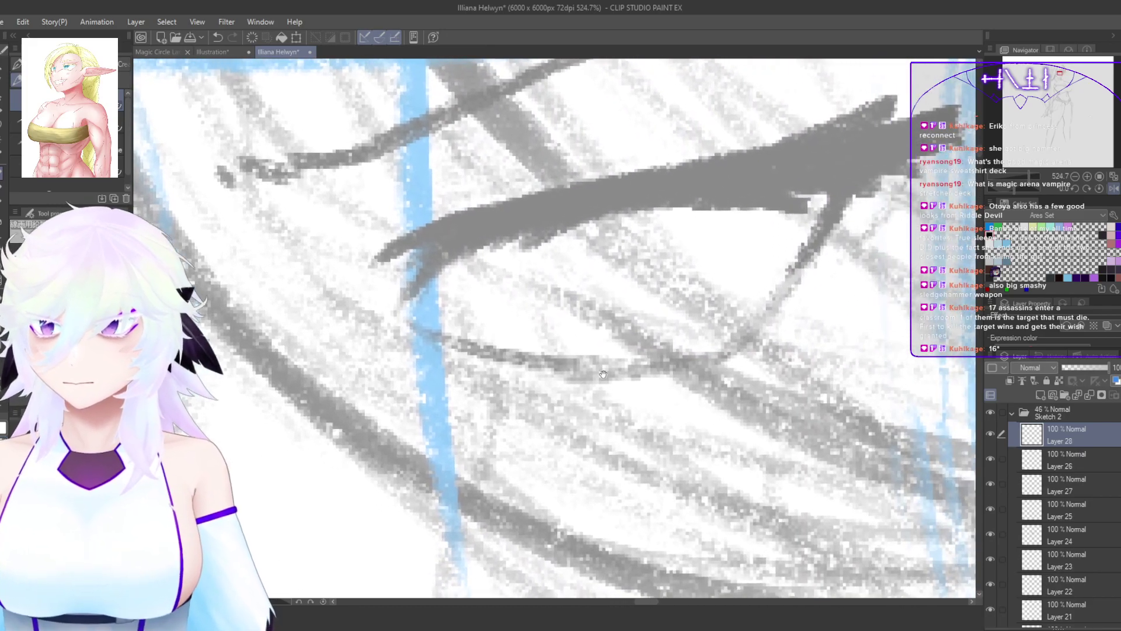
left_click_drag(552, 351, 611, 349)
scroll(611, 349, "down", 5)
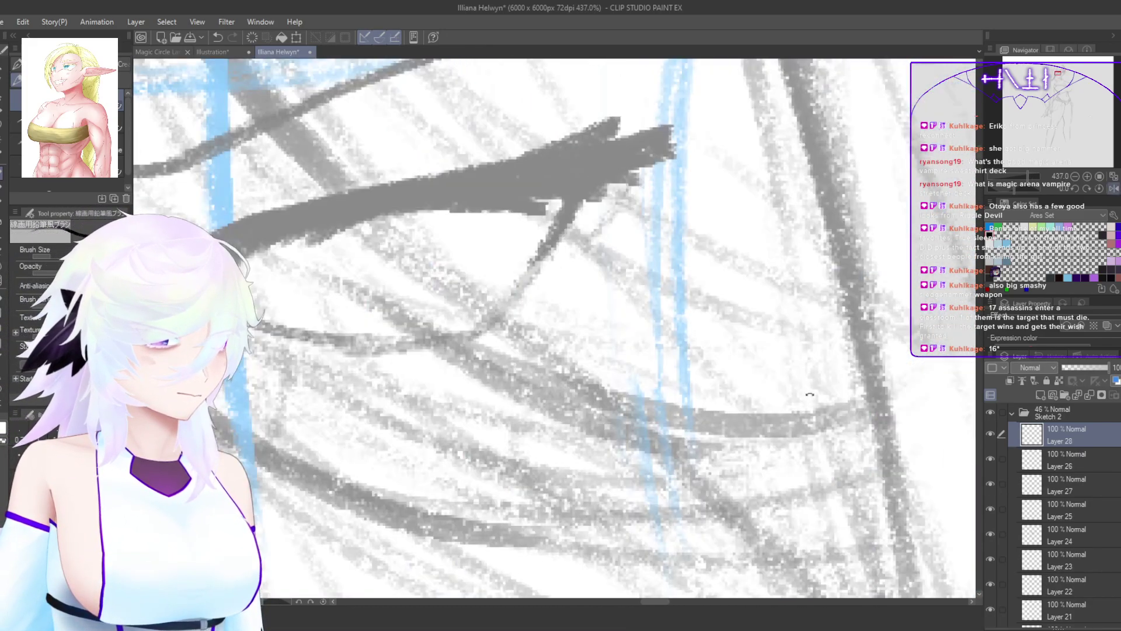
left_click_drag(809, 394, 795, 222)
mouse_move(591, 433)
left_mouse_down()
mouse_move(791, 366)
mouse_move(628, 432)
left_mouse_up()
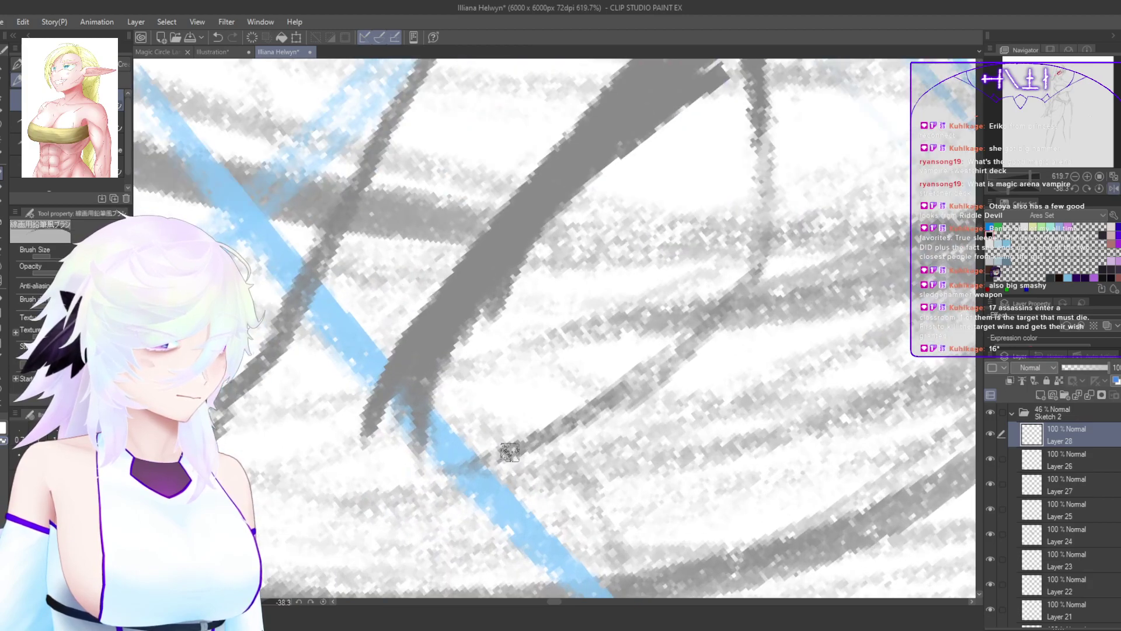
left_click_drag(510, 452, 645, 366)
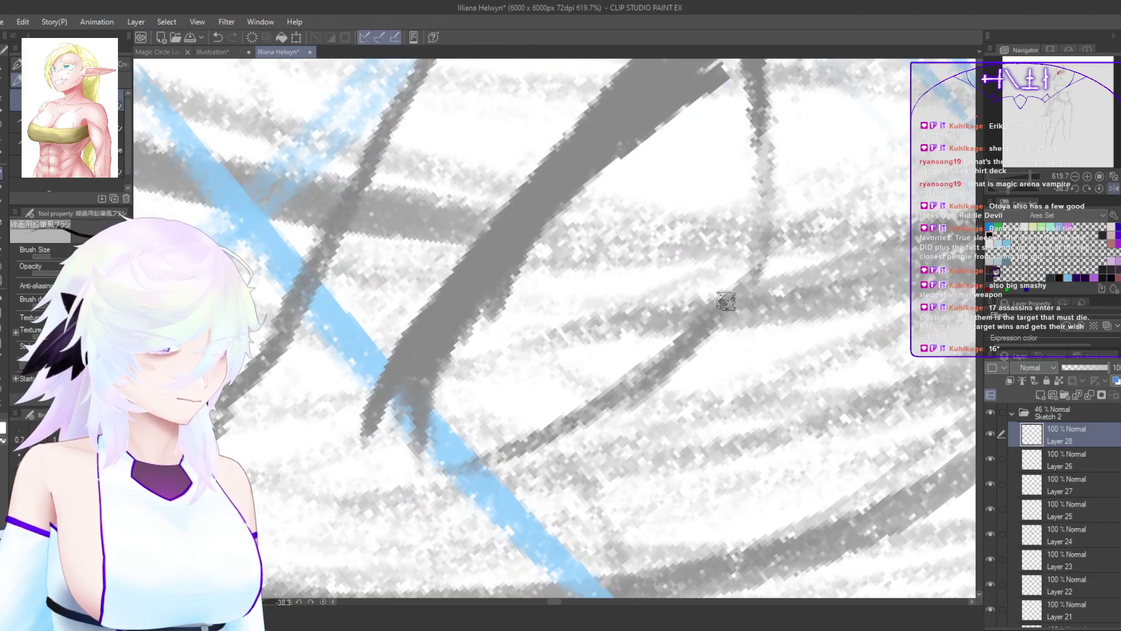
mouse_move(699, 321)
left_mouse_down()
mouse_move(609, 403)
mouse_move(745, 282)
mouse_move(762, 243)
mouse_move(748, 295)
mouse_move(771, 300)
left_mouse_up()
key("ctrl+z")
key("h")
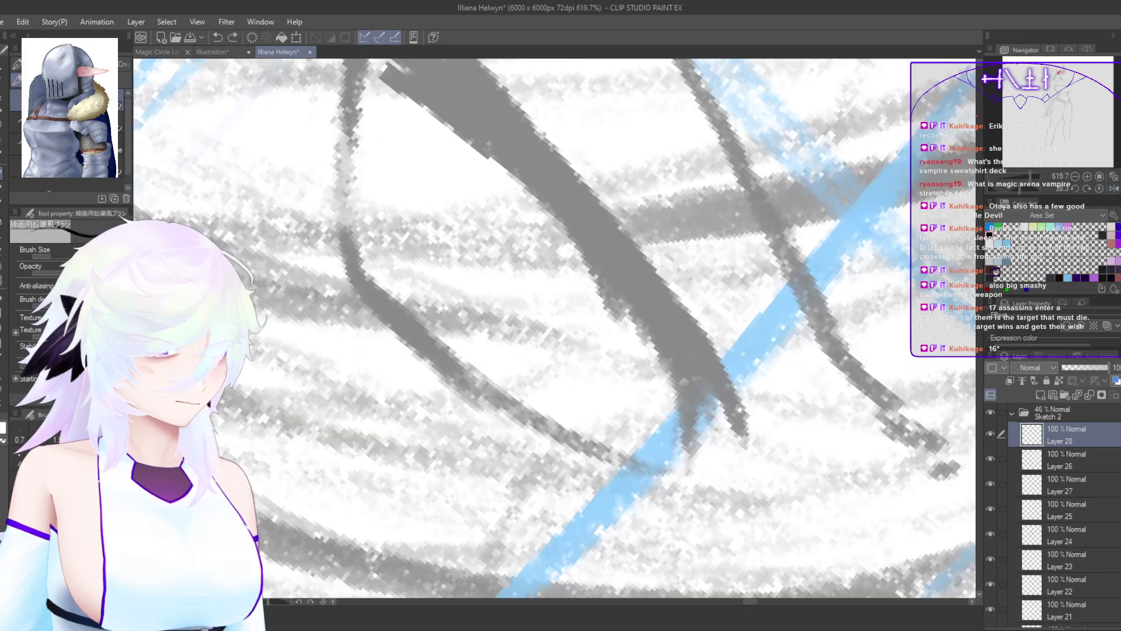
Step: Draw a short lash spur off the larger eye's lower outer corner and thicken the adjoining lower lid
left_click_drag(738, 402, 715, 207)
scroll(714, 206, "up", 2)
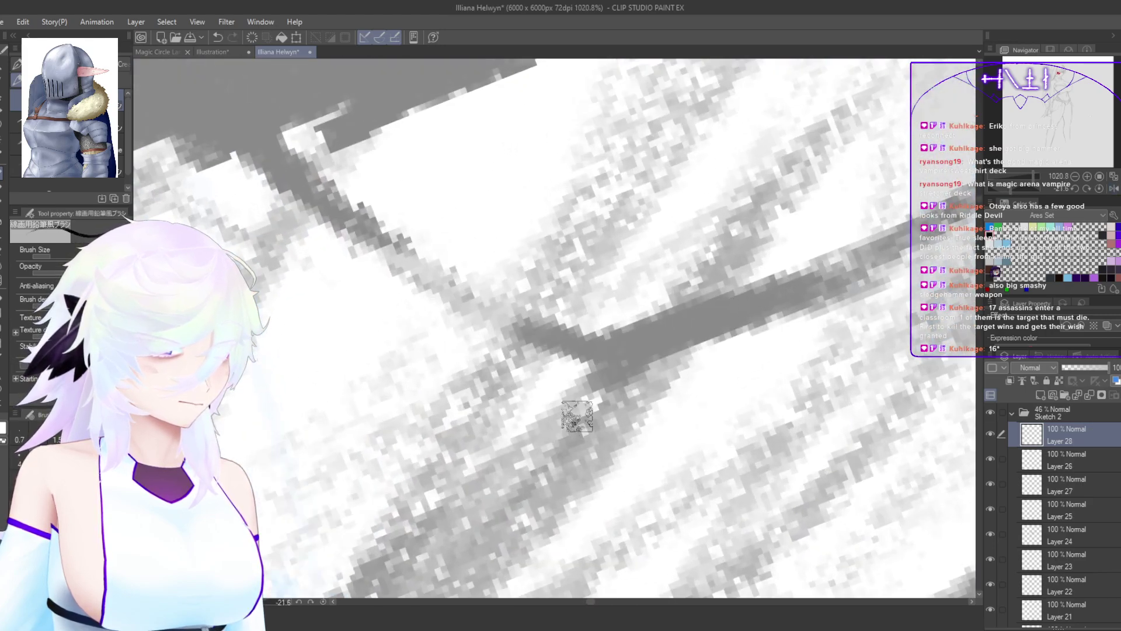
left_click_drag(534, 494, 629, 372)
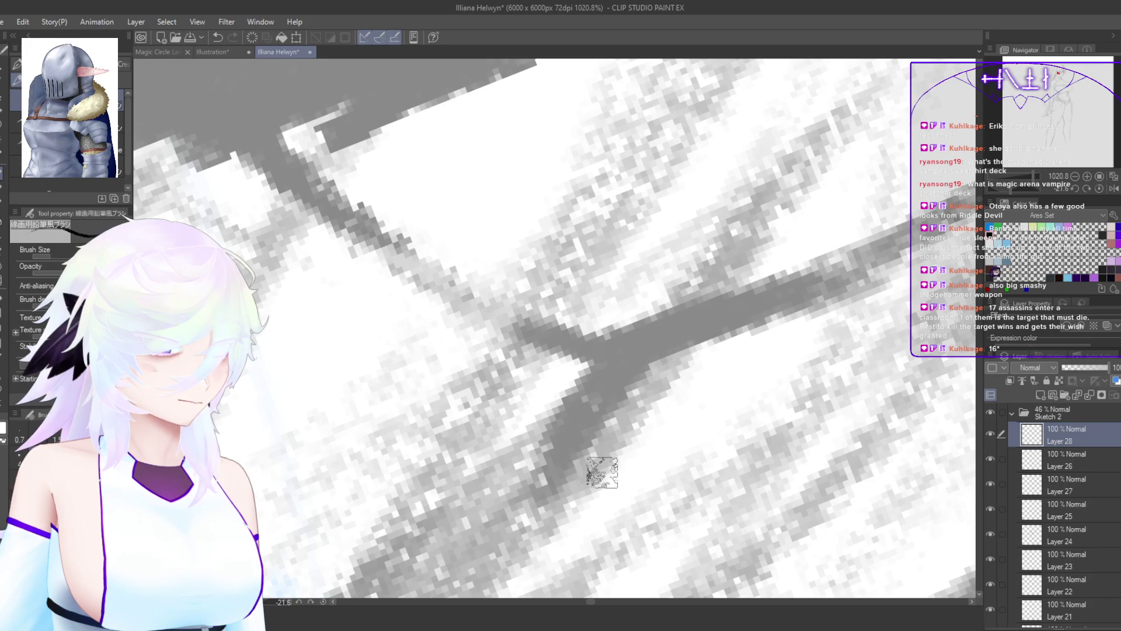
key("h")
left_click_drag(619, 462, 658, 440)
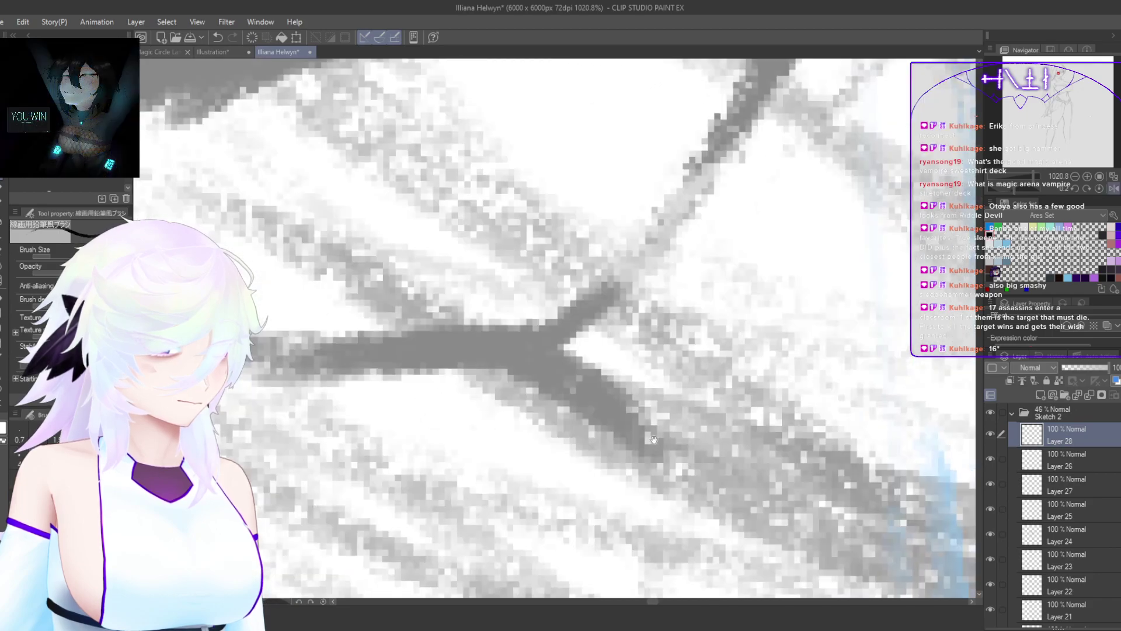
scroll(687, 450, "down", 5)
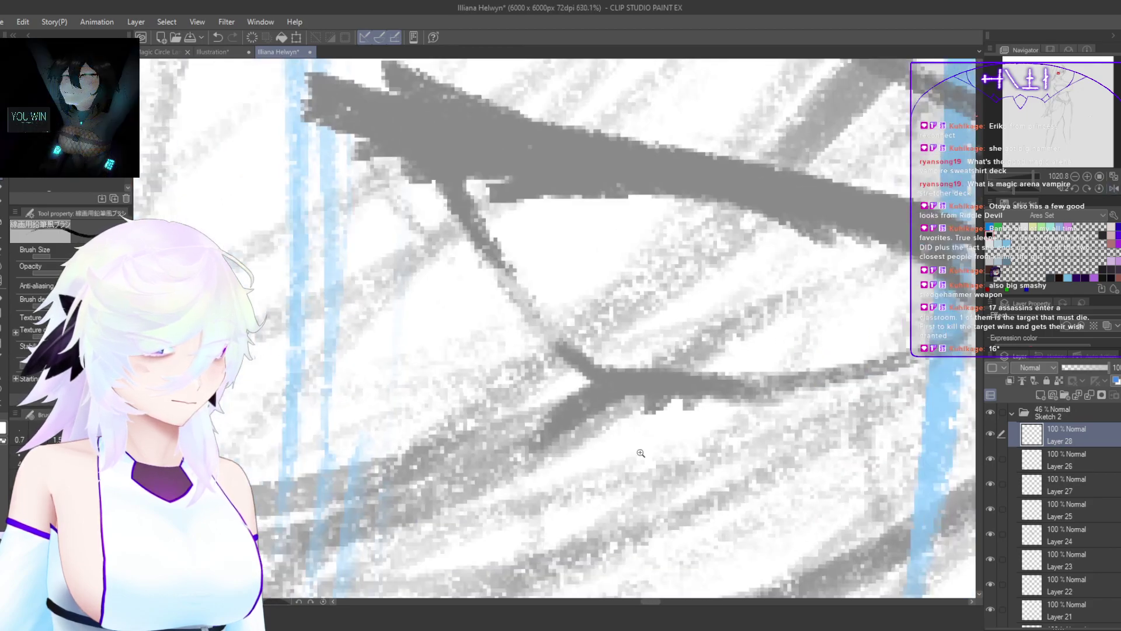
left_click_drag(688, 450, 446, 422)
scroll(381, 402, "up", 5)
key("c")
mouse_move(395, 364)
left_mouse_down()
mouse_move(322, 492)
mouse_move(356, 425)
left_mouse_up()
scroll(660, 391, "down", 4)
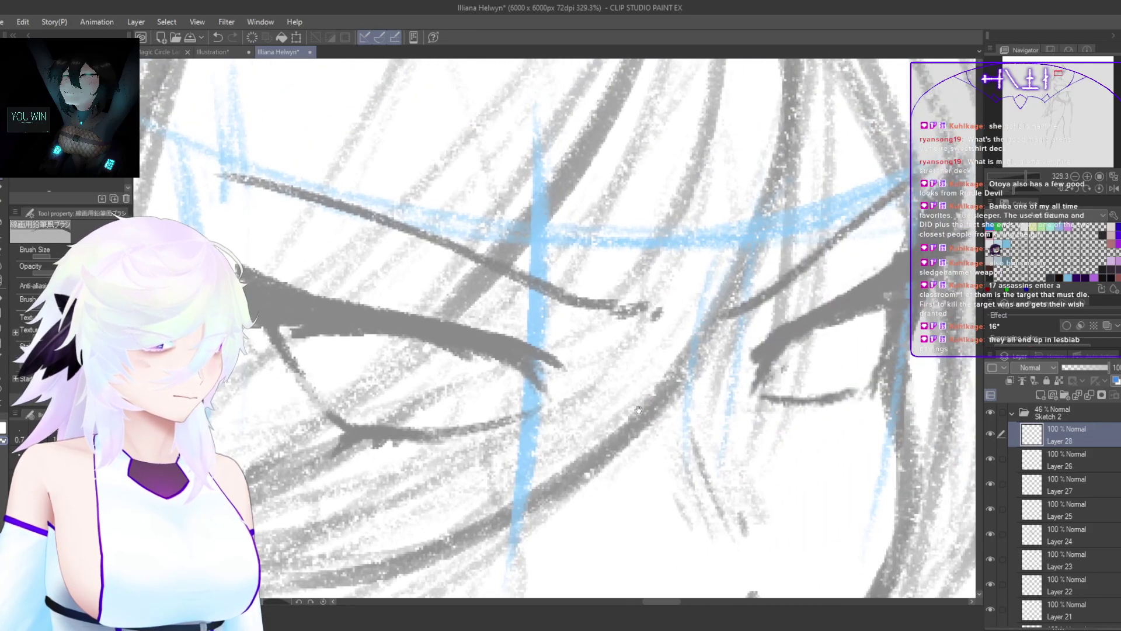
Step: Extend the smaller eye's lower lid line outward and upward to join the outer corner
scroll(807, 410, "up", 4)
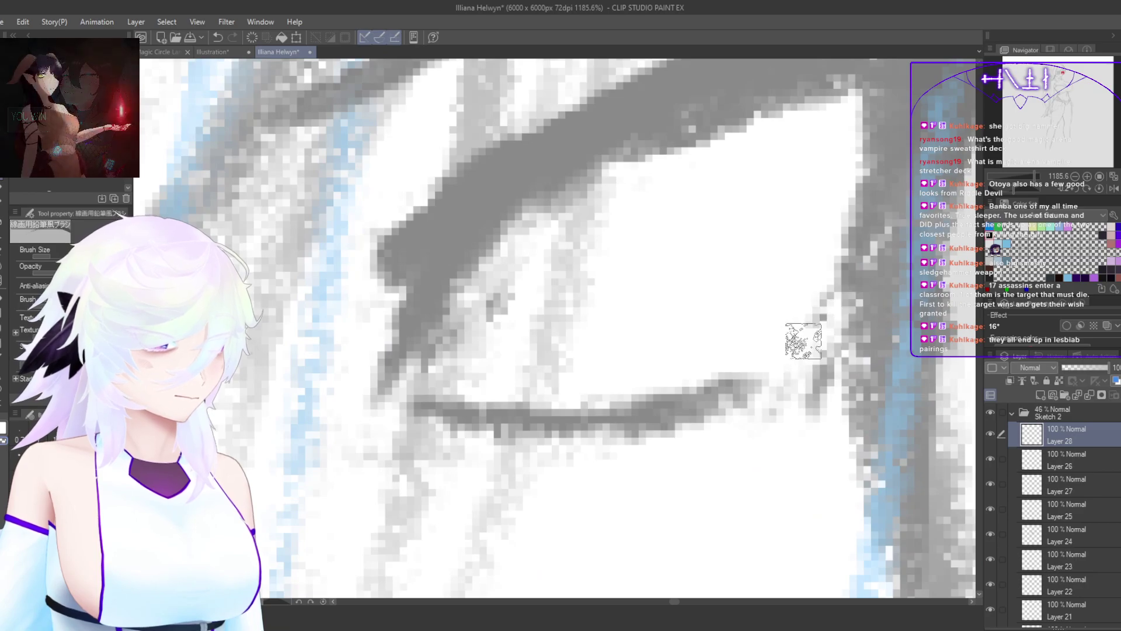
mouse_move(821, 318)
left_mouse_down()
mouse_move(789, 362)
mouse_move(797, 353)
mouse_move(732, 391)
mouse_move(642, 410)
left_mouse_up()
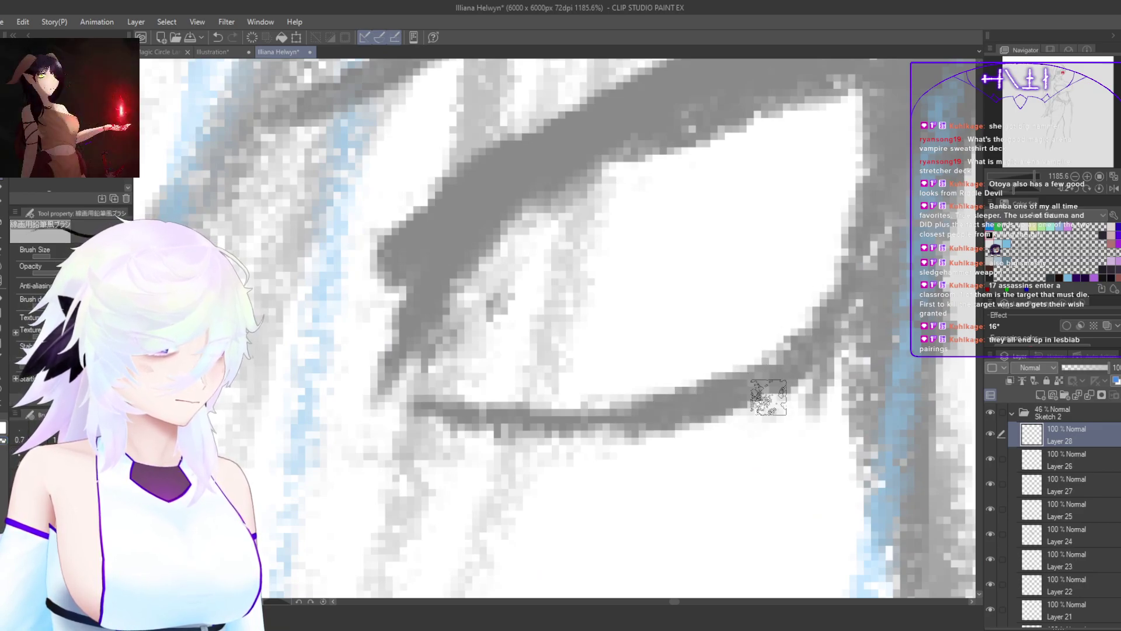
left_click_drag(776, 393, 803, 407)
key("ctrl+z")
scroll(801, 405, "down", 5)
scroll(775, 362, "up", 1)
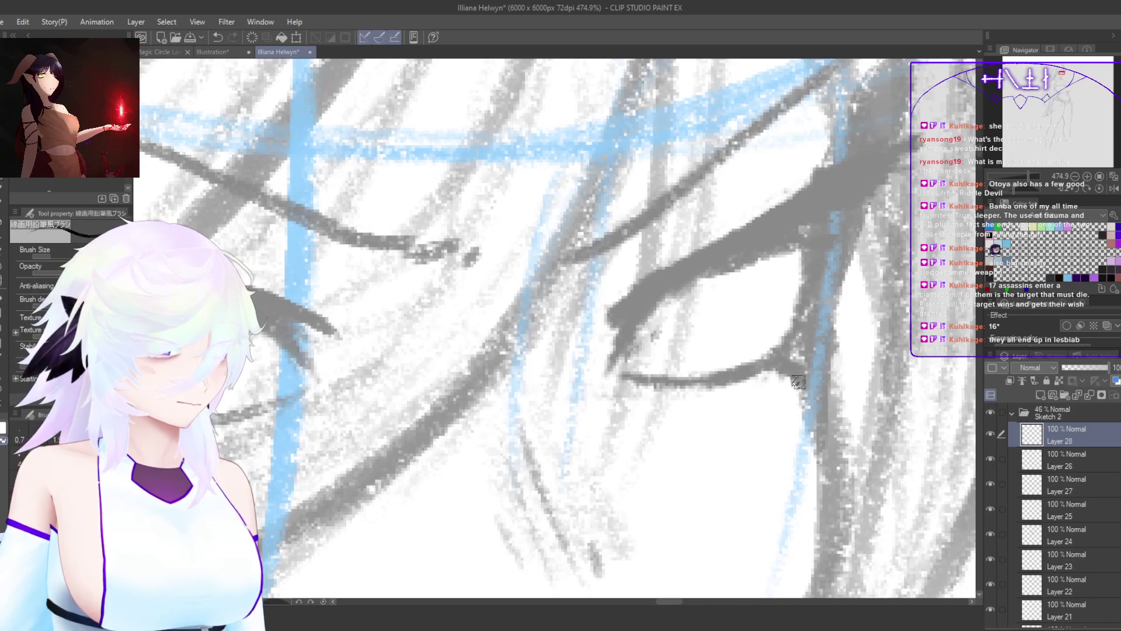
Step: Add a short lash spur below the smaller eye's lower outer corner
left_click_drag(794, 357, 820, 388)
scroll(769, 421, "down", 2)
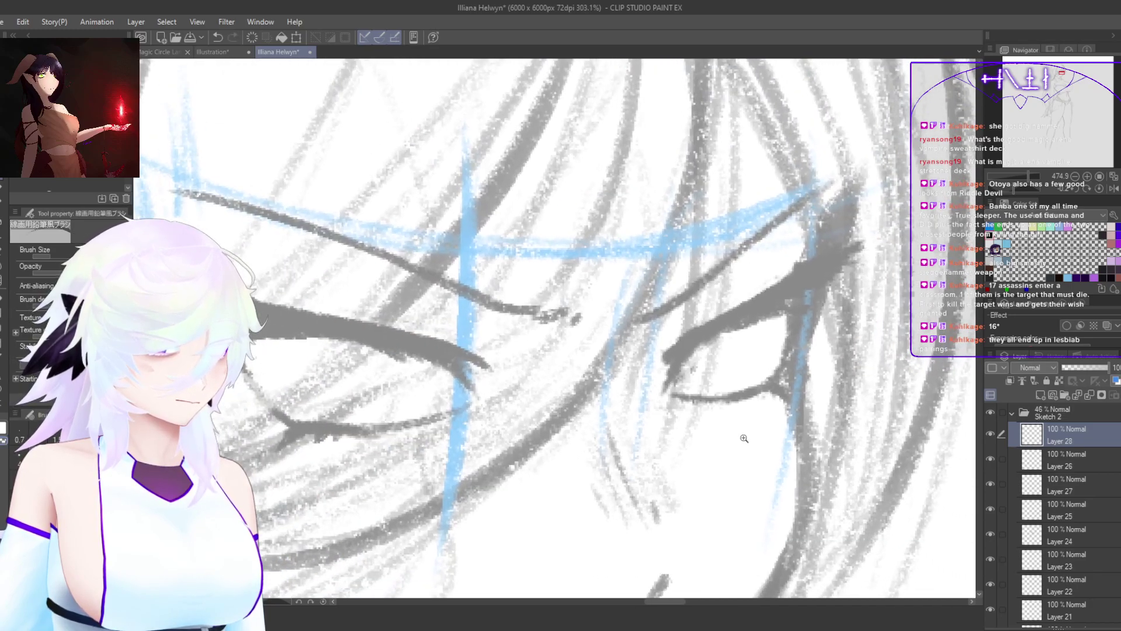
scroll(769, 420, "up", 3)
left_click_drag(763, 365, 781, 377)
key("ctrl+z")
scroll(443, 445, "down", 5)
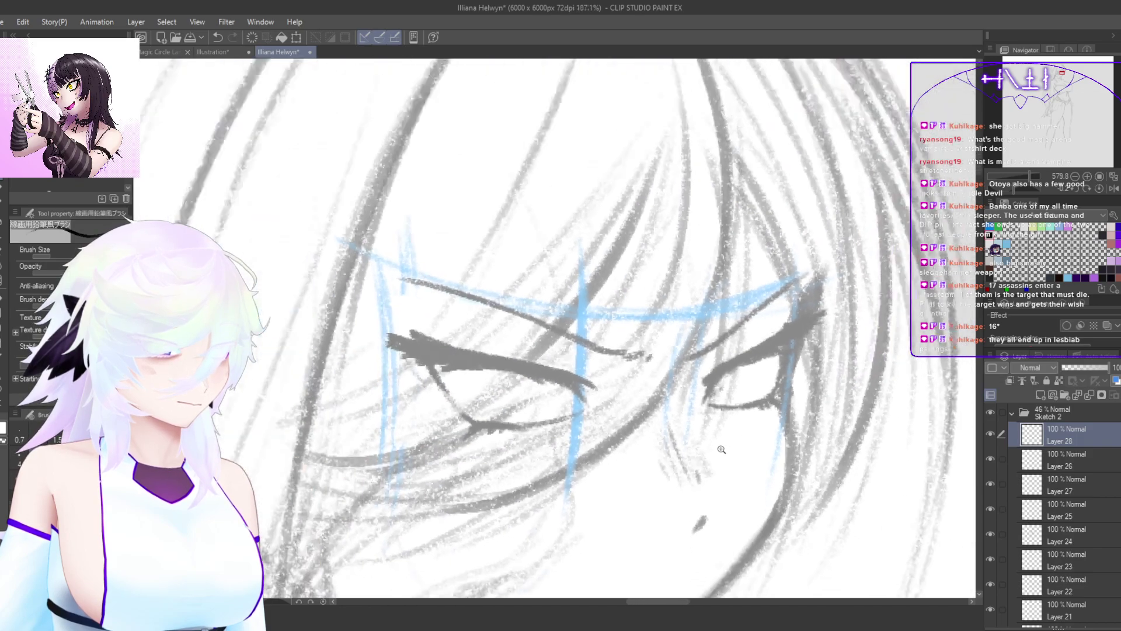
Step: Trim back the lash spur at the larger eye's lower outer corner, retouch the corner, and compare both eyes in the mirrored view
scroll(443, 445, "up", 5)
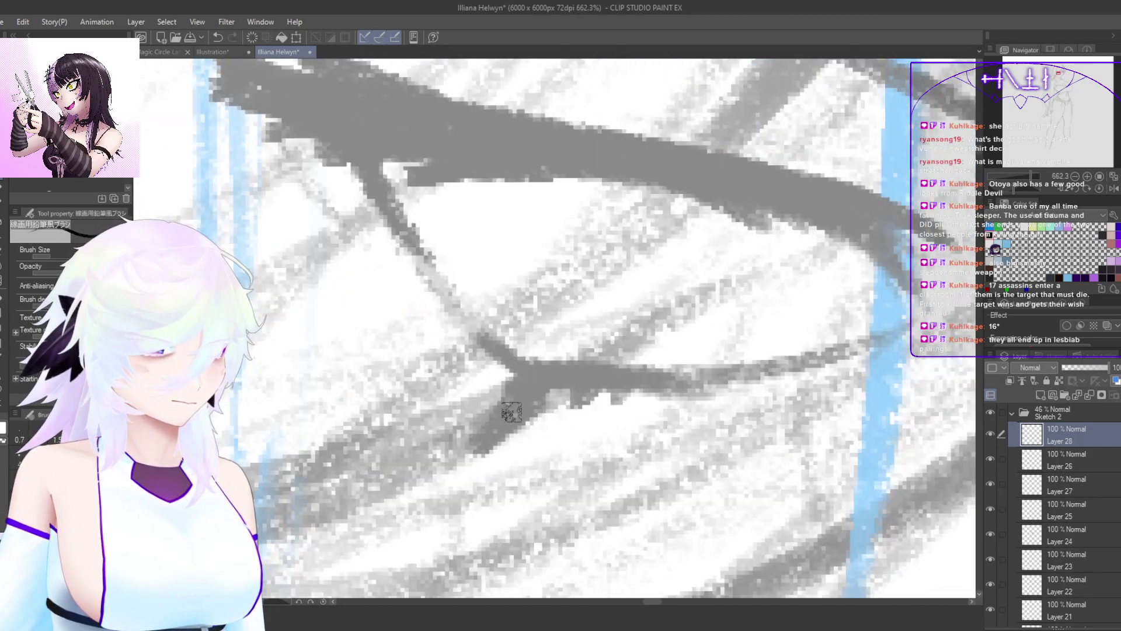
left_click_drag(512, 417, 495, 414)
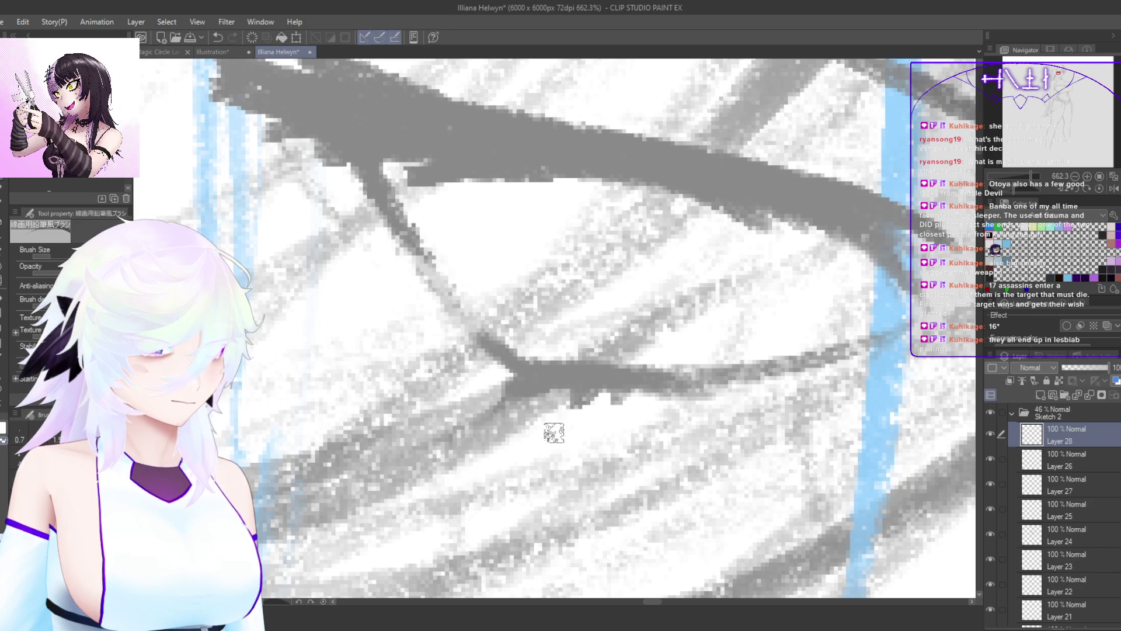
key("c")
left_click_drag(474, 374, 489, 356)
scroll(490, 356, "down", 4)
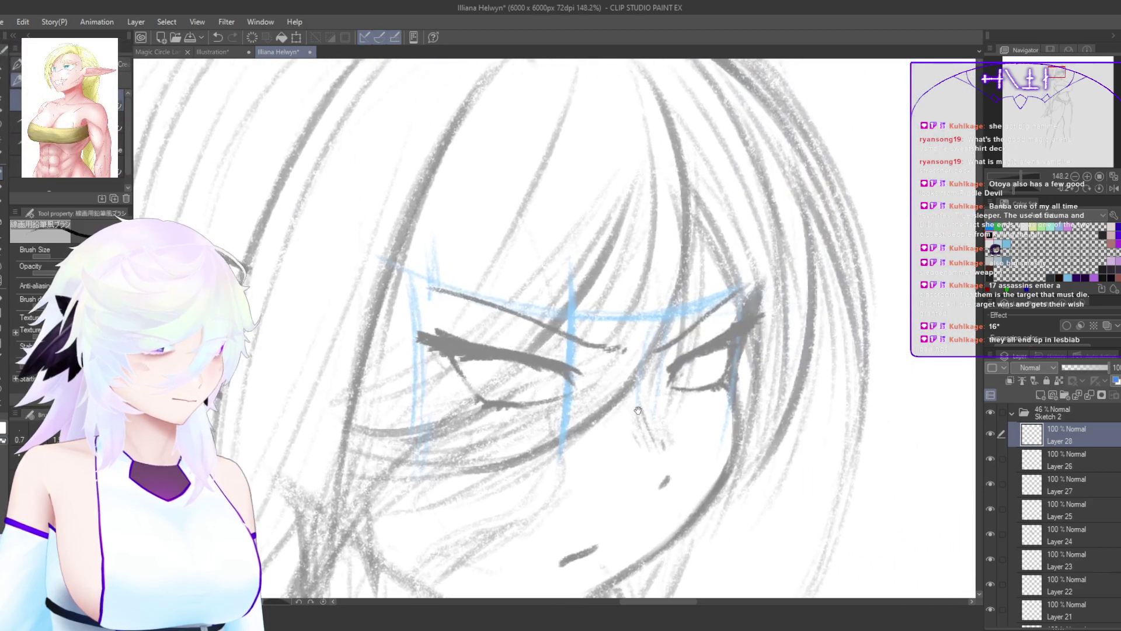
scroll(685, 409, "up", 3)
key("h")
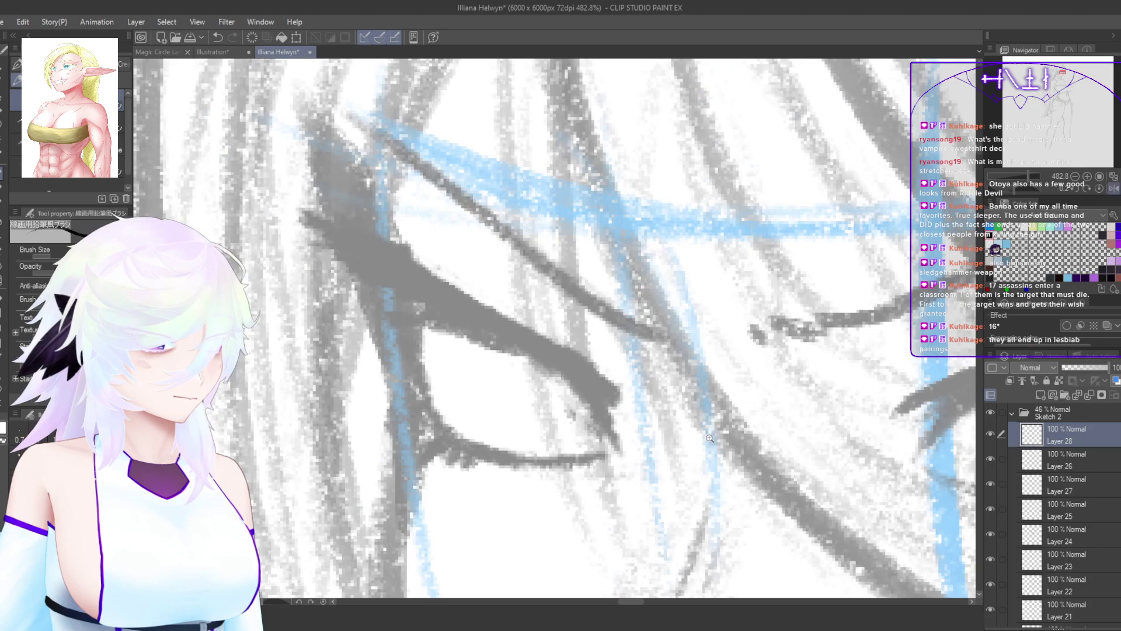
key("h")
Step: Lasso the larger eye in the mirrored view, enlarge it toward its outer end, nudge it back inward, and apply the transform
left_click_drag(670, 481, 777, 474)
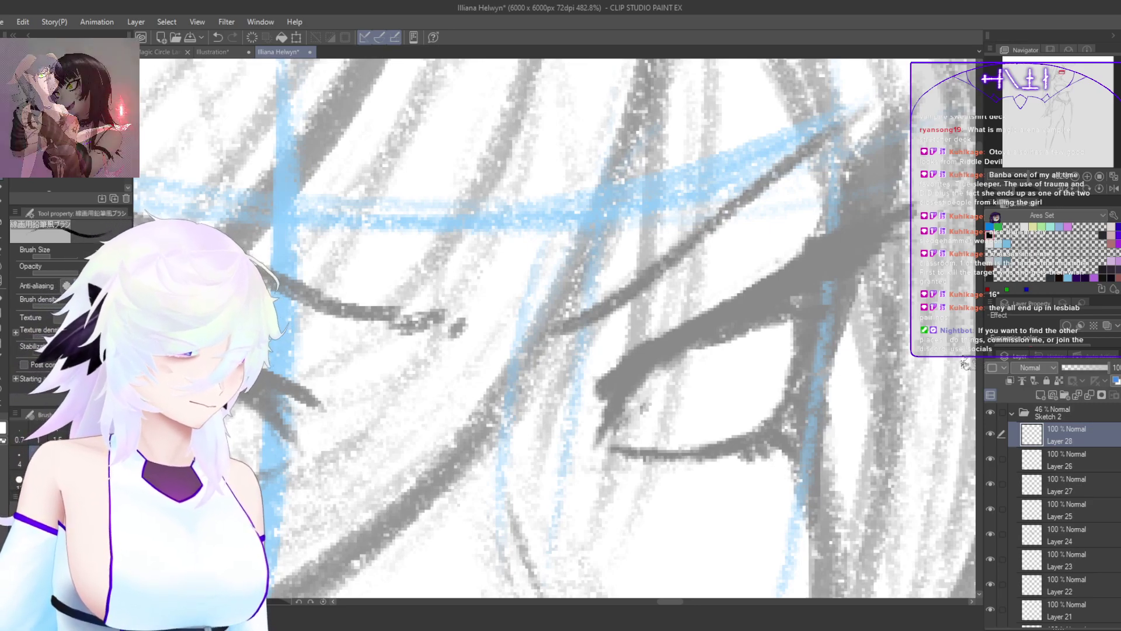
left_click_drag(851, 428, 770, 491)
key("h")
scroll(770, 491, "up", 2)
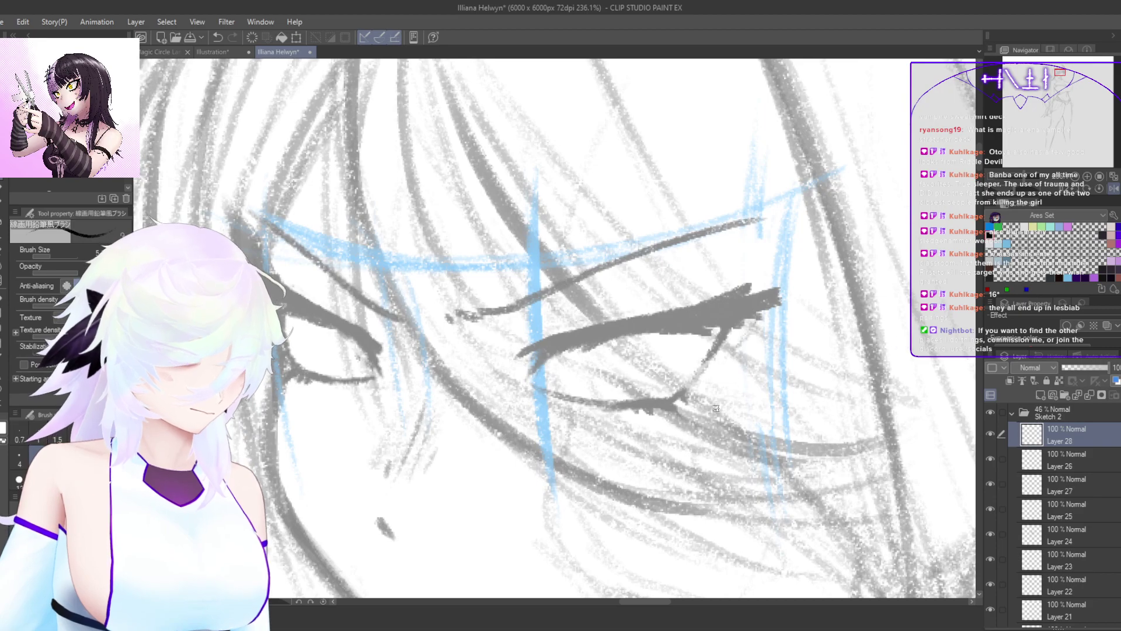
key("m")
mouse_move(733, 402)
left_mouse_down()
mouse_move(654, 453)
mouse_move(659, 283)
mouse_move(753, 425)
left_mouse_up()
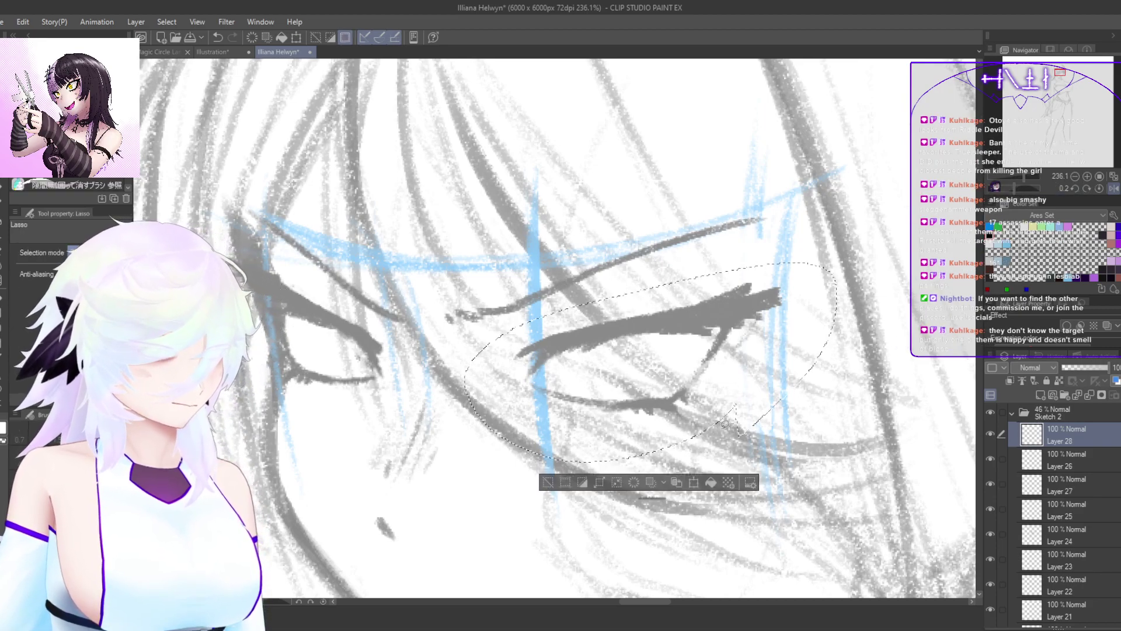
key("ctrl+t")
left_click_drag(837, 264, 890, 235)
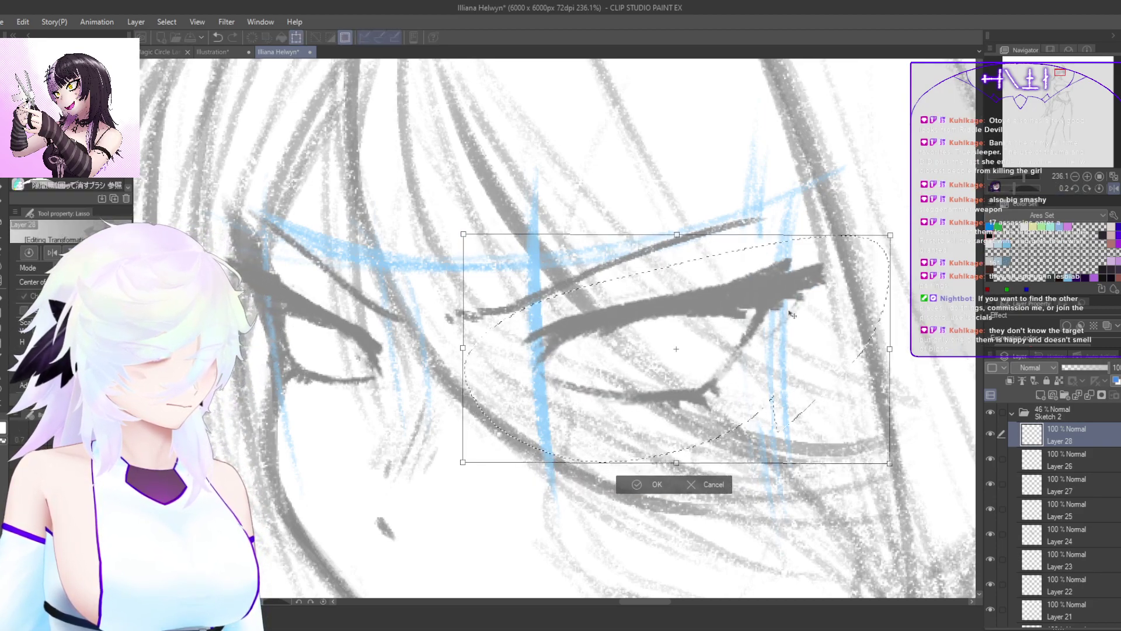
left_click_drag(740, 374, 730, 385)
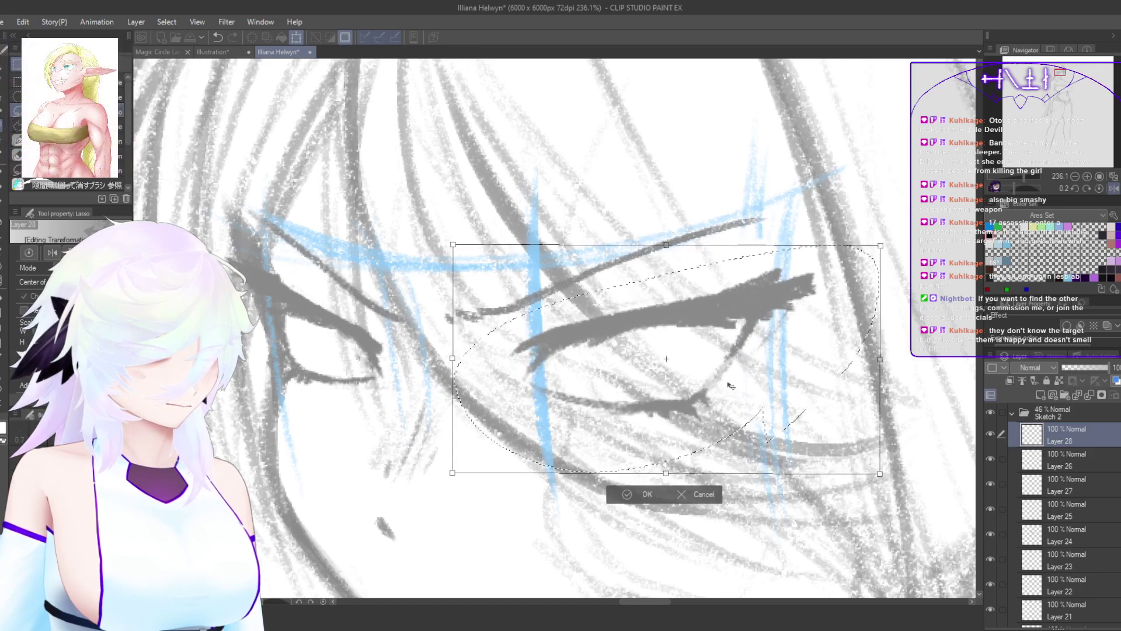
left_click(636, 501)
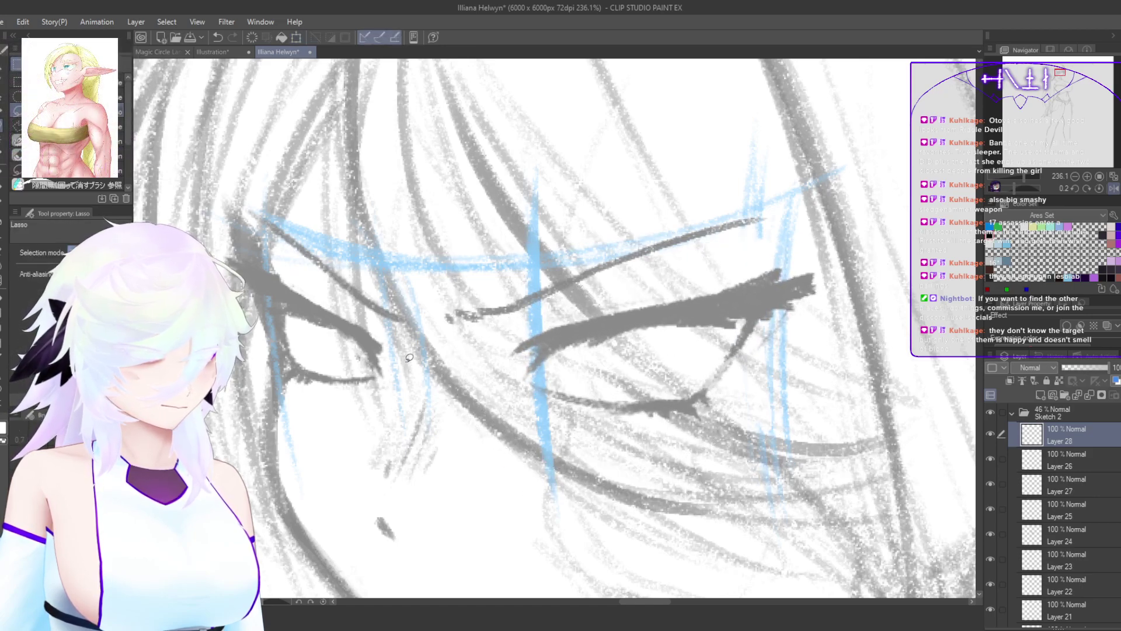
Step: Lasso the smaller eye, enlarge it outward and downward, raise it slightly, check it in the mirrored view, apply the transform, and deselect
left_click_drag(192, 233, 422, 405)
key("ctrl+t")
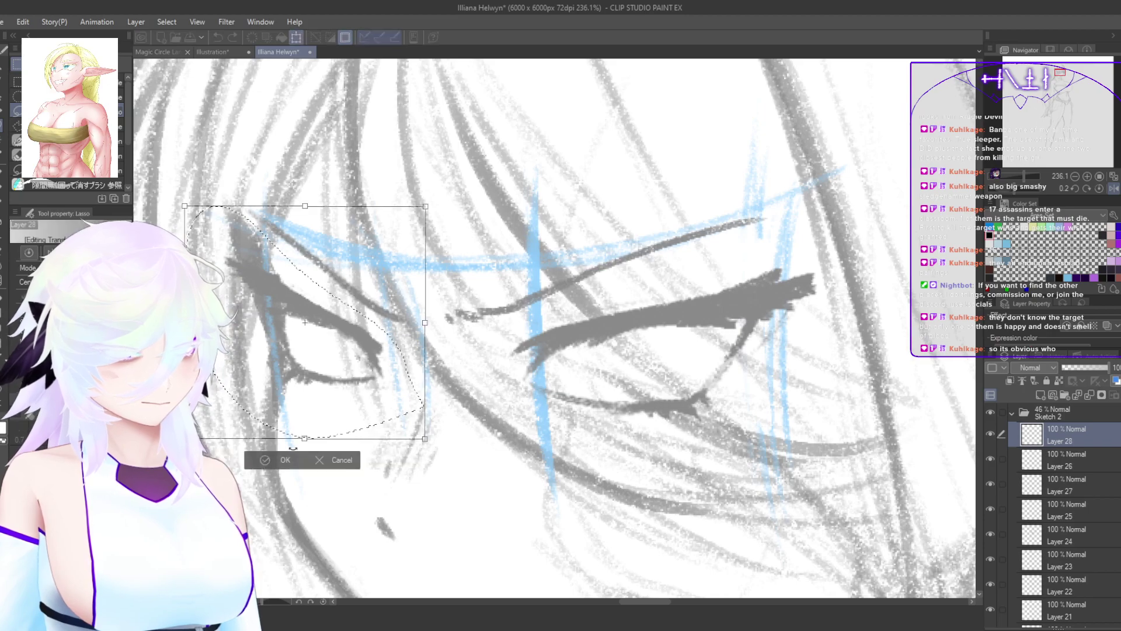
left_click_drag(184, 439, 167, 456)
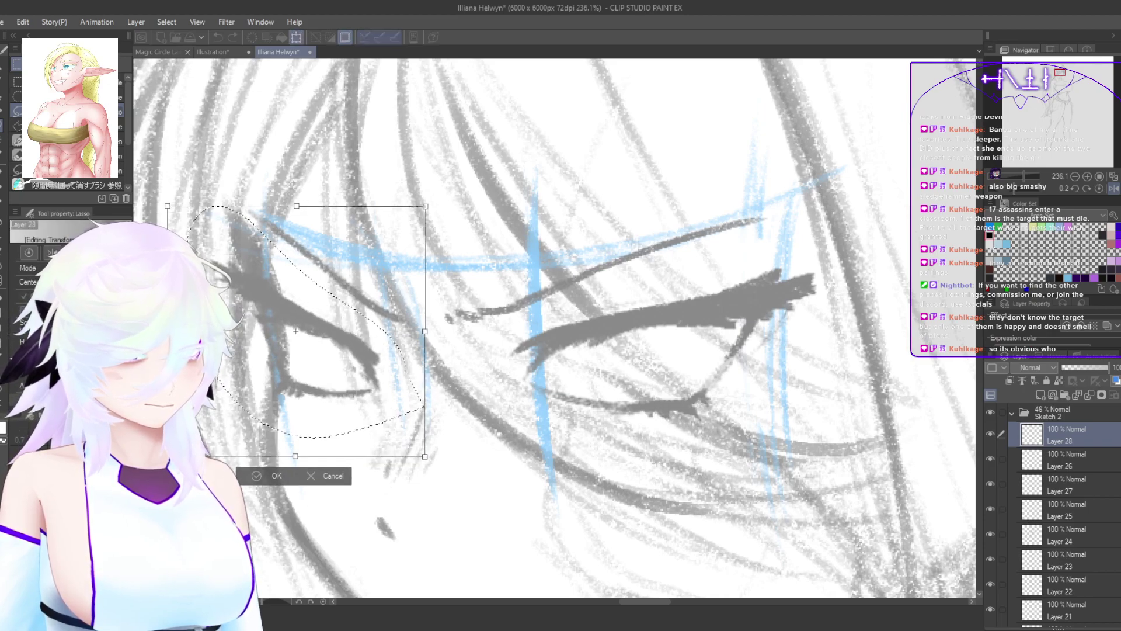
left_click_drag(315, 452, 318, 430)
key("h")
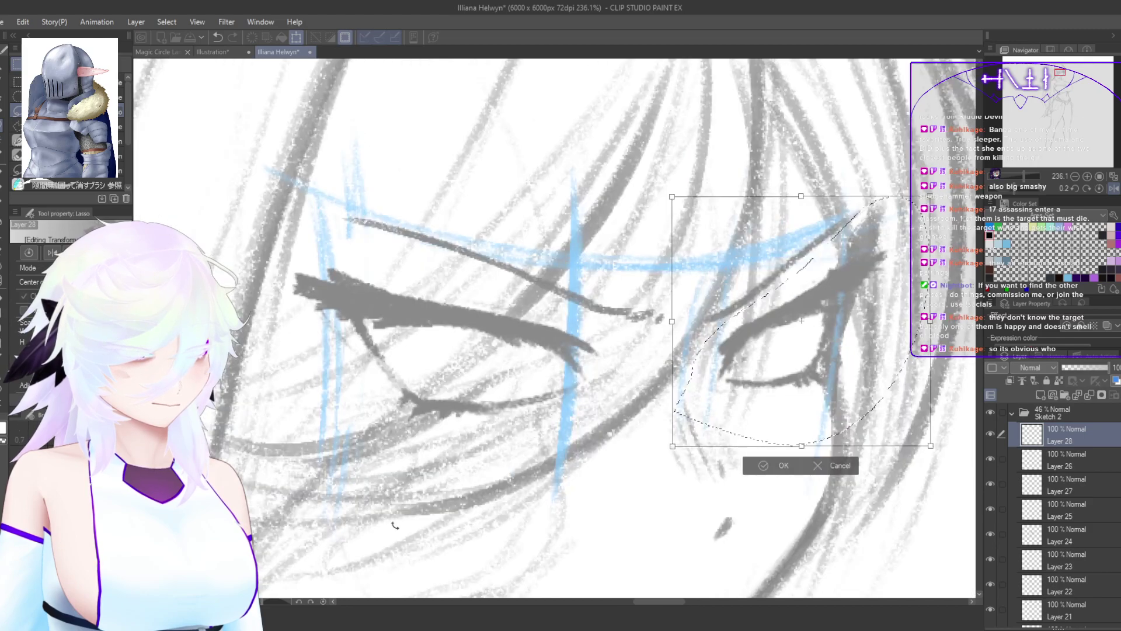
left_click_drag(820, 398, 821, 398)
left_click(765, 462)
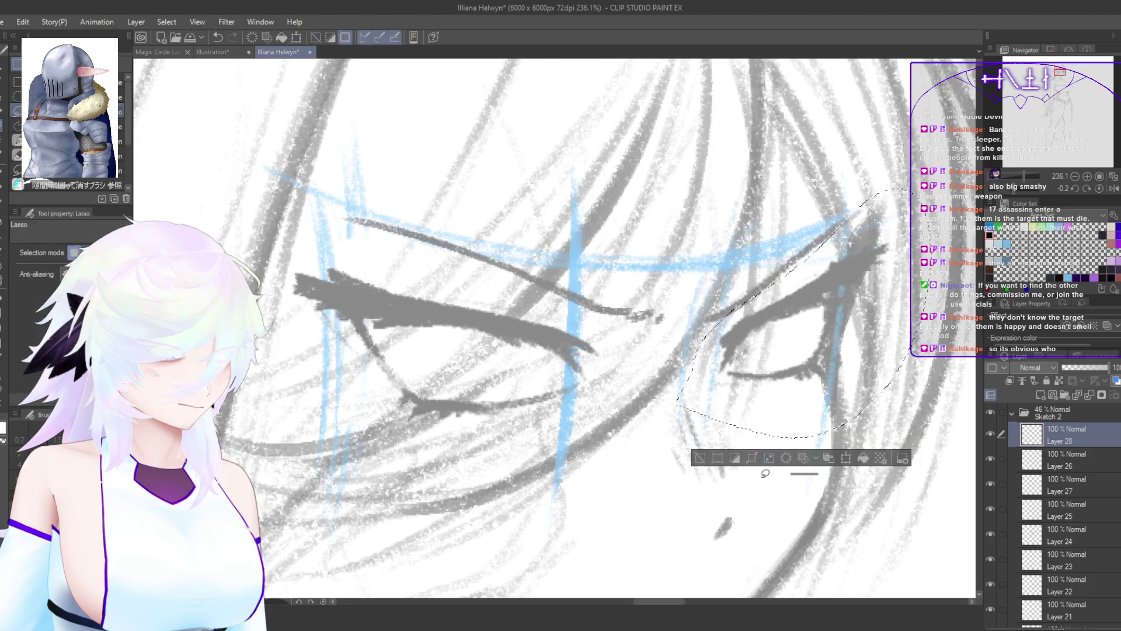
key("ctrl+d")
key("h")
left_click_drag(682, 505, 762, 425)
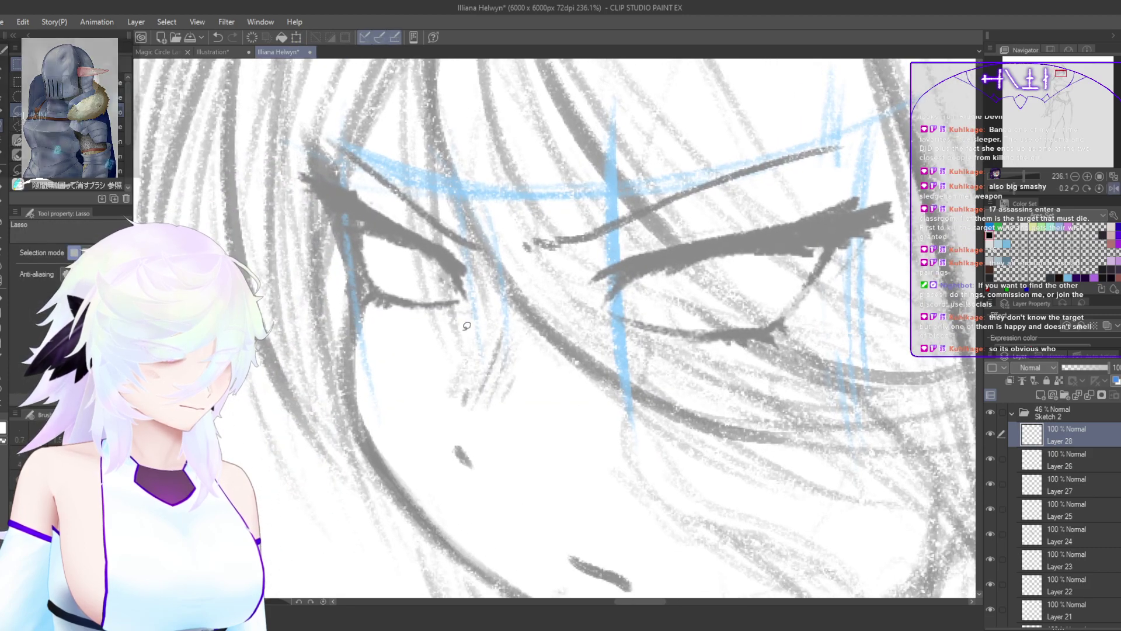
Step: Lasso the smaller eye again, widen it slightly, apply the transform, deselect, and compare both eyes in the mirrored view
key("ctrl+t")
left_click(635, 383)
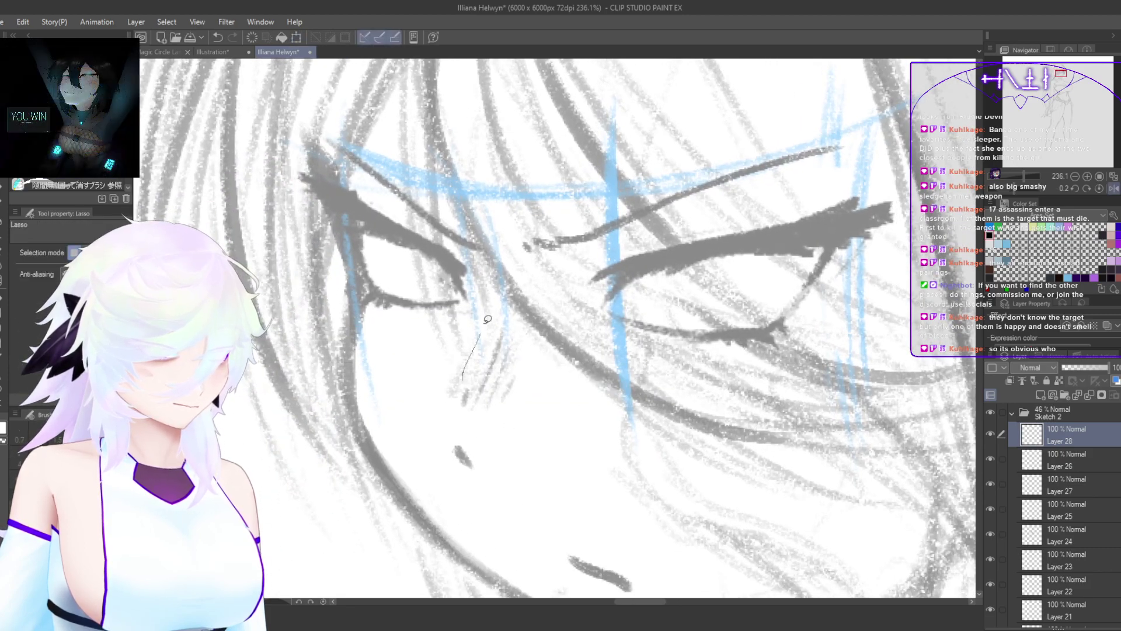
mouse_move(439, 231)
left_mouse_down()
mouse_move(257, 164)
mouse_move(362, 365)
mouse_move(386, 393)
mouse_move(410, 370)
left_mouse_up()
key("ctrl+t")
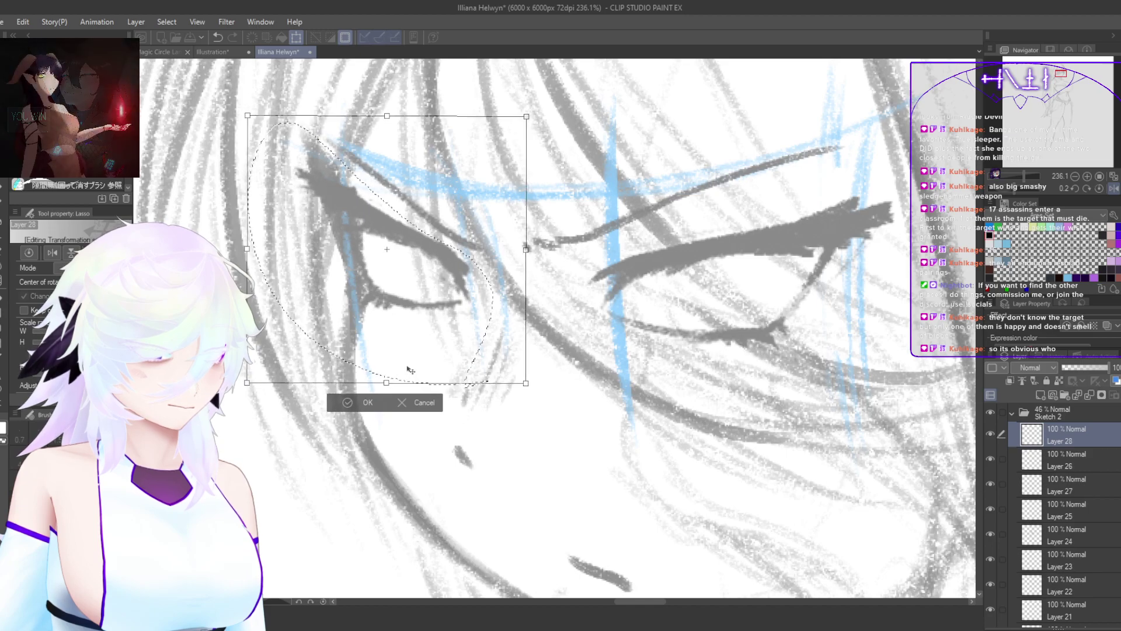
left_click(374, 408)
key("ctrl+d")
key("h")
left_click_drag(610, 466, 640, 488)
left_click_drag(698, 462, 726, 450)
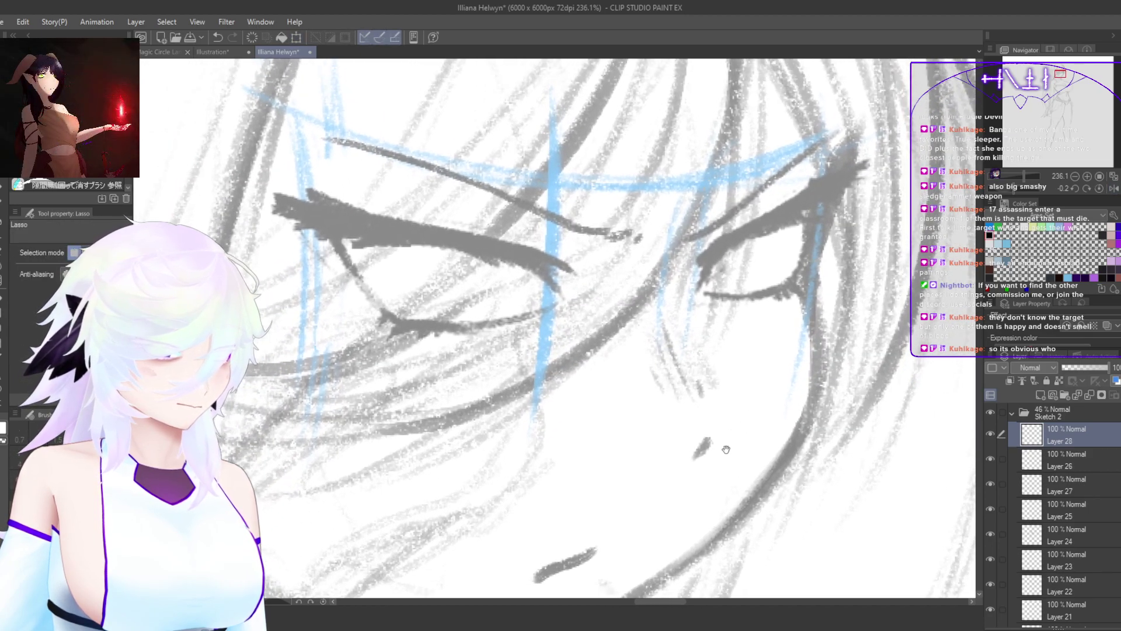
Step: Examine the lid and lash lines of both eyes up close and against the whole face in normal and mirrored views
key("p")
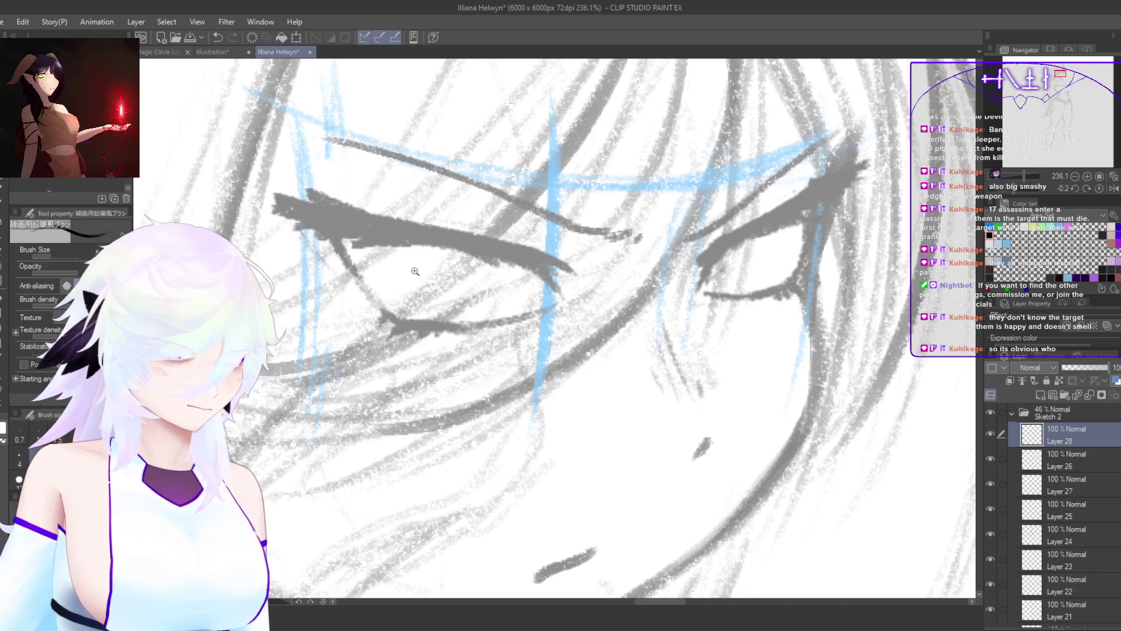
left_click_drag(415, 271, 650, 469)
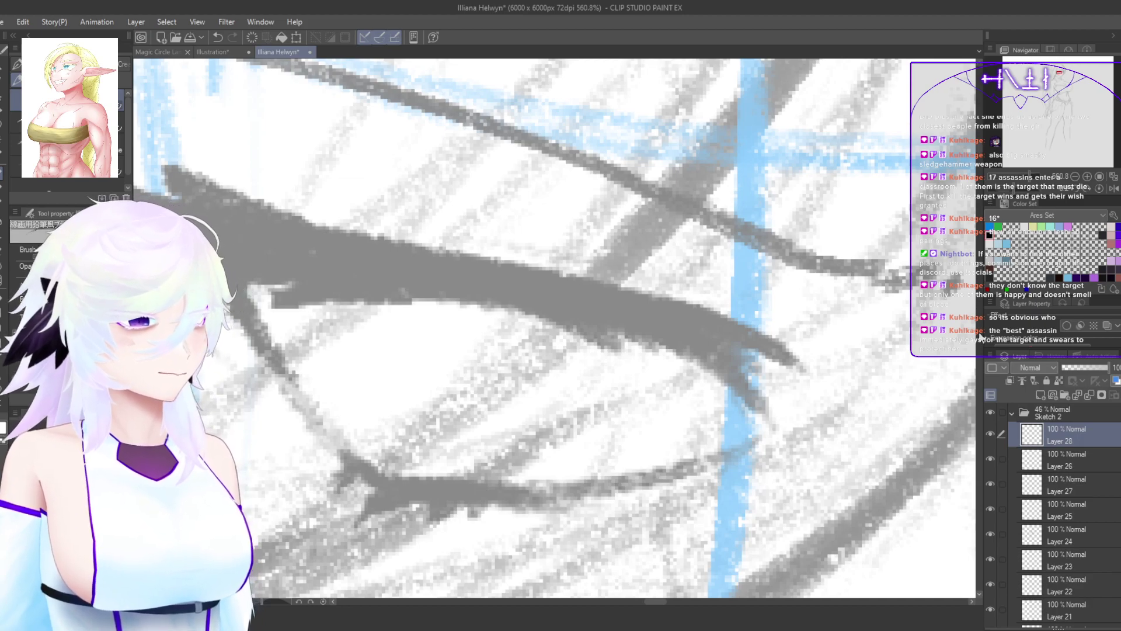
key("h")
left_click_drag(817, 397, 737, 406)
scroll(736, 405, "up", 2)
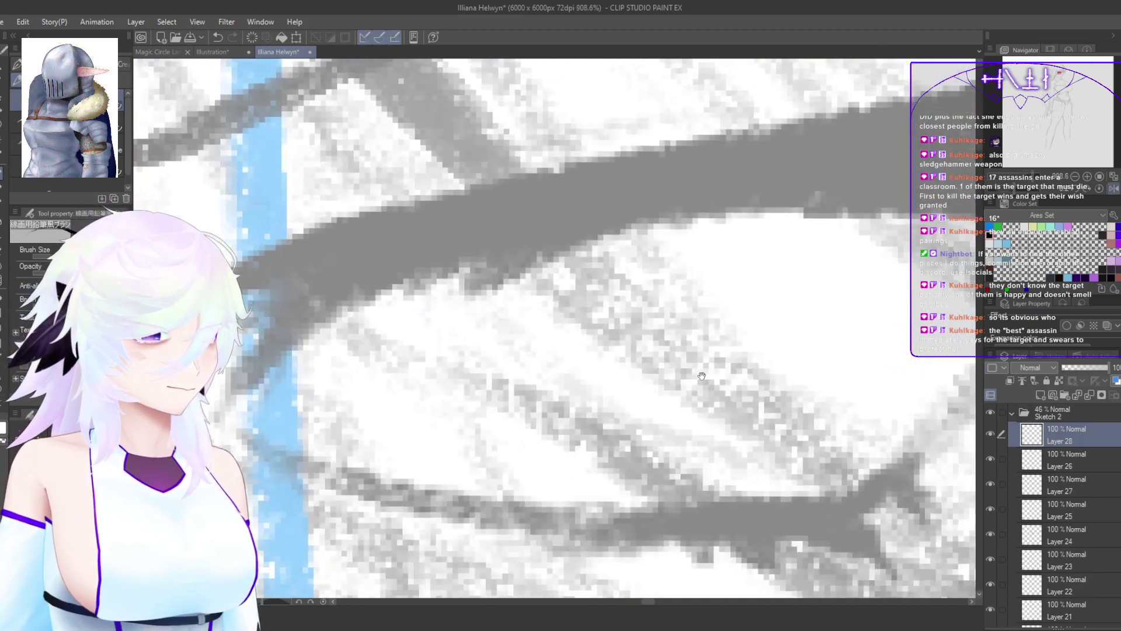
scroll(647, 516, "up", 1)
scroll(647, 516, "down", 15)
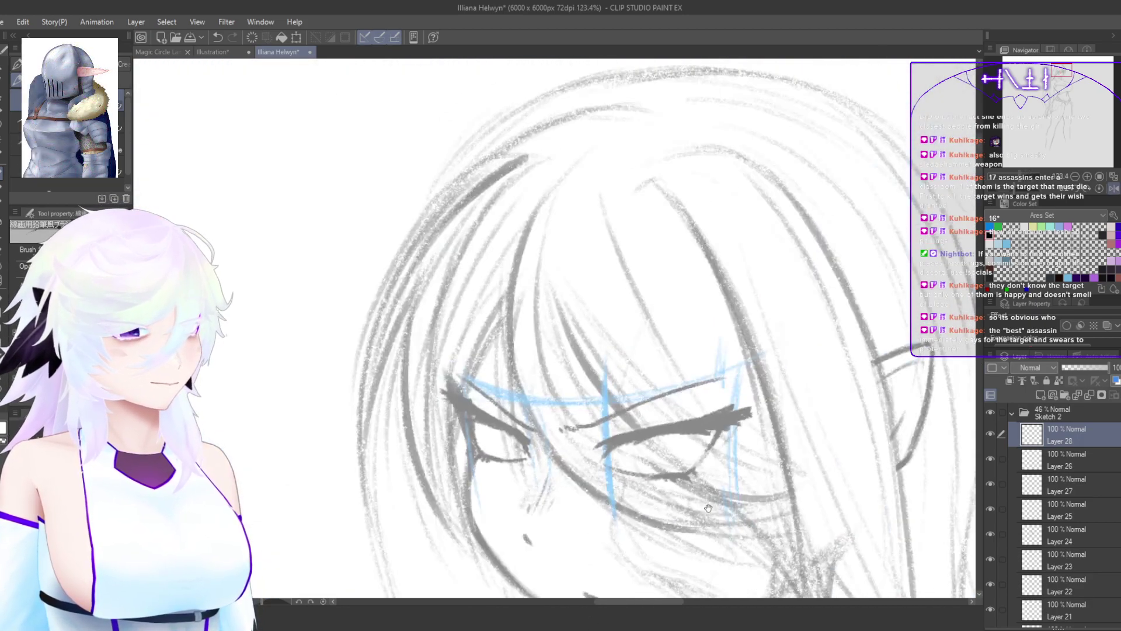
left_click_drag(696, 479, 675, 510)
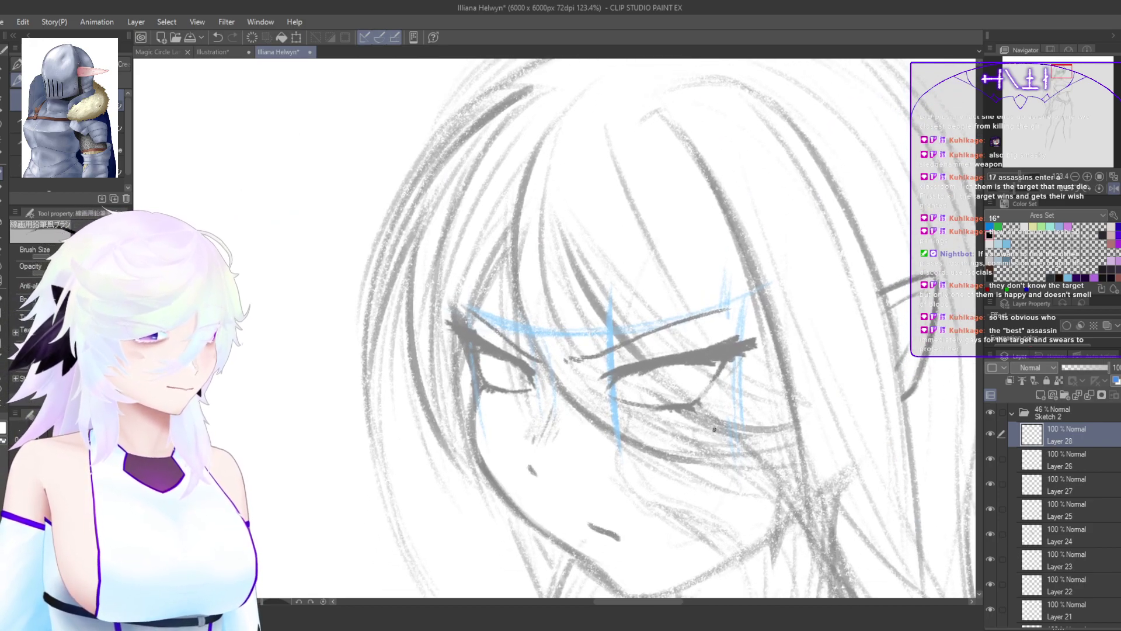
scroll(664, 393, "up", 8)
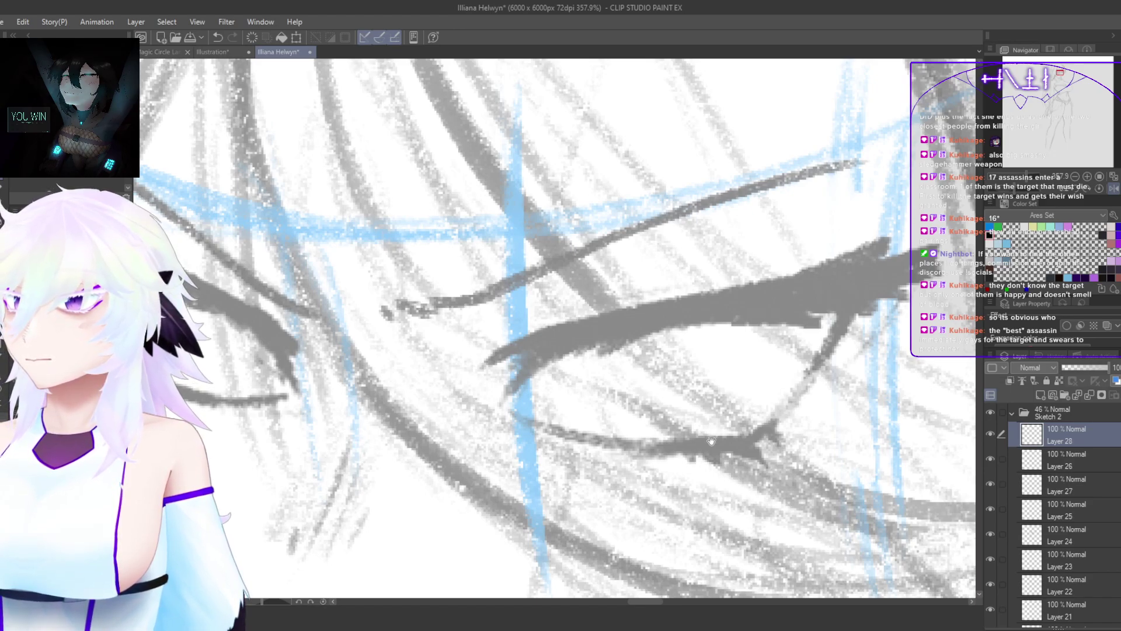
scroll(711, 441, "up", 2)
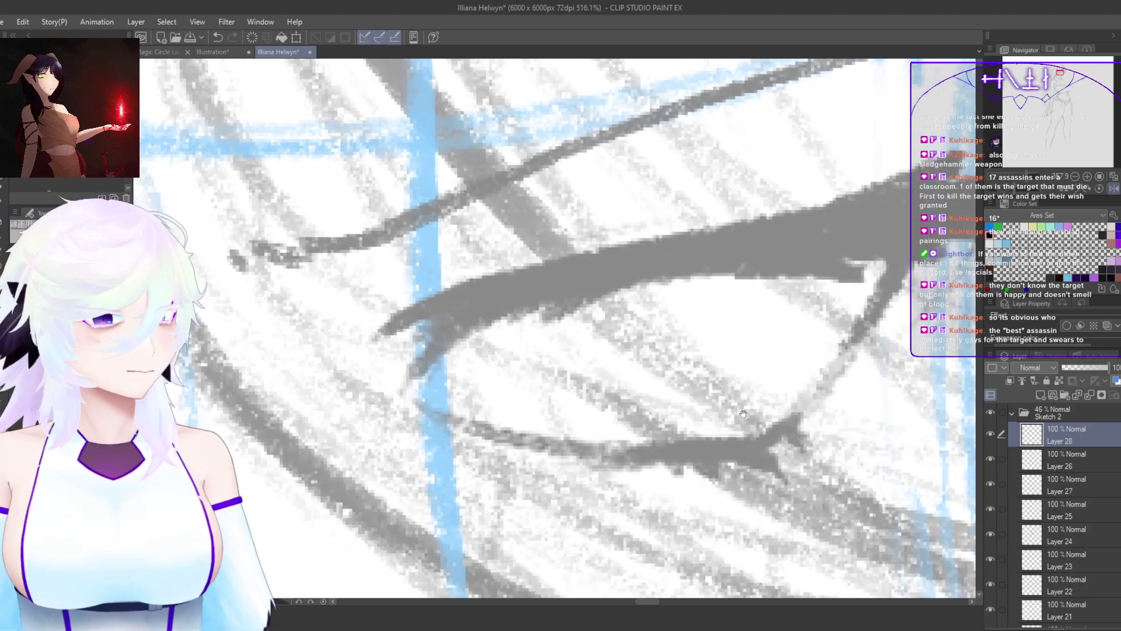
left_click_drag(795, 421, 745, 449)
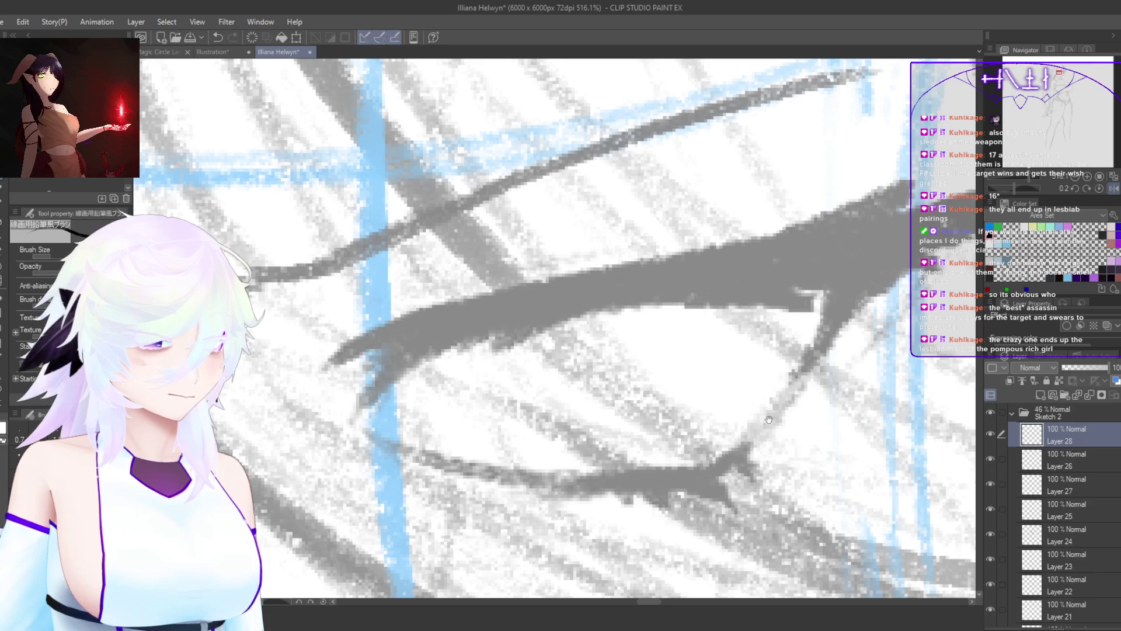
left_click_drag(543, 461, 769, 427)
left_click_drag(491, 379, 778, 419)
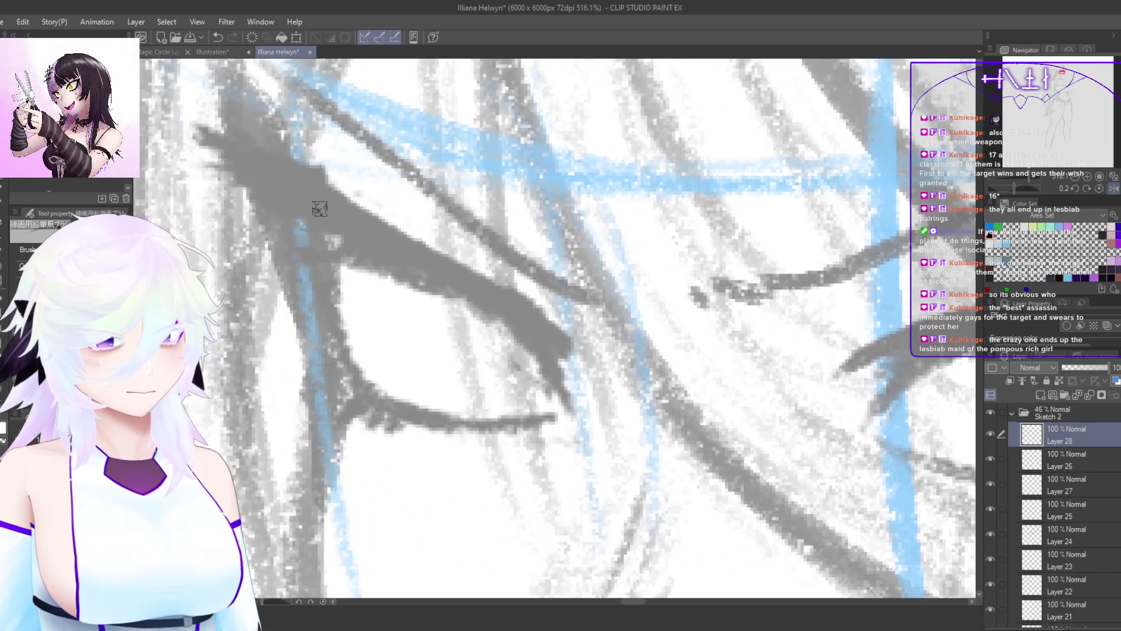
mouse_move(692, 446)
left_mouse_down()
mouse_move(647, 422)
mouse_move(380, 378)
left_mouse_up()
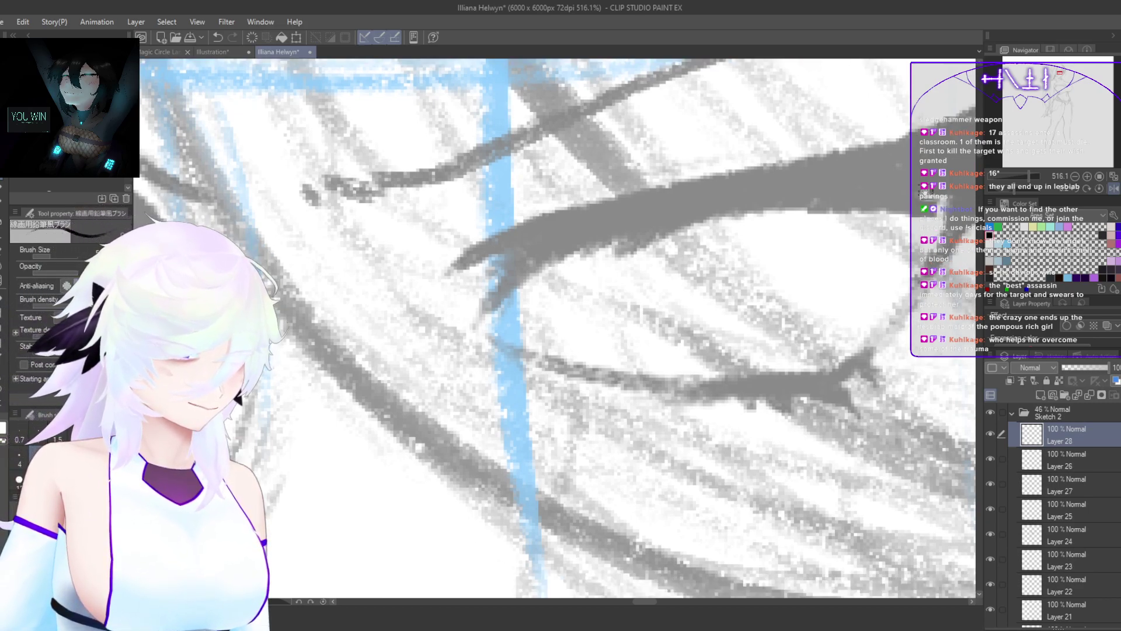
Step: Add a new layer above the eye layers in the Sketch 2 folder
left_click_drag(761, 342, 672, 408)
key("ctrl+shift+n")
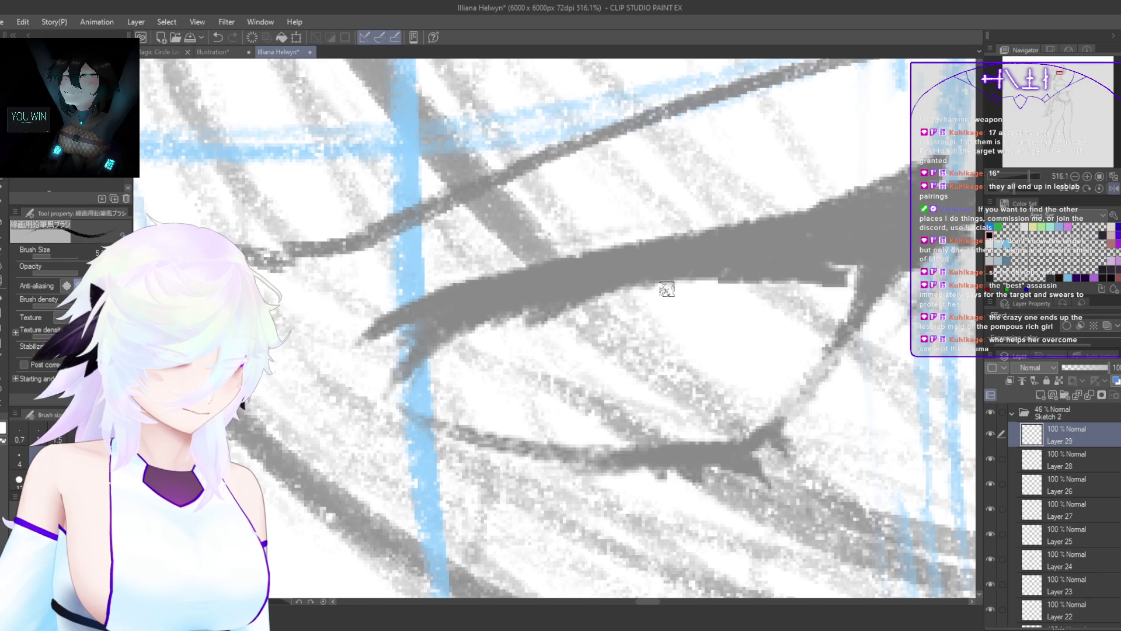
left_click_drag(649, 351, 621, 531)
left_click_drag(742, 474, 688, 257)
left_click_drag(684, 322, 677, 461)
left_click_drag(638, 421, 860, 456)
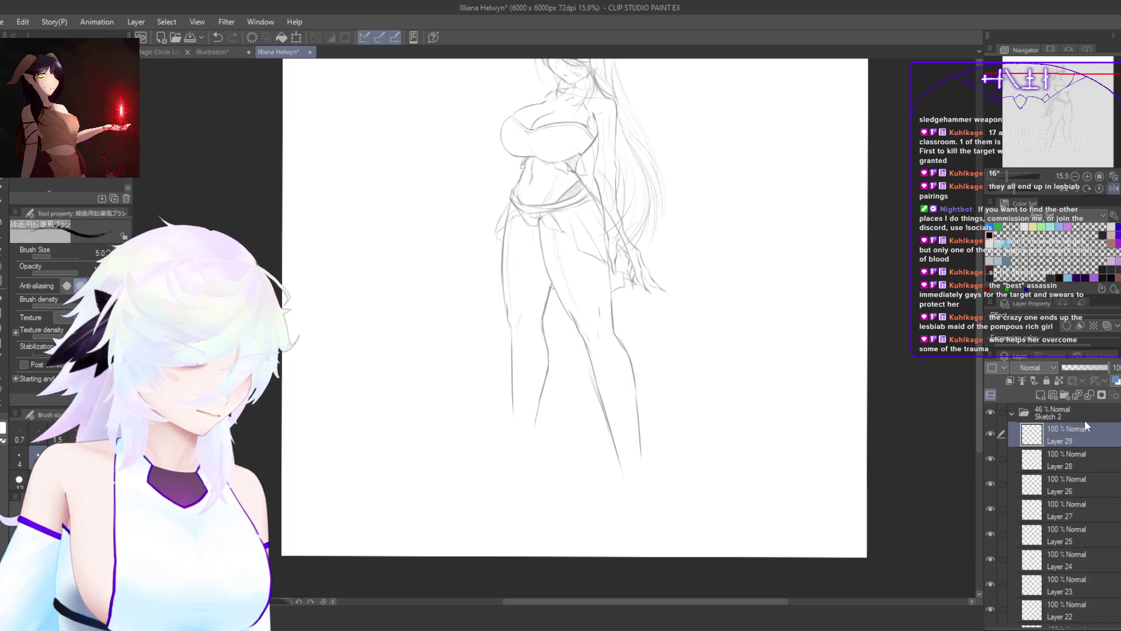
Step: Collapse the Sketch 2 folder and examine the full figure, from the legs and torso up to the face
left_click(1013, 412)
scroll(853, 471, "down", 3)
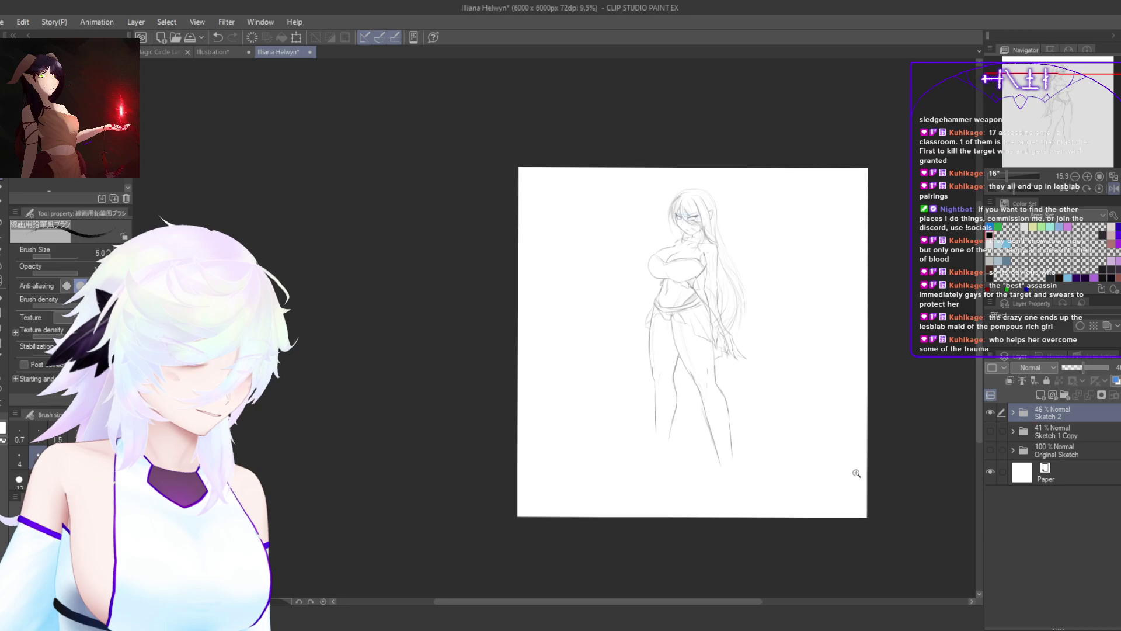
key("ctrl+t")
left_click_drag(712, 511, 723, 535)
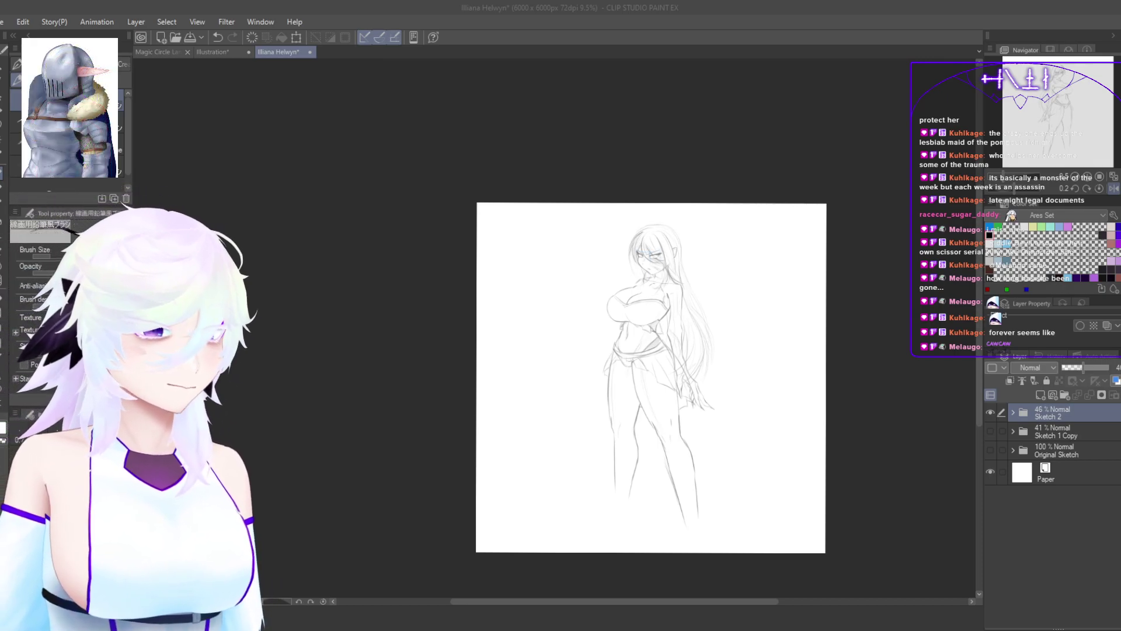
left_click(979, 293)
scroll(655, 393, "up", 5)
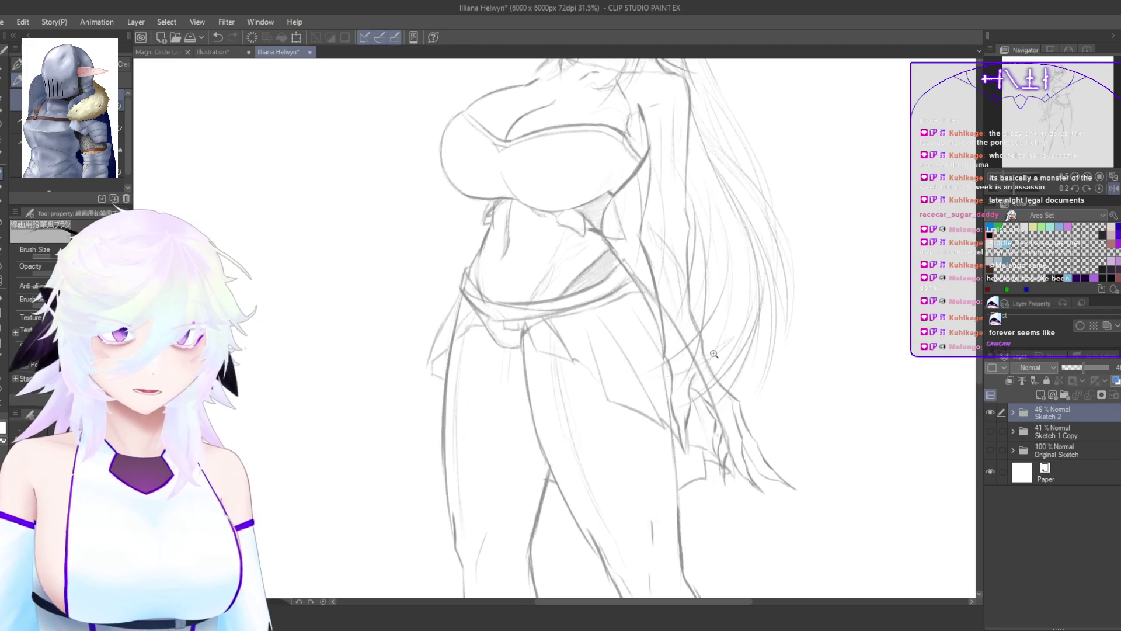
left_click_drag(712, 462, 721, 309)
left_click_drag(718, 428, 722, 400)
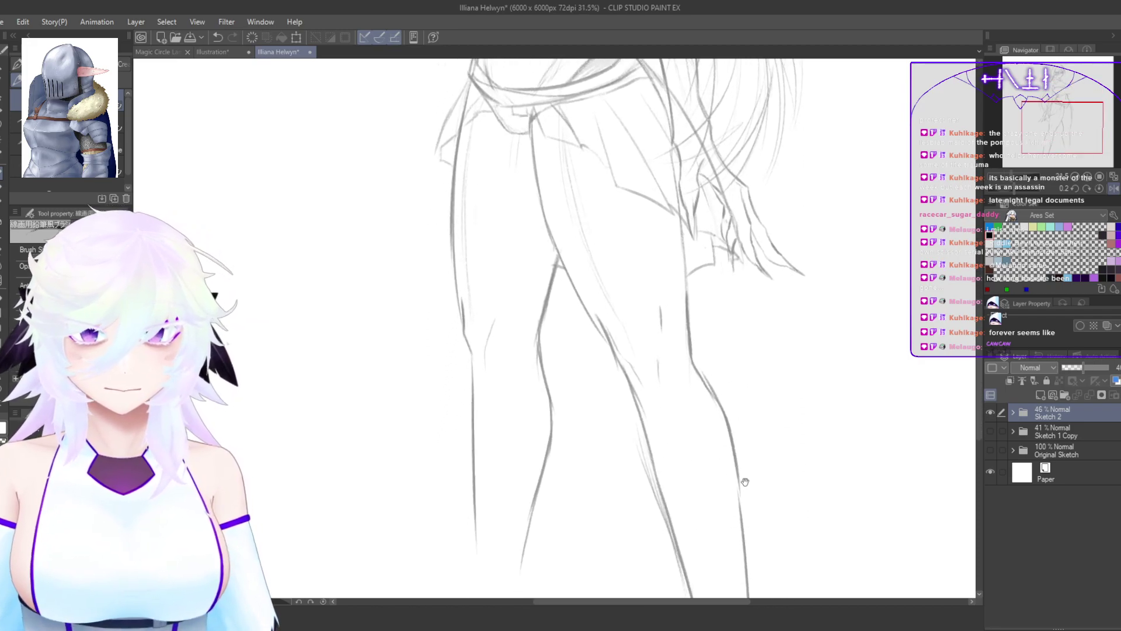
left_click_drag(744, 480, 733, 403)
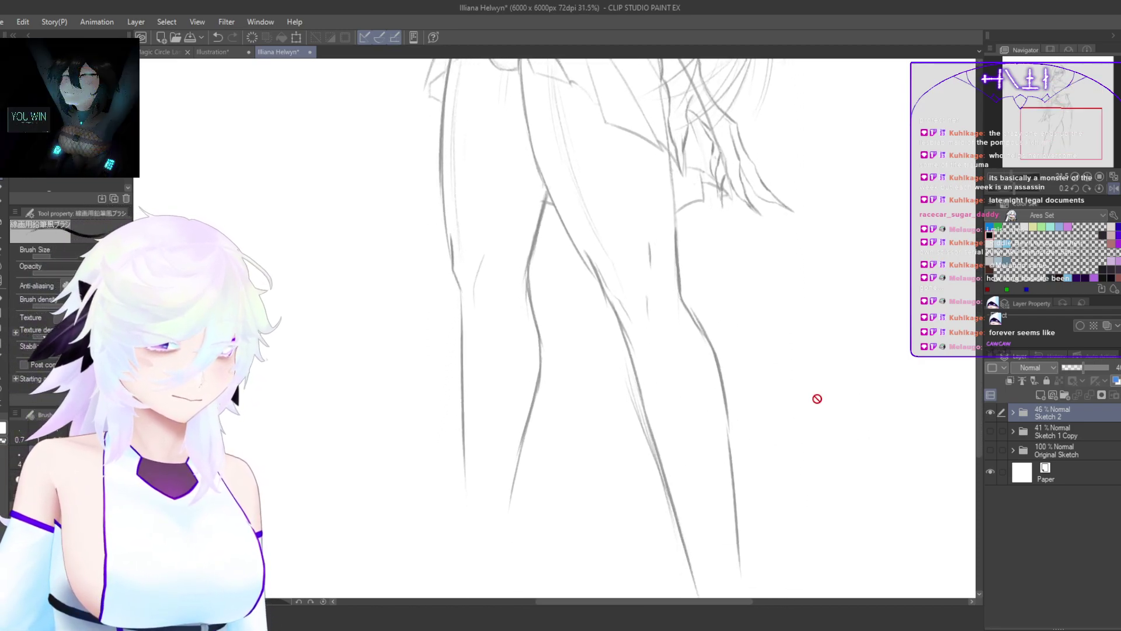
left_click_drag(799, 329, 788, 528)
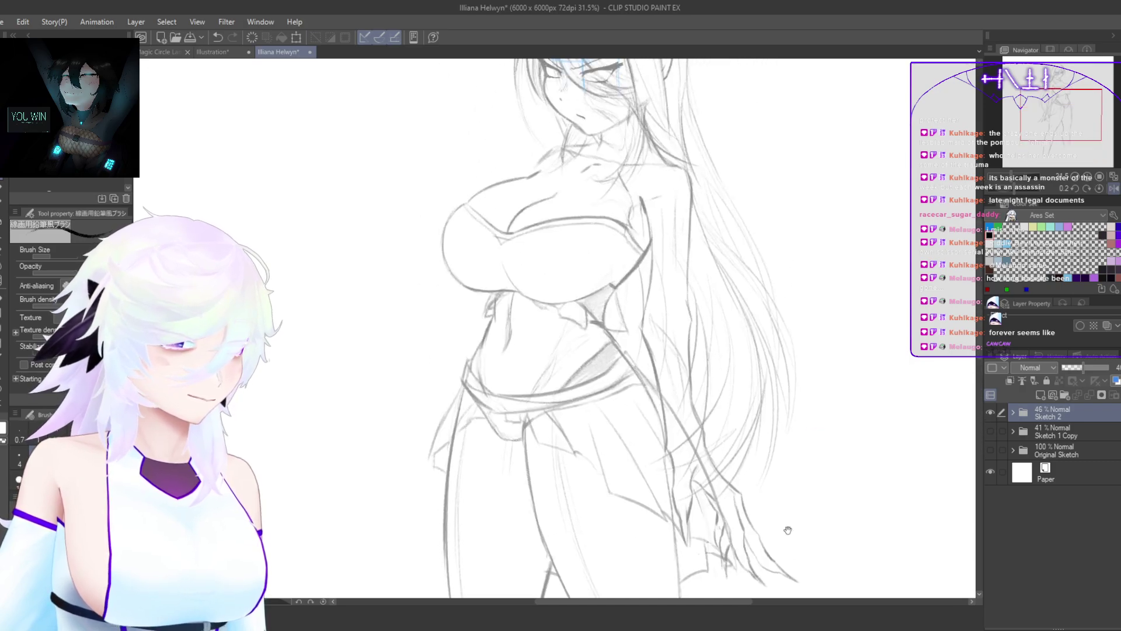
left_click_drag(778, 204, 773, 386)
left_click_drag(672, 314, 791, 405)
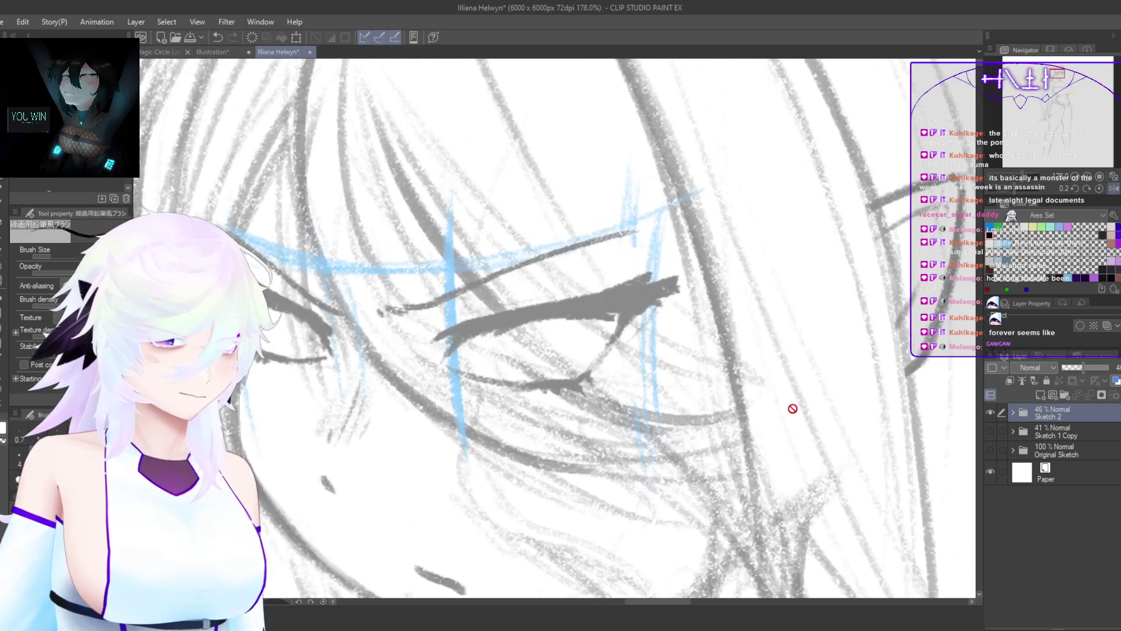
Step: Expand the Sketch 2 folder, select its top layer, and add another new layer above it
double_click(1054, 411)
left_click(1083, 438)
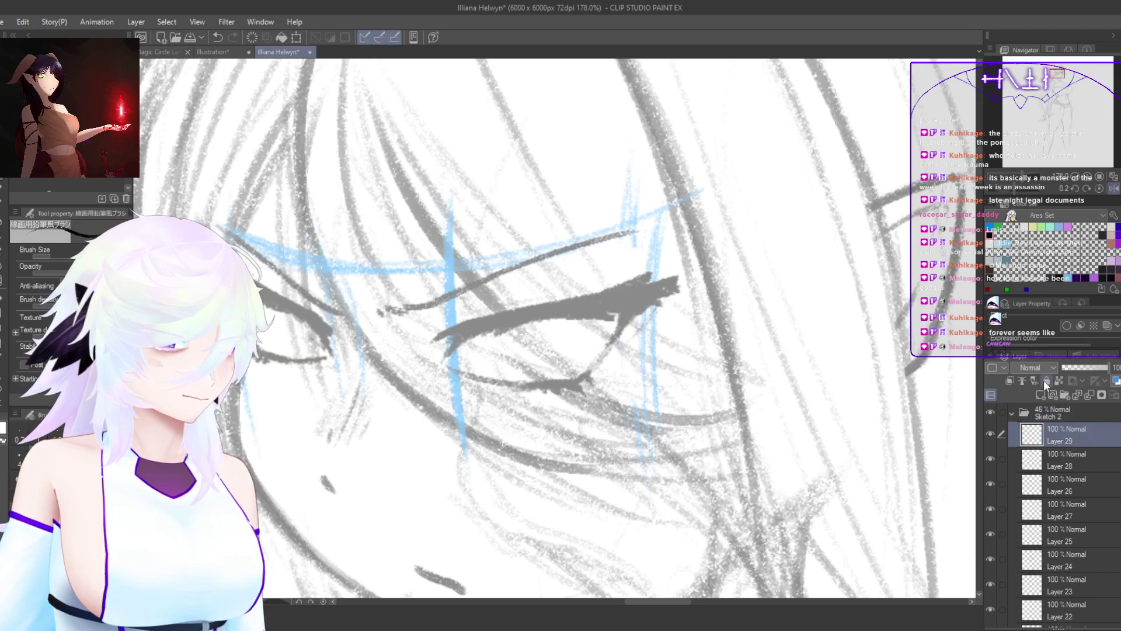
key("ctrl+shift+n")
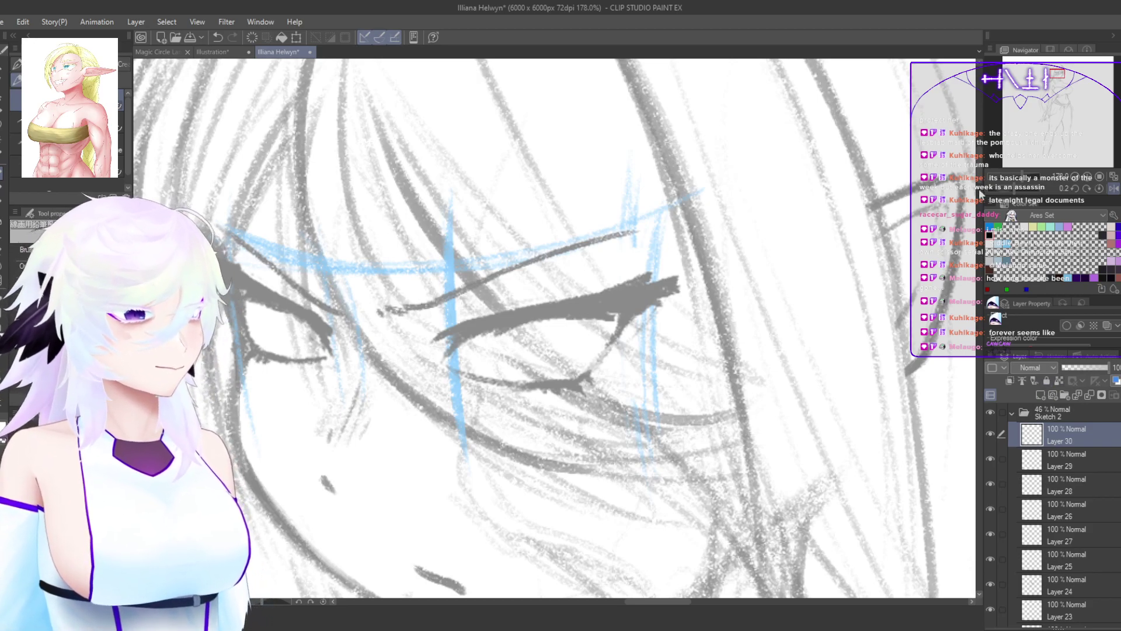
Step: Draw the inner edge of the larger eye's iris as a curve from the upper lid down to the lower lid
scroll(903, 356, "up", 2)
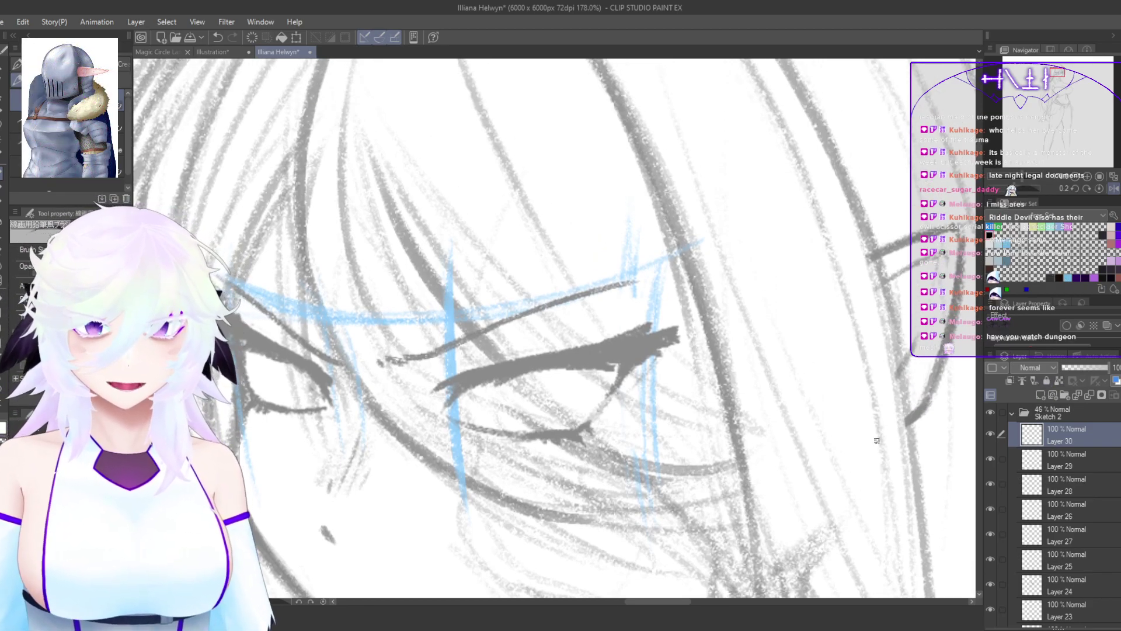
left_click_drag(778, 468, 822, 452)
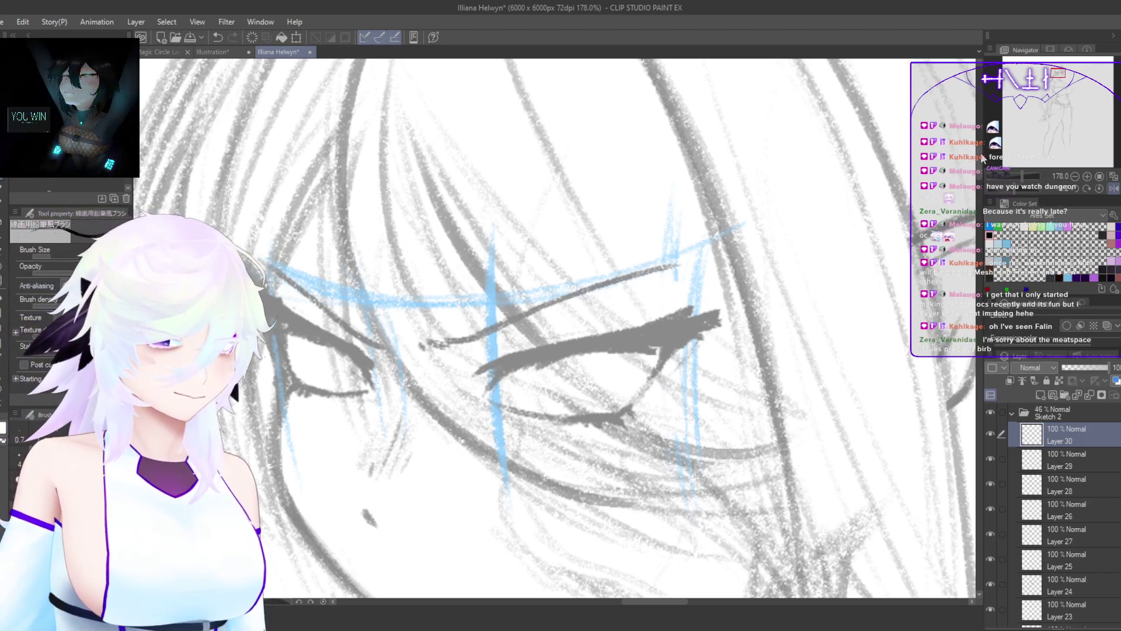
left_click_drag(978, 164, 978, 161)
left_click_drag(571, 451, 625, 417)
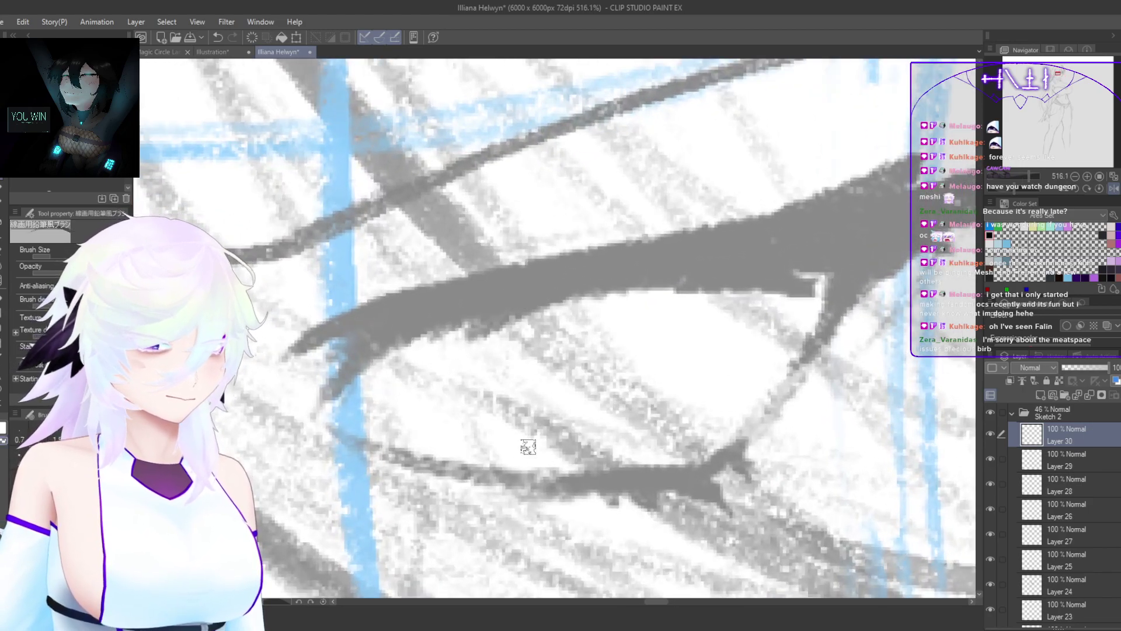
left_click_drag(509, 324, 506, 441)
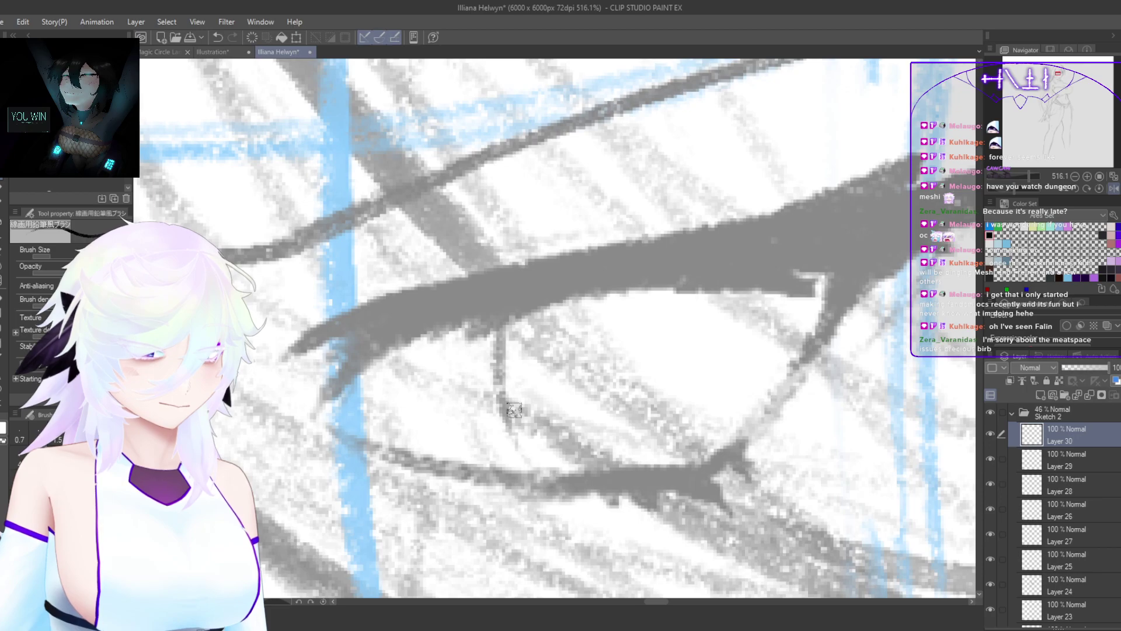
mouse_move(504, 329)
left_mouse_down()
mouse_move(528, 467)
mouse_move(549, 476)
left_mouse_up()
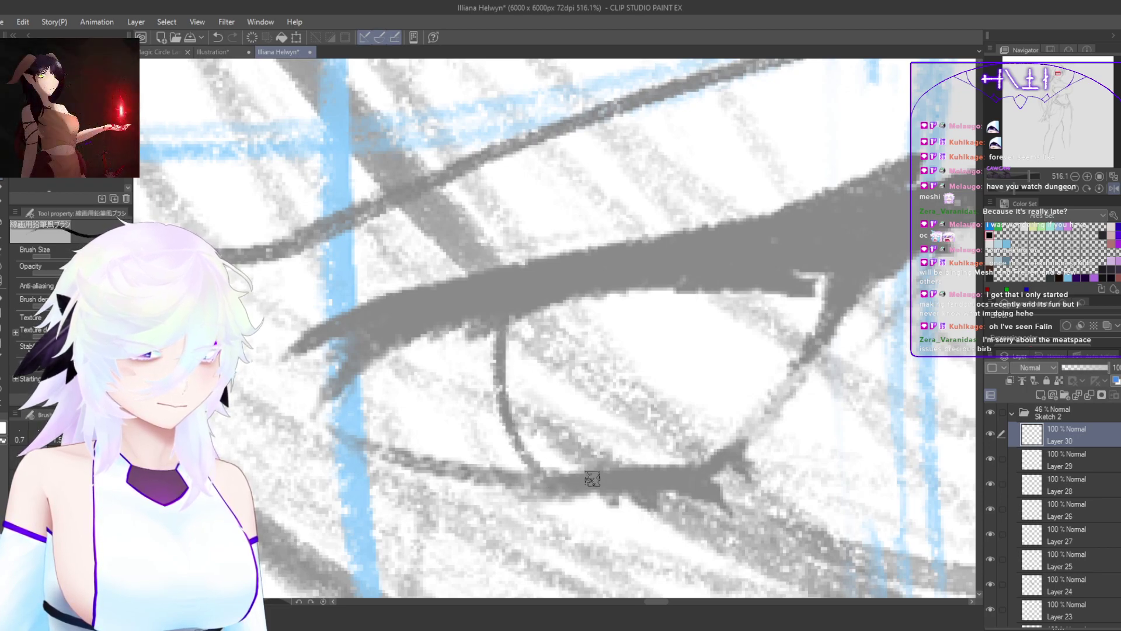
Step: Draw the outer edge of the larger eye's iris in the mirrored view, curving from the upper lid to the lower lid
left_click_drag(644, 421, 615, 462)
key("h")
mouse_move(477, 297)
left_mouse_down()
mouse_move(471, 387)
mouse_move(507, 437)
mouse_move(489, 356)
left_mouse_up()
left_click_drag(464, 316, 474, 430)
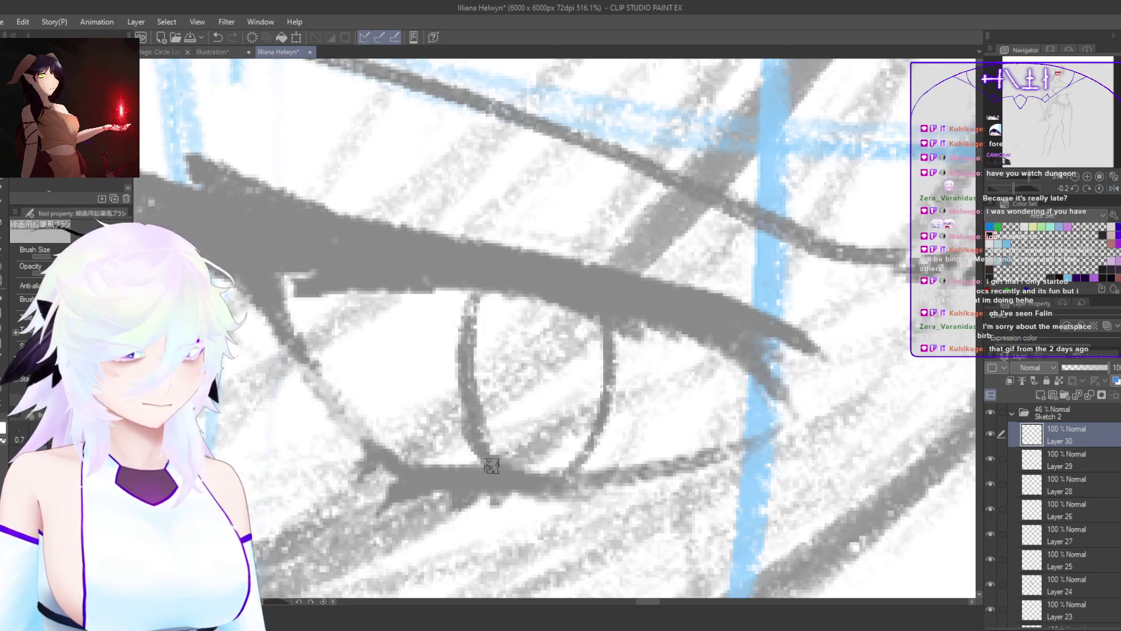
Step: Rework the outer edge of the larger eye's iris with extra strokes, then erase that edge completely
left_click_drag(462, 362, 469, 439)
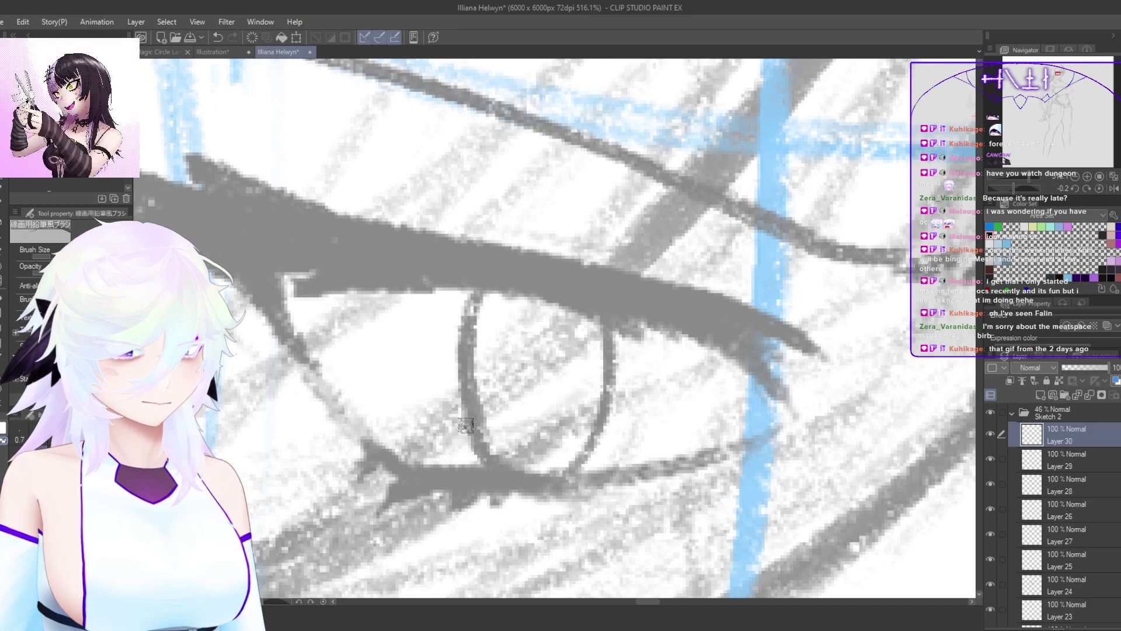
left_click_drag(481, 328, 488, 437)
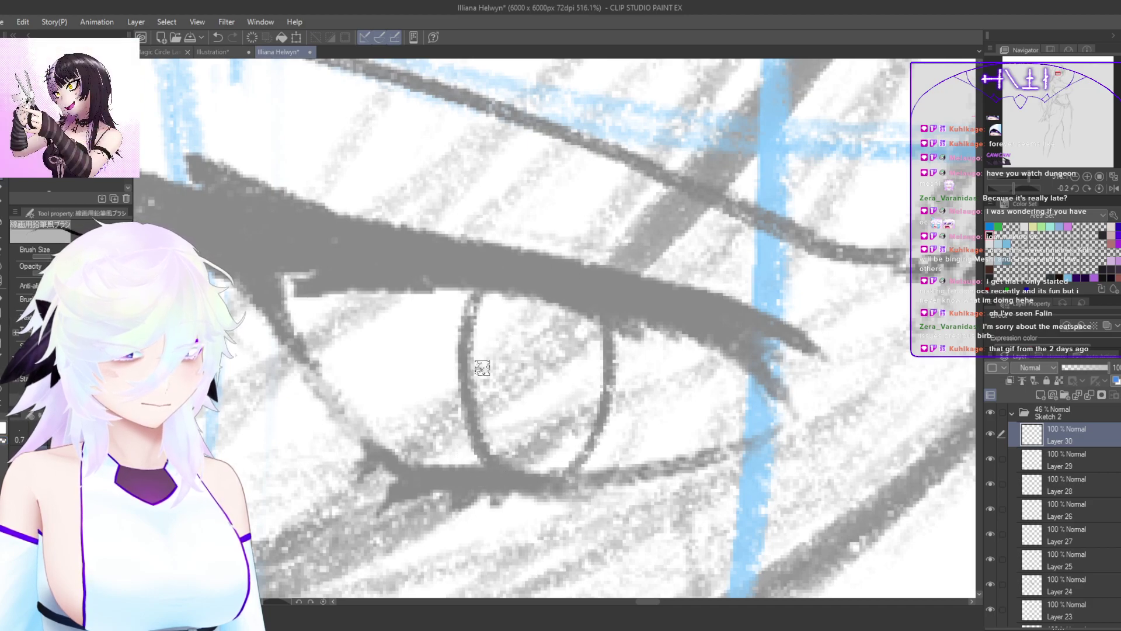
key("e")
left_click_drag(481, 286, 487, 427)
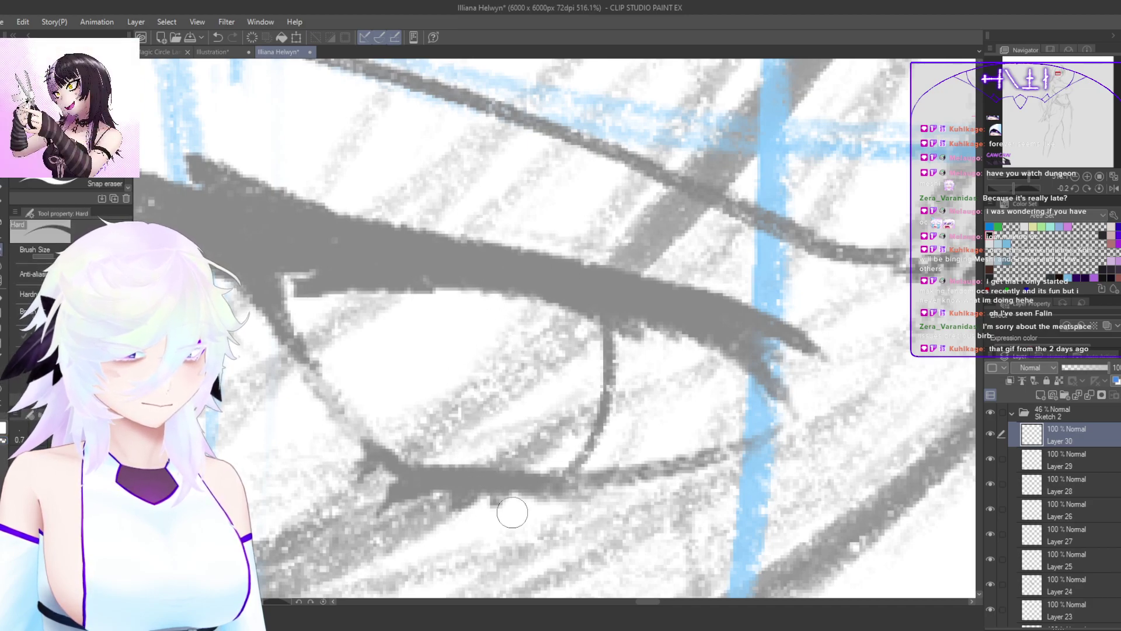
Step: Redraw the outer edge of the larger eye's iris as a thinner curve from the upper lid to the lower end of the inner edge
key("p")
left_click_drag(487, 294, 482, 361)
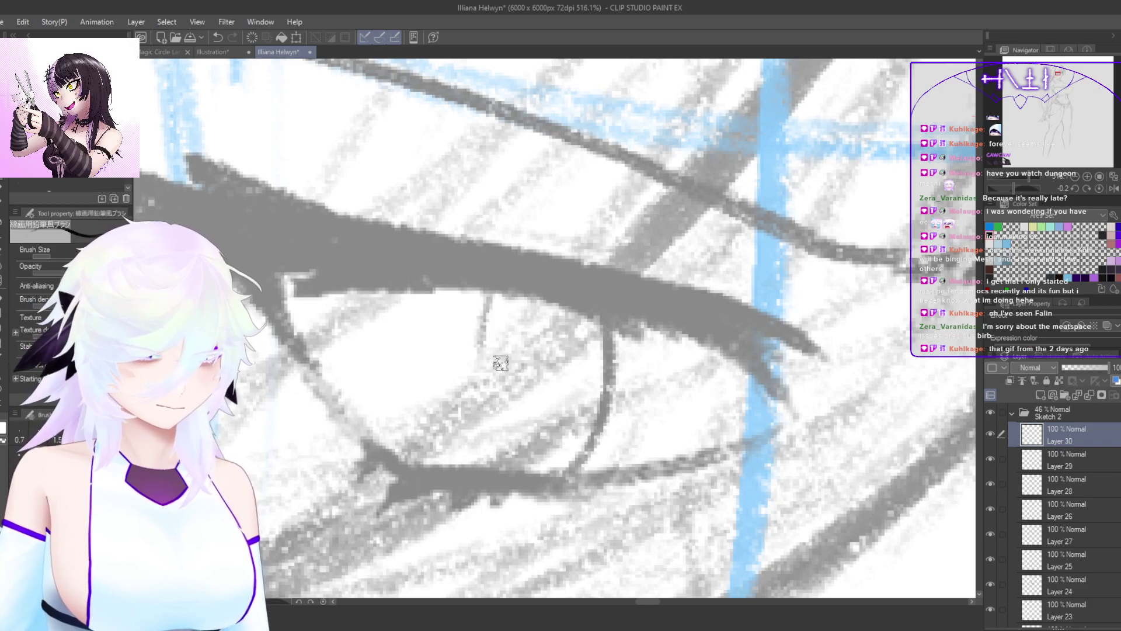
key("ctrl+z")
left_click_drag(485, 294, 480, 373)
left_click_drag(475, 326, 502, 459)
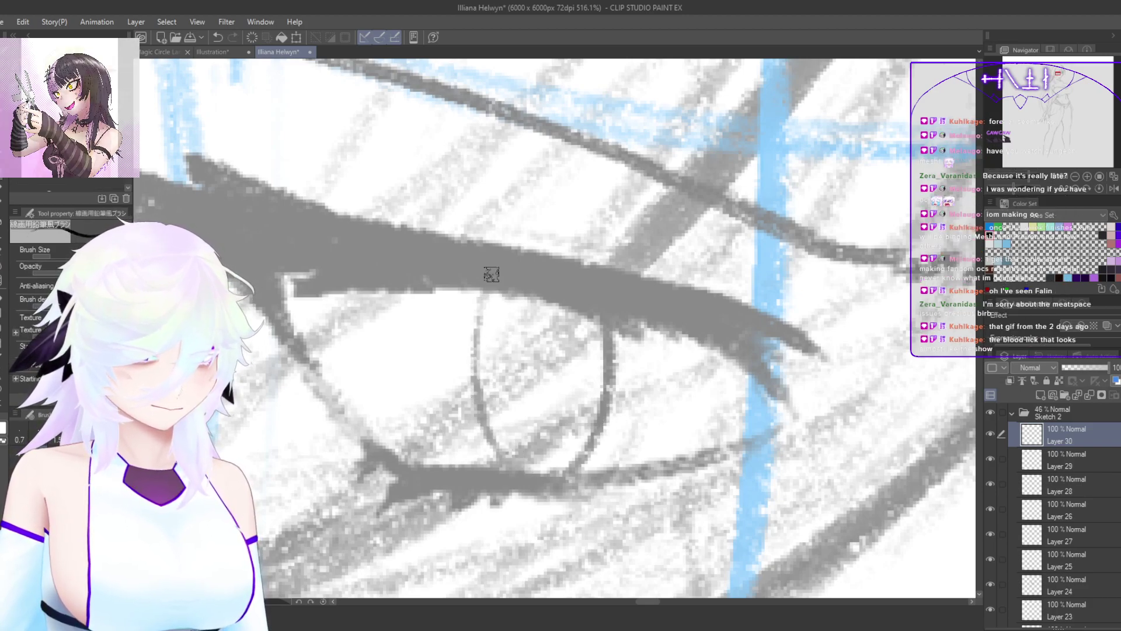
key("ctrl+z")
key("ctrl+z")
mouse_move(485, 295)
left_mouse_down()
mouse_move(488, 403)
mouse_move(518, 459)
mouse_move(488, 402)
left_mouse_up()
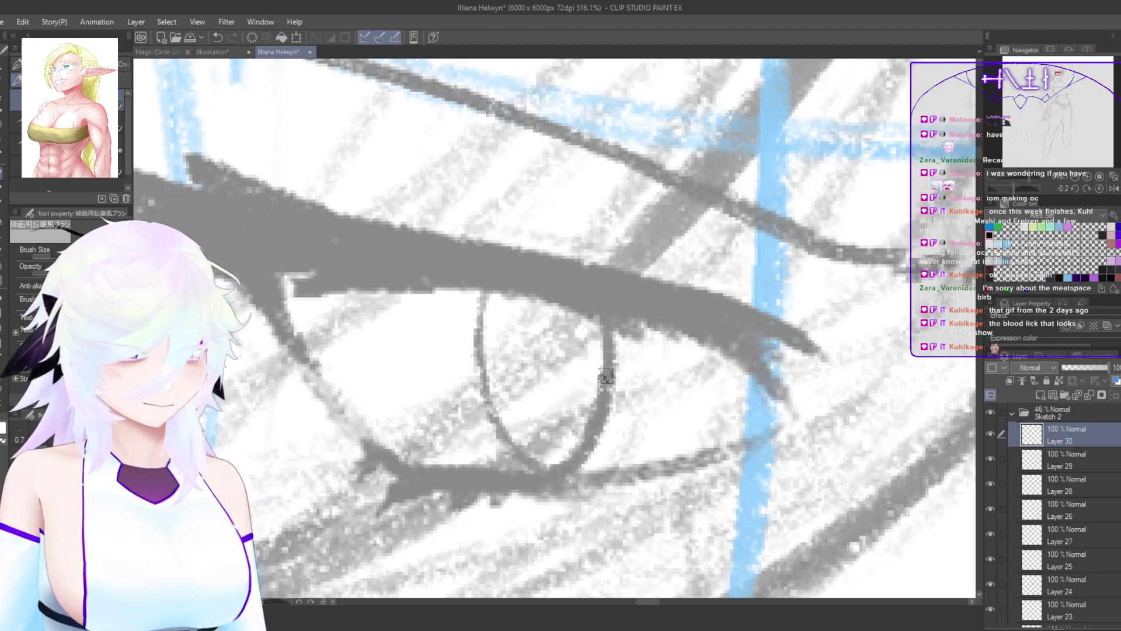
scroll(607, 362, "down", 5)
scroll(530, 449, "up", 6)
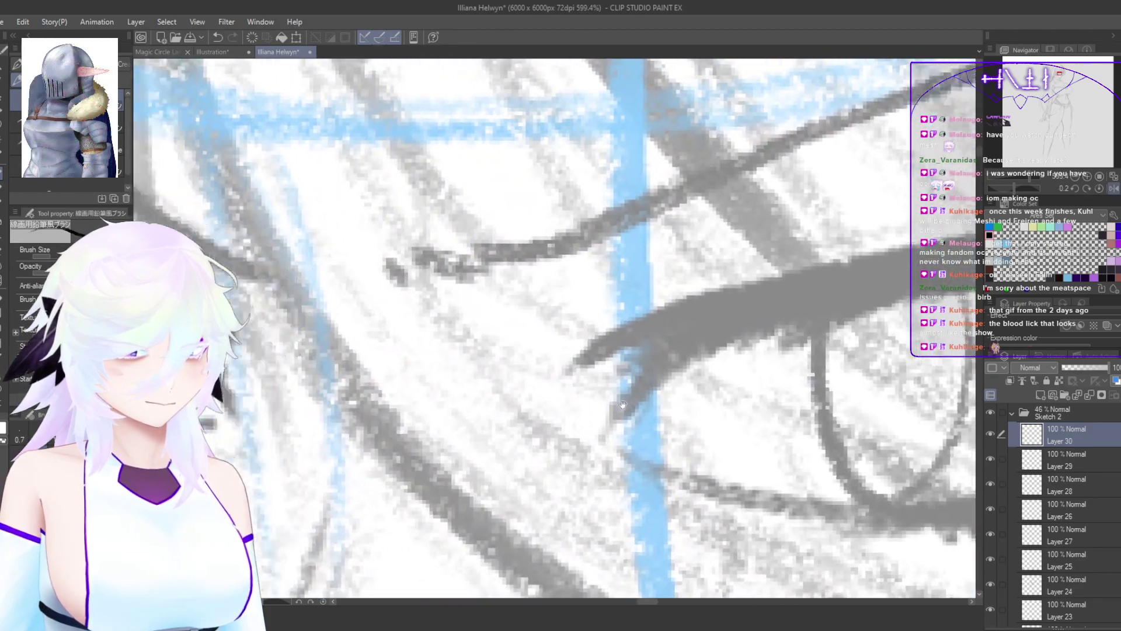
left_click_drag(623, 405, 939, 399)
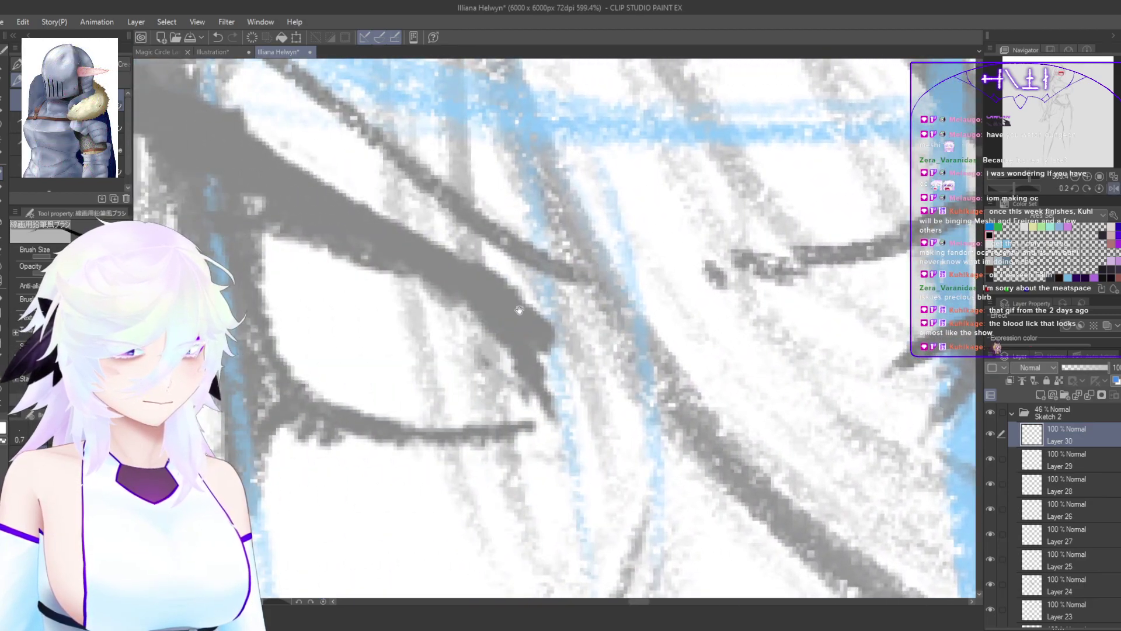
scroll(519, 310, "up", 3)
left_click_drag(458, 303, 471, 465)
left_click_drag(454, 386, 496, 504)
left_click_drag(483, 482, 525, 524)
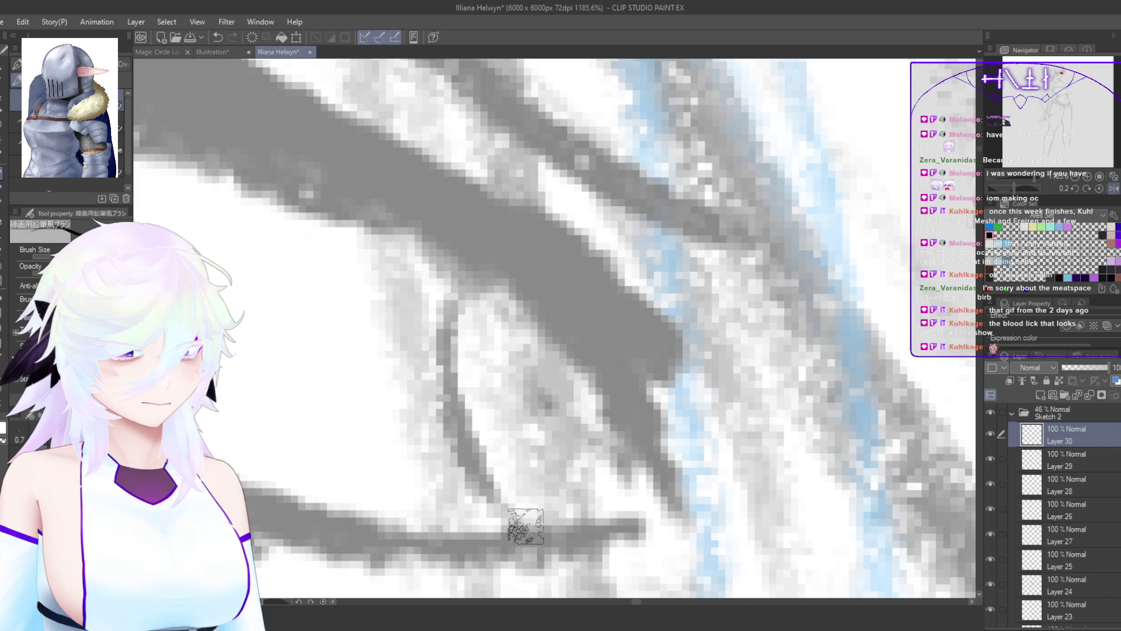
key("ctrl+z")
key("ctrl+z")
key("ctrl+z")
key("ctrl+z")
Step: Draw the outer edge of the smaller eye's iris in the mirrored view, as a thickened curve from the upper lid to the lower lid
mouse_move(451, 289)
left_mouse_down()
mouse_move(462, 472)
mouse_move(476, 511)
left_mouse_up()
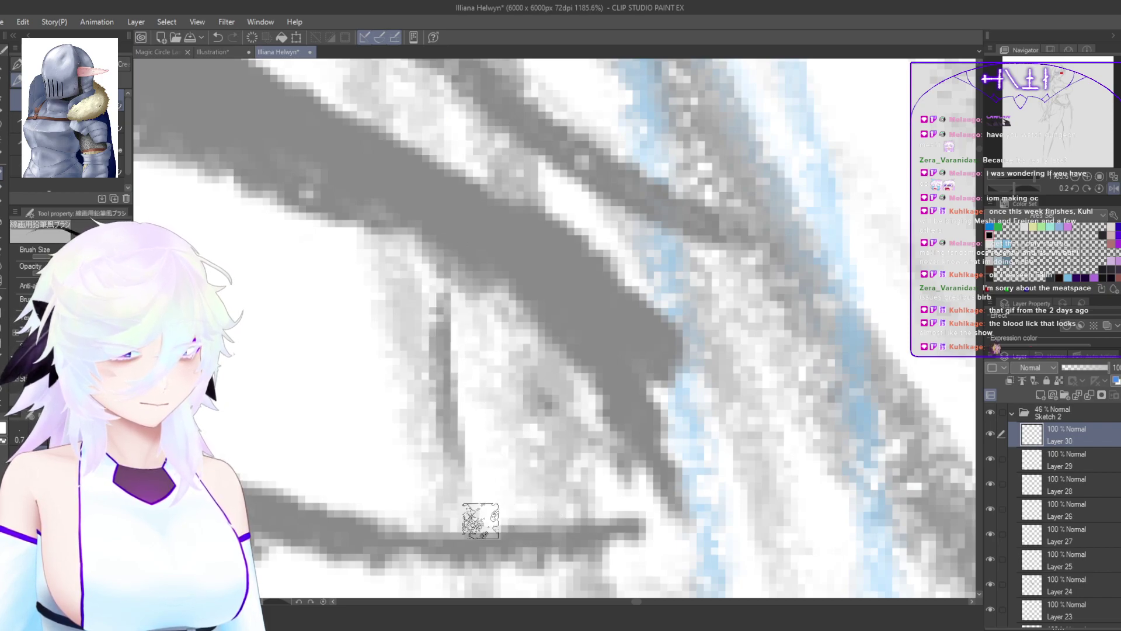
mouse_move(446, 367)
left_mouse_down()
mouse_move(486, 484)
mouse_move(551, 531)
left_mouse_up()
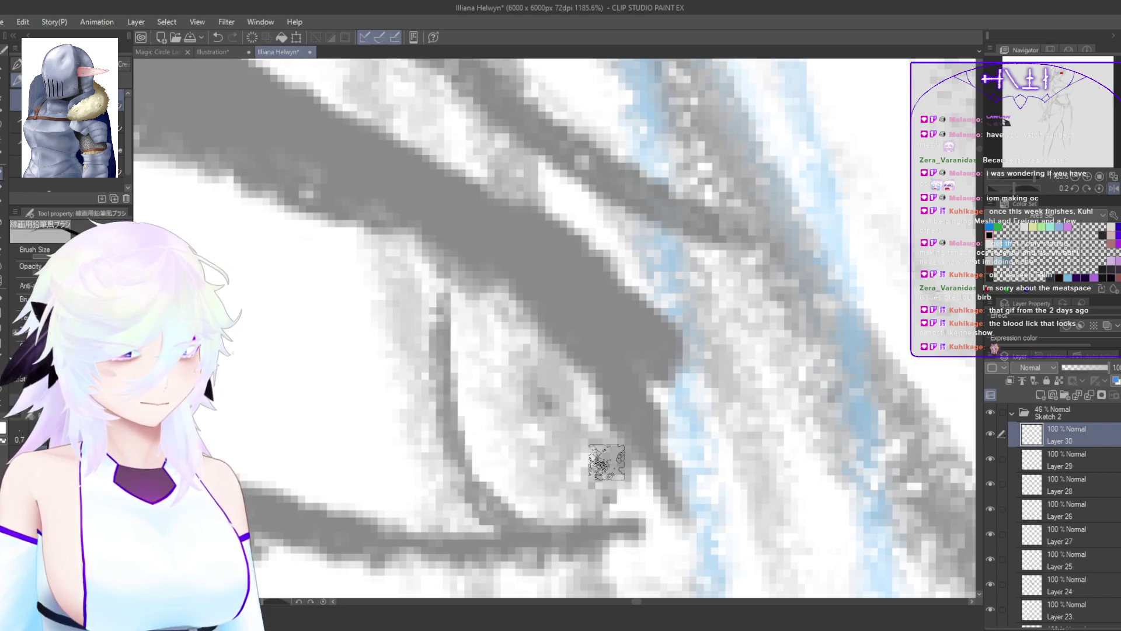
left_click_drag(457, 275, 441, 410)
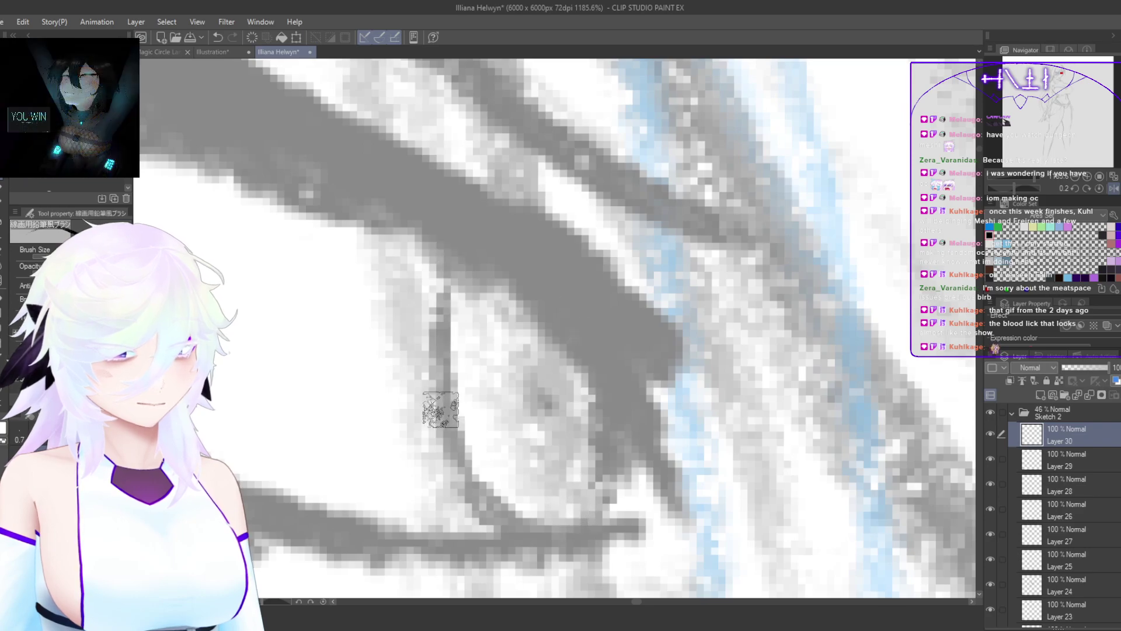
mouse_move(465, 284)
left_mouse_down()
mouse_move(451, 315)
mouse_move(450, 374)
mouse_move(491, 493)
left_mouse_up()
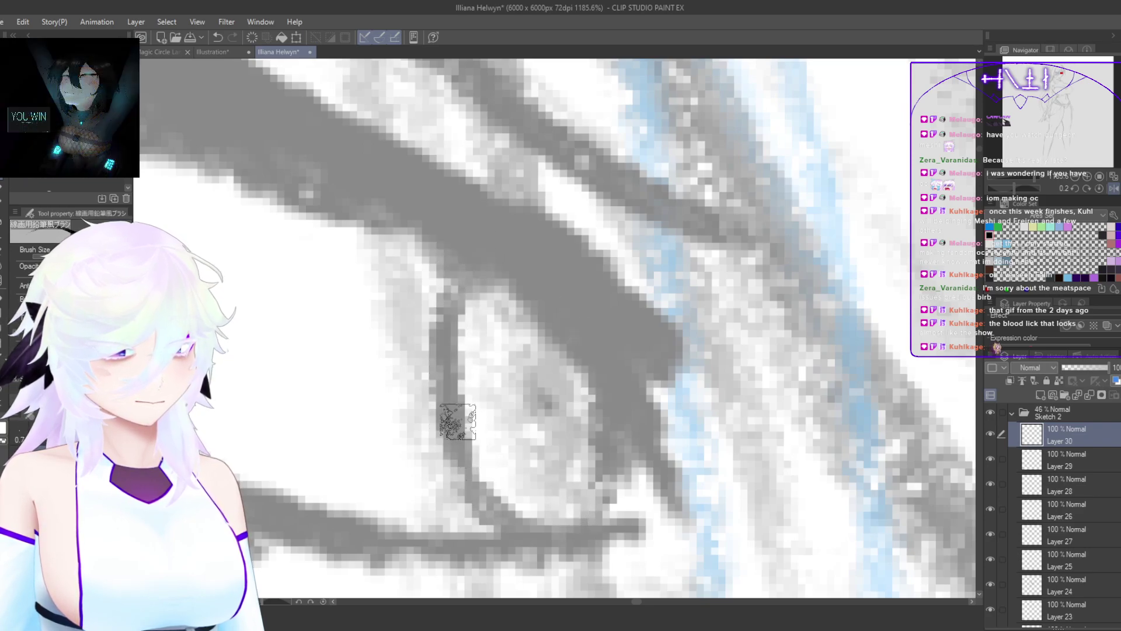
left_click_drag(457, 422, 529, 537)
Step: Lasso the smaller eye's iris edge in the unmirrored view and move it slightly down and toward the nose
key("h")
left_click_drag(711, 404, 643, 537)
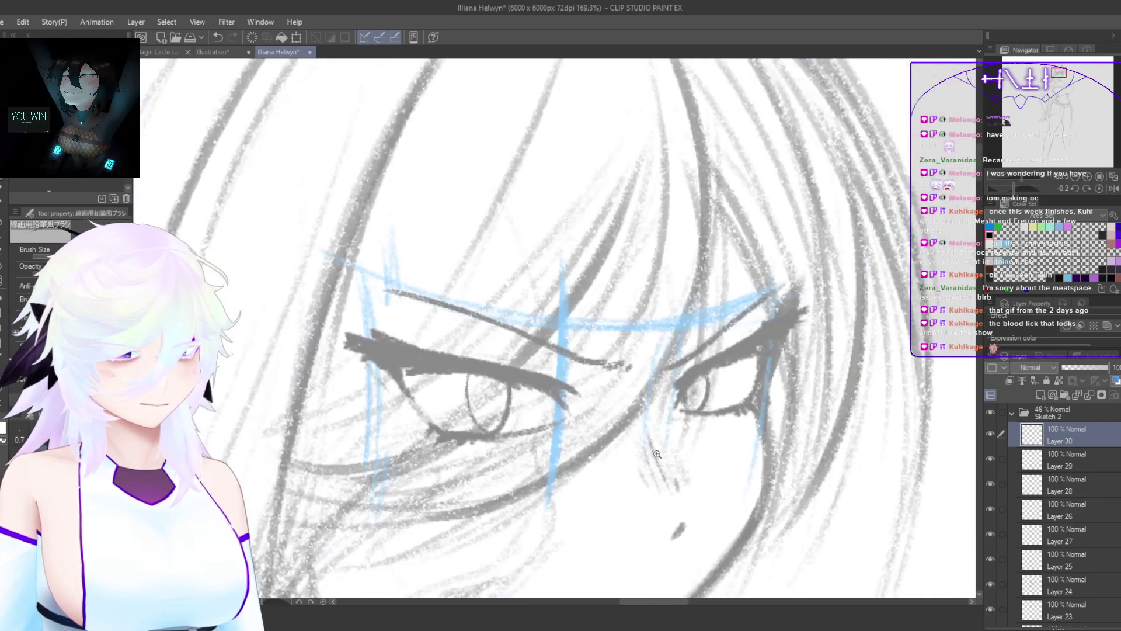
left_click_drag(669, 432, 838, 426)
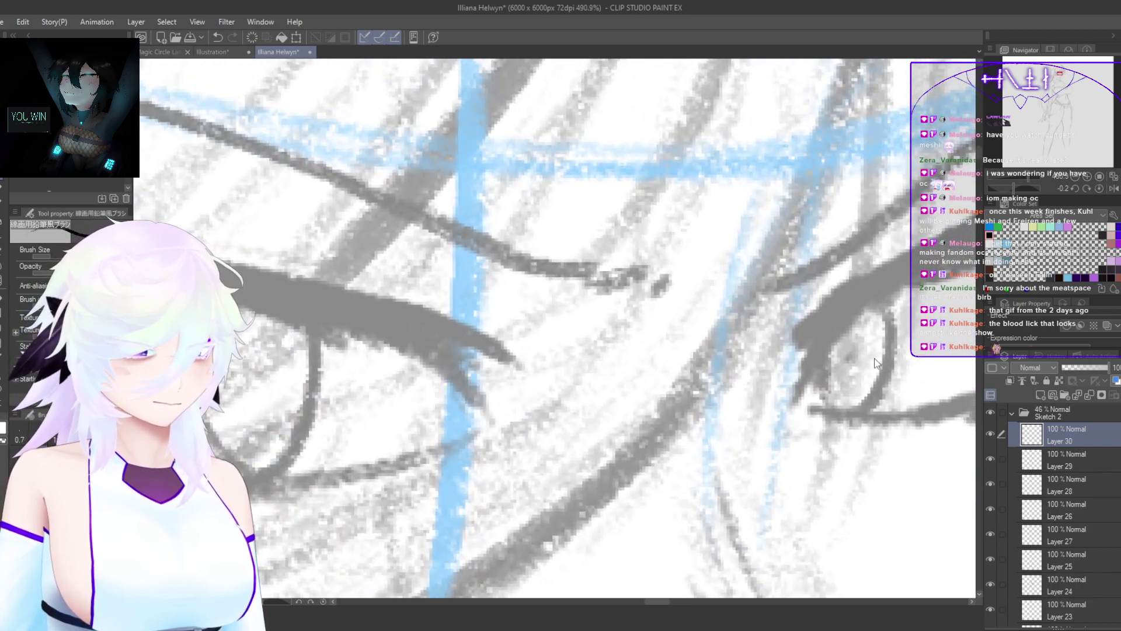
key("ctrl+t")
left_click(573, 520)
key("m")
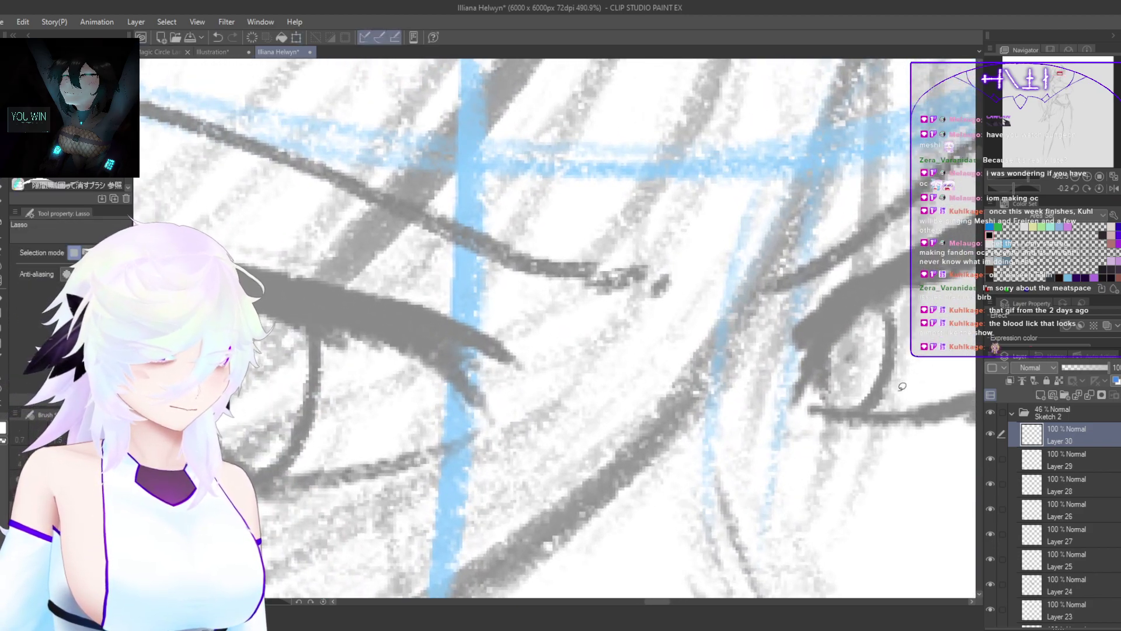
mouse_move(902, 394)
left_mouse_down()
mouse_move(882, 241)
mouse_move(840, 195)
left_mouse_up()
key("ctrl+t")
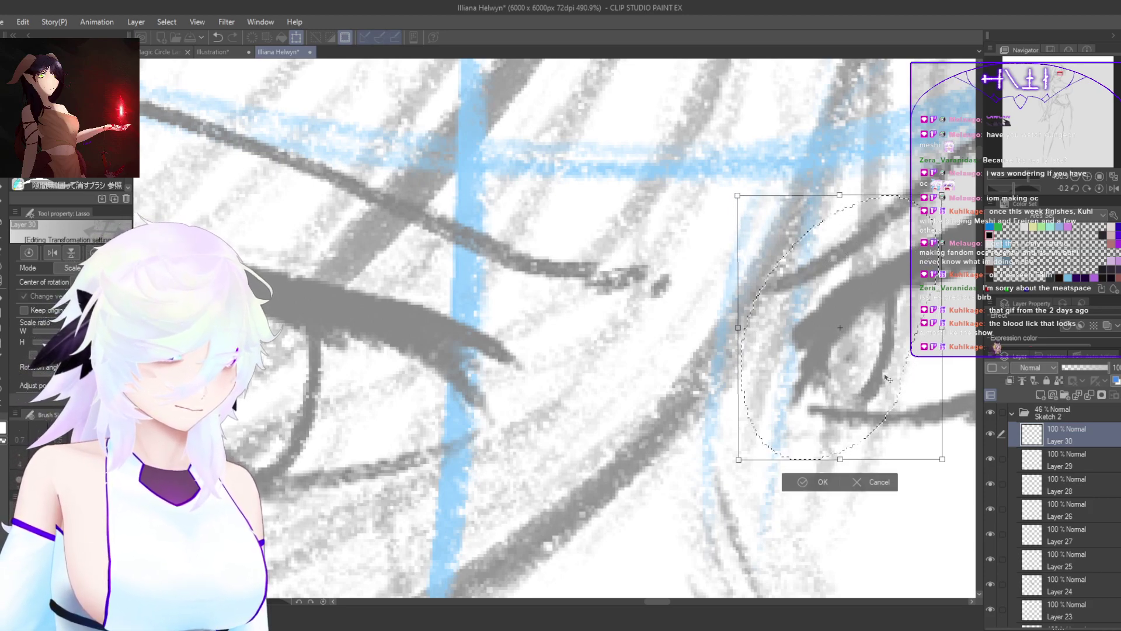
left_click_drag(887, 386, 869, 397)
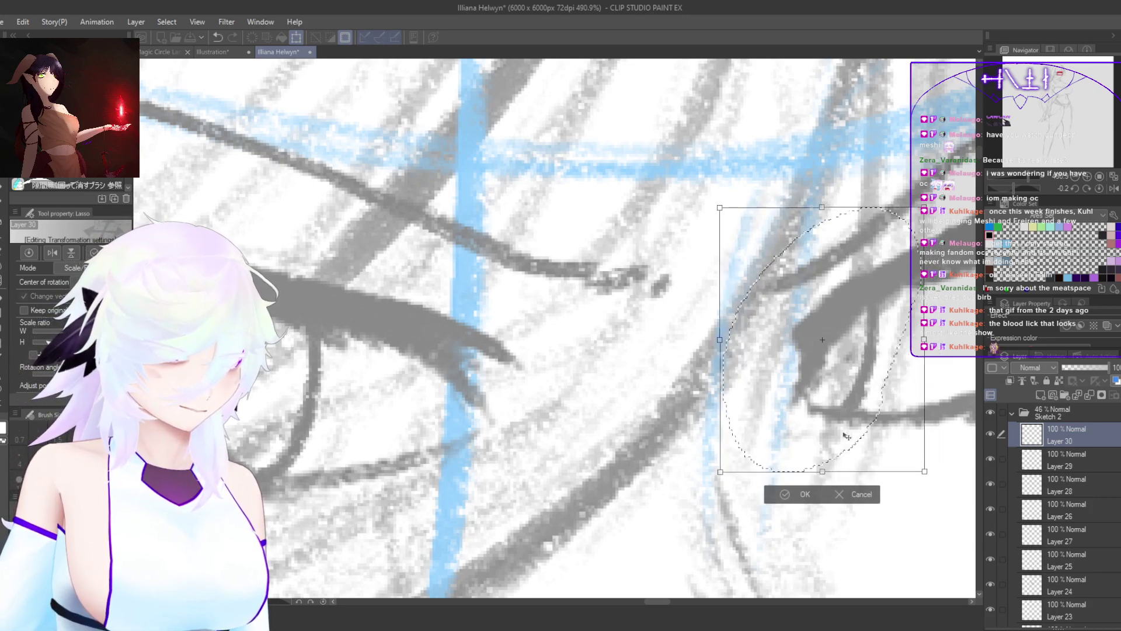
left_click(791, 494)
key("ctrl+d")
Step: Mark a small pupil in the center of the larger eye's iris and touch up the pupil area of the smaller eye
key("e")
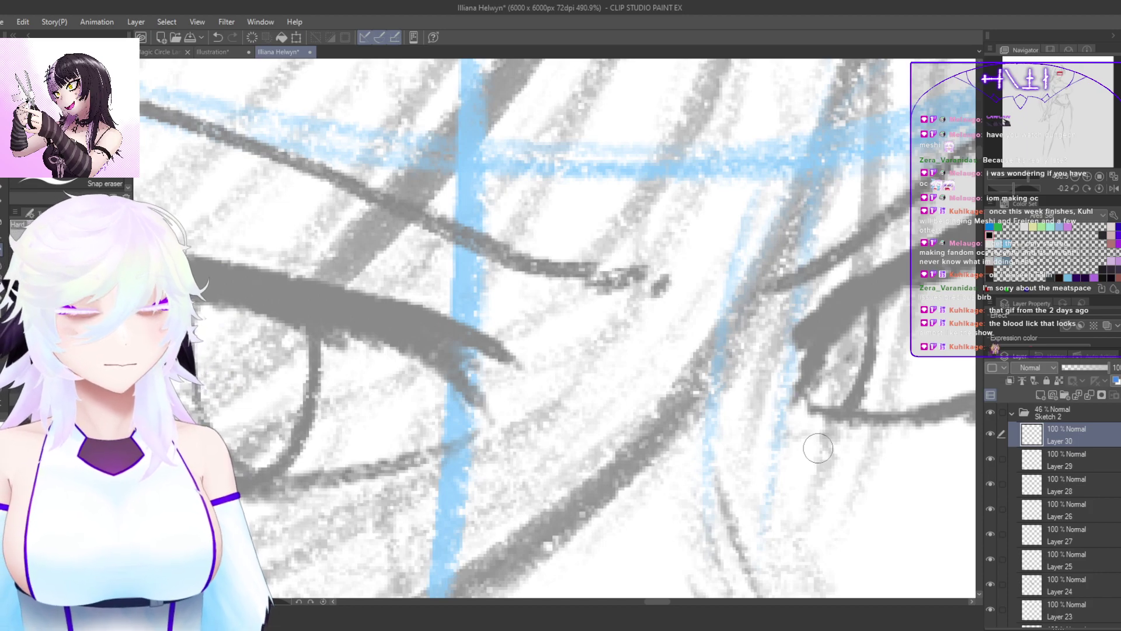
key("p")
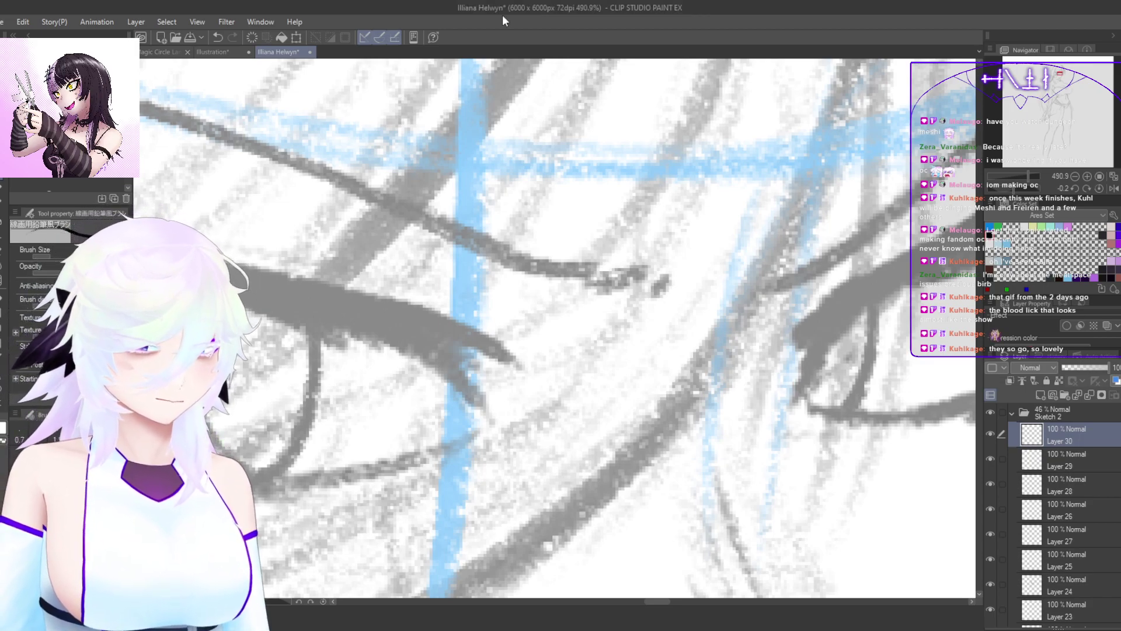
left_click_drag(762, 407, 762, 426)
key("h")
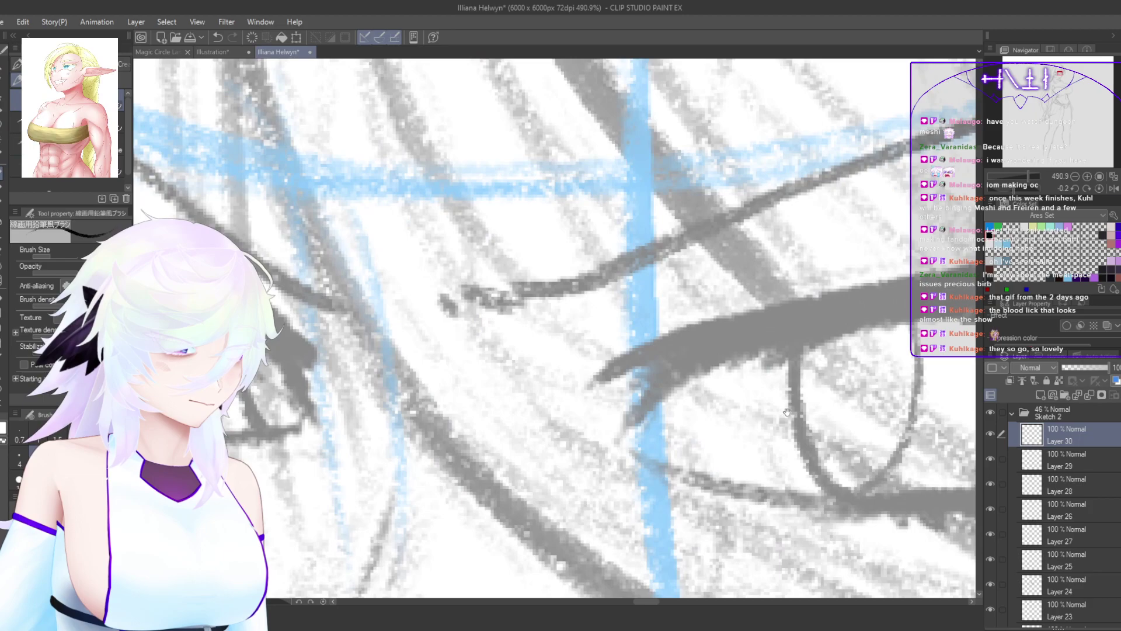
left_click_drag(882, 404, 878, 404)
scroll(877, 404, "up", 3)
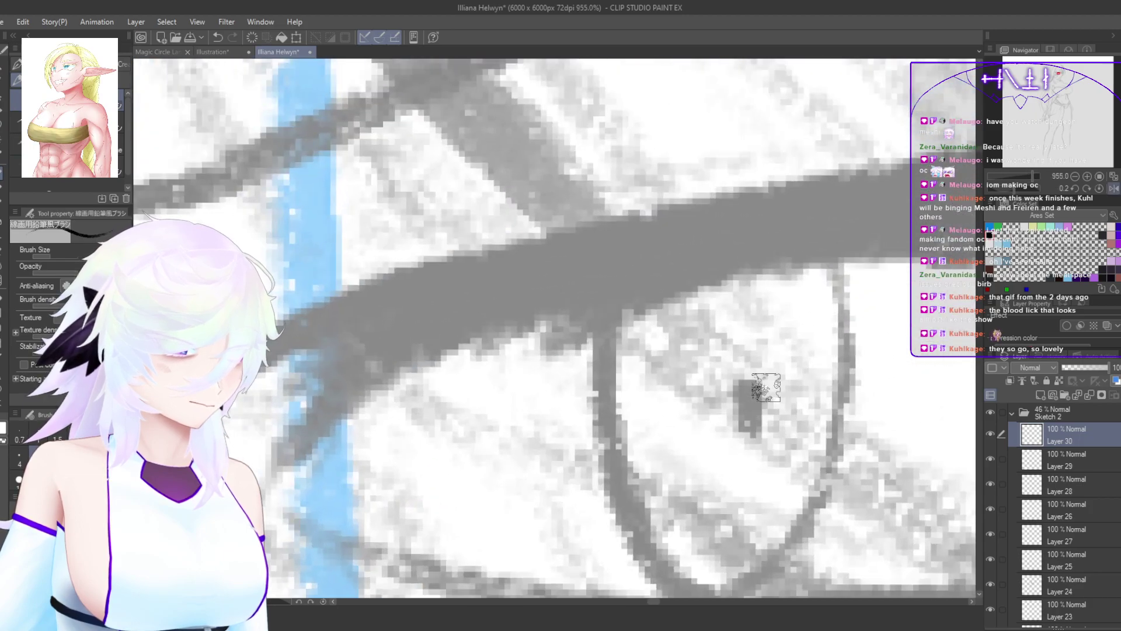
scroll(754, 400, "down", 4)
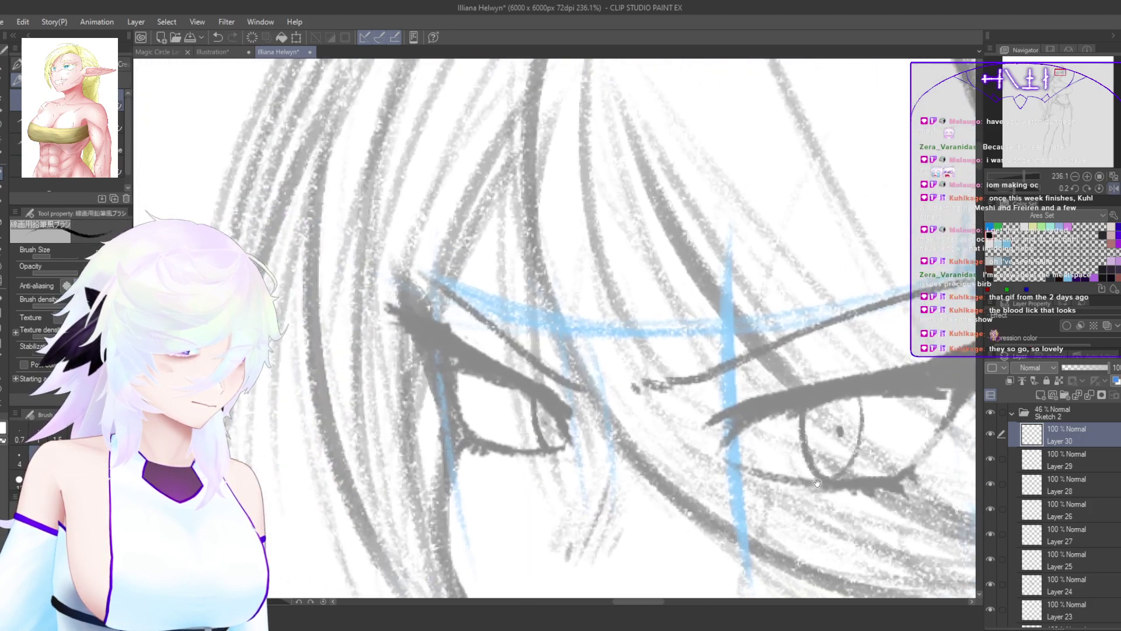
scroll(573, 427, "up", 3)
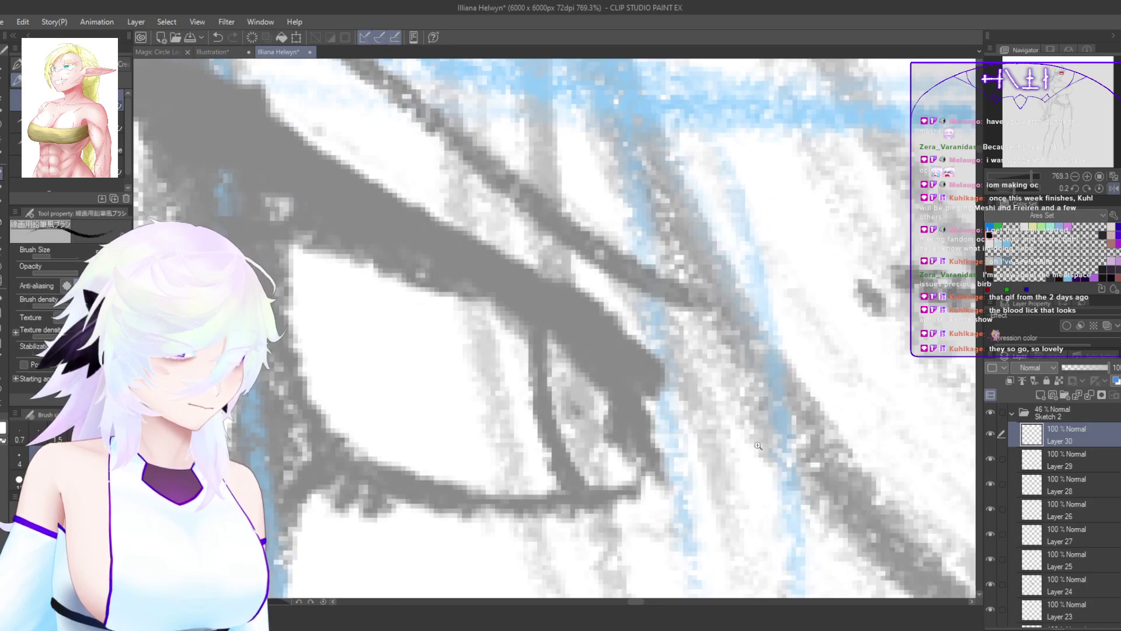
left_click_drag(625, 422, 630, 411)
Step: Draw a short curved stroke on each side of the larger eye's pupil, inside the iris, and check them in the flipped view
scroll(741, 438, "down", 5)
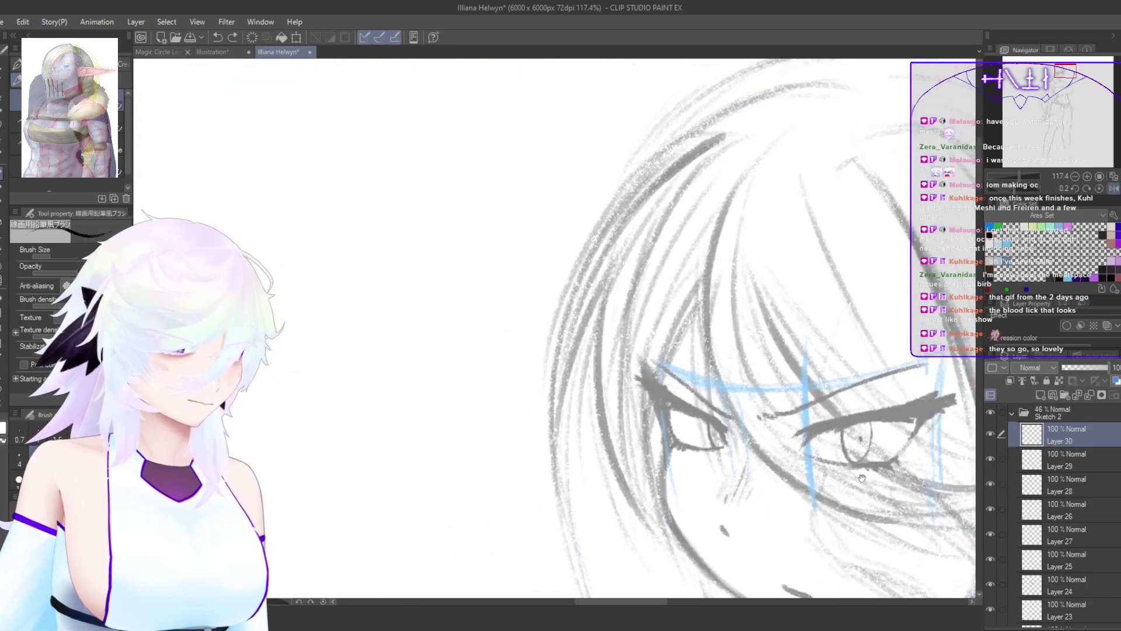
left_click_drag(870, 449, 783, 411)
scroll(783, 412, "up", 5)
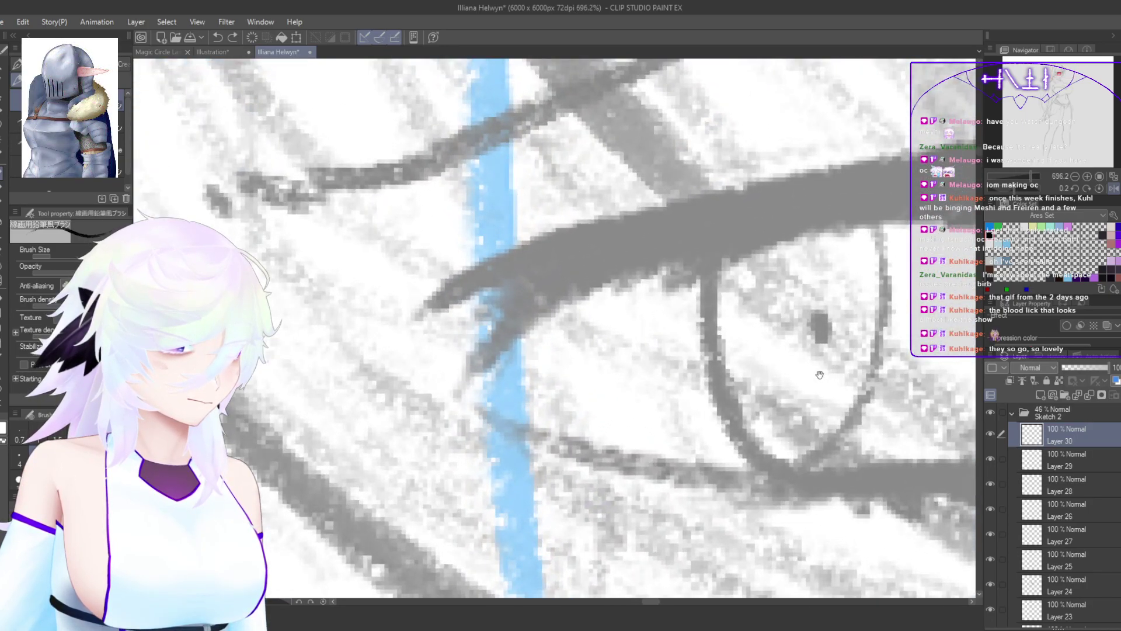
left_click_drag(820, 375, 761, 435)
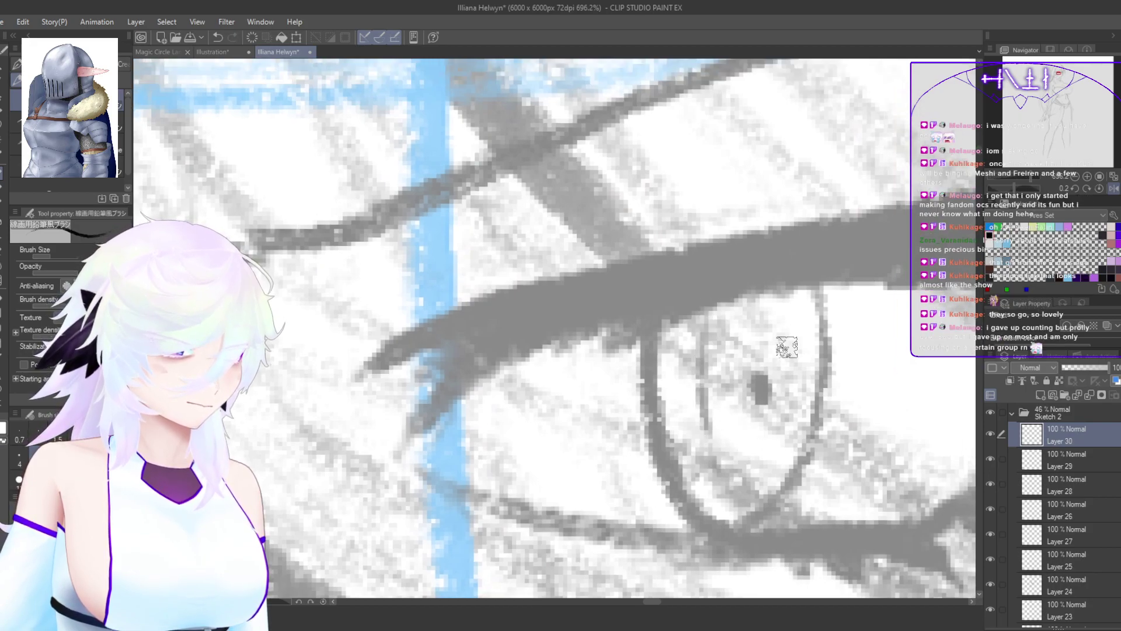
left_click_drag(799, 323, 794, 416)
key("h")
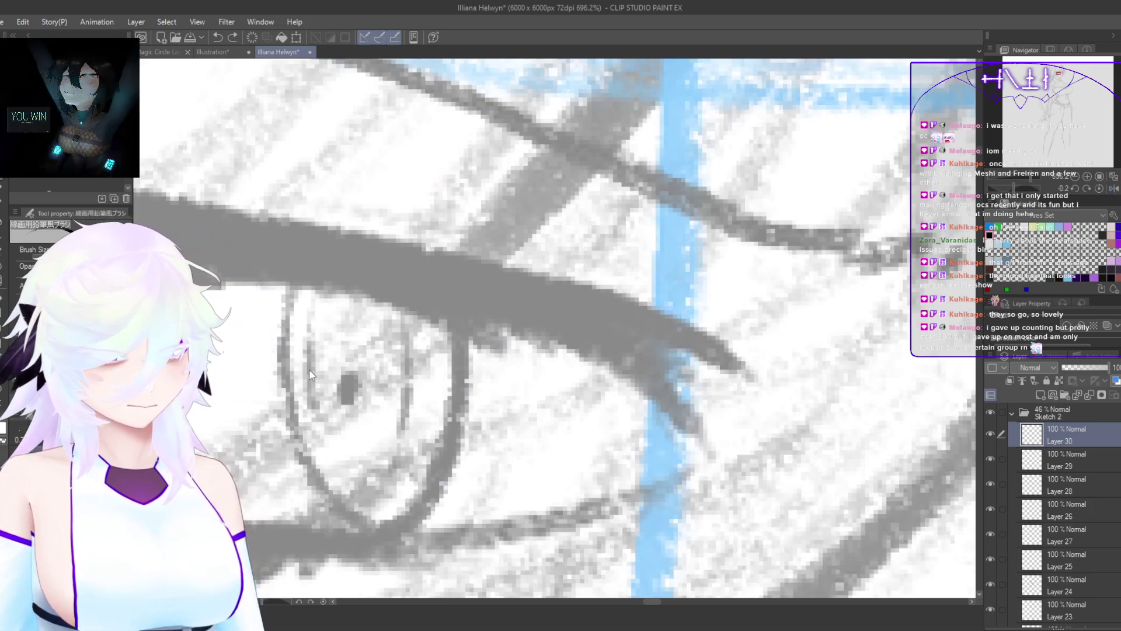
left_click_drag(314, 403, 316, 391)
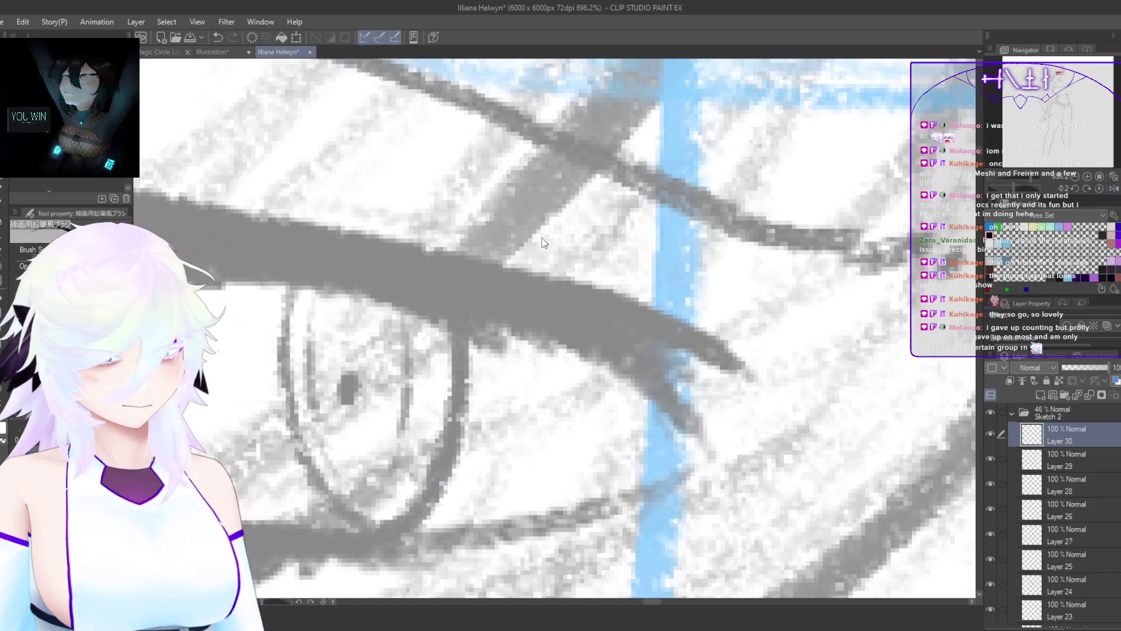
key("h")
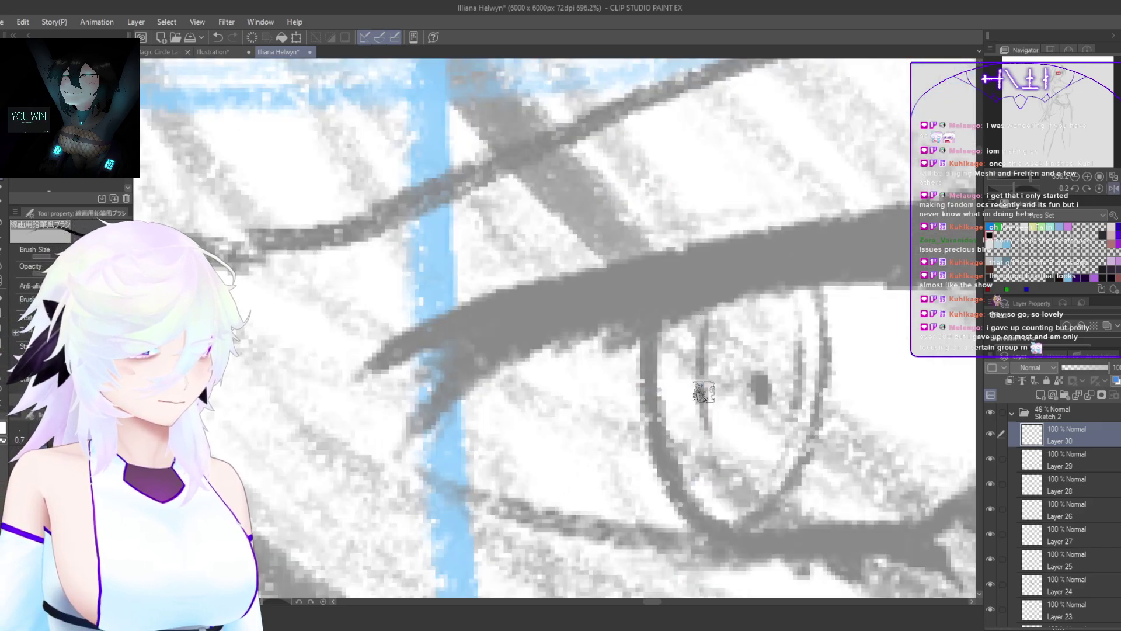
Step: Draw a short curved stroke inside the smaller eye's iris, undoing the first attempt and redrawing it
key("h")
mouse_move(817, 409)
left_mouse_down()
mouse_move(664, 325)
mouse_move(276, 360)
left_mouse_up()
left_click_drag(682, 269, 667, 359)
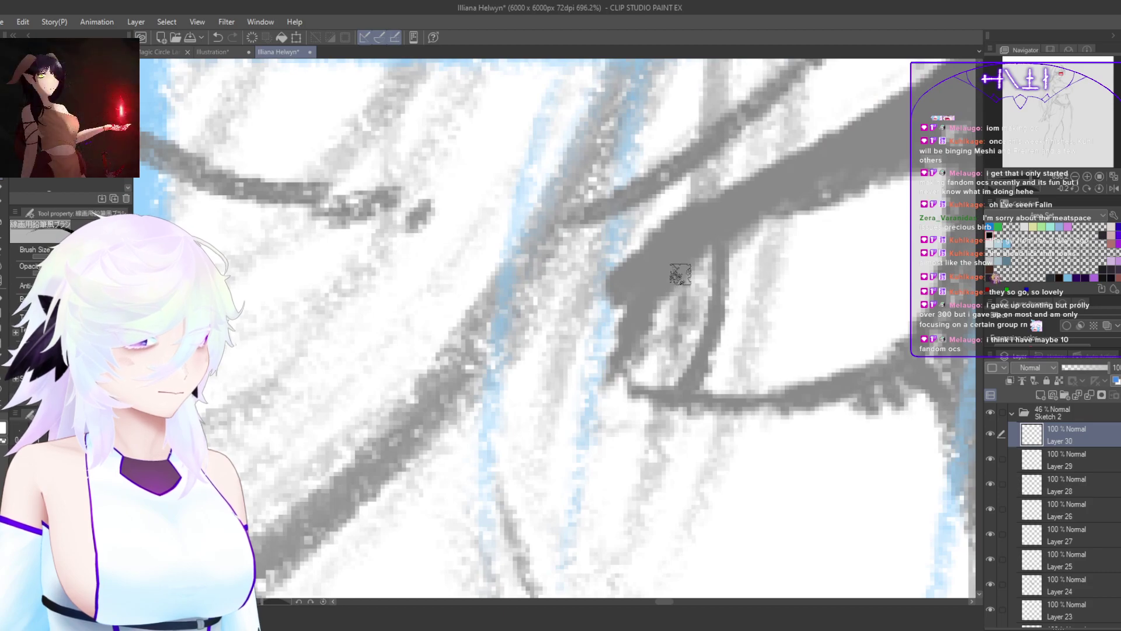
key("ctrl+z")
key("ctrl+z")
key("ctrl+z")
left_click_drag(674, 295, 658, 346)
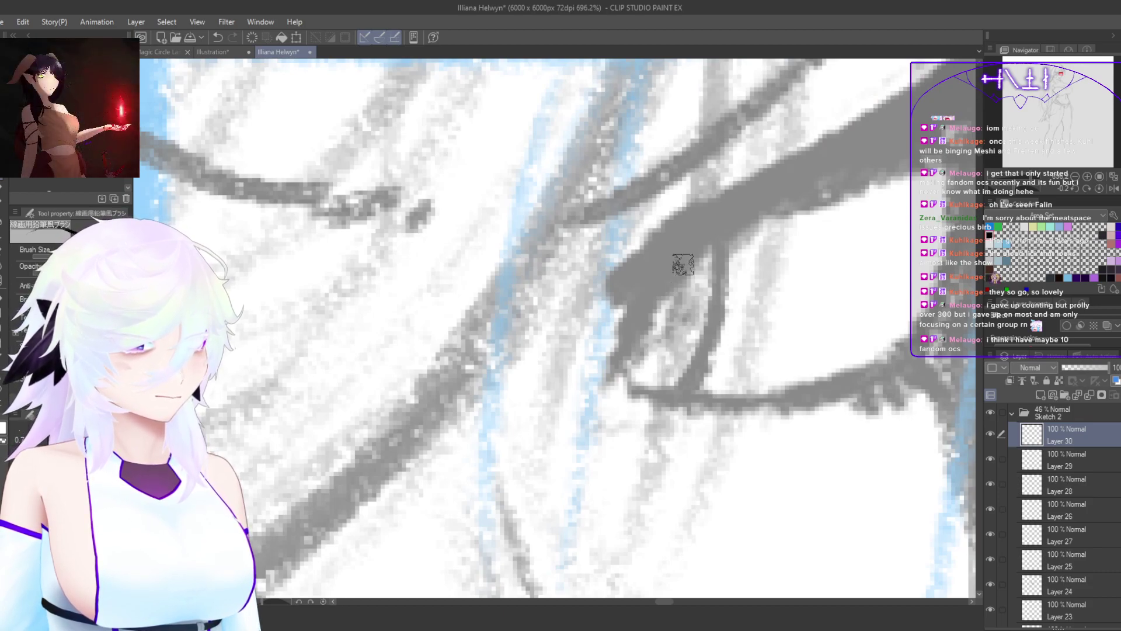
Step: Lasso the near eye's iris and pupil and move them slightly toward the outer corner of the eye
key("h")
left_click_drag(766, 423, 724, 484)
left_click_drag(853, 428, 748, 357)
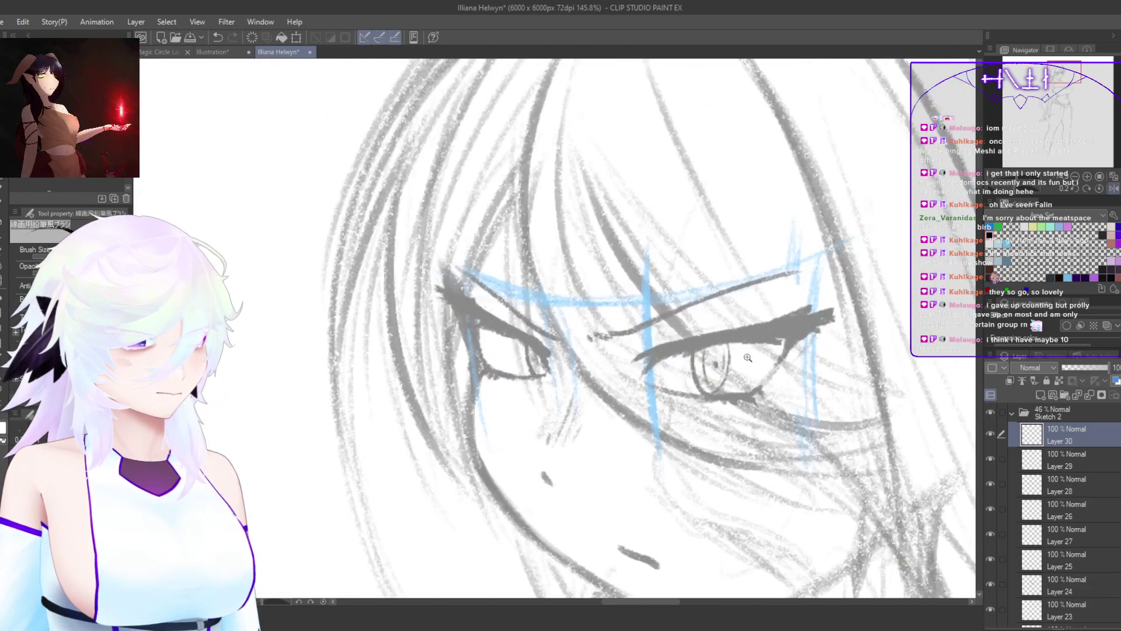
scroll(747, 358, "up", 3)
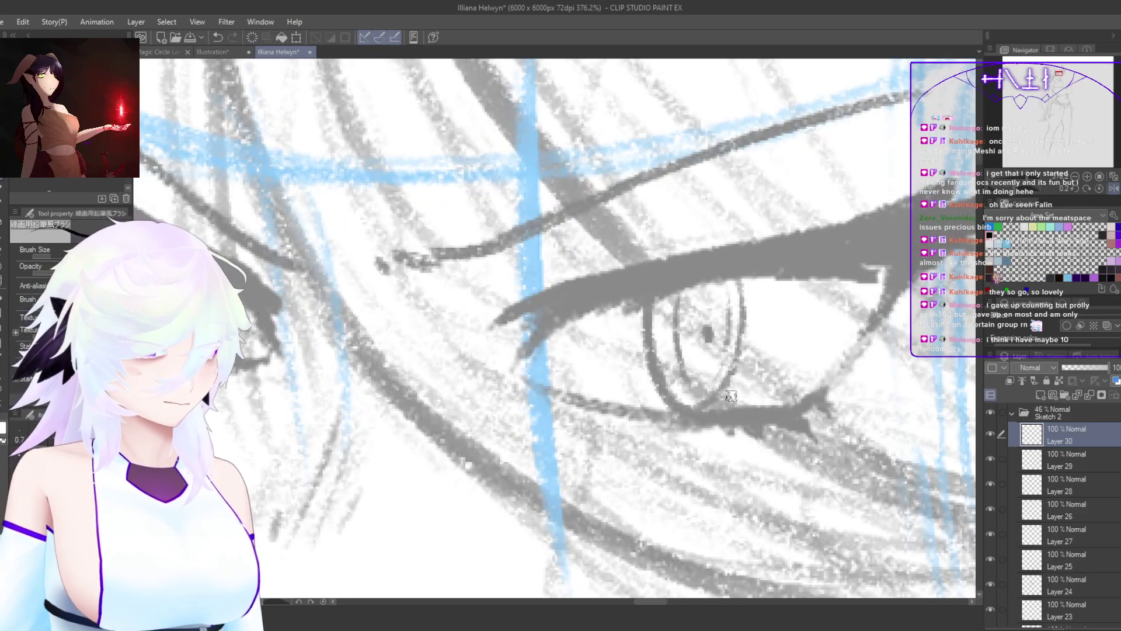
key("m")
mouse_move(778, 378)
left_mouse_down()
mouse_move(627, 425)
mouse_move(777, 377)
mouse_move(741, 400)
mouse_move(757, 400)
left_mouse_up()
key("ctrl+t")
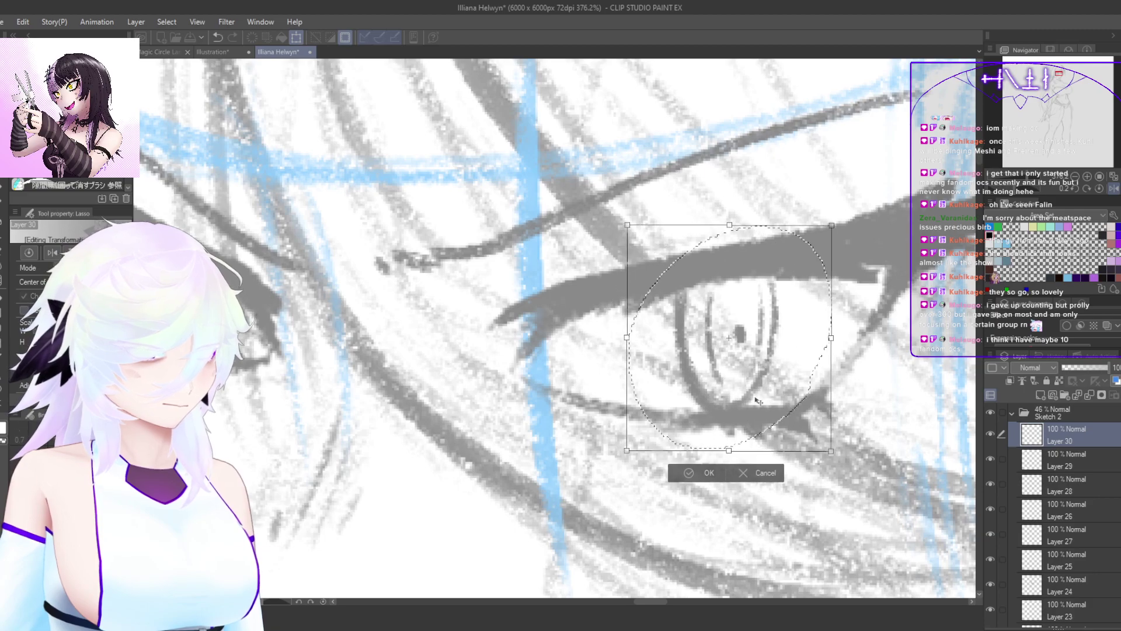
left_click(709, 473)
key("ctrl+d")
scroll(656, 534, "down", 5)
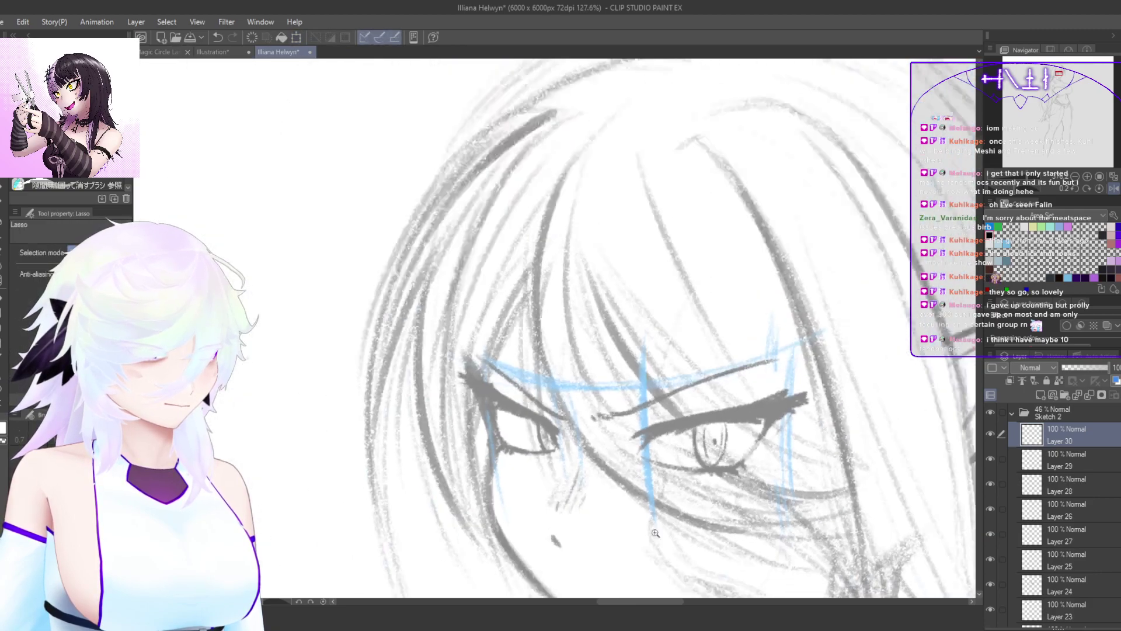
Step: Lasso only the near eye's pupil and adjust its position inside the iris with a transform
scroll(655, 533, "down", 2)
scroll(664, 409, "up", 8)
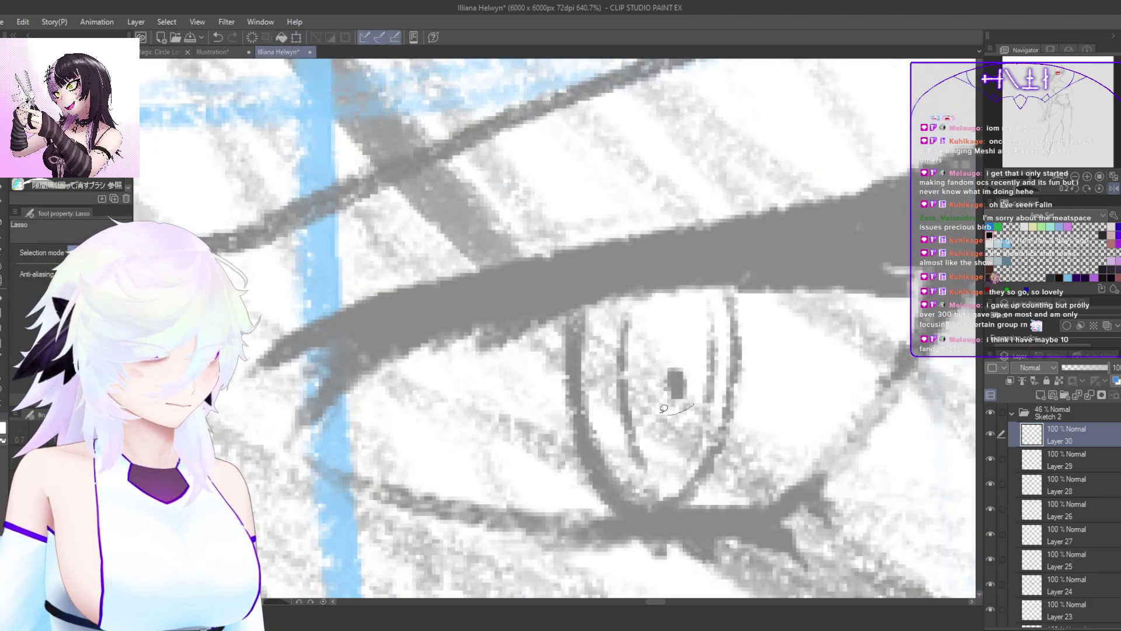
left_click_drag(664, 408, 692, 404)
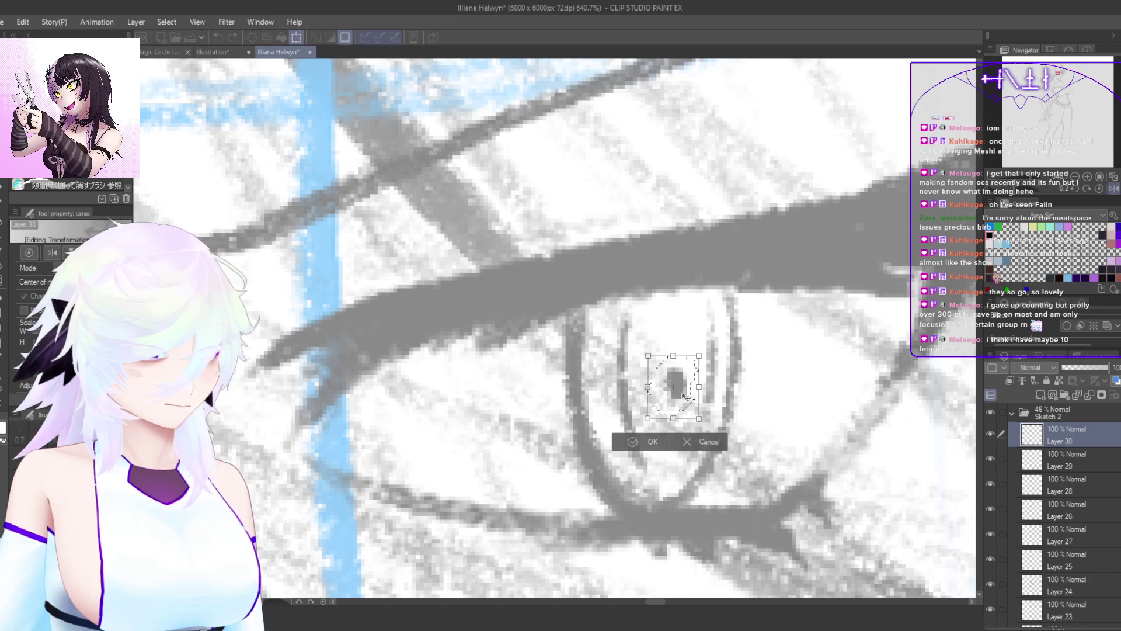
key("ctrl+d")
scroll(673, 498, "down", 8)
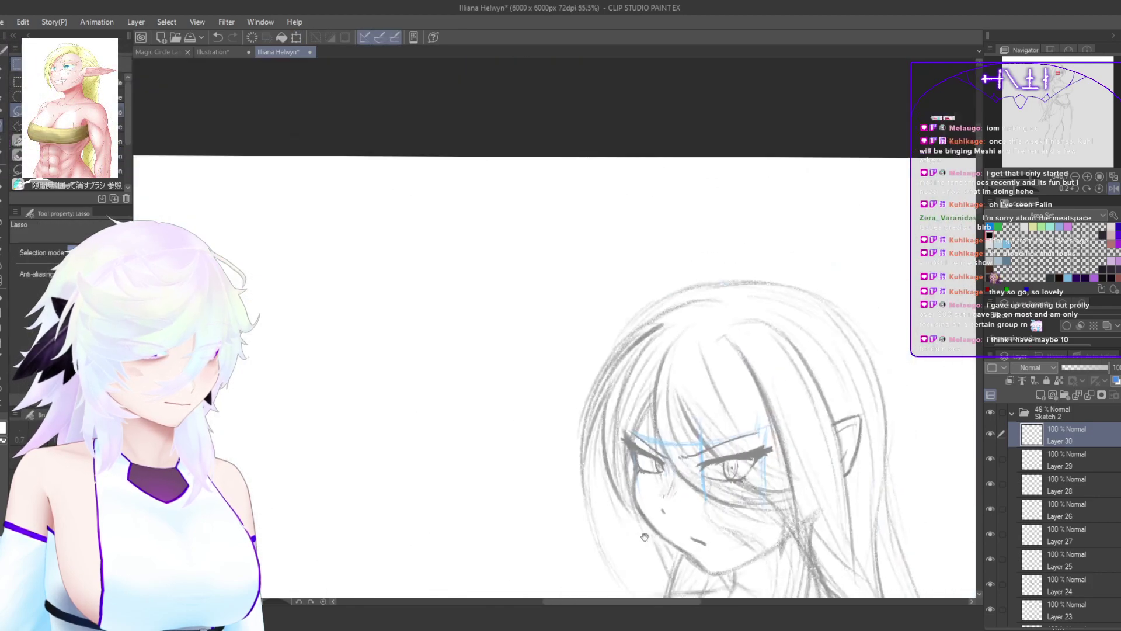
Step: Lasso the near eye's inner iris lines with the pupil and shift them slightly toward the nose
scroll(723, 386, "up", 7)
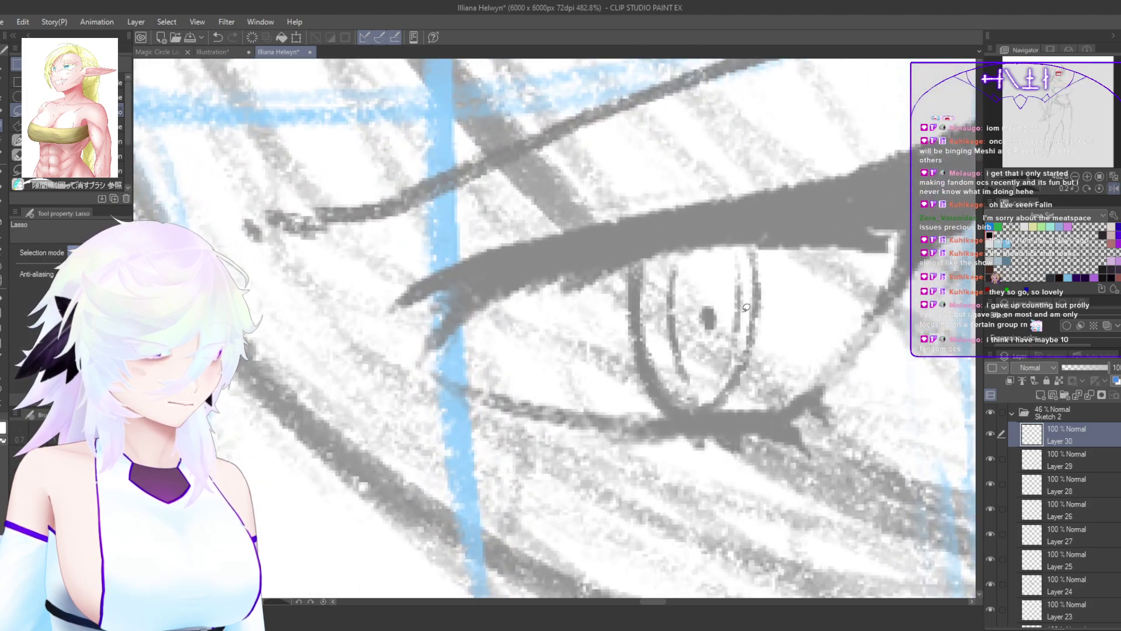
mouse_move(719, 387)
left_mouse_down()
mouse_move(653, 299)
mouse_move(691, 249)
mouse_move(746, 285)
left_mouse_up()
key("ctrl+t")
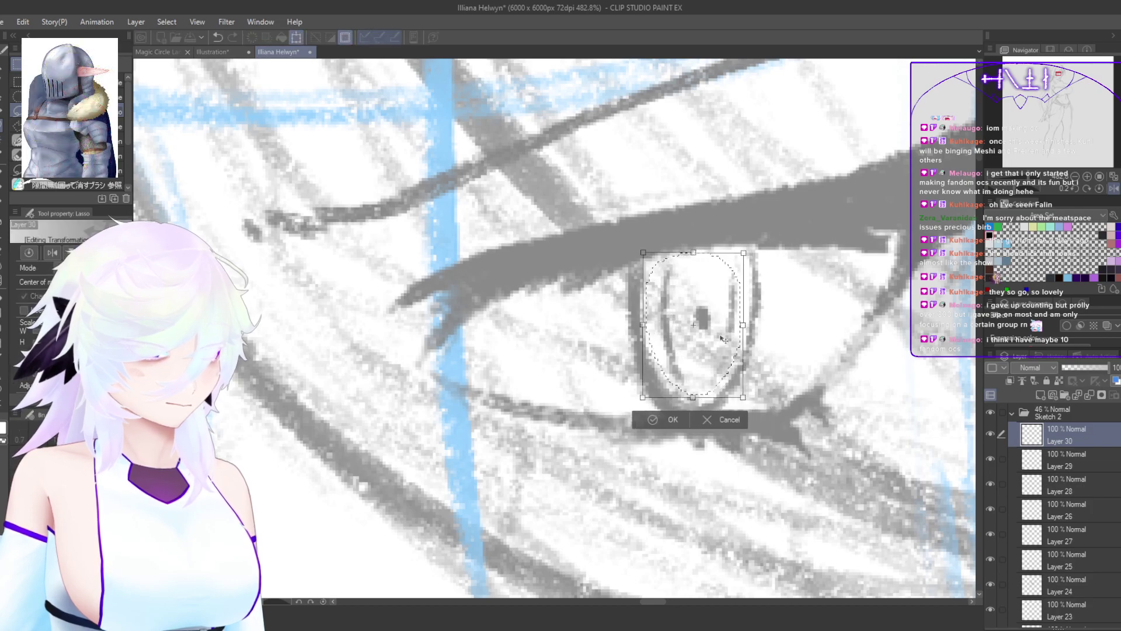
left_click(668, 424)
key("ctrl+d")
key("h")
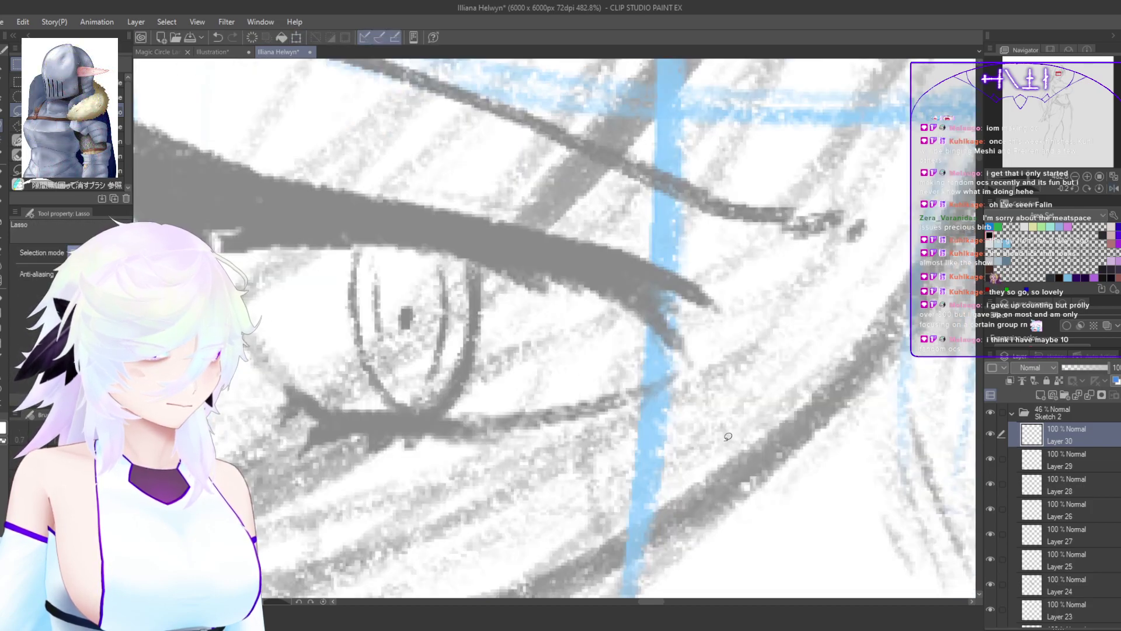
scroll(724, 421, "down", 7)
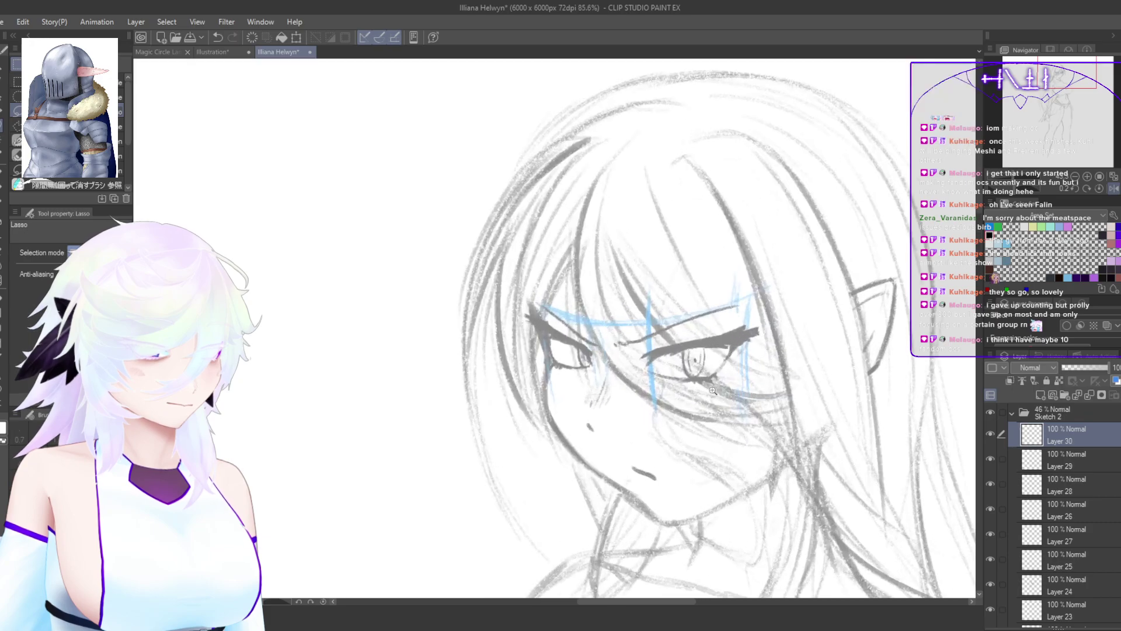
key("p")
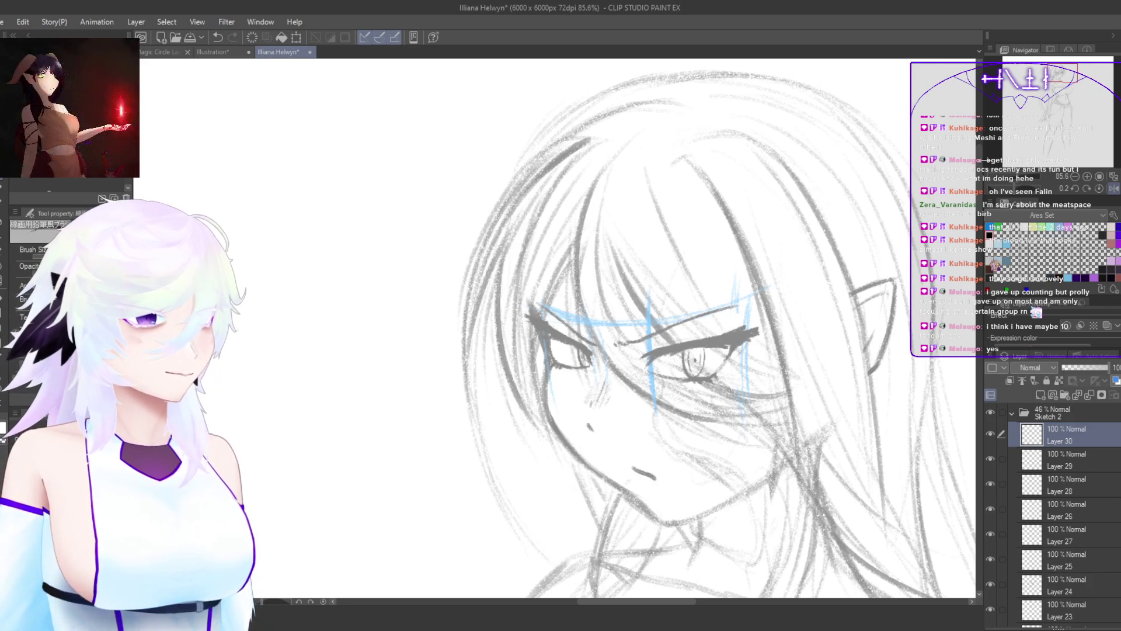
Step: Lasso the iris area of the far eye and move it slightly toward that eye's outer corner
left_click_drag(980, 161, 980, 167)
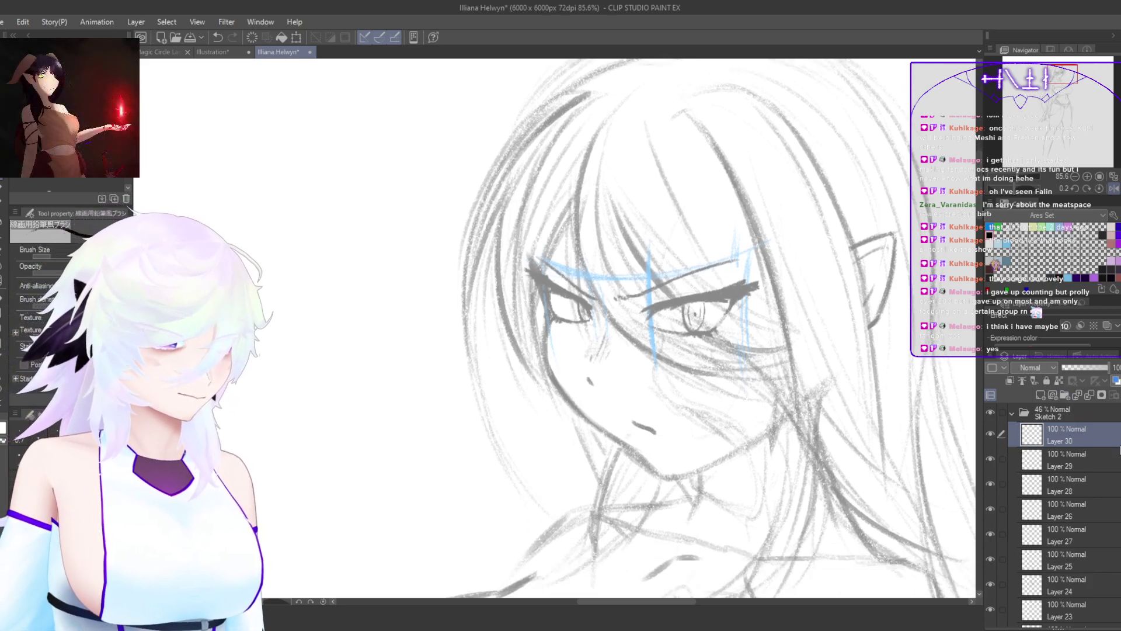
scroll(1091, 433, "down", 1)
left_click_drag(754, 470, 772, 457)
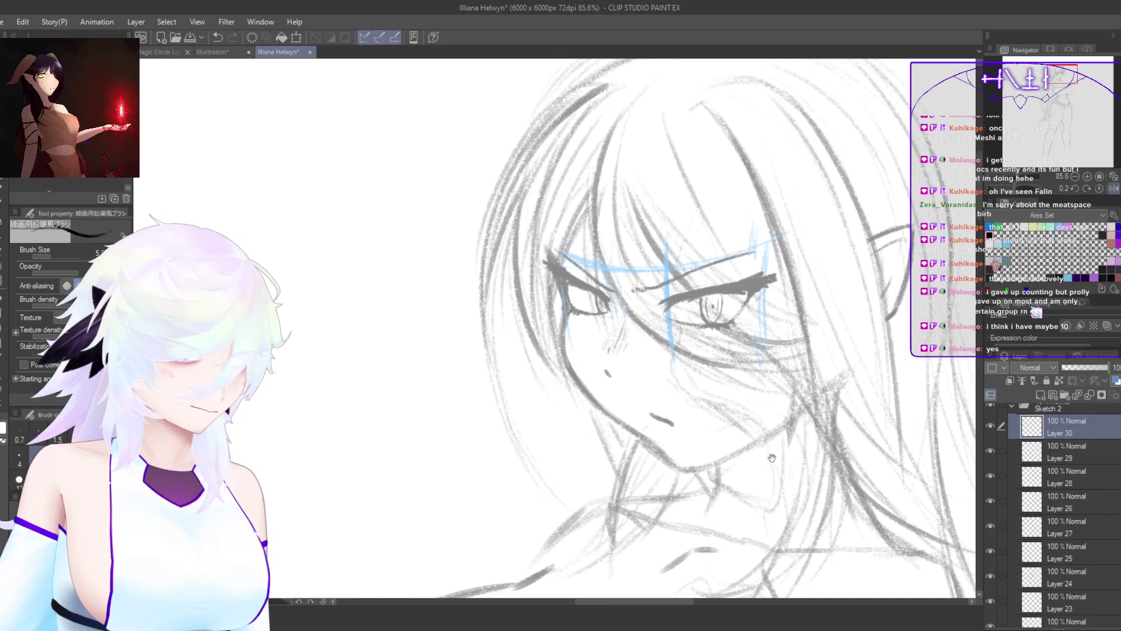
left_click_drag(616, 291, 706, 286)
left_click_drag(573, 424, 538, 436)
key("m")
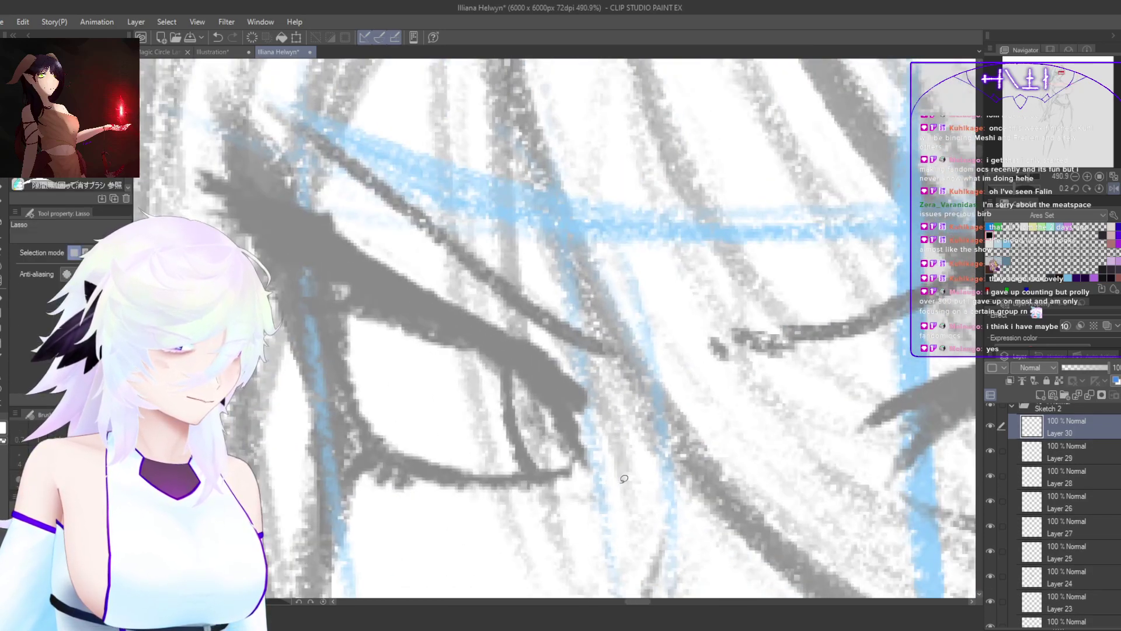
mouse_move(571, 519)
left_mouse_down()
mouse_move(633, 438)
mouse_move(446, 485)
mouse_move(570, 518)
left_mouse_up()
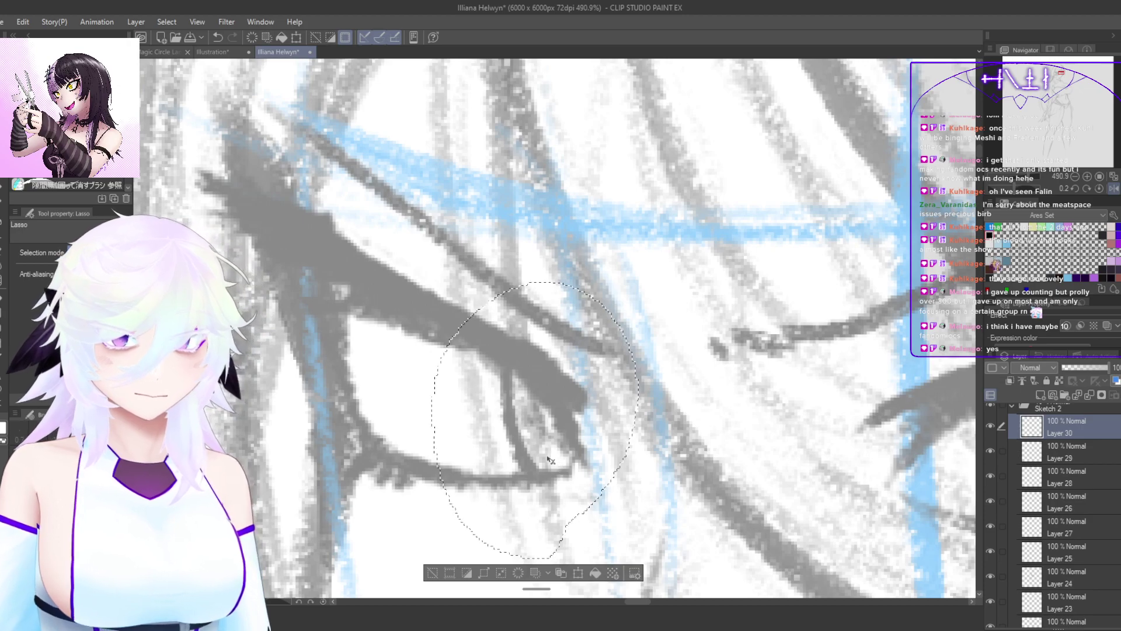
key("ctrl+t")
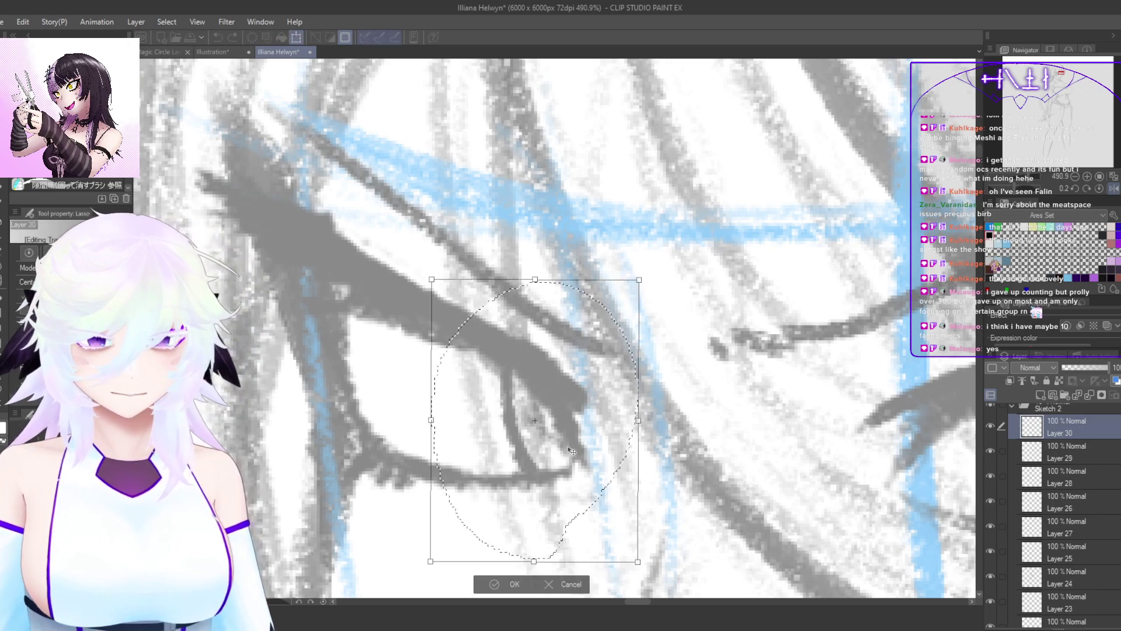
left_click_drag(566, 446, 555, 447)
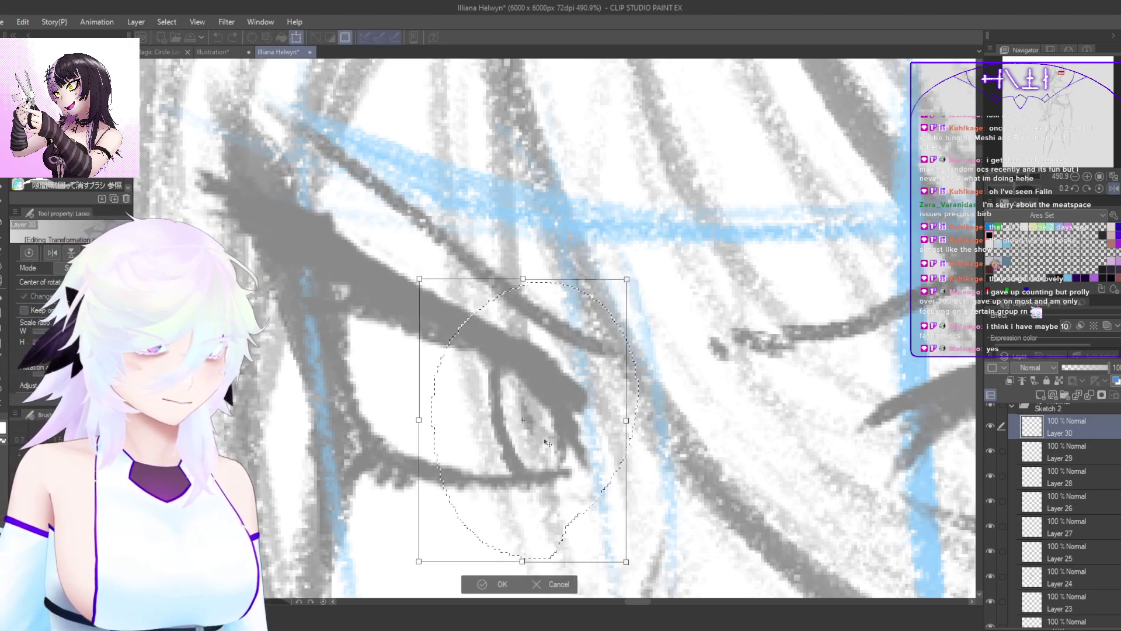
key("Return")
key("ctrl+d")
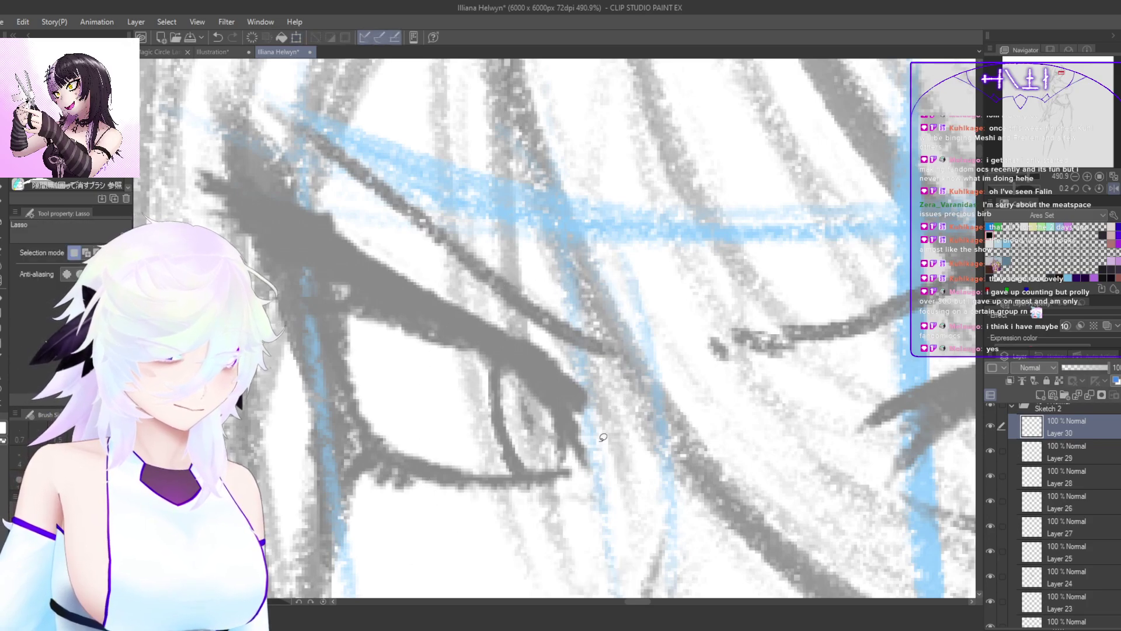
Step: Draw a short pencil line joining the upper and lower eyelids at the far eye's inner corner
key("p")
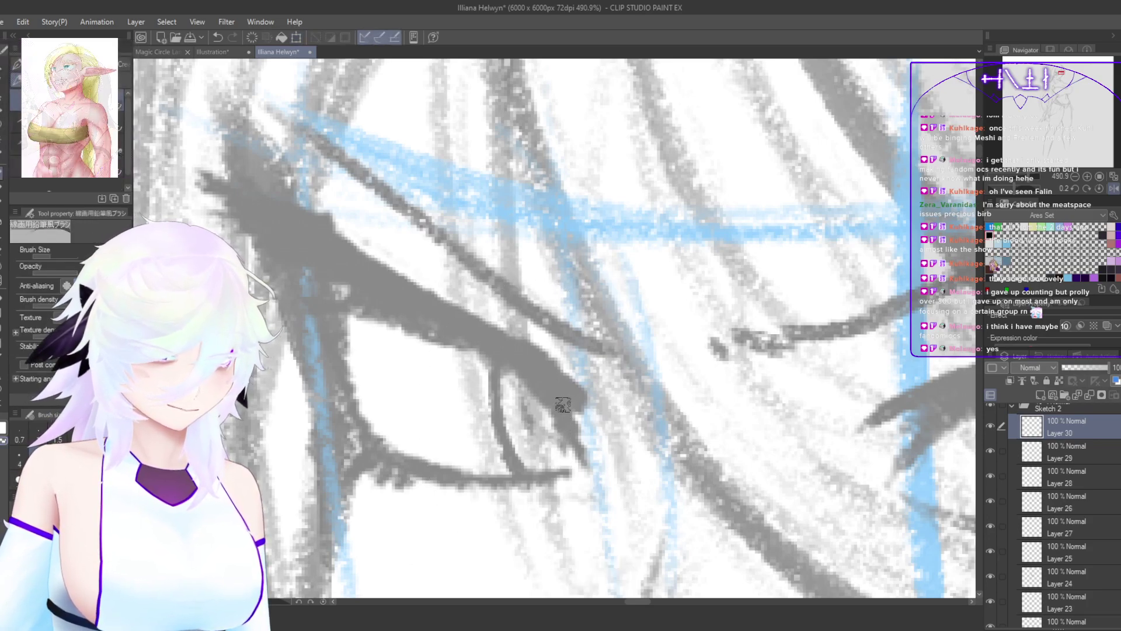
scroll(562, 404, "up", 3)
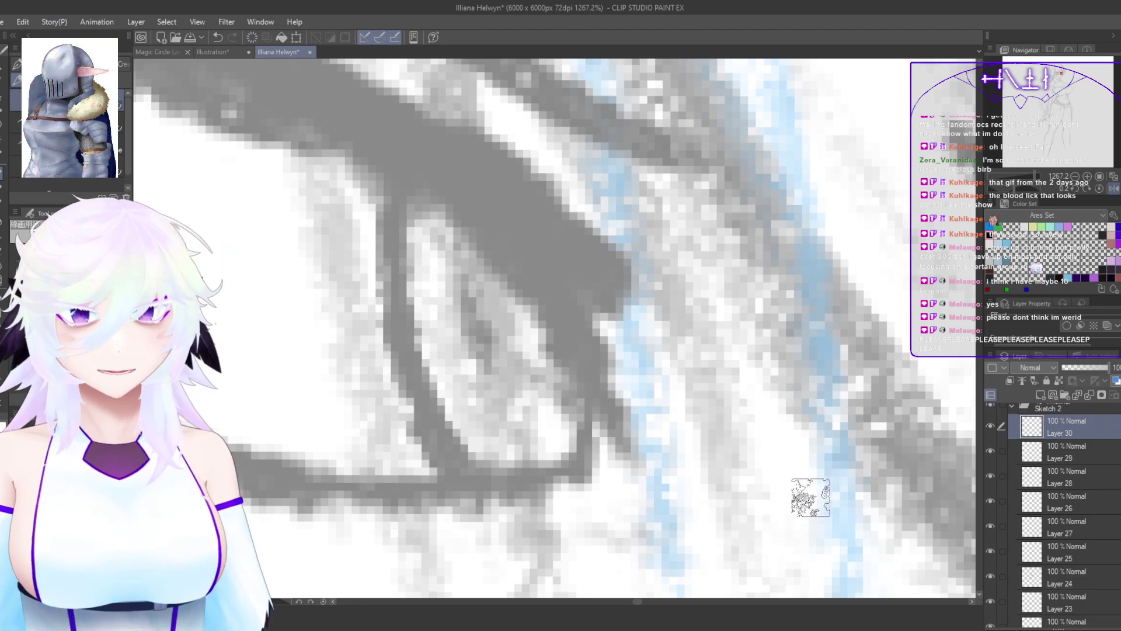
key("h")
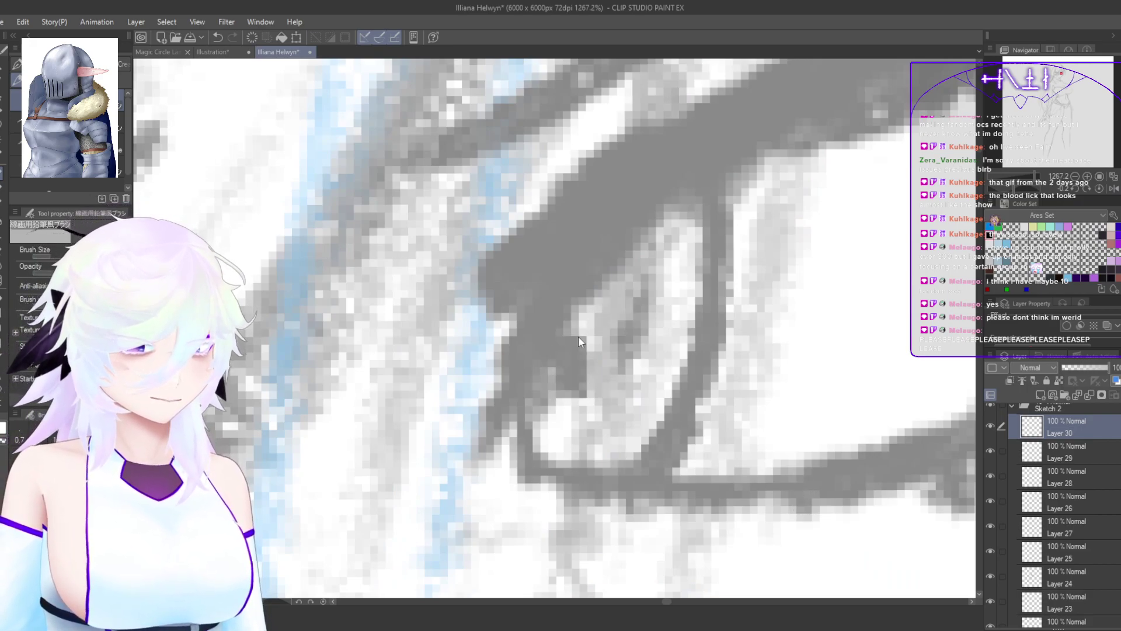
key("ctrl+0")
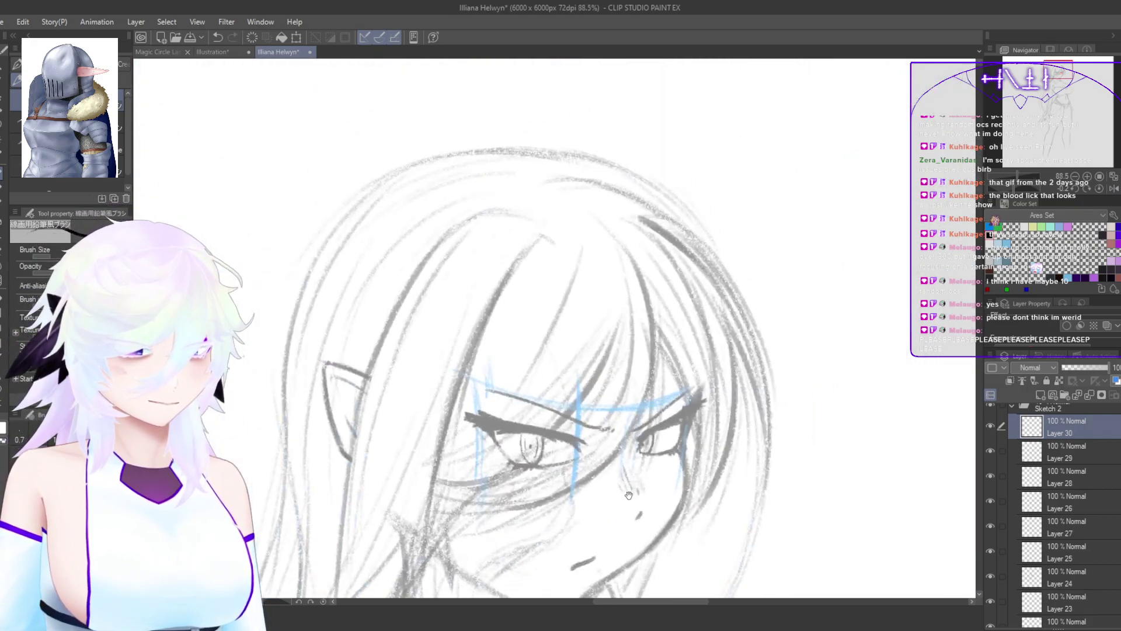
Step: Redraw the far eye's iris outline as a thin curve from the upper to the lower eyelid
left_click_drag(640, 445, 729, 420)
key("h")
left_click_drag(380, 407, 403, 356)
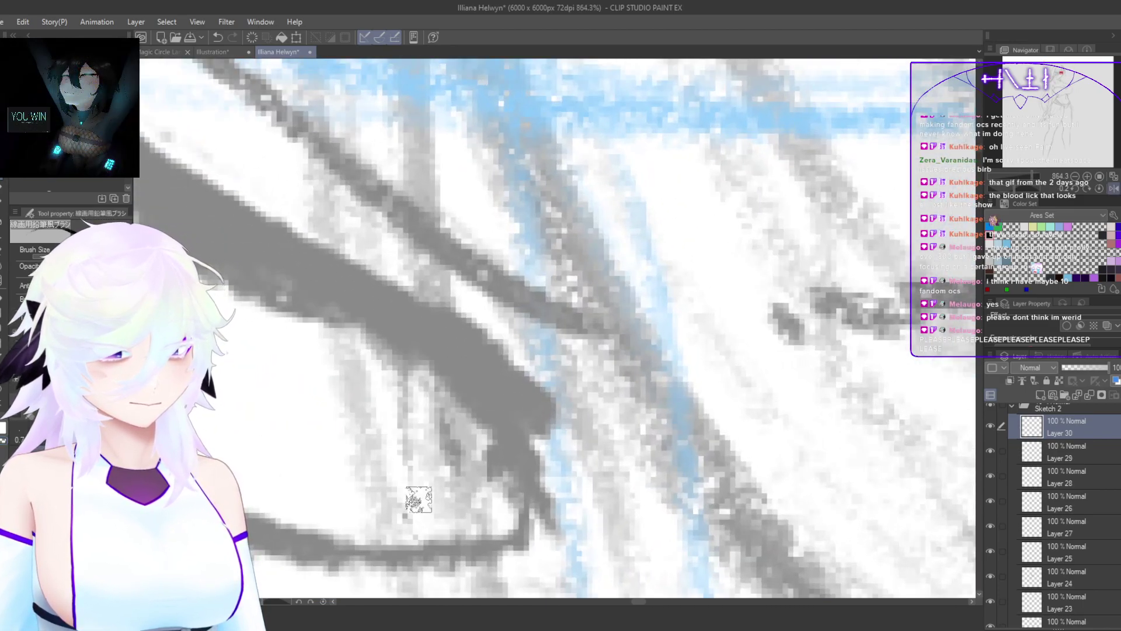
left_click_drag(400, 352, 429, 518)
left_click_drag(406, 386, 441, 547)
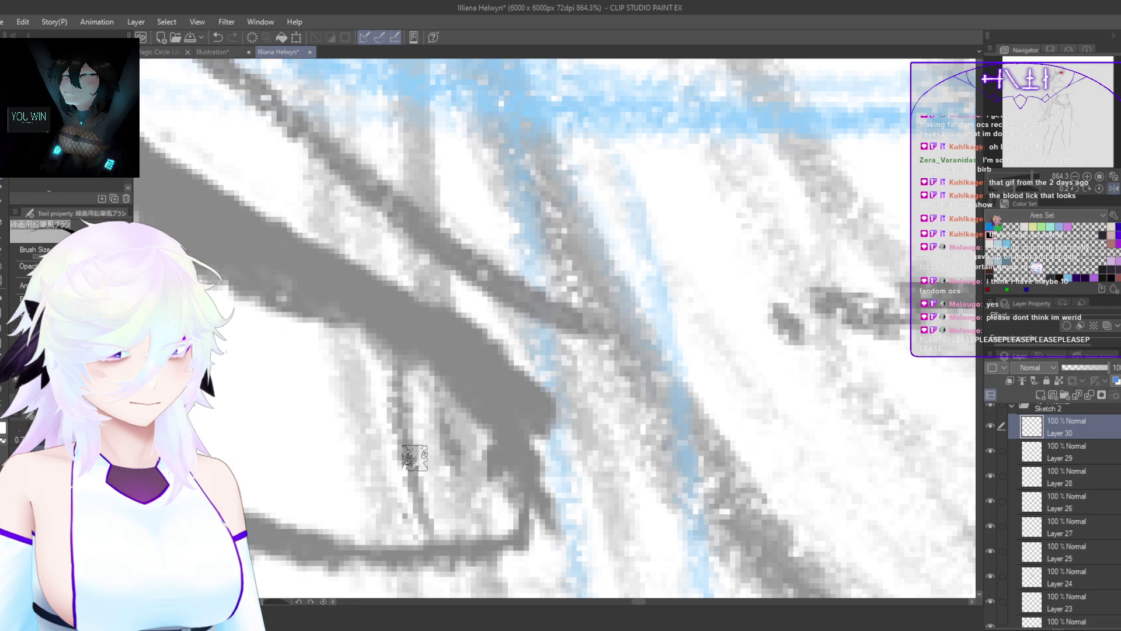
left_click_drag(416, 457, 447, 549)
left_click_drag(402, 357, 413, 530)
key("c")
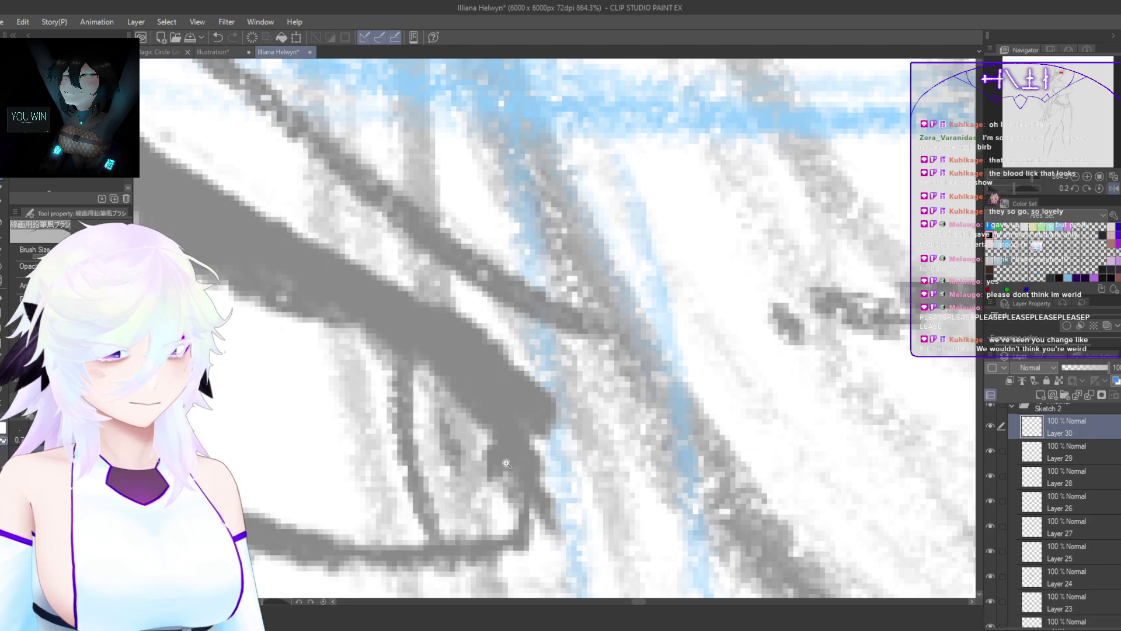
key("h")
left_click_drag(792, 411, 702, 552)
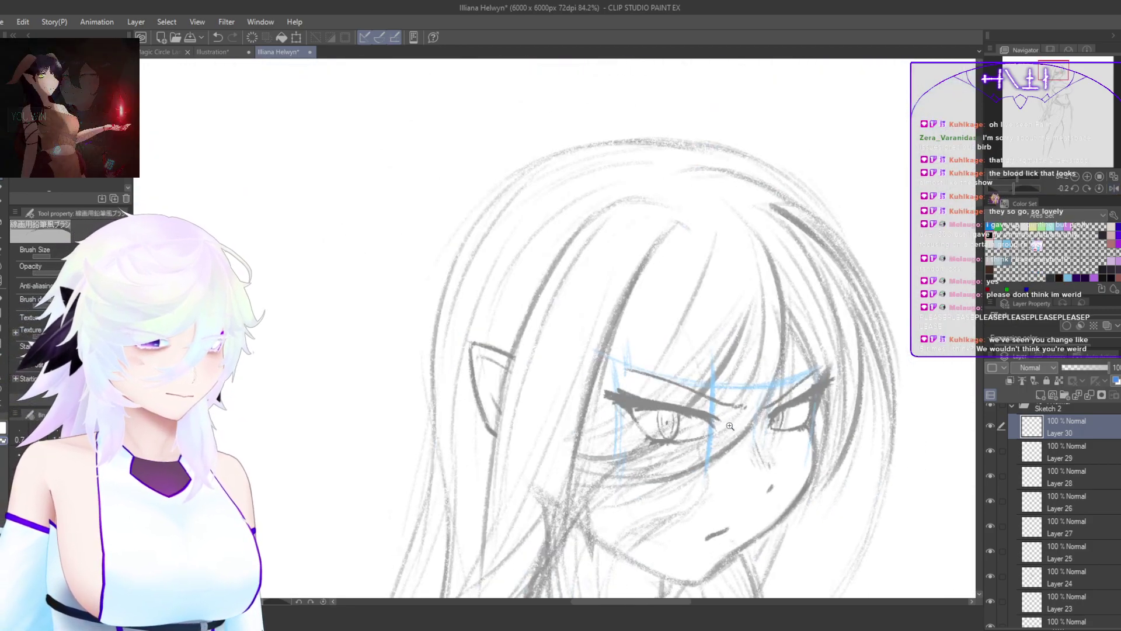
Step: Thicken the near eye's iris outline where it meets the upper eyelid, working on a rotated canvas
left_click_drag(697, 439, 727, 279)
key("h")
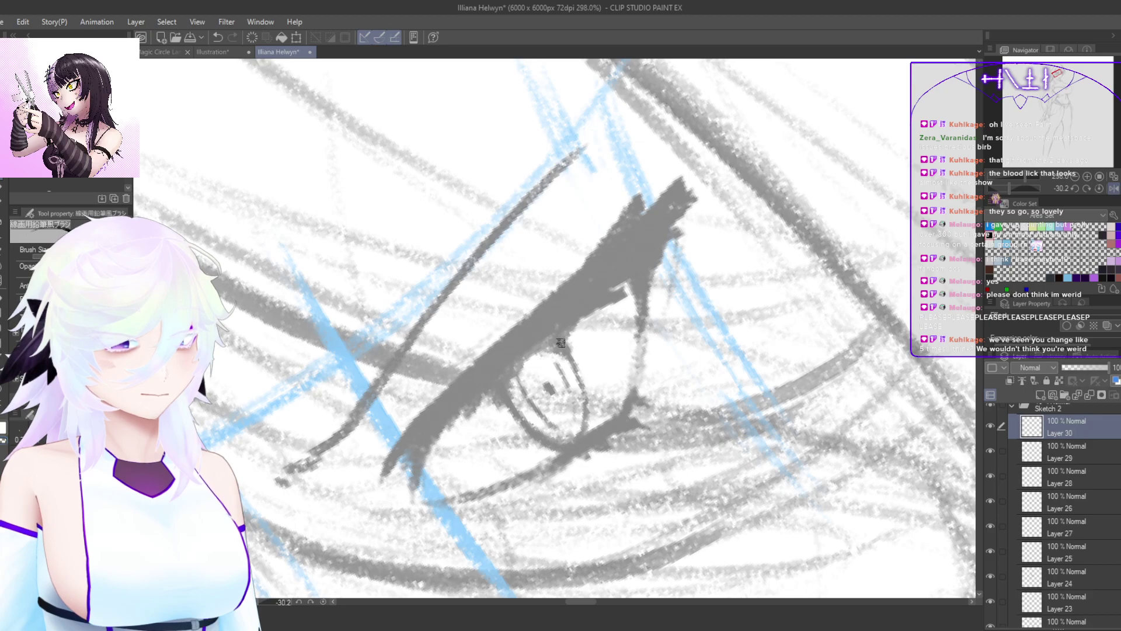
left_click_drag(773, 449, 683, 542)
key("h")
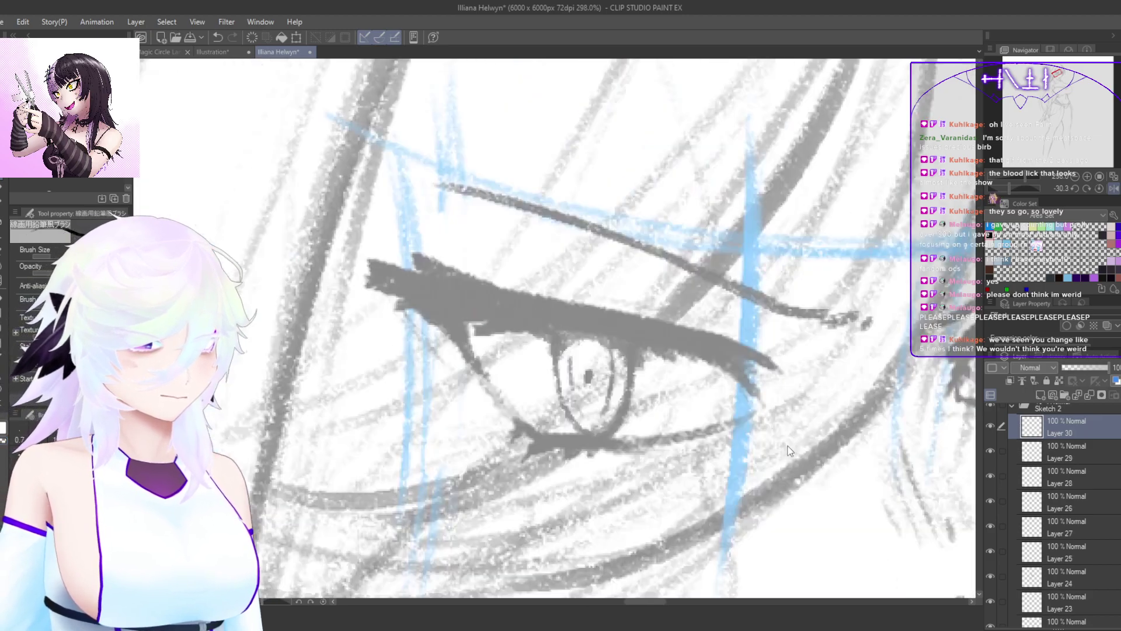
Step: Darken the top of the far eye's iris outline just beneath the upper eyelid
left_click_drag(969, 351, 711, 347)
scroll(711, 346, "up", 3)
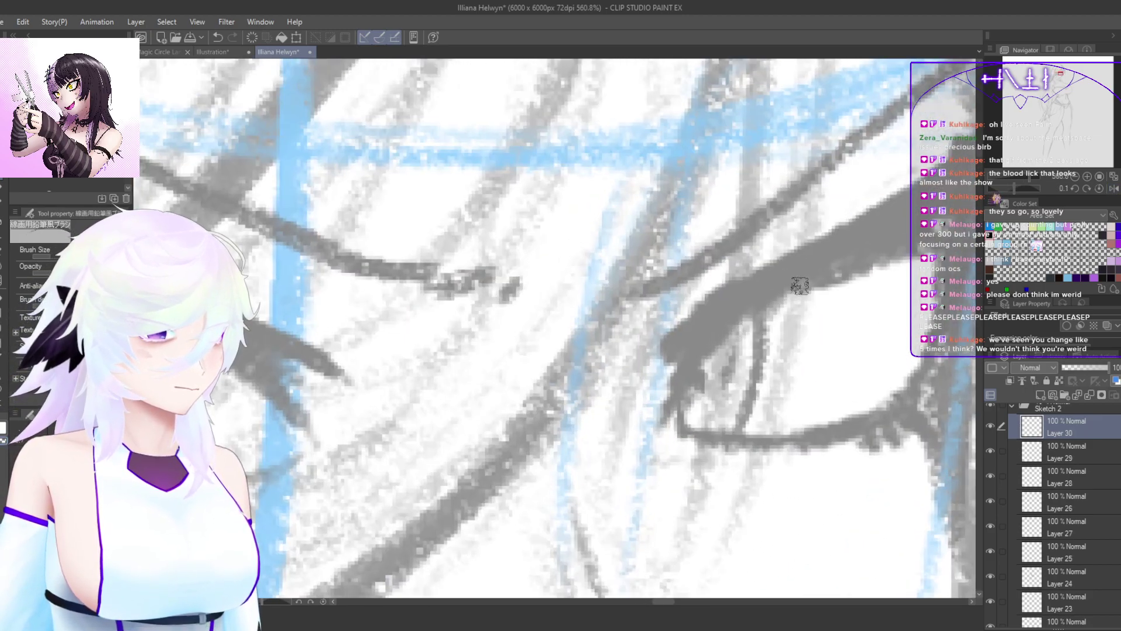
left_click_drag(778, 303, 759, 333)
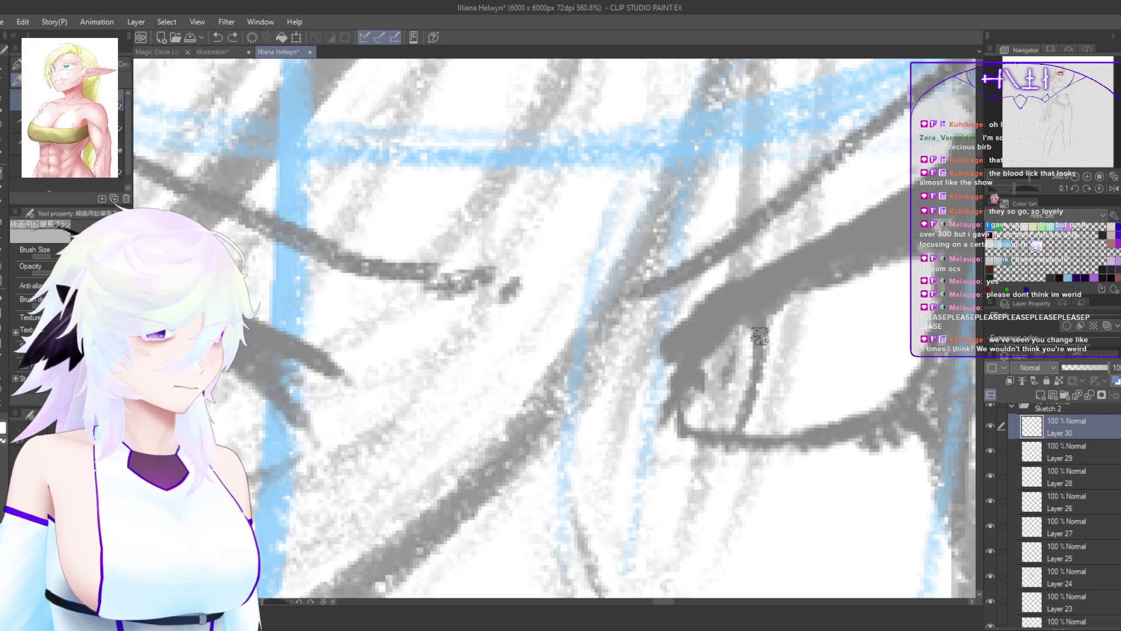
key("h")
key("h")
scroll(804, 460, "down", 10)
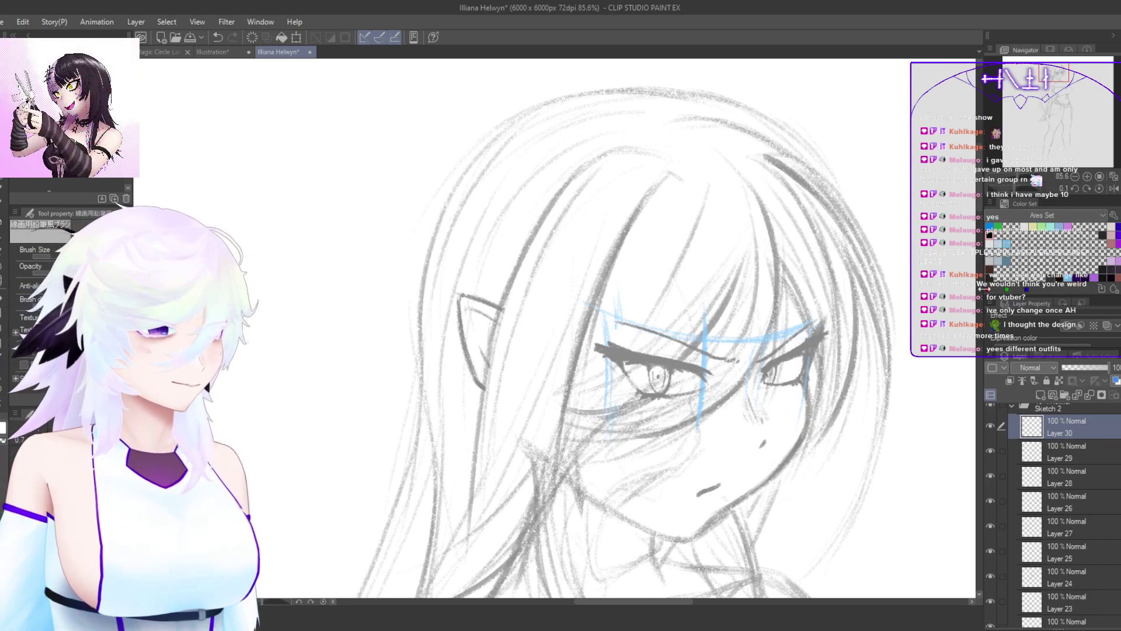
left_click_drag(980, 190, 980, 192)
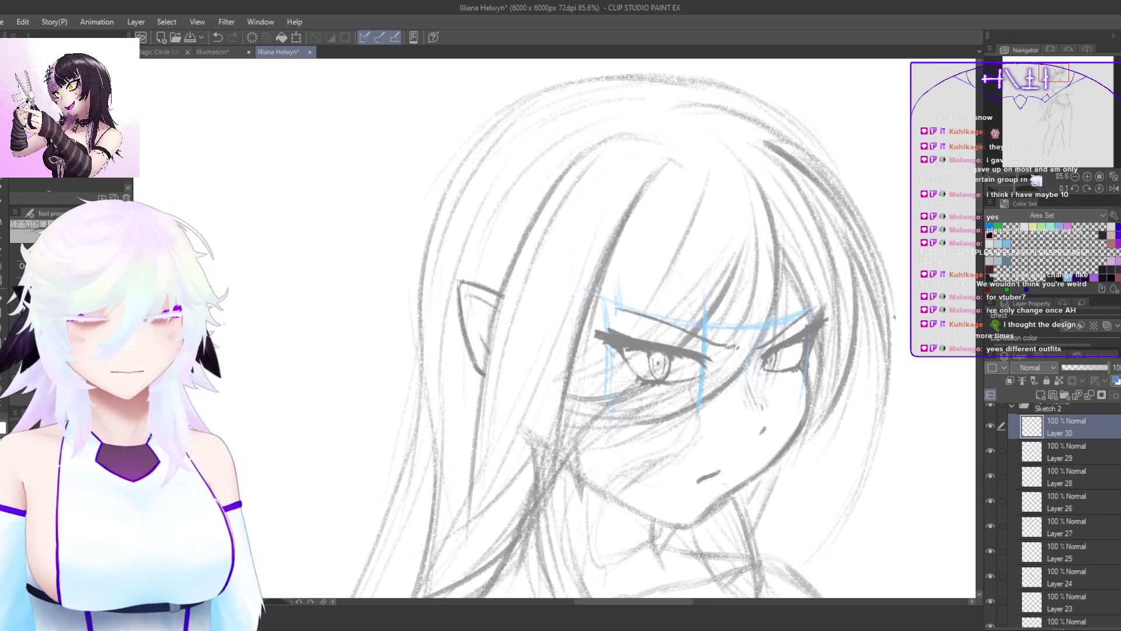
key("h")
left_click_drag(755, 434, 797, 427)
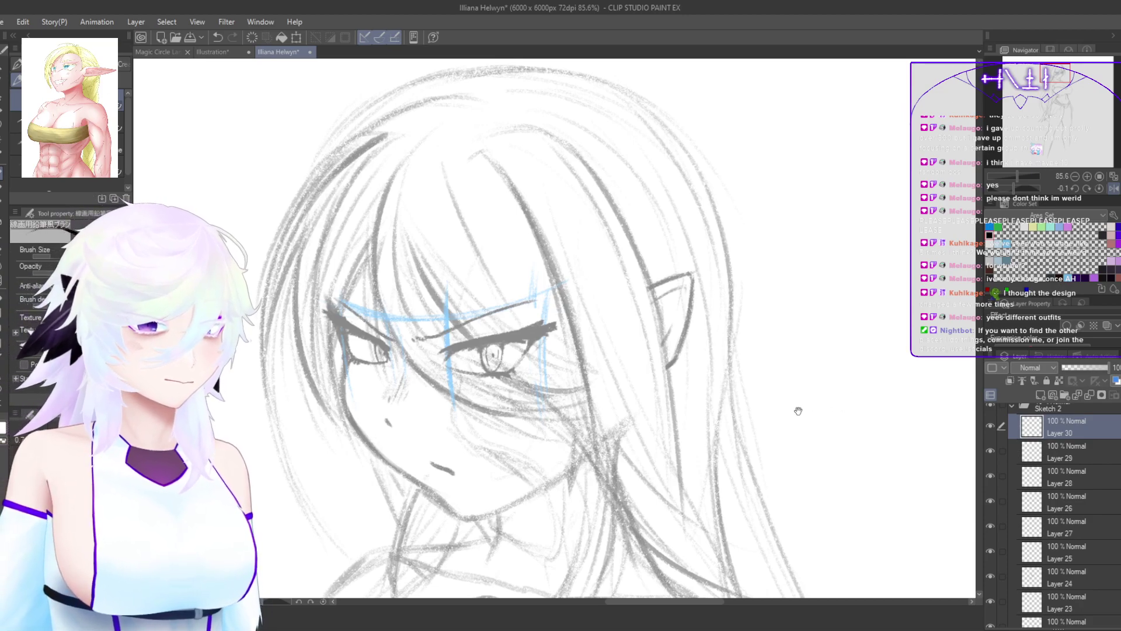
left_click_drag(798, 411, 796, 423)
left_click_drag(805, 523, 893, 373)
left_click_drag(861, 407, 821, 430)
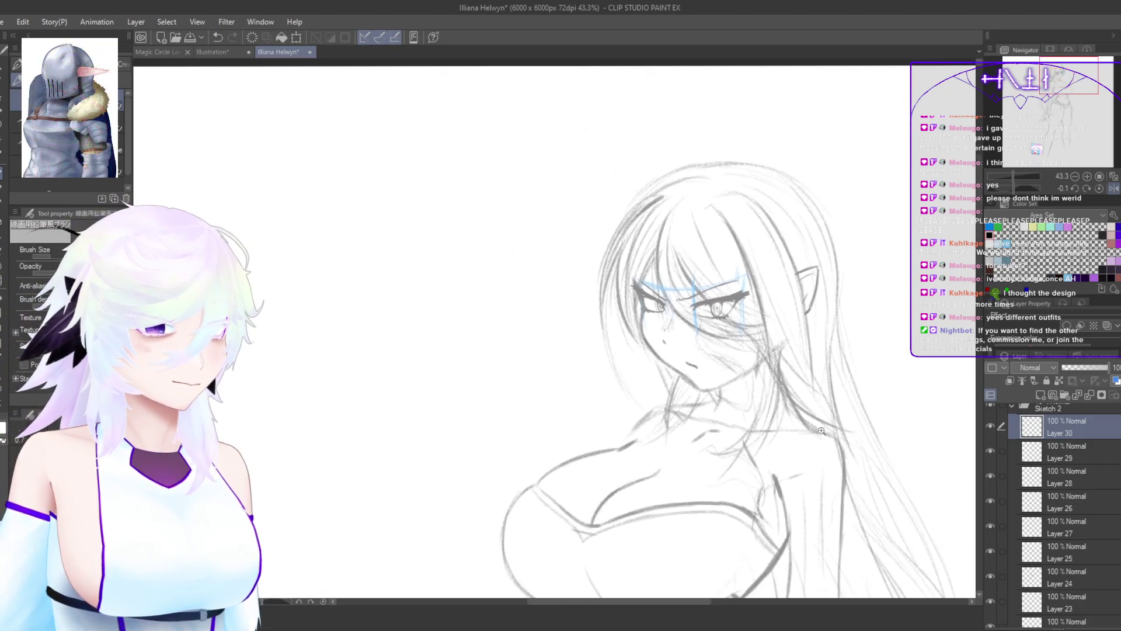
Step: Add a new layer above Layer 30 in the Sketch 2 folder for working on the lower legs
left_click_drag(916, 499, 764, 186)
left_click_drag(793, 439, 728, 464)
left_click_drag(801, 520, 701, 245)
left_click_drag(630, 369, 690, 371)
left_click_drag(808, 448, 788, 448)
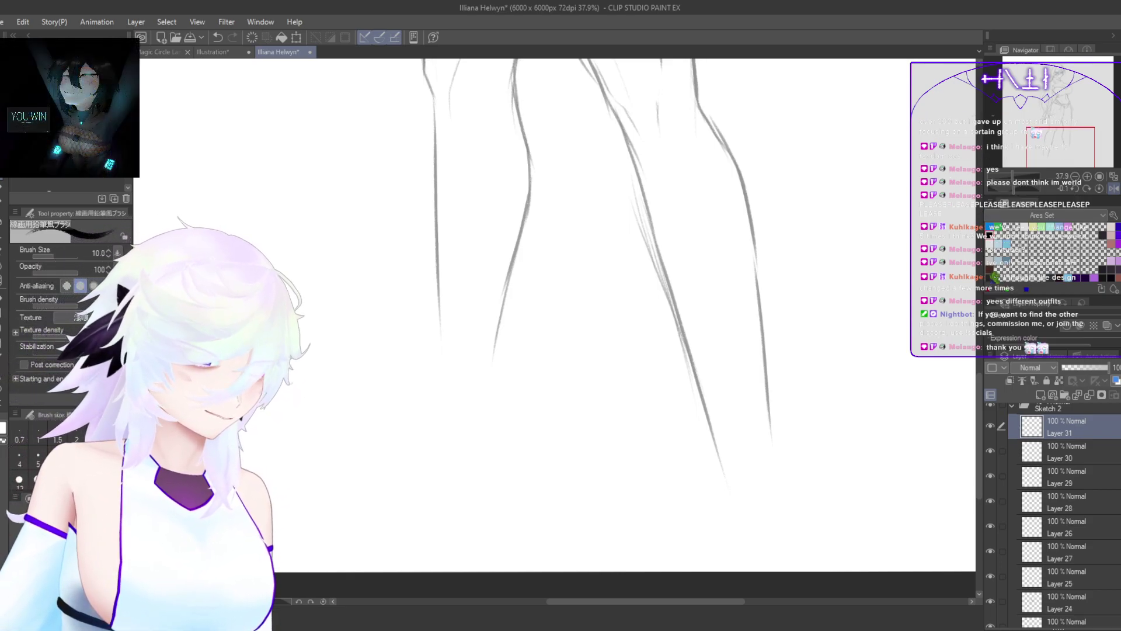
Step: Show the Sketch 1 Copy folder to compare its rough blue legs with the lower-leg sketch, and hide it again
scroll(1053, 428, "up", 1)
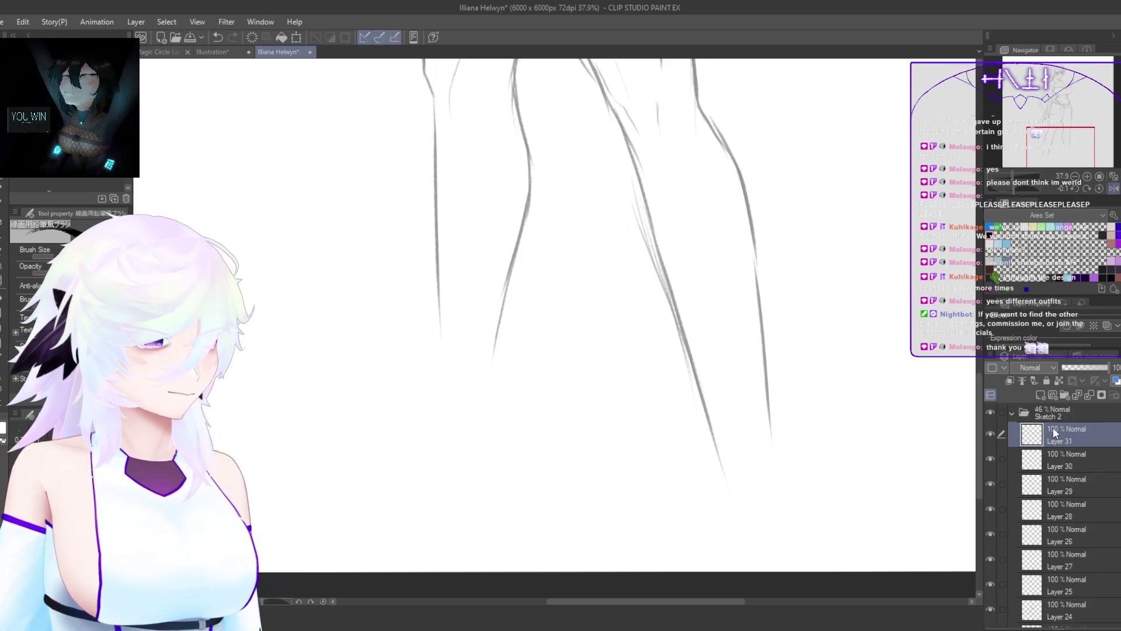
left_click(1013, 412)
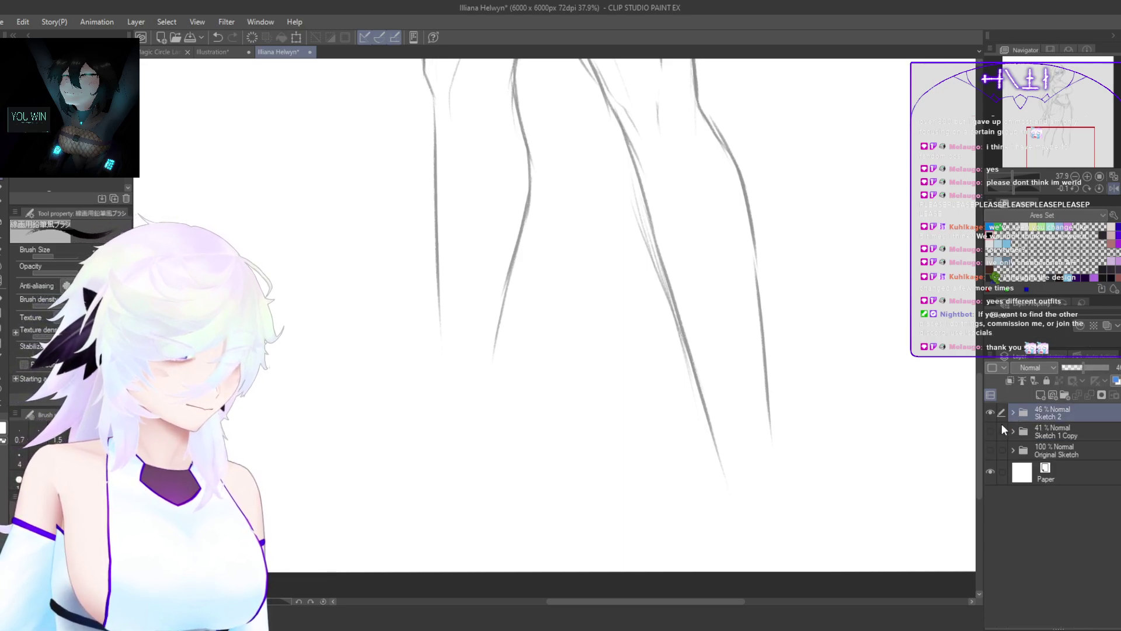
left_click(993, 430)
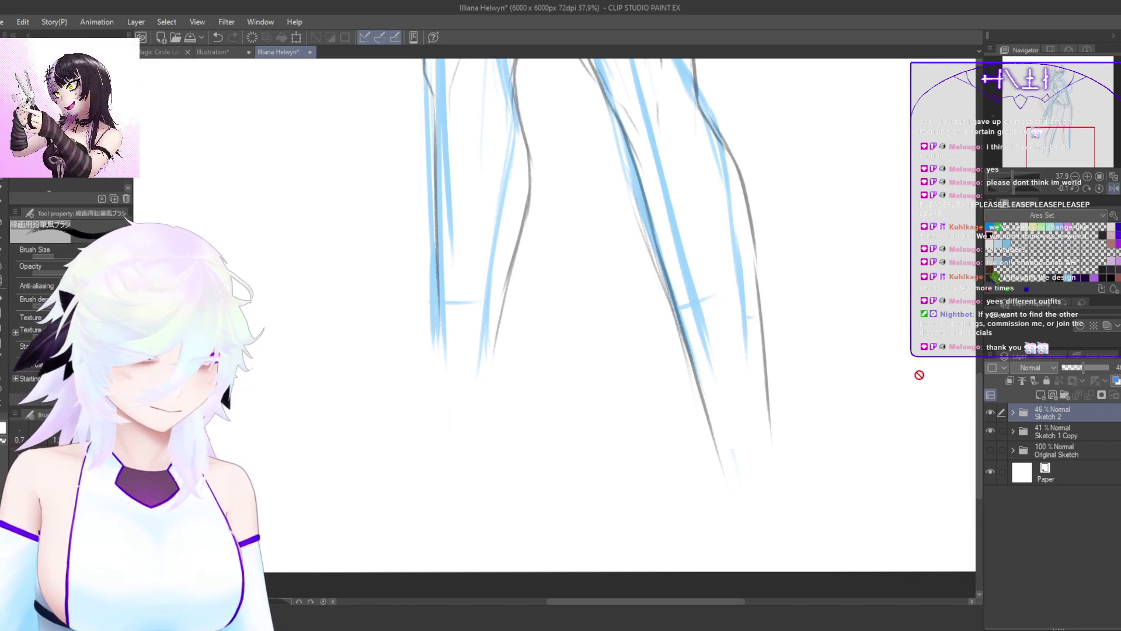
left_click(990, 431)
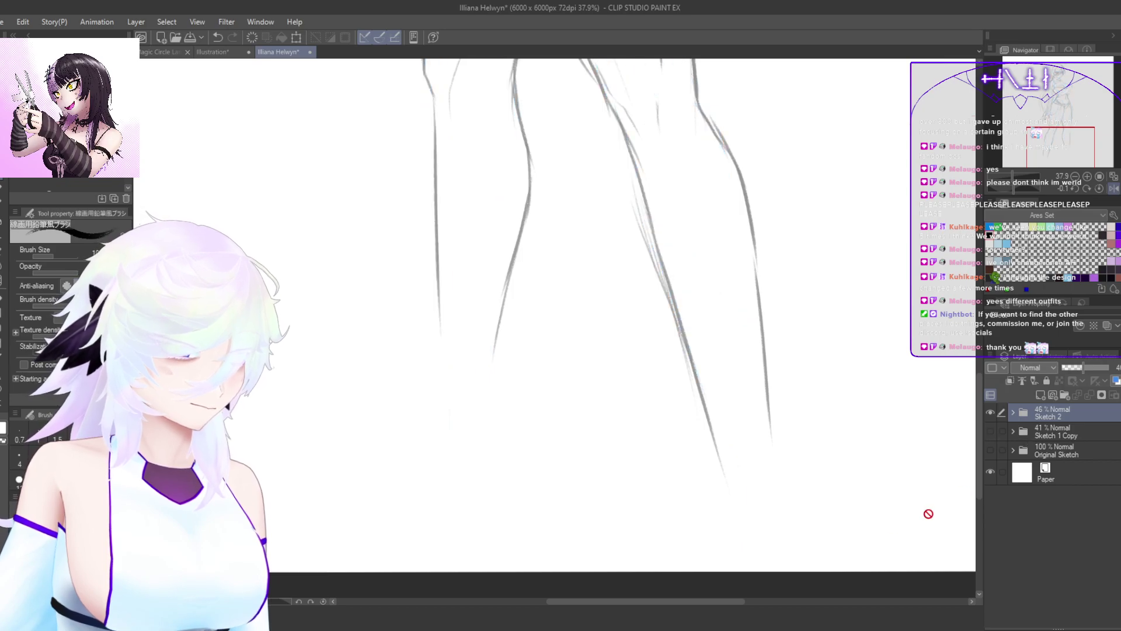
Step: Select Layer 31 in the expanded Sketch 2 folder and pick blue as the drawing colour
scroll(826, 512, "up", 1)
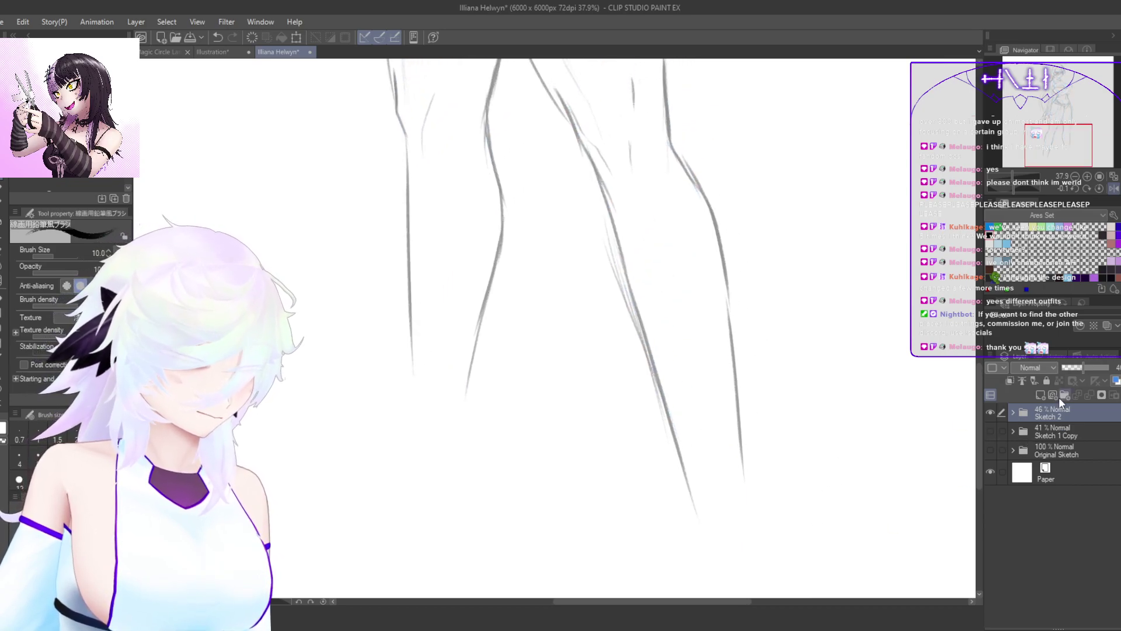
left_click(1013, 413)
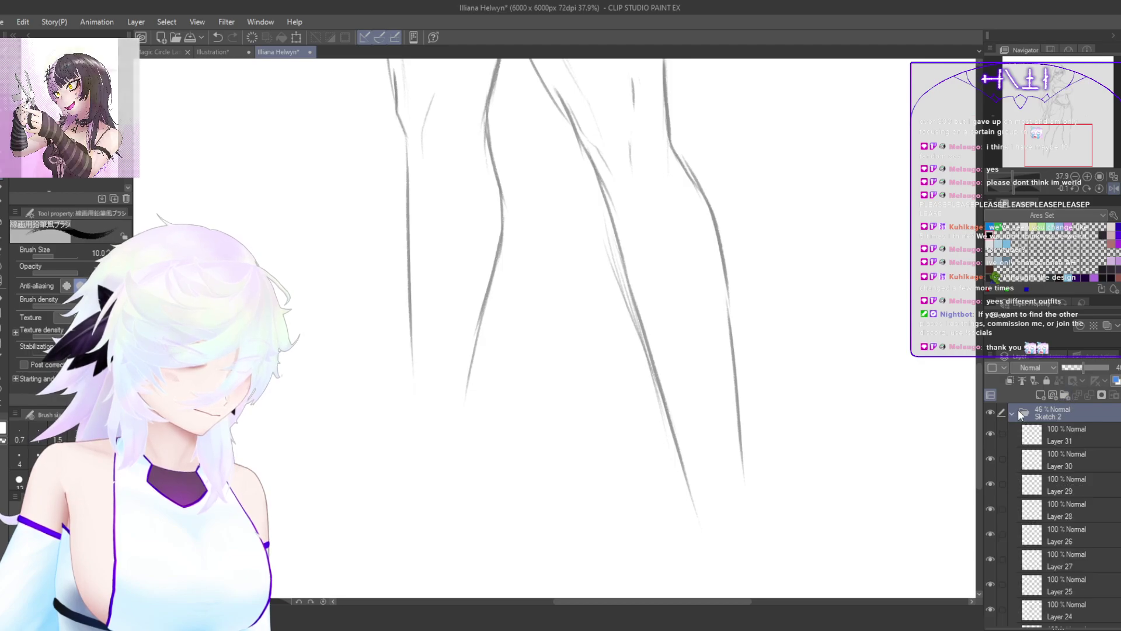
left_click(1076, 429)
left_click(991, 225)
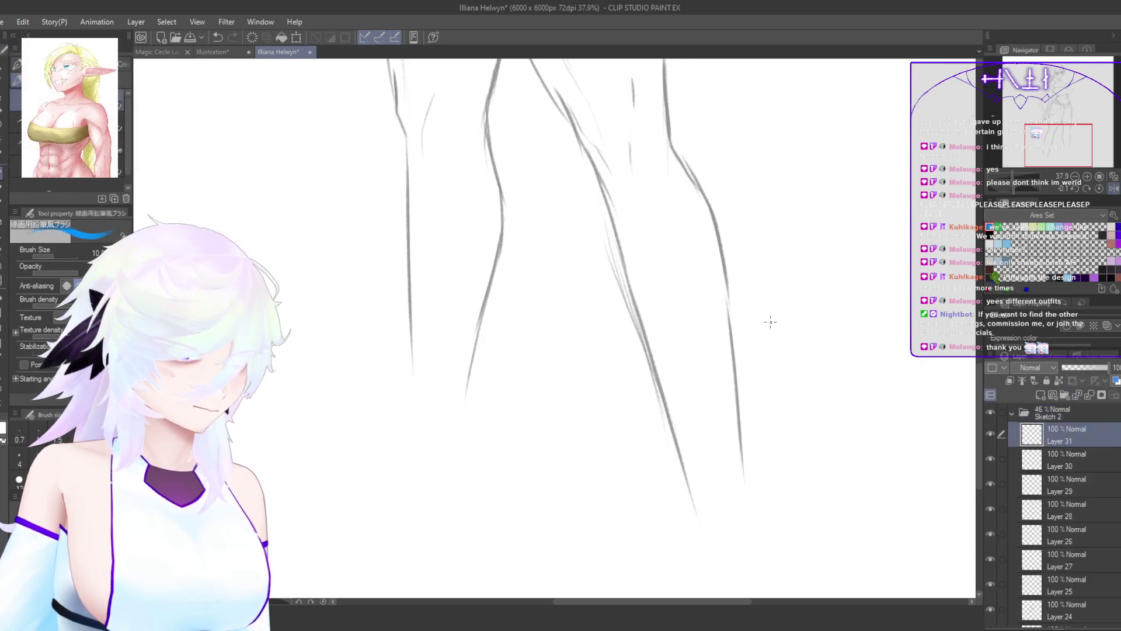
left_click_drag(635, 267, 657, 339)
key("ctrl+z")
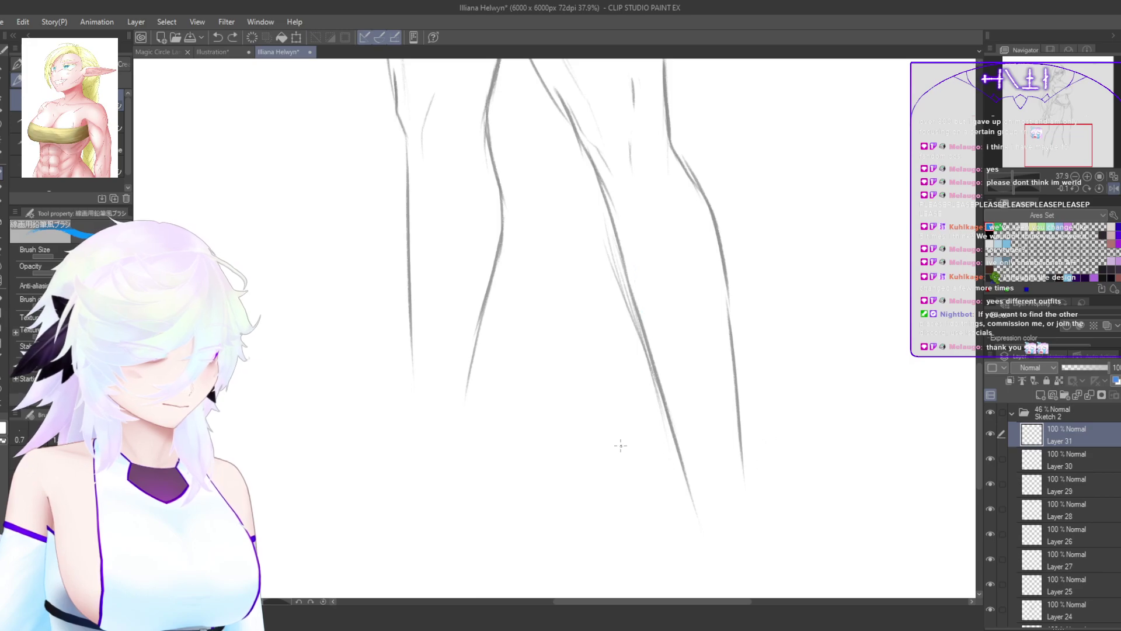
mouse_move(694, 275)
left_mouse_down()
mouse_move(689, 431)
mouse_move(695, 464)
left_mouse_up()
key("ctrl+z")
key("ctrl+z")
Step: Draw a blue curve across the near leg's ankle, joining its inner and outer outlines
left_click_drag(769, 471, 674, 418)
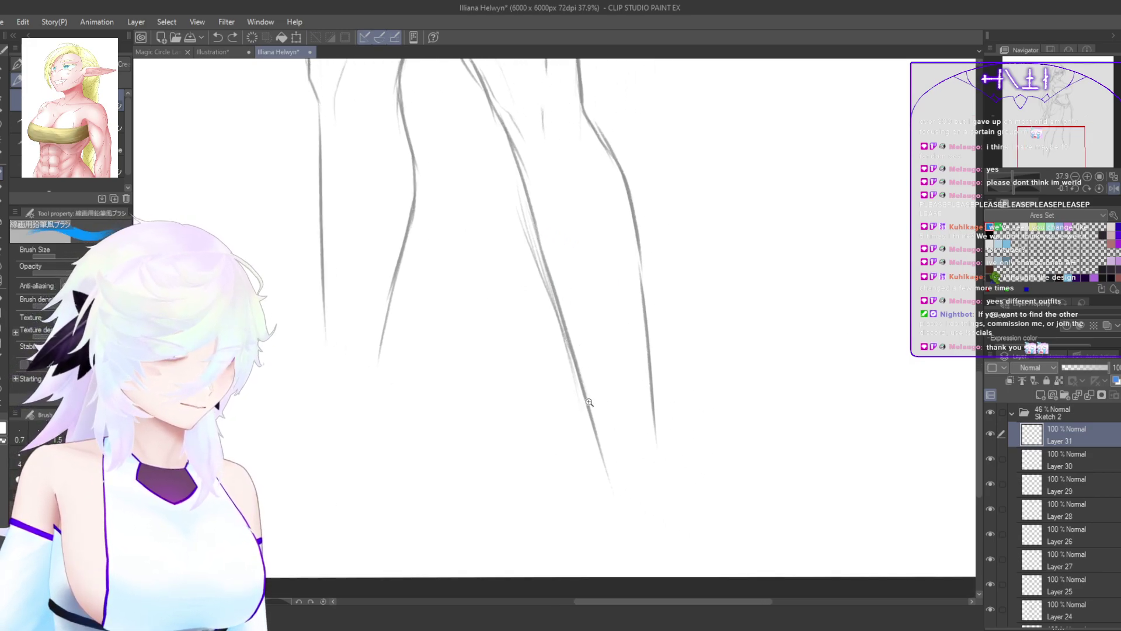
scroll(589, 403, "up", 5)
mouse_move(595, 435)
left_mouse_down()
mouse_move(650, 439)
mouse_move(641, 444)
mouse_move(697, 411)
left_mouse_up()
key("ctrl+z")
left_click_drag(644, 445, 708, 398)
Step: Draw a blue guide line along the near leg's shin from below the knee to the ankle curve, redoing its lower part
scroll(550, 298, "down", 4)
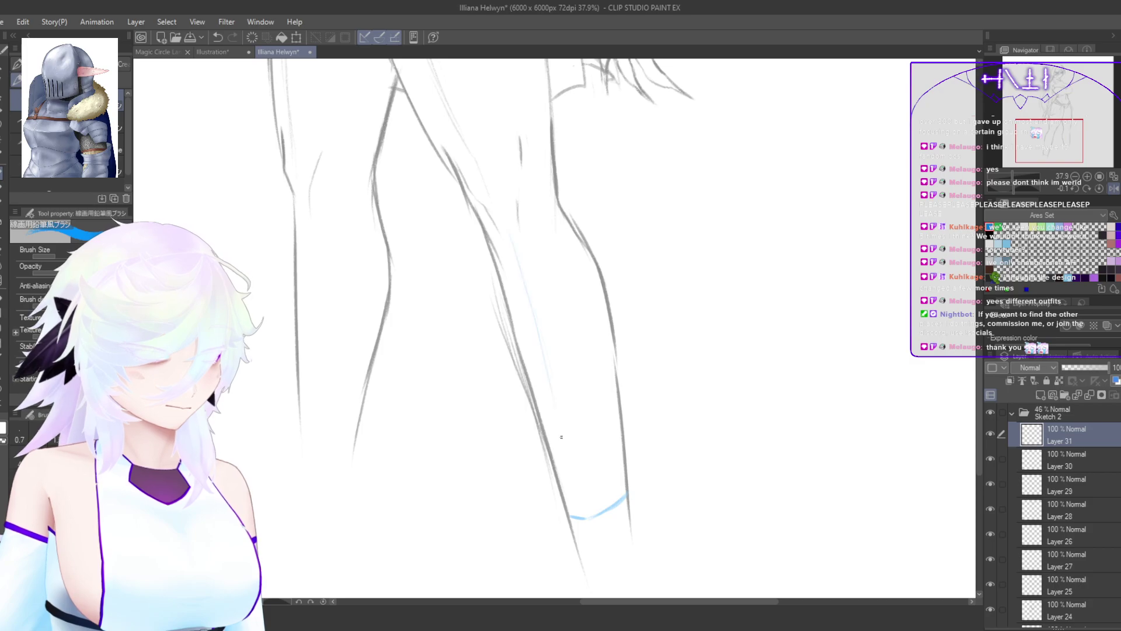
left_click_drag(529, 293, 576, 472)
left_click_drag(559, 396, 586, 514)
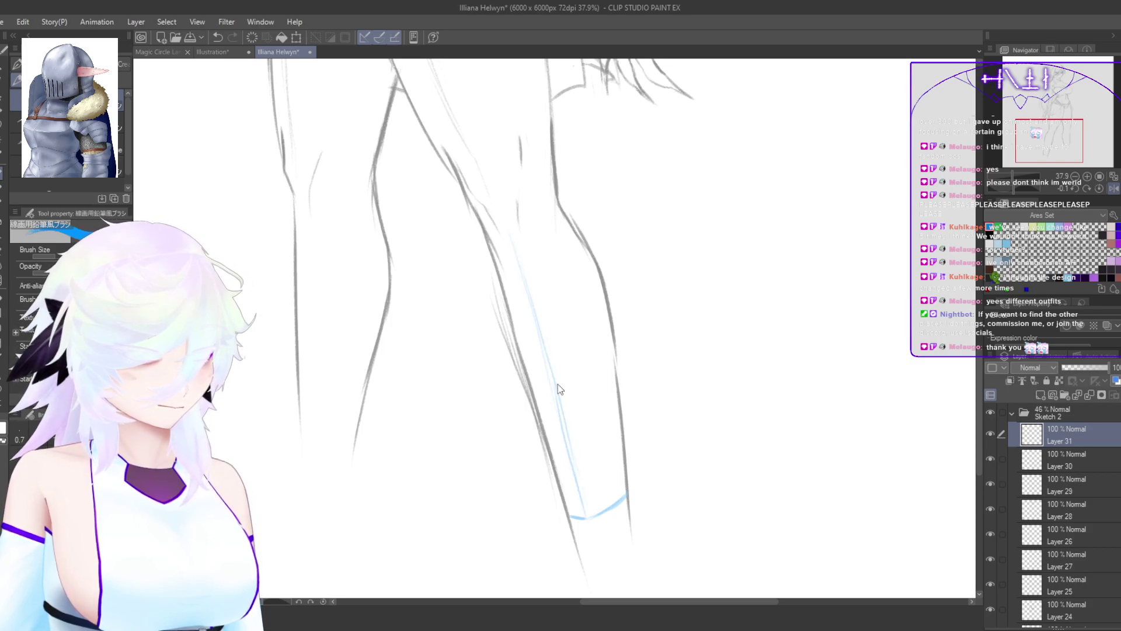
key("ctrl+z")
left_click_drag(550, 362, 589, 509)
left_click_drag(579, 446, 593, 516)
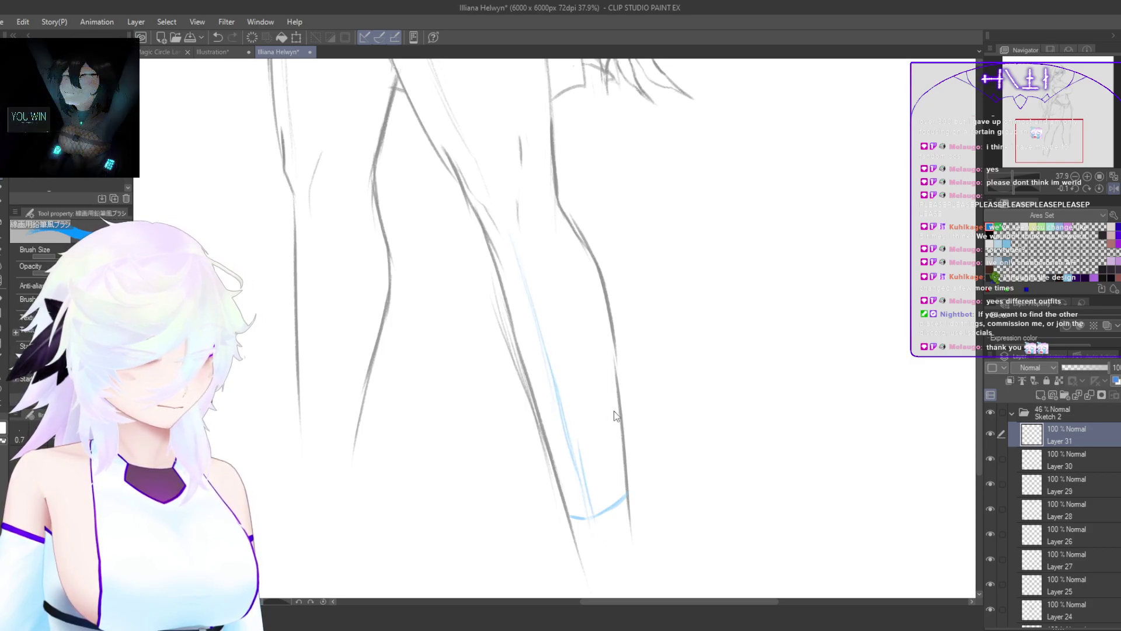
key("ctrl+z")
left_click_drag(560, 404, 585, 507)
Step: Draw a blue guide line down the far leg's shin, just inside its outer outline, on the mirrored canvas
key("h")
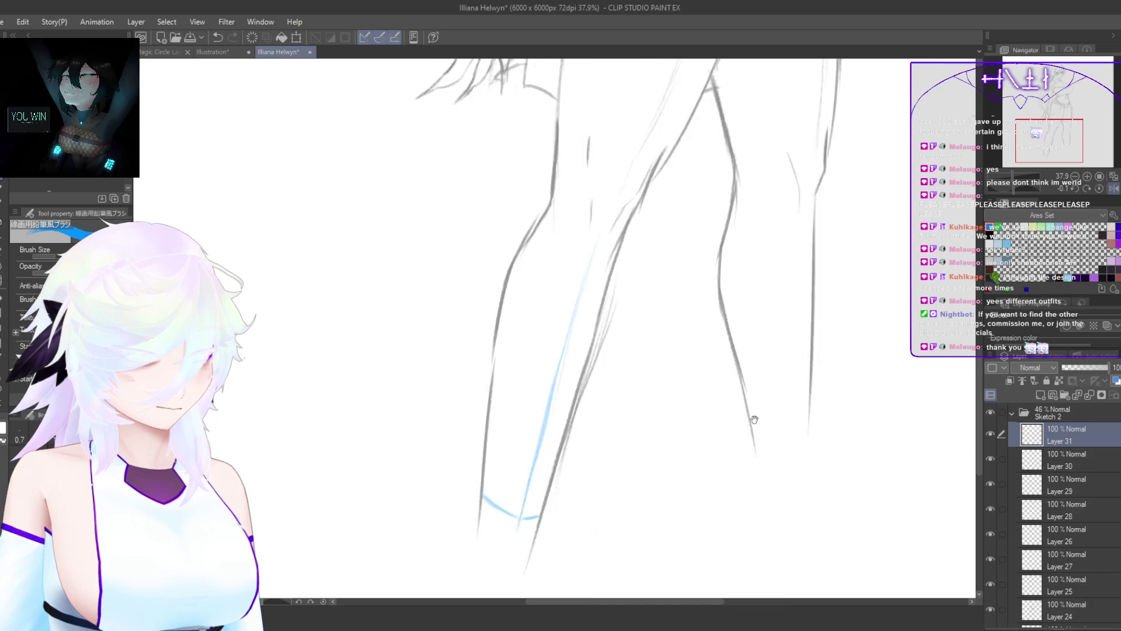
mouse_move(753, 418)
left_mouse_down()
mouse_move(641, 505)
mouse_move(640, 413)
left_mouse_up()
mouse_move(671, 267)
left_mouse_down()
mouse_move(663, 510)
mouse_move(658, 476)
mouse_move(696, 394)
left_mouse_up()
key("h")
Step: Draw a blue curve across the far leg's ankle between the two leg outlines and touch up its outer end
left_click_drag(520, 361, 578, 362)
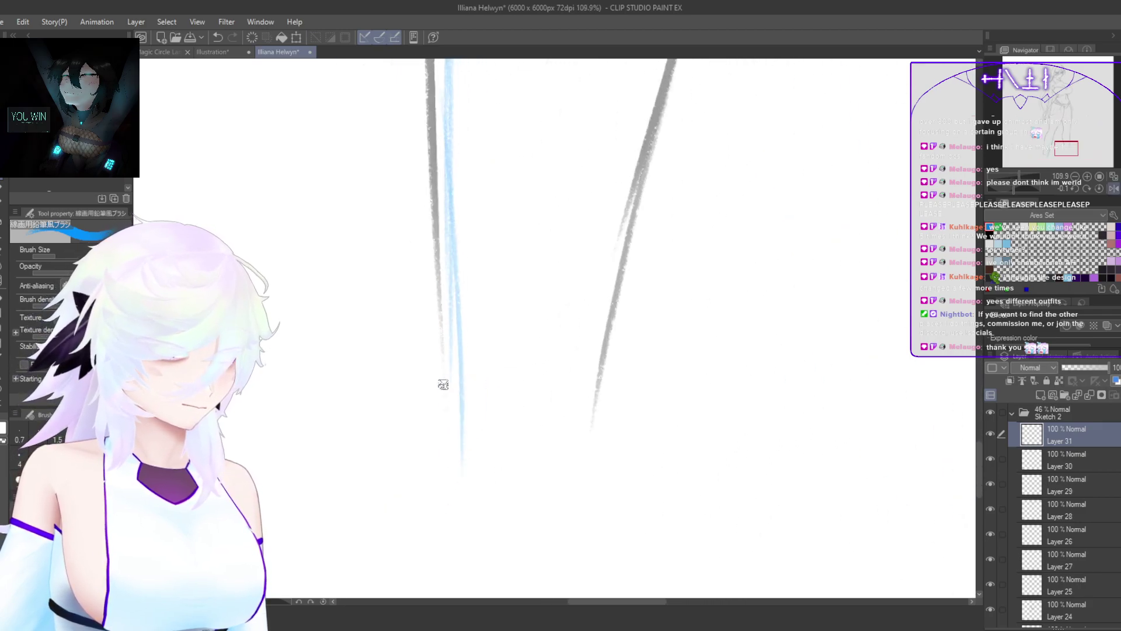
key("ctrl+z")
mouse_move(443, 382)
left_mouse_down()
mouse_move(461, 404)
mouse_move(568, 407)
mouse_move(600, 384)
left_mouse_up()
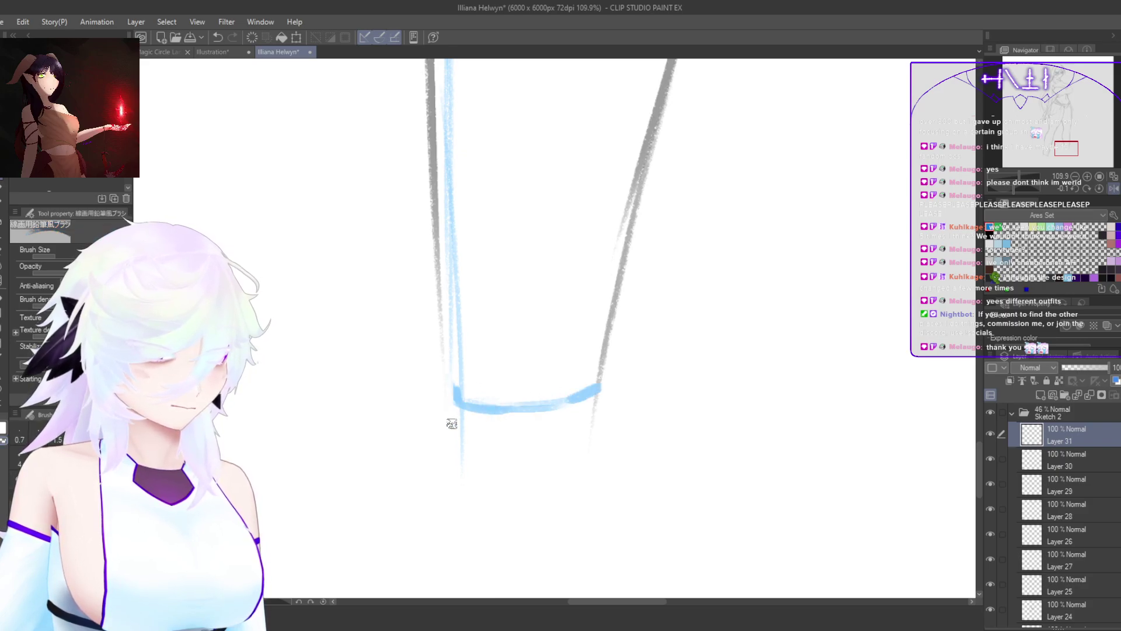
left_click_drag(454, 393, 452, 384)
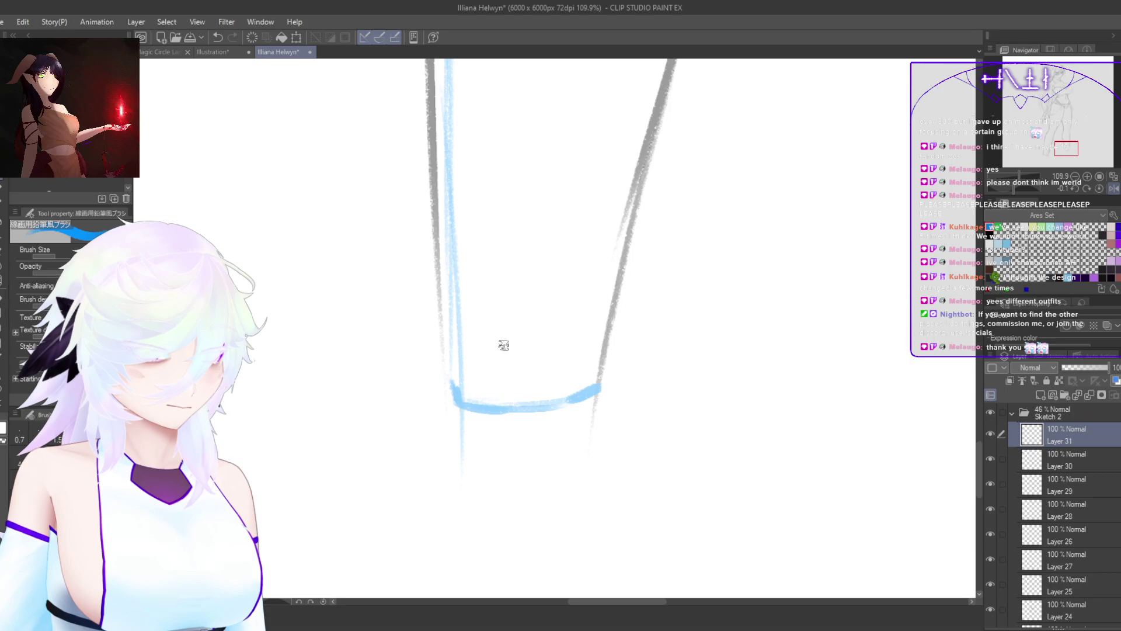
Step: Rework the corner where the far ankle curve meets the outer leg outline, checking it on a mirrored canvas
key("h")
mouse_move(698, 420)
left_mouse_down()
mouse_move(621, 496)
mouse_move(672, 459)
left_mouse_up()
scroll(672, 459, "up", 3)
key("h")
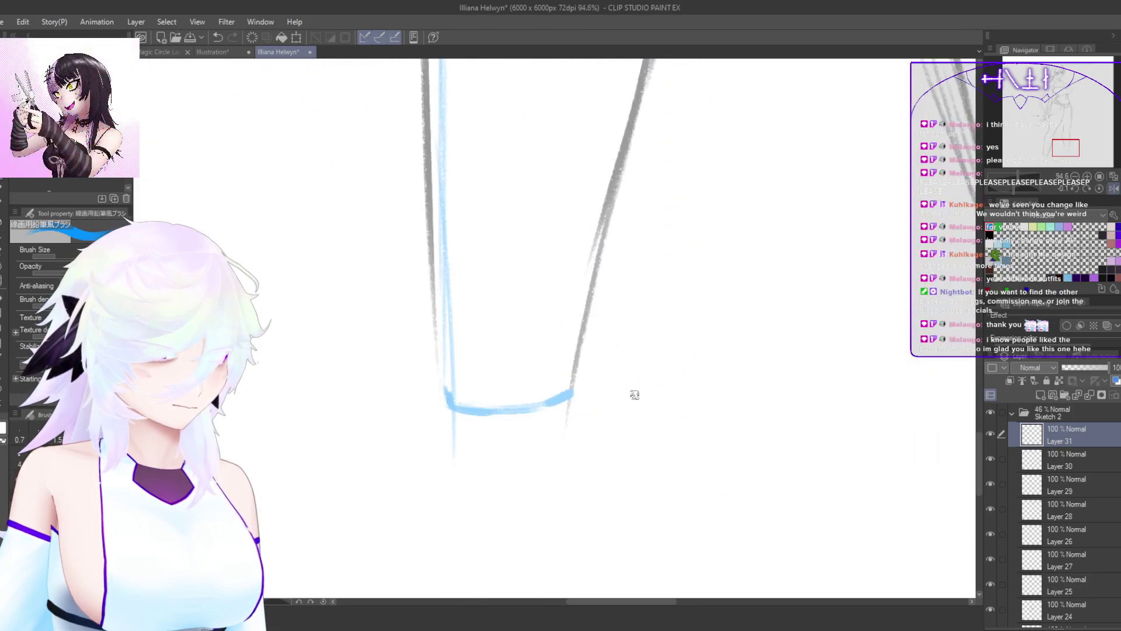
mouse_move(435, 342)
left_mouse_down()
mouse_move(438, 391)
mouse_move(455, 410)
left_mouse_up()
key("h")
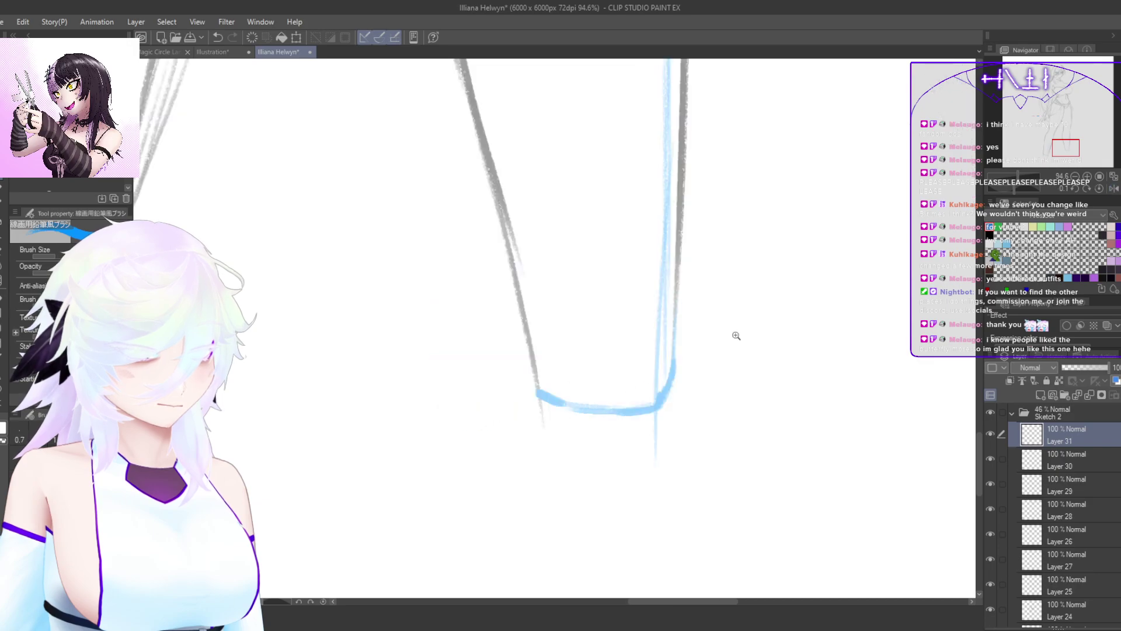
scroll(728, 350, "down", 3)
scroll(718, 368, "up", 4)
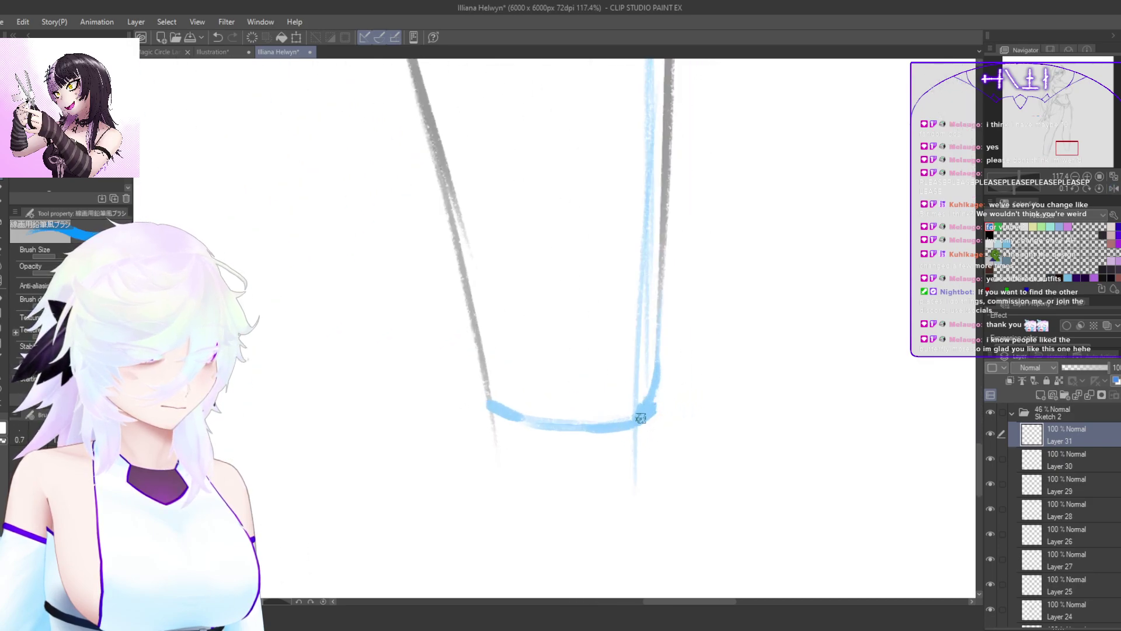
key("ctrl+z")
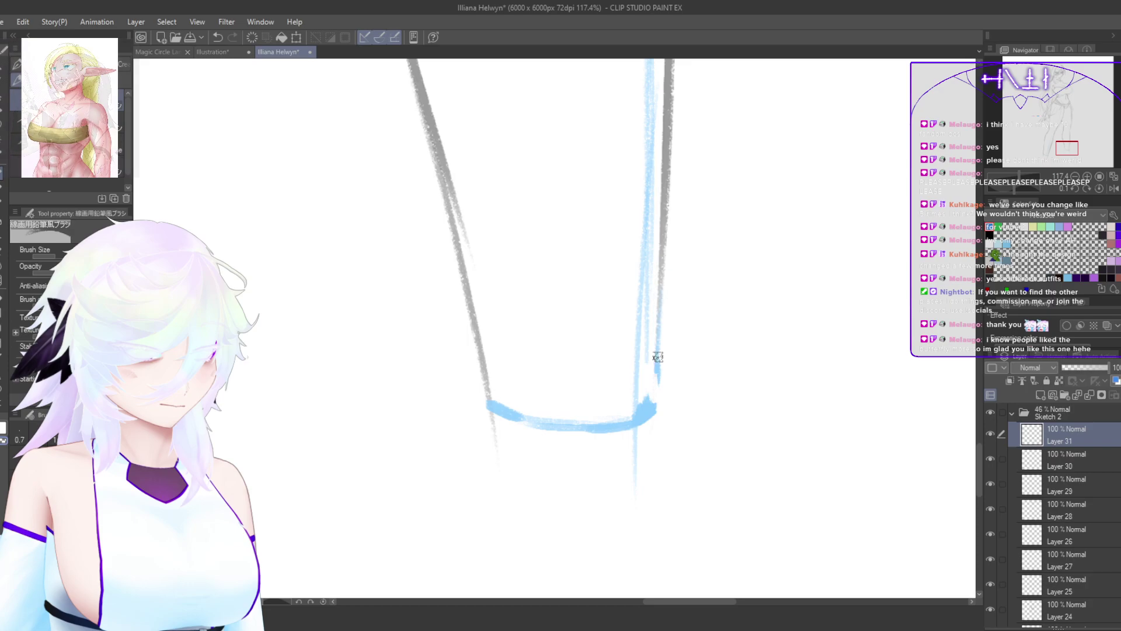
mouse_move(655, 369)
left_mouse_down()
mouse_move(655, 431)
mouse_move(555, 465)
left_mouse_up()
Step: Redraw the outer part of the near leg's ankle curve past the leg outline on a rotated canvas and erase the old stroke
key("h")
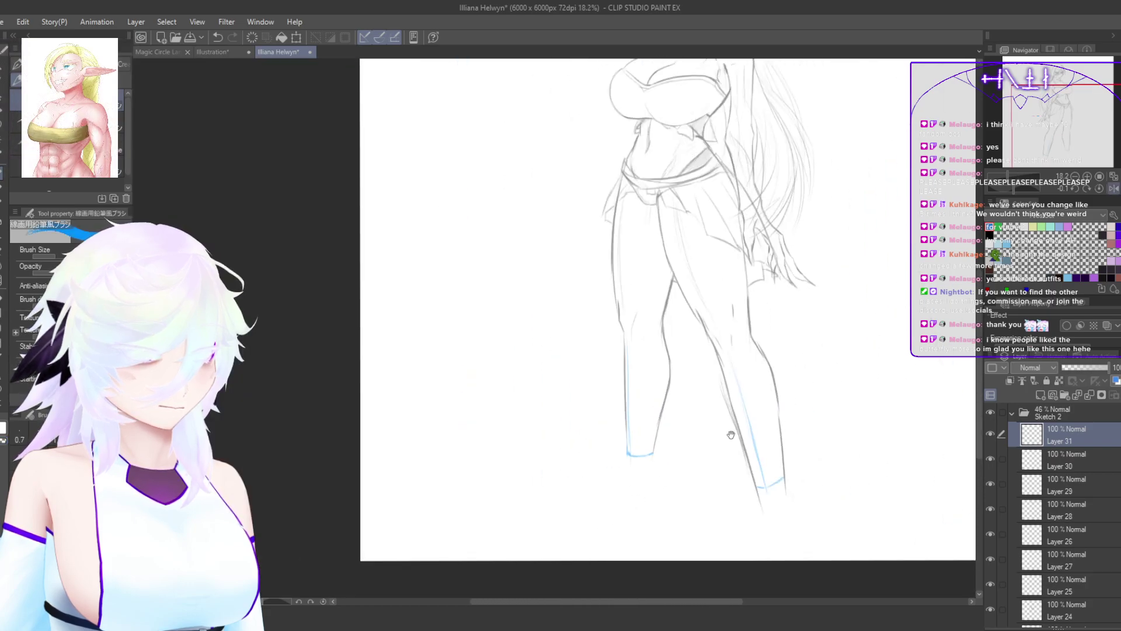
mouse_move(731, 433)
left_mouse_down()
mouse_move(686, 402)
mouse_move(736, 423)
left_mouse_up()
left_click_drag(734, 493, 734, 449)
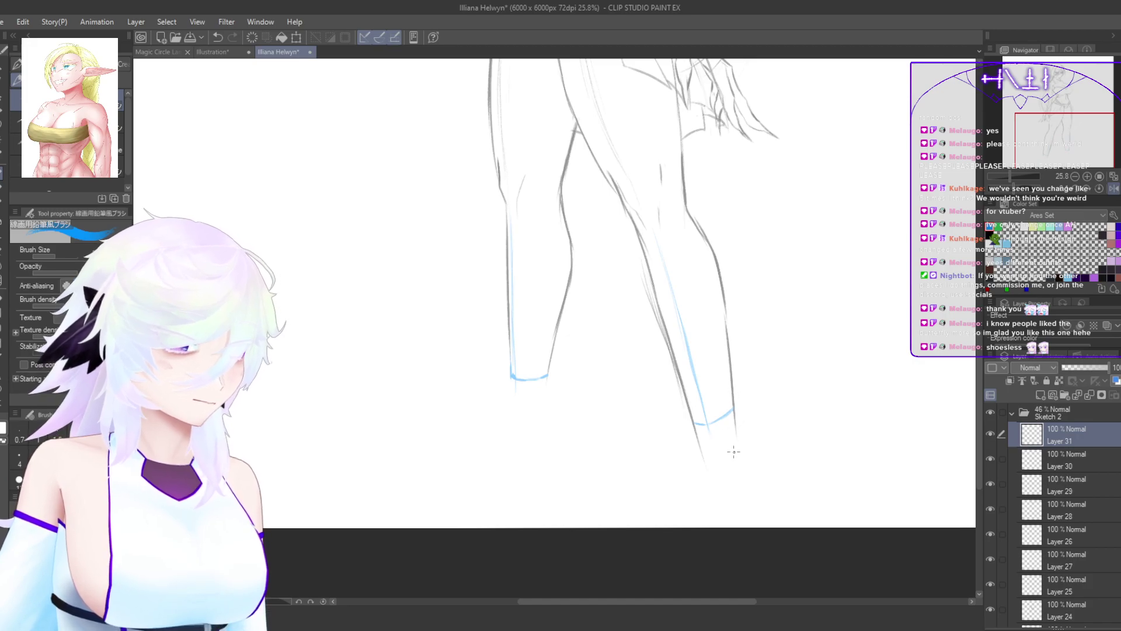
mouse_move(715, 431)
left_mouse_down()
mouse_move(741, 403)
mouse_move(781, 429)
left_mouse_up()
mouse_move(761, 466)
left_mouse_down()
mouse_move(586, 535)
mouse_move(530, 371)
mouse_move(515, 491)
left_mouse_up()
mouse_move(507, 431)
left_mouse_down()
mouse_move(565, 575)
mouse_move(546, 484)
left_mouse_up()
mouse_move(466, 356)
left_mouse_down()
mouse_move(487, 427)
mouse_move(550, 518)
left_mouse_up()
key("c")
left_click_drag(489, 397, 523, 455)
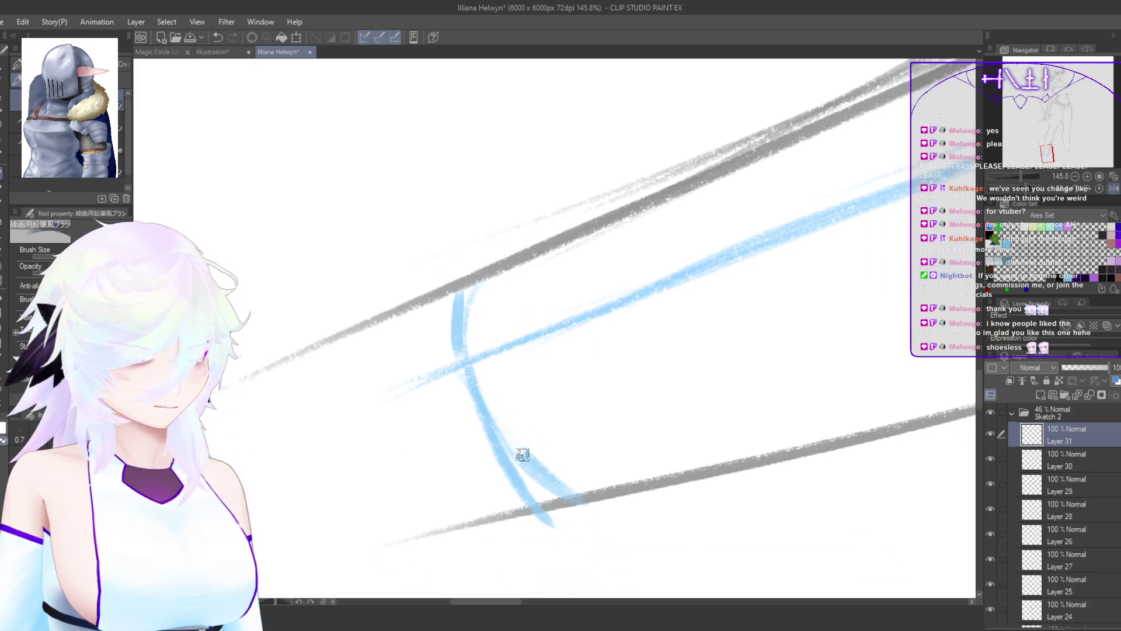
left_click_drag(475, 350, 539, 352)
left_click_drag(650, 355, 601, 371)
left_click_drag(692, 414, 778, 490)
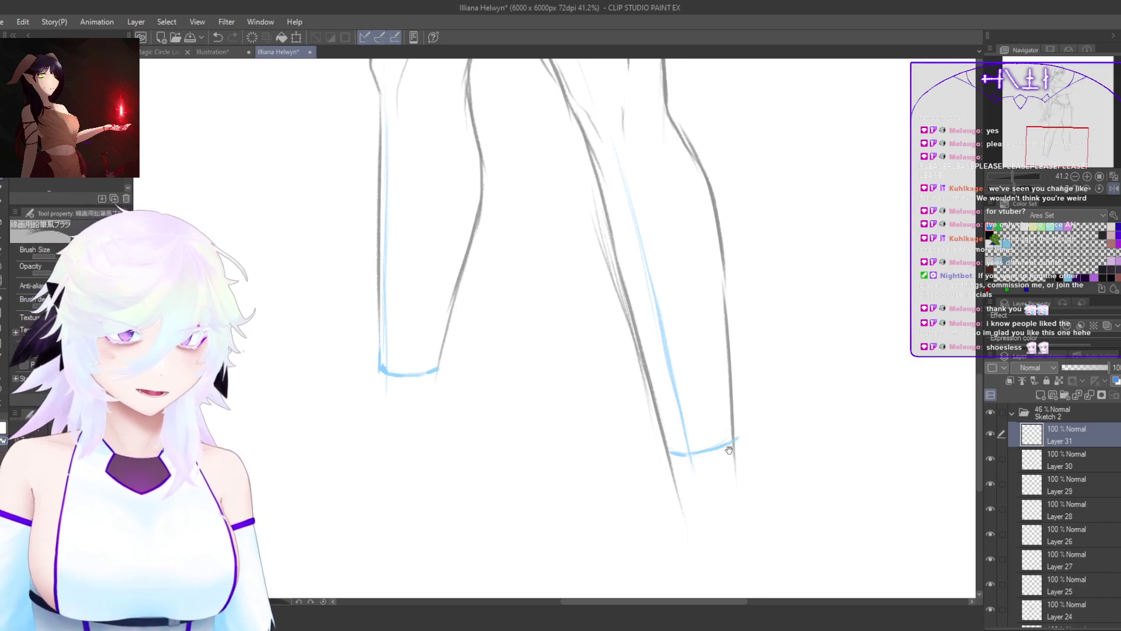
Step: Add a new layer and outline the near foot in blue below the ankle curve, with a scalloped row of toes
left_click_drag(752, 462, 777, 529)
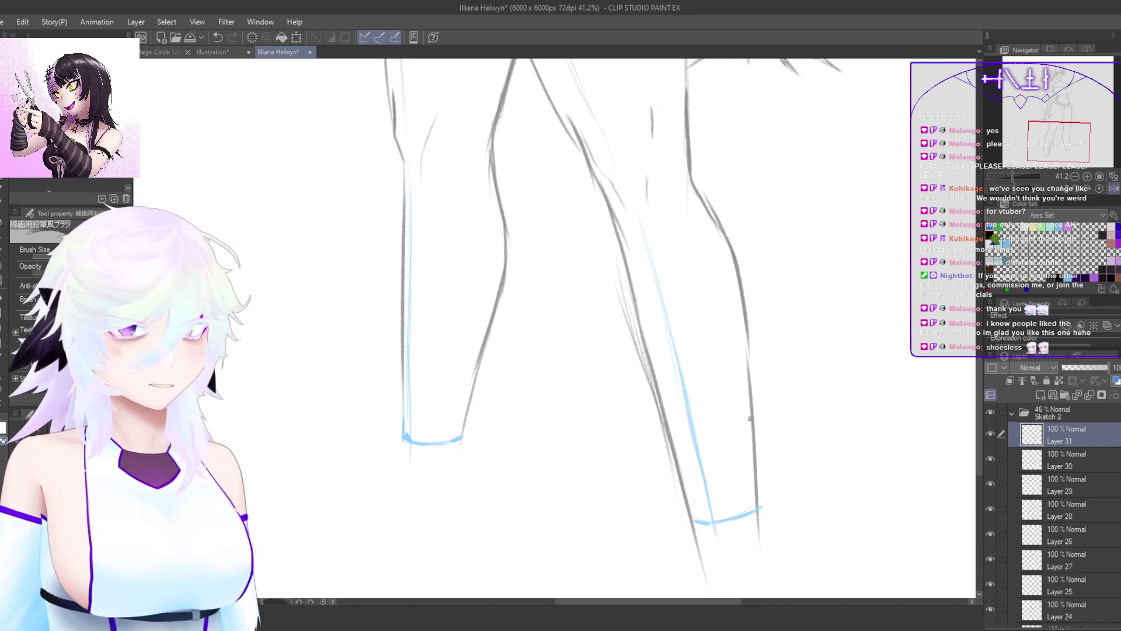
left_click_drag(784, 521, 787, 475)
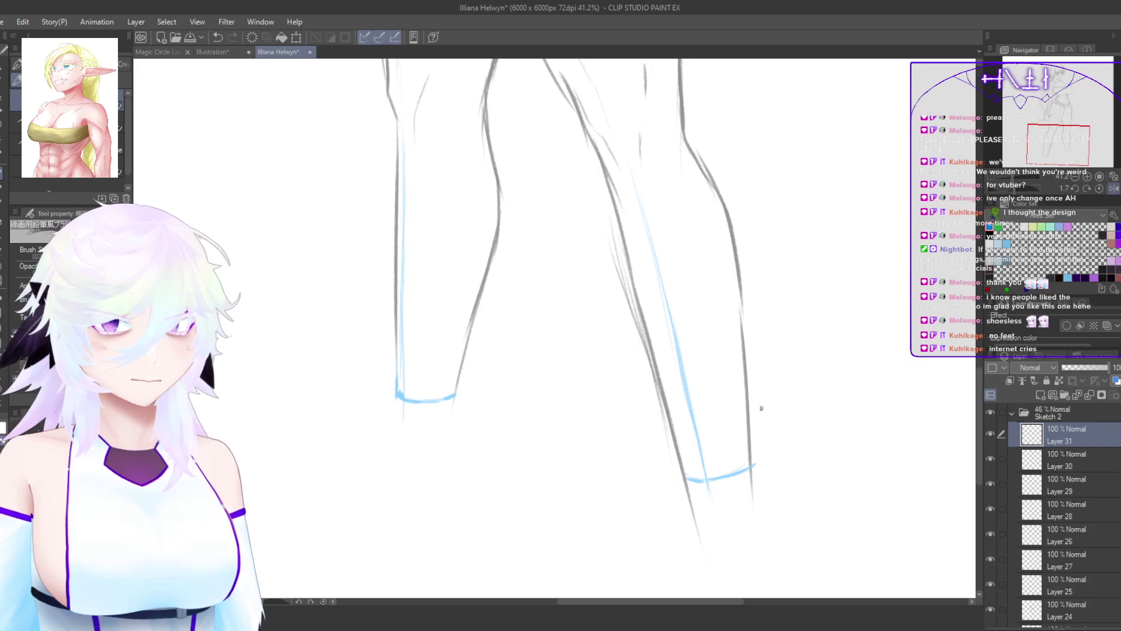
left_click_drag(767, 443, 740, 426)
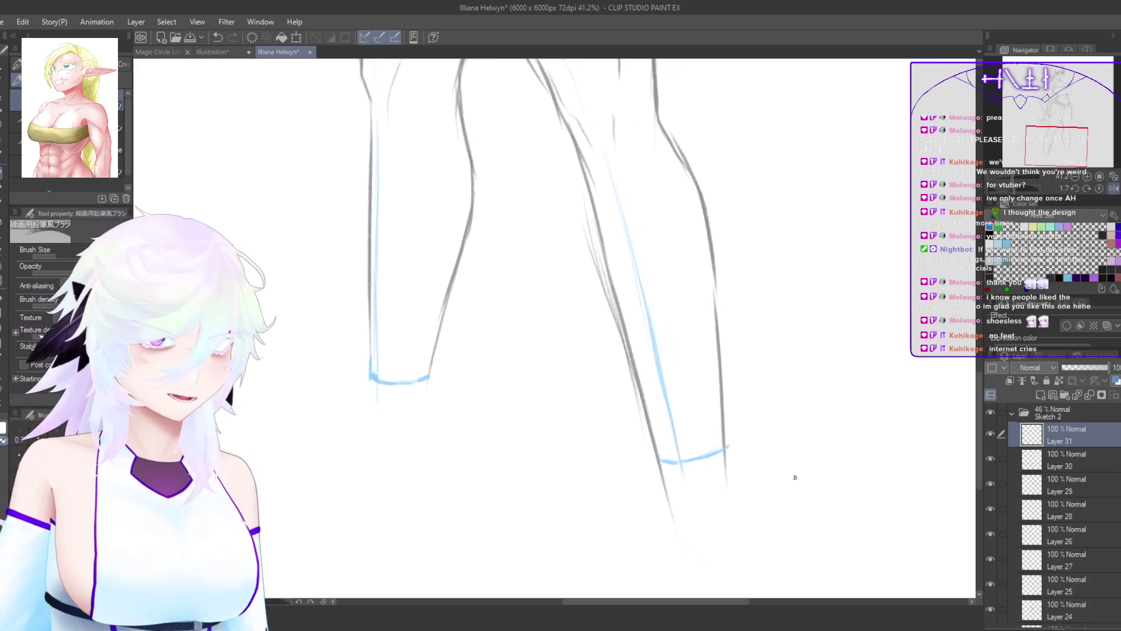
left_click_drag(711, 490, 682, 403)
scroll(639, 408, "up", 2)
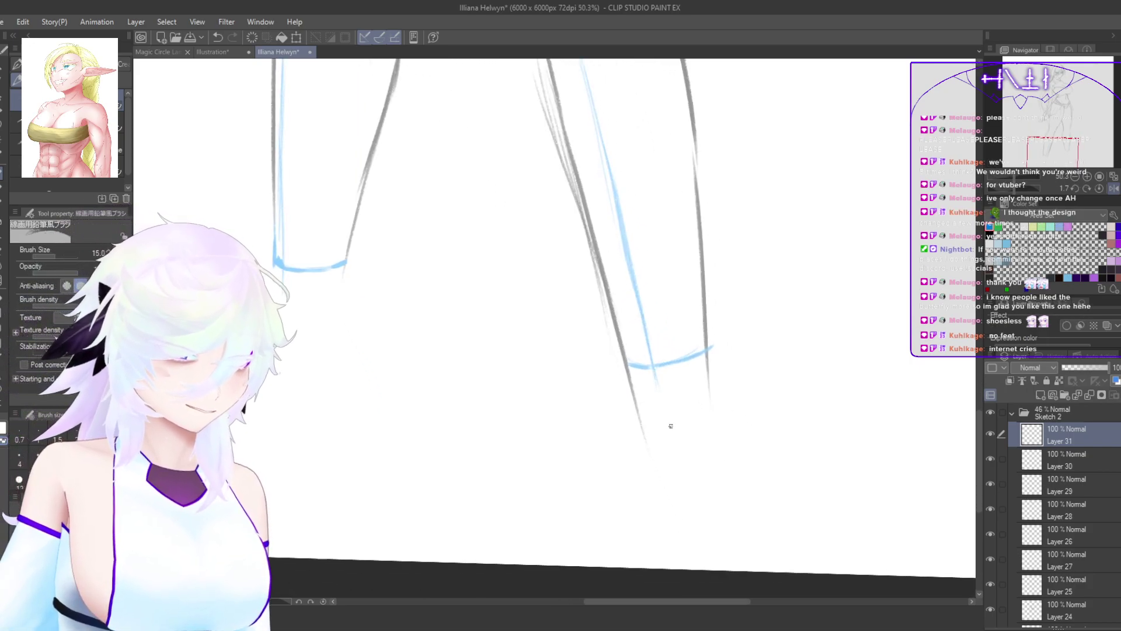
key("ctrl+shift+n")
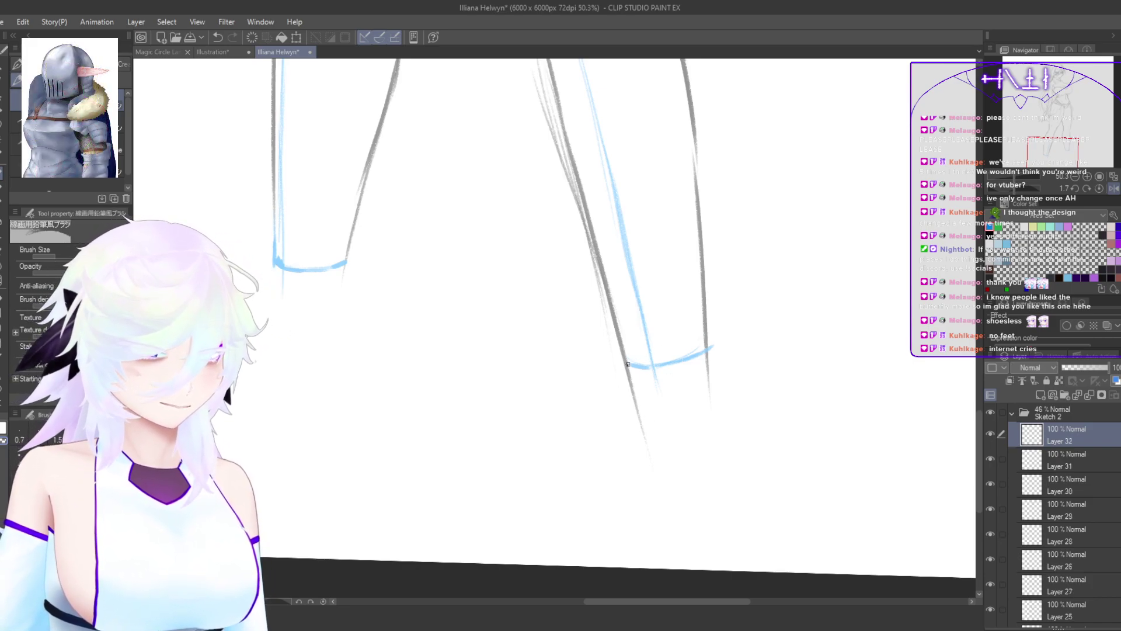
mouse_move(627, 367)
left_mouse_down()
mouse_move(616, 446)
mouse_move(591, 486)
mouse_move(606, 497)
mouse_move(696, 494)
mouse_move(717, 427)
mouse_move(711, 347)
left_mouse_up()
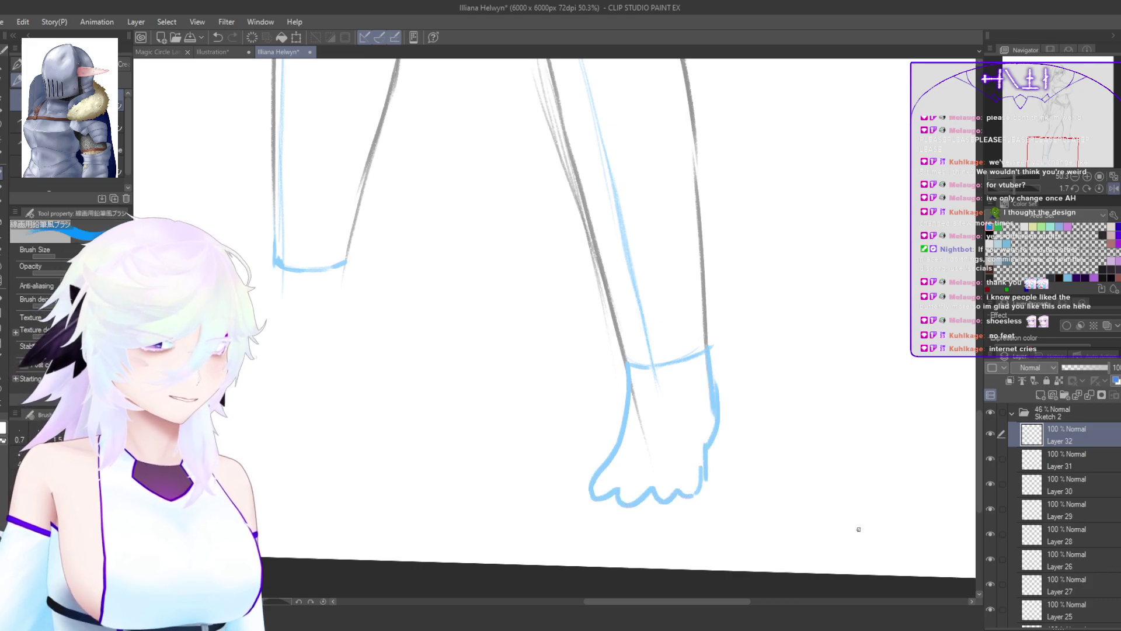
Step: Outline the far foot in blue from the ankle curve, with outward-pointing toes, a flat sole and a squared heel
left_click_drag(744, 518, 740, 442)
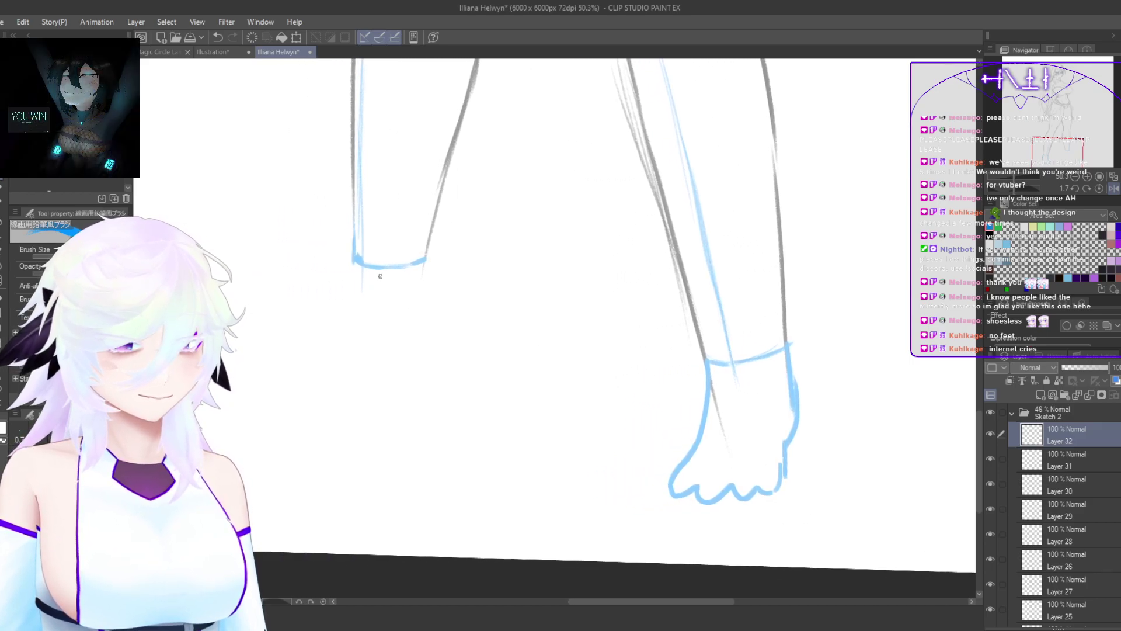
mouse_move(352, 254)
left_mouse_down()
mouse_move(333, 342)
mouse_move(281, 400)
left_mouse_up()
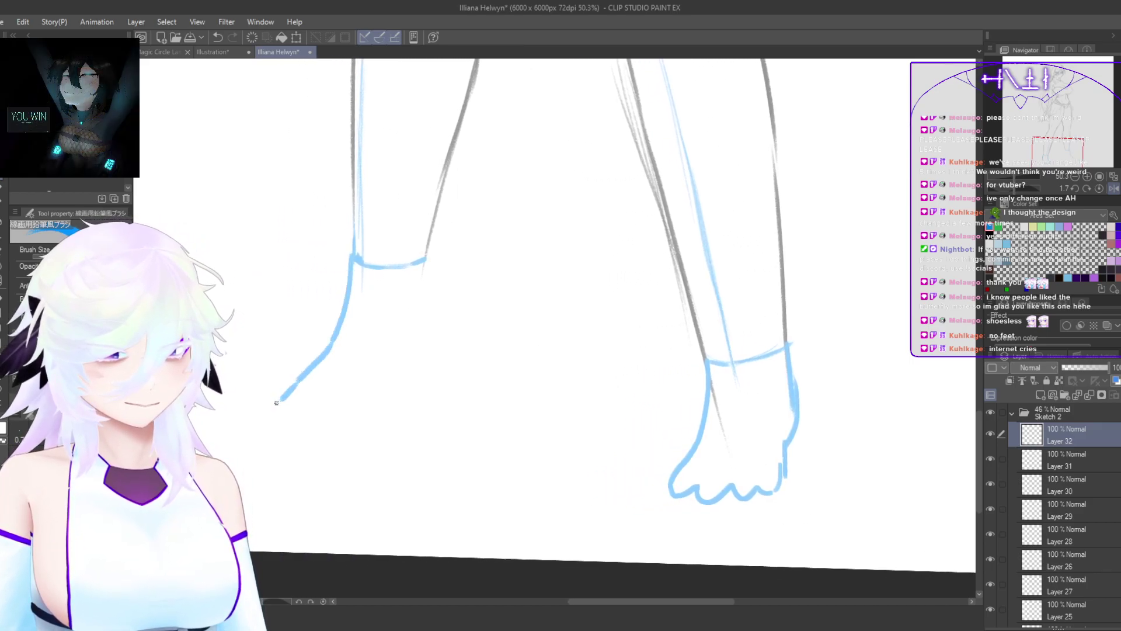
mouse_move(267, 443)
left_mouse_down()
mouse_move(415, 415)
mouse_move(423, 257)
left_mouse_up()
key("h")
key("h")
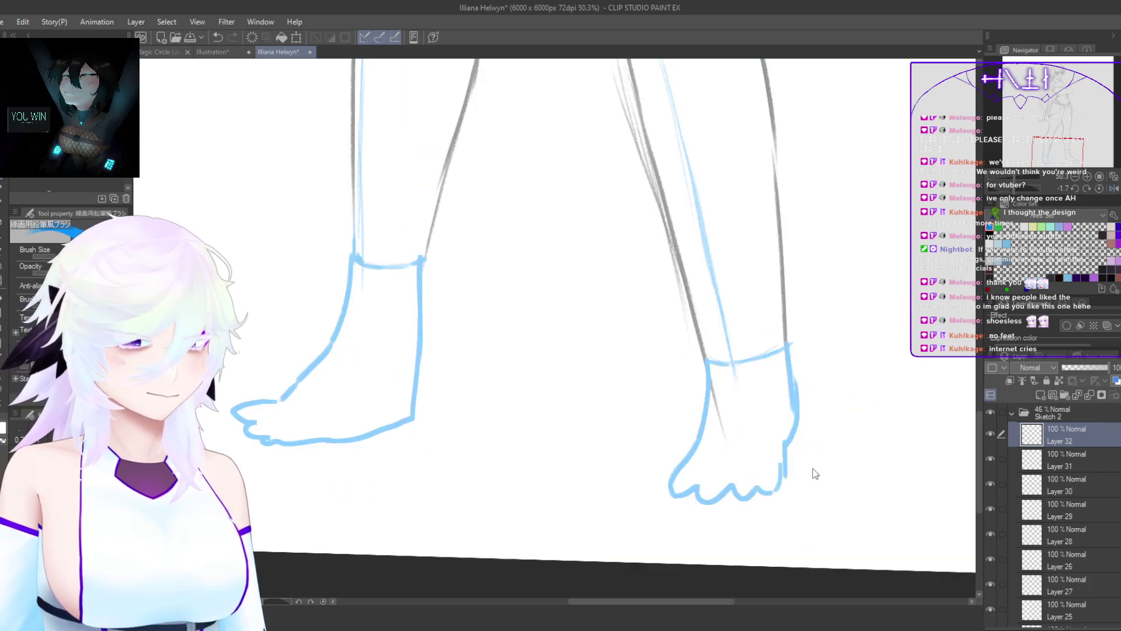
left_click_drag(812, 473, 753, 516)
left_click_drag(783, 496, 769, 566)
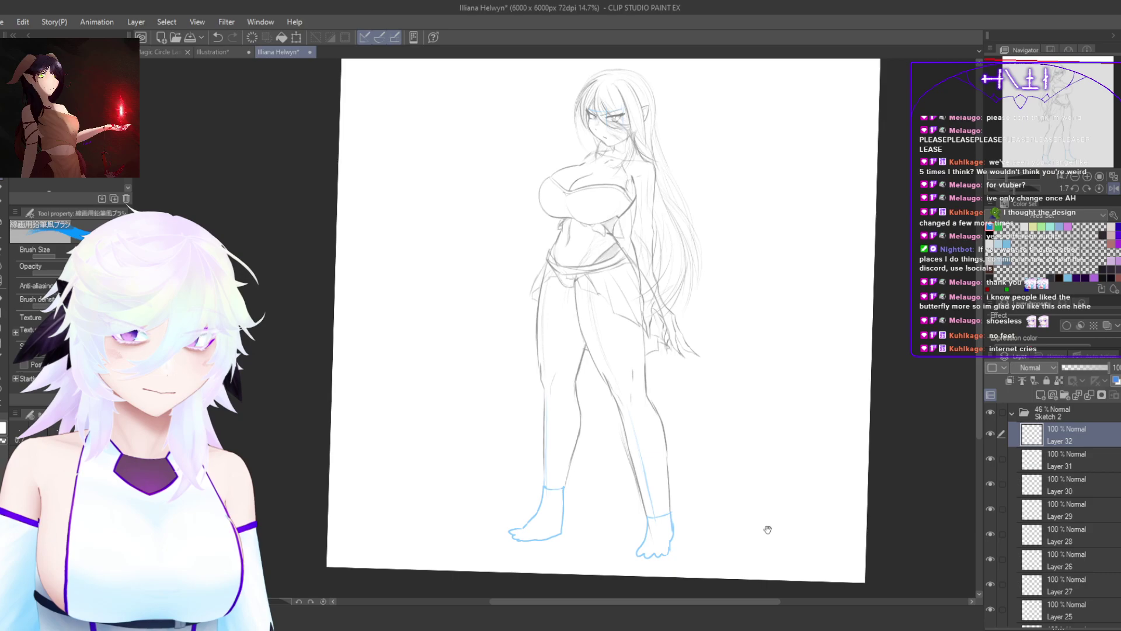
Step: Erase the rough blue outlines of both feet, keeping the ankle curves
left_click_drag(674, 532, 738, 386)
key("e")
left_click_drag(756, 445, 796, 450)
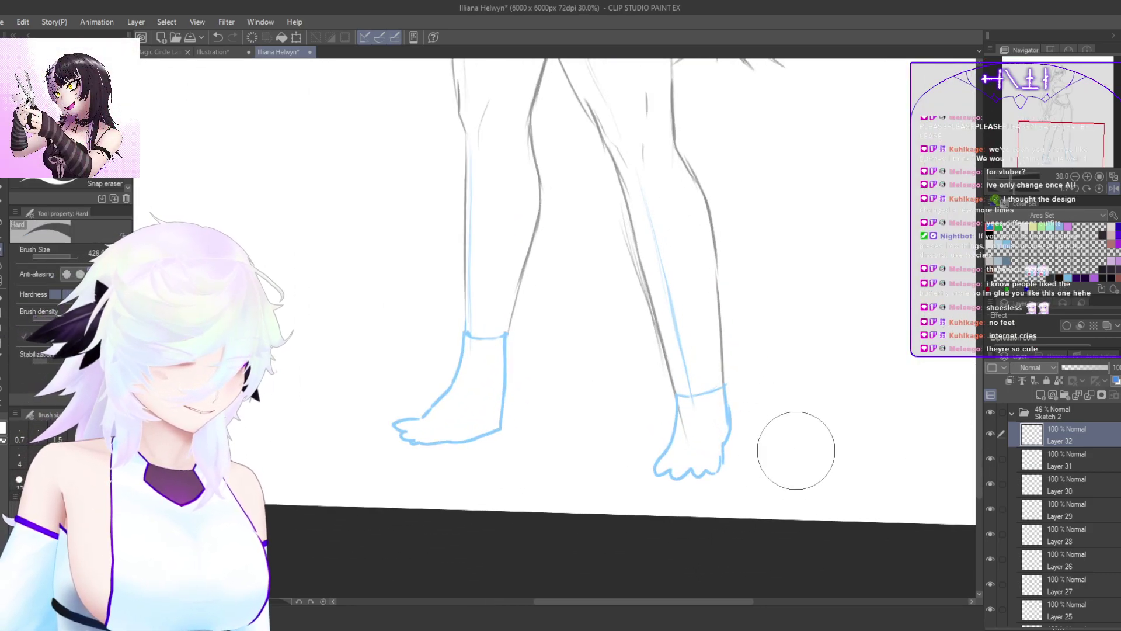
left_click_drag(694, 445, 718, 373)
mouse_move(464, 424)
left_mouse_down()
mouse_move(498, 349)
mouse_move(396, 481)
left_mouse_up()
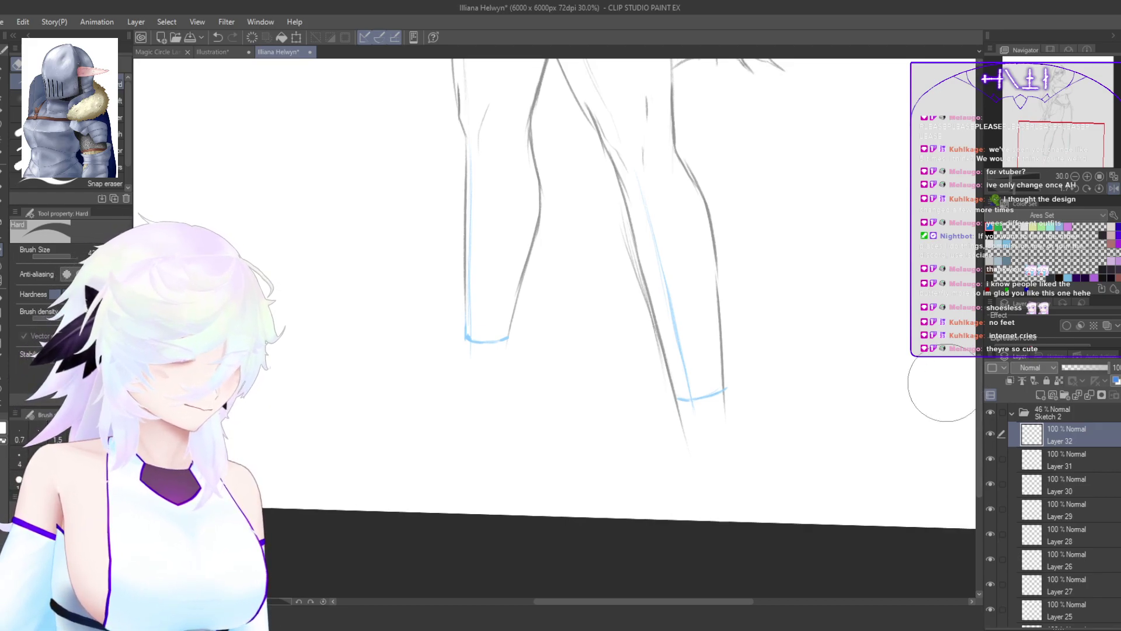
Step: Extend the near leg's two sides in blue below the ankle curve, tapering inward and flaring slightly around the ankle
left_click_drag(689, 412, 710, 407)
scroll(711, 407, "up", 3)
key("p")
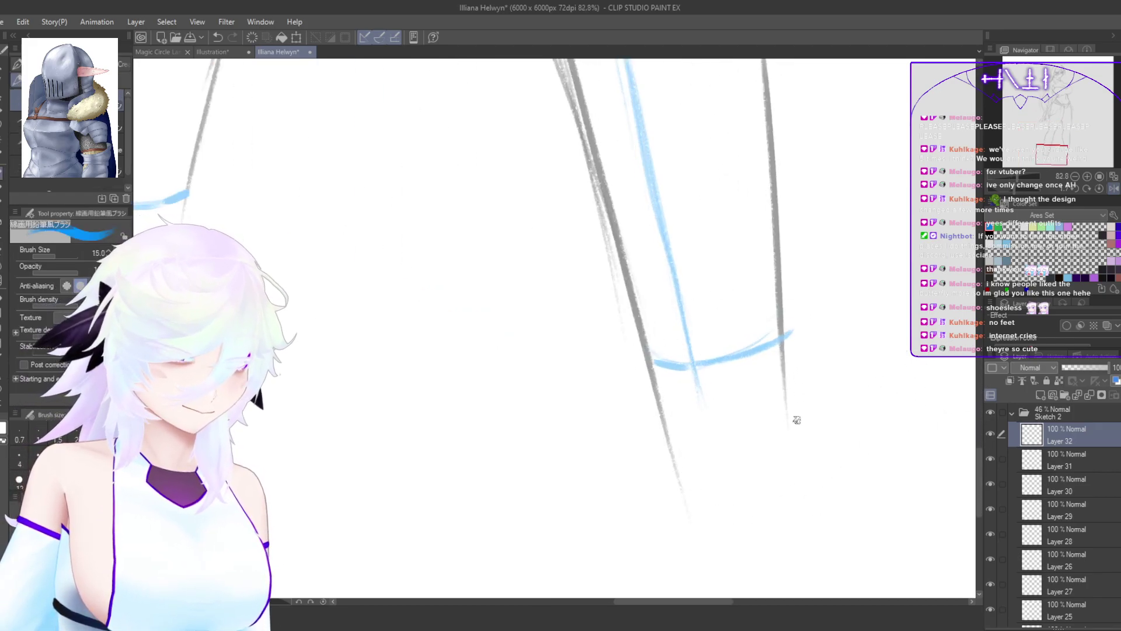
left_click_drag(784, 332, 791, 492)
left_click_drag(784, 397, 775, 329)
key("ctrl+z")
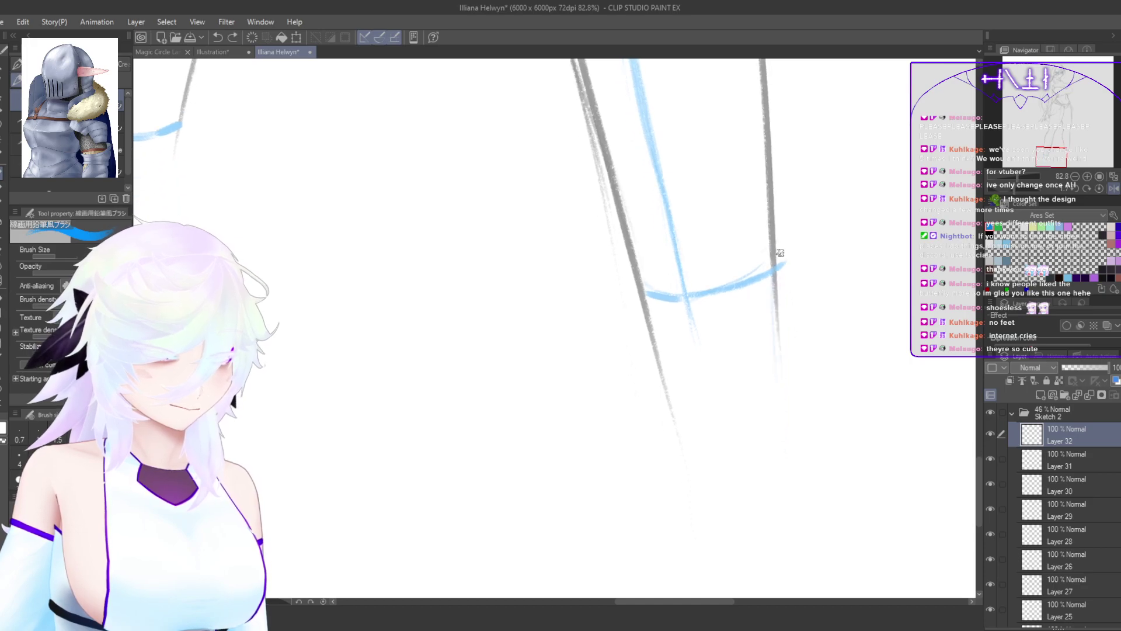
left_click_drag(778, 265, 793, 413)
mouse_move(646, 302)
left_mouse_down()
mouse_move(662, 429)
mouse_move(658, 355)
mouse_move(646, 487)
left_mouse_up()
left_click_drag(776, 458, 745, 365)
left_click_drag(751, 277, 753, 447)
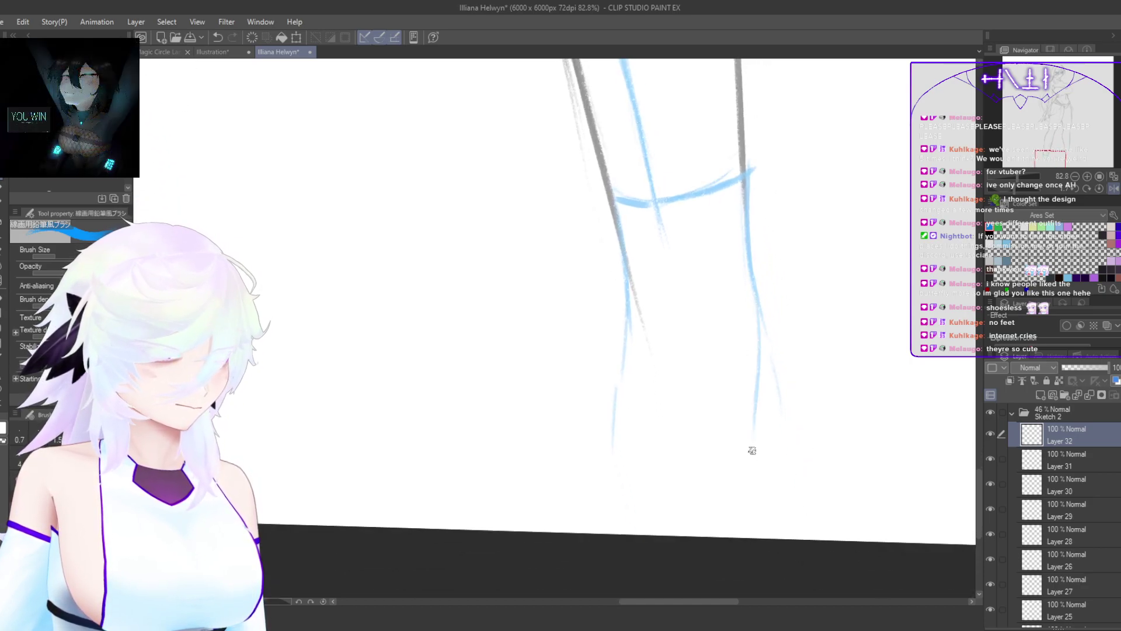
Step: Close the near ankle with a flat base line and block in the foot's sloping front, sole and thick heel corner
mouse_move(621, 454)
left_mouse_down()
mouse_move(684, 463)
mouse_move(731, 436)
mouse_move(753, 446)
left_mouse_up()
key("ctrl+z")
left_click_drag(679, 414, 697, 418)
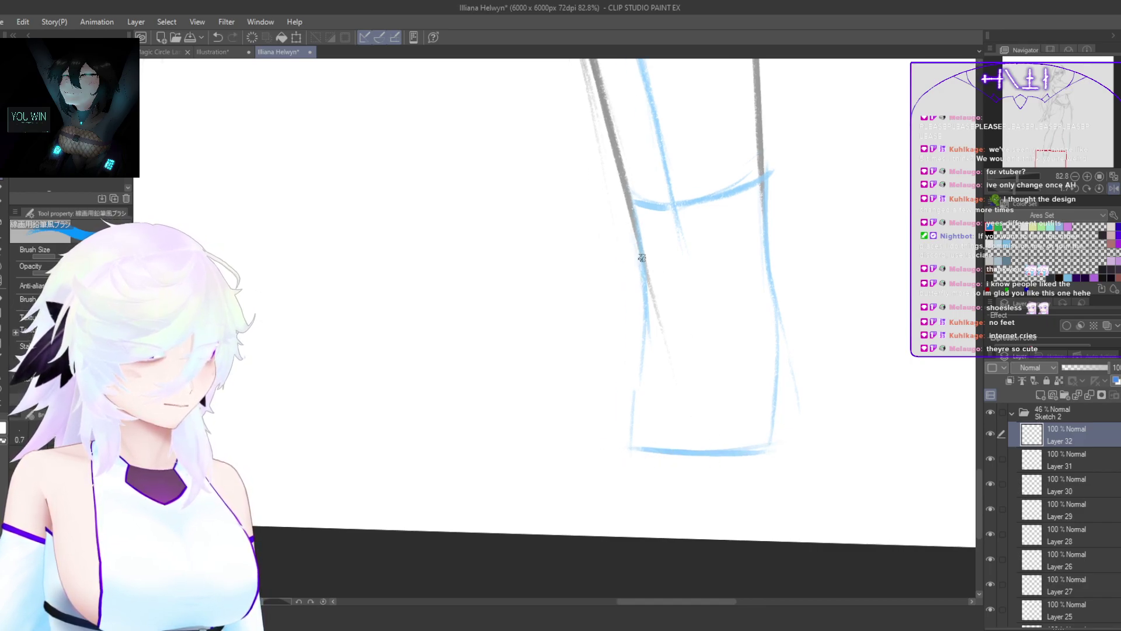
mouse_move(645, 324)
left_mouse_down()
mouse_move(602, 416)
mouse_move(593, 410)
left_mouse_up()
key("ctrl+z")
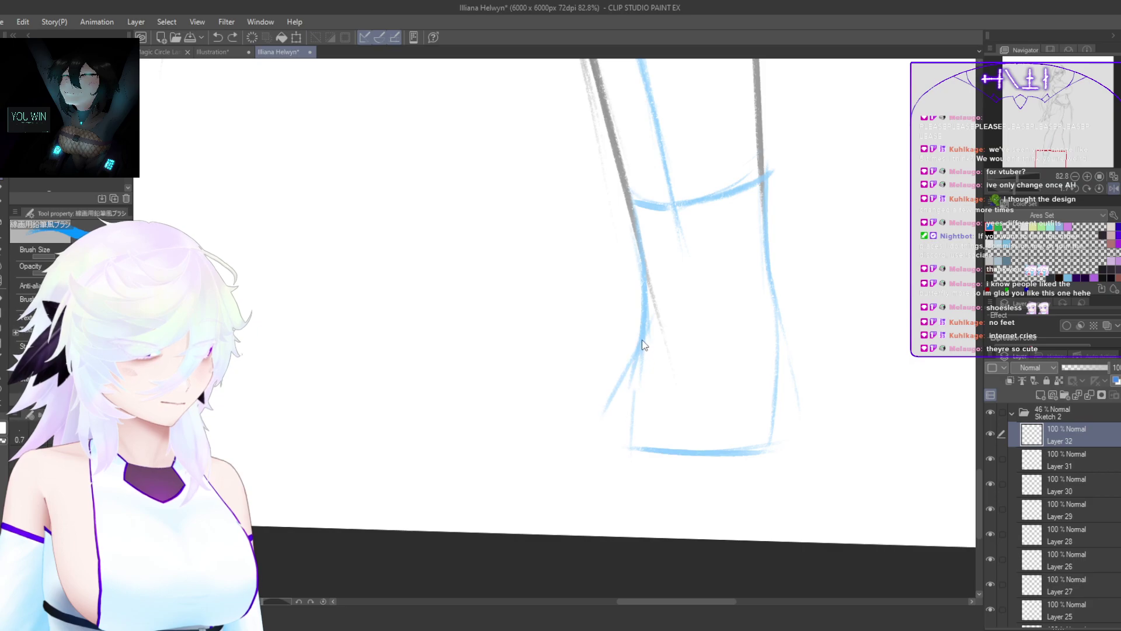
key("ctrl+z")
mouse_move(641, 332)
left_mouse_down()
mouse_move(587, 391)
mouse_move(568, 449)
mouse_move(740, 463)
left_mouse_up()
mouse_move(764, 421)
left_mouse_down()
mouse_move(721, 469)
mouse_move(765, 445)
mouse_move(735, 458)
mouse_move(747, 406)
left_mouse_up()
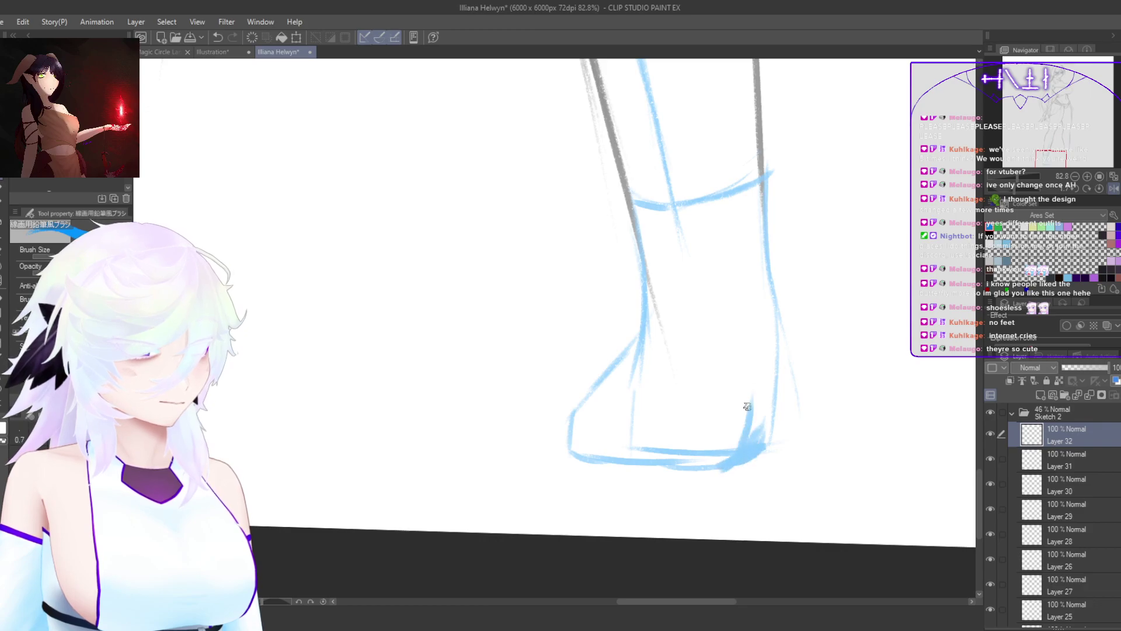
Step: Arch a line over the near foot from the front slope to the heel corner, checking it on a mirrored canvas
mouse_move(611, 363)
left_mouse_down()
mouse_move(676, 322)
mouse_move(722, 332)
mouse_move(707, 320)
mouse_move(746, 355)
left_mouse_up()
key("h")
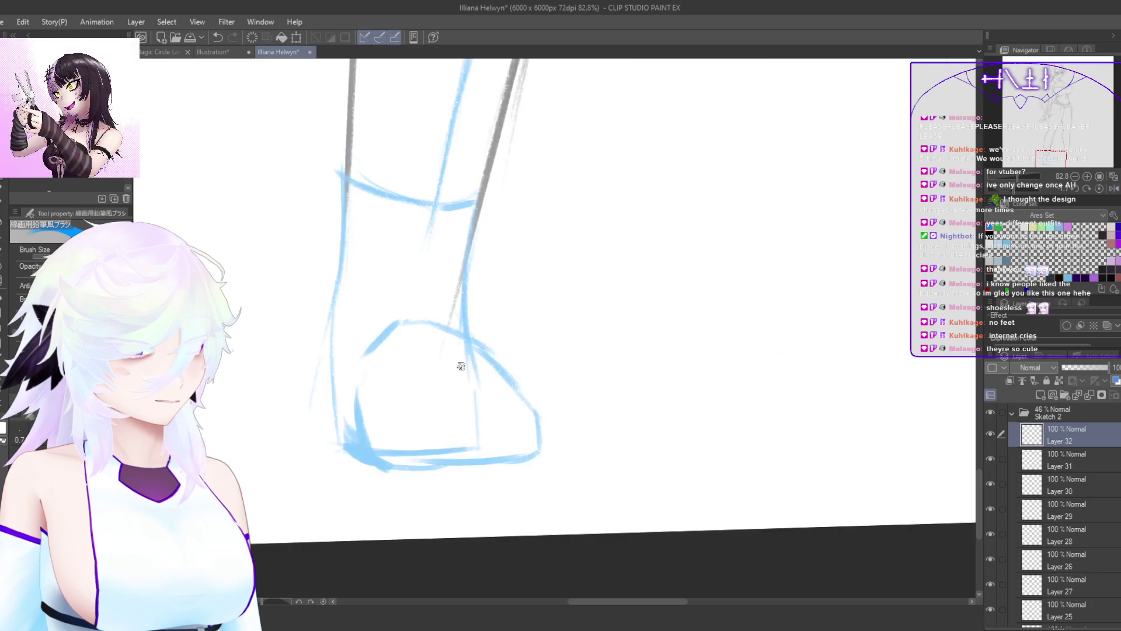
left_click_drag(370, 353, 358, 401)
left_click_drag(651, 385, 580, 488)
key("h")
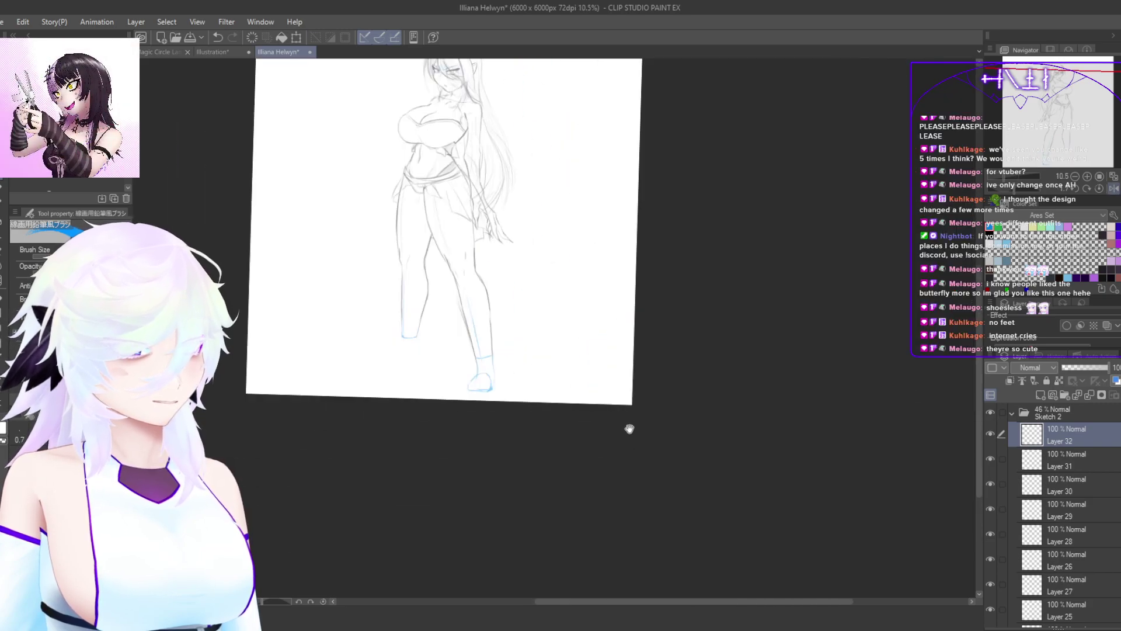
mouse_move(475, 373)
left_mouse_down()
mouse_move(525, 331)
mouse_move(563, 393)
mouse_move(528, 430)
left_mouse_up()
key("ctrl+t")
left_click(506, 446)
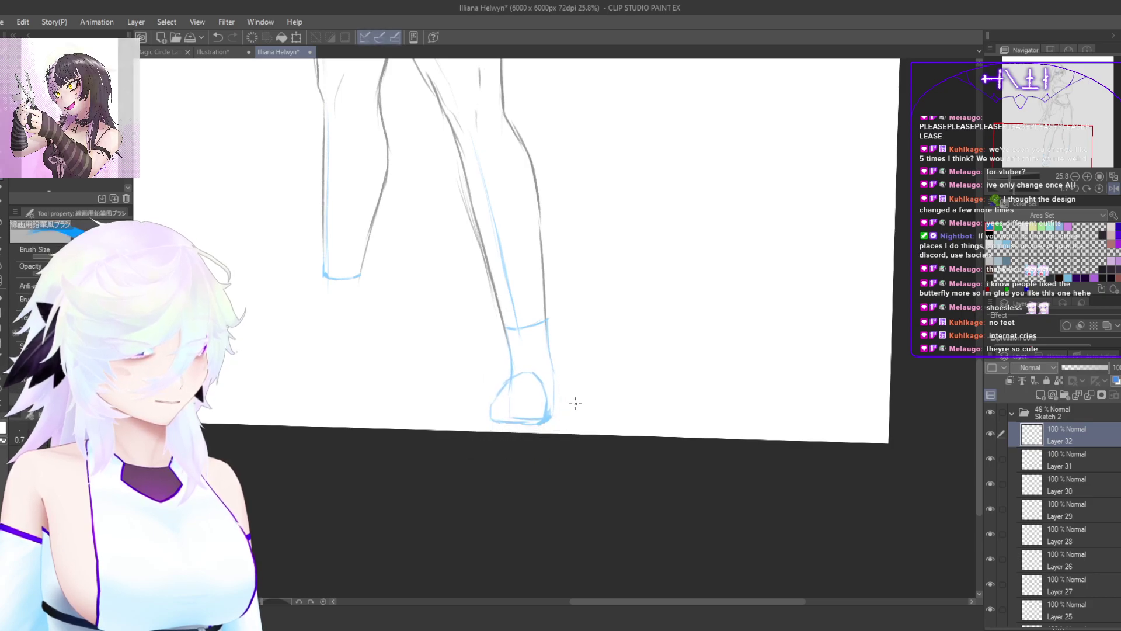
Step: Erase the near foot's arch and front slope and redraw them as a straighter slope with a rounded peak reaching the heel corner
scroll(574, 363, "up", 4)
key("e")
mouse_move(639, 398)
left_mouse_down()
mouse_move(572, 350)
mouse_move(532, 399)
mouse_move(604, 420)
mouse_move(530, 388)
mouse_move(515, 426)
mouse_move(437, 478)
left_mouse_up()
key("p")
mouse_move(517, 377)
left_mouse_down()
mouse_move(463, 426)
mouse_move(550, 356)
left_mouse_up()
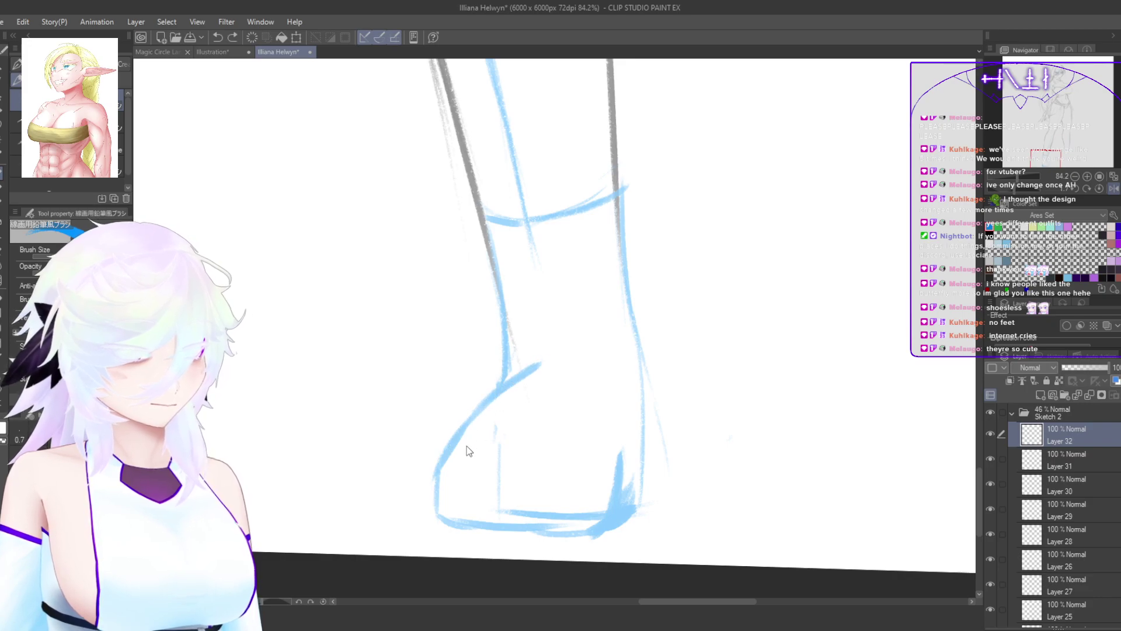
key("ctrl+z")
key("ctrl+z")
left_click_drag(440, 470, 495, 405)
key("ctrl+z")
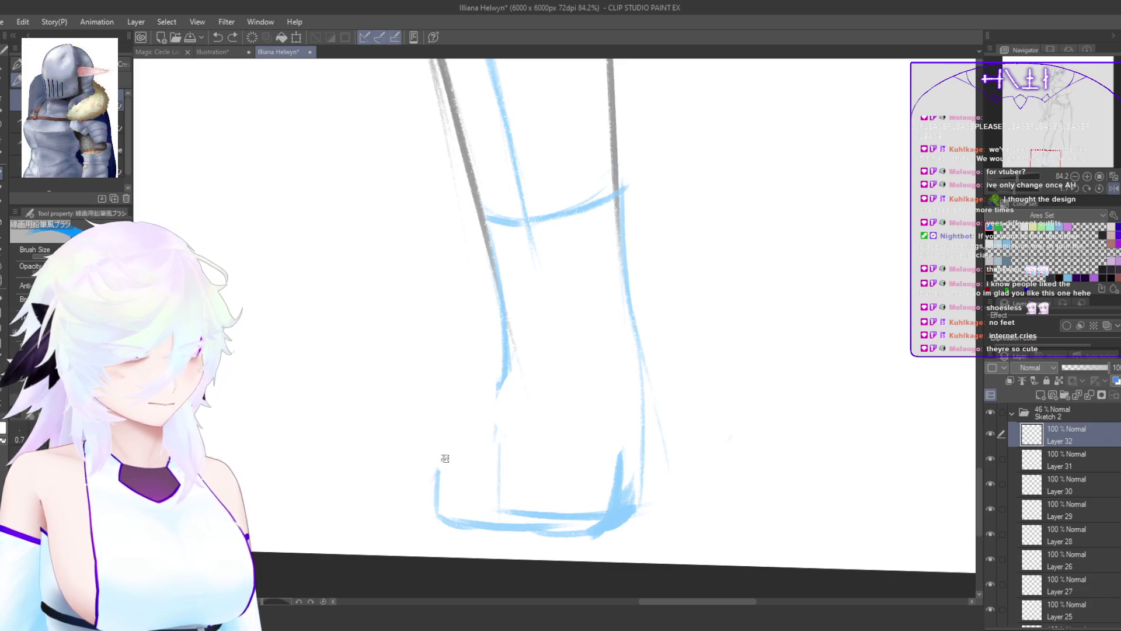
left_click_drag(446, 455, 498, 392)
key("ctrl+z")
mouse_move(439, 472)
left_mouse_down()
mouse_move(508, 381)
mouse_move(540, 366)
mouse_move(502, 424)
left_mouse_up()
key("h")
left_click_drag(532, 370, 484, 490)
key("h")
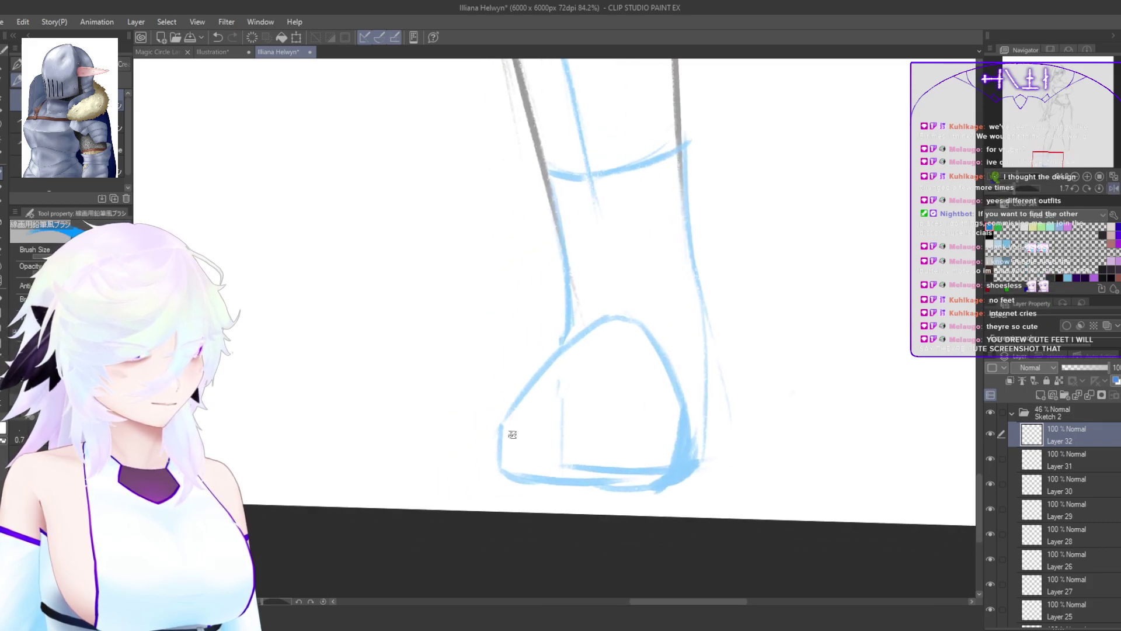
mouse_move(506, 419)
left_mouse_down()
mouse_move(466, 436)
mouse_move(486, 427)
mouse_move(453, 468)
left_mouse_up()
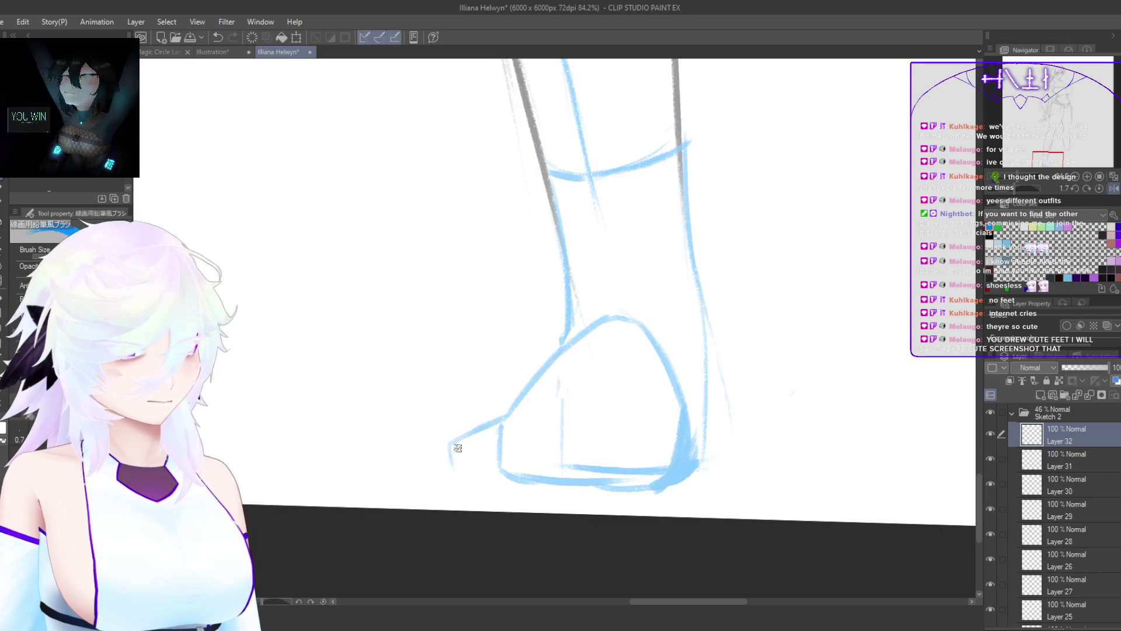
left_click_drag(678, 502, 570, 517)
left_click_drag(419, 442, 546, 447)
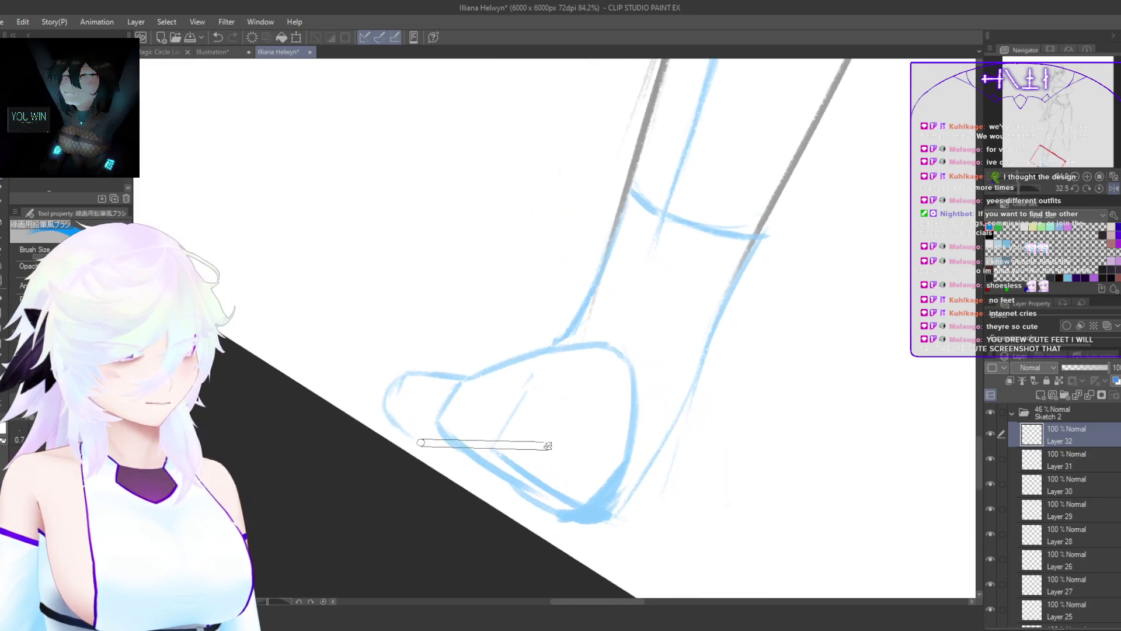
key("ctrl+z")
key("ctrl+z")
key("ctrl+z")
left_click_drag(613, 426, 649, 377)
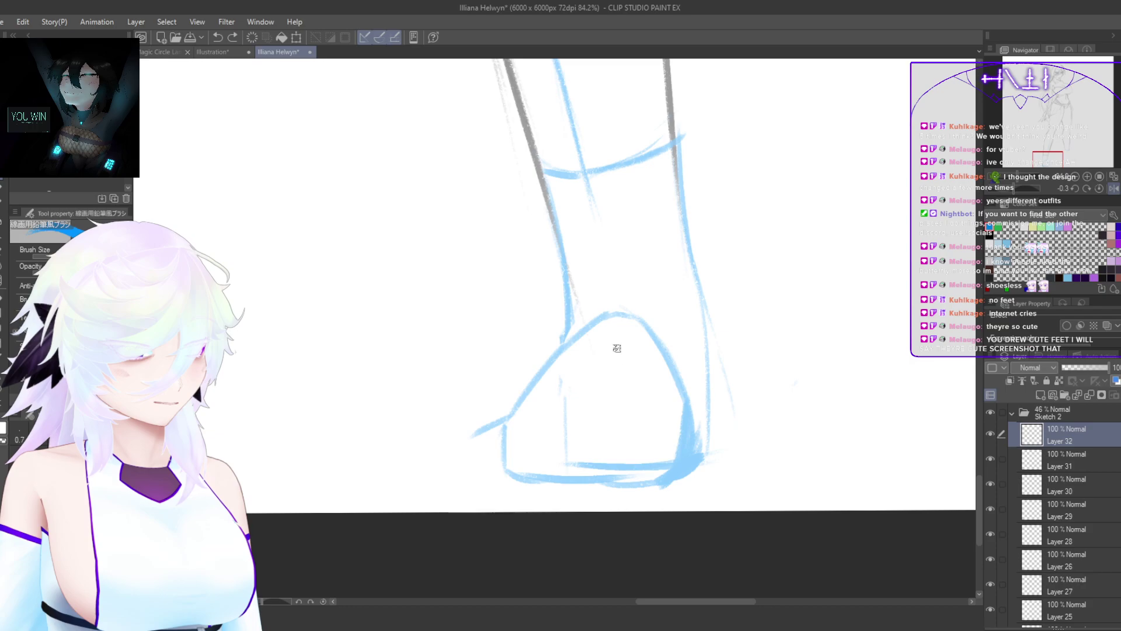
key("ctrl+z")
Step: Add a plane line down from the near foot's peak and a bent line across the foot marking the base of the toes
left_click_drag(607, 318, 567, 394)
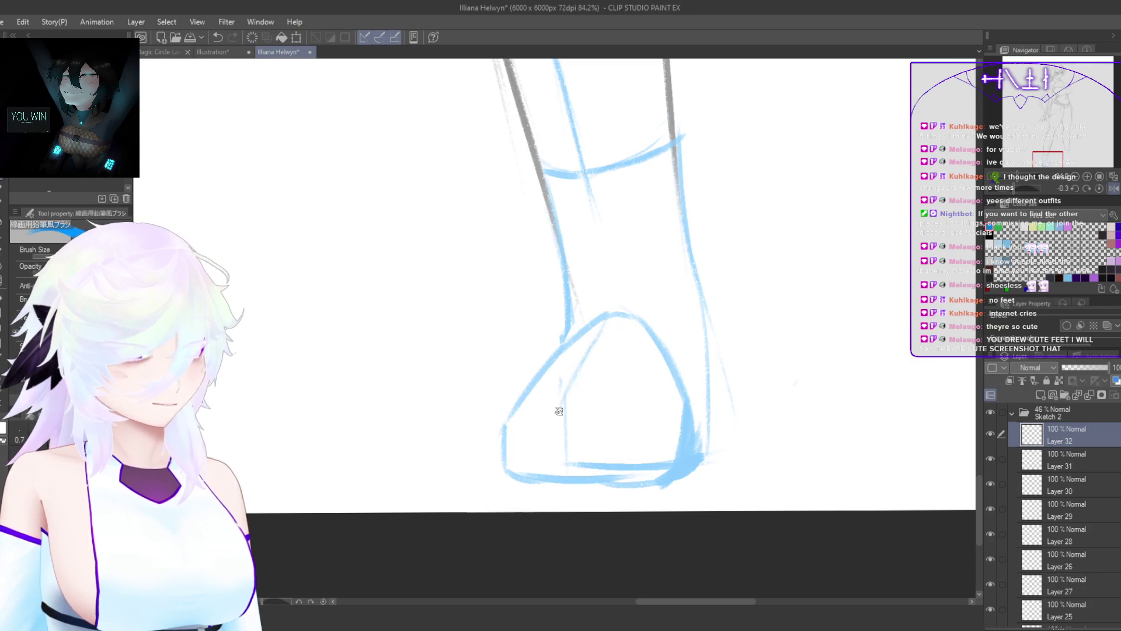
mouse_move(508, 427)
left_mouse_down()
mouse_move(543, 420)
mouse_move(443, 445)
left_mouse_up()
key("h")
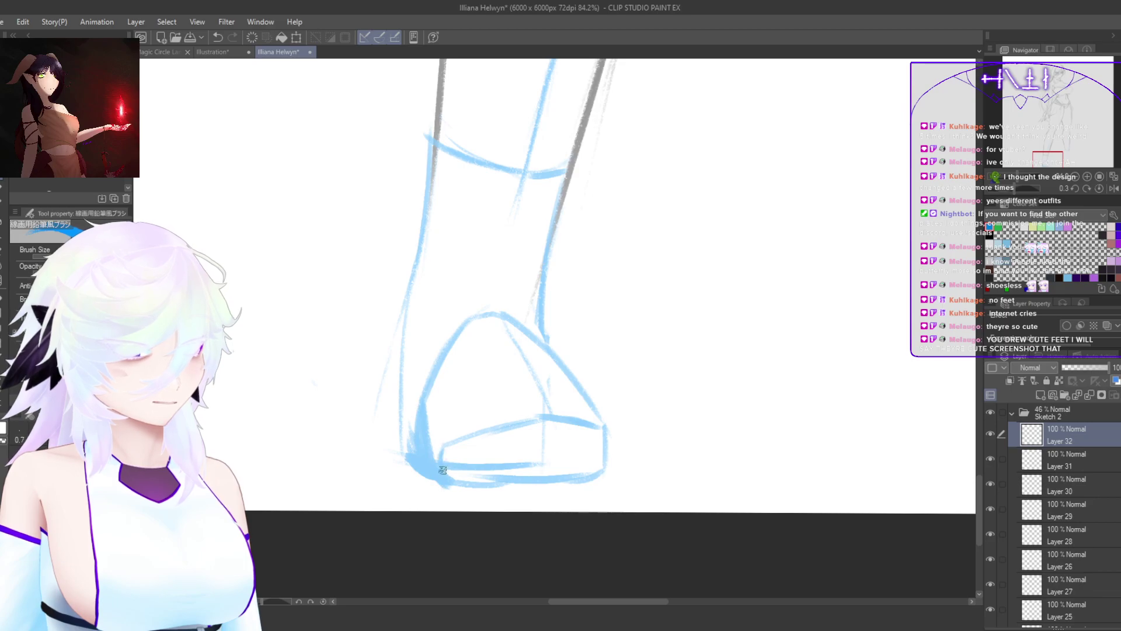
key("h")
left_click_drag(605, 454, 668, 465)
mouse_move(680, 465)
left_mouse_down()
mouse_move(627, 514)
mouse_move(748, 459)
left_mouse_up()
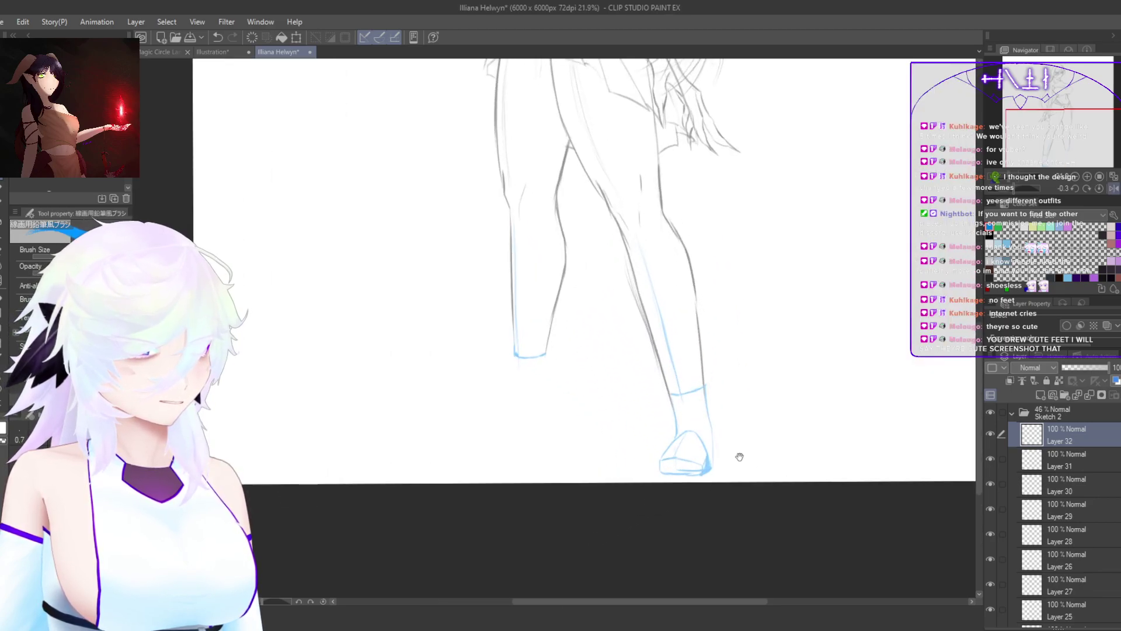
Step: Sketch a rounded toe block projecting forward from the near foot, with an inner dividing curve and a sole line back to the heel
scroll(739, 457, "up", 8)
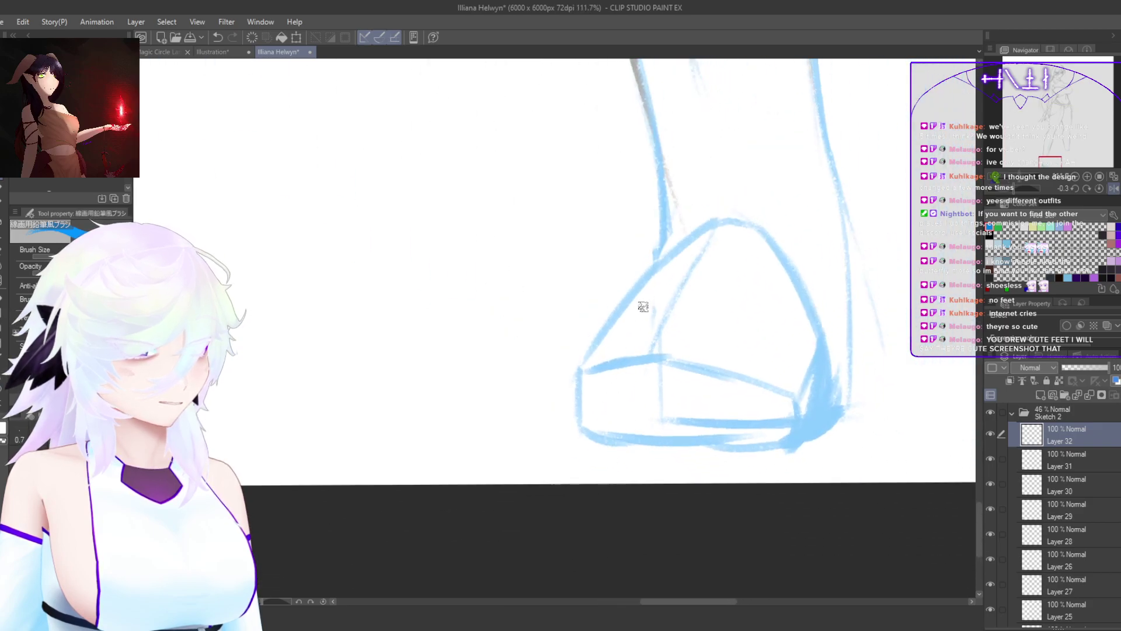
left_click_drag(580, 369, 527, 401)
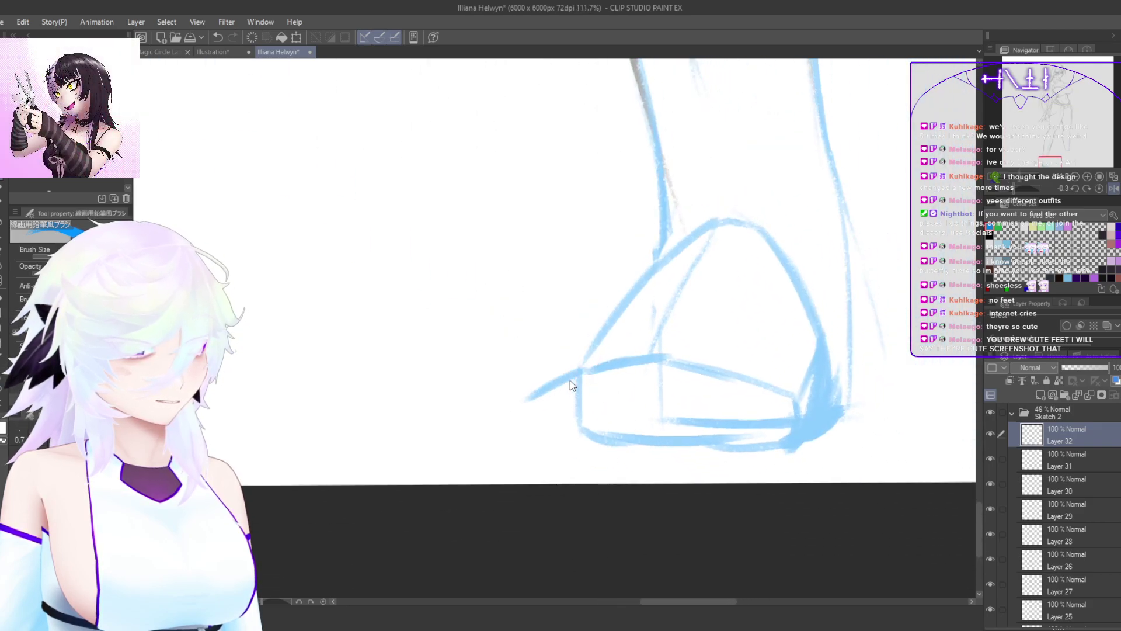
key("ctrl+z")
left_click_drag(582, 369, 528, 404)
left_click_drag(654, 356, 600, 413)
key("ctrl+z")
key("ctrl+z")
mouse_move(654, 357)
left_mouse_down()
mouse_move(606, 386)
mouse_move(596, 444)
left_mouse_up()
mouse_move(600, 400)
left_mouse_down()
mouse_move(605, 459)
mouse_move(620, 467)
mouse_move(605, 464)
mouse_move(699, 450)
mouse_move(640, 468)
mouse_move(675, 465)
mouse_move(785, 441)
left_mouse_up()
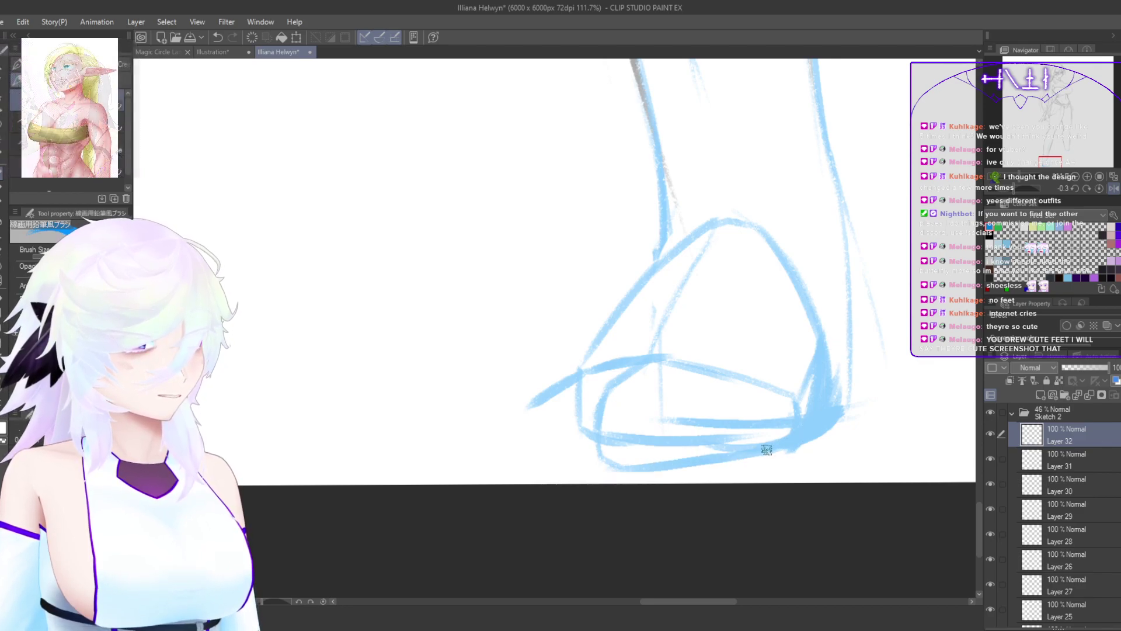
mouse_move(581, 366)
left_mouse_down()
mouse_move(538, 427)
mouse_move(544, 415)
mouse_move(547, 443)
mouse_move(571, 460)
mouse_move(537, 427)
mouse_move(539, 458)
mouse_move(676, 453)
left_mouse_up()
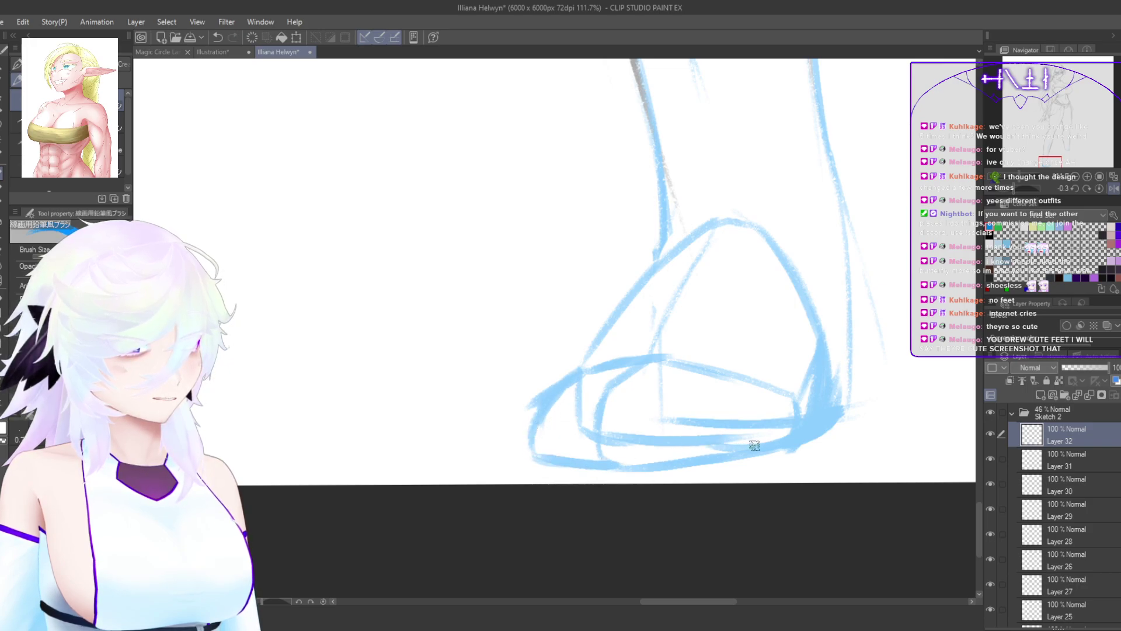
Step: Add construction lines along the near foot from the heel corner to the toe tip on a mirrored, rotated canvas
scroll(757, 428, "down", 4)
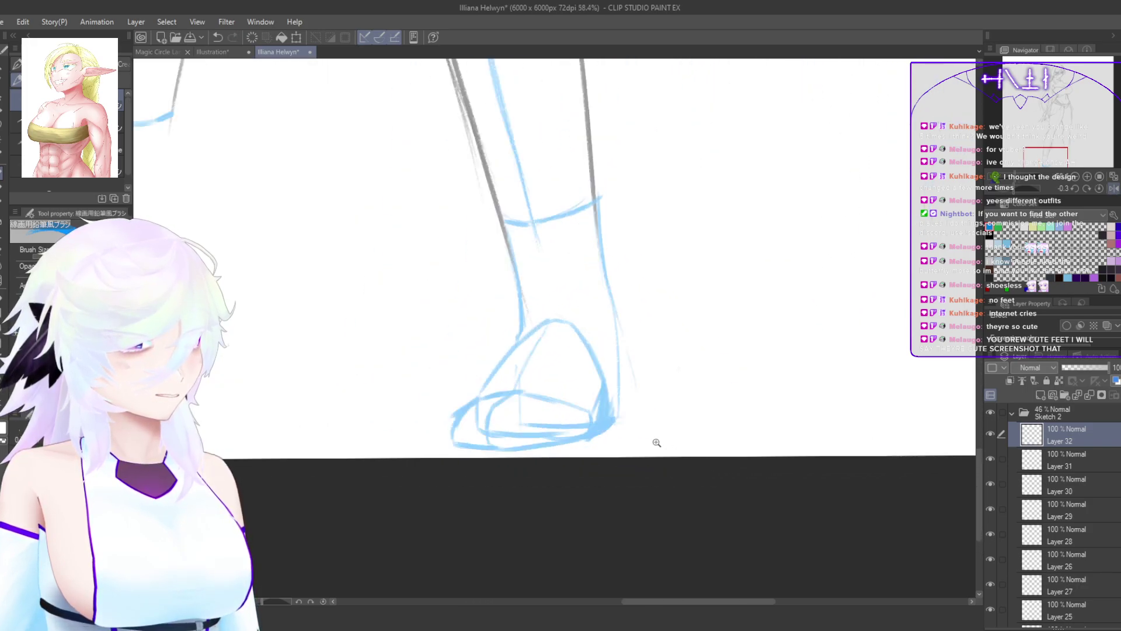
left_click_drag(578, 422, 642, 421)
left_click_drag(739, 421, 794, 484)
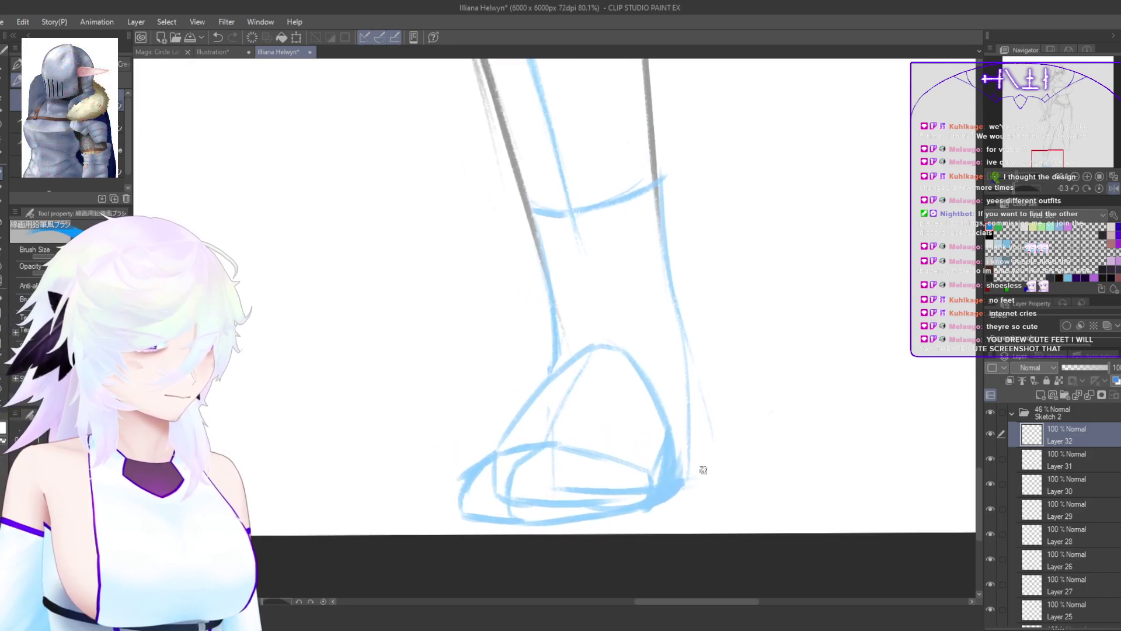
scroll(703, 470, "up", 2)
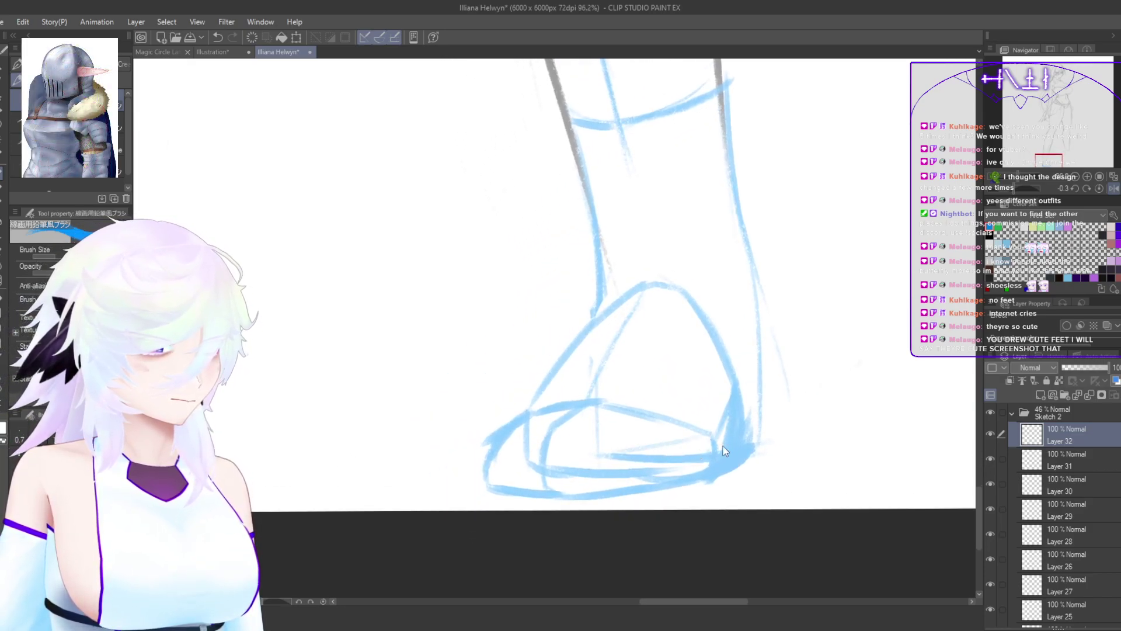
key("h")
mouse_move(723, 451)
left_mouse_down()
mouse_move(646, 483)
mouse_move(464, 476)
left_mouse_up()
left_click_drag(426, 238, 441, 190)
left_click_drag(445, 132, 430, 248)
mouse_move(443, 140)
left_mouse_down()
mouse_move(424, 274)
mouse_move(451, 477)
left_mouse_up()
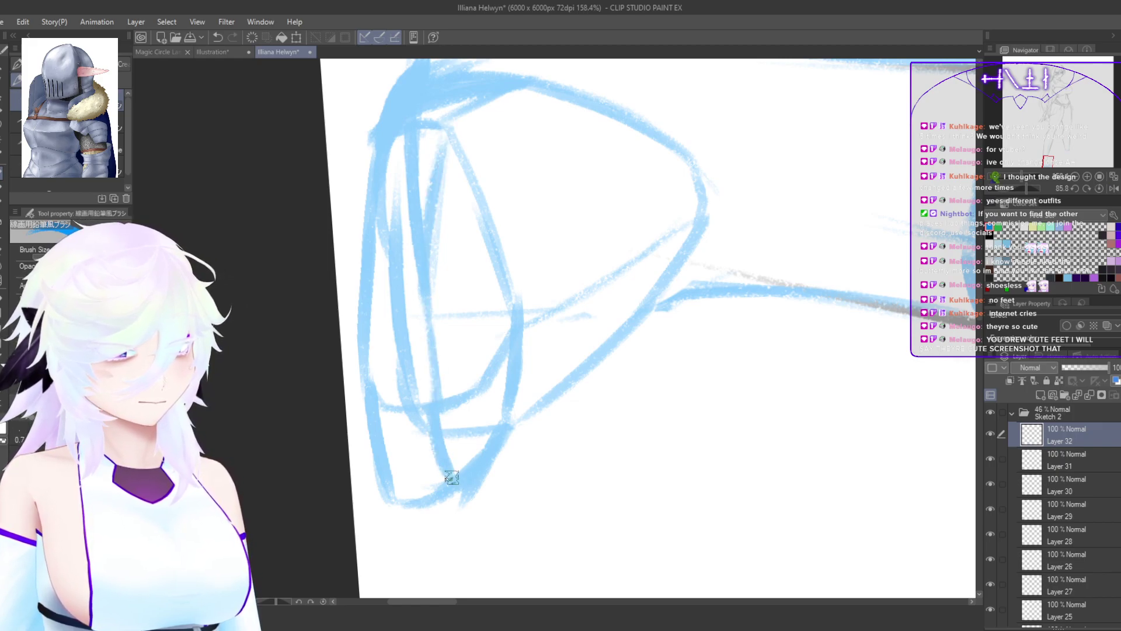
double_click(484, 485, "shift")
left_click_drag(564, 449, 520, 533)
key("h")
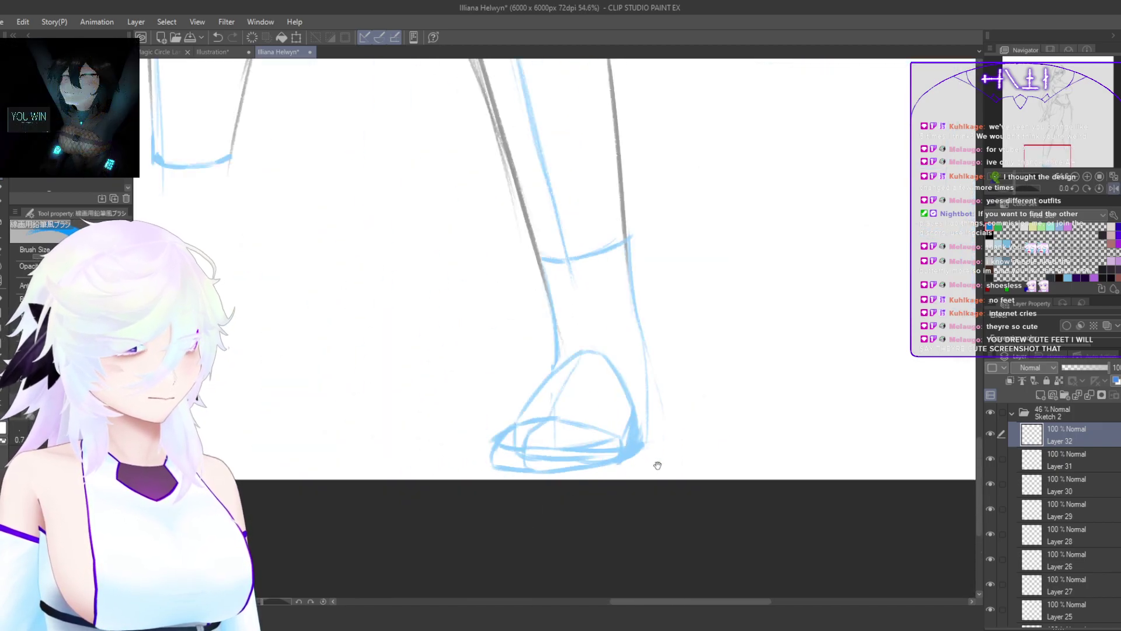
Step: Review the near foot's construction against the legs and examine the far ankle on a mirrored canvas
scroll(672, 454, "up", 1)
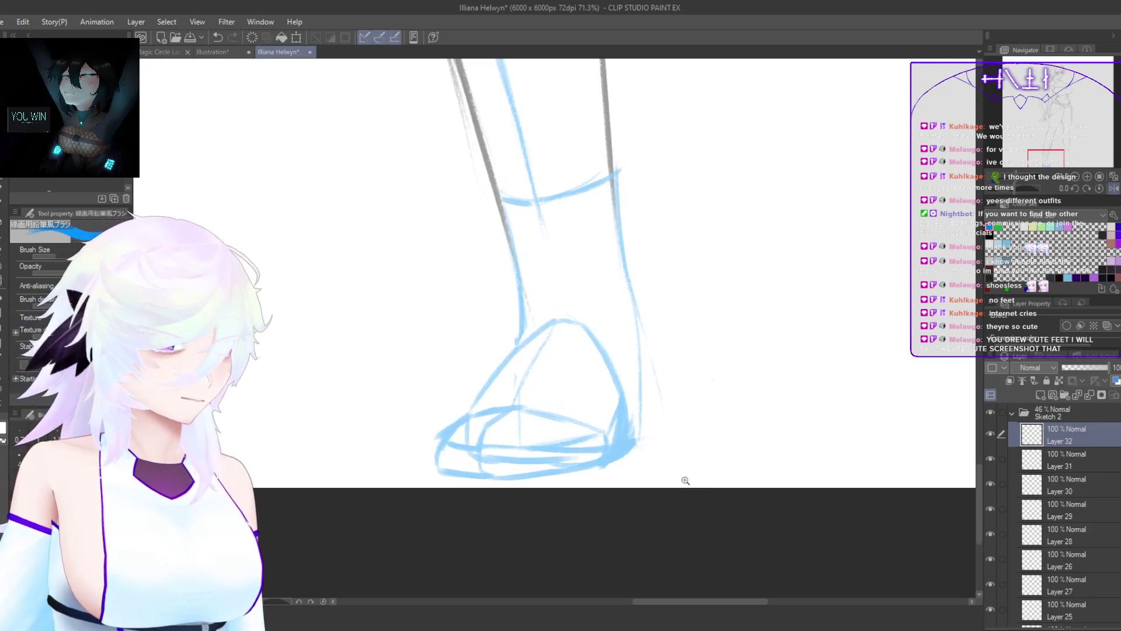
scroll(685, 481, "down", 5)
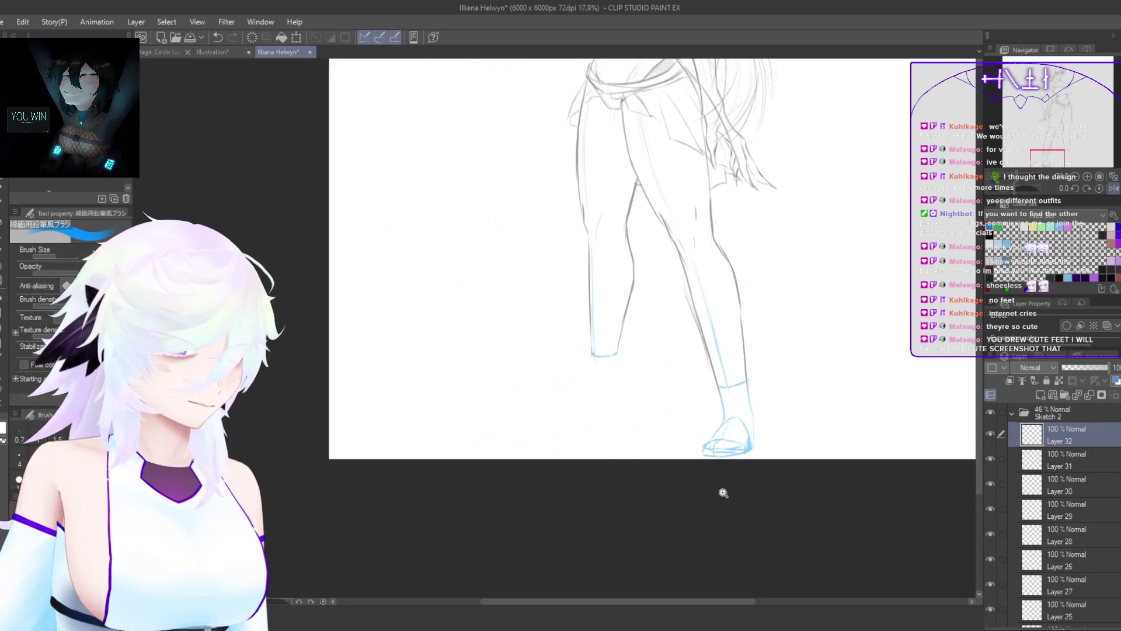
scroll(723, 492, "up", 5)
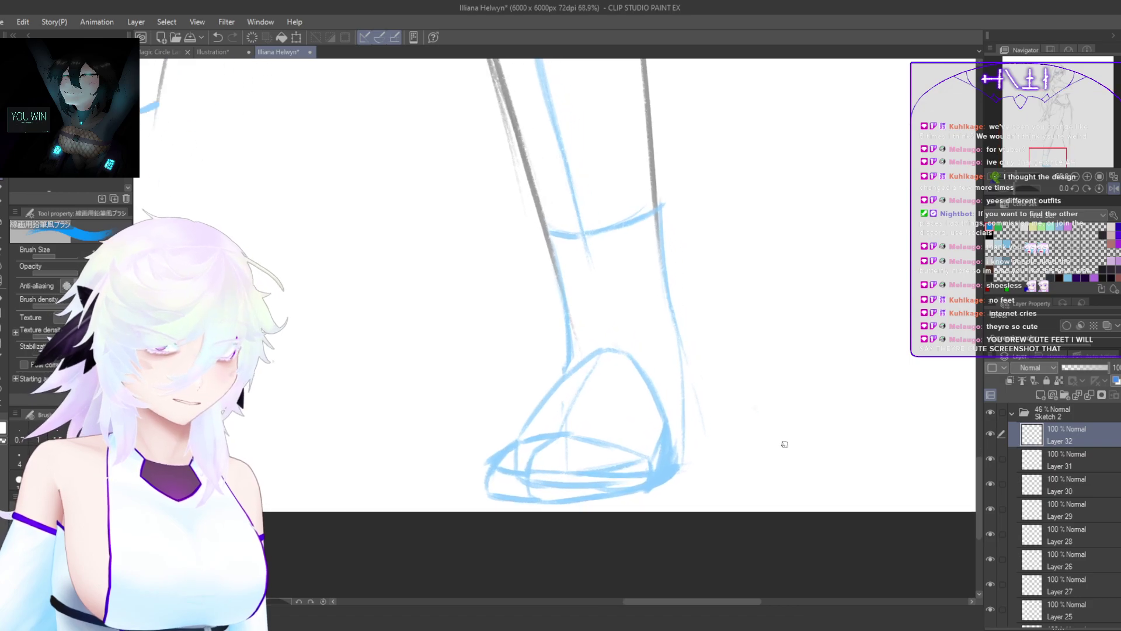
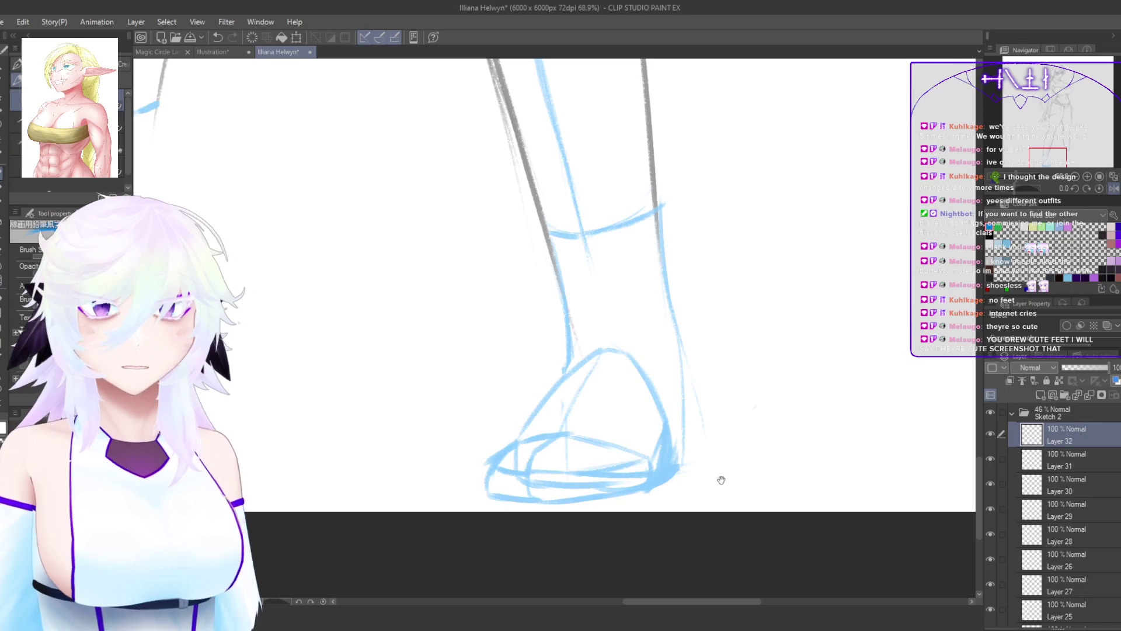
left_click_drag(721, 476, 878, 445)
left_click_drag(760, 473, 887, 517)
left_click_drag(801, 482, 764, 473)
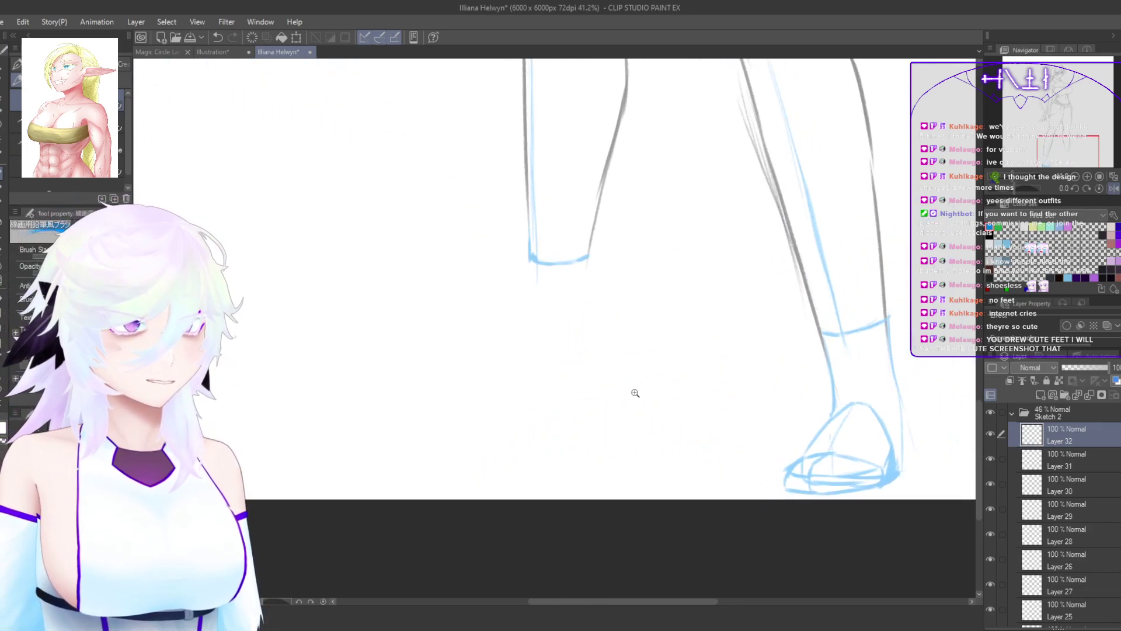
left_click_drag(536, 314, 560, 277)
left_click_drag(579, 303, 557, 428)
key("h")
left_click_drag(629, 425, 563, 443)
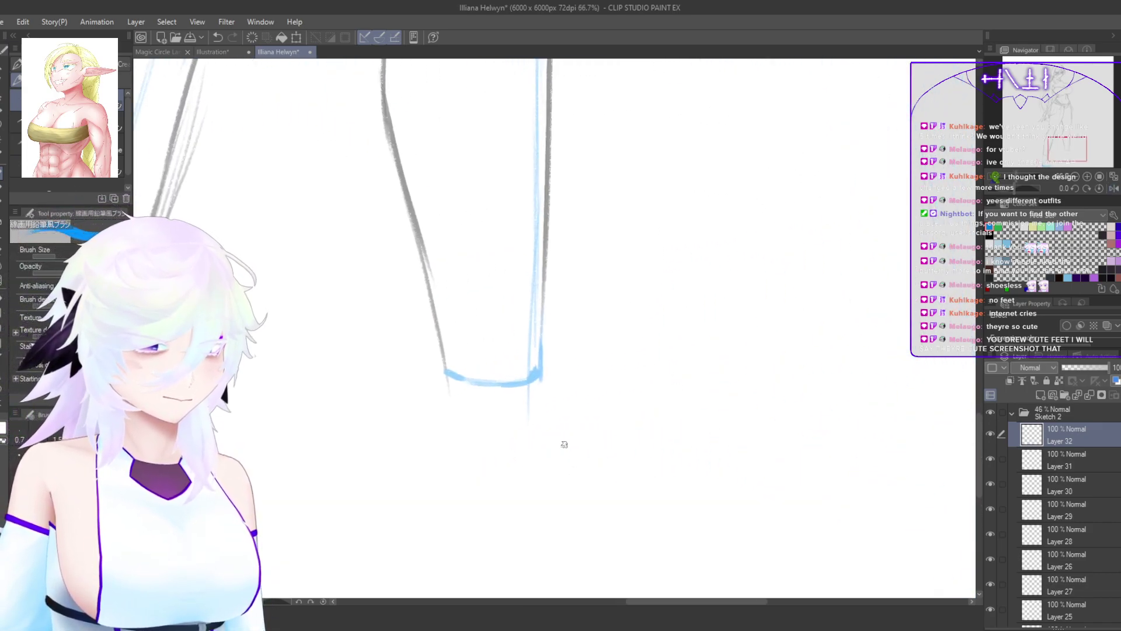
Step: Sketch the far foot's front line and back line down from the ankle guide, curving the back line in at the heel
left_click_drag(531, 323, 540, 507)
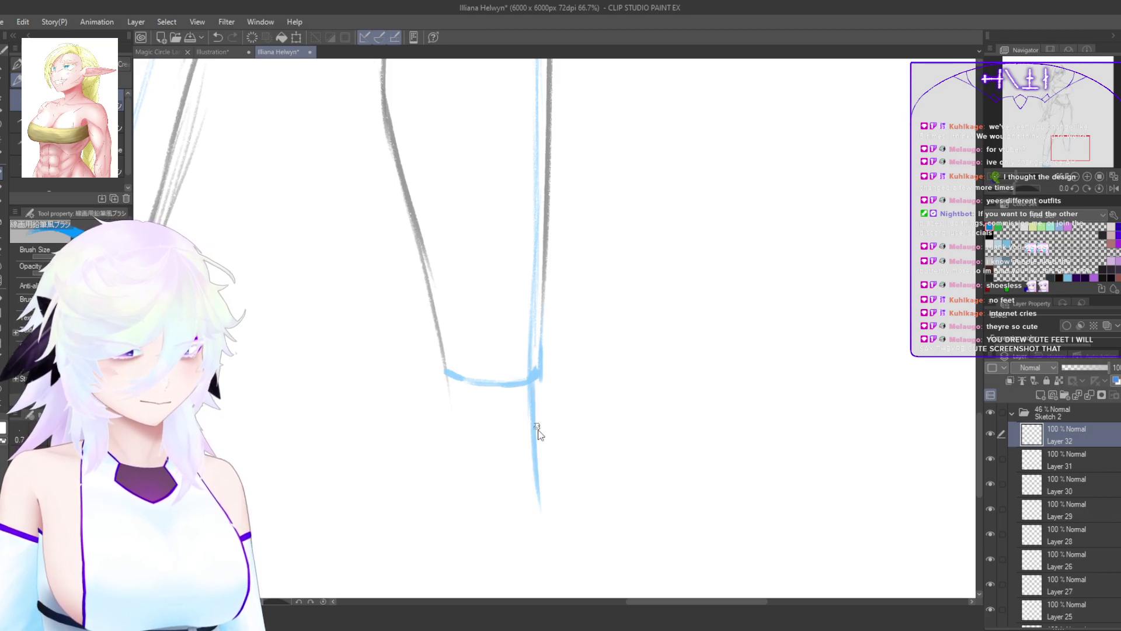
mouse_move(540, 432)
left_mouse_down()
mouse_move(543, 465)
mouse_move(584, 427)
left_mouse_up()
left_click_drag(515, 336, 504, 428)
scroll(594, 513, "down", 3)
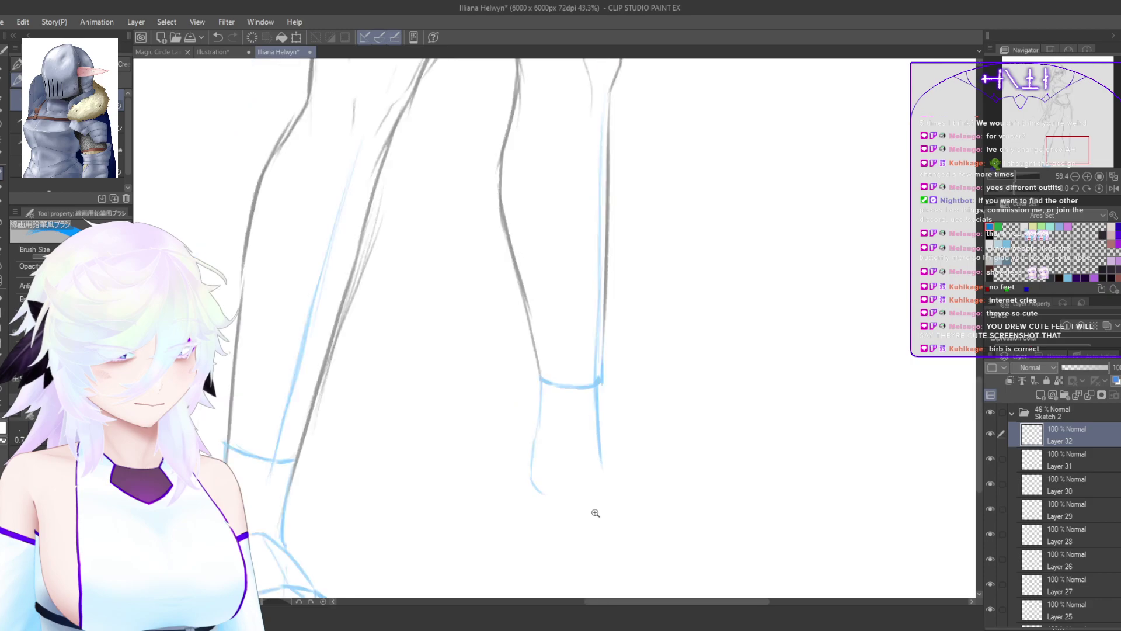
scroll(571, 495, "up", 2)
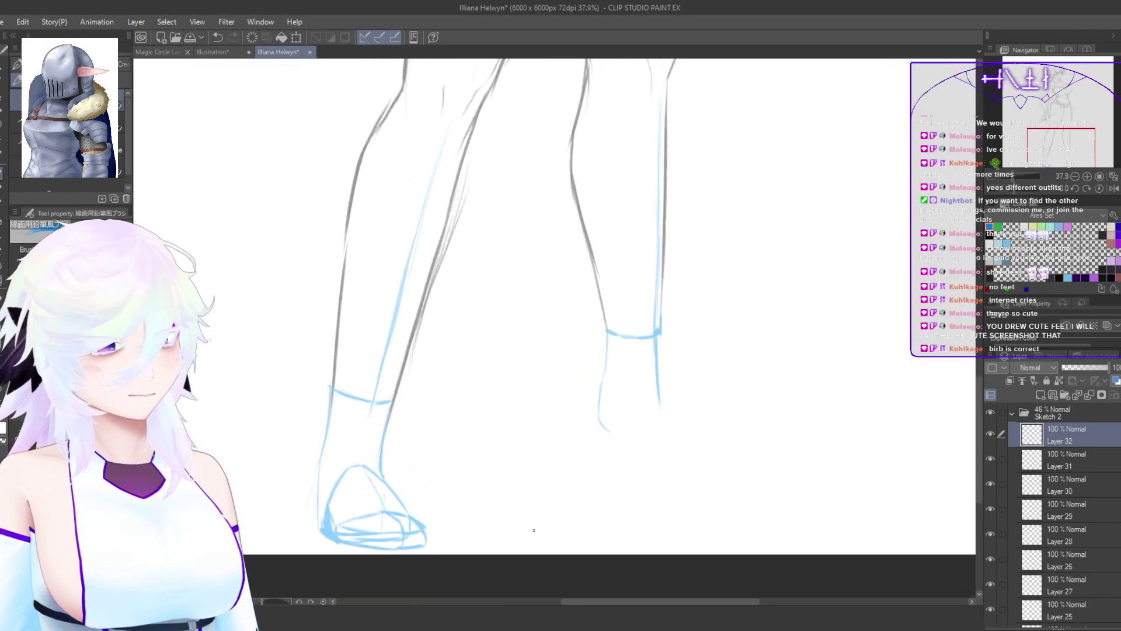
scroll(603, 399, "up", 2)
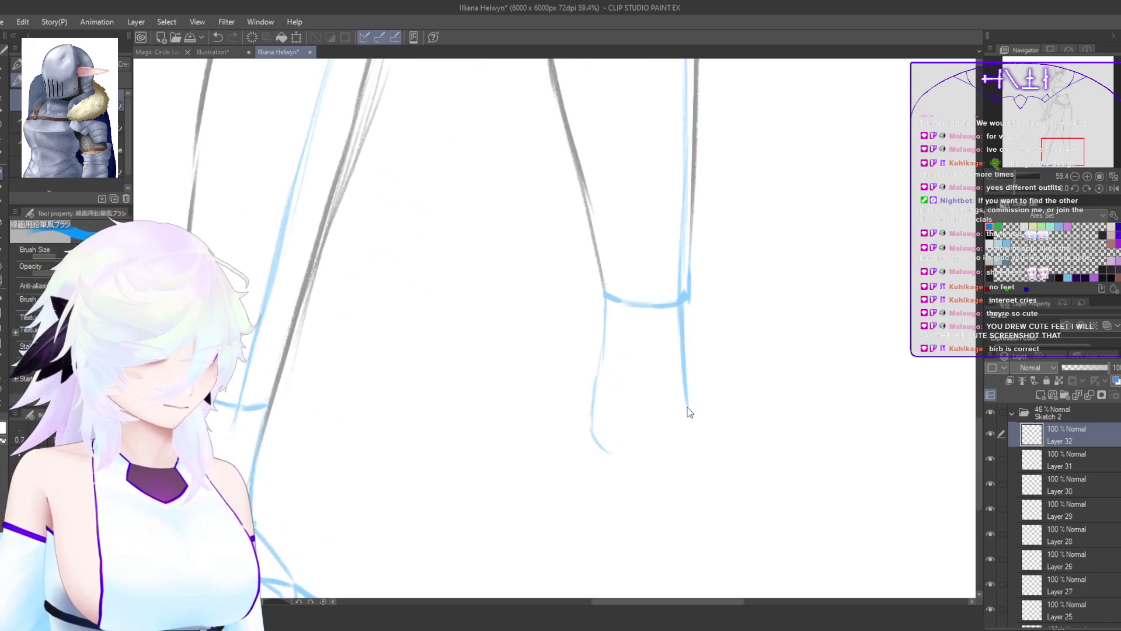
Step: Select the new far-foot lines with the Lasso and transform them so their lower ends shift slightly down and toward the toes
key("m")
mouse_move(601, 484)
left_mouse_down()
mouse_move(709, 458)
mouse_move(550, 463)
mouse_move(535, 443)
left_mouse_up()
key("ctrl+t")
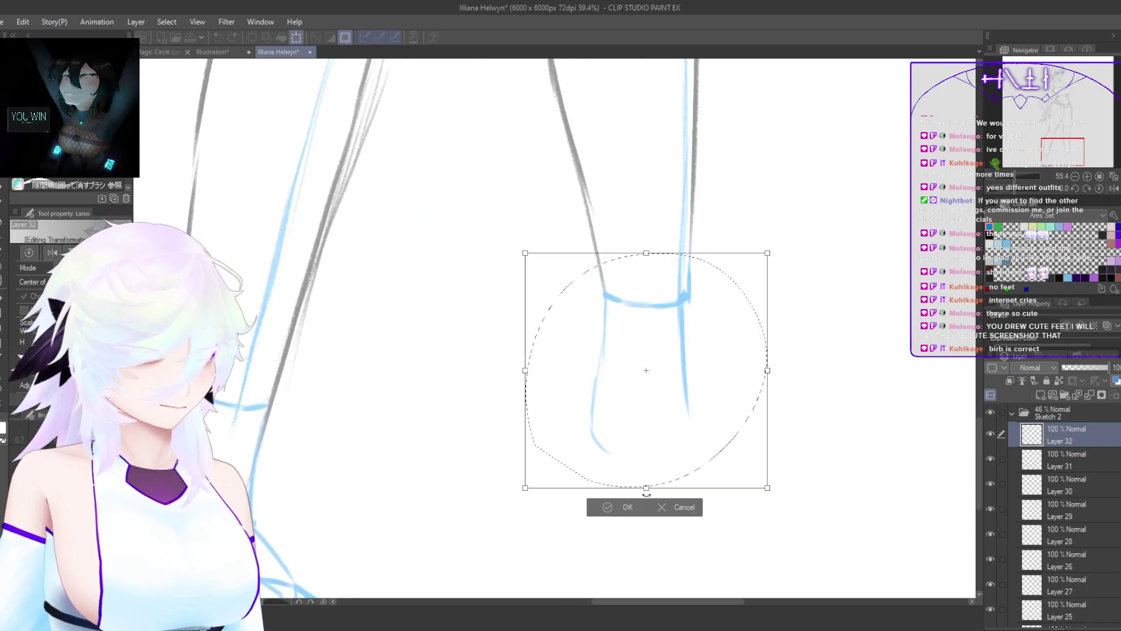
left_click_drag(644, 488, 663, 503)
left_click(653, 521)
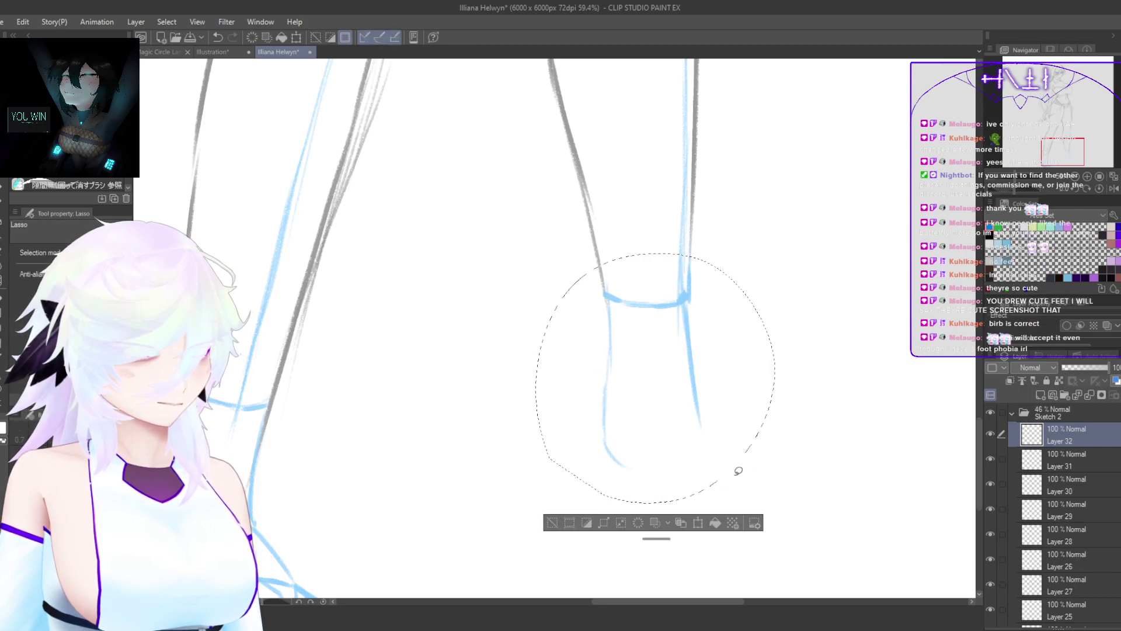
key("ctrl+d")
scroll(609, 302, "up", 3)
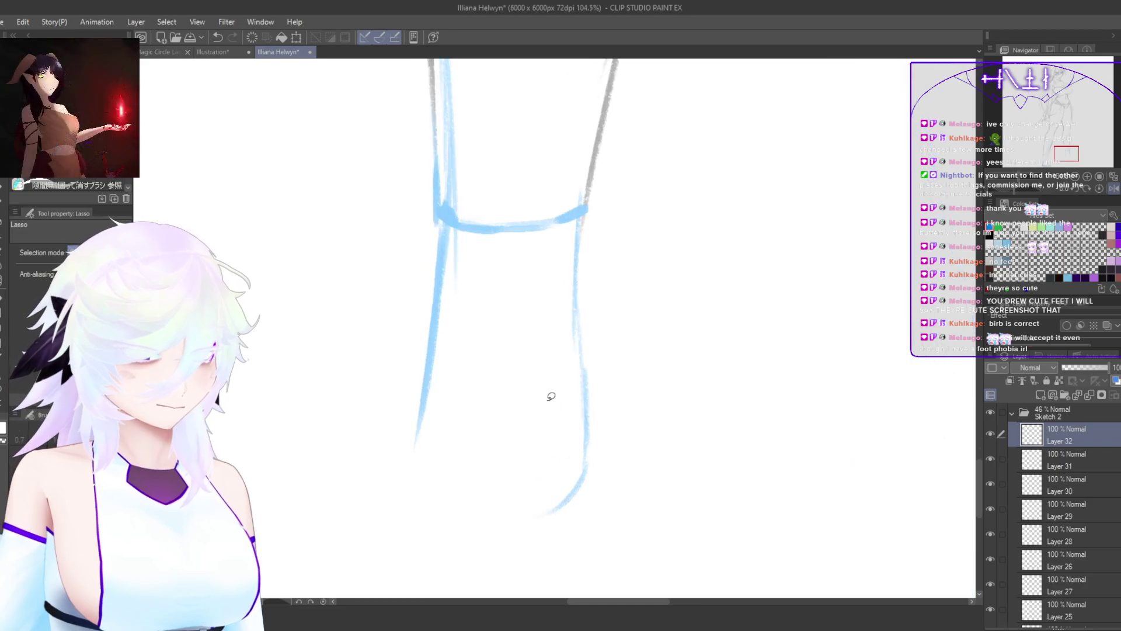
Step: Strengthen the far foot's front line with a short corner stroke at its lower end and extend the heel curve into the sole
key("p")
left_click_drag(426, 352, 411, 409)
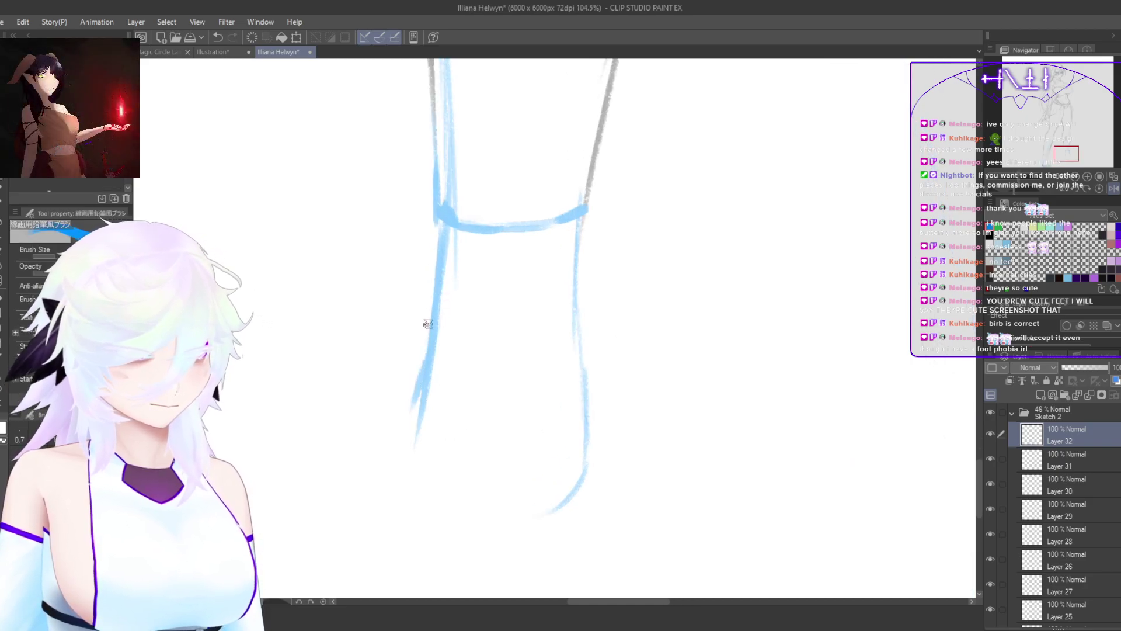
mouse_move(436, 223)
left_mouse_down()
mouse_move(390, 440)
mouse_move(439, 448)
left_mouse_up()
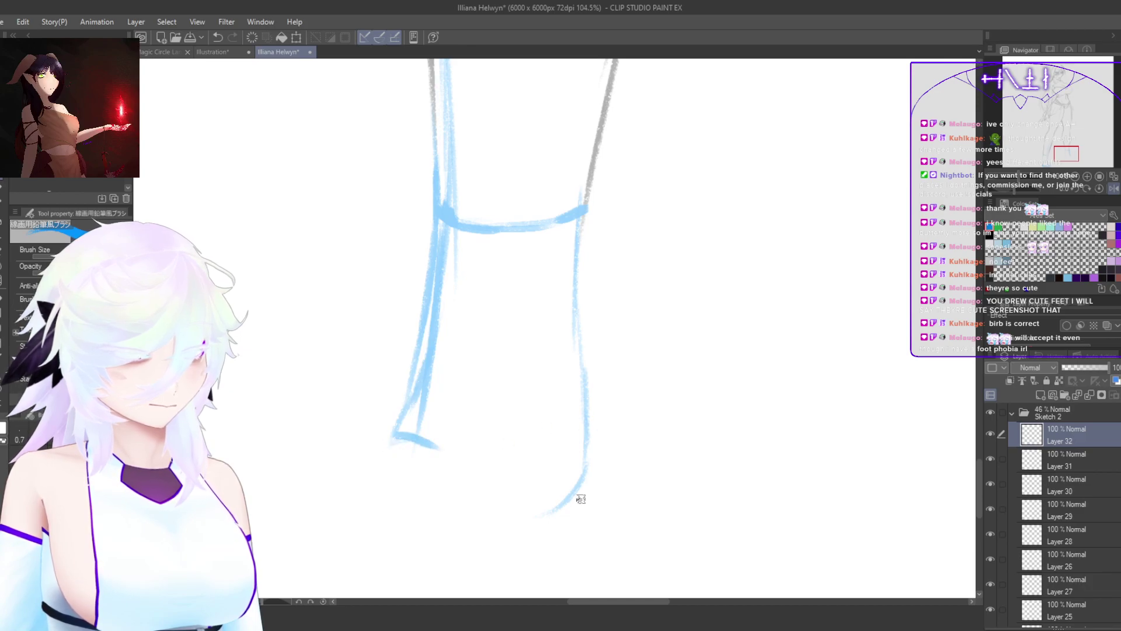
mouse_move(580, 499)
left_mouse_down()
mouse_move(756, 471)
mouse_move(666, 563)
mouse_move(478, 401)
mouse_move(401, 510)
left_mouse_up()
mouse_move(373, 255)
left_mouse_down()
mouse_move(385, 368)
mouse_move(429, 436)
mouse_move(564, 494)
left_mouse_up()
double_click(542, 465)
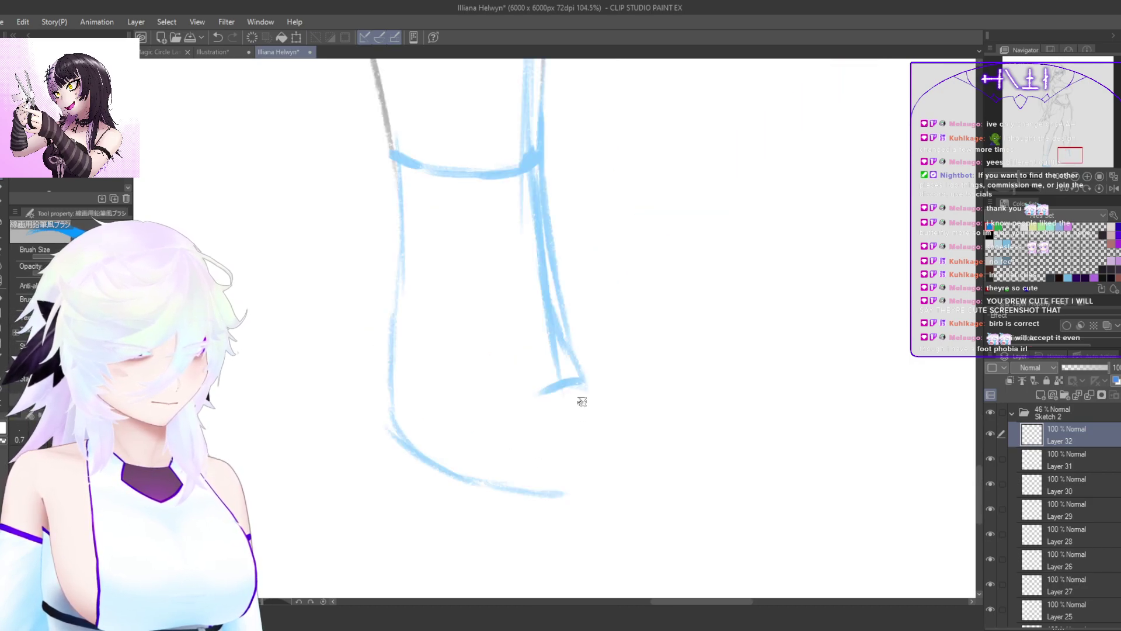
mouse_move(544, 390)
left_mouse_down()
mouse_move(511, 449)
mouse_move(510, 476)
left_mouse_up()
mouse_move(517, 434)
left_mouse_down()
mouse_move(513, 485)
mouse_move(571, 462)
left_mouse_up()
key("h")
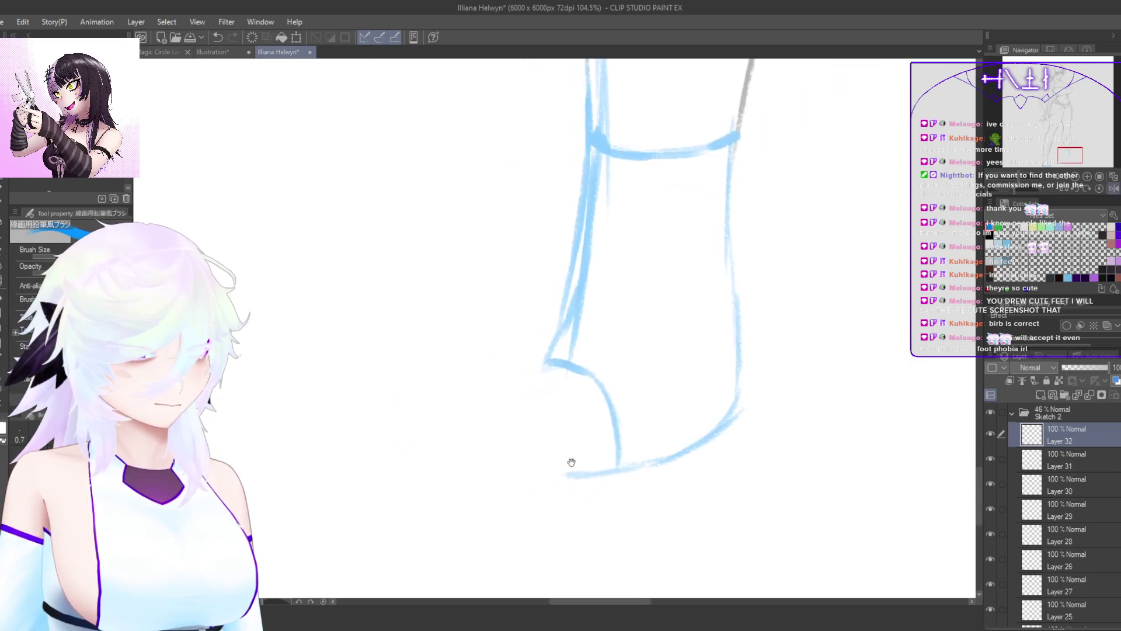
key("ctrl+z")
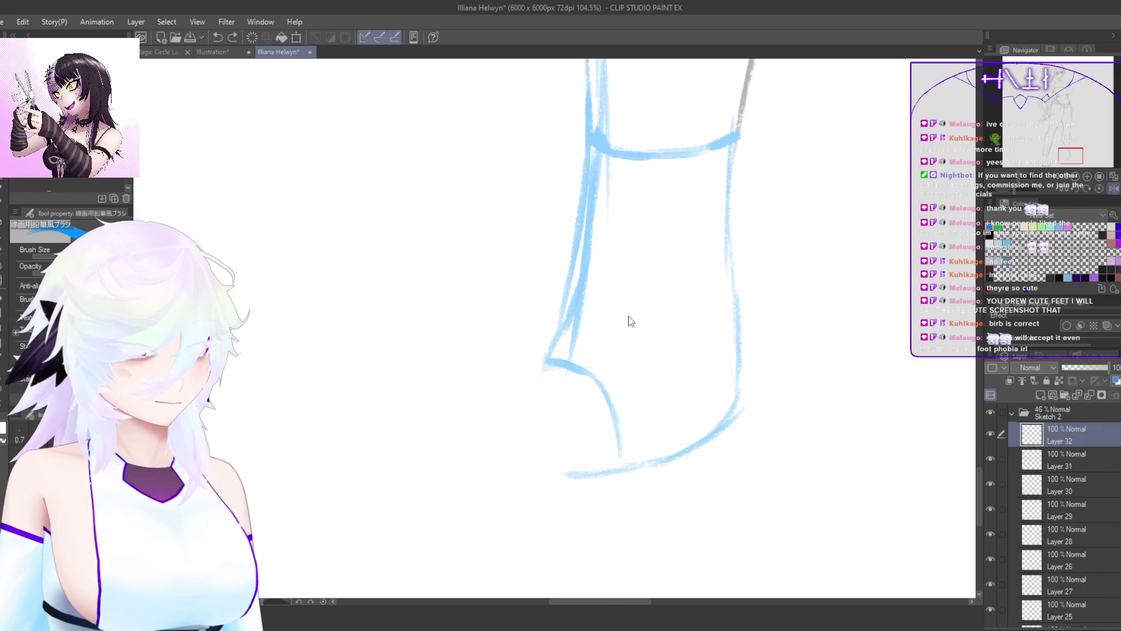
key("ctrl+z")
key("ctrl+z")
key("ctrl+z")
left_click_drag(571, 357, 618, 412)
key("ctrl+z")
Step: Draw two nested arcs from the far foot's front down to the sole behind the arch, with the outer one starting higher up
key("h")
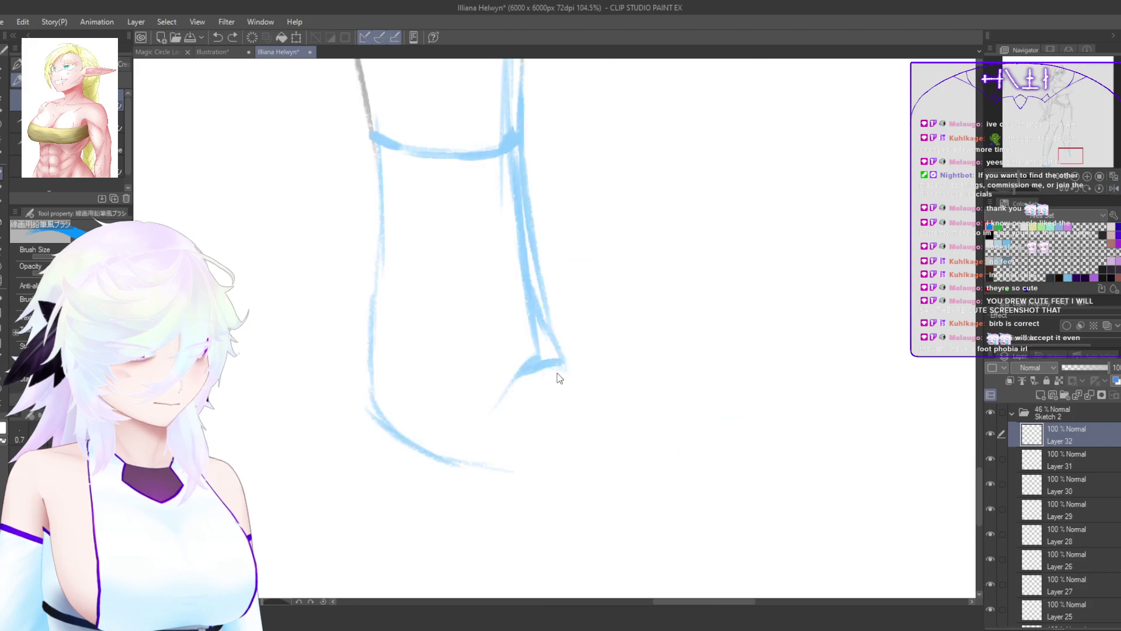
left_click_drag(545, 362, 476, 406)
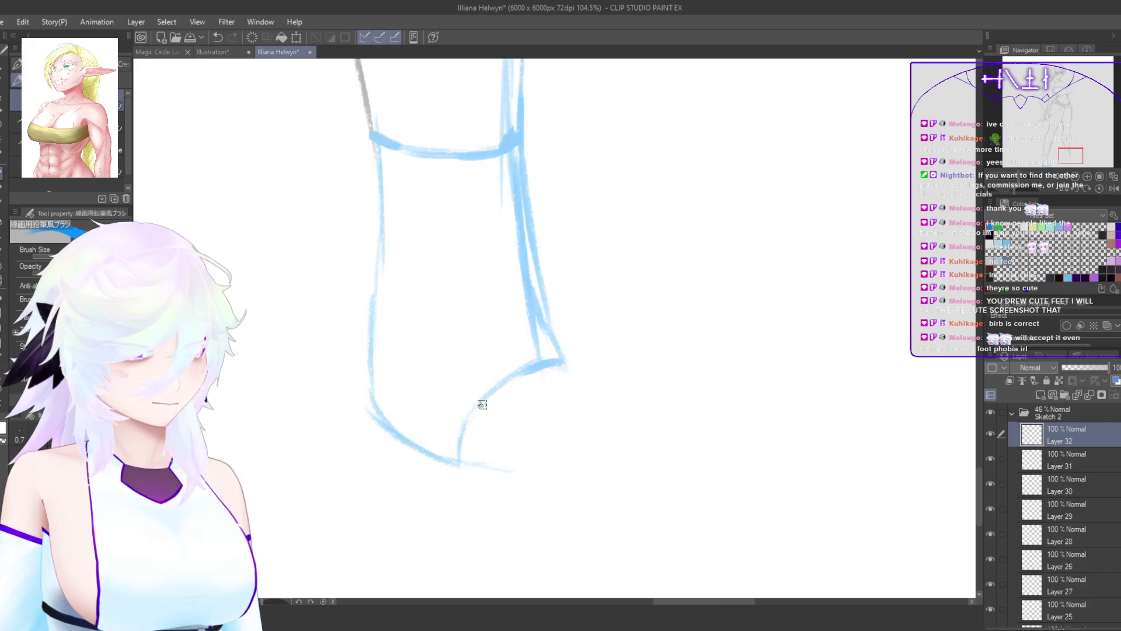
key("h")
left_click_drag(575, 290, 517, 384)
key("ctrl+z")
left_click_drag(574, 306, 533, 356)
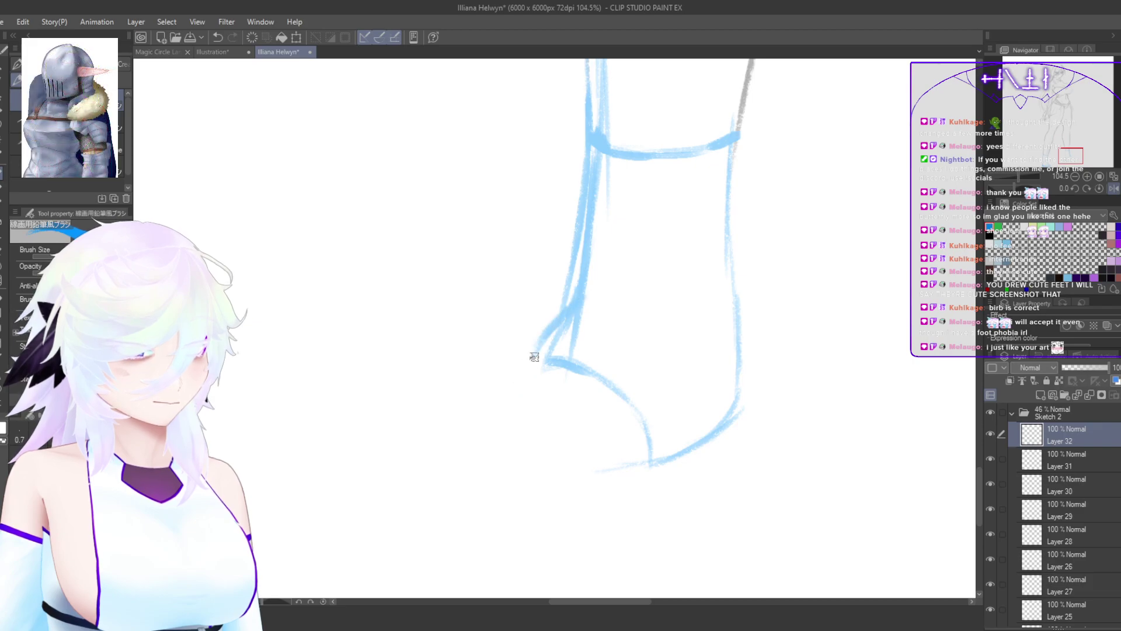
key("h")
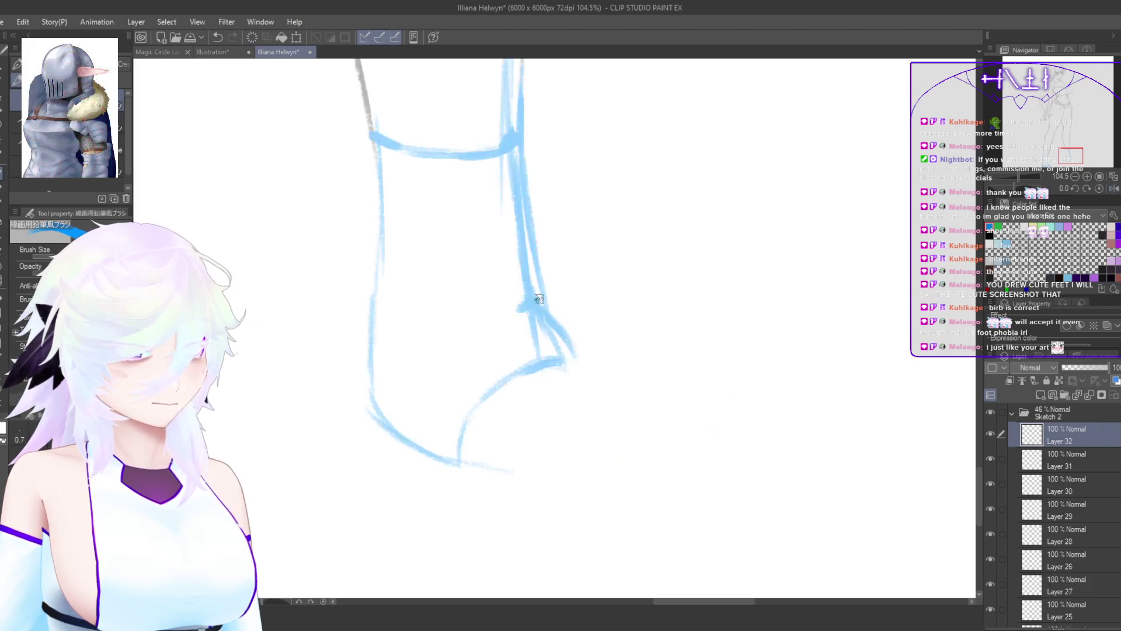
mouse_move(536, 302)
left_mouse_down()
mouse_move(456, 370)
mouse_move(481, 345)
mouse_move(451, 409)
mouse_move(456, 465)
left_mouse_up()
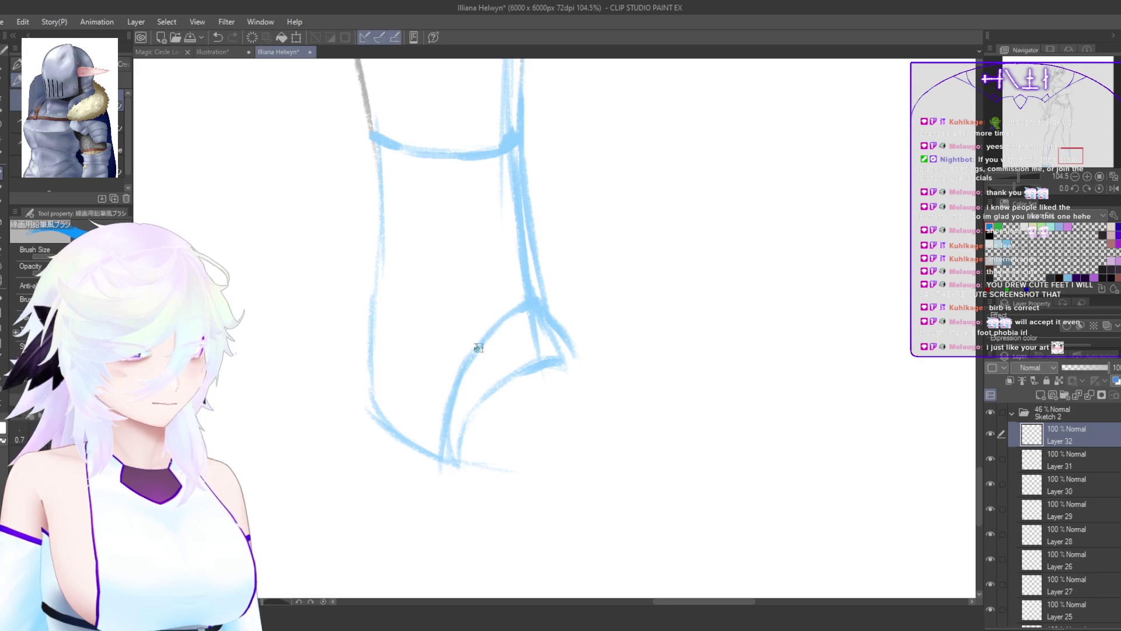
Step: Add an instep line sloping toward the toes and a straight sole line running forward from the far foot's heel arcs
key("h")
left_click_drag(558, 314, 512, 372)
mouse_move(559, 322)
left_mouse_down()
mouse_move(484, 412)
mouse_move(546, 334)
mouse_move(440, 438)
left_mouse_up()
key("ctrl+z")
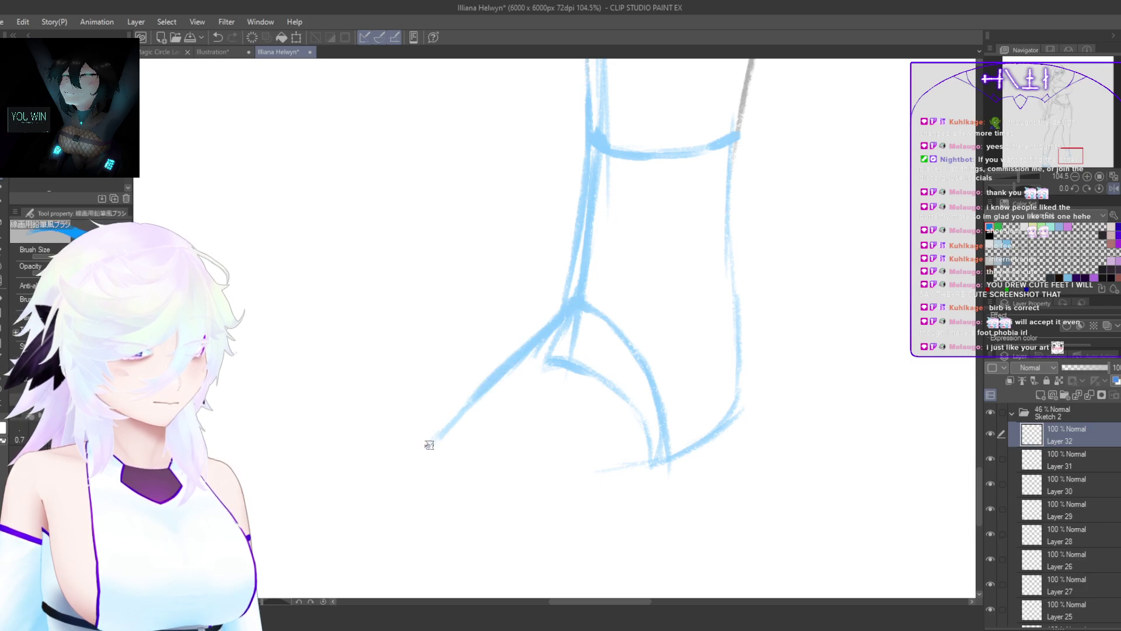
mouse_move(720, 460)
left_mouse_down()
mouse_move(718, 396)
mouse_move(571, 447)
left_mouse_up()
left_click_drag(722, 374, 552, 459)
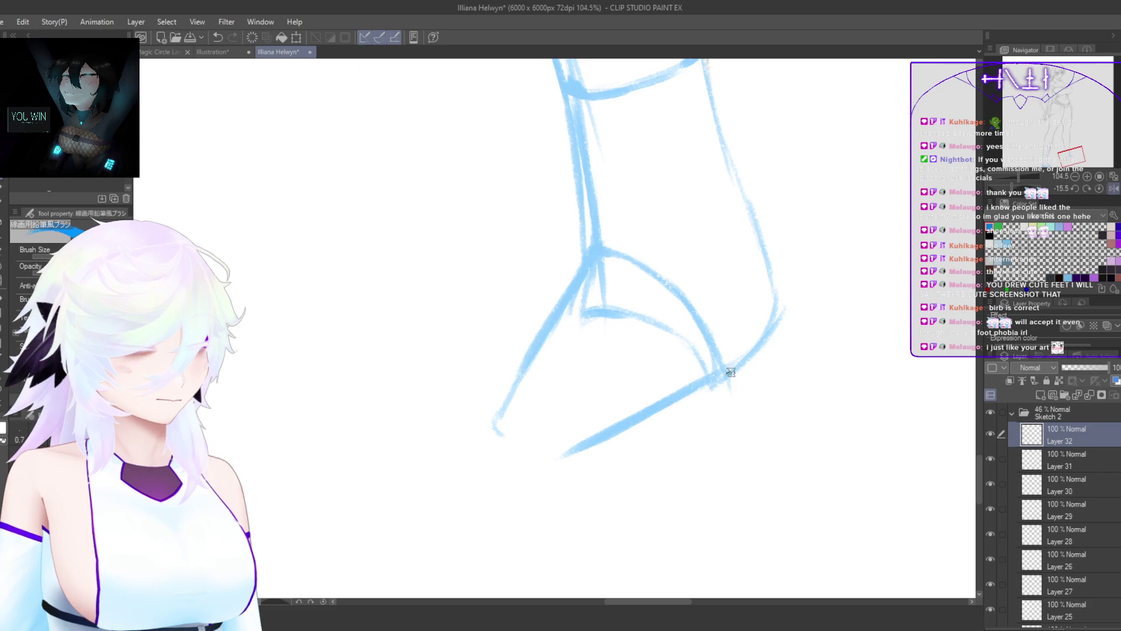
key("ctrl+z")
key("ctrl+z")
left_click_drag(725, 374, 552, 472)
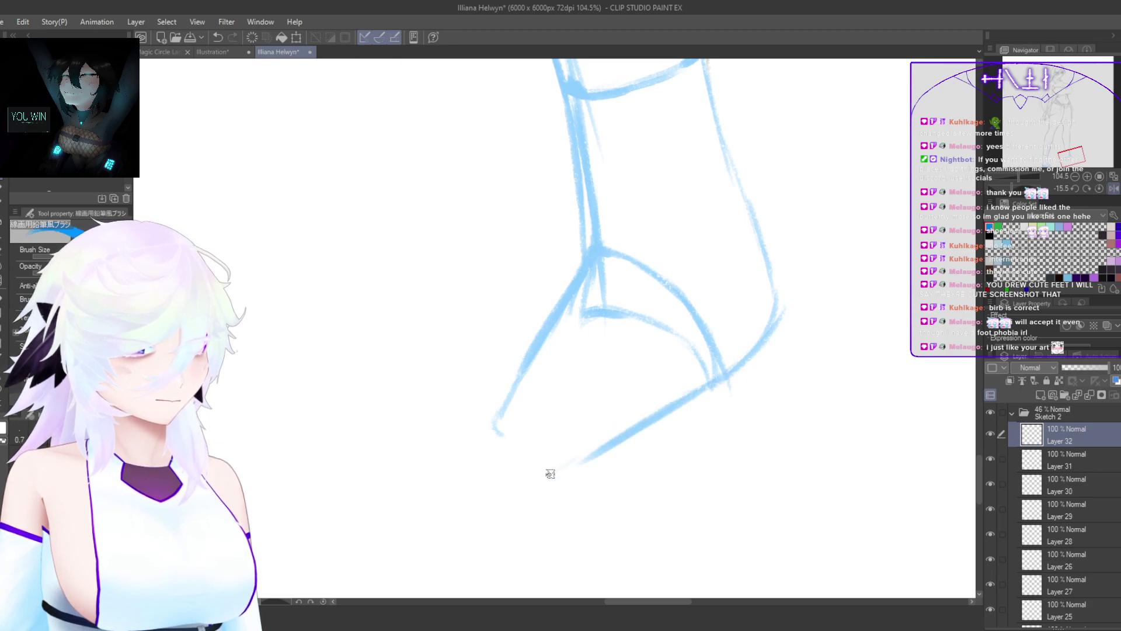
Step: Try to cap the far foot's front with an angular toe tip between the instep and sole lines
left_click_drag(502, 432, 553, 453)
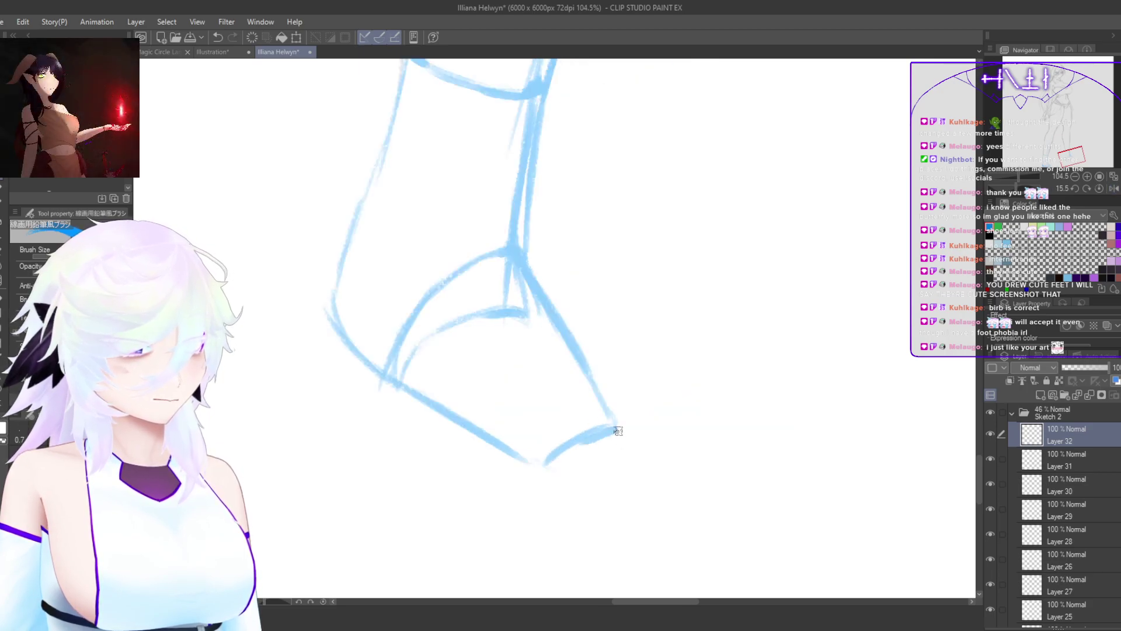
key("ctrl+z")
key("ctrl+z")
key("h")
left_click_drag(575, 287, 483, 414)
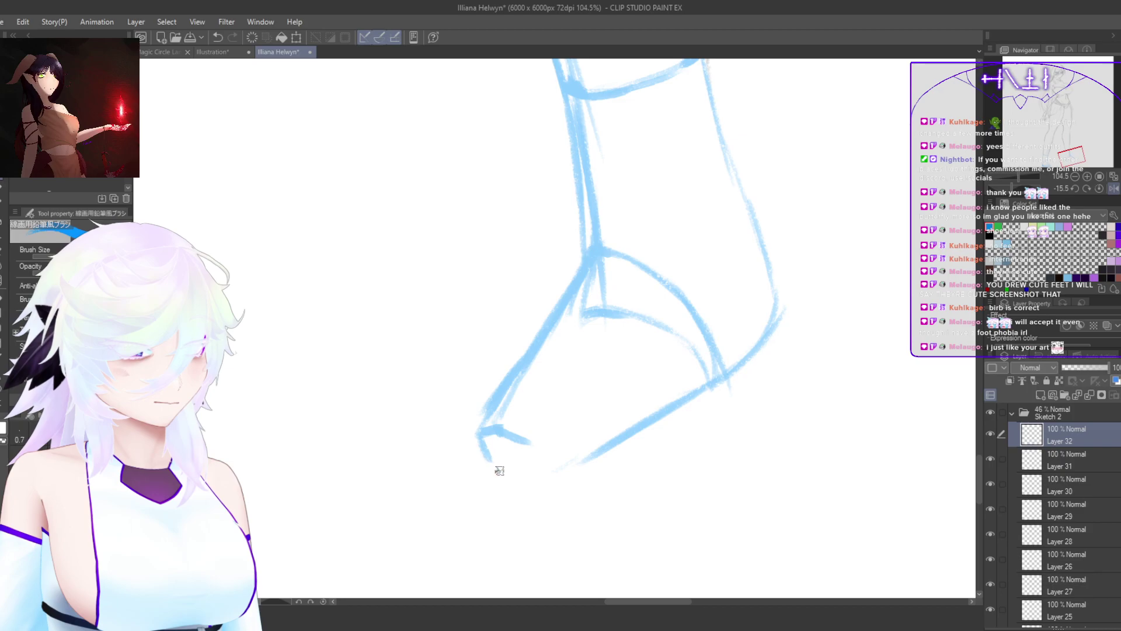
left_click_drag(497, 467, 527, 471)
Step: Erase the angular toe tip and lower instep of the far foot, and redraw the sole line bending forward from the heel
key("h")
mouse_move(730, 470)
left_mouse_down()
mouse_move(698, 374)
mouse_move(658, 387)
mouse_move(546, 348)
left_mouse_up()
key("e")
key("h")
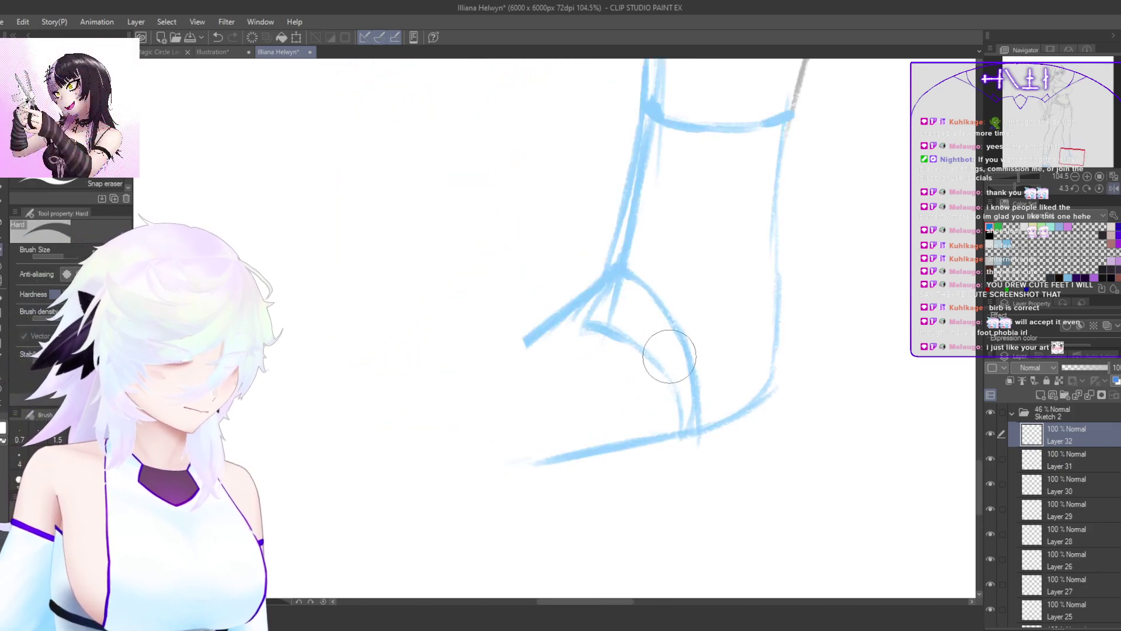
mouse_move(550, 458)
left_mouse_down()
mouse_move(716, 413)
mouse_move(743, 426)
mouse_move(644, 434)
mouse_move(678, 411)
left_mouse_up()
key("p")
mouse_move(679, 410)
left_mouse_down()
mouse_move(679, 420)
mouse_move(579, 449)
left_mouse_up()
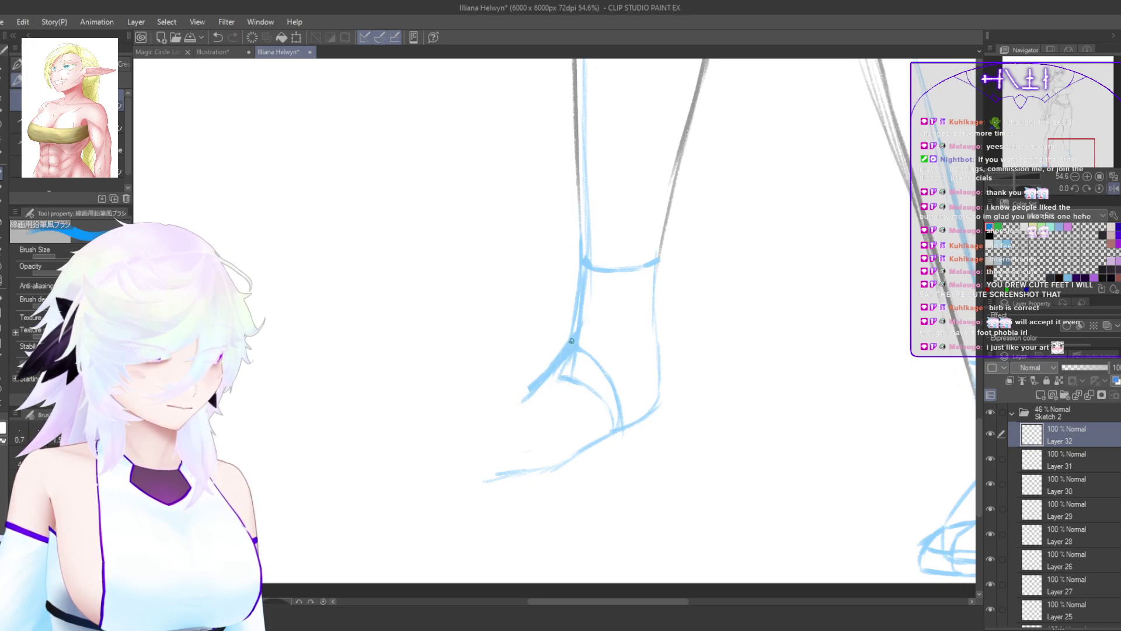
Step: Thicken the far foot's instep and sketch a rounded toe block in front, with an inner line running back to the heel arcs
mouse_move(525, 397)
left_mouse_down()
mouse_move(564, 350)
mouse_move(536, 401)
left_mouse_up()
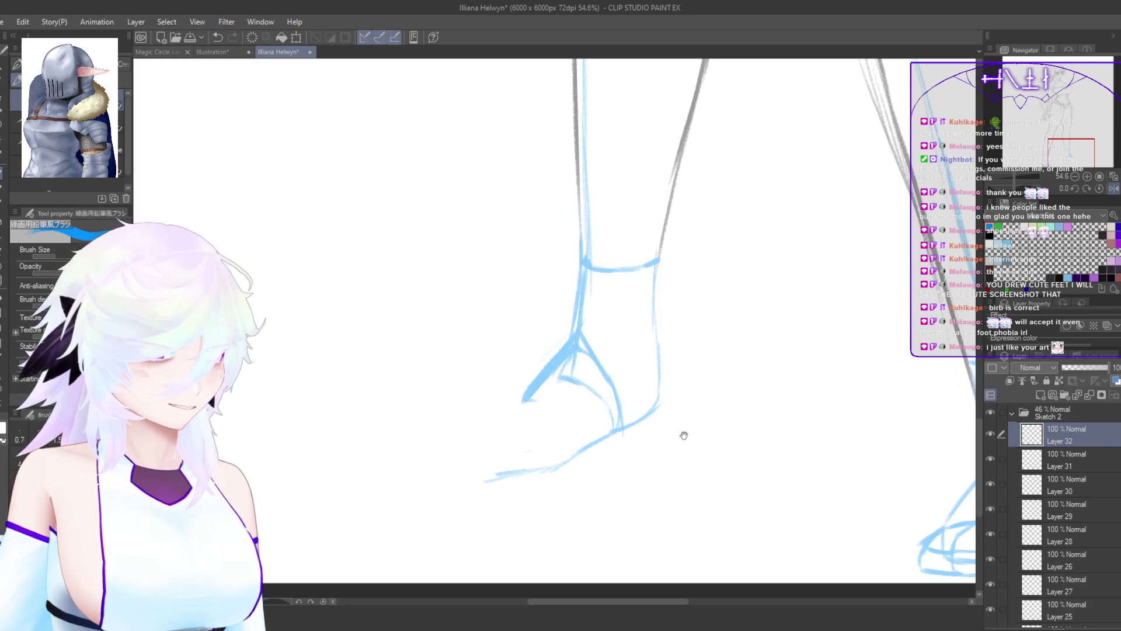
scroll(700, 455, "down", 5)
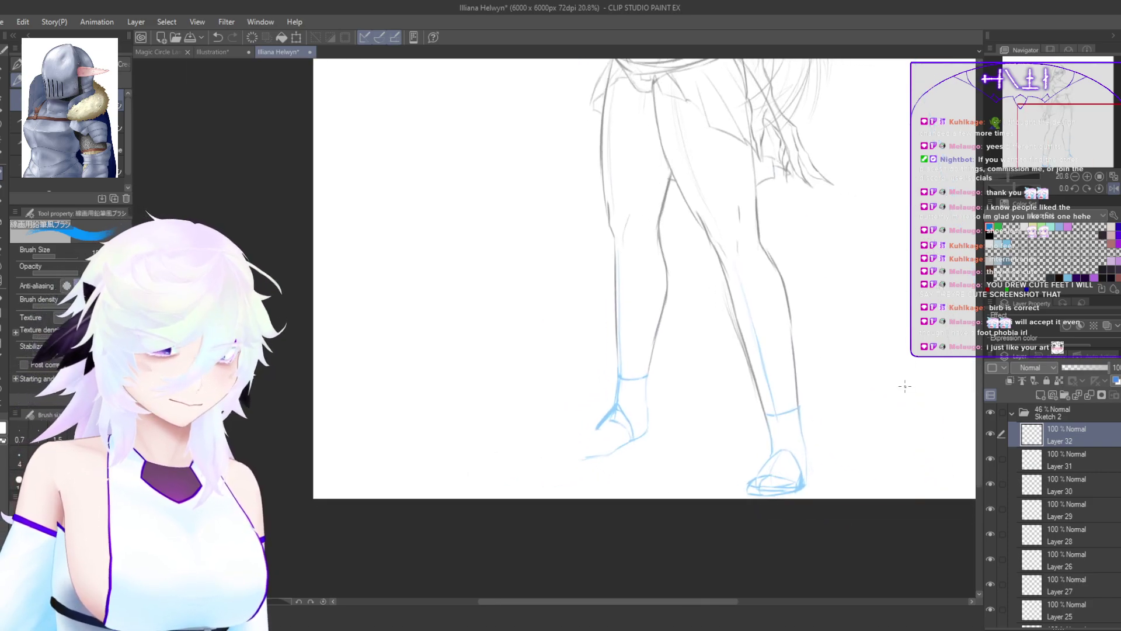
scroll(655, 411, "up", 3)
scroll(656, 411, "up", 2)
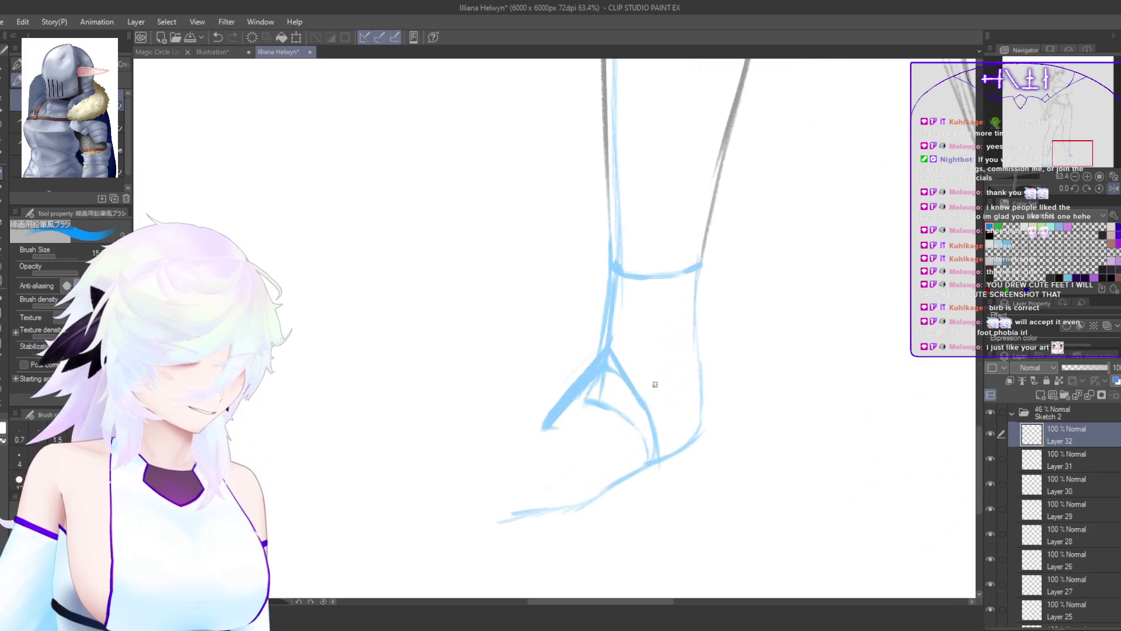
scroll(634, 459, "up", 2)
mouse_move(560, 457)
left_mouse_down()
mouse_move(508, 452)
mouse_move(633, 458)
mouse_move(489, 447)
left_mouse_up()
mouse_move(581, 294)
left_mouse_down()
mouse_move(493, 393)
mouse_move(546, 334)
mouse_move(490, 414)
mouse_move(414, 459)
mouse_move(400, 488)
mouse_move(451, 518)
mouse_move(541, 506)
left_mouse_up()
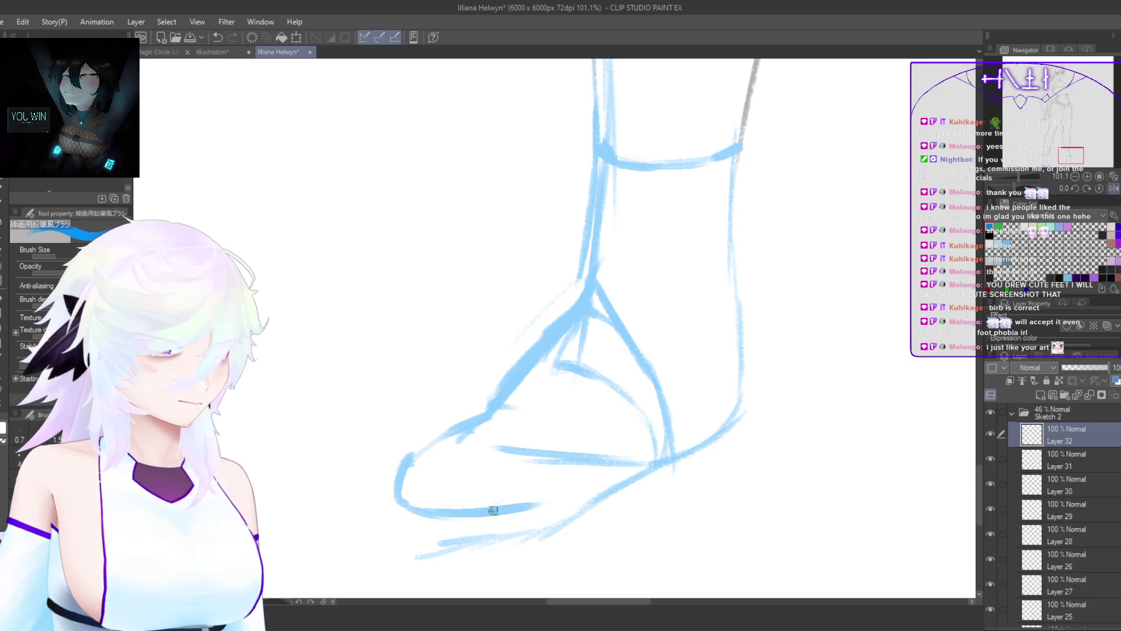
Step: Redraw the underside of the far foot's toe block and join it with a thick sole line up to the heel
key("ctrl+z")
mouse_move(398, 501)
left_mouse_down()
mouse_move(429, 513)
mouse_move(577, 506)
left_mouse_up()
key("ctrl+z")
key("ctrl+z")
left_click_drag(409, 506, 494, 513)
left_click_drag(451, 518, 553, 512)
left_click_drag(565, 509, 675, 460)
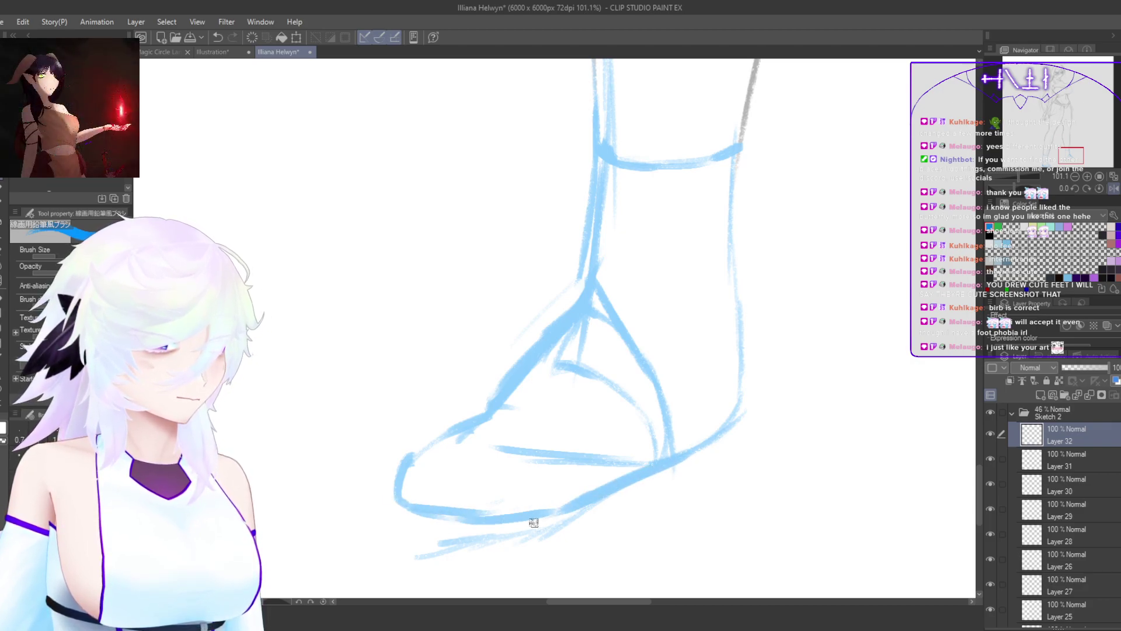
Step: Erase the front of the far foot's toe block and redraw the sole reaching lower and farther forward
key("h")
key("h")
key("c")
mouse_move(404, 467)
left_mouse_down()
mouse_move(450, 425)
mouse_move(411, 515)
mouse_move(480, 508)
left_mouse_up()
key("h")
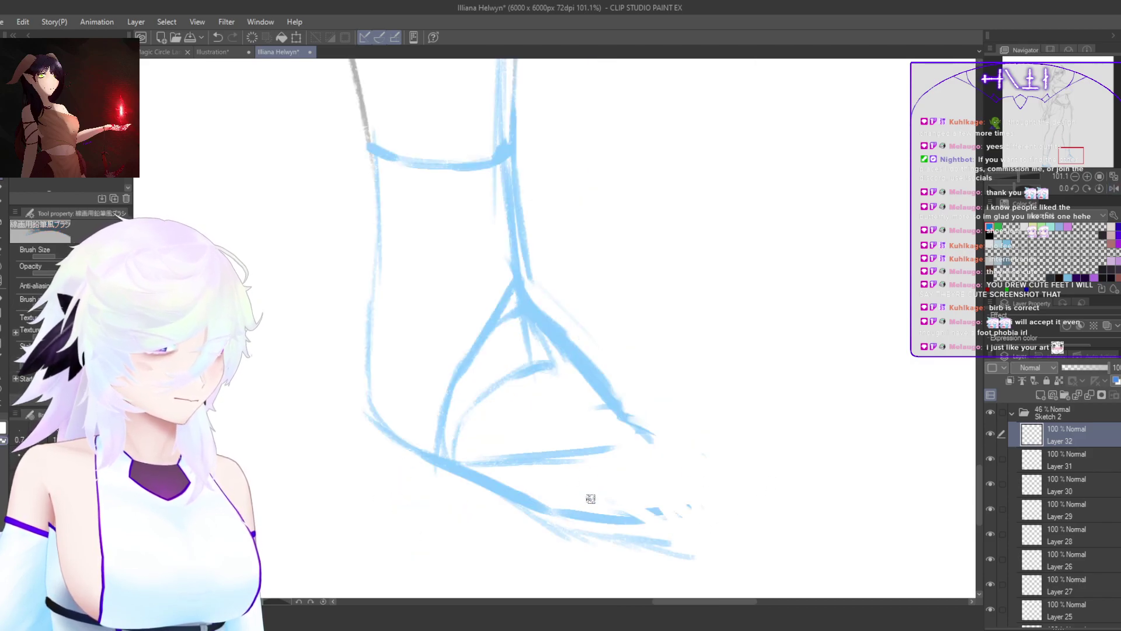
left_click_drag(561, 511, 682, 537)
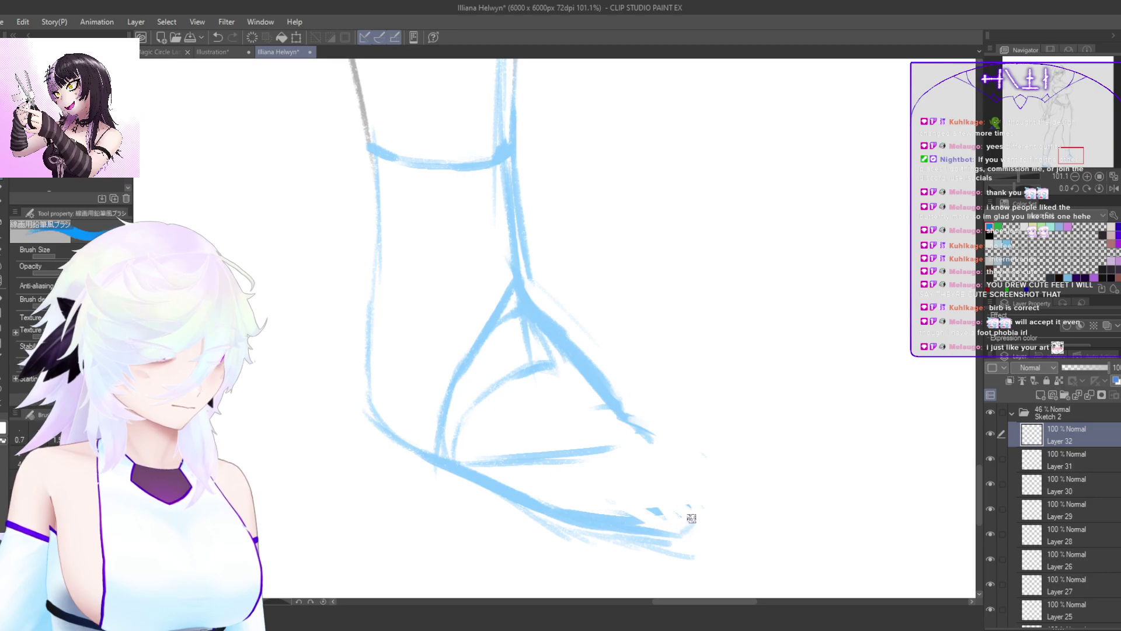
Step: Redraw the top of the far foot's toe block with a rounded tip curving down to meet the lowered sole line
key("h")
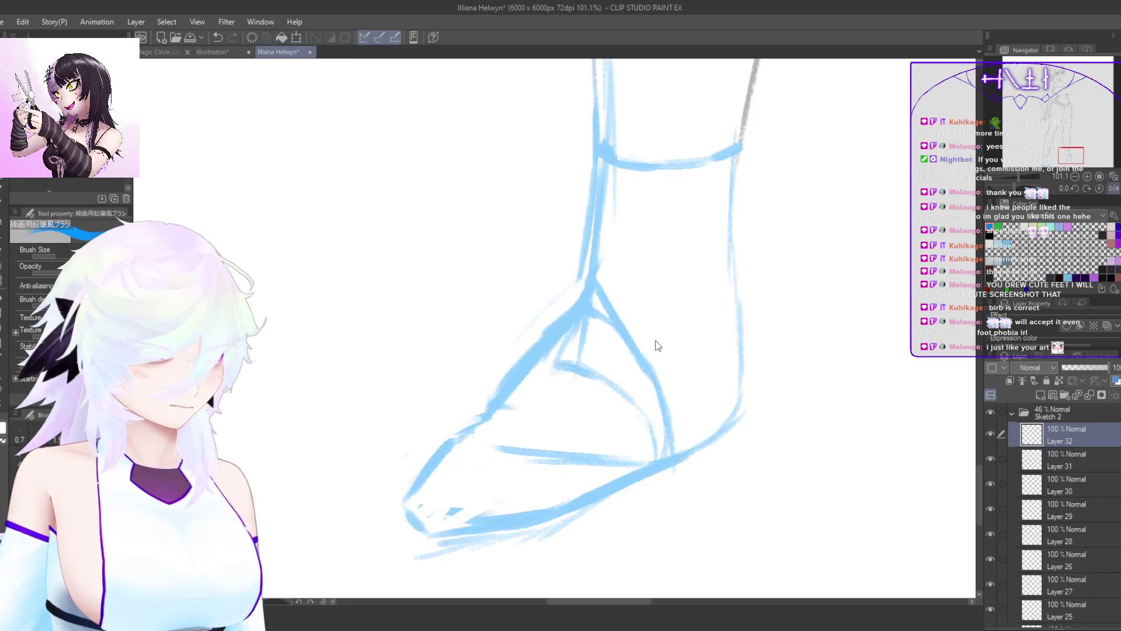
mouse_move(455, 439)
left_mouse_down()
mouse_move(431, 518)
mouse_move(413, 511)
left_mouse_up()
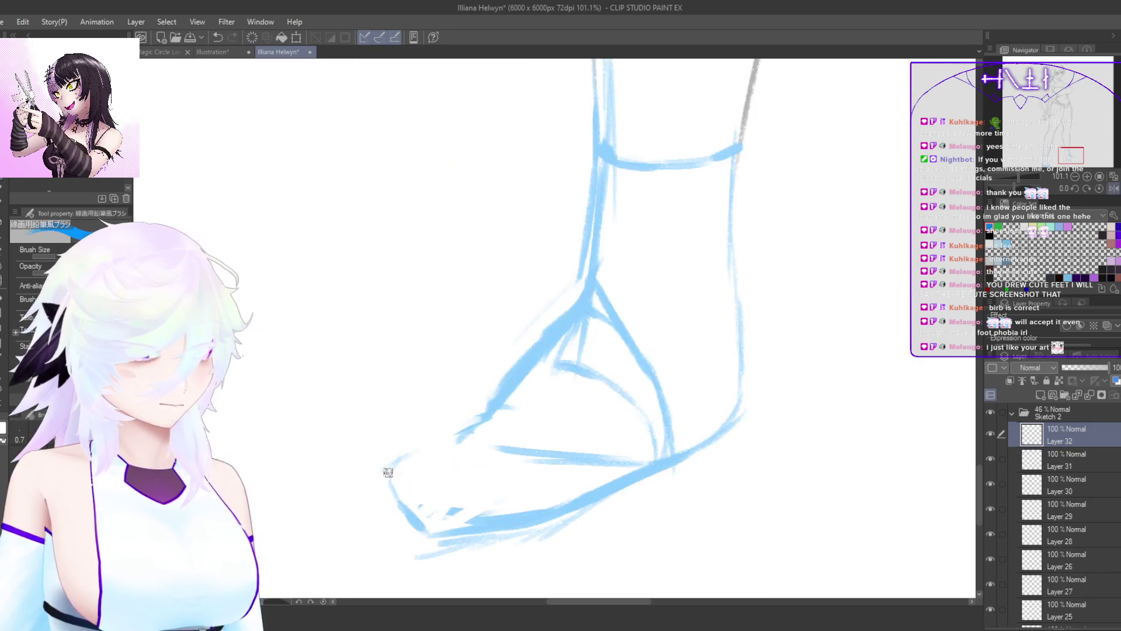
mouse_move(388, 472)
left_mouse_down()
mouse_move(487, 420)
mouse_move(411, 456)
mouse_move(397, 488)
left_mouse_up()
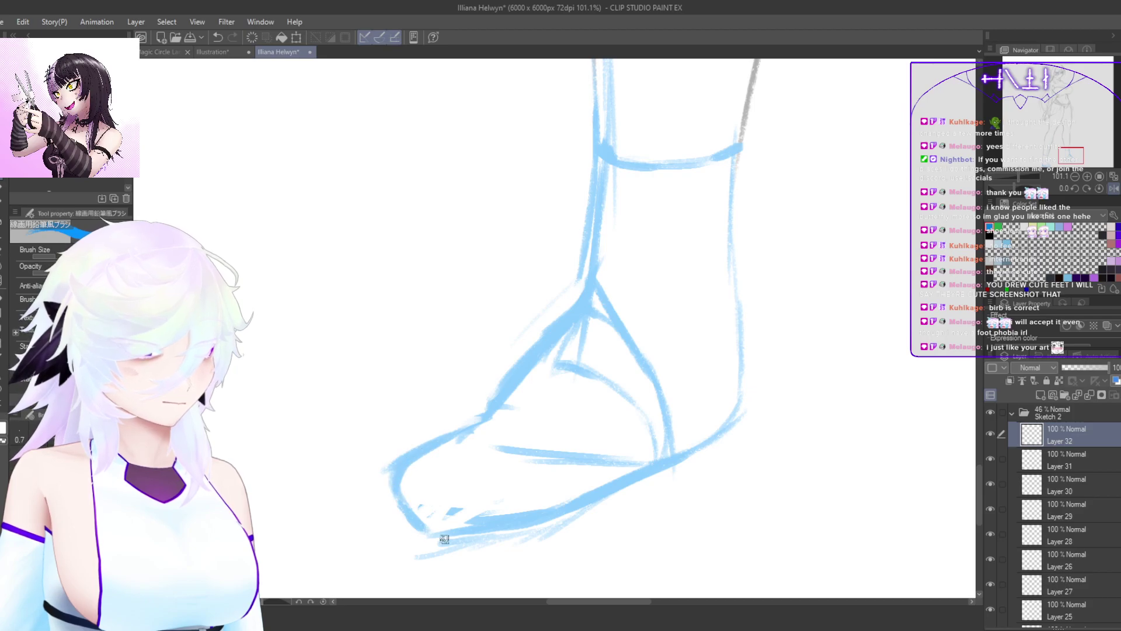
key("h")
left_click_drag(640, 527, 699, 503)
key("ctrl+z")
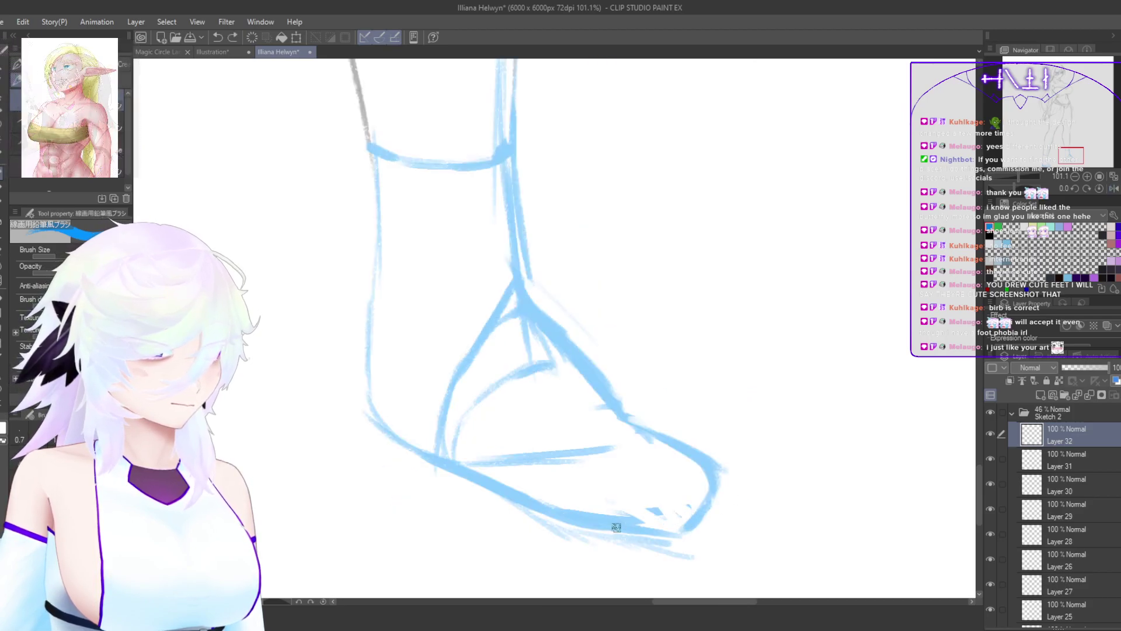
Step: Redraw the front of the far foot's toe block with a slanted edge from the sole up to the tip
left_click_drag(619, 526, 703, 490)
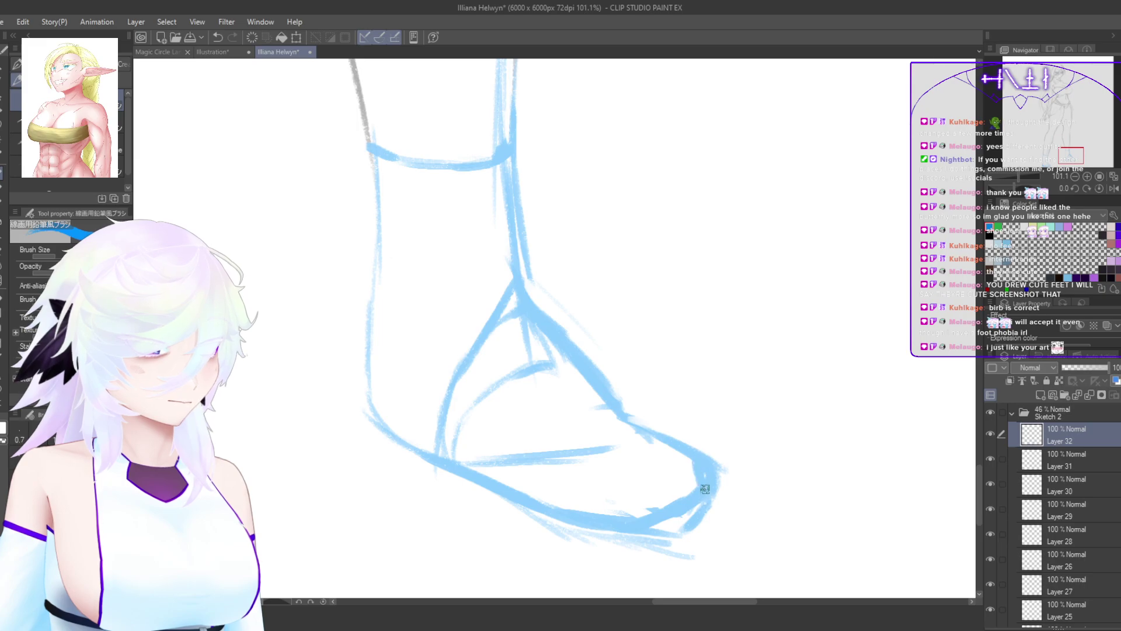
key("h")
mouse_move(662, 493)
left_mouse_down()
mouse_move(718, 465)
mouse_move(683, 499)
left_mouse_up()
left_click_drag(756, 512, 684, 482)
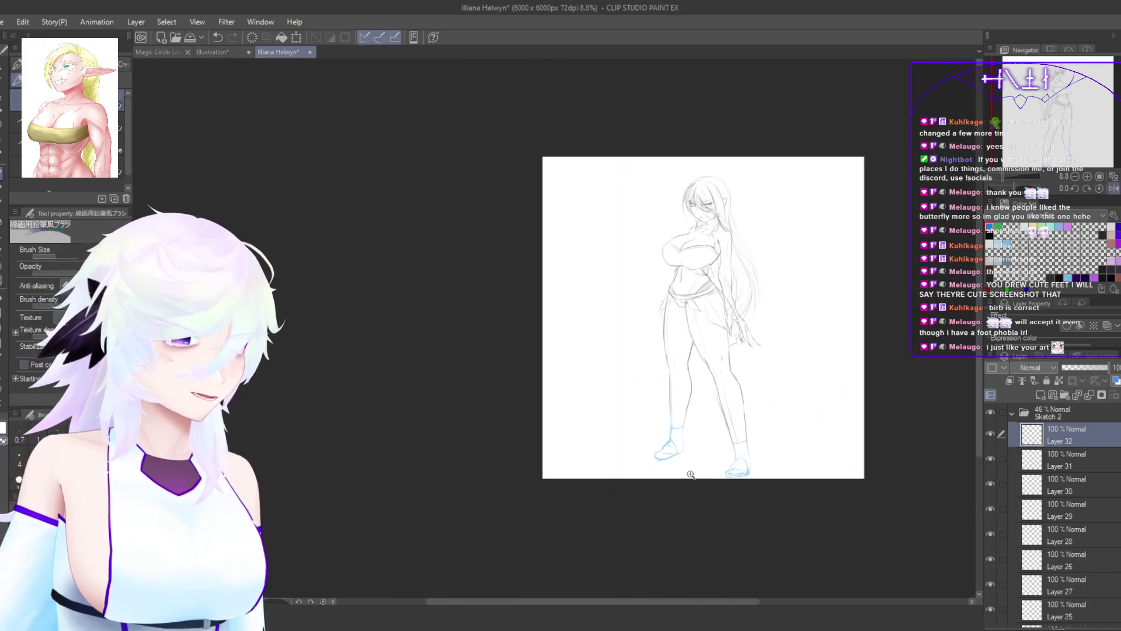
Step: Lasso the far foot below the ankle guide and distort it, pulling its lower edge slightly down and forward
scroll(691, 474, "up", 5)
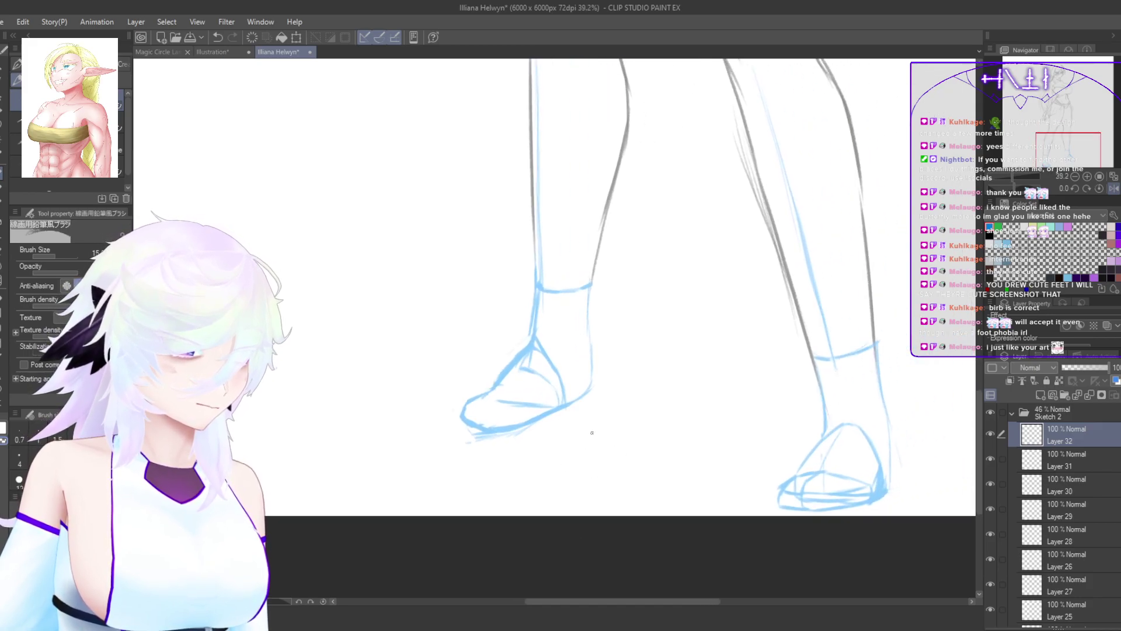
key("m")
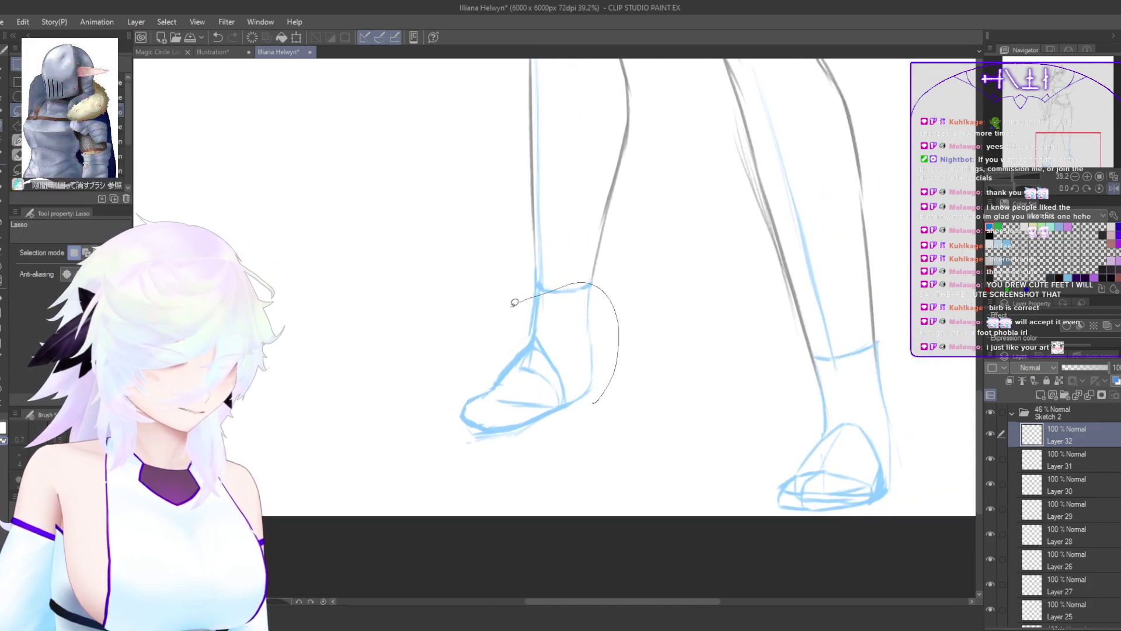
mouse_move(514, 303)
left_mouse_down()
mouse_move(491, 453)
mouse_move(593, 403)
left_mouse_up()
key("ctrl+t")
left_click_drag(424, 470, 411, 481)
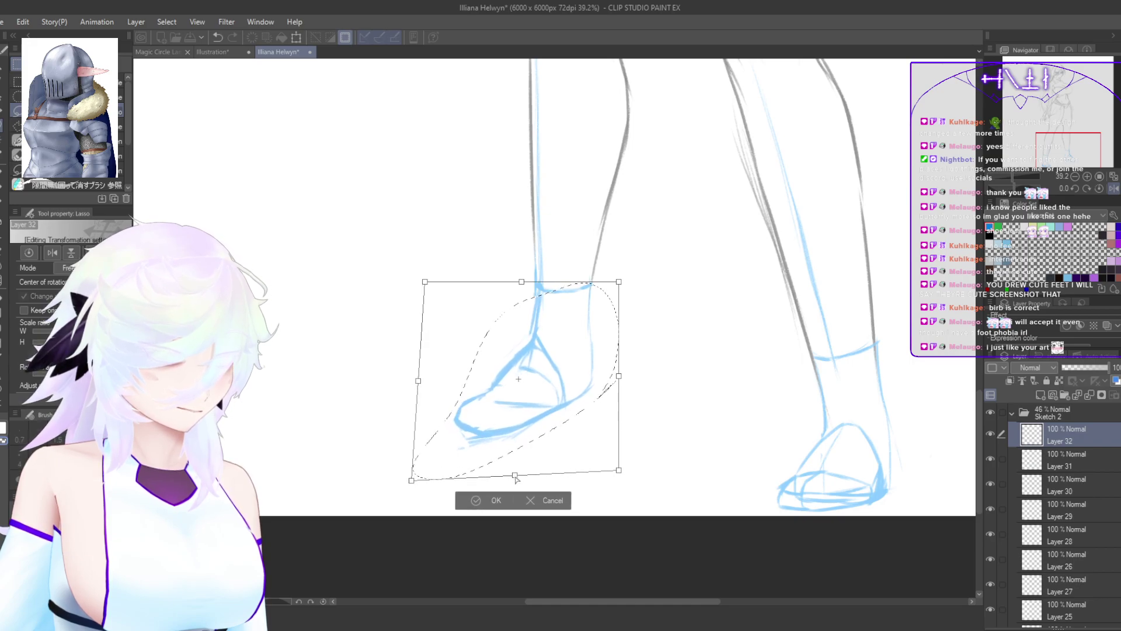
left_click_drag(515, 478, 511, 487)
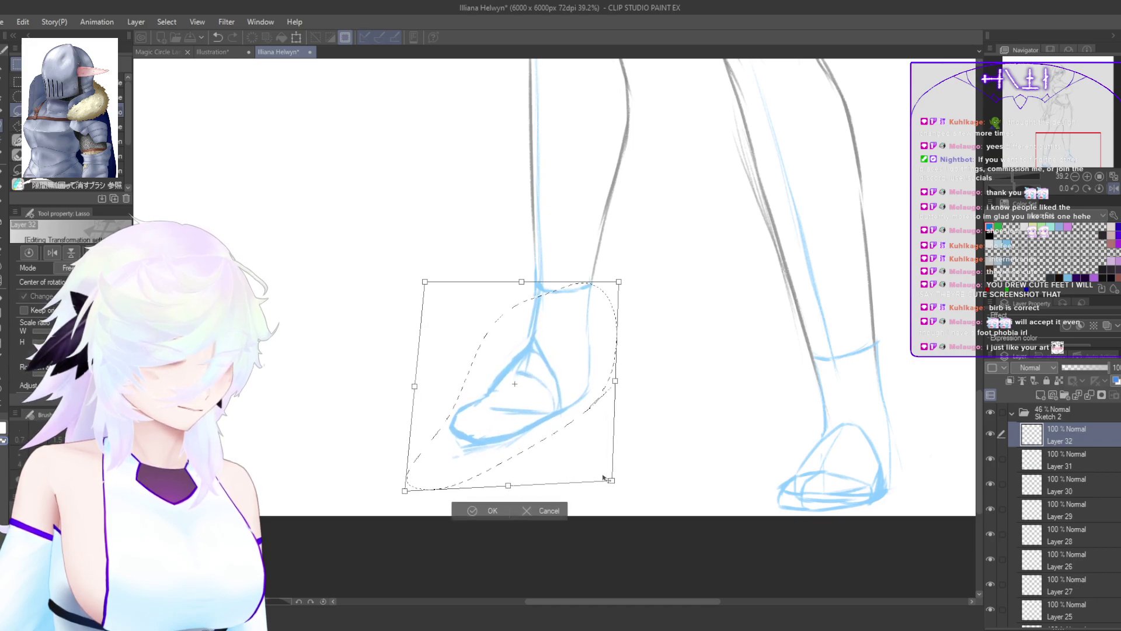
left_click(492, 511)
key("ctrl+d")
Step: Erase the uneven top edge of the far foot's toe block and redraw the instep as one smooth slope to a thick toe tip
scroll(658, 498, "down", 5)
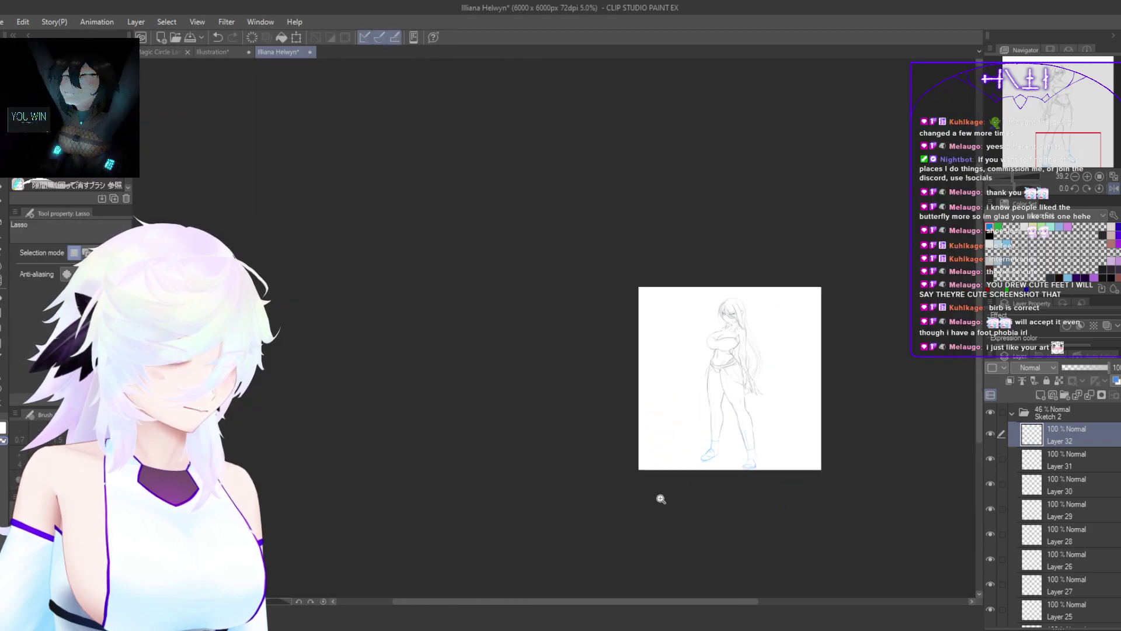
scroll(751, 441, "up", 2)
scroll(755, 446, "up", 3)
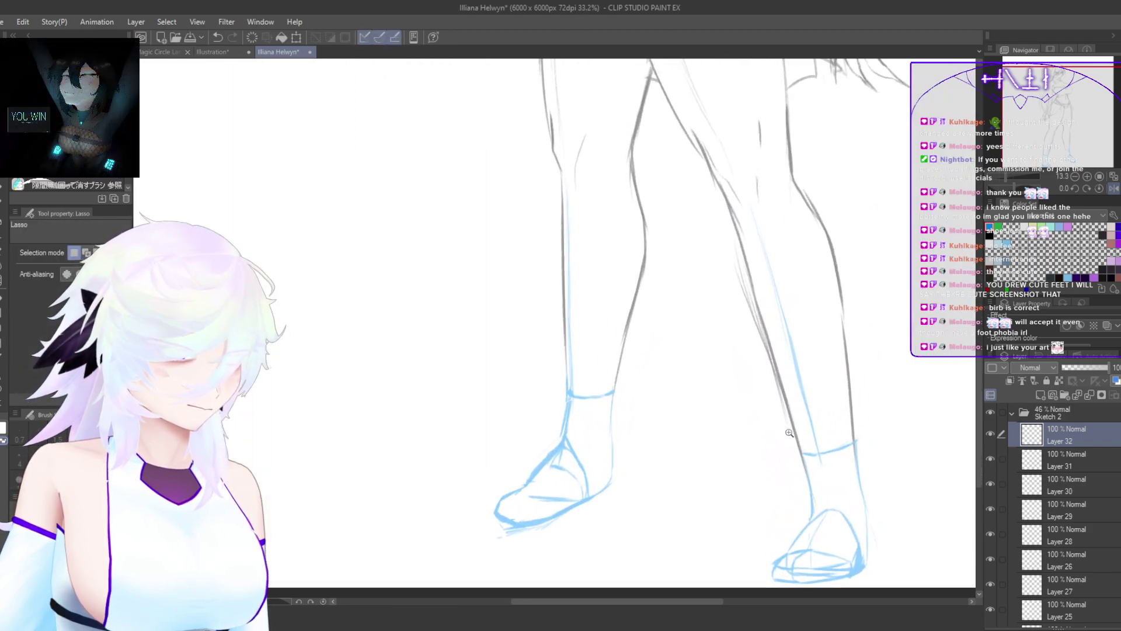
scroll(723, 406, "up", 3)
scroll(707, 484, "up", 2)
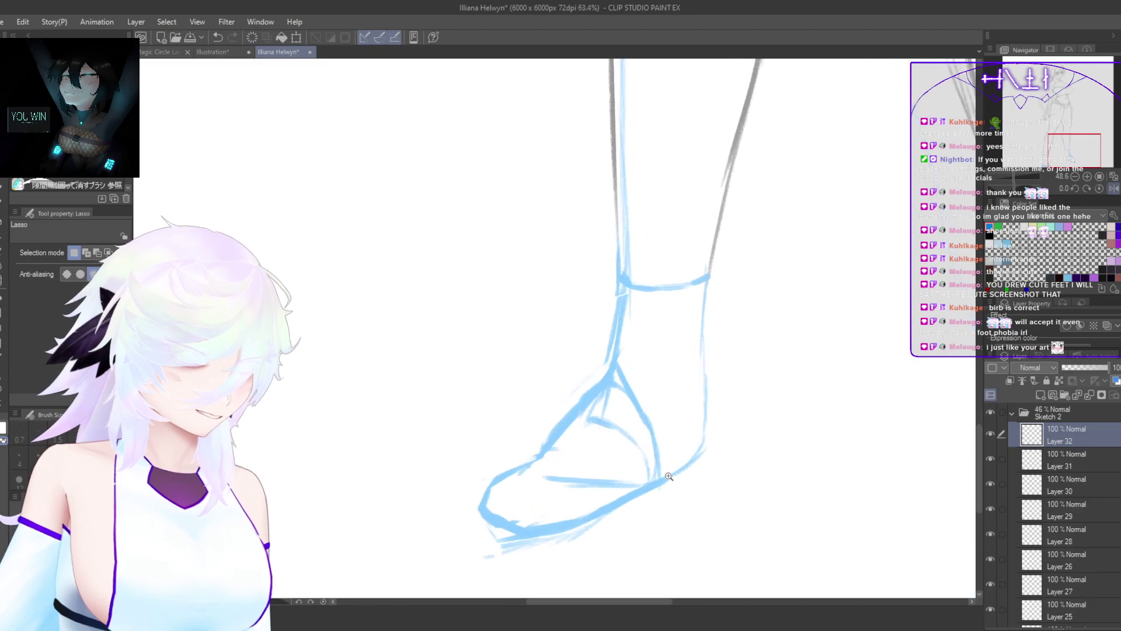
key("p")
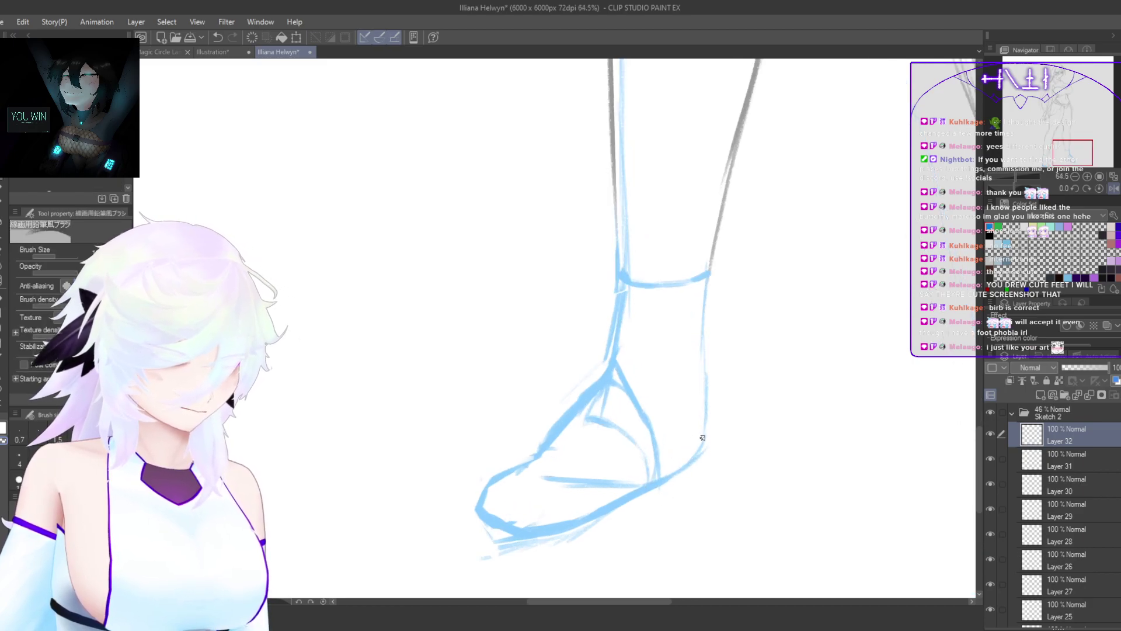
scroll(561, 474, "up", 2)
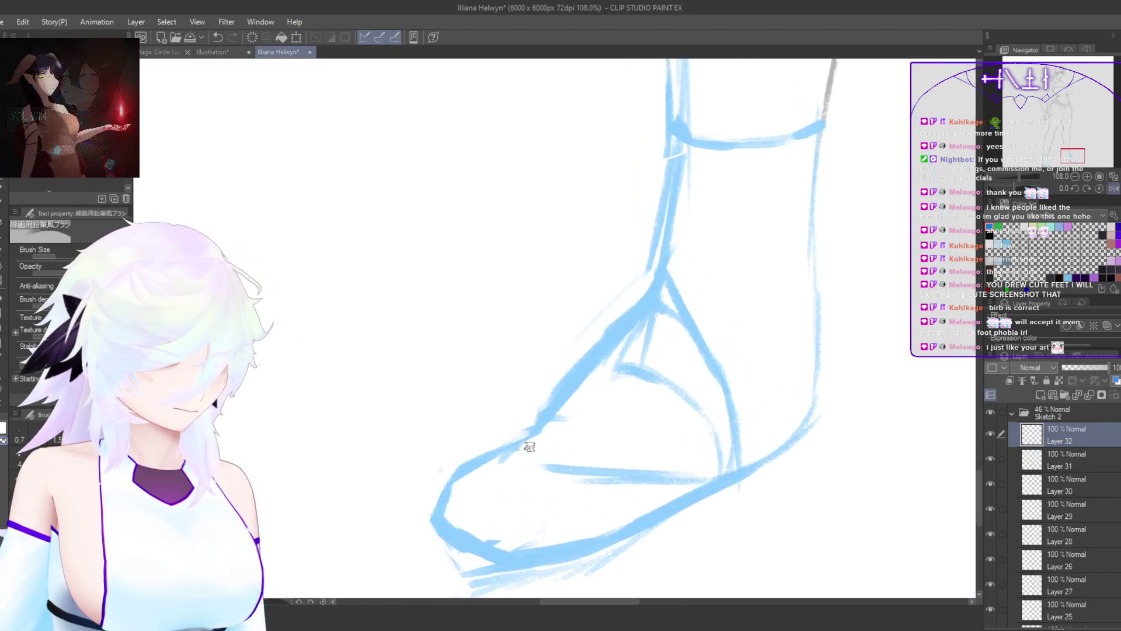
mouse_move(536, 431)
left_mouse_down()
mouse_move(453, 491)
mouse_move(505, 444)
mouse_move(468, 477)
left_mouse_up()
key("ctrl+z")
key("c")
left_click_drag(578, 465, 587, 400)
key("c")
left_click_drag(561, 353, 452, 432)
left_click_drag(518, 390, 459, 438)
mouse_move(475, 419)
left_mouse_down()
mouse_move(459, 459)
mouse_move(568, 468)
mouse_move(669, 432)
left_mouse_up()
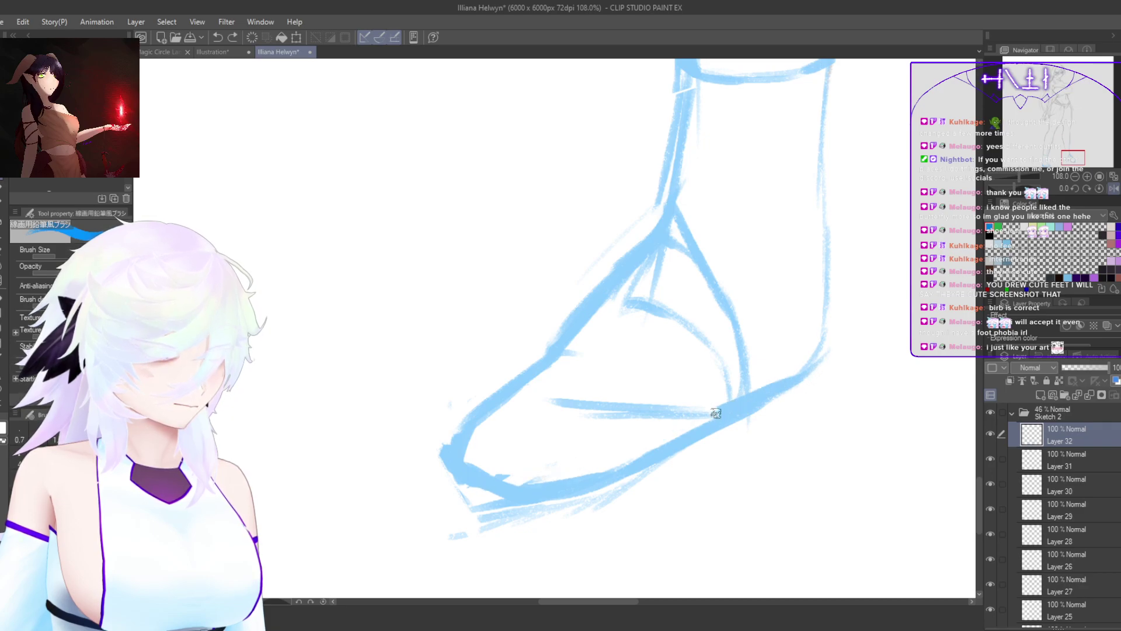
key("ctrl+z")
Step: Redraw the back of the far ankle as a line curving inward below the guide and out again to the heel
key("h")
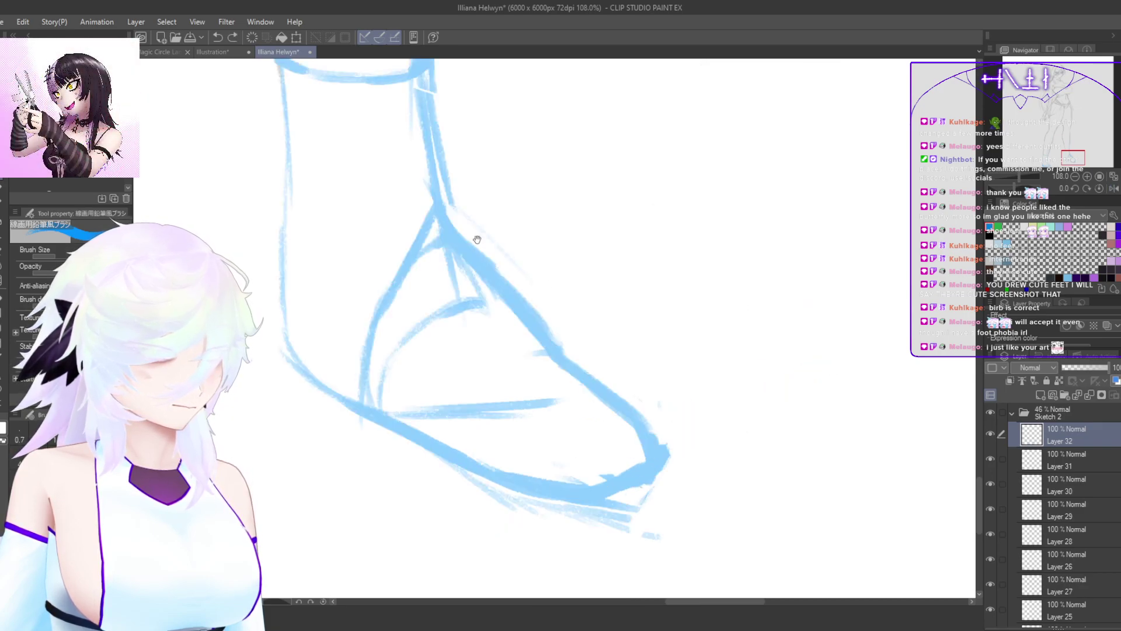
left_click_drag(478, 240, 598, 360)
mouse_move(398, 175)
left_mouse_down()
mouse_move(403, 340)
mouse_move(391, 435)
mouse_move(399, 484)
left_mouse_up()
key("ctrl+z")
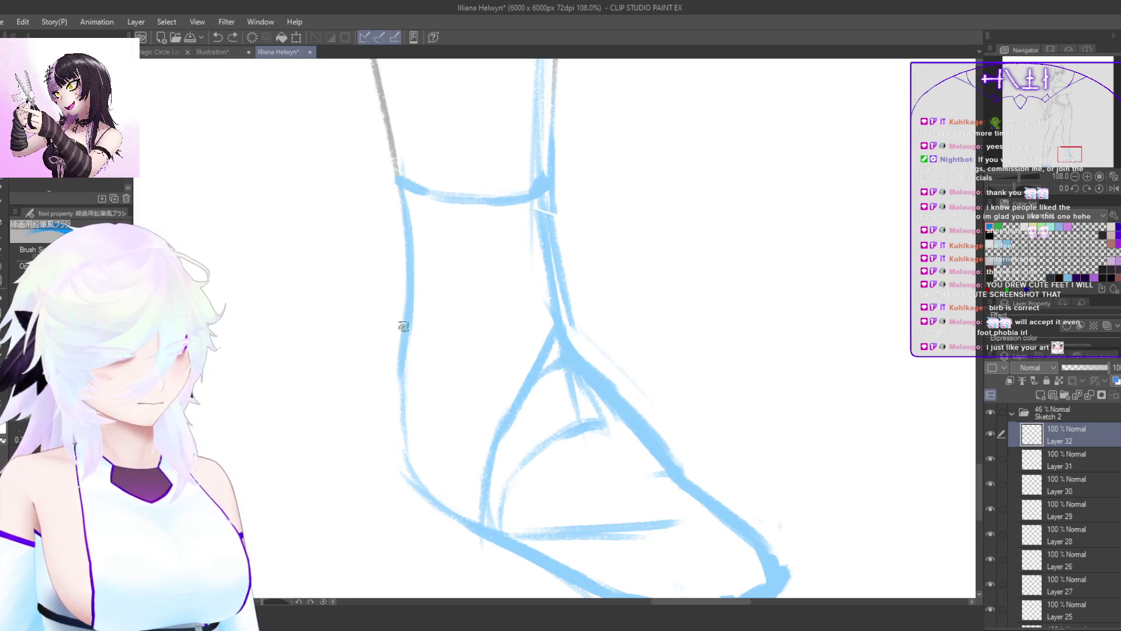
mouse_move(403, 328)
left_mouse_down()
mouse_move(394, 446)
mouse_move(428, 493)
left_mouse_up()
left_click_drag(401, 445, 451, 504)
key("ctrl+z")
key("ctrl+z")
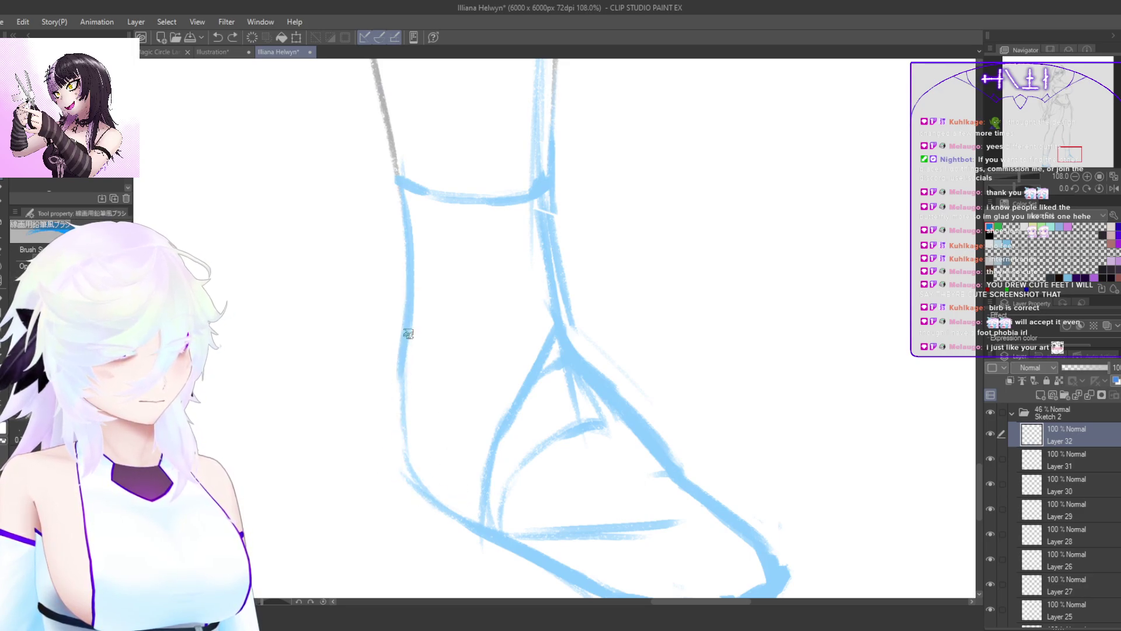
mouse_move(408, 334)
left_mouse_down()
mouse_move(391, 456)
mouse_move(426, 498)
left_mouse_up()
Step: Lasso the far foot from the instep to the sole and rotate it slightly so the toes rise
key("h")
left_click_drag(640, 471, 699, 431)
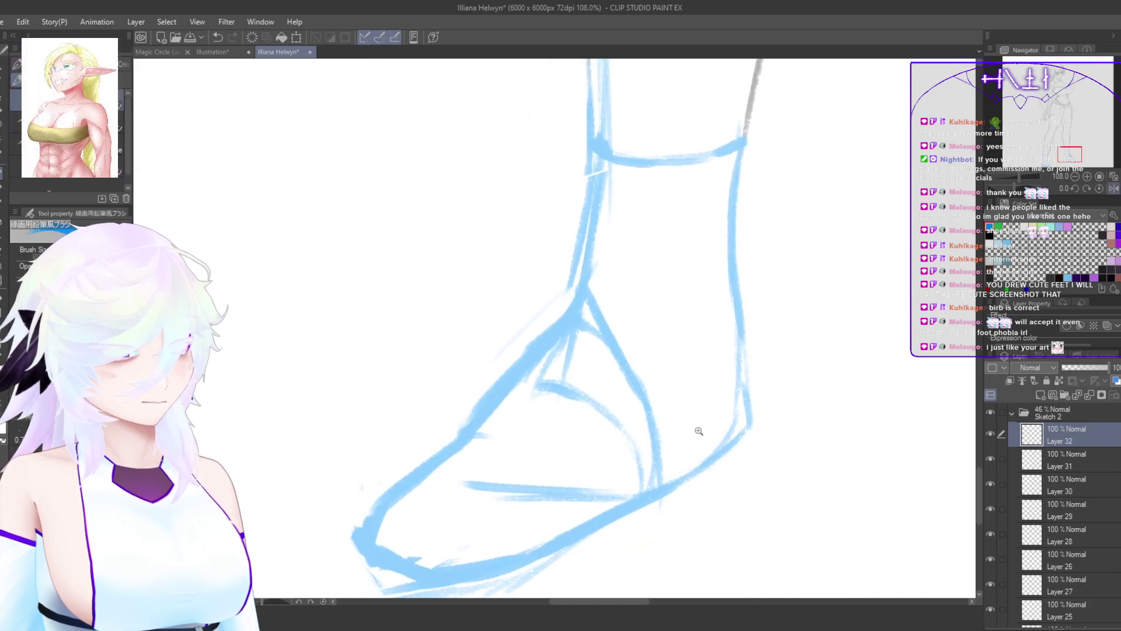
left_click_drag(644, 516, 658, 459)
left_click_drag(724, 436, 713, 444)
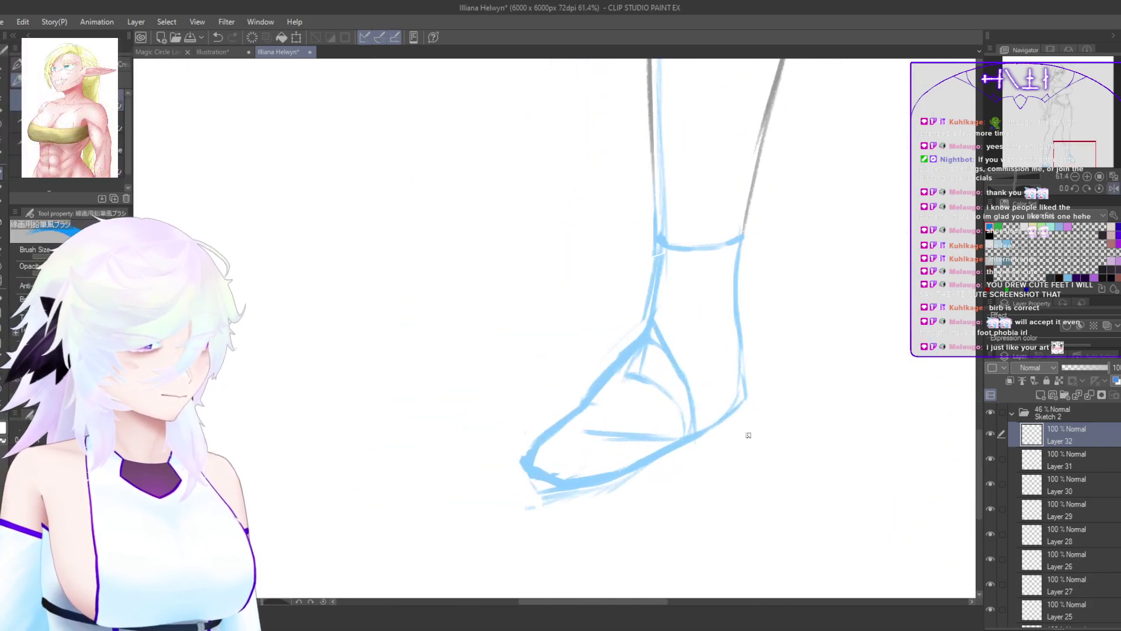
key("m")
mouse_move(680, 320)
left_mouse_down()
mouse_move(593, 350)
mouse_move(508, 505)
left_mouse_up()
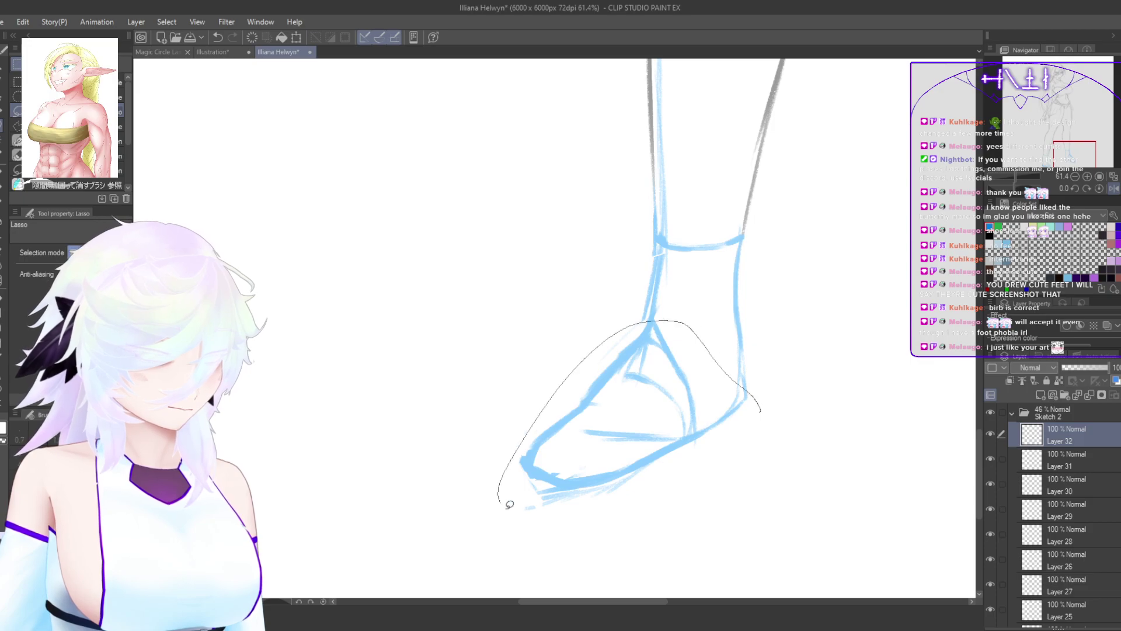
left_click_drag(761, 409, 759, 407)
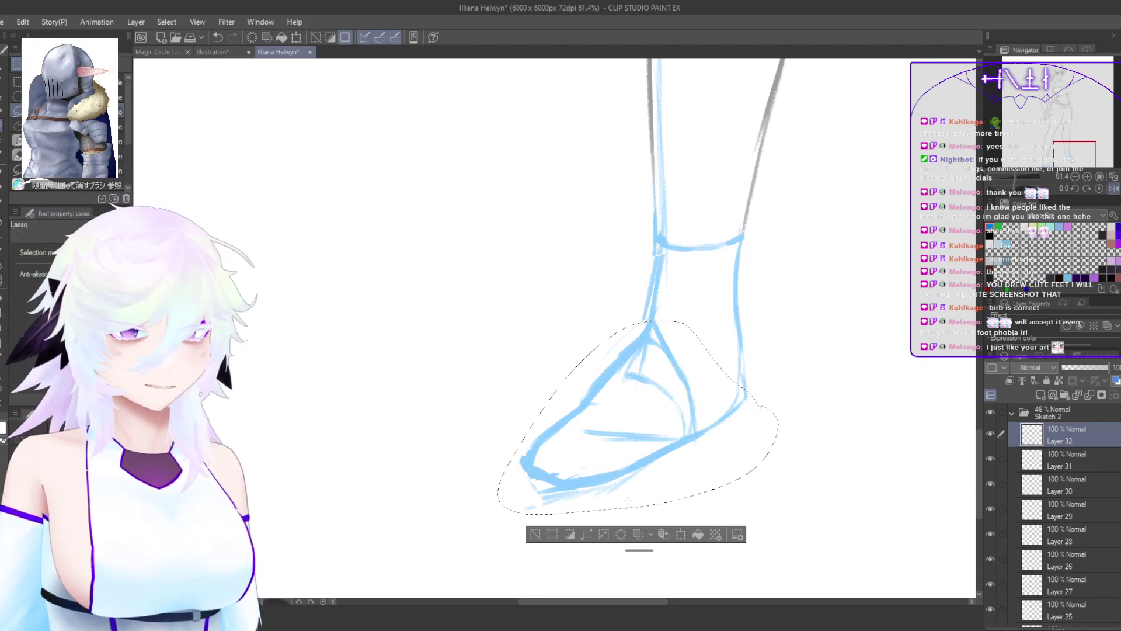
key("ctrl+t")
left_click_drag(635, 516, 629, 500)
key("ctrl+z")
left_click_drag(497, 418, 502, 392)
left_click_drag(640, 503, 629, 503)
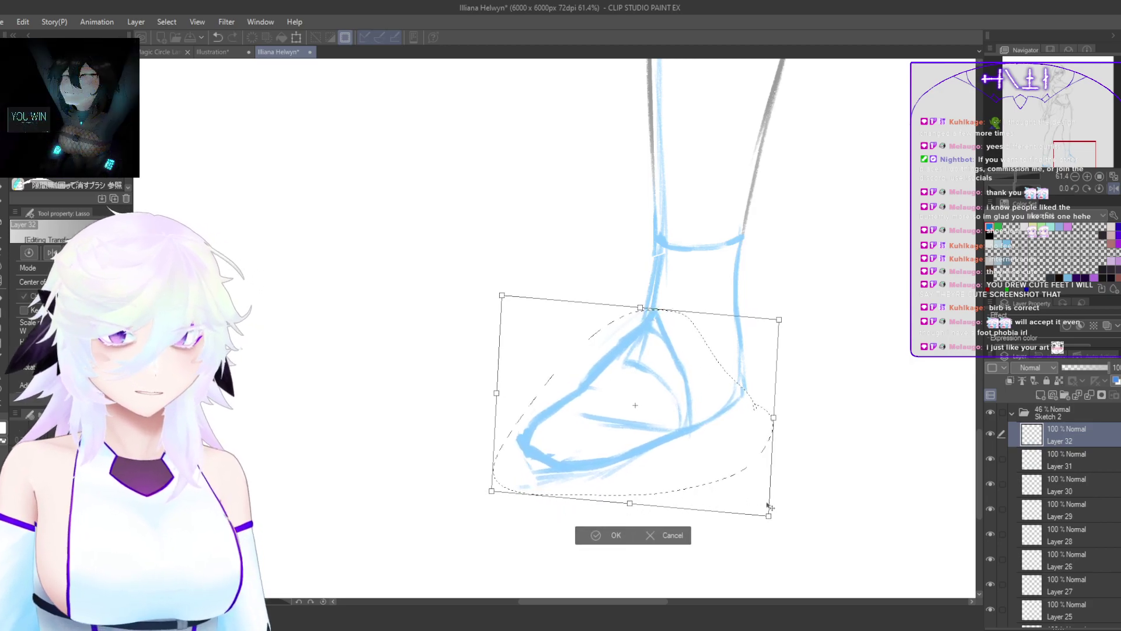
left_click(608, 536)
key("ctrl+d")
Step: Erase the entire far foot construction below the ankle guide
scroll(665, 534, "down", 8)
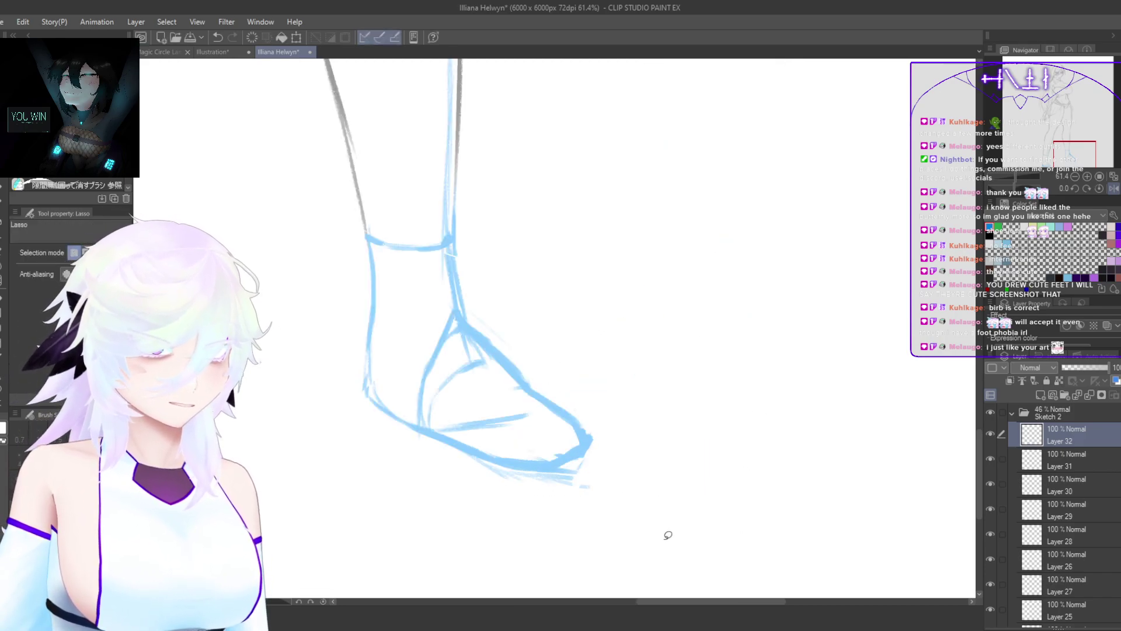
scroll(629, 554, "up", 3)
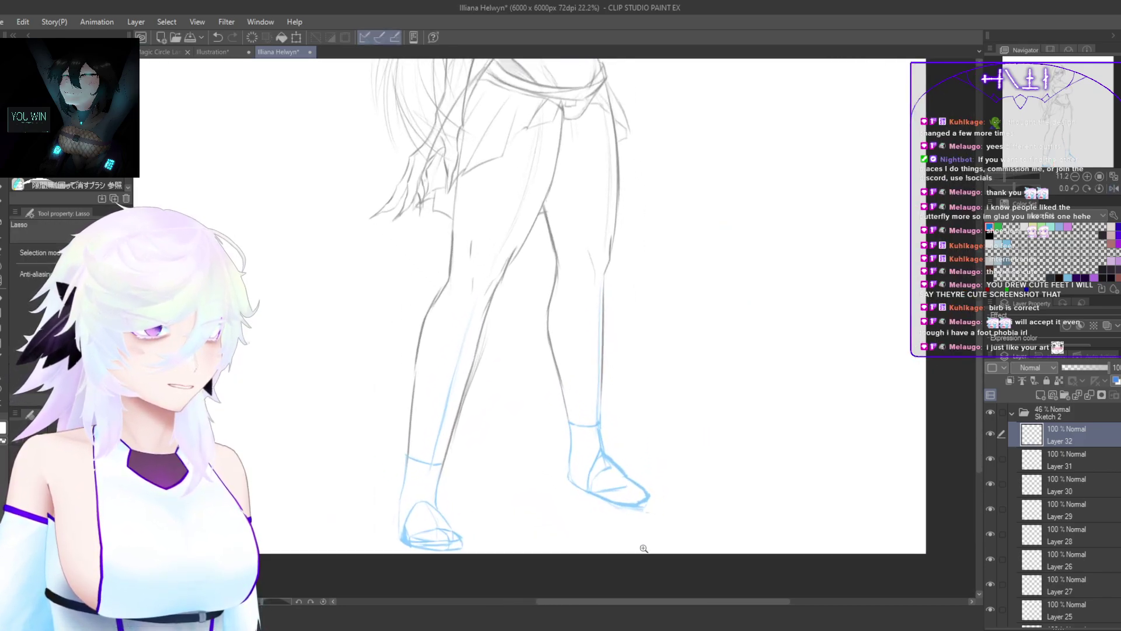
scroll(648, 546, "up", 2)
scroll(657, 541, "up", 1)
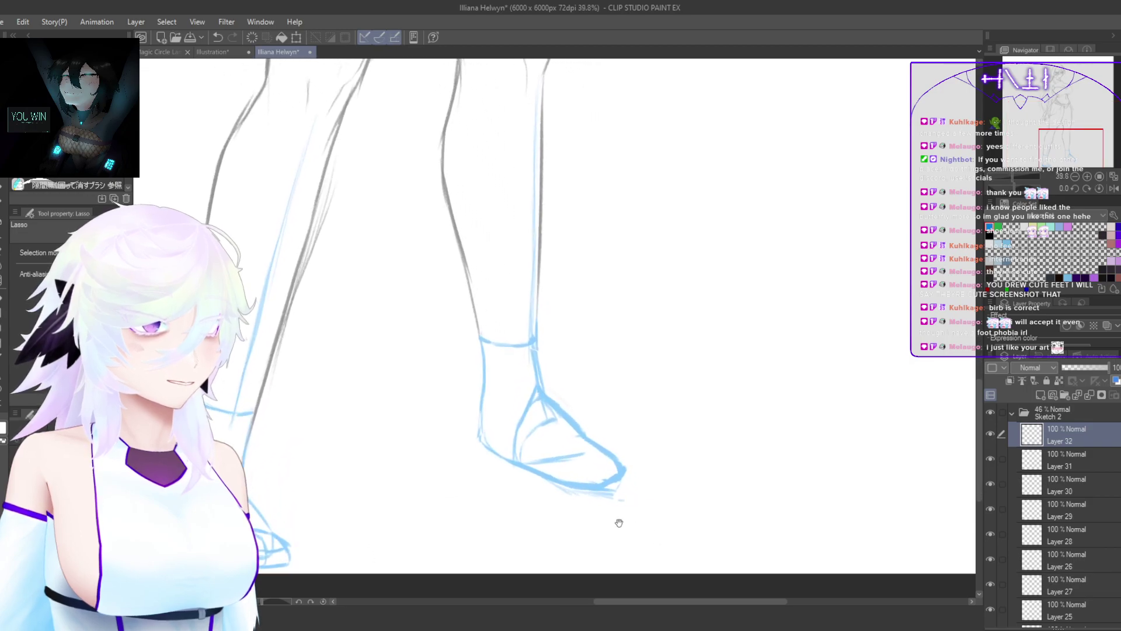
key("h")
key("e")
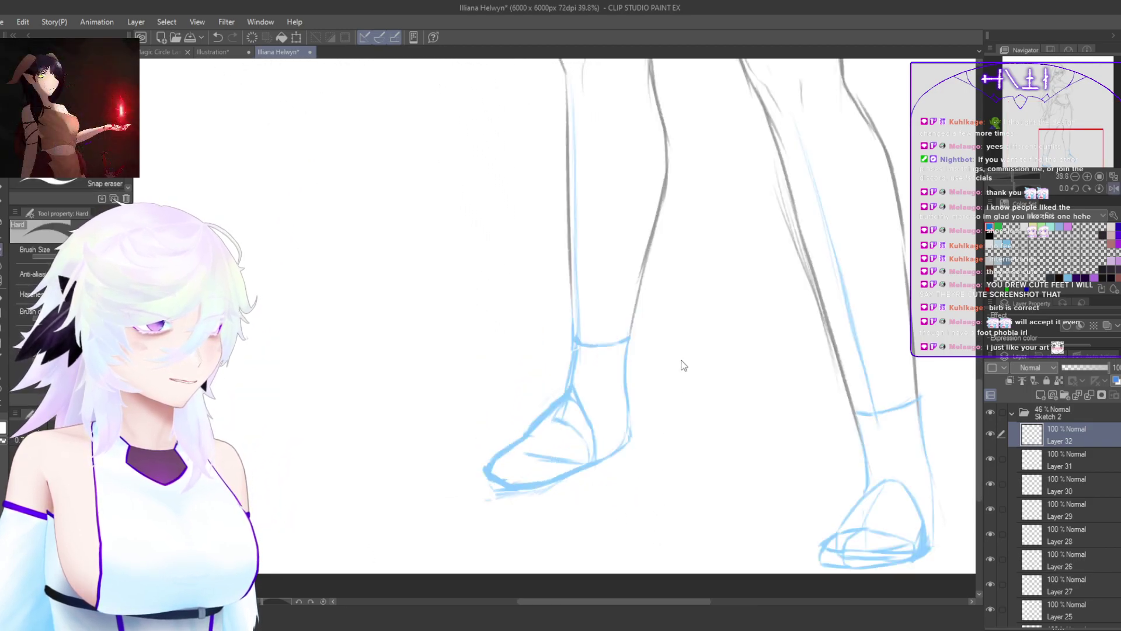
key("Delete")
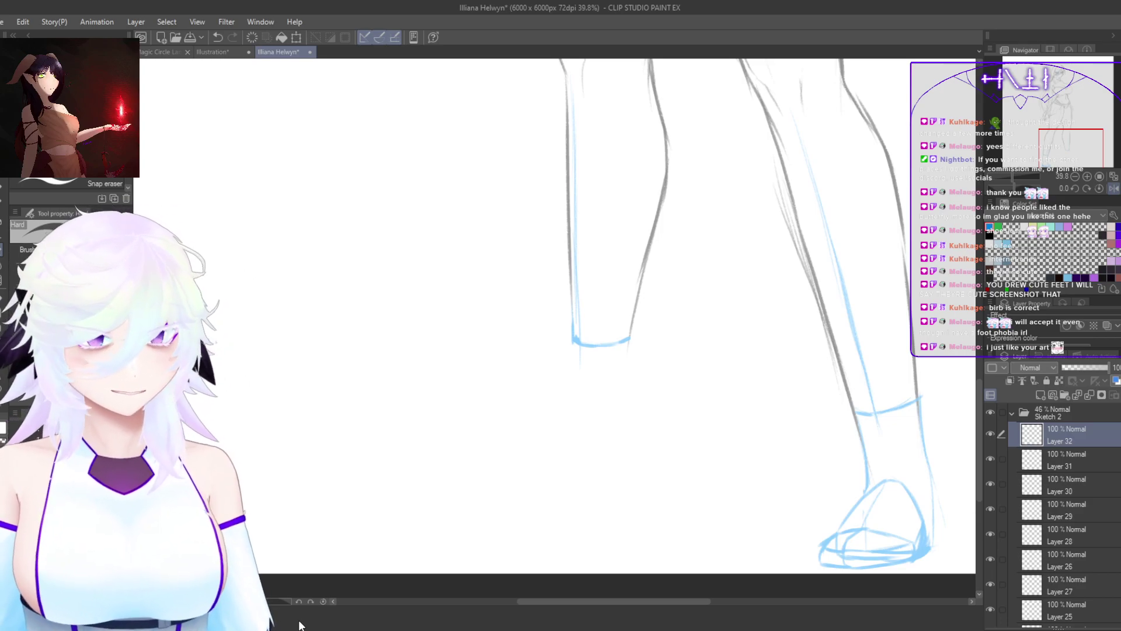
Step: Draw a new sole line for the far foot below the ankle guide, sloping gently down from heel to toes
key("o")
scroll(596, 402, "up", 3)
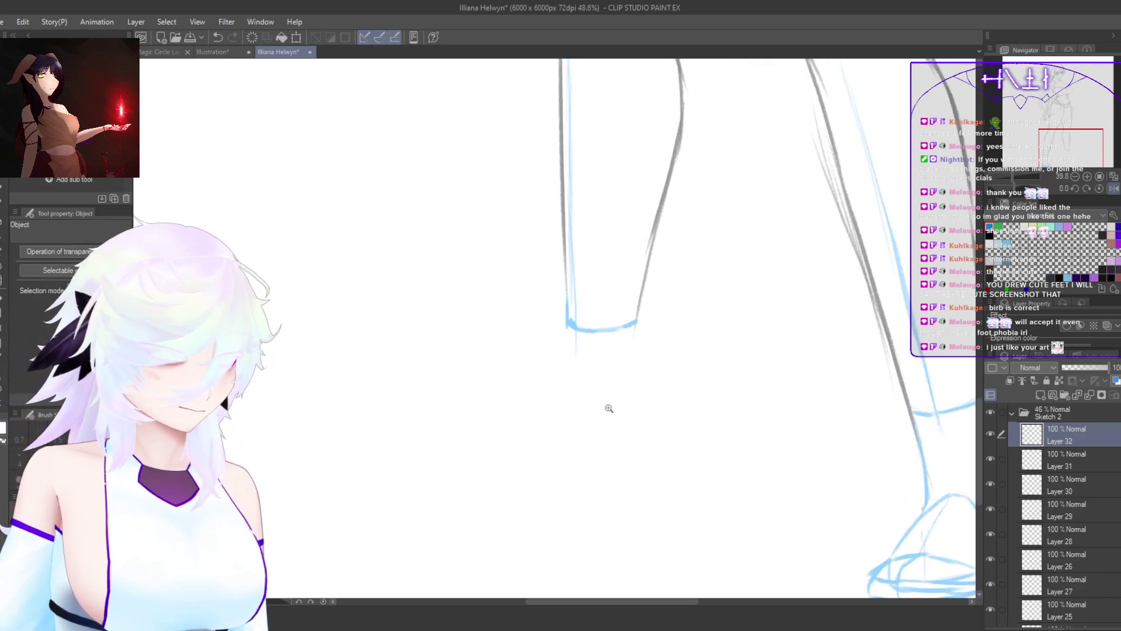
mouse_move(610, 468)
left_mouse_down()
mouse_move(654, 381)
mouse_move(564, 431)
left_mouse_up()
key("p")
key("ctrl+z")
mouse_move(695, 402)
left_mouse_down()
mouse_move(568, 431)
mouse_move(509, 428)
left_mouse_up()
key("ctrl+z")
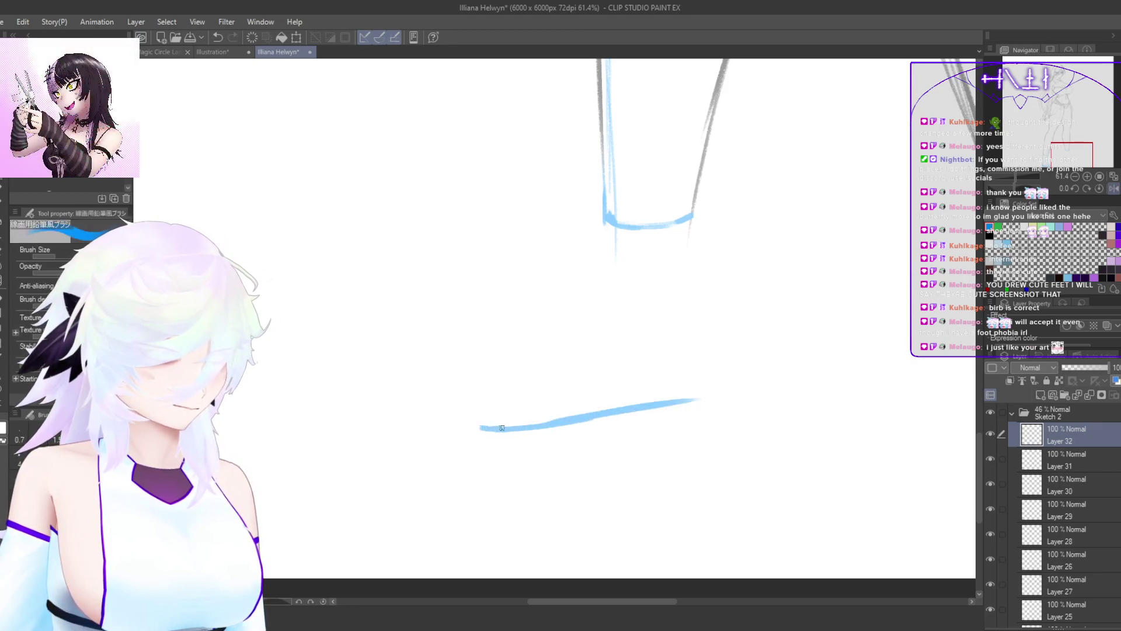
Step: Draw the back of the far ankle from the guide down to the sole's heel end, then redraw it as a straighter line
scroll(688, 307, "up", 2)
left_click_drag(696, 170, 680, 310)
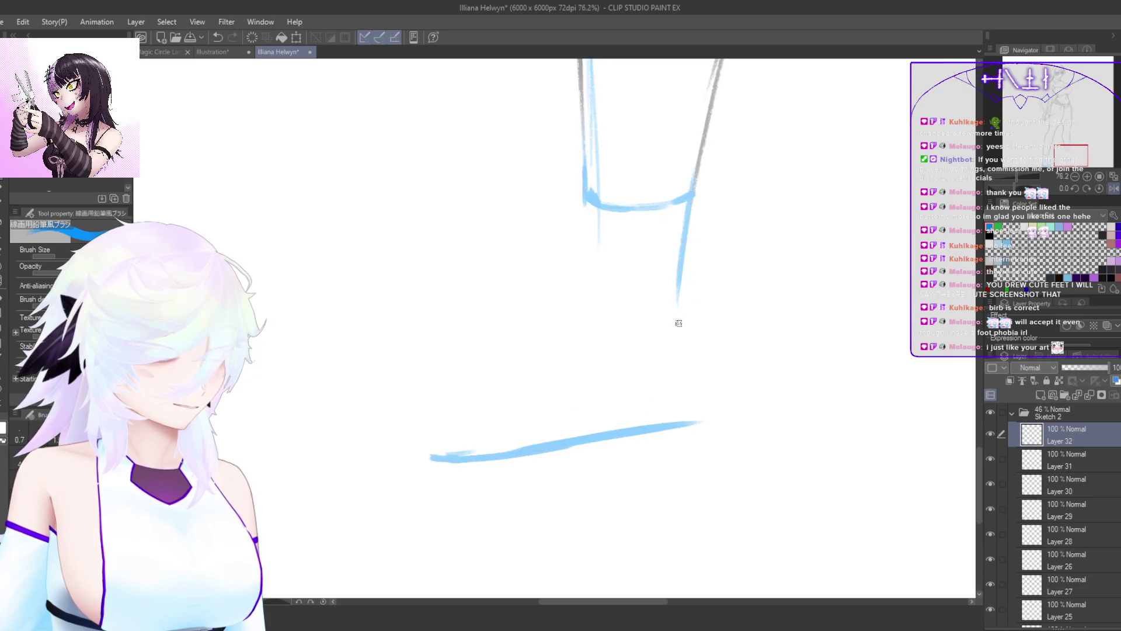
key("ctrl+z")
left_click_drag(693, 192, 684, 319)
left_click_drag(684, 253, 690, 421)
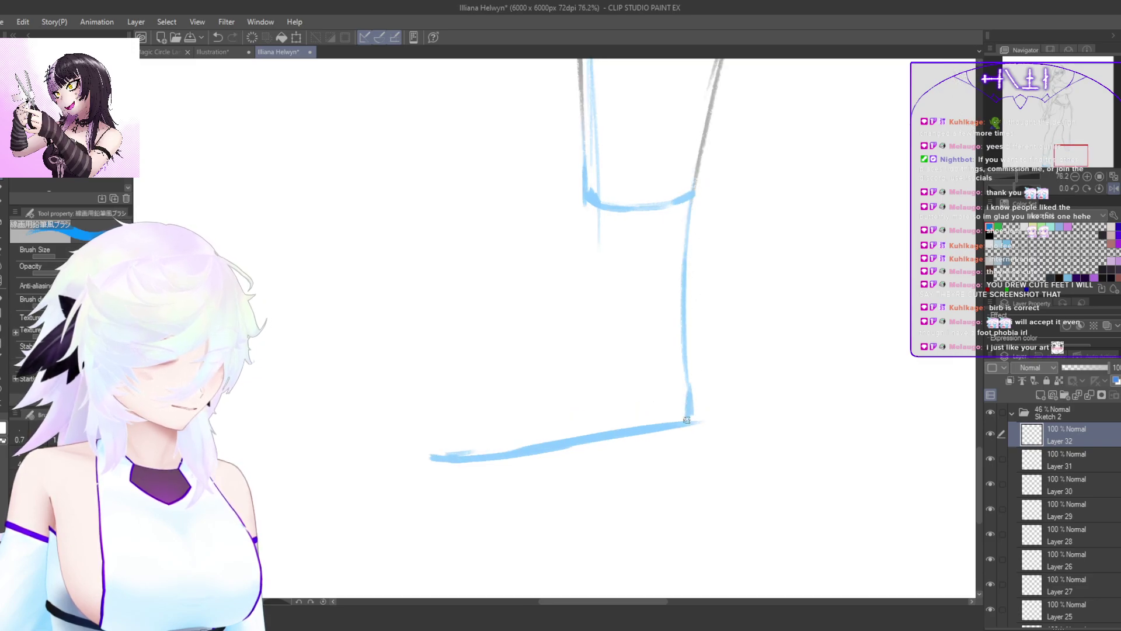
key("h")
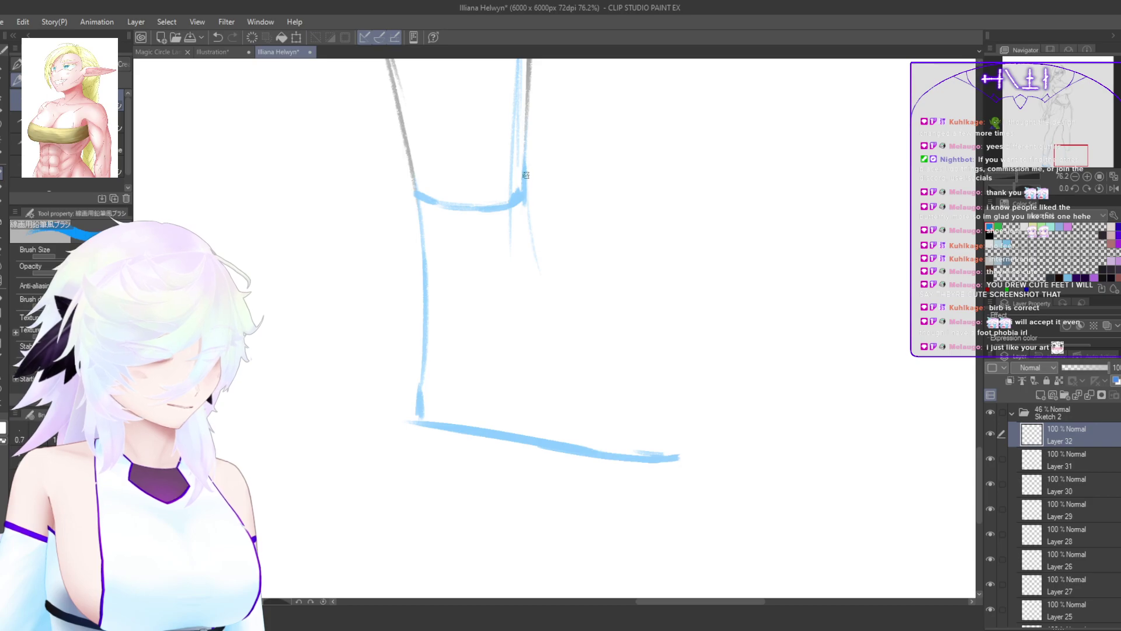
key("ctrl+z")
left_click_drag(417, 197, 415, 343)
key("ctrl+z")
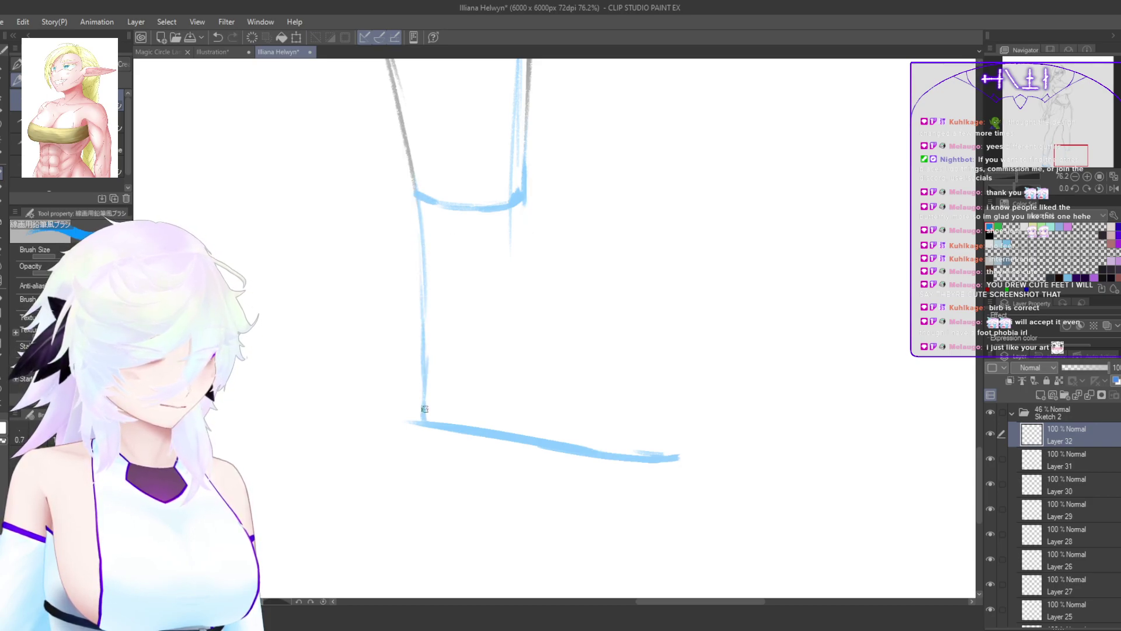
Step: Draw the front of the far ankle from the ankle guide down to the instep, redoing the stroke so it drops almost straight
key("h")
left_click_drag(685, 473, 712, 485)
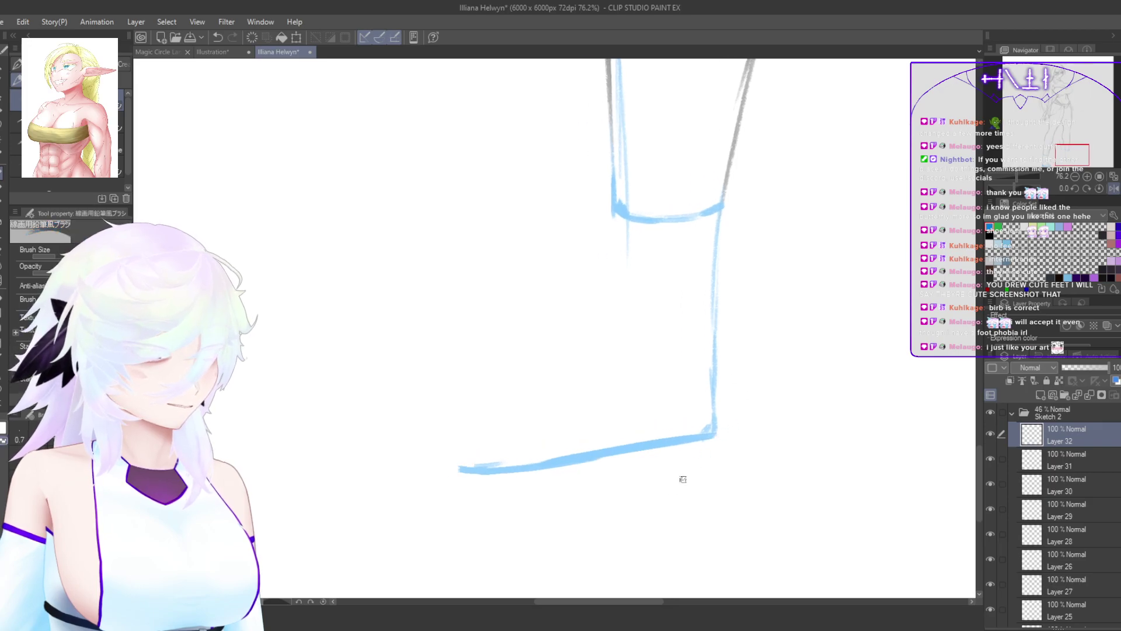
left_click_drag(613, 214, 601, 301)
key("ctrl+z")
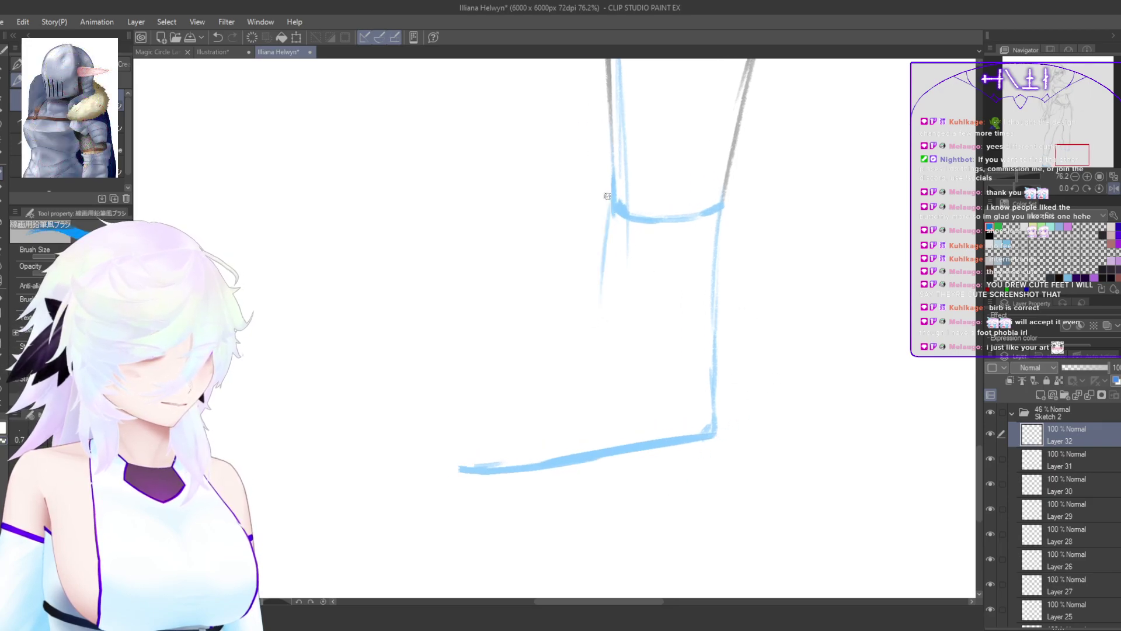
left_click_drag(611, 206, 596, 290)
key("ctrl+z")
left_click_drag(614, 210, 606, 324)
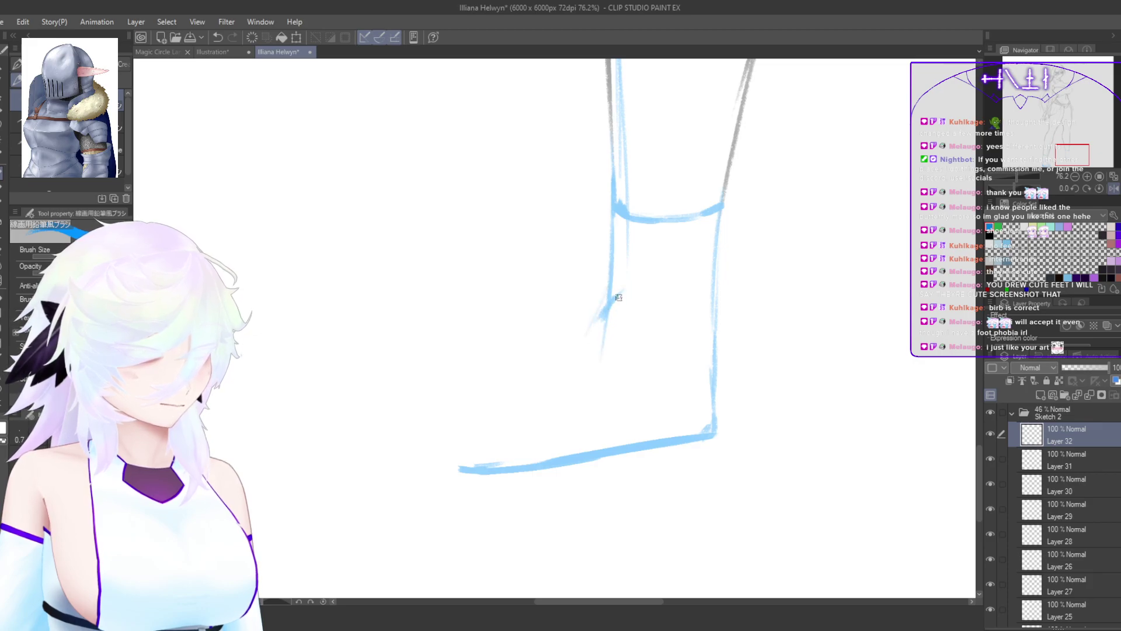
mouse_move(615, 234)
left_mouse_down()
mouse_move(600, 325)
mouse_move(635, 314)
left_mouse_up()
key("ctrl+z")
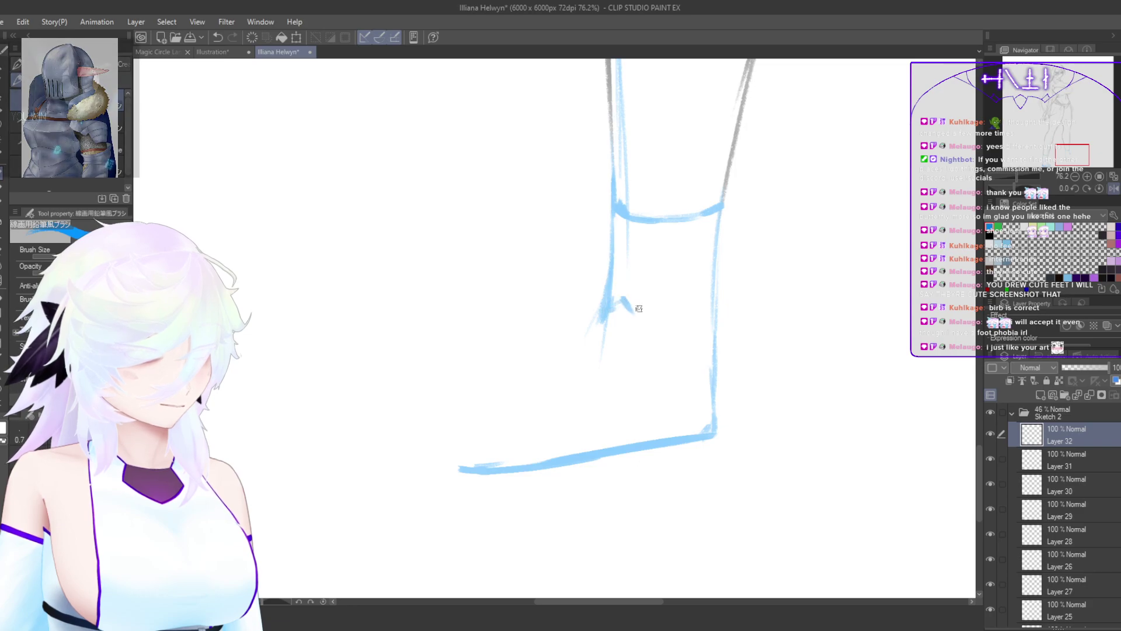
Step: Draw the far foot's instep sloping from the ankle towards the toes and a curved division line from the ankle down to the sole
key("h")
left_click_drag(591, 370, 666, 348)
mouse_move(566, 277)
left_mouse_down()
mouse_move(528, 340)
mouse_move(528, 381)
mouse_move(561, 286)
mouse_move(457, 345)
left_mouse_up()
key("h")
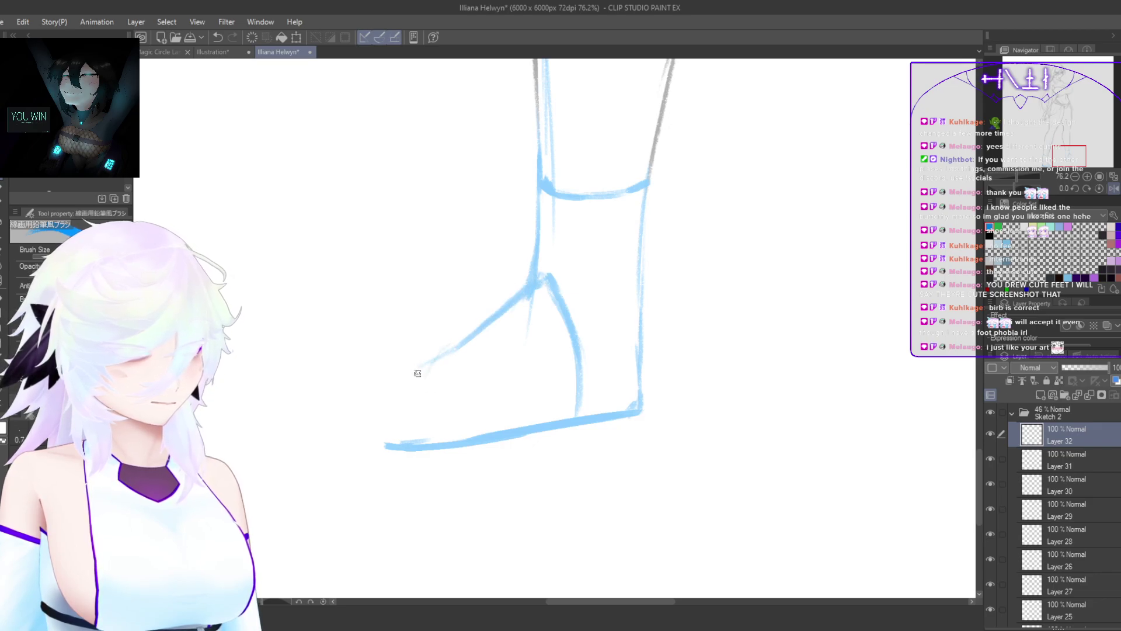
Step: Mark off the far foot's toe section with a curve and close the rounded toe tip down to the sole line
key("h")
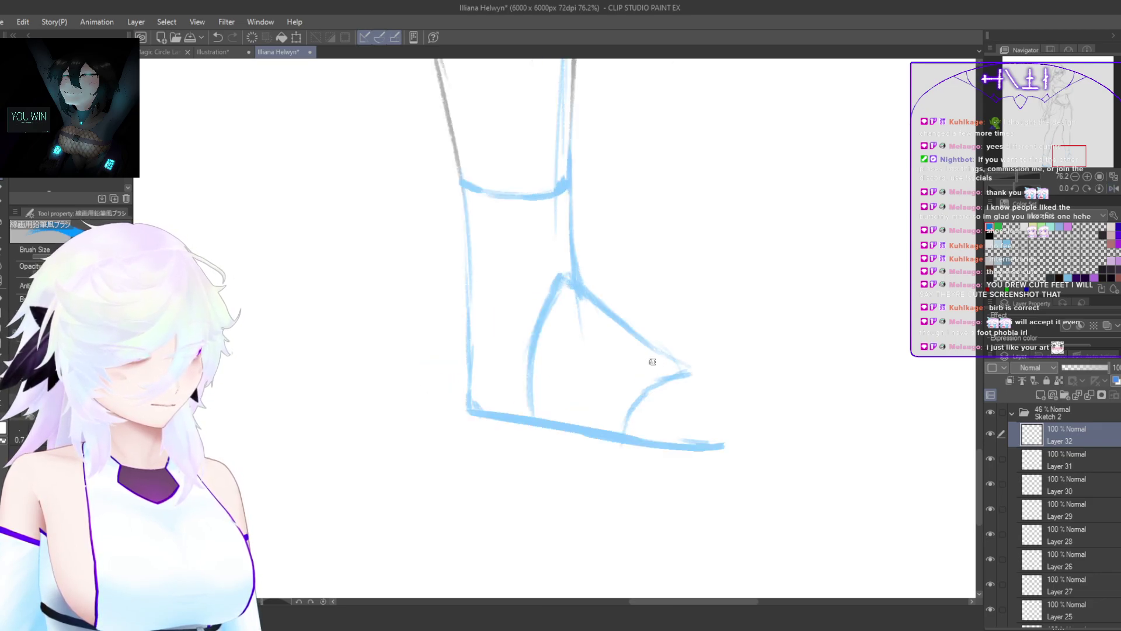
left_click_drag(691, 371, 720, 377)
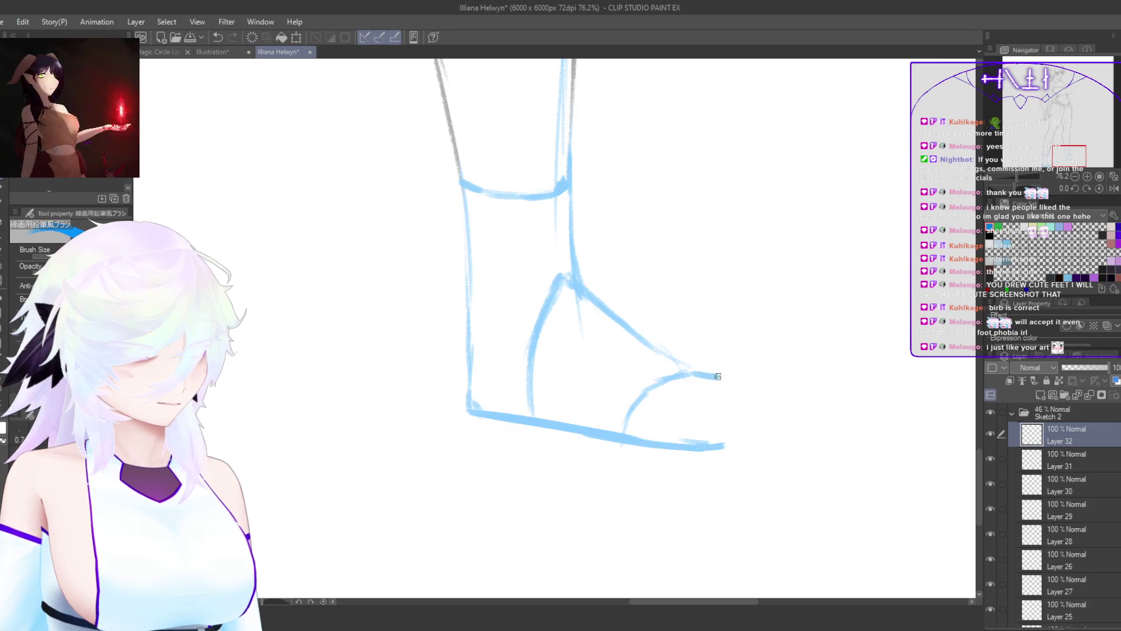
key("ctrl+z")
key("h")
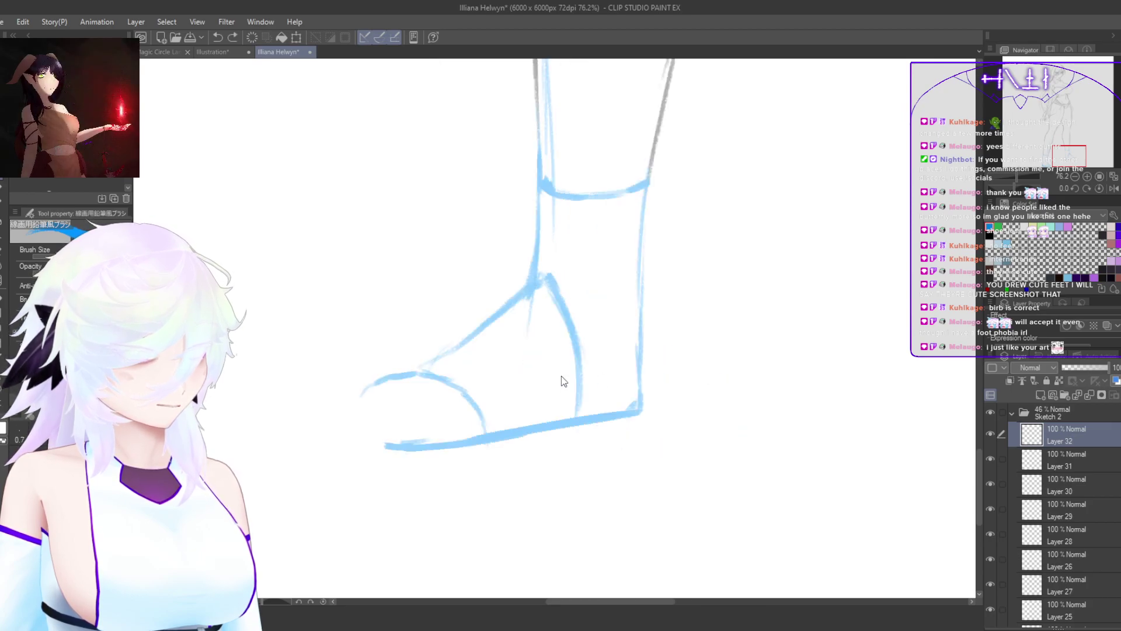
mouse_move(445, 358)
left_mouse_down()
mouse_move(523, 317)
mouse_move(451, 351)
mouse_move(404, 404)
mouse_move(409, 449)
mouse_move(455, 466)
left_mouse_up()
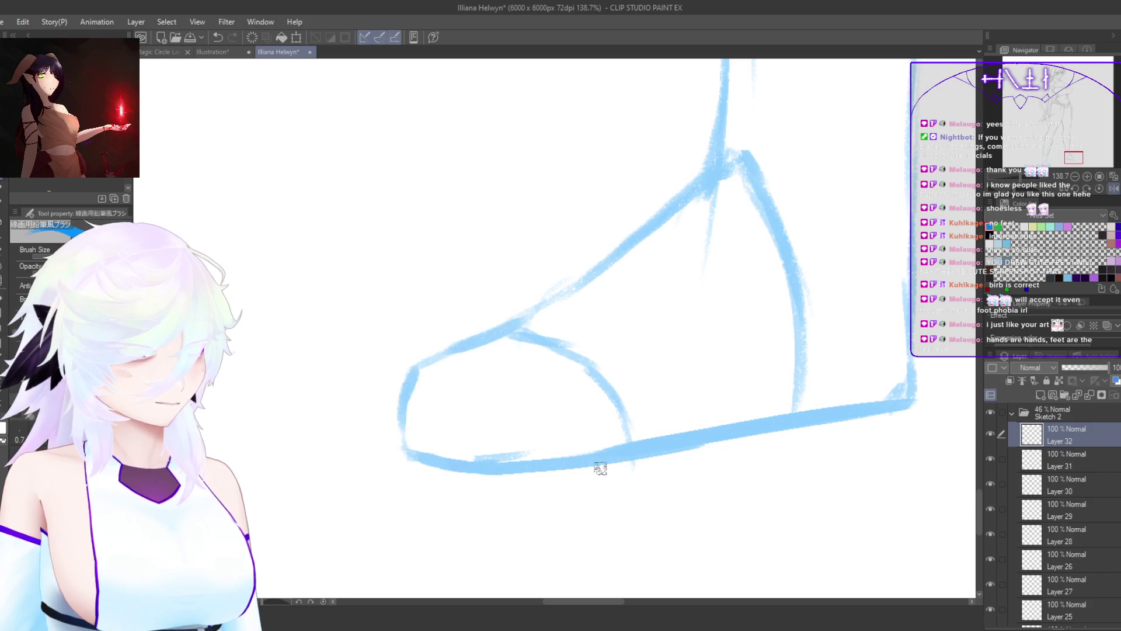
Step: Compare the far foot's shape and size with the near foot in normal and mirrored views
key("h")
mouse_move(710, 468)
left_mouse_down()
mouse_move(656, 496)
mouse_move(664, 501)
left_mouse_up()
scroll(741, 465, "up", 3)
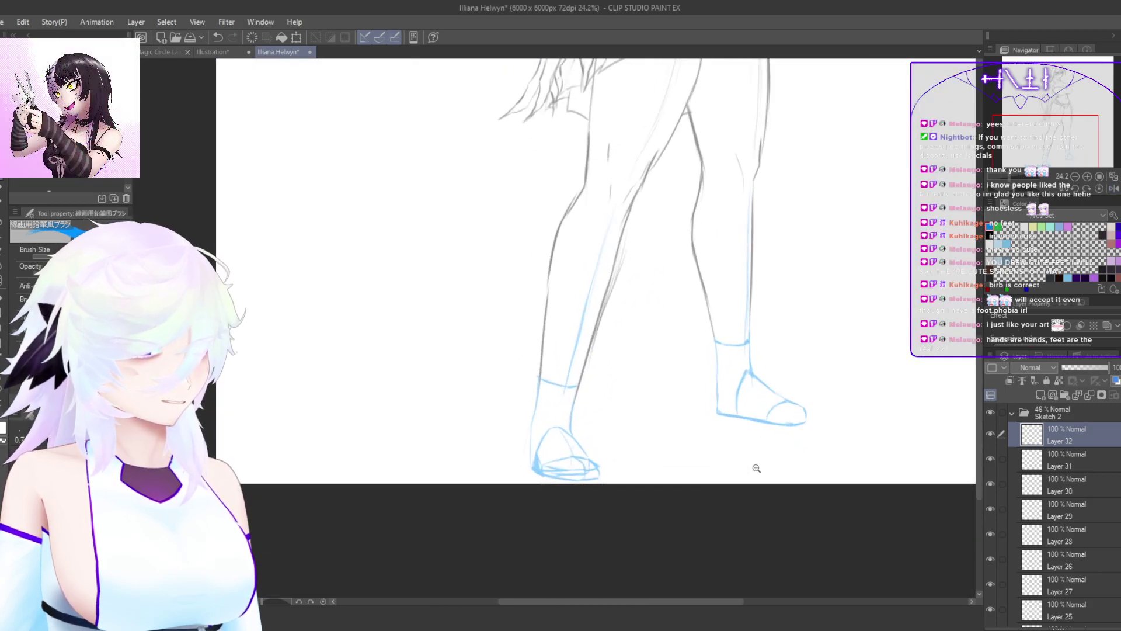
scroll(765, 458, "up", 2)
key("h")
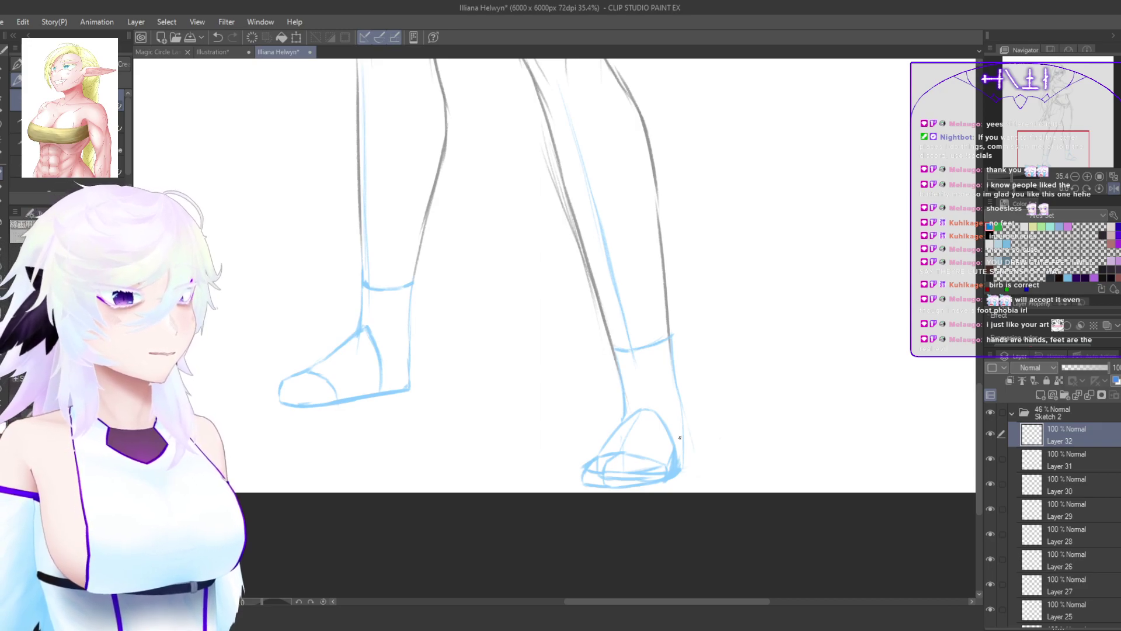
scroll(680, 437, "up", 1)
scroll(700, 458, "up", 2)
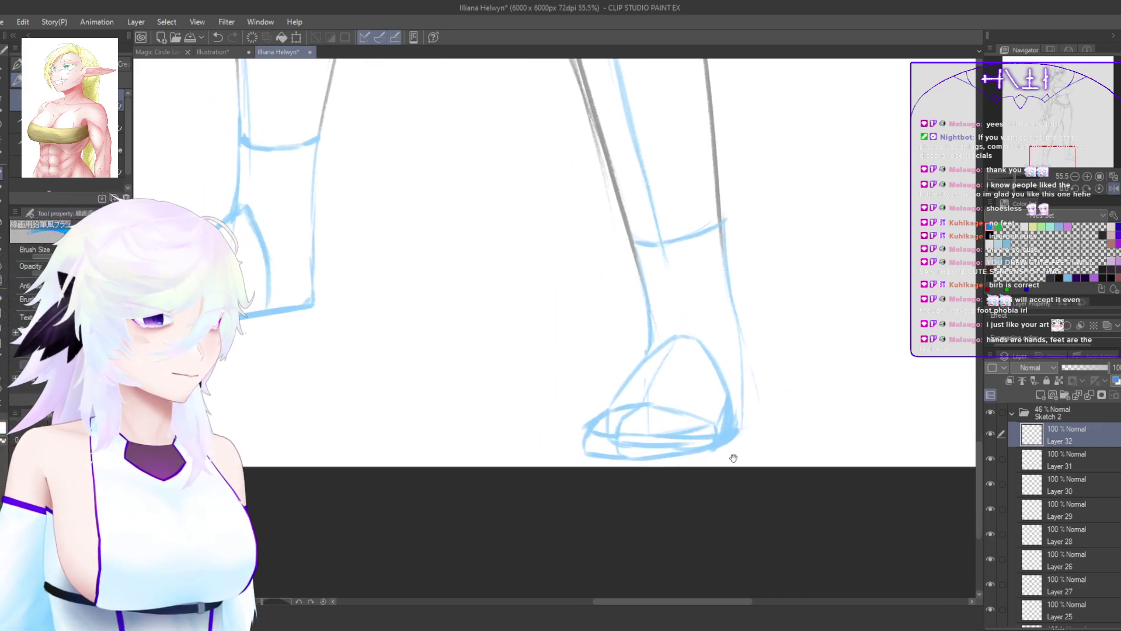
left_click_drag(734, 459, 943, 529)
Step: Lasso the far foot's sole and division curves, shorten and skew them so the heel end rises above the toes, and deselect
left_click_drag(488, 372, 654, 397)
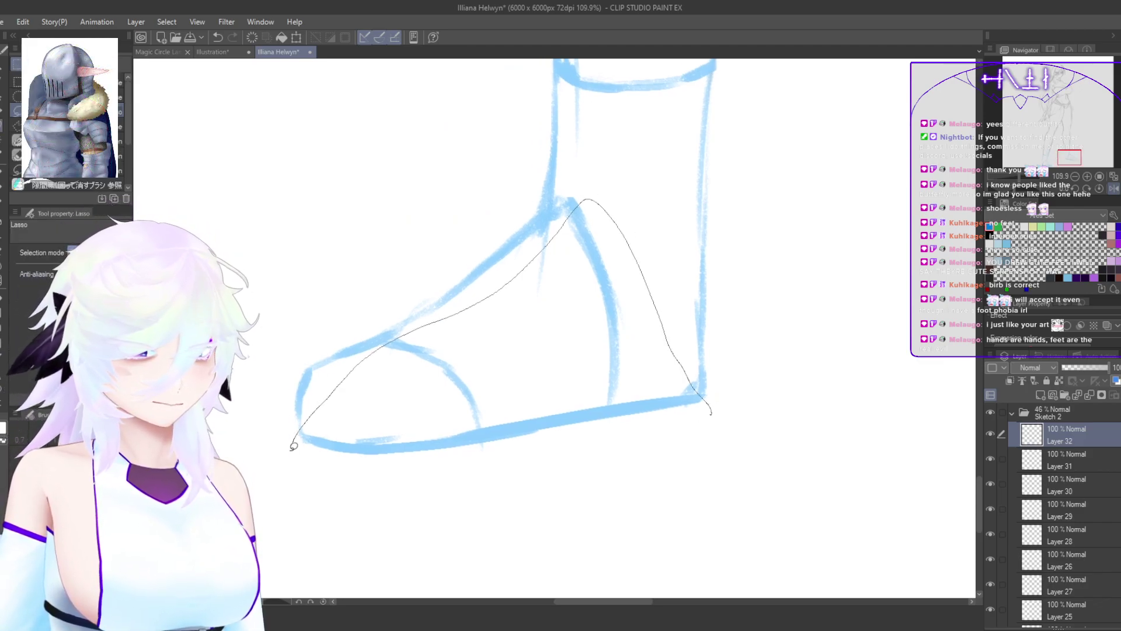
mouse_move(294, 446)
left_mouse_down()
mouse_move(372, 494)
mouse_move(581, 512)
left_mouse_up()
left_click_drag(744, 421, 739, 426)
key("ctrl+t")
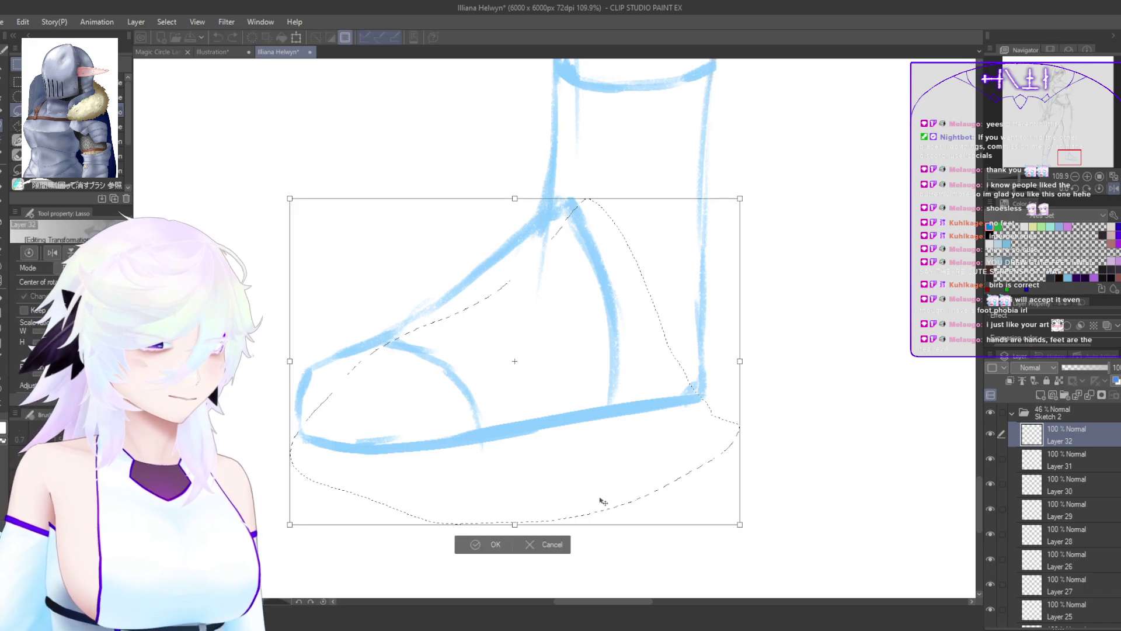
left_click_drag(515, 527, 533, 497)
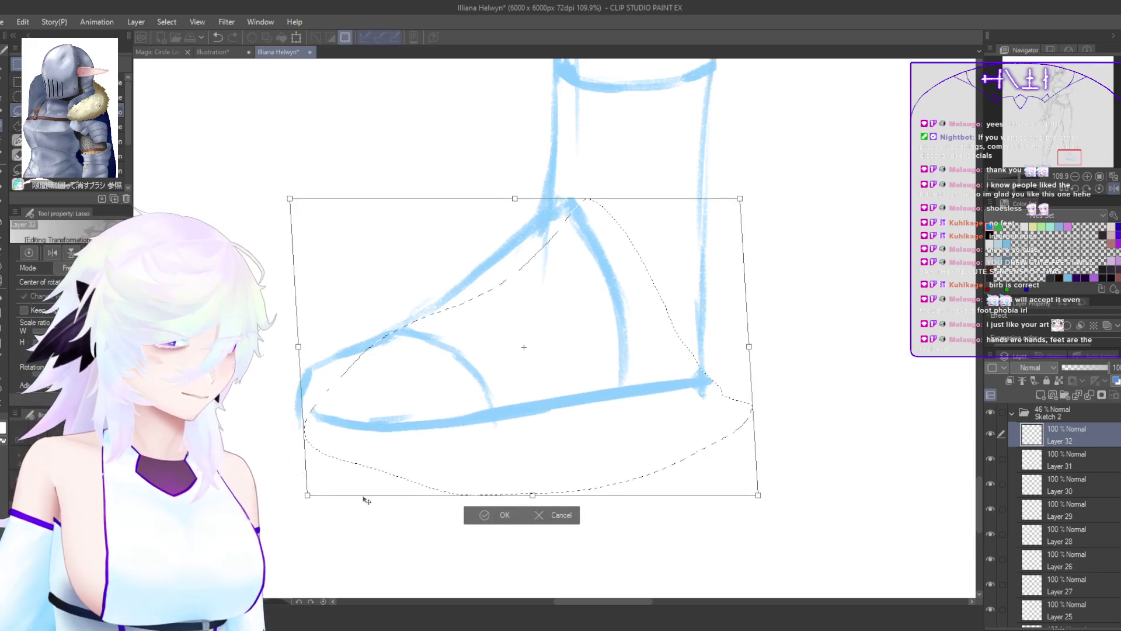
left_click_drag(310, 498, 307, 533)
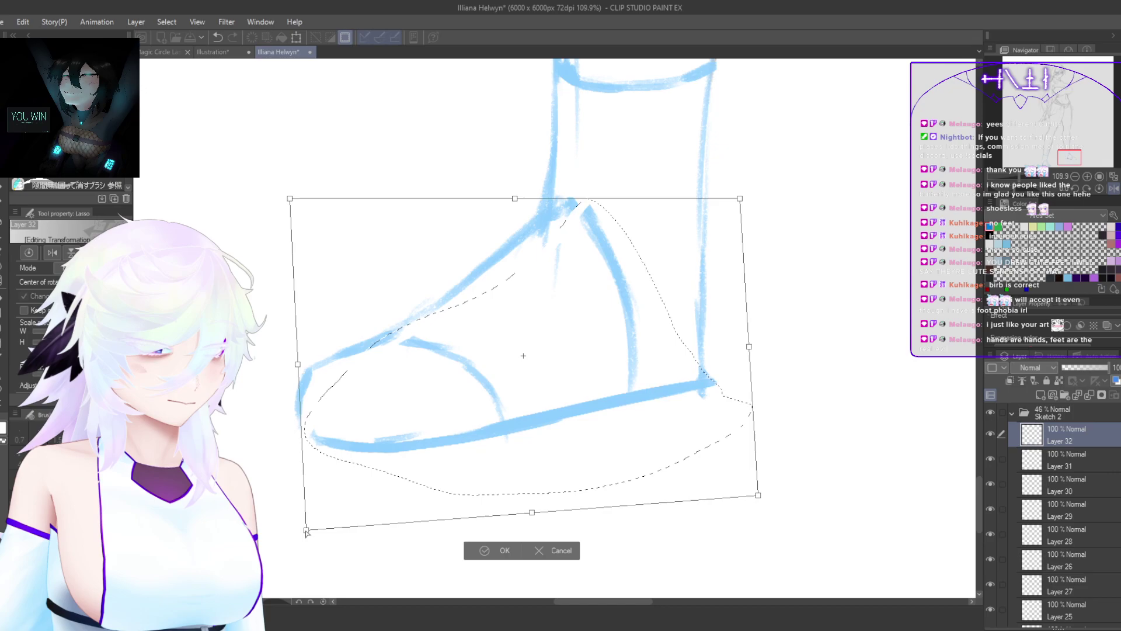
left_click(501, 552)
key("ctrl+d")
Step: Redraw the rear part of the far foot's sole as a curve rising to the heel and erase the old line beneath it
scroll(815, 473, "down", 10)
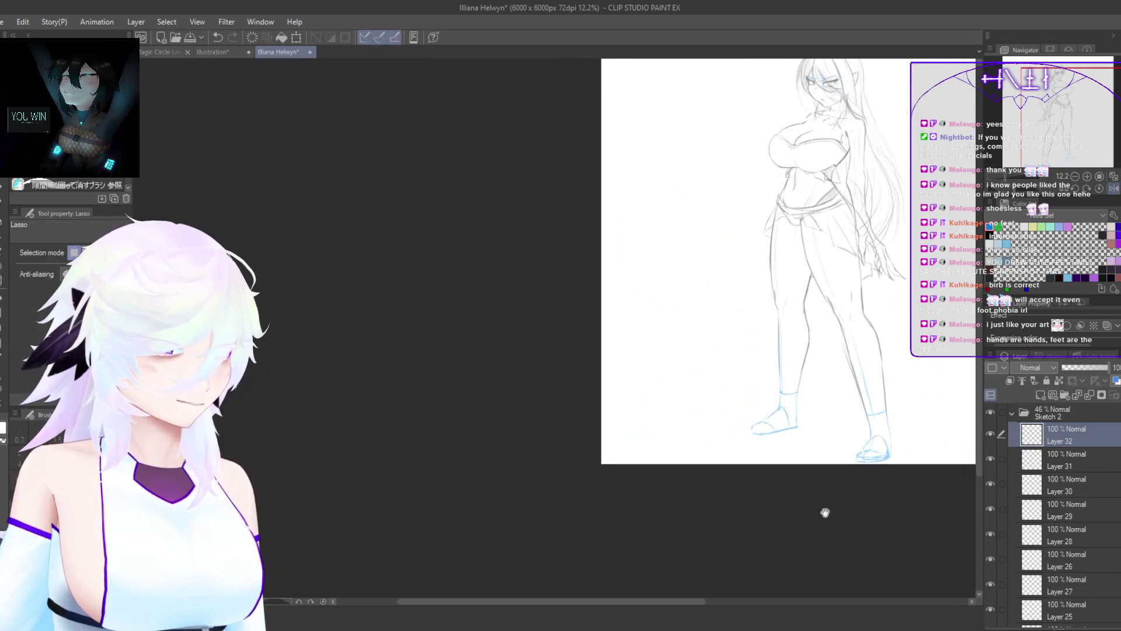
left_click_drag(823, 513, 730, 484)
left_click_drag(724, 436, 781, 399)
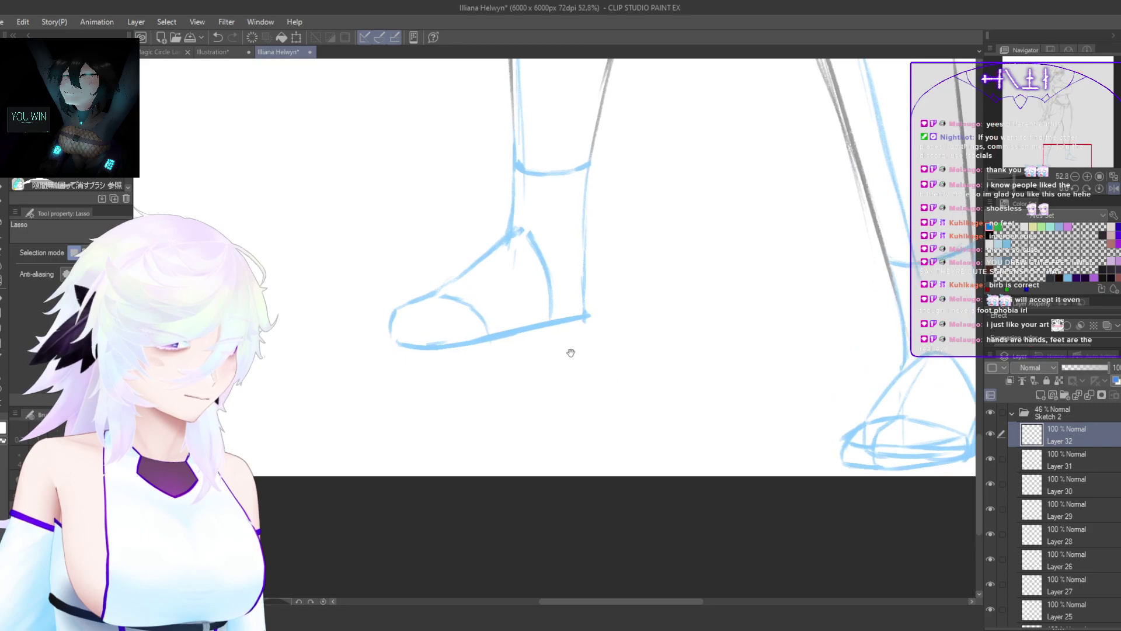
left_click_drag(578, 301, 598, 284)
scroll(597, 283, "up", 4)
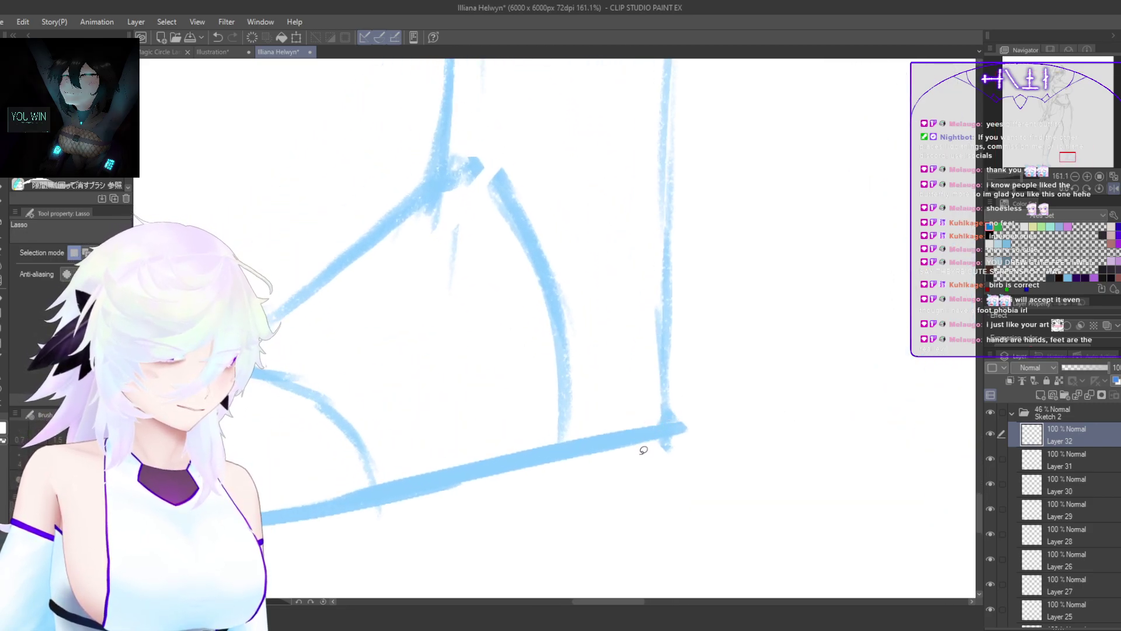
key("p")
left_click_drag(444, 464, 593, 400)
key("ctrl+z")
mouse_move(435, 473)
left_mouse_down()
mouse_move(516, 434)
mouse_move(663, 372)
left_mouse_up()
mouse_move(685, 409)
left_mouse_down()
mouse_move(646, 450)
mouse_move(624, 432)
mouse_move(489, 478)
left_mouse_up()
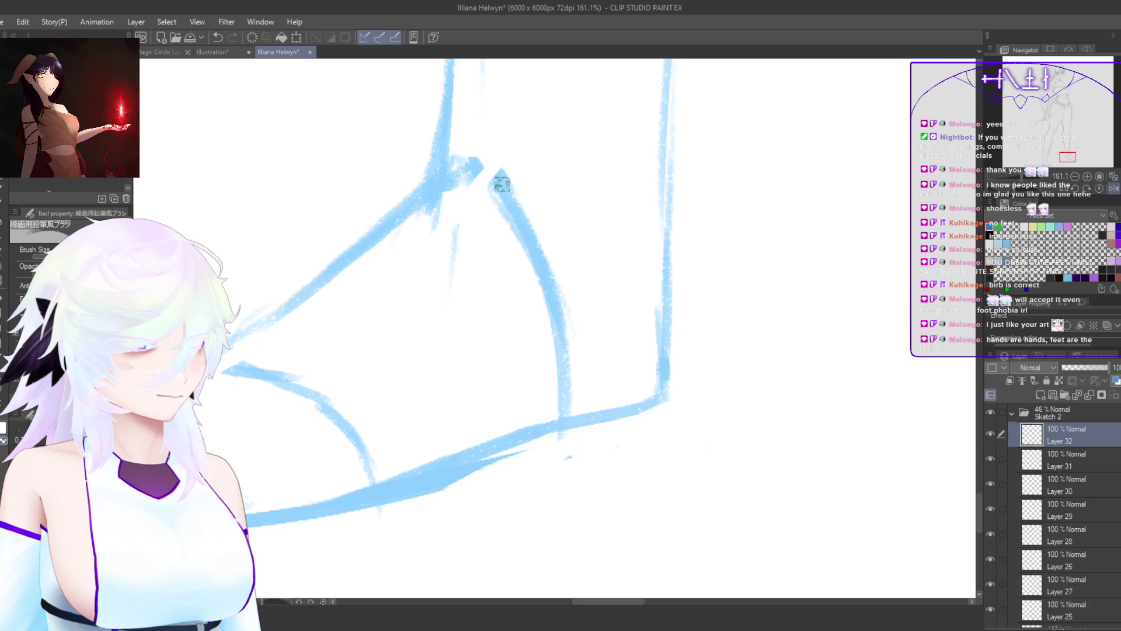
Step: Clean up the stray marks at the far ankle's front and redraw the division curve's upper end to meet the instep
mouse_move(480, 166)
left_mouse_down()
mouse_move(436, 215)
mouse_move(464, 160)
mouse_move(444, 154)
left_mouse_up()
key("c")
key("h")
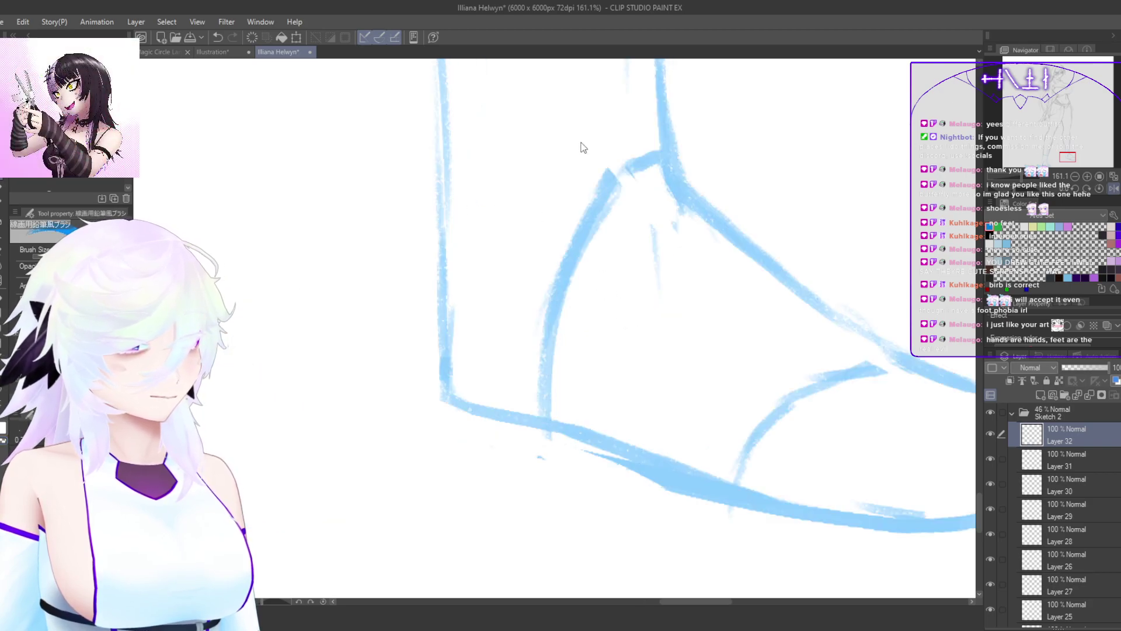
mouse_move(666, 155)
left_mouse_down()
mouse_move(613, 203)
mouse_move(630, 193)
mouse_move(566, 319)
left_mouse_up()
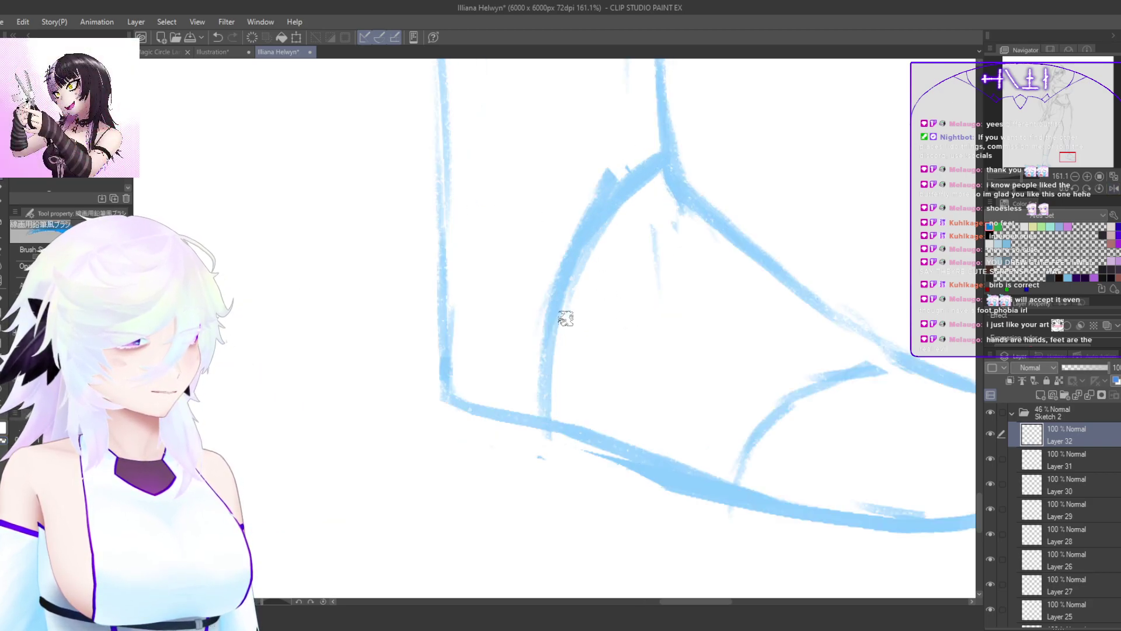
Step: Check the far foot's proportions against both legs in mirrored and normal views
key("h")
left_click_drag(631, 391, 715, 511)
key("h")
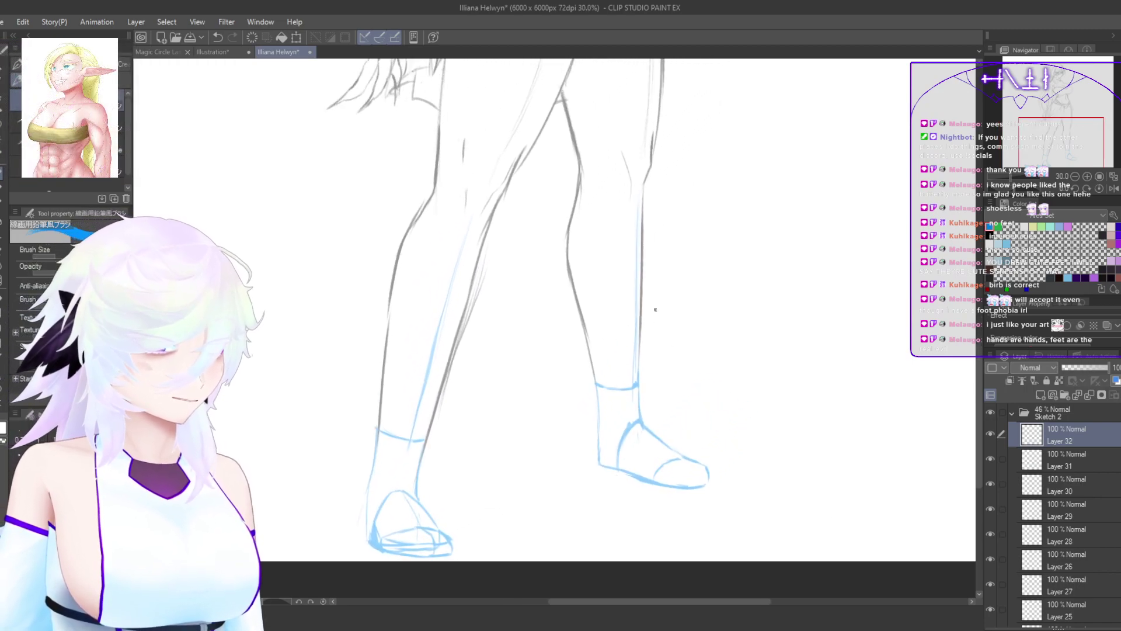
scroll(649, 375, "up", 2)
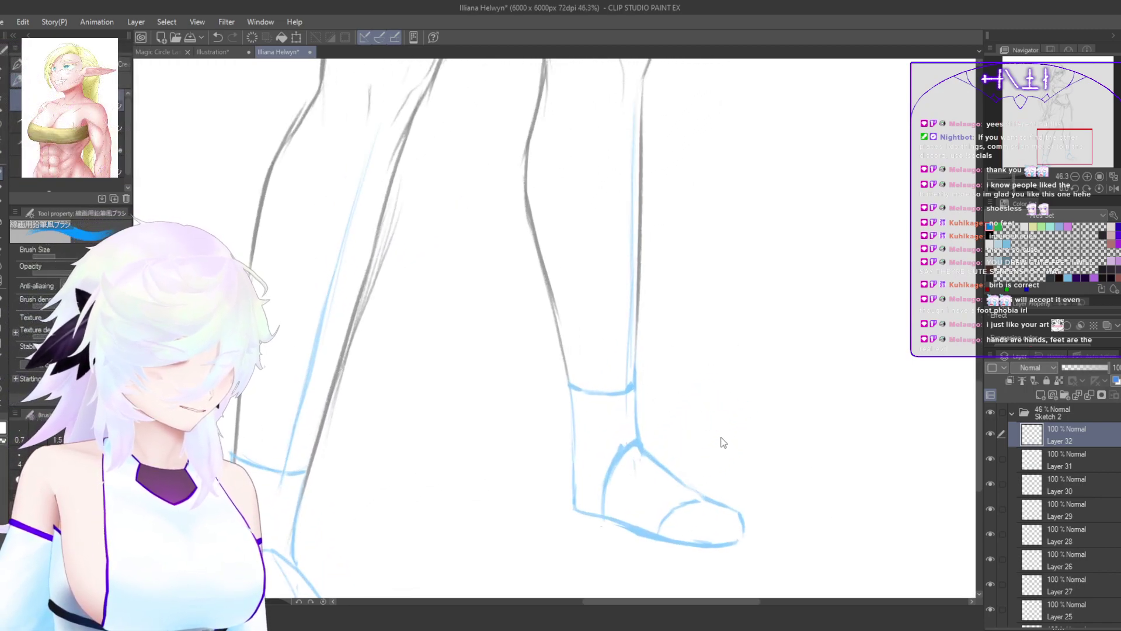
key("ctrl+t")
left_click(496, 588)
key("m")
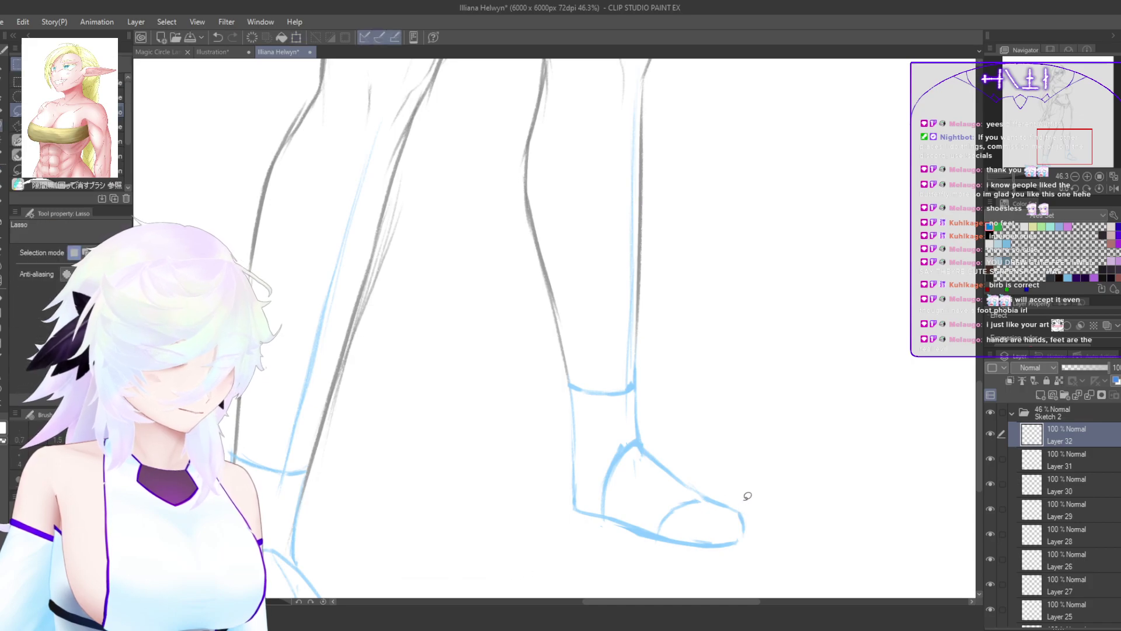
scroll(748, 487, "down", 1)
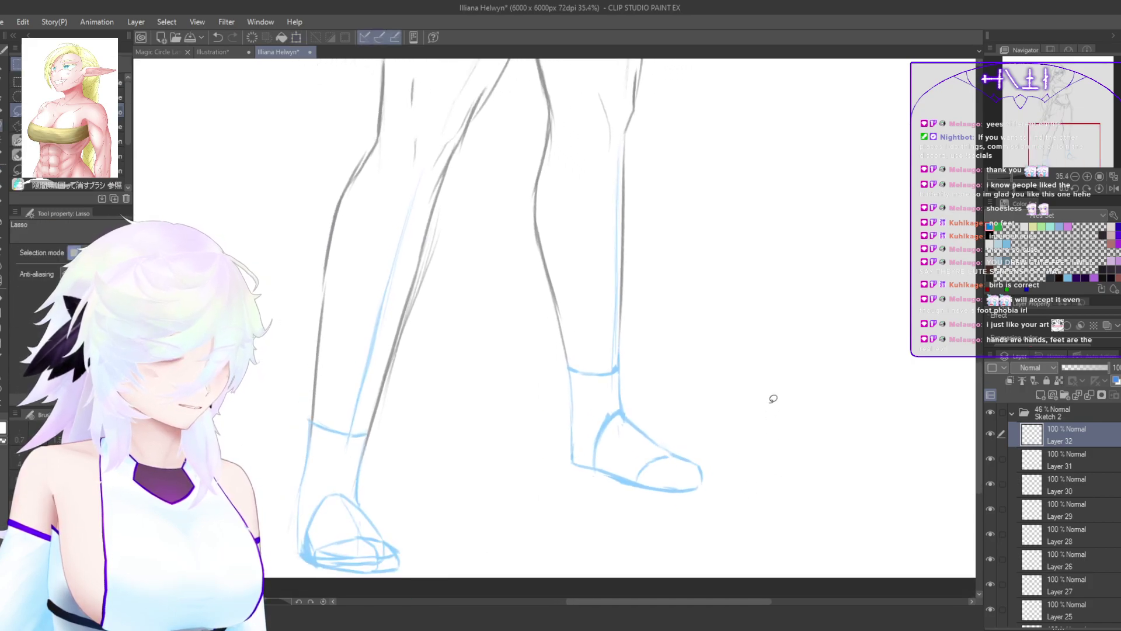
Step: Lasso the far lower leg and foot across the whole Sketch 2 folder, stretch them slightly downward, and deselect
left_click(1023, 409)
mouse_move(749, 484)
left_mouse_down()
mouse_move(683, 507)
mouse_move(497, 386)
mouse_move(506, 156)
mouse_move(555, 122)
left_mouse_up()
left_click_drag(730, 181, 745, 484)
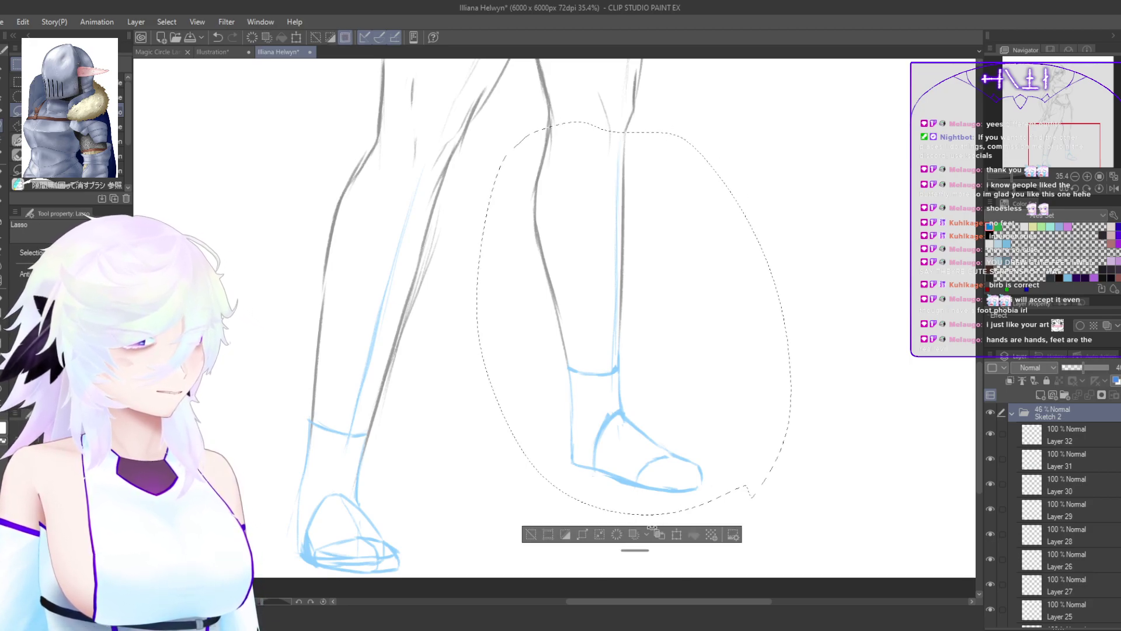
left_click(677, 534)
left_click_drag(634, 514, 640, 539)
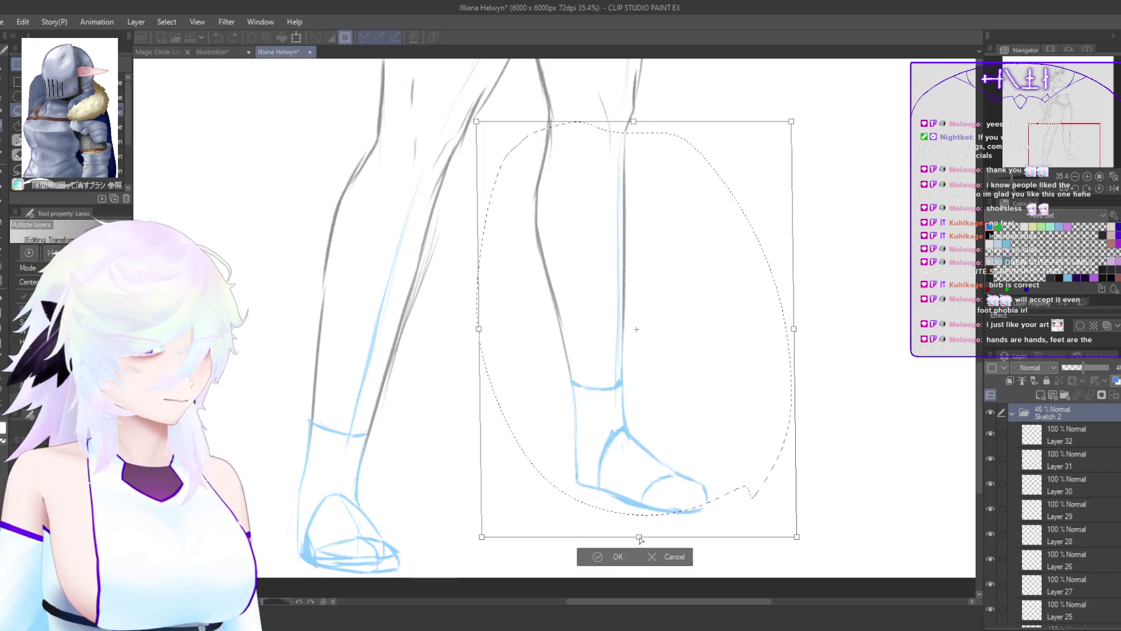
key("Return")
scroll(815, 412, "down", 5)
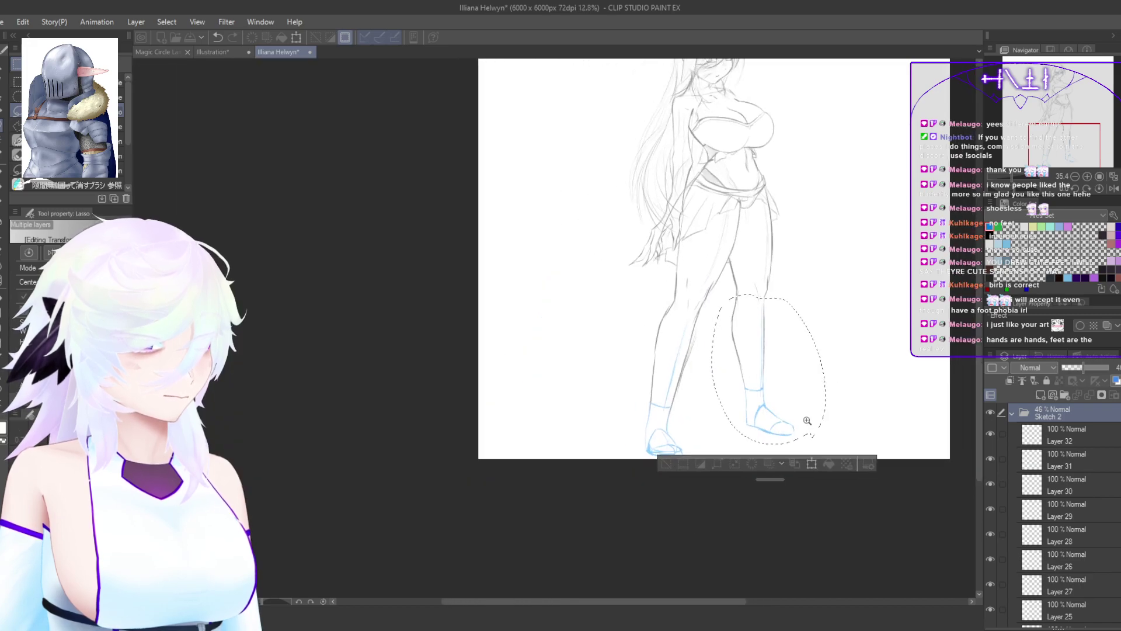
left_click_drag(831, 395, 806, 422)
key("ctrl+t")
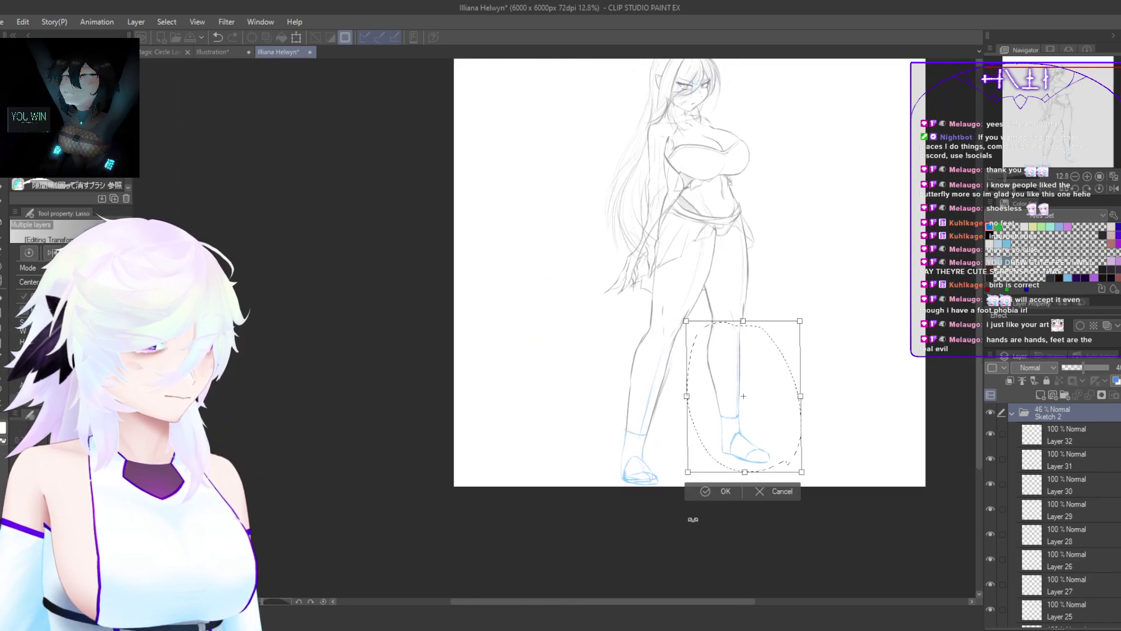
left_click(723, 492)
key("ctrl+d")
Step: Return to Layer 32 and redraw the far foot's toe tip and sole as one continuous, heavier outline
key("h")
left_click_drag(606, 468, 714, 442)
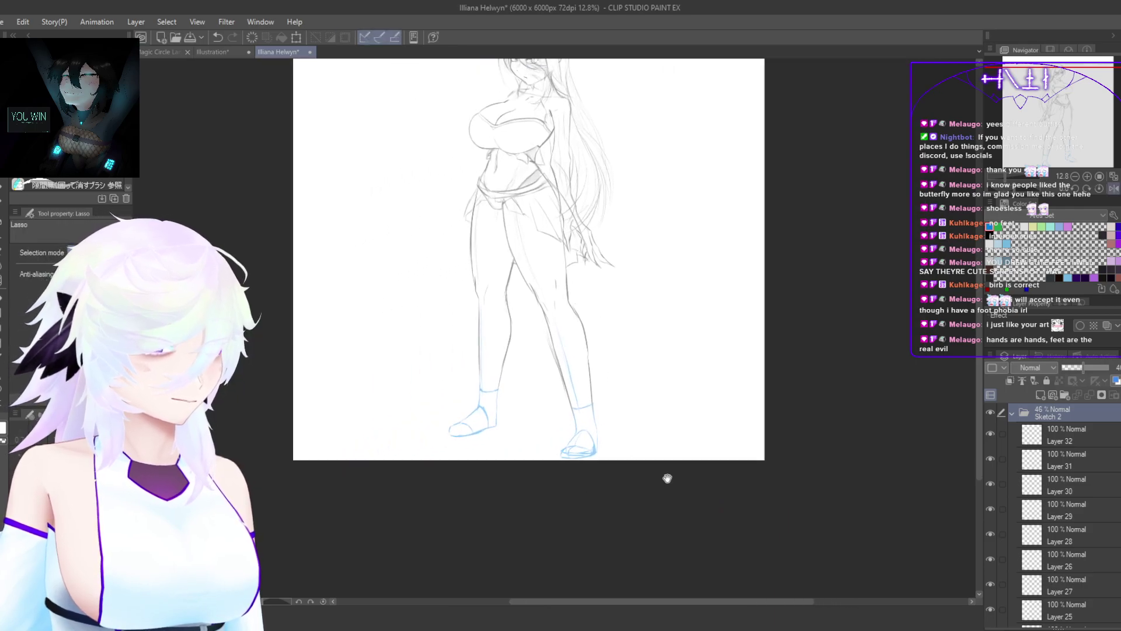
left_click_drag(638, 452, 649, 470)
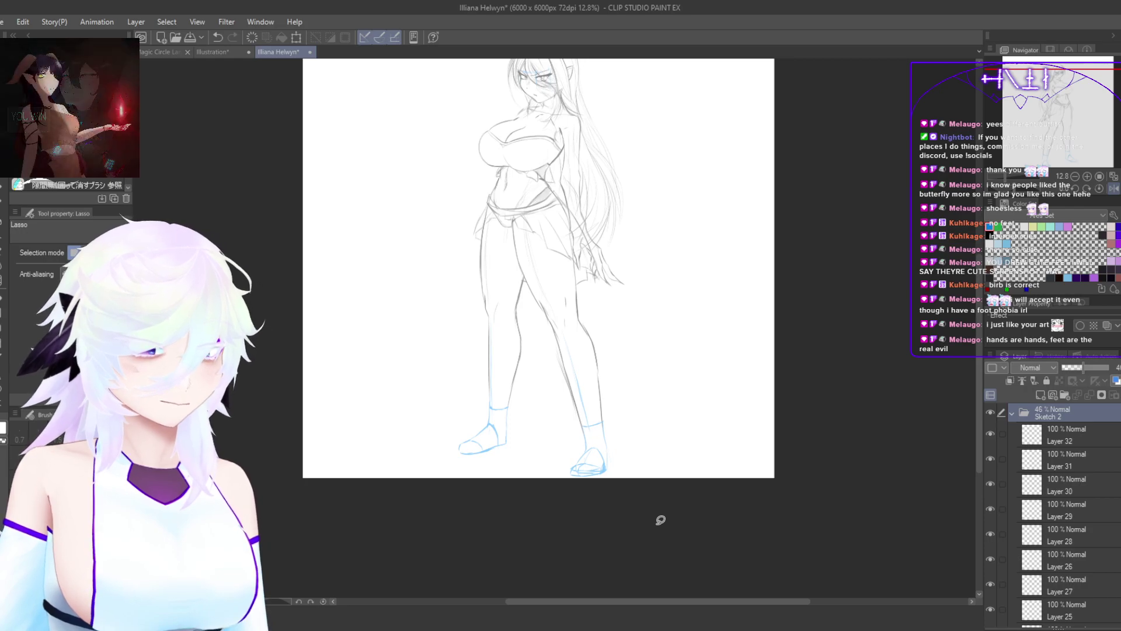
left_click_drag(469, 432, 565, 354)
left_click_drag(641, 458, 601, 464)
left_click_drag(654, 409, 606, 402)
key("p")
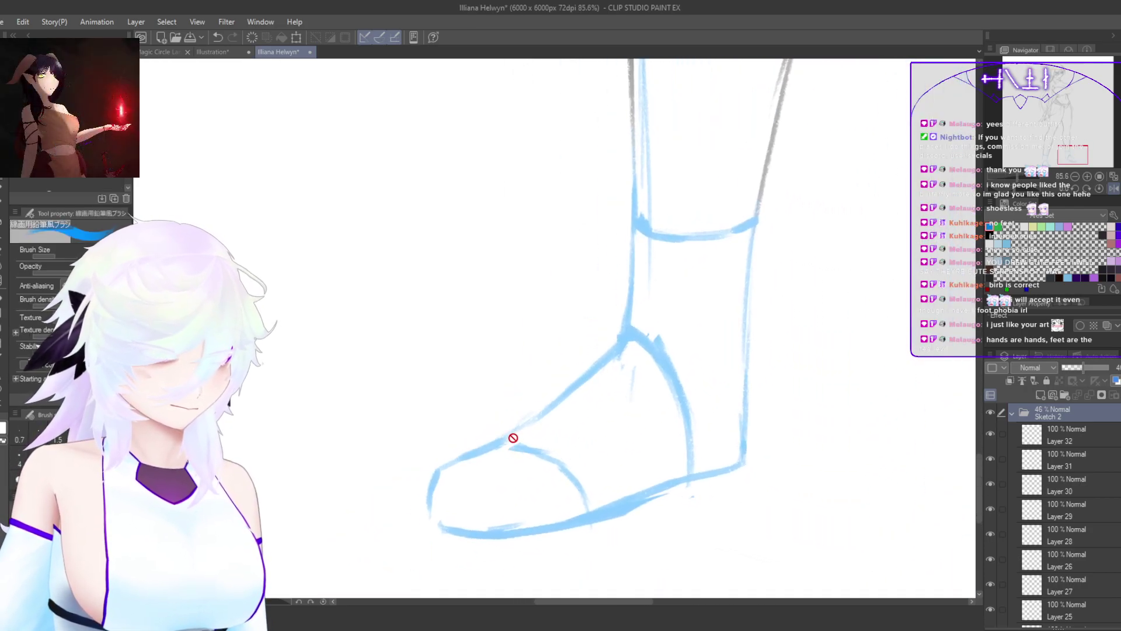
left_click(1103, 433)
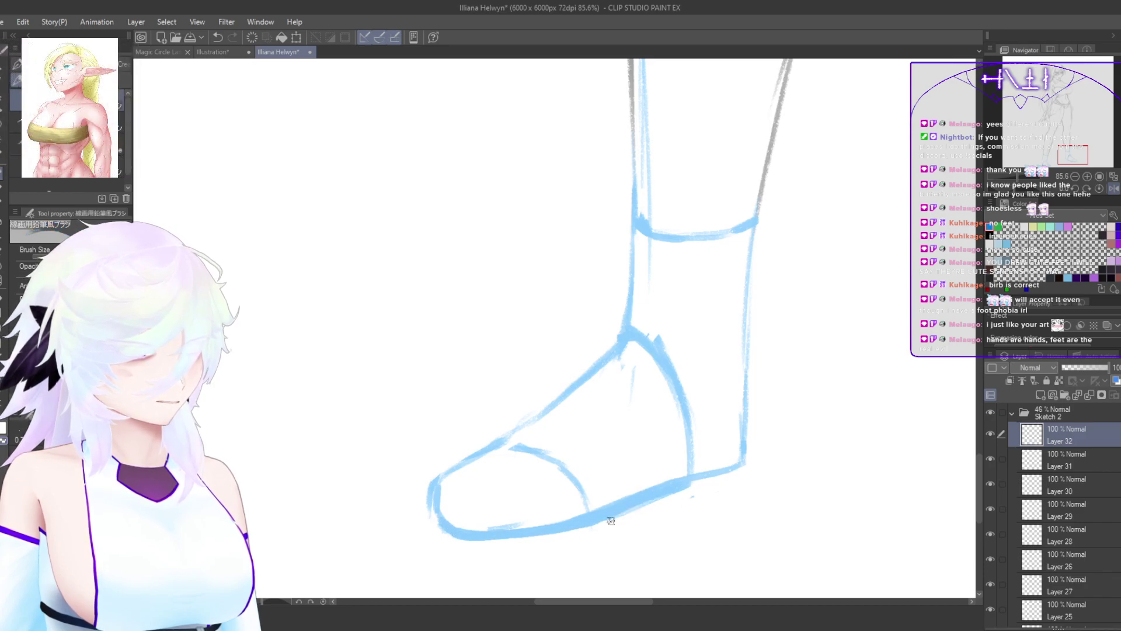
key("h")
key("h")
left_click_drag(654, 506, 566, 573)
mouse_move(711, 520)
left_mouse_down()
mouse_move(655, 508)
mouse_move(718, 487)
mouse_move(727, 513)
left_mouse_up()
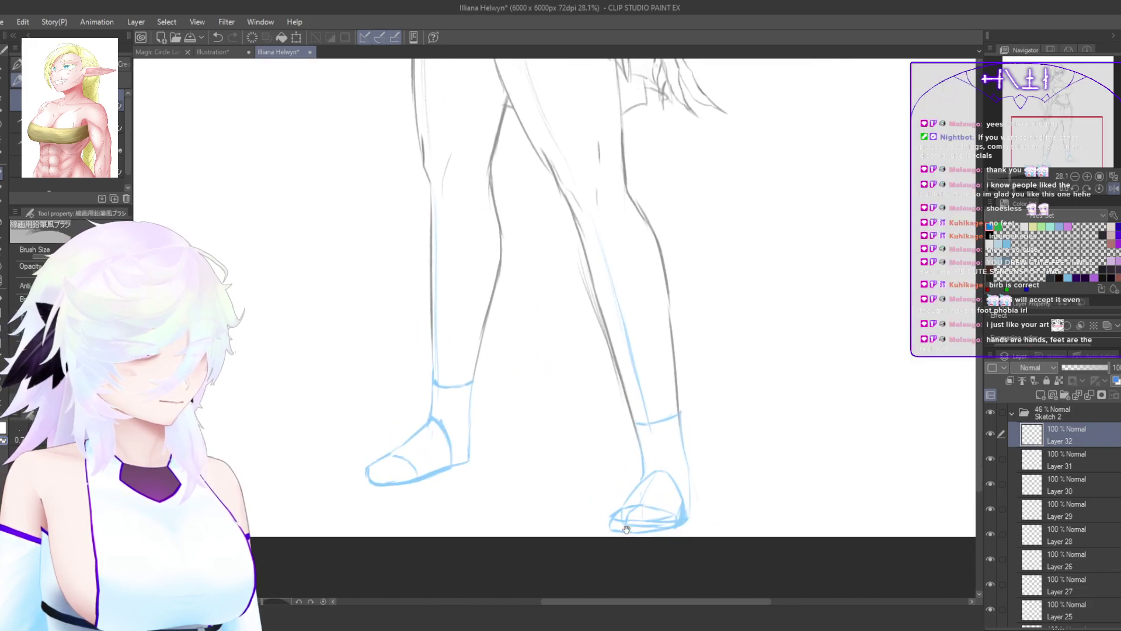
scroll(671, 538, "up", 4)
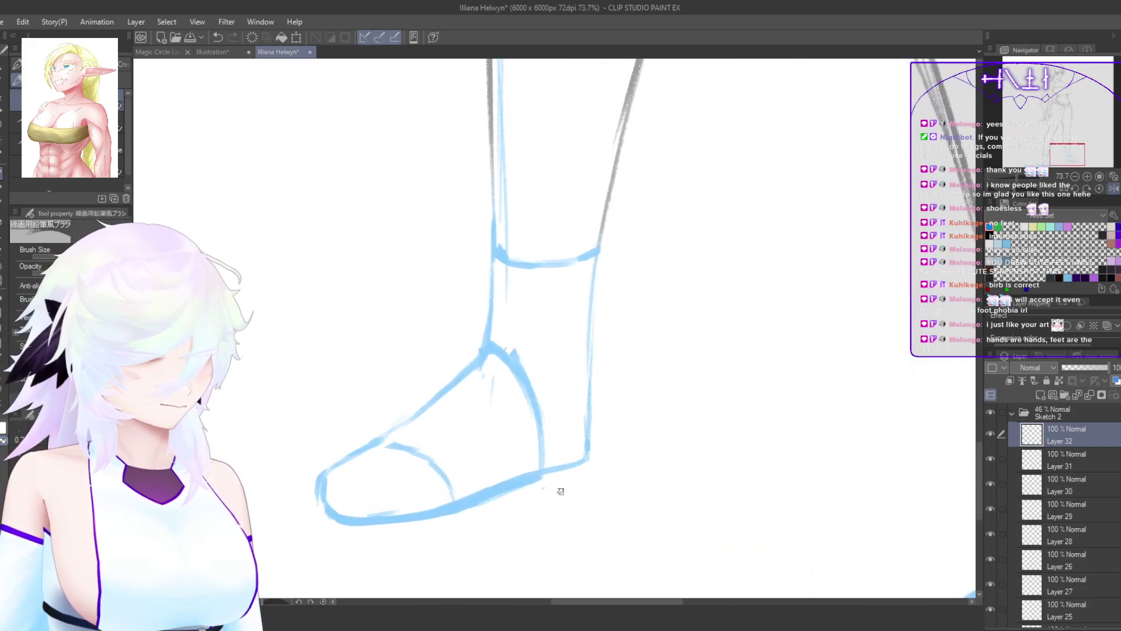
key("m")
left_click_drag(438, 521, 633, 424)
mouse_move(509, 330)
left_mouse_down()
mouse_move(268, 526)
mouse_move(602, 499)
left_mouse_up()
key("ctrl+t")
left_click_drag(632, 558, 621, 523)
key("ctrl+z")
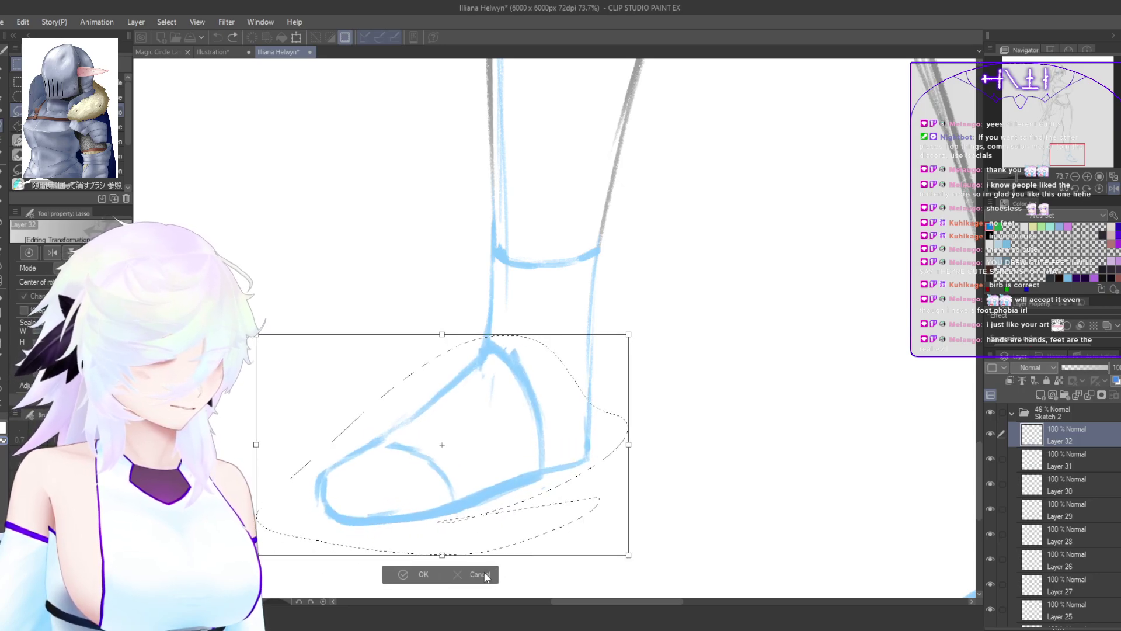
left_click_drag(256, 555, 279, 530)
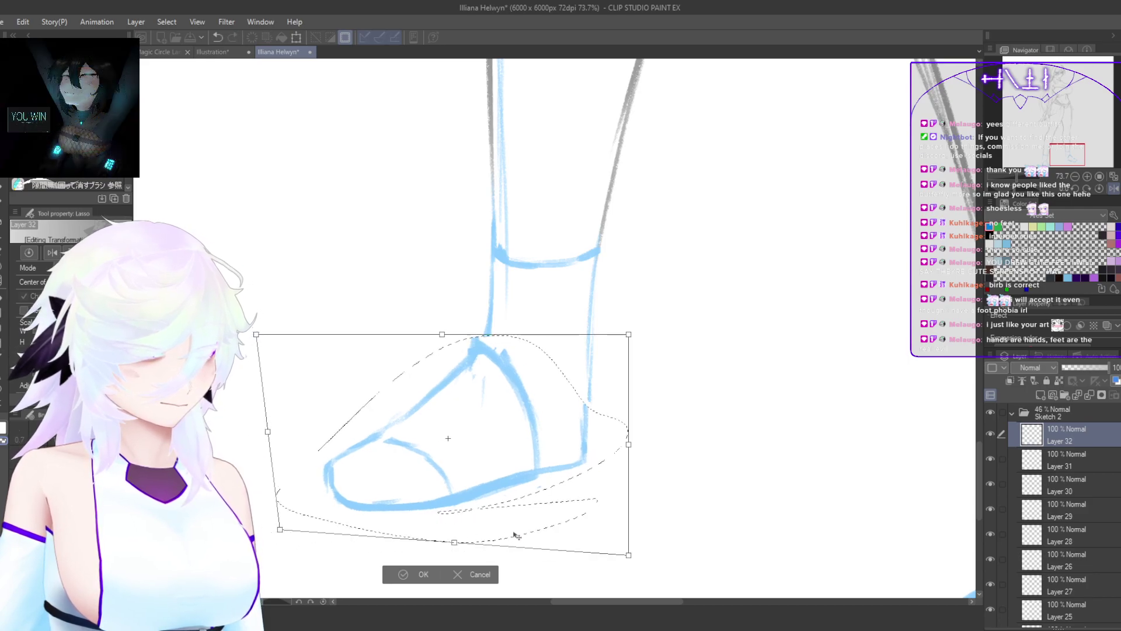
left_click_drag(626, 557, 630, 529)
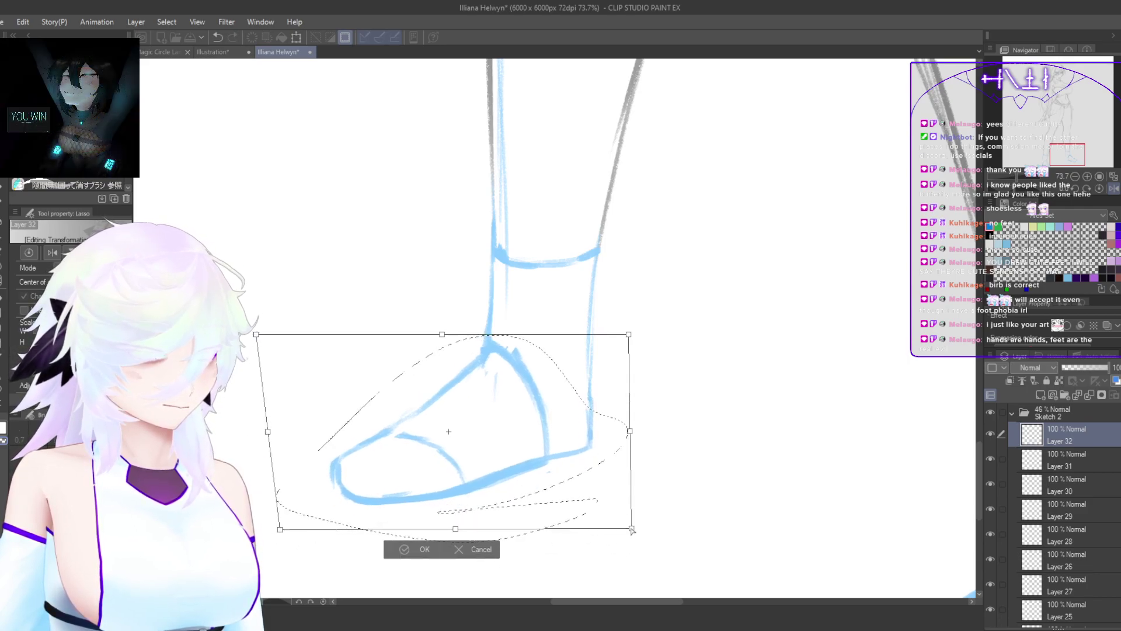
left_click(487, 548)
left_click(708, 496)
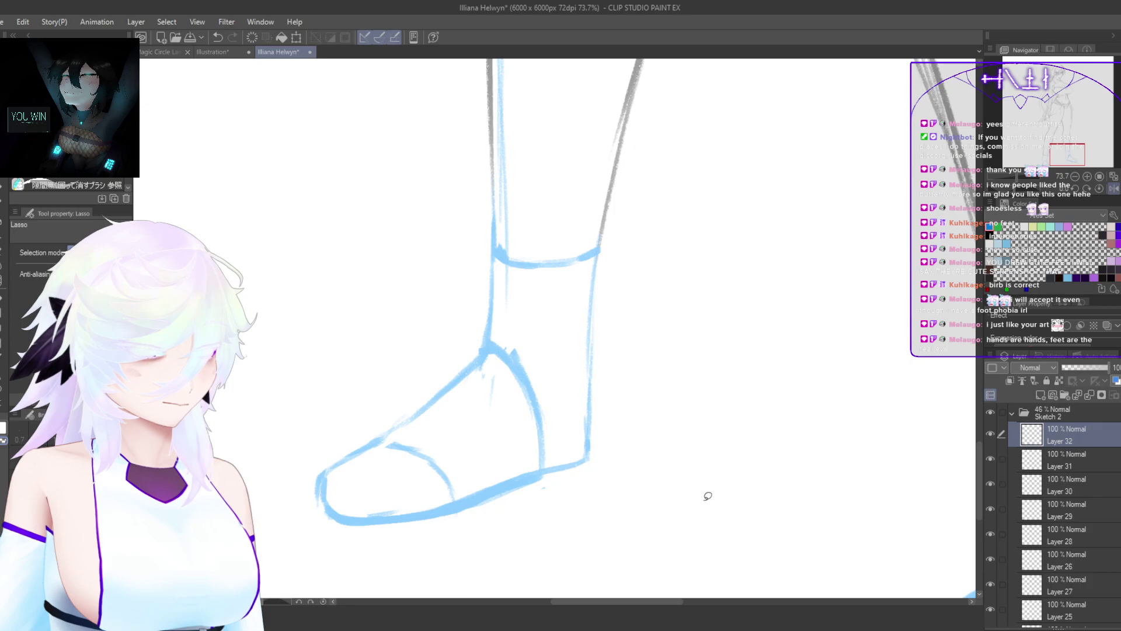
Step: Lasso the near foot on Layer 32, tilt it slightly, and stretch it downward
scroll(625, 507, "down", 8)
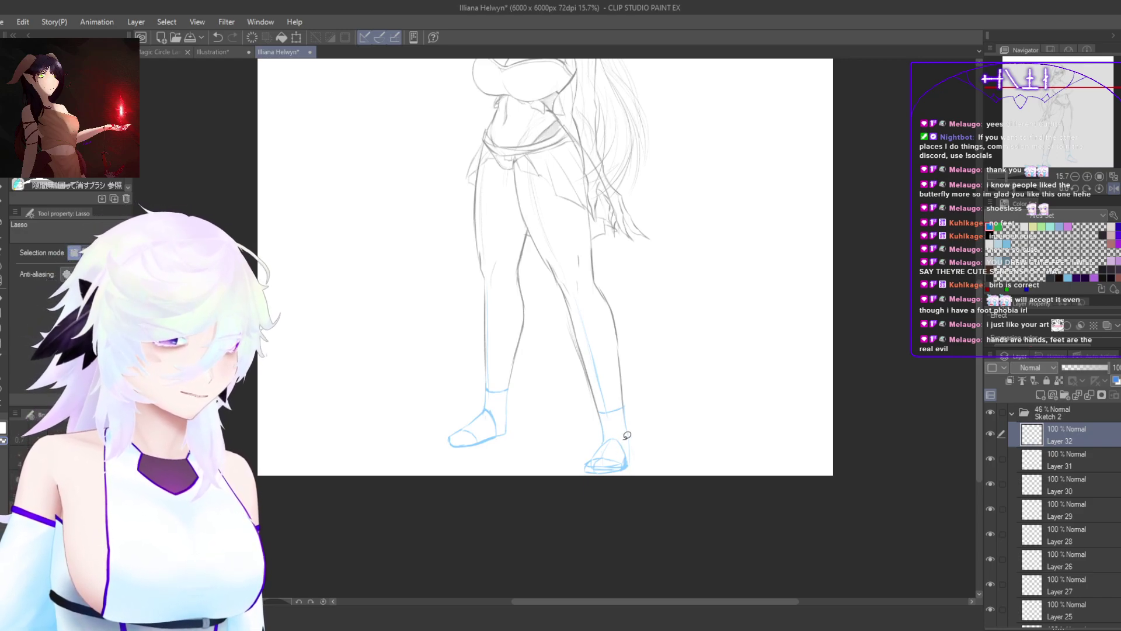
mouse_move(629, 441)
left_mouse_down()
mouse_move(615, 569)
mouse_move(622, 500)
left_mouse_up()
left_click_drag(594, 540, 642, 501)
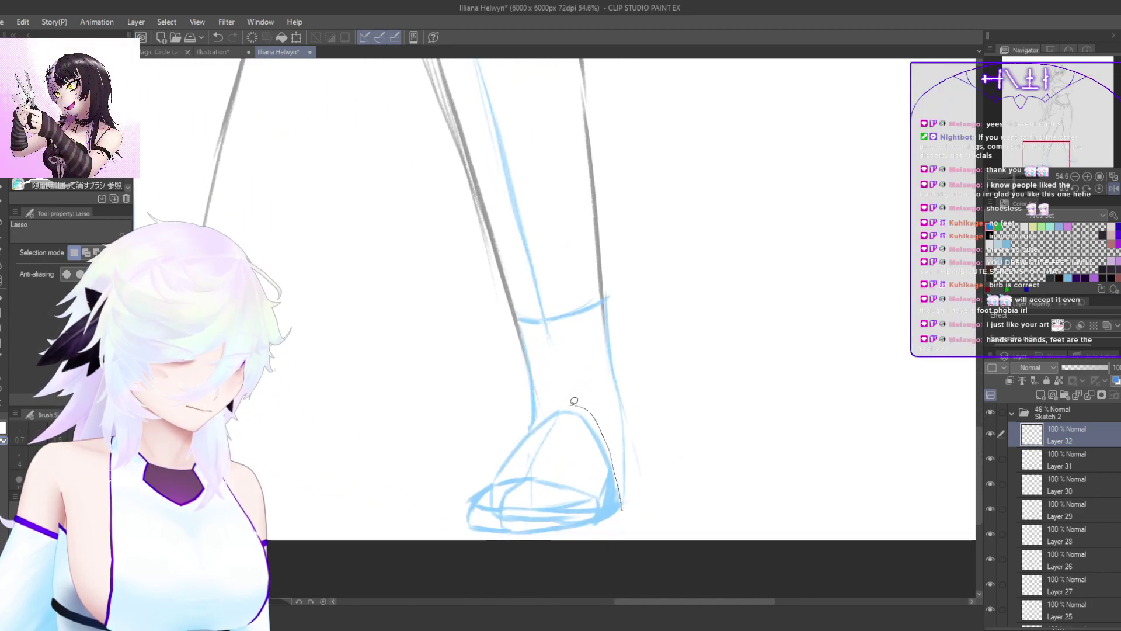
mouse_move(486, 464)
left_mouse_down()
mouse_move(561, 546)
mouse_move(649, 508)
mouse_move(664, 486)
left_mouse_up()
key("ctrl+t")
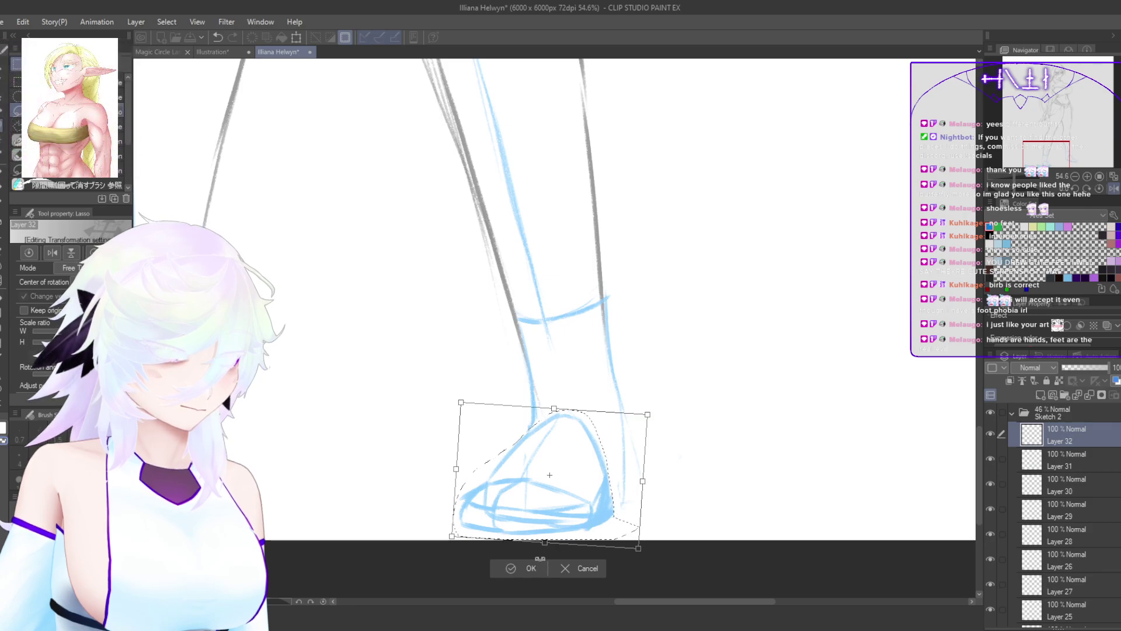
left_click_drag(545, 546, 537, 563)
left_click(542, 587)
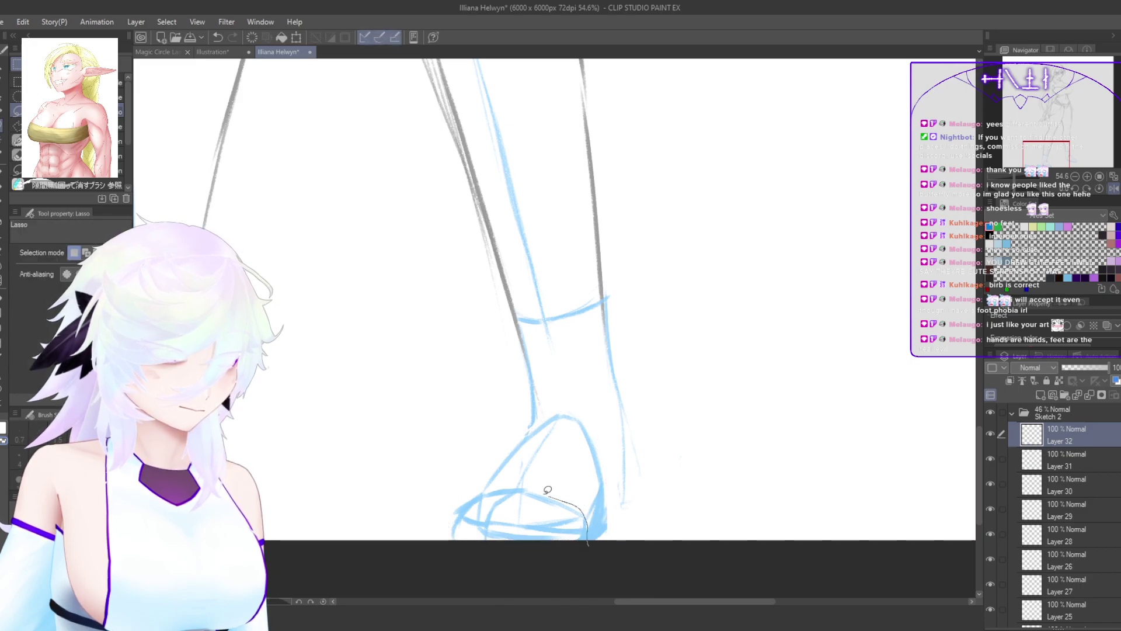
Step: Lasso the near foot's toe section, enlarge and skew it forward and downward, and apply the transformation
left_click_drag(451, 509, 426, 541)
key("ctrl+t")
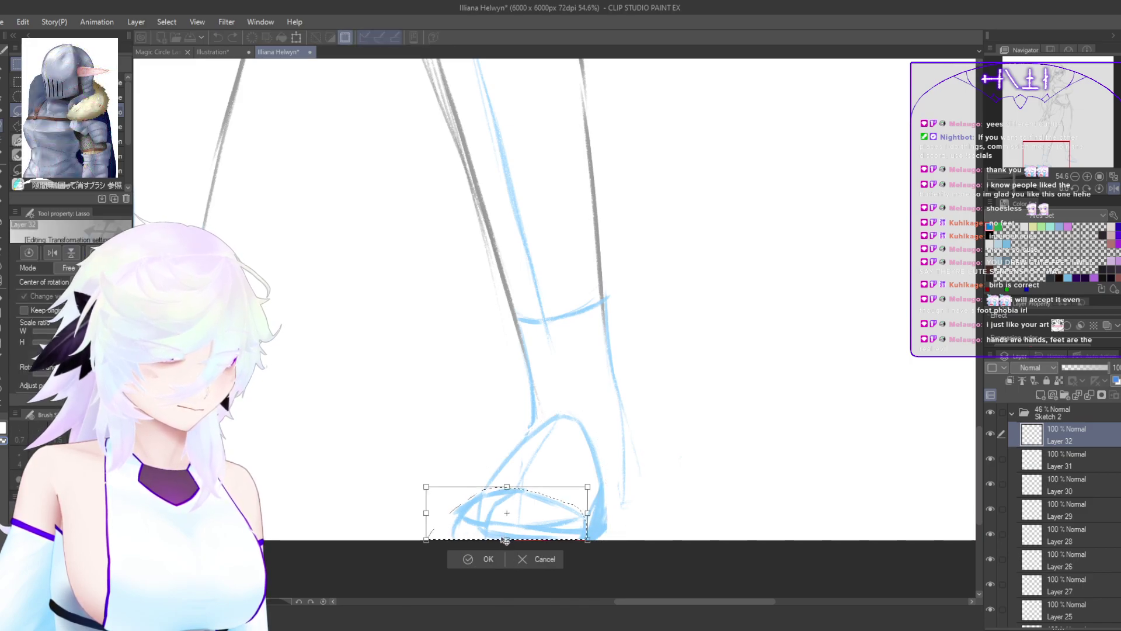
left_click_drag(507, 539, 500, 558)
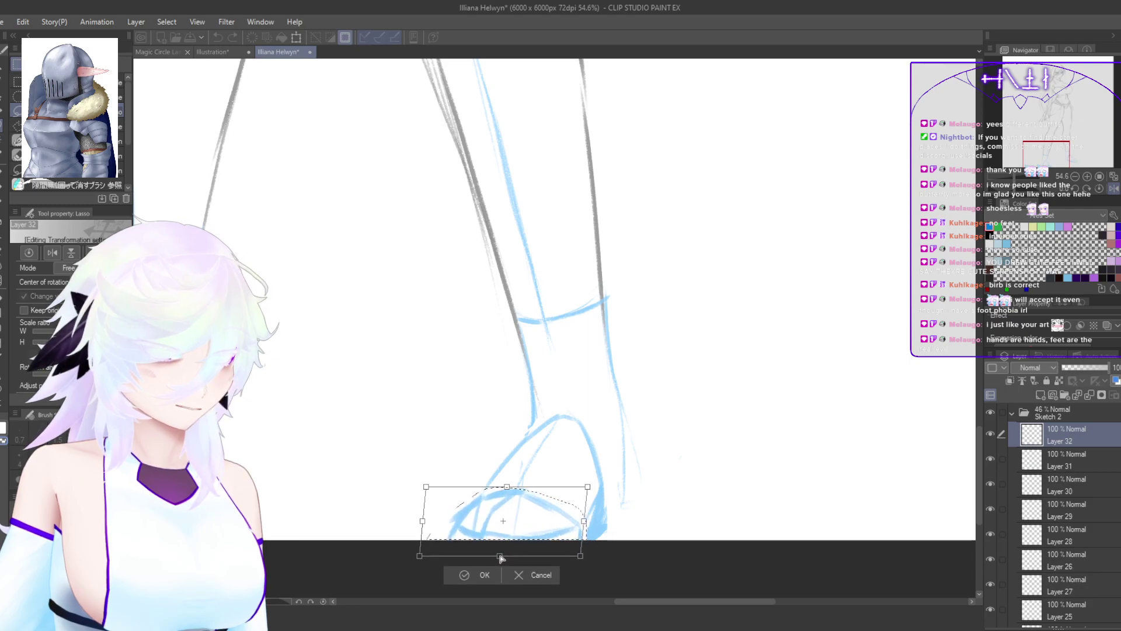
left_click_drag(512, 487, 497, 470)
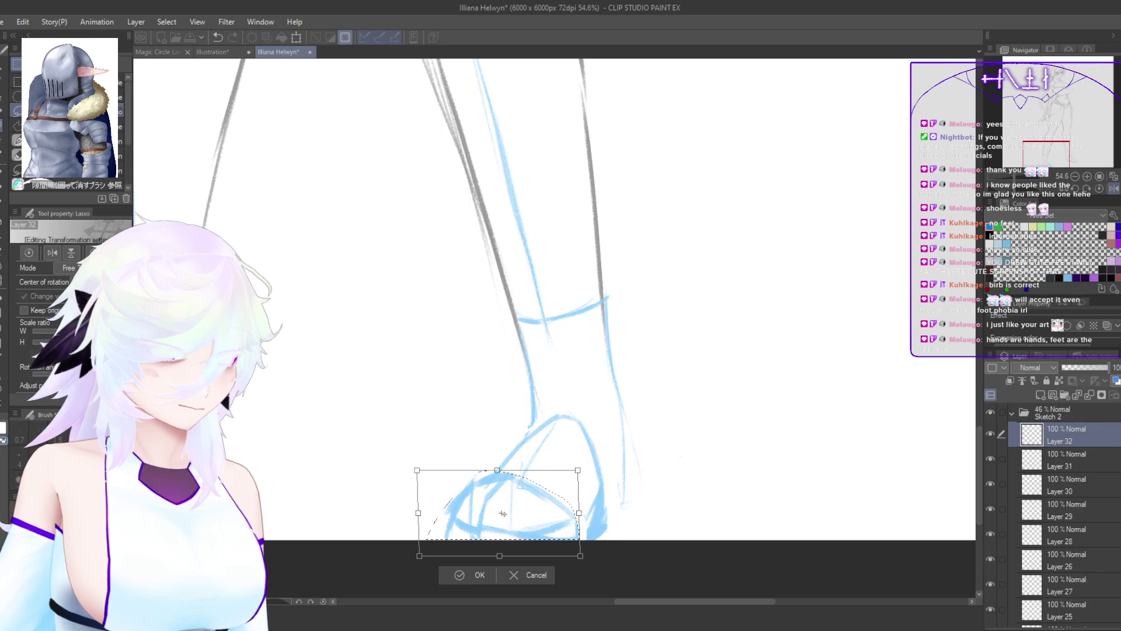
left_click_drag(500, 548, 492, 573)
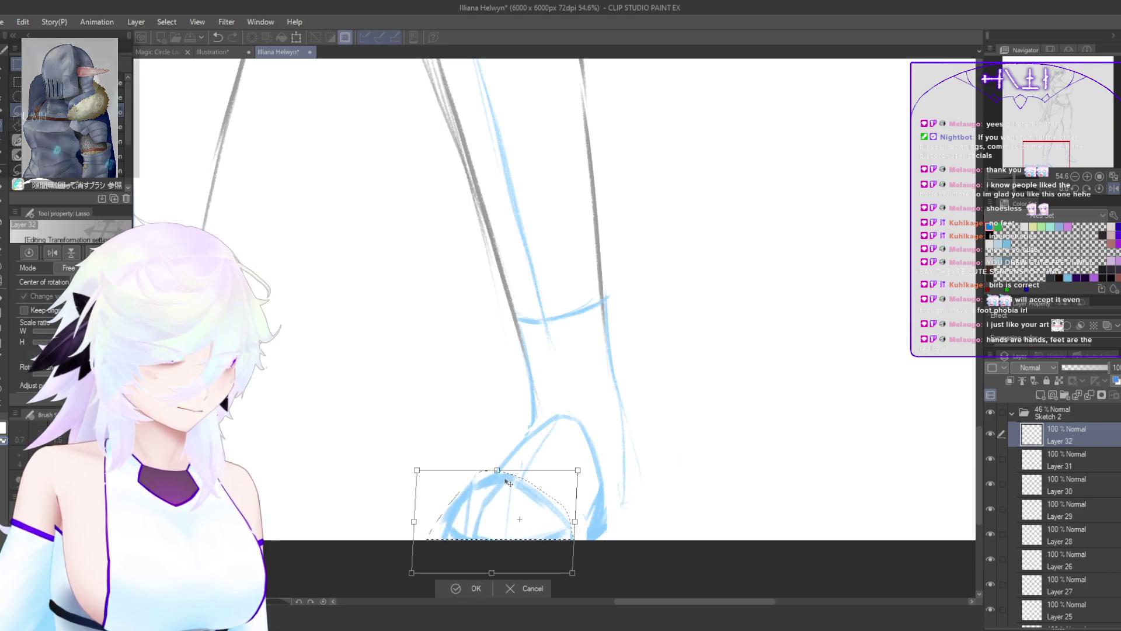
left_click_drag(498, 472, 508, 475)
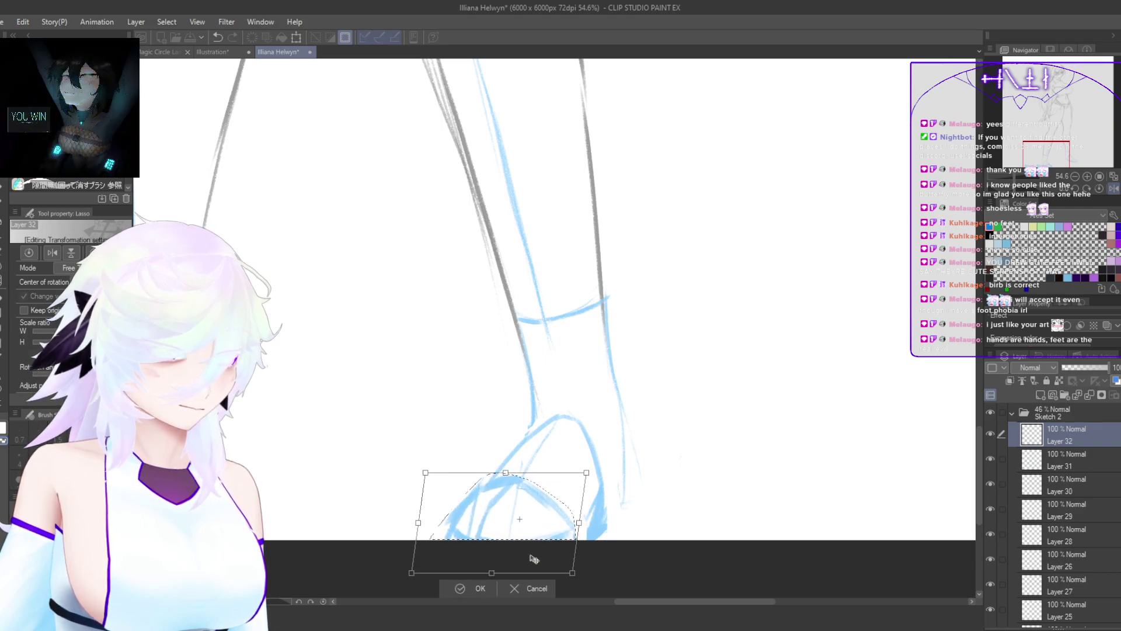
left_click(488, 588)
Step: Redraw the near foot's outer toe edge and lengthwise toe guide line, and compare the shape in mirrored view
left_click_drag(543, 507, 578, 439)
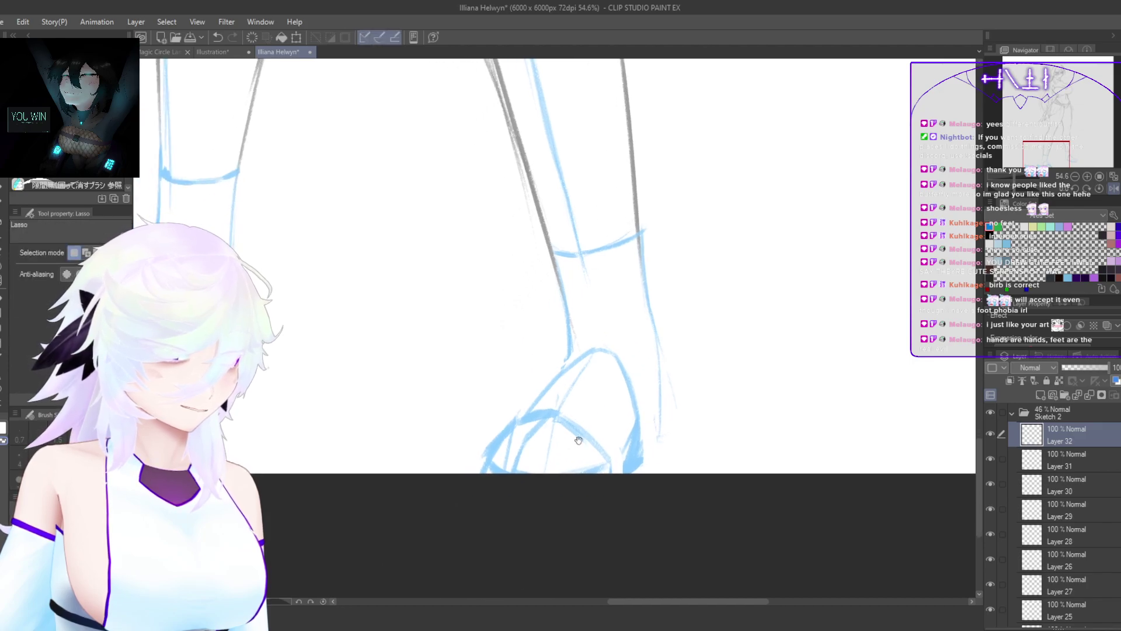
scroll(562, 388, "up", 3)
key("p")
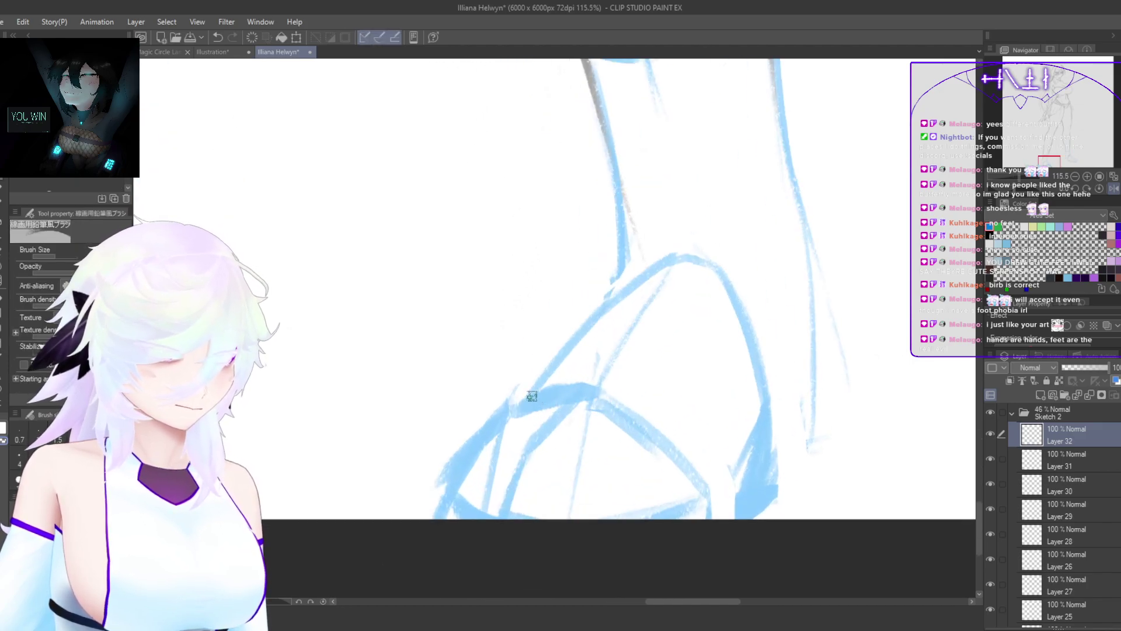
key("ctrl+z")
mouse_move(503, 409)
left_mouse_down()
mouse_move(436, 486)
mouse_move(470, 457)
left_mouse_up()
key("ctrl+z")
key("c")
key("c")
mouse_move(544, 395)
left_mouse_down()
mouse_move(464, 472)
mouse_move(537, 402)
mouse_move(474, 456)
mouse_move(454, 492)
left_mouse_up()
mouse_move(587, 400)
left_mouse_down()
mouse_move(504, 486)
mouse_move(504, 512)
left_mouse_up()
key("h")
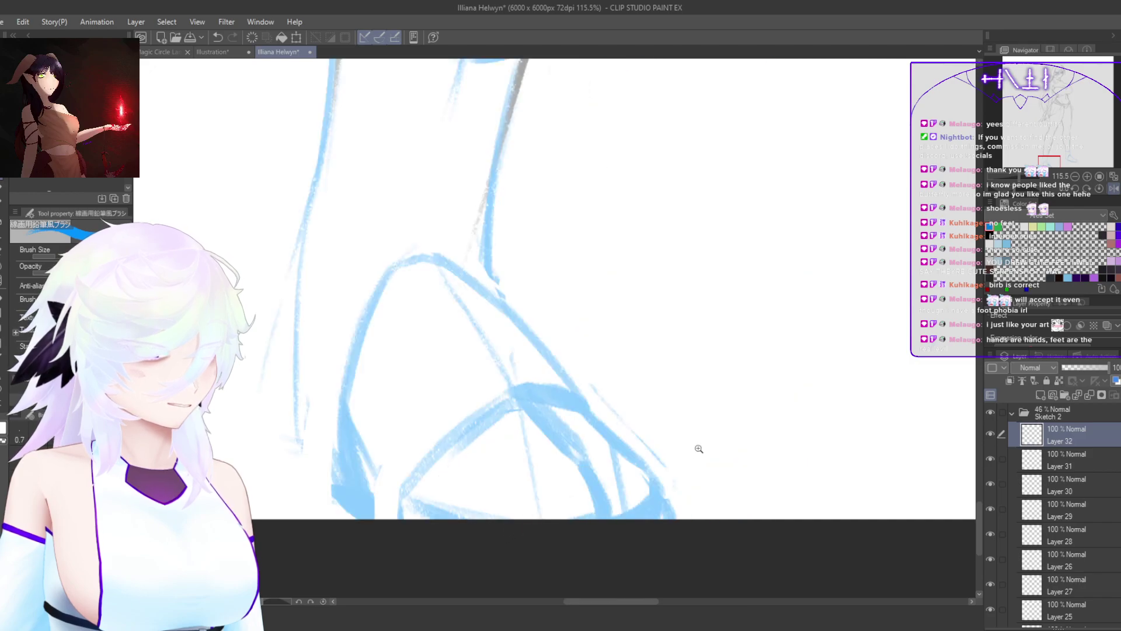
key("h")
Step: Move the whole Sketch 2 folder slightly upward so the near foot fits on the canvas
left_click_drag(699, 450, 596, 486)
left_click_drag(533, 446, 626, 536)
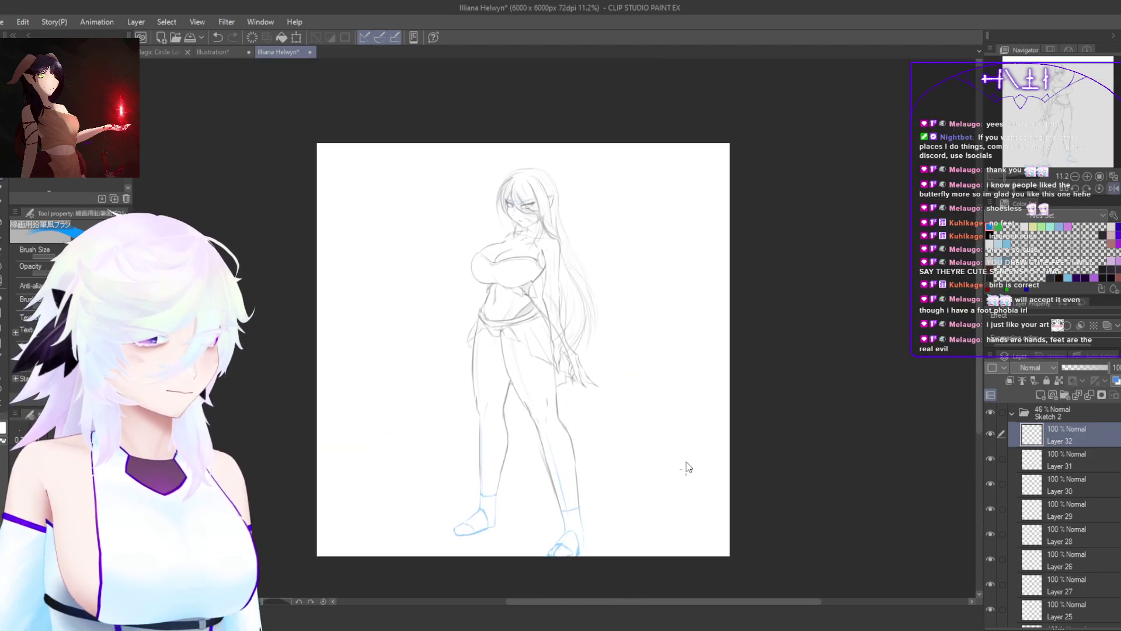
left_click(1054, 412)
key("ctrl+t")
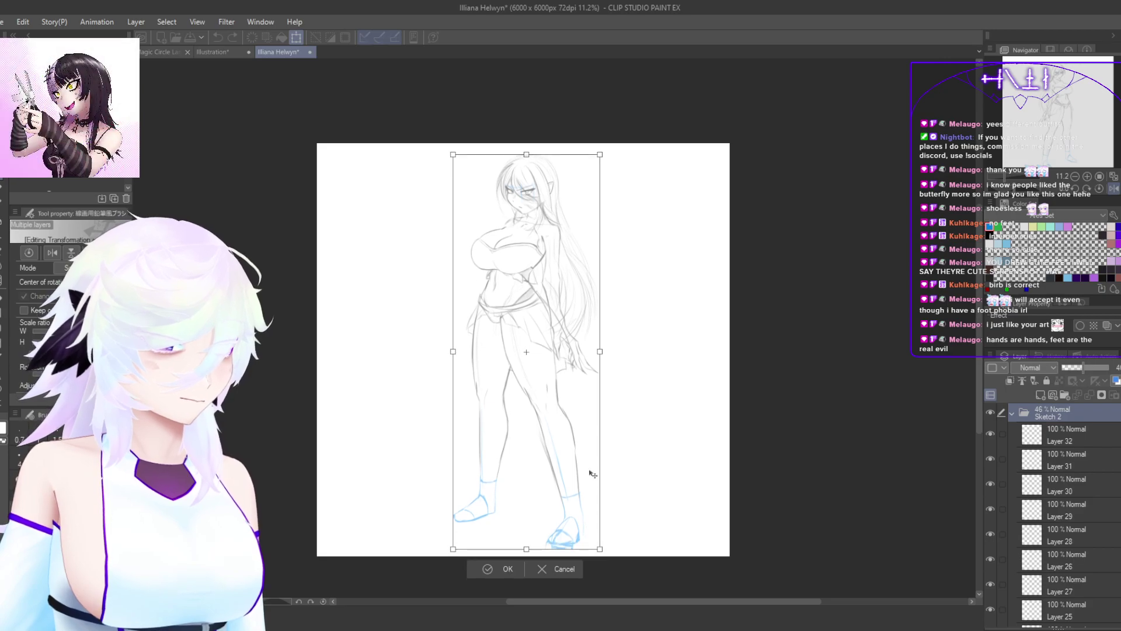
left_click_drag(591, 476, 591, 478)
key("Return")
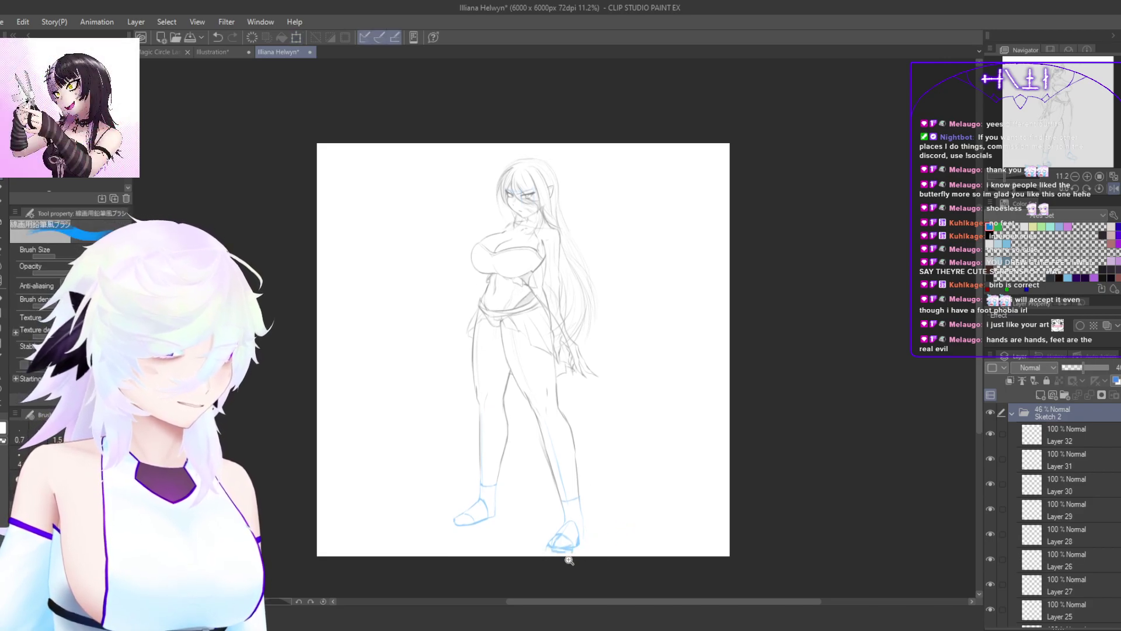
Step: Return to Layer 32 and erase the cut-off sole and old toe lines from the near foot
scroll(584, 540, "up", 5)
key("e")
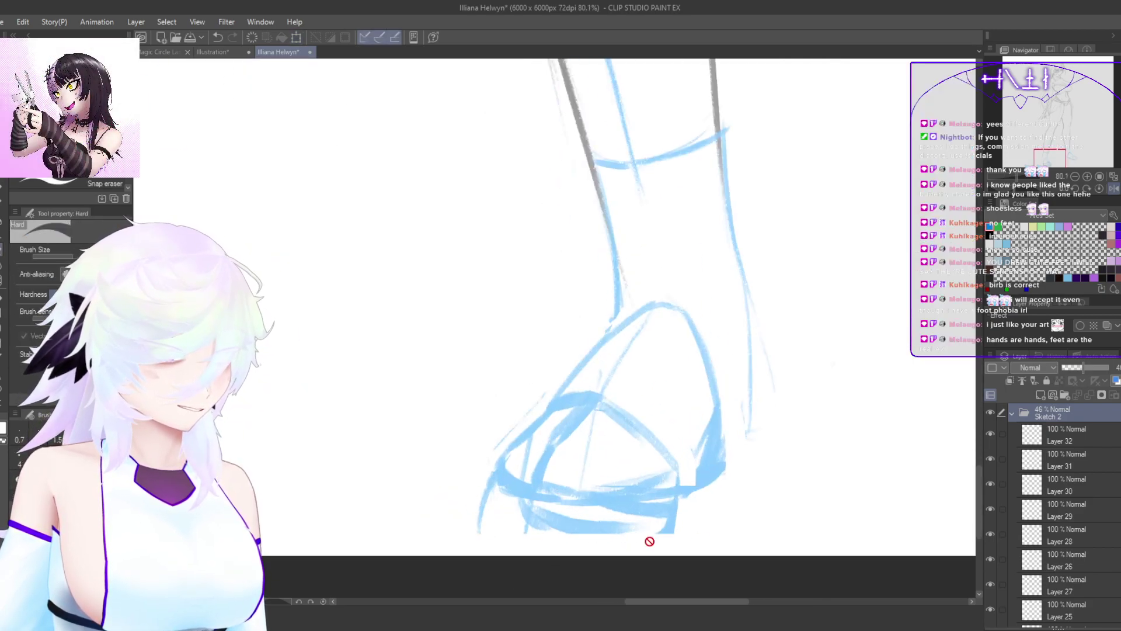
left_click(1074, 437)
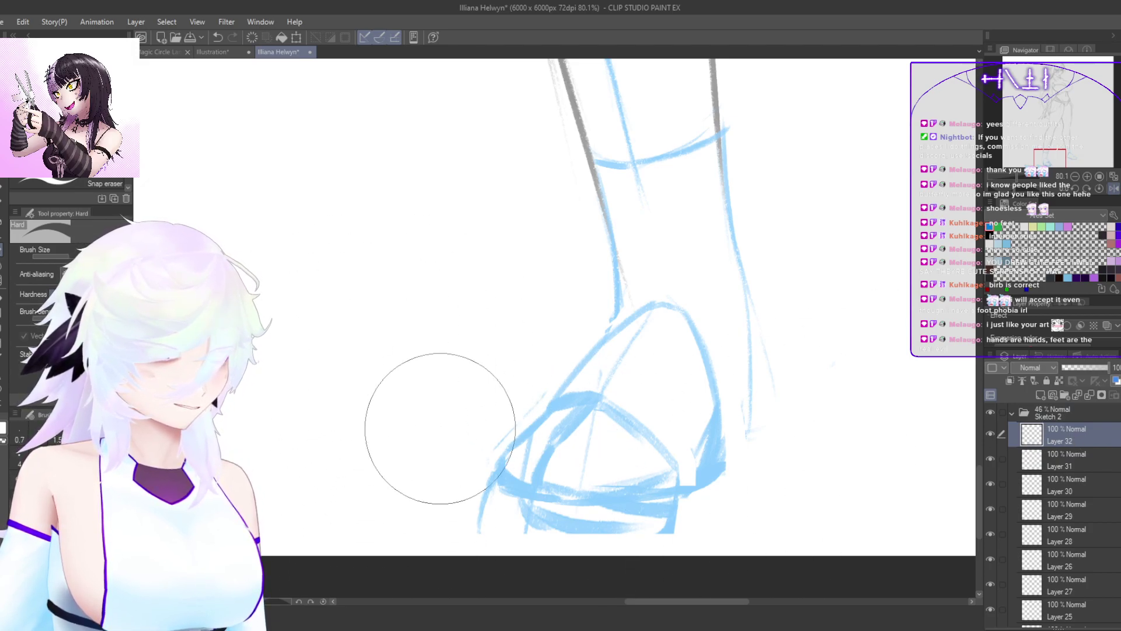
left_click_drag(458, 586, 648, 578)
key("ctrl+z")
left_click_drag(563, 581, 765, 575)
scroll(555, 509, "up", 2)
left_click_drag(508, 485, 636, 543)
Step: Redraw the near foot's toe outline and add a heavier guide line from the instep down to the toes
key("p")
mouse_move(549, 387)
left_mouse_down()
mouse_move(467, 488)
mouse_move(538, 517)
mouse_move(676, 513)
mouse_move(712, 474)
left_mouse_up()
key("ctrl+z")
key("ctrl+z")
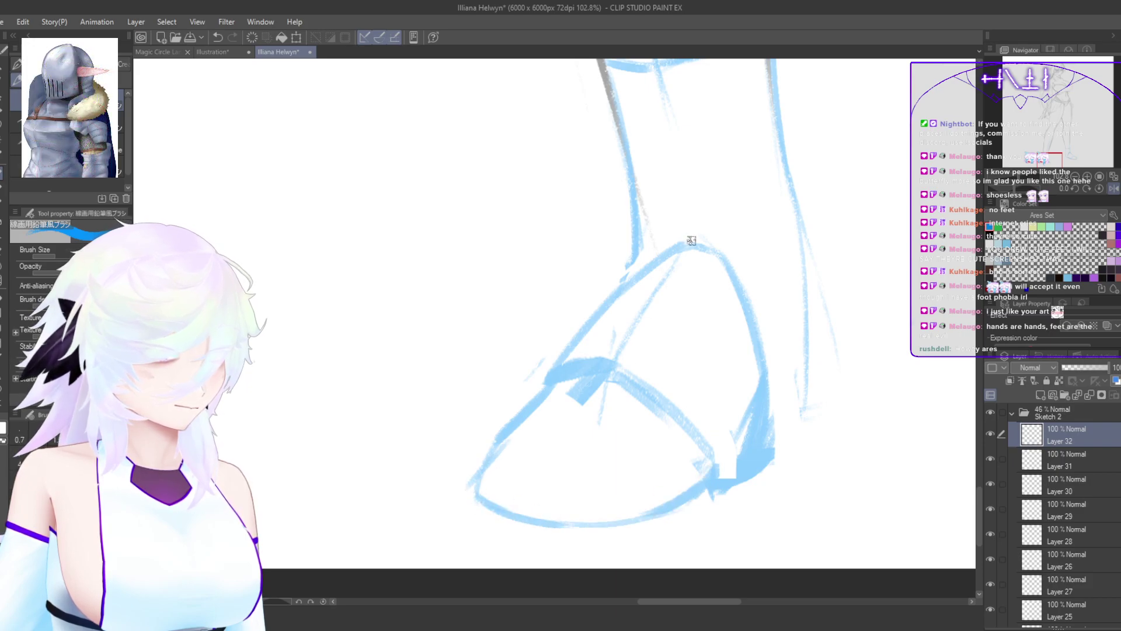
mouse_move(692, 240)
left_mouse_down()
mouse_move(558, 447)
mouse_move(537, 518)
left_mouse_up()
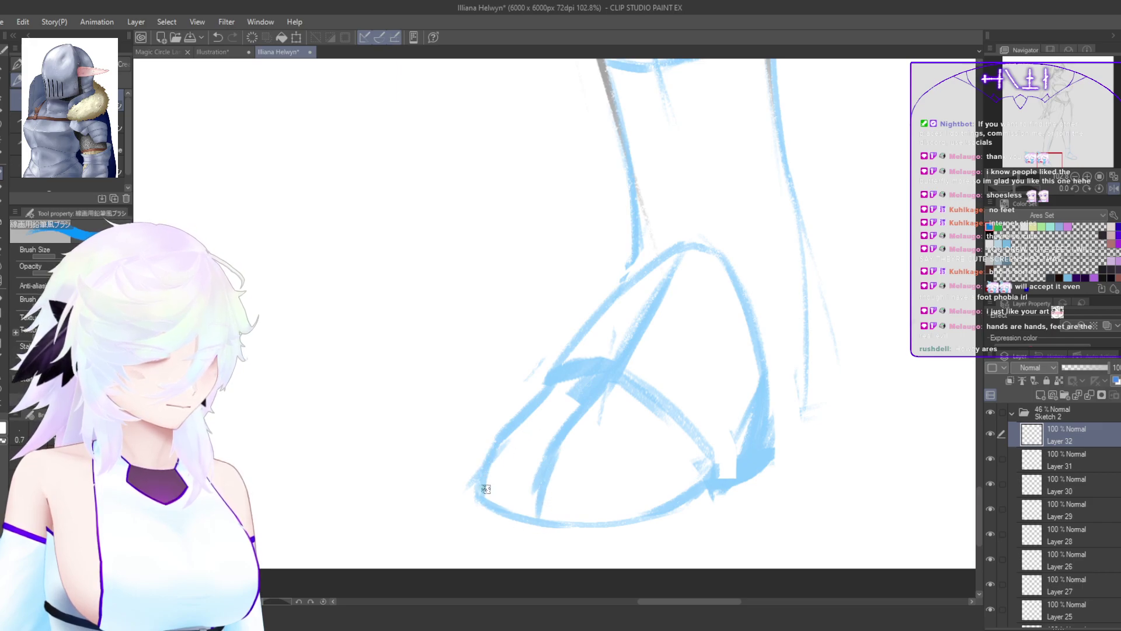
key("ctrl+z")
Step: Extend the near foot's toe tip downward and draw a lower, heavier sole curve back to the heel side
left_click_drag(505, 435, 477, 517)
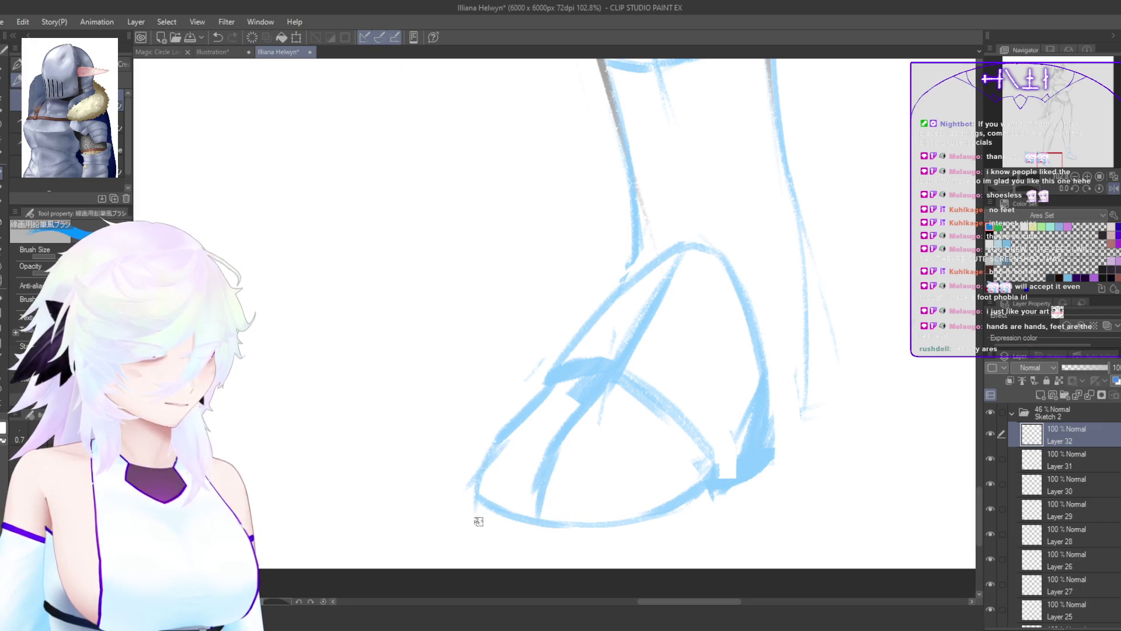
left_click_drag(534, 548, 652, 521)
left_click_drag(597, 544, 720, 494)
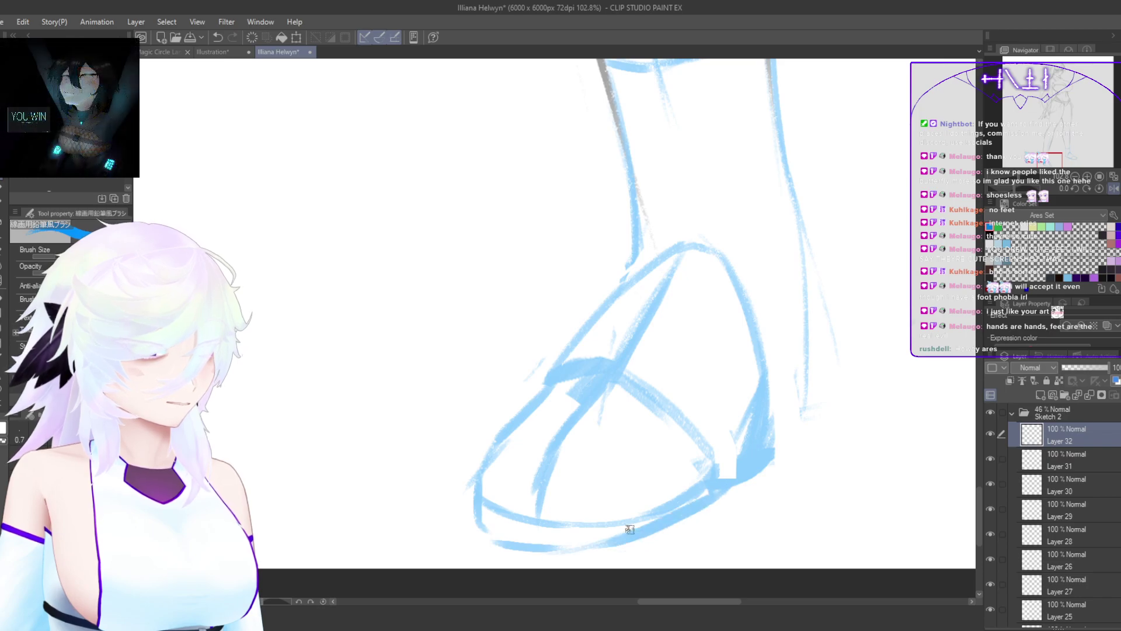
left_click_drag(629, 528, 707, 495)
key("h")
key("h")
key("h")
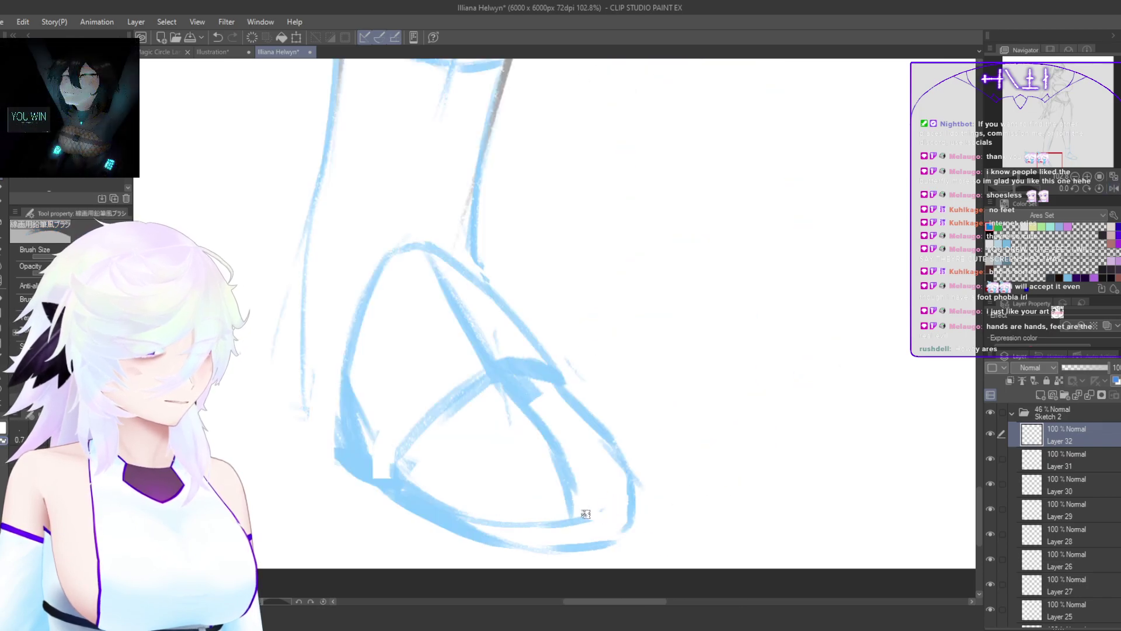
Step: Erase the inner sole curve from the near foot's toe section in mirrored view, and restore the normal view
left_click_drag(585, 514, 487, 520)
left_click_drag(670, 521, 621, 518)
key("h")
left_click_drag(509, 504, 539, 489)
scroll(538, 489, "up", 1)
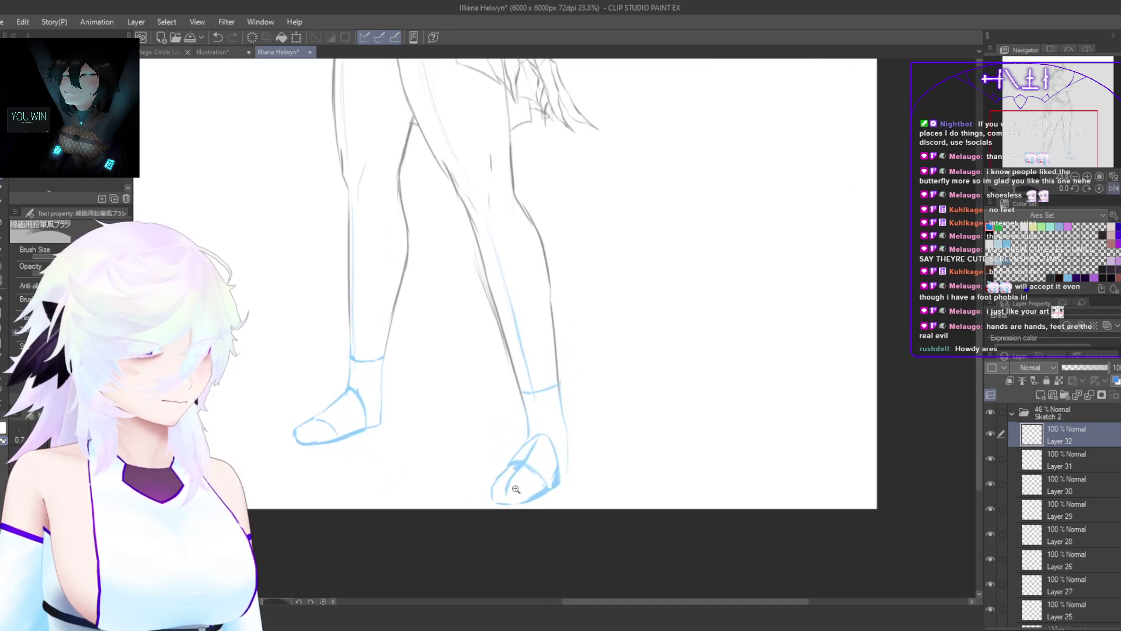
Step: Redraw the near foot's instep as a heavier line joined to the ankle, and raise the division curve's upper end to meet it
scroll(517, 489, "up", 5)
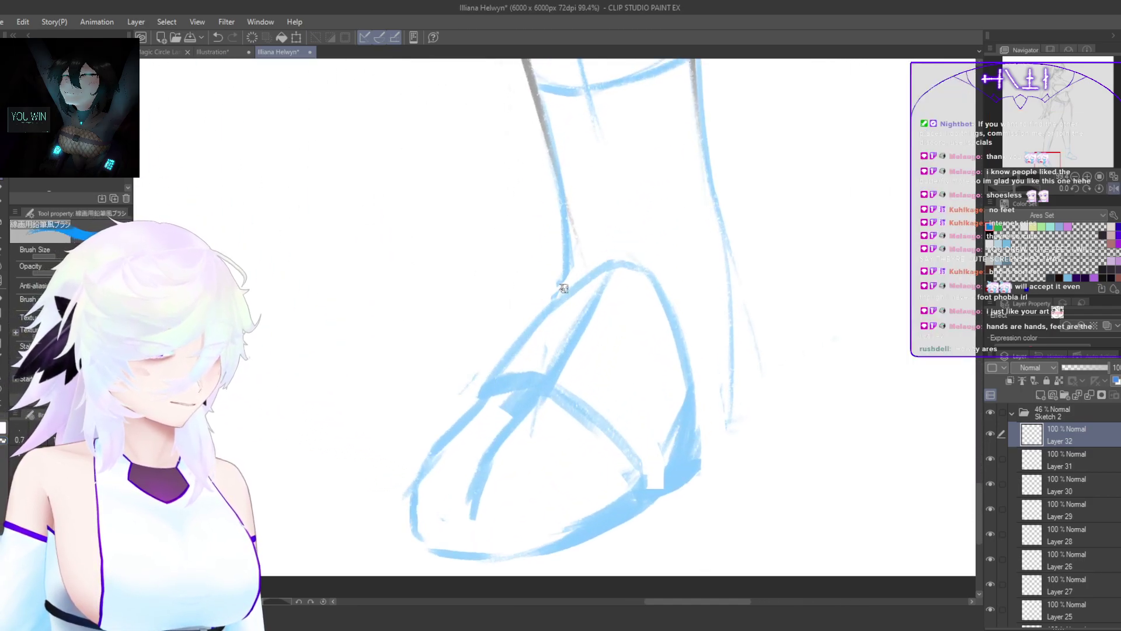
left_click_drag(562, 288, 496, 374)
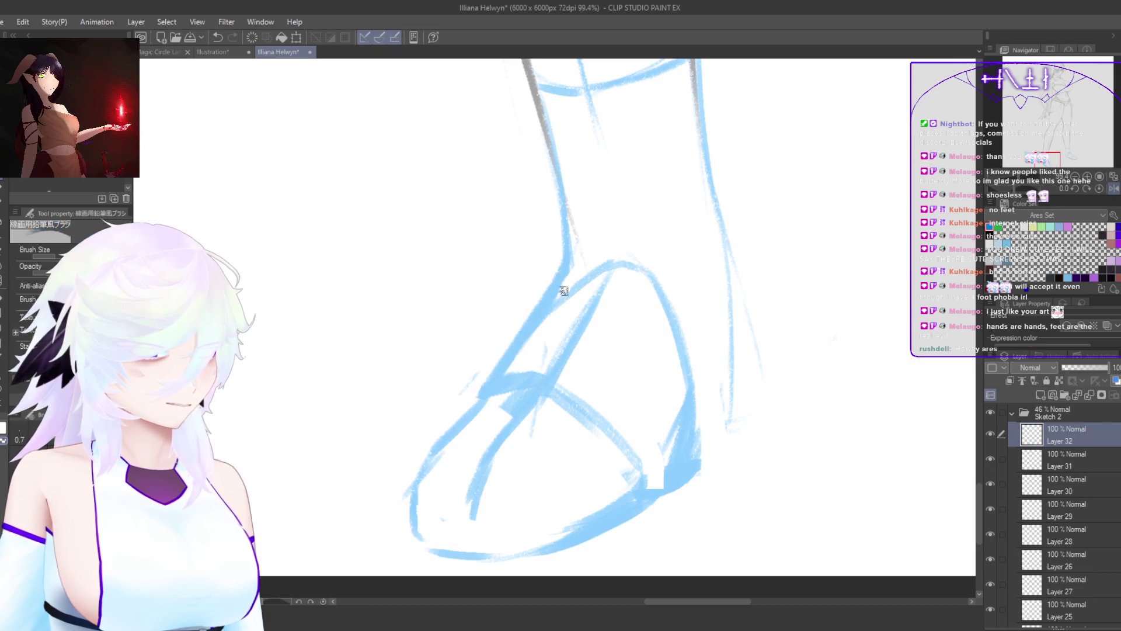
mouse_move(563, 291)
left_mouse_down()
mouse_move(607, 267)
mouse_move(621, 235)
mouse_move(659, 266)
left_mouse_up()
key("h")
left_click_drag(676, 303, 714, 301)
left_click_drag(509, 250, 468, 311)
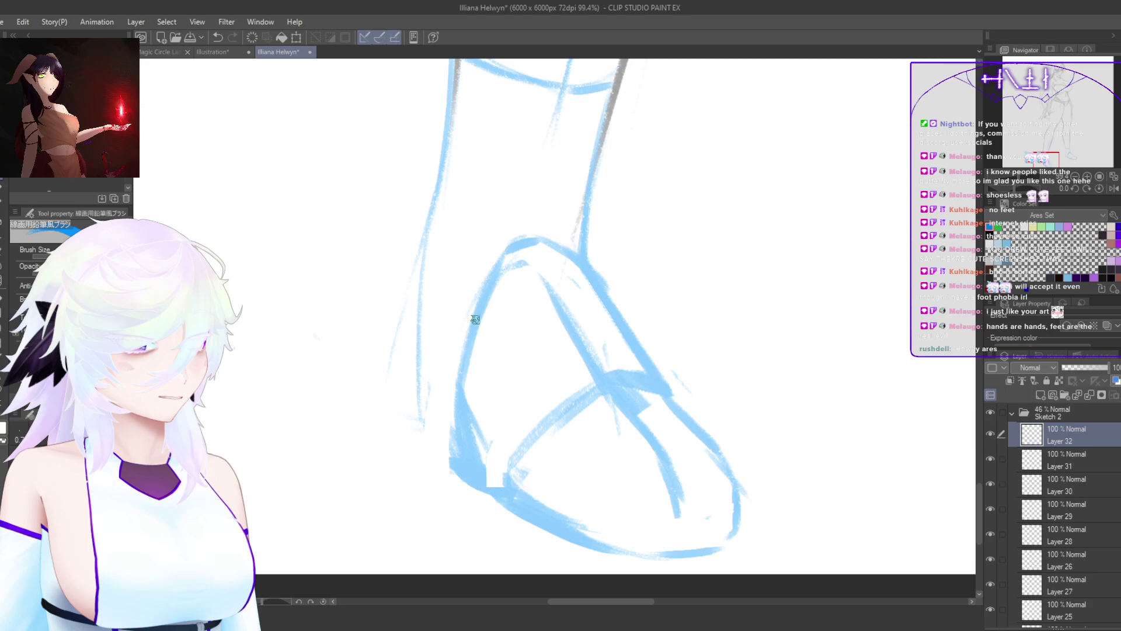
key("h")
mouse_move(562, 245)
left_mouse_down()
mouse_move(506, 296)
mouse_move(534, 266)
left_mouse_up()
key("c")
left_click_drag(518, 279, 577, 244)
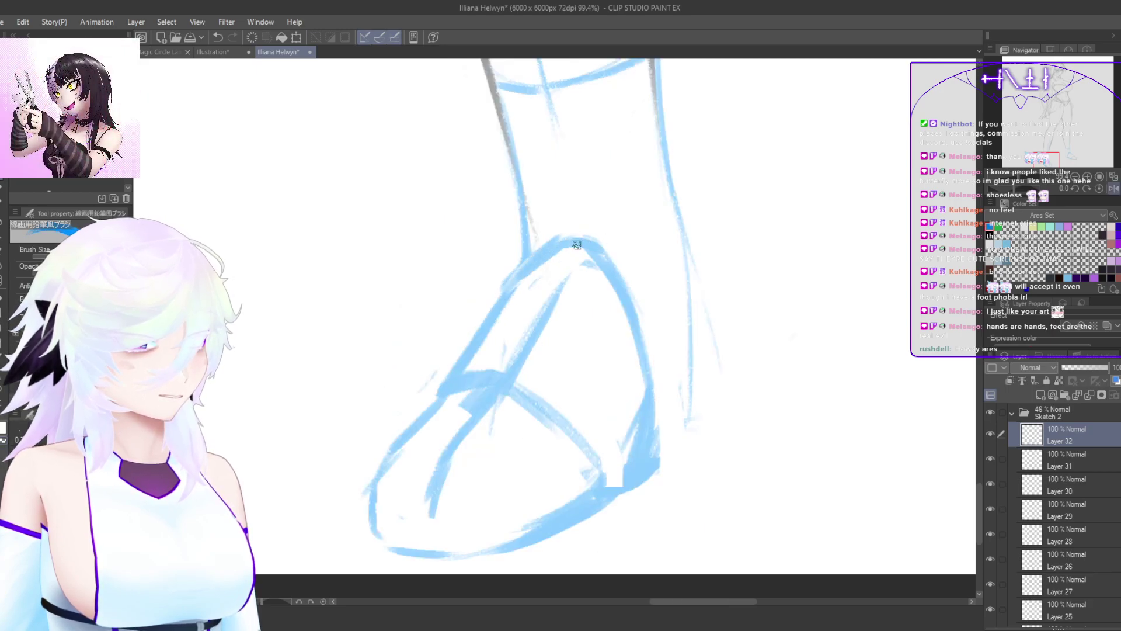
Step: Check the near foot in mirrored view and save the illustration
key("h")
key("h")
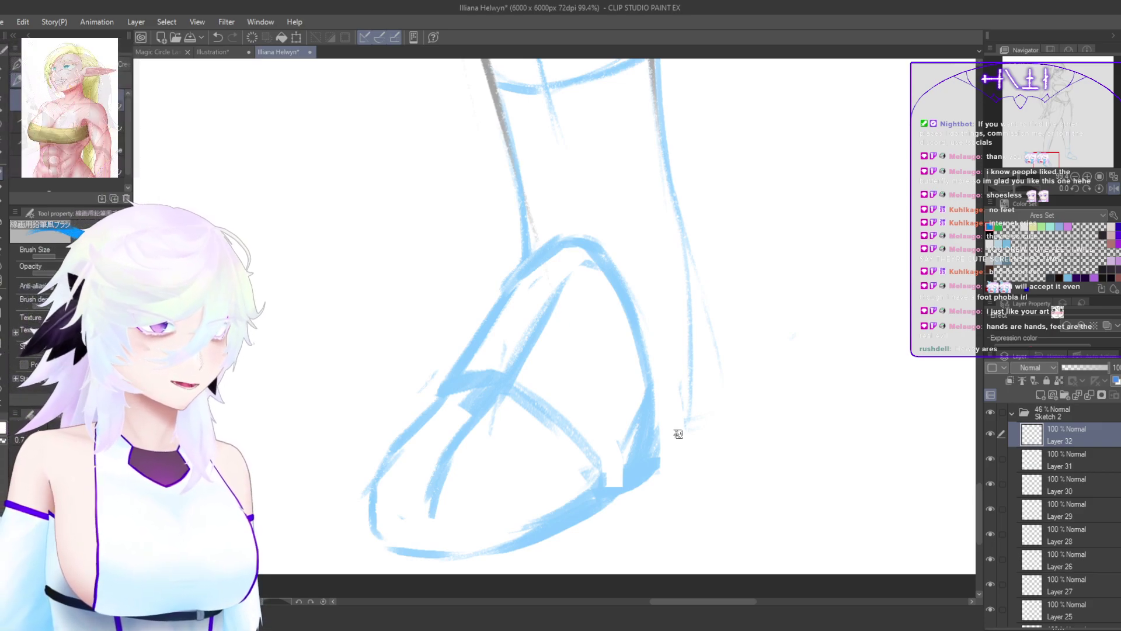
key("ctrl+s")
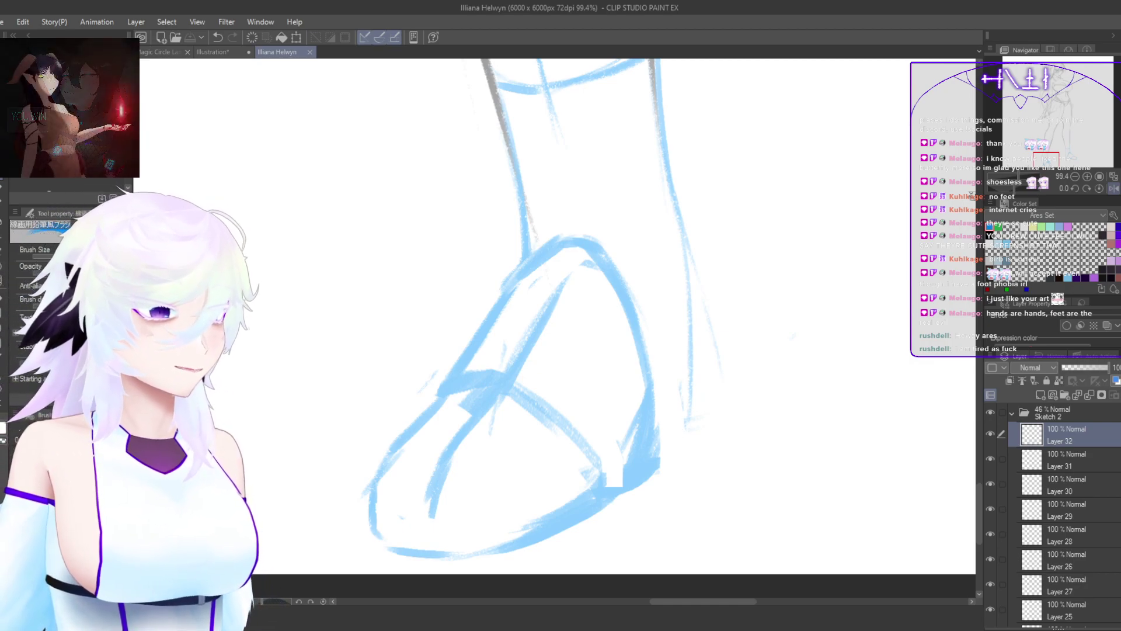
left_click_drag(853, 427, 853, 431)
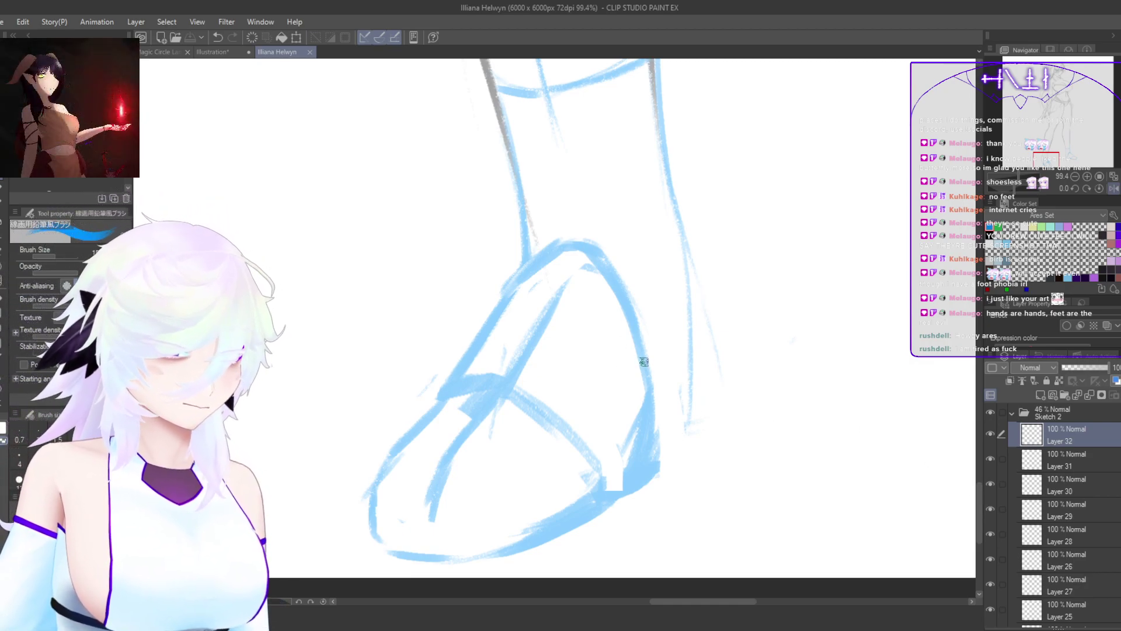
Step: Trim the thick sole edge at the near foot's heel, join it toward the back of the heel, and check it mirrored
key("c")
mouse_move(659, 463)
left_mouse_down()
mouse_move(621, 491)
mouse_move(654, 451)
left_mouse_up()
key("c")
mouse_move(605, 487)
left_mouse_down()
mouse_move(639, 446)
mouse_move(669, 437)
mouse_move(693, 382)
mouse_move(706, 470)
left_mouse_up()
key("h")
key("h")
key("h")
Step: Redraw the near foot's line from ankle to heel heavier in mirrored view, sharpen the heel corner, and restore the normal view
left_click_drag(457, 217, 430, 339)
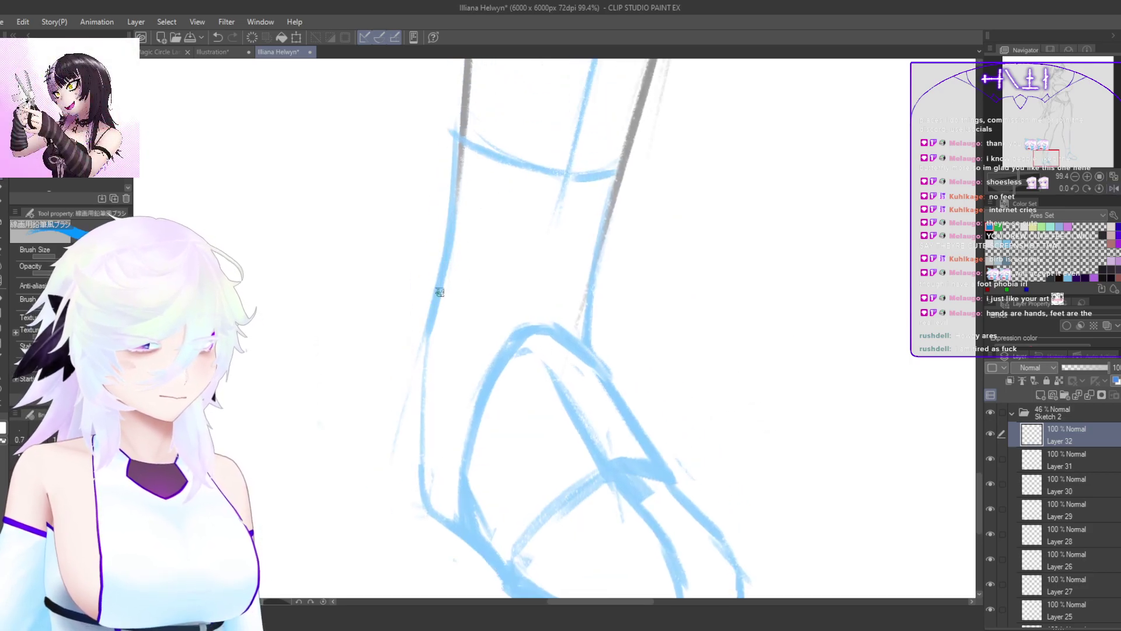
left_click_drag(440, 293, 417, 415)
left_click_drag(424, 330, 422, 461)
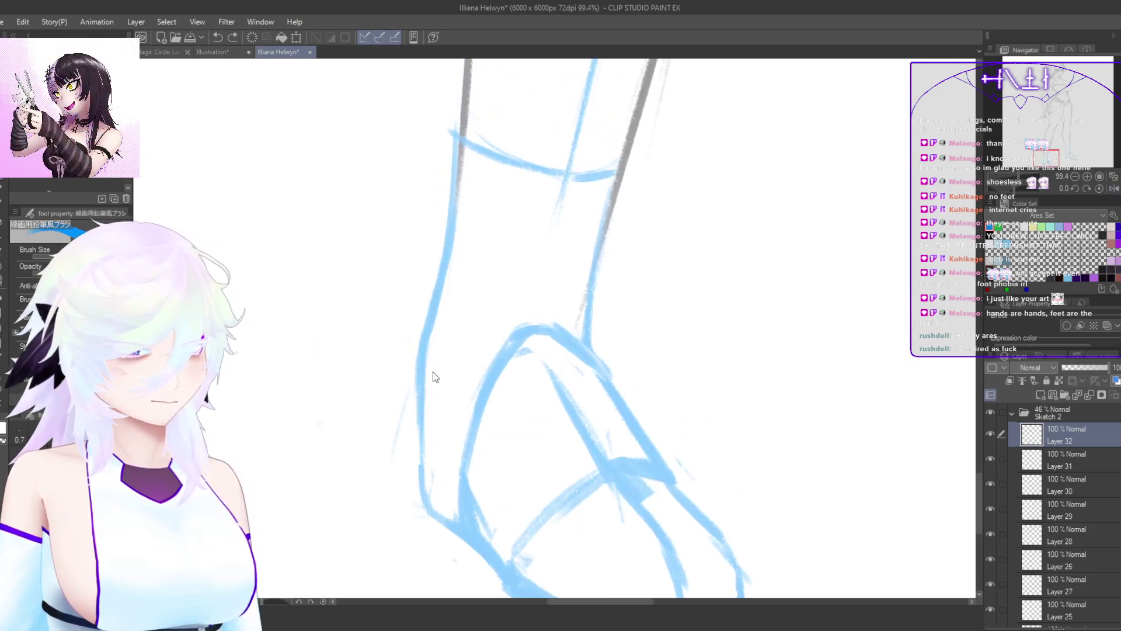
key("ctrl+z")
key("ctrl+z")
mouse_move(424, 351)
left_mouse_down()
mouse_move(420, 487)
mouse_move(431, 514)
mouse_move(417, 486)
mouse_move(472, 525)
left_mouse_up()
left_click_drag(422, 480, 463, 531)
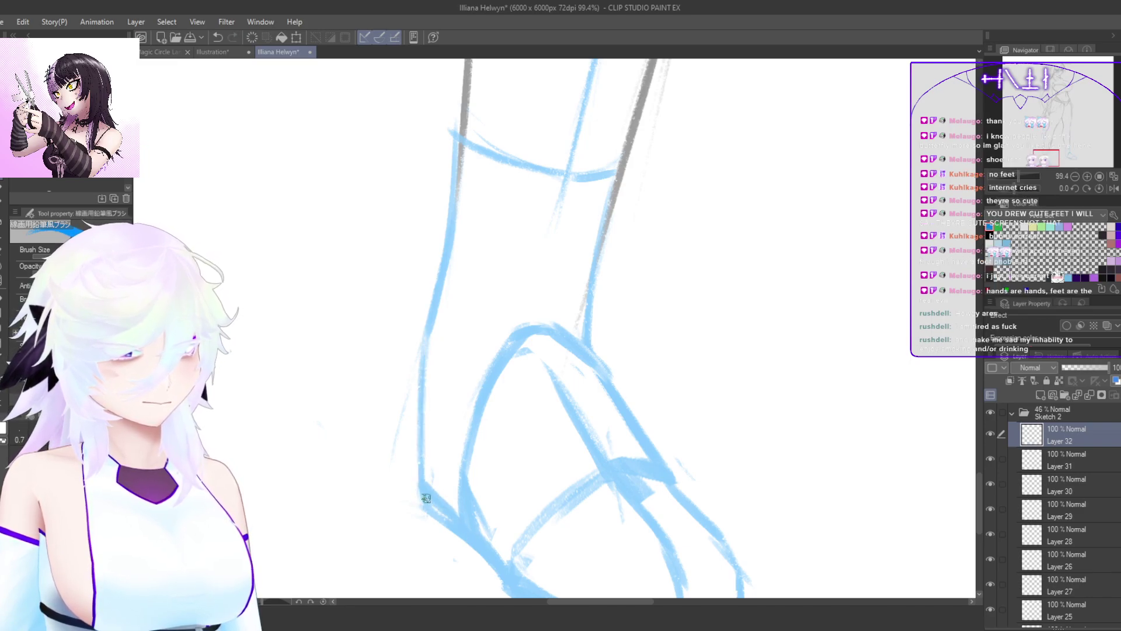
left_click_drag(426, 498, 472, 534)
key("h")
Step: Extend the near foot's heel downward with a short edge, try a lower sole line, and undo the last strokes
left_click_drag(669, 523, 734, 412)
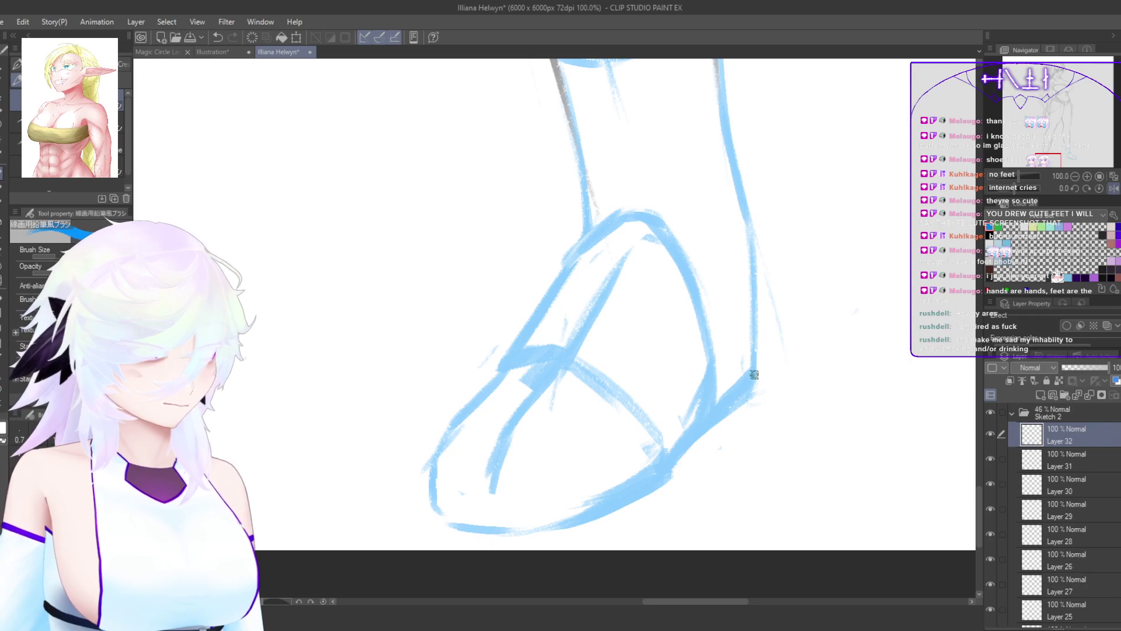
mouse_move(754, 374)
left_mouse_down()
mouse_move(742, 417)
mouse_move(686, 459)
mouse_move(695, 442)
mouse_move(654, 498)
mouse_move(539, 536)
left_mouse_up()
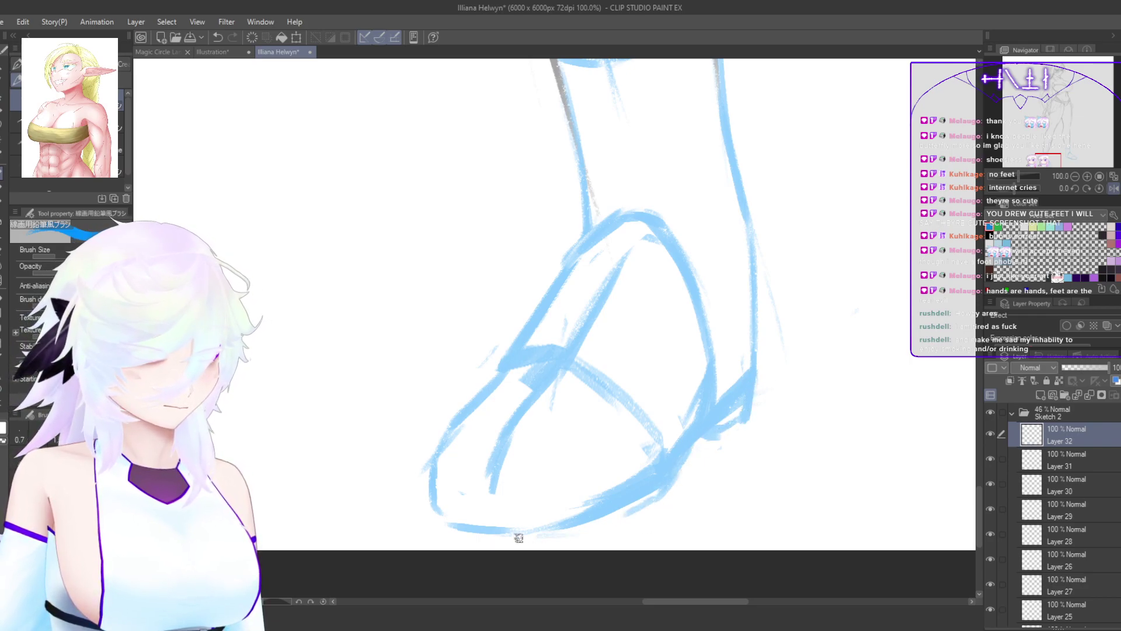
mouse_move(436, 509)
left_mouse_down()
mouse_move(450, 536)
mouse_move(437, 529)
mouse_move(433, 505)
mouse_move(446, 533)
mouse_move(528, 545)
left_mouse_up()
key("ctrl+z")
key("ctrl+z")
Step: Draw the underside of the near foot's heel block from its back corner toward the sole, and check it mirrored
left_click_drag(682, 543, 351, 452)
mouse_move(340, 256)
left_mouse_down()
mouse_move(343, 322)
mouse_move(372, 406)
left_mouse_up()
double_click(572, 430)
left_click_drag(480, 432, 934, 471)
left_click_drag(456, 460, 726, 507)
mouse_move(666, 312)
left_mouse_down()
mouse_move(695, 290)
mouse_move(704, 265)
left_mouse_up()
double_click(685, 265)
mouse_move(698, 184)
left_mouse_down()
mouse_move(686, 293)
mouse_move(618, 296)
left_mouse_up()
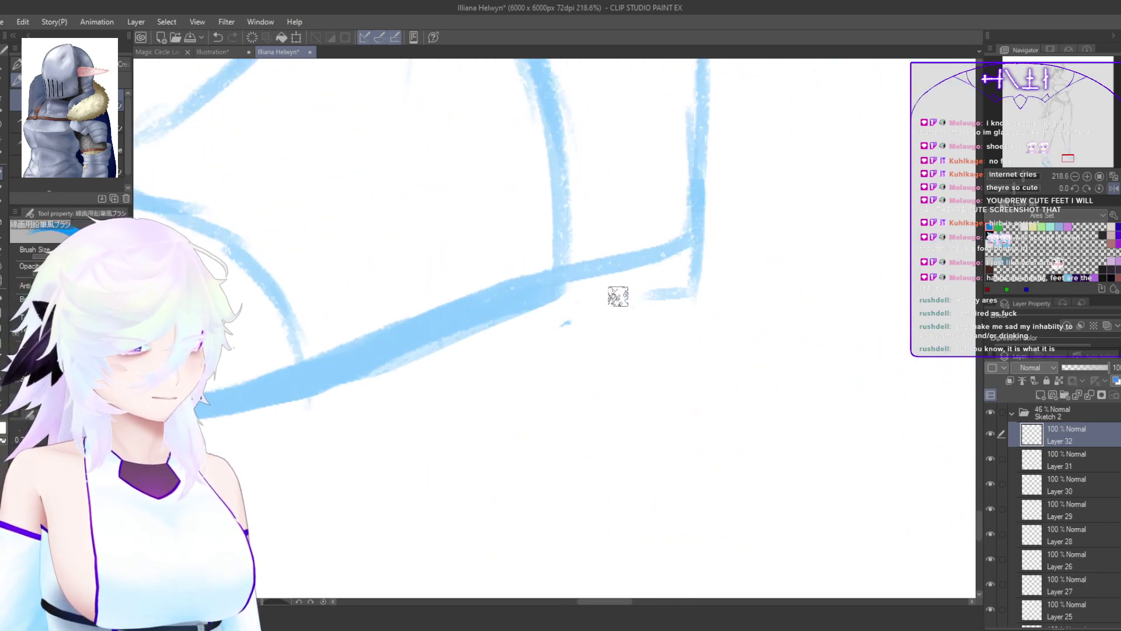
left_click_drag(695, 290, 562, 321)
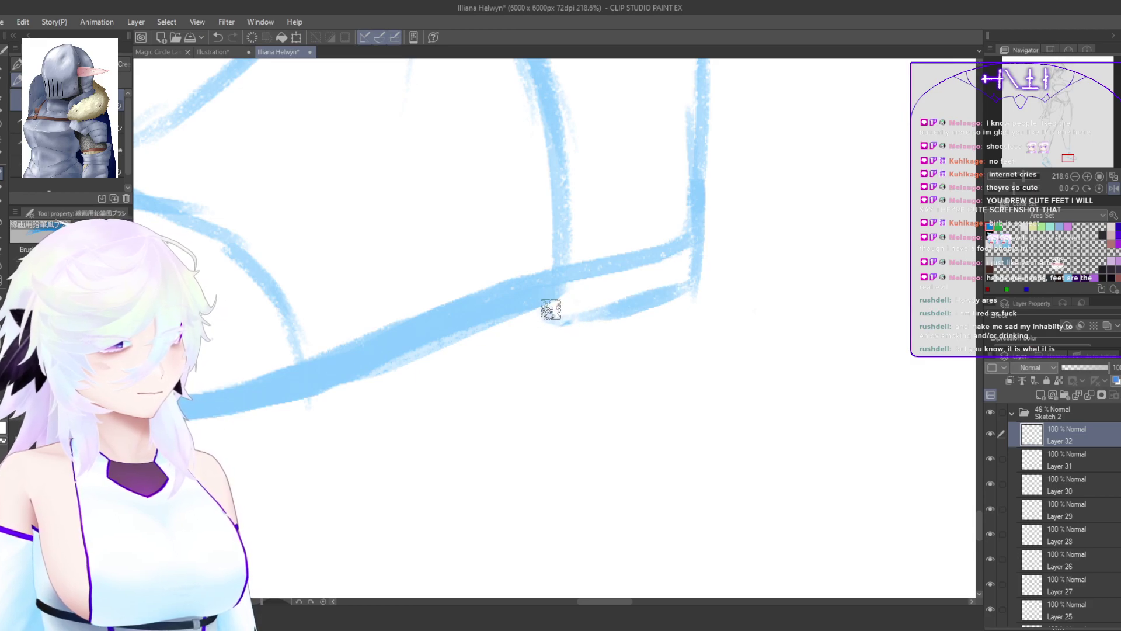
key("h")
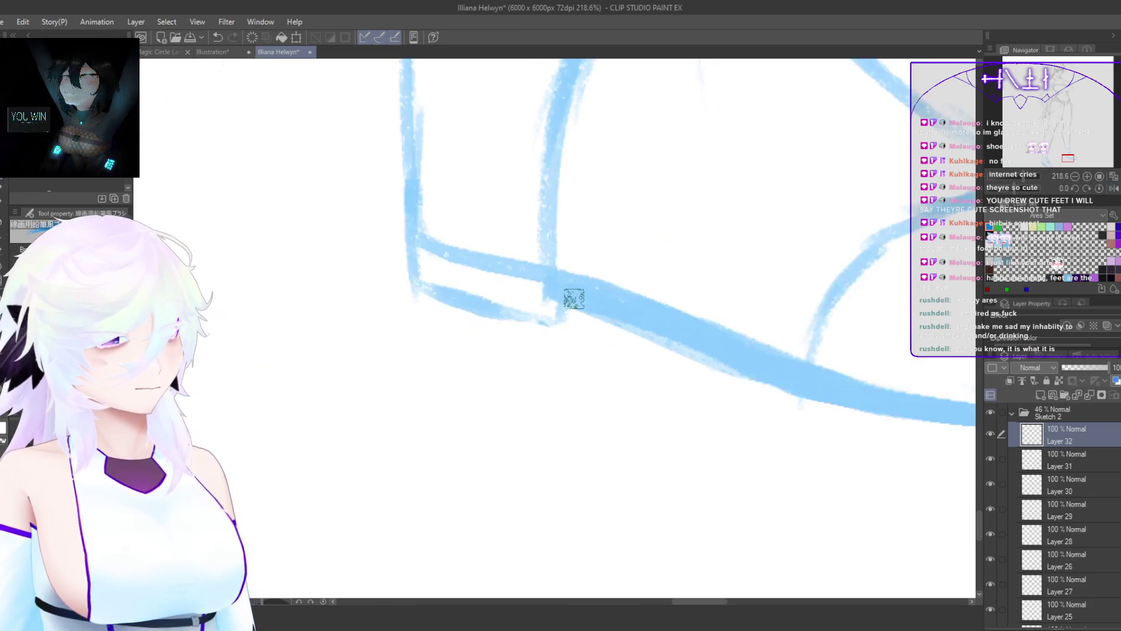
key("h")
Step: Add the heel block's front edge and draw a second outline below the near foot's sole toward the toe tip
left_click_drag(681, 405, 823, 367)
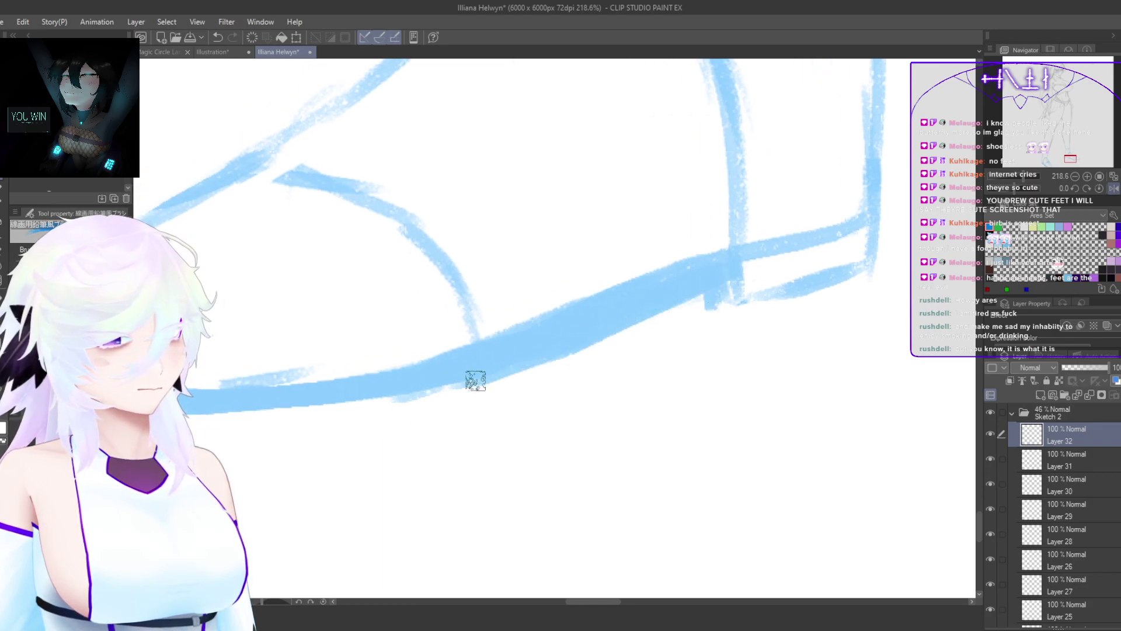
key("h")
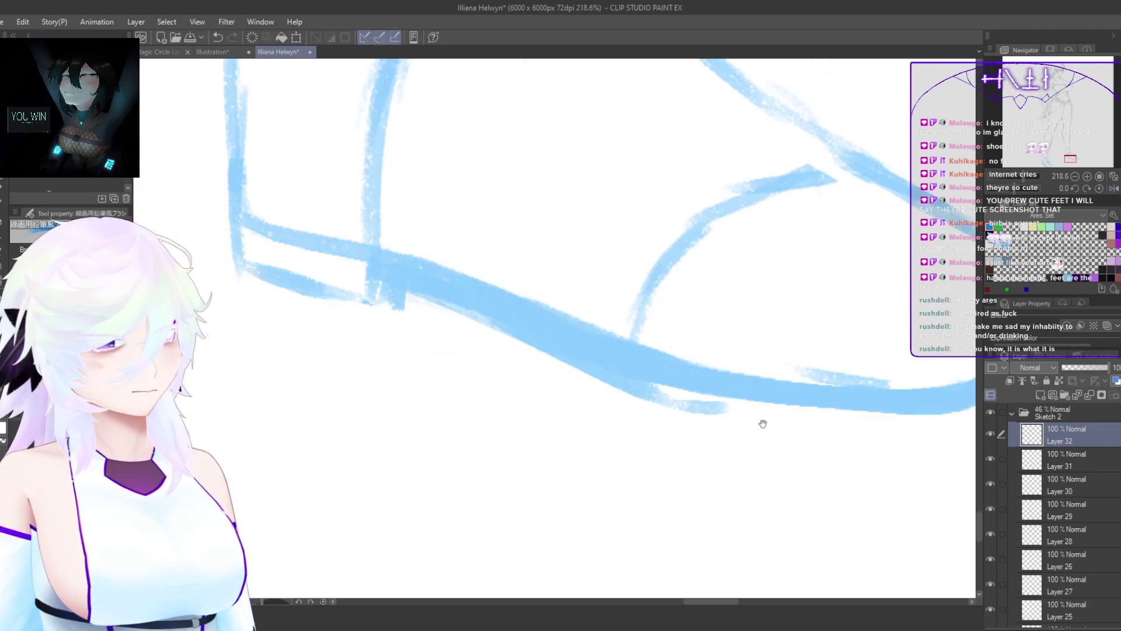
mouse_move(762, 423)
left_mouse_down()
mouse_move(791, 463)
mouse_move(563, 534)
mouse_move(589, 187)
mouse_move(465, 500)
mouse_move(640, 284)
left_mouse_up()
left_click_drag(512, 432, 689, 249)
key("ctrl+z")
mouse_move(541, 395)
left_mouse_down()
mouse_move(684, 234)
mouse_move(670, 244)
mouse_move(733, 218)
mouse_move(711, 219)
mouse_move(763, 252)
mouse_move(706, 238)
left_mouse_up()
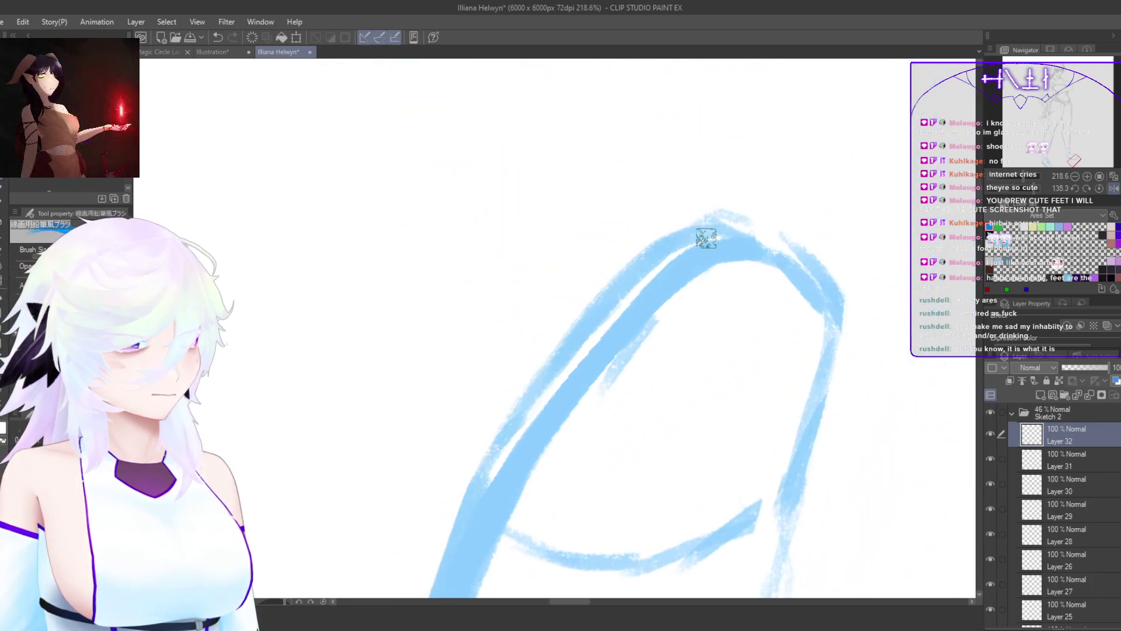
Step: Thicken the near foot's toe tip outward to meet the lower sole outline, and check both feet against the legs
double_click(813, 304)
left_click_drag(760, 304, 822, 377)
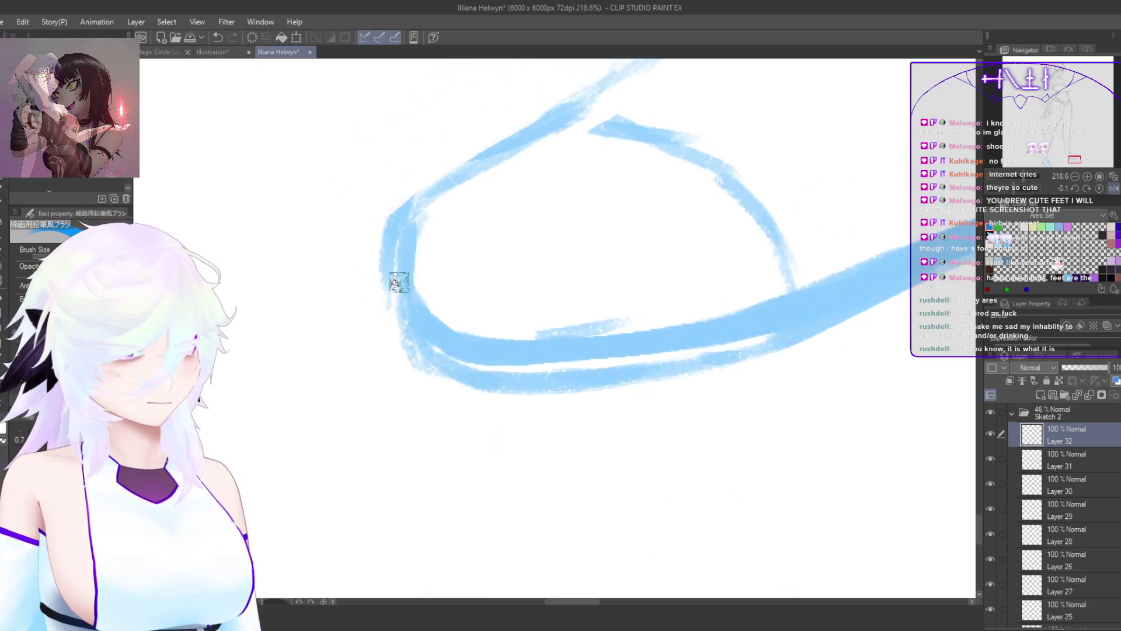
left_click_drag(413, 232, 404, 288)
mouse_move(417, 218)
left_mouse_down()
mouse_move(390, 287)
mouse_move(411, 325)
mouse_move(407, 364)
left_mouse_up()
left_click_drag(396, 314, 397, 353)
key("h")
key("h")
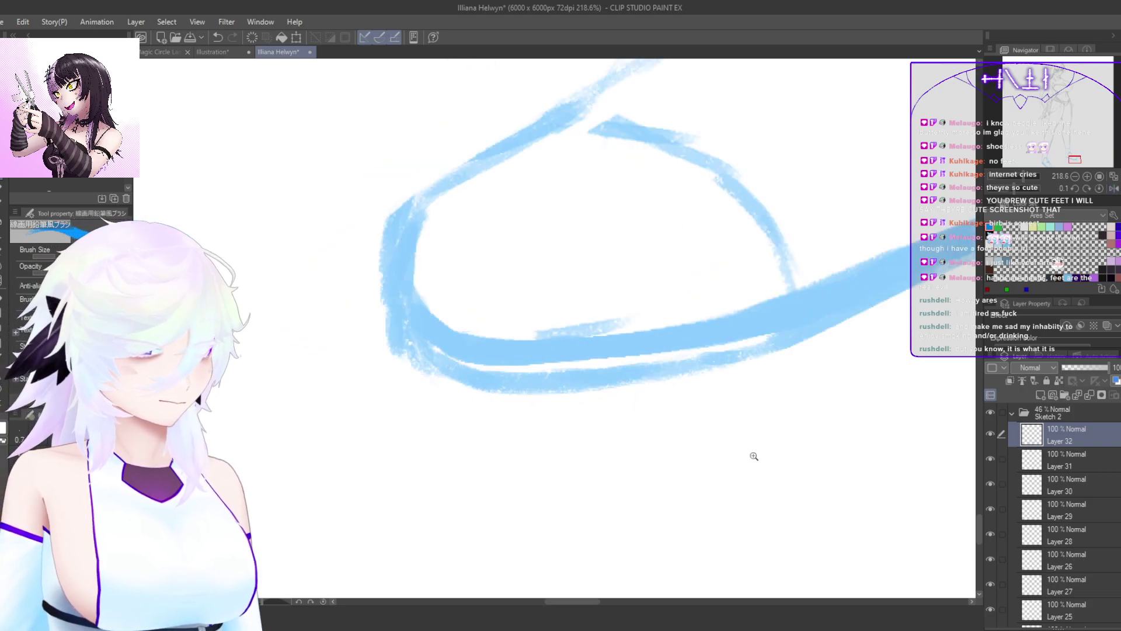
scroll(754, 456, "down", 10)
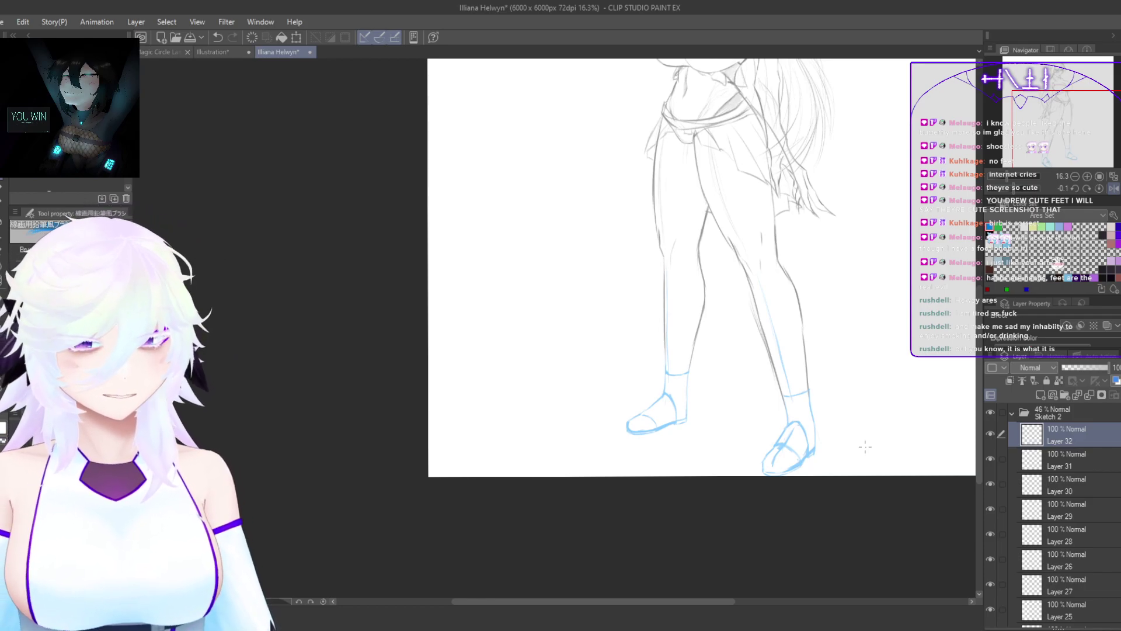
scroll(818, 418, "up", 3)
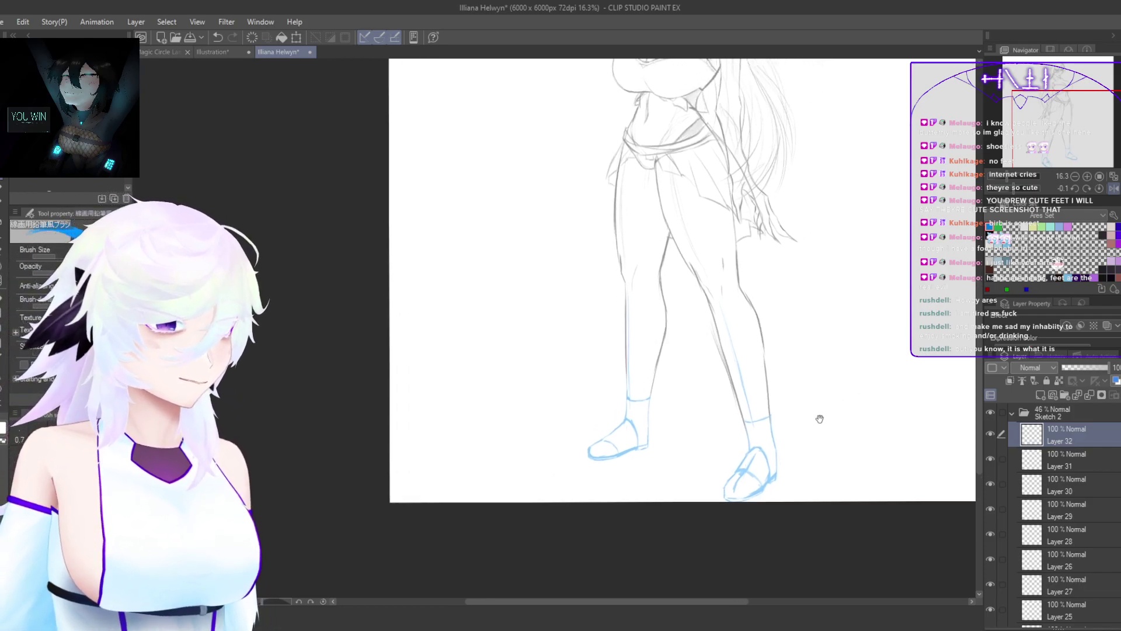
scroll(743, 492, "up", 1)
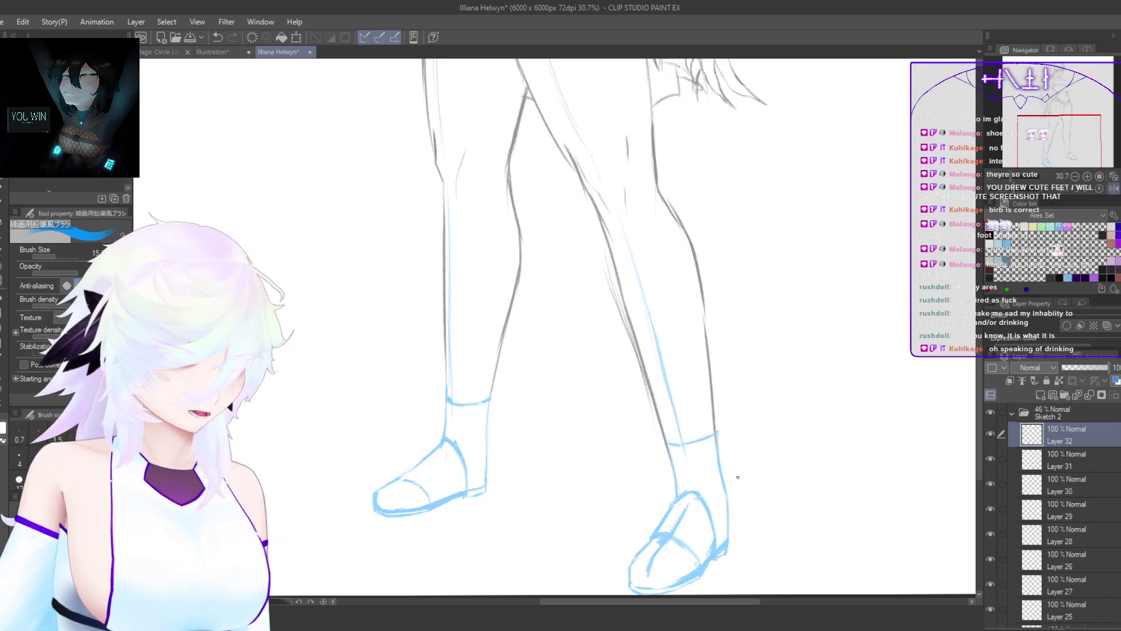
Step: Lasso the far lower leg and foot across the Sketch 2 folder, stretch them slightly downward, apply the transformation, and deselect
left_click_drag(643, 507, 676, 510)
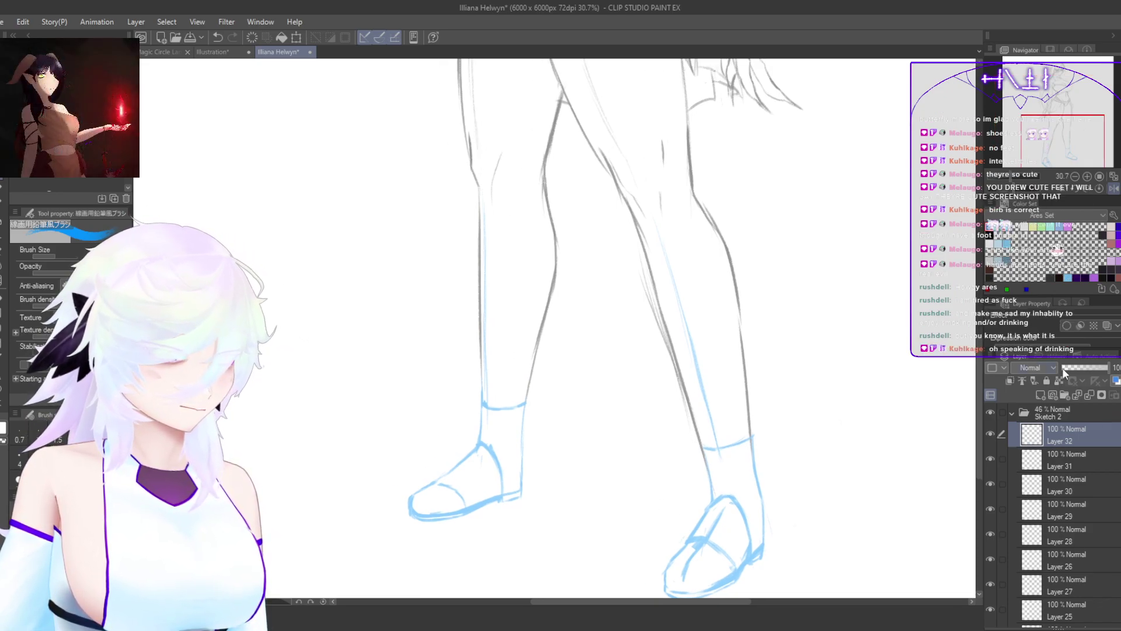
left_click(1070, 412)
key("m")
mouse_move(562, 486)
left_mouse_down()
mouse_move(391, 549)
mouse_move(384, 314)
mouse_move(449, 216)
mouse_move(488, 184)
mouse_move(556, 187)
mouse_move(616, 280)
mouse_move(569, 491)
left_mouse_up()
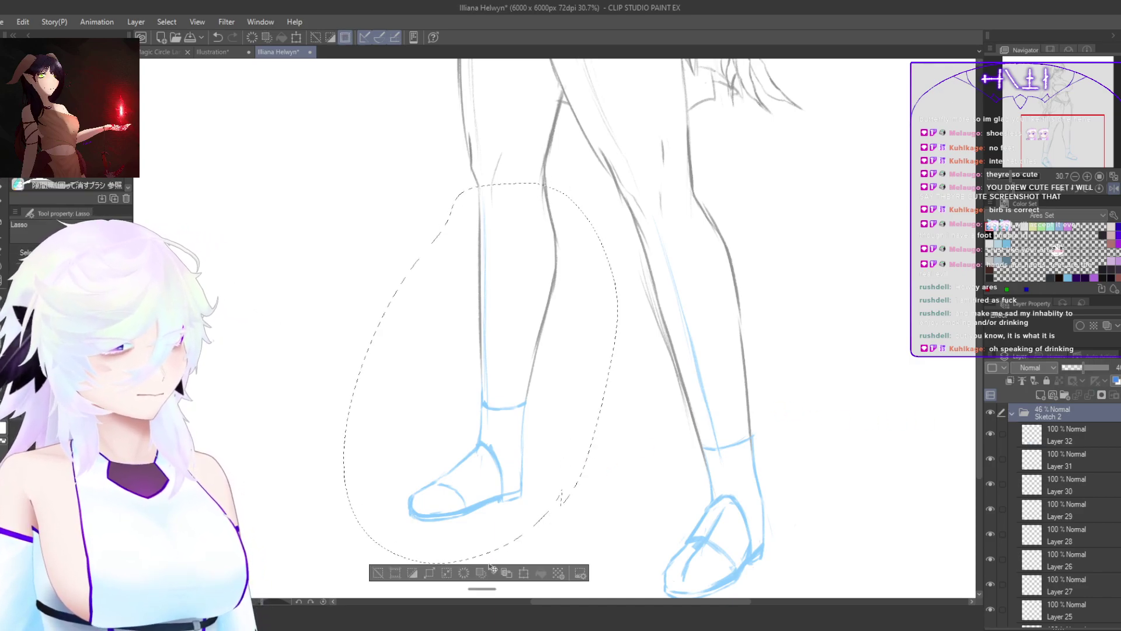
key("ctrl+t")
left_click_drag(481, 564, 480, 590)
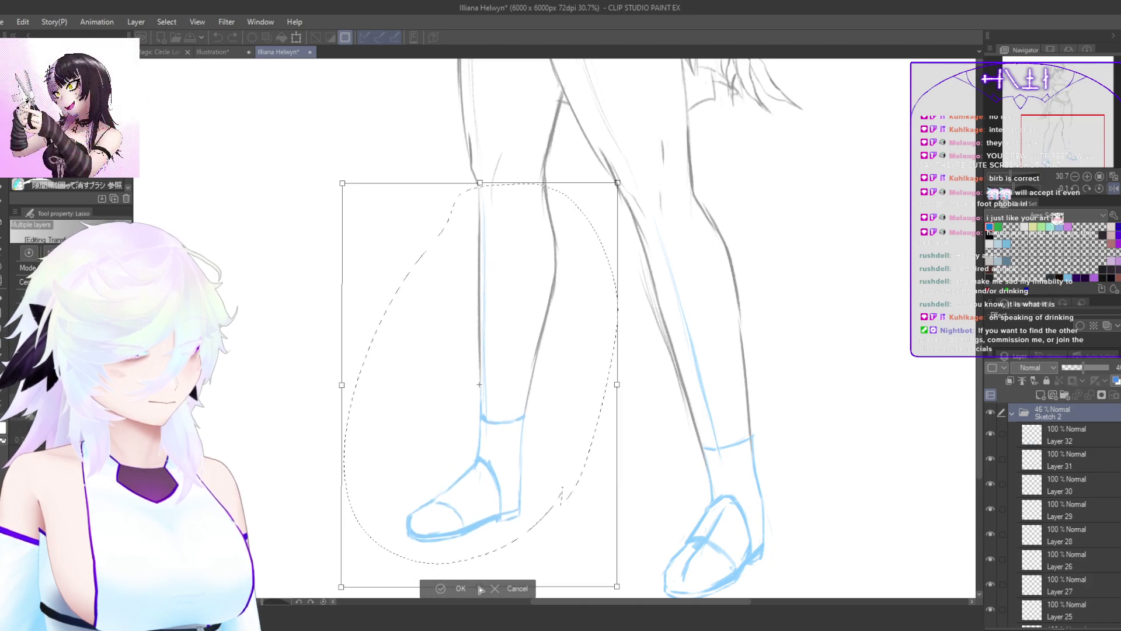
key("h")
key("Return")
left_click_drag(783, 463, 698, 552)
key("ctrl+t")
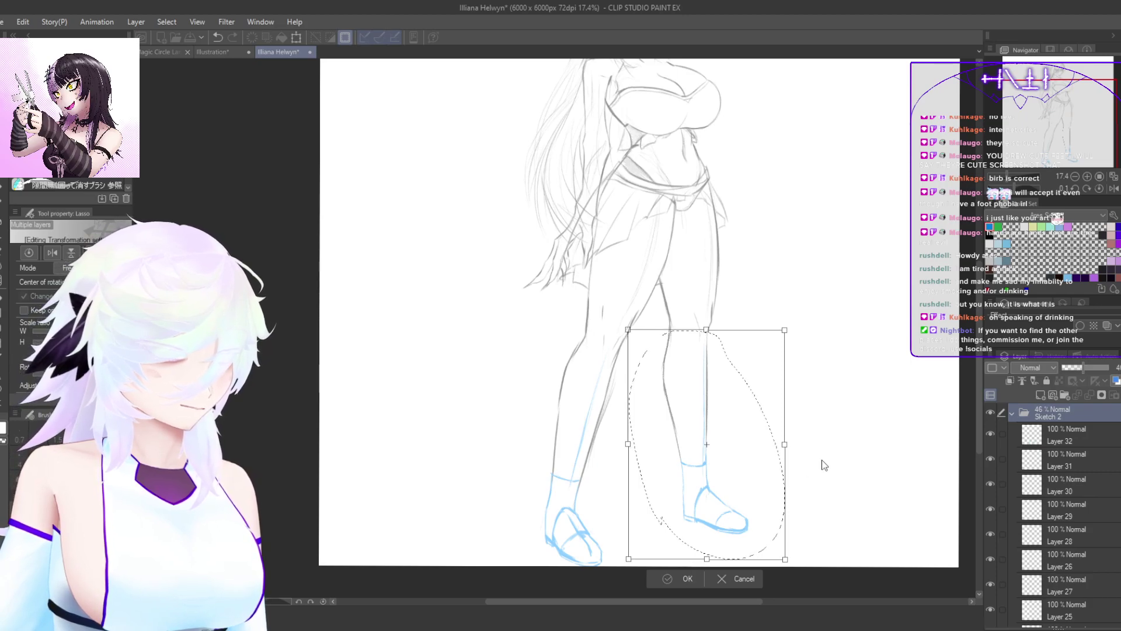
key("Return")
key("ctrl+d")
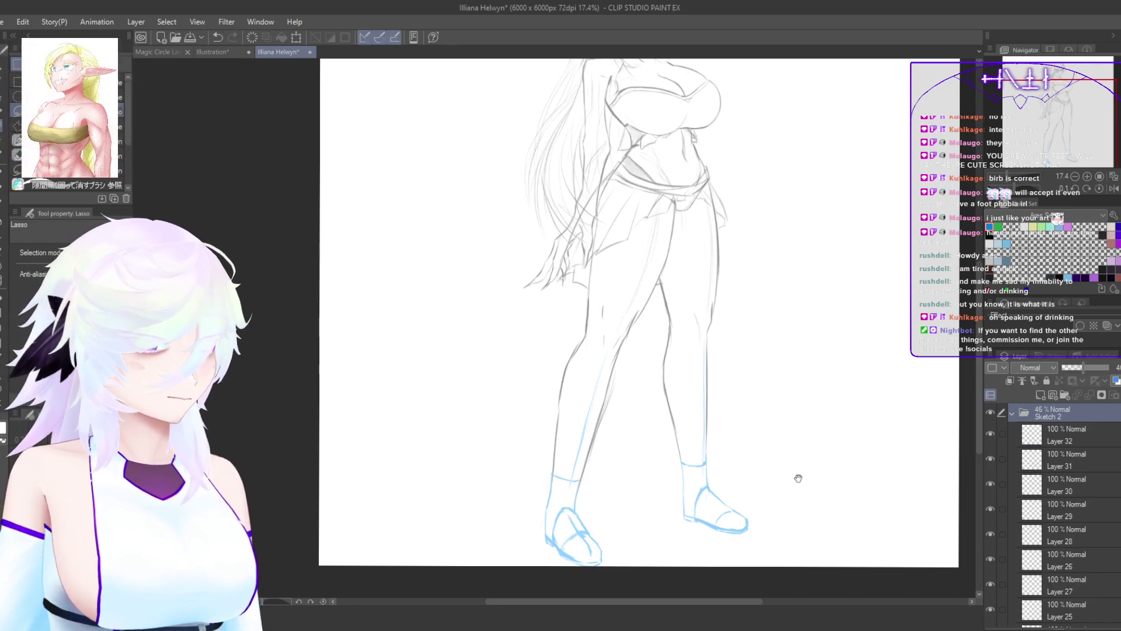
Step: Examine the full figure's proportions in the normal view, and inspect the upper body and face up close
key("h")
left_click_drag(738, 501, 797, 503)
left_click_drag(783, 504, 744, 514)
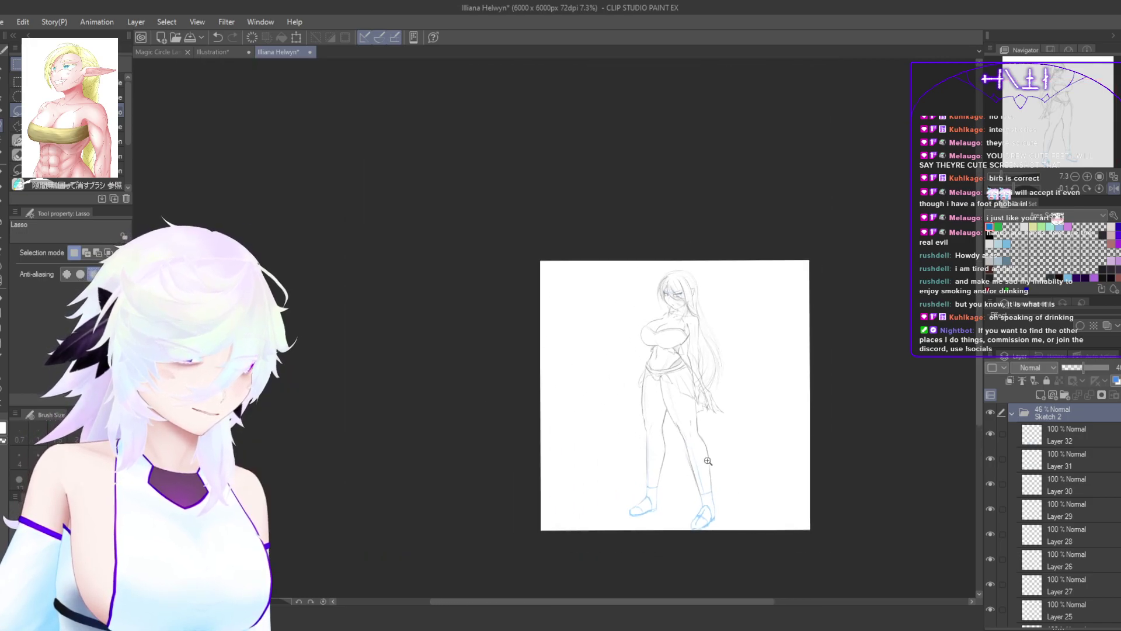
scroll(681, 466, "up", 4)
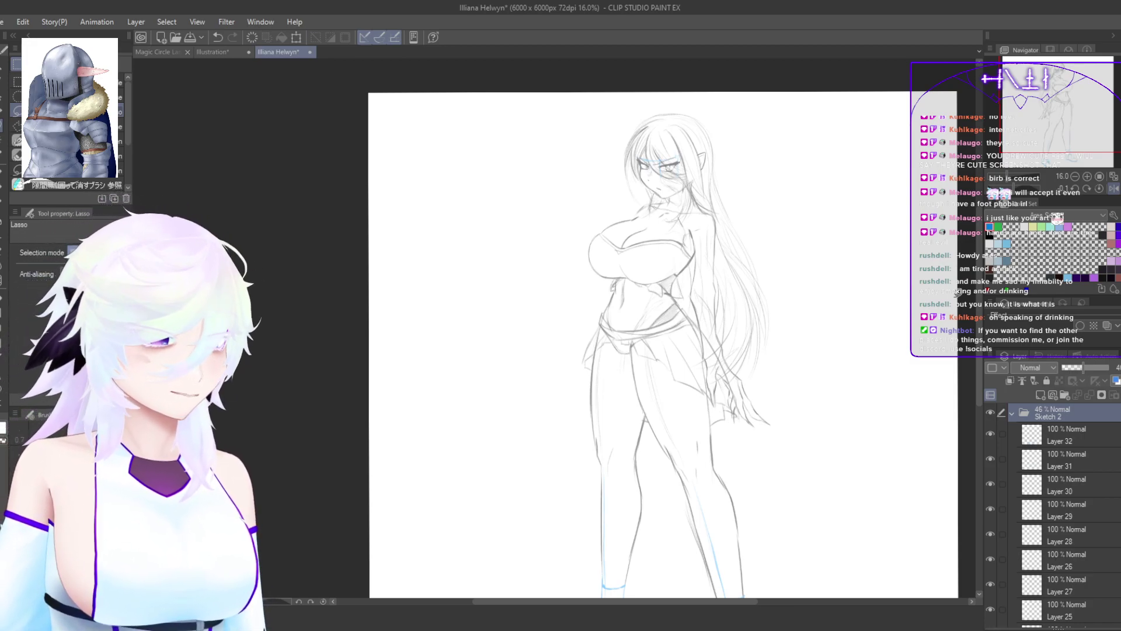
left_click_drag(867, 240, 866, 263)
scroll(648, 341, "up", 4)
left_click_drag(792, 282, 755, 466)
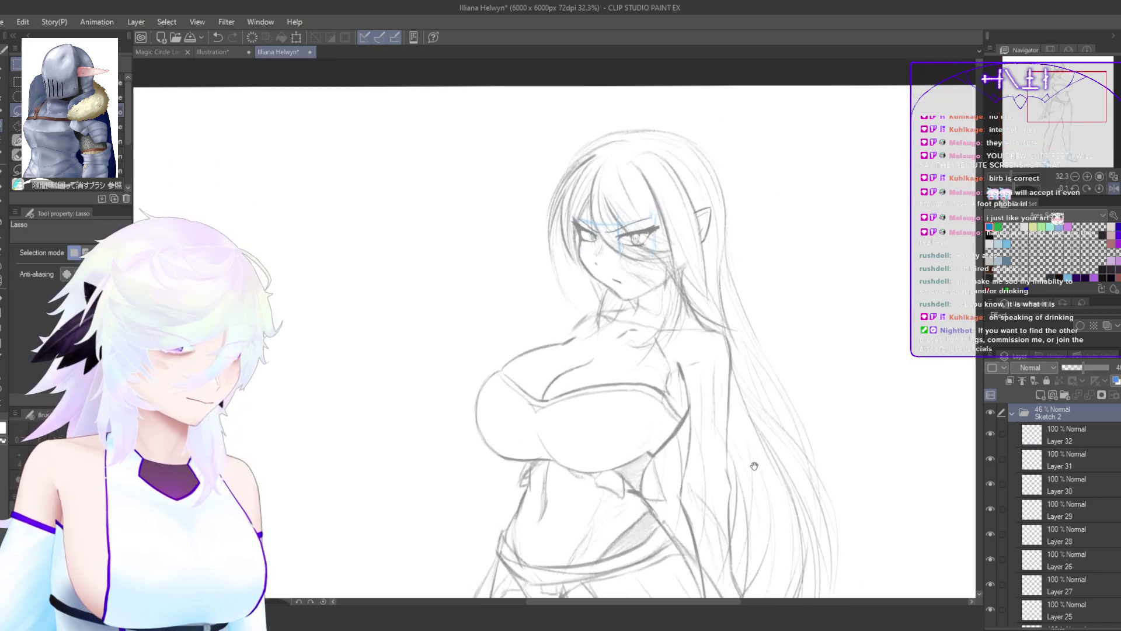
scroll(755, 466, "up", 3)
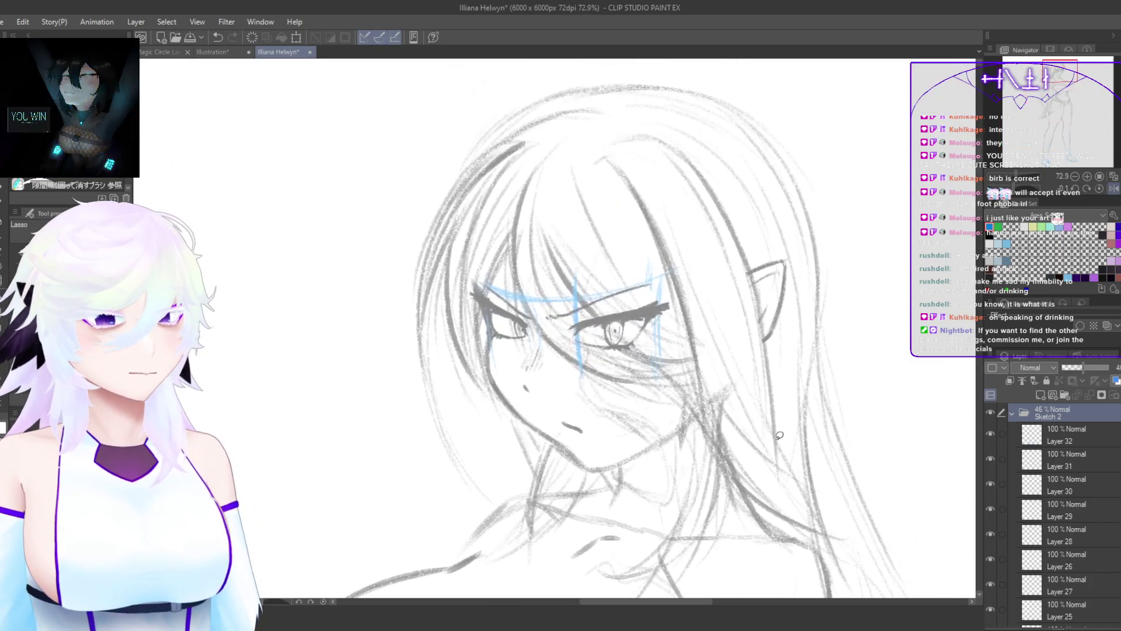
scroll(601, 335, "up", 3)
Step: Try to stretch the eyes downward on Layer 28, alone and with Layer 29 also selected, and cancel the transformations
left_click(668, 281, "ctrl+shift")
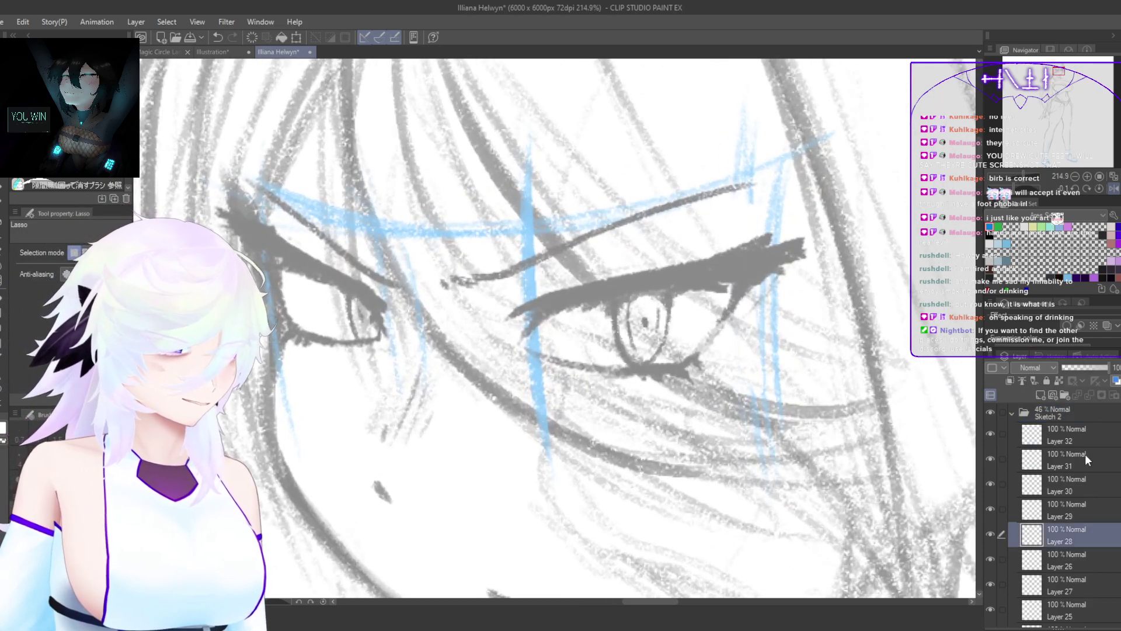
key("ctrl+t")
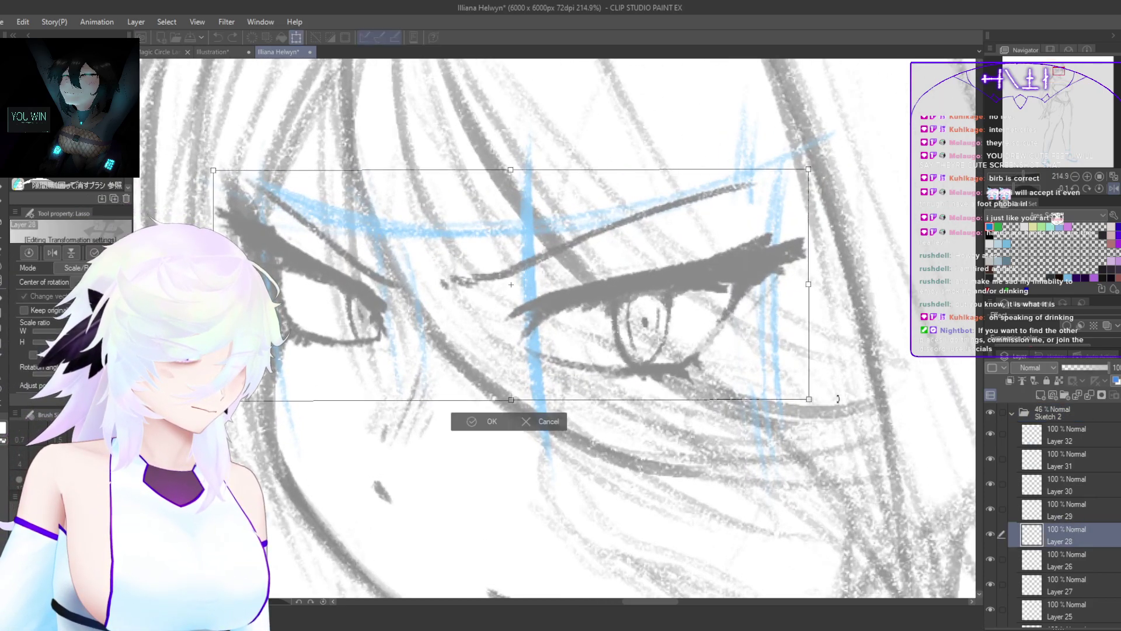
left_click_drag(506, 403, 510, 428)
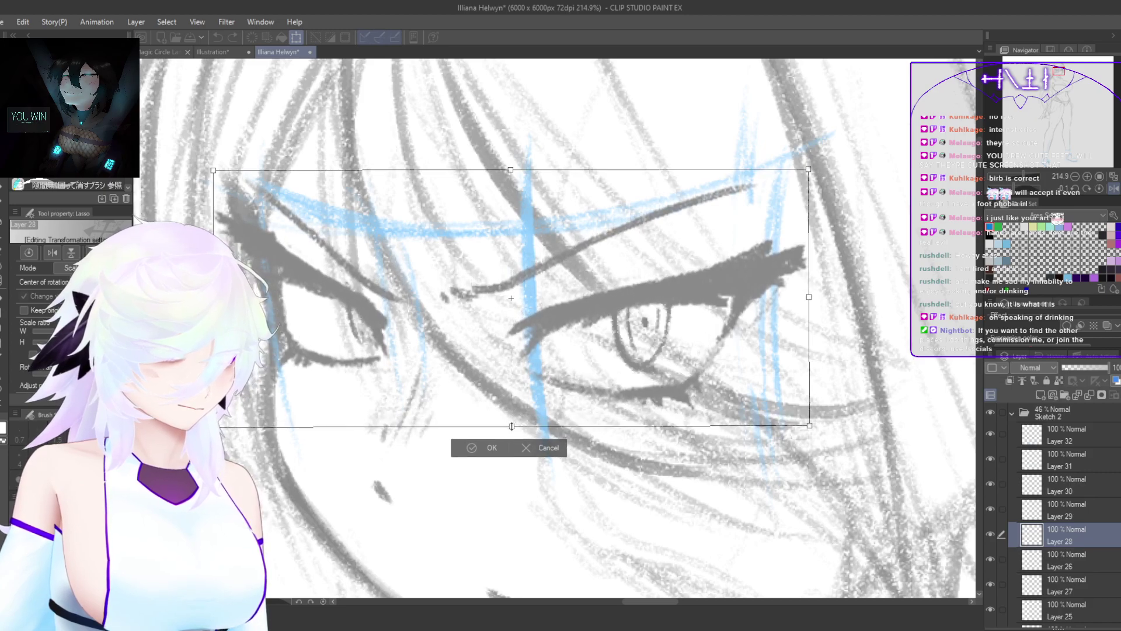
key("ctrl+z")
left_click(561, 424)
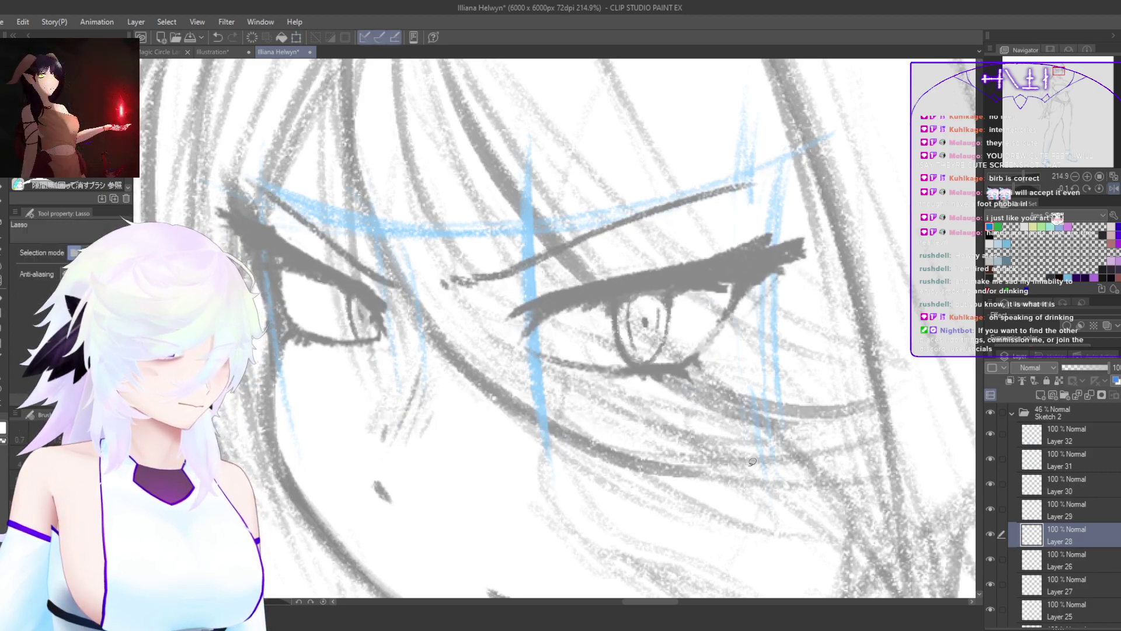
left_click(1077, 506, "ctrl")
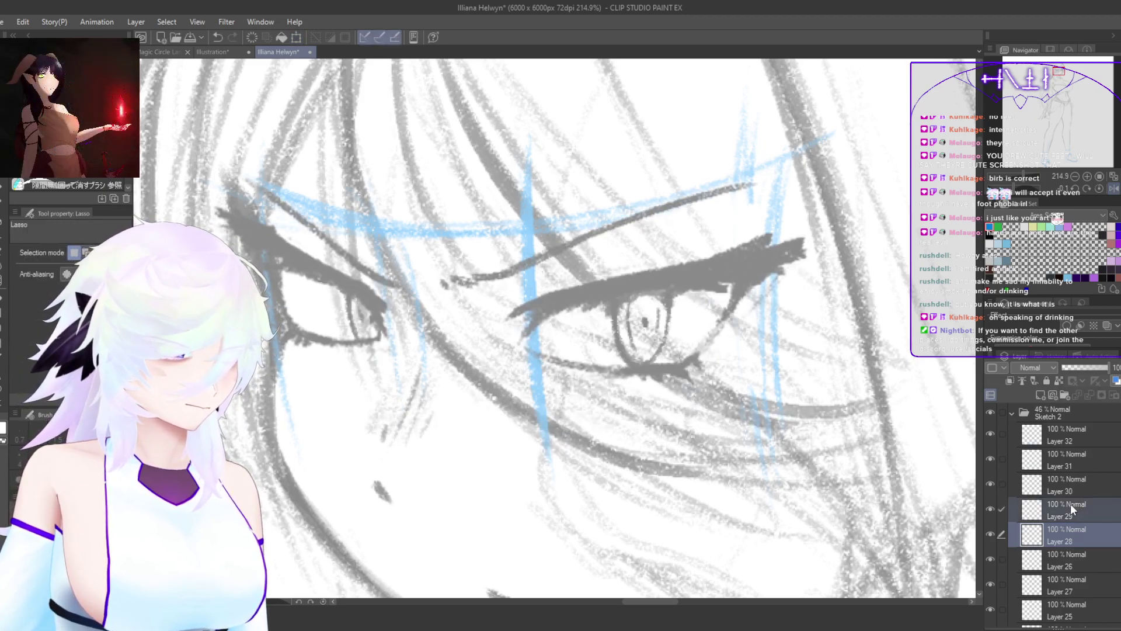
key("ctrl+t")
left_click_drag(511, 401, 521, 430)
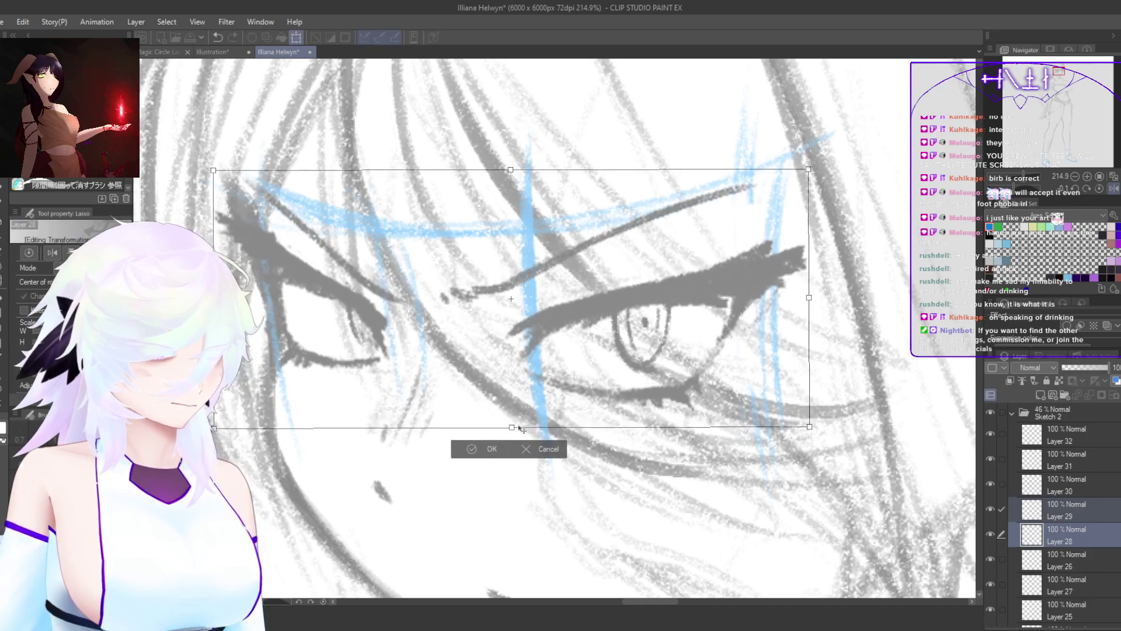
left_click(549, 449)
Step: Add Layer 30 to Layers 28 and 29, stretch the eyes and eyebrows slightly downward, and apply the transformation
left_click(1060, 488, "ctrl")
key("ctrl+t")
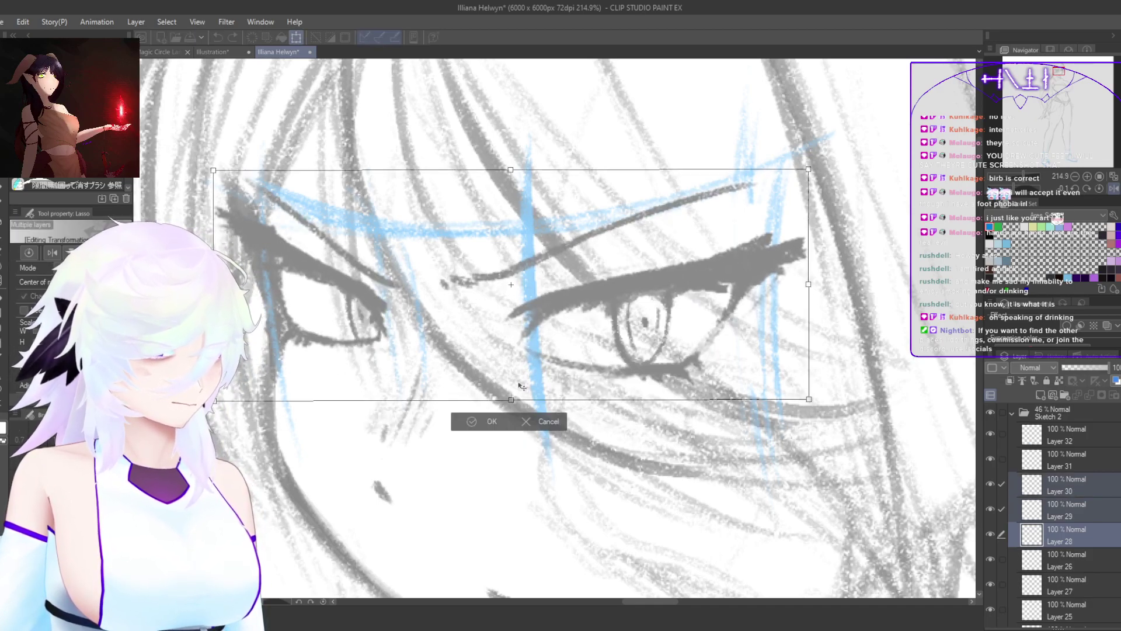
left_click_drag(511, 401, 512, 440)
left_click_drag(603, 395, 607, 380)
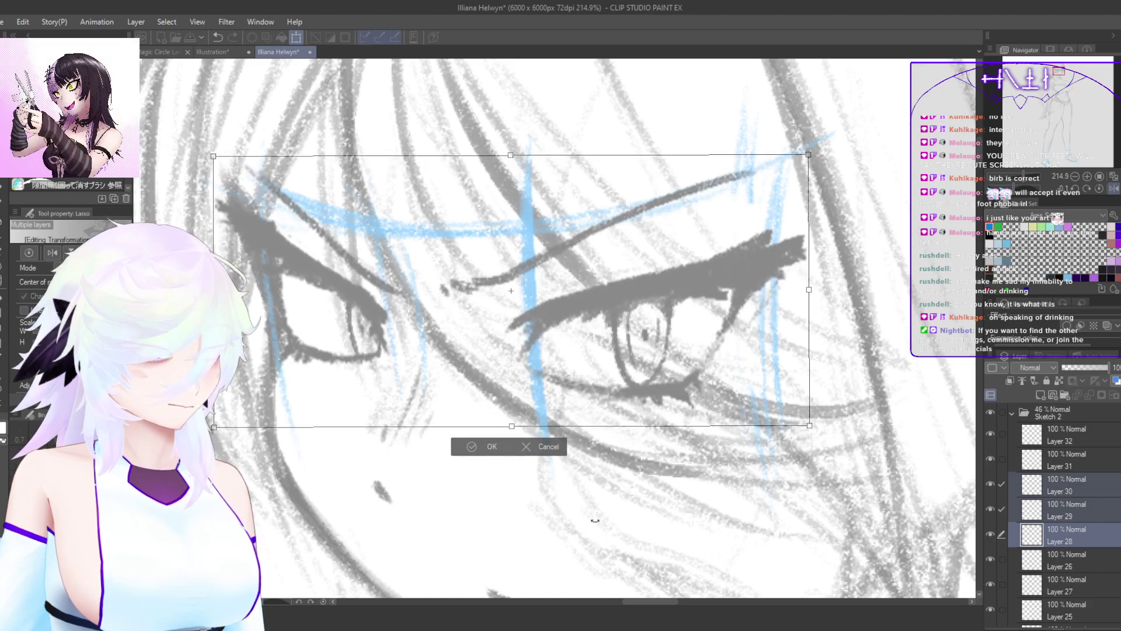
key("ctrl+z")
key("ctrl+z")
left_click_drag(512, 401, 512, 412)
key("h")
left_click_drag(779, 518, 731, 534)
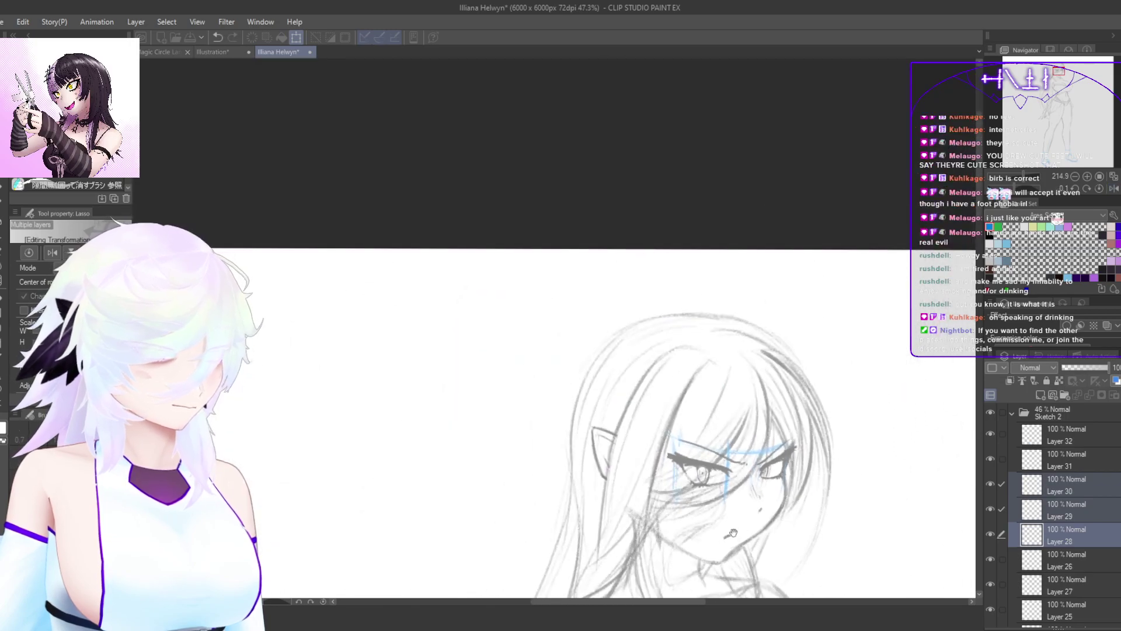
left_click_drag(754, 495, 732, 445)
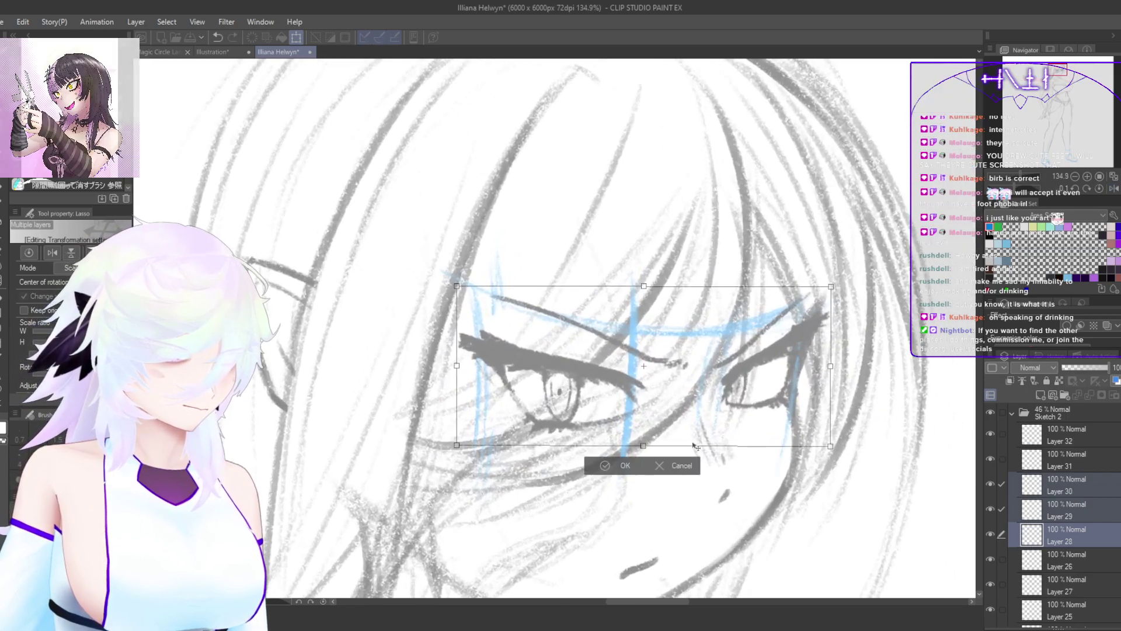
key("Return")
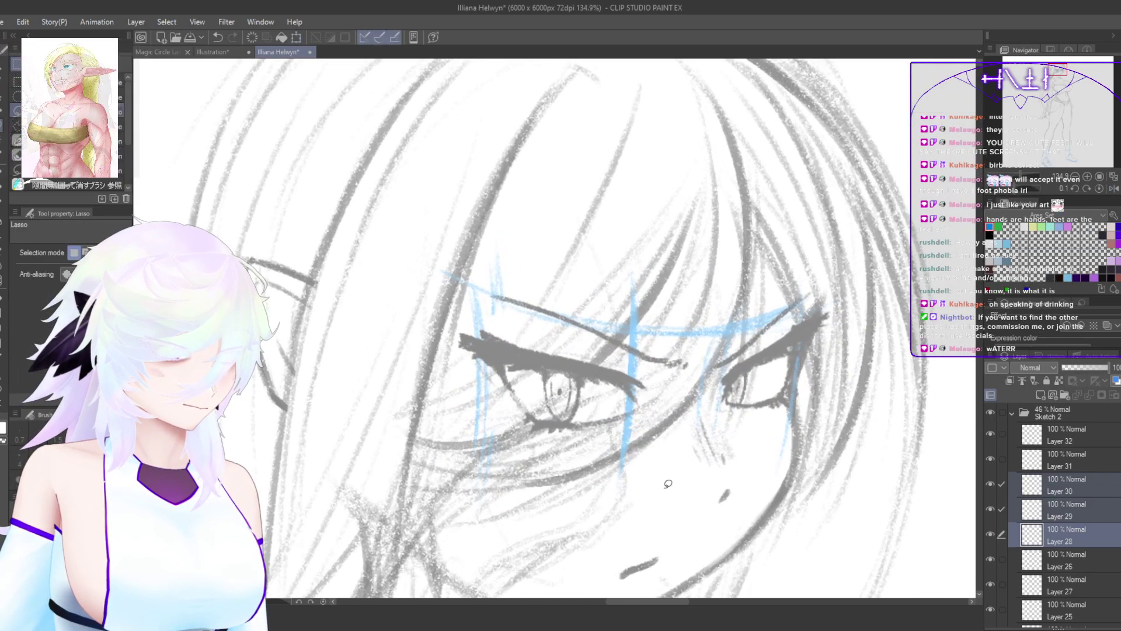
Step: Examine the enlarged eyes against the face, the upper body and the full figure's proportions
key("h")
scroll(696, 531, "down", 5)
left_click_drag(696, 530, 719, 425)
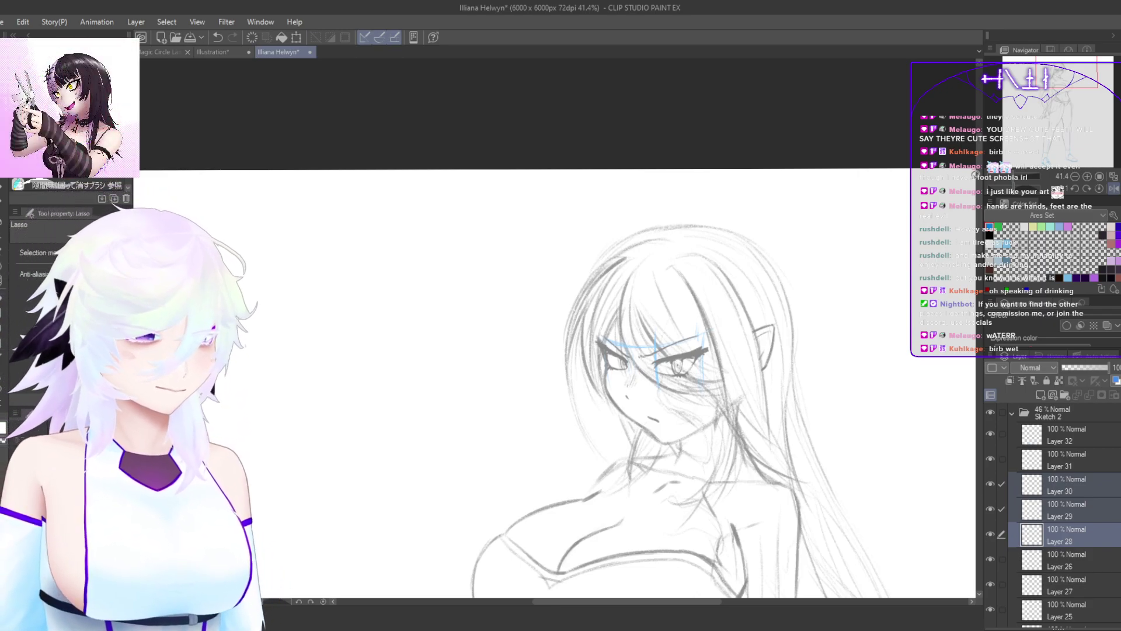
left_click_drag(979, 180, 979, 189)
scroll(812, 467, "down", 3)
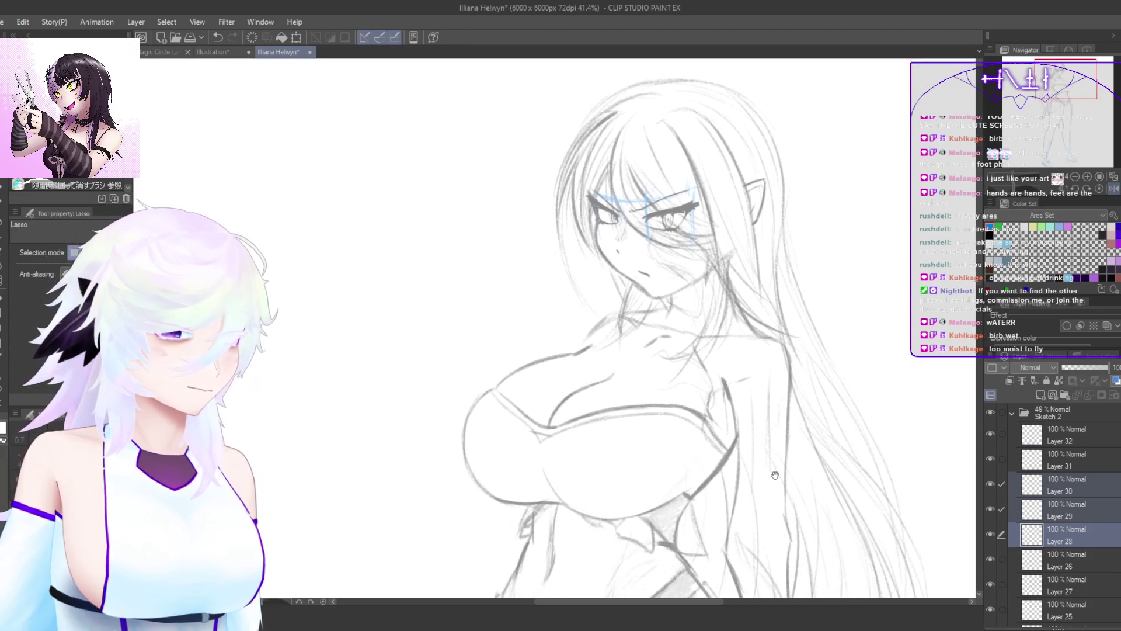
left_click_drag(789, 480, 762, 474)
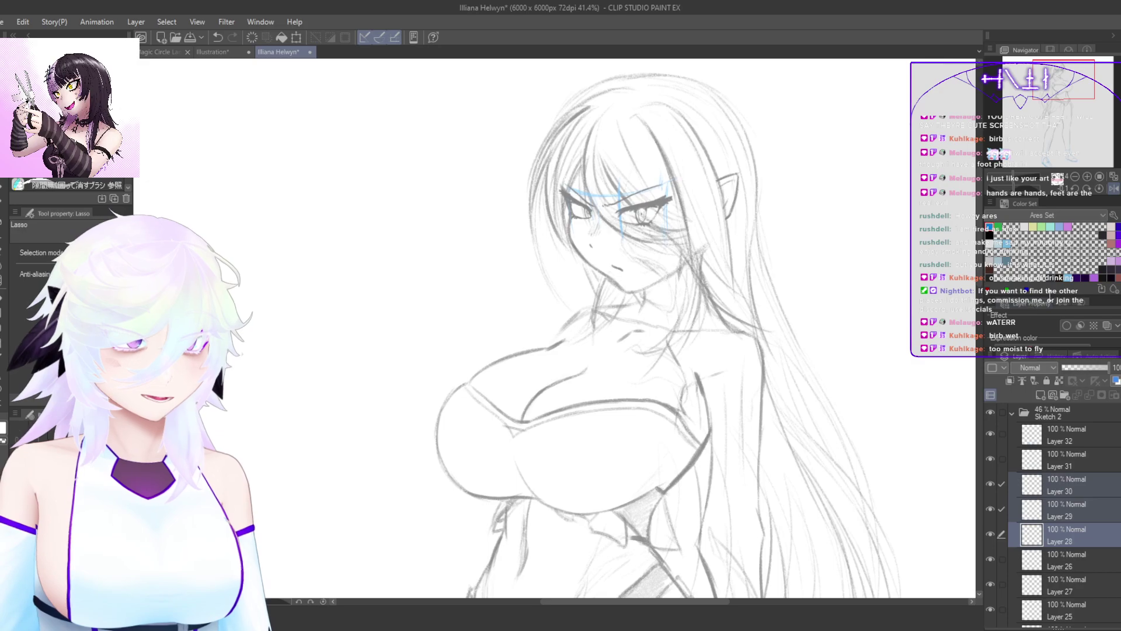
left_click_drag(829, 505, 759, 509)
left_click_drag(846, 553, 777, 443)
left_click_drag(823, 535, 791, 415)
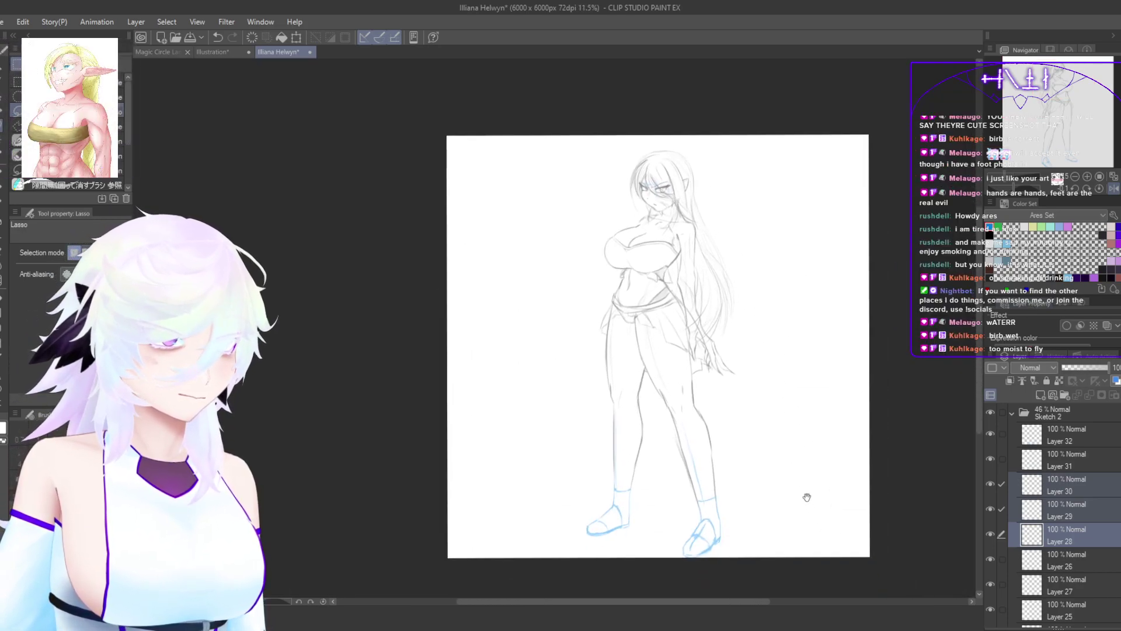
left_click_drag(806, 496, 770, 455)
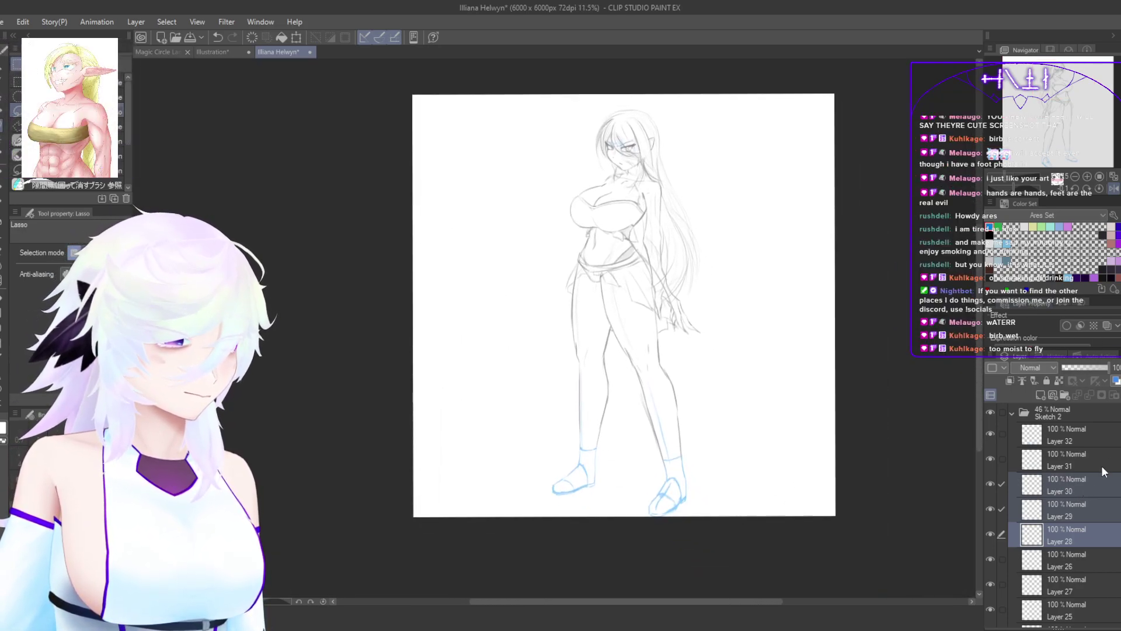
Step: Lower the opacity of the blue foot construction on Layer 32 to 36% and add a new layer above it
left_click(1096, 438)
left_click_drag(1084, 366, 1078, 368)
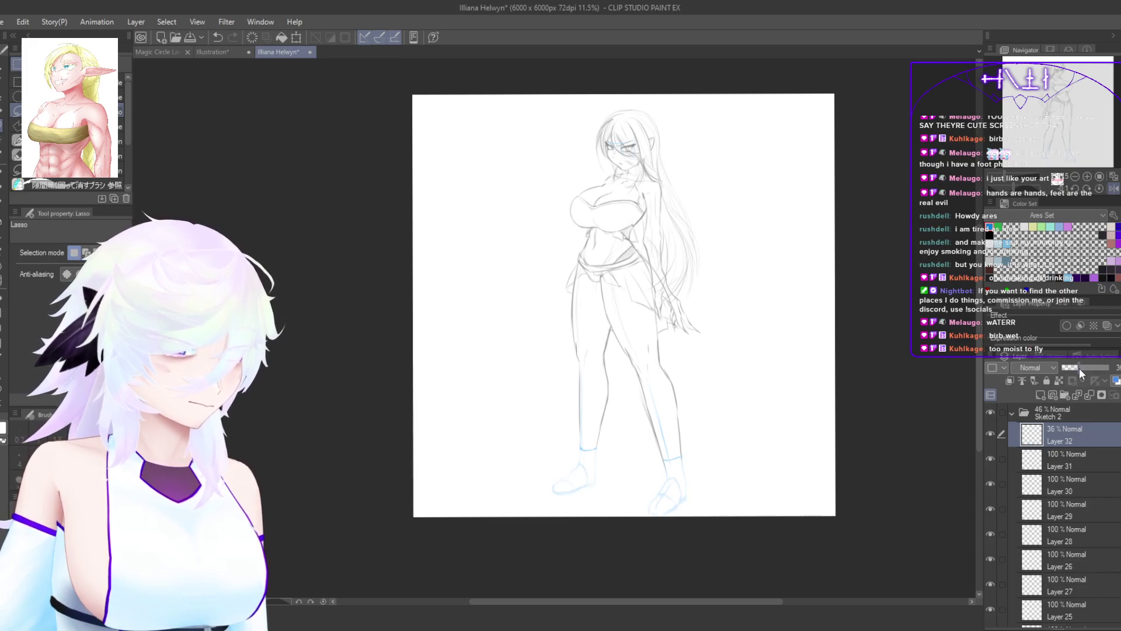
left_click(1042, 392)
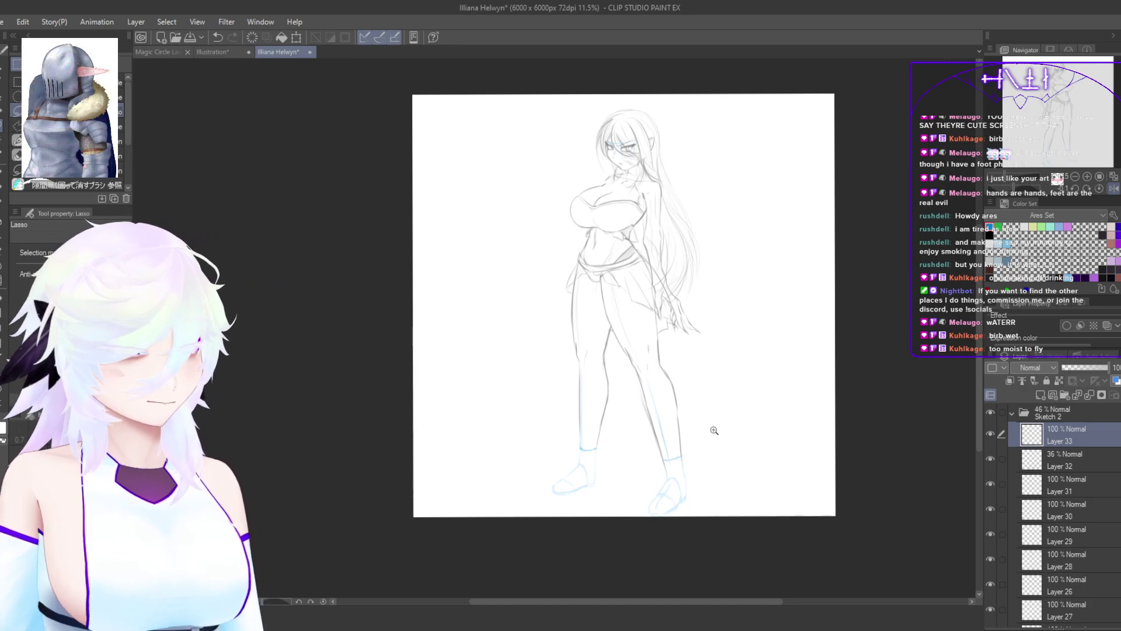
Step: Draw the back of the near ankle in gray pencil over the blue guides, continuing down around the heel
scroll(713, 430, "up", 6)
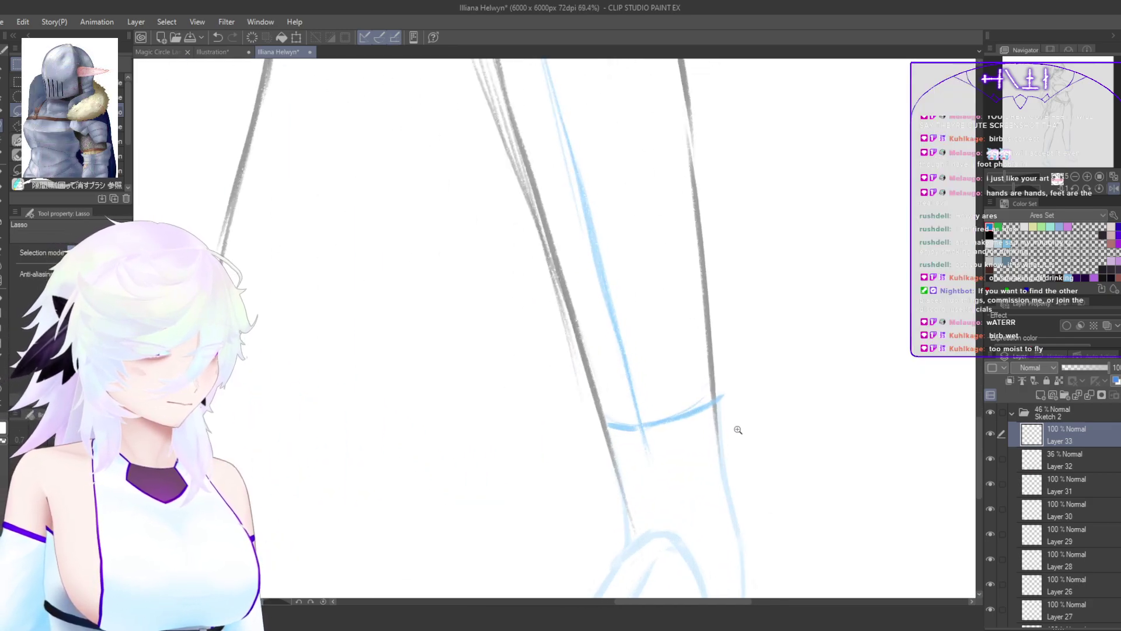
scroll(435, 344, "up", 2)
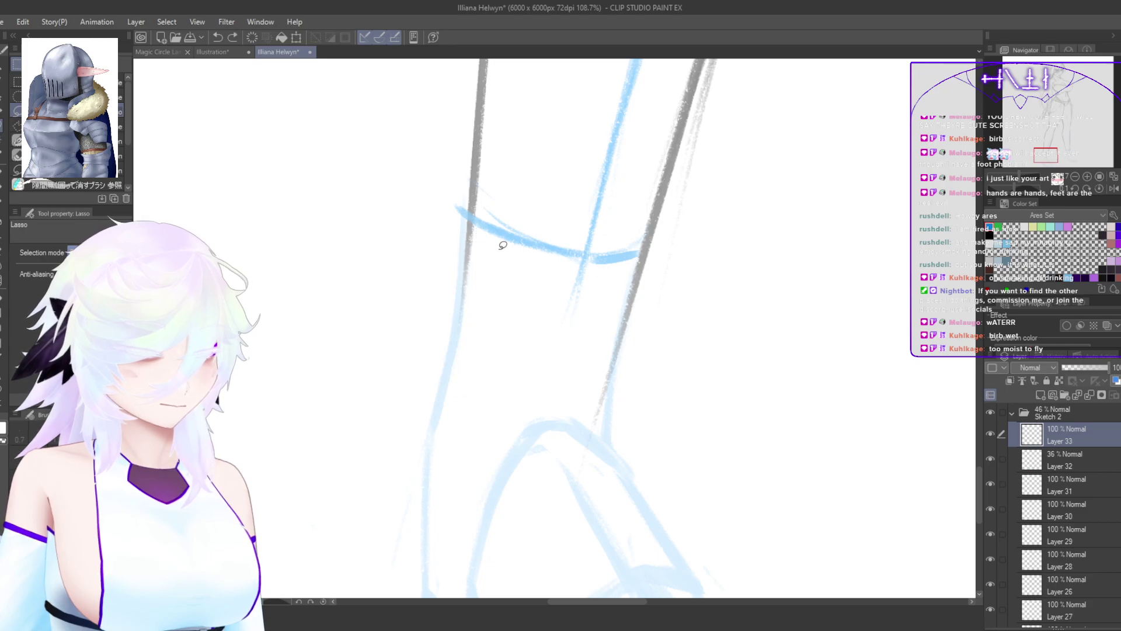
key("p")
left_click_drag(472, 212, 449, 359)
key("ctrl+z")
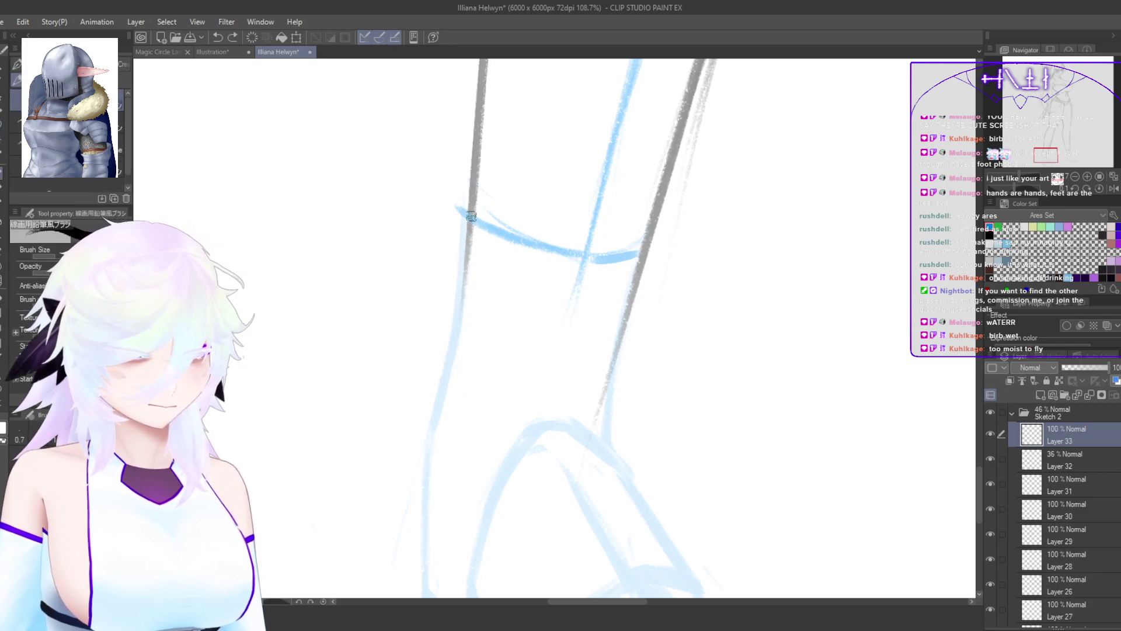
left_click_drag(472, 217, 433, 386)
key("ctrl+z")
left_click_drag(466, 256, 424, 417)
mouse_move(440, 368)
left_mouse_down()
mouse_move(411, 477)
mouse_move(417, 552)
left_mouse_up()
left_click_drag(440, 557, 455, 442)
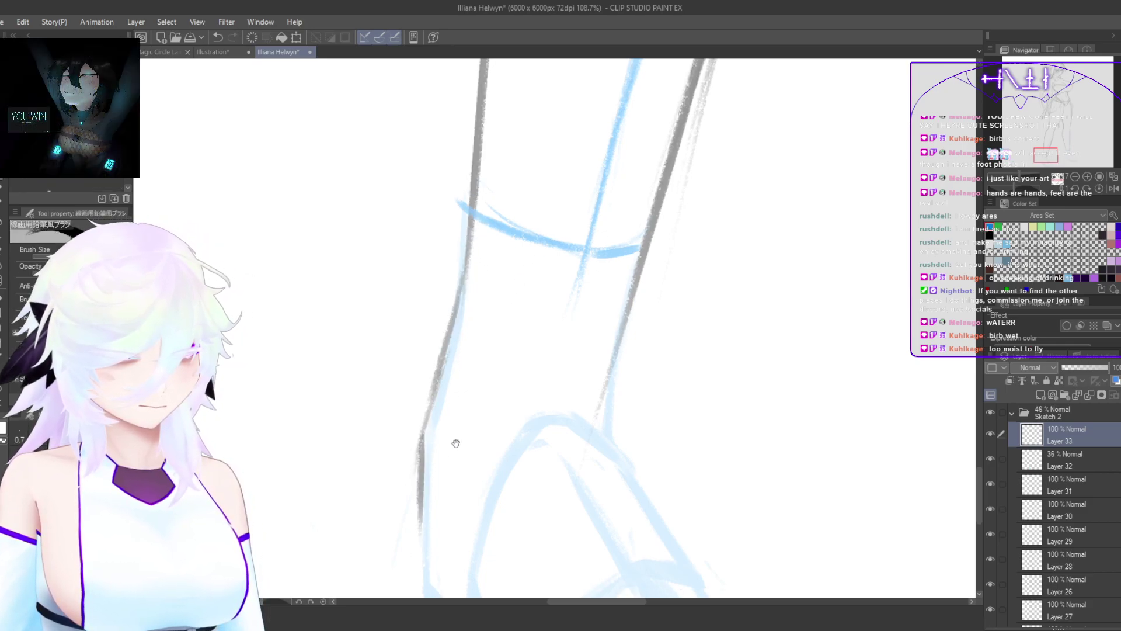
left_click_drag(435, 327, 431, 525)
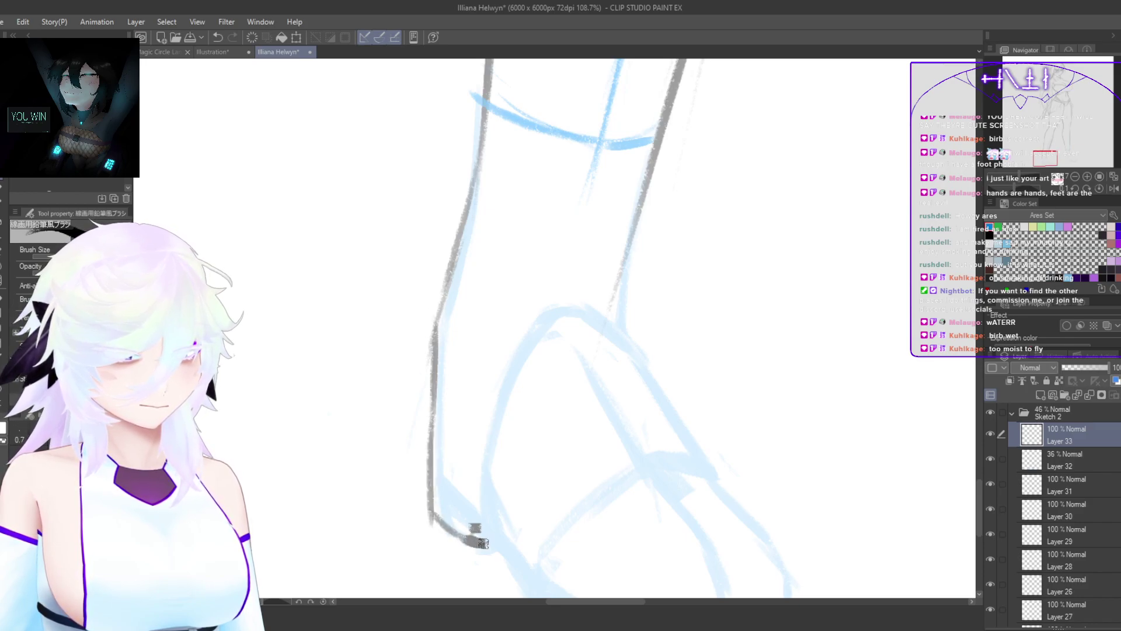
Step: Draw the arch of the near shoe's sole from the heel notch forward to the ball of the foot
key("h")
left_click_drag(611, 463, 700, 283)
left_click_drag(716, 344, 626, 448)
key("ctrl+z")
key("h")
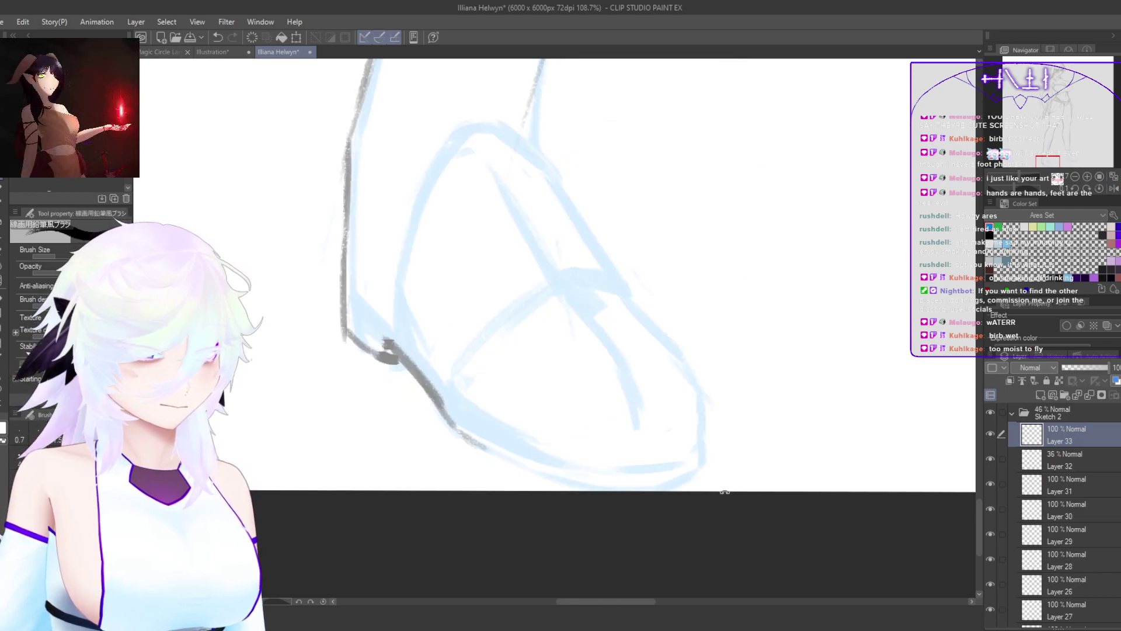
Step: Extend the lower sole outline along the outside of the near shoe to the toe tip
left_click_drag(725, 492, 411, 515)
mouse_move(446, 236)
left_mouse_down()
mouse_move(396, 353)
mouse_move(401, 407)
left_mouse_up()
key("ctrl+z")
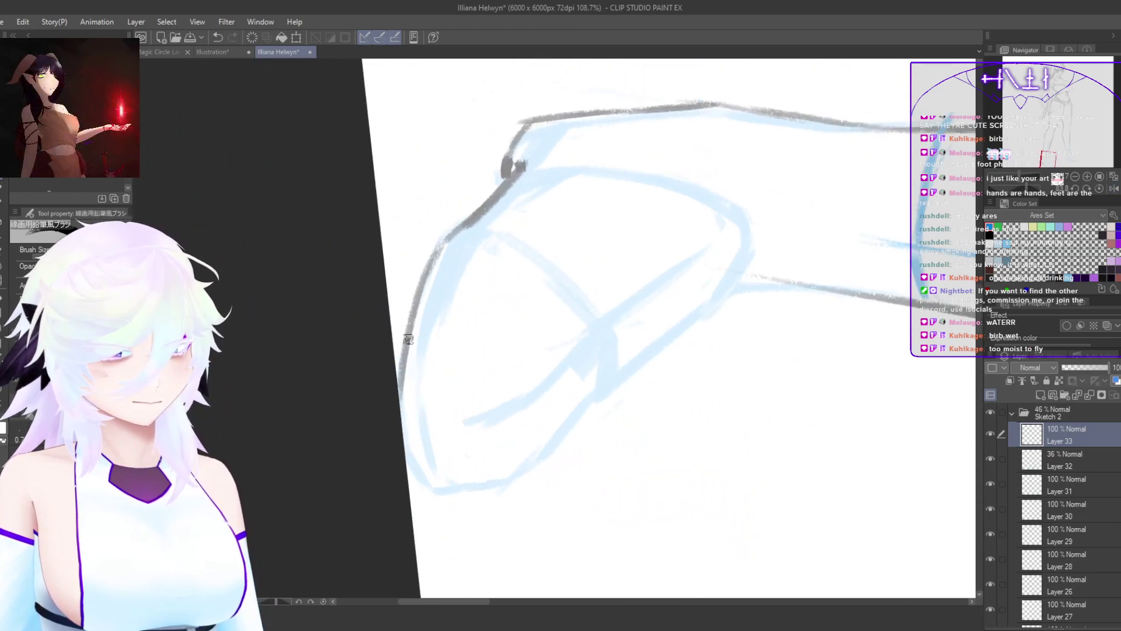
left_click_drag(408, 340, 407, 457)
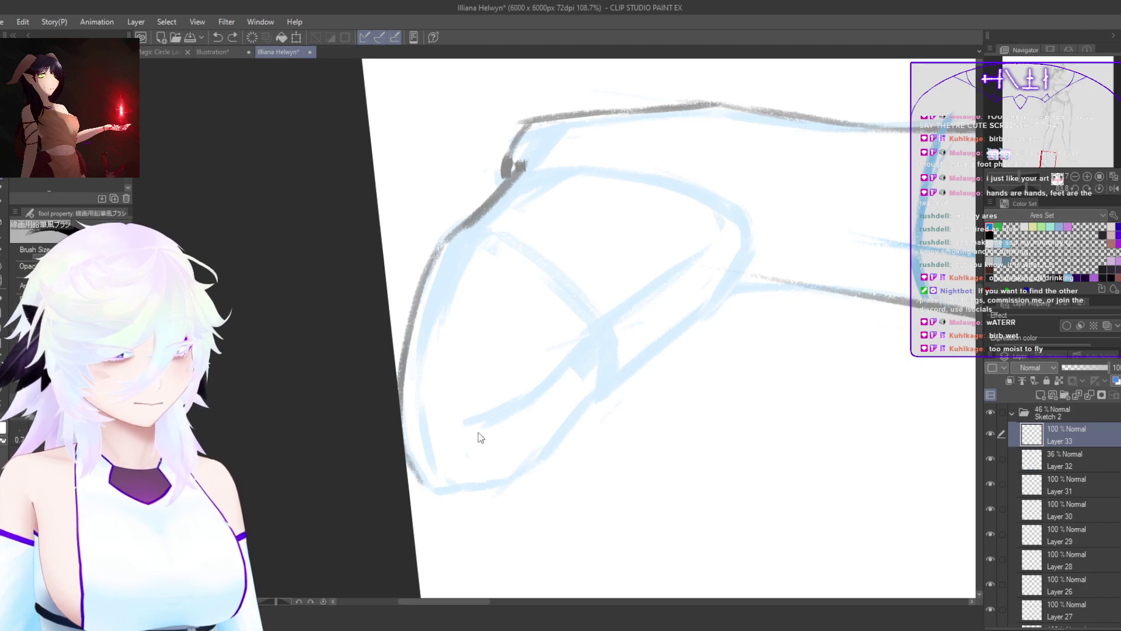
left_click_drag(414, 303, 405, 459)
key("ctrl+z")
left_click_drag(410, 331, 409, 454)
left_click_drag(401, 406, 416, 475)
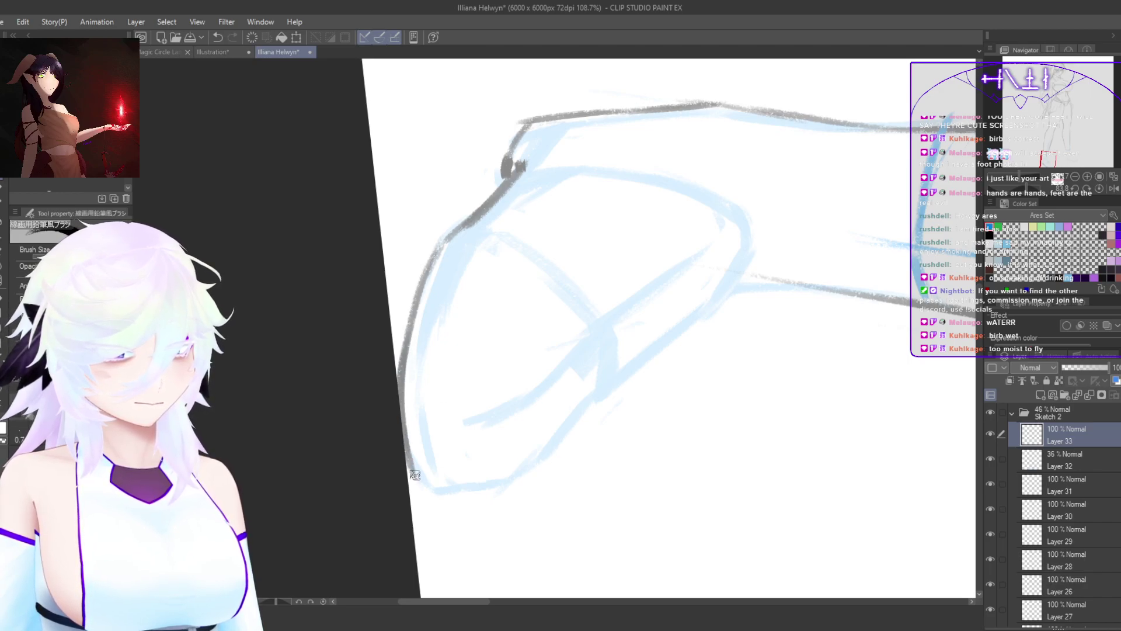
Step: Outline the front and top of the near shoe's toe from the sole tip up to the cap edge
mouse_move(505, 439)
left_mouse_down()
mouse_move(776, 500)
mouse_move(658, 545)
mouse_move(378, 350)
left_mouse_up()
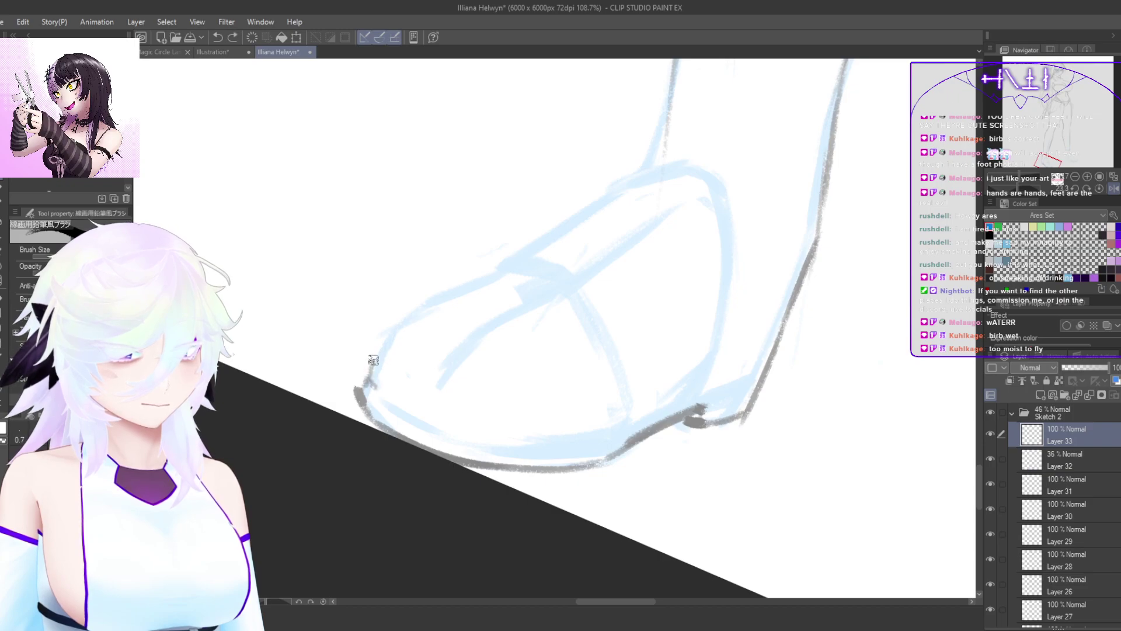
left_click_drag(377, 358, 505, 273)
mouse_move(690, 375)
left_mouse_down()
mouse_move(684, 265)
mouse_move(634, 207)
left_mouse_up()
left_click_drag(564, 532, 605, 487)
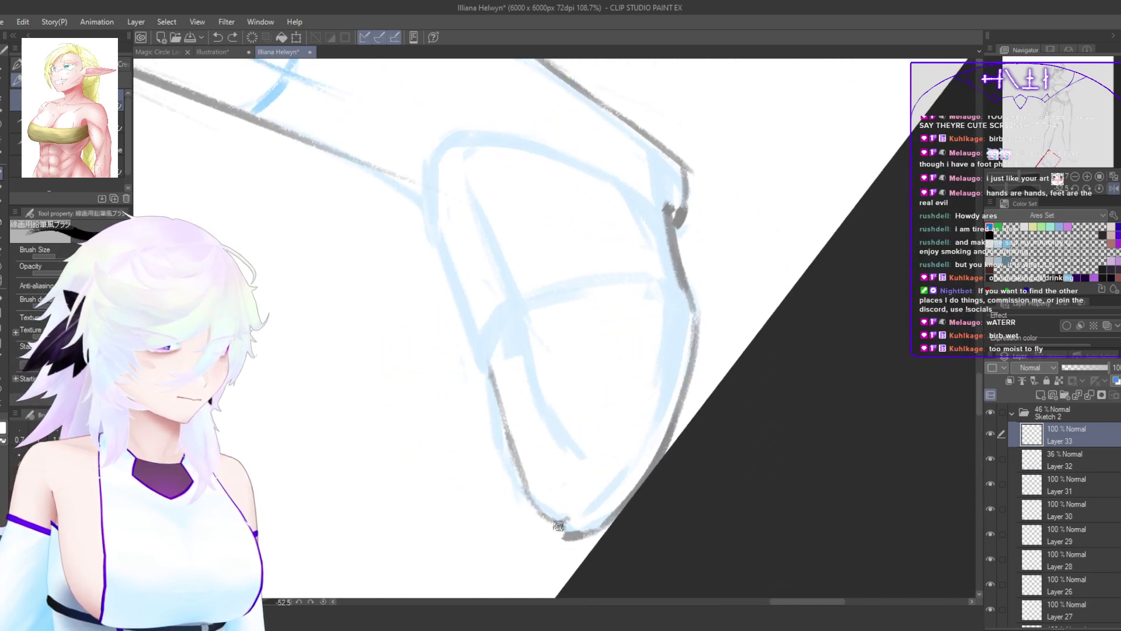
Step: Draw the upper edge of the sole around the near shoe's toe and clean up the toe tip where the lines meet
mouse_move(558, 525)
left_mouse_down()
mouse_move(632, 467)
mouse_move(564, 522)
mouse_move(635, 447)
mouse_move(615, 480)
mouse_move(664, 380)
mouse_move(650, 423)
mouse_move(682, 320)
left_mouse_up()
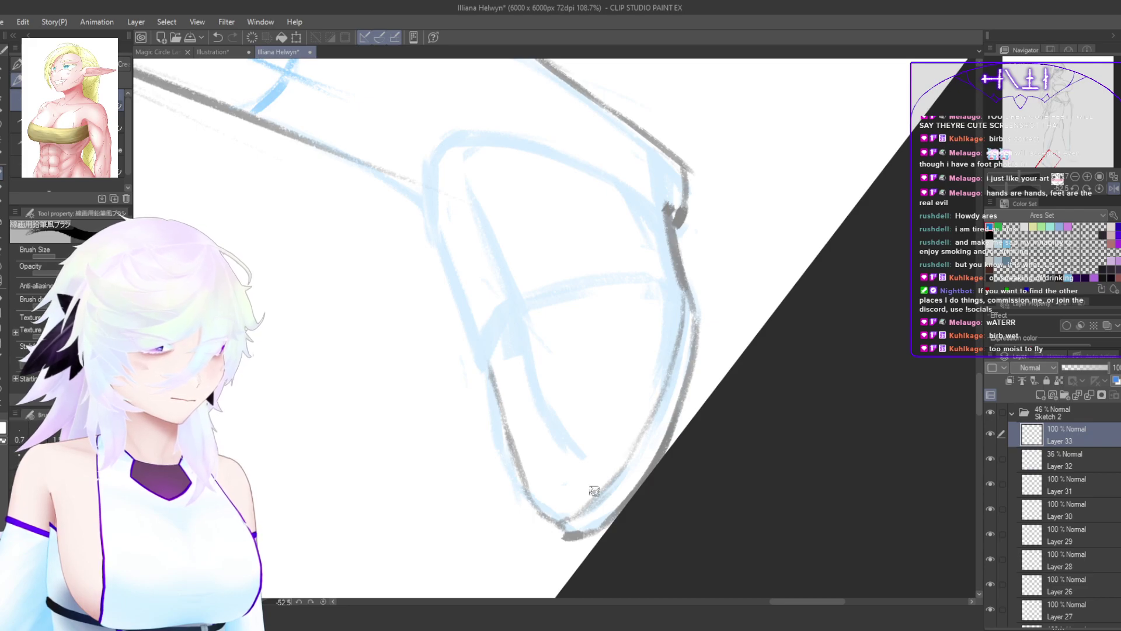
mouse_move(619, 537)
left_mouse_down()
mouse_move(565, 547)
mouse_move(409, 492)
left_mouse_up()
key("c")
mouse_move(362, 438)
left_mouse_down()
mouse_move(405, 446)
mouse_move(400, 419)
mouse_move(409, 498)
mouse_move(425, 366)
mouse_move(541, 320)
mouse_move(417, 466)
left_mouse_up()
key("c")
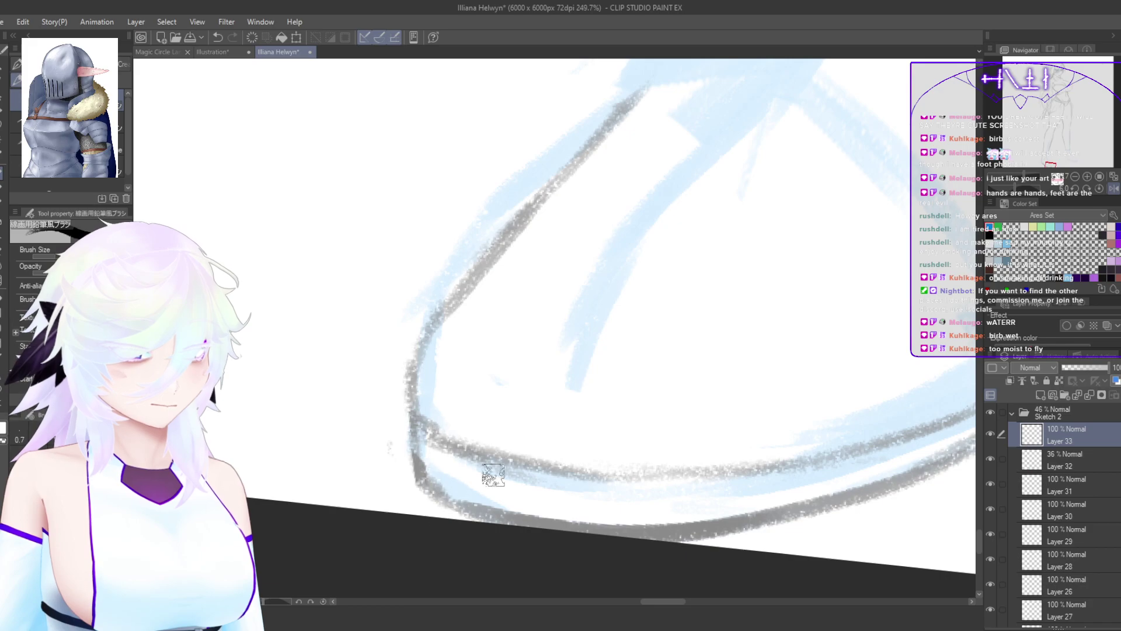
Step: Extend the toe's top outline up to the blue cap band and mark the band's edge with a short branch
key("h")
key("h")
left_click_drag(581, 287, 623, 445)
left_click_drag(662, 413, 571, 486)
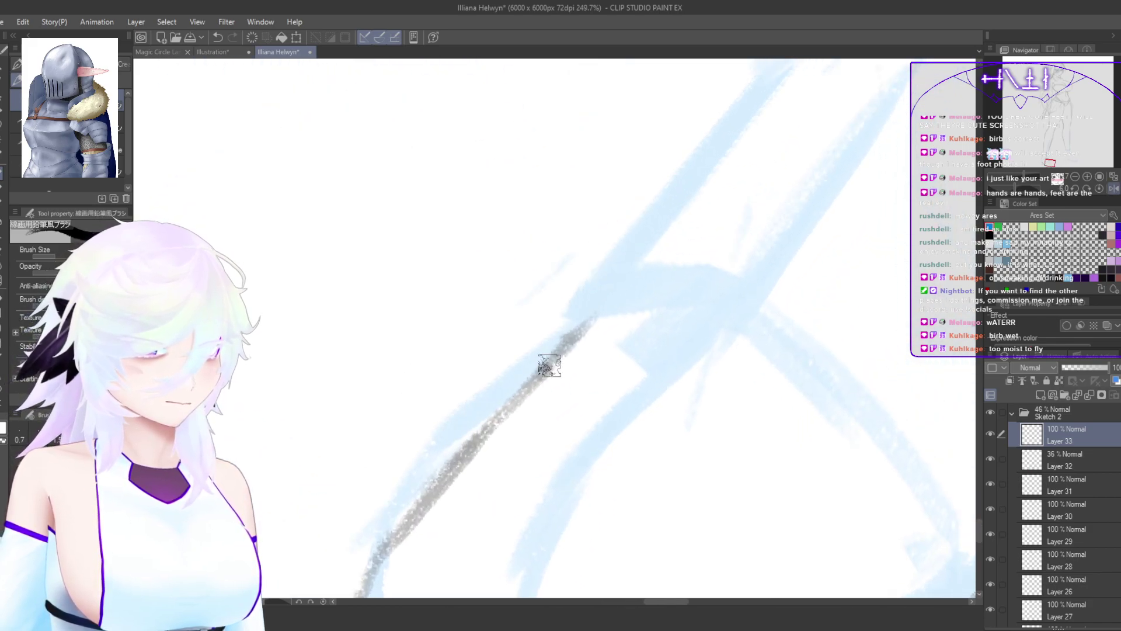
mouse_move(548, 368)
left_mouse_down()
mouse_move(658, 285)
mouse_move(599, 306)
mouse_move(630, 255)
left_mouse_up()
mouse_move(681, 295)
left_mouse_down()
mouse_move(607, 297)
mouse_move(575, 352)
mouse_move(695, 327)
left_mouse_up()
key("ctrl+z")
Step: Draw the near foot's instep outline from the toe cap up to the front of the ankle
left_click_drag(506, 401, 573, 302)
left_click_drag(546, 346, 631, 226)
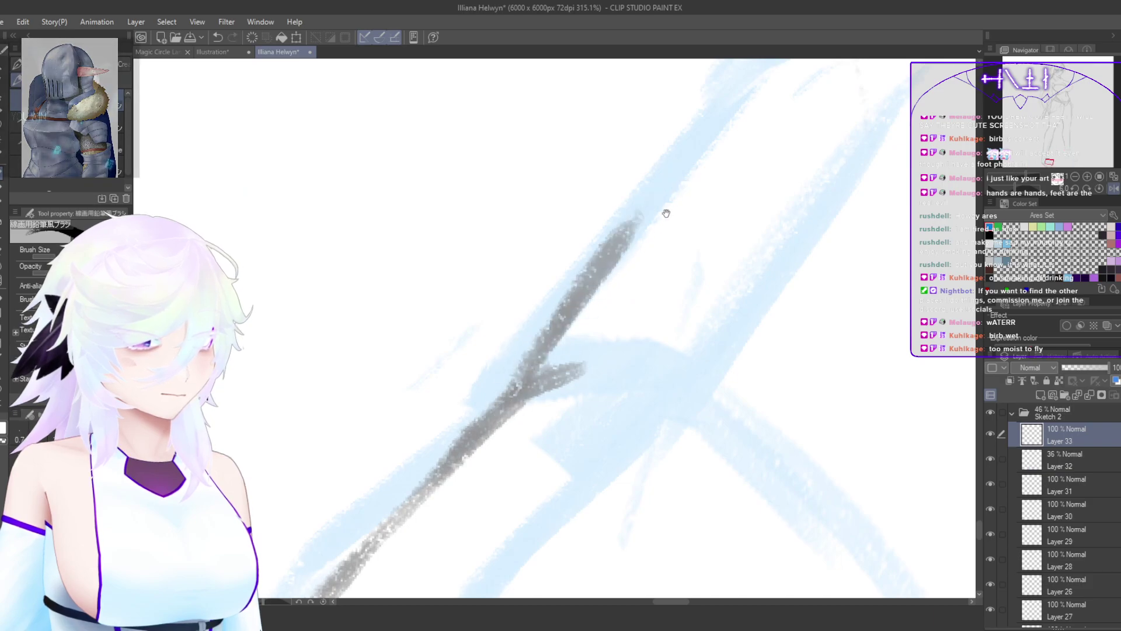
key("ctrl+z")
key("ctrl+z")
left_click_drag(479, 422, 561, 294)
left_click_drag(521, 377, 617, 226)
mouse_move(620, 326)
left_mouse_down()
mouse_move(501, 490)
mouse_move(506, 451)
mouse_move(613, 217)
left_mouse_up()
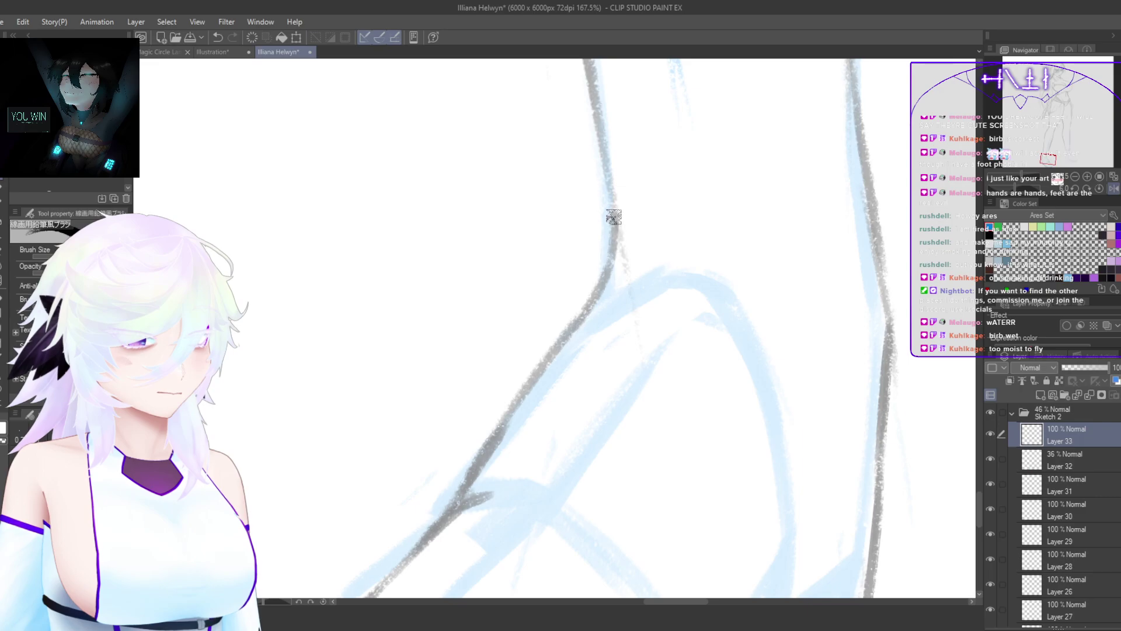
Step: Continue the upper sole edge through the arch to the heel notch and check the near foot in mirrored view
scroll(640, 338, "down", 4)
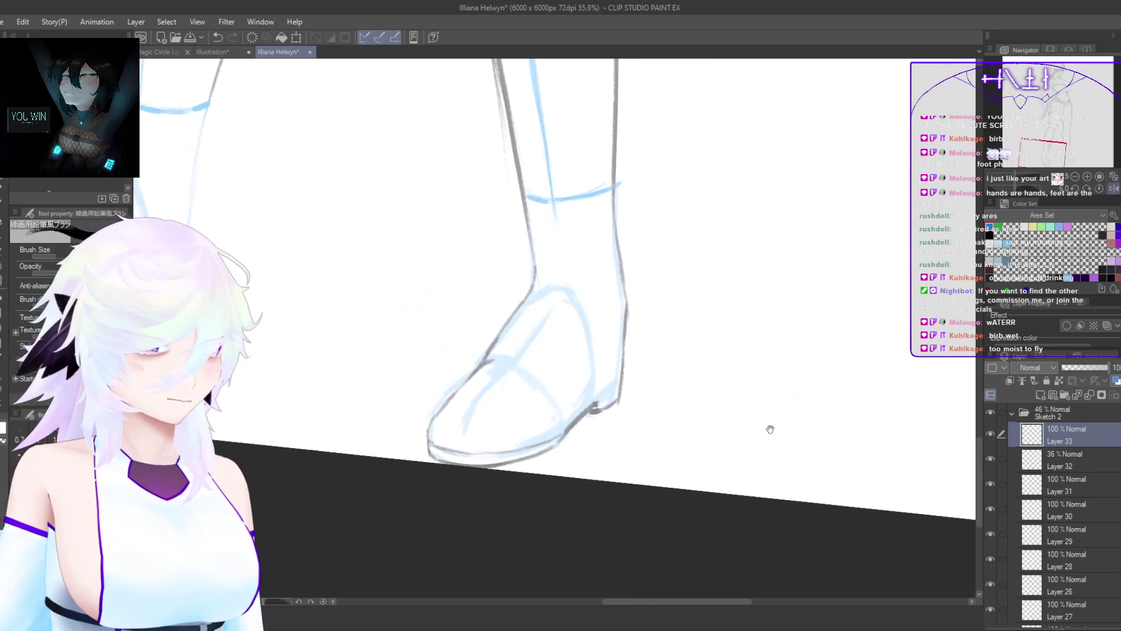
scroll(725, 441, "up", 2)
scroll(813, 393, "up", 1)
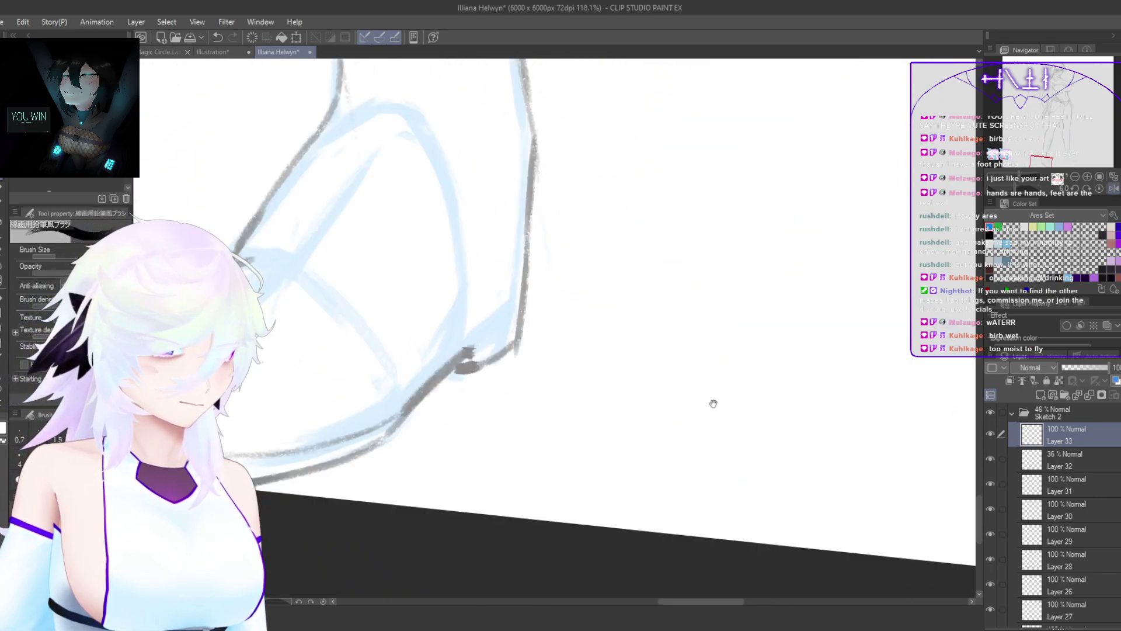
scroll(433, 386, "up", 1)
left_click_drag(433, 386, 577, 380)
left_click_drag(512, 420, 627, 283)
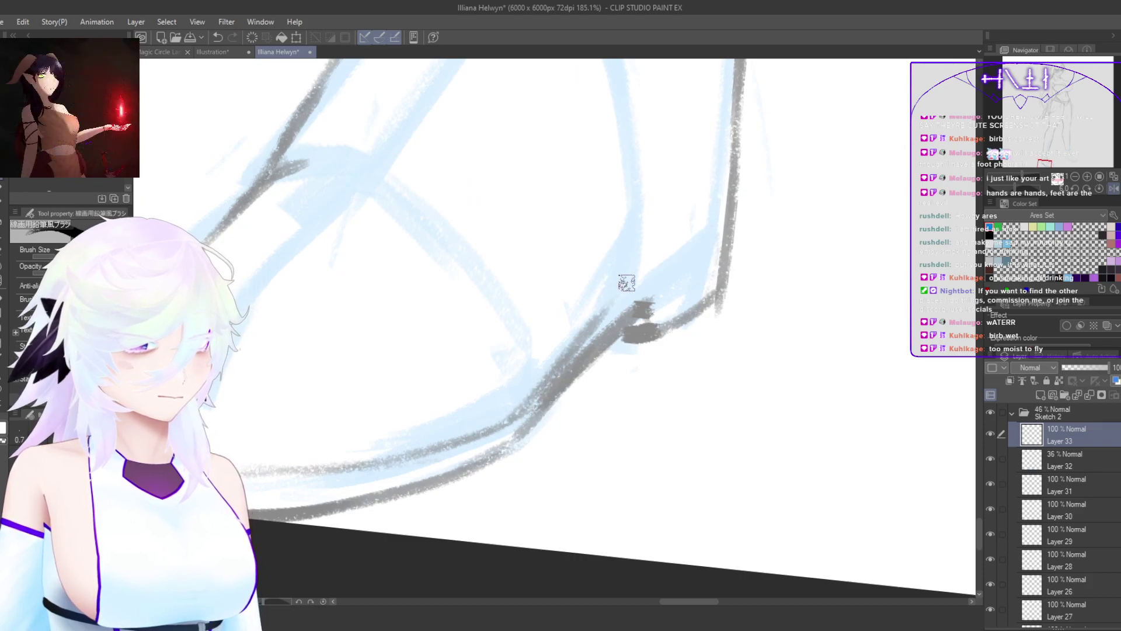
left_click_drag(552, 380, 647, 276)
key("ctrl+z")
mouse_move(511, 414)
left_mouse_down()
mouse_move(641, 279)
mouse_move(619, 295)
mouse_move(647, 325)
left_mouse_up()
key("h")
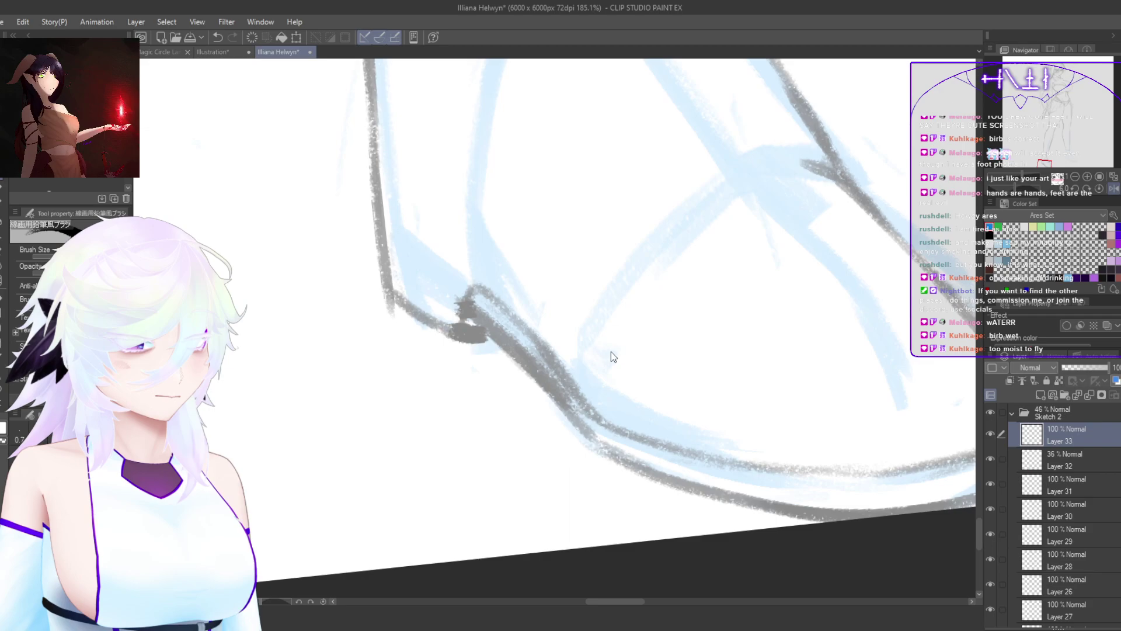
Step: Sketch short strokes rising from the arch above the heel notch toward the ankle, and check them mirrored
key("h")
left_click_drag(528, 402, 625, 244)
left_click_drag(590, 317, 636, 230)
left_click_drag(610, 296, 646, 246)
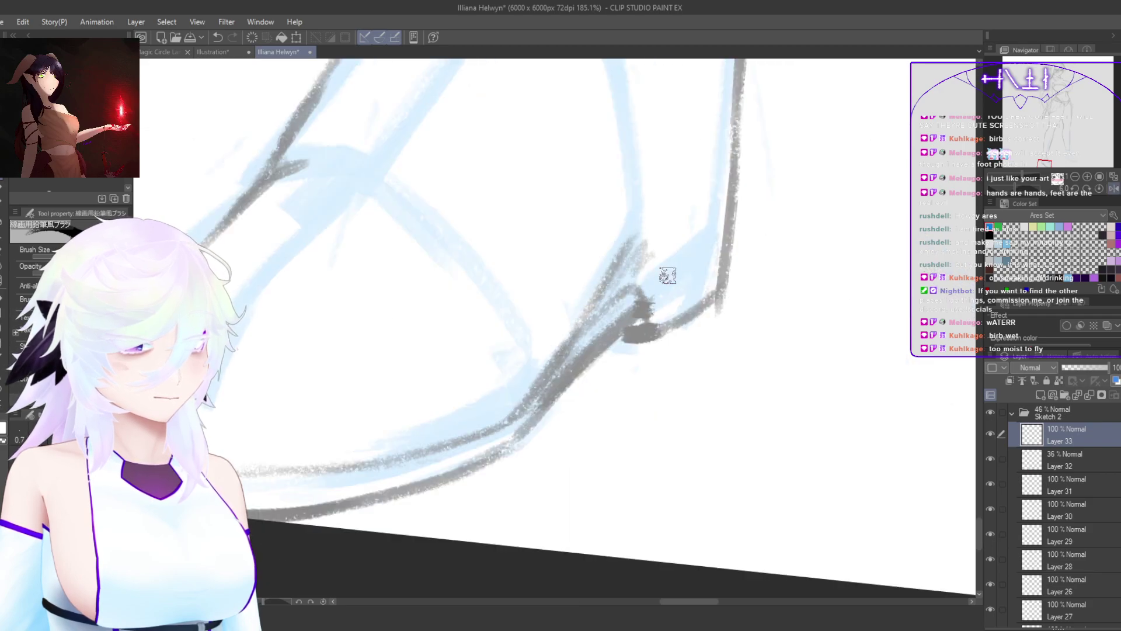
key("h")
key("h")
Step: Draw the toe cap seam across the near shoe, curving from the toe's top outline down toward the sole
left_click_drag(768, 421, 740, 457)
scroll(585, 362, "up", 4)
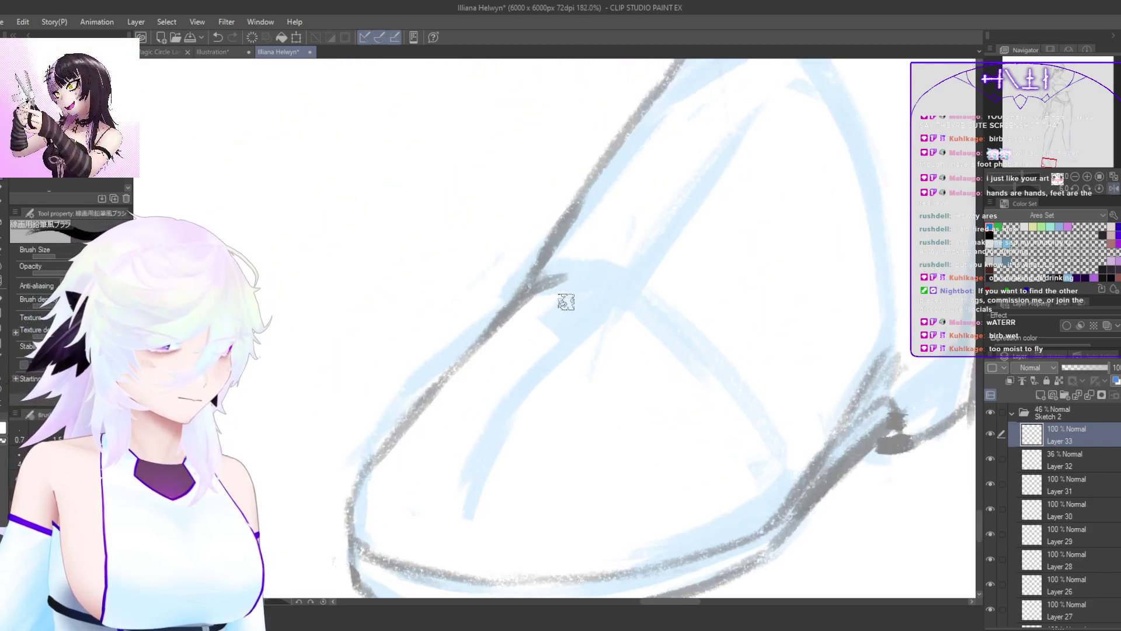
mouse_move(495, 323)
left_mouse_down()
mouse_move(537, 296)
mouse_move(585, 302)
left_mouse_up()
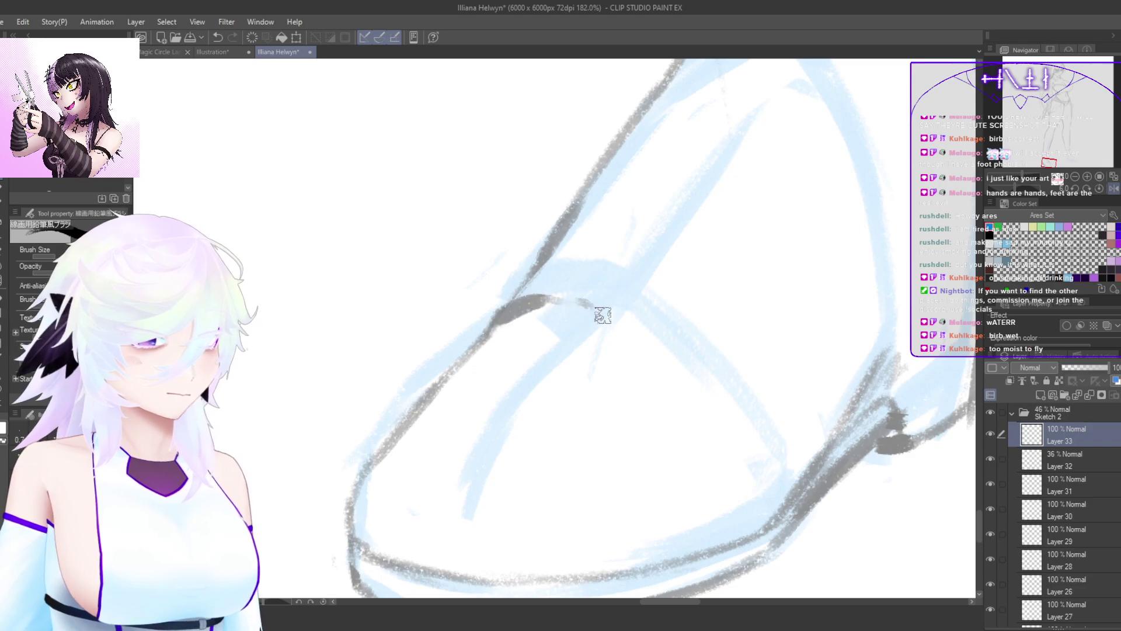
left_click_drag(690, 331, 726, 367)
key("h")
left_click_drag(639, 408, 706, 378)
key("ctrl+z")
mouse_move(533, 294)
left_mouse_down()
mouse_move(433, 400)
mouse_move(415, 456)
left_mouse_up()
key("h")
left_click_drag(635, 316, 628, 399)
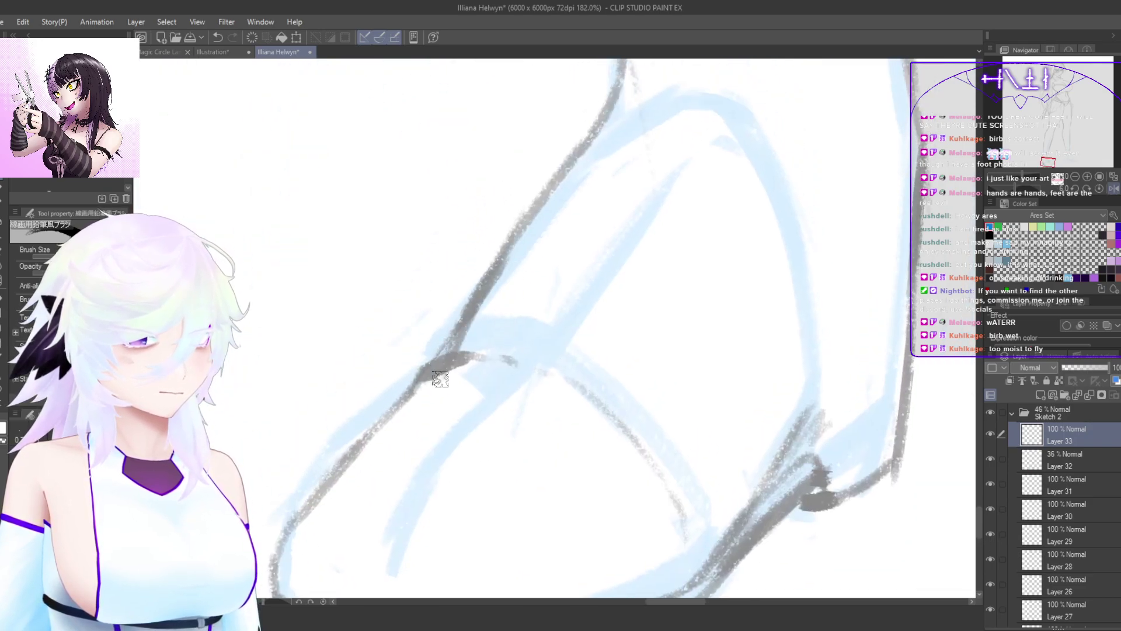
Step: Rework the corner where the near shoe's toe outline meets the cap seam and instep, and check the legs mirrored
left_click_drag(414, 397, 378, 430)
key("c")
left_click_drag(467, 304, 404, 388)
key("ctrl+z")
key("ctrl+z")
left_click_drag(443, 351, 393, 402)
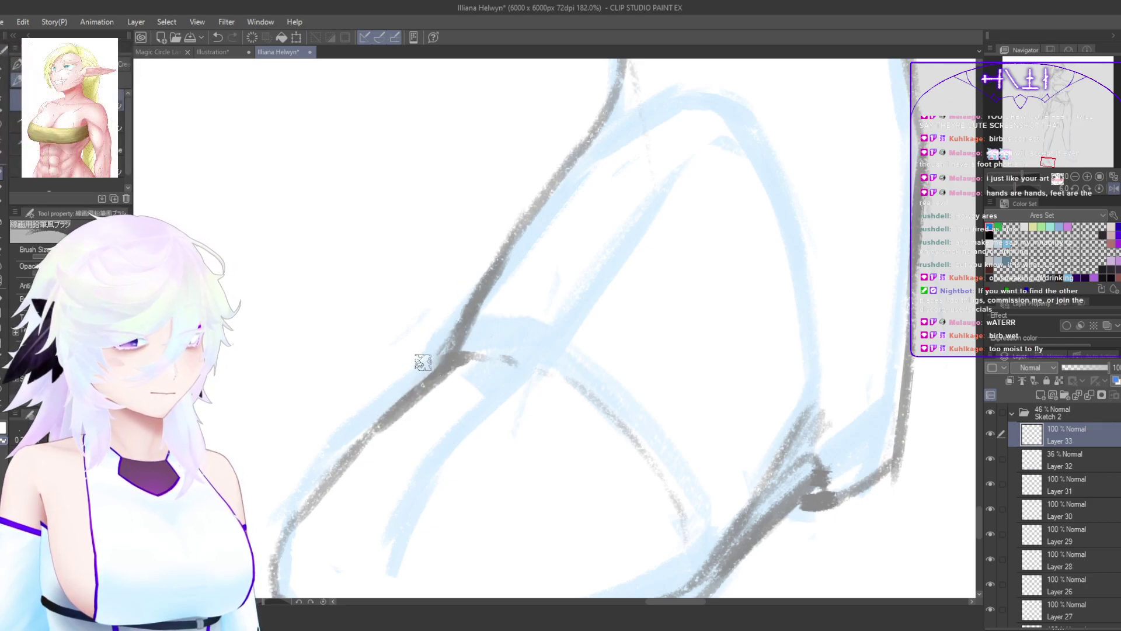
left_click_drag(442, 347, 464, 301)
key("h")
left_click_drag(625, 401, 604, 511)
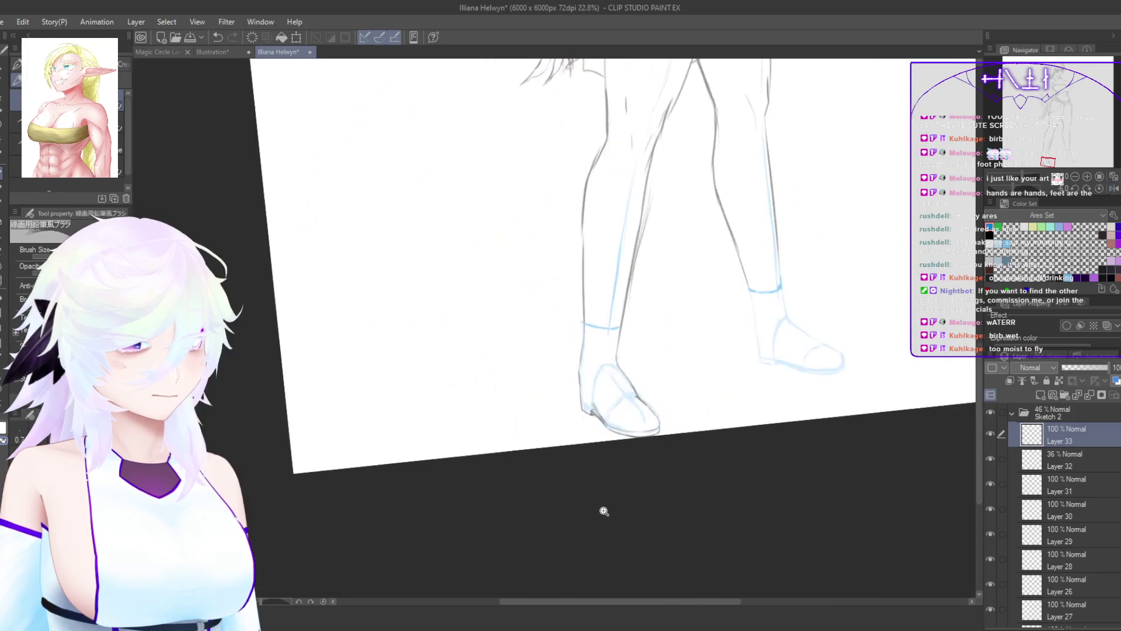
key("h")
left_click_drag(493, 446, 719, 478)
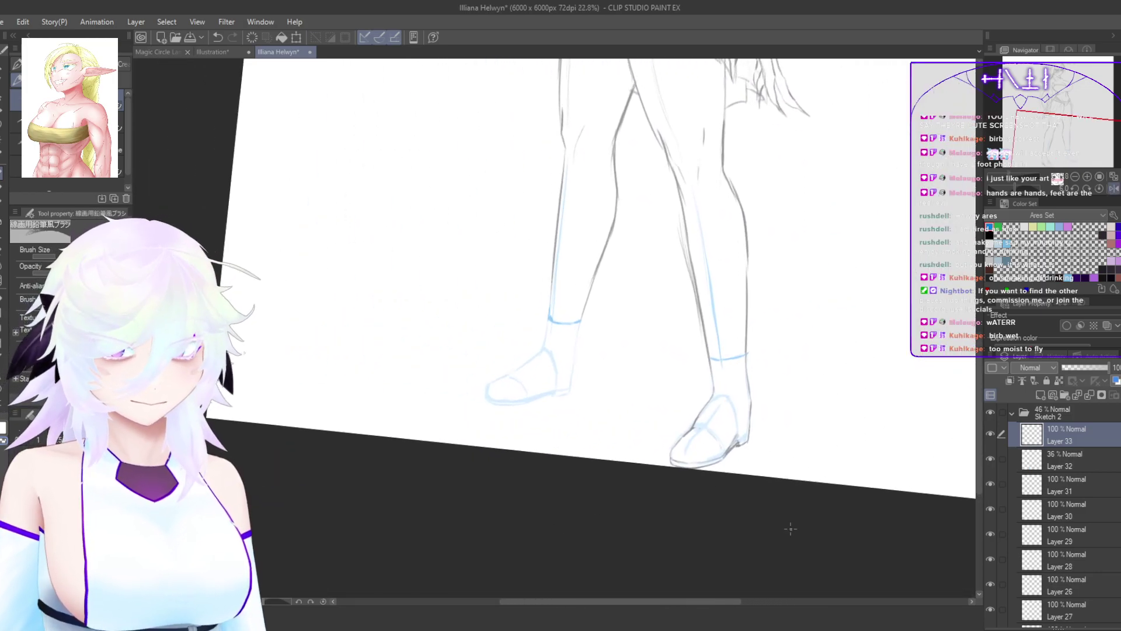
scroll(700, 432, "up", 7)
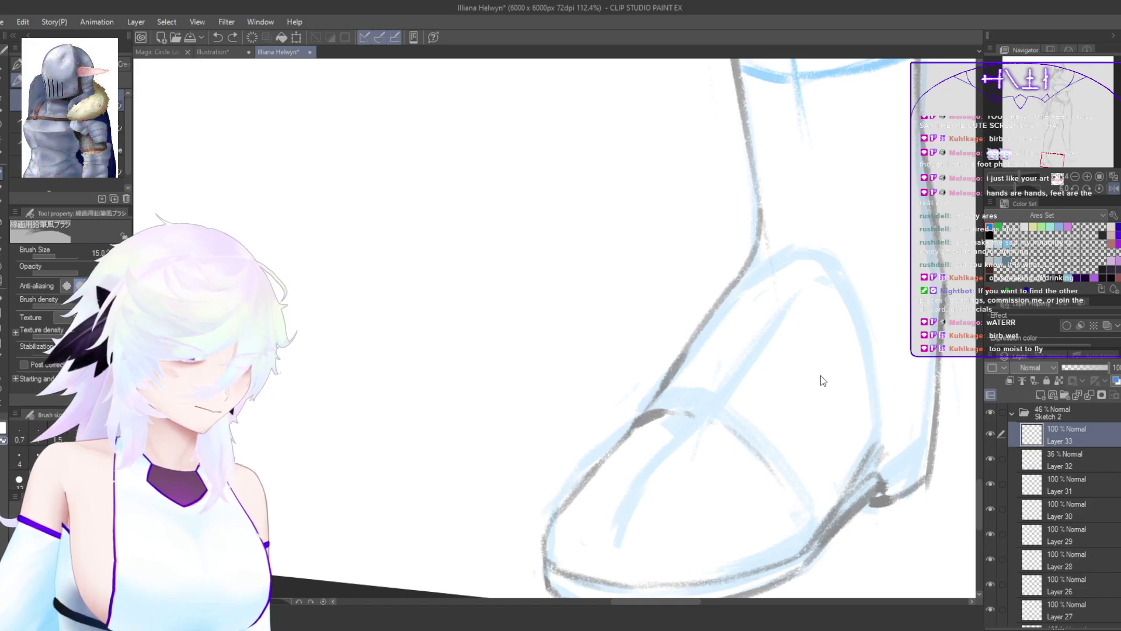
Step: Extend the far leg's rear outline a short way below the blue ankle band
left_click_drag(735, 435, 853, 524)
scroll(780, 479, "down", 3)
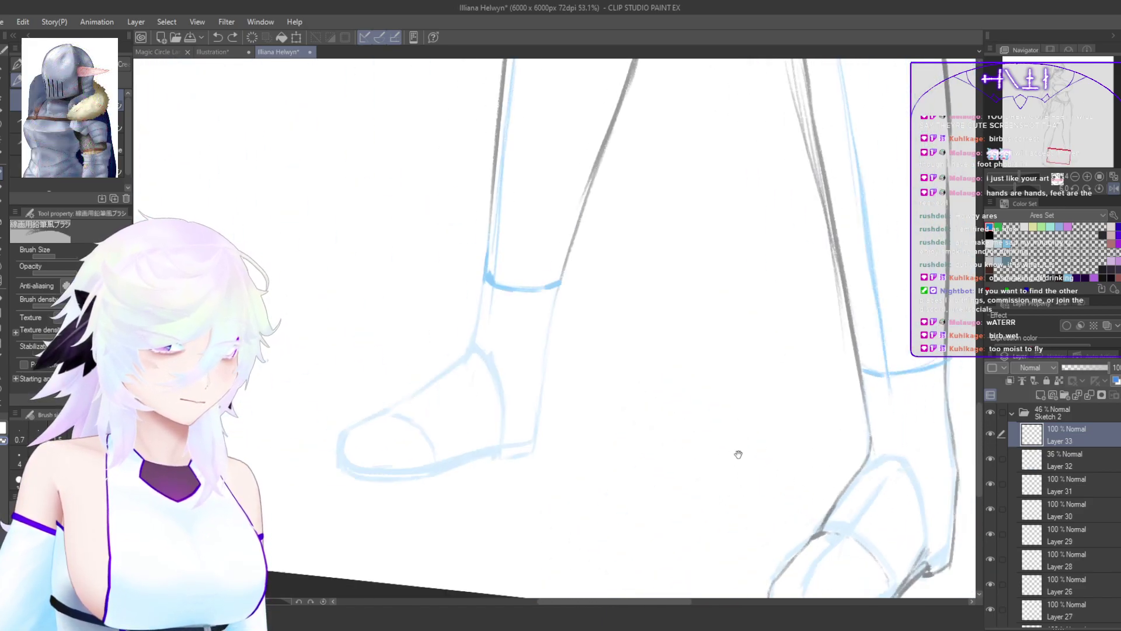
left_click_drag(738, 455, 761, 543)
scroll(621, 409, "up", 5)
left_click_drag(603, 423, 617, 345)
mouse_move(626, 261)
left_mouse_down()
mouse_move(591, 404)
mouse_move(590, 476)
left_mouse_up()
mouse_move(604, 346)
left_mouse_down()
mouse_move(606, 237)
mouse_move(558, 520)
mouse_move(628, 320)
left_mouse_up()
left_click_drag(631, 145, 583, 502)
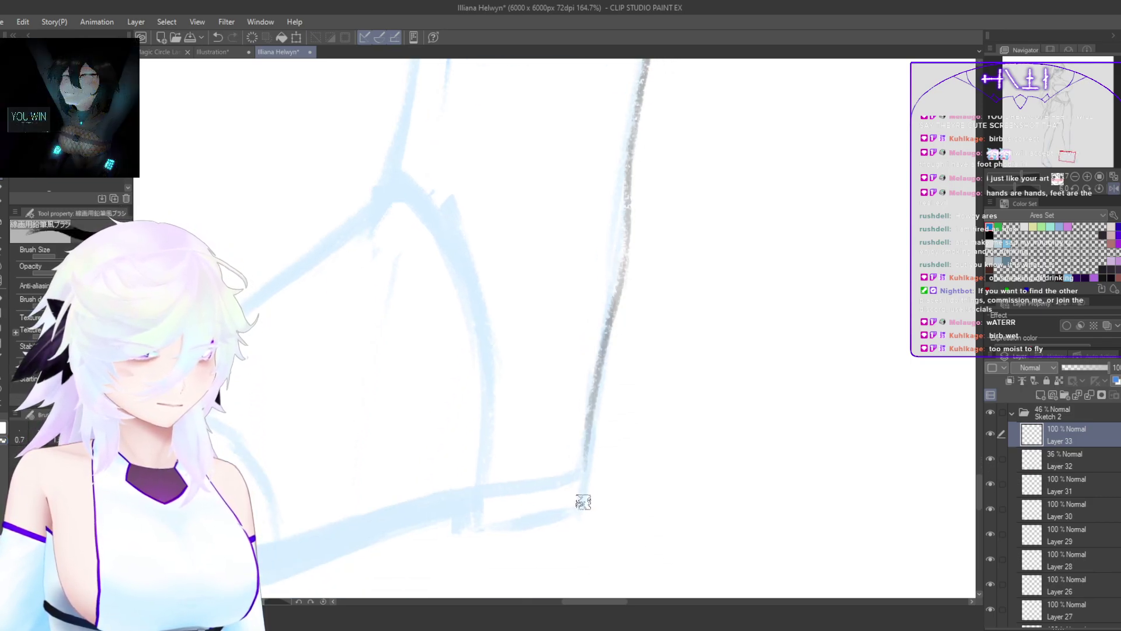
key("ctrl+z")
left_click_drag(615, 306, 590, 477)
left_click_drag(594, 426, 582, 503)
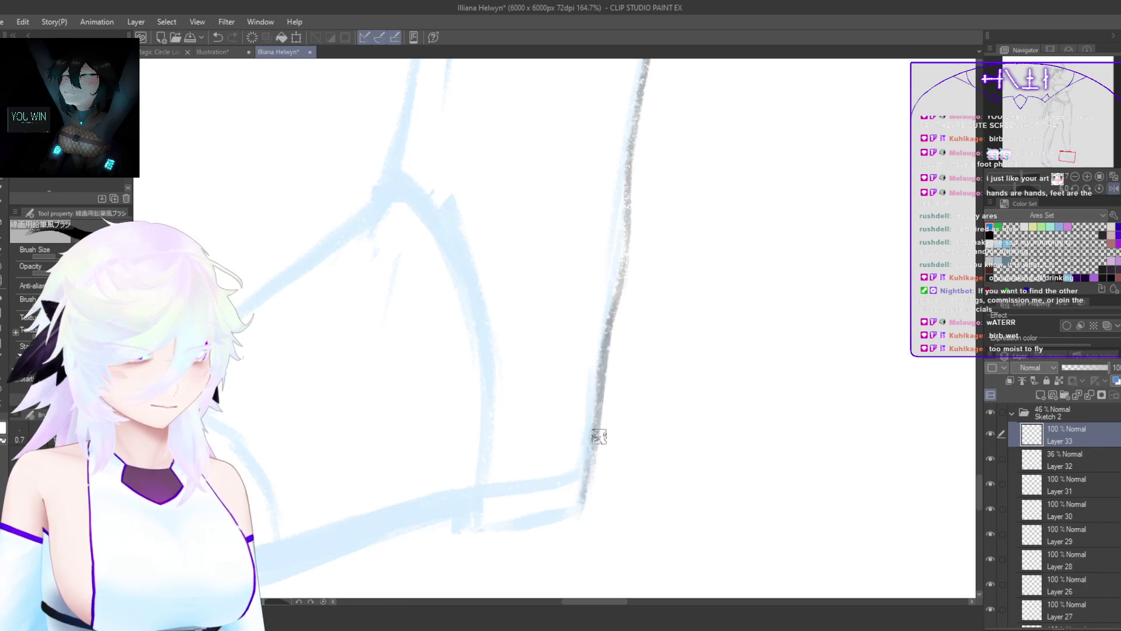
key("ctrl+z")
mouse_move(632, 173)
left_mouse_down()
mouse_move(627, 240)
mouse_move(574, 371)
left_mouse_up()
key("ctrl+z")
key("ctrl+z")
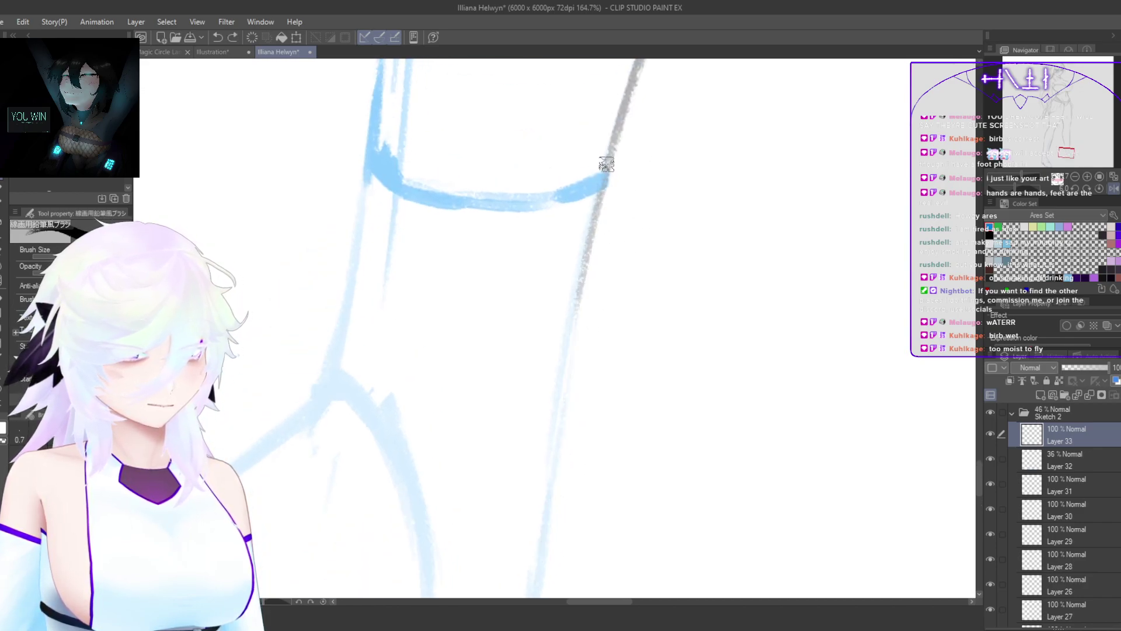
Step: Draw the far foot's rear ankle outline from the blue ankle band down to the heel corner
left_click_drag(605, 175, 582, 354)
left_click_drag(594, 249, 560, 498)
scroll(606, 304, "down", 3)
mouse_move(604, 321)
left_mouse_down()
mouse_move(558, 485)
mouse_move(562, 534)
mouse_move(543, 538)
left_mouse_up()
Step: Outline the far shoe's low heel block and its front notch along the blue guide in a rotated view
key("h")
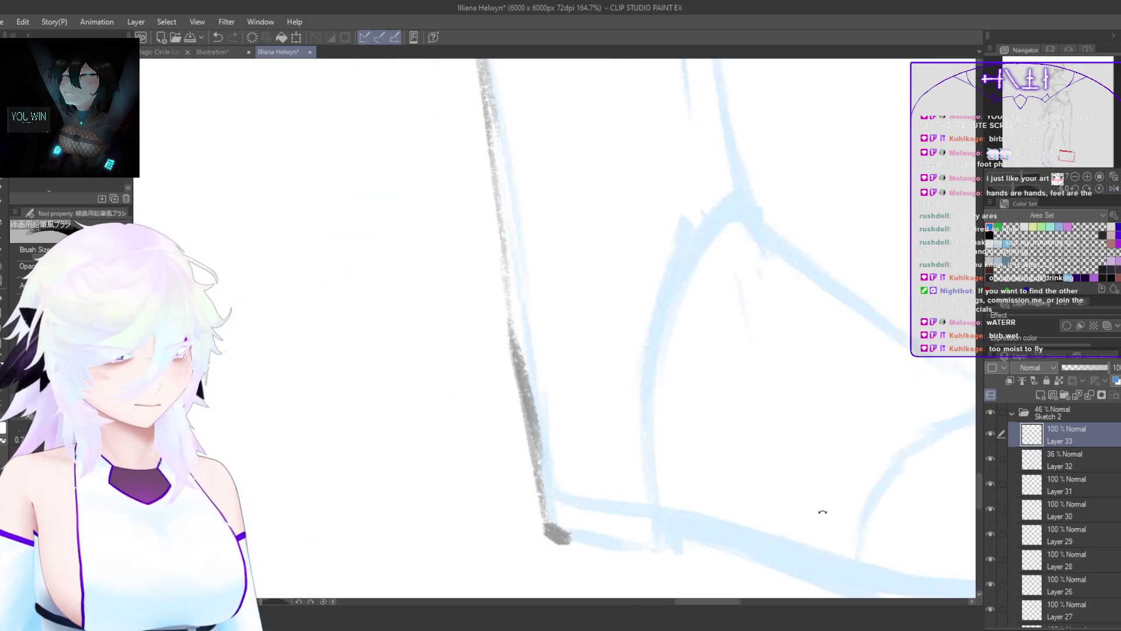
mouse_move(821, 511)
left_mouse_down()
mouse_move(738, 310)
mouse_move(694, 402)
left_mouse_up()
mouse_move(697, 514)
left_mouse_down()
mouse_move(749, 436)
mouse_move(731, 425)
mouse_move(658, 510)
mouse_move(715, 437)
mouse_move(680, 434)
mouse_move(773, 366)
left_mouse_up()
mouse_move(703, 425)
left_mouse_down()
mouse_move(815, 318)
mouse_move(867, 248)
left_mouse_up()
left_click_drag(784, 372, 698, 443)
key("ctrl+z")
key("ctrl+z")
left_click_drag(562, 551, 671, 448)
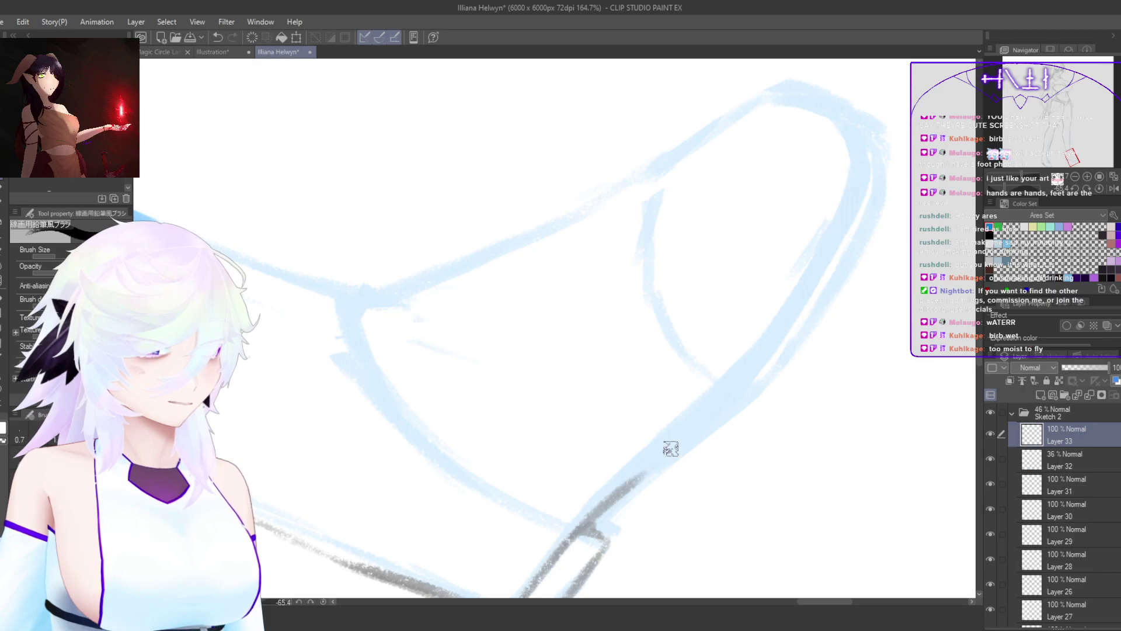
mouse_move(594, 511)
left_mouse_down()
mouse_move(763, 364)
mouse_move(844, 251)
left_mouse_up()
key("ctrl+z")
key("ctrl+z")
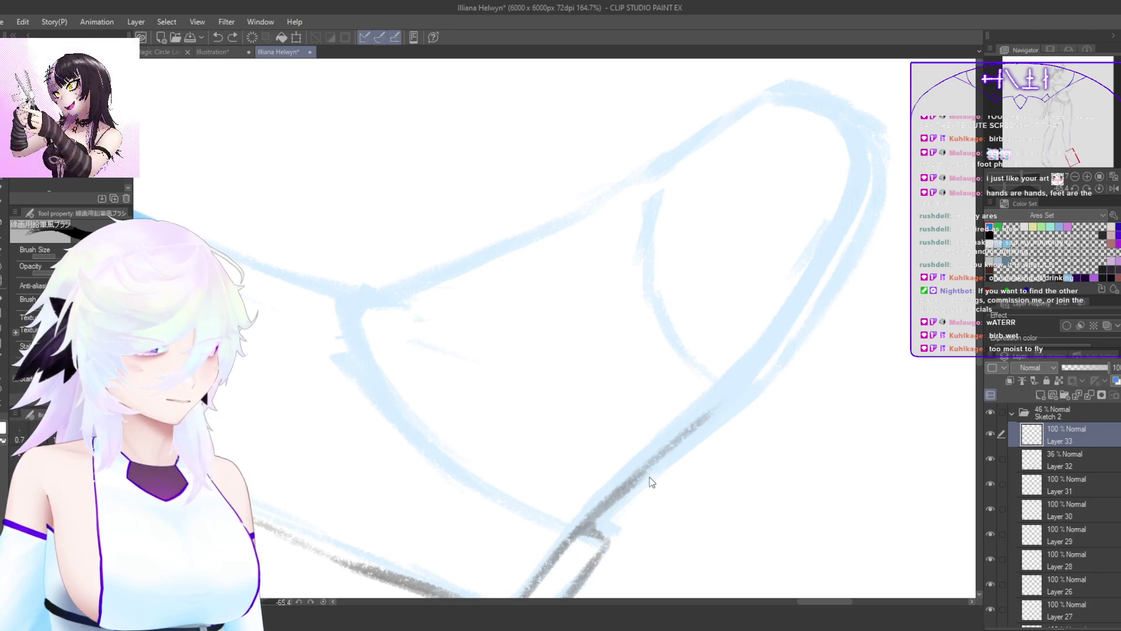
key("ctrl+z")
Step: Draw the far shoe's lower and upper sole edges from the heel notch forward toward the toe
mouse_move(590, 517)
left_mouse_down()
mouse_move(746, 395)
mouse_move(819, 308)
left_mouse_up()
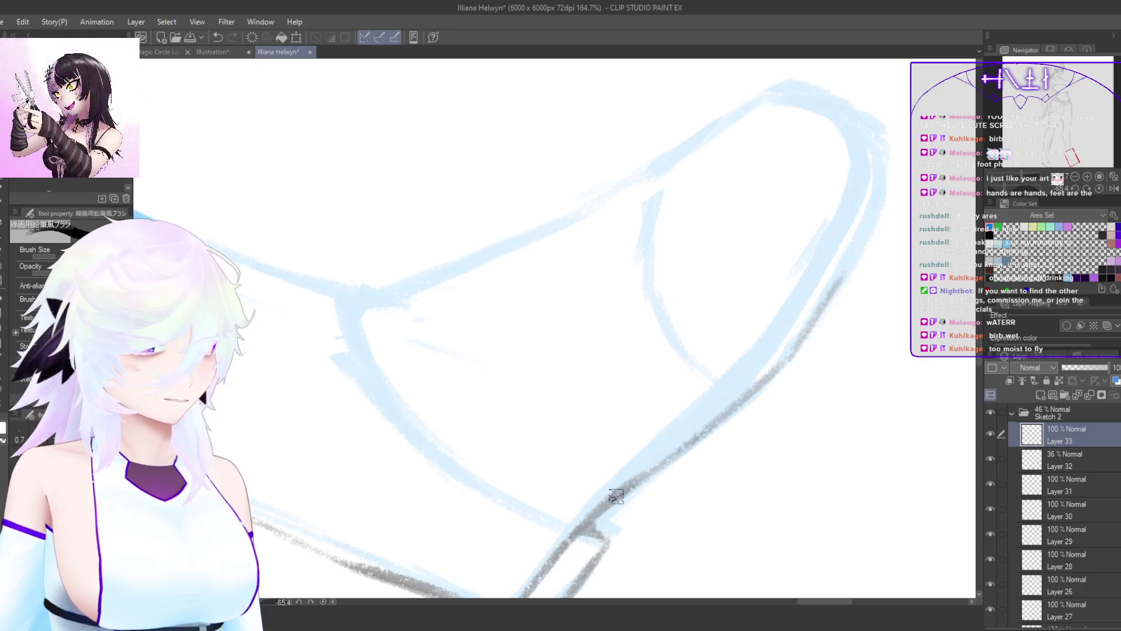
left_click_drag(617, 496, 731, 384)
key("ctrl+z")
left_click_drag(572, 534, 656, 452)
mouse_move(587, 516)
left_mouse_down()
mouse_move(799, 300)
mouse_move(845, 205)
left_mouse_up()
key("h")
Step: Continue both sole edges of the far shoe around the front toward the toe tip
mouse_move(780, 446)
left_mouse_down()
mouse_move(493, 279)
mouse_move(438, 594)
left_mouse_up()
left_click_drag(402, 444, 583, 298)
mouse_move(496, 352)
left_mouse_down()
mouse_move(610, 288)
mouse_move(651, 304)
left_mouse_up()
mouse_move(458, 434)
left_mouse_down()
mouse_move(524, 366)
mouse_move(628, 311)
left_mouse_up()
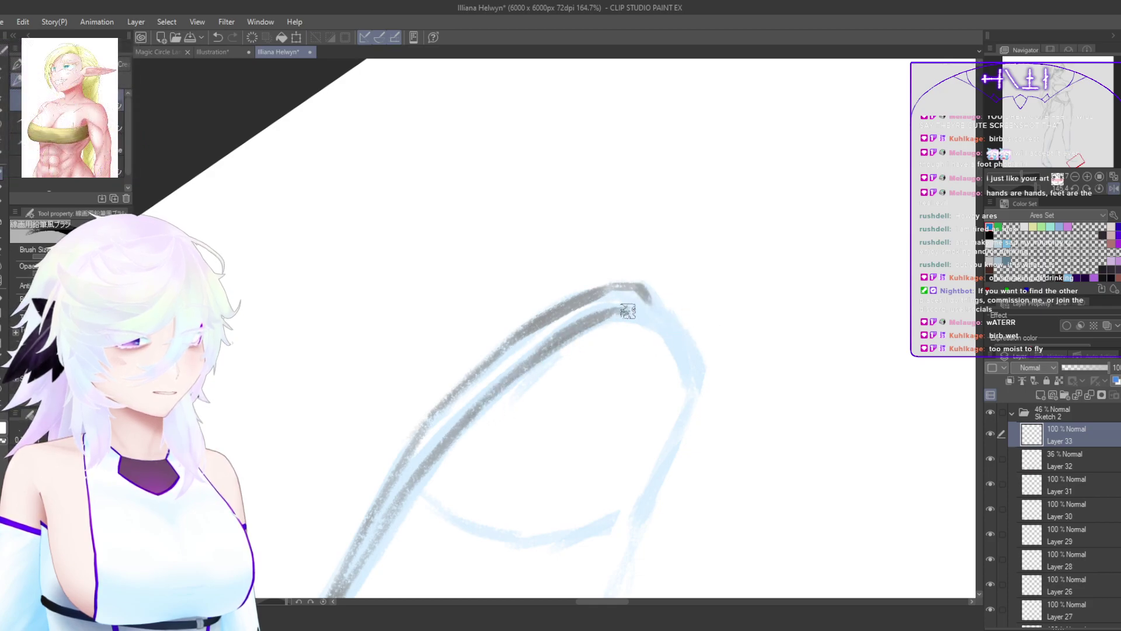
Step: Draw the far shoe's rounded toe outline from the sole tip back up to the toe cap seam
left_click_drag(678, 337, 458, 257)
left_click_drag(629, 347, 637, 449)
mouse_move(493, 404)
left_mouse_down()
mouse_move(485, 330)
mouse_move(477, 355)
mouse_move(490, 317)
left_mouse_up()
key("ctrl+z")
mouse_move(475, 358)
left_mouse_down()
mouse_move(563, 260)
mouse_move(625, 244)
mouse_move(595, 321)
mouse_move(643, 251)
left_mouse_up()
key("ctrl+z")
Step: Draw the far foot's instep outline from the toe cap up the front of the ankle to the blue band
left_click_drag(558, 316, 655, 223)
mouse_move(624, 257)
left_mouse_down()
mouse_move(724, 160)
mouse_move(773, 136)
left_mouse_up()
left_click_drag(773, 148, 693, 234)
key("ctrl+z")
key("ctrl+z")
key("ctrl+z")
mouse_move(481, 401)
left_mouse_down()
mouse_move(691, 200)
mouse_move(660, 328)
mouse_move(663, 455)
mouse_move(633, 426)
mouse_move(663, 209)
left_mouse_up()
mouse_move(638, 380)
left_mouse_down()
mouse_move(662, 181)
mouse_move(624, 393)
mouse_move(569, 483)
left_mouse_up()
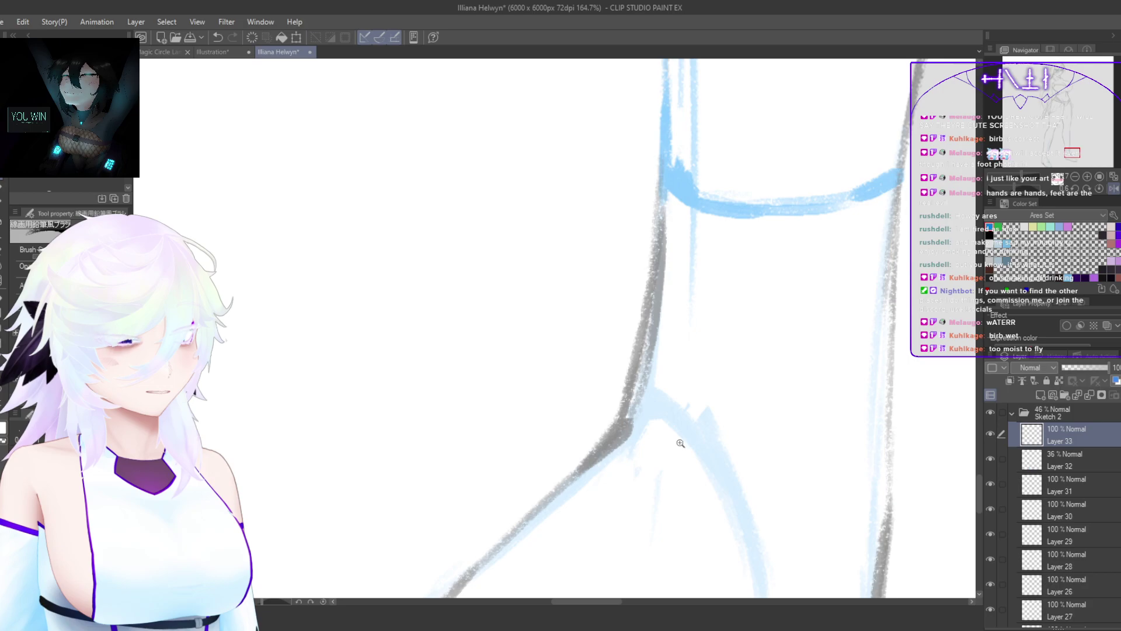
Step: Compare the two shoe outlines with each other, close up and zoomed out, in mirrored and normal view
left_click_drag(681, 443, 658, 390)
left_click_drag(635, 440, 669, 413)
scroll(666, 409, "down", 10)
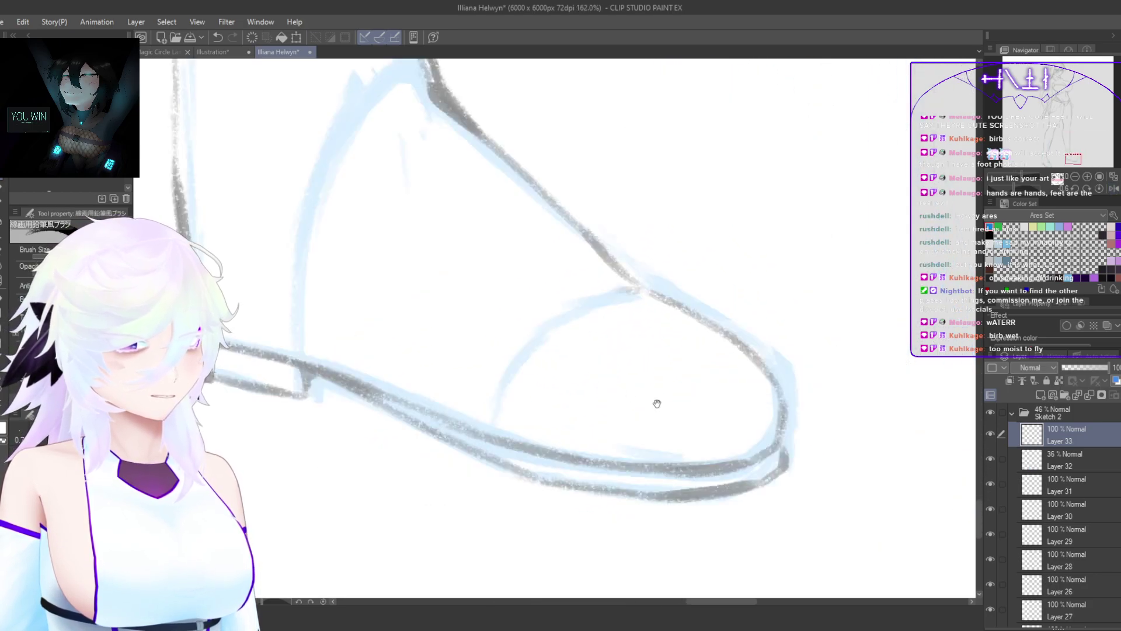
scroll(781, 463, "up", 6)
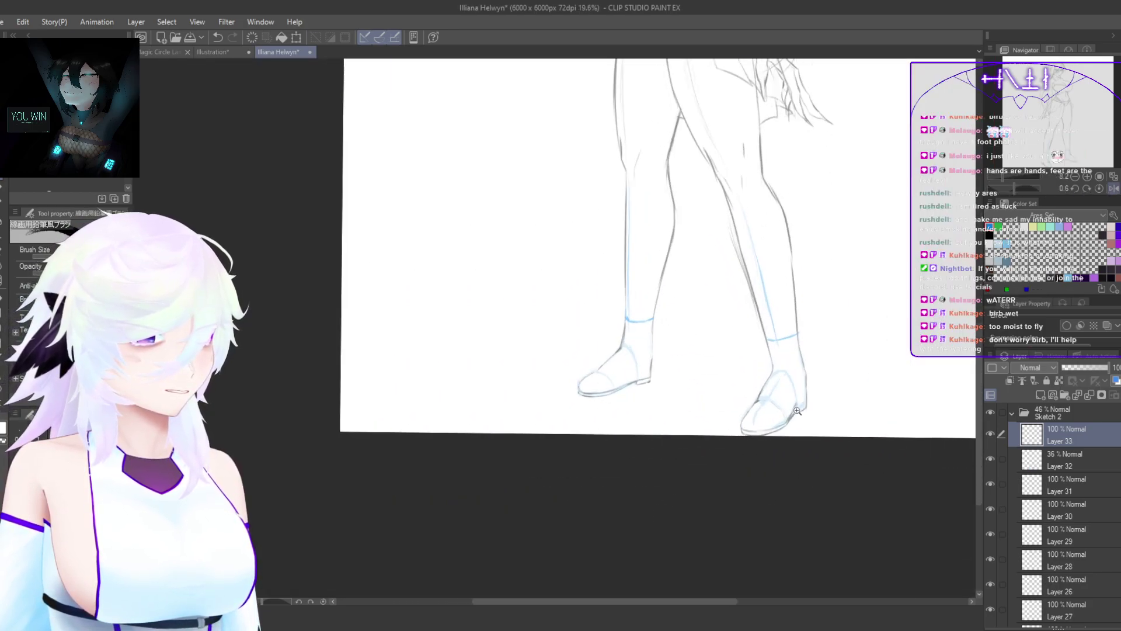
scroll(818, 402, "up", 4)
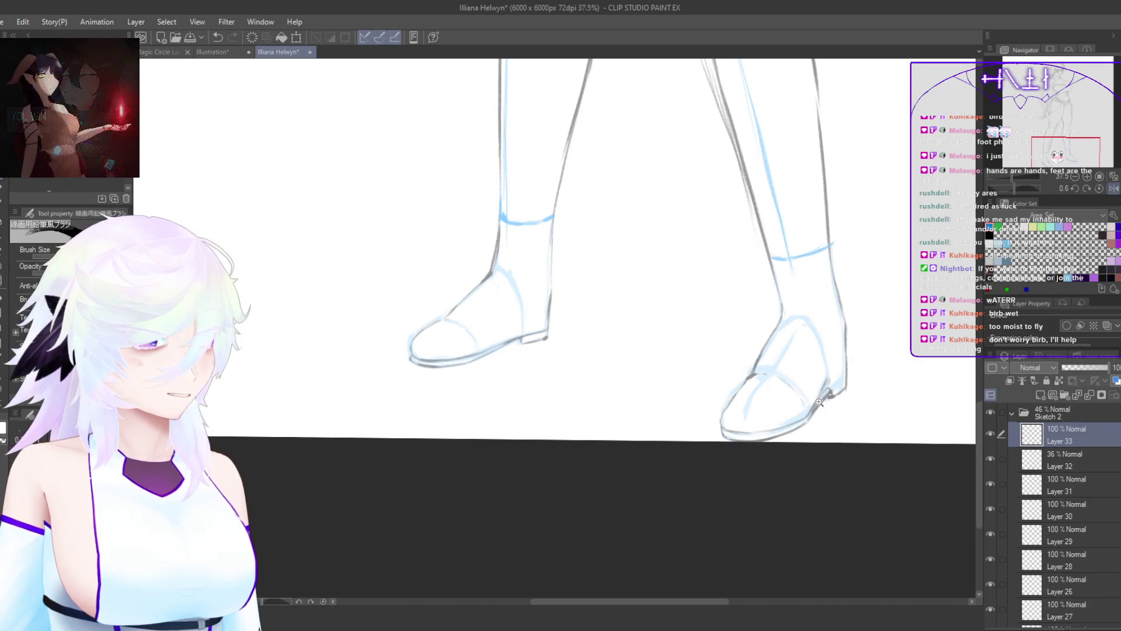
scroll(771, 456, "up", 3)
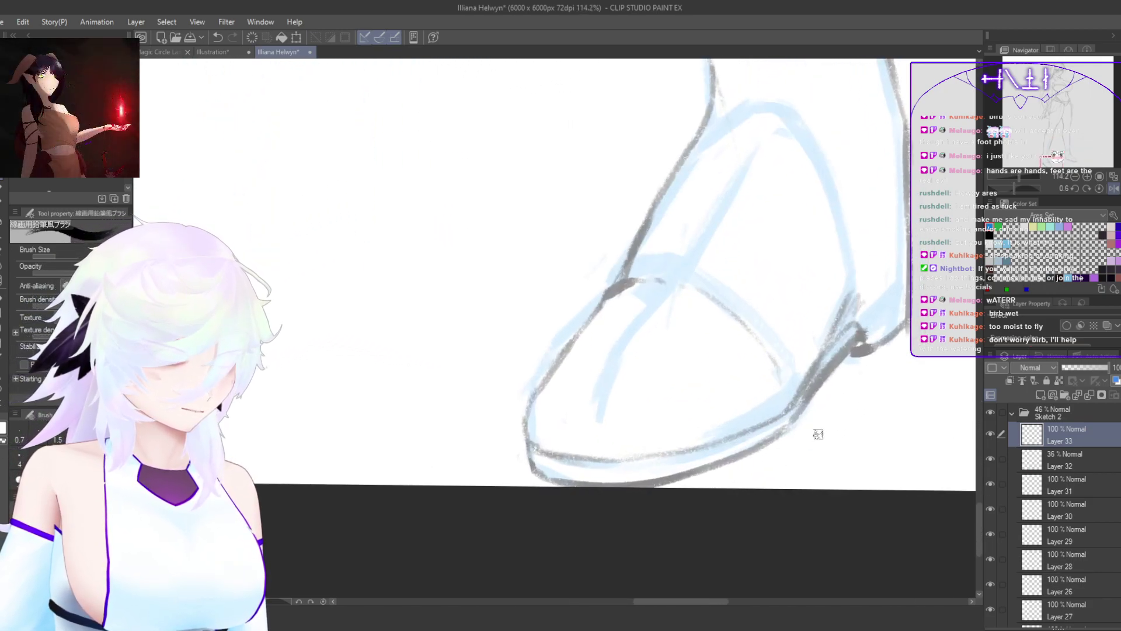
scroll(819, 416, "down", 4)
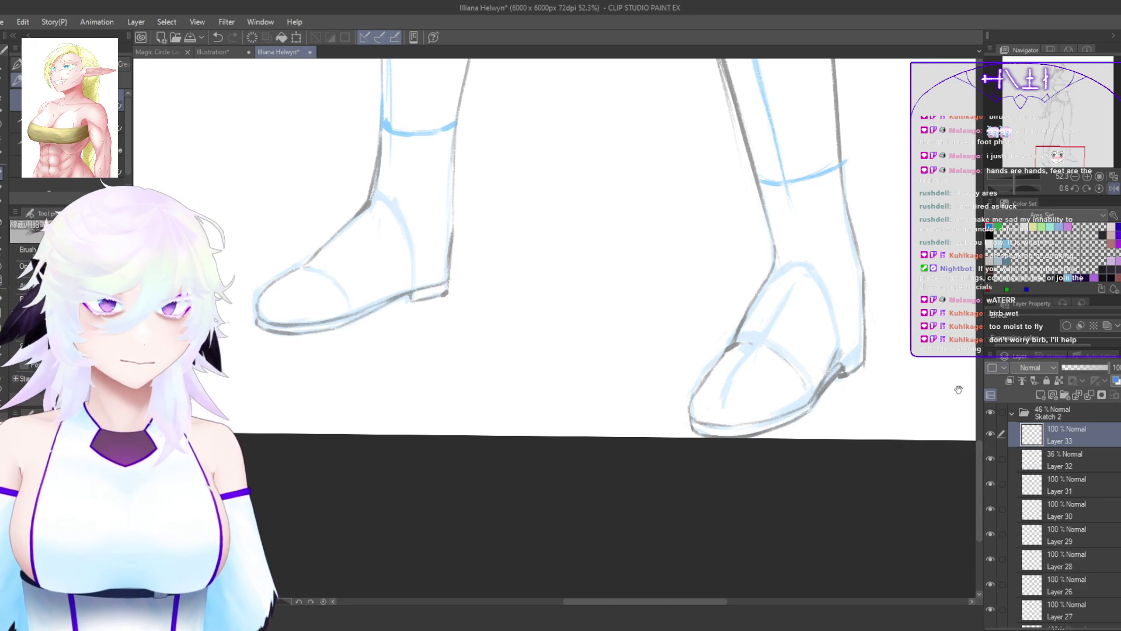
scroll(976, 446, "up", 1)
scroll(974, 449, "up", 3)
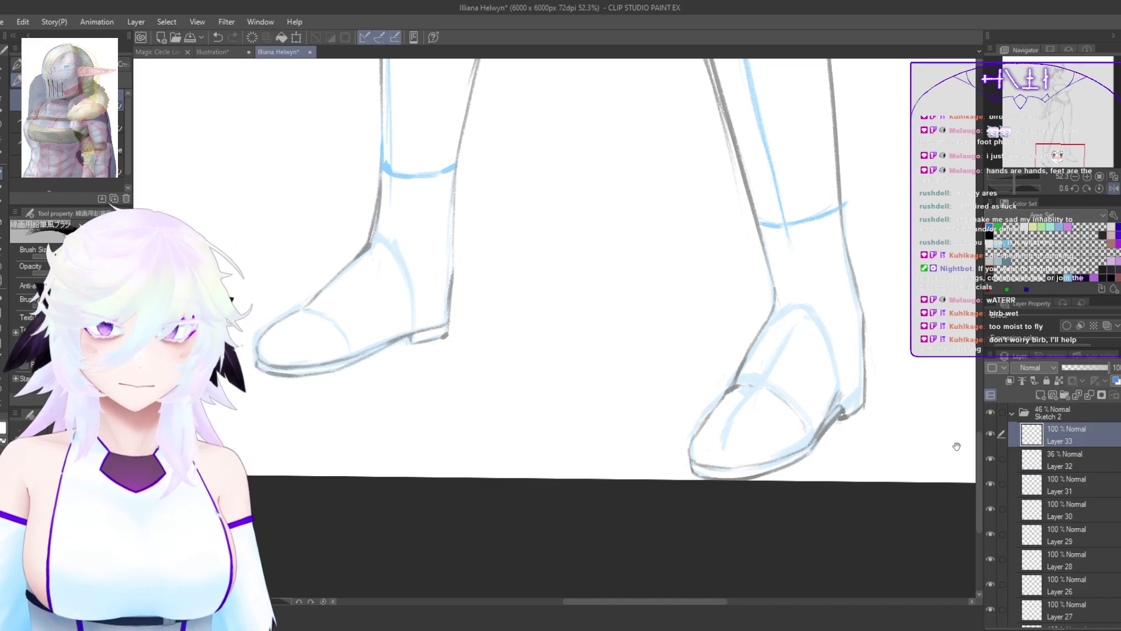
Step: Lasso the near shoe's toe section, compress it slightly upward from its bottom edge, and deselect
scroll(785, 476, "up", 4)
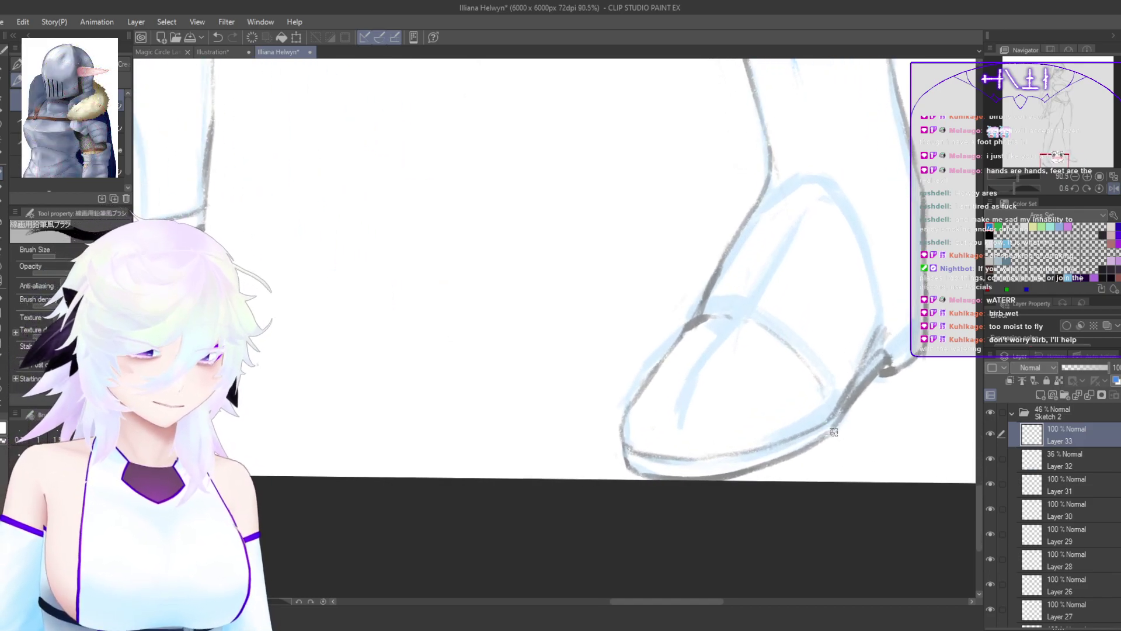
key("m")
mouse_move(834, 442)
left_mouse_down()
mouse_move(821, 348)
mouse_move(698, 315)
mouse_move(629, 491)
mouse_move(813, 466)
left_mouse_up()
key("ctrl+t")
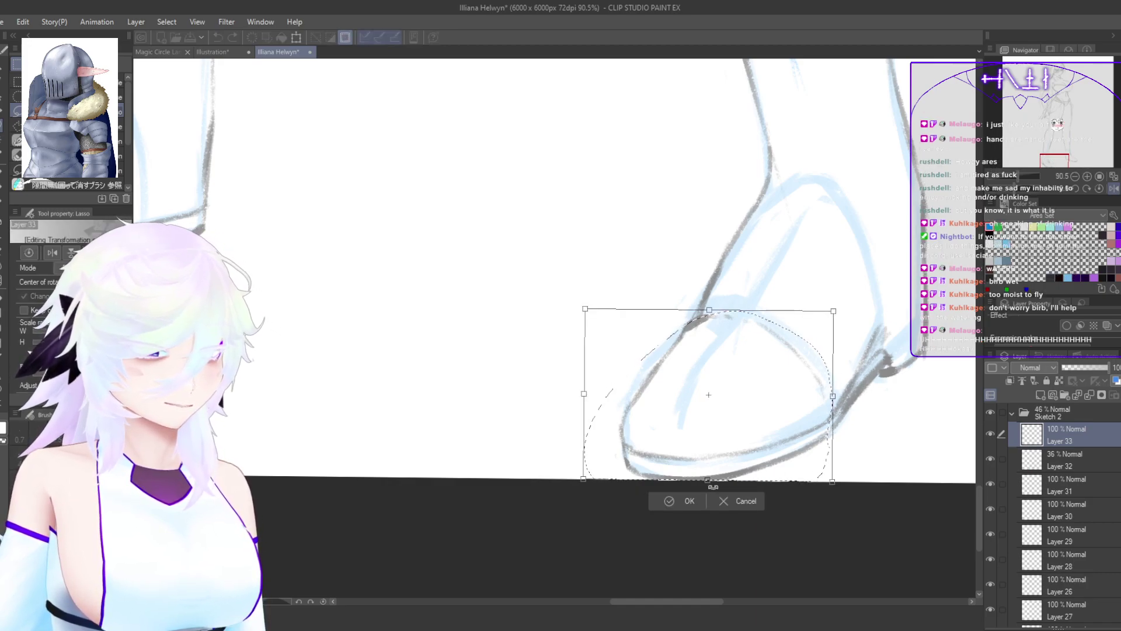
left_click_drag(712, 473, 711, 469)
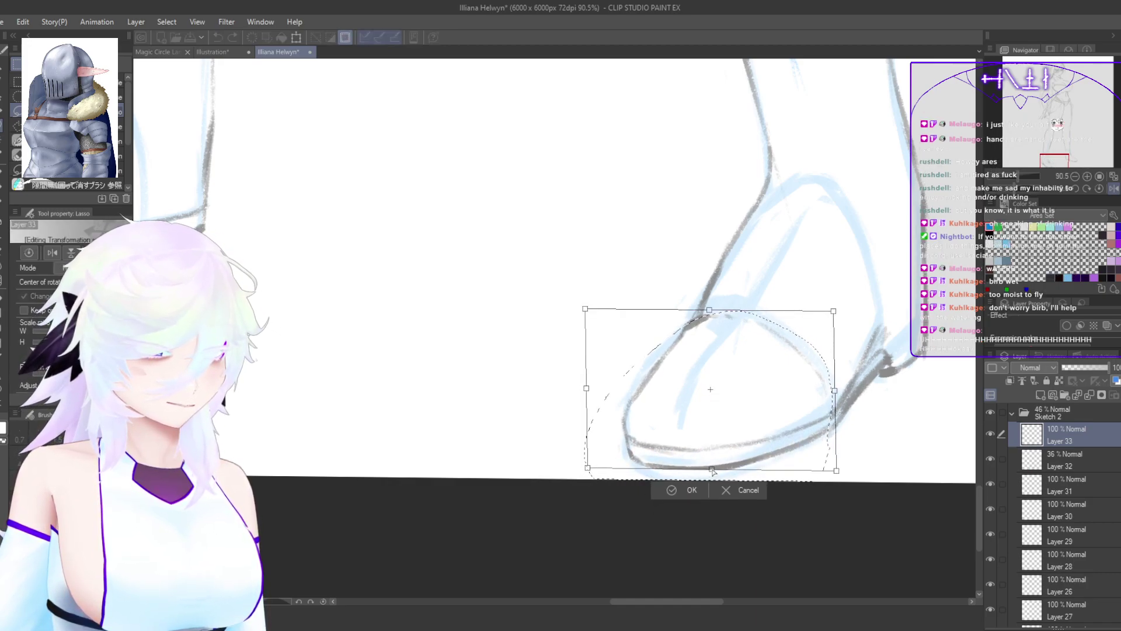
left_click(687, 491)
key("ctrl+d")
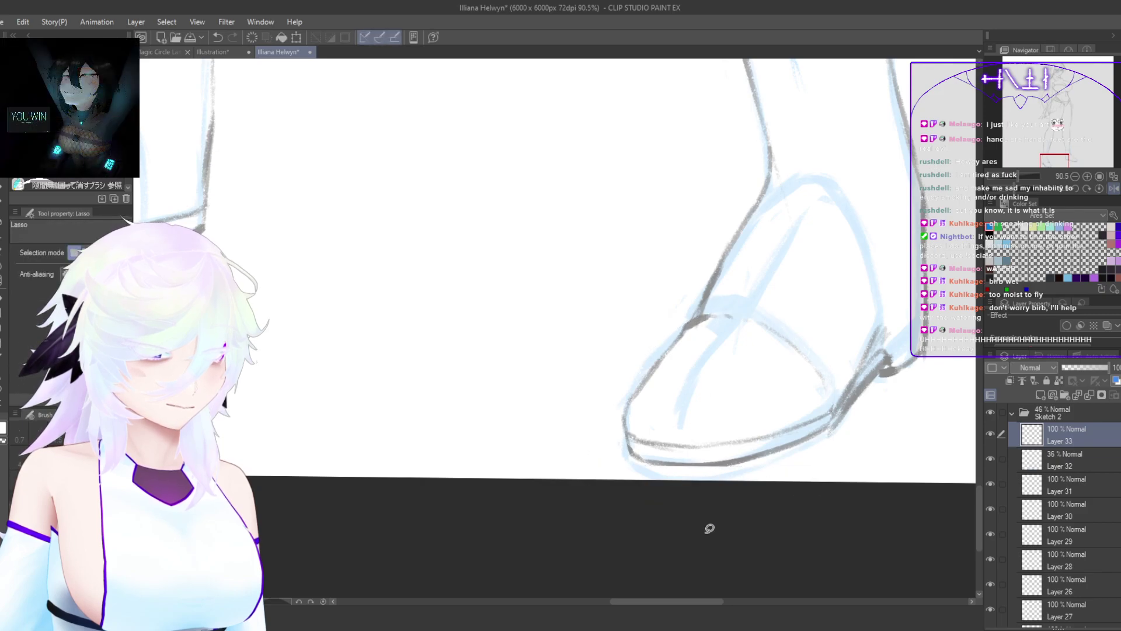
Step: Examine the full figure's proportions from head to shoes in mirrored and normal view
key("h")
left_click_drag(746, 513, 735, 530, "ctrl")
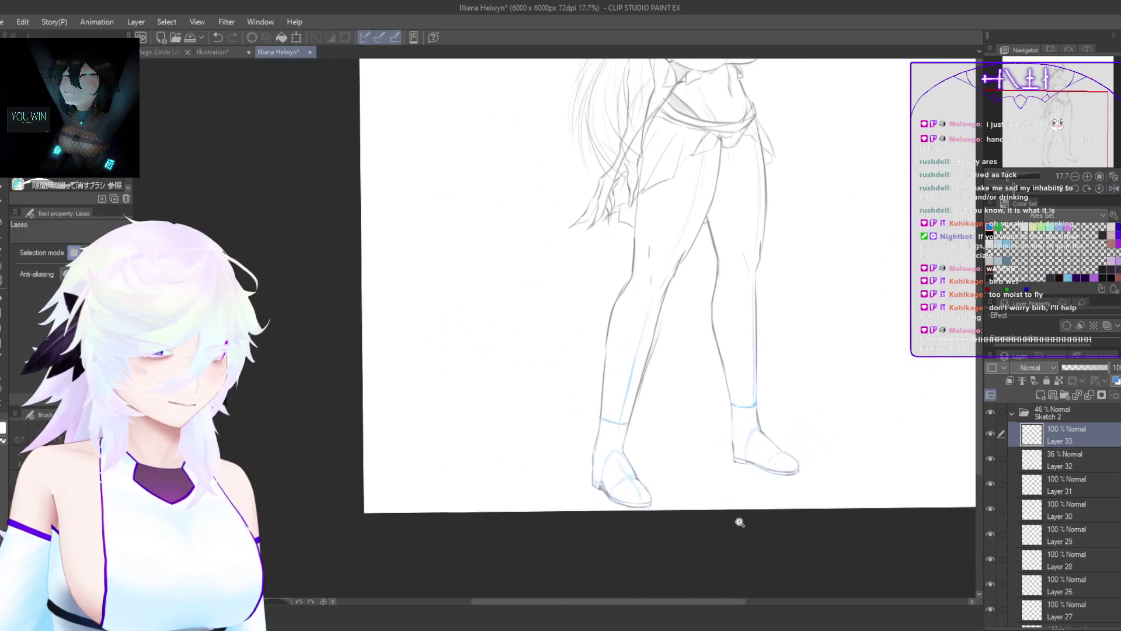
key("h")
left_click_drag(737, 490, 810, 569)
left_click_drag(768, 458, 793, 536)
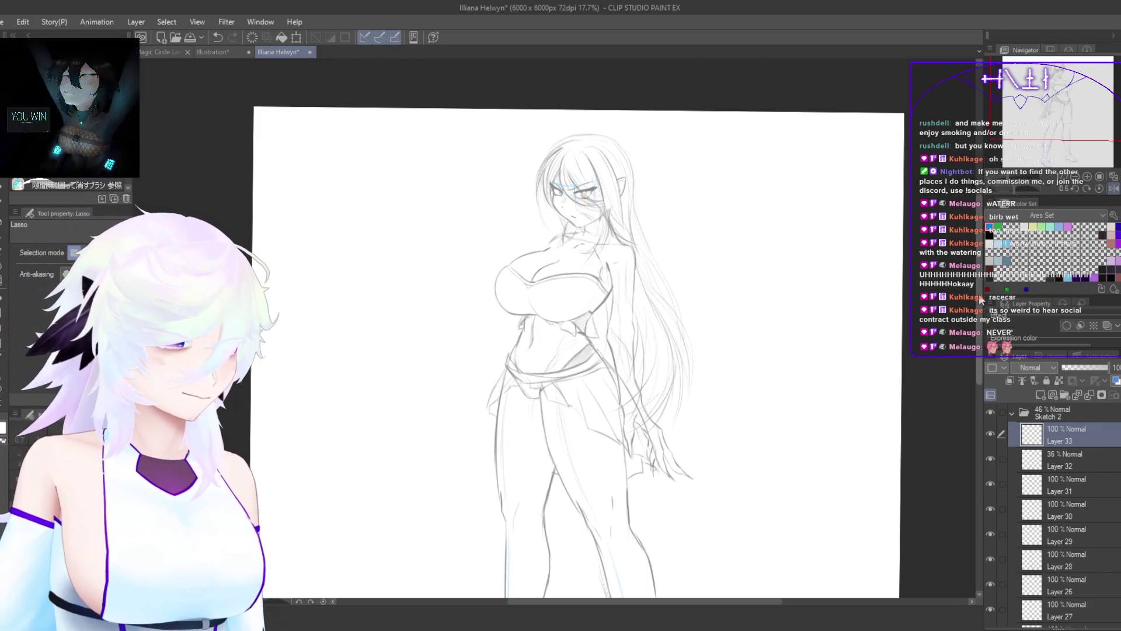
left_click_drag(980, 297, 979, 285)
left_click_drag(626, 411, 658, 398)
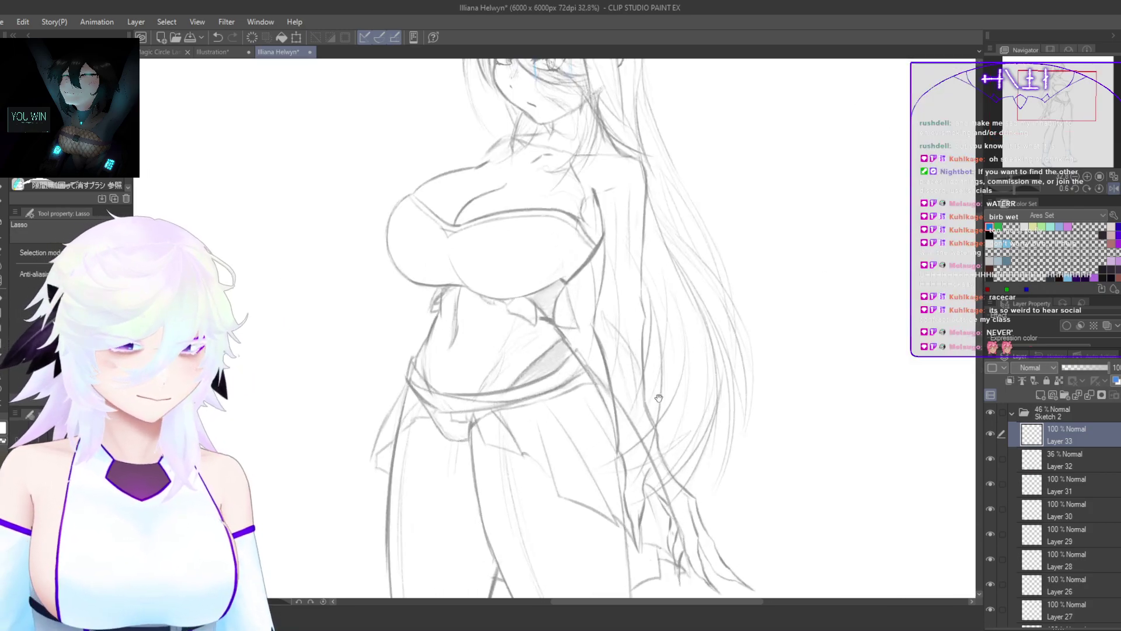
left_click_drag(744, 464, 749, 292)
left_click_drag(835, 409, 775, 437)
left_click_drag(854, 433, 800, 291)
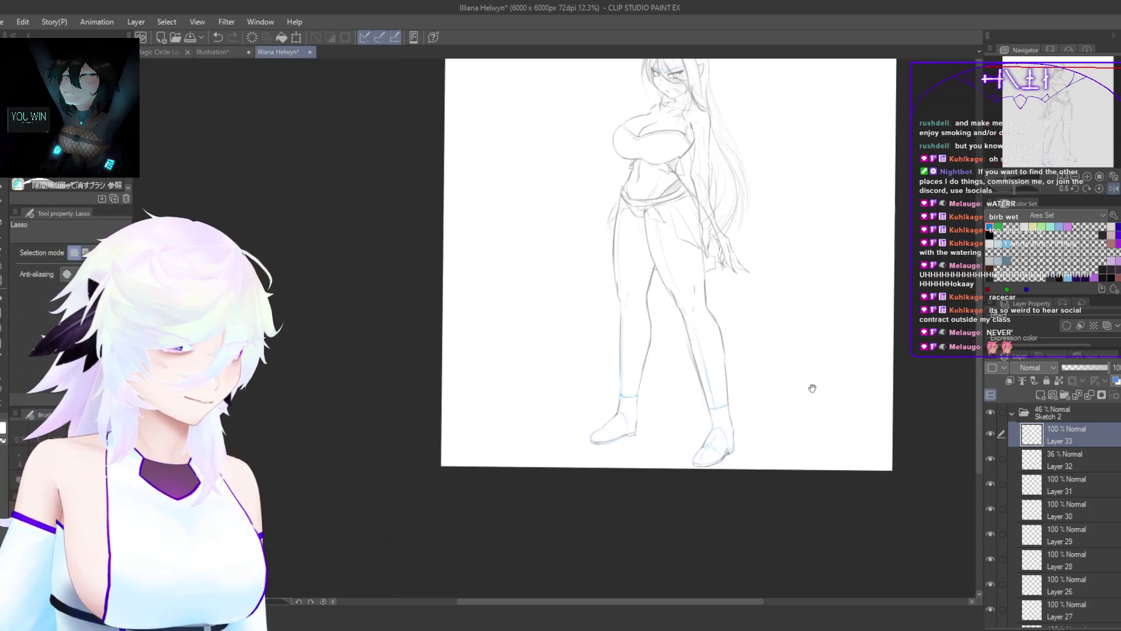
left_click_drag(781, 390, 731, 382)
left_click_drag(675, 413, 770, 450)
Step: Lasso the near foot together with its ankle and scale it up slightly toward the toe
scroll(771, 449, "down", 1)
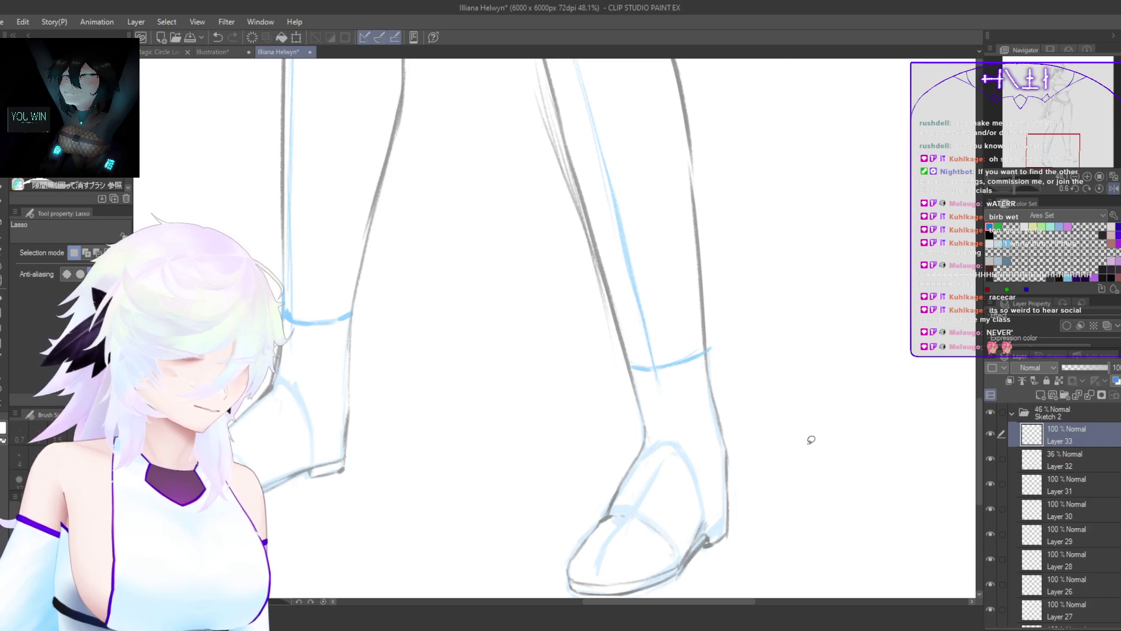
key("ctrl+t")
left_click(497, 588)
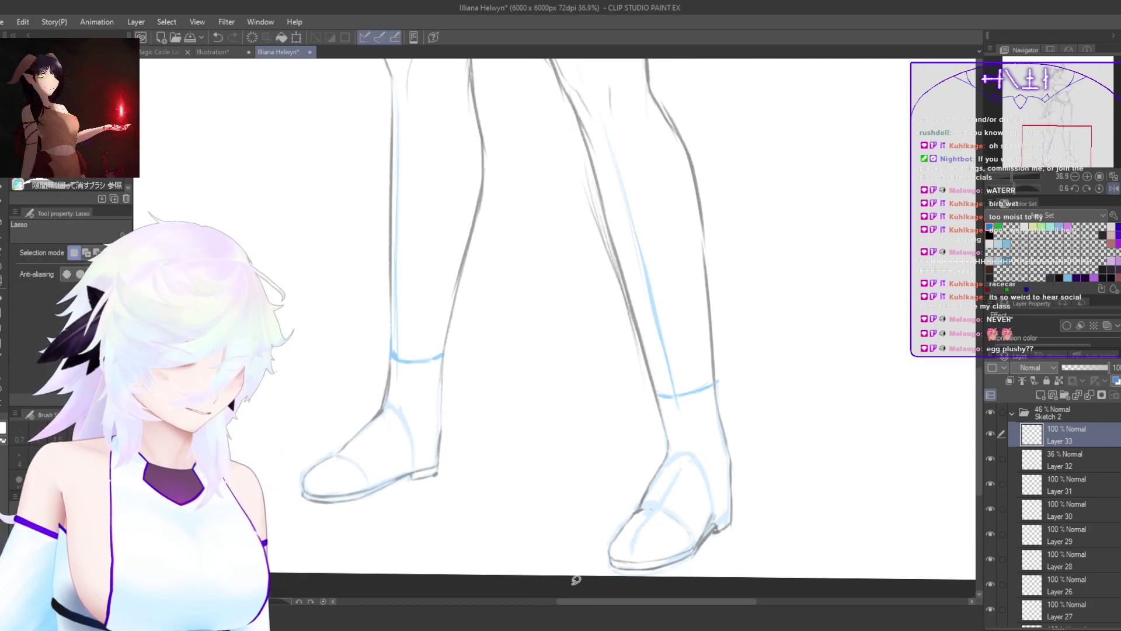
scroll(741, 496, "down", 3)
mouse_move(734, 521)
left_mouse_down()
mouse_move(777, 422)
mouse_move(739, 322)
mouse_move(639, 350)
mouse_move(565, 501)
mouse_move(657, 545)
mouse_move(794, 532)
left_mouse_up()
key("ctrl+t")
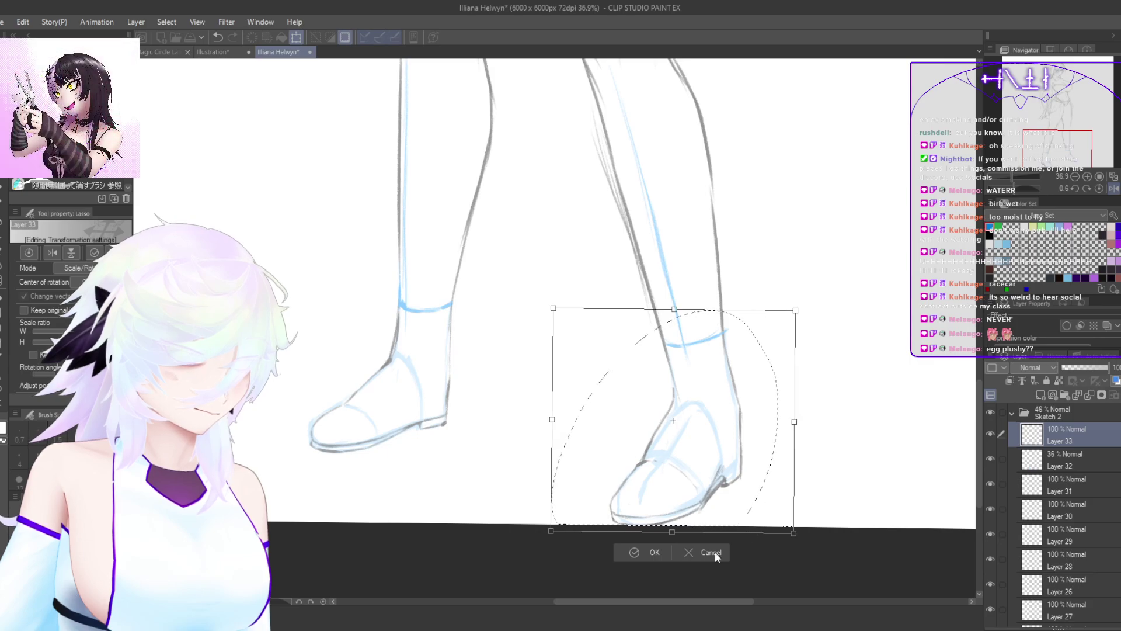
left_click(660, 551)
Step: Lasso the far foot with its ankle, scale it up slightly, nudge it toward the toe, and deselect
mouse_move(472, 447)
left_mouse_down()
mouse_move(447, 283)
mouse_move(413, 496)
mouse_move(490, 444)
left_mouse_up()
key("ctrl+t")
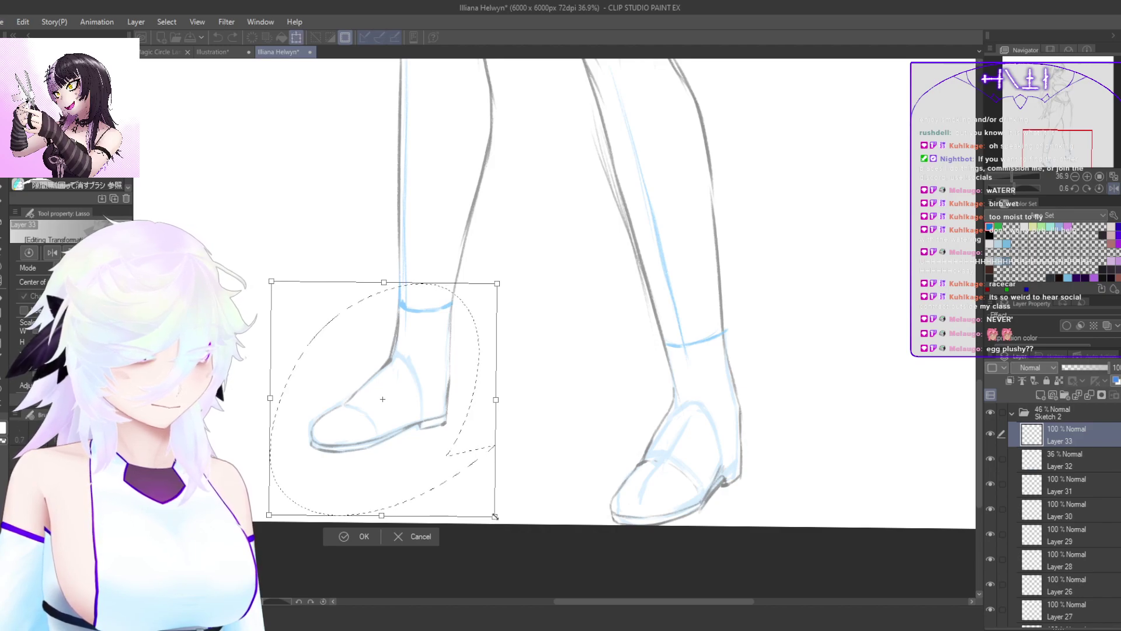
left_click_drag(494, 516, 503, 524)
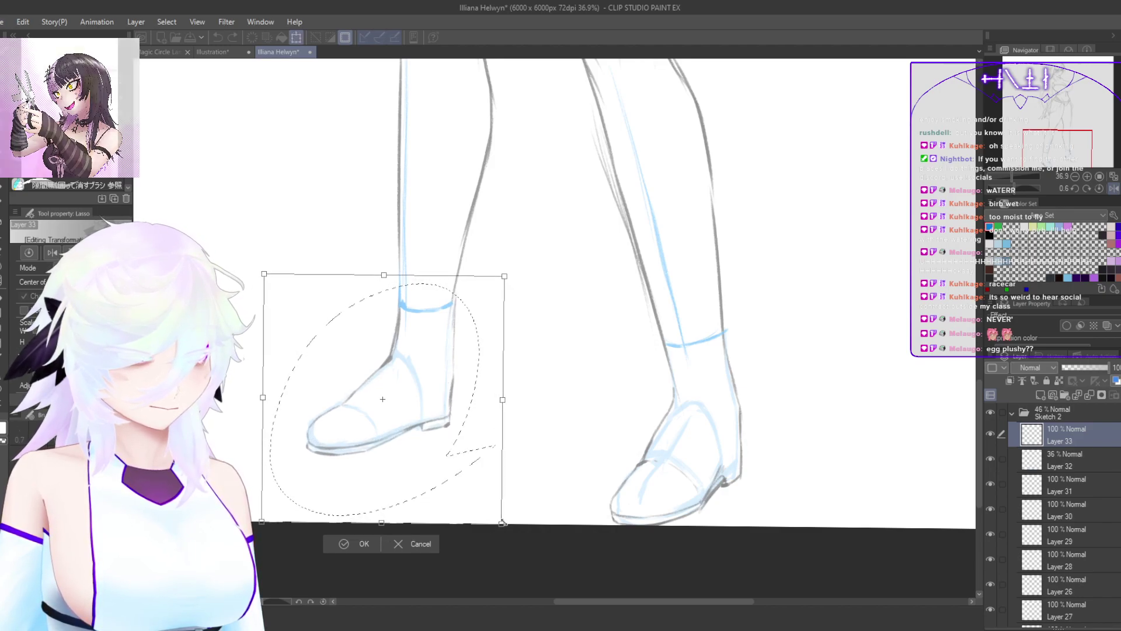
left_click_drag(473, 483, 471, 484)
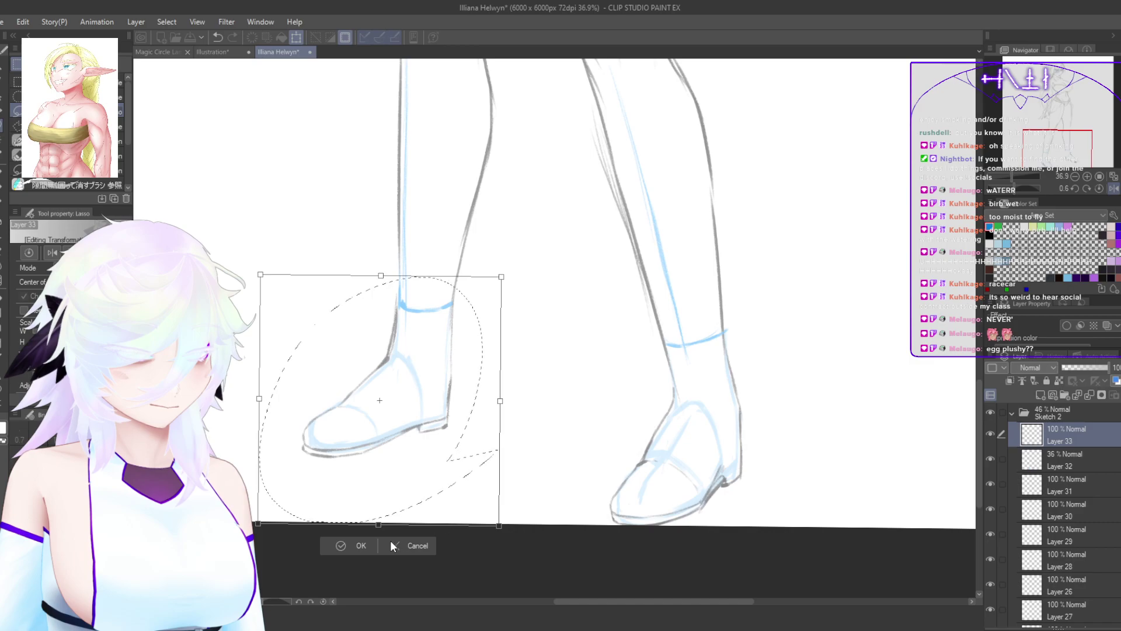
key("Return")
scroll(758, 425, "up", 3)
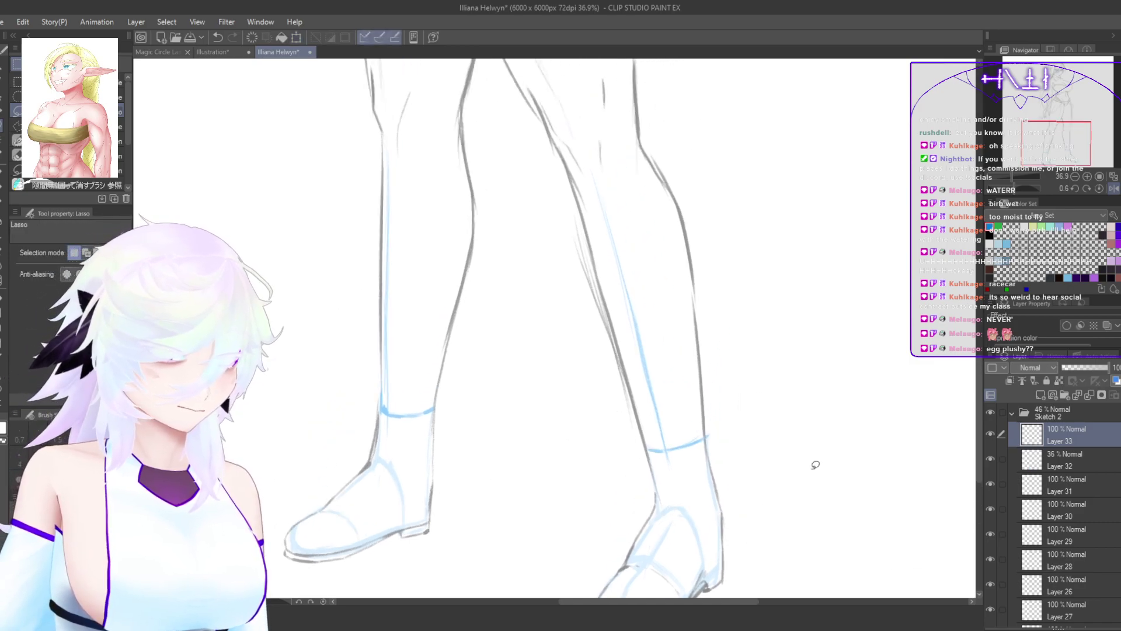
Step: Examine the legs, both shoes and the full figure in normal and mirrored view
key("p")
scroll(796, 426, "up", 2)
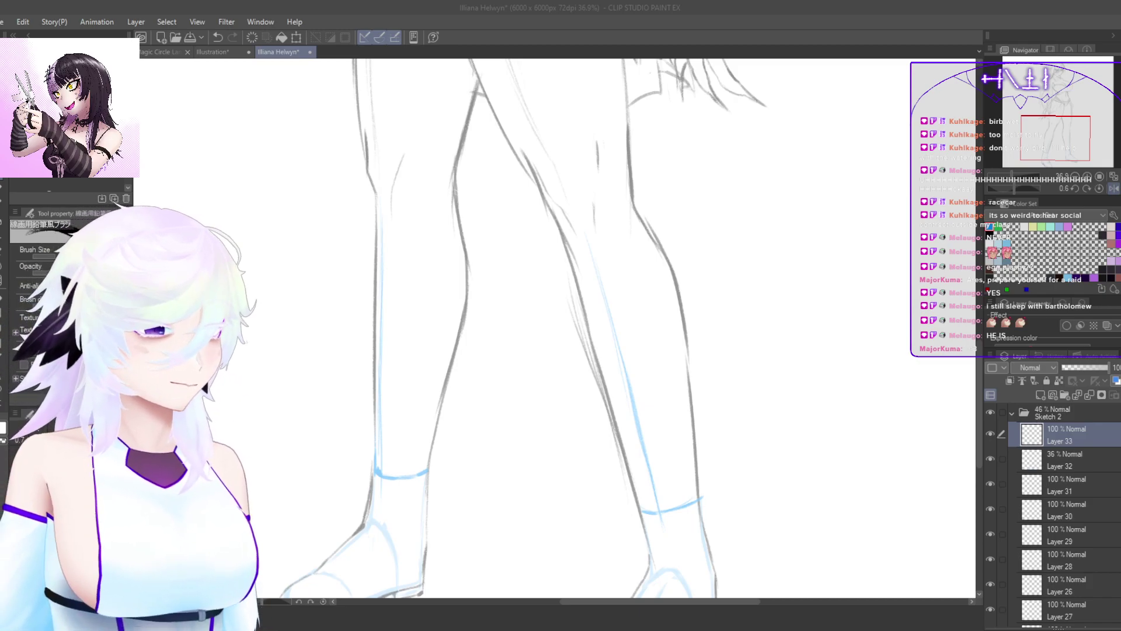
scroll(845, 480, "down", 6)
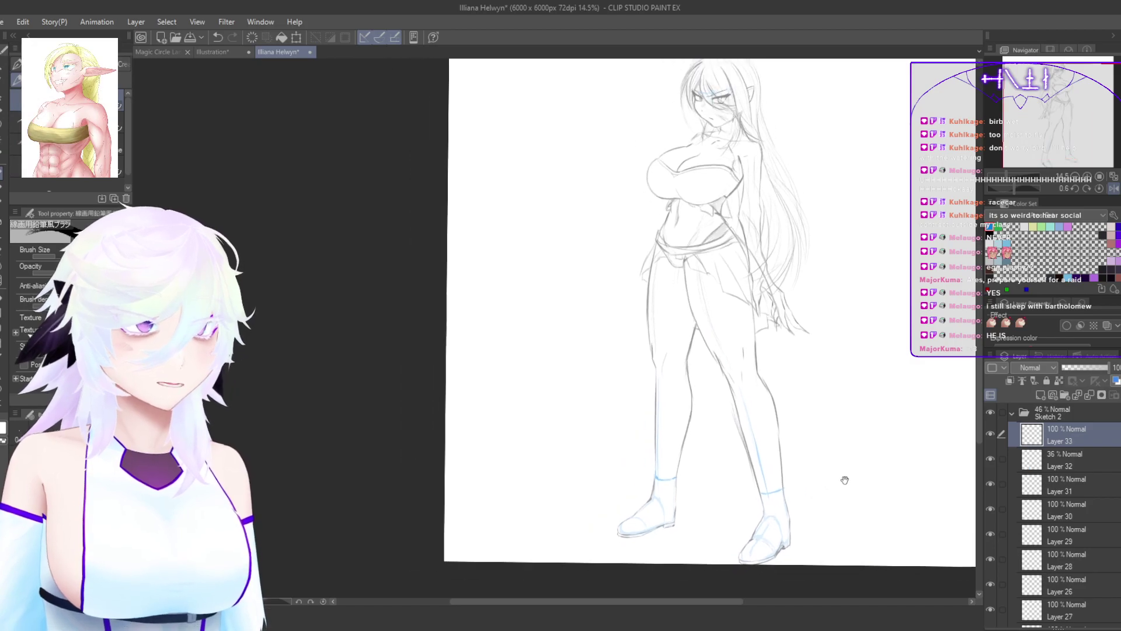
left_click_drag(845, 480, 861, 404)
scroll(798, 483, "up", 5)
left_click_drag(803, 497, 841, 437)
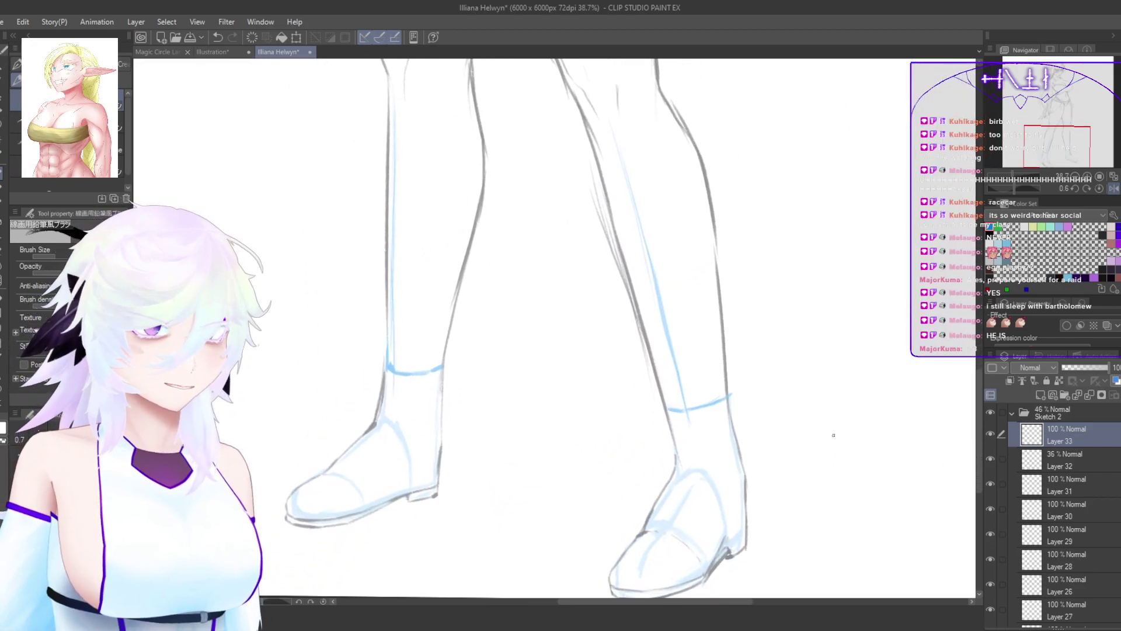
key("h")
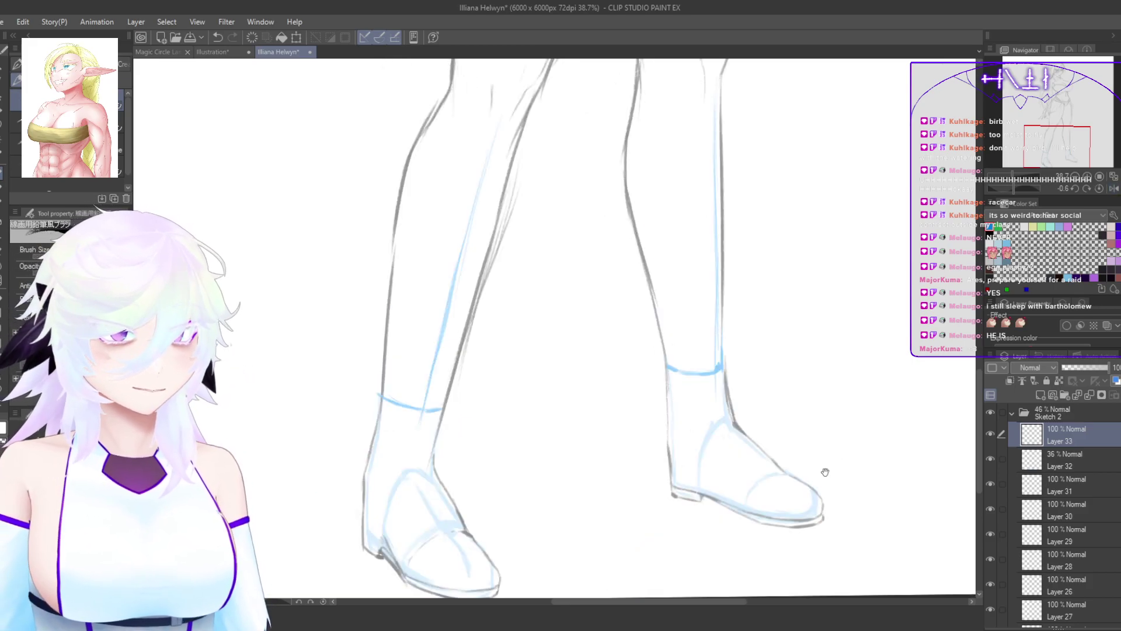
left_click_drag(825, 472, 834, 448)
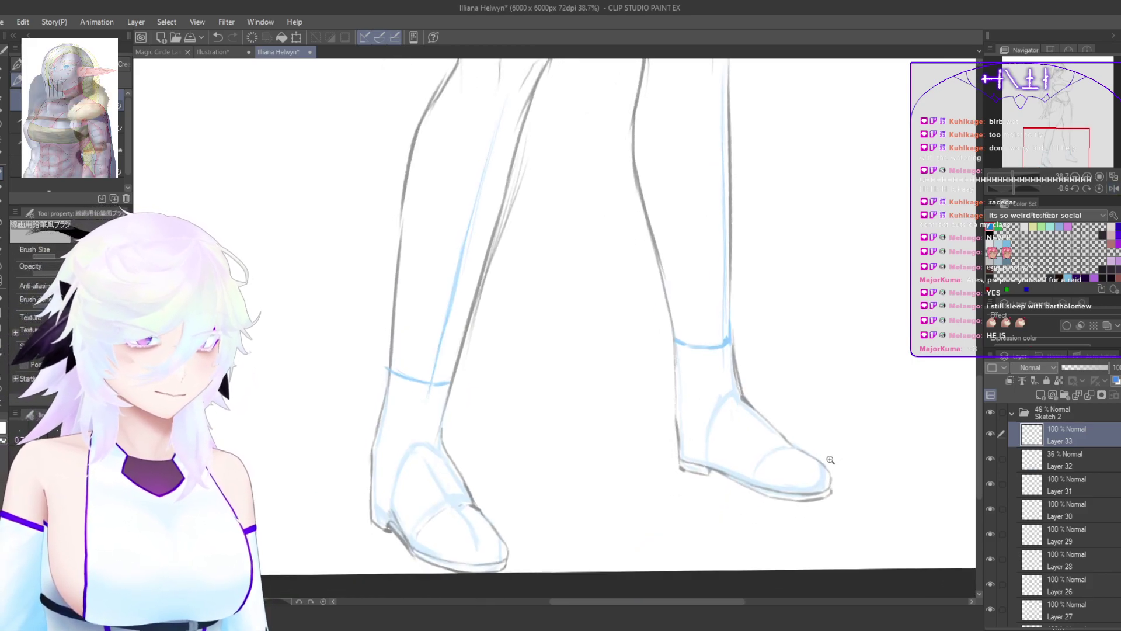
scroll(830, 460, "down", 8)
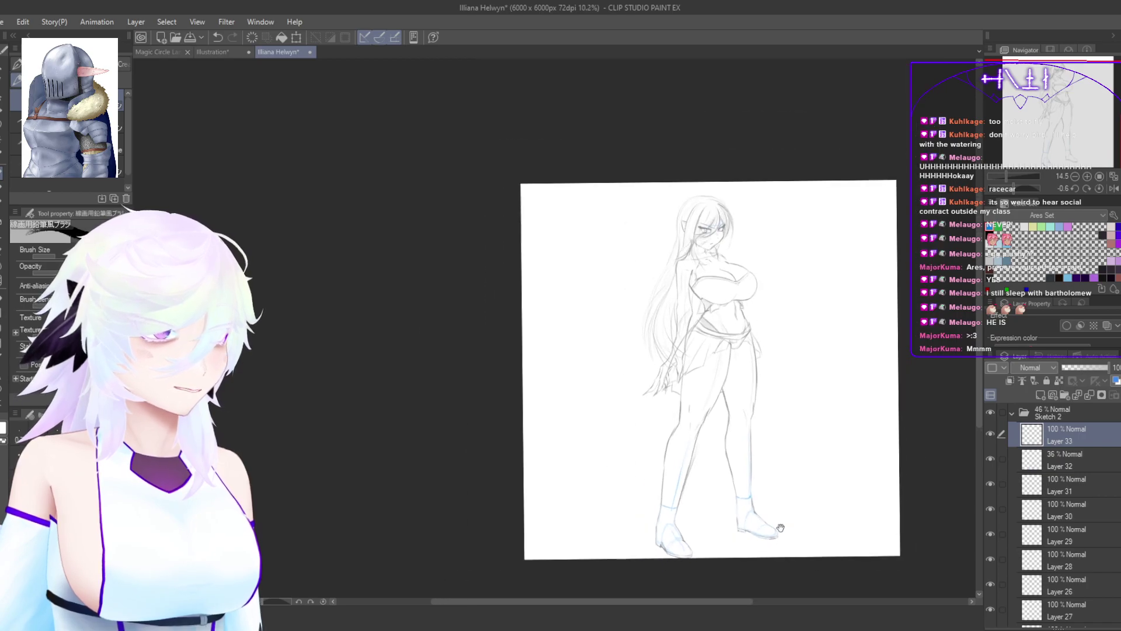
left_click_drag(781, 528, 796, 490)
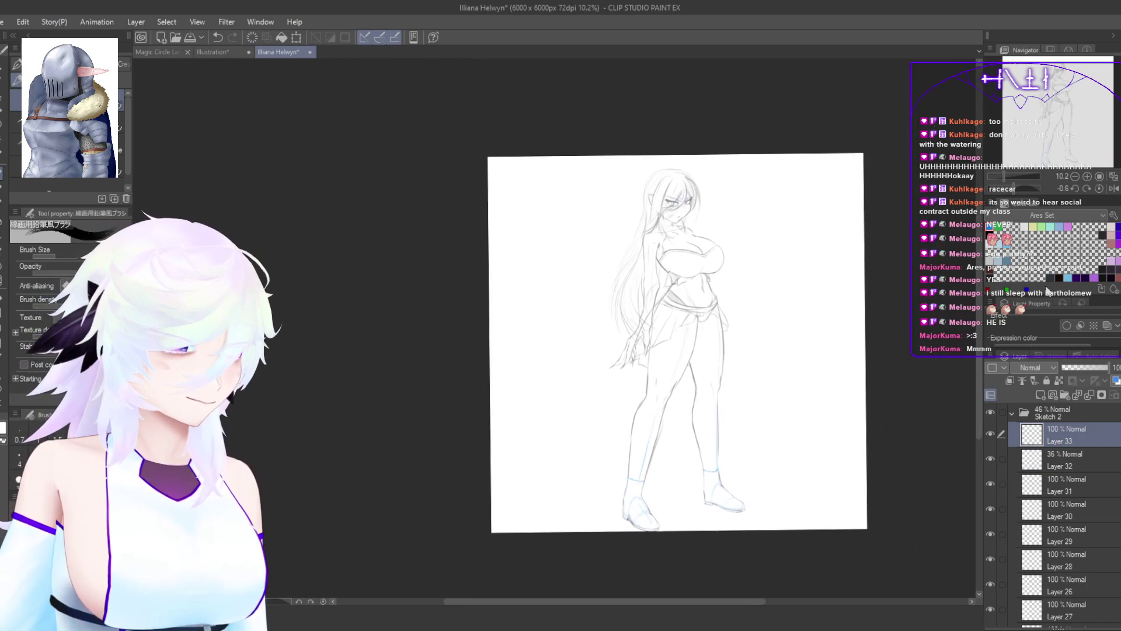
Step: Move the whole Sketch 2 folder slightly upward on the canvas and add a new layer above Layer 33
left_click_drag(980, 270, 980, 273)
left_click(1089, 409)
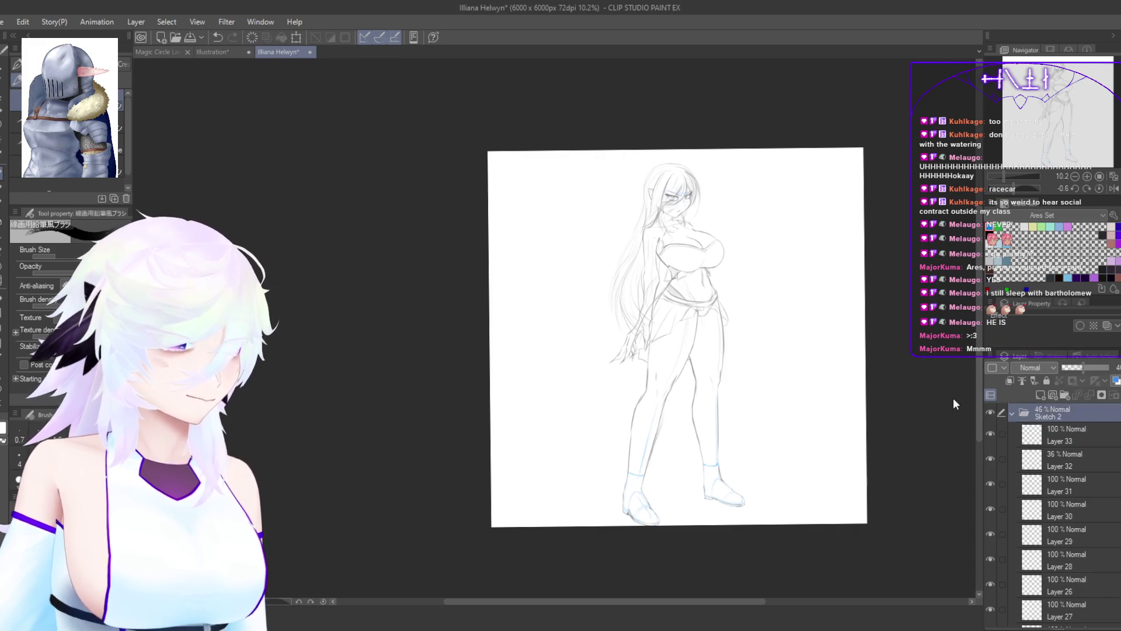
key("ctrl+t")
left_click_drag(733, 430, 734, 426)
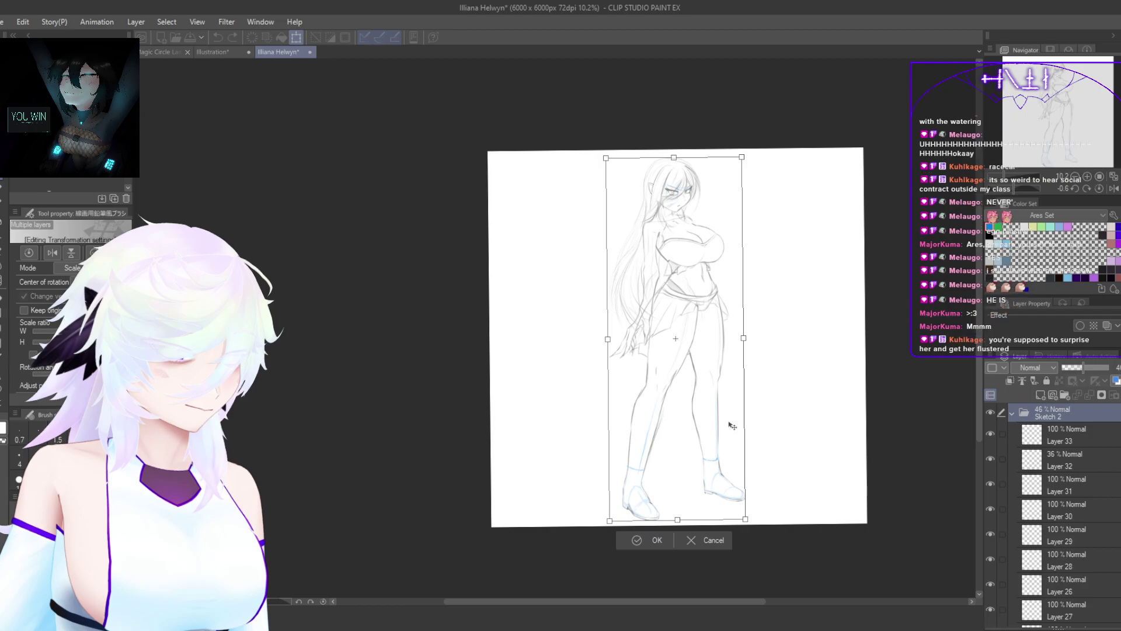
left_click(659, 540)
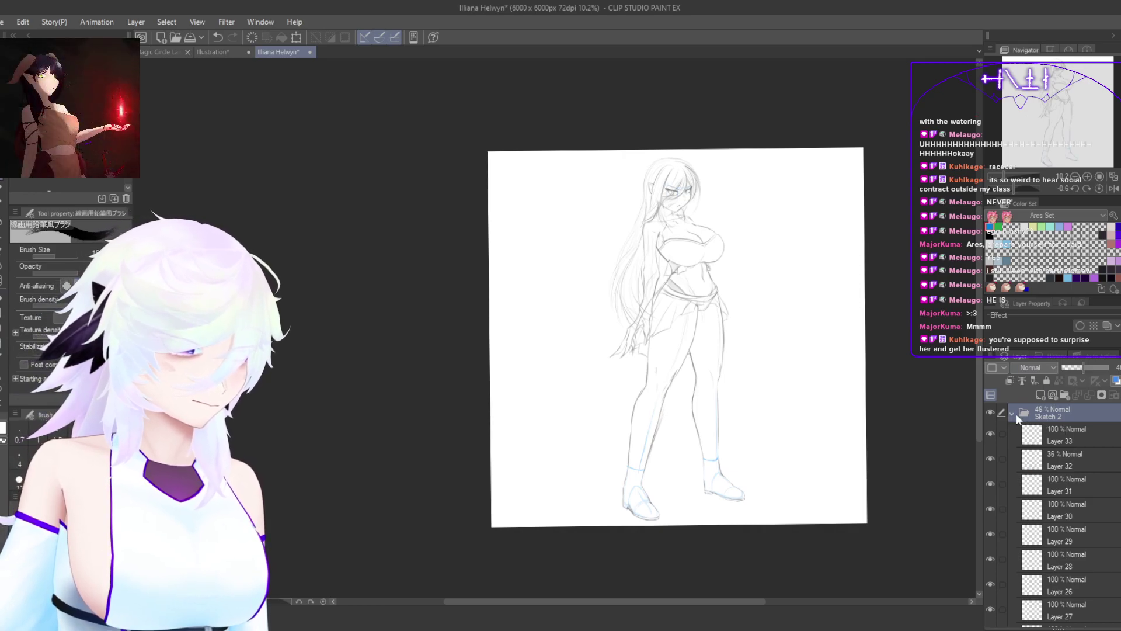
left_click(1041, 395)
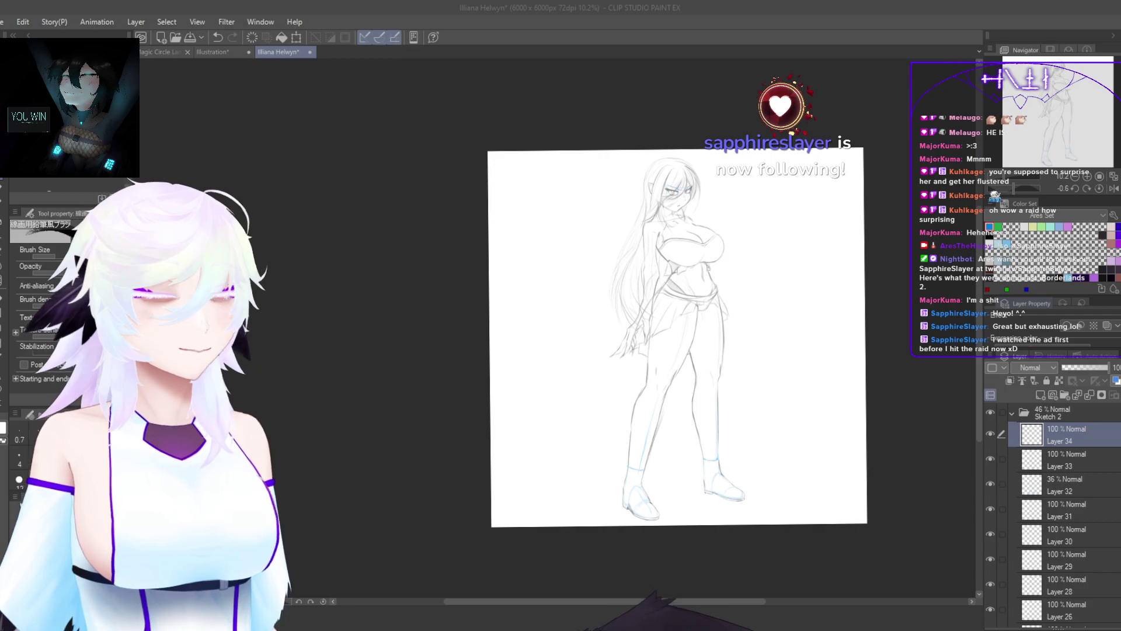
Step: Return the canvas to unmirrored view and check the near shoe and the full figure
left_click(872, 301)
left_click_drag(715, 403, 790, 436)
key("h")
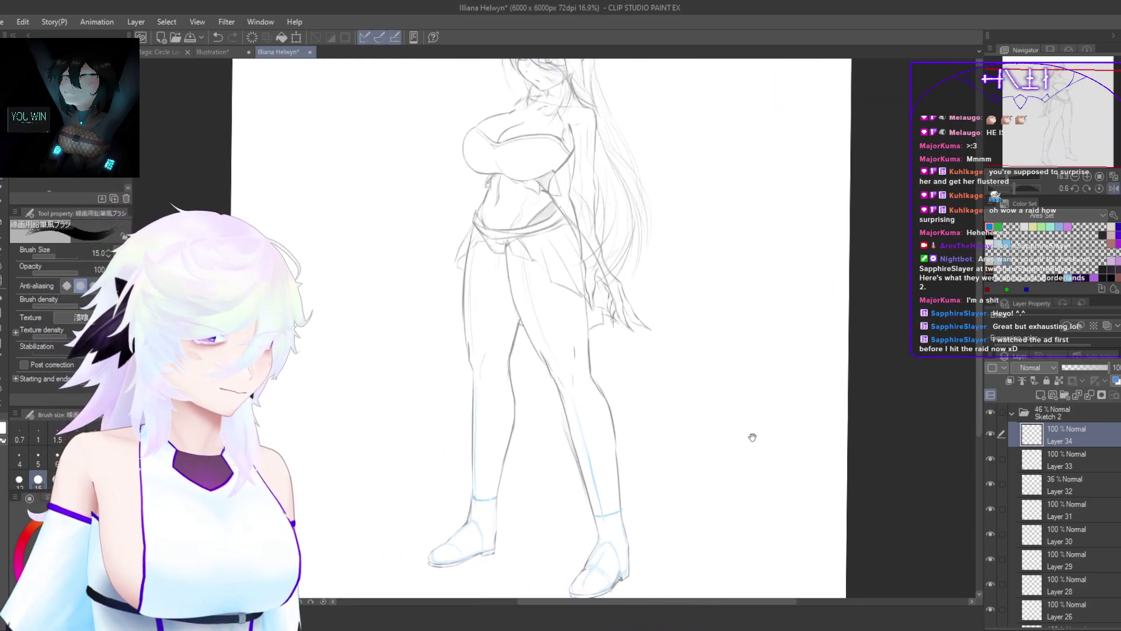
scroll(645, 452, "up", 6)
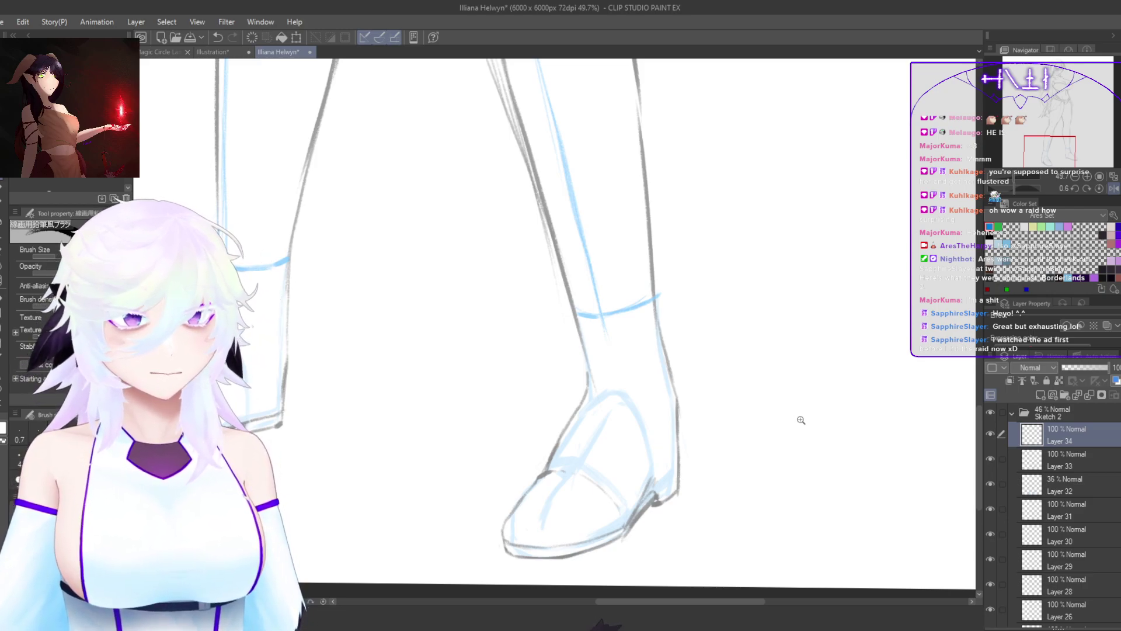
scroll(800, 421, "down", 6)
left_click_drag(747, 478, 768, 529)
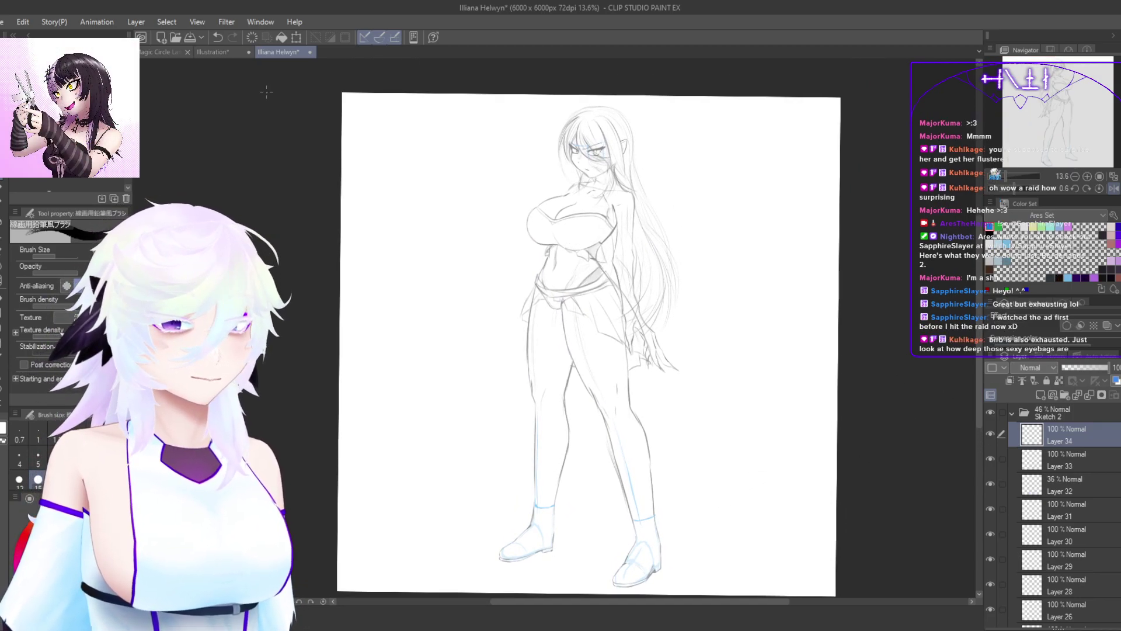
Step: Look over the Magic Circle Language document's grammar rules and glyph table, and return to the character sketch
left_click(163, 53)
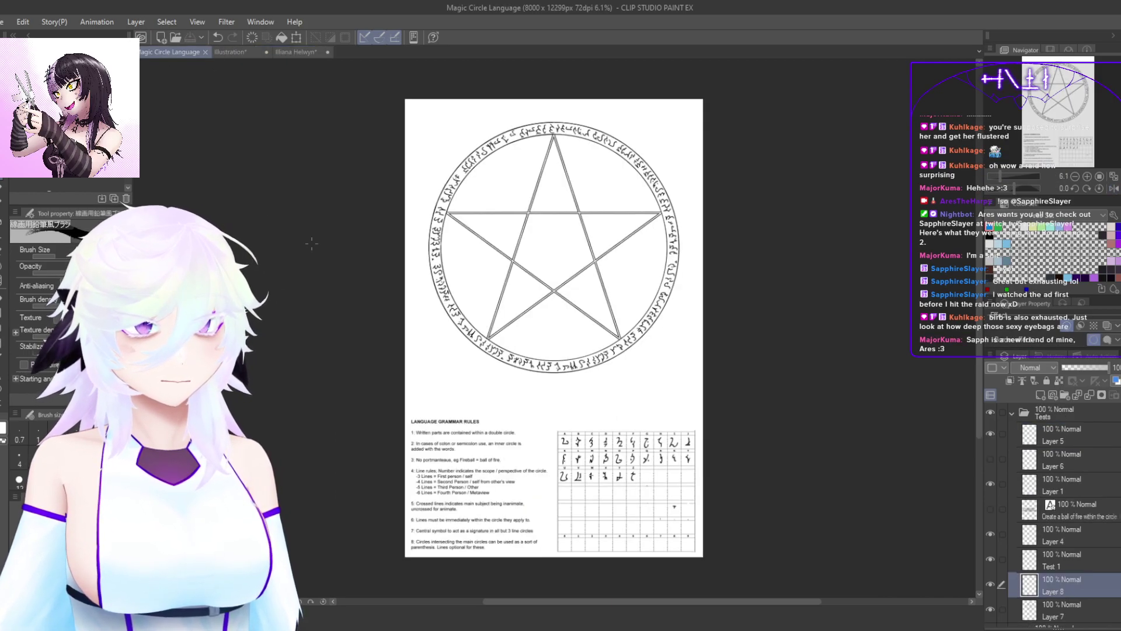
scroll(713, 514, "up", 2)
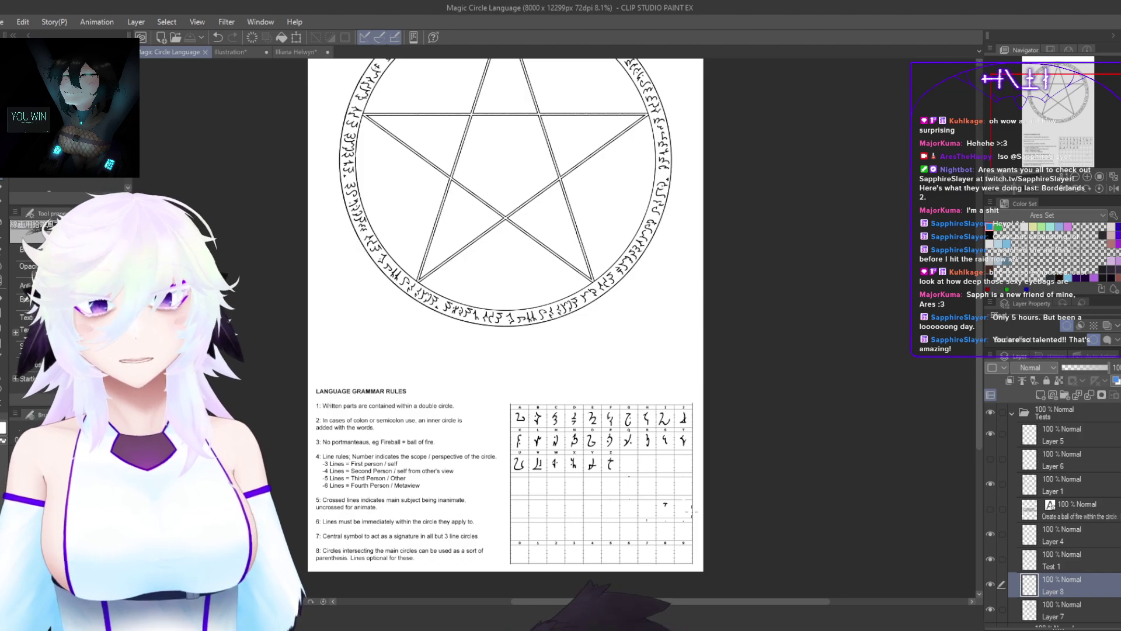
left_click(296, 51)
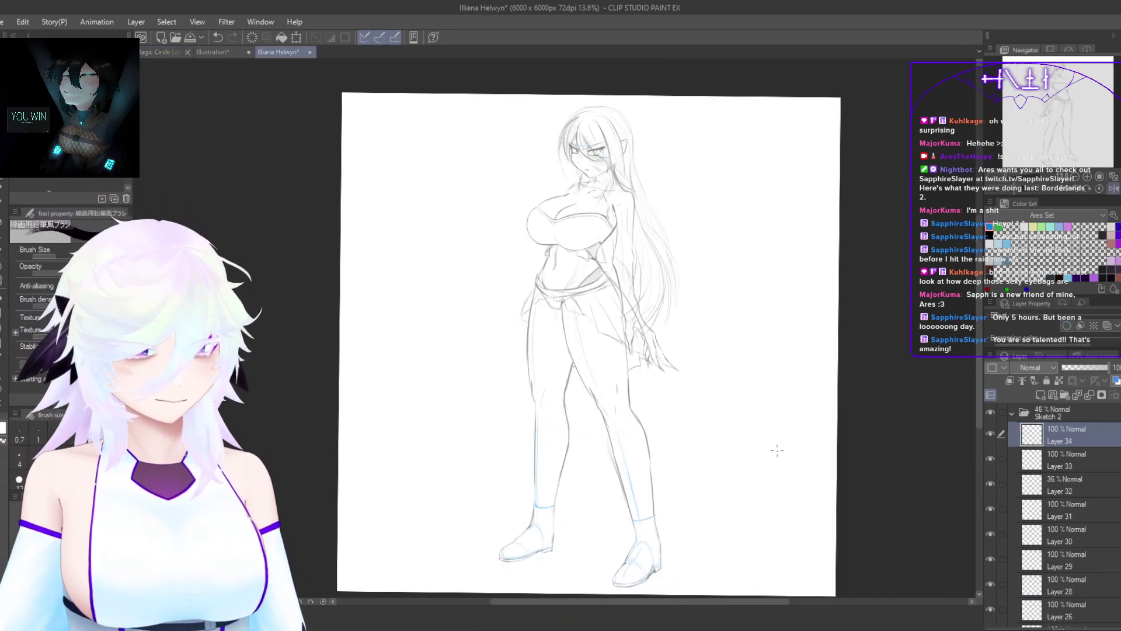
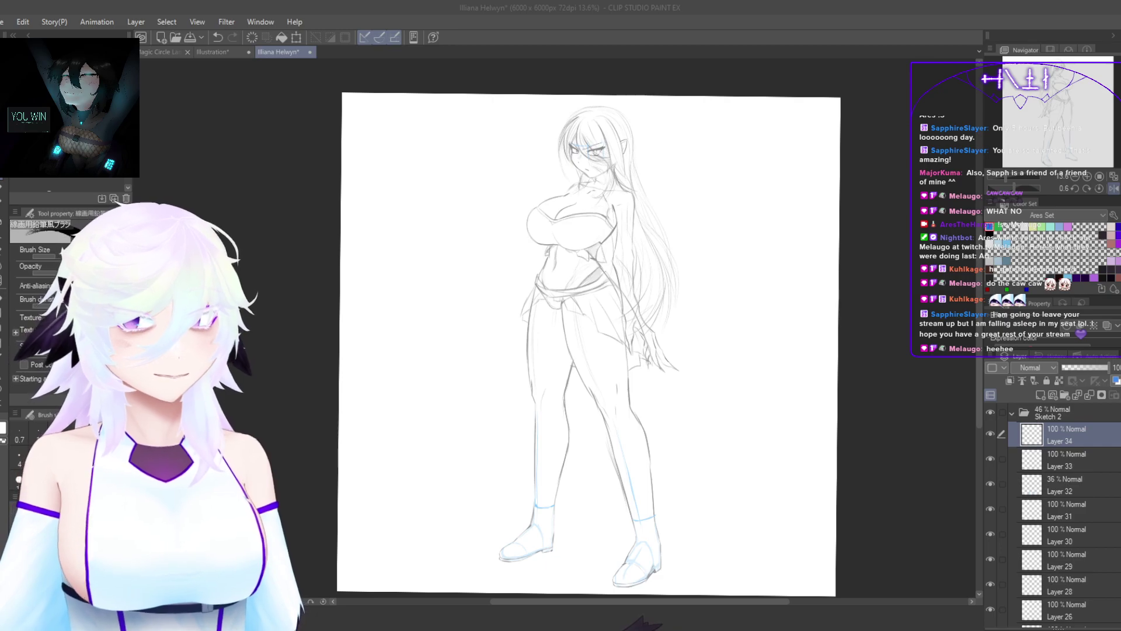
Step: Examine the full figure and the lower legs with the shoes more closely
left_click_drag(979, 292, 979, 296)
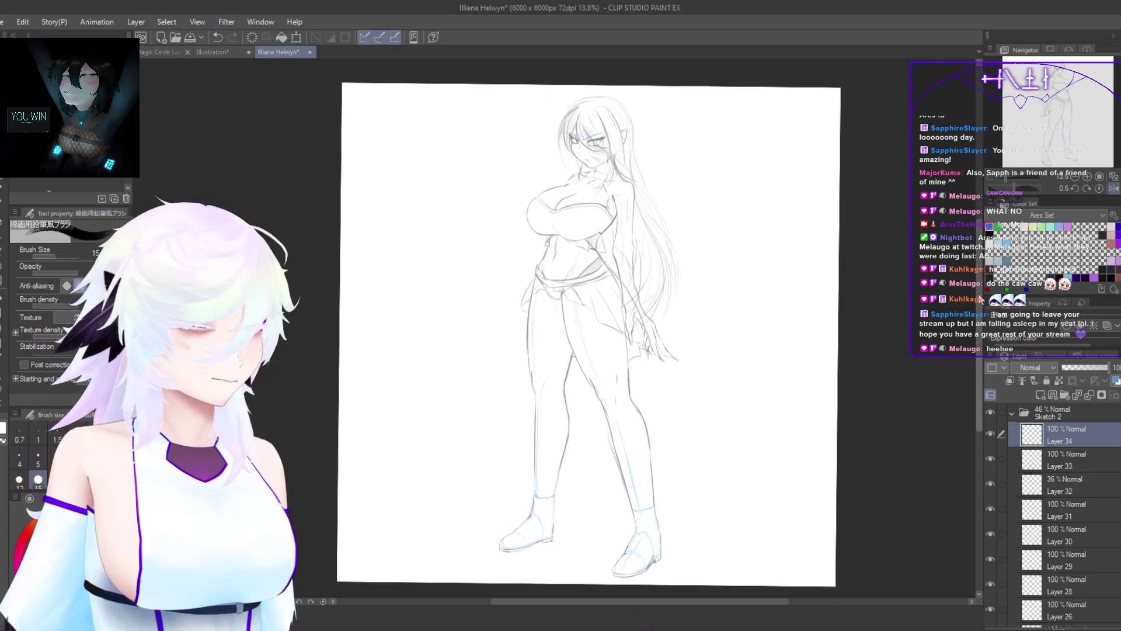
scroll(981, 299, "down", 1)
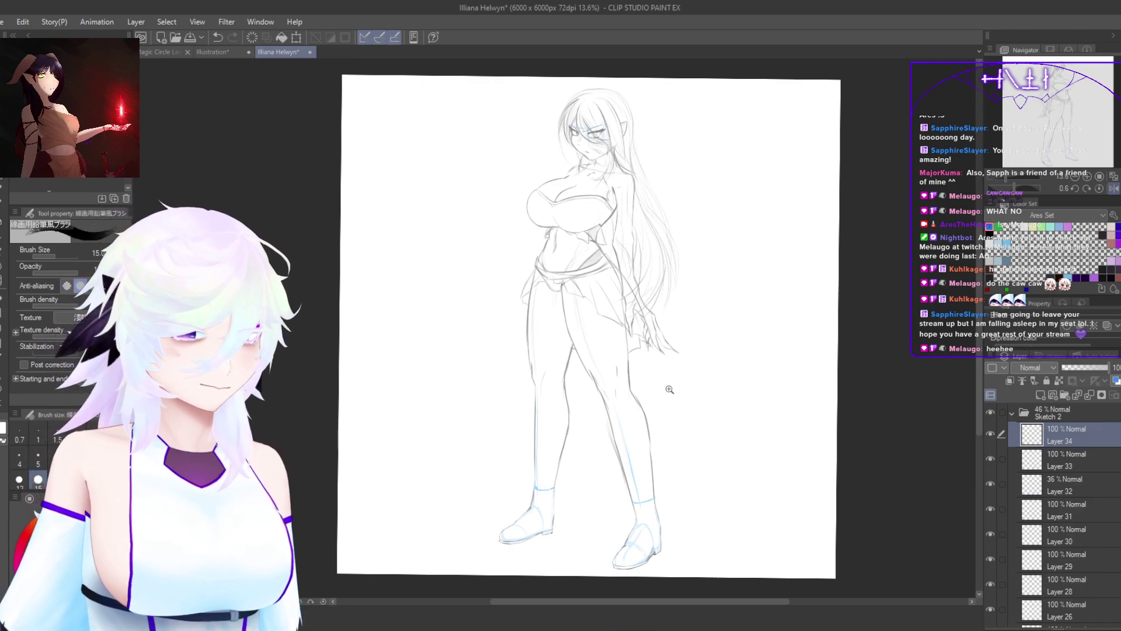
left_click_drag(670, 389, 692, 374)
left_click_drag(710, 460, 737, 350)
left_click_drag(751, 448, 792, 413)
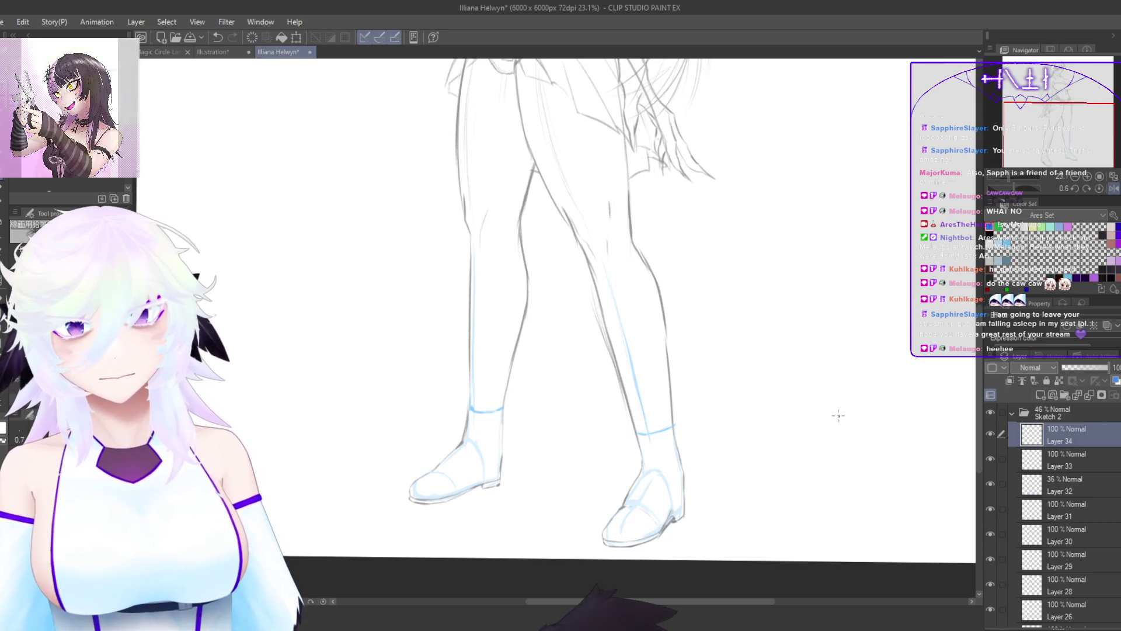
left_click_drag(748, 430, 770, 448)
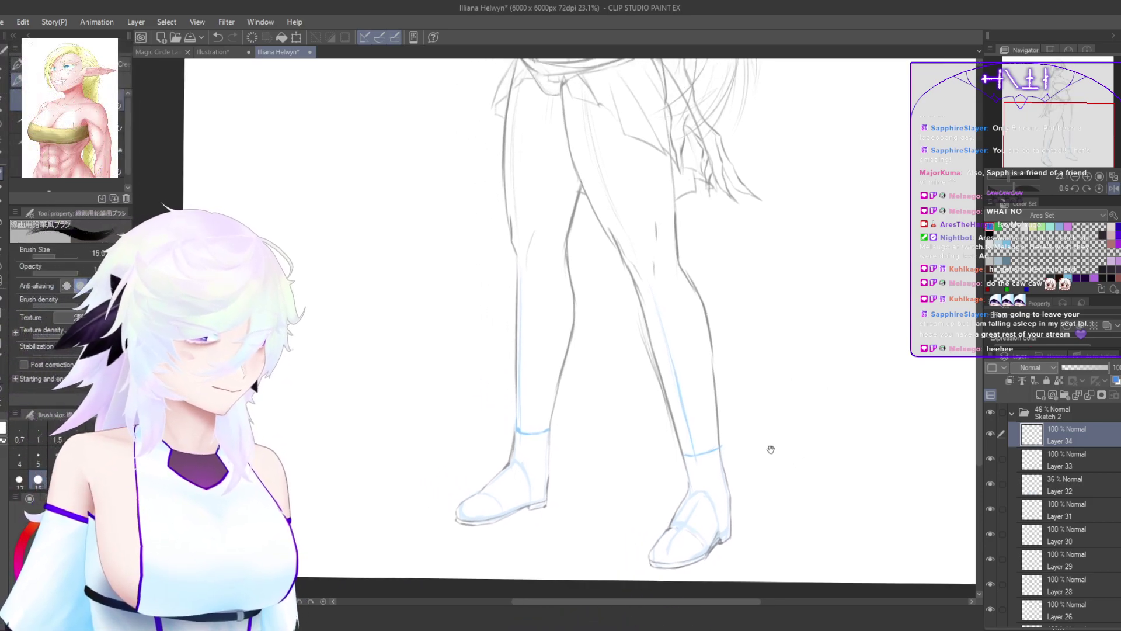
scroll(706, 471, "up", 2)
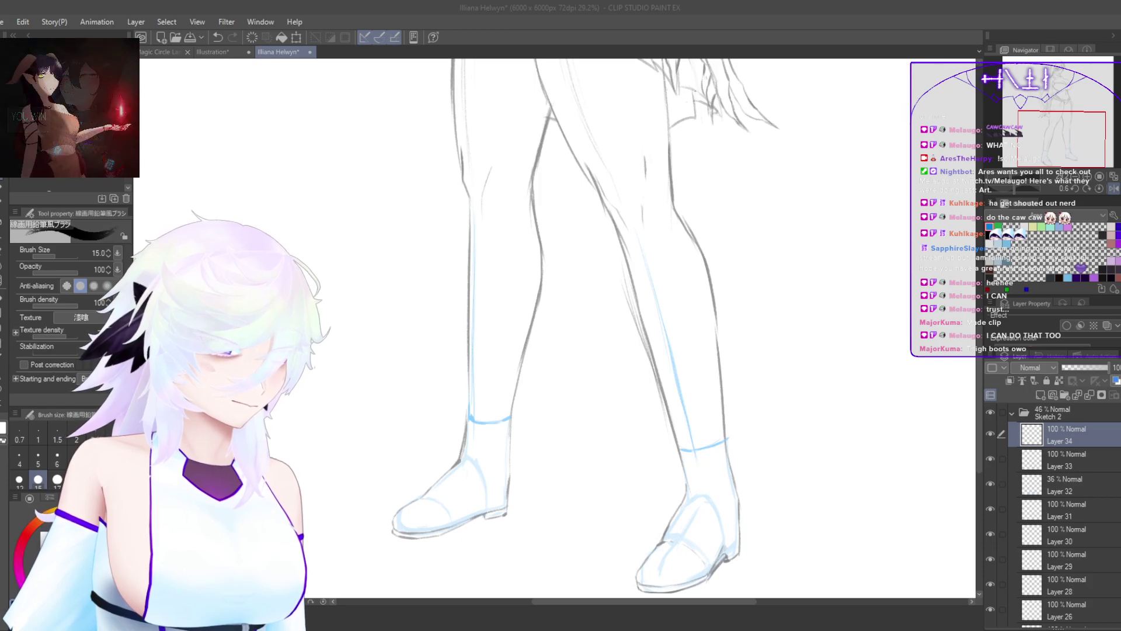
key("ctrl+t")
left_click(859, 471)
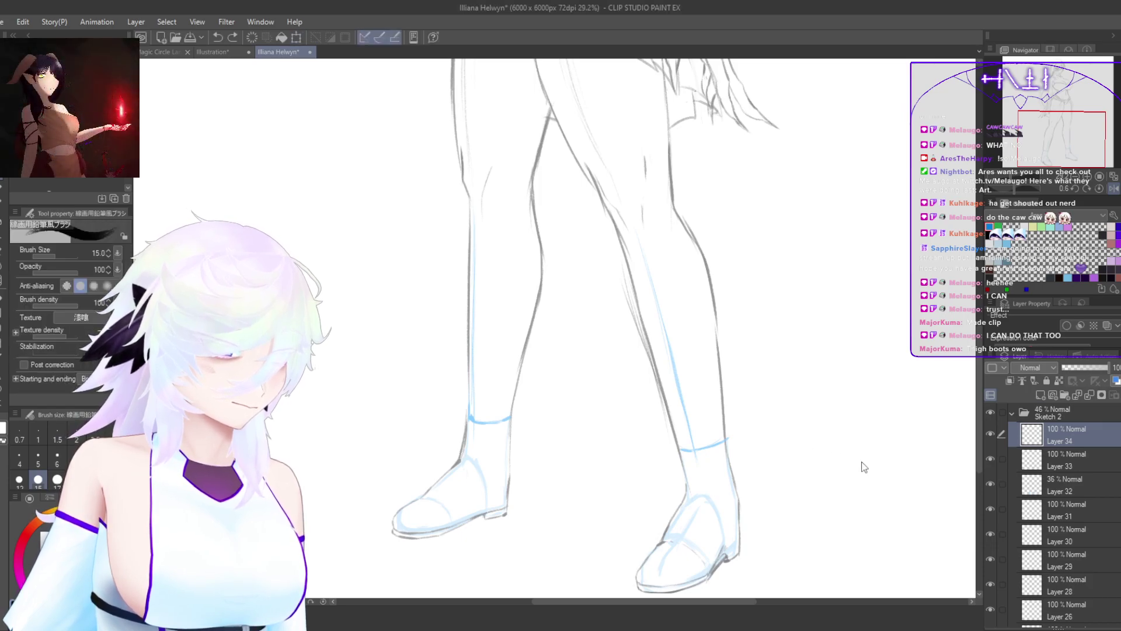
Step: Sketch a short curved line on the near leg's inner lower thigh, just above the knee, on the new layer
left_click_drag(793, 453, 787, 576)
left_click_drag(773, 361, 770, 470)
left_click_drag(572, 350, 640, 305)
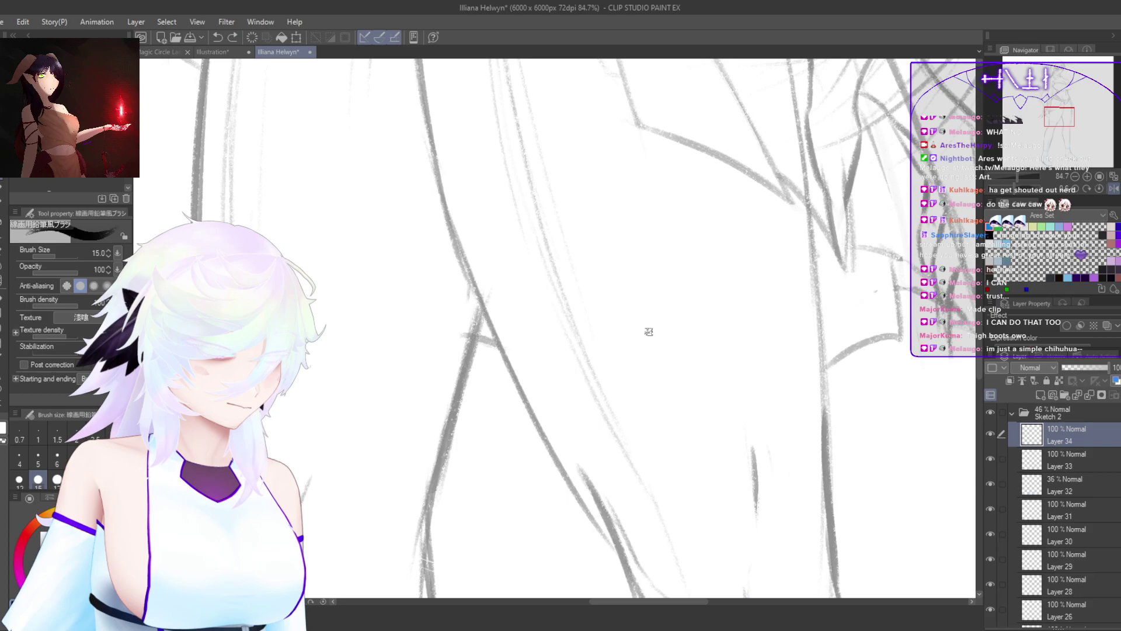
left_click_drag(549, 435, 562, 324)
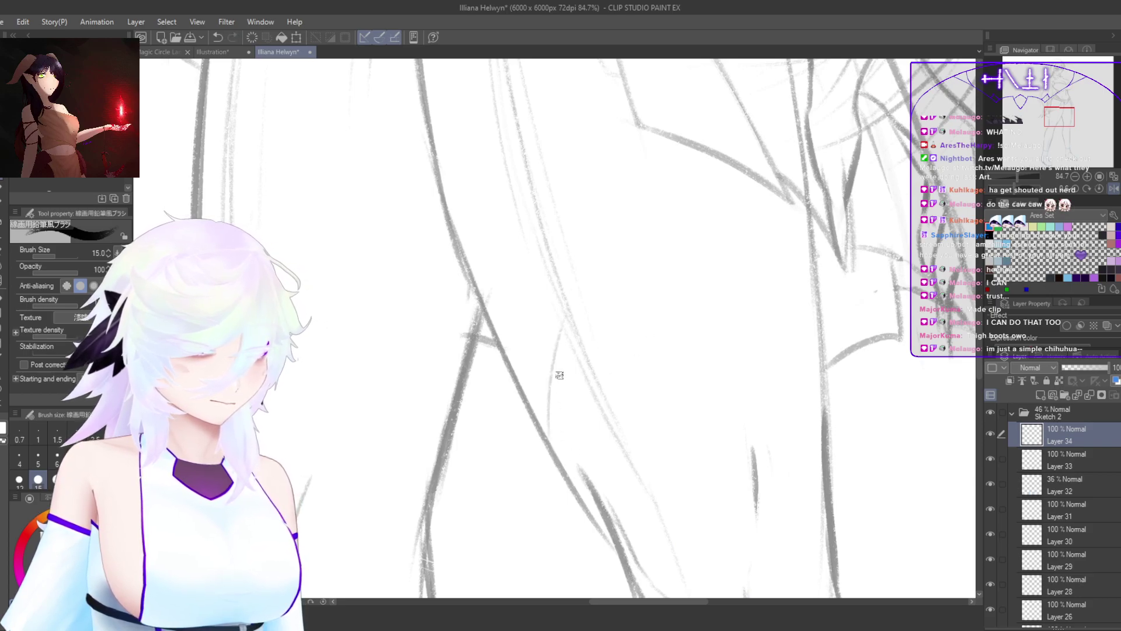
key("ctrl+z")
left_click_drag(549, 435, 564, 325)
left_click_drag(546, 406, 555, 352)
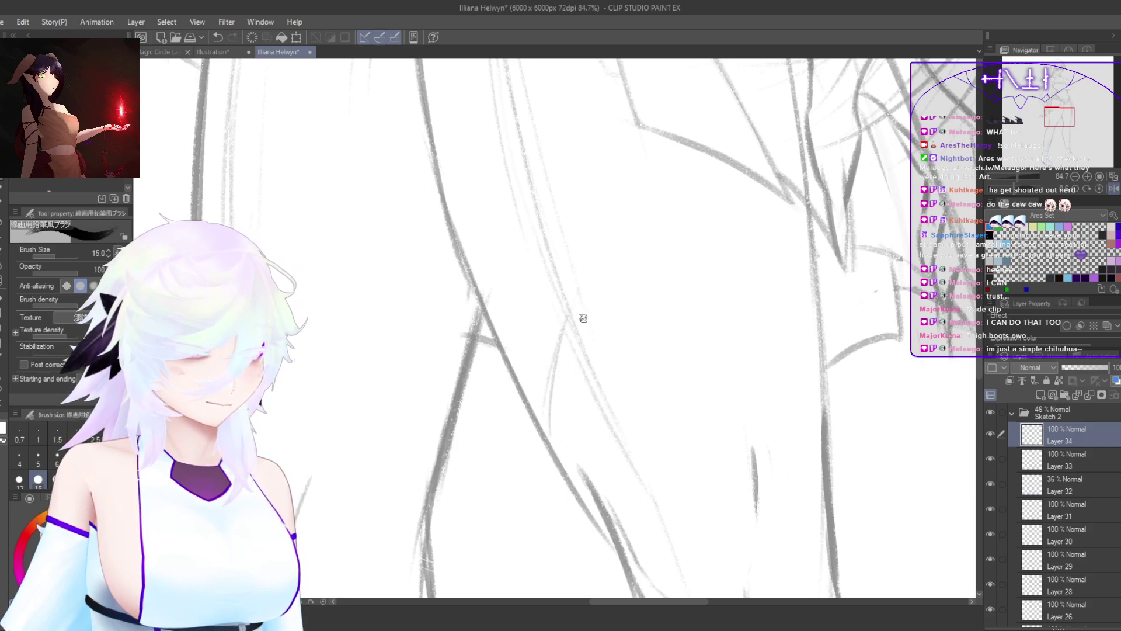
Step: Complete the small leaf on the near leg's inner lower thigh with a second curved edge running down to its base
mouse_move(584, 301)
left_mouse_down()
mouse_move(615, 385)
mouse_move(641, 242)
left_mouse_up()
key("ctrl+z")
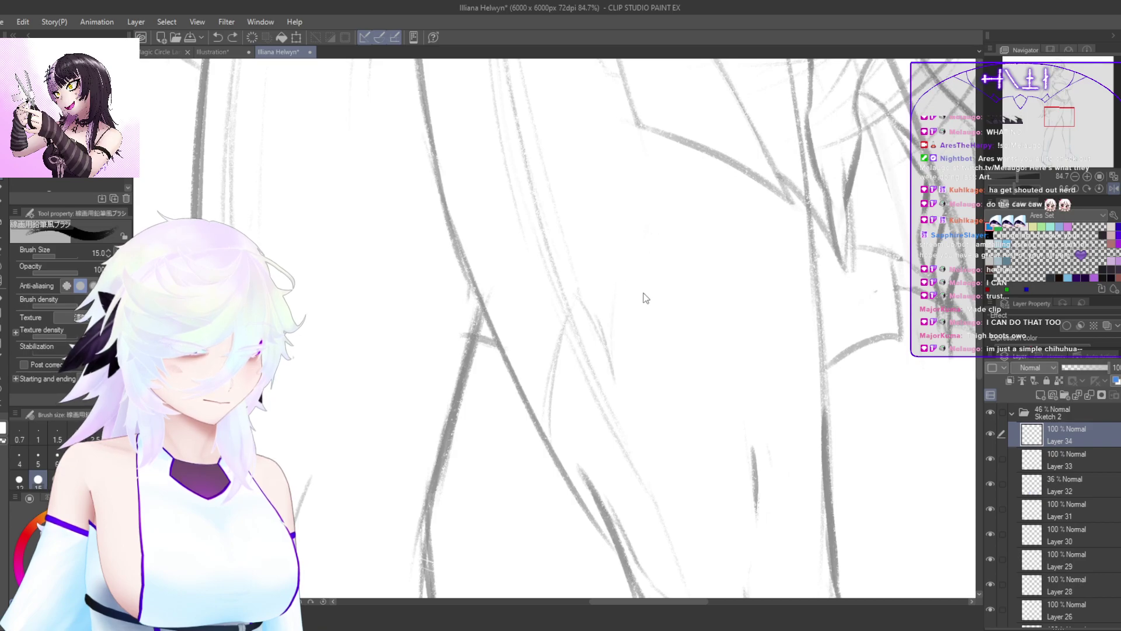
mouse_move(608, 349)
left_mouse_down()
mouse_move(623, 390)
mouse_move(620, 365)
mouse_move(609, 435)
mouse_move(582, 489)
left_mouse_up()
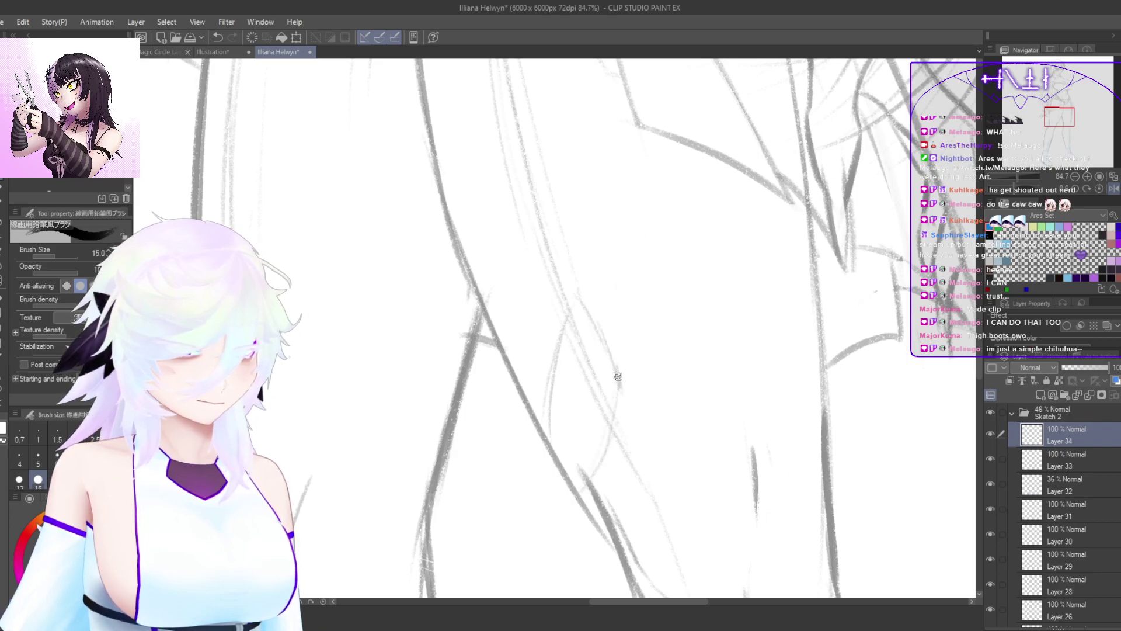
Step: Sketch a larger pointed leaf beside the small one, rising up the near leg's thigh from the same base
left_click_drag(621, 357, 643, 264)
key("ctrl+z")
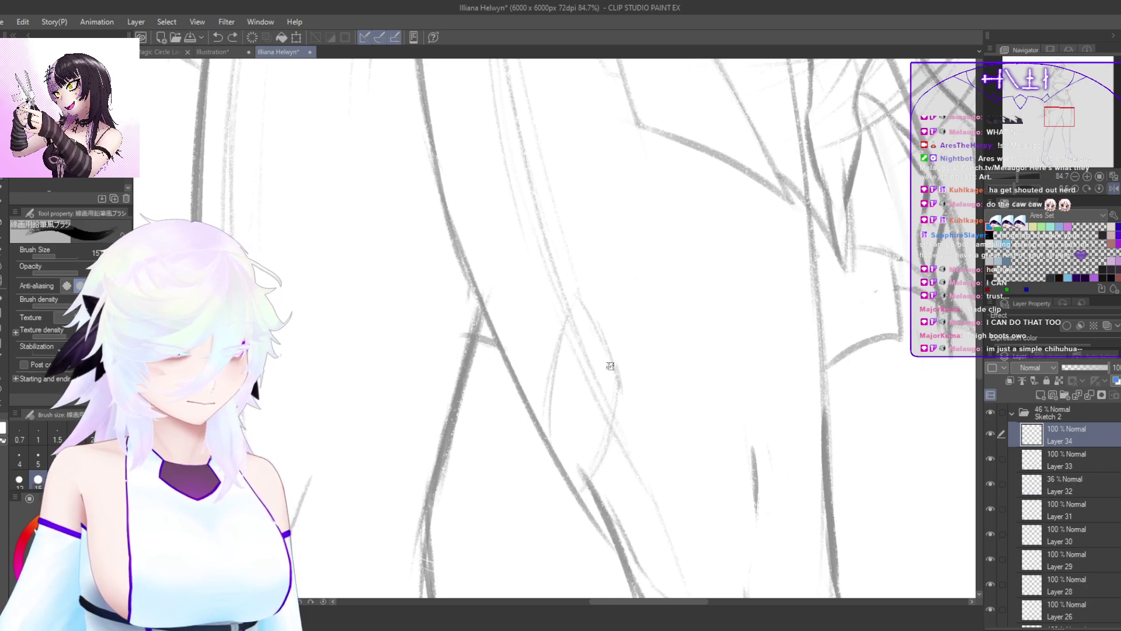
left_click_drag(612, 351, 646, 254)
mouse_move(616, 332)
left_mouse_down()
mouse_move(689, 193)
mouse_move(719, 289)
mouse_move(722, 277)
mouse_move(680, 403)
left_mouse_up()
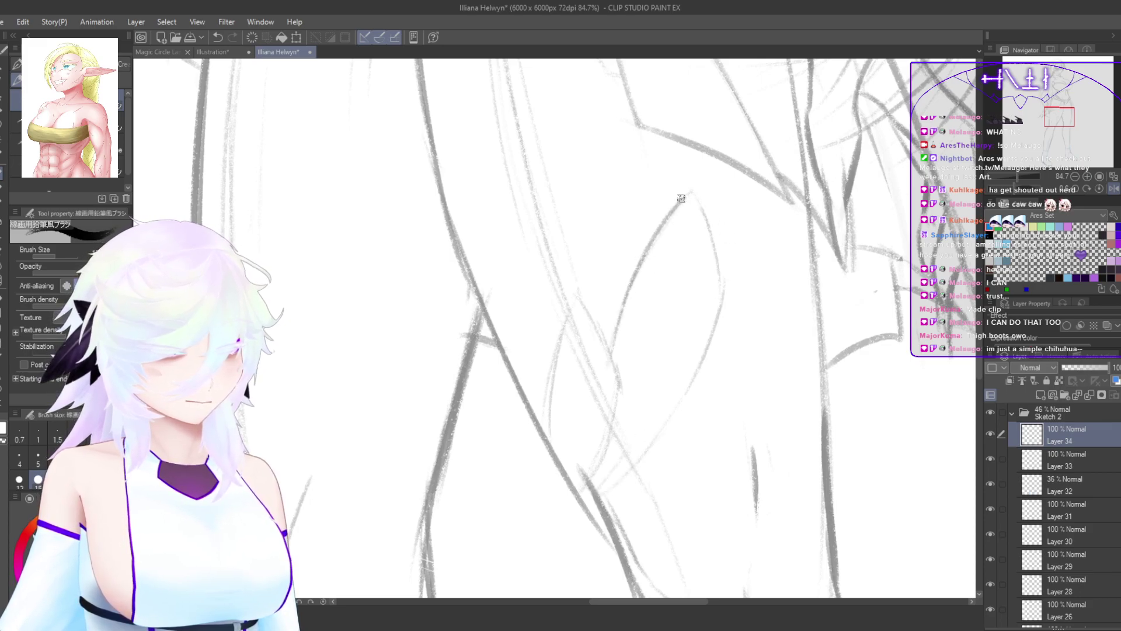
left_click_drag(695, 188, 718, 280)
mouse_move(702, 219)
left_mouse_down()
mouse_move(715, 310)
mouse_move(703, 356)
mouse_move(615, 489)
left_mouse_up()
Step: Sketch a third leaf behind the large one, with a short upper edge and a long line to the shared base
left_click_drag(715, 236, 749, 190)
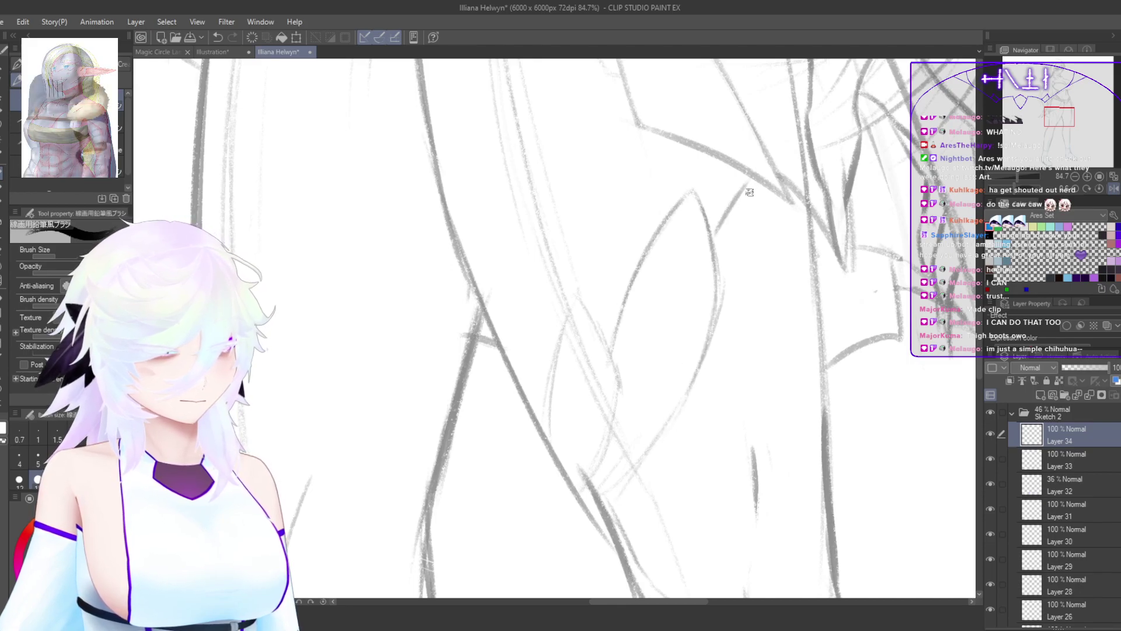
key("ctrl+z")
left_click_drag(715, 236, 754, 183)
left_click_drag(728, 214, 753, 184)
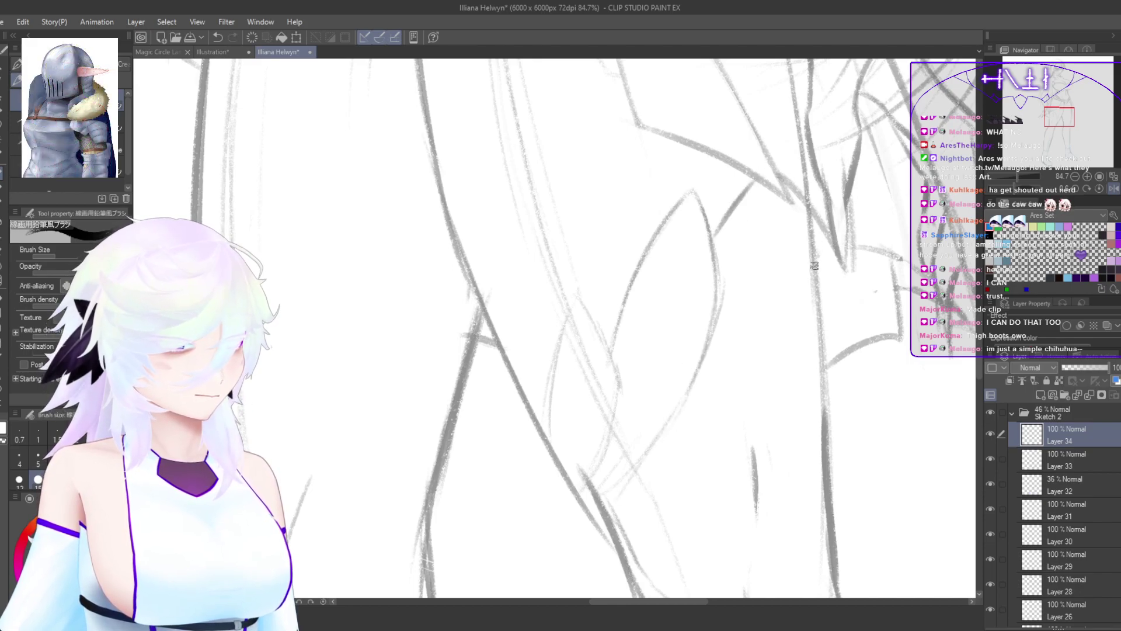
left_click_drag(812, 266, 623, 510)
Step: Mirror the canvas and sketch the upper and outer edges of a pointed leaf above the far leg's knee
key("h")
left_click_drag(789, 438, 790, 452)
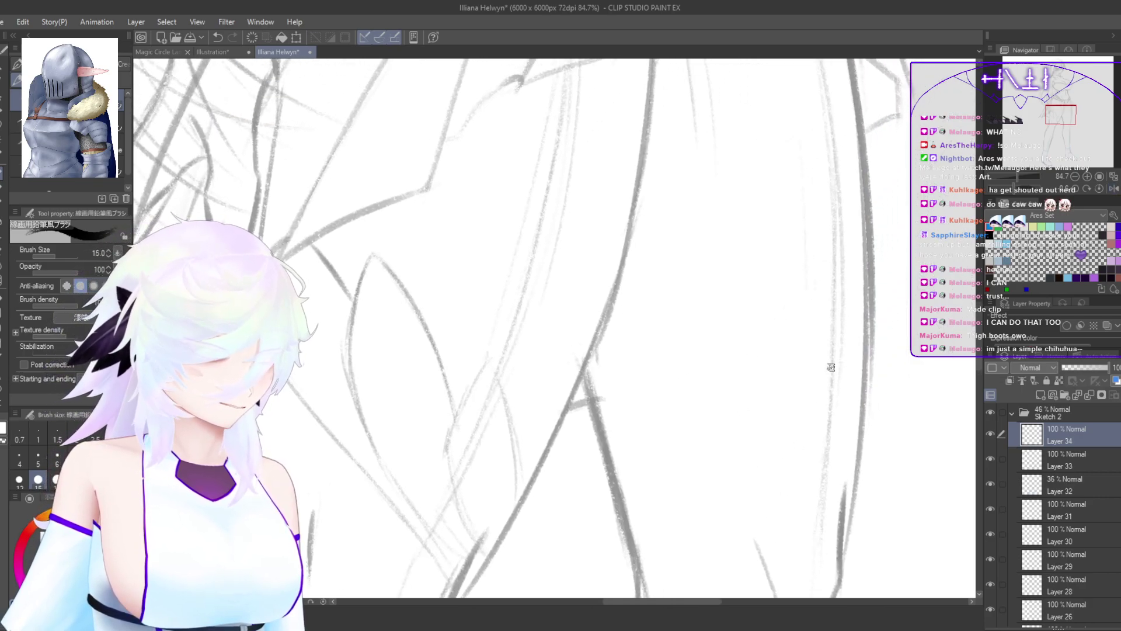
mouse_move(830, 367)
left_mouse_down()
mouse_move(773, 432)
mouse_move(836, 334)
mouse_move(755, 451)
left_mouse_up()
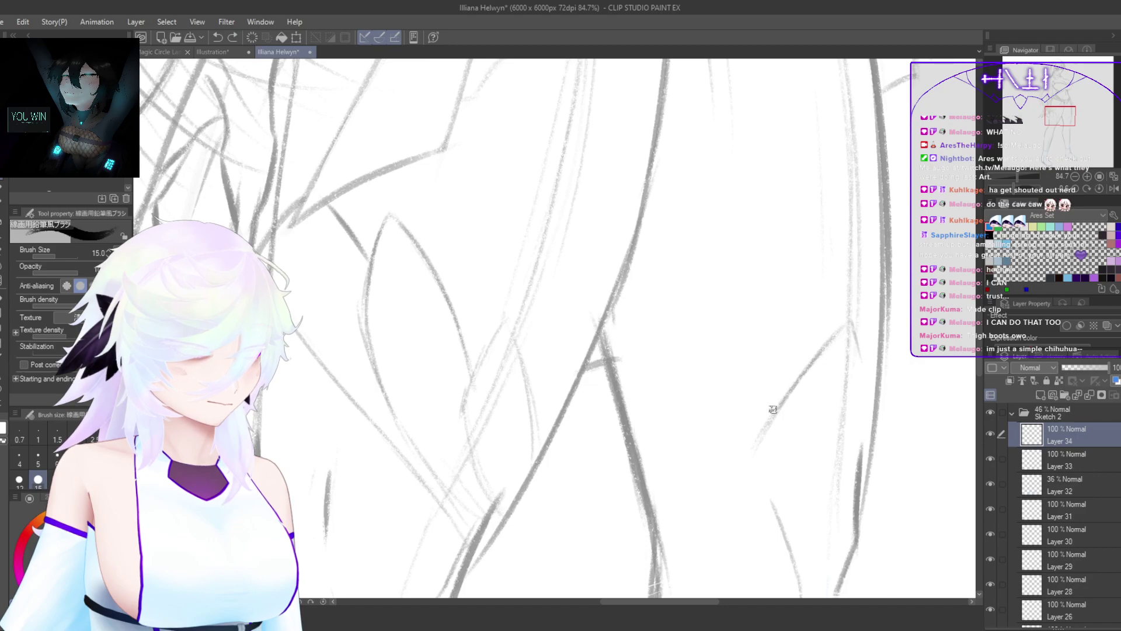
left_click_drag(798, 383, 865, 310)
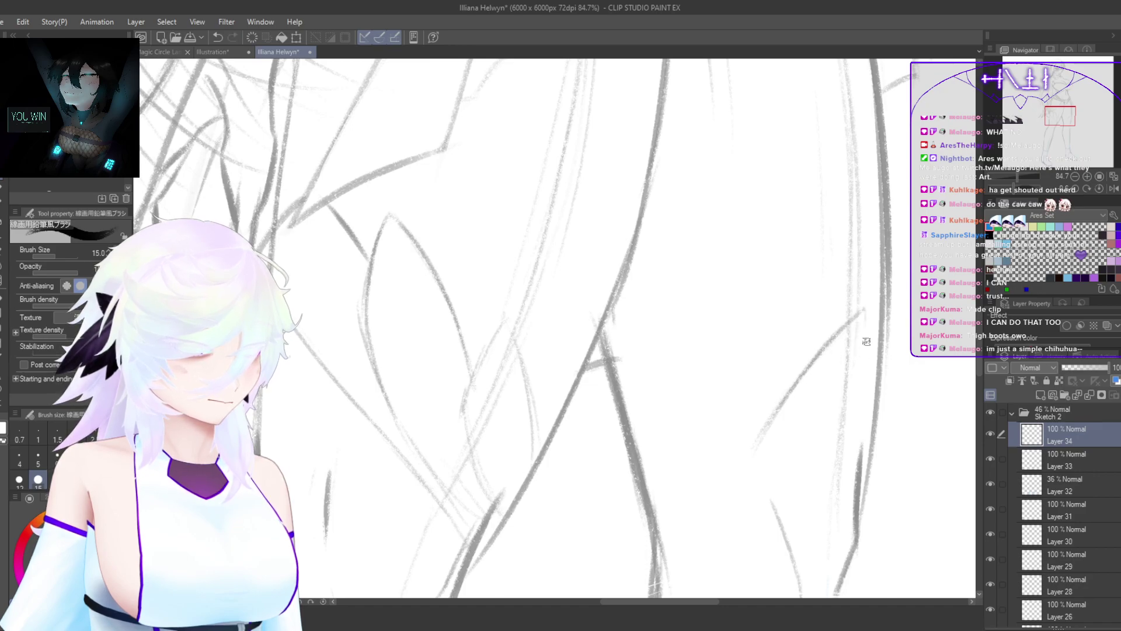
key("ctrl+z")
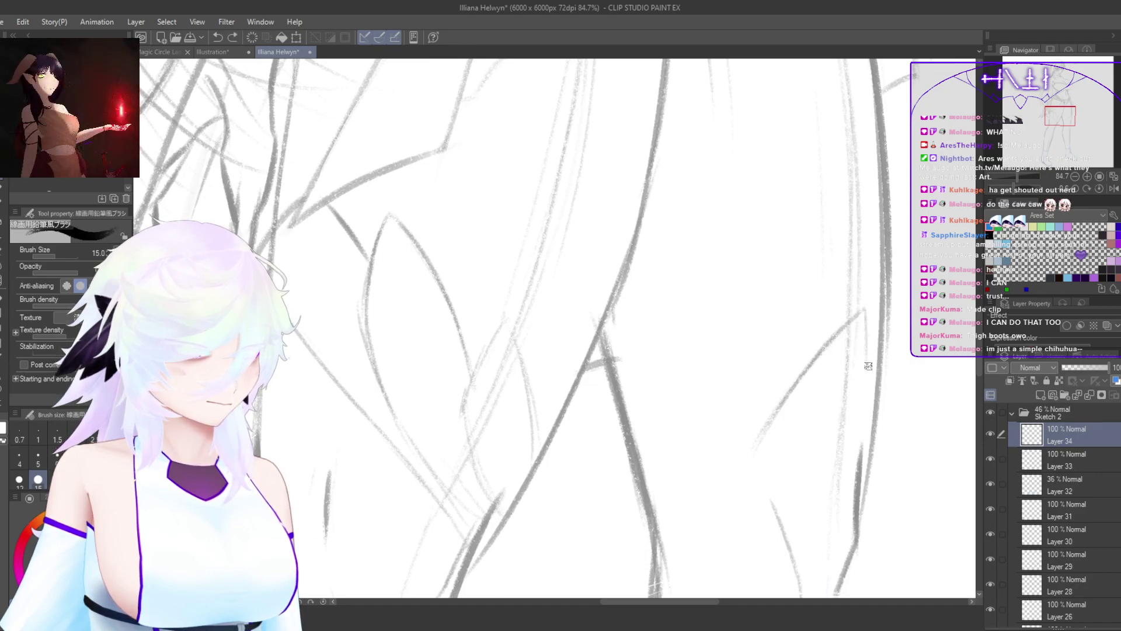
left_click_drag(867, 365, 813, 462)
key("ctrl+z")
left_click_drag(869, 363, 792, 471)
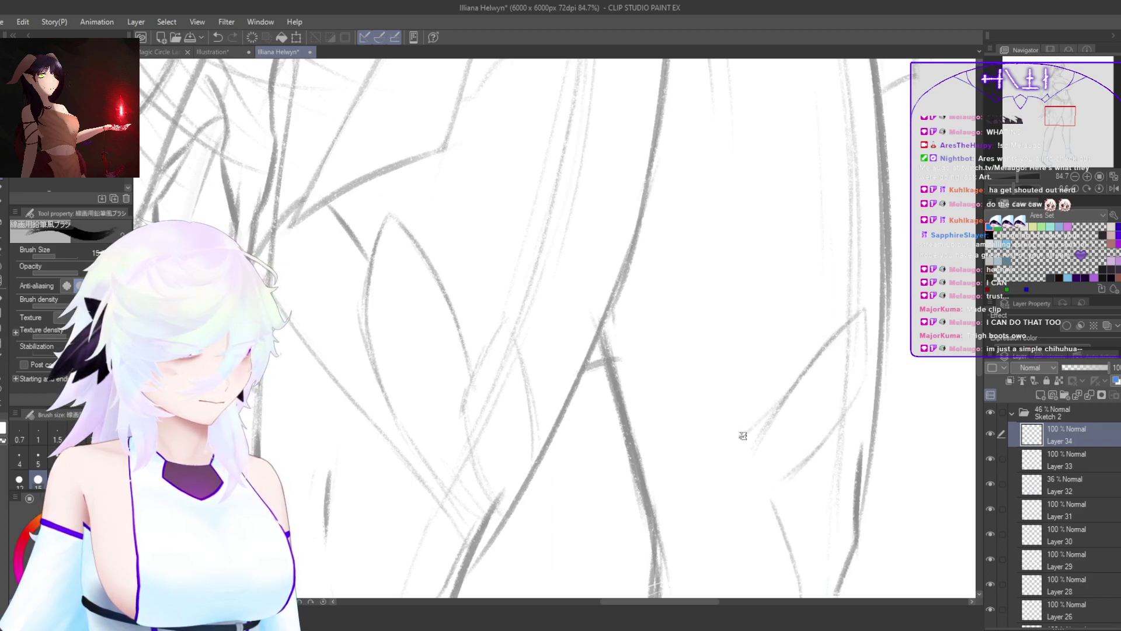
Step: Add two small leaf tips beside the far leg's pointed leaf and join the shapes with curved lower edges
mouse_move(799, 398)
left_mouse_down()
mouse_move(710, 478)
mouse_move(699, 441)
mouse_move(696, 490)
mouse_move(689, 447)
mouse_move(678, 478)
mouse_move(648, 479)
left_mouse_up()
key("ctrl+z")
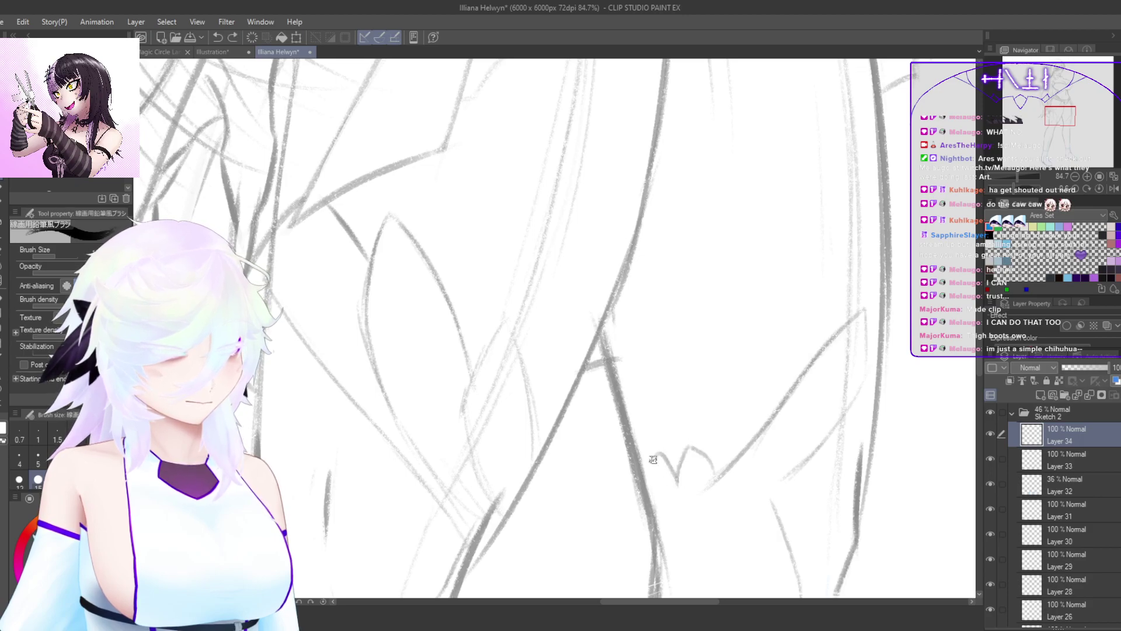
mouse_move(716, 497)
left_mouse_down()
mouse_move(775, 391)
mouse_move(712, 428)
mouse_move(746, 416)
mouse_move(701, 423)
left_mouse_up()
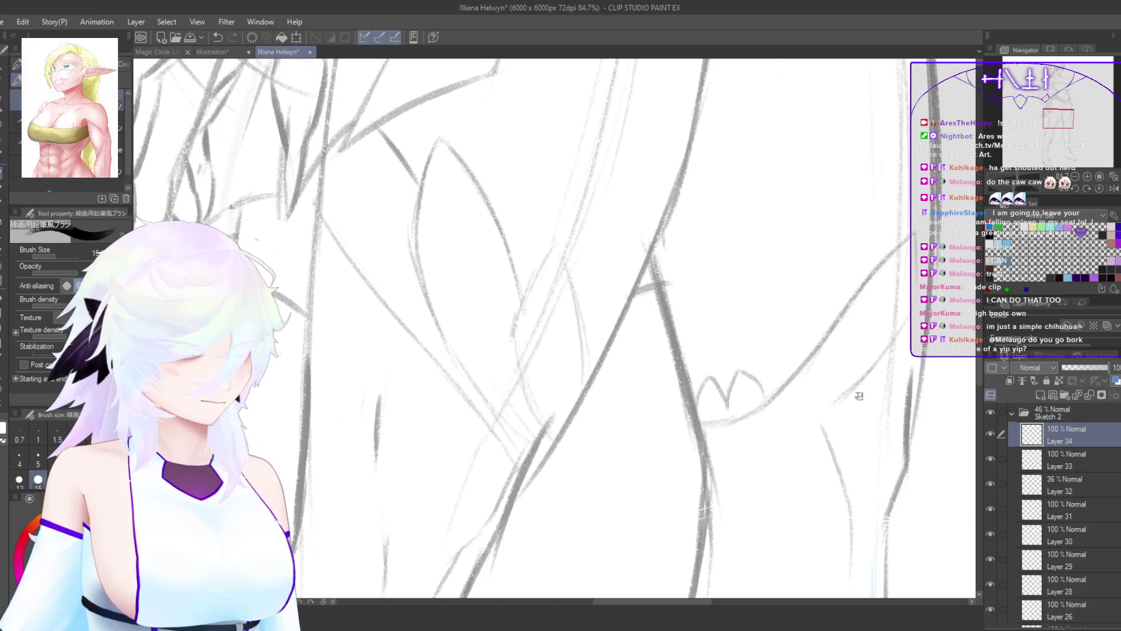
mouse_move(859, 391)
left_mouse_down()
mouse_move(834, 475)
mouse_move(520, 530)
mouse_move(788, 528)
left_mouse_up()
left_click_drag(458, 231, 498, 201)
mouse_move(496, 118)
left_mouse_down()
mouse_move(483, 285)
mouse_move(489, 342)
mouse_move(515, 374)
left_mouse_up()
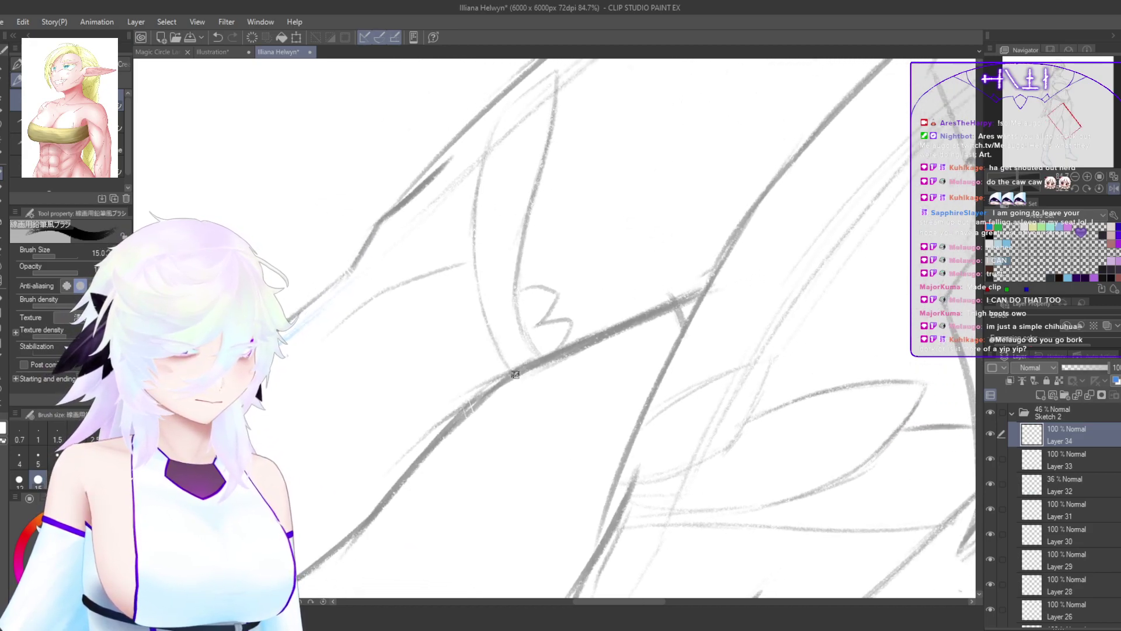
Step: Try two parallel band lines below the far leg's leaf, following its lower edge
mouse_move(470, 123)
left_mouse_down()
mouse_move(456, 260)
mouse_move(469, 330)
mouse_move(497, 381)
left_mouse_up()
left_click_drag(451, 156, 448, 263)
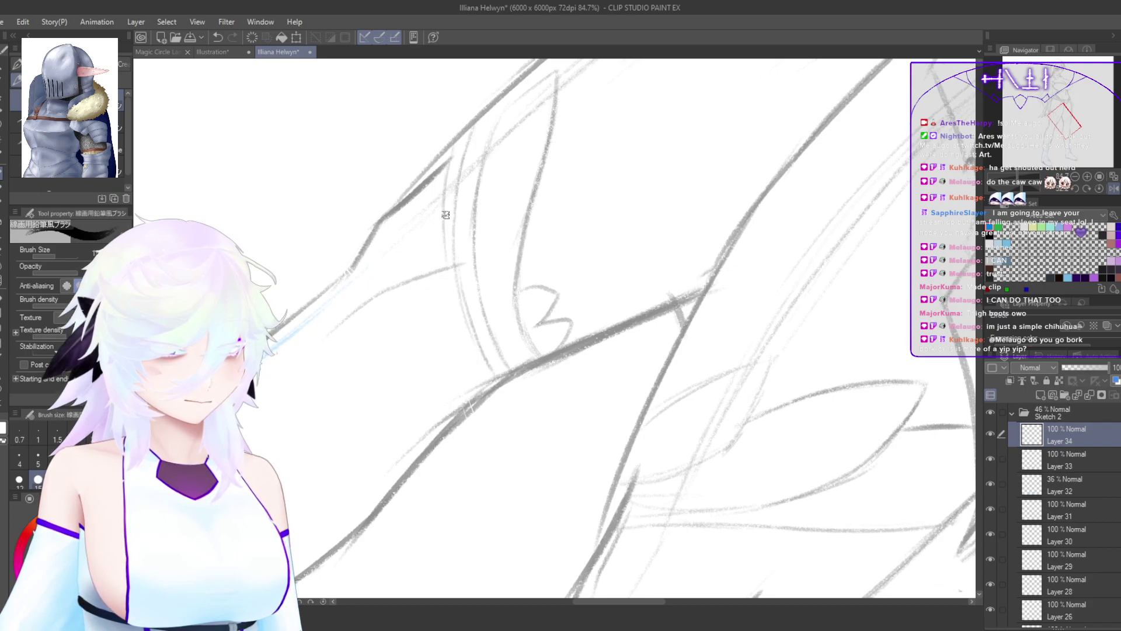
key("ctrl+z")
mouse_move(455, 145)
left_mouse_down()
mouse_move(444, 302)
mouse_move(490, 386)
left_mouse_up()
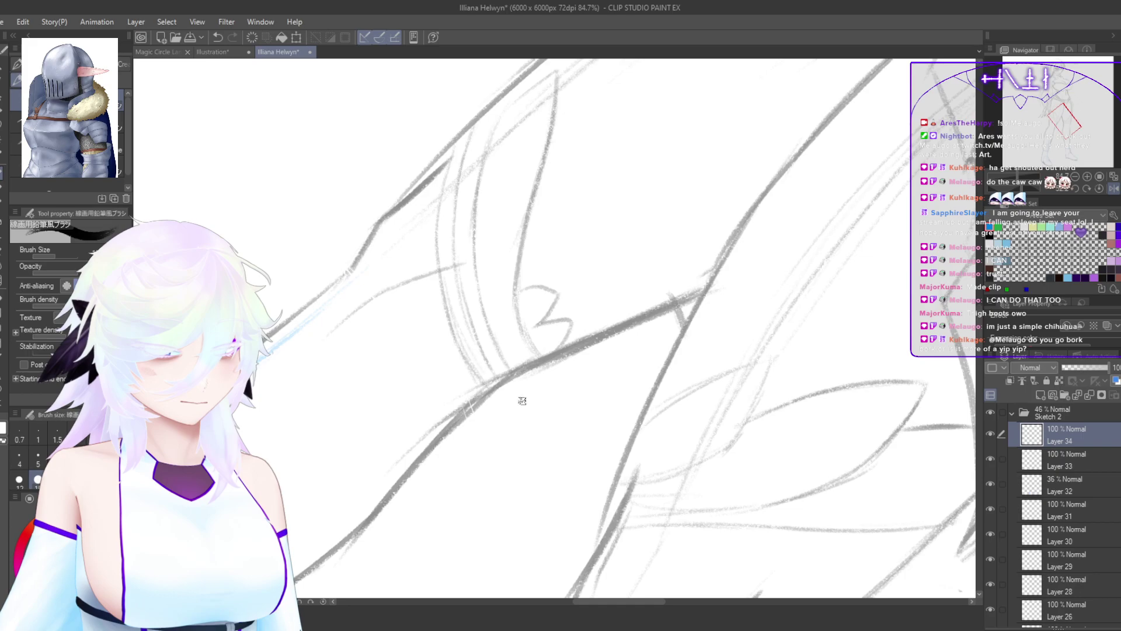
double_click(853, 466)
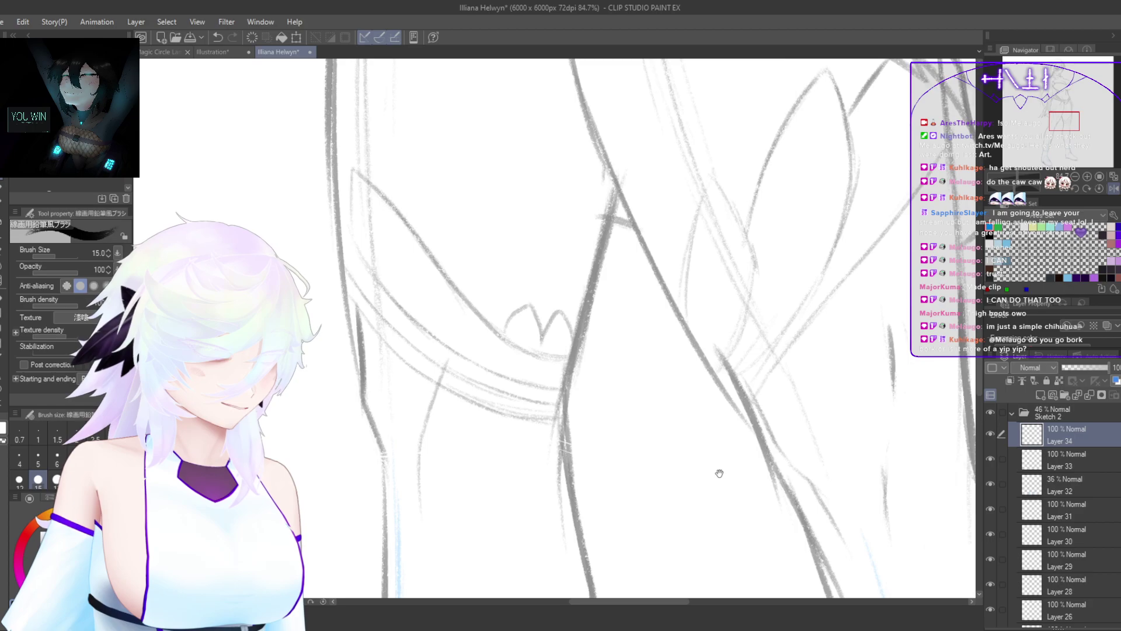
left_click_drag(711, 493, 440, 398)
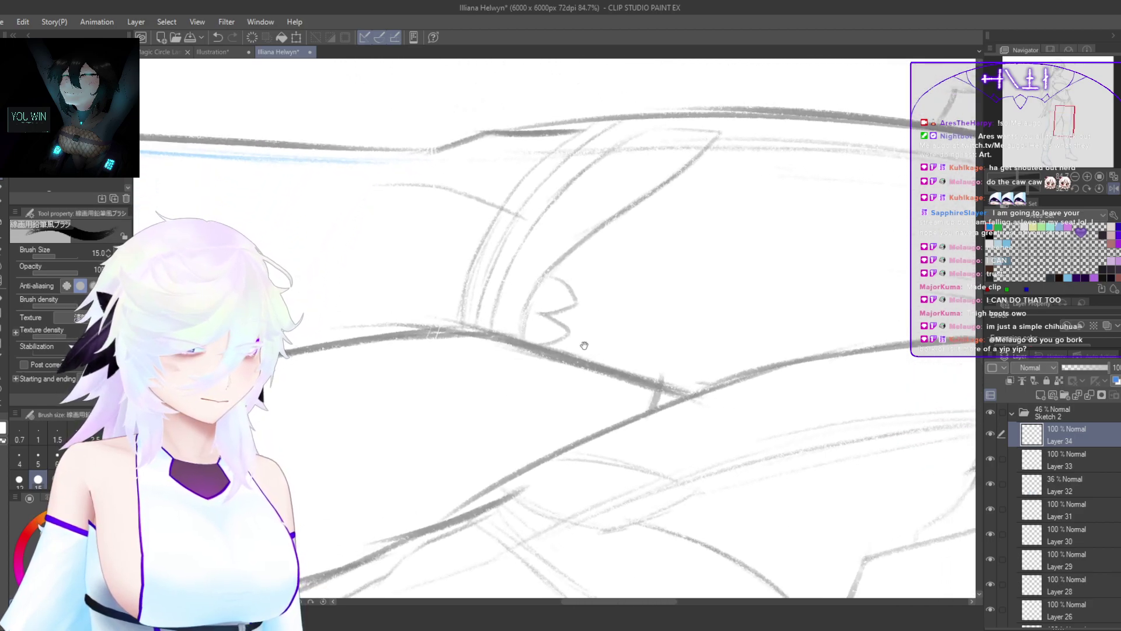
mouse_move(643, 482)
left_mouse_down()
mouse_move(641, 386)
mouse_move(651, 401)
mouse_move(732, 314)
left_mouse_up()
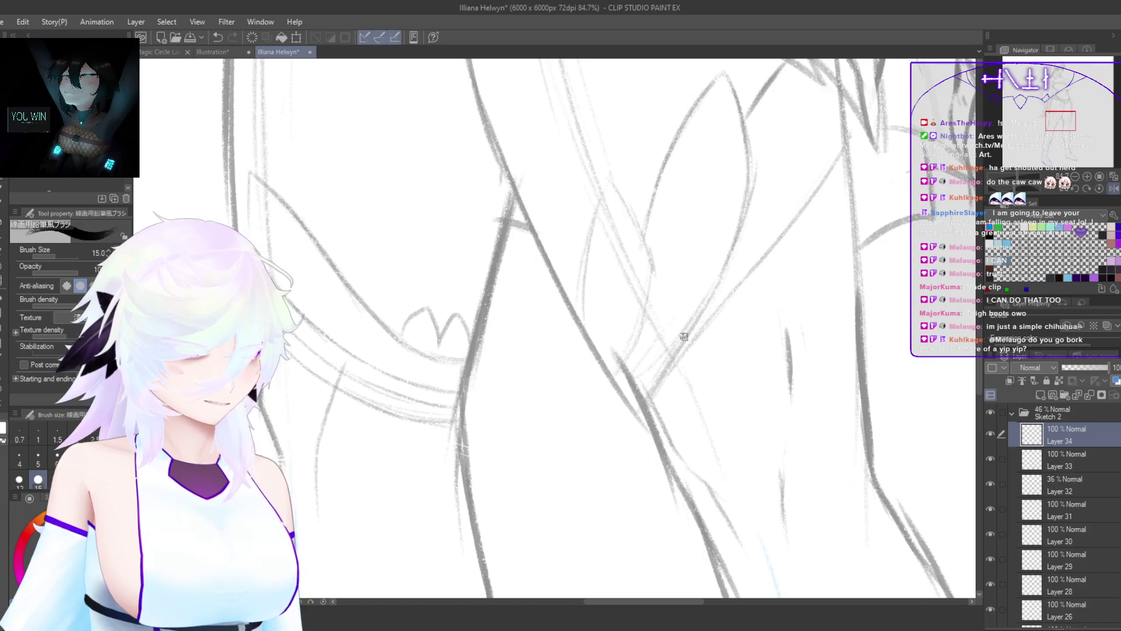
key("ctrl+z")
key("ctrl+z")
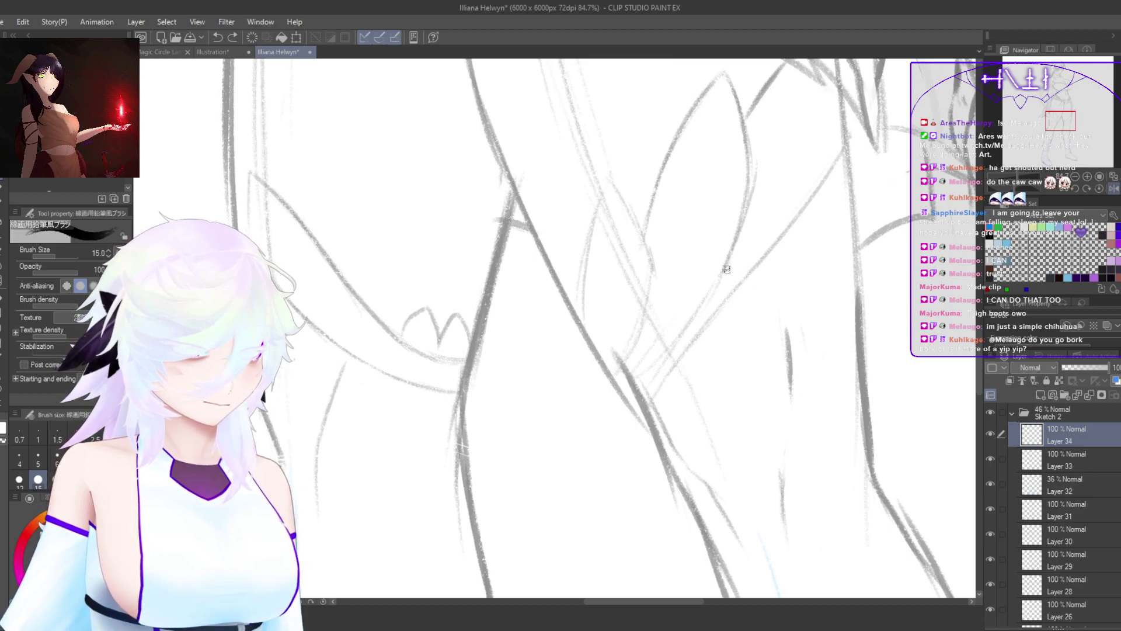
Step: Reinforce the lower edge of the near leg's large leaf down to the shared base
left_click_drag(724, 276, 660, 386)
left_click_drag(700, 313, 646, 400)
left_click_drag(711, 289, 679, 340)
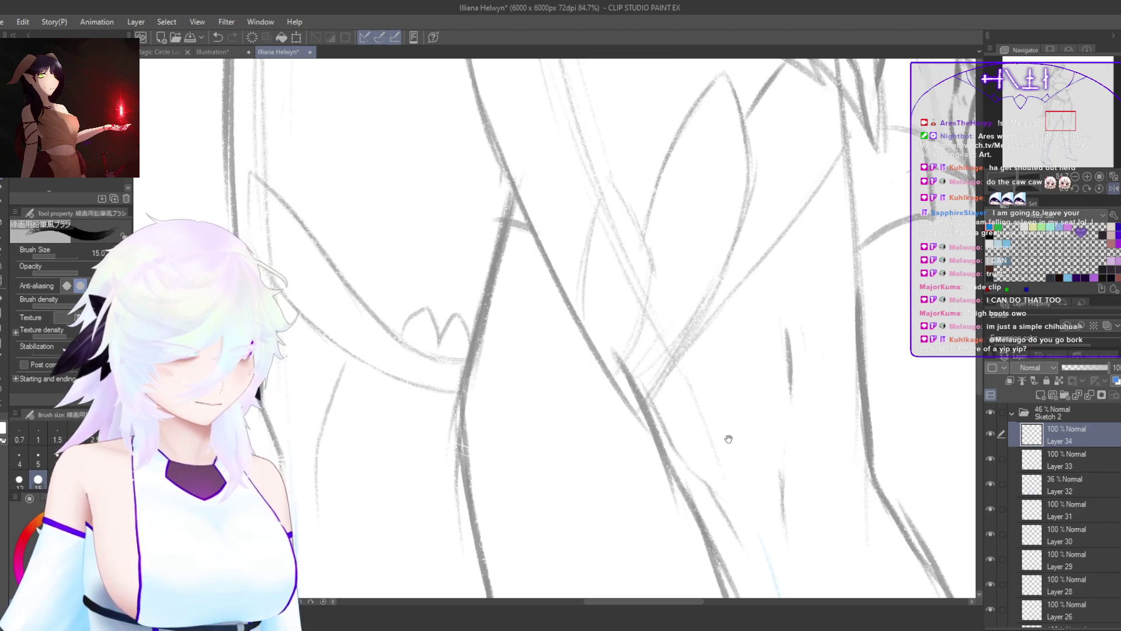
Step: Sketch another curved leaf edge below the far leg's pointed leaf, from the outer thigh to the inner knee
left_click_drag(729, 439, 429, 272)
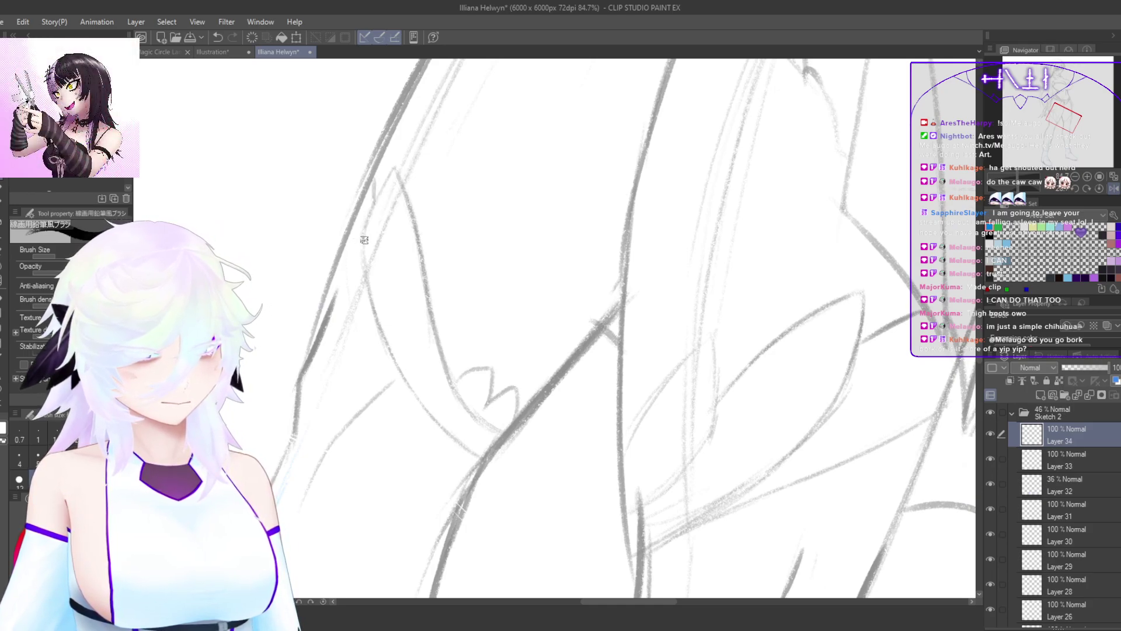
left_click_drag(345, 272, 335, 331)
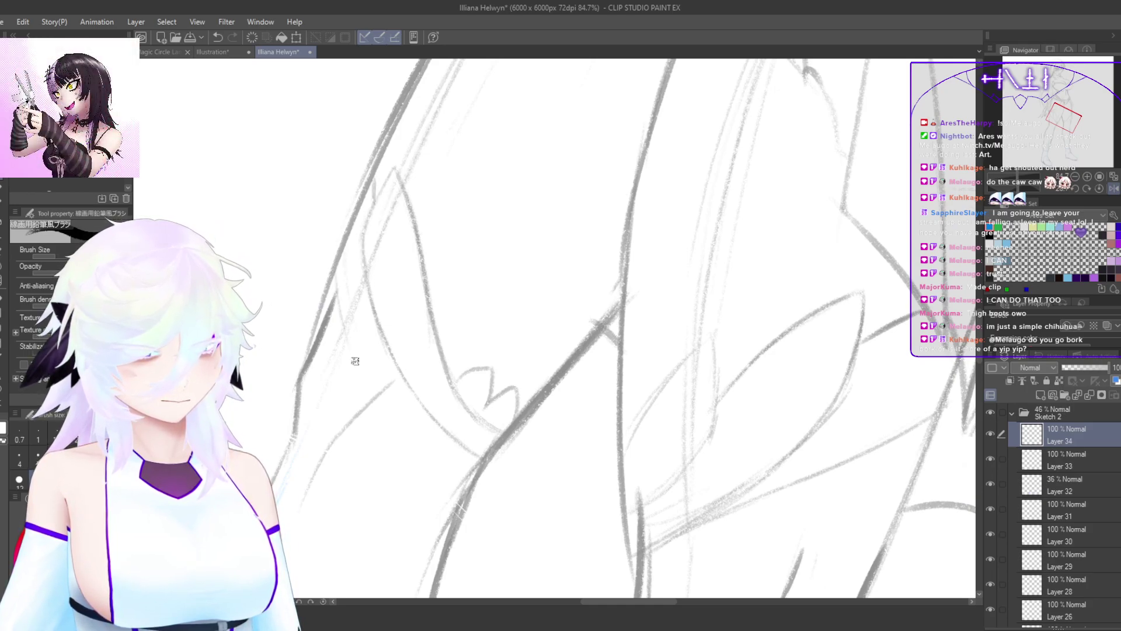
left_click_drag(341, 287, 402, 428)
mouse_move(353, 343)
left_mouse_down()
mouse_move(449, 469)
mouse_move(467, 472)
left_mouse_up()
Step: Darken the outer half of the lowest leaf edge on the far leg where it meets the leg outline
left_click_drag(751, 459, 761, 315)
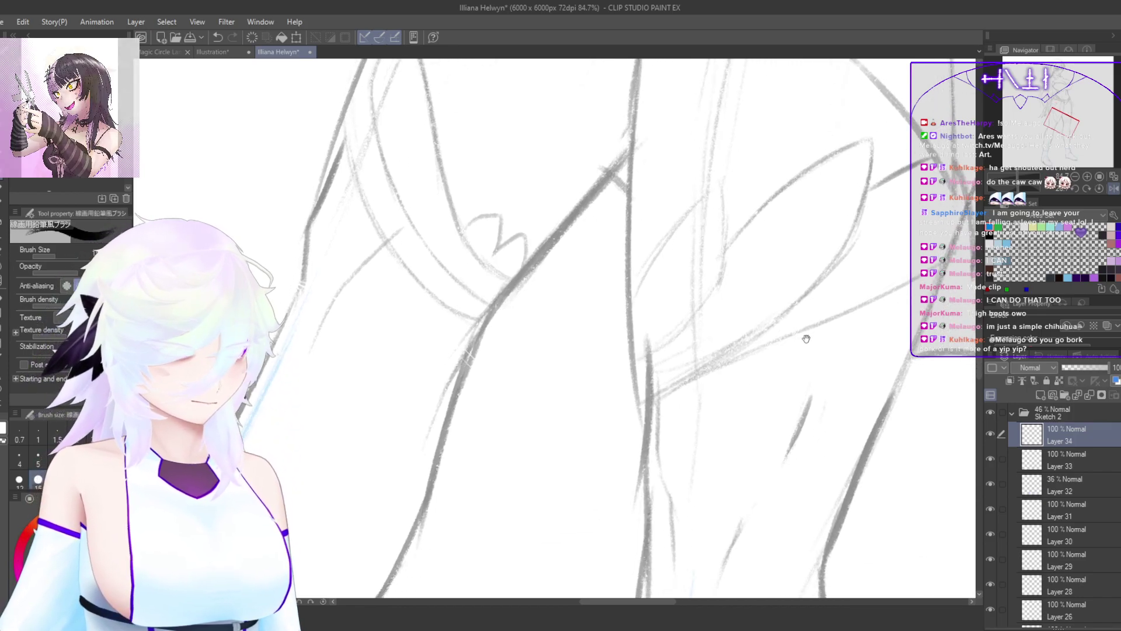
left_click_drag(776, 383, 845, 532)
left_click_drag(409, 312, 462, 410)
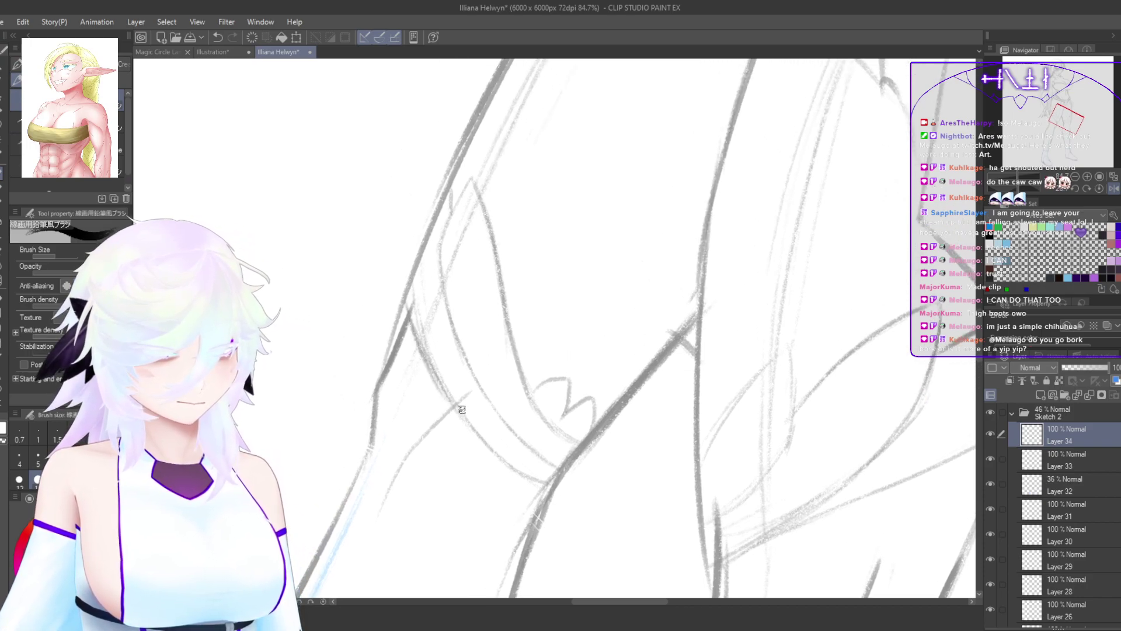
left_click_drag(413, 303, 427, 361)
left_click_drag(414, 276, 433, 366)
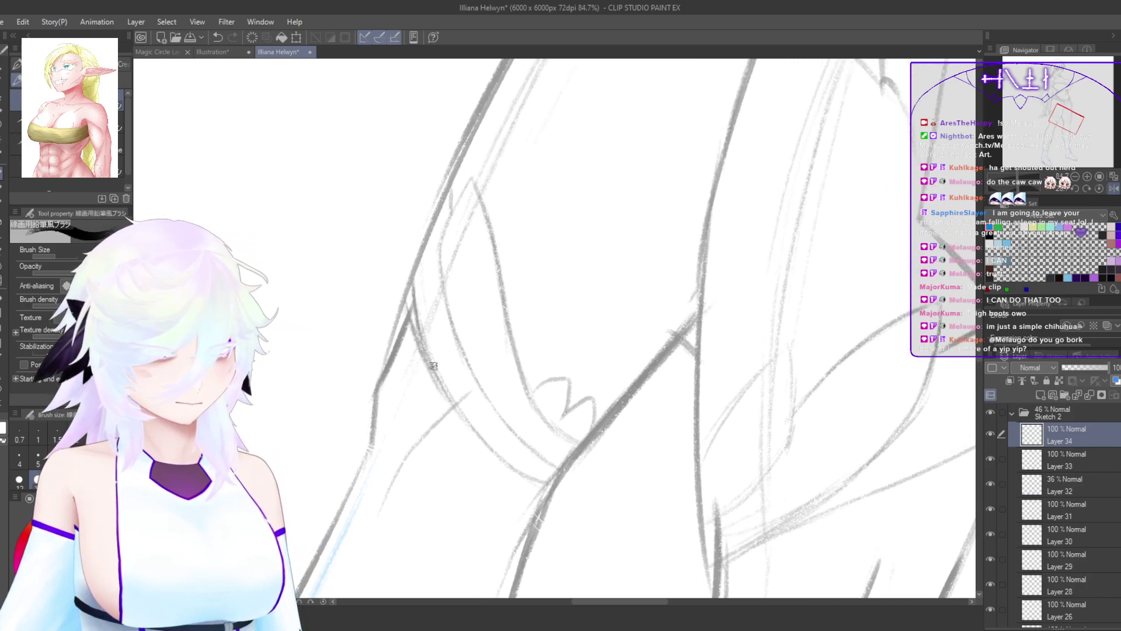
Step: Reset the canvas rotation and mirror the view to check the leaf details on both legs
key("ctrl+at")
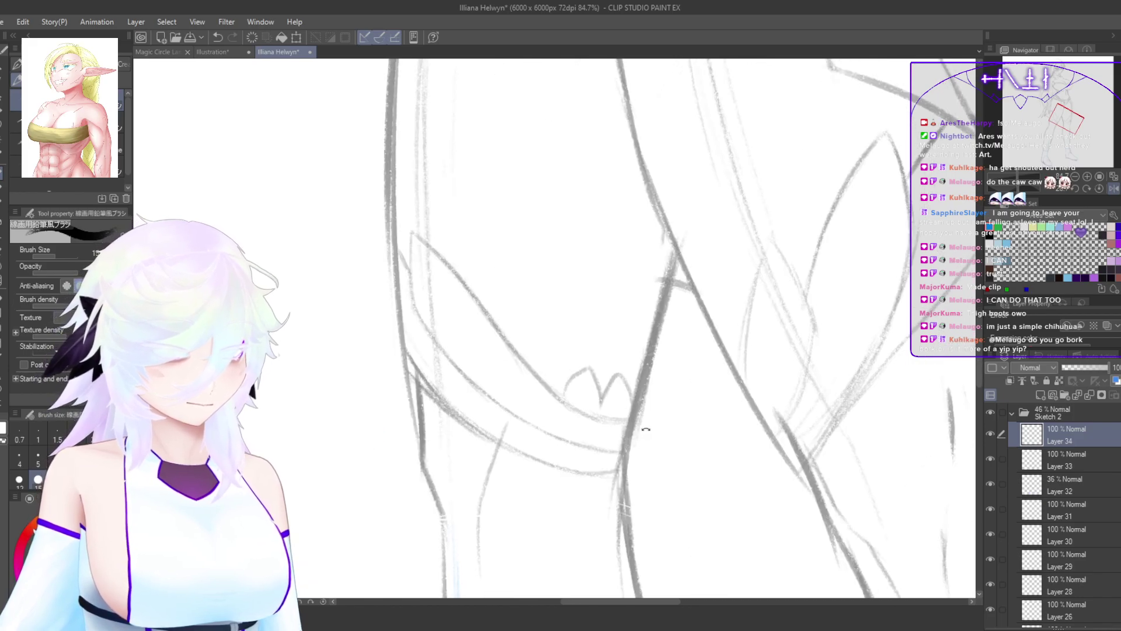
key("h")
key("minus")
key("minus")
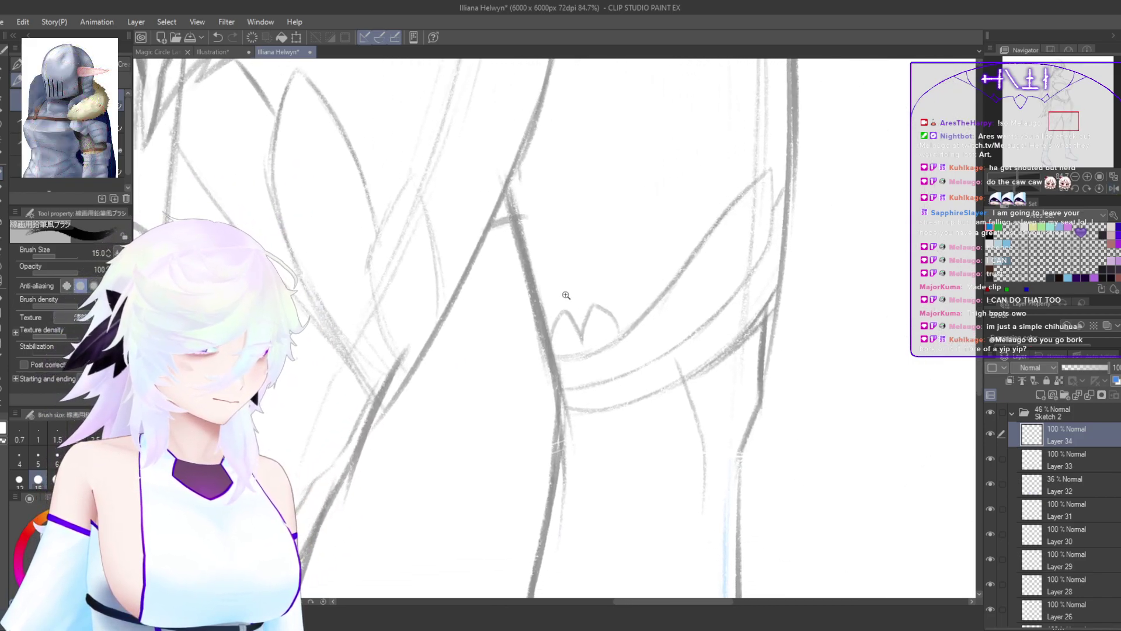
Step: Sketch a row of rounded scallops across the thigh above the curved garter band, with a line beneath them
left_click(566, 296)
mouse_move(520, 234)
left_mouse_down()
mouse_move(547, 196)
mouse_move(589, 225)
mouse_move(610, 178)
mouse_move(644, 188)
left_mouse_up()
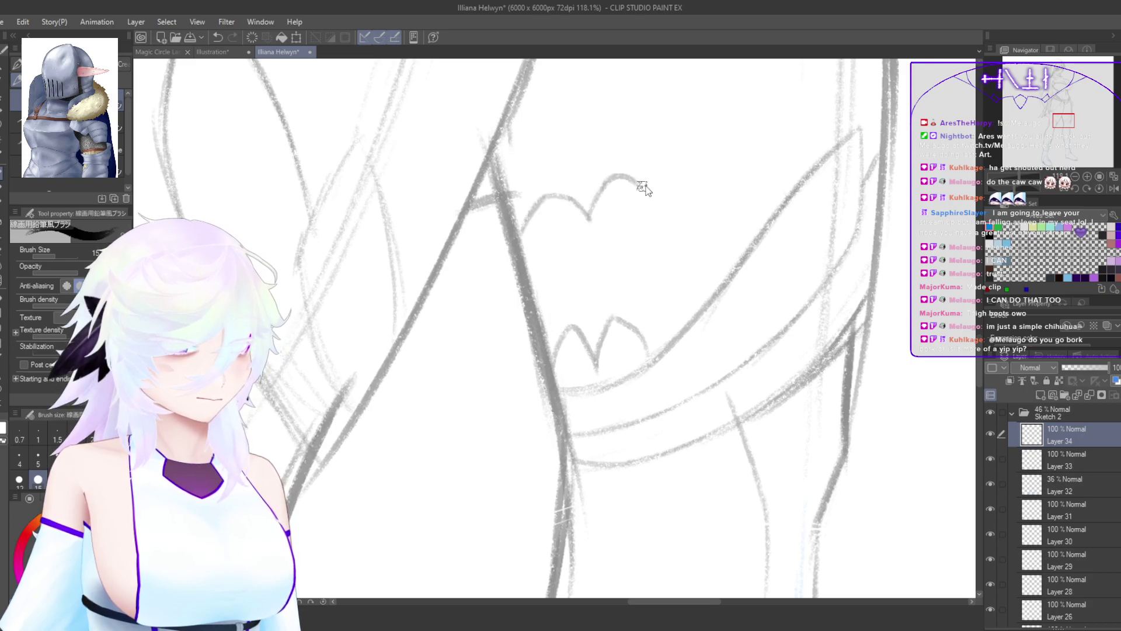
key("h")
left_click_drag(695, 320, 736, 260)
key("ctrl+z")
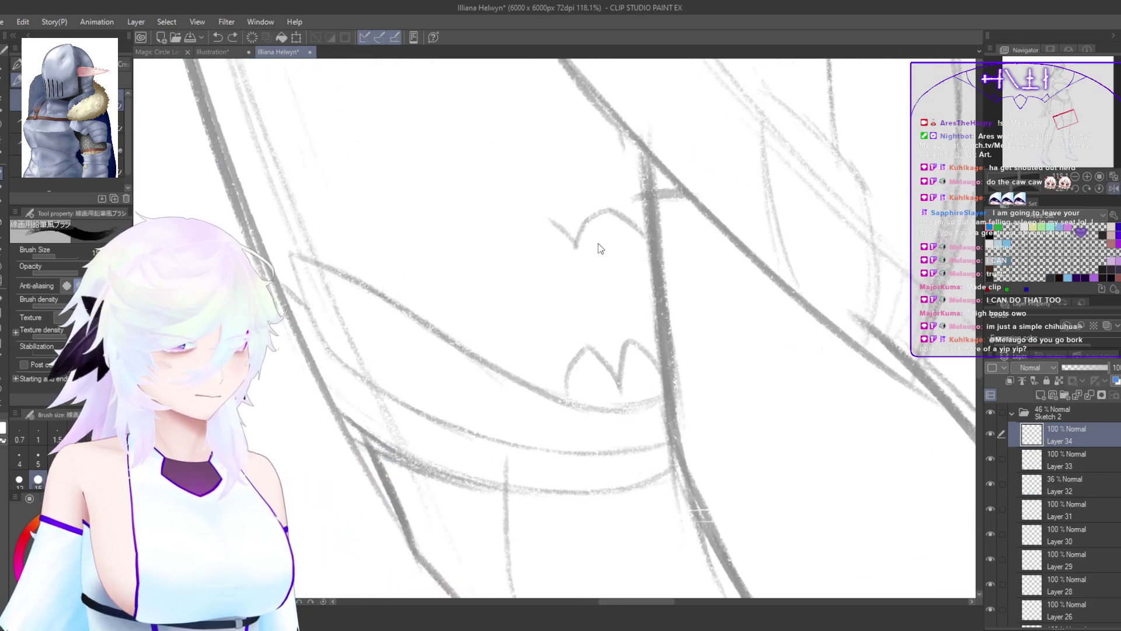
mouse_move(571, 242)
left_mouse_down()
mouse_move(518, 228)
mouse_move(503, 263)
mouse_move(445, 257)
mouse_move(434, 305)
mouse_move(394, 301)
mouse_move(543, 290)
mouse_move(643, 257)
left_mouse_up()
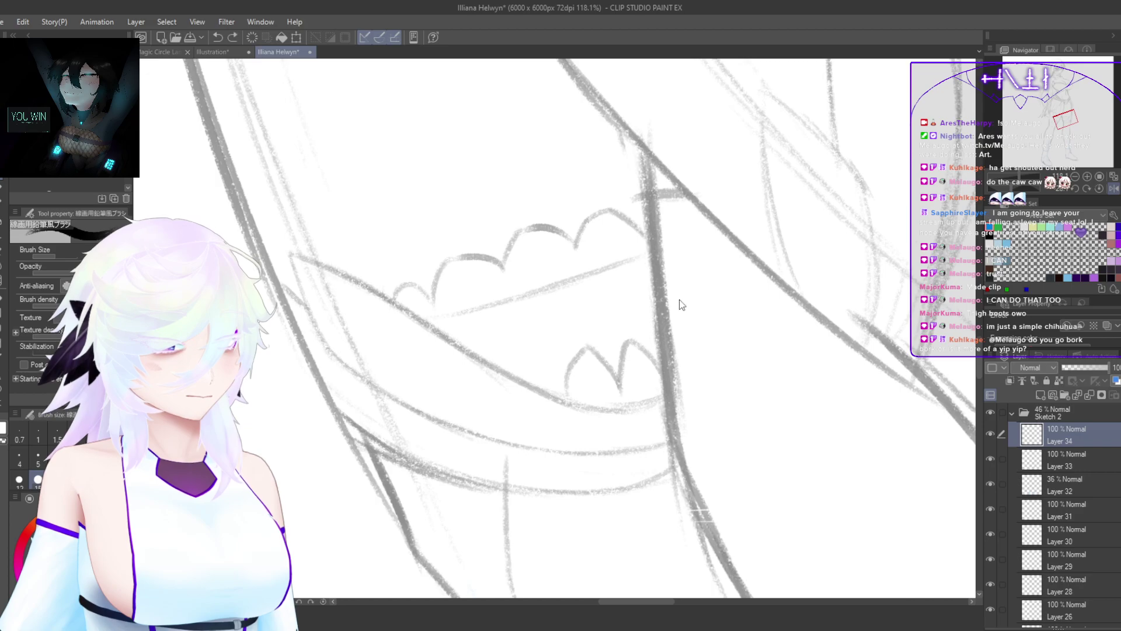
Step: Redraw the line beneath the scallops as a downward-bowed curve across the thigh
mouse_move(715, 411)
left_mouse_down()
mouse_move(499, 506)
mouse_move(379, 356)
left_mouse_up()
key("ctrl+z")
mouse_move(646, 264)
left_mouse_down()
mouse_move(559, 365)
mouse_move(525, 434)
mouse_move(665, 252)
mouse_move(539, 435)
left_mouse_up()
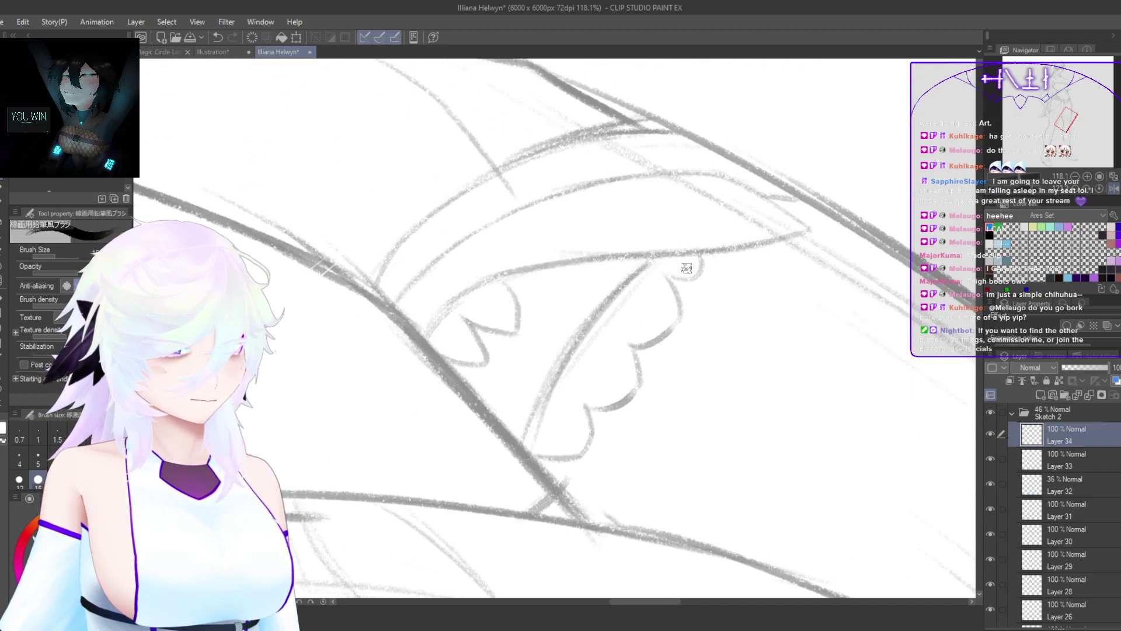
Step: Liquify the middle scallops to push their peaks lower and flatten the lace edge
double_click(688, 313)
key("j")
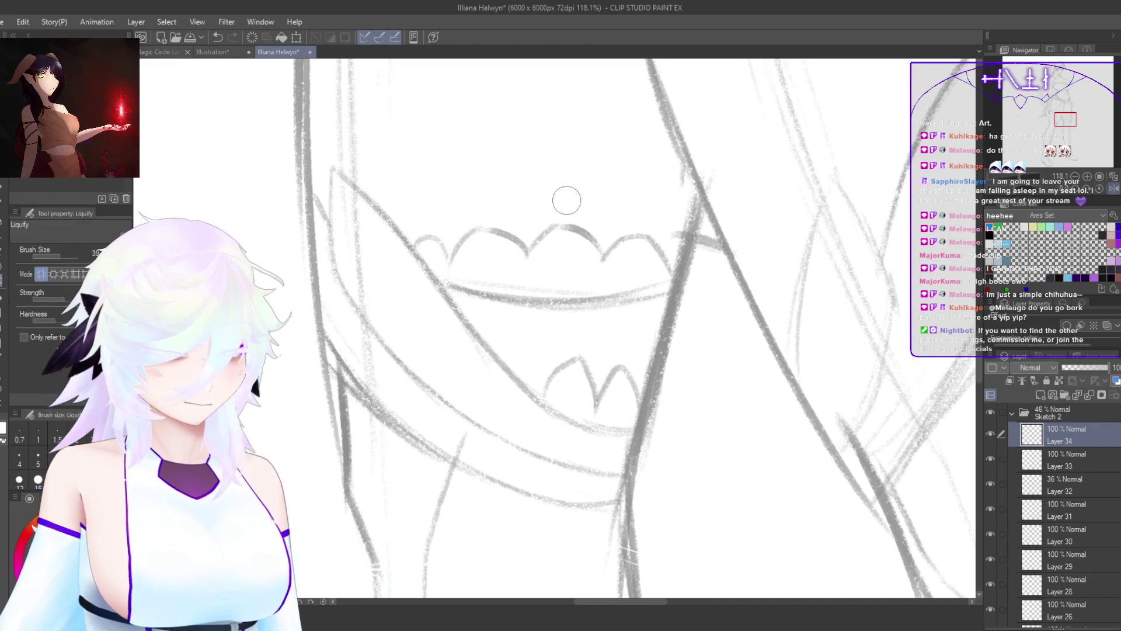
left_click_drag(550, 190, 623, 217)
mouse_move(554, 168)
left_mouse_down()
mouse_move(525, 153)
mouse_move(513, 163)
mouse_move(539, 191)
mouse_move(545, 157)
mouse_move(617, 195)
left_mouse_up()
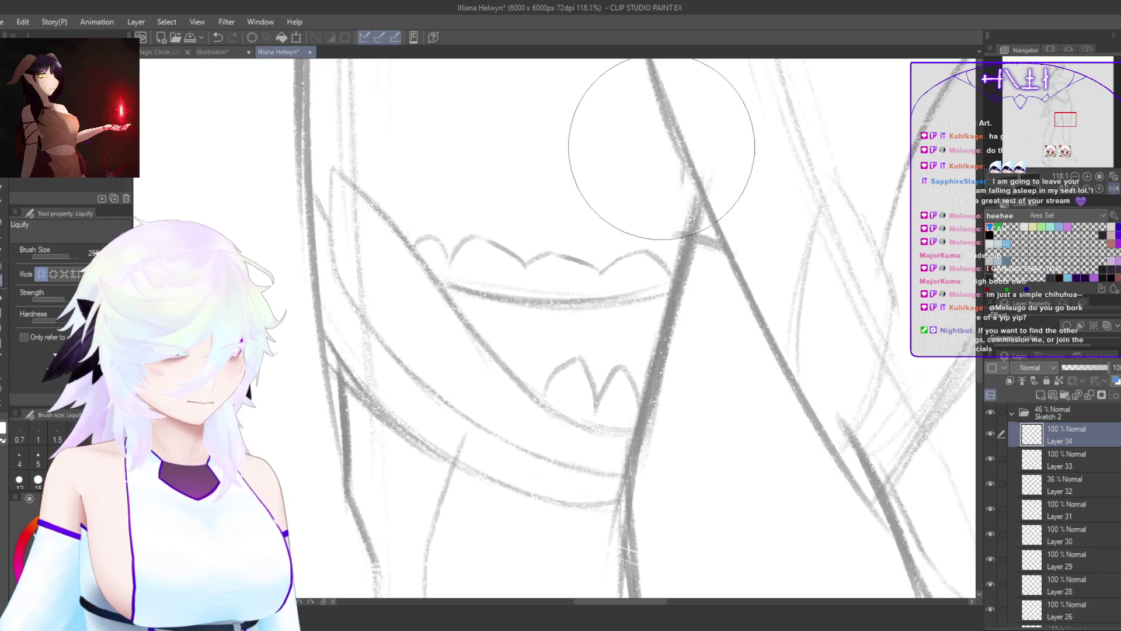
Step: Retrace the scalloped lace edge across the thigh with darker pencil strokes and check it in a mirrored view
scroll(633, 208, "up", 3)
key("p")
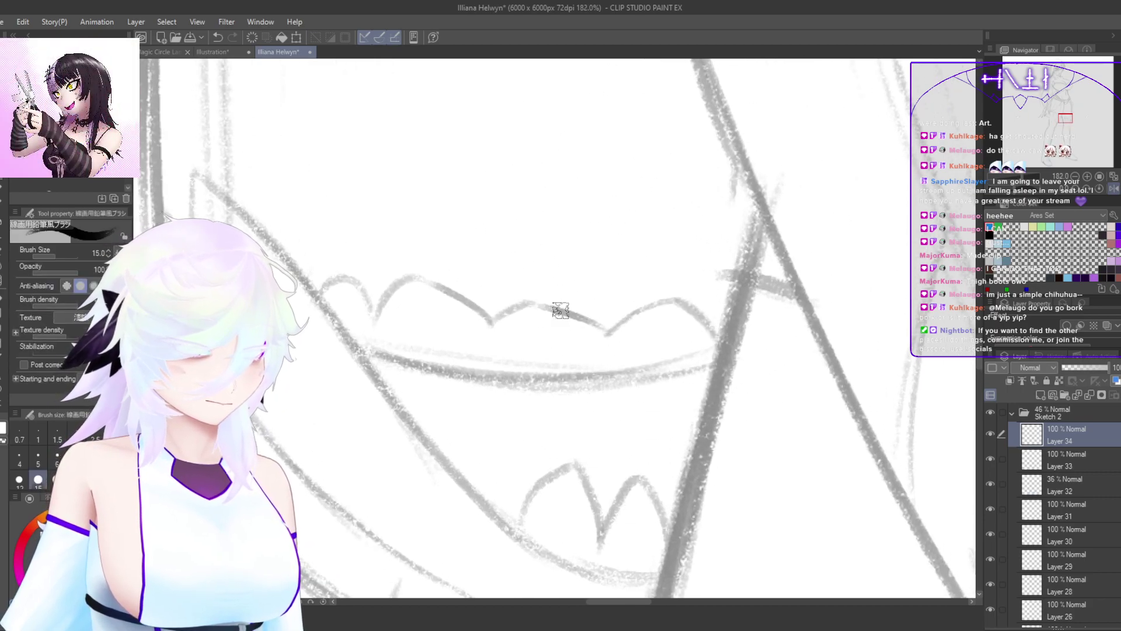
mouse_move(482, 329)
left_mouse_down()
mouse_move(540, 302)
mouse_move(592, 323)
mouse_move(580, 306)
mouse_move(606, 331)
mouse_move(523, 306)
mouse_move(483, 317)
mouse_move(398, 291)
mouse_move(415, 290)
mouse_move(389, 309)
mouse_move(408, 293)
mouse_move(374, 306)
mouse_move(345, 286)
mouse_move(320, 284)
left_mouse_up()
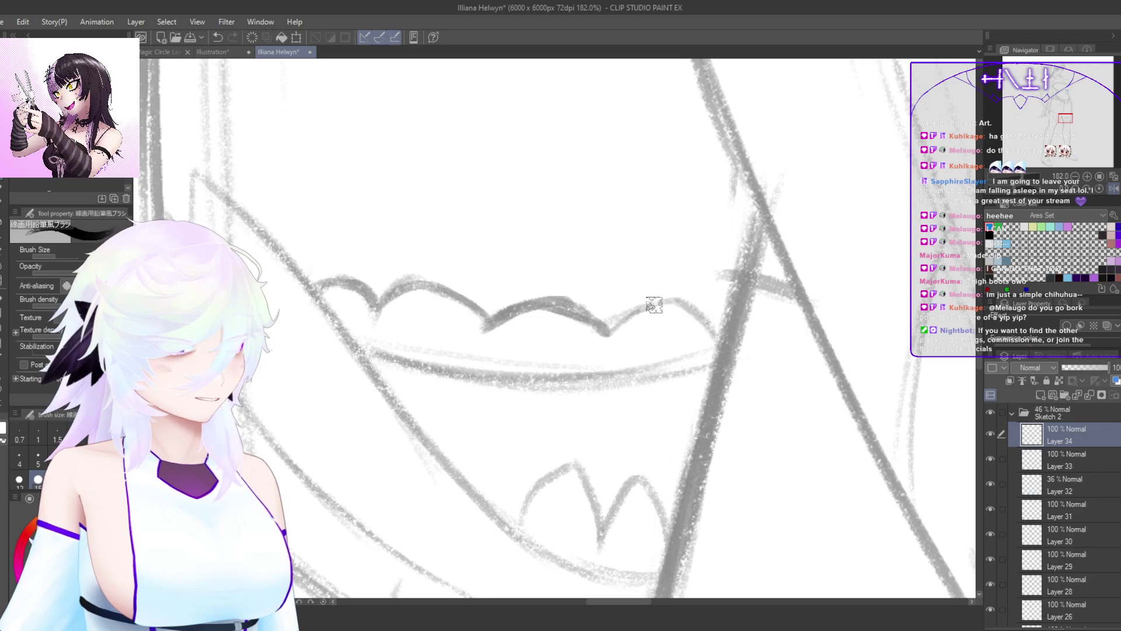
left_click_drag(657, 299, 712, 319)
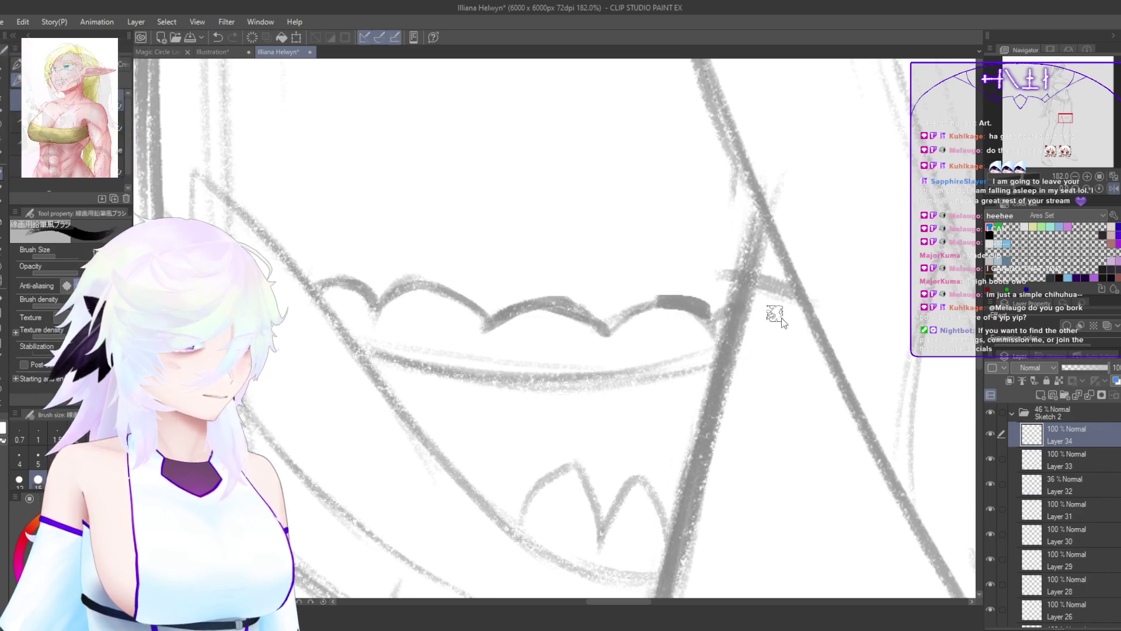
key("h")
key("h")
Step: Sketch matching short curved lace strokes on the other thigh, beside its inner contour
scroll(778, 384, "down", 5)
left_click_drag(901, 361, 671, 262)
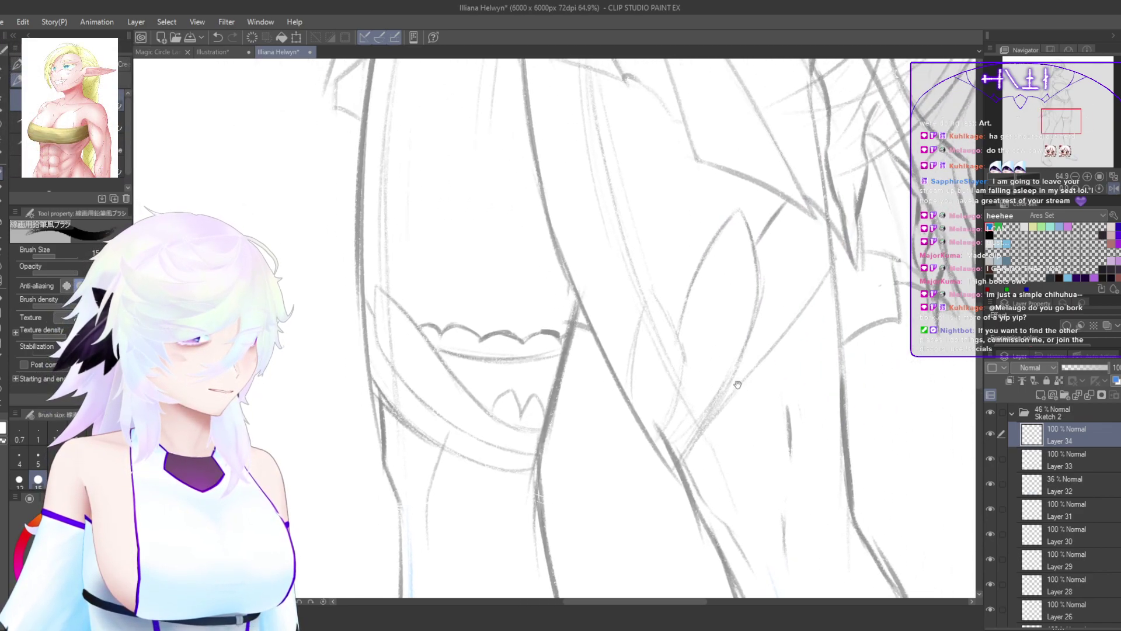
scroll(671, 262, "up", 2)
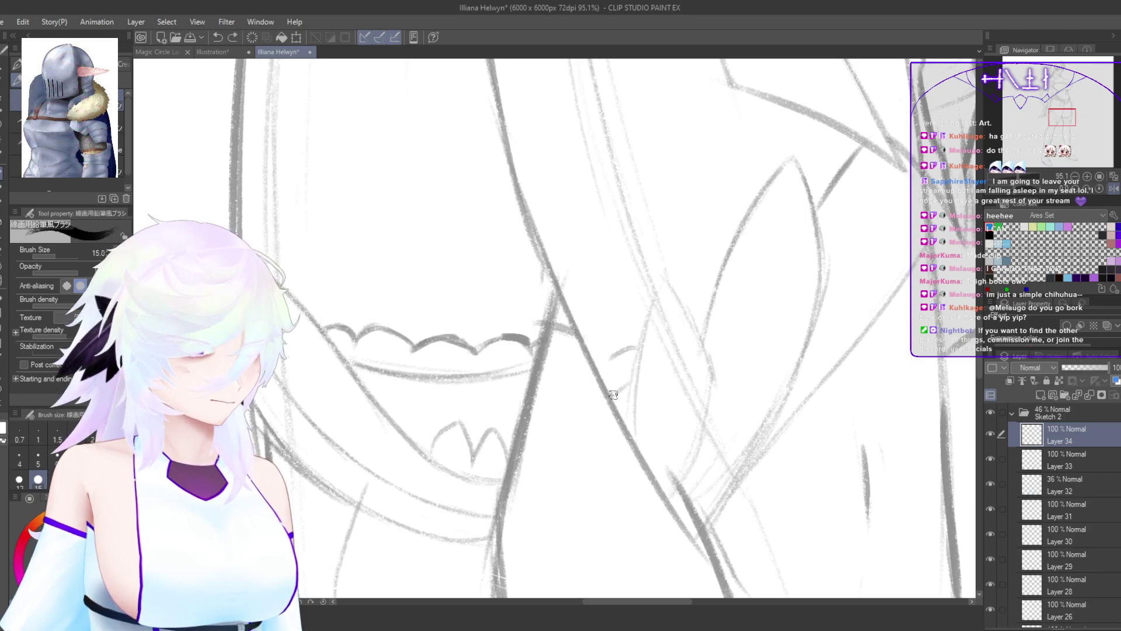
left_click_drag(632, 352, 602, 377)
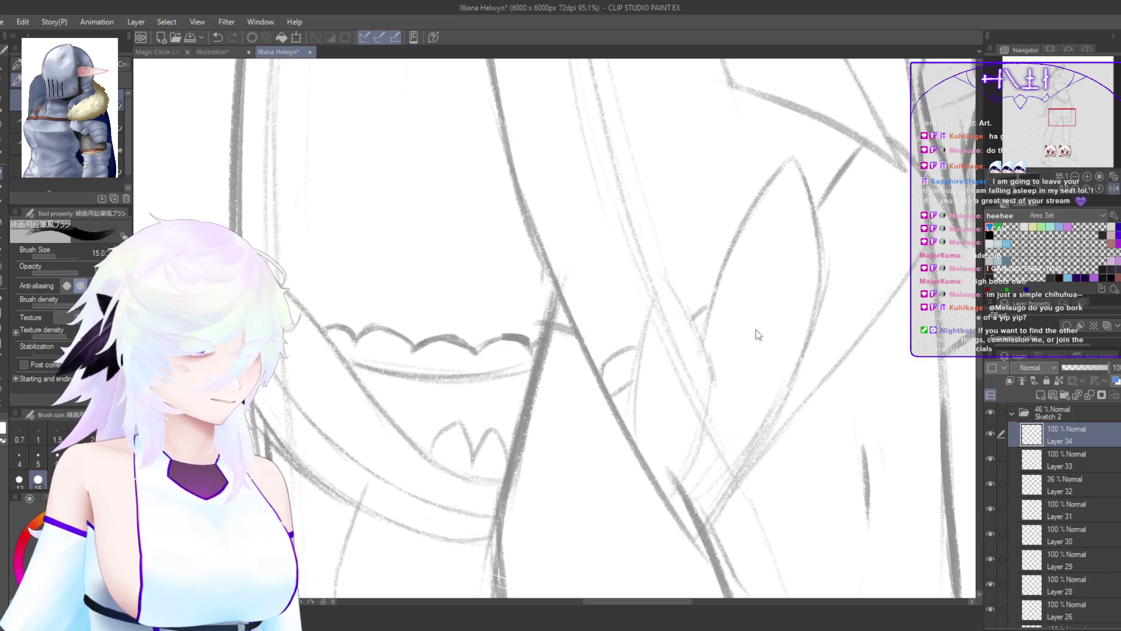
Step: Add a new layer above Layer 34 for the next leg details
scroll(778, 389, "down", 10)
left_click_drag(781, 390, 689, 355)
scroll(733, 374, "up", 5)
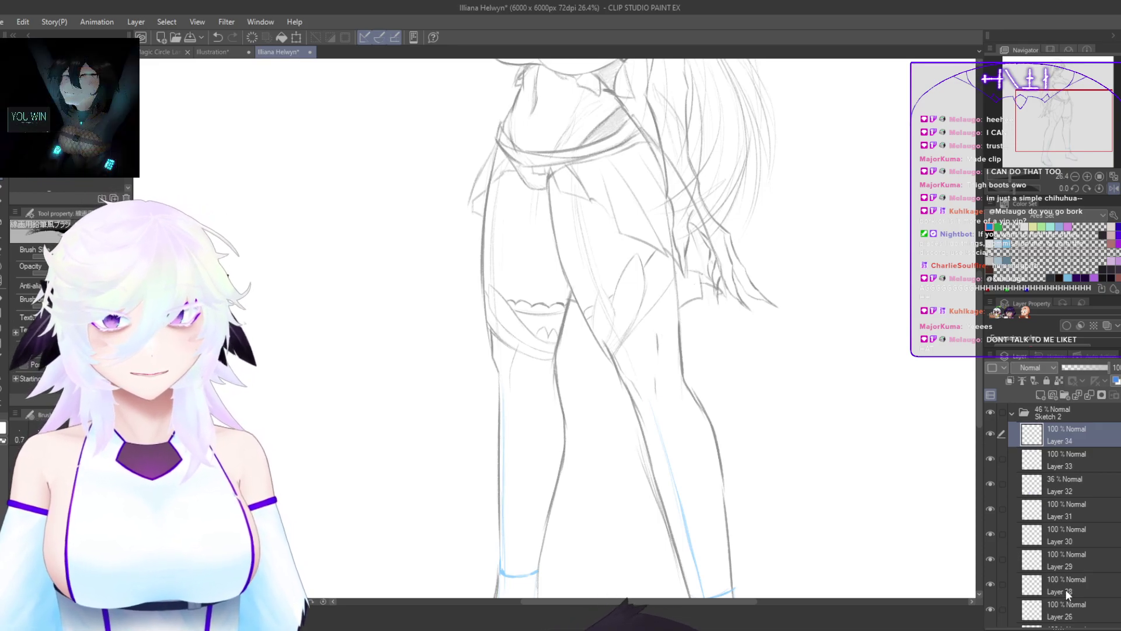
scroll(703, 444, "up", 4)
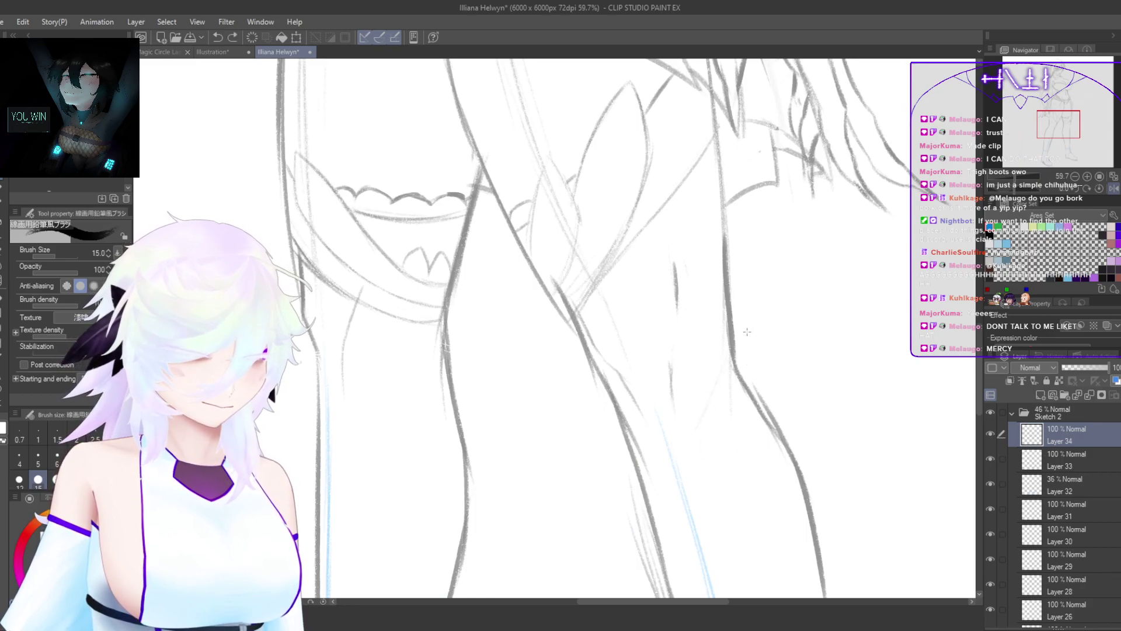
key("ctrl+shift+n")
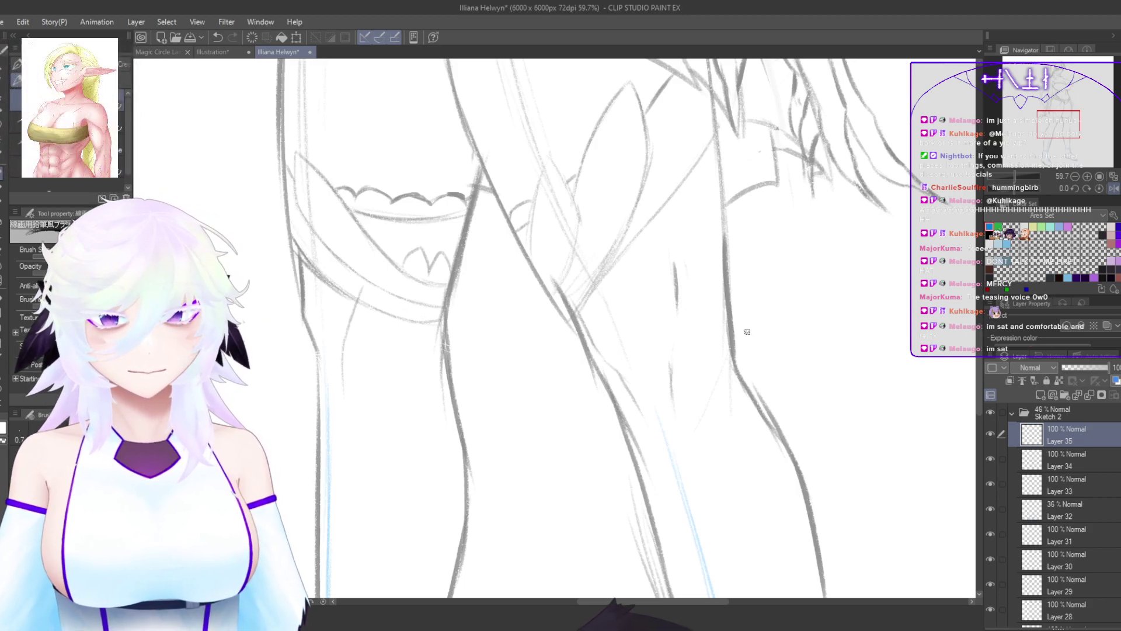
Step: Darken the crossing leg's inner contour from the thigh down to just above the knee
left_click_drag(979, 361, 975, 372)
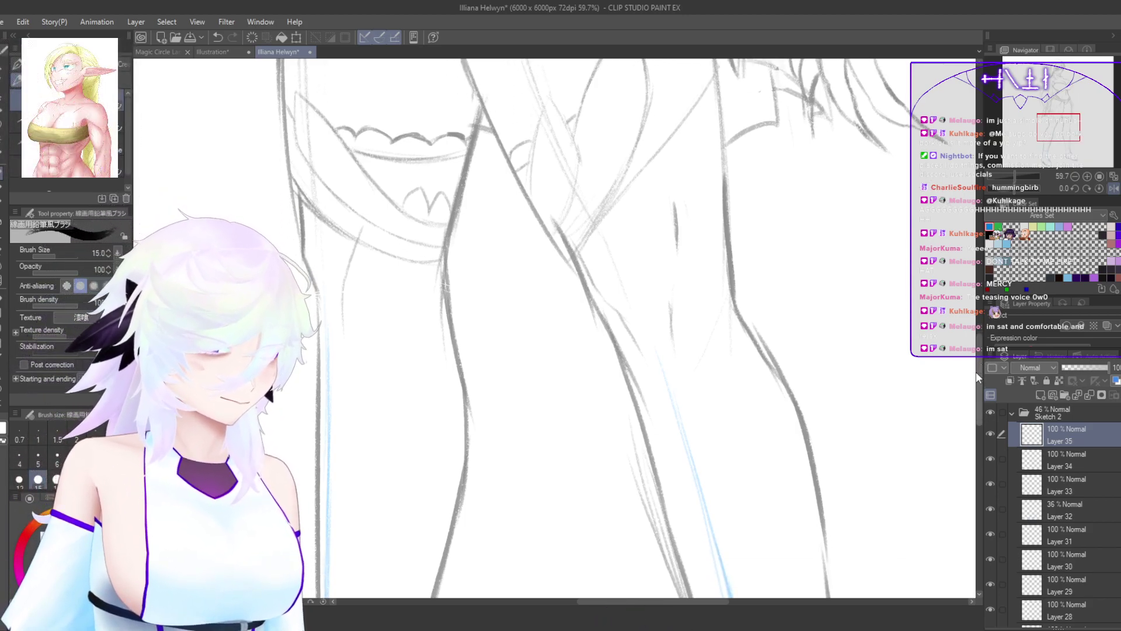
left_click_drag(824, 437, 805, 539)
key("h")
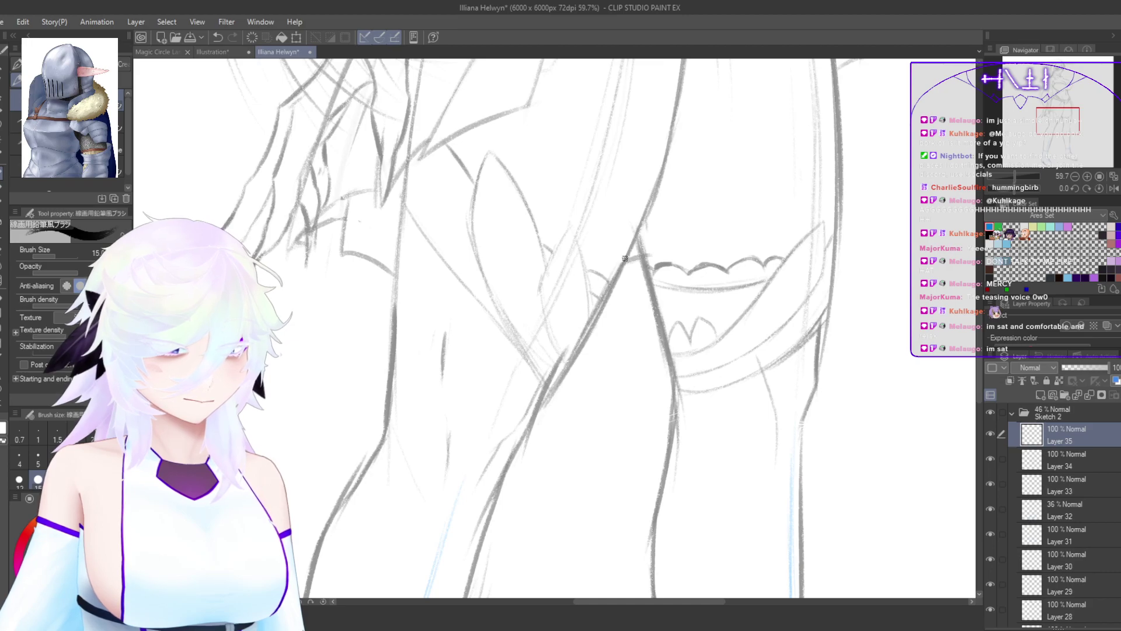
mouse_move(657, 318)
left_mouse_down()
mouse_move(645, 424)
mouse_move(706, 482)
mouse_move(763, 391)
mouse_move(732, 462)
mouse_move(746, 427)
left_mouse_up()
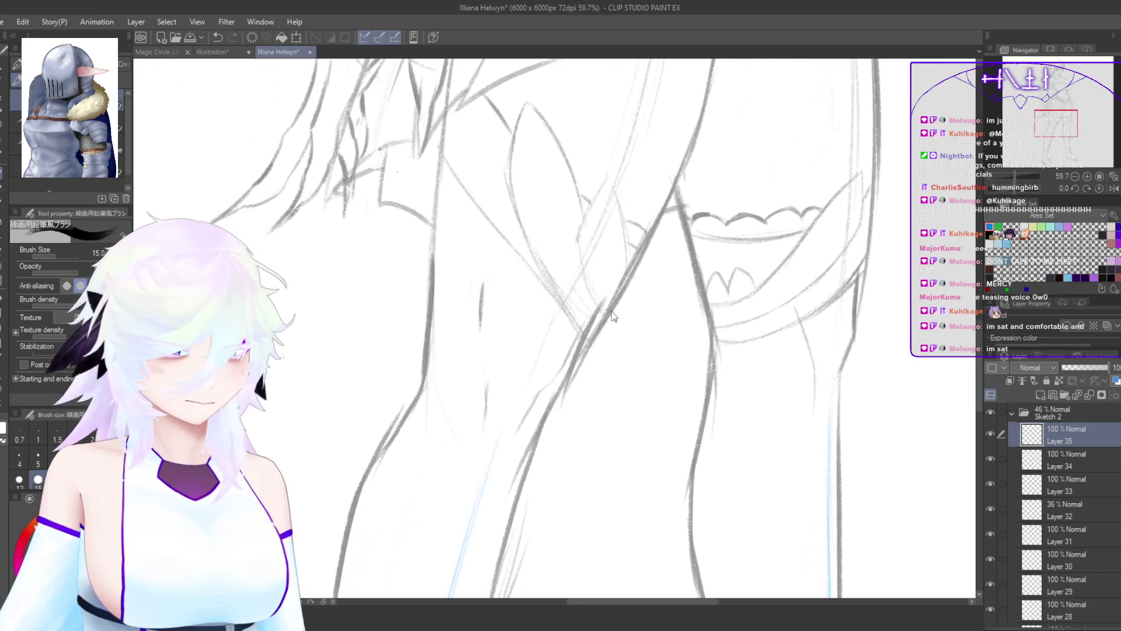
left_click_drag(583, 347, 640, 238)
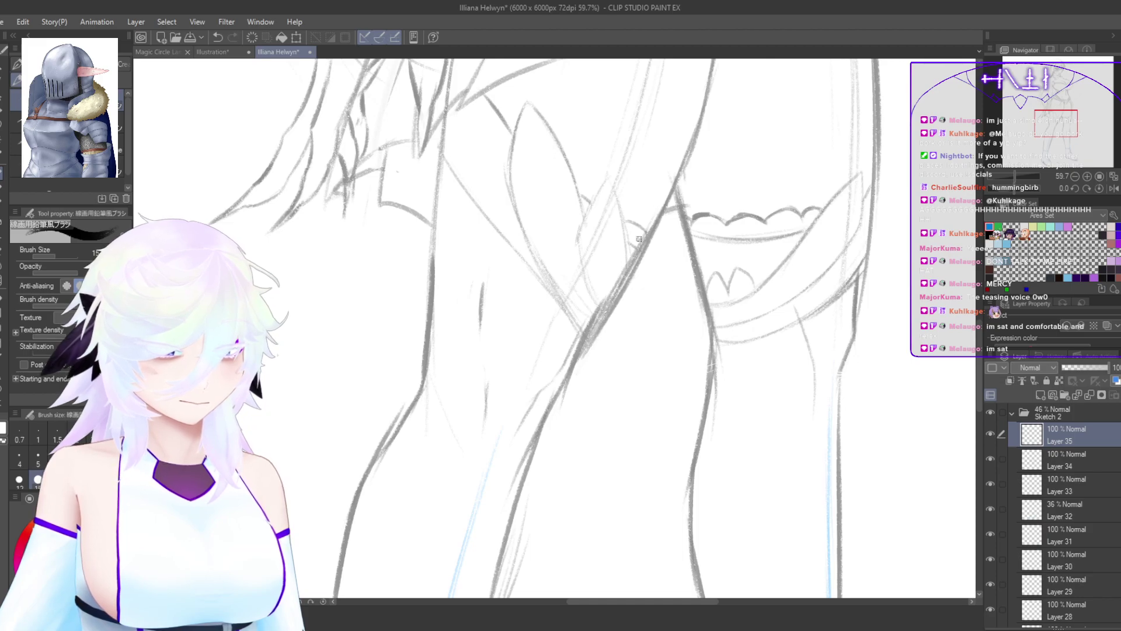
left_click_drag(624, 285, 684, 165)
key("h")
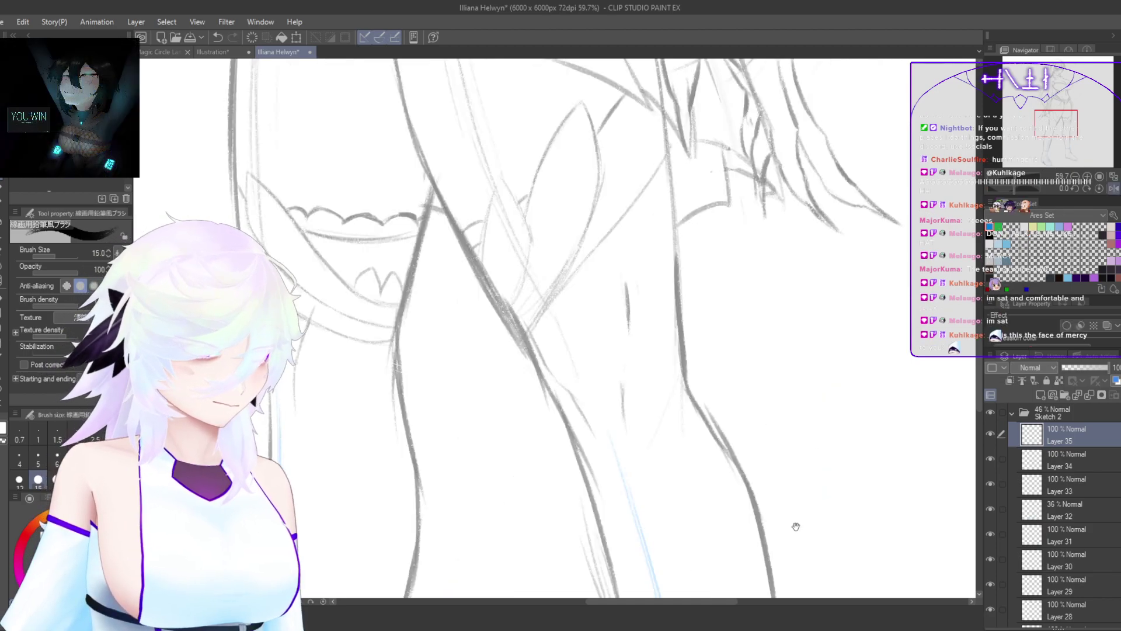
Step: Sketch two diagonal lines from the outer contour below the knee to the blue shin guide
mouse_move(796, 525)
left_mouse_down()
mouse_move(831, 433)
mouse_move(795, 429)
left_mouse_up()
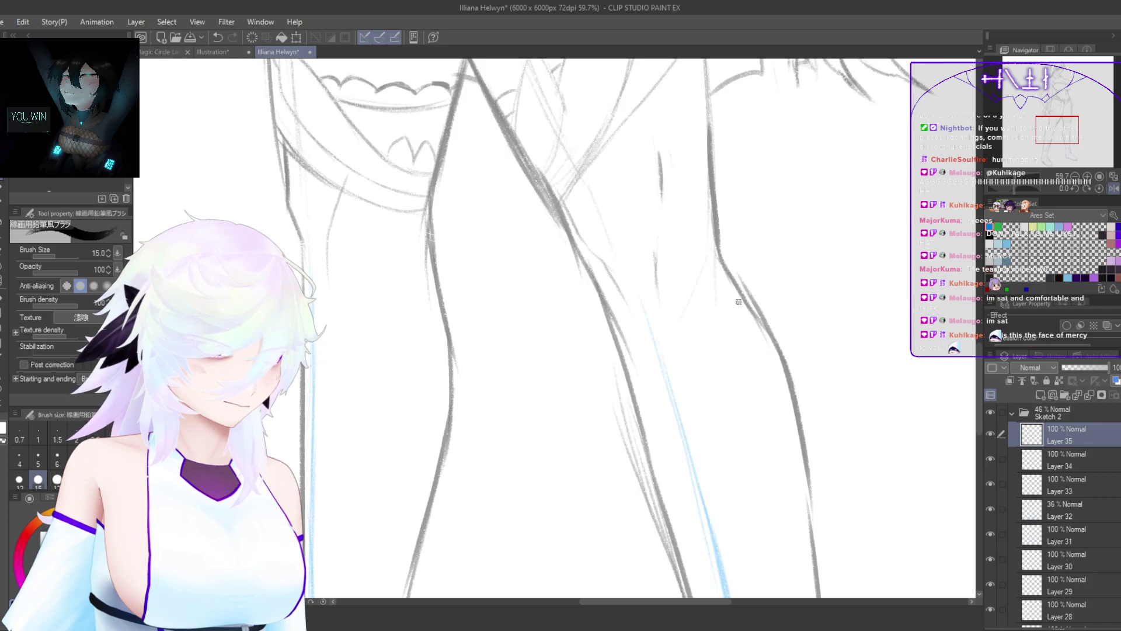
left_click_drag(733, 278, 688, 388)
key("ctrl+z")
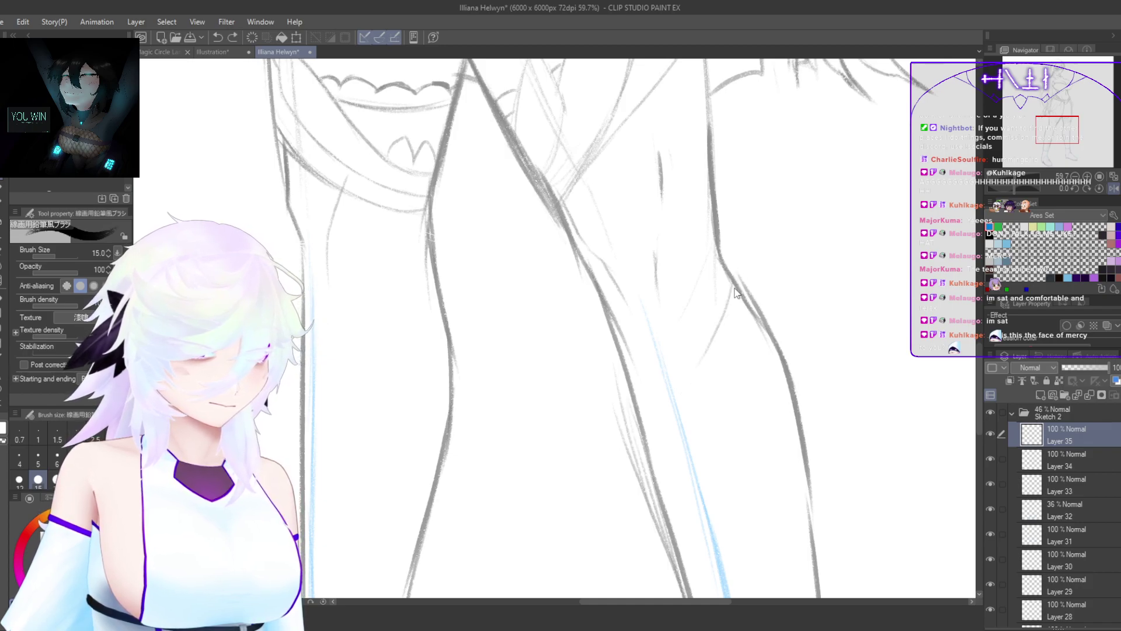
key("ctrl+z")
left_click_drag(733, 285, 683, 409)
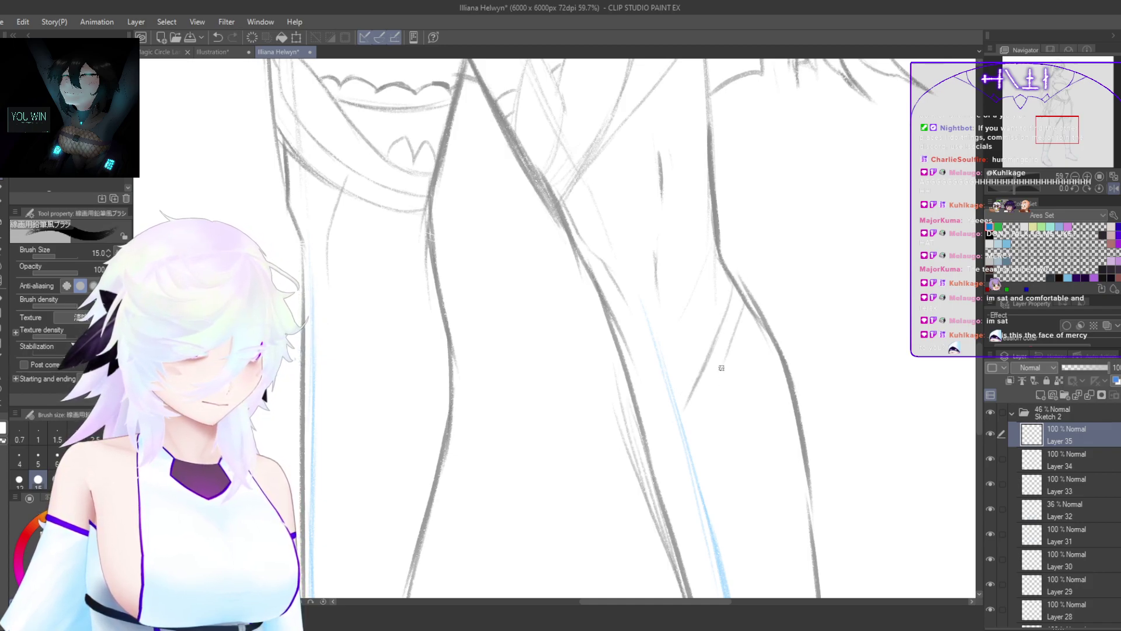
left_click_drag(742, 315, 685, 432)
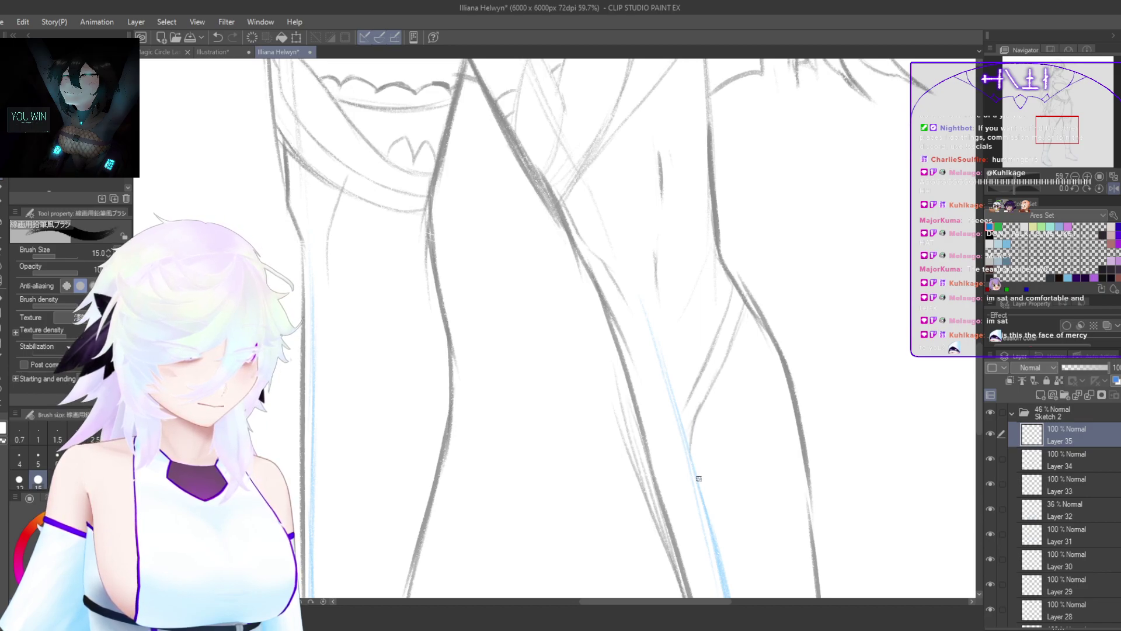
Step: Draw a long line down the shin on the calf side of the blue guide, from the diagonals toward the ankle
mouse_move(699, 479)
left_mouse_down()
mouse_move(671, 543)
mouse_move(577, 536)
left_mouse_up()
mouse_move(578, 537)
left_mouse_down()
mouse_move(588, 415)
mouse_move(663, 313)
mouse_move(593, 424)
left_mouse_up()
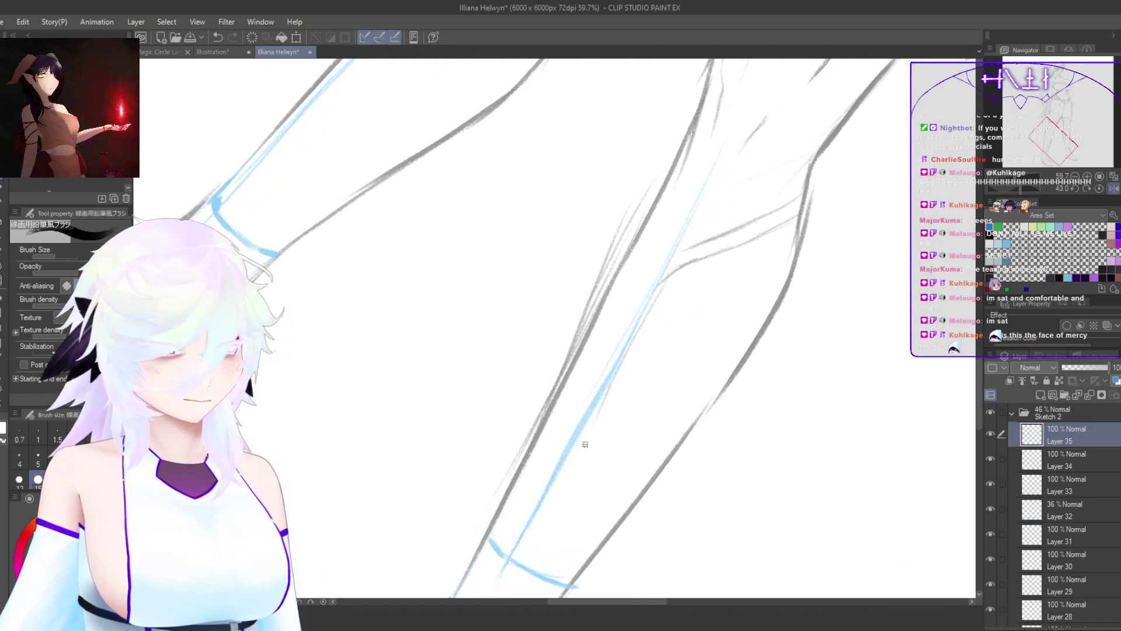
key("ctrl+z")
left_click_drag(669, 273, 552, 510)
key("ctrl+z")
mouse_move(664, 286)
left_mouse_down()
mouse_move(570, 450)
mouse_move(681, 265)
mouse_move(560, 491)
left_mouse_up()
key("ctrl+z")
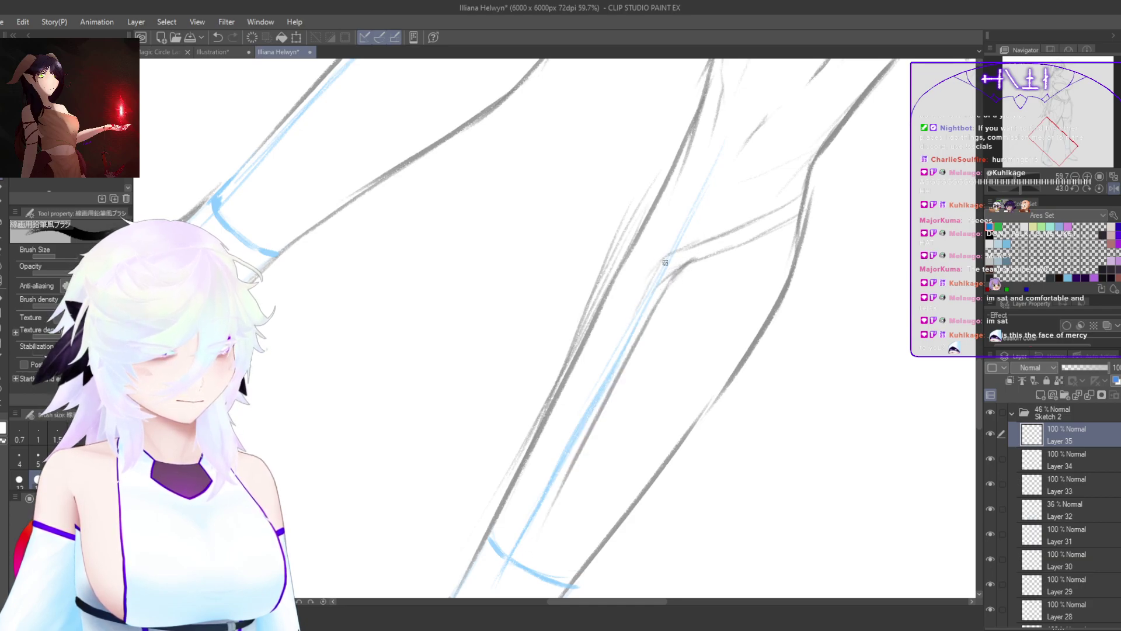
Step: Sketch a parallel line down the other side of the blue shin guide to form a narrow vertical band
left_click_drag(667, 257, 598, 374)
left_click_drag(651, 296, 587, 415)
left_click_drag(648, 296, 572, 436)
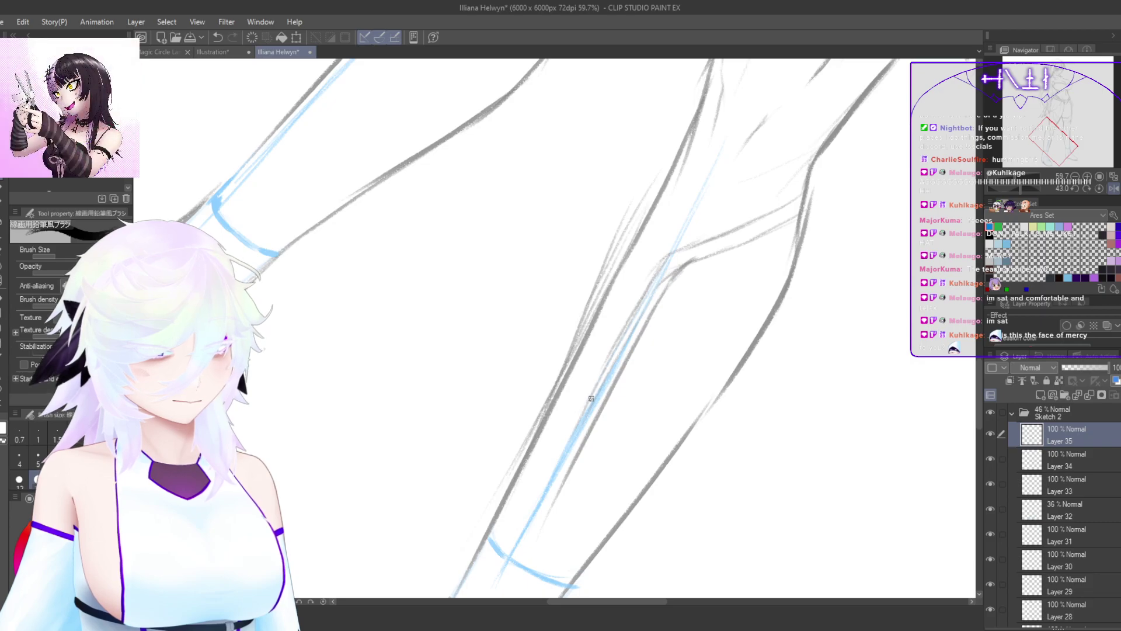
left_click_drag(602, 377, 528, 518)
Step: Sketch two short diagonal lines joining the vertical shin band to the leg's inner contour
left_click_drag(561, 504, 588, 431)
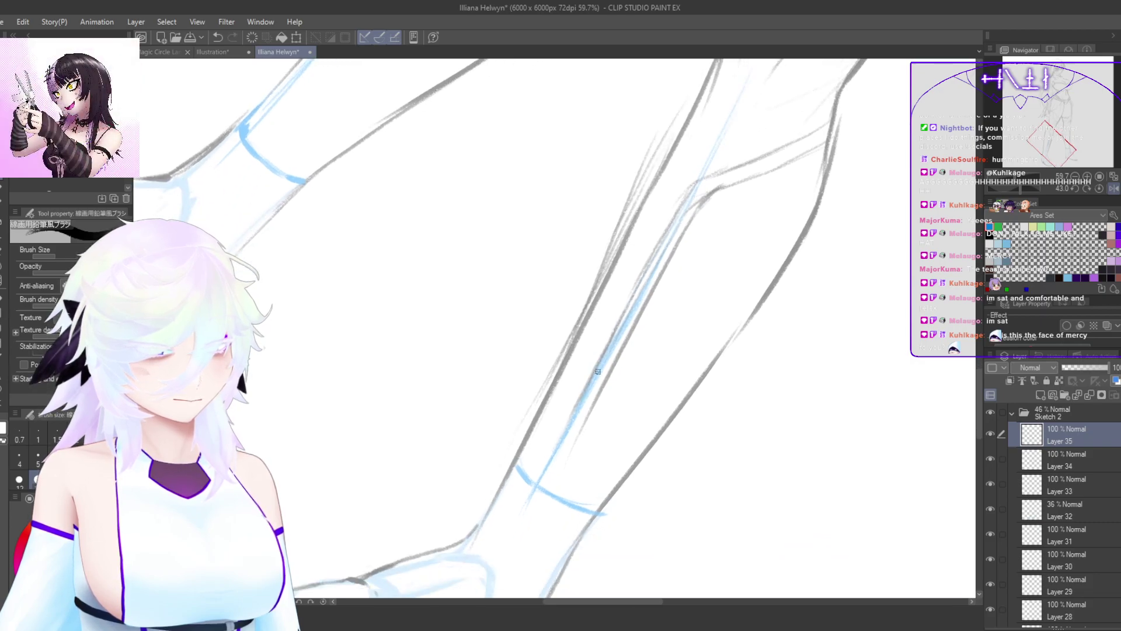
left_click_drag(566, 500, 616, 448)
left_click_drag(652, 380, 653, 511)
mouse_move(627, 330)
left_mouse_down()
mouse_move(660, 305)
mouse_move(561, 345)
mouse_move(598, 511)
left_mouse_up()
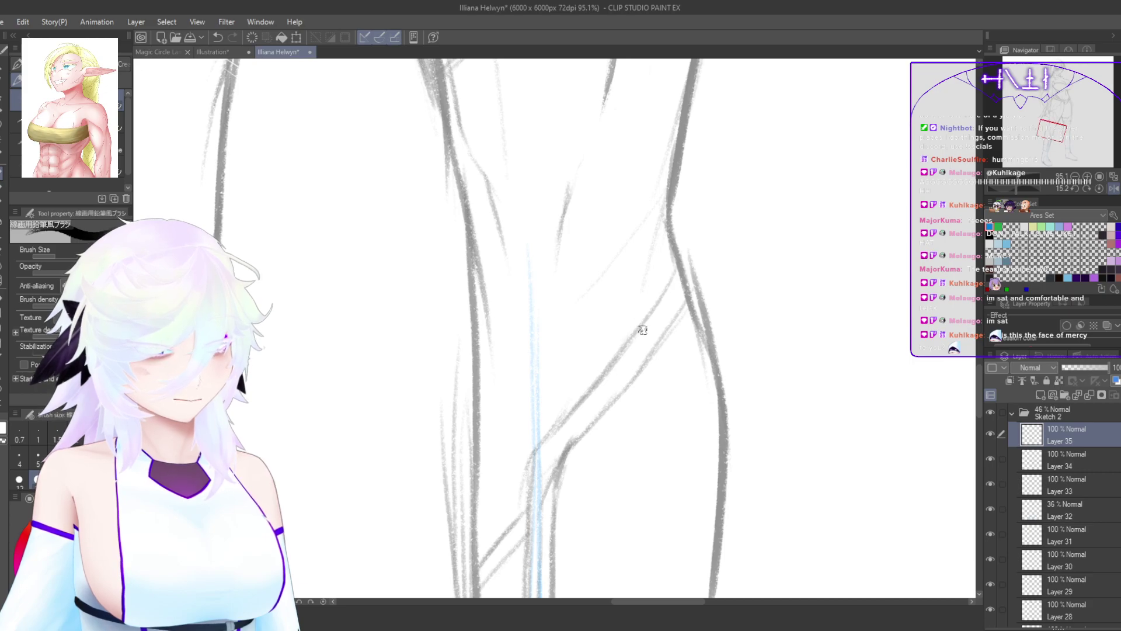
Step: Draw two stacked leaf shapes branching upward from the shin band toward the calf
left_click_drag(642, 417, 596, 454)
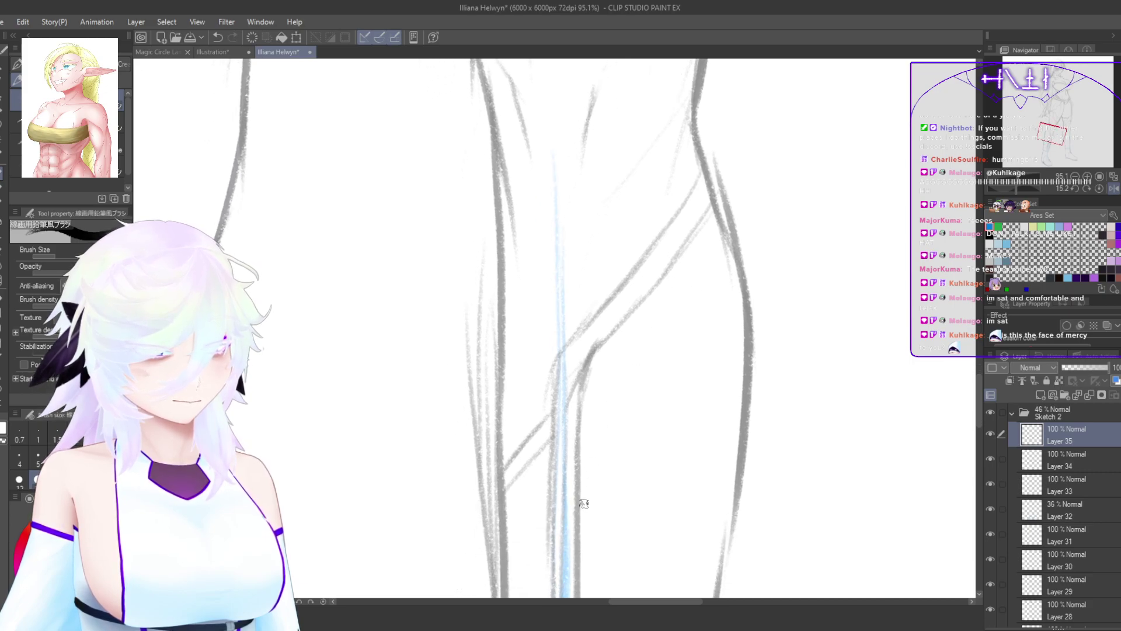
key("ctrl+z")
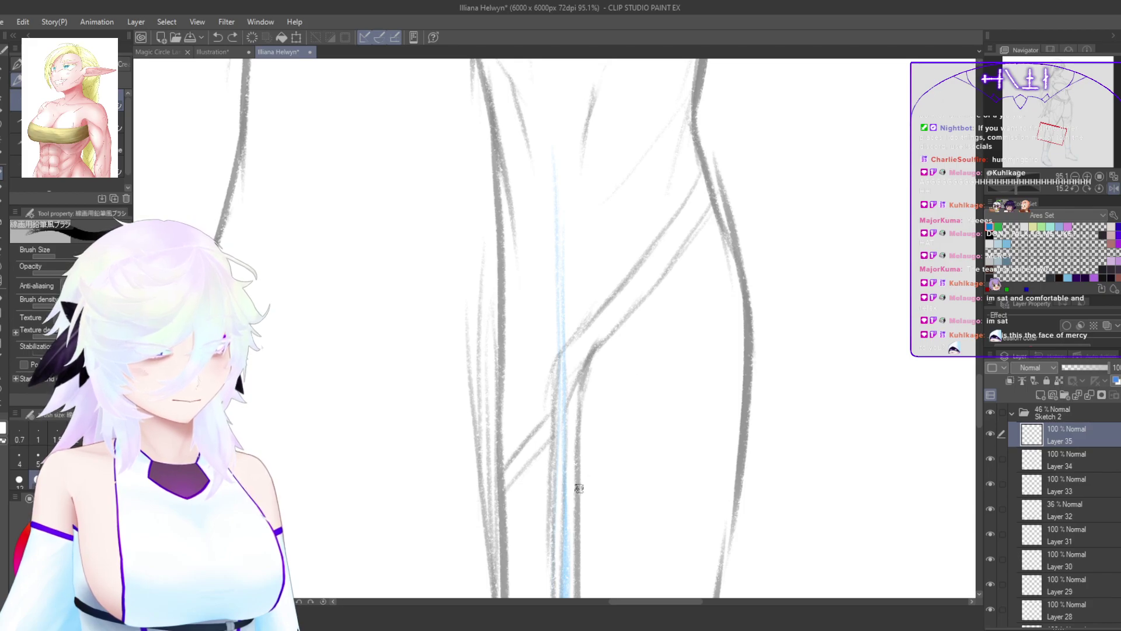
mouse_move(579, 488)
left_mouse_down()
mouse_move(627, 445)
mouse_move(648, 380)
left_mouse_up()
mouse_move(578, 416)
left_mouse_down()
mouse_move(633, 379)
mouse_move(653, 304)
mouse_move(653, 356)
mouse_move(639, 370)
left_mouse_up()
left_click_drag(659, 313, 655, 339)
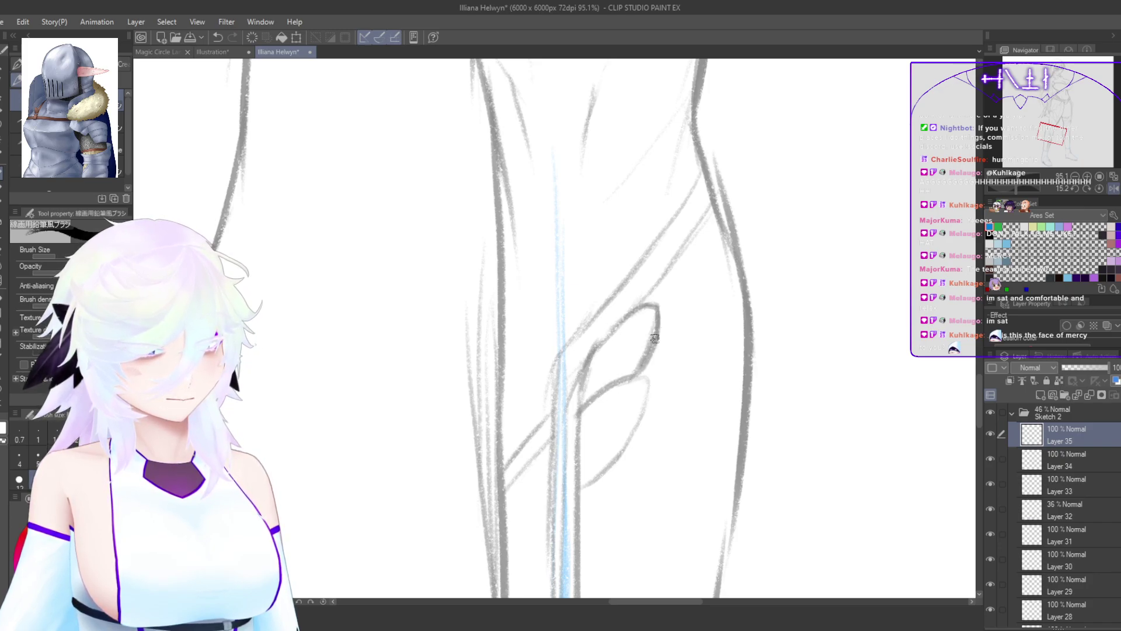
mouse_move(649, 381)
left_mouse_down()
mouse_move(642, 421)
mouse_move(608, 454)
mouse_move(641, 441)
left_mouse_up()
key("ctrl+z")
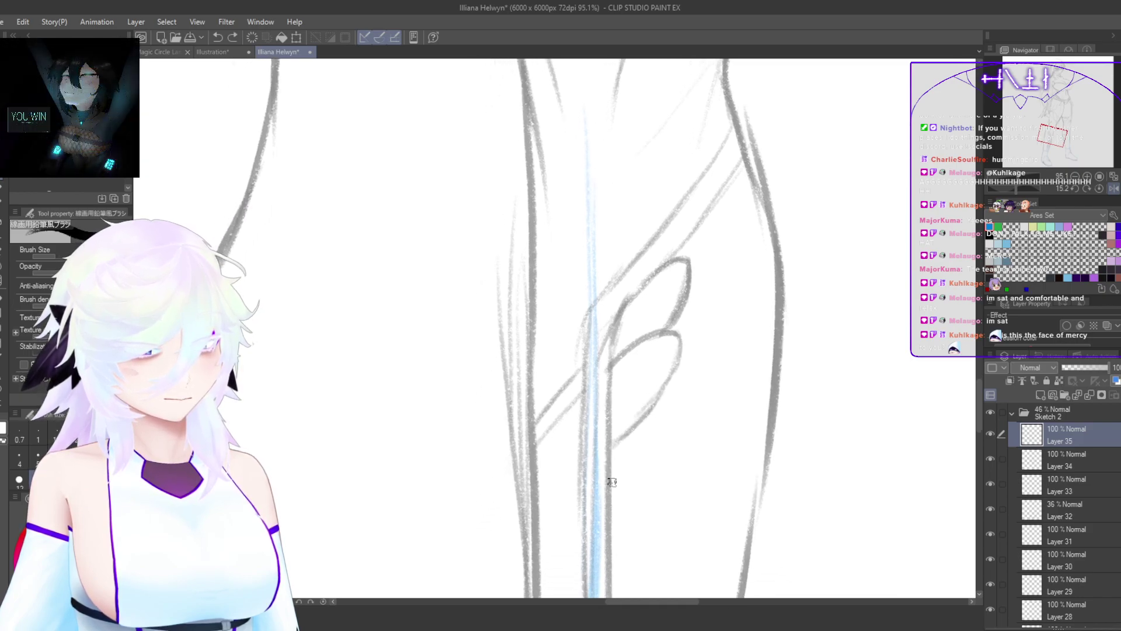
Step: Try a third leaf below the two on the shin band and undo back through the recent leaf strokes
left_click_drag(612, 483, 650, 411)
left_click_drag(650, 411, 627, 451)
key("ctrl+z")
key("ctrl+z")
key("ctrl+z")
key("ctrl+z")
key("ctrl+z")
key("ctrl+z")
key("ctrl+z")
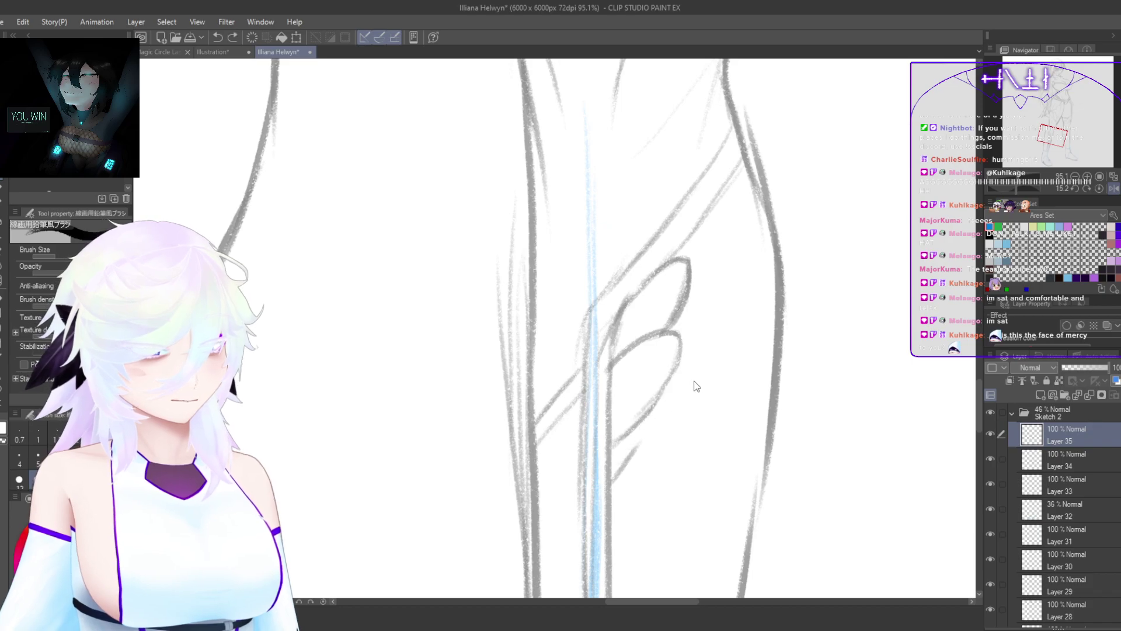
key("ctrl+z")
key("ctrl+z")
key("ctrl+z")
key("ctrl+z")
key("ctrl+z")
key("ctrl+z")
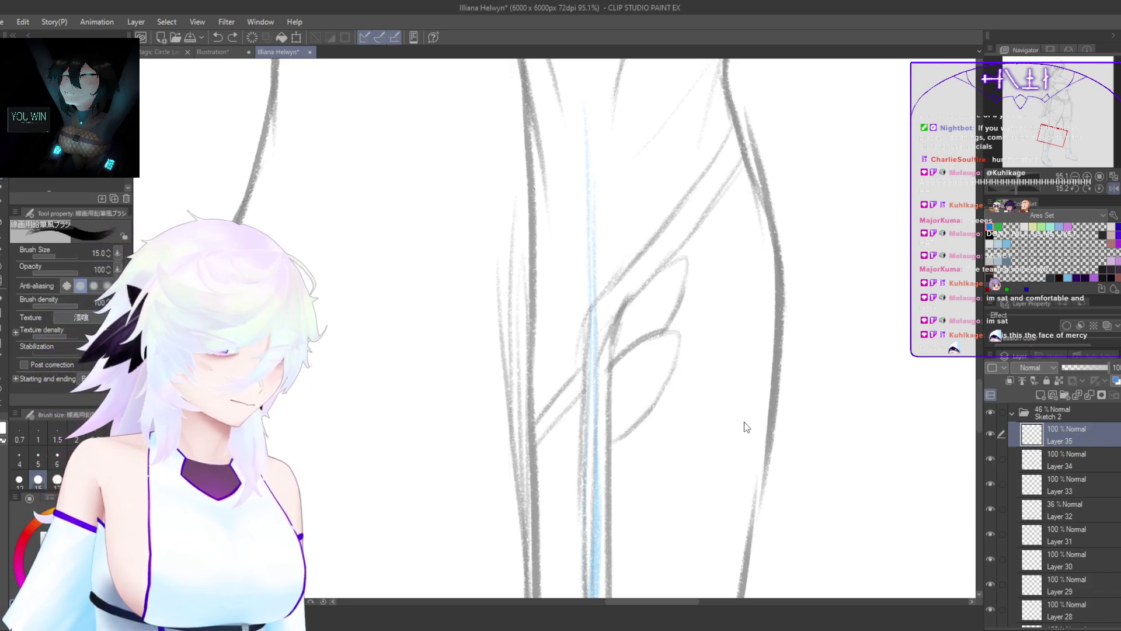
Step: Redraw the upper leaf branching from the shin band as a curved, pointed shape reaching toward the calf
scroll(744, 422, "up", 4)
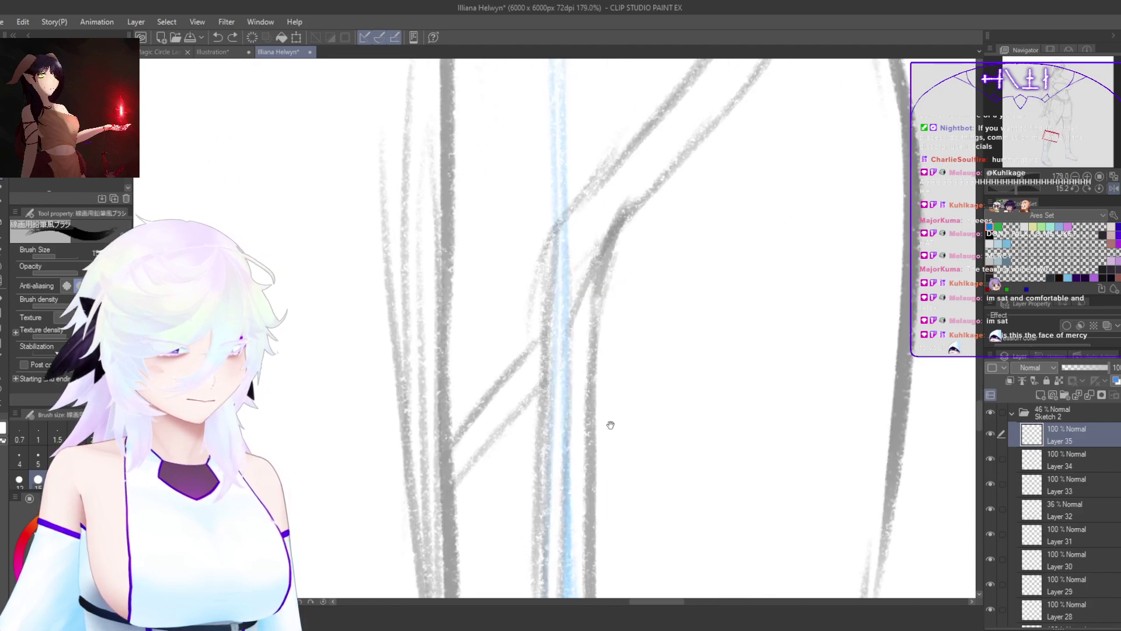
left_click_drag(608, 423, 551, 486)
left_click_drag(543, 546, 578, 382)
left_click_drag(547, 474, 660, 255)
key("ctrl+z")
mouse_move(575, 402)
left_mouse_down()
mouse_move(601, 337)
mouse_move(661, 257)
left_mouse_up()
mouse_move(648, 273)
left_mouse_down()
mouse_move(686, 188)
mouse_move(616, 226)
left_mouse_up()
key("ctrl+z")
mouse_move(632, 291)
left_mouse_down()
mouse_move(693, 190)
mouse_move(592, 224)
left_mouse_up()
mouse_move(678, 186)
left_mouse_down()
mouse_move(584, 233)
mouse_move(686, 188)
mouse_move(679, 222)
mouse_move(651, 262)
mouse_move(679, 195)
mouse_move(636, 308)
left_mouse_up()
Step: Sketch a second pointed leaf directly beneath the upper one, with a thickened lower edge running back to the shin band
mouse_move(604, 345)
left_mouse_down()
mouse_move(646, 293)
mouse_move(681, 280)
mouse_move(663, 380)
mouse_move(679, 332)
left_mouse_up()
mouse_move(701, 254)
left_mouse_down()
mouse_move(679, 333)
mouse_move(606, 436)
mouse_move(669, 346)
mouse_move(612, 458)
mouse_move(705, 242)
mouse_move(594, 463)
left_mouse_up()
left_click_drag(625, 387, 590, 491)
key("h")
key("h")
left_click_drag(724, 412, 683, 513)
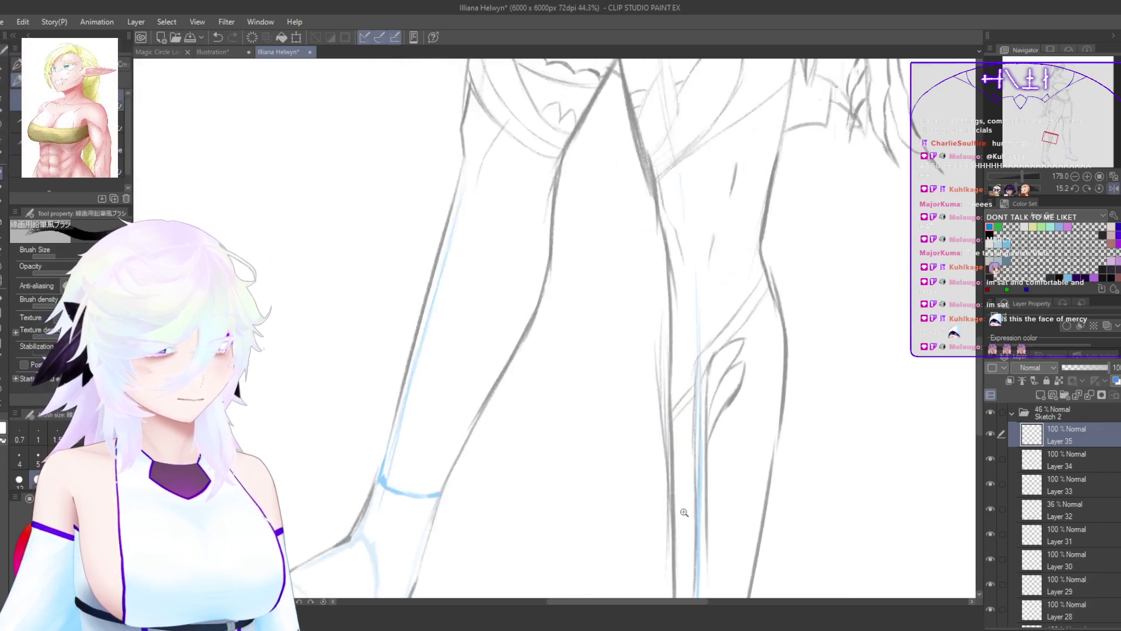
Step: Add a third, smaller and lighter leaf below the second one along the shin band
left_click_drag(756, 404, 726, 315)
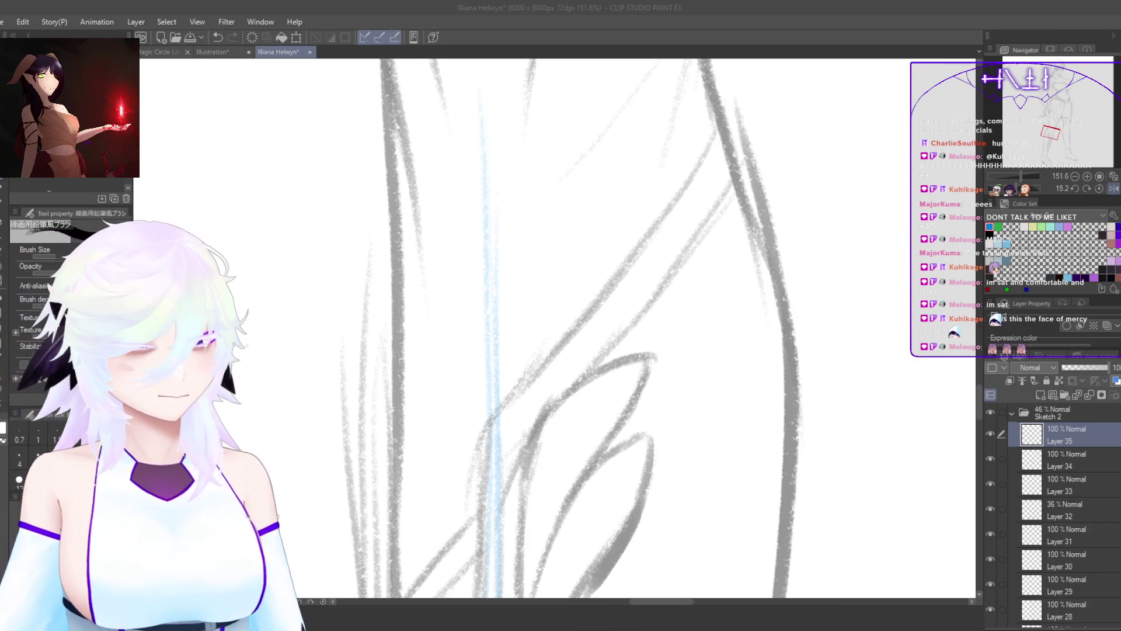
left_click_drag(876, 584, 873, 327)
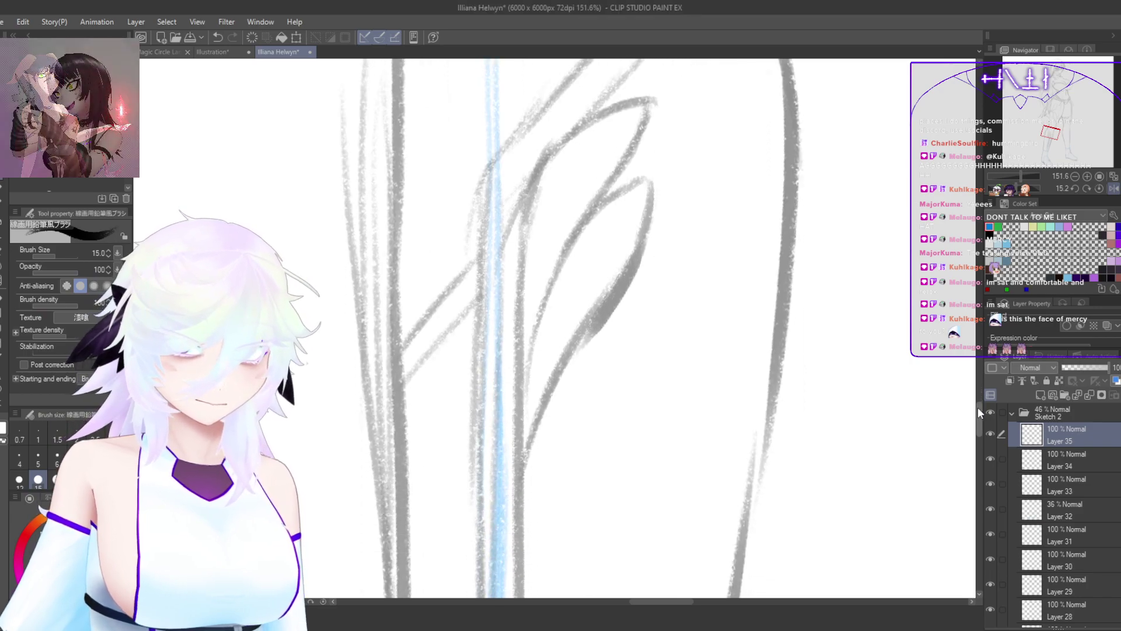
left_click_drag(864, 419, 854, 437)
scroll(695, 453, "up", 5)
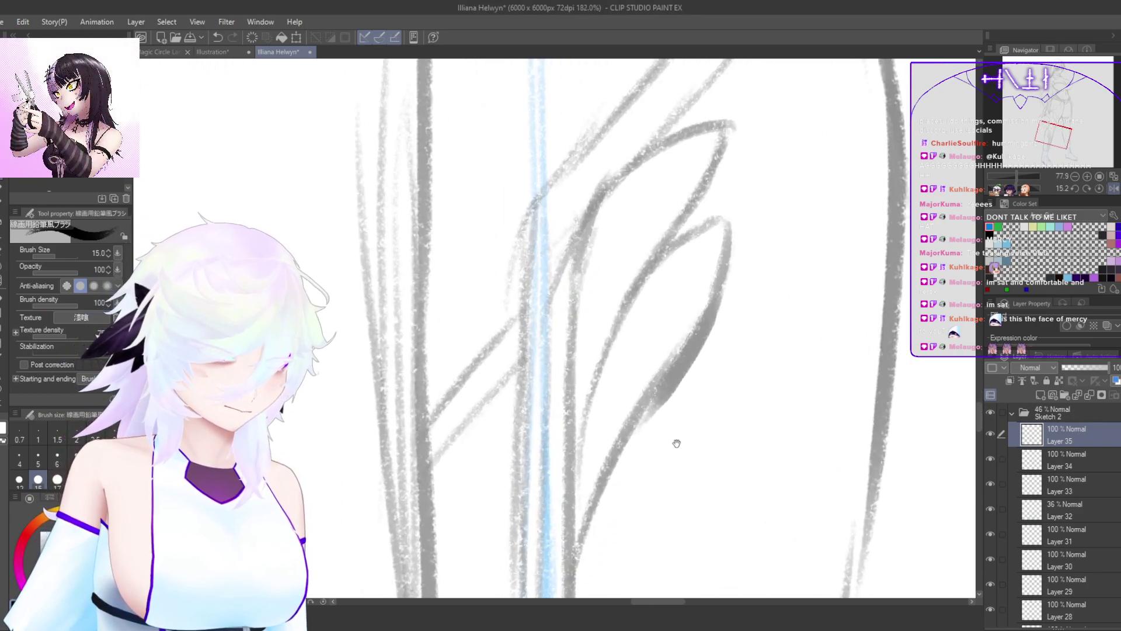
mouse_move(660, 370)
left_mouse_down()
mouse_move(676, 351)
mouse_move(694, 349)
mouse_move(700, 428)
mouse_move(706, 351)
mouse_move(661, 509)
left_mouse_up()
mouse_move(690, 443)
left_mouse_down()
mouse_move(626, 577)
mouse_move(708, 407)
mouse_move(713, 367)
left_mouse_up()
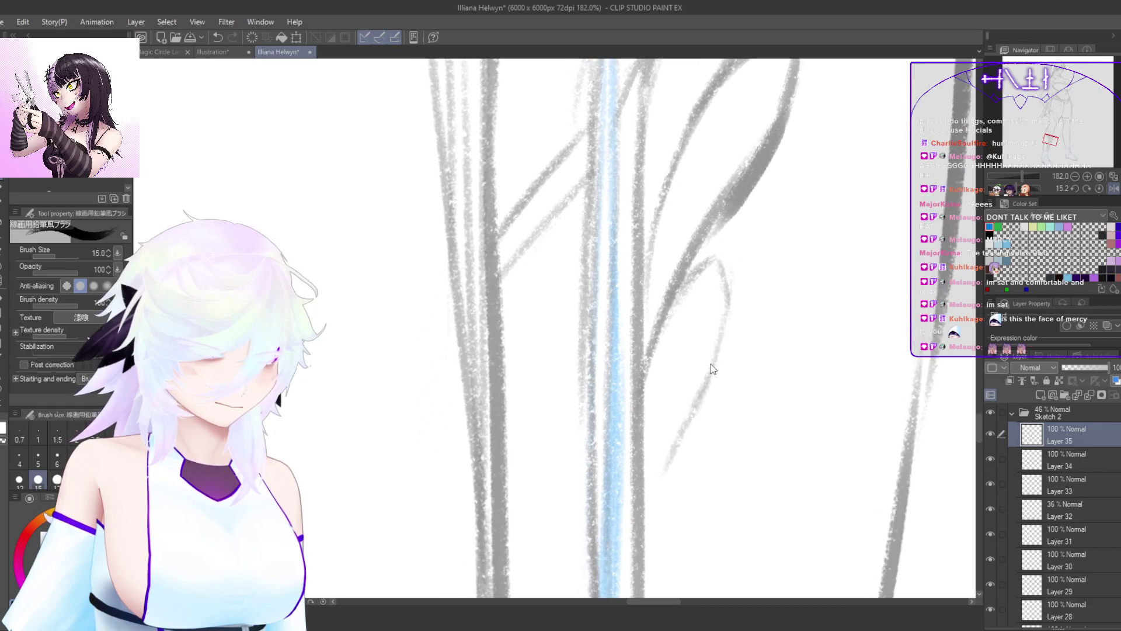
key("ctrl+z")
left_click_drag(728, 307, 660, 486)
left_click_drag(702, 387, 653, 502)
scroll(660, 572, "down", 7)
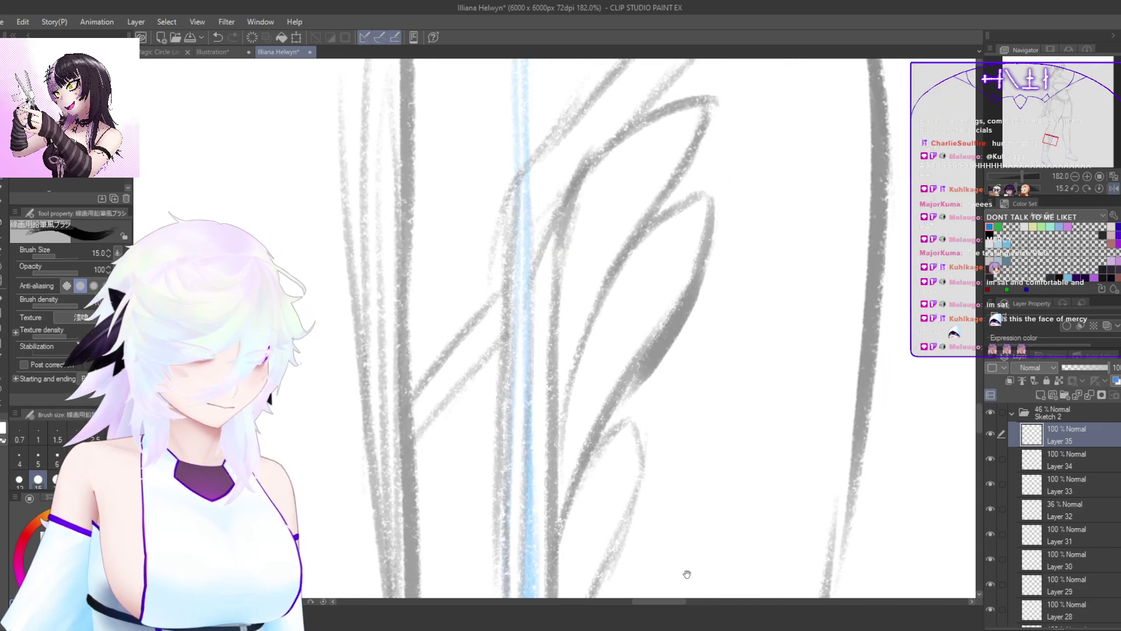
Step: Sketch a narrow vertical band along the blue shin guide of the other leg and darken that leg's outer shin contour
left_click_drag(713, 482, 664, 465)
mouse_move(733, 393)
left_mouse_down()
mouse_move(709, 431)
mouse_move(766, 334)
mouse_move(691, 479)
mouse_move(754, 442)
left_mouse_up()
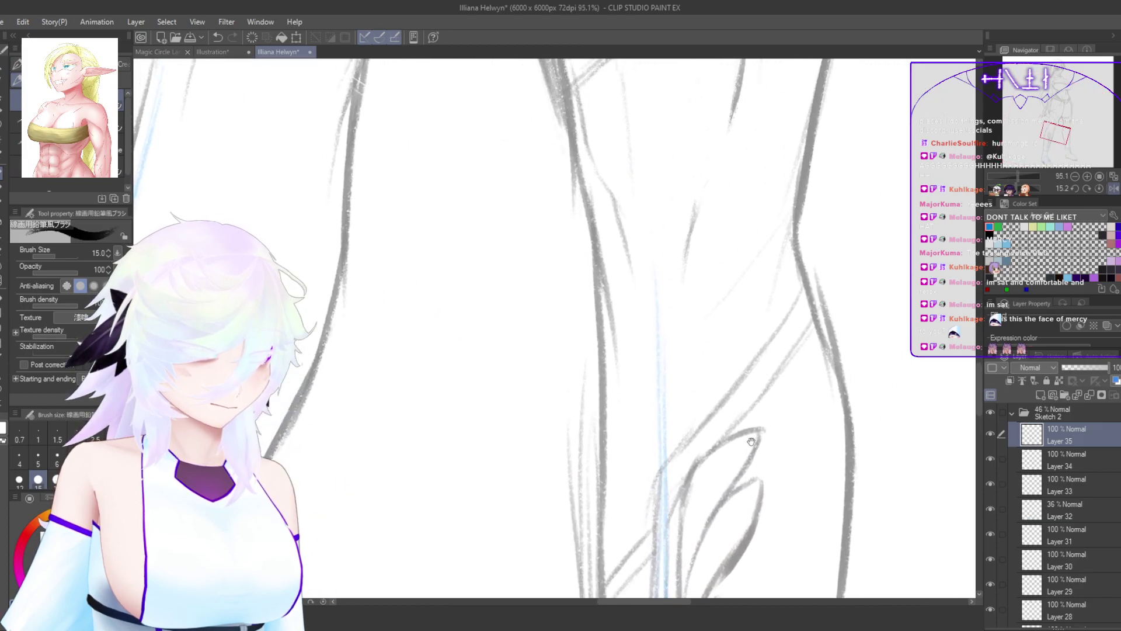
mouse_move(793, 361)
left_mouse_down()
mouse_move(774, 386)
mouse_move(825, 391)
left_mouse_up()
double_click(784, 381)
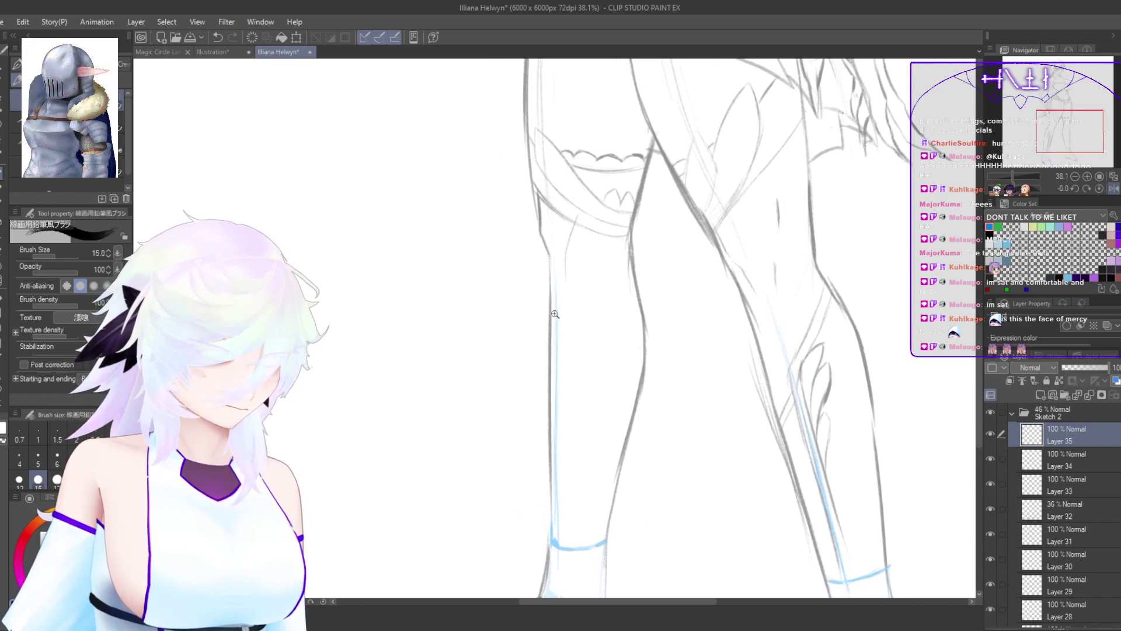
scroll(555, 315, "up", 2)
left_click_drag(836, 427, 793, 398)
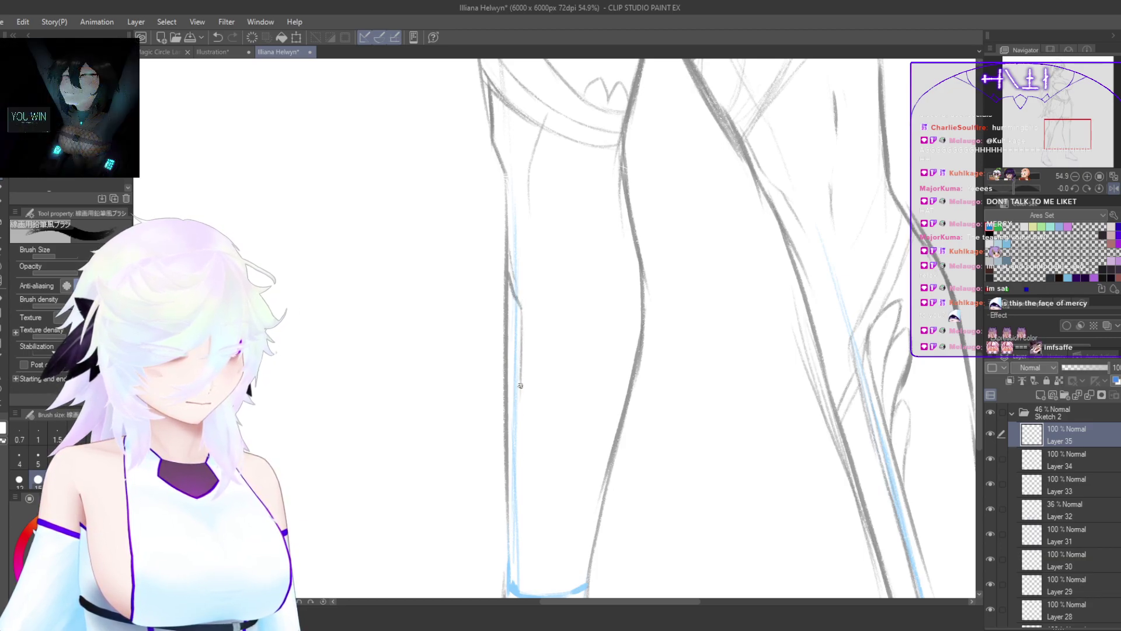
left_click_drag(815, 454, 751, 365)
left_click_drag(733, 423, 671, 501)
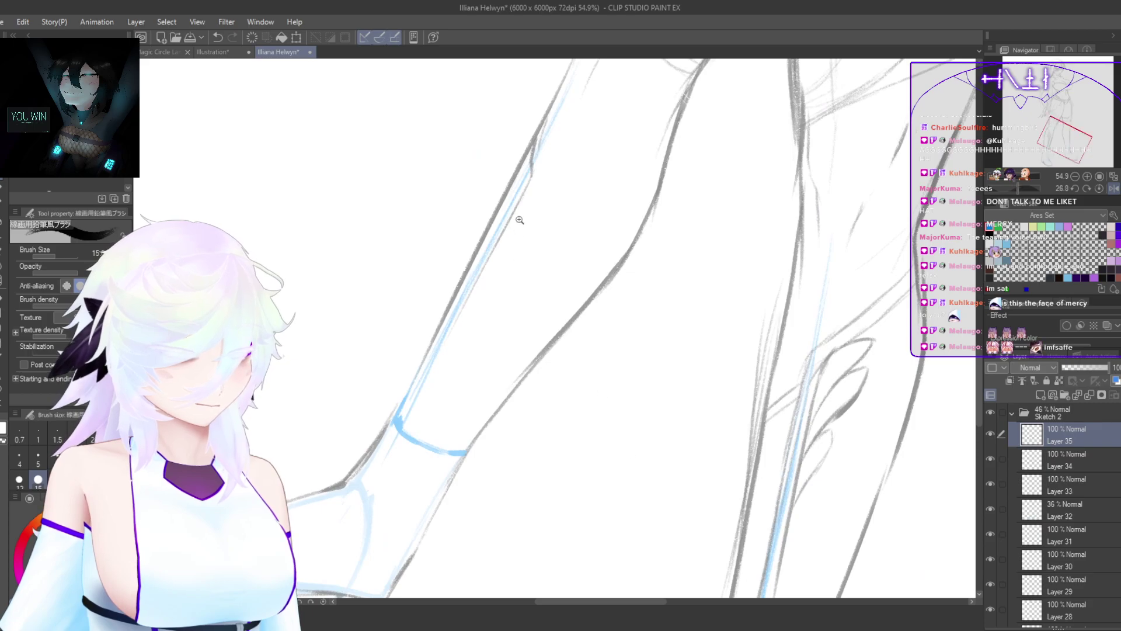
scroll(511, 223, "up", 1)
mouse_move(500, 235)
left_mouse_down()
mouse_move(413, 404)
mouse_move(429, 338)
left_mouse_up()
key("ctrl+z")
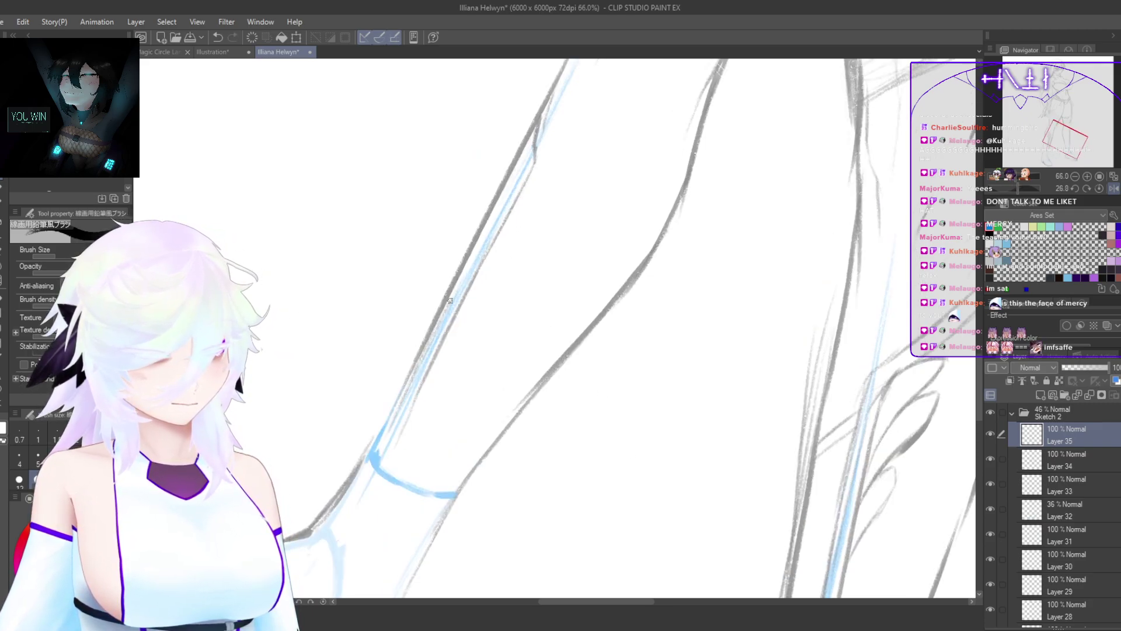
left_click_drag(461, 278, 522, 159)
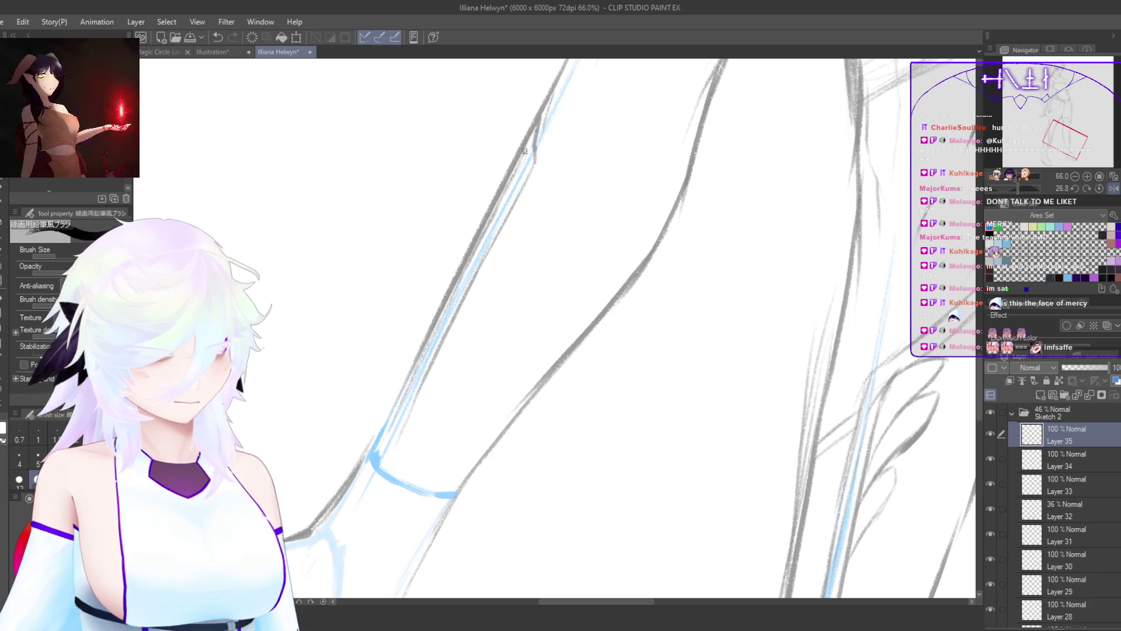
Step: Draw a pair of curved lines sweeping from that leg's shin band down to the back contour of the calf
left_click_drag(568, 202, 593, 305)
double_click(589, 331, "shift")
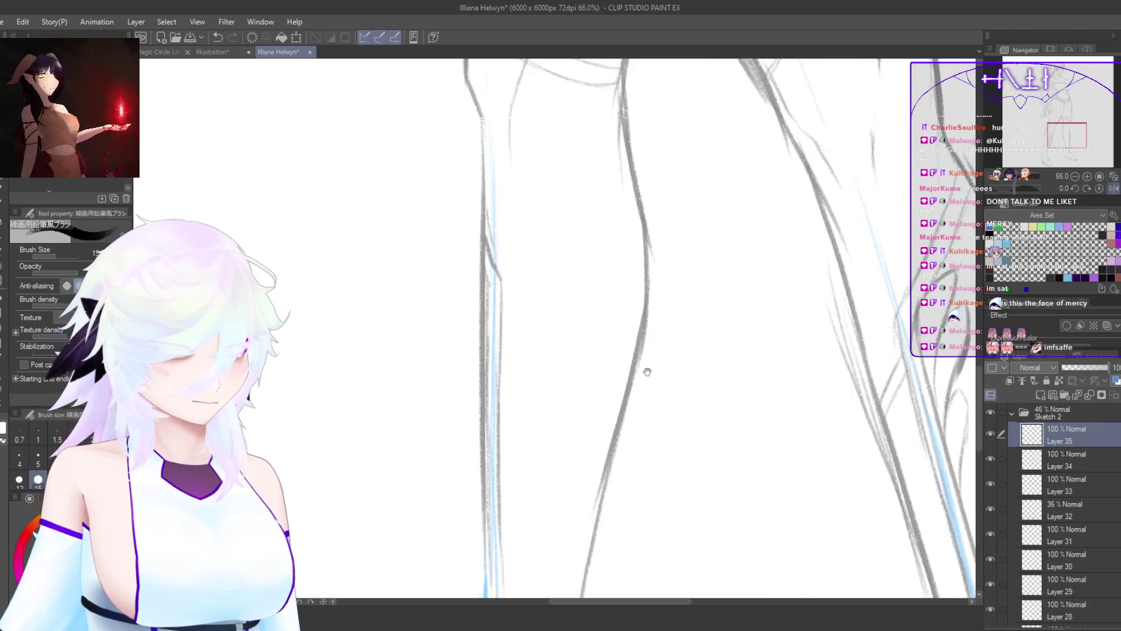
key("h")
left_click_drag(724, 461, 764, 450)
scroll(764, 450, "up", 3)
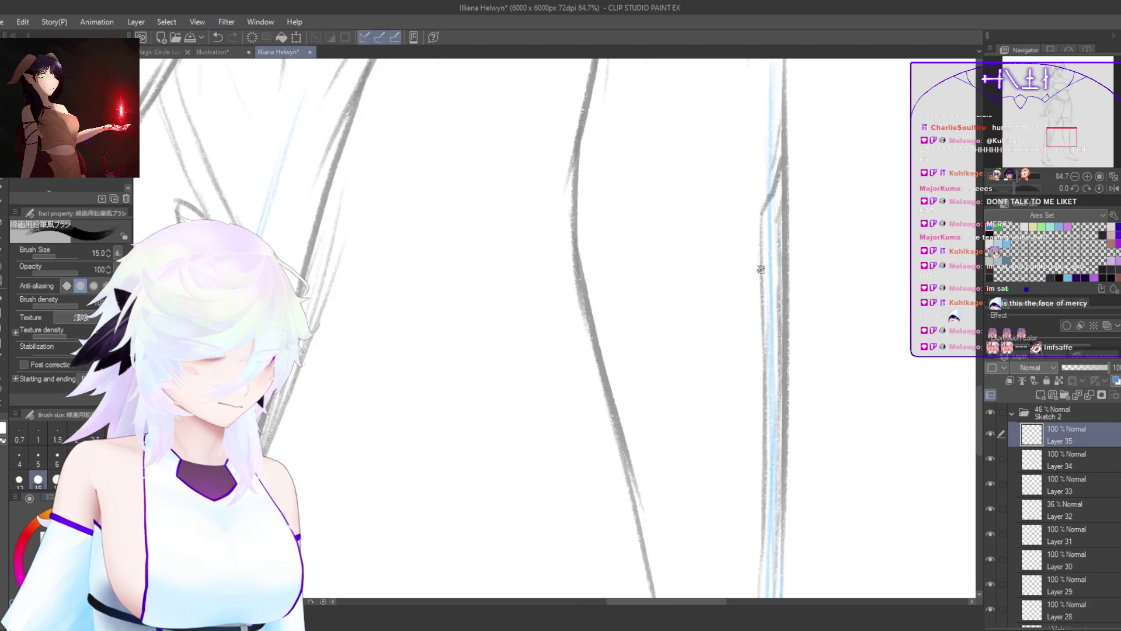
key("ctrl+z")
mouse_move(762, 270)
left_mouse_down()
mouse_move(638, 366)
mouse_move(613, 357)
left_mouse_up()
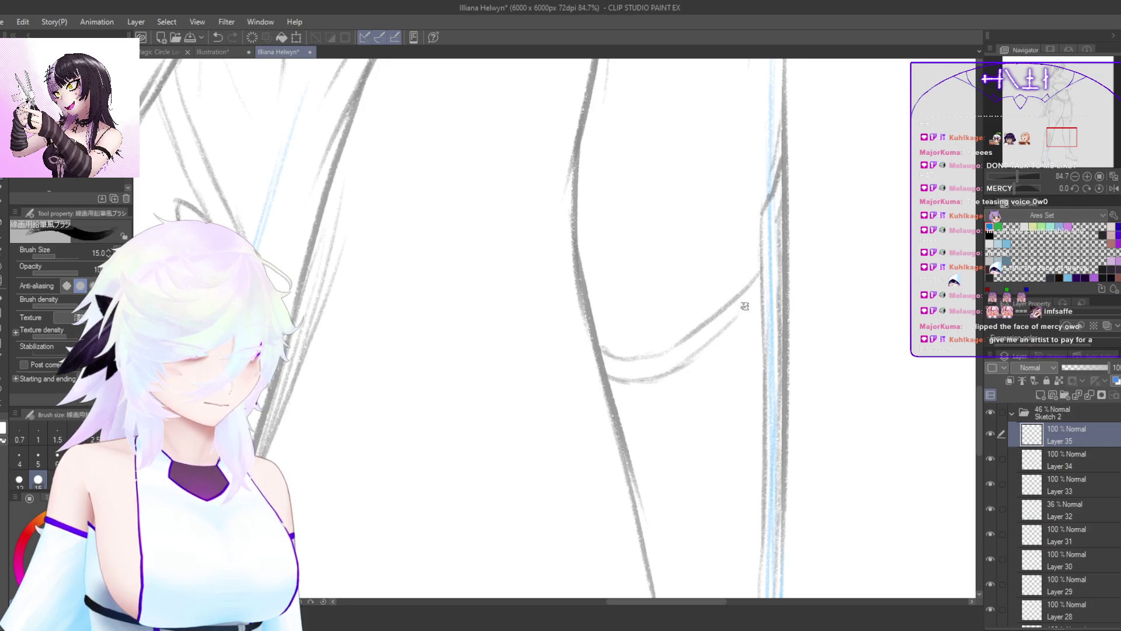
Step: Extend the same leg's shin band down past the blue ankle line to the top of the boot's instep
scroll(669, 399, "down", 6)
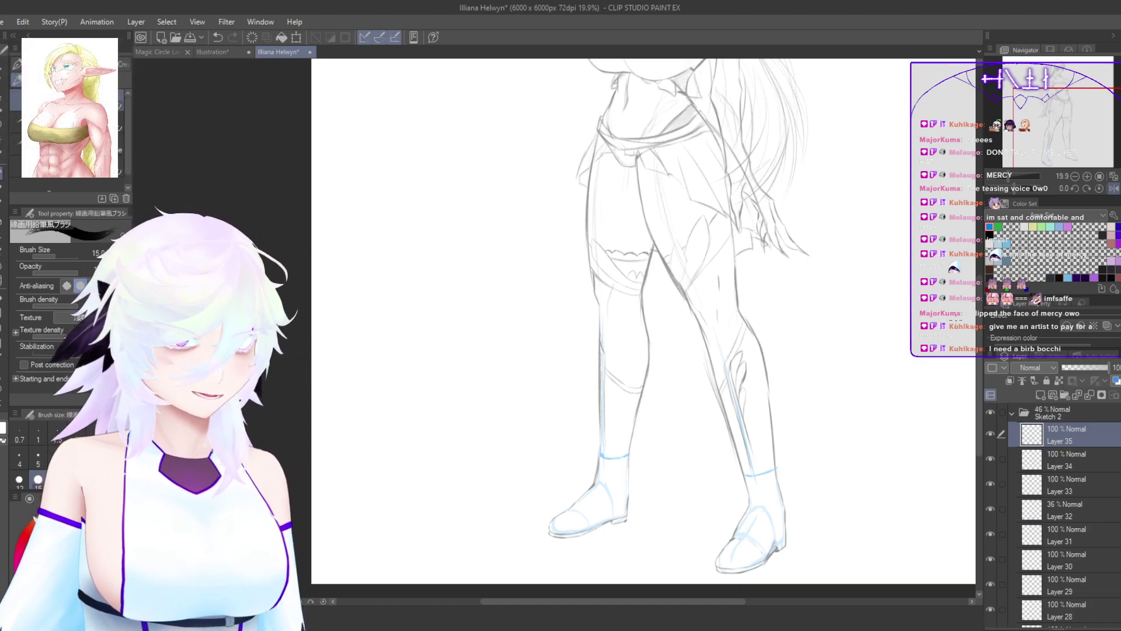
scroll(646, 309, "up", 8)
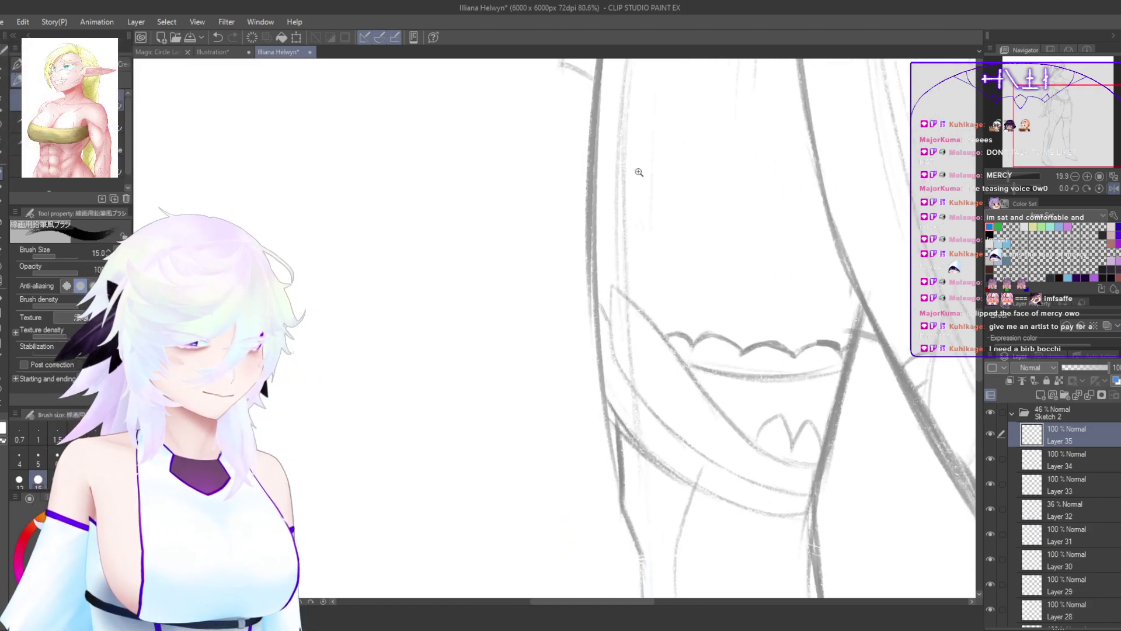
scroll(646, 310, "down", 8)
scroll(731, 420, "up", 2)
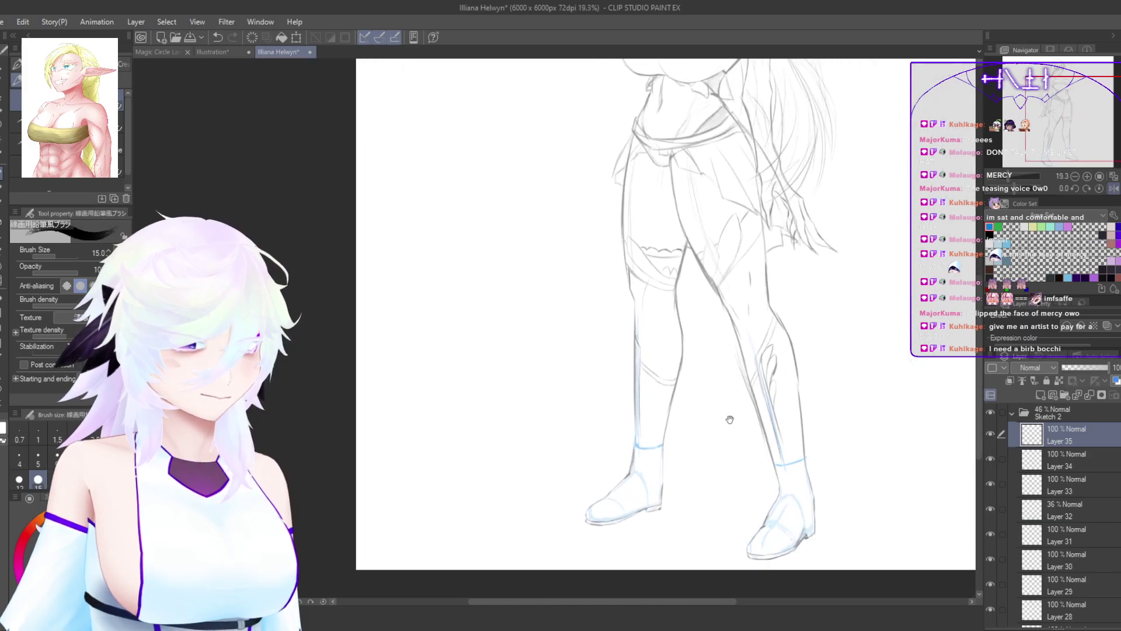
left_click_drag(755, 431, 827, 456)
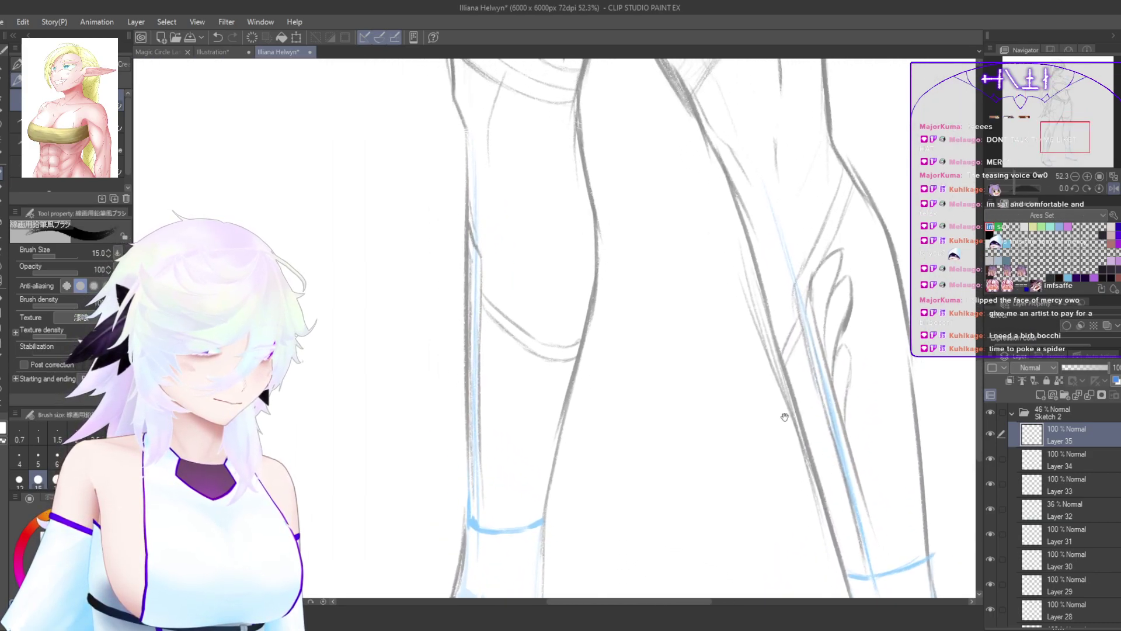
mouse_move(761, 382)
left_mouse_down()
mouse_move(799, 472)
mouse_move(791, 441)
mouse_move(814, 313)
left_mouse_up()
left_click_drag(816, 444, 819, 327)
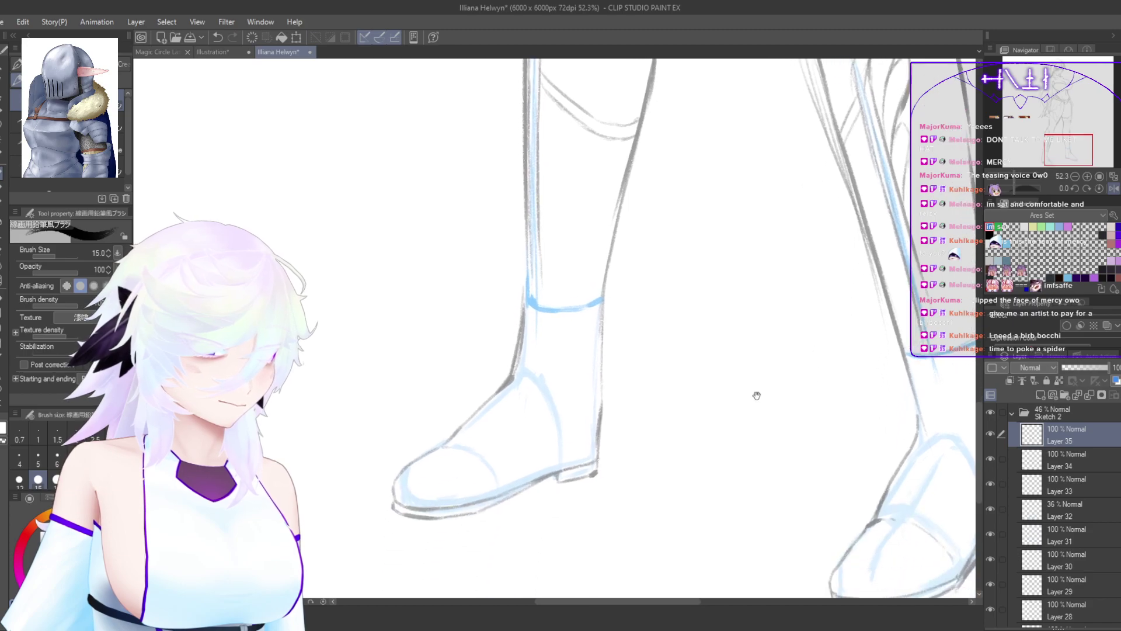
left_click_drag(682, 368, 727, 390)
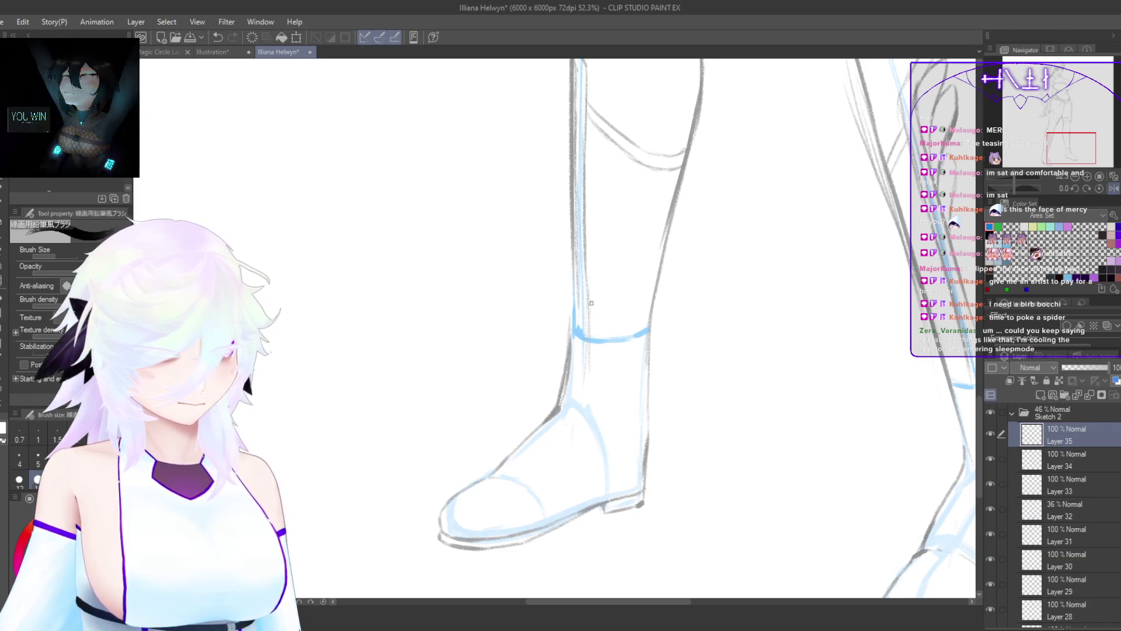
scroll(612, 455, "up", 2)
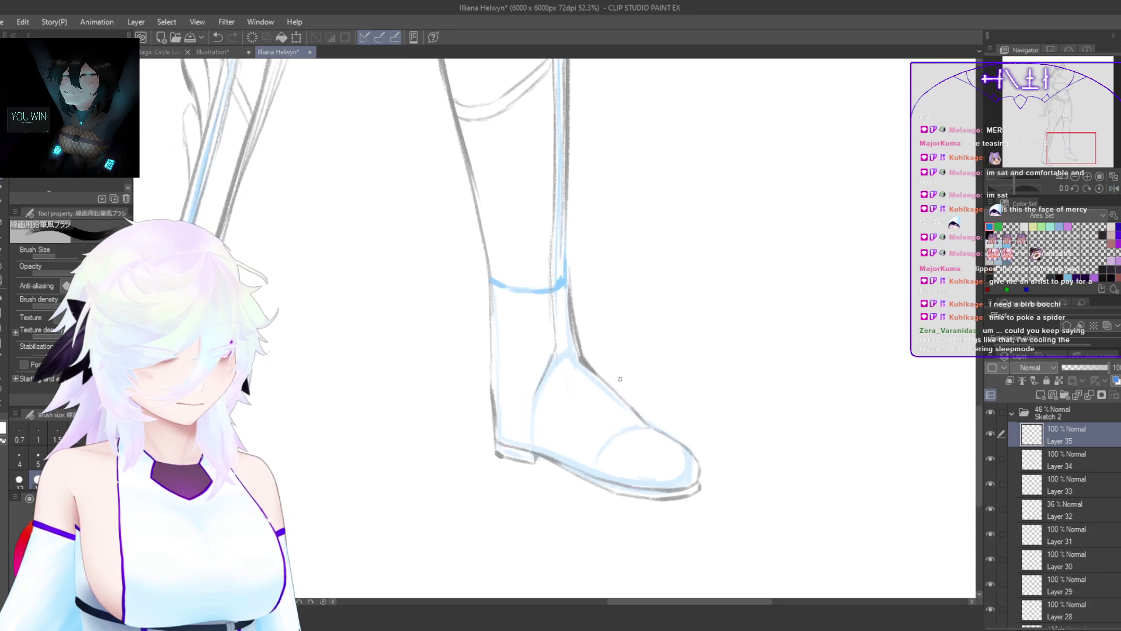
scroll(544, 378, "up", 2)
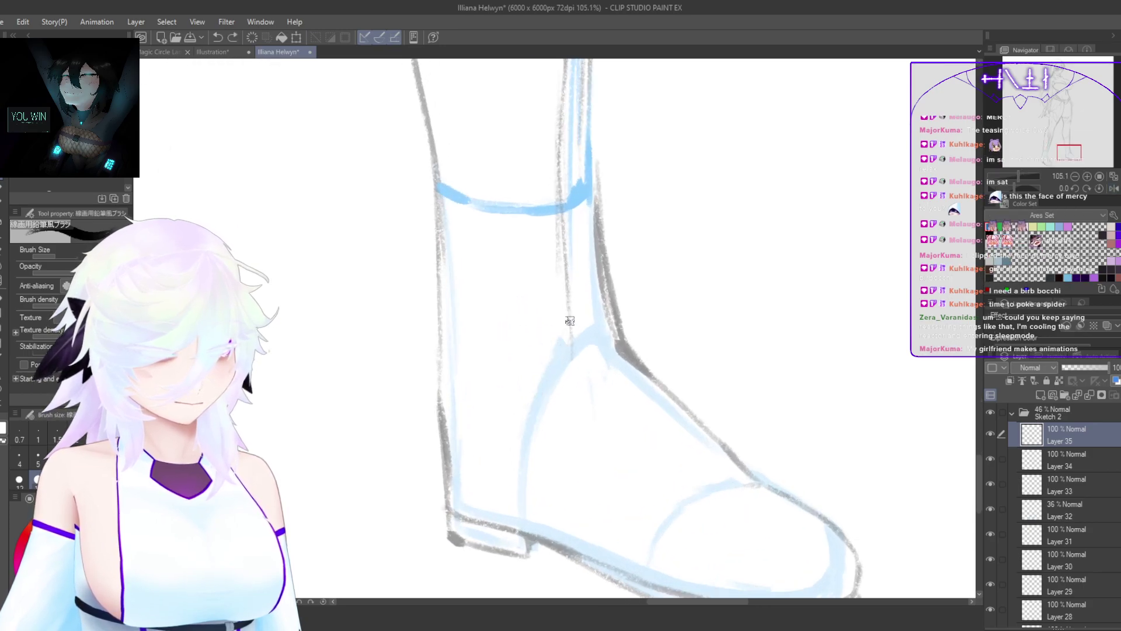
Step: Draw a curved seam from the lower end of the shin band down and back to the boot's heel
left_click_drag(562, 340, 511, 463)
mouse_move(525, 410)
left_mouse_down()
mouse_move(505, 480)
mouse_move(483, 498)
mouse_move(455, 488)
mouse_move(494, 494)
mouse_move(566, 335)
left_mouse_up()
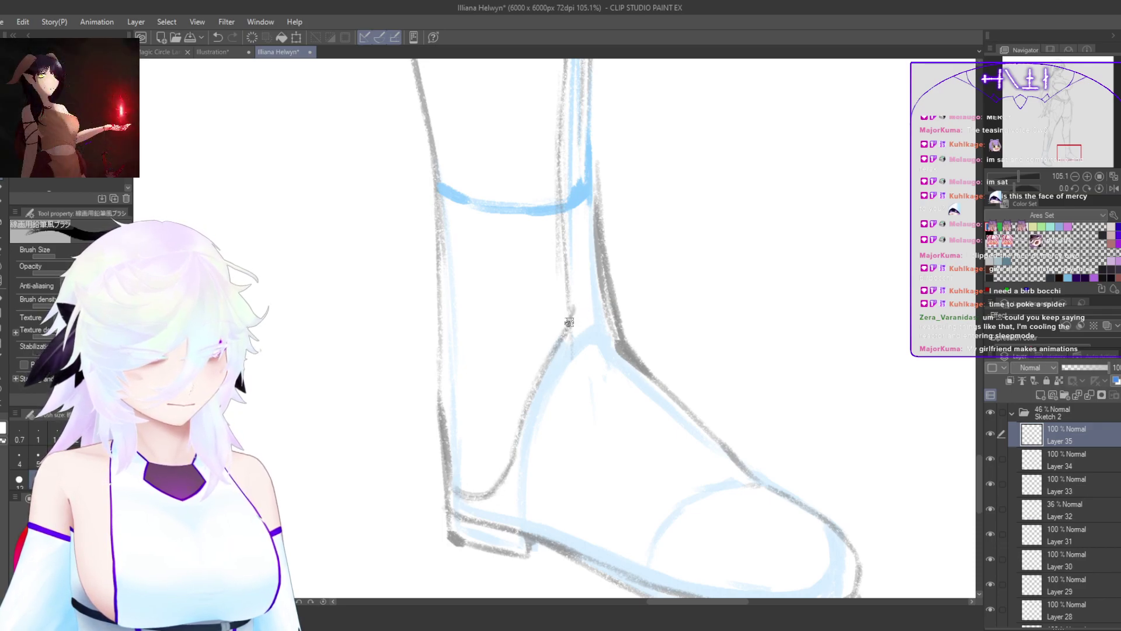
mouse_move(601, 186)
left_mouse_down()
mouse_move(589, 296)
mouse_move(533, 392)
left_mouse_up()
key("h")
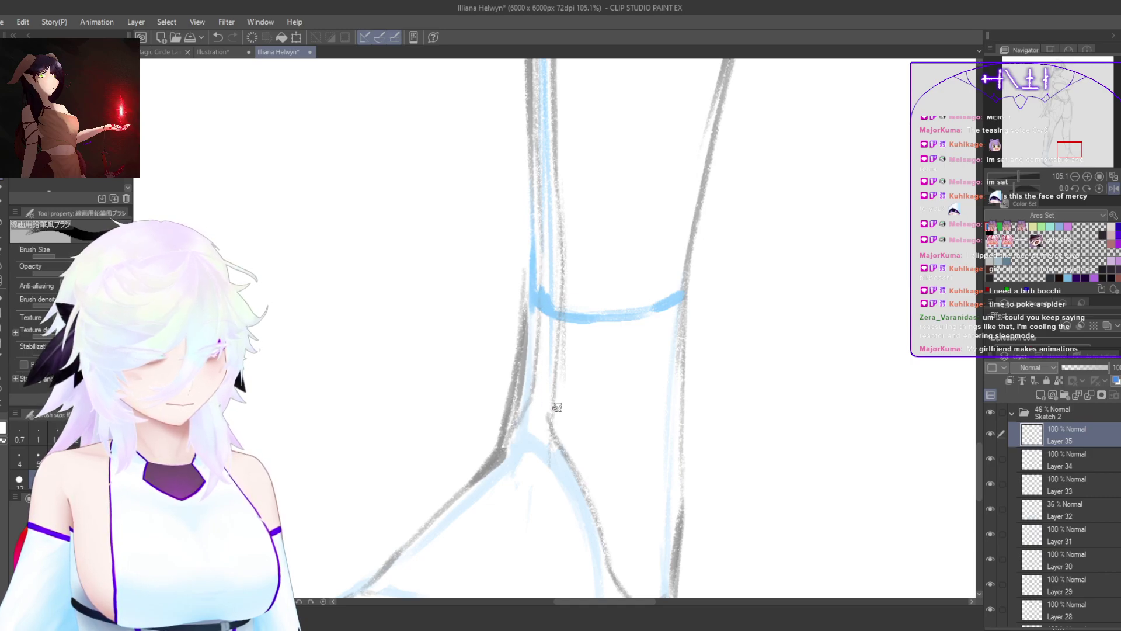
mouse_move(537, 467)
left_mouse_down()
mouse_move(628, 340)
mouse_move(589, 336)
left_mouse_up()
key("h")
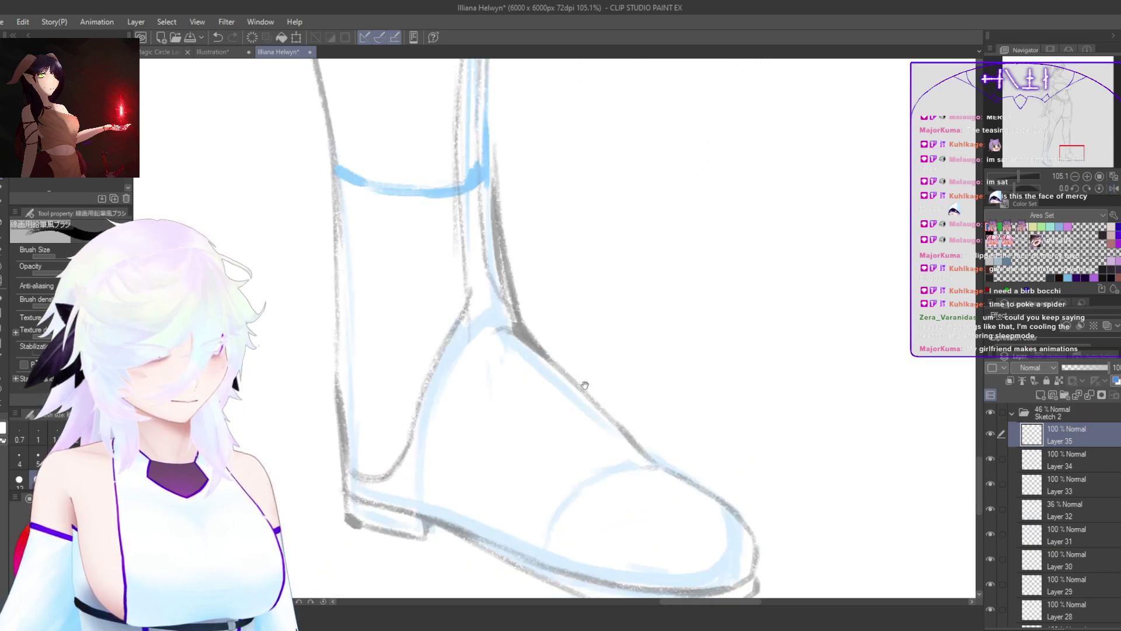
Step: Outline the boot's instep panel with a curve from the ankle crease along the sole to the start of the toe cap
left_click_drag(586, 383, 674, 333)
mouse_move(590, 281)
left_mouse_down()
mouse_move(518, 375)
mouse_move(529, 332)
mouse_move(516, 380)
mouse_move(529, 450)
left_mouse_up()
left_click_drag(649, 495, 587, 539)
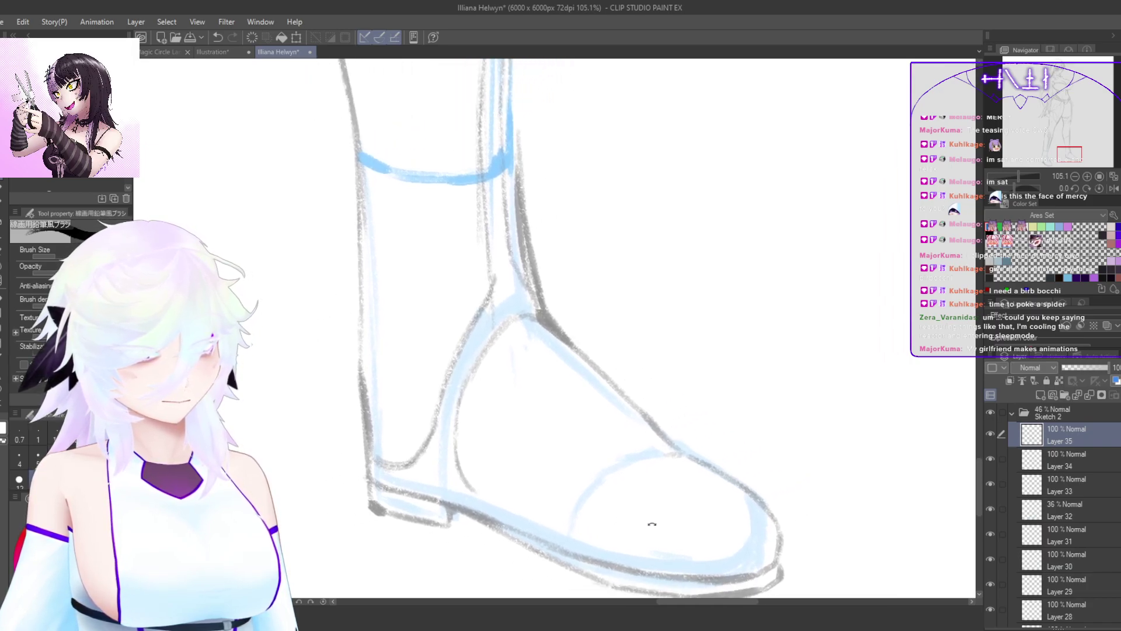
left_click_drag(653, 524, 378, 458)
mouse_move(375, 357)
left_mouse_down()
mouse_move(385, 304)
mouse_move(375, 390)
mouse_move(373, 310)
mouse_move(378, 439)
left_mouse_up()
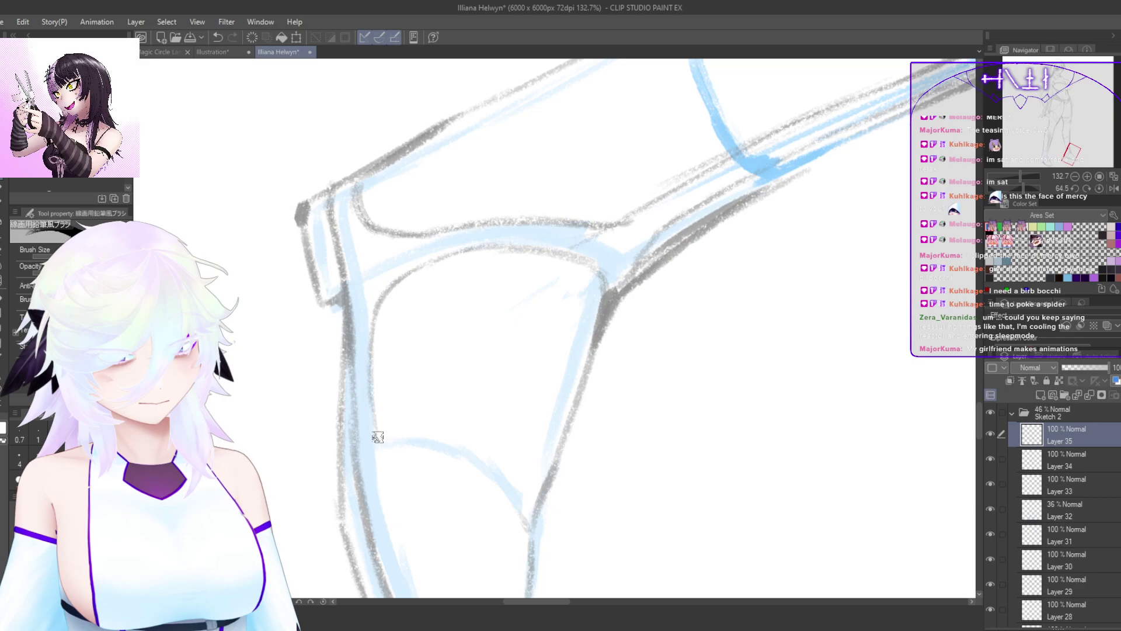
mouse_move(371, 393)
left_mouse_down()
mouse_move(389, 446)
mouse_move(368, 514)
left_mouse_up()
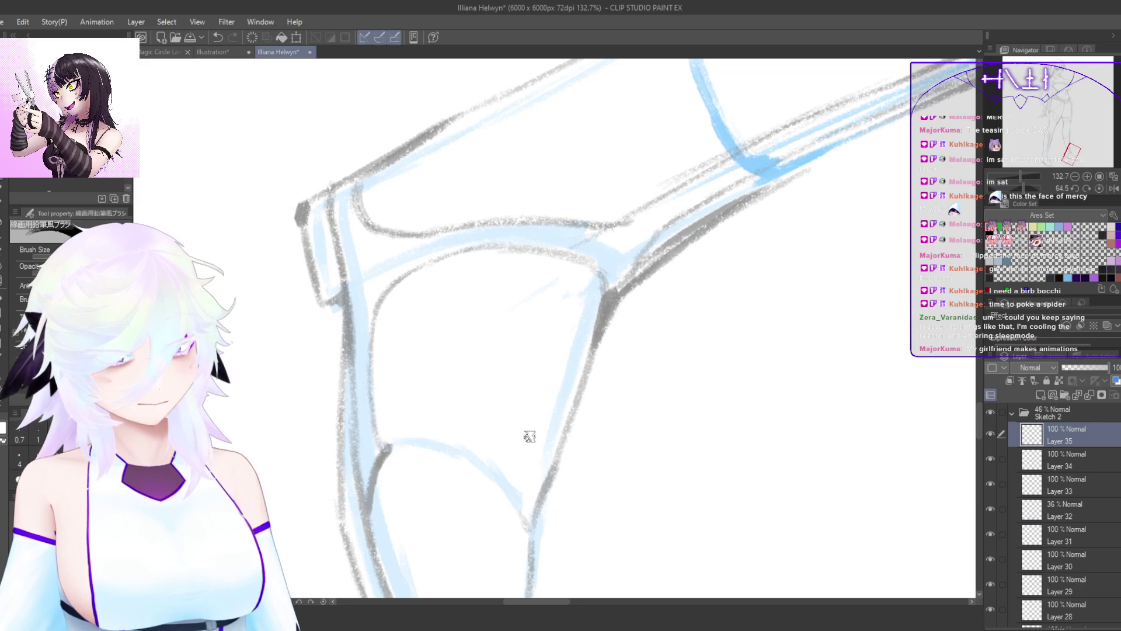
Step: Extend both edges of the leaf-decorated leg's shin band past the blue ankle line toward the top of its boot
key("ctrl+at")
key("h")
left_click_drag(768, 444, 689, 456)
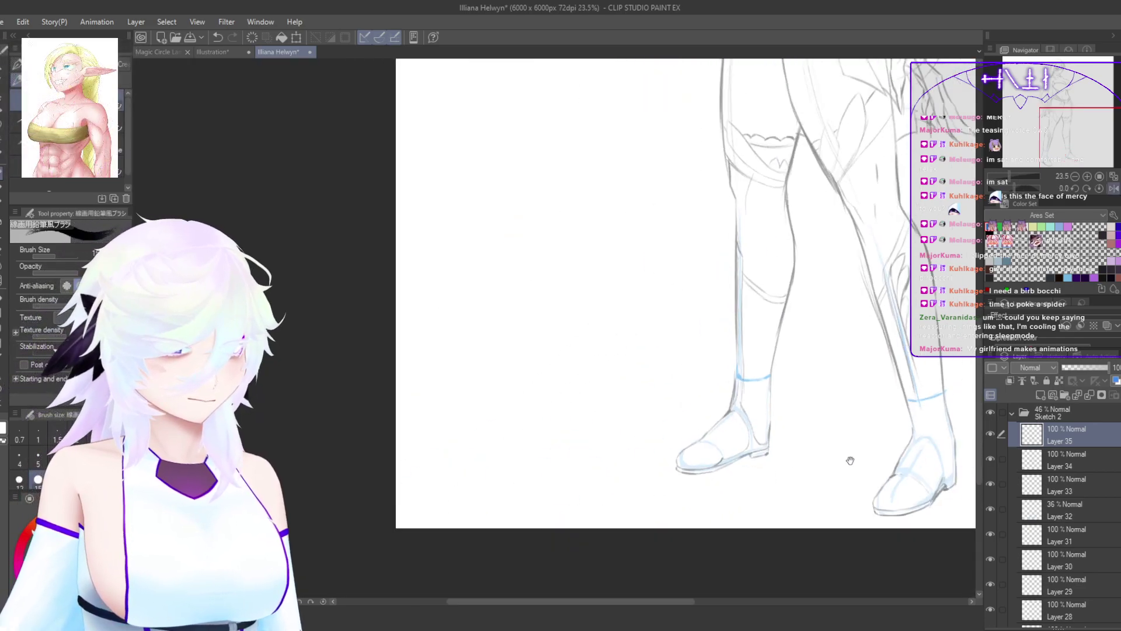
scroll(753, 397, "up", 8)
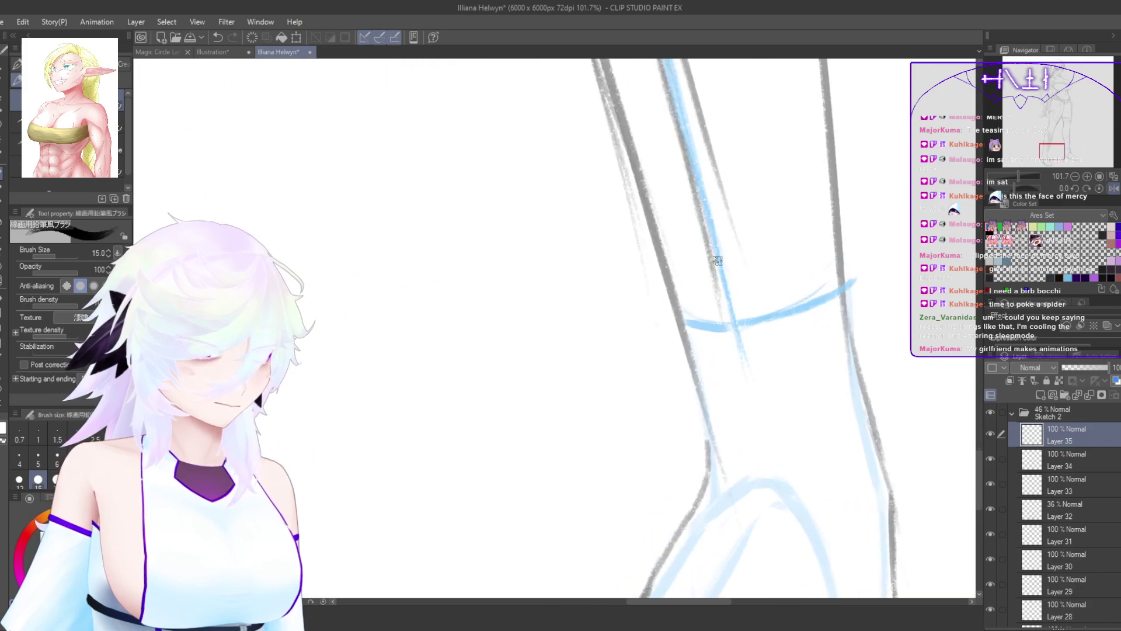
left_click_drag(714, 261, 741, 432)
left_click_drag(735, 372, 747, 470)
mouse_move(734, 222)
left_mouse_down()
mouse_move(758, 317)
mouse_move(731, 226)
mouse_move(573, 513)
mouse_move(605, 371)
left_mouse_up()
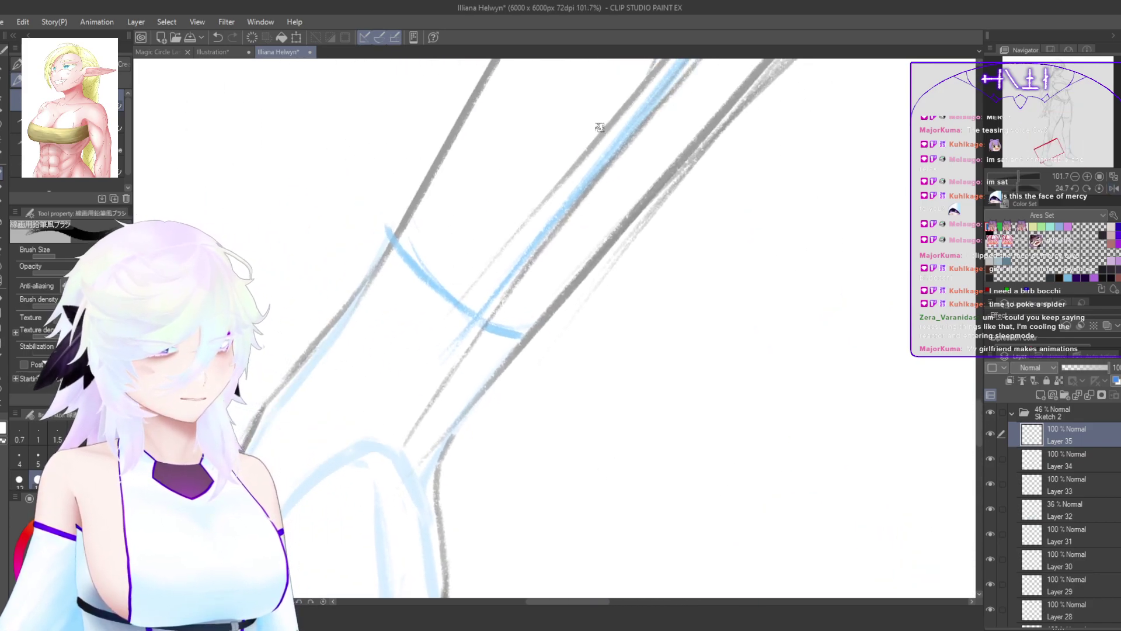
left_click_drag(576, 170, 431, 373)
left_click_drag(543, 210, 404, 408)
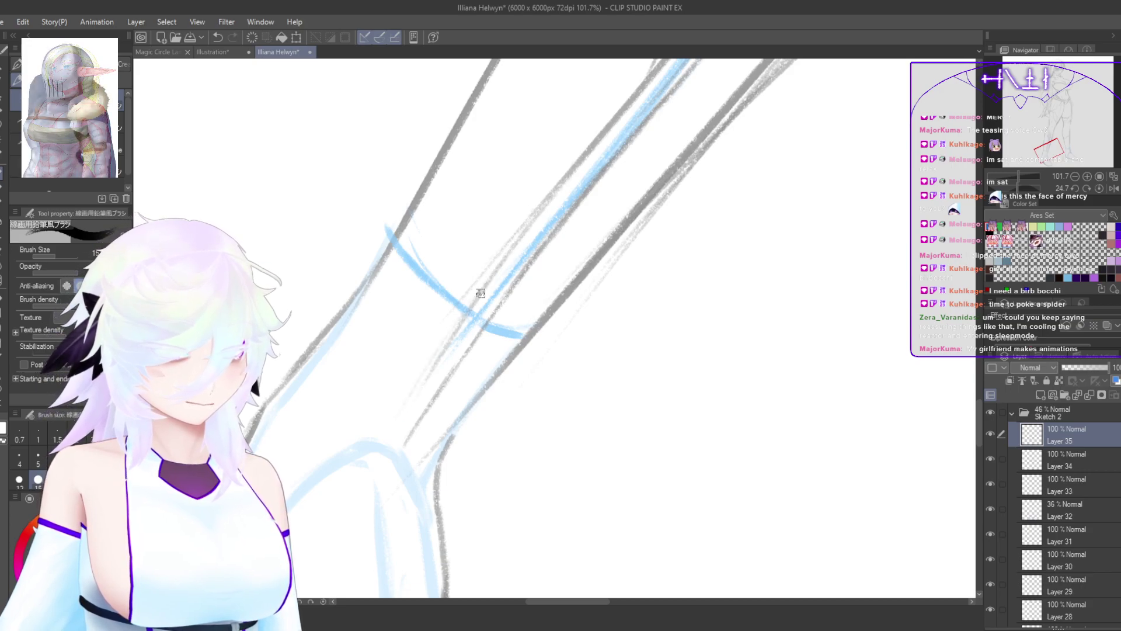
mouse_move(480, 293)
left_mouse_down()
mouse_move(466, 422)
mouse_move(657, 262)
mouse_move(562, 279)
mouse_move(594, 259)
mouse_move(522, 289)
mouse_move(436, 398)
mouse_move(404, 366)
mouse_move(428, 420)
mouse_move(402, 376)
mouse_move(436, 409)
mouse_move(414, 350)
left_mouse_up()
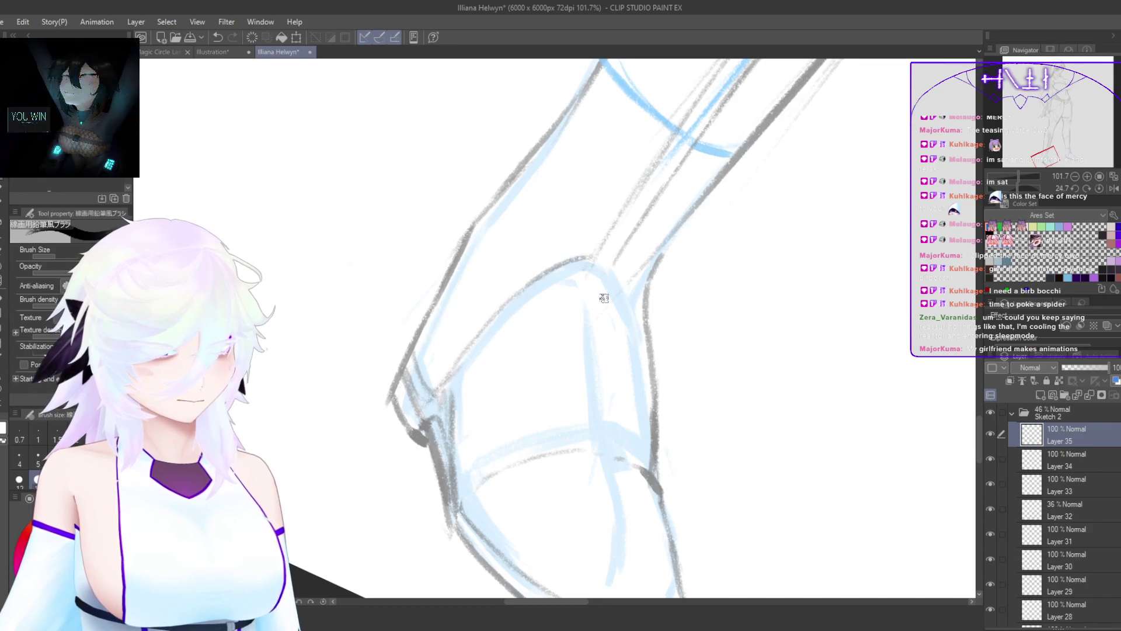
Step: Draw the inner edge of the instep panel on the leaf-decorated leg's boot and extend the toe cap seam down to the sole
mouse_move(604, 298)
left_mouse_down()
mouse_move(601, 179)
mouse_move(664, 269)
mouse_move(671, 248)
mouse_move(580, 235)
mouse_move(514, 187)
mouse_move(519, 254)
mouse_move(508, 154)
mouse_move(516, 244)
left_mouse_up()
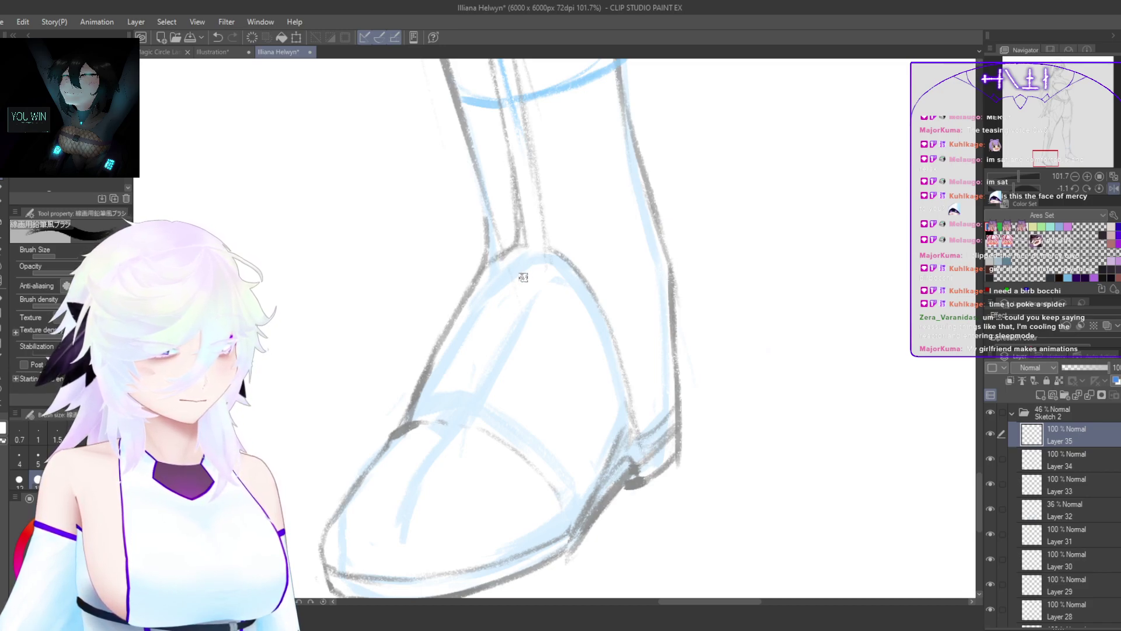
mouse_move(523, 277)
left_mouse_down()
mouse_move(607, 272)
mouse_move(629, 257)
mouse_move(611, 258)
mouse_move(573, 296)
mouse_move(533, 387)
mouse_move(561, 457)
left_mouse_up()
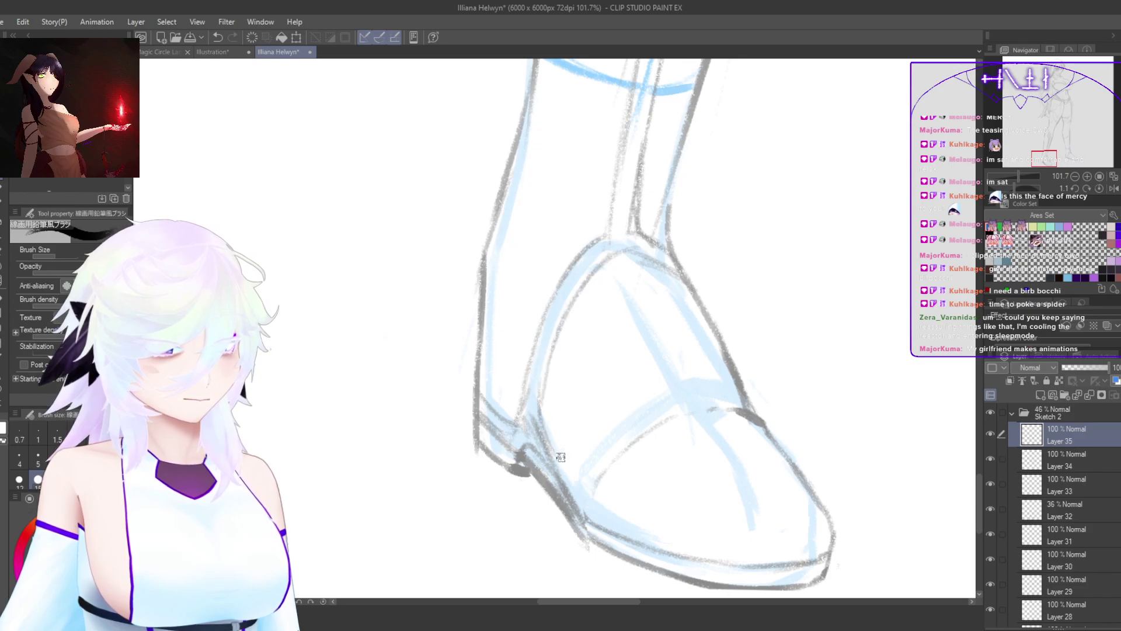
left_click_drag(590, 492, 597, 524)
Step: Erase the shin band's lower end on the leaf-decorated leg and redraw it curving back from the ankle along the instep panel
key("h")
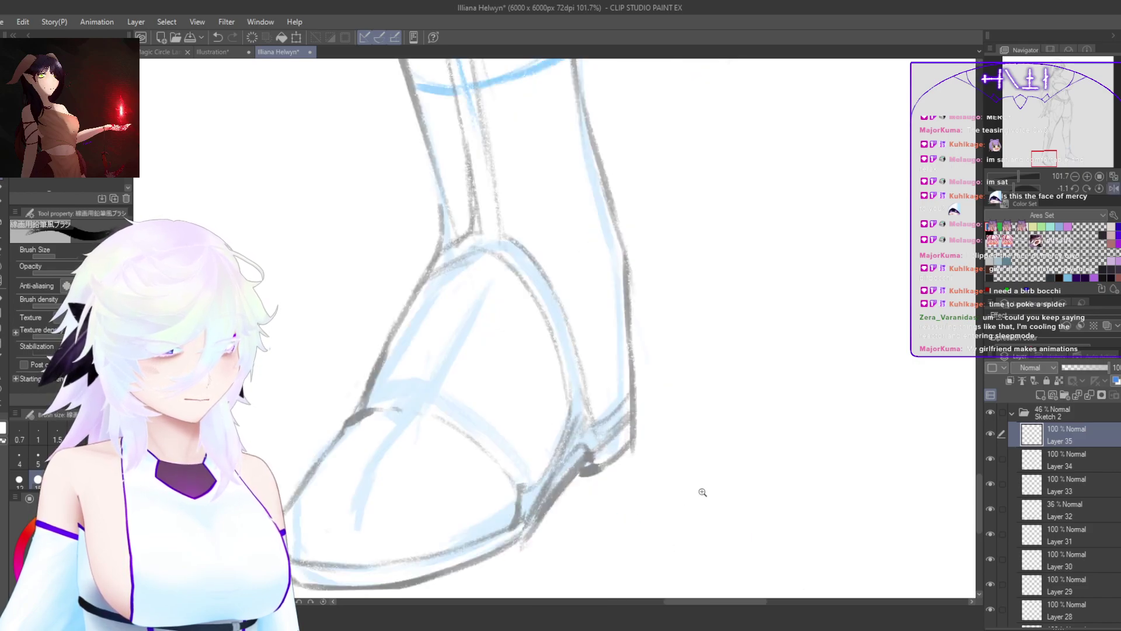
key("h")
scroll(708, 491, "down", 6)
left_click_drag(773, 418, 716, 453)
key("h")
left_click_drag(643, 456, 724, 426)
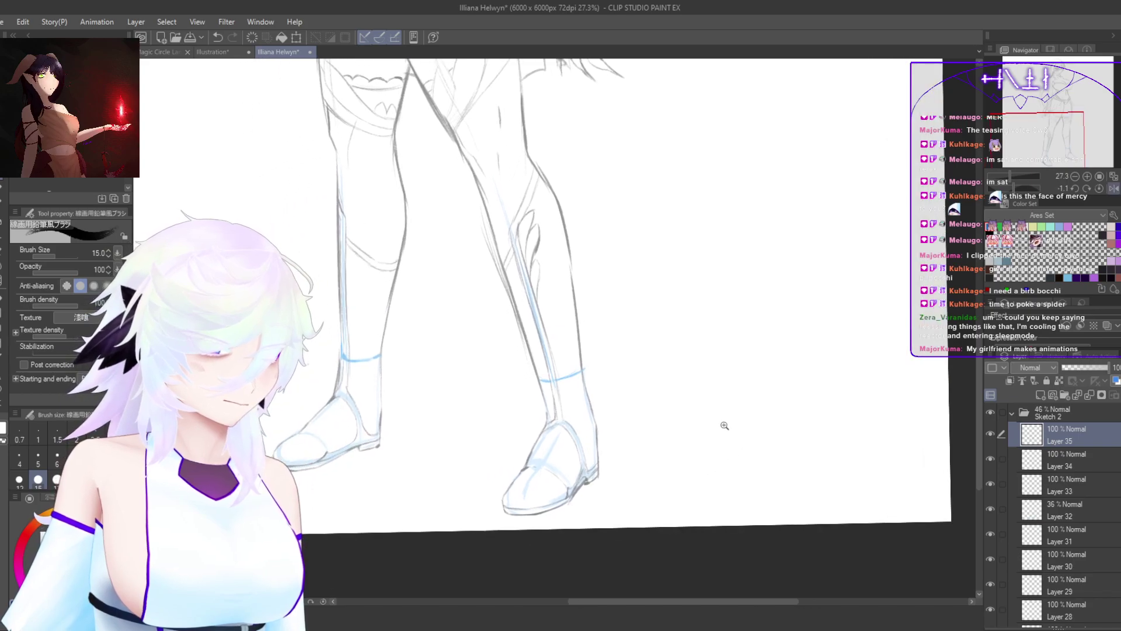
mouse_move(554, 438)
left_mouse_down()
mouse_move(594, 393)
mouse_move(654, 429)
mouse_move(635, 502)
left_mouse_up()
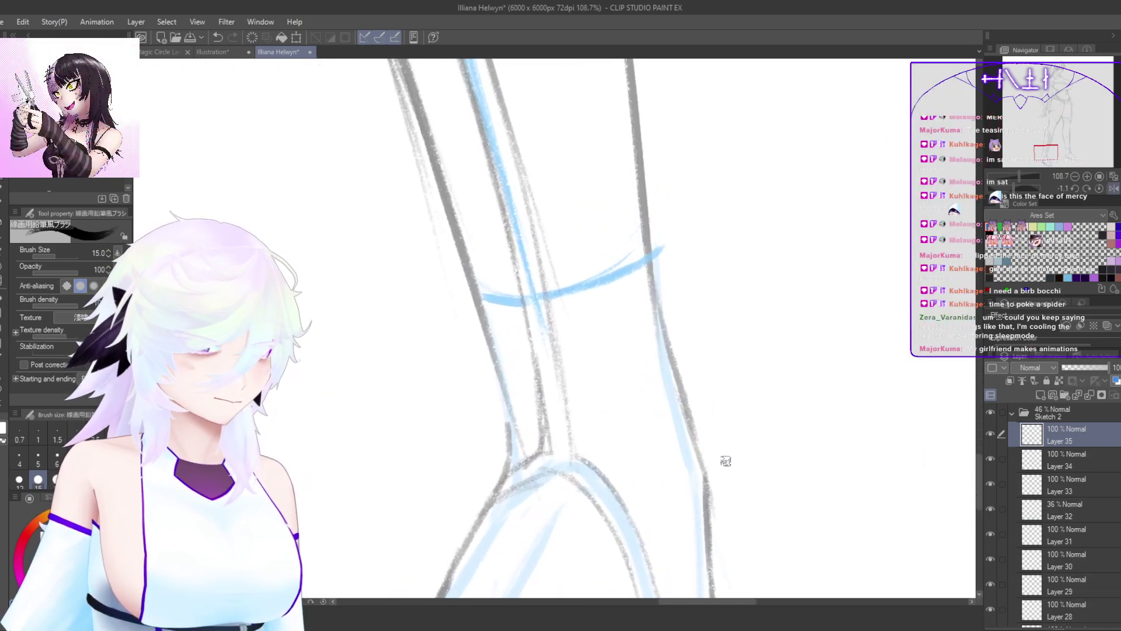
key("h")
left_click_drag(607, 237, 584, 345)
mouse_move(591, 266)
left_mouse_down()
mouse_move(567, 421)
mouse_move(535, 440)
mouse_move(574, 243)
left_mouse_up()
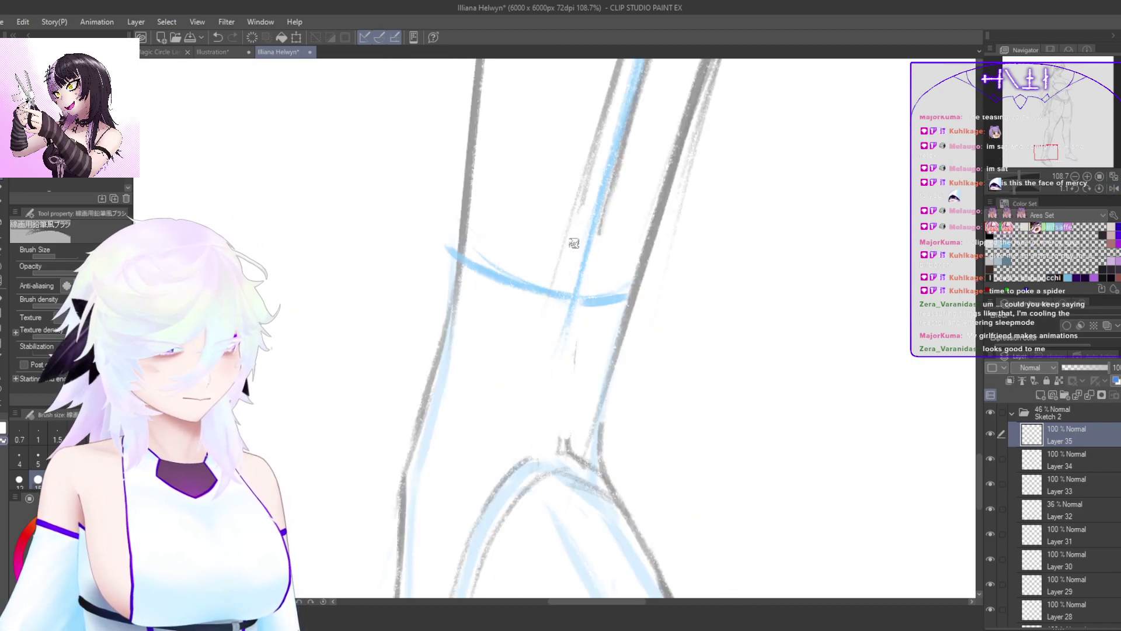
left_click_drag(579, 498, 655, 426)
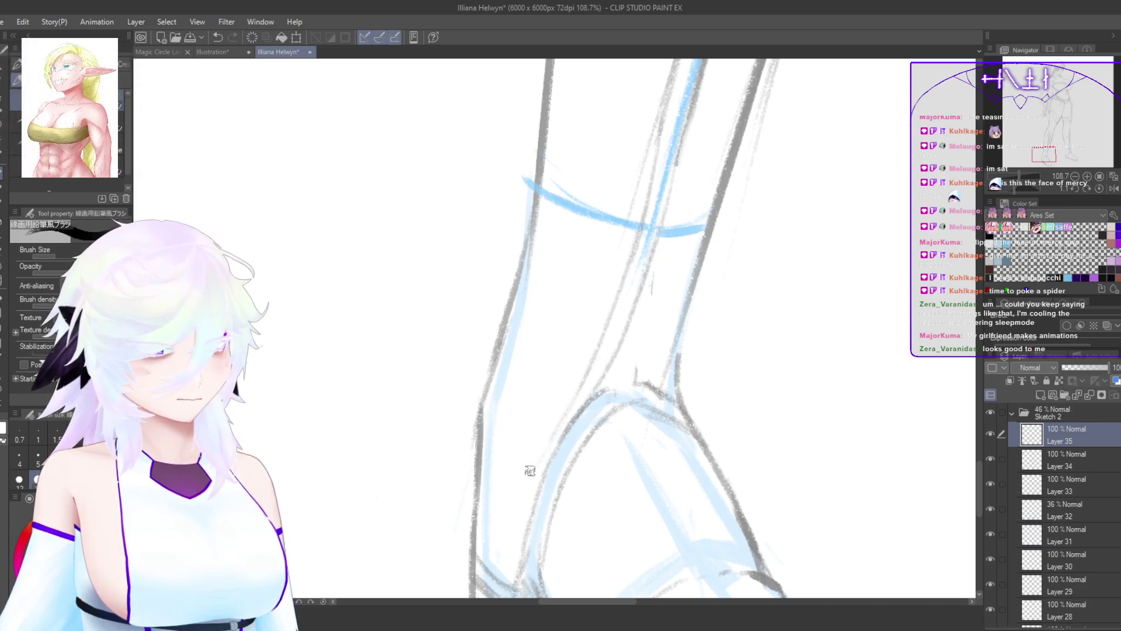
Step: Sweep the same boot's curved ankle seam to the back edge above the heel, redrawing it with two lines
mouse_move(467, 479)
left_mouse_down()
mouse_move(479, 509)
mouse_move(509, 514)
left_mouse_up()
key("ctrl+z")
key("ctrl+z")
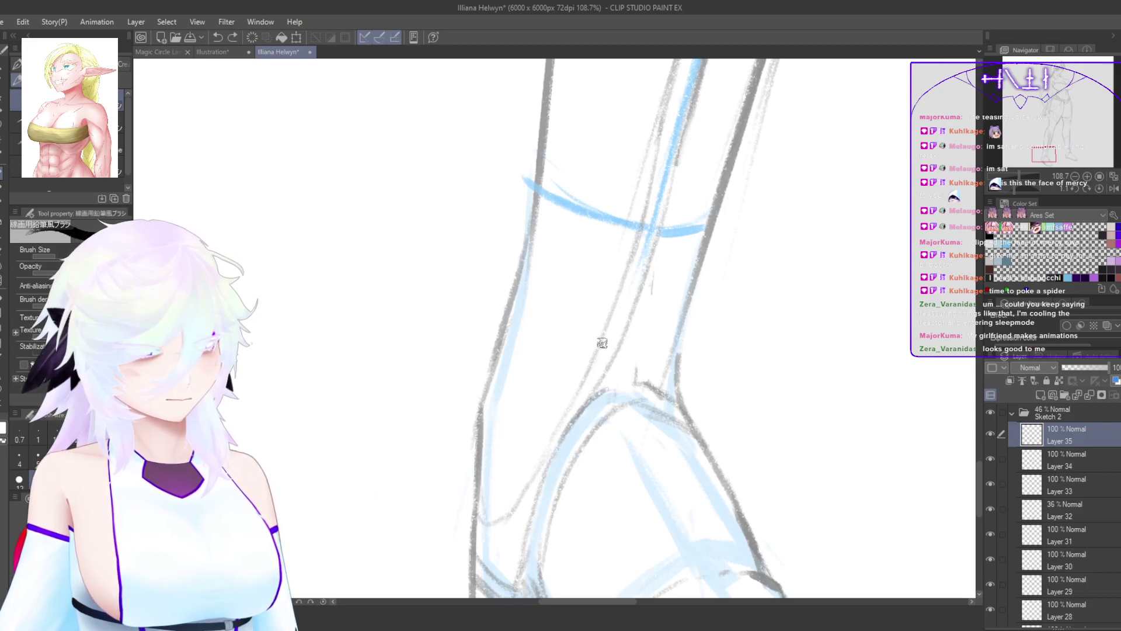
left_click_drag(584, 383, 515, 485)
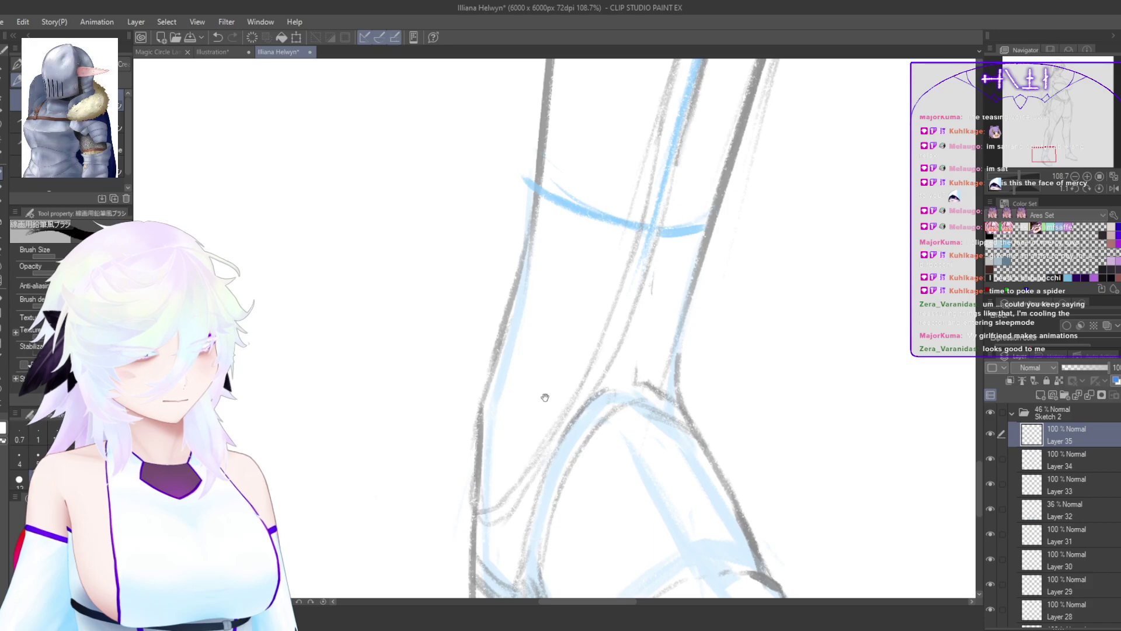
Step: Curve the other leg's shin band from the blue ankle line into the ankle crease and arch the top of its boot seam
scroll(673, 570, "up", 5)
left_click_drag(673, 571, 523, 575)
key("h")
left_click_drag(522, 575, 828, 431)
scroll(523, 436, "up", 5)
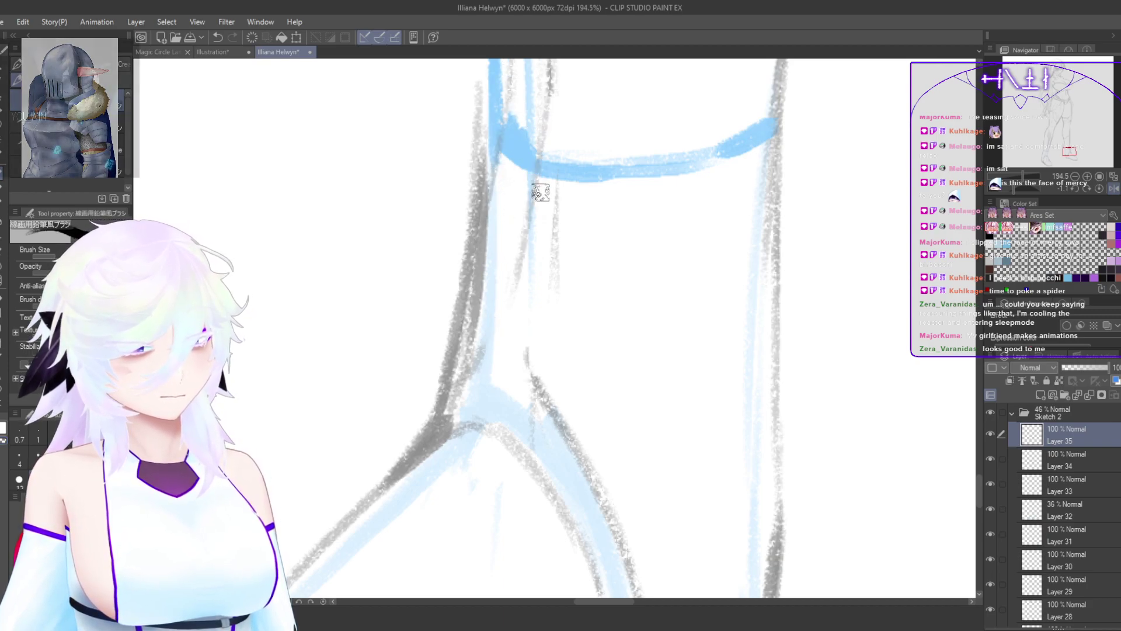
scroll(714, 410, "down", 6)
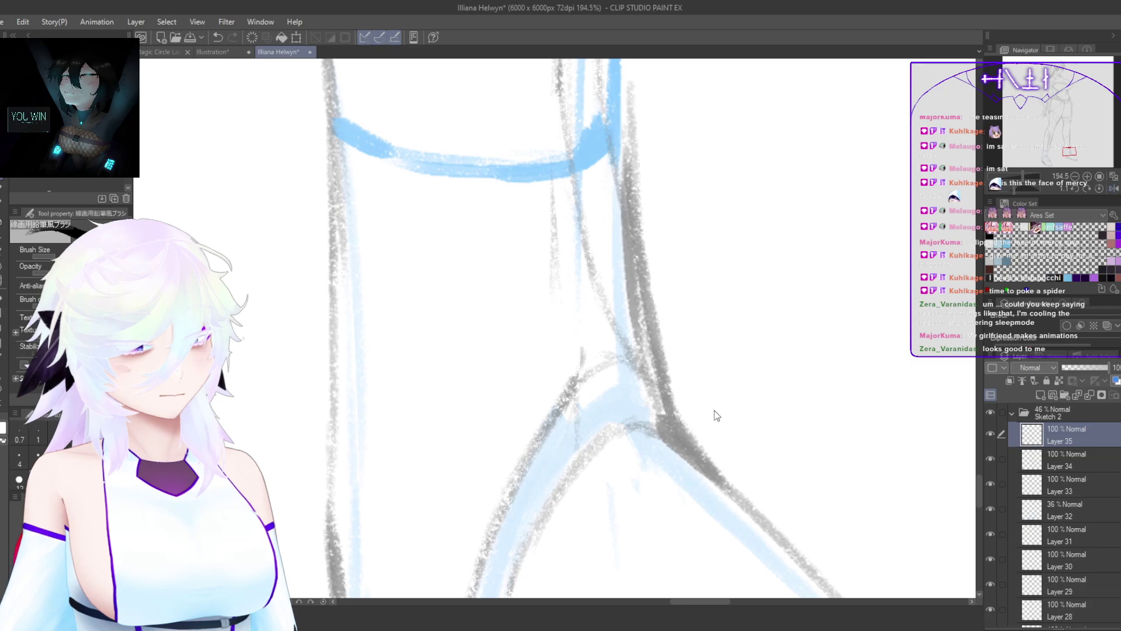
left_click_drag(740, 363, 638, 412)
Step: Lasso the thigh lace and garter on Layer 34, rotate the selection slightly and pull its outer side outward to fit the thigh
left_click_drag(816, 376, 769, 437)
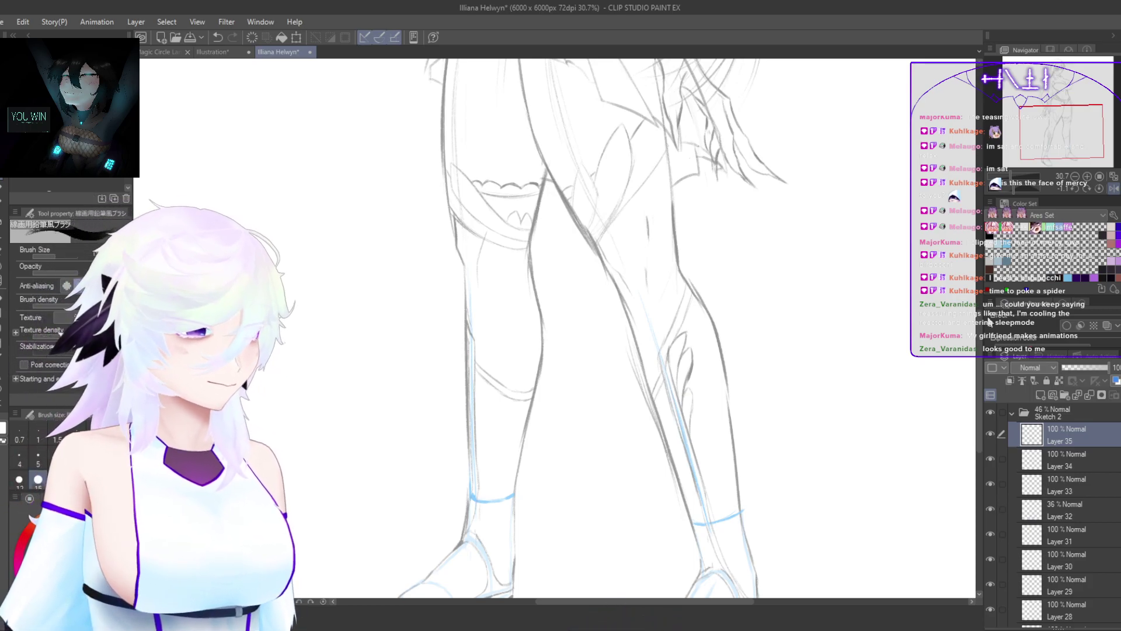
mouse_move(850, 435)
left_mouse_down()
mouse_move(850, 398)
mouse_move(829, 366)
mouse_move(773, 408)
mouse_move(751, 453)
mouse_move(775, 381)
left_mouse_up()
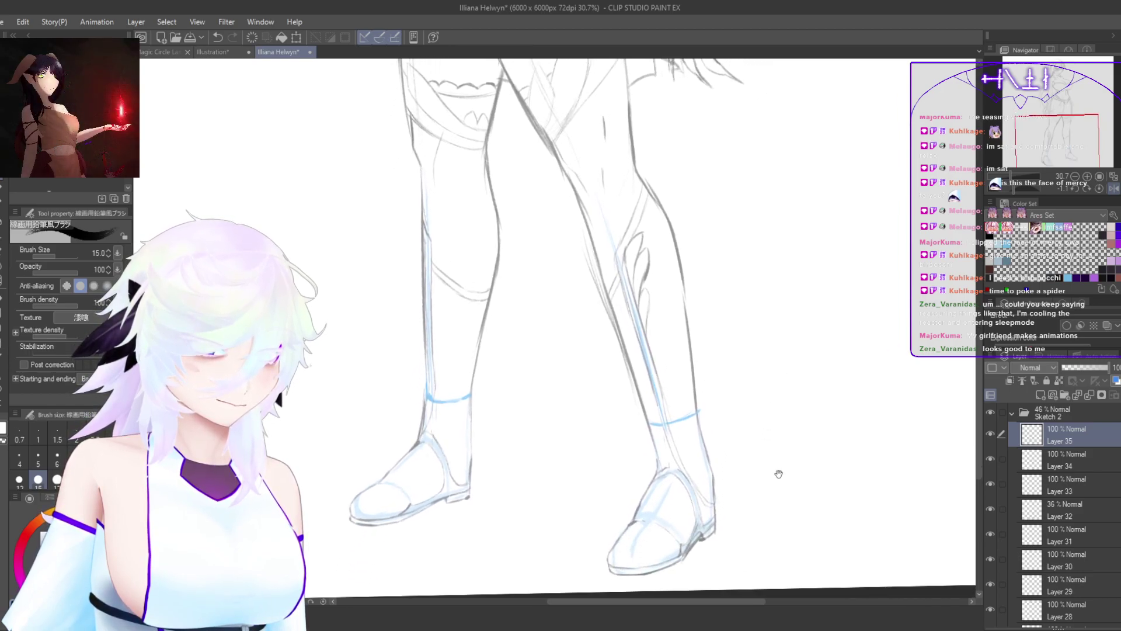
mouse_move(778, 474)
left_mouse_down()
mouse_move(801, 450)
mouse_move(778, 524)
left_mouse_up()
scroll(802, 447, "down", 2)
left_click_drag(791, 446, 796, 509)
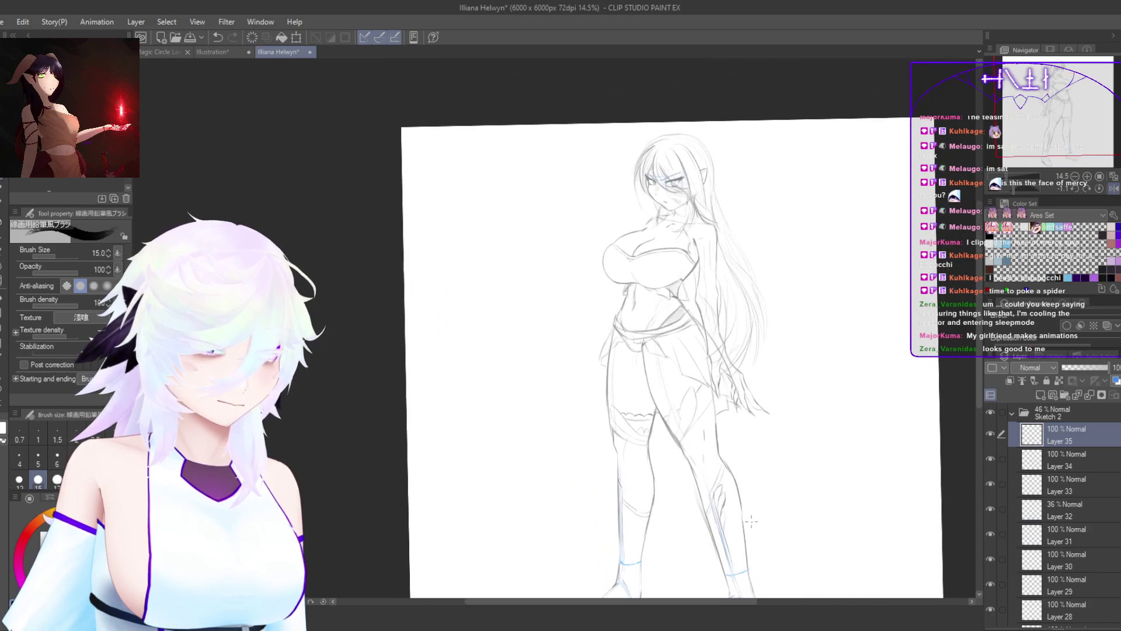
scroll(629, 468, "up", 2)
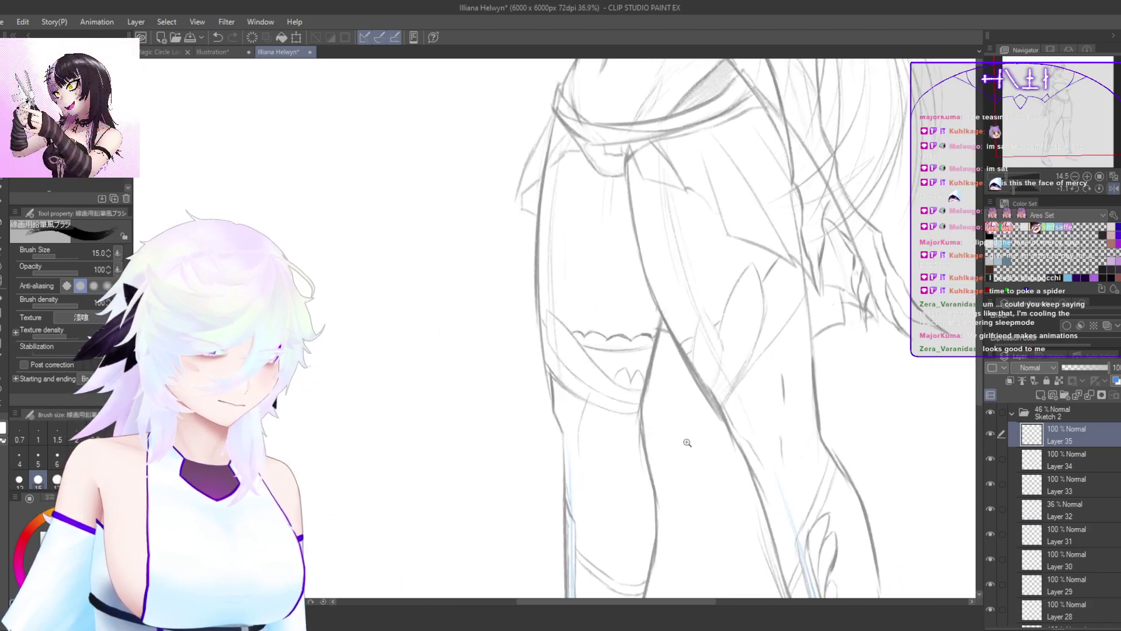
left_click(620, 346, "ctrl+shift")
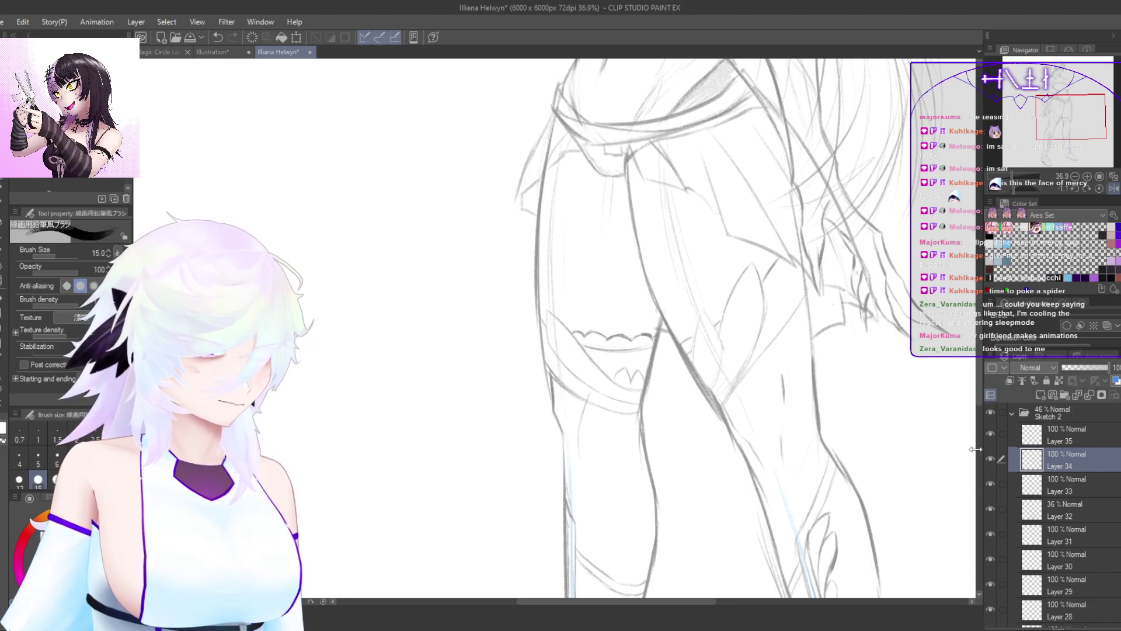
key("m")
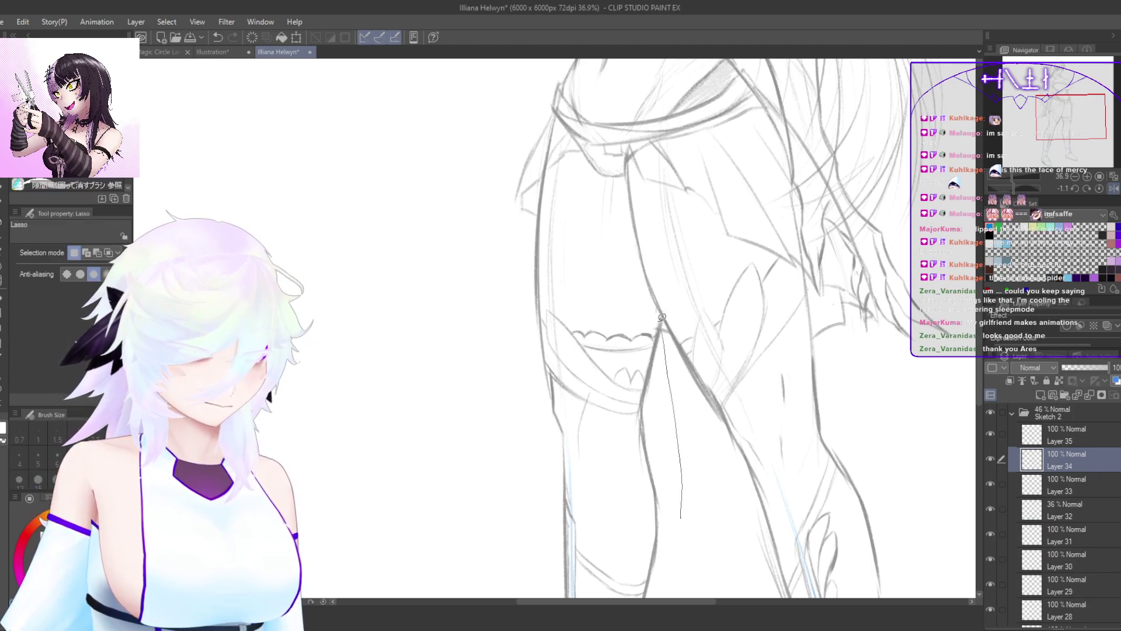
left_click_drag(616, 528, 694, 508)
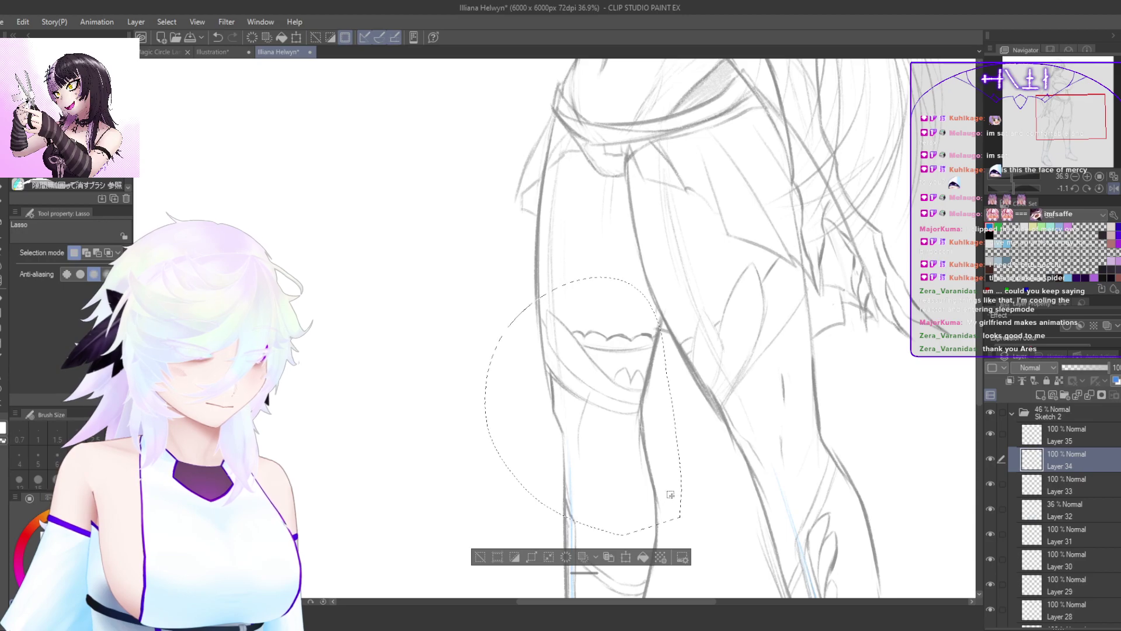
key("ctrl+t")
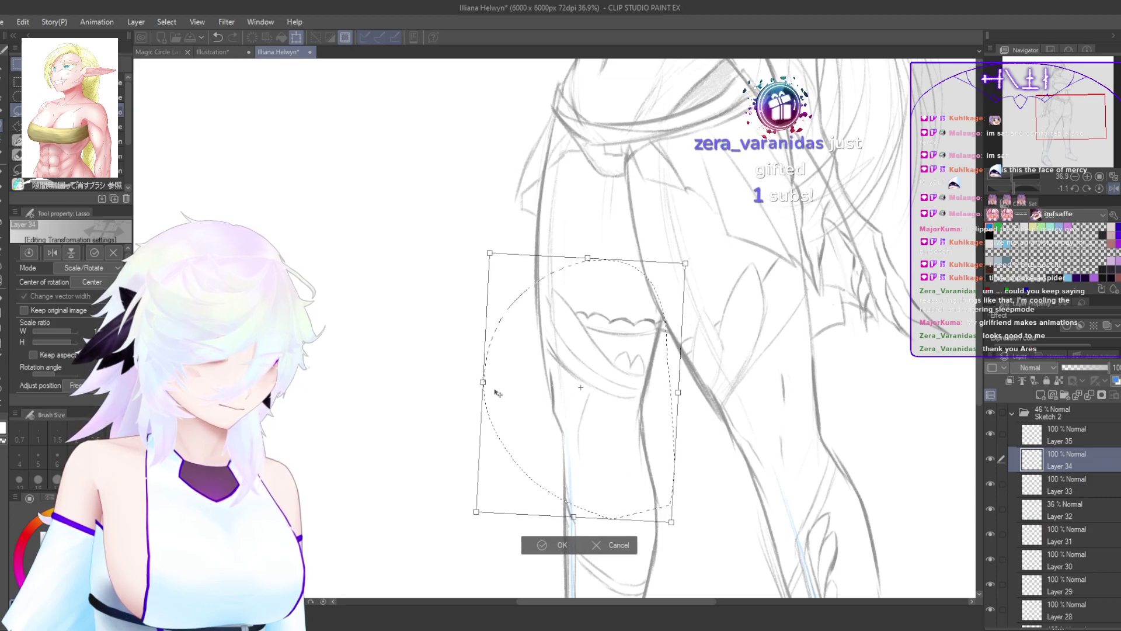
left_click_drag(483, 382, 478, 381)
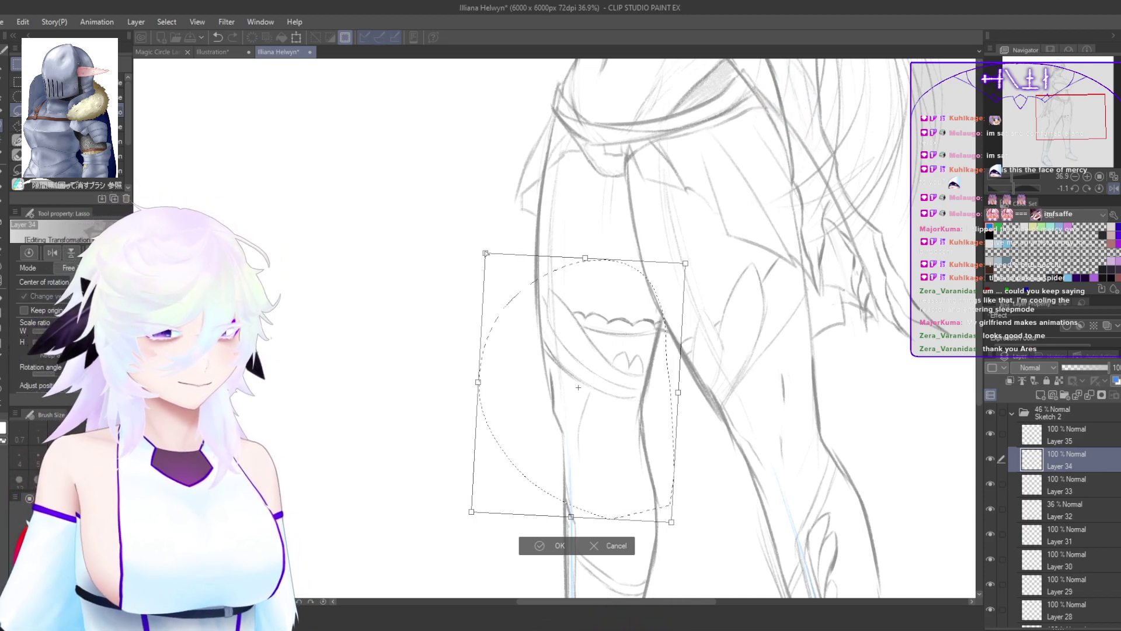
left_click_drag(486, 257, 481, 252)
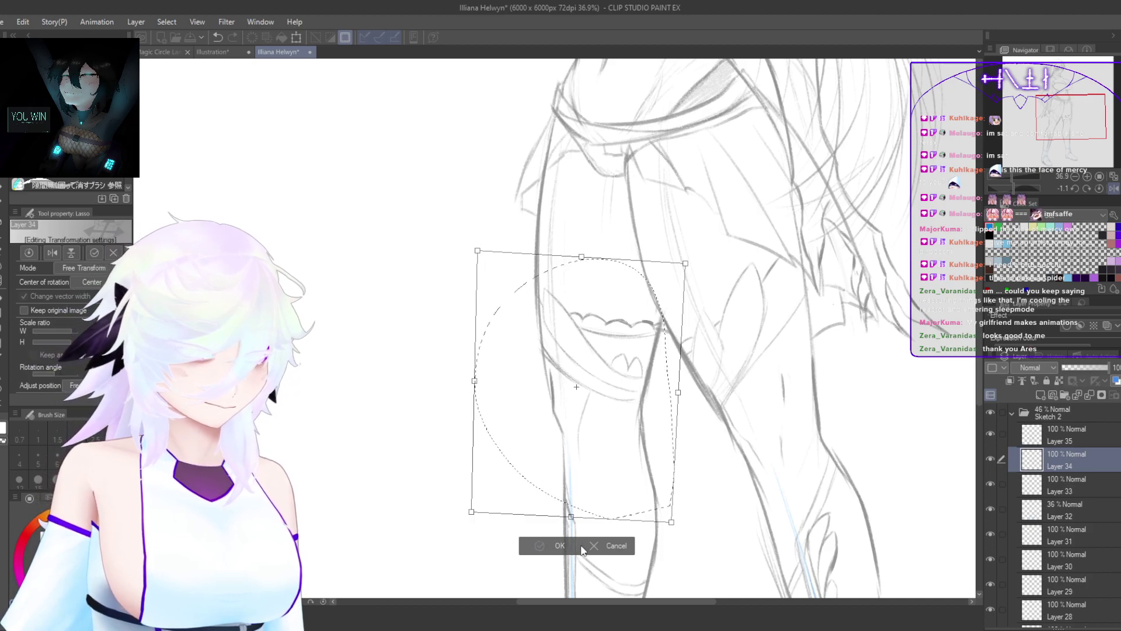
left_click(561, 546)
key("ctrl+d")
Step: Examine the mirrored full figure to check the proportions of the thigh lace, legs and boots
left_click_drag(715, 548, 696, 430)
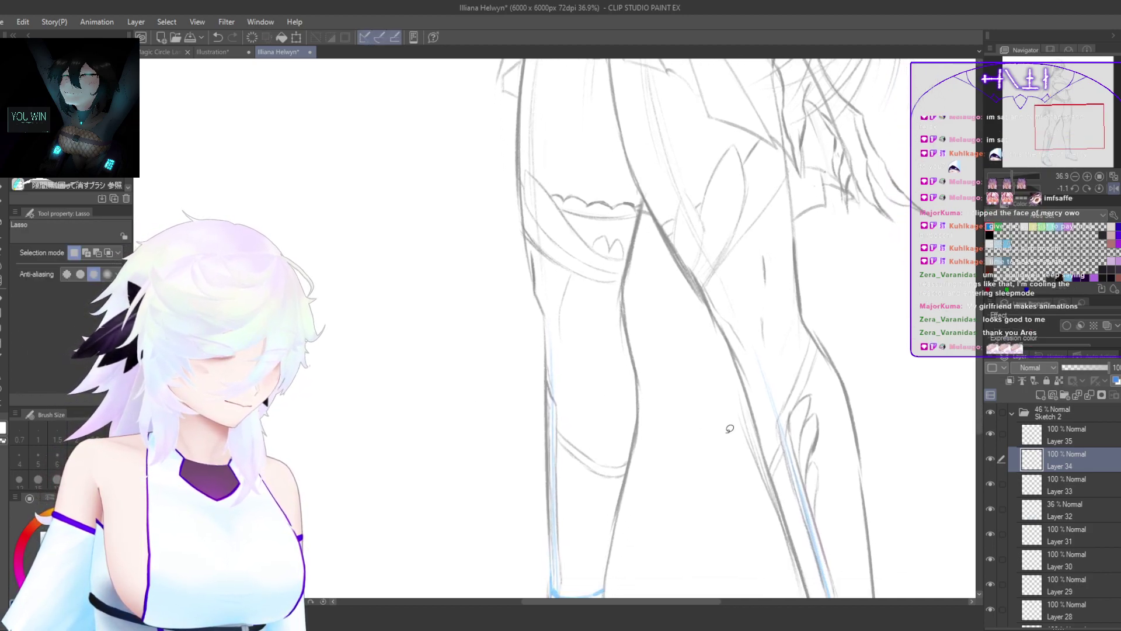
key("h")
left_click_drag(710, 470, 763, 463)
left_click_drag(761, 442, 739, 462)
scroll(759, 450, "down", 1)
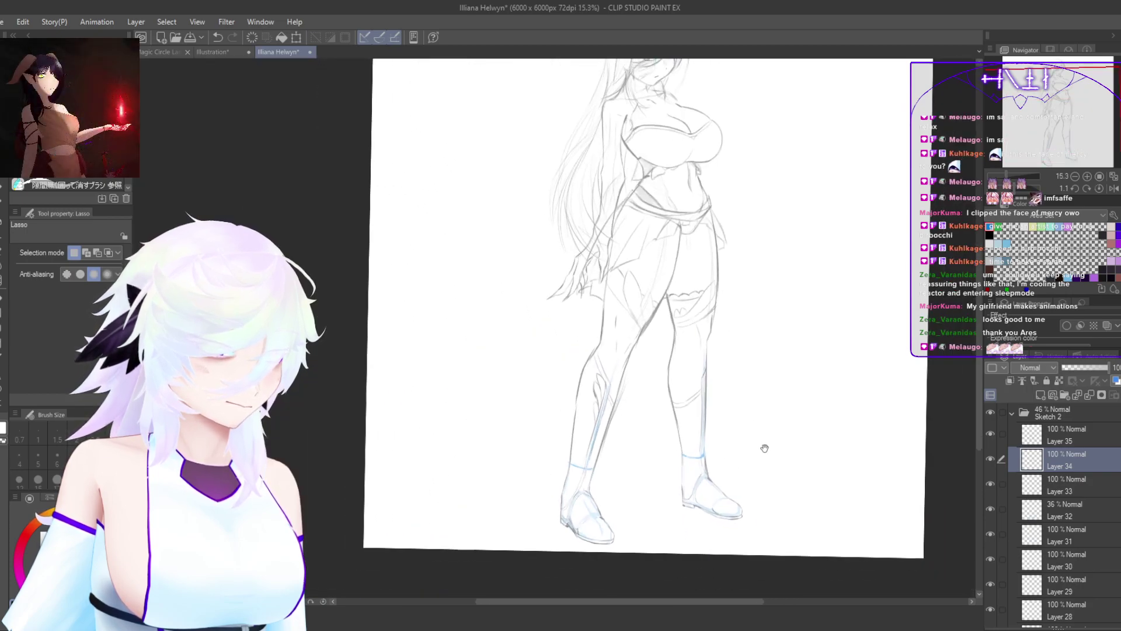
scroll(801, 458, "down", 1)
key("o")
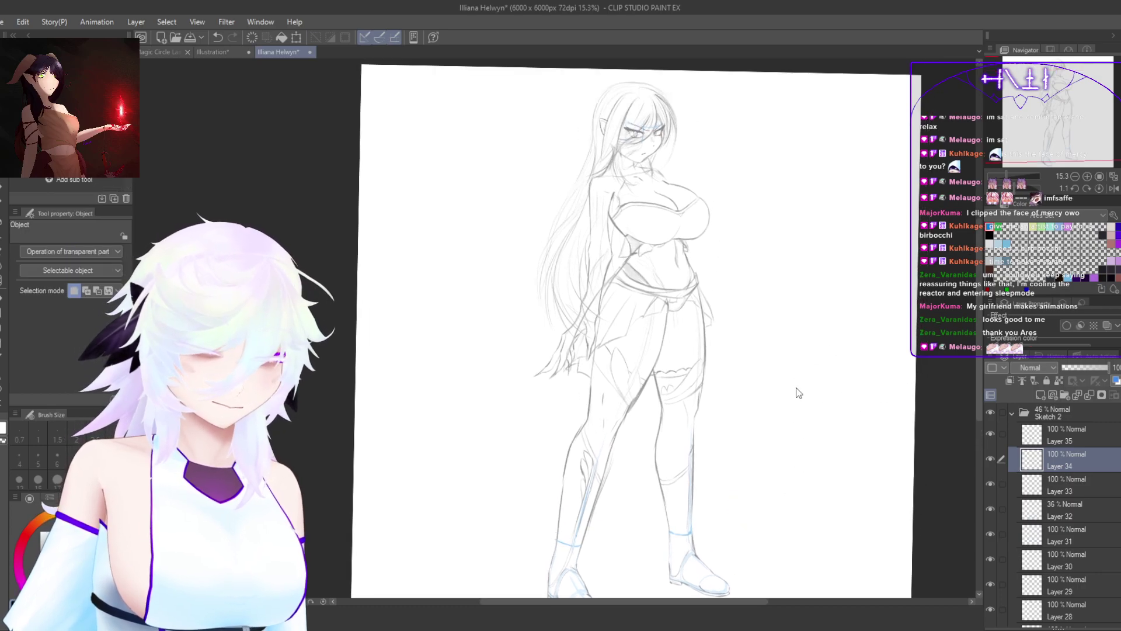
left_click_drag(773, 477, 802, 418)
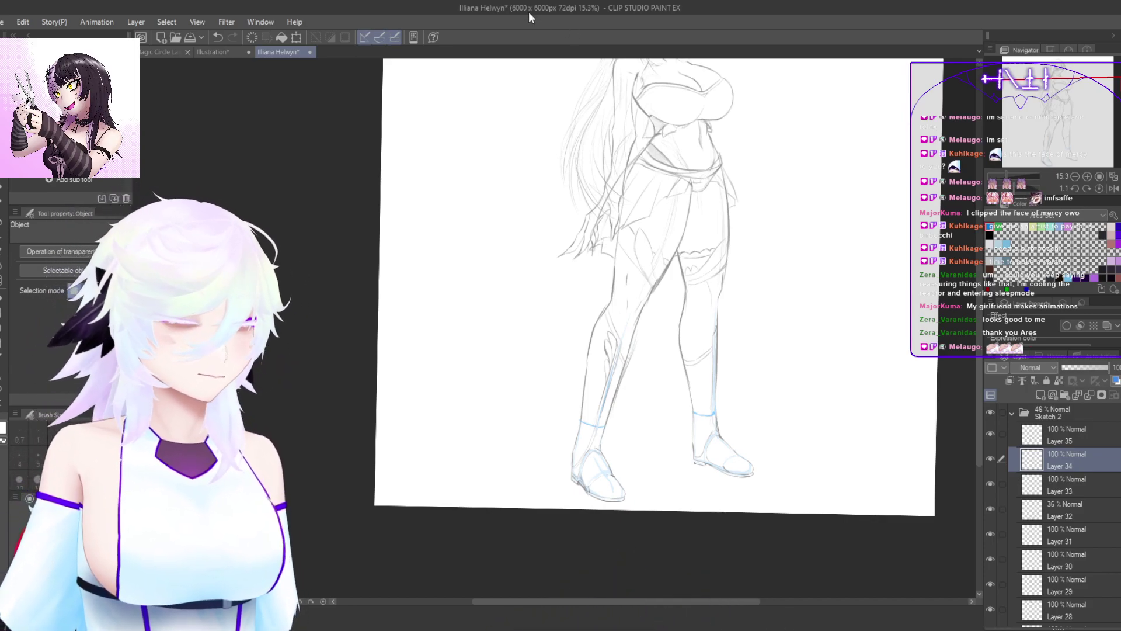
scroll(979, 303, "up", 1)
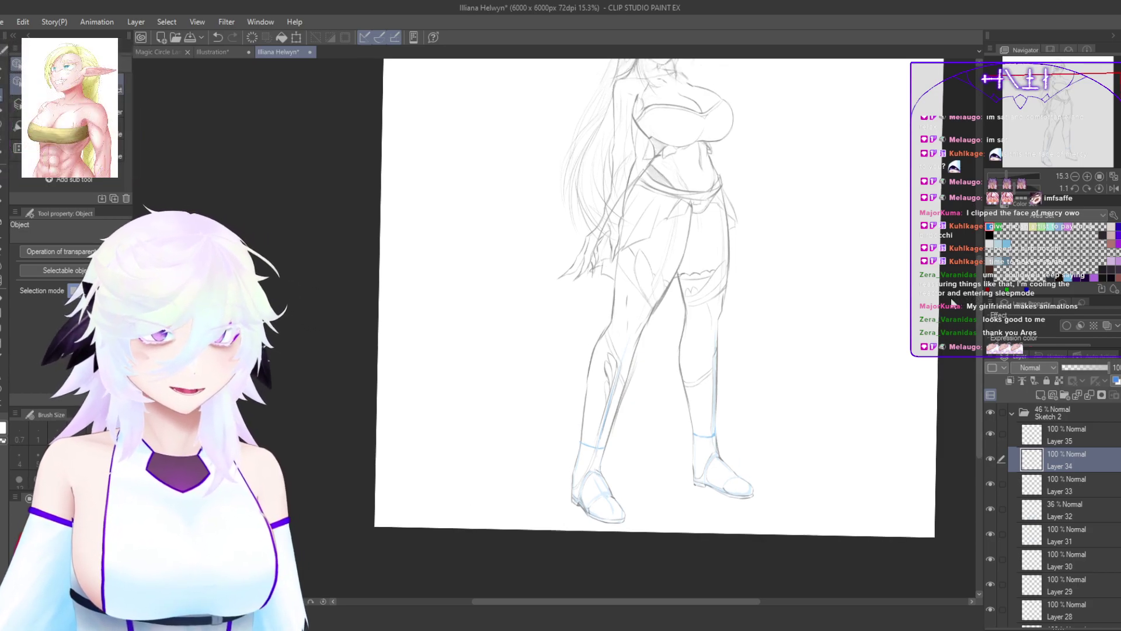
left_click_drag(788, 393, 801, 385)
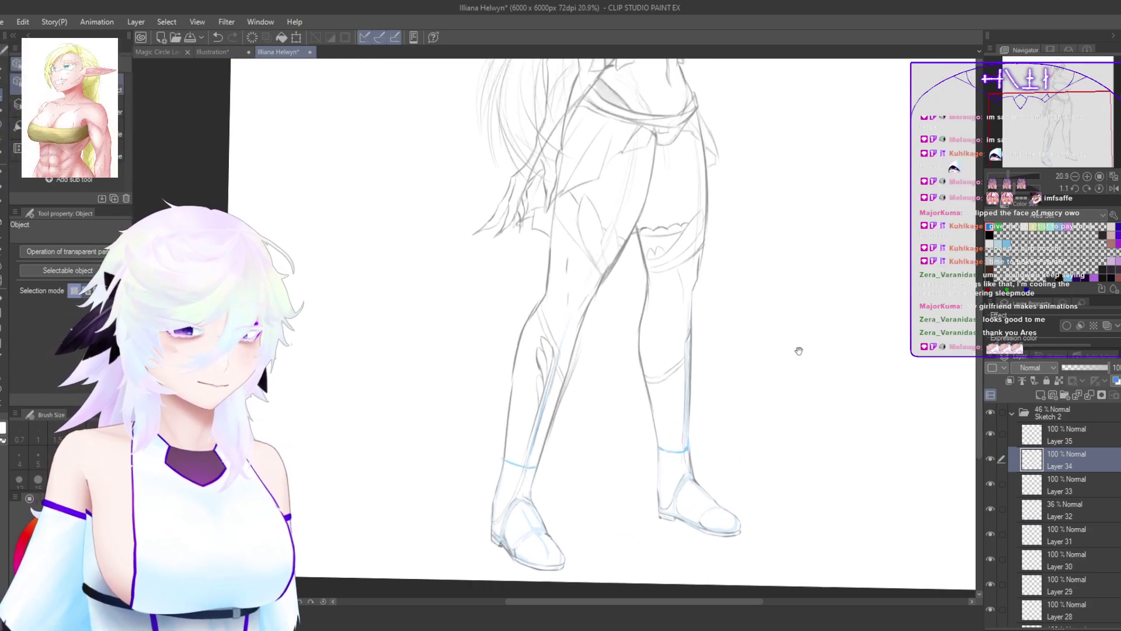
Step: Erase the lowest leaf of the shin ornament on Layer 35
key("h")
left_click_drag(634, 487, 754, 558)
left_click(698, 484)
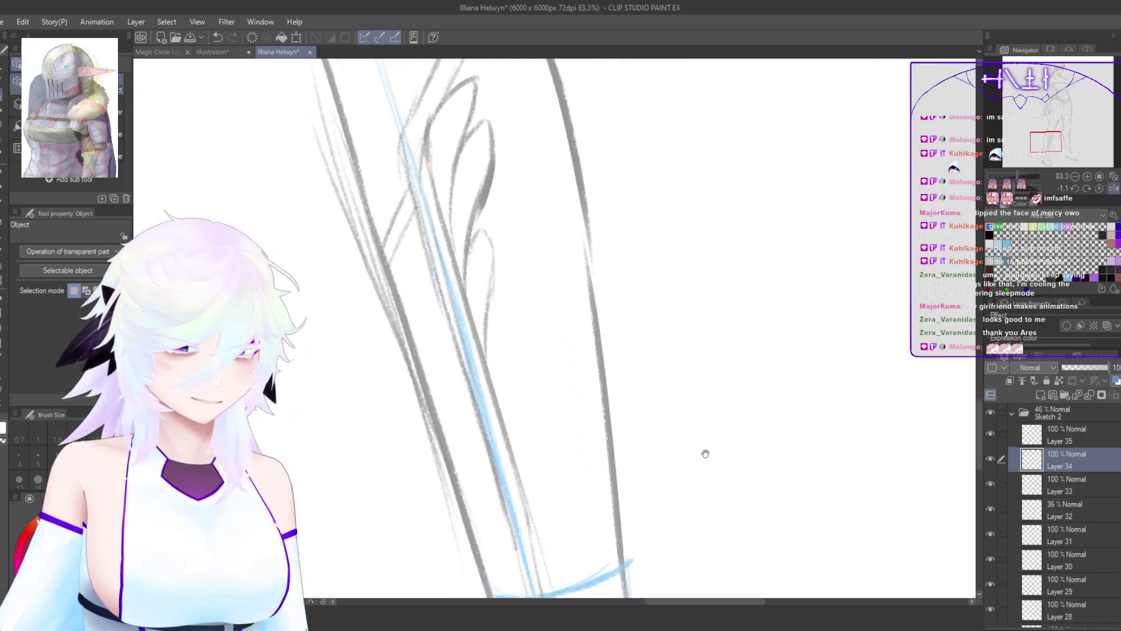
left_click(705, 453)
key("alt+bracketright")
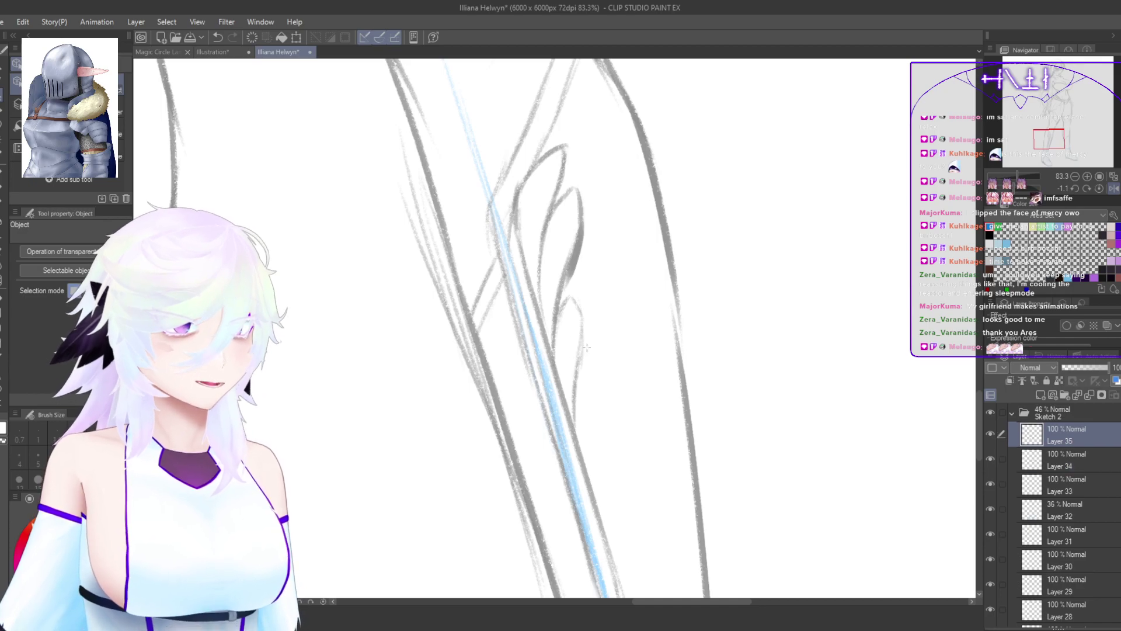
key("e")
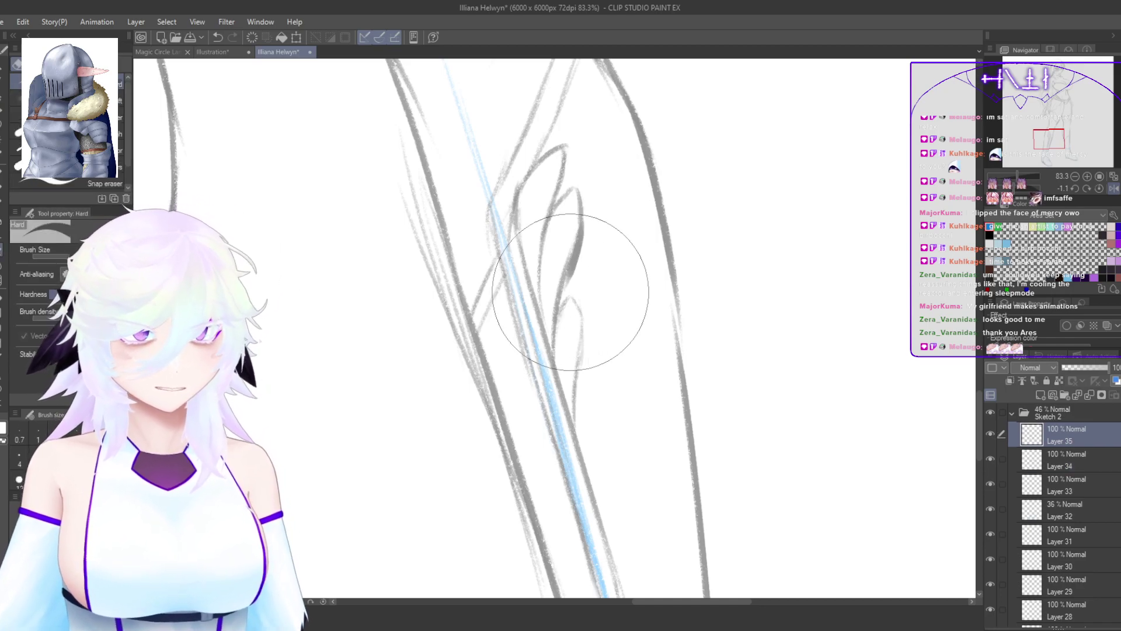
mouse_move(555, 290)
left_mouse_down()
mouse_move(578, 304)
mouse_move(580, 358)
mouse_move(583, 325)
left_mouse_up()
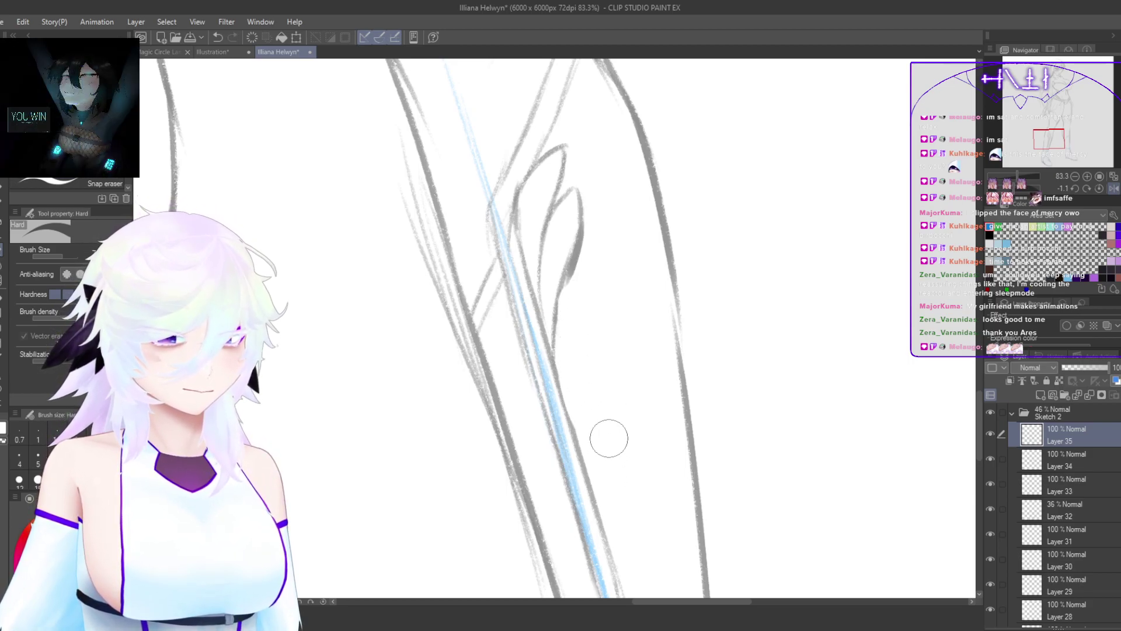
Step: Draw a curled tendril rising above the top leaf of the shin ornament, replacing the first attempt
scroll(623, 458, "up", 3)
key("p")
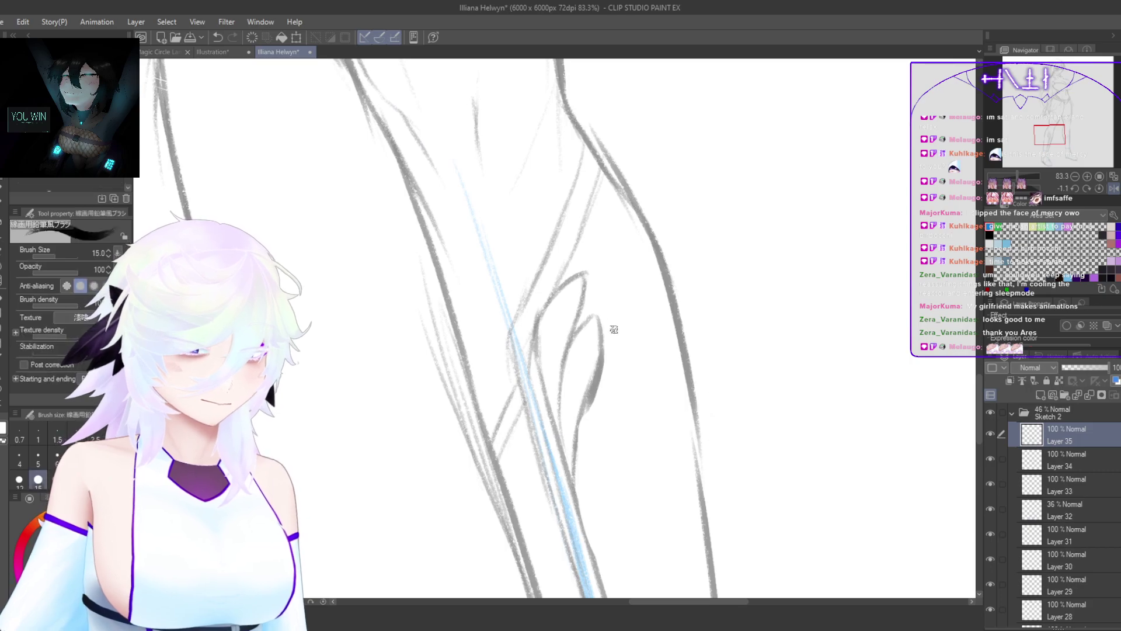
mouse_move(603, 302)
left_mouse_down()
mouse_move(622, 246)
mouse_move(602, 224)
left_mouse_up()
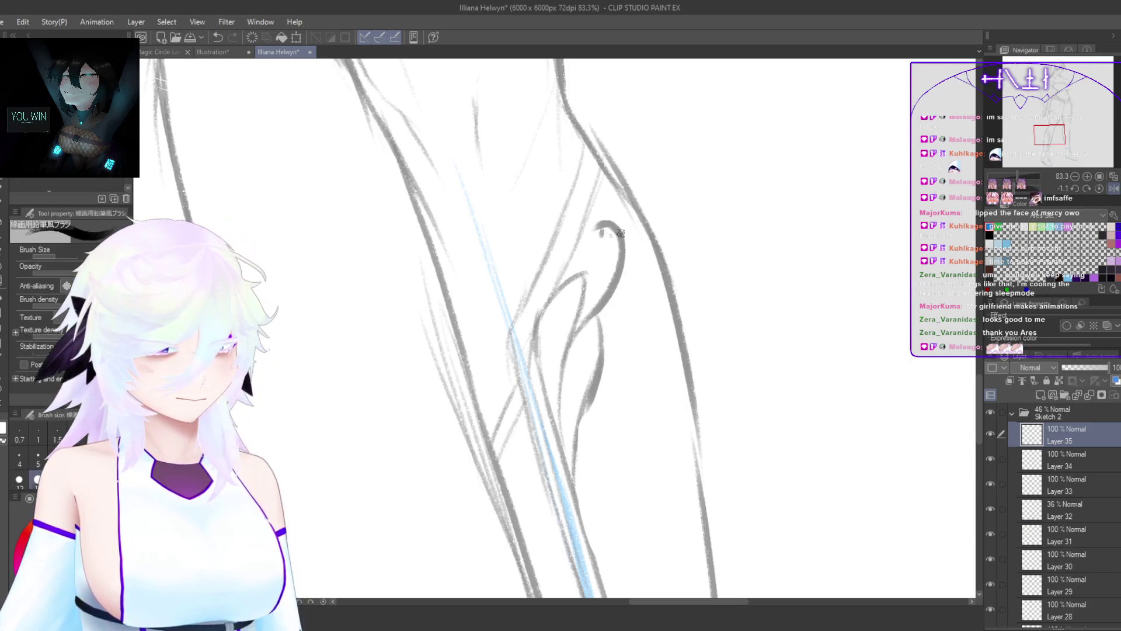
key("ctrl+z")
mouse_move(590, 301)
left_mouse_down()
mouse_move(623, 248)
mouse_move(587, 250)
left_mouse_up()
Step: Draw a spiral tendril below the remaining leaves, growing out from the edge of the shin band
left_click_drag(692, 387, 718, 392)
left_click_drag(658, 491, 606, 304)
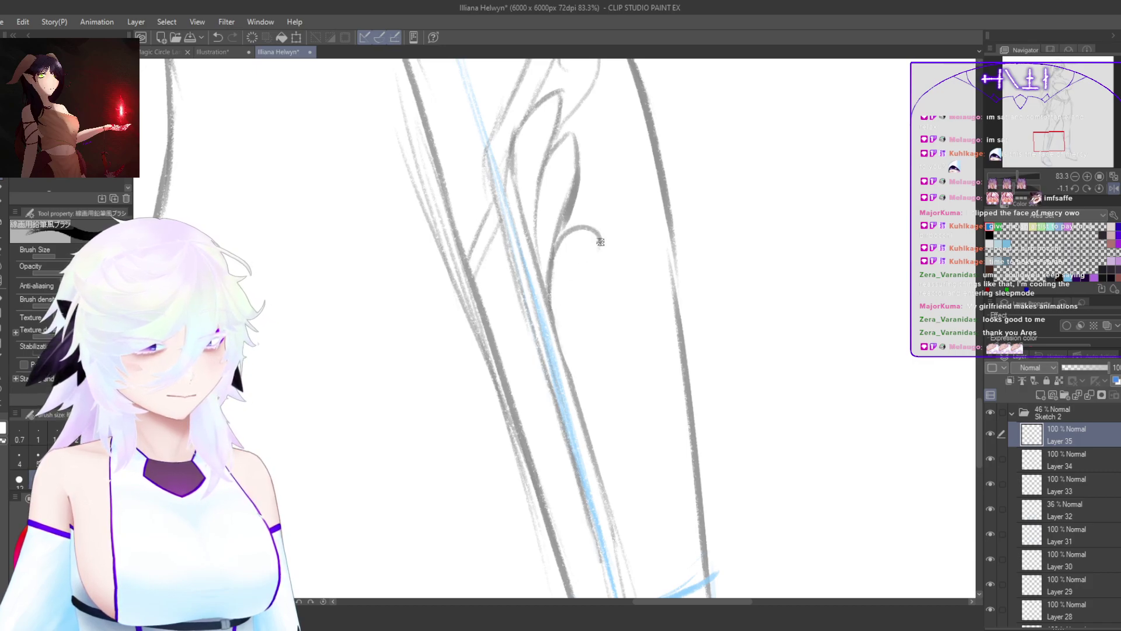
mouse_move(681, 480)
left_mouse_down()
mouse_move(701, 380)
mouse_move(714, 438)
mouse_move(706, 475)
mouse_move(689, 442)
left_mouse_up()
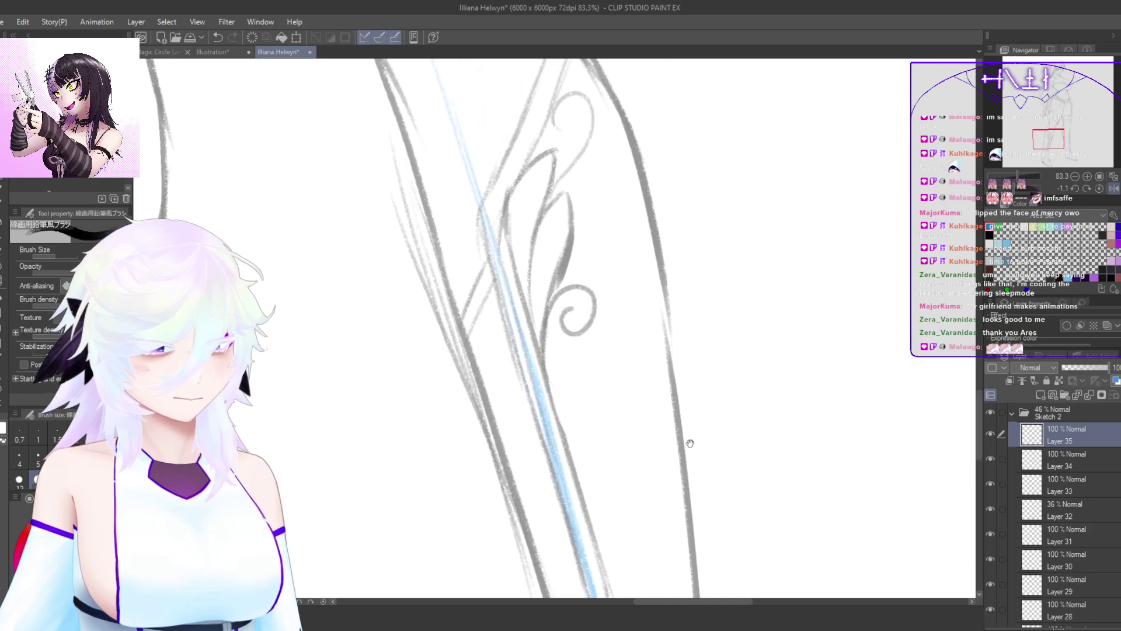
Step: Undo the inner coil of the spiral tendril beside the shin leaves after checking the mirrored view
key("ctrl+h")
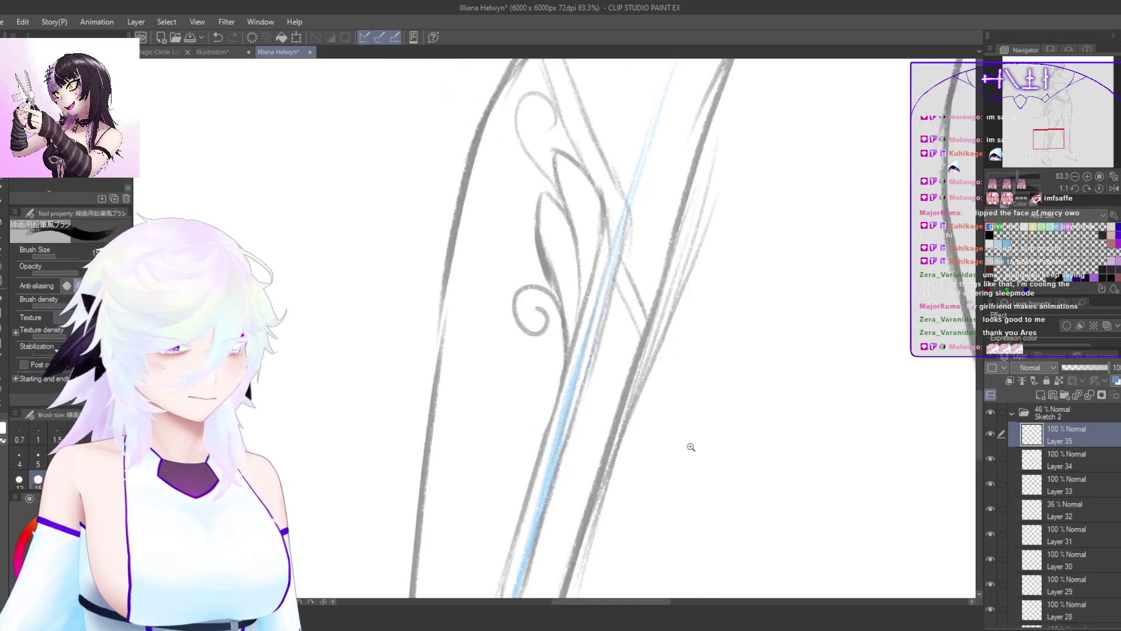
key("ctrl+z")
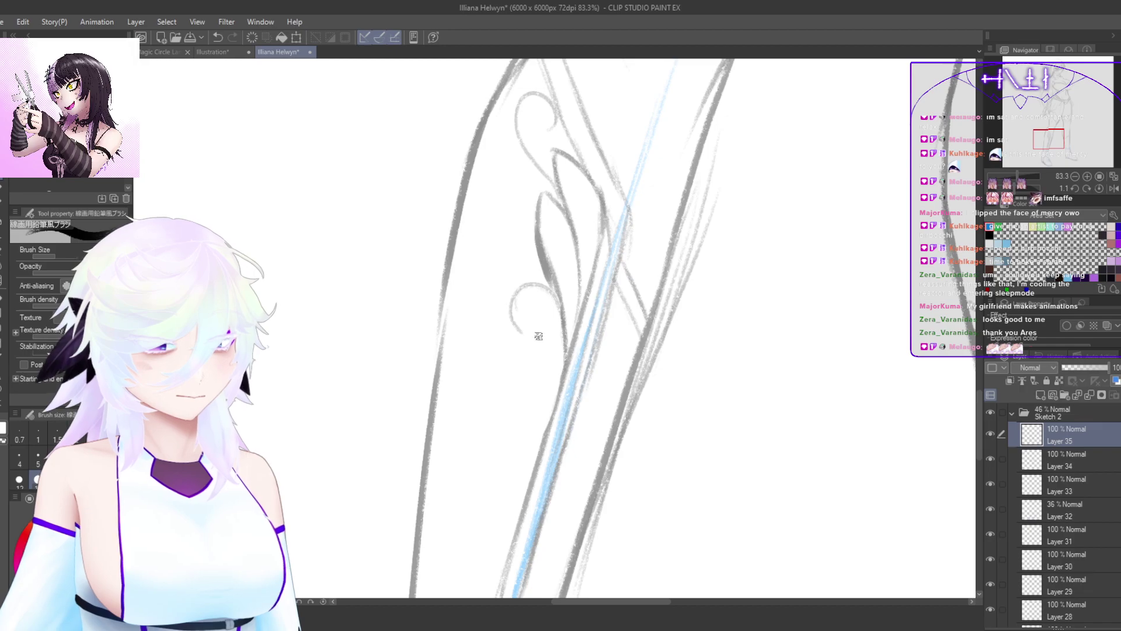
key("ctrl+h")
left_click_drag(652, 423, 604, 421)
left_click_drag(692, 400, 700, 537)
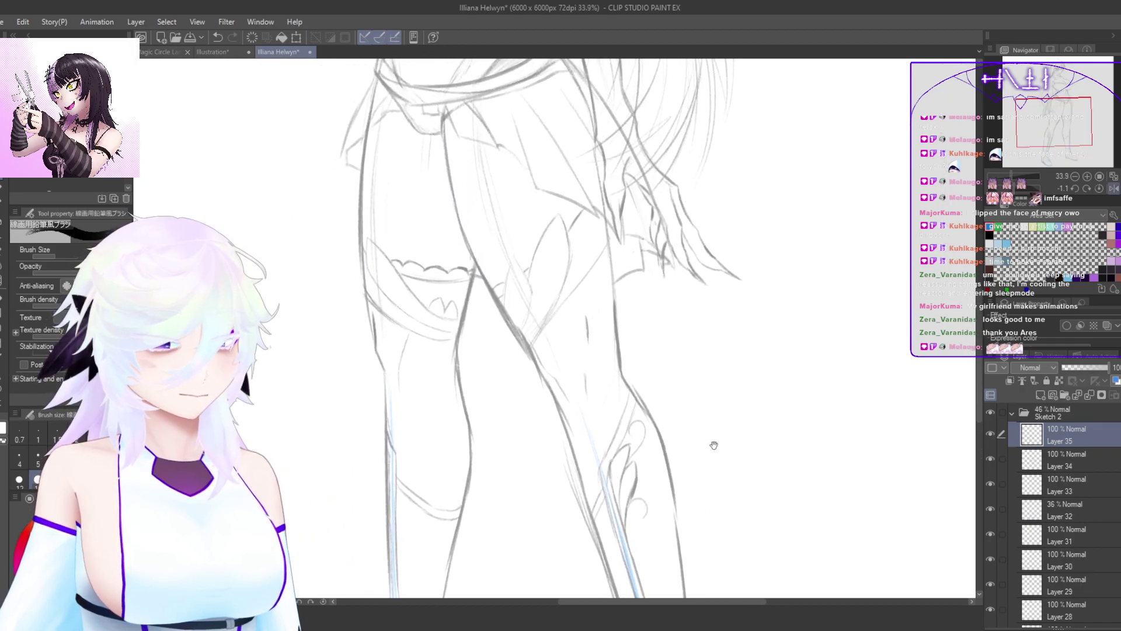
Step: Draw a curled tendril under the curved band on the other leg's shin, growing from the vertical strip, replacing the first attempt
scroll(714, 445, "up", 5)
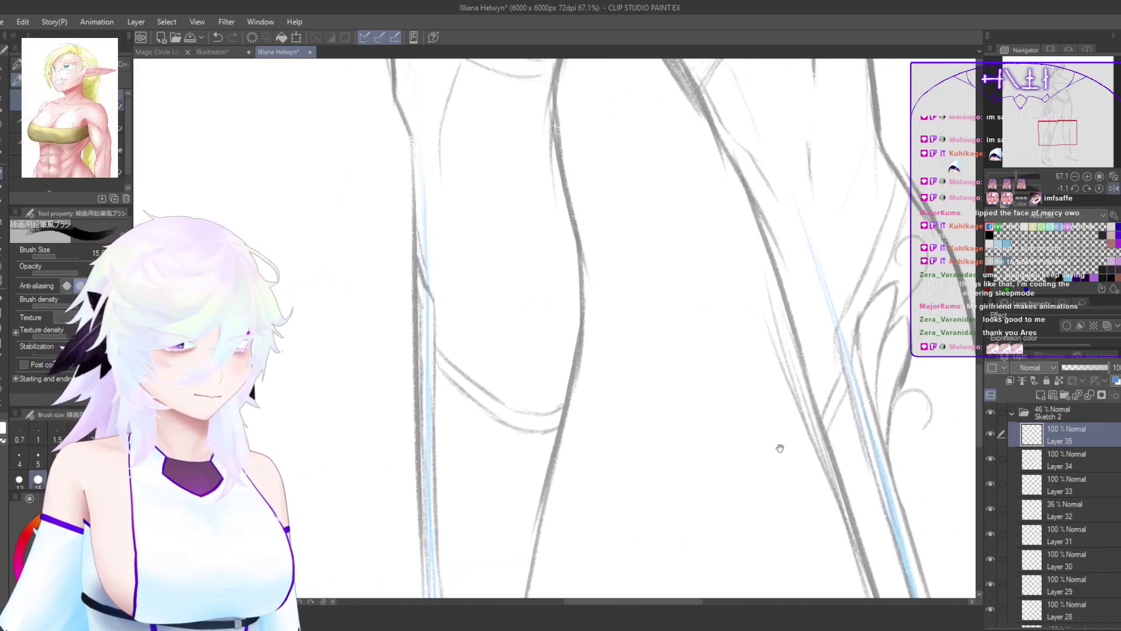
scroll(455, 467, "up", 5)
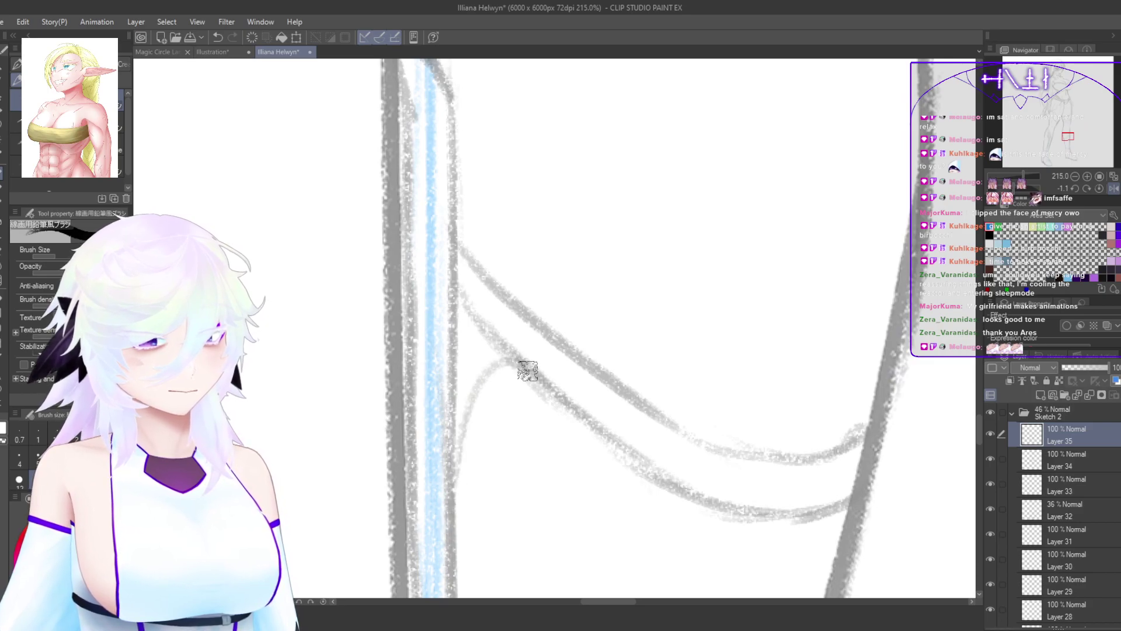
mouse_move(527, 370)
left_mouse_down()
mouse_move(510, 440)
mouse_move(530, 464)
left_mouse_up()
key("ctrl+z")
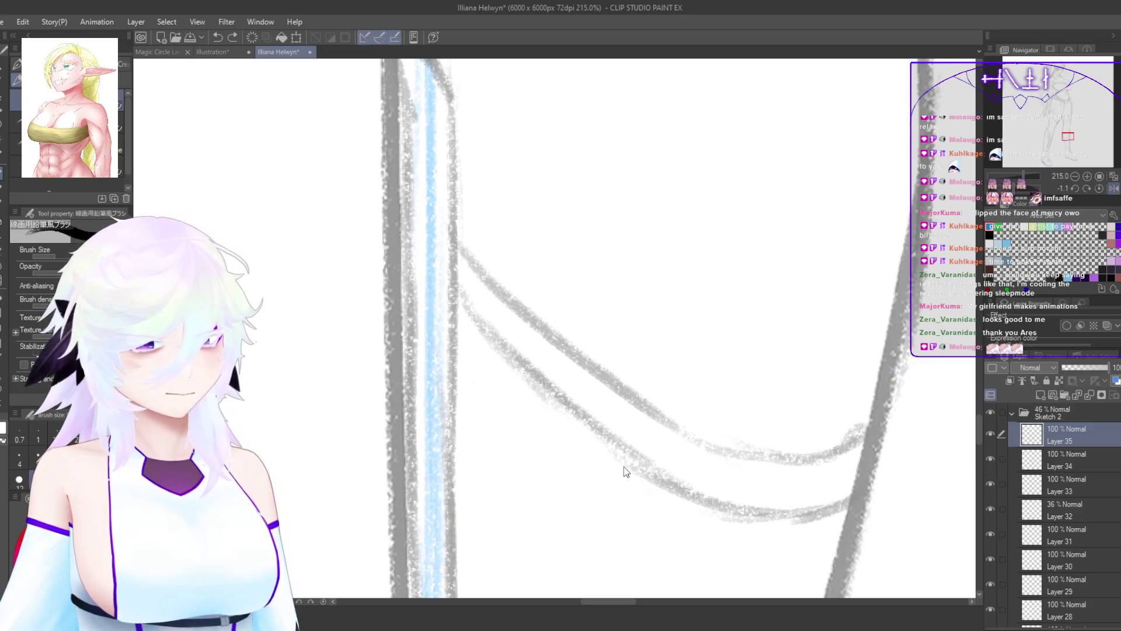
mouse_move(457, 523)
left_mouse_down()
mouse_move(475, 410)
mouse_move(512, 381)
mouse_move(541, 400)
mouse_move(503, 429)
left_mouse_up()
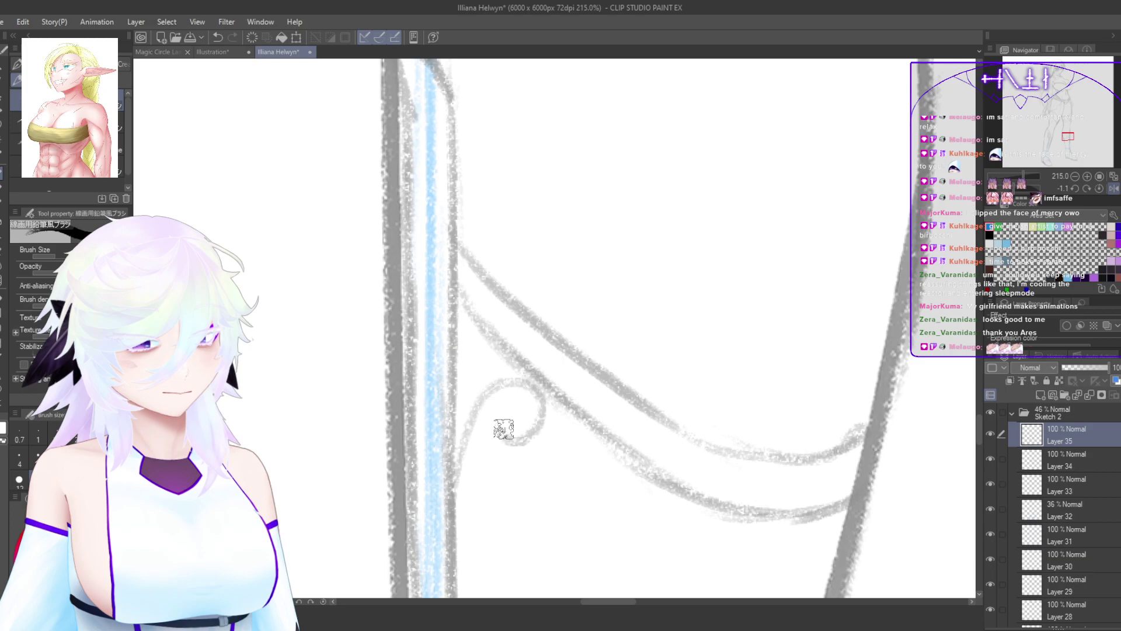
Step: Draw a small hooked tendril beneath the crossing band on the inner side of the leaf-ornamented shin, replacing the first attempt
key("h")
left_click_drag(681, 472, 718, 406, "ctrl")
scroll(403, 490, "up", 8)
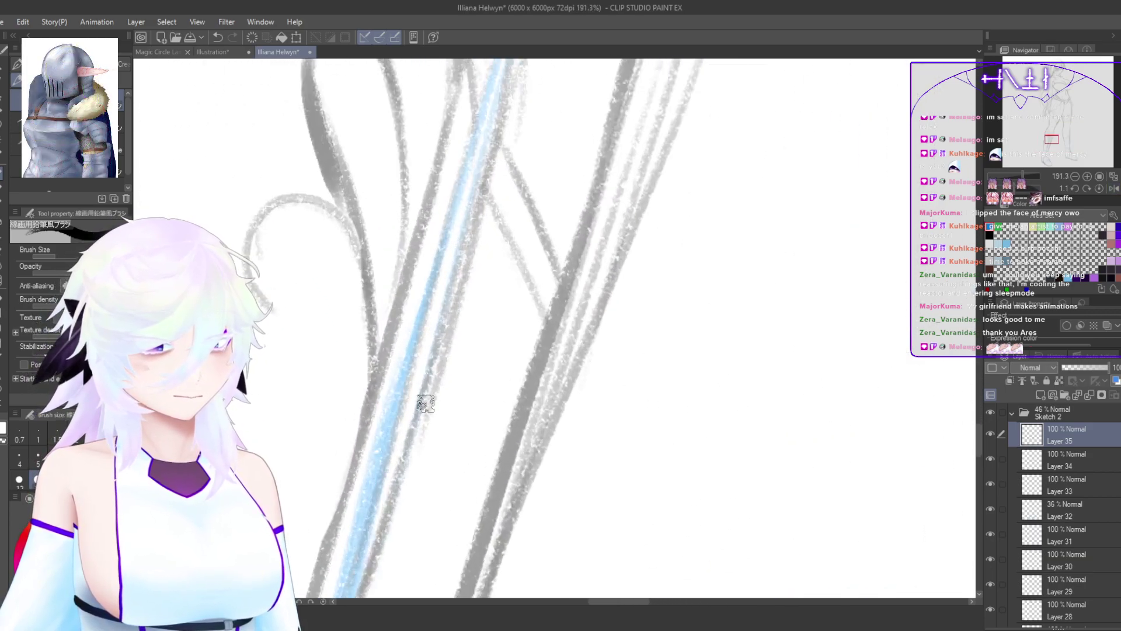
mouse_move(528, 284)
left_mouse_down()
mouse_move(520, 325)
mouse_move(490, 332)
left_mouse_up()
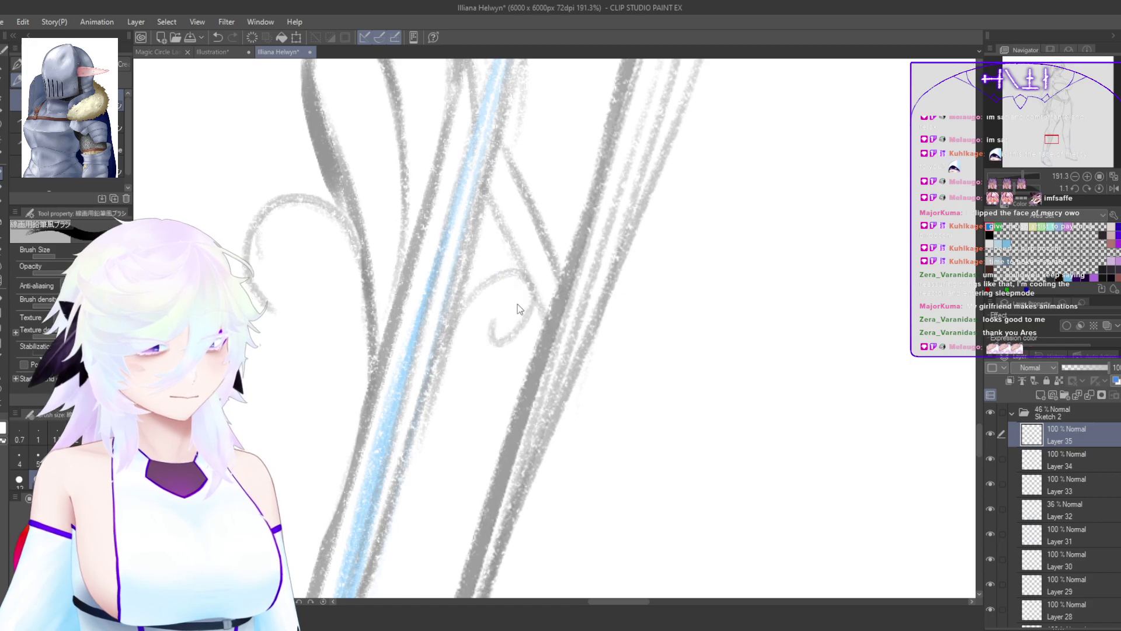
key("ctrl+z")
mouse_move(446, 366)
left_mouse_down()
mouse_move(523, 269)
mouse_move(486, 360)
mouse_move(496, 305)
left_mouse_up()
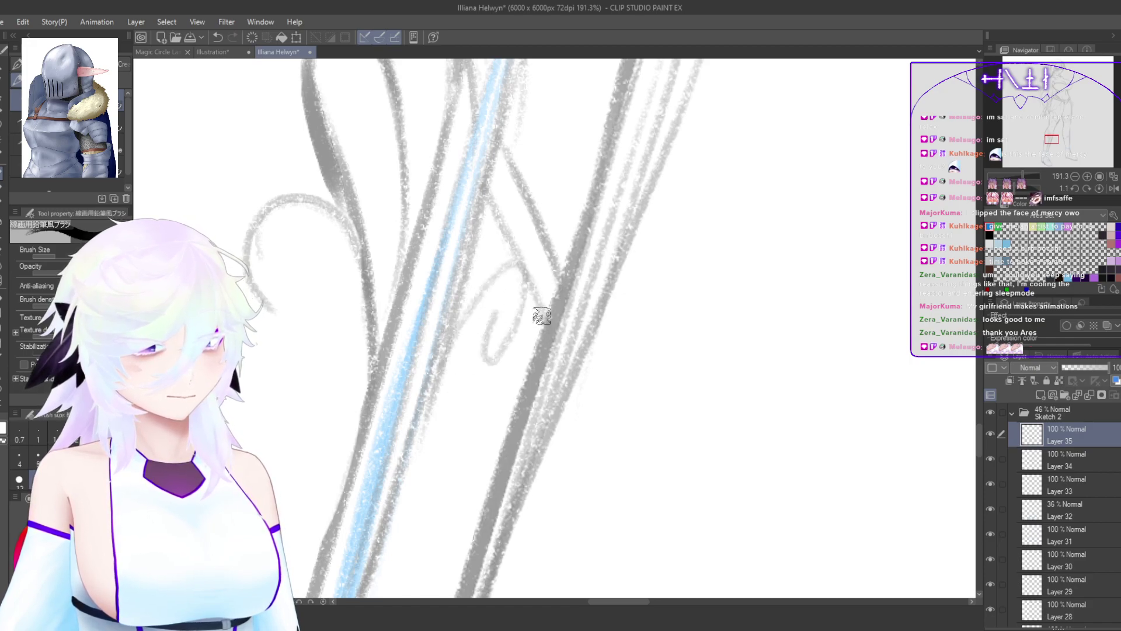
Step: Examine the shin ornaments on both lower legs, close up and from a distance, in normal and mirrored views
key("h")
left_click_drag(739, 403, 679, 473)
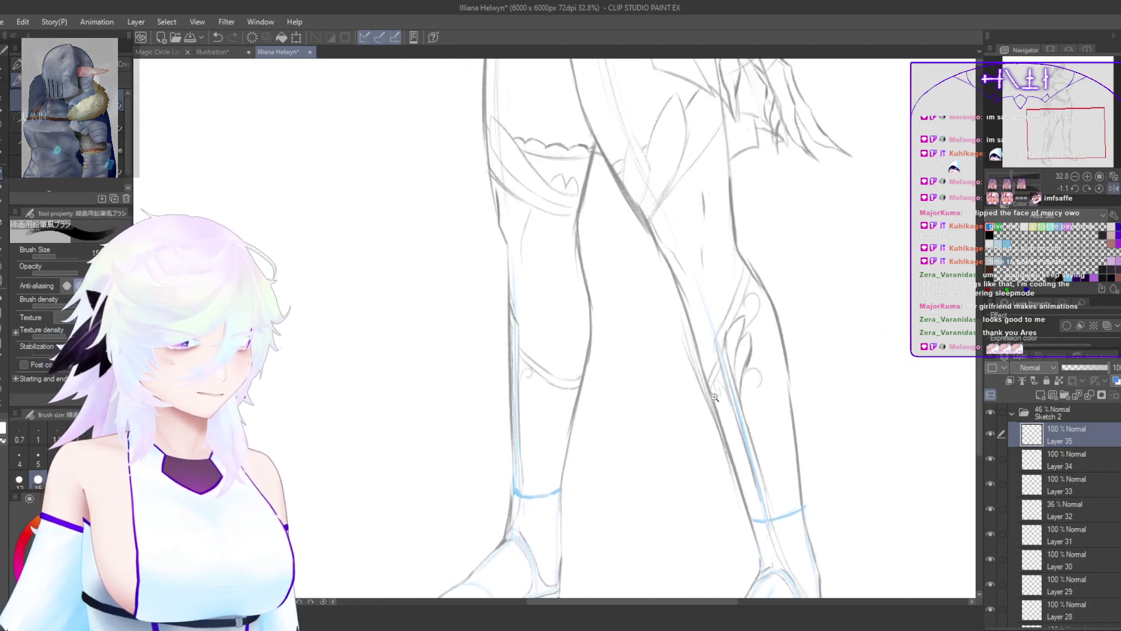
scroll(729, 412, "up", 8)
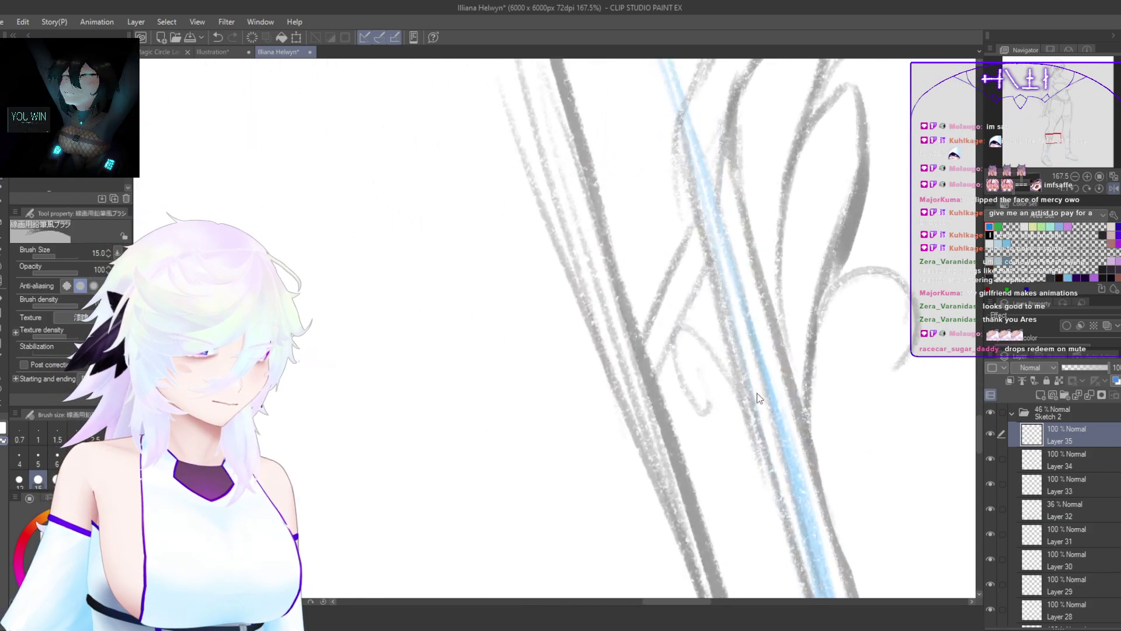
key("h")
key("h")
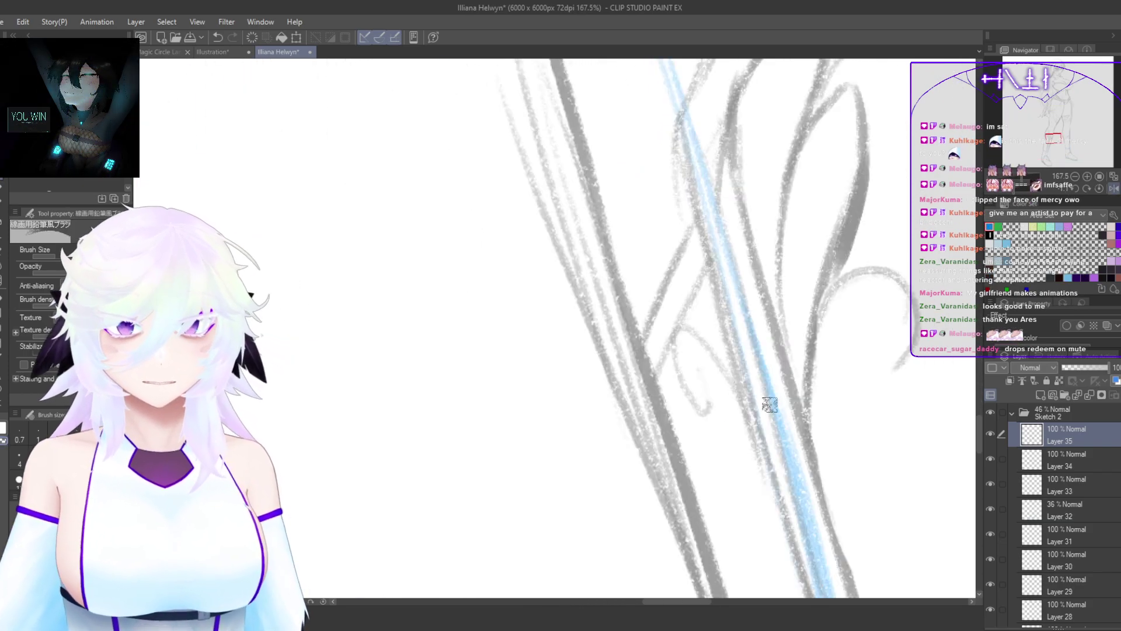
scroll(819, 395, "down", 2)
left_click_drag(824, 394, 792, 413)
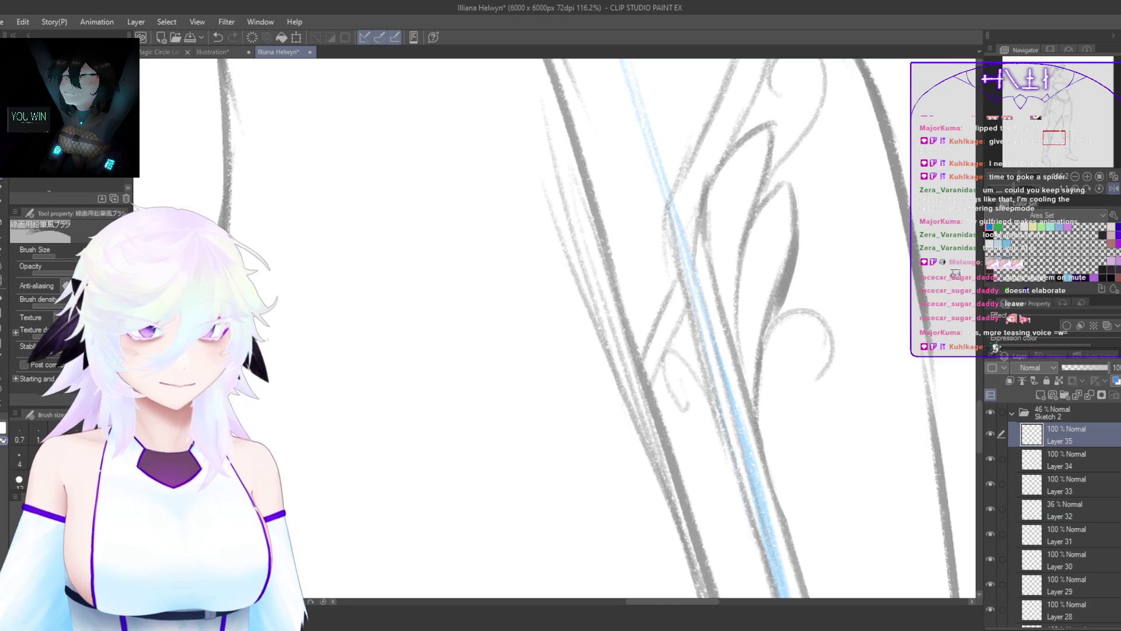
left_click_drag(980, 405, 976, 414)
left_click_drag(887, 424, 841, 461)
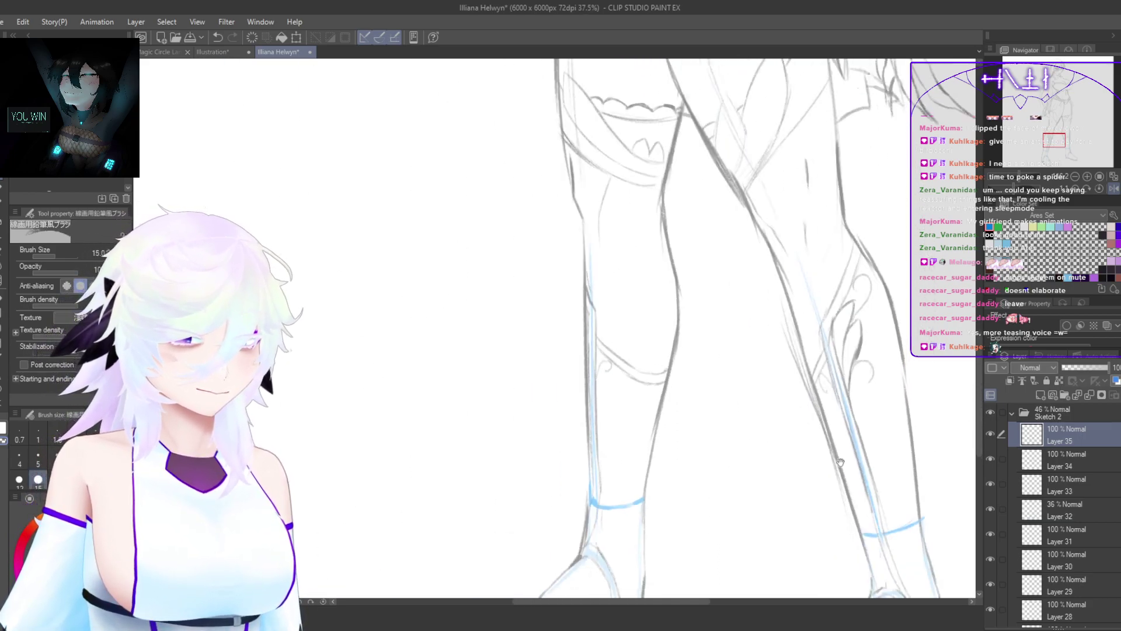
left_click_drag(911, 457, 848, 380)
key("h")
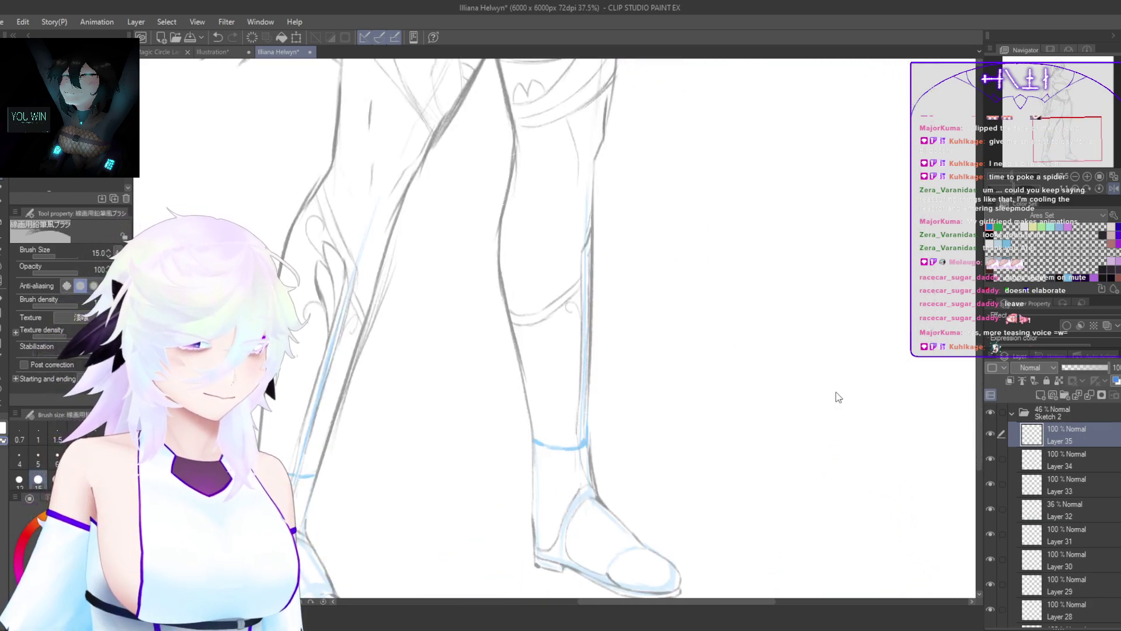
Step: Rework the inner calf outline beside the shin ornament on Layer 18 with repeated strokes, replacing the first strokes
left_click_drag(571, 312, 584, 280)
left_click_drag(374, 380, 518, 450)
mouse_move(417, 460)
left_mouse_down()
mouse_move(443, 443)
mouse_move(500, 274)
left_mouse_up()
left_click(433, 468, "ctrl+shift")
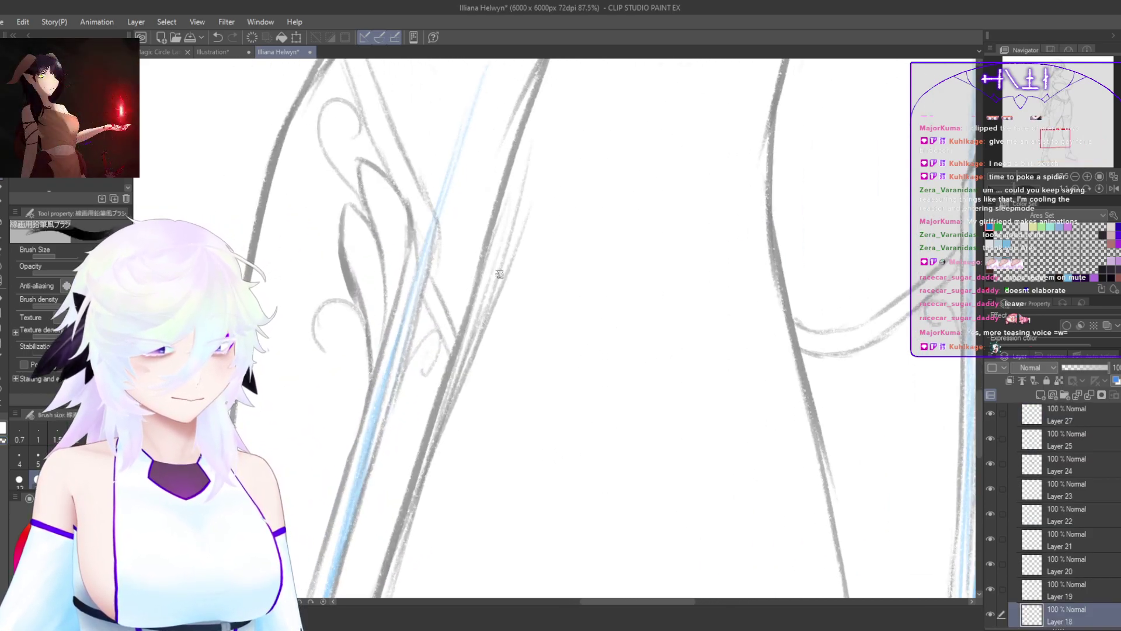
left_click_drag(442, 433, 507, 238)
mouse_move(485, 321)
left_mouse_down()
mouse_move(518, 142)
mouse_move(495, 266)
left_mouse_up()
key("ctrl+z")
key("ctrl+z")
key("ctrl+z")
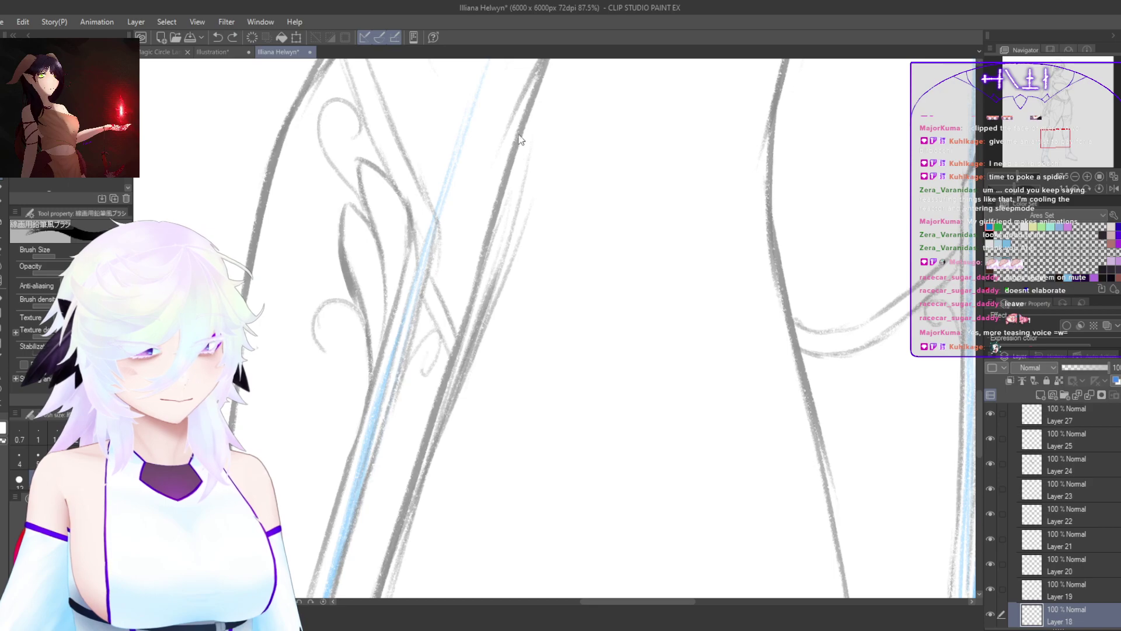
left_click_drag(515, 147, 474, 309)
mouse_move(508, 169)
left_mouse_down()
mouse_move(462, 369)
mouse_move(410, 503)
left_mouse_up()
left_click_drag(487, 295, 402, 529)
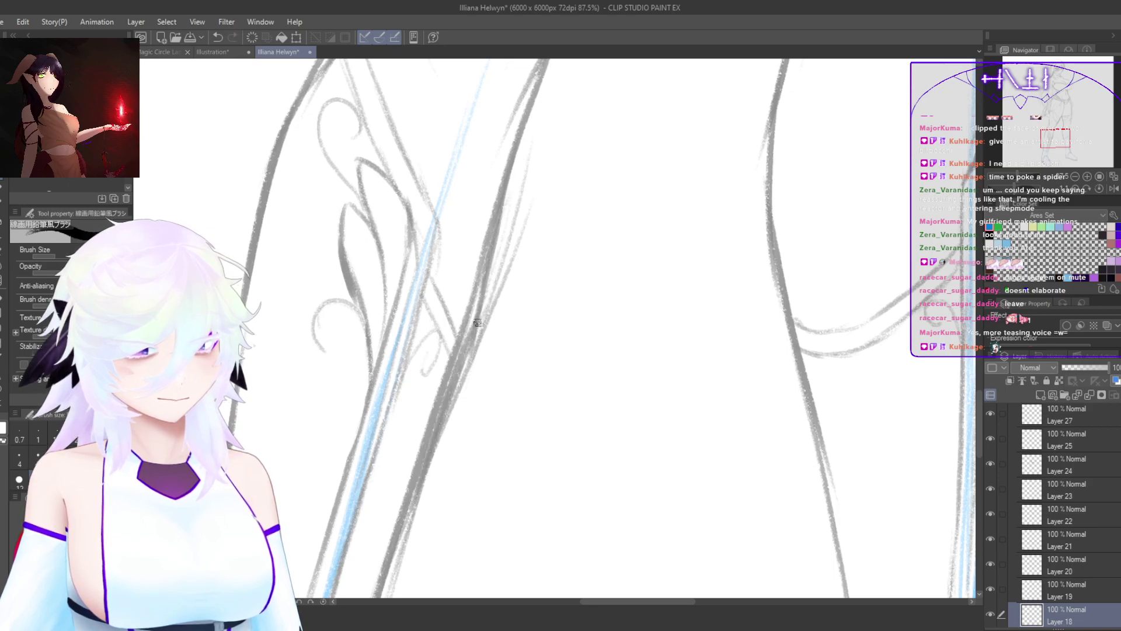
left_click_drag(476, 320, 510, 179)
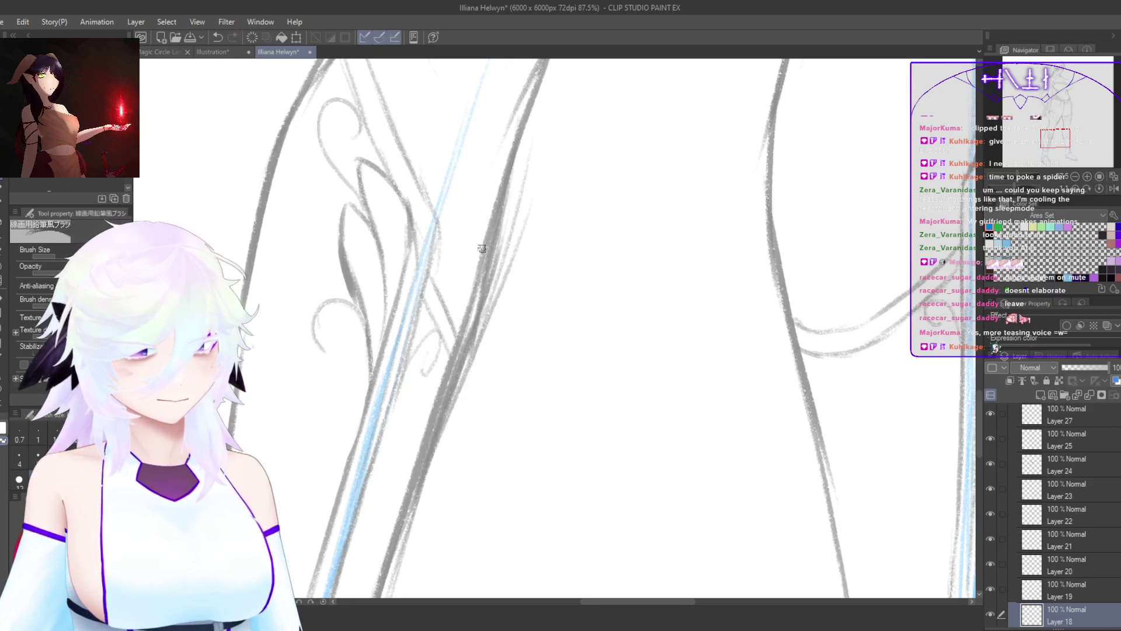
left_click_drag(480, 273, 442, 378)
key("c")
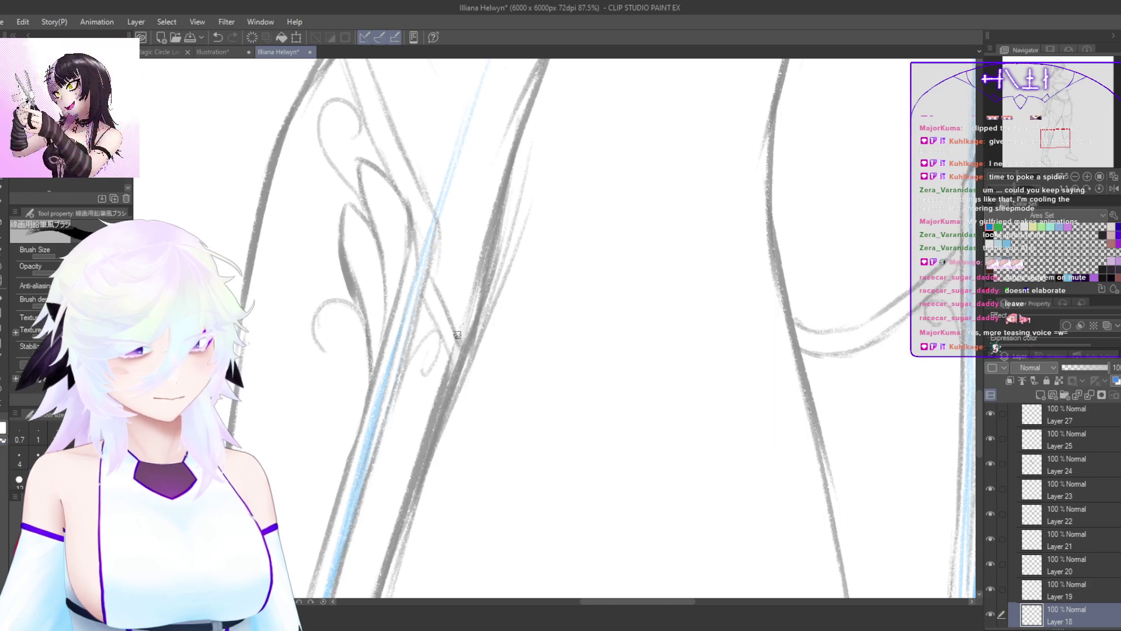
Step: Examine the full figure to judge the leg outlines and the placement of the leg ornaments
key("h")
left_click_drag(731, 438, 678, 518)
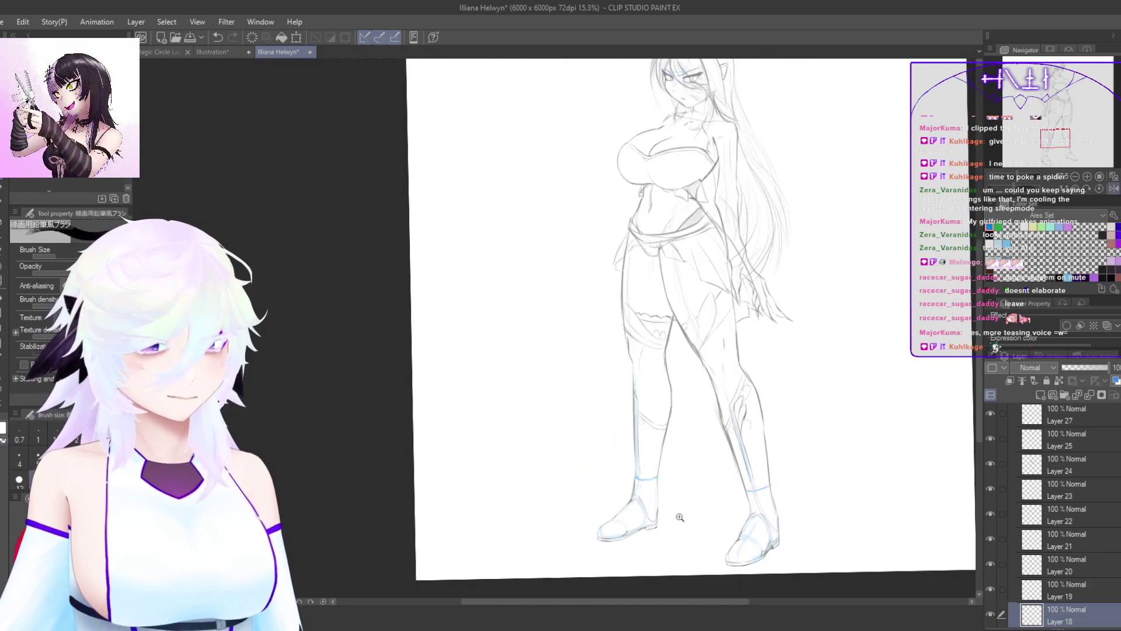
left_click_drag(813, 436, 803, 453)
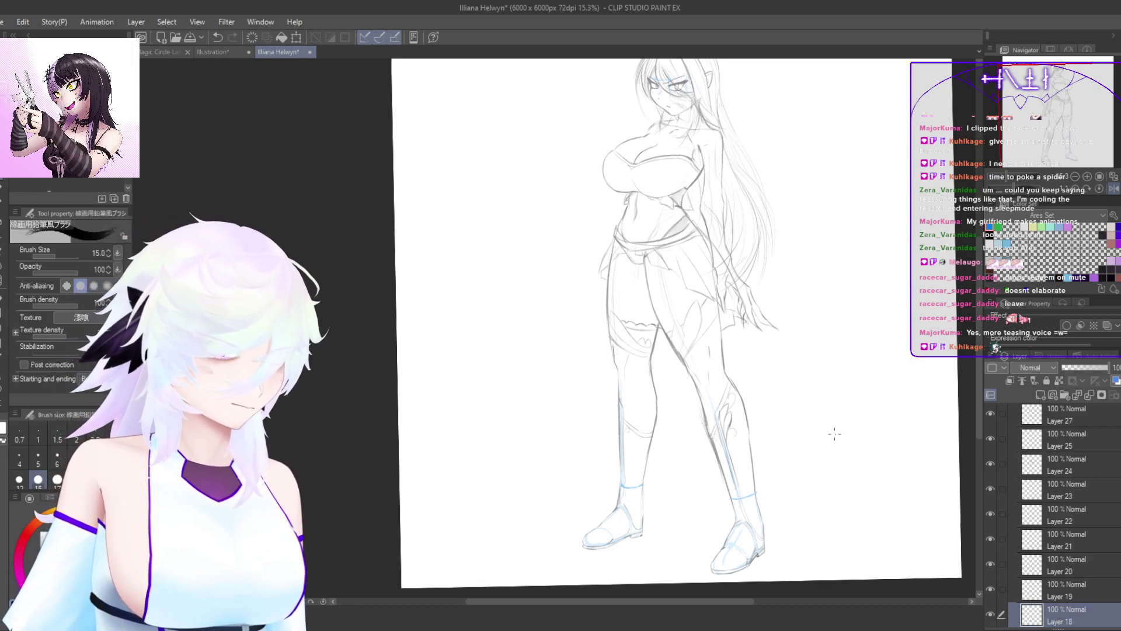
mouse_move(796, 400)
left_mouse_down()
mouse_move(789, 446)
mouse_move(735, 427)
left_mouse_up()
scroll(789, 446, "up", 4)
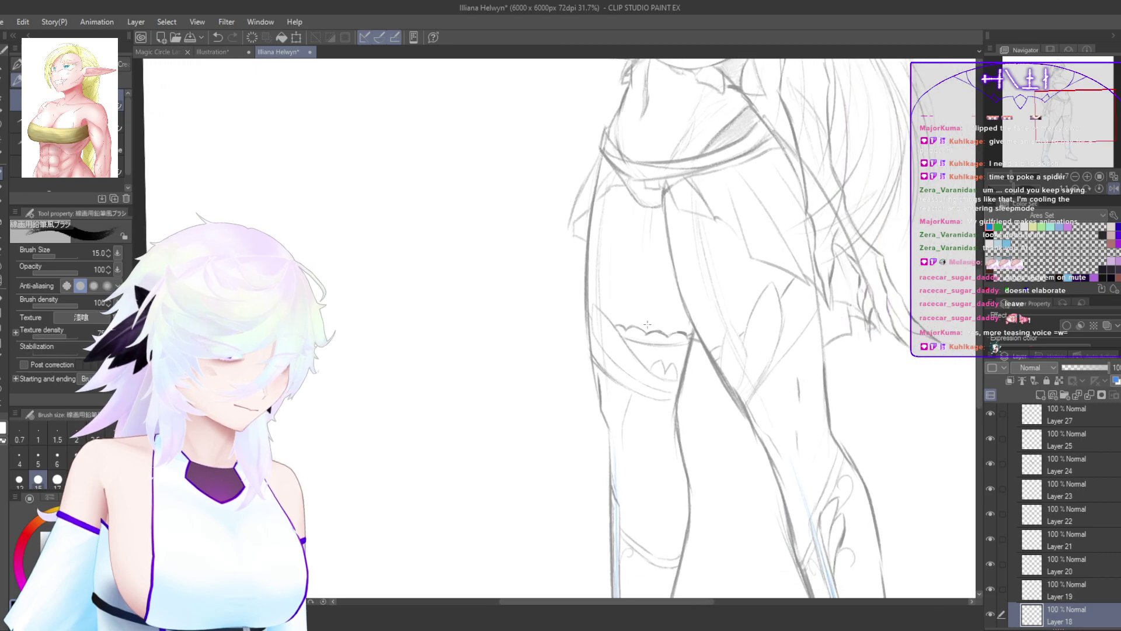
Step: Select the leg-ornament layers, Layer 34 and Layer 35, together for a transform
left_click(650, 337, "ctrl+shift")
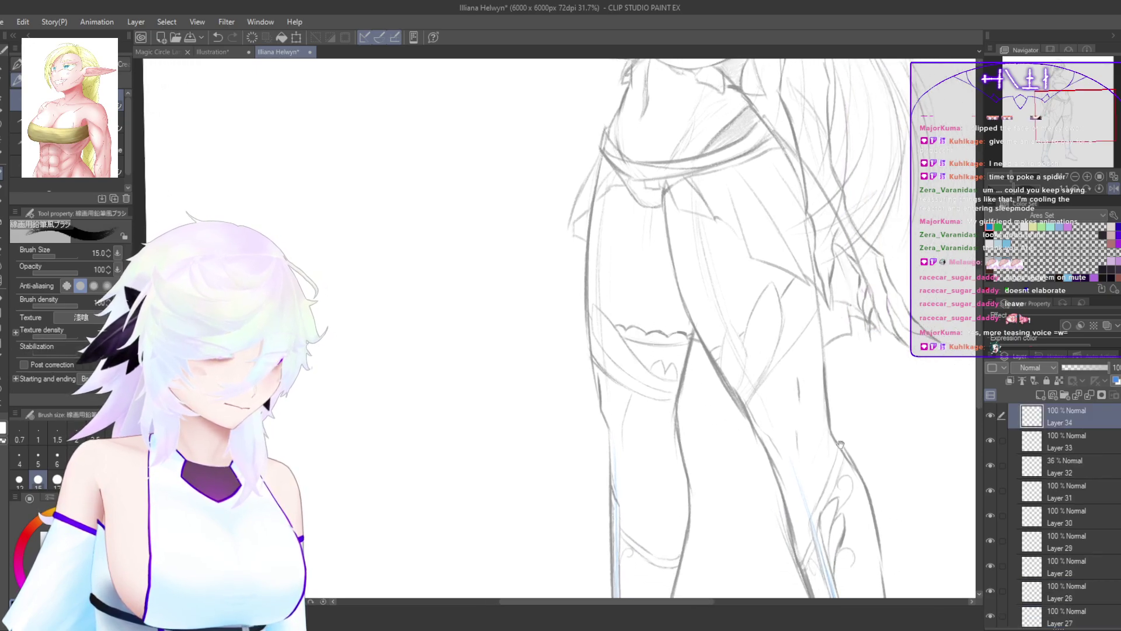
left_click_drag(846, 488, 784, 446)
left_click_drag(647, 528, 650, 490)
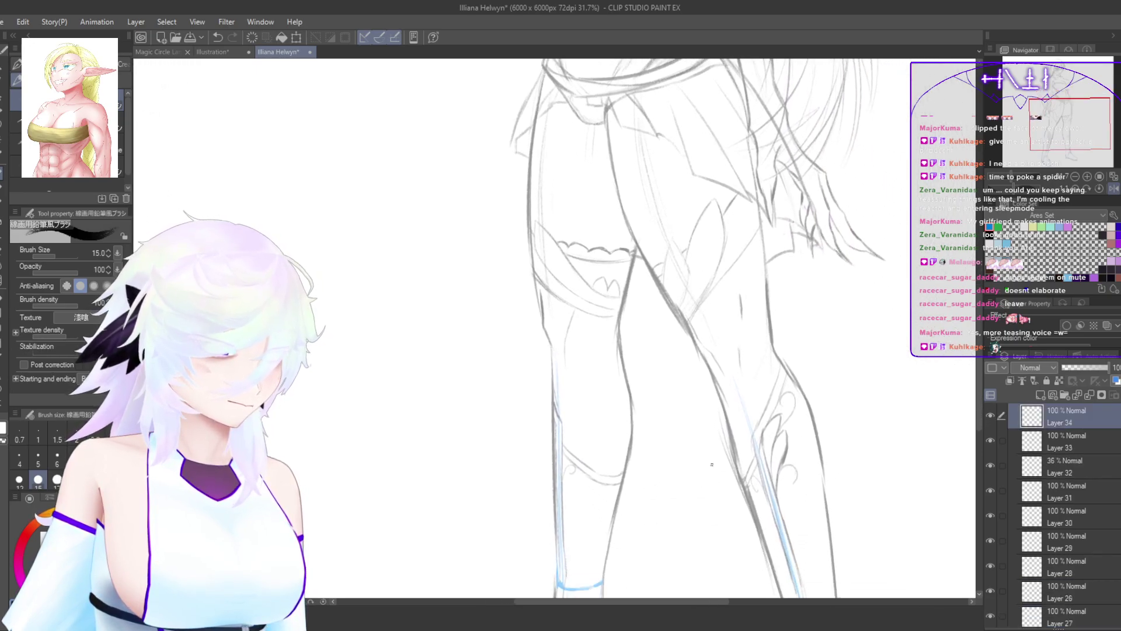
key("ctrl+shift+n")
left_click(1085, 444)
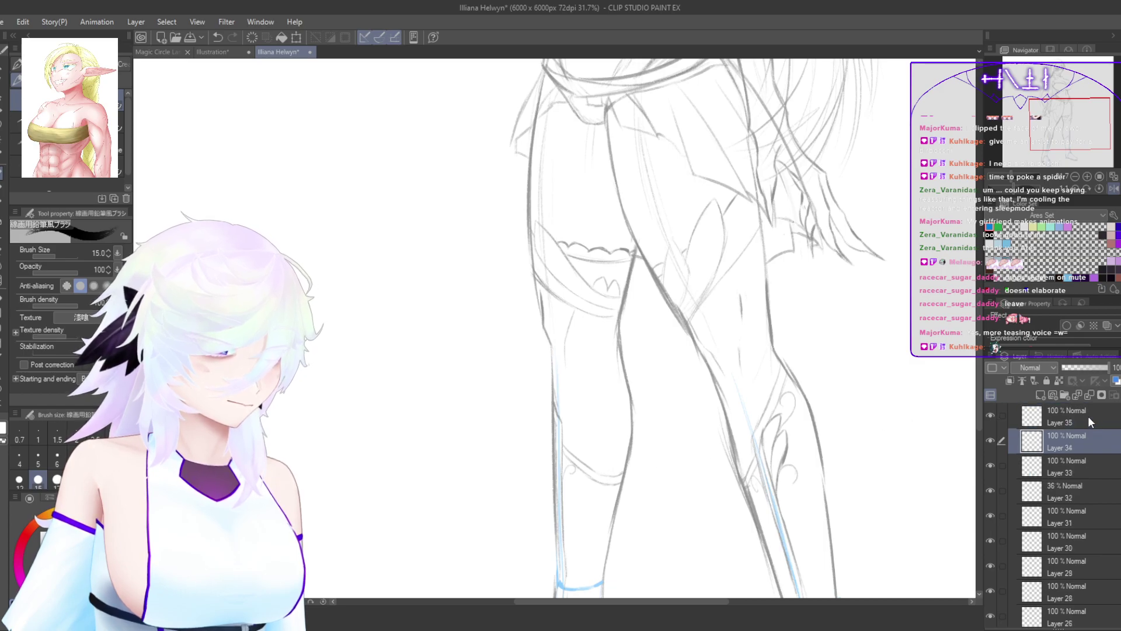
left_click(1088, 415, "ctrl")
key("ctrl+t")
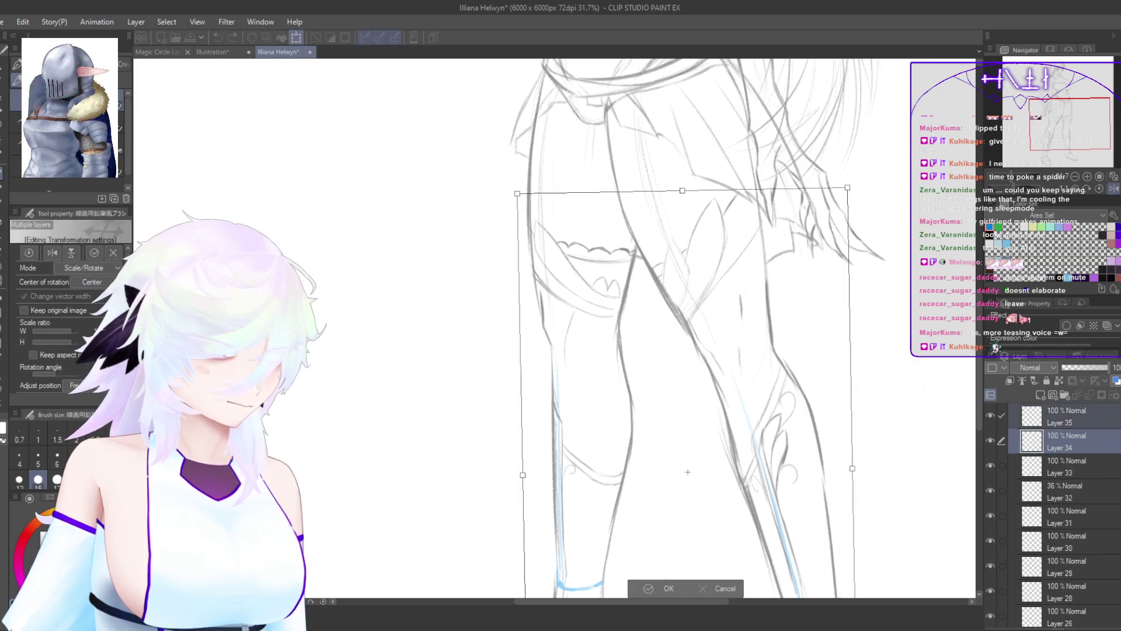
key("Return")
Step: Try to enlarge the lassoed thigh and shin details on Layers 34 and 35 with a scale transform
scroll(846, 457, "down", 2)
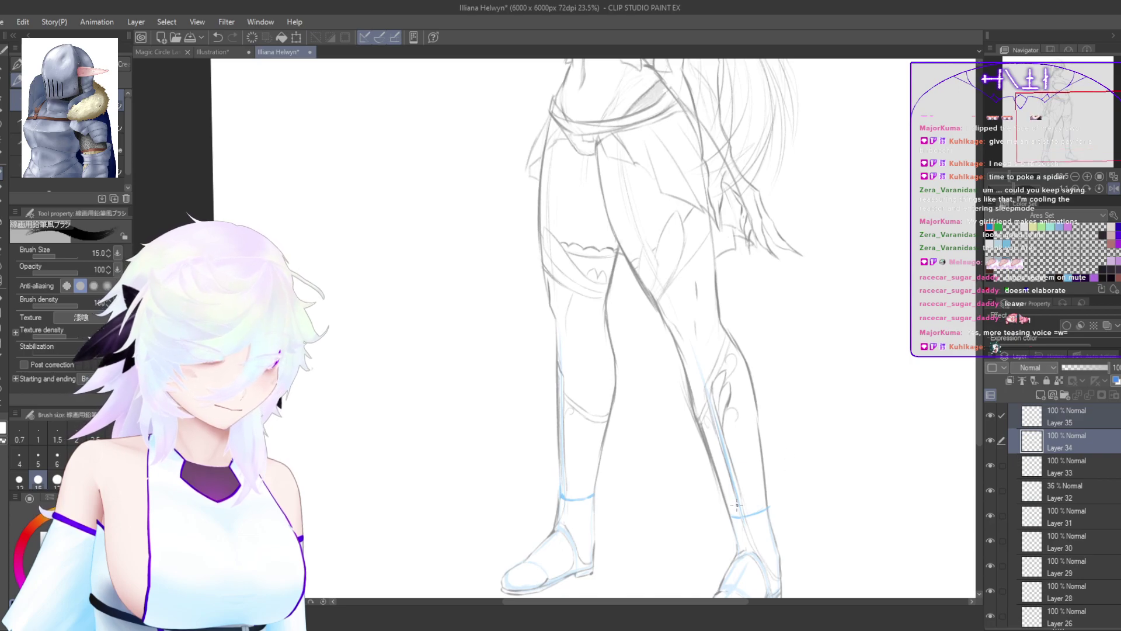
key("m")
mouse_move(701, 526)
left_mouse_down()
mouse_move(828, 482)
mouse_move(836, 318)
mouse_move(739, 195)
mouse_move(639, 207)
mouse_move(625, 261)
mouse_move(638, 359)
mouse_move(697, 499)
mouse_move(731, 529)
left_mouse_up()
key("ctrl+t")
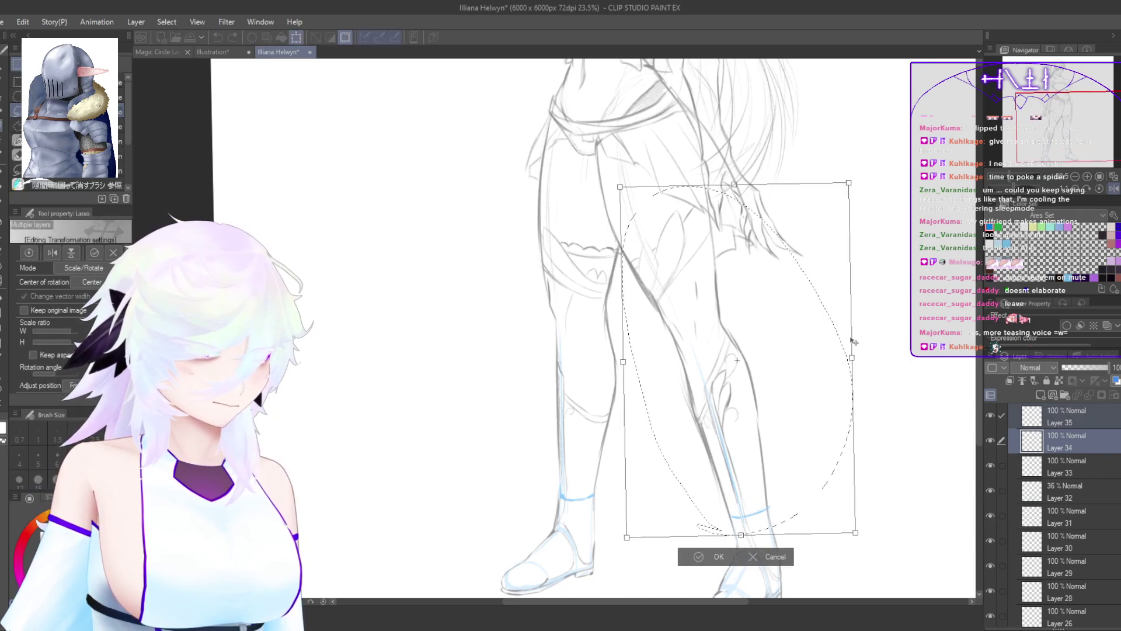
left_click_drag(851, 358, 856, 357)
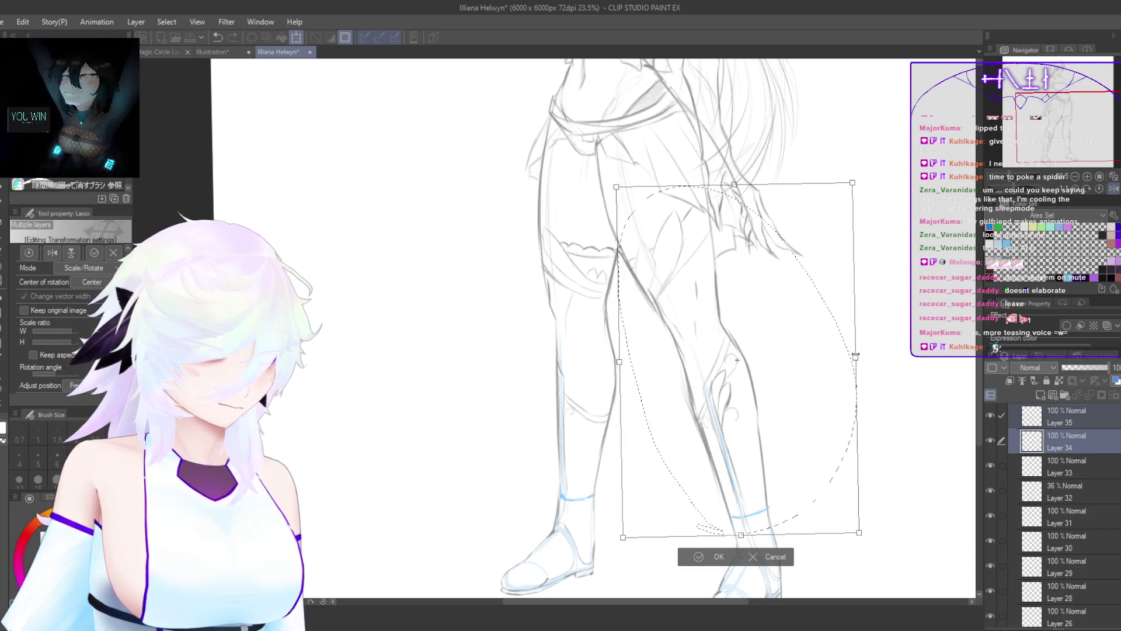
key("ctrl+z")
left_click_drag(848, 183, 857, 181)
left_click_drag(855, 532, 861, 530)
left_click_drag(626, 536, 622, 539)
left_click(777, 560)
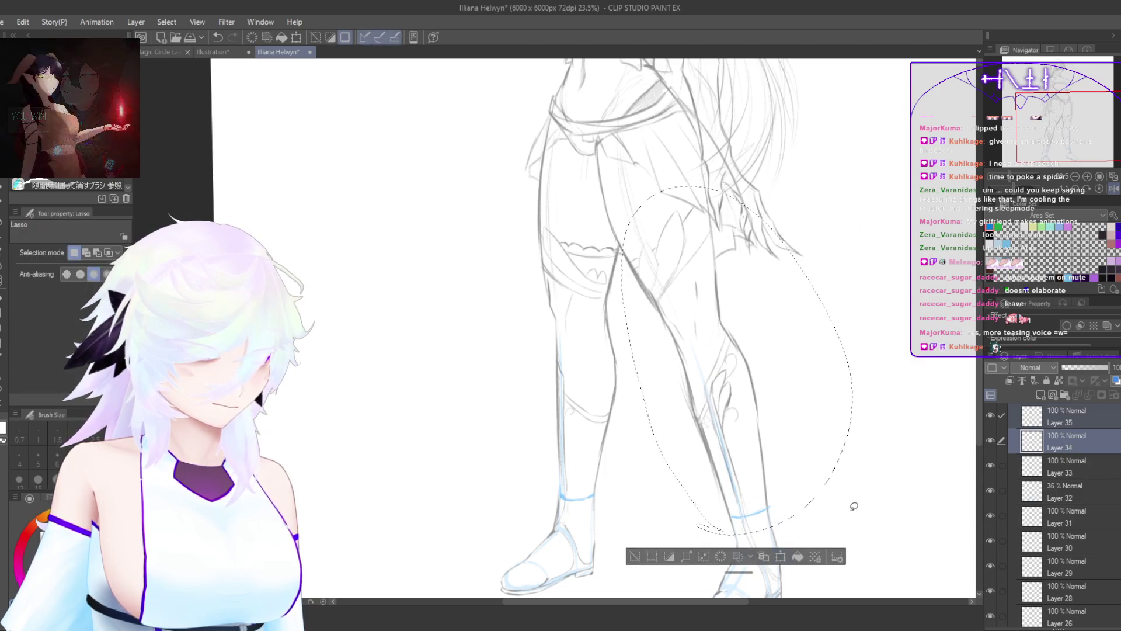
key("ctrl+d")
key("p")
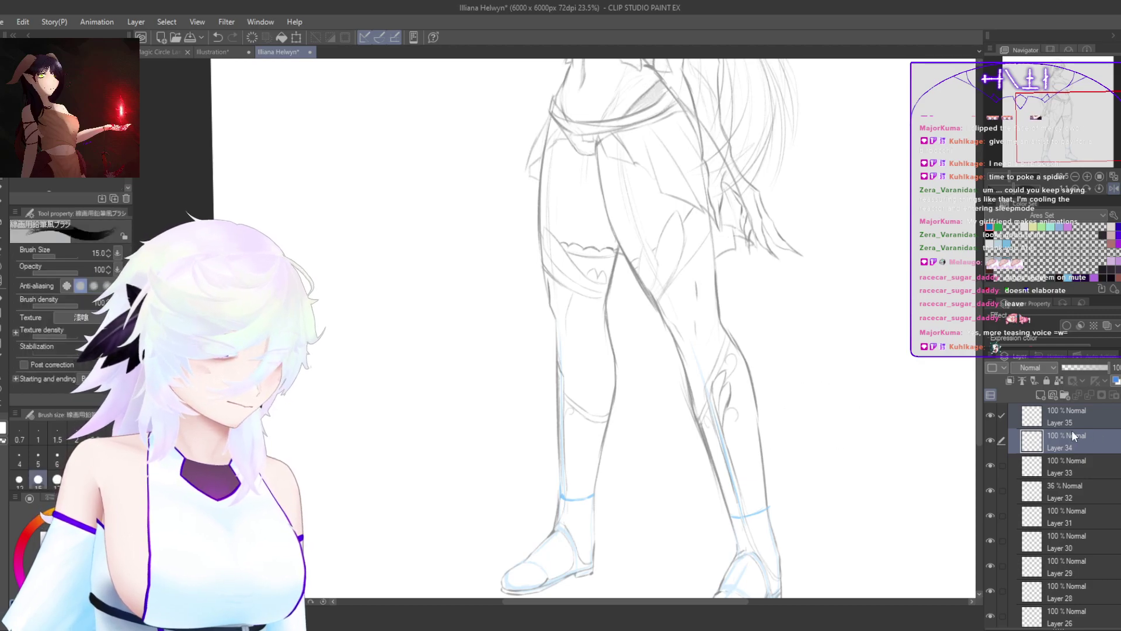
Step: Add a new layer above Layer 35 for the mirrored thigh area
left_click(1083, 417)
left_click(1041, 396)
key("h")
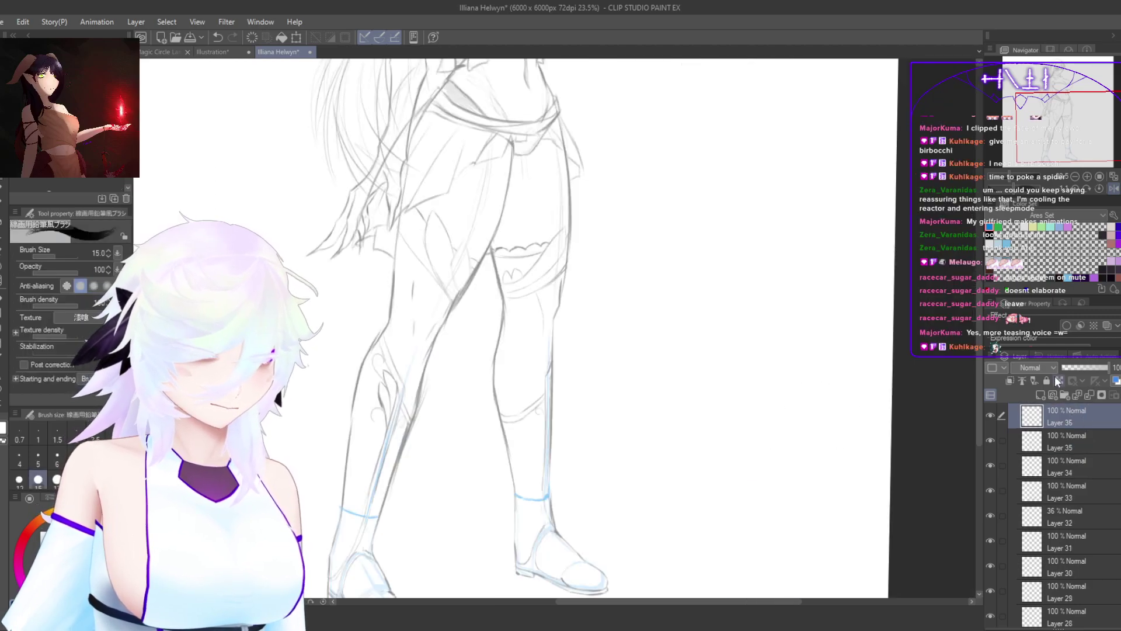
left_click_drag(435, 297, 588, 403)
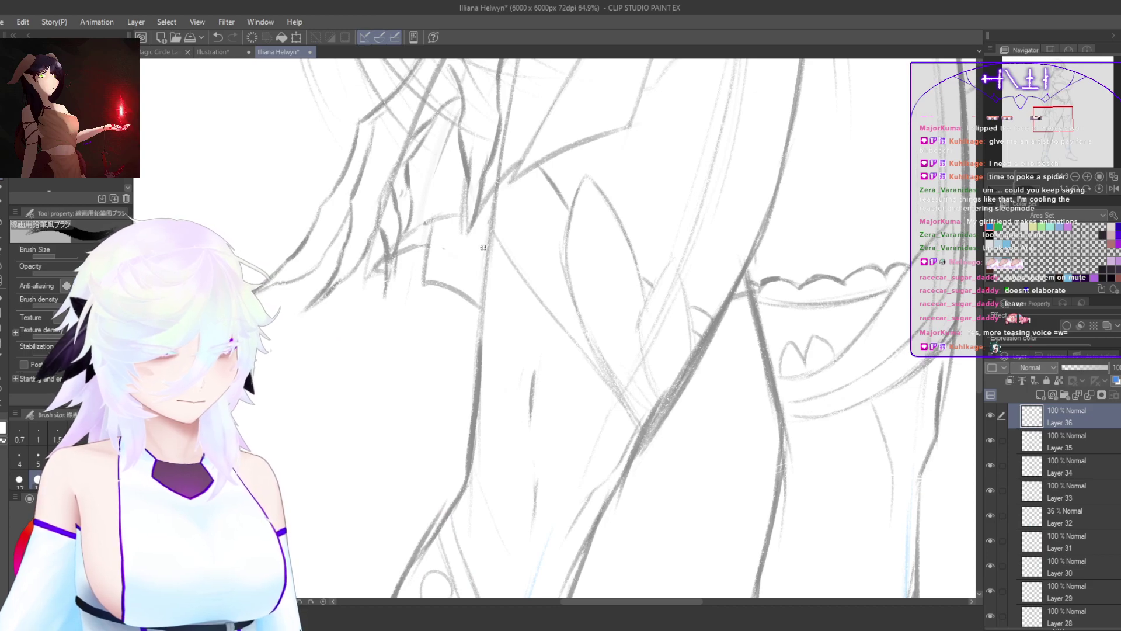
Step: Redraw the outer outline of the leg beside the hand from the thigh down past the knee, undoing stray strokes
left_click_drag(478, 304, 450, 449)
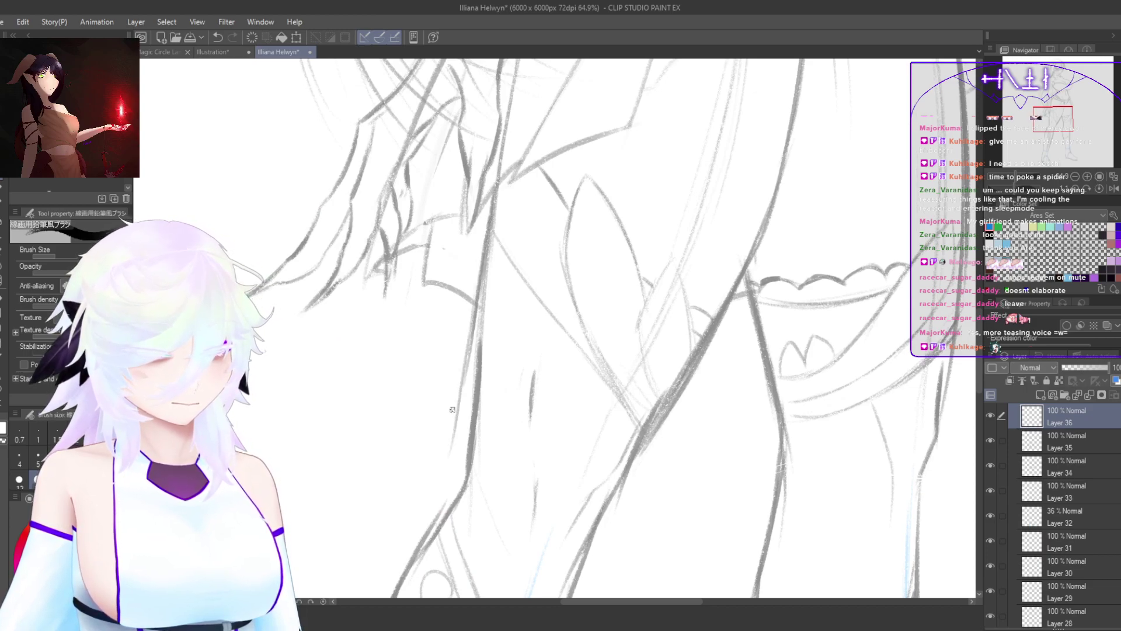
key("ctrl+z")
left_click_drag(474, 332, 447, 480)
left_click_drag(461, 390, 432, 510)
left_click_drag(441, 503, 477, 361)
key("ctrl+z")
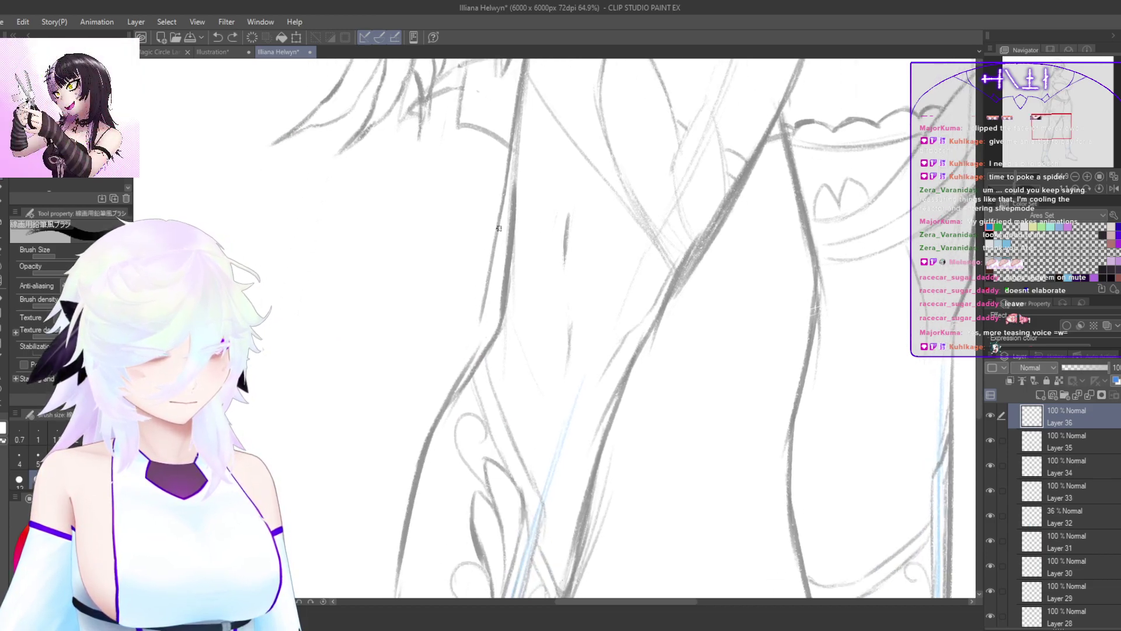
left_click_drag(497, 242, 472, 353)
left_click_drag(486, 307, 461, 383)
left_click_drag(468, 440, 494, 340)
key("ctrl+z")
left_click_drag(515, 210, 470, 329)
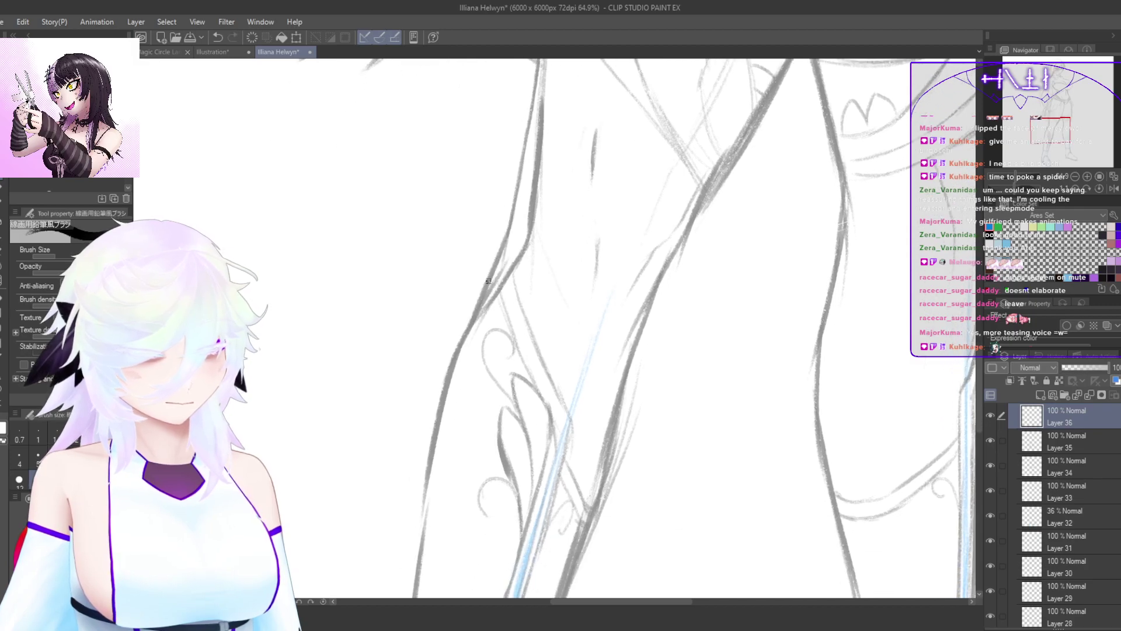
mouse_move(485, 292)
left_mouse_down()
mouse_move(439, 403)
mouse_move(528, 212)
mouse_move(455, 397)
left_mouse_up()
left_click_drag(479, 336, 481, 308)
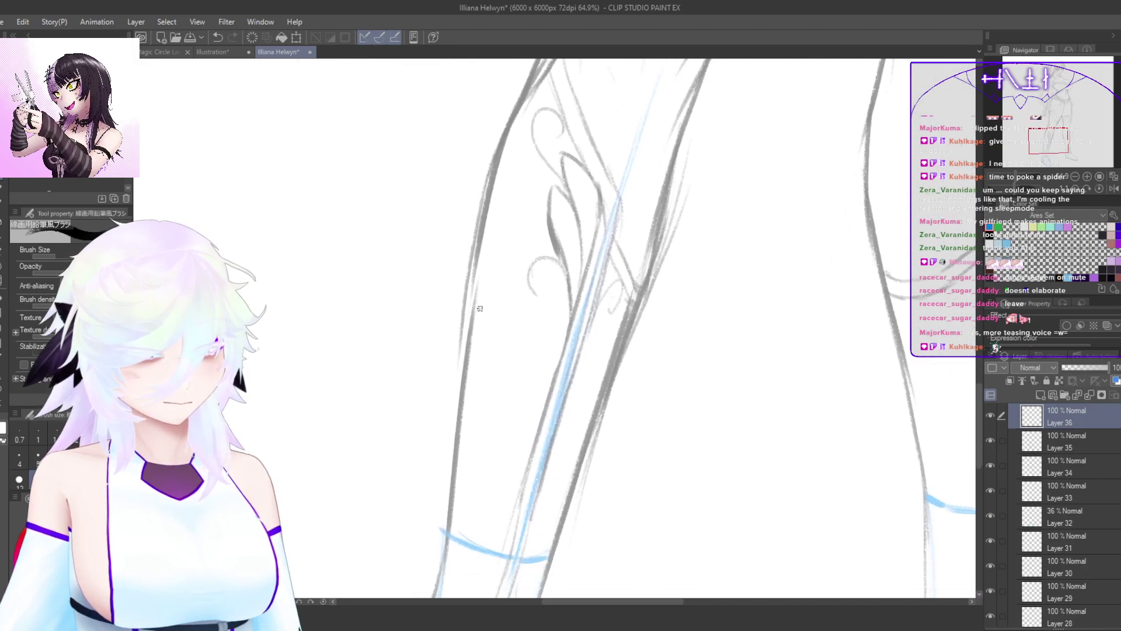
Step: Sketch a firmer outer calf outline on the same leg, running from below the knee to the blue ankle band
left_click_drag(478, 389, 467, 421)
left_click_drag(473, 354, 477, 321)
key("ctrl+z")
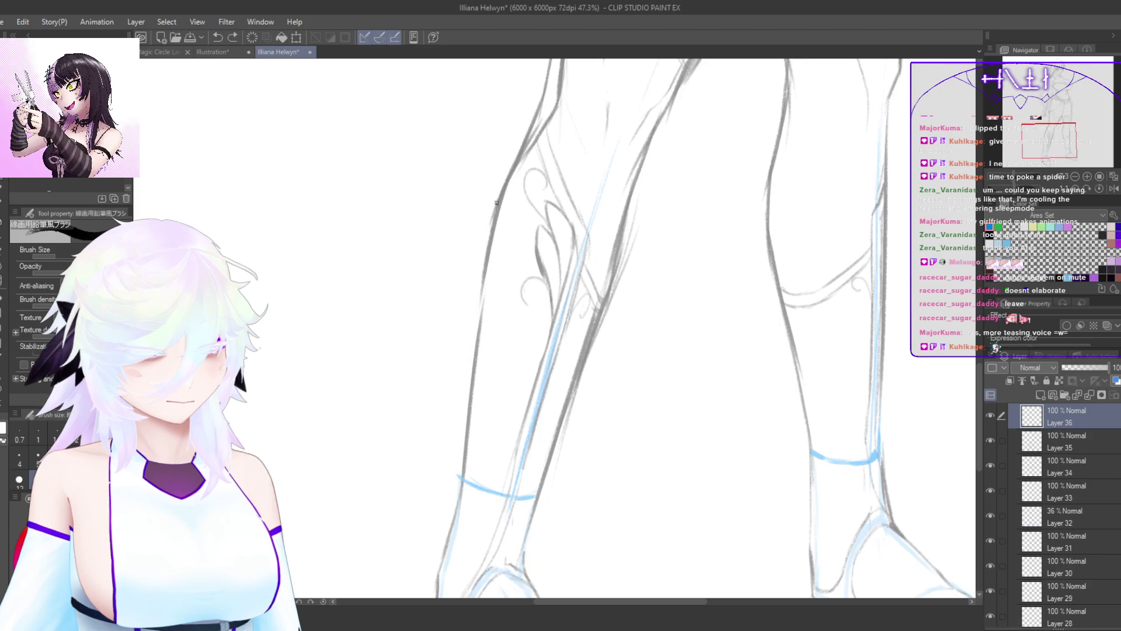
left_click_drag(493, 217, 473, 332)
left_click_drag(485, 257, 473, 367)
left_click_drag(480, 276, 458, 465)
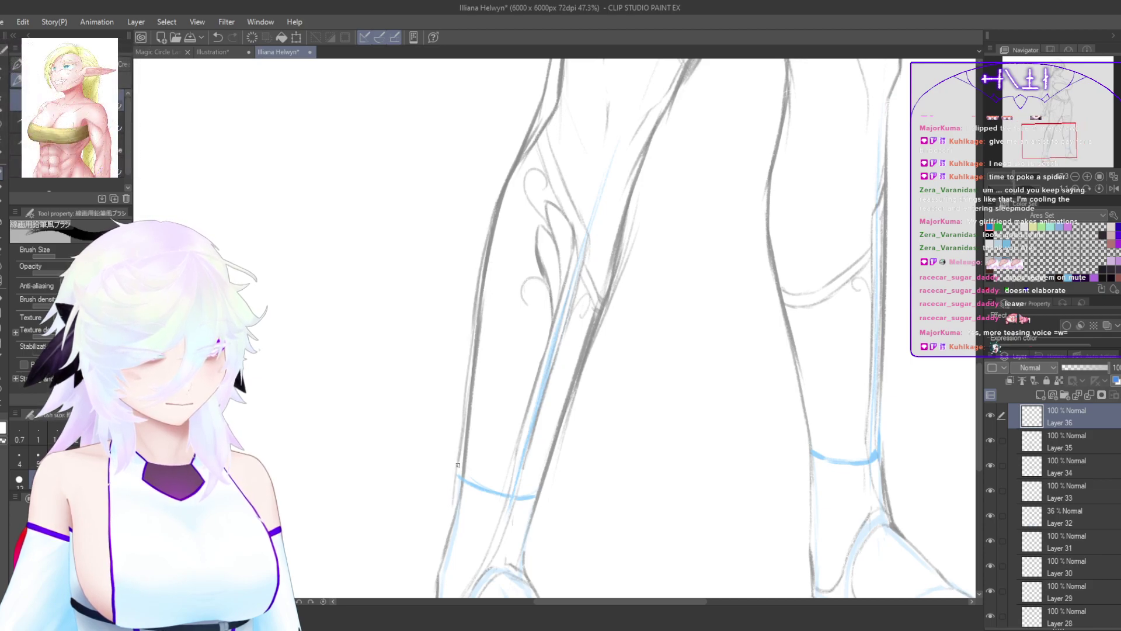
key("ctrl+z")
left_click_drag(472, 358, 461, 477)
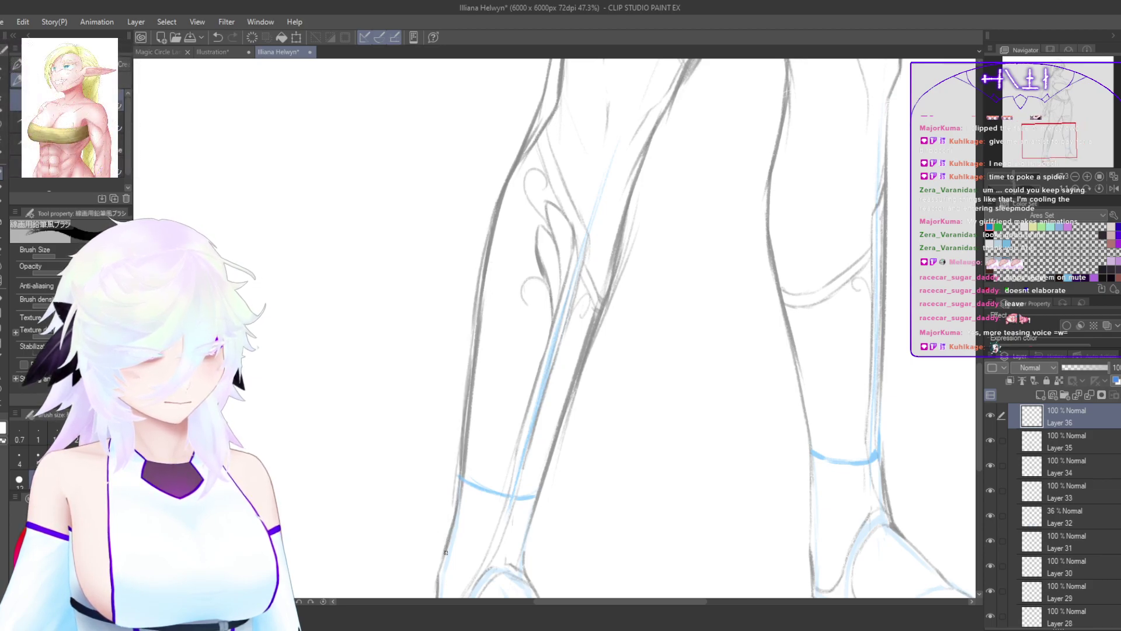
Step: Strengthen the inner contours of both legs around the knees and calves in a mirrored, rotated view
mouse_move(633, 341)
left_mouse_down()
mouse_move(650, 468)
mouse_move(525, 514)
mouse_move(395, 542)
left_mouse_up()
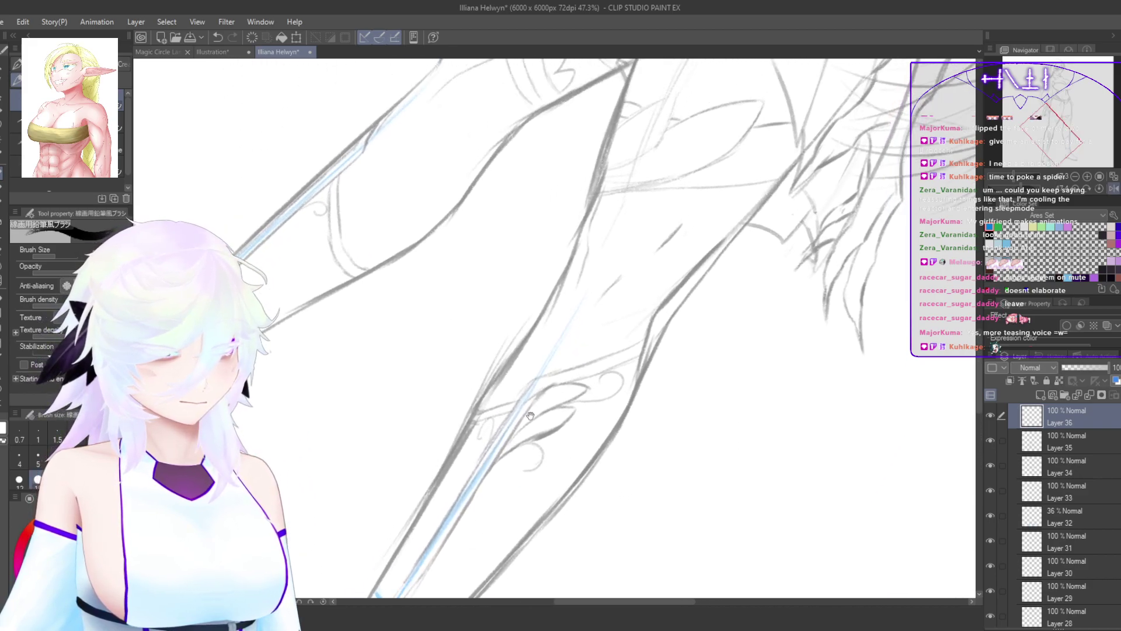
mouse_move(529, 336)
left_mouse_down()
mouse_move(559, 274)
mouse_move(501, 366)
left_mouse_up()
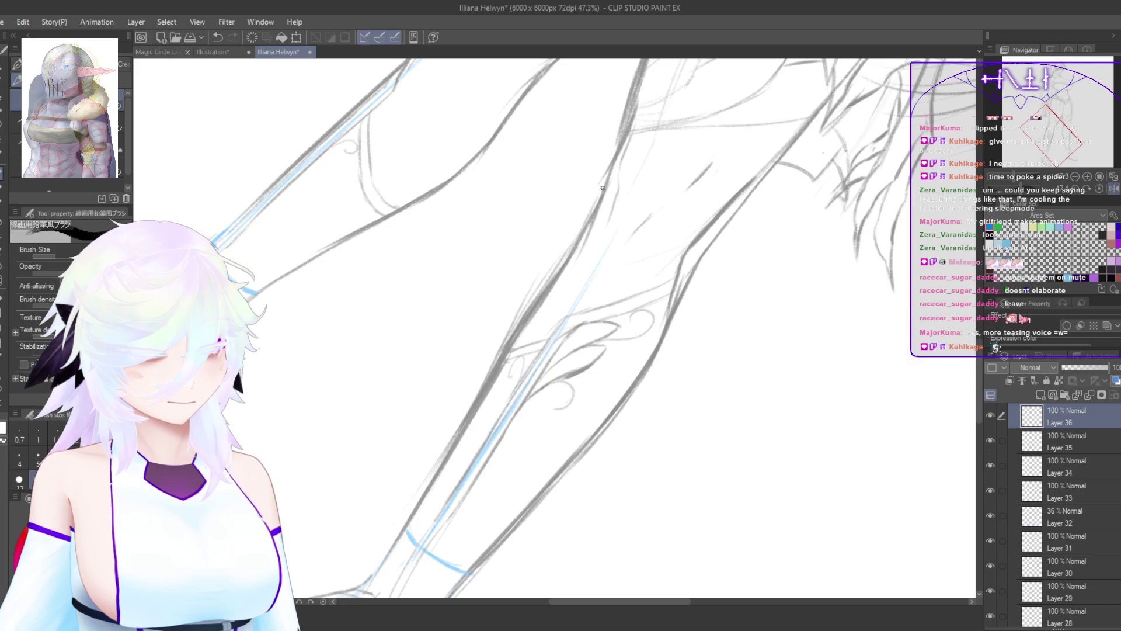
left_click_drag(650, 338, 754, 523)
left_click_drag(717, 293, 728, 334)
mouse_move(766, 228)
left_mouse_down()
mouse_move(629, 339)
mouse_move(717, 265)
mouse_move(632, 330)
left_mouse_up()
key("ctrl+z")
left_click_drag(690, 281, 581, 386)
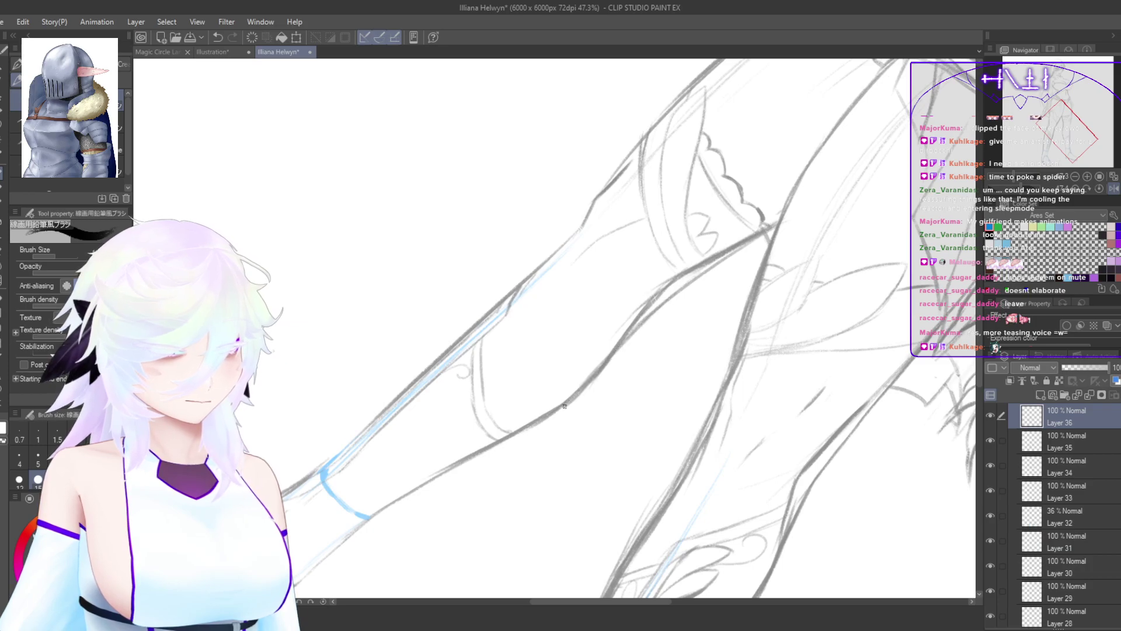
left_click_drag(651, 350, 670, 409)
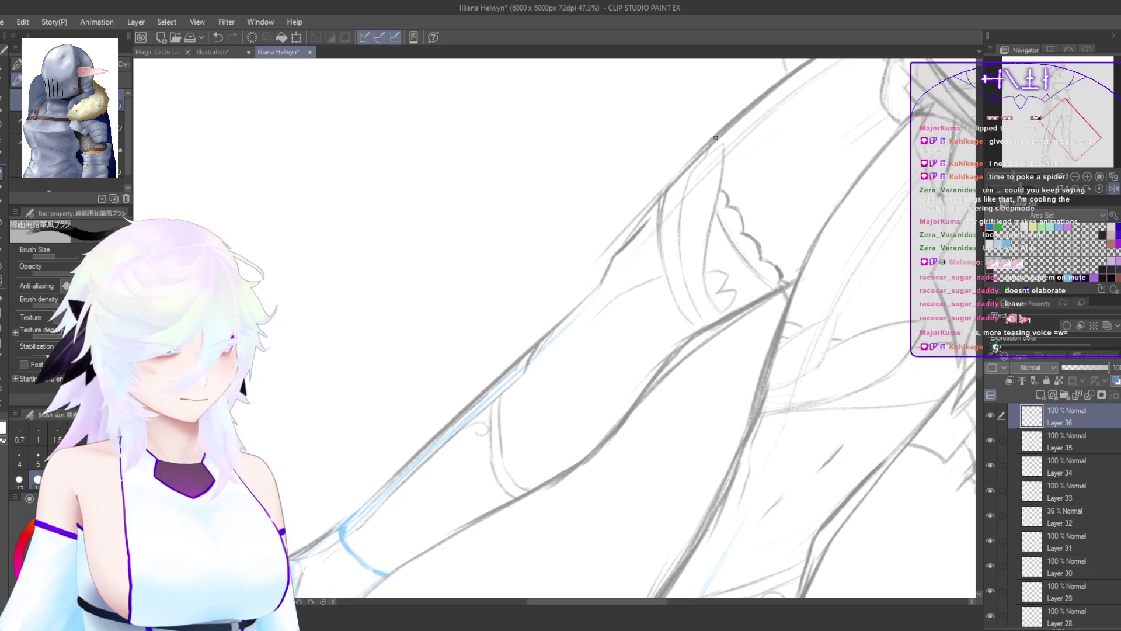
Step: Redraw the outer outline of the lace-banded leg from the thigh past the knee and down the shin
key("ctrl+z")
left_click_drag(707, 142, 622, 230)
left_click_drag(667, 183, 586, 278)
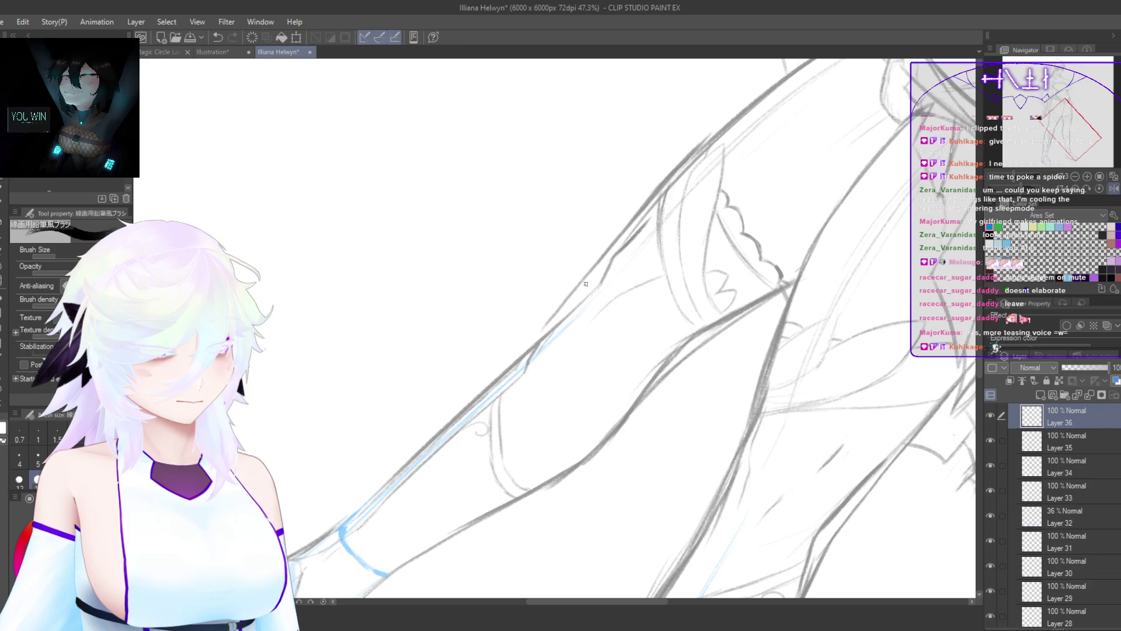
key("ctrl+z")
left_click_drag(646, 206, 558, 319)
mouse_move(584, 282)
left_mouse_down()
mouse_move(519, 358)
mouse_move(694, 234)
mouse_move(589, 303)
mouse_move(450, 443)
left_mouse_up()
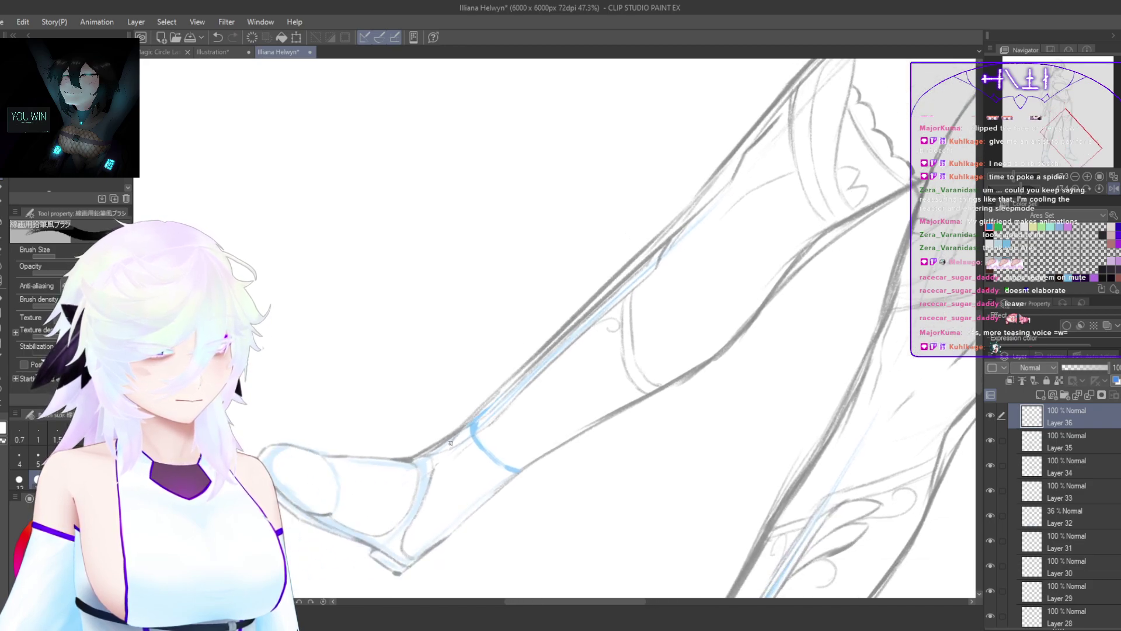
Step: Examine the figure in normal and mirrored views, checking the leg outlines and the thigh details up close
left_click_drag(754, 400, 733, 444)
key("h")
left_click_drag(734, 348, 769, 496)
left_click_drag(752, 375, 751, 496)
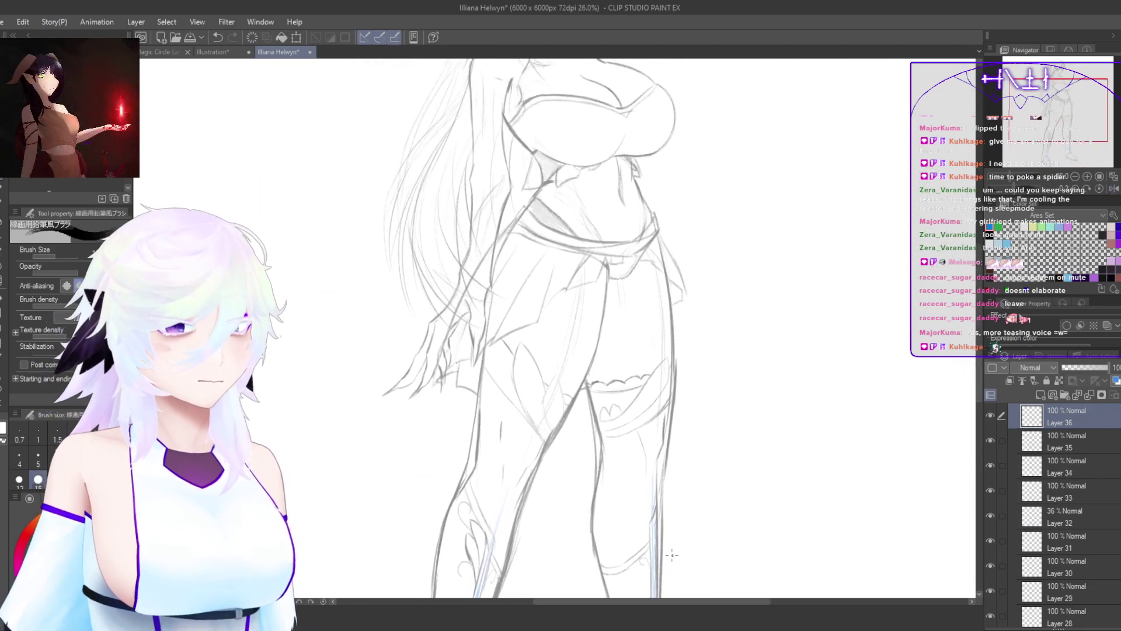
scroll(662, 351, "up", 5)
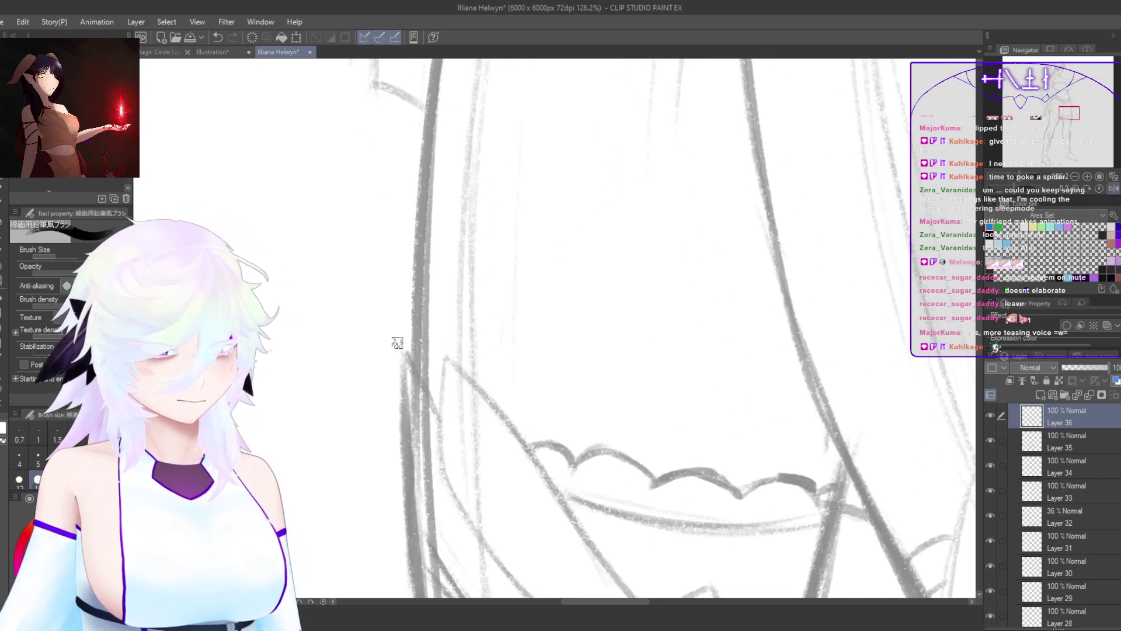
scroll(708, 438, "down", 2)
scroll(708, 450, "down", 4)
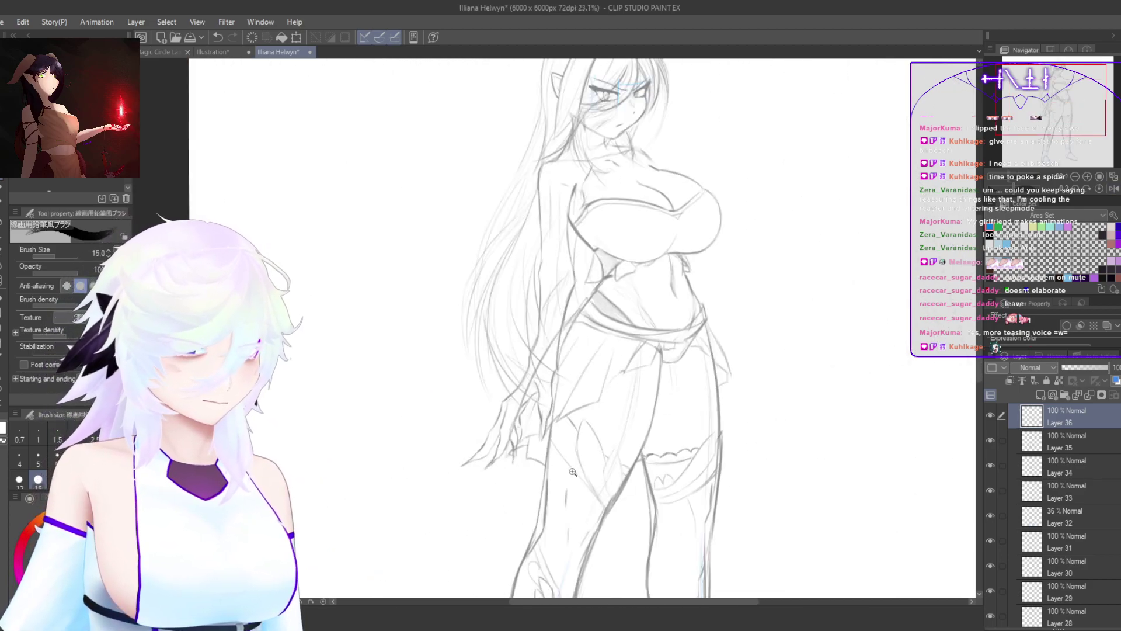
scroll(616, 355, "up", 4)
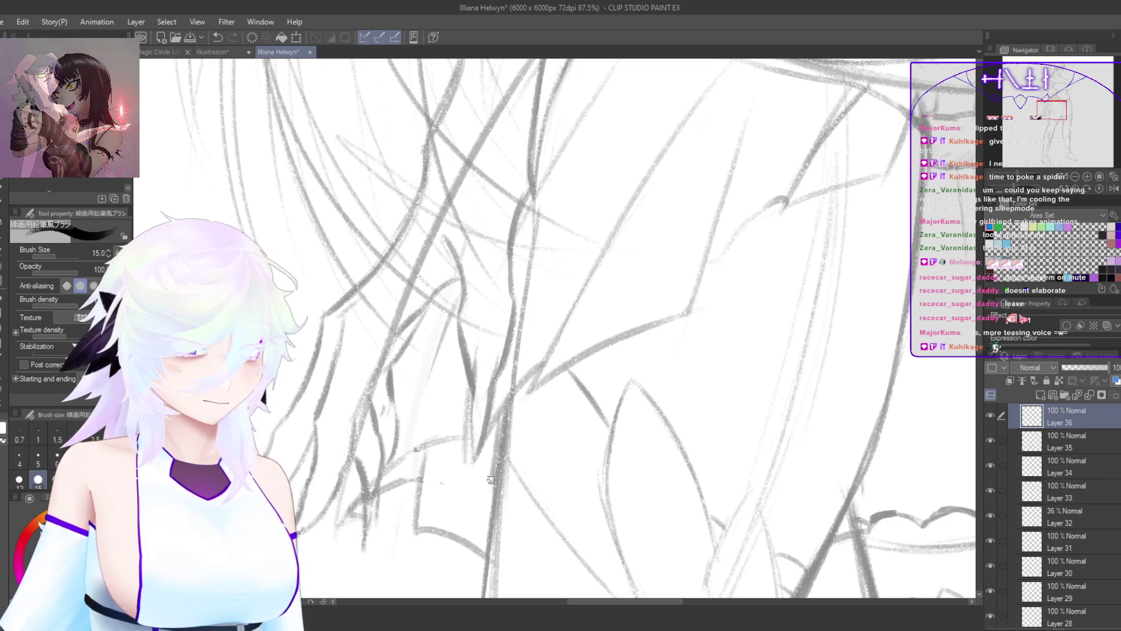
scroll(516, 500, "down", 3)
scroll(502, 409, "up", 5)
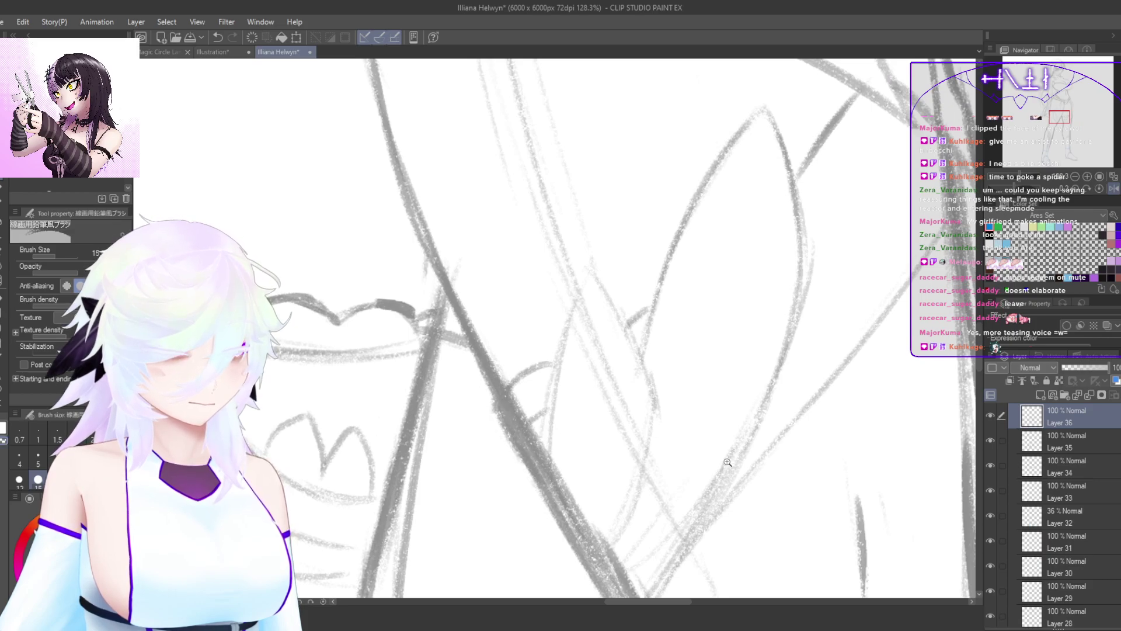
scroll(727, 462, "down", 8)
left_click_drag(826, 402, 834, 512)
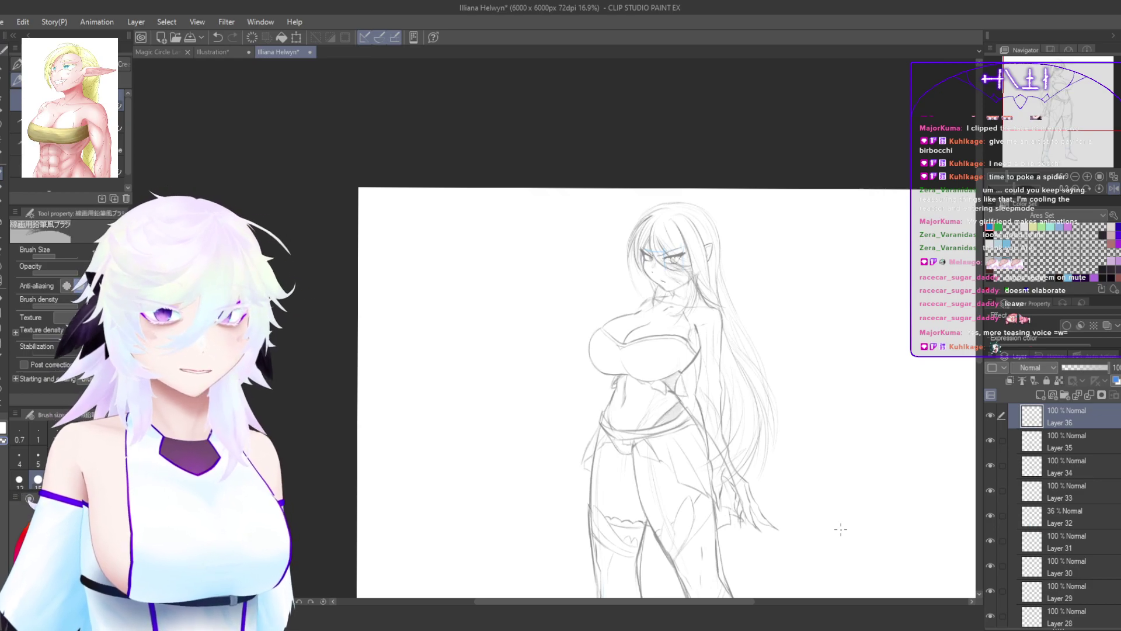
Step: Add two new layers above Layer 36 for the upper-arm details
key("ctrl+shift+n")
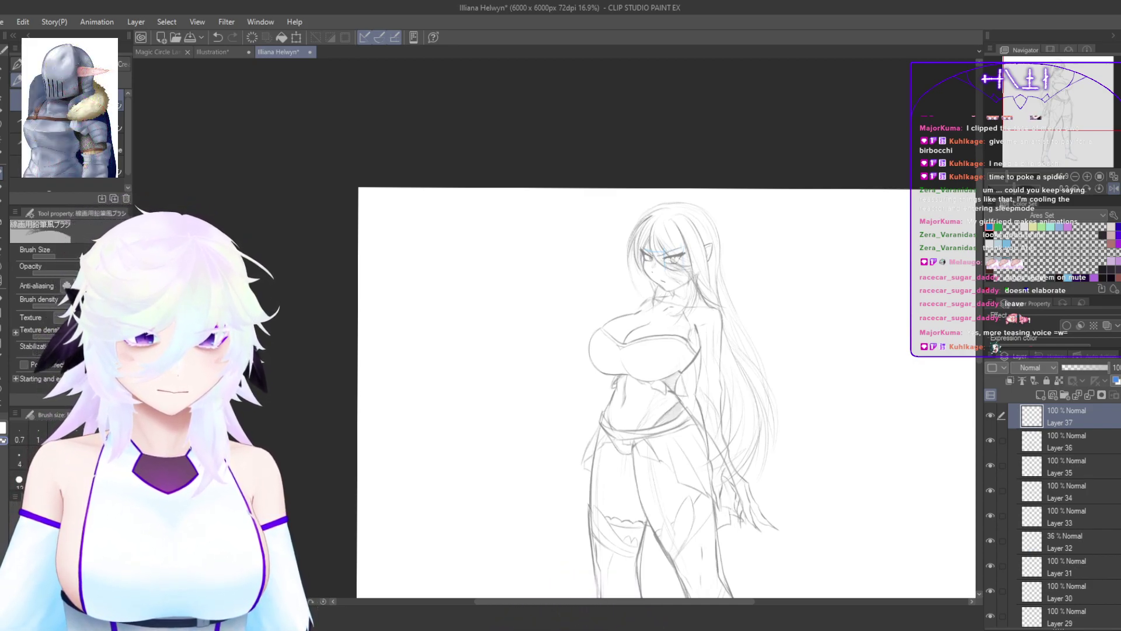
scroll(817, 376, "up", 6)
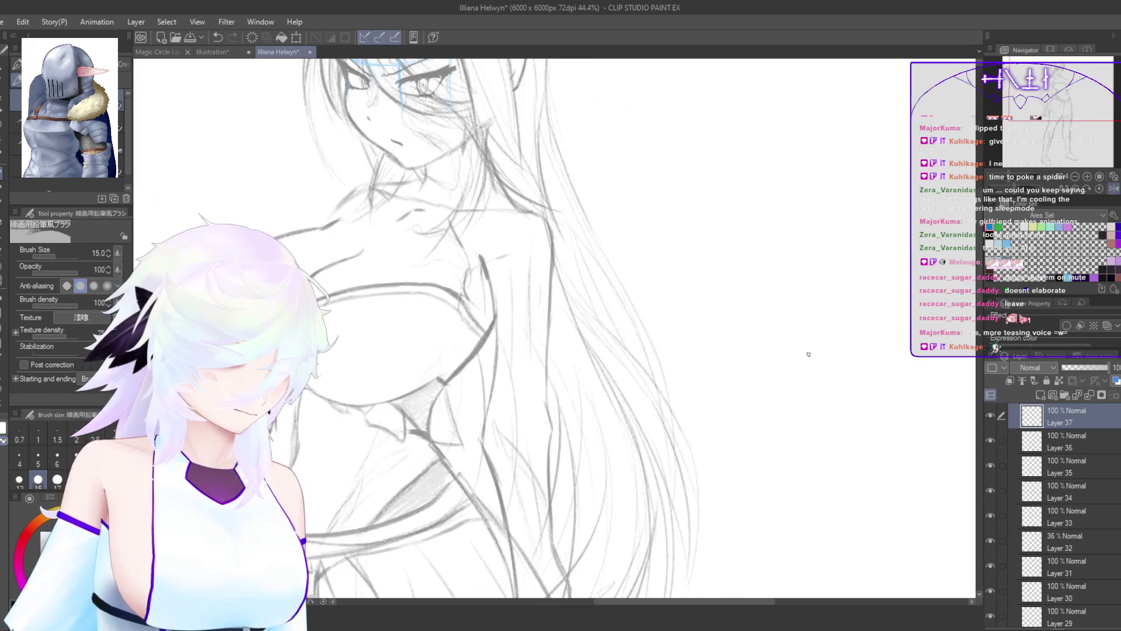
scroll(340, 301, "up", 4)
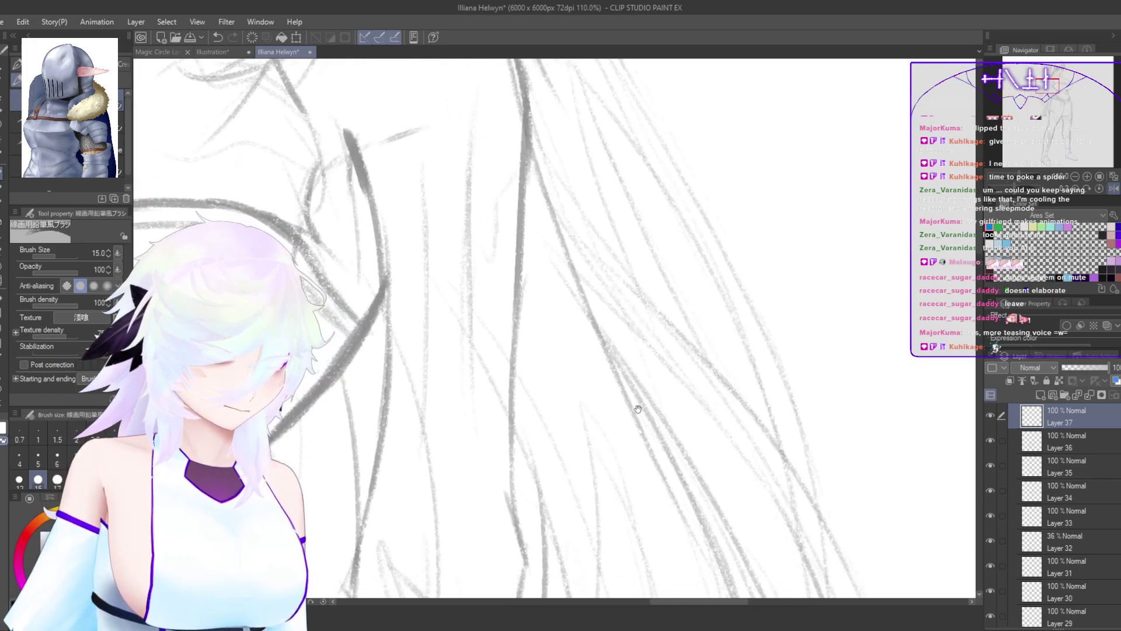
key("ctrl+shift+n")
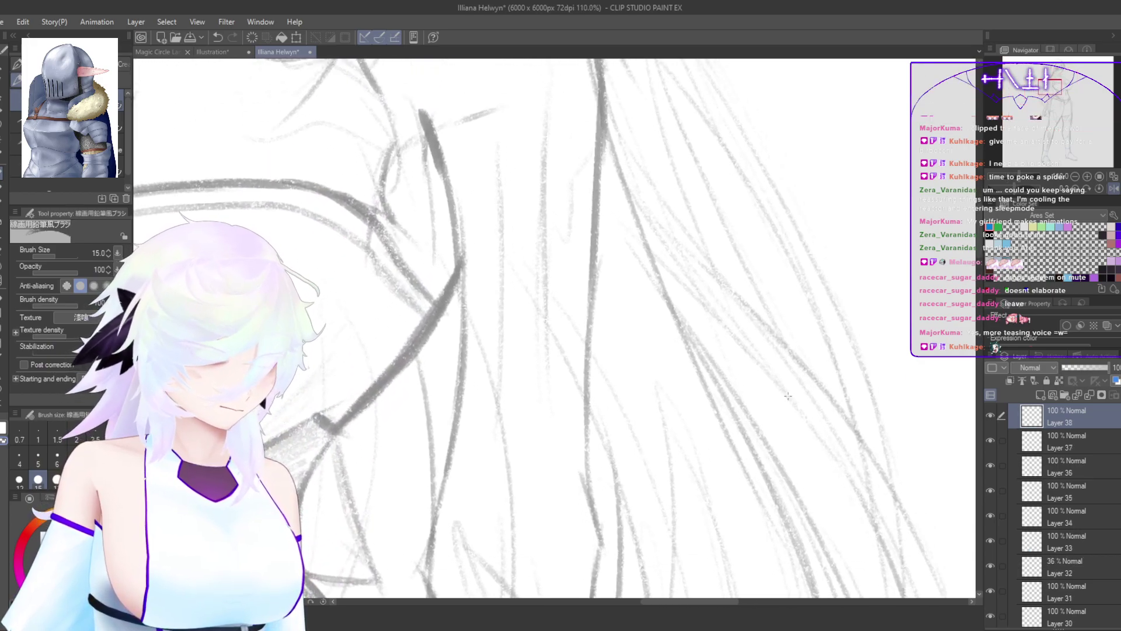
Step: Sketch a slanted armband across the upper arm beside the hair, with curved upper and lower edges
left_click_drag(571, 257, 596, 290)
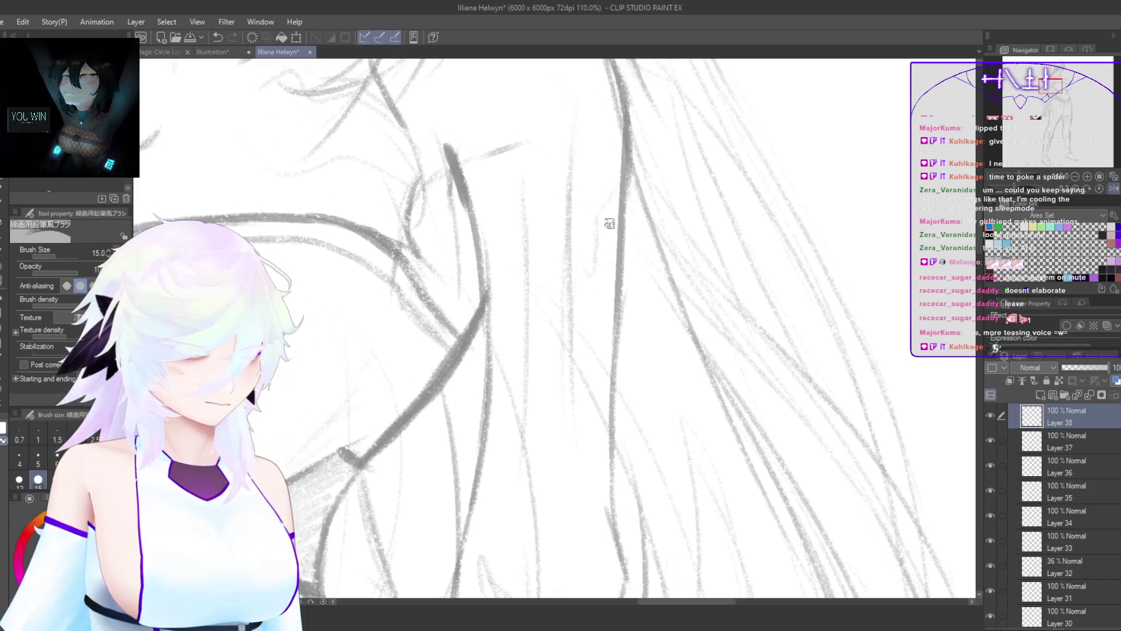
left_click_drag(641, 194, 568, 260)
key("ctrl+z")
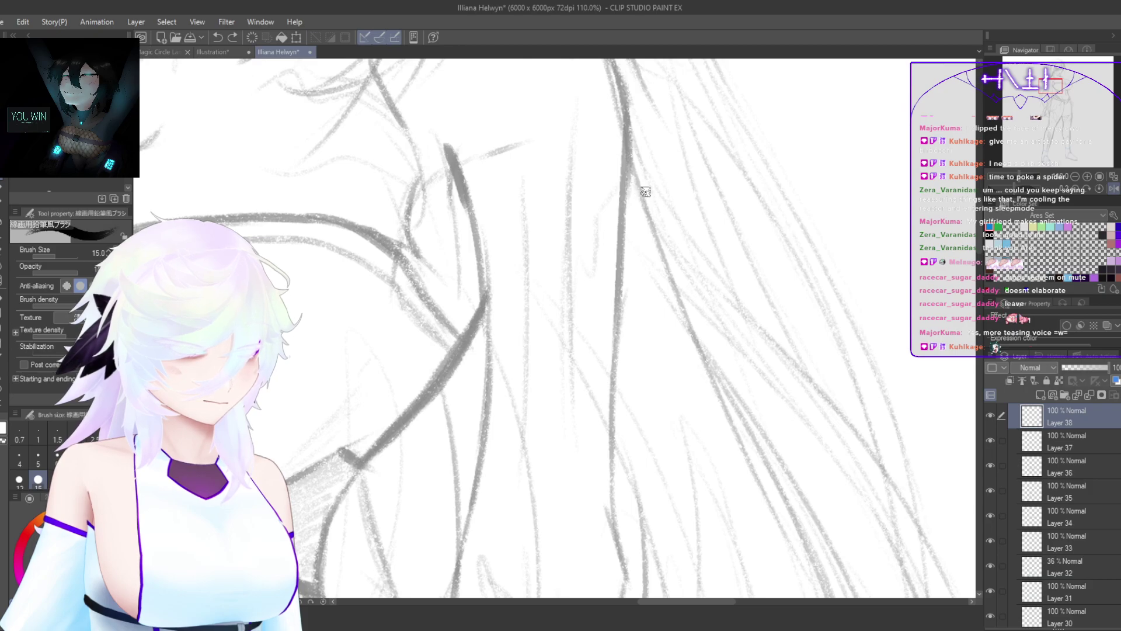
mouse_move(644, 192)
left_mouse_down()
mouse_move(529, 283)
mouse_move(564, 256)
mouse_move(476, 356)
mouse_move(480, 390)
mouse_move(489, 338)
mouse_move(467, 371)
mouse_move(625, 203)
mouse_move(553, 259)
mouse_move(661, 193)
mouse_move(628, 311)
mouse_move(651, 210)
left_mouse_up()
left_click_drag(628, 315, 543, 376)
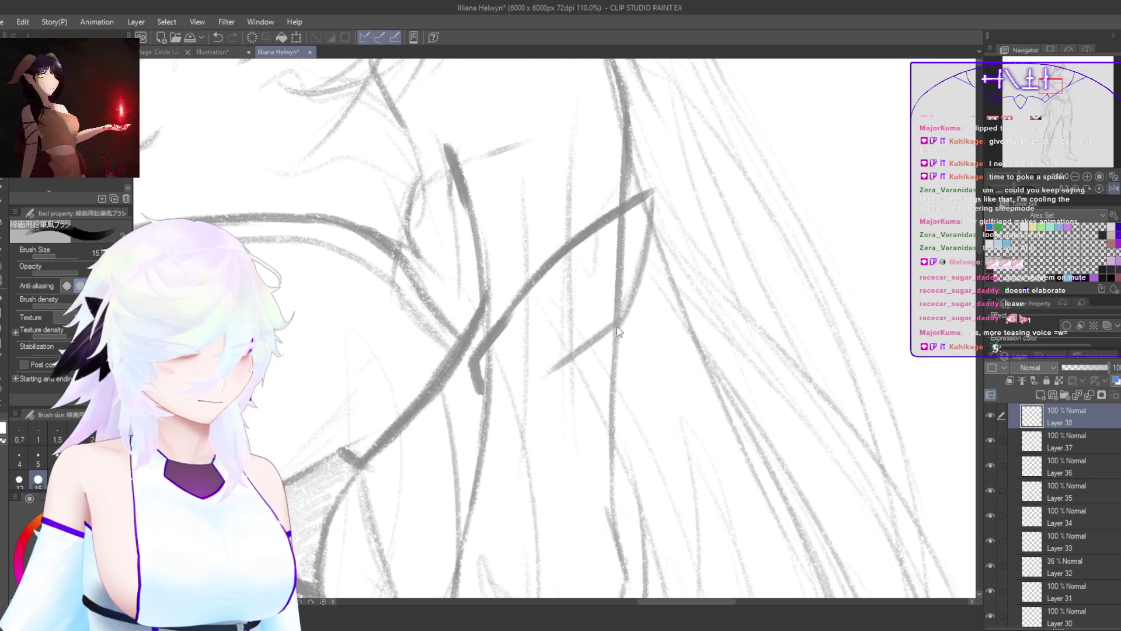
key("ctrl+z")
left_click_drag(616, 321, 495, 395)
mouse_move(591, 351)
left_mouse_down()
mouse_move(488, 393)
mouse_move(574, 345)
left_mouse_up()
left_click_drag(521, 376, 622, 309)
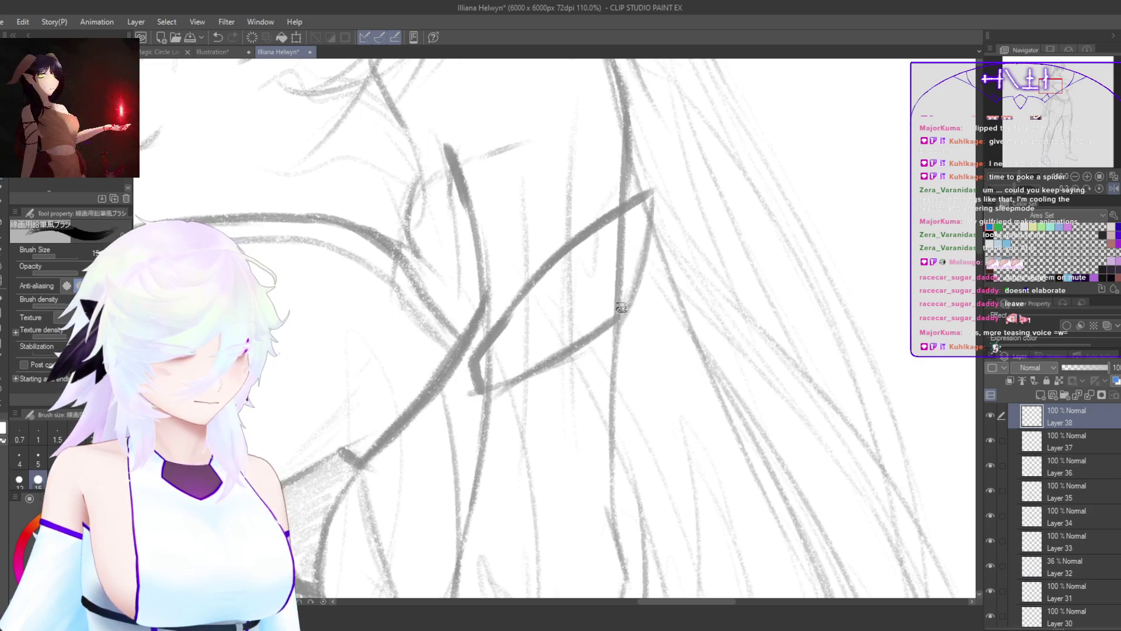
left_click_drag(590, 344, 555, 367)
left_click_drag(558, 386, 593, 330)
Step: Sketch jagged, pointed trim across the arm below the armband, undoing strokes that miss
mouse_move(519, 338)
left_mouse_down()
mouse_move(484, 454)
mouse_move(508, 416)
mouse_move(522, 347)
mouse_move(493, 459)
mouse_move(532, 408)
mouse_move(561, 404)
mouse_move(571, 447)
mouse_move(595, 432)
mouse_move(617, 455)
left_mouse_up()
key("ctrl+z")
mouse_move(626, 458)
left_mouse_down()
mouse_move(635, 421)
mouse_move(660, 411)
left_mouse_up()
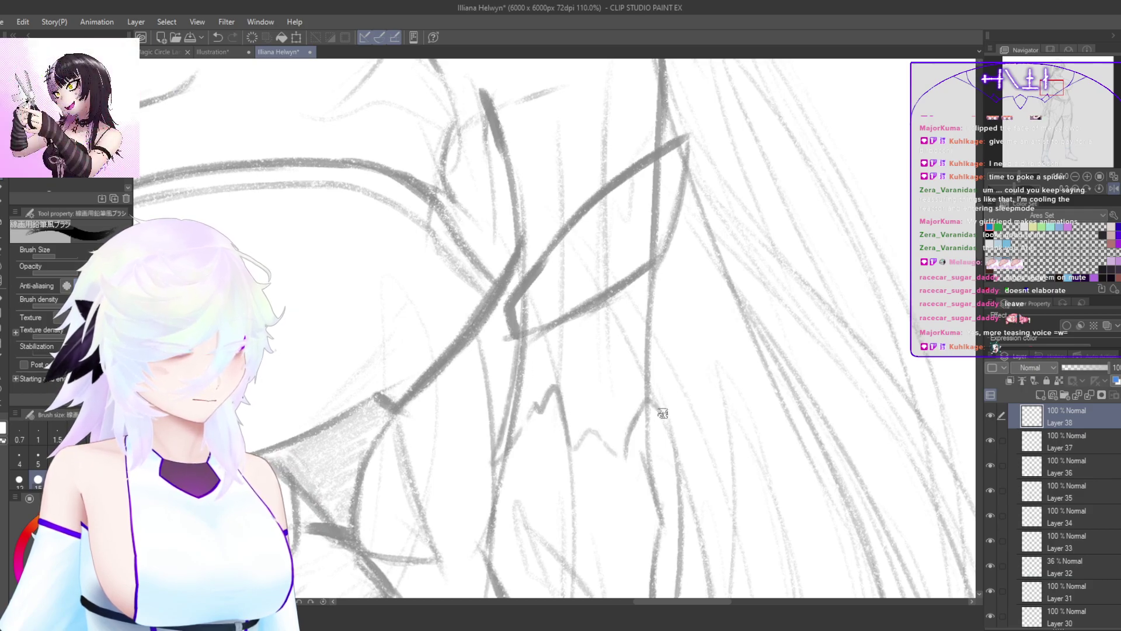
mouse_move(656, 315)
left_mouse_down()
mouse_move(654, 406)
mouse_move(608, 368)
mouse_move(628, 407)
mouse_move(612, 437)
mouse_move(600, 373)
mouse_move(616, 403)
mouse_move(610, 440)
left_mouse_up()
key("ctrl+z")
Step: Examine the mirrored and full-figure views to judge the new armband against the rest of the outfit
key("h")
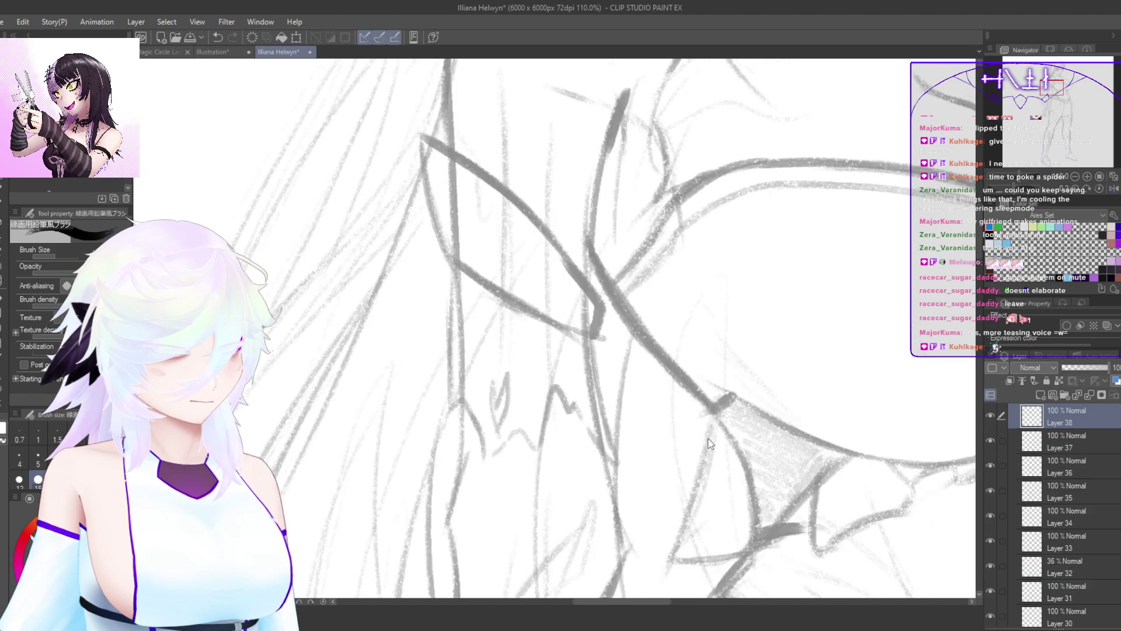
key("h")
left_click_drag(804, 439, 794, 325)
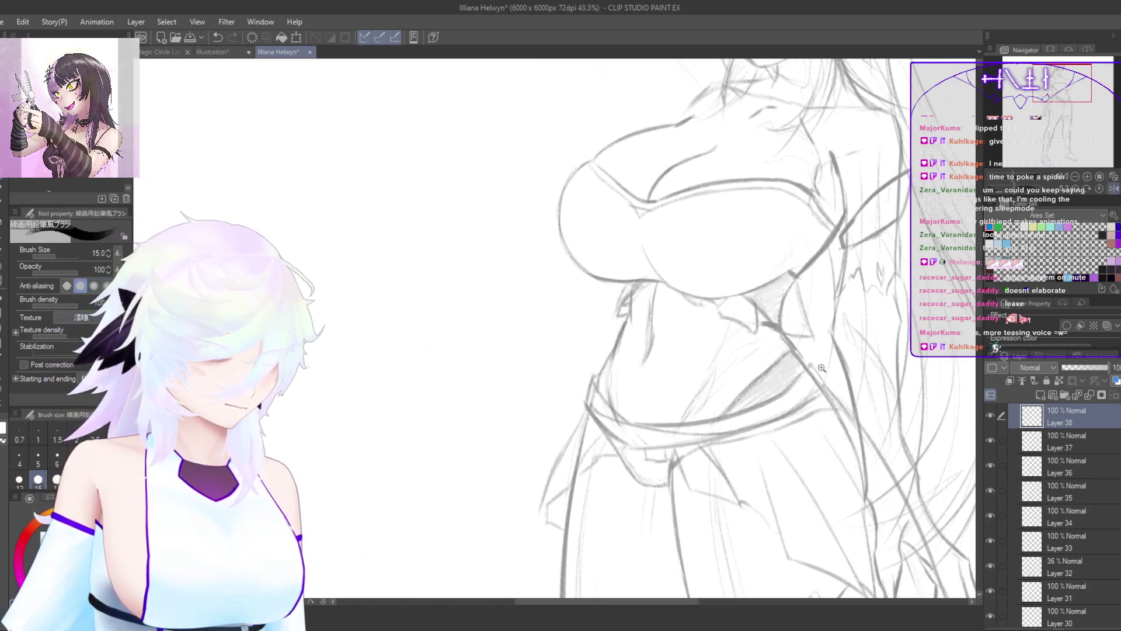
left_click_drag(804, 402, 589, 420)
left_click_drag(879, 509, 778, 456)
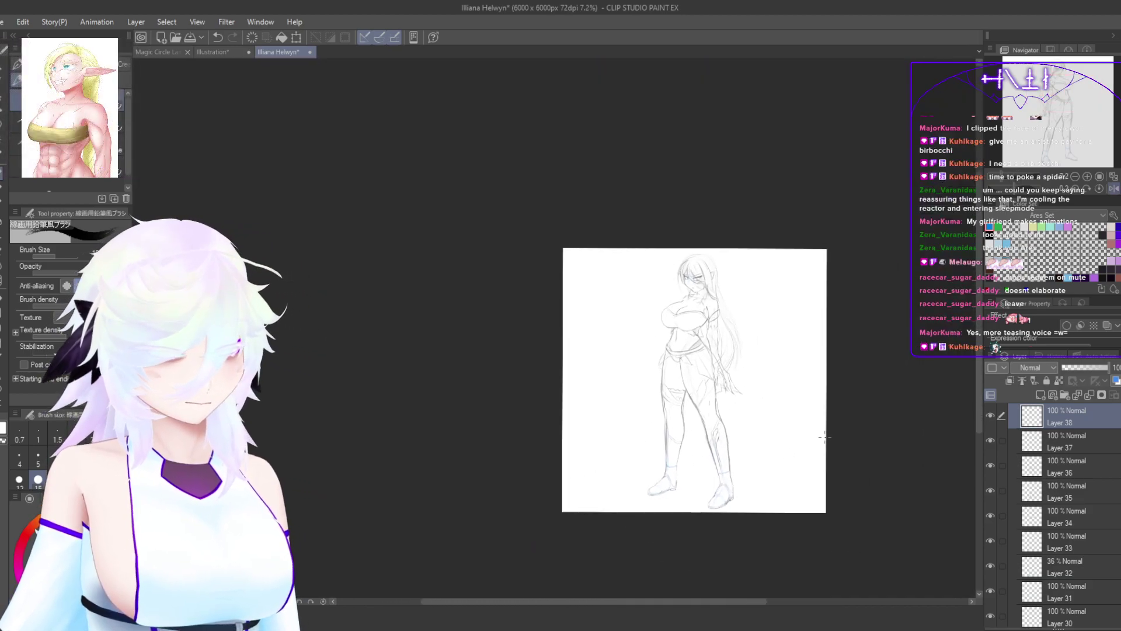
scroll(753, 393, "up", 3)
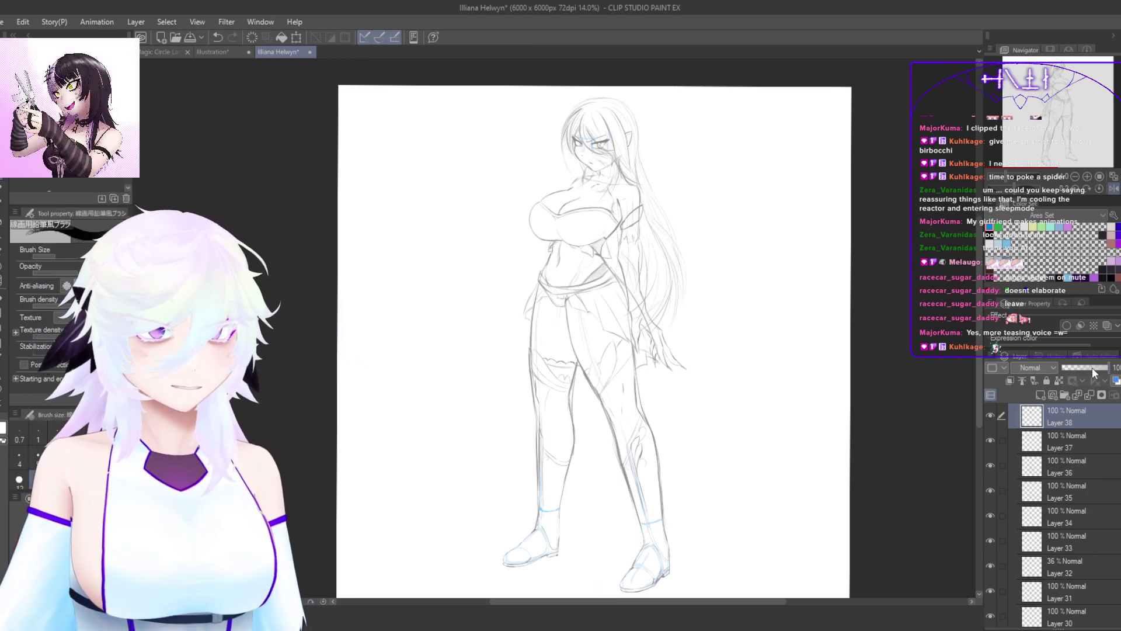
left_click_drag(979, 273, 979, 278)
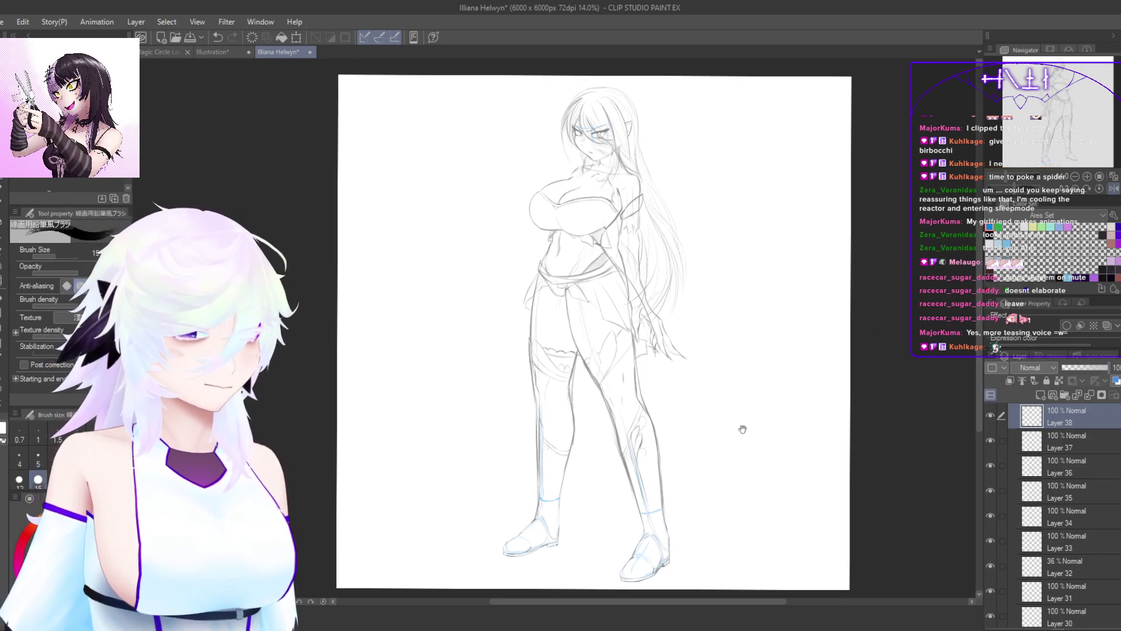
scroll(742, 430, "down", 1)
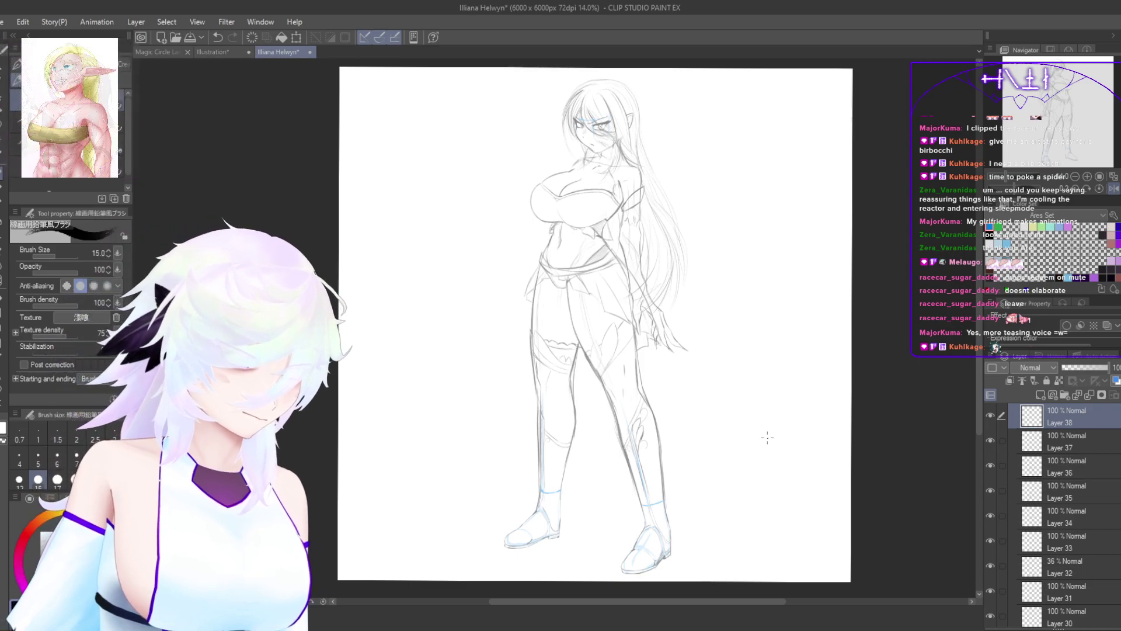
scroll(1114, 409, "up", 1)
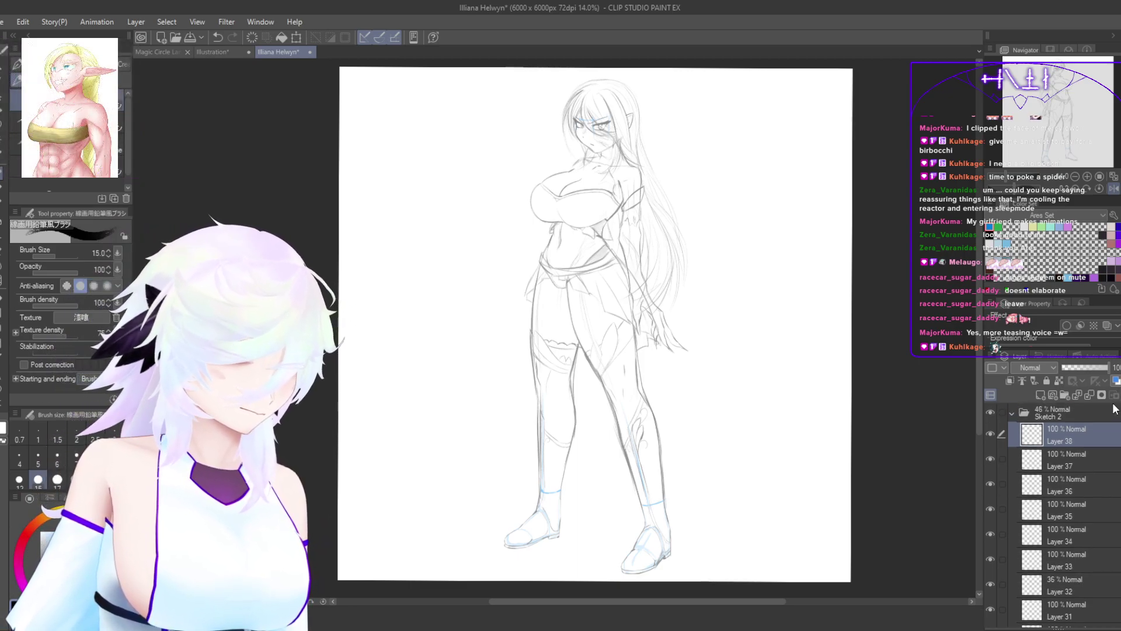
Step: Add a new layer above Layer 38 and sketch looping lace trim along the upper edges of both cups of the top
key("ctrl+shift+n")
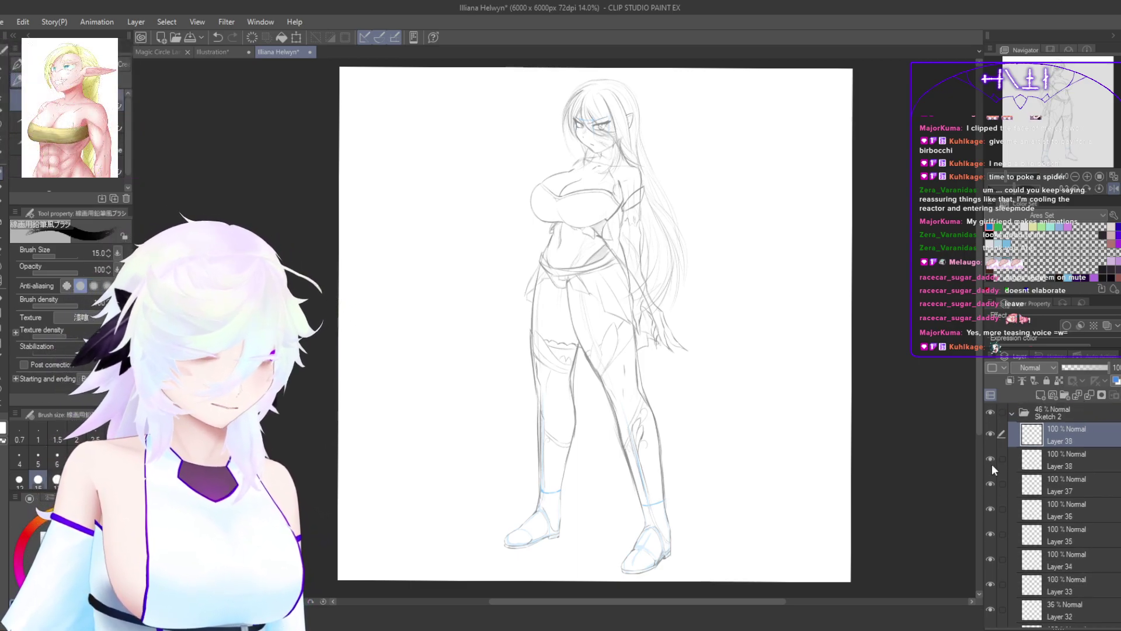
left_click_drag(808, 445, 793, 484)
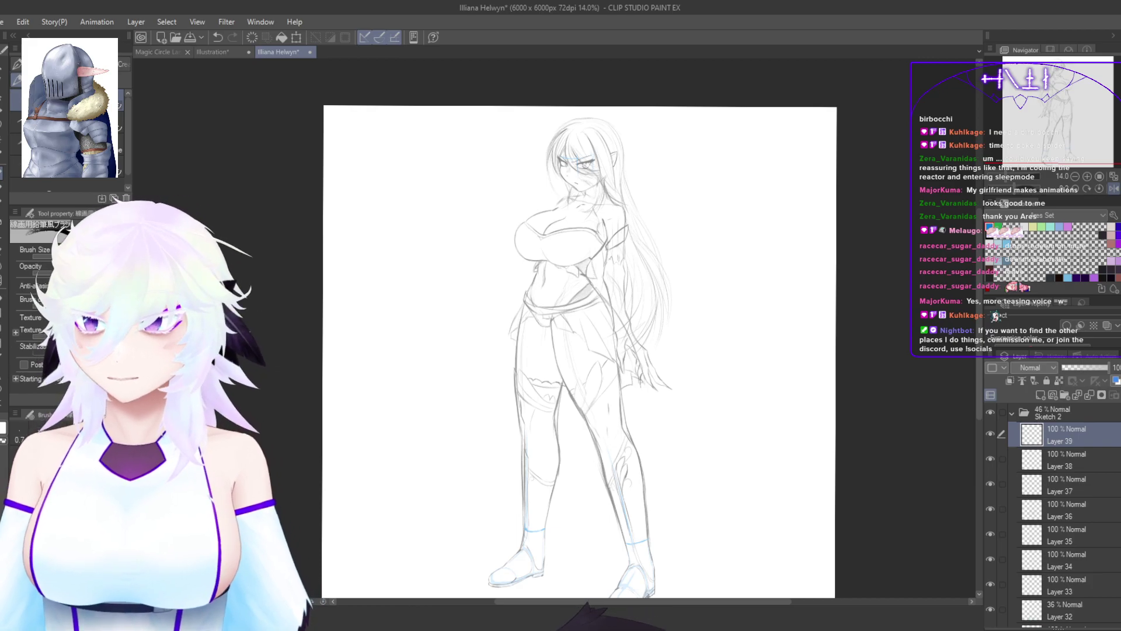
scroll(633, 85, "up", 2)
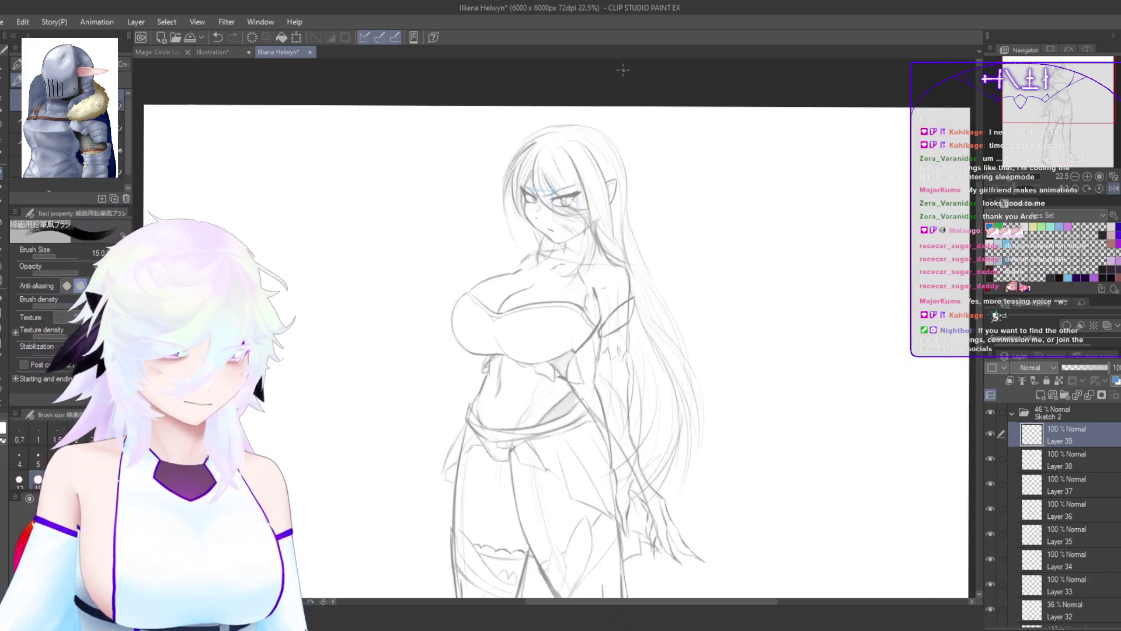
scroll(621, 70, "down", 1)
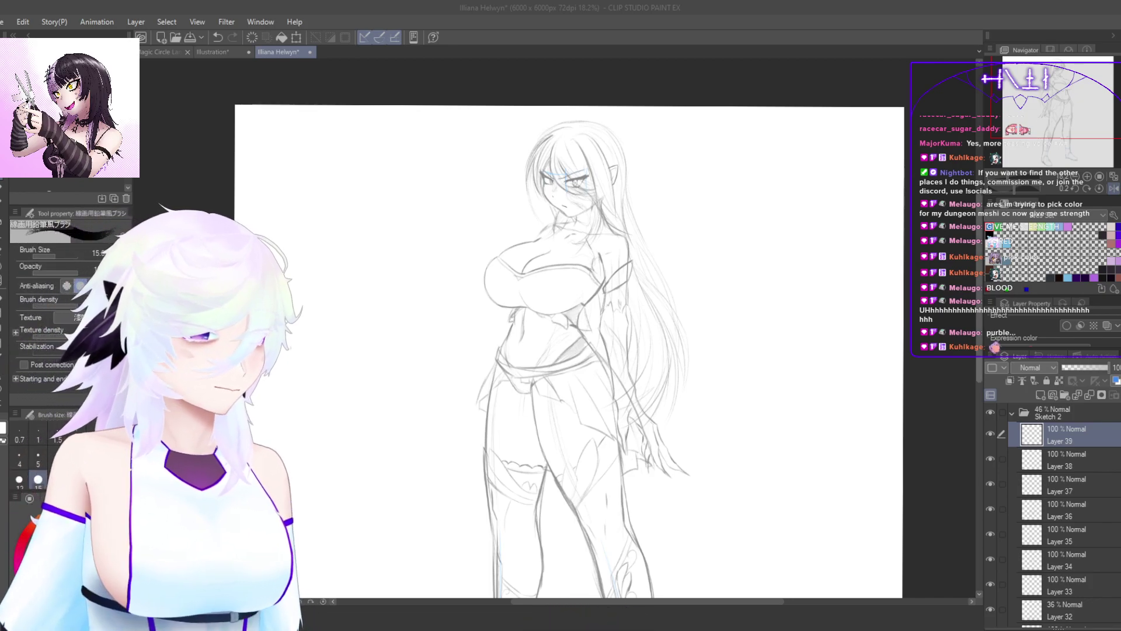
scroll(537, 252, "up", 5)
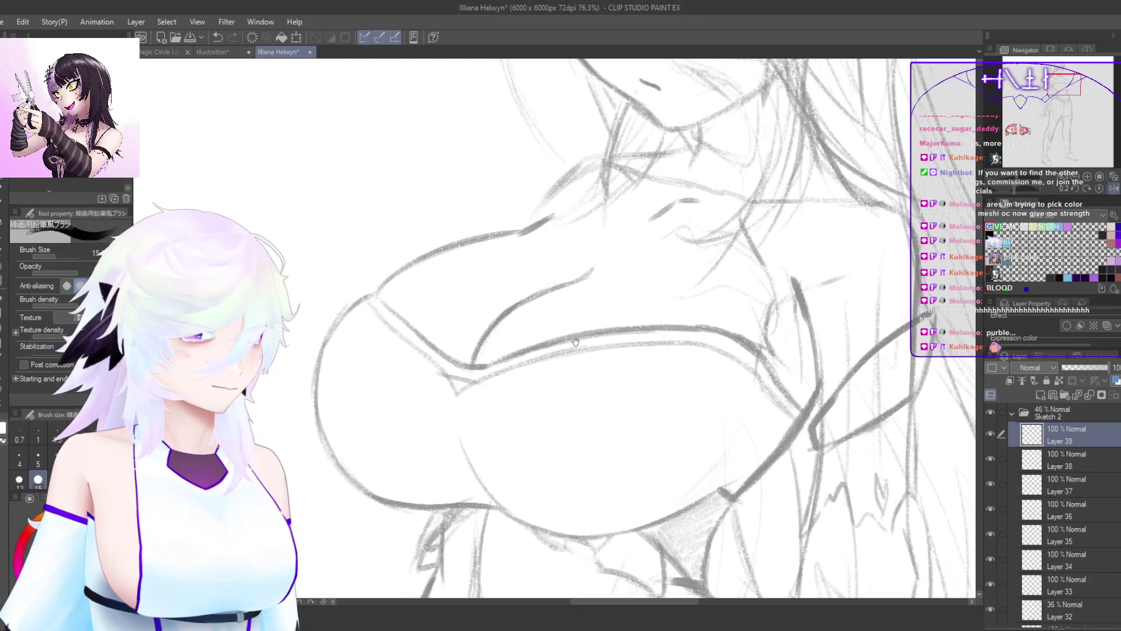
mouse_move(480, 362)
left_mouse_down()
mouse_move(510, 344)
mouse_move(525, 341)
mouse_move(519, 352)
mouse_move(596, 331)
left_mouse_up()
key("ctrl+z")
key("ctrl+z")
key("ctrl+z")
key("ctrl+z")
key("ctrl+z")
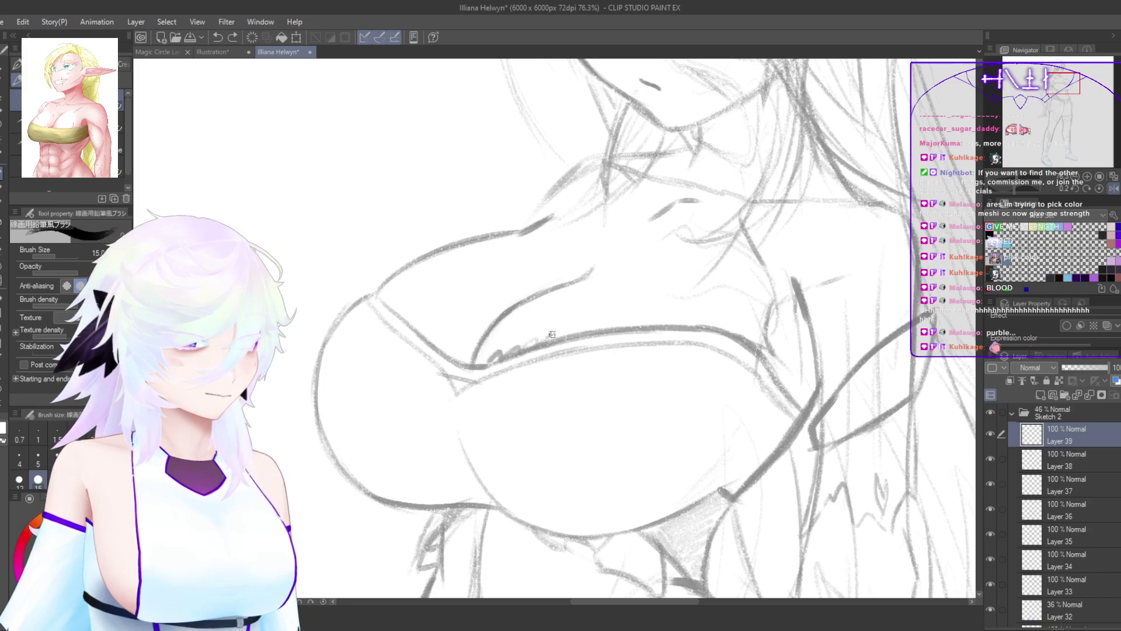
mouse_move(649, 316)
left_mouse_down()
mouse_move(681, 312)
mouse_move(666, 327)
mouse_move(758, 317)
left_mouse_up()
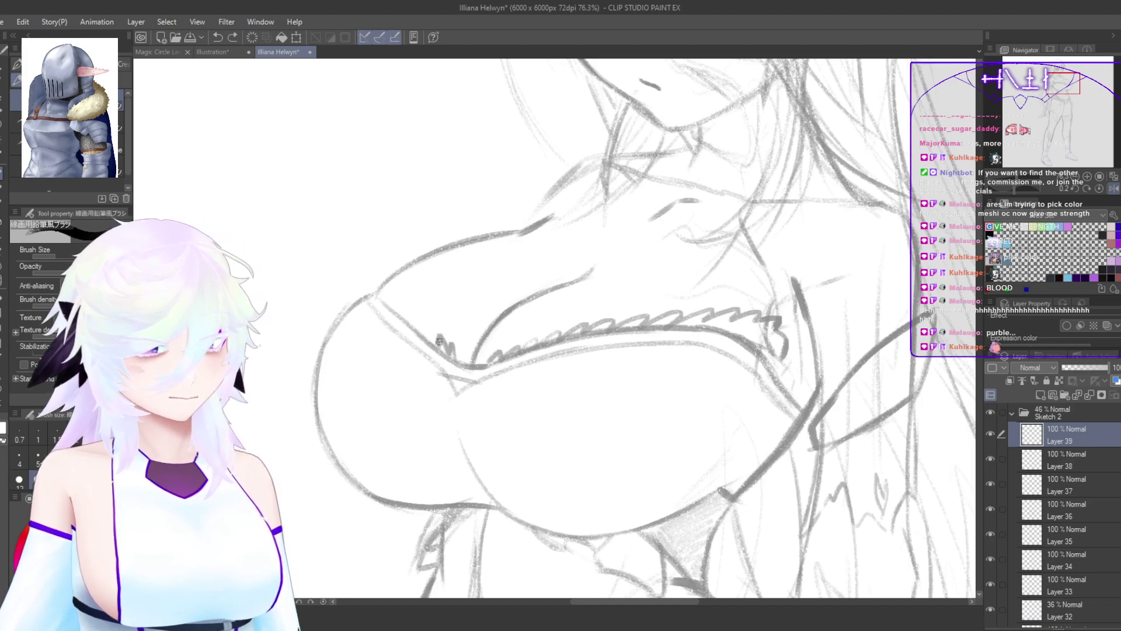
left_click_drag(422, 322, 383, 285)
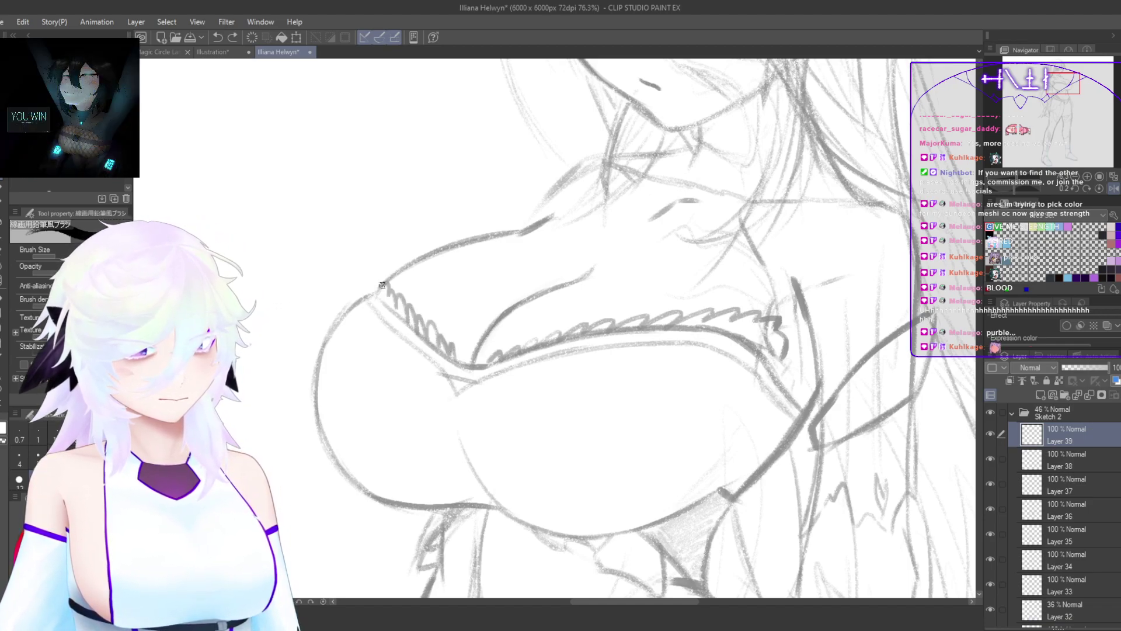
Step: Examine the chest, shoulder and face up close and from farther out to judge the new lace trim
scroll(383, 286, "up", 2)
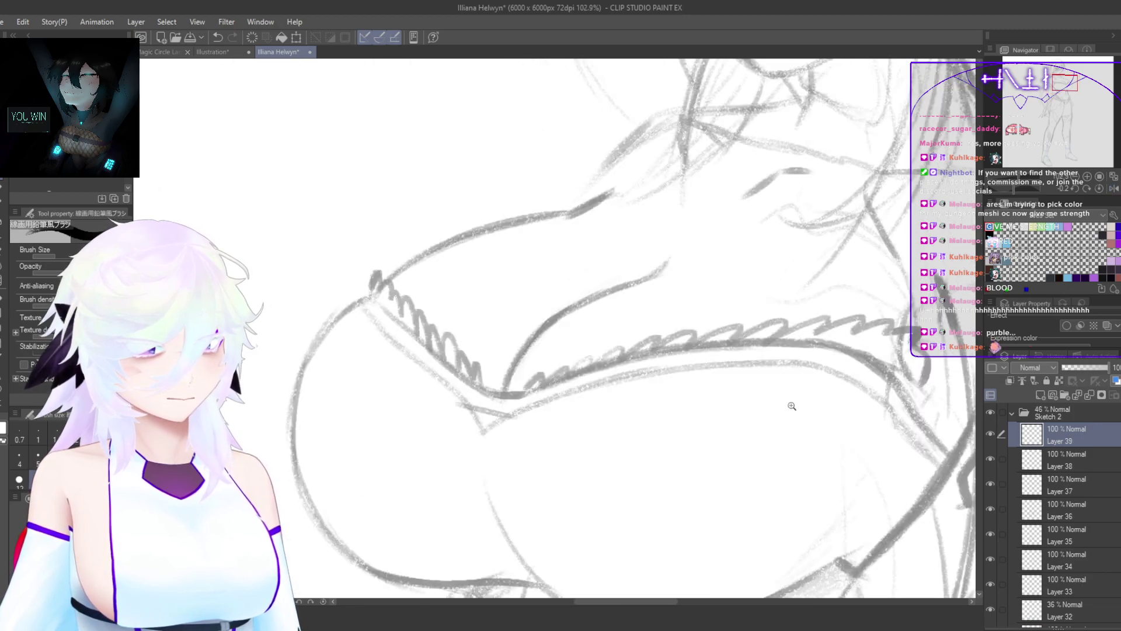
scroll(793, 406, "down", 6)
left_click_drag(893, 430, 786, 355)
scroll(724, 354, "up", 5)
left_click_drag(716, 354, 768, 347)
scroll(768, 347, "up", 5)
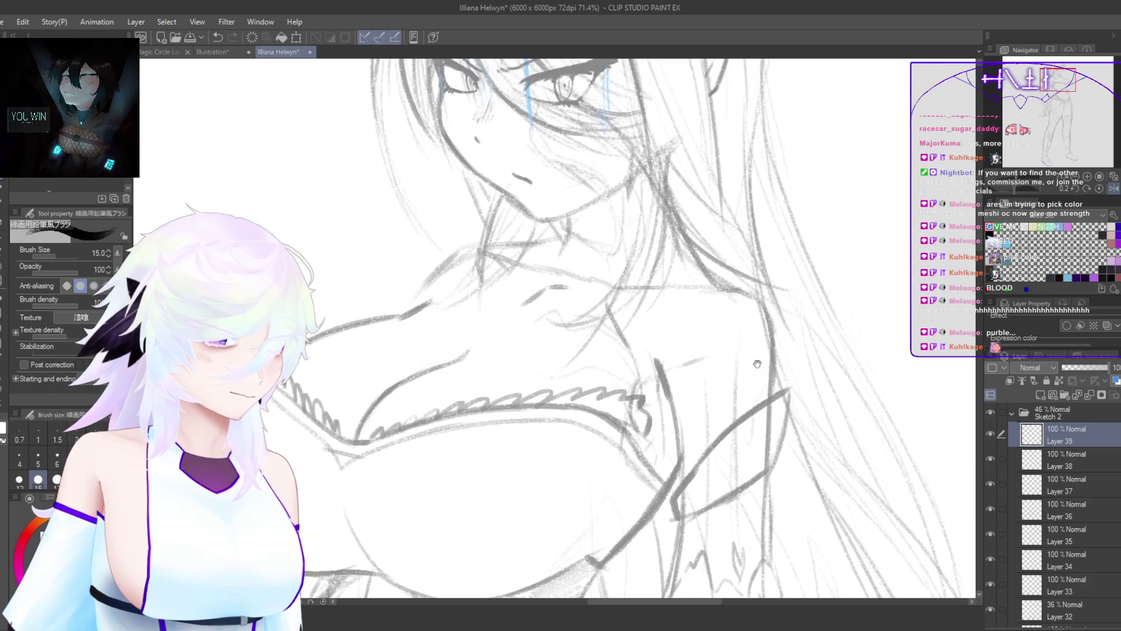
left_click_drag(758, 384, 783, 422)
left_click_drag(566, 335, 705, 314)
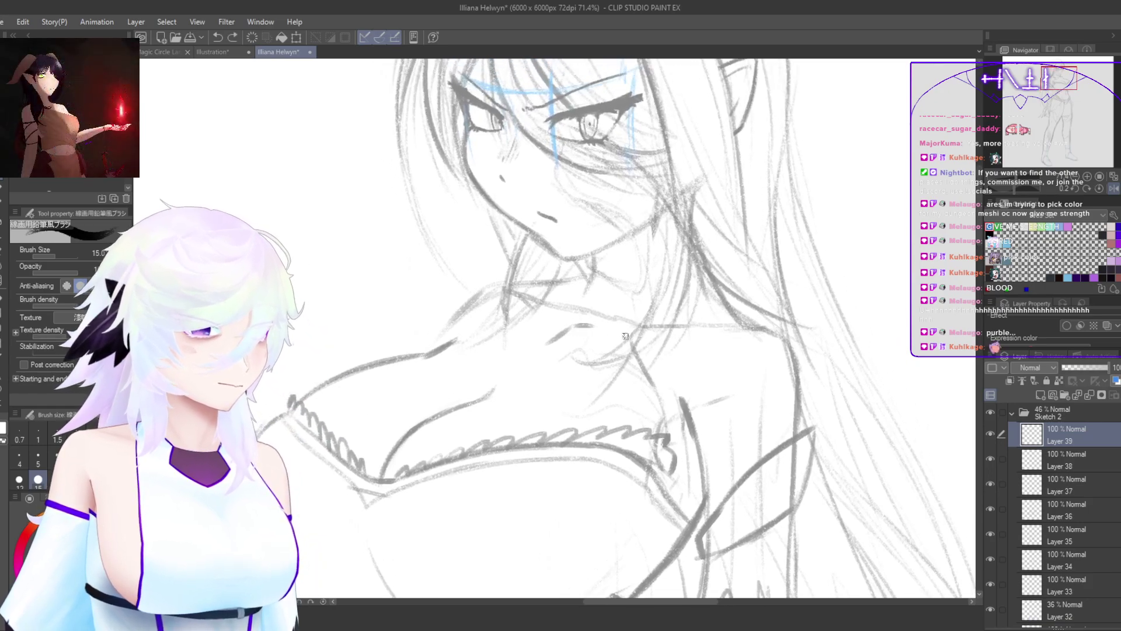
scroll(531, 337, "down", 3)
left_click_drag(531, 338, 637, 358)
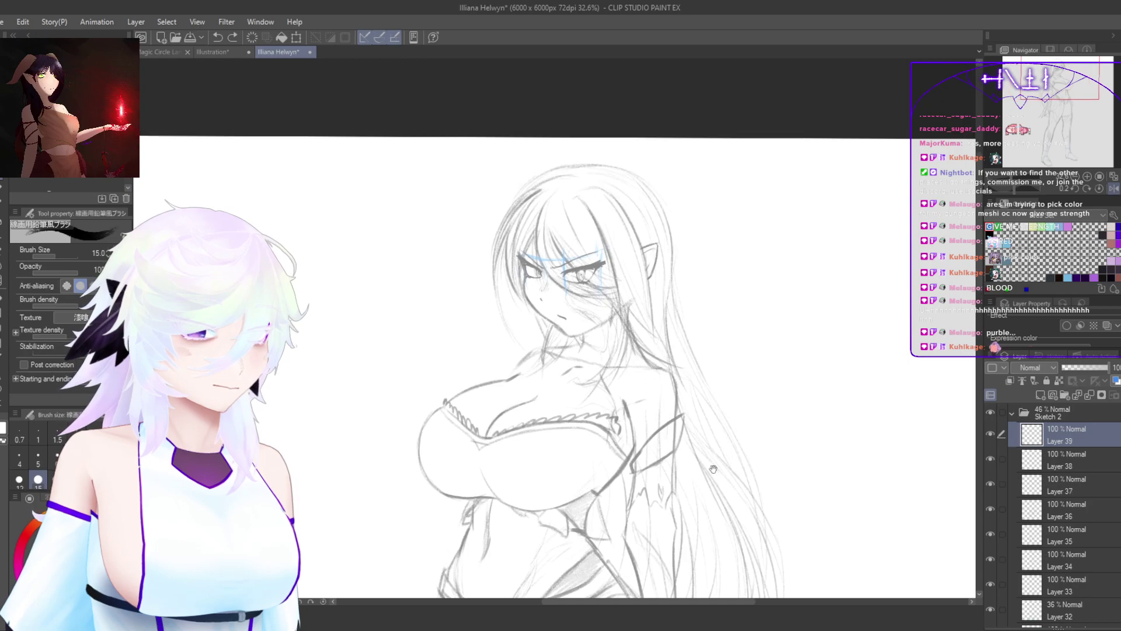
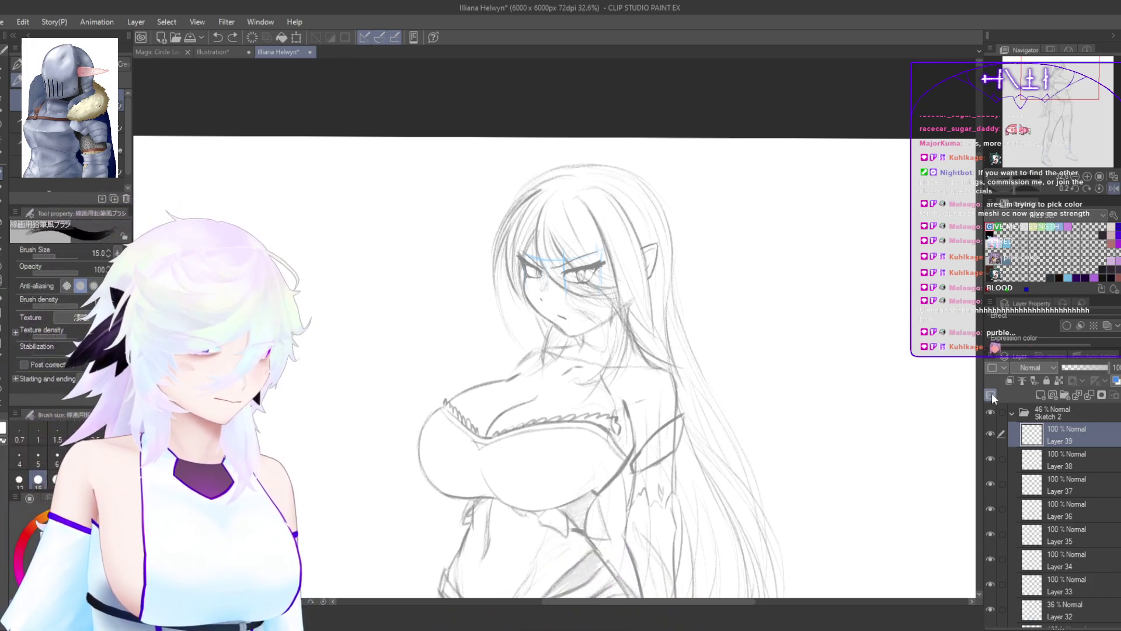
Step: Sketch matching scalloped lace trim along the upper edge of the armband, redoing the stroke that misses
scroll(663, 422, "up", 6)
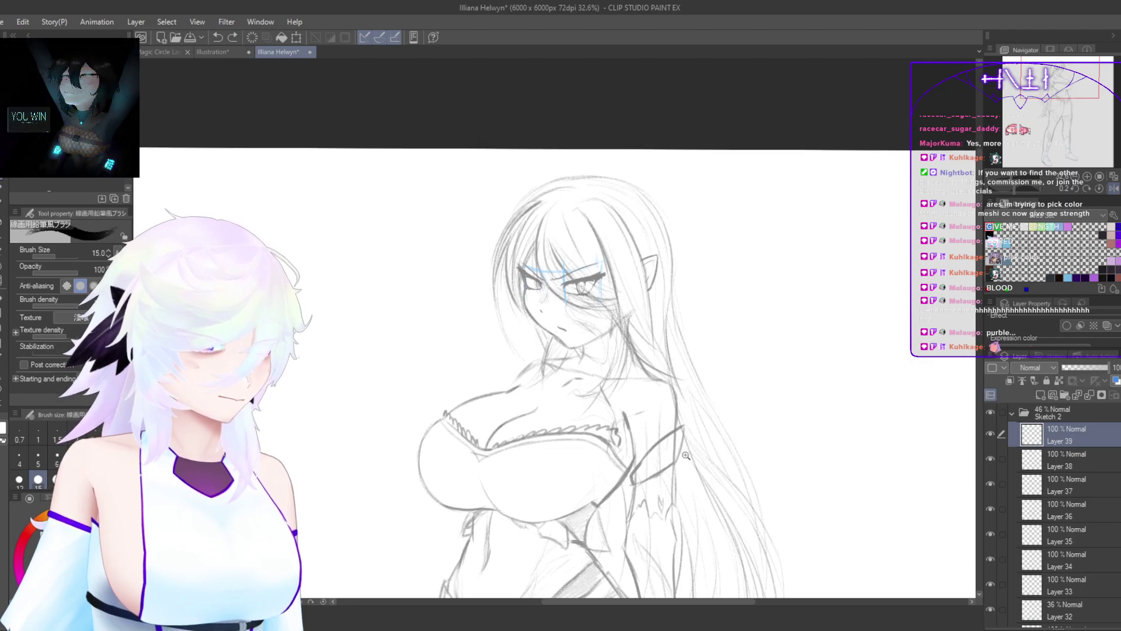
mouse_move(581, 535)
left_mouse_down()
mouse_move(589, 474)
mouse_move(614, 480)
mouse_move(623, 442)
left_mouse_up()
key("ctrl+z")
mouse_move(576, 529)
left_mouse_down()
mouse_move(577, 488)
mouse_move(597, 497)
mouse_move(606, 459)
mouse_move(638, 449)
mouse_move(650, 412)
mouse_move(733, 365)
left_mouse_up()
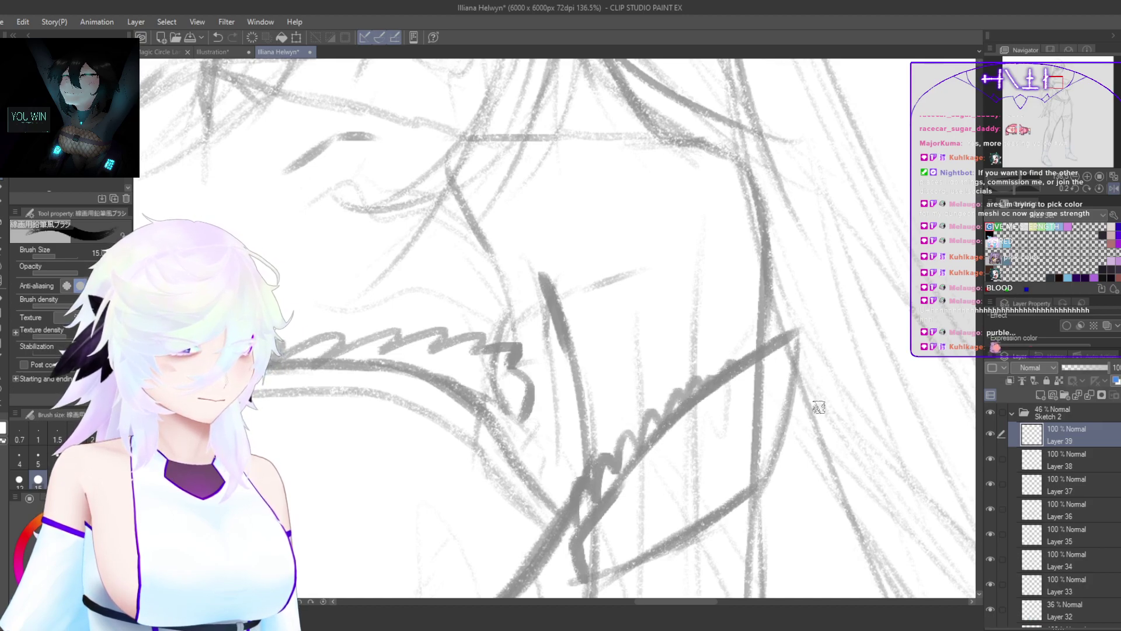
Step: Examine the mirrored view, upper body and legs to judge the trimmed outfit as a whole
key("h")
key("h")
scroll(837, 489, "down", 6)
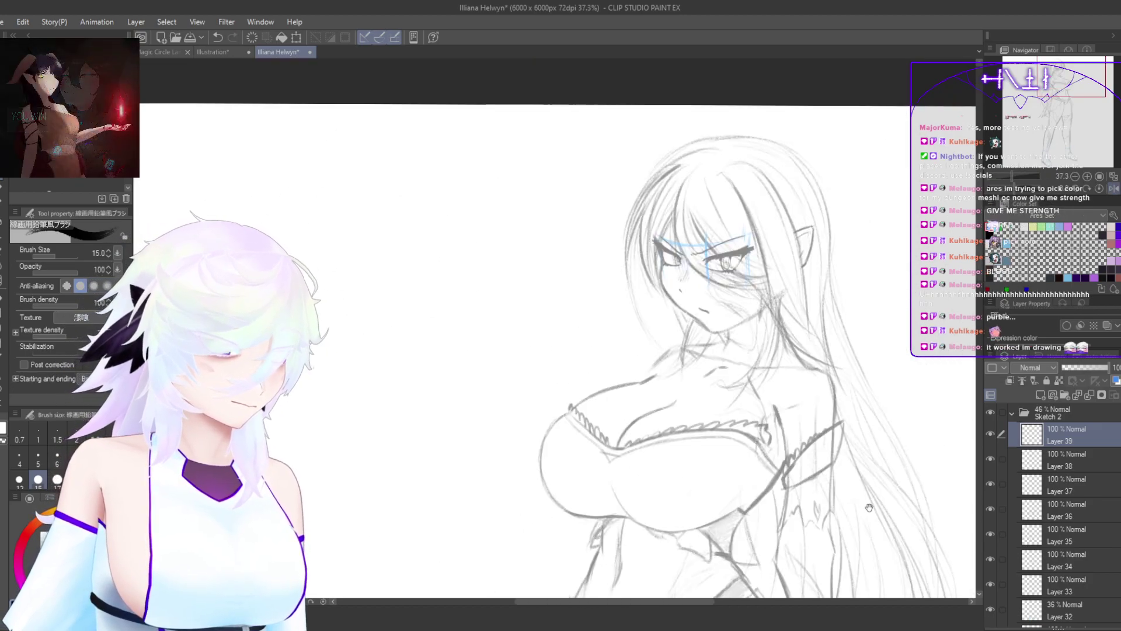
left_click_drag(870, 508, 854, 434)
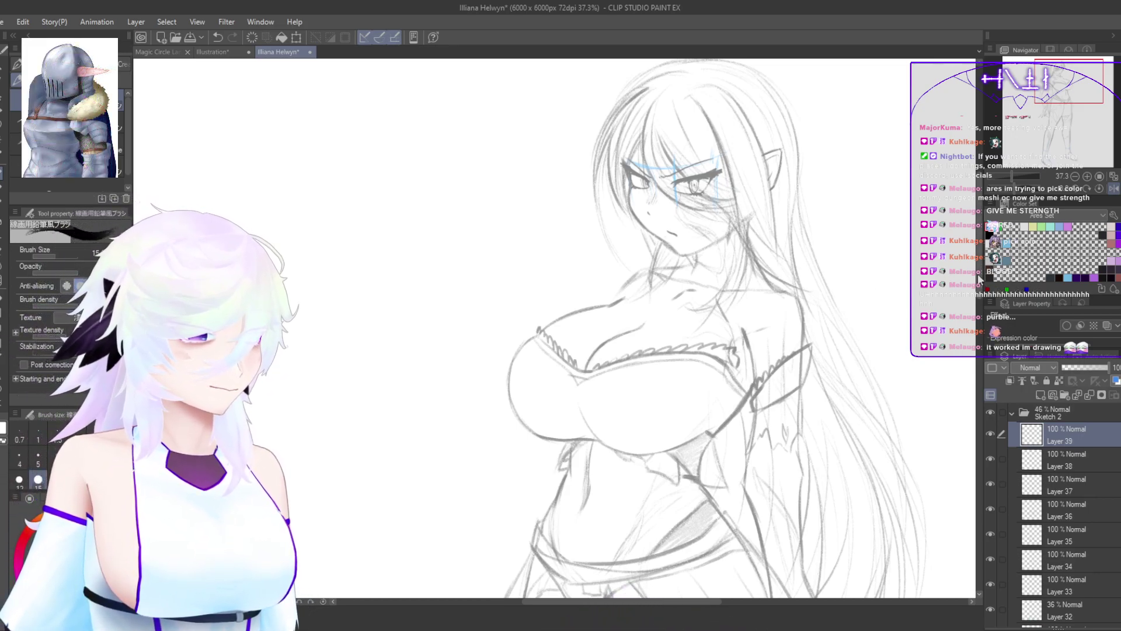
left_click_drag(903, 363, 837, 369)
left_click_drag(853, 456, 866, 336)
scroll(856, 373, "down", 3)
left_click_drag(917, 413, 853, 321)
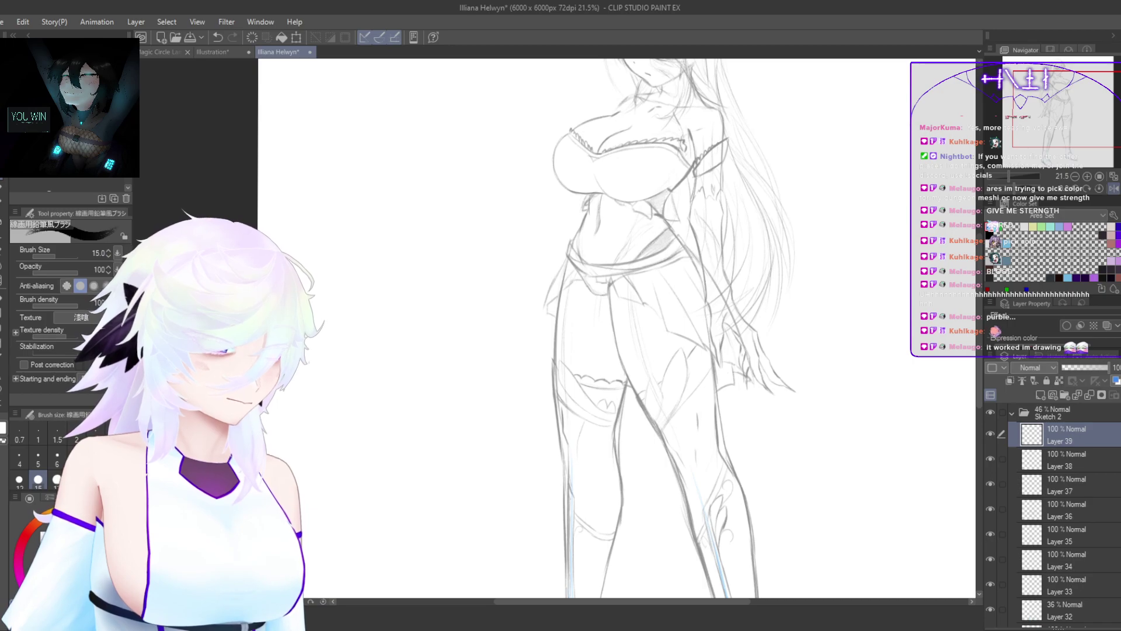
left_click_drag(764, 458, 751, 491)
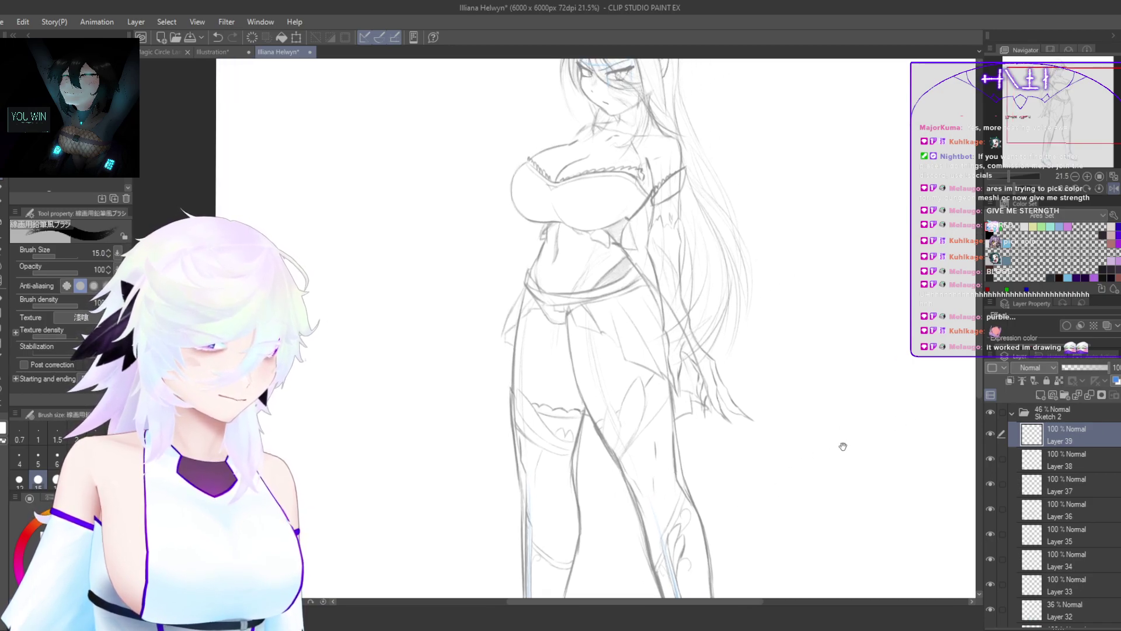
mouse_move(843, 446)
left_mouse_down()
mouse_move(826, 466)
mouse_move(828, 495)
mouse_move(806, 493)
left_mouse_up()
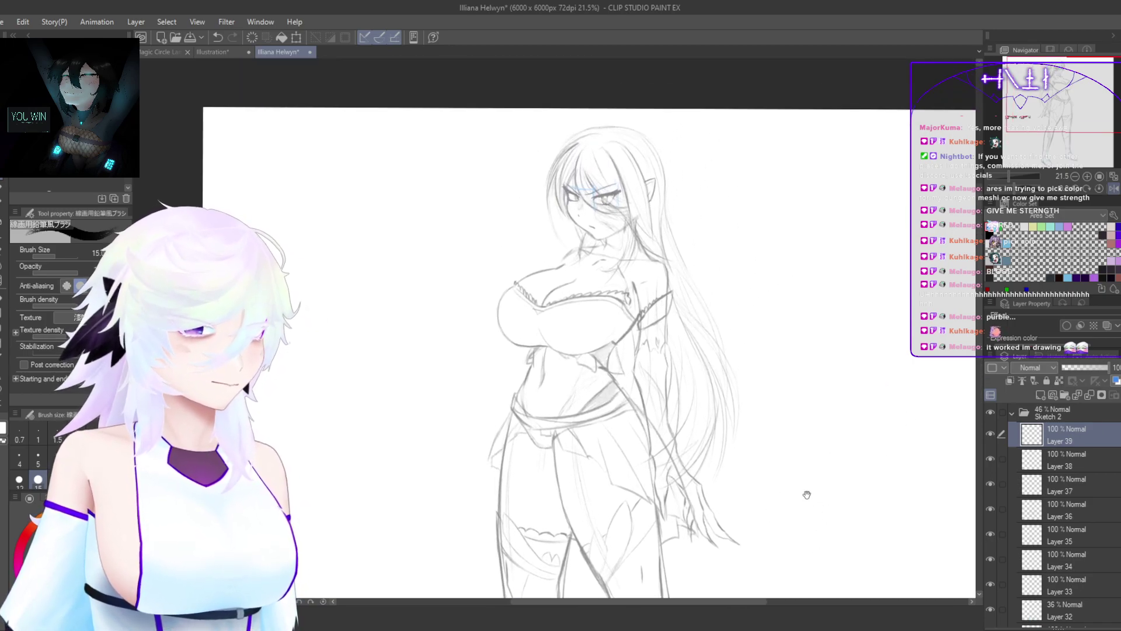
scroll(622, 255, "up", 6)
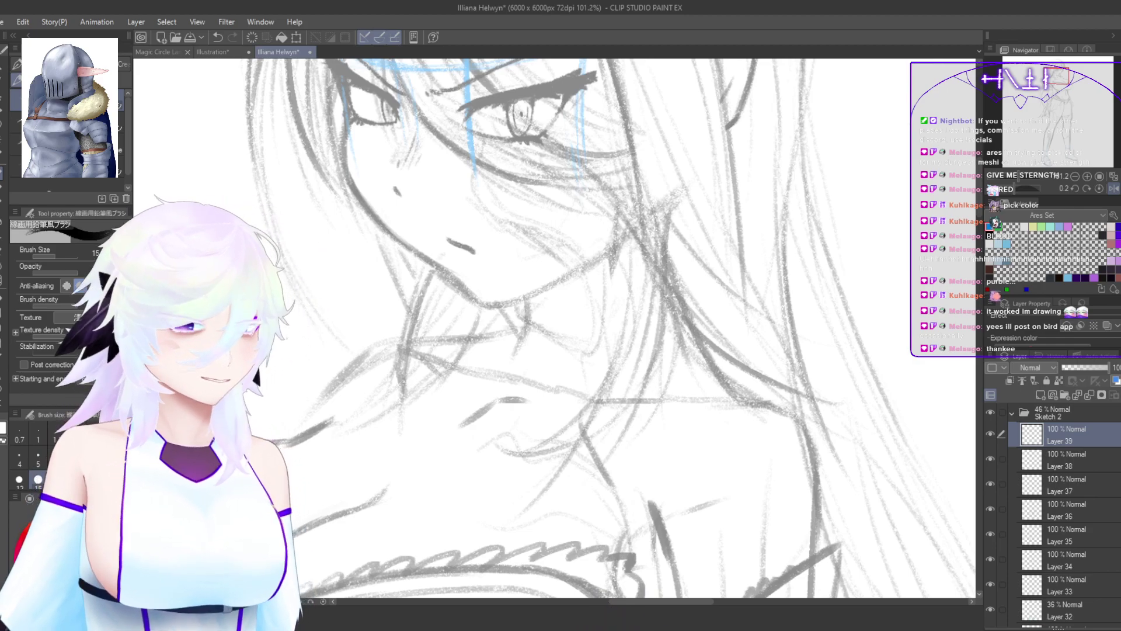
left_click_drag(890, 328, 765, 387)
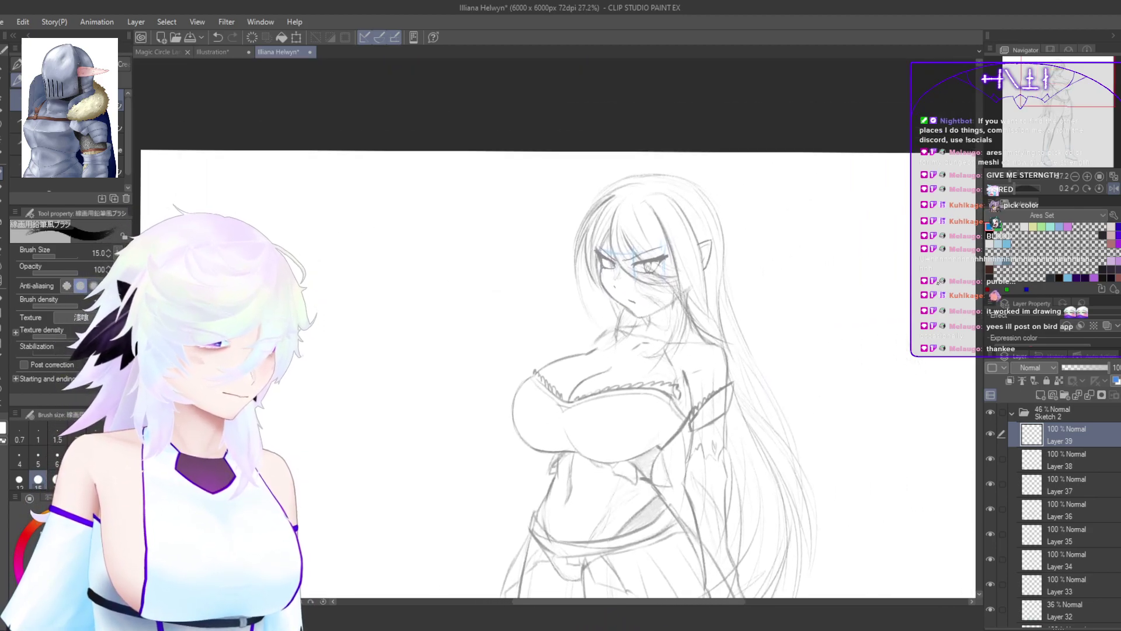
Step: Create a folder named Line above the collapsed Sketch 2 folder, with the ink brush selected and a new layer inside
left_click(1012, 413)
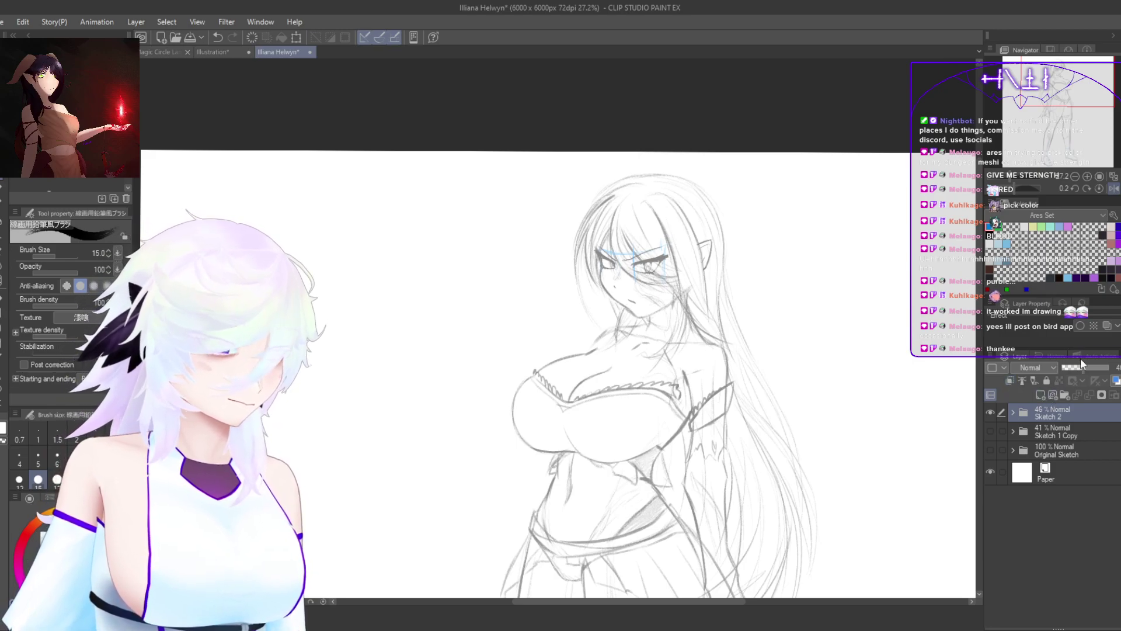
left_click(1066, 396)
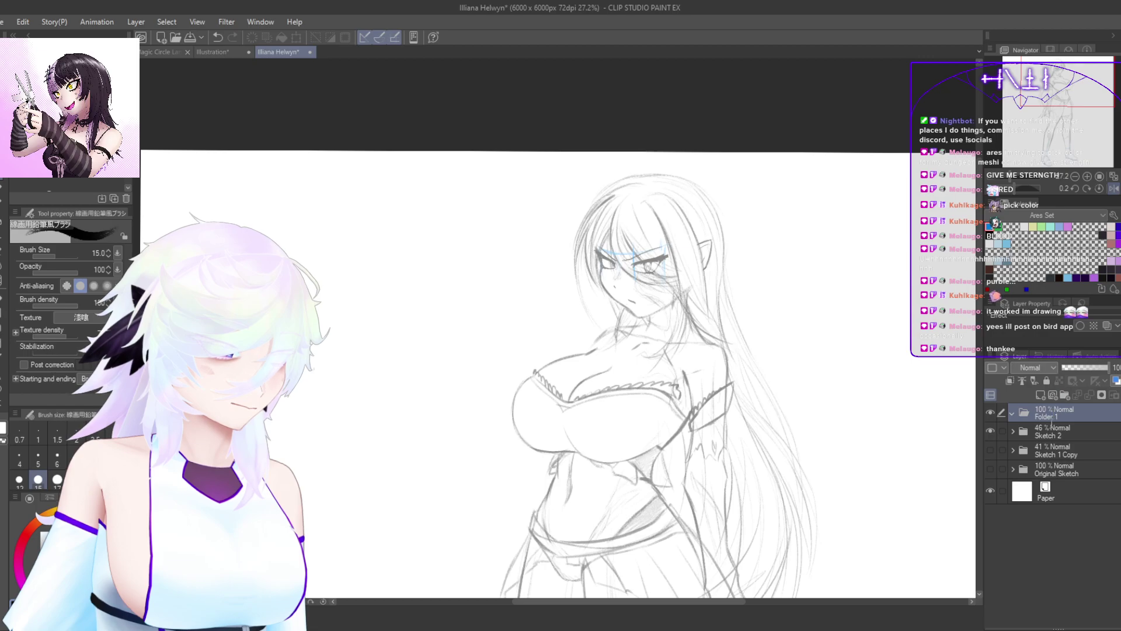
key("Return")
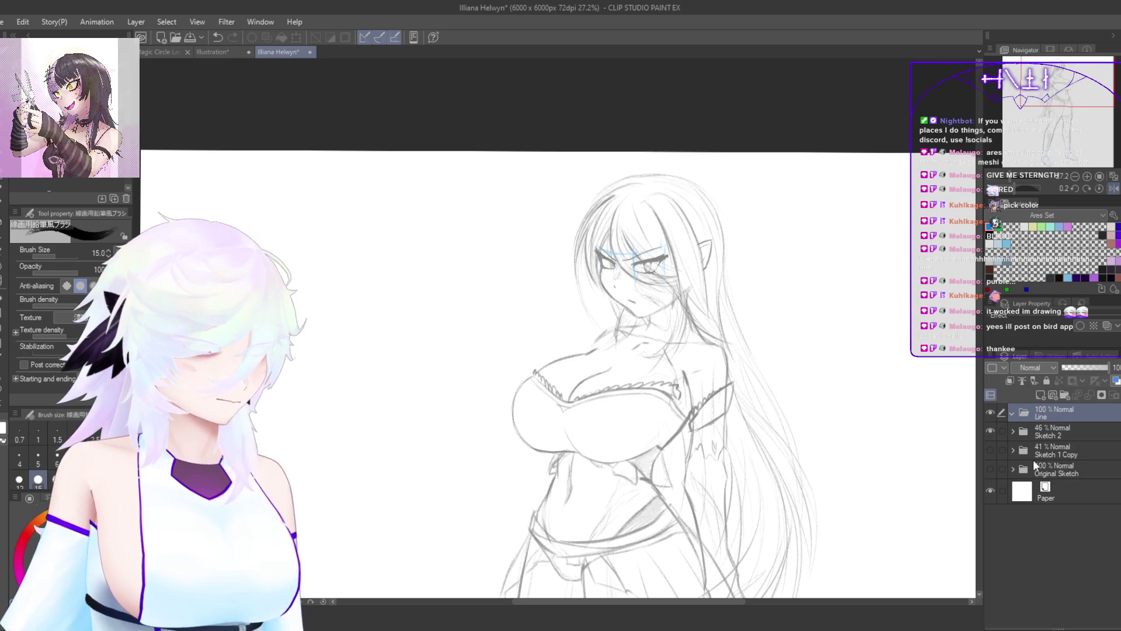
left_click(70, 122)
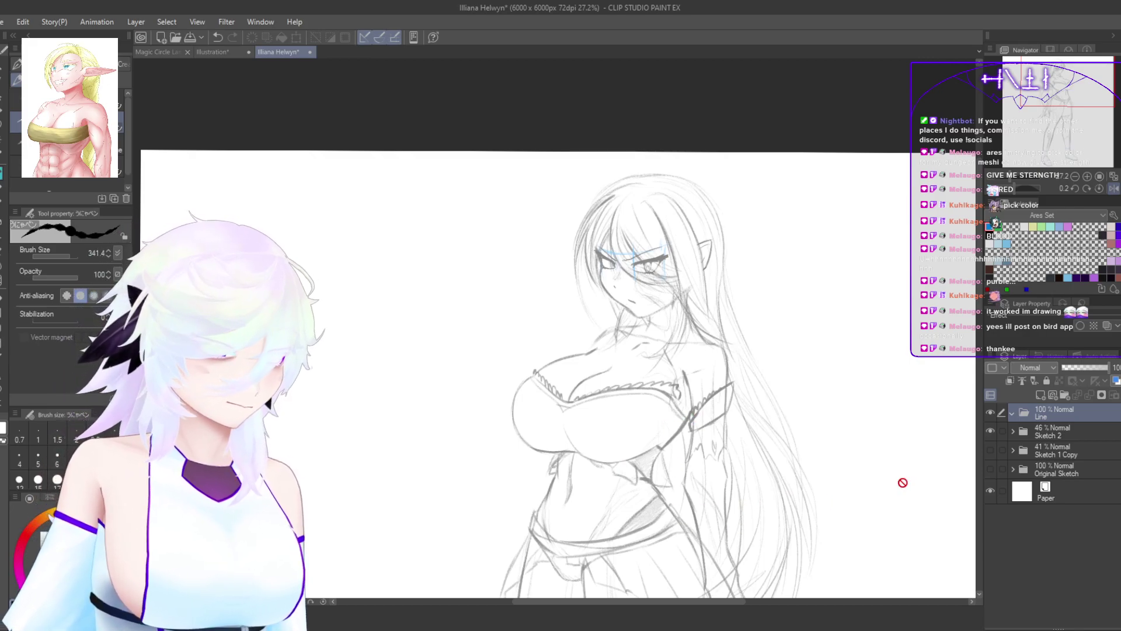
key("ctrl+shift+n")
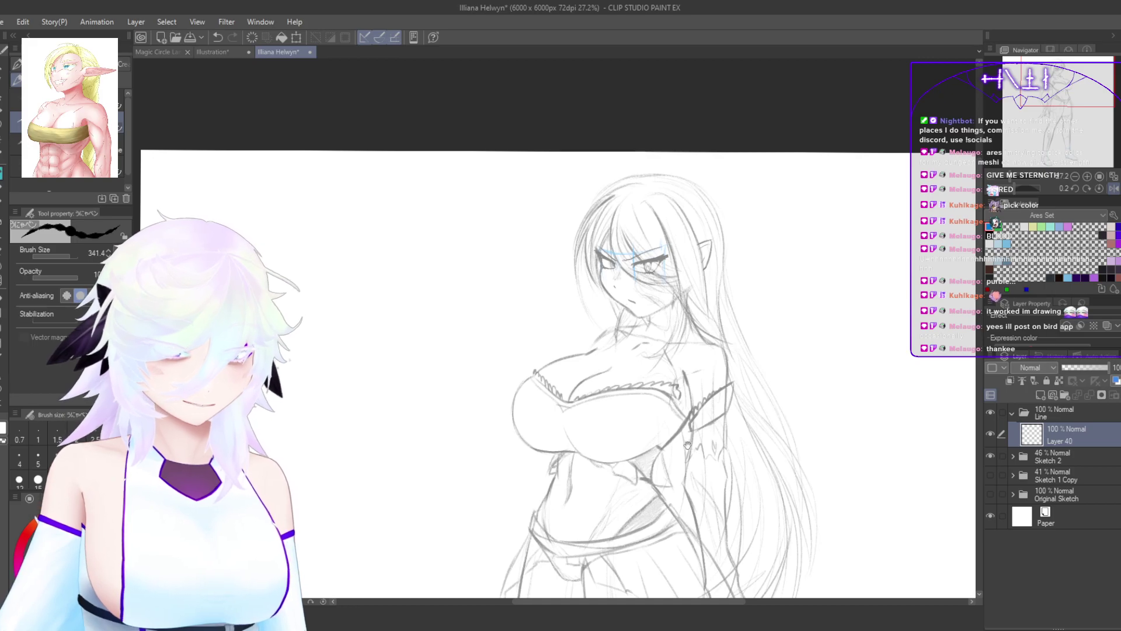
Step: Set the ink brush size to 10 and test its strokes beside the figure, undoing the trial lines
left_click_drag(688, 445, 624, 412)
mouse_move(744, 188)
left_mouse_down()
mouse_move(710, 251)
mouse_move(655, 436)
left_mouse_up()
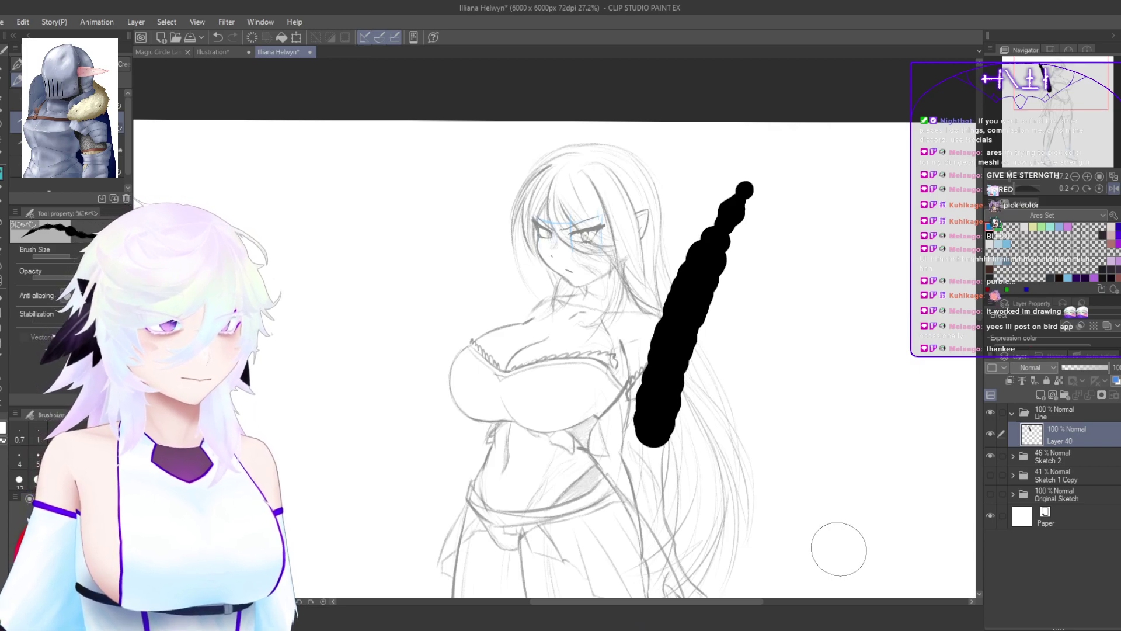
key("ctrl+z")
left_click_drag(716, 246, 757, 349)
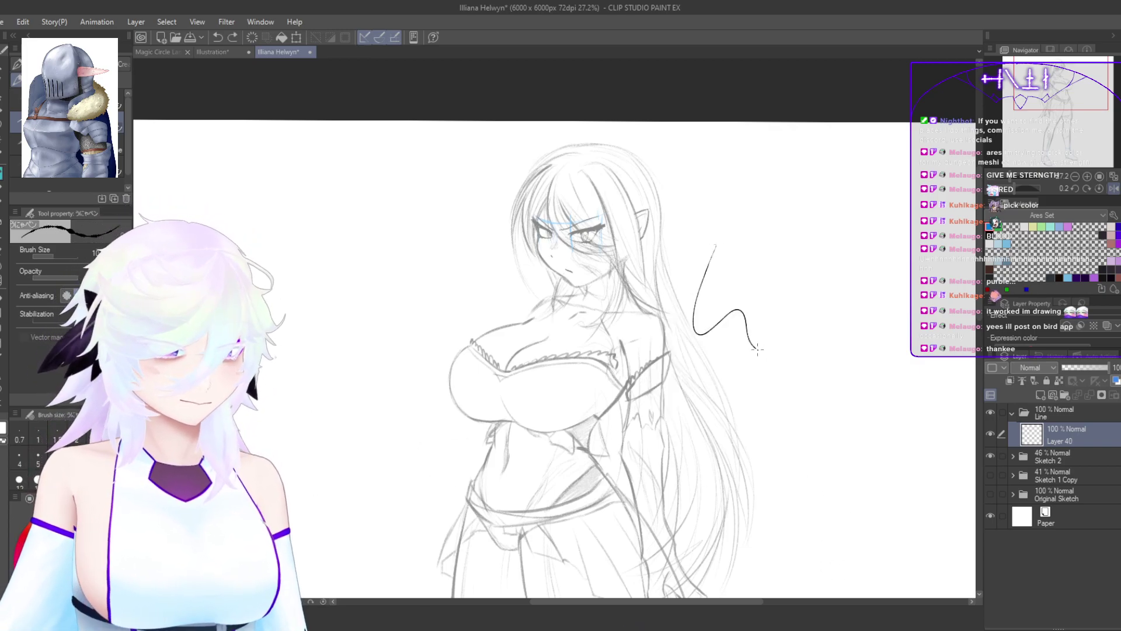
key("ctrl+z")
scroll(712, 314, "up", 7)
left_click_drag(771, 273, 720, 383)
scroll(708, 373, "down", 3)
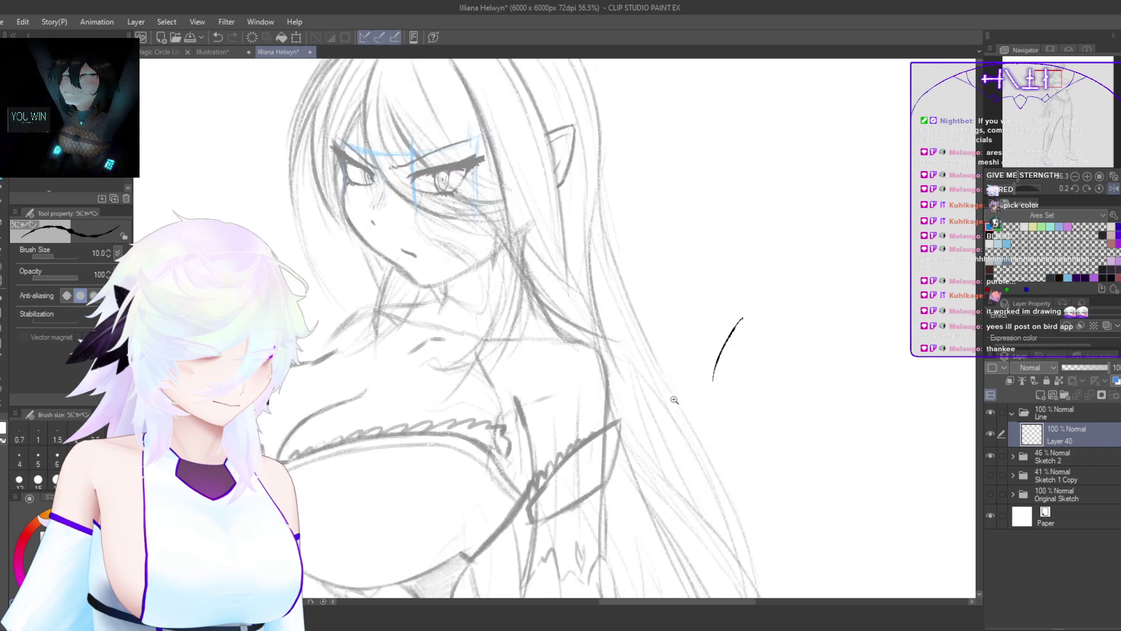
Step: Ink the long fringe strand curving from the crown down between the eyes, redoing strokes that miss the sketch
left_click_drag(592, 308, 709, 520)
scroll(467, 342, "up", 5)
left_click_drag(725, 481, 727, 371)
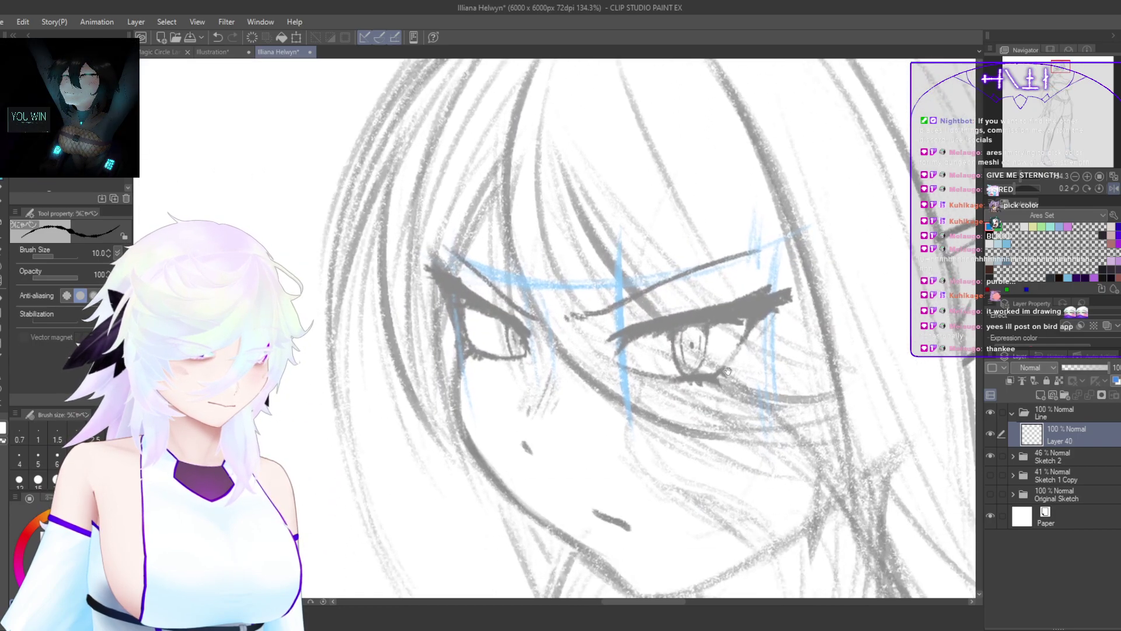
left_click_drag(848, 448, 569, 265)
mouse_move(641, 123)
left_mouse_down()
mouse_move(525, 198)
mouse_move(556, 171)
mouse_move(479, 362)
left_mouse_up()
key("ctrl+z")
key("ctrl+z")
left_click_drag(634, 127, 526, 532)
key("ctrl+z")
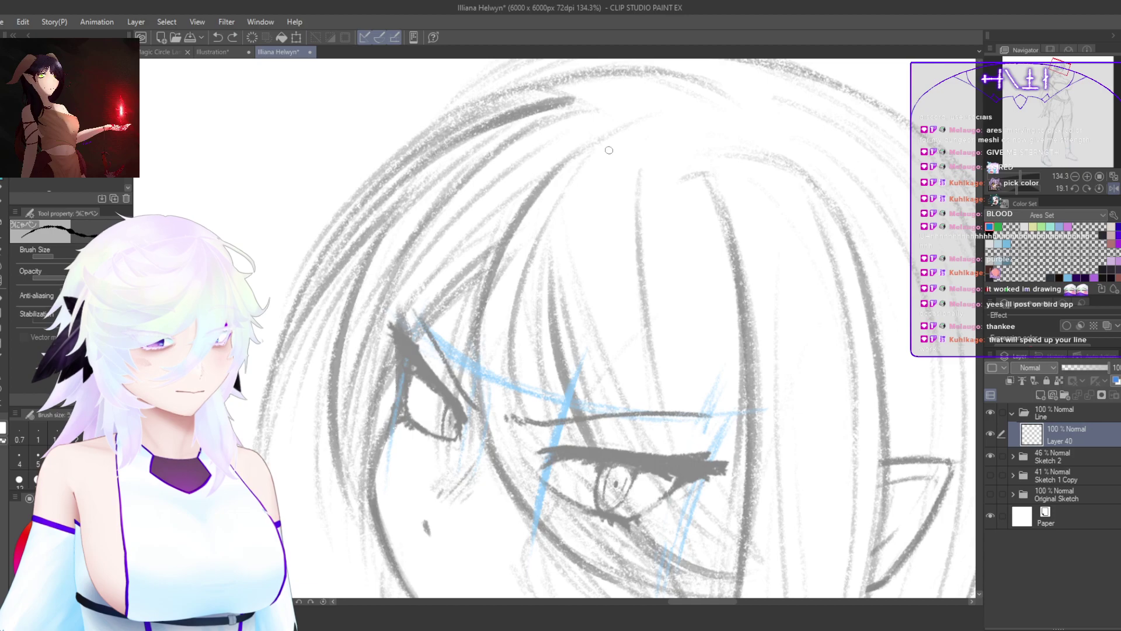
mouse_move(614, 130)
left_mouse_down()
mouse_move(538, 188)
mouse_move(556, 563)
mouse_move(411, 438)
mouse_move(375, 427)
left_mouse_up()
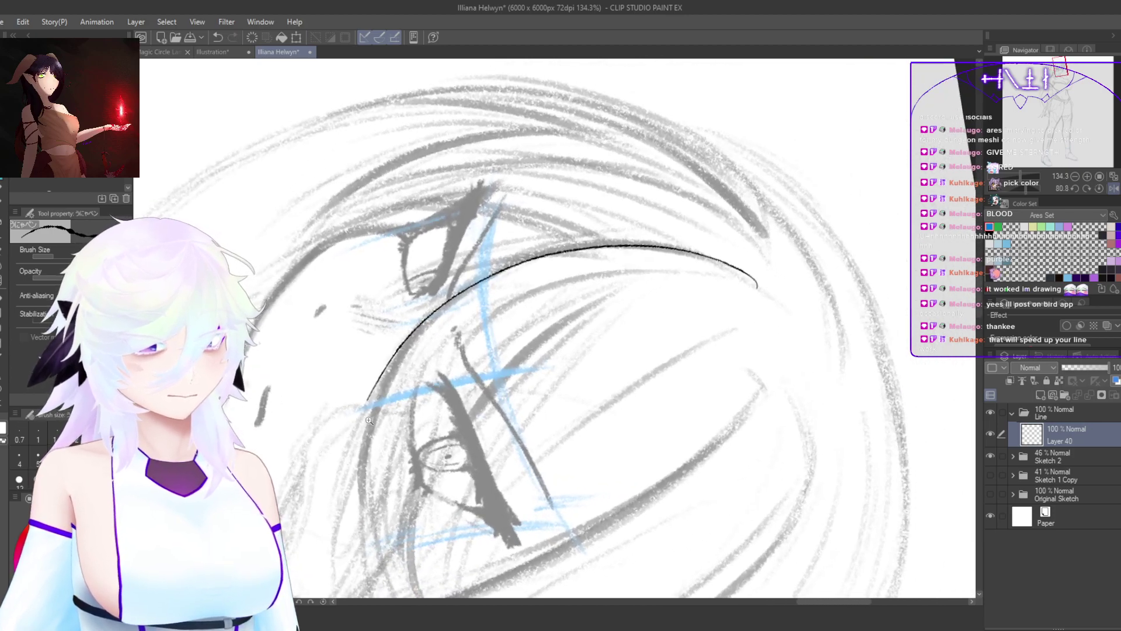
Step: Extend the inked fringe line past the eye toward the strand's tip, undoing and redrawing inaccurate strokes
scroll(372, 422, "up", 1)
left_click_drag(397, 339, 335, 512)
key("ctrl+z")
mouse_move(405, 335)
left_mouse_down()
mouse_move(341, 500)
mouse_move(336, 548)
left_mouse_up()
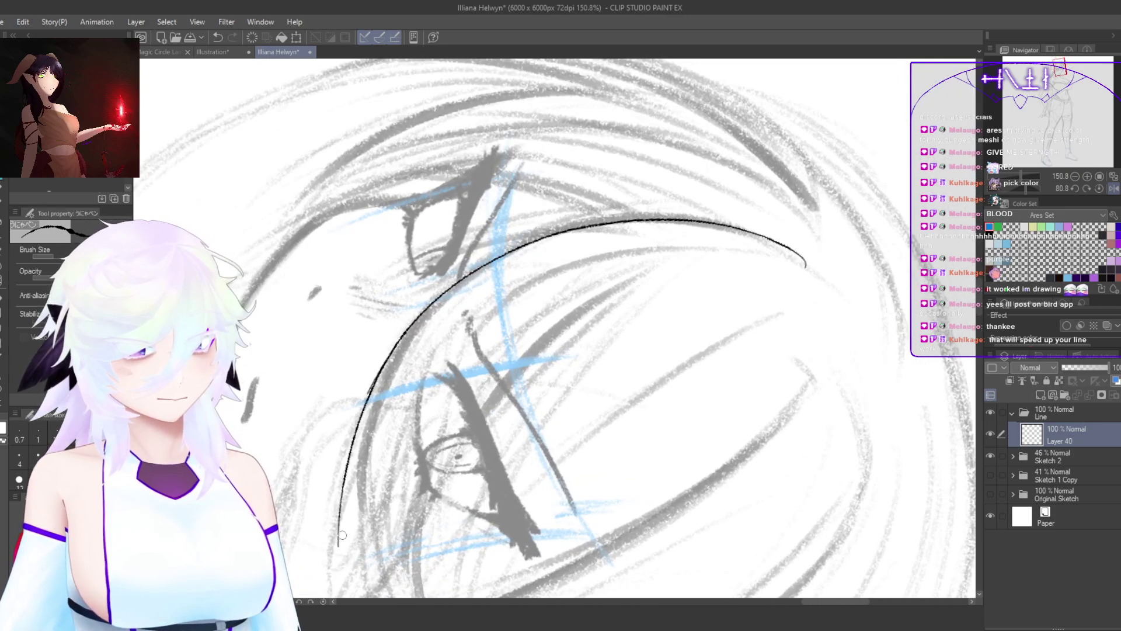
key("ctrl+z")
mouse_move(406, 335)
left_mouse_down()
mouse_move(332, 586)
mouse_move(361, 456)
left_mouse_up()
key("ctrl+z")
left_click_drag(390, 378, 366, 573)
Step: Ink the tapering split tips at the end of the long fringe strand, undoing strokes that miss the sketch
left_click_drag(397, 516, 593, 364)
key("ctrl+z")
mouse_move(570, 235)
left_mouse_down()
mouse_move(510, 264)
mouse_move(390, 377)
mouse_move(557, 238)
mouse_move(380, 407)
left_mouse_up()
key("ctrl+z")
key("ctrl+z")
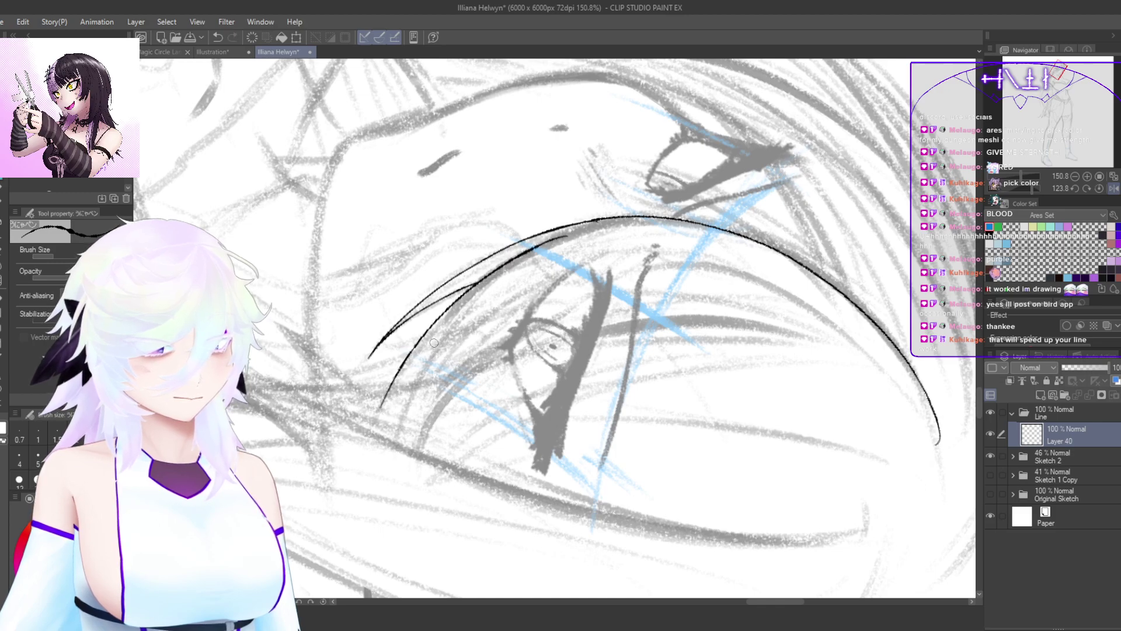
Step: Ink the outer edge of the strand that branches off the long fringe line and curves past the far eye's outer corner
left_click_drag(436, 380, 438, 380)
double_click(438, 380)
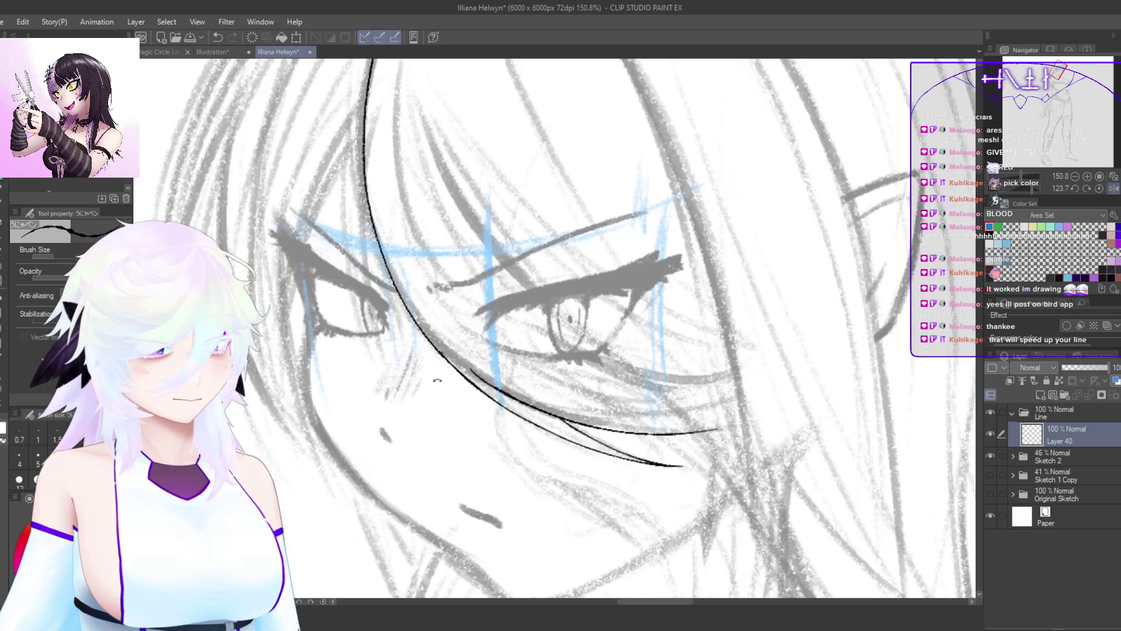
left_click_drag(456, 337, 544, 483)
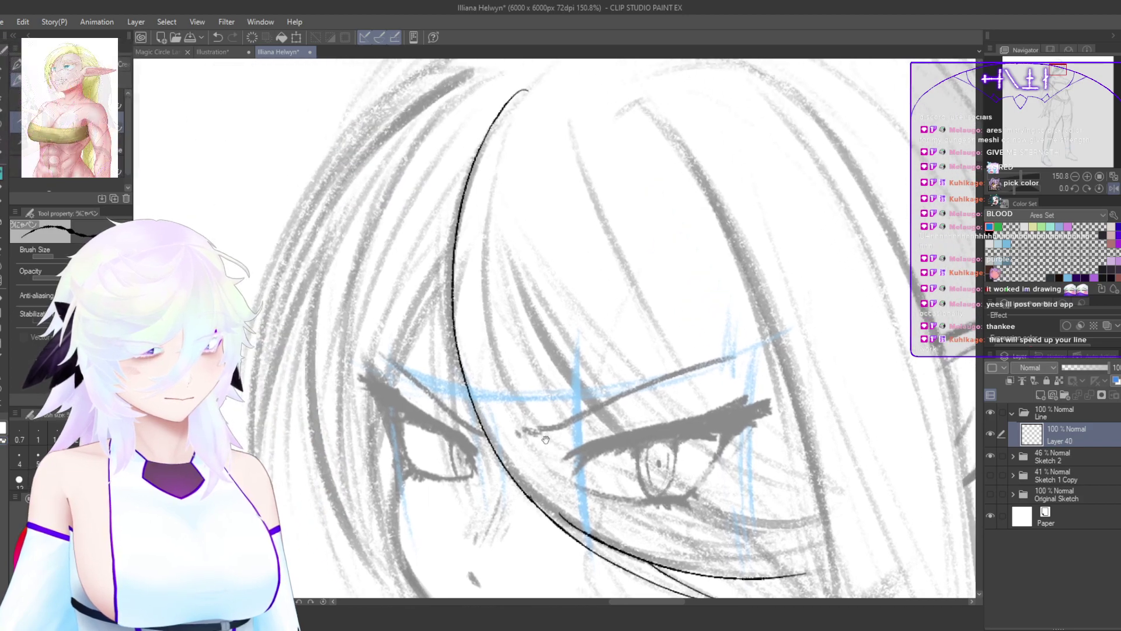
left_click_drag(442, 262, 381, 447)
key("ctrl+z")
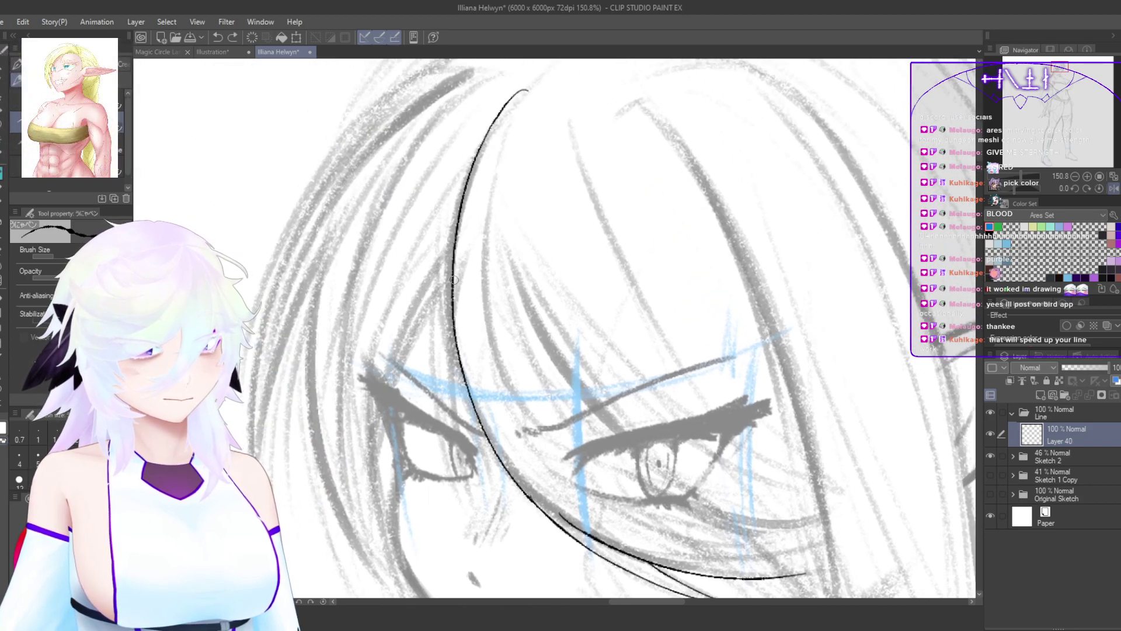
left_click_drag(456, 253, 378, 479)
key("ctrl+z")
left_click_drag(456, 255, 377, 471)
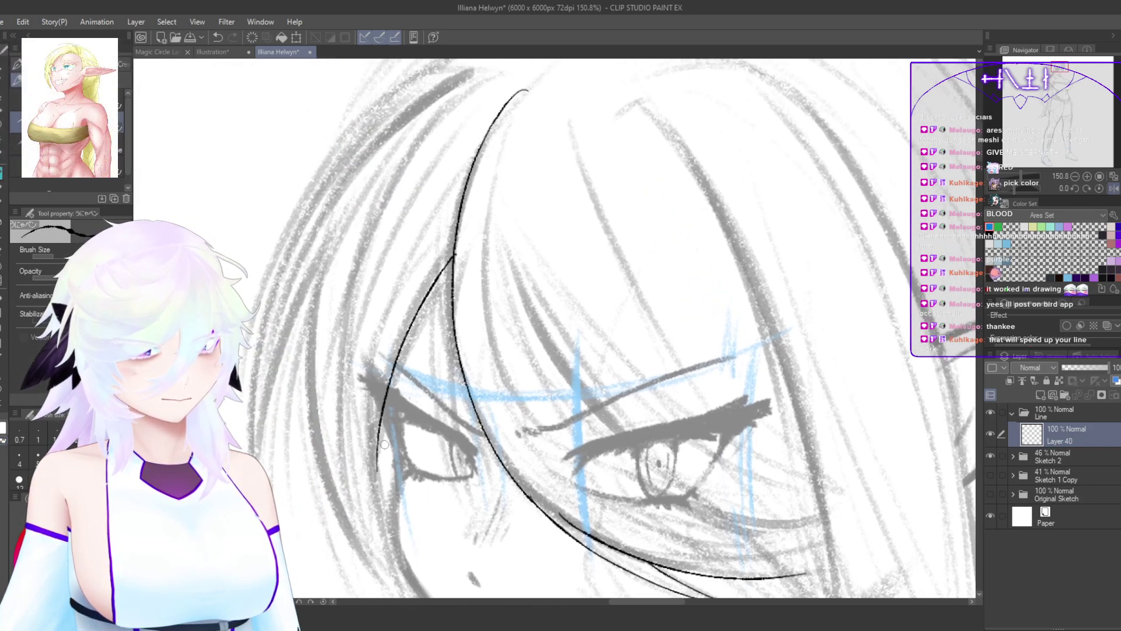
Step: Try several strokes for the thin strand running down between the long fringe line and the far eye, undoing them
mouse_move(447, 267)
left_mouse_down()
mouse_move(428, 391)
mouse_move(435, 381)
mouse_move(469, 474)
mouse_move(460, 527)
left_mouse_up()
key("ctrl+z")
key("ctrl+z")
key("ctrl+z")
mouse_move(441, 273)
left_mouse_down()
mouse_move(477, 532)
mouse_move(454, 335)
left_mouse_up()
key("ctrl+z")
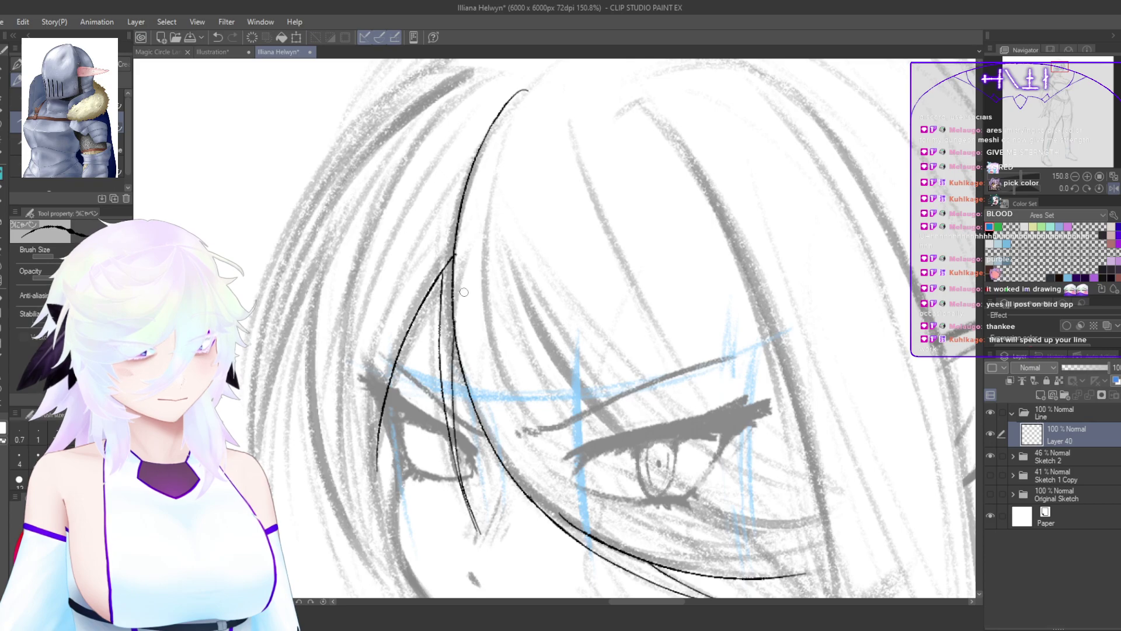
key("ctrl+z")
left_click_drag(472, 508, 453, 353)
key("ctrl+z")
key("ctrl+z")
left_click_drag(454, 257, 464, 431)
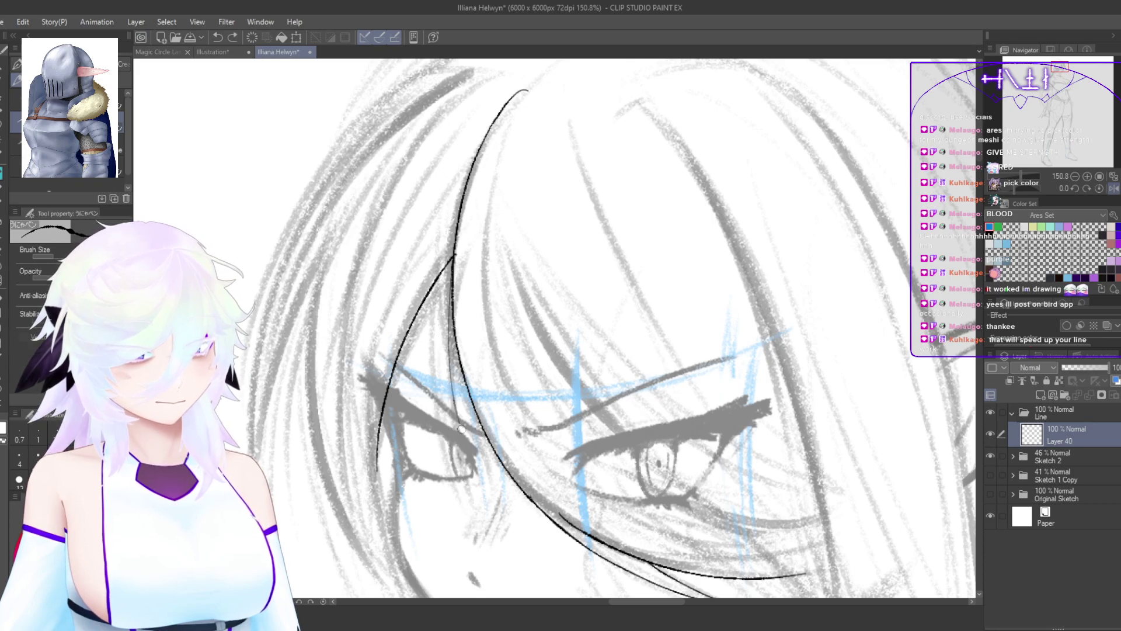
key("ctrl+z")
left_click_drag(453, 264, 486, 486)
left_click_drag(530, 556, 417, 358)
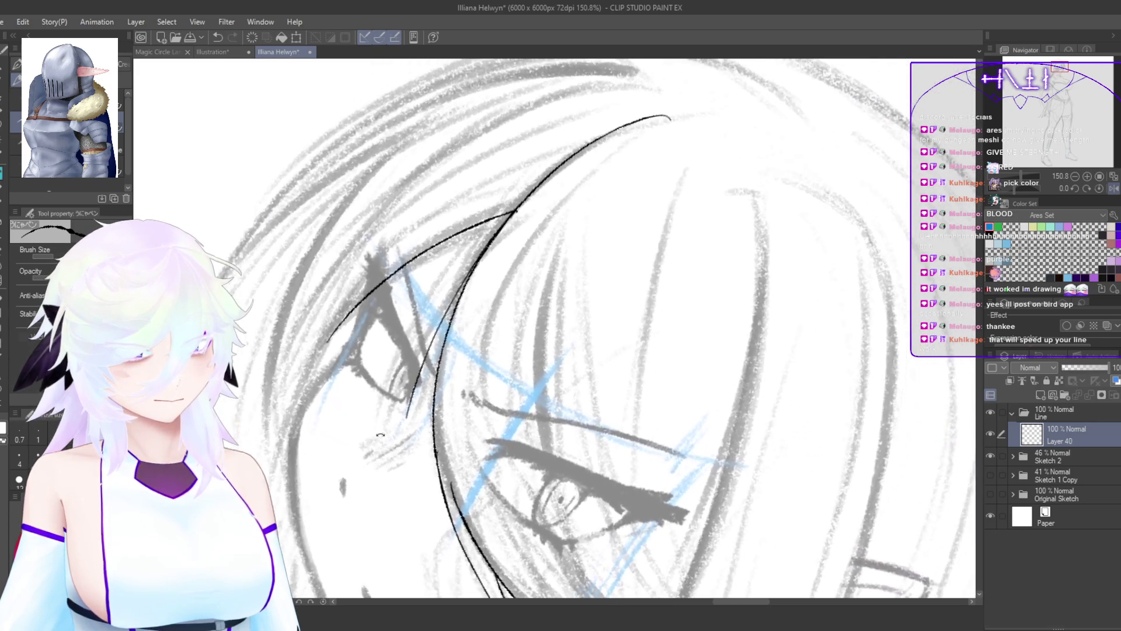
left_click_drag(401, 434, 422, 388)
key("ctrl+z")
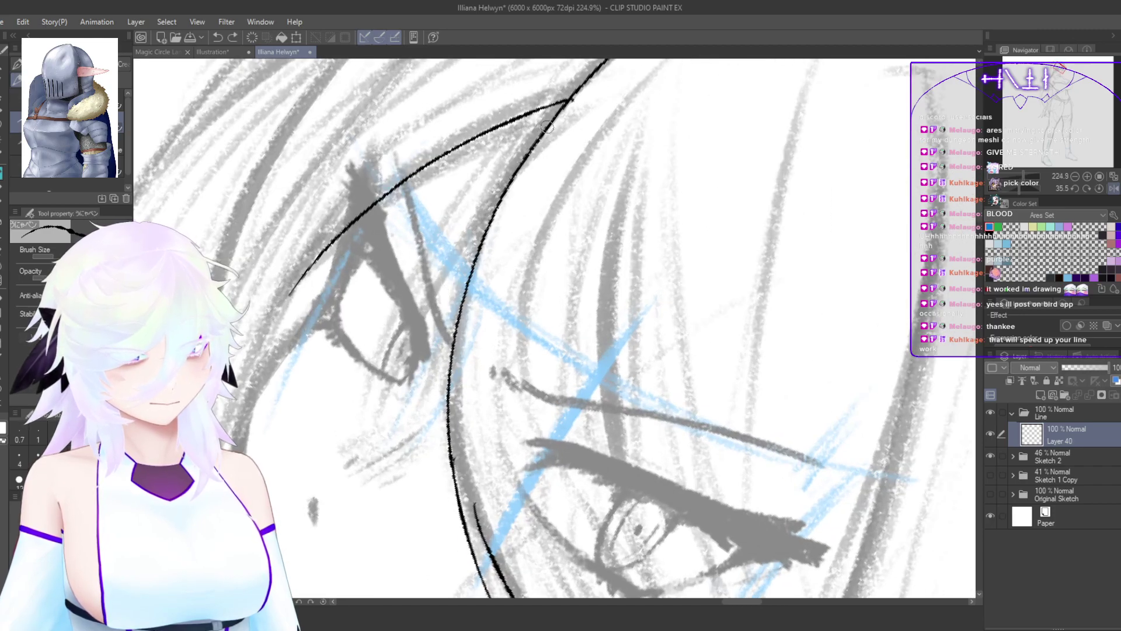
Step: Ink the thin strand that splits off the long fringe line beside the far eye and tapers down over the nose area
left_click_drag(547, 127, 390, 539)
key("ctrl+z")
mouse_move(544, 129)
left_mouse_down()
mouse_move(434, 362)
mouse_move(412, 540)
mouse_move(482, 294)
left_mouse_up()
key("ctrl+z")
mouse_move(400, 541)
left_mouse_down()
mouse_move(468, 297)
mouse_move(522, 343)
left_mouse_up()
left_click_drag(573, 372, 706, 387)
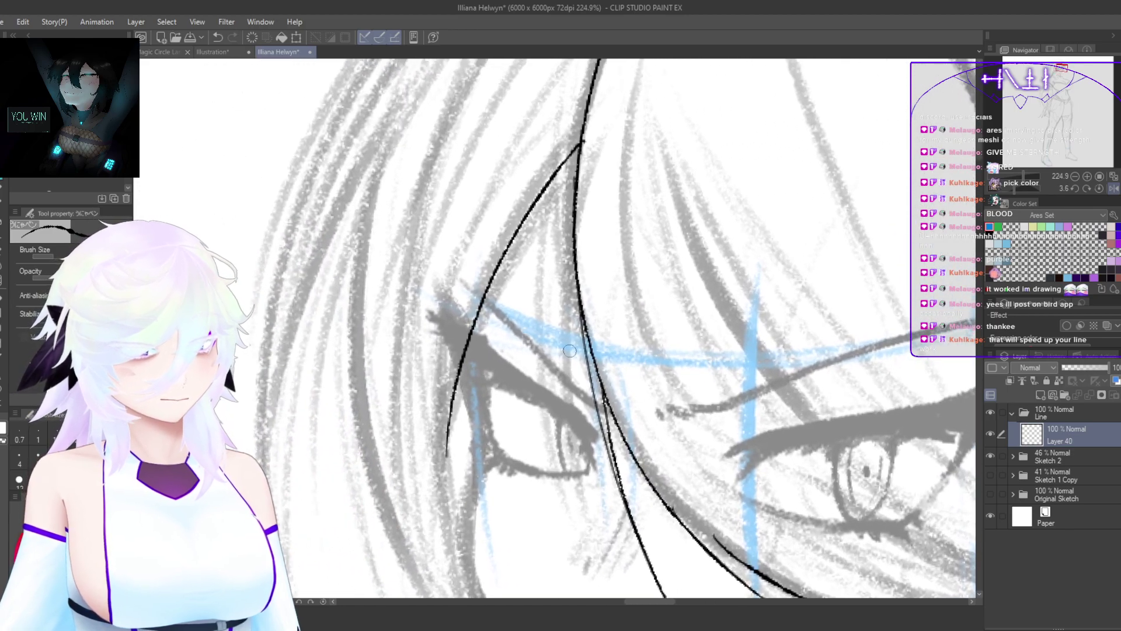
Step: Ink the inner edge of the branching strand over the far eye so it meets the outer edge near the tip
left_click_drag(579, 153, 489, 307)
key("ctrl+z")
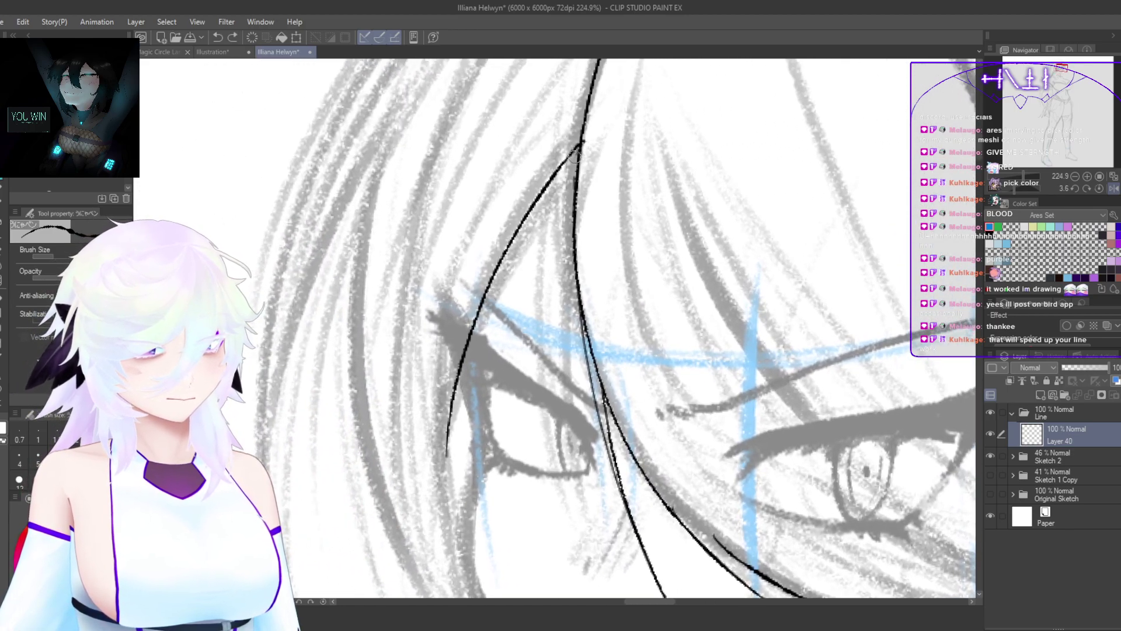
left_click_drag(578, 152, 455, 395)
key("ctrl+z")
left_click_drag(580, 157, 487, 292)
key("ctrl+z")
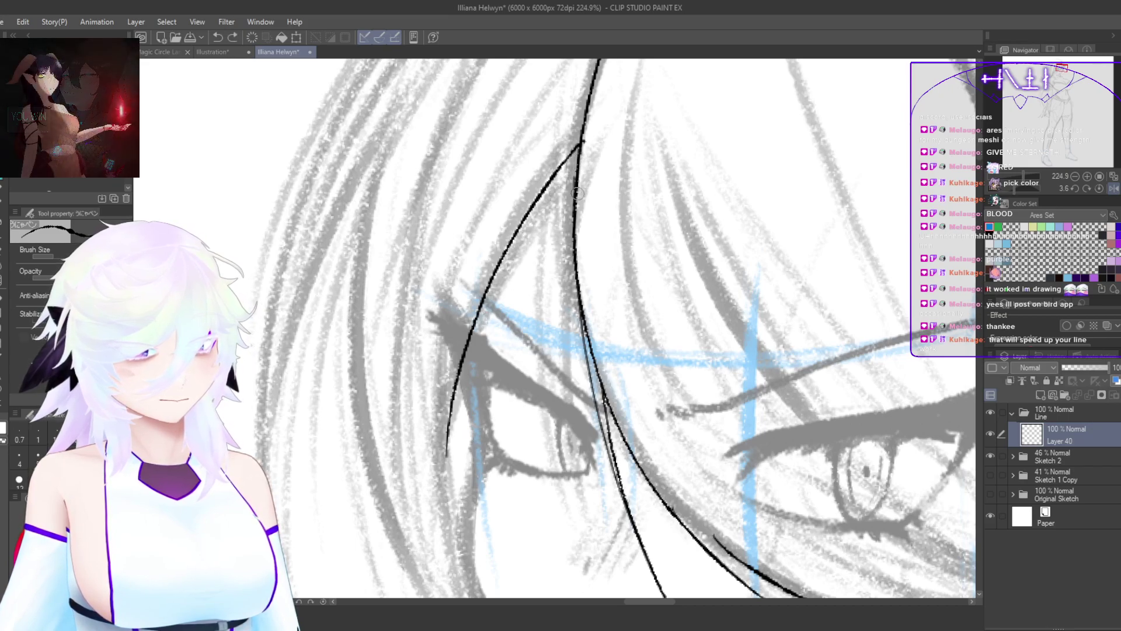
left_click_drag(577, 193, 445, 461)
Step: Try to thicken the outer edge of the strand over the far eye with extra strokes, undoing each one
left_click_drag(581, 168, 443, 391)
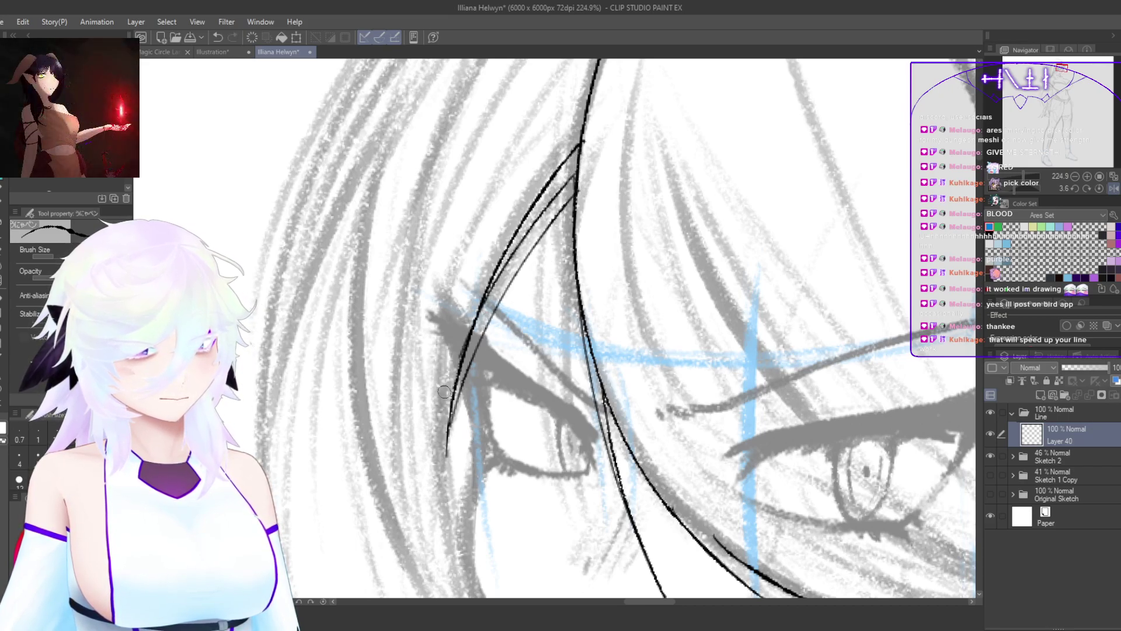
key("ctrl+z")
left_click_drag(569, 151, 480, 326)
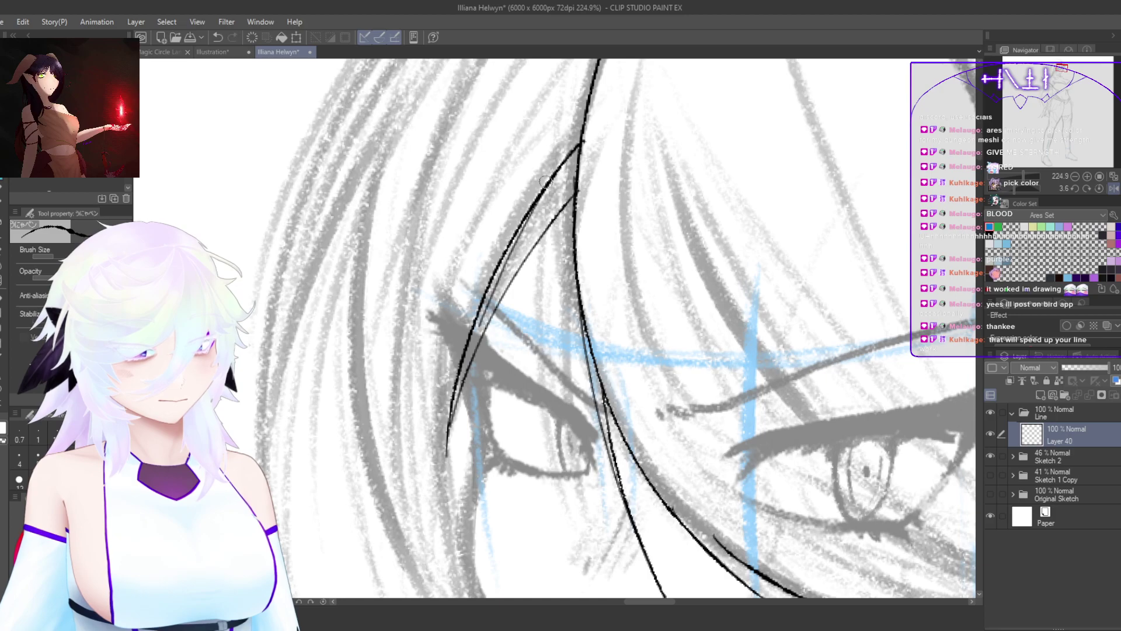
key("ctrl+z")
left_click_drag(549, 187, 441, 423)
key("ctrl+z")
left_click_drag(580, 144, 487, 343)
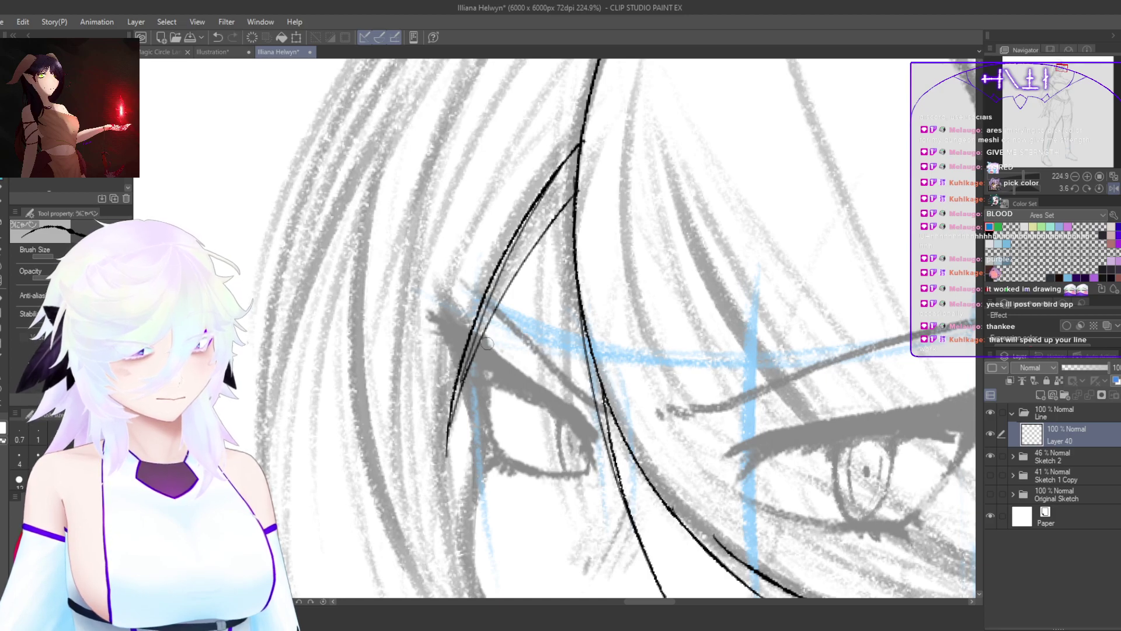
key("ctrl+z")
left_click_drag(561, 169, 491, 294)
key("ctrl+z")
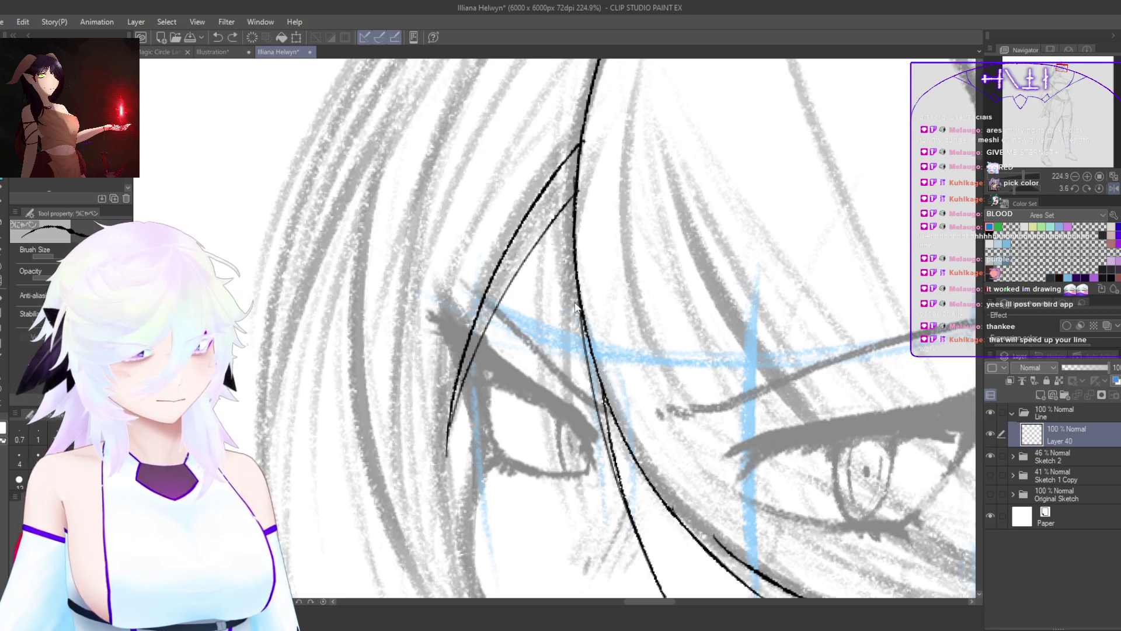
Step: Ink the inner fringe strand curving across the near eye down to the side lock, redoing inaccurate strokes
key("h")
key("h")
mouse_move(739, 459)
left_mouse_down()
mouse_move(657, 496)
mouse_move(750, 474)
mouse_move(835, 496)
mouse_move(639, 579)
mouse_move(443, 568)
left_mouse_up()
left_click_drag(635, 361, 633, 411)
left_click_drag(642, 156, 454, 451)
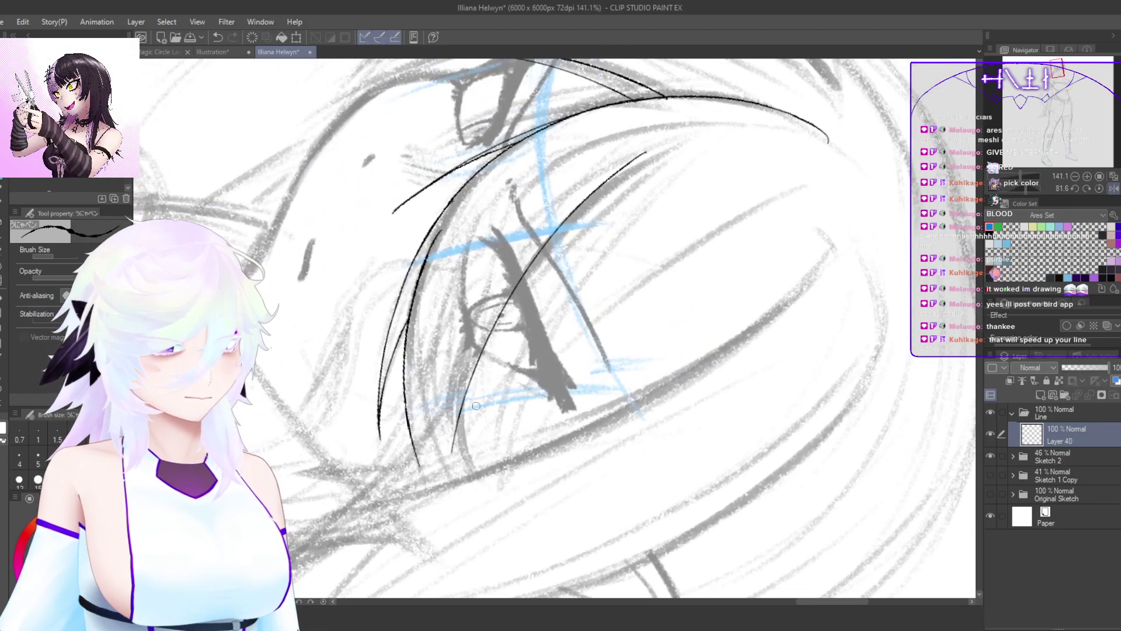
key("ctrl+z")
mouse_move(653, 158)
left_mouse_down()
mouse_move(457, 401)
mouse_move(514, 283)
mouse_move(463, 458)
mouse_move(462, 406)
mouse_move(458, 474)
left_mouse_up()
key("ctrl+z")
key("ctrl+z")
left_click_drag(463, 397, 458, 484)
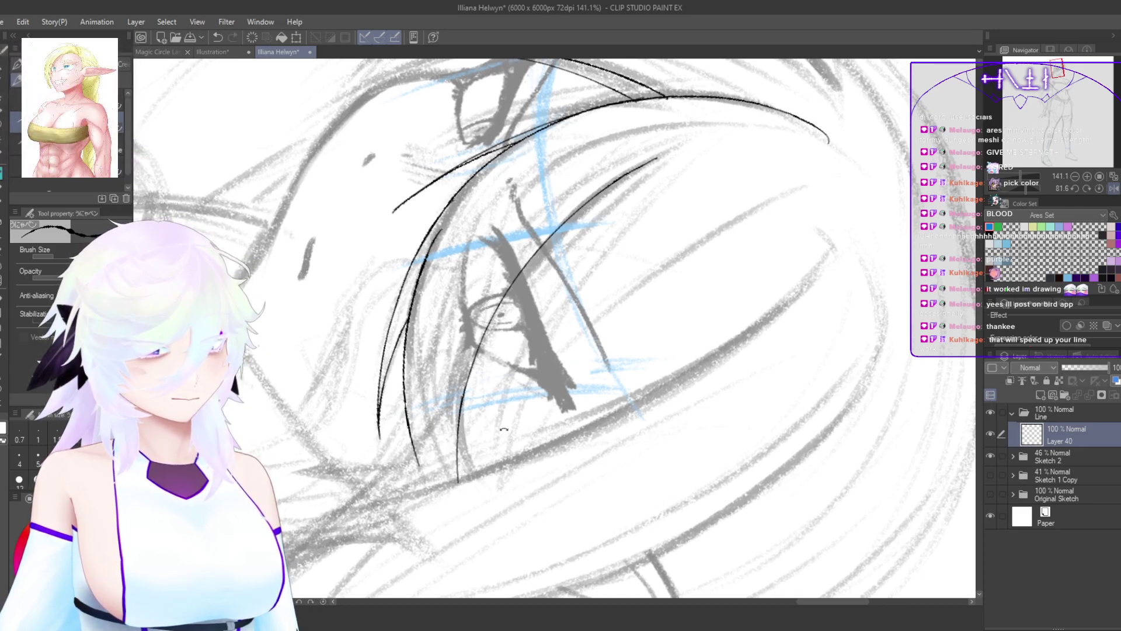
Step: Ink the long front edge of the side lock from the hair parting down past the near eye's outer corner
double_click(503, 430)
key("h")
left_click_drag(583, 420, 633, 459)
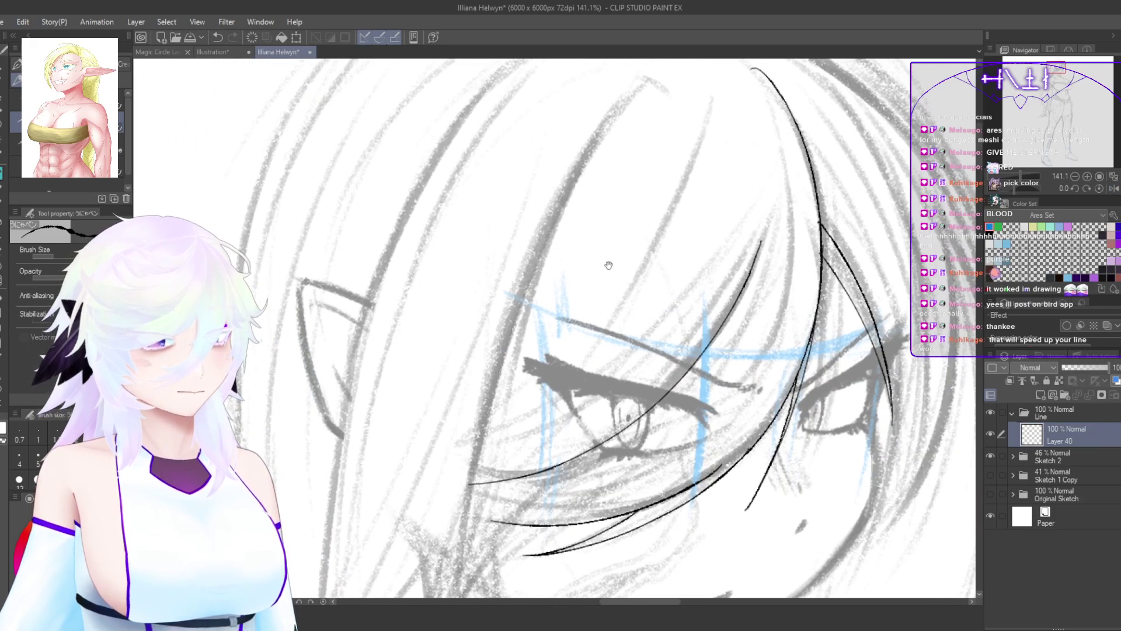
scroll(608, 265, "down", 3)
key("ctrl+z")
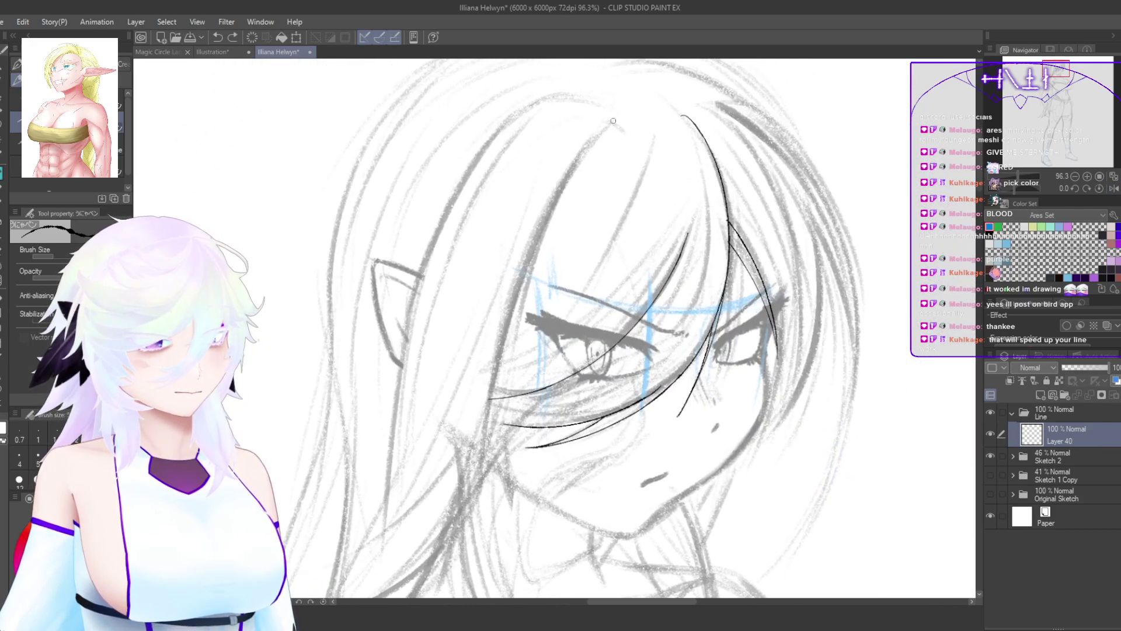
left_click_drag(612, 120, 508, 342)
key("ctrl+z")
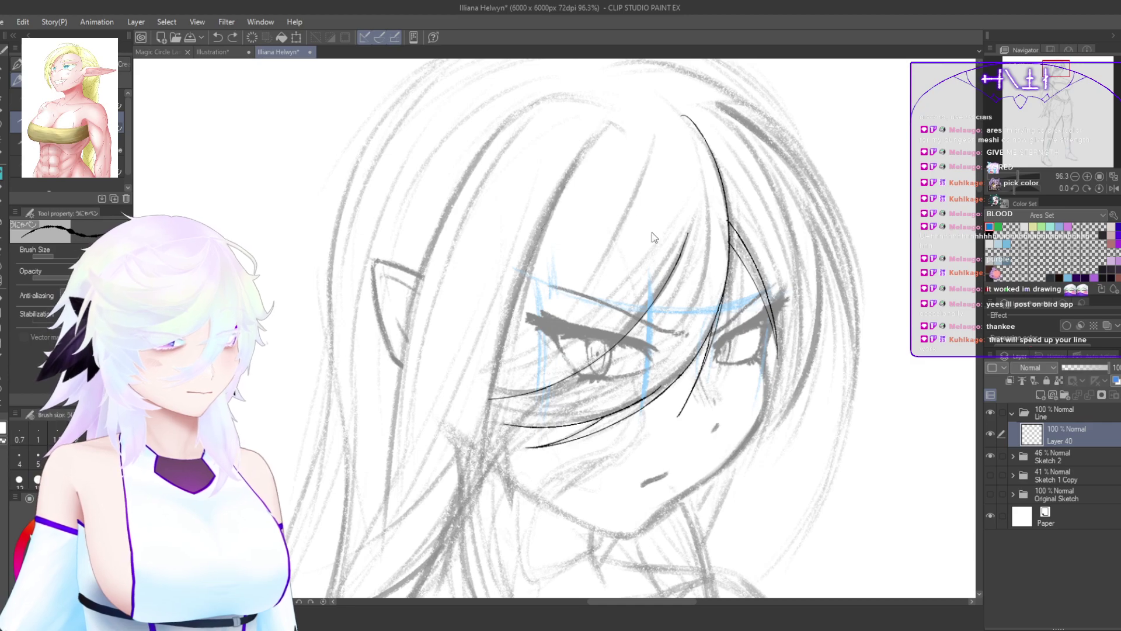
key("ctrl+z")
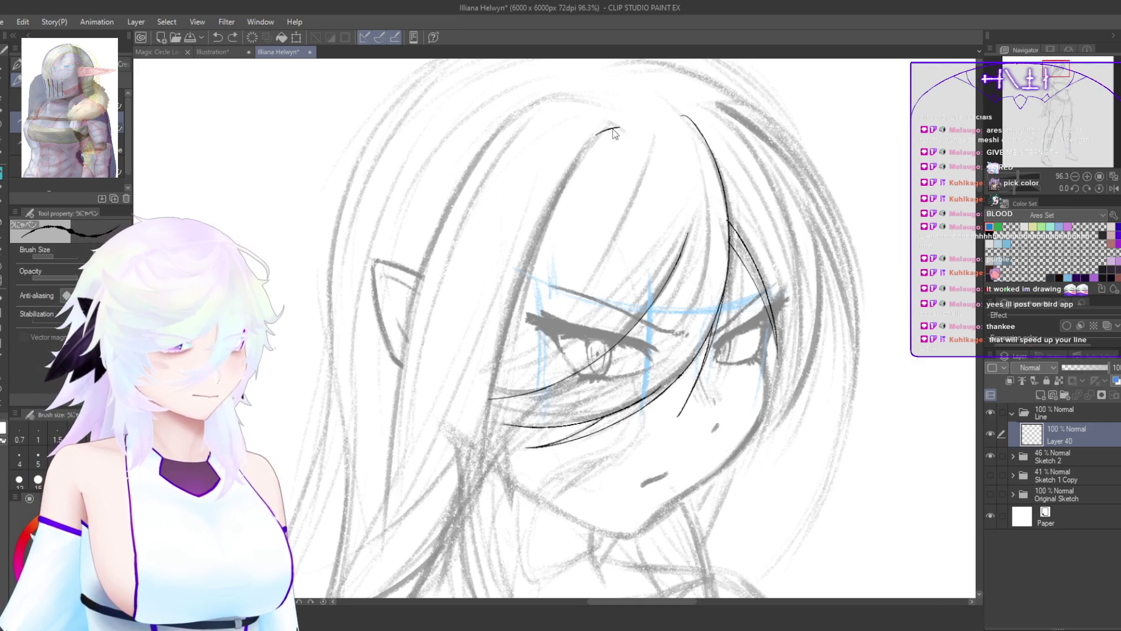
key("ctrl+z")
left_click_drag(614, 126, 546, 209)
key("ctrl+z")
mouse_move(607, 129)
left_mouse_down()
mouse_move(490, 398)
mouse_move(514, 413)
mouse_move(540, 411)
left_mouse_up()
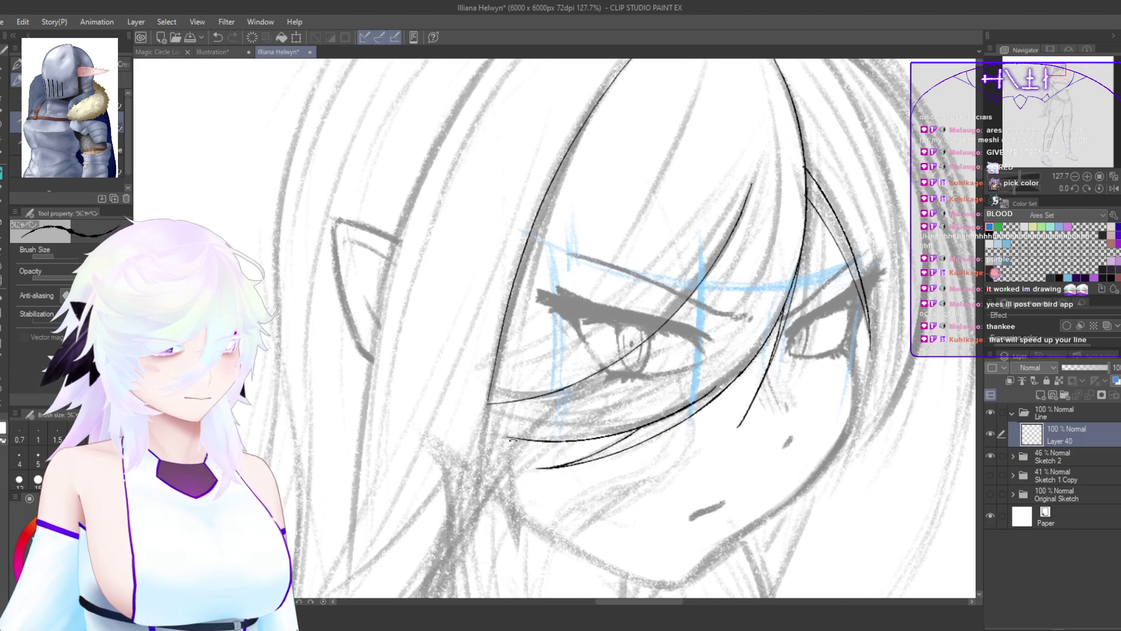
Step: Extend the side lock's inked edge down past the cheek along the sketch and thicken the join between the two lines
left_click_drag(478, 535, 471, 358)
left_click_drag(542, 404, 522, 457)
key("h")
left_click_drag(716, 518, 602, 518)
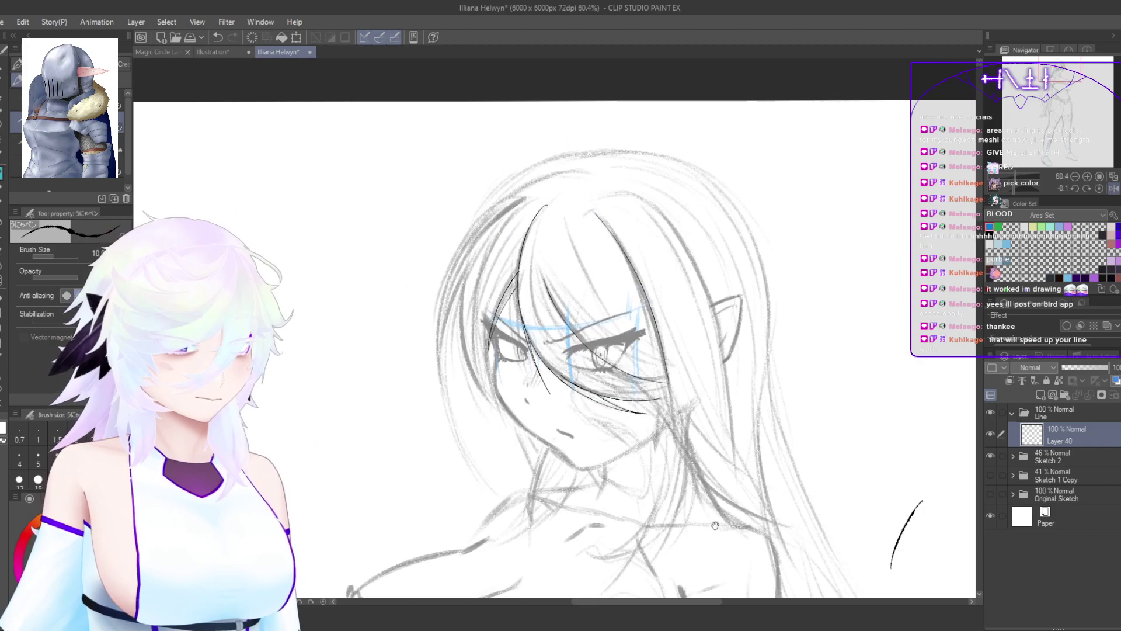
mouse_move(680, 538)
left_mouse_down()
mouse_move(741, 451)
mouse_move(786, 444)
mouse_move(794, 496)
mouse_move(540, 485)
left_mouse_up()
key("h")
key("h")
left_click_drag(626, 459, 753, 457)
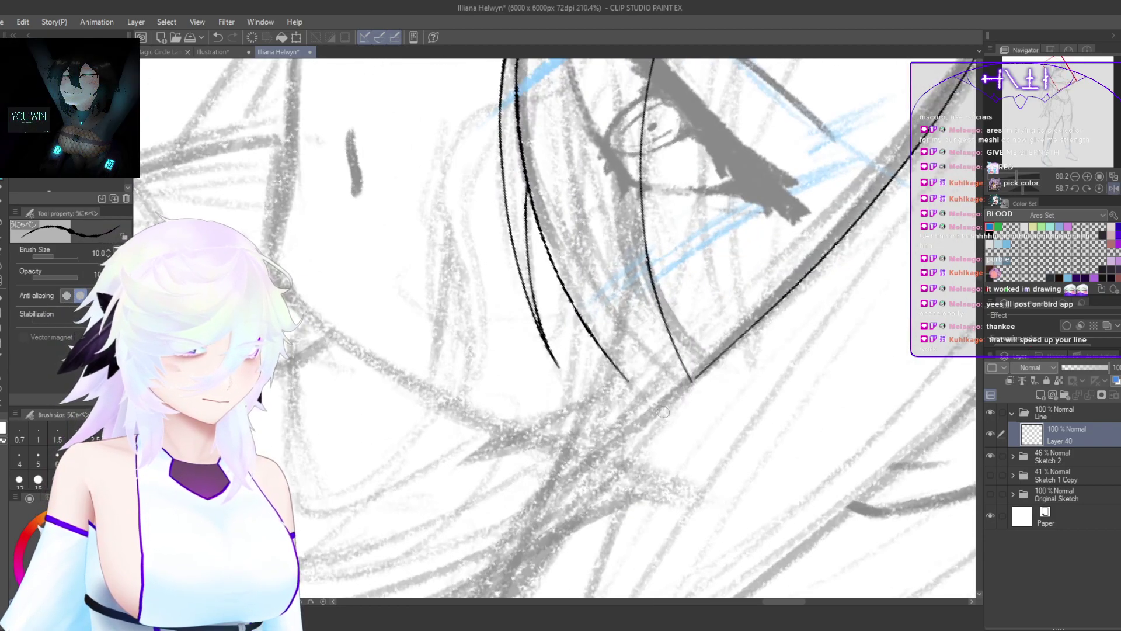
left_click_drag(713, 409, 759, 269)
left_click_drag(775, 201, 599, 365)
key("ctrl+z")
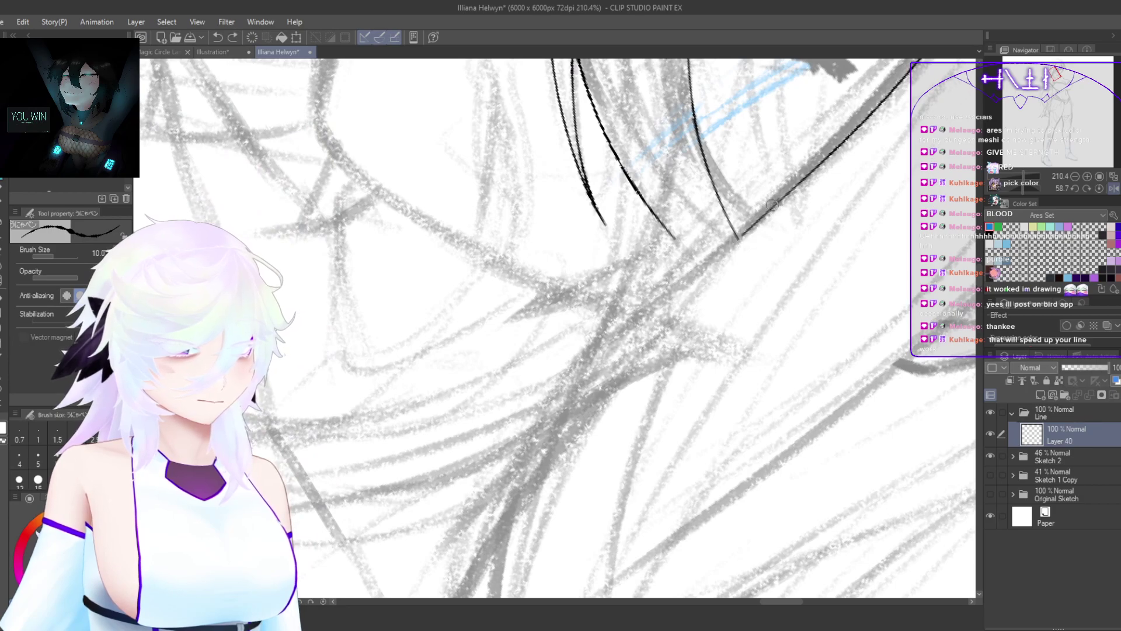
left_click_drag(778, 199, 493, 519)
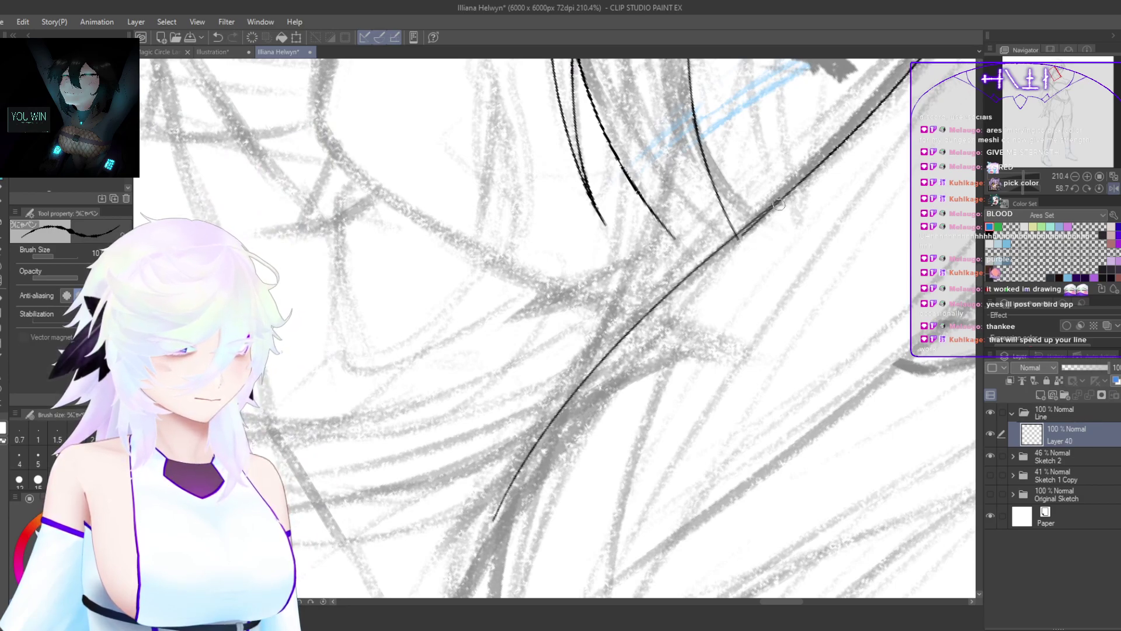
left_click_drag(796, 185, 733, 238)
double_click(710, 282)
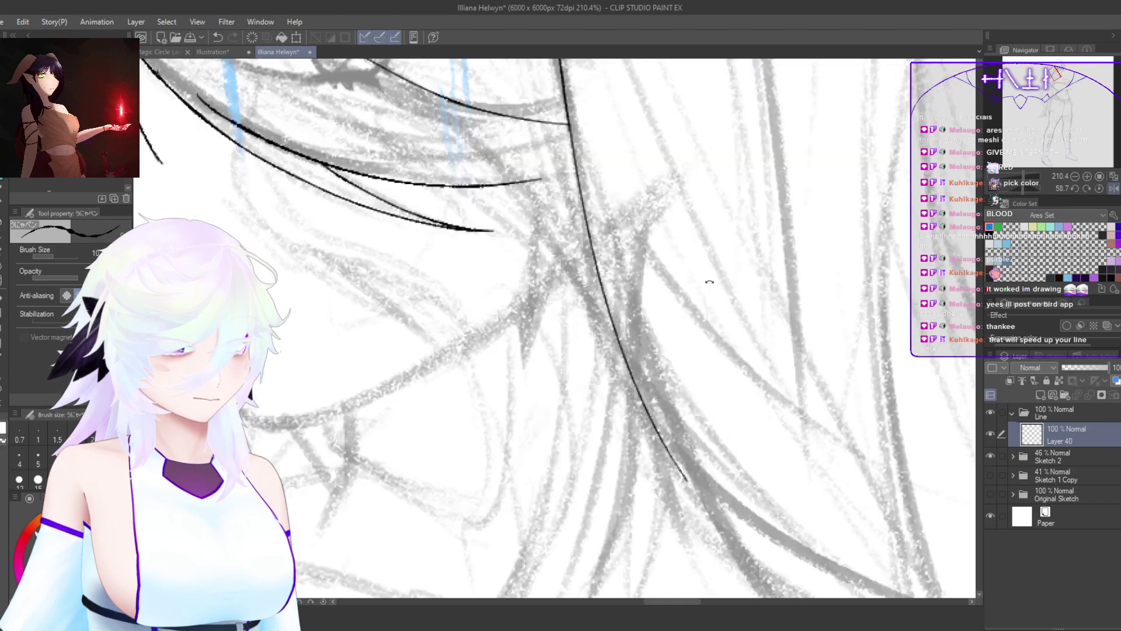
Step: Extend the lower fringe strand's tip with two ink lines that meet the side lock's edge, redoing inaccurate strokes
key("h")
mouse_move(754, 305)
left_mouse_down()
mouse_move(776, 475)
mouse_move(555, 543)
mouse_move(432, 473)
left_mouse_up()
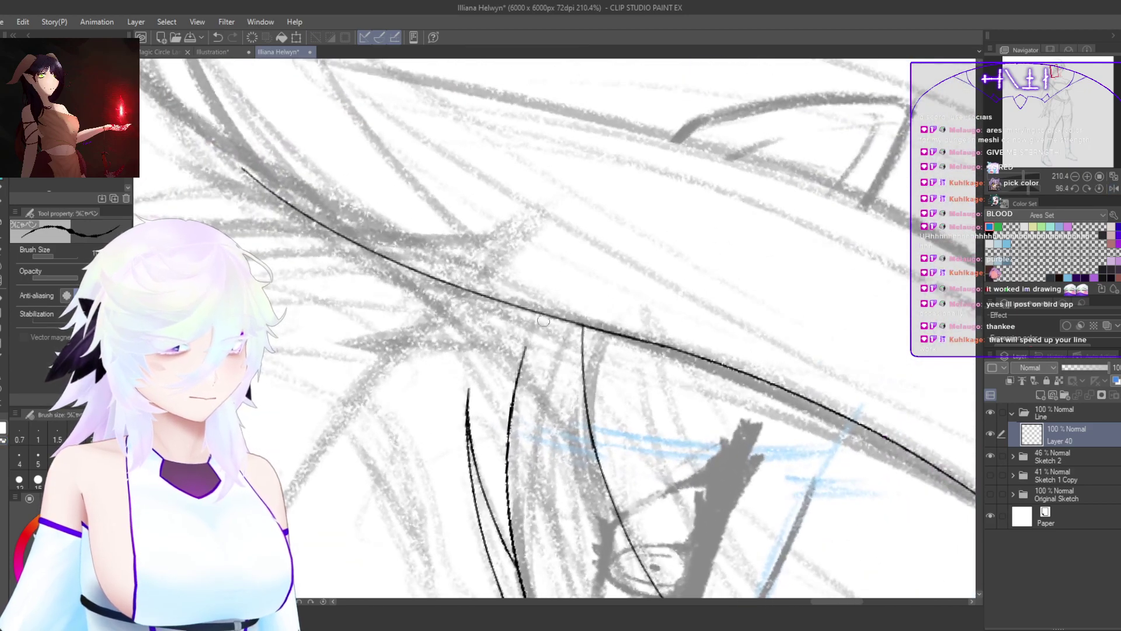
left_click_drag(515, 380, 542, 317)
key("ctrl+z")
left_click_drag(517, 377, 539, 320)
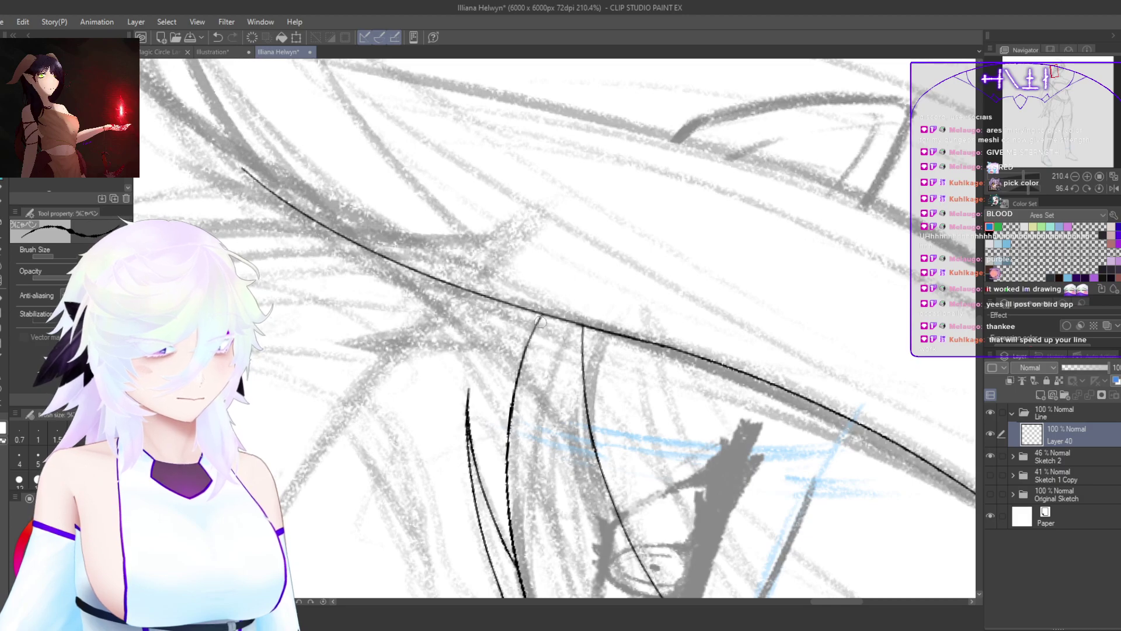
mouse_move(518, 558)
left_mouse_down()
mouse_move(501, 434)
mouse_move(516, 340)
left_mouse_up()
left_click_drag(505, 413, 526, 310)
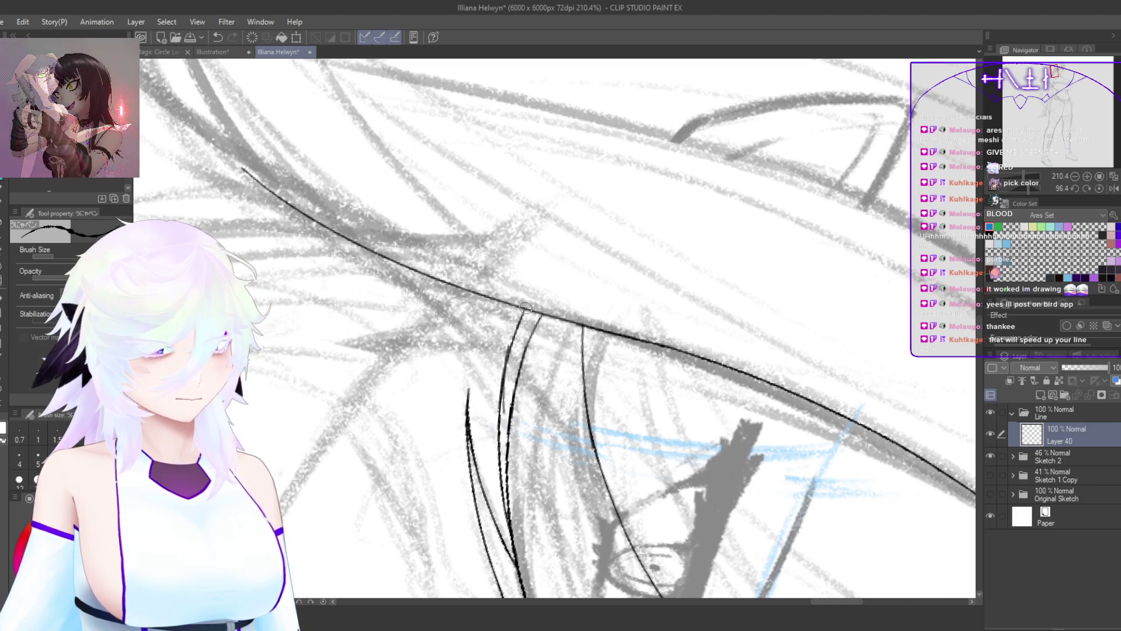
key("ctrl+z")
left_click_drag(509, 364, 524, 309)
double_click(602, 349)
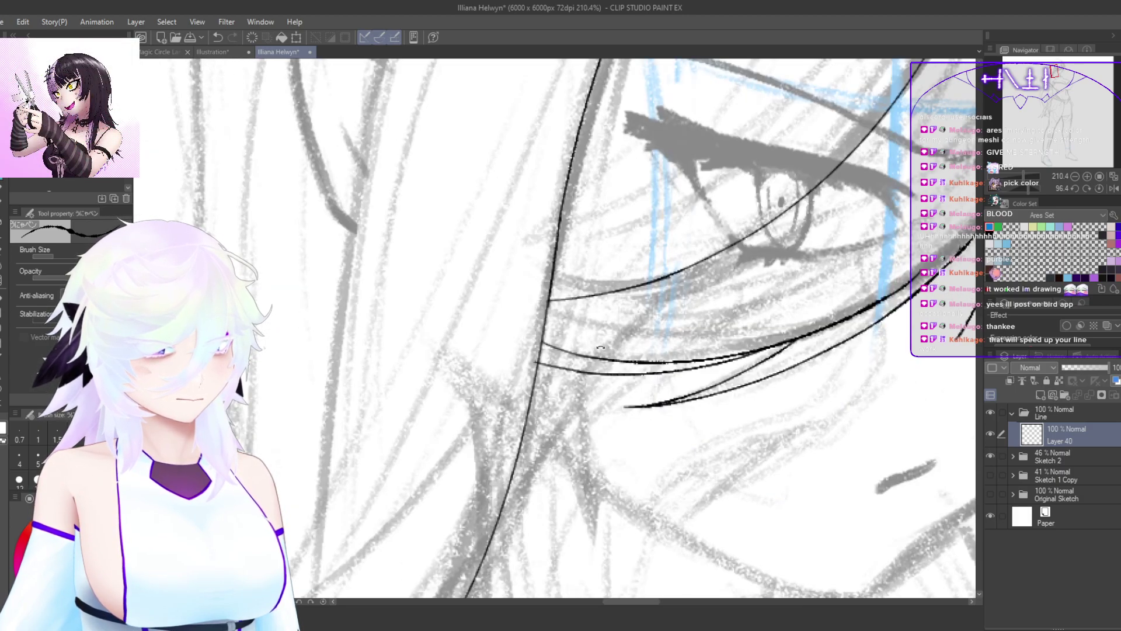
key("h")
left_click_drag(643, 392, 590, 419)
left_click_drag(746, 460, 708, 478)
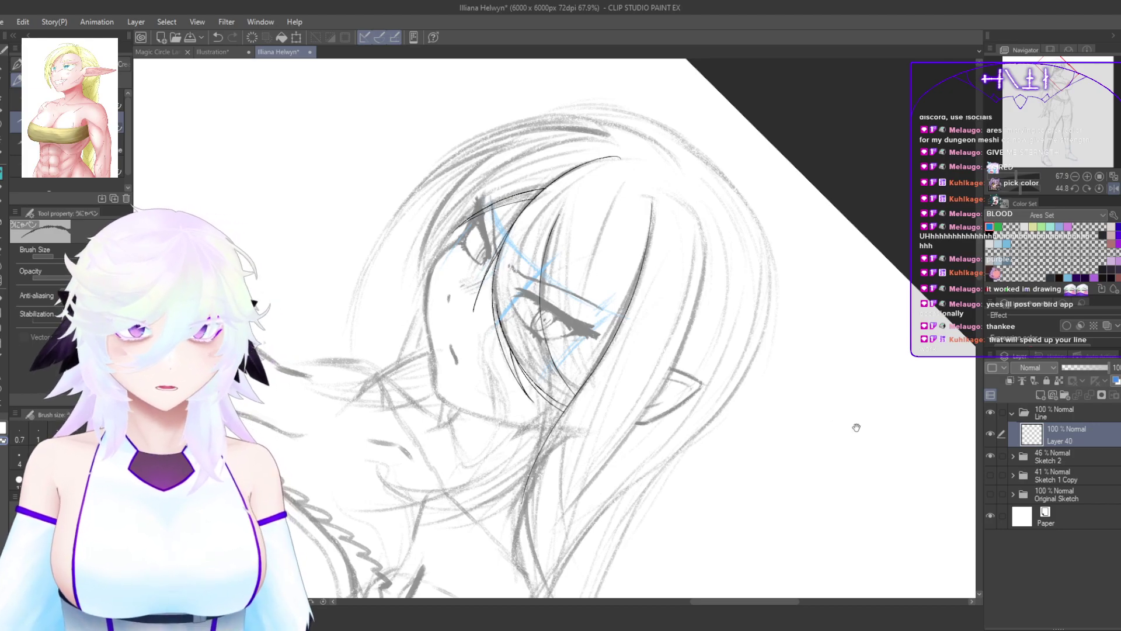
left_click_drag(516, 264, 649, 267)
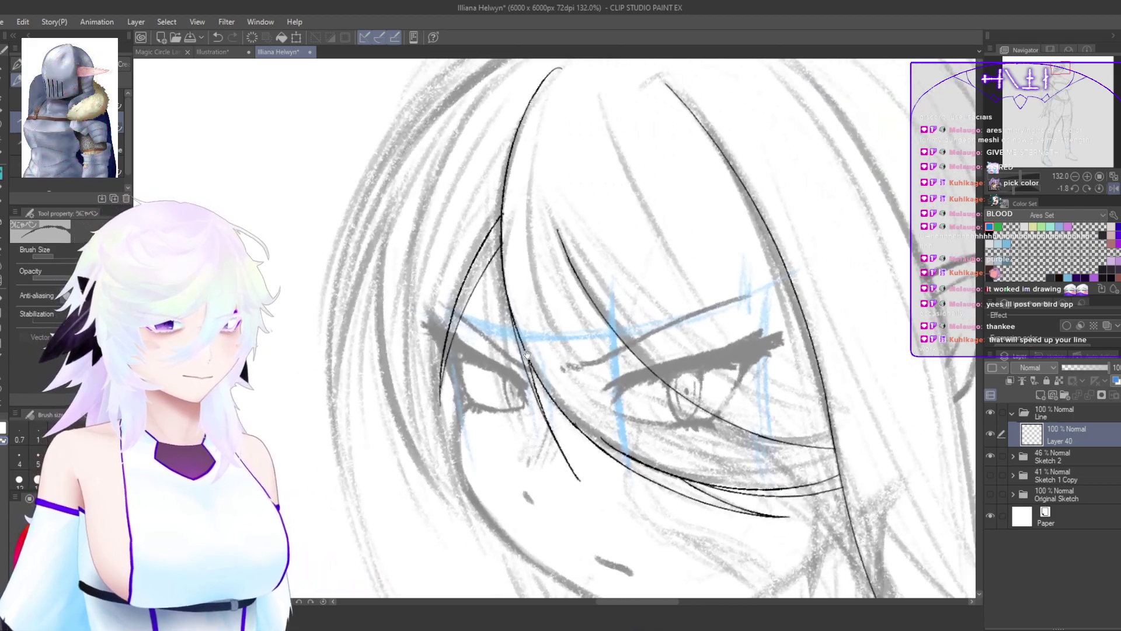
left_click_drag(519, 354, 559, 460)
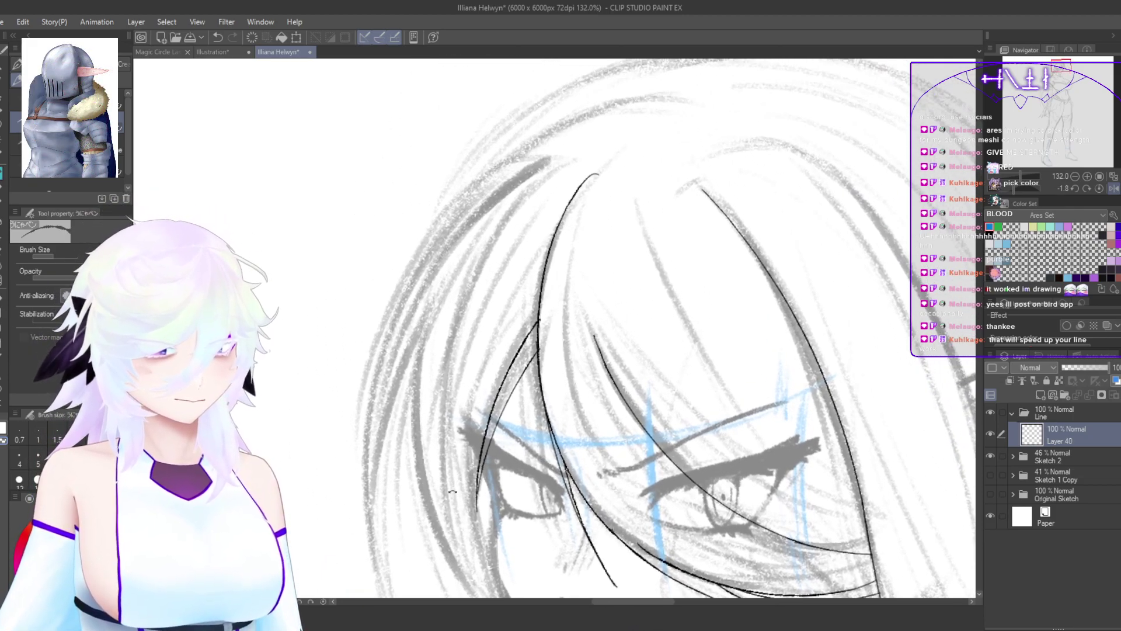
Step: Ink the long strand on the far side of the head from the crown down past the far eye, closing its tip with a second line
mouse_move(453, 492)
left_mouse_down()
mouse_move(543, 304)
mouse_move(674, 165)
mouse_move(433, 290)
left_mouse_up()
key("ctrl+z")
left_click_drag(652, 154, 379, 416)
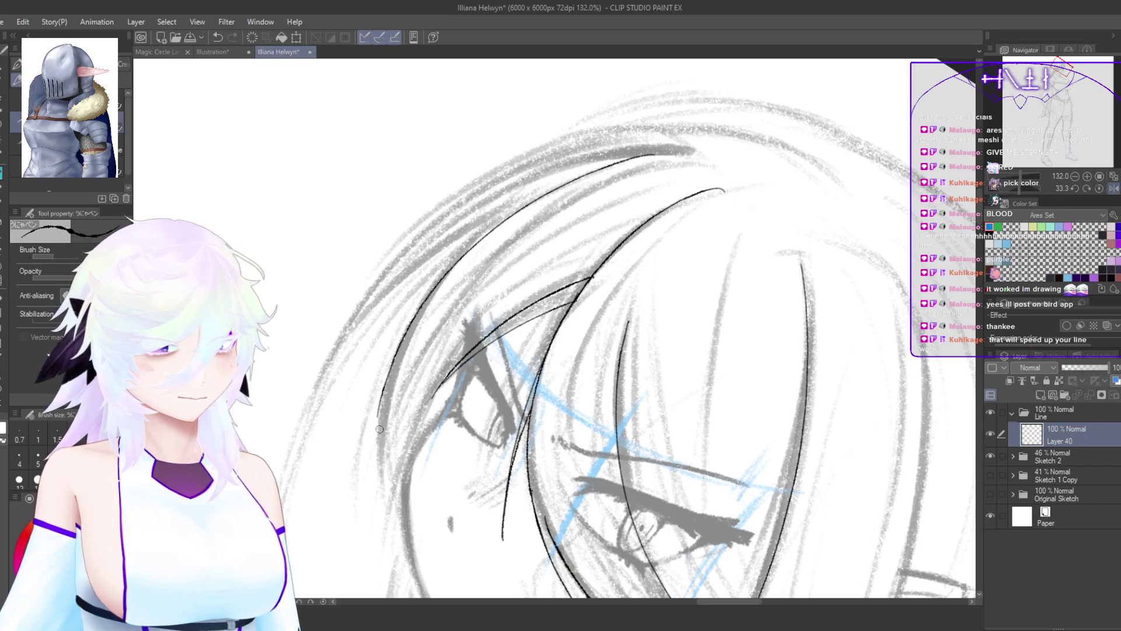
key("ctrl+z")
mouse_move(659, 152)
left_mouse_down()
mouse_move(642, 157)
mouse_move(364, 465)
left_mouse_up()
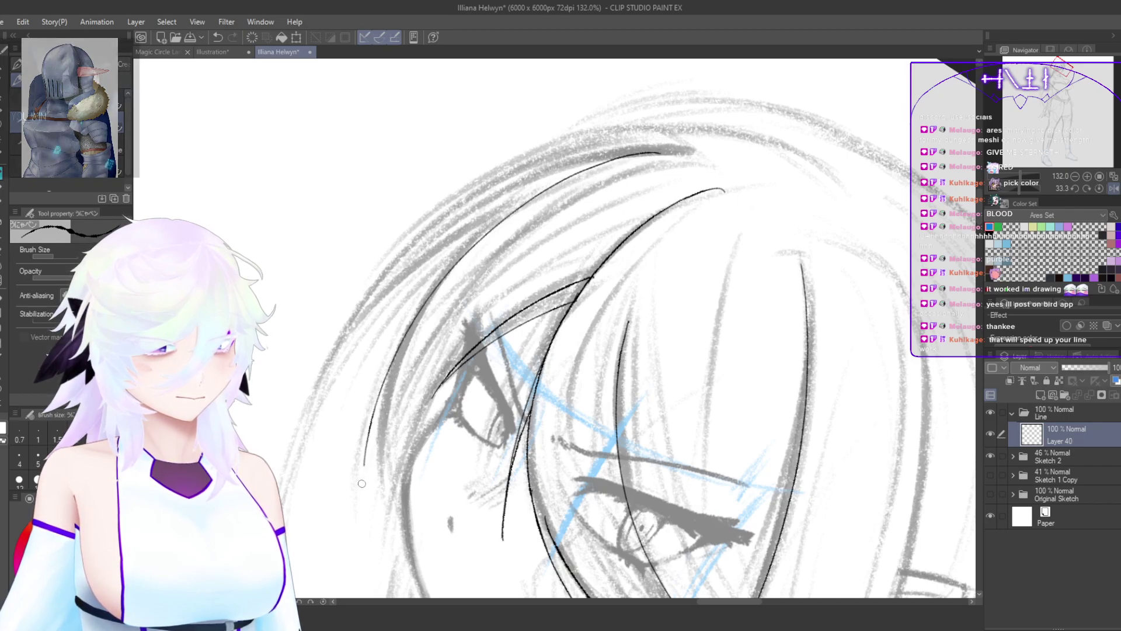
left_click_drag(382, 392, 402, 348)
key("ctrl+z")
left_click_drag(363, 470, 402, 344)
Step: Ink a second tip branching from the middle of the far-side strand down beside the cheek
left_click_drag(392, 441, 358, 354)
left_click_drag(327, 397, 380, 397)
key("ctrl+z")
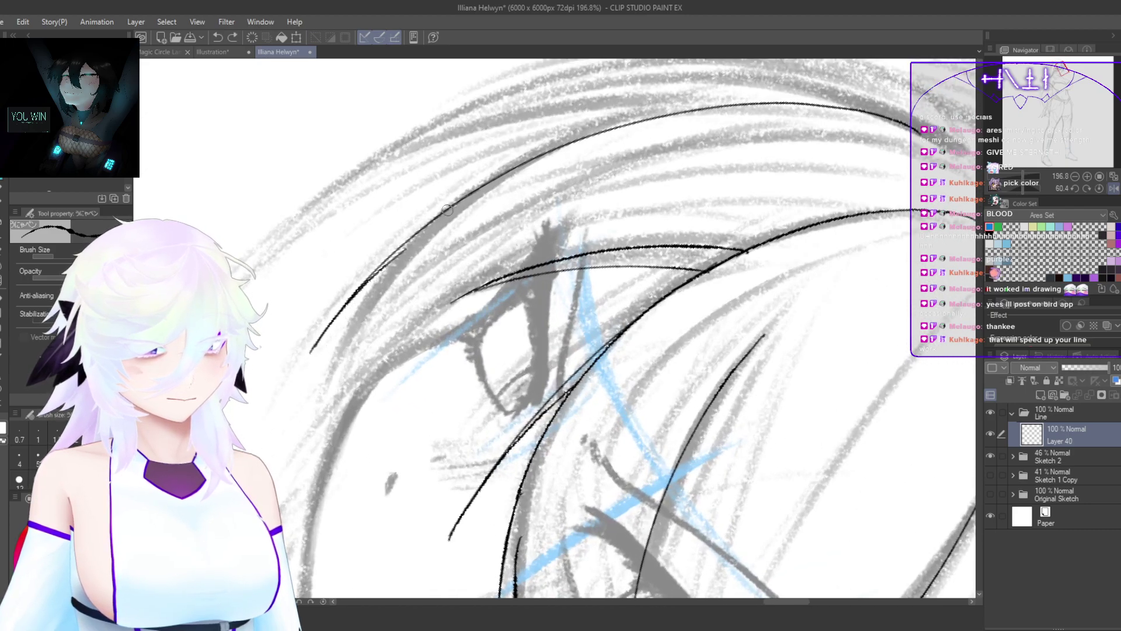
left_click_drag(477, 187, 312, 431)
key("ctrl+z")
left_click_drag(445, 211, 308, 481)
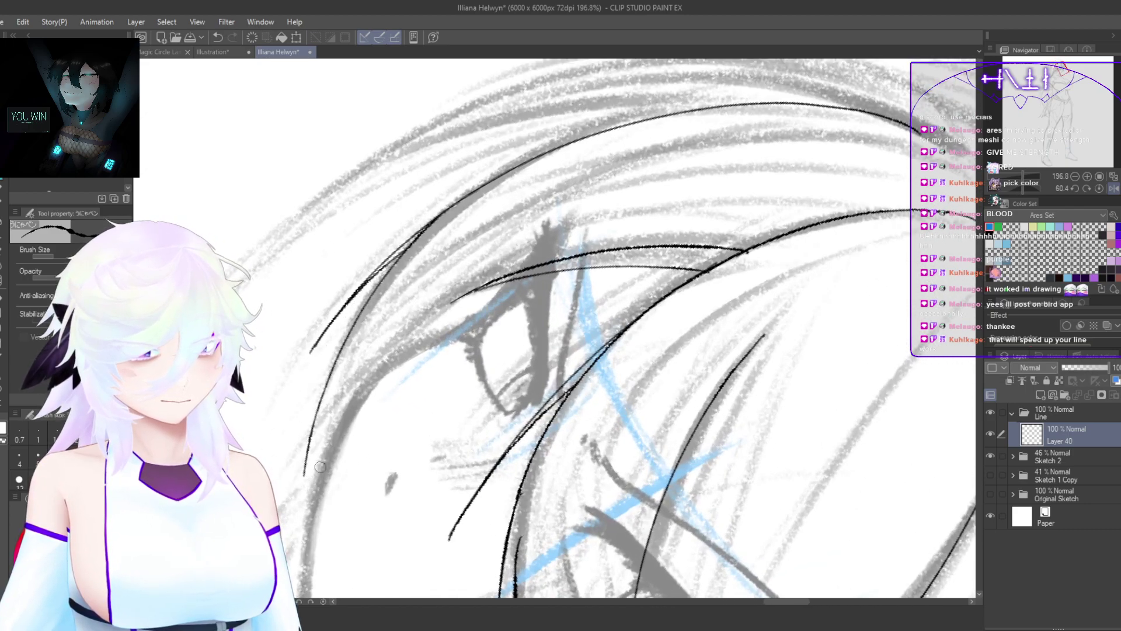
Step: Ink the strand's inner edge from the fringe tip at the far eye down along the cheek, redoing inaccurate strokes
left_click_drag(447, 247, 353, 379)
key("ctrl+z")
left_click_drag(469, 291, 353, 400)
key("ctrl+z")
key("ctrl+z")
left_click_drag(483, 281, 333, 457)
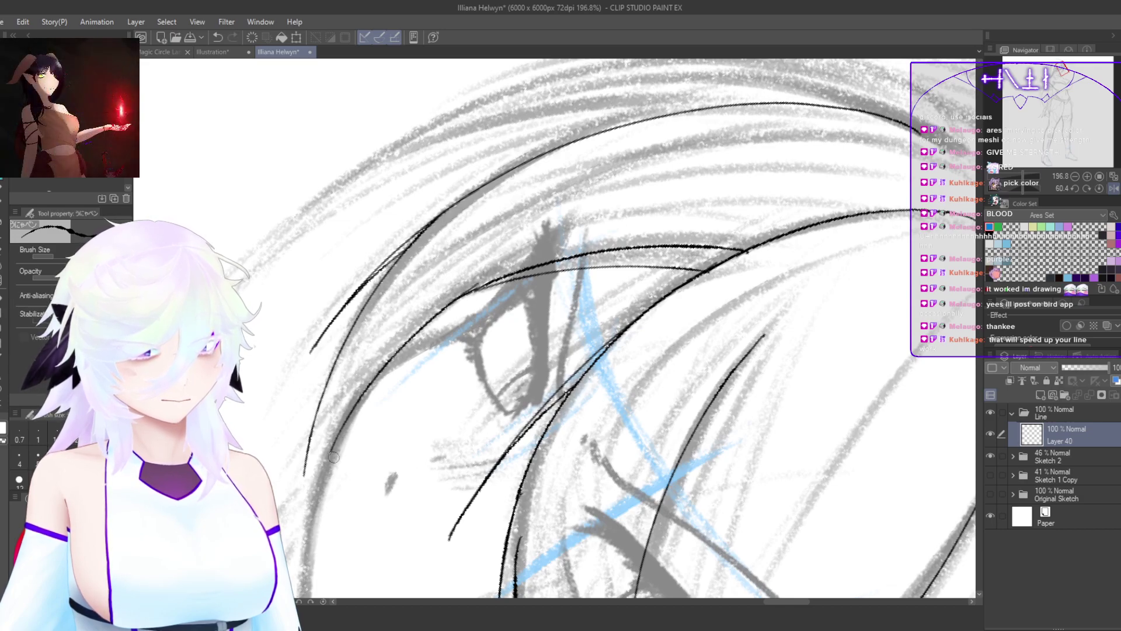
Step: Try to ink a thin strand from the fringe join down towards the far eye
key("h")
left_click_drag(583, 285, 599, 367)
mouse_move(599, 373)
left_mouse_down()
mouse_move(623, 312)
mouse_move(586, 348)
mouse_move(619, 324)
mouse_move(637, 366)
mouse_move(628, 377)
left_mouse_up()
key("ctrl+z")
key("h")
left_click_drag(653, 390, 636, 436)
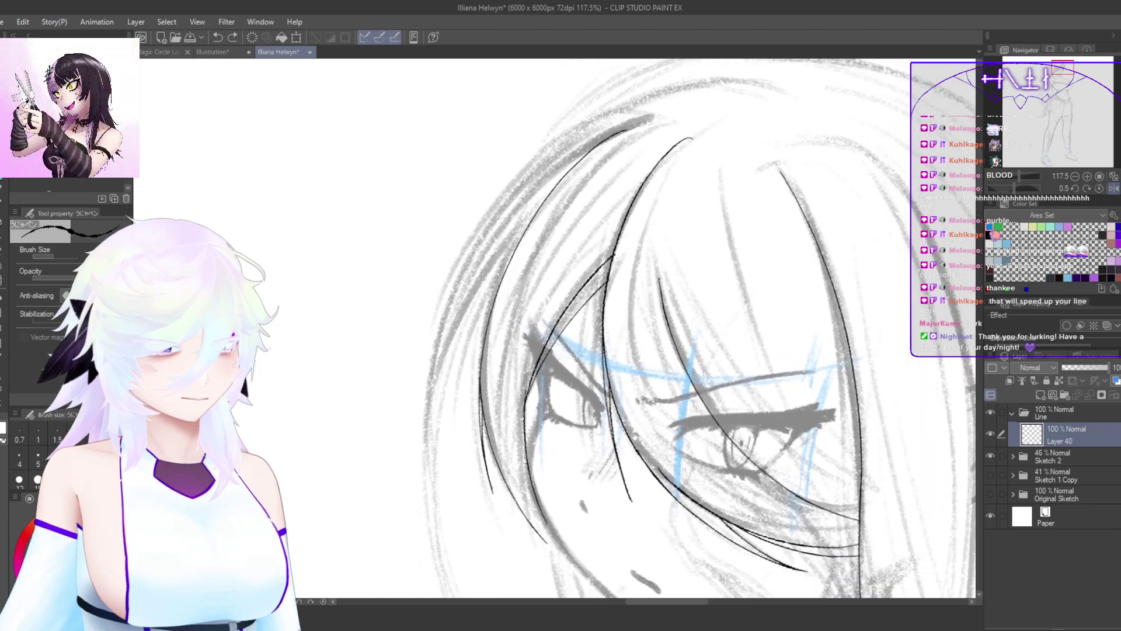
left_click_drag(599, 325, 631, 292)
key("ctrl+z")
mouse_move(621, 210)
left_mouse_down()
mouse_move(572, 327)
mouse_move(567, 403)
left_mouse_up()
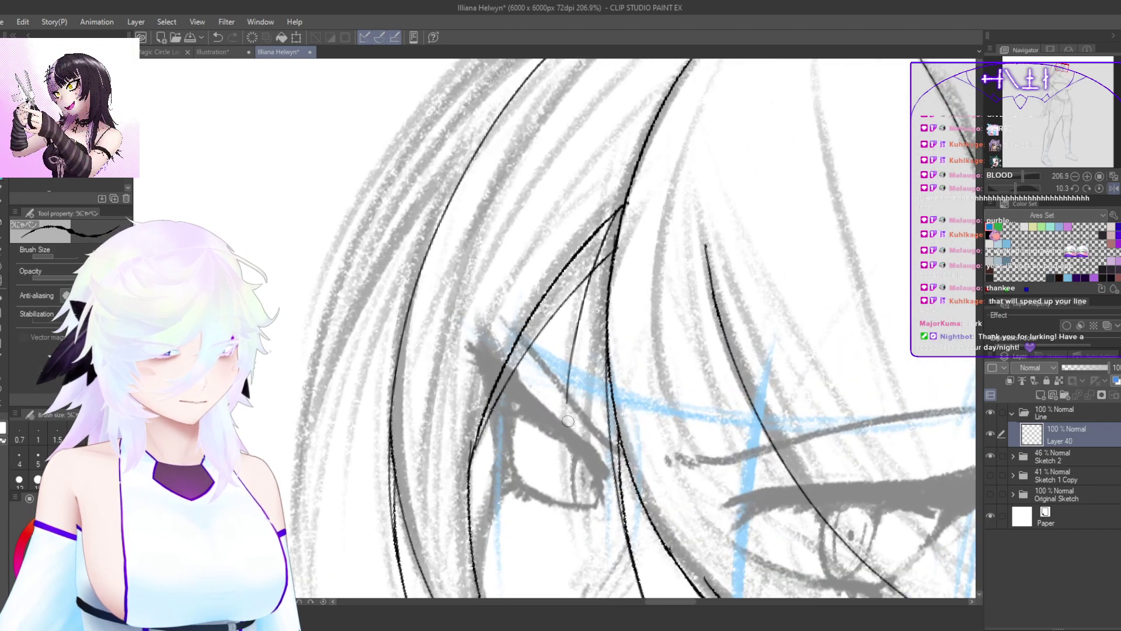
mouse_move(619, 209)
left_mouse_down()
mouse_move(567, 410)
mouse_move(550, 389)
mouse_move(562, 324)
left_mouse_up()
key("ctrl+z")
key("ctrl+z")
Step: Try to ink the thin strand as two long lines crossing the far eye and tapering to a tip on the cheek
left_click_drag(673, 184, 498, 482)
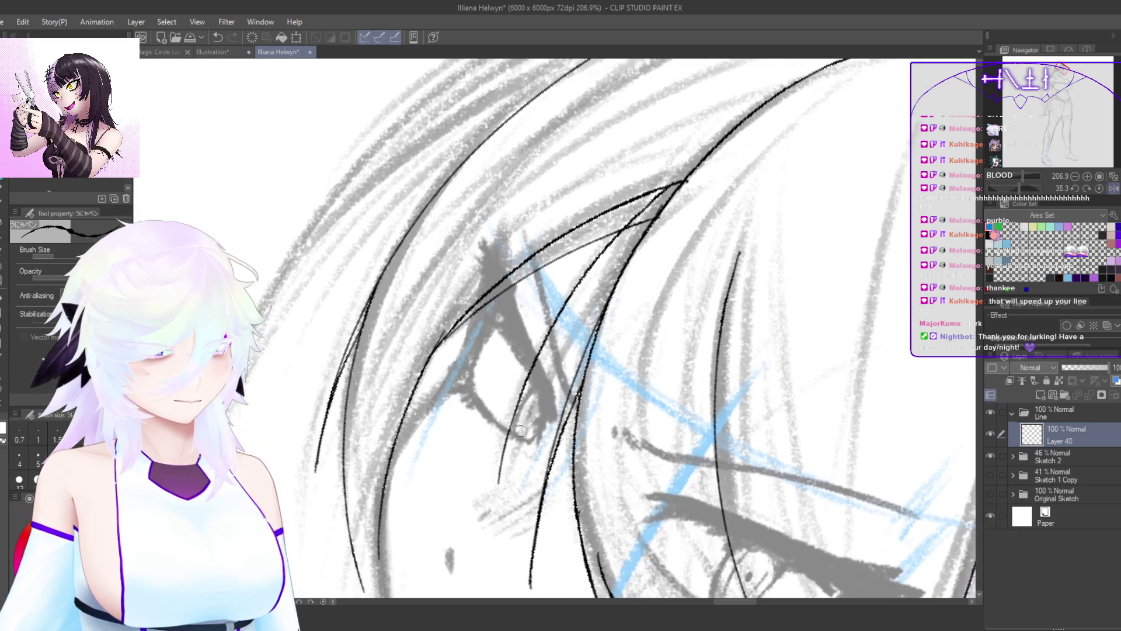
key("ctrl+z")
left_click_drag(678, 184, 500, 501)
mouse_move(548, 384)
left_mouse_down()
mouse_move(571, 270)
mouse_move(520, 558)
left_mouse_up()
key("ctrl+z")
left_click_drag(538, 318, 523, 575)
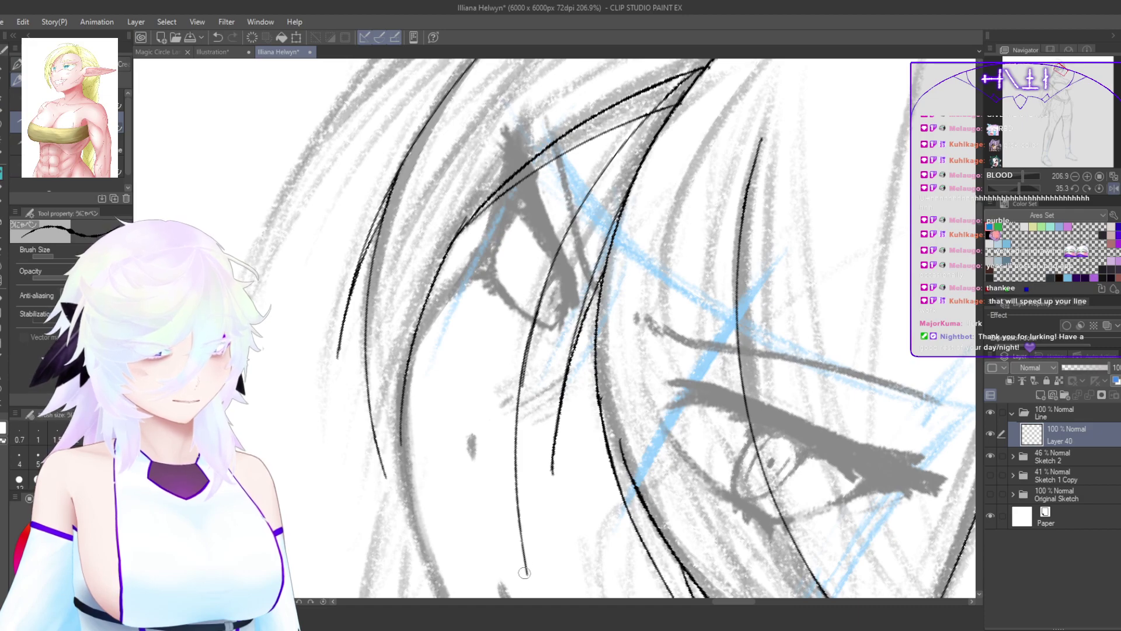
key("ctrl+z")
mouse_move(533, 326)
left_mouse_down()
mouse_move(528, 552)
mouse_move(506, 384)
left_mouse_up()
key("ctrl+z")
mouse_move(616, 136)
left_mouse_down()
mouse_move(500, 317)
mouse_move(453, 484)
mouse_move(560, 257)
left_mouse_up()
key("ctrl+z")
mouse_move(454, 484)
left_mouse_down()
mouse_move(540, 251)
mouse_move(621, 146)
mouse_move(577, 291)
left_mouse_up()
Step: Try to close the thin strand's upper part with a second line up to the fringe join and a short inner stroke
key("c")
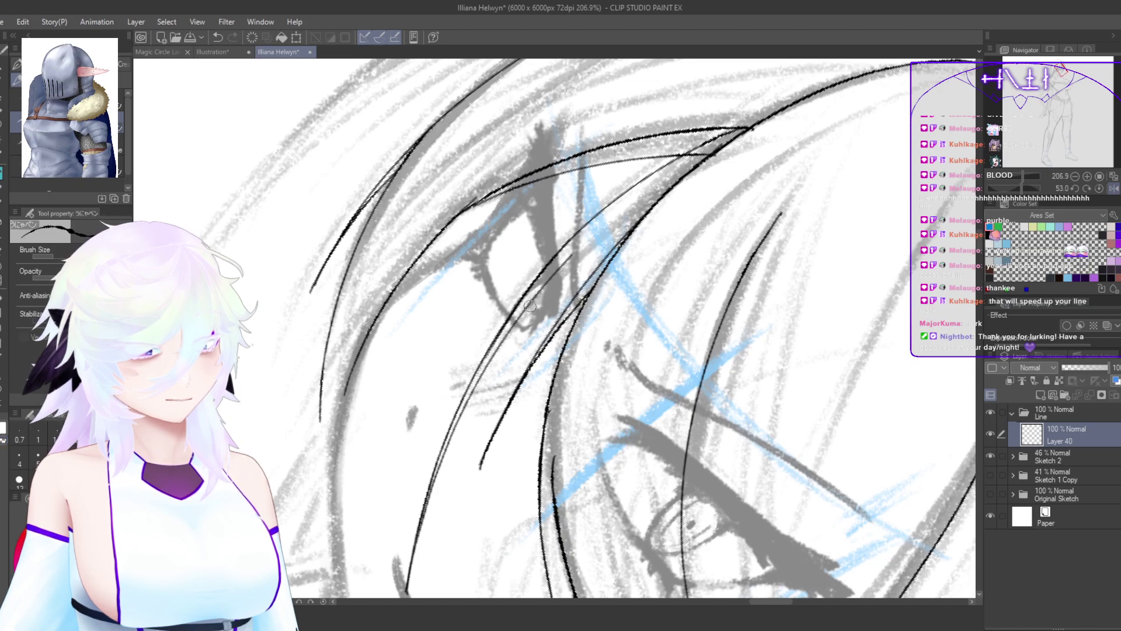
left_click_drag(530, 306, 696, 156)
key("ctrl+z")
key("ctrl+z")
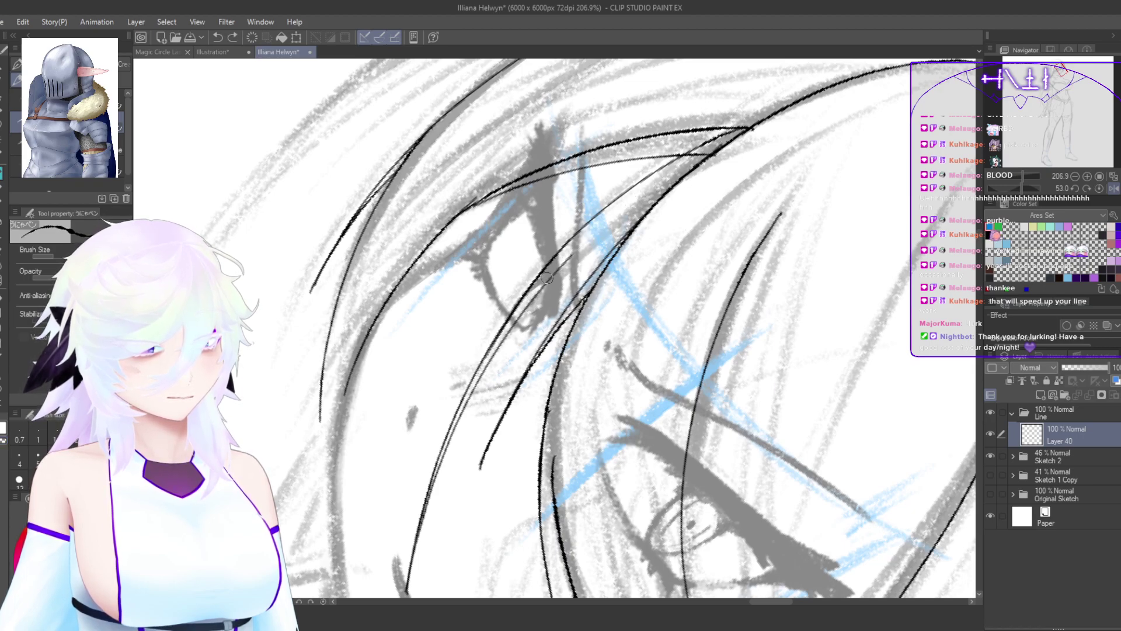
left_click_drag(544, 282, 713, 154)
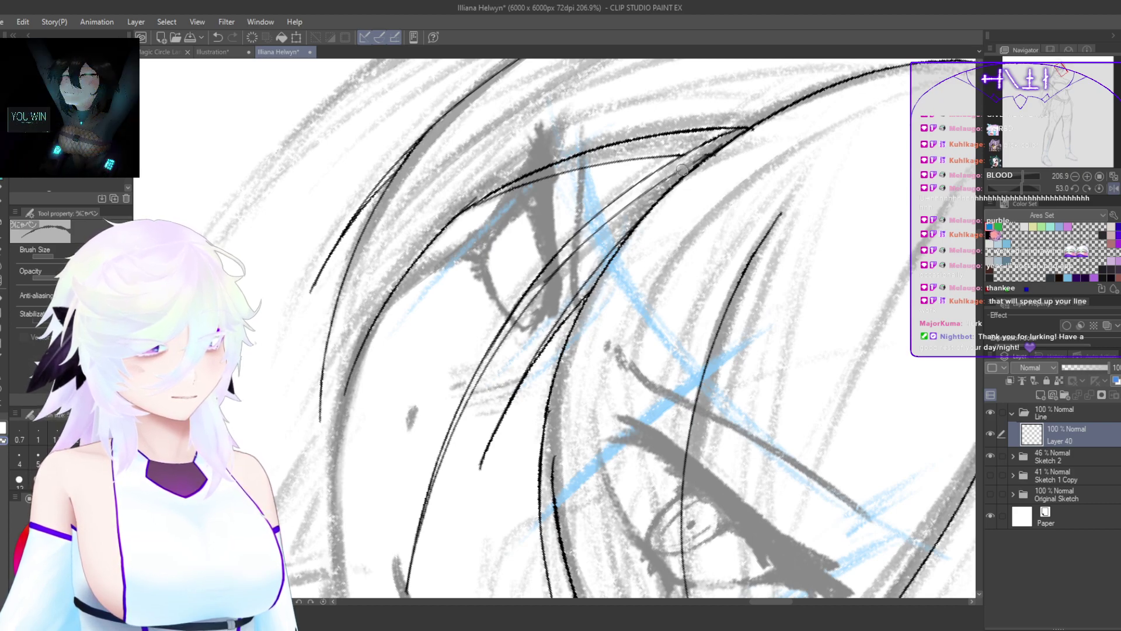
mouse_move(646, 193)
left_mouse_down()
mouse_move(700, 160)
mouse_move(587, 264)
left_mouse_up()
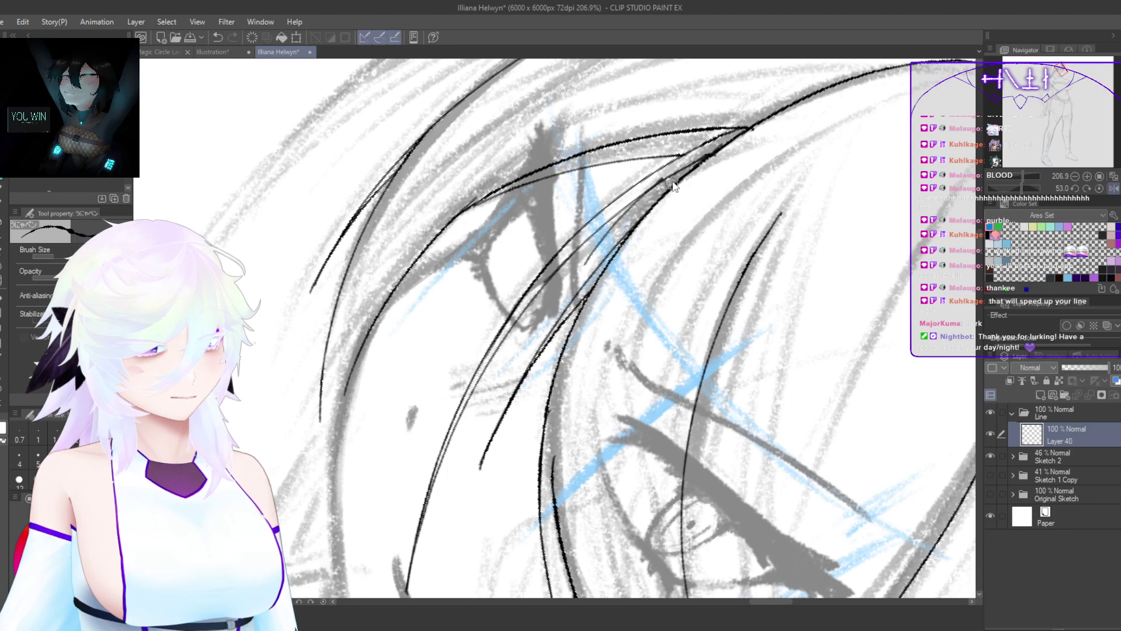
key("ctrl+z")
left_click_drag(677, 173, 598, 264)
key("ctrl+z")
left_click_drag(685, 165, 600, 266)
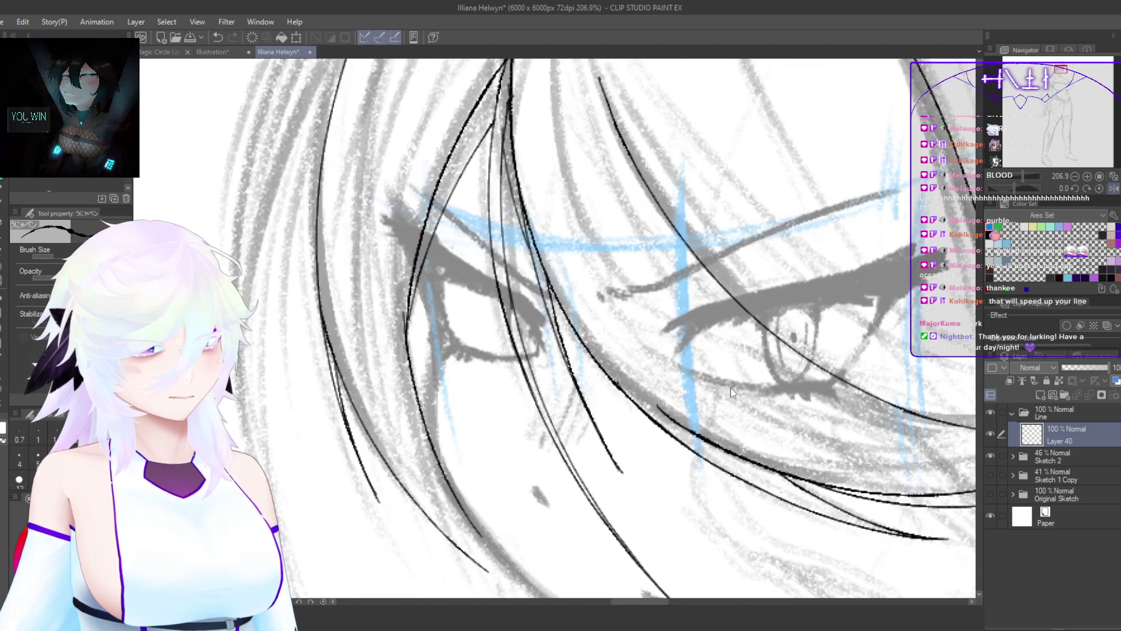
Step: Ink a shorter two-line strand from the fringe join down across the inner corner of the far eye, redoing inaccurate strokes
scroll(730, 387, "down", 4)
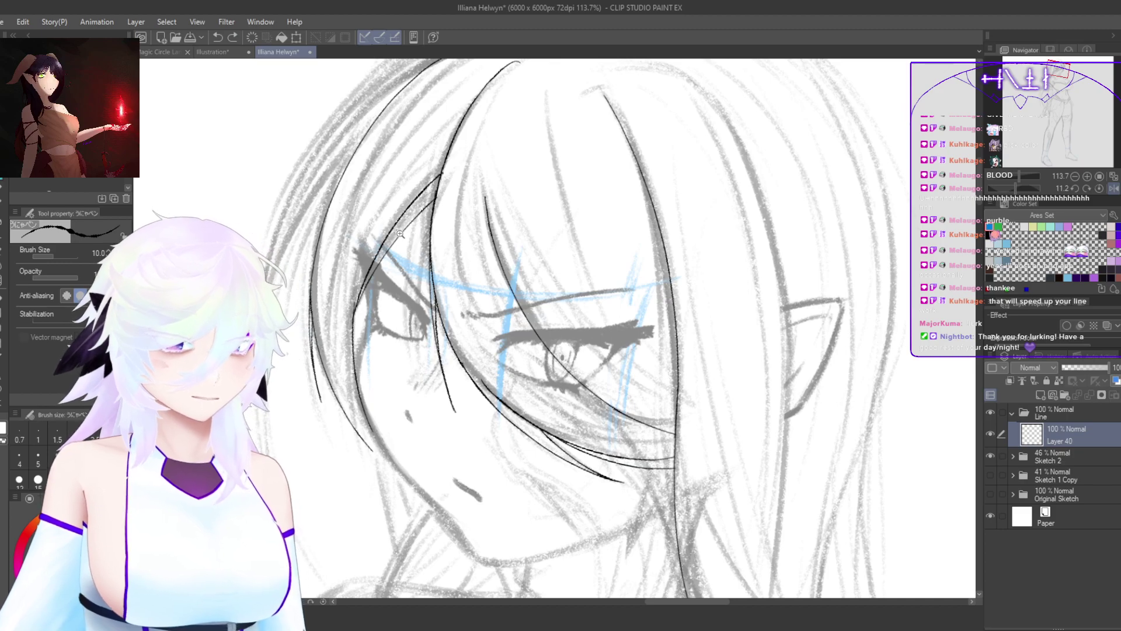
scroll(473, 157, "up", 4)
left_click_drag(489, 142, 433, 323)
left_click_drag(437, 318, 474, 251)
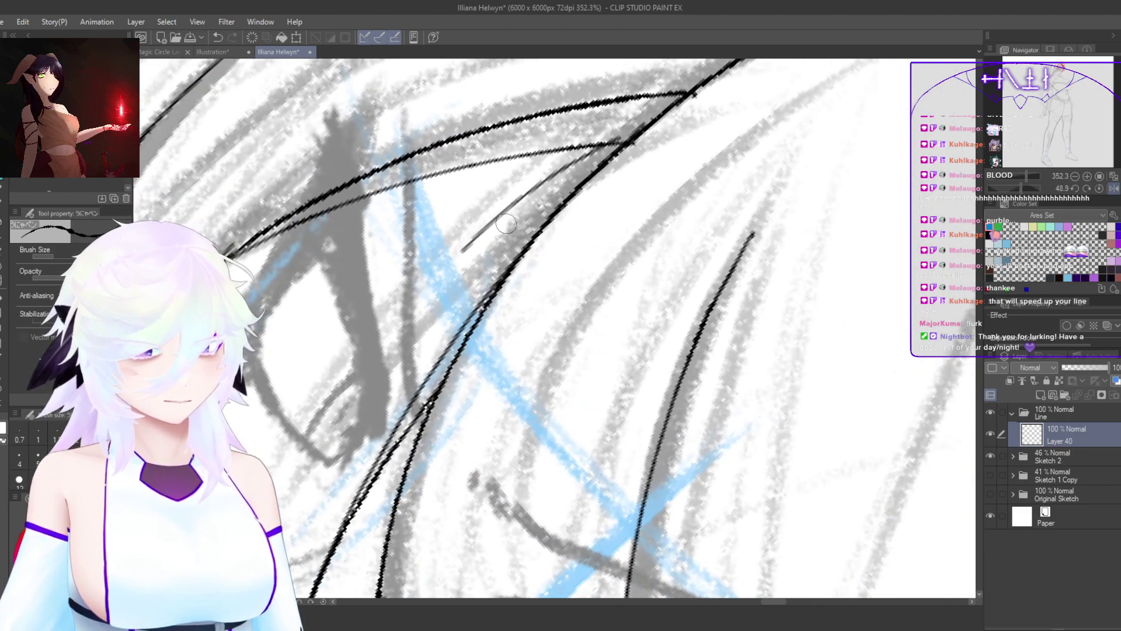
key("ctrl+z")
left_click_drag(595, 146, 306, 453)
key("ctrl+z")
mouse_move(584, 147)
left_mouse_down()
mouse_move(301, 489)
mouse_move(358, 389)
left_mouse_up()
left_click_drag(308, 477, 642, 134)
Step: Check the inked fringe and face strands in a mirrored view of the head
double_click(587, 214)
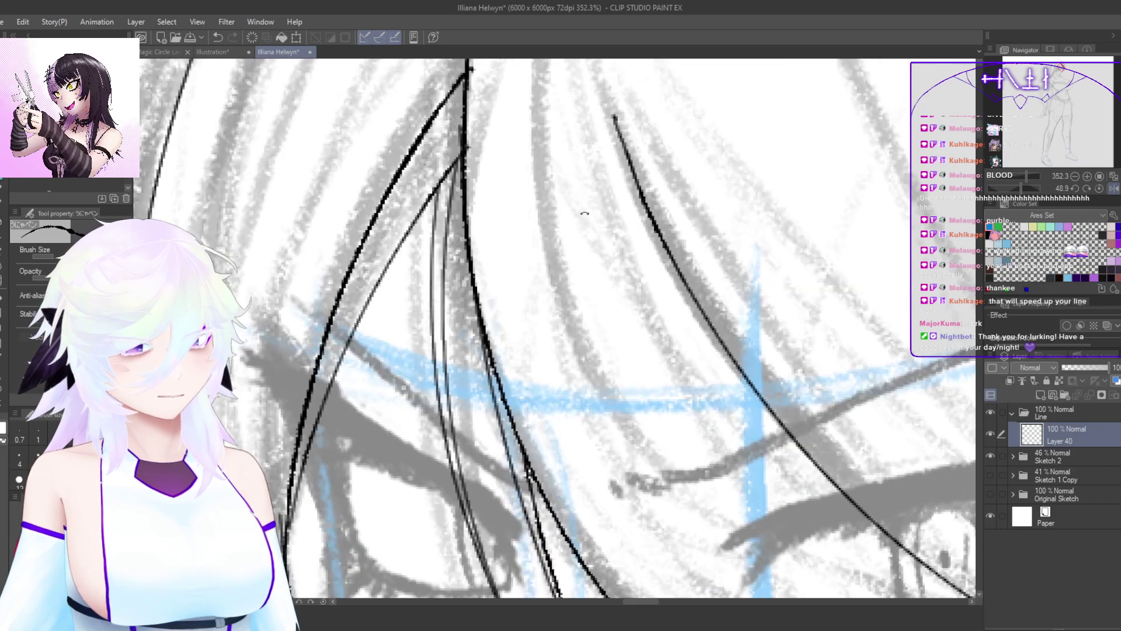
key("h")
left_click_drag(765, 397, 695, 409)
left_click_drag(765, 490, 765, 405)
key("h")
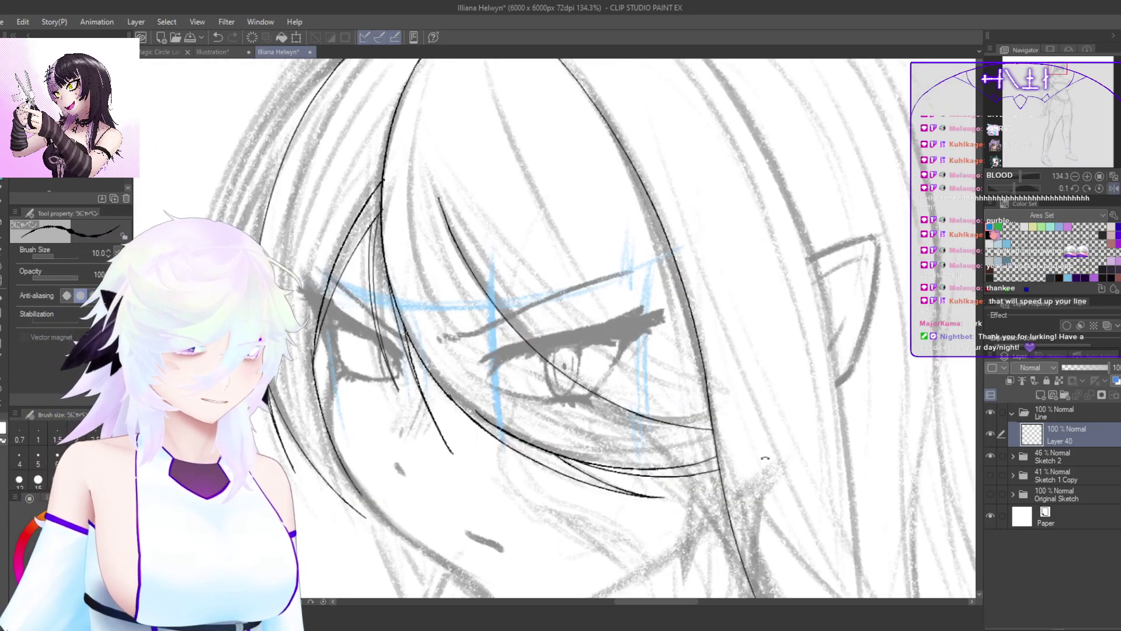
left_click_drag(766, 456, 544, 560)
double_click(622, 522)
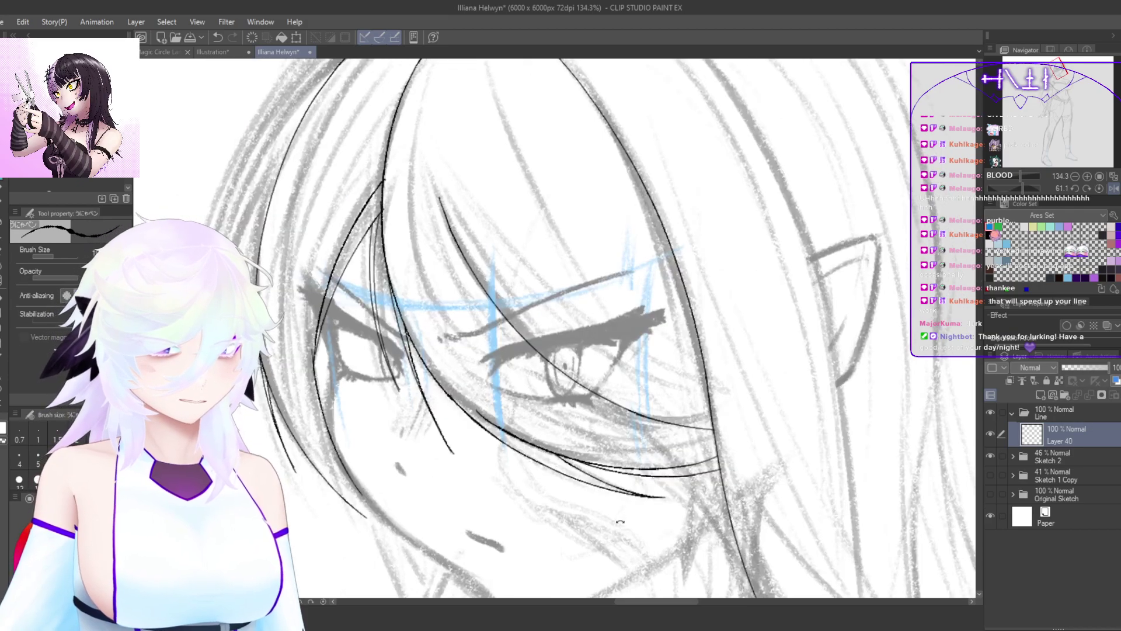
left_click_drag(636, 509, 858, 630)
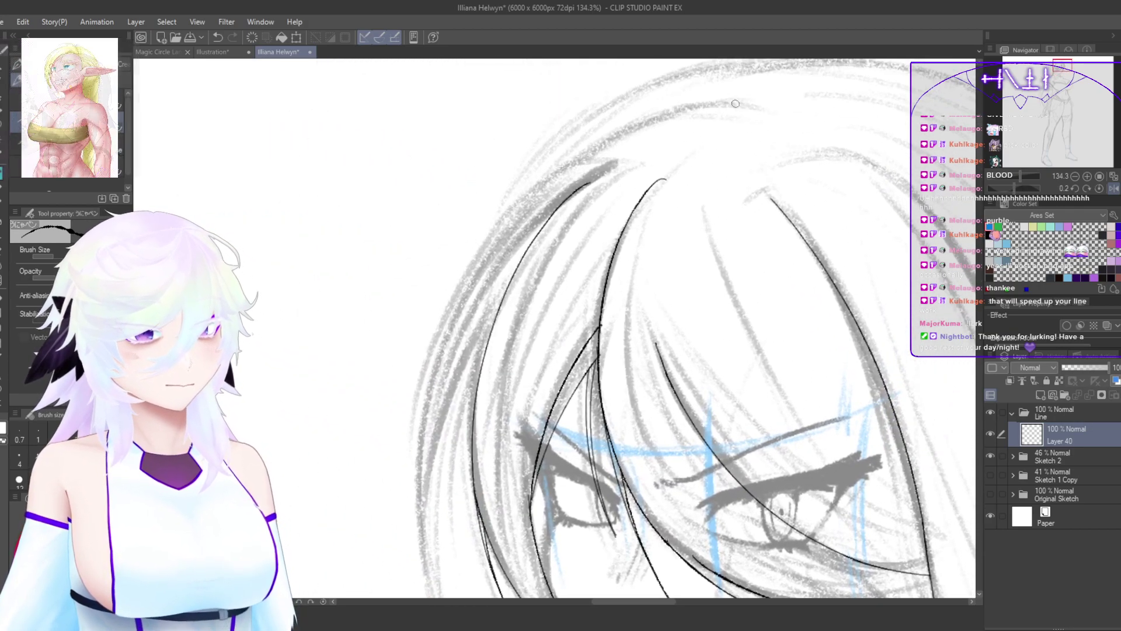
mouse_move(735, 102)
left_mouse_down()
mouse_move(614, 125)
mouse_move(665, 111)
mouse_move(575, 154)
mouse_move(421, 412)
left_mouse_up()
left_click_drag(639, 181, 701, 243)
left_click_drag(700, 242, 789, 146)
key("ctrl+z")
key("ctrl+z")
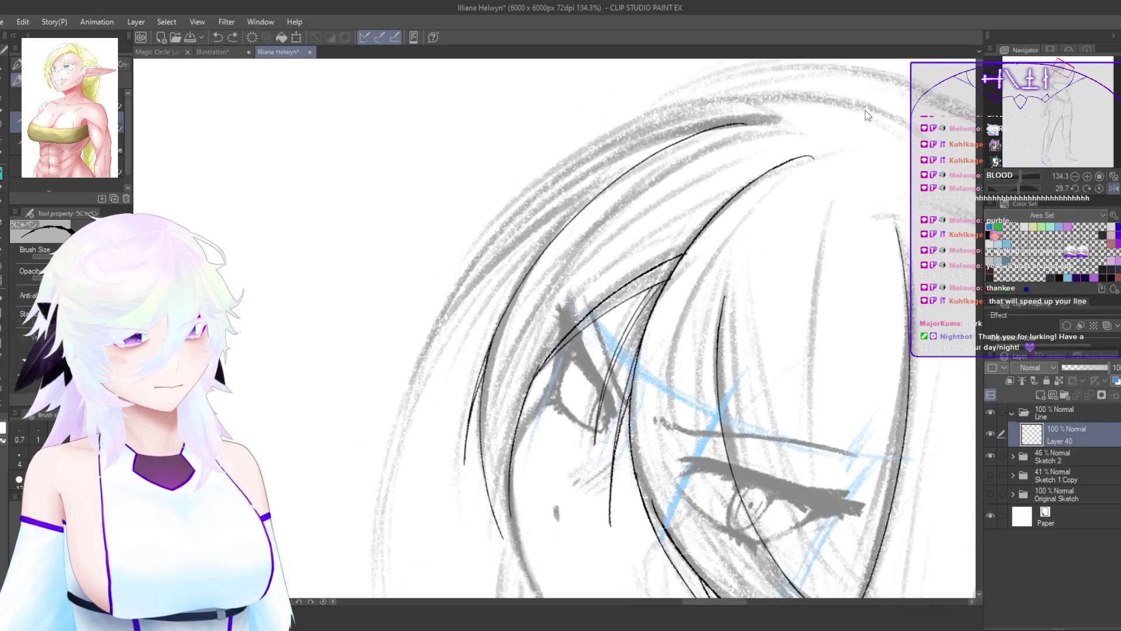
Step: Ink the short curved top edge of the hair at the crown, redoing inaccurate strokes
left_click_drag(789, 102, 643, 120)
key("ctrl+z")
mouse_move(867, 109)
left_mouse_down()
mouse_move(812, 102)
mouse_move(664, 122)
mouse_move(808, 102)
mouse_move(685, 113)
left_mouse_up()
key("ctrl+z")
key("ctrl+z")
mouse_move(864, 111)
left_mouse_down()
mouse_move(668, 120)
mouse_move(786, 95)
mouse_move(638, 114)
mouse_move(457, 290)
mouse_move(437, 327)
left_mouse_up()
key("ctrl+z")
key("ctrl+z")
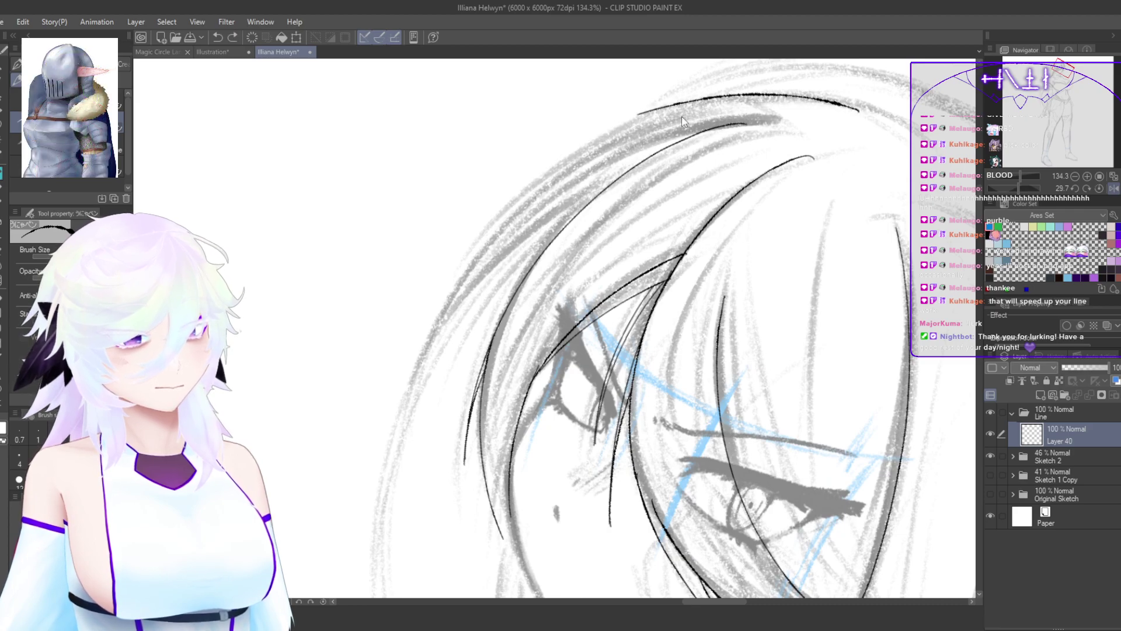
Step: Ink the hair's outer silhouette from the crown line down the far side of the head past the face
mouse_move(682, 104)
left_mouse_down()
mouse_move(435, 304)
mouse_move(404, 360)
mouse_move(482, 237)
mouse_move(376, 475)
left_mouse_up()
key("ctrl+z")
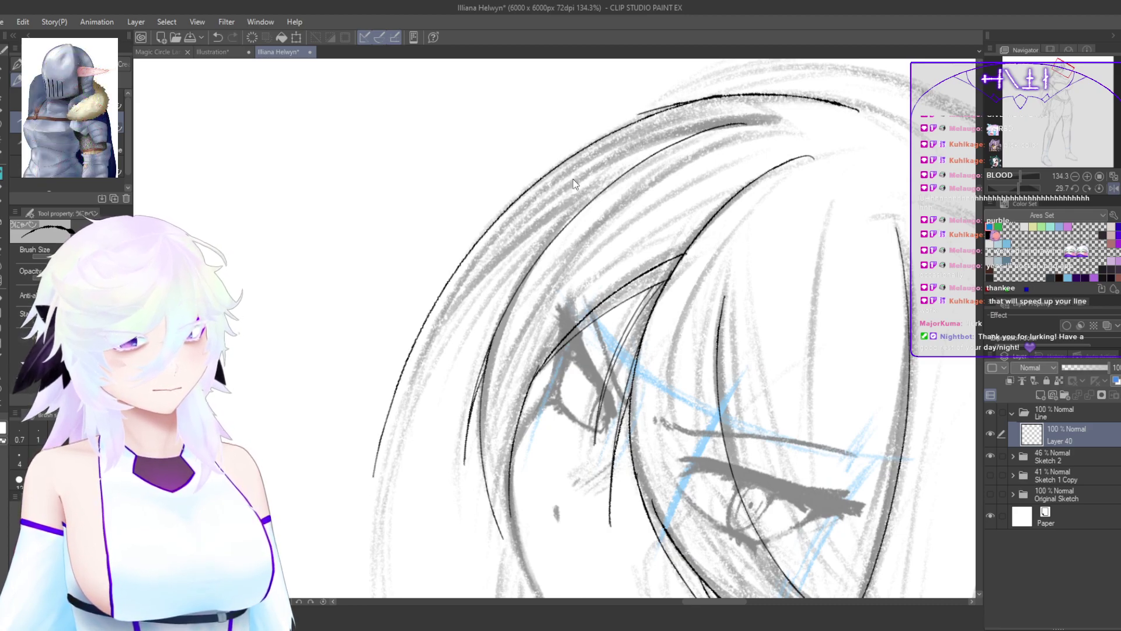
key("ctrl+z")
scroll(572, 217, "down", 4)
scroll(548, 230, "up", 1)
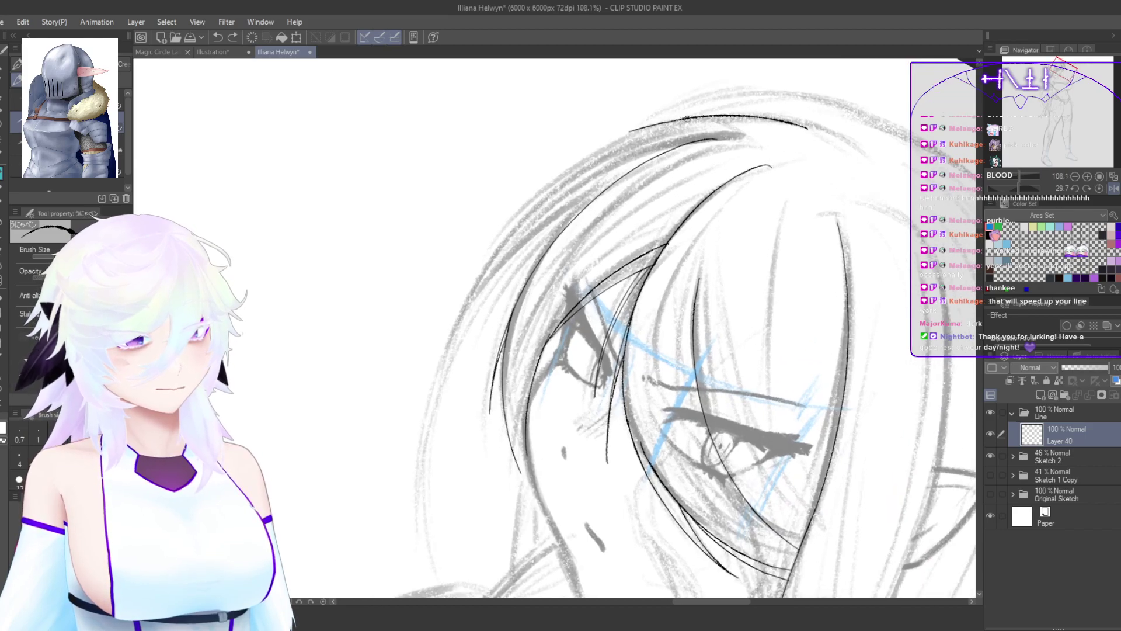
mouse_move(686, 119)
left_mouse_down()
mouse_move(428, 571)
mouse_move(504, 250)
left_mouse_up()
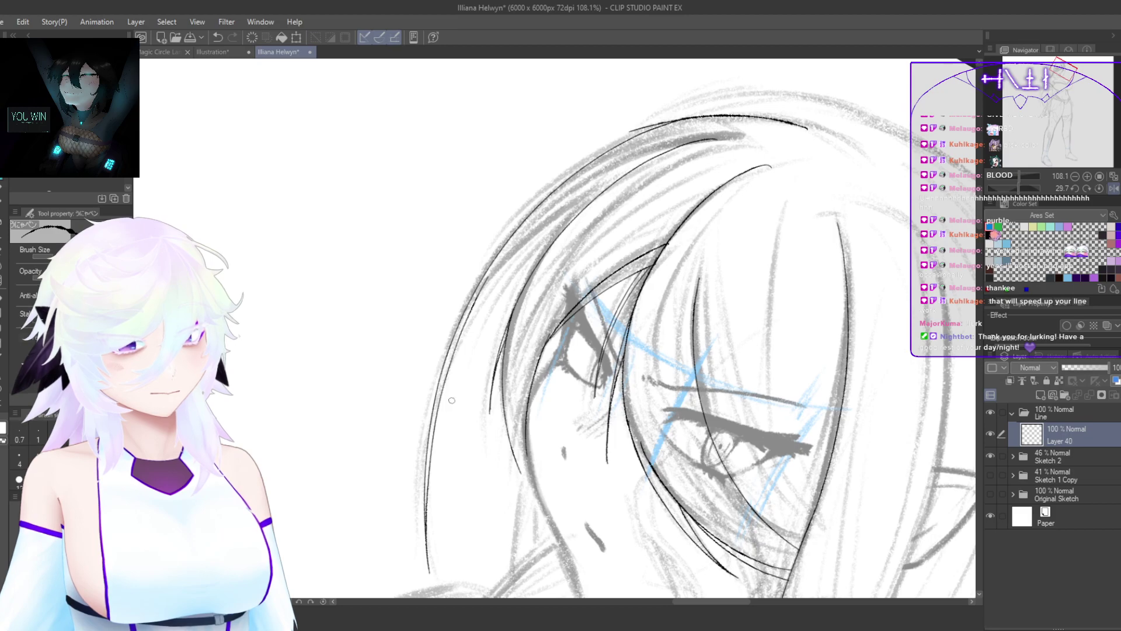
Step: Ink an inner line from the far-side silhouette's lower part up to the crown
scroll(489, 291, "up", 2)
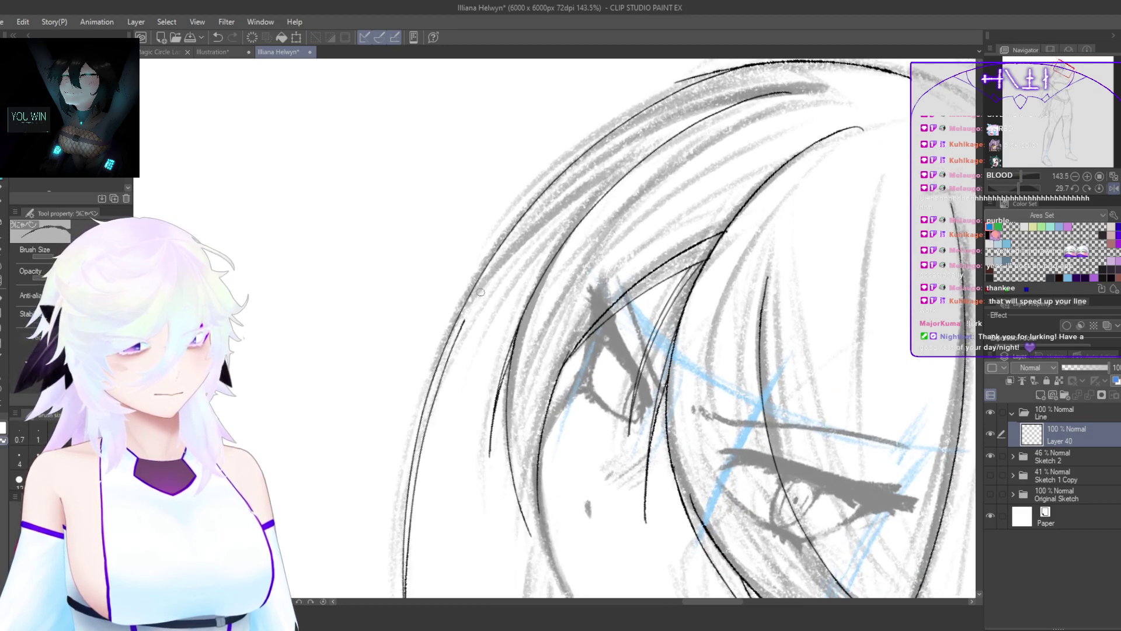
mouse_move(432, 422)
left_mouse_down()
mouse_move(440, 385)
mouse_move(617, 174)
left_mouse_up()
key("ctrl+z")
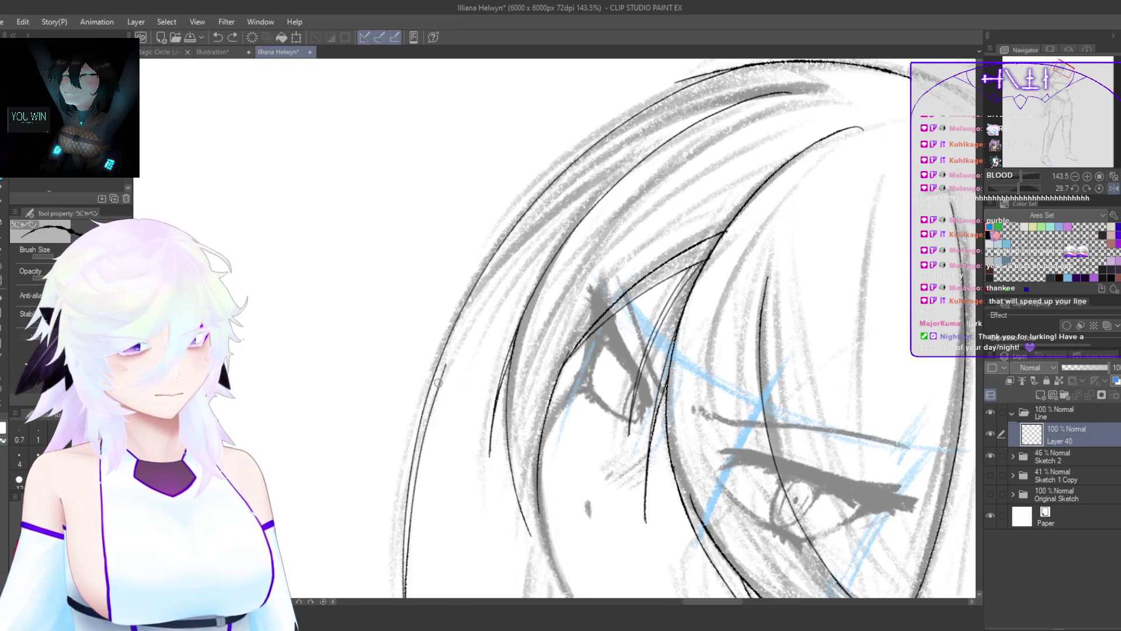
mouse_move(437, 387)
left_mouse_down()
mouse_move(590, 184)
mouse_move(708, 113)
left_mouse_up()
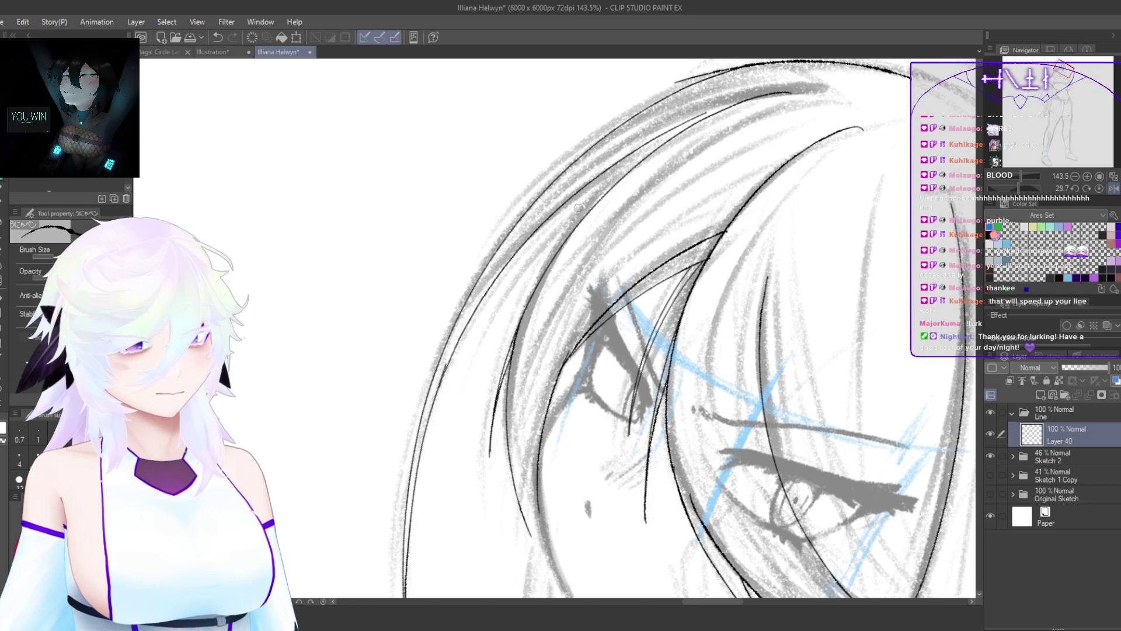
Step: Ink a strand branching from the inner silhouette line down beside the cheek and end it in a notched tip
double_click(491, 345)
mouse_move(526, 227)
left_mouse_down()
mouse_move(435, 345)
mouse_move(403, 304)
mouse_move(552, 225)
left_mouse_up()
double_click(401, 271)
left_click_drag(523, 286, 540, 233)
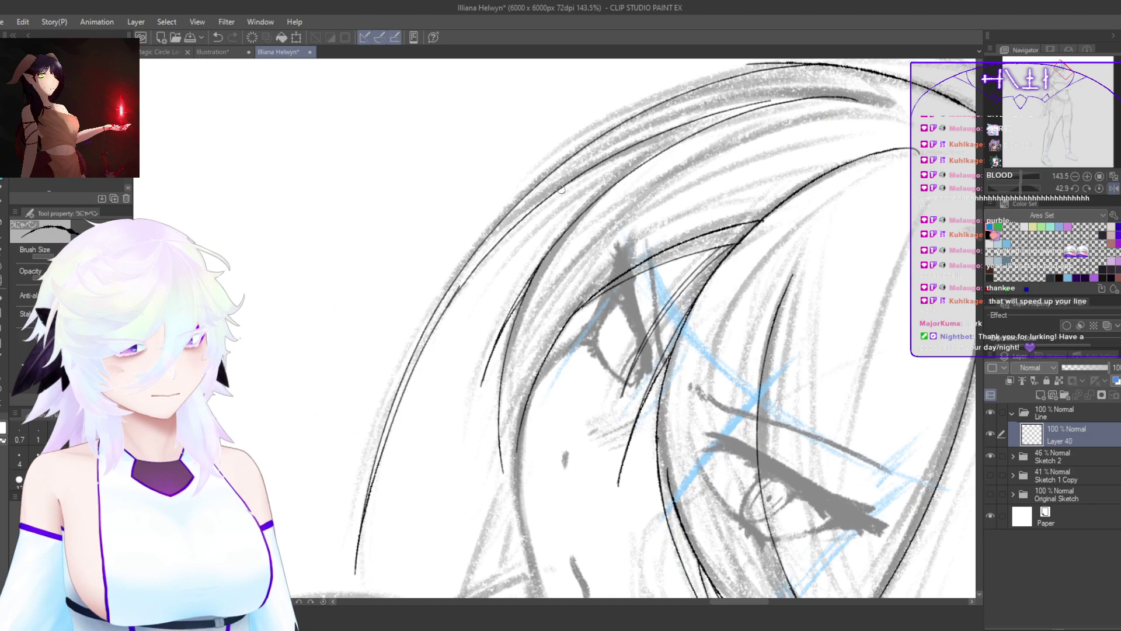
left_click_drag(561, 190, 456, 454)
key("ctrl+z")
mouse_move(545, 198)
left_mouse_down()
mouse_move(472, 431)
mouse_move(473, 489)
left_mouse_up()
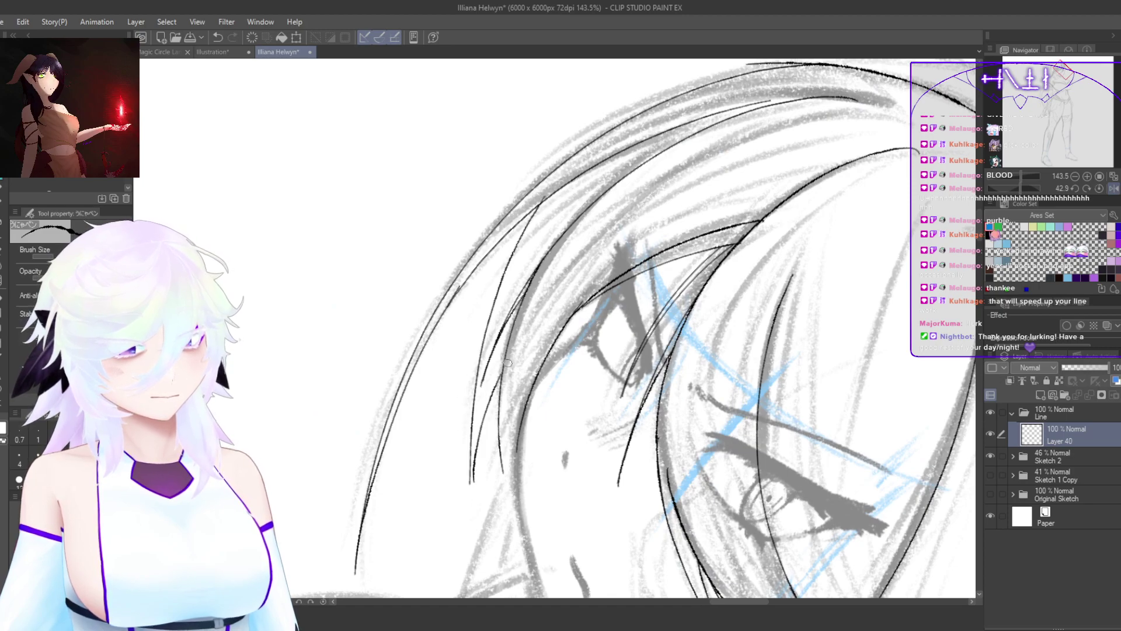
key("ctrl+z")
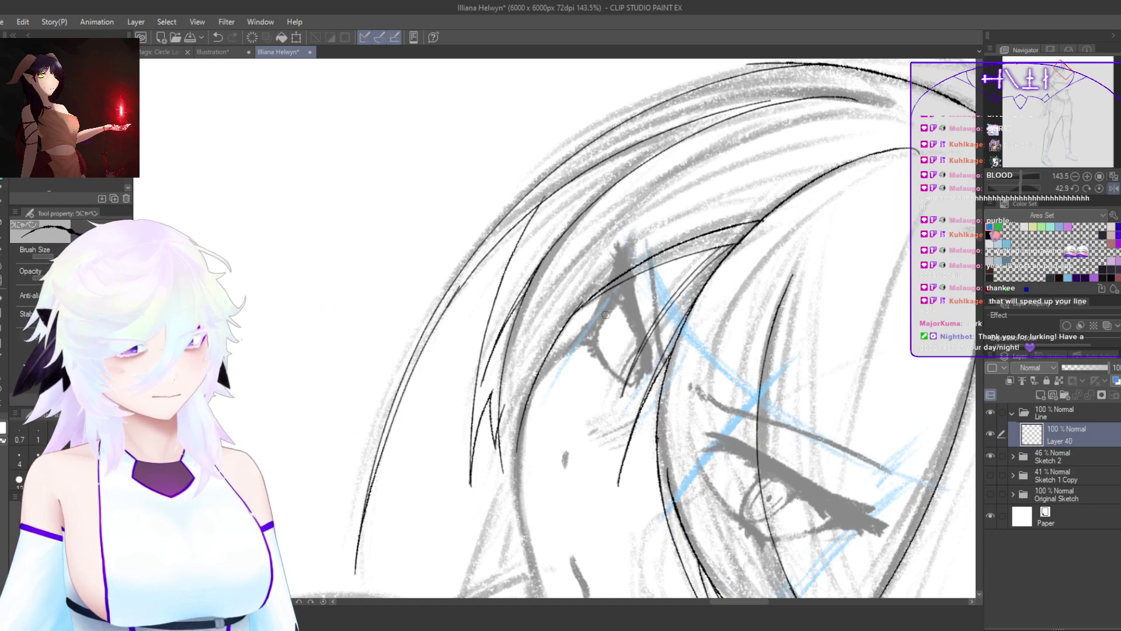
left_click(513, 364)
Step: Check the far-side hair in a mirrored view and ink a short stroke at the notched tip beside the cheek
left_click_drag(548, 205, 539, 300)
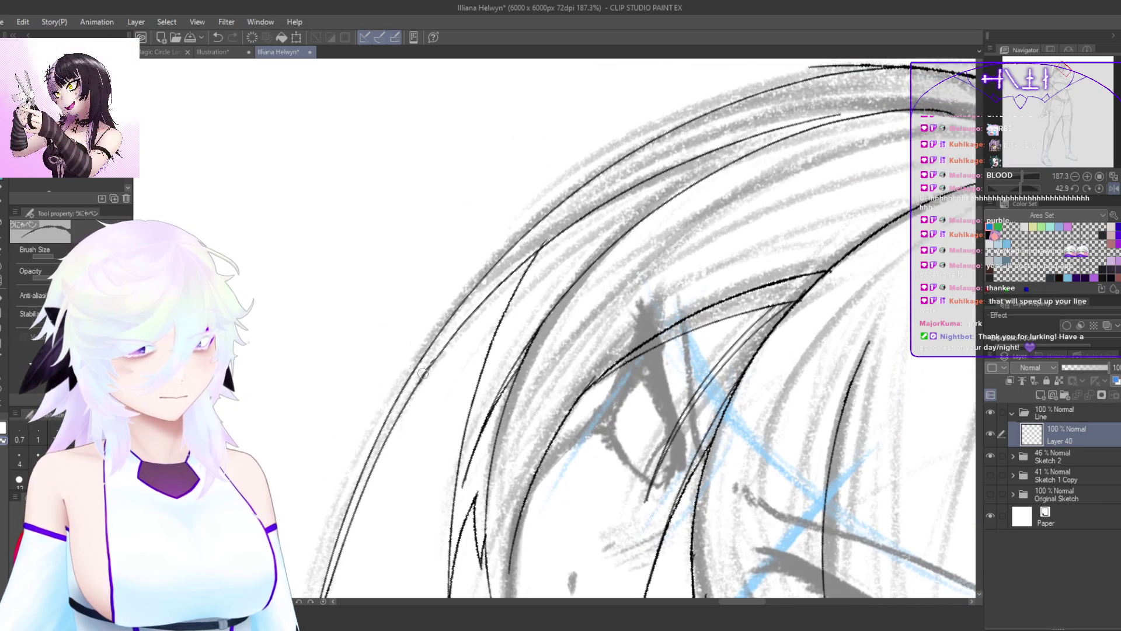
double_click(528, 413)
left_click_drag(593, 458, 514, 462)
key("h")
left_click_drag(657, 524, 737, 481)
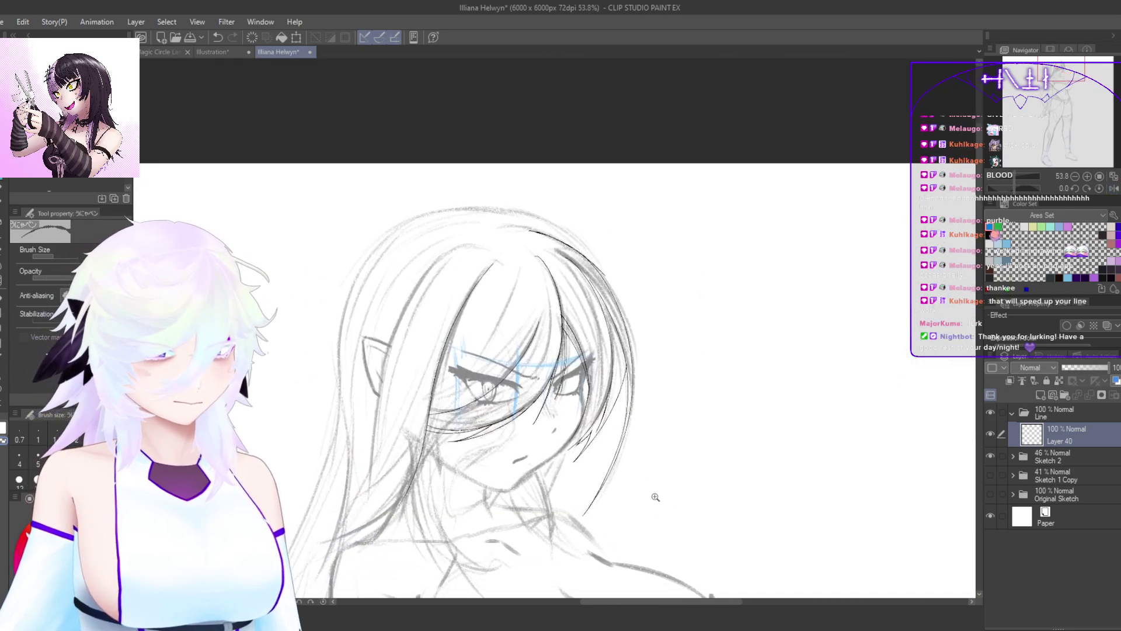
key("h")
left_click_drag(656, 496, 527, 482)
scroll(527, 482, "up", 2)
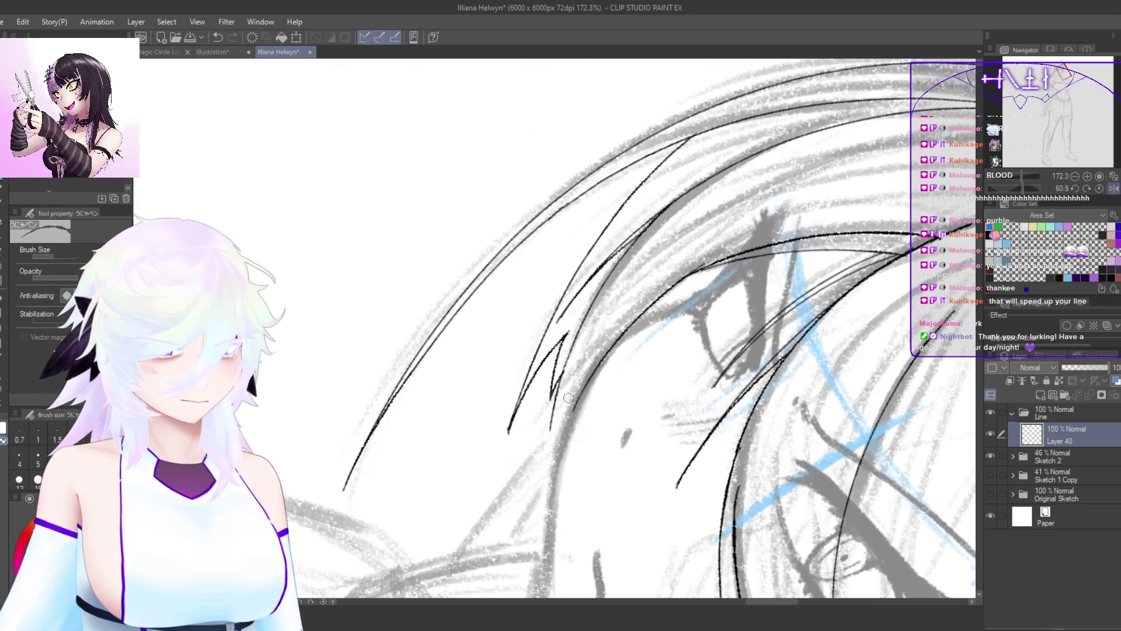
left_click_drag(559, 380, 552, 428)
left_click_drag(575, 412, 605, 350)
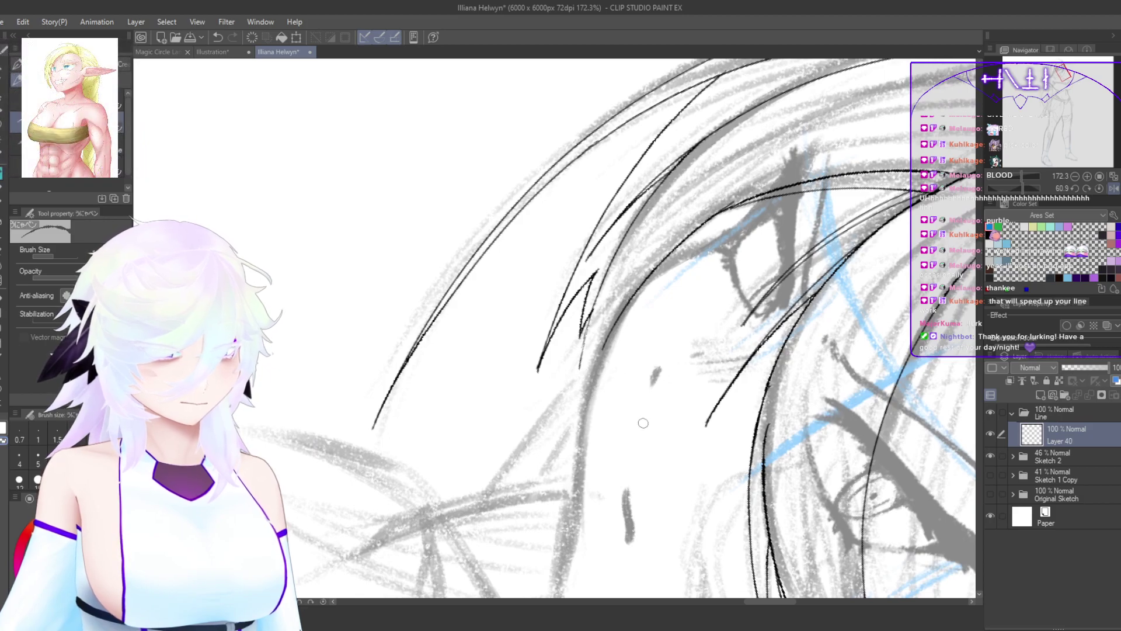
Step: Add a new raster layer in the Line folder and ink the far-side face contour beside the eye socket
key("ctrl+shift+n")
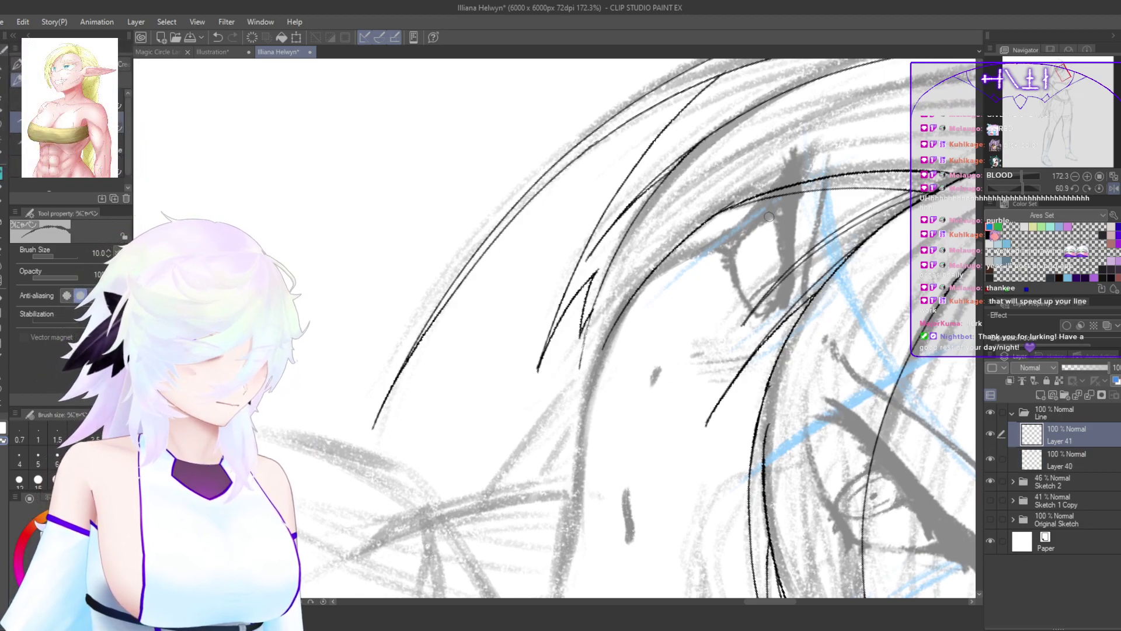
key("h")
left_click_drag(736, 389, 476, 488)
mouse_move(706, 128)
left_mouse_down()
mouse_move(700, 263)
mouse_move(677, 310)
mouse_move(612, 383)
left_mouse_up()
scroll(699, 263, "up", 4)
key("c")
key("ctrl+z")
left_click_drag(728, 275, 607, 395)
key("ctrl+z")
left_click_drag(652, 339, 567, 461)
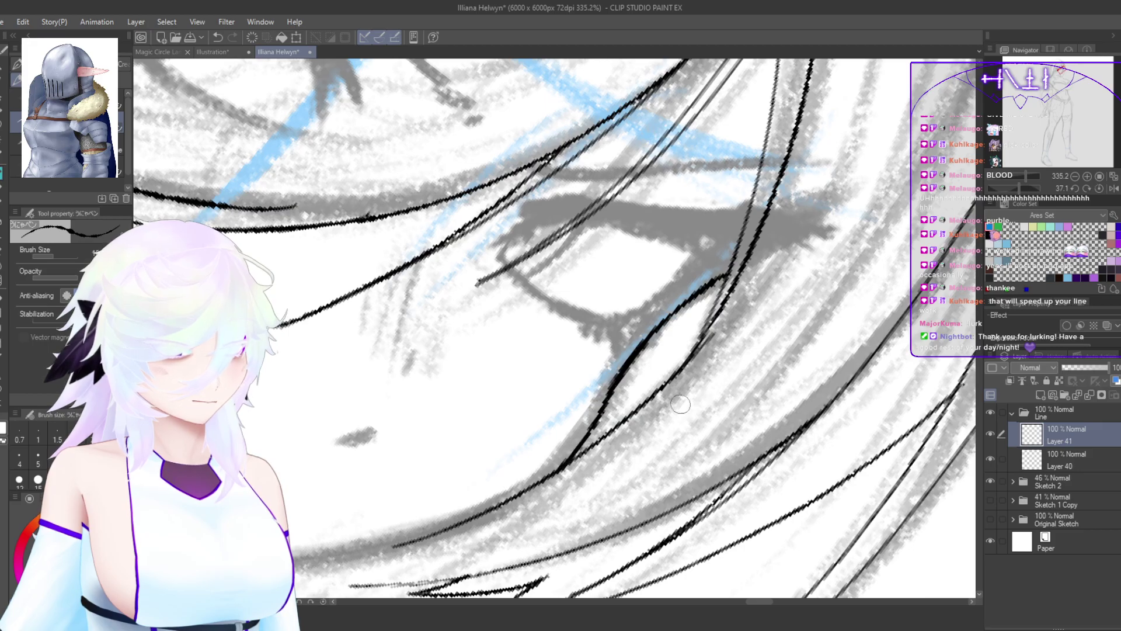
Step: Ink the far-side cheek contour from below the eye down past the mouth towards the chin
left_click_drag(680, 404, 485, 477)
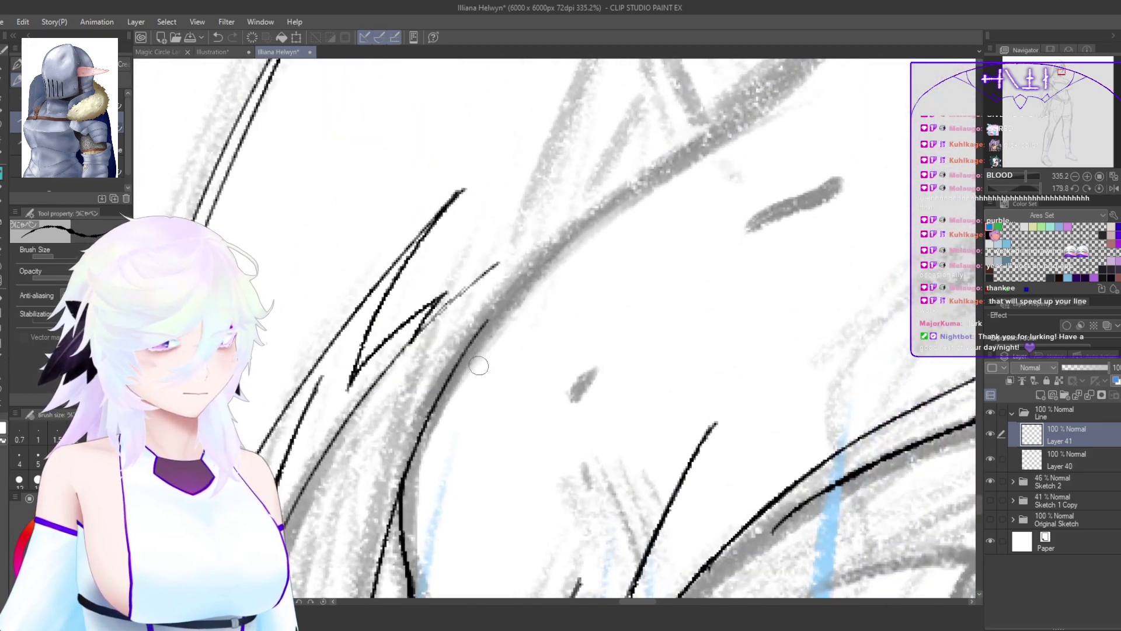
left_click_drag(427, 423, 532, 267)
key("ctrl+z")
mouse_move(436, 404)
left_mouse_down()
mouse_move(578, 232)
mouse_move(697, 165)
mouse_move(569, 312)
mouse_move(735, 163)
left_mouse_up()
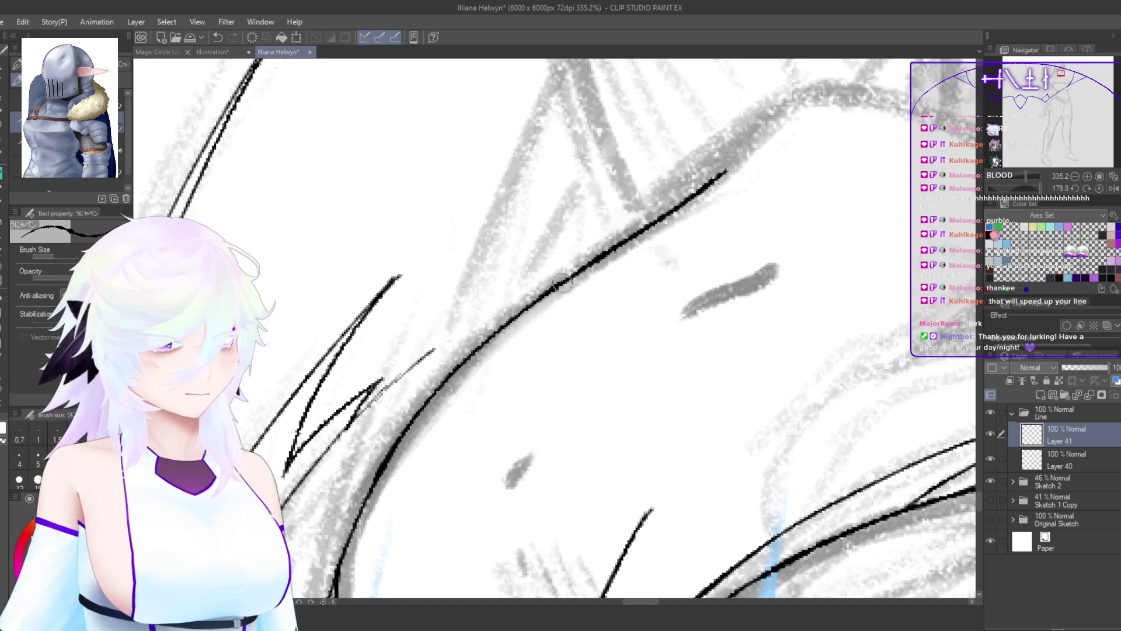
mouse_move(561, 283)
left_mouse_down()
mouse_move(714, 178)
mouse_move(787, 110)
left_mouse_up()
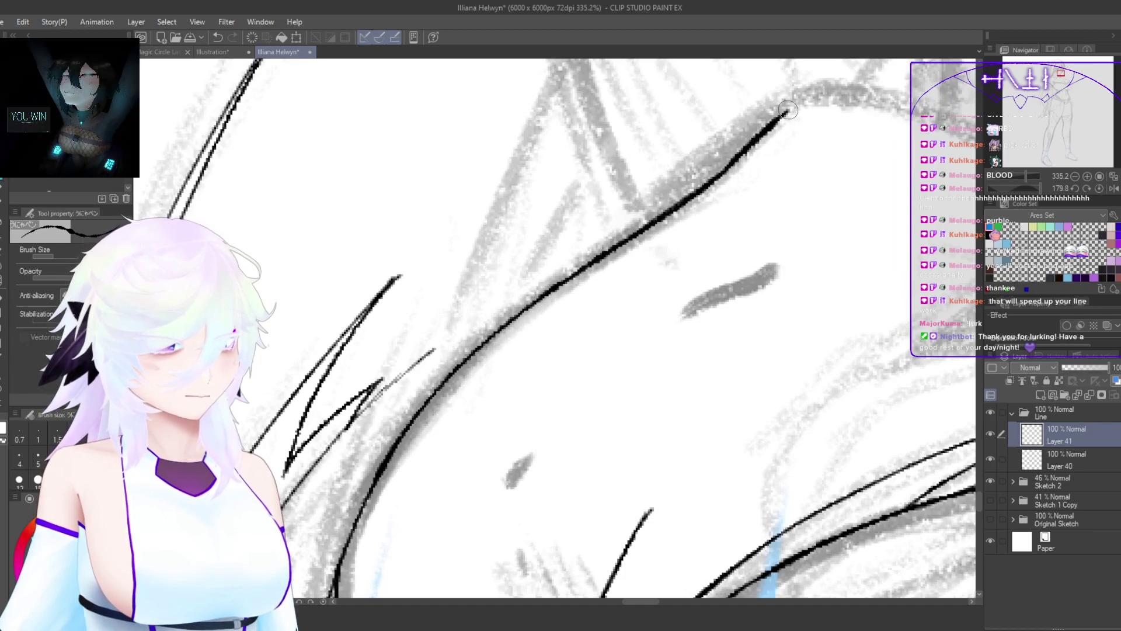
Step: Ink the turn of the chin and start the near-side jawline from it
double_click(810, 171)
left_click_drag(647, 431, 759, 403)
key("h")
left_click_drag(880, 459, 870, 245)
left_click_drag(846, 316, 732, 404)
mouse_move(681, 495)
left_mouse_down()
mouse_move(724, 450)
mouse_move(874, 213)
left_mouse_up()
key("ctrl+z")
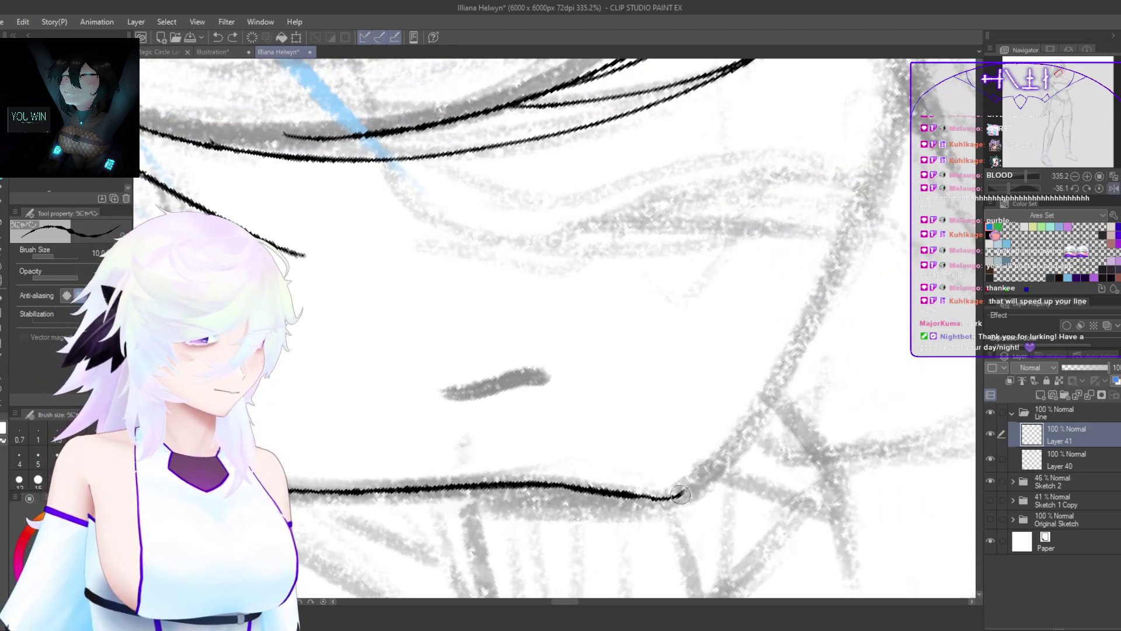
mouse_move(680, 496)
left_mouse_down()
mouse_move(835, 285)
mouse_move(876, 178)
left_mouse_up()
key("ctrl+z")
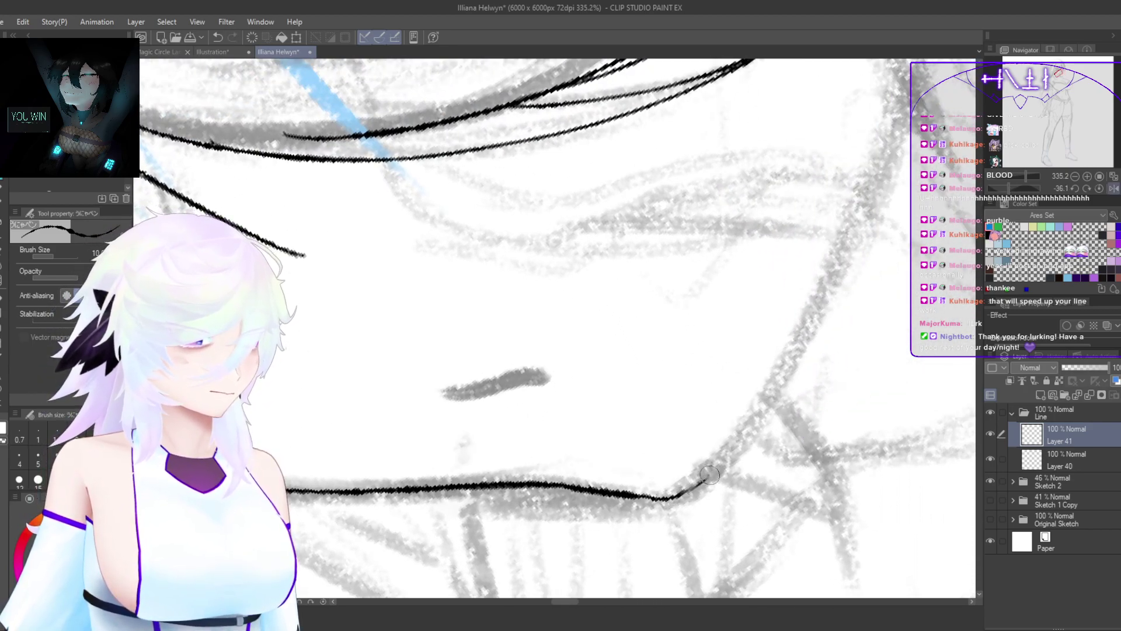
mouse_move(709, 475)
left_mouse_down()
mouse_move(808, 353)
mouse_move(914, 100)
left_mouse_up()
left_click_drag(852, 362, 726, 524)
Step: Re-ink the near-side jawline as one smooth curve from the chin up to the hair and check it mirrored
key("h")
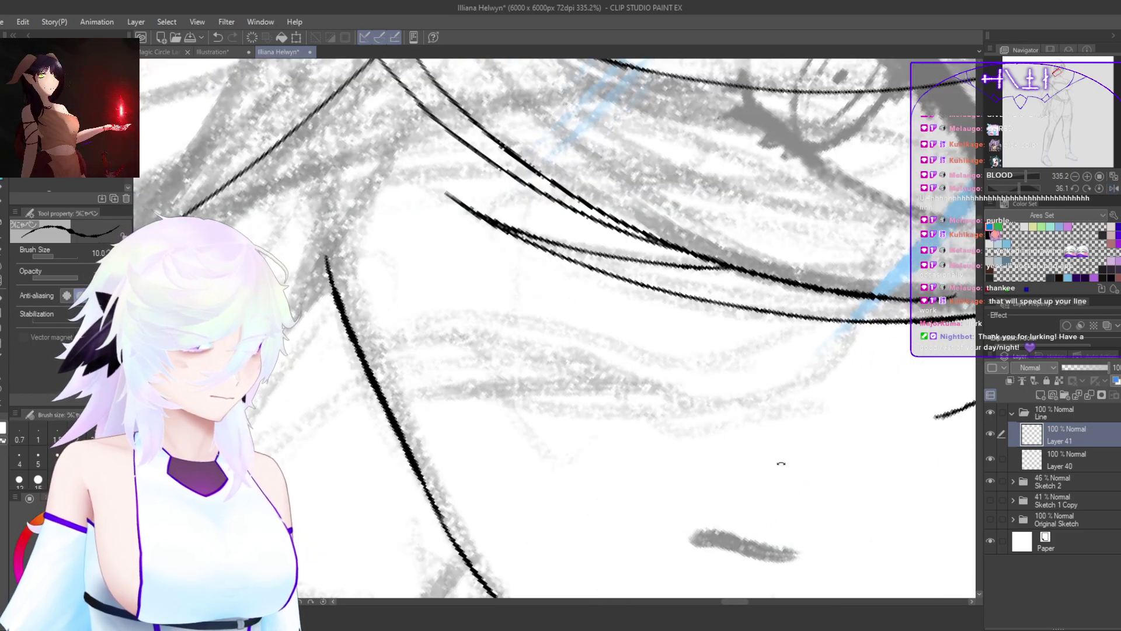
double_click(781, 464)
left_click_drag(787, 501, 794, 423)
mouse_move(780, 496)
left_mouse_down()
mouse_move(401, 465)
mouse_move(428, 413)
left_mouse_up()
key("ctrl+z")
key("ctrl+z")
mouse_move(336, 483)
left_mouse_down()
mouse_move(370, 387)
mouse_move(639, 89)
left_mouse_up()
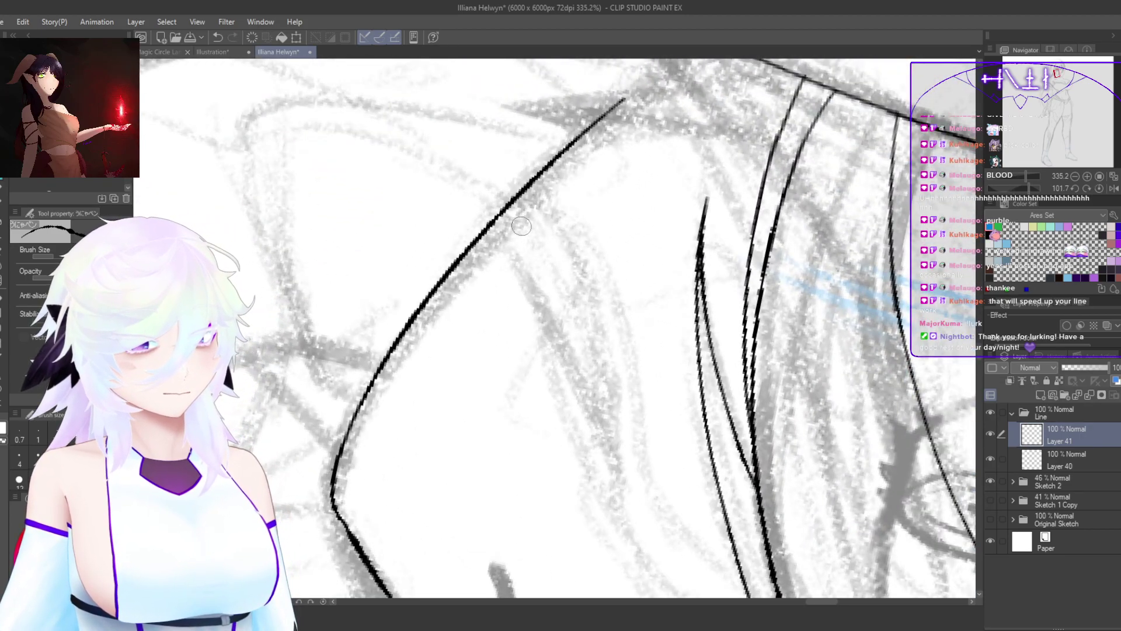
key("ctrl+z")
left_click_drag(340, 484, 643, 88)
double_click(563, 349)
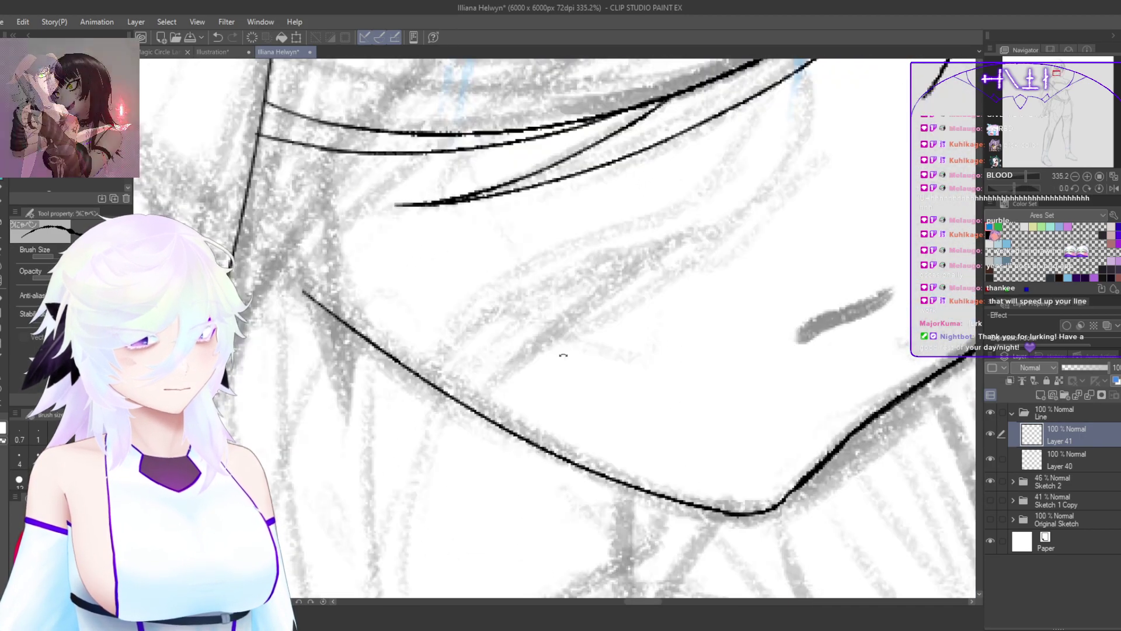
left_click_drag(804, 392, 769, 457)
key("h")
left_click_drag(771, 369, 432, 411)
Step: Switch to Layer 40 and ink the strand line running from the notched hair tip down along the far cheek
scroll(773, 442, "down", 5)
left_click(1070, 461)
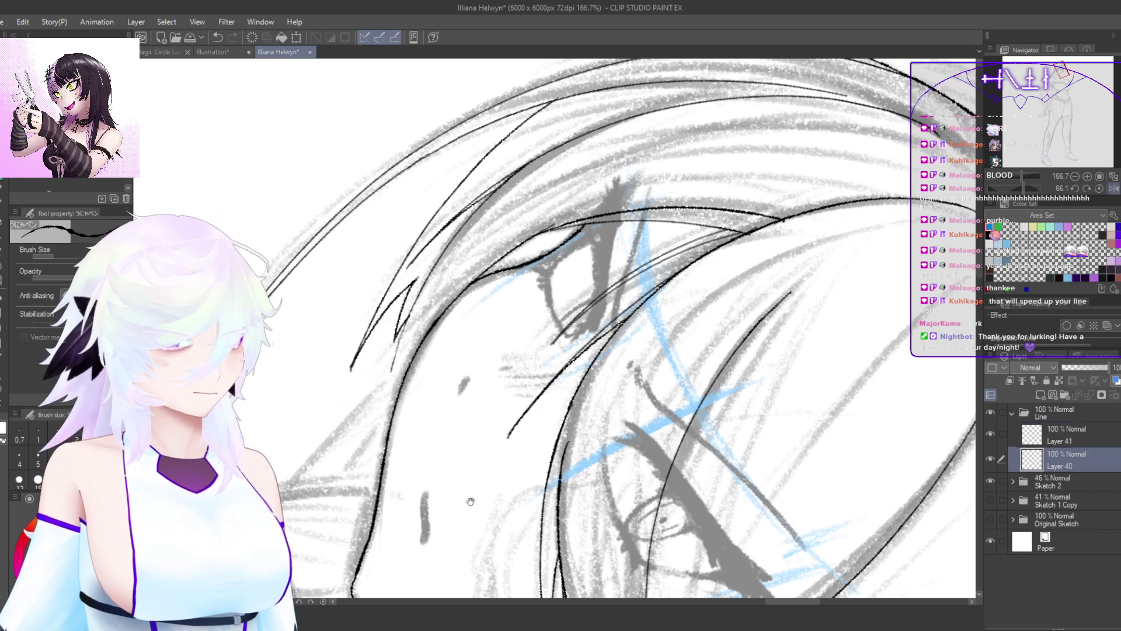
scroll(516, 301, "up", 3)
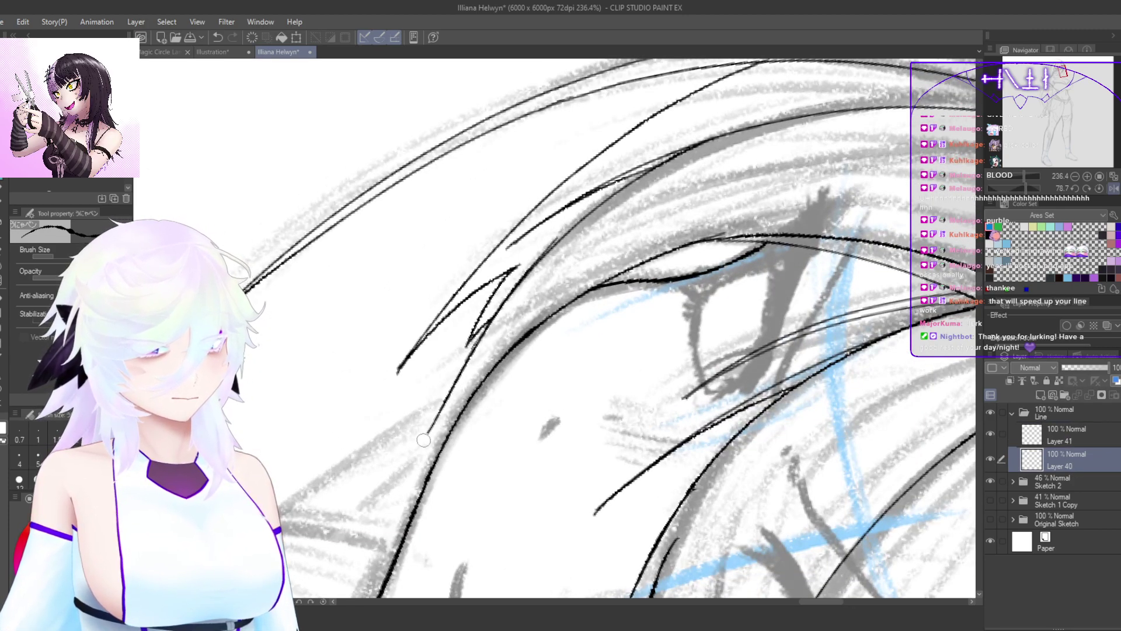
left_click_drag(546, 246, 412, 479)
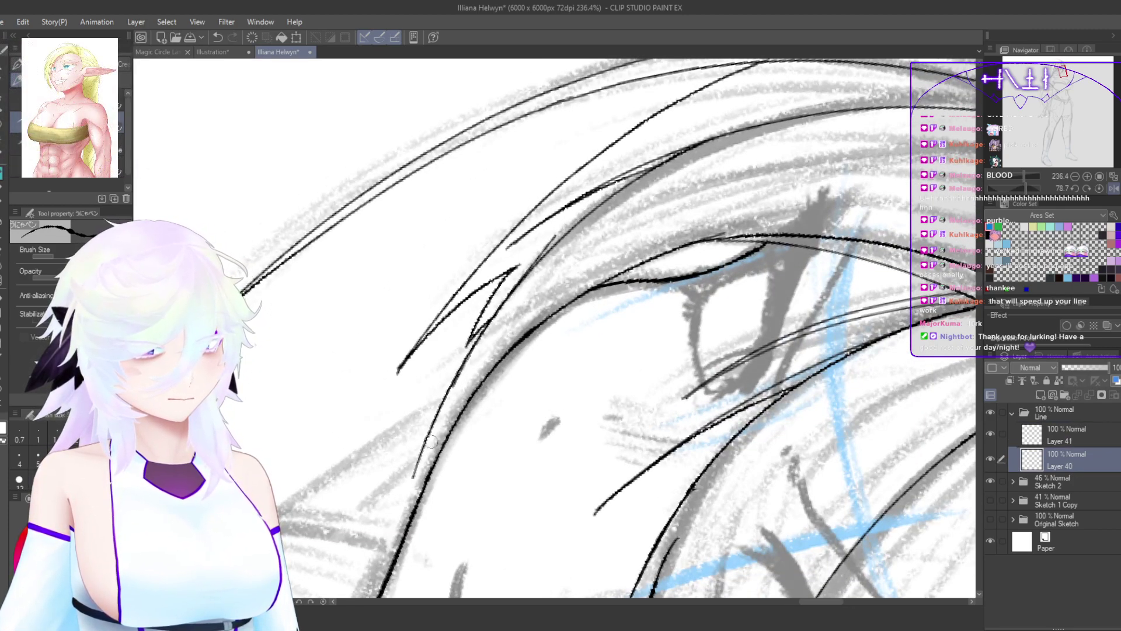
left_click_drag(461, 360, 411, 514)
left_click_drag(436, 411, 406, 518)
key("ctrl+z")
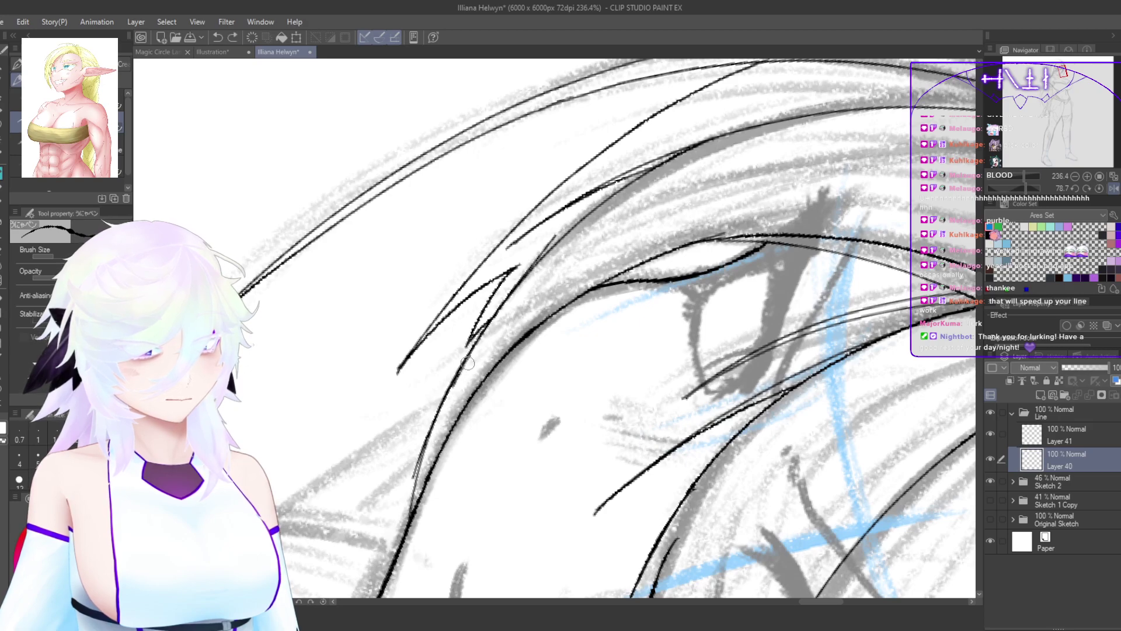
left_click_drag(445, 393, 391, 456)
Step: Extend the far-side strand from the cheek contour down to a free end beside the jaw
key("h")
mouse_move(690, 405)
left_mouse_down()
mouse_move(683, 497)
mouse_move(533, 506)
left_mouse_up()
left_click_drag(525, 507, 524, 353)
key("ctrl+z")
left_click_drag(547, 288, 492, 503)
key("ctrl+z")
left_click_drag(536, 306, 491, 504)
key("ctrl+z")
key("h")
Step: Review the inked face and hair at several zoom levels in normal and mirrored views
left_click_drag(688, 421, 619, 444)
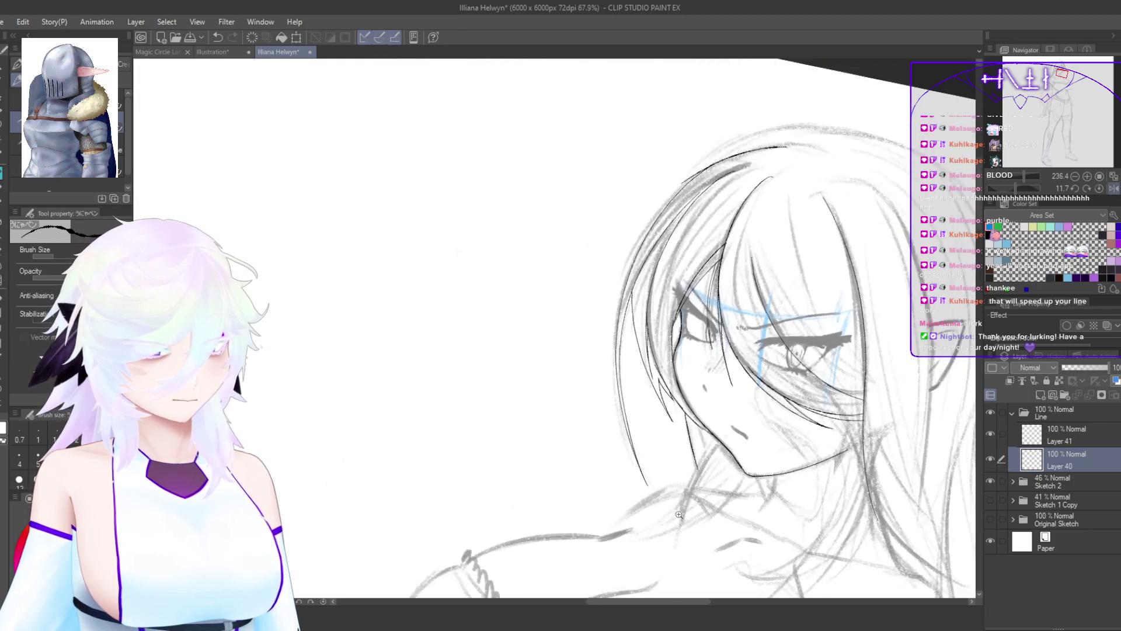
left_click_drag(713, 482, 730, 400)
key("h")
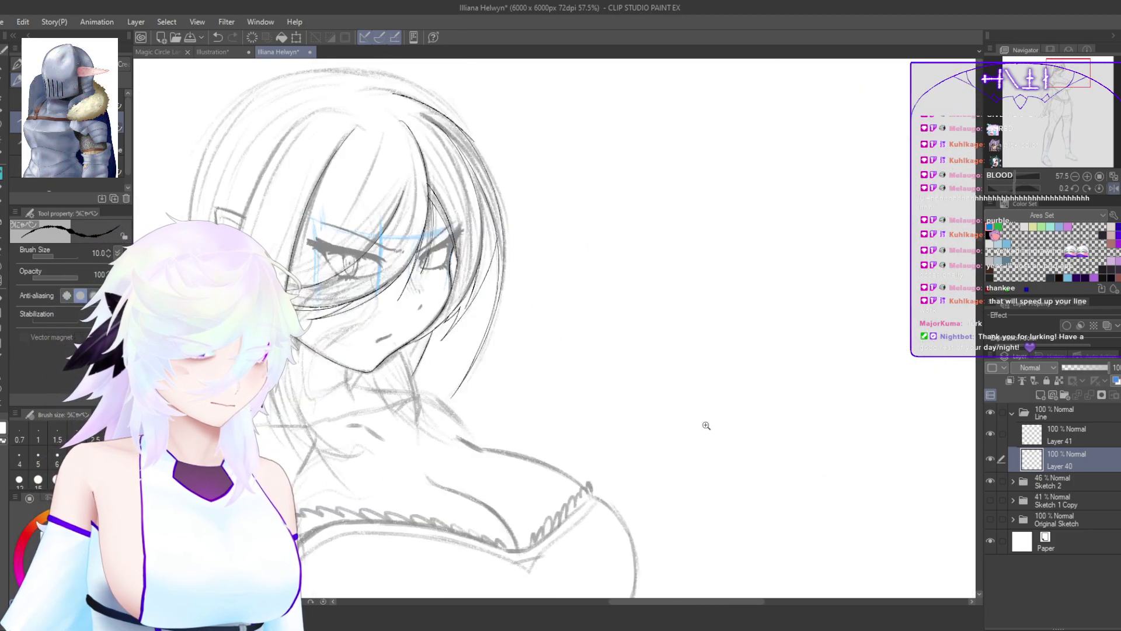
left_click_drag(664, 473, 756, 541)
left_click_drag(708, 442, 852, 442)
left_click_drag(742, 459, 835, 497)
left_click_drag(751, 431, 782, 467)
key("h")
left_click_drag(815, 514, 755, 500)
key("h")
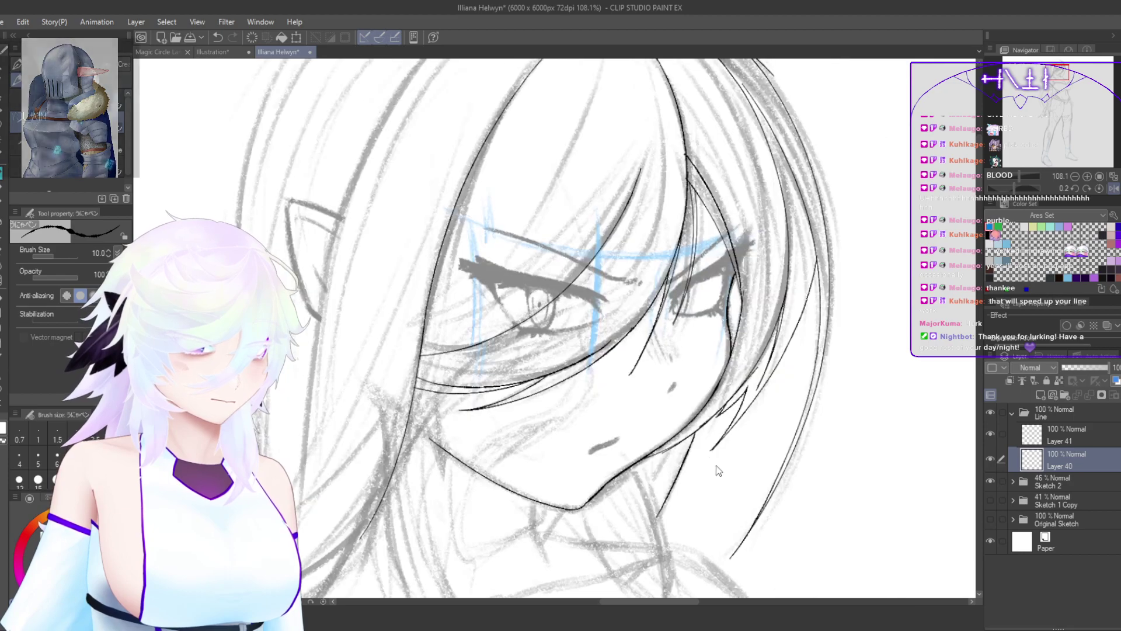
Step: Ink the near-side hair line from the crown down across the base of the ear
left_click_drag(570, 284, 704, 386)
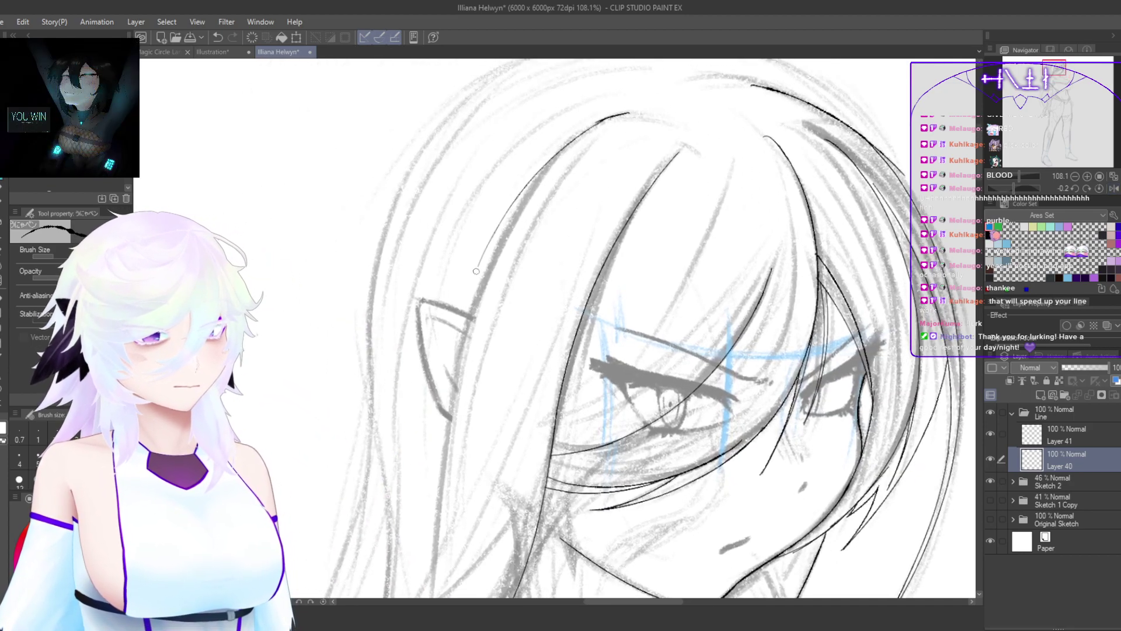
mouse_move(590, 127)
left_mouse_down()
mouse_move(707, 127)
mouse_move(499, 262)
mouse_move(449, 336)
left_mouse_up()
scroll(708, 121, "up", 4)
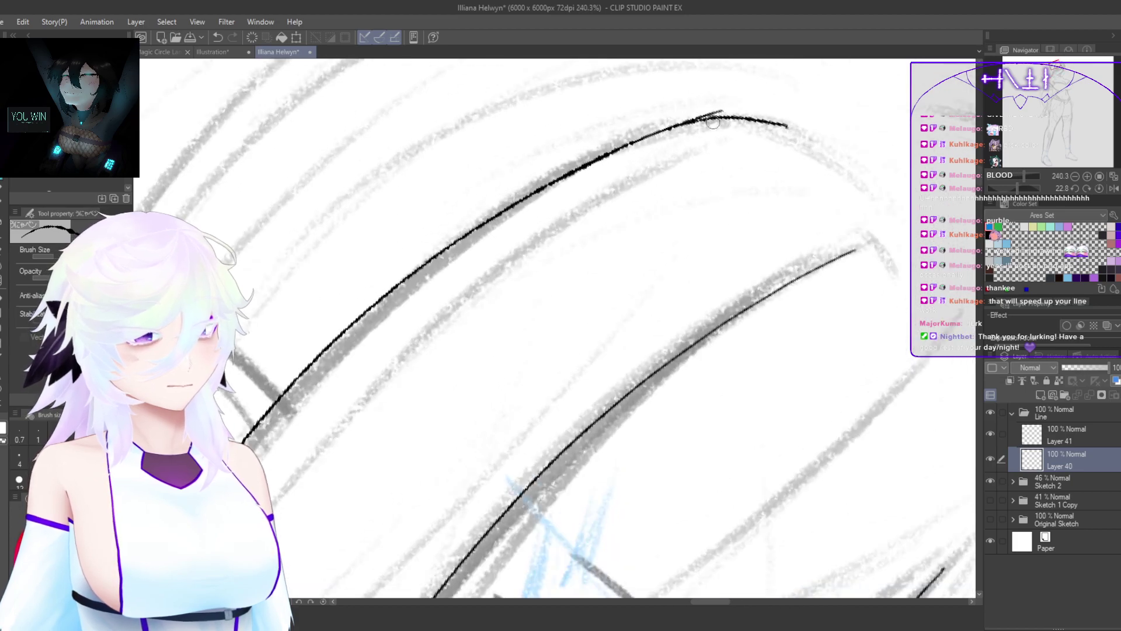
scroll(548, 335, "down", 3)
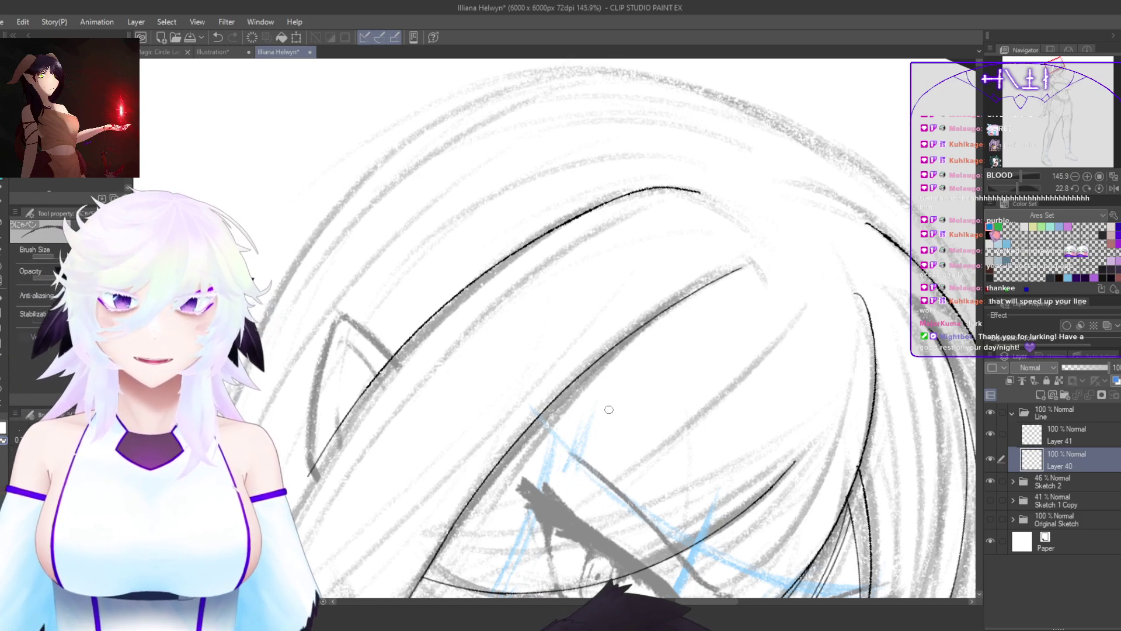
Step: Extend the near-side hair line below the ear, following the sketched lock
left_click_drag(476, 414, 671, 336)
left_click_drag(569, 337, 672, 297)
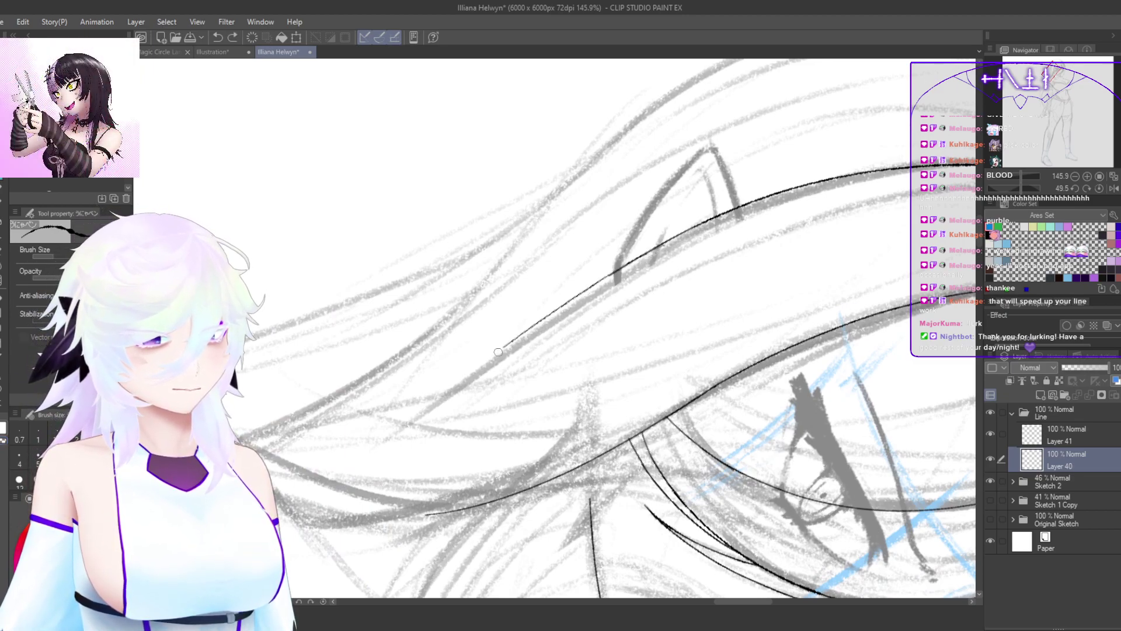
left_click_drag(665, 244, 444, 396)
left_click_drag(671, 338, 763, 421)
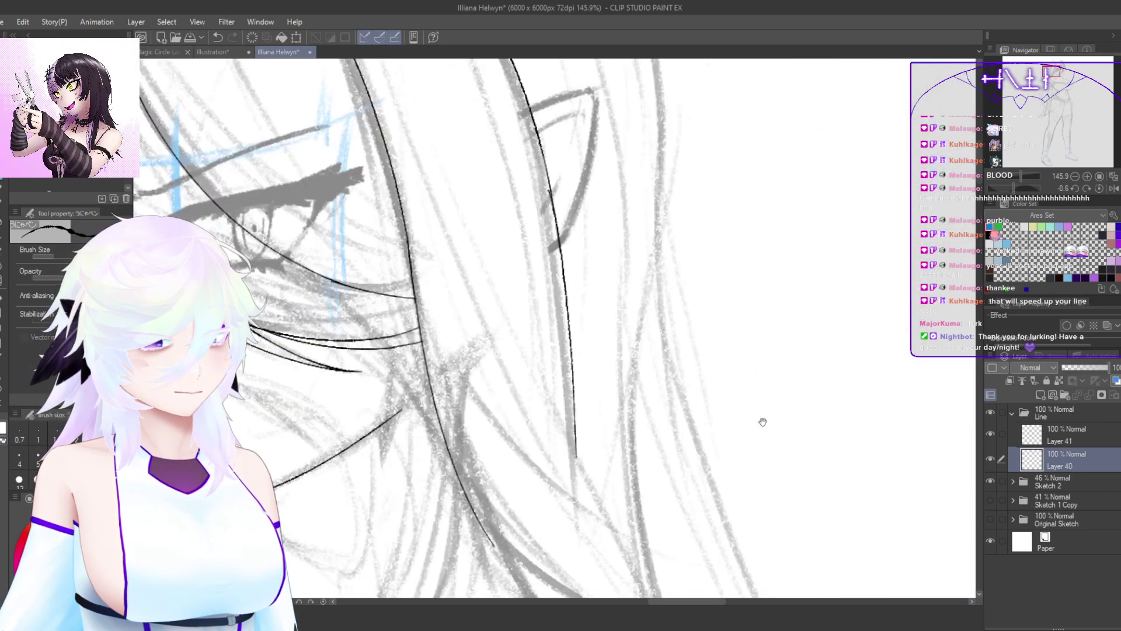
left_click_drag(768, 486, 664, 270)
Step: Ink a strand branching off the near-side fringe line just below the eye and curving down behind it
scroll(660, 261, "down", 5)
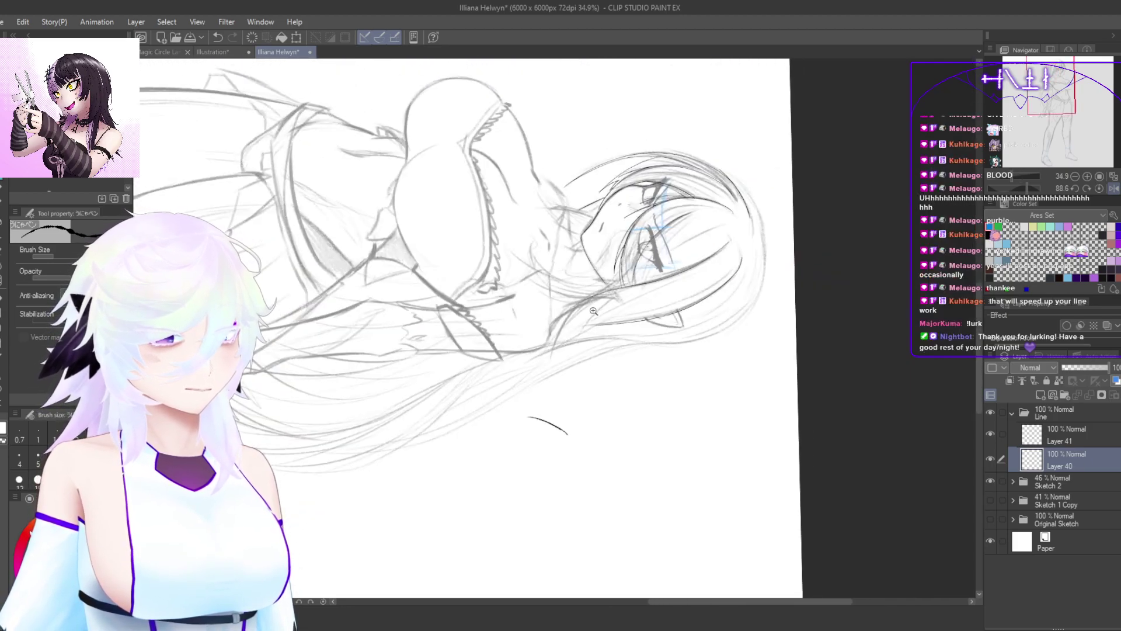
left_click_drag(594, 311, 662, 277)
left_click_drag(755, 211, 605, 296)
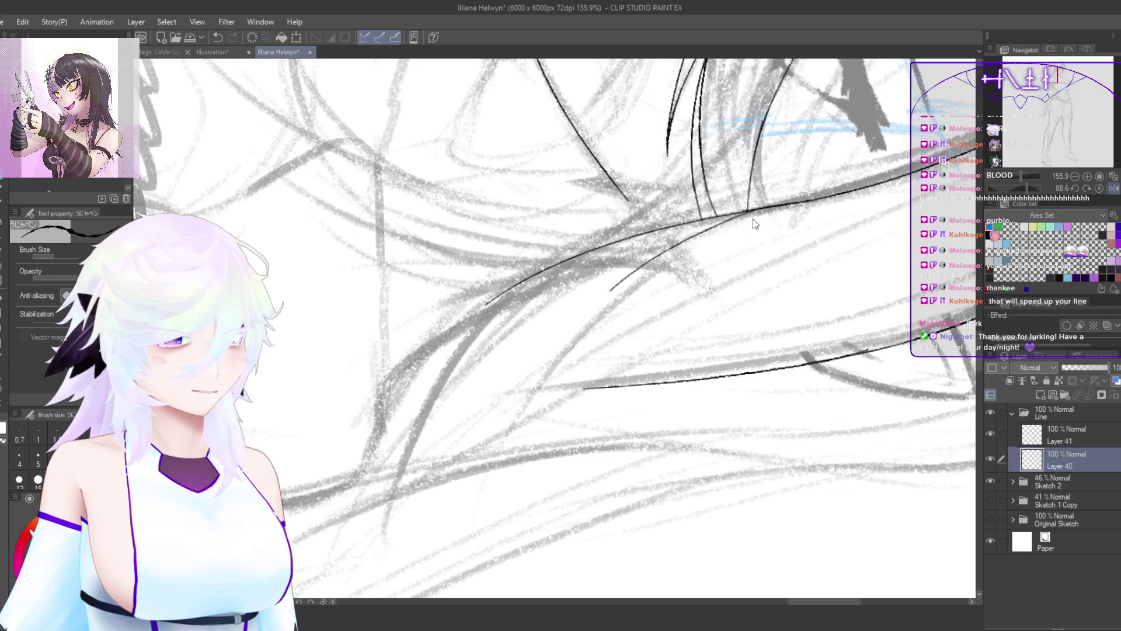
key("ctrl+z")
mouse_move(796, 203)
left_mouse_down()
mouse_move(725, 226)
mouse_move(587, 325)
mouse_move(513, 447)
left_mouse_up()
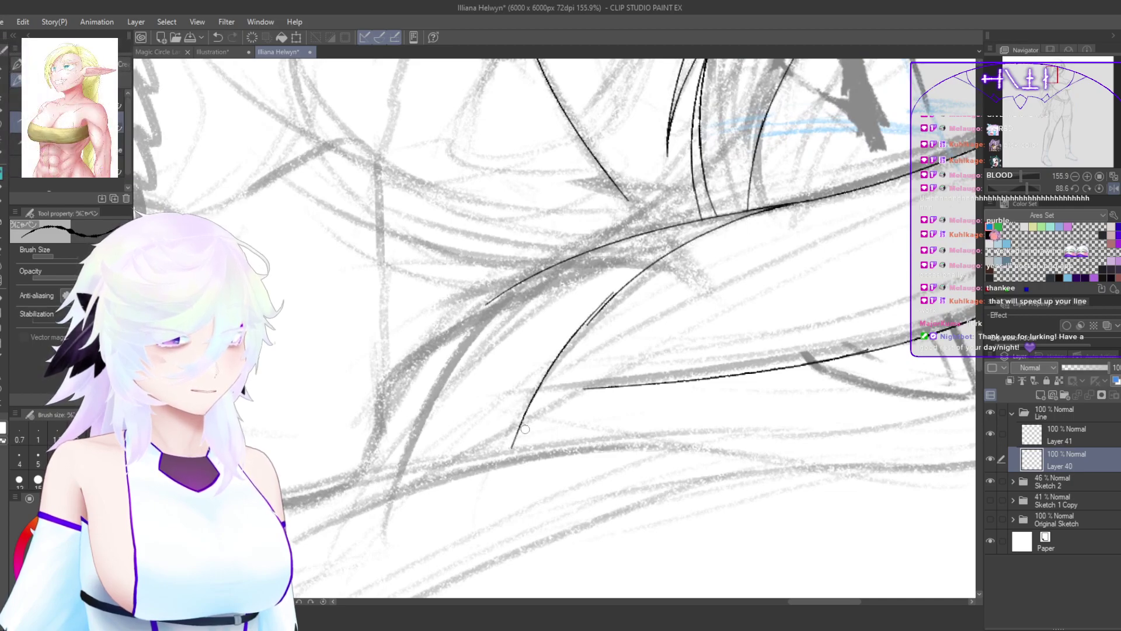
key("ctrl+z")
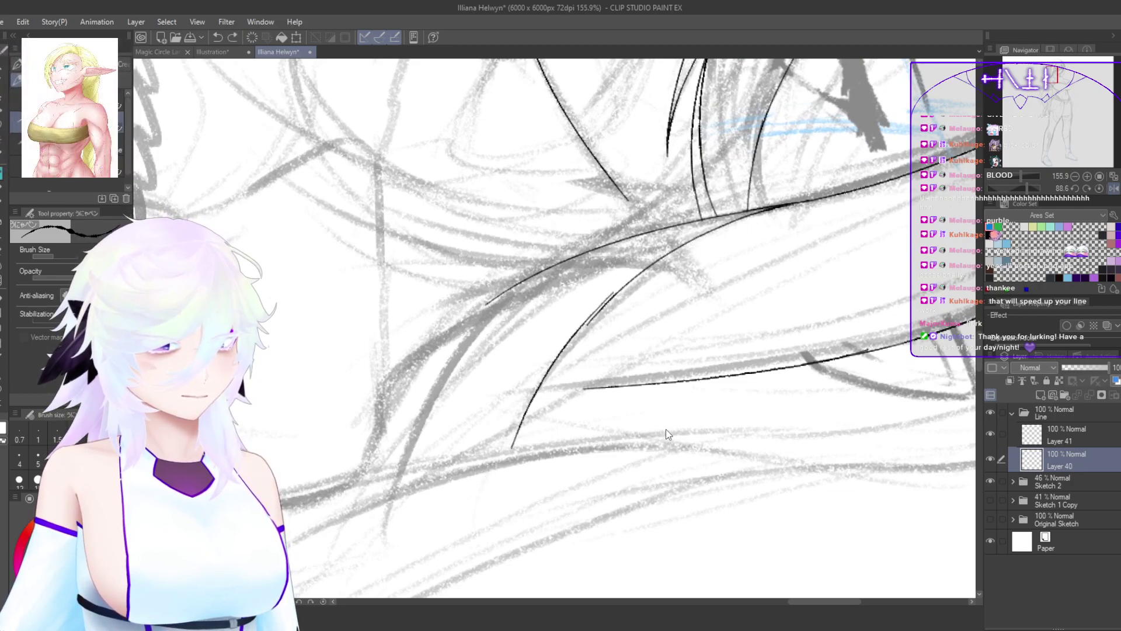
Step: Extend the branching strand in a bent curve down to a tip above the near shoulder
key("h")
left_click_drag(695, 437, 480, 533)
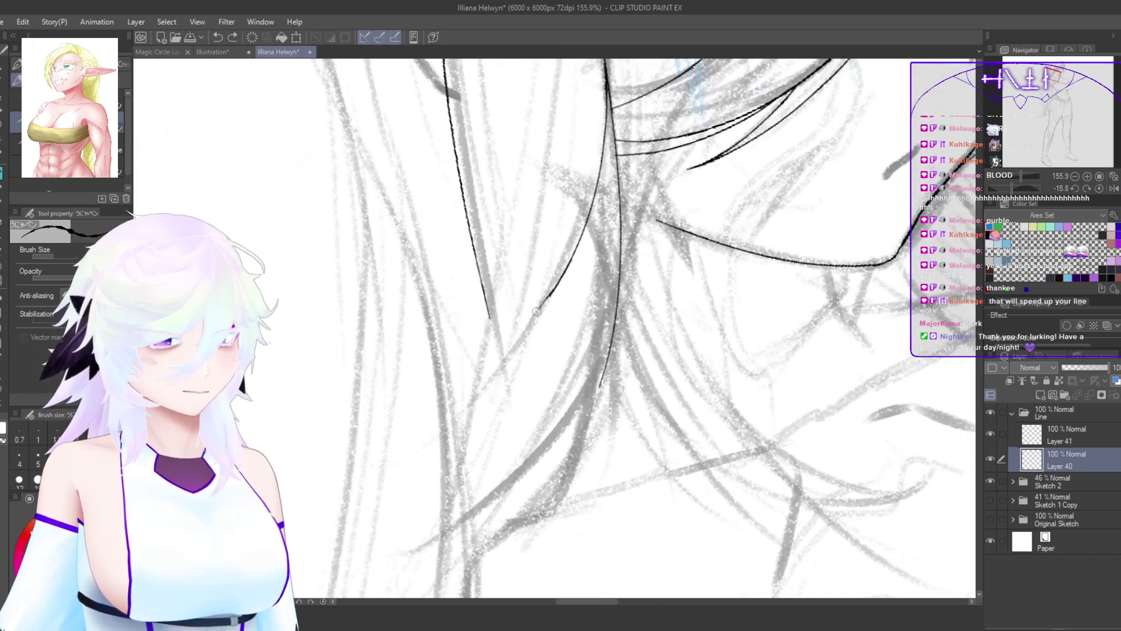
key("ctrl+z")
mouse_move(536, 312)
left_mouse_down()
mouse_move(458, 385)
mouse_move(449, 421)
left_mouse_up()
key("ctrl+z")
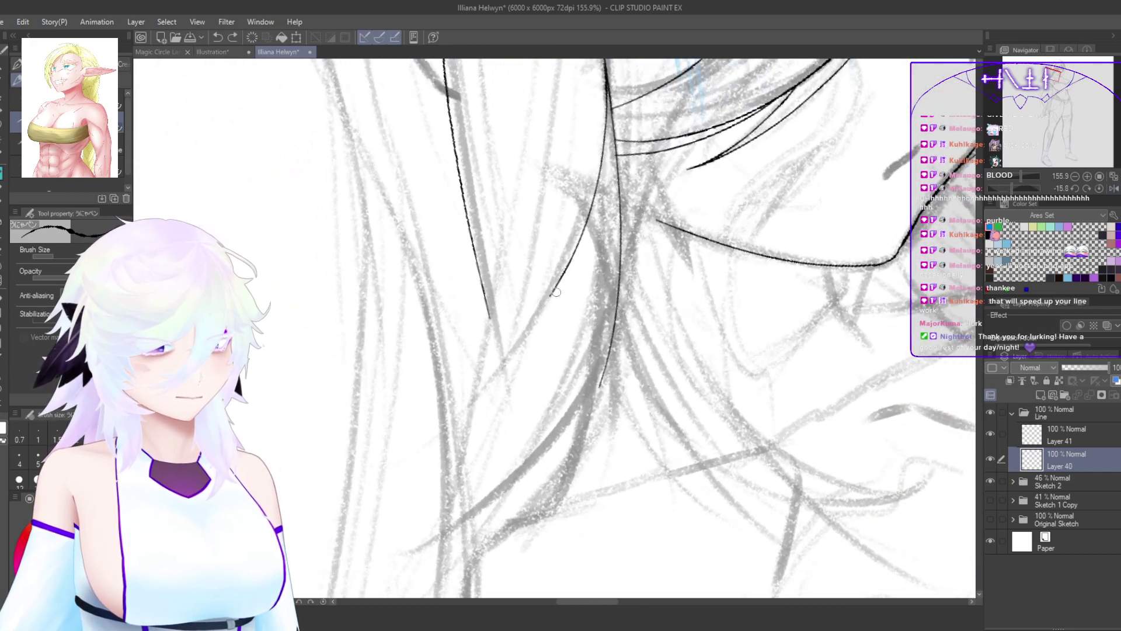
mouse_move(558, 285)
left_mouse_down()
mouse_move(456, 413)
mouse_move(404, 556)
left_mouse_up()
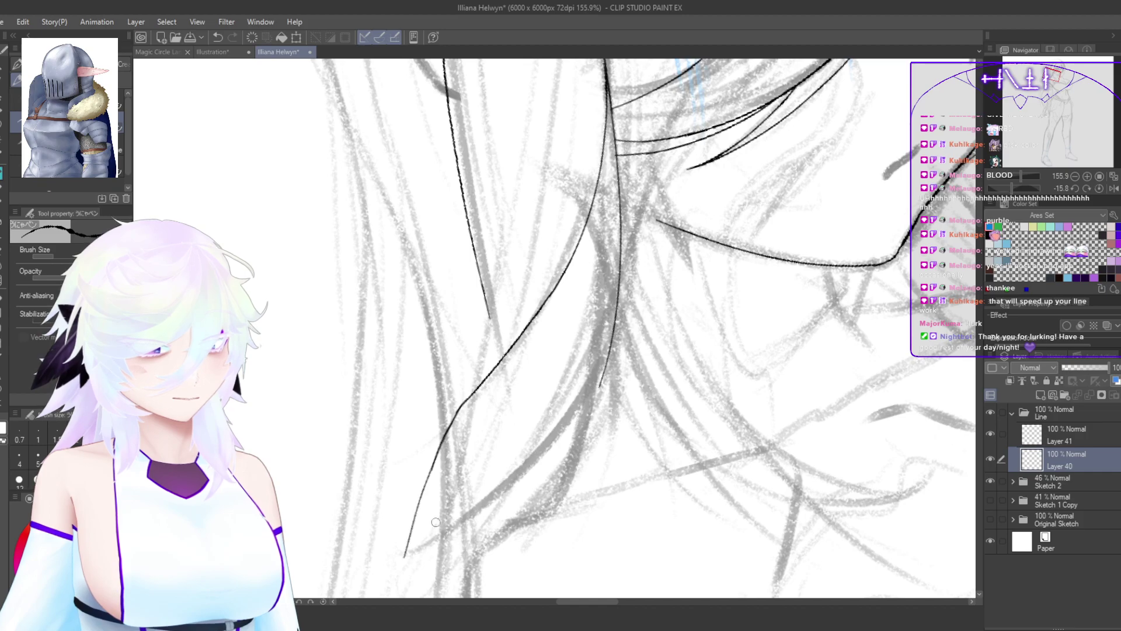
Step: Continue the hair line below the ear in a slight curve until it meets the branching strand
key("h")
left_click_drag(681, 315, 667, 384)
scroll(649, 332, "up", 1)
key("ctrl+z")
left_click_drag(642, 320, 565, 390)
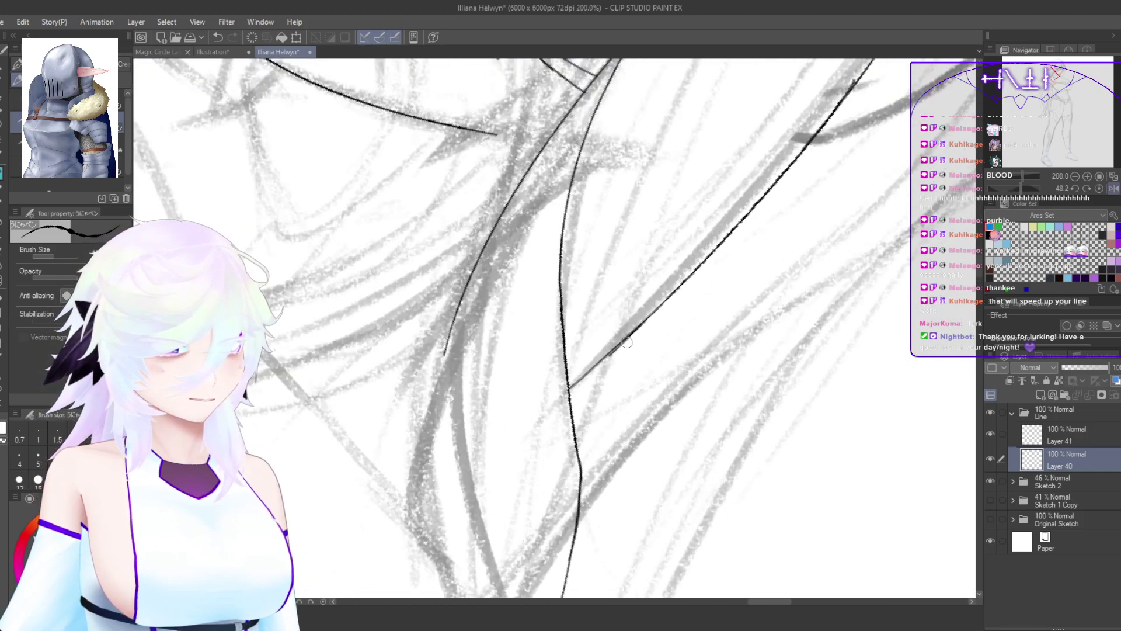
key("ctrl+z")
mouse_move(644, 325)
left_mouse_down()
mouse_move(561, 409)
mouse_move(626, 348)
mouse_move(571, 410)
mouse_move(613, 390)
mouse_move(642, 419)
mouse_move(673, 353)
left_mouse_up()
key("ctrl+z")
key("ctrl+z")
key("ctrl+z")
key("h")
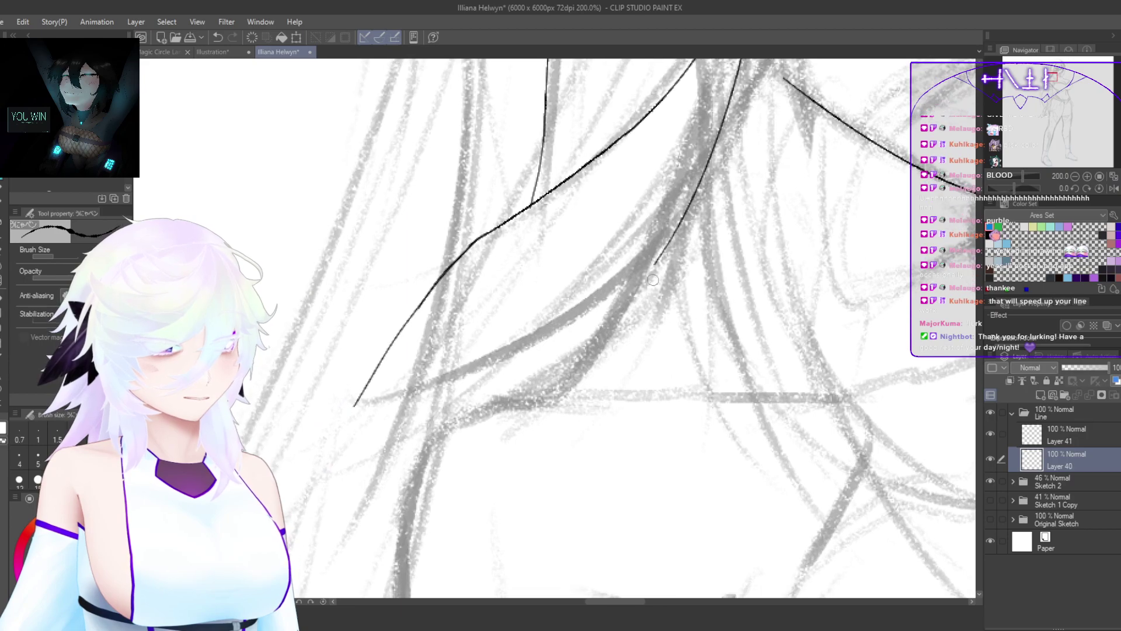
Step: Extend the inner near-side fringe line from beside the jaw down to a tip at the shoulder
left_click_drag(647, 281, 560, 397)
left_click_drag(594, 437, 517, 430)
left_click_drag(635, 380, 656, 302)
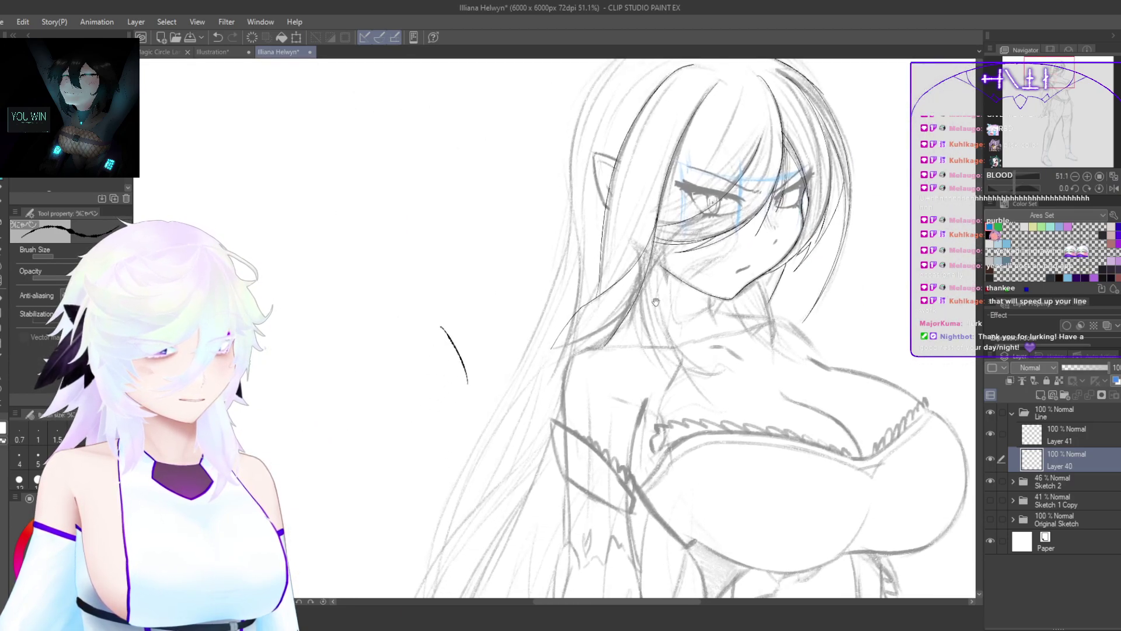
left_click_drag(585, 355, 608, 336)
scroll(608, 337, "up", 2)
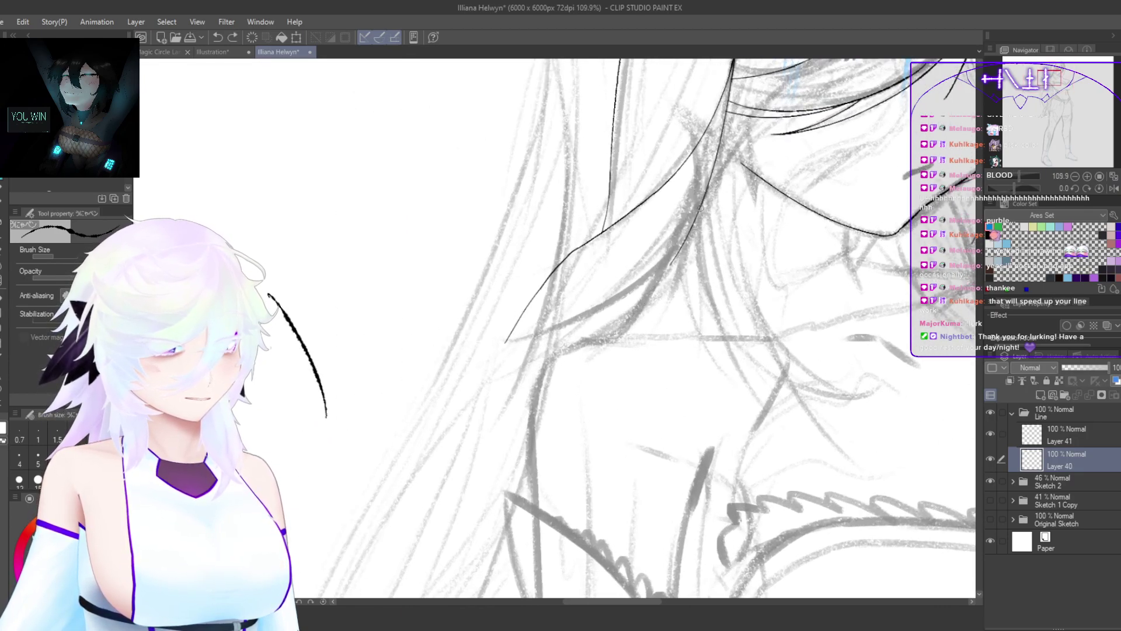
mouse_move(708, 186)
left_mouse_down()
mouse_move(608, 331)
mouse_move(578, 324)
left_mouse_up()
key("ctrl+z")
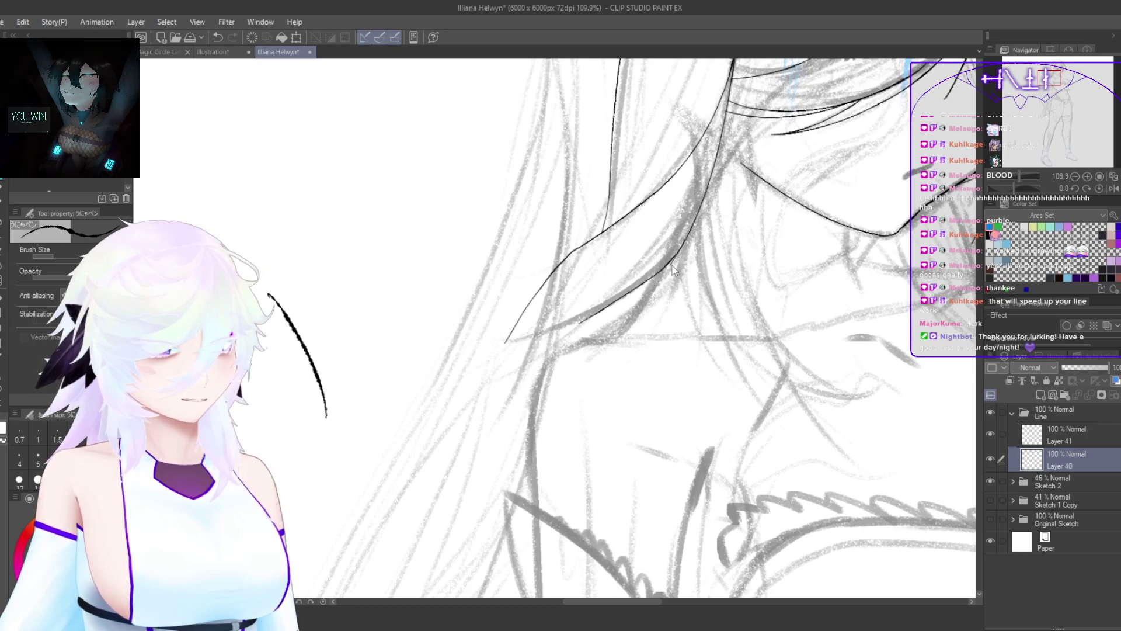
key("ctrl+z")
left_click_drag(685, 240, 585, 356)
key("ctrl+z")
left_click_drag(682, 242, 532, 390)
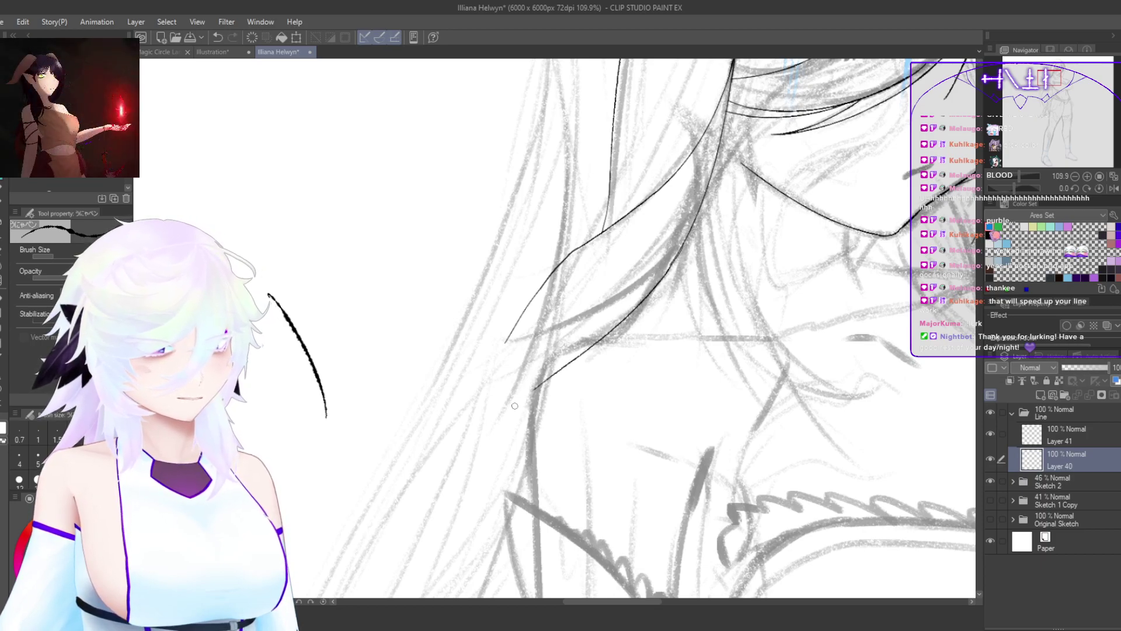
Step: Undo the branching strand above the near shoulder and the inner fringe line's extension down to the shoulder
key("h")
left_click_drag(687, 418, 626, 435)
key("h")
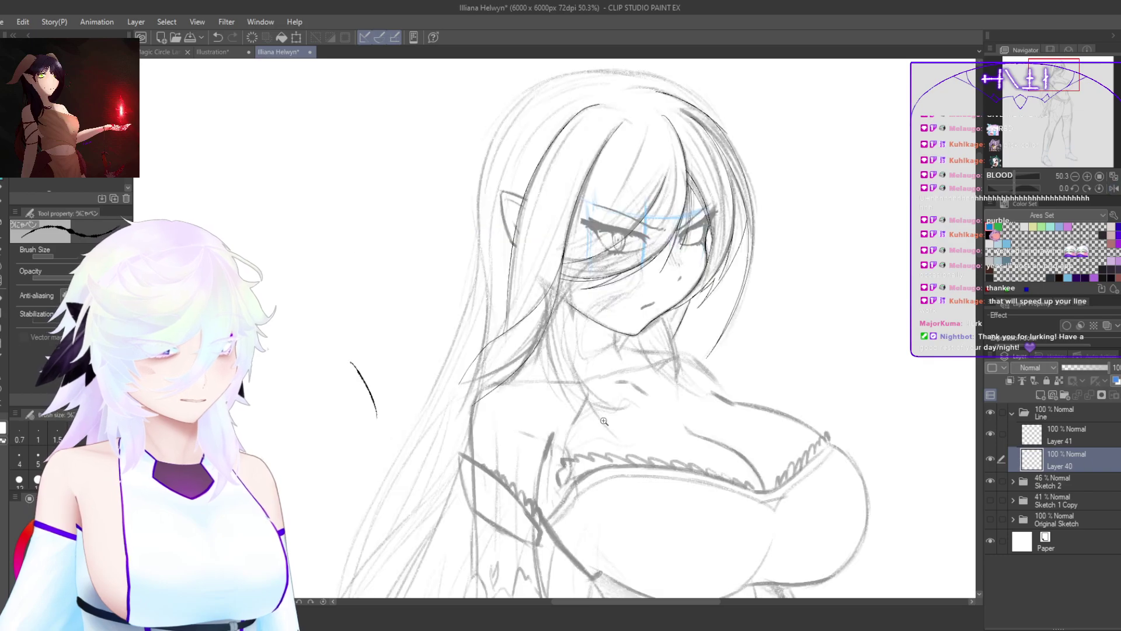
left_click_drag(491, 380, 664, 455)
key("ctrl+z")
key("h")
key("h")
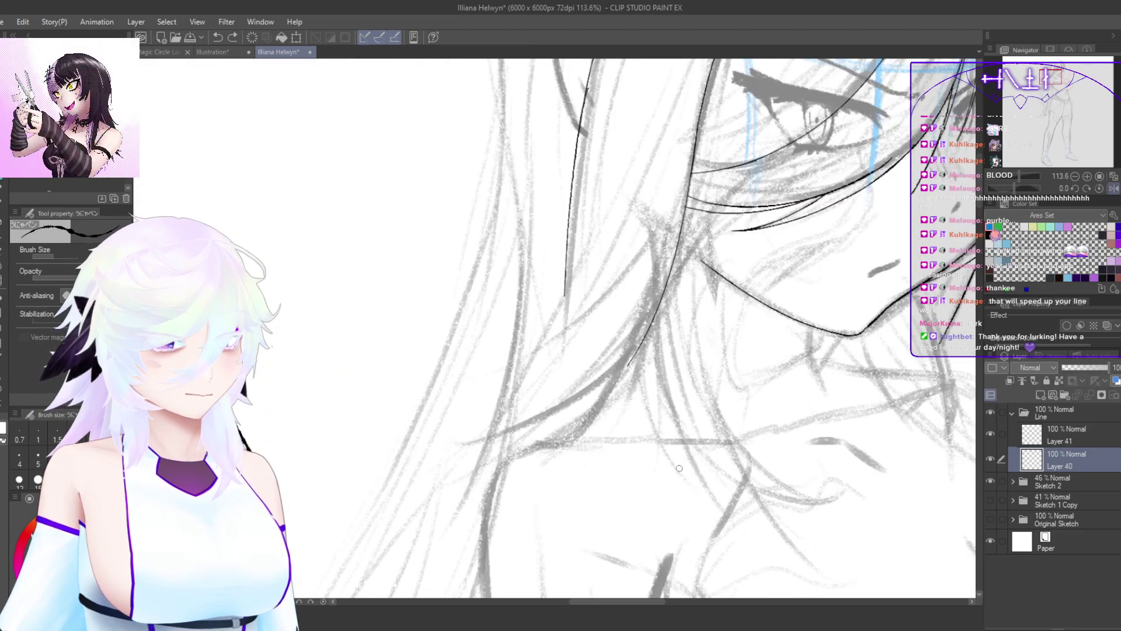
Step: Ink the inner near-side fringe line again in a smooth curve from beside the jaw down to the shoulder
key("h")
left_click_drag(768, 488, 447, 556)
left_click_drag(479, 257, 544, 236)
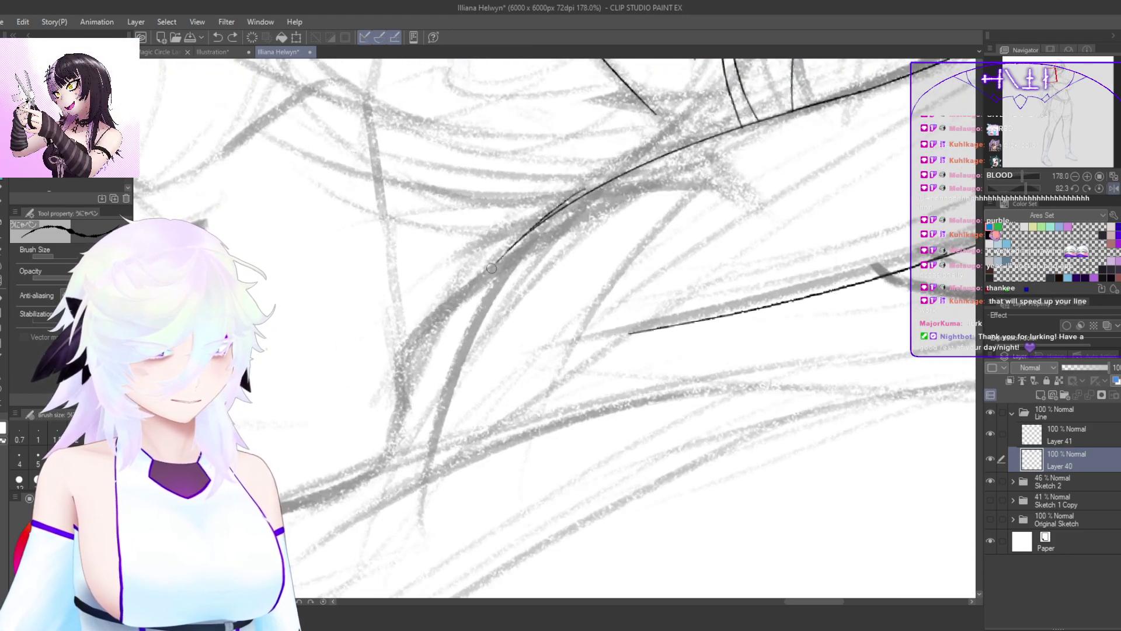
left_click_drag(492, 268, 450, 324)
key("ctrl+z")
left_click_drag(584, 194, 404, 409)
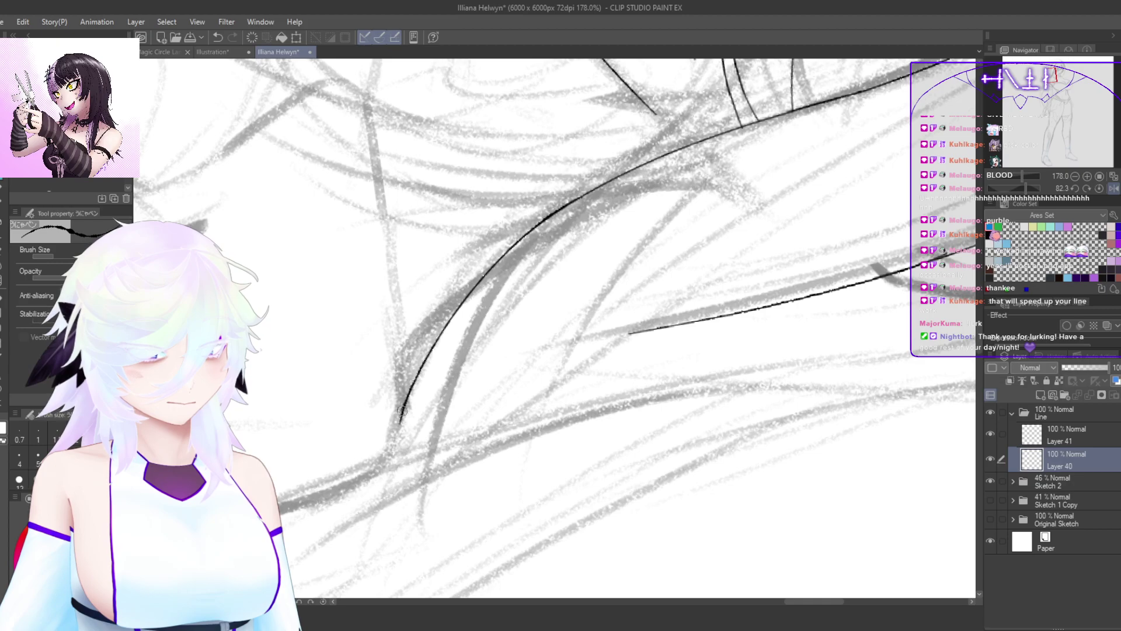
Step: Check the curve of the inked near-side fringe line in rotated and mirrored views
key("ctrl+h")
left_click_drag(572, 355, 512, 480)
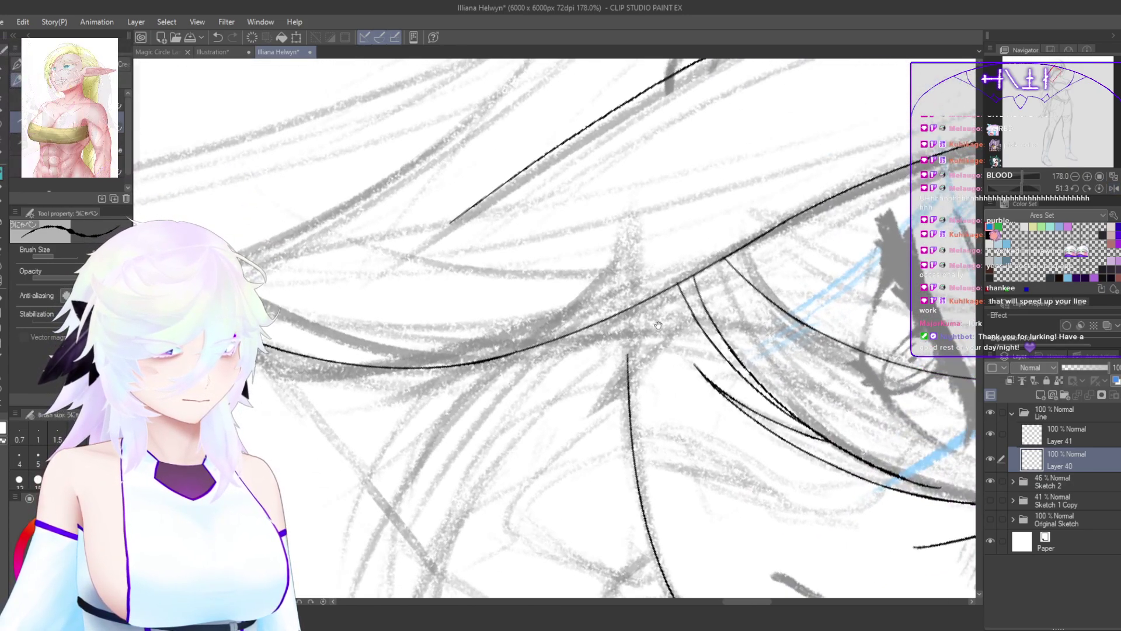
left_click_drag(661, 324, 660, 323)
left_click_drag(545, 469, 570, 457)
key("h")
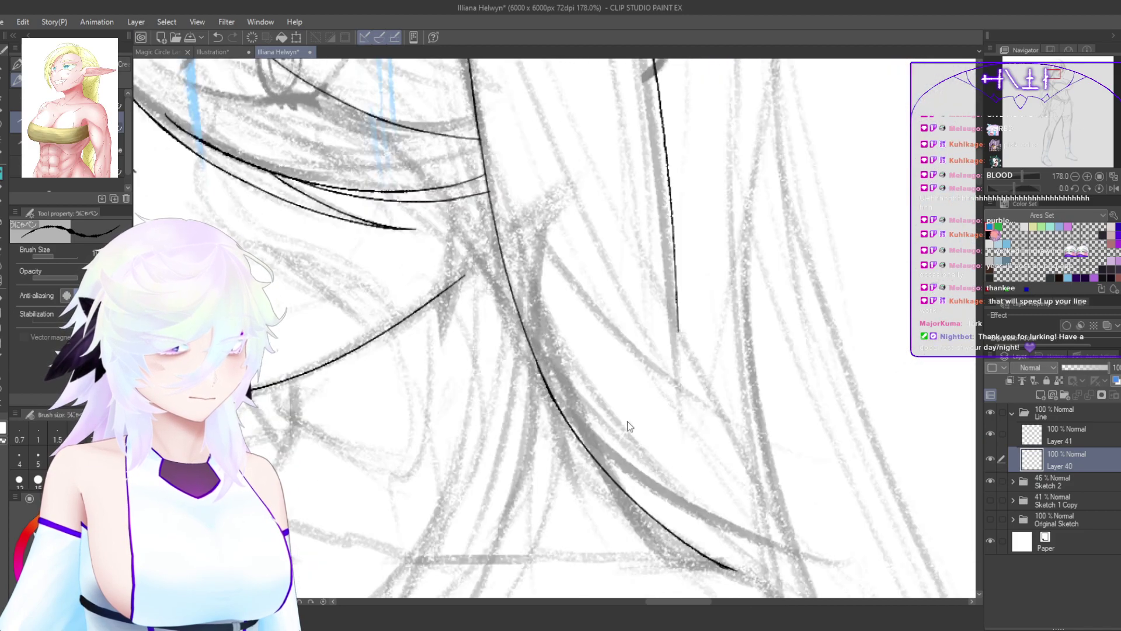
left_click_drag(630, 427, 570, 429)
left_click_drag(644, 350, 609, 413)
key("h")
Step: Ink the near ear's short upper edge from the hair line up to the point and round off the tip
left_click_drag(563, 290, 584, 371)
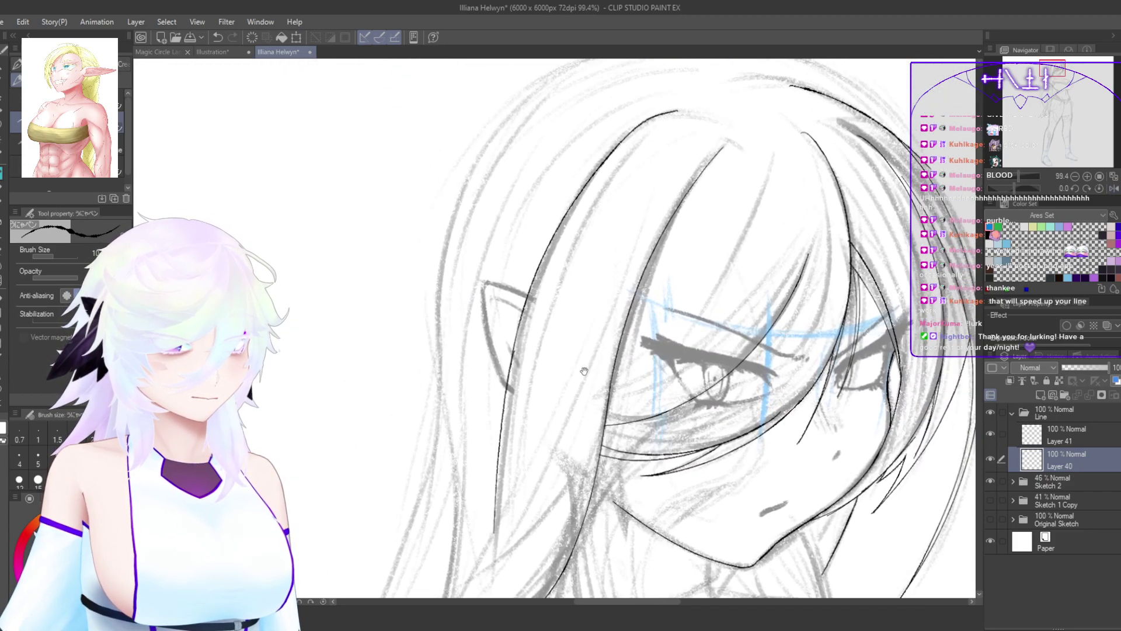
left_click_drag(531, 285, 549, 260)
key("h")
left_click_drag(698, 294, 671, 233)
left_click_drag(569, 289, 605, 239)
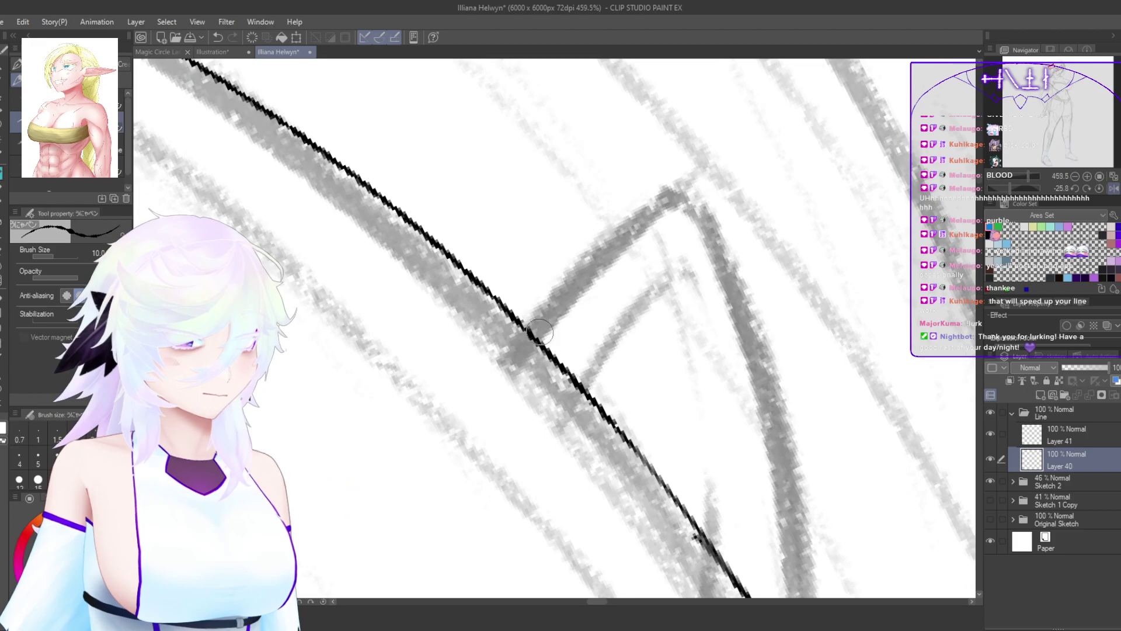
left_click_drag(529, 336, 671, 200)
key("ctrl+z")
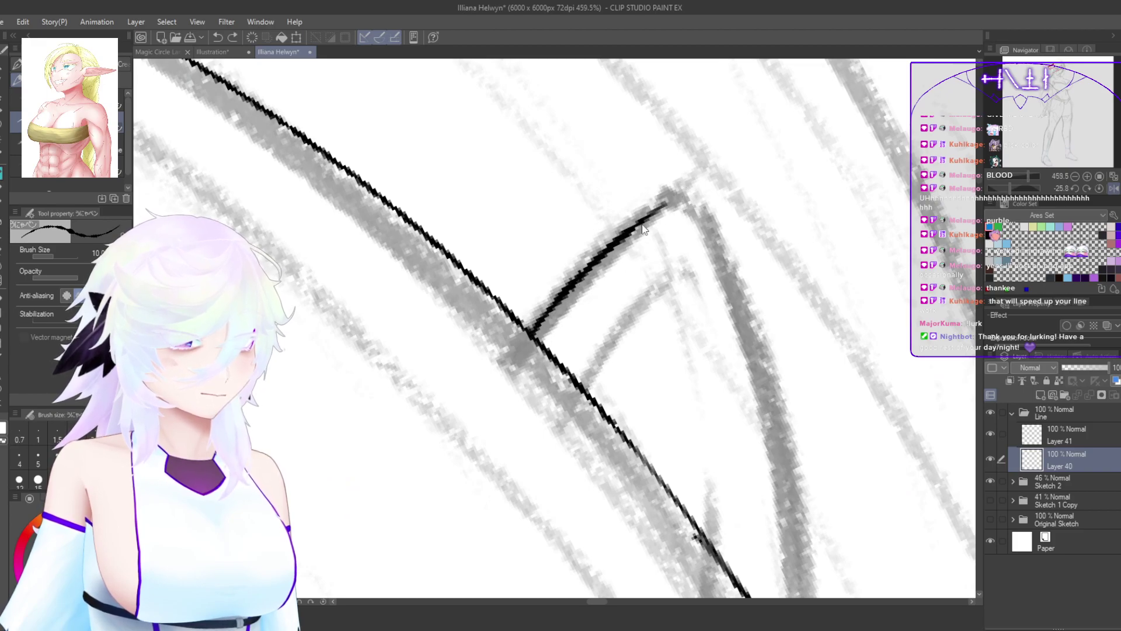
mouse_move(650, 210)
left_mouse_down()
mouse_move(685, 194)
mouse_move(701, 211)
left_mouse_up()
key("h")
left_click_drag(589, 441, 528, 443)
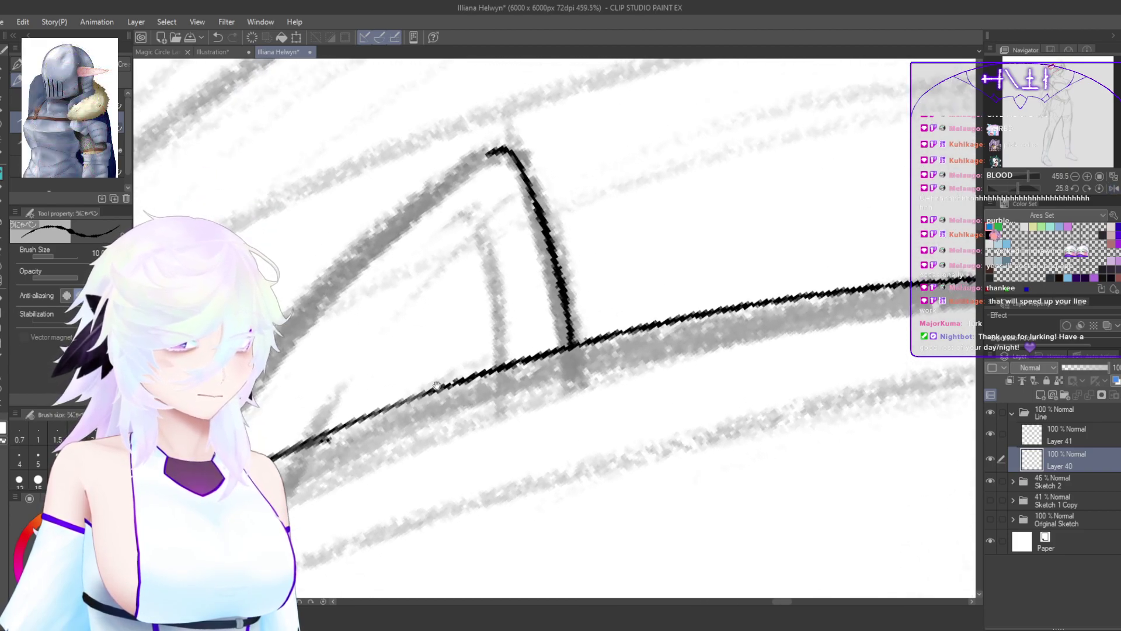
Step: Ink the ear's long back edge from the tip in a curve down to the near-side hair line
left_click_drag(489, 213, 626, 214)
left_click_drag(626, 157, 390, 391)
key("ctrl+z")
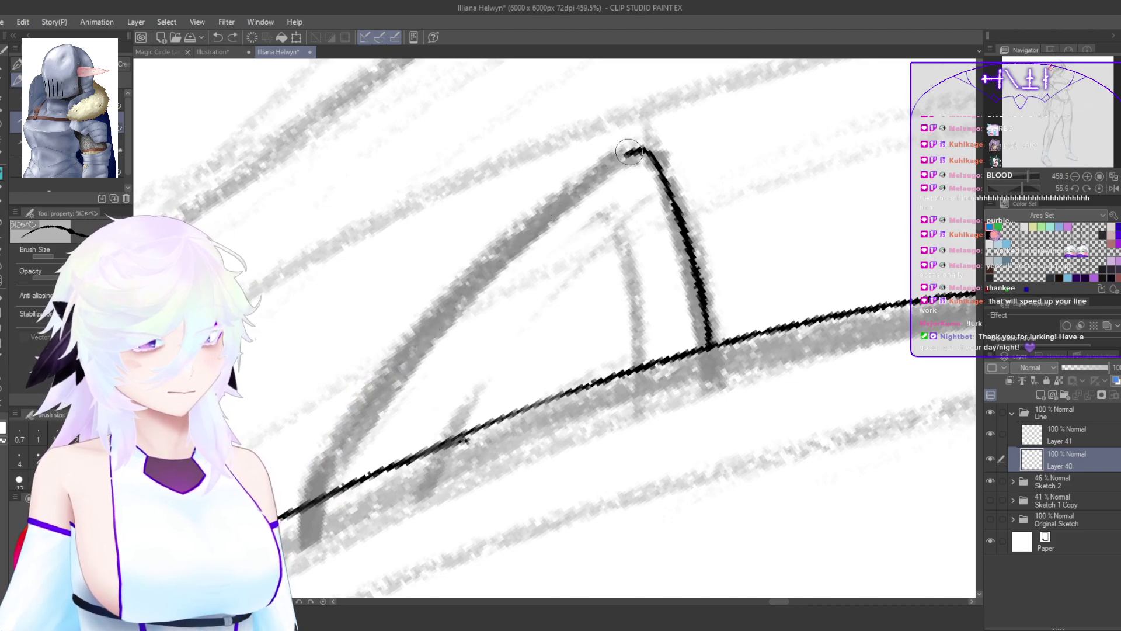
mouse_move(640, 149)
left_mouse_down()
mouse_move(356, 423)
mouse_move(330, 489)
left_mouse_up()
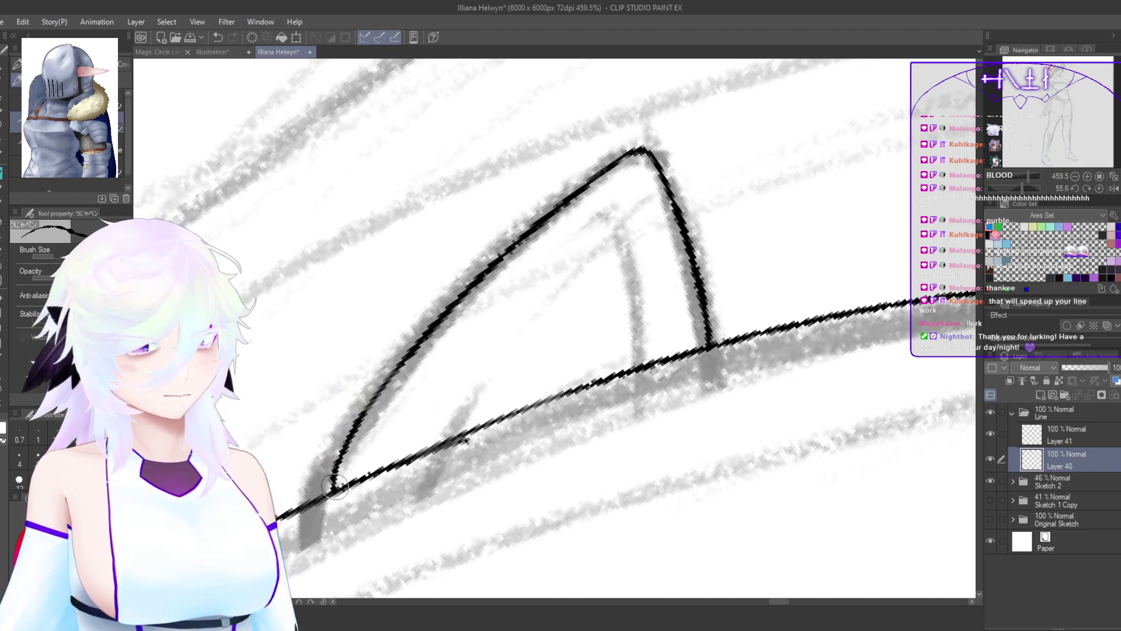
Step: Ink the inner ear fold parallel to the upper edge, ending in short broken marks below the tip
key("h")
mouse_move(621, 391)
left_mouse_down()
mouse_move(530, 323)
mouse_move(513, 292)
mouse_move(484, 282)
mouse_move(575, 212)
mouse_move(593, 236)
mouse_move(581, 236)
mouse_move(590, 260)
left_mouse_up()
key("h")
key("ctrl+z")
key("h")
key("ctrl+z")
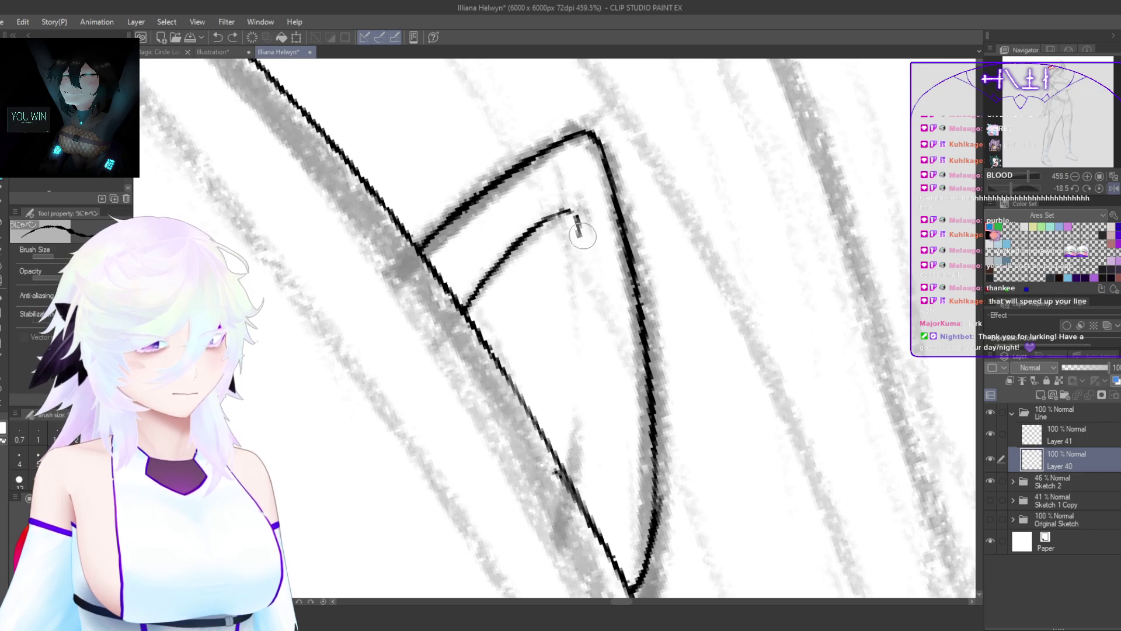
Step: Ink a short curve in the lower part of the inner ear that meets the hair line
mouse_move(533, 237)
left_mouse_down()
mouse_move(574, 197)
mouse_move(591, 238)
left_mouse_up()
left_click_drag(608, 327, 608, 365)
key("ctrl+z")
left_click_drag(609, 415, 608, 514)
key("ctrl+z")
key("ctrl+z")
left_click_drag(595, 417, 578, 490)
Step: Examine the inked ear, face and hair lines at several zoom levels in normal and mirrored views
key("h")
double_click(709, 465)
key("h")
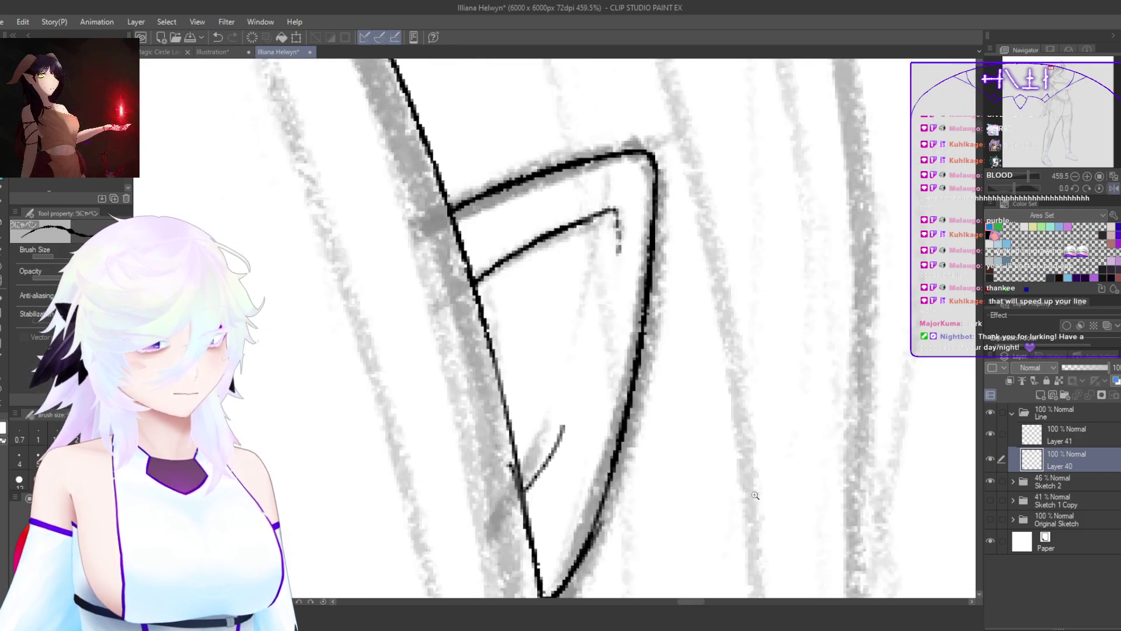
left_click_drag(901, 399, 811, 461)
left_click_drag(753, 483, 703, 502)
left_click_drag(828, 495, 781, 408)
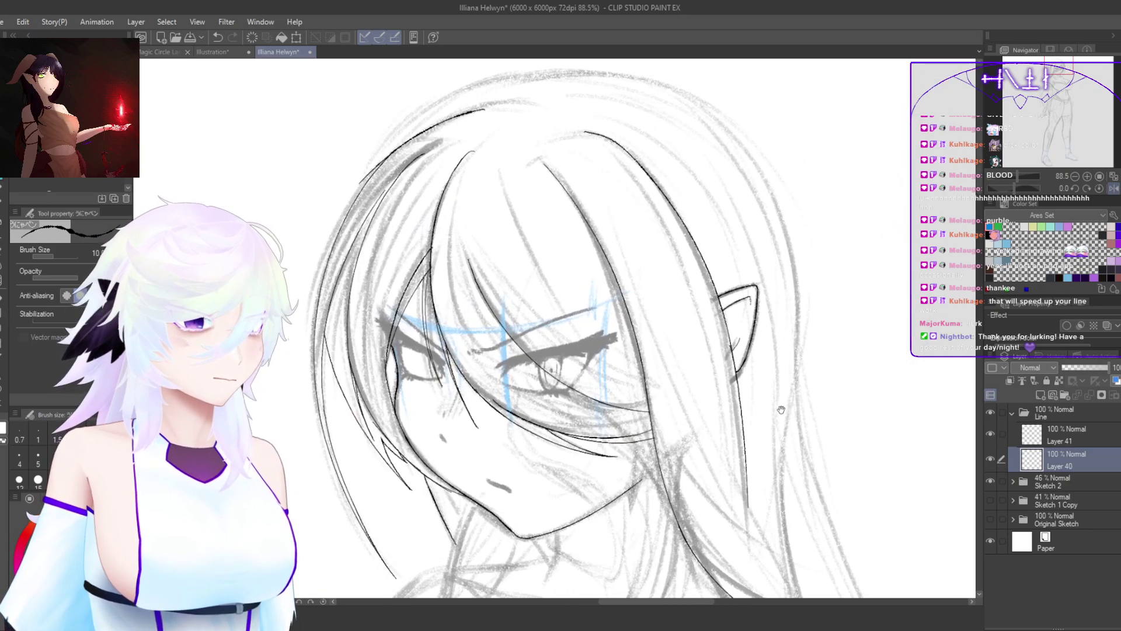
key("h")
left_click_drag(725, 481, 865, 365)
left_click_drag(812, 390, 498, 451)
key("h")
left_click_drag(604, 478, 820, 487)
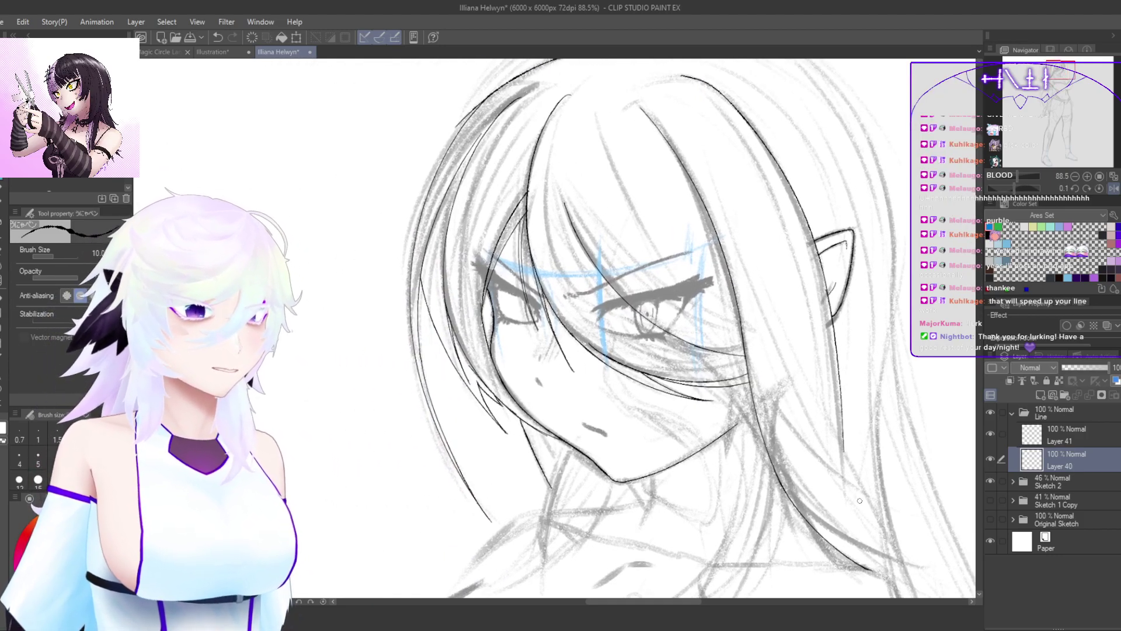
left_click_drag(661, 457, 814, 467)
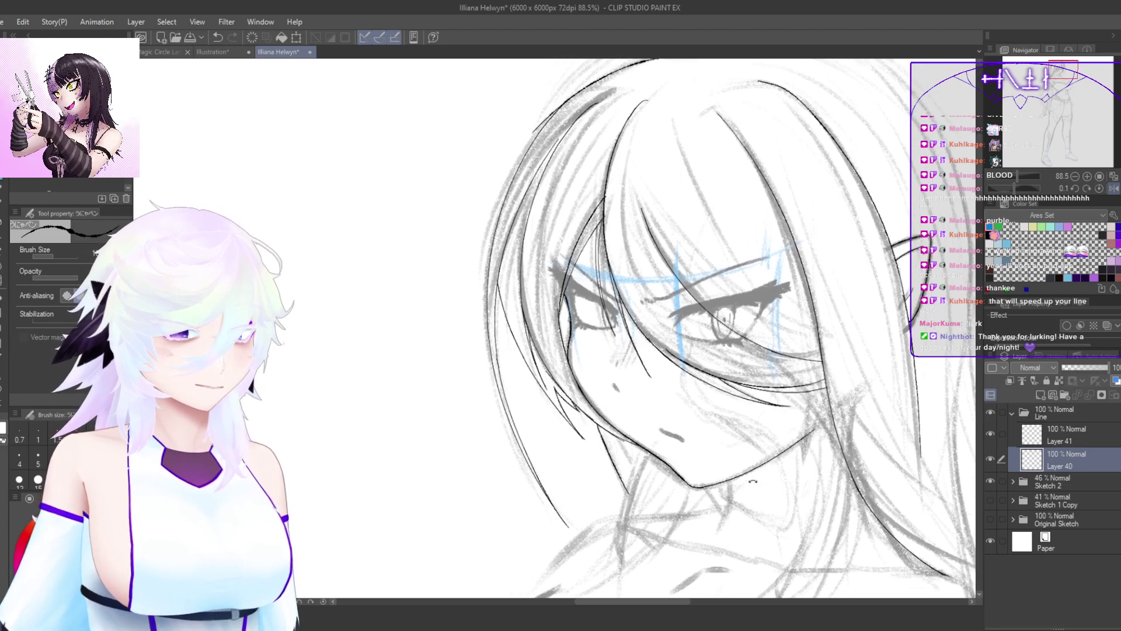
scroll(713, 488, "up", 3)
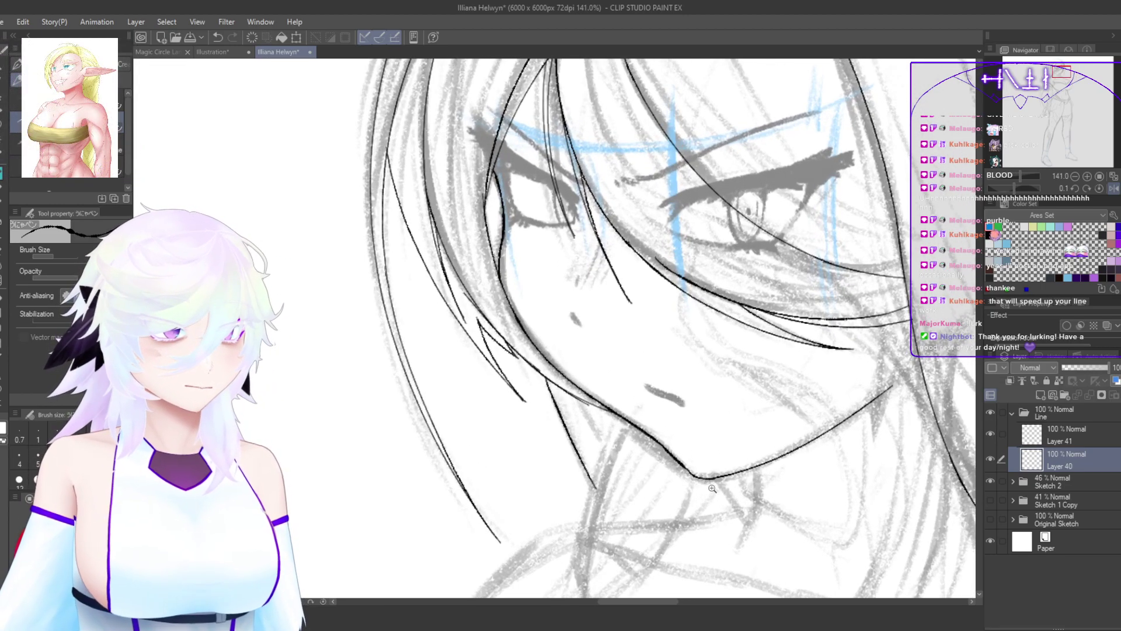
scroll(724, 473, "down", 5)
mouse_move(850, 427)
left_mouse_down()
mouse_move(803, 479)
mouse_move(859, 426)
mouse_move(821, 456)
left_mouse_up()
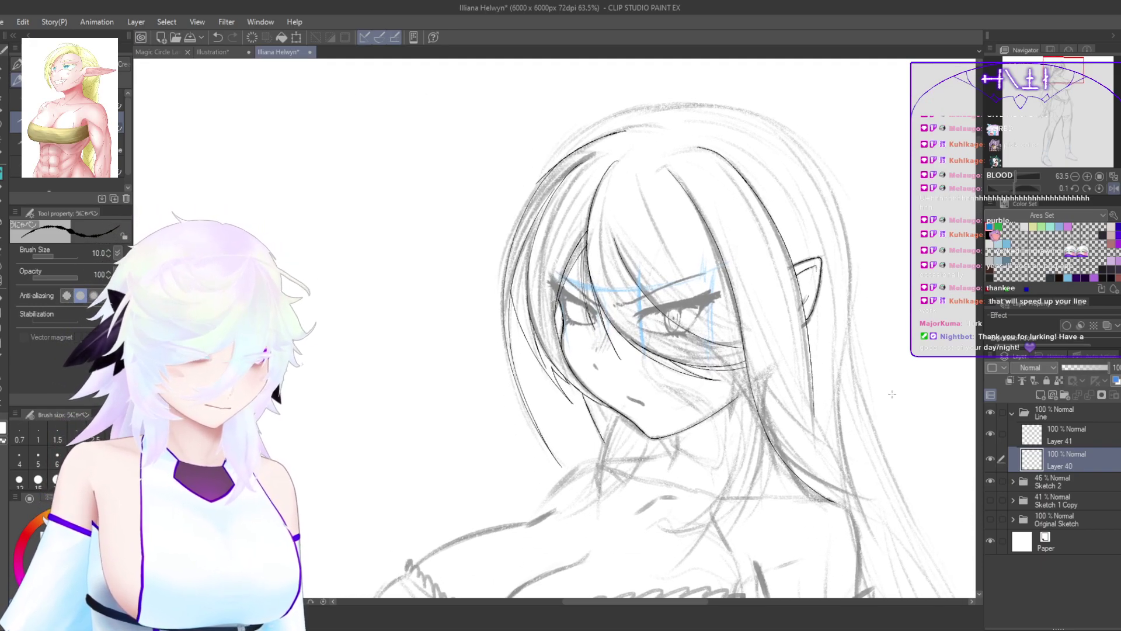
Step: Add a new layer directly above Layer 40 for the outer hair contour
key("ctrl+shift+n")
key("h")
scroll(414, 267, "up", 5)
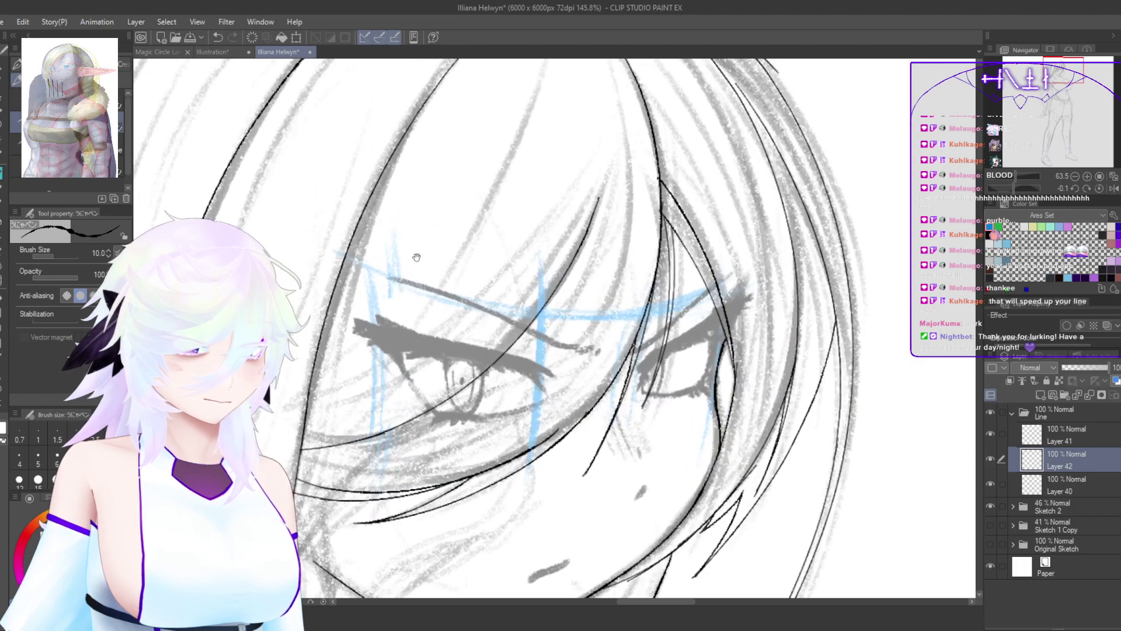
left_click_drag(417, 257, 561, 512)
left_click_drag(798, 311, 695, 175)
left_click_drag(624, 185, 615, 320)
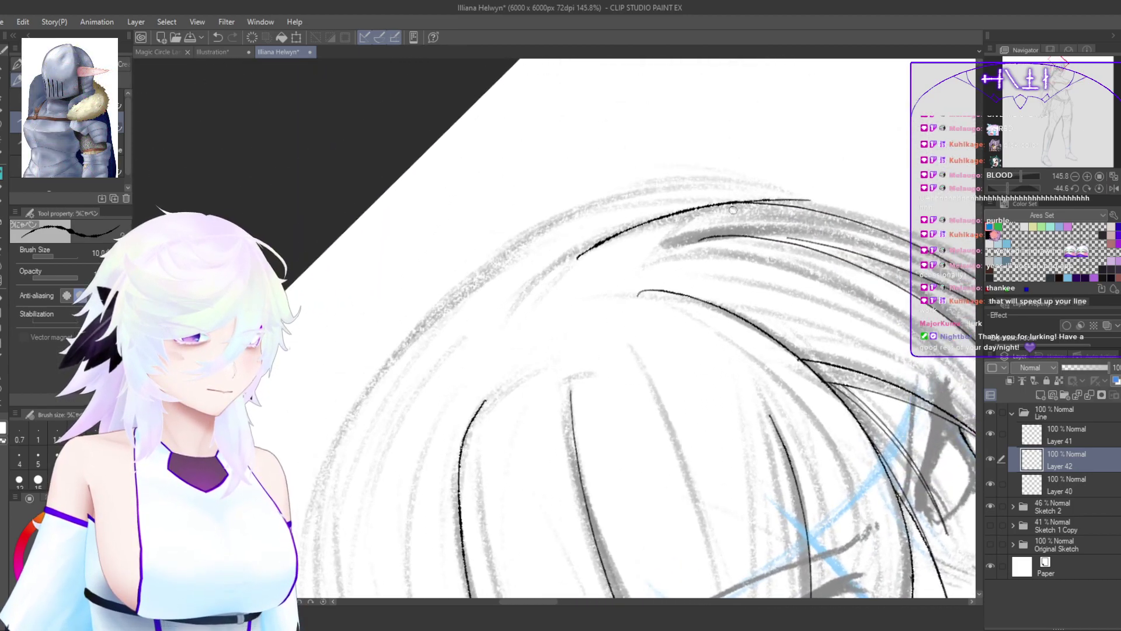
Step: Try to ink a short arc over the crown that branches off the far-side hair line
mouse_move(753, 201)
left_mouse_down()
mouse_move(645, 197)
mouse_move(529, 229)
left_mouse_up()
key("ctrl+z")
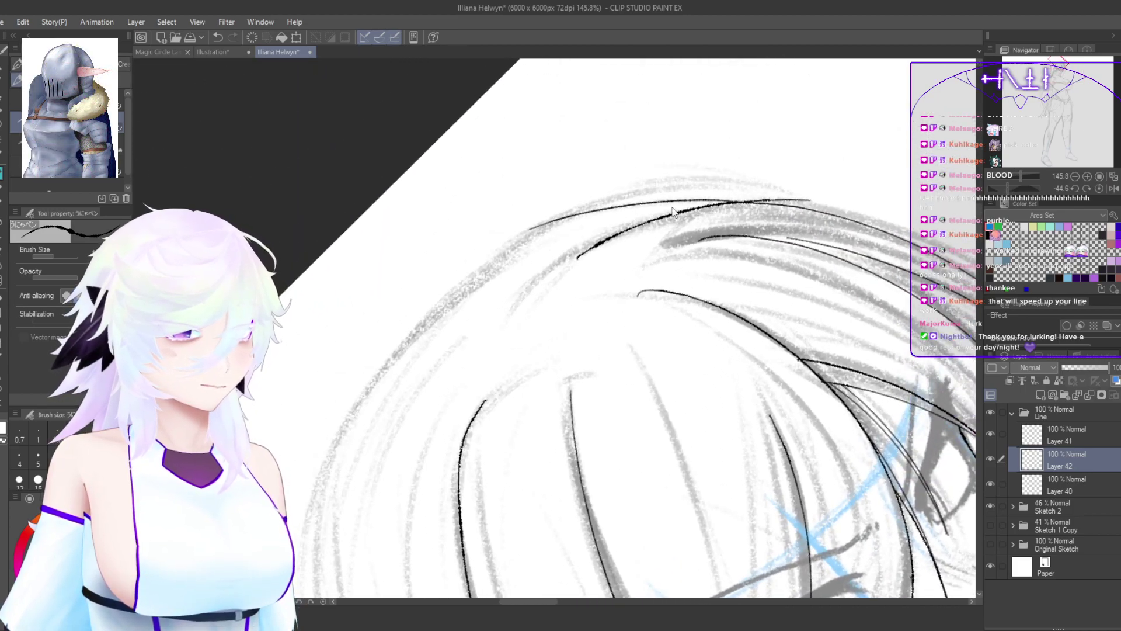
key("ctrl+z")
left_click_drag(745, 202, 612, 216)
key("ctrl+z")
left_click_drag(741, 200, 533, 226)
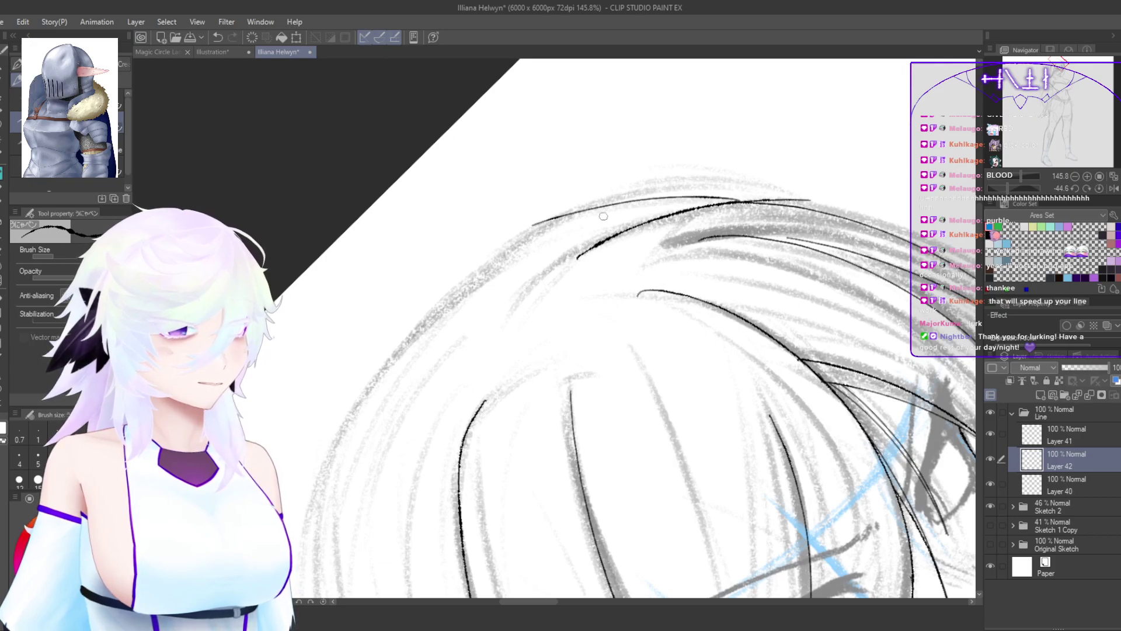
key("ctrl+z")
left_click_drag(724, 202, 578, 212)
Step: Try to extend the crown arc in a long curve down the near side of the head
left_click_drag(652, 197, 472, 269)
key("ctrl+z")
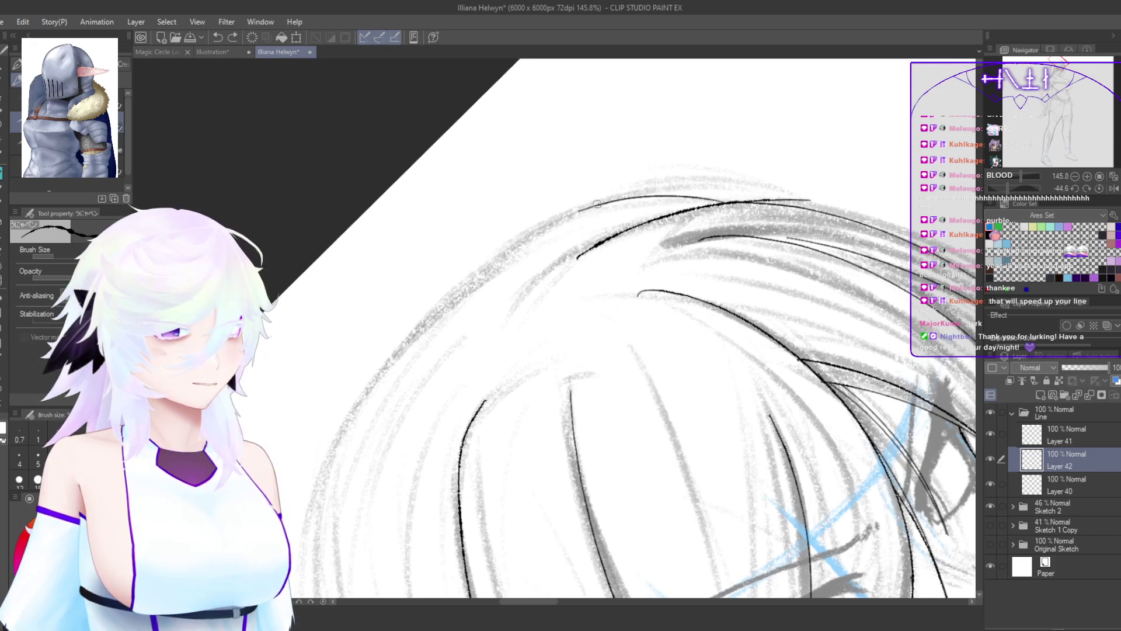
left_click_drag(598, 204, 420, 339)
key("ctrl+z")
left_click_drag(594, 205, 317, 448)
key("ctrl+z")
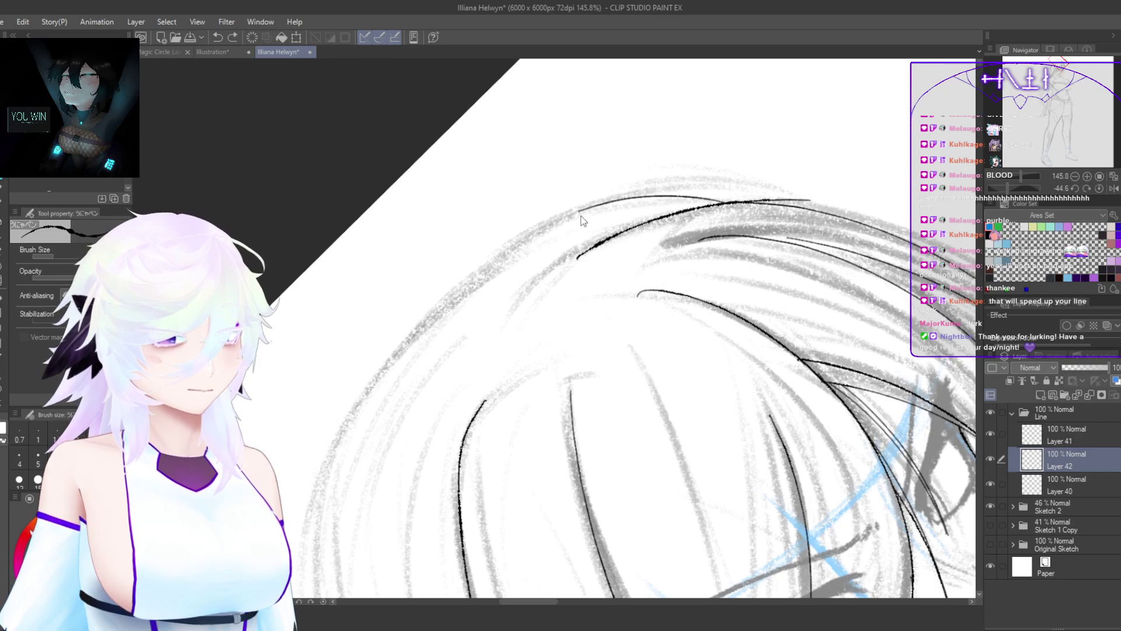
mouse_move(585, 207)
left_mouse_down()
mouse_move(368, 379)
mouse_move(310, 463)
left_mouse_up()
left_click_drag(451, 429, 433, 441)
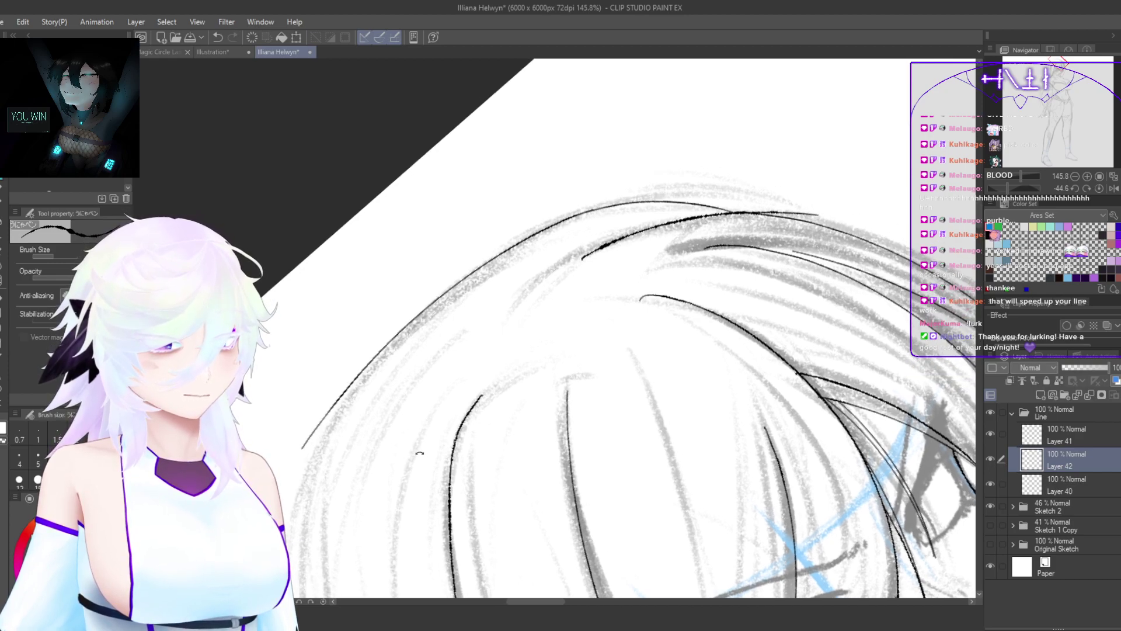
double_click(430, 444)
key("h")
mouse_move(706, 400)
left_mouse_down()
mouse_move(726, 348)
mouse_move(607, 264)
left_mouse_up()
key("ctrl+z")
Step: Ink the outer hair contour from the top of the crown down over the far side of the head
left_click_drag(527, 319, 520, 423)
mouse_move(711, 151)
left_mouse_down()
mouse_move(473, 300)
mouse_move(417, 366)
left_mouse_up()
mouse_move(454, 319)
left_mouse_down()
mouse_move(409, 377)
mouse_move(390, 459)
left_mouse_up()
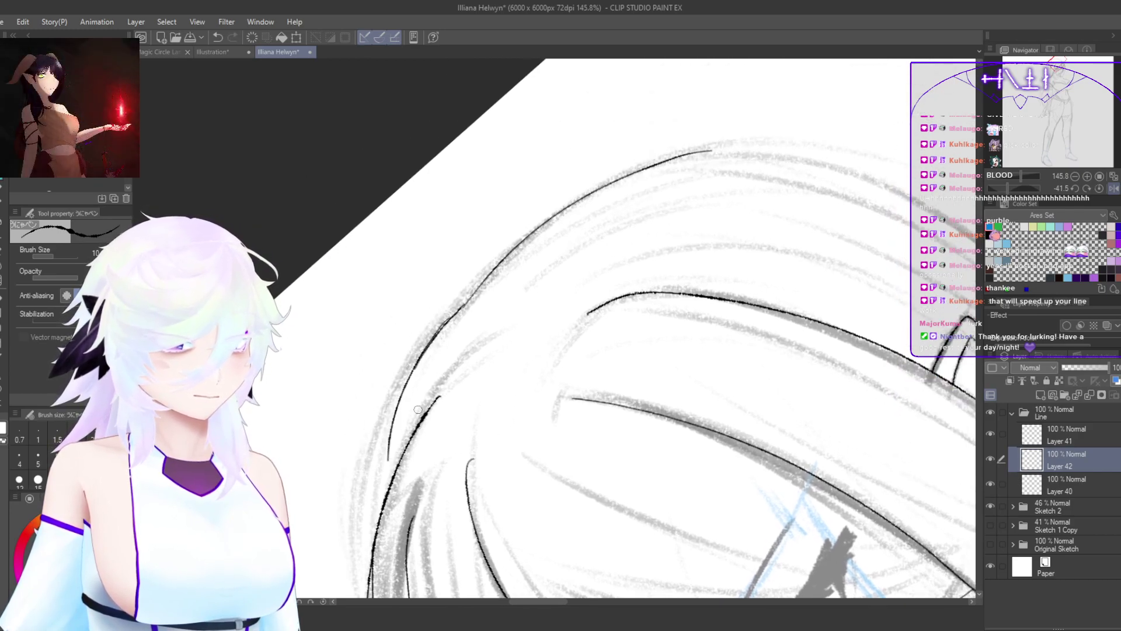
left_click_drag(380, 526, 380, 403)
key("ctrl+z")
left_click_drag(453, 282, 329, 407)
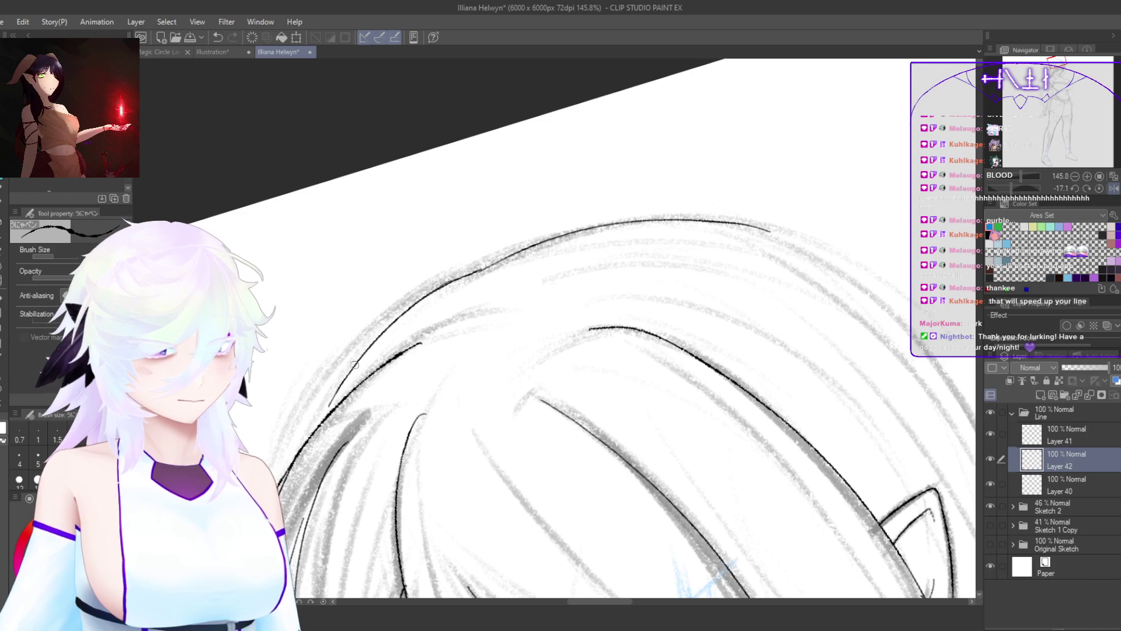
Step: Extend the outer hair contour from the crown down the near side of the head to above the ear
key("ctrl+r")
key("h")
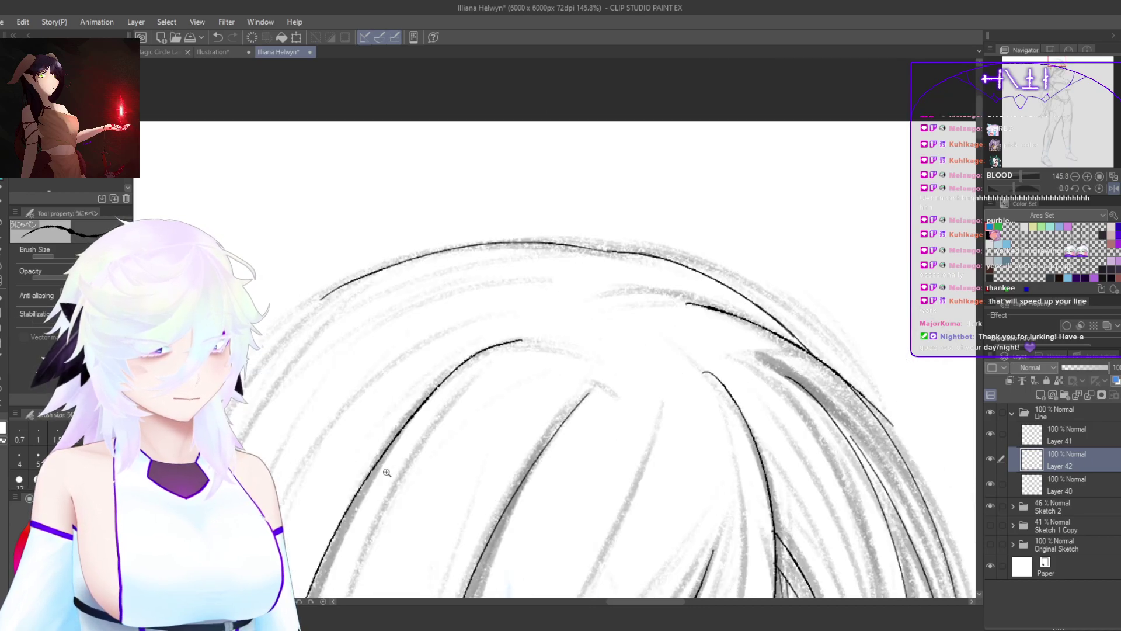
left_click_drag(377, 527, 383, 555)
left_click_drag(387, 560, 534, 344)
left_click_drag(431, 266, 512, 213)
mouse_move(516, 375)
left_mouse_down()
mouse_move(467, 379)
mouse_move(469, 355)
mouse_move(450, 402)
mouse_move(512, 339)
left_mouse_up()
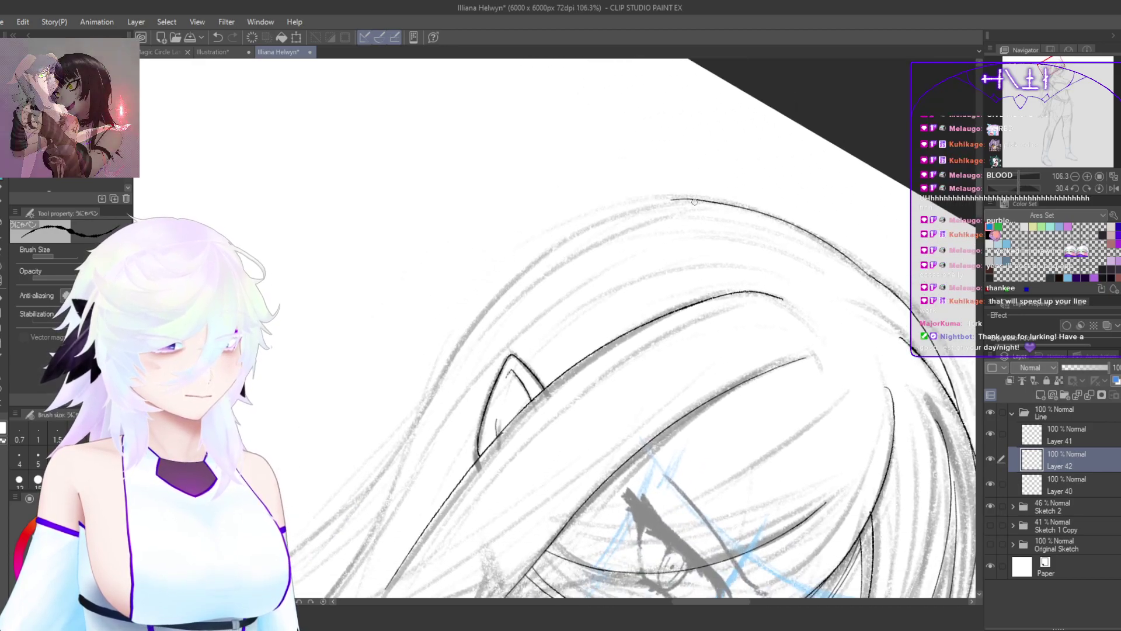
left_click_drag(687, 200, 501, 296)
key("ctrl+z")
mouse_move(698, 200)
left_mouse_down()
mouse_move(523, 260)
mouse_move(672, 203)
mouse_move(465, 338)
left_mouse_up()
key("ctrl+z")
Step: Clean up the join between the two outer contour strokes near the crown, removing the overlapping stray ends
scroll(675, 210, "up", 5)
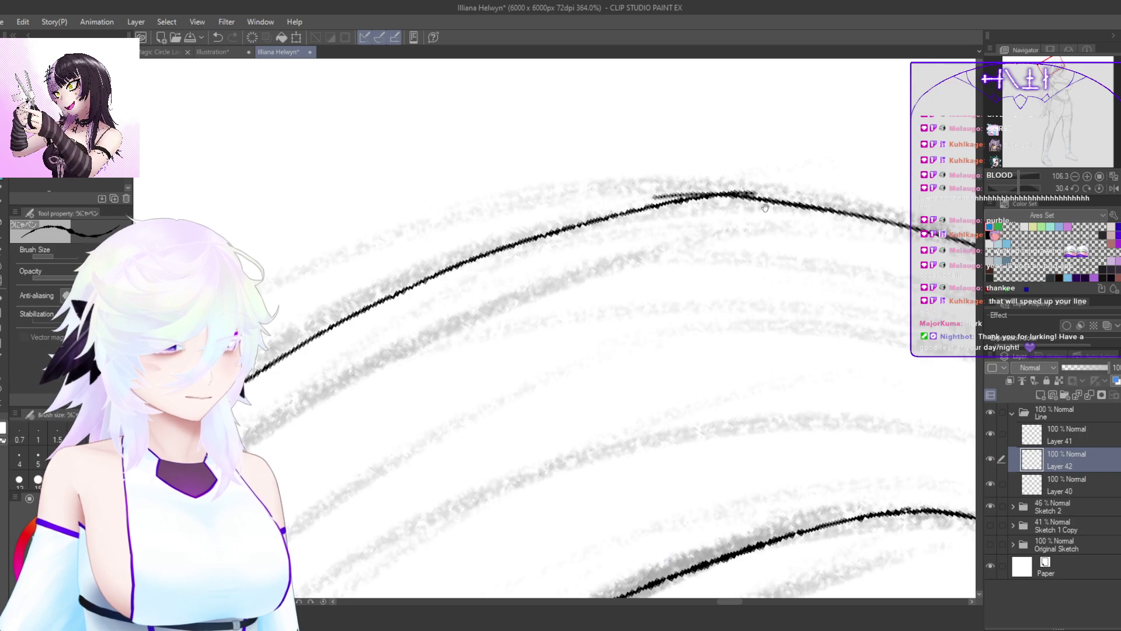
mouse_move(587, 207)
left_mouse_down()
mouse_move(774, 154)
mouse_move(586, 209)
left_mouse_up()
key("ctrl+z")
key("ctrl+z")
left_click_drag(773, 146, 534, 231)
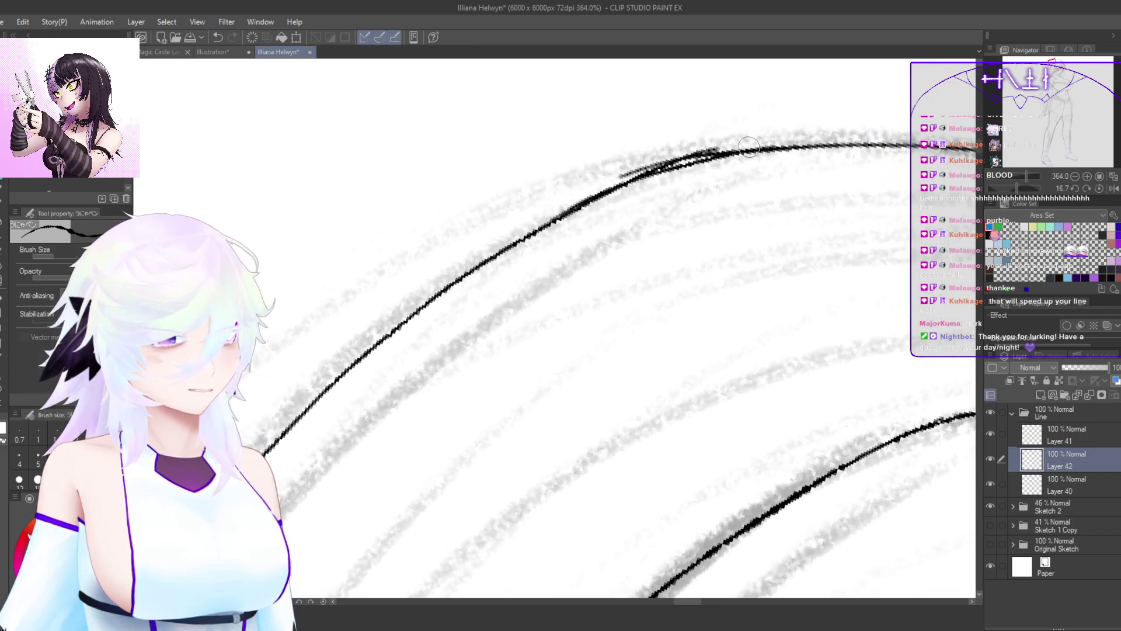
key("ctrl+z")
left_click_drag(726, 155, 536, 230)
key("ctrl+z")
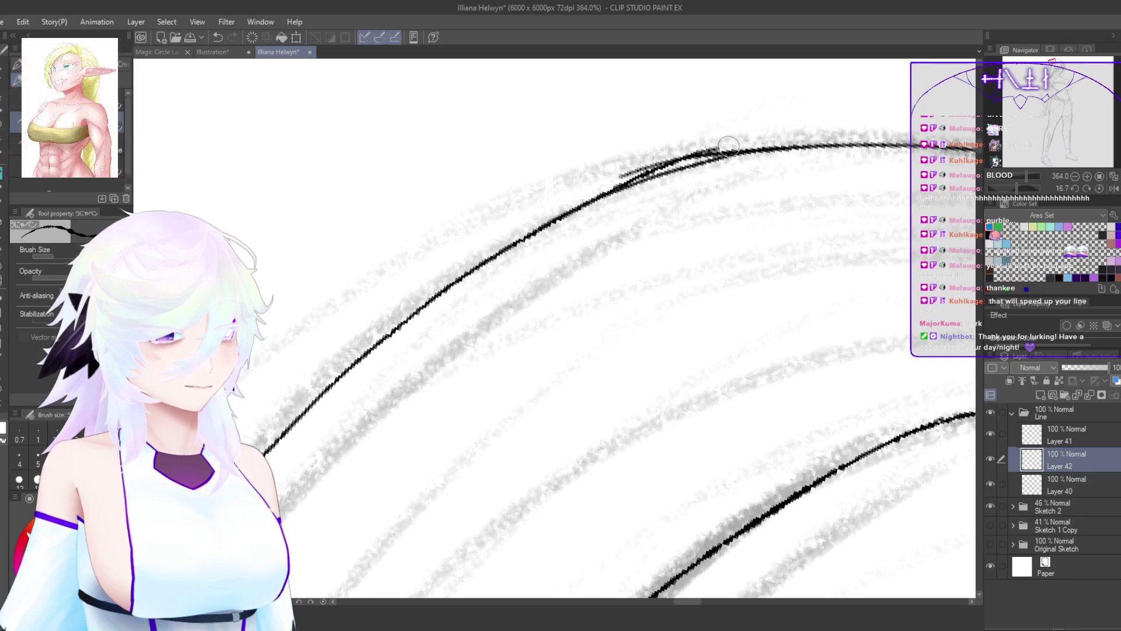
key("ctrl+z")
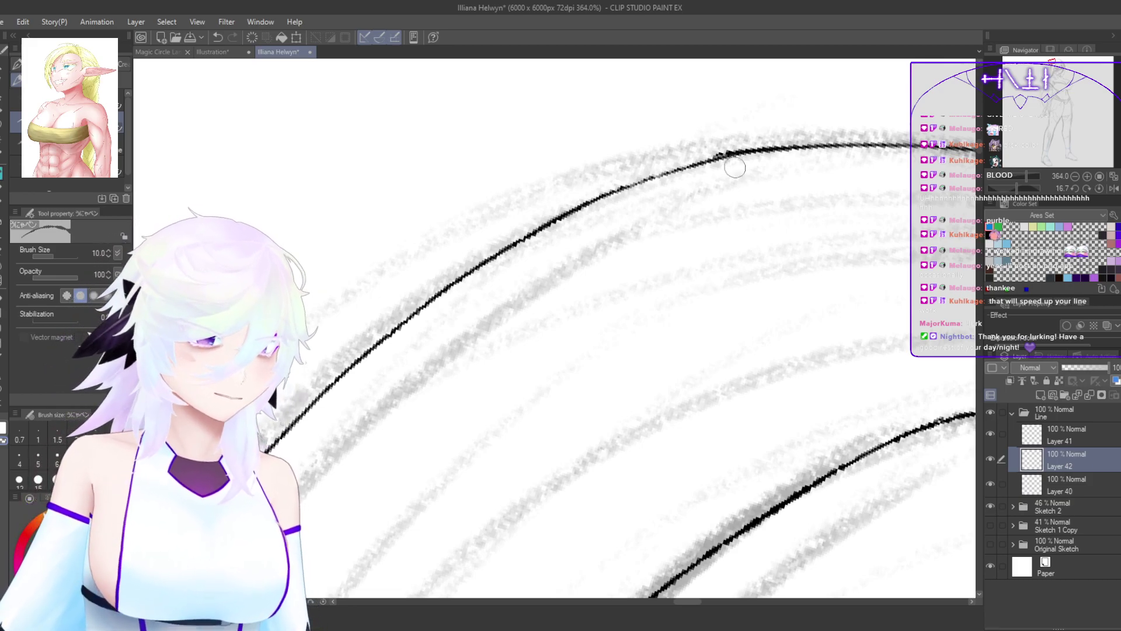
scroll(555, 431, "down", 5)
left_click_drag(555, 431, 676, 340)
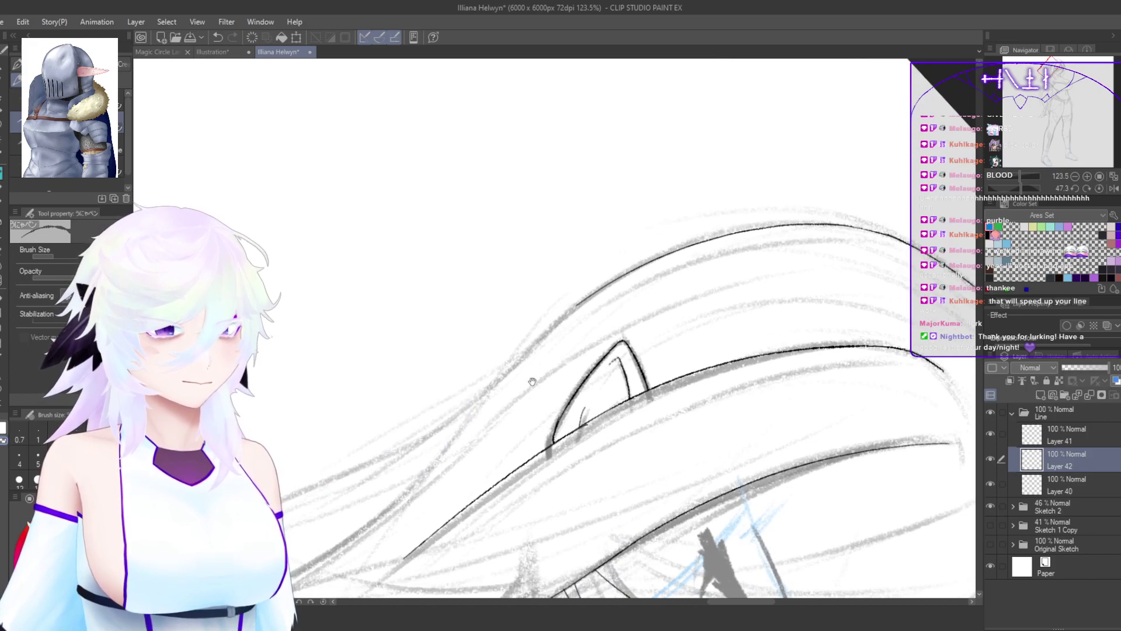
Step: Extend the outer hair contour from beside the near ear down along the sketched hair edge past jaw level
left_click_drag(532, 381, 774, 253)
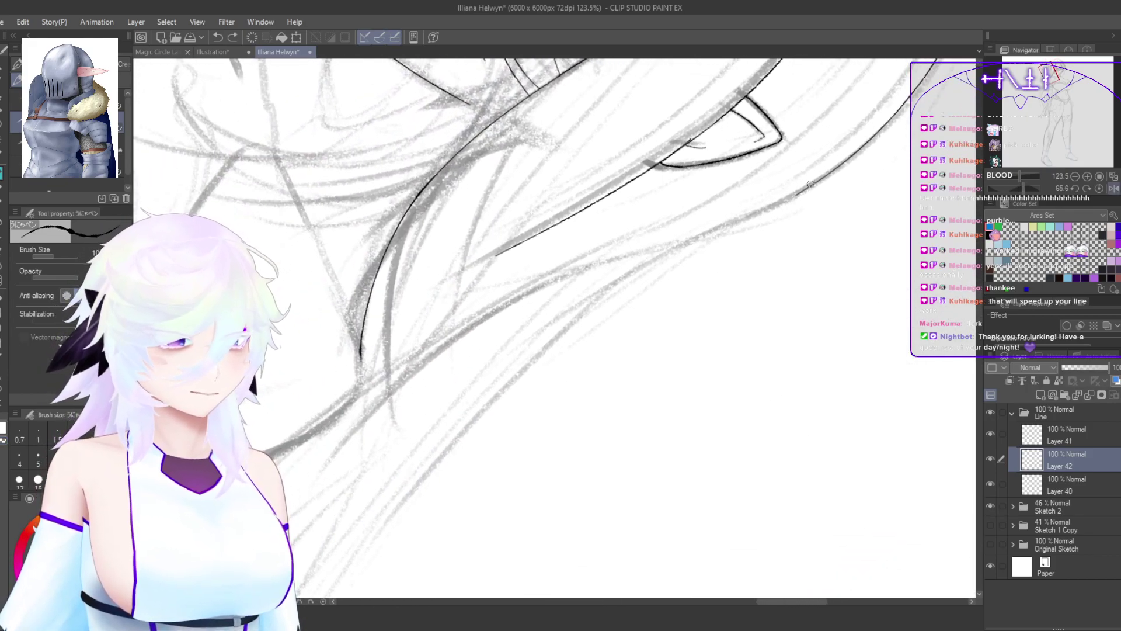
left_click_drag(811, 184, 574, 311)
key("ctrl+z")
left_click_drag(810, 189, 506, 388)
key("ctrl+z")
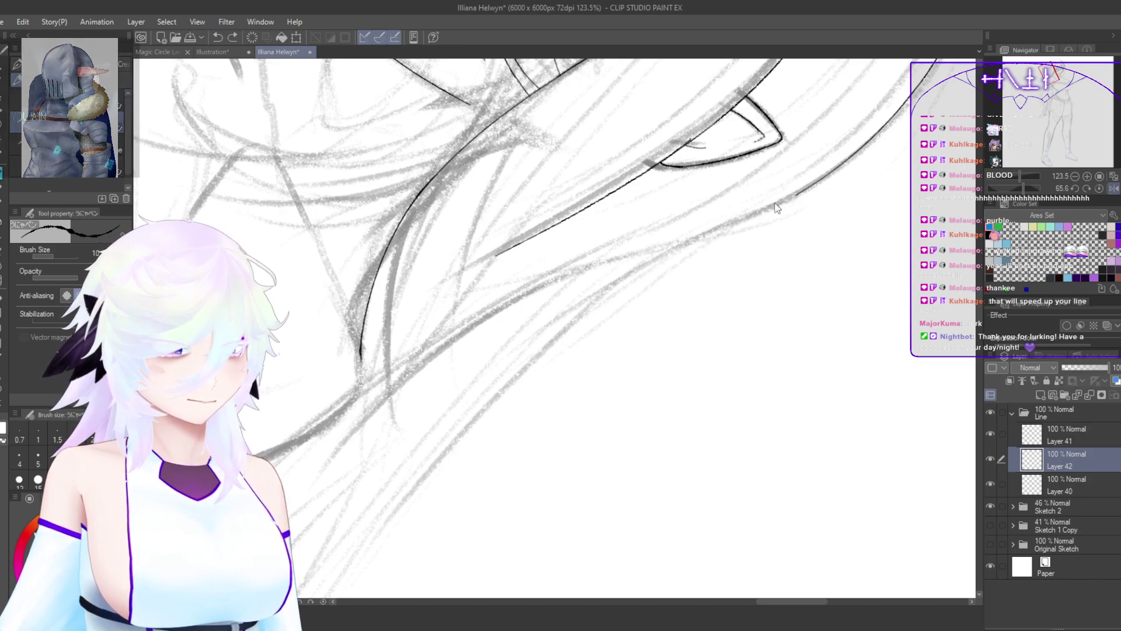
left_click_drag(799, 192, 507, 410)
key("ctrl+z")
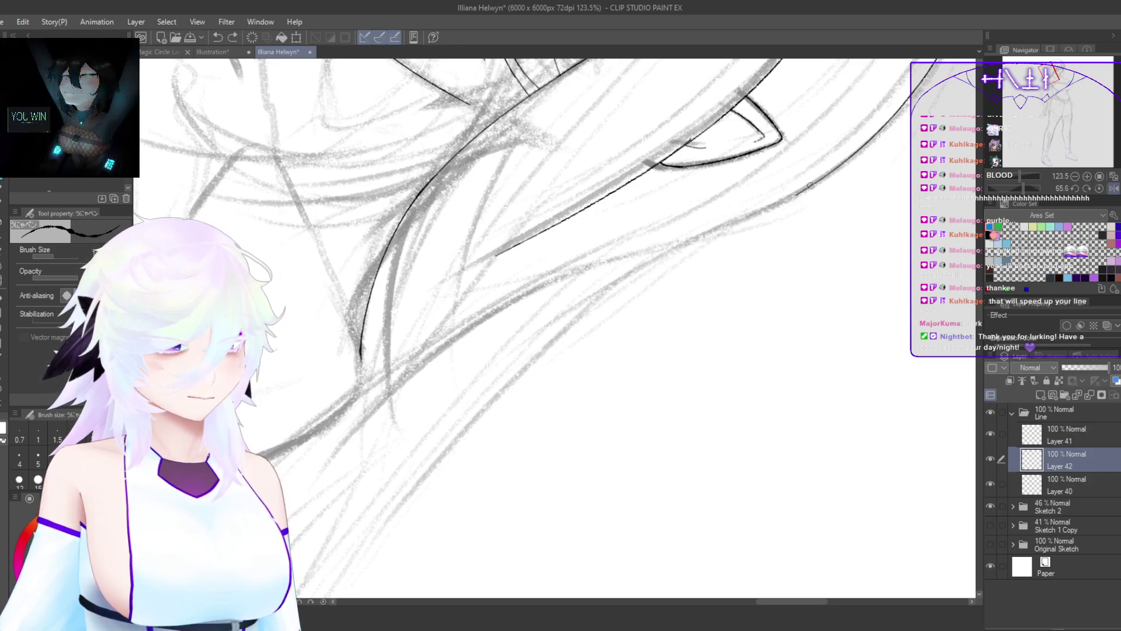
left_click_drag(811, 185, 609, 294)
key("ctrl+z")
left_click_drag(793, 196, 495, 401)
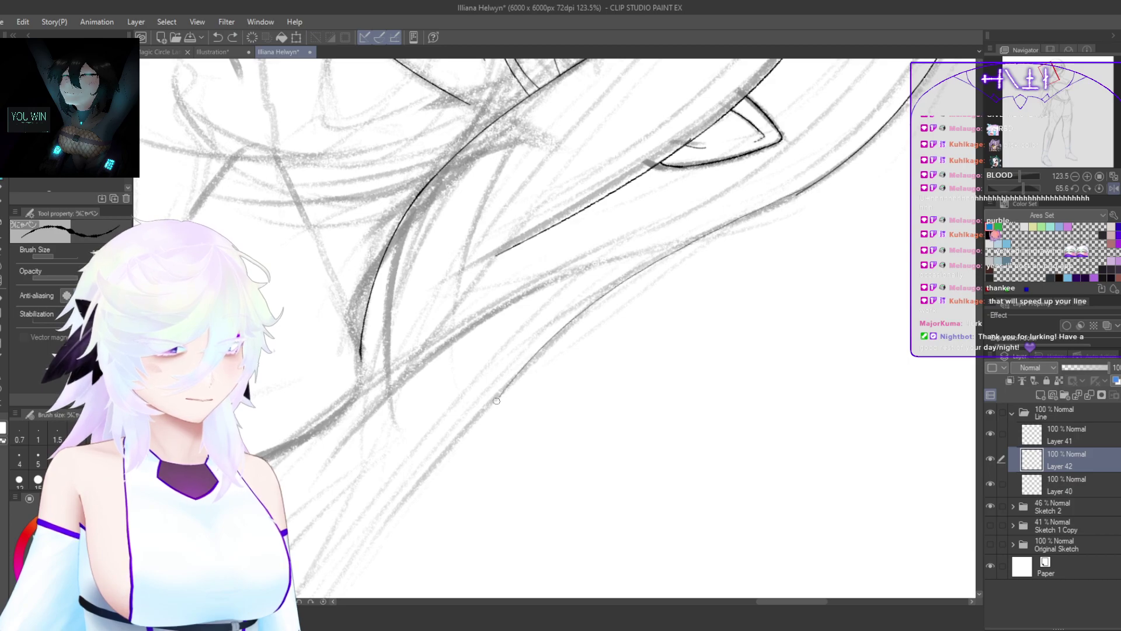
Step: Erase the stray stroke in the empty canvas area beside the figure on Layer 40
double_click(663, 343)
left_click_drag(670, 448, 689, 489)
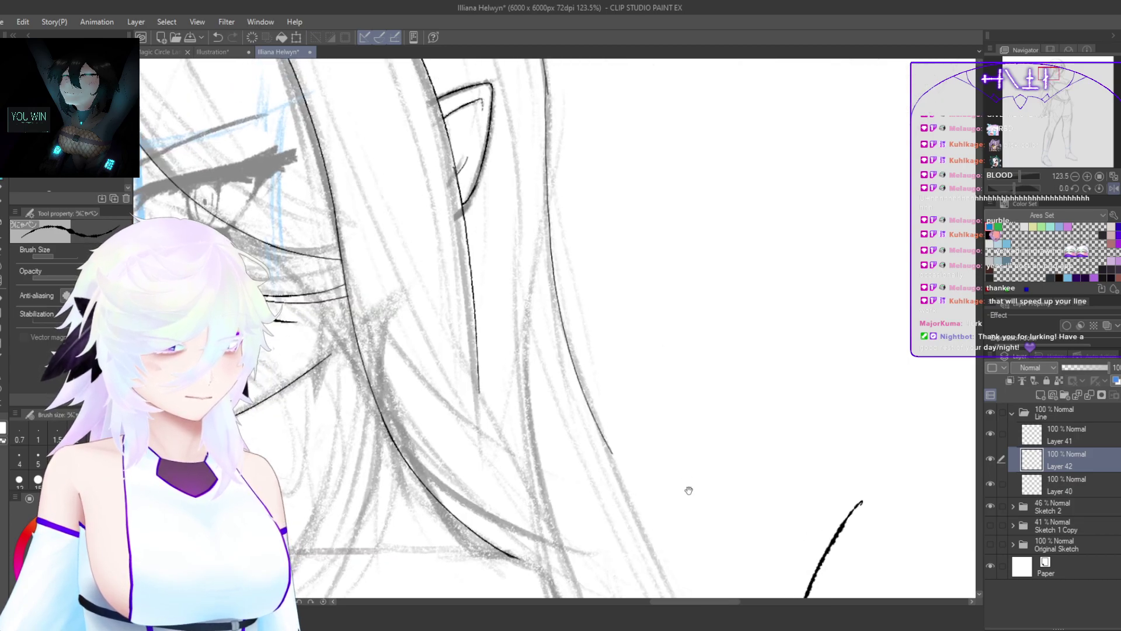
key("h")
mouse_move(767, 519)
left_mouse_down()
mouse_move(790, 468)
mouse_move(701, 497)
left_mouse_up()
mouse_move(805, 548)
left_mouse_down()
mouse_move(807, 431)
mouse_move(744, 499)
left_mouse_up()
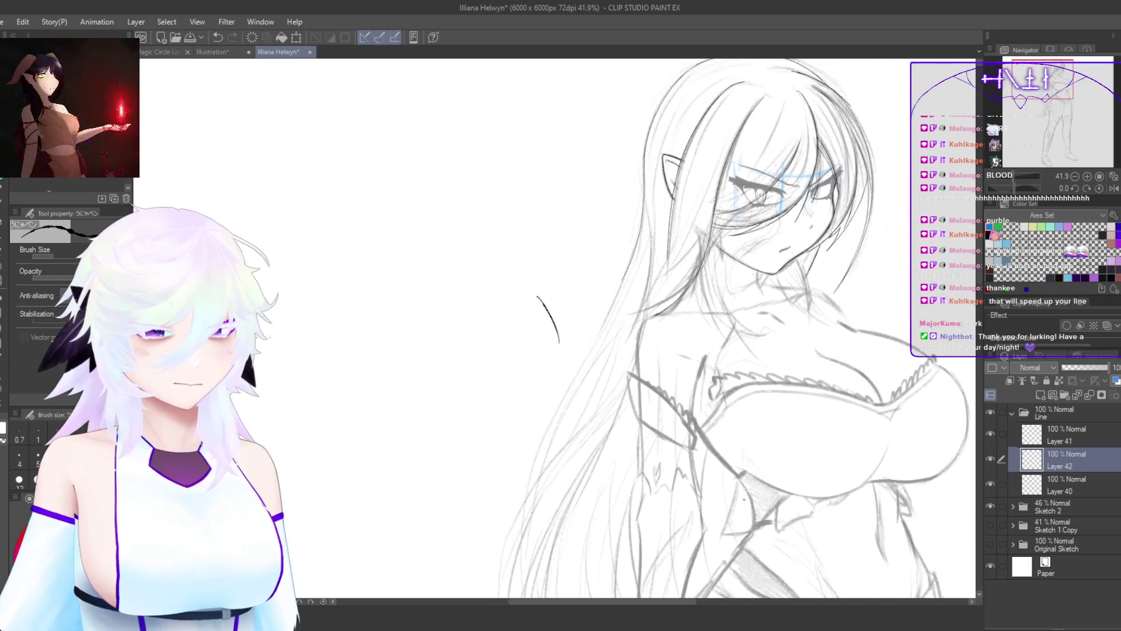
scroll(577, 370, "up", 2)
key("e")
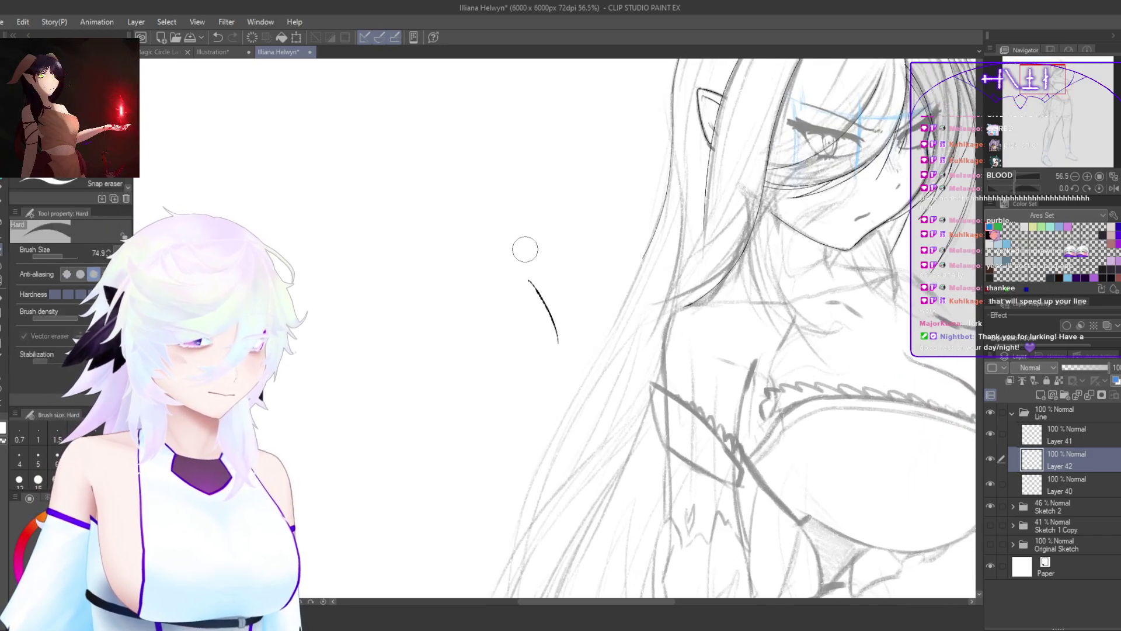
left_click(543, 299, "ctrl+shift")
left_click_drag(521, 275, 578, 357)
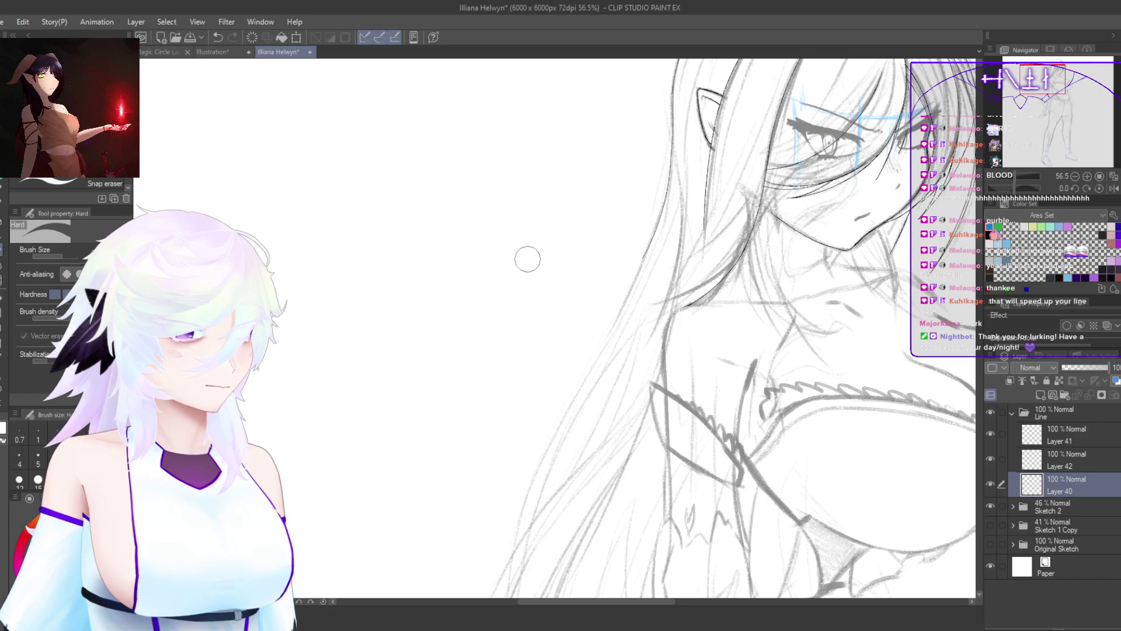
Step: Make Layer 42 active and return to the inking pen at the near-side hair
left_click(1054, 459)
key("p")
key("h")
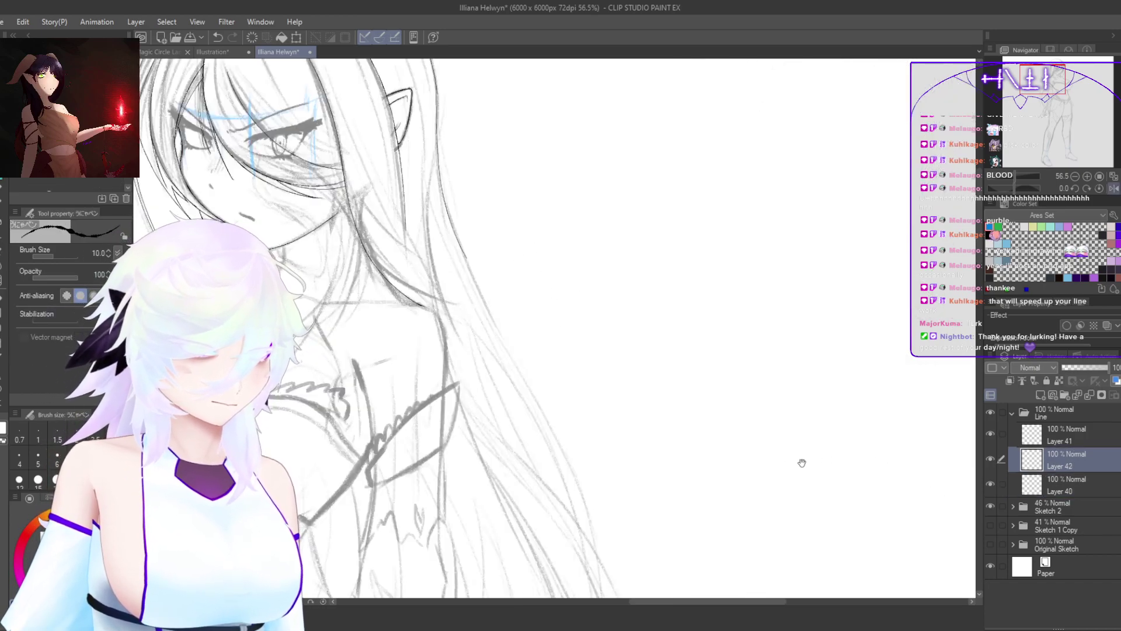
left_click_drag(767, 489, 668, 571)
key("h")
left_click_drag(668, 571, 815, 479)
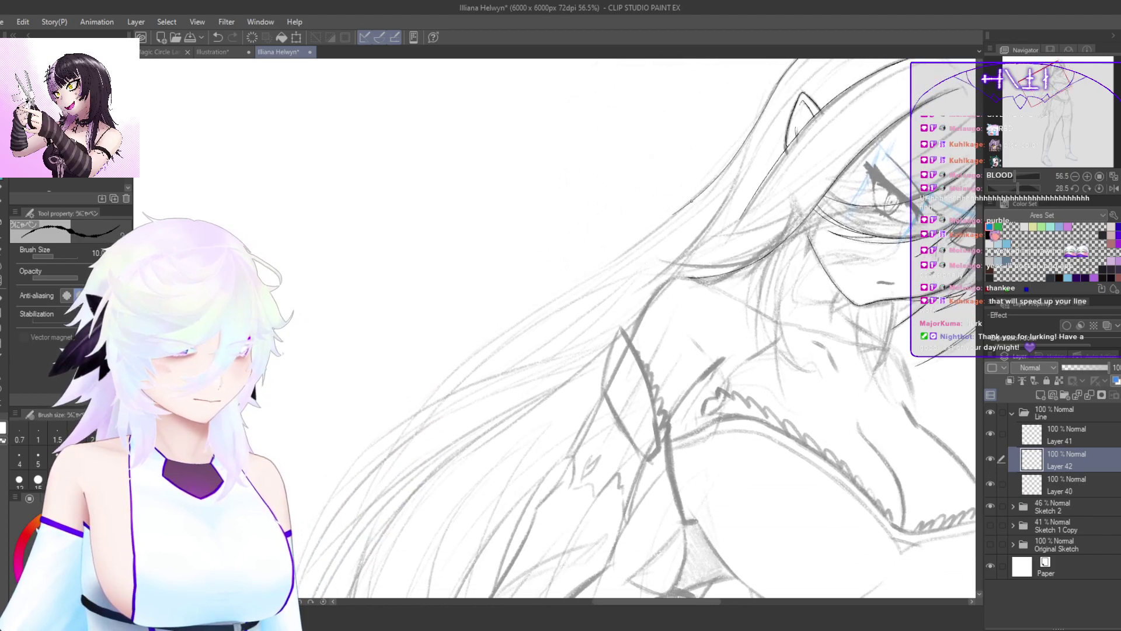
Step: Try to extend the outer hair contour in a long curve past the shoulder and upper arm
key("ctrl+z")
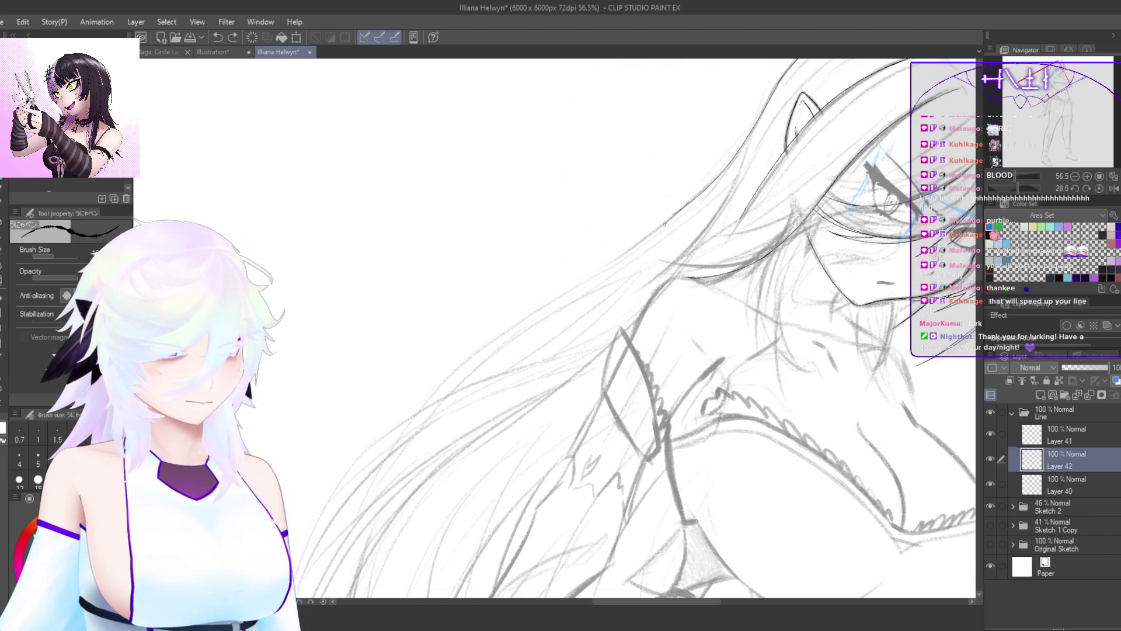
left_click_drag(665, 224, 393, 449)
key("ctrl+z")
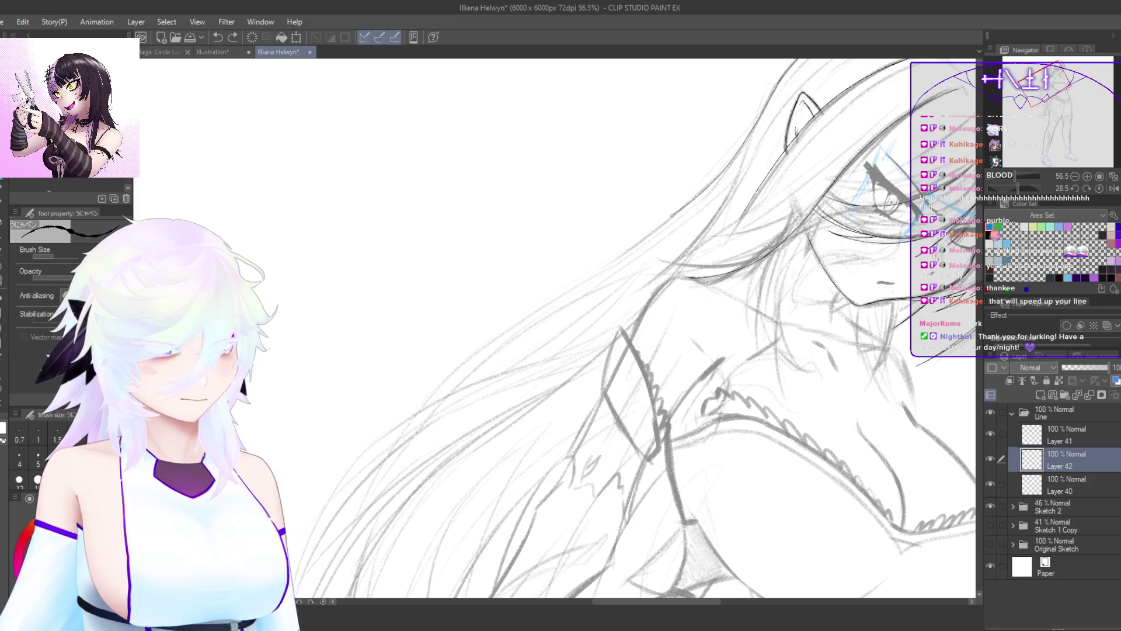
left_click_drag(671, 215, 397, 439)
scroll(581, 306, "up", 1)
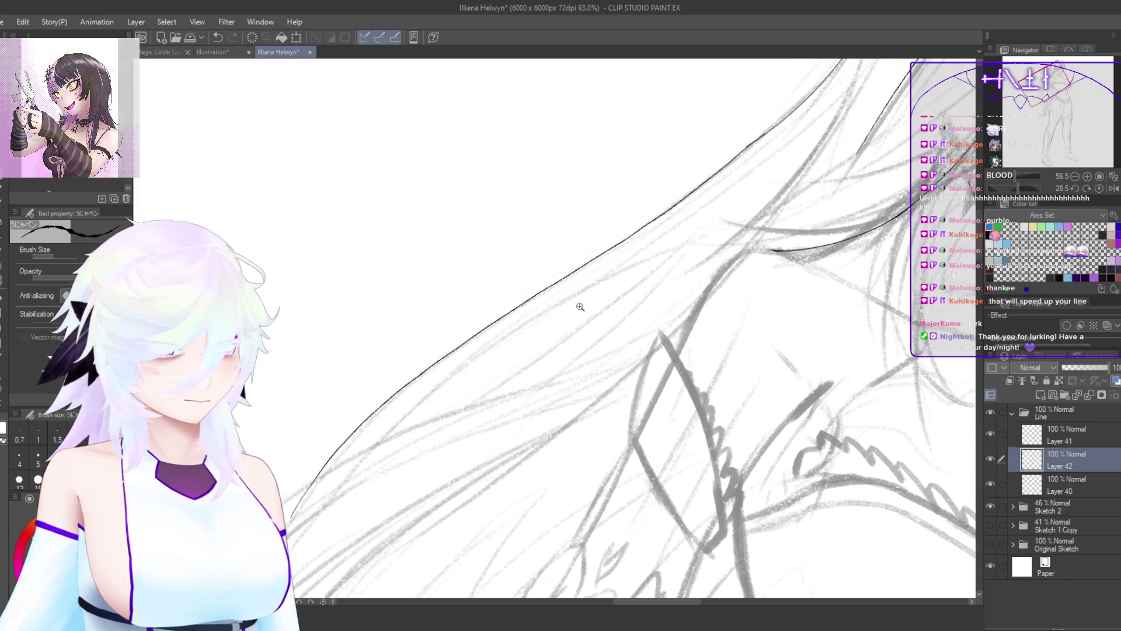
Step: Try to ink a strand line just inside the outer hair contour beside the shoulder
scroll(668, 295, "up", 1)
left_click_drag(684, 247, 384, 478)
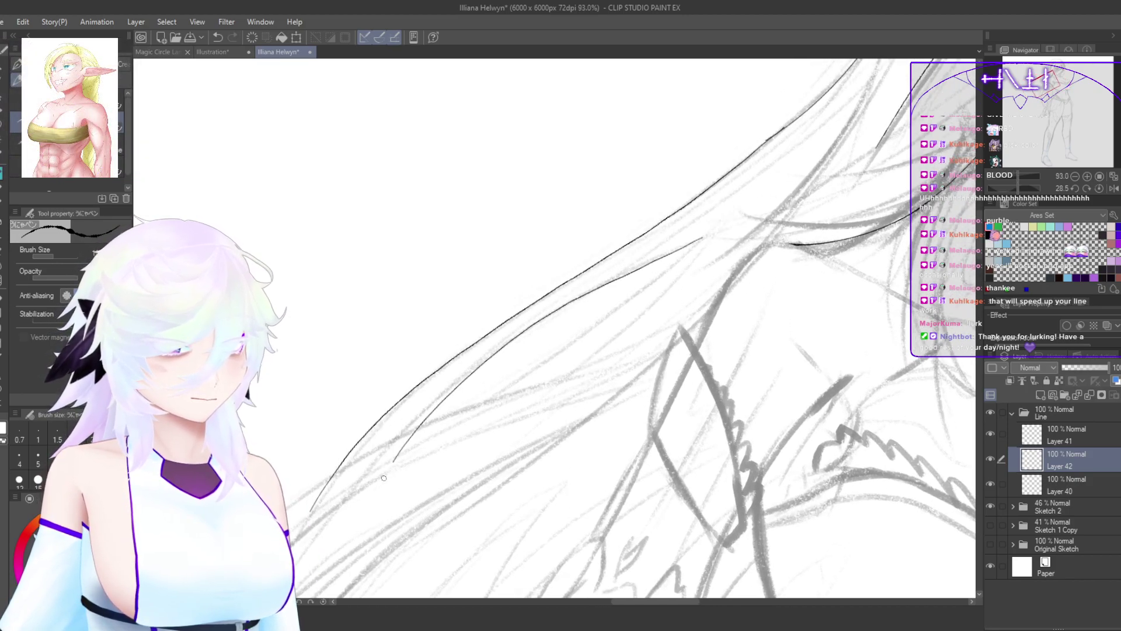
key("ctrl+z")
left_click_drag(699, 238, 371, 464)
key("ctrl+z")
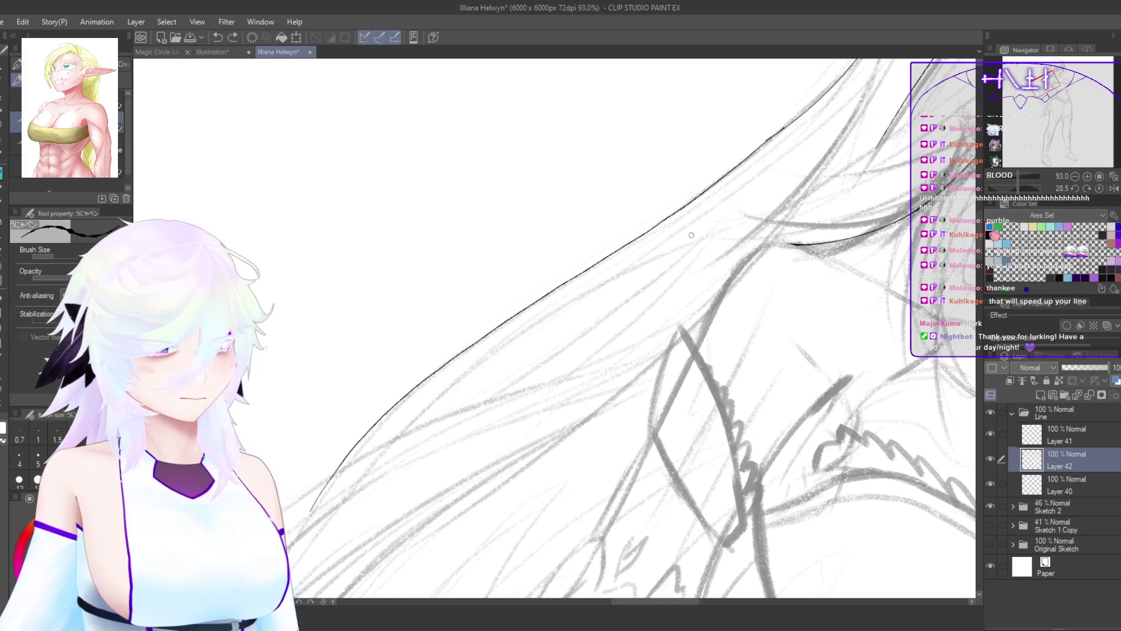
Step: Replace the outer hair contour beside the shoulder with a smoother long curve sweeping down past the upper arm
key("ctrl+z")
left_click_drag(760, 146, 339, 500)
key("ctrl+z")
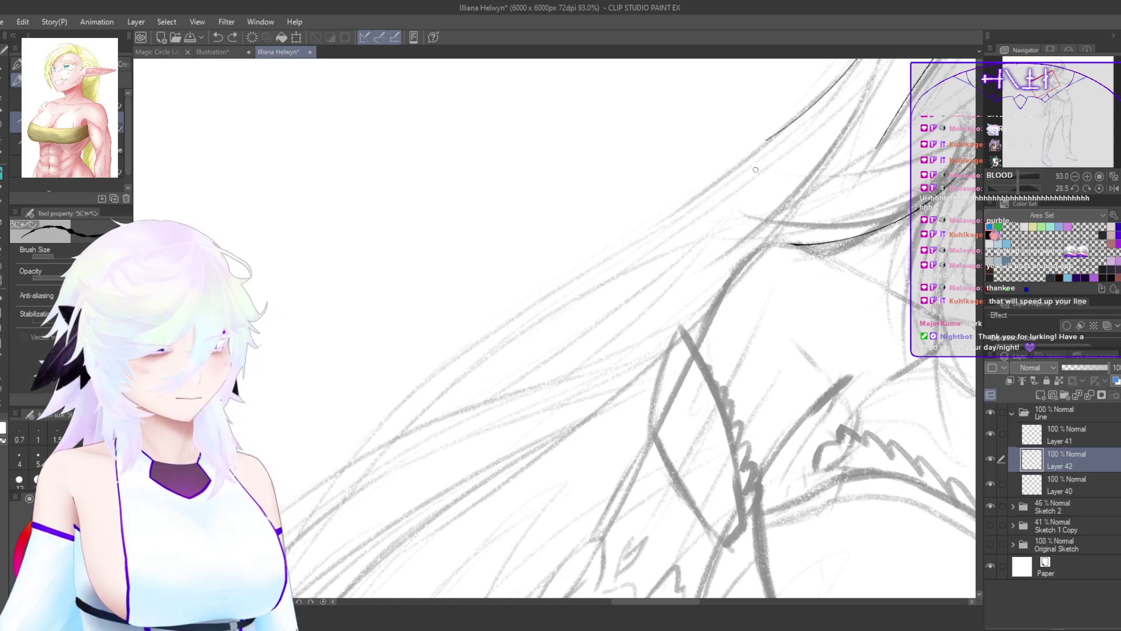
mouse_move(776, 132)
left_mouse_down()
mouse_move(340, 475)
mouse_move(310, 531)
left_mouse_up()
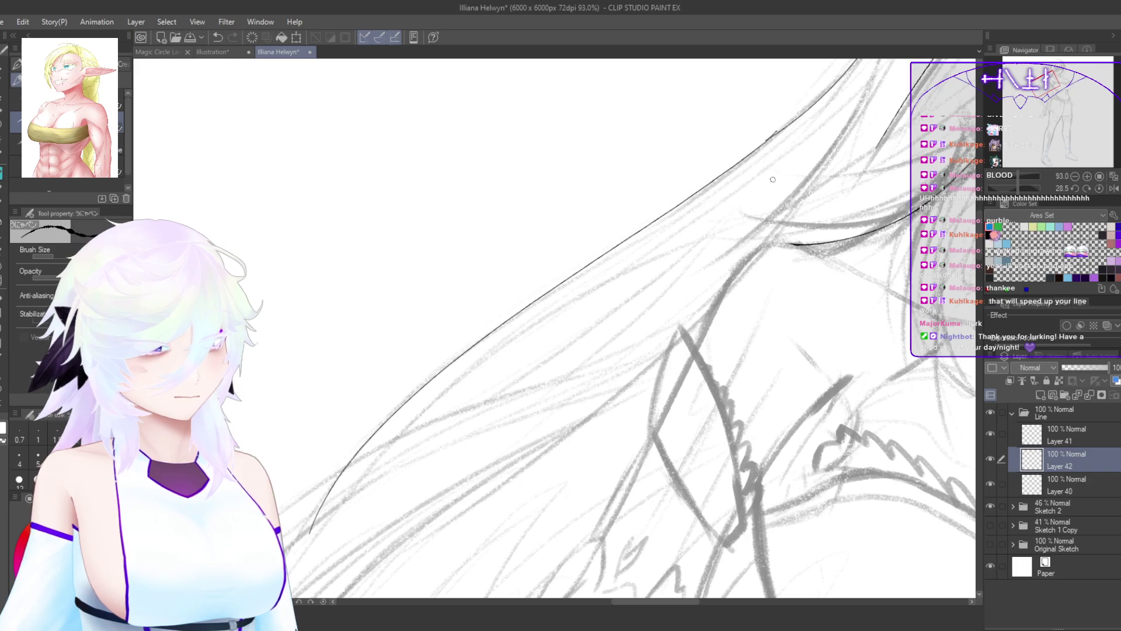
Step: Clean up the overlapping stroke ends where the new curve joins the outer hair contour above the shoulder
scroll(672, 234, "up", 8)
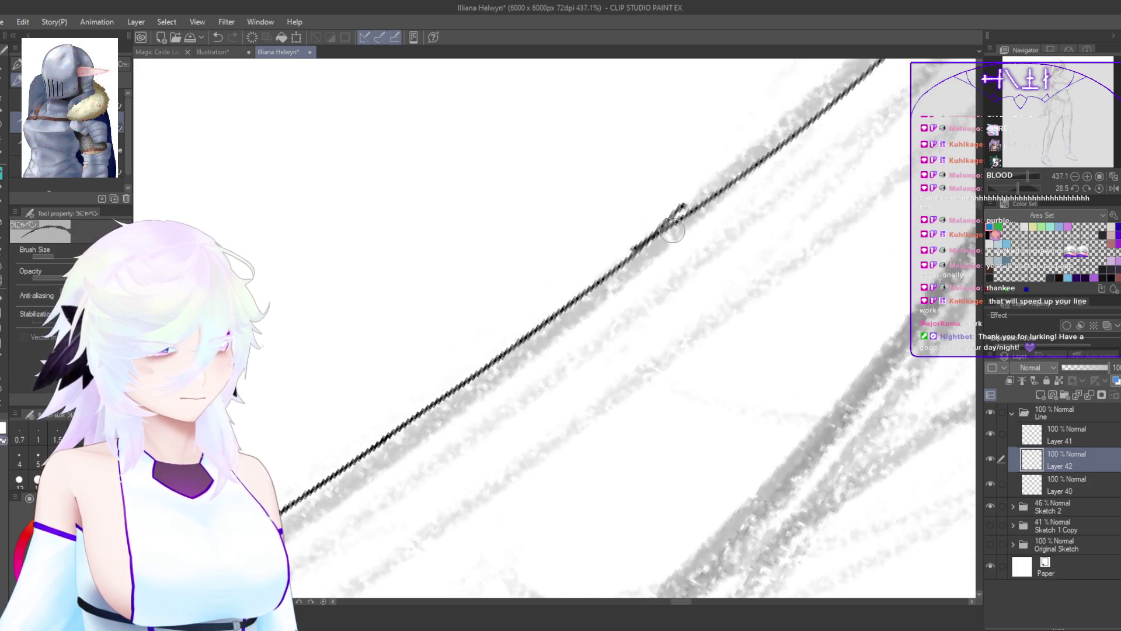
left_click_drag(707, 206, 644, 249)
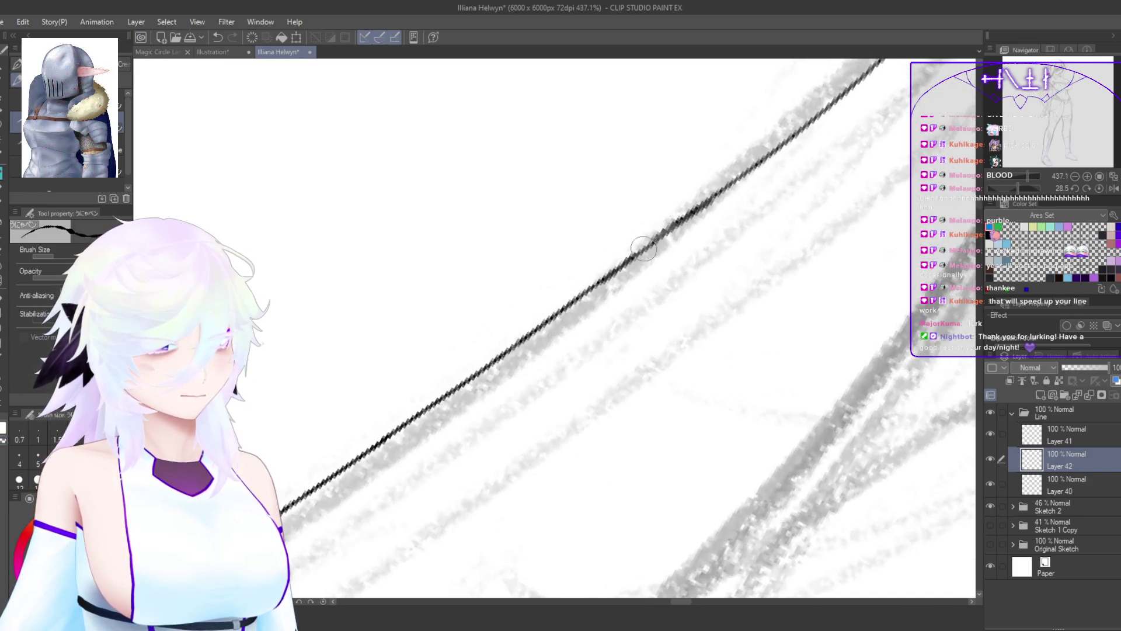
mouse_move(691, 303)
left_mouse_down()
mouse_move(571, 451)
mouse_move(609, 361)
mouse_move(503, 463)
mouse_move(519, 406)
mouse_move(505, 424)
left_mouse_up()
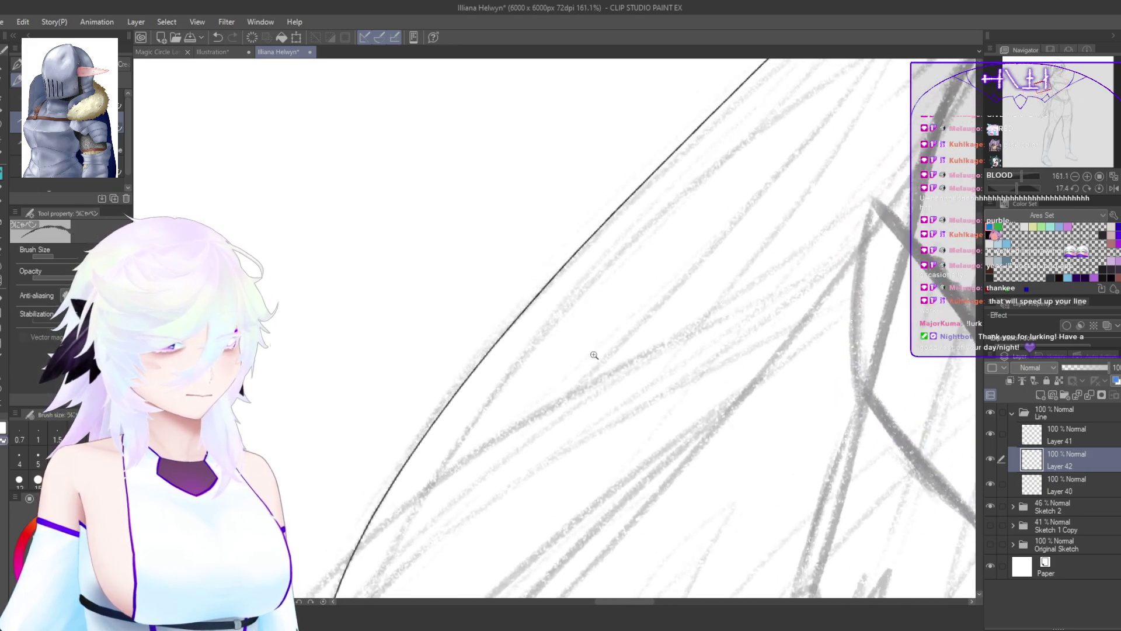
Step: Ink an inner hair strand inside the outer contour beside the shoulder, with its upper end splitting into two lines
scroll(595, 355, "down", 4)
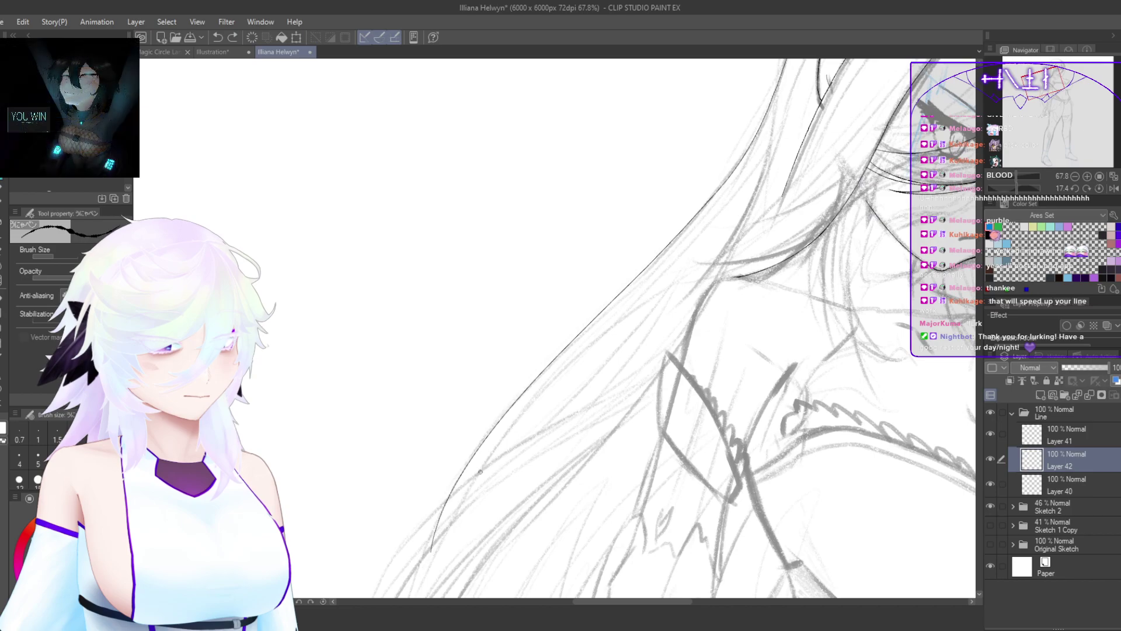
mouse_move(480, 471)
left_mouse_down()
mouse_move(685, 264)
mouse_move(709, 278)
mouse_move(564, 431)
left_mouse_up()
left_click_drag(641, 342, 665, 304)
key("ctrl+z")
left_click_drag(709, 218, 555, 408)
key("ctrl+z")
left_click_drag(553, 345, 703, 248)
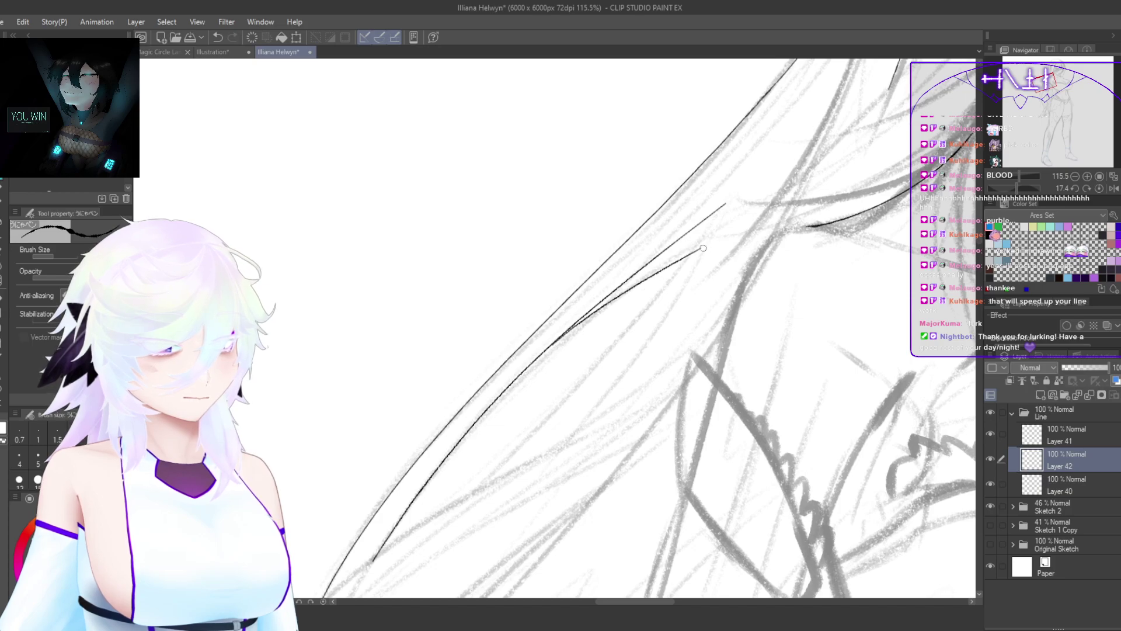
Step: Ink a second strand line running down from the upper end of the forked inner strand
mouse_move(559, 338)
left_mouse_down()
mouse_move(707, 241)
mouse_move(618, 357)
left_mouse_up()
left_click_drag(666, 303, 690, 274)
key("ctrl+z")
left_click_drag(732, 192, 514, 435)
key("ctrl+z")
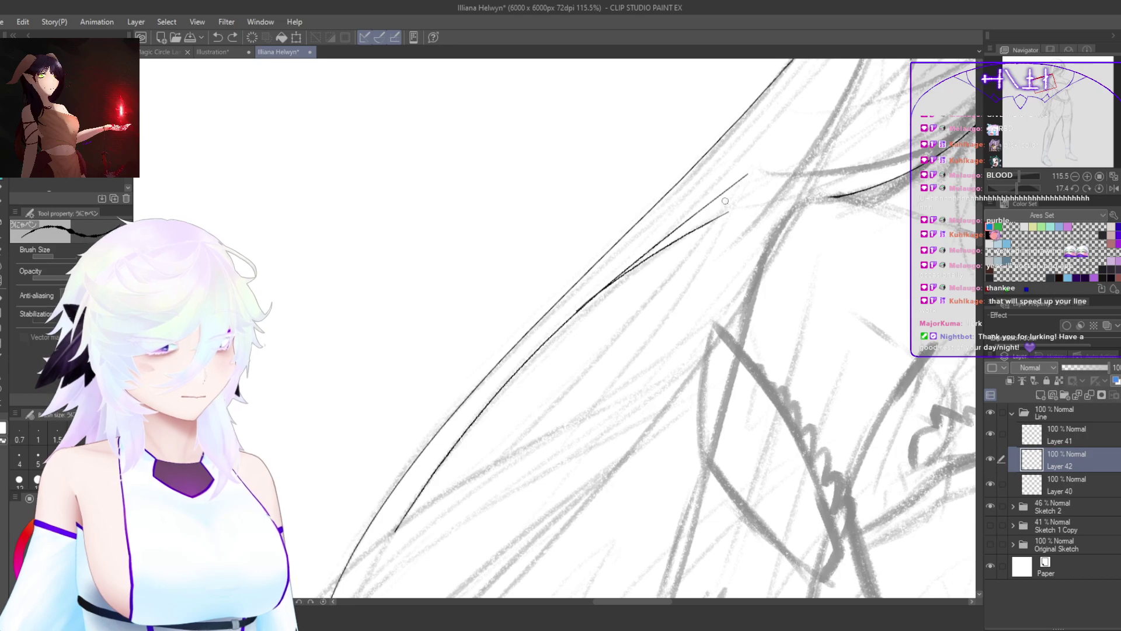
left_click_drag(726, 198, 495, 469)
scroll(722, 215, "up", 3)
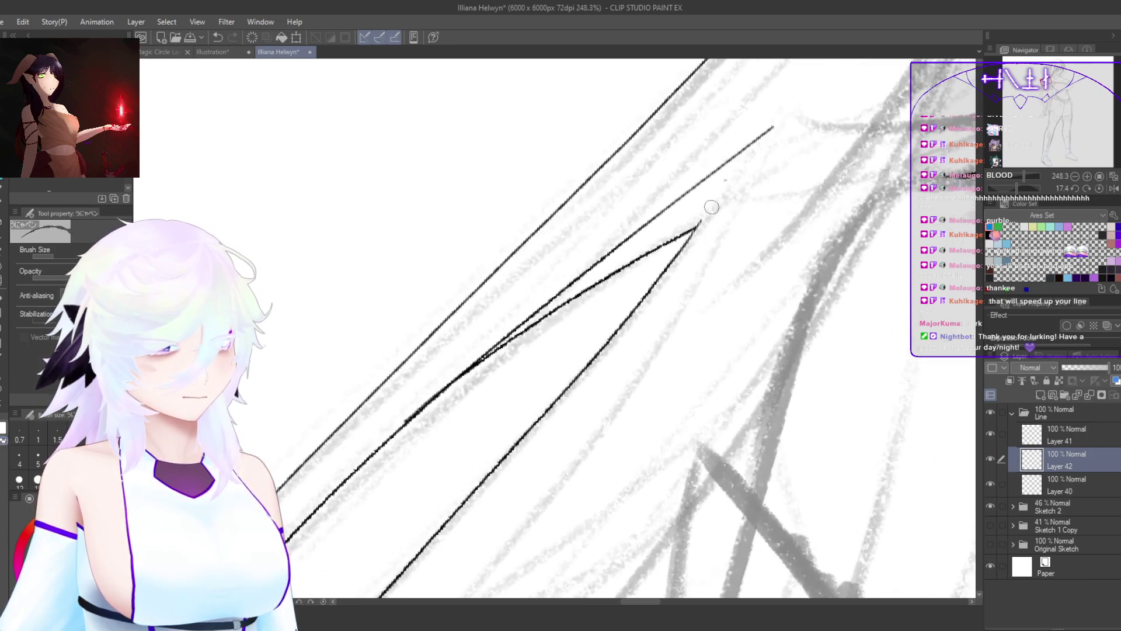
Step: Lengthen the upper tip of the inner strand slightly beyond where its two lines meet
left_click_drag(718, 190, 676, 255)
key("ctrl+z")
key("ctrl+z")
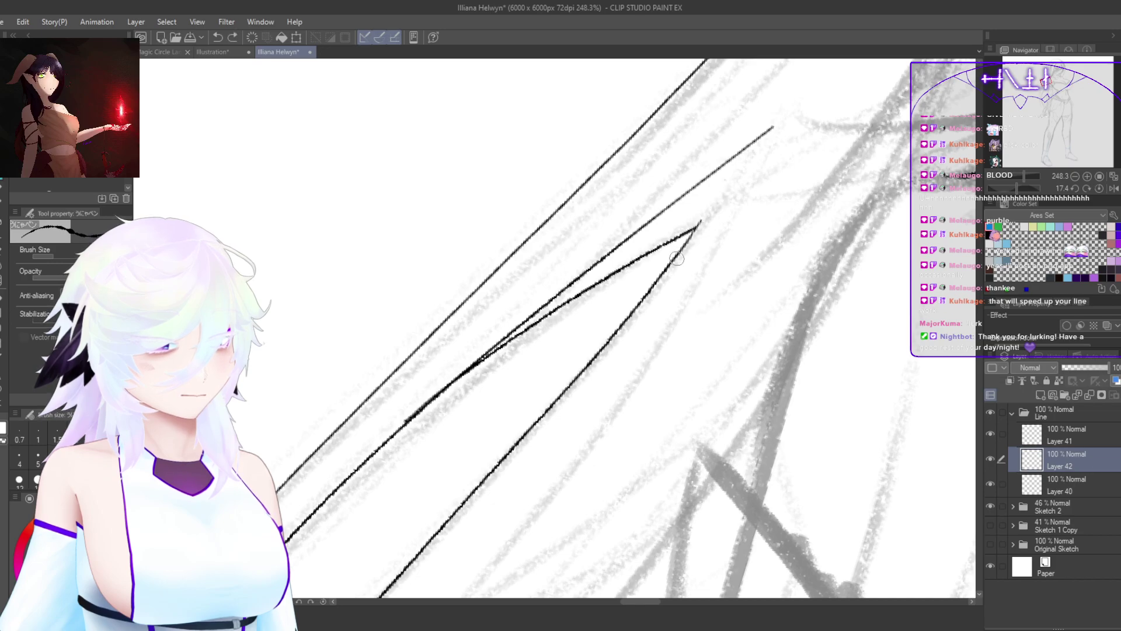
mouse_move(727, 189)
left_mouse_down()
mouse_move(676, 259)
mouse_move(745, 187)
left_mouse_up()
key("ctrl+z")
key("ctrl+z")
left_click_drag(680, 238, 731, 203)
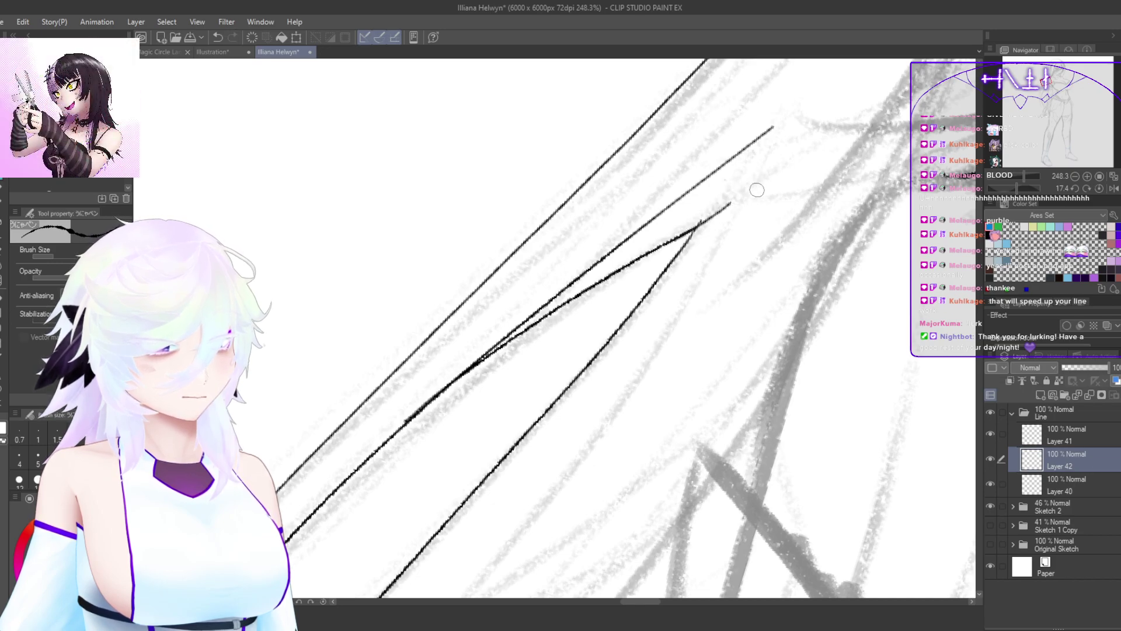
Step: Ink a long strand line from beside the upper arm down across the inner strands and past the outer contour
left_click_drag(725, 277, 643, 327)
key("h")
left_click_drag(648, 441, 543, 504)
double_click(542, 505)
key("h")
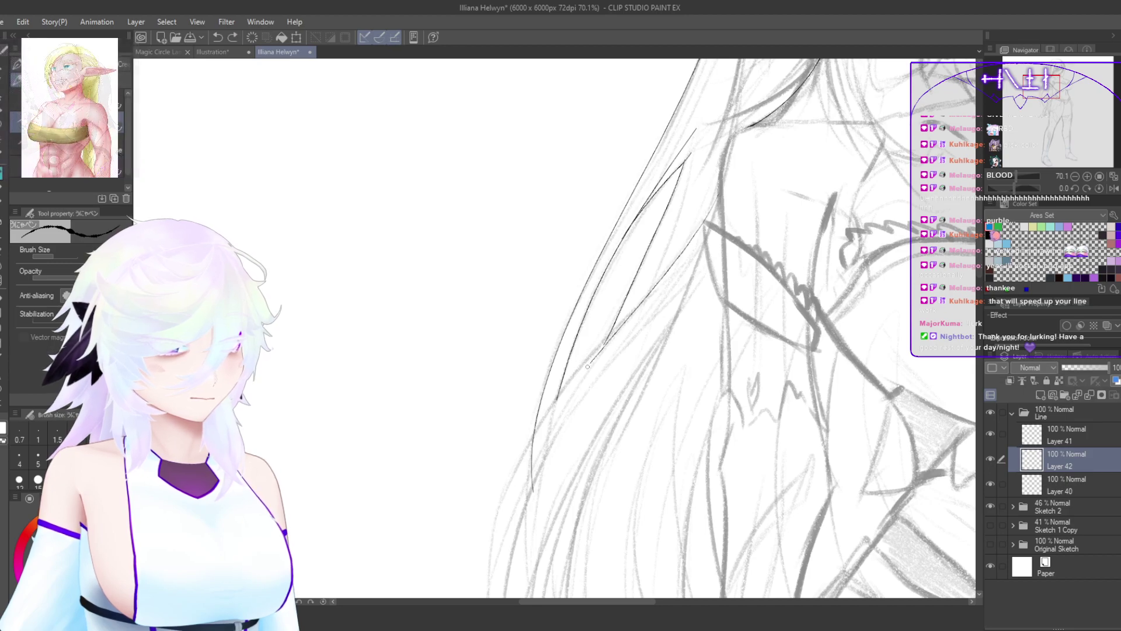
mouse_move(720, 184)
left_mouse_down()
mouse_move(512, 474)
mouse_move(480, 554)
left_mouse_up()
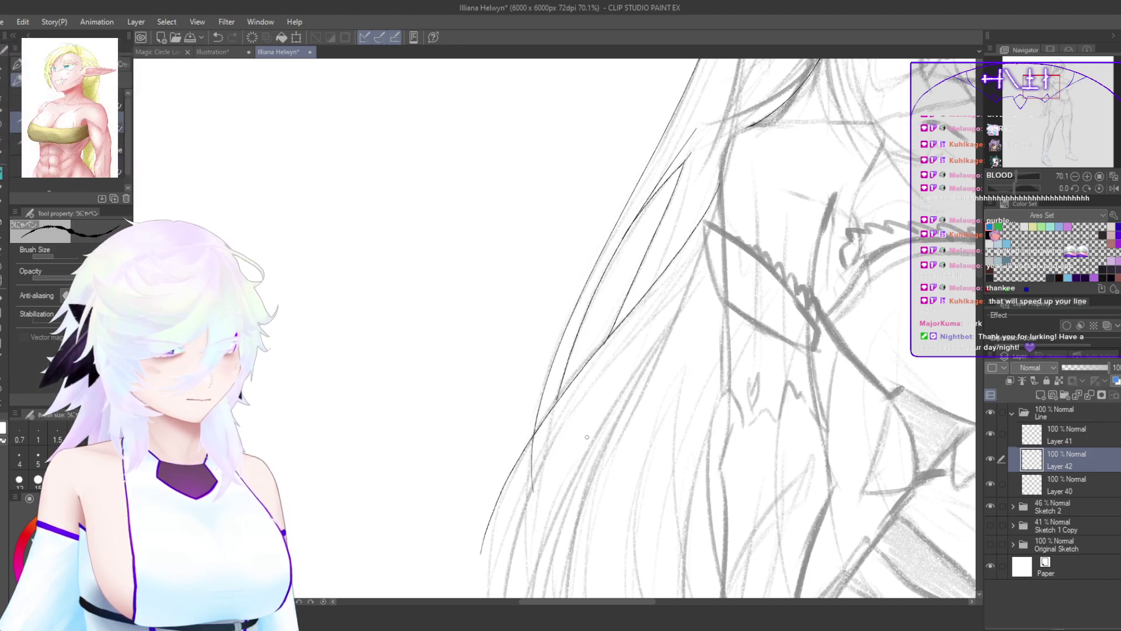
Step: Erase the ends of the inner strand and outer contour that overshoot the long crossing strand line
left_click_drag(545, 411, 695, 273)
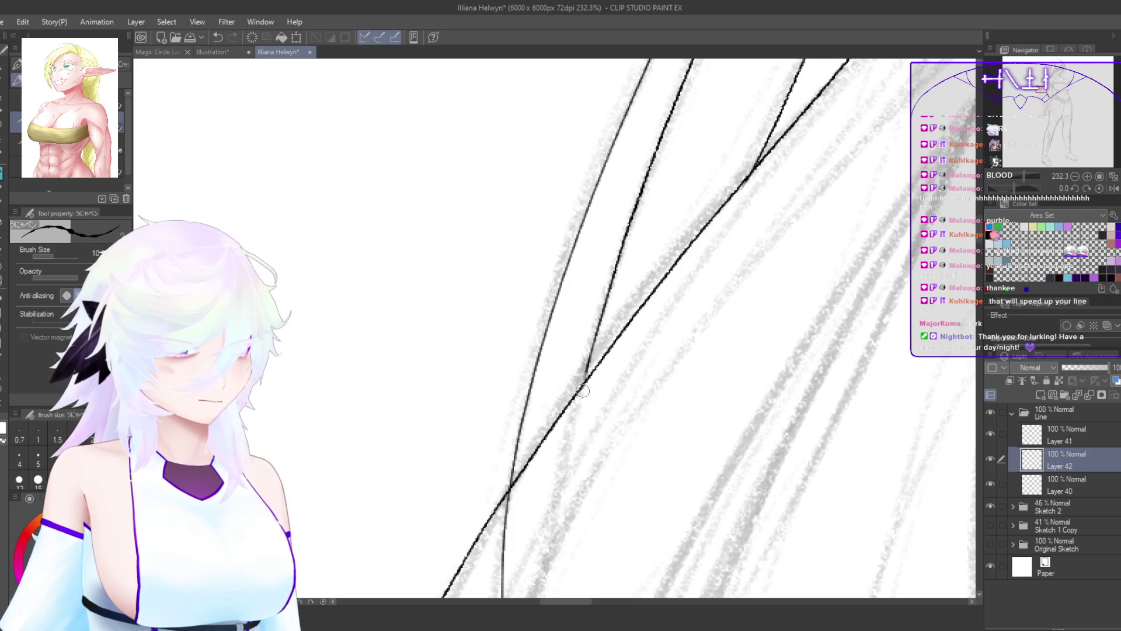
mouse_move(549, 461)
left_mouse_down()
mouse_move(593, 344)
mouse_move(548, 401)
mouse_move(548, 438)
mouse_move(549, 426)
left_mouse_up()
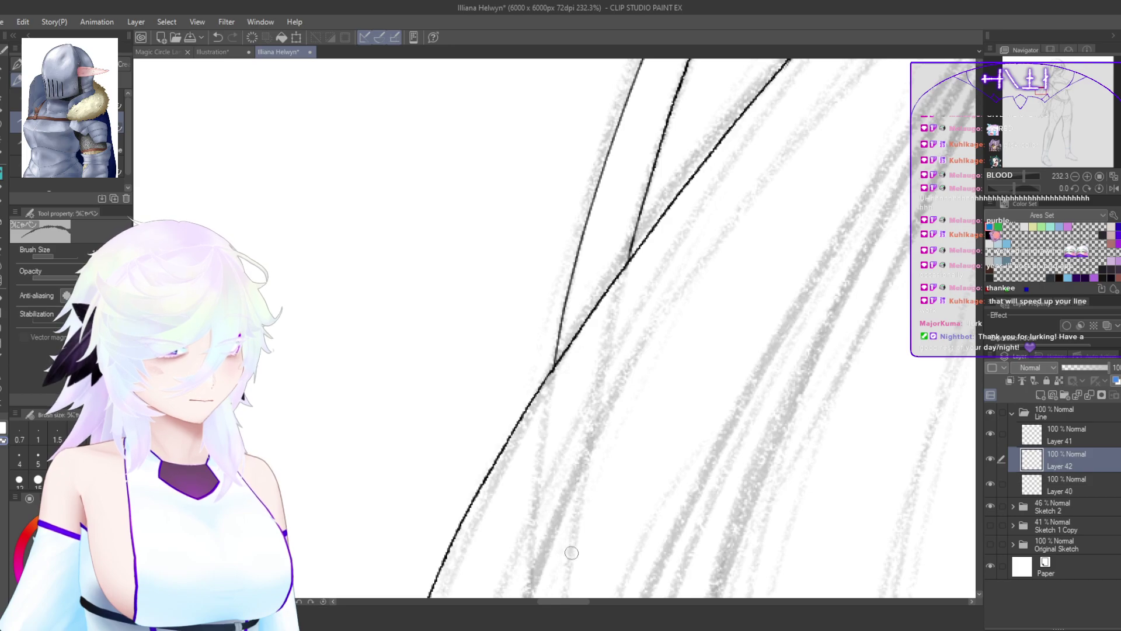
left_click_drag(591, 480, 643, 365)
Step: Extend the long strand's outer edge down in a curve and close its lower end into a pointed tip
left_click_drag(619, 409, 555, 314)
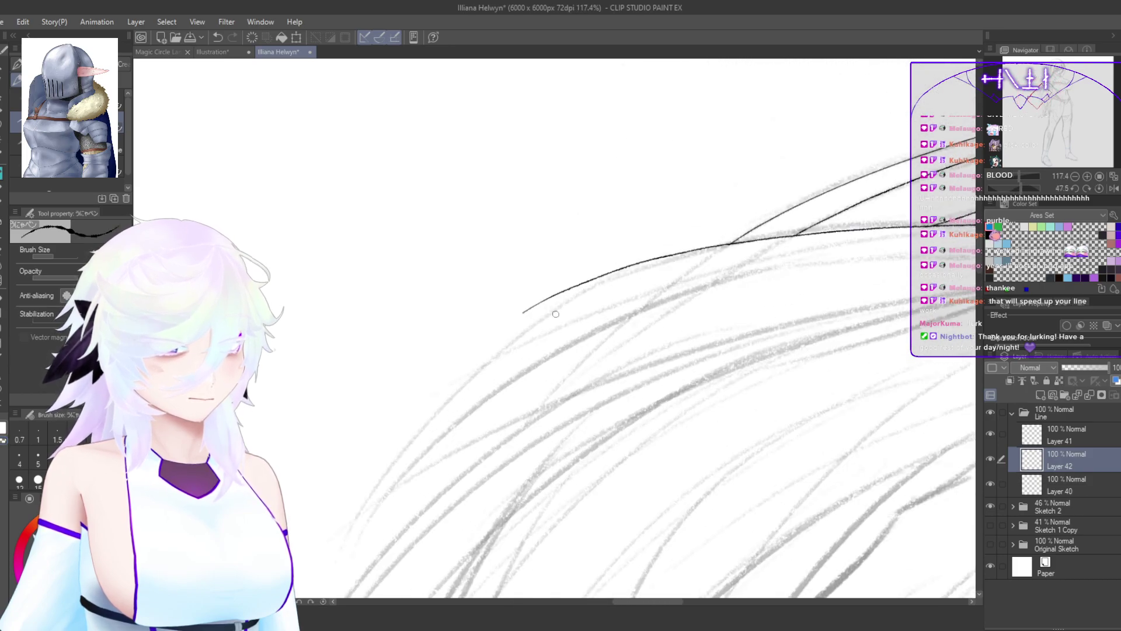
mouse_move(633, 270)
left_mouse_down()
mouse_move(443, 402)
mouse_move(366, 536)
mouse_move(475, 395)
left_mouse_up()
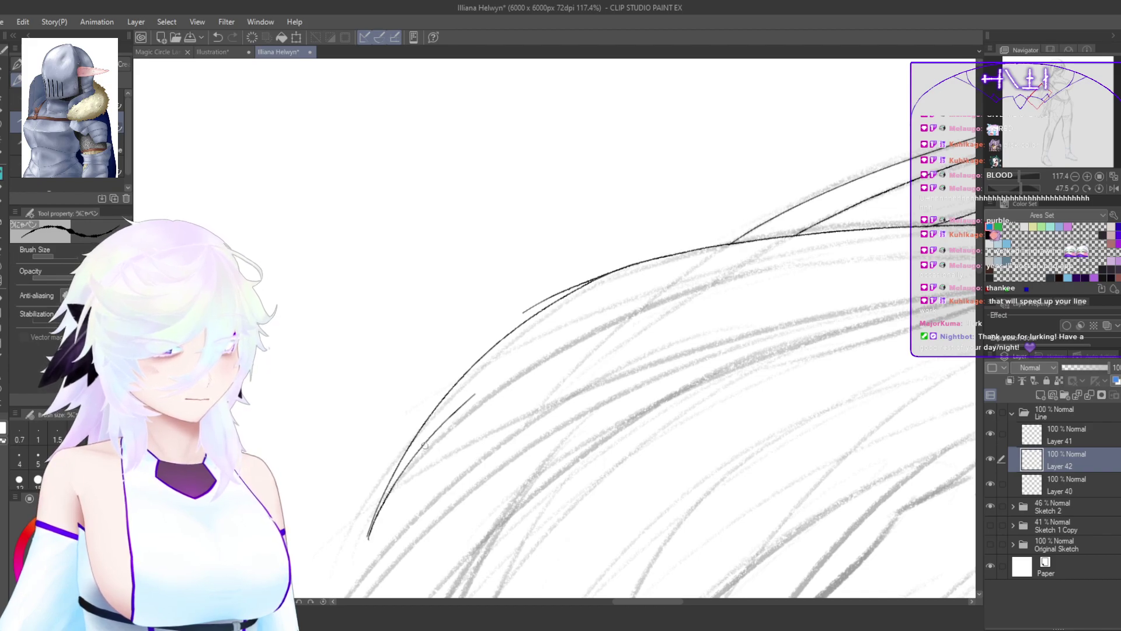
key("ctrl+z")
left_click_drag(368, 536, 432, 448)
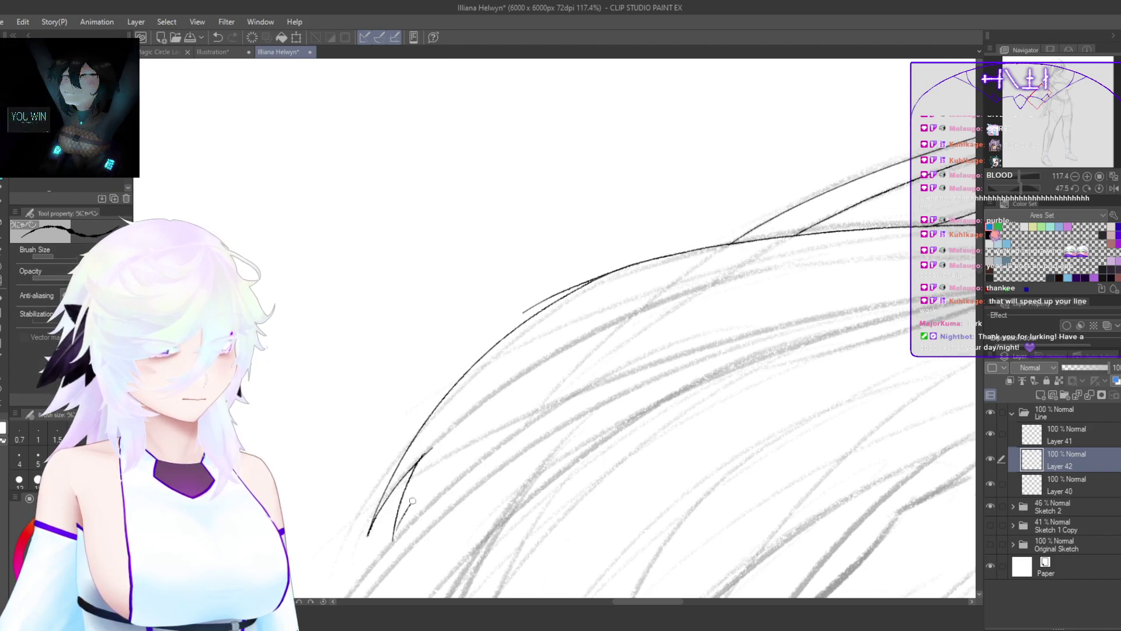
Step: Ink the inner edge of the lower hair strand, sweeping from its small pointed tip up along the sketched strand
left_click_drag(412, 500, 477, 437)
key("ctrl+z")
key("ctrl+z")
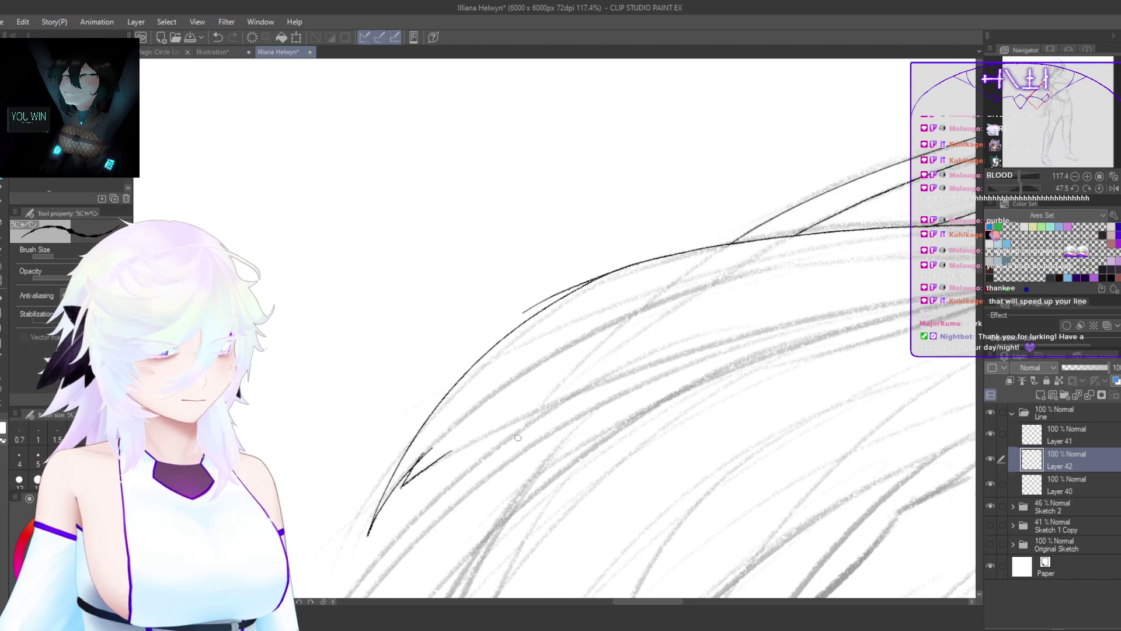
left_click_drag(665, 380, 669, 334)
left_click_drag(590, 445, 533, 438)
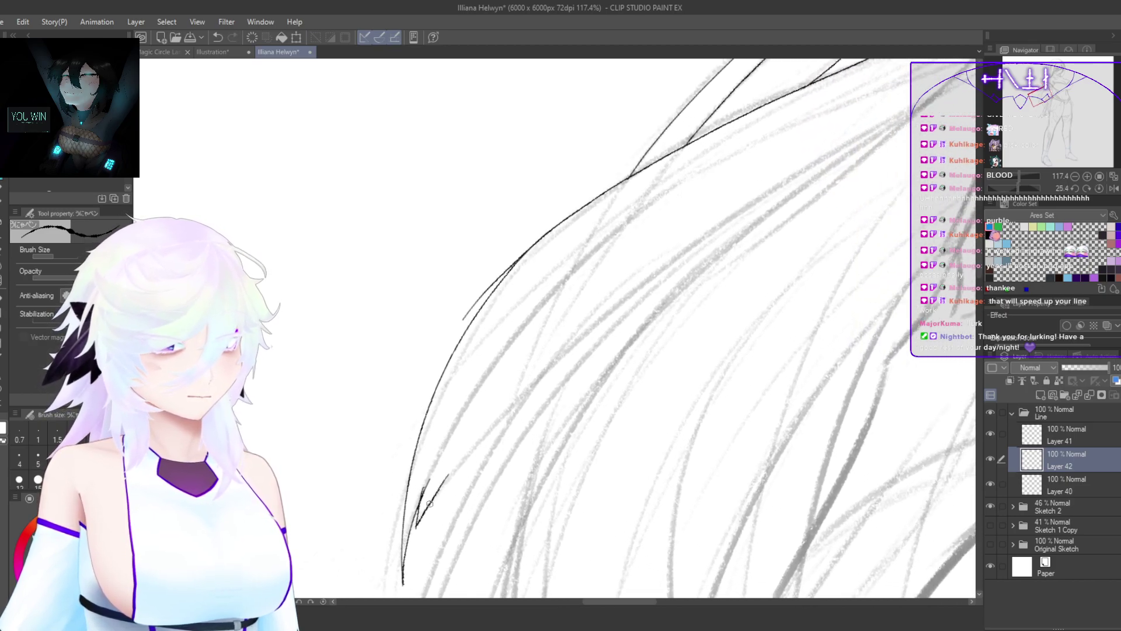
left_click_drag(429, 504, 620, 306)
key("ctrl+z")
left_click_drag(416, 528, 714, 234)
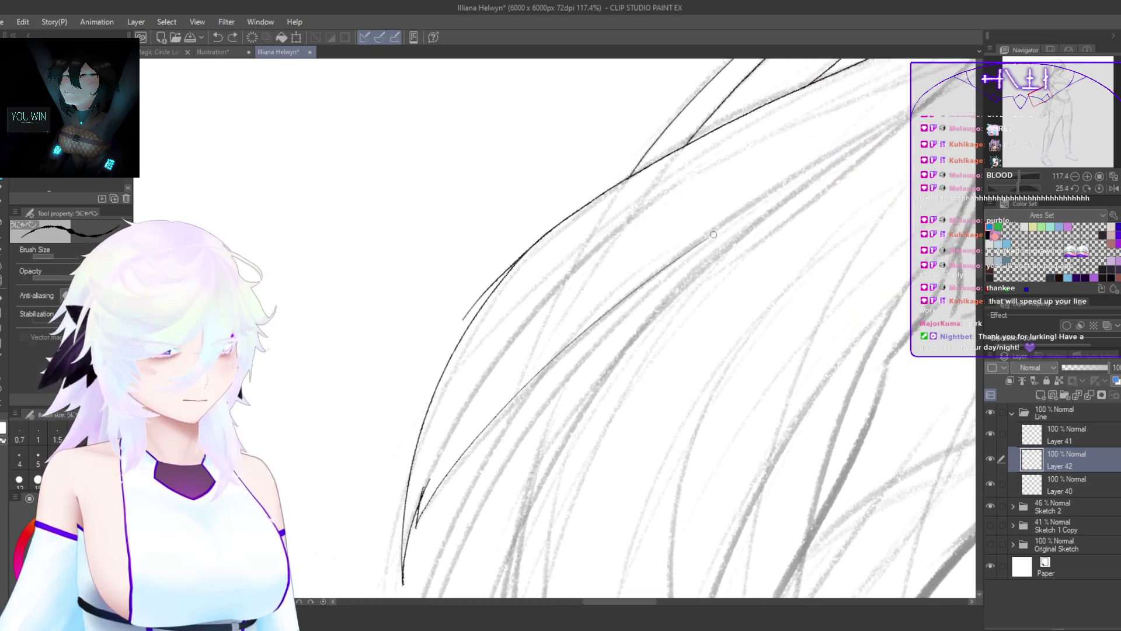
Step: Erase the short line end that overshoots the outer hair contour above the strand tip
mouse_move(461, 326)
left_mouse_down()
mouse_move(505, 261)
mouse_move(502, 271)
mouse_move(551, 229)
mouse_move(473, 321)
left_mouse_up()
scroll(500, 282, "up", 5)
key("c")
scroll(508, 282, "down", 10)
left_click_drag(518, 410, 397, 470)
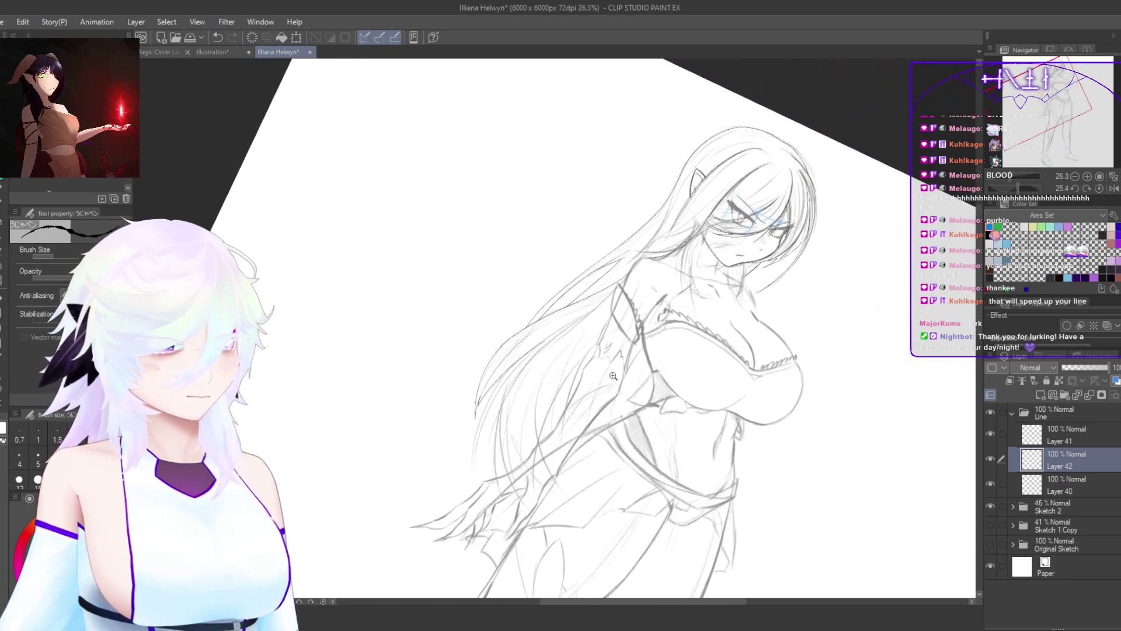
Step: Extend the inner strand edge up toward the shoulder and ink a short second line beneath its upper end
scroll(624, 278, "up", 5)
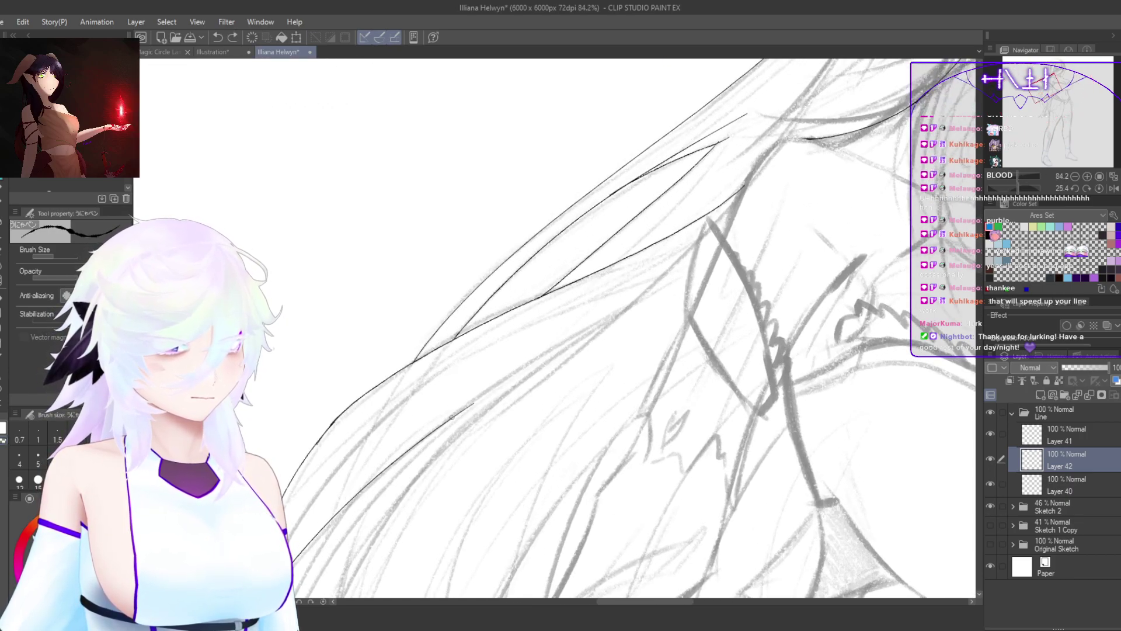
left_click_drag(451, 417, 627, 305)
left_click_drag(583, 374, 603, 343)
left_click_drag(682, 240, 548, 368)
left_click_drag(541, 405, 616, 296)
left_click_drag(607, 345, 542, 299)
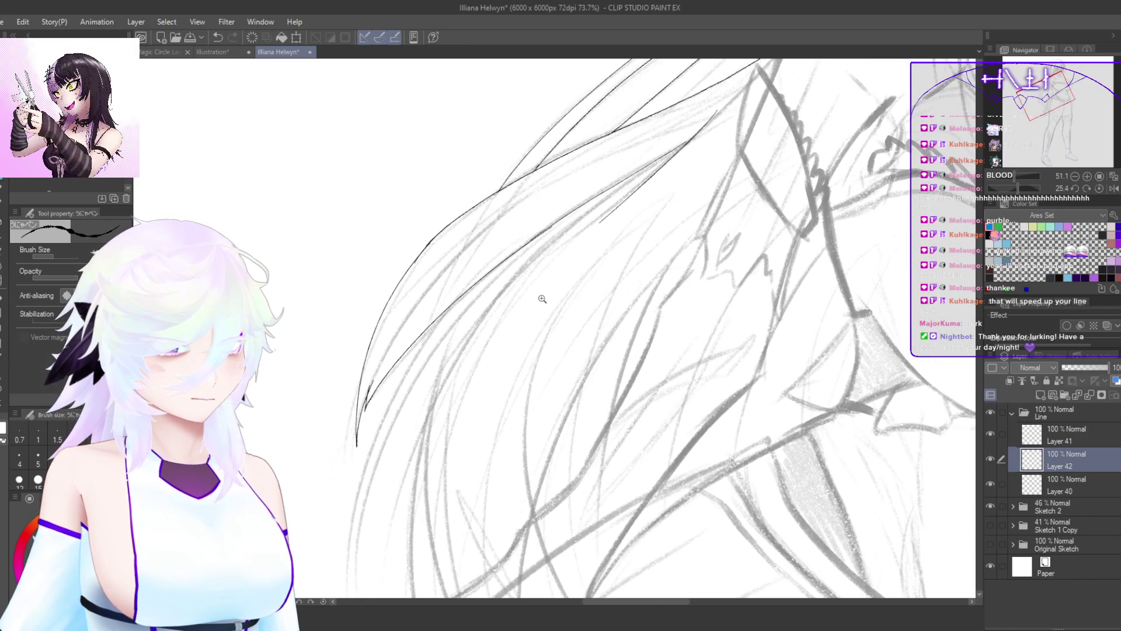
Step: Ink a new strand edge curving down from where the inner edge meets the small pointed tip
mouse_move(374, 412)
left_mouse_down()
mouse_move(398, 410)
mouse_move(400, 379)
mouse_move(354, 404)
left_mouse_up()
key("ctrl+z")
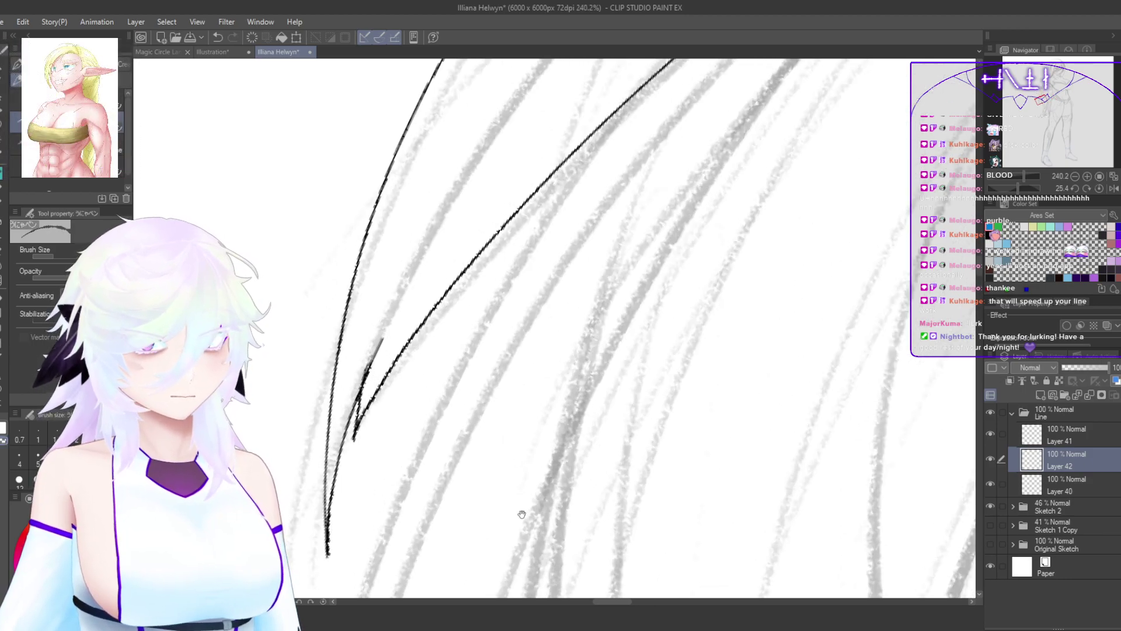
left_click_drag(520, 514, 546, 394)
scroll(546, 395, "down", 3)
left_click_drag(547, 440, 501, 427)
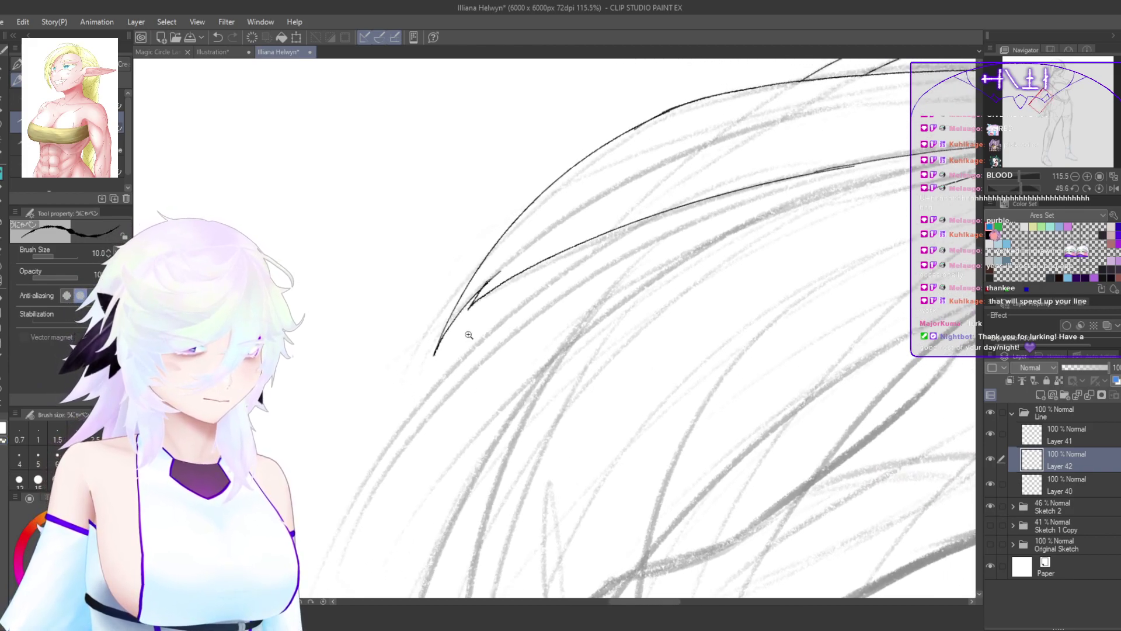
mouse_move(470, 327)
left_mouse_down()
mouse_move(502, 321)
mouse_move(427, 400)
left_mouse_up()
key("ctrl+z")
left_click_drag(474, 288, 419, 458)
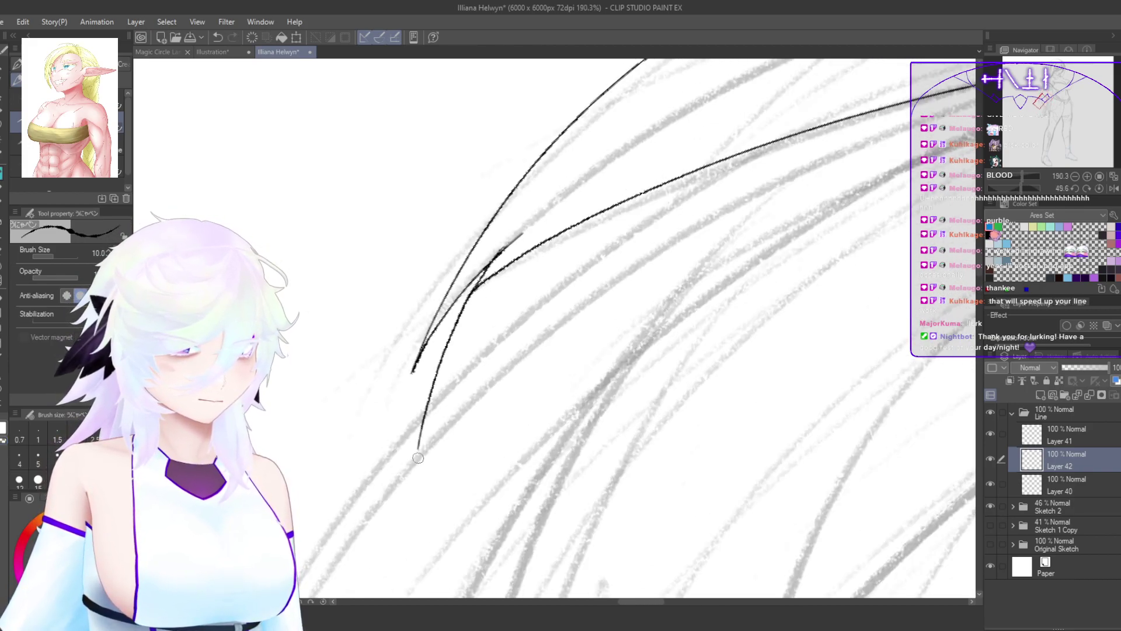
key("ctrl+z")
left_click_drag(480, 287, 419, 421)
key("ctrl+z")
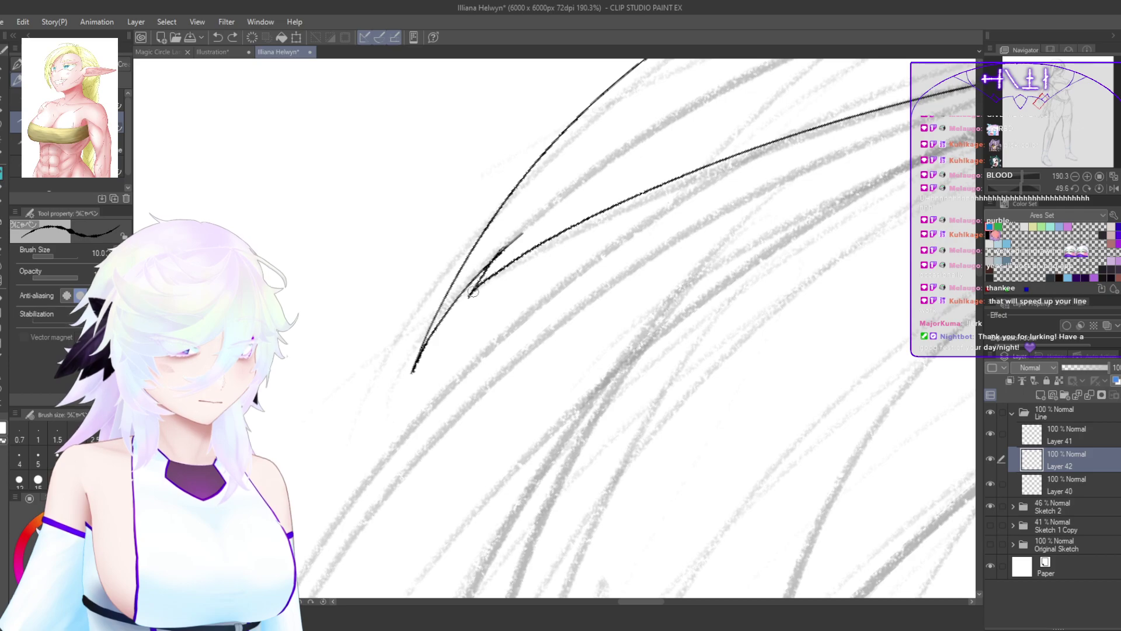
left_click_drag(480, 286, 400, 484)
left_click_drag(405, 529, 427, 418)
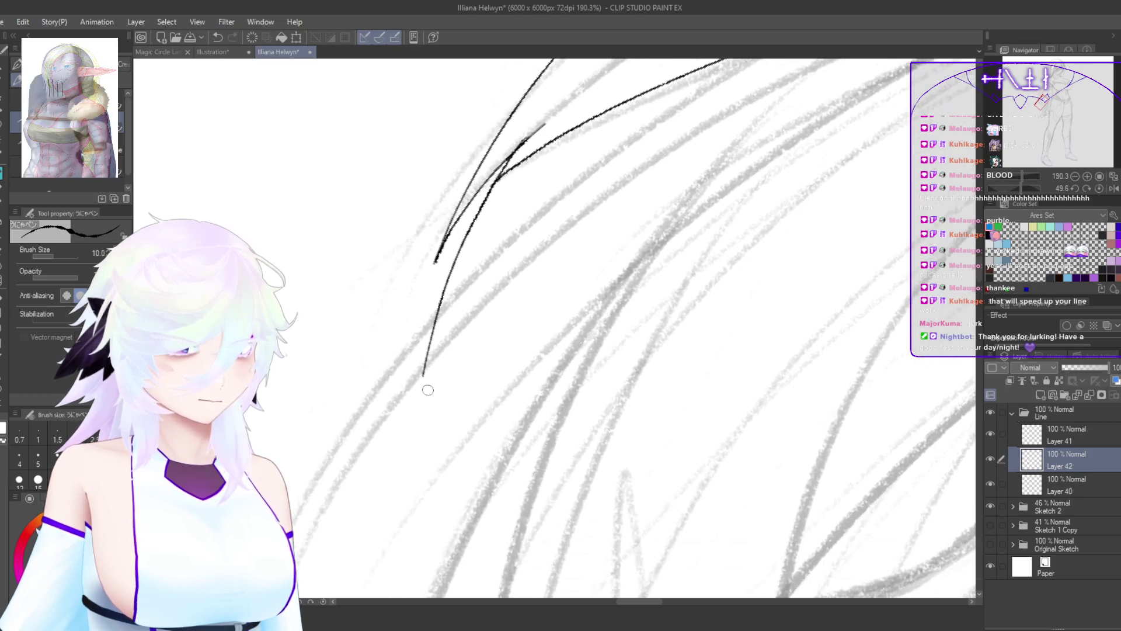
Step: Lengthen the new strand edge downward and ink a return line from its end to form a pointed tip
left_click_drag(435, 321, 415, 505)
key("ctrl+z")
left_click_drag(438, 305, 419, 508)
key("ctrl+z")
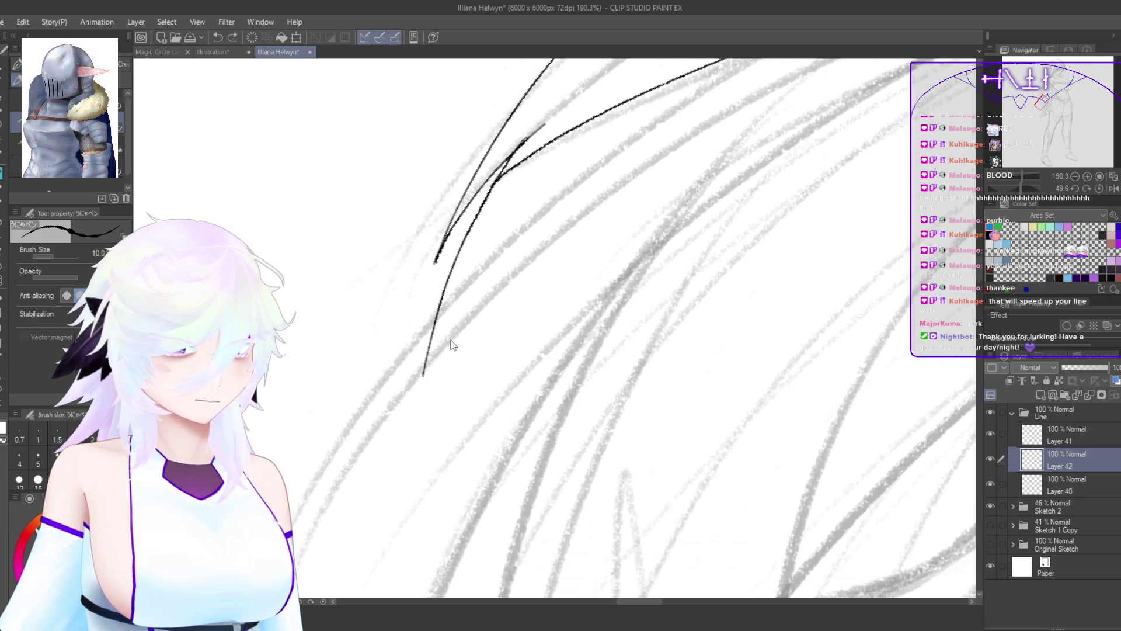
mouse_move(441, 300)
left_mouse_down()
mouse_move(416, 488)
mouse_move(500, 280)
left_mouse_up()
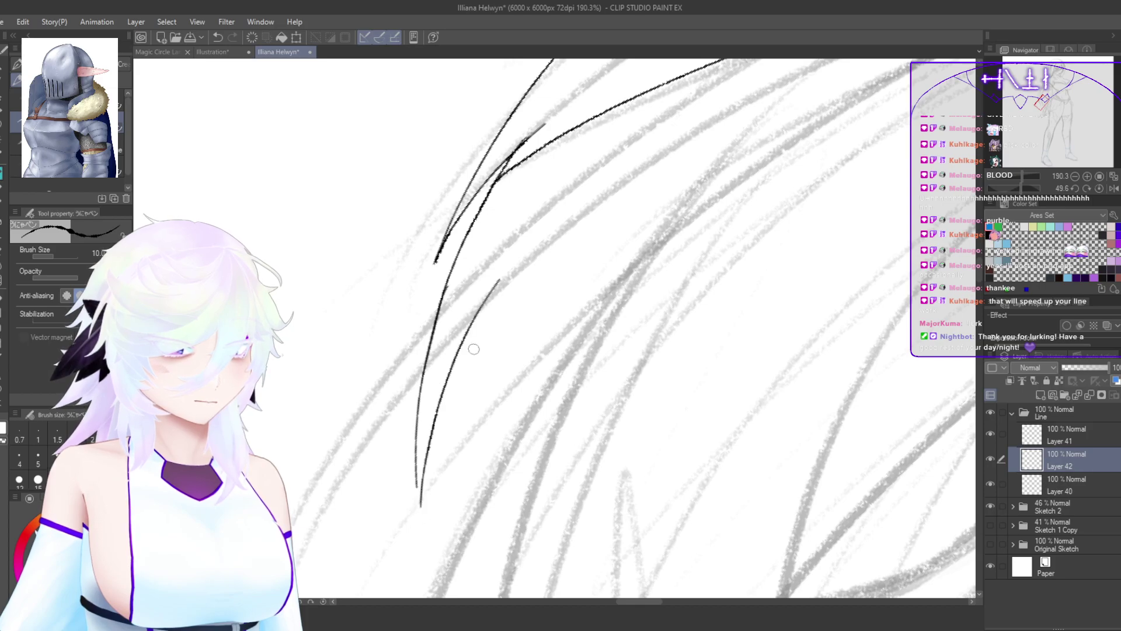
key("ctrl+z")
mouse_move(417, 492)
left_mouse_down()
mouse_move(430, 445)
mouse_move(517, 285)
left_mouse_up()
scroll(551, 279, "down", 5)
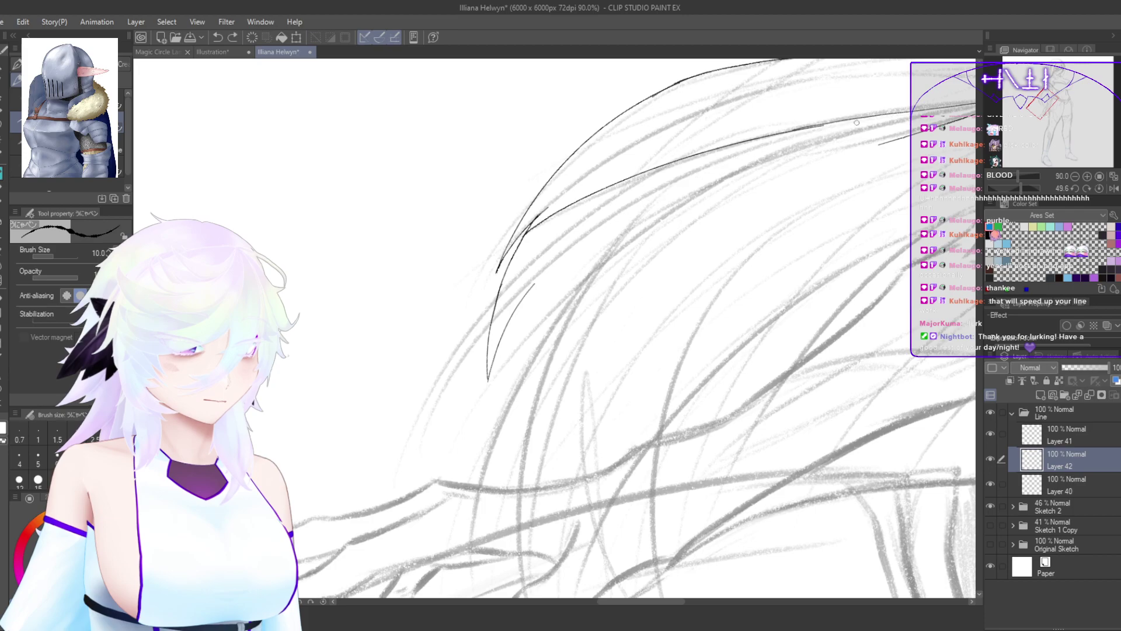
Step: Ink two long, closely spaced strand edges from a shared lower tip up to the inner strand line near the arm
mouse_move(853, 121)
left_mouse_down()
mouse_move(788, 138)
mouse_move(417, 448)
mouse_move(517, 286)
mouse_move(711, 157)
left_mouse_up()
key("ctrl+z")
mouse_move(418, 448)
left_mouse_down()
mouse_move(535, 276)
mouse_move(772, 135)
mouse_move(829, 140)
left_mouse_up()
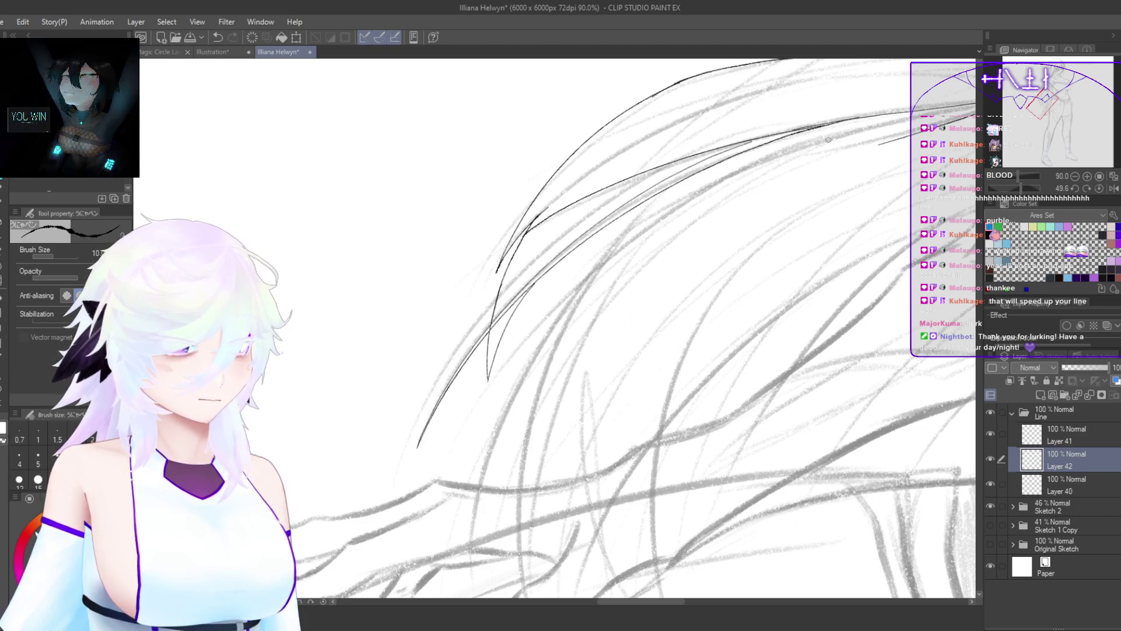
key("ctrl+z")
mouse_move(417, 448)
left_mouse_down()
mouse_move(455, 365)
mouse_move(669, 166)
mouse_move(798, 135)
left_mouse_up()
Step: Erase the part of the shorter strand's outer edge that crosses between the two long strand edges
mouse_move(488, 326)
left_mouse_down()
mouse_move(544, 319)
mouse_move(510, 290)
mouse_move(506, 304)
left_mouse_up()
key("c")
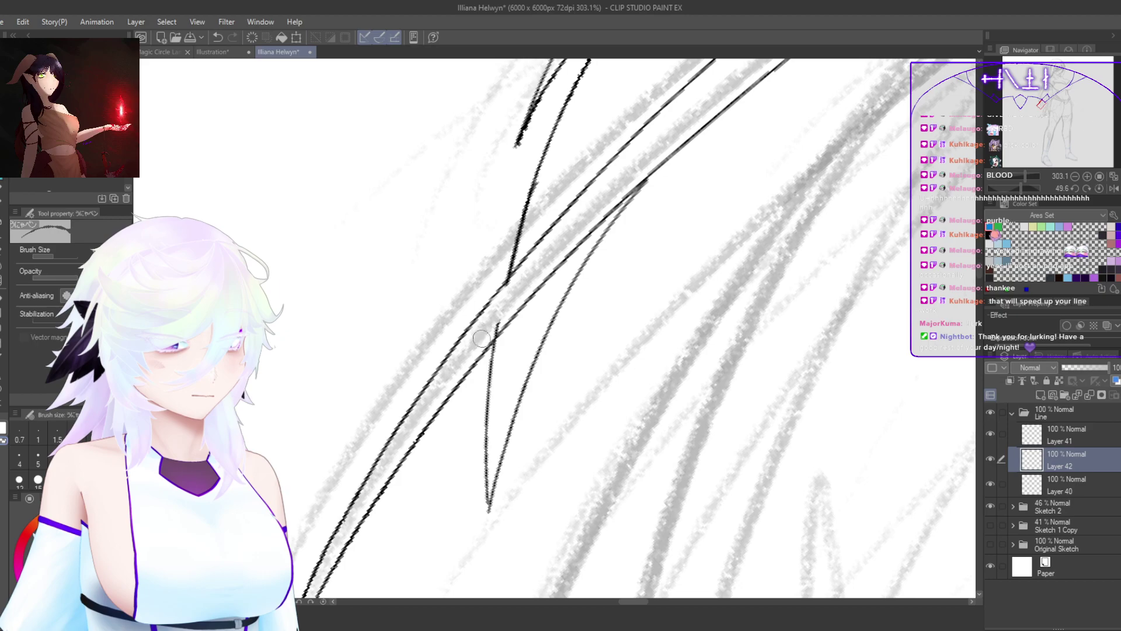
left_click_drag(625, 242, 442, 470)
left_click_drag(794, 234, 472, 447)
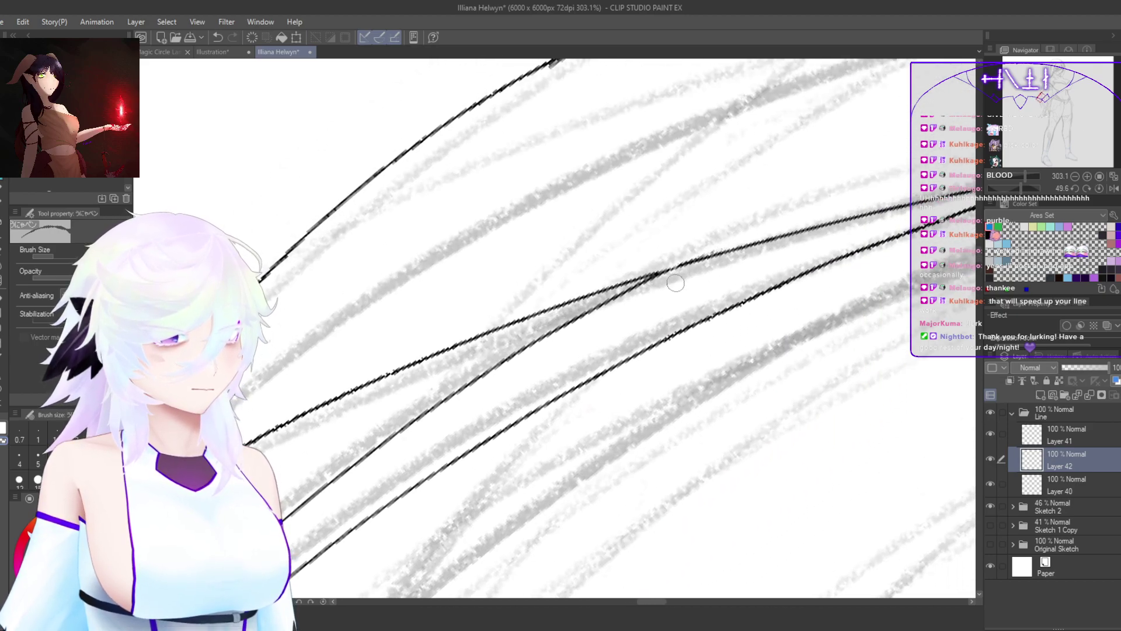
Step: Examine the inked hair strands along the outer edge of the long hair, checking the crossings and pointed tips up close
scroll(754, 268, "down", 6)
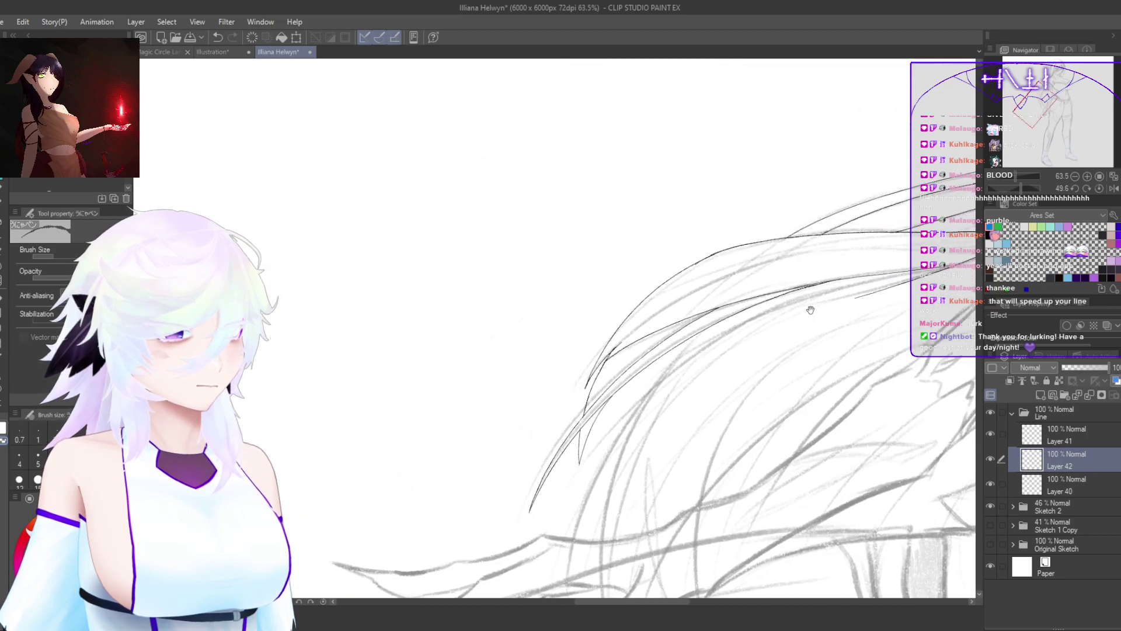
scroll(811, 310, "up", 6)
scroll(725, 315, "up", 3)
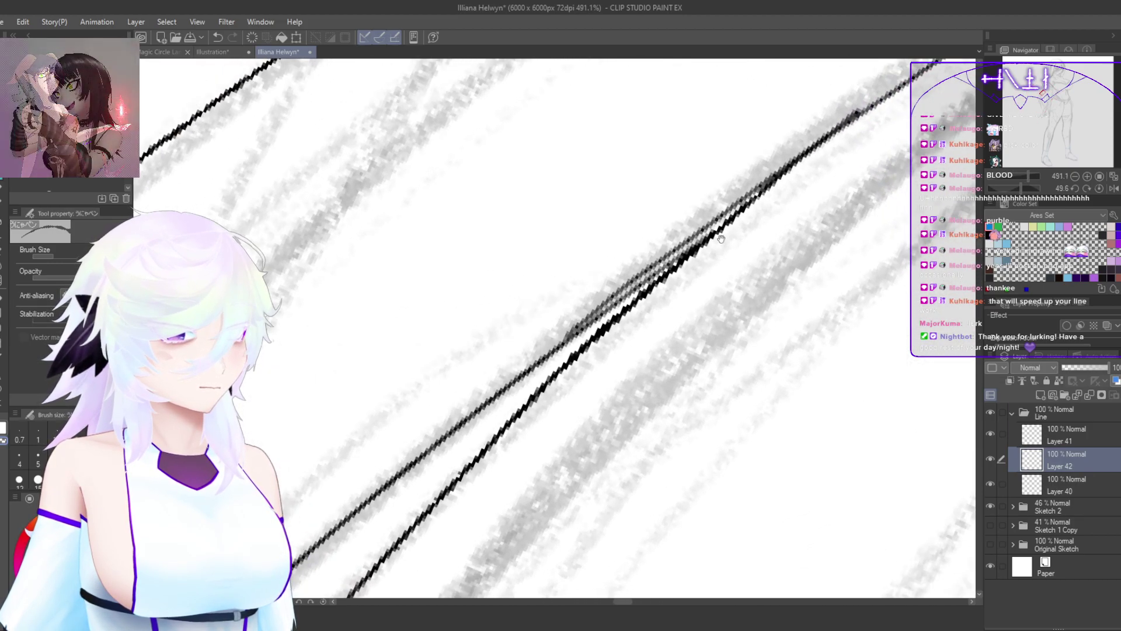
scroll(721, 238, "down", 8)
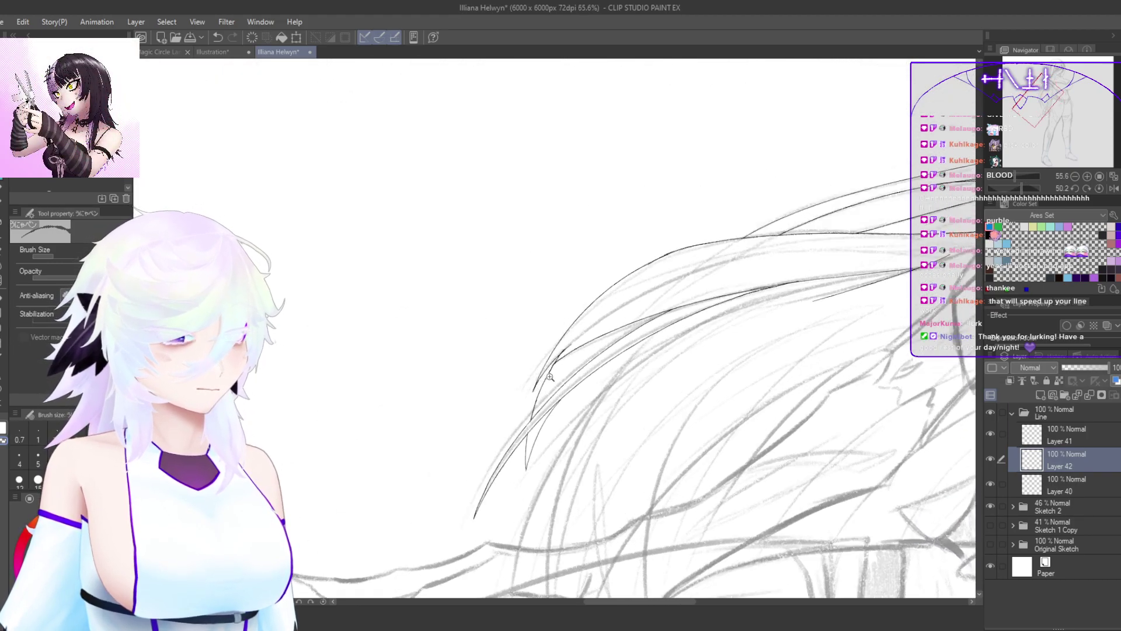
scroll(550, 377, "up", 4)
left_click_drag(570, 433, 570, 384)
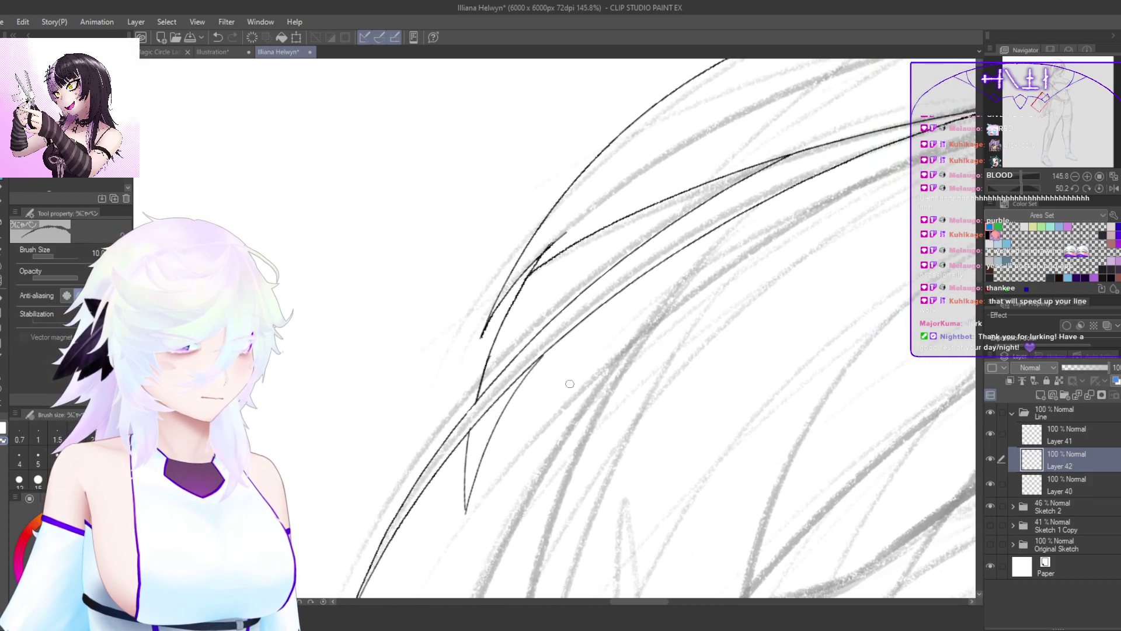
scroll(538, 368, "up", 4)
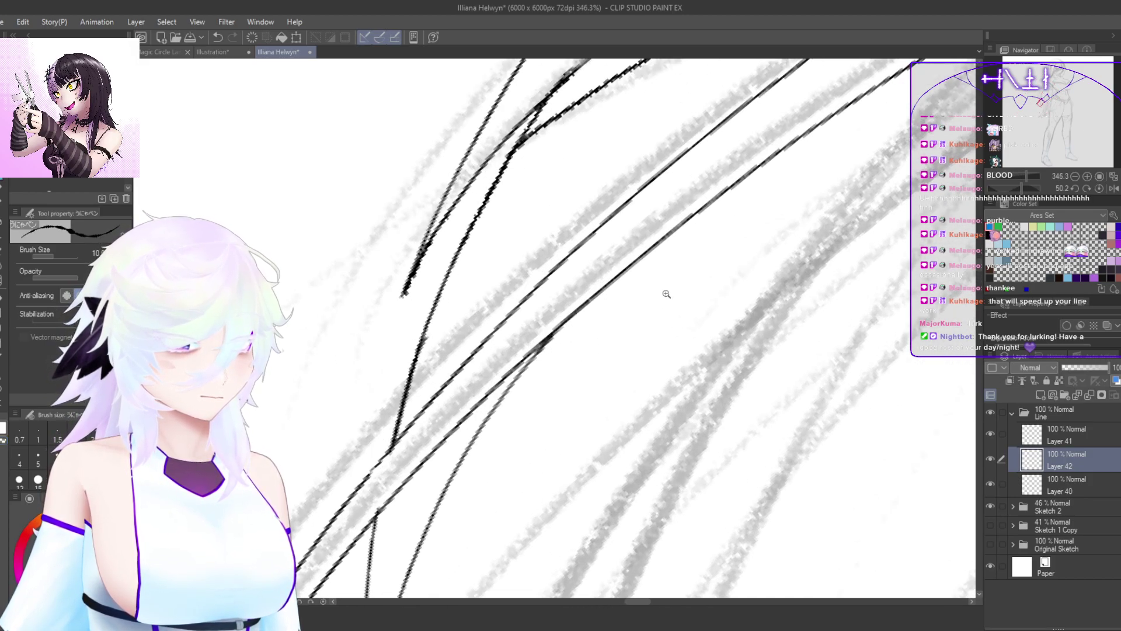
scroll(666, 294, "down", 4)
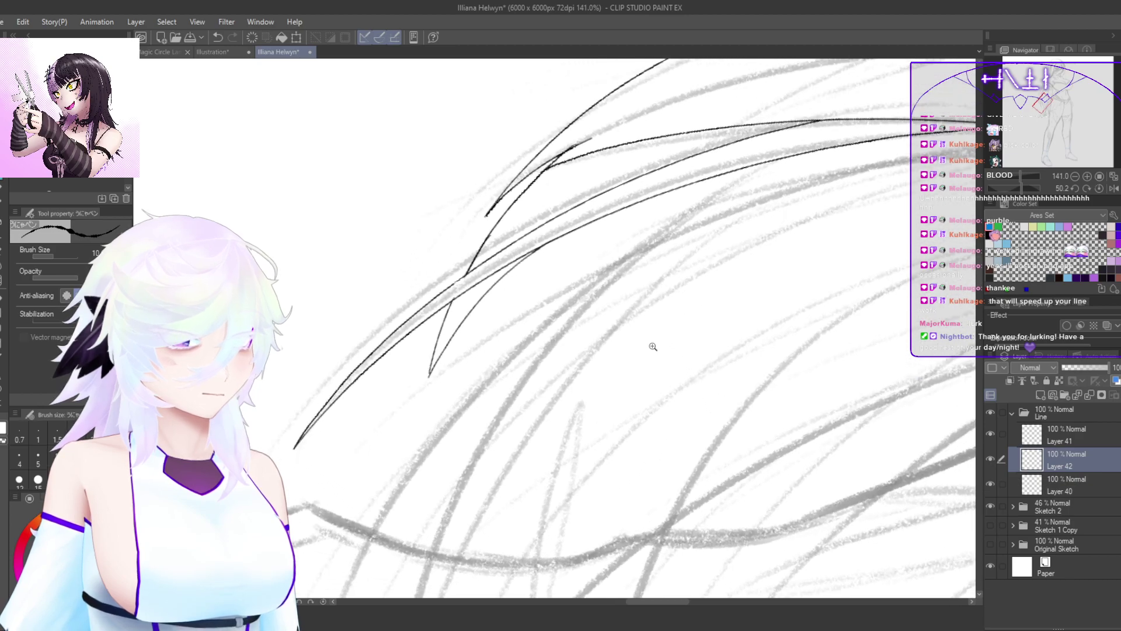
scroll(653, 347, "down", 2)
scroll(726, 250, "up", 1)
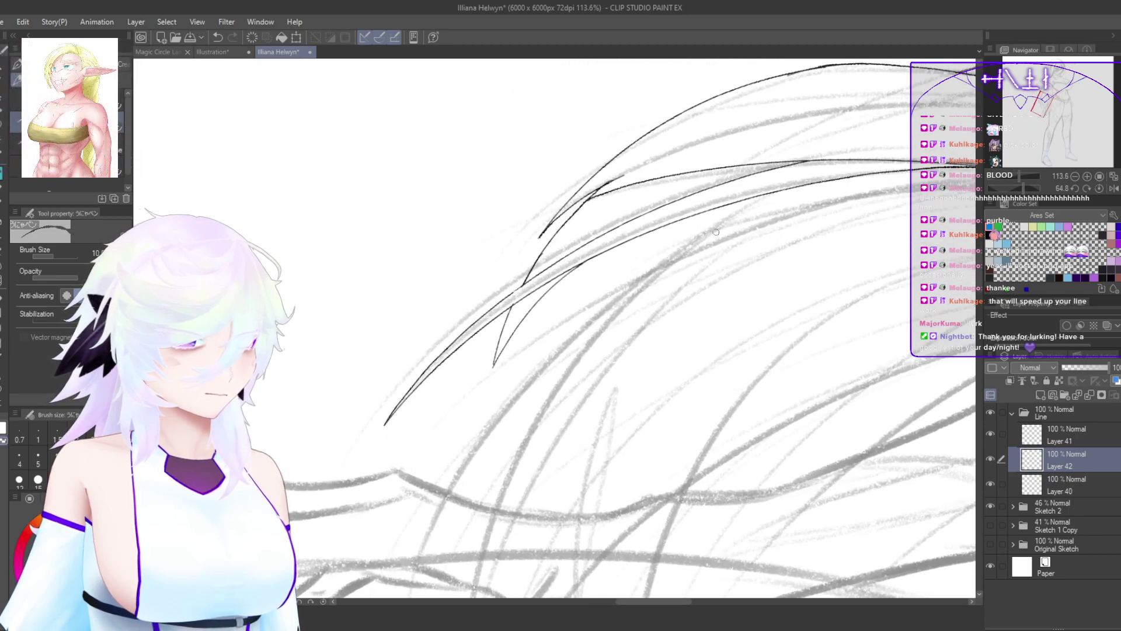
Step: Erase the stray line ends overshooting the point where the inner hair strands meet, near the elbow
key("ctrl+at")
left_click_drag(813, 240, 642, 513)
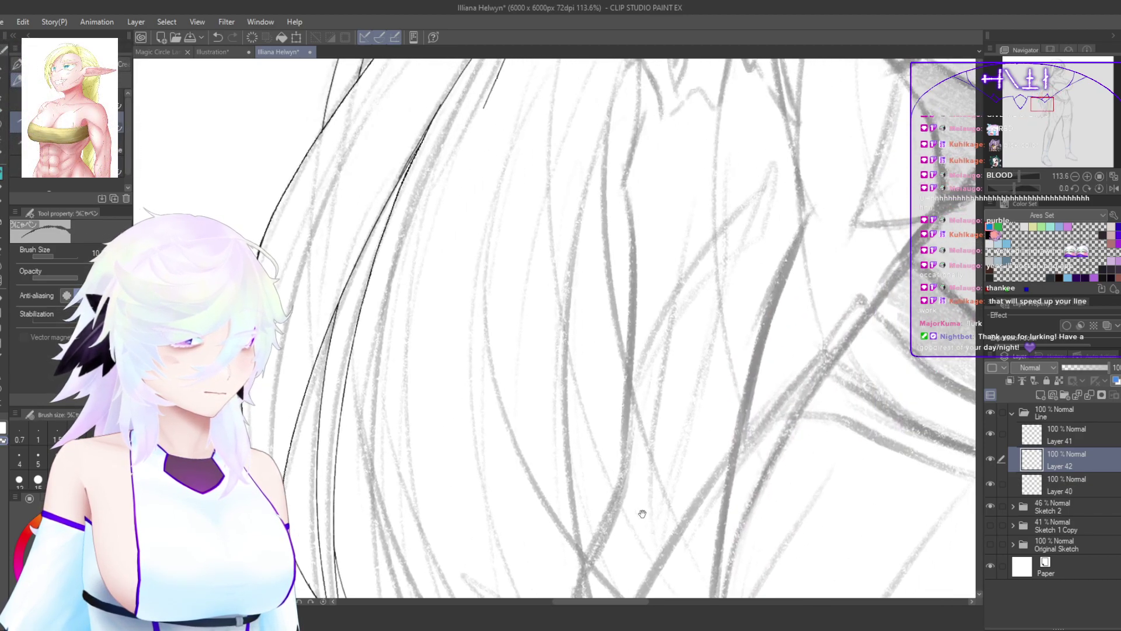
scroll(654, 462, "down", 4)
scroll(648, 253, "up", 4)
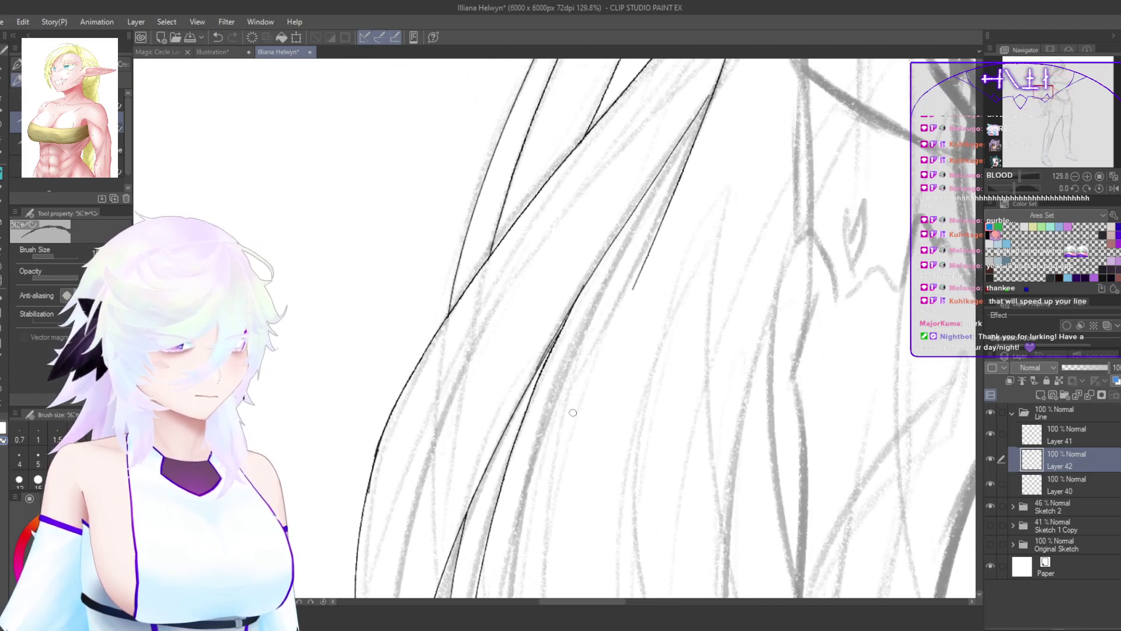
left_click_drag(639, 451, 569, 478)
left_click_drag(569, 478, 599, 379)
left_click_drag(673, 314, 592, 460)
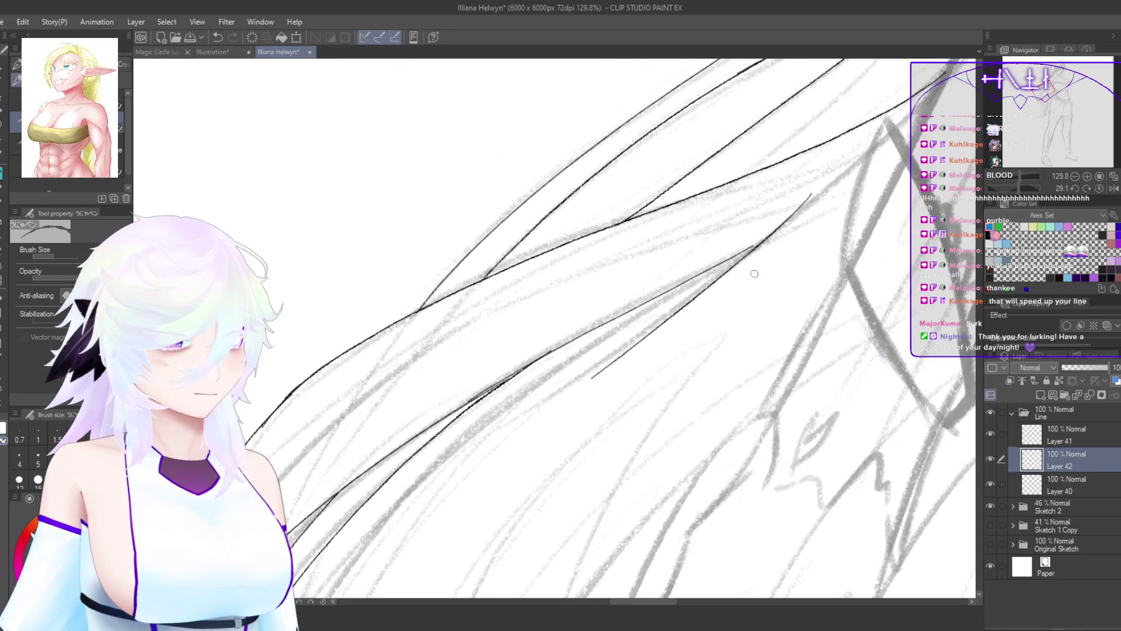
key("e")
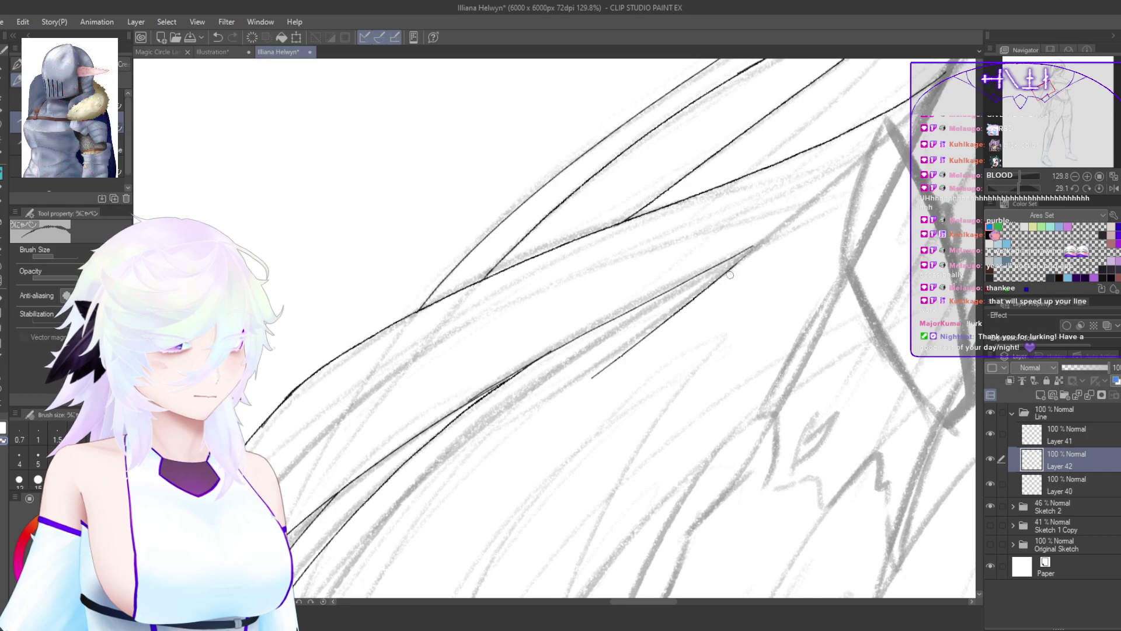
left_click_drag(733, 298, 571, 421)
scroll(570, 421, "down", 3)
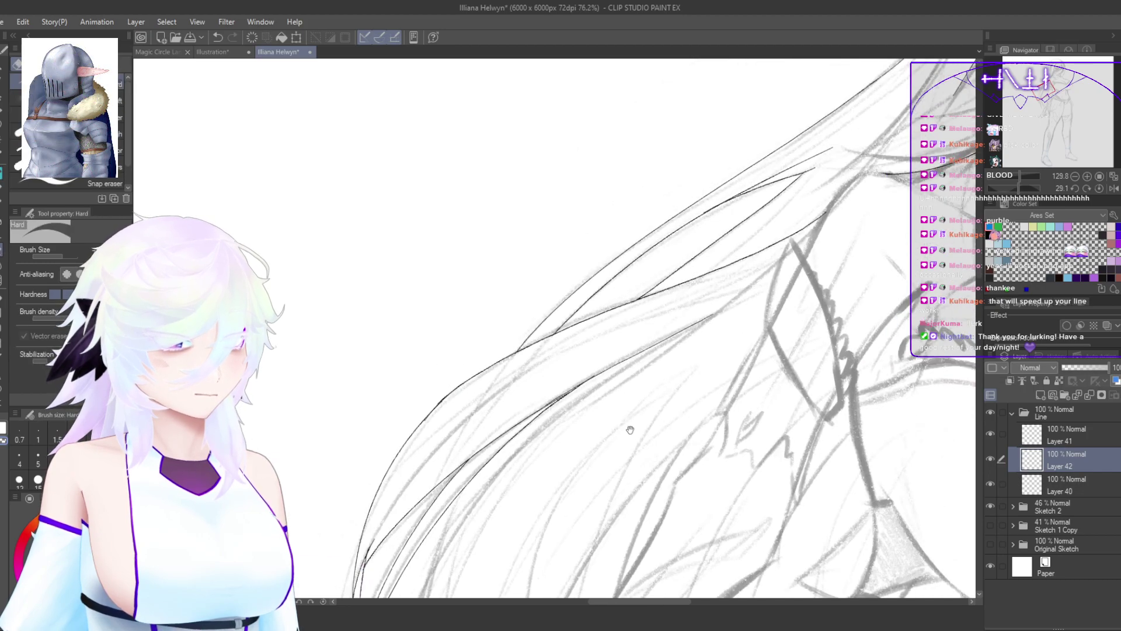
Step: Ink a long curved strand from the arm's edge along the inner side of the existing hair lines, redrawing it once
key("p")
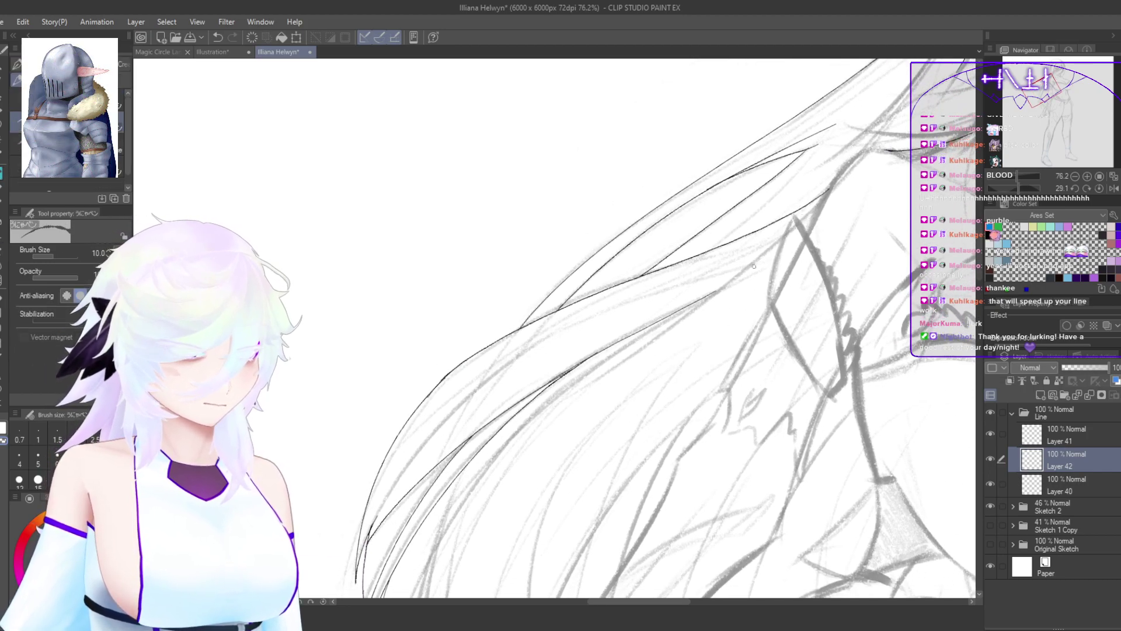
left_click_drag(718, 319, 769, 238)
mouse_move(856, 131)
left_mouse_down()
mouse_move(565, 358)
mouse_move(648, 306)
left_mouse_up()
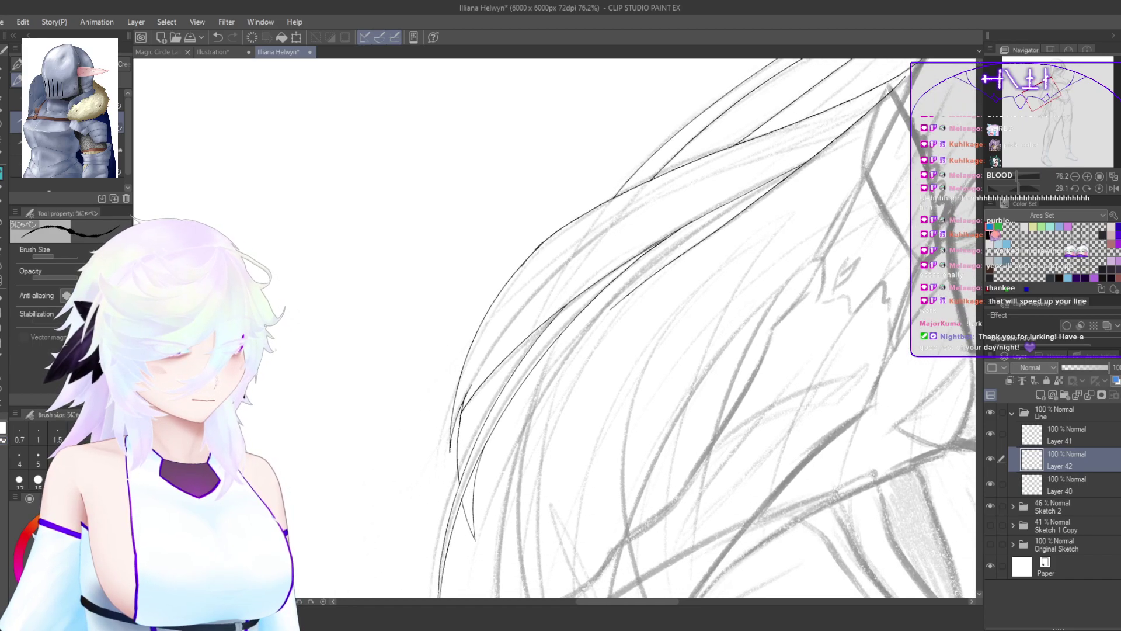
key("ctrl+z")
left_click_drag(841, 136, 512, 458)
Step: Taper the long strand into a pointed tip with two converging lines and add a second inner line branching off it
left_click_drag(608, 463, 620, 339)
left_click_drag(568, 461, 520, 396)
left_click_drag(505, 354, 532, 314)
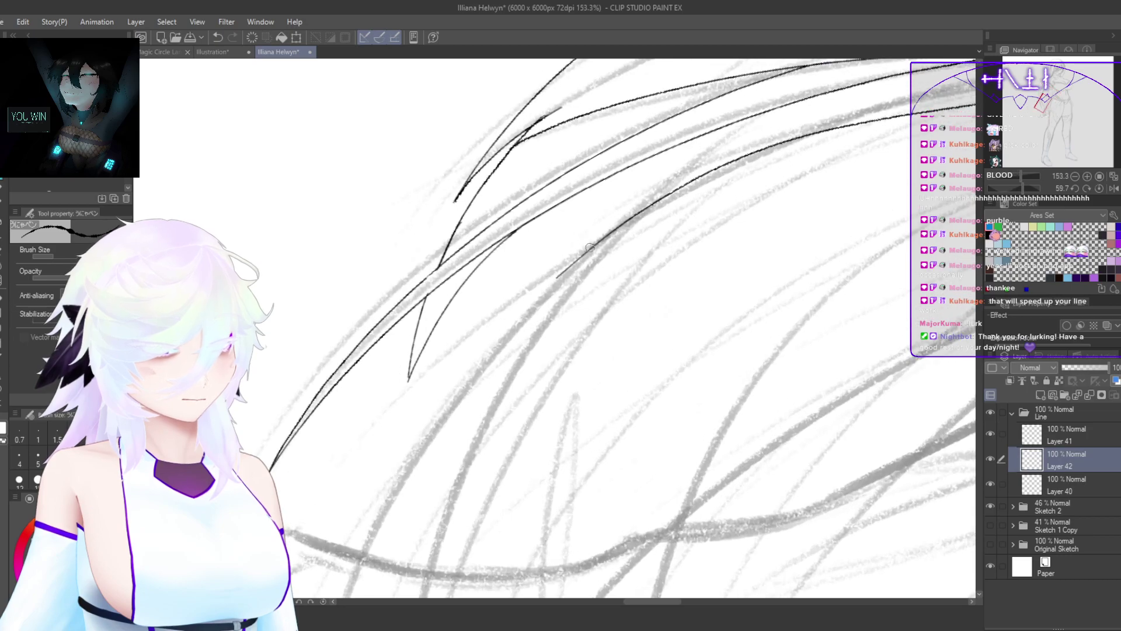
left_click_drag(591, 247, 405, 520)
left_click_drag(463, 458, 493, 392)
key("ctrl+z")
mouse_move(639, 171)
left_mouse_down()
mouse_move(446, 389)
mouse_move(413, 552)
mouse_move(589, 232)
left_mouse_up()
key("ctrl+z")
mouse_move(380, 583)
left_mouse_down()
mouse_move(436, 438)
mouse_move(590, 227)
left_mouse_up()
left_click_drag(684, 151, 476, 430)
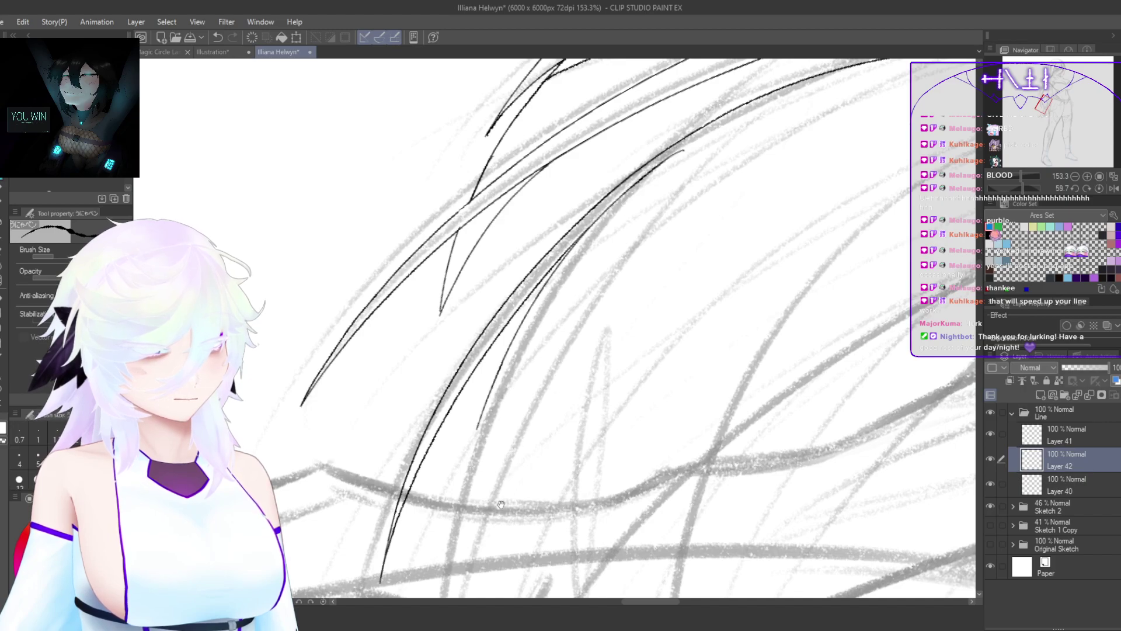
Step: Ink short curved strand lines beside the new pointed tip, following the lower ends of the sketched hair
left_click_drag(501, 504, 497, 403)
mouse_move(514, 253)
left_mouse_down()
mouse_move(451, 473)
mouse_move(546, 300)
left_mouse_up()
left_click_drag(564, 359, 518, 413)
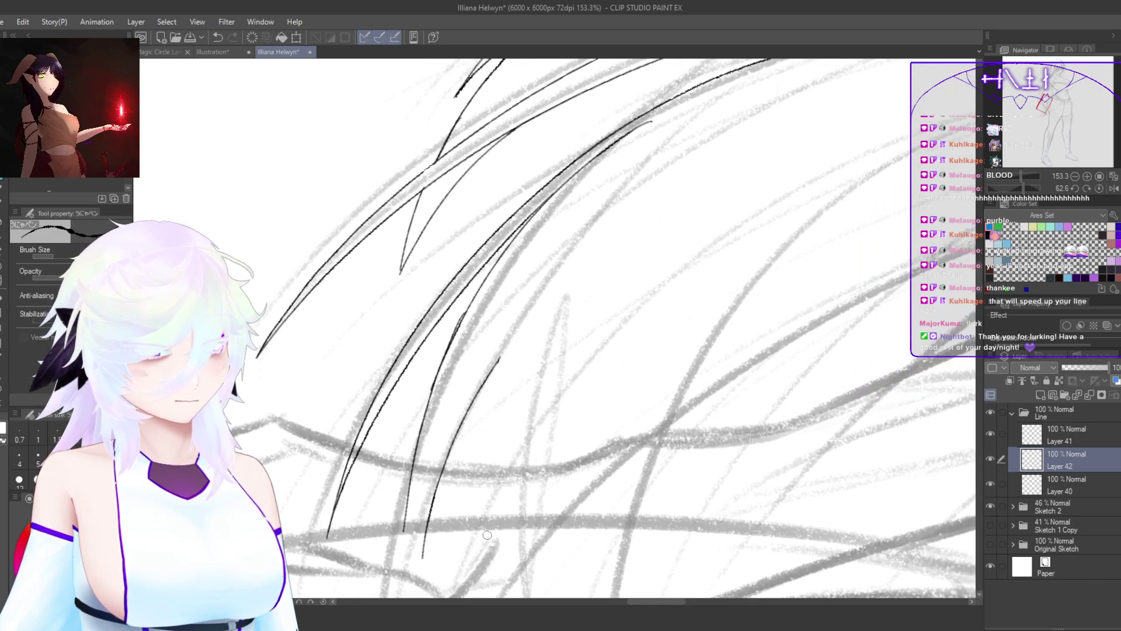
left_click_drag(487, 535, 556, 405)
key("ctrl+z")
left_click_drag(491, 512, 551, 410)
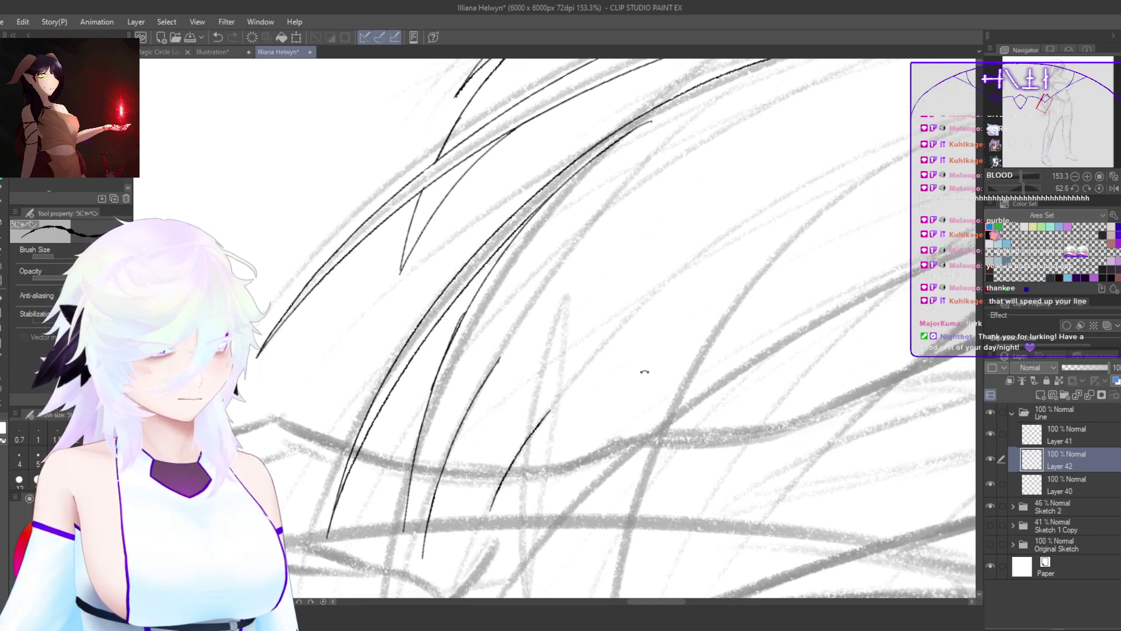
Step: Ink a bold curved strand on the inner side of the hair, running from below the hand to the sketched lower hair ends
double_click(644, 372)
key("h")
left_click_drag(689, 388, 662, 438)
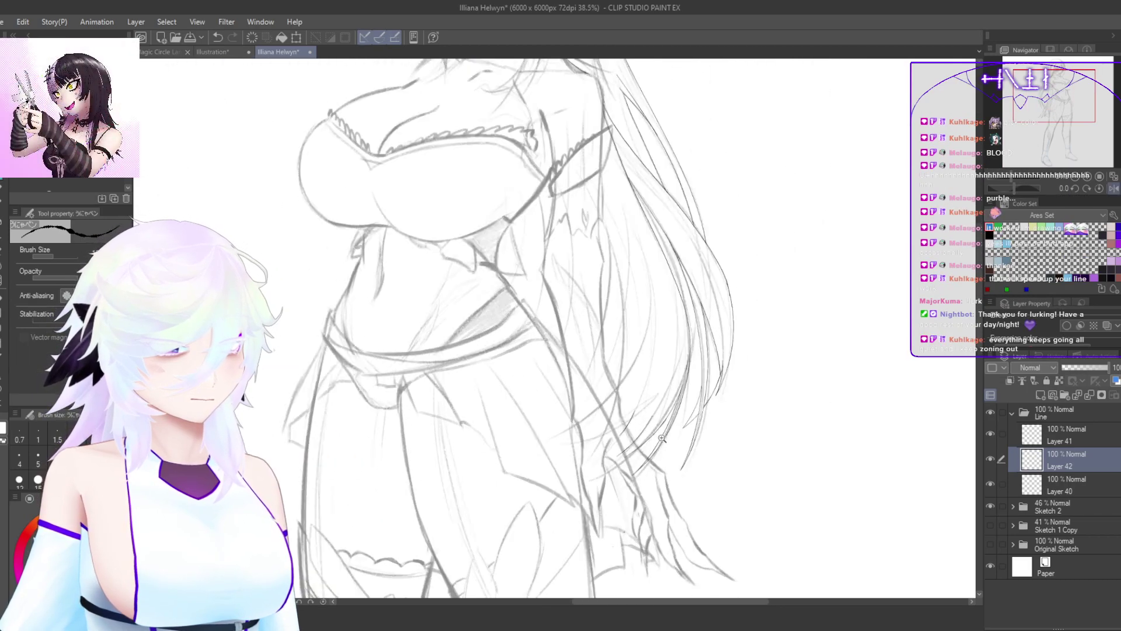
scroll(662, 438, "up", 5)
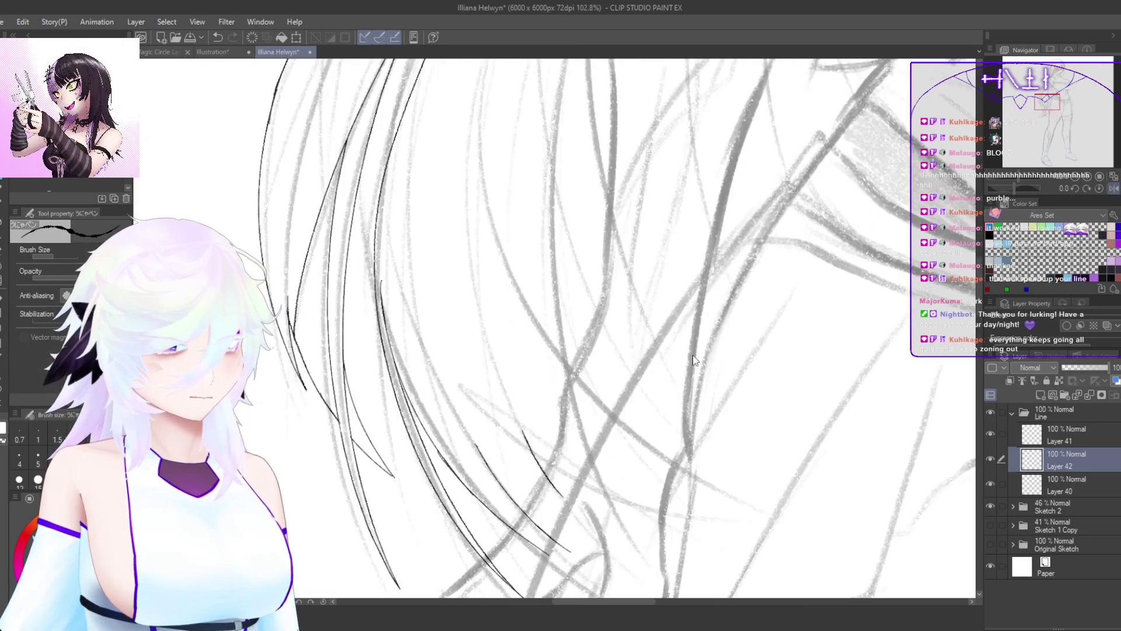
mouse_move(695, 350)
left_mouse_down()
mouse_move(687, 380)
mouse_move(631, 419)
mouse_move(691, 378)
mouse_move(695, 353)
left_mouse_up()
left_click_drag(610, 388, 542, 500)
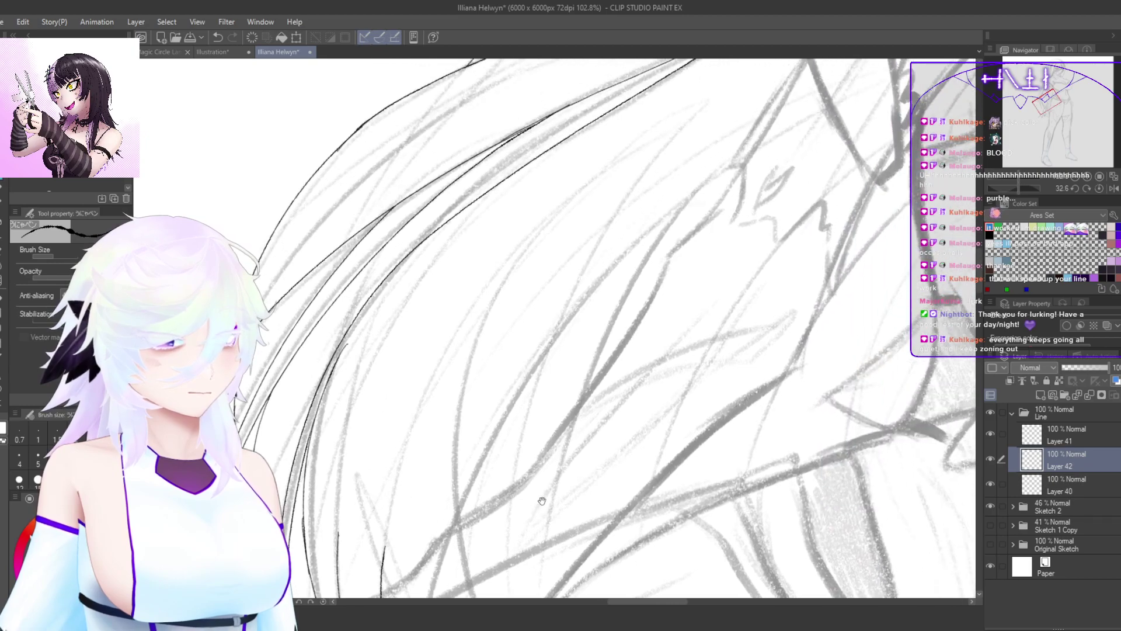
left_click_drag(467, 544, 572, 335)
key("ctrl+z")
left_click_drag(453, 550, 688, 205)
Step: Ink a long curved strand crossing the tip of the bold inner strand and continuing down past it
scroll(701, 237, "down", 3)
left_click_drag(602, 359, 491, 450)
scroll(566, 409, "up", 2)
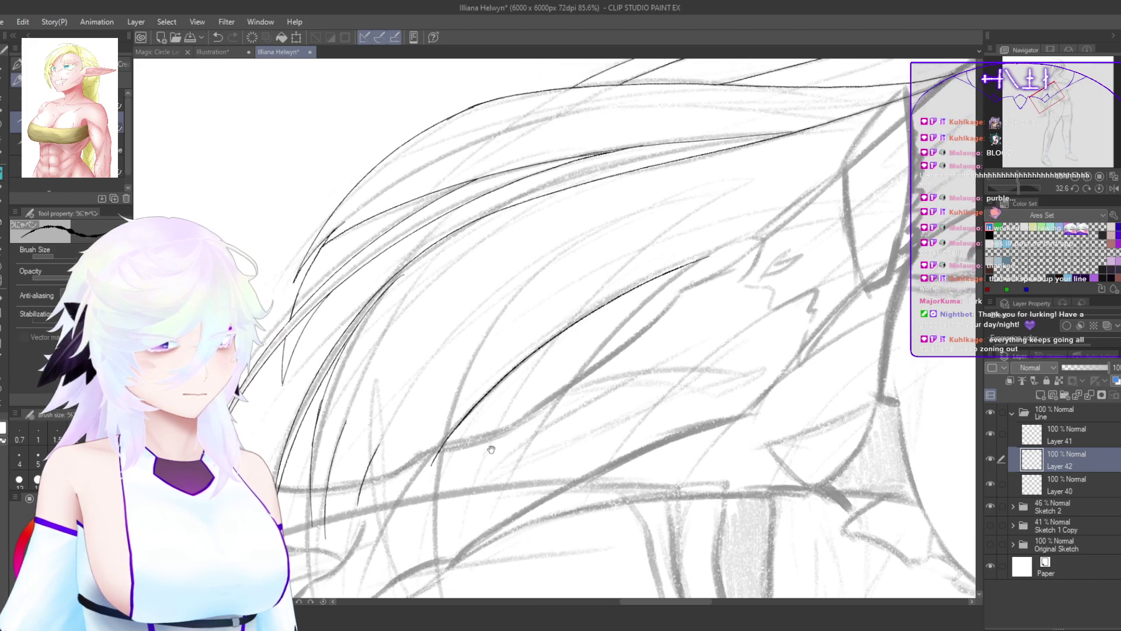
scroll(461, 434, "up", 1)
left_click_drag(590, 210, 441, 478)
key("ctrl+z")
left_click_drag(517, 317, 528, 260)
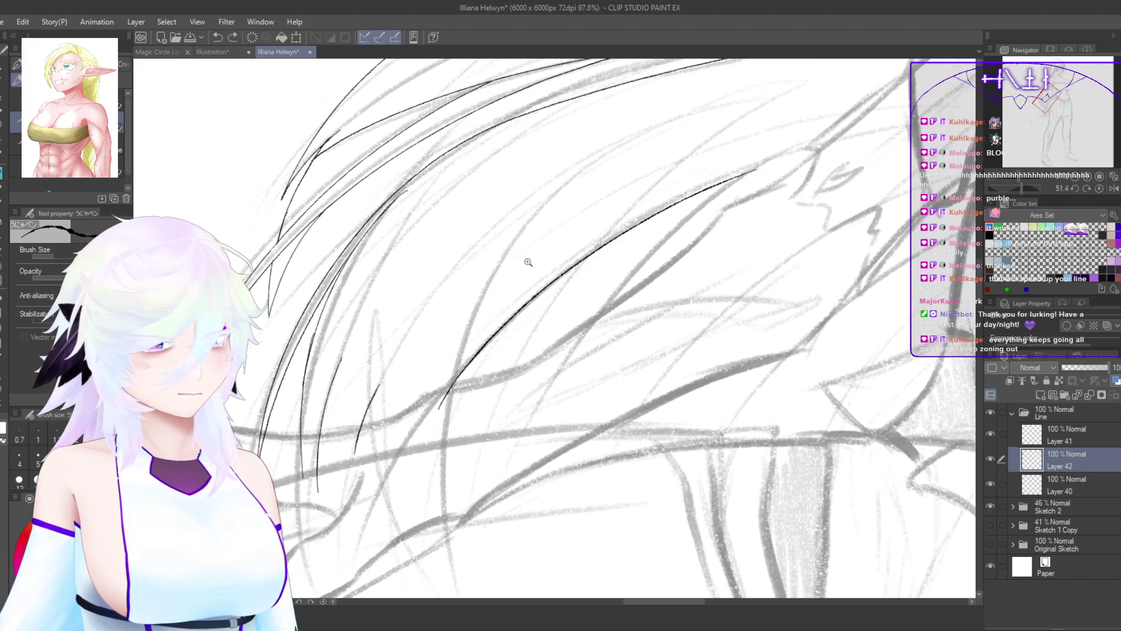
mouse_move(588, 160)
left_mouse_down()
mouse_move(445, 475)
mouse_move(446, 555)
mouse_move(447, 389)
mouse_move(440, 565)
left_mouse_up()
key("ctrl+z")
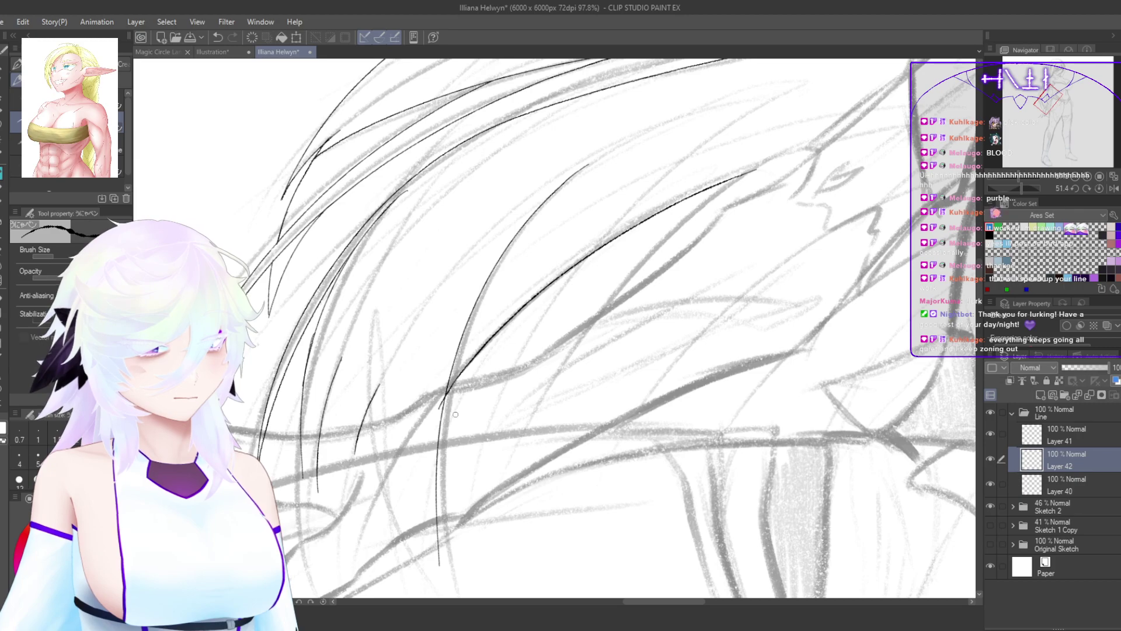
Step: Erase a small gap in the curved strand just below the tip of the bold inner strand
mouse_move(447, 285)
left_mouse_down()
mouse_move(369, 403)
mouse_move(419, 320)
left_mouse_up()
key("ctrl+z")
mouse_move(442, 407)
left_mouse_down()
mouse_move(466, 361)
mouse_move(437, 424)
left_mouse_up()
key("c")
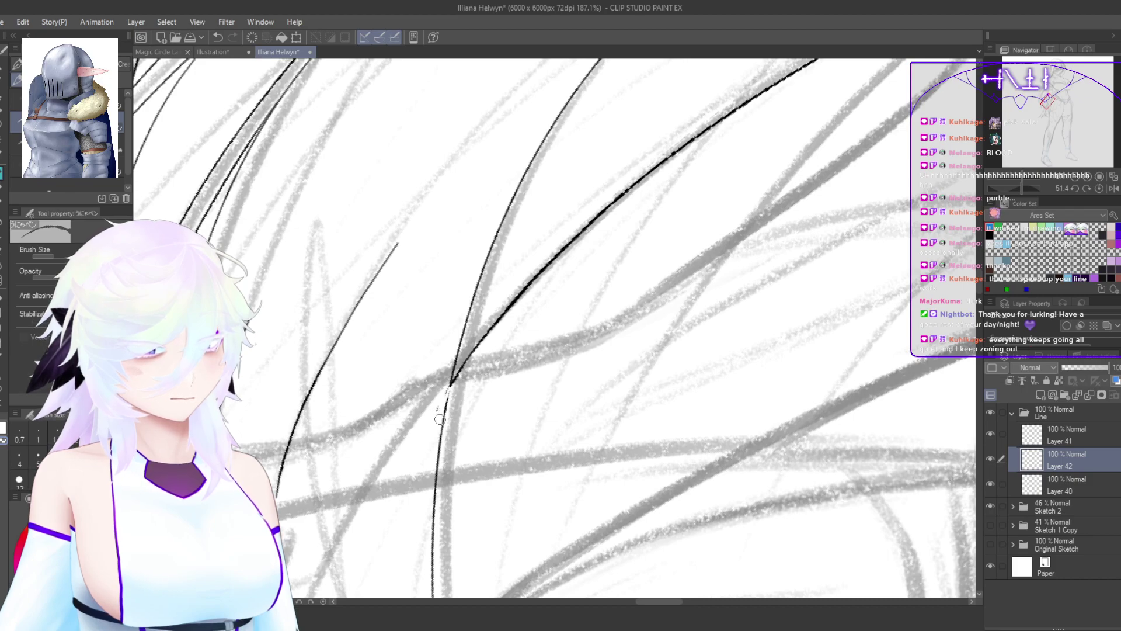
scroll(429, 444, "down", 4)
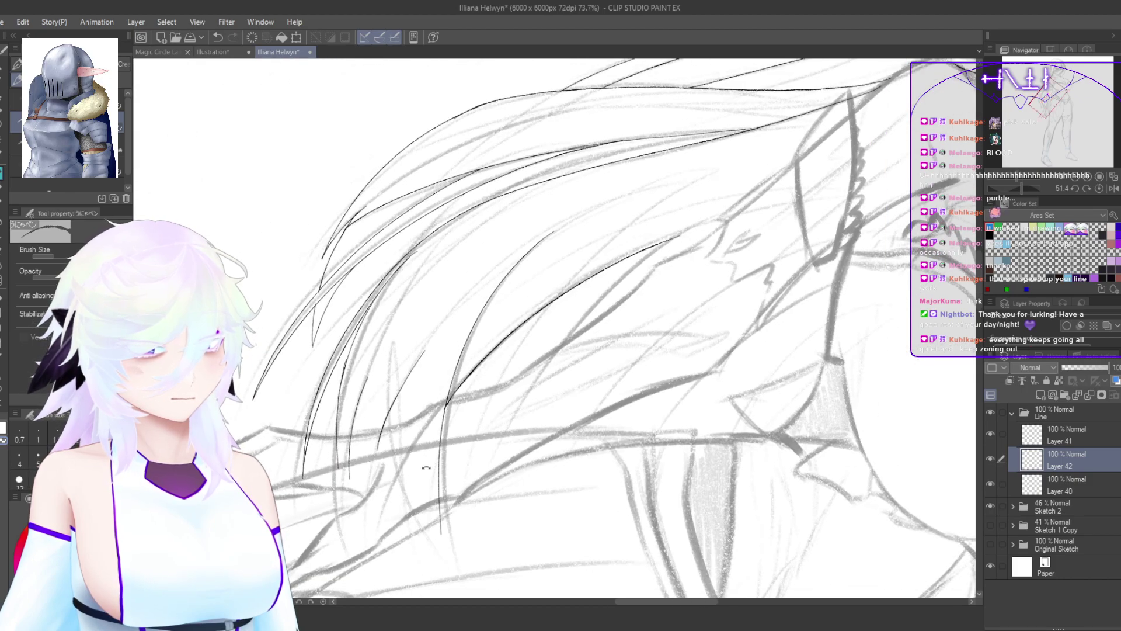
left_click_drag(338, 378, 416, 363)
left_click_drag(365, 322, 352, 381)
key("ctrl+z")
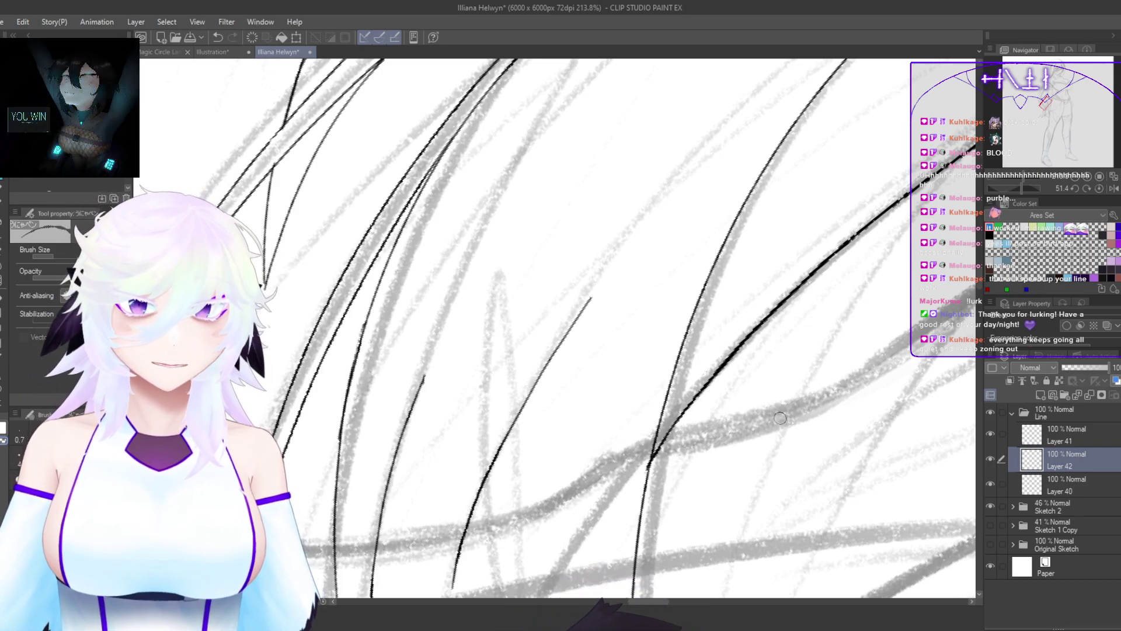
Step: Extend the upper end of the bold inner strand toward the sketched hand, redrawing the stroke until it joins smoothly
double_click(800, 407)
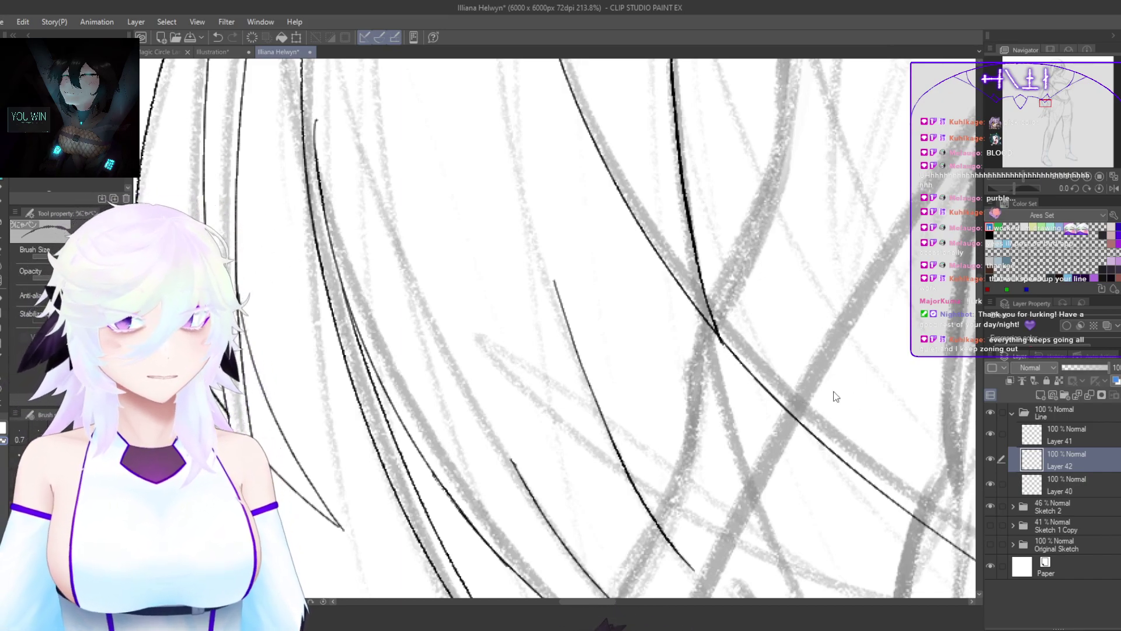
scroll(818, 403, "down", 5)
mouse_move(816, 425)
left_mouse_down()
mouse_move(783, 505)
mouse_move(572, 538)
left_mouse_up()
key("h")
left_click_drag(388, 280, 487, 301)
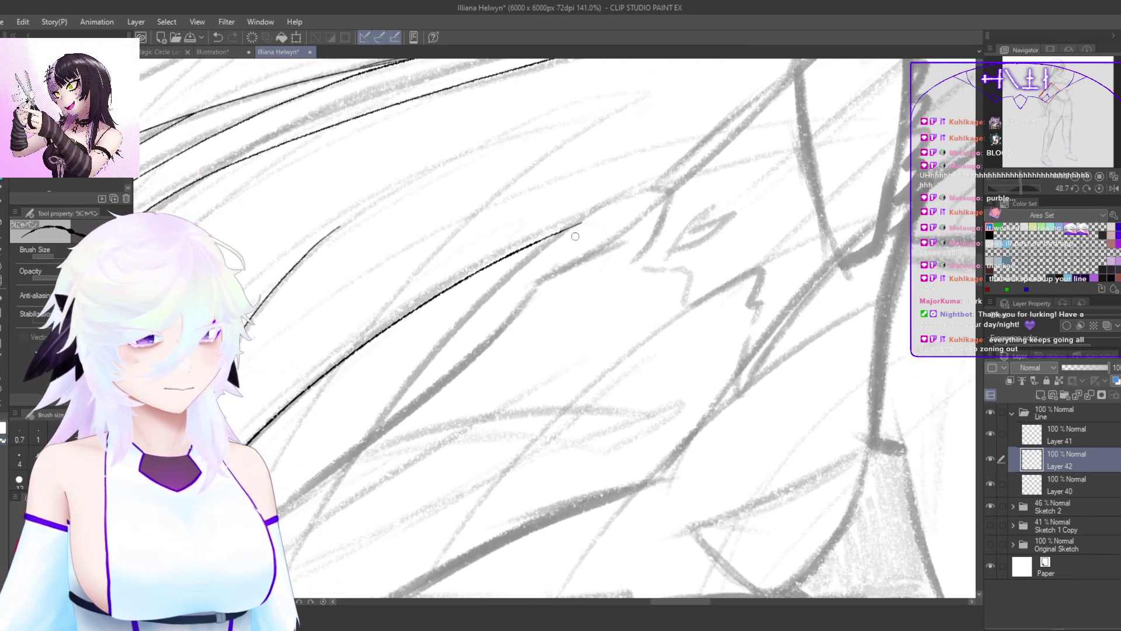
key("ctrl+z")
mouse_move(530, 245)
left_mouse_down()
mouse_move(657, 192)
mouse_move(643, 198)
left_mouse_up()
key("ctrl+z")
key("ctrl+z")
left_click_drag(558, 239, 643, 200)
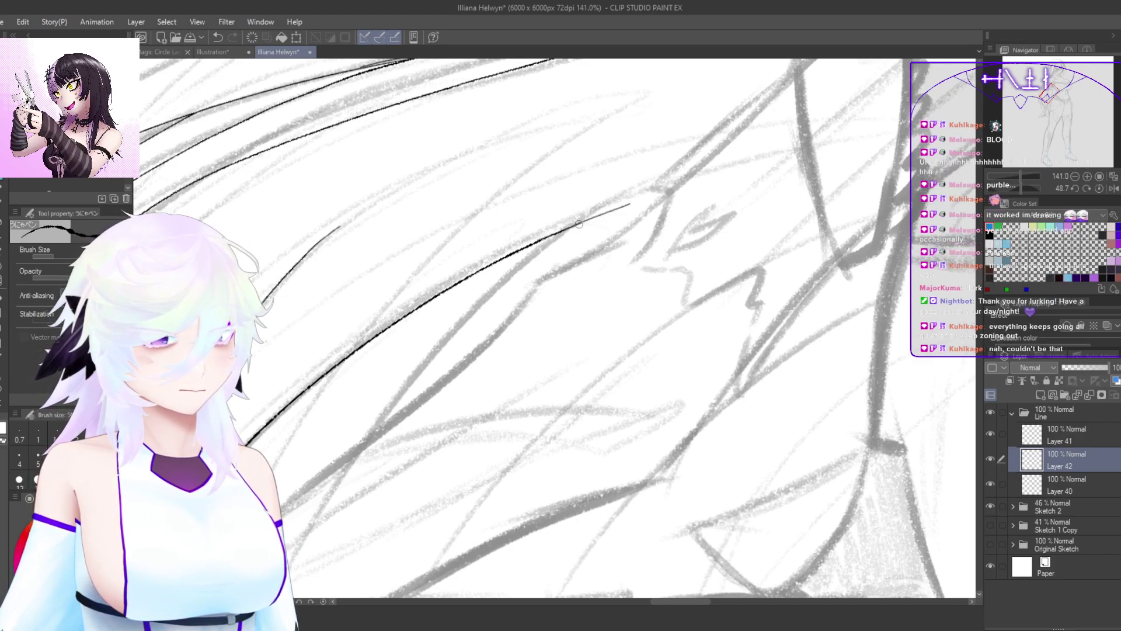
Step: Ink a thin curved strand branching off the bold strand's upper end and sweeping down its inner side, redrawing it until it fits
scroll(578, 224, "down", 3)
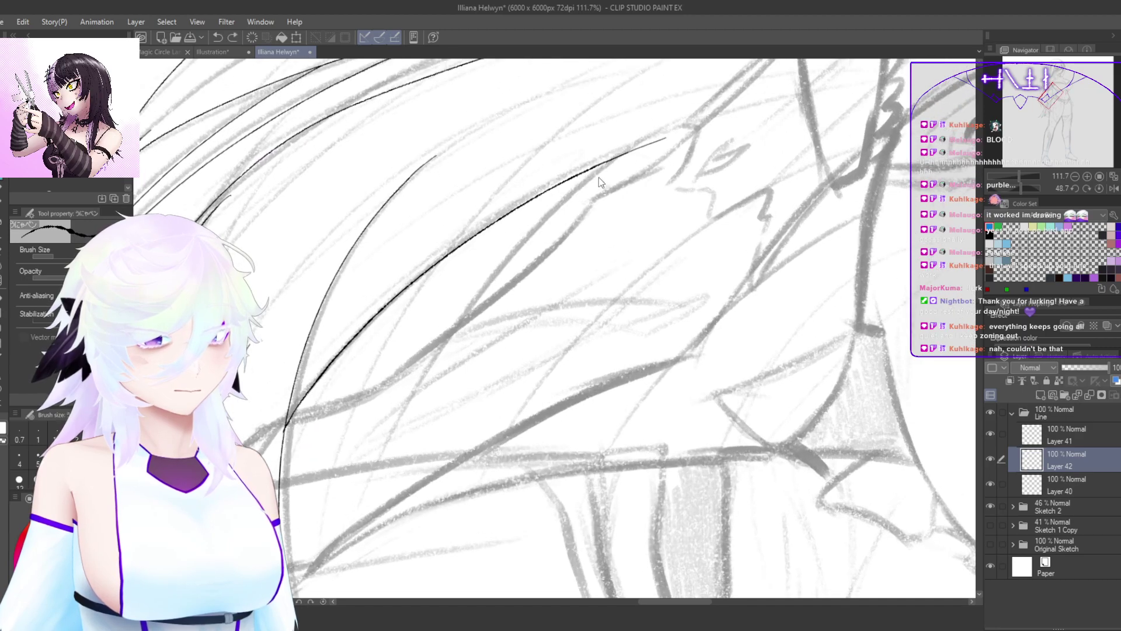
left_click_drag(552, 206, 406, 393)
key("ctrl+z")
left_click_drag(610, 157, 434, 375)
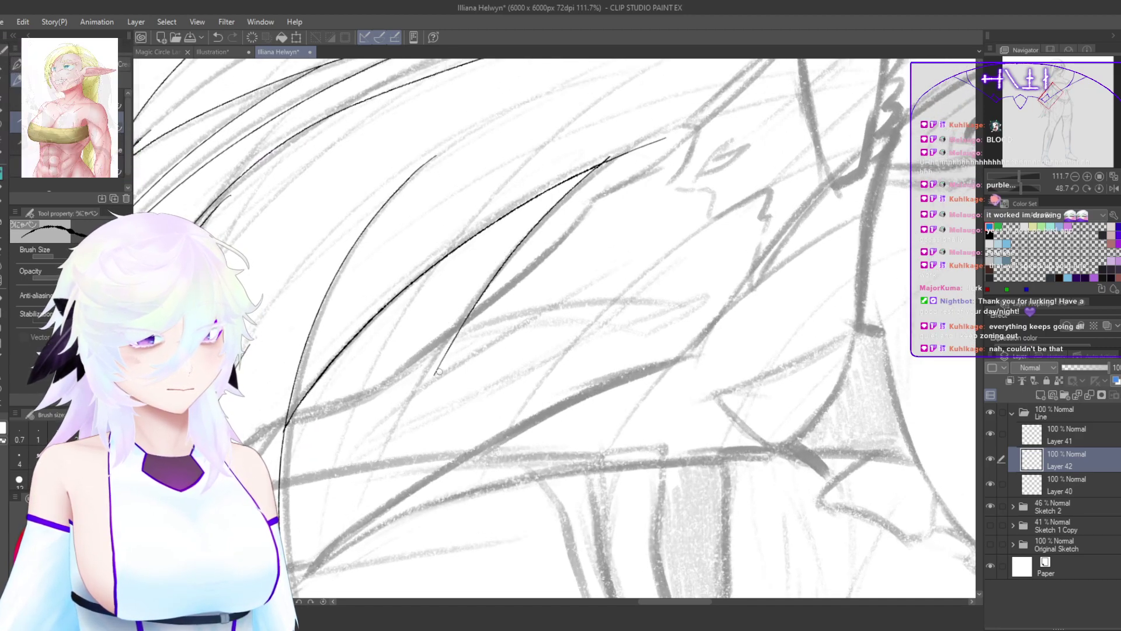
key("ctrl+z")
left_click_drag(610, 157, 424, 397)
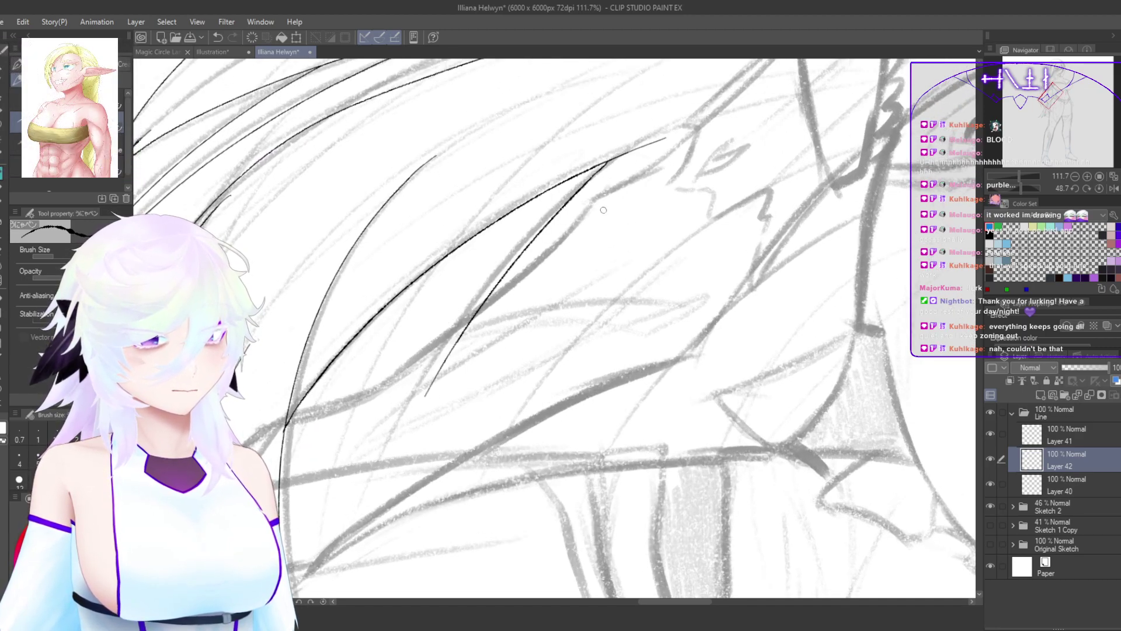
key("ctrl+z")
left_click_drag(624, 154, 411, 413)
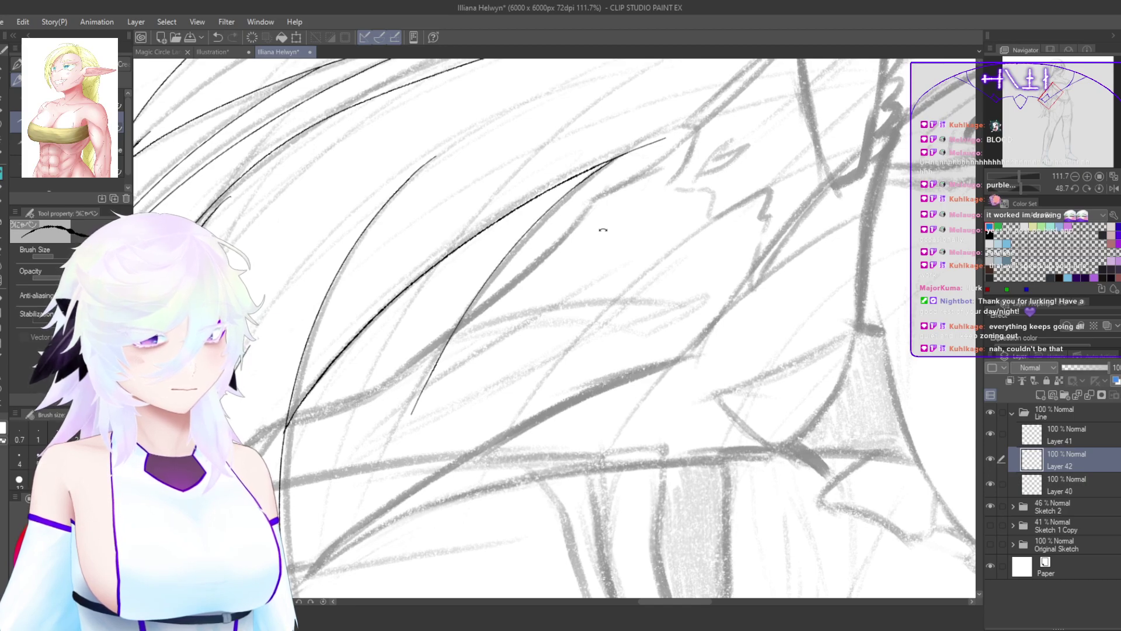
key("ctrl+at")
key("h")
left_click_drag(728, 380, 701, 409)
left_click_drag(742, 423, 729, 492)
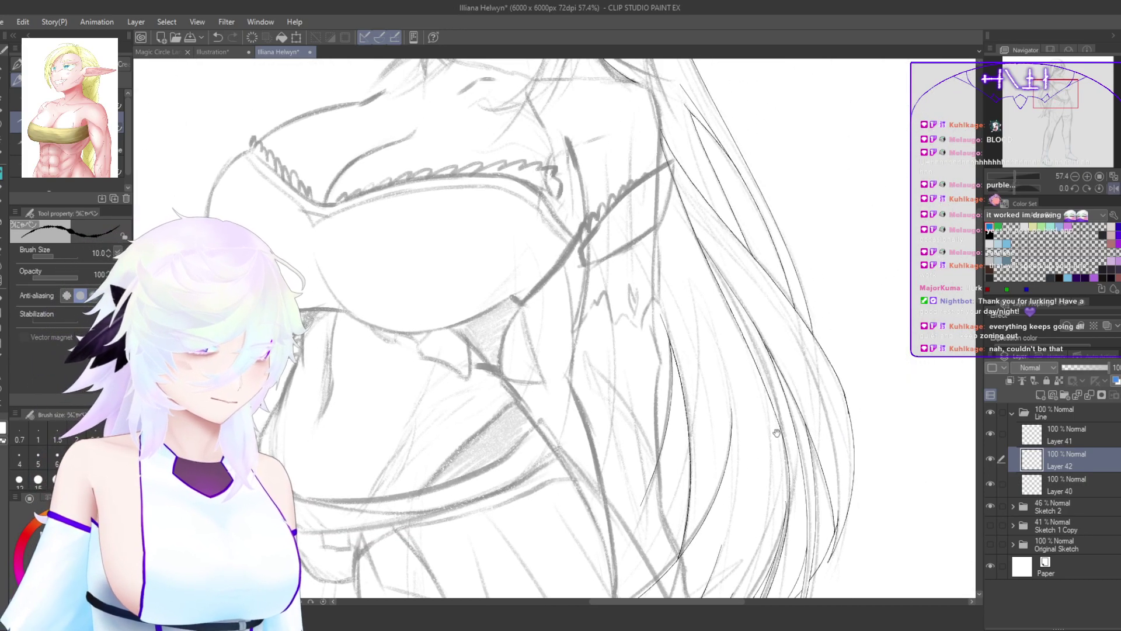
Step: Add a new layer above Layer 42 in the Line folder for inking the hair around the face and neck
left_click_drag(776, 431, 749, 527)
left_click_drag(783, 412, 791, 520)
key("h")
left_click_drag(759, 391, 787, 487)
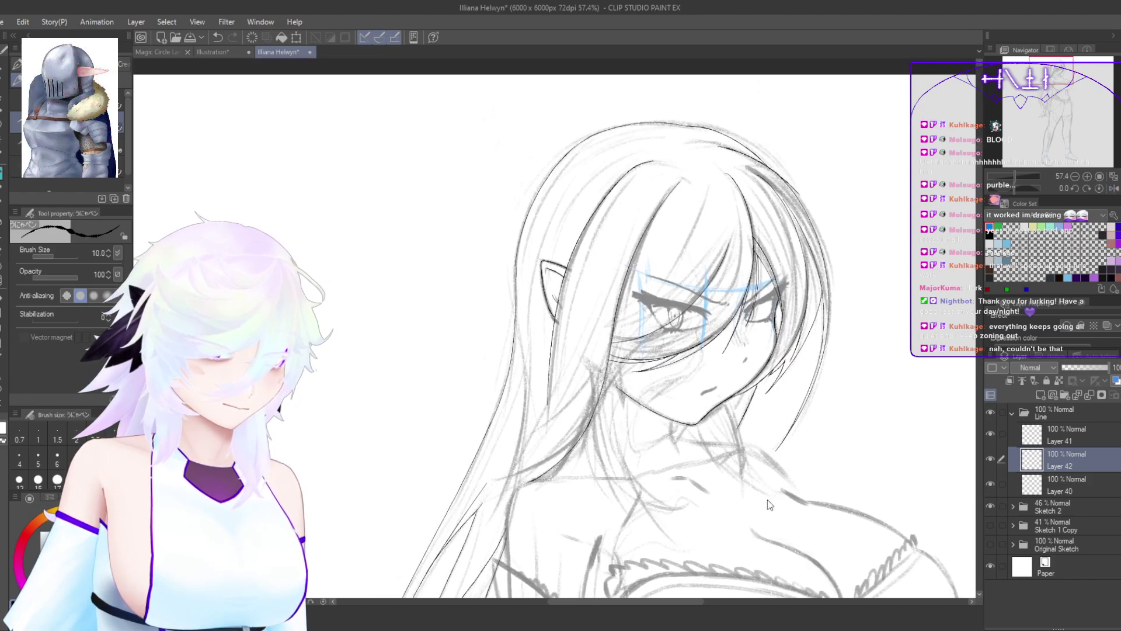
key("h")
left_click_drag(710, 499, 810, 426)
key("ctrl+shift+n")
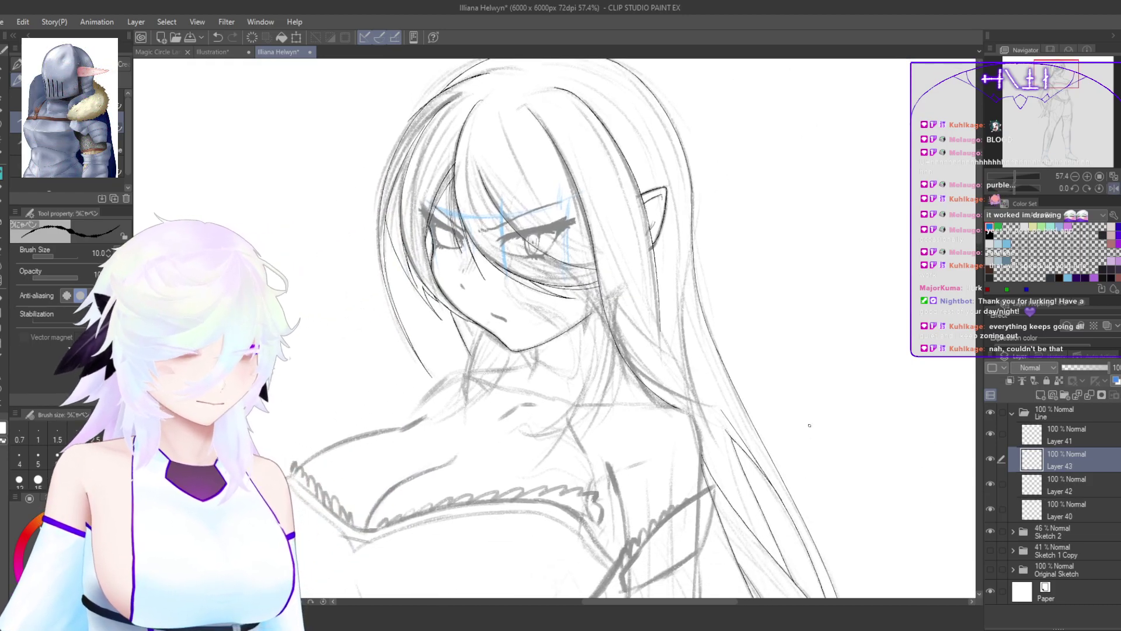
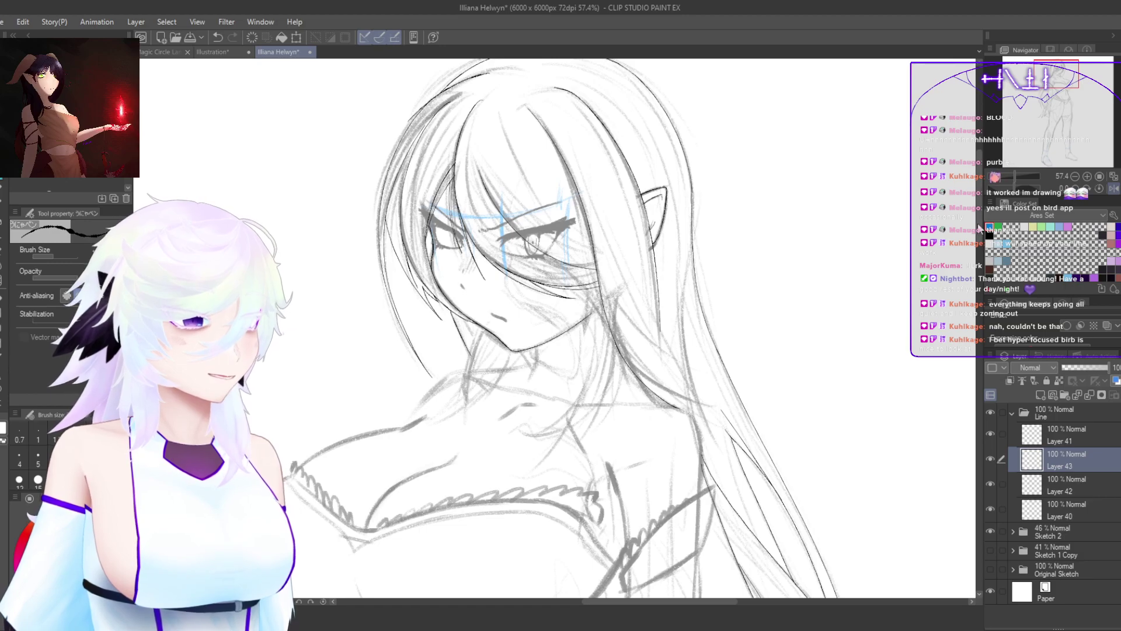
Step: Ink a short pointed lock below the bangs, crossing the upper end of the jawline, redrawing its strokes until they fit
scroll(940, 254, "up", 1)
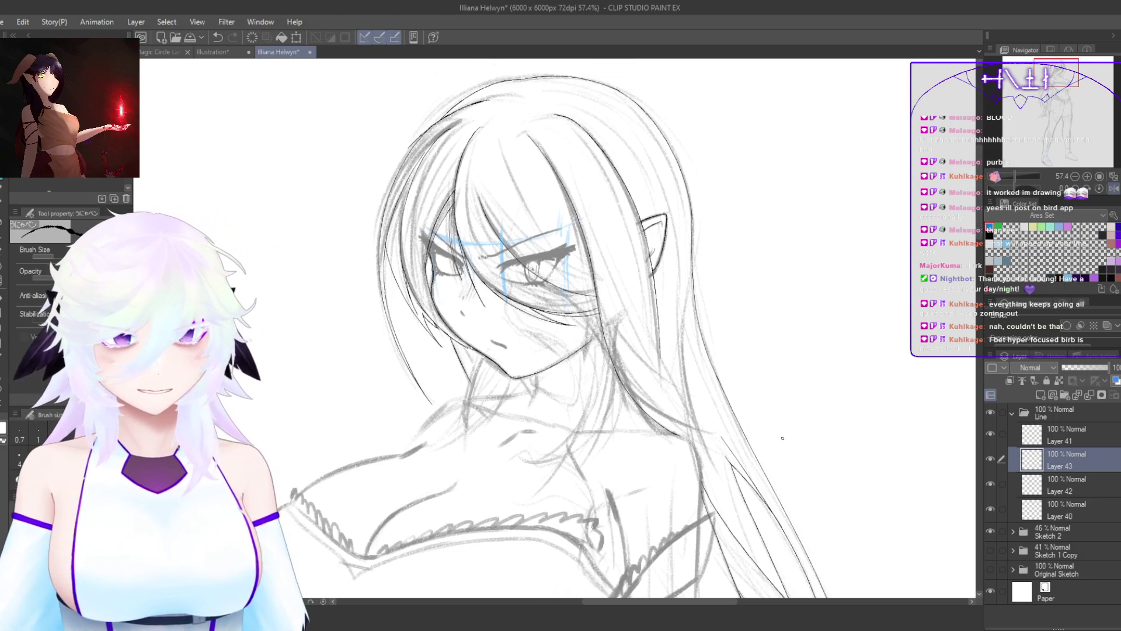
left_click_drag(746, 455, 795, 381)
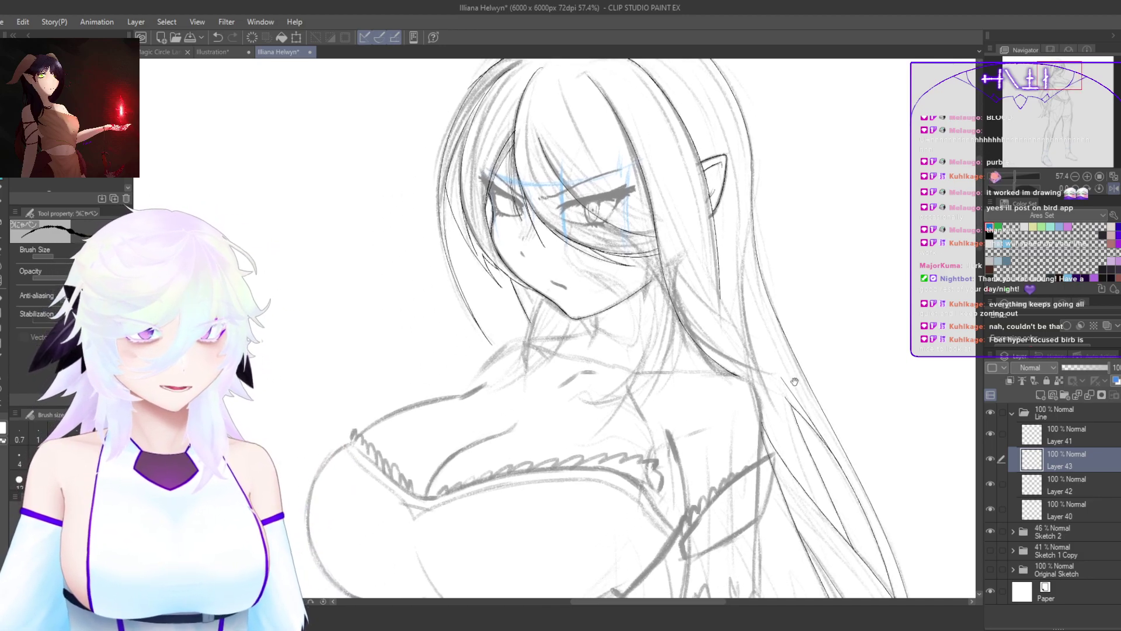
left_click_drag(689, 448, 780, 462)
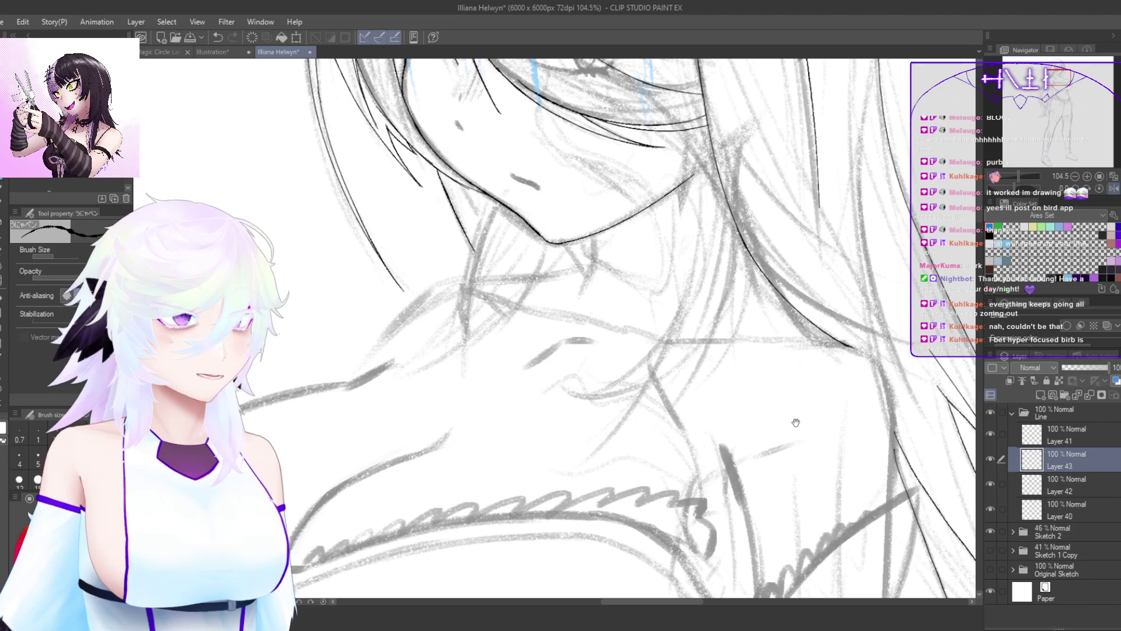
mouse_move(795, 422)
left_mouse_down()
mouse_move(813, 415)
mouse_move(869, 490)
mouse_move(845, 464)
mouse_move(690, 568)
left_mouse_up()
left_click_drag(616, 353, 653, 431)
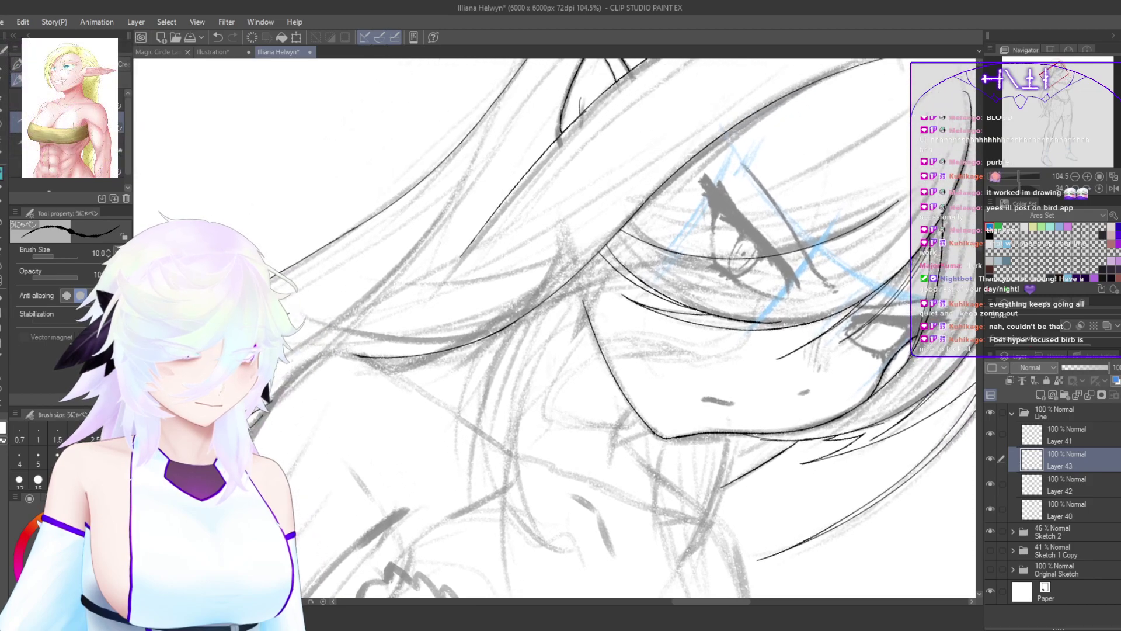
key("ctrl+z")
left_click_drag(618, 268, 563, 367)
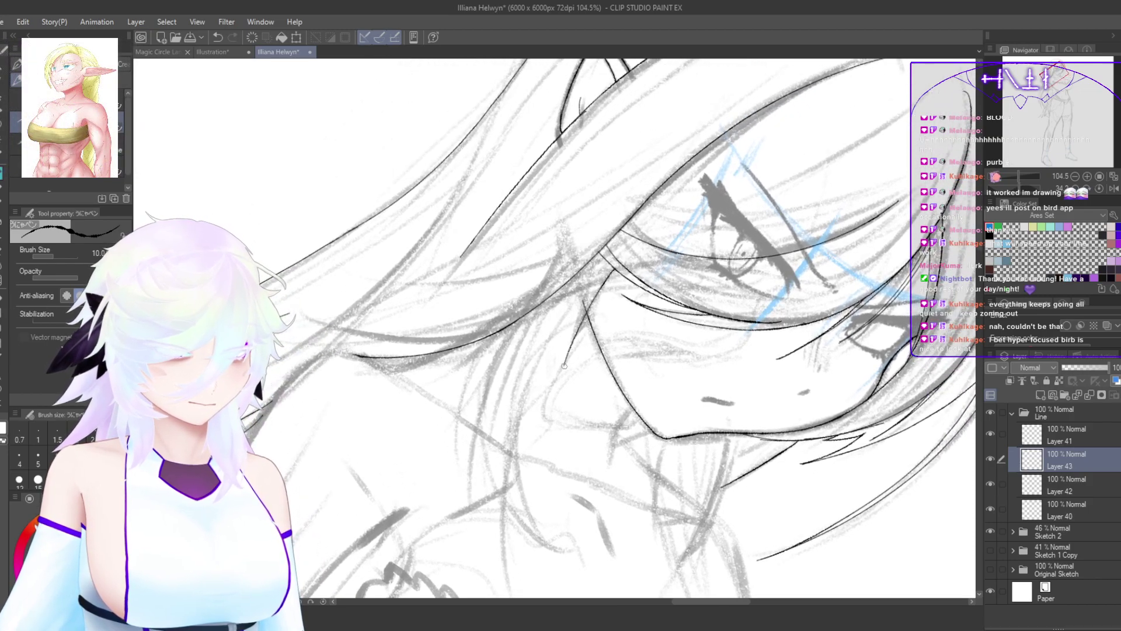
key("ctrl+z")
left_click_drag(615, 268, 575, 361)
key("ctrl+z")
scroll(582, 340, "up", 5)
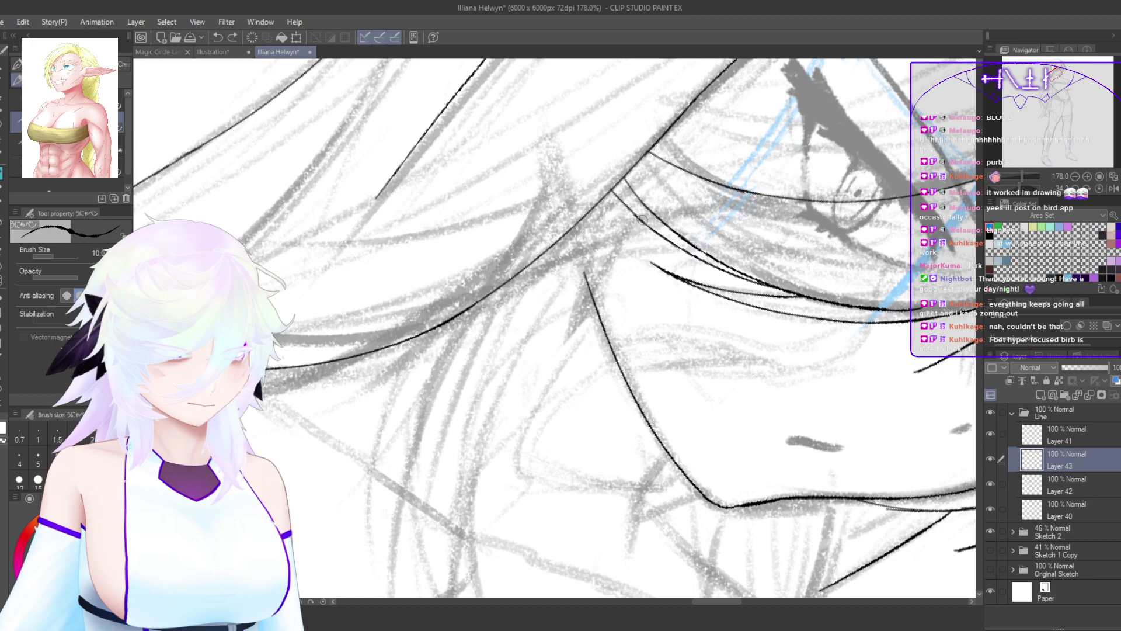
mouse_move(642, 220)
left_mouse_down()
mouse_move(574, 354)
mouse_move(586, 275)
left_mouse_up()
key("ctrl+z")
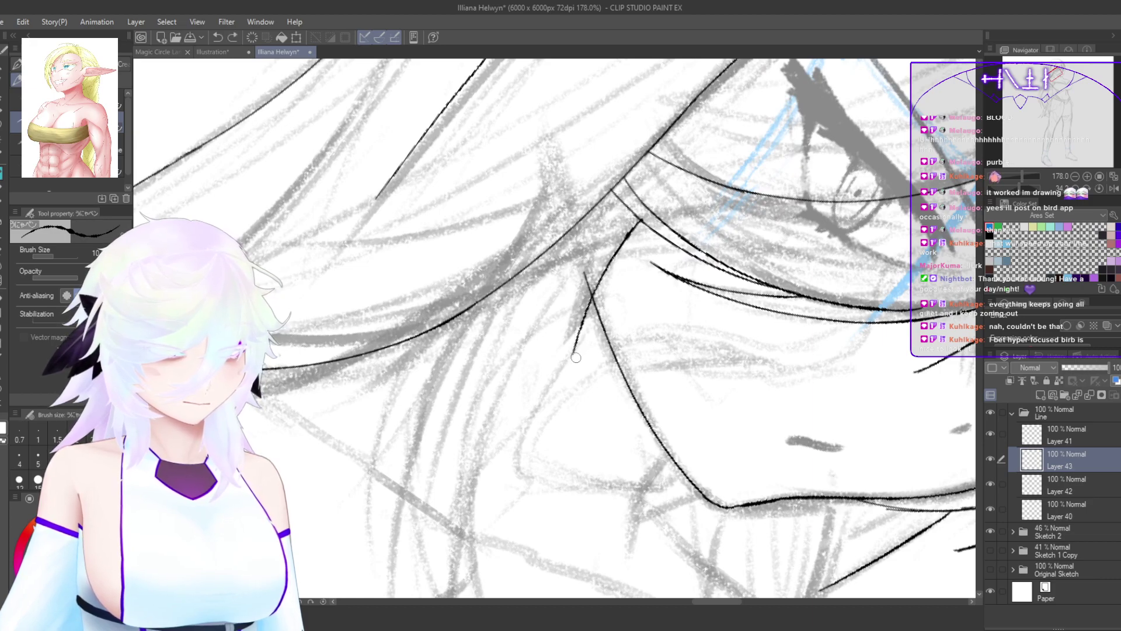
left_click_drag(574, 357, 590, 261)
mouse_move(630, 223)
left_mouse_down()
mouse_move(536, 306)
mouse_move(591, 245)
left_mouse_up()
key("ctrl+z")
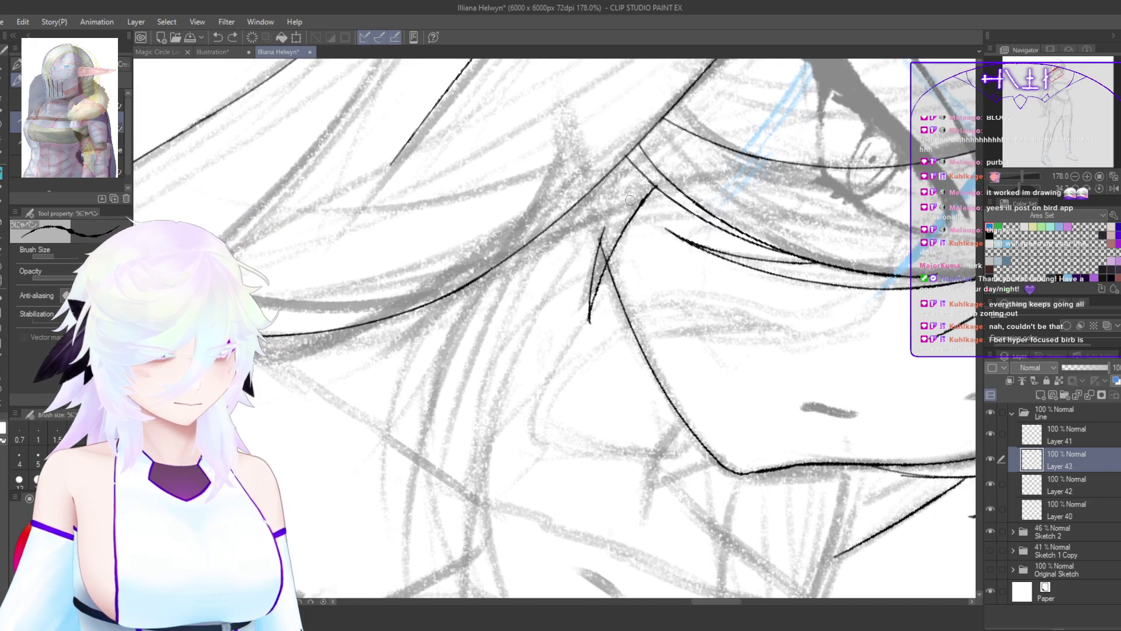
Step: Ink a long curved strand from the short lock down past the jaw toward the collarbone, ending in a small curled tip
left_click_drag(645, 190, 491, 447)
left_click_drag(516, 520, 516, 389)
left_click_drag(518, 463, 449, 421)
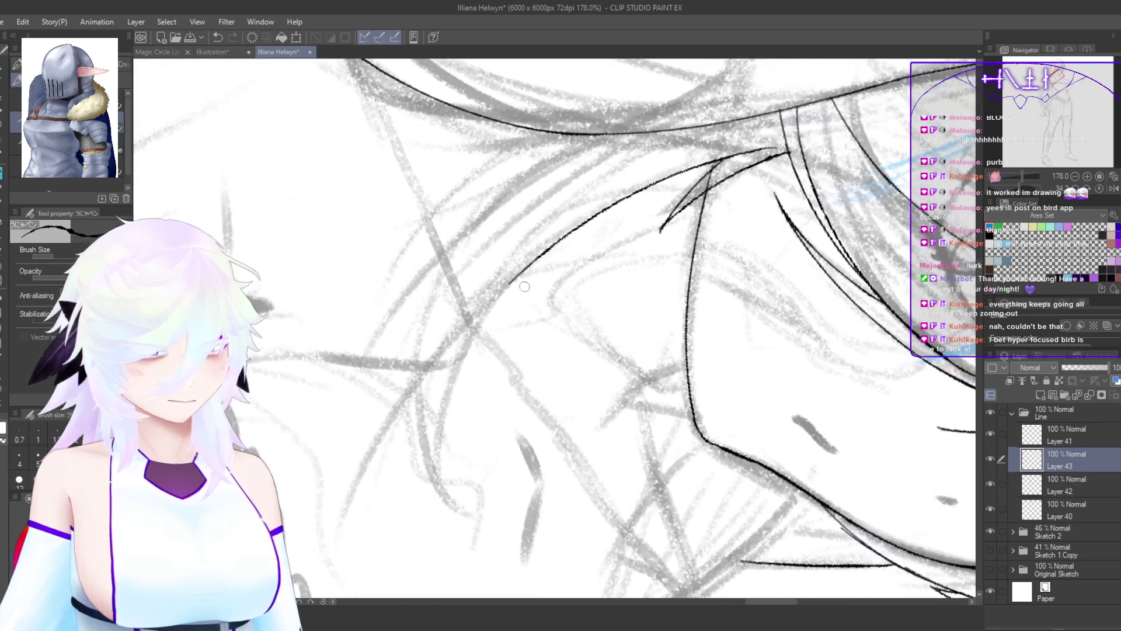
left_click_drag(535, 254, 447, 508)
key("ctrl+z")
mouse_move(539, 257)
left_mouse_down()
mouse_move(442, 409)
mouse_move(464, 493)
left_mouse_up()
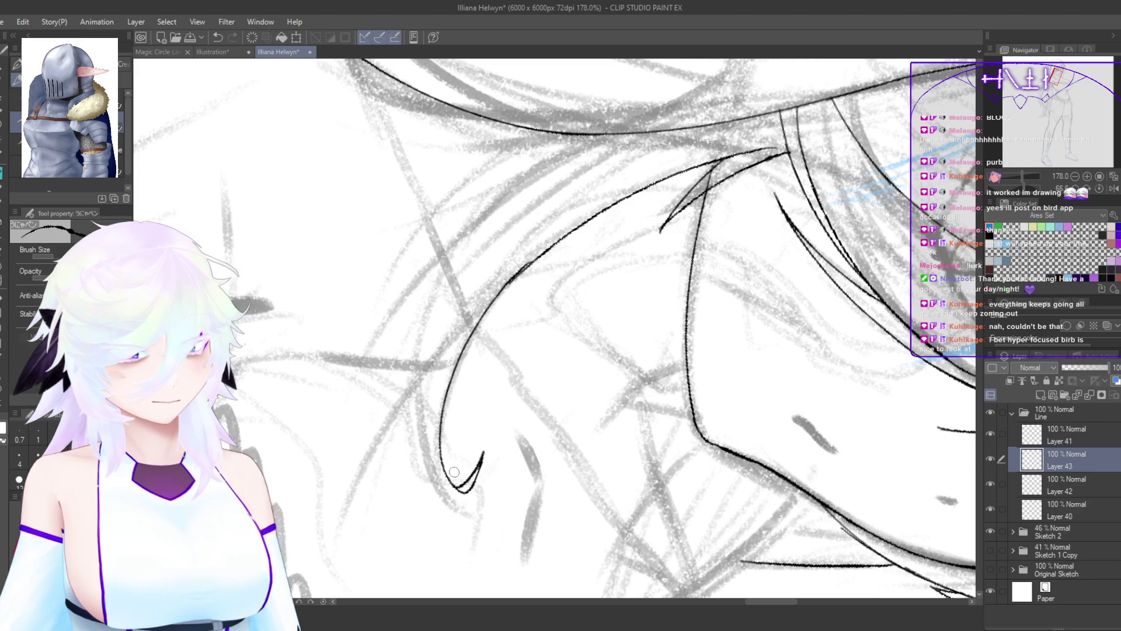
Step: Ink the outer edge of the curled lock from its tip back upward, redrawing it into one smooth curve
mouse_move(469, 496)
left_mouse_down()
mouse_move(431, 450)
mouse_move(429, 393)
left_mouse_up()
key("ctrl+z")
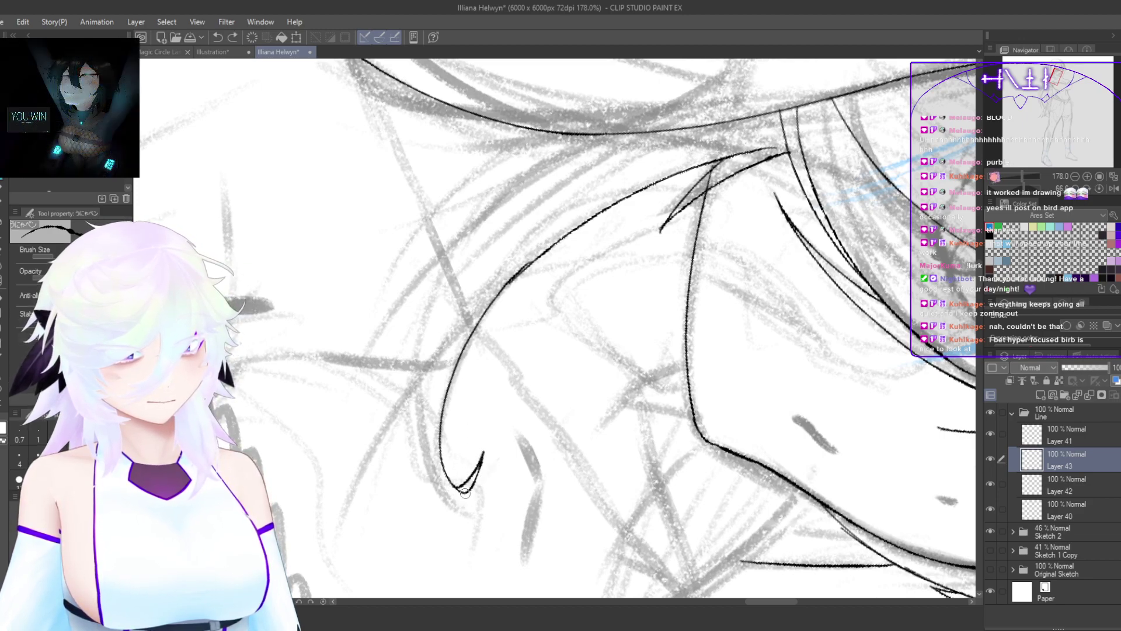
left_click_drag(469, 496, 422, 368)
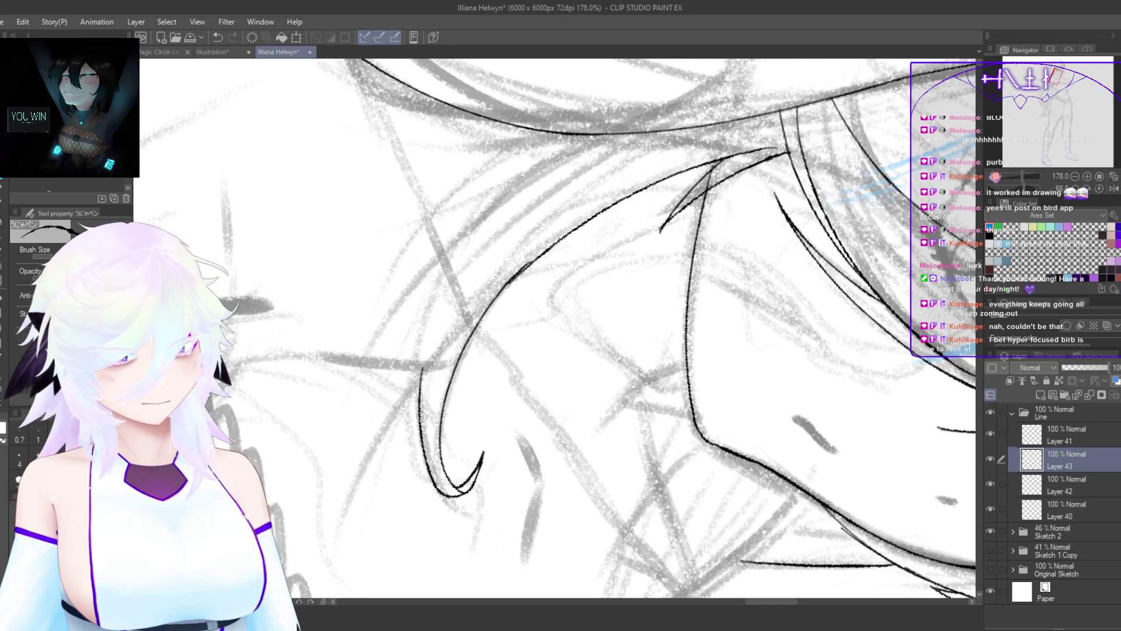
left_click_drag(420, 417, 450, 264)
left_click_drag(466, 323, 460, 358)
key("ctrl+z")
left_click_drag(414, 438, 458, 274)
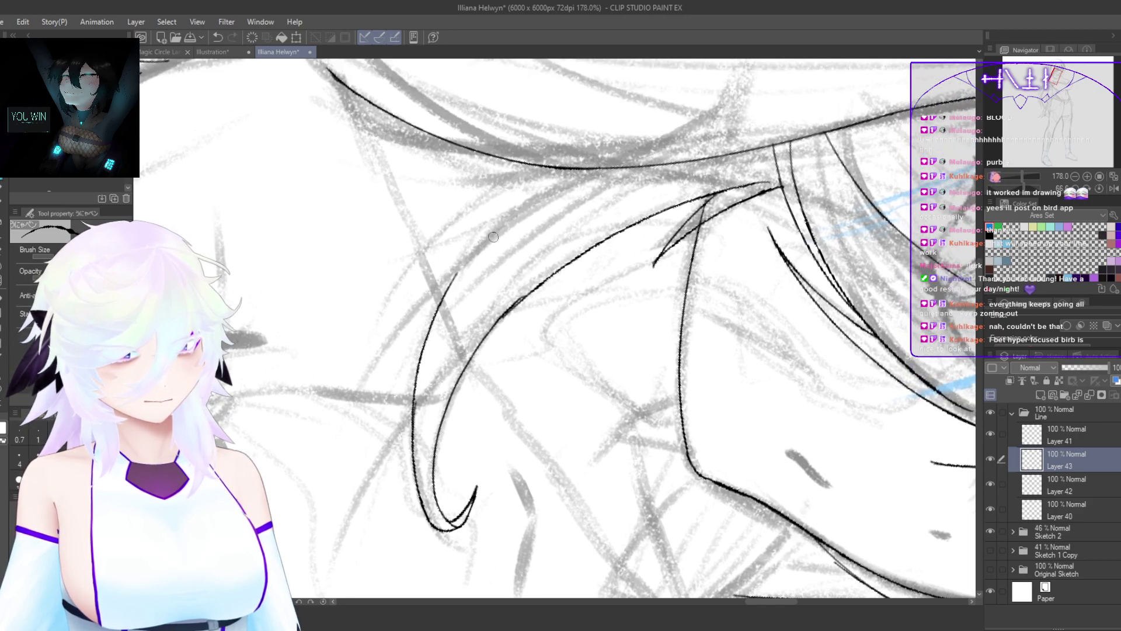
Step: Ink two narrow pointed locks falling from the long shoulder strand beside the curled lock
mouse_move(528, 164)
left_mouse_down()
mouse_move(362, 355)
mouse_move(459, 228)
left_mouse_up()
mouse_move(522, 174)
left_mouse_down()
mouse_move(453, 227)
mouse_move(377, 347)
mouse_move(385, 338)
left_mouse_up()
key("ctrl+z")
mouse_move(418, 278)
left_mouse_down()
mouse_move(384, 338)
mouse_move(363, 476)
mouse_move(368, 394)
mouse_move(365, 499)
mouse_move(413, 393)
left_mouse_up()
key("ctrl+z")
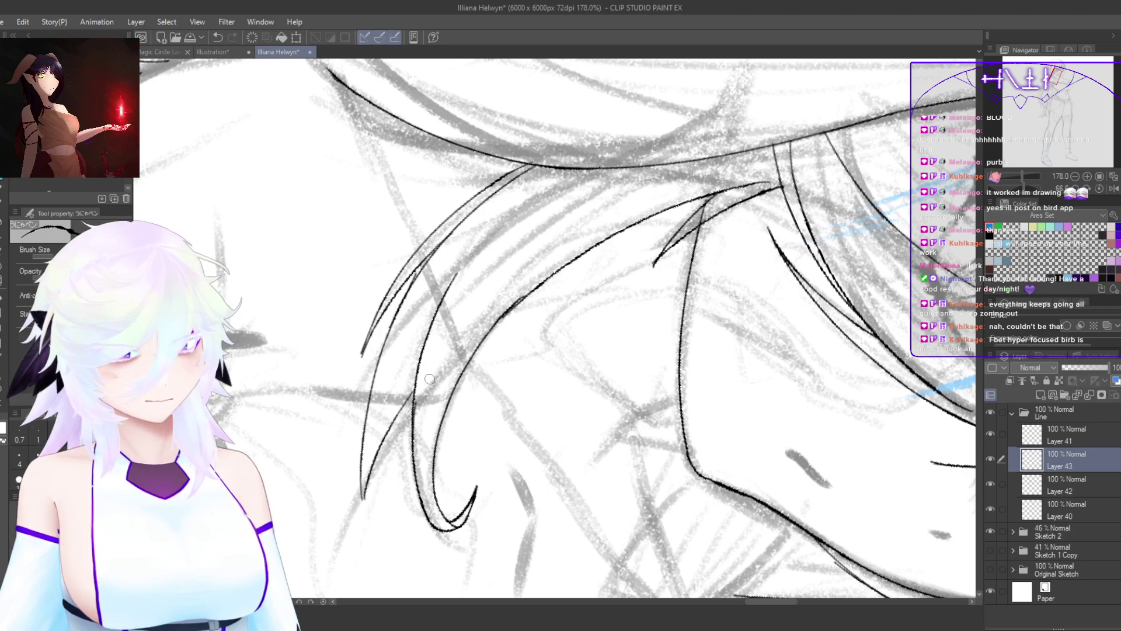
key("ctrl+z")
left_click_drag(365, 501, 414, 404)
Step: Ink another thin strand branching off the shoulder strand and curving into the narrow locks, redrawing it until it fits
left_click_drag(478, 358, 549, 412)
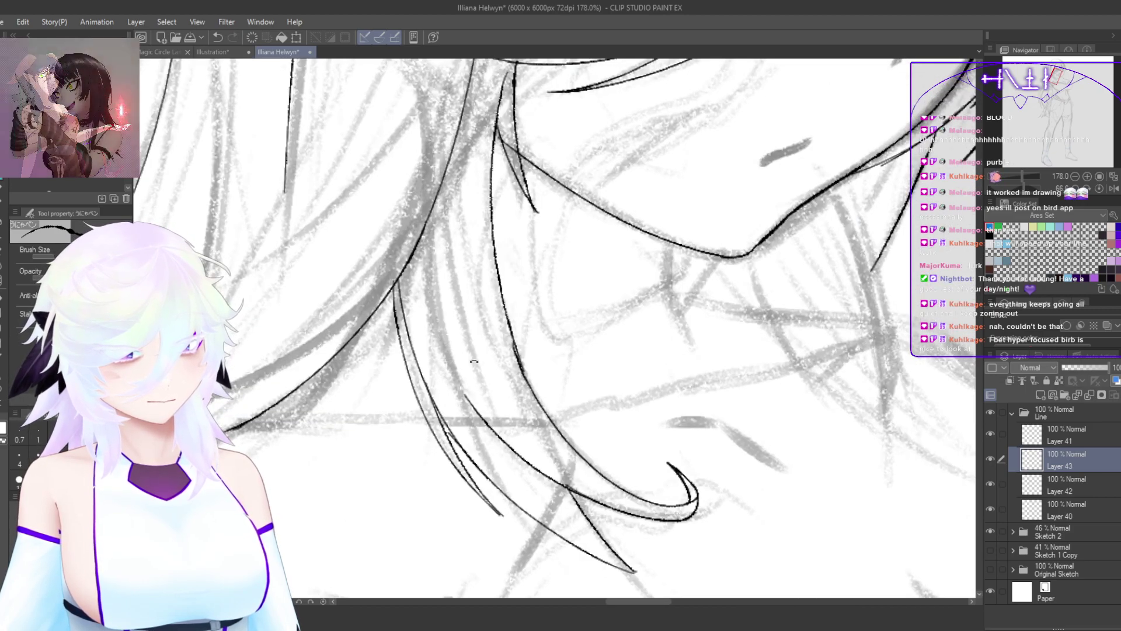
left_click_drag(446, 441, 479, 435)
key("h")
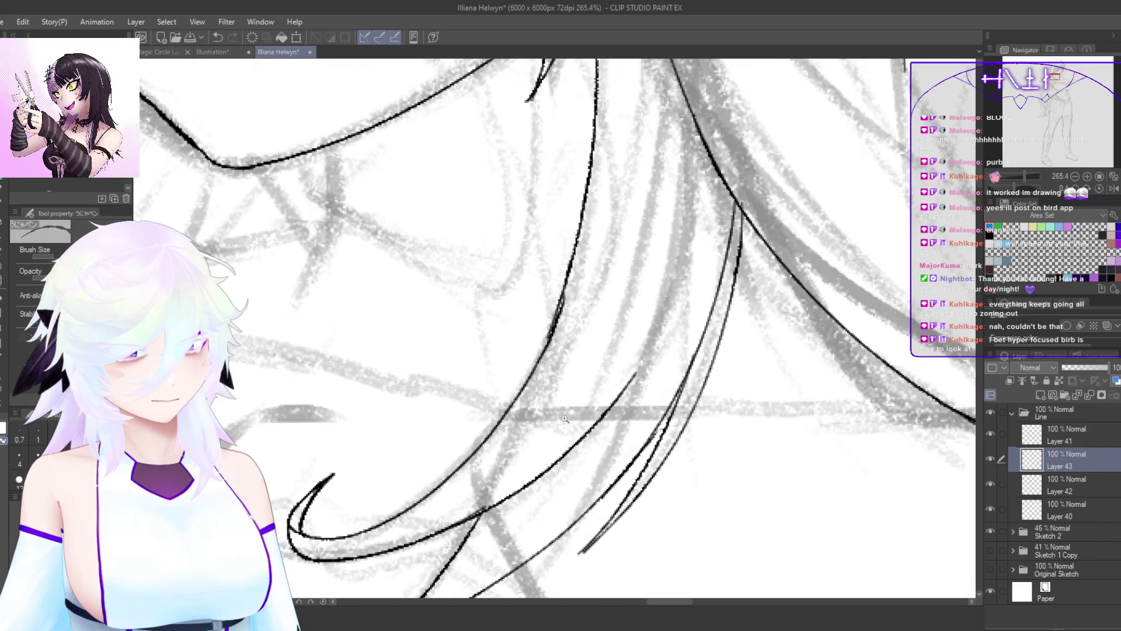
left_click_drag(724, 438, 704, 437)
left_click_drag(703, 437, 629, 378)
mouse_move(692, 346)
left_mouse_down()
mouse_move(708, 341)
mouse_move(561, 337)
left_mouse_up()
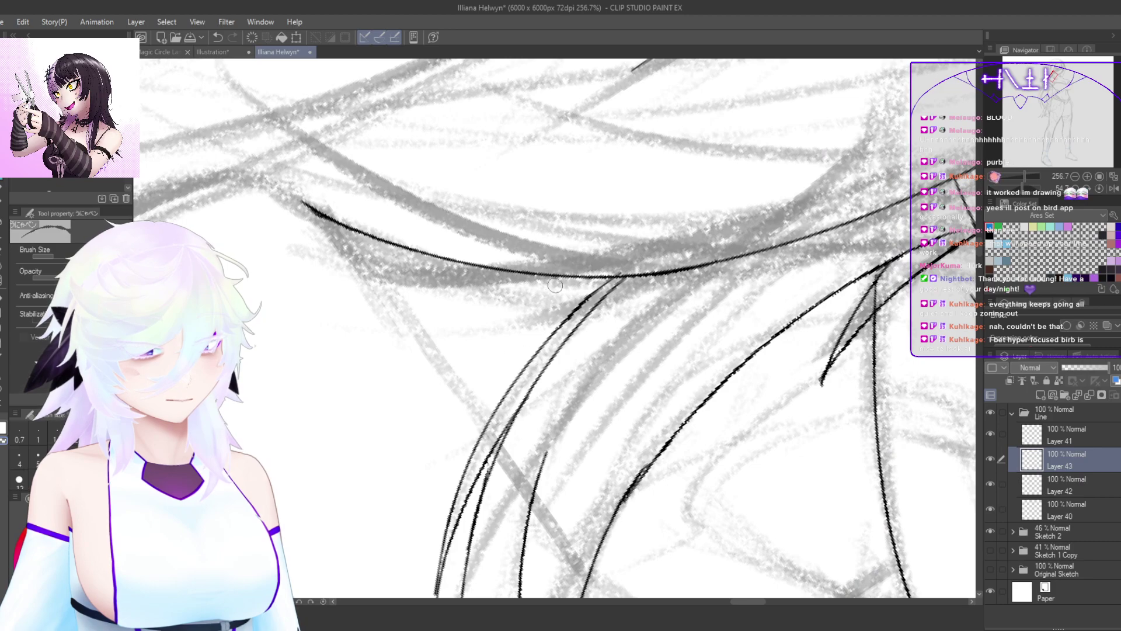
left_click_drag(564, 274, 507, 402)
key("ctrl+z")
mouse_move(577, 277)
left_mouse_down()
mouse_move(505, 368)
mouse_move(500, 431)
mouse_move(521, 379)
left_mouse_up()
key("ctrl+z")
mouse_move(500, 430)
left_mouse_down()
mouse_move(531, 359)
mouse_move(553, 338)
left_mouse_up()
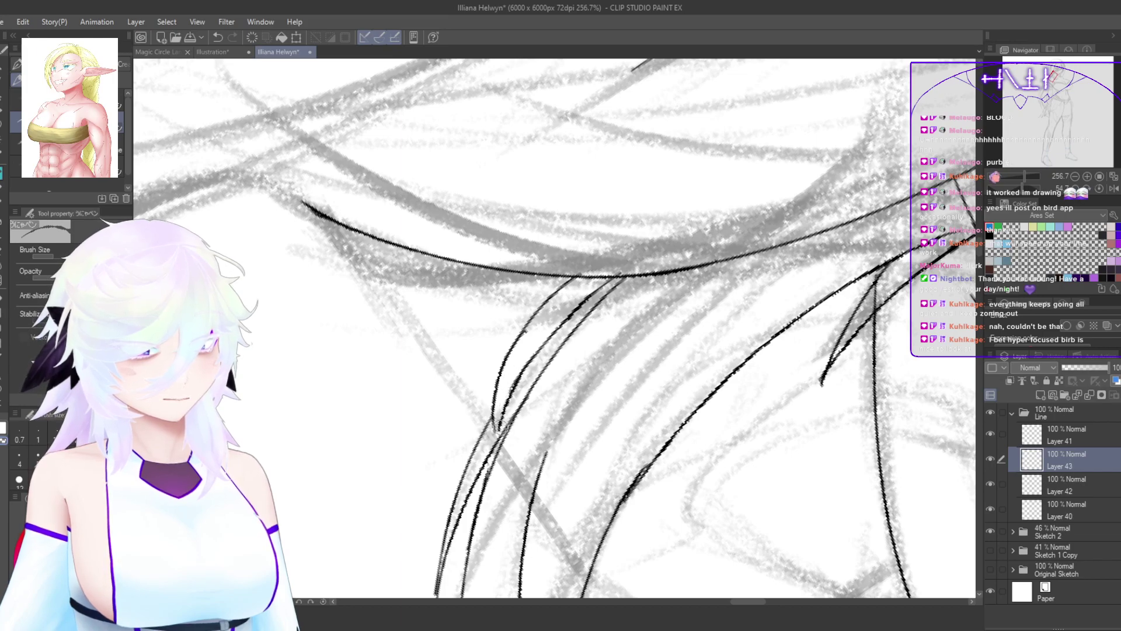
Step: Redraw the upper part of the thin strand where it meets the shoulder strand and erase the leftover line there
left_click(545, 391)
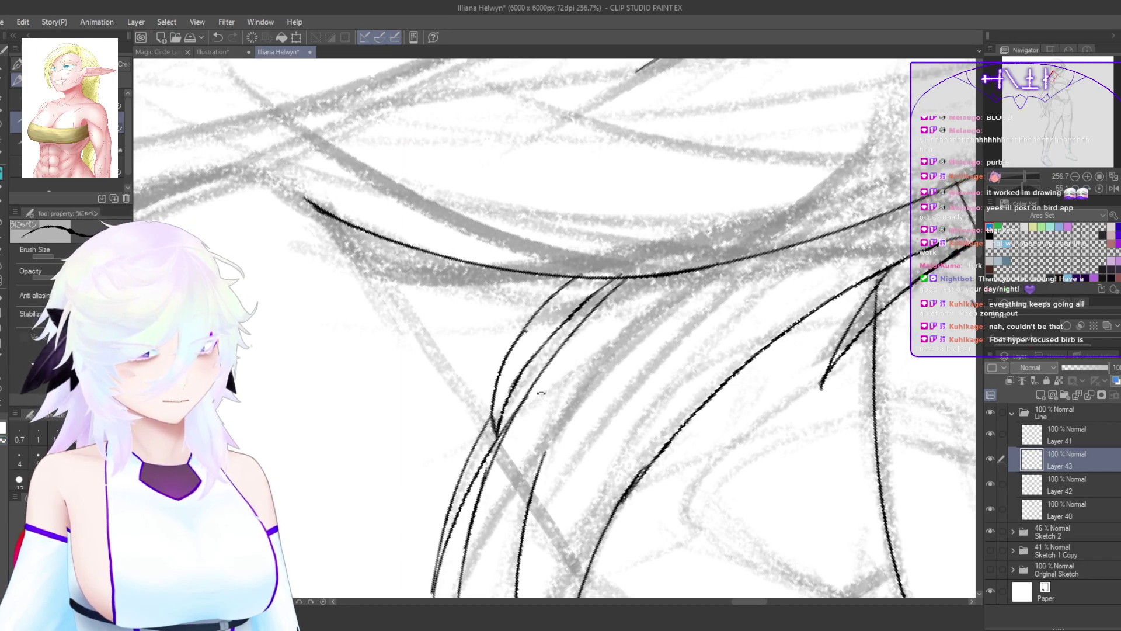
double_click(542, 392)
scroll(567, 365, "up", 2)
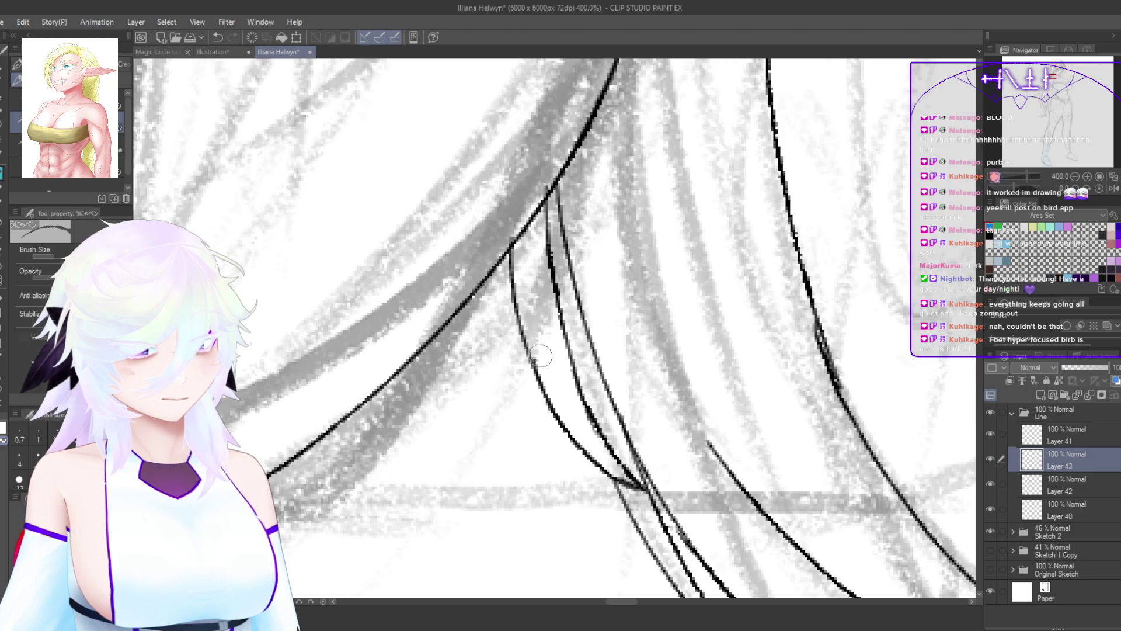
left_click_drag(506, 257, 524, 351)
key("ctrl+z")
left_click_drag(505, 271, 530, 372)
key("ctrl+z")
left_click_drag(518, 316, 544, 389)
key("c")
left_click_drag(512, 255, 514, 288)
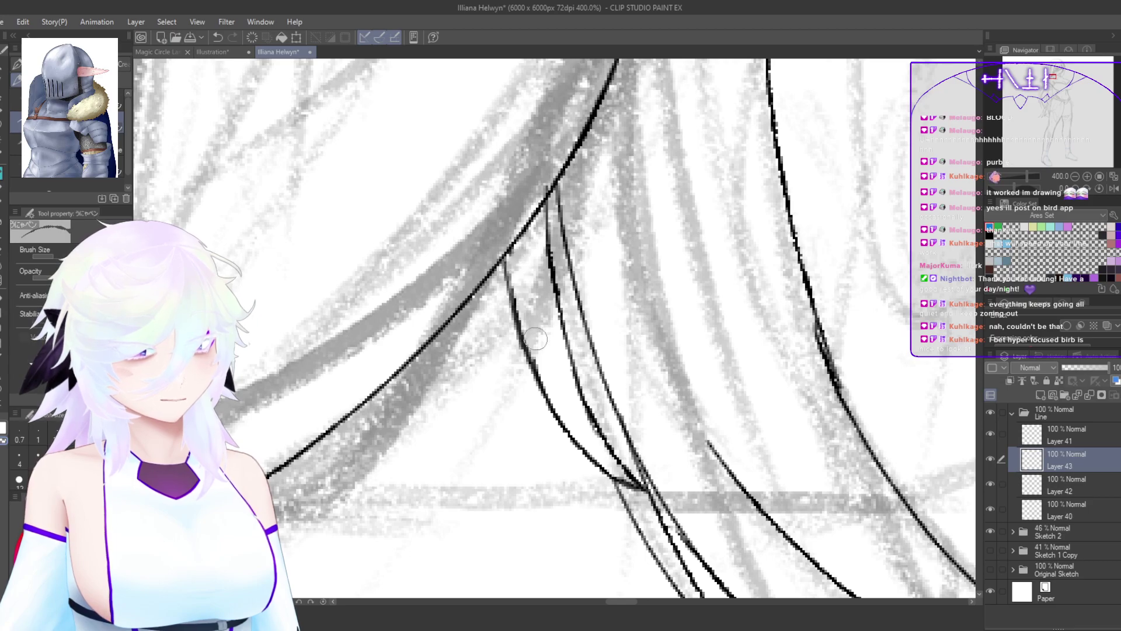
Step: Ink the outer edge of a new lock from beneath the far side of the jaw, curving down over the neck into a hook
scroll(542, 273, "up", 2)
left_click_drag(626, 258, 581, 443)
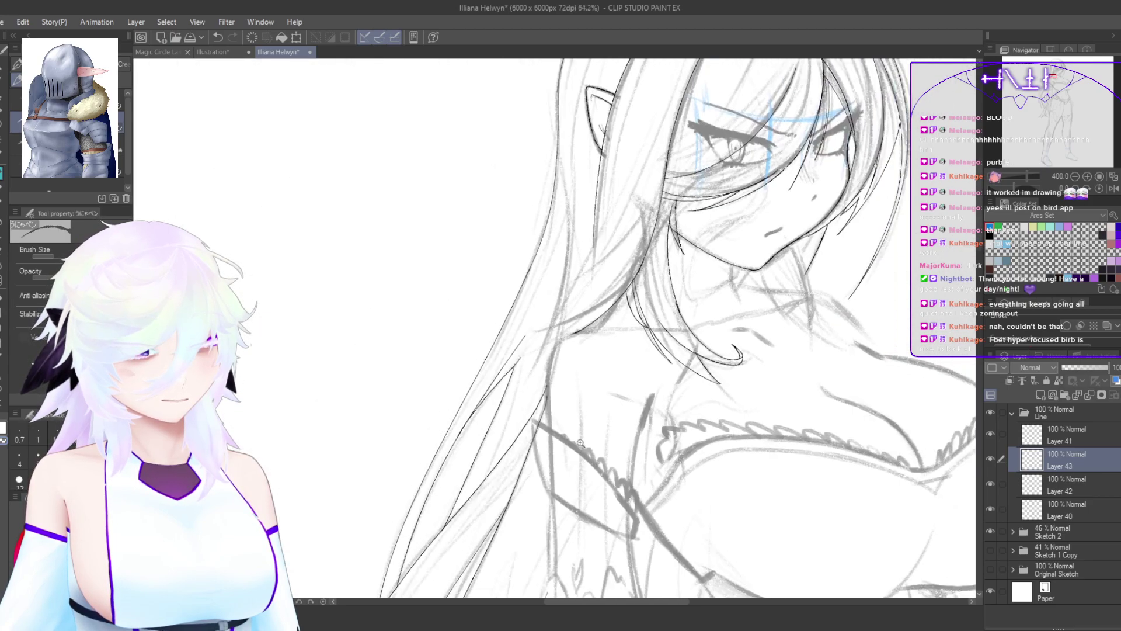
key("h")
left_click_drag(707, 402, 801, 528)
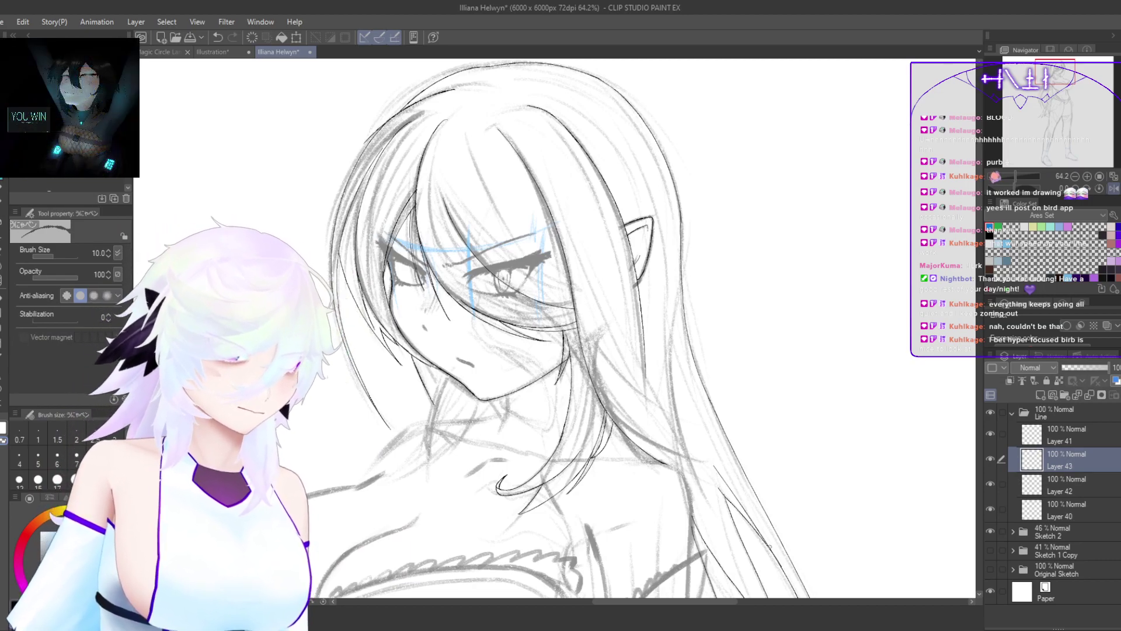
scroll(658, 391, "up", 3)
left_click_drag(749, 493, 561, 440)
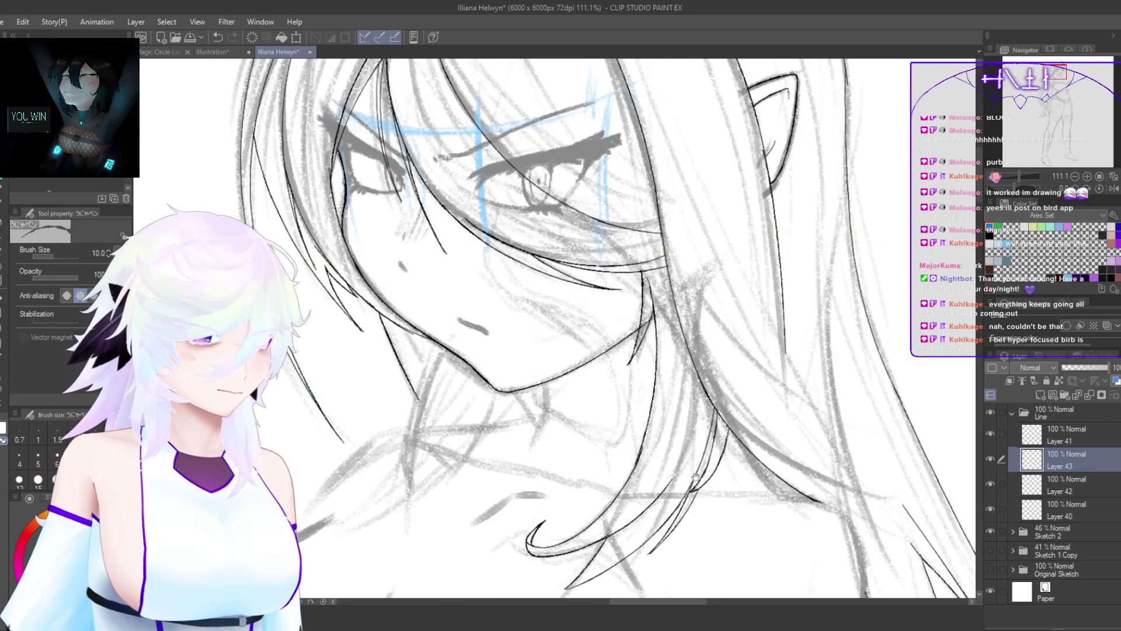
left_click_drag(444, 345, 403, 436)
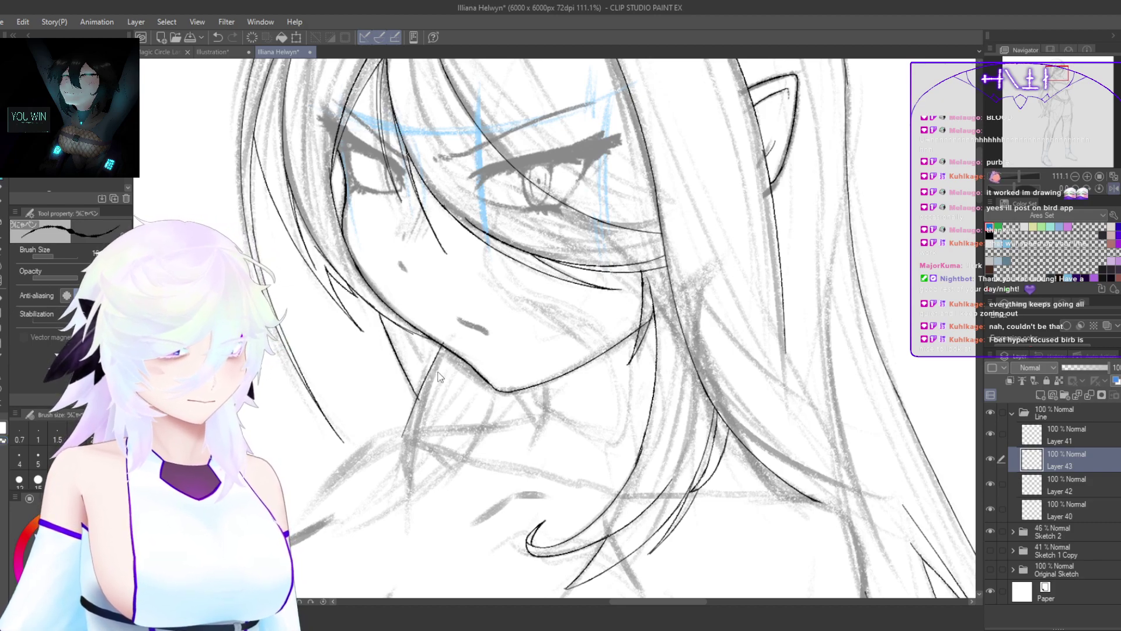
key("ctrl+z")
key("ctrl+z")
mouse_move(444, 345)
left_mouse_down()
mouse_move(394, 486)
mouse_move(478, 493)
mouse_move(486, 473)
left_mouse_up()
scroll(396, 496, "up", 4)
key("ctrl+z")
left_click_drag(456, 522, 484, 443)
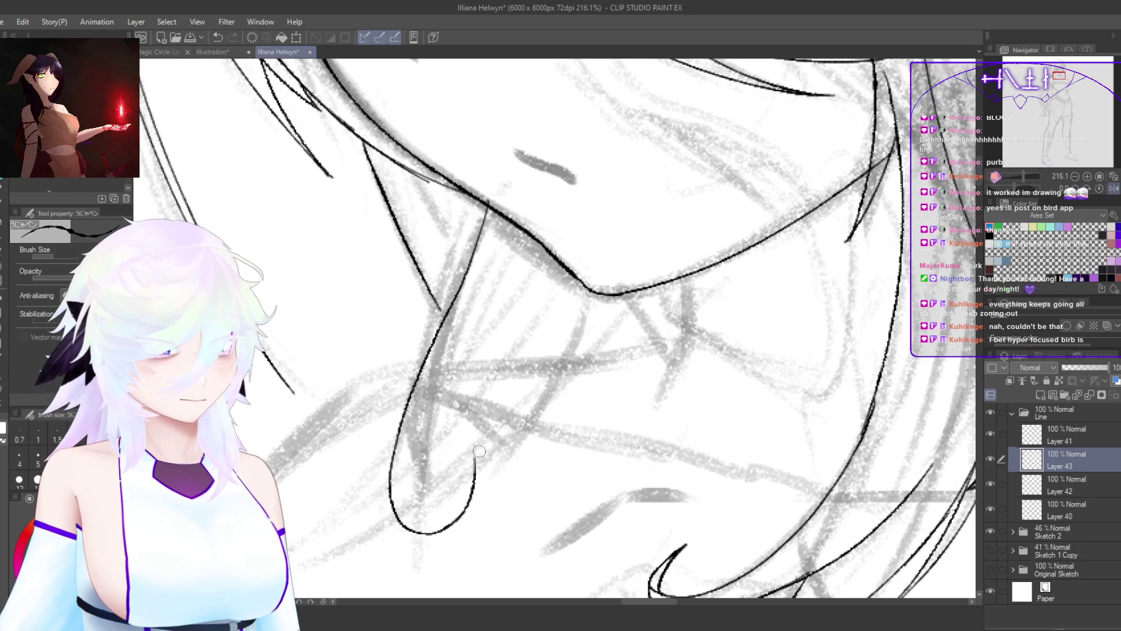
Step: Reshape the neck lock's hook into a pointed tip and ink its inner edge back up along the neck
key("ctrl+z")
mouse_move(464, 513)
left_mouse_down()
mouse_move(433, 504)
mouse_move(422, 514)
mouse_move(390, 484)
mouse_move(439, 394)
left_mouse_up()
key("ctrl+z")
key("ctrl+z")
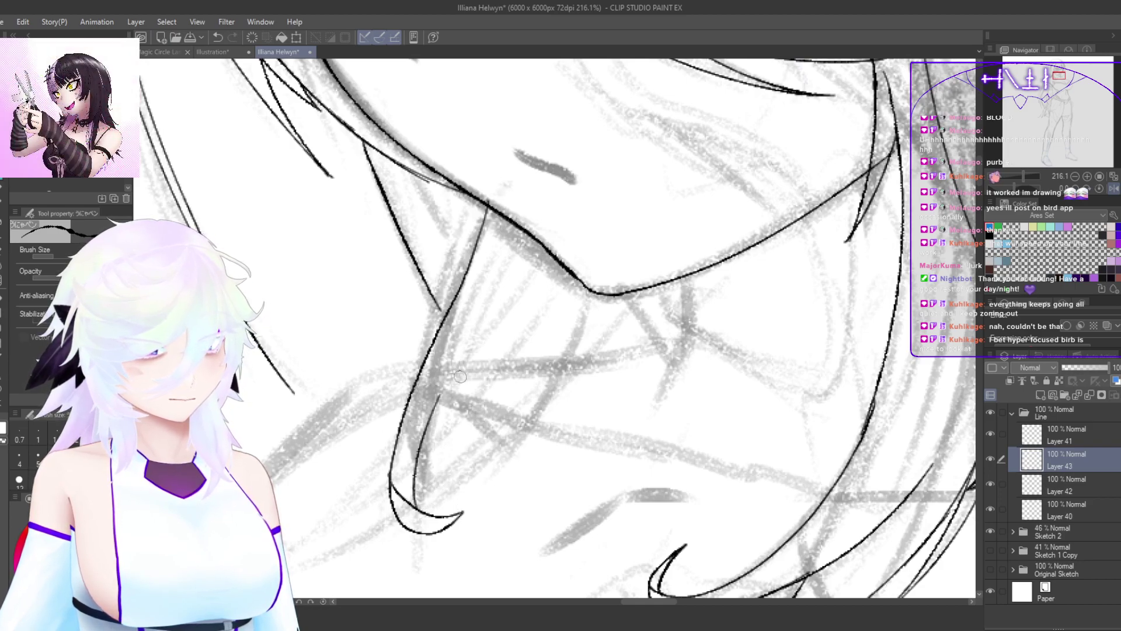
key("ctrl+z")
mouse_move(420, 517)
left_mouse_down()
mouse_move(433, 429)
mouse_move(482, 346)
mouse_move(462, 345)
mouse_move(440, 460)
mouse_move(463, 392)
left_mouse_up()
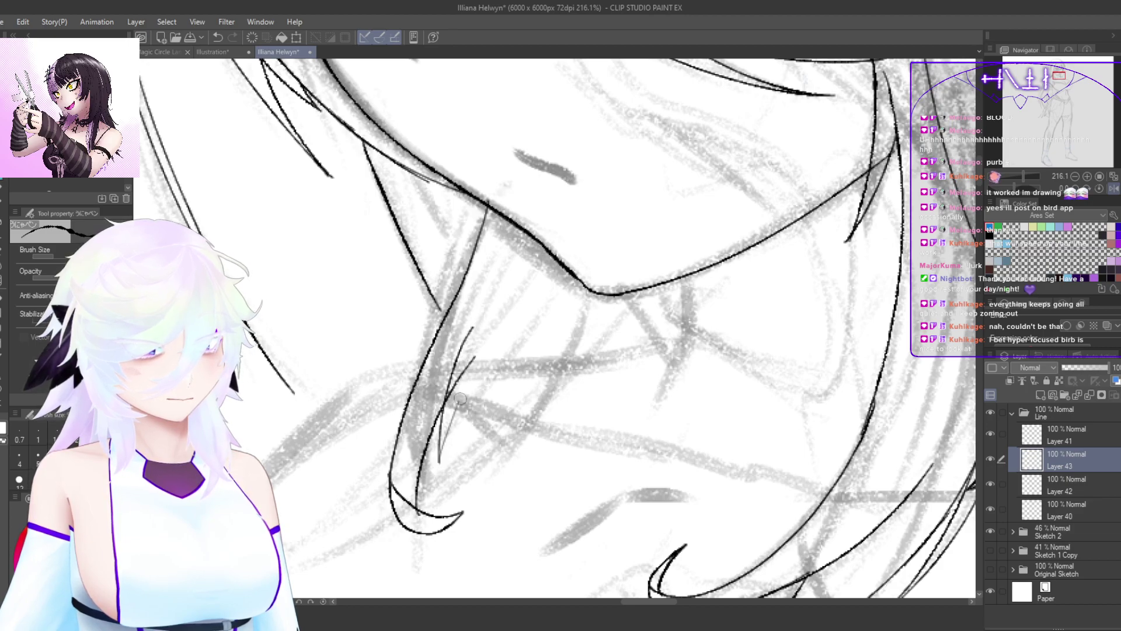
Step: Ink a small, narrow pointed lock on the inner side of the neck lock, redrawing both edges
key("ctrl+z")
key("ctrl+z")
left_click_drag(465, 333, 450, 465)
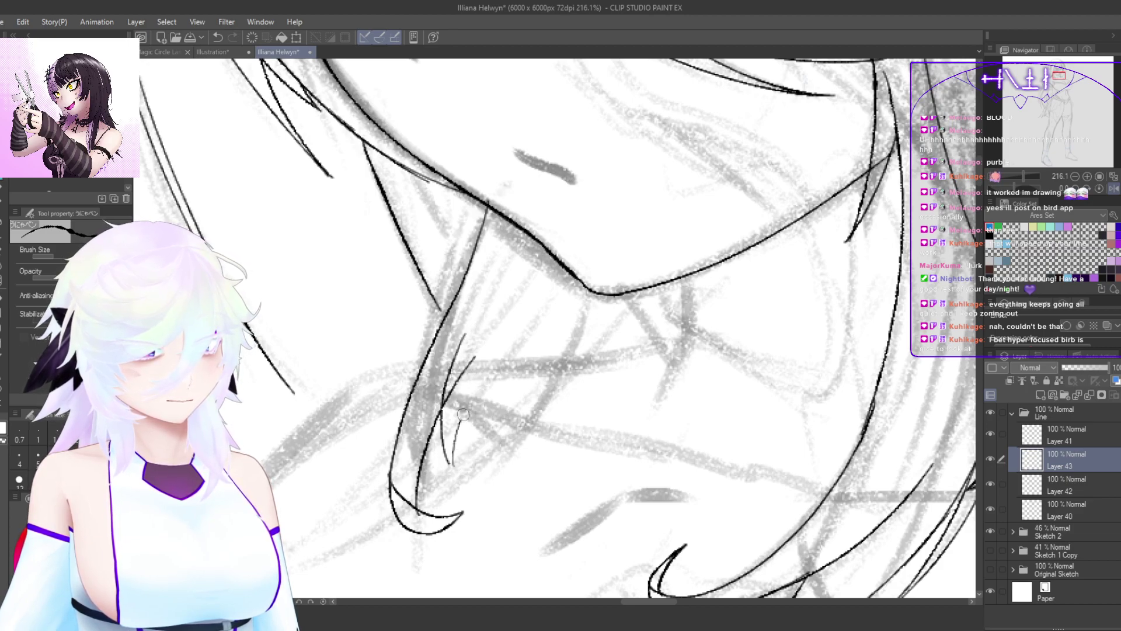
left_click_drag(479, 385, 451, 466)
key("ctrl+z")
left_click_drag(486, 366, 446, 467)
Step: Extend the small lock's inner edge up to the underside of the chin, redrawing the stroke until it curves smoothly
left_click_drag(459, 417, 554, 285)
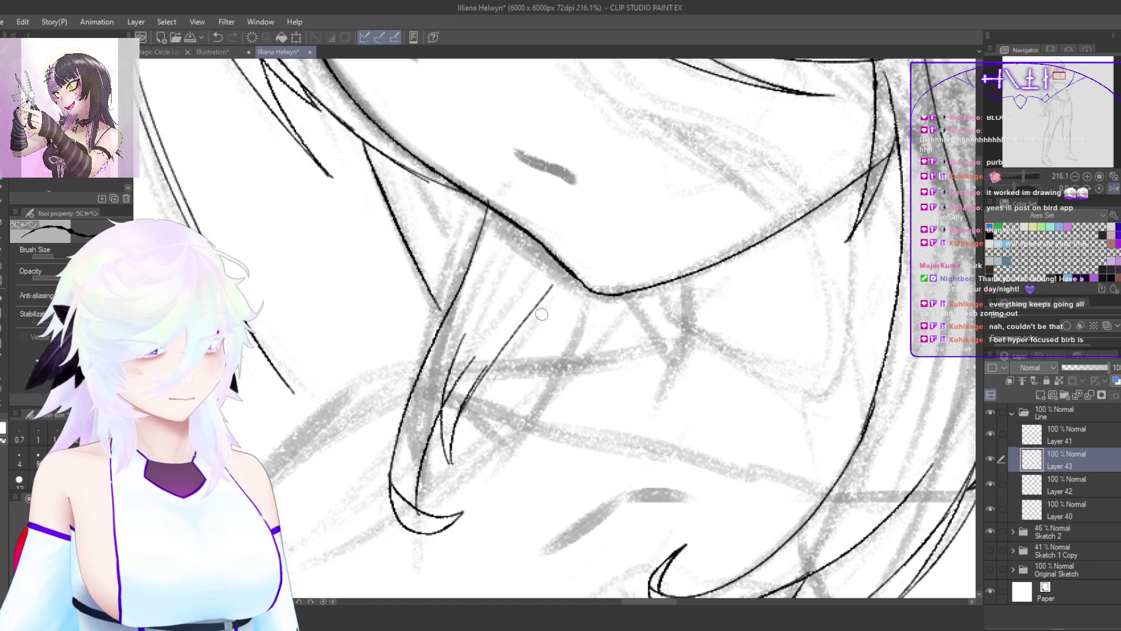
key("ctrl+z")
left_click_drag(463, 404, 572, 271)
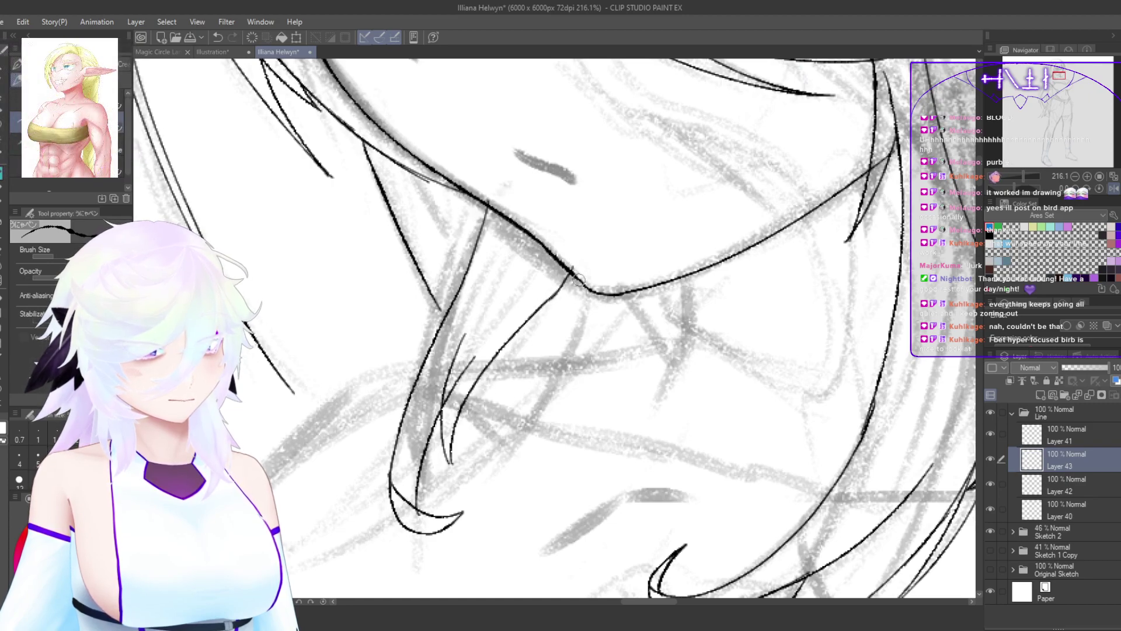
key("ctrl+z")
key("ctrl+z")
left_click_drag(456, 431, 571, 285)
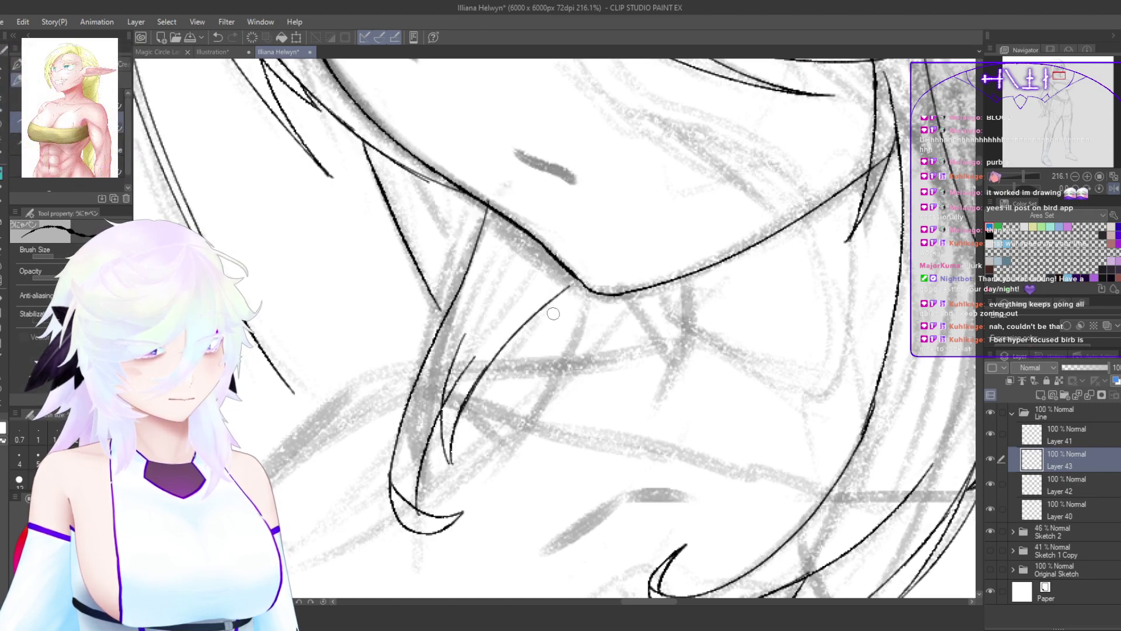
Step: Ink a second small pointed lock branching from the inner edge of the first, with a small notch partway up its inner side
scroll(732, 507, "down", 5)
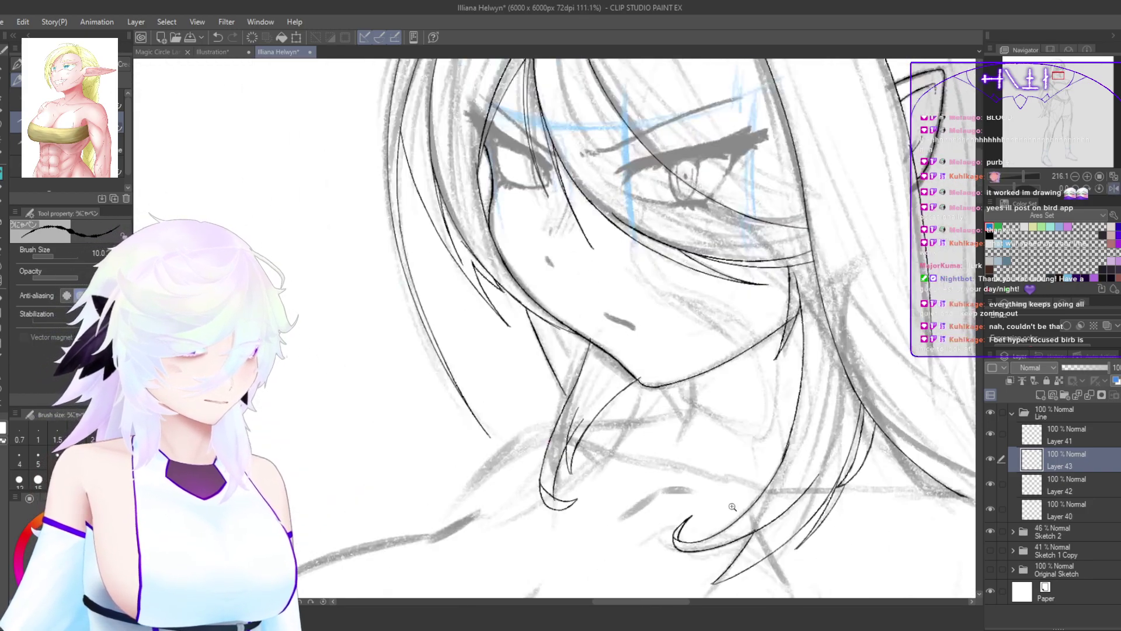
scroll(733, 506, "up", 6)
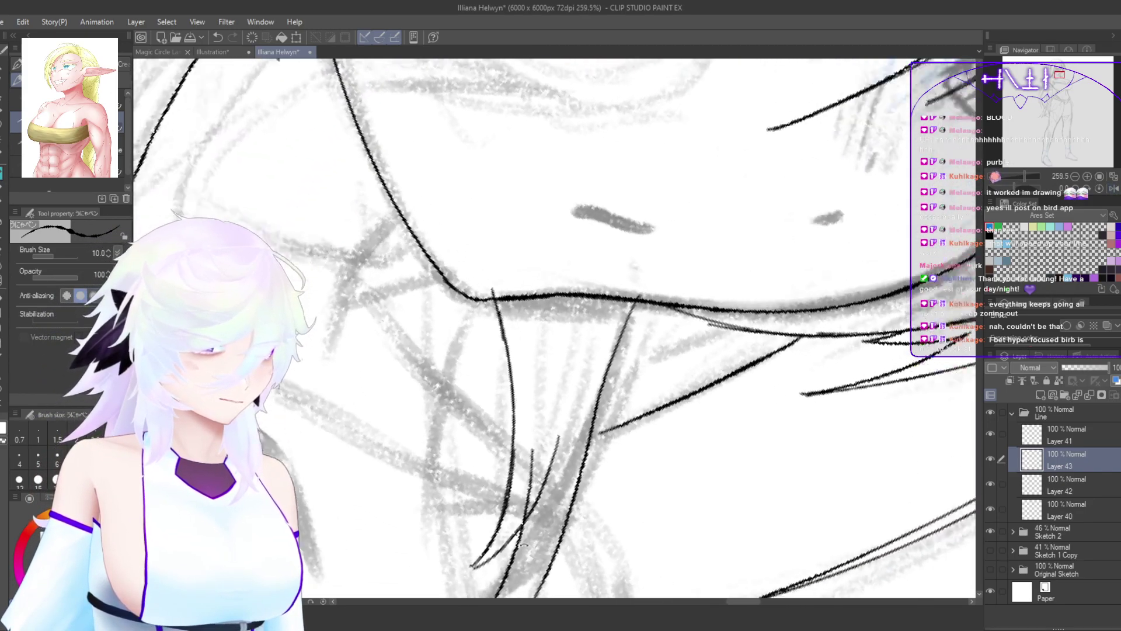
scroll(524, 544, "down", 8)
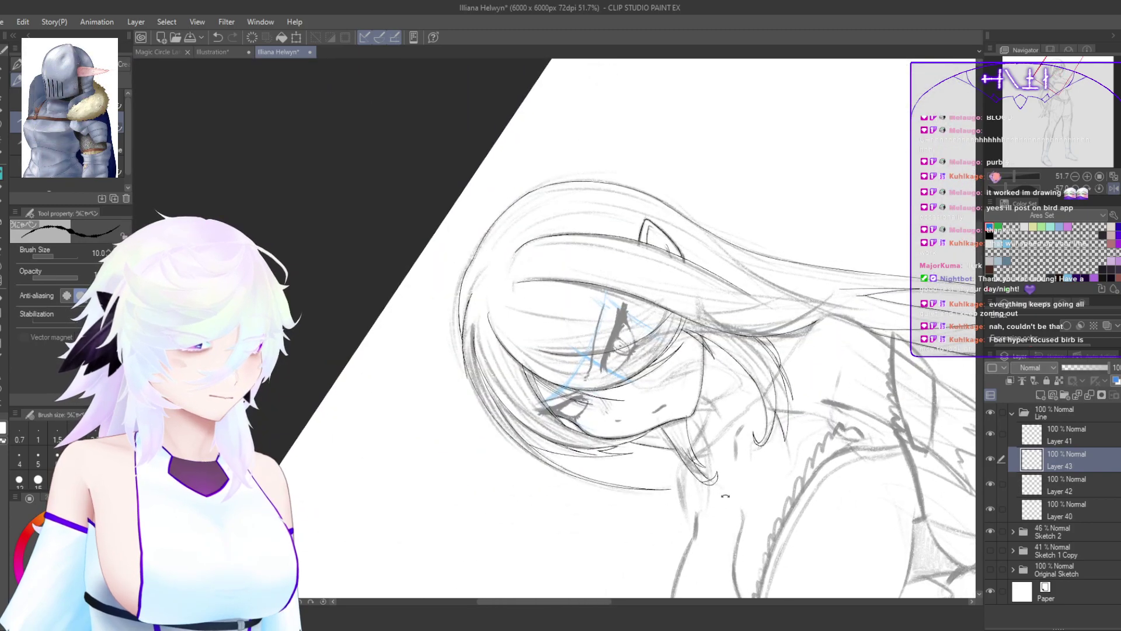
double_click(675, 504)
mouse_move(528, 536)
left_mouse_down()
mouse_move(585, 493)
mouse_move(554, 436)
left_mouse_up()
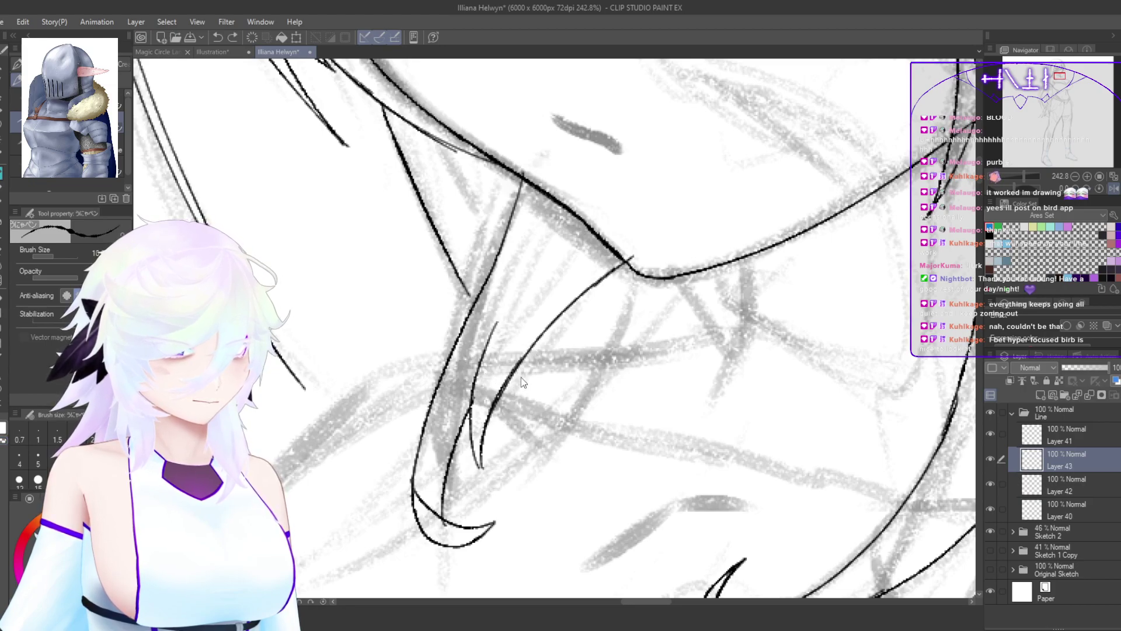
mouse_move(522, 358)
left_mouse_down()
mouse_move(523, 494)
mouse_move(536, 388)
left_mouse_up()
key("ctrl+z")
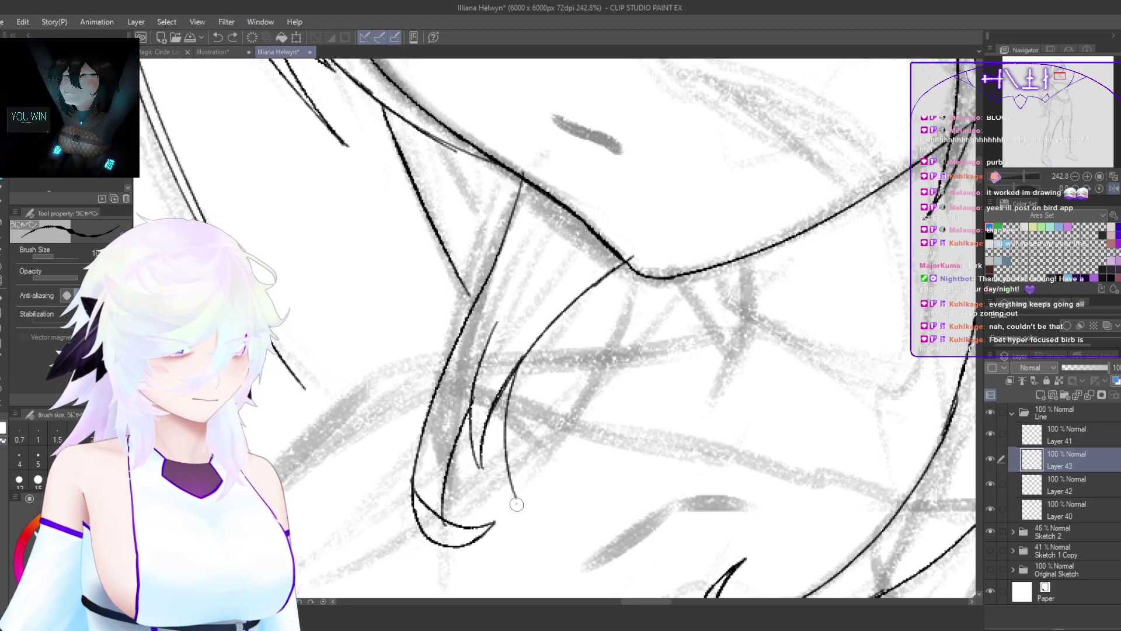
mouse_move(517, 503)
left_mouse_down()
mouse_move(563, 374)
mouse_move(554, 425)
mouse_move(616, 322)
mouse_move(597, 398)
left_mouse_up()
key("h")
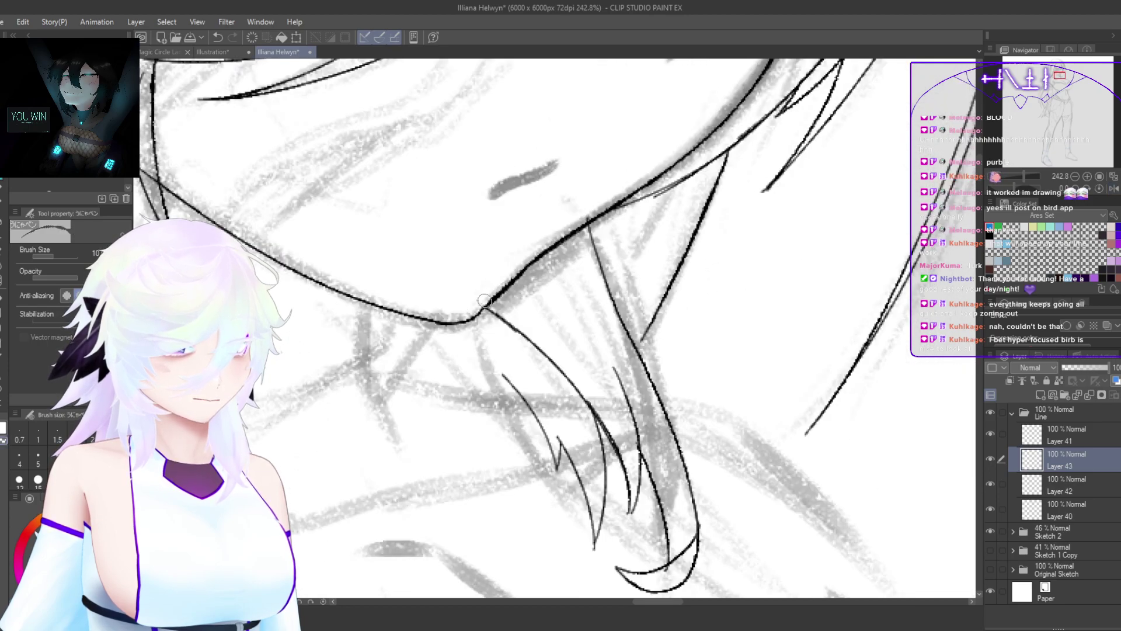
Step: Lasso the group of neck locks under the chin, transform the selection and apply it
key("h")
scroll(729, 273, "down", 11)
left_click_drag(722, 349, 718, 390)
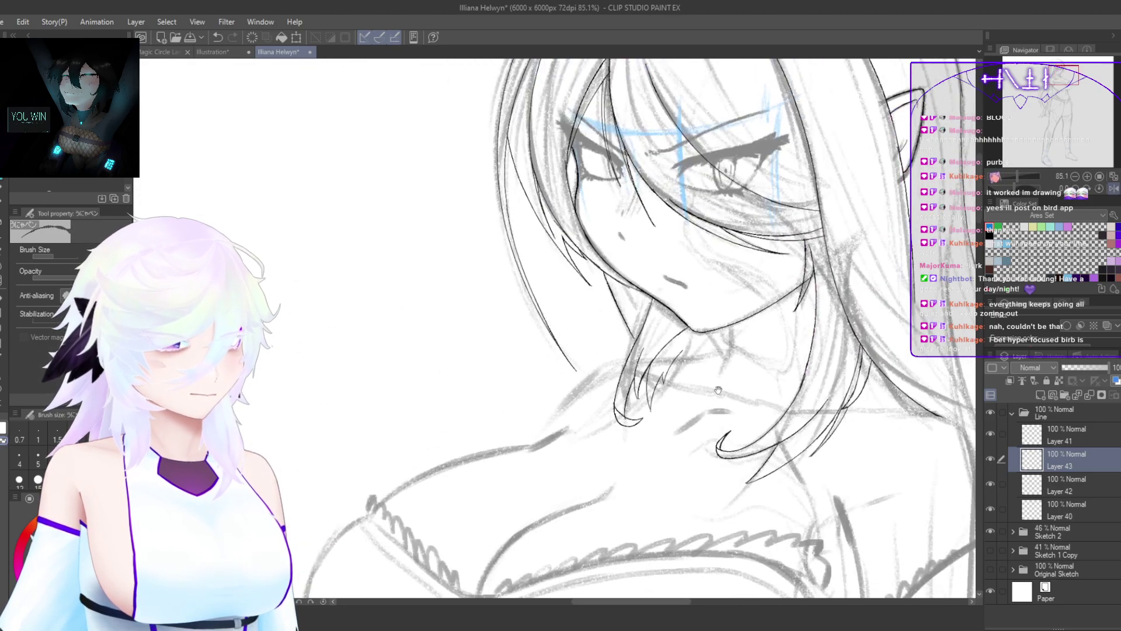
scroll(679, 362, "up", 5)
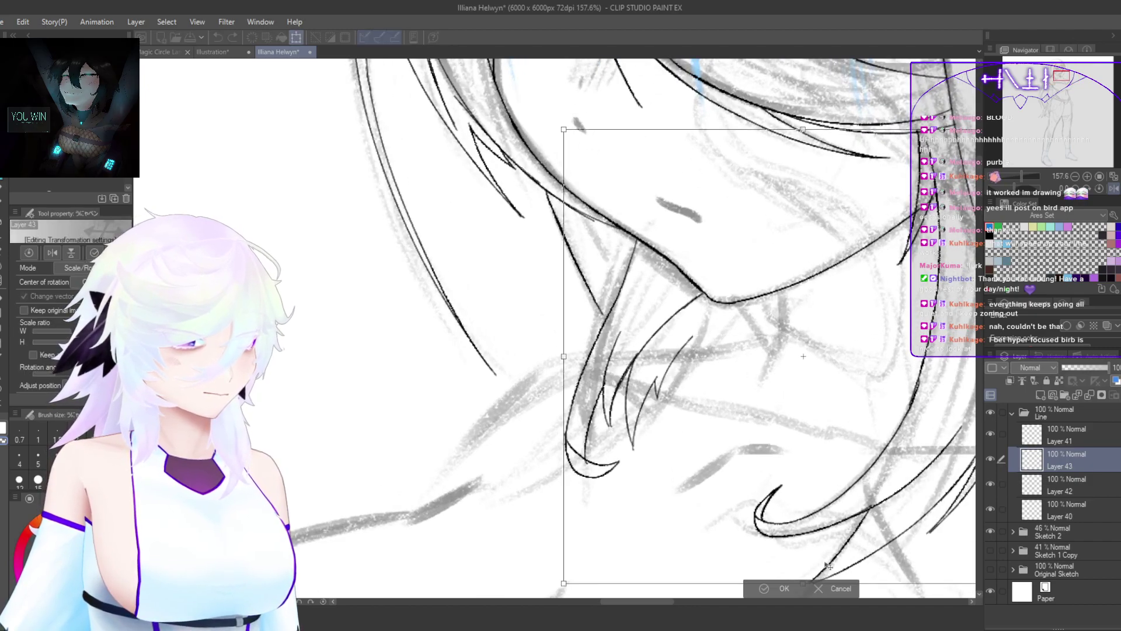
key("m")
mouse_move(680, 432)
left_mouse_down()
mouse_move(573, 269)
mouse_move(673, 424)
mouse_move(694, 408)
left_mouse_up()
key("ctrl+t")
scroll(825, 447, "down", 5)
left_click_drag(829, 453, 778, 434)
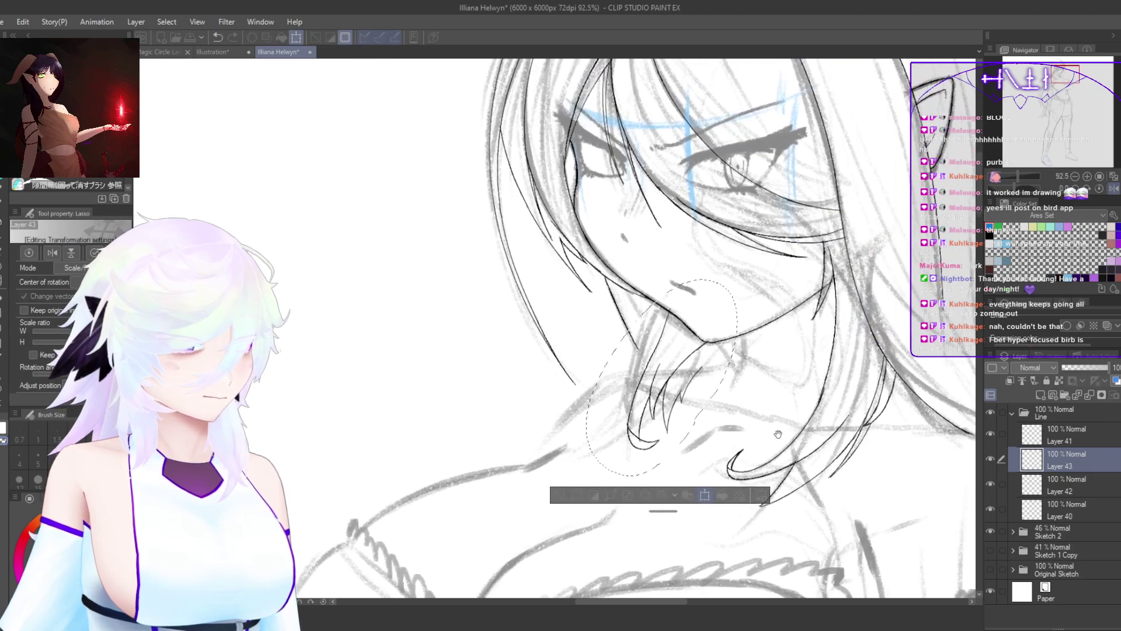
scroll(779, 433, "up", 3)
scroll(557, 406, "up", 2)
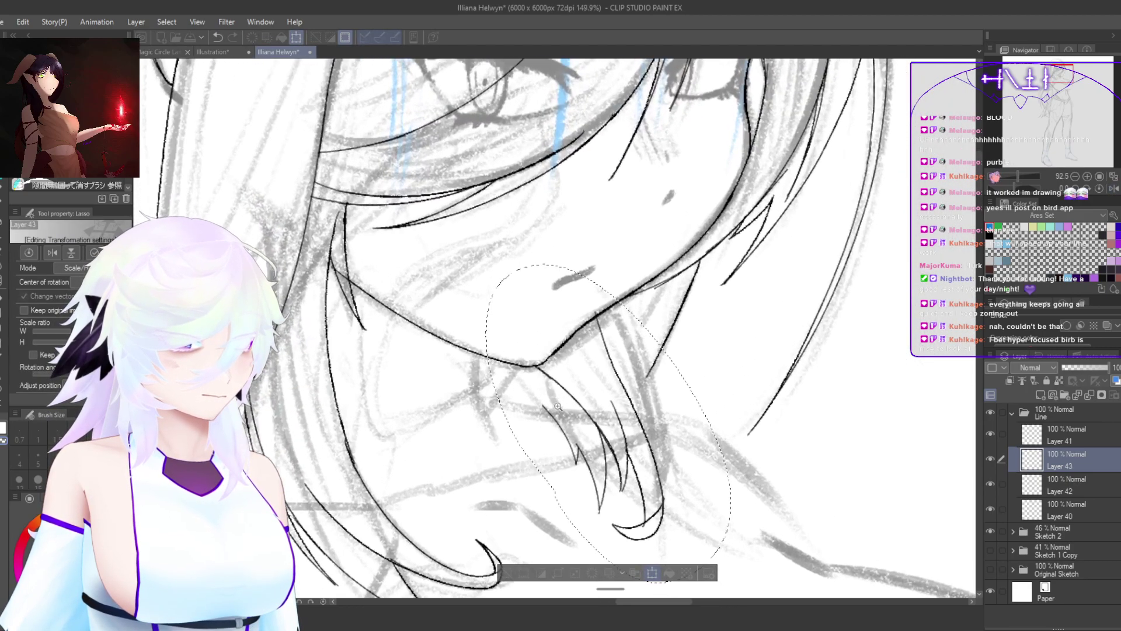
scroll(558, 406, "down", 3)
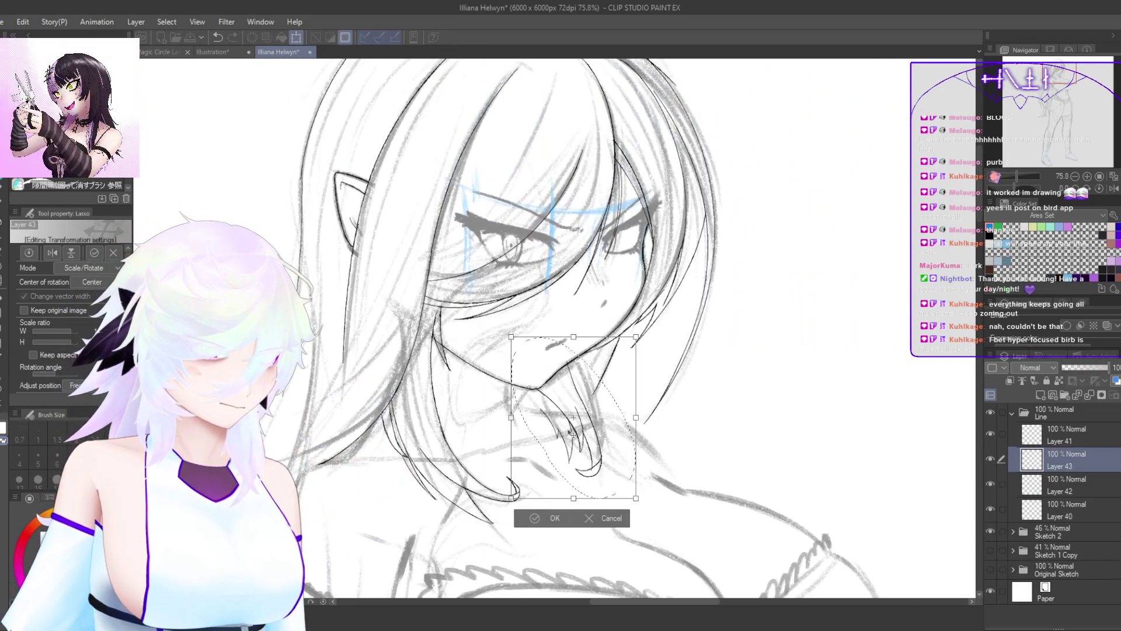
scroll(573, 434, "up", 3)
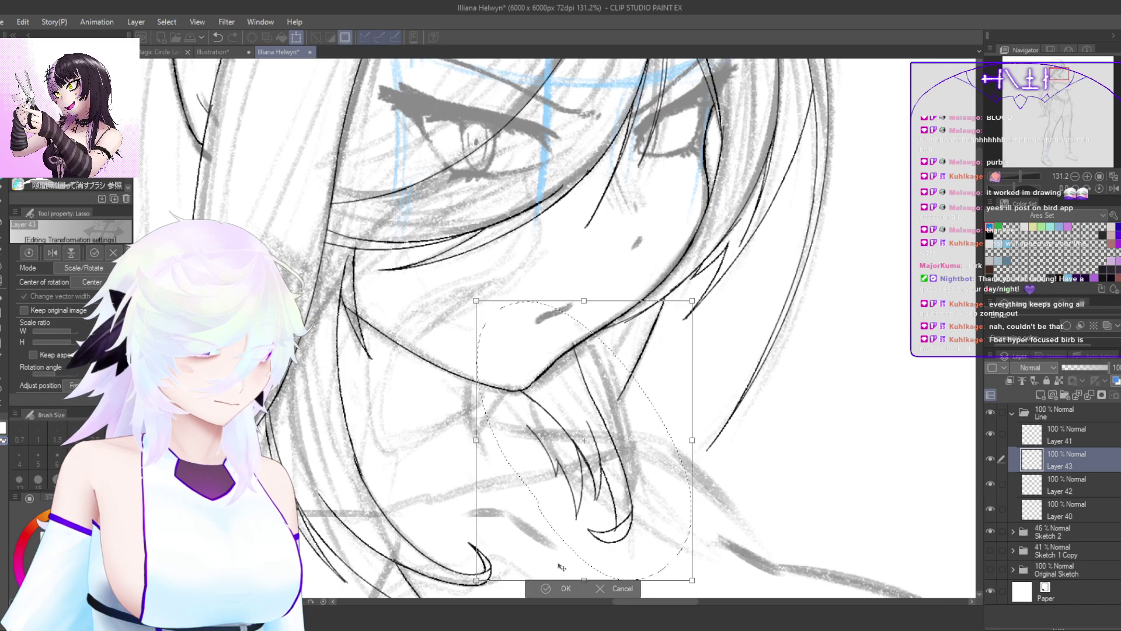
left_click(566, 586)
Step: Extend the second small lock's inner edge up toward the chin, finishing it with a short zigzag of hair tips
scroll(584, 409, "up", 2)
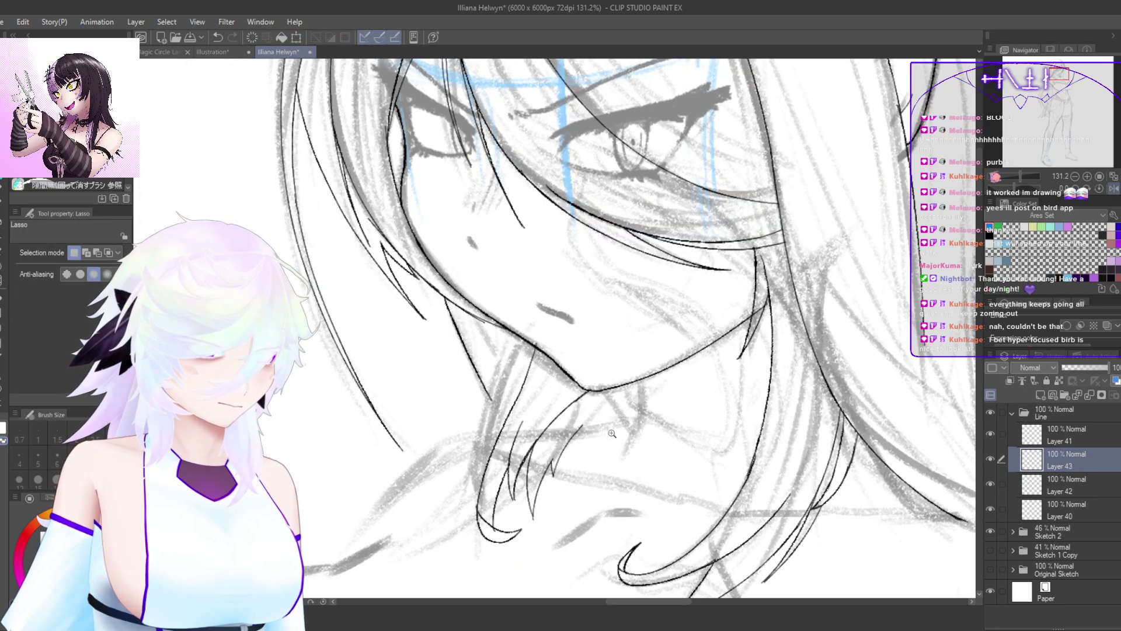
scroll(639, 388, "up", 2)
key("p")
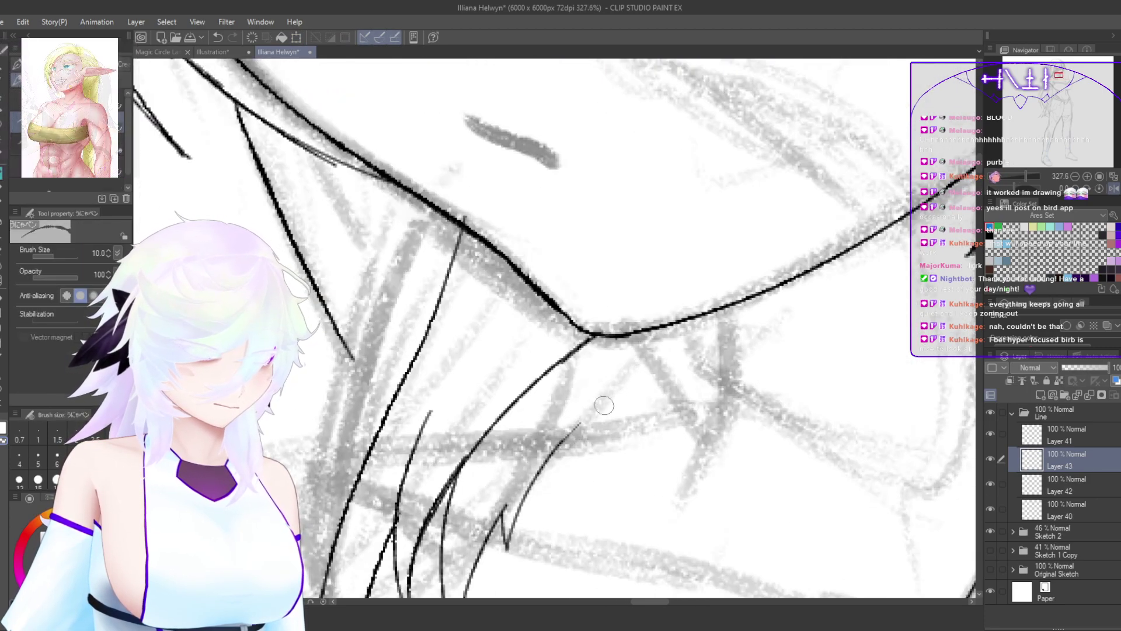
mouse_move(559, 449)
left_mouse_down()
mouse_move(616, 385)
mouse_move(612, 409)
mouse_move(630, 408)
left_mouse_up()
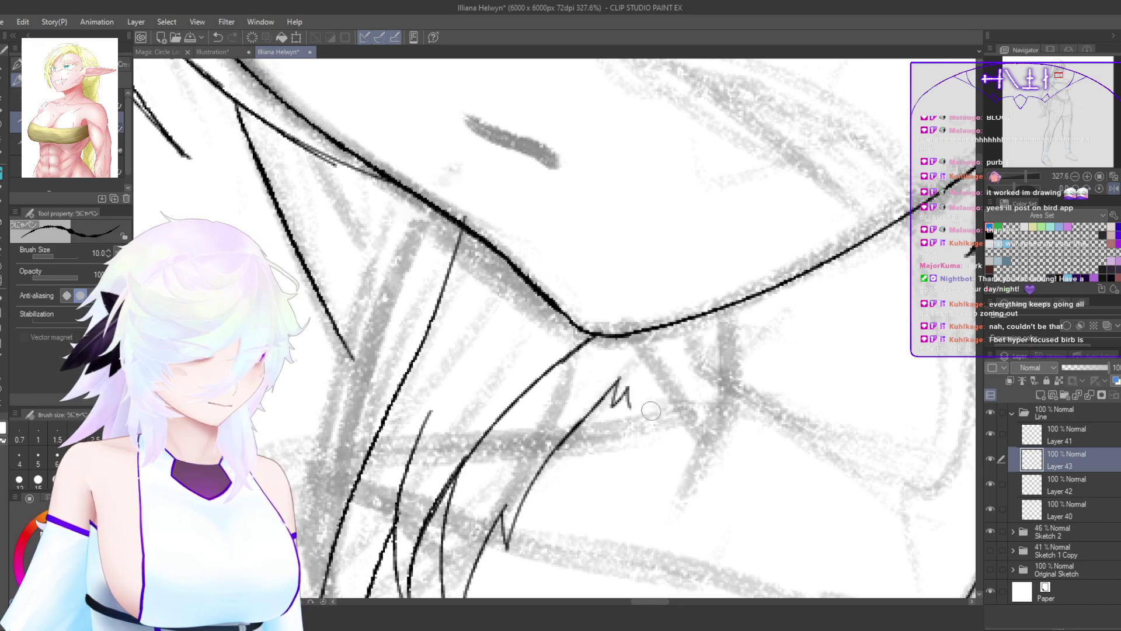
key("h")
left_click_drag(481, 389, 475, 419)
key("h")
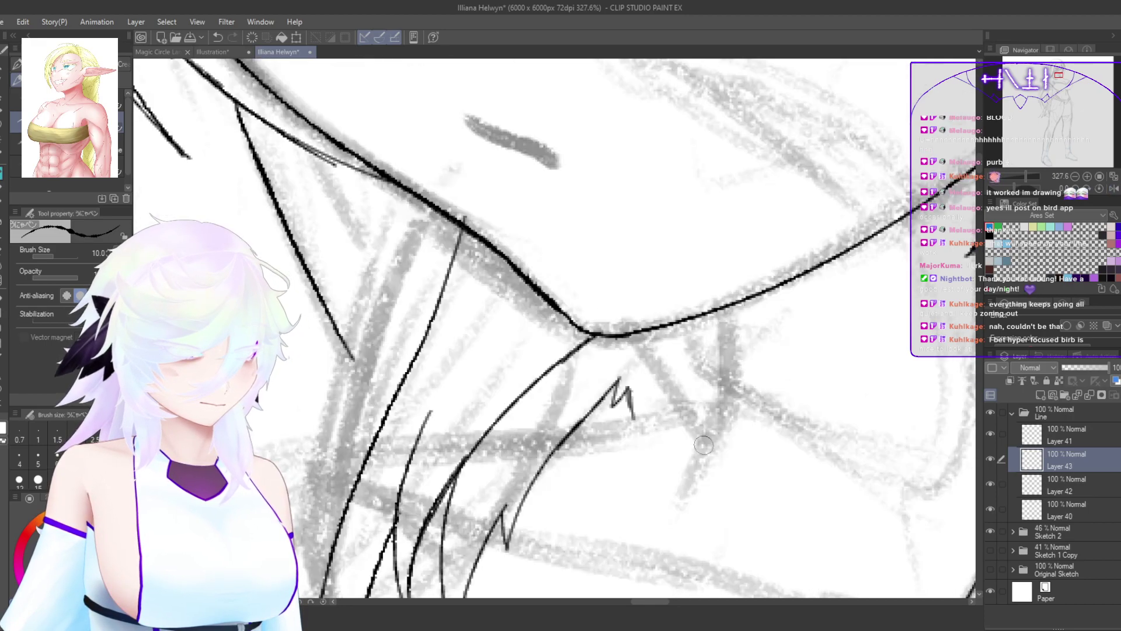
left_click_drag(738, 481, 762, 323)
left_click_drag(584, 480, 596, 482)
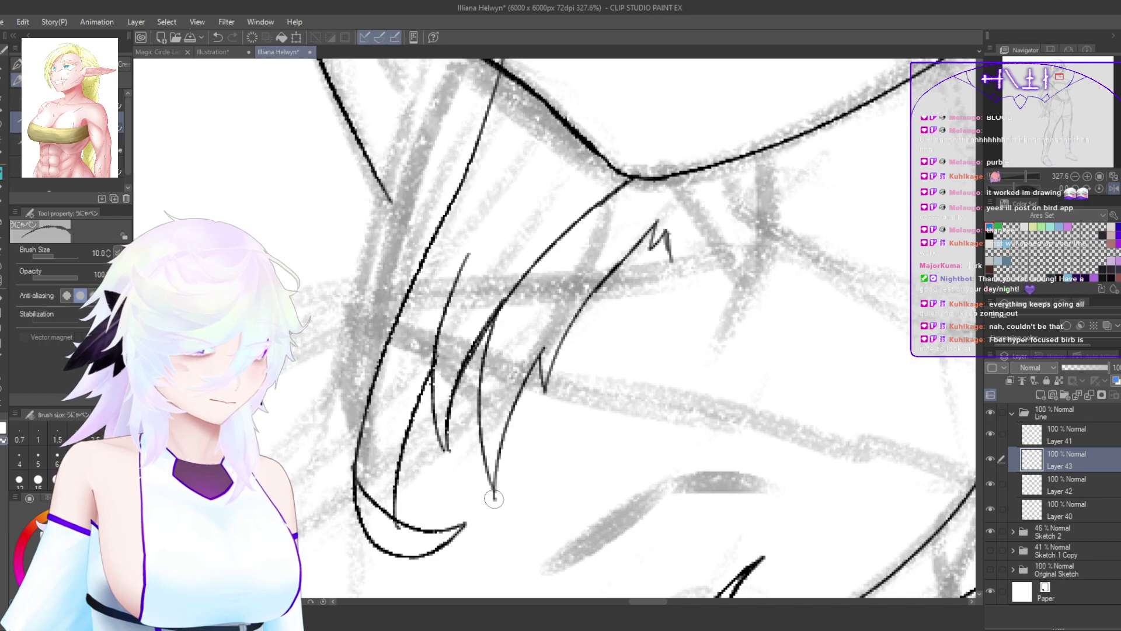
scroll(492, 456, "up", 3)
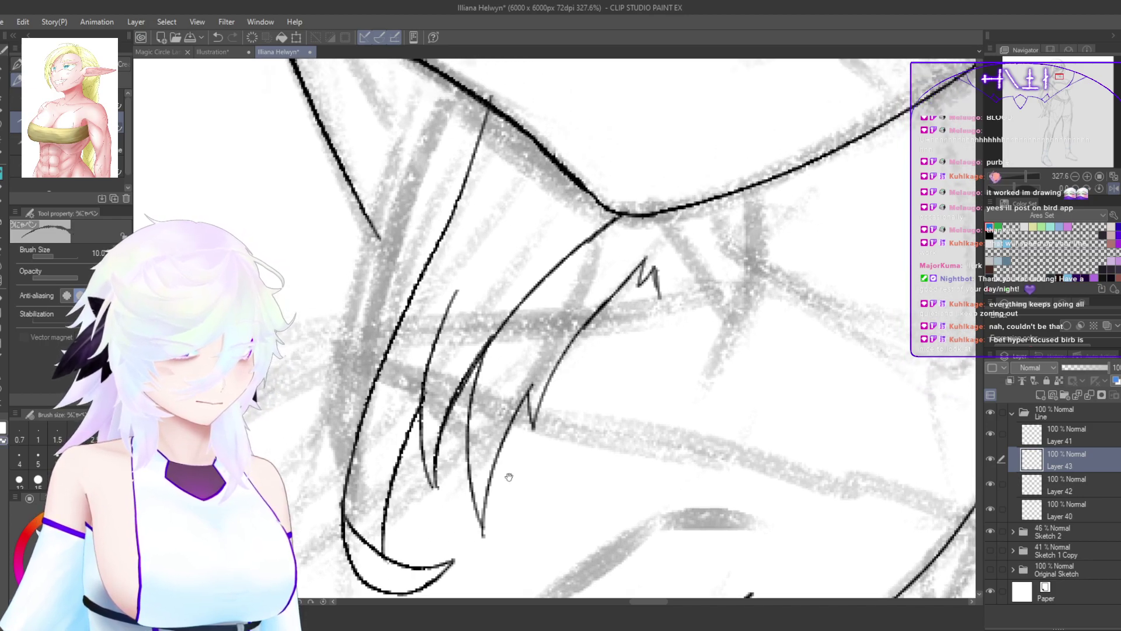
Step: Break the hooked neck lock's outer edge just below the jaw into a small pointed strand, cleaning up the overlapping lines
mouse_move(499, 251)
left_mouse_down()
mouse_move(390, 407)
mouse_move(496, 321)
mouse_move(467, 340)
left_mouse_up()
key("c")
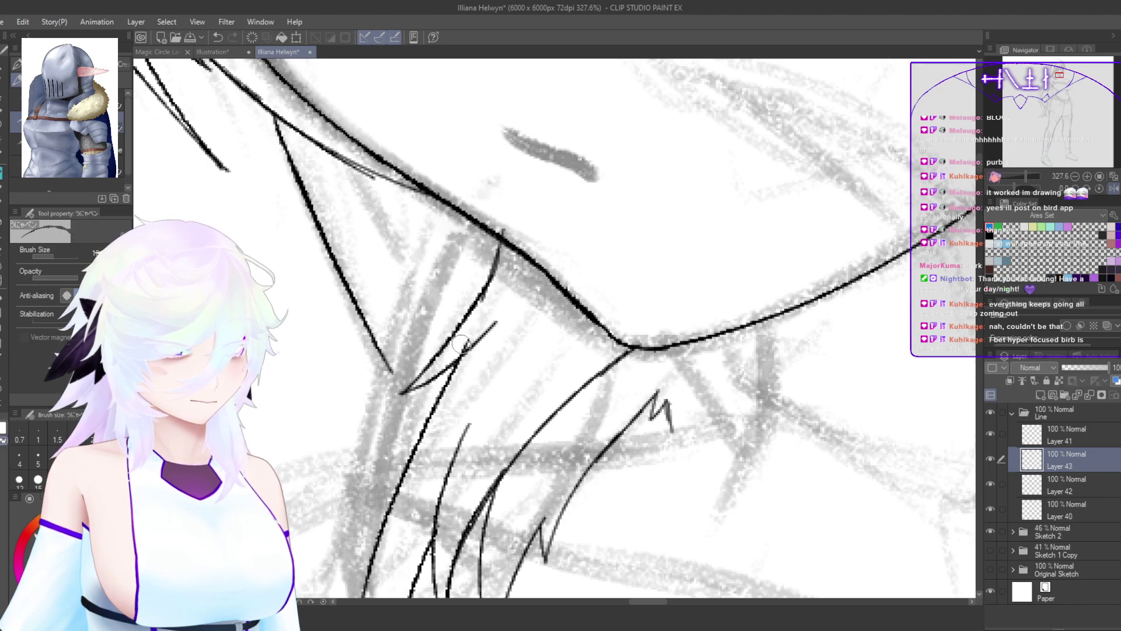
left_click_drag(491, 285, 488, 299)
key("h")
key("h")
left_click_drag(447, 372, 469, 358)
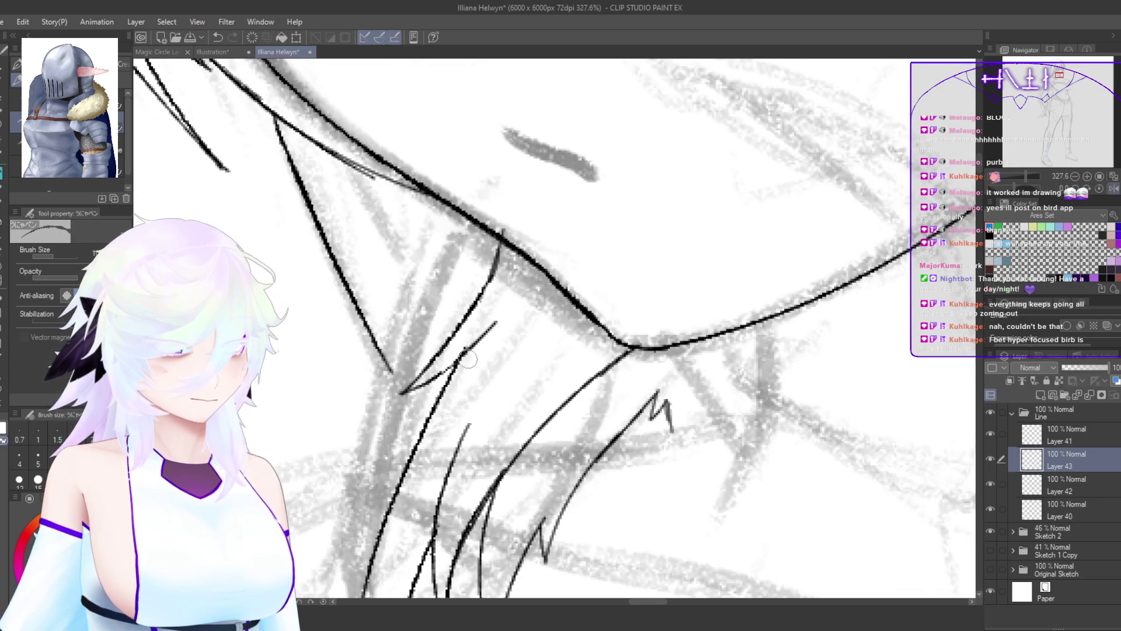
Step: Ink a second line along the long lock beside the jaw's ear-side end, redrawing it until it curves smoothly down the neck
left_click_drag(524, 381, 482, 548)
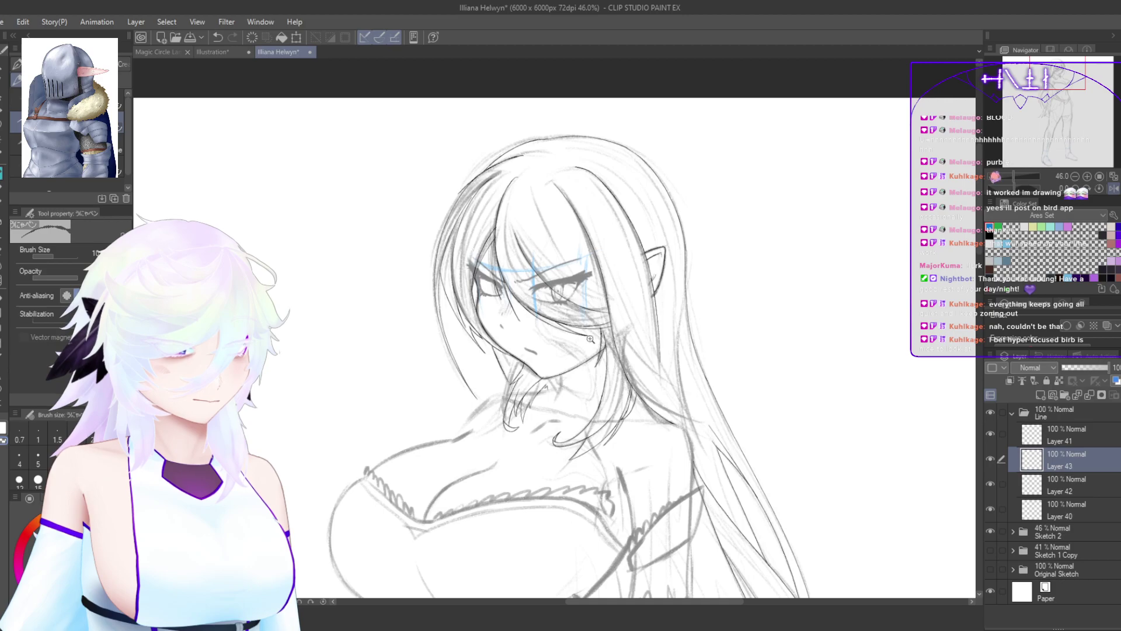
left_click_drag(583, 355, 602, 255)
key("h")
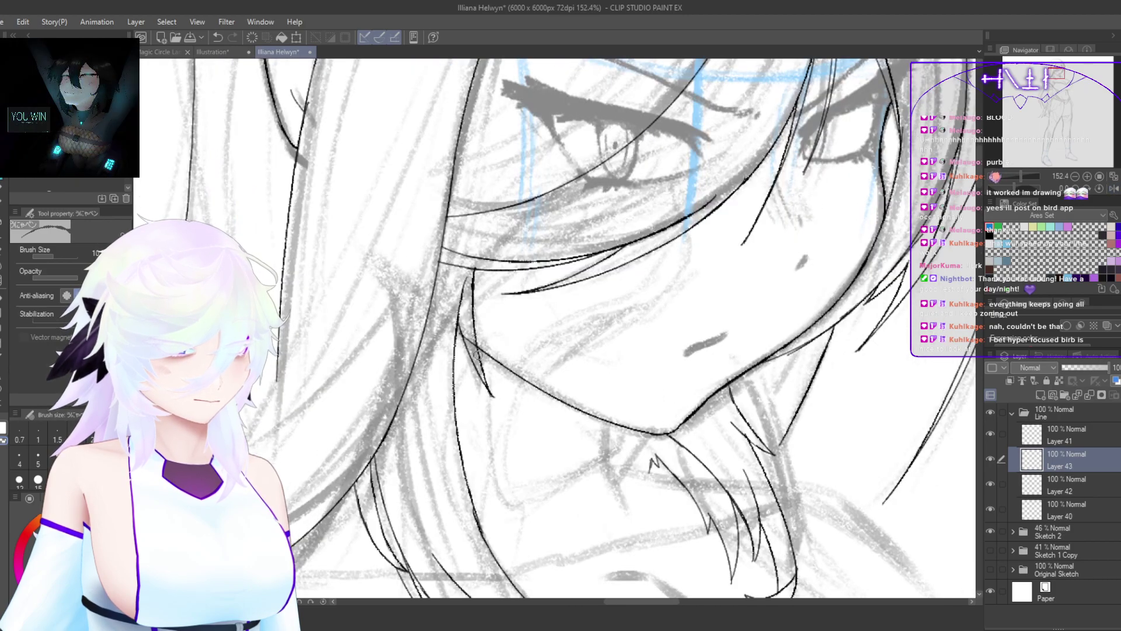
mouse_move(478, 355)
left_mouse_down()
mouse_move(460, 297)
mouse_move(388, 429)
left_mouse_up()
key("c")
key("ctrl+z")
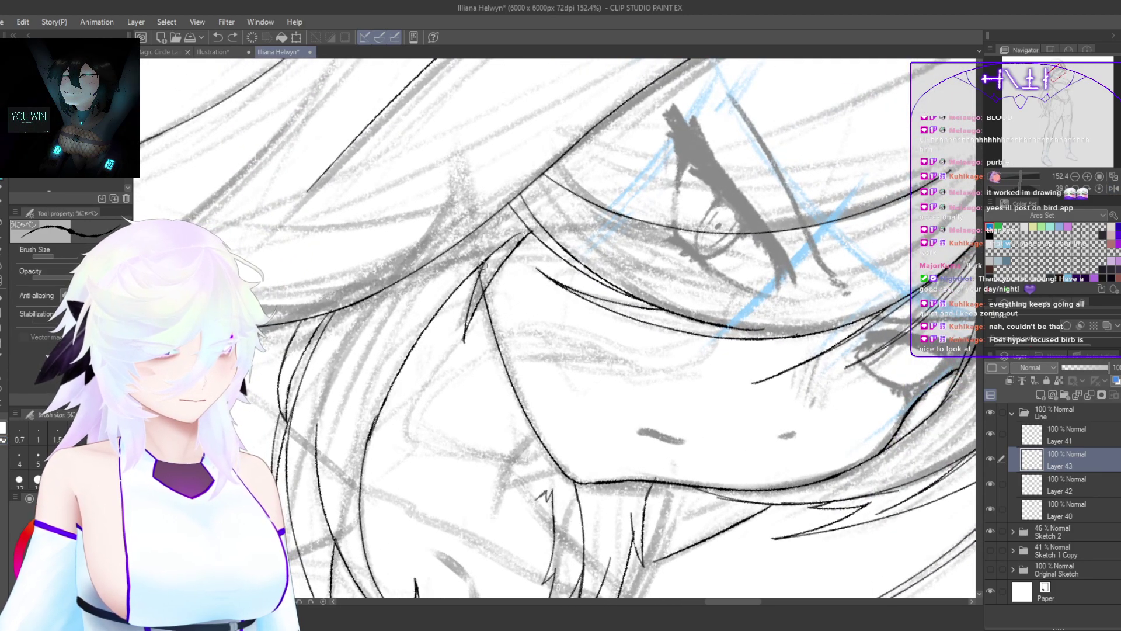
left_click_drag(482, 265, 359, 489)
key("ctrl+z")
mouse_move(483, 263)
left_mouse_down()
mouse_move(369, 501)
mouse_move(376, 481)
left_mouse_up()
mouse_move(380, 439)
left_mouse_down()
mouse_move(371, 510)
mouse_move(374, 497)
left_mouse_up()
key("ctrl+z")
left_click_drag(431, 407, 420, 457)
Step: On Layer 41, clean up the ear-side end of the jawline where it meets the hanging locks
key("h")
left_click_drag(520, 467, 442, 389)
left_click(521, 403, "ctrl+shift")
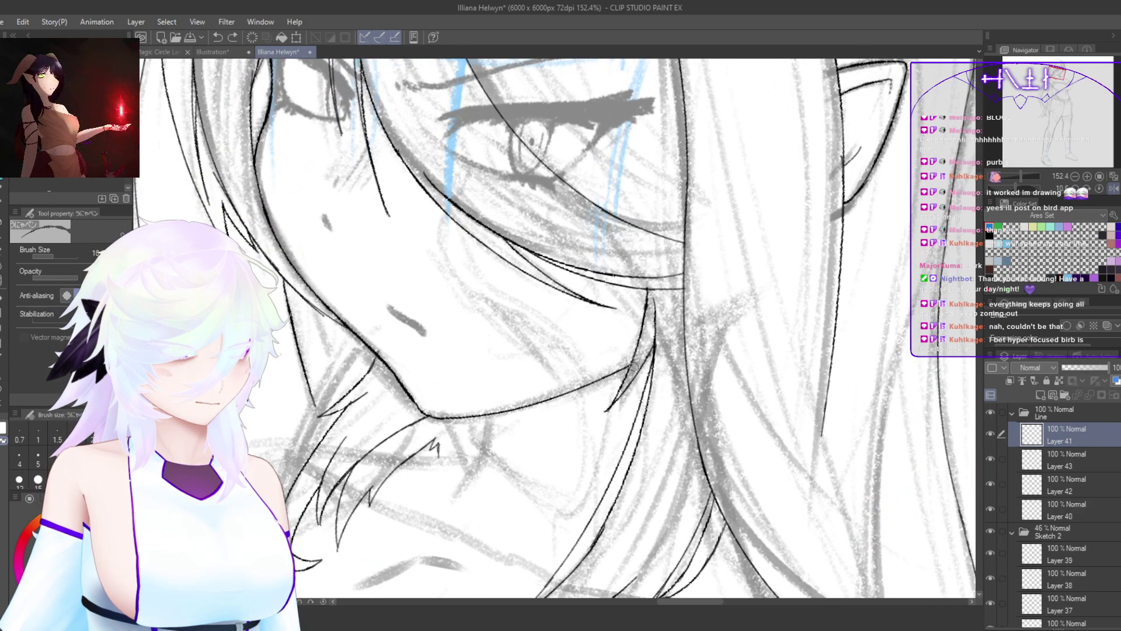
left_click_drag(634, 367, 635, 362)
left_click_drag(578, 433, 640, 431)
Step: On Layer 43, ink a short curved strand hanging from the jawline beside the chin, replacing the first straight attempt
left_click(480, 431, "ctrl+shift")
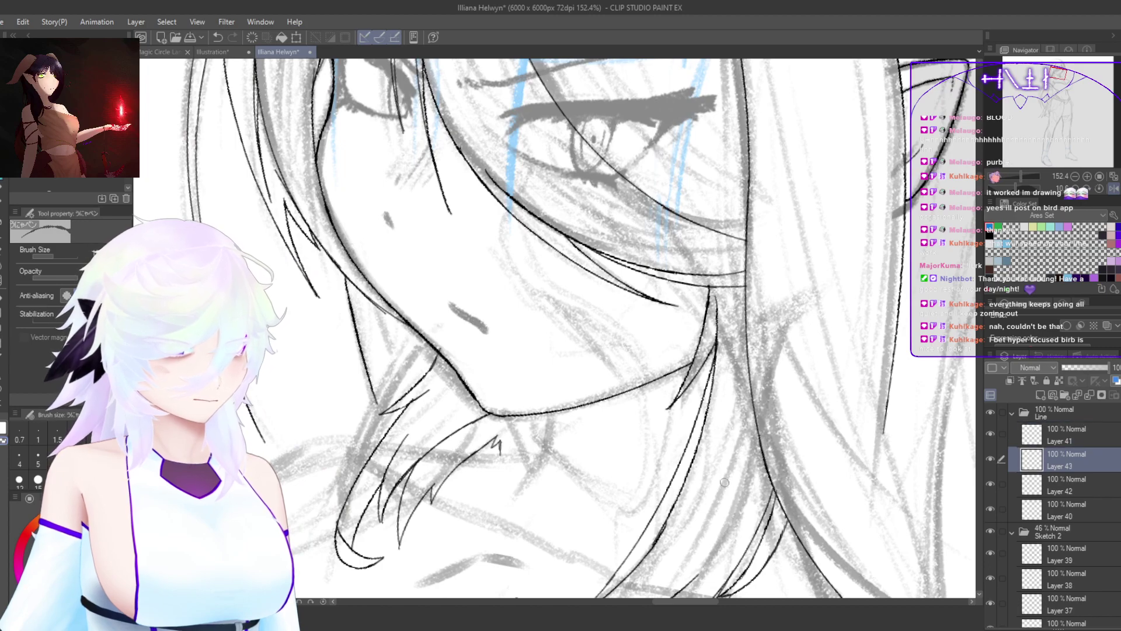
scroll(724, 482, "up", 4)
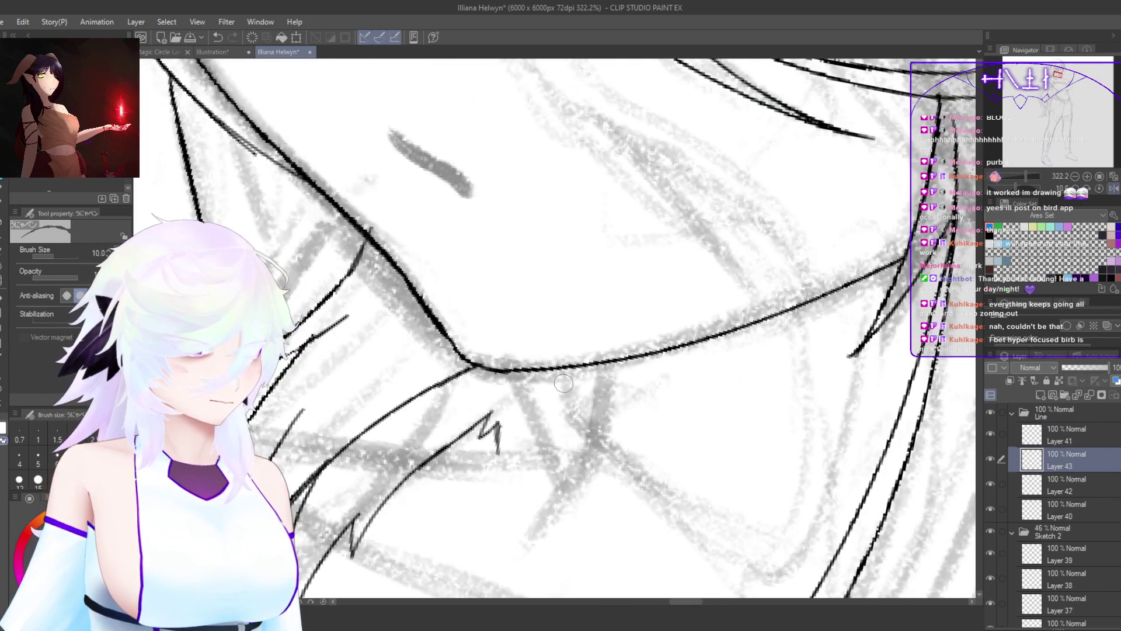
key("h")
left_click_drag(535, 366, 546, 430)
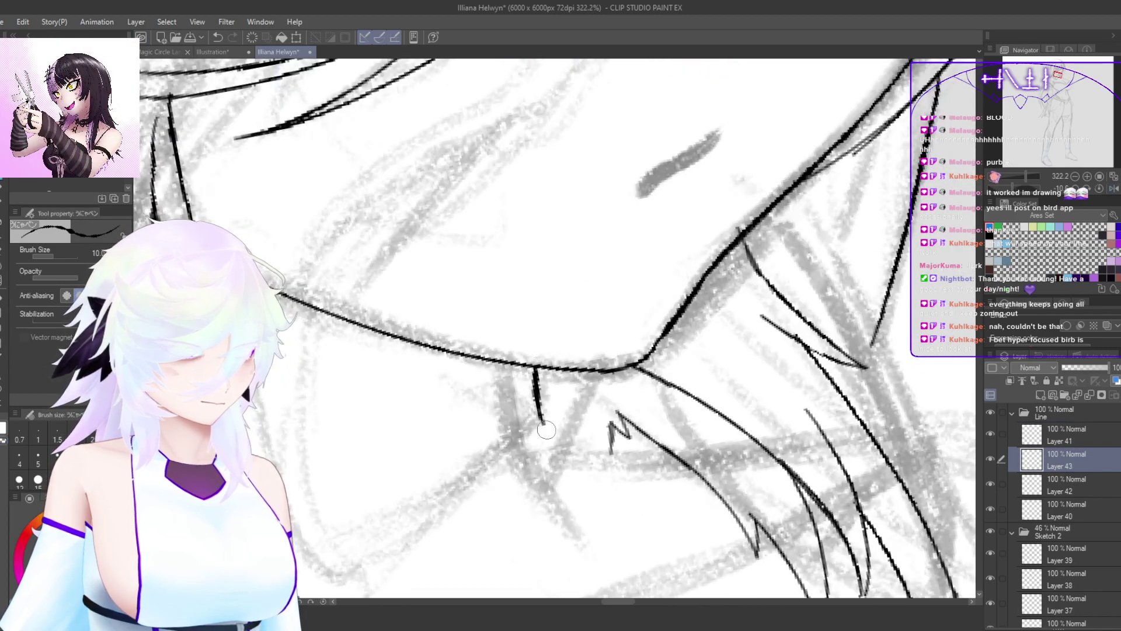
key("ctrl+z")
mouse_move(545, 369)
left_mouse_down()
mouse_move(529, 418)
mouse_move(552, 482)
left_mouse_up()
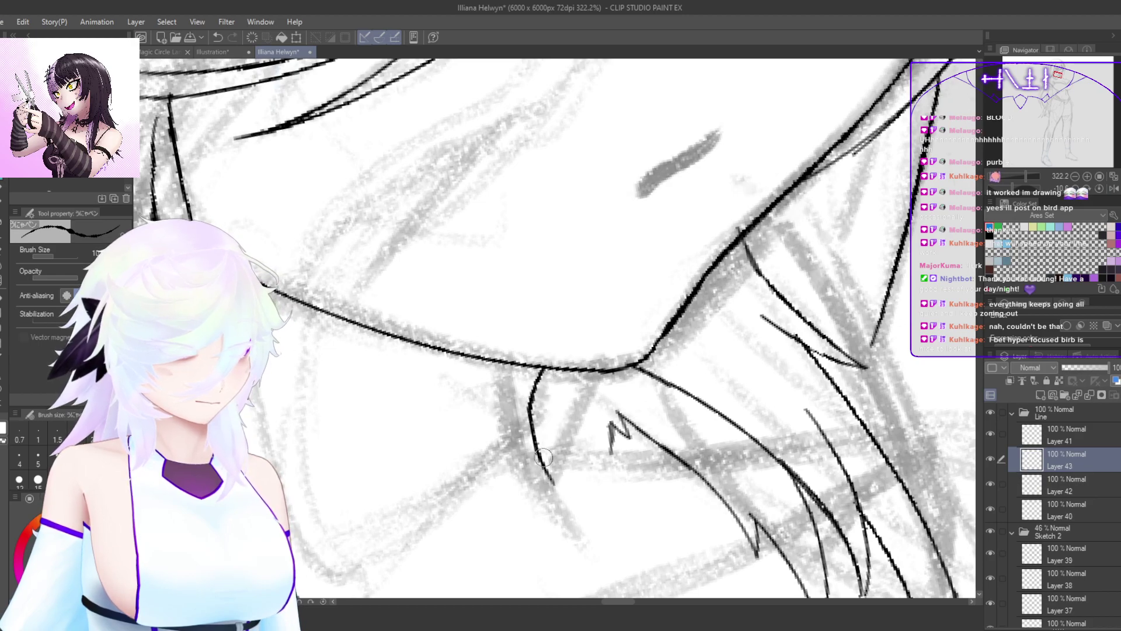
scroll(545, 470, "down", 10)
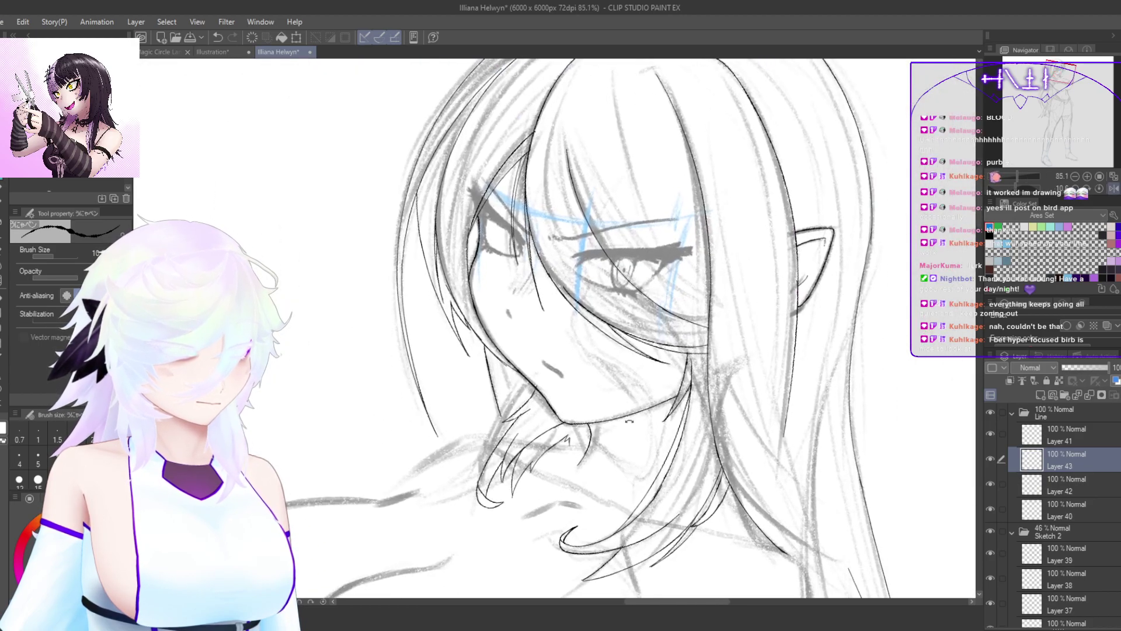
scroll(626, 419, "up", 8)
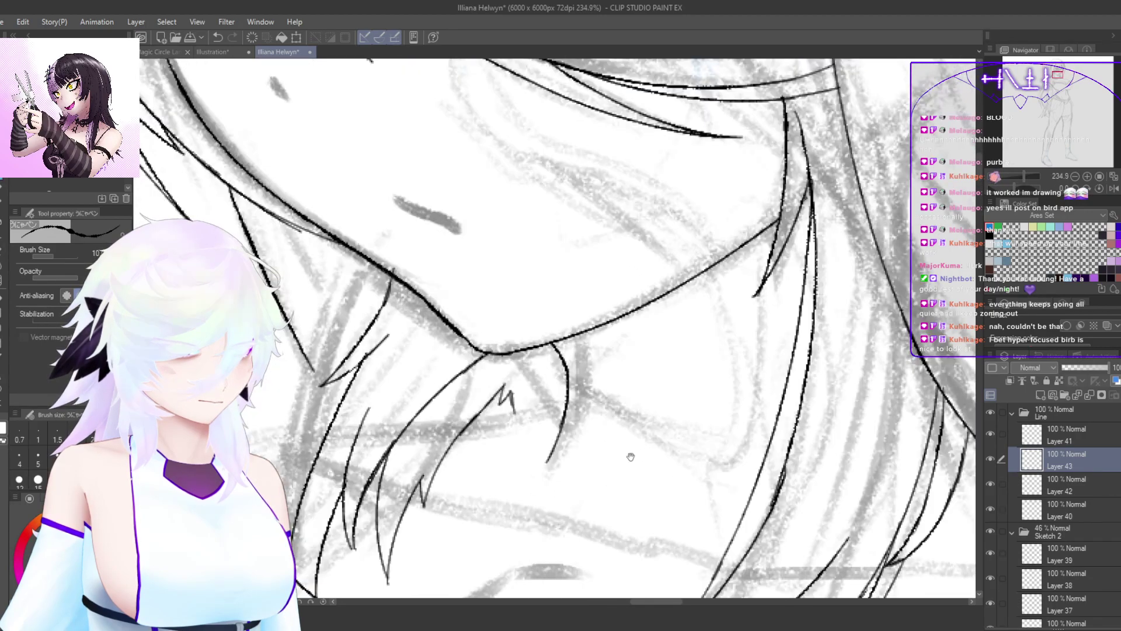
left_click_drag(630, 456, 656, 467)
left_click_drag(664, 381, 621, 420)
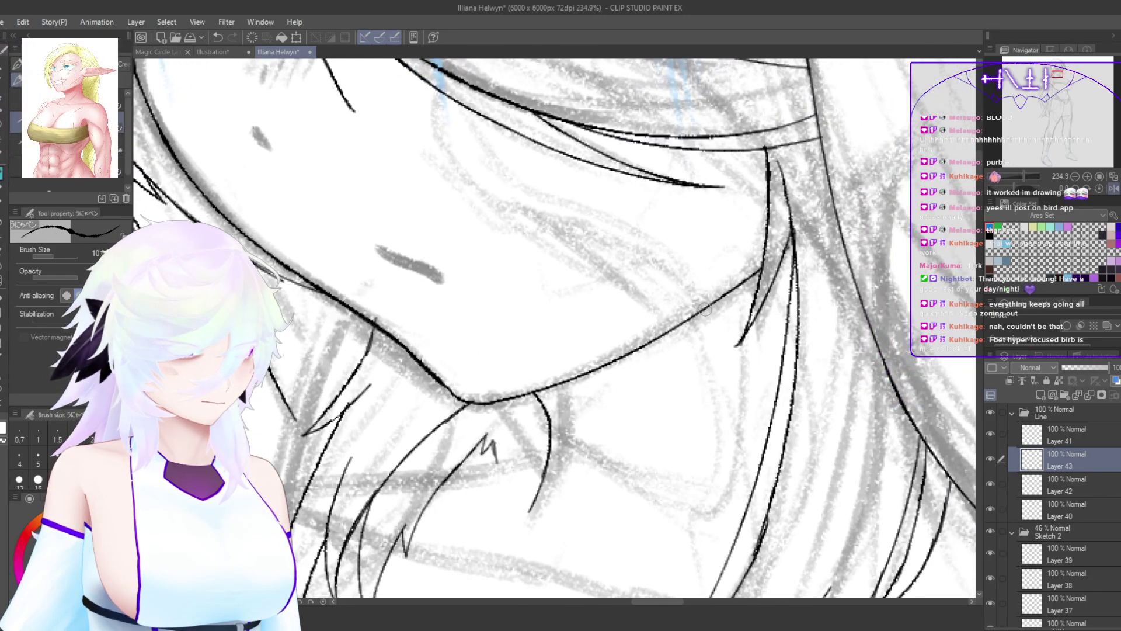
Step: On Layer 41, erase a short section of the jawline between the chin and the ear-side locks to leave a gap
left_click(704, 309, "ctrl+shift")
left_click_drag(717, 306, 702, 309)
mouse_move(647, 345)
left_mouse_down()
mouse_move(718, 293)
mouse_move(662, 343)
left_mouse_up()
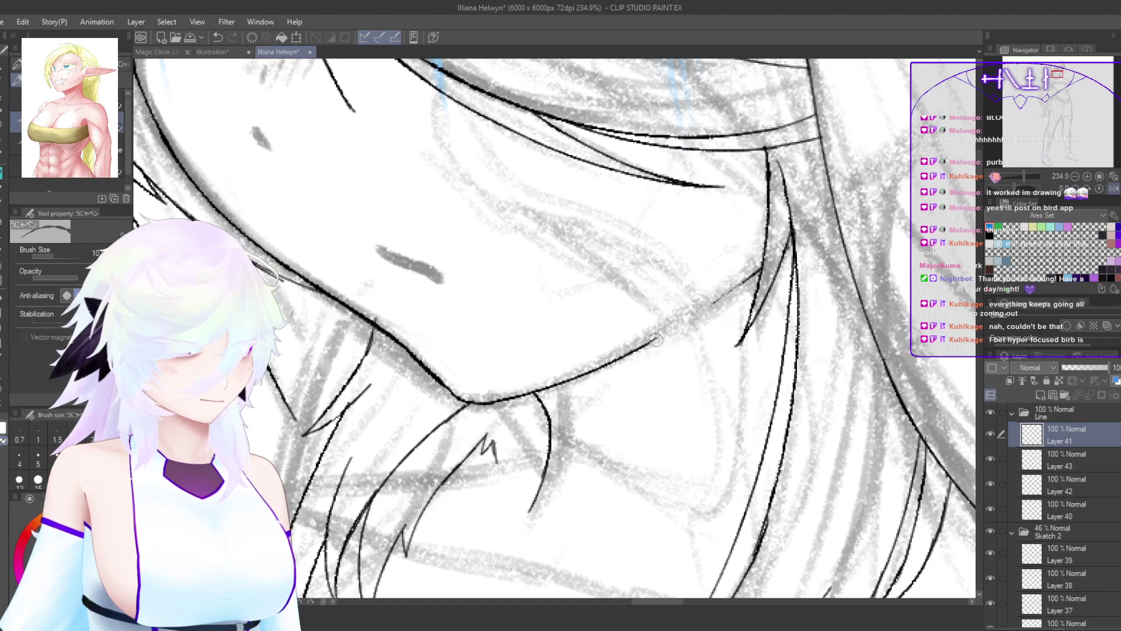
key("h")
left_click_drag(617, 466, 652, 421)
key("h")
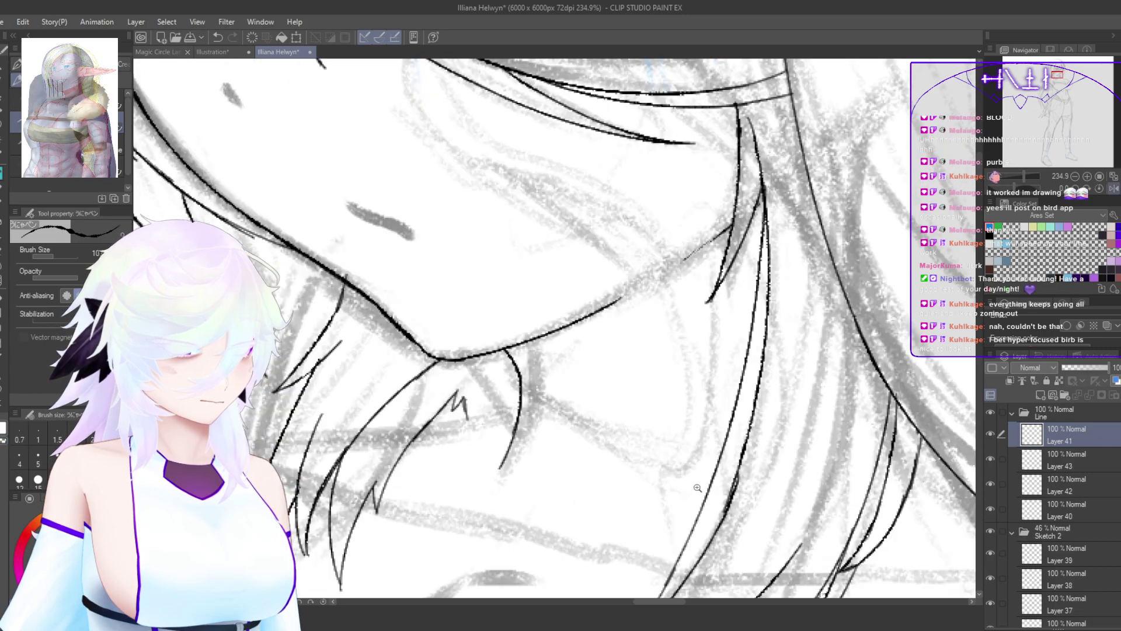
Step: On Layer 43, ink a line joining the second small lock's inner edge to the curved strand beneath the chin
left_click_drag(661, 517, 627, 533)
mouse_move(580, 489)
left_mouse_down("shift")
mouse_move(634, 466)
mouse_move(628, 437)
mouse_move(700, 371)
left_mouse_up("shift")
key("alt+bracketleft")
left_click_drag(552, 411, 659, 337)
key("ctrl+z")
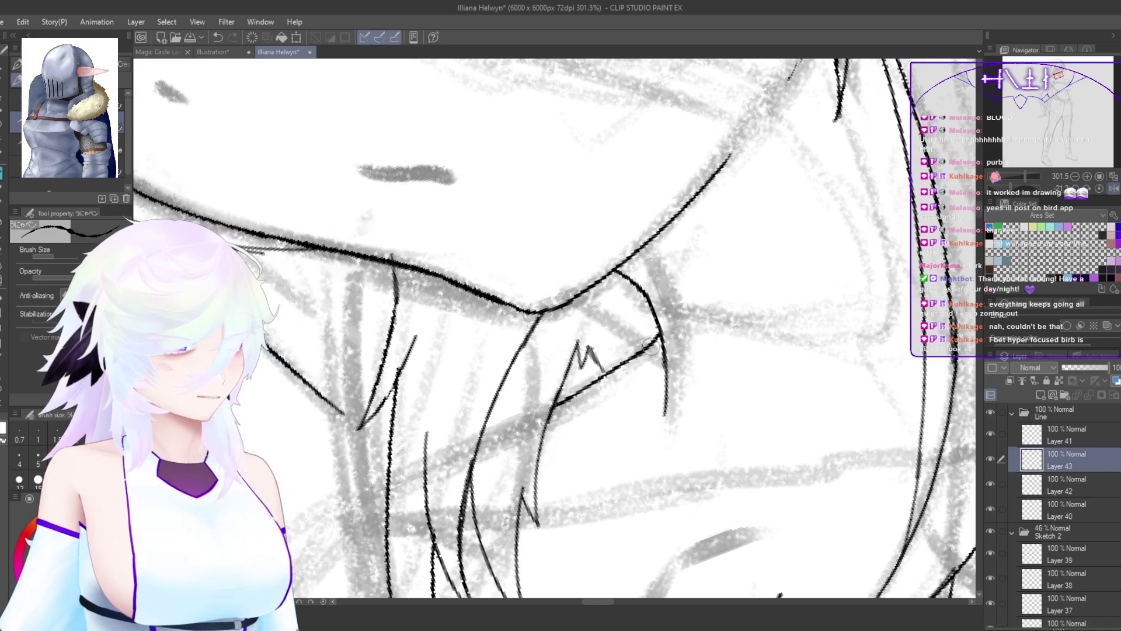
key("h")
scroll(637, 440, "down", 8)
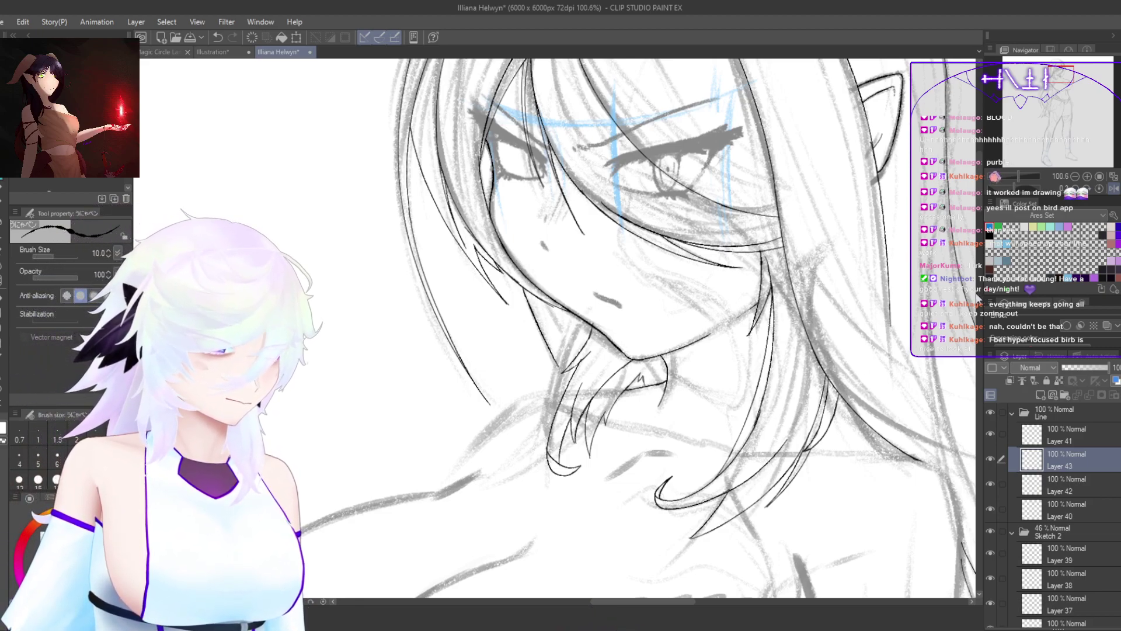
Step: On Layer 43, extend the inked neck-to-shoulder line on the long-hair side to the top of the shoulder
left_click_drag(701, 456, 700, 338)
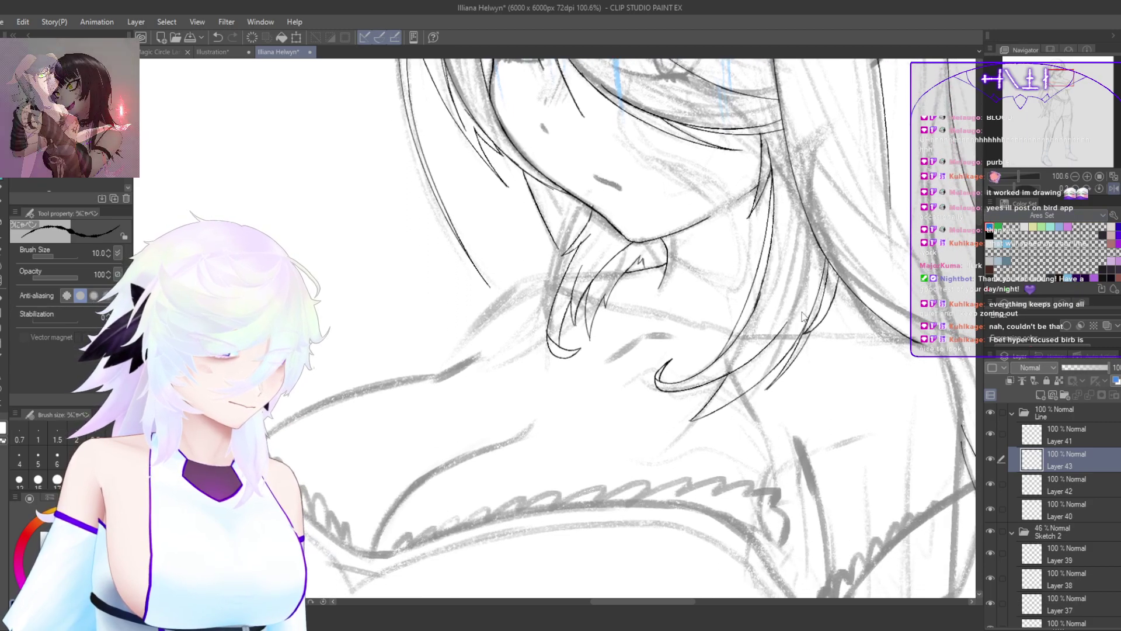
key("h")
left_click_drag(651, 423, 987, 431)
scroll(593, 350, "up", 4)
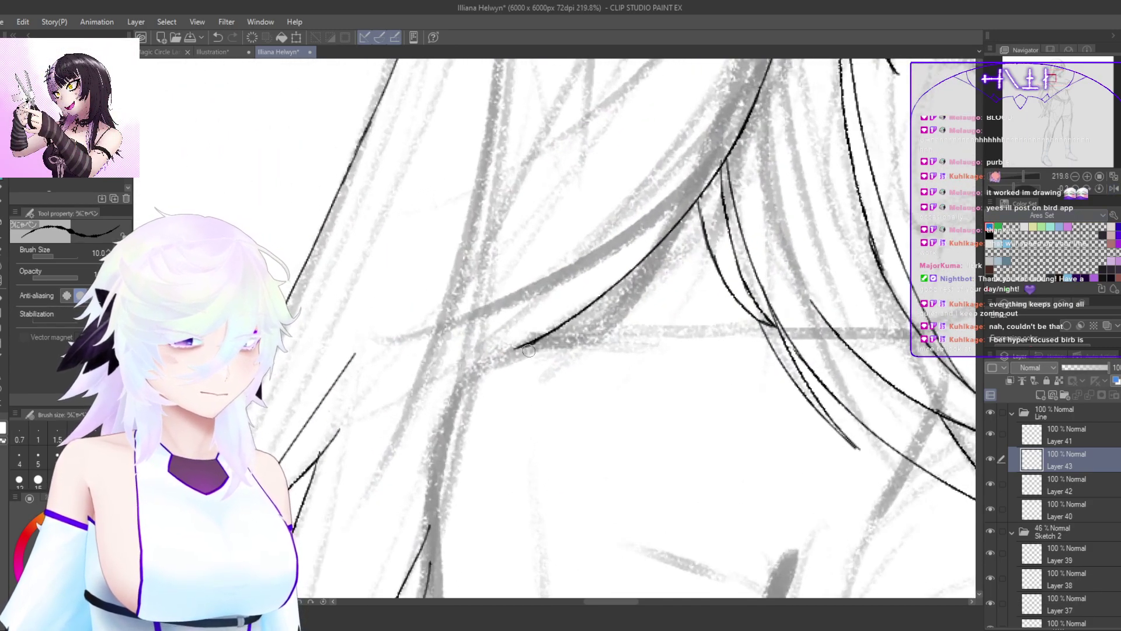
scroll(723, 300, "down", 6)
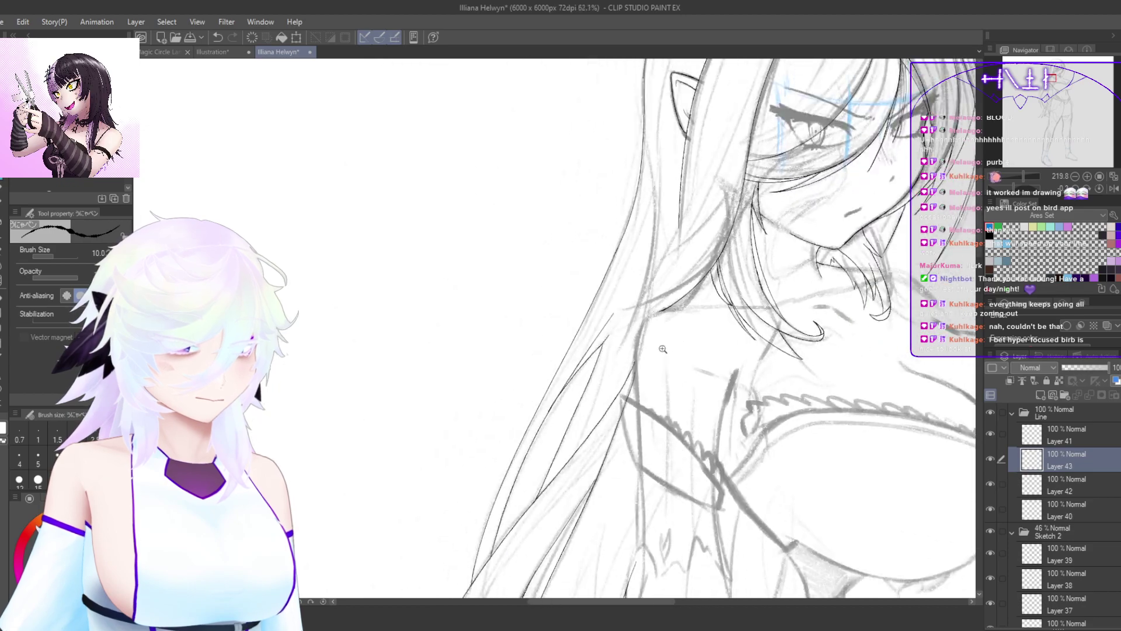
scroll(727, 306, "up", 4)
scroll(691, 267, "up", 3)
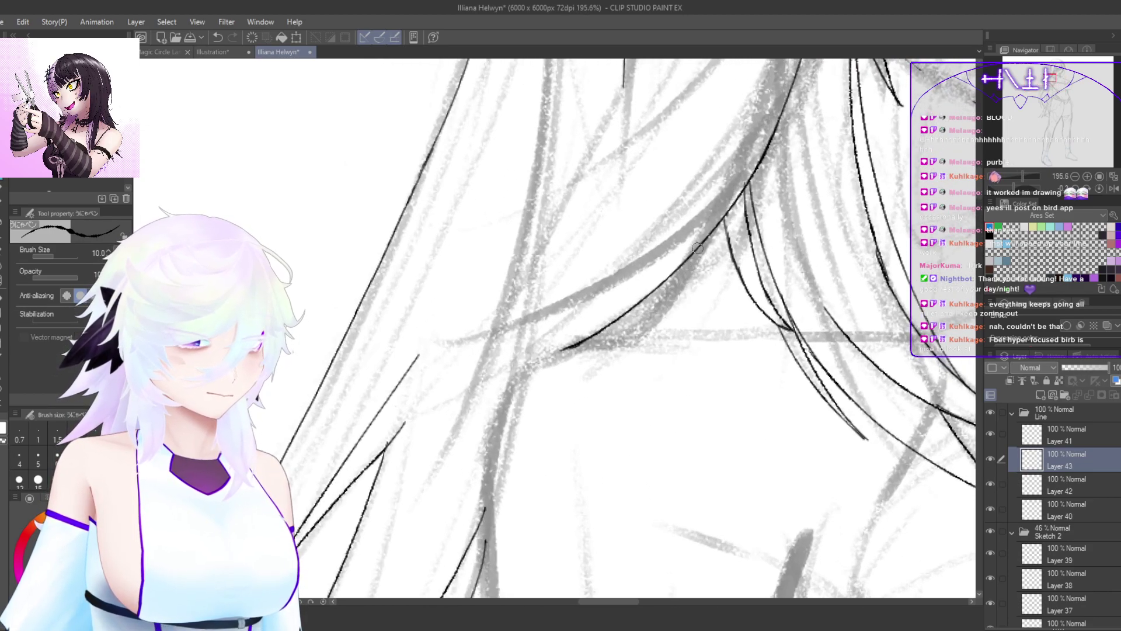
left_click_drag(616, 337, 562, 355)
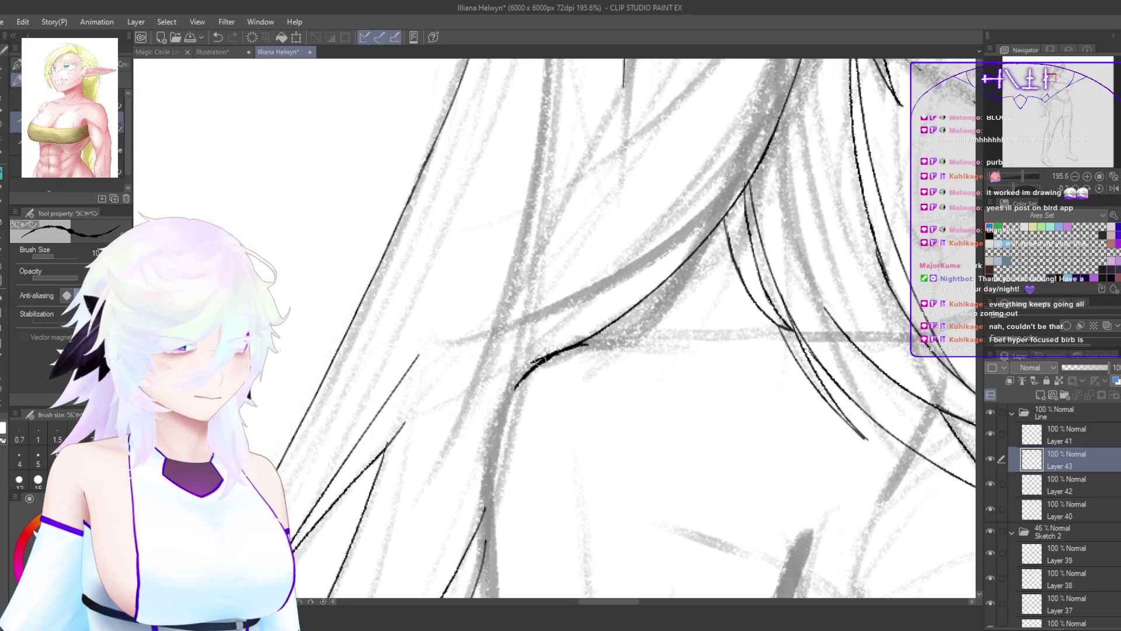
Step: Ink the rounded shoulder contour on the long-hair side down to the start of the upper arm
mouse_move(530, 496)
left_mouse_down()
mouse_move(500, 508)
mouse_move(438, 410)
left_mouse_up()
left_click_drag(438, 410, 529, 355)
left_click_drag(542, 286, 425, 381)
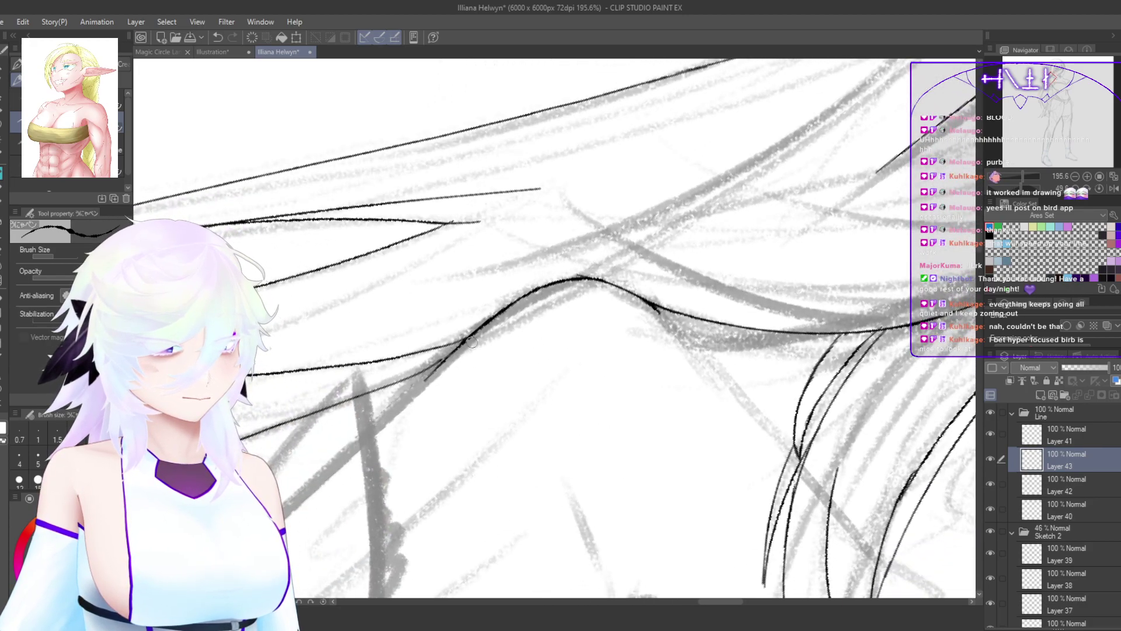
left_click_drag(470, 343, 368, 437)
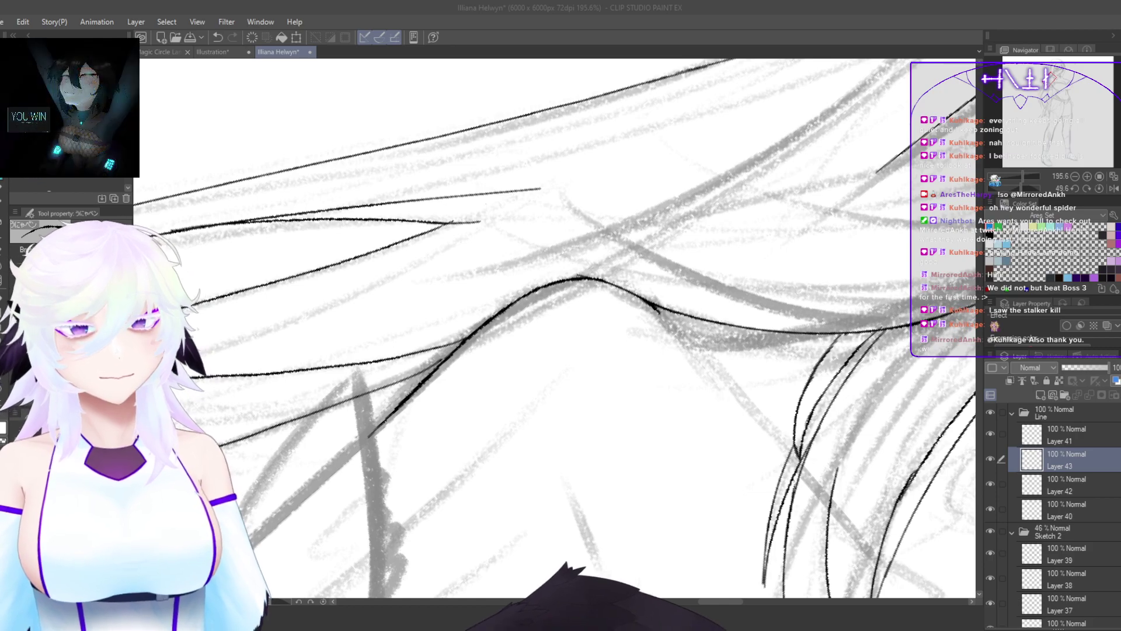
Step: Ink a short collarbone line running inward from the shoulder on the long-hair side, replacing the first attempt
left_click(978, 245)
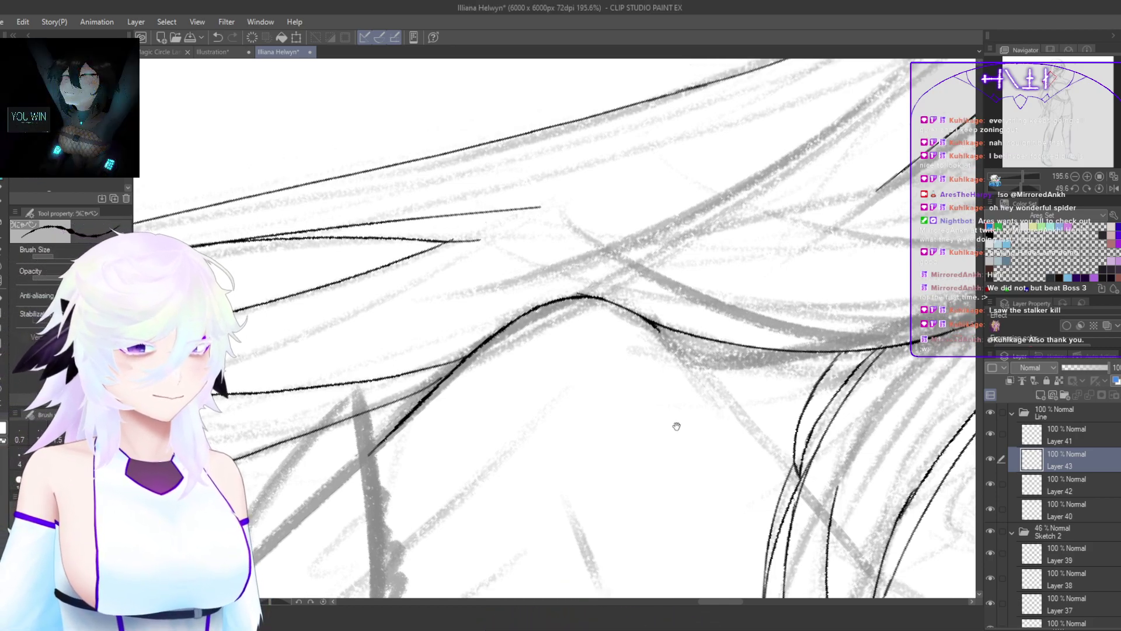
left_click_drag(676, 426, 745, 391)
double_click(772, 383)
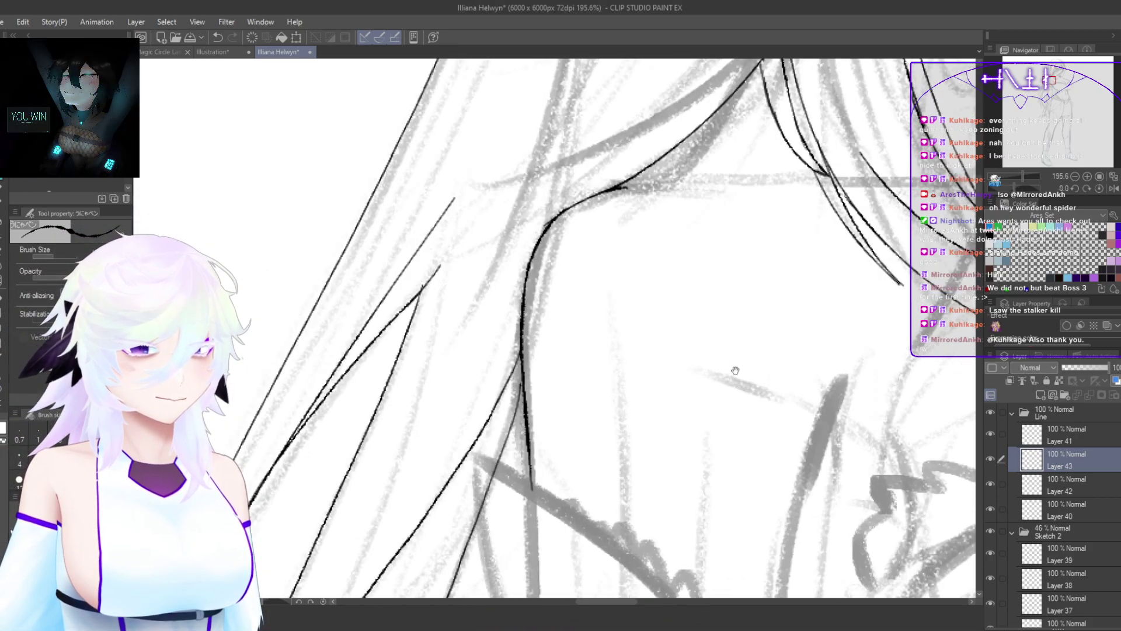
left_click_drag(683, 239, 596, 304)
key("h")
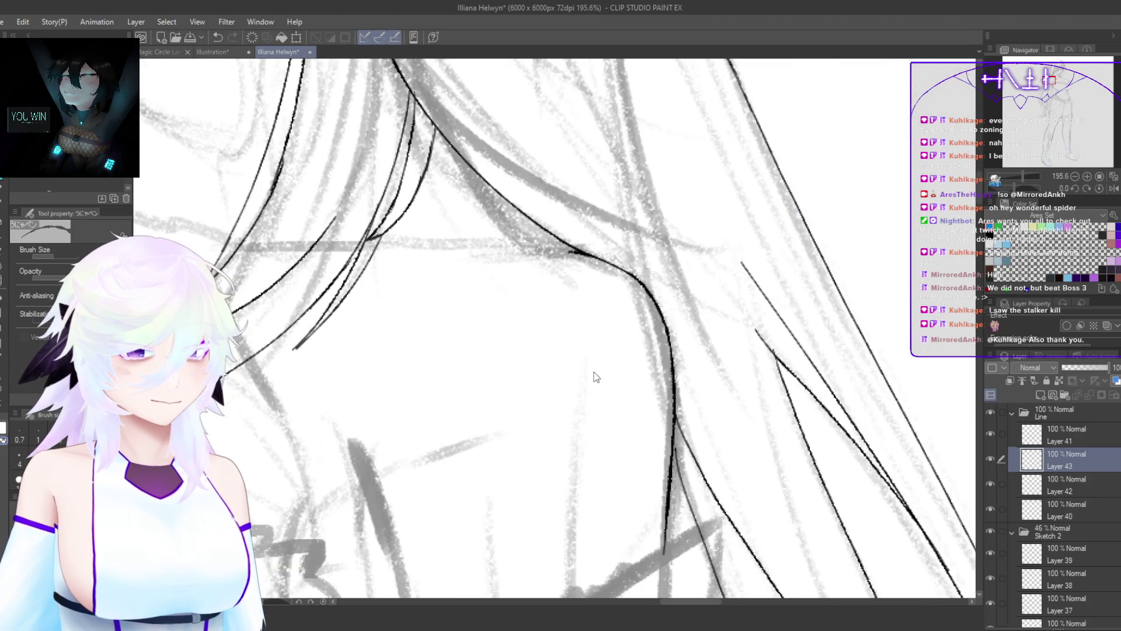
left_click_drag(672, 301, 605, 218)
left_click_drag(481, 309, 529, 292)
left_click_drag(531, 235, 426, 367)
left_click_drag(437, 467, 404, 515)
mouse_move(456, 448)
left_mouse_down()
mouse_move(506, 370)
mouse_move(533, 290)
left_mouse_up()
key("ctrl+z")
left_click_drag(534, 240, 455, 368)
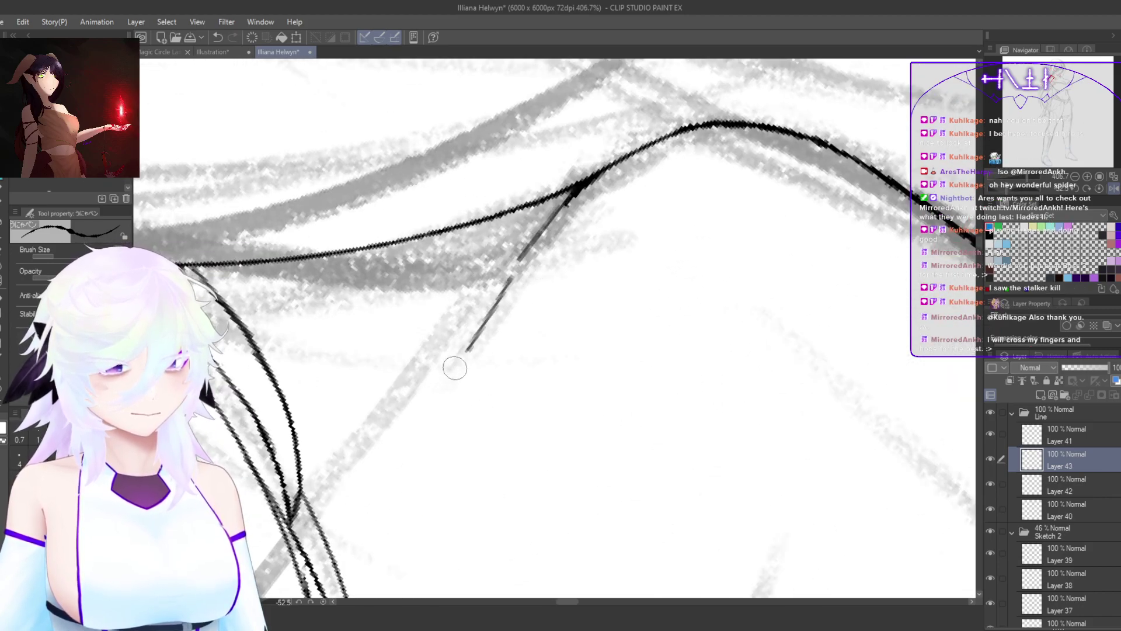
scroll(478, 408, "down", 3)
scroll(473, 460, "down", 4)
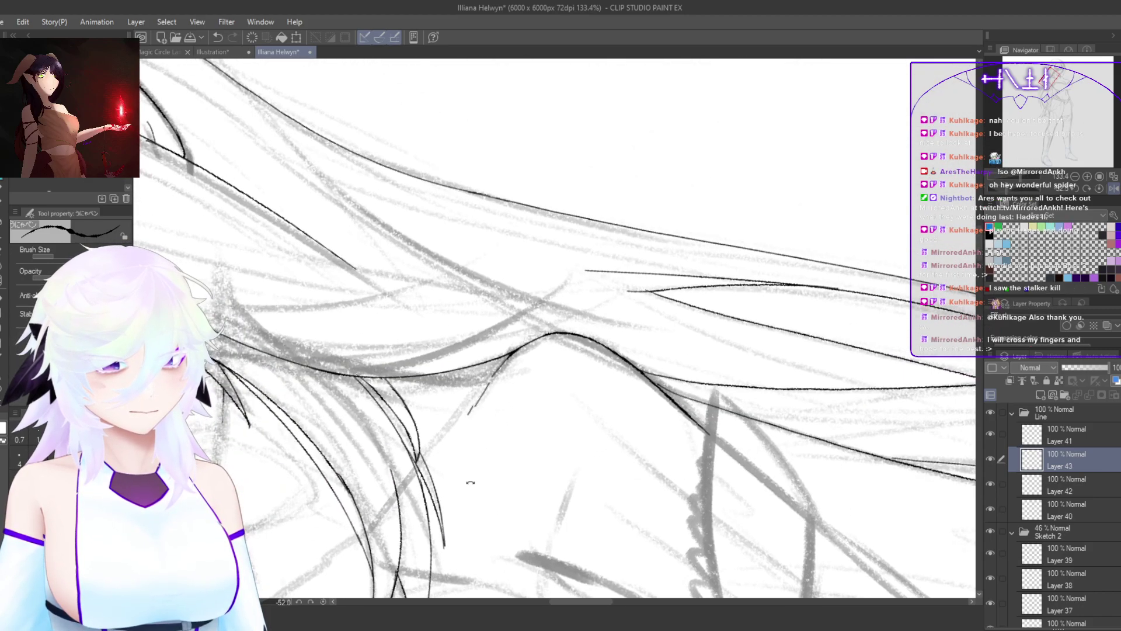
Step: Ink short curved collarbone marks at the base of the neck between the two groups of hanging locks
mouse_move(470, 475)
left_mouse_down()
mouse_move(648, 514)
mouse_move(892, 454)
left_mouse_up()
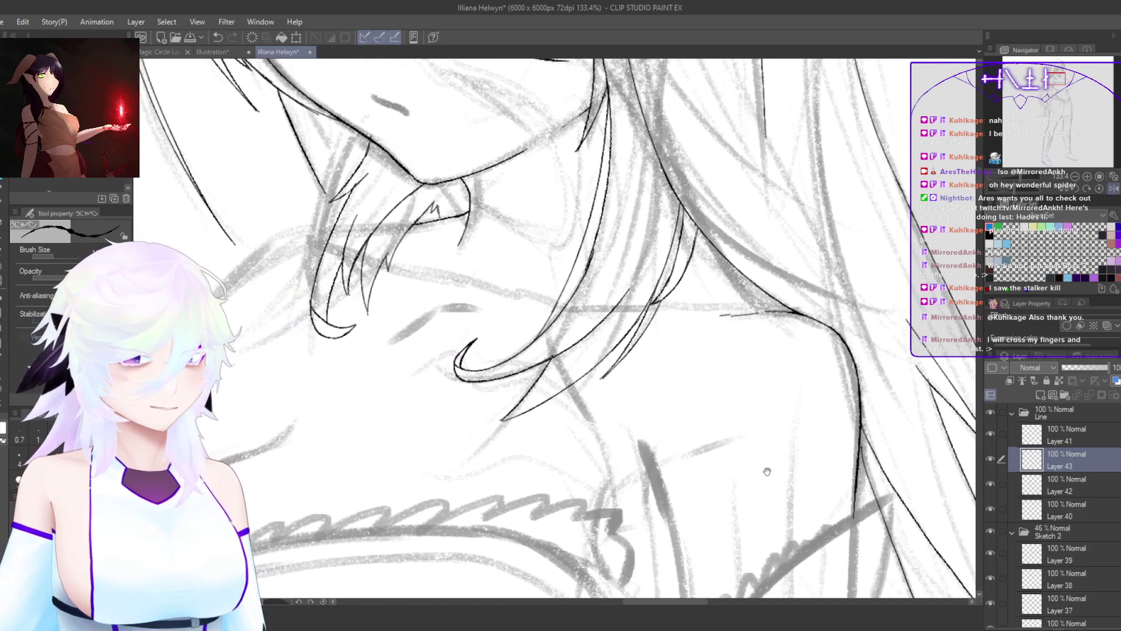
left_click_drag(769, 469, 931, 493)
scroll(572, 361, "up", 3)
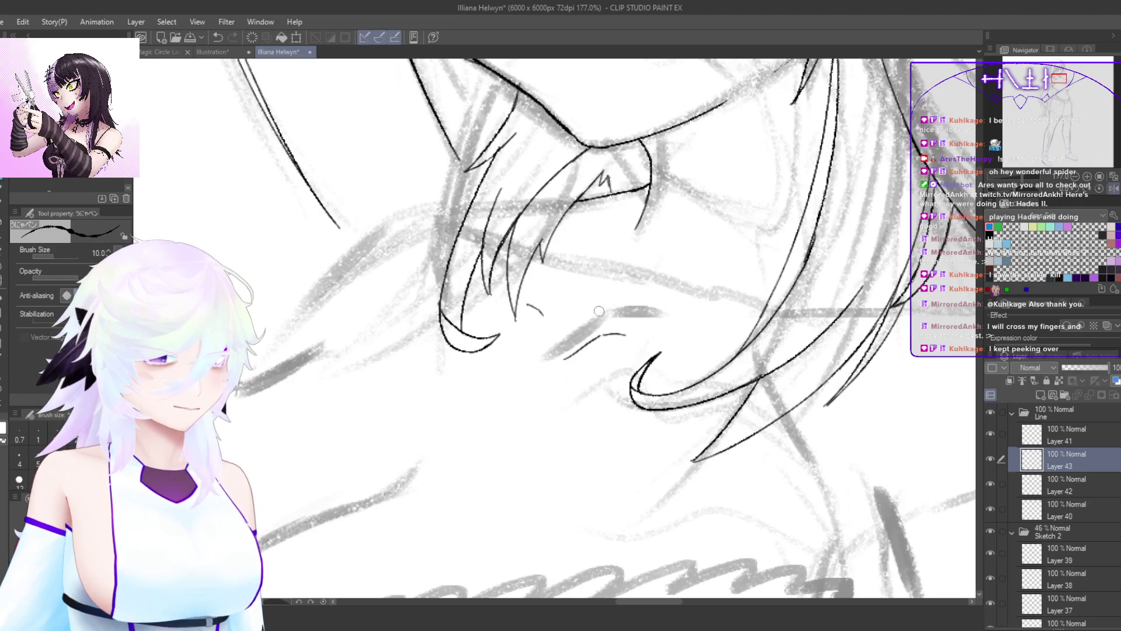
key("h")
left_click_drag(673, 317, 643, 411)
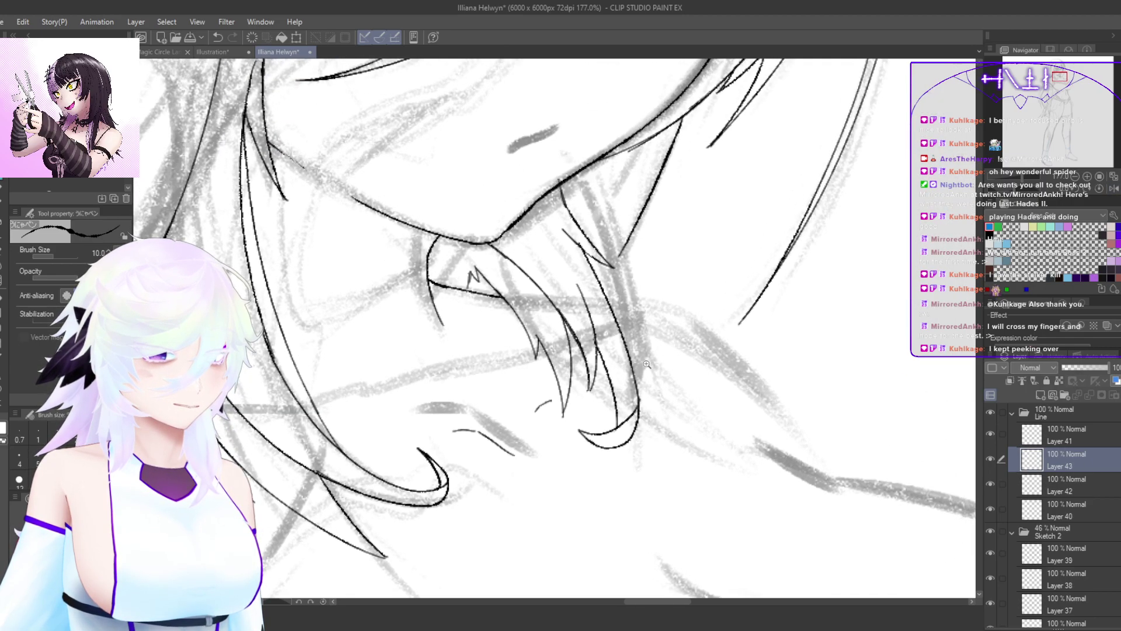
key("h")
Step: Ink the opposite shoulder's upper line from the neck through the small locks and over its curve, replacing the straighter first attempt
left_click_drag(702, 360, 702, 292)
left_click_drag(579, 328, 695, 290)
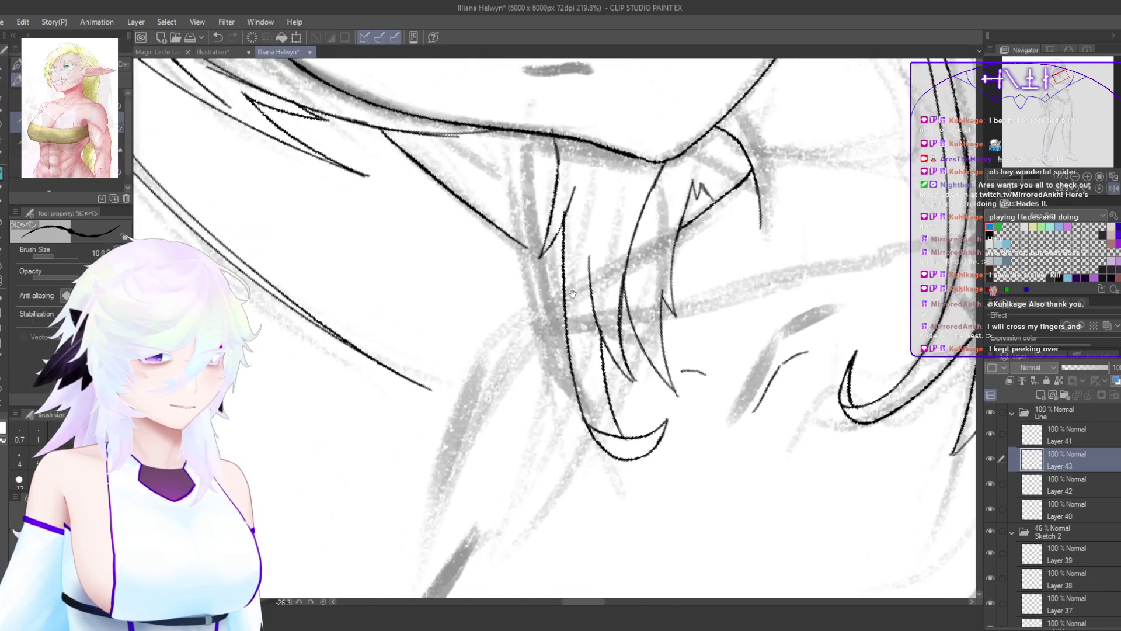
left_click_drag(688, 222, 578, 287)
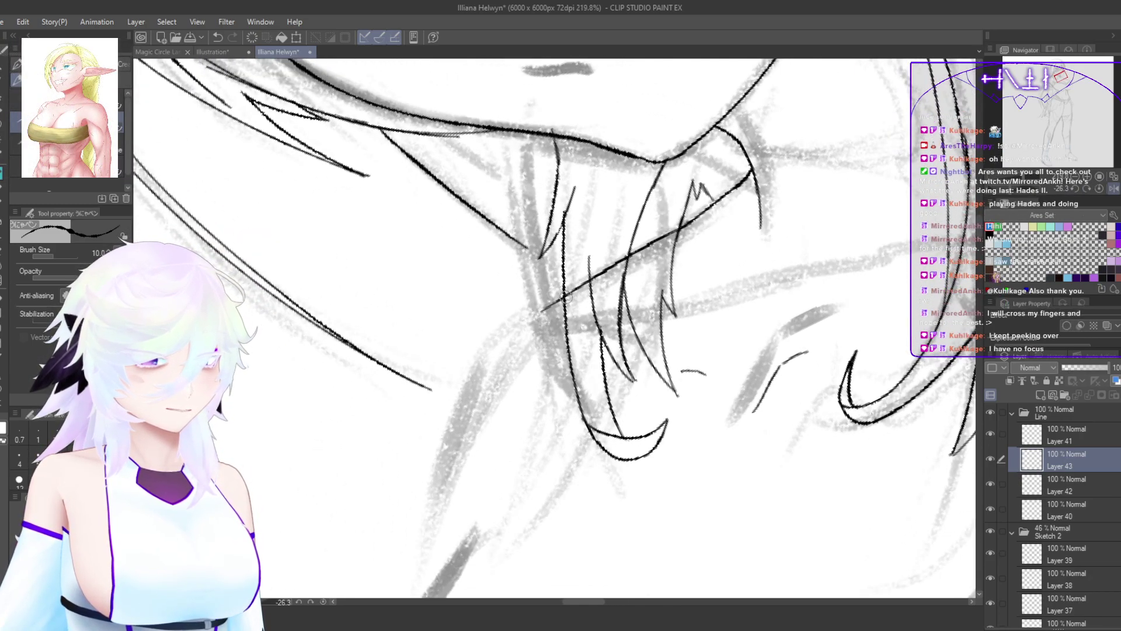
key("ctrl+z")
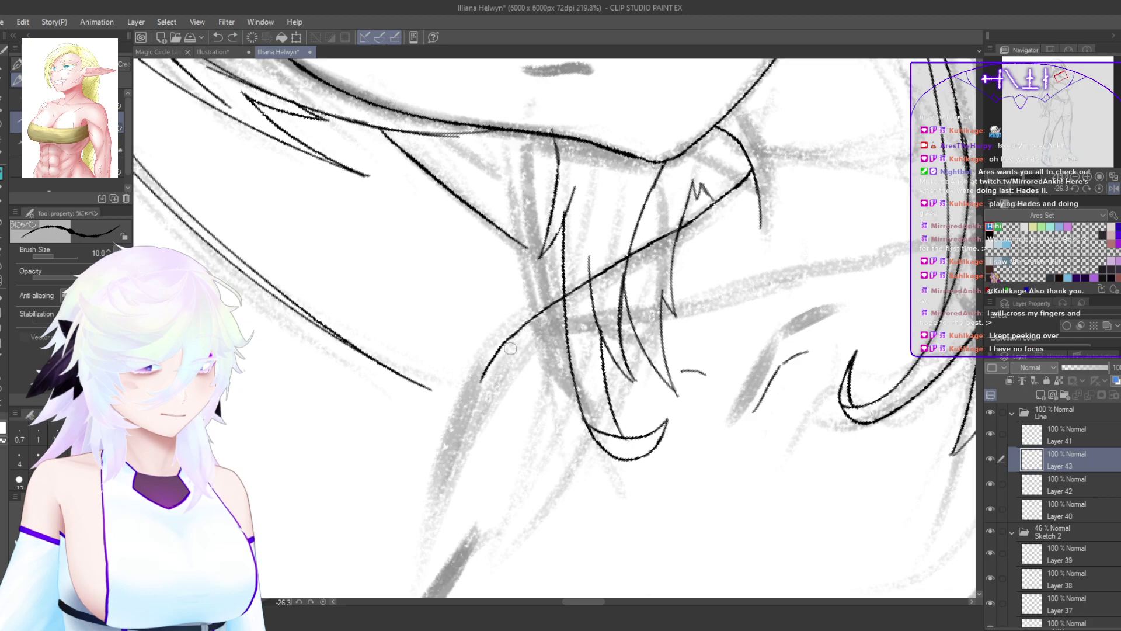
mouse_move(483, 356)
left_mouse_down()
mouse_move(443, 514)
mouse_move(459, 500)
mouse_move(437, 435)
mouse_move(518, 458)
mouse_move(514, 508)
mouse_move(528, 526)
mouse_move(543, 461)
left_mouse_up()
Step: Extend the opposite shoulder's line down to the sketched upper edge of the chest, redoing the first stroke
scroll(599, 368, "up", 8)
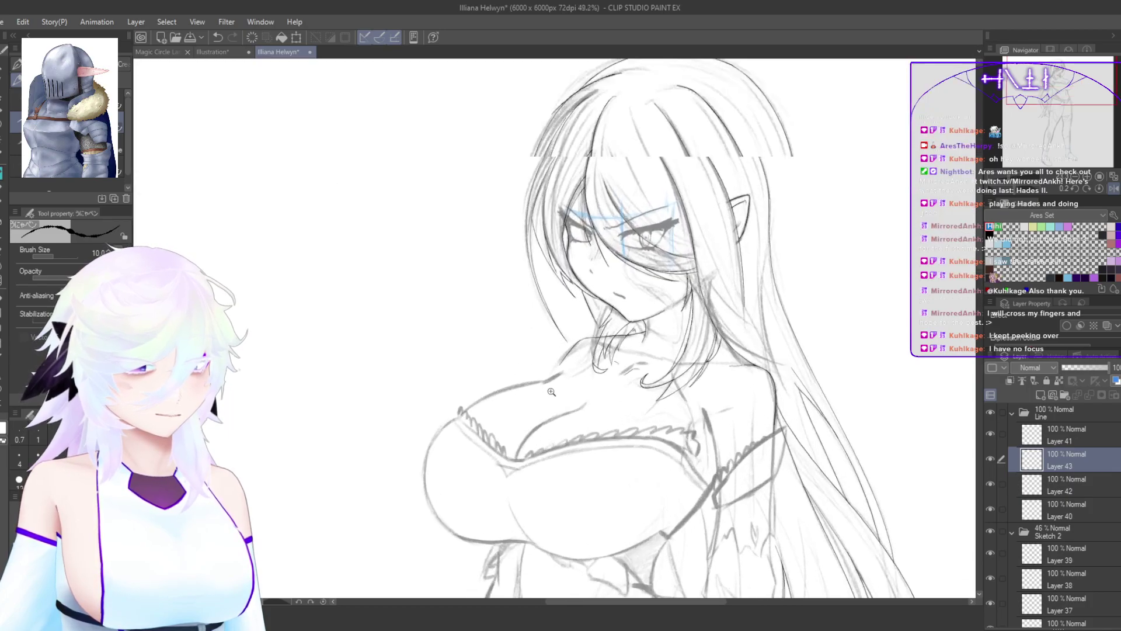
scroll(659, 224, "up", 3)
left_click_drag(690, 194, 587, 323)
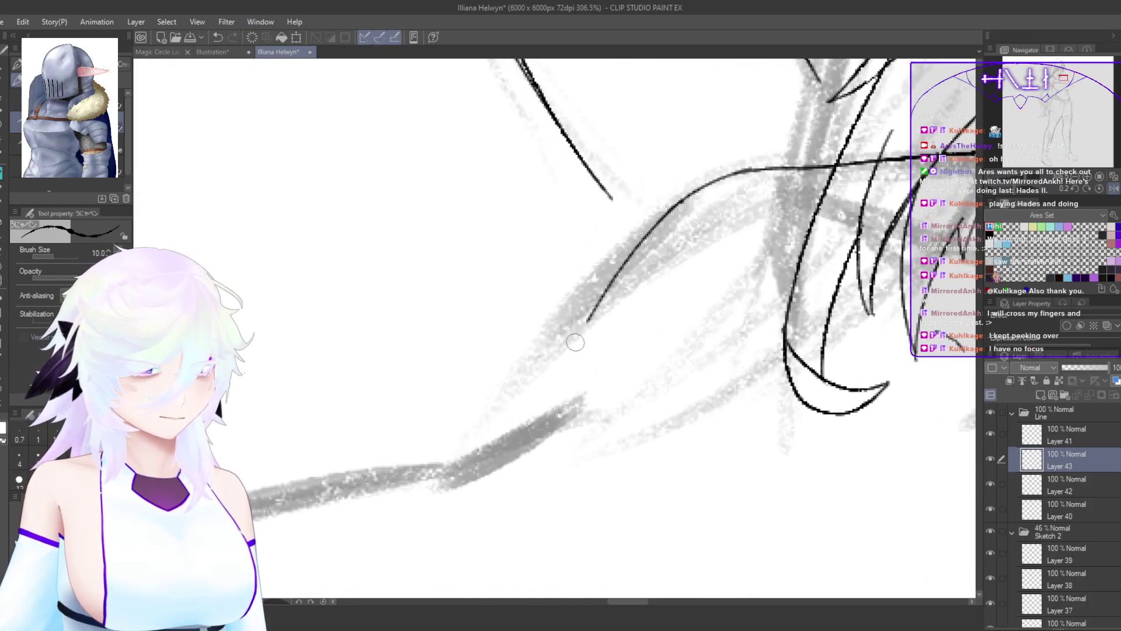
left_click_drag(635, 241, 529, 424)
key("ctrl+z")
left_click_drag(628, 257, 520, 444)
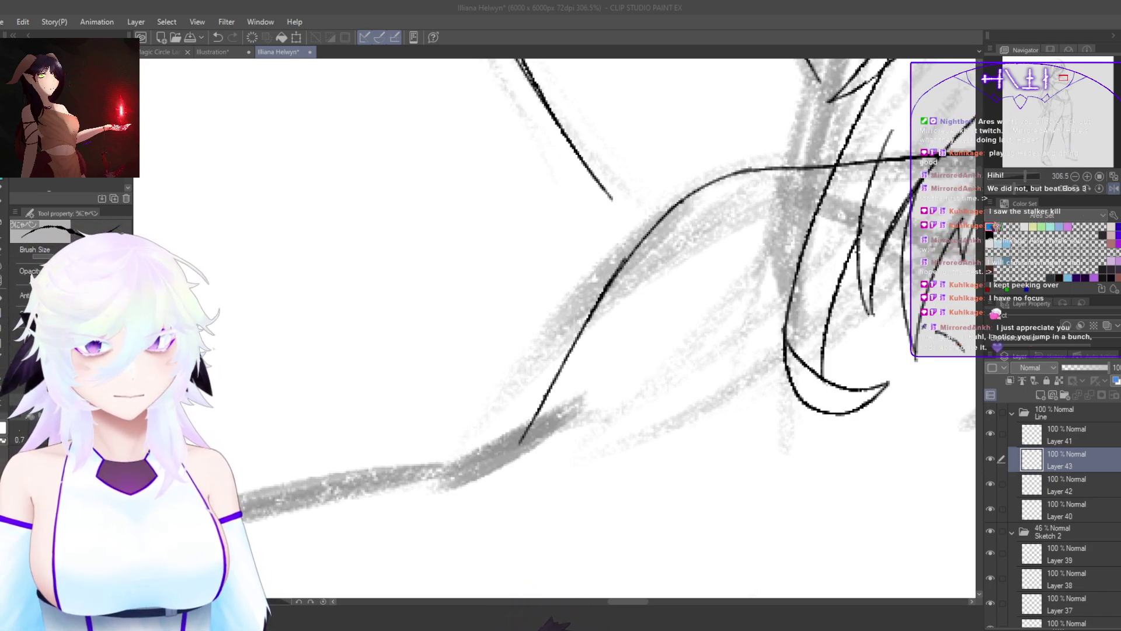
Step: On Layer 40, touch up the outer hair strand lines along the upper face side of the head
scroll(821, 240, "down", 10)
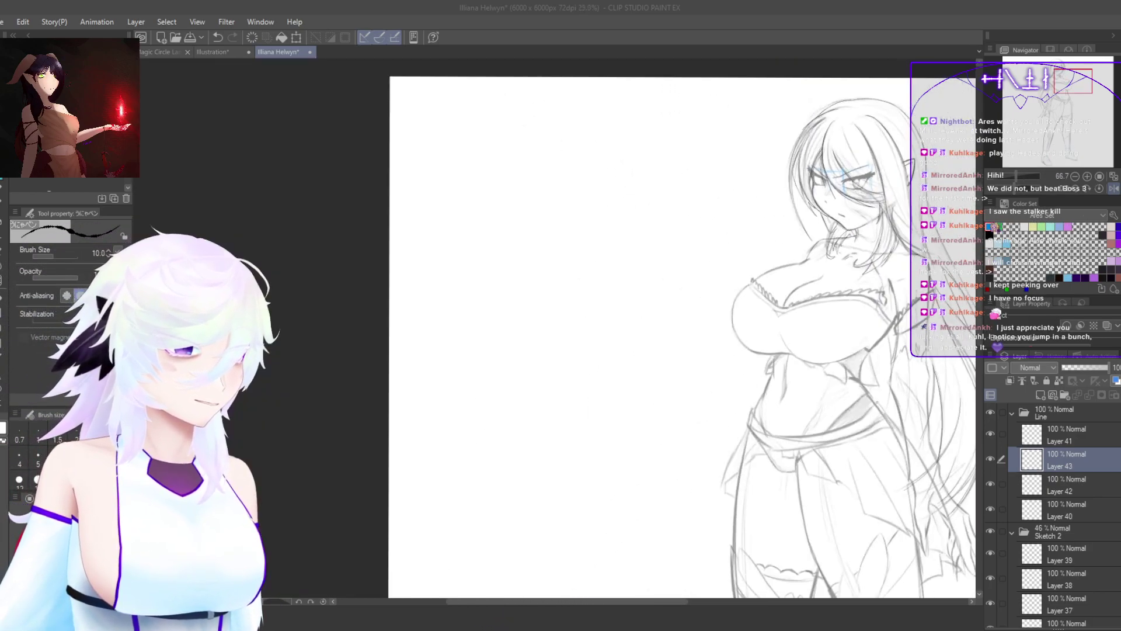
scroll(475, 156, "down", 3)
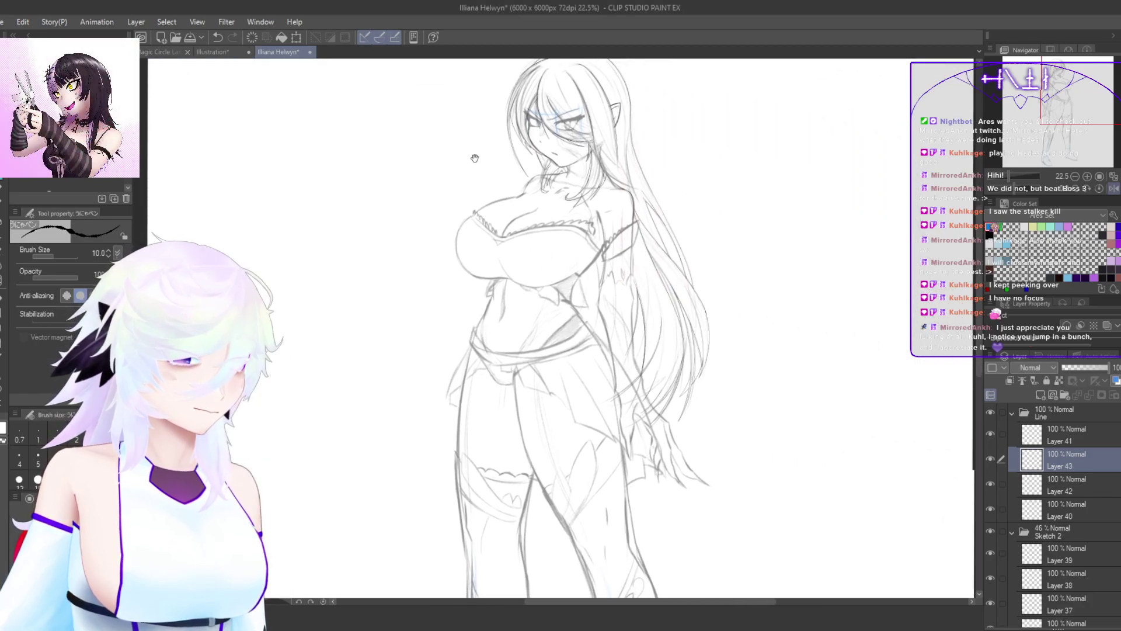
scroll(459, 174, "up", 1)
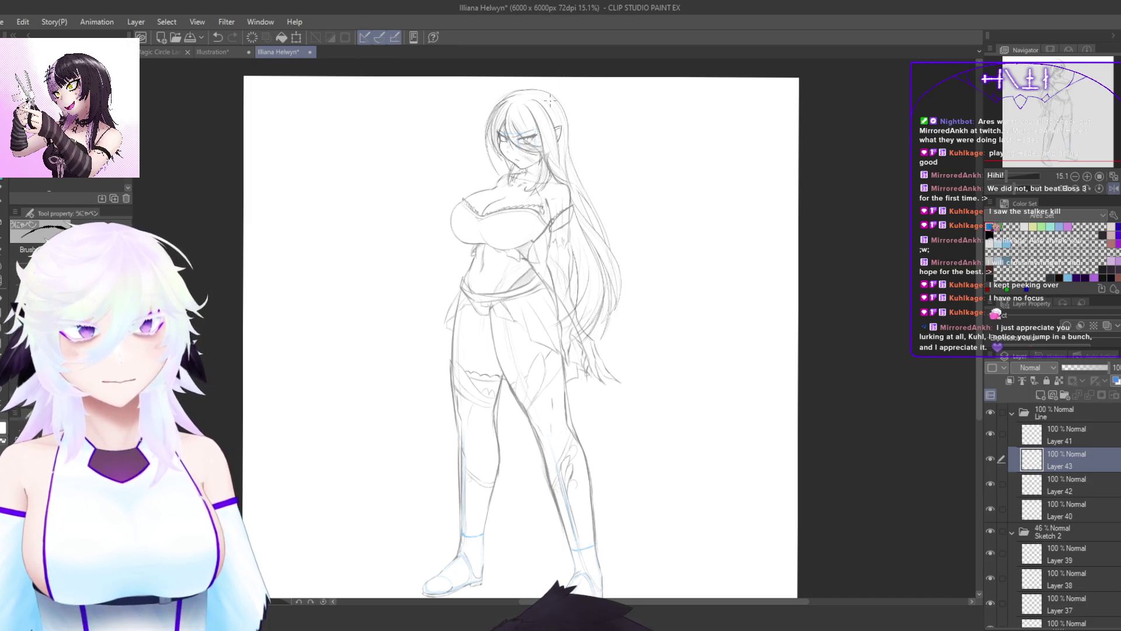
scroll(551, 101, "up", 8)
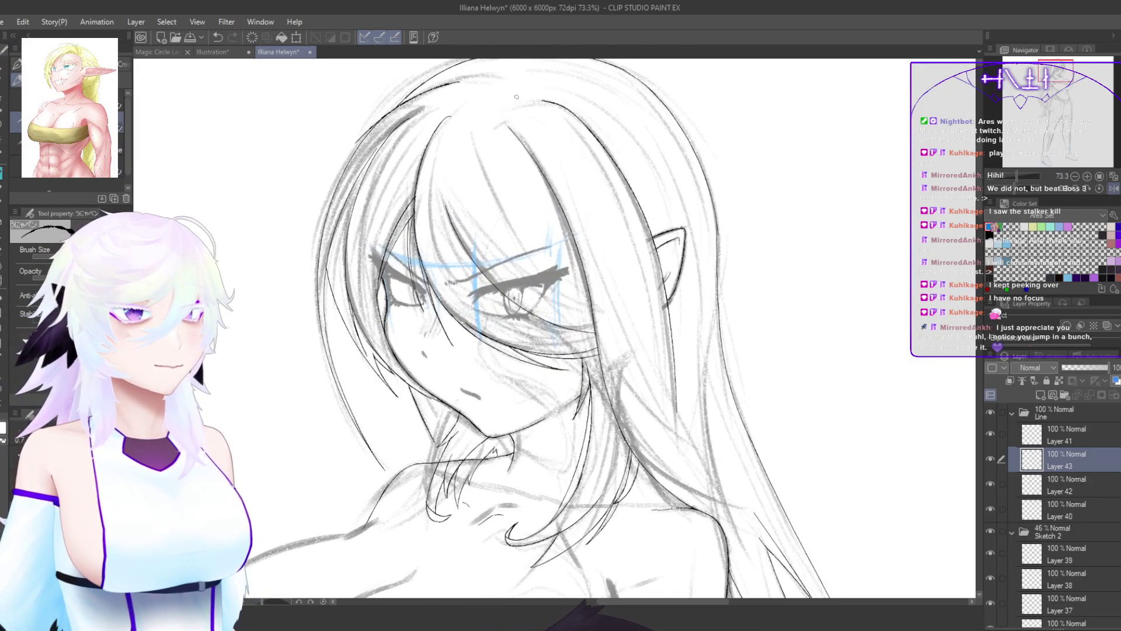
scroll(516, 96, "up", 4)
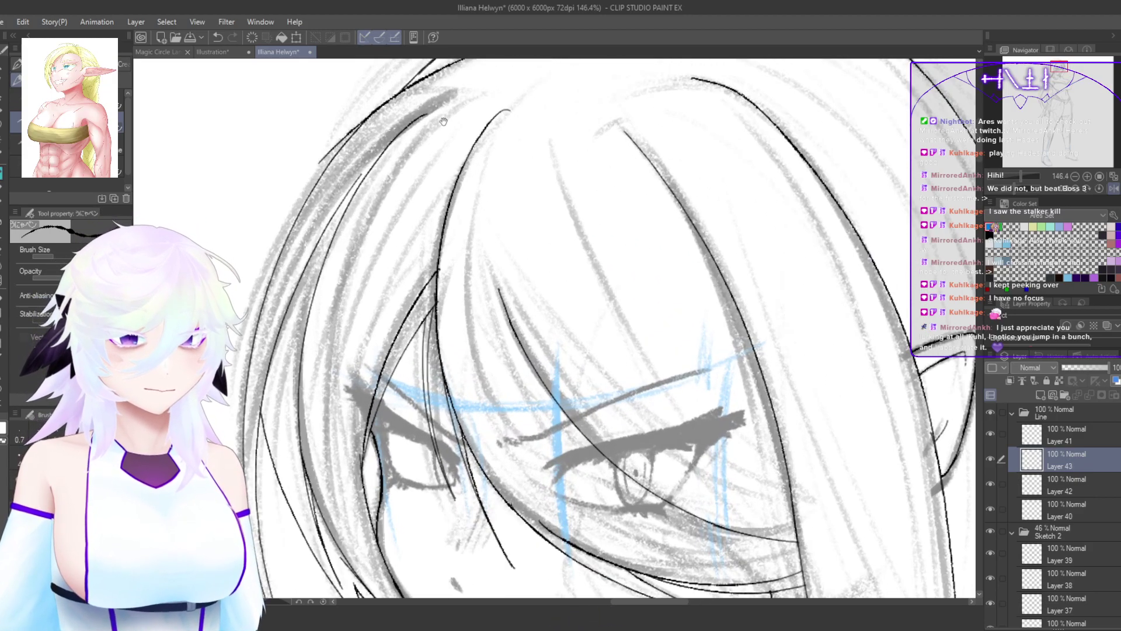
scroll(444, 121, "up", 4)
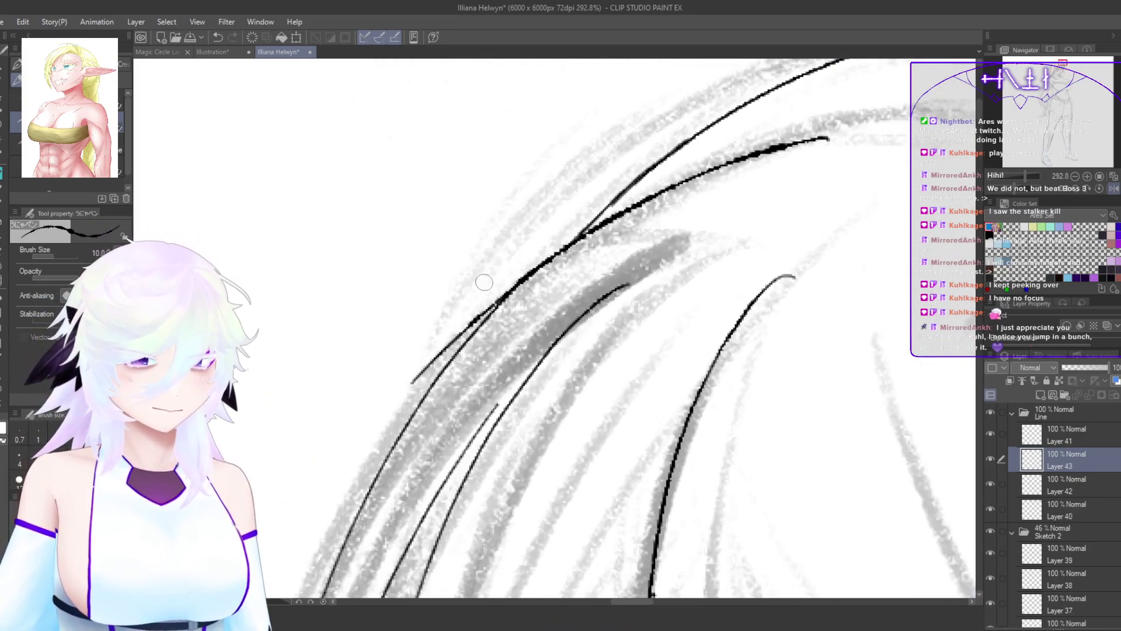
left_click(473, 317, "ctrl+shift")
mouse_move(463, 374)
left_mouse_down()
mouse_move(540, 320)
mouse_move(416, 462)
left_mouse_up()
key("ctrl+z")
mouse_move(528, 292)
left_mouse_down()
mouse_move(430, 431)
mouse_move(519, 313)
left_mouse_up()
key("h")
left_click_drag(585, 305, 496, 327)
key("h")
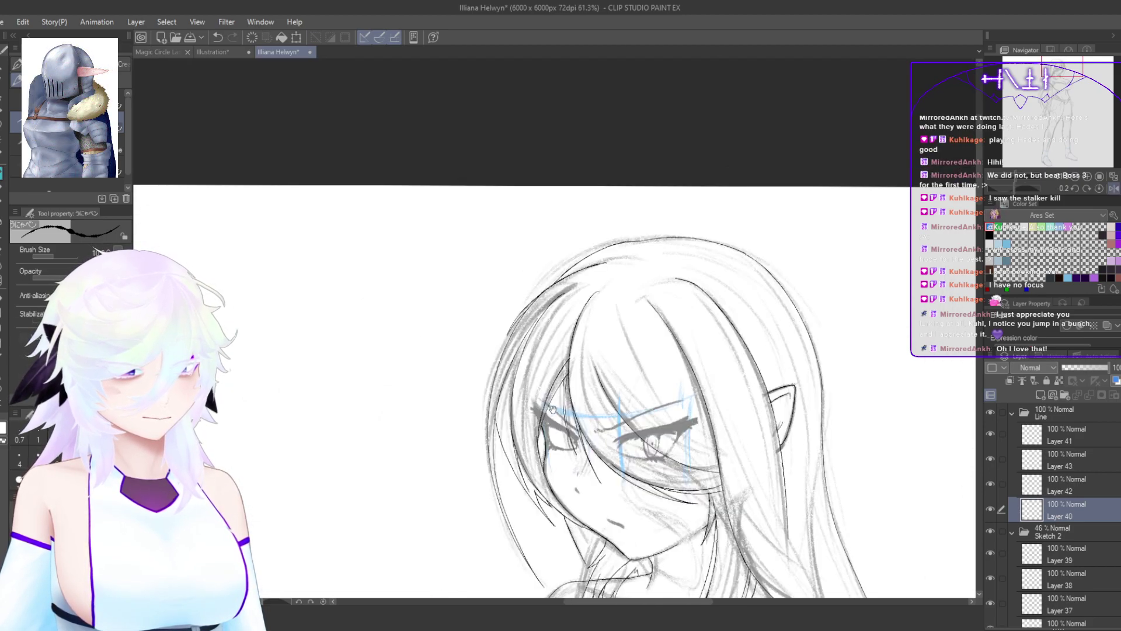
Step: On Layer 43, erase the neck-to-shoulder line where it passes behind the small locks under the chin
left_click_drag(610, 465, 595, 386)
mouse_move(704, 496)
left_mouse_down()
mouse_move(682, 361)
mouse_move(689, 330)
left_mouse_up()
scroll(502, 397, "up", 3)
left_click(560, 334, "ctrl+shift")
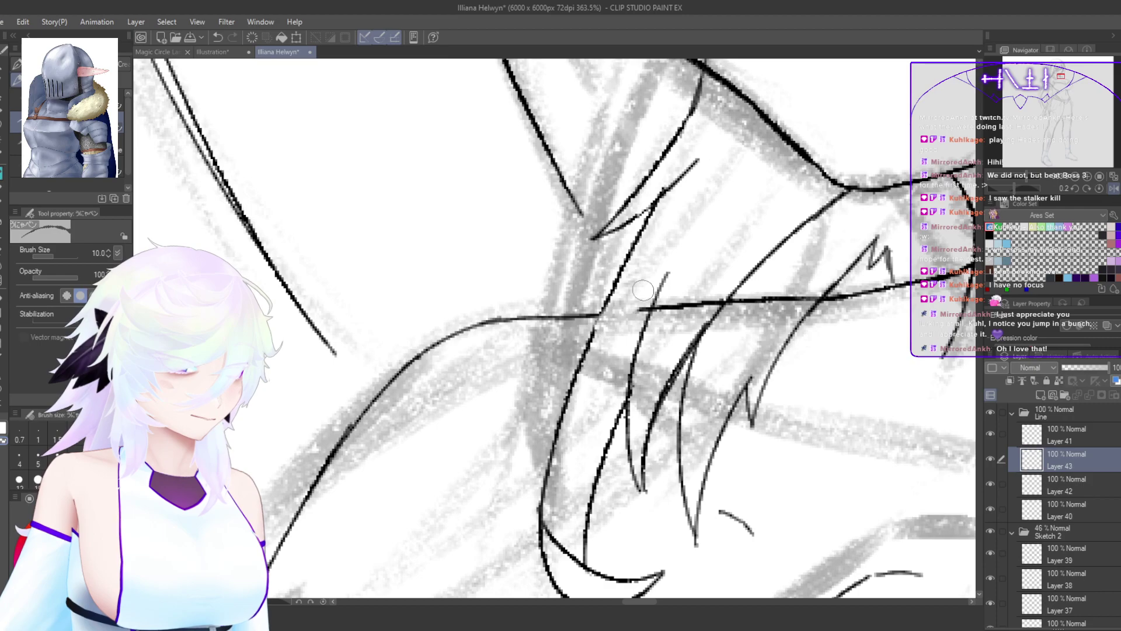
key("ctrl+z")
left_click_drag(609, 320, 648, 324)
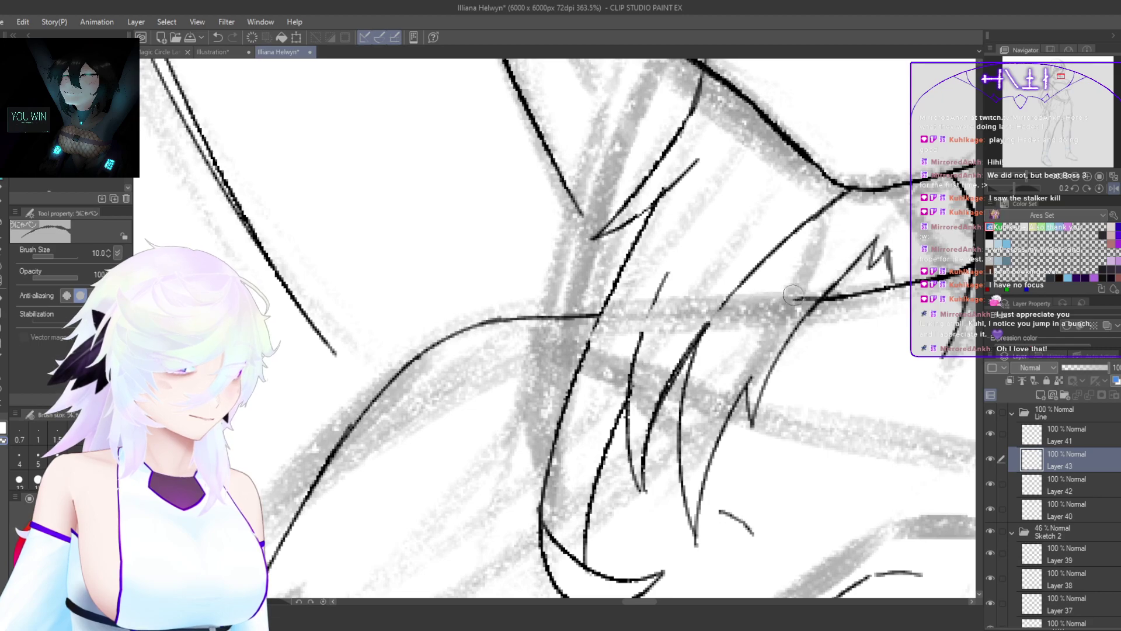
left_click_drag(793, 294, 817, 287)
scroll(699, 477, "down", 8)
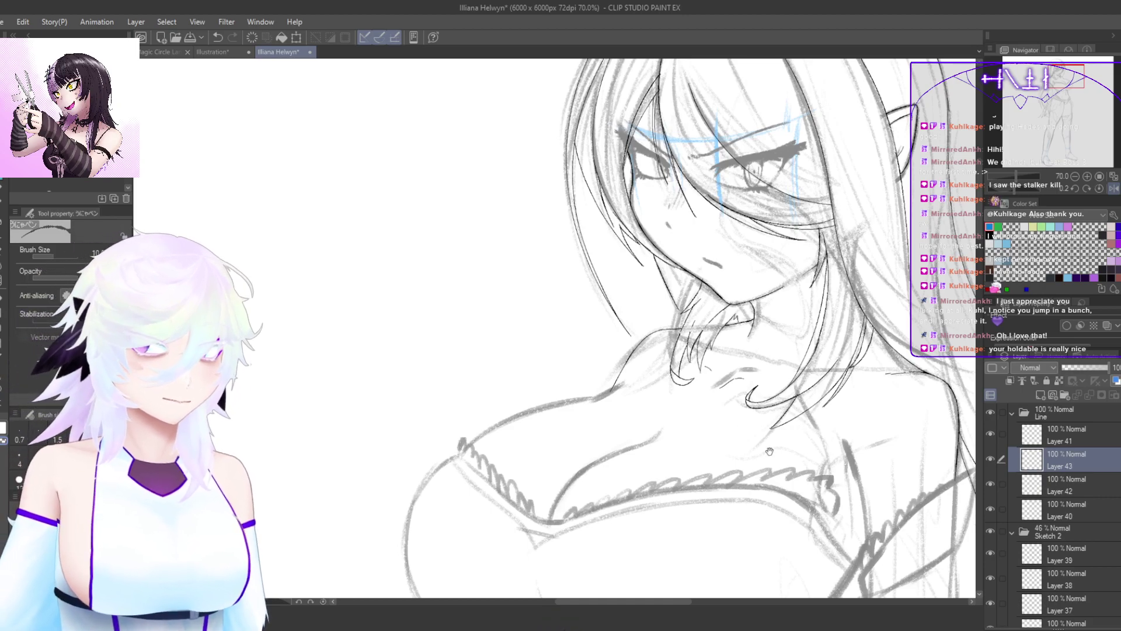
Step: Add a new raster layer directly above Layer 41 in the Line folder
mouse_move(762, 458)
left_mouse_down()
mouse_move(818, 421)
mouse_move(758, 431)
mouse_move(759, 463)
mouse_move(801, 425)
mouse_move(706, 489)
mouse_move(520, 520)
left_mouse_up()
scroll(762, 479, "up", 4)
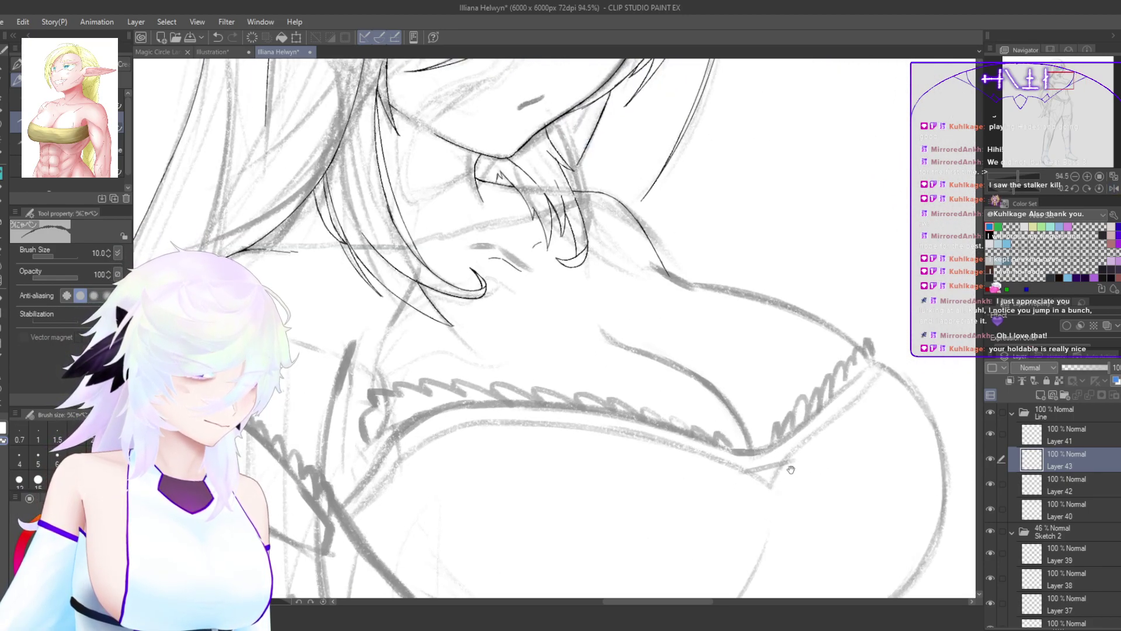
key("h")
left_click_drag(772, 473, 857, 509)
left_click(1084, 426)
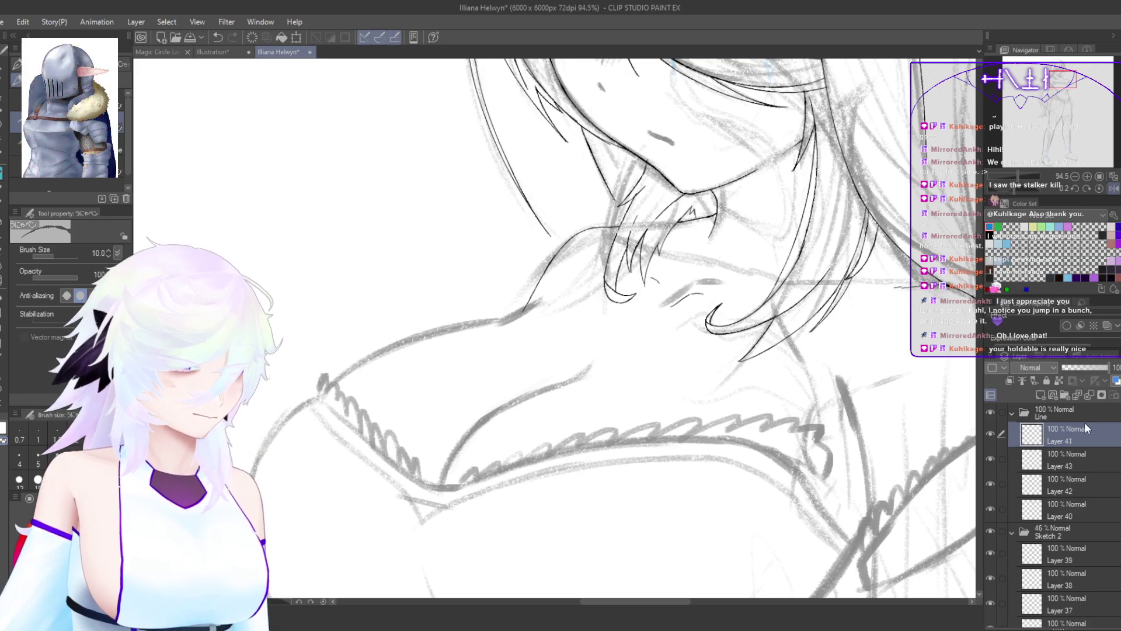
key("ctrl+shift+n")
Step: On Layer 44, ink the short crease where the shoulder line meets the upper chest, redrawing the stroke until it follows the sketch
left_click_drag(507, 305, 553, 264)
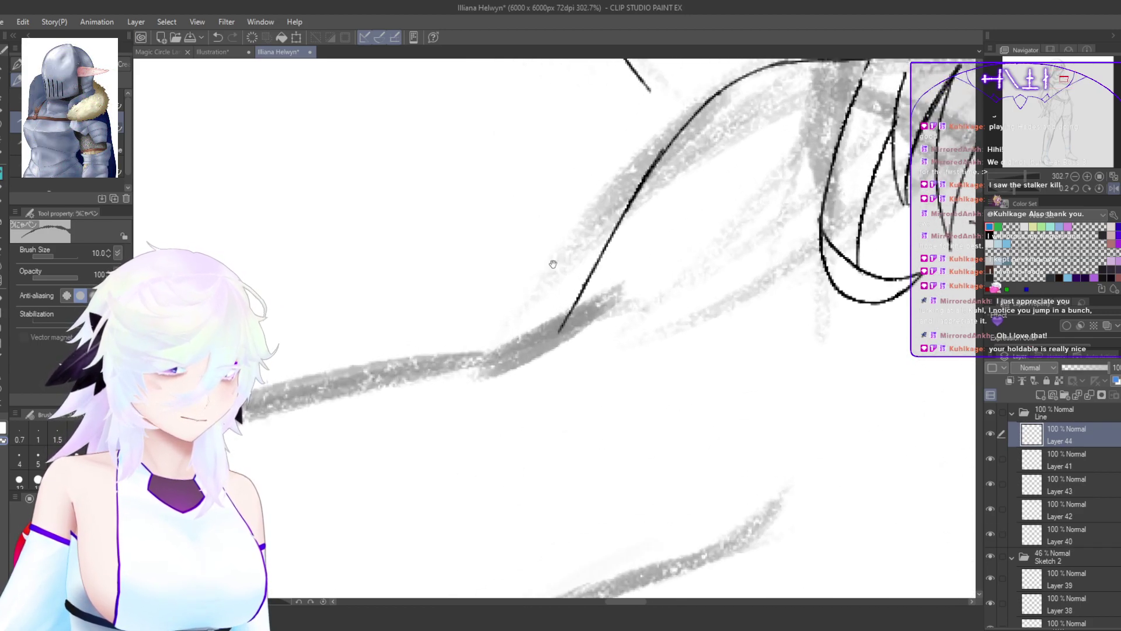
mouse_move(560, 359)
left_mouse_down()
mouse_move(635, 341)
mouse_move(563, 374)
left_mouse_up()
left_click_drag(638, 328, 548, 381)
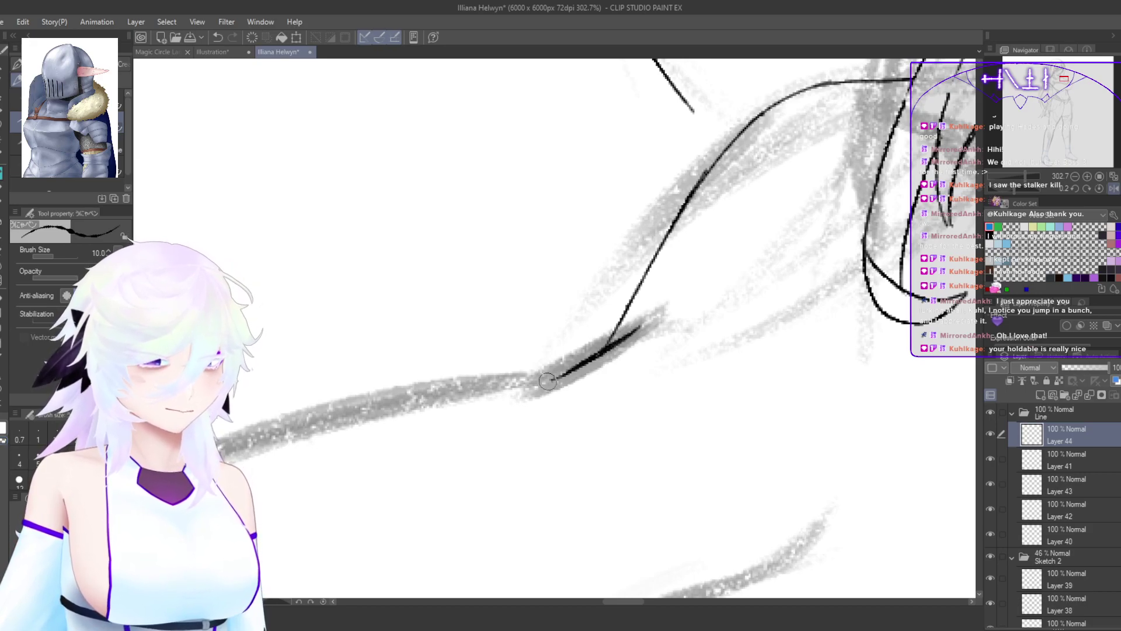
key("ctrl+z")
key("ctrl+z")
left_click_drag(641, 331, 547, 382)
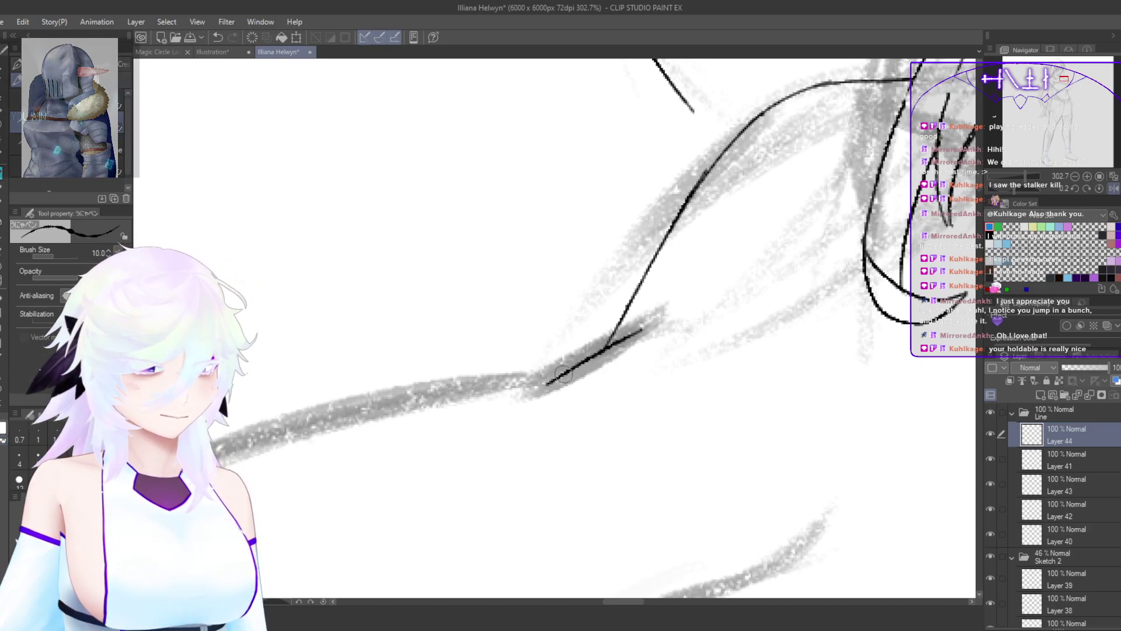
key("ctrl+z")
left_click_drag(631, 330, 535, 383)
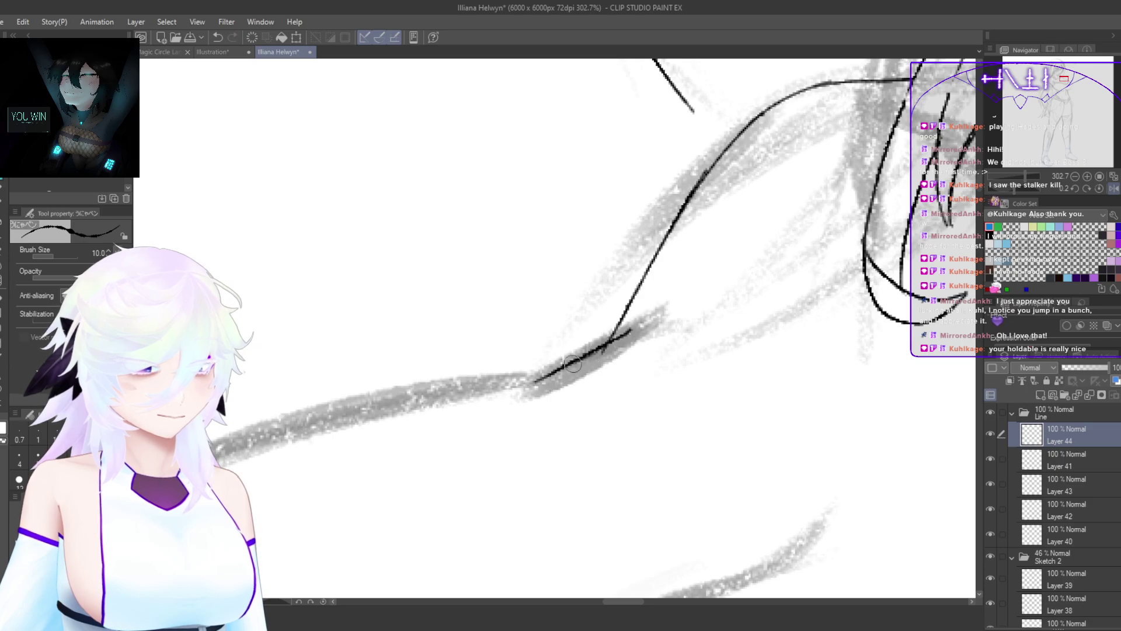
Step: Ink the bend from the shoulder crease into the chest's upper contour, redoing the first strokes
key("h")
mouse_move(798, 413)
left_mouse_down()
mouse_move(805, 393)
mouse_move(728, 245)
mouse_move(579, 384)
left_mouse_up()
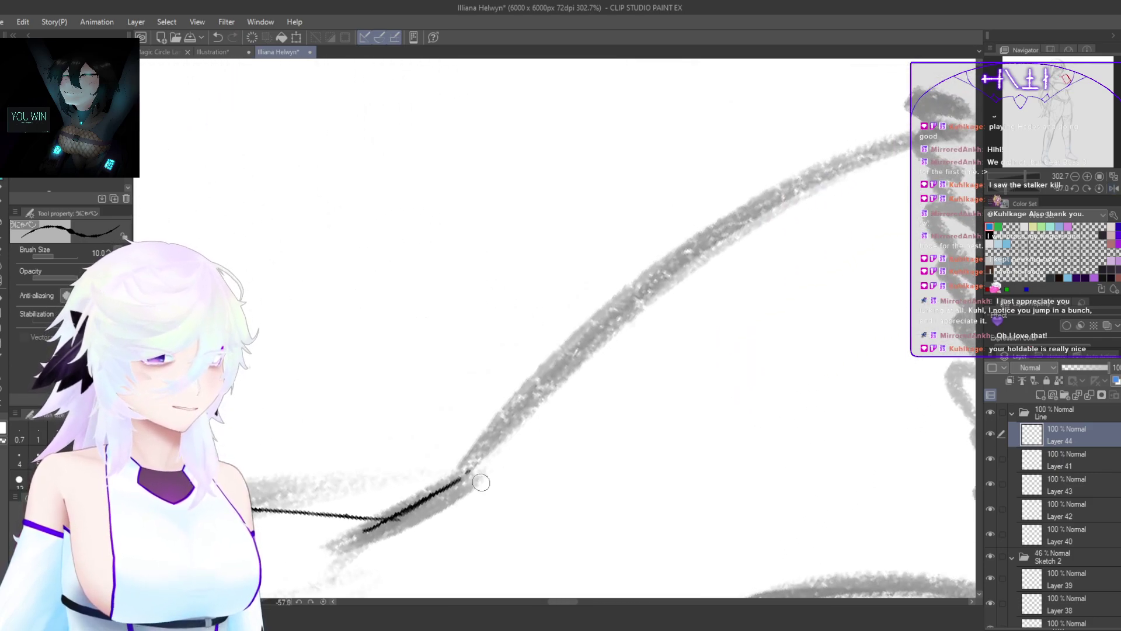
left_click_drag(461, 481, 579, 340)
key("ctrl+z")
left_click_drag(460, 482, 486, 445)
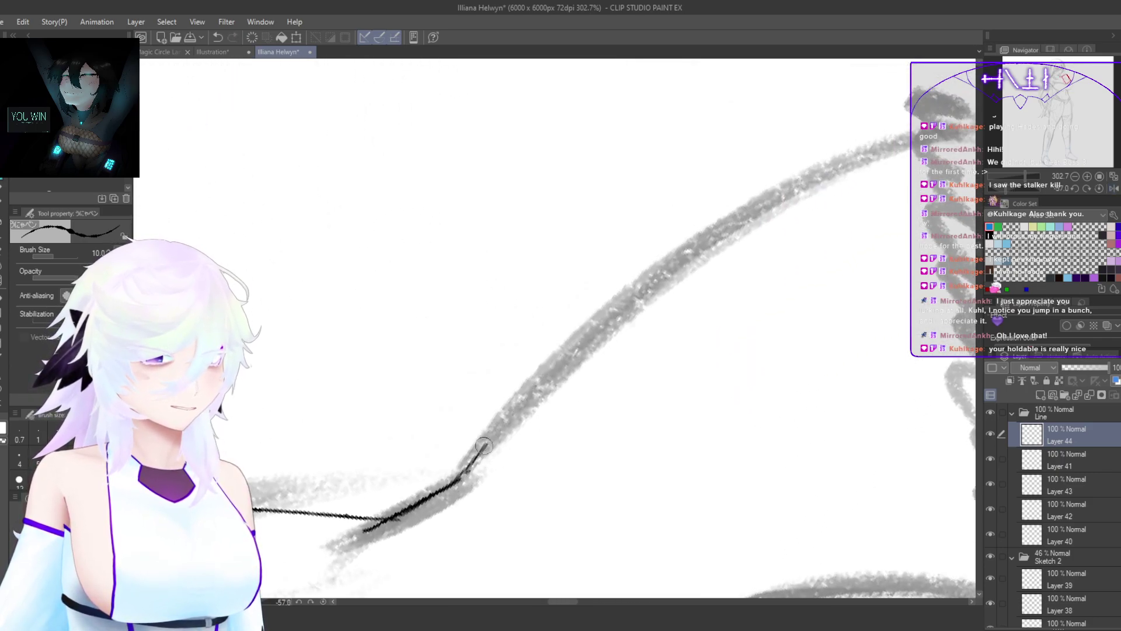
key("ctrl+z")
left_click_drag(443, 489, 481, 447)
left_click_drag(478, 449, 619, 295)
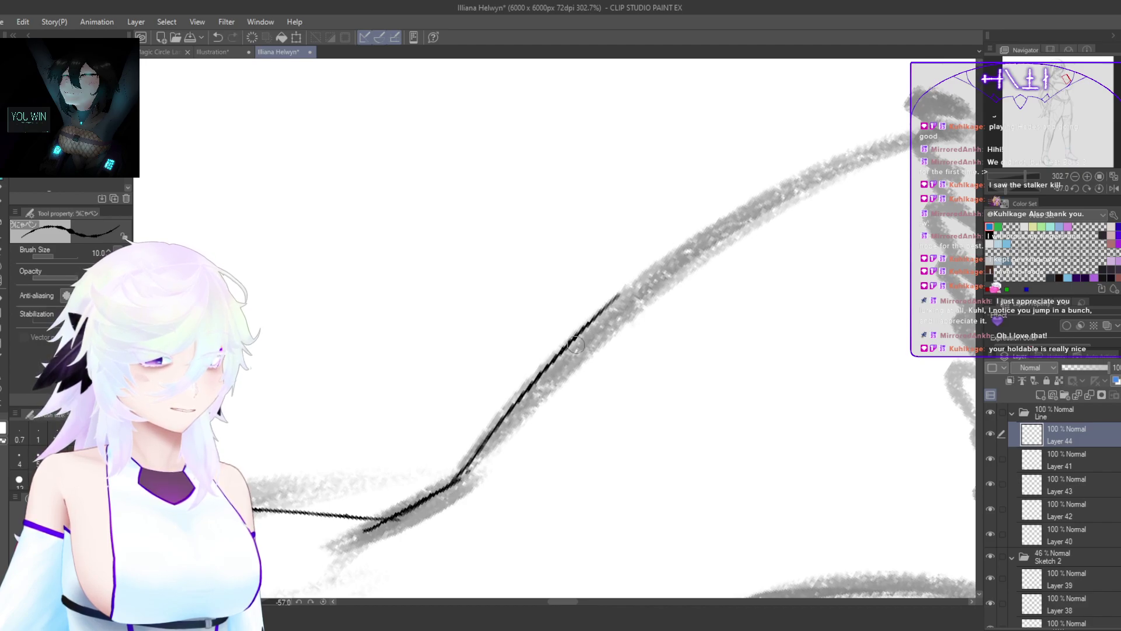
key("ctrl+z")
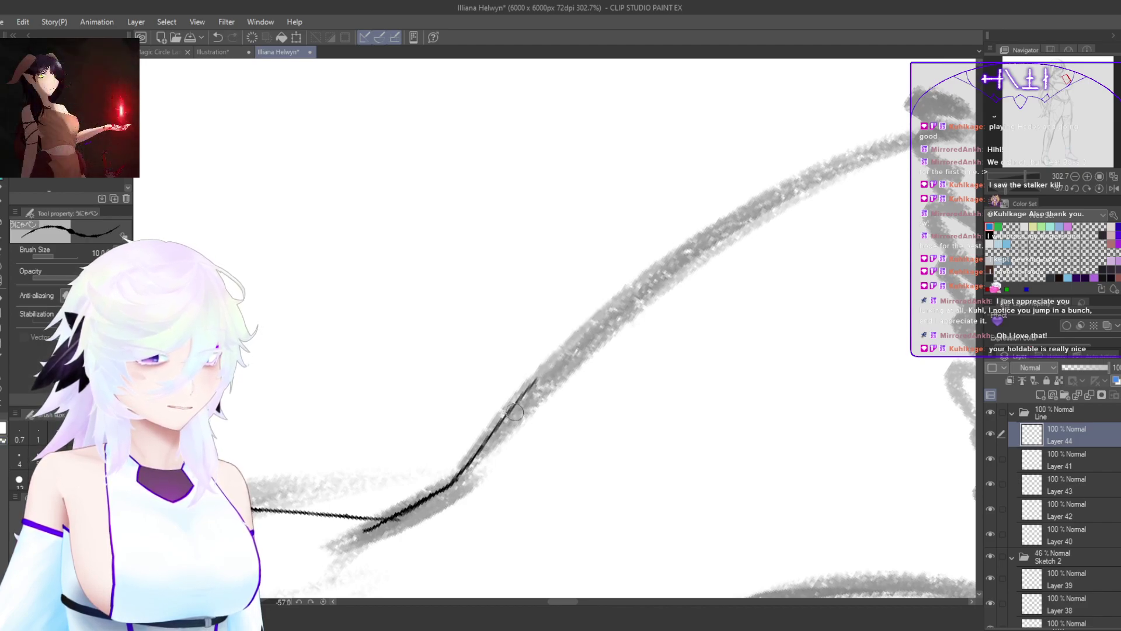
Step: Carry the chest's upper contour along the sketched arc to the outer corner of the ruffled neckline
mouse_move(446, 492)
left_mouse_down()
mouse_move(580, 327)
mouse_move(704, 234)
left_mouse_up()
mouse_move(546, 373)
left_mouse_down()
mouse_move(776, 186)
mouse_move(850, 146)
left_mouse_up()
key("ctrl+z")
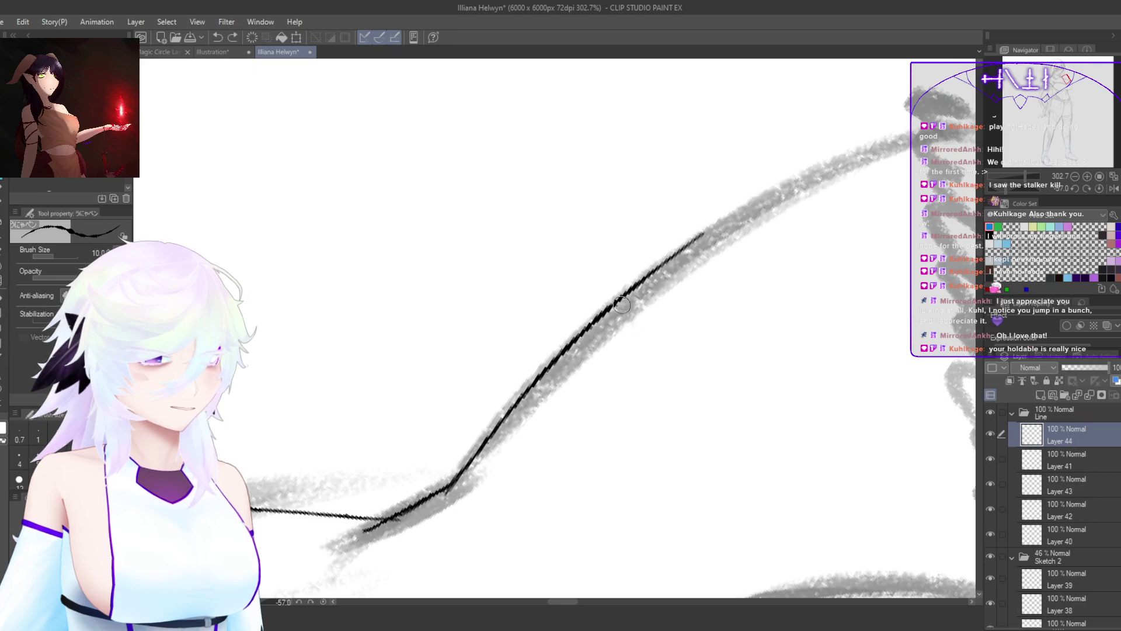
left_click_drag(622, 304, 924, 137)
left_click_drag(839, 171, 921, 139)
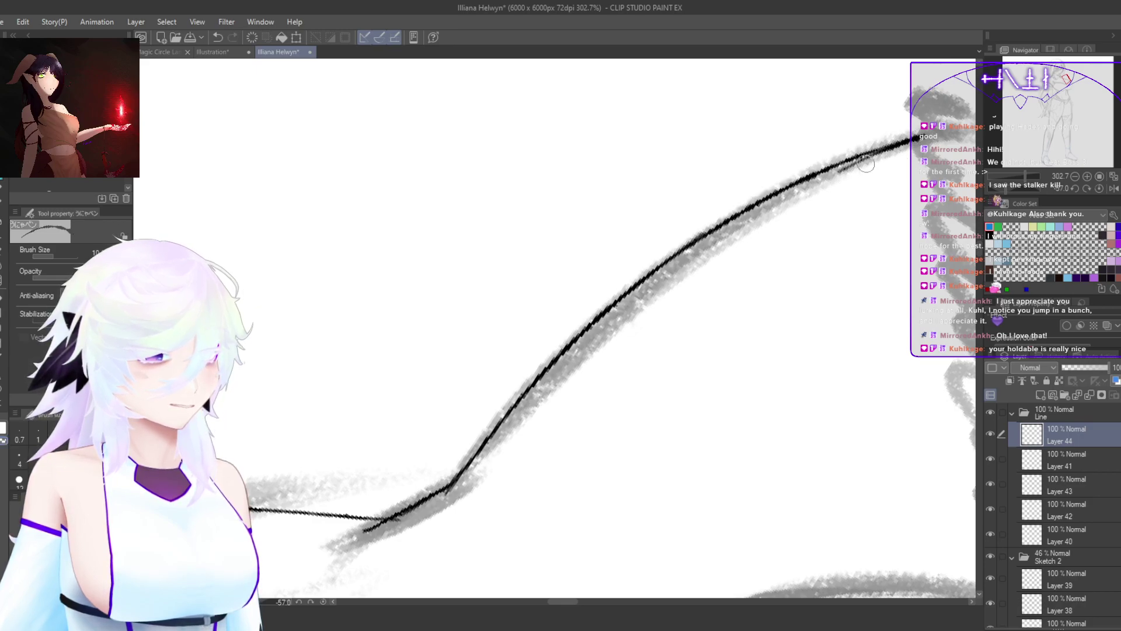
Step: Ink the inner chest contour from its tapered upper end down to the centre dip of the neckline
left_click_drag(598, 520, 682, 169)
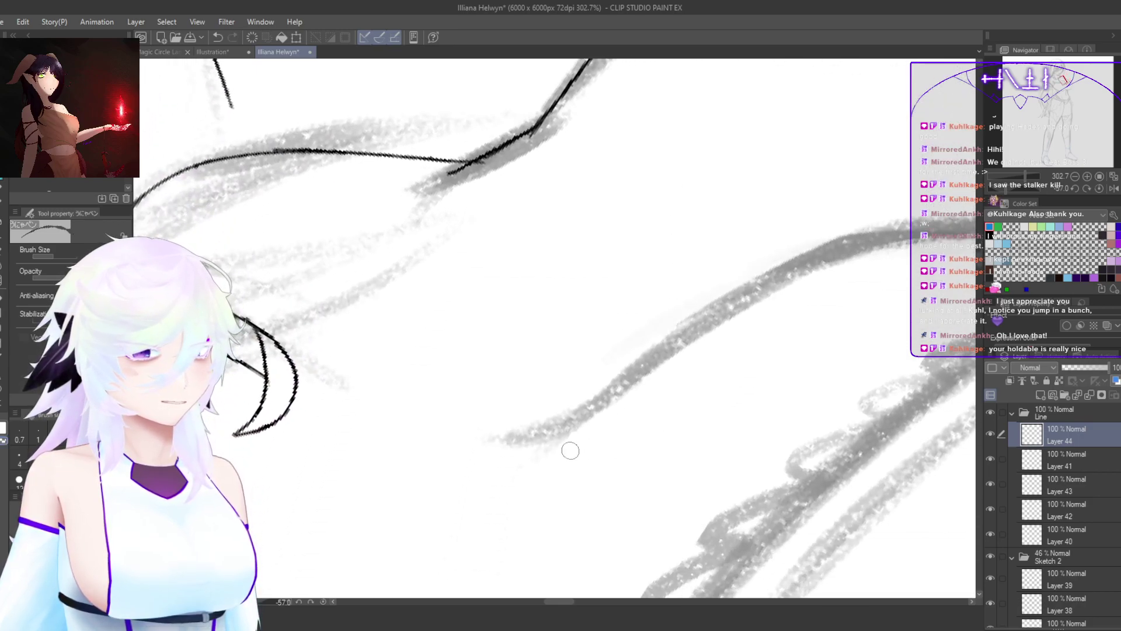
mouse_move(517, 436)
left_mouse_down()
mouse_move(596, 401)
mouse_move(509, 445)
mouse_move(619, 352)
mouse_move(716, 297)
left_mouse_up()
left_click_drag(641, 337, 793, 273)
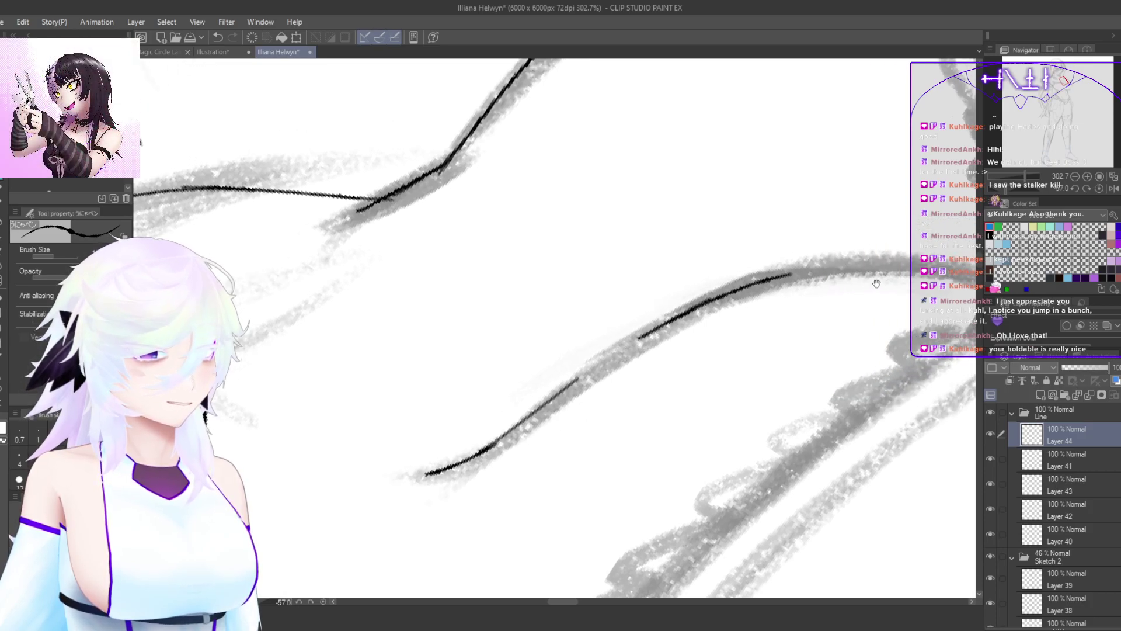
key("h")
left_click_drag(479, 381, 504, 396)
left_click_drag(434, 450, 821, 389)
left_click_drag(703, 330, 695, 280)
left_click_drag(716, 234, 563, 347)
key("ctrl+z")
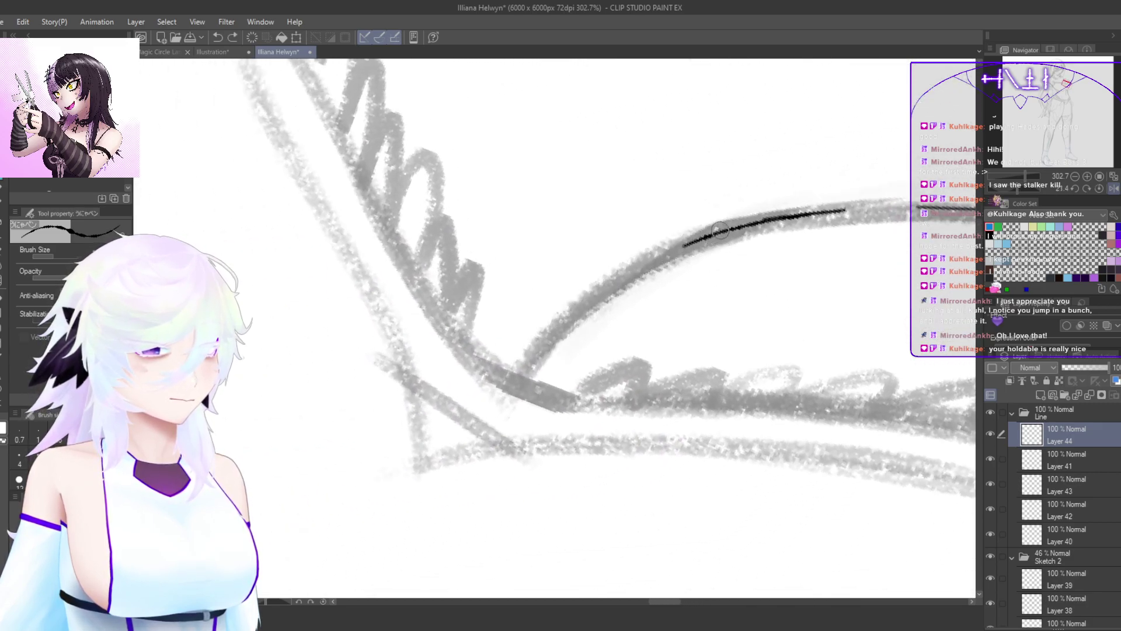
mouse_move(724, 225)
left_mouse_down()
mouse_move(511, 383)
mouse_move(599, 298)
mouse_move(519, 379)
mouse_move(564, 317)
mouse_move(518, 381)
left_mouse_up()
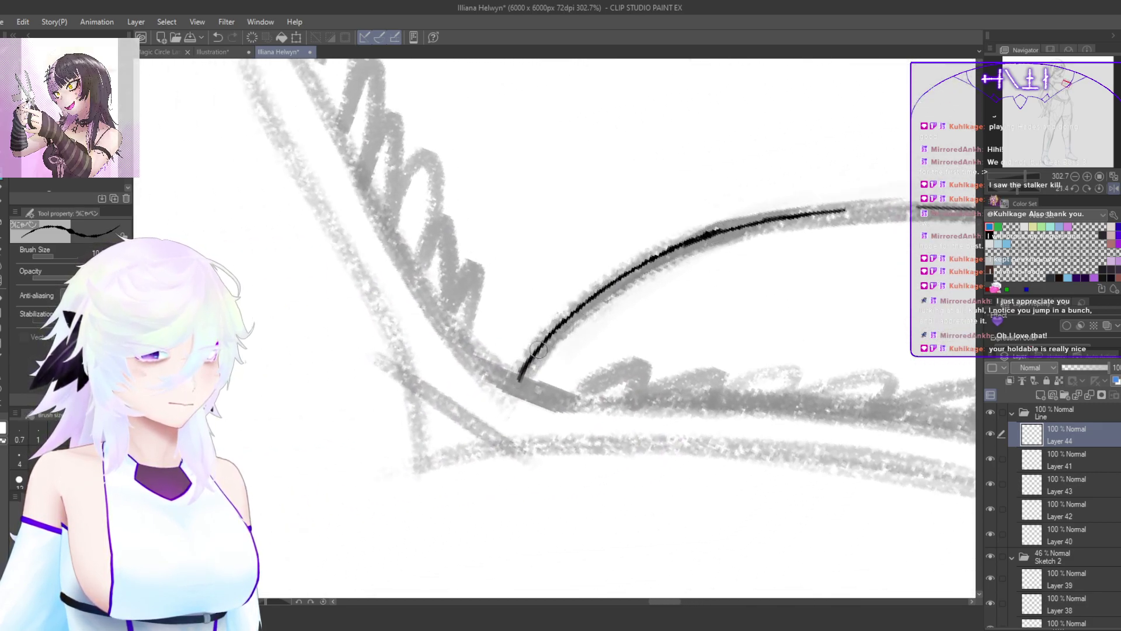
Step: Refine the crease at the shoulder junction by redrawing its upper end so it extends past the shoulder line
left_click_drag(811, 246, 776, 128)
left_click_drag(777, 128, 559, 407)
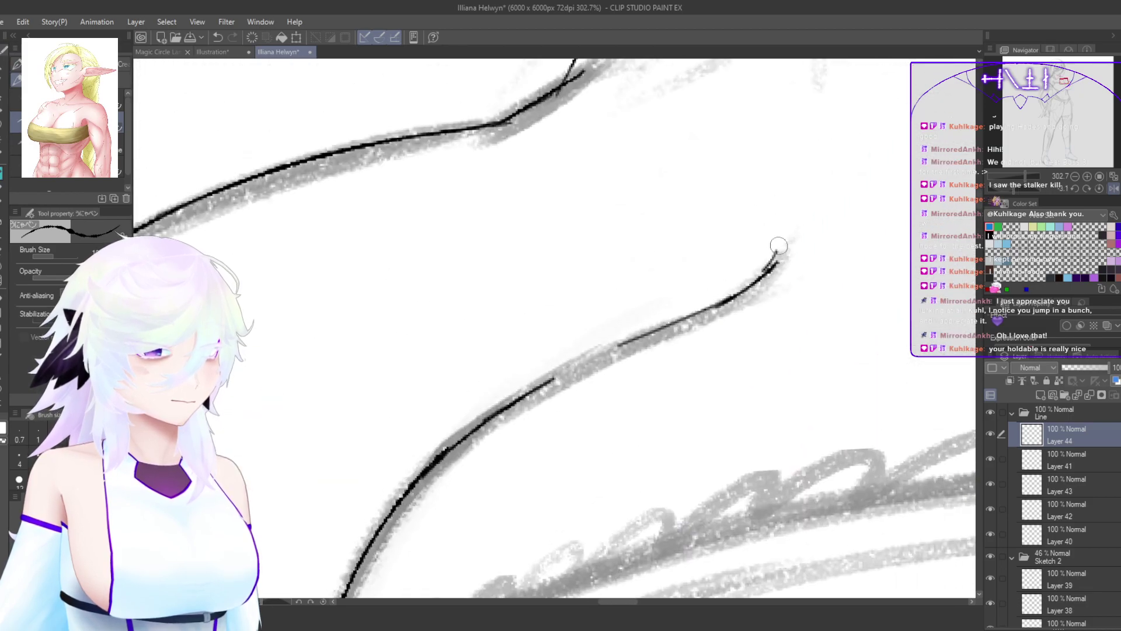
left_click_drag(688, 447, 793, 475)
left_click_drag(727, 393, 691, 497)
left_click_drag(676, 364, 662, 451)
scroll(637, 296, "up", 4)
left_click_drag(612, 297, 691, 229)
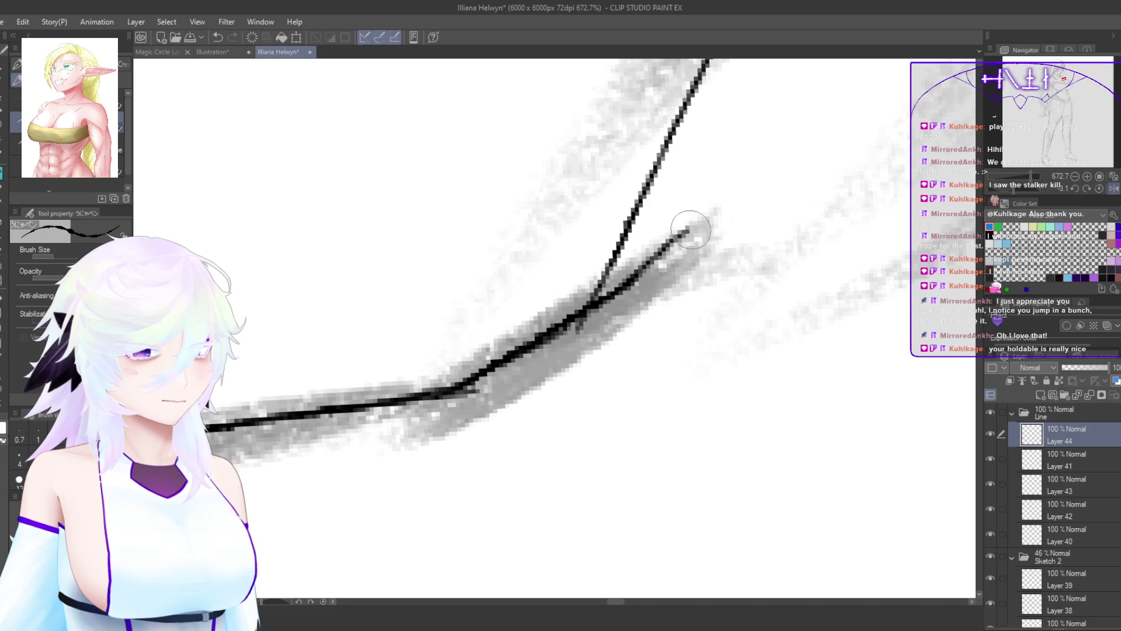
left_click_drag(661, 267, 705, 232)
key("ctrl+z")
key("ctrl+z")
key("ctrl+z")
mouse_move(601, 299)
left_mouse_down()
mouse_move(705, 231)
mouse_move(667, 249)
mouse_move(704, 206)
left_mouse_up()
Step: Ink the first part of the neckline edge from the centre dip along the base of the sketched ruffle
left_click_drag(707, 337, 622, 350)
left_click_drag(657, 389, 639, 261)
left_click_drag(494, 272, 550, 234)
key("h")
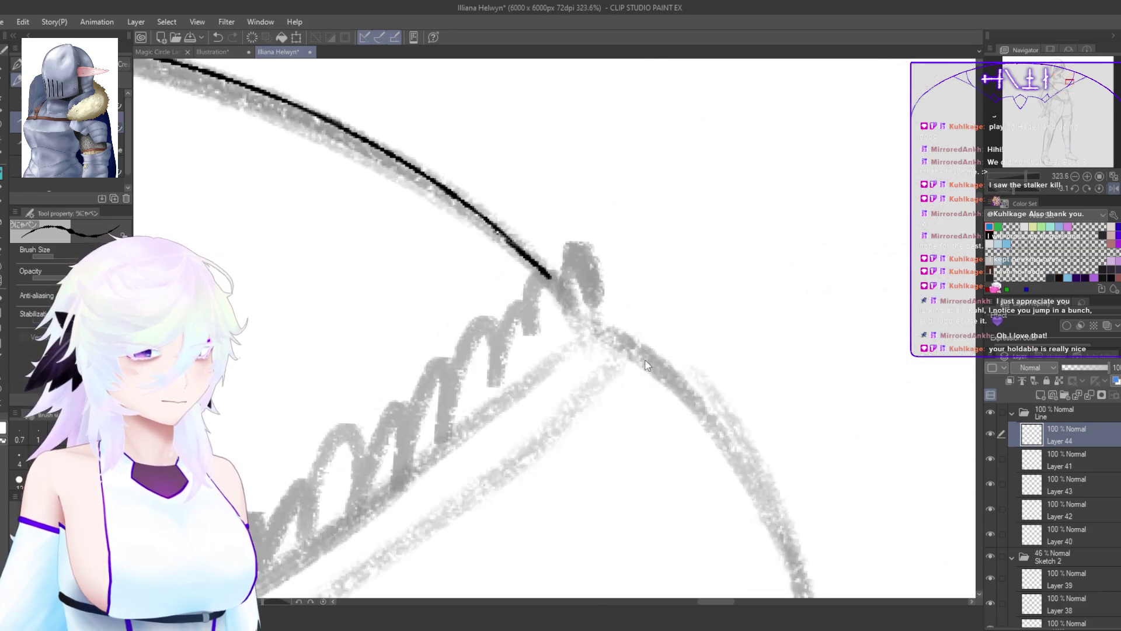
scroll(701, 496, "down", 4)
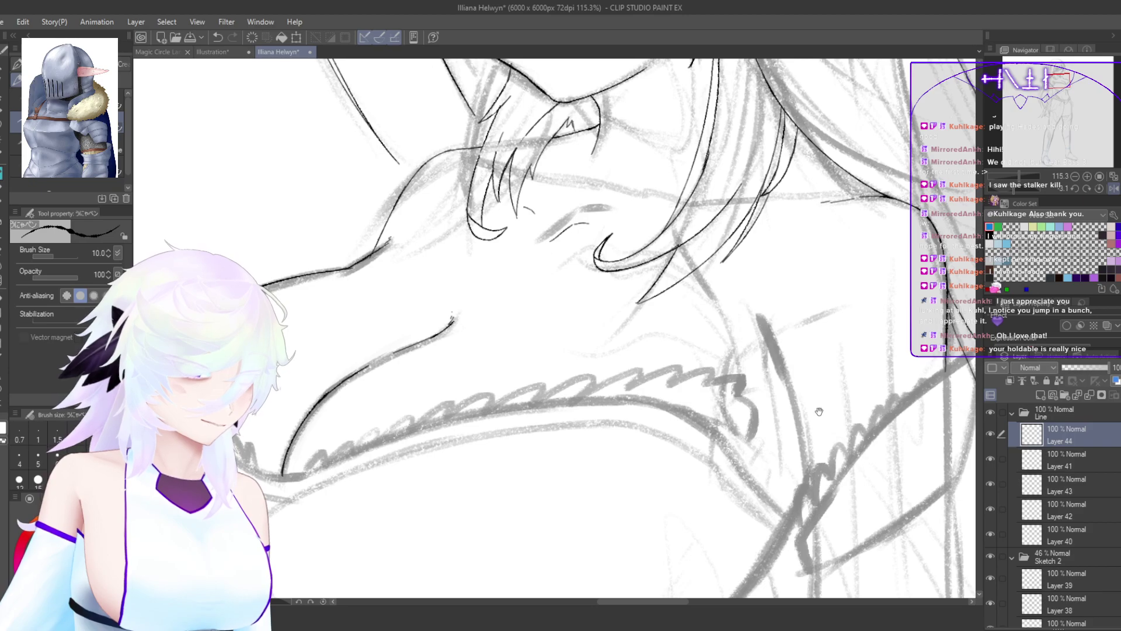
left_click_drag(620, 512, 797, 450)
left_click_drag(455, 412, 476, 412)
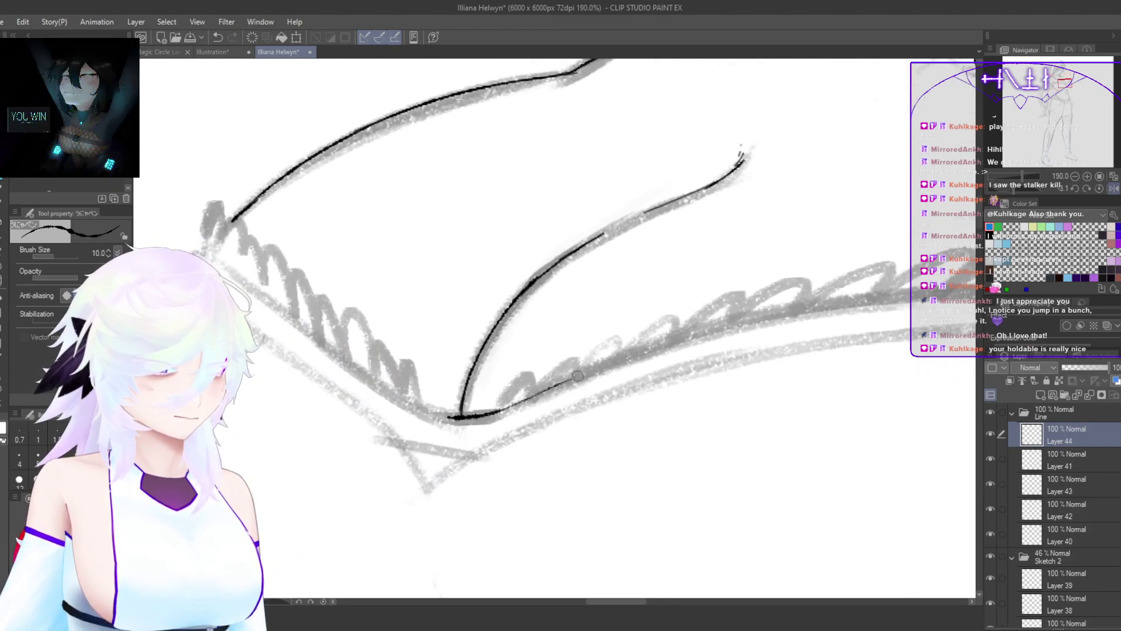
left_click_drag(595, 365, 794, 305)
left_click_drag(861, 314, 627, 317)
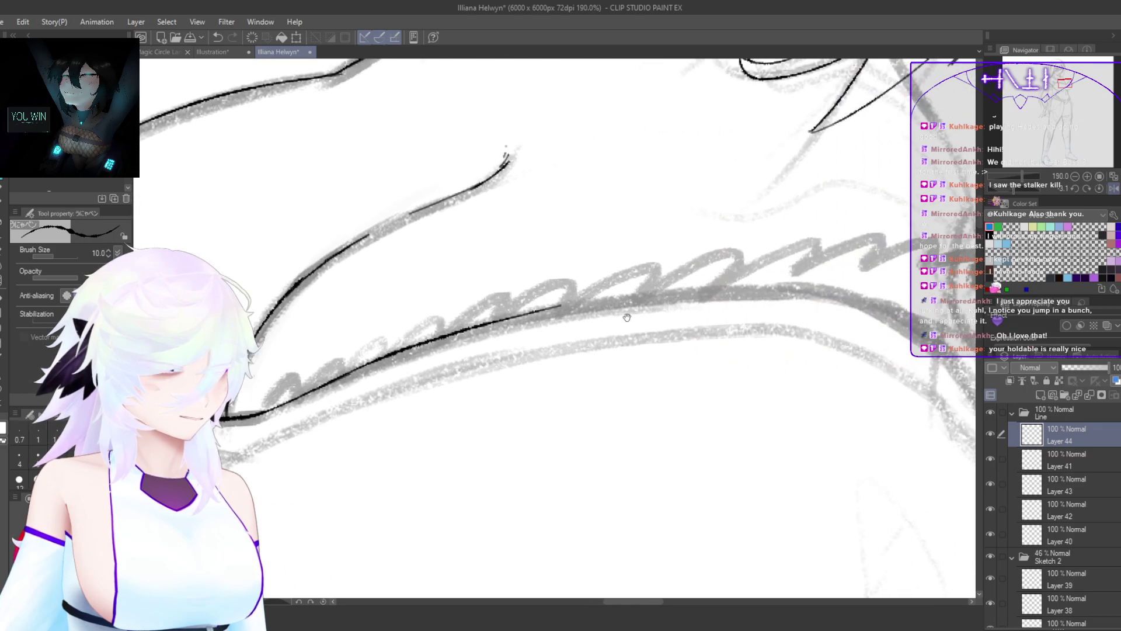
Step: Extend the neckline edge across the wider side of the chest beneath the ruffle, trying alternative strokes
left_click_drag(508, 321, 815, 290)
key("ctrl+z")
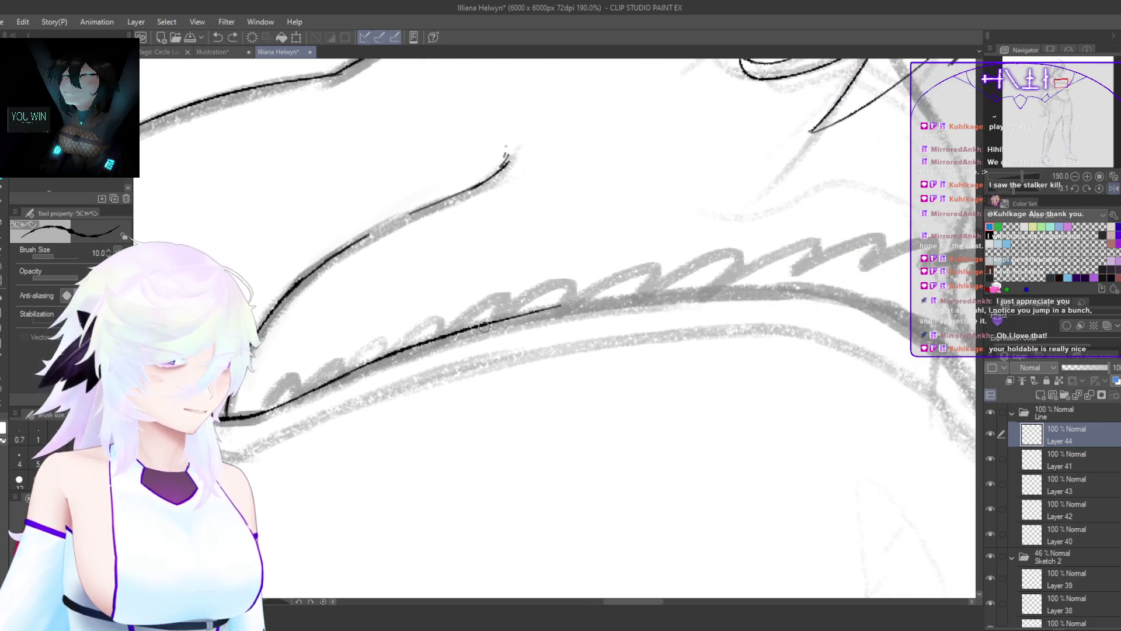
mouse_move(485, 325)
left_mouse_down()
mouse_move(587, 303)
mouse_move(872, 293)
left_mouse_up()
key("ctrl+z")
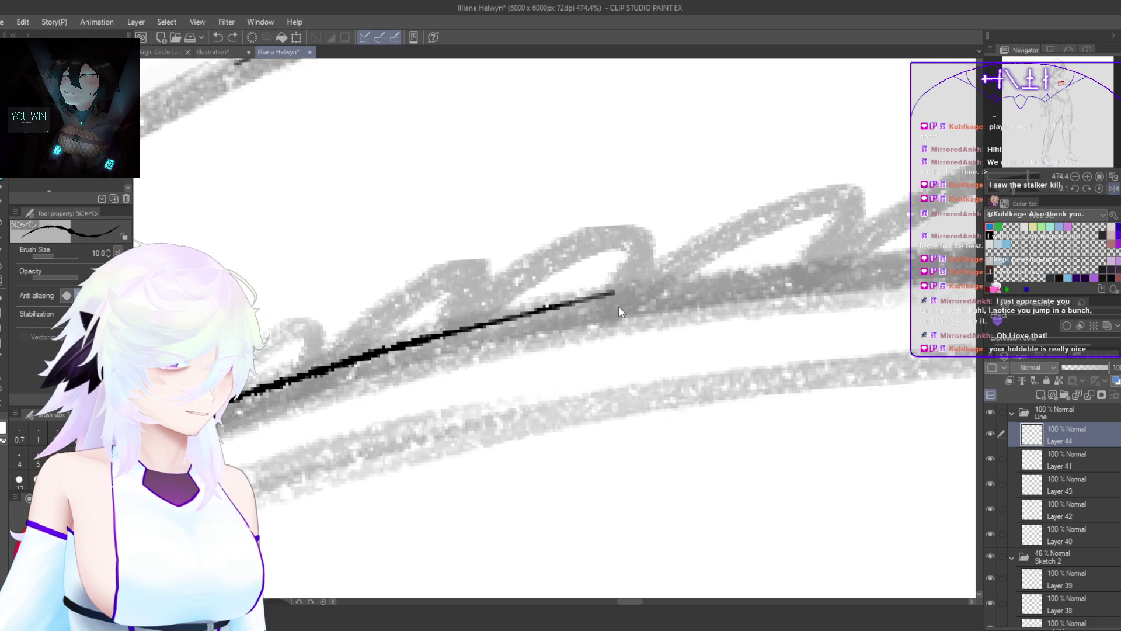
scroll(642, 315, "down", 1)
key("ctrl+y")
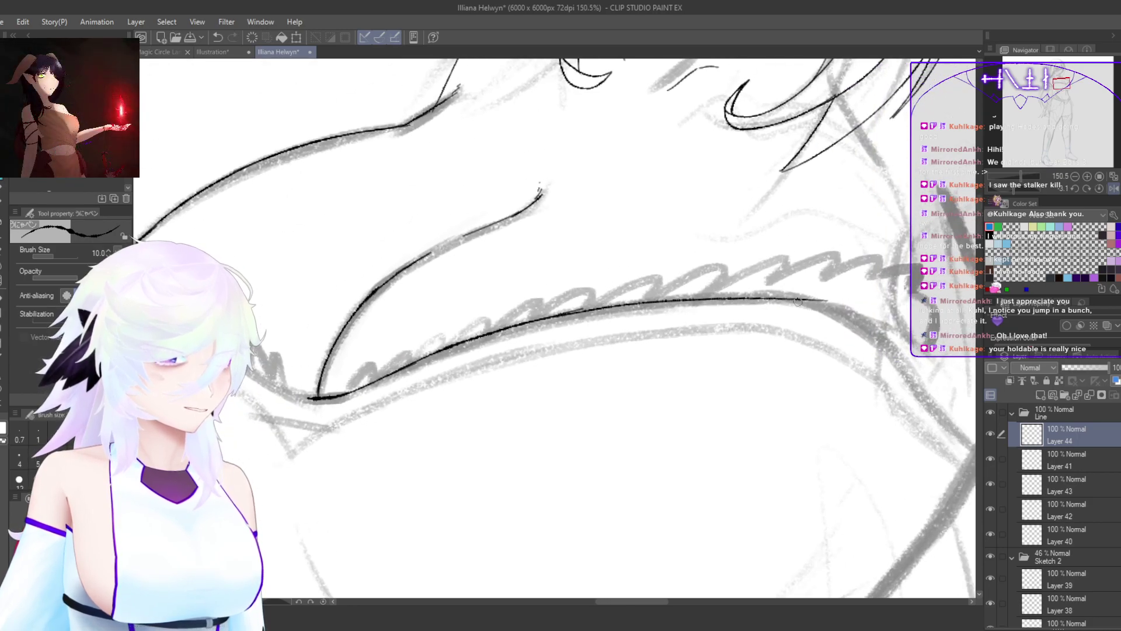
scroll(661, 301, "up", 6)
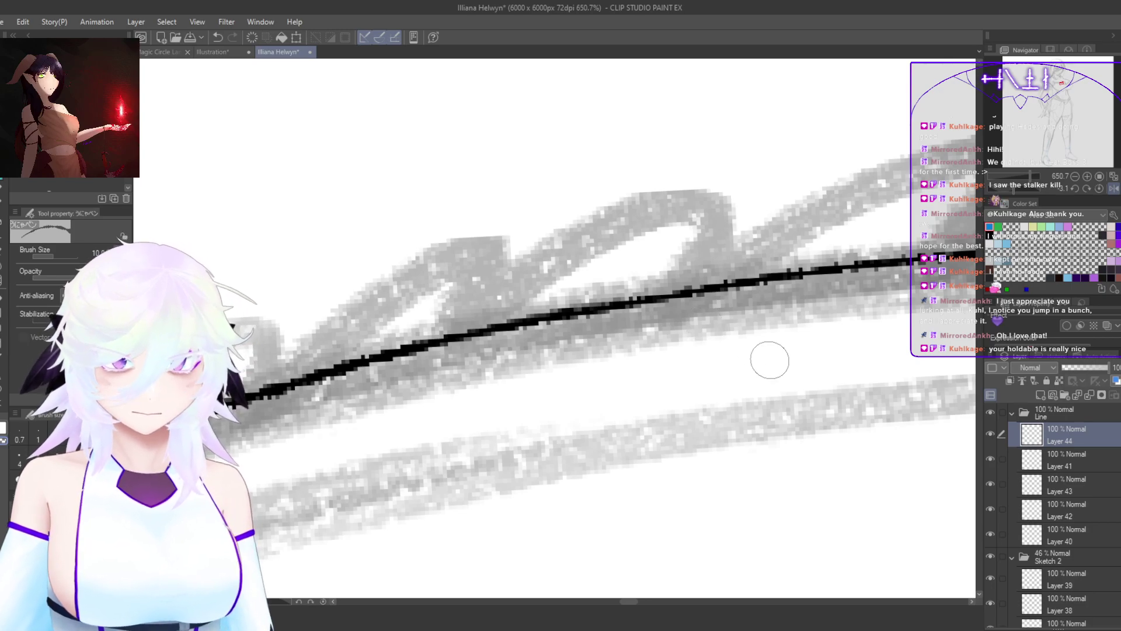
scroll(752, 451, "down", 5)
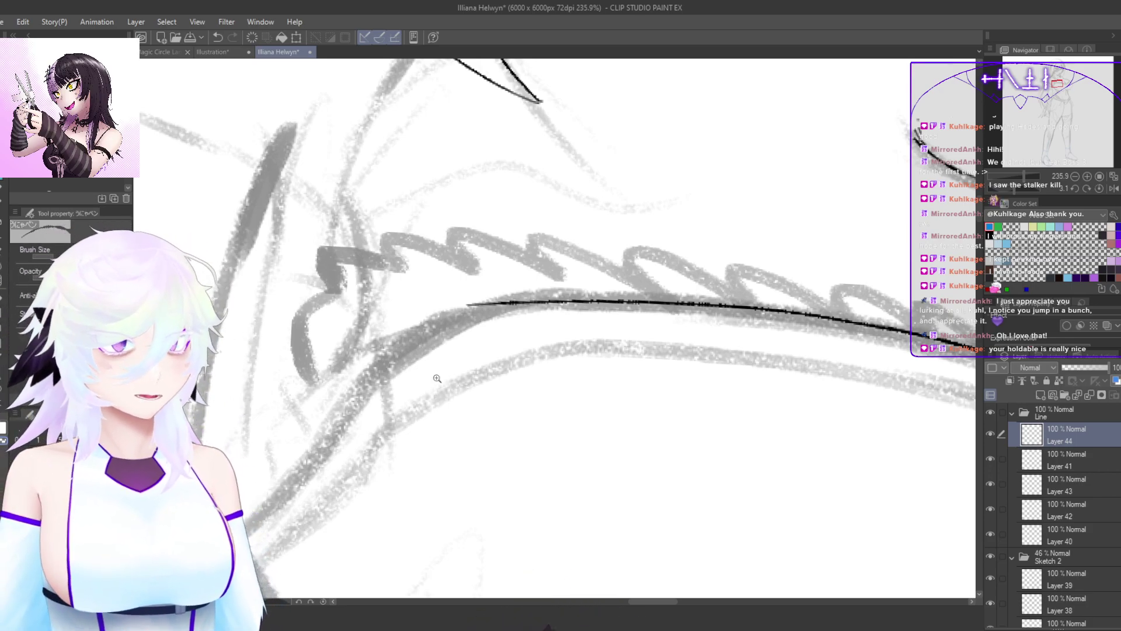
Step: Curve the neckline edge down the far side of the chest to the sketched side seam, redoing the bend
scroll(384, 363, "up", 3)
mouse_move(725, 240)
left_mouse_down()
mouse_move(543, 302)
mouse_move(457, 398)
left_mouse_up()
key("ctrl+z")
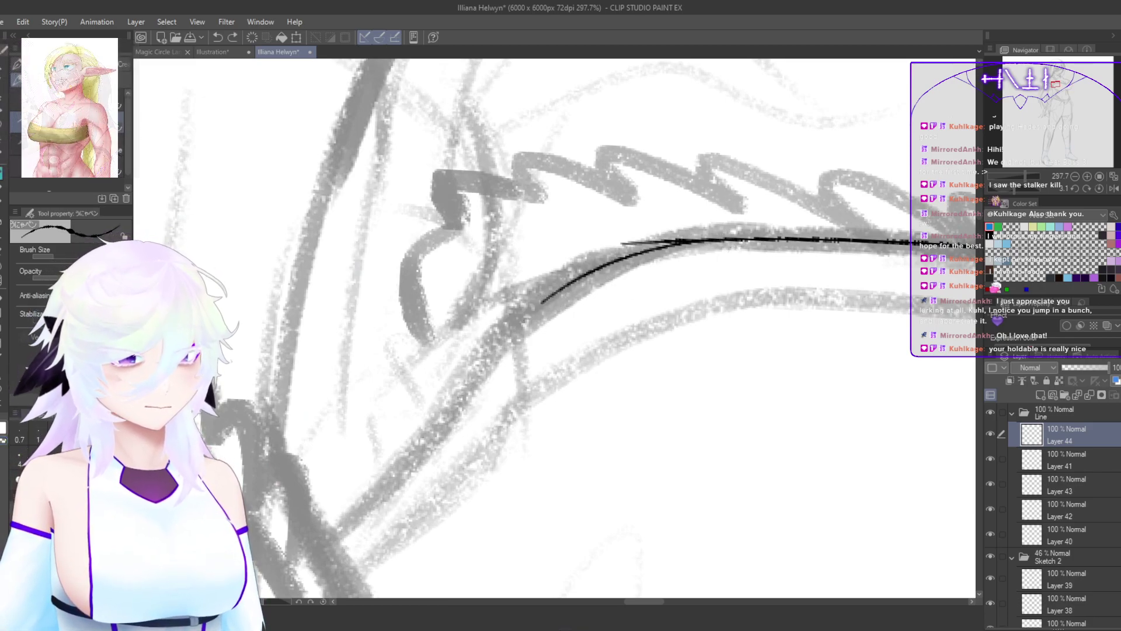
mouse_move(589, 273)
left_mouse_down()
mouse_move(447, 412)
mouse_move(371, 507)
left_mouse_up()
key("ctrl+z")
left_click_drag(466, 402, 501, 352)
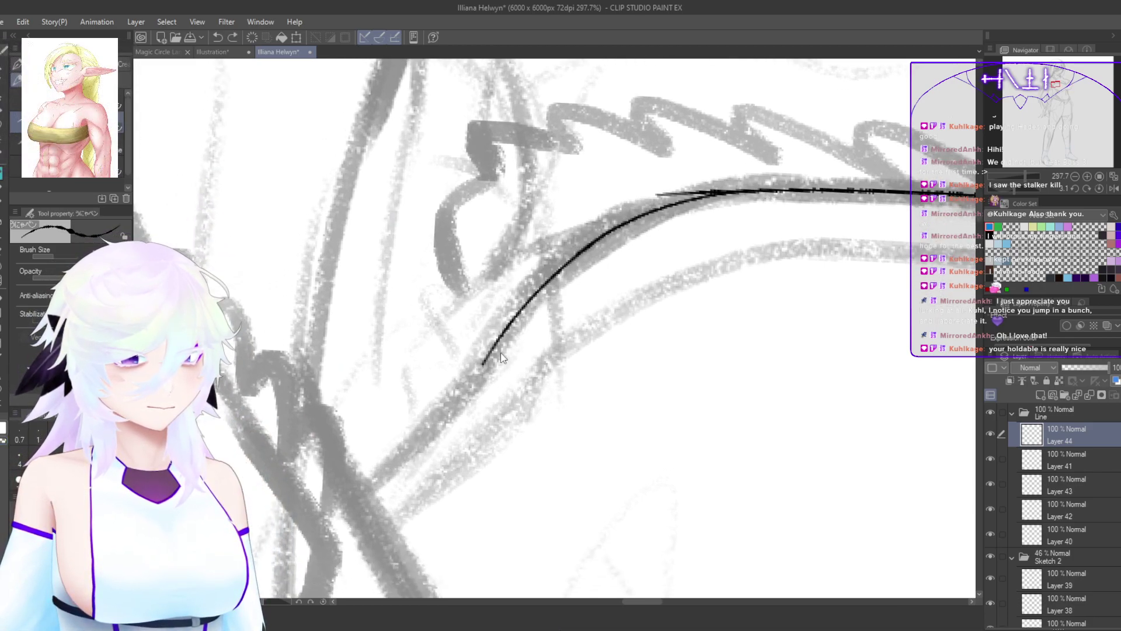
left_click_drag(452, 392, 374, 478)
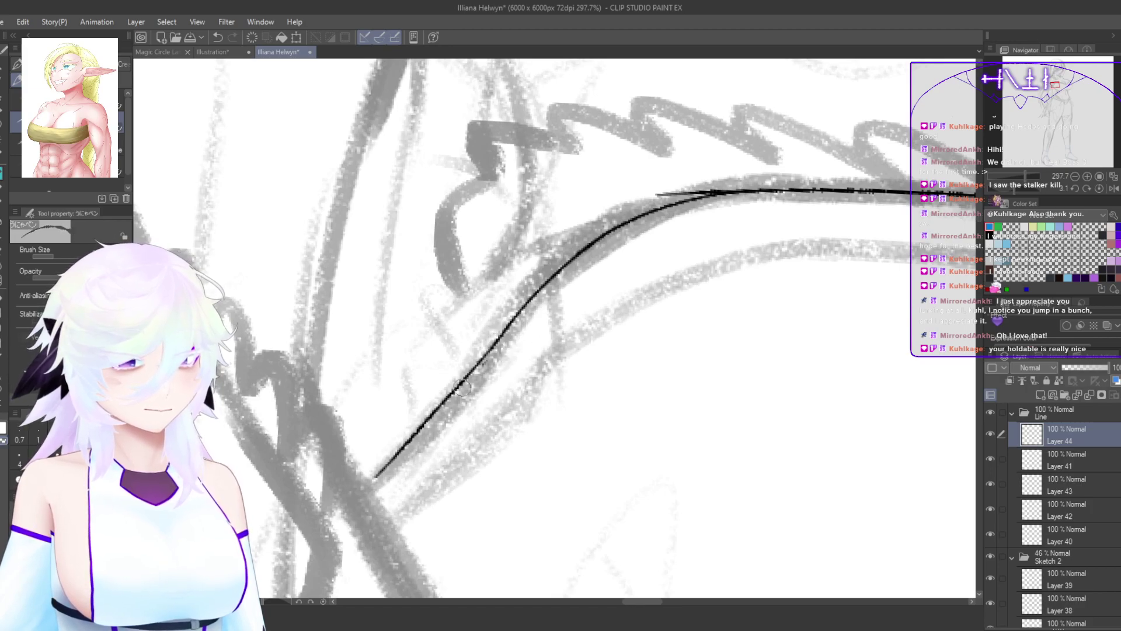
left_click_drag(571, 315, 512, 400)
mouse_move(715, 324)
left_mouse_down()
mouse_move(713, 233)
mouse_move(696, 215)
left_mouse_up()
left_click_drag(601, 261, 539, 367)
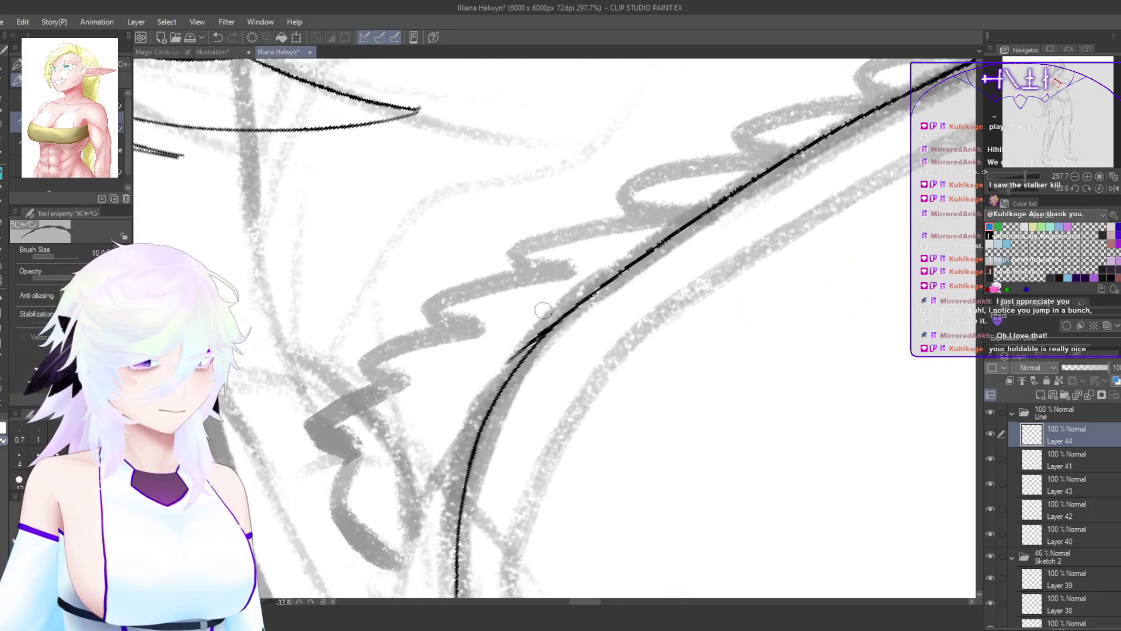
Step: Ink the start of the neckline edge from the centre dip toward the opposite outer corner
left_click_drag(679, 335, 655, 405)
key("h")
mouse_move(683, 366)
left_mouse_down()
mouse_move(628, 418)
mouse_move(874, 386)
mouse_move(826, 397)
mouse_move(830, 375)
left_mouse_up()
key("h")
left_click_drag(708, 398, 787, 335)
mouse_move(693, 355)
left_mouse_down()
mouse_move(729, 340)
mouse_move(531, 461)
mouse_move(669, 357)
mouse_move(542, 521)
mouse_move(724, 265)
left_mouse_up()
key("ctrl+z")
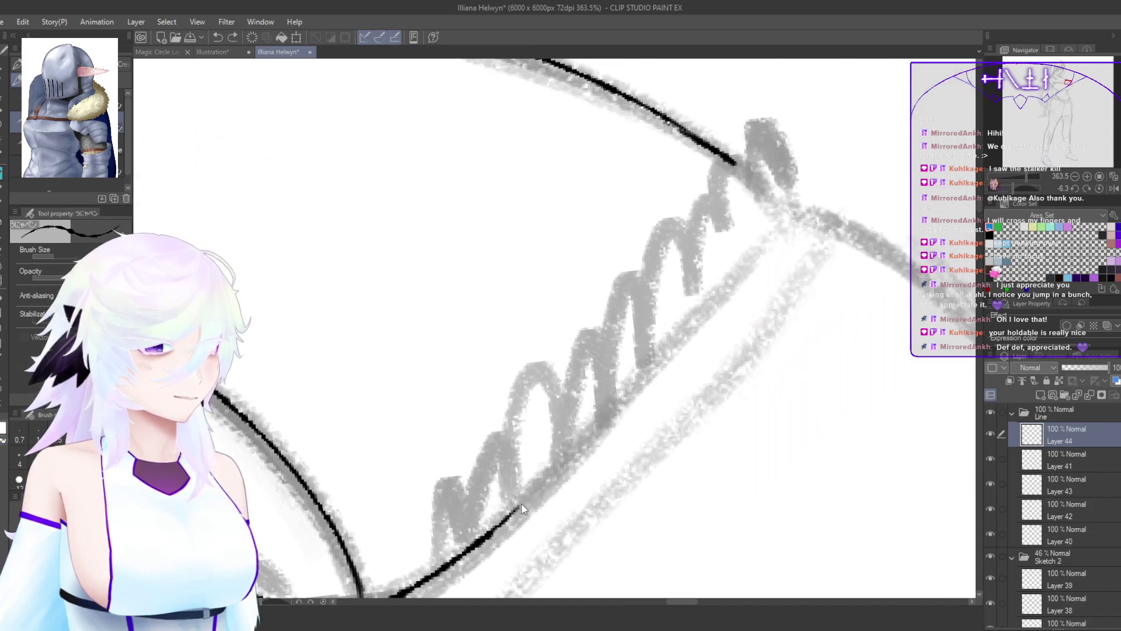
Step: Complete the shorter side of the neckline edge up to the ruffle's outer corner, redrawing the long stroke for a smooth curve
left_click_drag(510, 509, 798, 210)
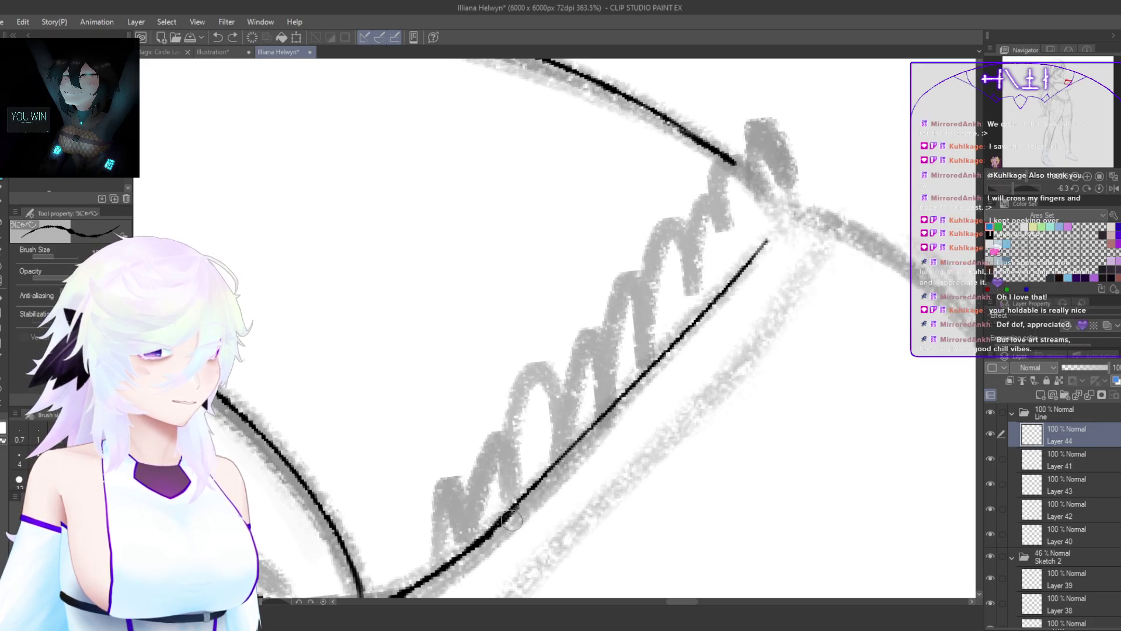
key("ctrl+z")
mouse_move(493, 529)
left_mouse_down()
mouse_move(689, 321)
mouse_move(789, 194)
left_mouse_up()
key("ctrl+z")
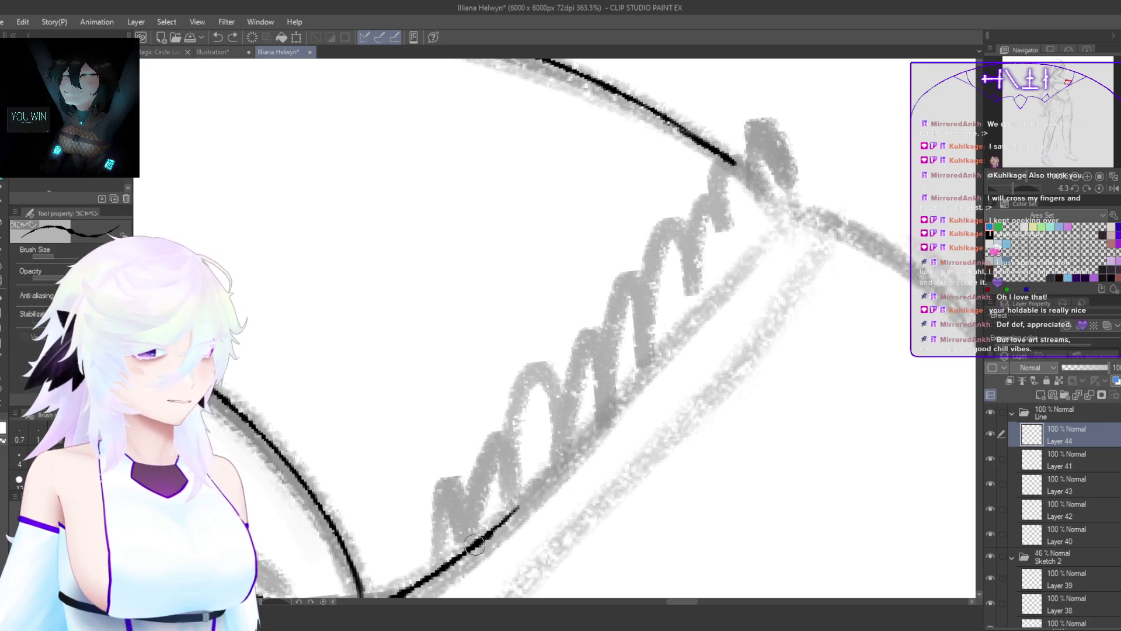
mouse_move(474, 545)
left_mouse_down()
mouse_move(607, 423)
mouse_move(802, 190)
left_mouse_up()
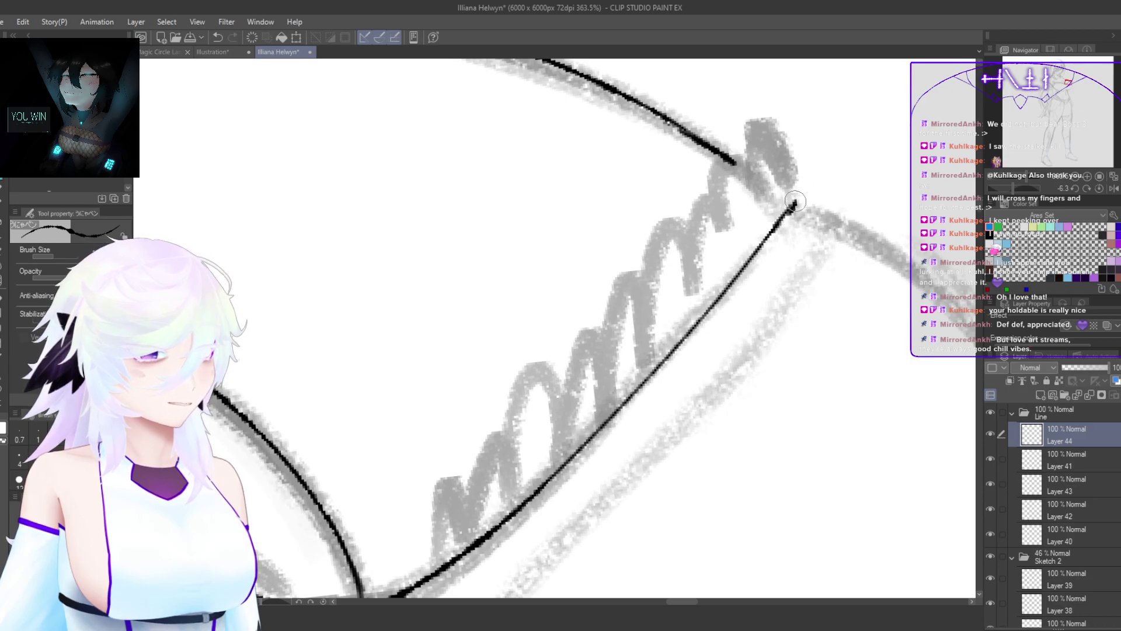
key("h")
key("asciicircum")
left_click_drag(567, 335, 606, 422)
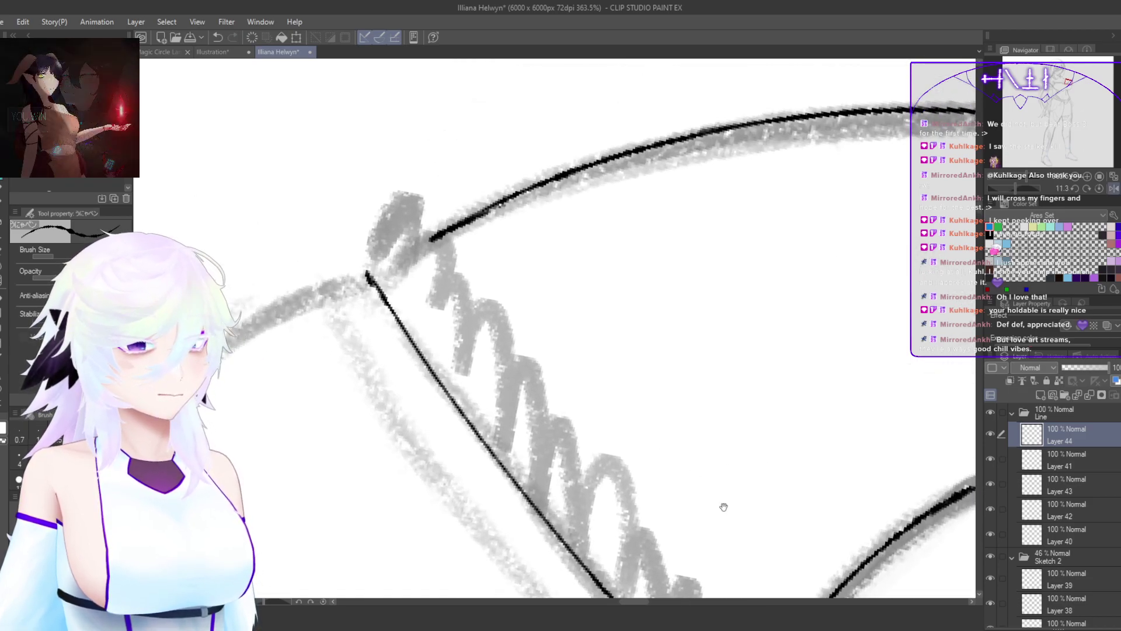
mouse_move(726, 507)
left_mouse_down()
mouse_move(594, 245)
mouse_move(693, 450)
mouse_move(595, 542)
left_mouse_up()
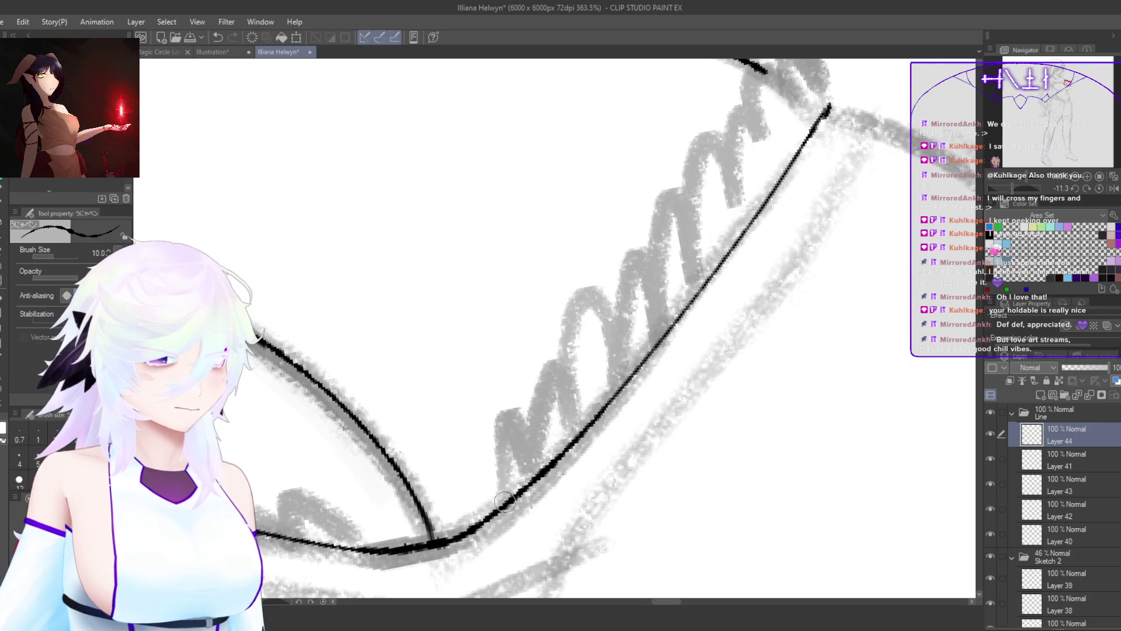
Step: Ink the ruffle scallops along the shorter side of the neckline from the centre dip toward the outer corner, redoing uneven strokes
mouse_move(505, 501)
left_mouse_down()
mouse_move(517, 439)
mouse_move(530, 480)
mouse_move(521, 449)
mouse_move(540, 473)
mouse_move(587, 420)
left_mouse_up()
key("ctrl+z")
key("ctrl+z")
mouse_move(540, 470)
left_mouse_down()
mouse_move(577, 412)
mouse_move(585, 428)
mouse_move(642, 365)
left_mouse_up()
key("ctrl+z")
mouse_move(581, 431)
left_mouse_down()
mouse_move(602, 356)
mouse_move(645, 372)
left_mouse_up()
key("ctrl+z")
mouse_move(581, 432)
left_mouse_down()
mouse_move(620, 330)
mouse_move(646, 369)
mouse_move(680, 320)
mouse_move(643, 424)
mouse_move(643, 347)
mouse_move(686, 366)
mouse_move(683, 309)
mouse_move(731, 289)
mouse_move(705, 389)
mouse_move(712, 262)
left_mouse_up()
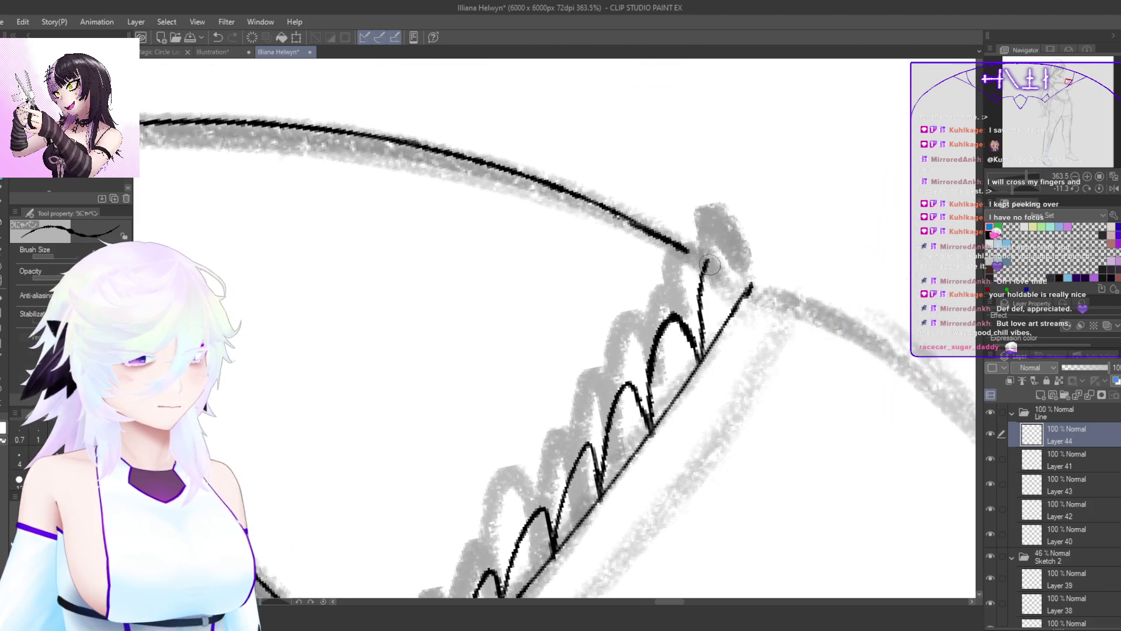
Step: Ink the last two scallops at the shorter side's outer corner, closing the end one onto the tip of the neckline edge
key("ctrl+z")
mouse_move(699, 360)
left_mouse_down()
mouse_move(730, 296)
mouse_move(736, 312)
left_mouse_up()
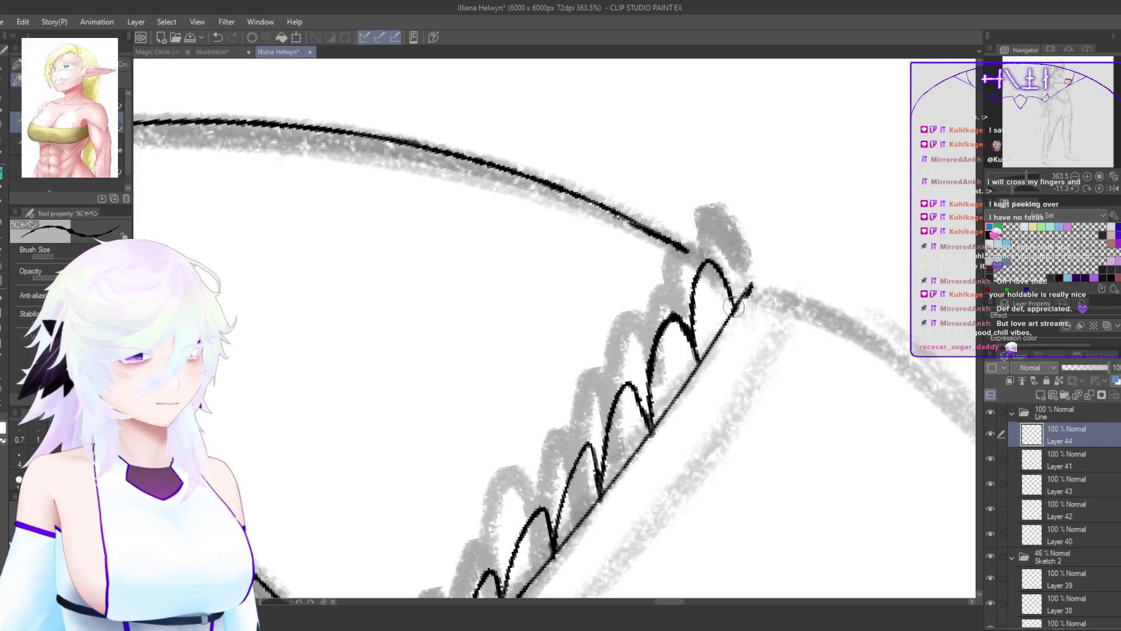
key("ctrl+z")
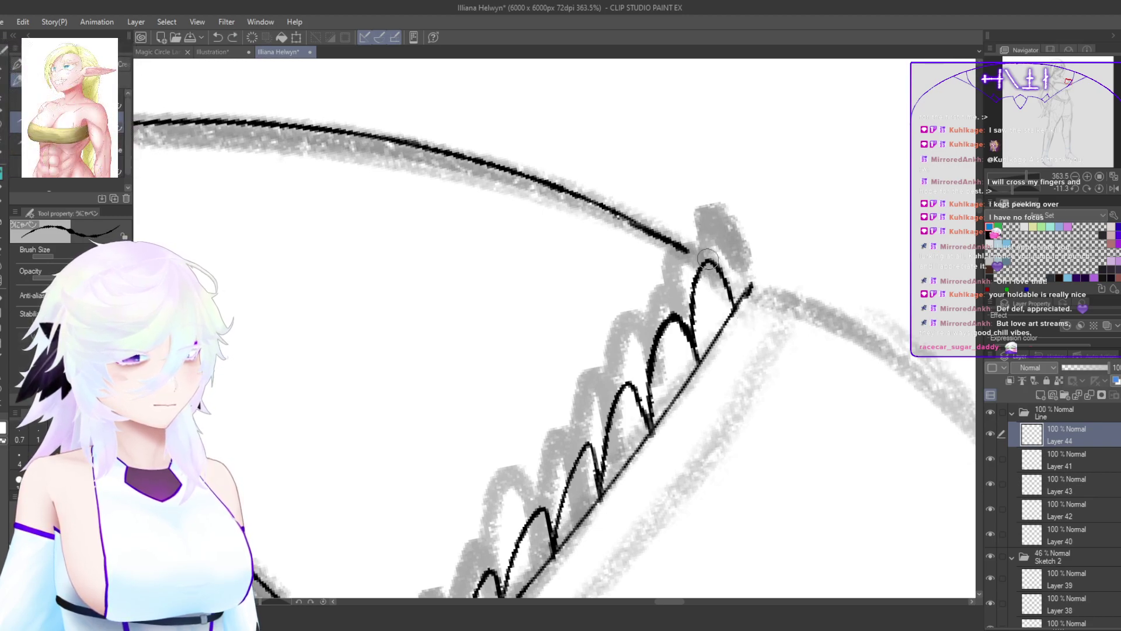
mouse_move(735, 305)
left_mouse_down()
mouse_move(729, 215)
mouse_move(754, 267)
left_mouse_up()
key("ctrl+z")
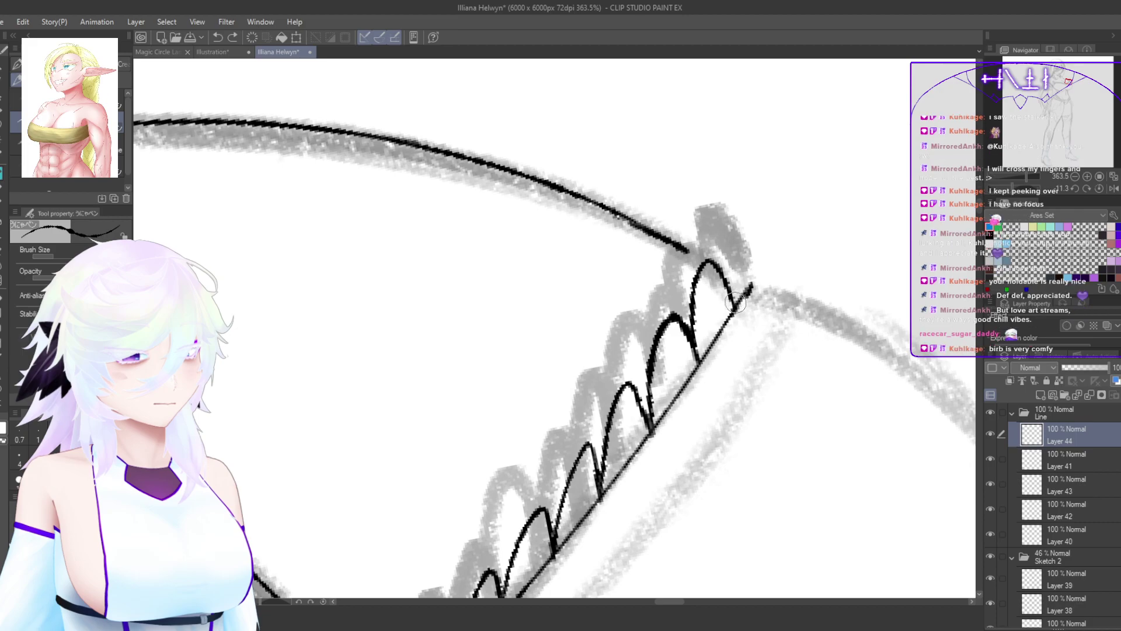
left_click_drag(735, 305, 757, 284)
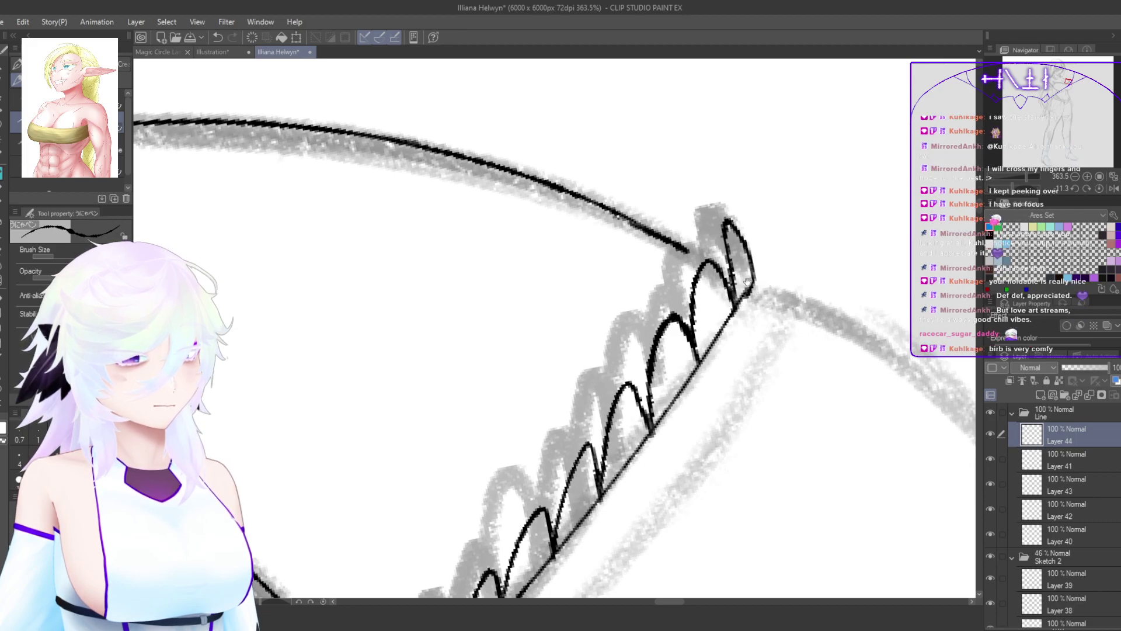
Step: Thicken the upper chest contour where it runs down into the outermost ruffle scallops
key("h")
left_click_drag(636, 363, 709, 459)
scroll(469, 338, "up", 3)
mouse_move(450, 334)
left_mouse_down()
mouse_move(521, 316)
mouse_move(528, 342)
left_mouse_up()
key("ctrl+z")
mouse_move(481, 375)
left_mouse_down()
mouse_move(541, 338)
mouse_move(494, 386)
mouse_move(521, 378)
left_mouse_up()
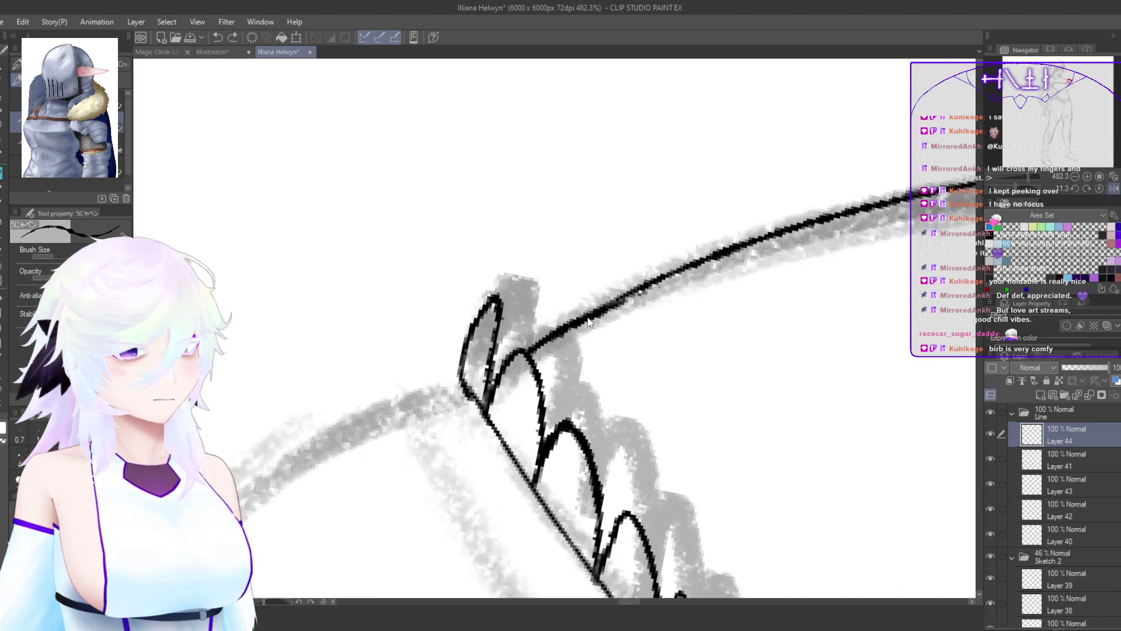
left_click_drag(596, 312, 504, 366)
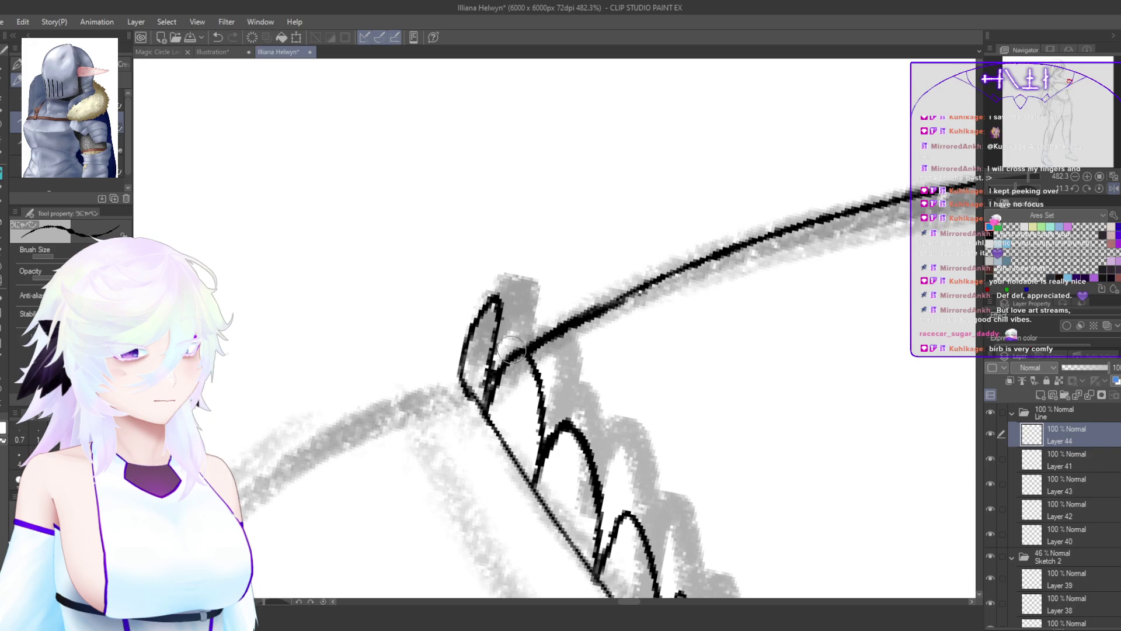
Step: Add a folded-over loop on the corner scallop and a small back fold behind the chest contour
left_click_drag(497, 327, 540, 295)
key("ctrl+z")
key("h")
left_click_drag(616, 319, 619, 362)
key("ctrl+z")
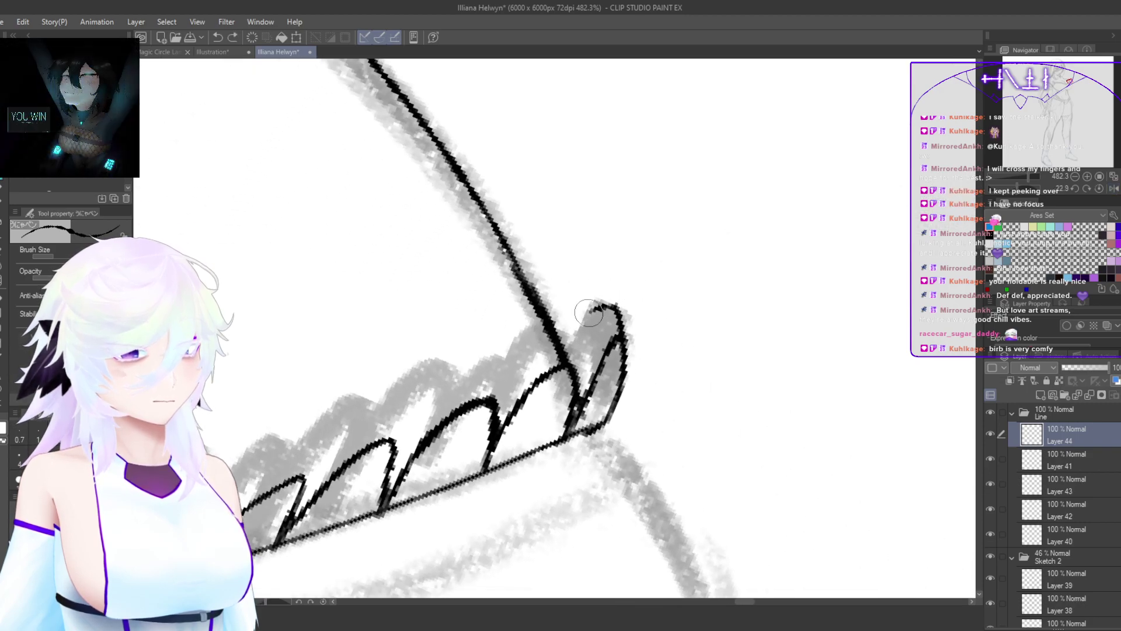
mouse_move(606, 309)
left_mouse_down()
mouse_move(570, 355)
mouse_move(555, 334)
left_mouse_up()
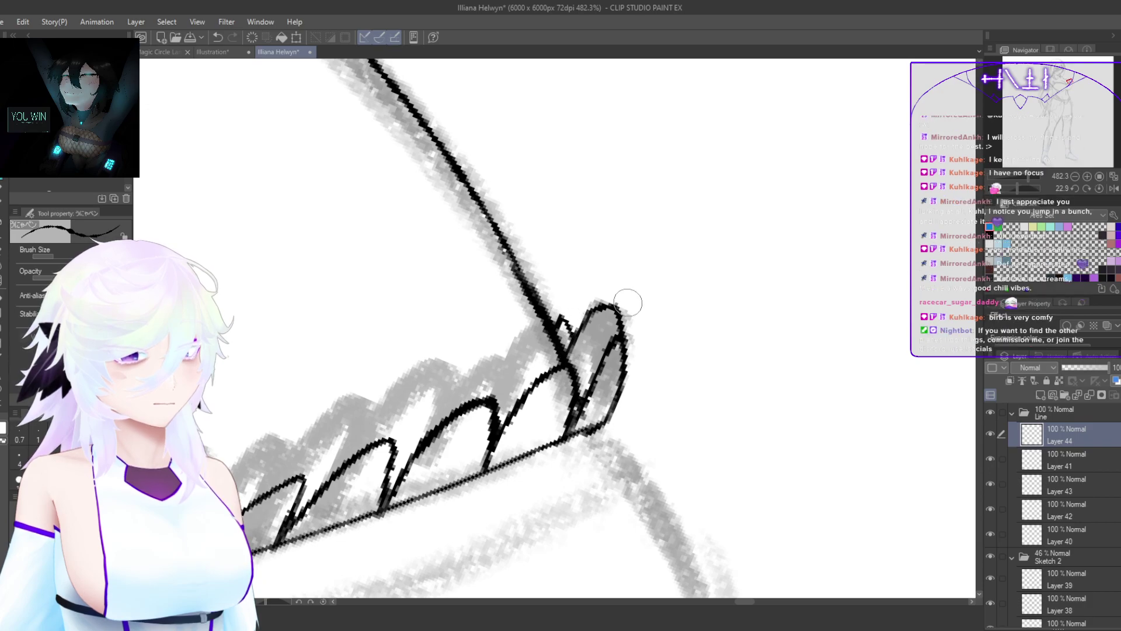
scroll(628, 303, "down", 10)
key("h")
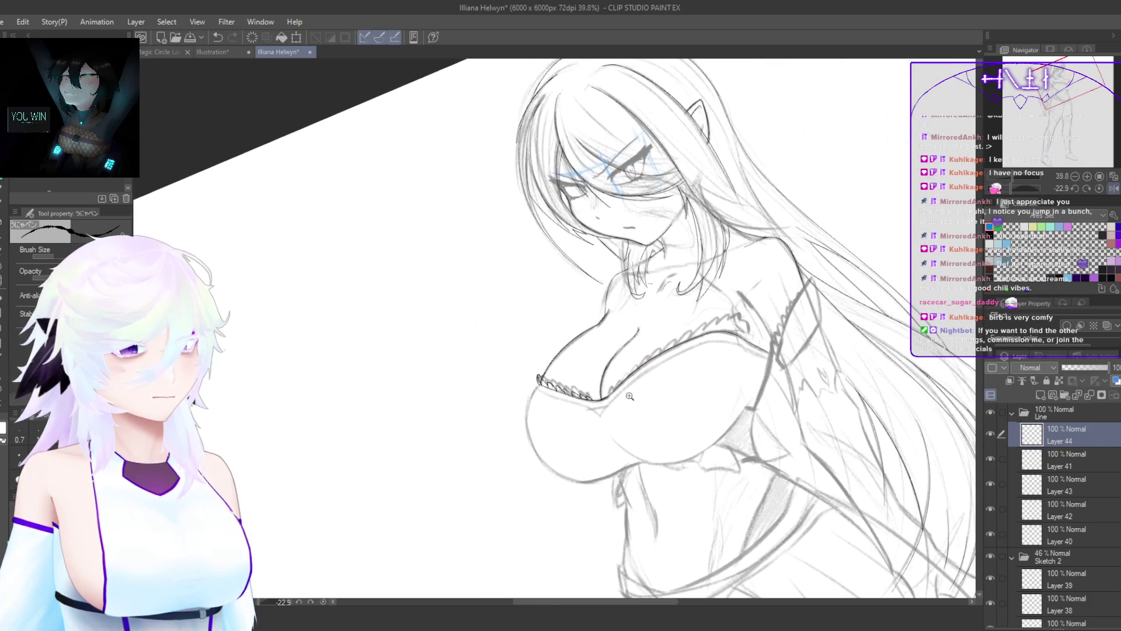
Step: Ink the first scallops on the wider side of the neckline, starting at the centre dip and growing up the slope
scroll(630, 396, "up", 9)
mouse_move(553, 447)
left_mouse_down()
mouse_move(576, 431)
mouse_move(582, 396)
mouse_move(593, 414)
mouse_move(620, 353)
mouse_move(642, 372)
left_mouse_up()
key("ctrl+z")
key("ctrl+z")
mouse_move(588, 419)
left_mouse_down()
mouse_move(616, 357)
mouse_move(642, 369)
mouse_move(684, 322)
mouse_move(632, 384)
left_mouse_up()
key("ctrl+z")
mouse_move(572, 440)
left_mouse_down()
mouse_move(586, 397)
mouse_move(619, 388)
left_mouse_up()
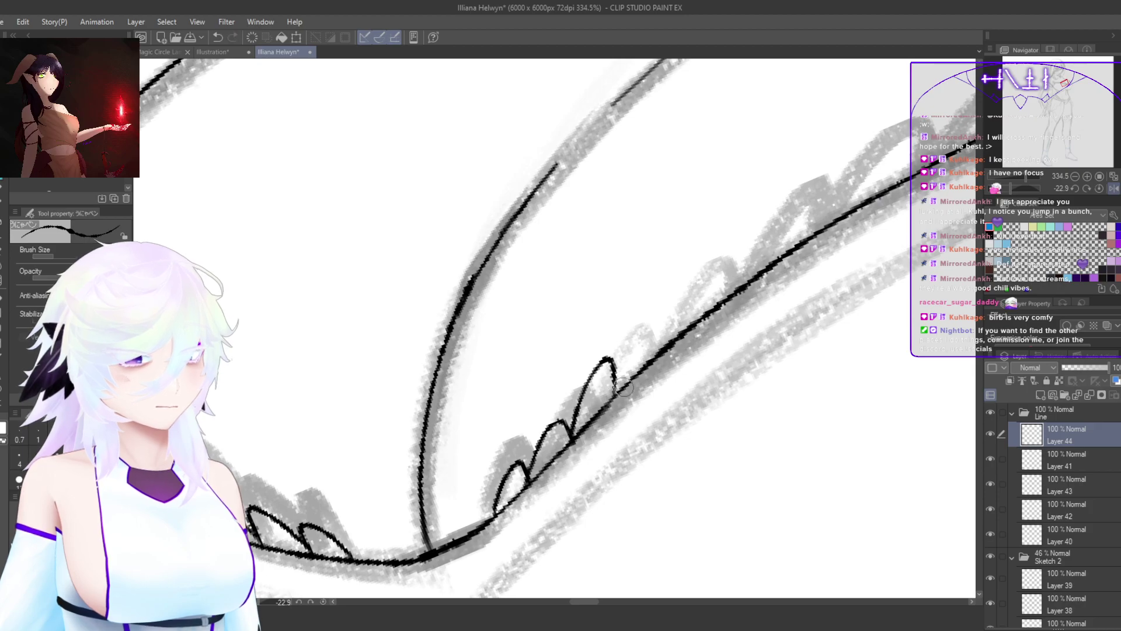
key("ctrl+z")
mouse_move(575, 437)
left_mouse_down()
mouse_move(625, 393)
mouse_move(566, 450)
mouse_move(614, 357)
mouse_move(630, 384)
mouse_move(647, 343)
mouse_move(682, 351)
mouse_move(613, 417)
mouse_move(596, 392)
mouse_move(625, 405)
left_mouse_up()
key("ctrl+z")
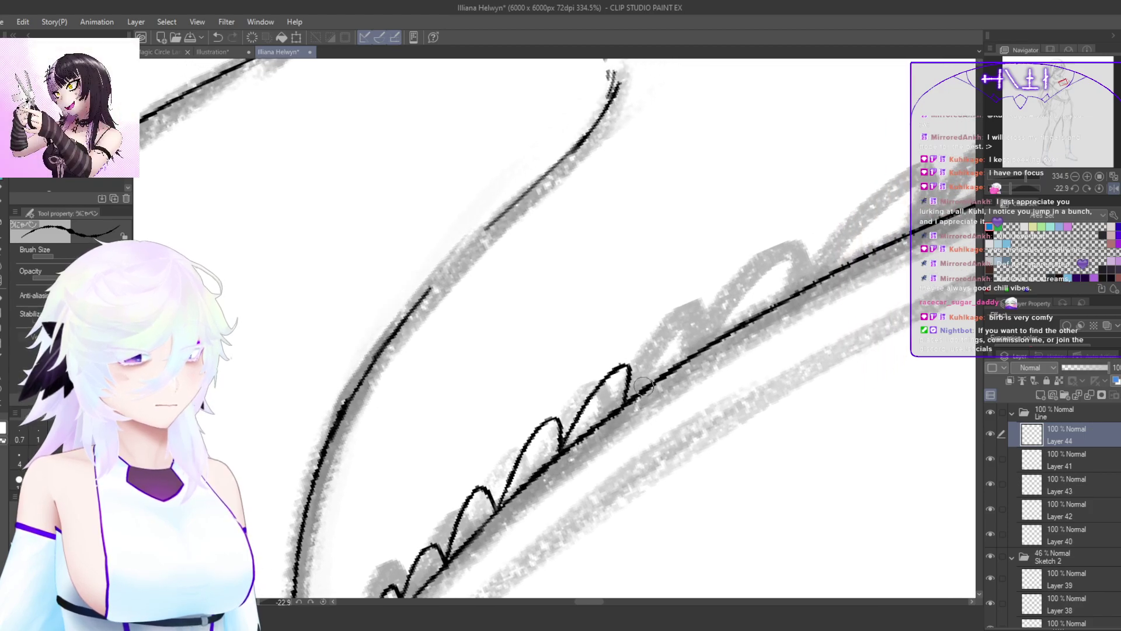
Step: Continue the scallops up the rising slope of the wider side, redrawing arches until their height and width match
mouse_move(652, 356)
left_mouse_down()
mouse_move(702, 352)
mouse_move(575, 442)
mouse_move(624, 398)
left_mouse_up()
key("ctrl+z")
mouse_move(572, 431)
left_mouse_down()
mouse_move(651, 356)
mouse_move(636, 415)
mouse_move(680, 336)
mouse_move(692, 368)
left_mouse_up()
key("ctrl+z")
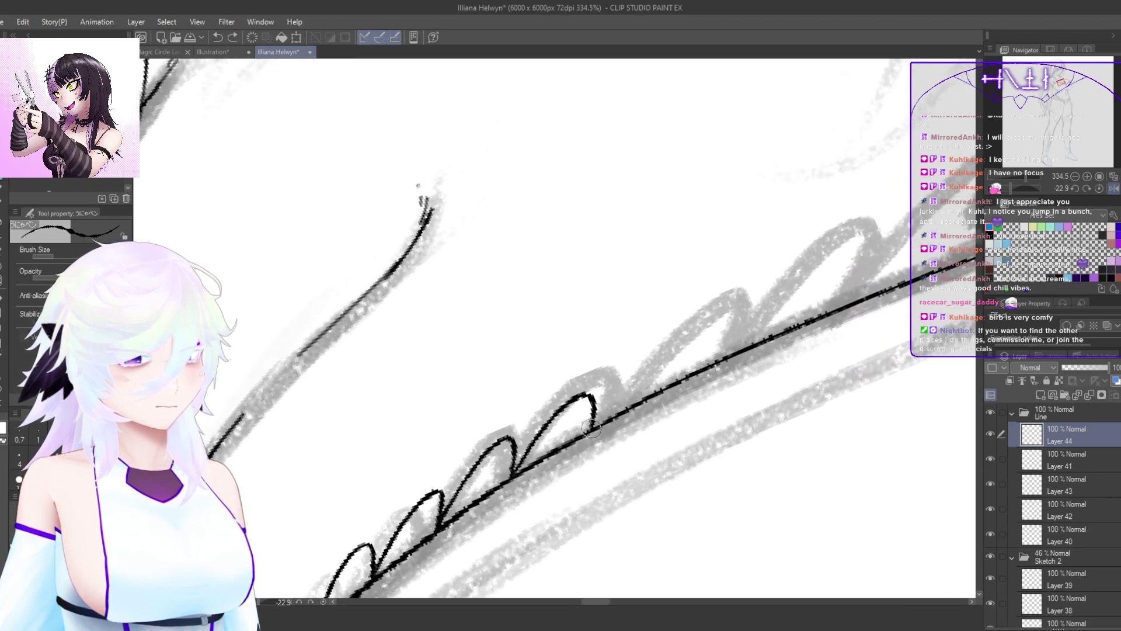
mouse_move(593, 429)
left_mouse_down()
mouse_move(692, 371)
mouse_move(598, 427)
mouse_move(676, 371)
mouse_move(681, 383)
mouse_move(619, 425)
mouse_move(672, 344)
mouse_move(694, 391)
left_mouse_up()
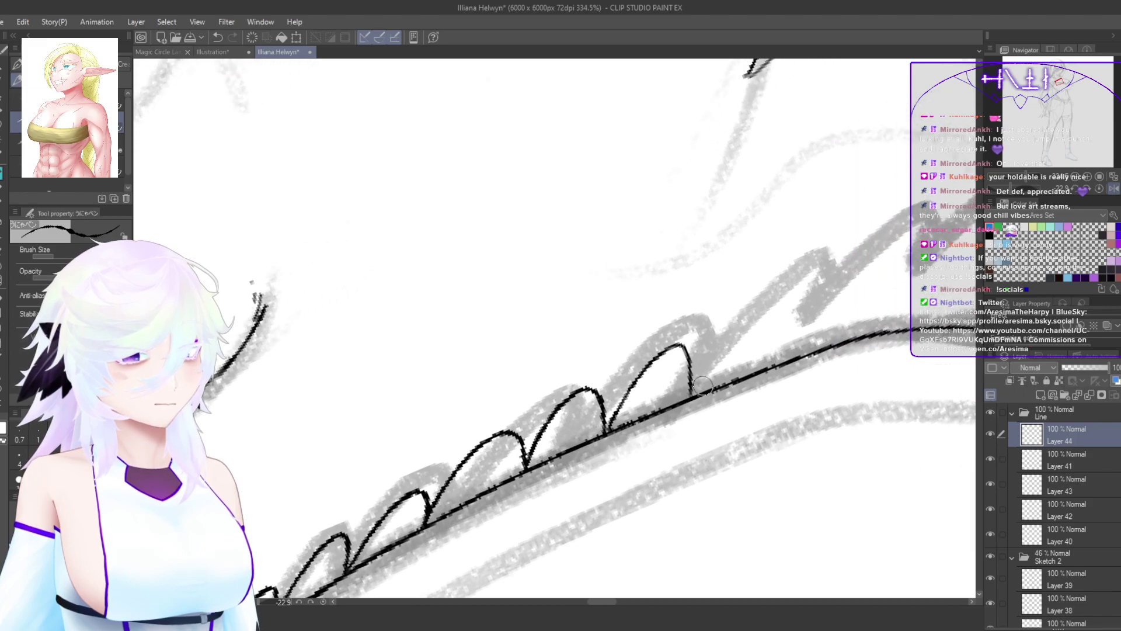
key("ctrl+z")
mouse_move(608, 432)
left_mouse_down()
mouse_move(640, 377)
mouse_move(694, 397)
left_mouse_up()
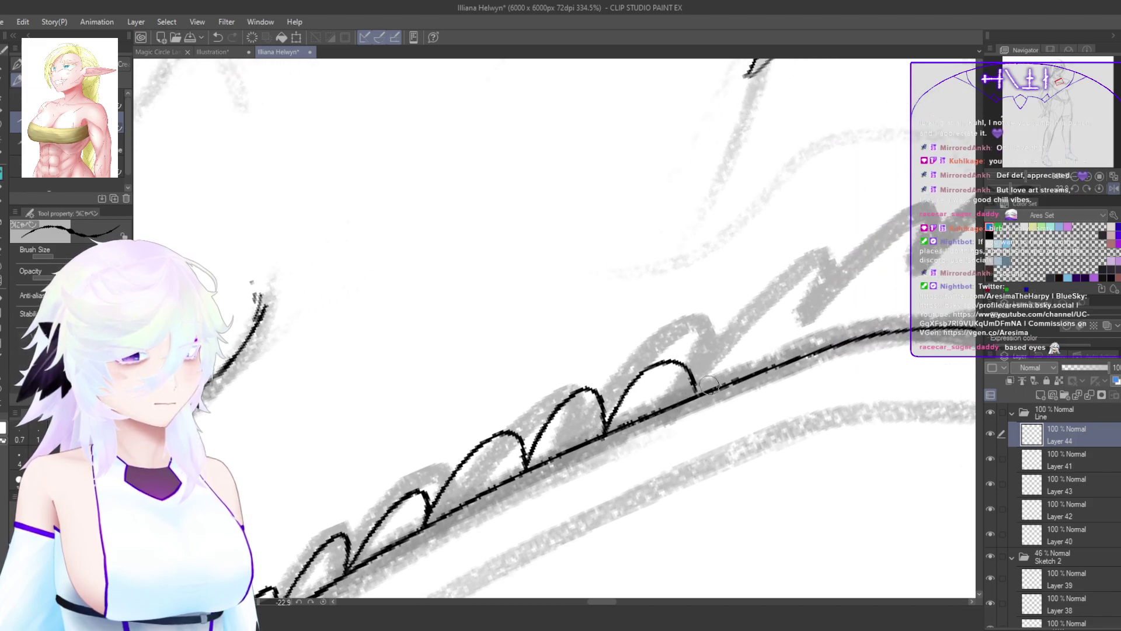
key("ctrl+z")
mouse_move(608, 431)
left_mouse_down()
mouse_move(690, 374)
mouse_move(689, 398)
mouse_move(663, 413)
left_mouse_up()
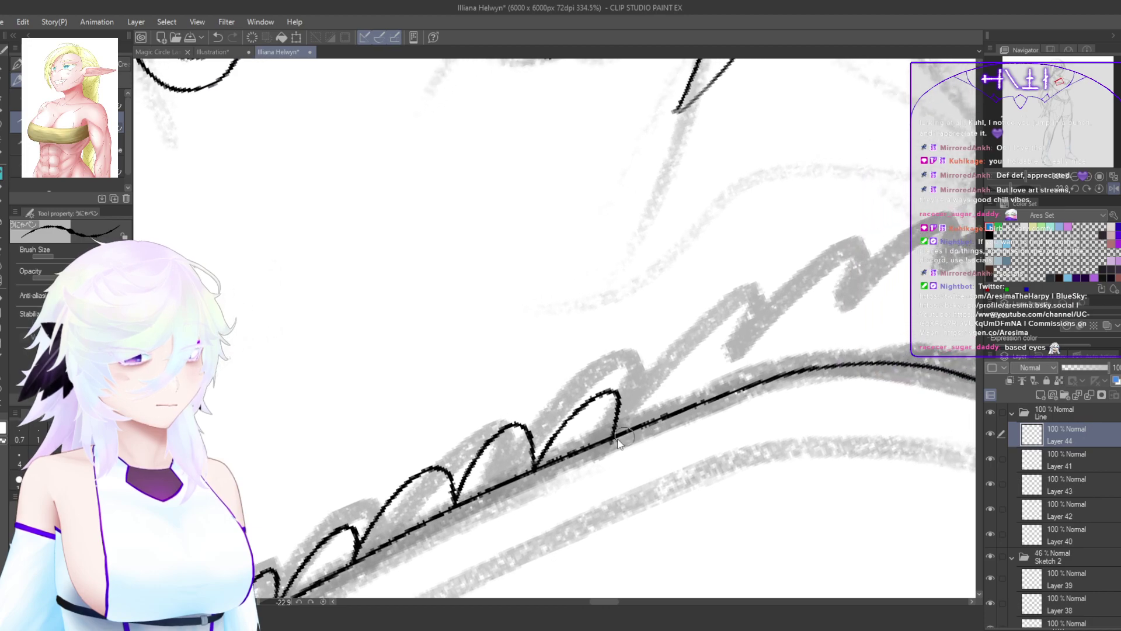
Step: Ink broader scallops approaching the crest of the wider side's neckline, replacing the arches that do not fit
key("ctrl+z")
mouse_move(536, 469)
left_mouse_down()
mouse_move(633, 434)
mouse_move(672, 346)
mouse_move(704, 398)
left_mouse_up()
key("ctrl+z")
mouse_move(630, 429)
left_mouse_down()
mouse_move(722, 393)
mouse_move(681, 402)
left_mouse_up()
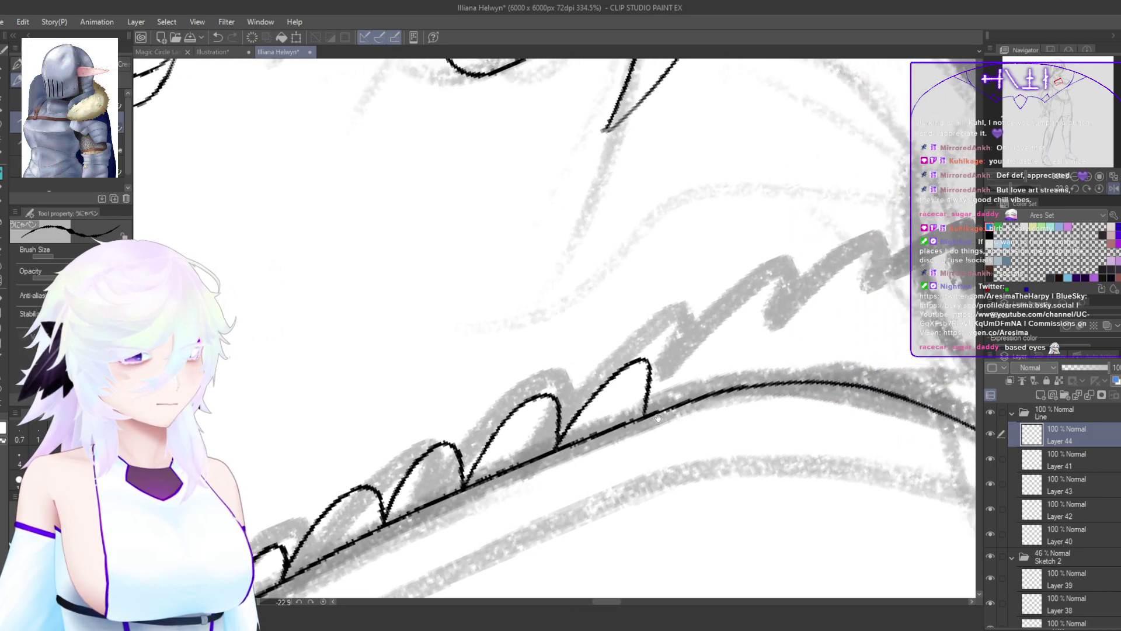
key("ctrl+z")
mouse_move(560, 446)
left_mouse_down()
mouse_move(675, 355)
mouse_move(672, 409)
mouse_move(748, 321)
mouse_move(766, 380)
mouse_move(708, 404)
left_mouse_up()
mouse_move(707, 404)
left_mouse_down()
mouse_move(783, 371)
mouse_move(784, 389)
mouse_move(737, 372)
mouse_move(802, 404)
left_mouse_up()
key("ctrl+z")
key("ctrl+z")
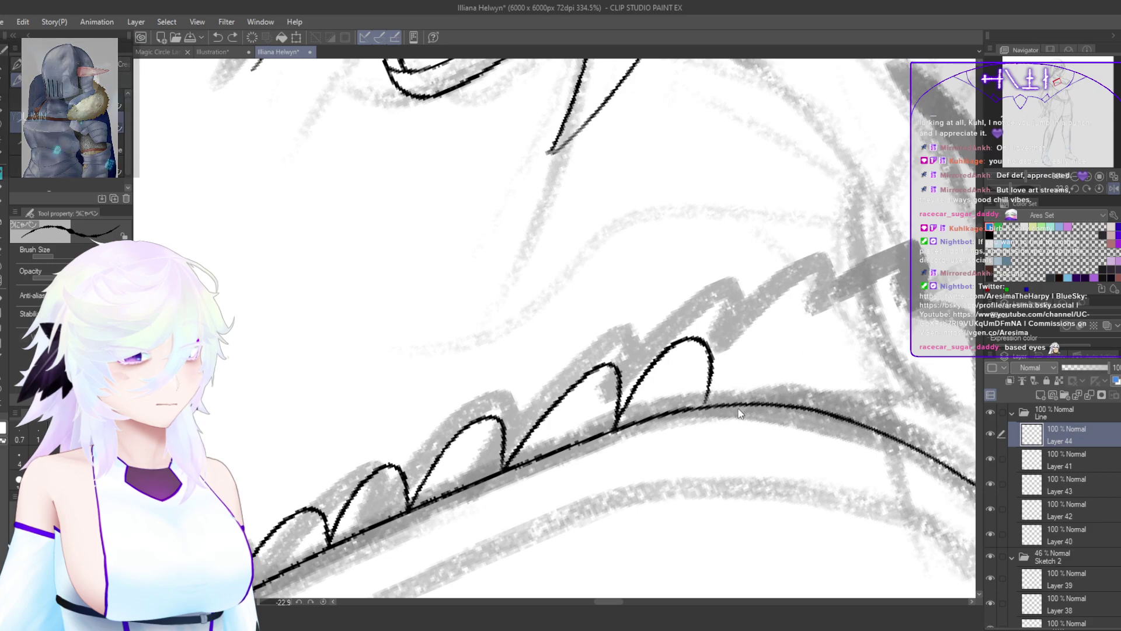
Step: Carry the scallops over the crest of the wider side, joining the newest arch to the neckline edge
mouse_move(707, 404)
left_mouse_down()
mouse_move(714, 377)
mouse_move(812, 402)
mouse_move(755, 428)
mouse_move(767, 388)
mouse_move(784, 436)
mouse_move(809, 443)
left_mouse_up()
key("ctrl+z")
key("h")
left_click_drag(658, 497, 928, 424)
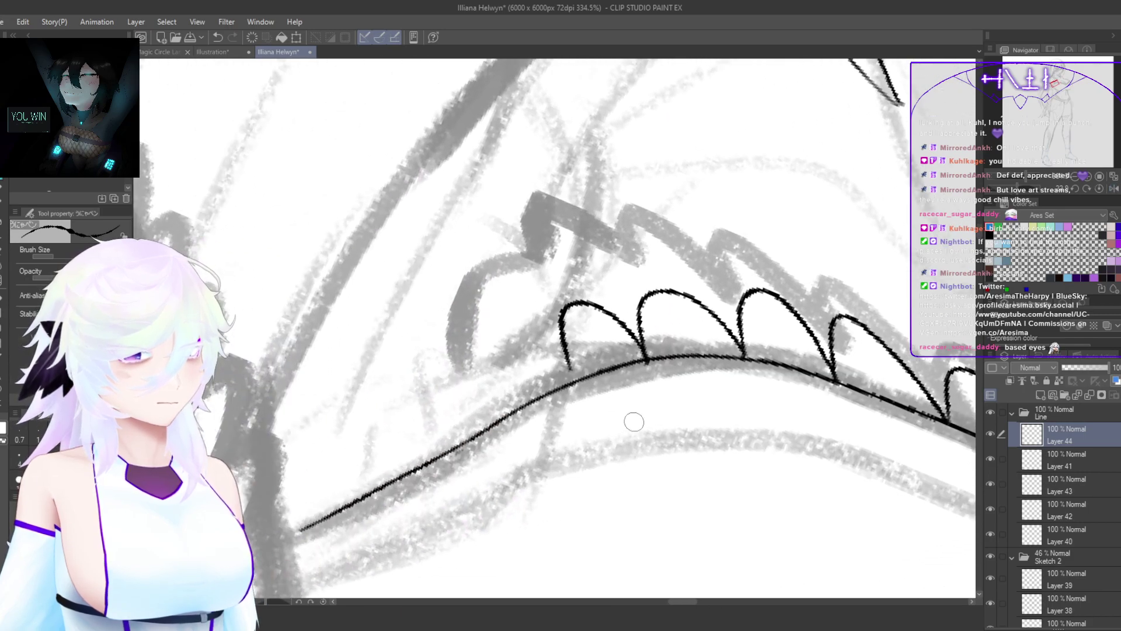
left_click_drag(565, 357, 575, 381)
key("h")
left_click_drag(700, 394, 721, 308)
left_click_drag(721, 308, 690, 365)
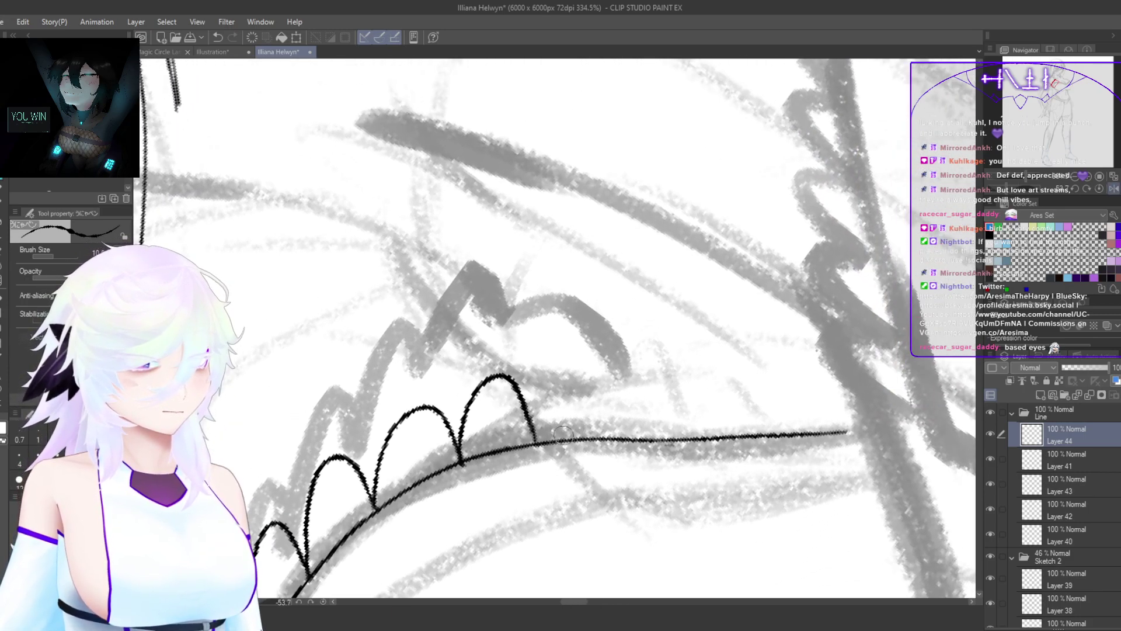
Step: Finish the wider side's ruffle with scallops that shrink to tiny arches toward the side seam
mouse_move(536, 445)
left_mouse_down()
mouse_move(546, 392)
mouse_move(575, 433)
mouse_move(564, 390)
mouse_move(606, 432)
left_mouse_up()
key("ctrl+z")
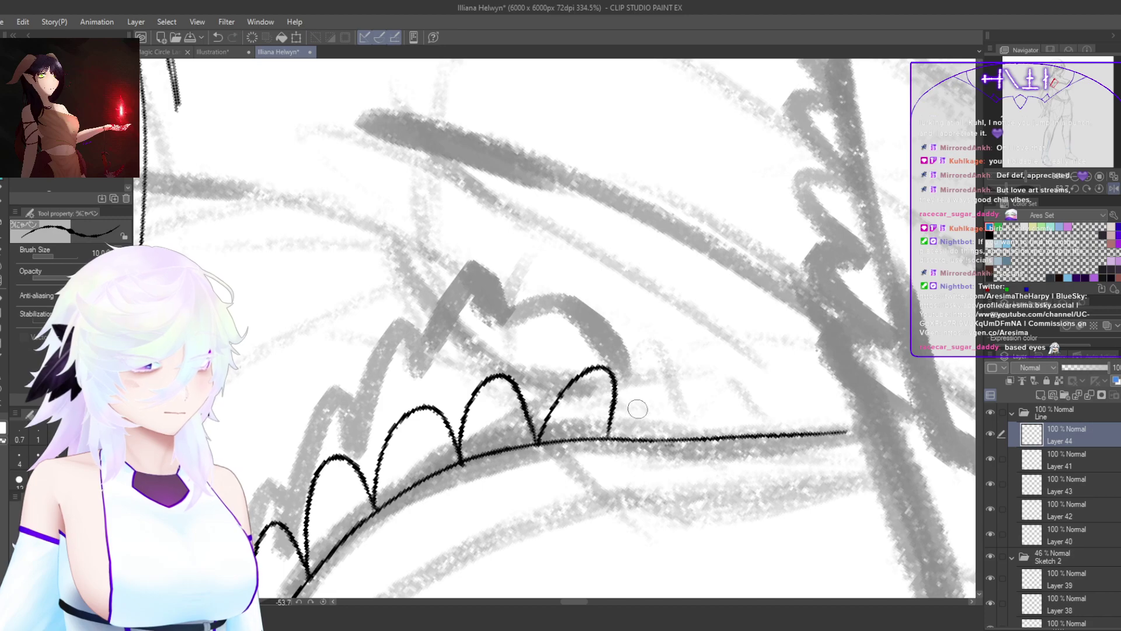
key("ctrl+z")
left_click_drag(537, 444, 604, 438)
key("ctrl+z")
mouse_move(536, 444)
left_mouse_down()
mouse_move(601, 403)
mouse_move(603, 438)
mouse_move(649, 437)
left_mouse_up()
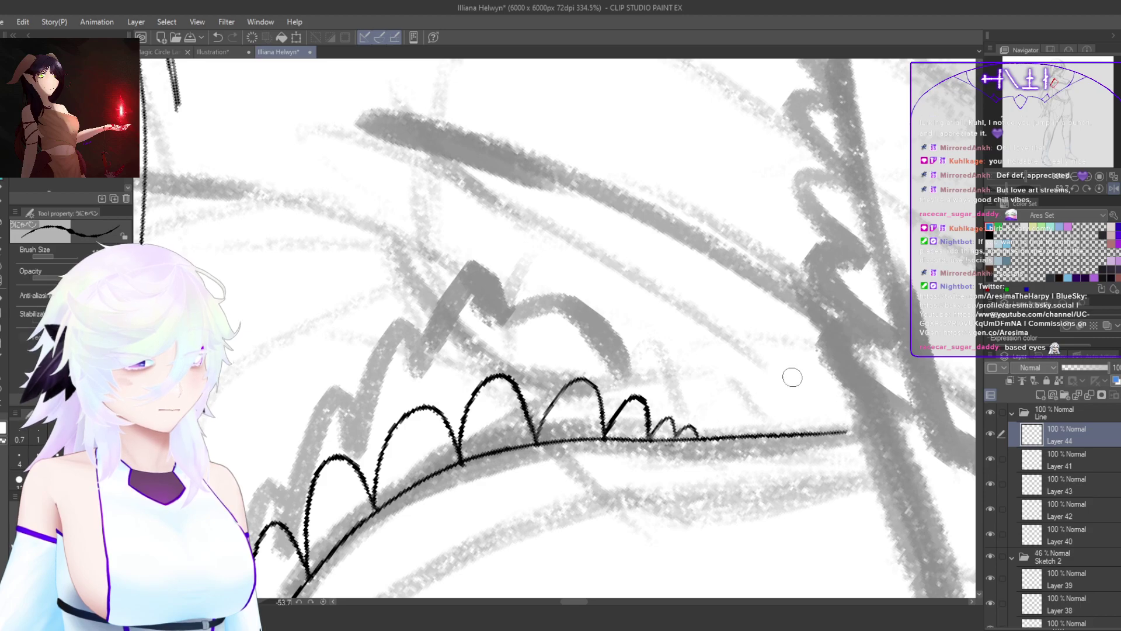
mouse_move(675, 438)
left_mouse_down()
mouse_move(682, 429)
mouse_move(699, 438)
mouse_move(698, 496)
mouse_move(815, 489)
left_mouse_up()
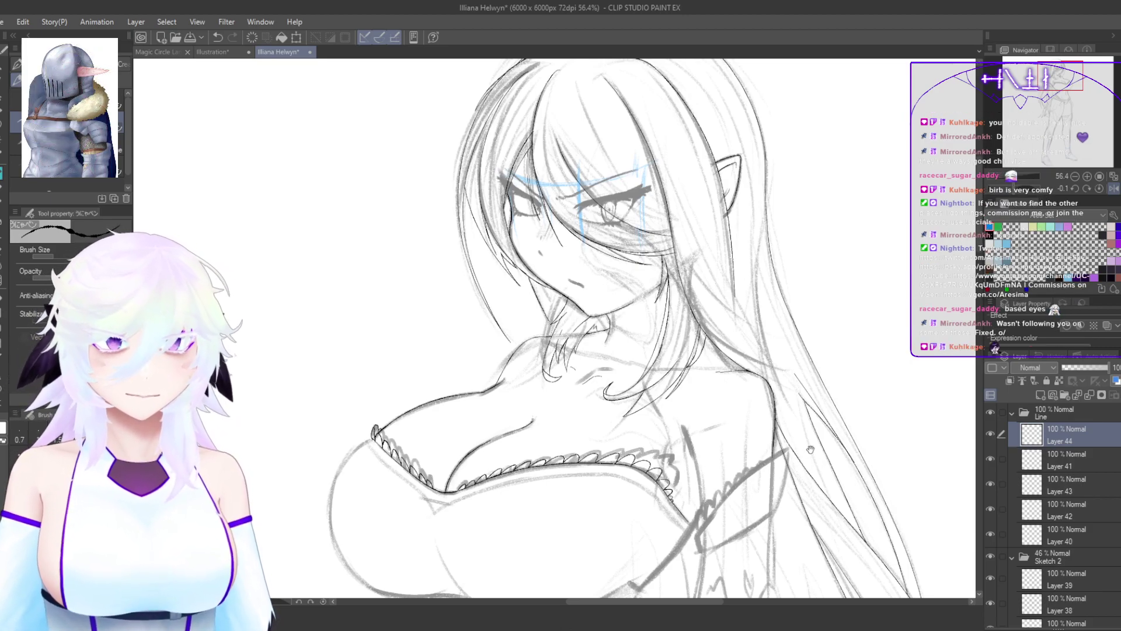
Step: Add small back-fold arcs in the gaps between the scallops on the wider side's slope
left_click_drag(787, 472, 831, 431)
scroll(727, 460, "up", 4)
left_click_drag(729, 465, 865, 427)
left_click_drag(773, 403, 752, 327, "shift")
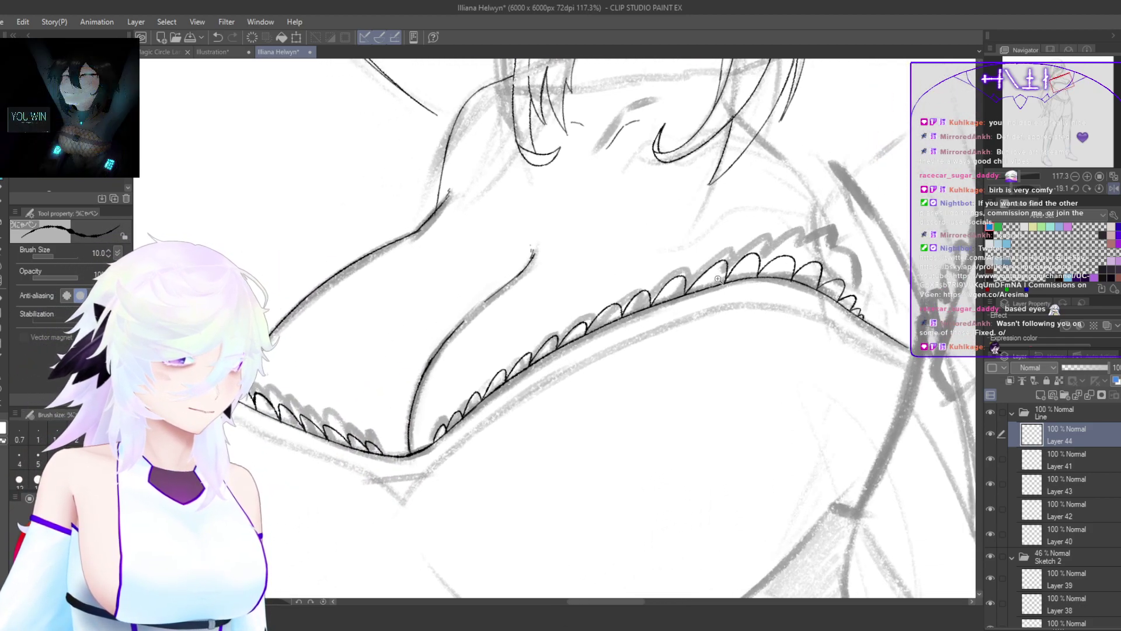
scroll(718, 279, "up", 7)
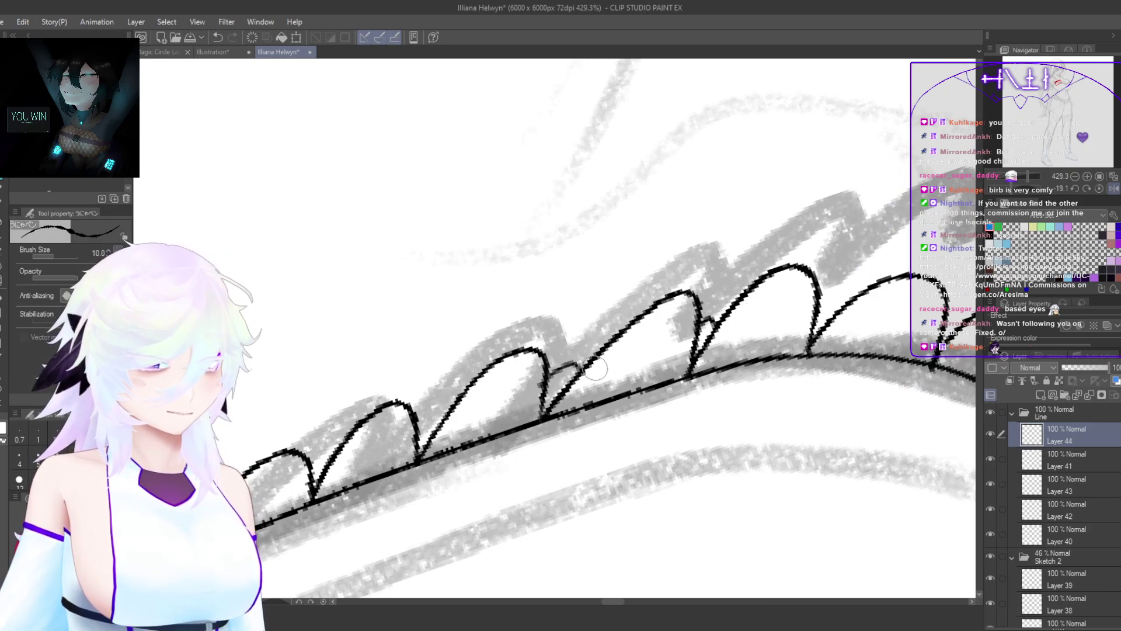
left_click_drag(595, 401, 695, 361)
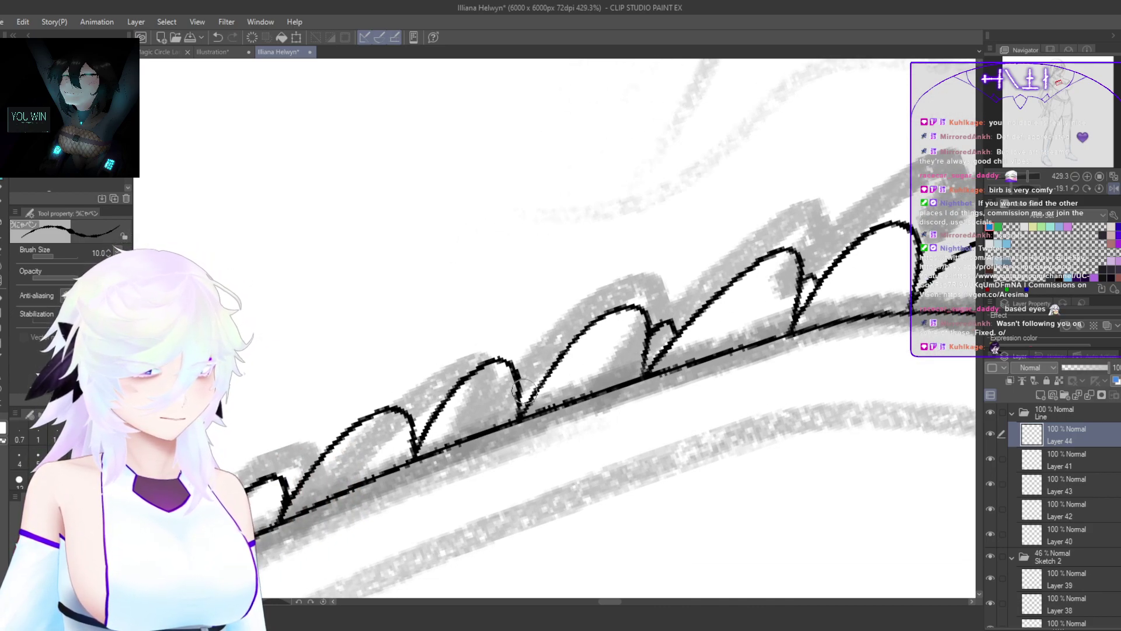
left_click_drag(523, 391, 638, 340)
key("ctrl+z")
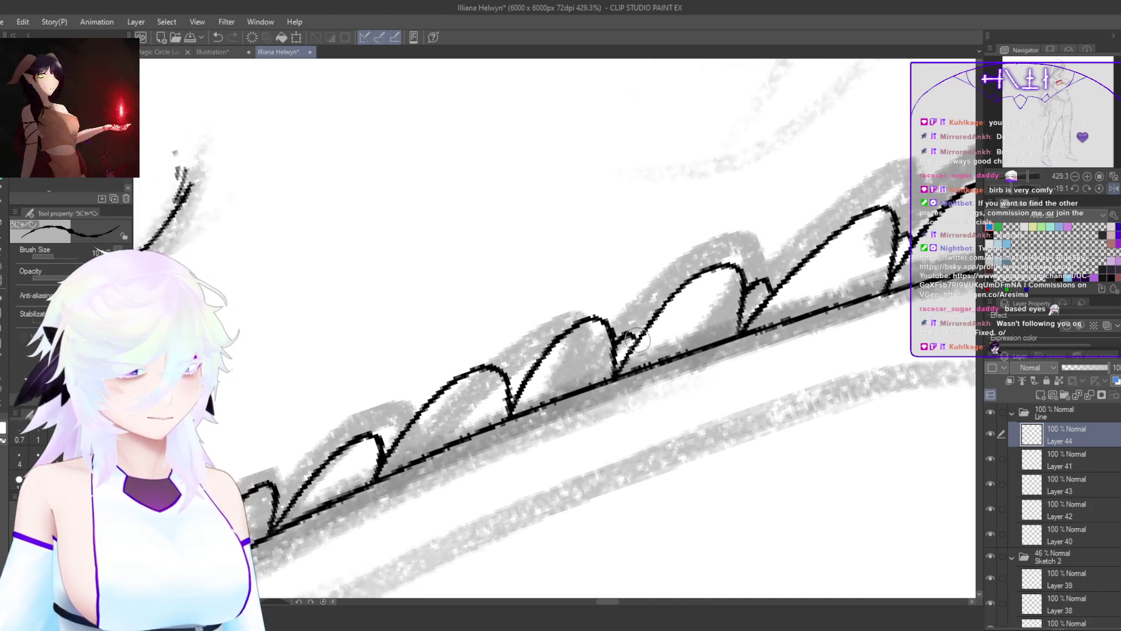
Step: Fill the remaining scallop gaps over the crest and down to the smallest scallops with matching back-fold arcs
left_click_drag(400, 453, 475, 411)
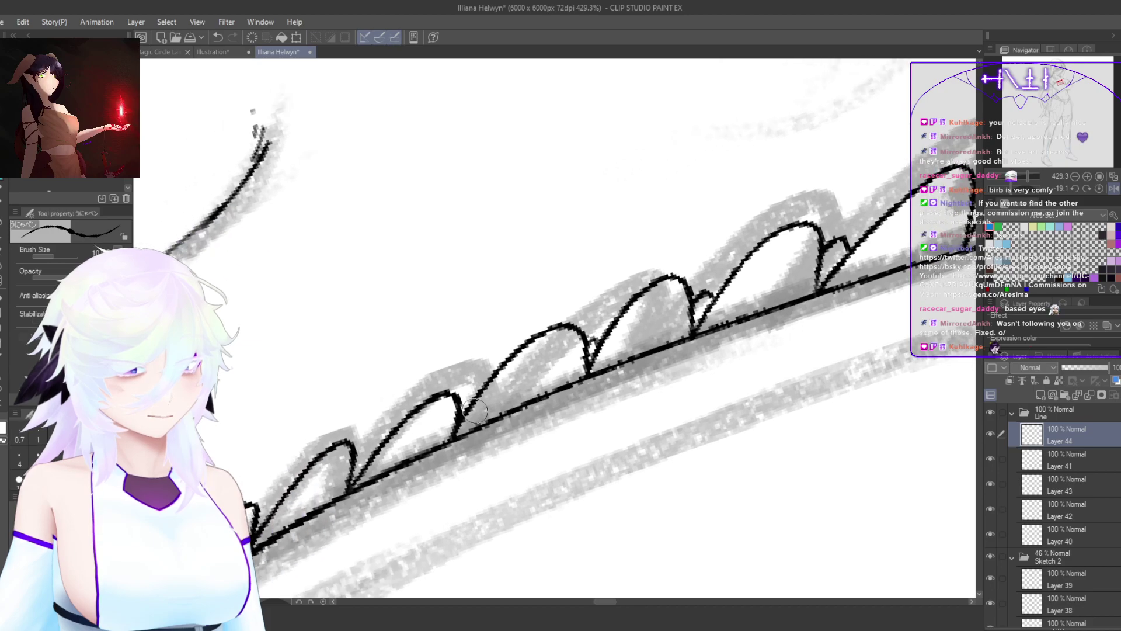
mouse_move(863, 328)
left_mouse_down()
mouse_move(586, 413)
mouse_move(489, 474)
left_mouse_up()
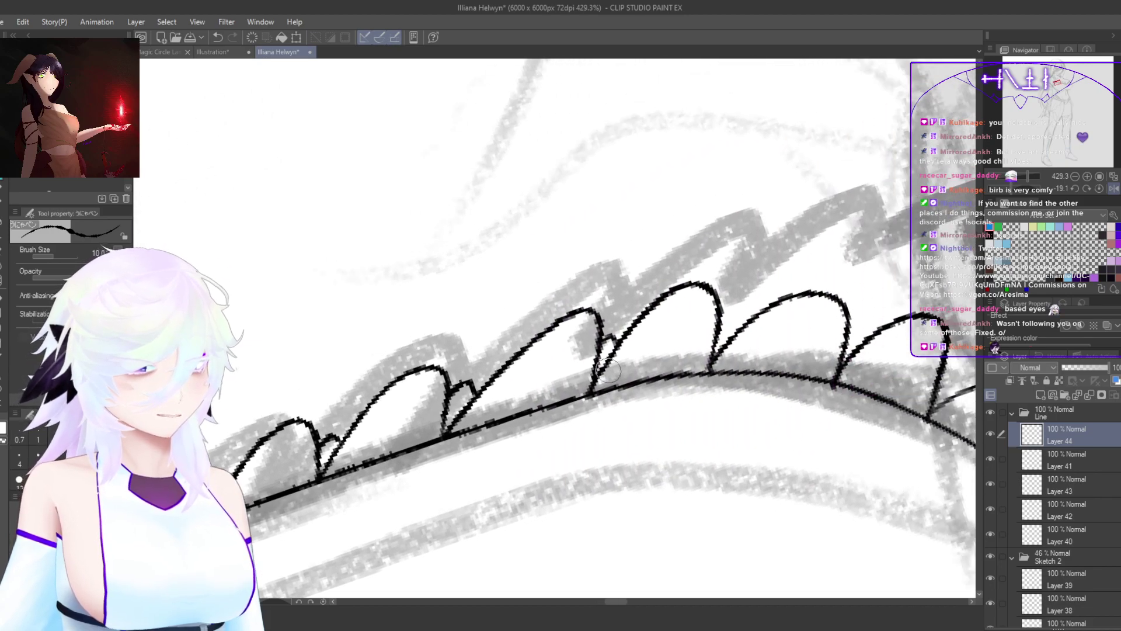
left_click_drag(722, 330, 741, 330)
mouse_move(849, 339)
left_mouse_down()
mouse_move(780, 352)
mouse_move(799, 352)
left_mouse_up()
mouse_move(877, 391)
left_mouse_down()
mouse_move(812, 407)
mouse_move(827, 420)
left_mouse_up()
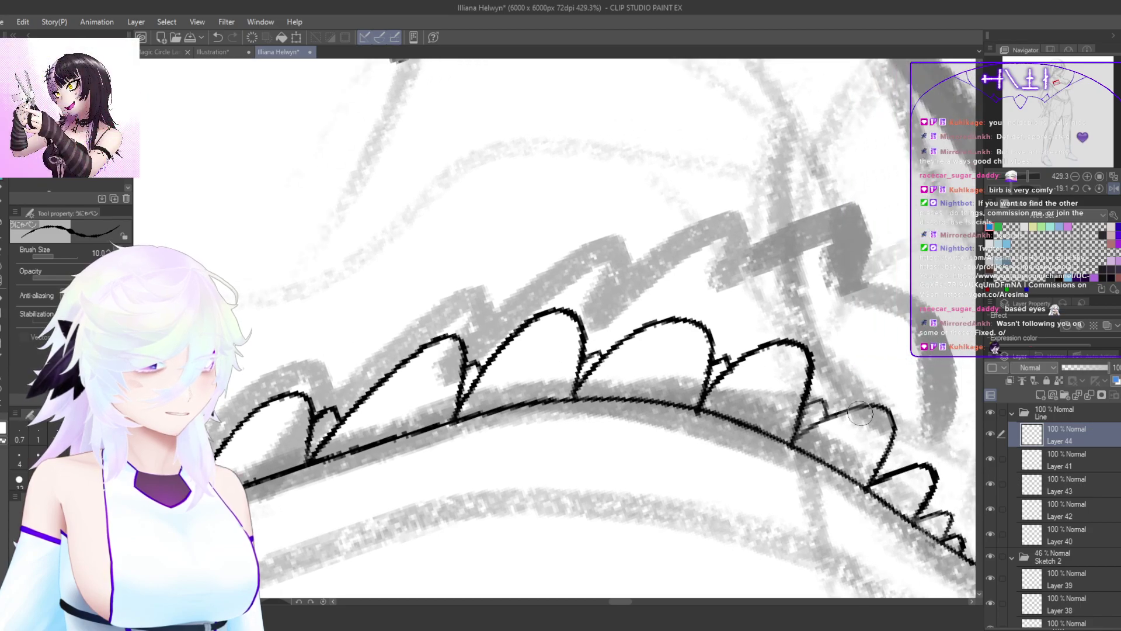
mouse_move(894, 460)
left_mouse_down()
mouse_move(856, 428)
mouse_move(858, 443)
left_mouse_up()
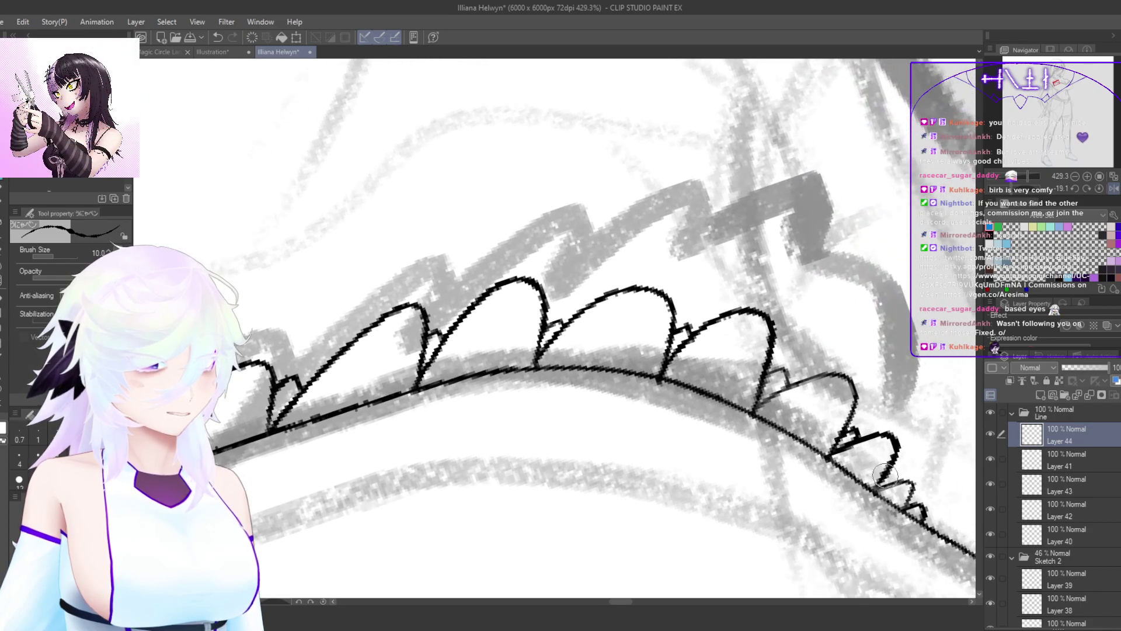
left_click_drag(862, 491, 813, 518)
Step: Add a small back-fold arc between the two outermost scallops at the shorter side's corner
left_click_drag(641, 531, 925, 317)
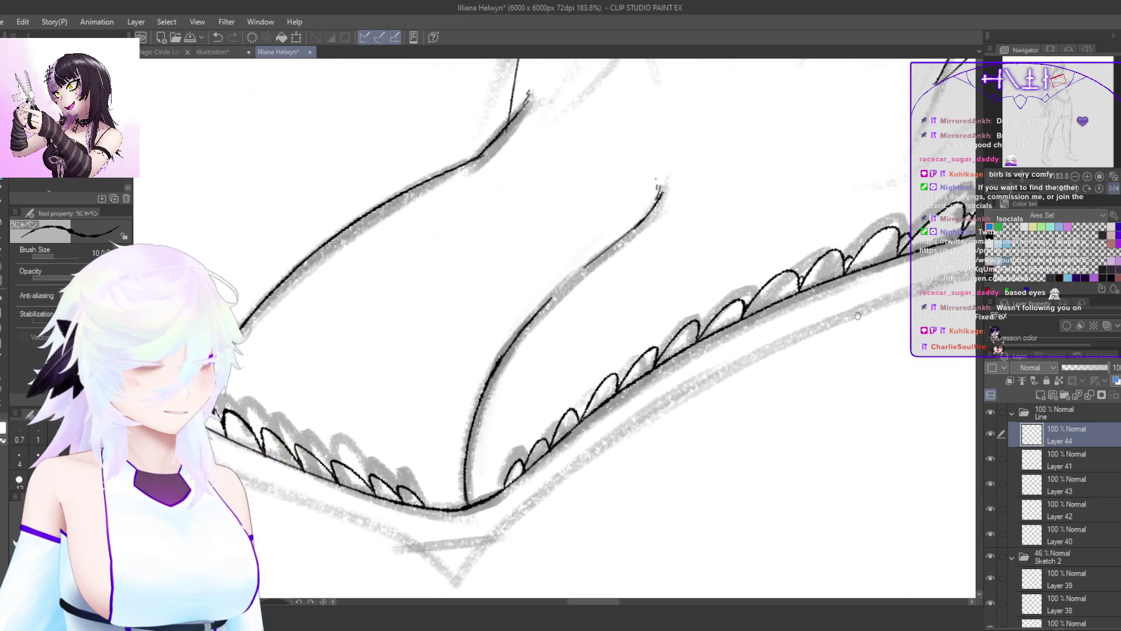
left_click_drag(315, 468, 499, 486)
left_click_drag(382, 428, 451, 416)
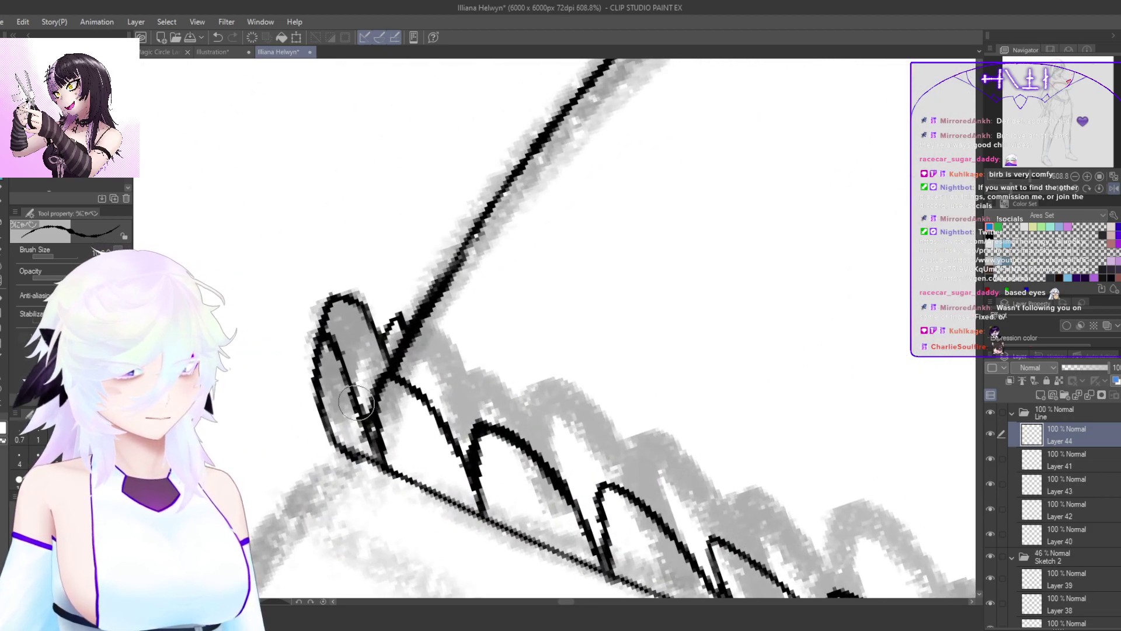
left_click_drag(356, 365, 381, 383)
key("h")
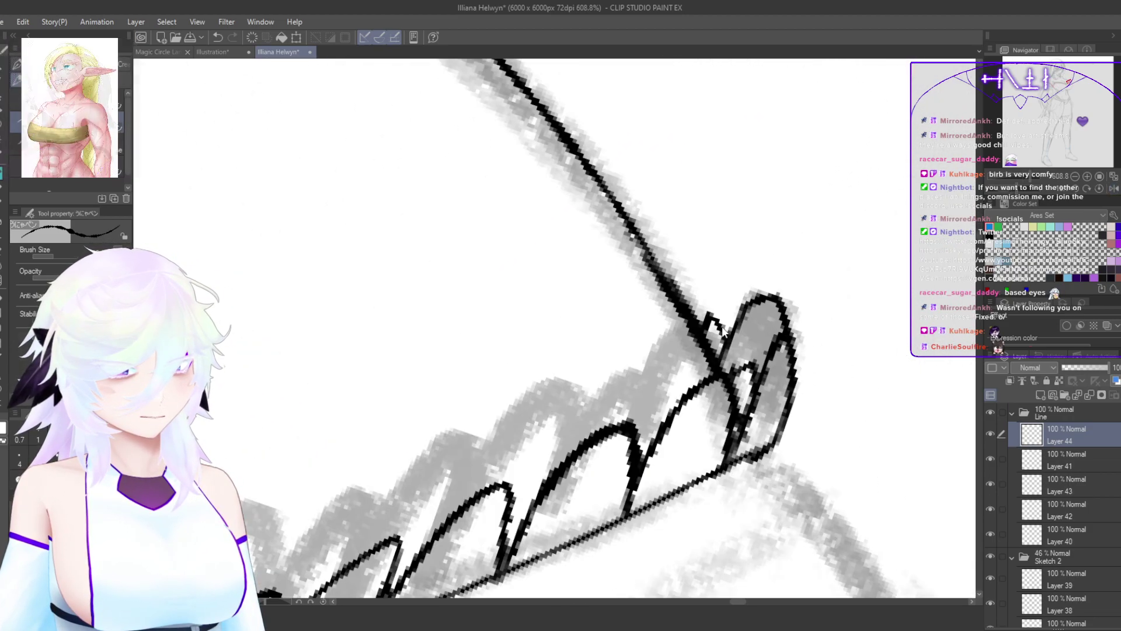
scroll(868, 473, "down", 10)
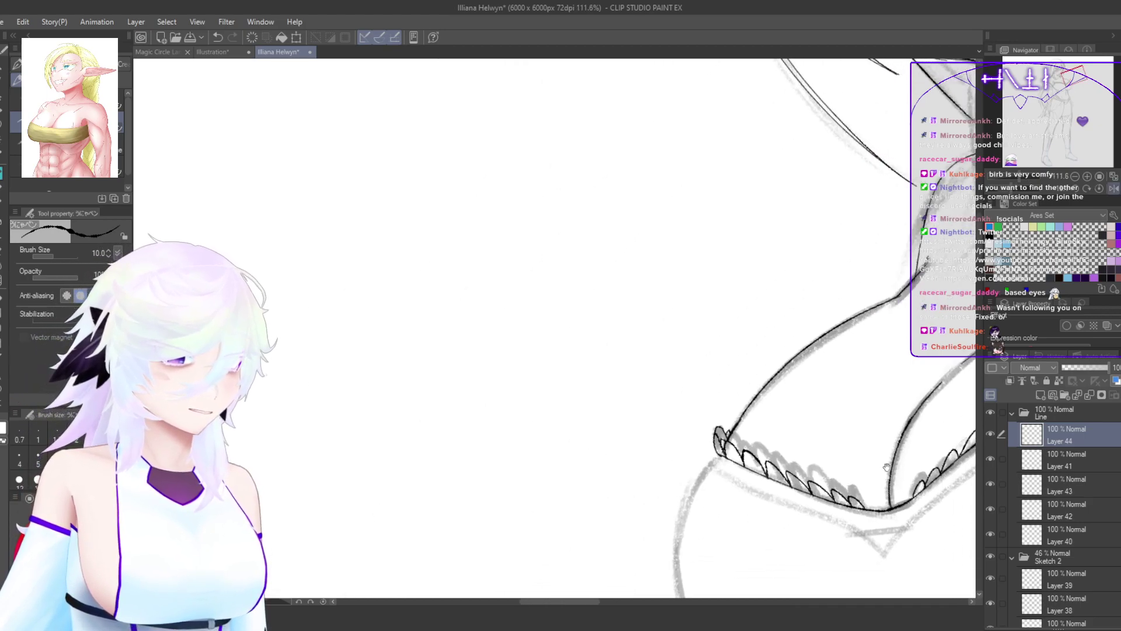
Step: Create a new line layer above the ruffle's layer for the garment's outer contours
left_click_drag(790, 491, 789, 493)
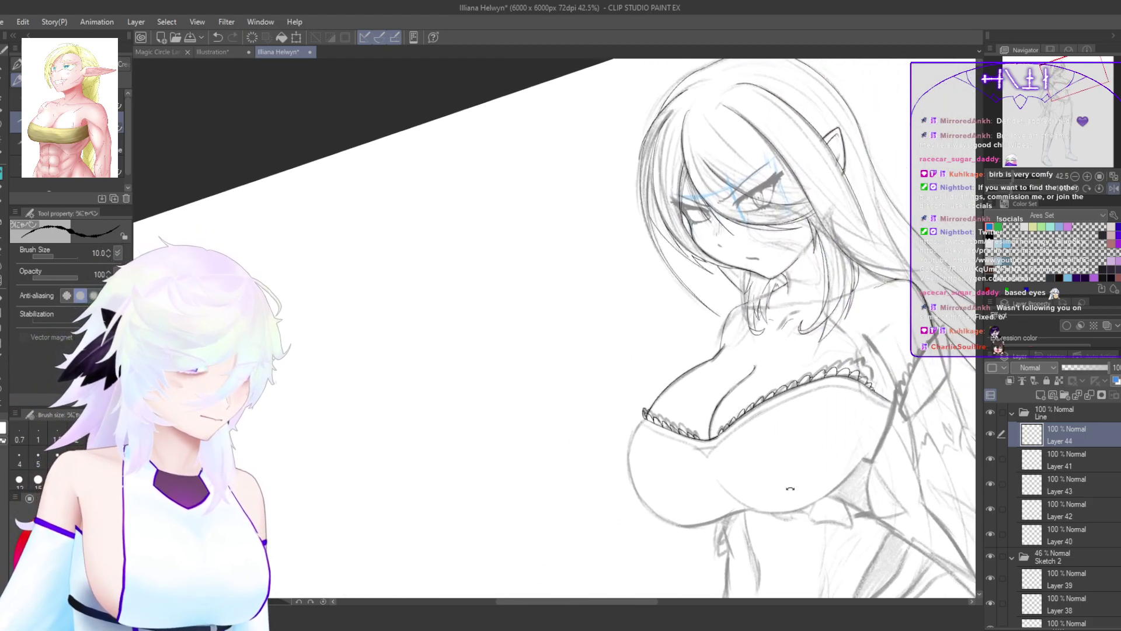
left_click_drag(900, 424, 848, 434)
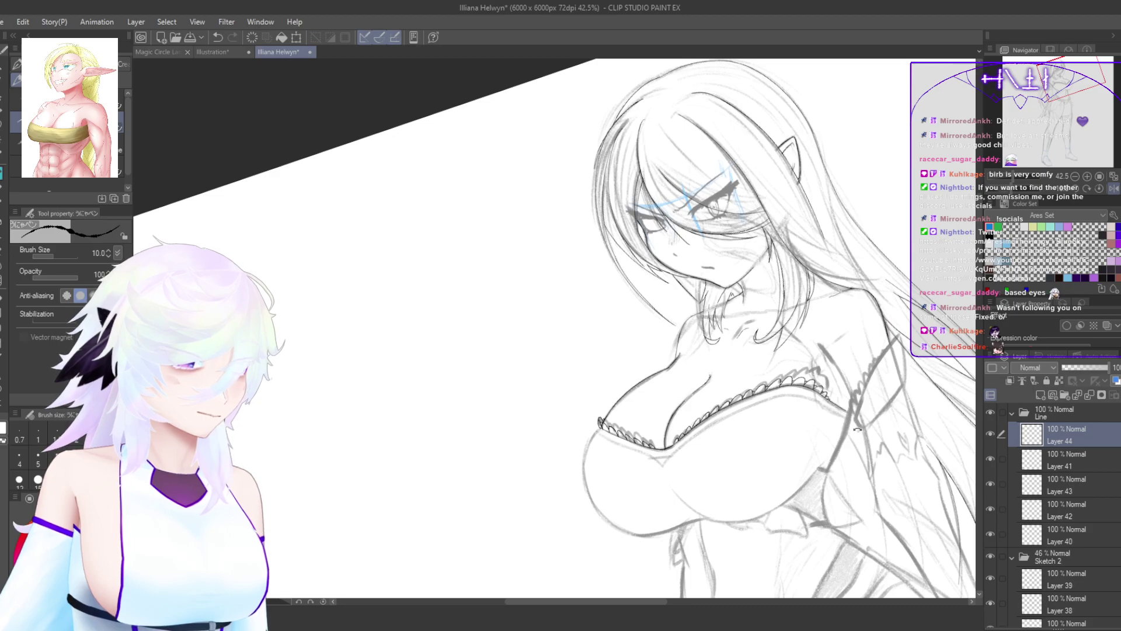
scroll(738, 508, "up", 6)
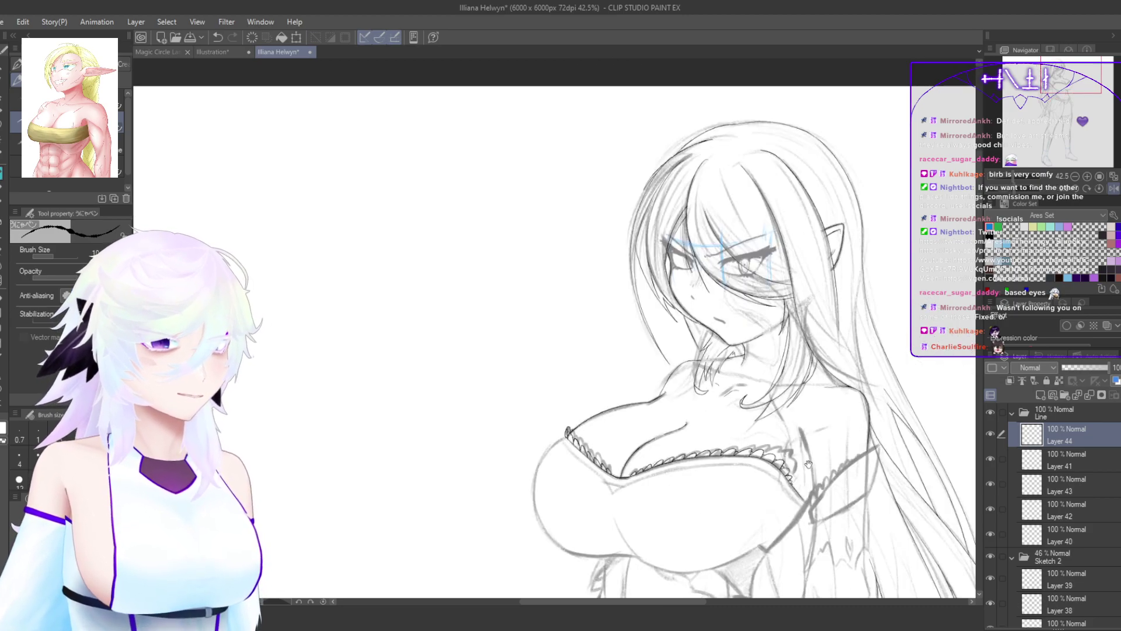
scroll(520, 230, "up", 6)
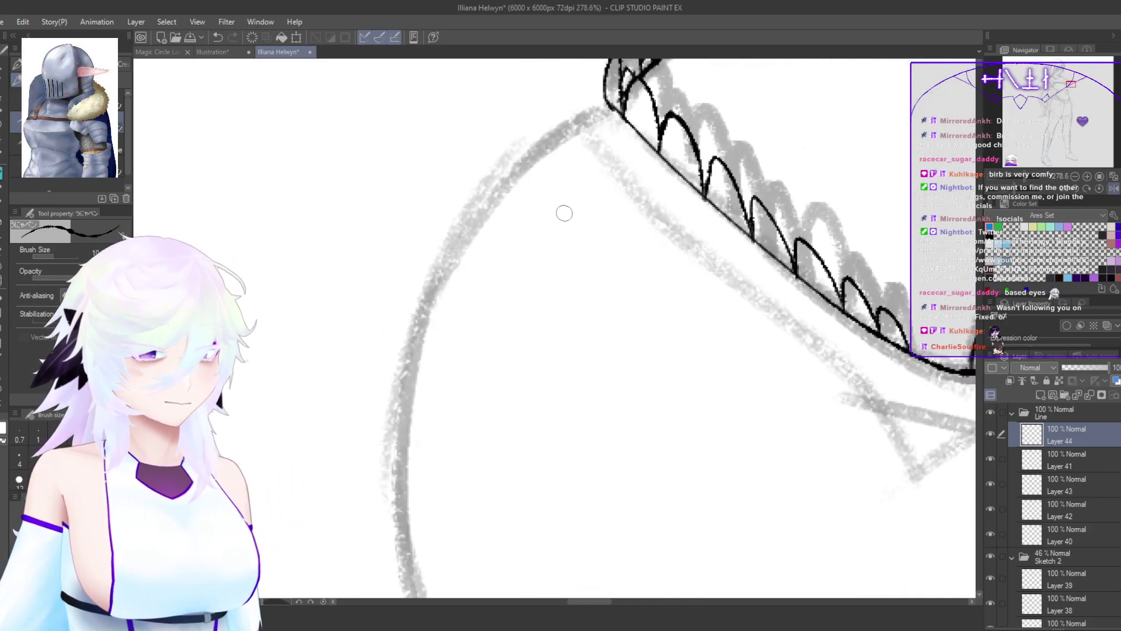
key("ctrl+shift+n")
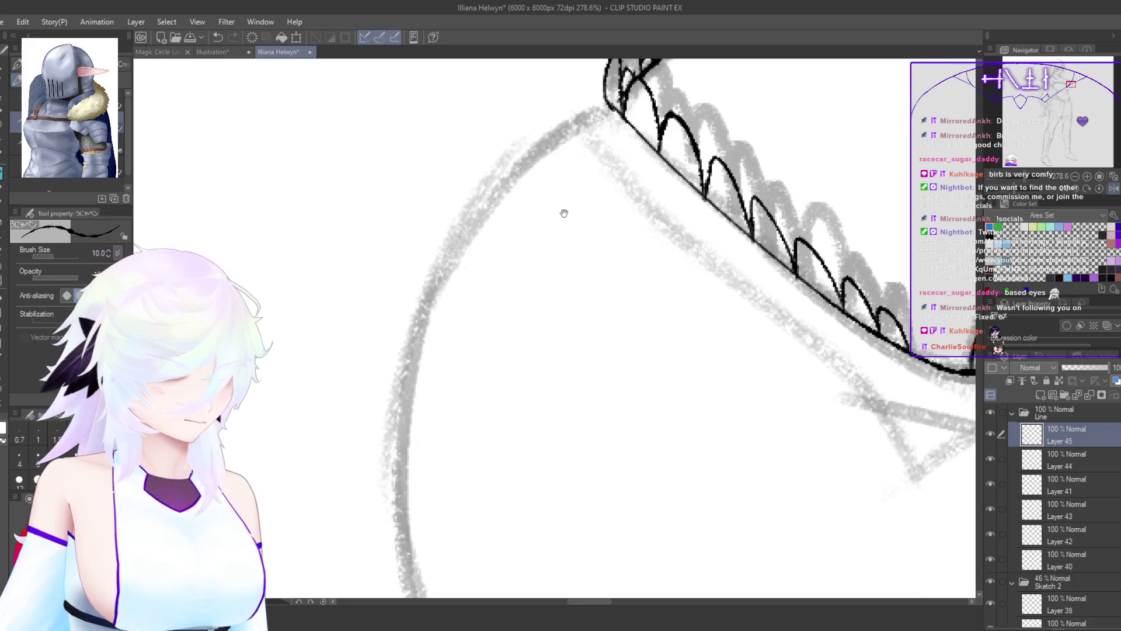
mouse_move(565, 213)
left_mouse_down()
mouse_move(615, 259)
mouse_move(528, 286)
left_mouse_up()
key("ctrl+z")
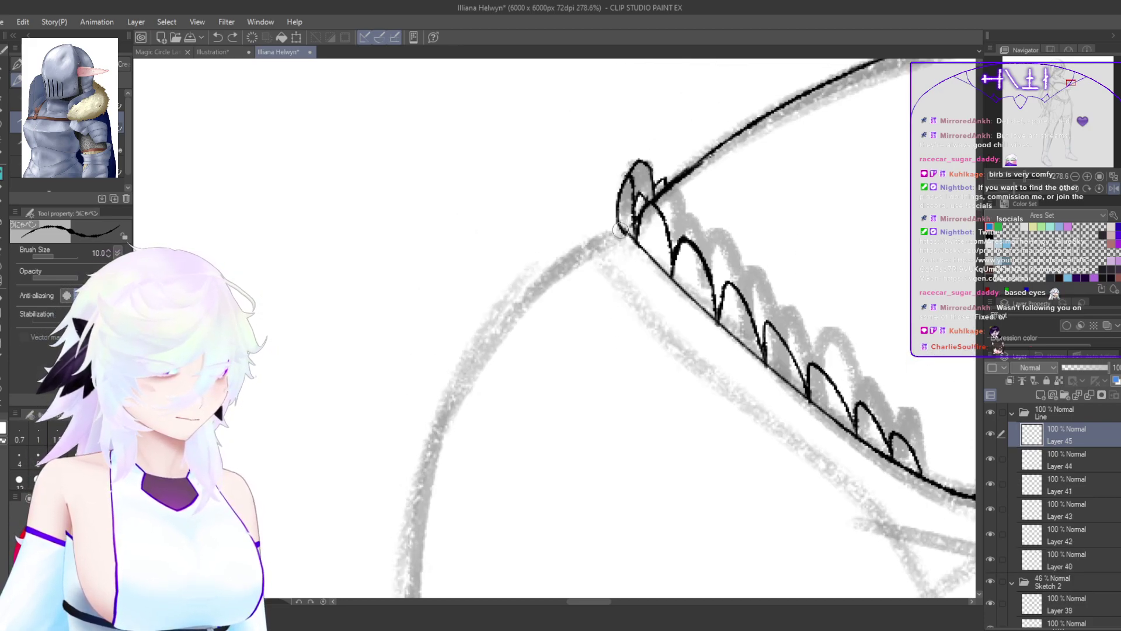
key("ctrl+z")
mouse_move(628, 229)
left_mouse_down()
mouse_move(585, 244)
mouse_move(612, 236)
mouse_move(542, 280)
left_mouse_up()
key("ctrl+z")
key("ctrl+z")
mouse_move(620, 229)
left_mouse_down()
mouse_move(585, 244)
mouse_move(492, 331)
left_mouse_up()
key("ctrl+z")
Step: Ink the first arc of the garment's shorter-side contour, starting at the ruffle's outer corner
left_click_drag(564, 356, 750, 354)
left_click_drag(753, 274, 724, 212)
mouse_move(660, 233)
left_mouse_down()
mouse_move(646, 258)
mouse_move(675, 239)
mouse_move(541, 268)
mouse_move(628, 239)
mouse_move(500, 299)
left_mouse_up()
key("ctrl+z")
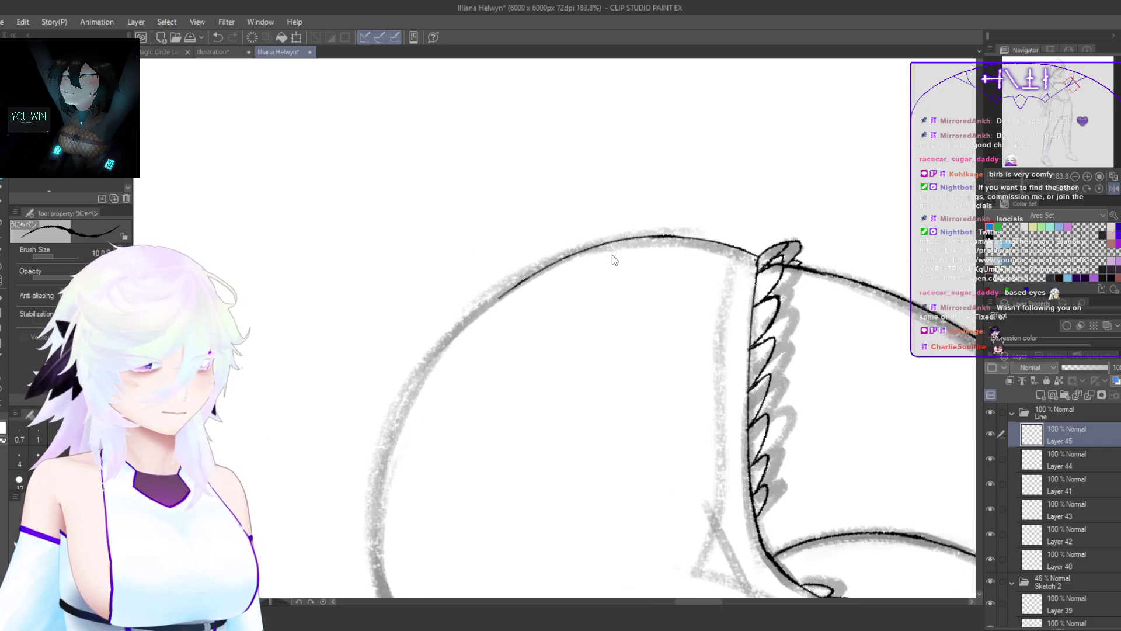
key("ctrl+z")
Step: Extend the shorter side's contour around the outermost part of the sketched curve with one smooth stroke
mouse_move(680, 234)
left_mouse_down()
mouse_move(633, 240)
mouse_move(465, 328)
mouse_move(386, 448)
left_mouse_up()
key("ctrl+z")
left_click_drag(486, 303, 378, 486)
key("ctrl+z")
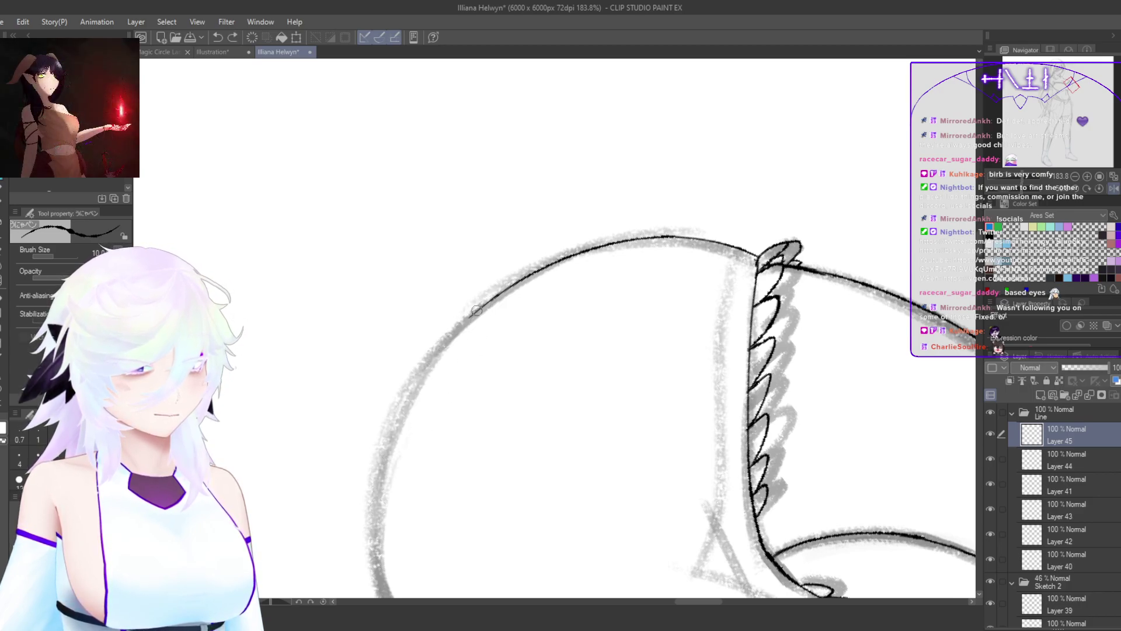
left_click_drag(476, 310, 386, 475)
key("ctrl+z")
left_click_drag(483, 306, 383, 461)
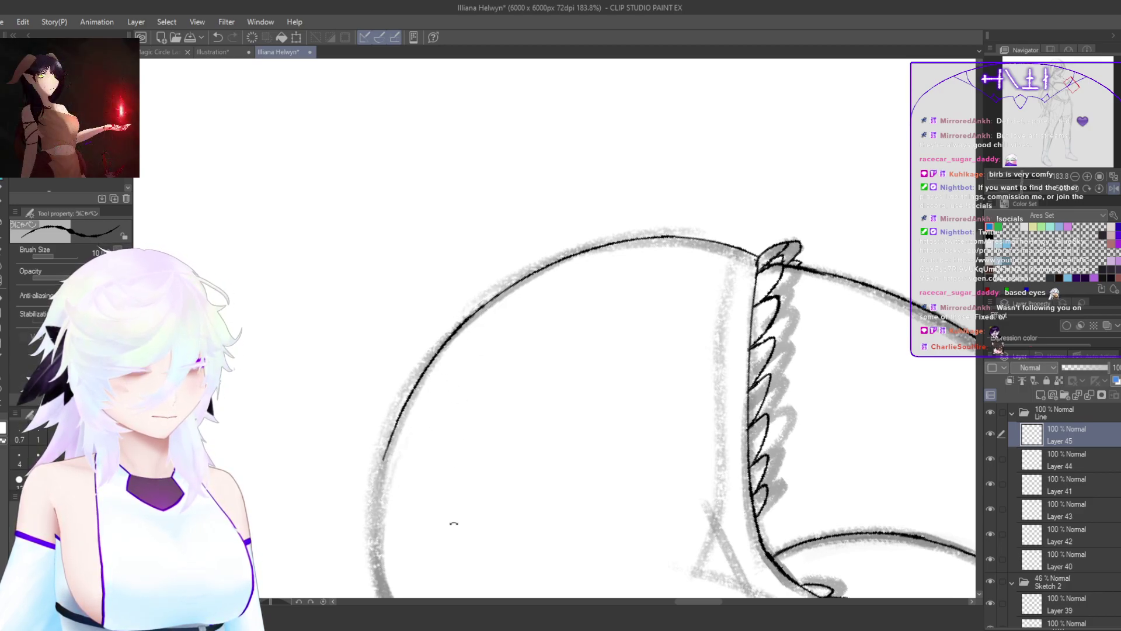
Step: Continue the shorter side's contour around its lower outer curve toward the underside
left_click_drag(454, 523, 595, 410)
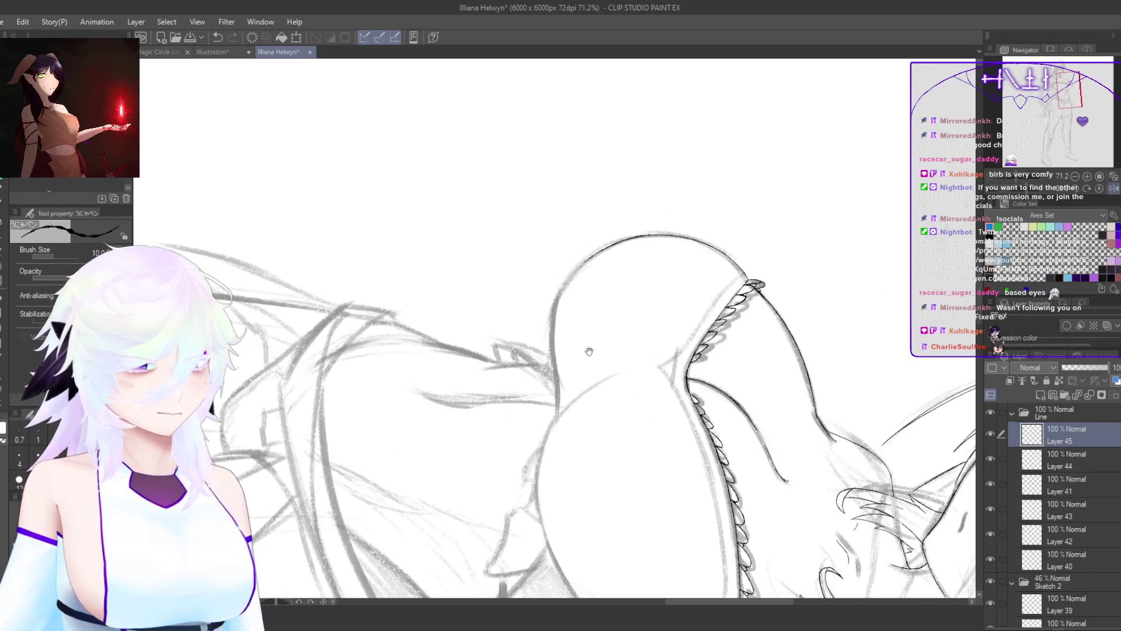
scroll(589, 351, "up", 9)
mouse_move(734, 111)
left_mouse_down()
mouse_move(649, 161)
mouse_move(495, 362)
left_mouse_up()
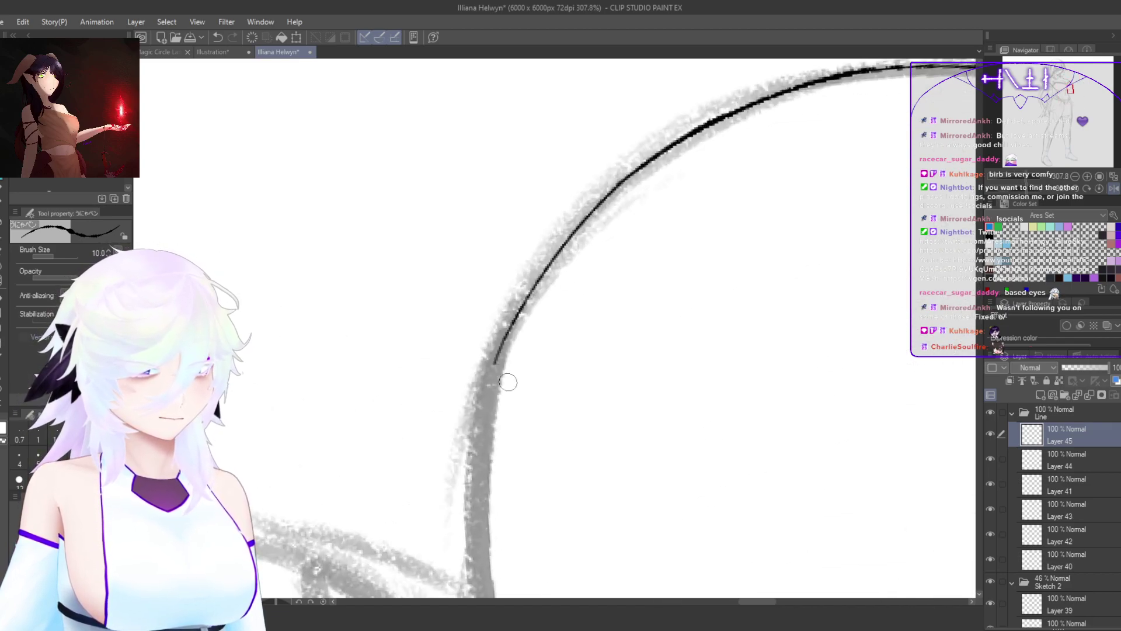
left_click_drag(486, 517, 416, 473)
left_click_drag(416, 474, 468, 364)
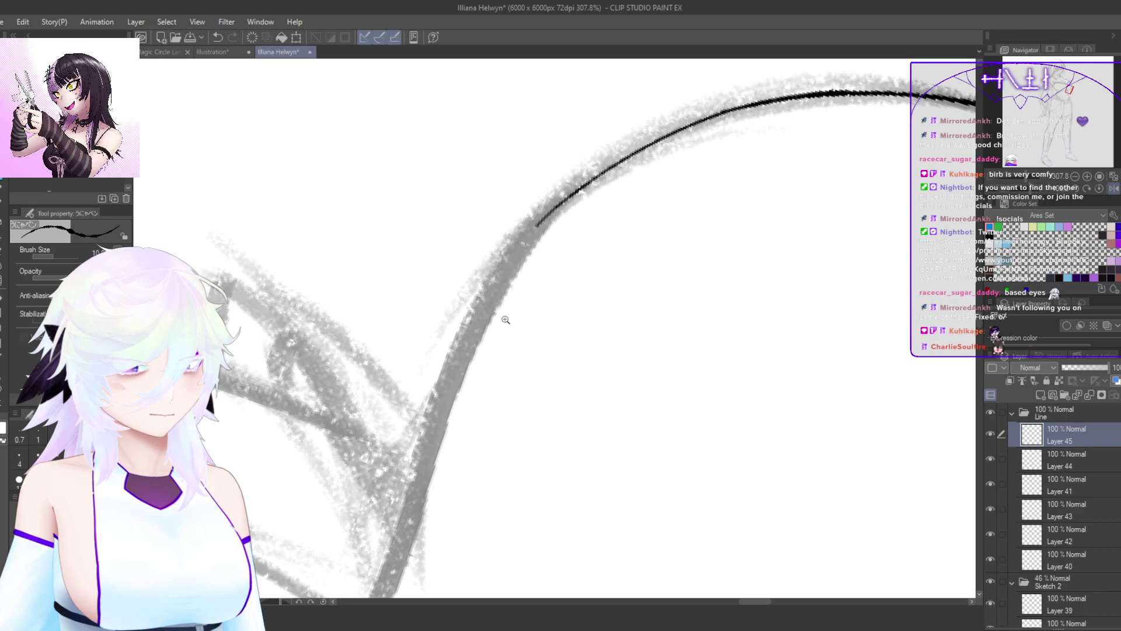
scroll(506, 320, "down", 2)
key("ctrl+z")
mouse_move(547, 234)
left_mouse_down()
mouse_move(471, 355)
mouse_move(457, 403)
left_mouse_up()
key("ctrl+z")
mouse_move(561, 228)
left_mouse_down()
mouse_move(464, 388)
mouse_move(491, 369)
left_mouse_up()
Step: Ink the shorter side's underside line to where it meets the wider side's curve
left_click_drag(484, 317, 414, 492)
key("ctrl+z")
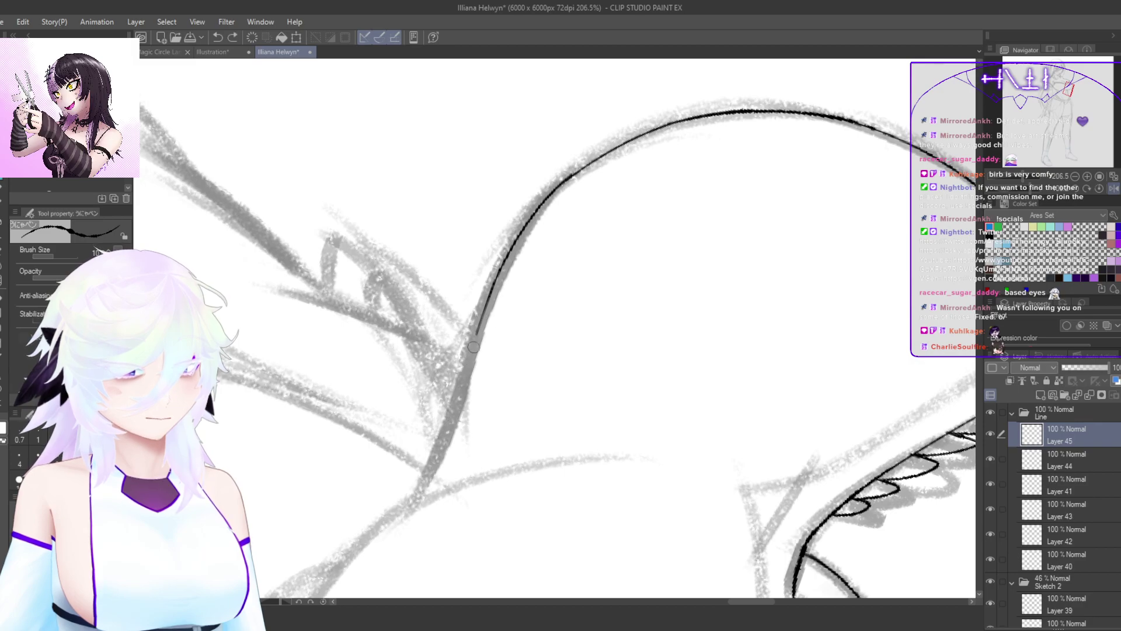
left_click_drag(480, 319, 405, 513)
Step: Retrace the shorter side's lower curve to even out and thicken the joined contour line
left_click_drag(518, 381, 586, 490)
left_click_drag(586, 492, 374, 428)
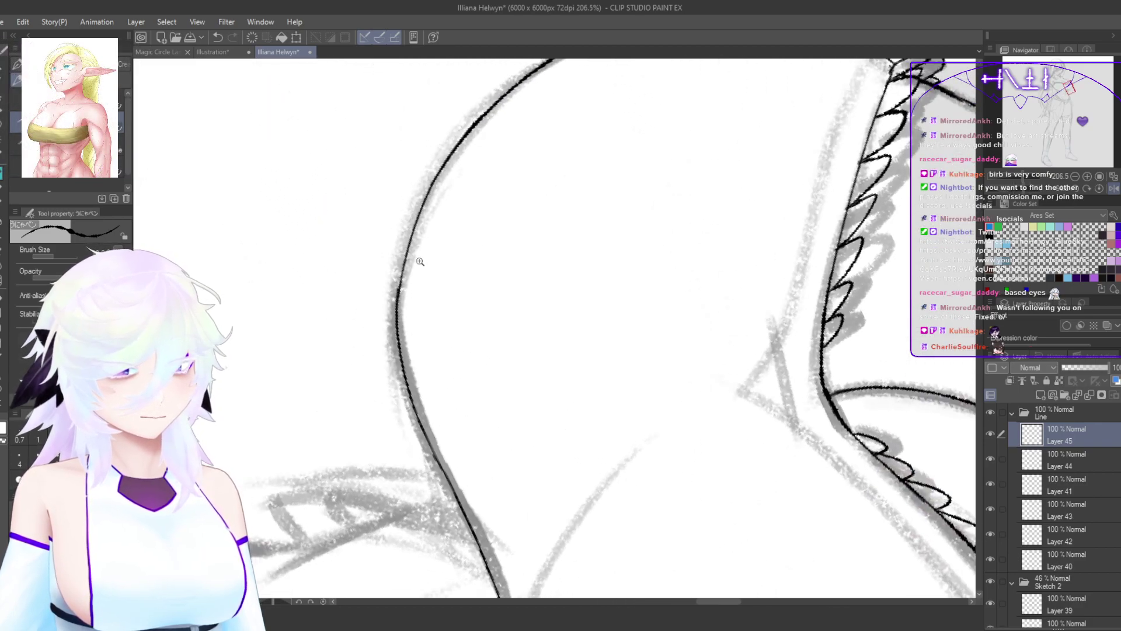
left_click_drag(418, 260, 435, 233)
left_click_drag(433, 222, 436, 381)
left_click_drag(475, 229, 380, 508)
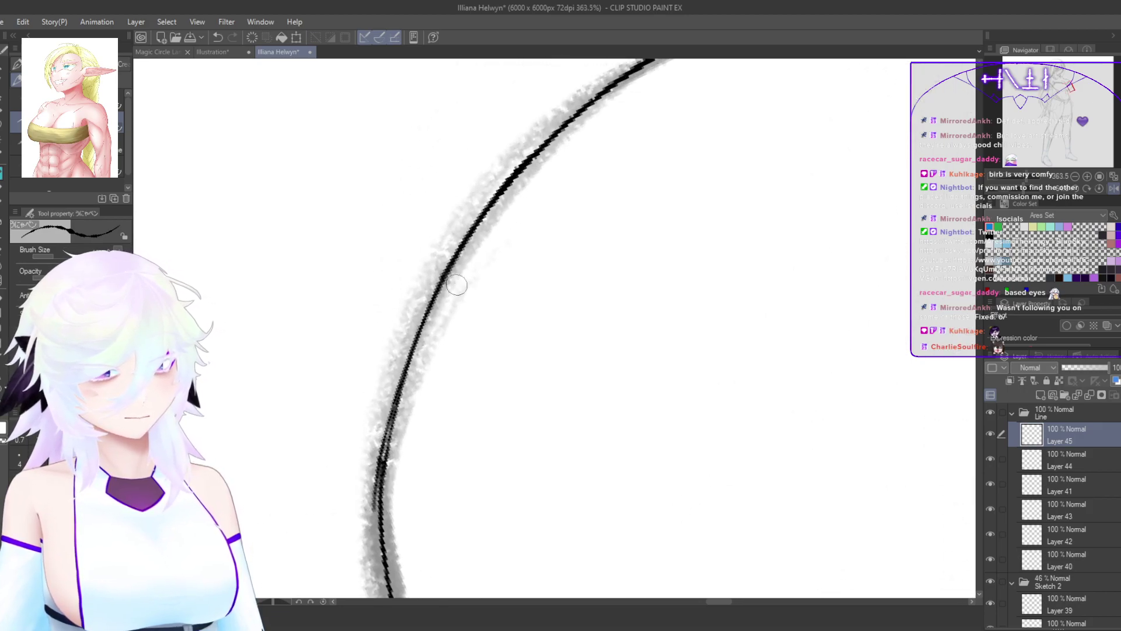
key("ctrl+z")
left_click_drag(507, 179, 381, 474)
key("ctrl+z")
left_click_drag(494, 196, 381, 514)
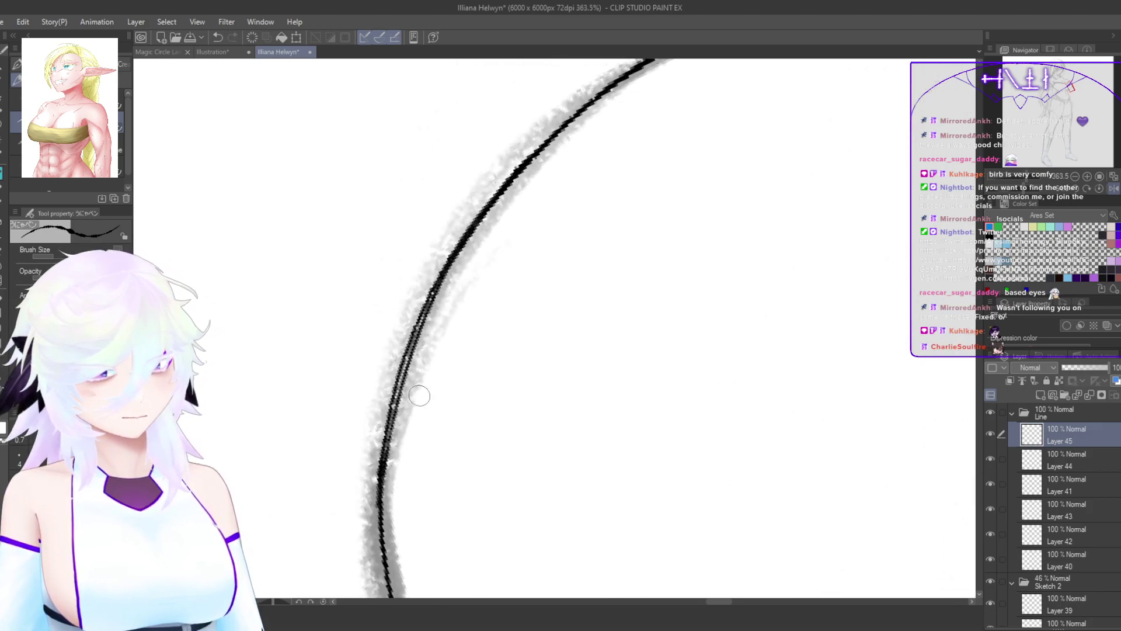
left_click_drag(454, 260, 395, 448)
mouse_move(435, 305)
left_mouse_down()
mouse_move(402, 408)
mouse_move(404, 397)
mouse_move(411, 371)
mouse_move(388, 513)
left_mouse_up()
key("ctrl+z")
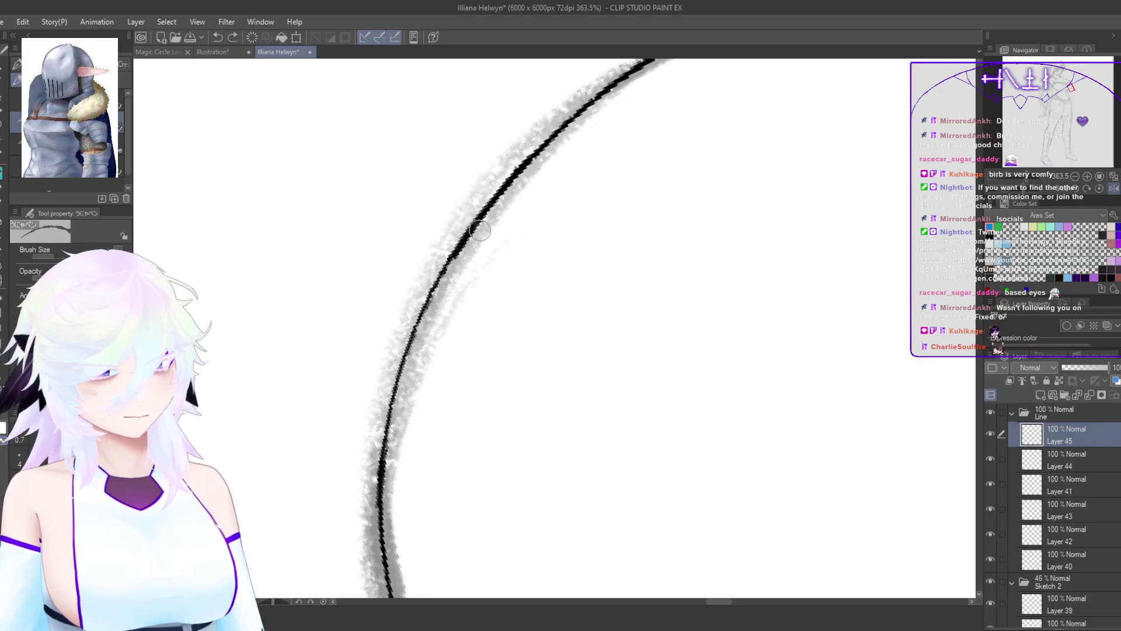
Step: Ink the start of the wider side's lower contour across the junction and trim the shorter side's overshooting line end
scroll(476, 353, "down", 5)
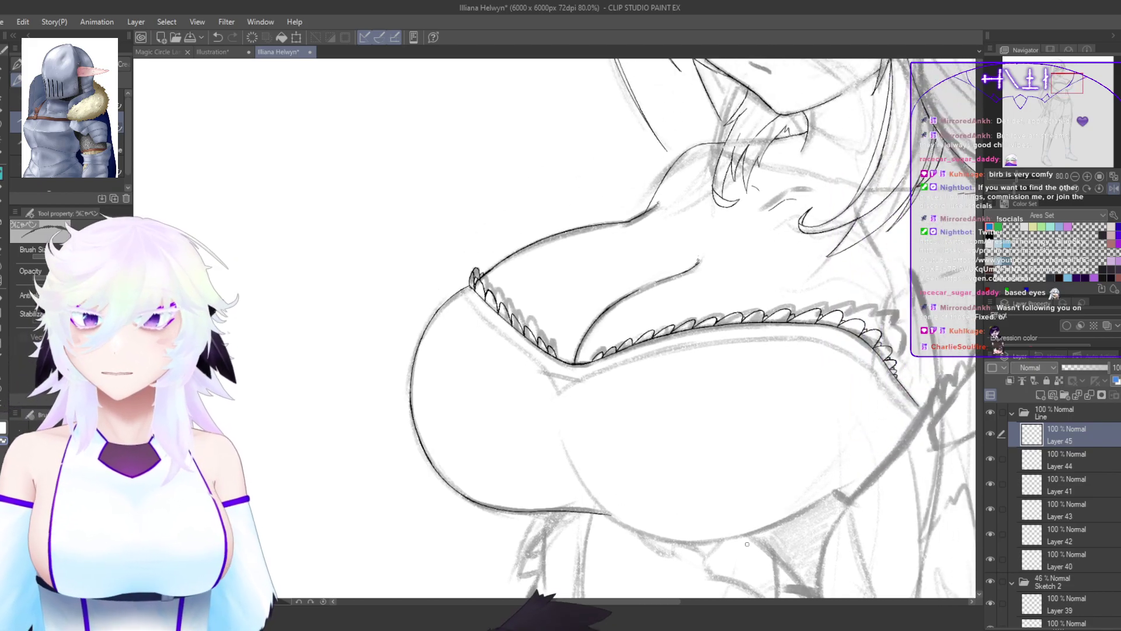
left_click_drag(783, 466, 476, 476)
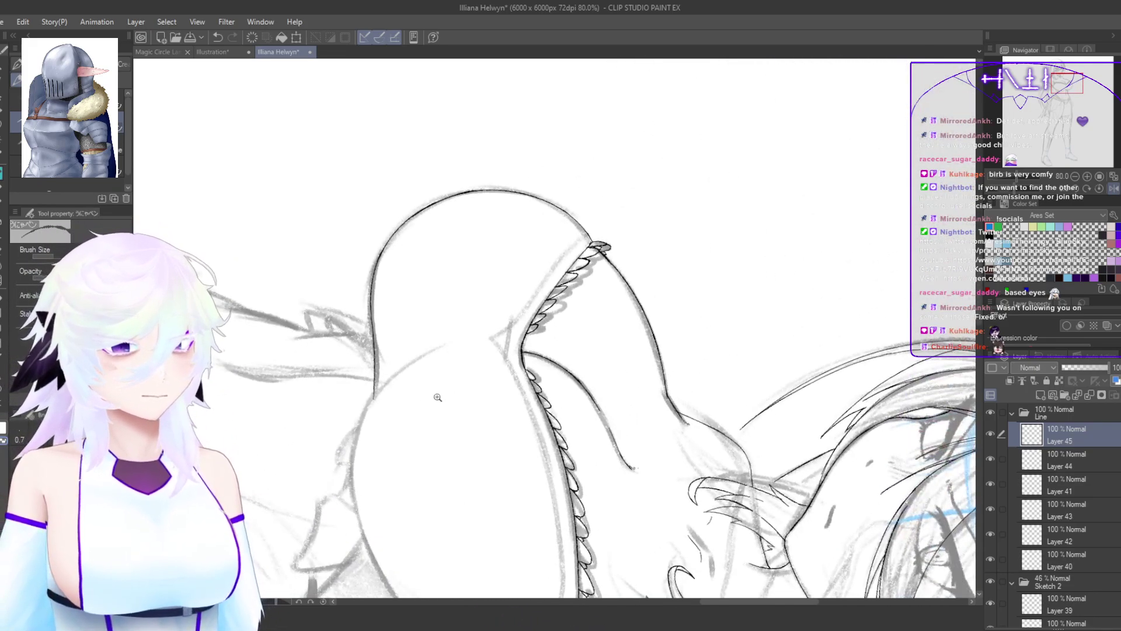
scroll(393, 408, "up", 4)
left_click_drag(393, 378, 453, 355)
left_click_drag(477, 281, 370, 417)
key("ctrl+z")
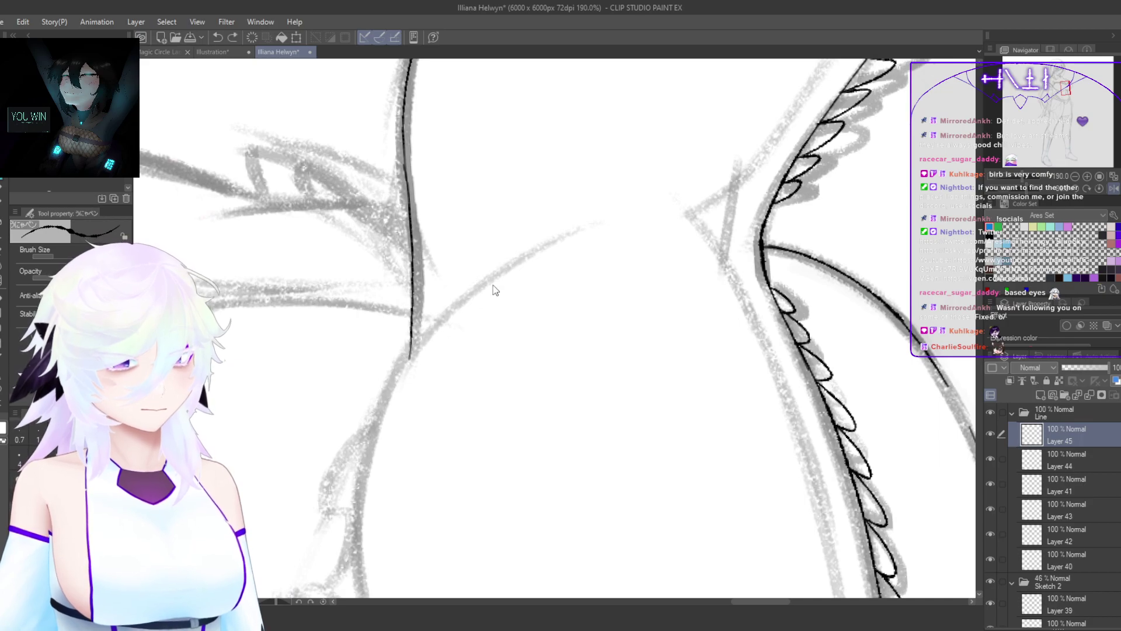
left_click_drag(518, 259, 369, 460)
scroll(419, 339, "up", 4)
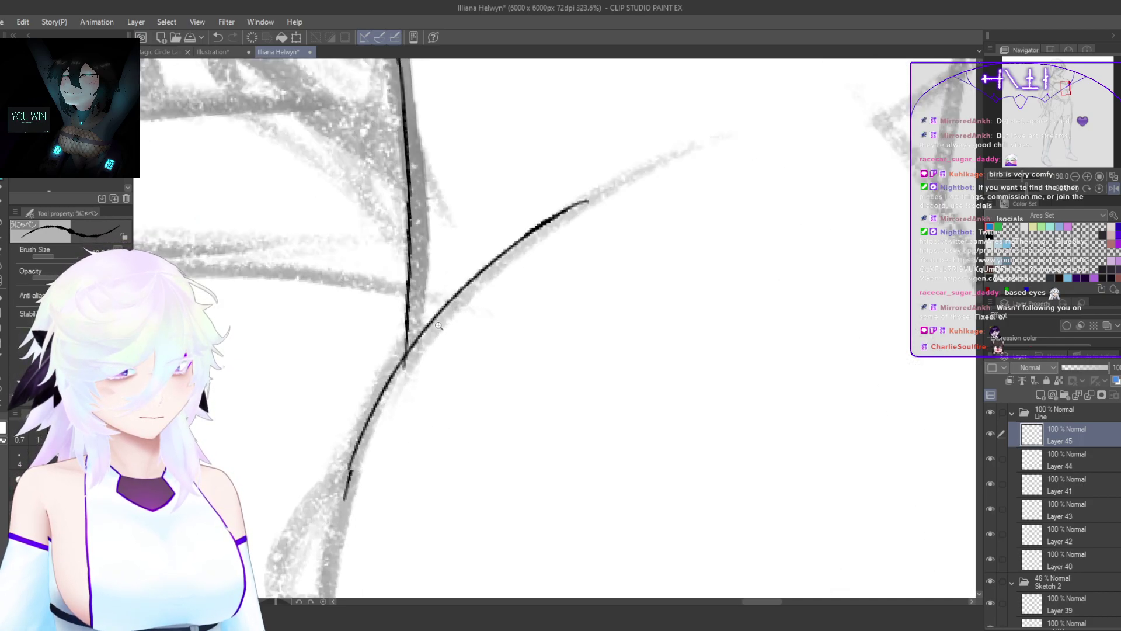
scroll(366, 370, "down", 4)
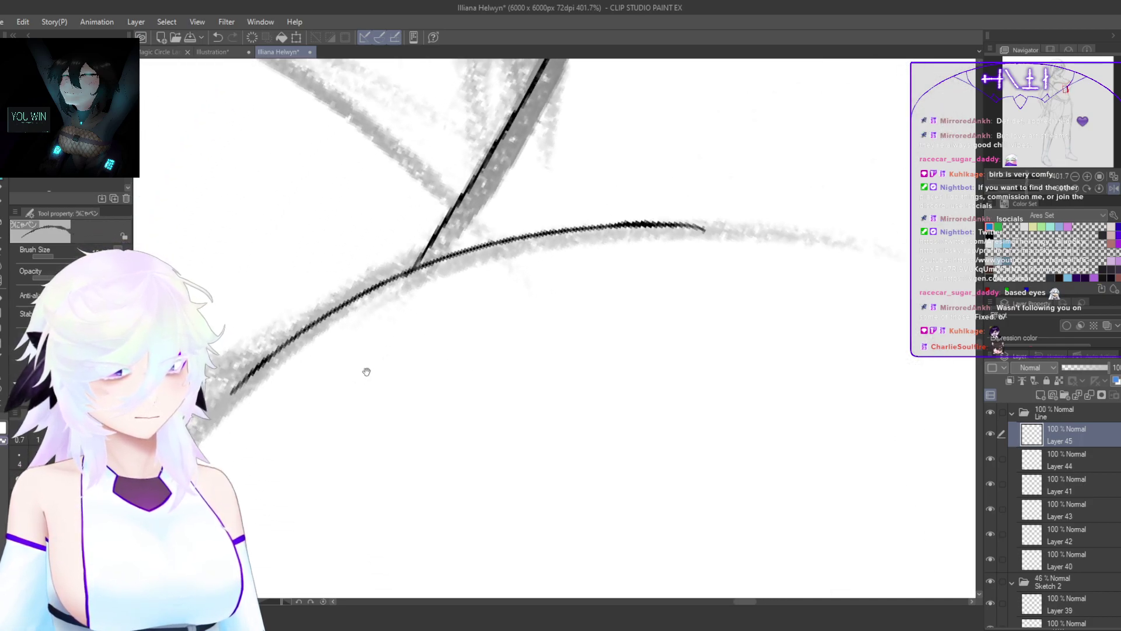
scroll(609, 245, "up", 4)
left_click_drag(597, 175, 363, 527)
Step: Extend the wider side's lower contour along the underside past the sketched torn cloth edge
scroll(458, 383, "down", 4)
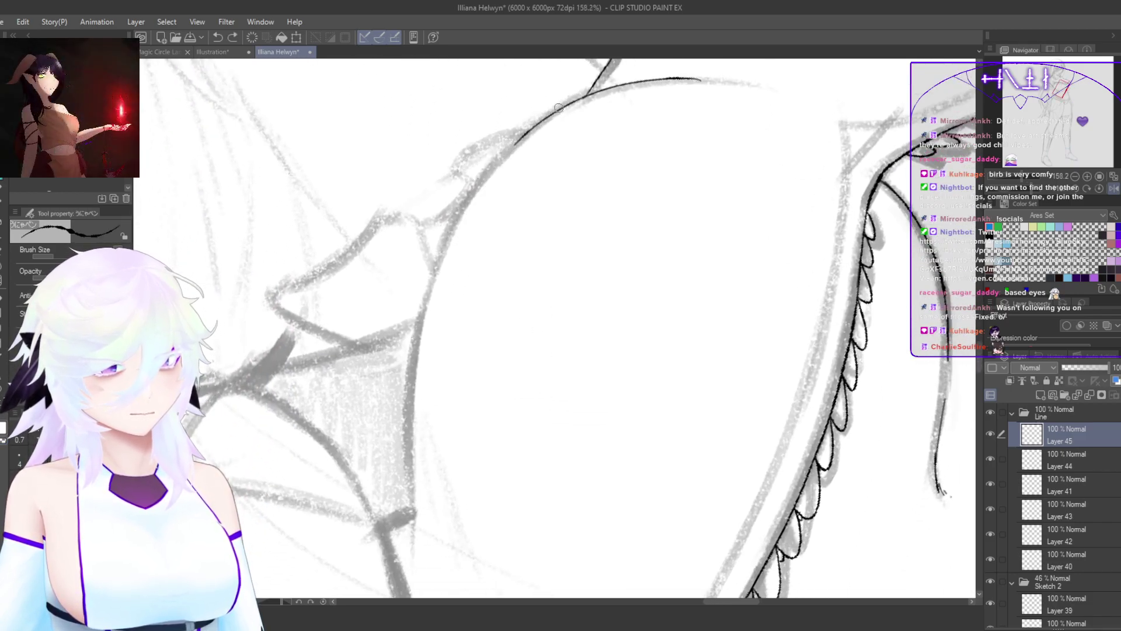
left_click_drag(558, 109, 414, 297)
key("ctrl+z")
left_click_drag(570, 102, 445, 257)
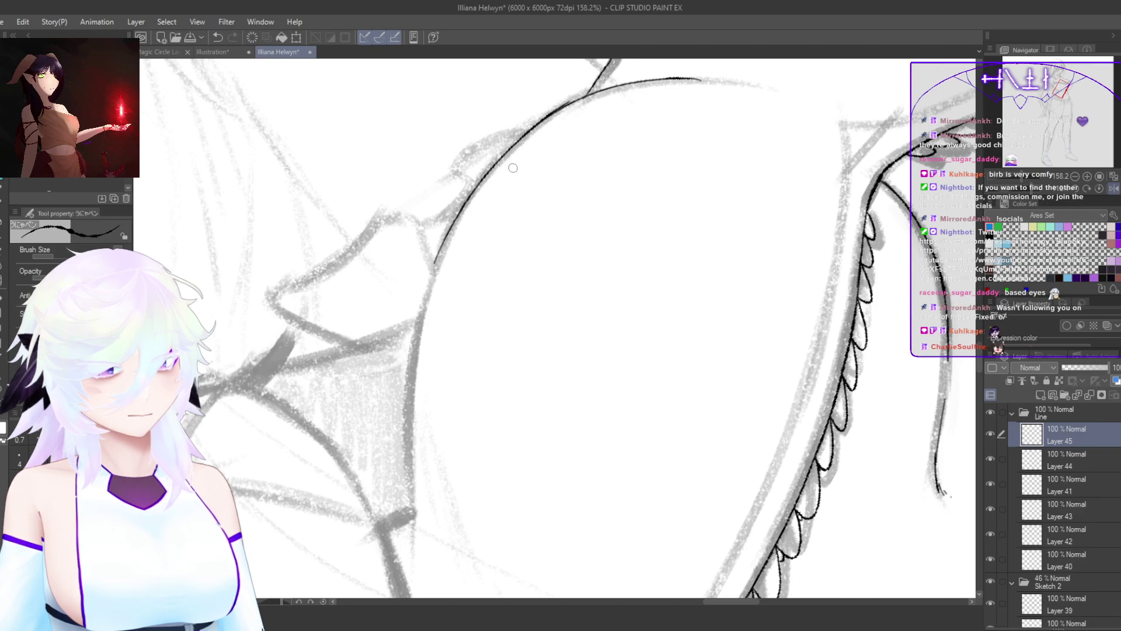
key("ctrl+z")
left_click_drag(552, 116, 415, 344)
left_click_drag(470, 387, 413, 432)
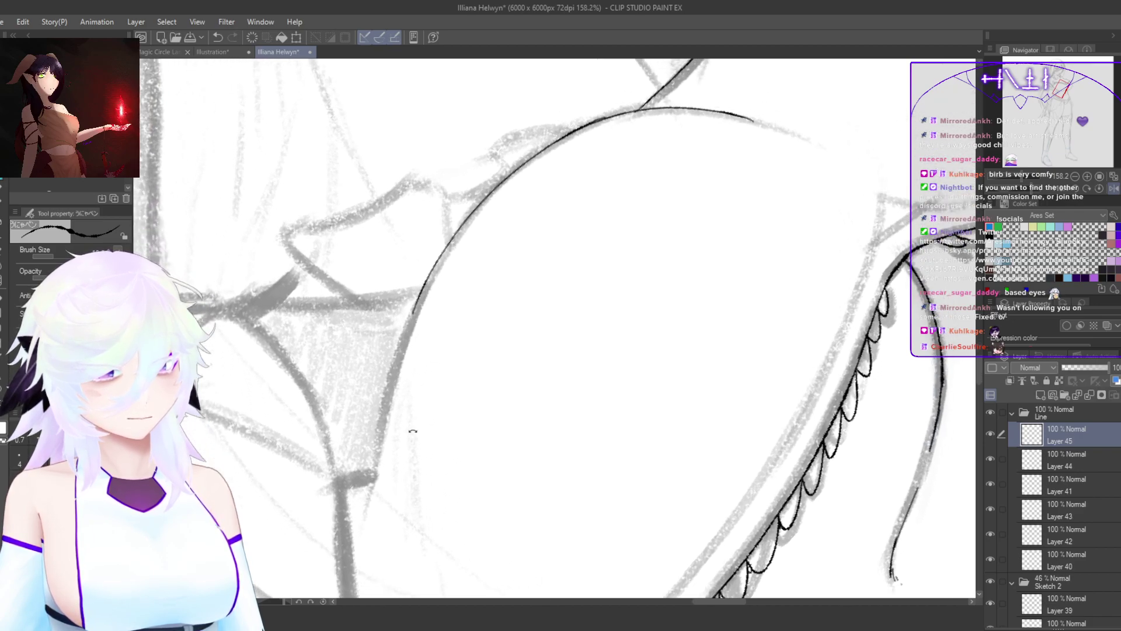
Step: Finish the wider side's underside contour with a stroke rising to the side seam
scroll(412, 431, "up", 4)
left_click_drag(440, 250, 350, 436)
key("ctrl+z")
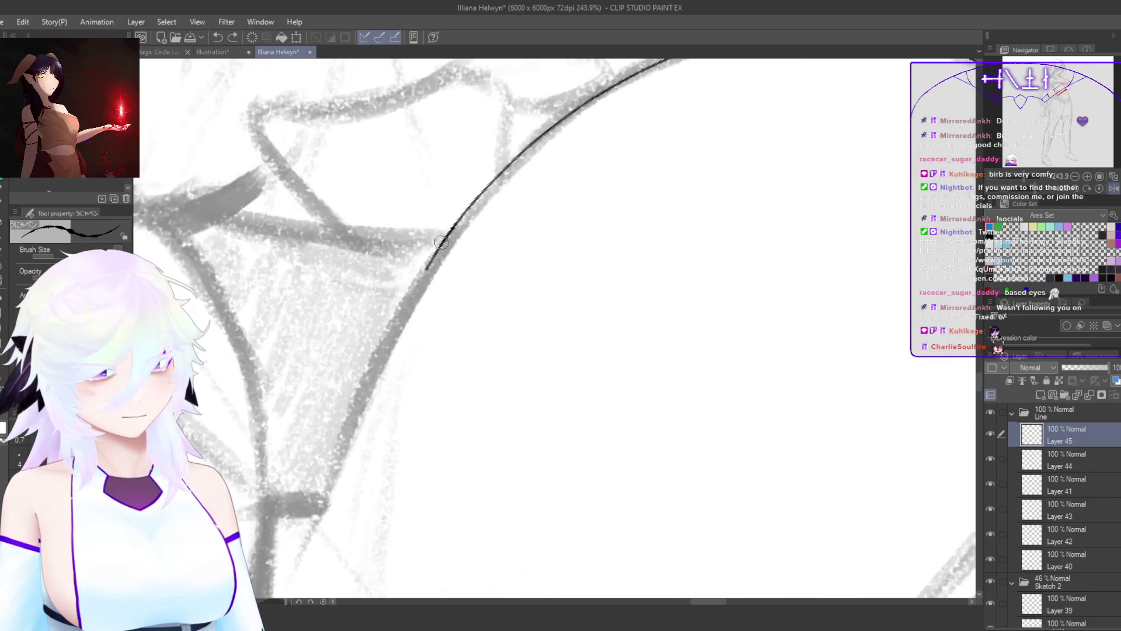
left_click_drag(441, 242, 292, 558)
double_click(441, 395)
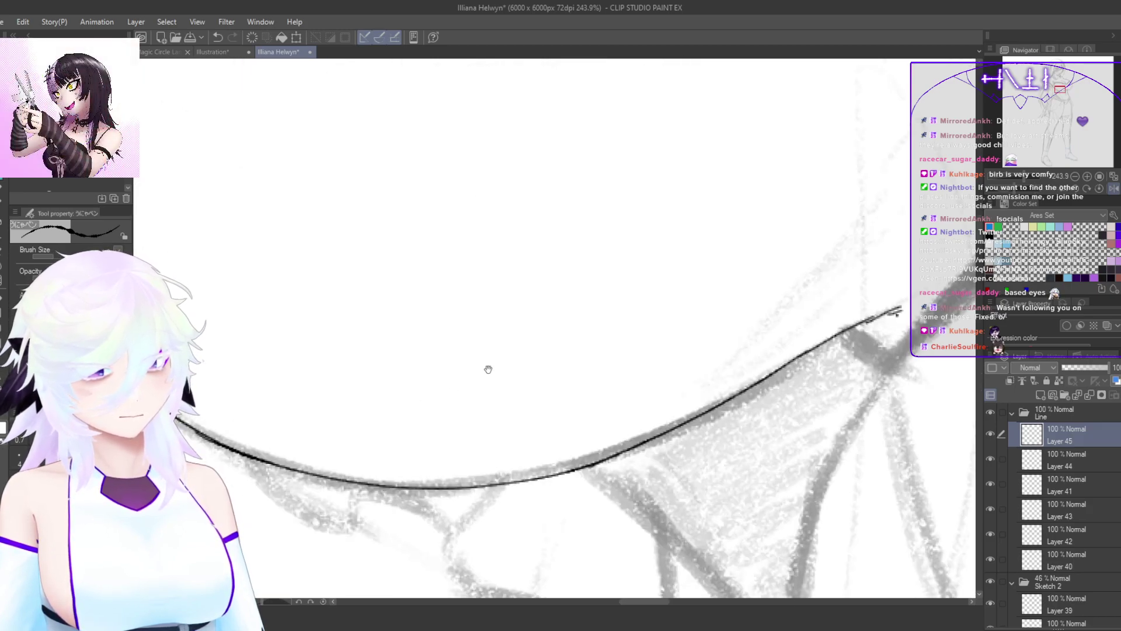
Step: Lengthen the inner end of the wider side's contour upward between the two sides with tapering strokes
left_click_drag(489, 370, 746, 495)
left_click_drag(572, 477, 411, 563)
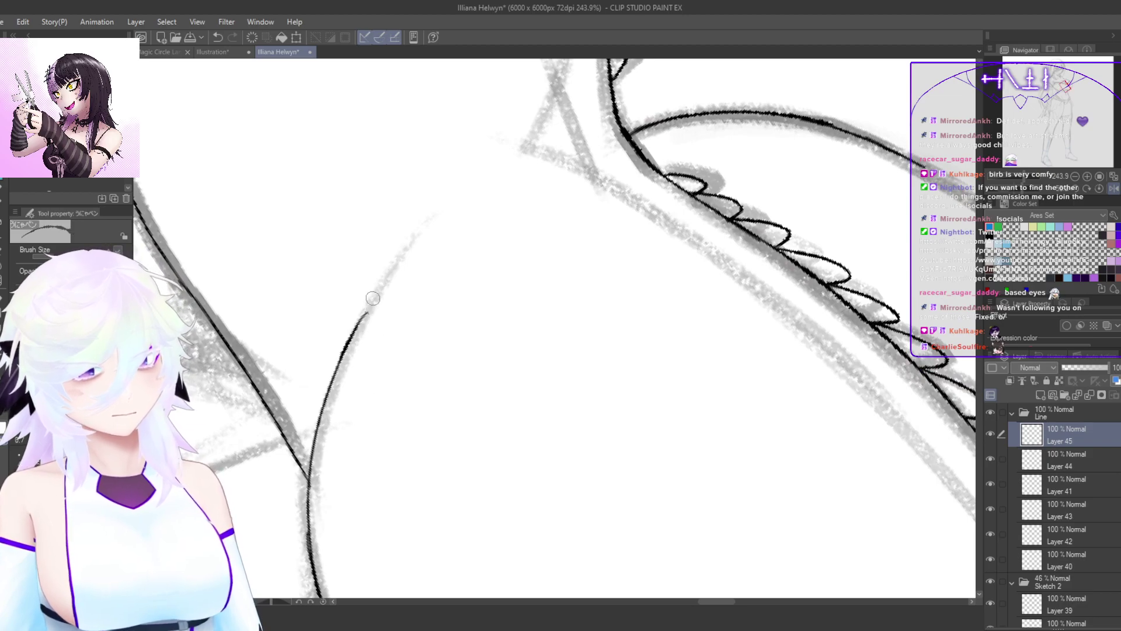
left_click_drag(359, 319, 390, 270)
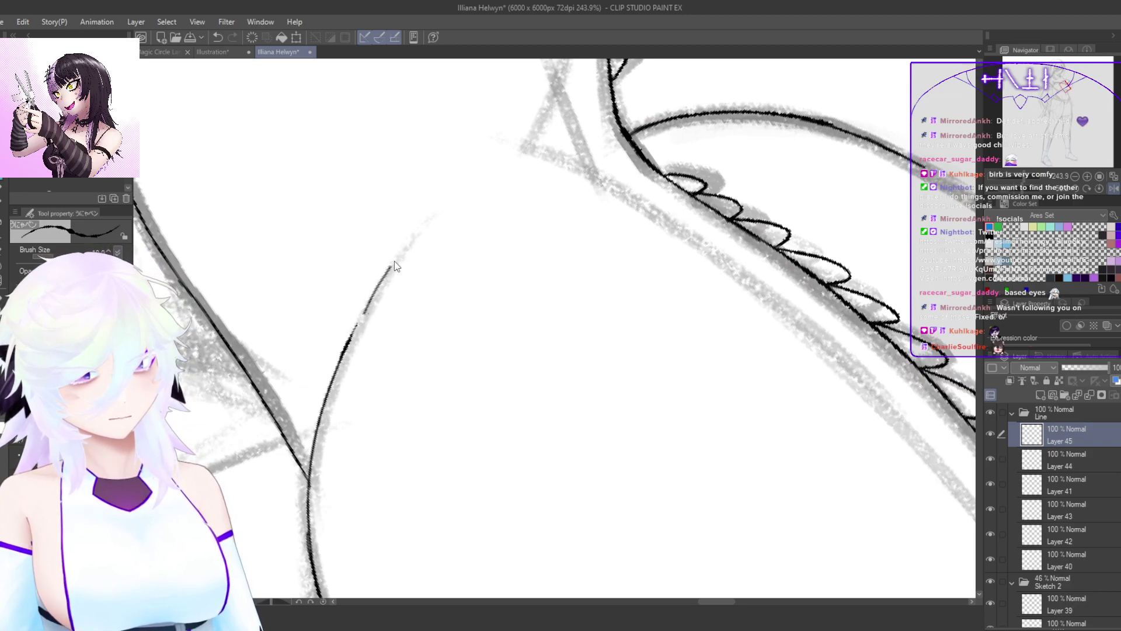
key("ctrl+z")
left_click_drag(367, 309, 409, 235)
key("ctrl+z")
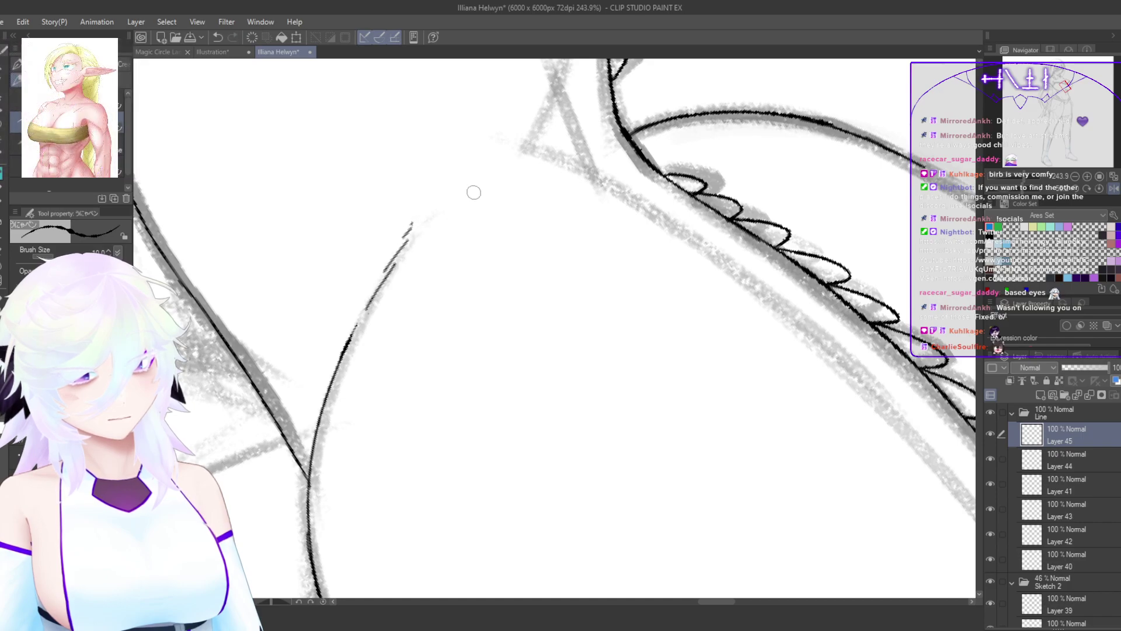
scroll(519, 270, "down", 4)
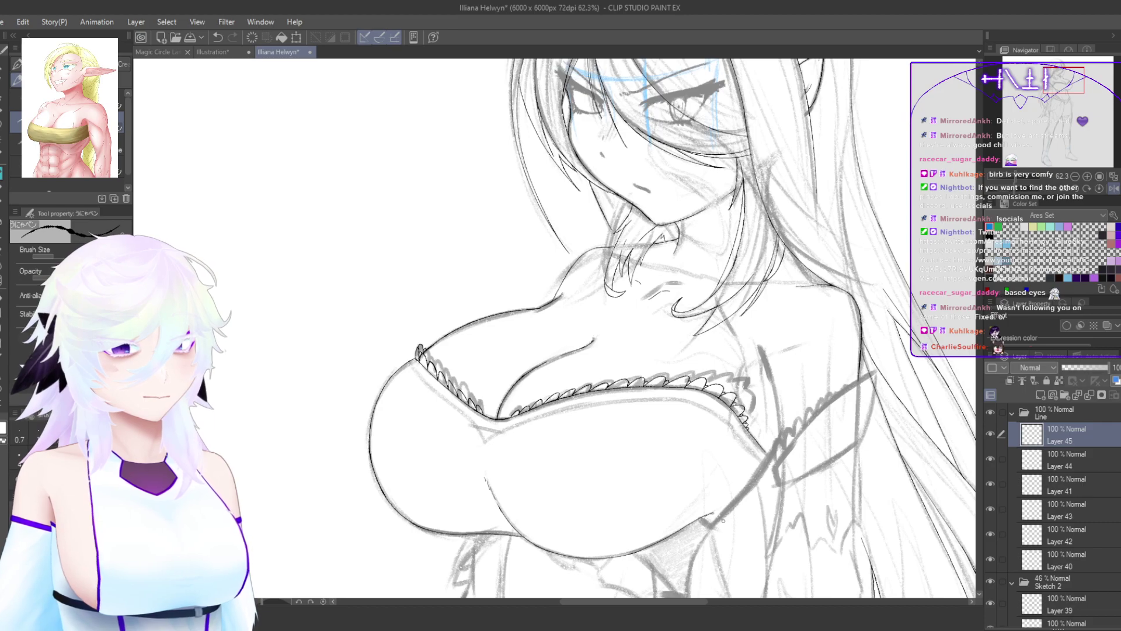
Step: Ink the armpit crease rising from the outer end of the wider side's ruffle with two tapering strokes
scroll(739, 467, "up", 3)
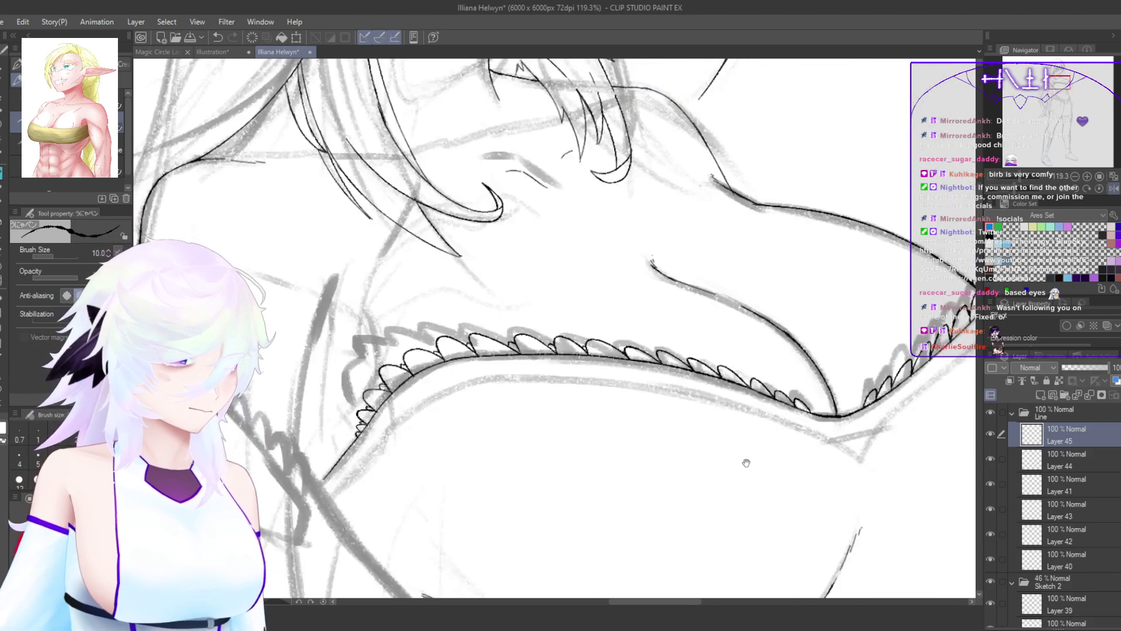
left_click_drag(744, 464, 810, 475)
scroll(427, 351, "up", 4)
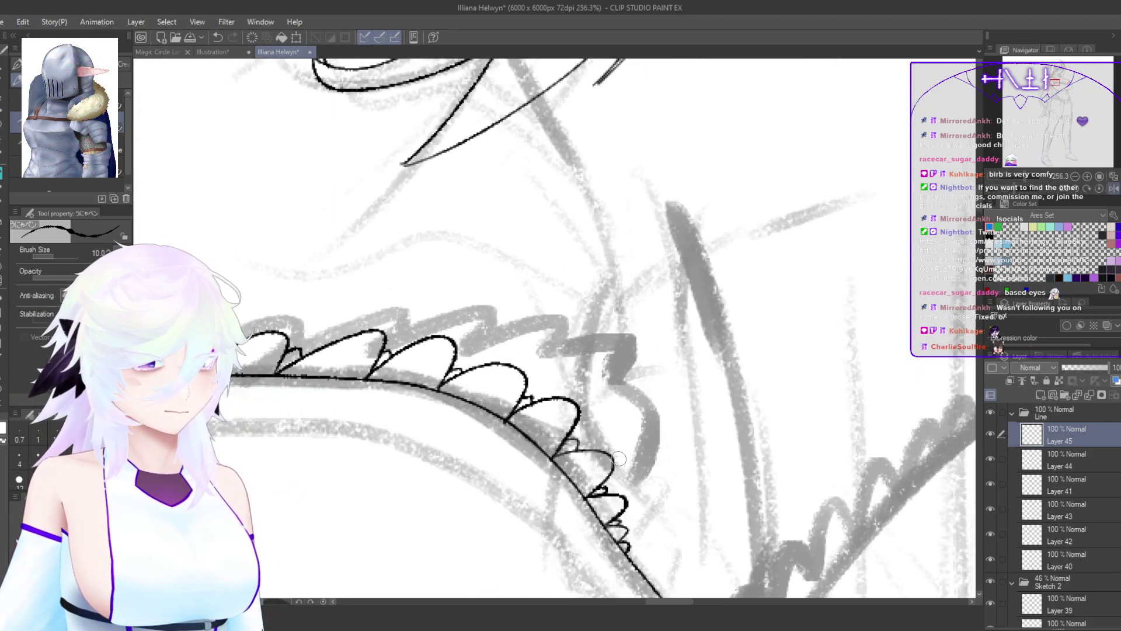
left_click_drag(589, 424, 607, 371)
key("ctrl+z")
left_click_drag(593, 454, 605, 348)
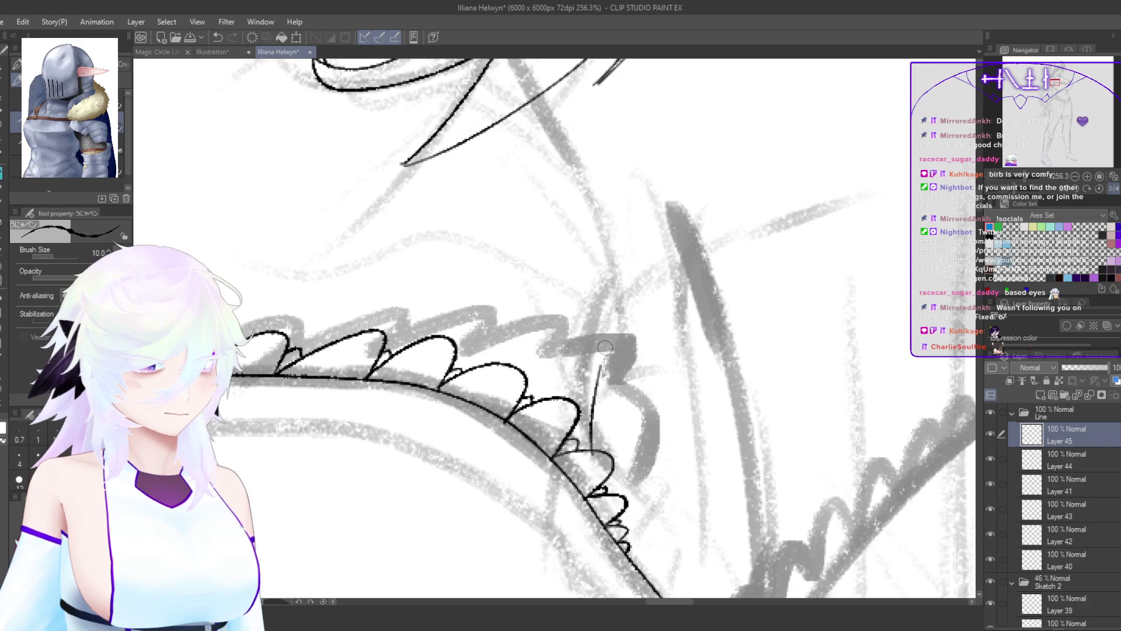
key("h")
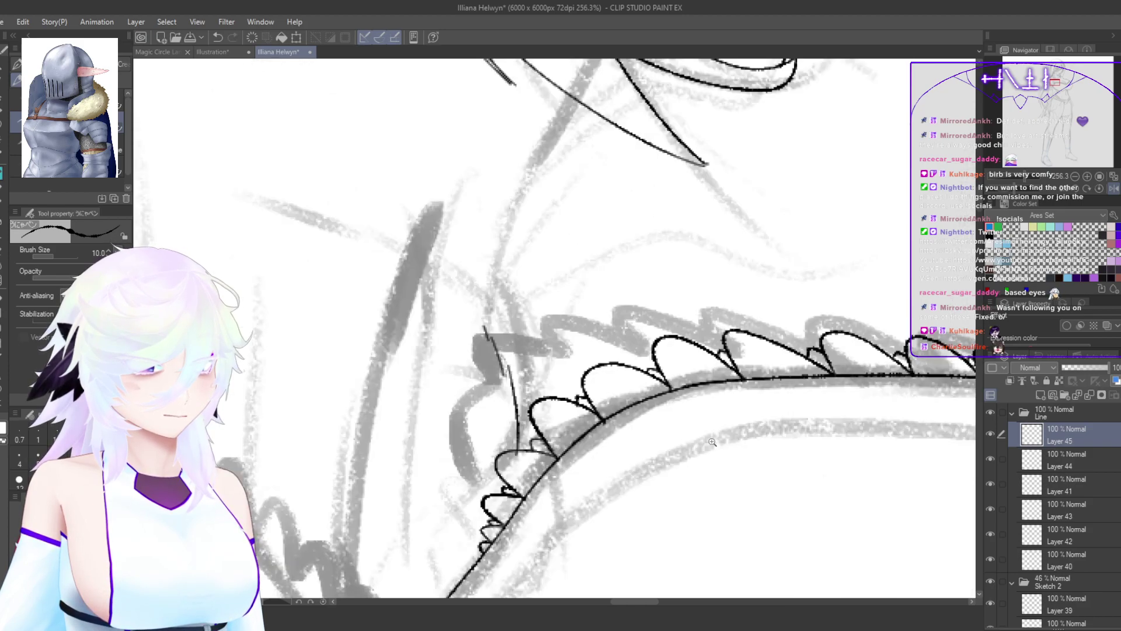
key("h")
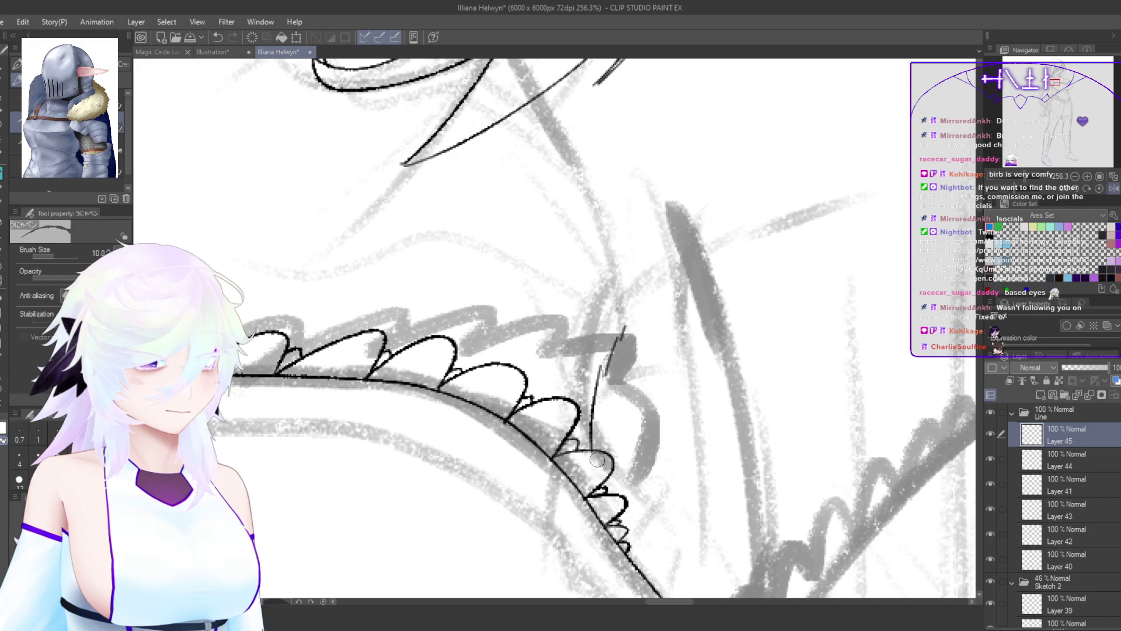
left_click_drag(657, 459, 650, 526)
left_click_drag(657, 479, 681, 445)
left_click_drag(689, 513, 725, 416)
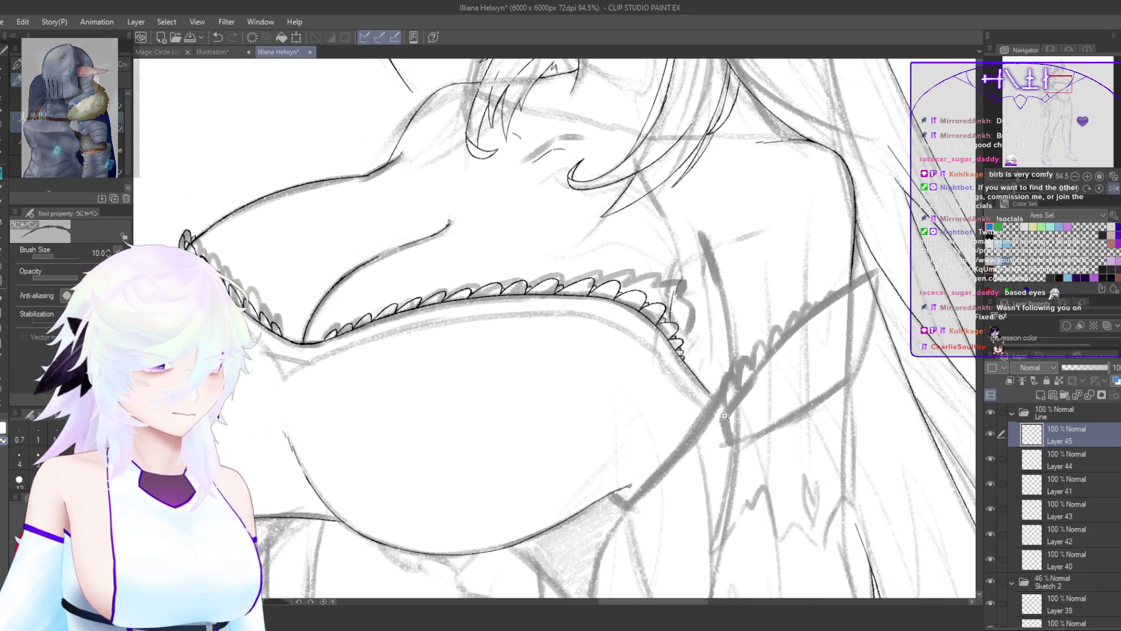
Step: Extend the neckline edge to the side corner and ink the garment's side edge from there toward the underarm
key("h")
mouse_move(702, 494)
left_mouse_down()
mouse_move(691, 514)
mouse_move(446, 490)
left_mouse_up()
left_click_drag(428, 353, 479, 483)
left_click_drag(479, 371, 497, 341)
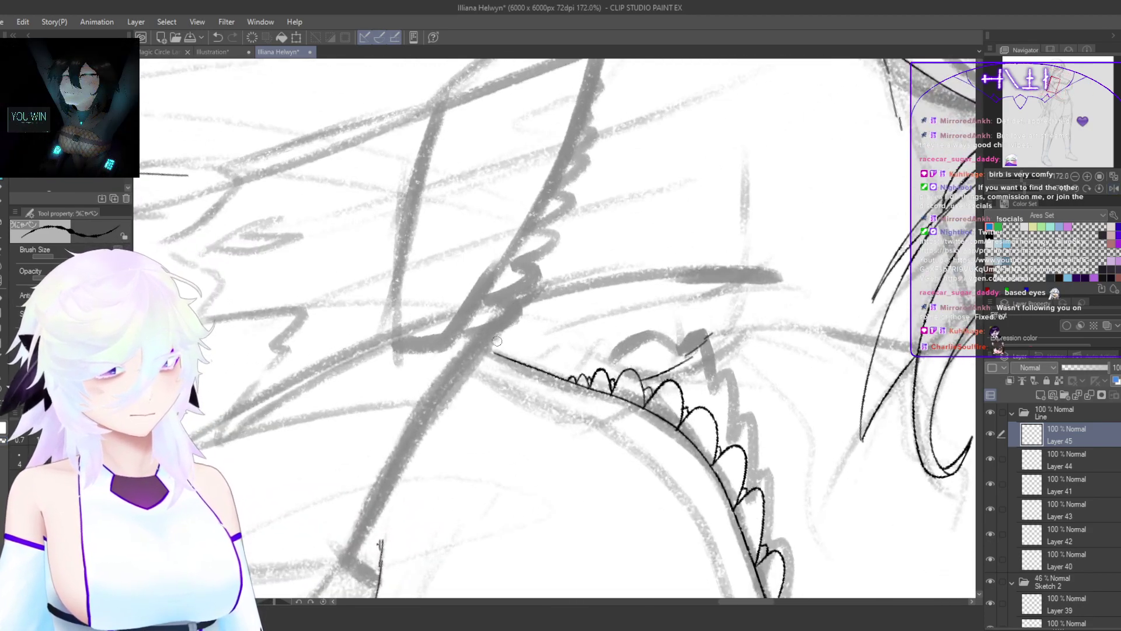
left_click_drag(522, 304, 455, 376)
key("ctrl+z")
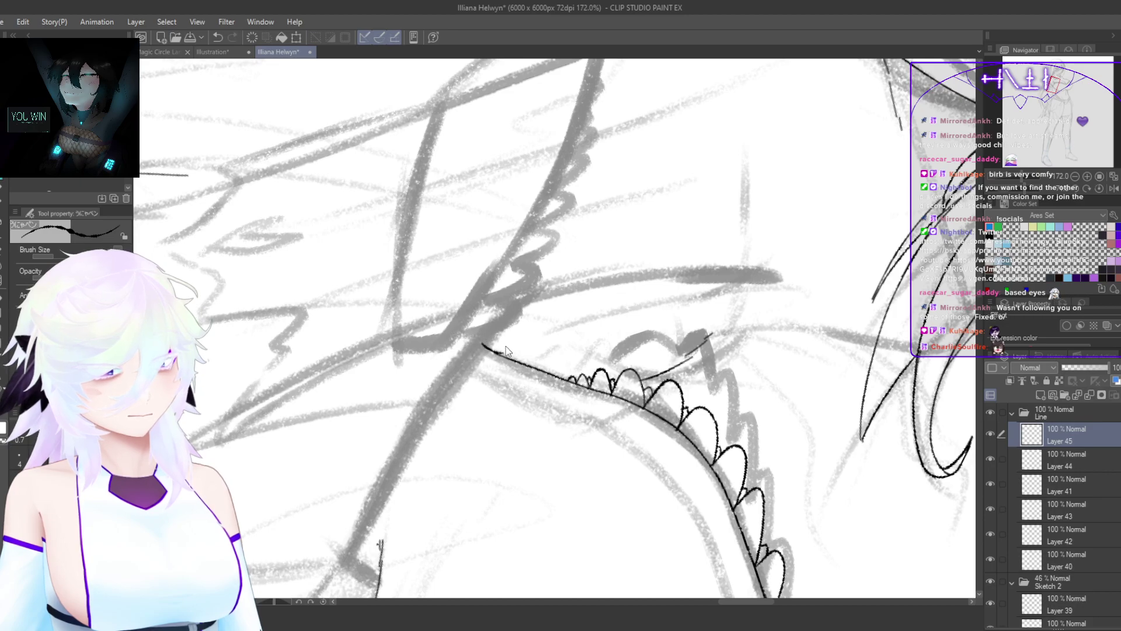
left_click_drag(424, 399, 475, 315)
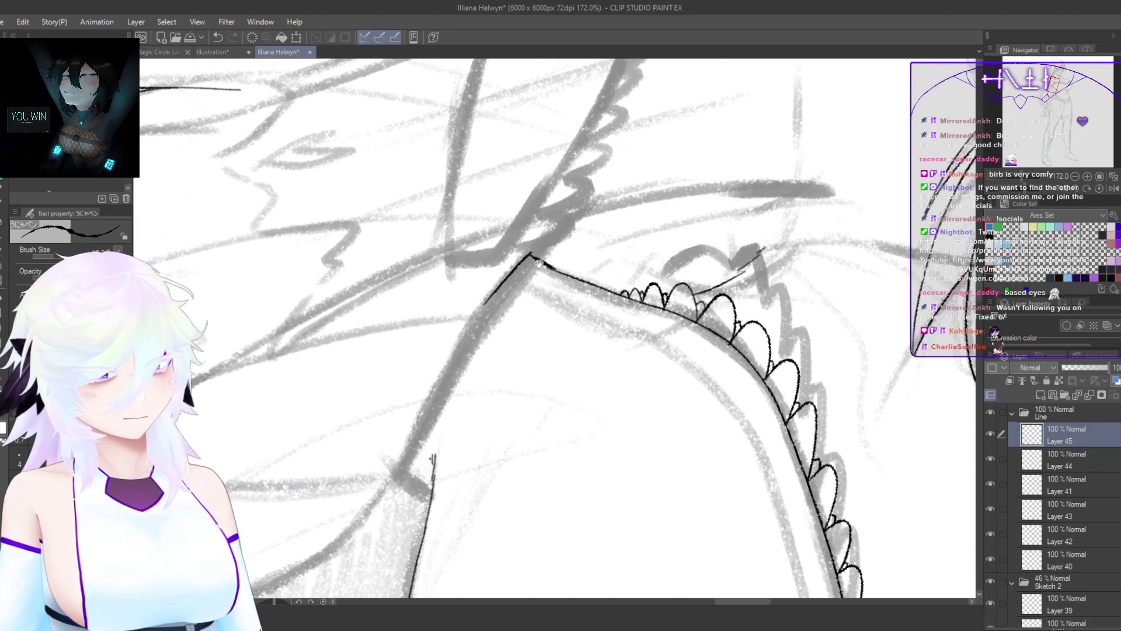
key("ctrl+z")
mouse_move(527, 256)
left_mouse_down()
mouse_move(397, 461)
mouse_move(526, 259)
mouse_move(414, 437)
mouse_move(501, 310)
mouse_move(439, 363)
left_mouse_up()
key("ctrl+z")
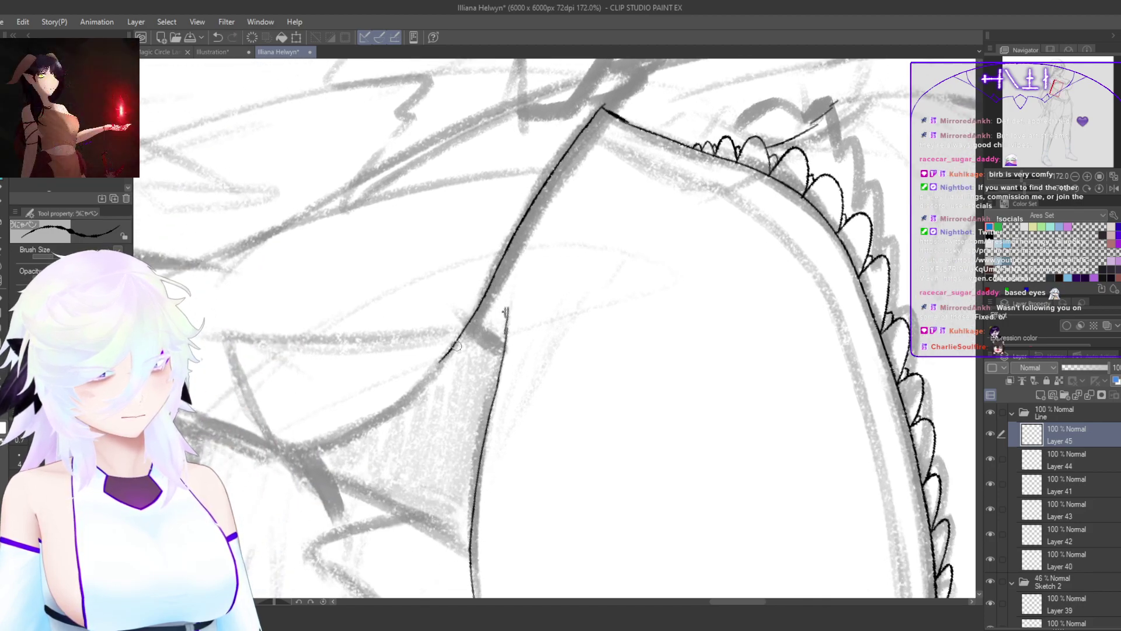
Step: Close the gap between the side edge and the underside contour with a short hem line above the shaded area
left_click_drag(469, 325, 491, 347)
left_click_drag(526, 403, 495, 400)
key("ctrl+z")
left_click_drag(494, 337, 495, 338)
key("h")
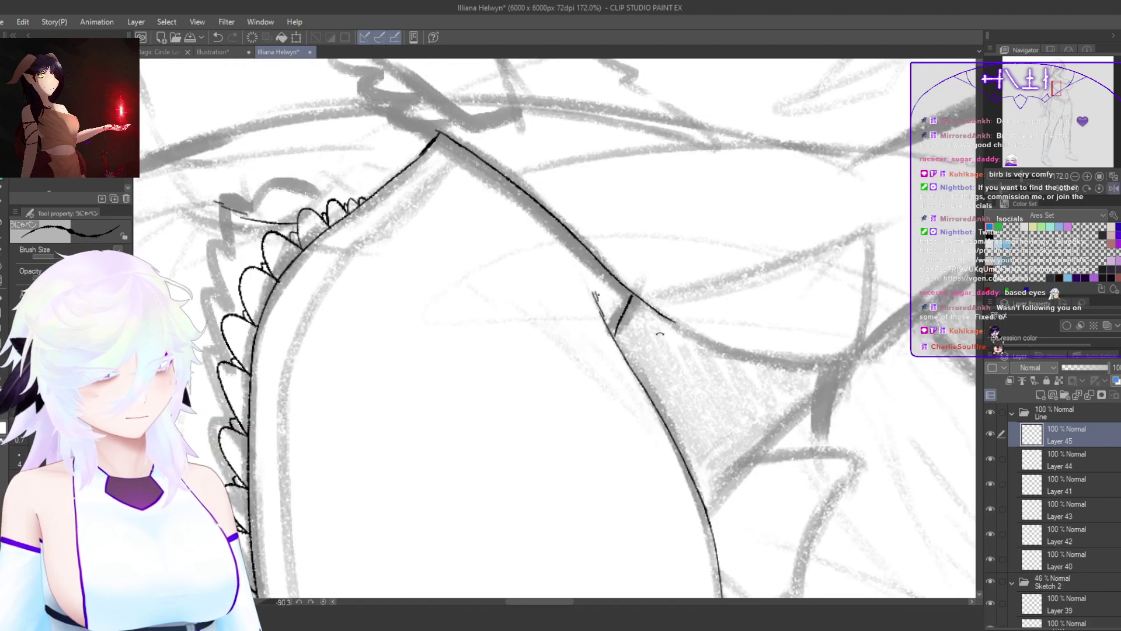
left_click_drag(632, 295, 618, 331)
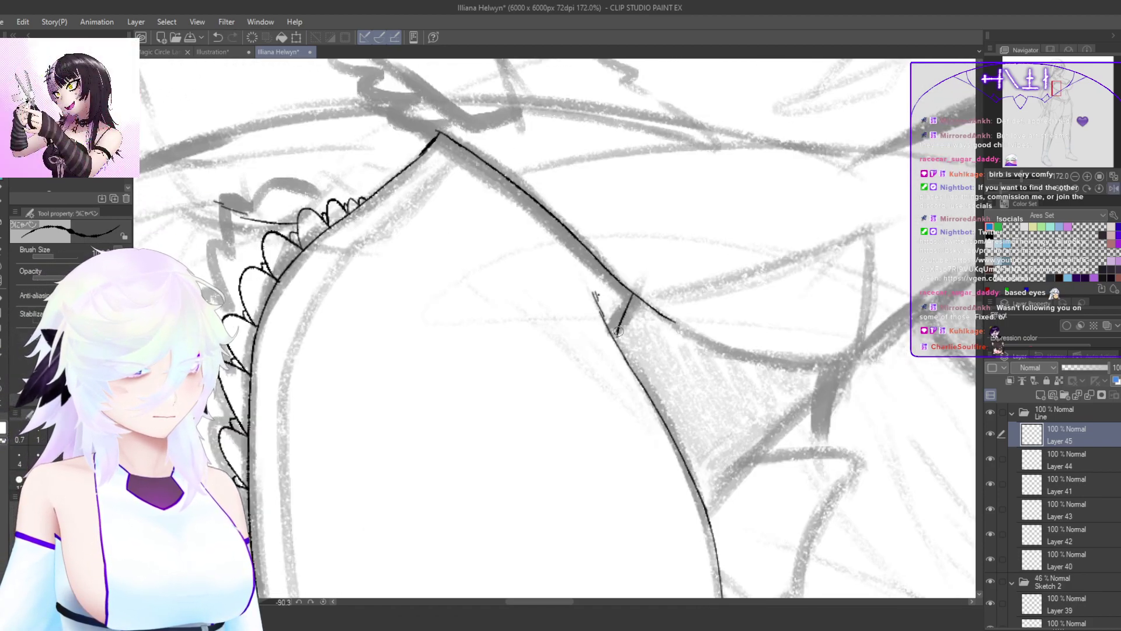
double_click(641, 362)
Step: Ink the start of the wider side's neckline band, curving up from the sketched centre point
left_click_drag(716, 367, 724, 510)
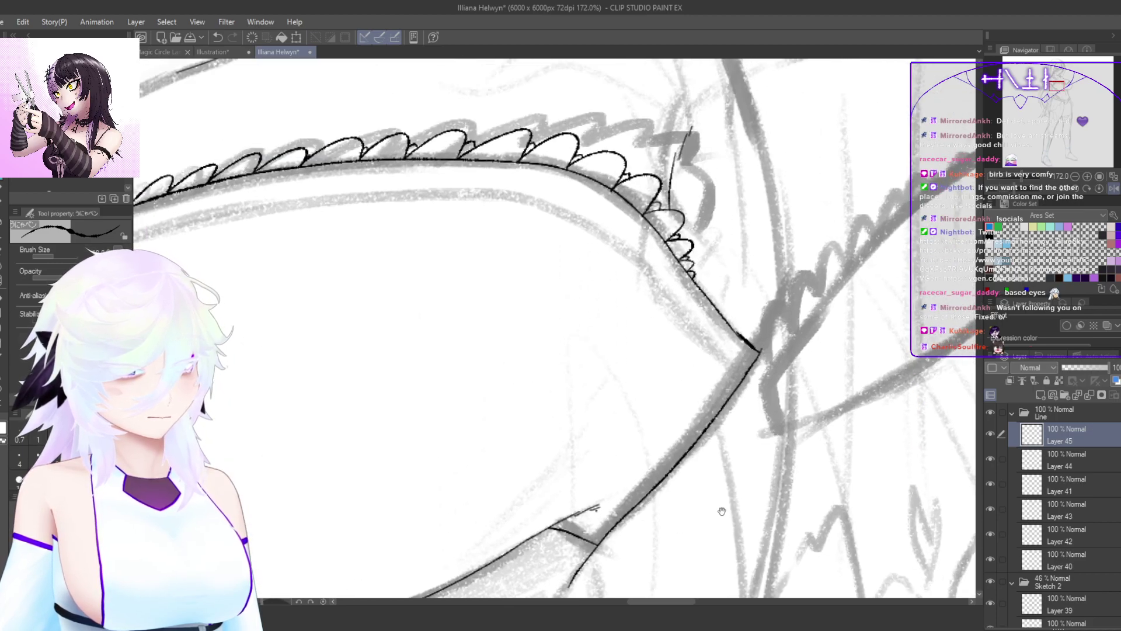
left_click_drag(804, 439, 601, 425)
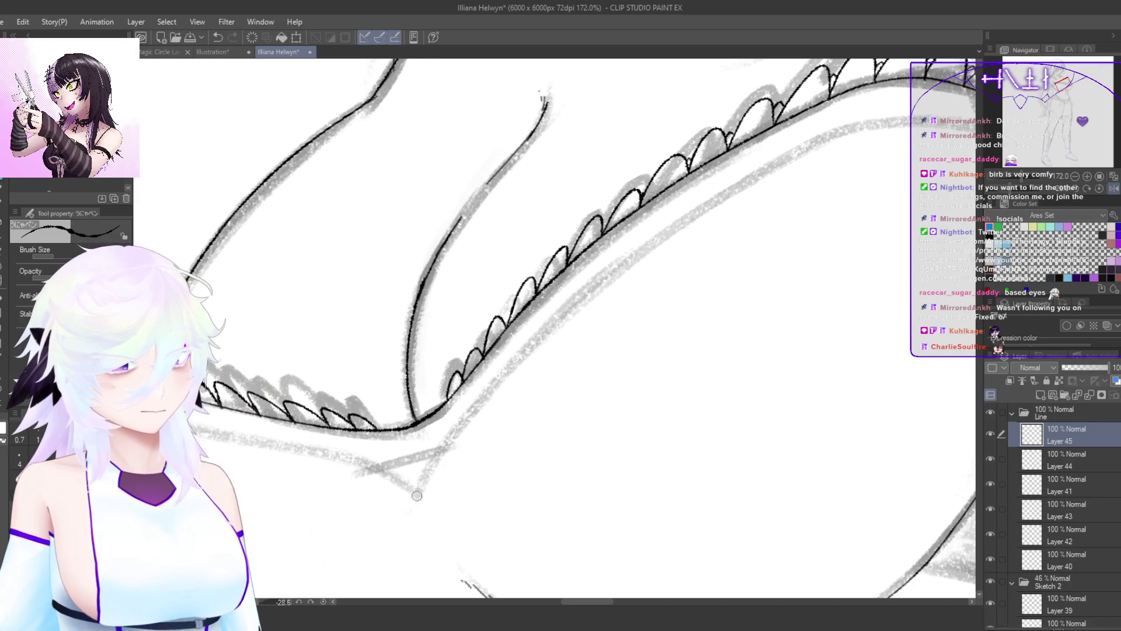
left_click_drag(417, 496, 467, 407)
key("ctrl+z")
left_click_drag(420, 491, 618, 267)
key("ctrl+z")
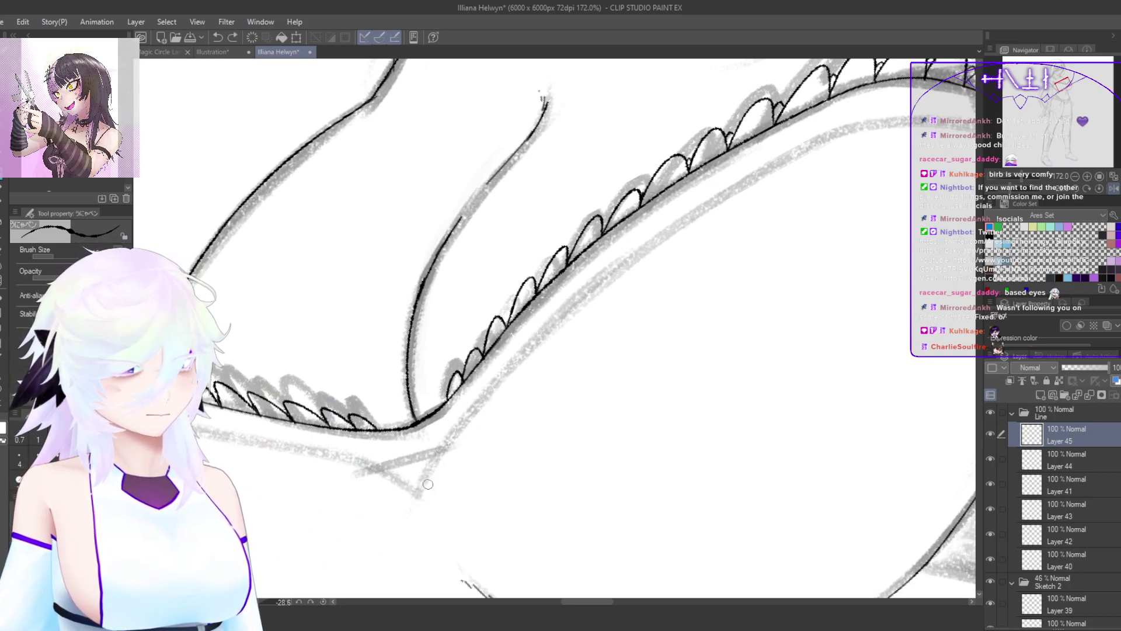
mouse_move(417, 495)
left_mouse_down()
mouse_move(509, 364)
mouse_move(642, 250)
mouse_move(624, 312)
left_mouse_up()
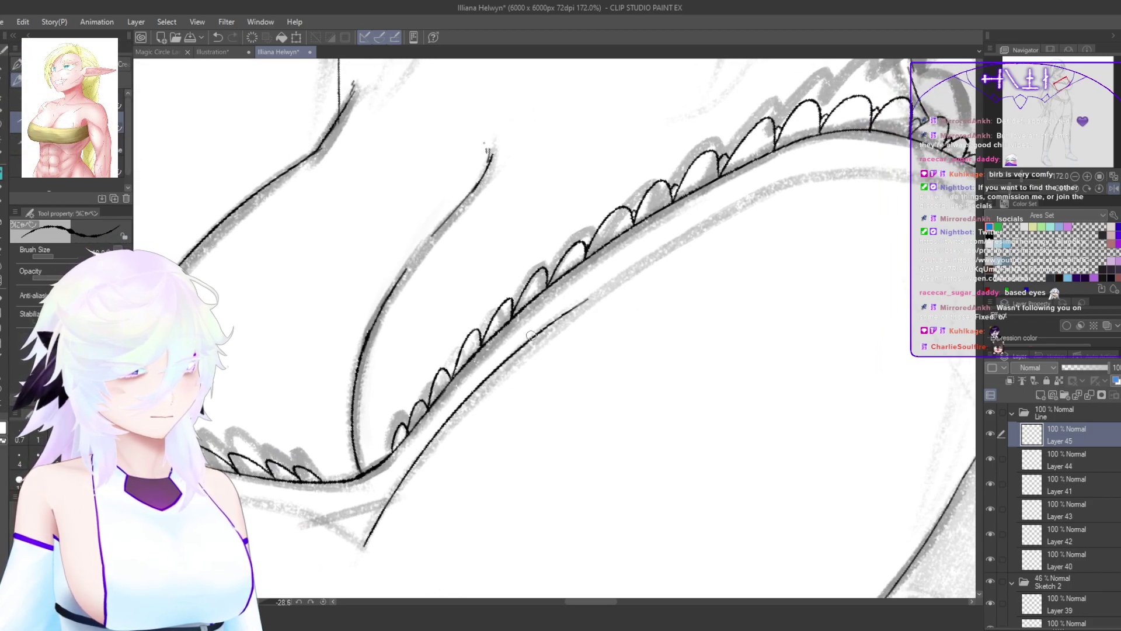
Step: Extend the wider side's band line along the sketch, parallel to the ruffled edge
left_click_drag(530, 335, 706, 229)
key("ctrl+z")
mouse_move(534, 341)
left_mouse_down()
mouse_move(666, 243)
mouse_move(827, 170)
left_mouse_up()
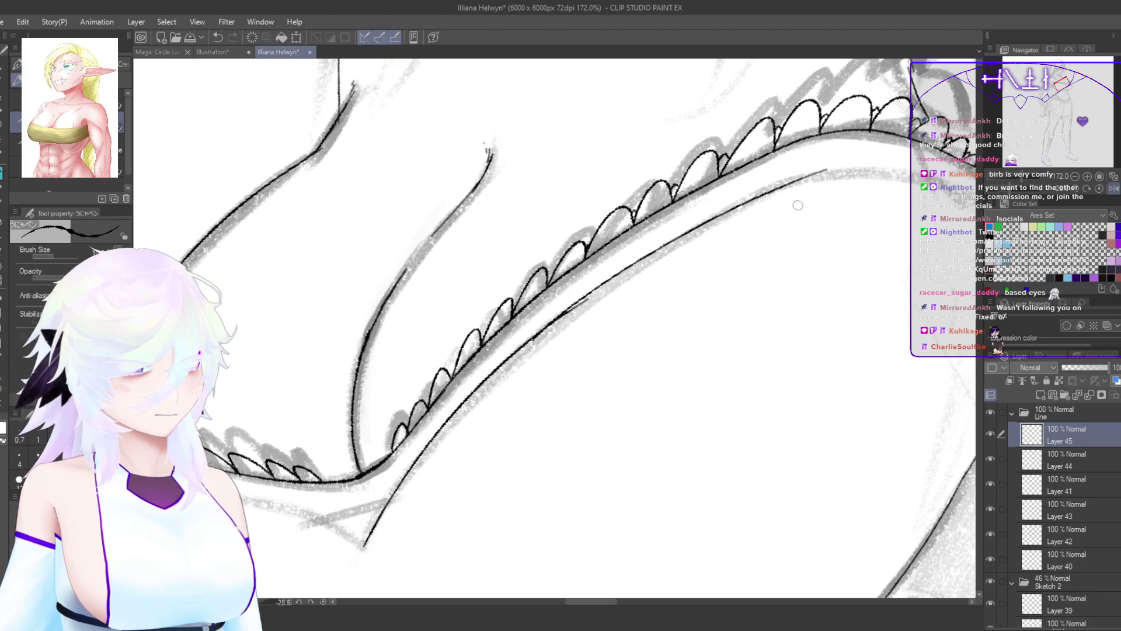
Step: Continue the wider side's band line around the outer curve beneath the largest ruffle scallops
scroll(584, 300, "up", 3)
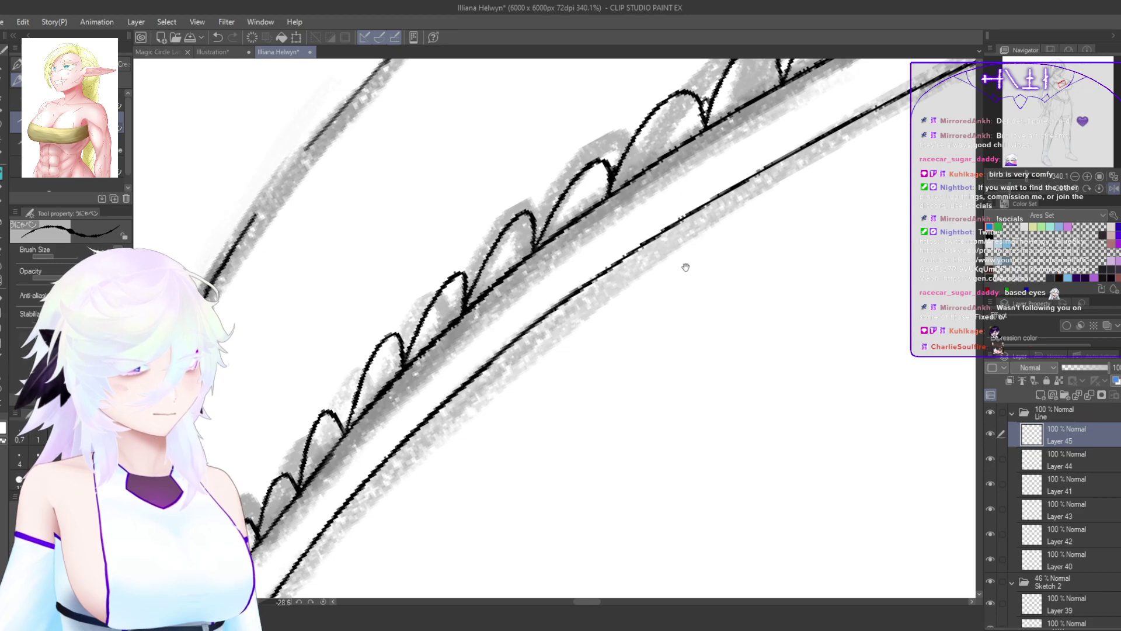
left_click_drag(683, 265, 557, 392)
mouse_move(859, 461)
left_mouse_down()
mouse_move(806, 300)
mouse_move(691, 313)
mouse_move(778, 298)
mouse_move(711, 265)
mouse_move(591, 379)
left_mouse_up()
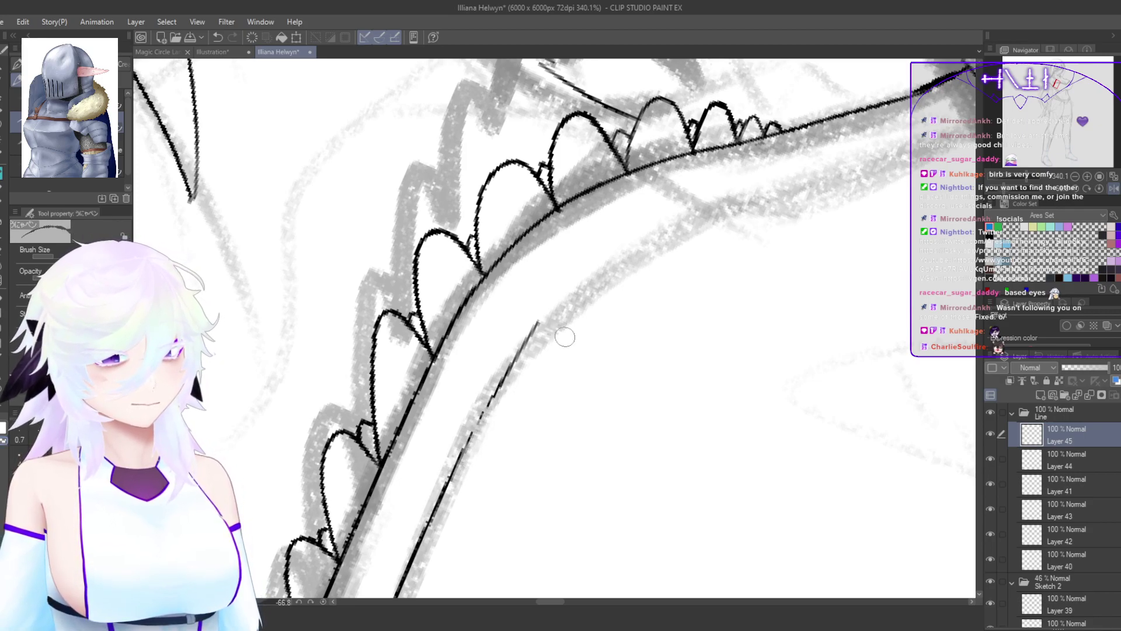
left_click_drag(467, 450, 657, 259)
key("ctrl+z")
mouse_move(481, 432)
left_mouse_down()
mouse_move(500, 388)
mouse_move(609, 255)
left_mouse_up()
key("ctrl+z")
left_click_drag(511, 368, 657, 232)
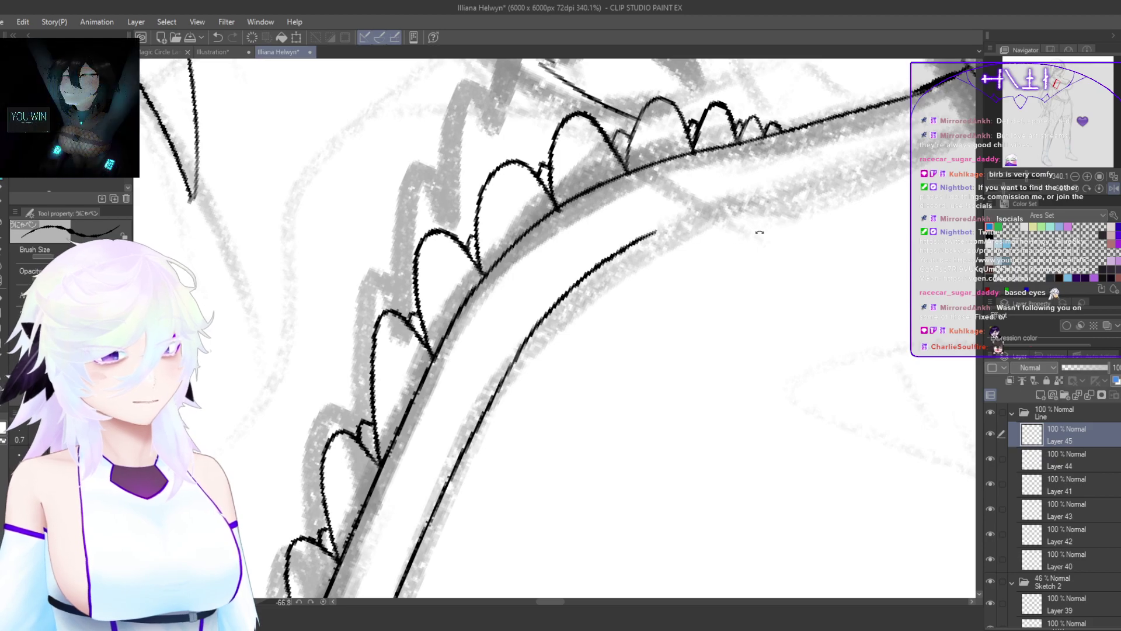
Step: Finish the wider side's band line with strokes running to the garment's side edge below the corner
mouse_move(751, 230)
left_mouse_down()
mouse_move(656, 253)
mouse_move(511, 366)
mouse_move(648, 260)
left_mouse_up()
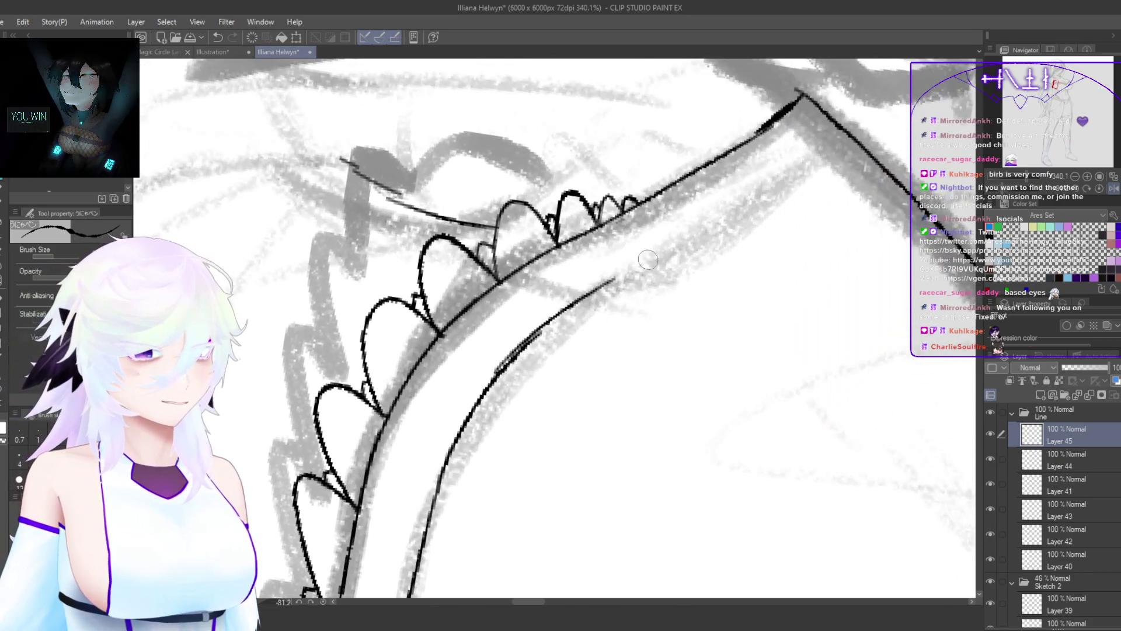
key("ctrl+z")
left_click_drag(515, 351, 679, 244)
left_click_drag(624, 278, 829, 135)
key("ctrl+z")
left_click_drag(636, 270, 829, 134)
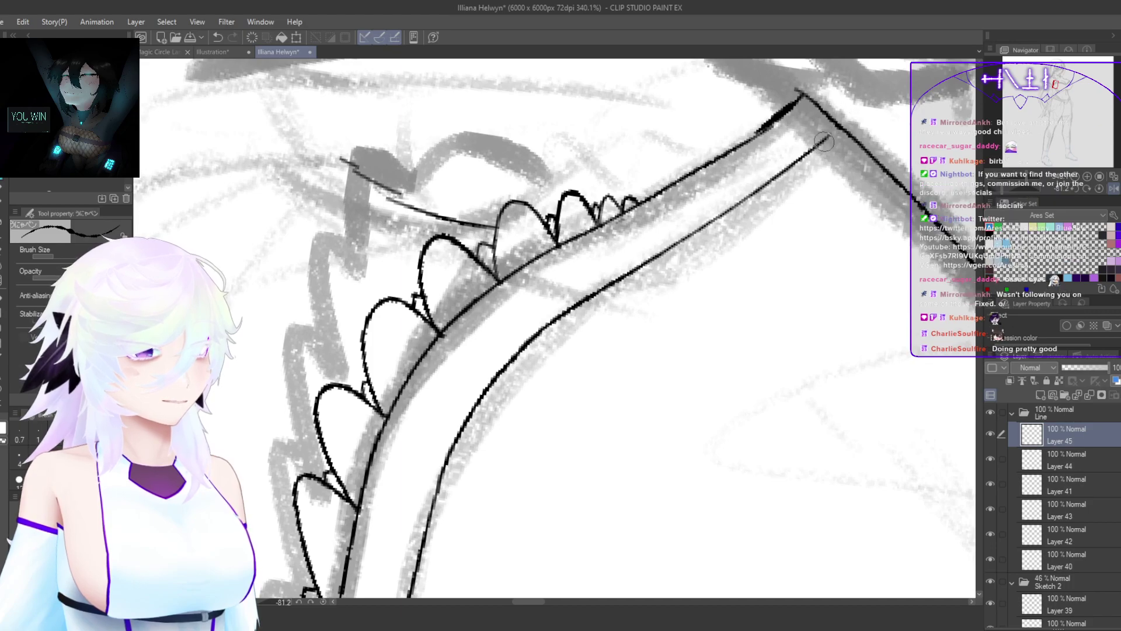
left_click_drag(810, 305, 806, 306)
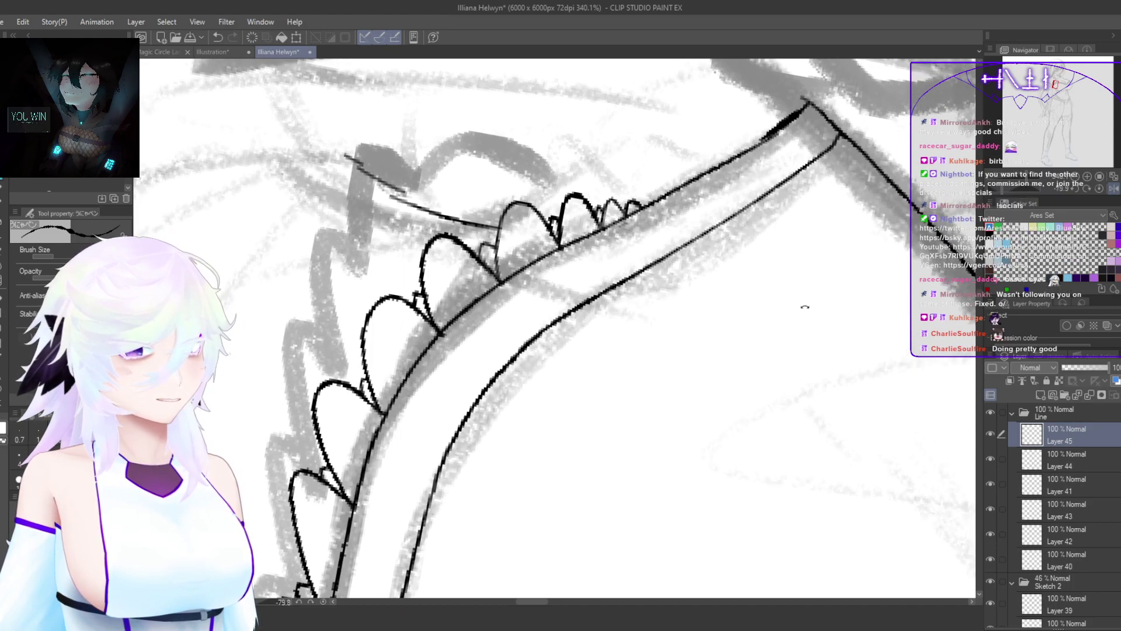
double_click(807, 306)
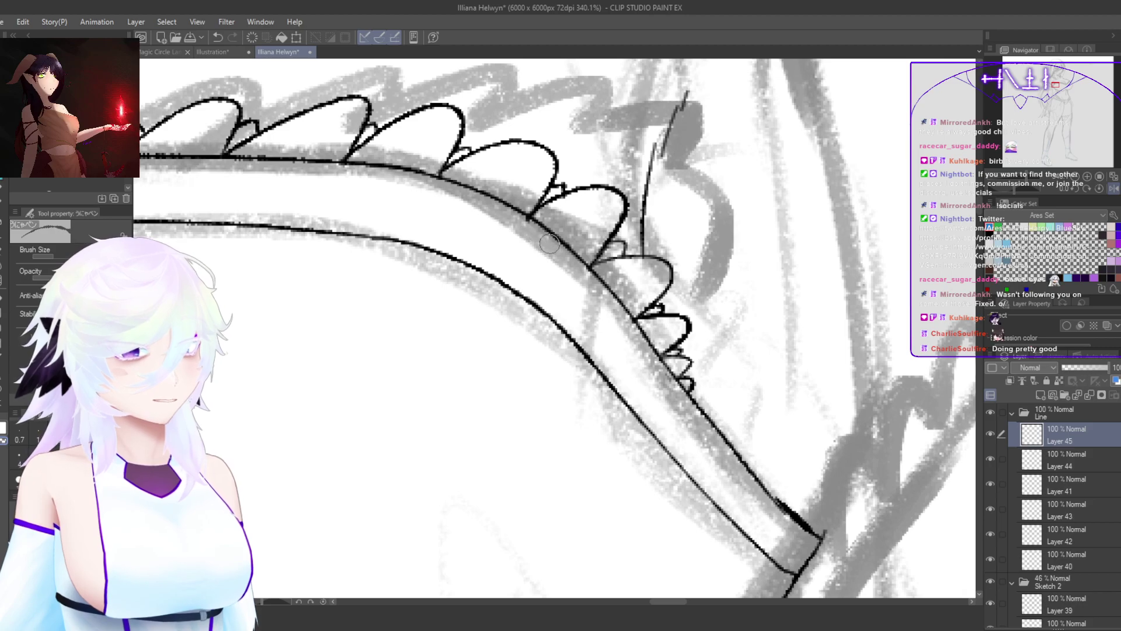
Step: Start the shorter side's band line at the centre point and ink it upward beneath the first ruffle scallops
left_click_drag(568, 289, 886, 390)
scroll(629, 429, "up", 5)
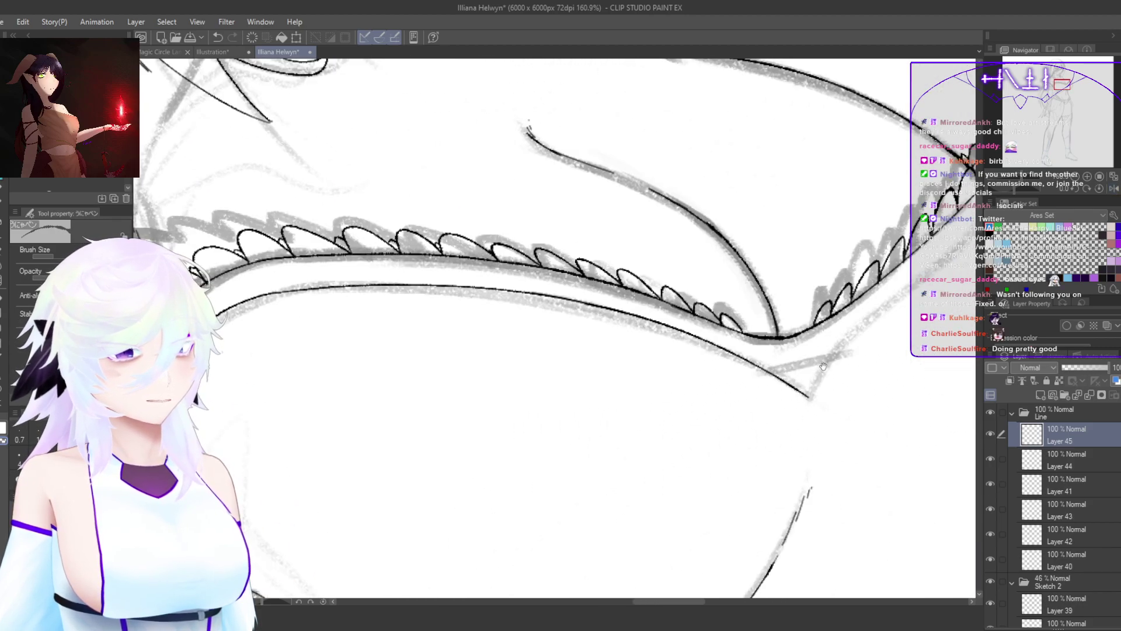
left_click_drag(652, 466, 734, 309)
left_click_drag(590, 465, 558, 438)
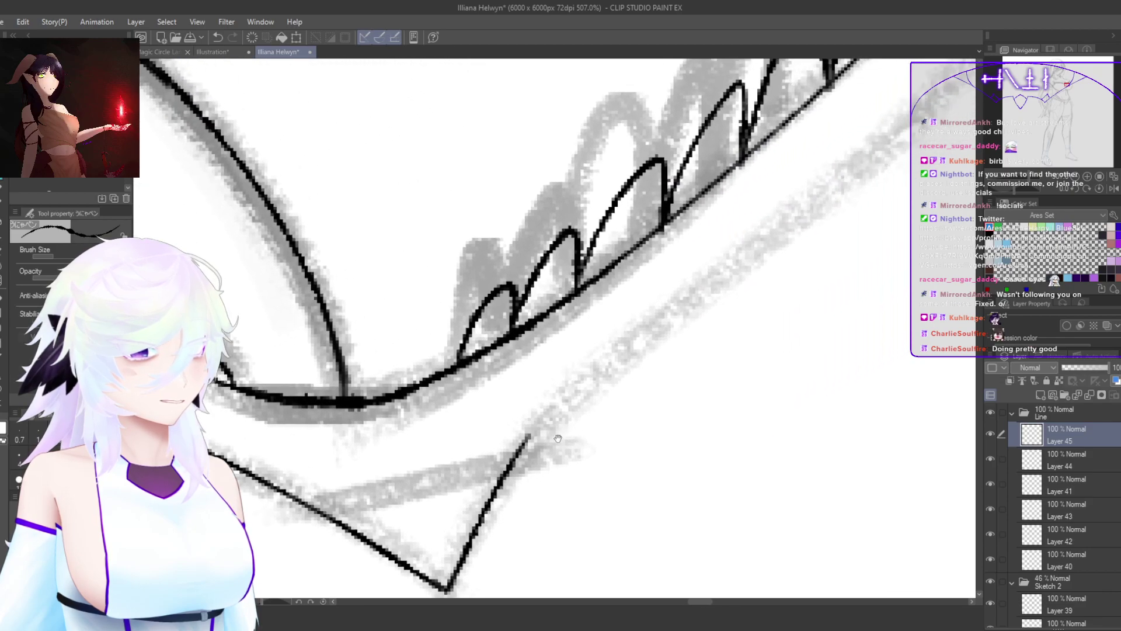
left_click_drag(488, 512, 676, 313)
key("ctrl+z")
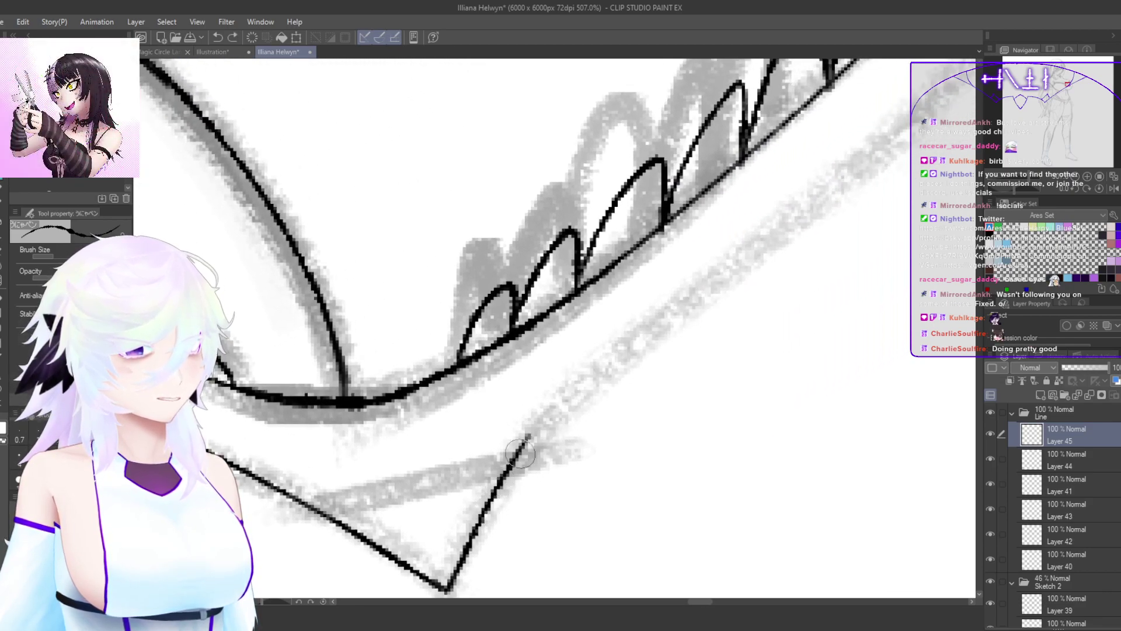
left_click_drag(514, 459, 676, 305)
left_click_drag(596, 390, 488, 487)
left_click_drag(545, 420, 803, 206)
left_click_drag(637, 361, 560, 424)
key("ctrl+z")
Step: Extend the shorter side's band line along the sketch until it curves into the outer contour
left_click_drag(469, 481, 732, 262)
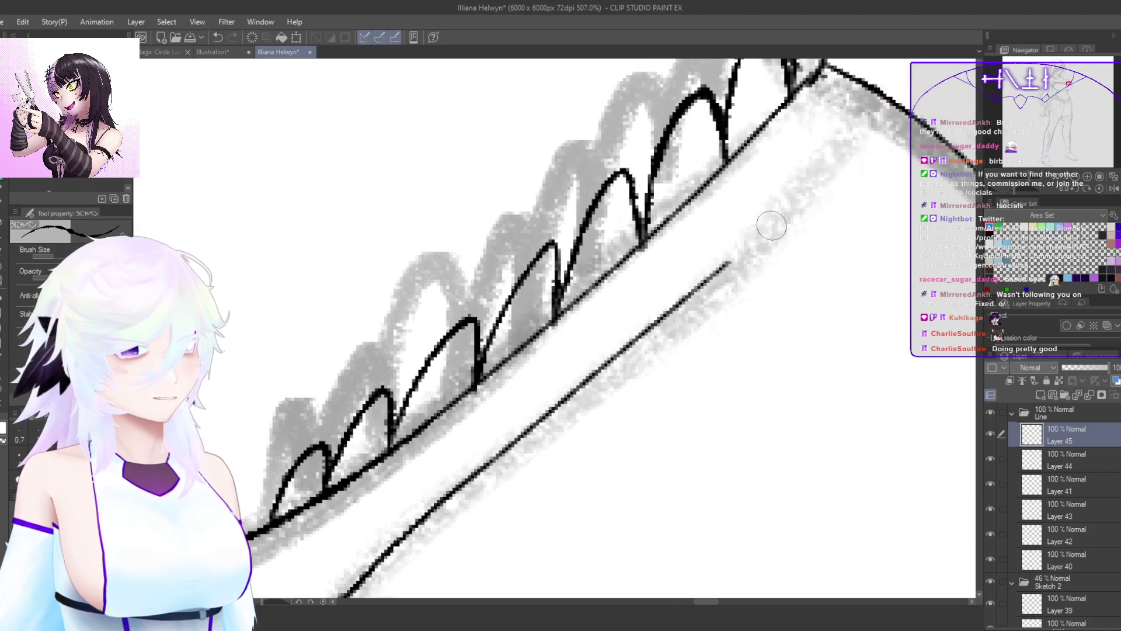
key("ctrl+z")
left_click_drag(456, 491, 772, 238)
left_click_drag(766, 301, 667, 397)
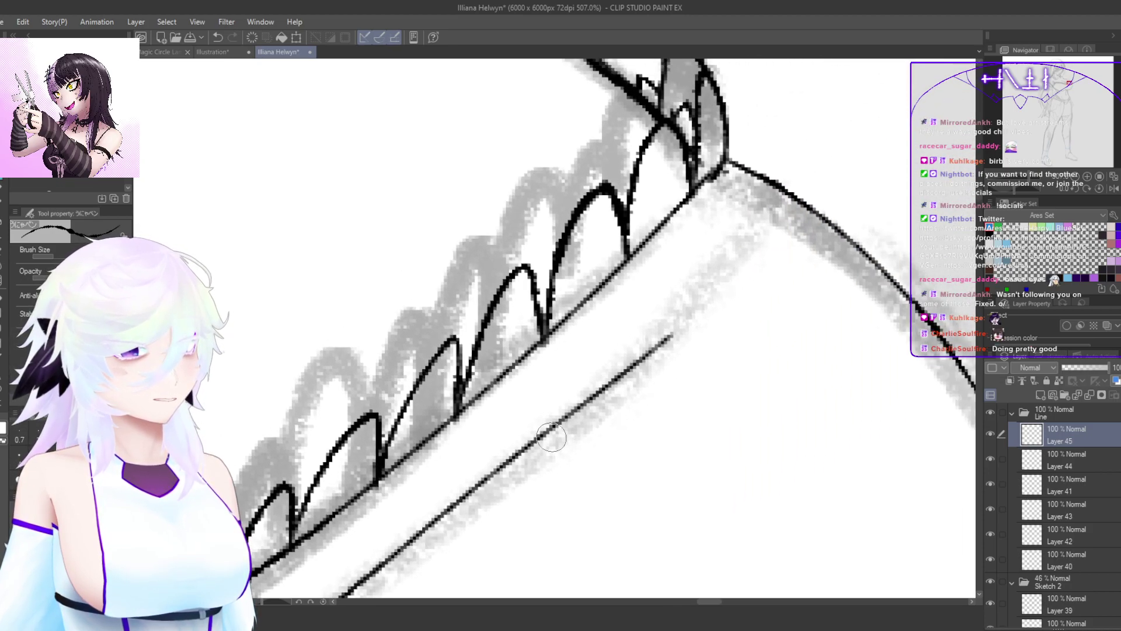
left_click_drag(526, 449, 767, 205)
left_click_drag(738, 241, 774, 184)
Step: Smooth the bend in the middle of the shorter side's band line by redrawing and thinning the joined strokes
key("c")
left_click_drag(676, 329, 561, 428)
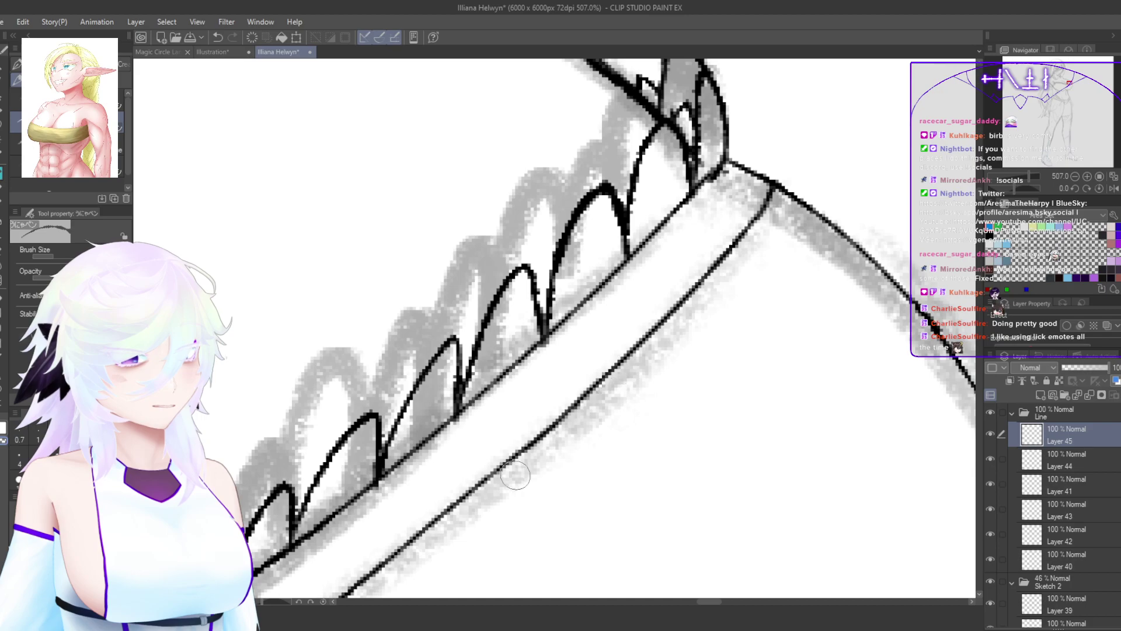
left_click_drag(502, 469, 623, 363)
key("c")
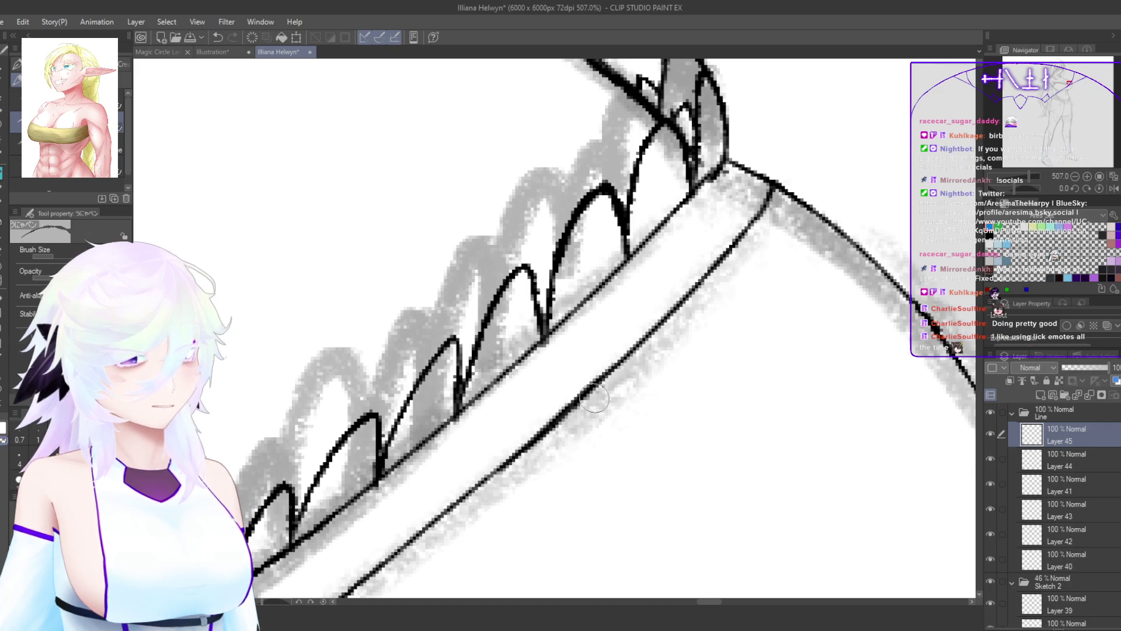
left_click_drag(592, 397, 515, 470)
left_click_drag(618, 375, 491, 495)
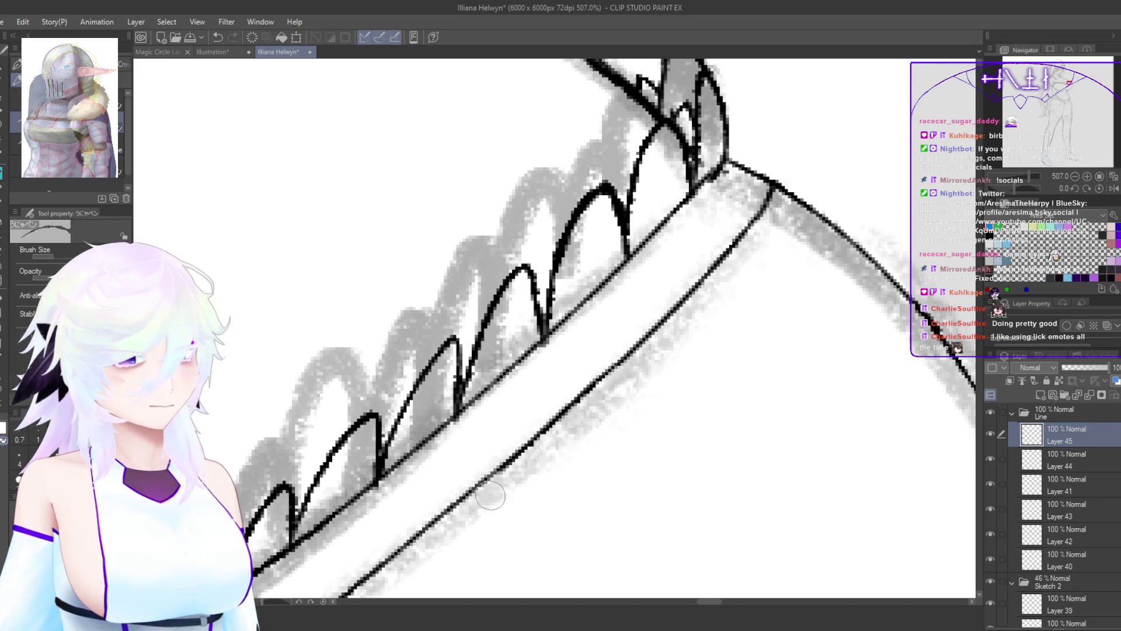
Step: Check the inked neckline band and contours against the whole figure in a mirrored and zoomed-out view
scroll(726, 450, "down", 3)
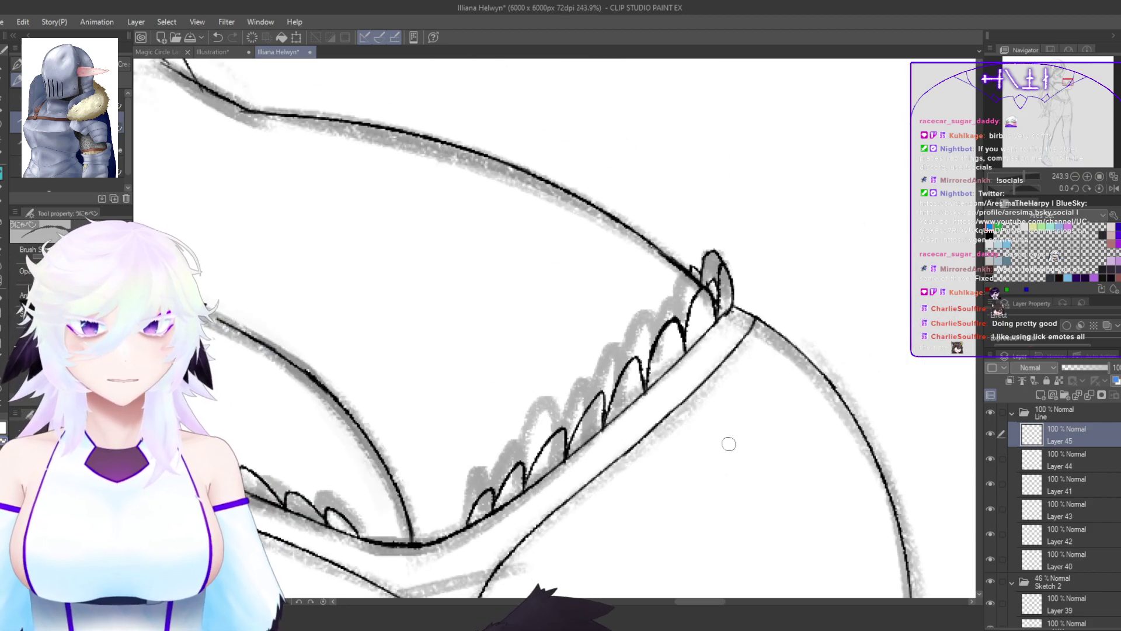
left_click_drag(816, 456, 814, 452)
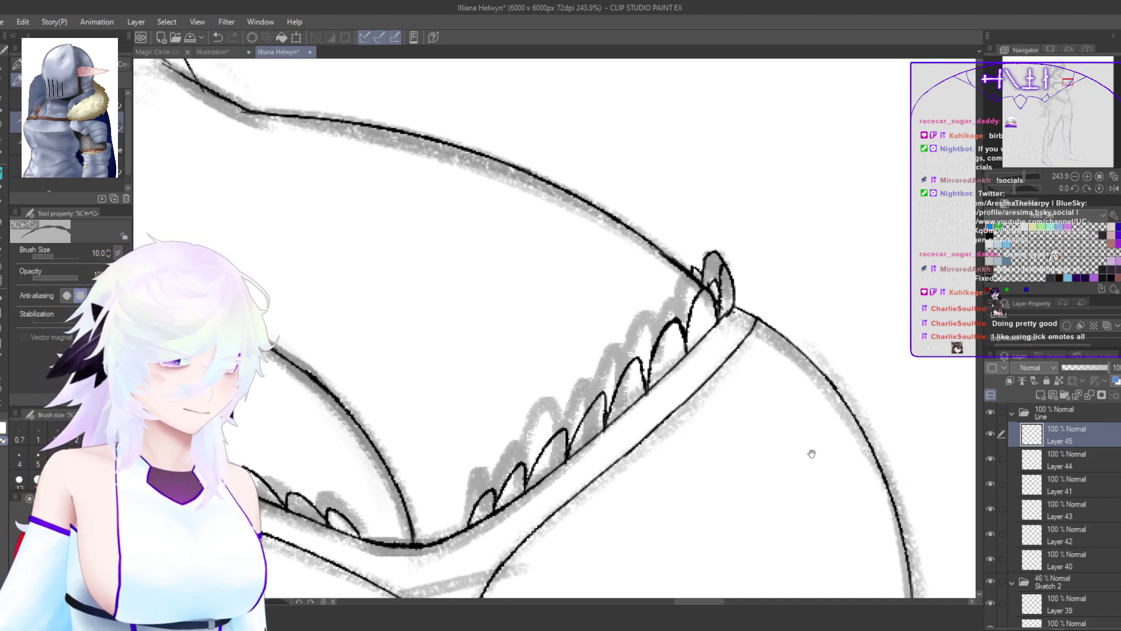
key("h")
left_click_drag(780, 507, 743, 392)
left_click_drag(563, 422, 609, 413)
mouse_move(671, 432)
left_mouse_down()
mouse_move(520, 557)
mouse_move(559, 266)
mouse_move(409, 506)
left_mouse_up()
key("ctrl+z")
left_click_drag(547, 245, 402, 536)
key("ctrl+at")
left_click_drag(725, 439, 609, 553)
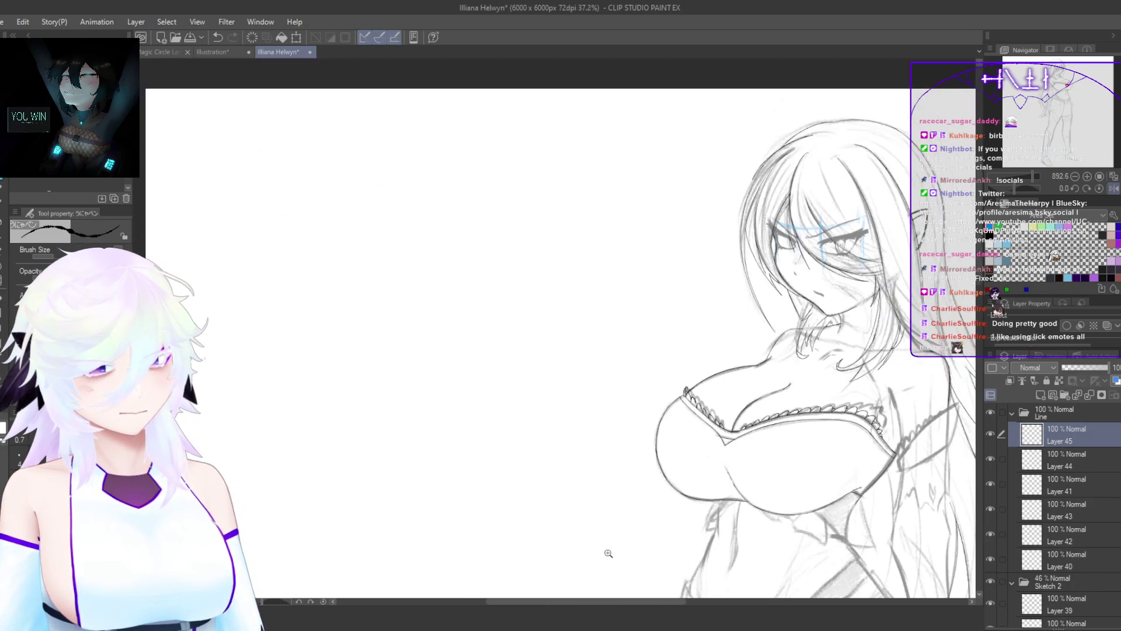
Step: Ink the side contour curving down from the garment's outer side corner along the outer edge of the shaded area below the bust
scroll(700, 404, "up", 8)
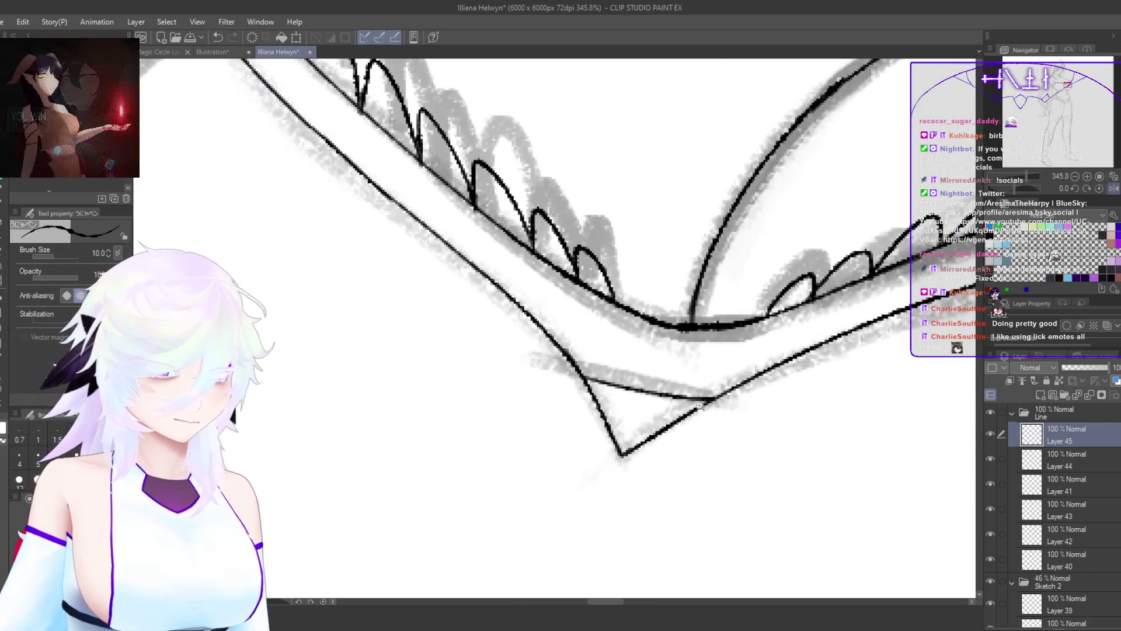
scroll(699, 404, "down", 6)
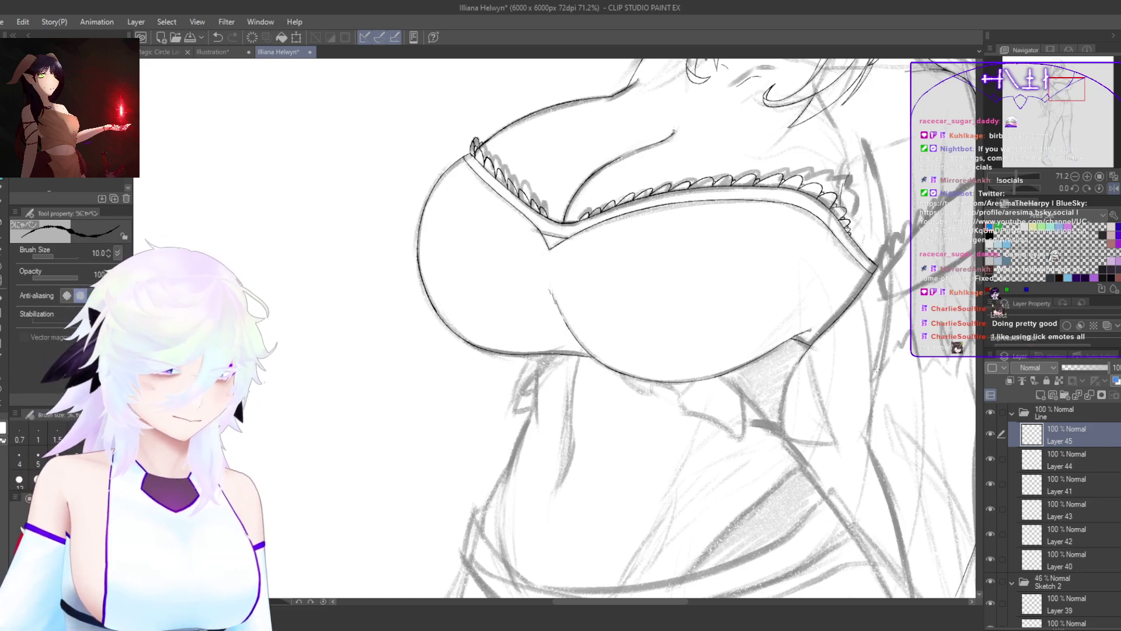
key("h")
left_click_drag(296, 393, 468, 476)
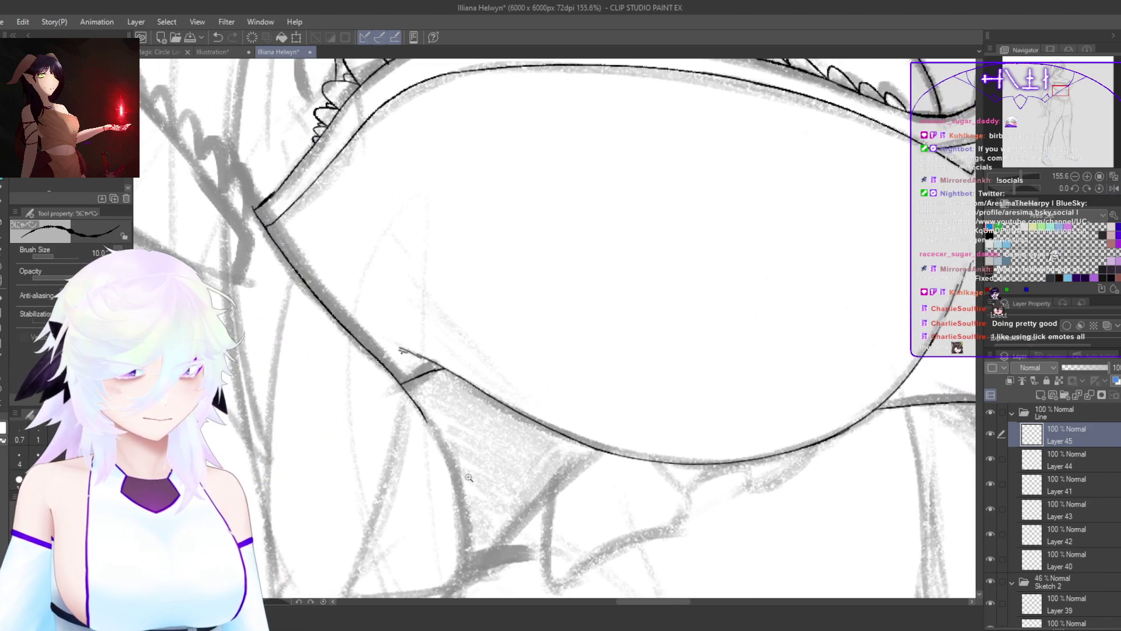
key("h")
left_click_drag(684, 518, 663, 409)
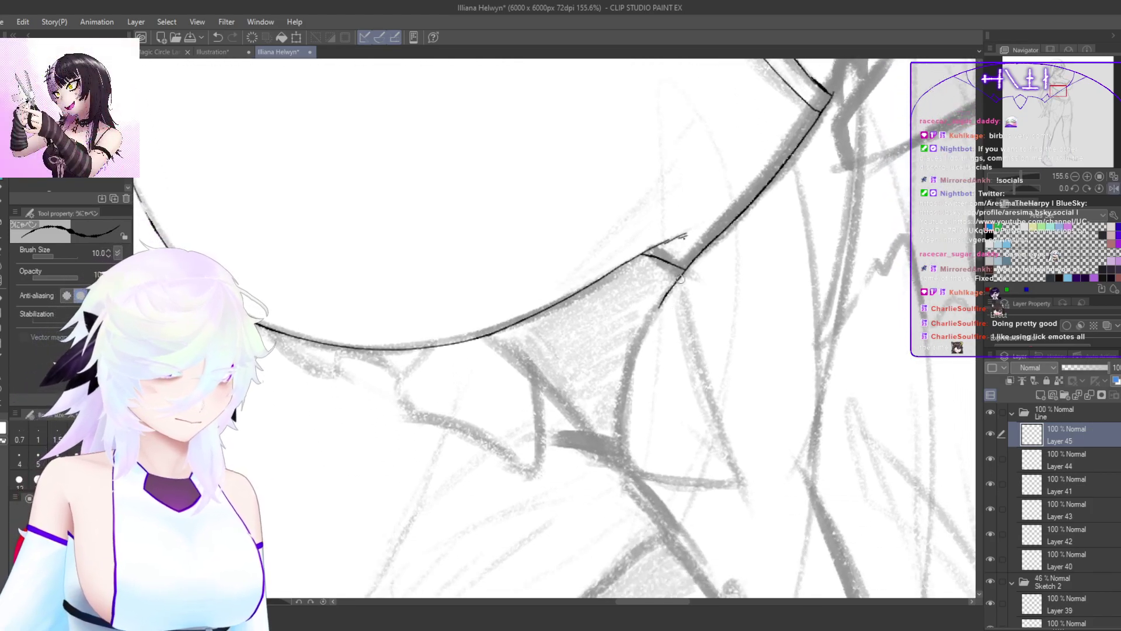
left_click_drag(681, 277, 623, 403)
key("ctrl+z")
left_click_drag(678, 281, 623, 404)
key("ctrl+z")
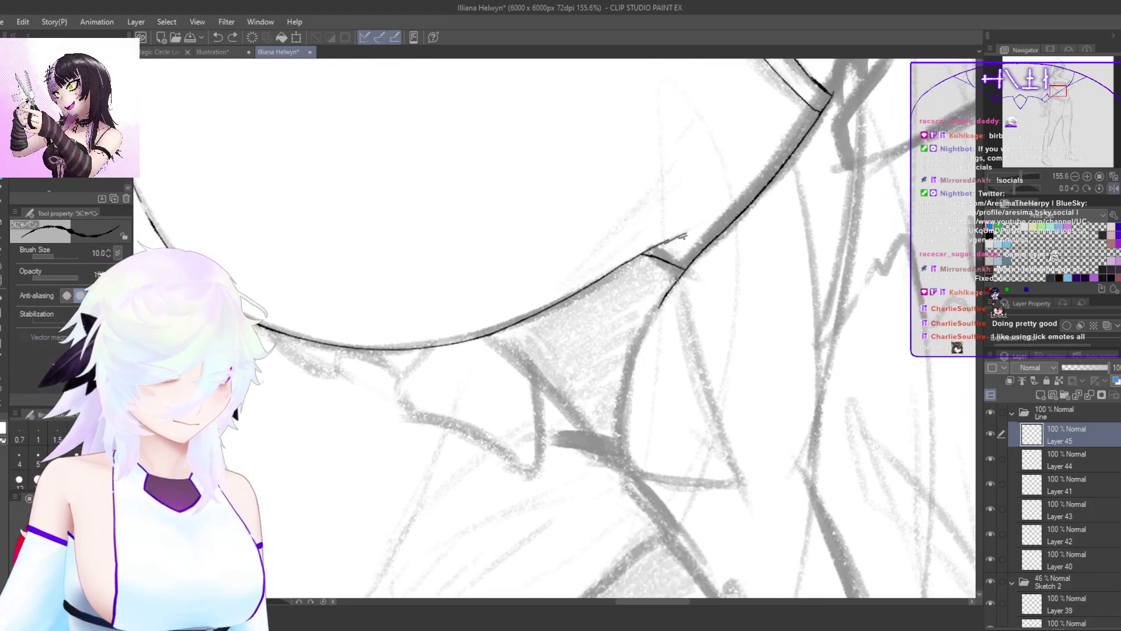
left_click_drag(675, 281, 614, 435)
key("ctrl+z")
mouse_move(675, 279)
left_mouse_down()
mouse_move(652, 322)
mouse_move(626, 416)
left_mouse_up()
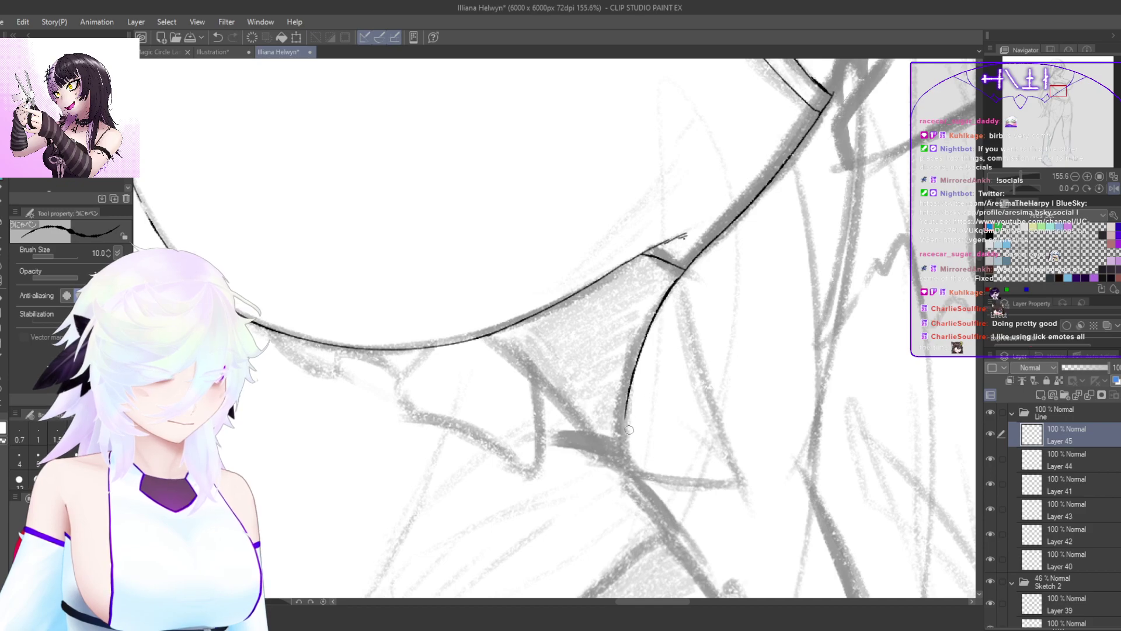
Step: Ink the diagonal edge from the bust's underside down along the shaded area until it meets the side contour
key("h")
left_click_drag(653, 527, 555, 453)
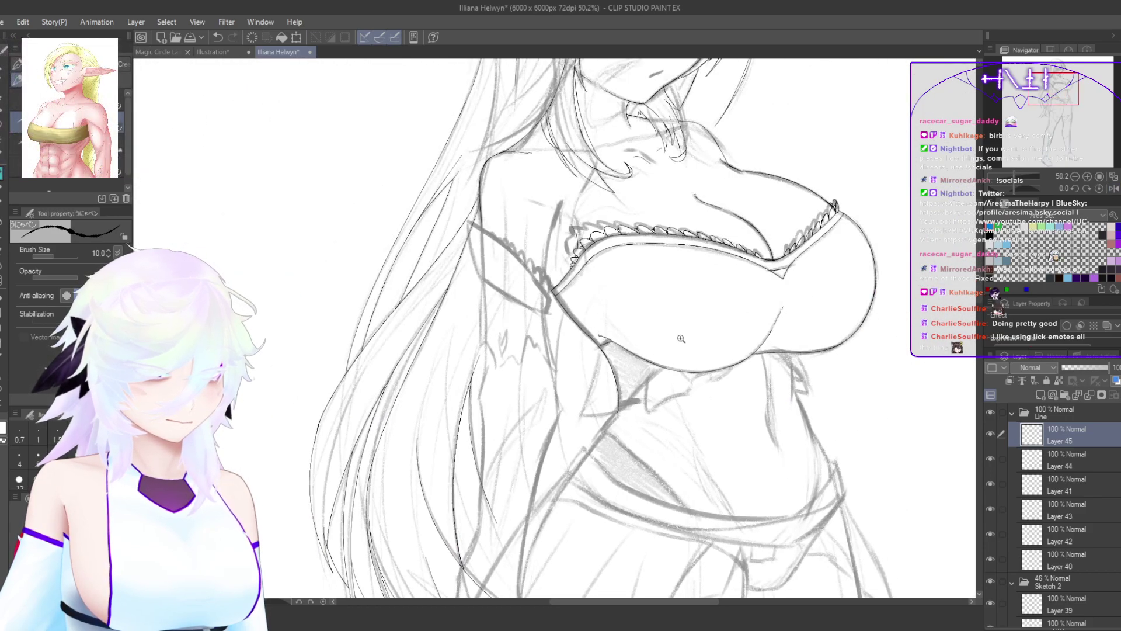
mouse_move(636, 392)
left_mouse_down()
mouse_move(760, 286)
mouse_move(629, 406)
left_mouse_up()
key("ctrl+z")
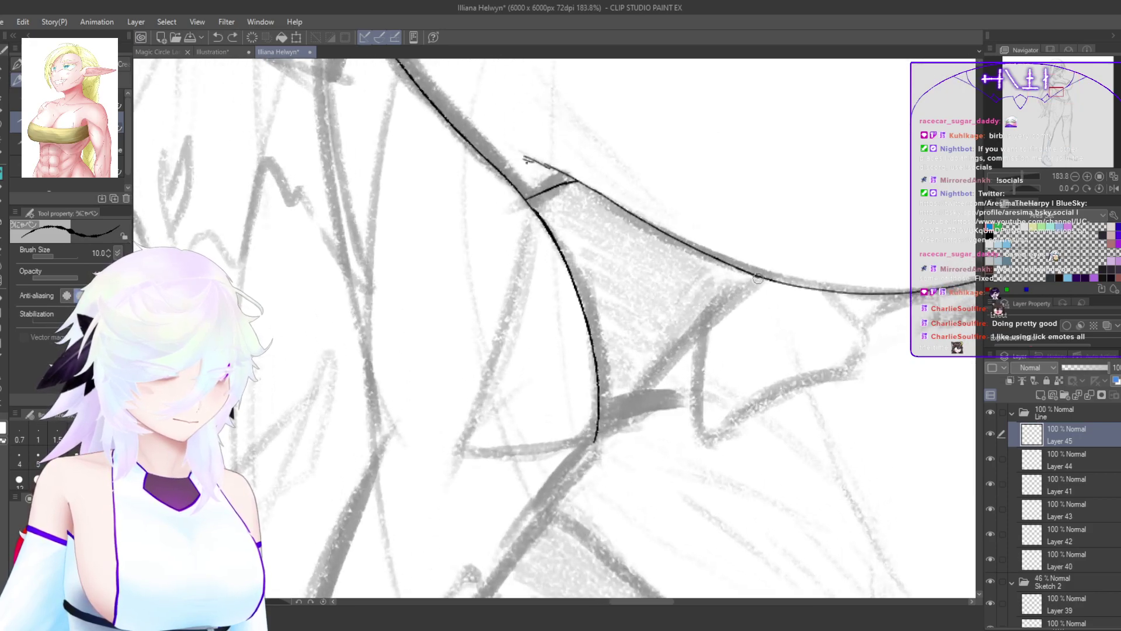
left_click_drag(760, 279, 597, 451)
key("ctrl+z")
left_click_drag(767, 278, 579, 458)
key("ctrl+z")
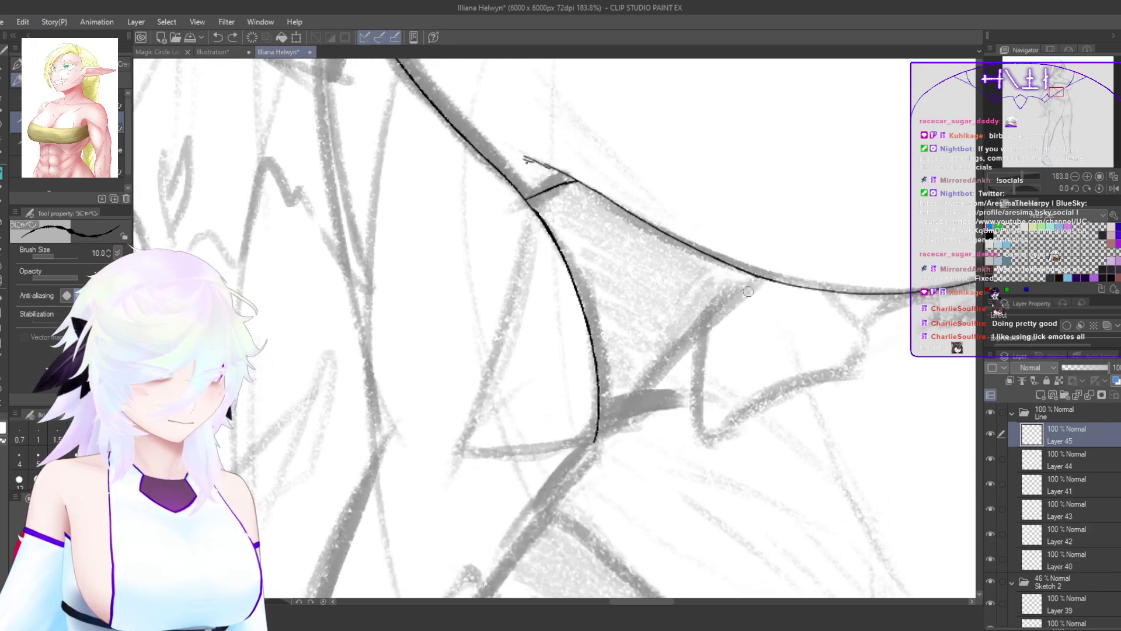
left_click_drag(765, 279, 596, 440)
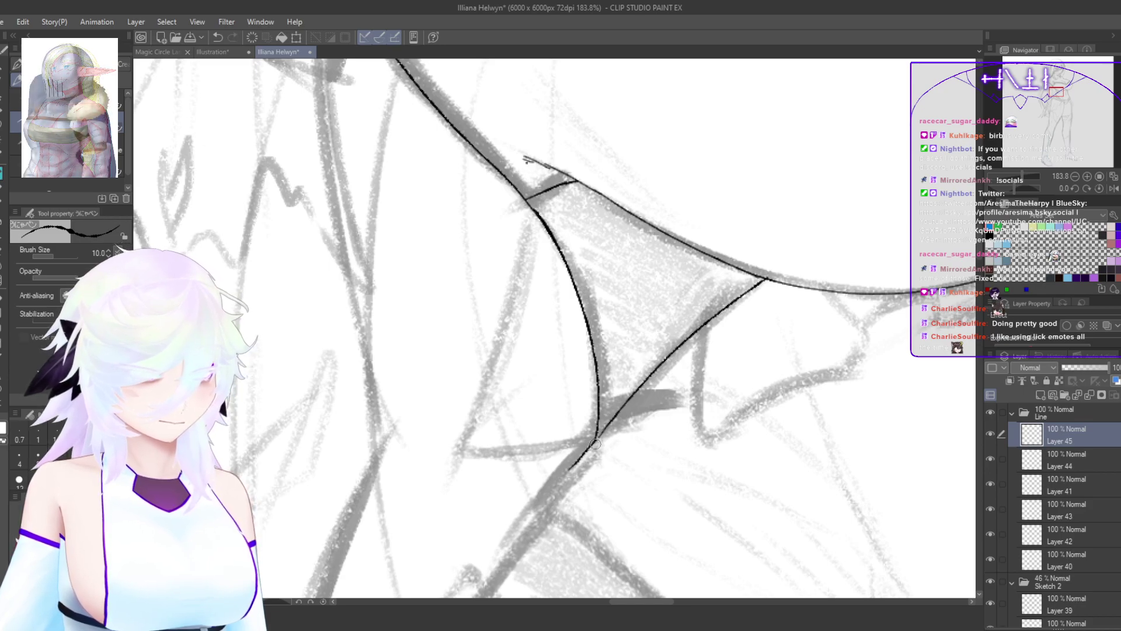
Step: Extend the diagonal edge a short way past the crossing to the top corner of the lower shaded area
left_click_drag(596, 439, 545, 511)
mouse_move(586, 455)
left_mouse_down()
mouse_move(618, 418)
mouse_move(597, 436)
left_mouse_up()
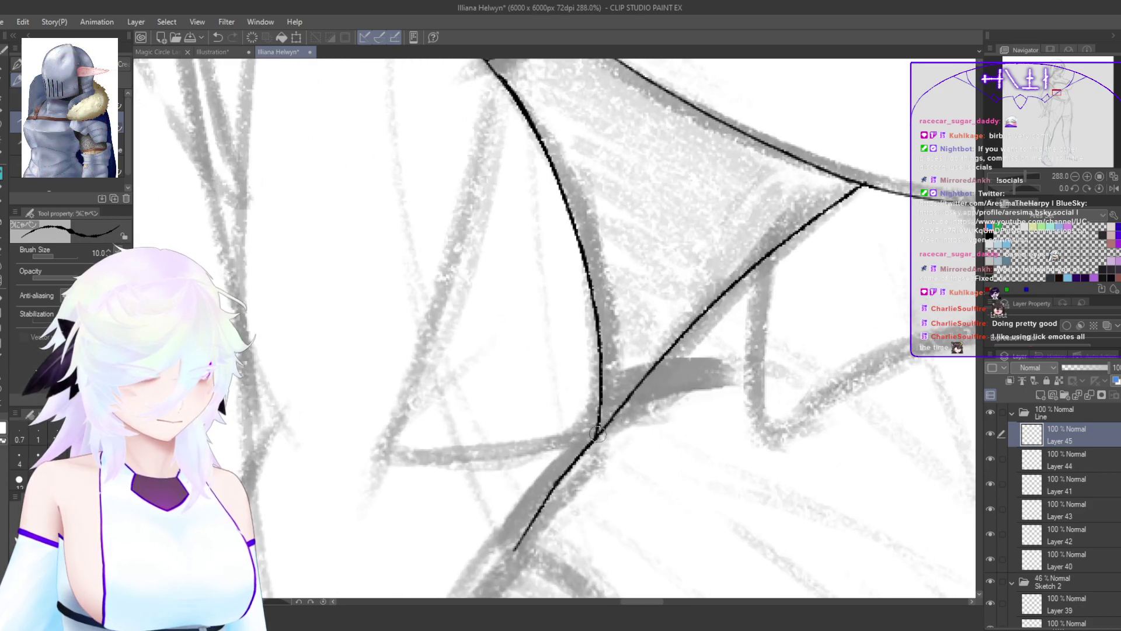
key("h")
left_click_drag(665, 407, 629, 471)
scroll(757, 449, "up", 8)
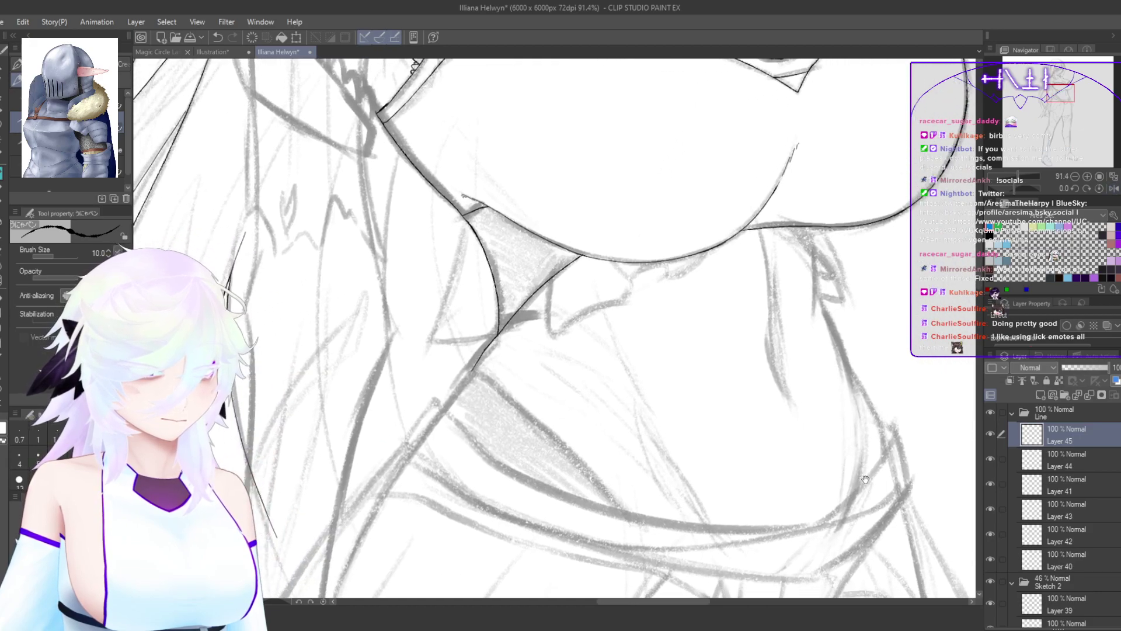
left_click_drag(544, 319, 524, 361)
key("ctrl+z")
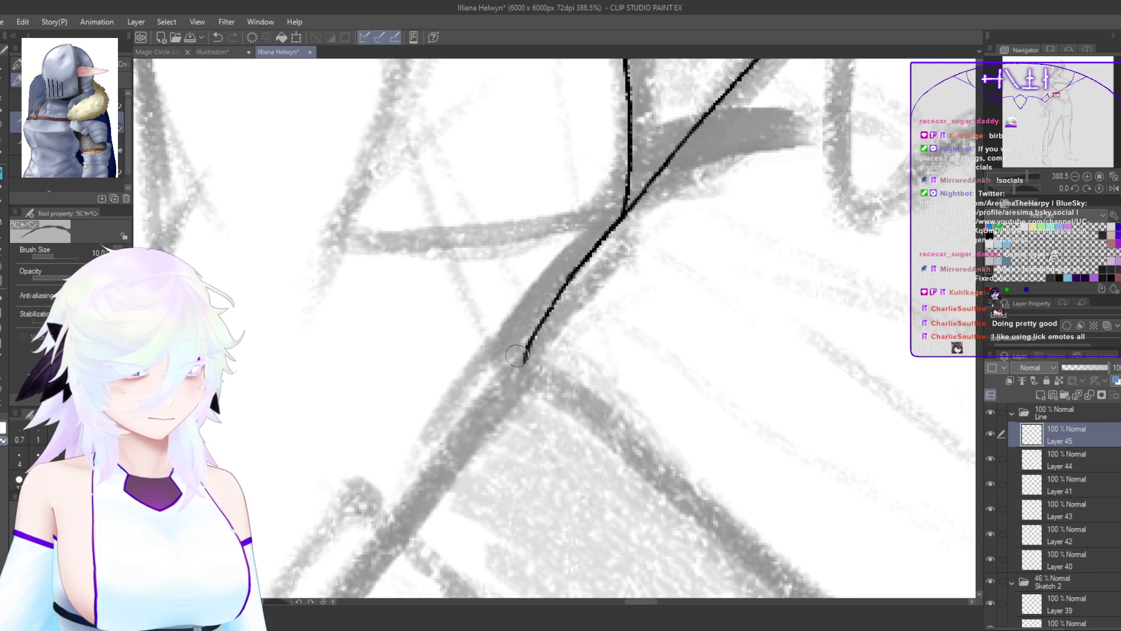
Step: Ink the upper edge of the lower shaded area from its top corner down to the sketched waistband
scroll(517, 354, "down", 6)
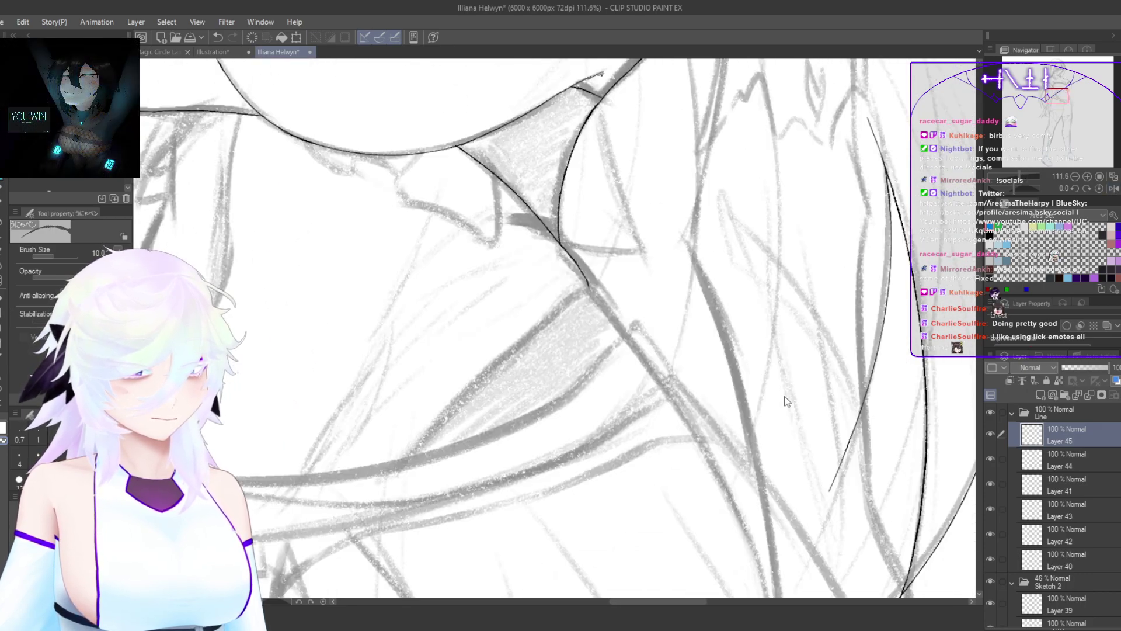
scroll(624, 354, "up", 2)
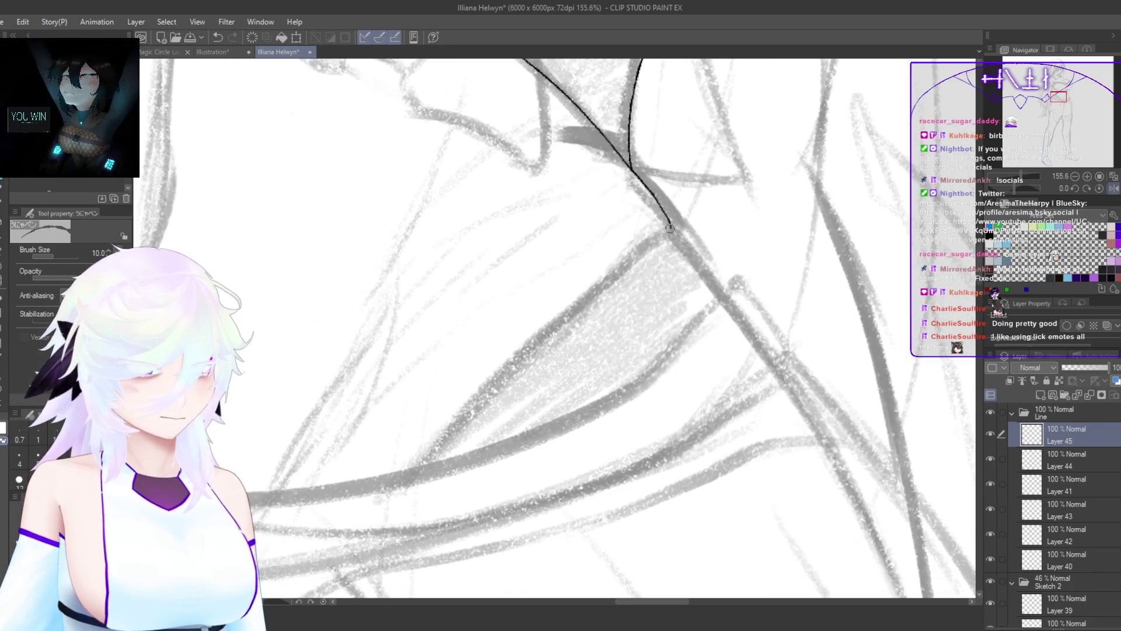
left_click_drag(671, 227, 493, 395)
key("ctrl+z")
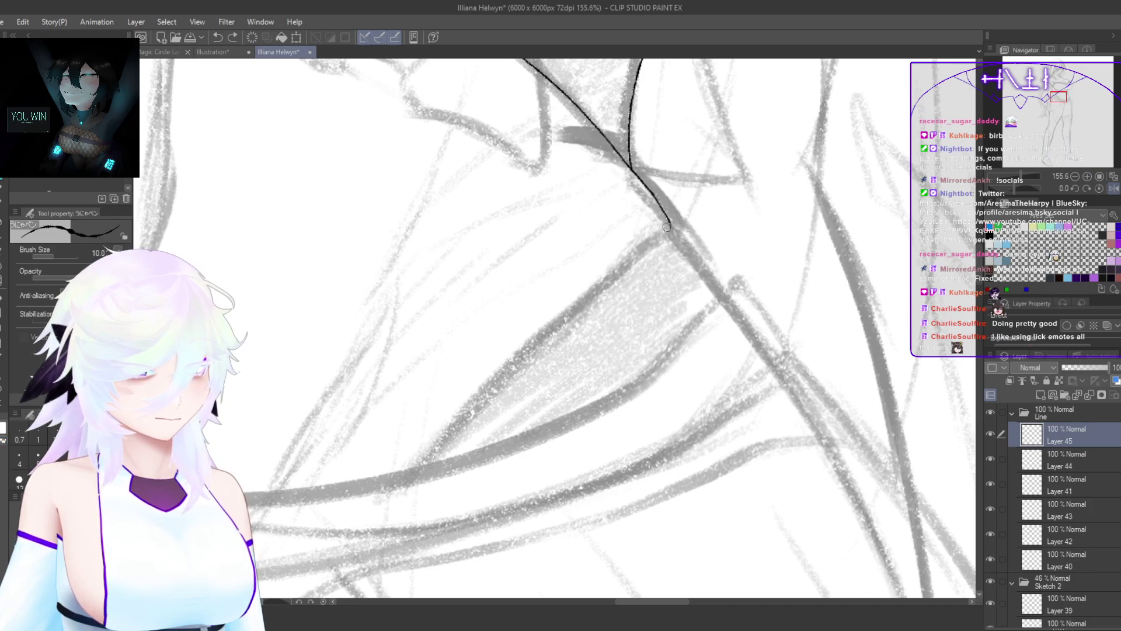
left_click_drag(672, 228, 479, 405)
key("ctrl+z")
left_click_drag(645, 243, 591, 288)
mouse_move(600, 281)
left_mouse_down()
mouse_move(505, 366)
mouse_move(419, 480)
left_mouse_up()
key("ctrl+z")
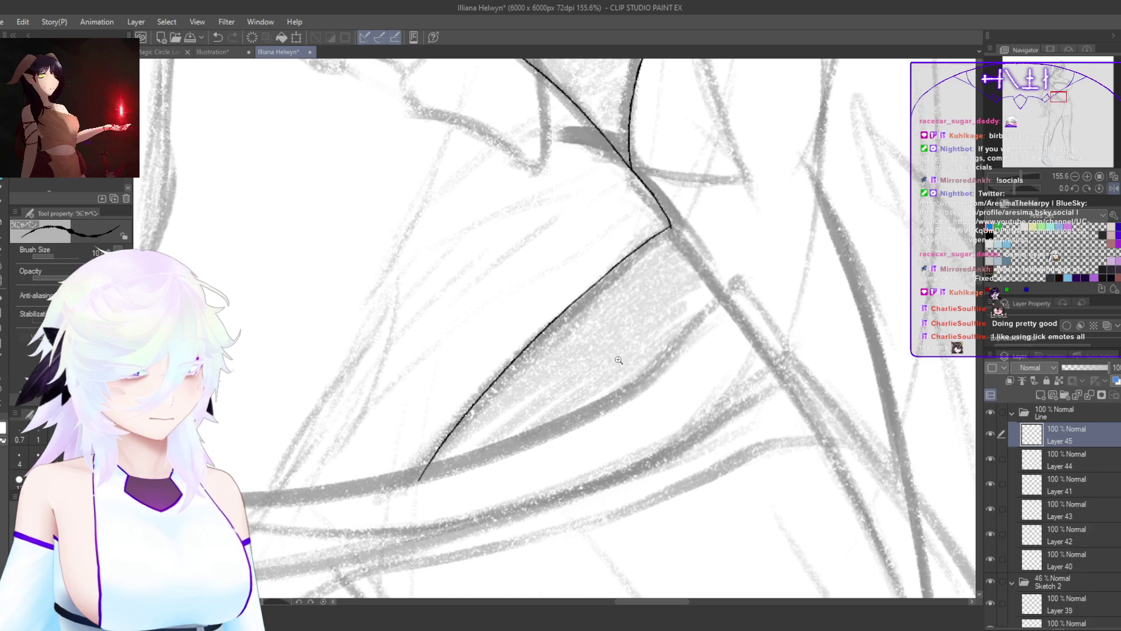
Step: Check the new waist lines against the whole figure in mirrored, zoomed-out and close-up views
left_click_drag(620, 358, 670, 352)
key("h")
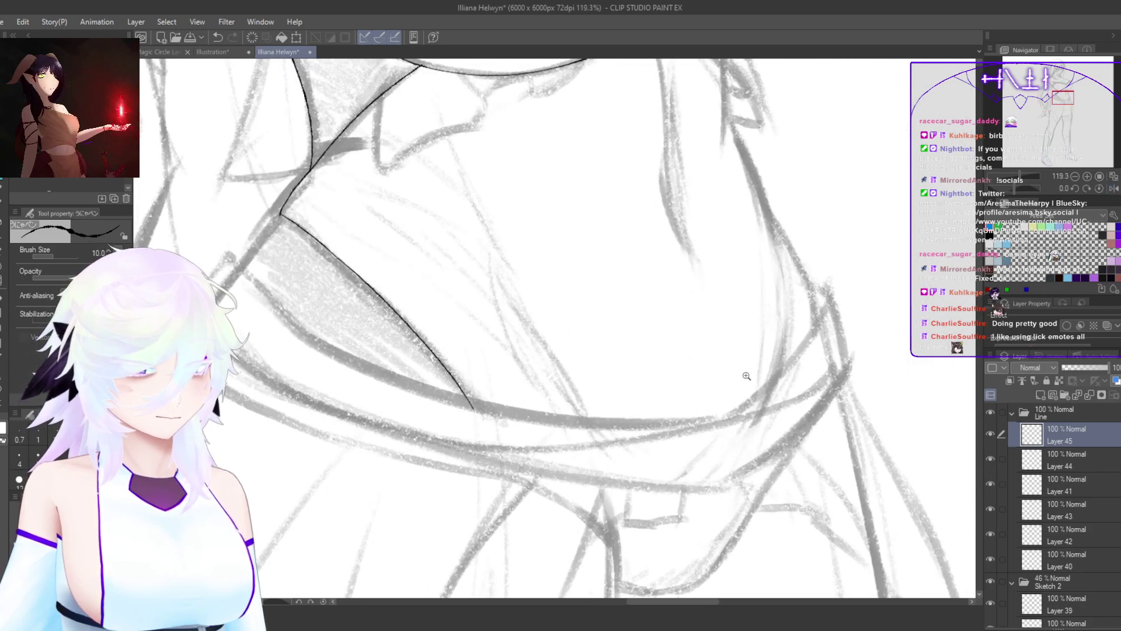
scroll(744, 376, "down", 10)
left_click_drag(841, 426, 784, 427)
left_click_drag(781, 468, 762, 408)
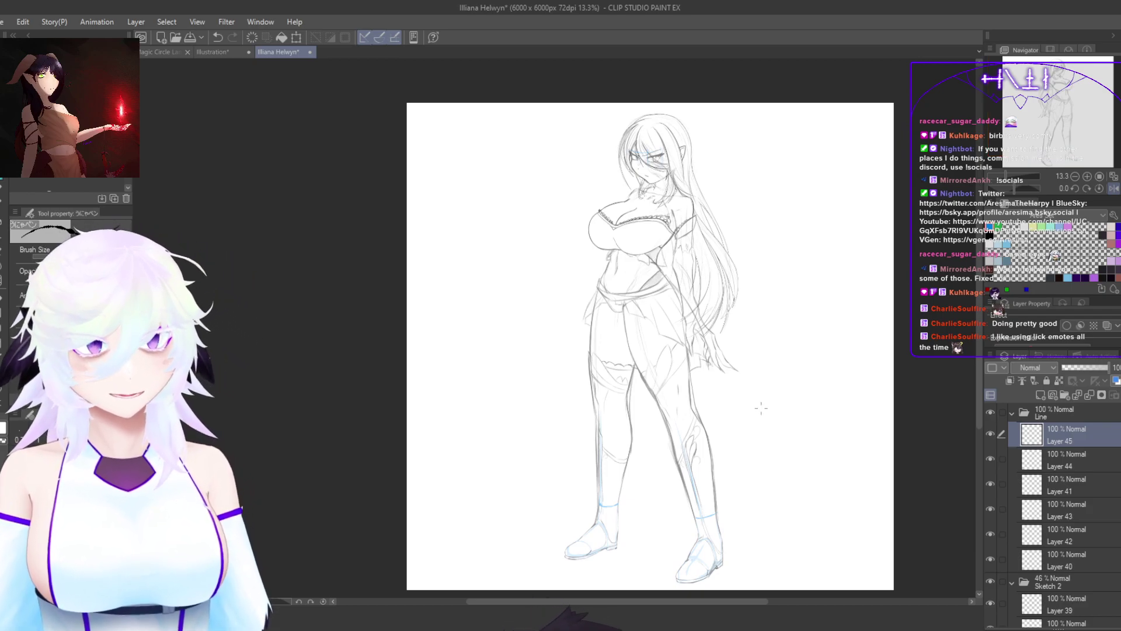
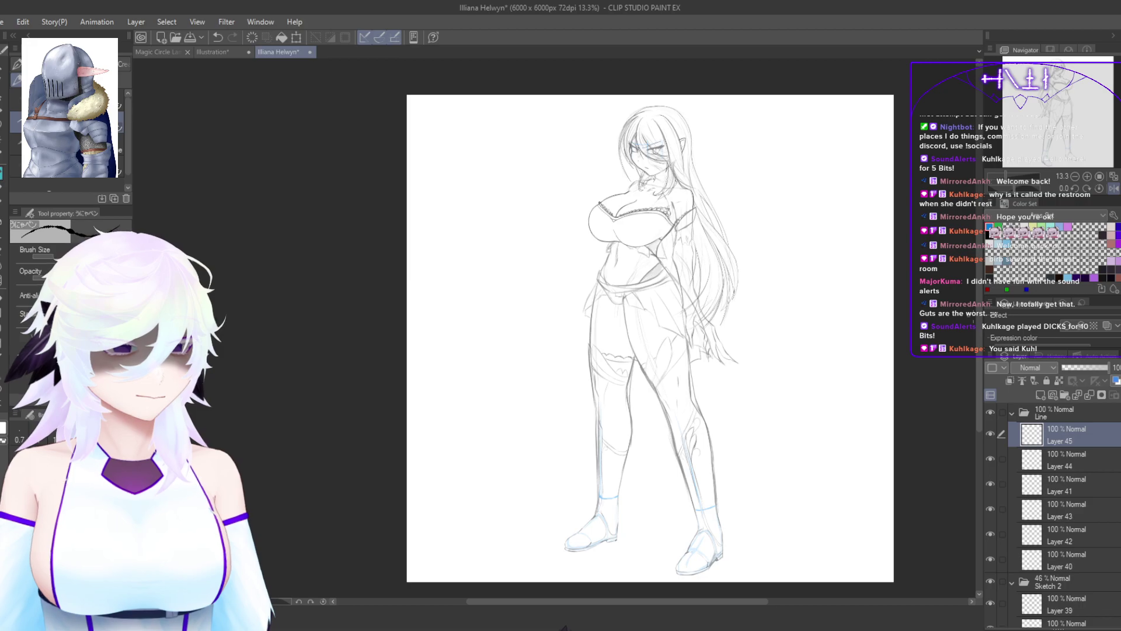
scroll(811, 396, "down", 2)
left_click_drag(689, 166, 734, 193)
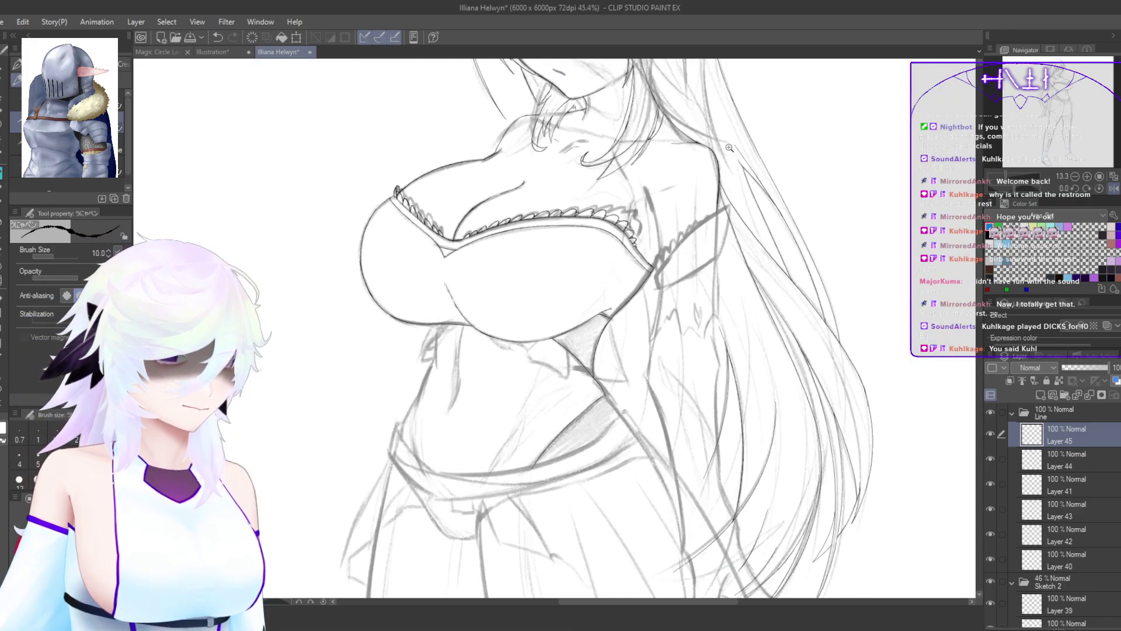
left_click_drag(731, 321, 774, 382)
left_click_drag(663, 383, 710, 358)
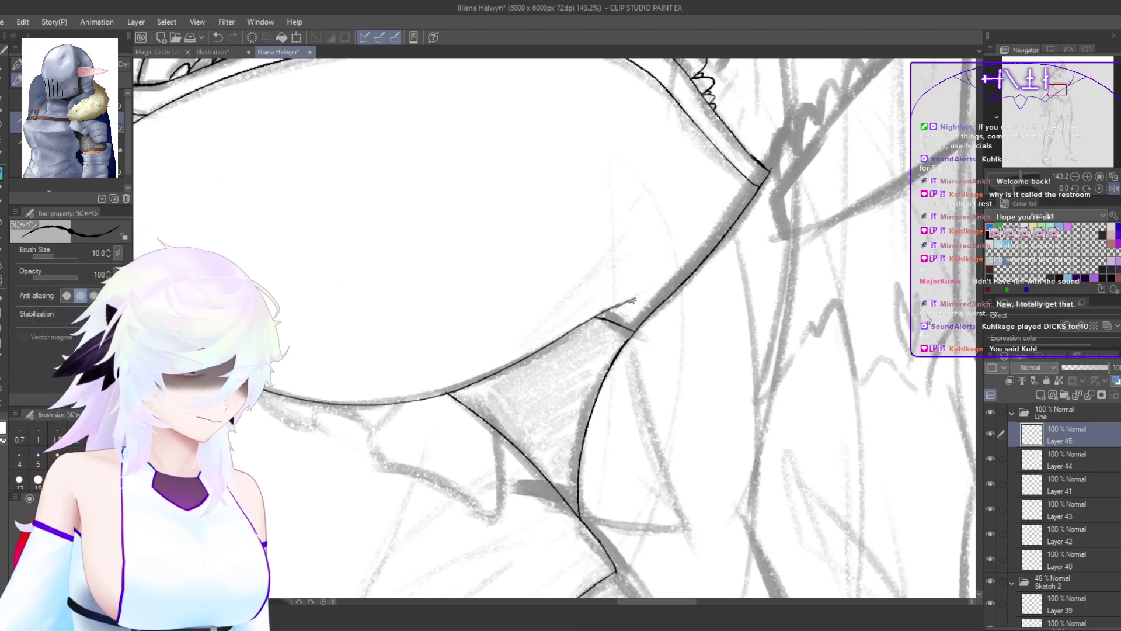
Step: Continue the diagonal edge from the lower shaded area's top corner down along its outer side toward the waistband
left_click_drag(765, 496, 834, 291)
key("h")
left_click_drag(721, 428, 856, 309)
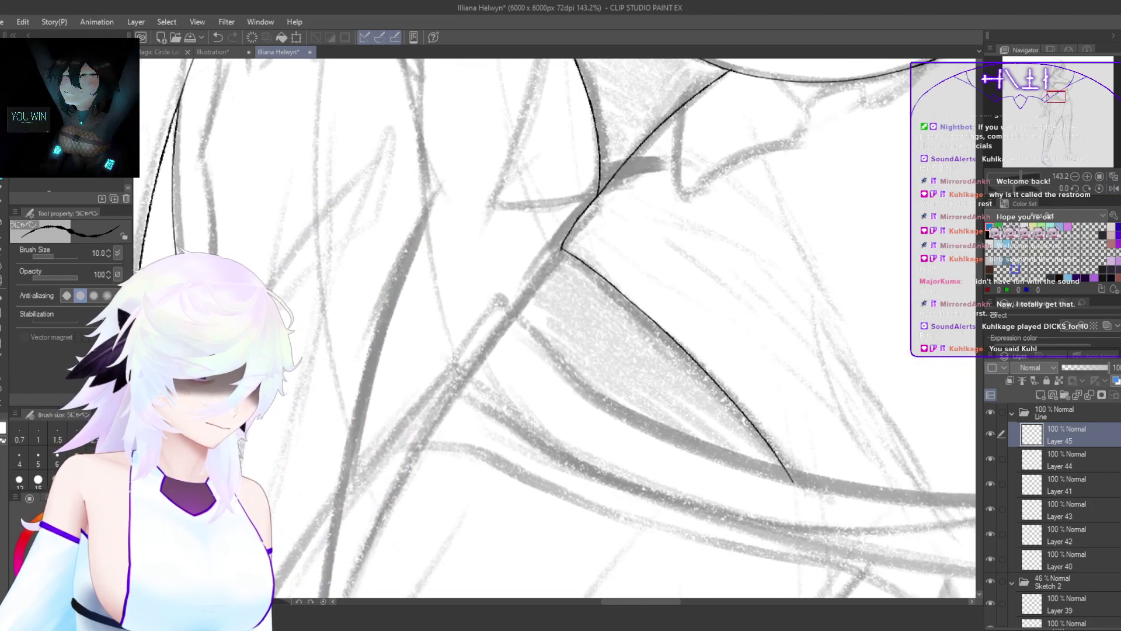
scroll(527, 171, "up", 5)
left_click_drag(592, 320, 507, 404)
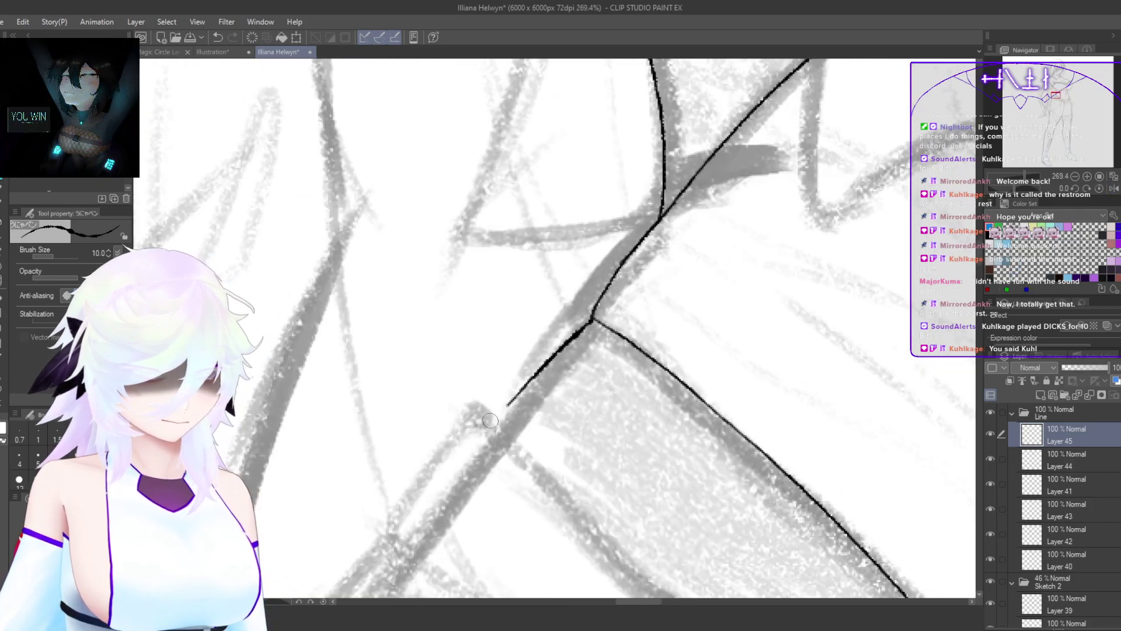
key("ctrl+z")
left_click_drag(593, 320, 473, 458)
key("ctrl+z")
left_click_drag(593, 320, 497, 446)
key("h")
scroll(643, 420, "down", 8)
mouse_move(656, 458)
left_mouse_down()
mouse_move(684, 401)
mouse_move(776, 470)
mouse_move(748, 505)
left_mouse_up()
left_click_drag(715, 467, 762, 479)
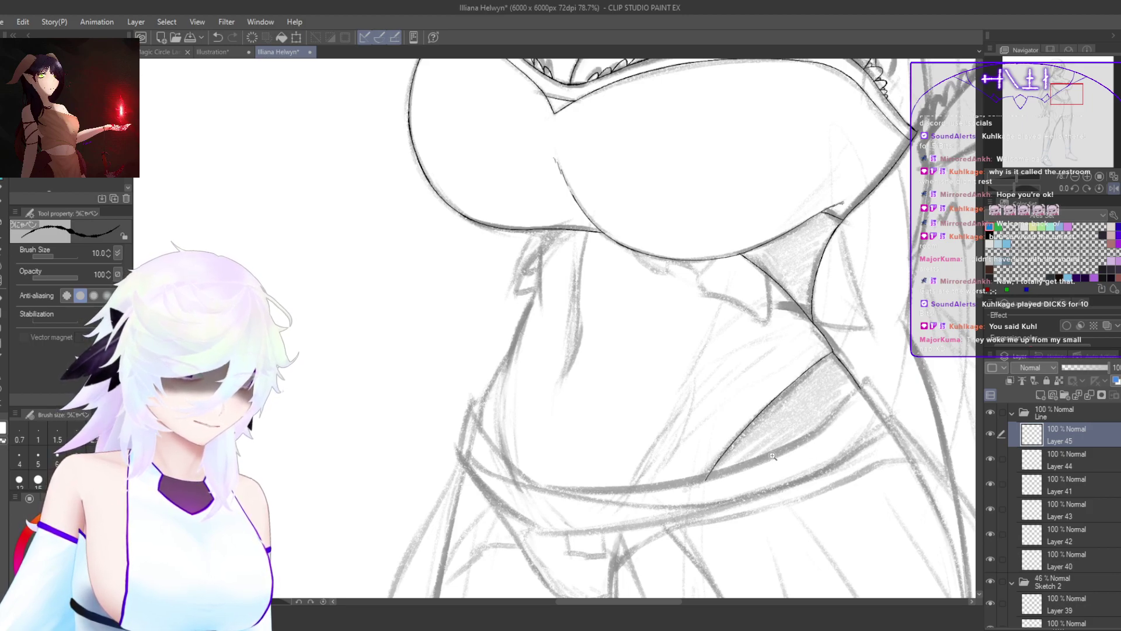
Step: Ink a short straight line on the opposite side of the torso, from the bust's underside down along the sketched rib contour
scroll(542, 277, "up", 2)
left_click_drag(668, 300, 767, 421)
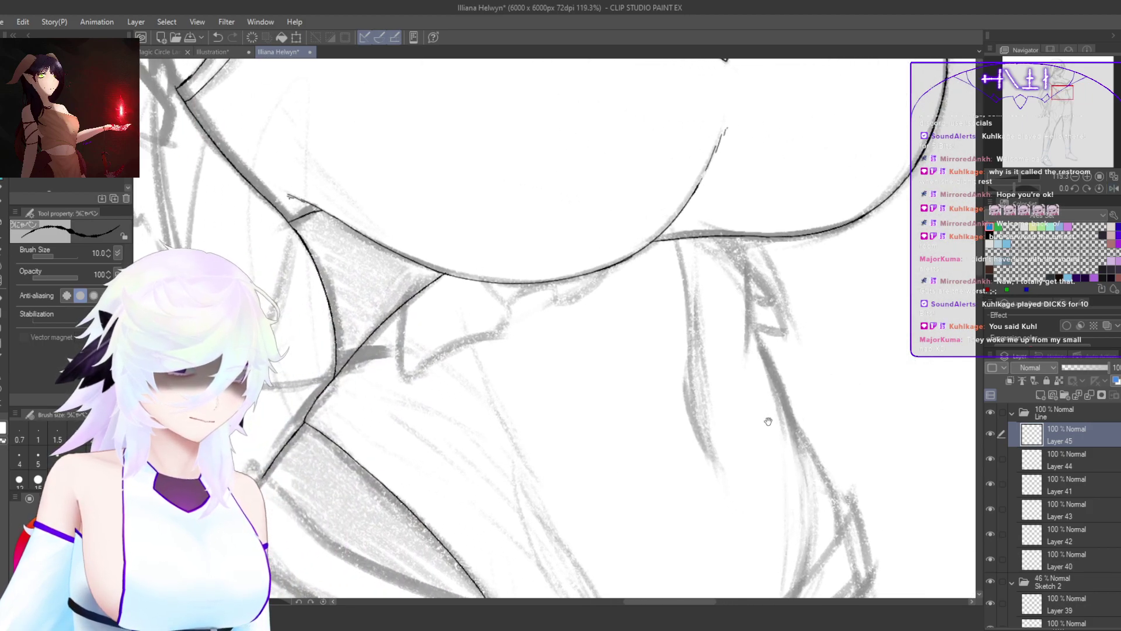
key("h")
left_click_drag(615, 424, 555, 507)
mouse_move(516, 340)
left_mouse_down()
mouse_move(668, 340)
mouse_move(666, 260)
left_mouse_up()
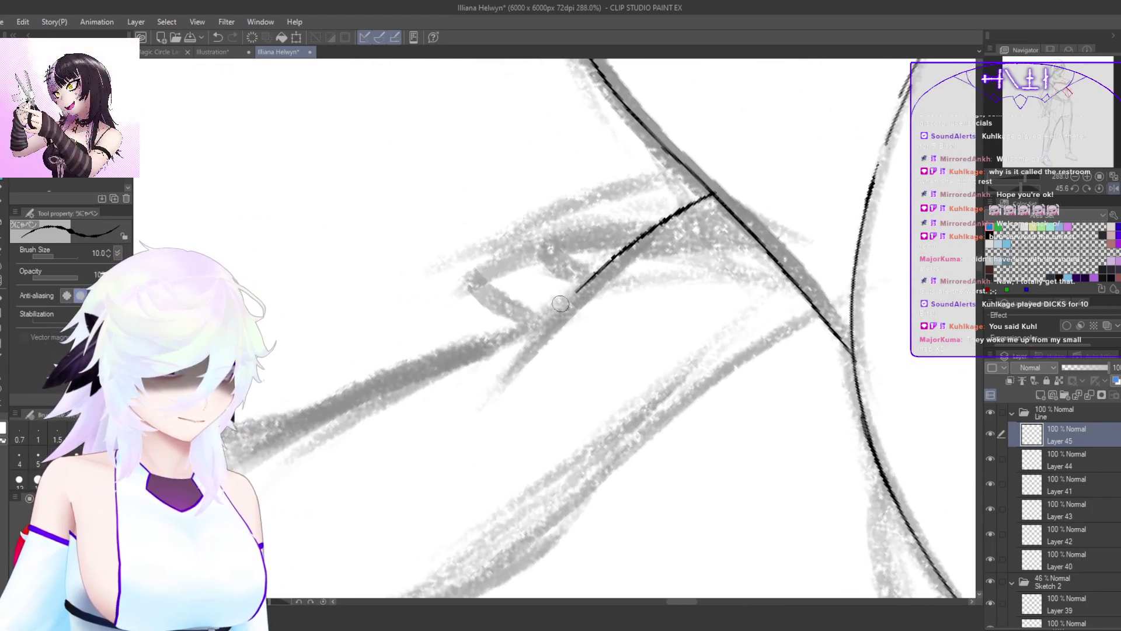
left_click_drag(713, 195, 594, 288)
key("ctrl+z")
left_click_drag(715, 191, 598, 277)
key("ctrl+z")
left_click_drag(673, 219, 506, 398)
key("ctrl+z")
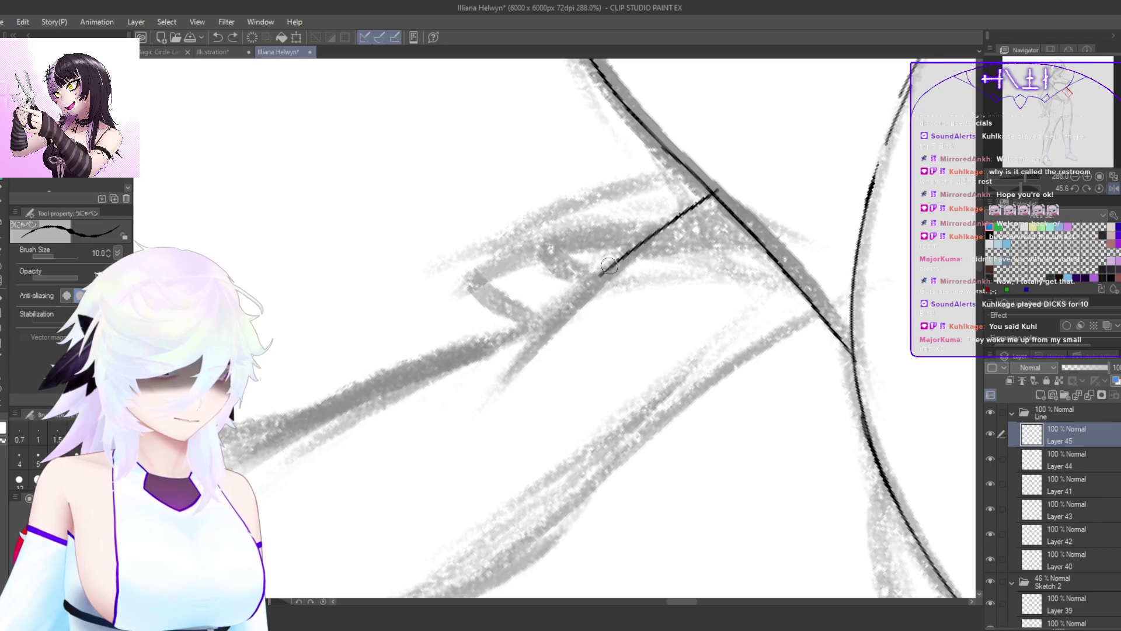
left_click_drag(617, 259, 495, 388)
key("ctrl+z")
Step: Ink the waist's side contour branching off the short rib line and following the sketch toward the hip
left_click_drag(571, 340, 631, 311)
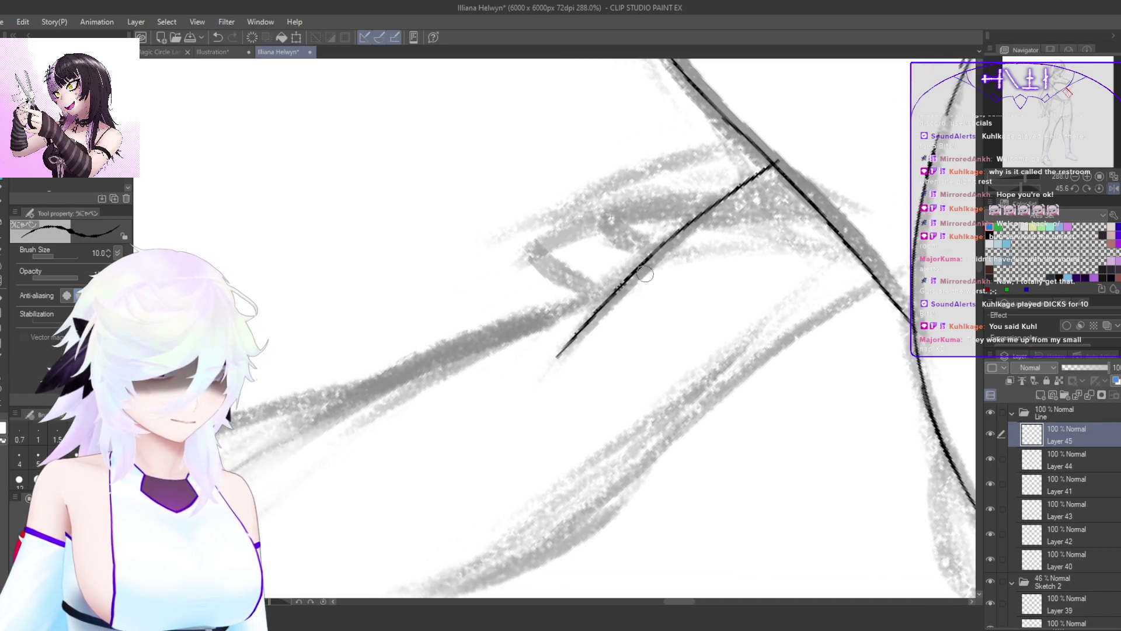
mouse_move(643, 257)
left_mouse_down()
mouse_move(540, 321)
mouse_move(635, 297)
left_mouse_up()
key("ctrl+z")
left_click_drag(717, 226, 538, 312)
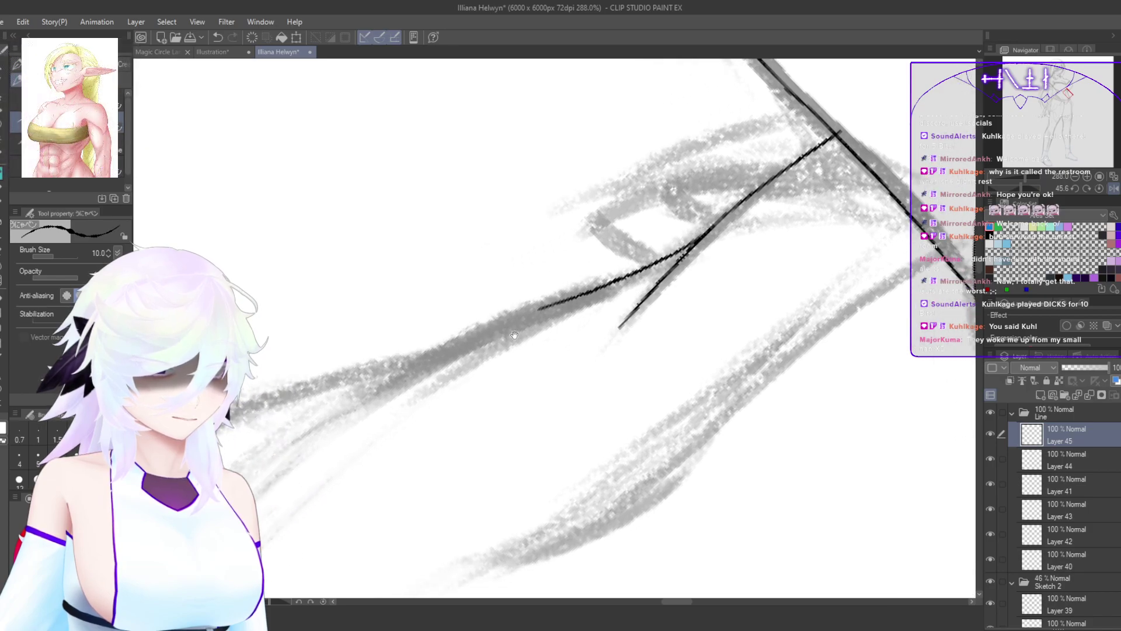
left_click_drag(626, 290, 724, 239)
left_click_drag(656, 258, 454, 361)
key("ctrl+z")
left_click_drag(593, 297, 624, 280)
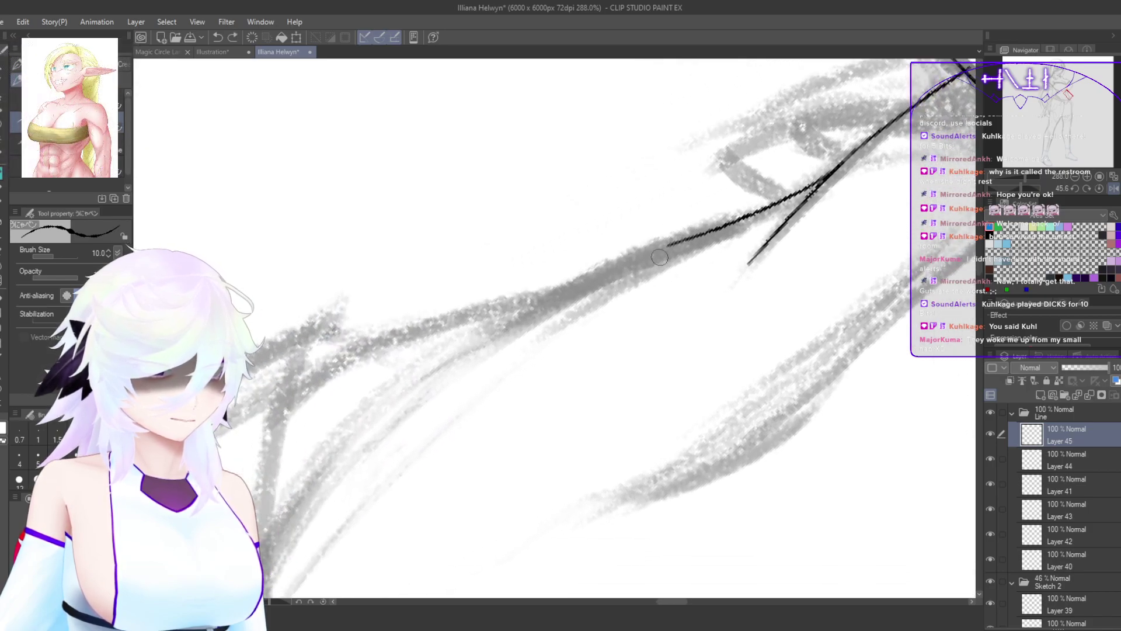
mouse_move(689, 240)
left_mouse_down()
mouse_move(448, 370)
mouse_move(525, 315)
mouse_move(467, 340)
left_mouse_up()
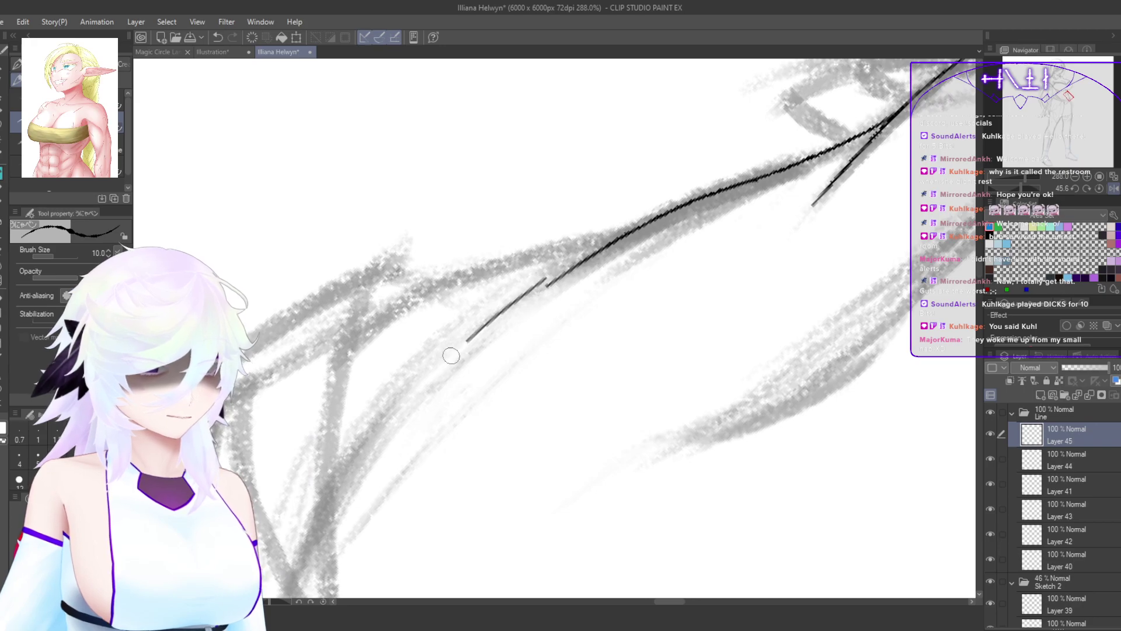
Step: Ink a light broken line along the inner sketch curve from the waist contour down toward the waistband
key("ctrl+z")
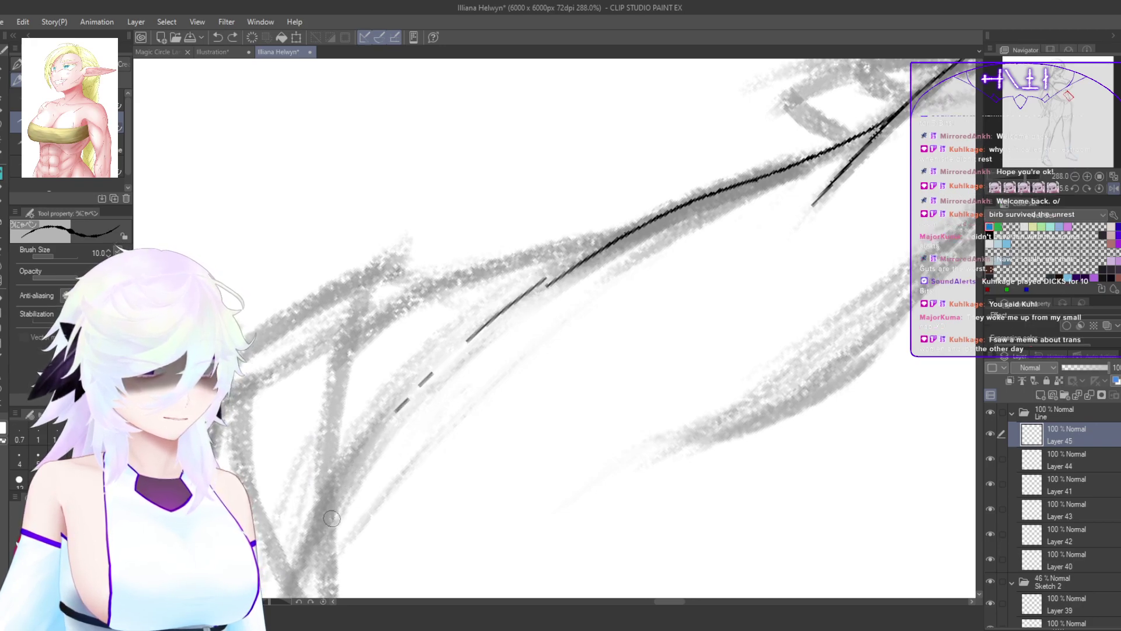
left_click_drag(330, 519, 374, 434)
key("ctrl+z")
mouse_move(329, 509)
left_mouse_down()
mouse_move(373, 436)
mouse_move(420, 428)
mouse_move(431, 452)
left_mouse_up()
Step: Extend the waist's side contour down the hip sketch to the inner edge of the waistband's corner
mouse_move(593, 340)
left_mouse_down()
mouse_move(563, 245)
mouse_move(494, 409)
mouse_move(457, 427)
left_mouse_up()
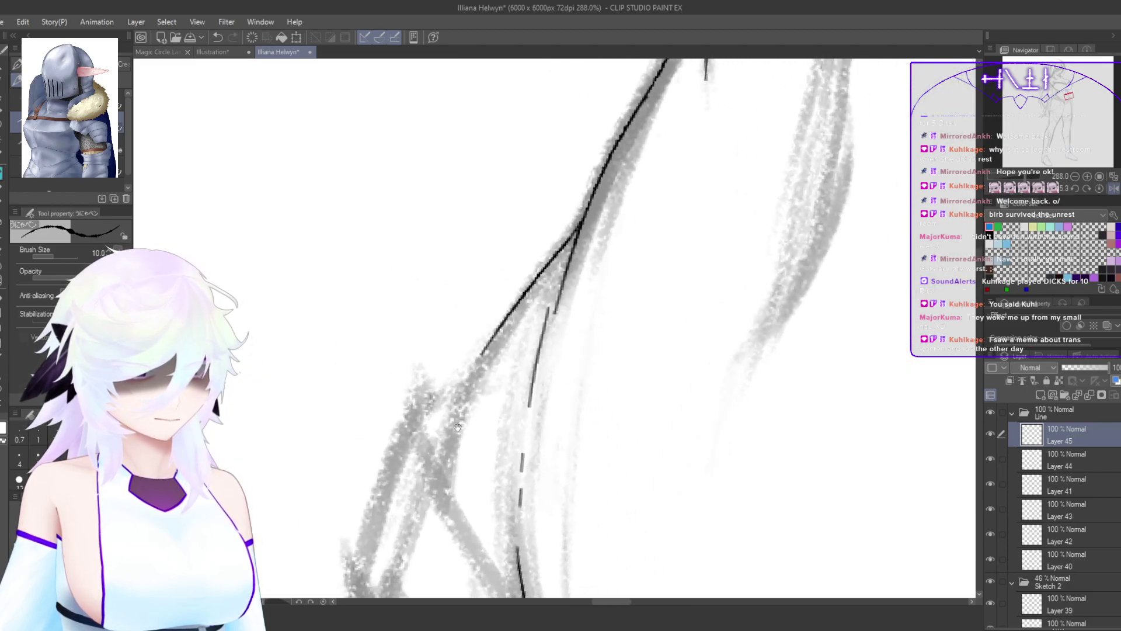
mouse_move(492, 333)
left_mouse_down()
mouse_move(446, 485)
mouse_move(484, 357)
mouse_move(461, 470)
left_mouse_up()
key("ctrl+z")
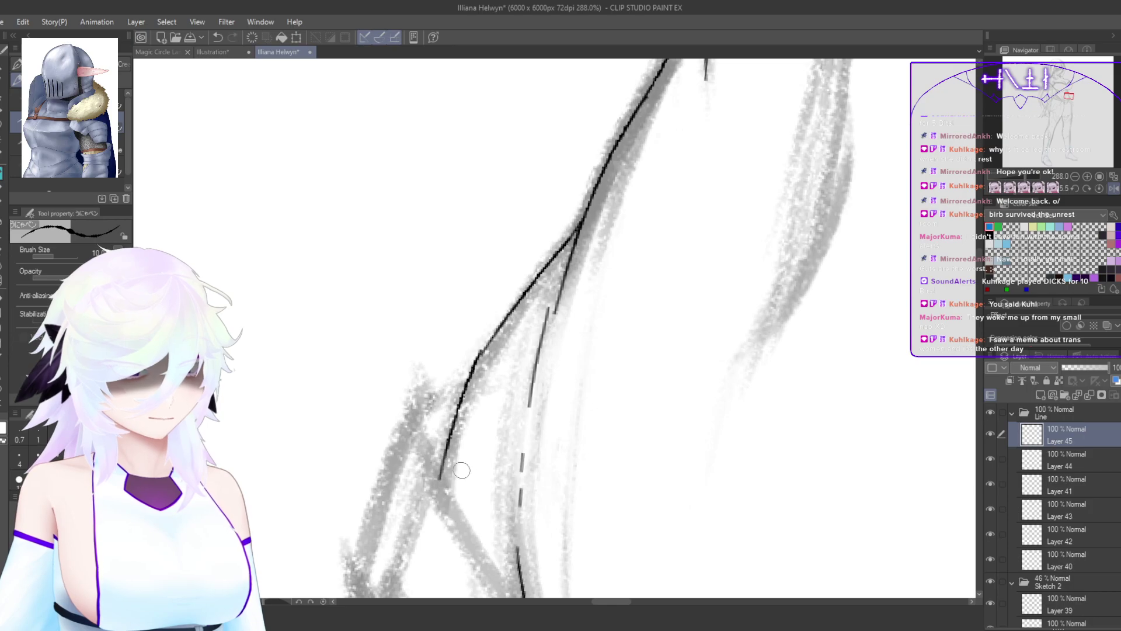
left_click_drag(534, 422, 561, 533)
key("h")
key("h")
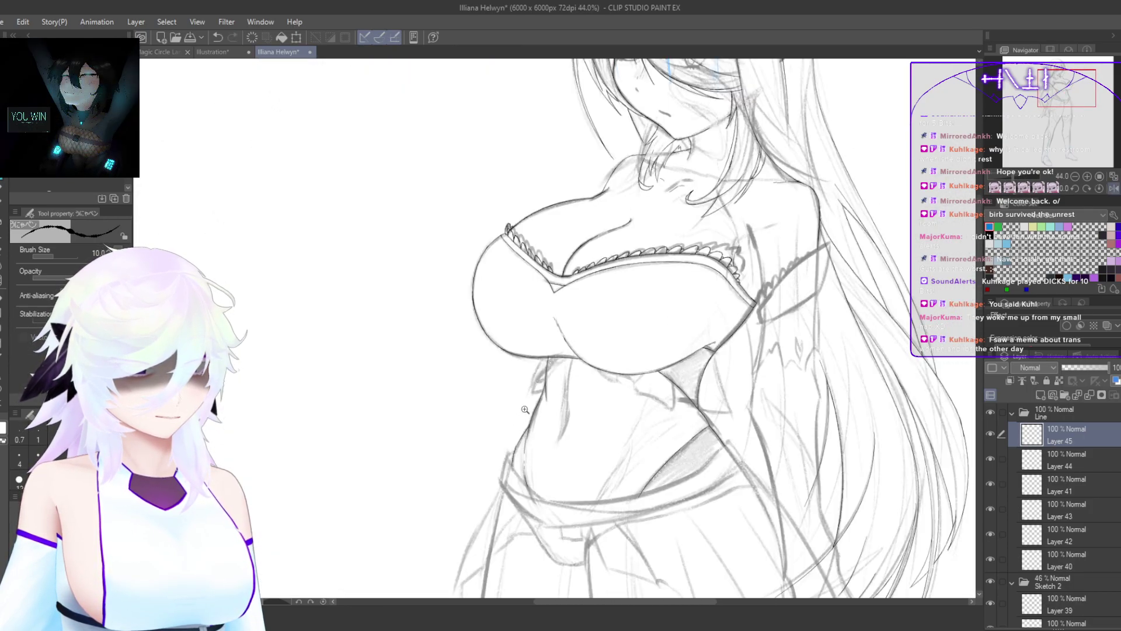
Step: Ink the abdominal crease below the bust, following the sketched muscle line down to its pointed lower end
left_click_drag(525, 410, 526, 452)
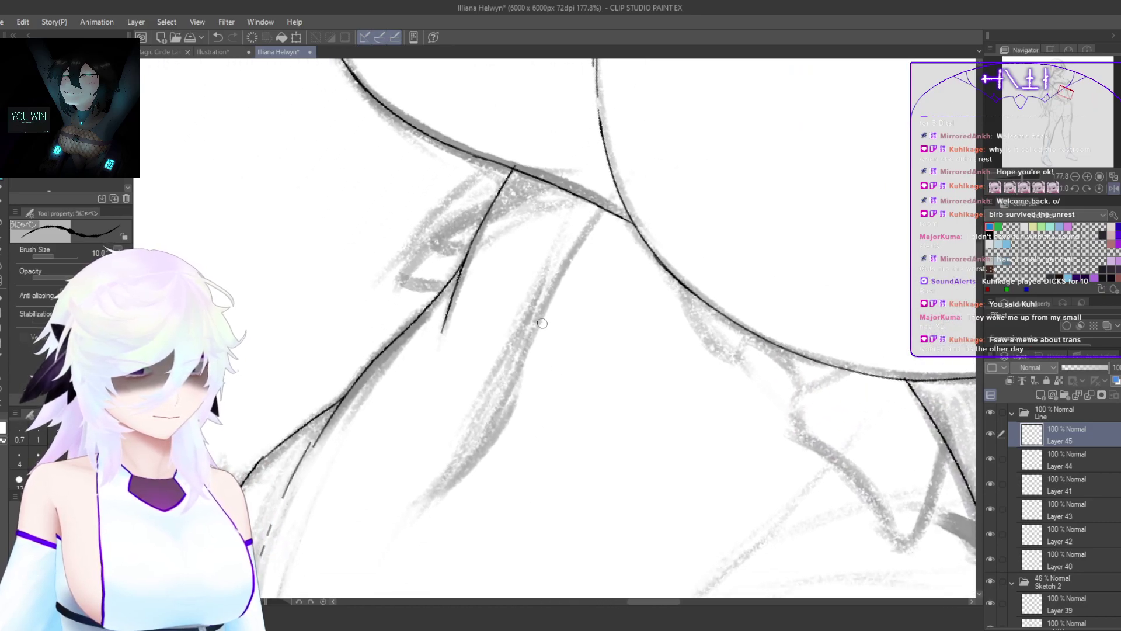
left_click_drag(543, 300, 442, 477)
key("ctrl+z")
mouse_move(559, 277)
left_mouse_down()
mouse_move(502, 418)
mouse_move(445, 483)
left_mouse_up()
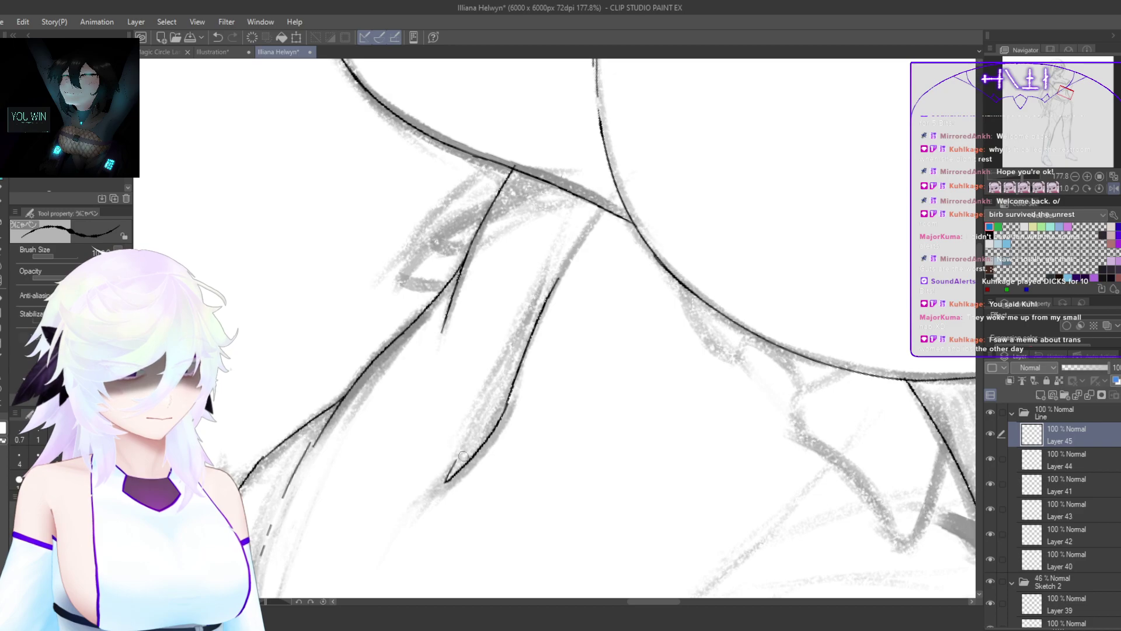
left_click_drag(543, 383, 508, 430)
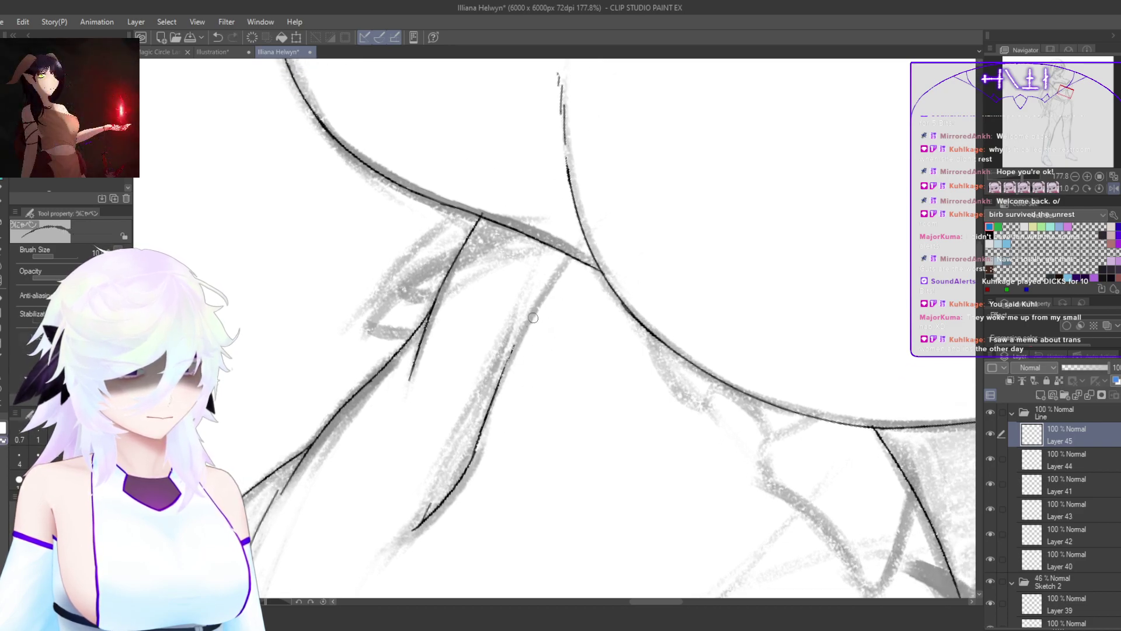
left_click_drag(558, 419, 551, 408)
key("h")
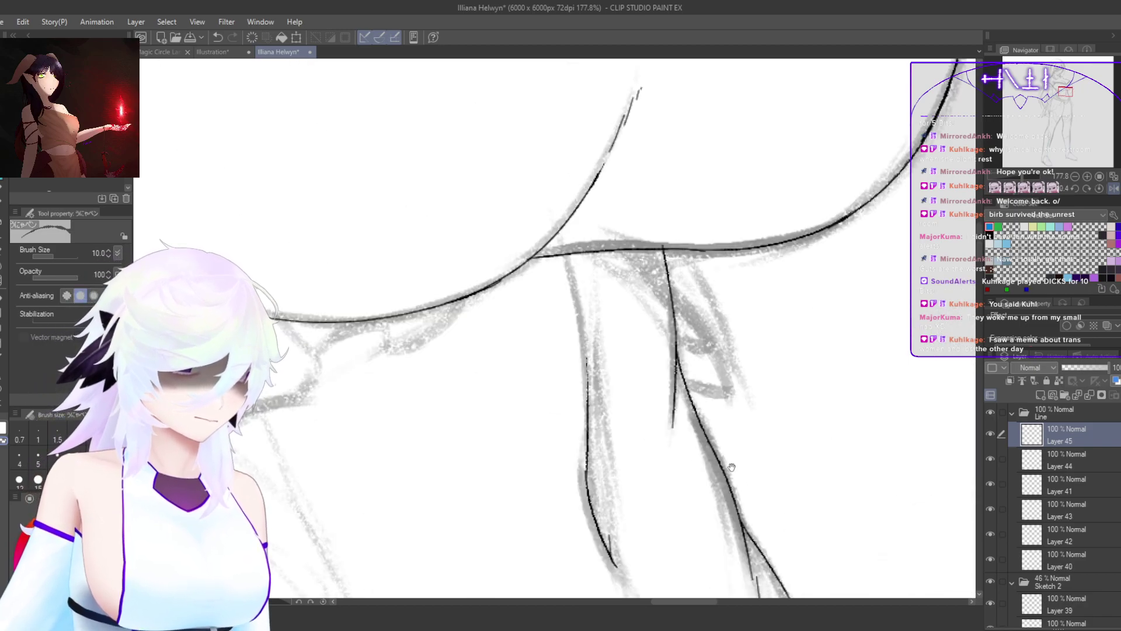
left_click_drag(732, 467, 763, 485)
key("h")
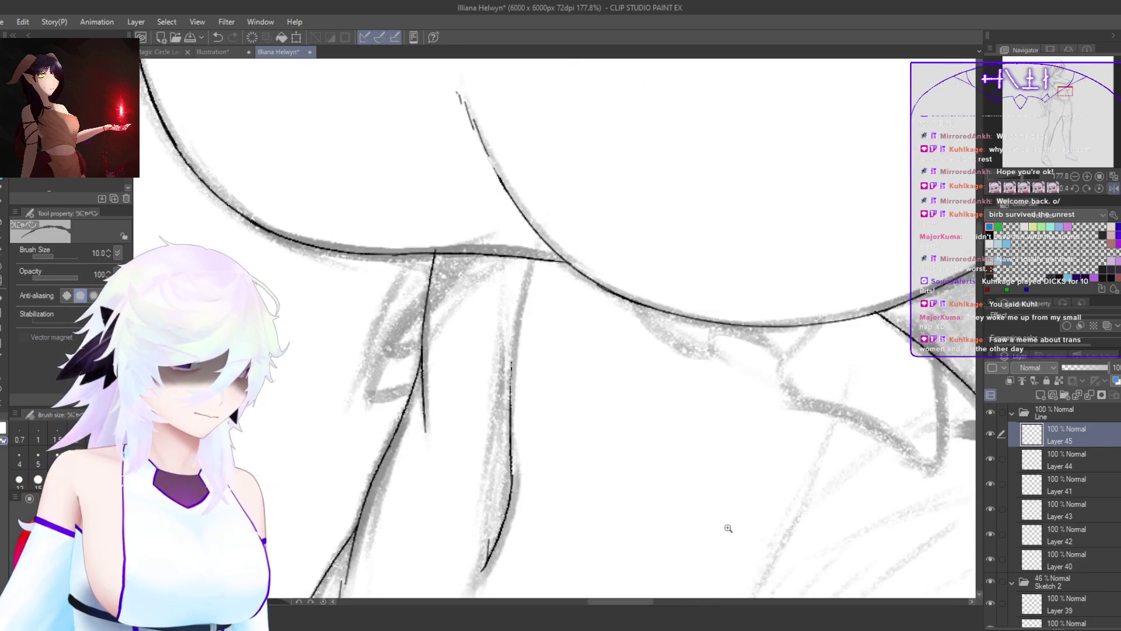
Step: Lasso the abdominal crease line, scale it down and rotate it slightly onto the lower part of its sketch
mouse_move(728, 528)
left_mouse_down()
mouse_move(716, 522)
mouse_move(769, 422)
left_mouse_up()
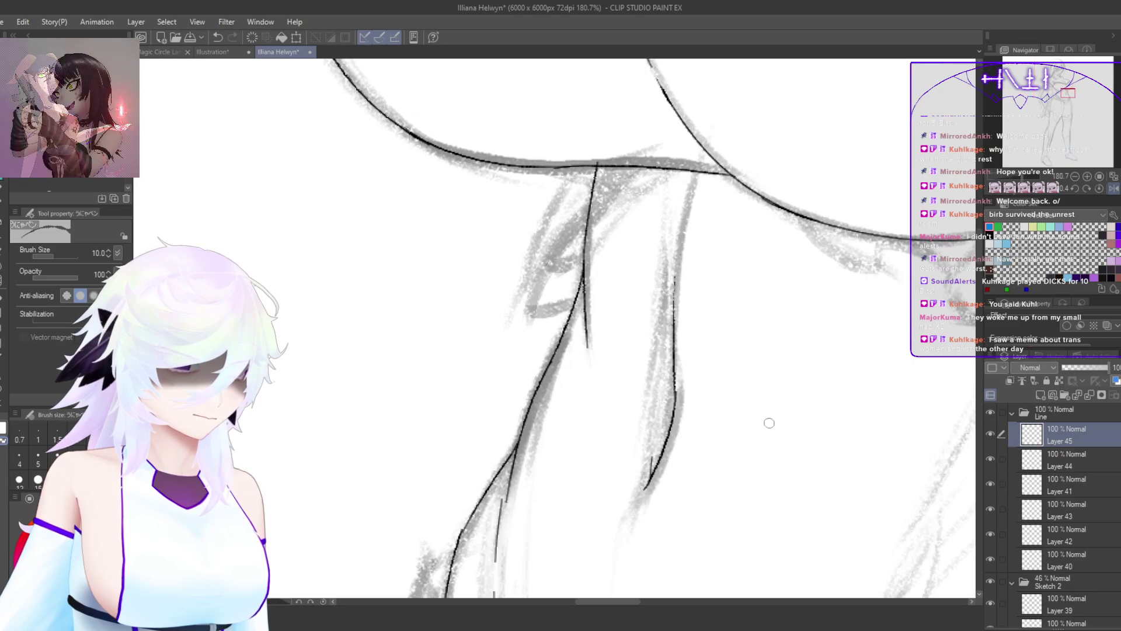
key("ctrl+t")
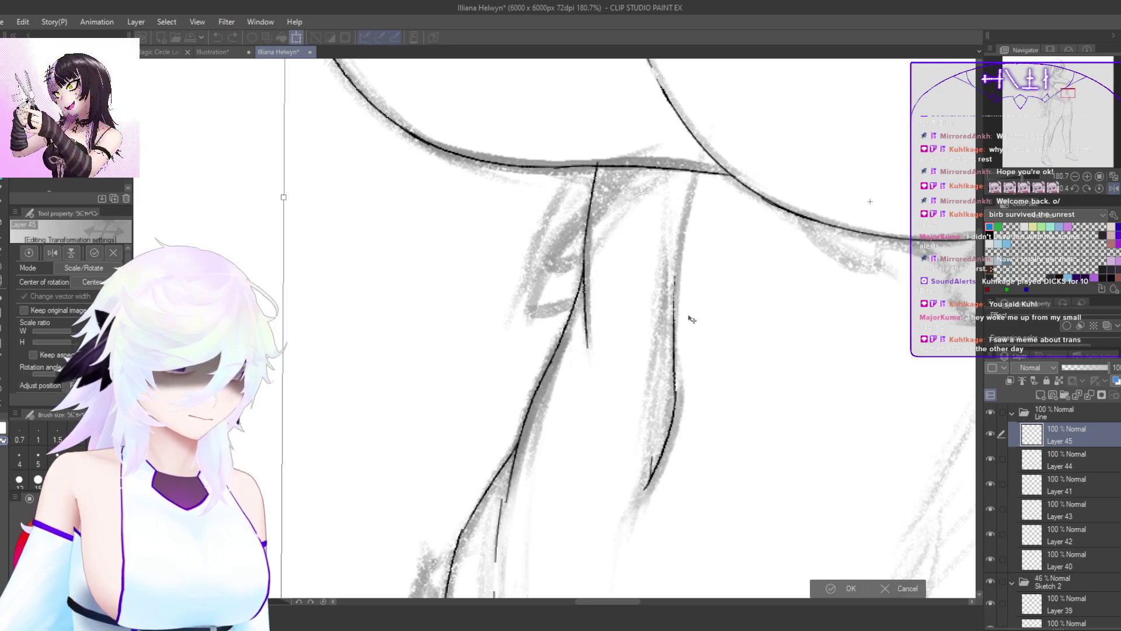
left_click(912, 590)
mouse_move(718, 433)
left_mouse_down()
mouse_move(606, 318)
mouse_move(720, 444)
left_mouse_up()
key("ctrl+t")
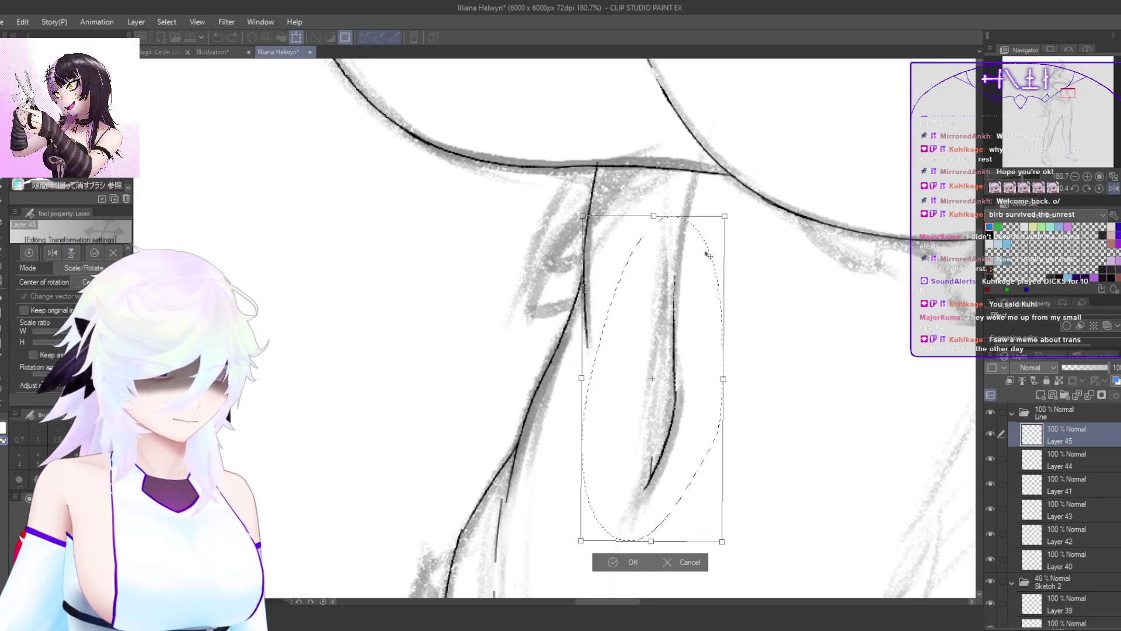
left_click_drag(724, 216, 647, 329)
mouse_move(659, 492)
left_mouse_down()
mouse_move(675, 469)
mouse_move(723, 456)
mouse_move(686, 478)
left_mouse_up()
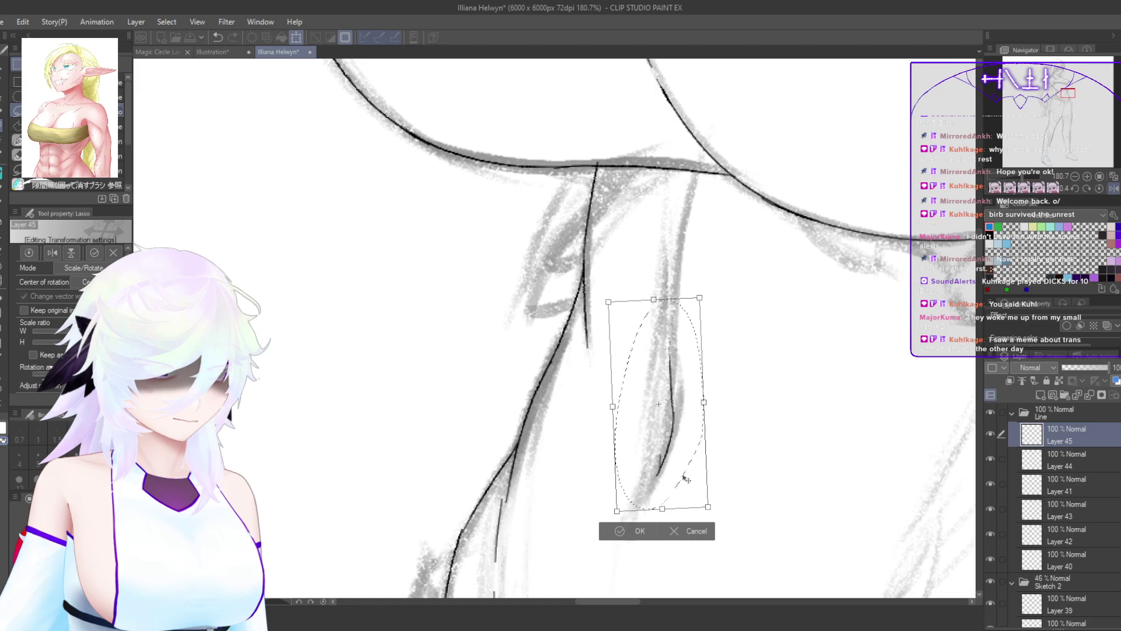
left_click(620, 531)
key("ctrl+d")
scroll(756, 453, "down", 6)
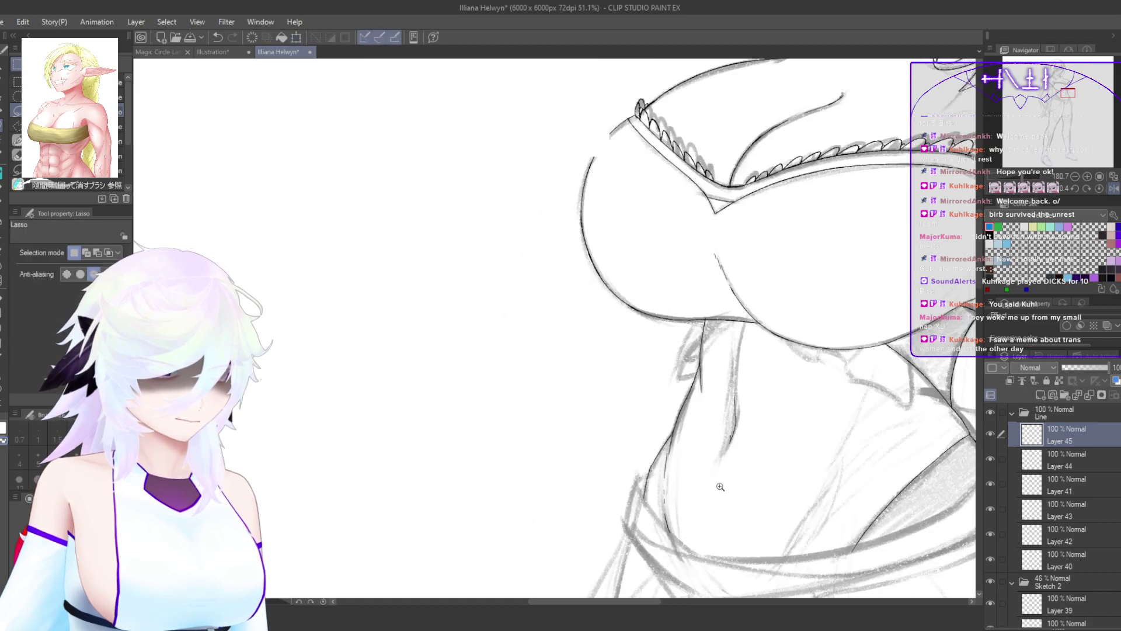
Step: Ink a short, light broken line rising from the waistband's upper edge along the sketched lower-abdomen crease
scroll(739, 411, "up", 8)
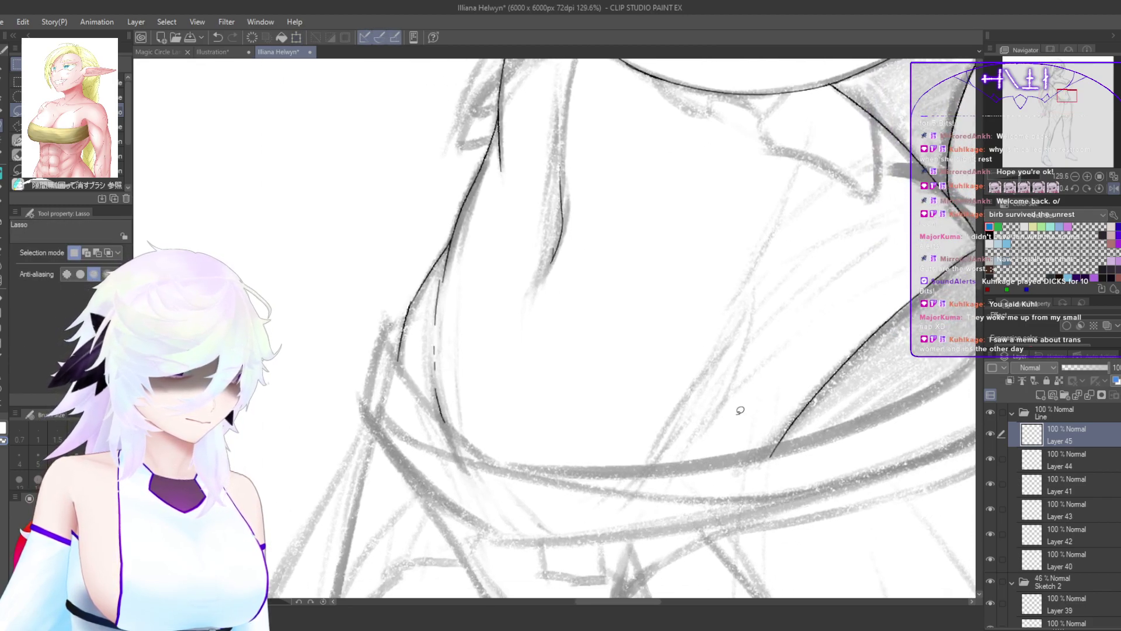
key("p")
scroll(663, 466, "up", 2)
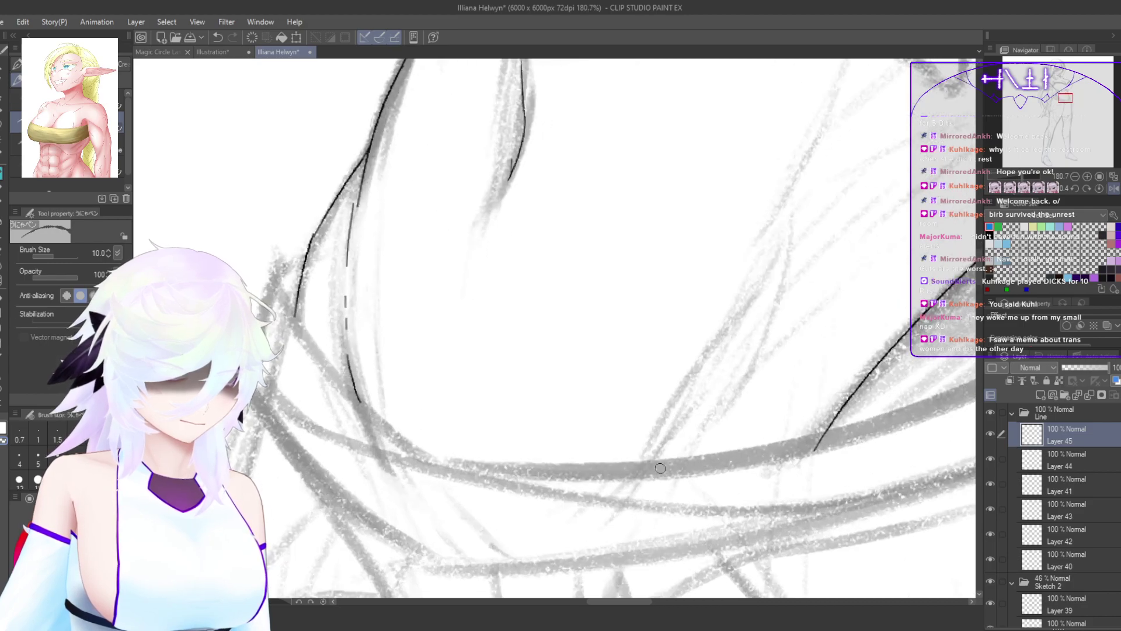
mouse_move(658, 469)
left_mouse_down()
mouse_move(706, 398)
mouse_move(676, 447)
left_mouse_up()
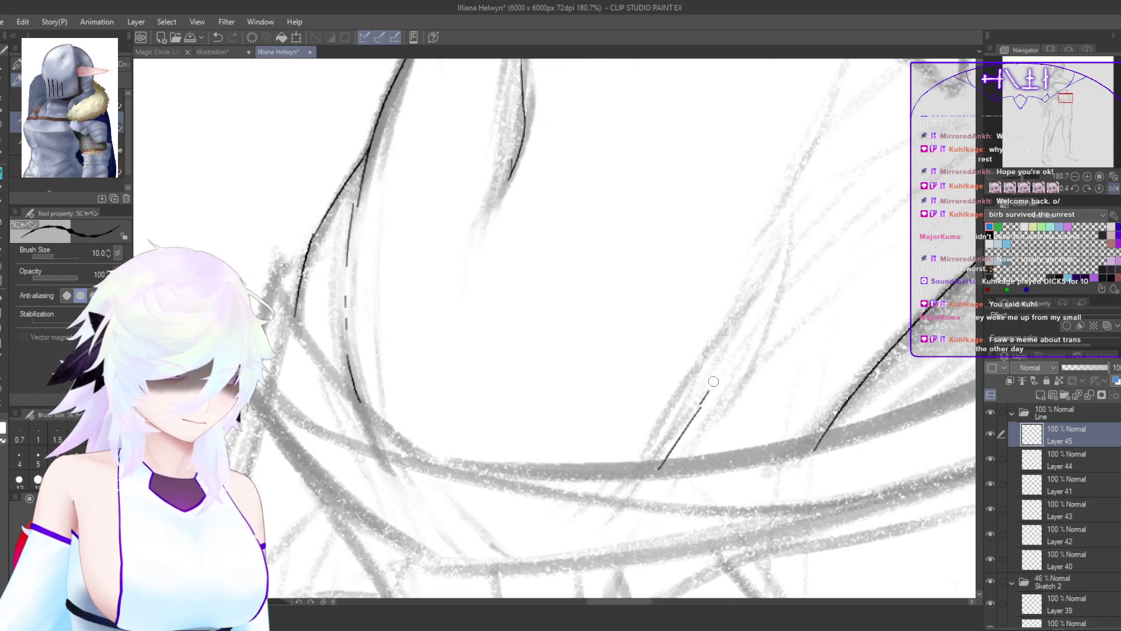
left_click_drag(721, 494, 692, 465)
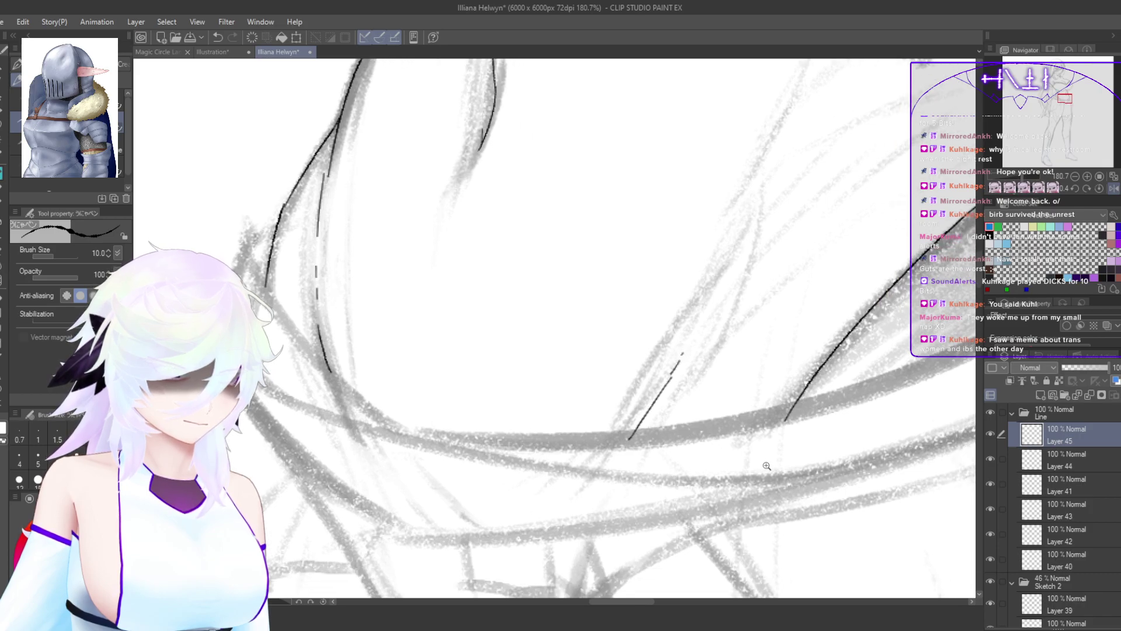
key("h")
left_click_drag(770, 462, 810, 471)
key("h")
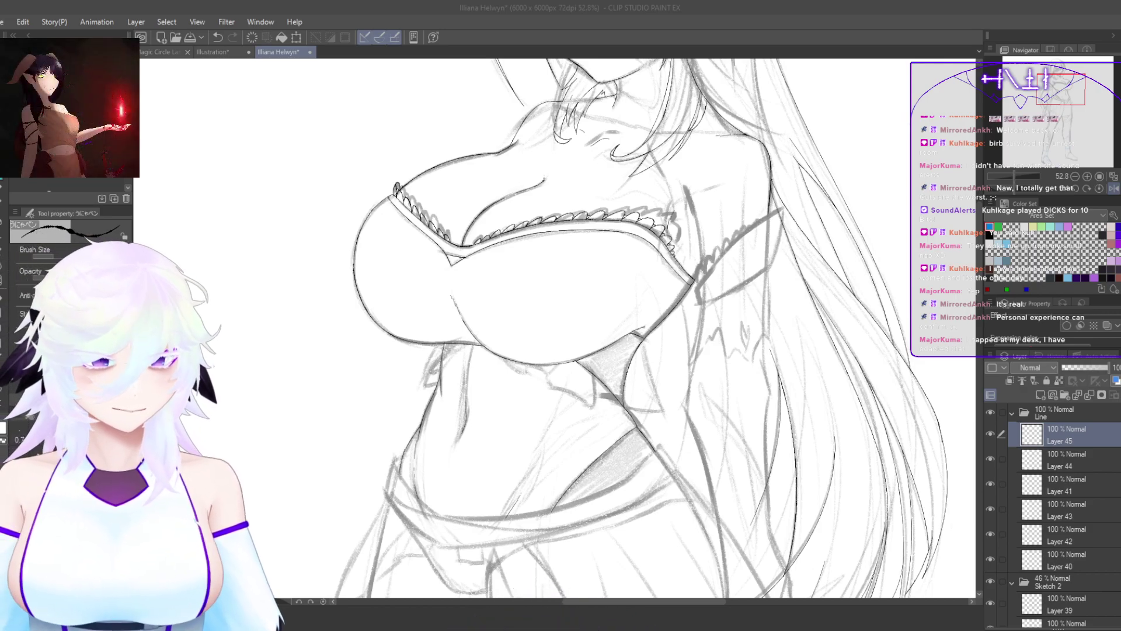
Step: Ink the small pointed corner of the waistband where it wraps around the waist contour at the hip
left_click(481, 28)
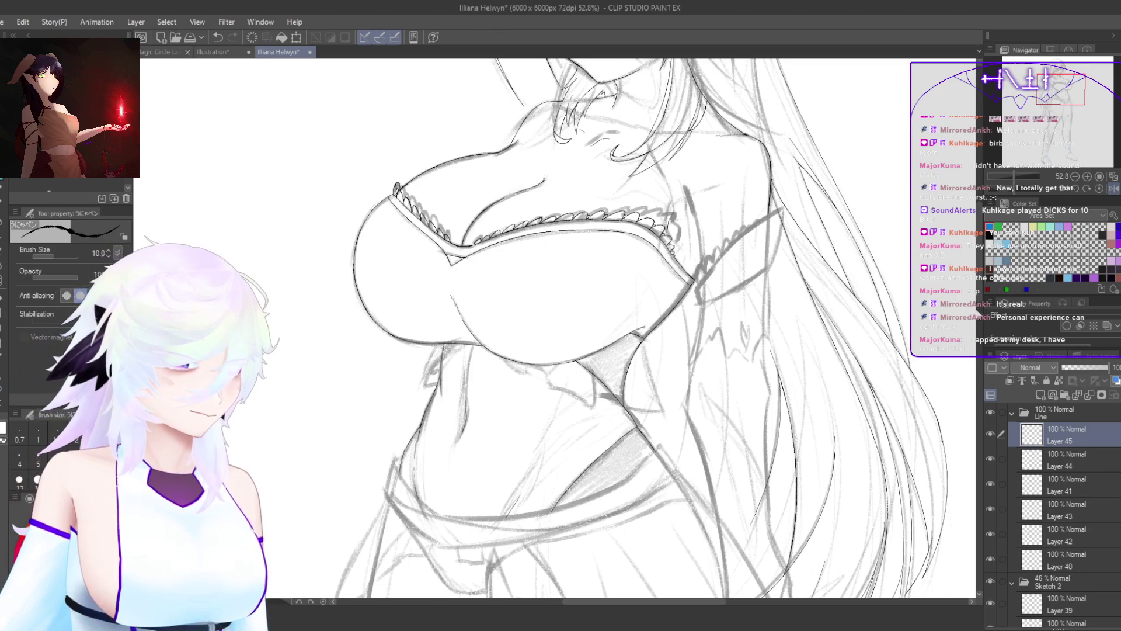
left_click_drag(982, 294, 983, 290)
left_click_drag(664, 546, 856, 346)
scroll(710, 464, "up", 3)
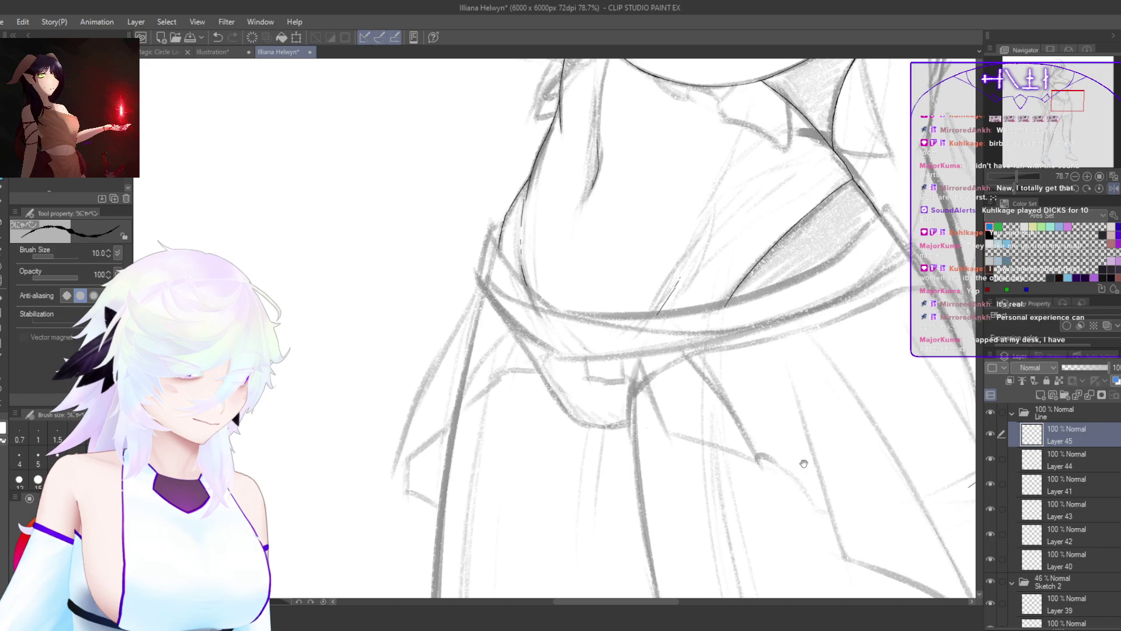
left_click_drag(802, 464, 572, 436)
left_click_drag(609, 266, 654, 296)
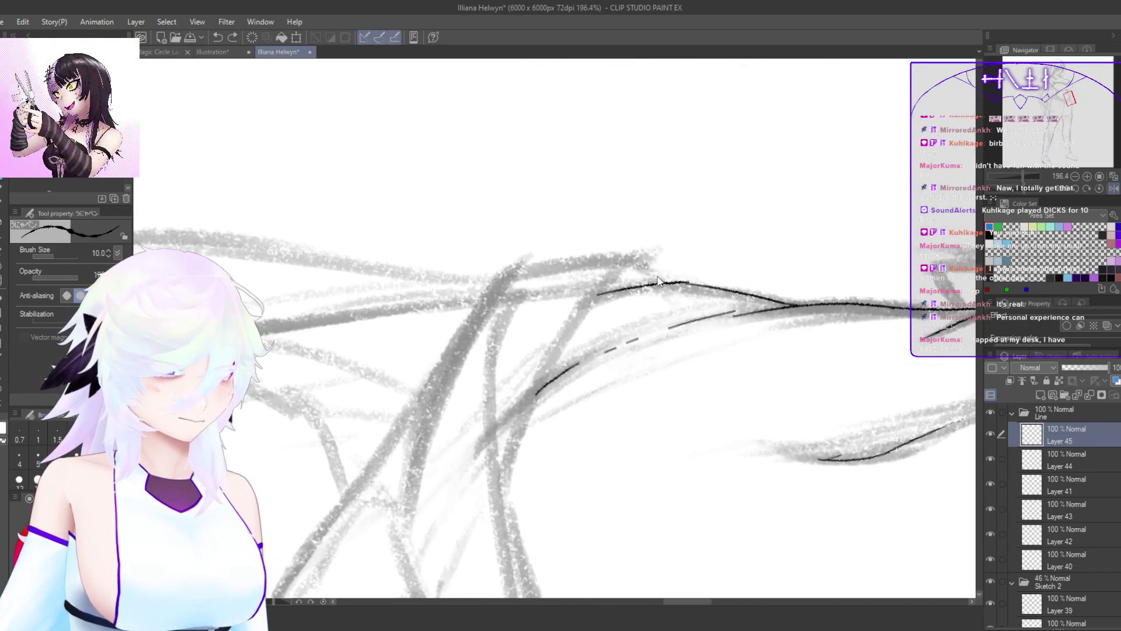
left_click_drag(638, 269, 570, 328)
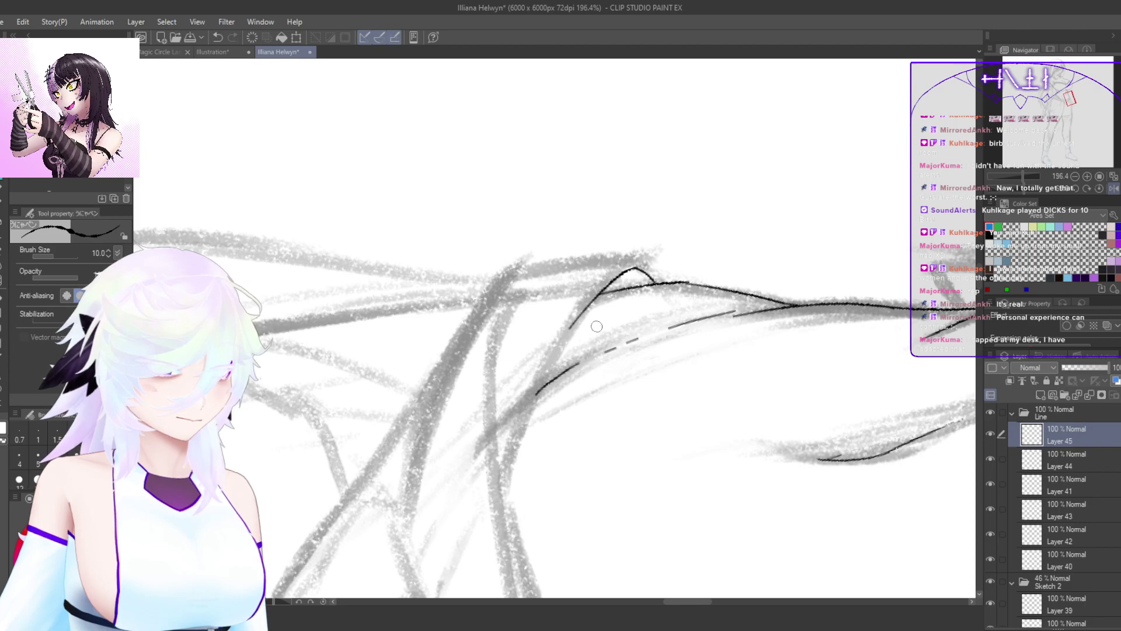
Step: Ink the waistband's upper edge from the hip corner, curving down past the broken inner line toward the abdomen
left_click_drag(527, 514, 504, 416)
left_click_drag(600, 290, 506, 402)
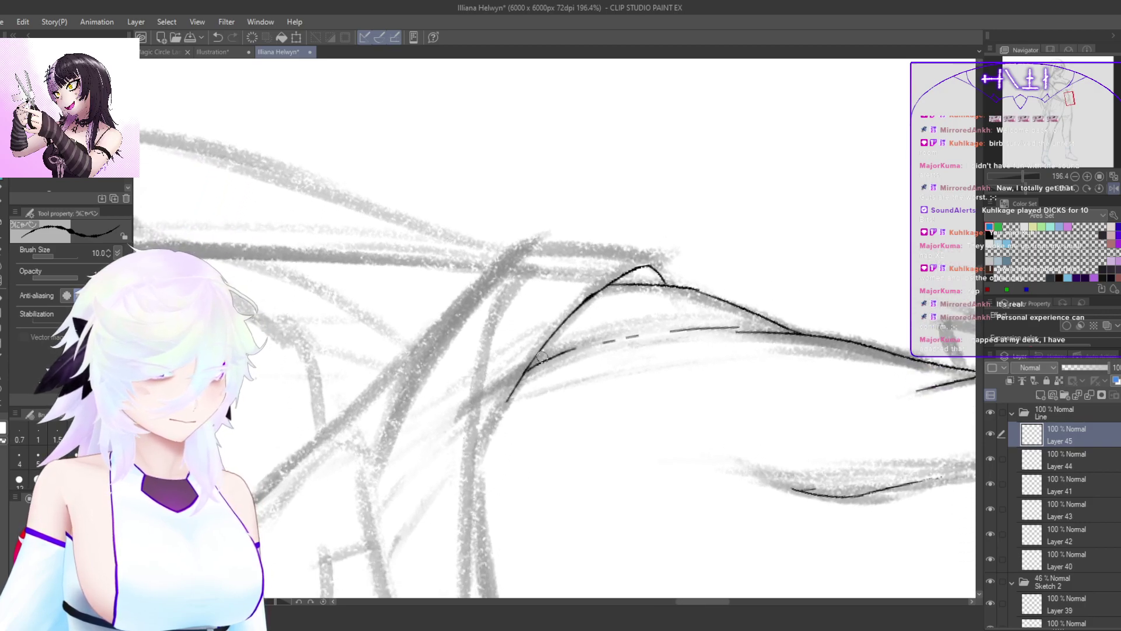
key("ctrl+z")
left_click_drag(610, 281, 476, 469)
double_click(537, 419)
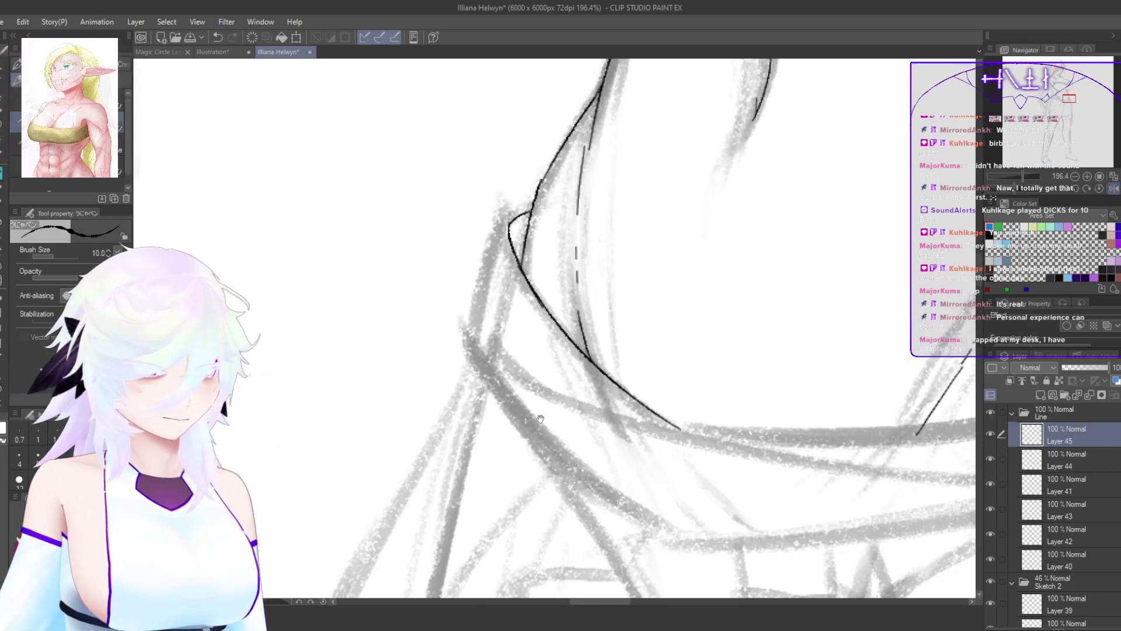
Step: Ink the waistband's outer corner from the waist contour over the hip, leaving a narrow gap beside the inner corner
mouse_move(537, 377)
left_mouse_down()
mouse_move(538, 440)
mouse_move(537, 259)
mouse_move(499, 285)
left_mouse_up()
key("ctrl+z")
key("ctrl+z")
mouse_move(556, 237)
left_mouse_down()
mouse_move(490, 282)
mouse_move(456, 388)
left_mouse_up()
key("ctrl+z")
left_click_drag(504, 259, 448, 409)
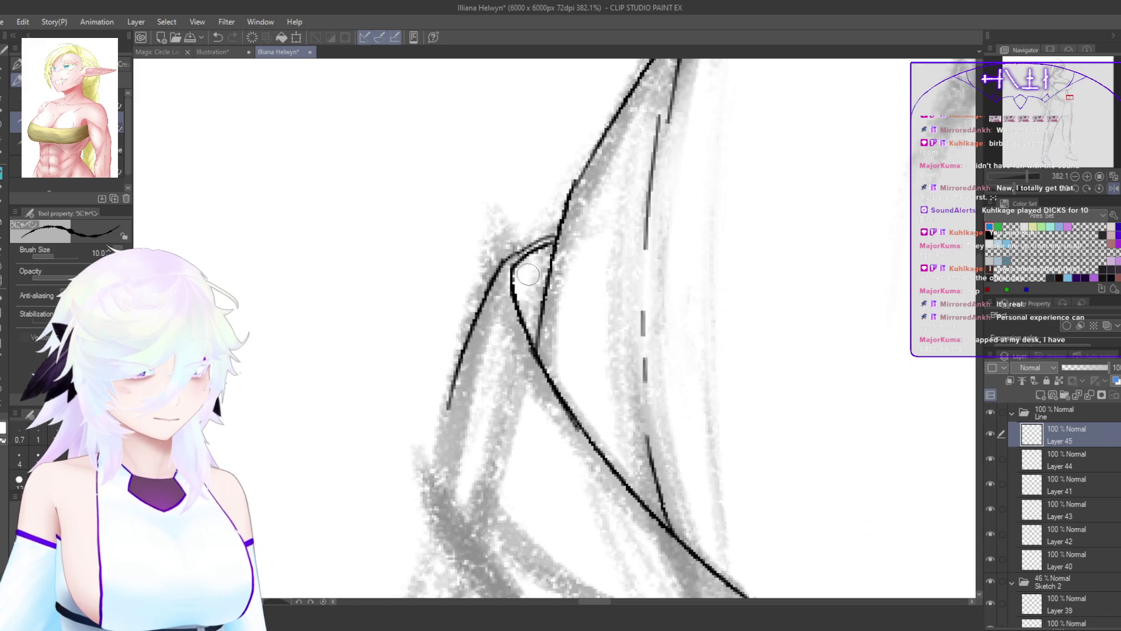
key("ctrl+z")
mouse_move(557, 231)
left_mouse_down()
mouse_move(493, 264)
mouse_move(459, 351)
left_mouse_up()
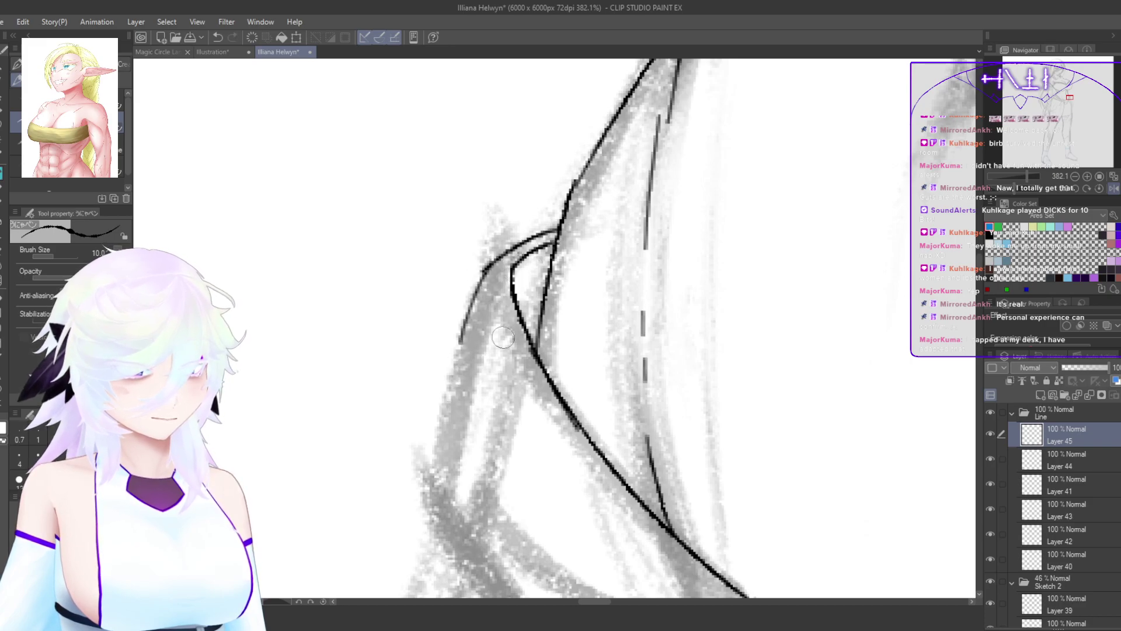
left_click_drag(476, 293, 428, 491)
Step: Ink the start of the waistband's lower edge from its outer hip corner, curving down along the sketch
left_click_drag(516, 445, 422, 379)
mouse_move(408, 397)
left_mouse_down()
mouse_move(381, 392)
mouse_move(422, 320)
mouse_move(385, 420)
left_mouse_up()
mouse_move(416, 491)
left_mouse_down()
mouse_move(376, 419)
mouse_move(335, 479)
left_mouse_up()
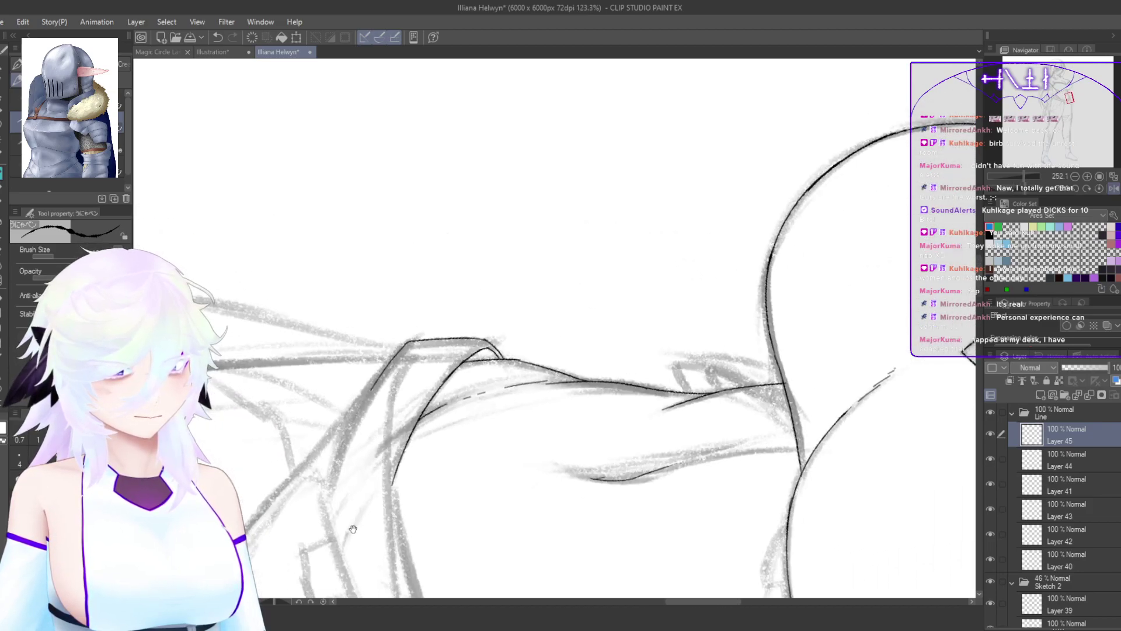
mouse_move(397, 506)
left_mouse_down()
mouse_move(465, 270)
mouse_move(458, 475)
mouse_move(489, 529)
left_mouse_up()
left_click_drag(434, 334, 490, 292)
left_click_drag(434, 252, 390, 424)
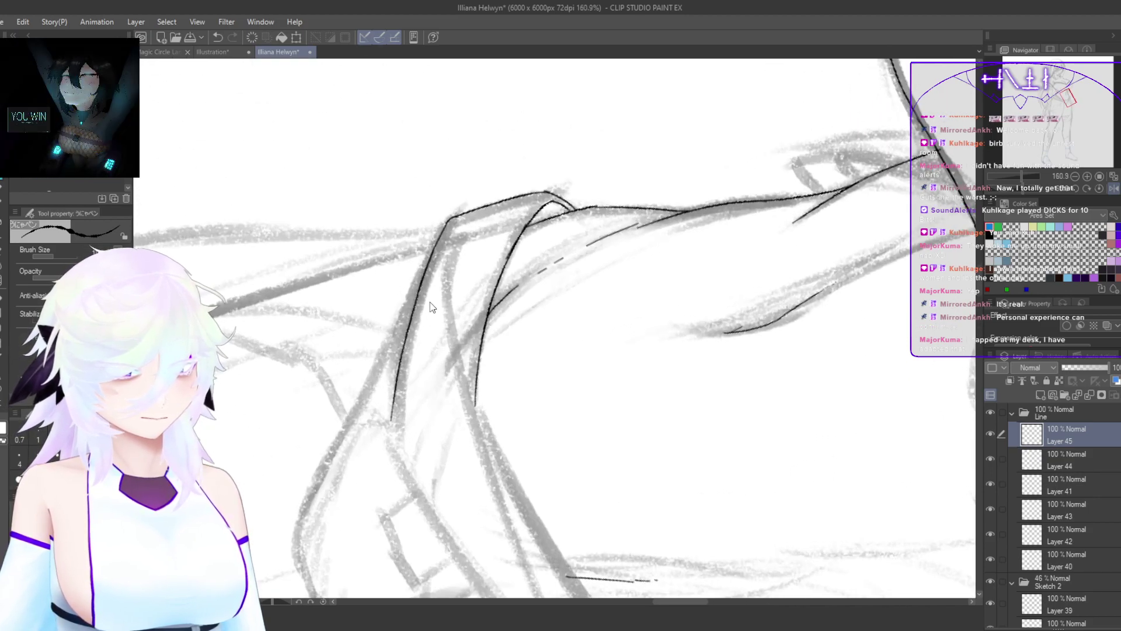
key("ctrl+z")
left_click_drag(431, 260, 396, 439)
key("ctrl+z")
left_click_drag(432, 261, 390, 462)
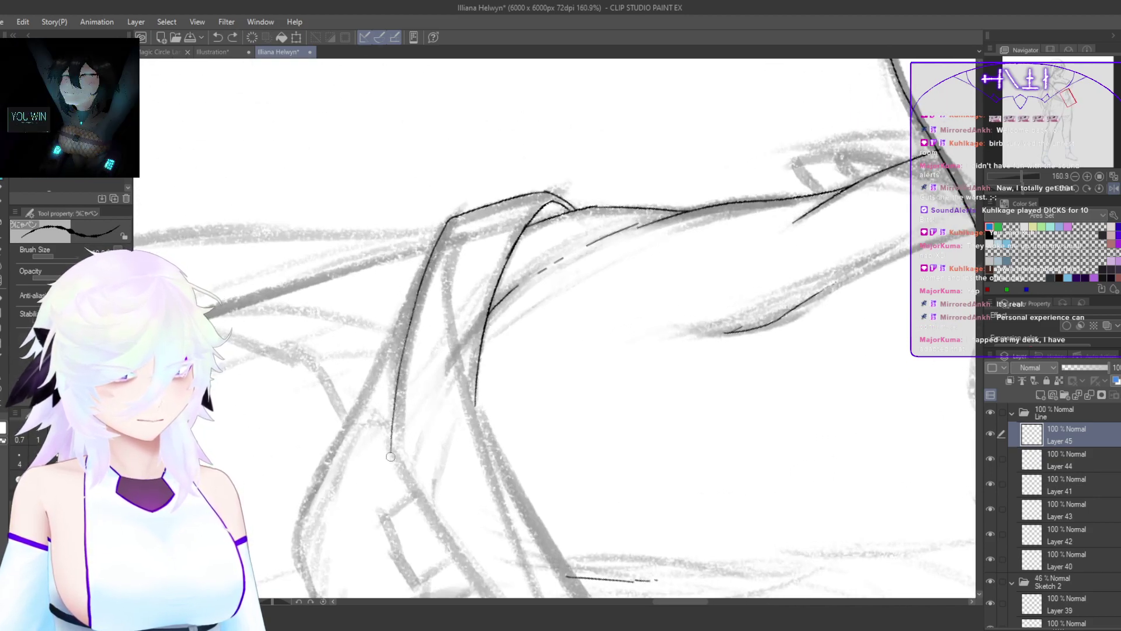
Step: Continue the waistband's lower edge in a long curve across the front, passing beneath the shaded side area
left_click_drag(448, 428, 428, 403)
key("h")
mouse_move(696, 431)
left_mouse_down()
mouse_move(656, 471)
mouse_move(351, 463)
mouse_move(491, 271)
mouse_move(589, 385)
left_mouse_up()
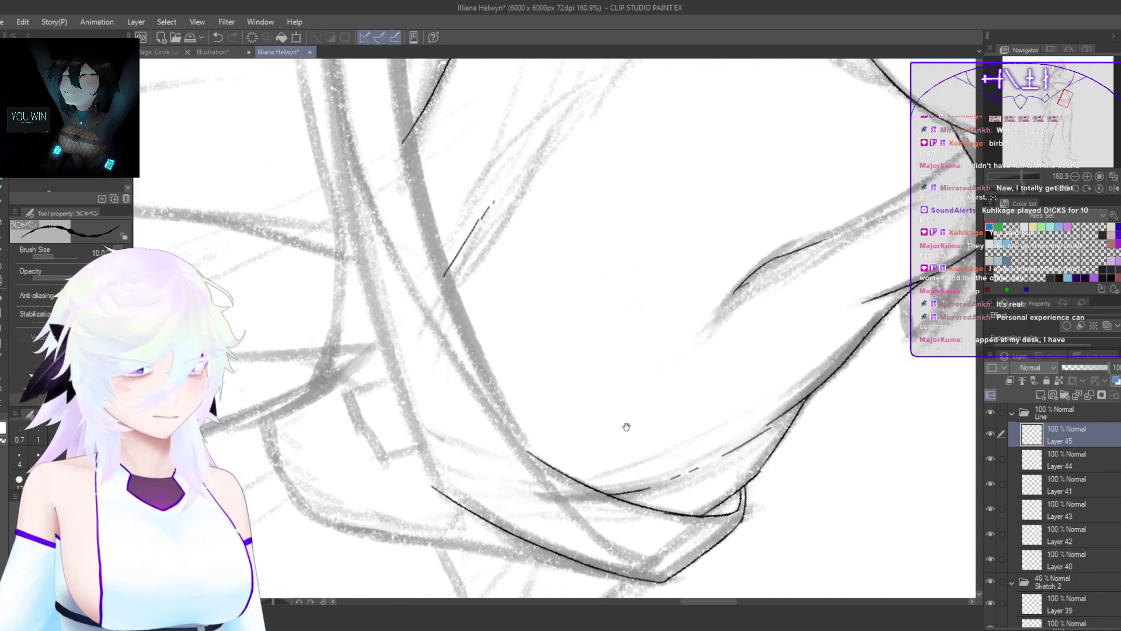
left_click_drag(607, 429, 461, 539)
left_click_drag(523, 331, 492, 410)
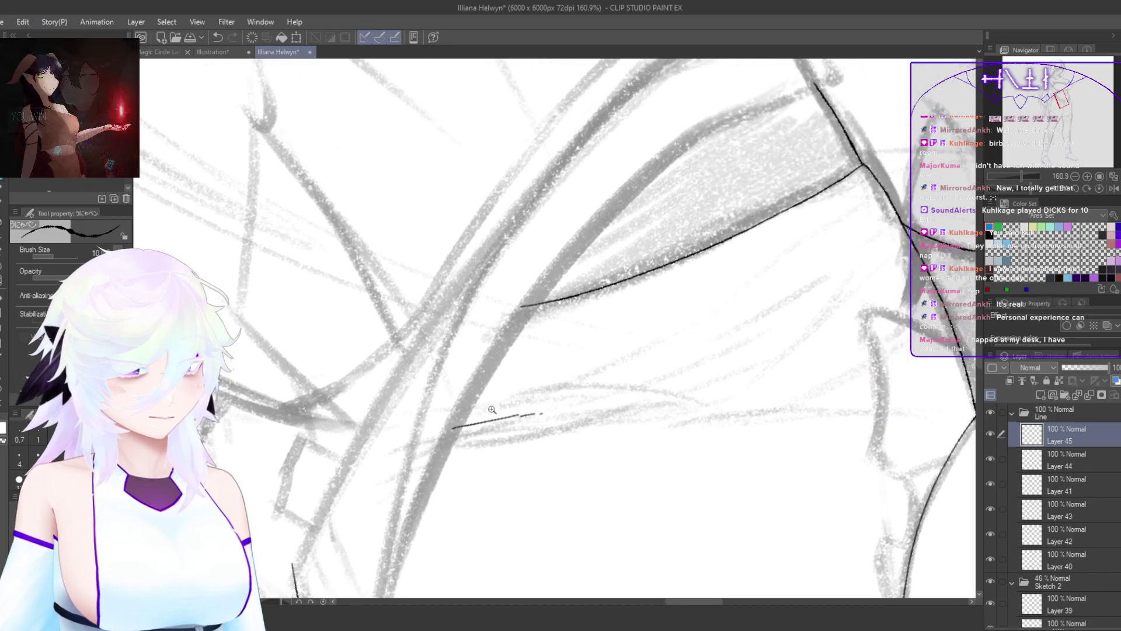
scroll(492, 409, "down", 3)
left_click_drag(546, 357, 581, 303)
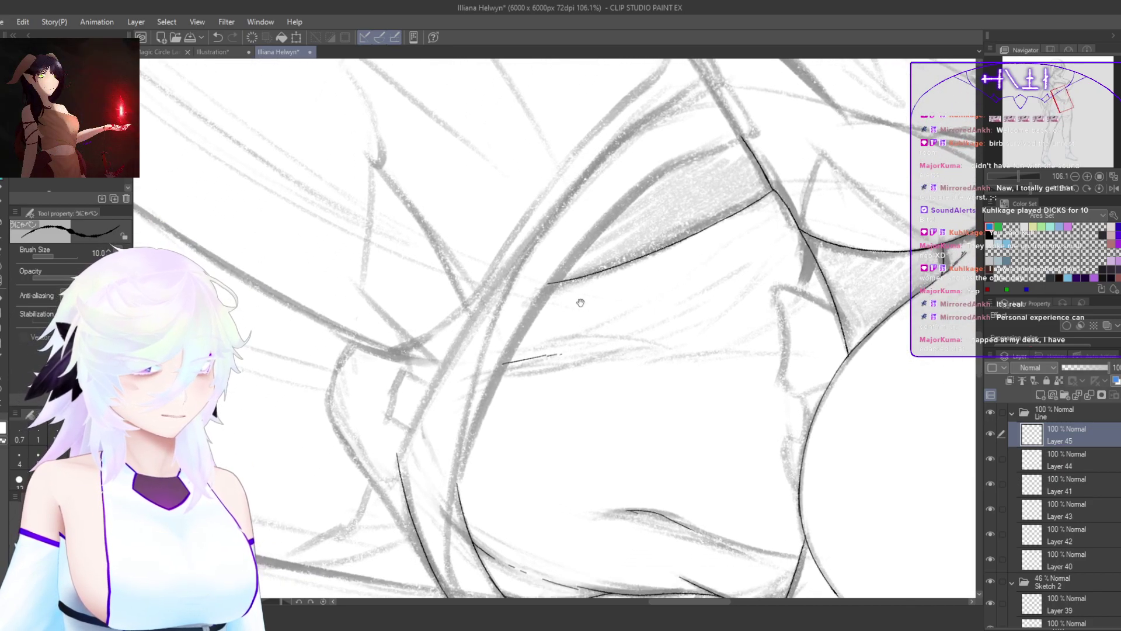
left_click_drag(400, 462, 519, 261)
key("ctrl+z")
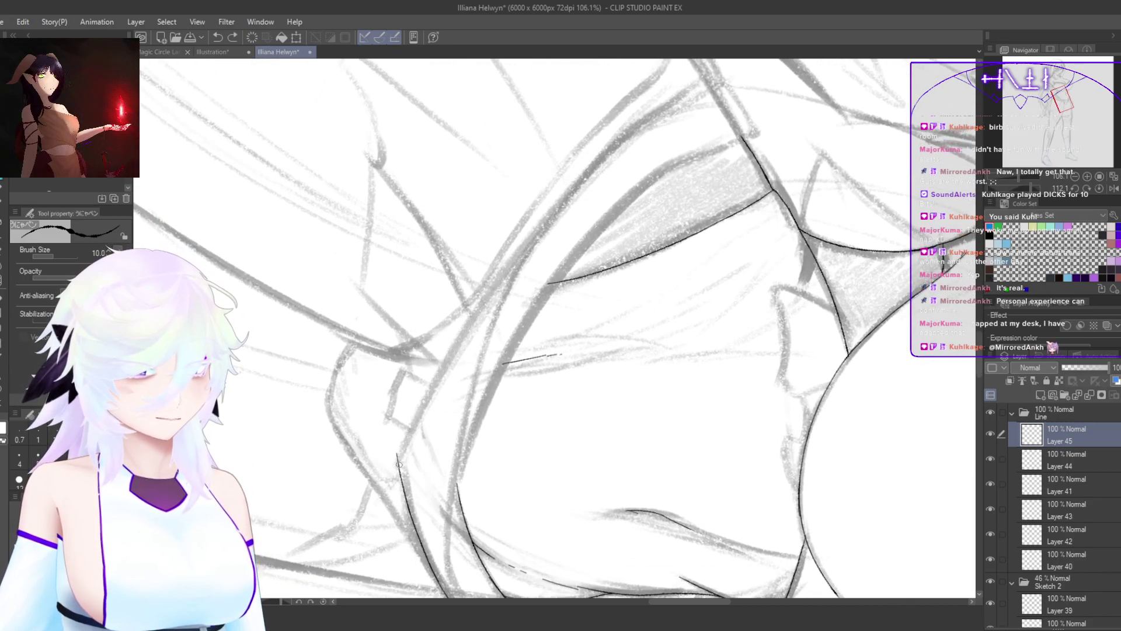
left_click_drag(401, 465, 629, 136)
Step: Extend the waistband's lower edge past the shaded area to the sketched diagonal at the far hip
mouse_move(702, 143)
left_mouse_down()
mouse_move(656, 159)
mouse_move(594, 296)
left_mouse_up()
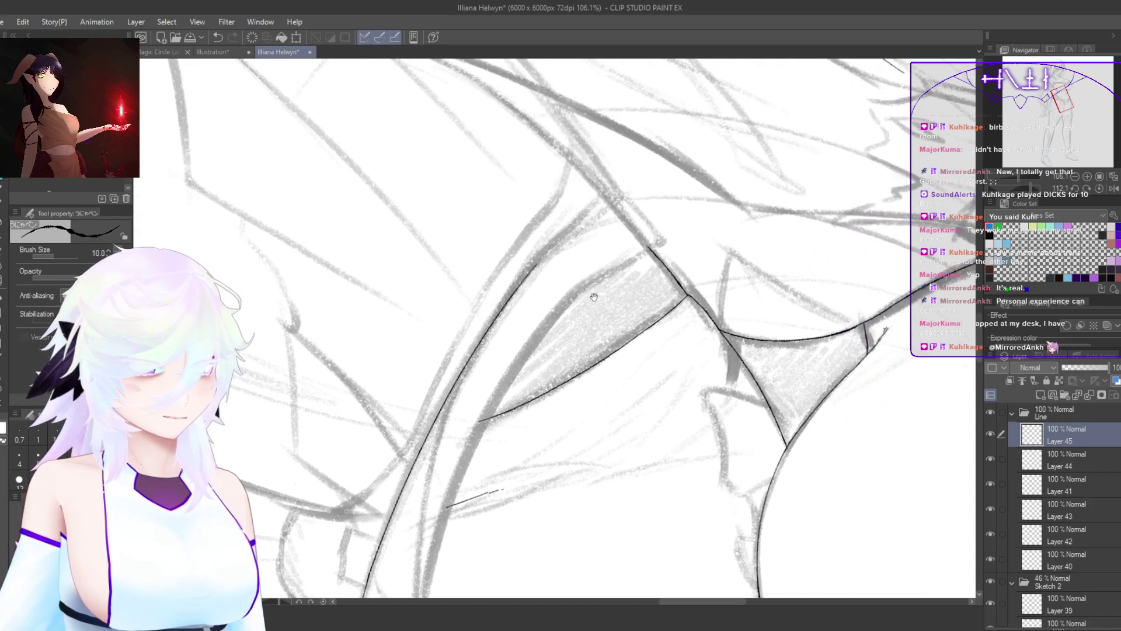
left_click(578, 228)
mouse_move(483, 315)
left_mouse_down()
mouse_move(616, 201)
mouse_move(665, 180)
left_mouse_up()
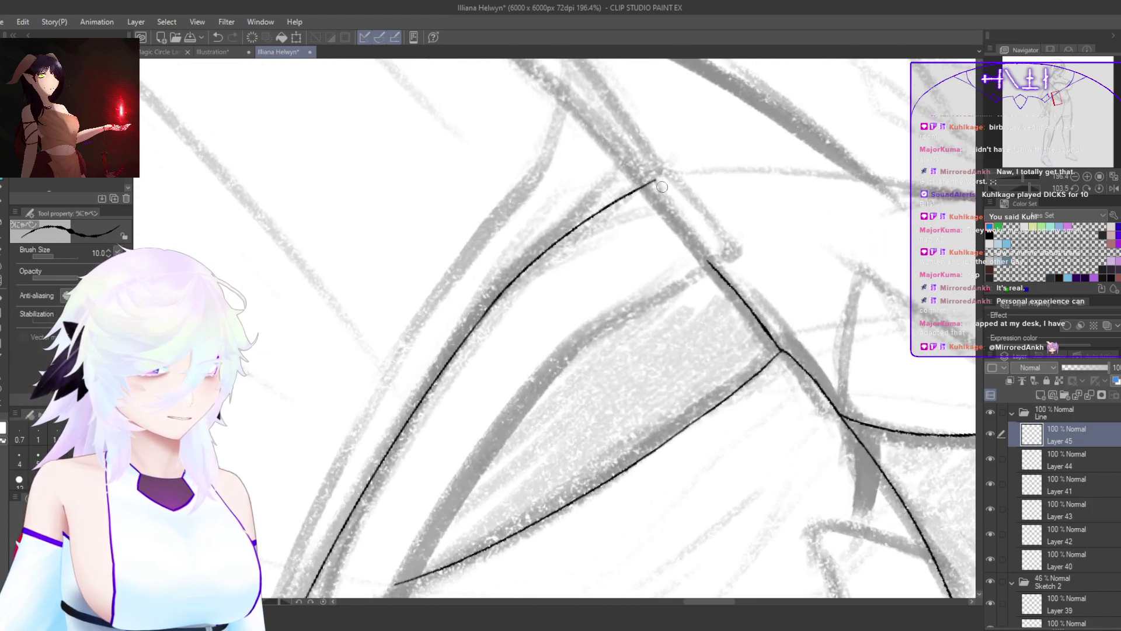
Step: Undo and redraw the far end of the waistband's lower edge so it curves up to the sketched diagonal at the hip
key("ctrl+z")
mouse_move(470, 339)
left_mouse_down()
mouse_move(484, 315)
mouse_move(652, 191)
left_mouse_up()
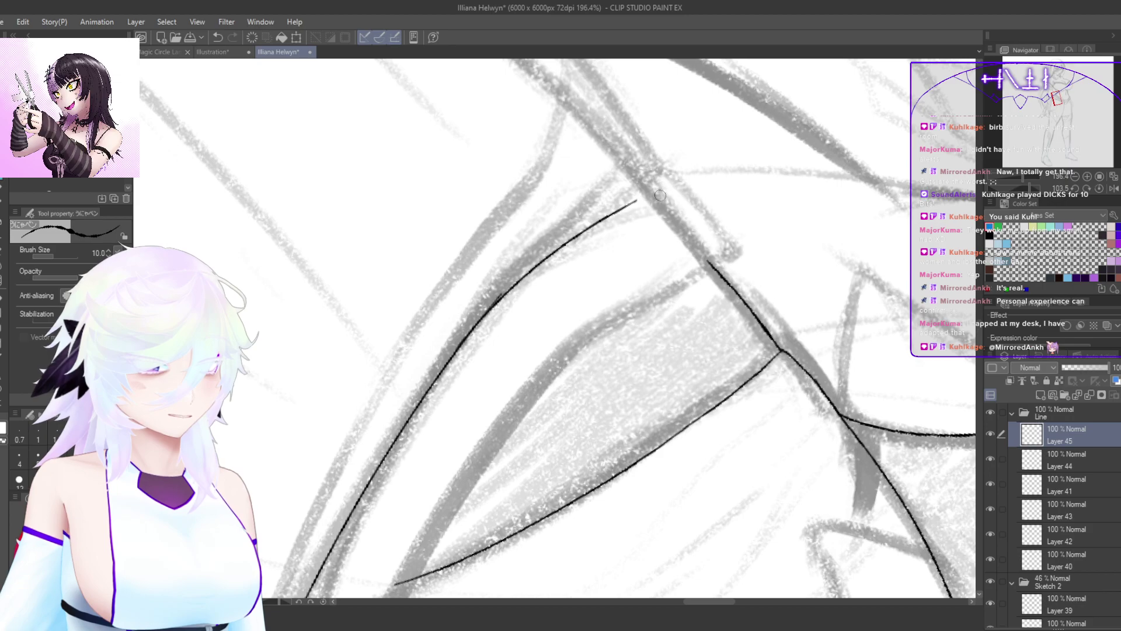
double_click(691, 199)
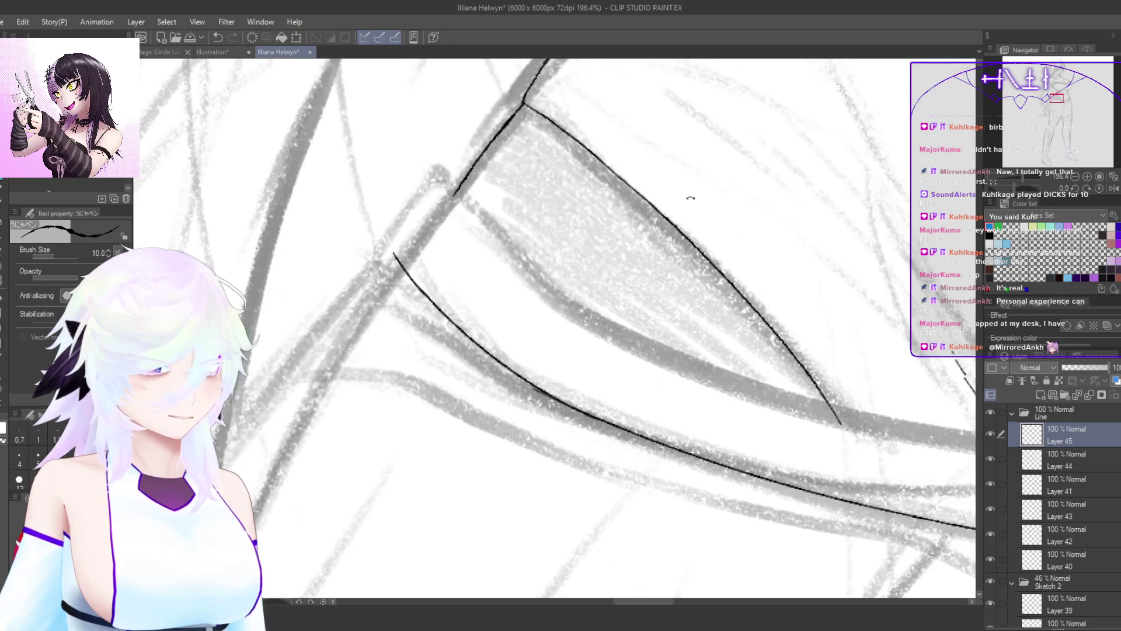
left_click_drag(740, 276, 670, 327)
key("h")
left_click_drag(765, 459, 850, 402)
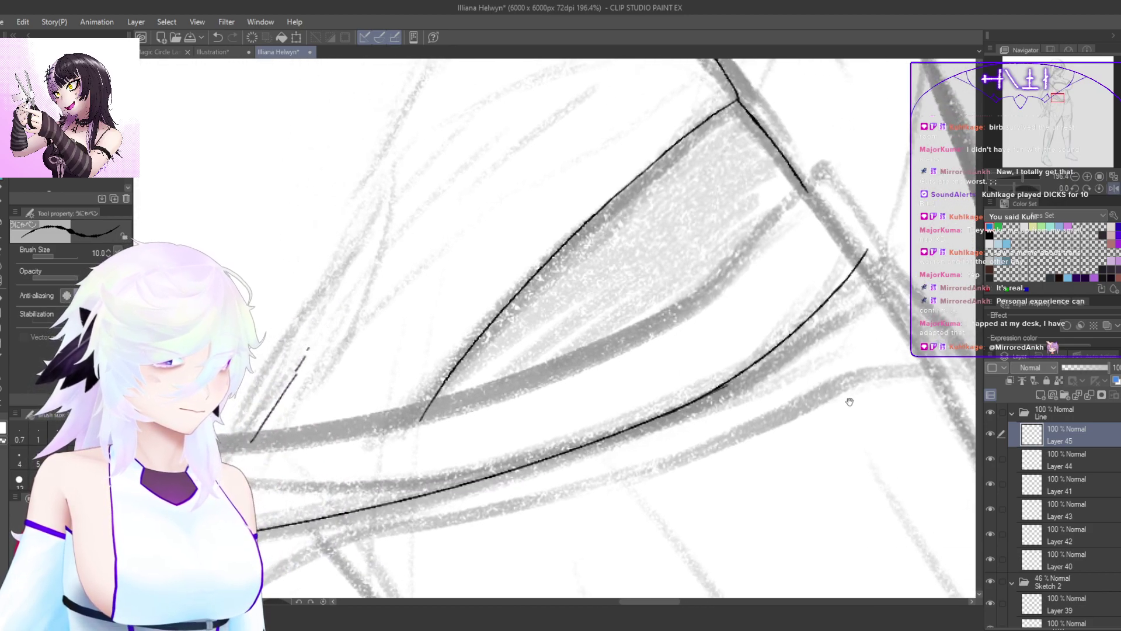
left_click(724, 386)
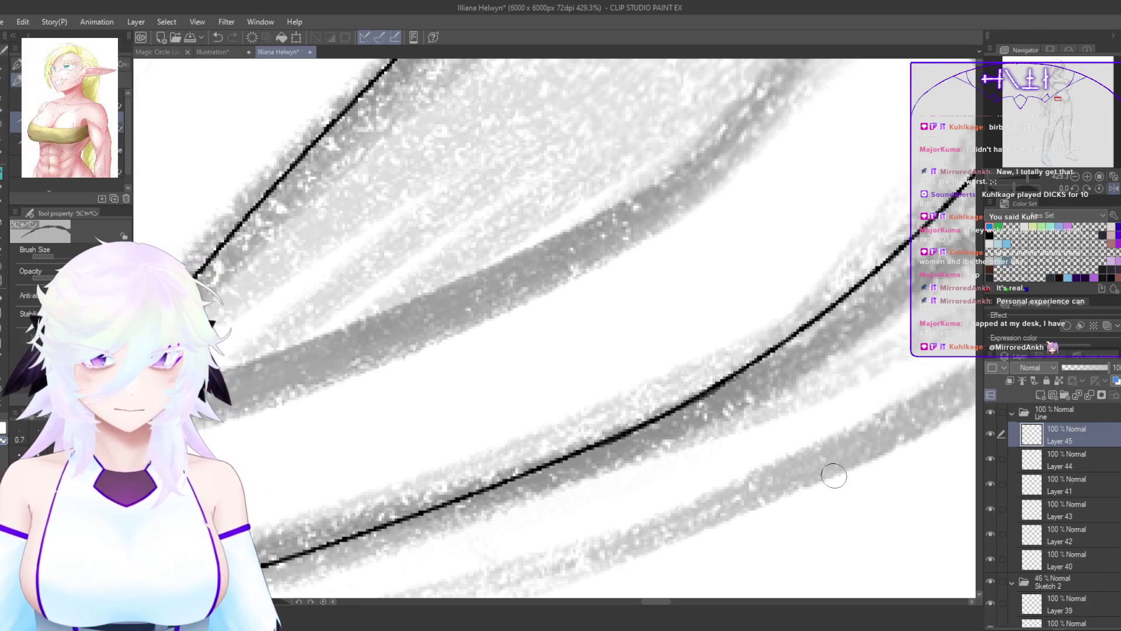
Step: Ink the waistband's upper edge from its bend by the near hip across the front, redrawing the stroke until it flows smoothly
scroll(823, 461, "down", 6)
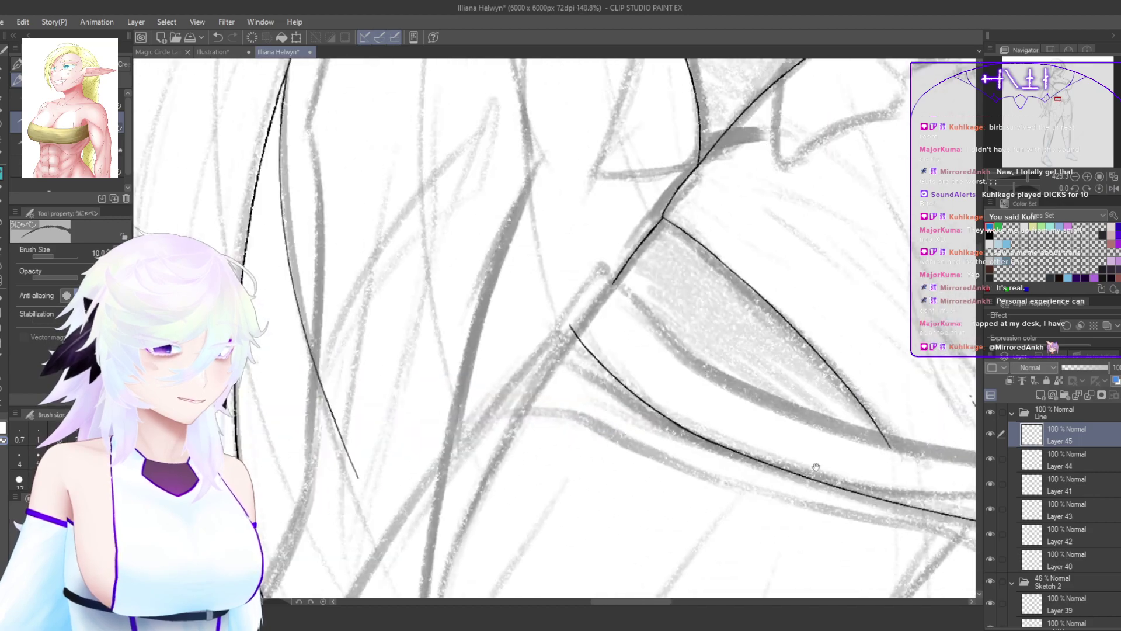
left_click_drag(908, 511, 732, 466)
key("h")
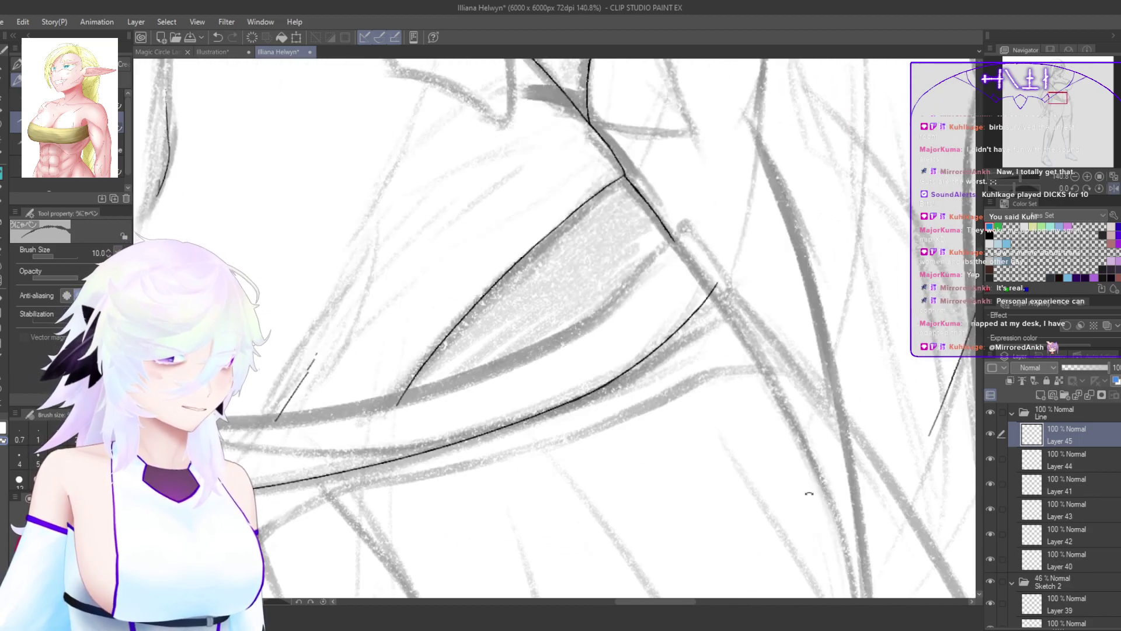
mouse_move(810, 493)
left_mouse_down()
mouse_move(325, 496)
mouse_move(630, 401)
mouse_move(629, 346)
left_mouse_up()
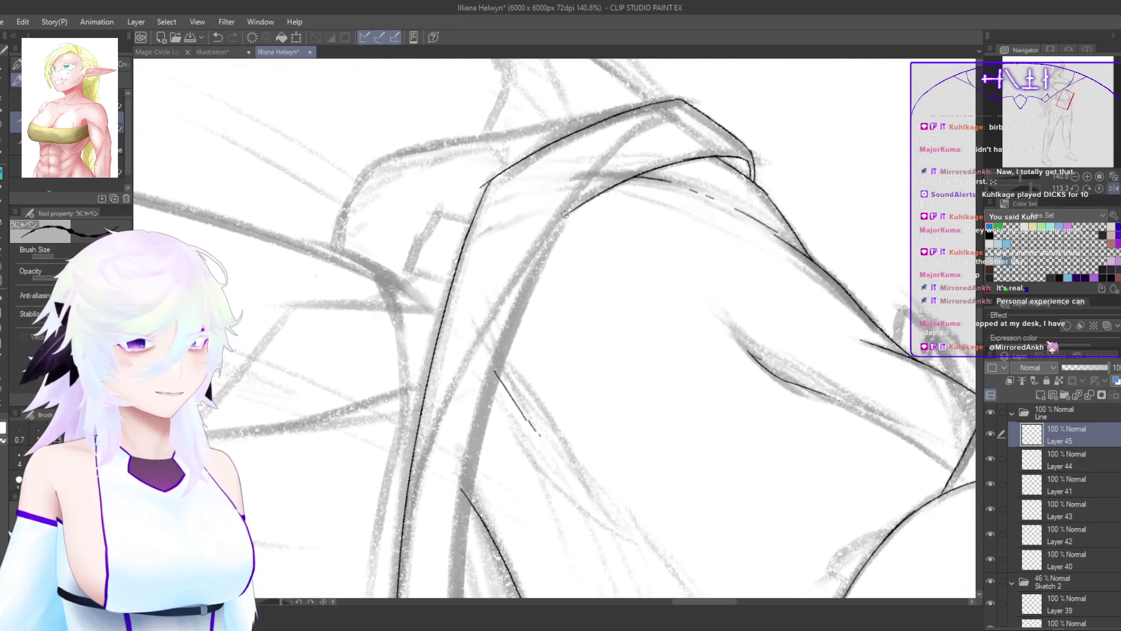
left_click_drag(566, 216, 500, 340)
key("ctrl+z")
mouse_move(509, 414)
left_mouse_down()
mouse_move(433, 419)
mouse_move(466, 334)
left_mouse_up()
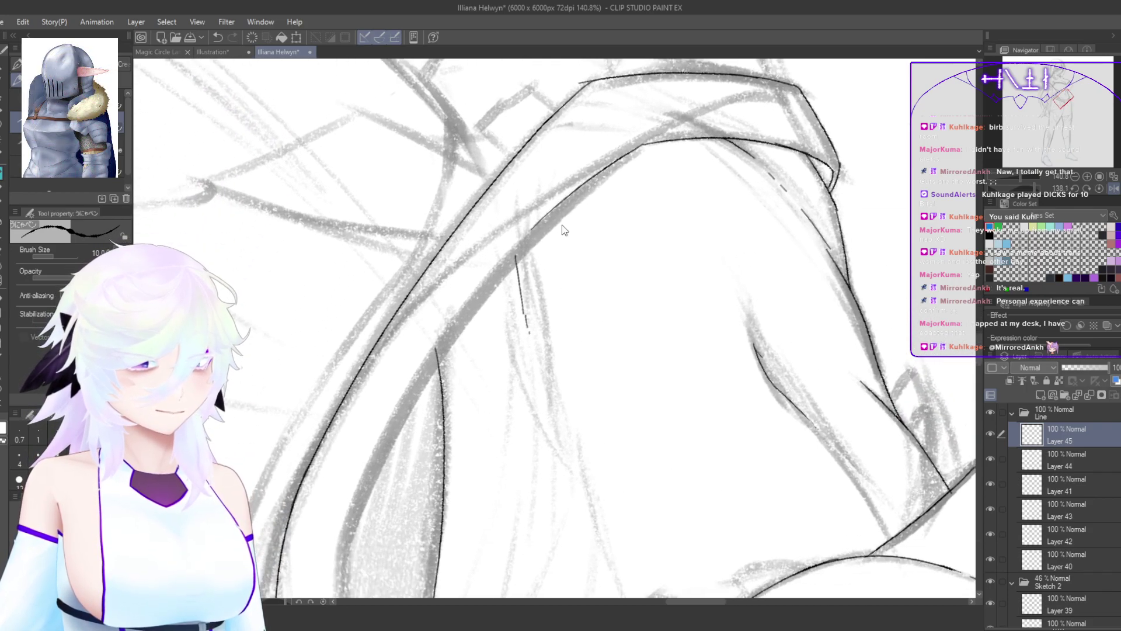
key("ctrl+z")
mouse_move(644, 144)
left_mouse_down()
mouse_move(450, 331)
mouse_move(357, 473)
mouse_move(412, 446)
left_mouse_up()
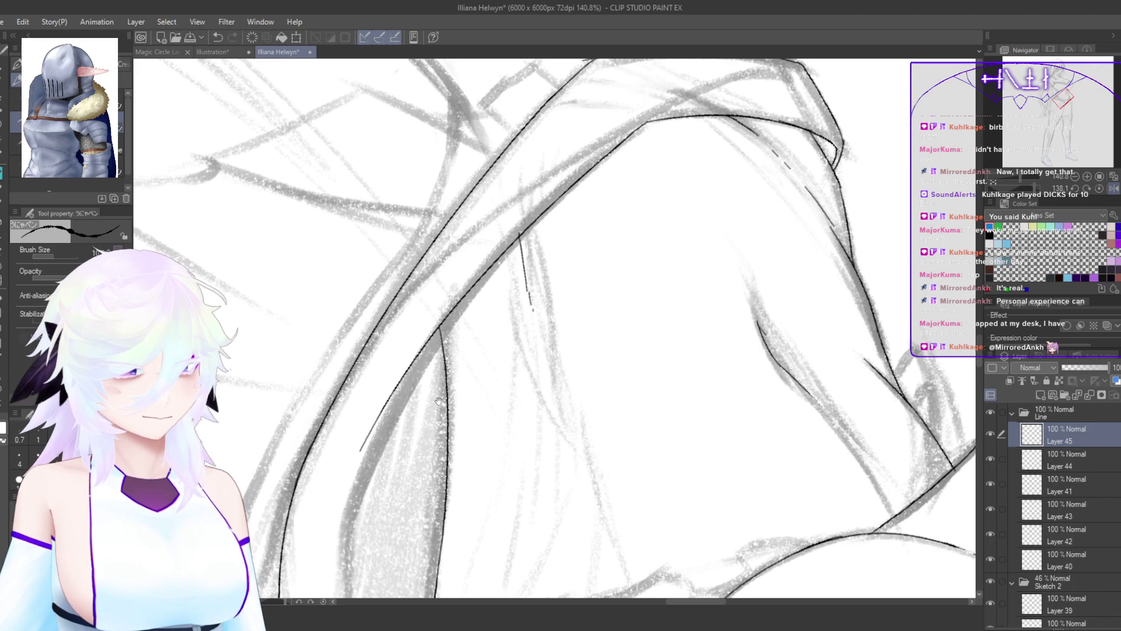
key("ctrl+z")
left_click_drag(596, 168, 379, 491)
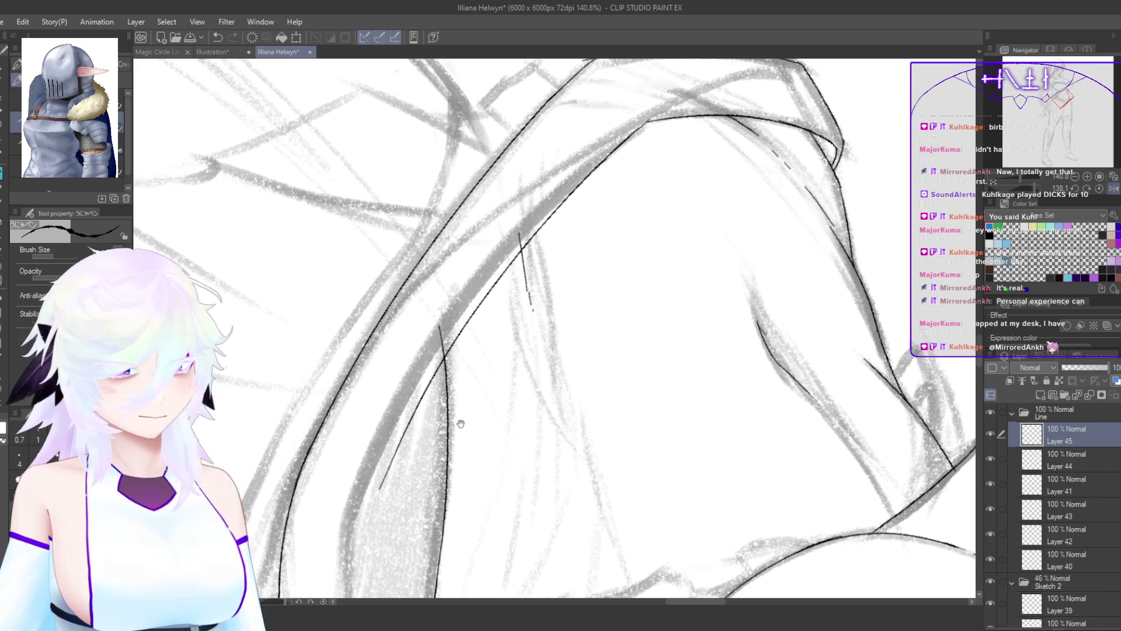
Step: Erase the overshooting line end where the waistband's upper edge segments meet at the bend by the near hip
mouse_move(641, 136)
left_mouse_down()
mouse_move(602, 283)
mouse_move(680, 271)
left_mouse_up()
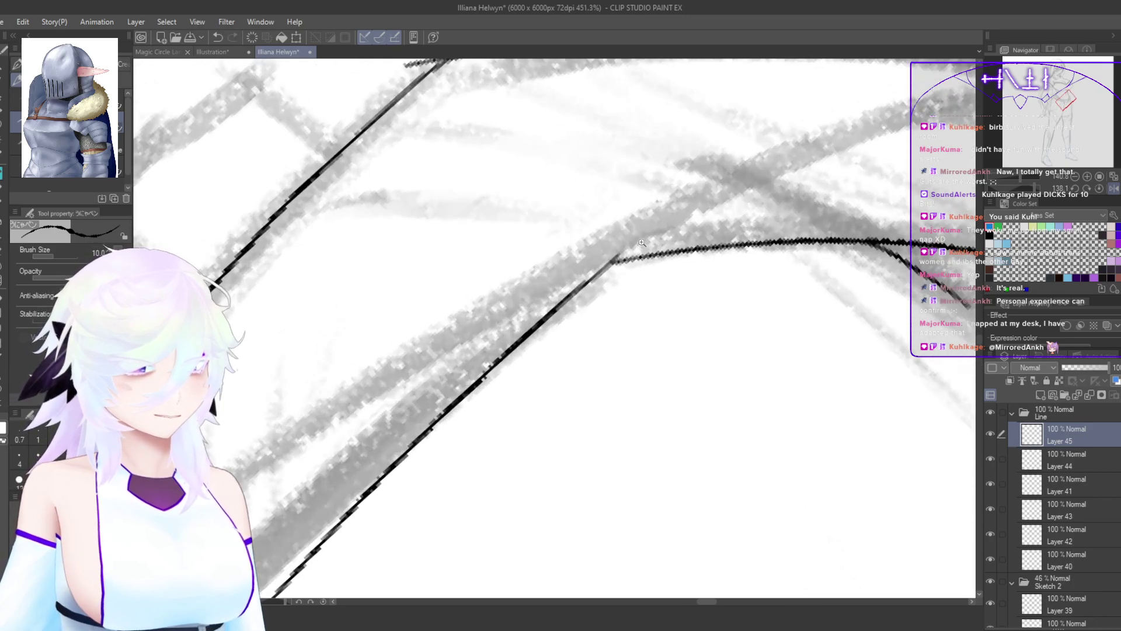
key("c")
left_click_drag(618, 252, 595, 265)
left_click_drag(587, 215, 623, 384)
key("c")
mouse_move(442, 241)
left_mouse_down()
mouse_move(481, 206)
mouse_move(421, 242)
left_mouse_up()
key("ctrl+z")
key("ctrl+z")
key("c")
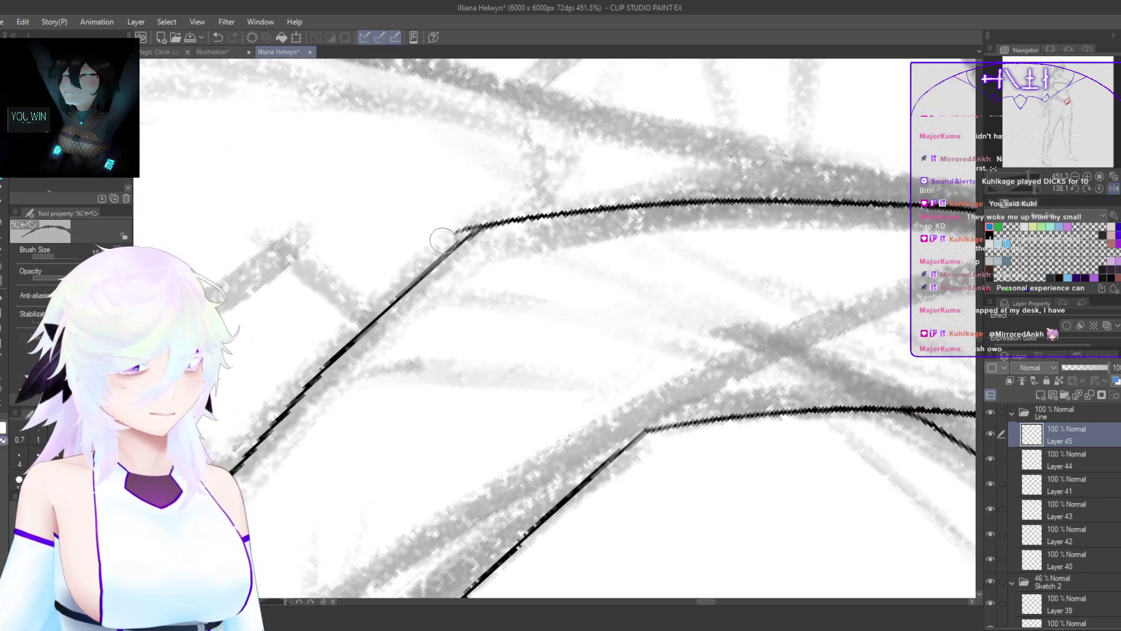
Step: Try to soften the angular bend in the waistband's upper edge with a short curve cutting across it
scroll(662, 339, "down", 3)
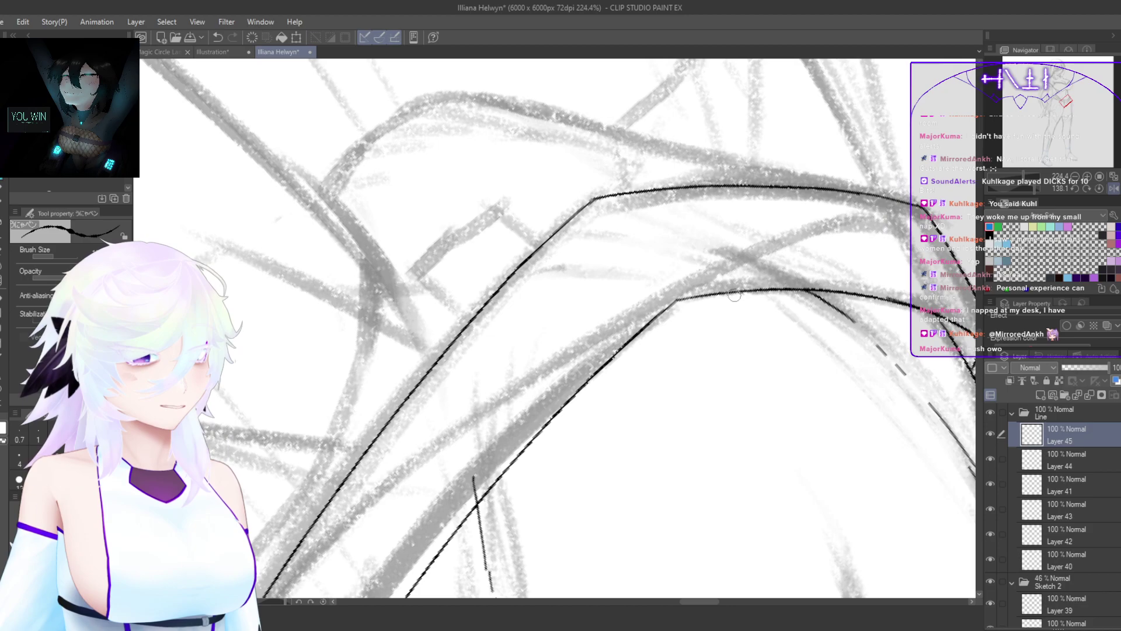
left_click_drag(746, 290, 611, 363)
key("ctrl+z")
left_click_drag(739, 292, 632, 344)
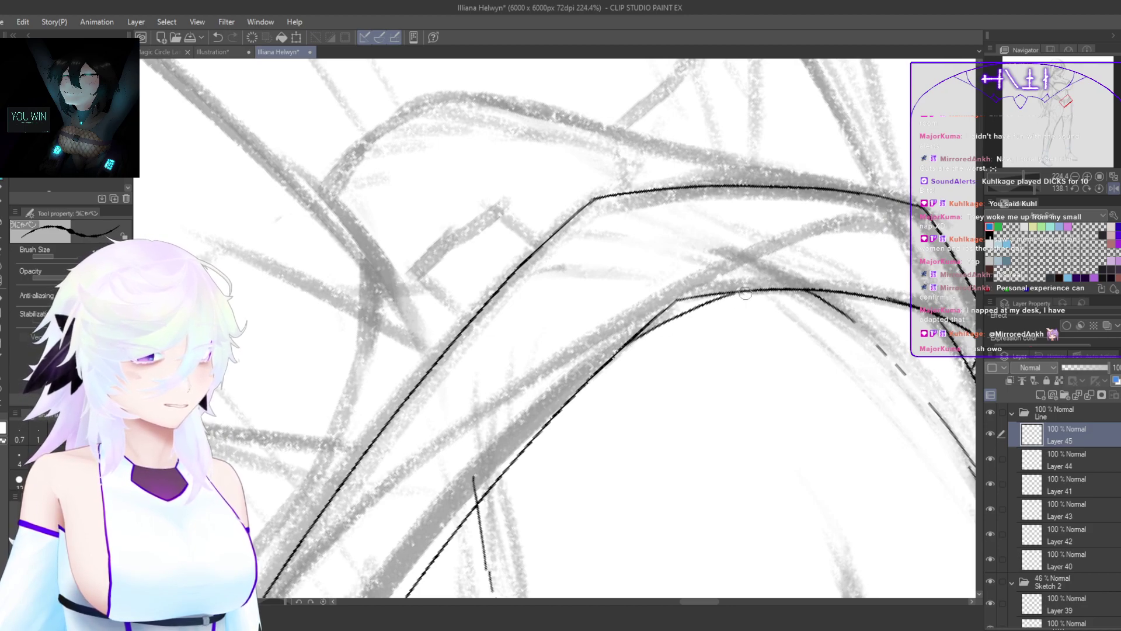
key("ctrl+z")
mouse_move(737, 292)
left_mouse_down()
mouse_move(630, 345)
mouse_move(646, 338)
mouse_move(617, 414)
left_mouse_up()
double_click(672, 331, "shift")
key("ctrl+z")
key("ctrl+z")
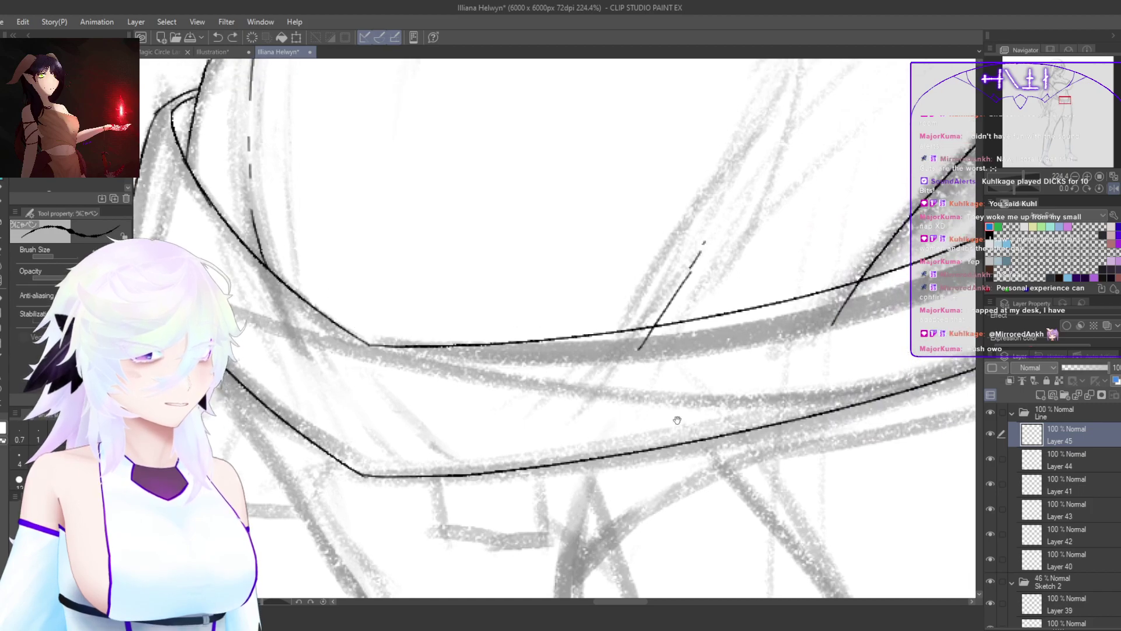
Step: Try to bridge the upper edge's bend with a curve starting where the abdomen's side contour meets the waistband
left_click_drag(762, 424, 315, 385)
left_click_drag(544, 209, 497, 268)
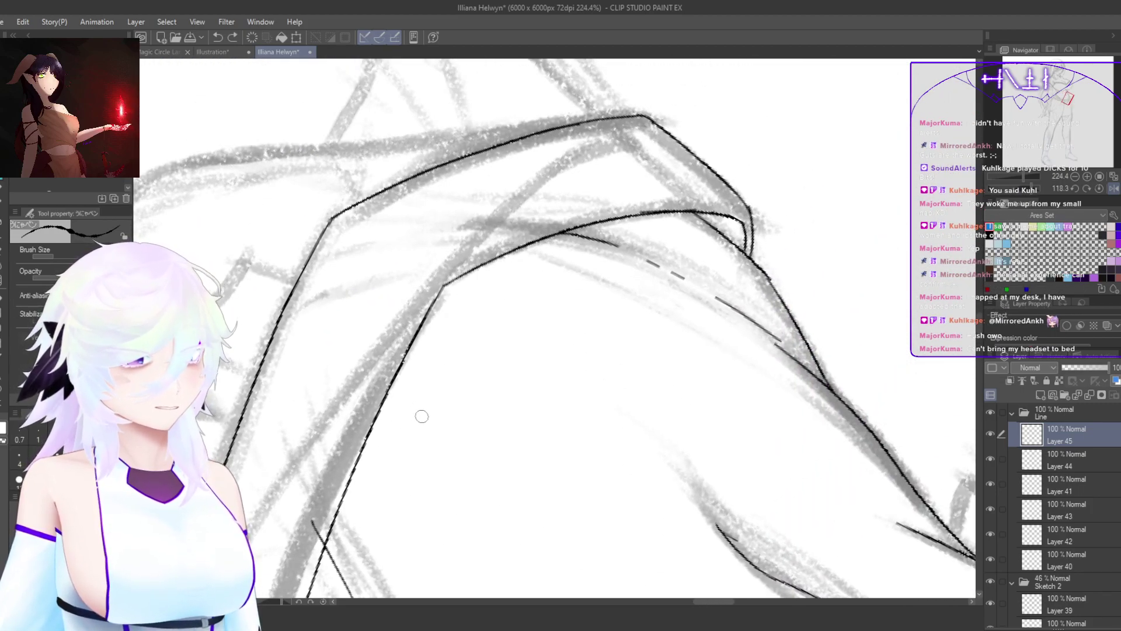
left_click_drag(420, 413, 447, 392)
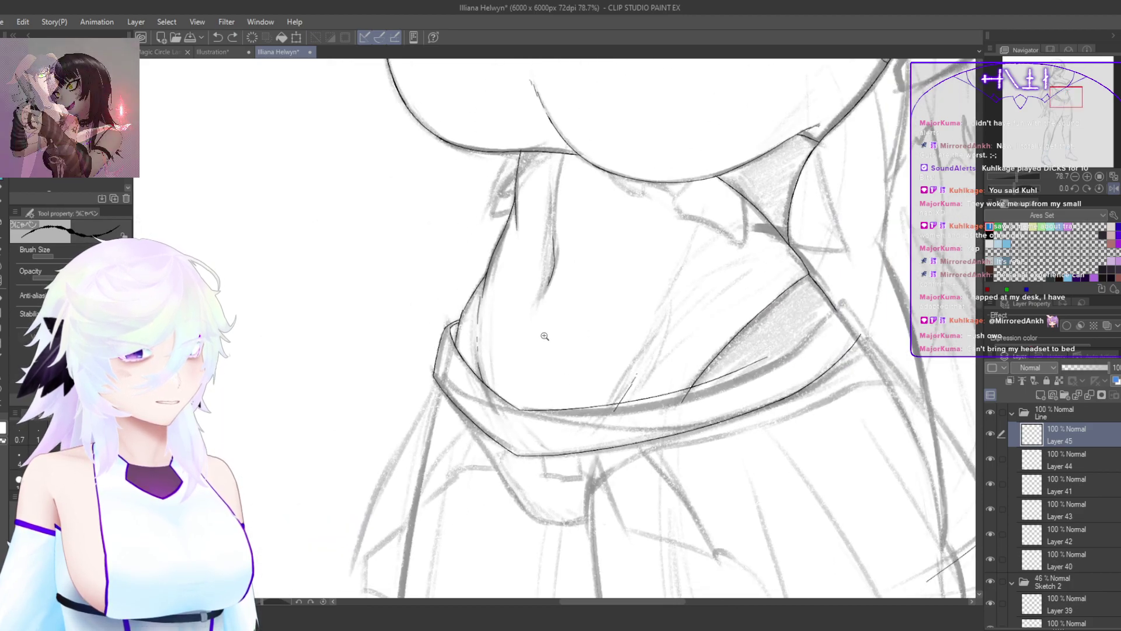
left_click_drag(546, 336, 584, 316)
left_click_drag(558, 362, 336, 378)
left_click_drag(362, 290, 467, 435)
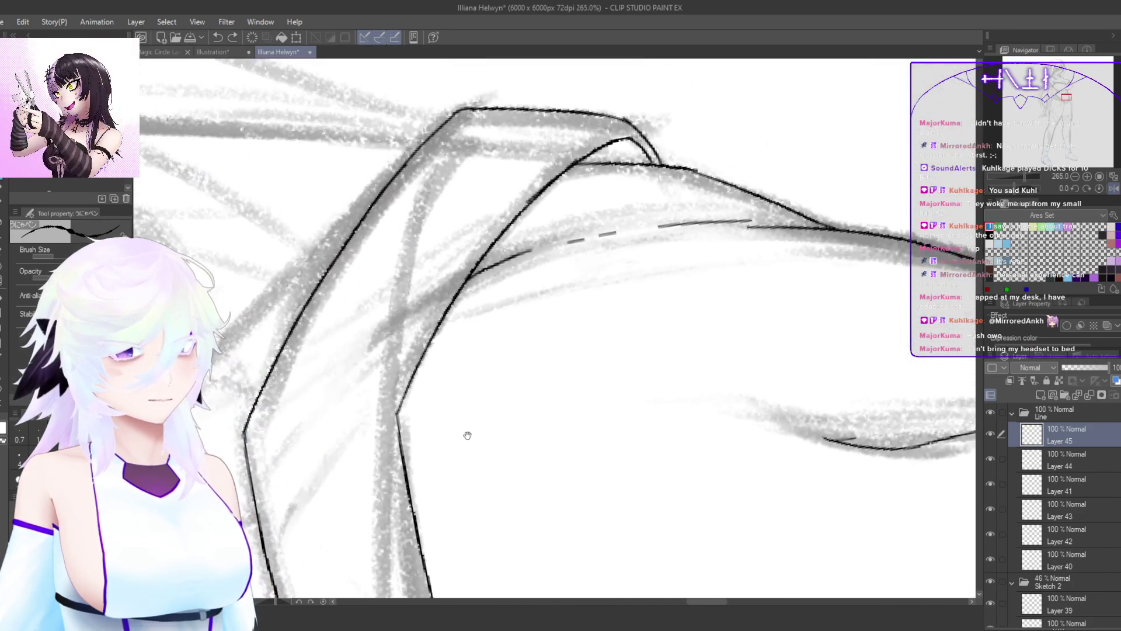
left_click_drag(464, 280, 415, 480)
mouse_move(441, 563)
left_mouse_down()
mouse_move(393, 453)
mouse_move(402, 400)
left_mouse_up()
left_click_drag(435, 353, 468, 286)
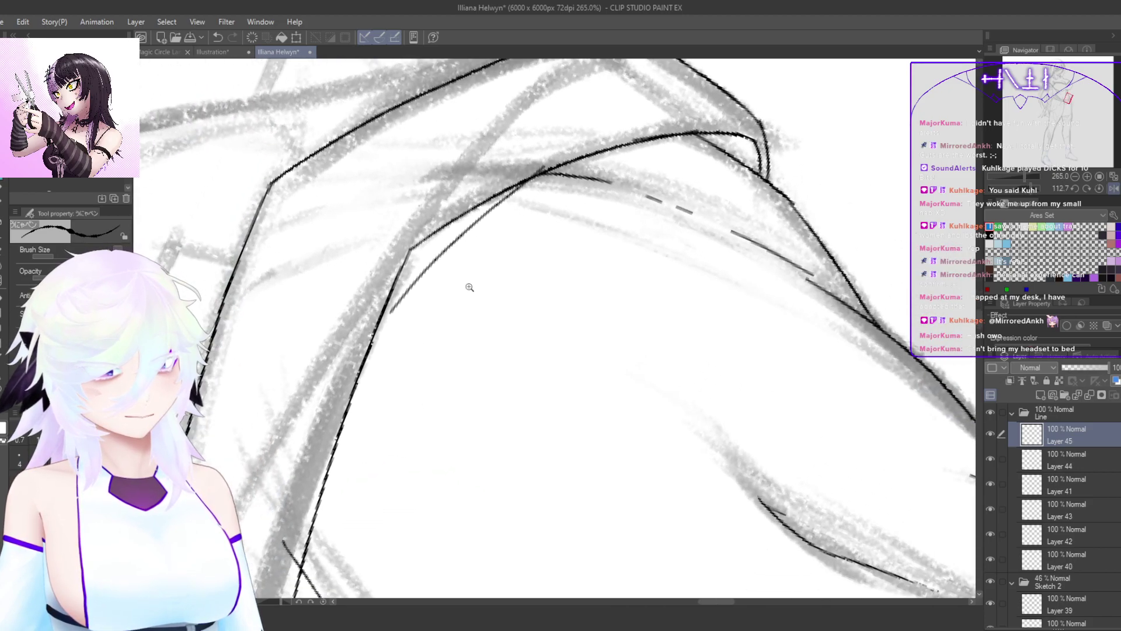
key("ctrl+z")
left_click_drag(528, 181, 376, 365)
key("ctrl+z")
left_click_drag(545, 174, 341, 402)
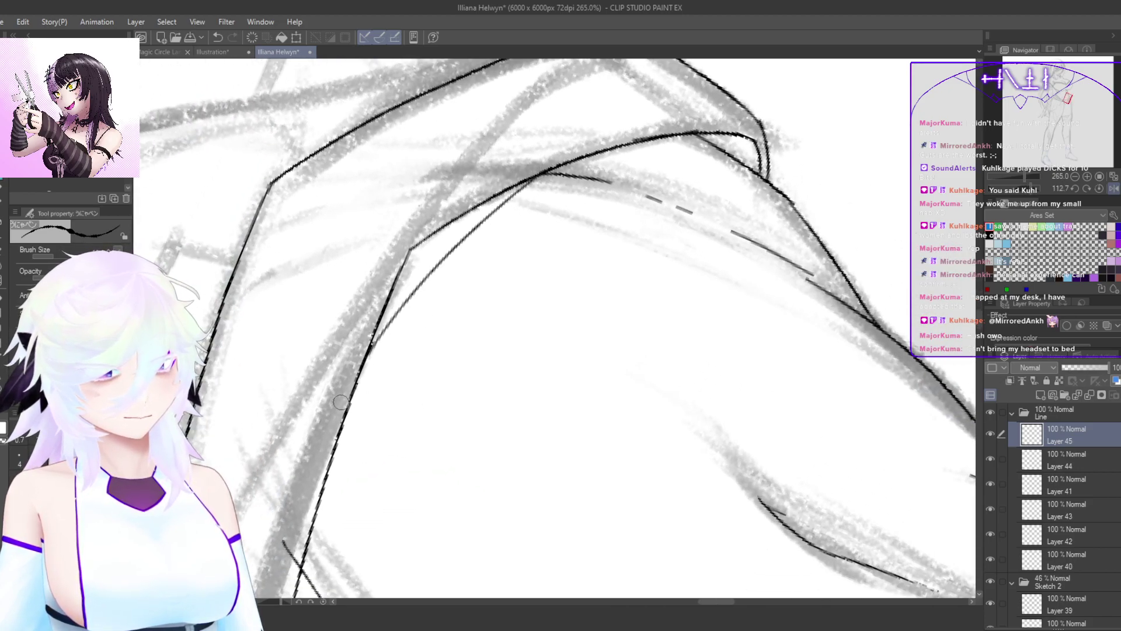
Step: Ink a long rounded curve across the inside of the upper edge's angular bend, blending into the front of the waistband
left_click_drag(662, 351, 536, 220)
left_click_drag(570, 280, 508, 387)
left_click_drag(751, 384, 335, 443)
left_click_drag(575, 169, 465, 435)
scroll(465, 435, "up", 2)
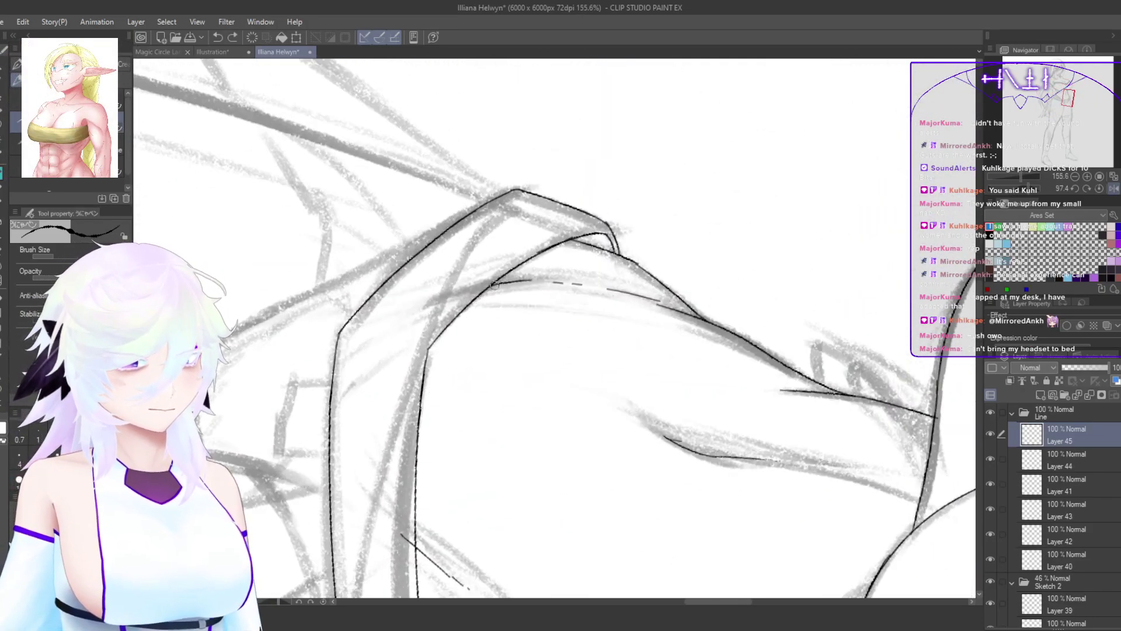
left_click_drag(495, 284, 408, 495)
key("ctrl+z")
left_click_drag(487, 289, 410, 486)
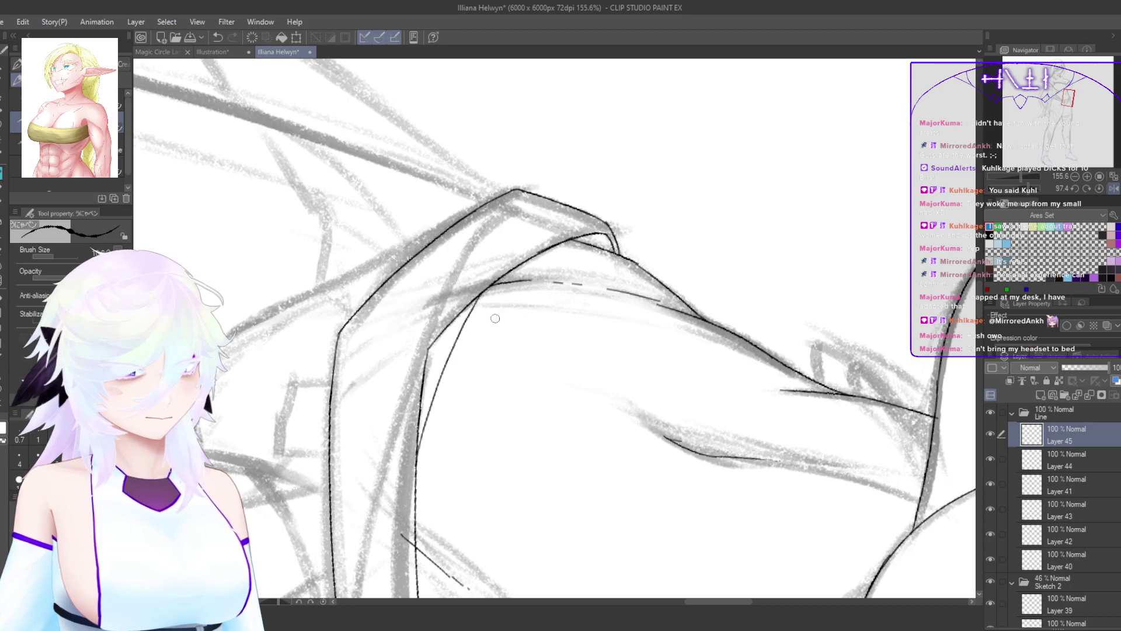
left_click_drag(474, 393, 473, 403)
double_click(474, 401)
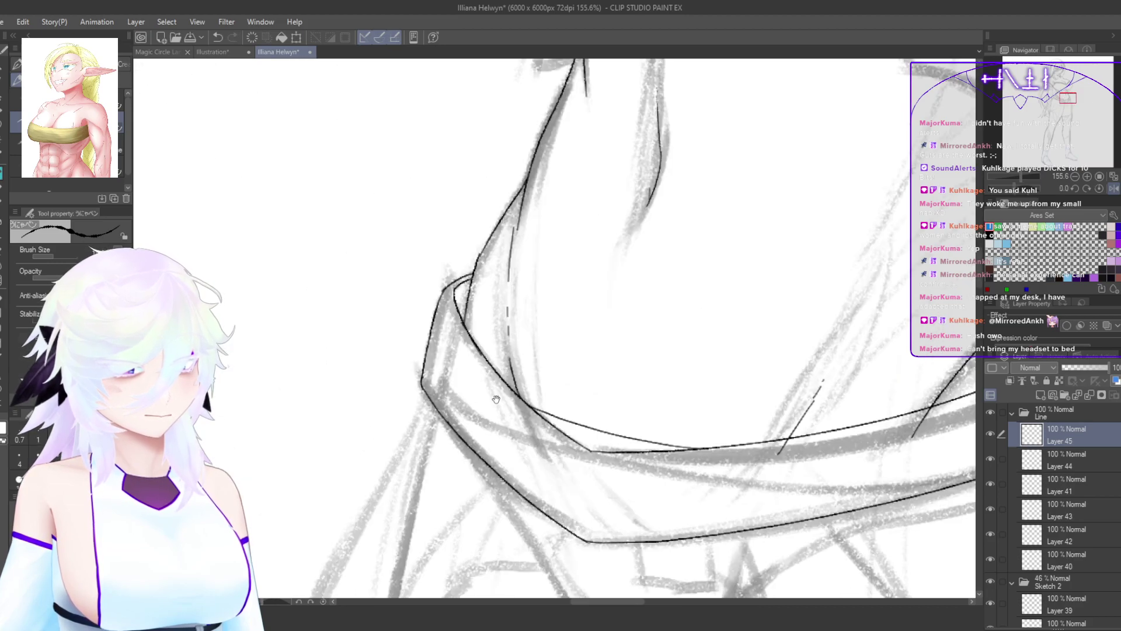
Step: Extend the waistband's upper edge across the shaded side area to meet the far waist contour
left_click_drag(765, 362, 423, 396)
left_click_drag(787, 439, 745, 431)
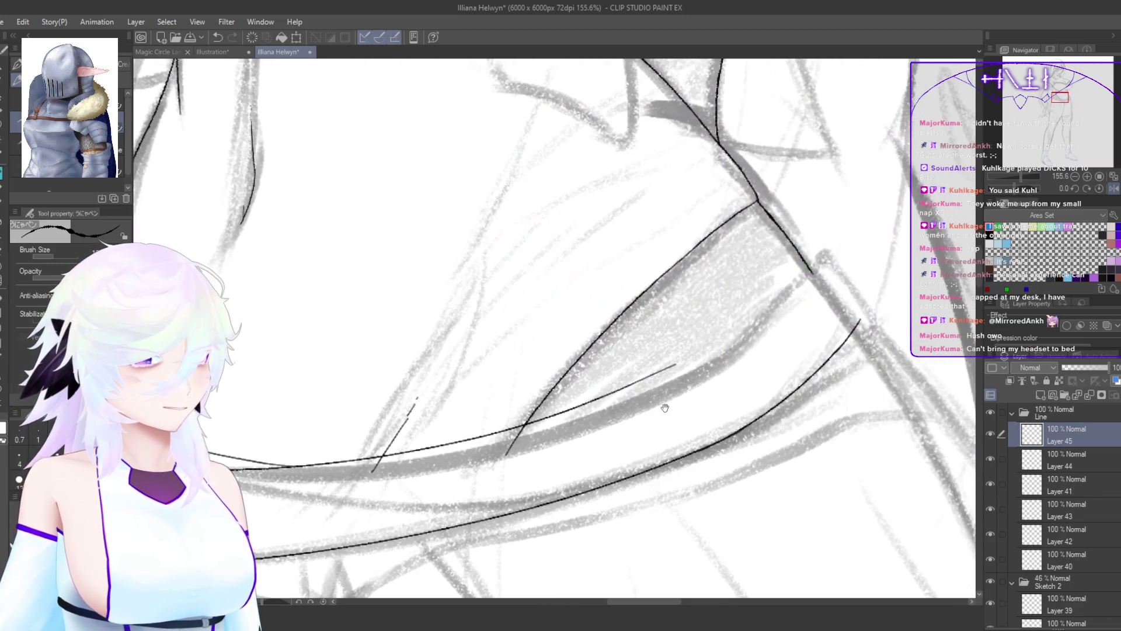
key("h")
left_click_drag(812, 450, 529, 578)
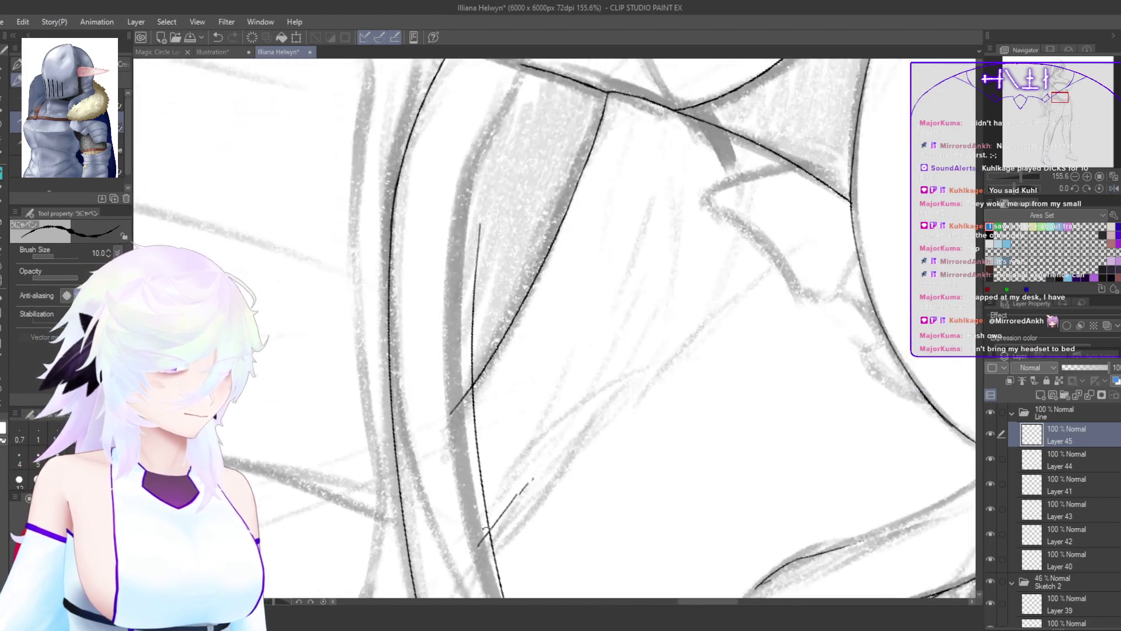
left_click_drag(551, 343, 496, 584)
left_click_drag(430, 469, 437, 426)
left_click_drag(423, 504, 476, 285)
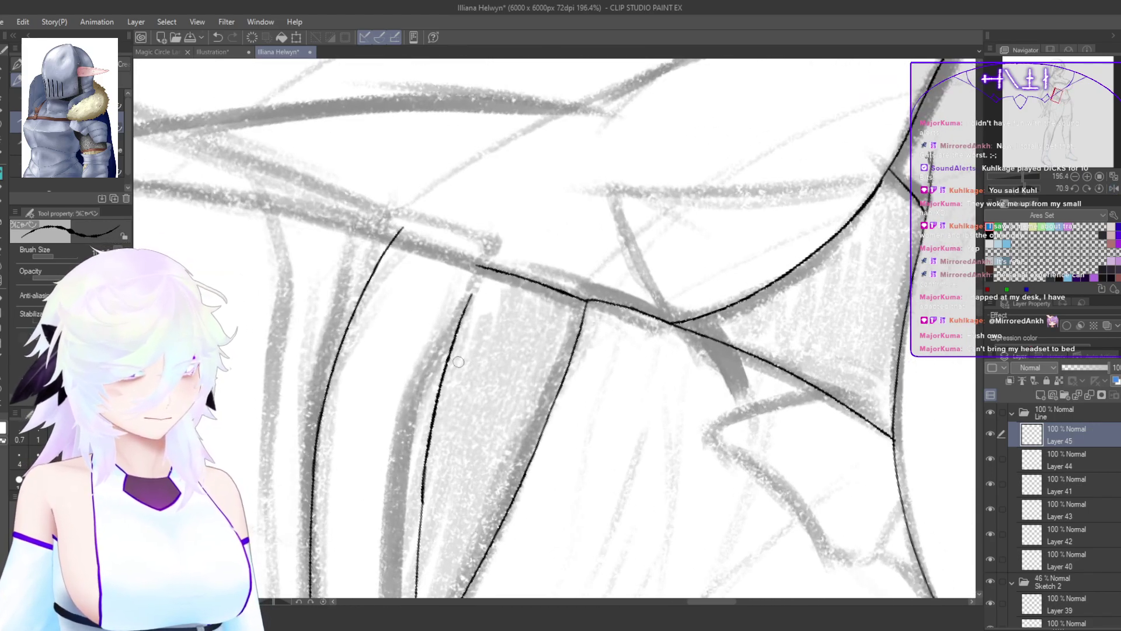
key("ctrl+z")
left_click_drag(423, 515, 490, 259)
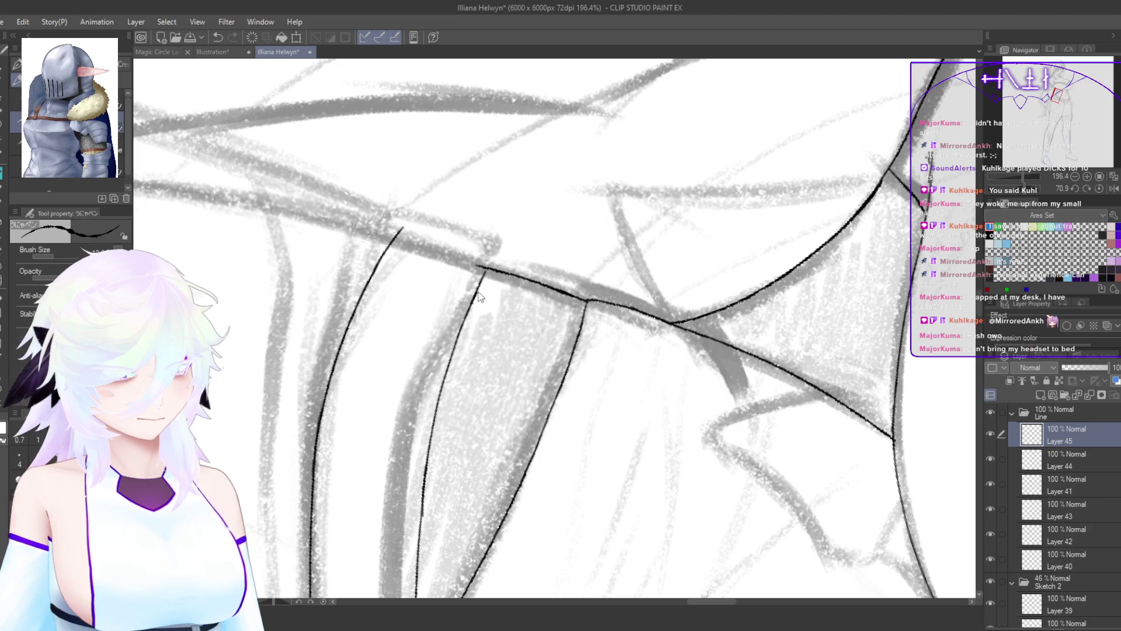
double_click(502, 255)
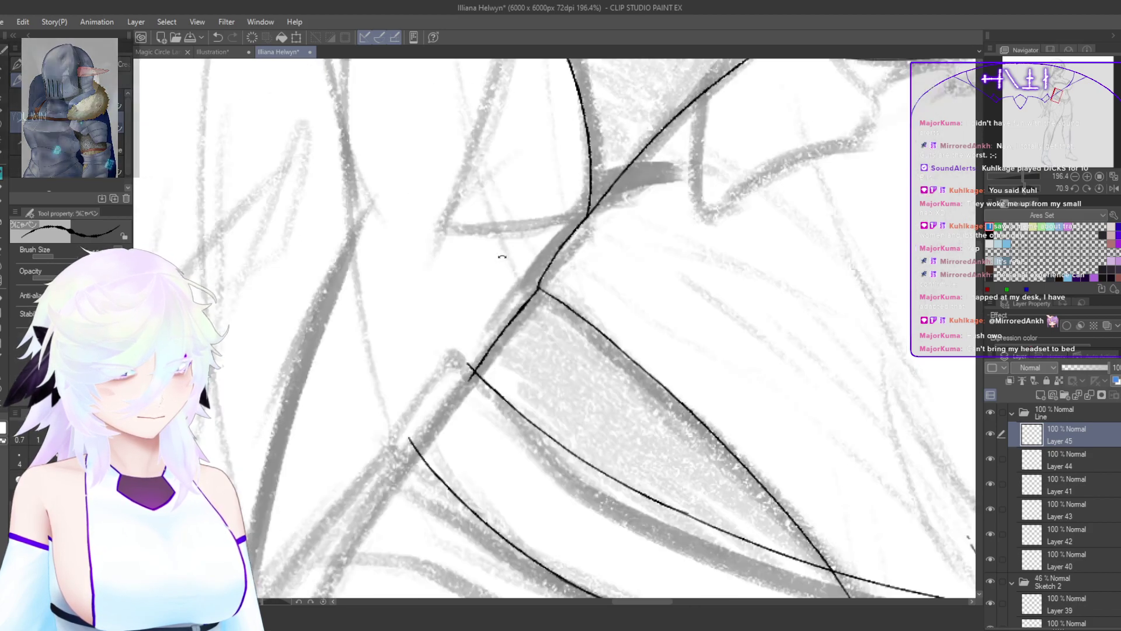
Step: Ink the waistband's short outer edge at the far hip, joining its upper and lower edges and rounding the corner into the waist contour
mouse_move(442, 404)
left_mouse_down()
mouse_move(479, 354)
mouse_move(450, 351)
mouse_move(388, 426)
mouse_move(368, 475)
left_mouse_up()
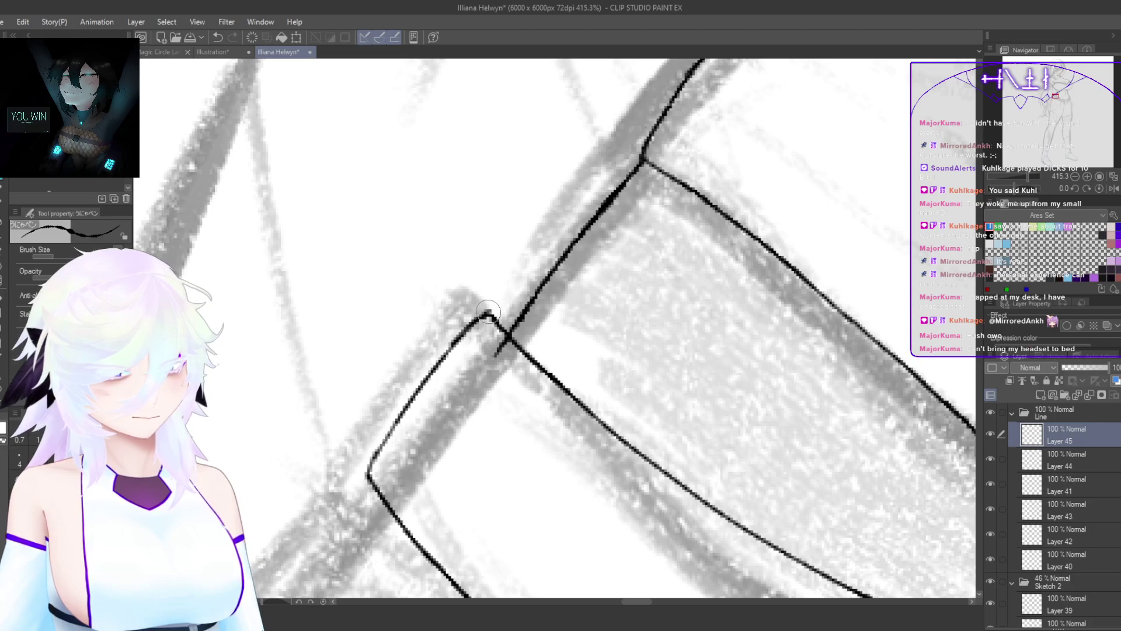
key("h")
left_click_drag(693, 338, 683, 293)
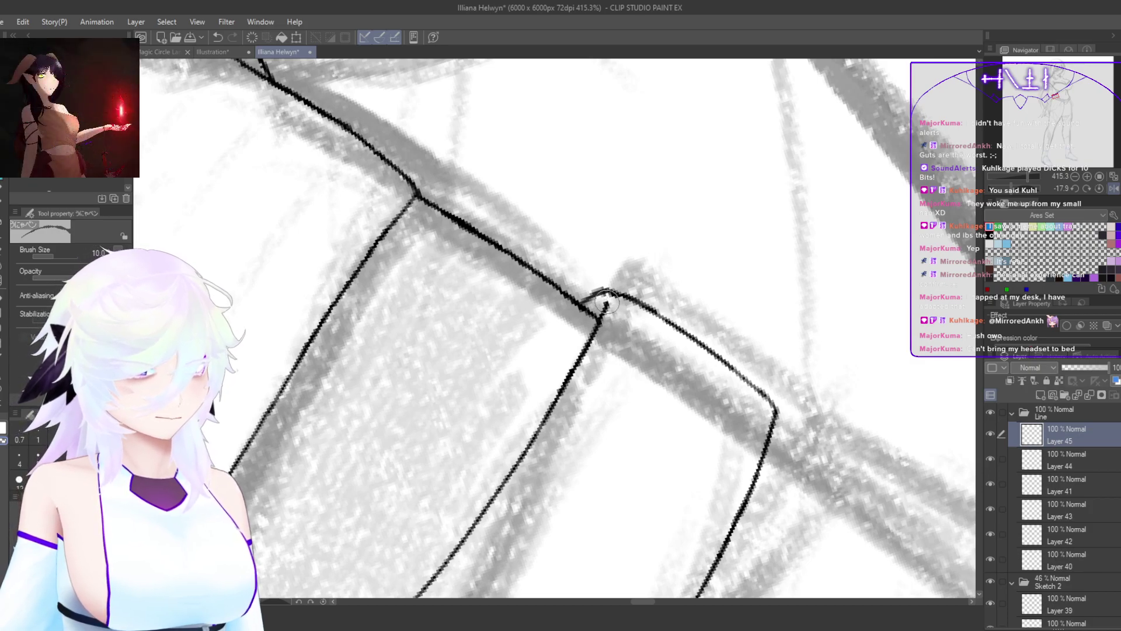
left_click_drag(602, 309, 561, 356)
left_click_drag(776, 344, 623, 321)
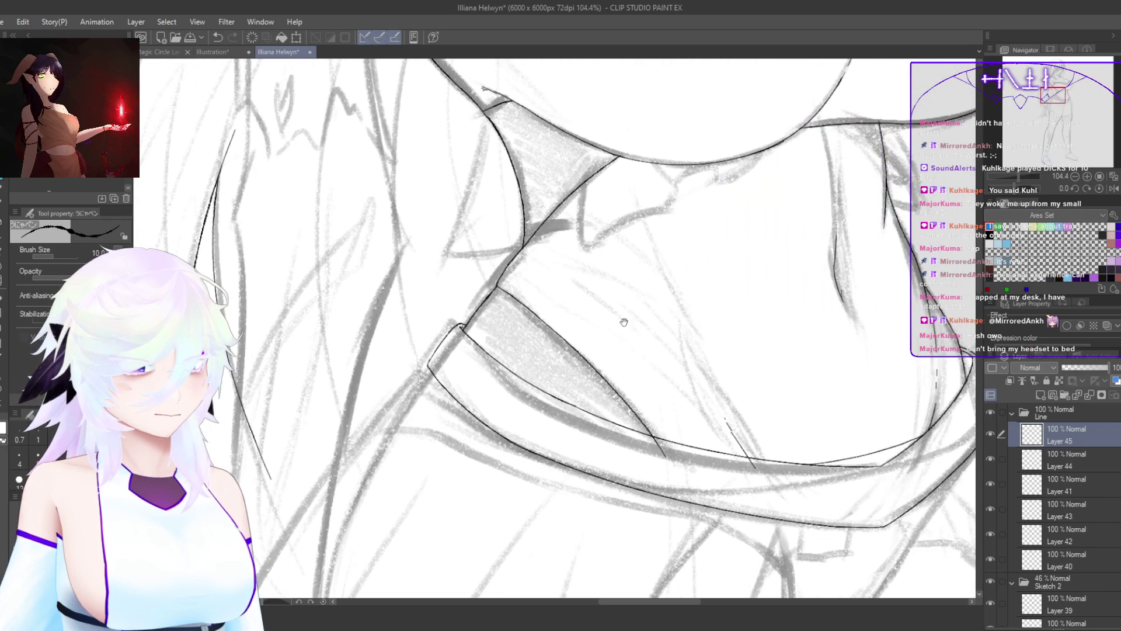
Step: Erase the ends of the shaded area's contour and the broken abdomen line that extend below the waistband's upper edge
scroll(698, 410, "up", 8)
key("e")
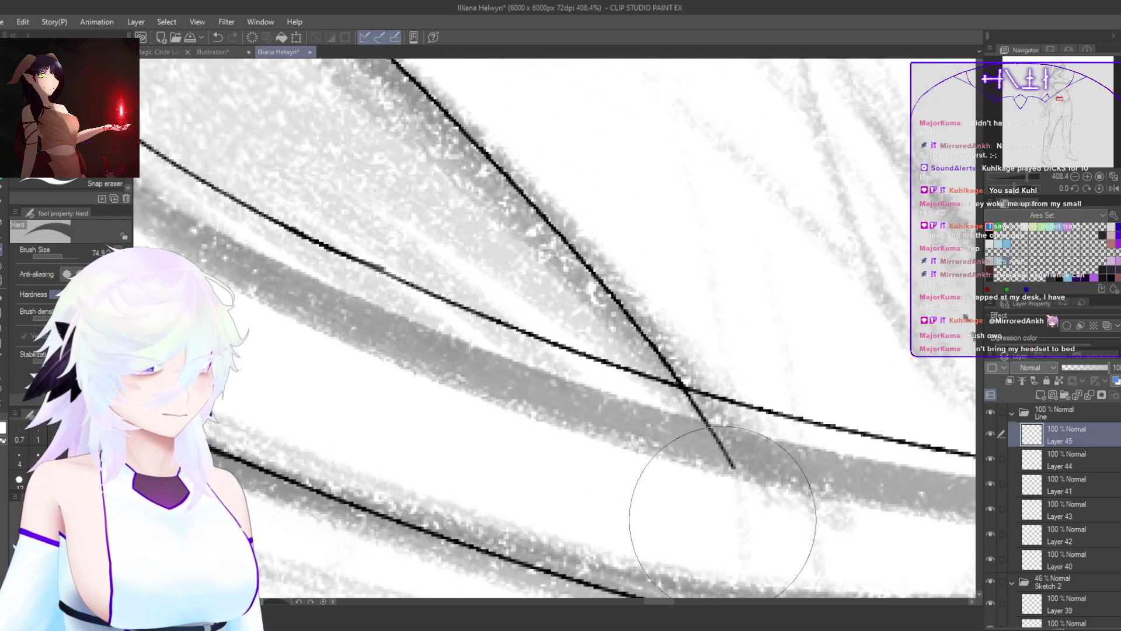
left_click_drag(650, 474, 670, 481)
mouse_move(914, 558)
left_mouse_down()
mouse_move(834, 500)
mouse_move(436, 432)
left_mouse_up()
key("p")
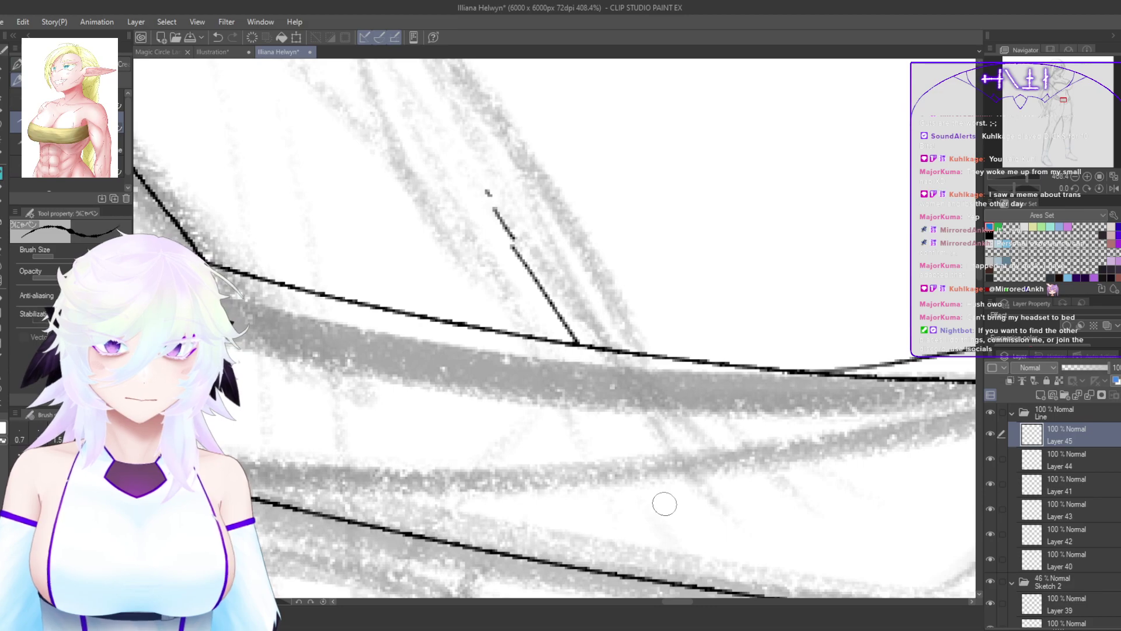
left_click_drag(733, 415, 388, 425)
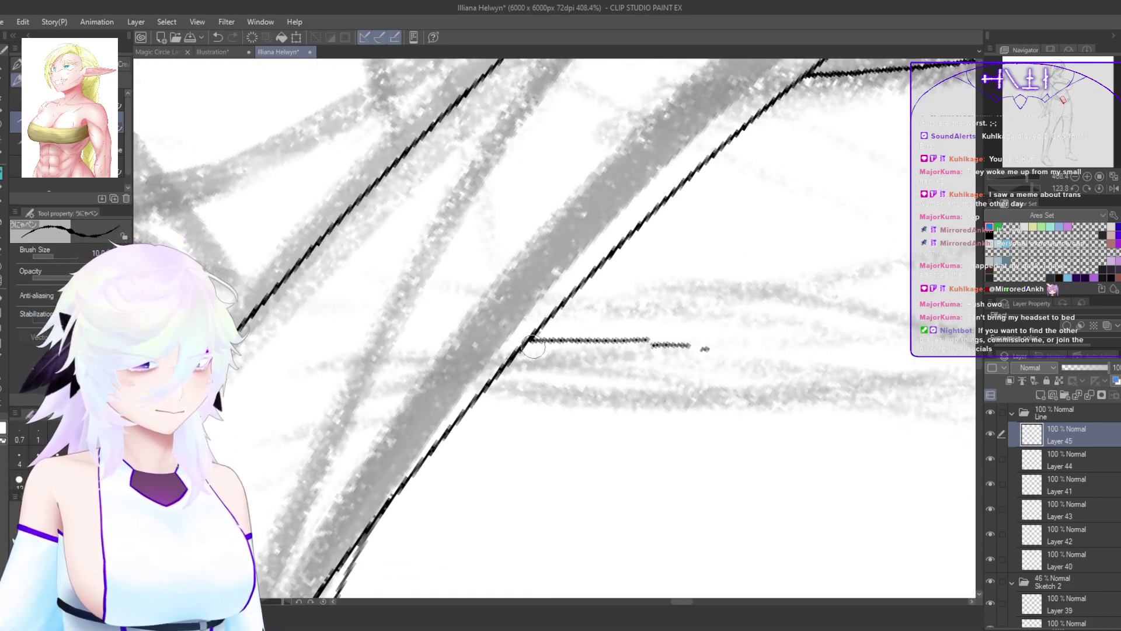
left_click_drag(510, 491, 727, 285)
left_click_drag(562, 475, 598, 351)
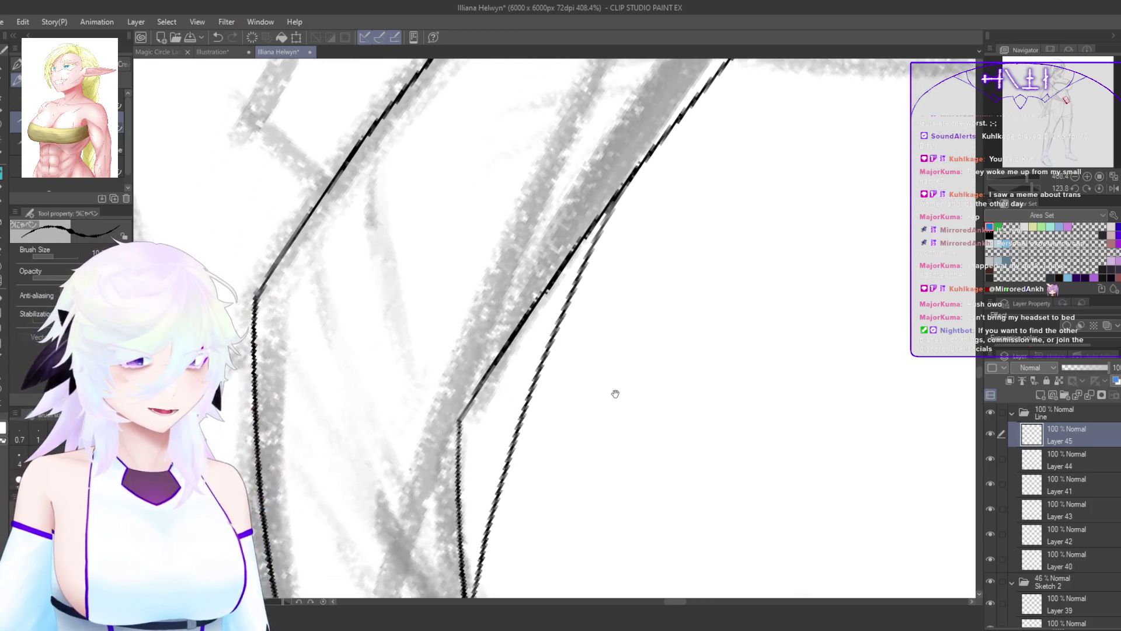
Step: Check the inked waistband outline across both hips in normal and mirrored view, and add a new layer in the Line folder
left_click_drag(488, 426, 455, 382)
double_click(473, 385)
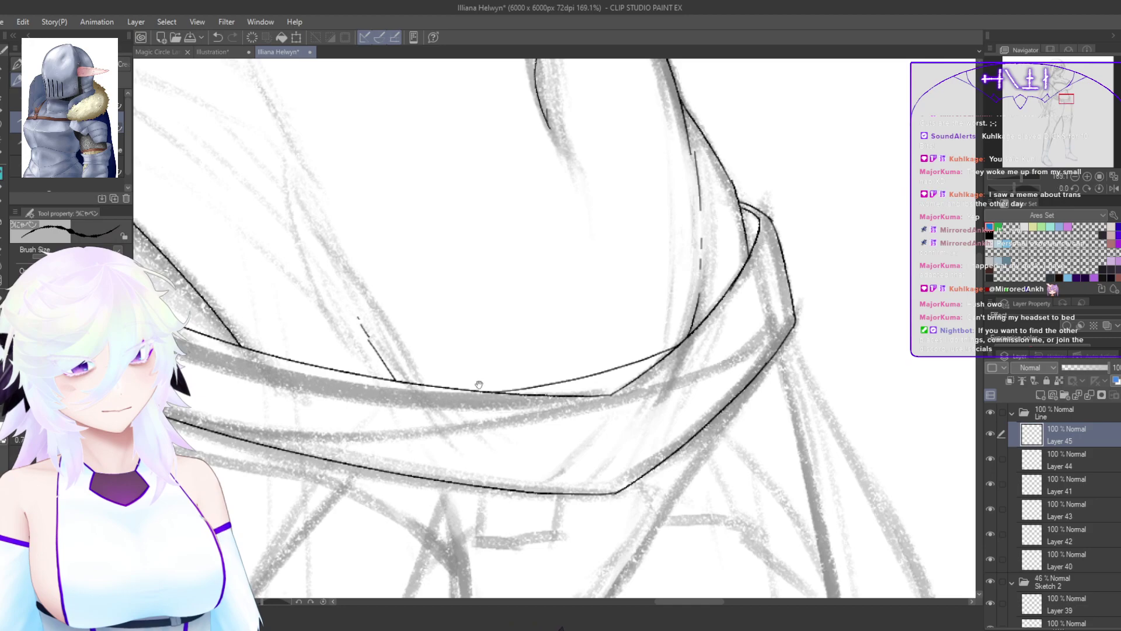
left_click_drag(662, 382, 634, 452)
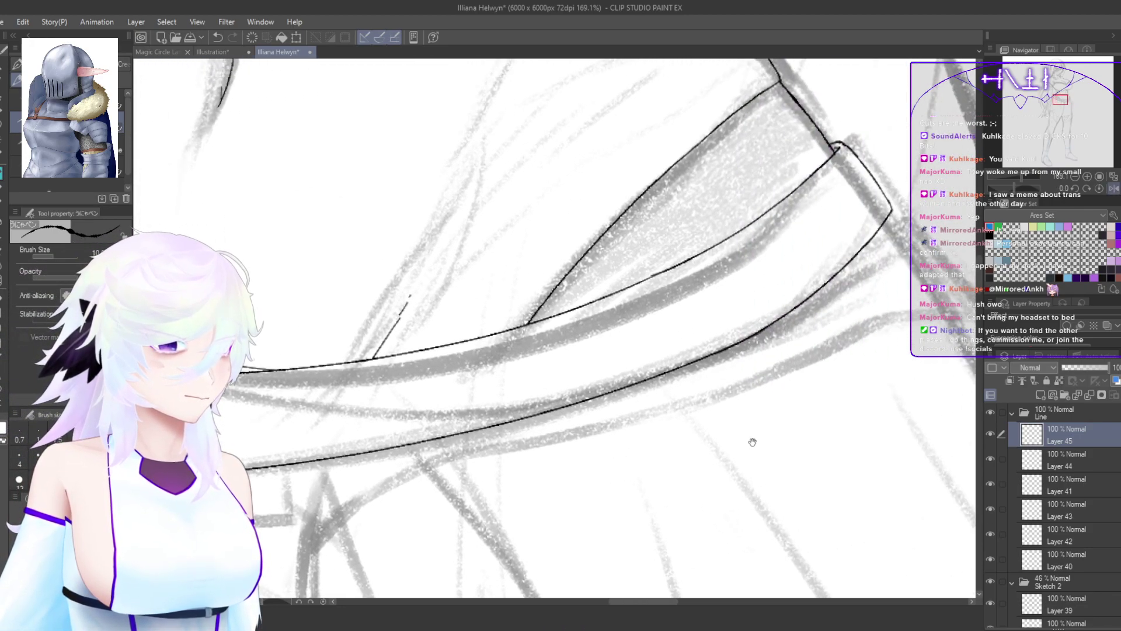
left_click_drag(781, 434, 731, 475)
left_click_drag(545, 429, 586, 447)
left_click_drag(564, 512, 585, 383)
left_click_drag(703, 484, 633, 417)
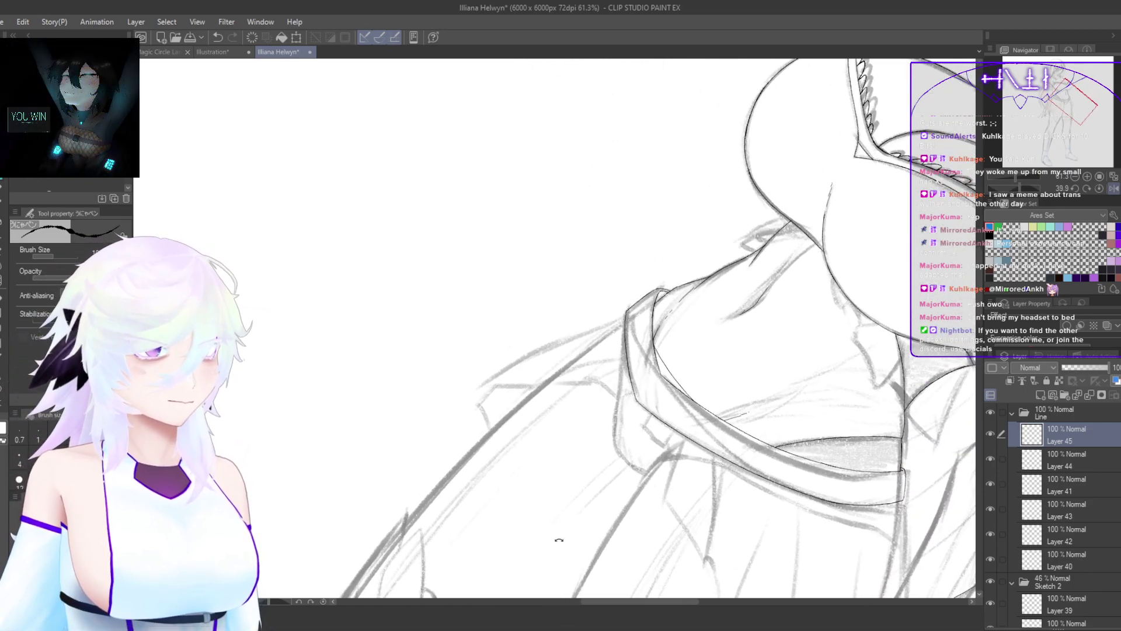
left_click_drag(559, 539, 556, 480)
scroll(635, 329, "up", 3)
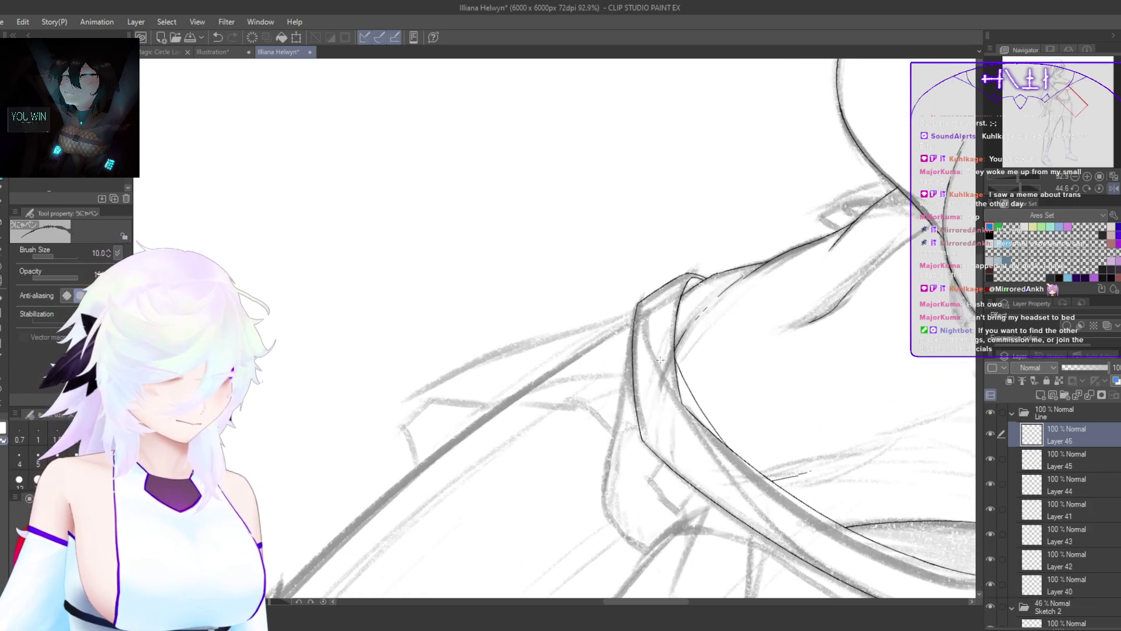
mouse_move(661, 359)
left_mouse_down()
mouse_move(742, 224)
mouse_move(584, 335)
left_mouse_up()
key("ctrl+z")
mouse_move(706, 247)
left_mouse_down()
mouse_move(543, 356)
mouse_move(411, 467)
left_mouse_up()
scroll(473, 450, "up", 2)
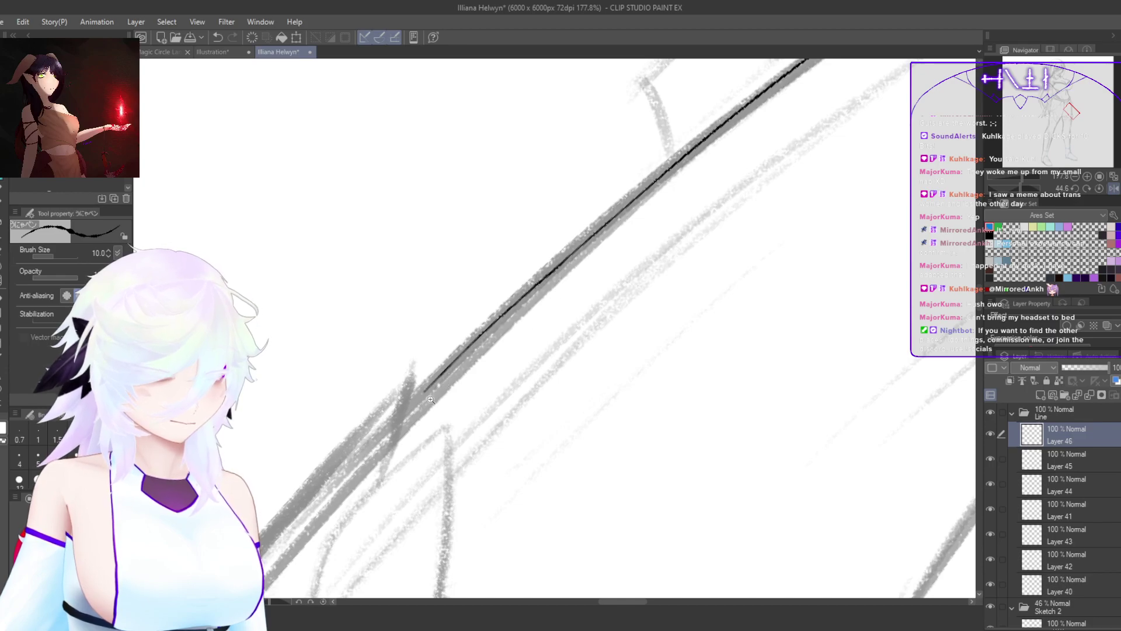
scroll(430, 399, "down", 3)
scroll(465, 370, "up", 1)
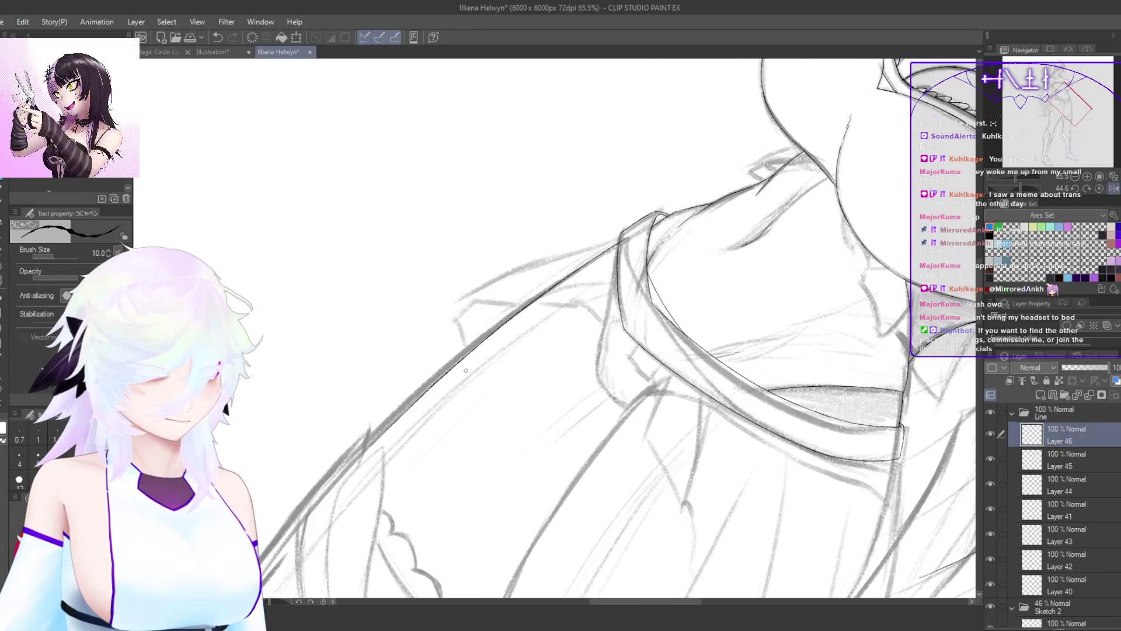
key("ctrl+z")
Step: Ink the outer hip and thigh contour from the waistband down along the sketch, and erase its end that overlaps the waistband
left_click_drag(638, 235, 358, 450)
scroll(548, 326, "up", 4)
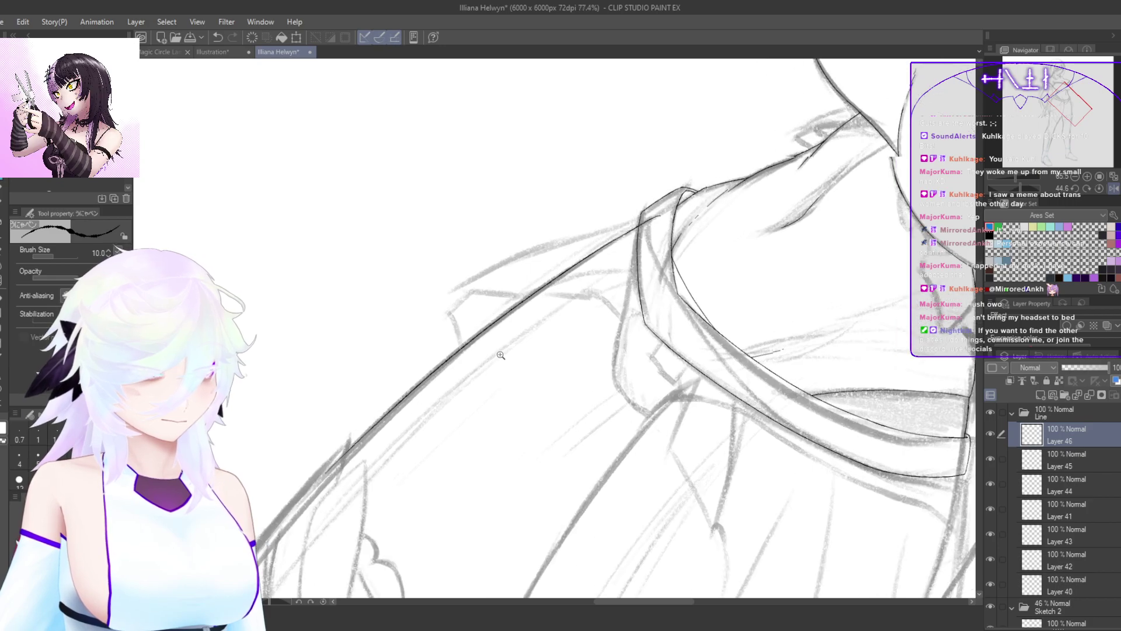
key("e")
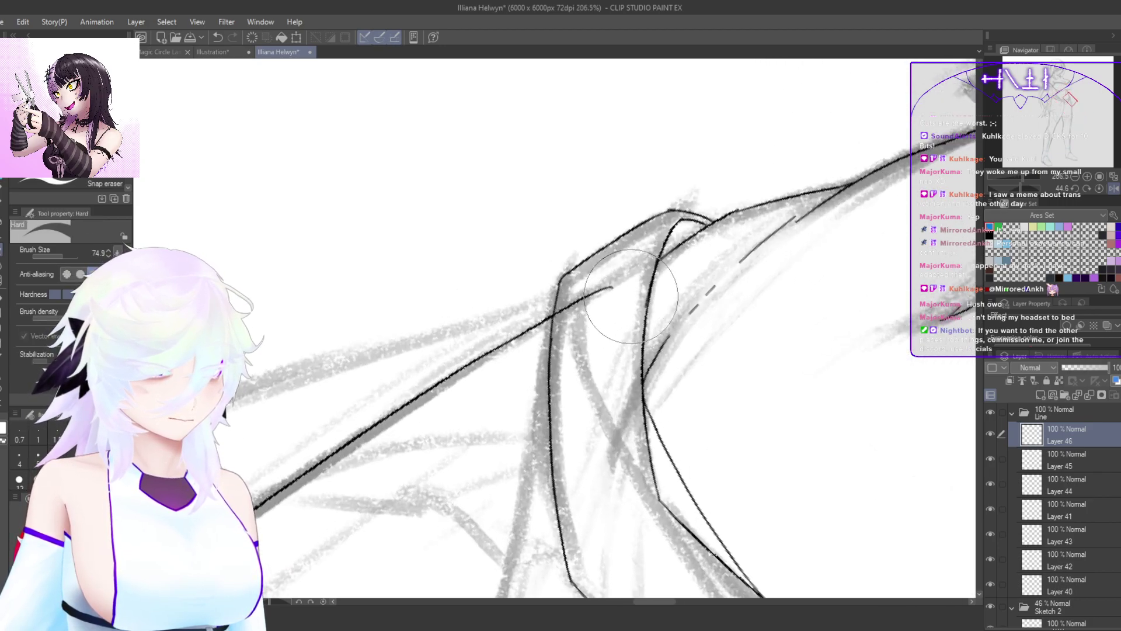
left_click_drag(605, 311, 602, 320)
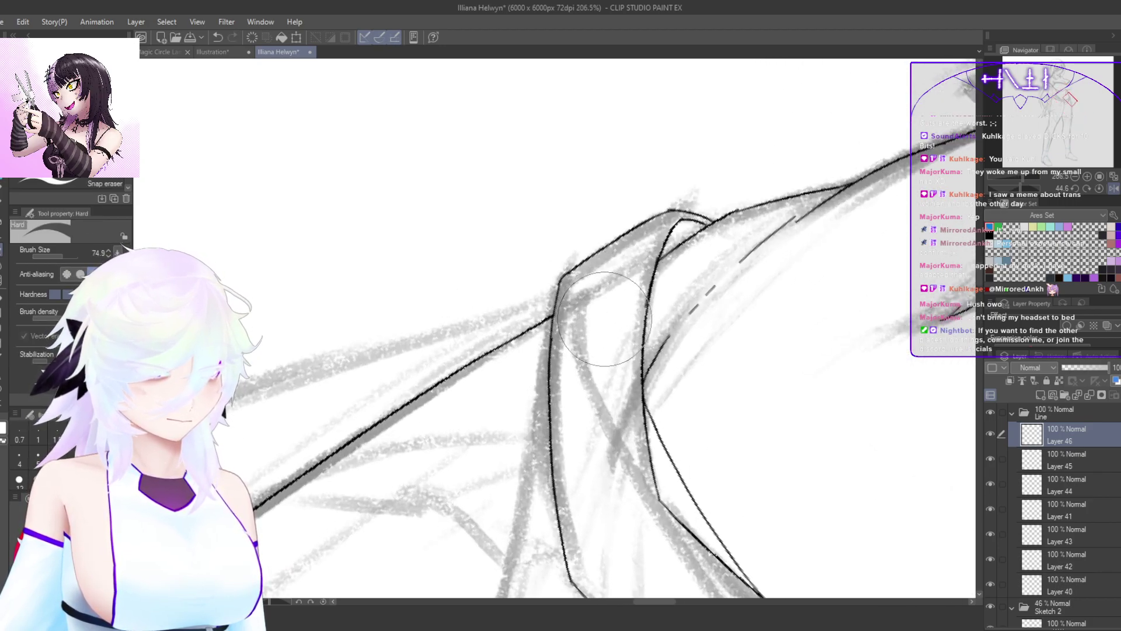
Step: Examine the new thigh contour and the figure's line art from the legs and waist up to the bust and head
left_click_drag(403, 512, 604, 359)
left_click_drag(380, 539, 607, 360)
double_click(606, 360)
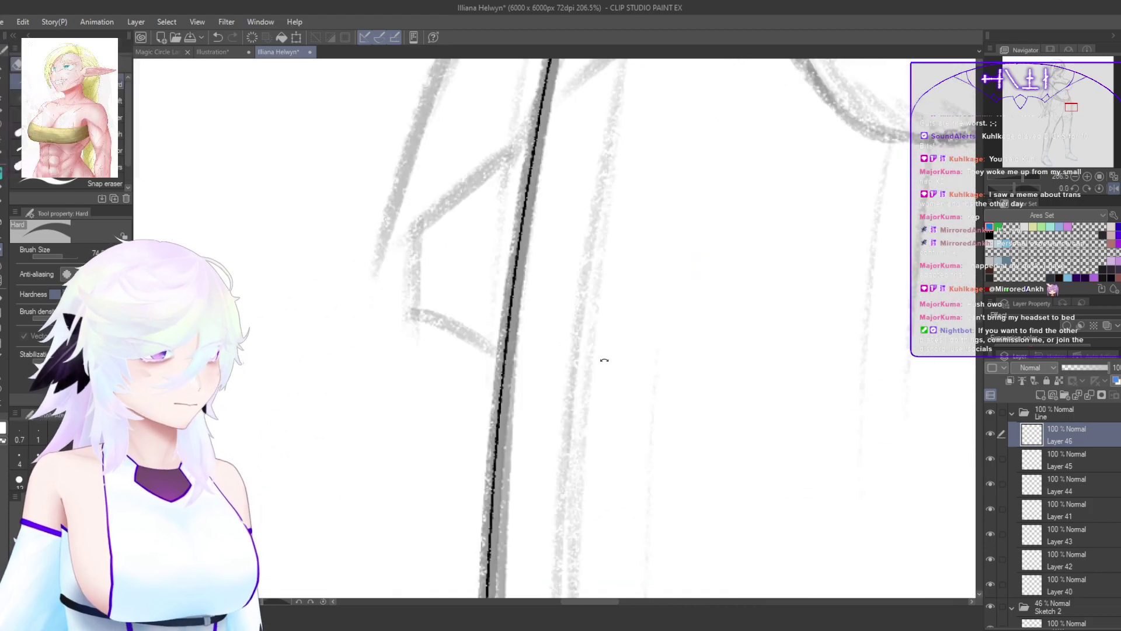
left_click_drag(769, 414, 565, 361)
scroll(566, 360, "down", 4)
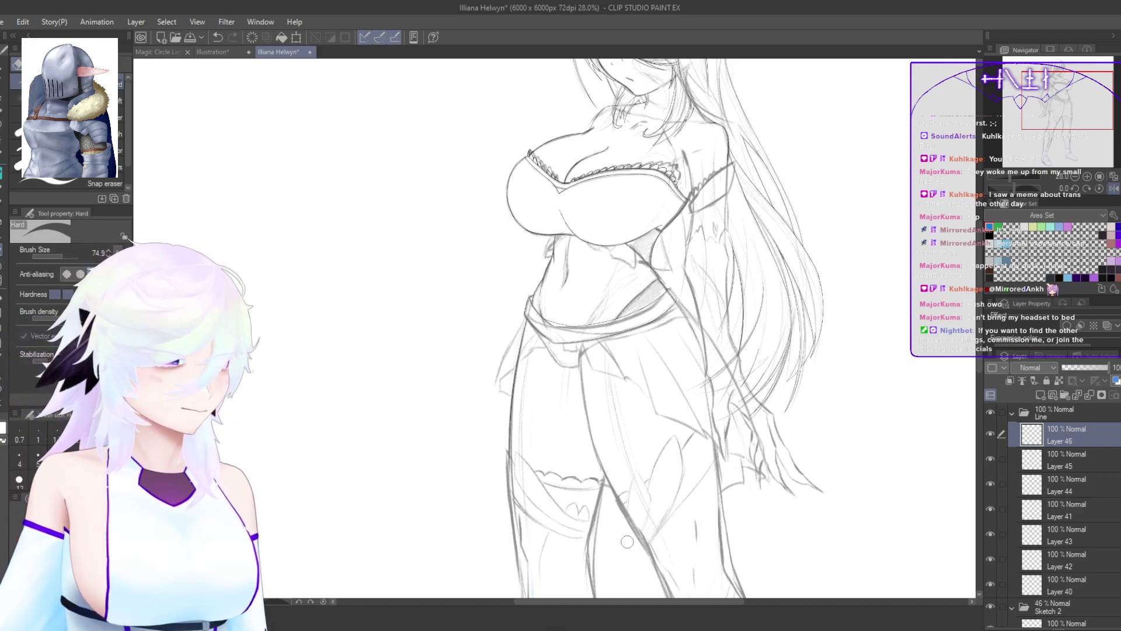
scroll(831, 359, "up", 5)
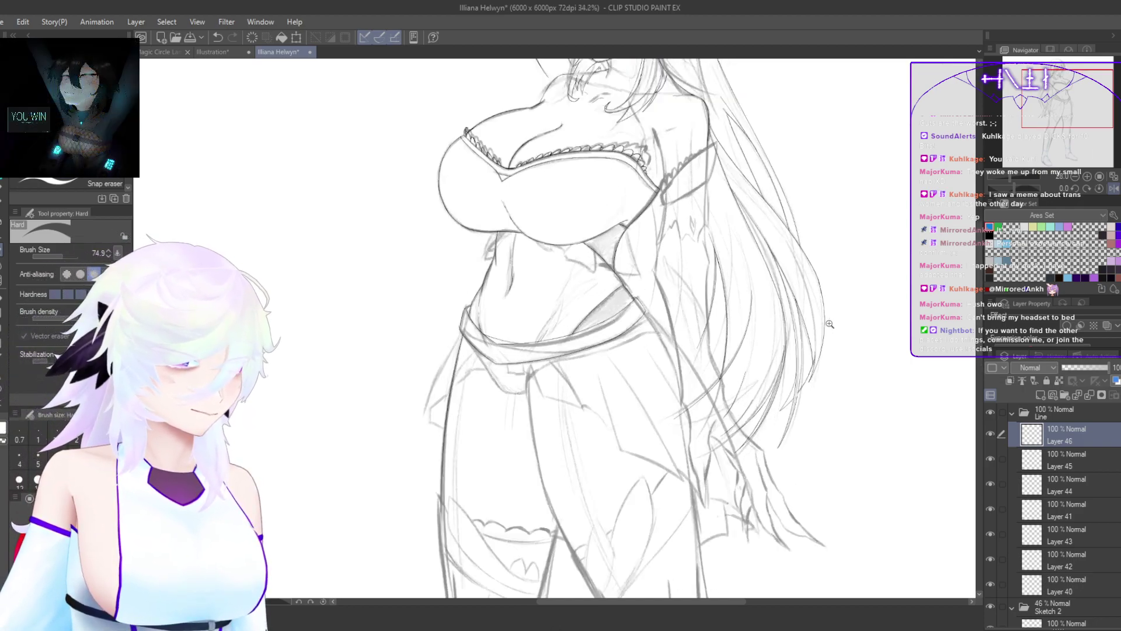
scroll(830, 359, "down", 2)
scroll(796, 511, "down", 2)
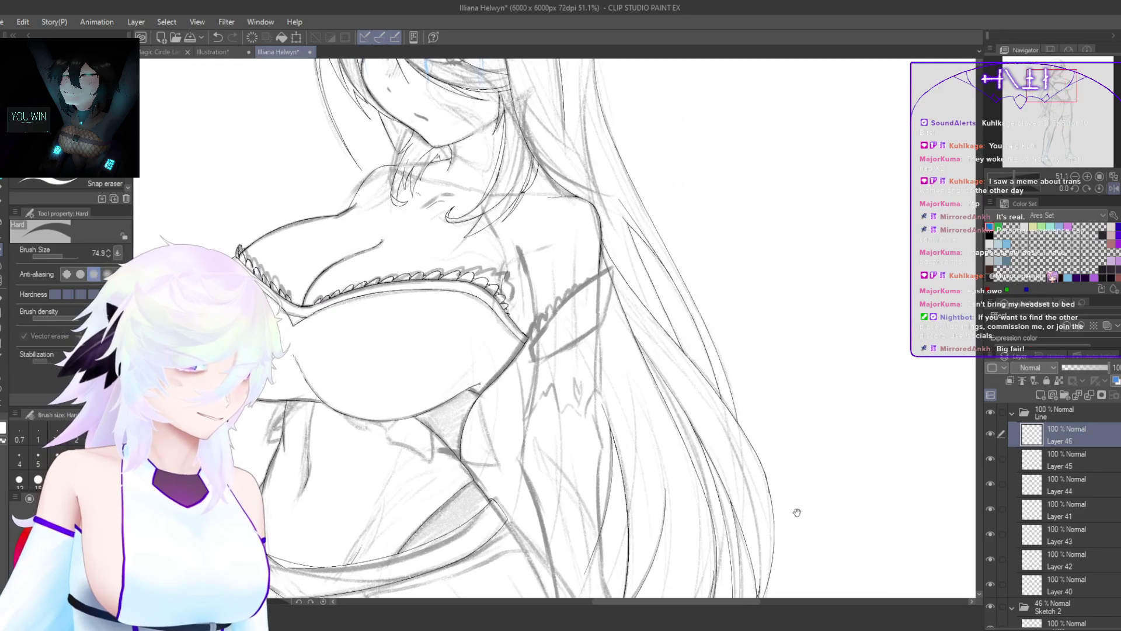
left_click_drag(777, 465, 798, 553)
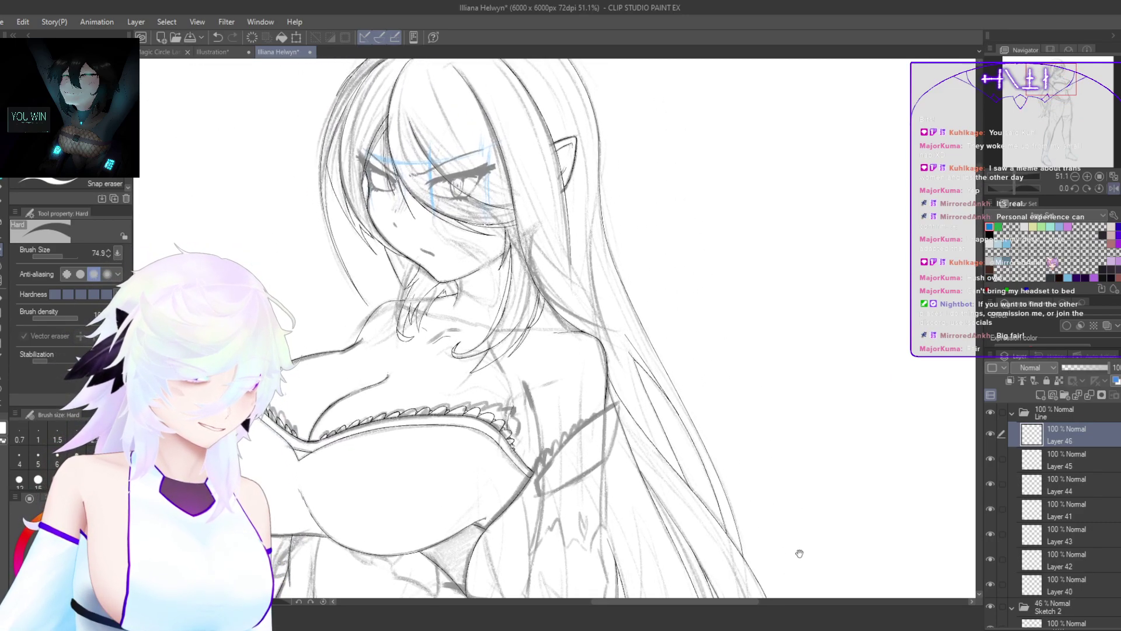
left_click_drag(739, 495, 791, 541)
scroll(561, 382, "up", 5)
left_click_drag(554, 379, 356, 391)
left_click_drag(754, 494, 761, 533)
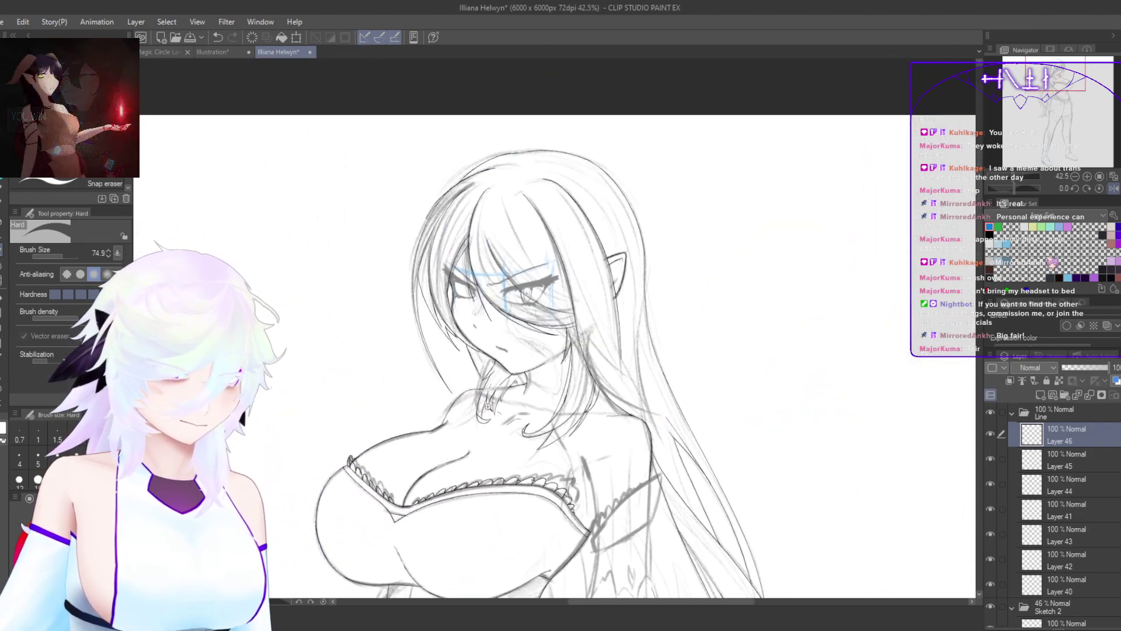
scroll(482, 427, "up", 4)
scroll(482, 427, "down", 4)
left_click_drag(661, 521, 675, 504)
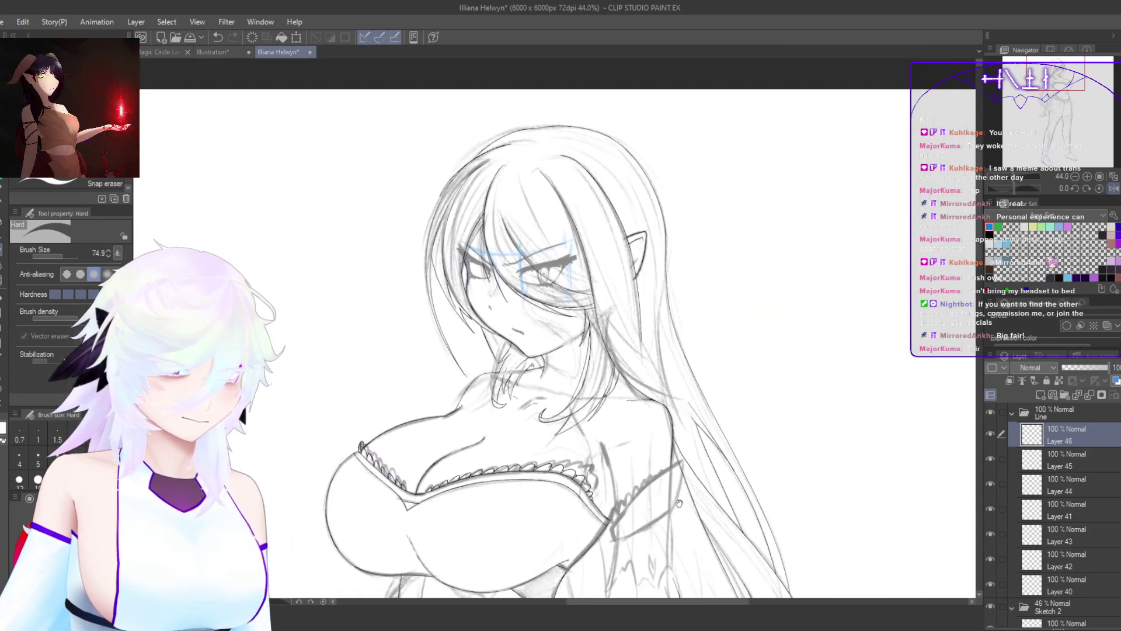
left_click_drag(770, 556, 786, 469)
Step: Mirror the canvas view horizontally and check the head, bust, arm, hair and waist in reverse
key("h")
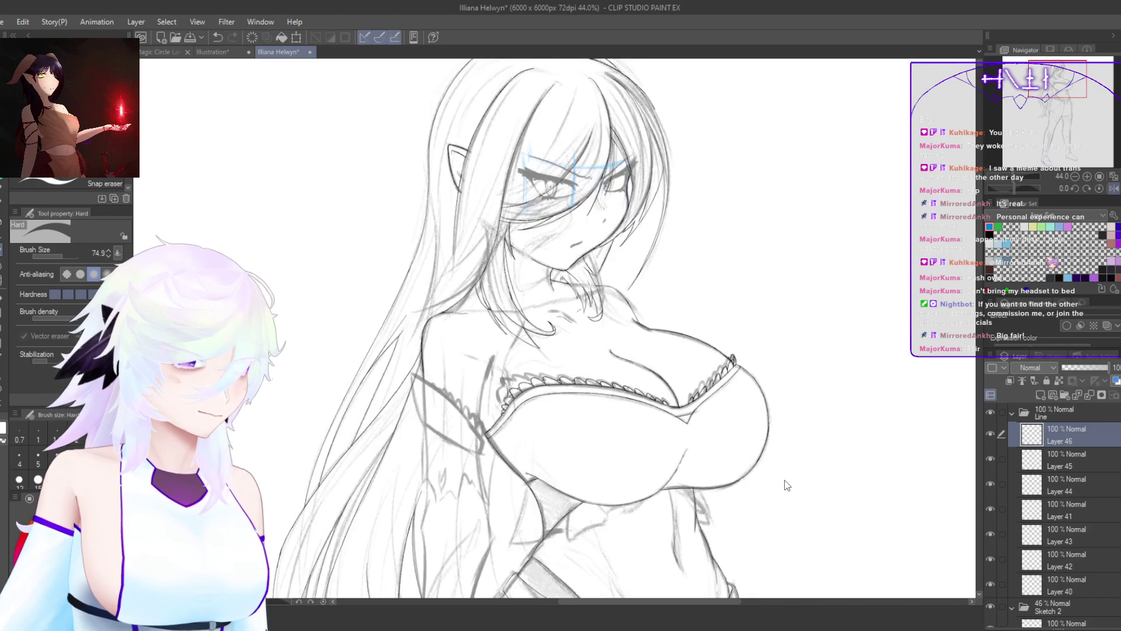
left_click_drag(692, 514, 855, 313)
left_click_drag(566, 386, 600, 386)
scroll(601, 386, "up", 1)
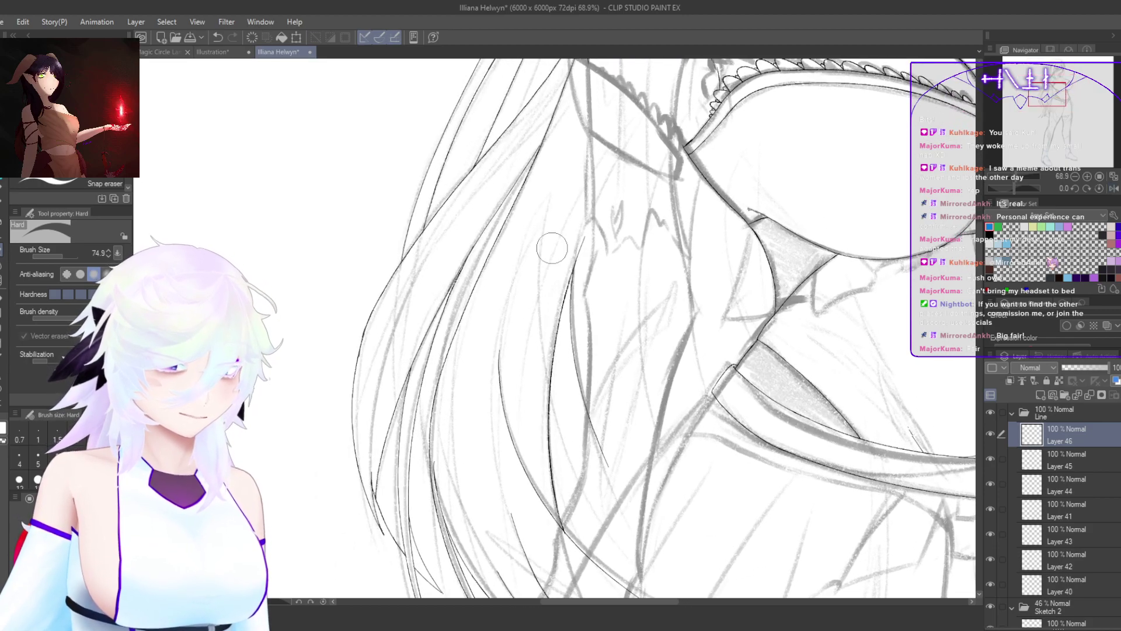
left_click_drag(507, 457, 563, 207)
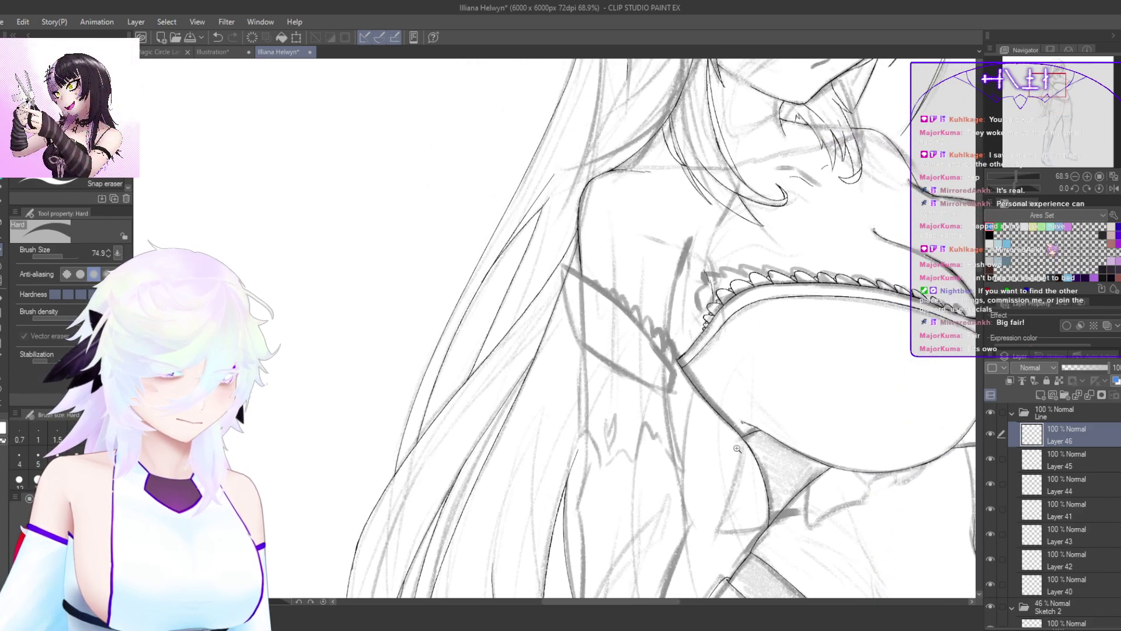
Step: Save the illustration with the whole figure in view and flip the canvas view back to its normal orientation
left_click_drag(741, 449, 681, 528)
left_click_drag(801, 479, 731, 420)
left_click_drag(723, 475, 751, 475)
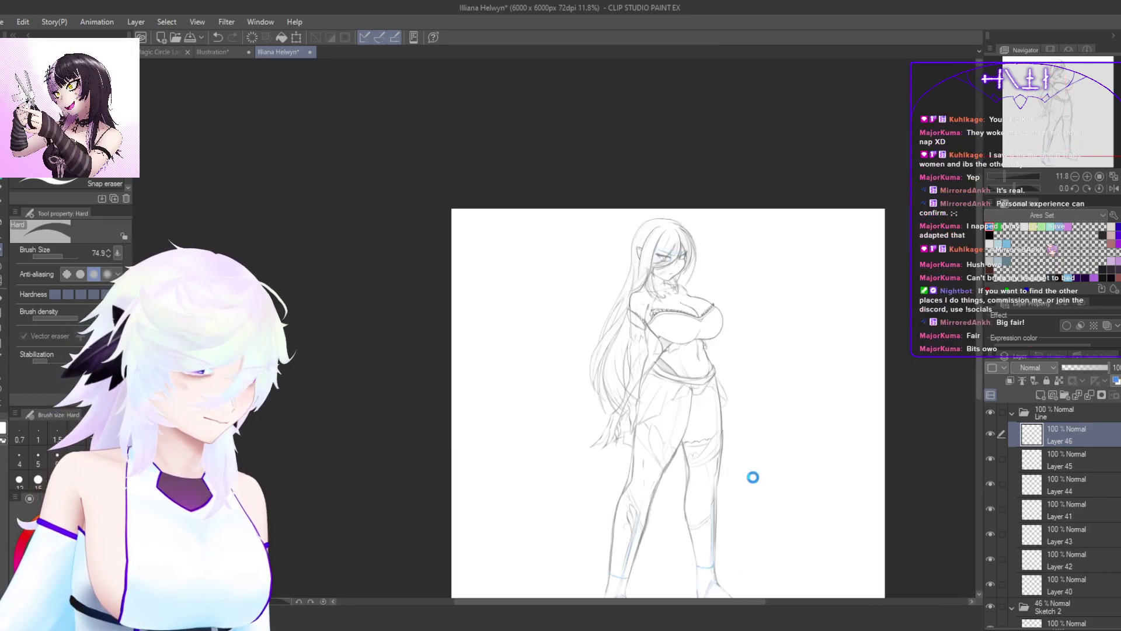
key("ctrl+s")
key("h")
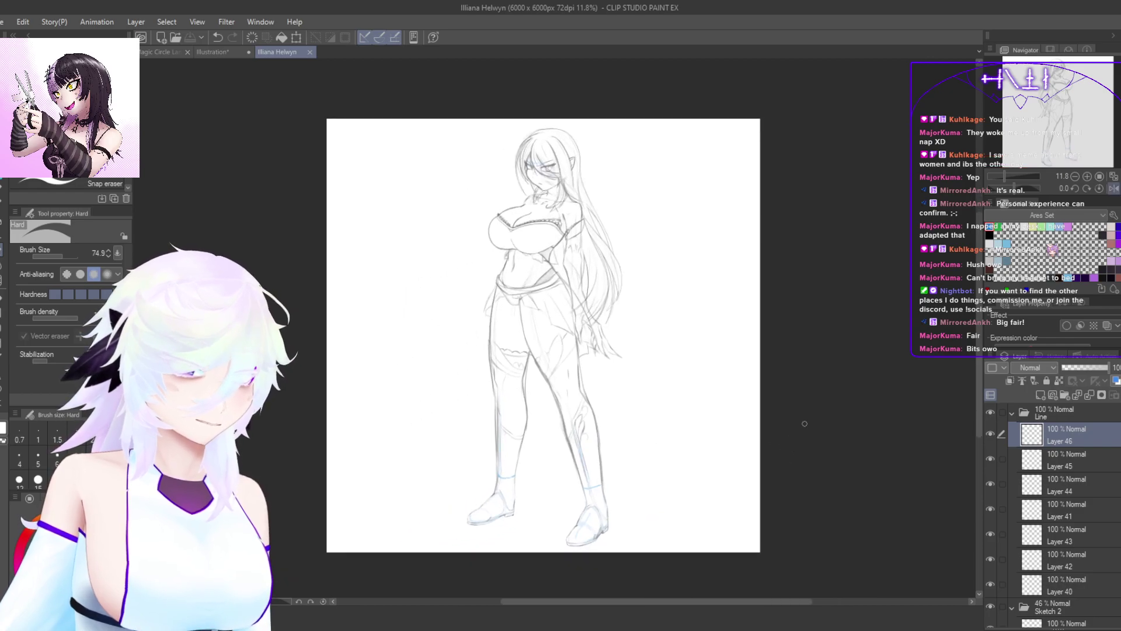